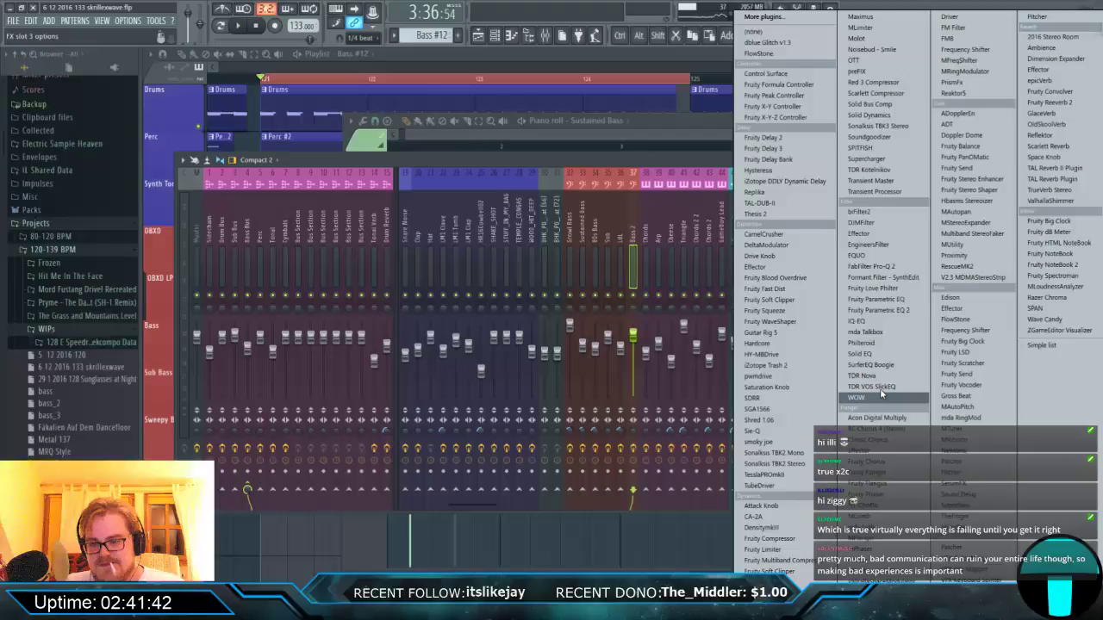
Add FabFilter Pro-Q 2 to Bass 2's third effect slot, cutting about 5 dB near 295 Hz and boosting about 2 dB near 3746 Hz.
left_click(871, 267)
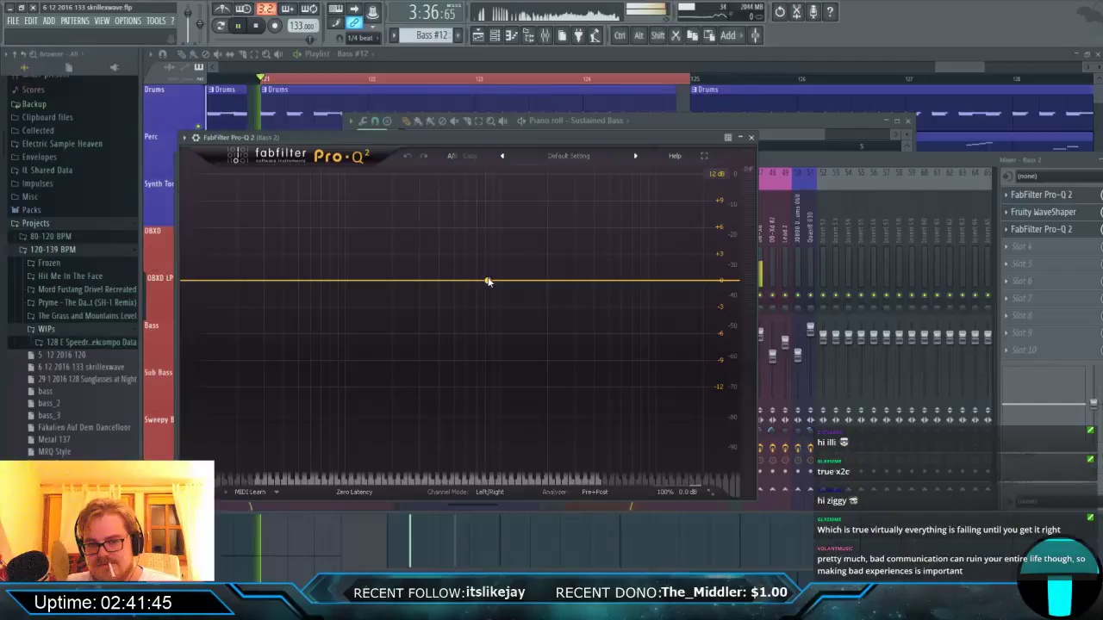
left_click(347, 284)
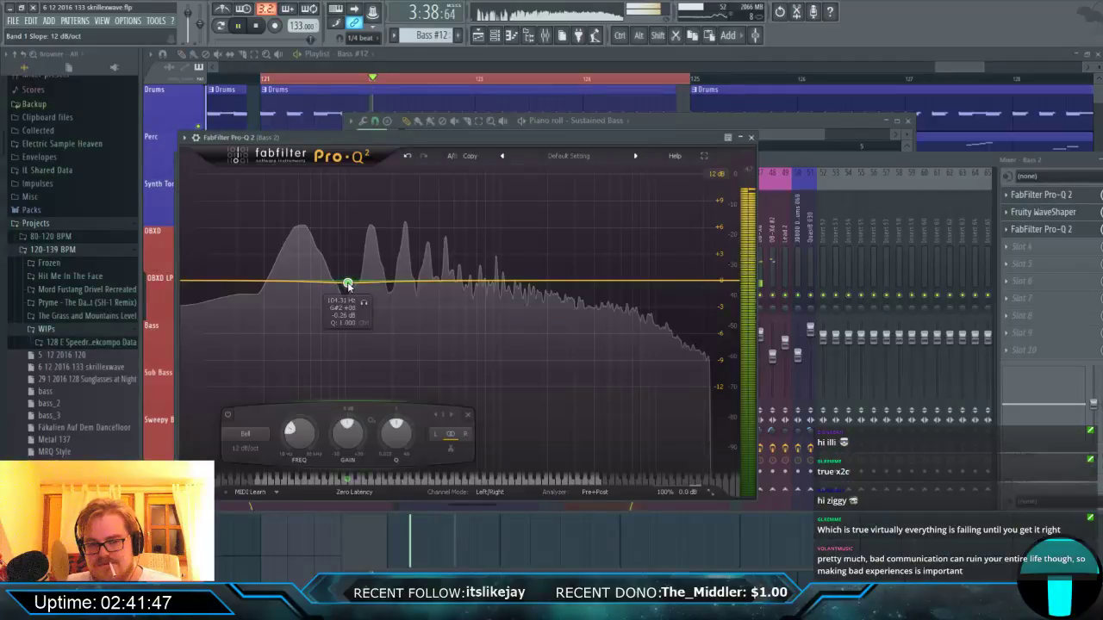
left_click_drag(348, 286, 420, 327)
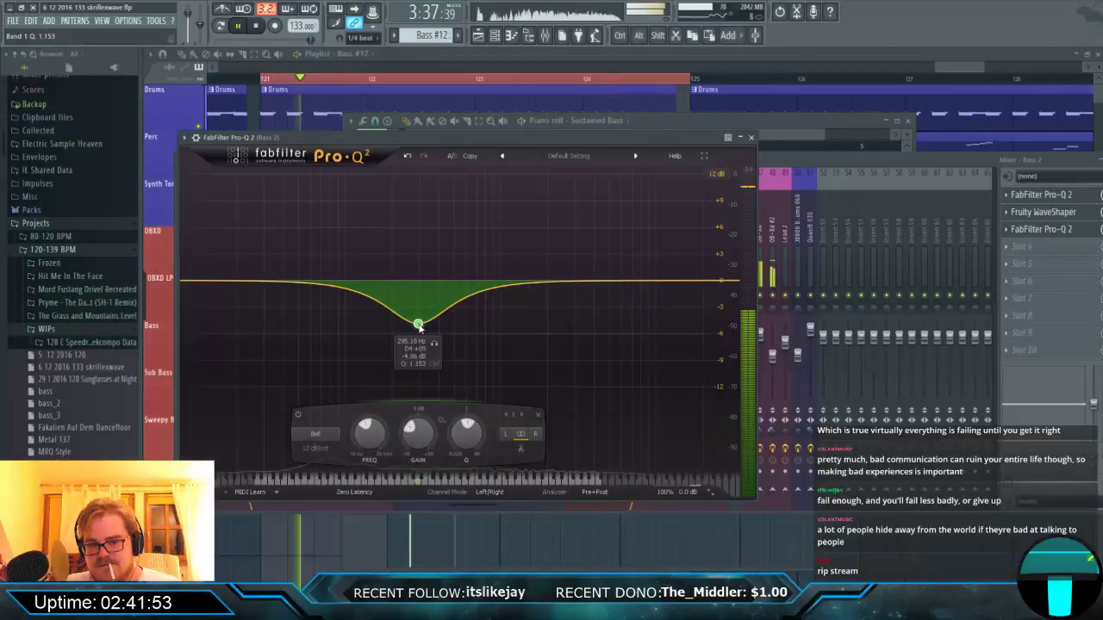
mouse_move(579, 281)
left_mouse_down()
mouse_move(584, 261)
mouse_move(610, 273)
mouse_move(589, 263)
left_mouse_up()
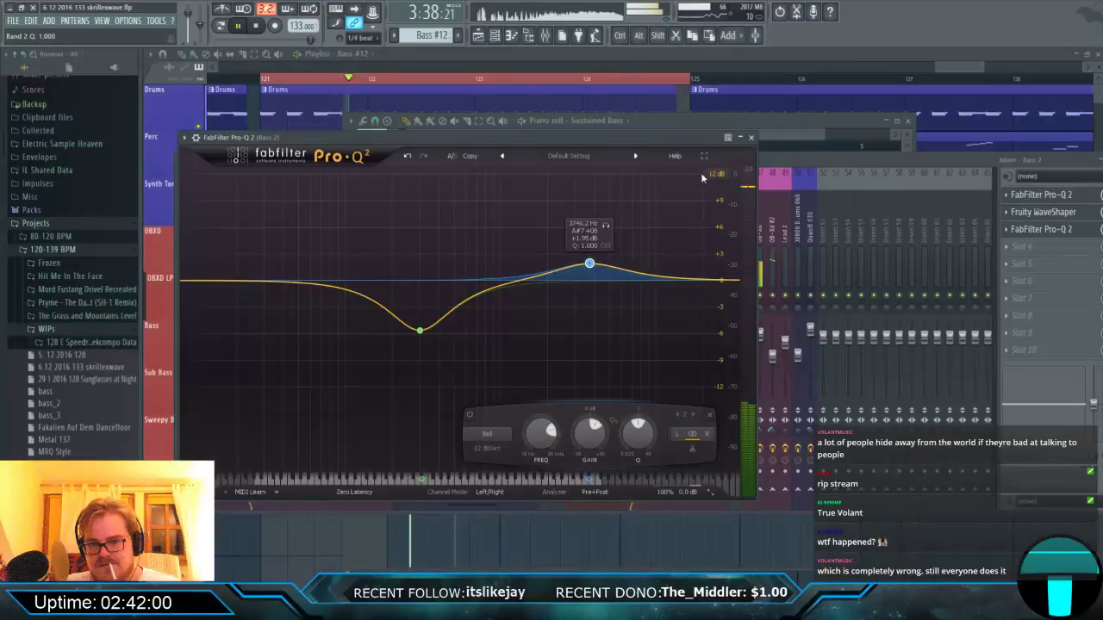
key("Escape")
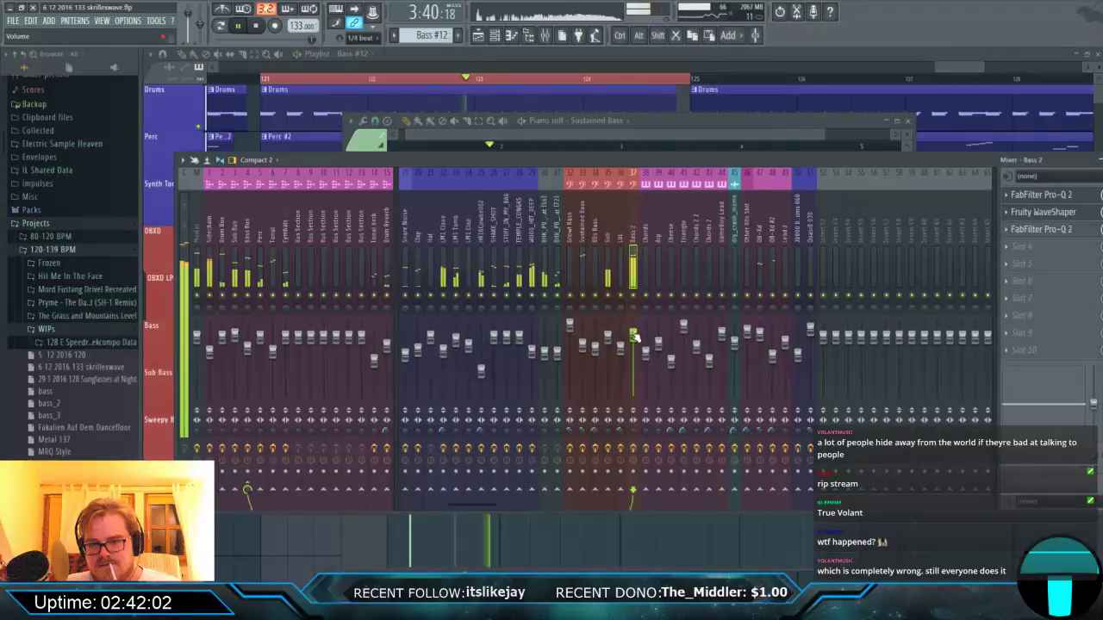
Load SDRR in Bass 2's fourth effect slot, adjust its drive while playing, and set the input trim to 5.0 dB.
left_click(1038, 247)
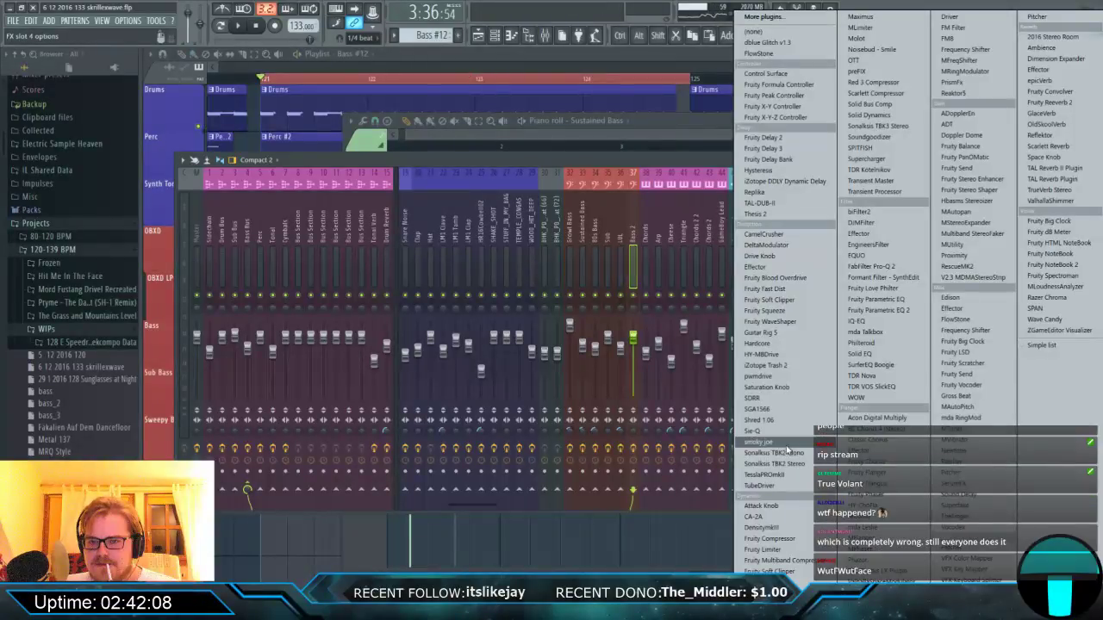
left_click(764, 398)
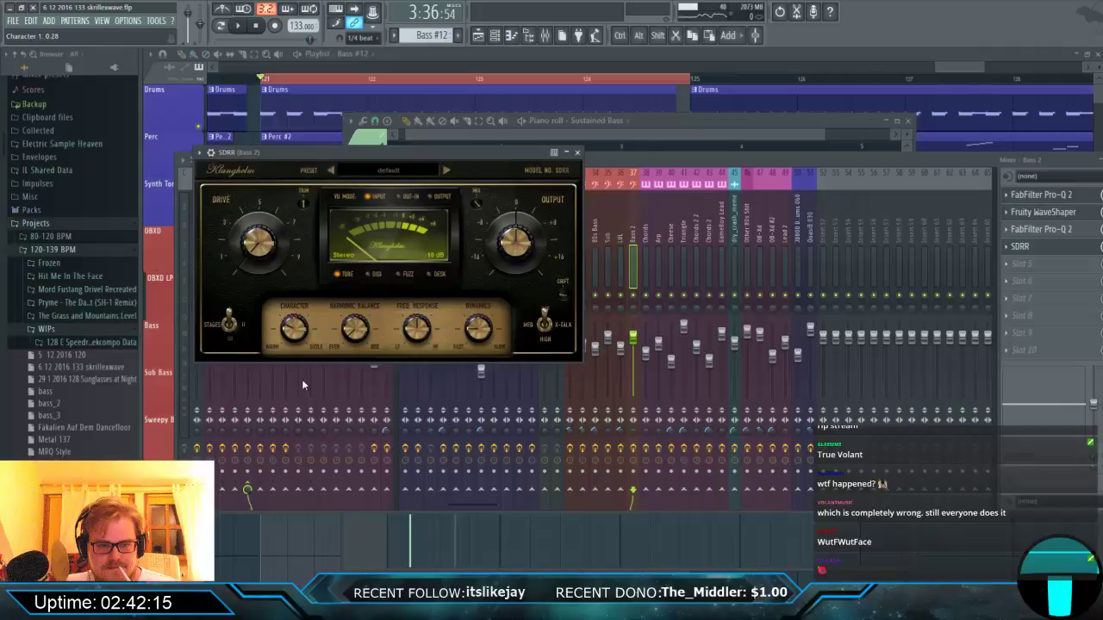
key("space")
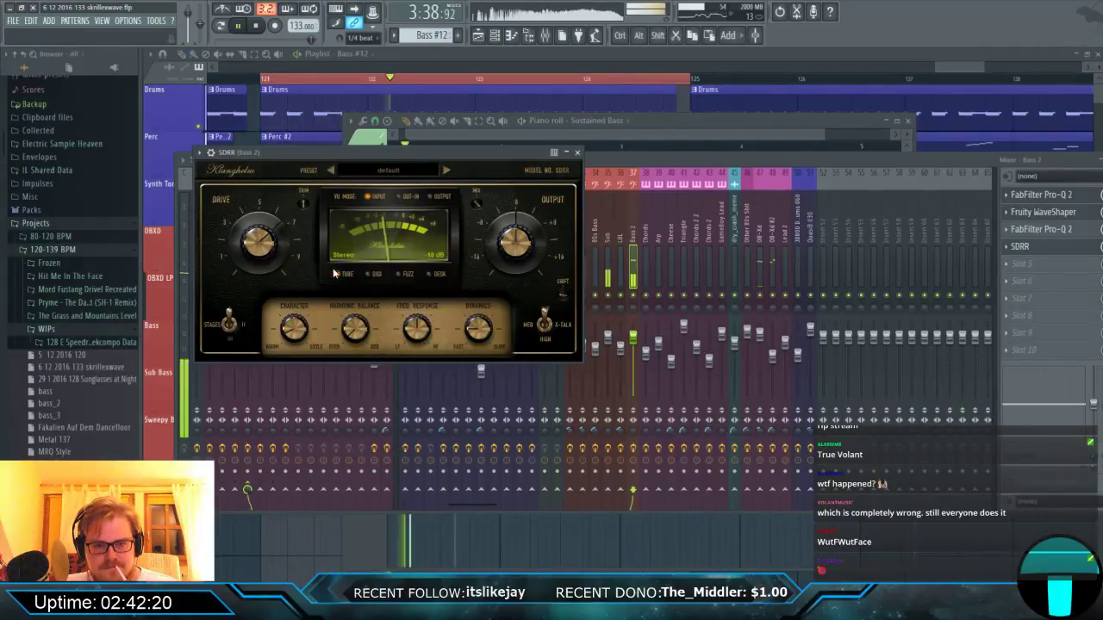
scroll(268, 245, "up", 3)
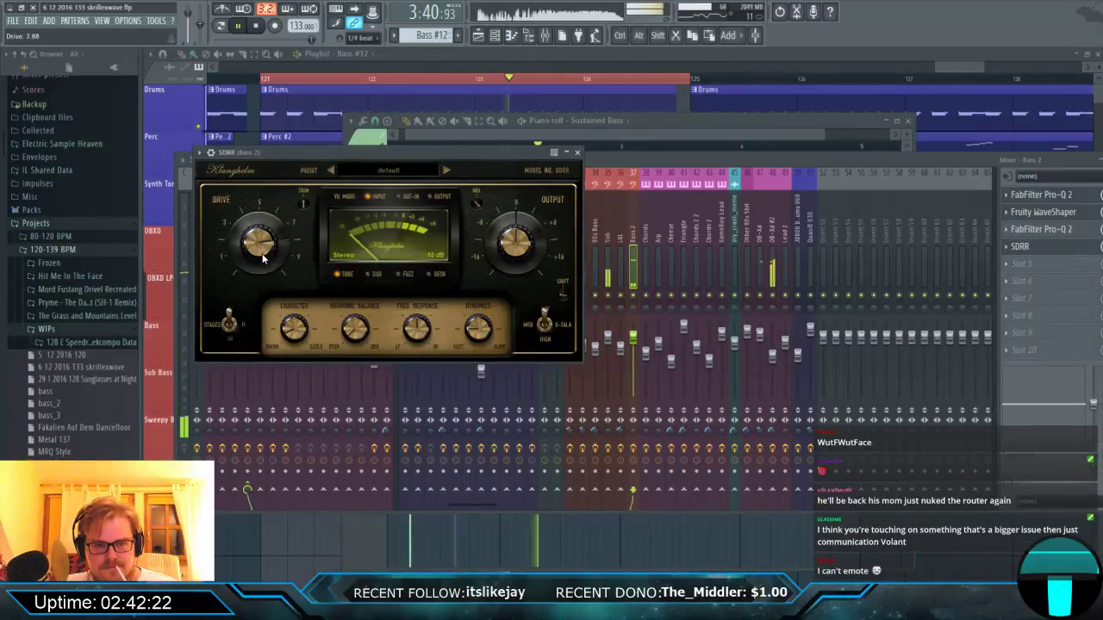
scroll(307, 205, "up", 2)
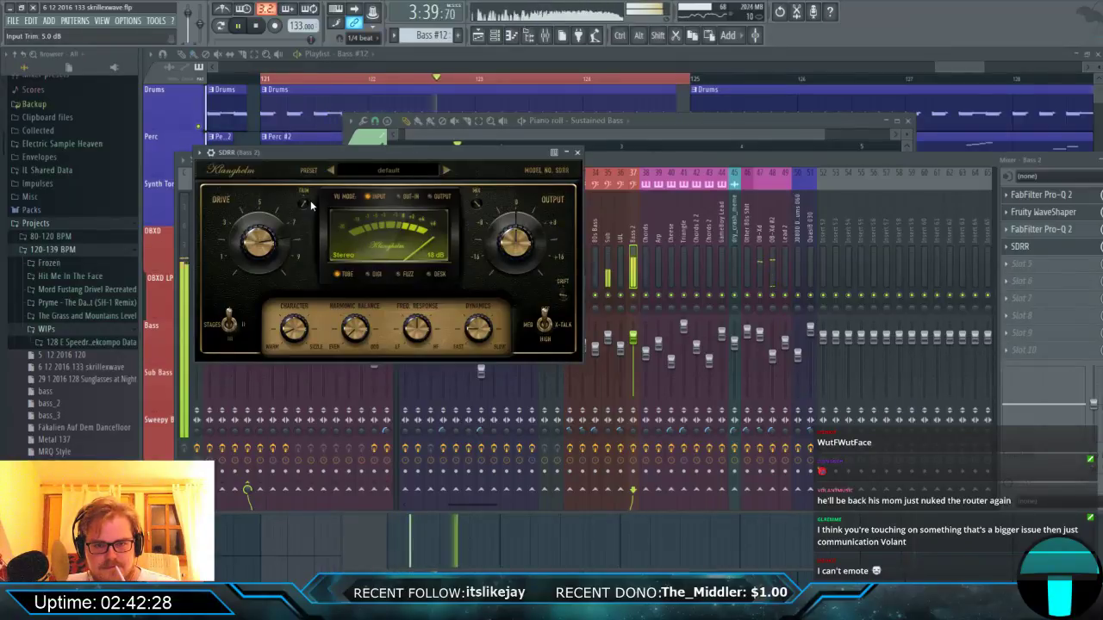
left_click(577, 152)
left_click(634, 338)
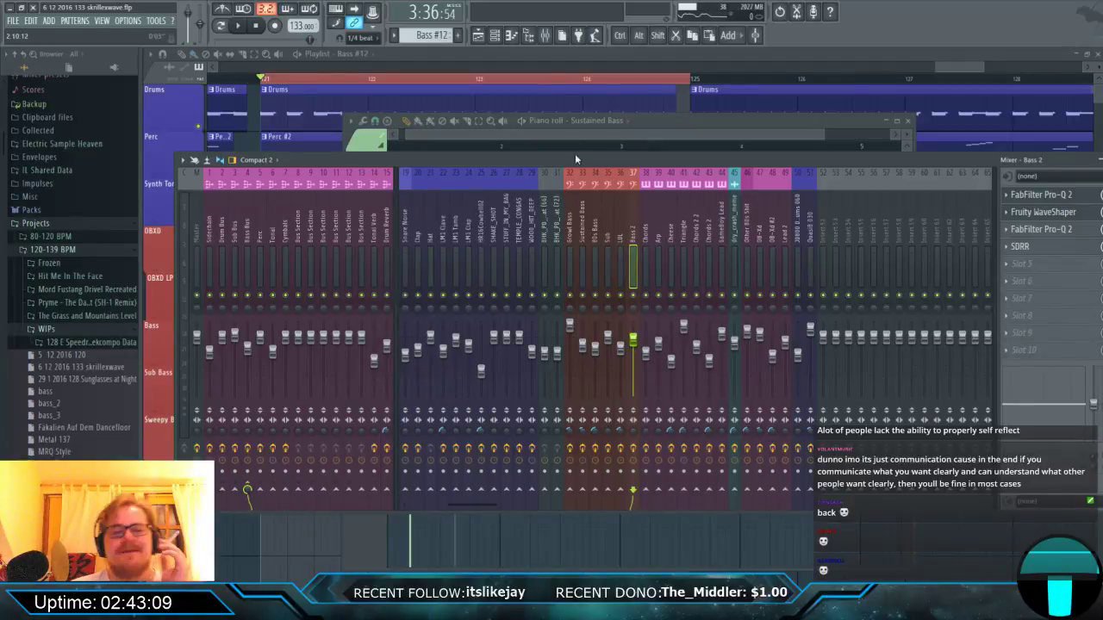
Play the playlist arrangement from about bar 113 and again from about bar 109, saving the project in between.
key("F12")
scroll(761, 132, "down", 4)
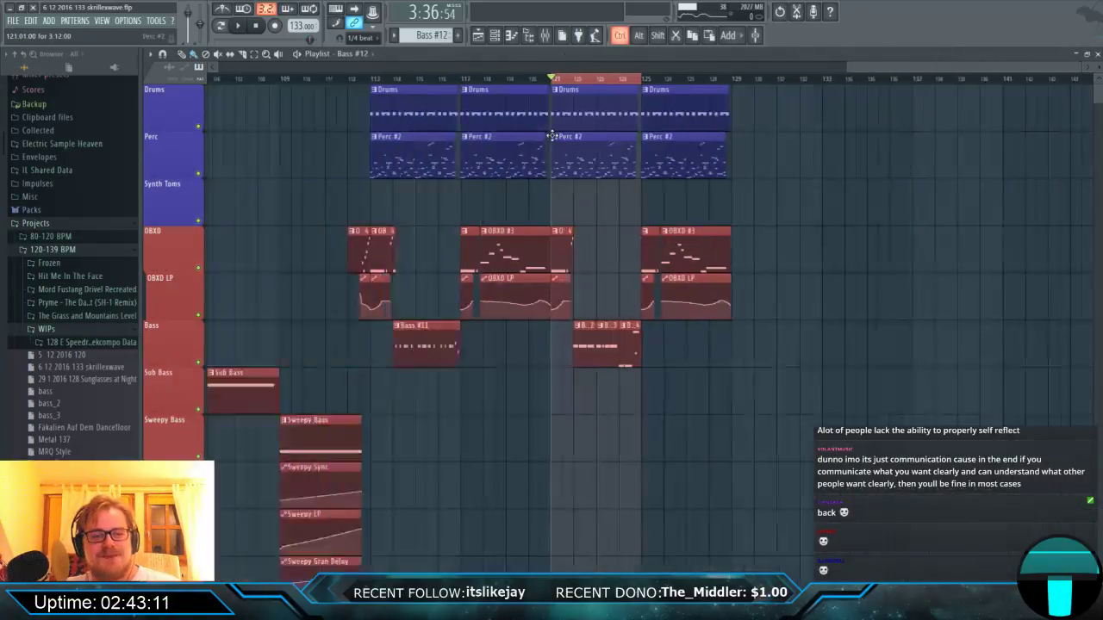
left_click(810, 79)
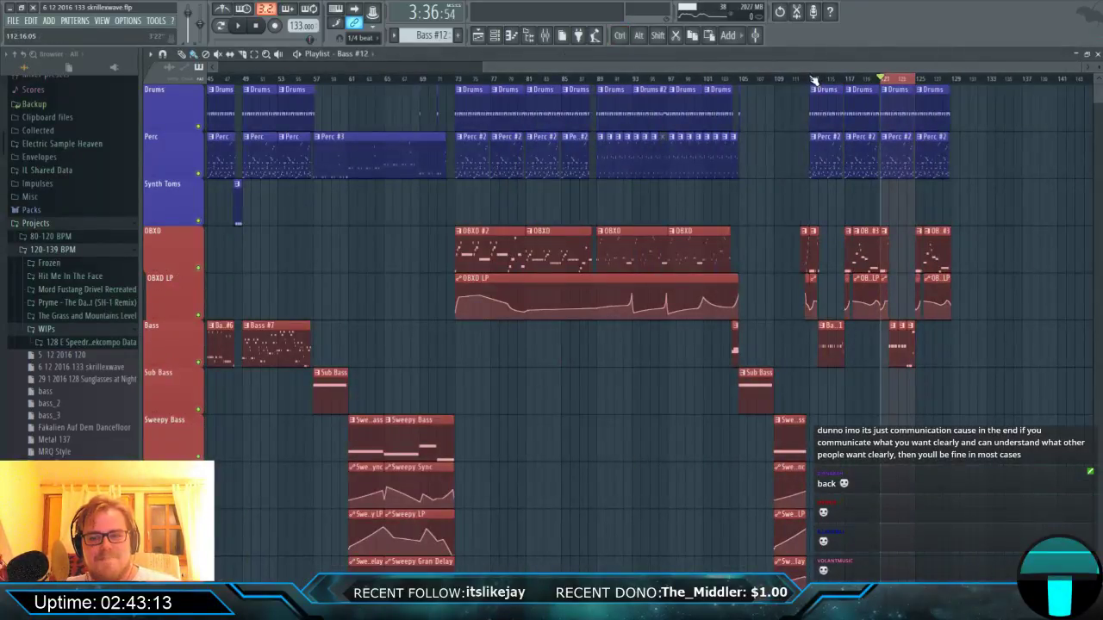
key("space")
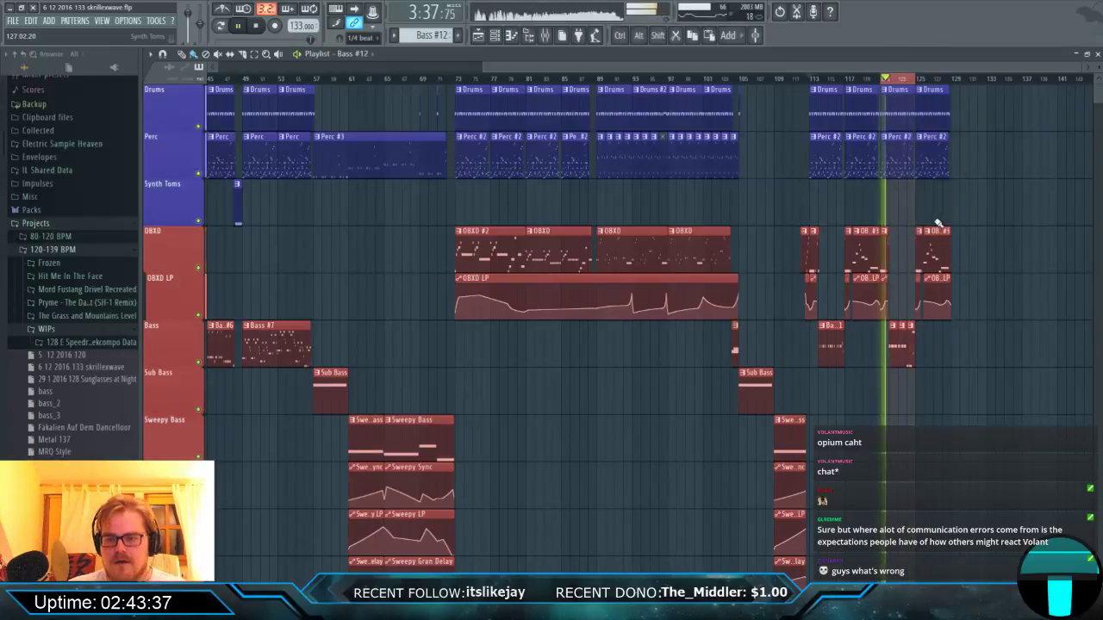
key("space")
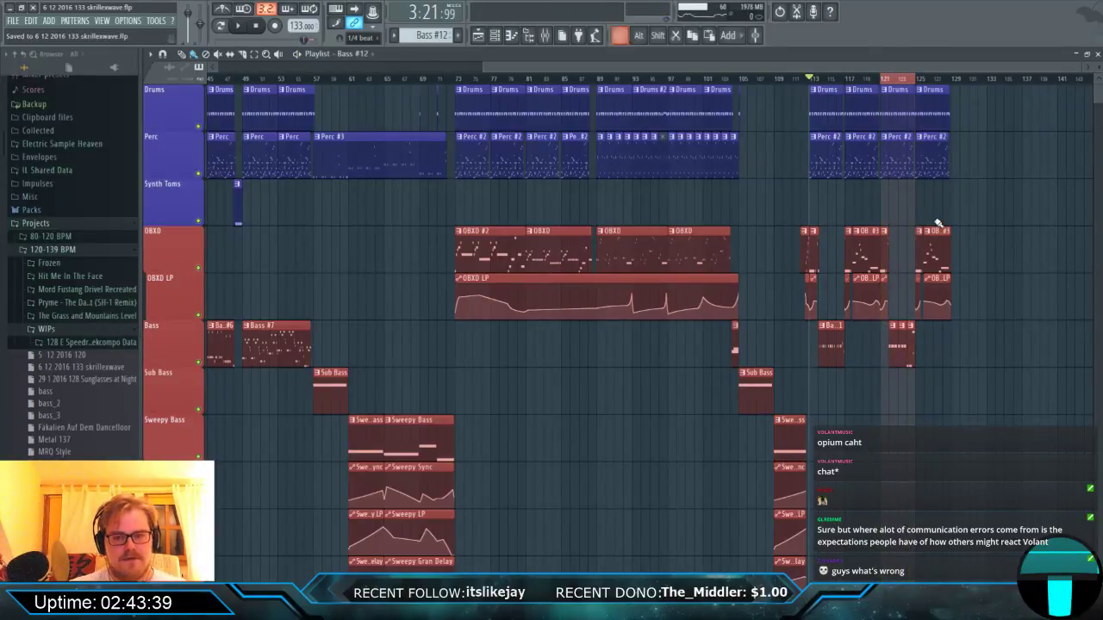
left_click(772, 78)
key("space")
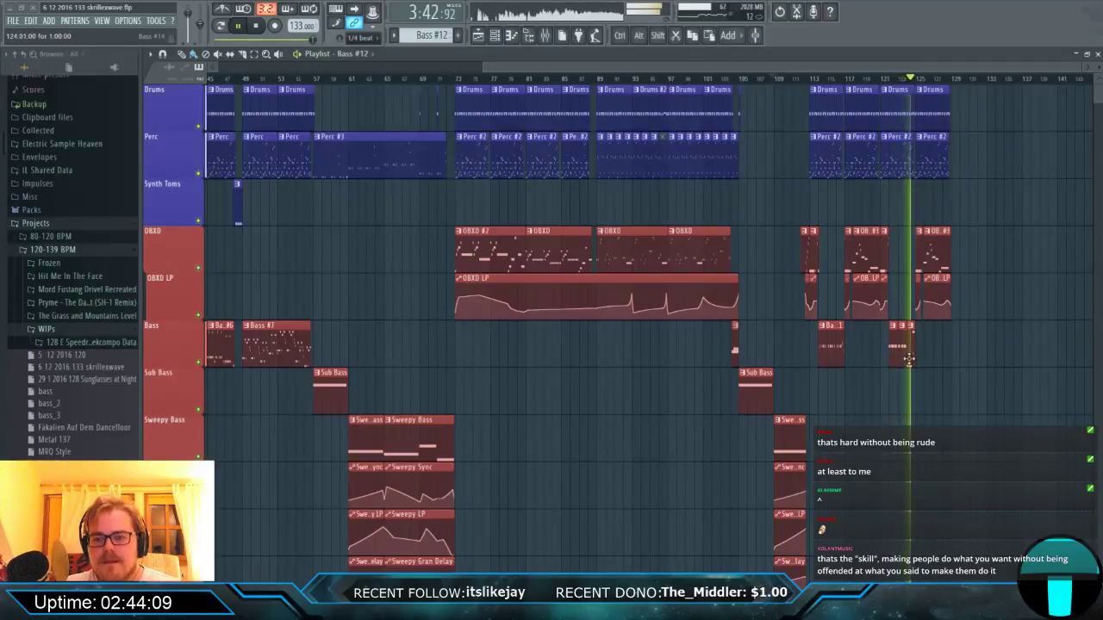
Open the Bass #12 clip's notes in the piano roll and switch playback from song to pattern mode.
scroll(918, 295, "up", 5)
double_click(801, 346)
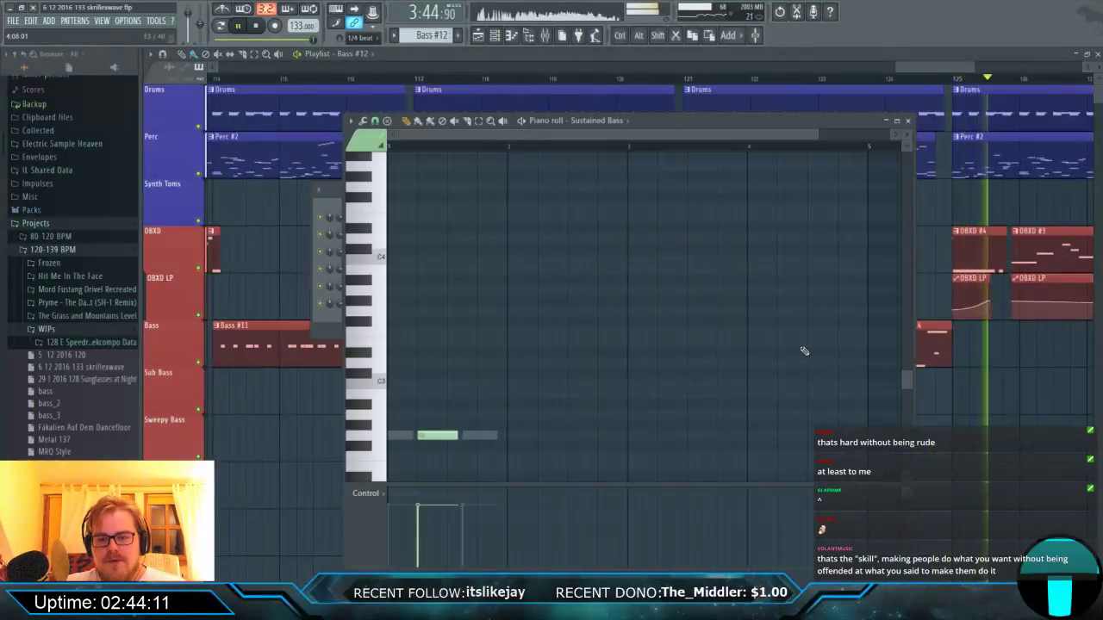
left_click(220, 27)
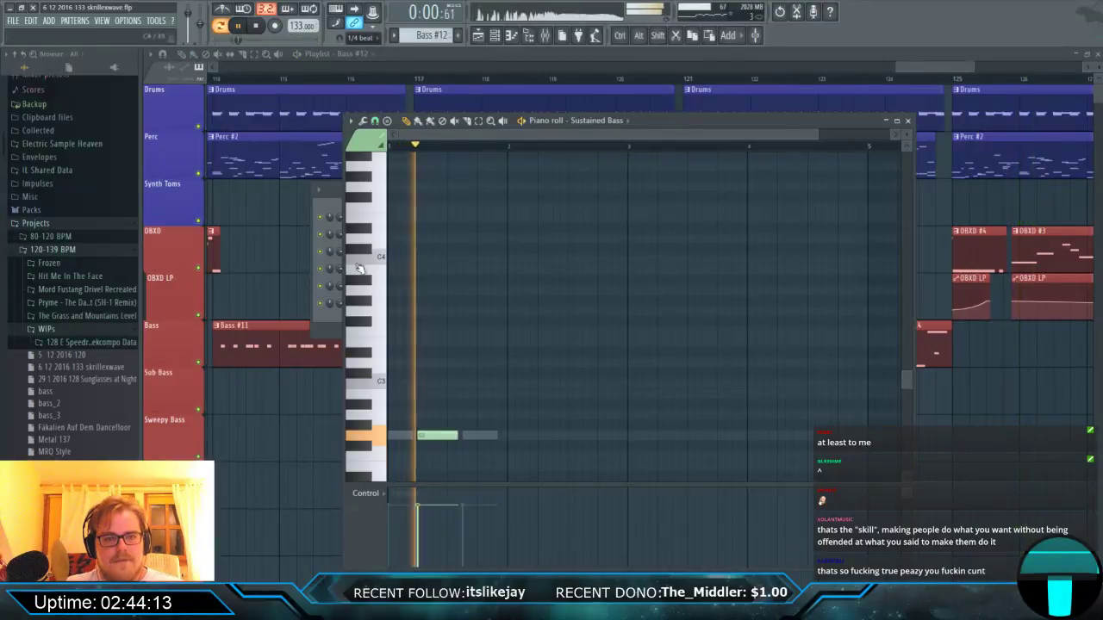
In the Bass 2 synth's matrix, adjust filter 1's output to about 70% and operator 6's filter 2 level to about 21%, auditioning the pattern.
key("F6")
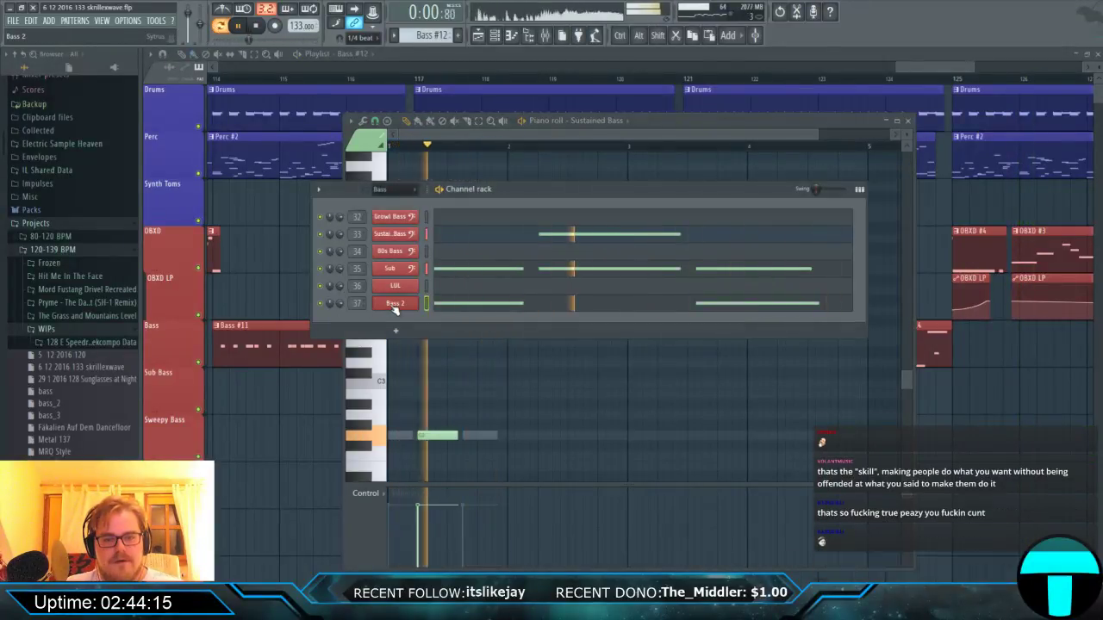
left_click(392, 304)
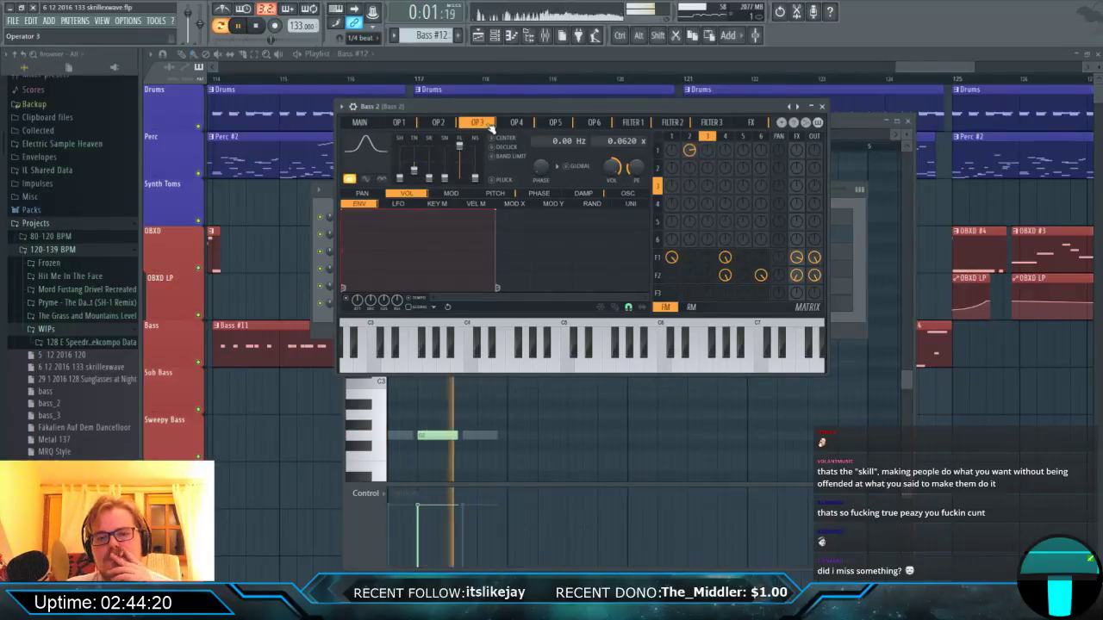
left_click(601, 122)
left_click(627, 122)
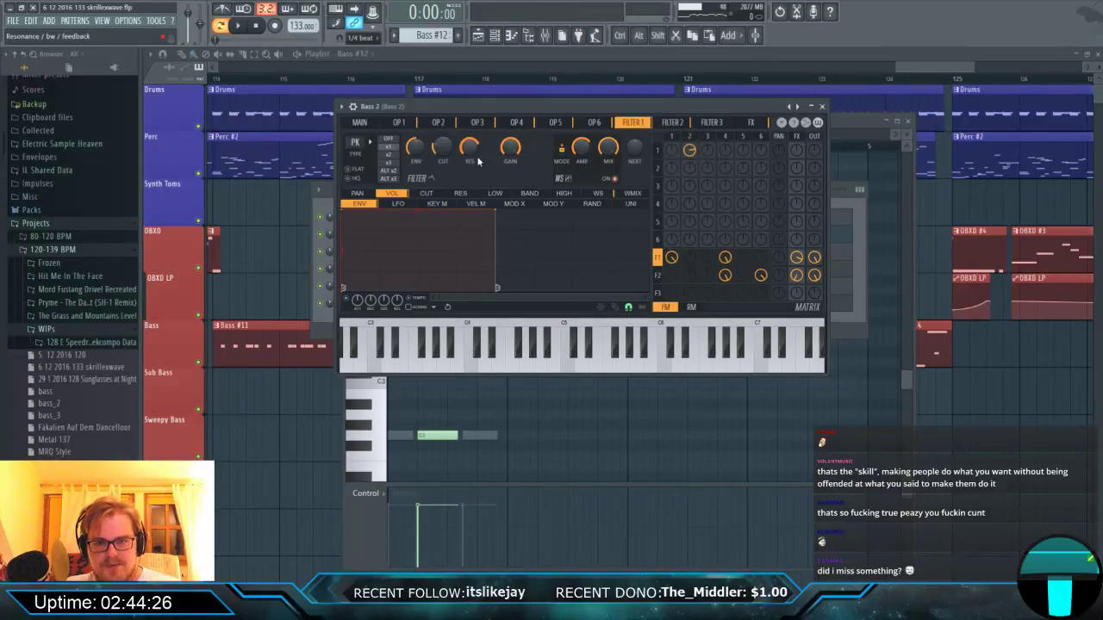
key("space")
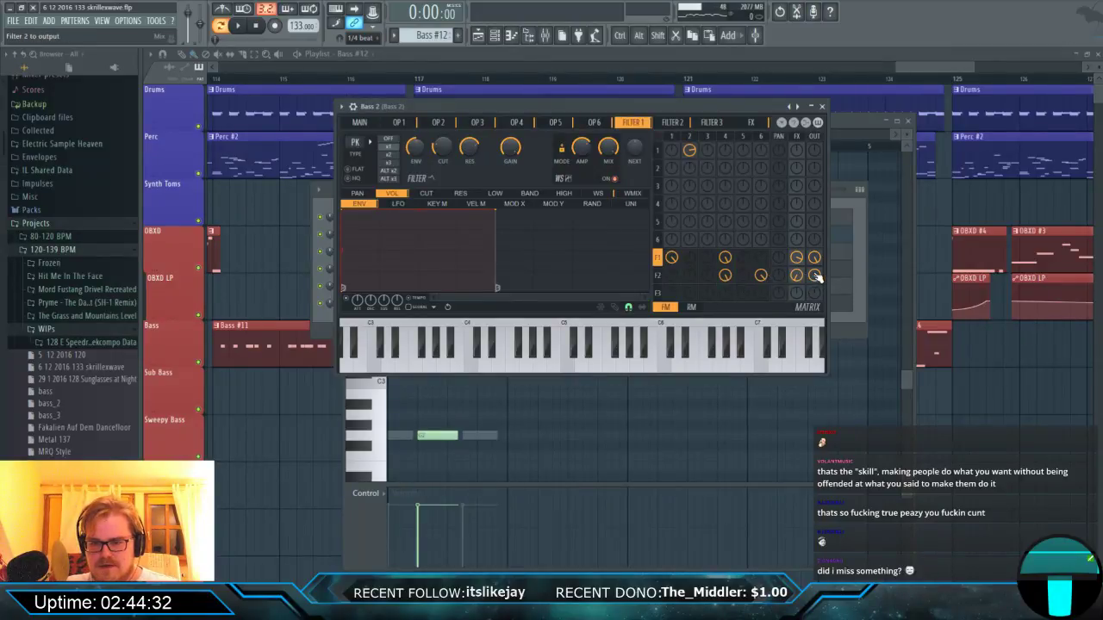
left_click_drag(819, 266, 815, 263)
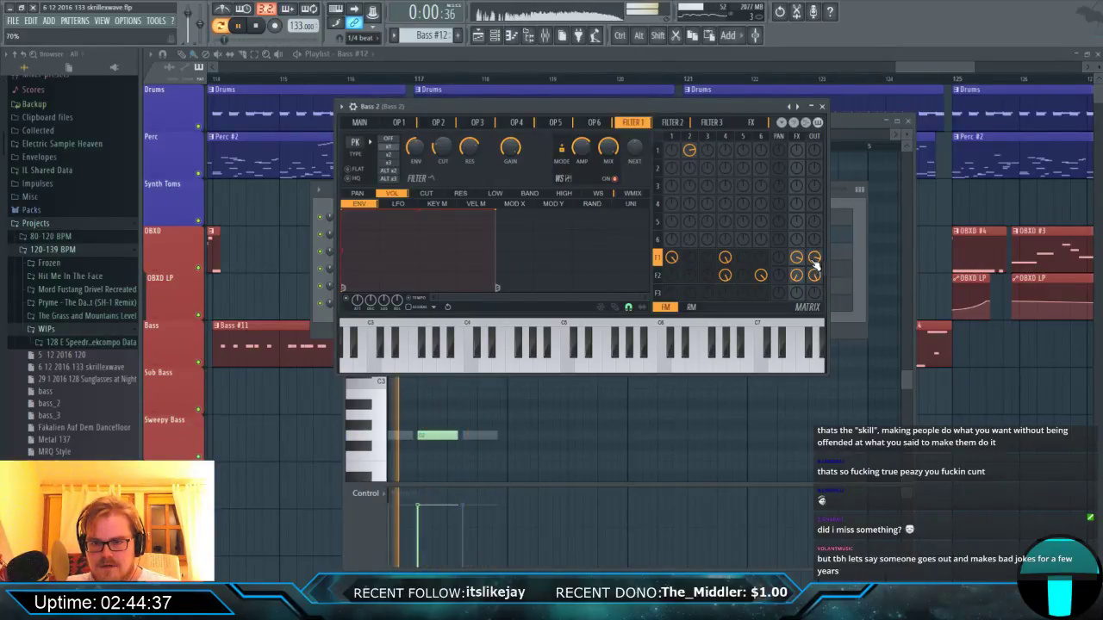
key("space")
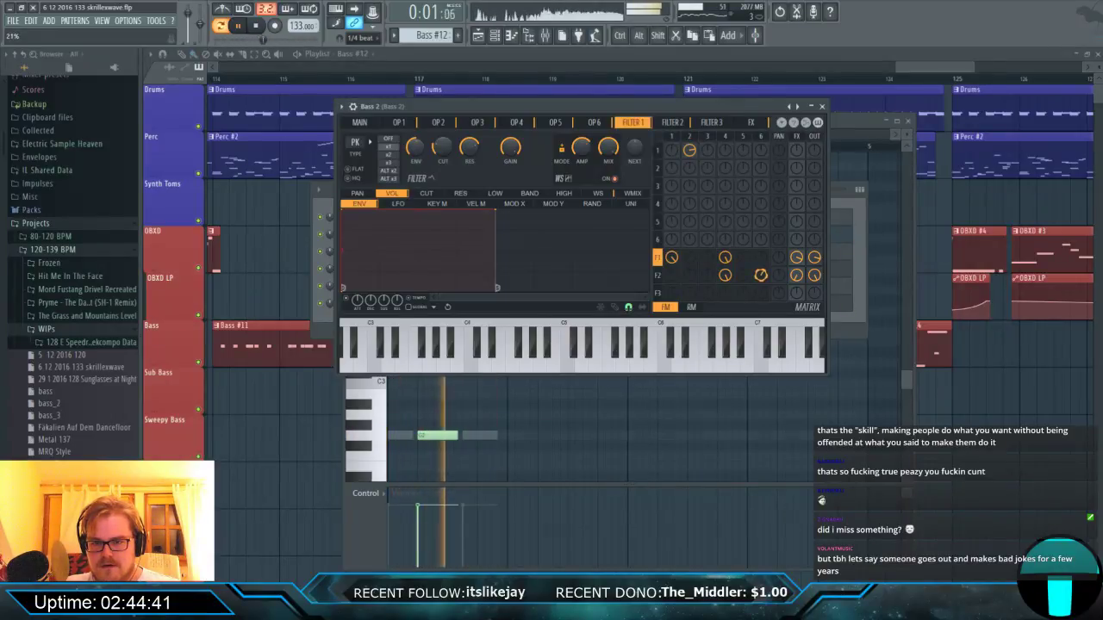
key("space")
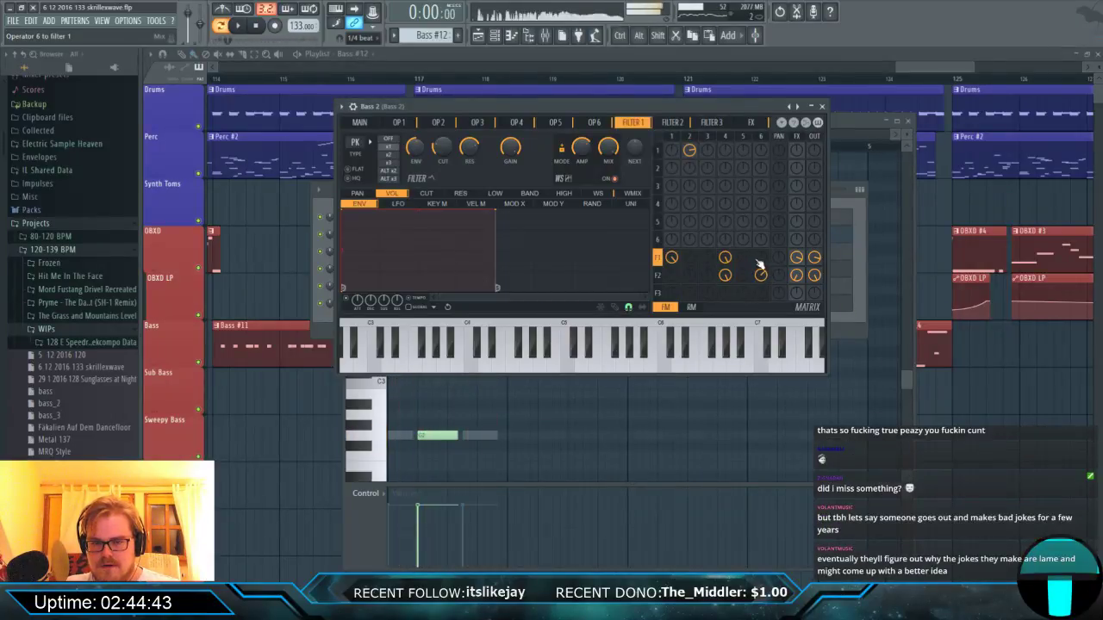
Add a bell boost of about 0.5 dB near 1 kHz to the Pro-Q 2 in Bass 2's third effect slot.
left_click(546, 35)
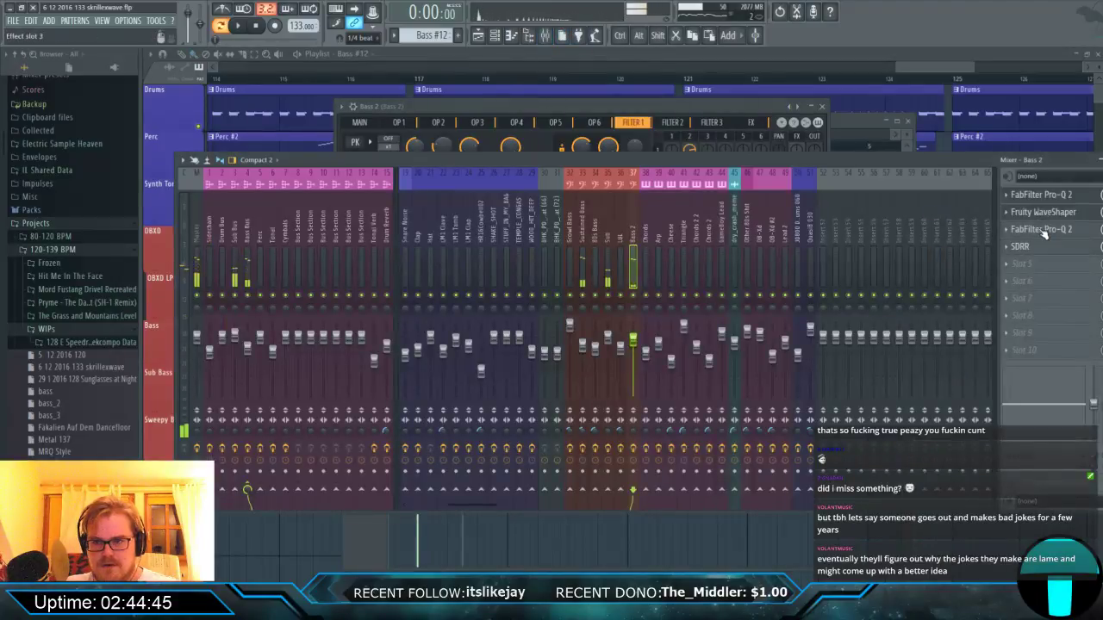
left_click(1041, 229)
key("space")
key("space")
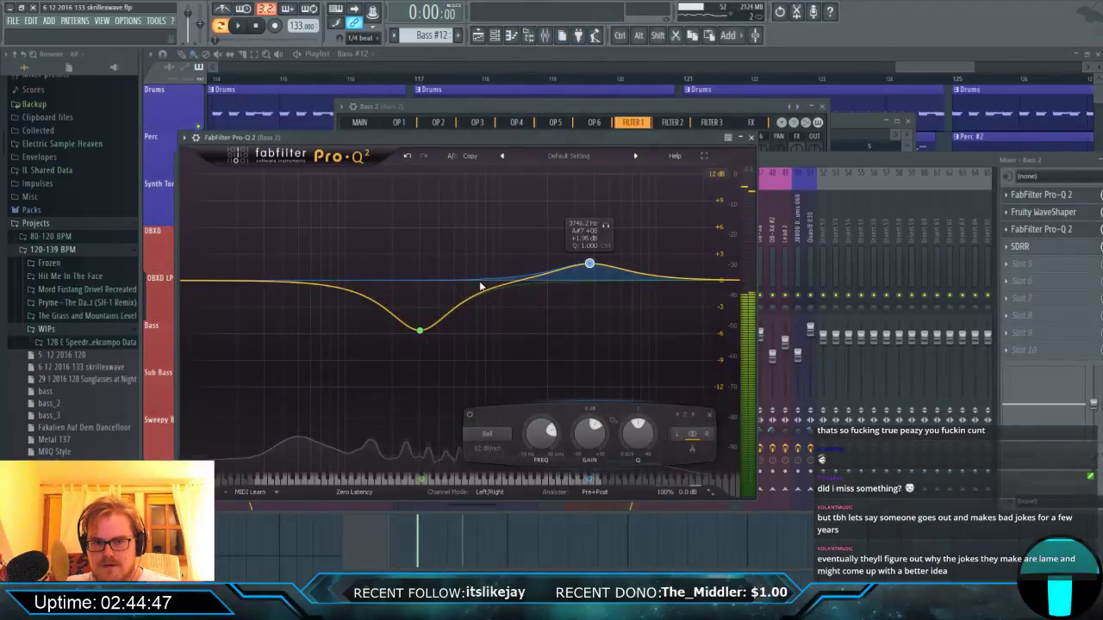
double_click(505, 291)
mouse_move(505, 290)
left_mouse_down()
mouse_move(498, 349)
mouse_move(498, 253)
mouse_move(500, 278)
left_mouse_up()
key("space")
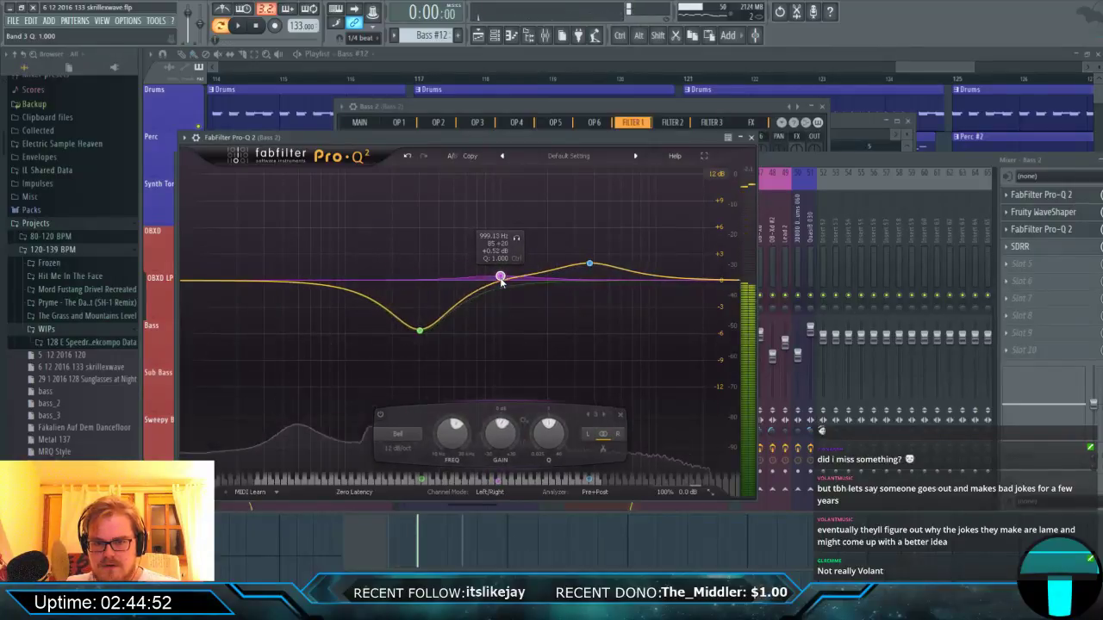
key("space")
Add a bell cut of about 3.6 dB near 313 Hz with a Q of 2.2 to Bass 2's first Pro-Q 2.
left_click(1041, 195)
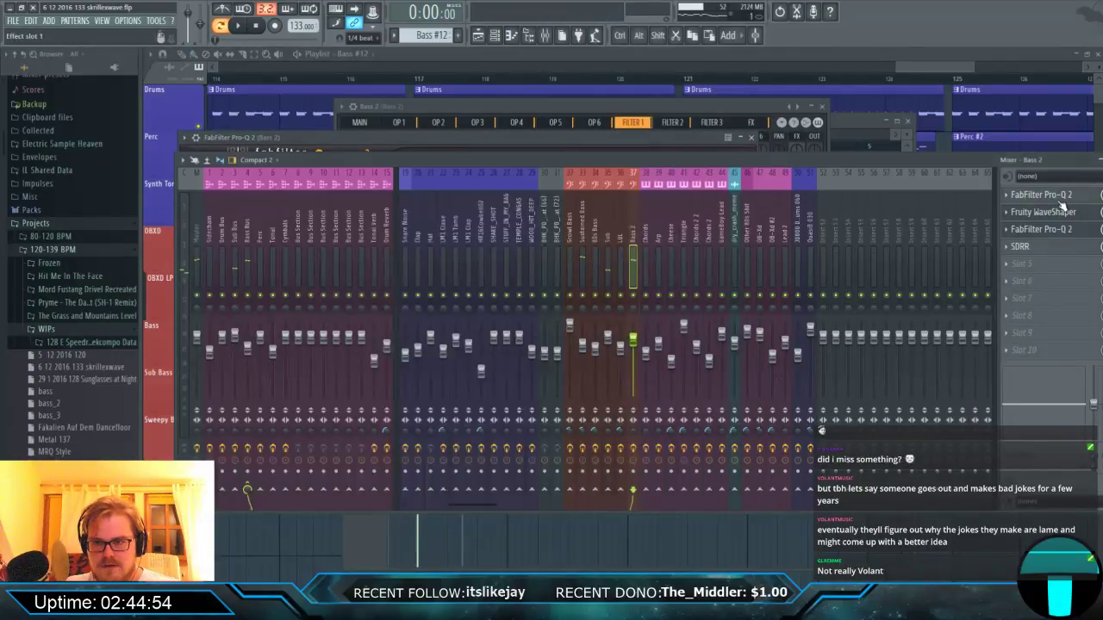
key("space")
key("space")
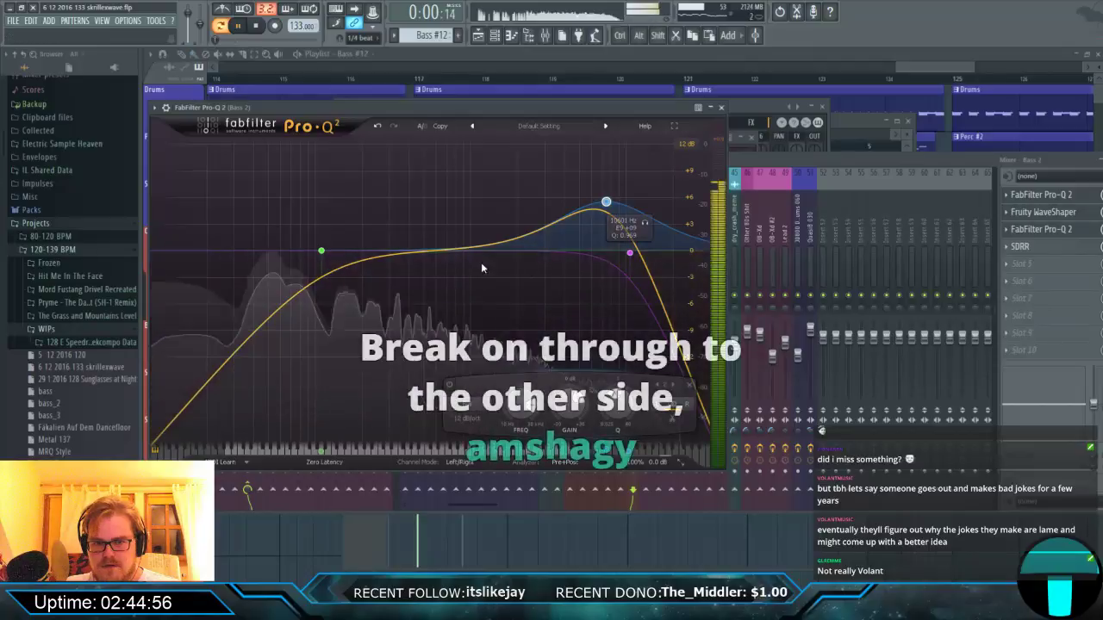
left_click_drag(481, 262, 394, 274)
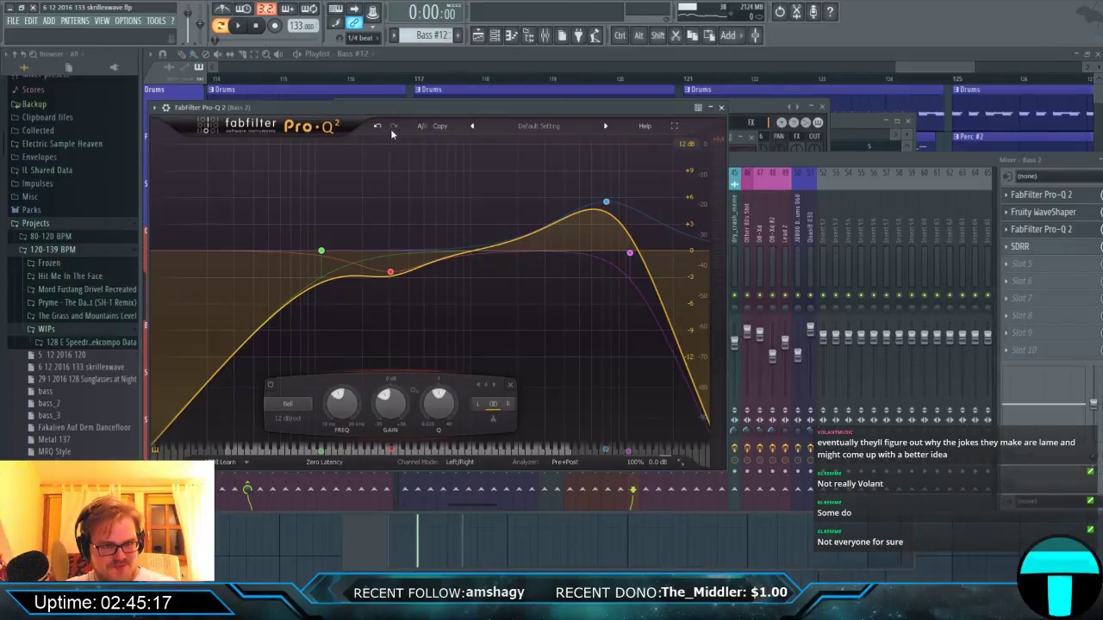
left_click_drag(378, 109, 456, 98)
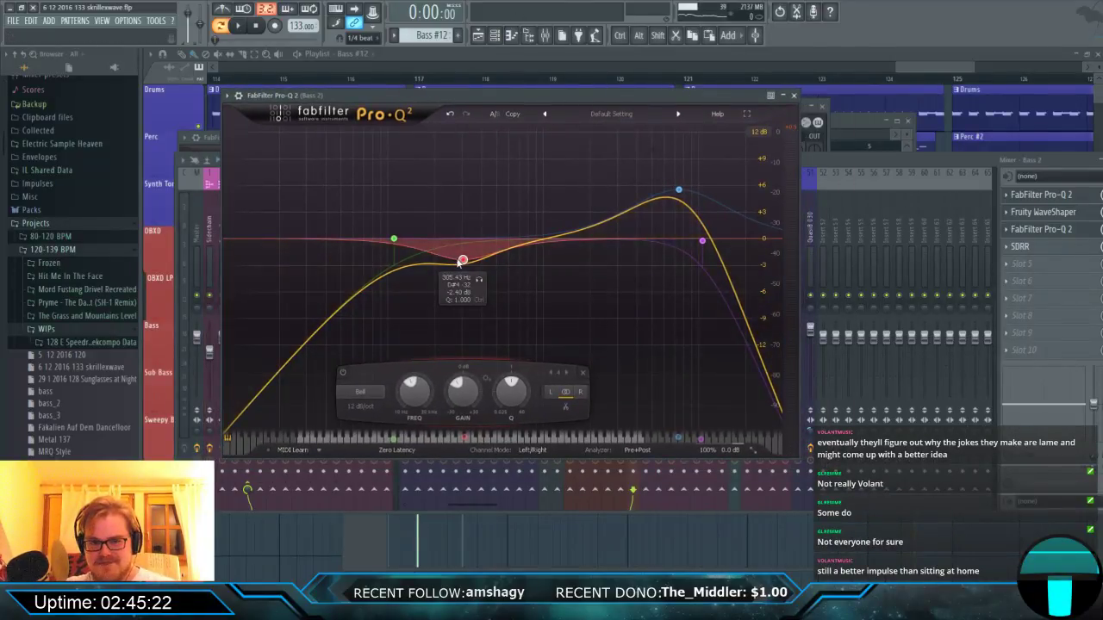
mouse_move(462, 261)
left_mouse_down()
mouse_move(472, 280)
mouse_move(464, 269)
left_mouse_up()
scroll(469, 274, "up", 2)
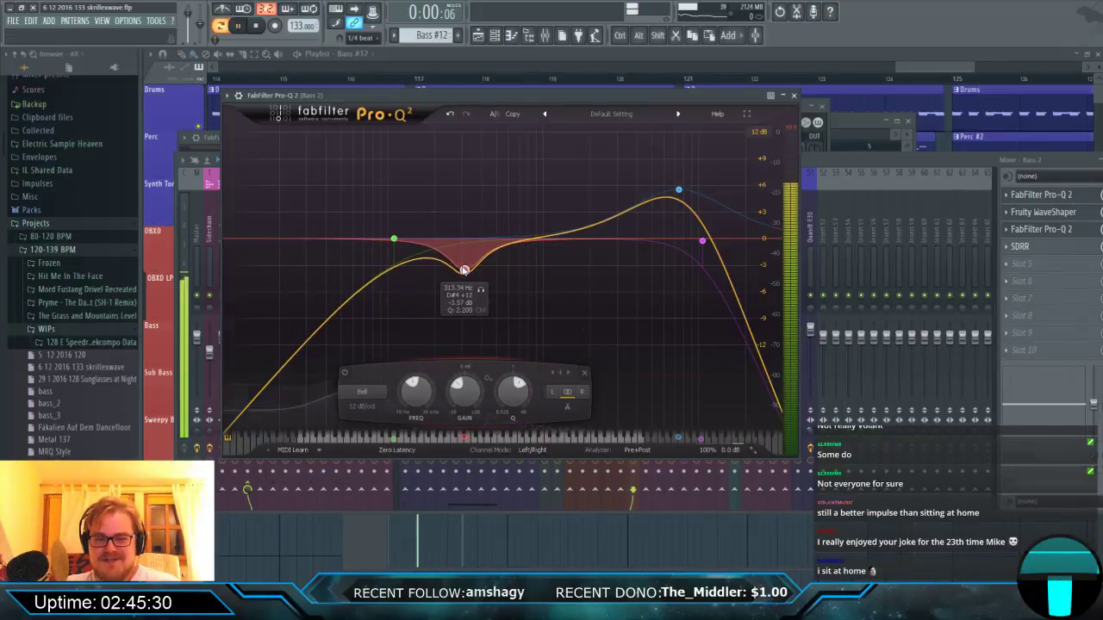
Deepen the new bell cut to about -16 dB and move it to about 527 Hz while auditioning the pattern.
left_click_drag(464, 270, 461, 450)
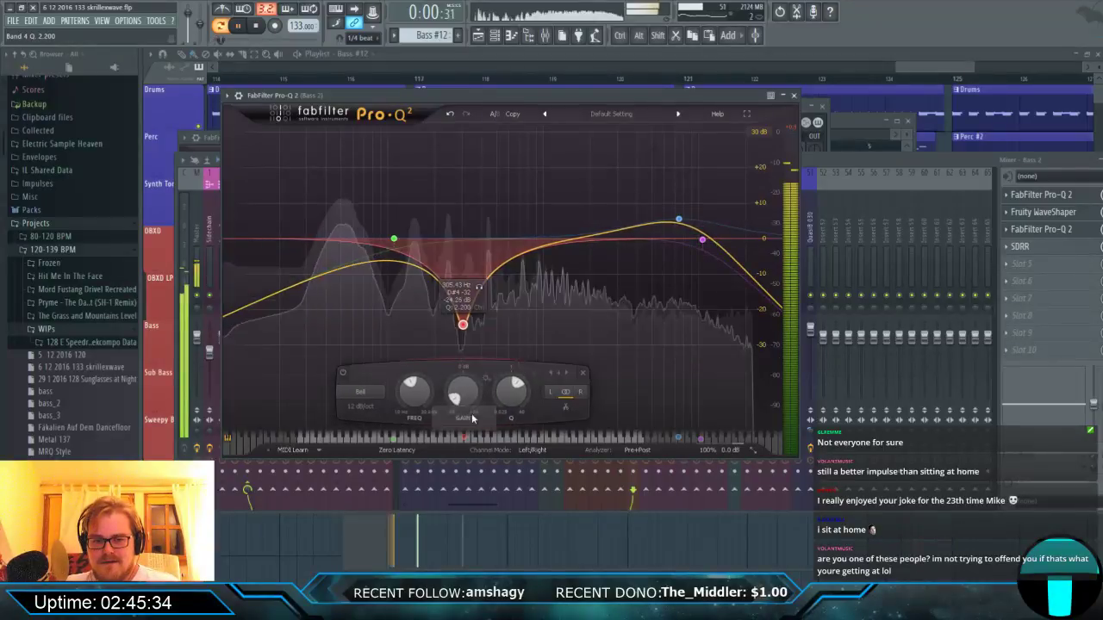
left_click_drag(463, 322, 499, 297)
key("space")
key("space")
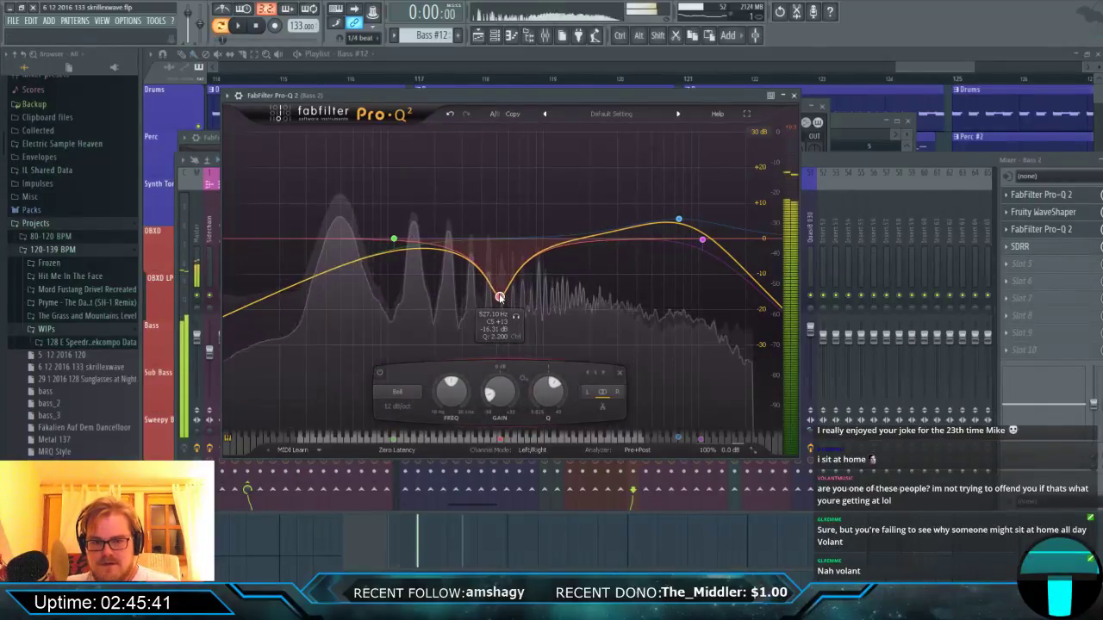
Nudge the bell cut near 527 Hz in Bass 2's first Pro-Q 2 slightly deeper while auditioning the pattern.
double_click(500, 297)
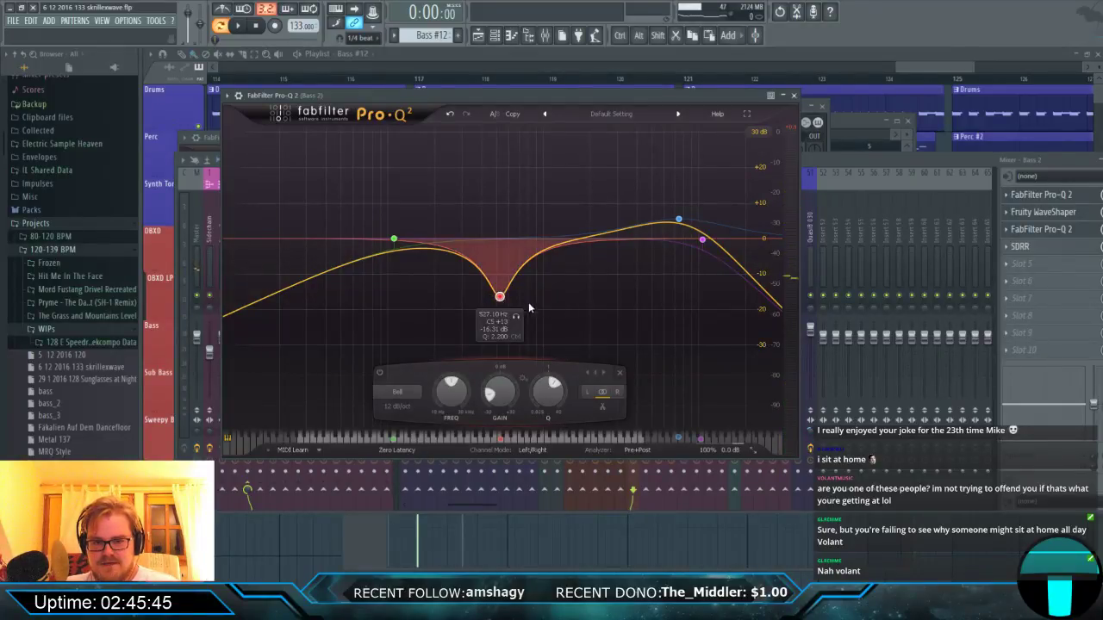
key("space")
mouse_move(500, 296)
left_mouse_down()
mouse_move(497, 285)
mouse_move(499, 301)
left_mouse_up()
key("space")
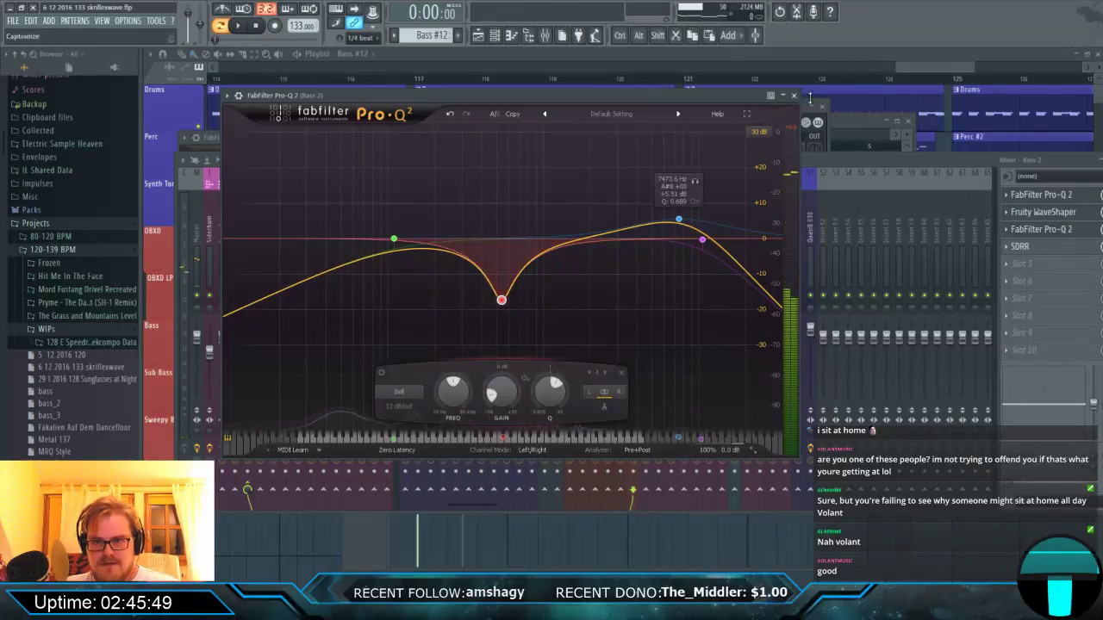
Play the song from bar 121 to hear the bass in context and show the mixer.
left_click(921, 67)
left_click(685, 79)
key("space")
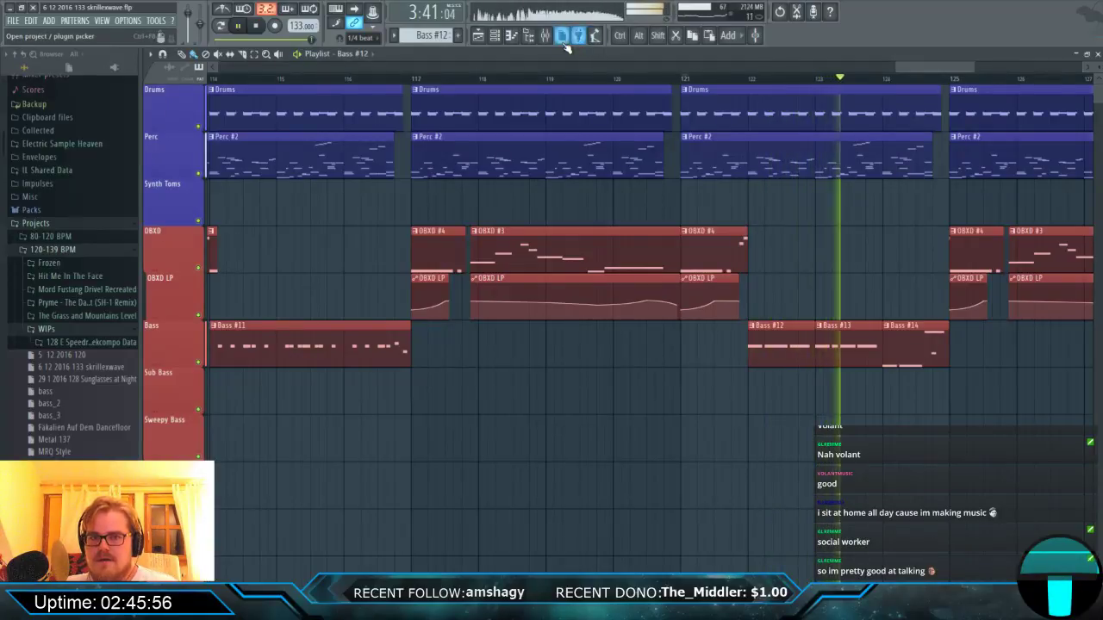
key("F9")
key("space")
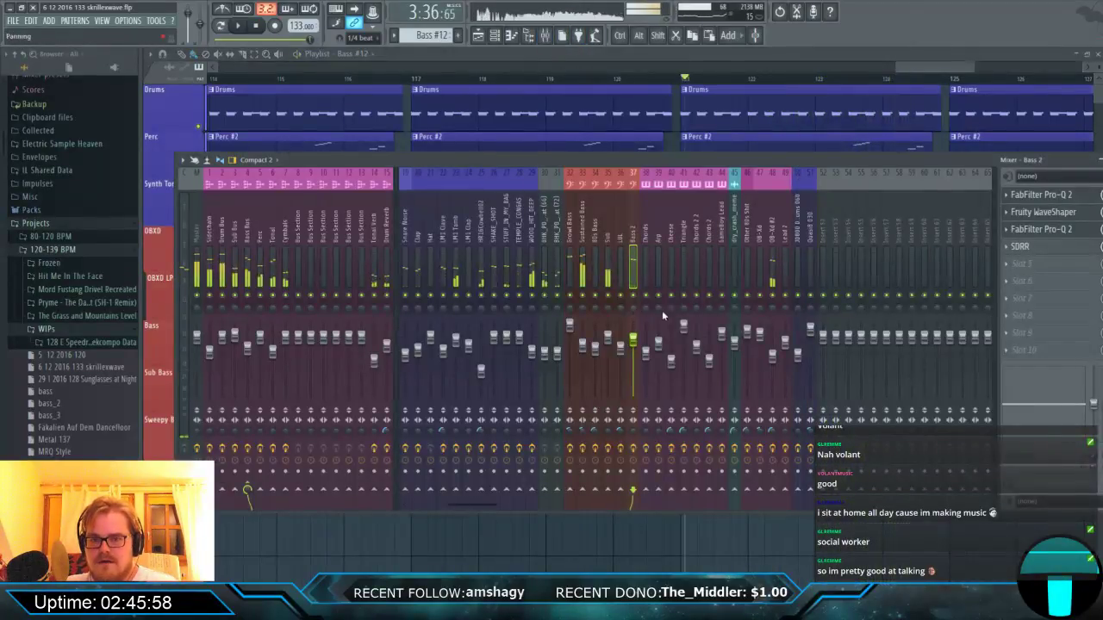
Turn the bell near 3.7 kHz in Bass 2's third-slot Pro-Q 2 into a cut of about 2.5 dB and audition it.
left_click(1043, 230)
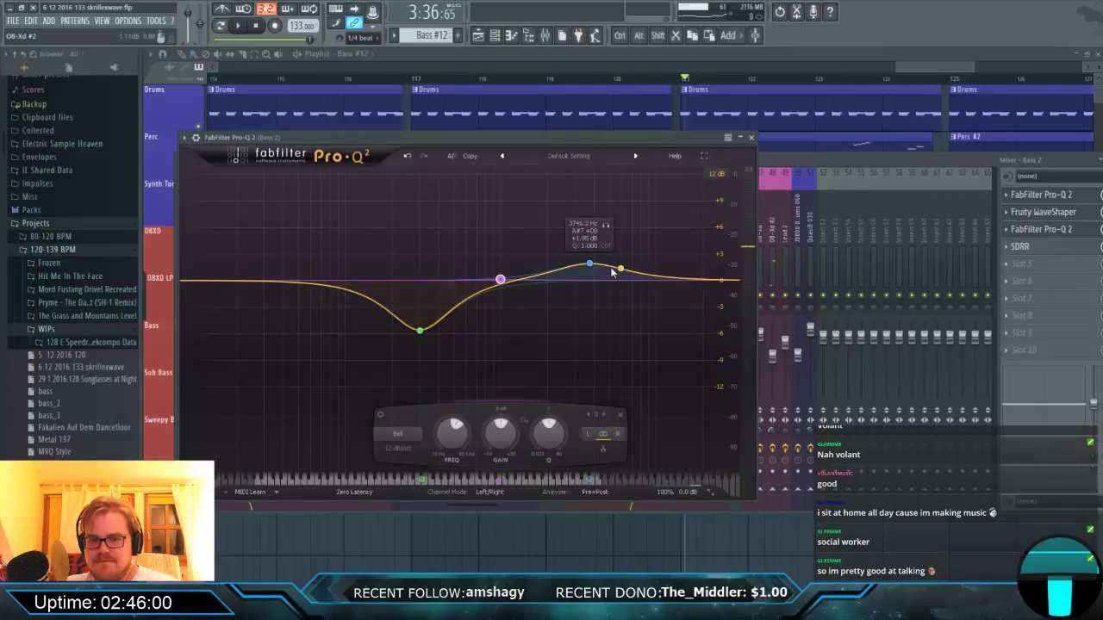
left_click_drag(589, 263, 590, 304)
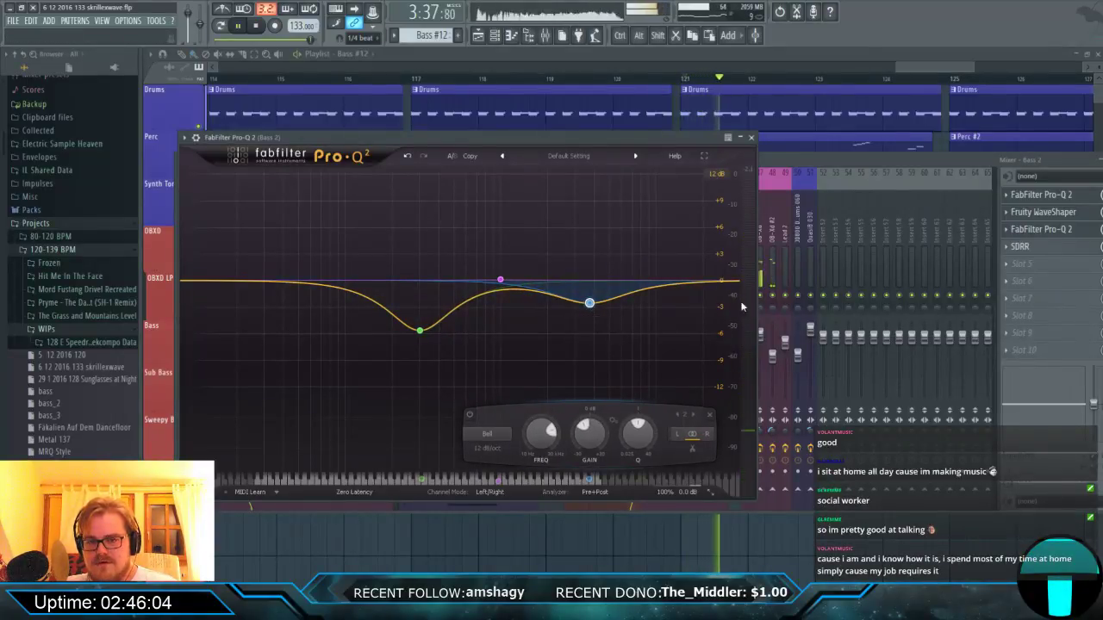
left_click(794, 239)
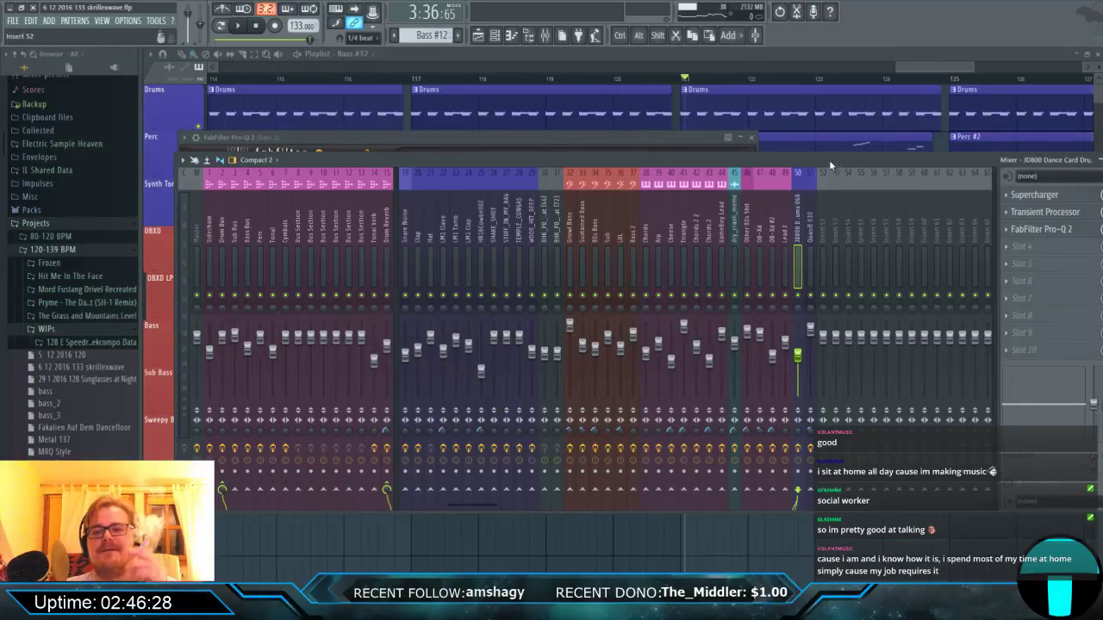
left_click_drag(829, 156, 796, 154)
key("space")
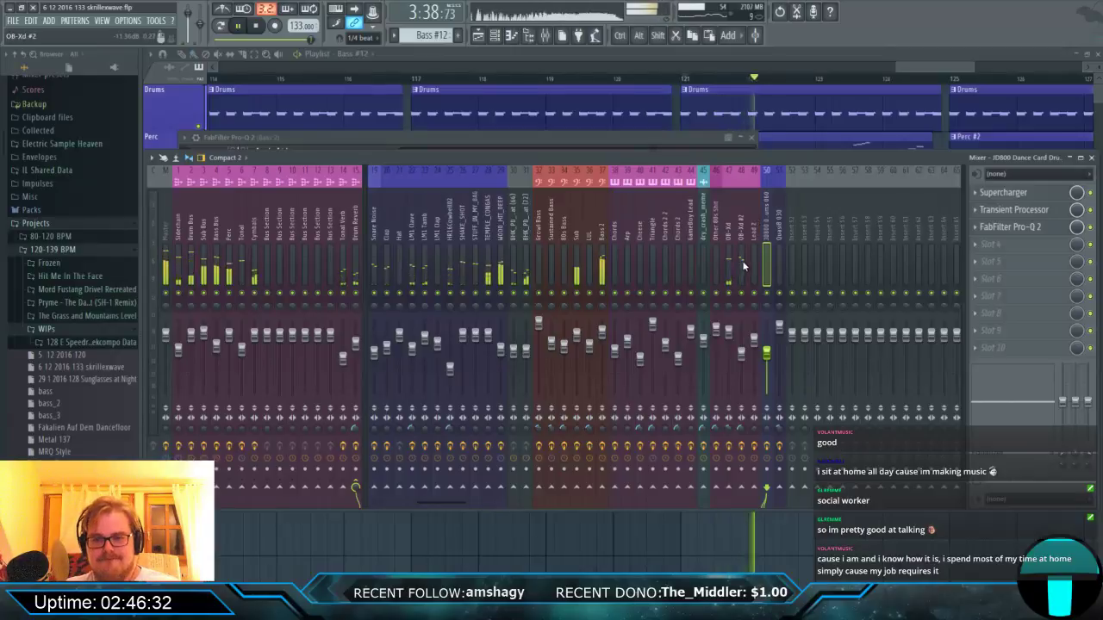
Add a high cut near 12.9 kHz with a Q of about 1.68 to Bass 2's third-slot Pro-Q 2.
left_click(550, 256)
left_click(603, 262)
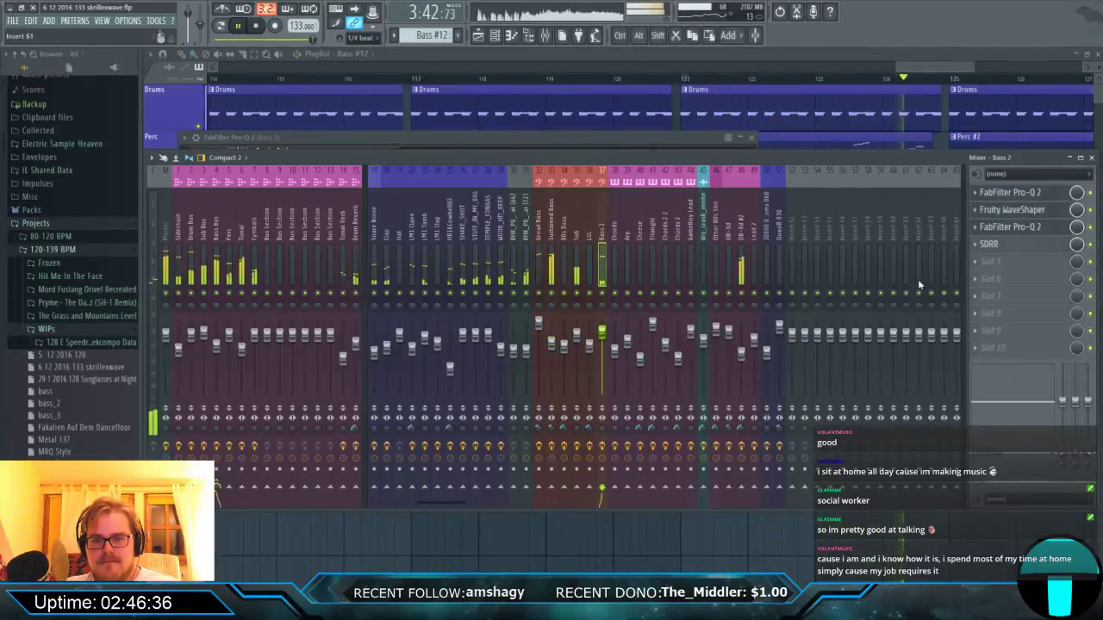
left_click(1000, 229)
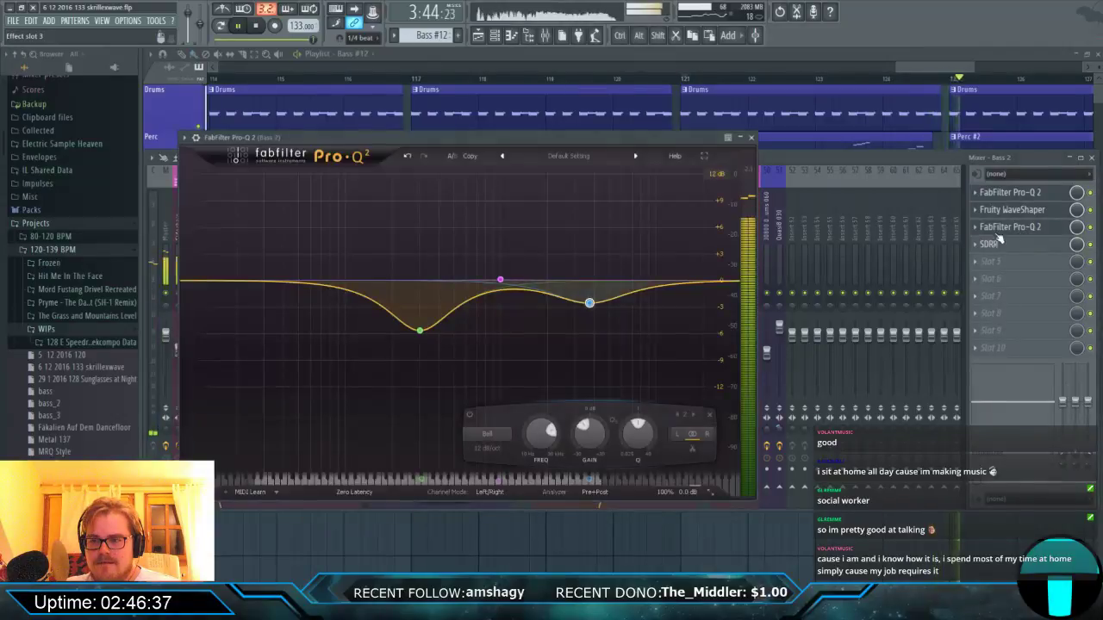
double_click(728, 280)
left_click_drag(716, 281, 673, 243)
key("space")
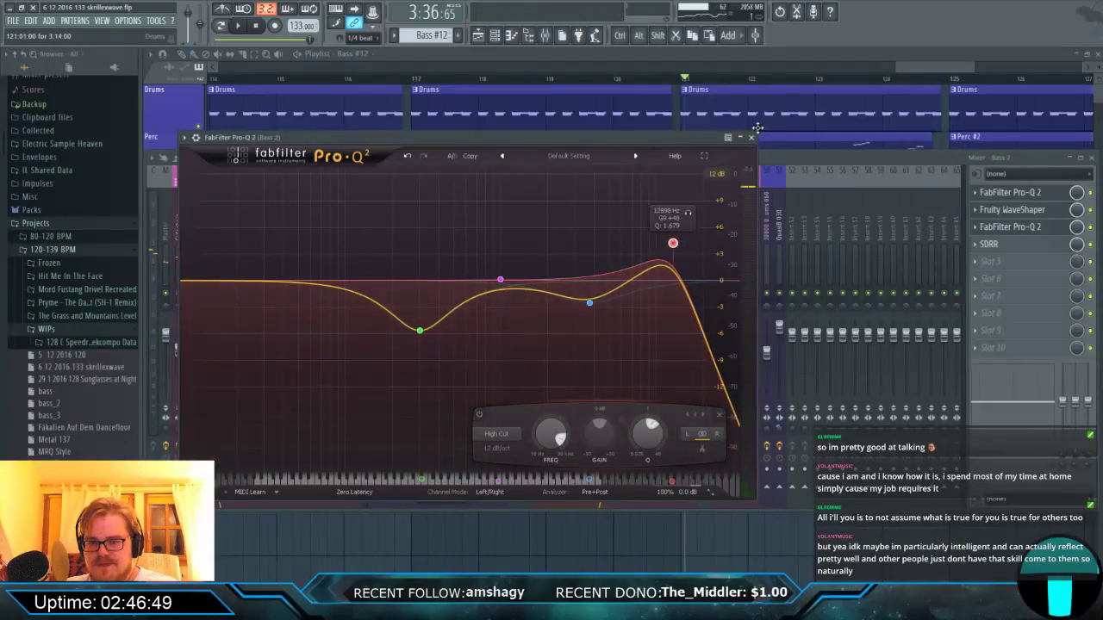
Enable a send from Bass 2 to the Tonal Verb mixer track and listen to it in the song.
left_click(751, 138)
left_click_drag(952, 69, 921, 76)
left_click(545, 37)
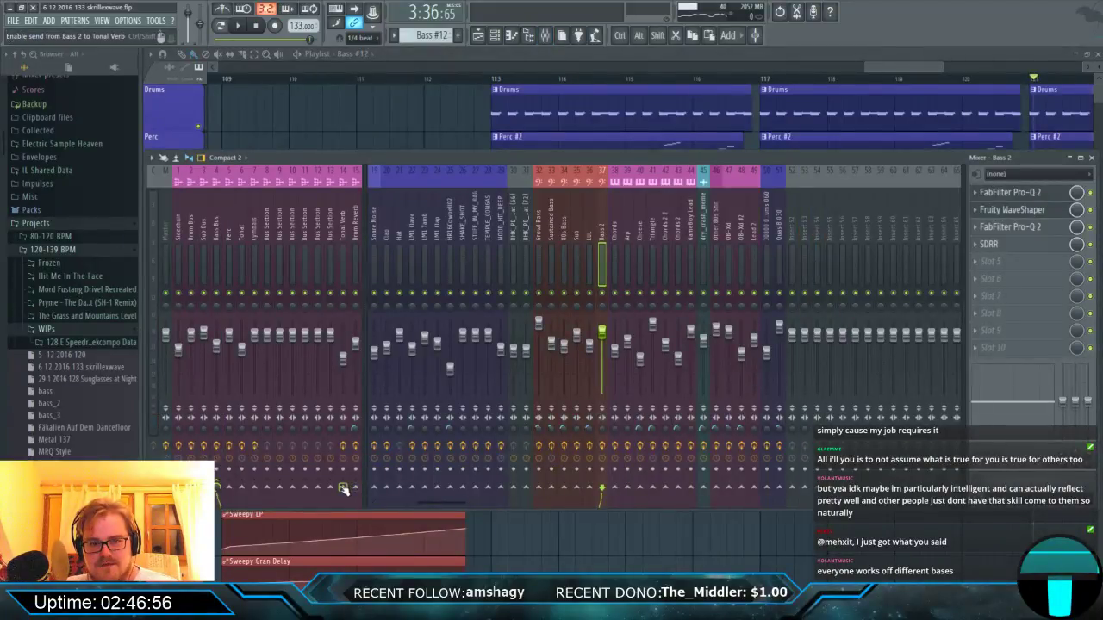
key("space")
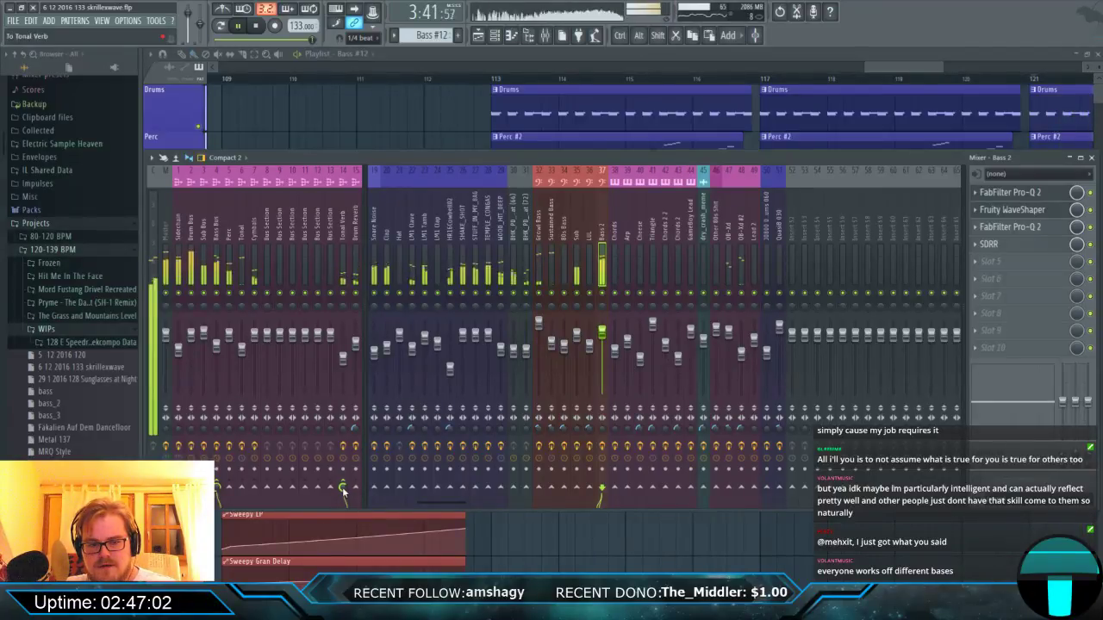
Set Sustained Bass's send to Tonal Verb to about 39% and enable a Tonal Verb send for Growl Bass.
left_click(553, 267)
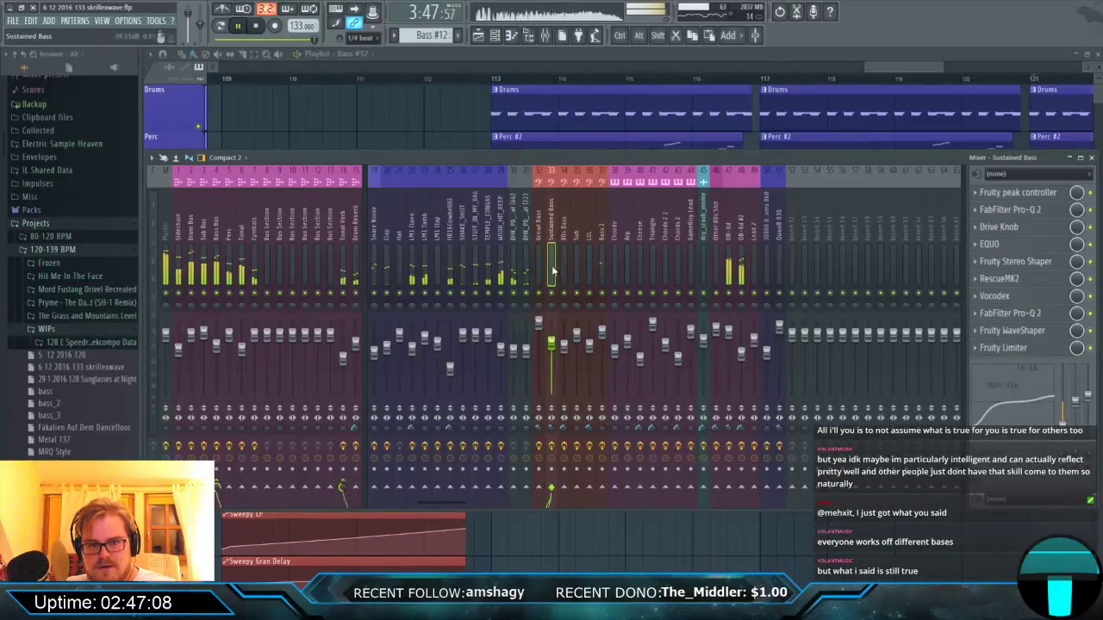
left_click_drag(341, 488, 342, 483)
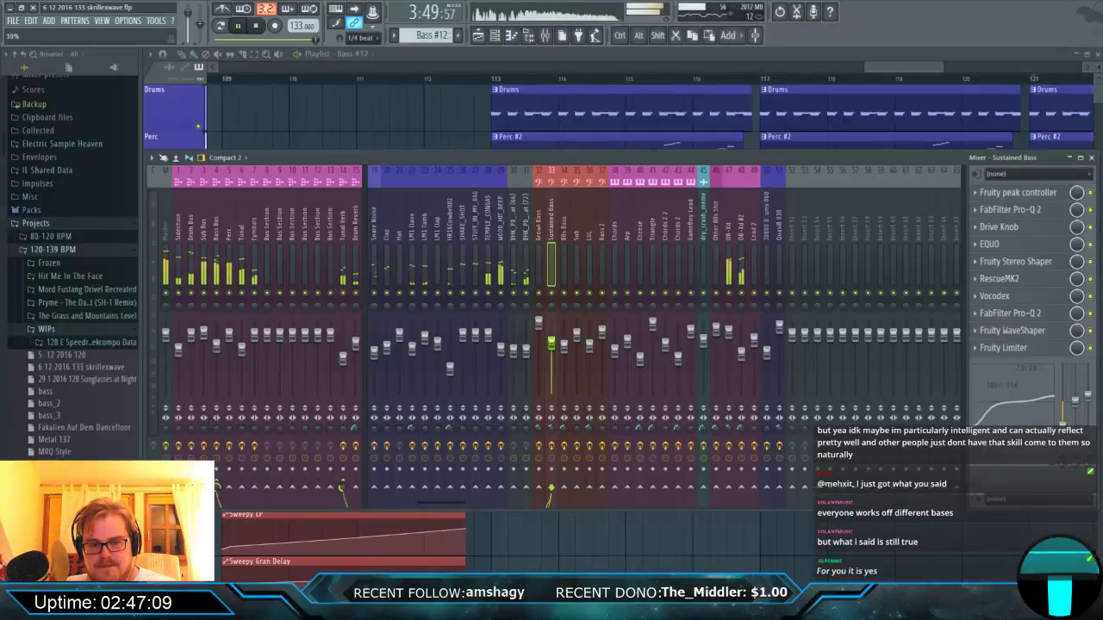
left_click(536, 256)
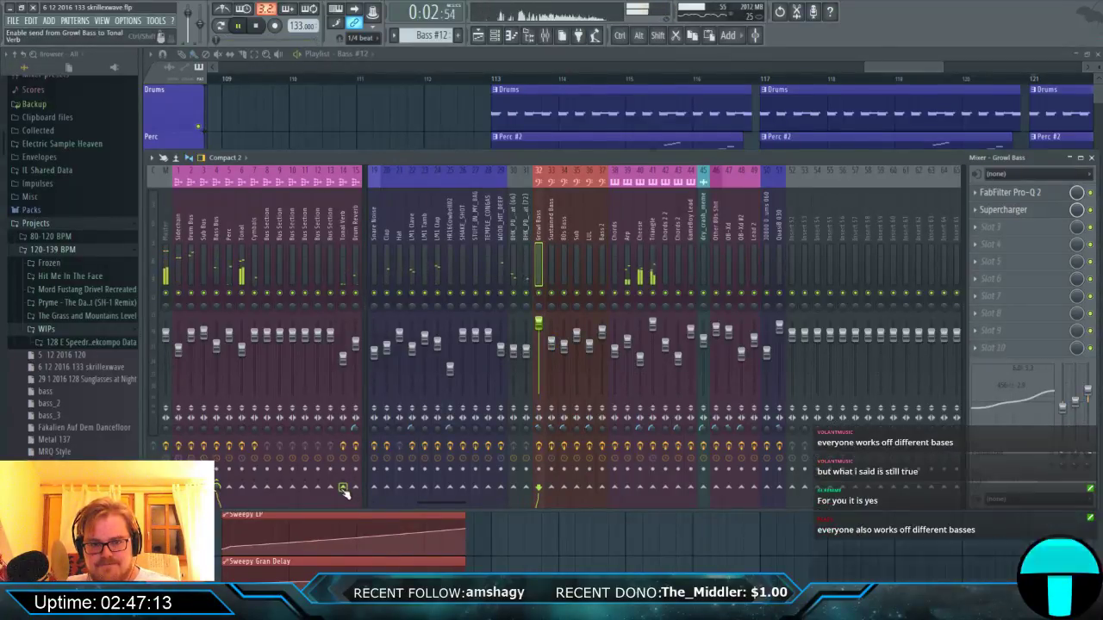
Play the song from bar 117 and review the closing section in the playlist and mixer.
left_click(764, 81)
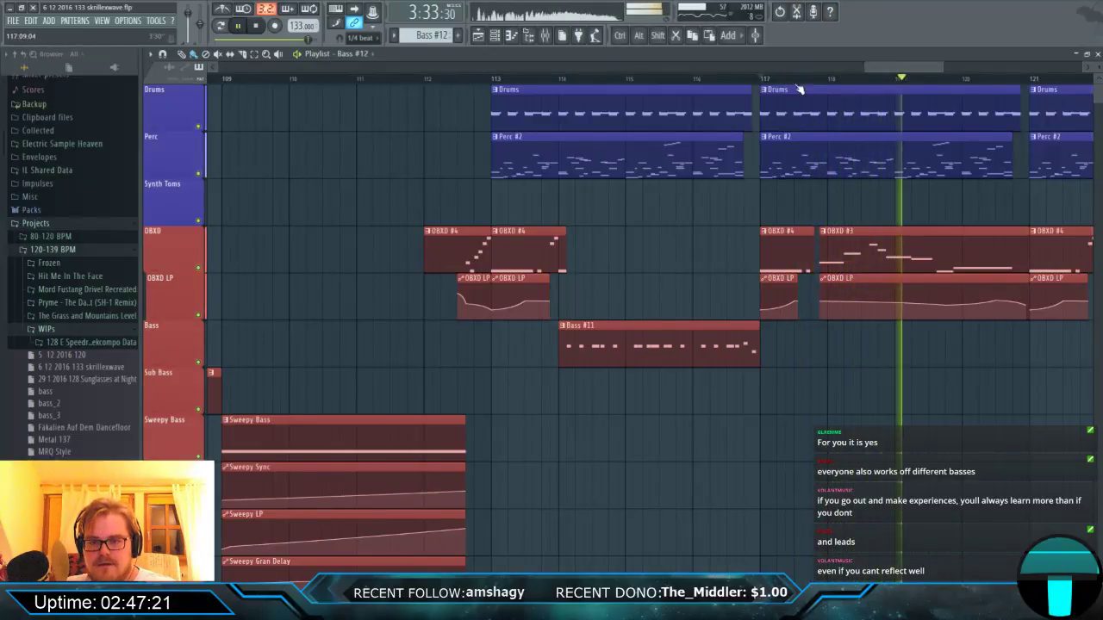
scroll(776, 95, "down", 5)
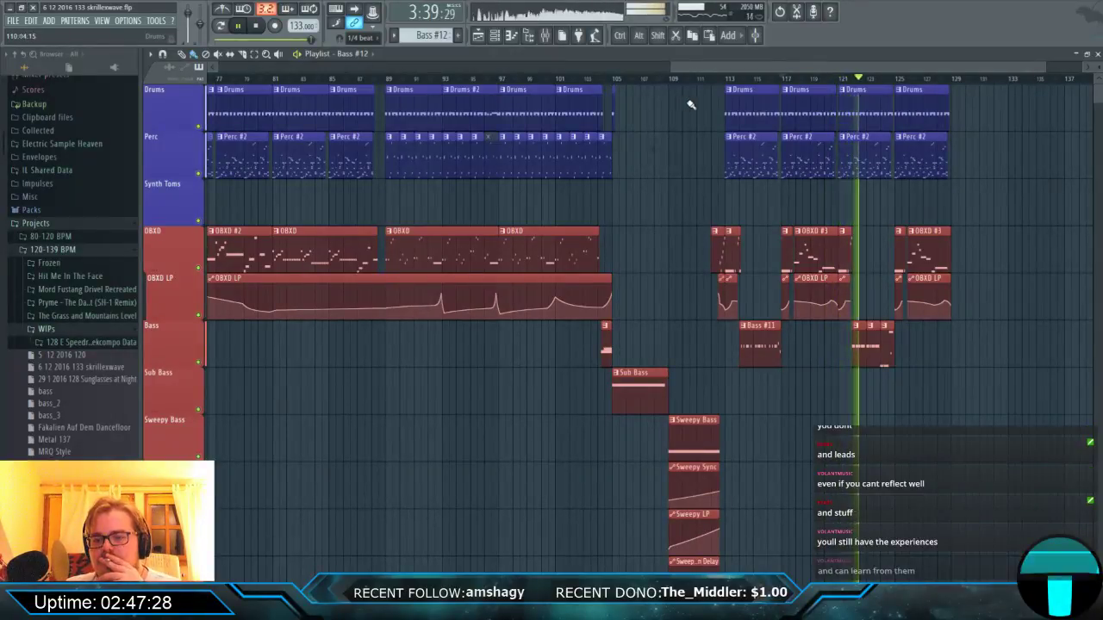
left_click(545, 36)
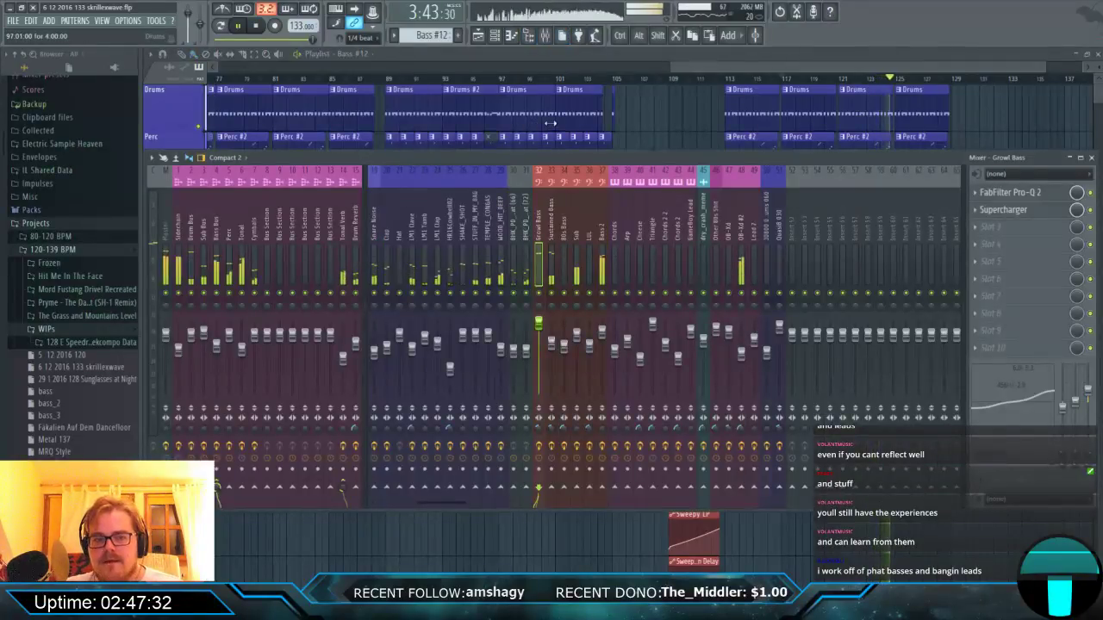
left_click_drag(761, 67, 847, 63)
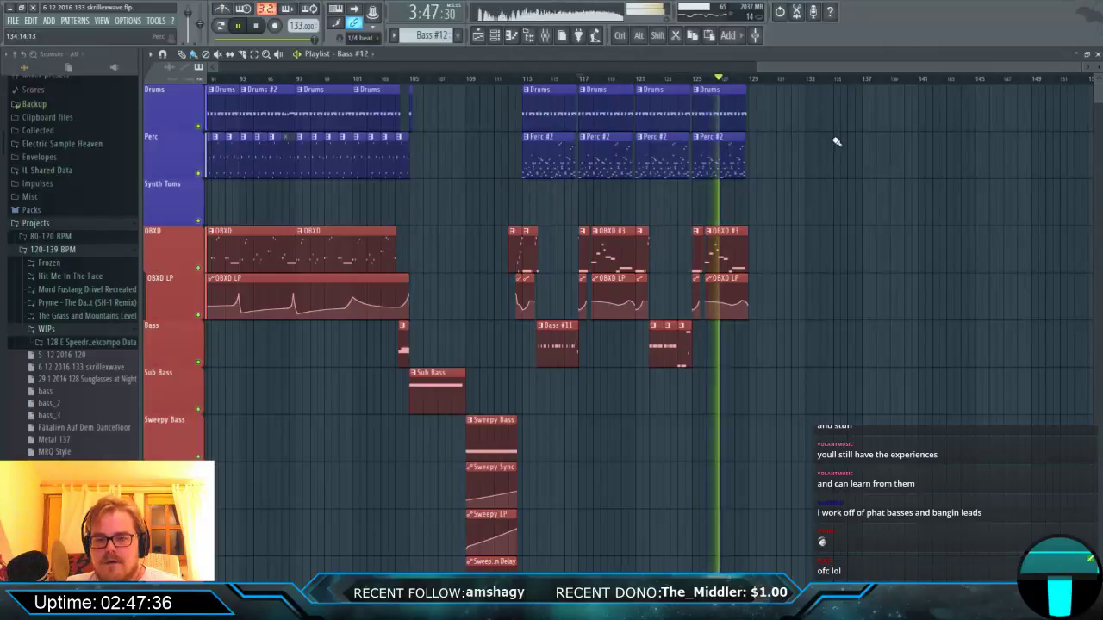
Stop playback and make the last OBXD #3 and OBXD 2 #6 pattern clips after bar 125 unique.
key("space")
scroll(702, 242, "up", 3, "ctrl")
scroll(703, 241, "up", 3, "ctrl")
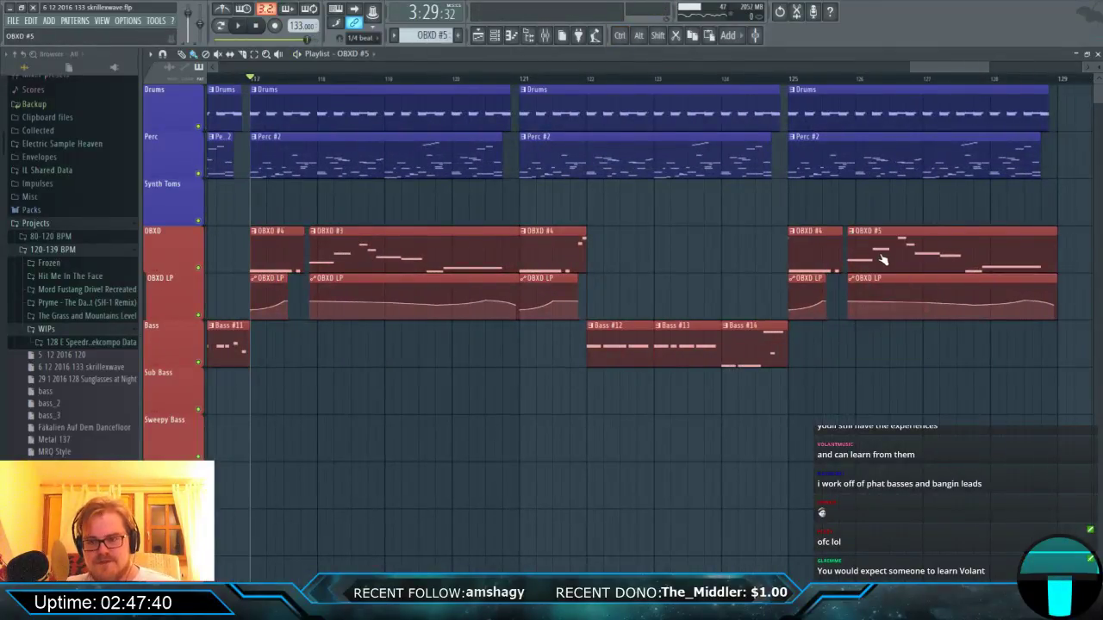
scroll(871, 293, "down", 5)
left_click(851, 383)
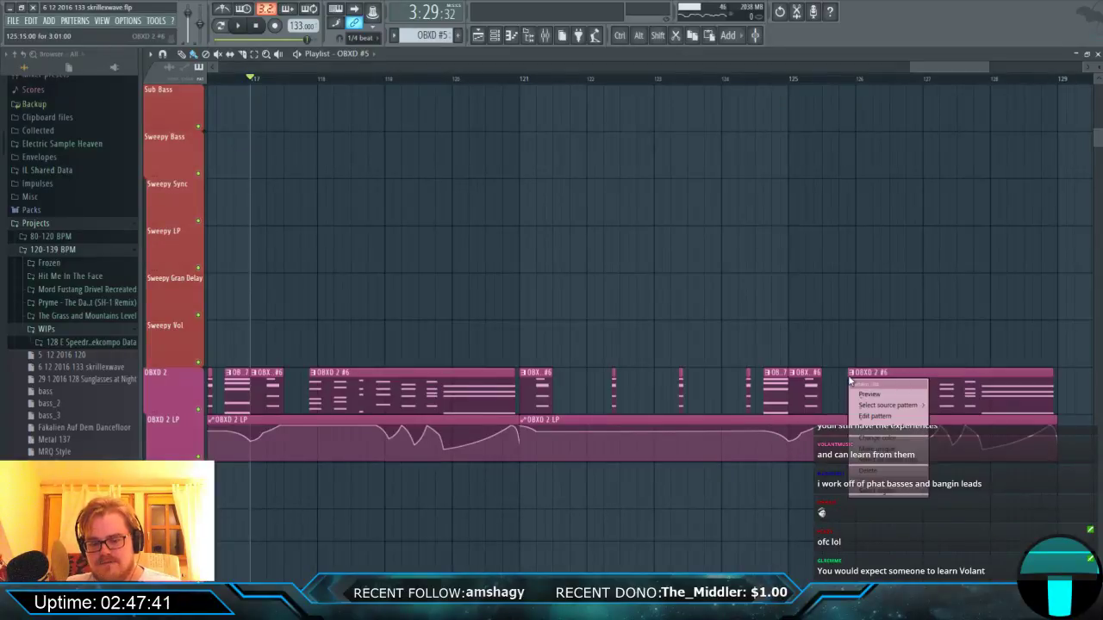
left_click(851, 384)
Look over the whole arrangement and play the song from bar 73.
scroll(827, 354, "down", 6, "ctrl")
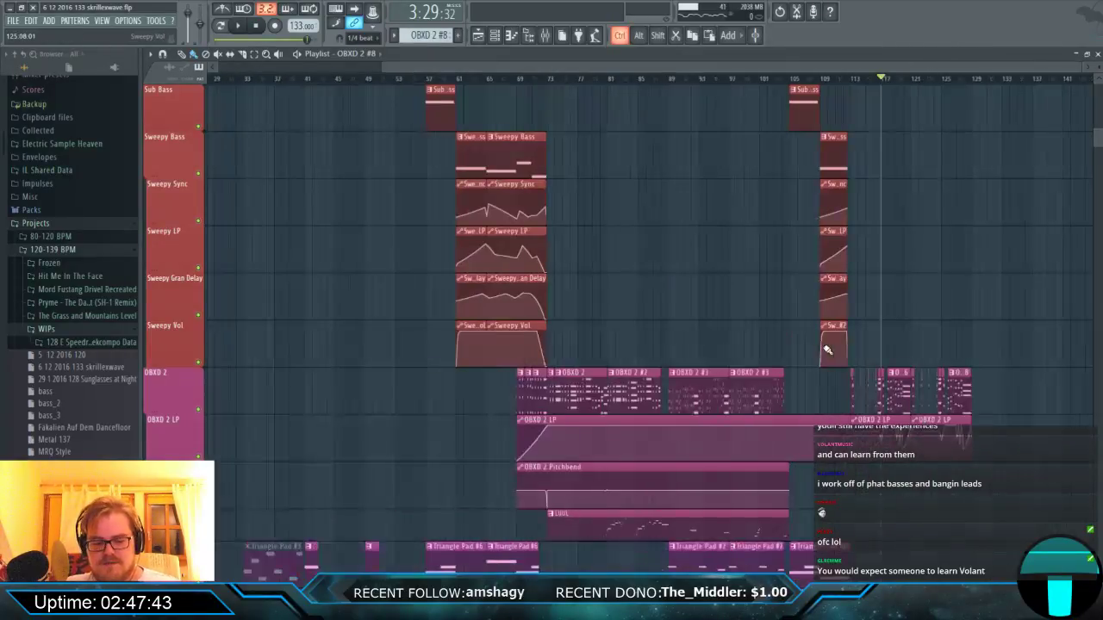
scroll(852, 244, "up", 6)
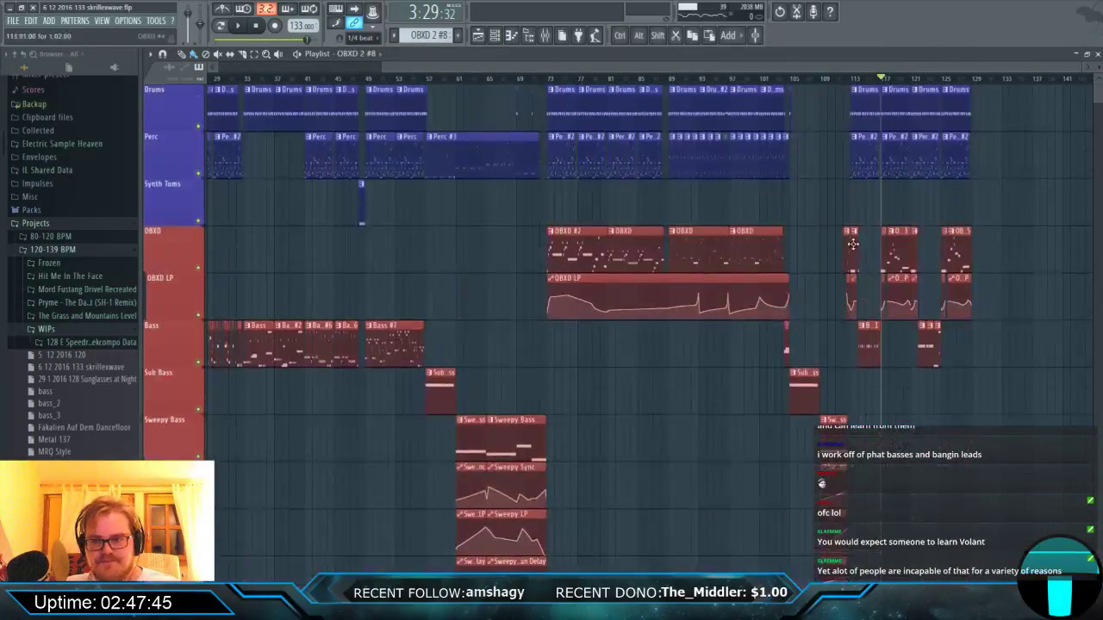
scroll(804, 221, "down", 10)
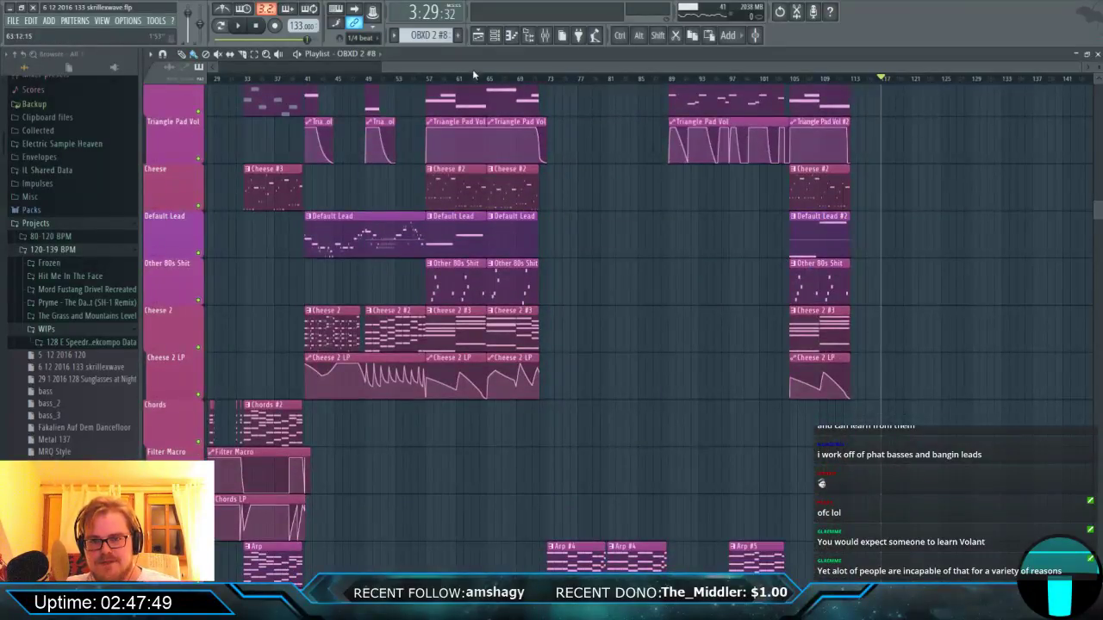
left_click(552, 81)
key("space")
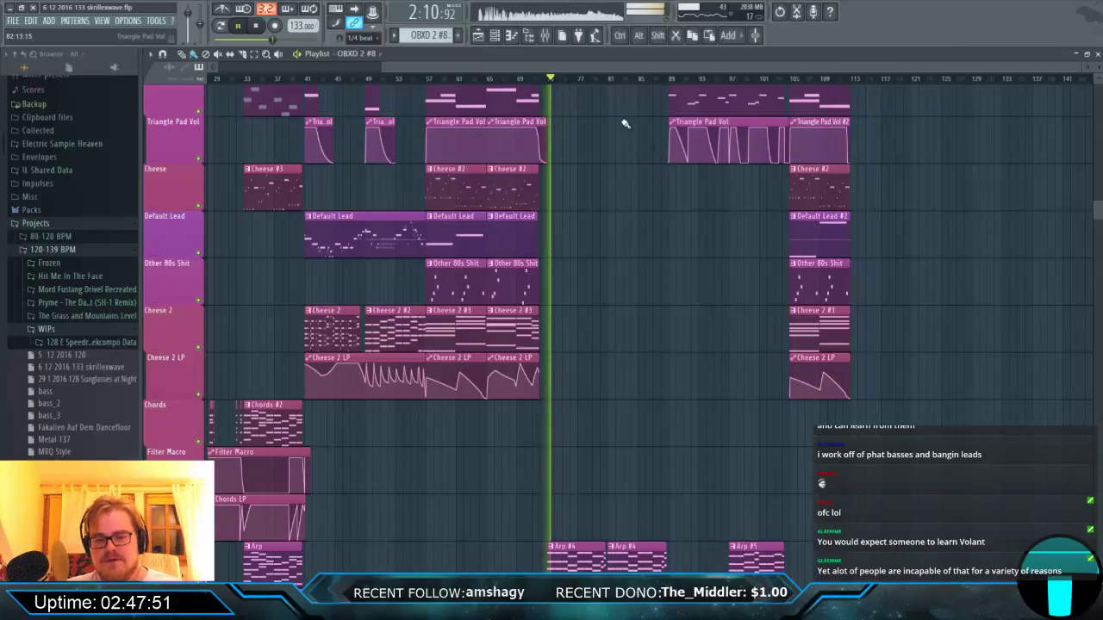
scroll(753, 169, "up", 8)
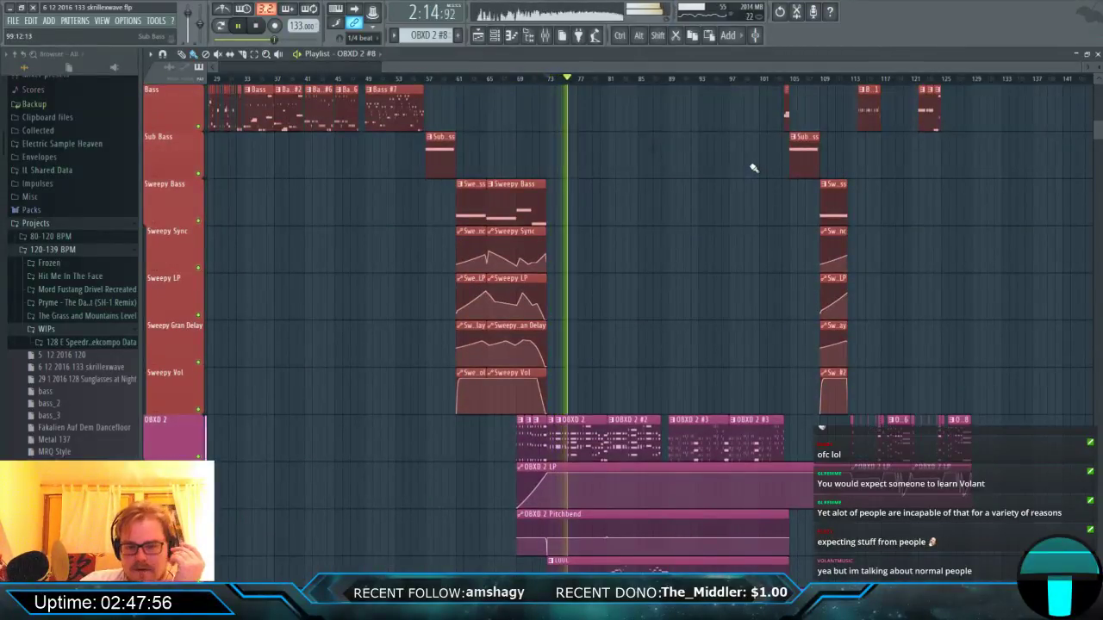
scroll(669, 369, "down", 2)
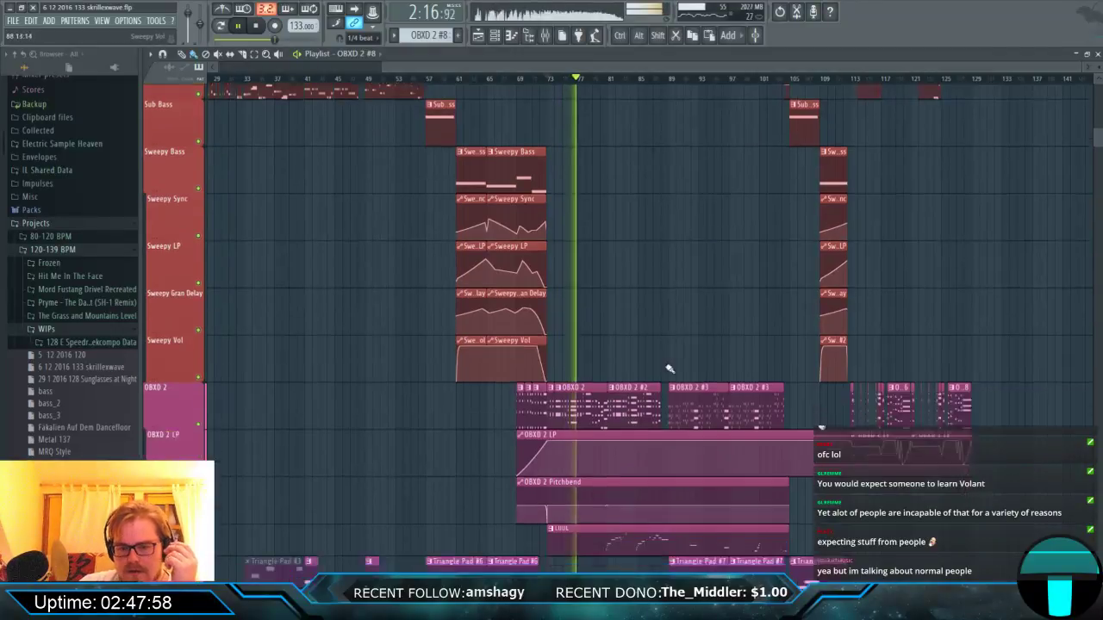
Shape a short curved dip in the OBXD 2 LP automation clip just before bar 81.
scroll(626, 393, "up", 3)
scroll(625, 393, "up", 4)
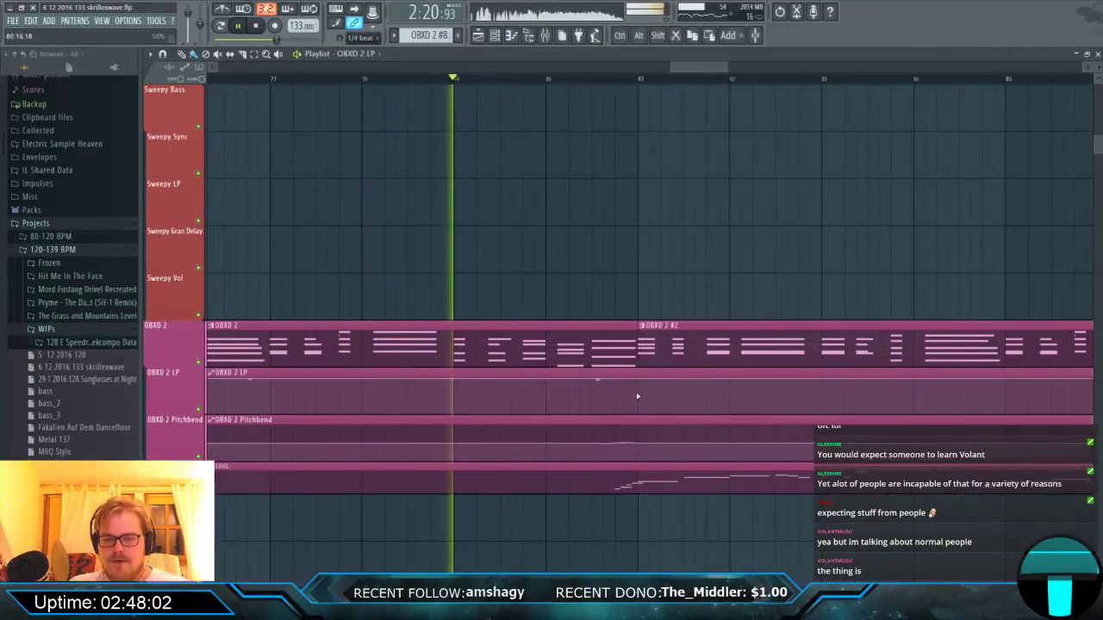
right_click(614, 390)
right_click(639, 379)
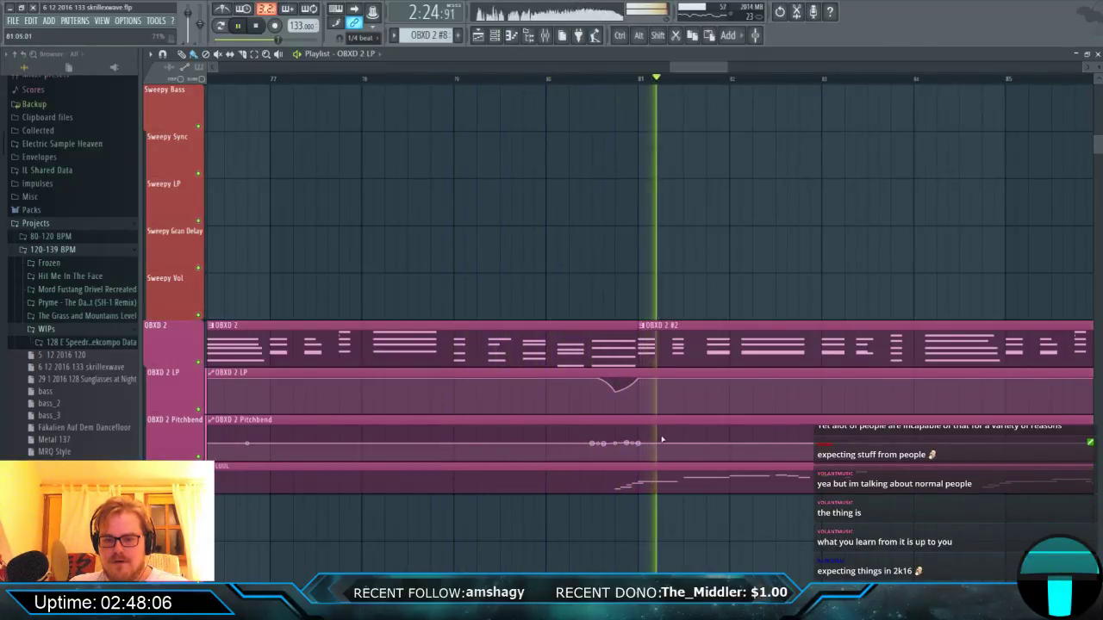
Follow playback through the rest of the arrangement, then stop and examine the bass transition around bar 105.
scroll(655, 422, "down", 5)
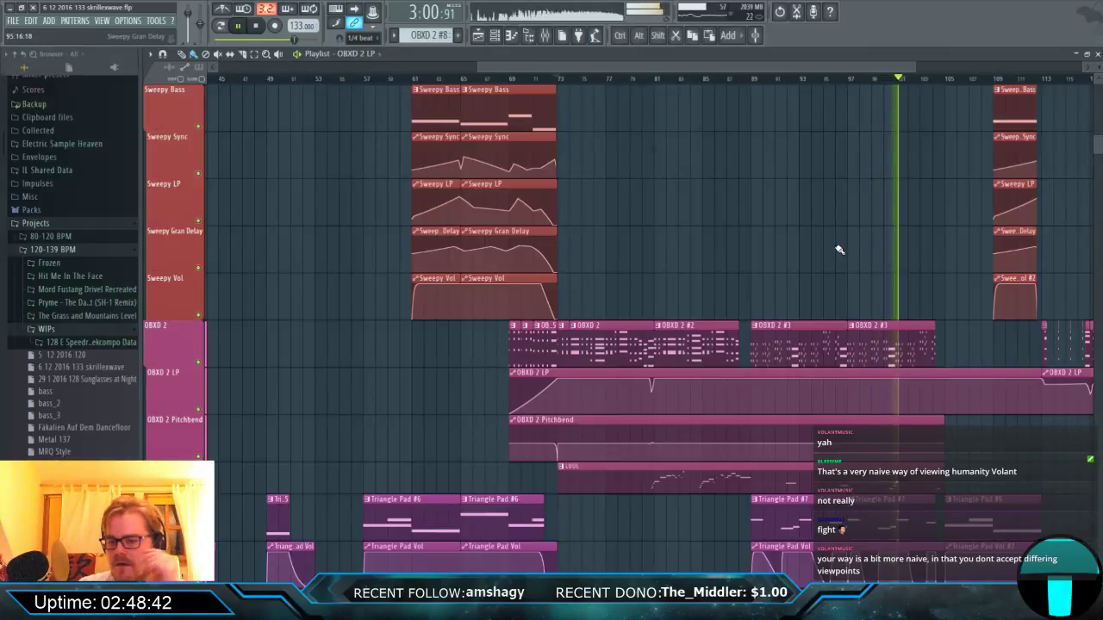
scroll(854, 252, "down", 5)
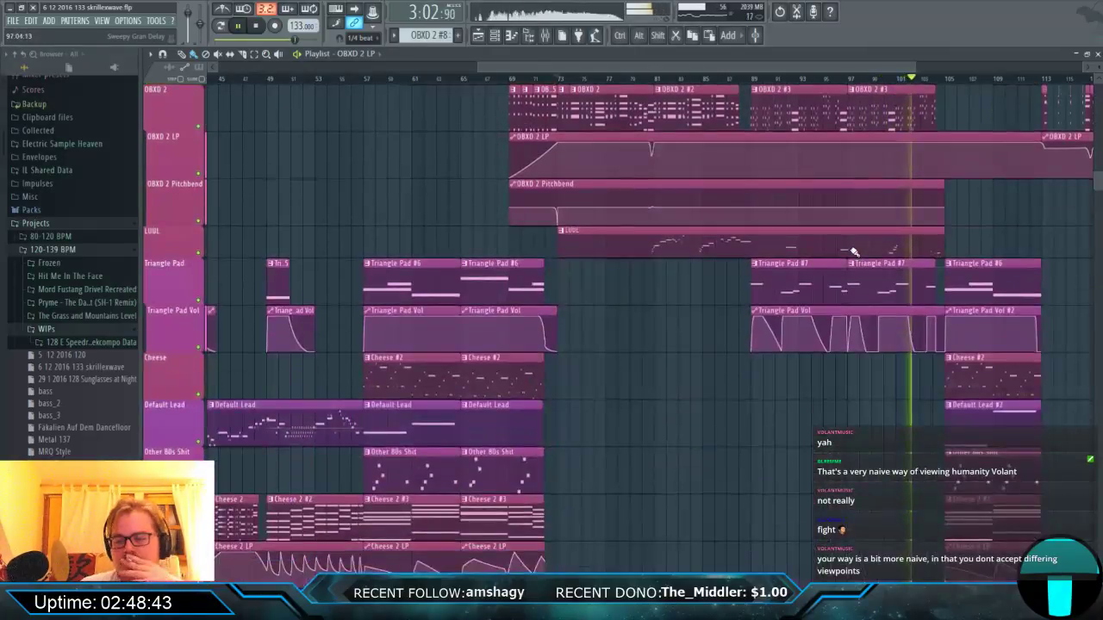
left_click_drag(832, 68, 969, 69)
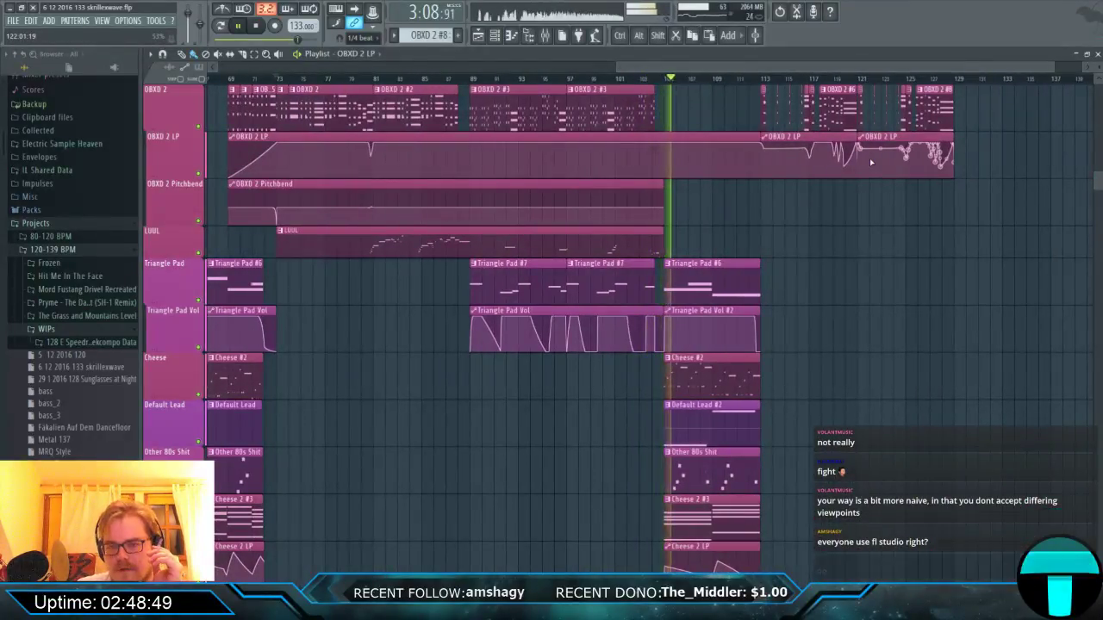
scroll(672, 239, "up", 7)
scroll(672, 239, "down", 7)
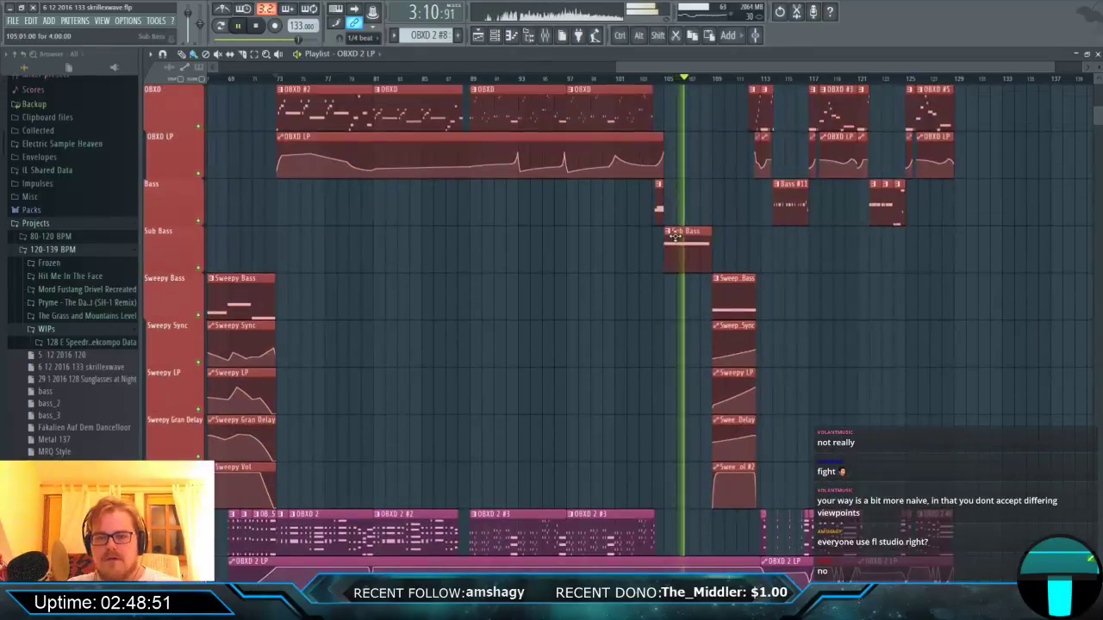
key("space")
scroll(619, 298, "up", 5)
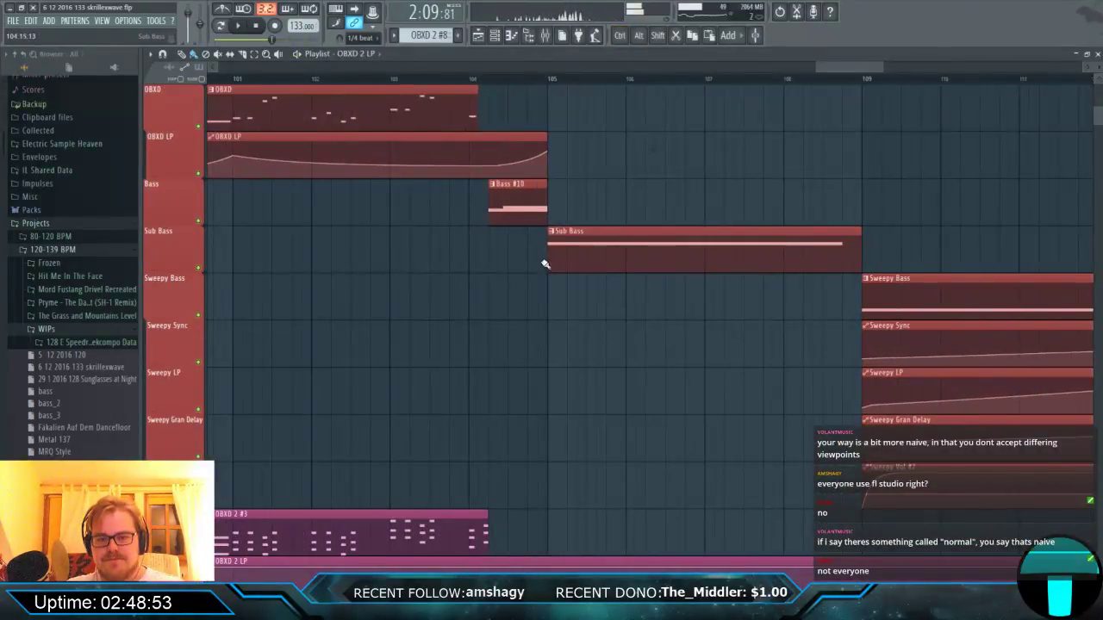
Make the Sub Bass clip at bar 105 unique, and lower its long note to G2.
left_click(551, 233)
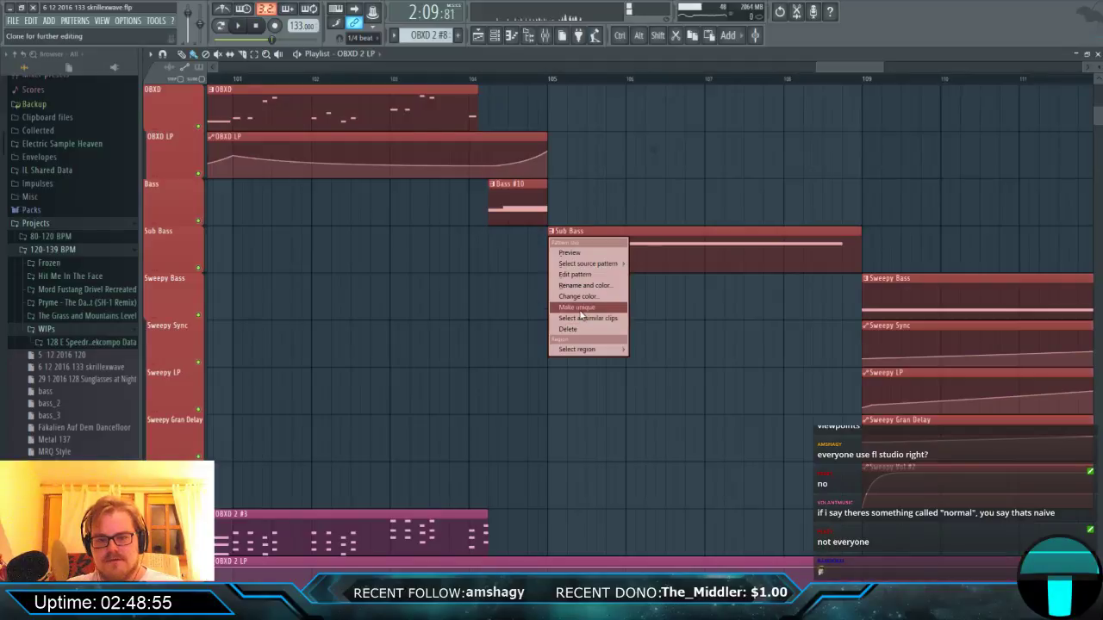
left_click(577, 307)
double_click(566, 259)
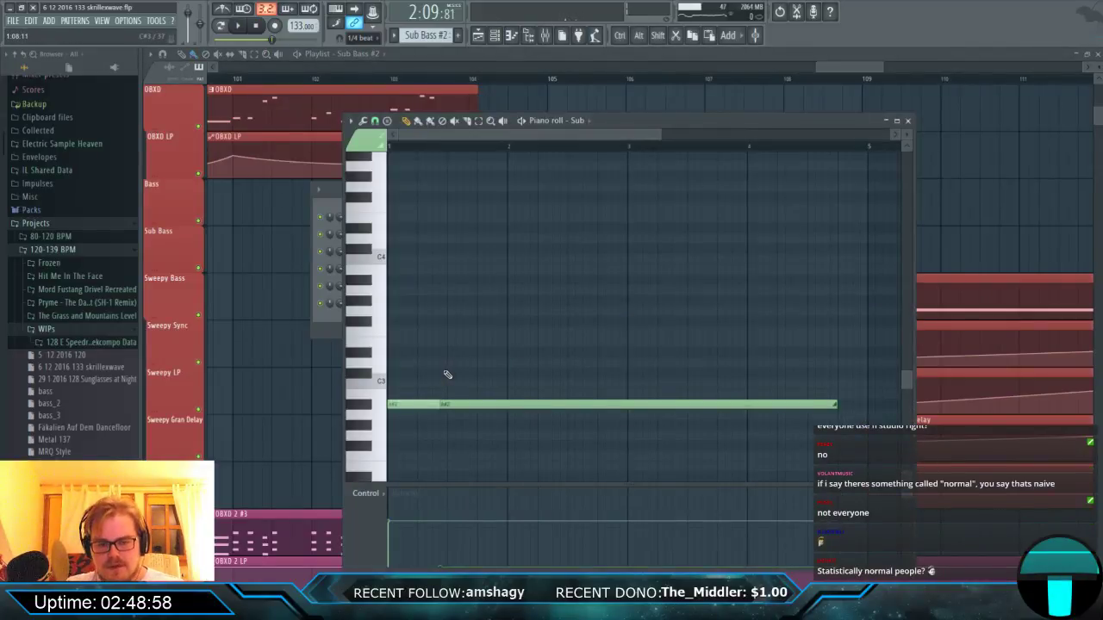
left_click_drag(402, 392, 430, 439)
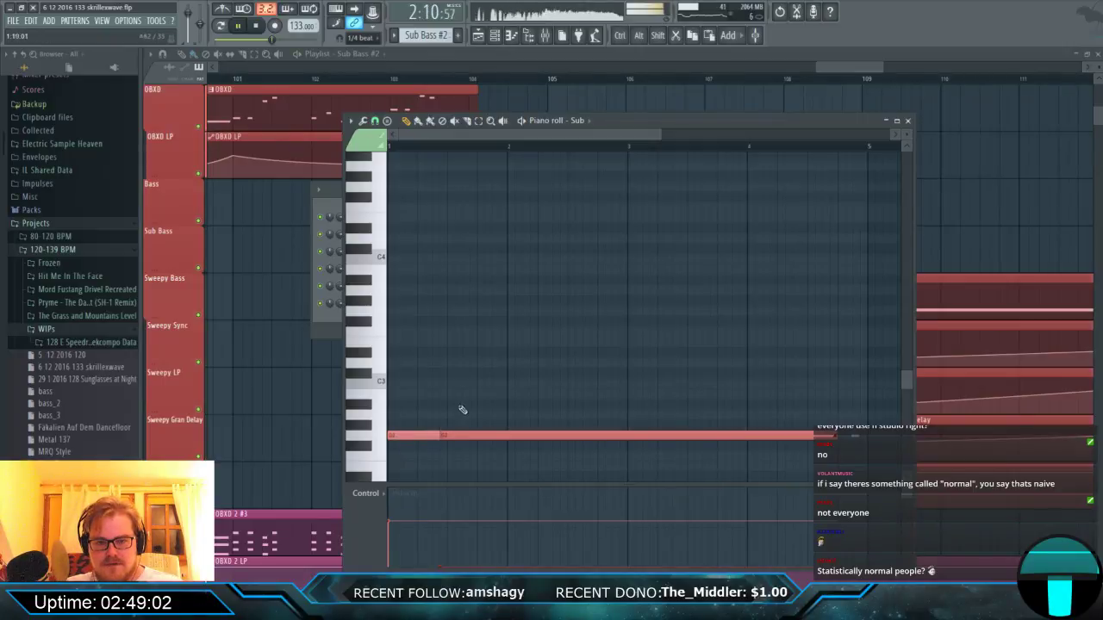
left_click(520, 82)
key("space")
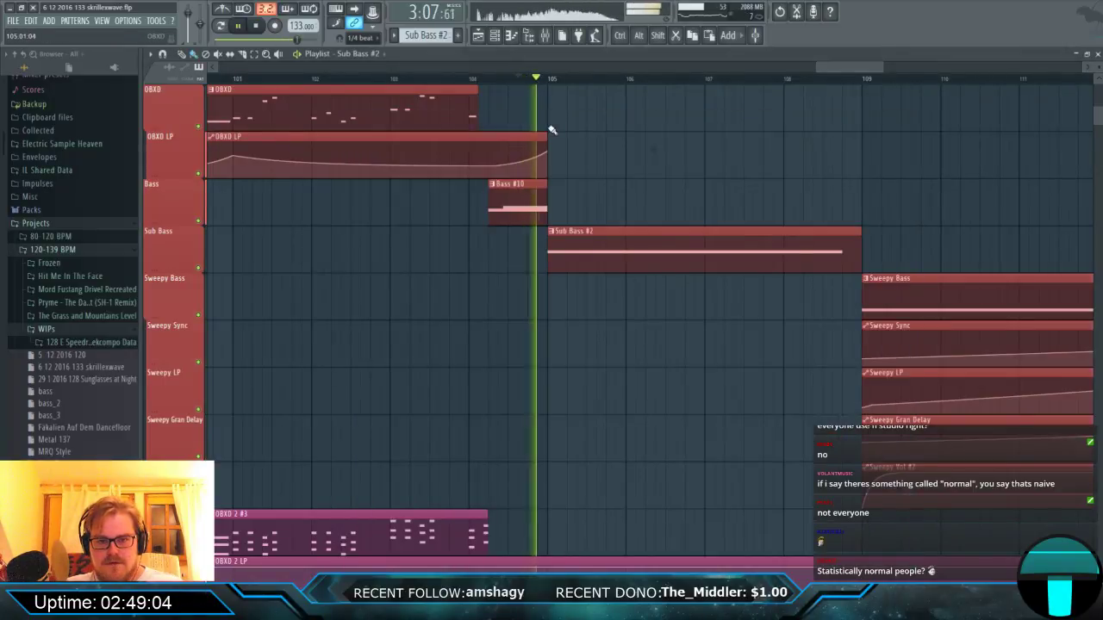
key("space")
Make the Cheese 2 #3 clip at bar 105 unique and open its notes for editing.
scroll(569, 246, "down", 5)
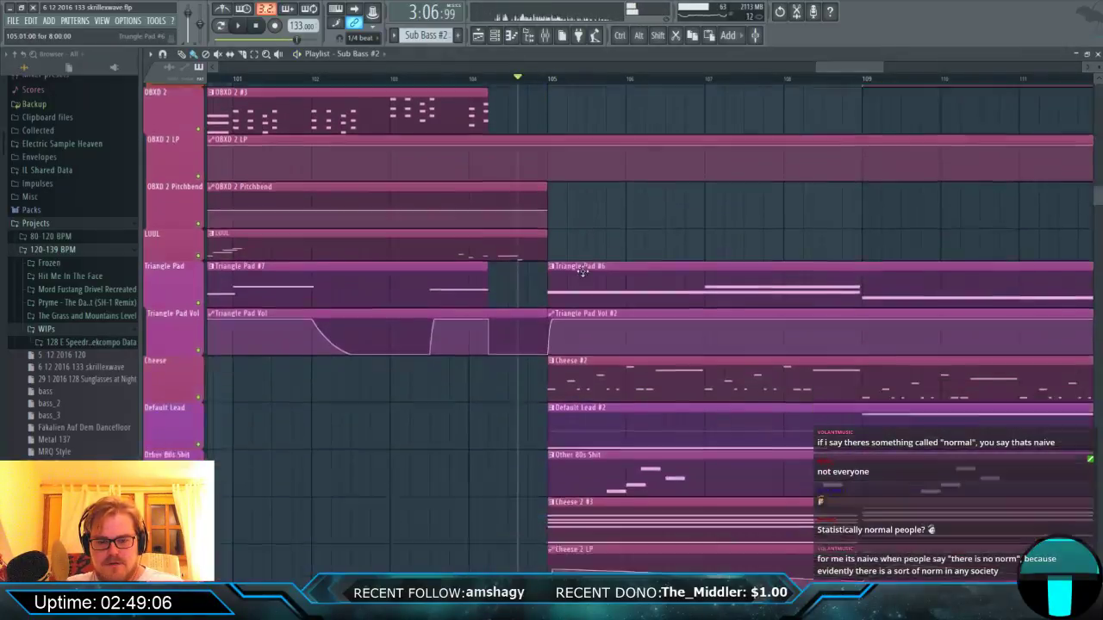
left_click(555, 219)
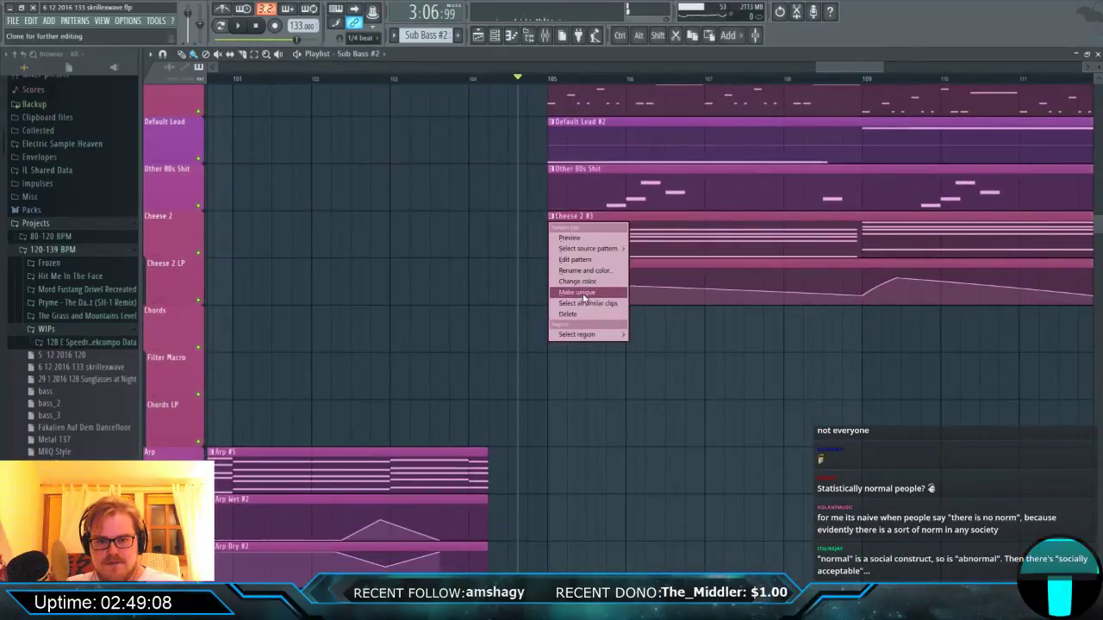
left_click(586, 317)
double_click(560, 239)
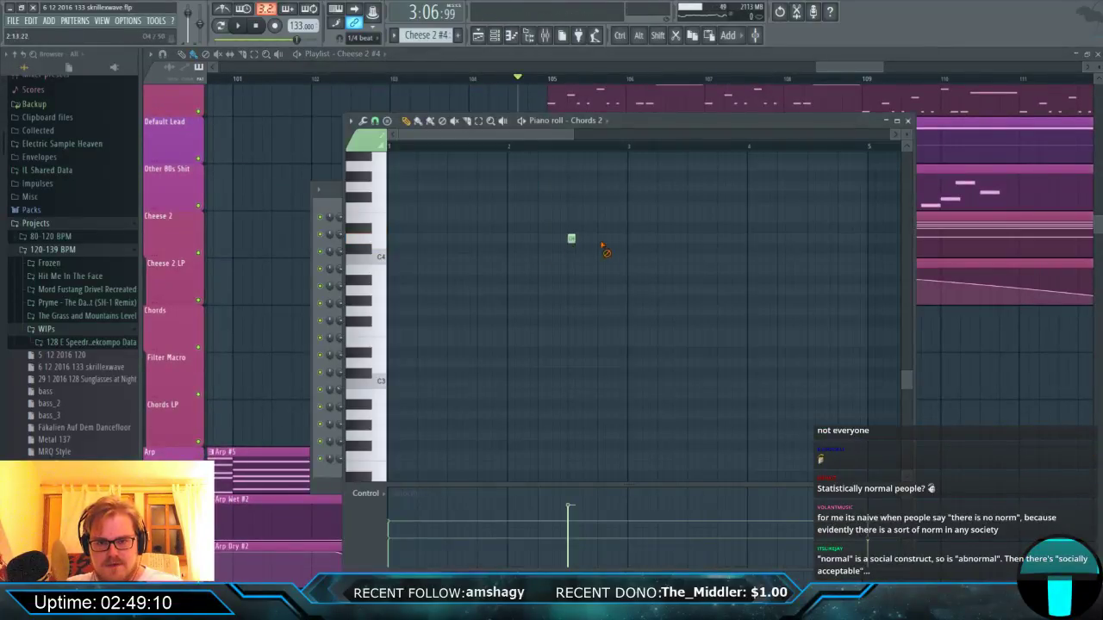
Lower the three lowest notes of the first chord, placing the second-lowest on G6 and the third-lowest on A#6.
scroll(525, 246, "up", 10)
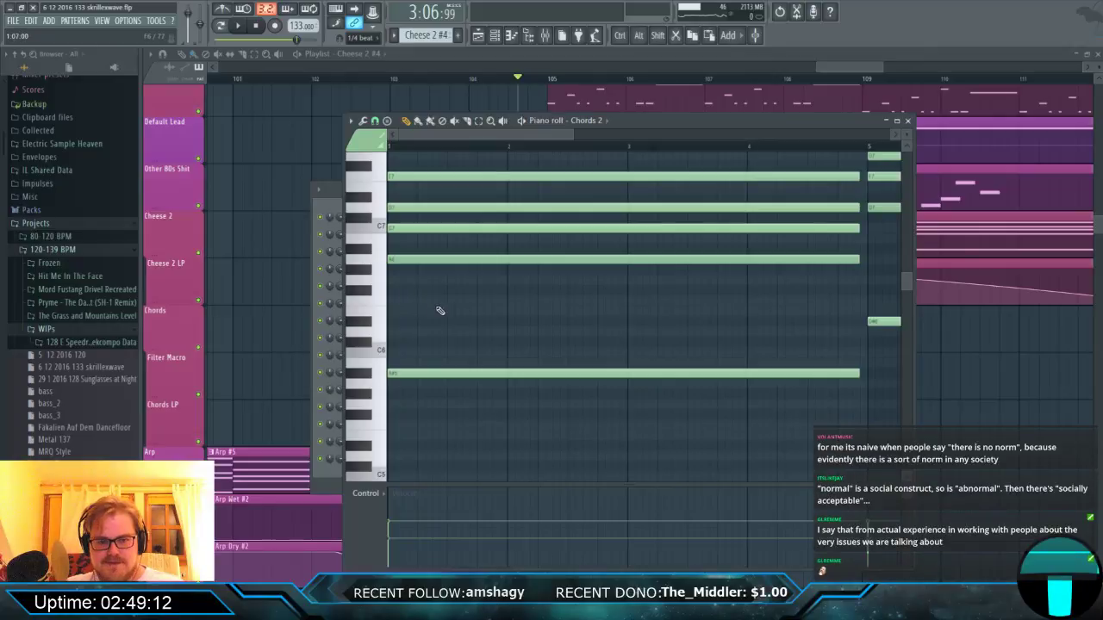
left_click_drag(415, 385, 411, 402)
scroll(383, 398, "up", 3)
left_click_drag(394, 354, 393, 375)
left_click_drag(417, 324, 413, 344)
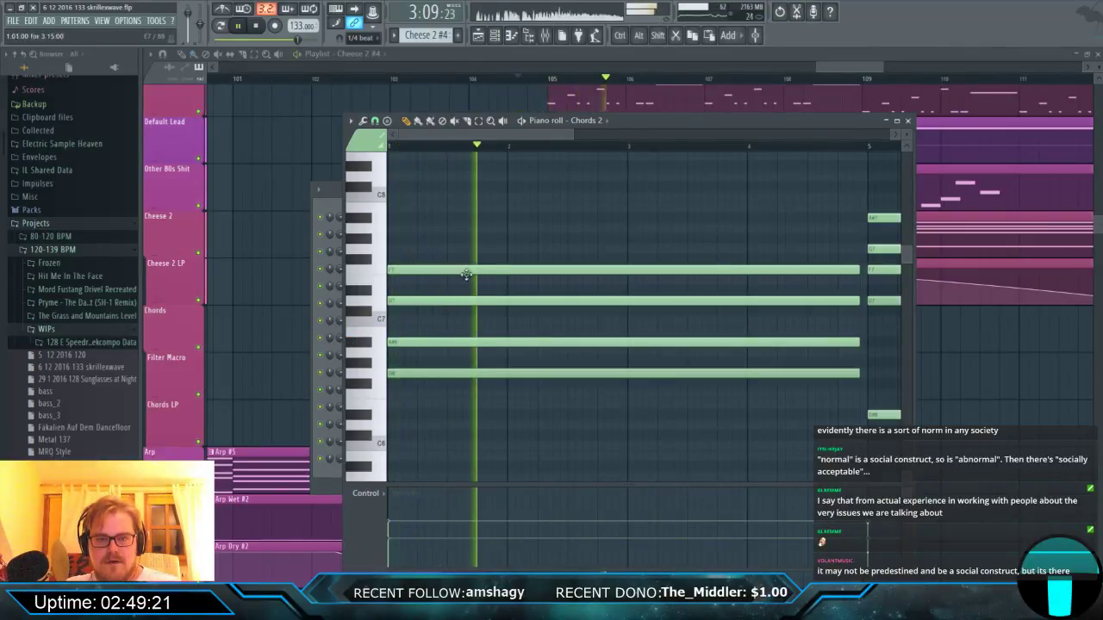
Raise the top note of the first Cheese 2 #4 chord to G7 and return to the playlist.
left_click_drag(434, 268, 436, 226)
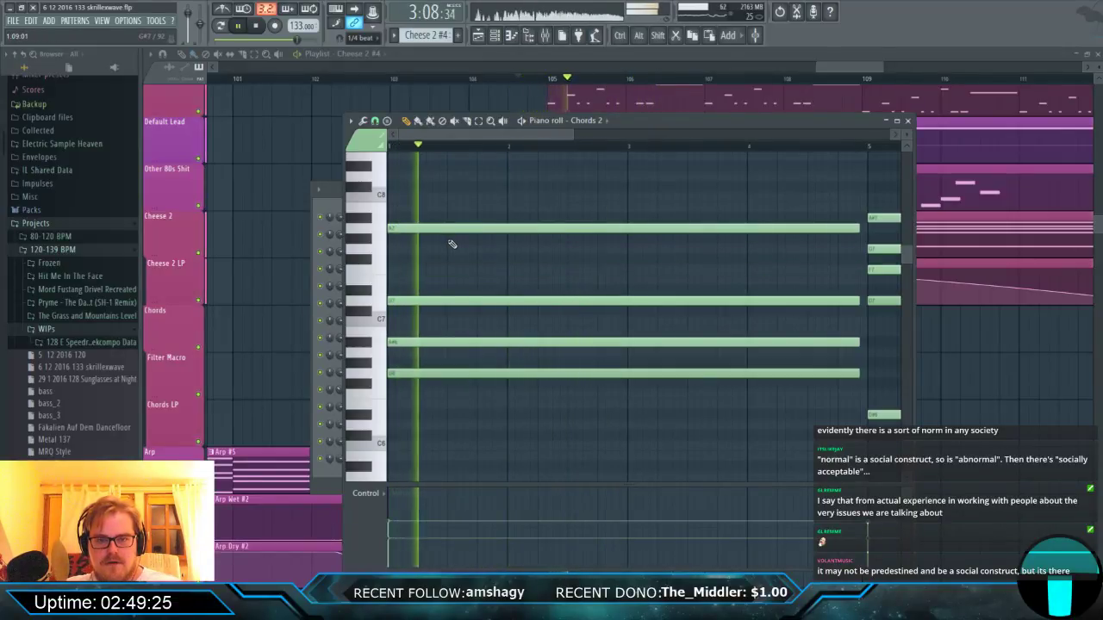
left_click_drag(443, 228, 442, 259)
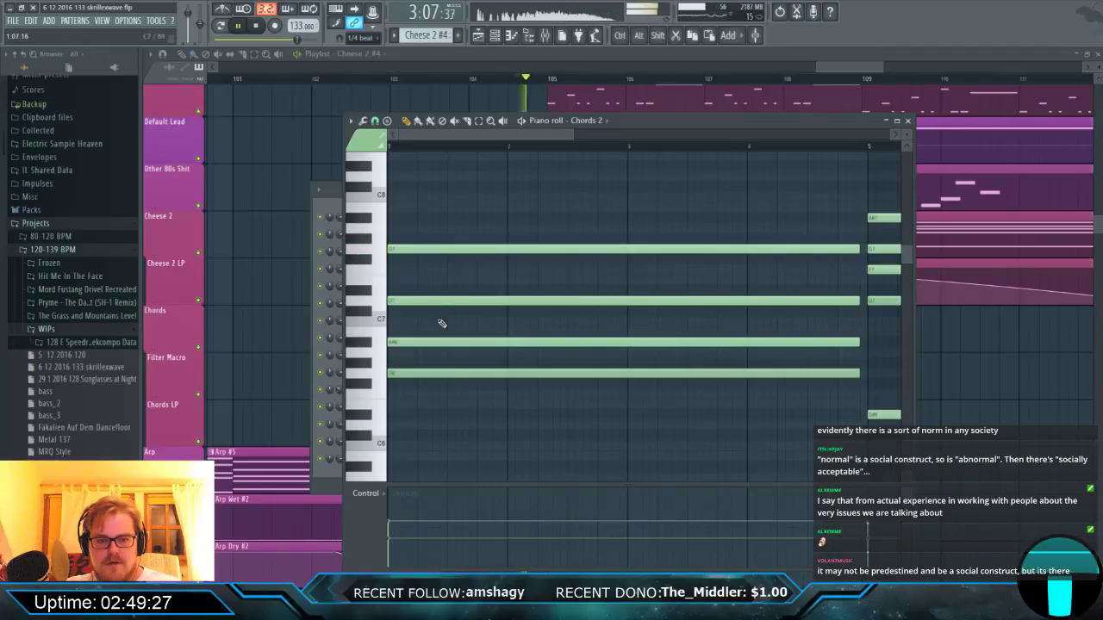
key("F7")
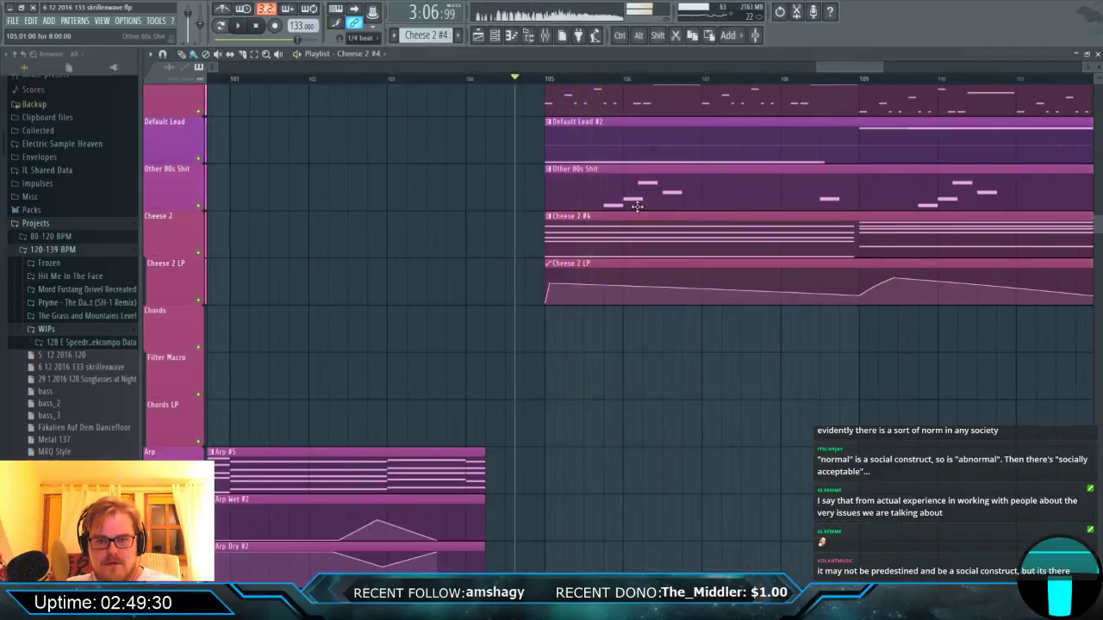
key("F7")
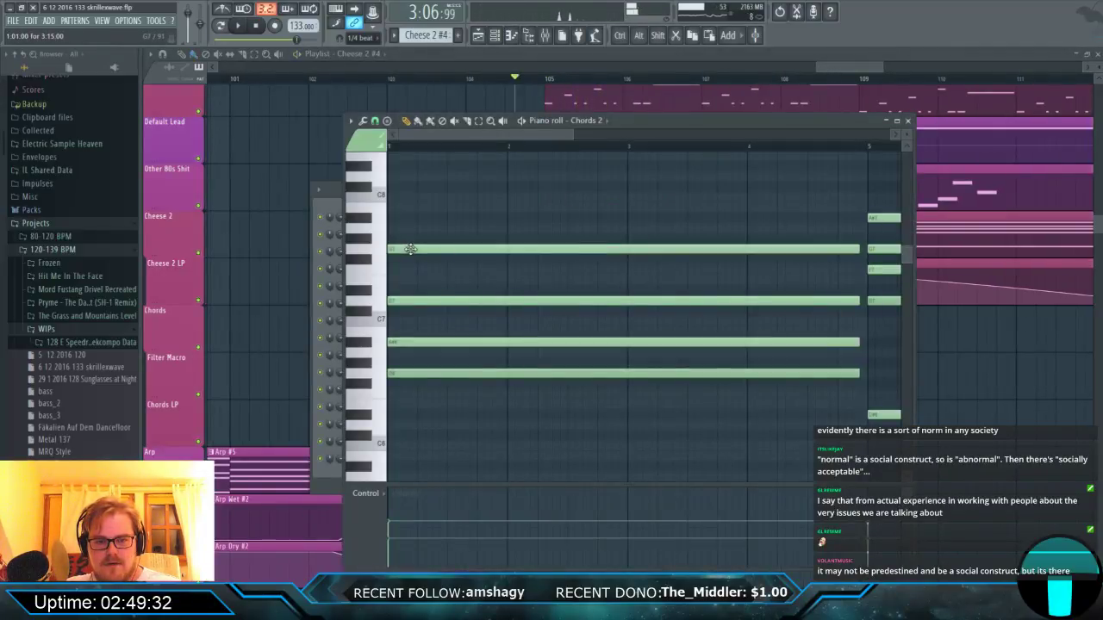
key("ctrl")
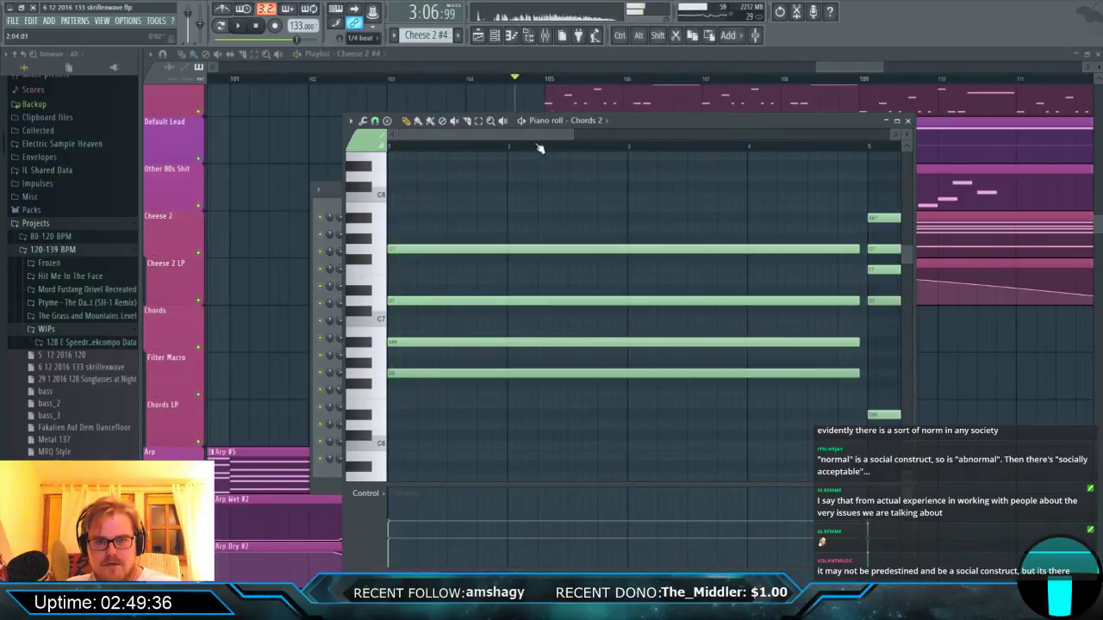
key("F7")
Move the first long note of the Default Lead #2 pattern to G3, auditioning it against the song.
scroll(565, 324, "up", 4)
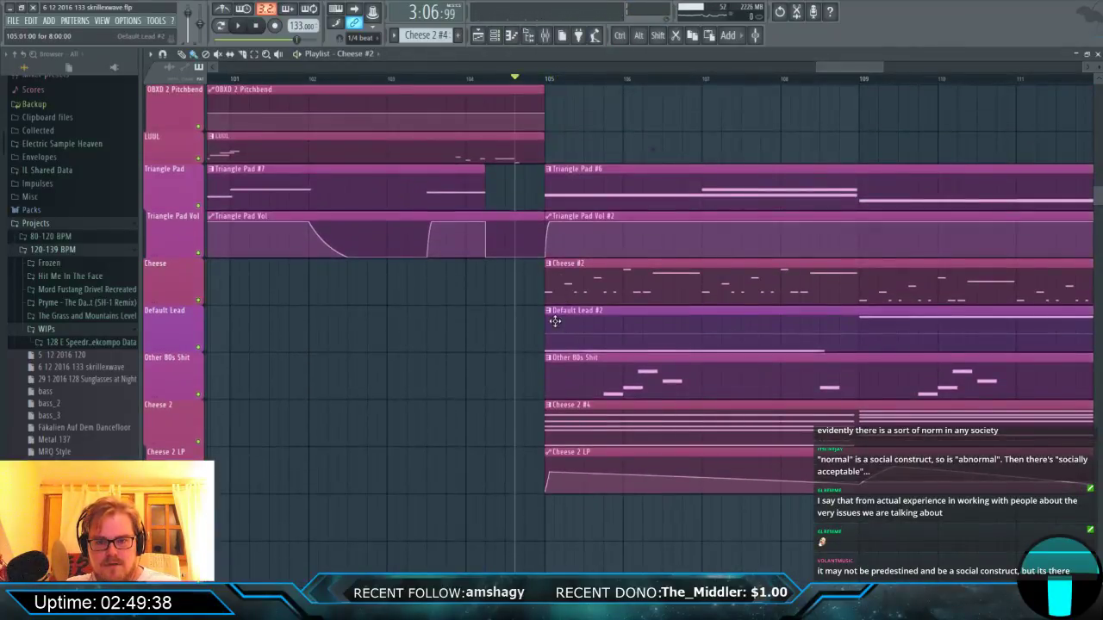
double_click(551, 325)
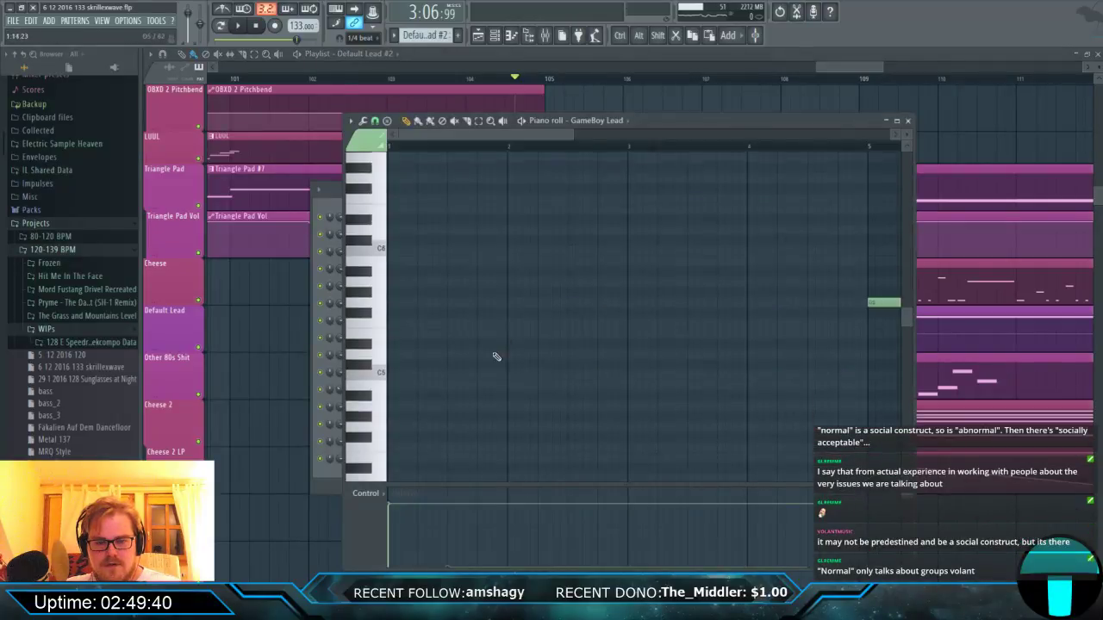
left_click_drag(412, 277, 411, 323)
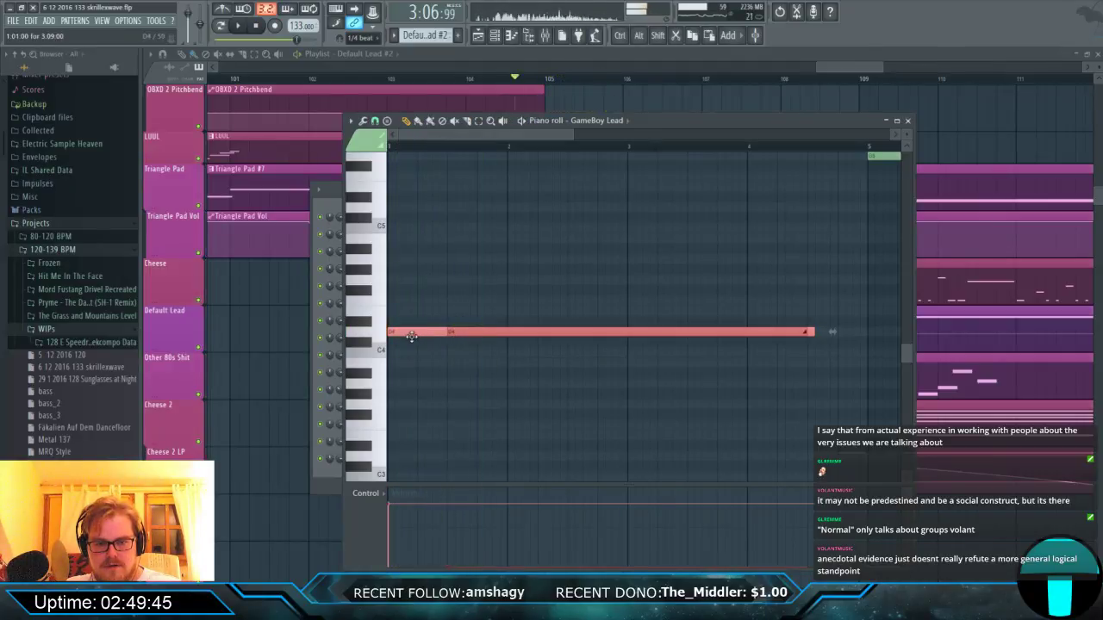
left_click_drag(411, 336, 410, 275)
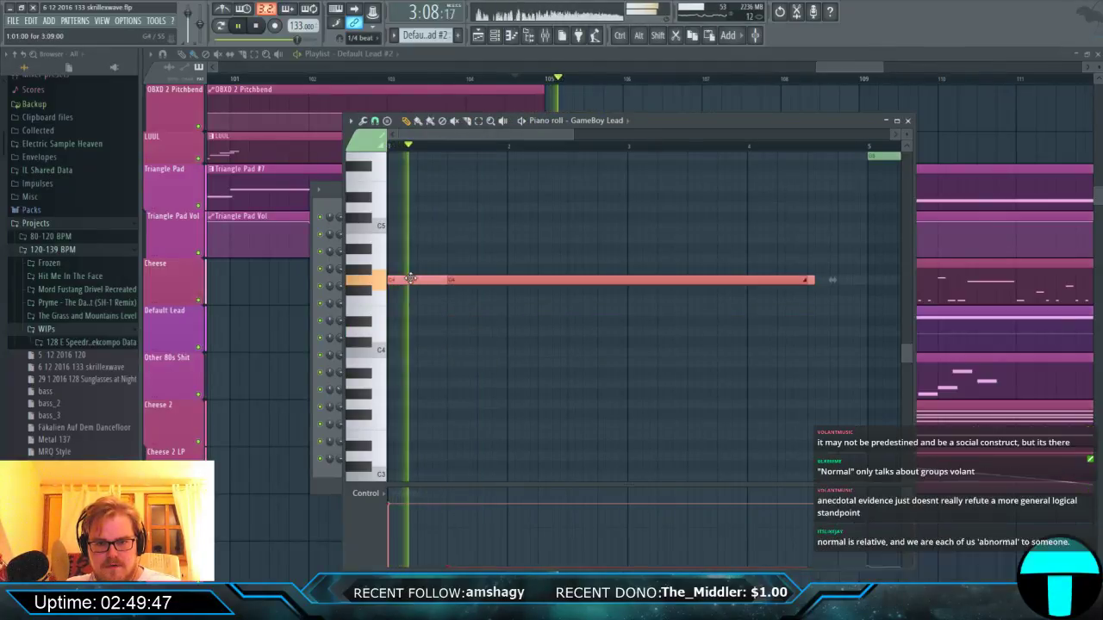
key("space")
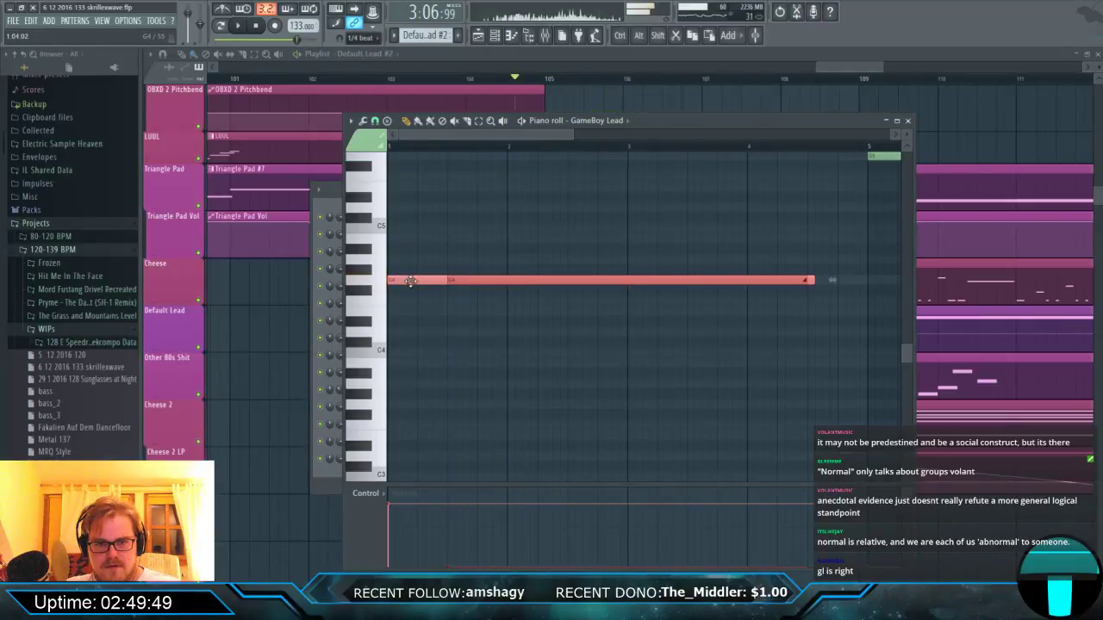
left_click_drag(410, 278, 395, 410)
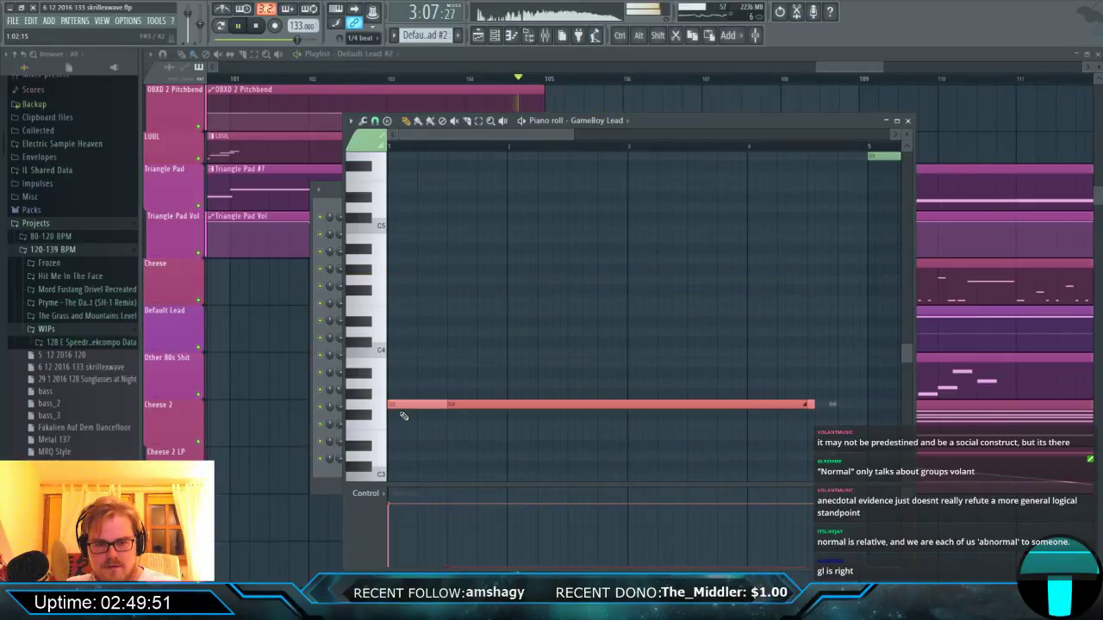
key("space")
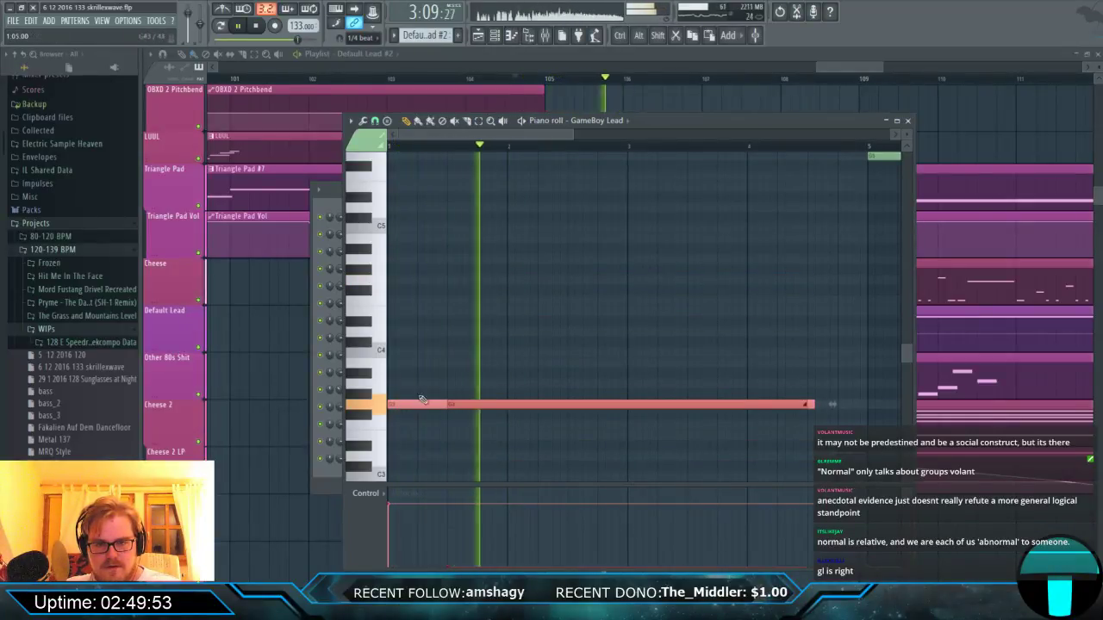
key("space")
key("F7")
Make the Triangle Pad #6 clip at bar 105 unique and open its notes for editing.
scroll(558, 376, "up", 4)
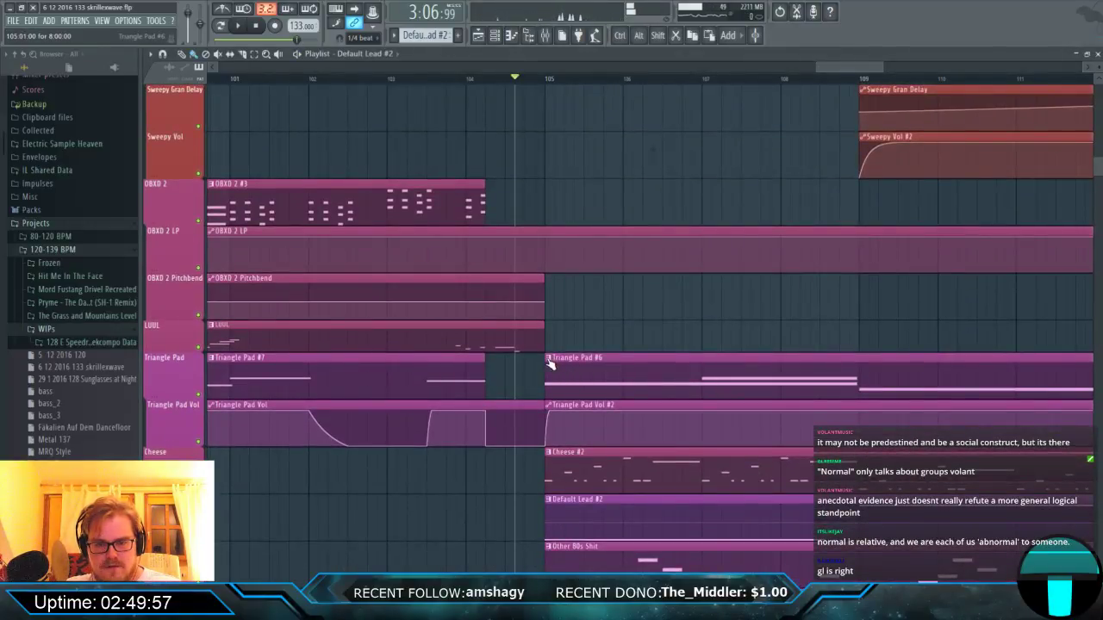
right_click(548, 362)
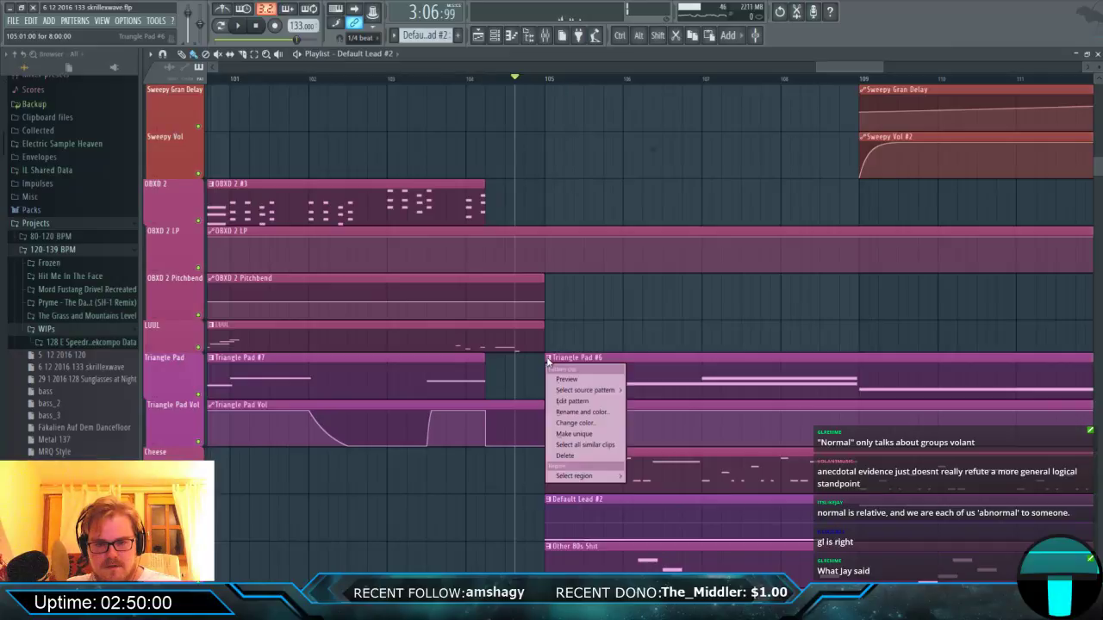
left_click(573, 434)
double_click(564, 372)
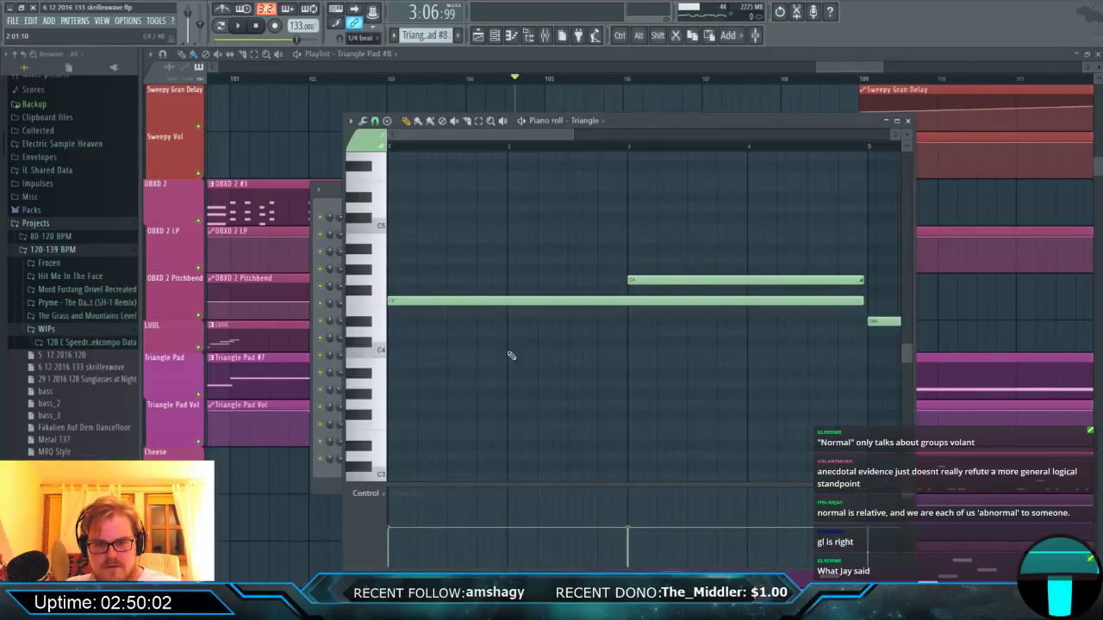
Move the first long Triangle Pad note to G4 and the note starting at pattern bar 3 to F4.
left_click_drag(504, 232, 657, 321)
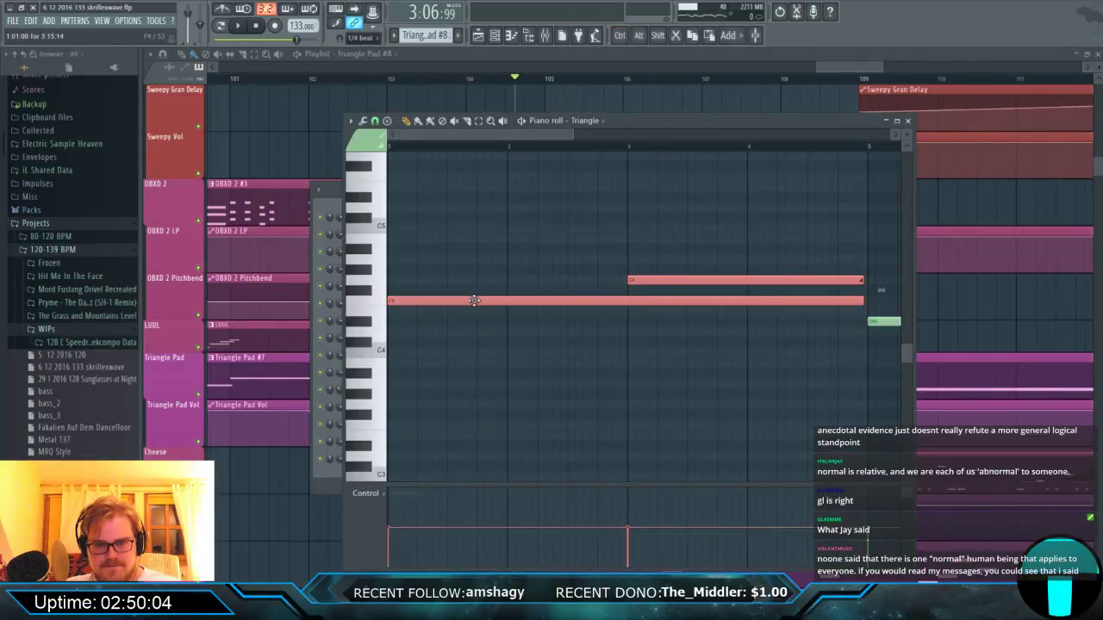
left_click_drag(474, 300, 470, 341)
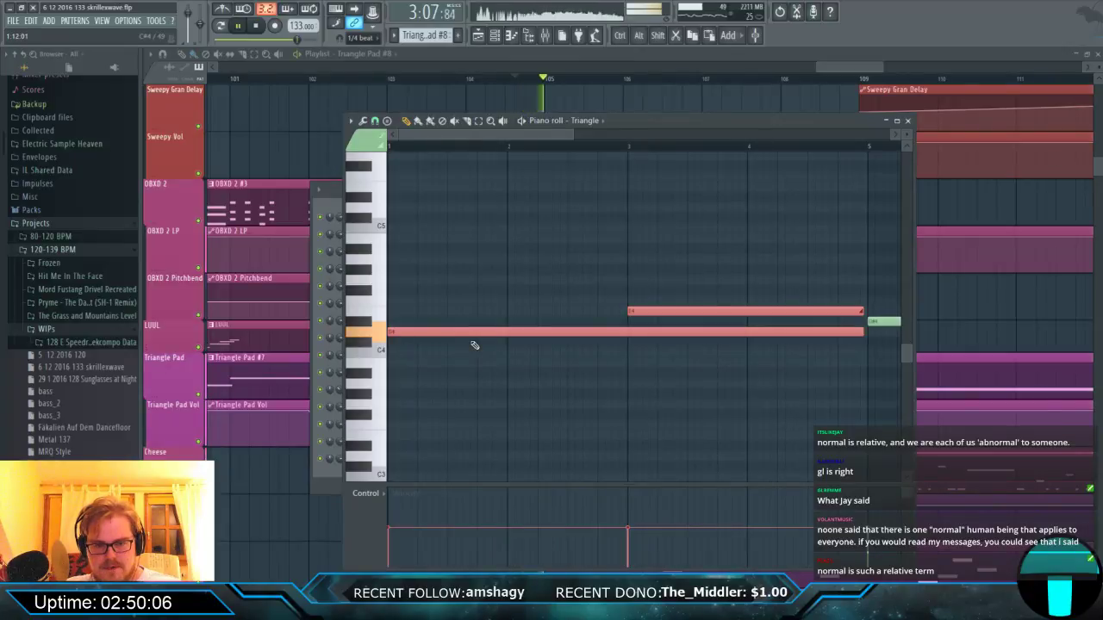
left_click_drag(464, 334, 464, 285)
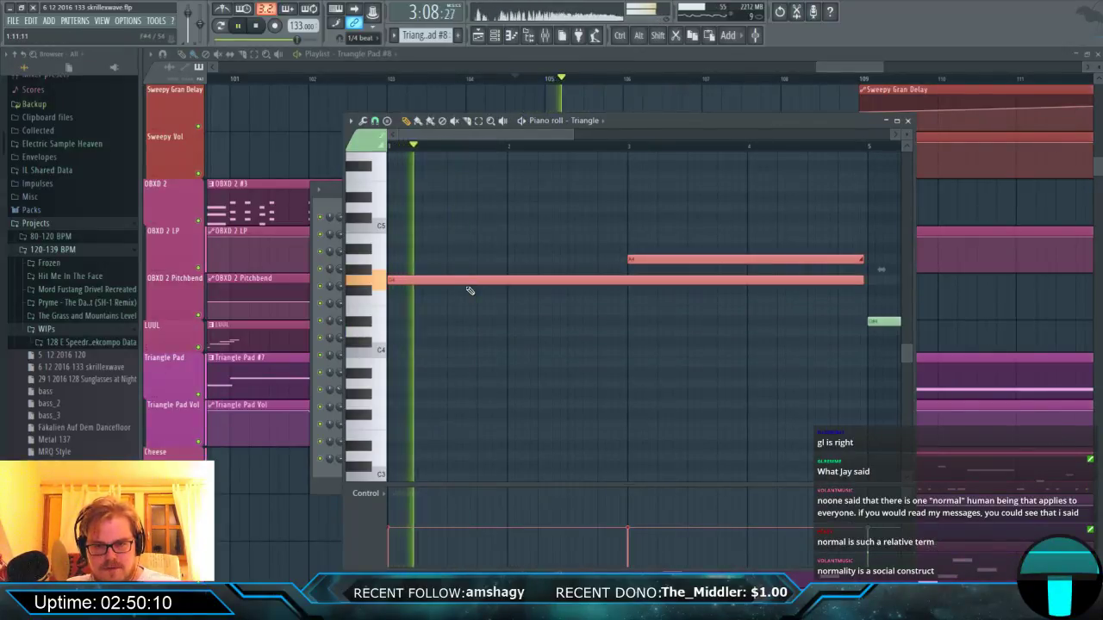
left_click(488, 251)
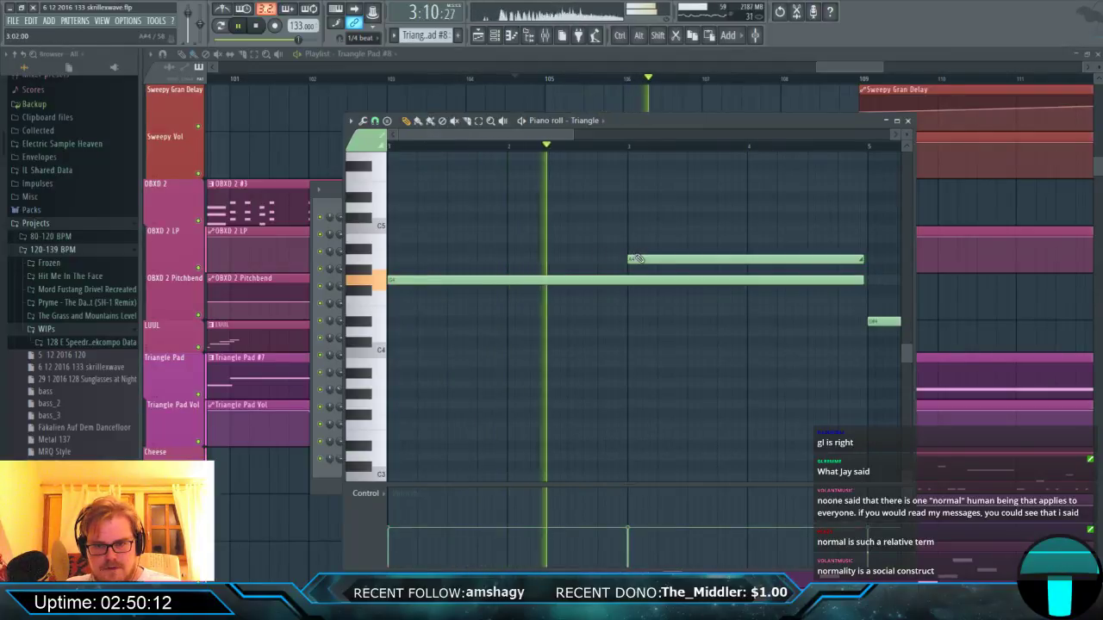
left_click_drag(628, 257, 633, 302)
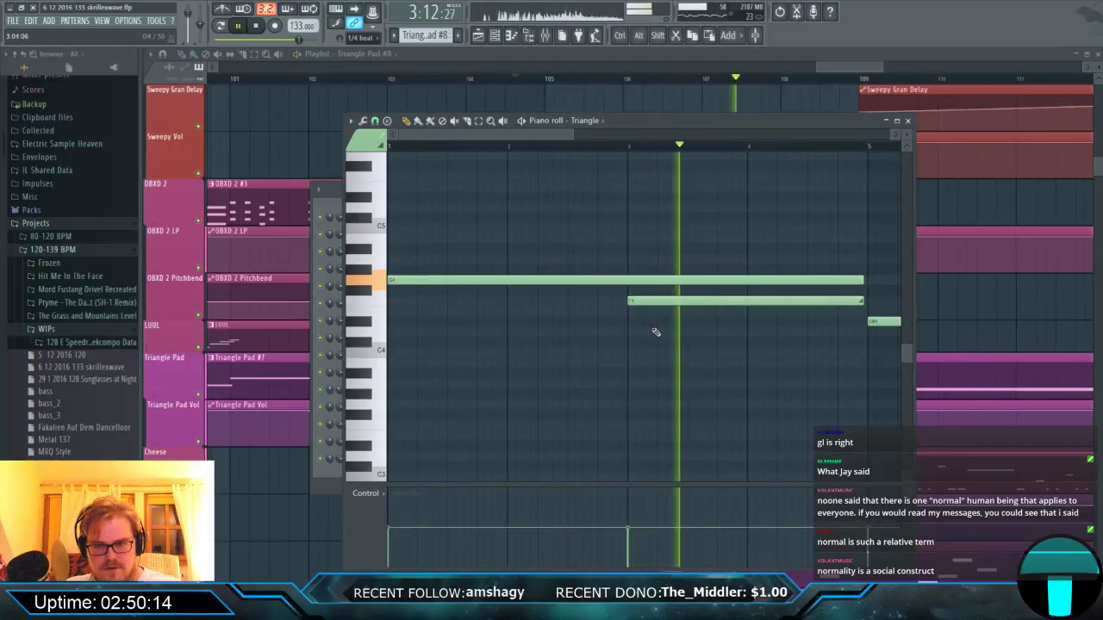
left_click(832, 66)
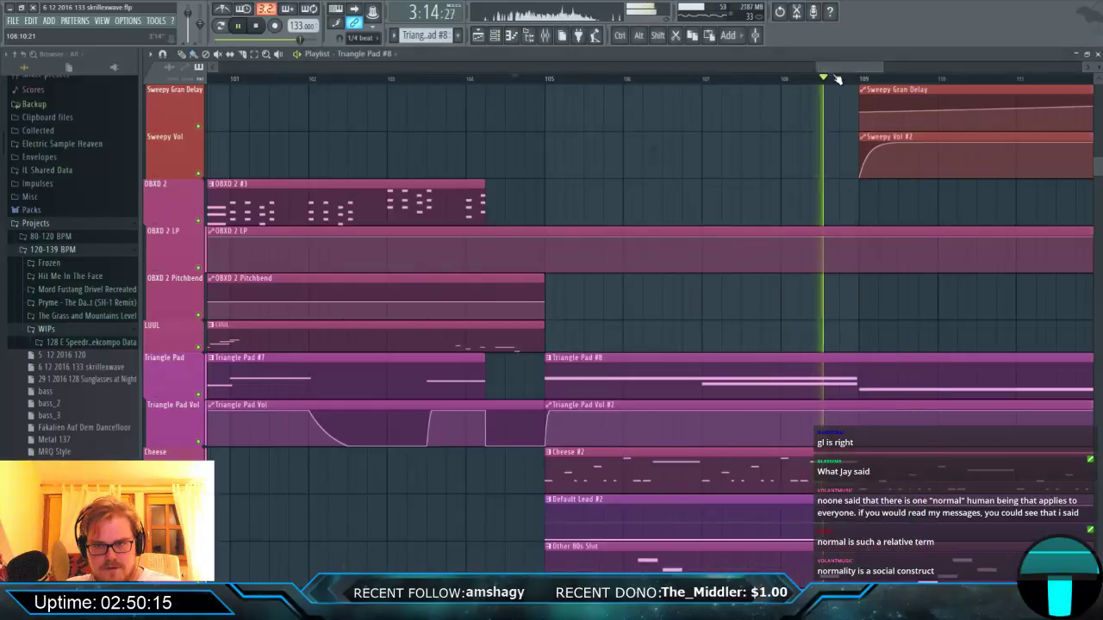
Replay the song from bar 103 and look over the bass, pad and lead tracks around bar 105.
scroll(783, 221, "up", 5)
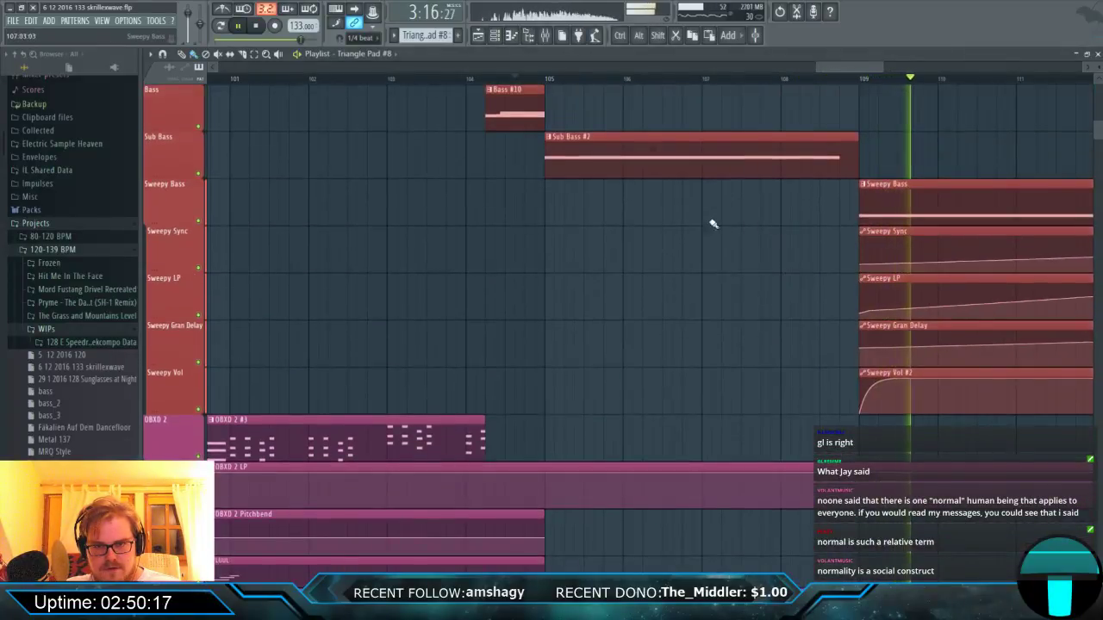
left_click(389, 80)
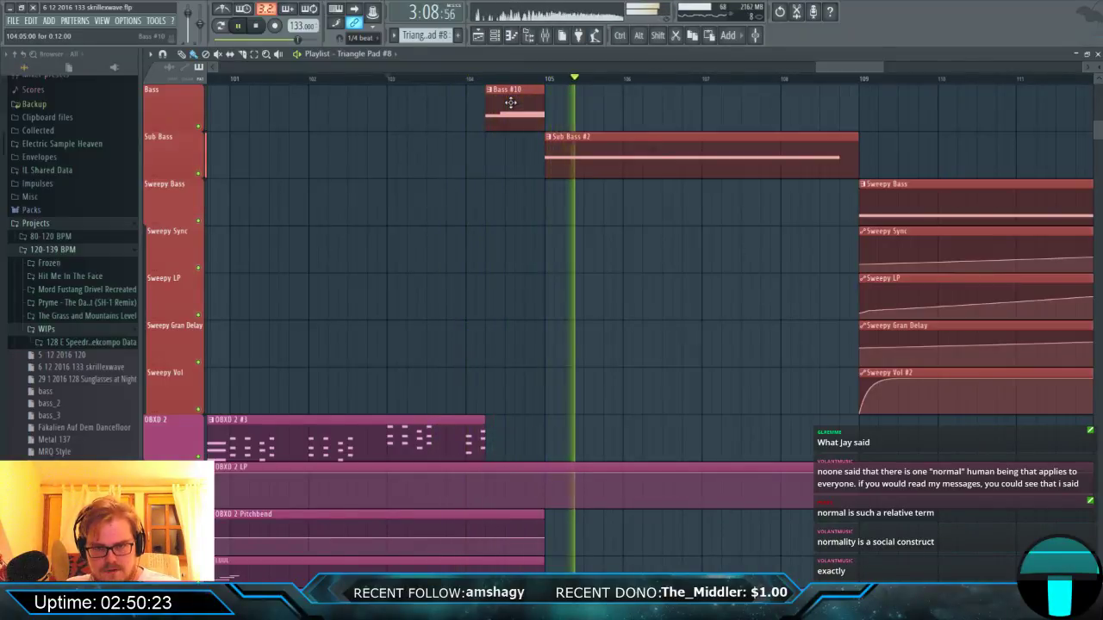
scroll(561, 147, "up", 5)
scroll(572, 212, "down", 8)
scroll(573, 213, "down", 7)
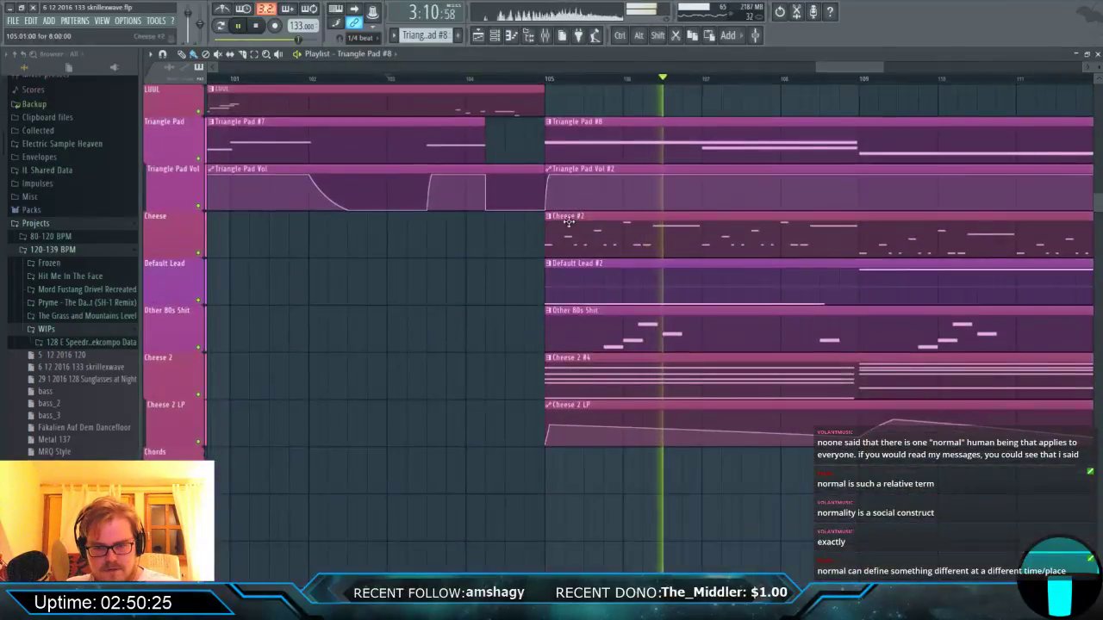
Try to make the Default Lead #2 clip at bar 105 unique, and open its notes for editing.
left_click(551, 264)
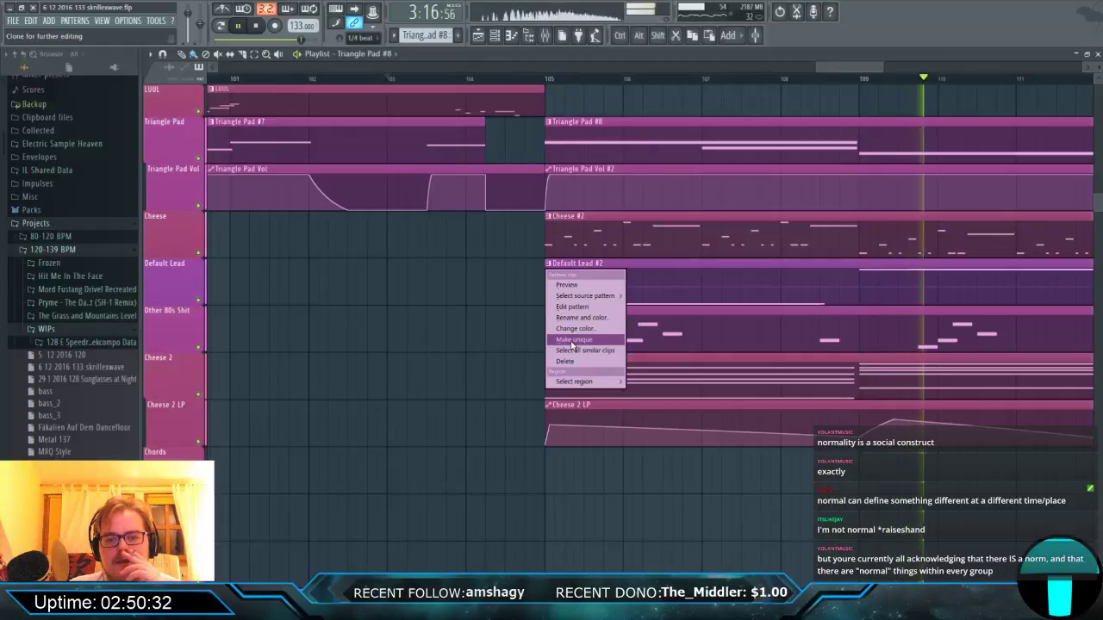
left_click(571, 342)
double_click(586, 283)
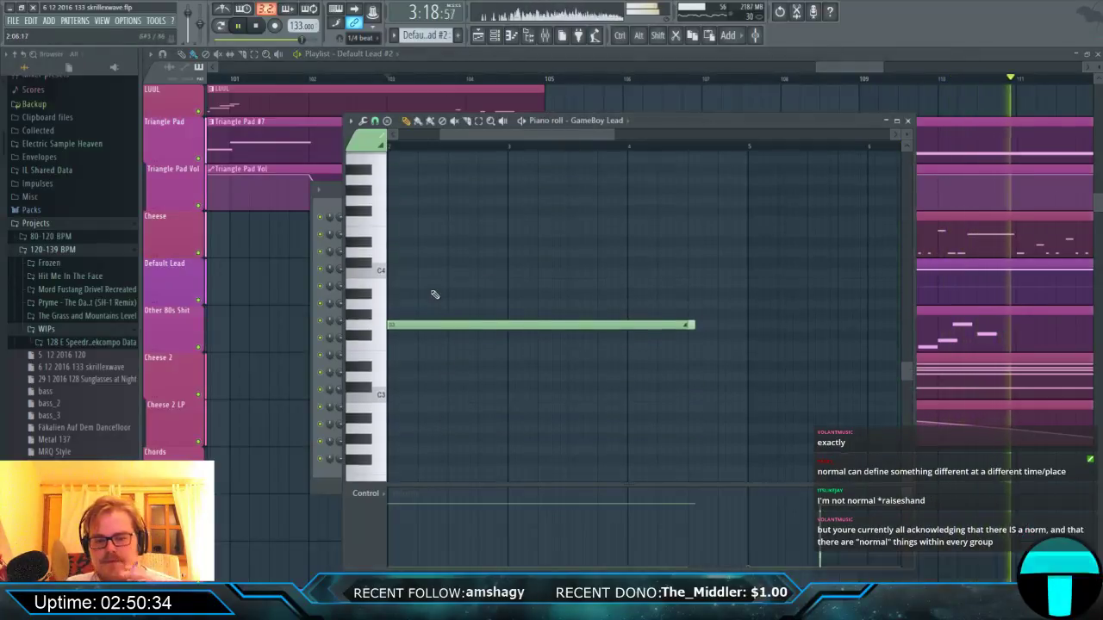
Delete the long held note at pattern bar 2 of the GameBoy Lead in Default Lead #2 and replay from bar 105.
scroll(435, 294, "up", 1)
right_click(432, 342)
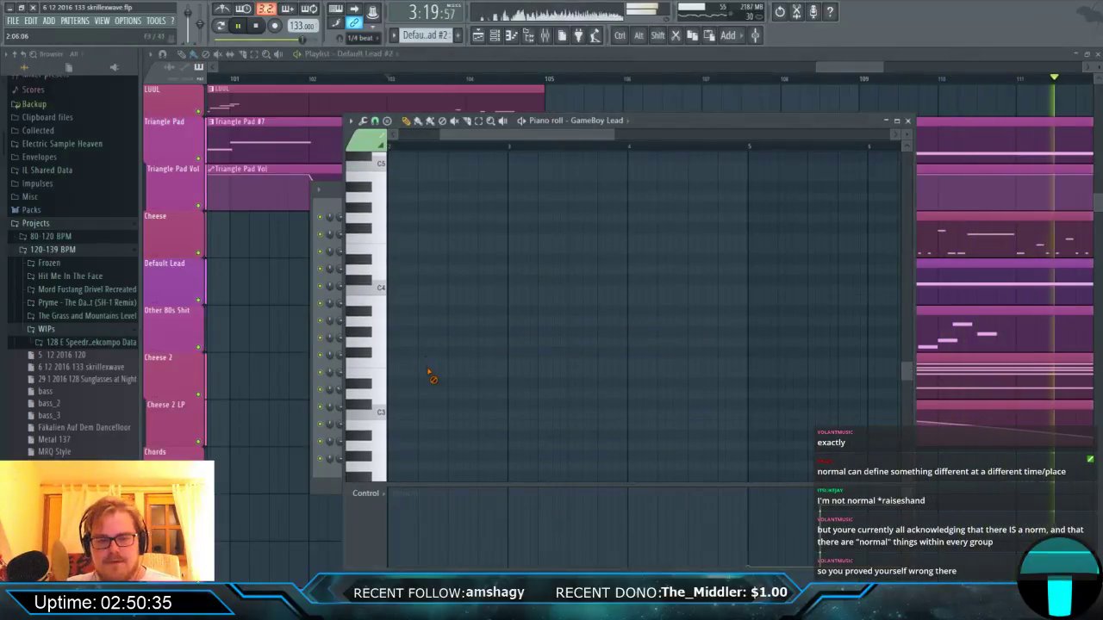
left_click(548, 80)
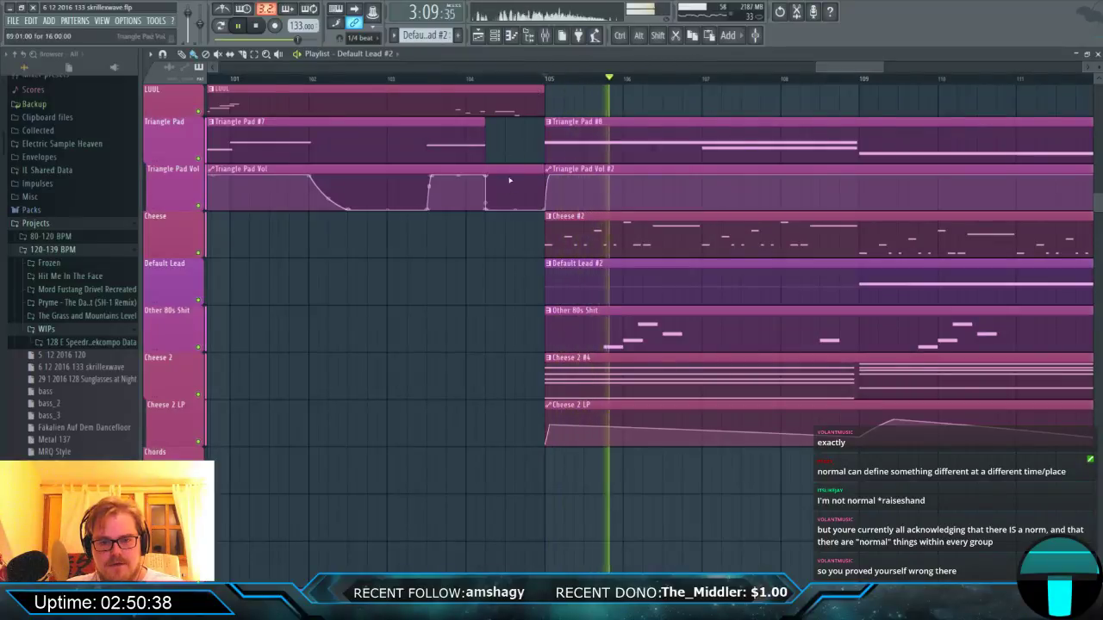
Extend the LUUL clip to bar 109, add a D5 note at pattern bar 33, and replay the transition into bar 105.
scroll(510, 180, "up", 5)
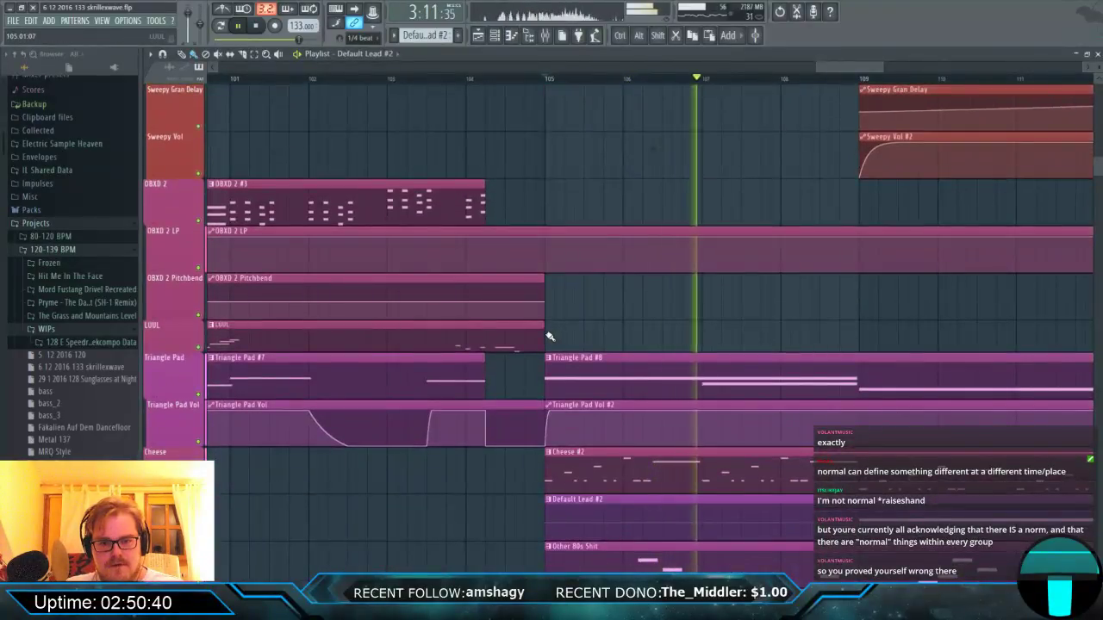
left_click_drag(548, 336, 858, 336)
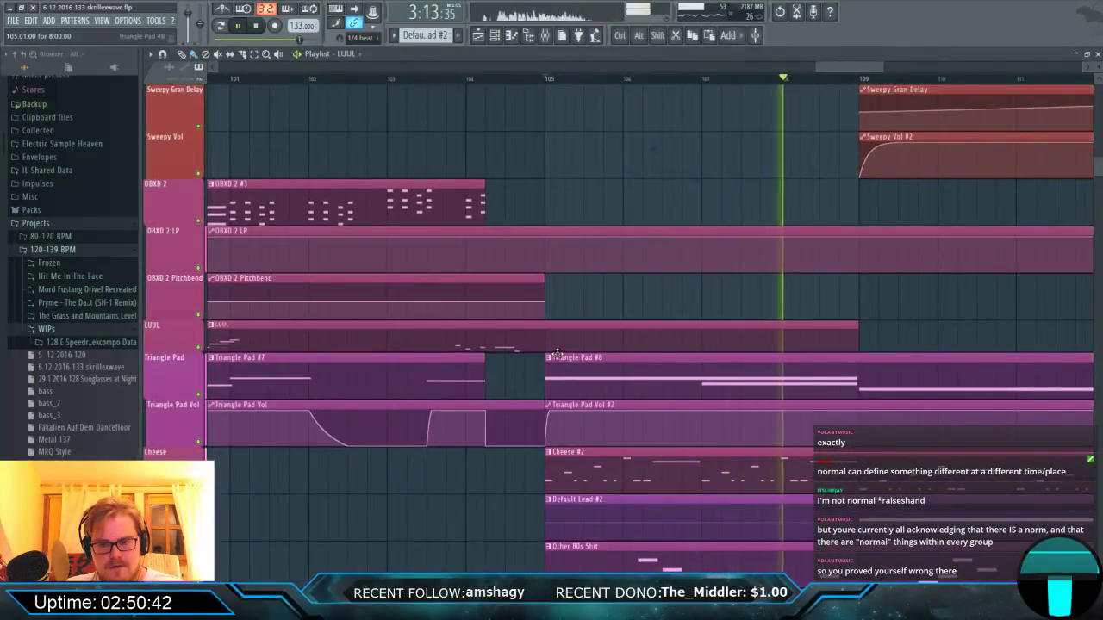
double_click(519, 347)
scroll(472, 284, "up", 3)
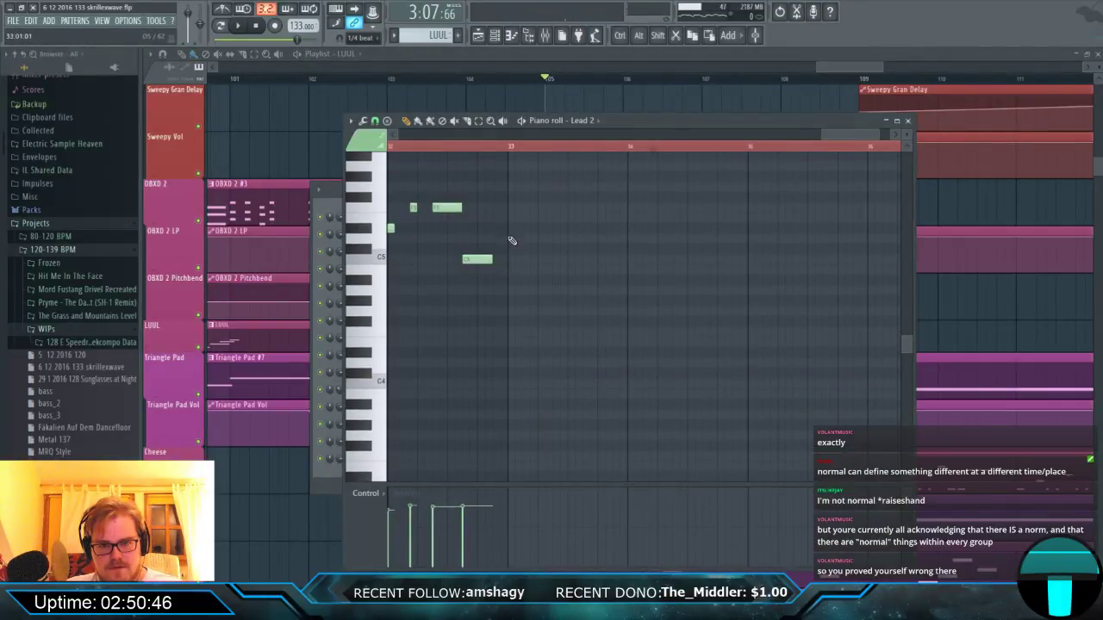
left_click(424, 81)
key("space")
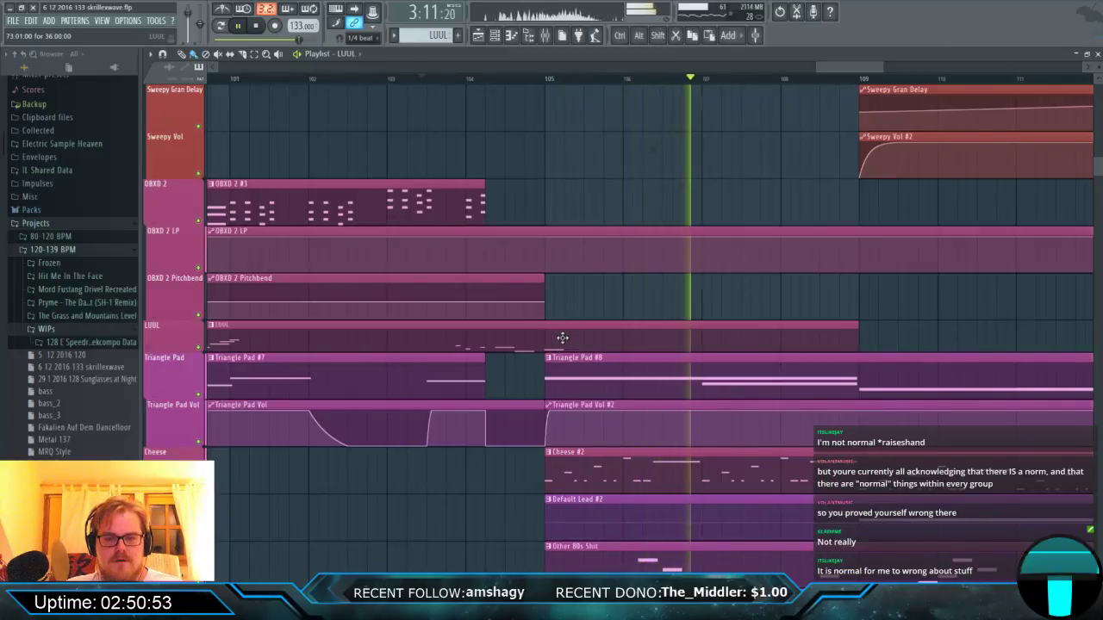
Lengthen the LUUL clip to bar 113 and add a D#5 note at pattern bar 37.
left_click(866, 332)
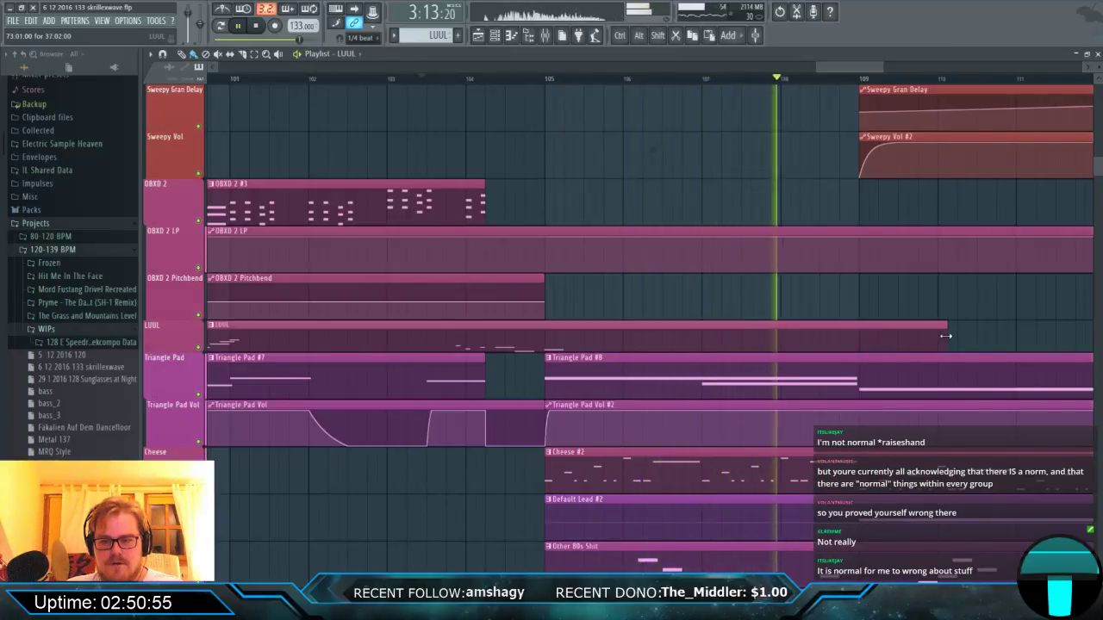
double_click(741, 333)
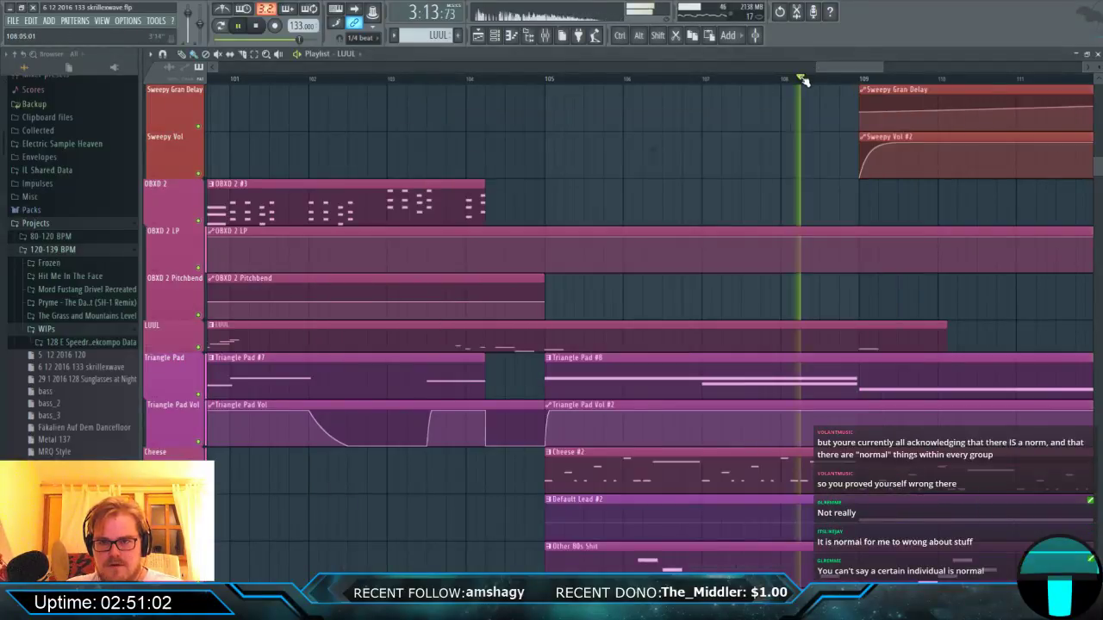
scroll(879, 392, "up", 3)
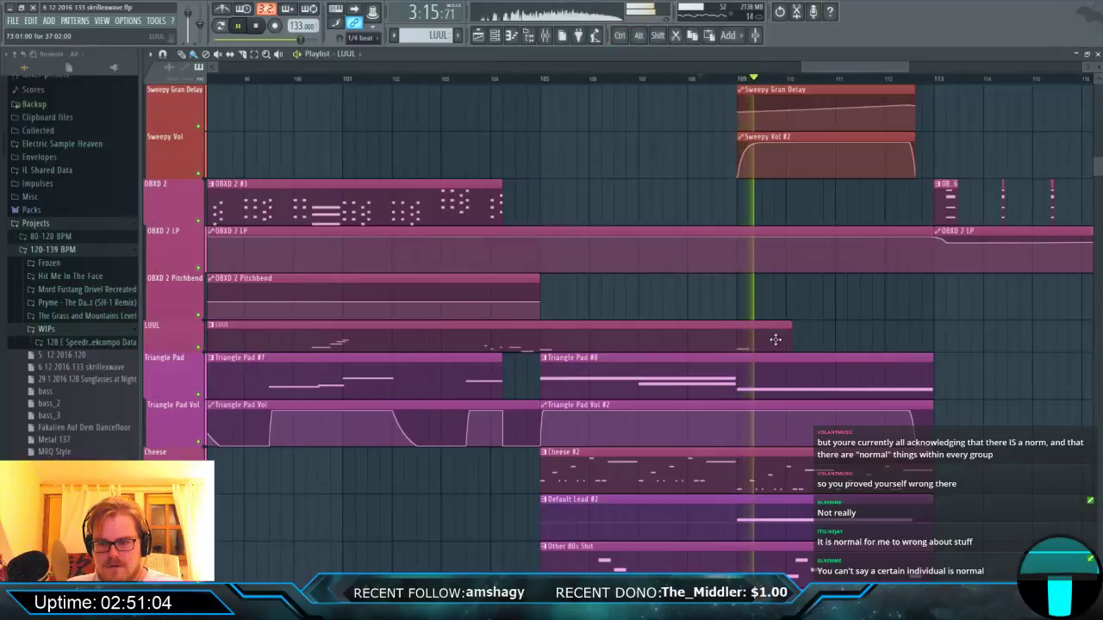
left_click_drag(788, 341, 926, 342)
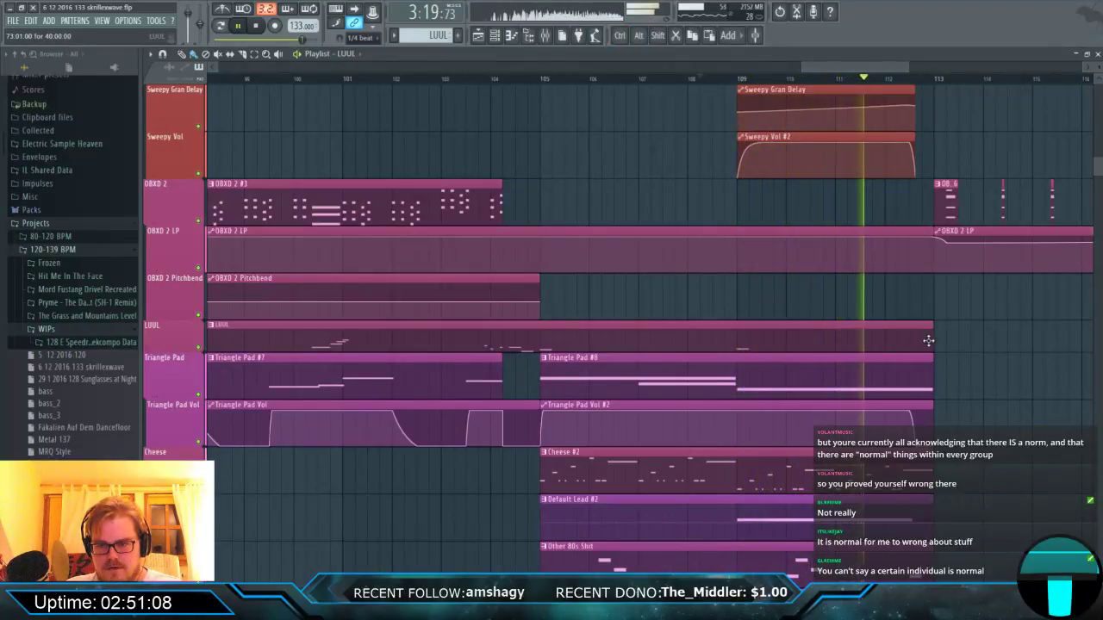
Stretch the end of the LUUL clip to bar 129.
scroll(927, 341, "down", 8)
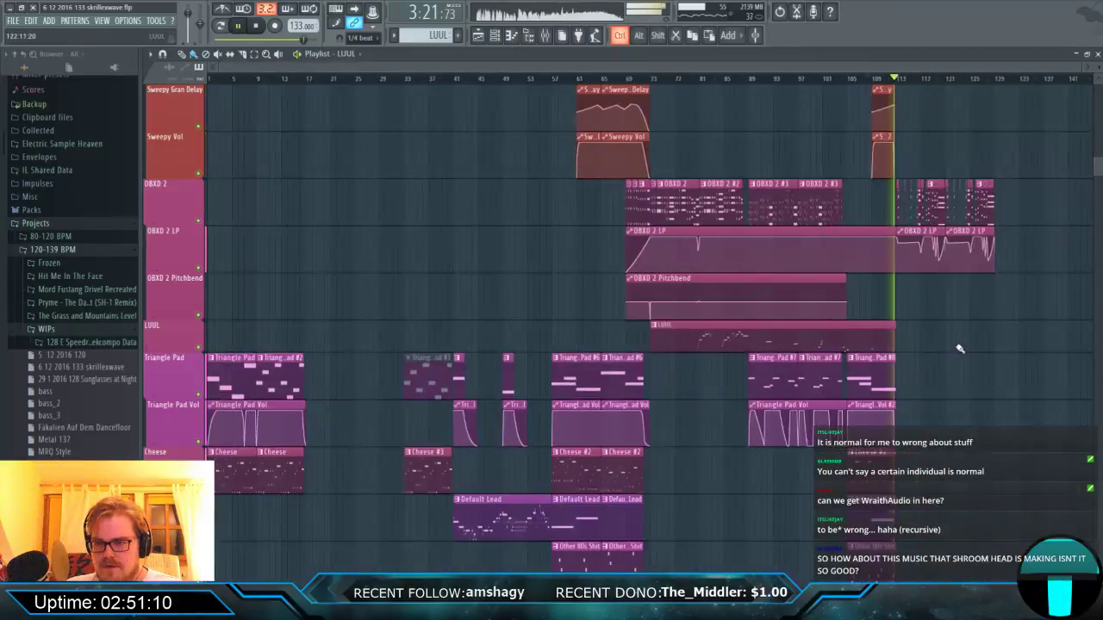
scroll(959, 349, "up", 2)
left_click_drag(801, 346, 947, 350)
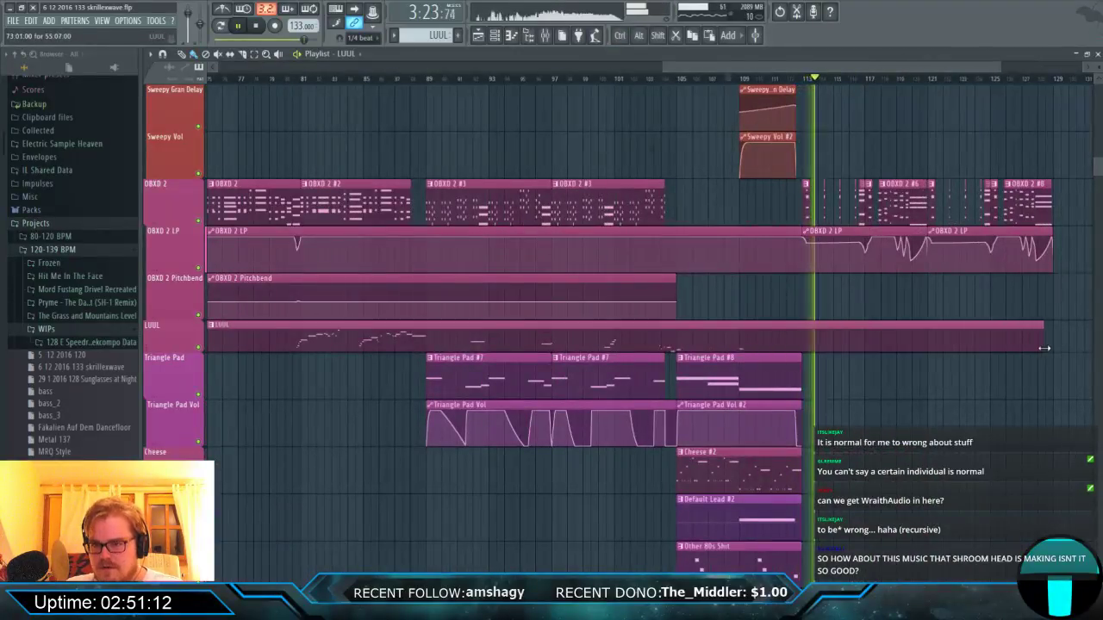
Open the LUUL notes and add a four-step C6 note at step 9 of pattern bar 44.
scroll(847, 350, "up", 5)
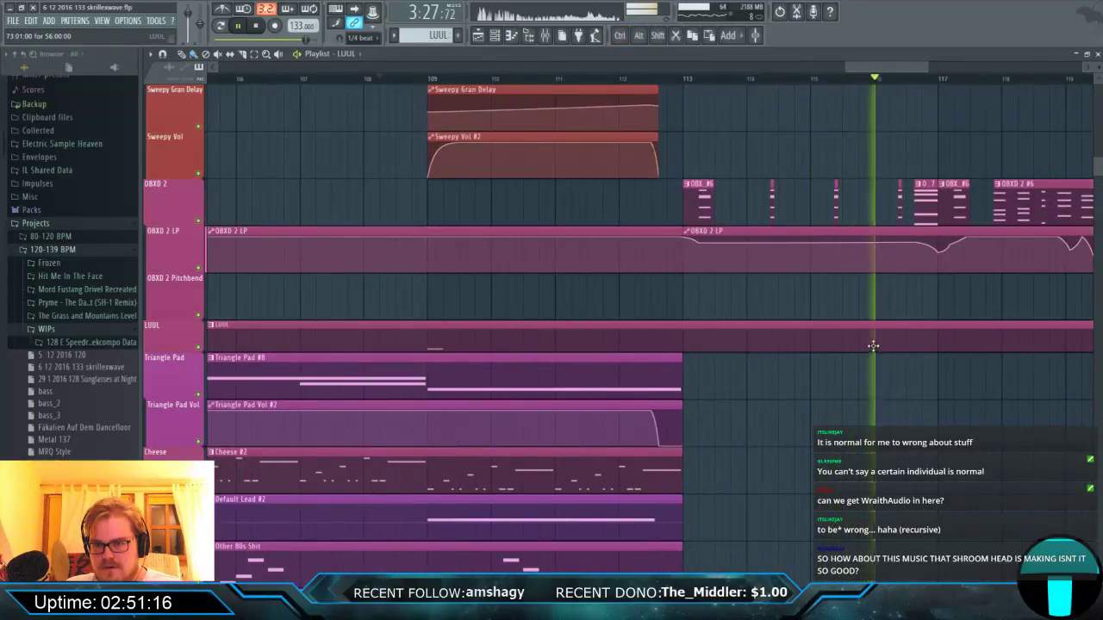
key("space")
double_click(920, 343)
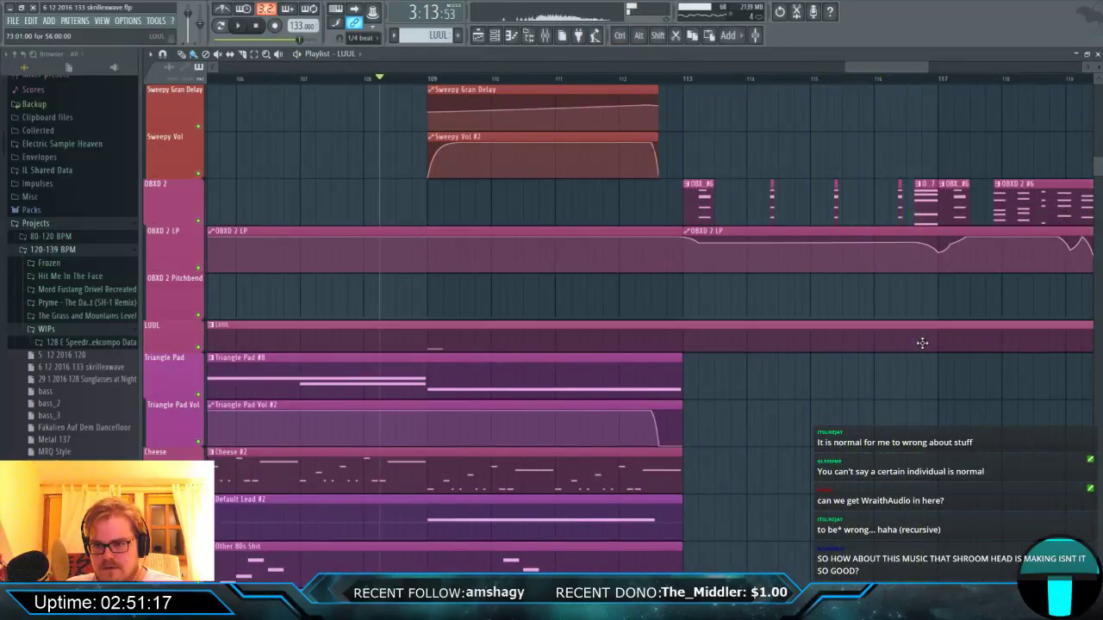
scroll(856, 290, "down", 5)
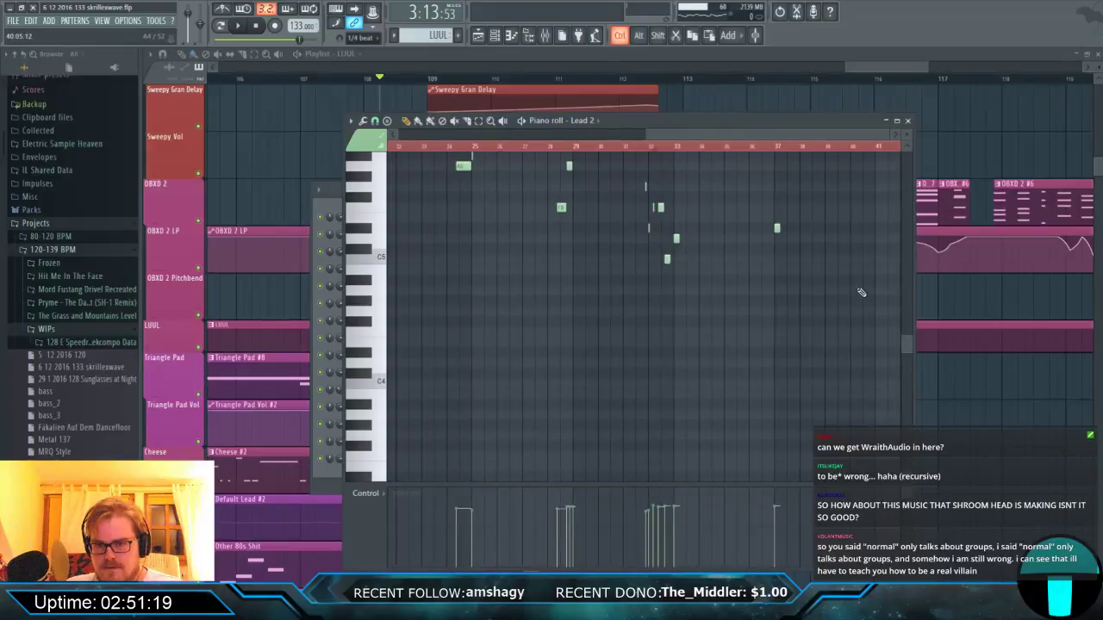
scroll(811, 207, "down", 2)
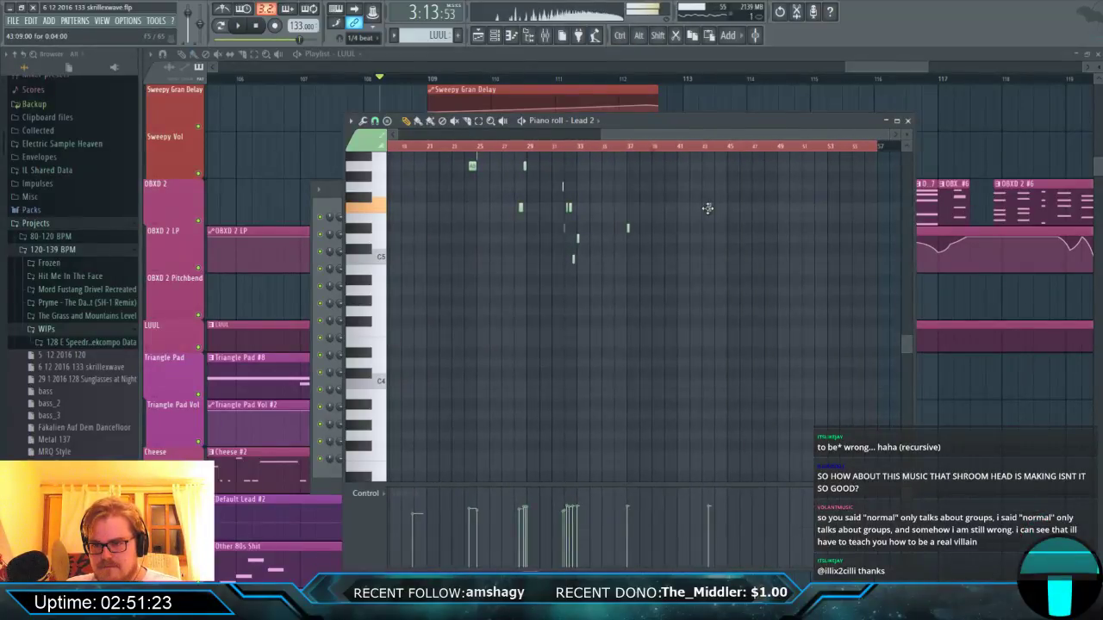
scroll(722, 207, "up", 4)
scroll(812, 312, "up", 2)
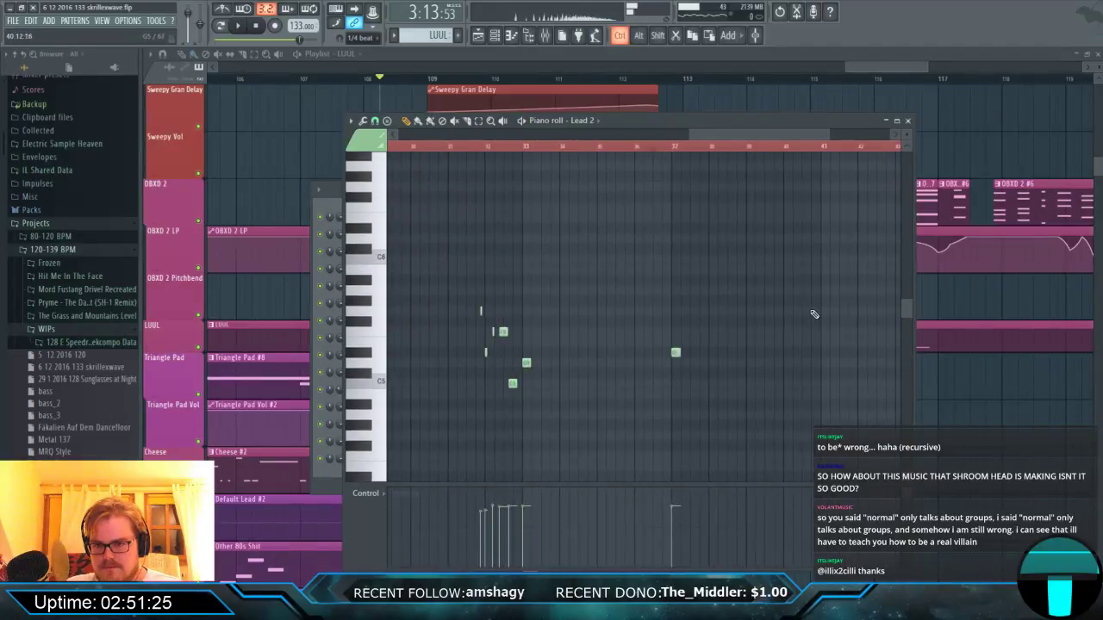
scroll(888, 312, "up", 6)
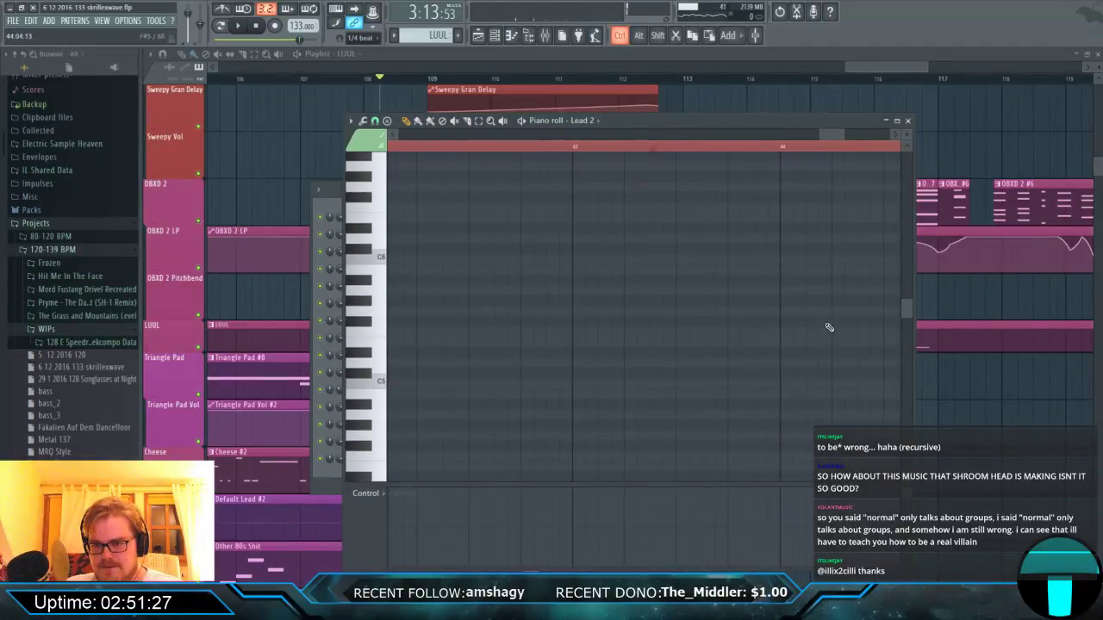
scroll(876, 326, "up", 3)
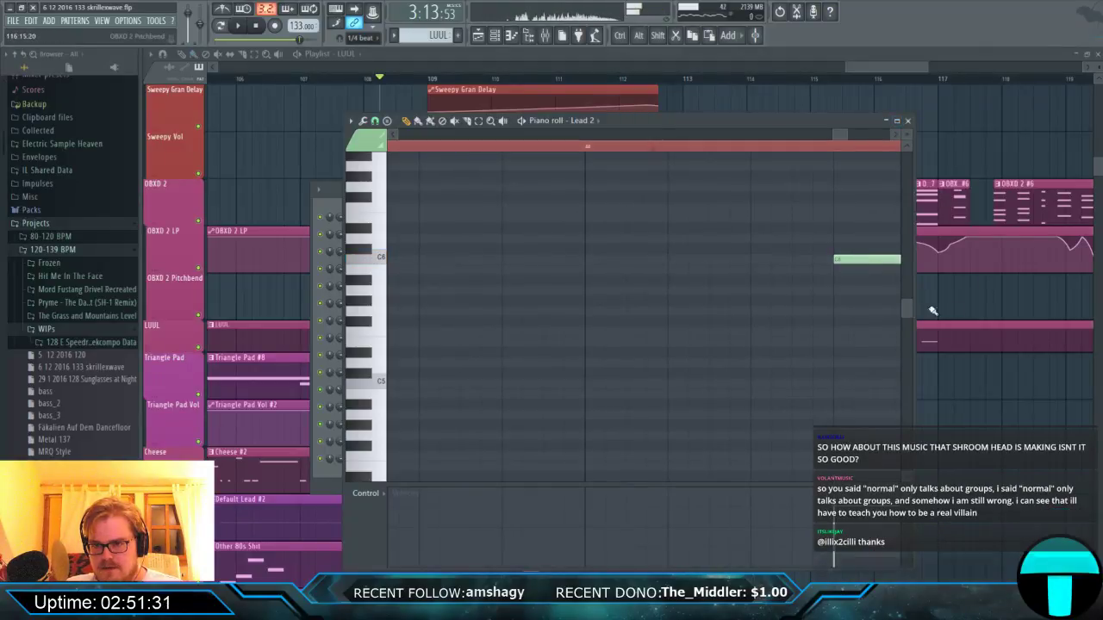
left_click_drag(827, 259, 765, 259)
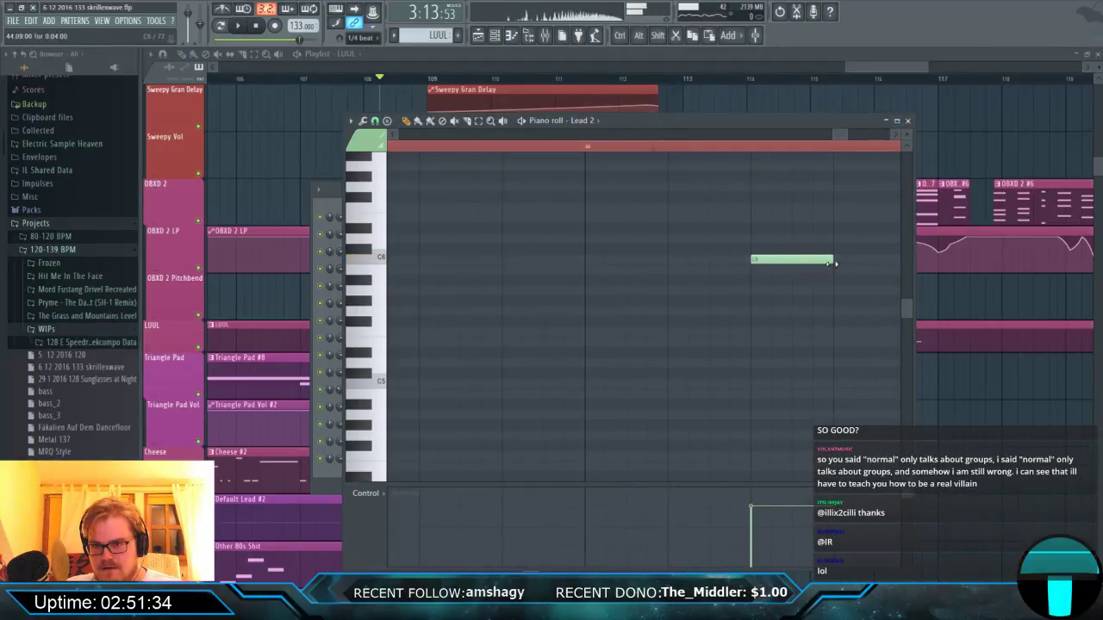
Move the LUUL note in pattern bar 44 to step 11 and lower it to F5, checking it with playback from about bar 116.
left_click(879, 79)
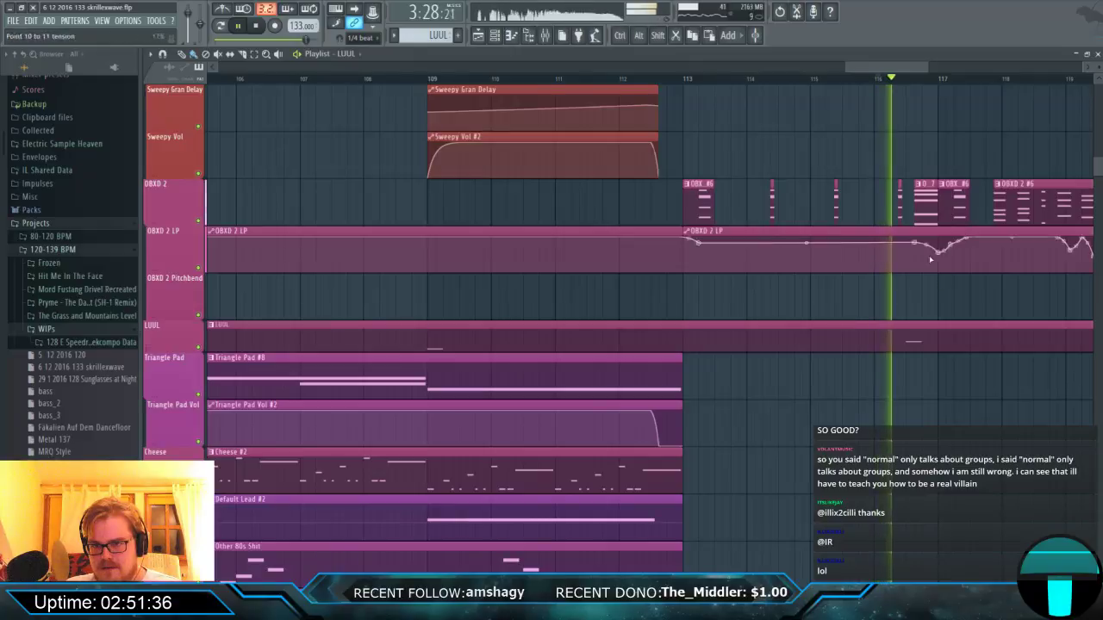
scroll(937, 318, "up", 3)
key("space")
key("F7")
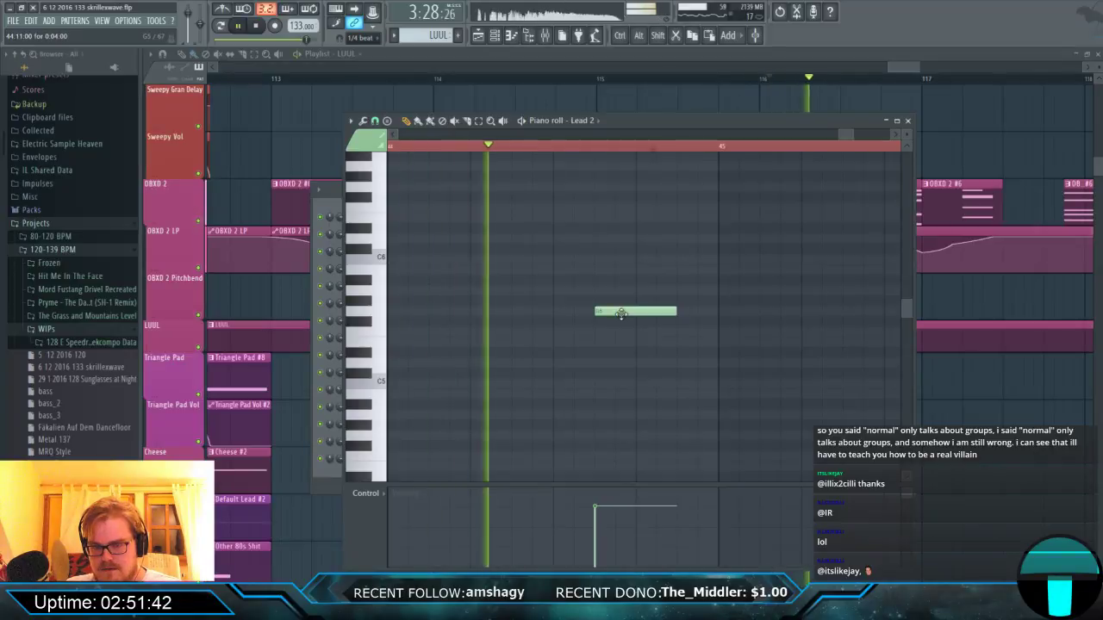
key("space")
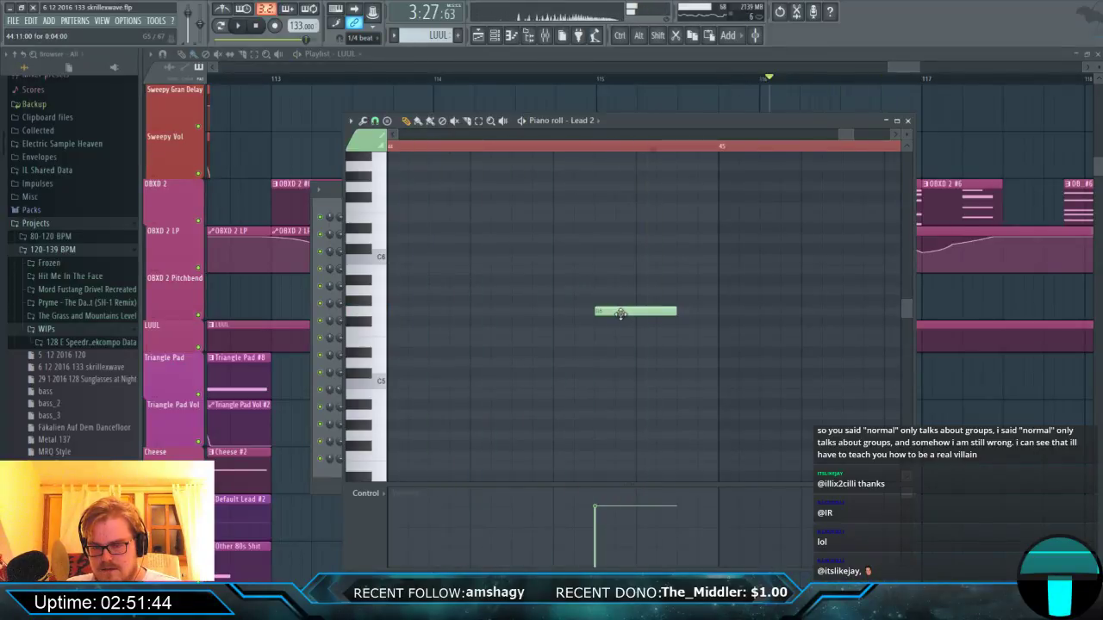
left_click_drag(620, 314, 627, 334)
key("space")
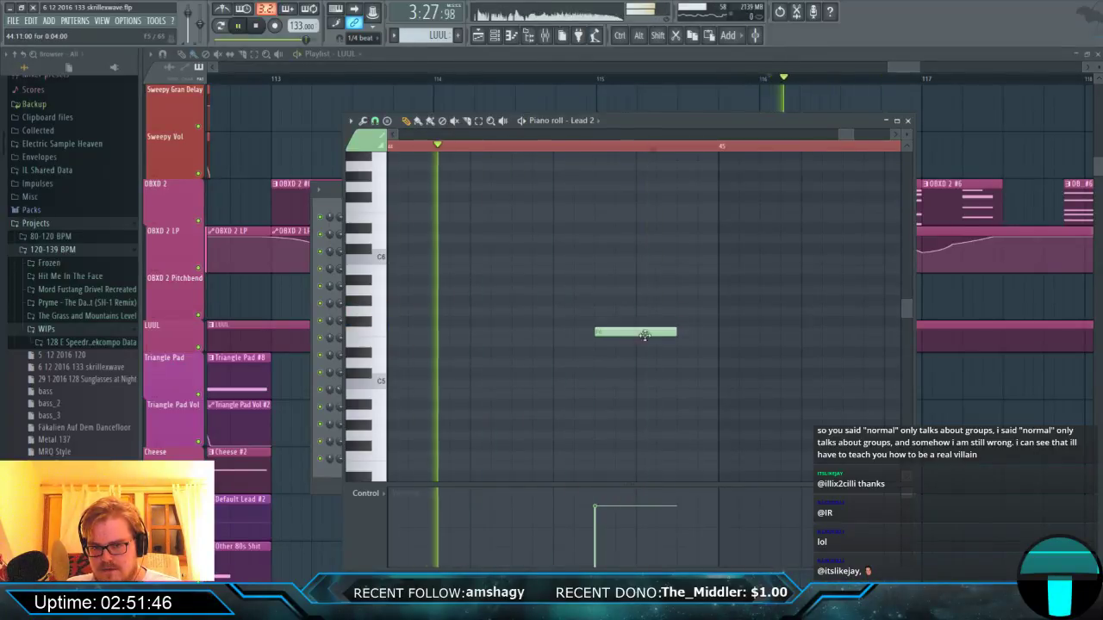
Add a G5 note at step 5 of pattern bar 45 and shorten it to two steps.
left_click(737, 311)
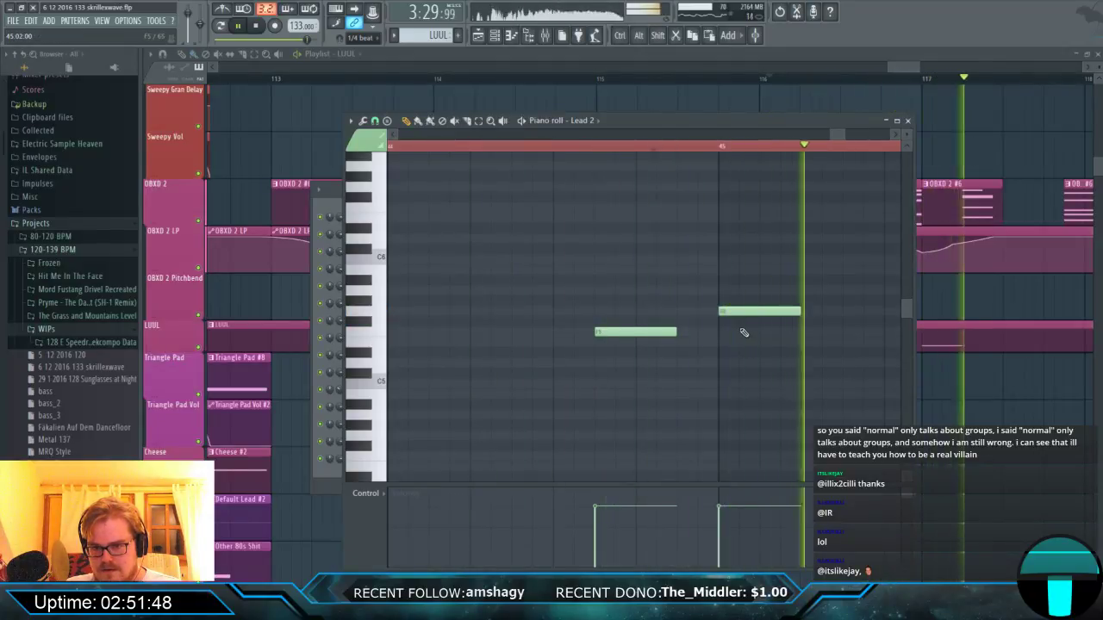
key("space")
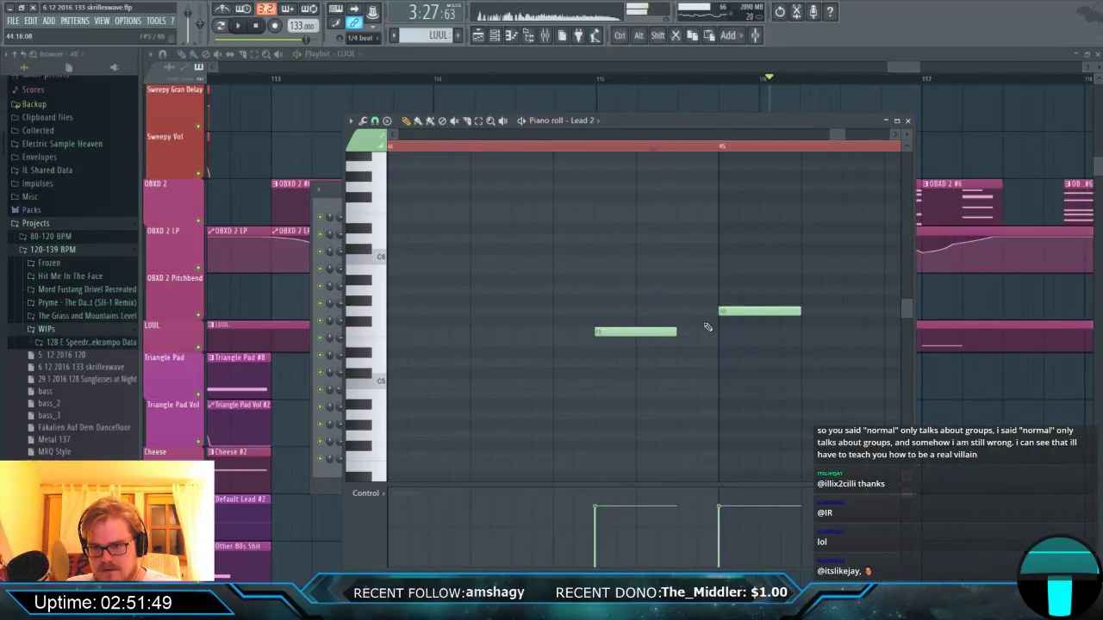
left_click(739, 314)
left_click_drag(739, 314, 823, 313)
key("space")
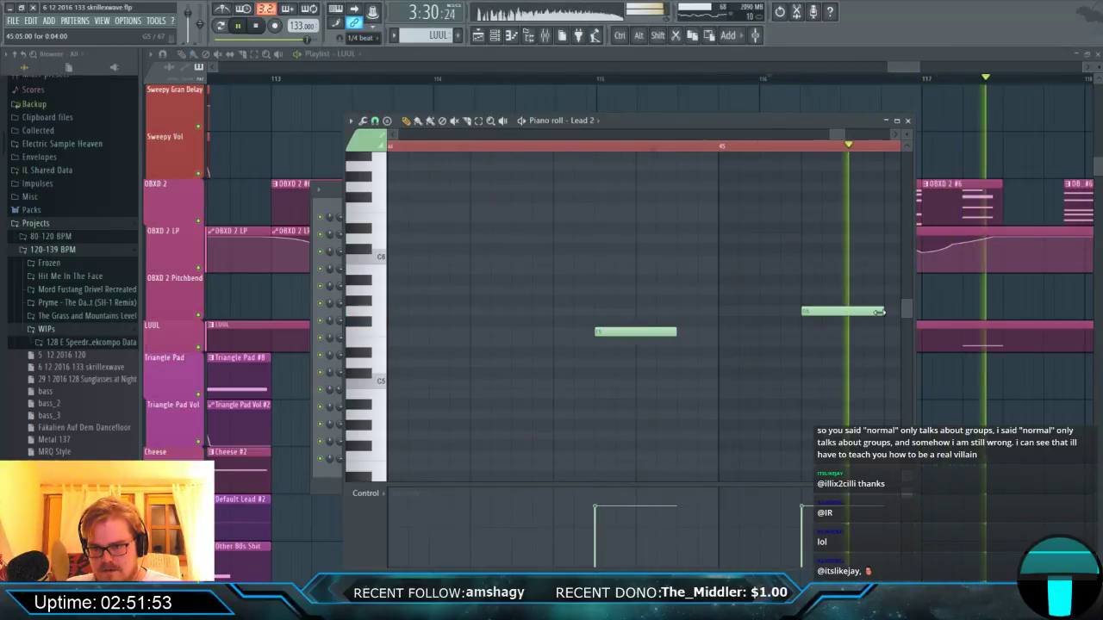
Add two-step F5, G5 and A#5 notes at steps 11, 13 and 15 of pattern bar 45, and play the phrase back.
scroll(805, 330, "down", 8, "ctrl")
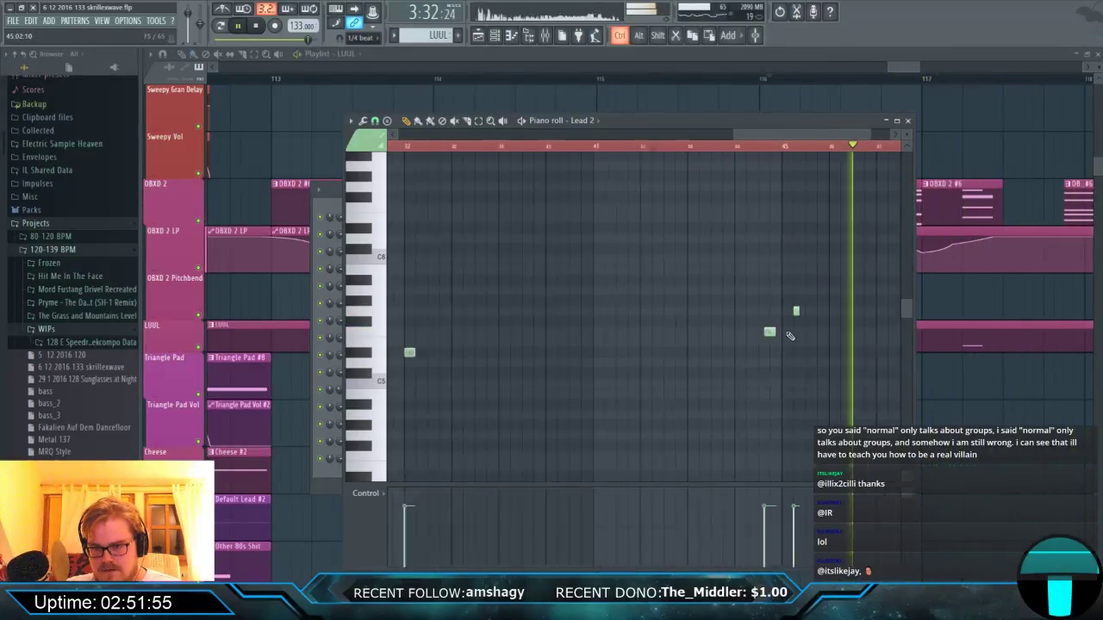
scroll(762, 347, "up", 6, "ctrl")
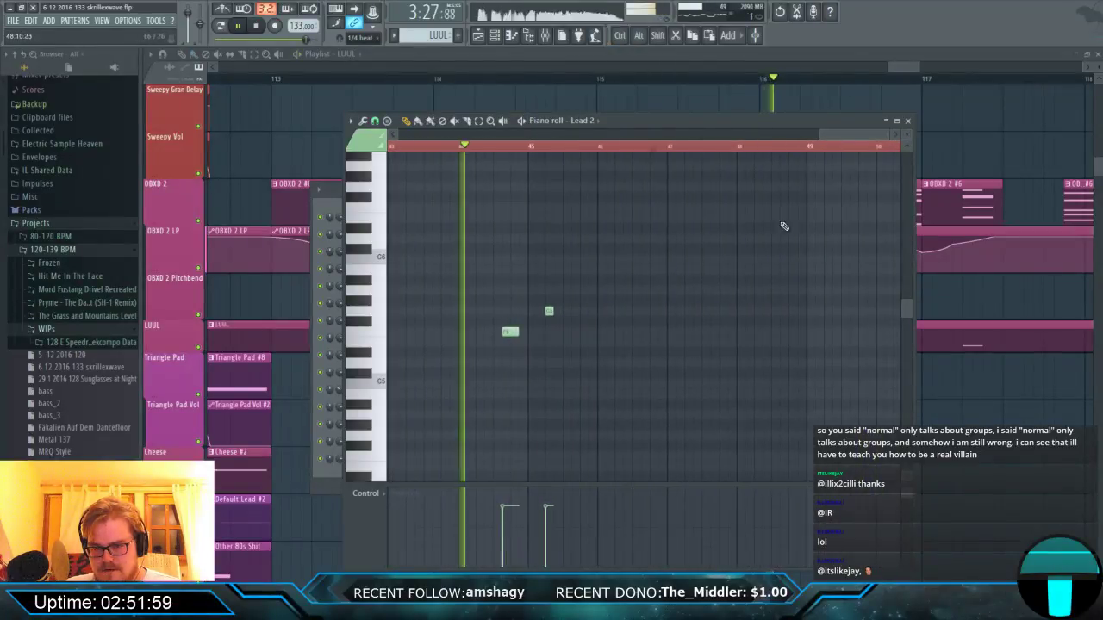
scroll(705, 311, "up", 3, "ctrl")
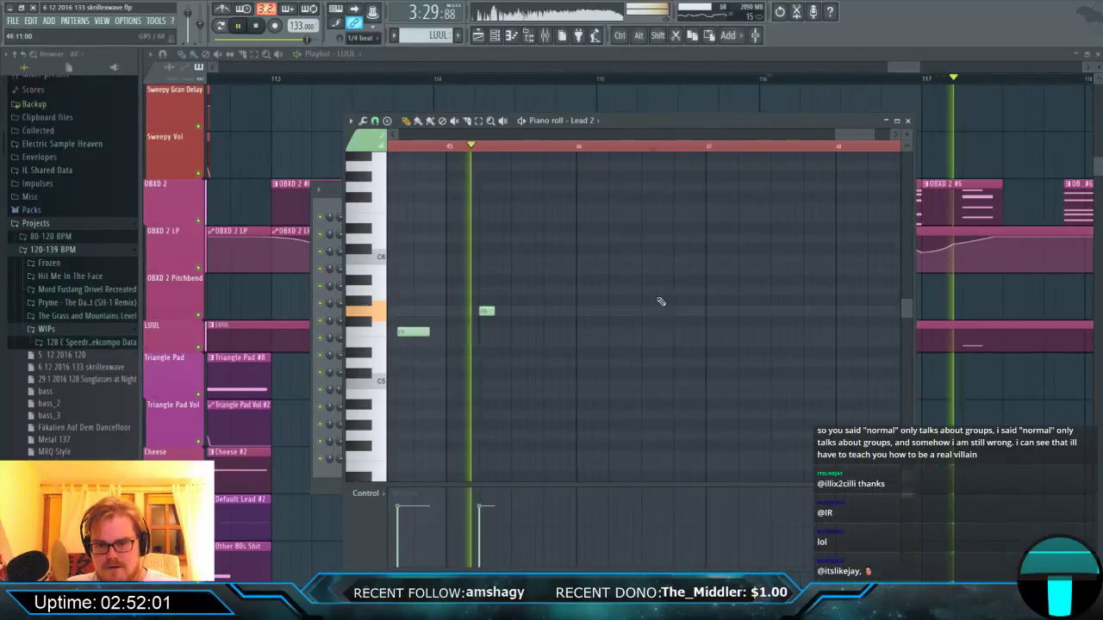
scroll(594, 287, "up", 2, "ctrl")
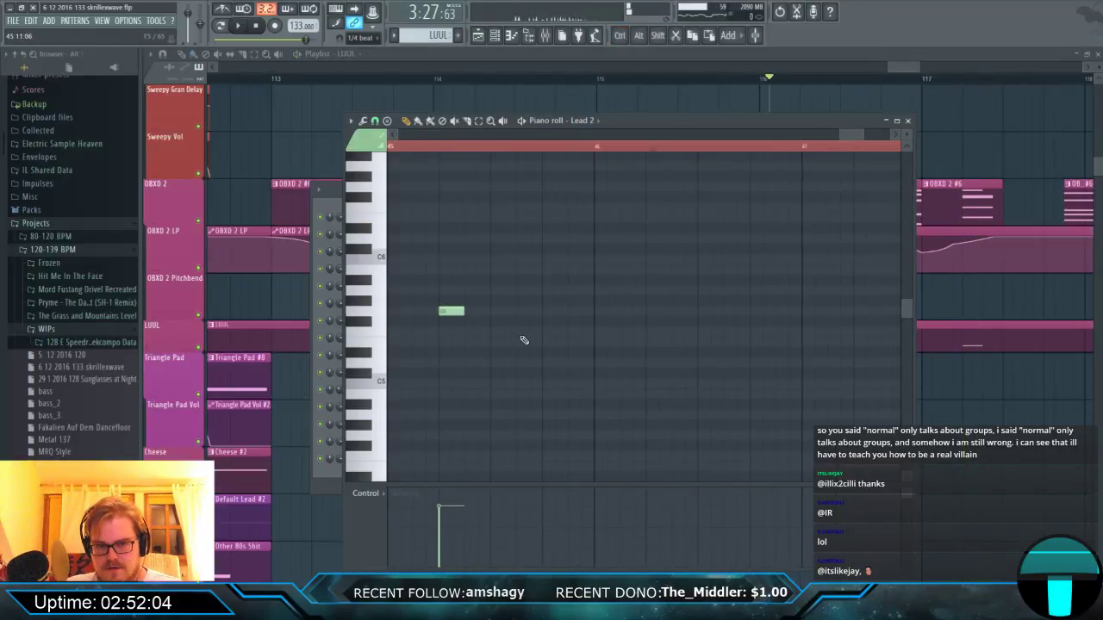
left_click(522, 333)
left_click(544, 312)
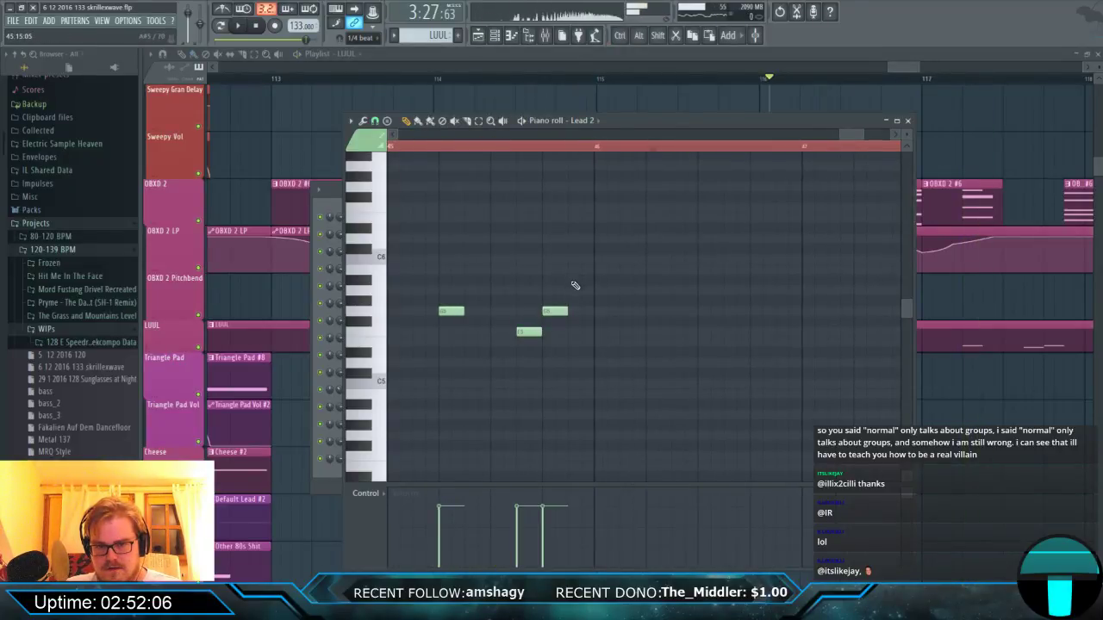
left_click(572, 280)
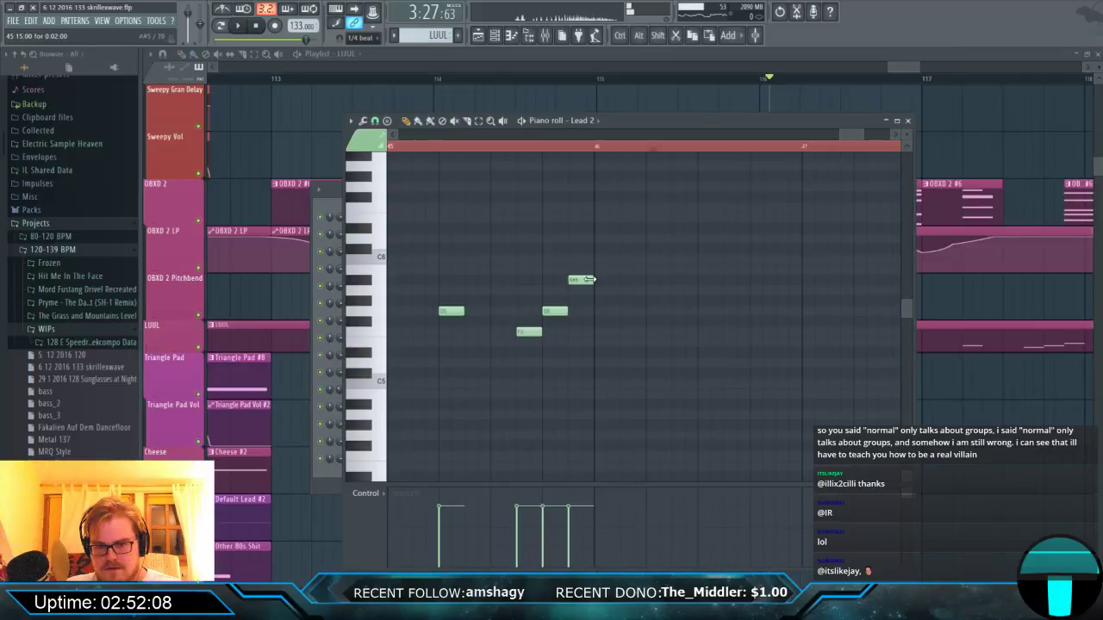
key("space")
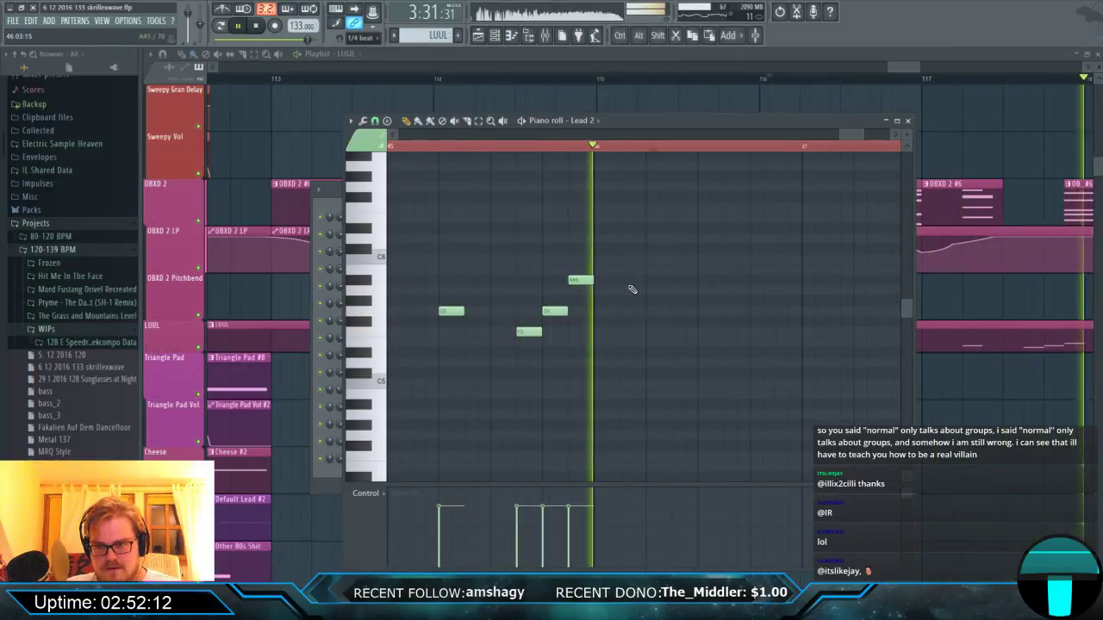
key("space")
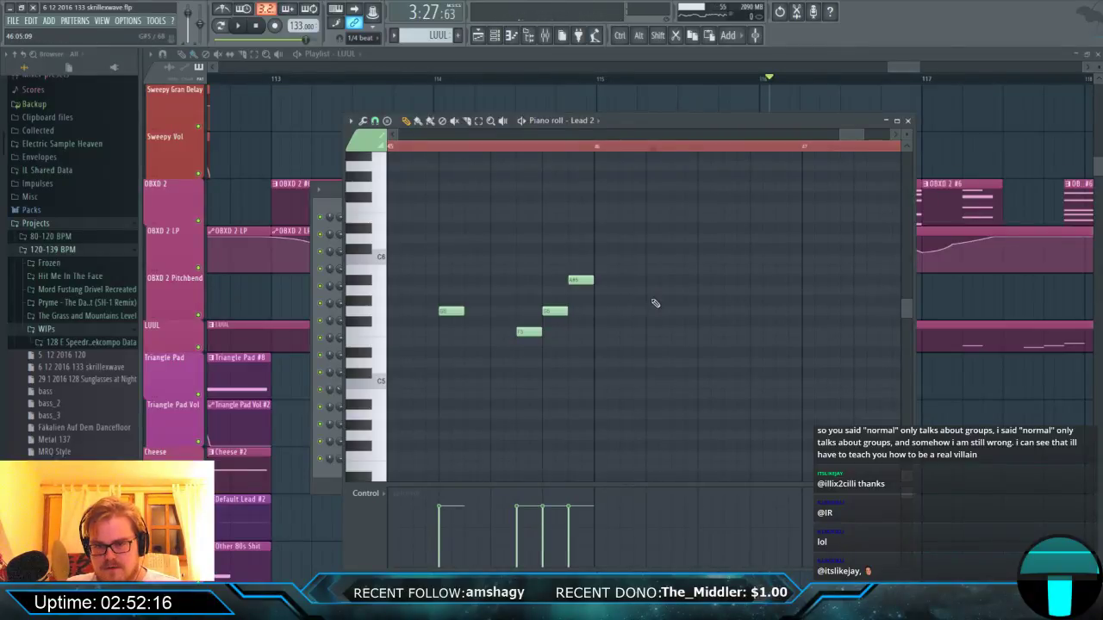
Try two-step G5, A#5 and D6 notes at steps 3, 5 and 7 of pattern bar 46, play them back and remove them.
left_click(648, 280)
left_click_drag(659, 280, 636, 308)
left_click(650, 282)
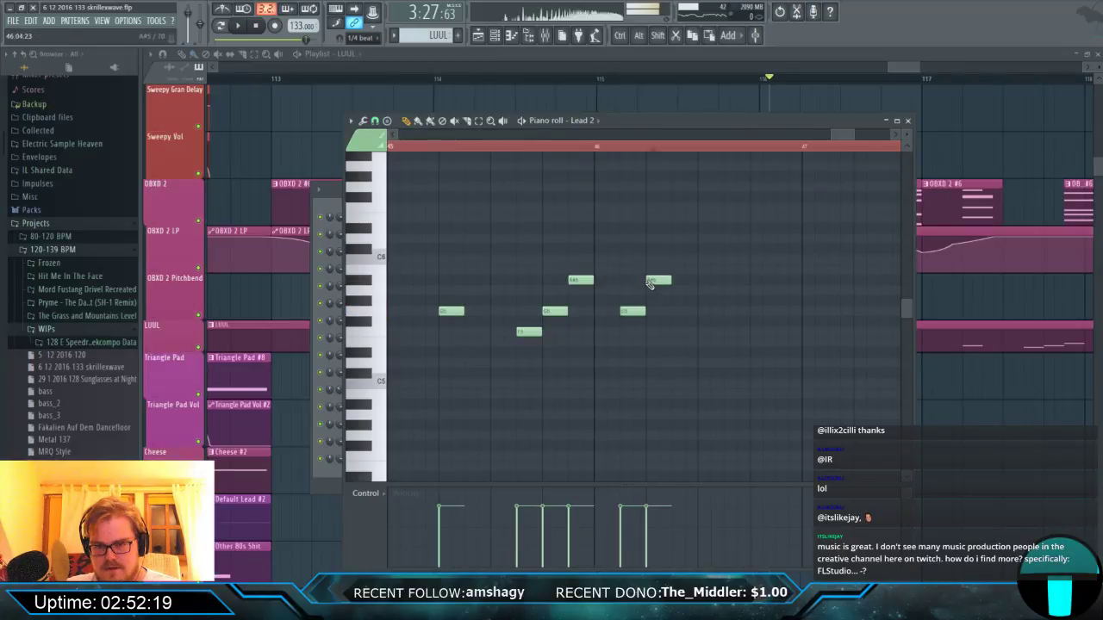
left_click(680, 239)
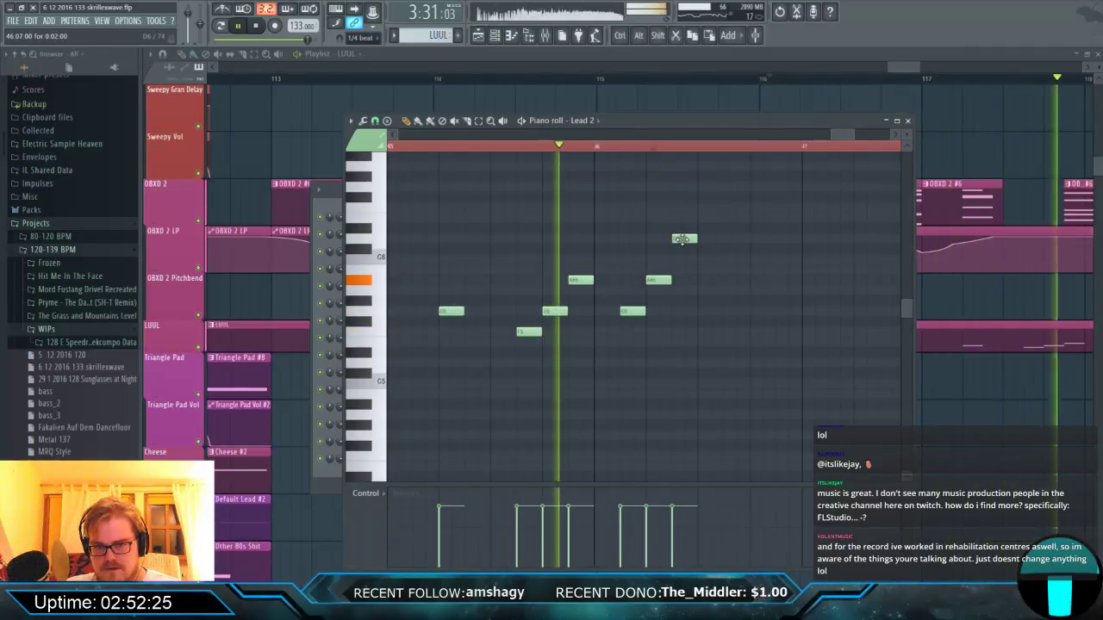
key("space")
right_click(682, 239)
right_click(659, 279)
right_click(632, 310)
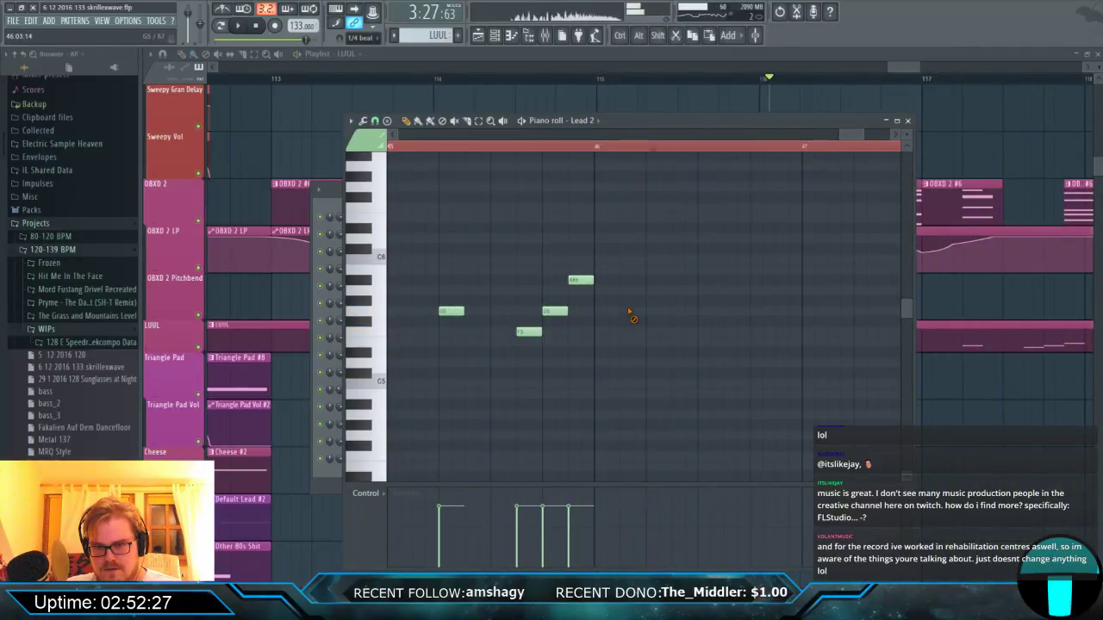
Try two-step A5 and A#5 notes at steps 7 and 9 of pattern bar 46.
left_click(678, 311)
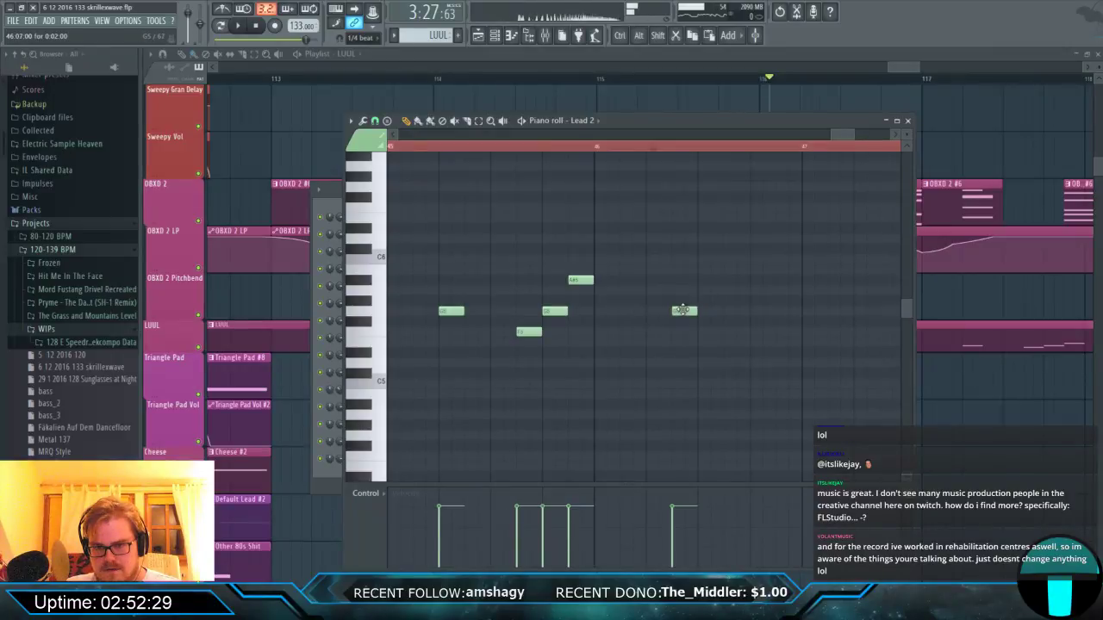
left_click_drag(683, 309, 681, 278)
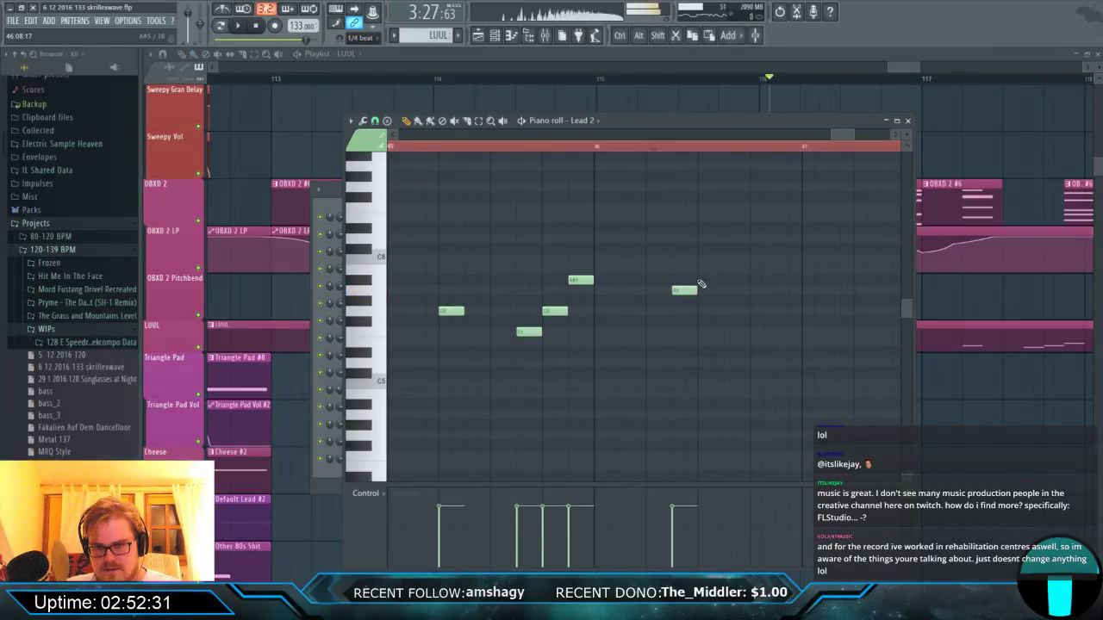
left_click(700, 280)
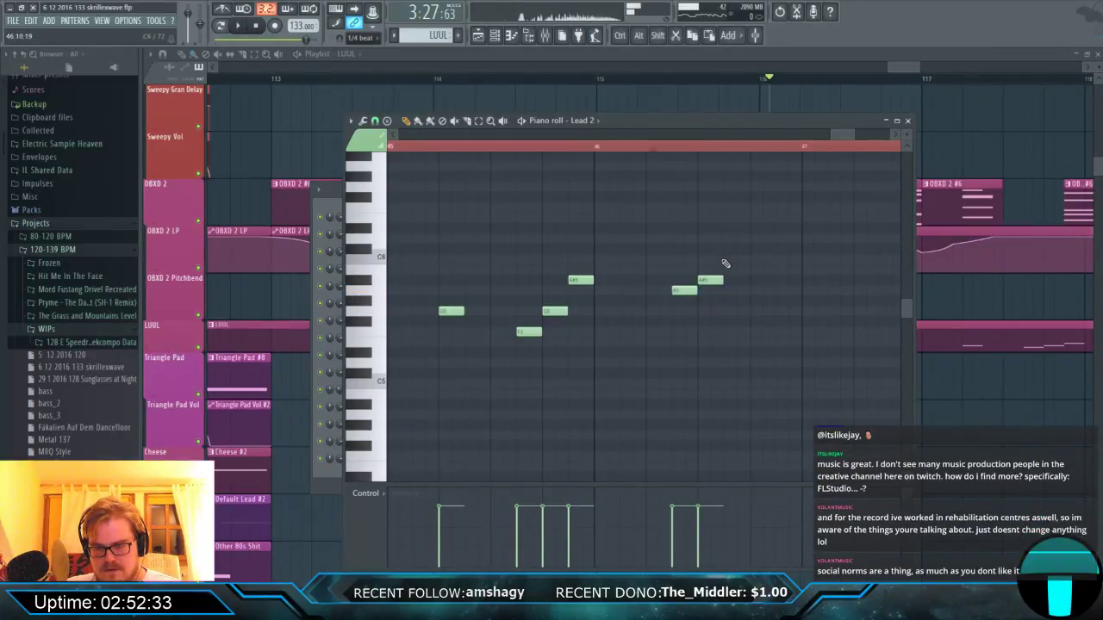
Select the playlist range from bar 117 to bar 119 and play it back.
left_click(938, 65)
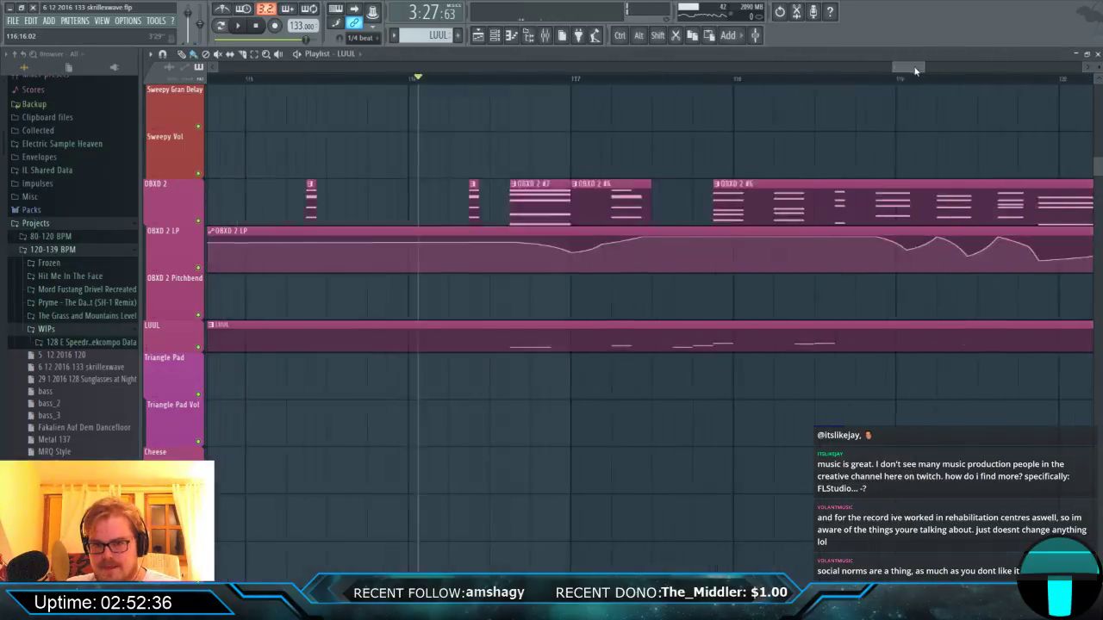
left_click_drag(921, 71, 936, 70)
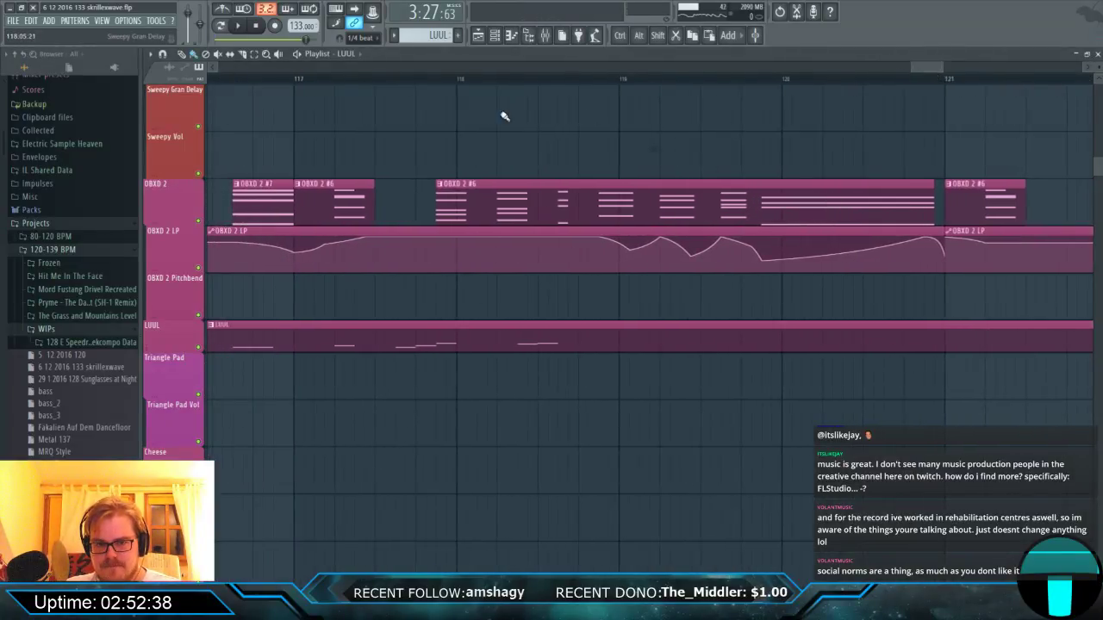
left_click_drag(296, 81, 621, 91)
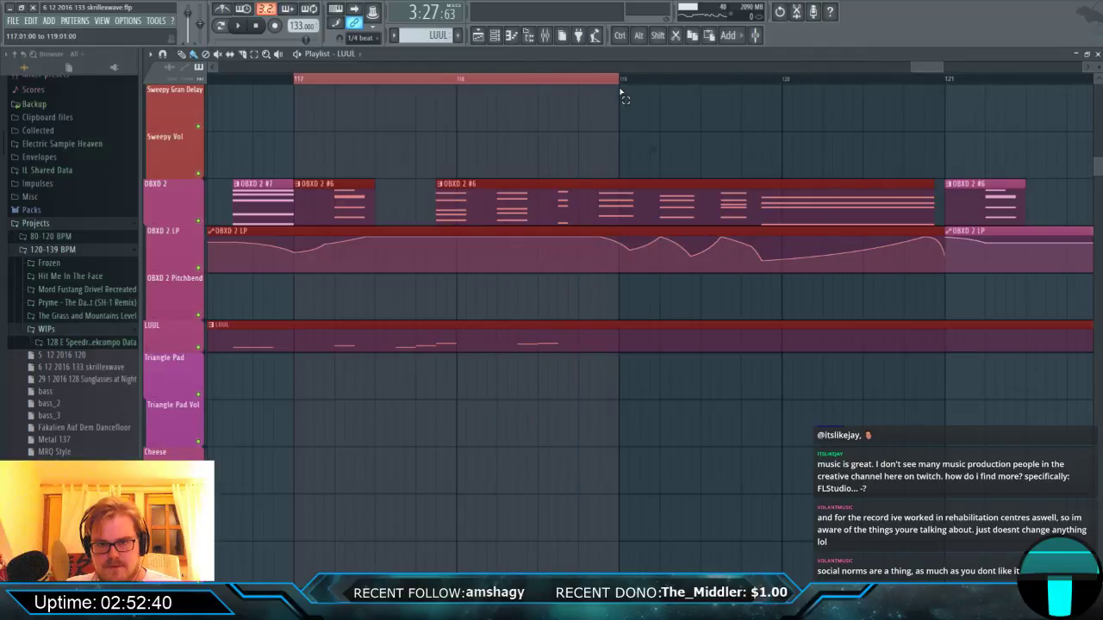
key("space")
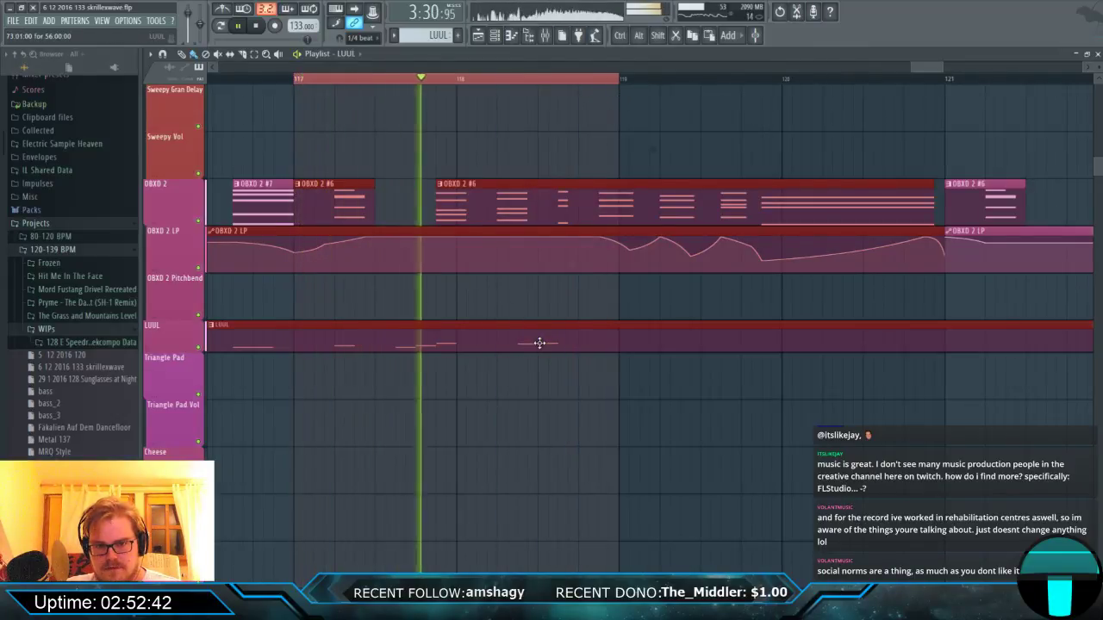
key("space")
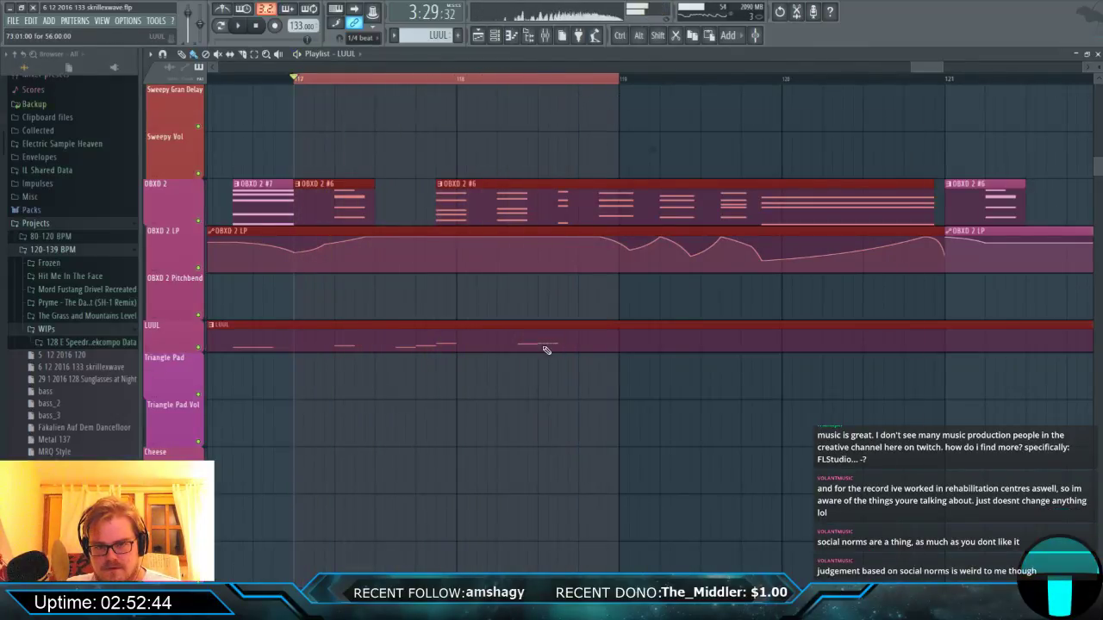
Reopen the LUUL notes and undo the last note additions in pattern bar 46.
double_click(544, 348)
key("ctrl+alt+z")
key("ctrl+alt+z")
key("ctrl+alt+z")
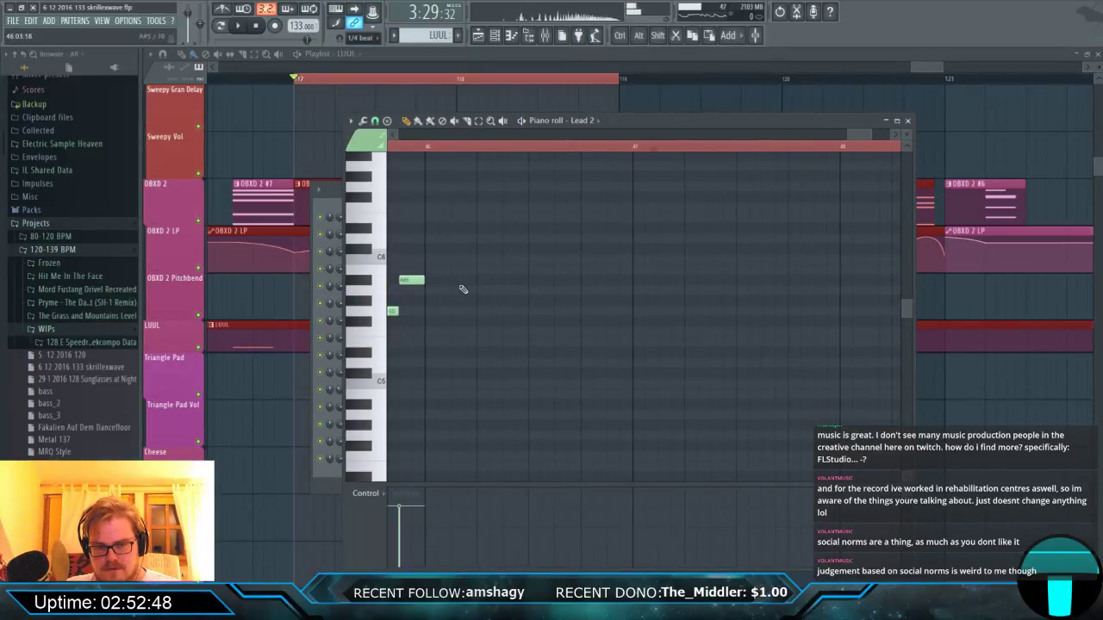
Add a two-step G#5 note at step 5 of pattern bar 46 and play back from bar 118.
left_click(479, 301)
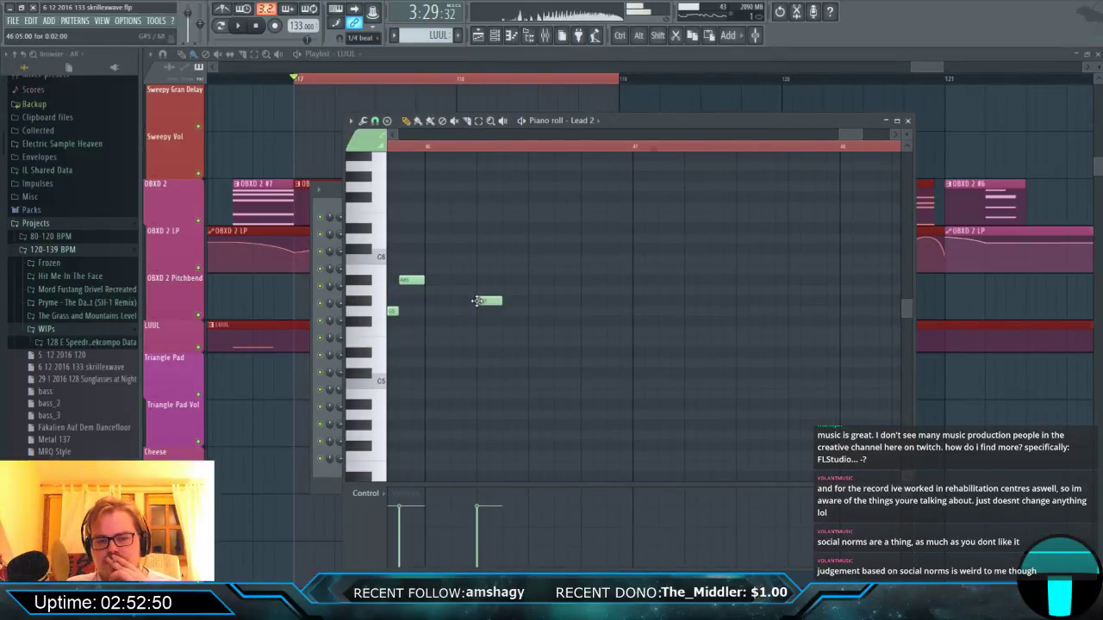
left_click(457, 78)
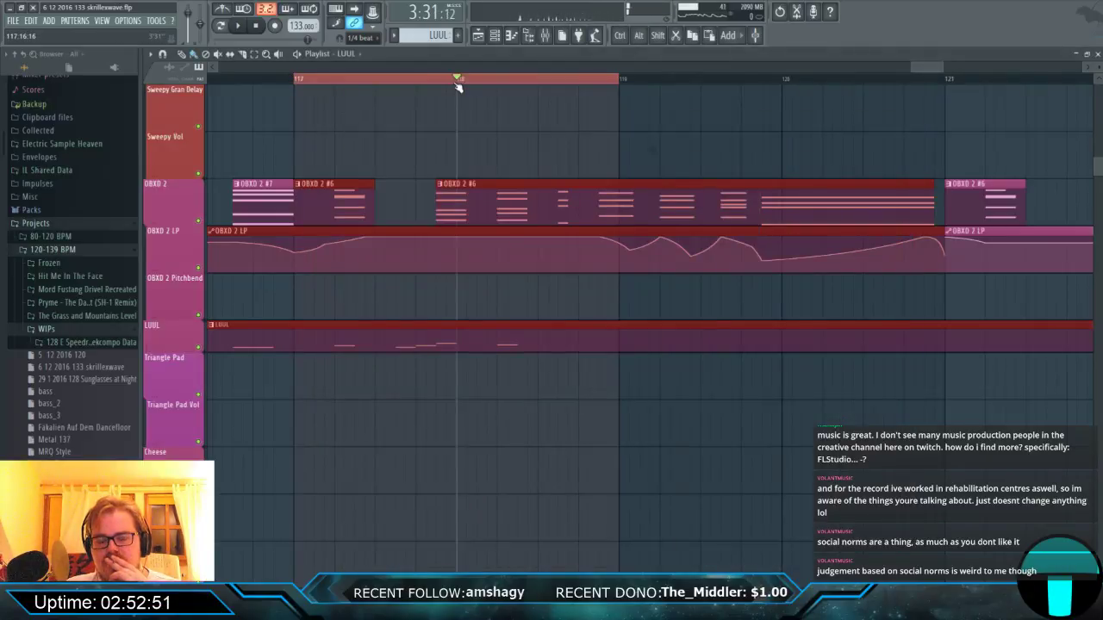
key("space")
key("space")
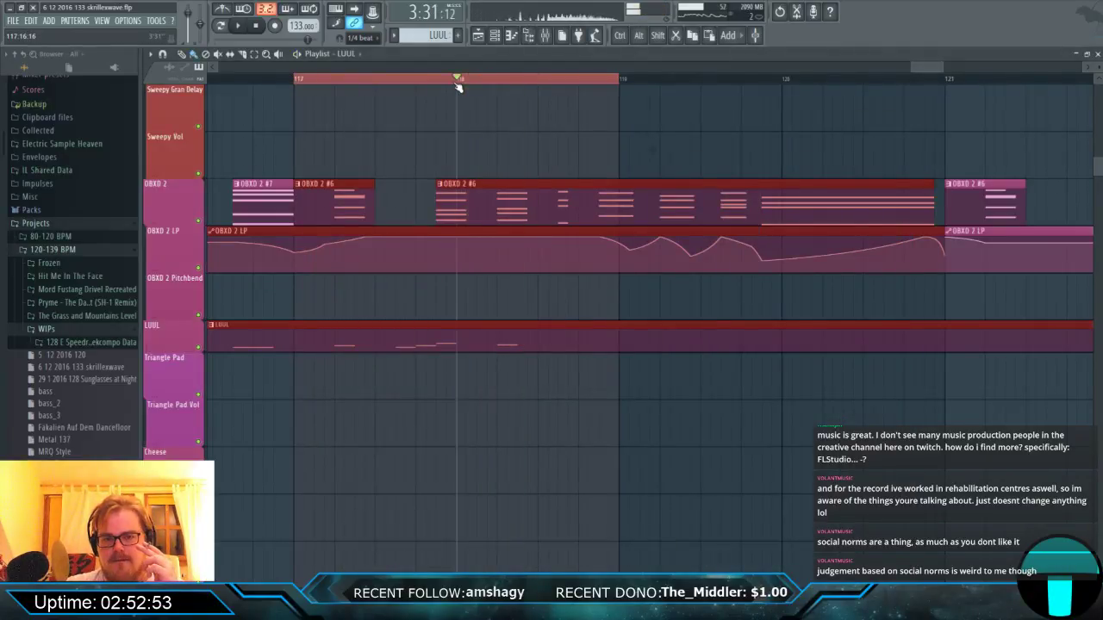
mouse_move(629, 245)
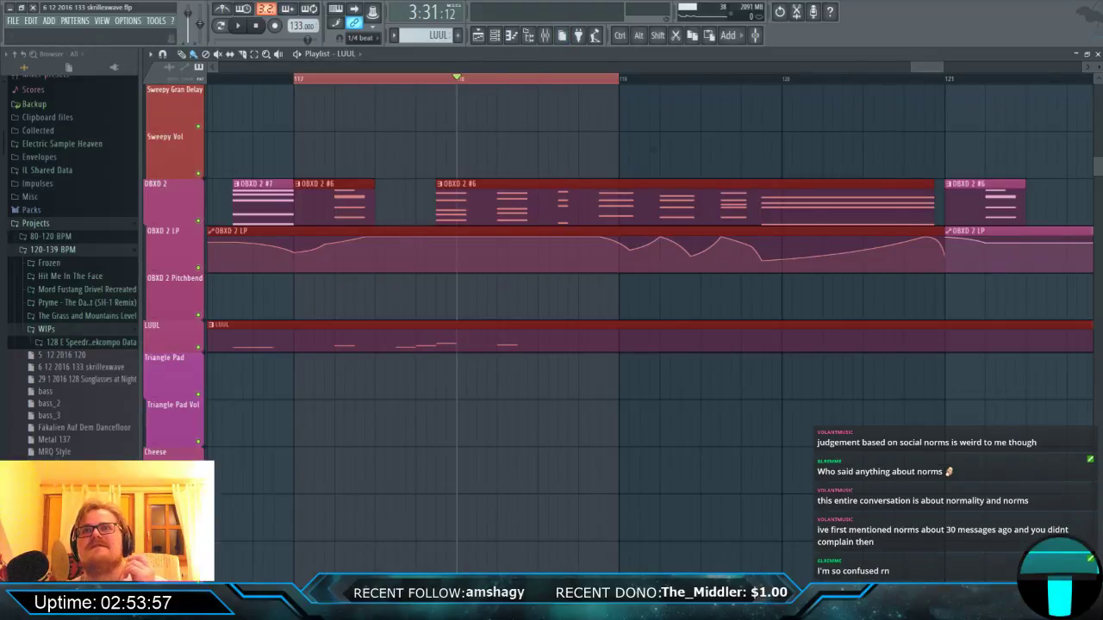
key("alt+Tab")
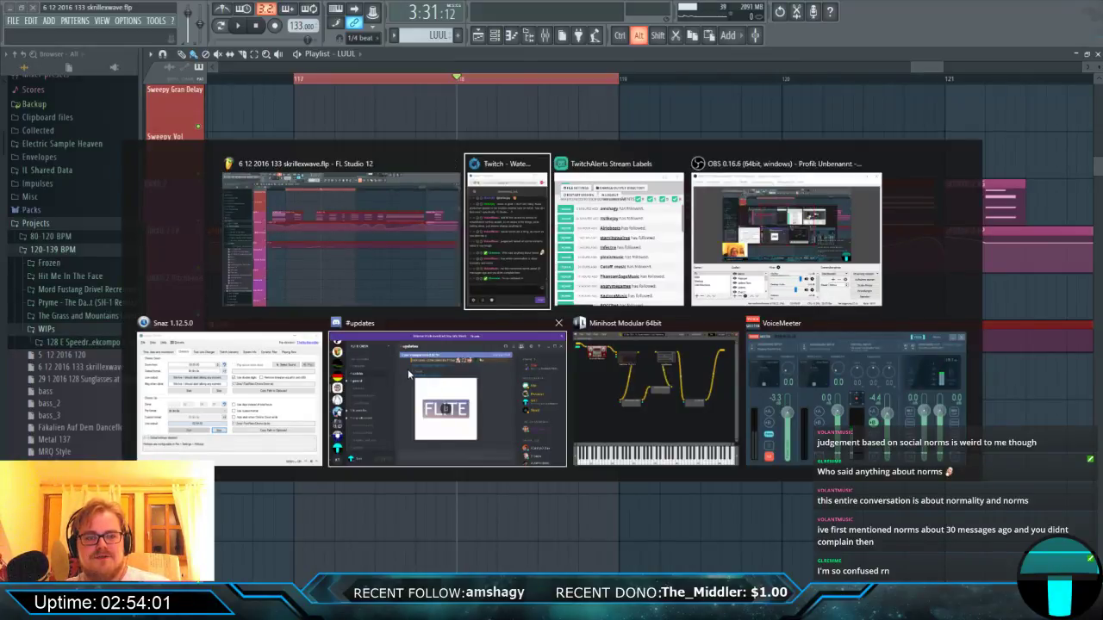
key("Escape")
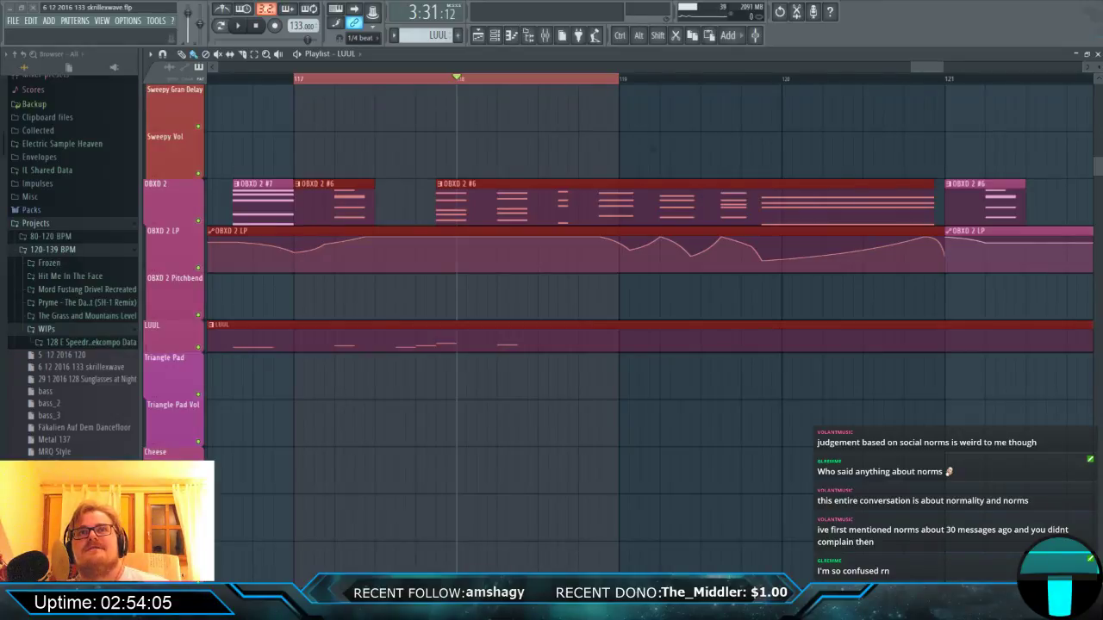
key("super")
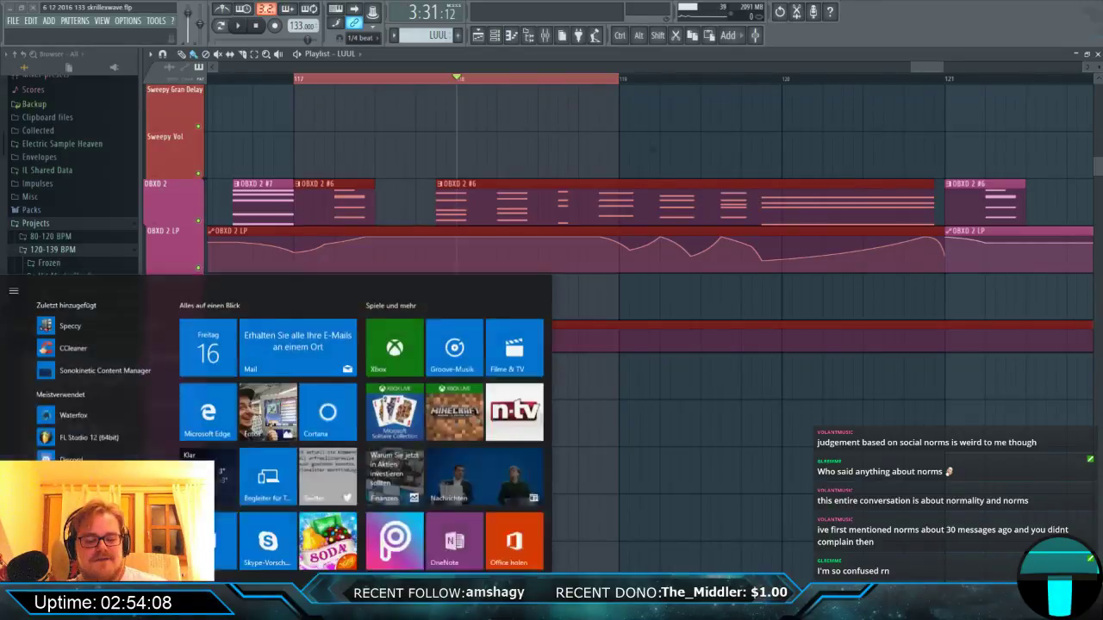
key("super")
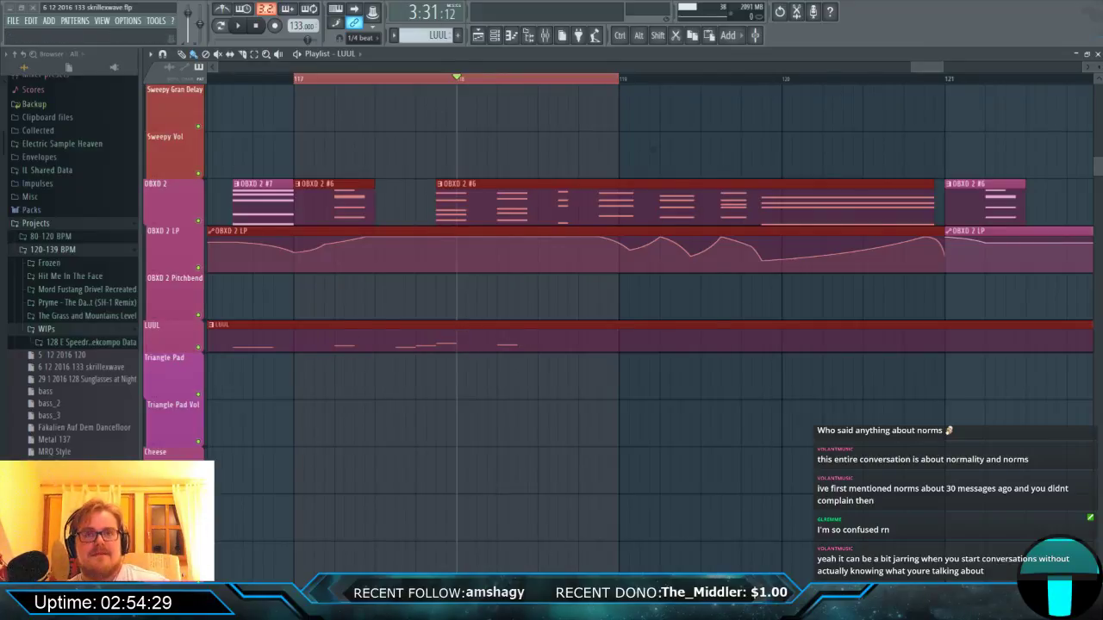
key("alt+Tab")
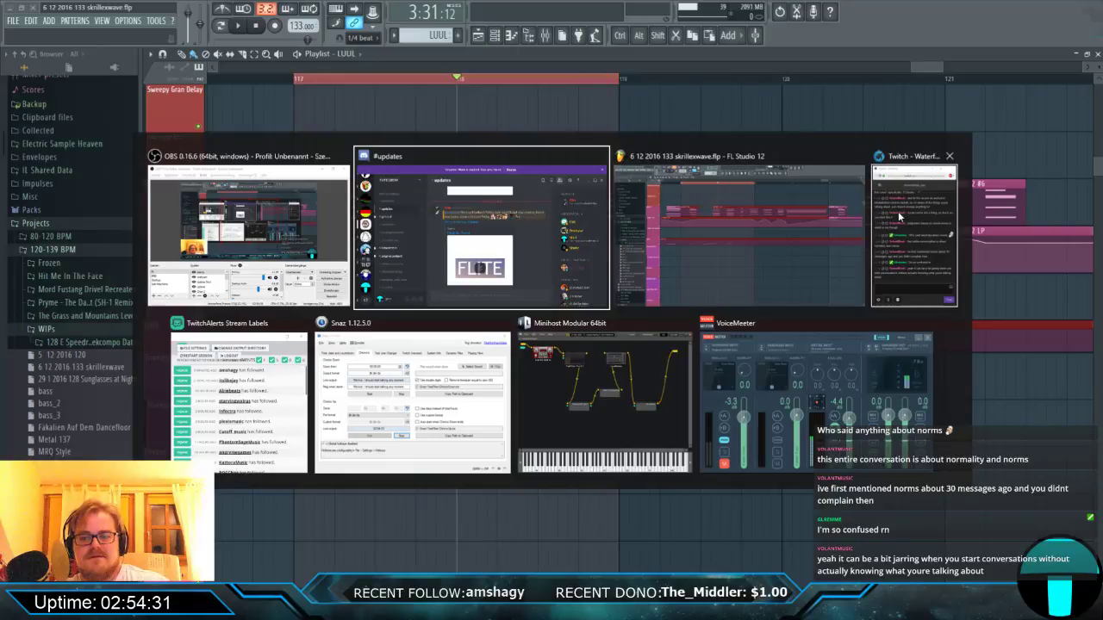
key("Escape")
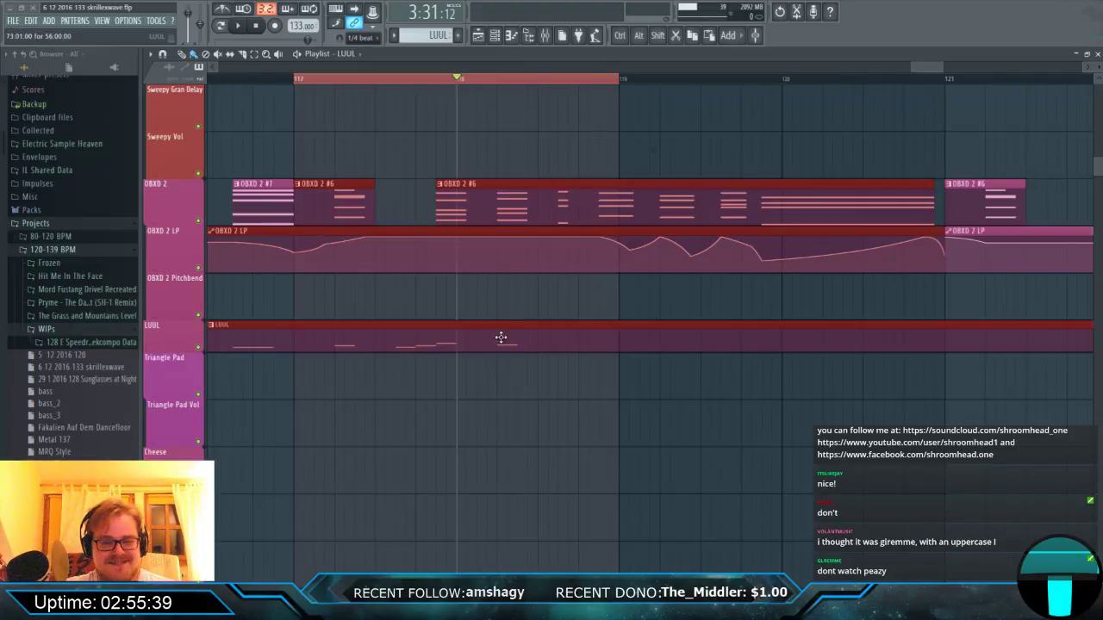
Play the lead phrase back from bar 117 and reopen the LUUL notes around pattern bar 46.
left_click(297, 83)
key("space")
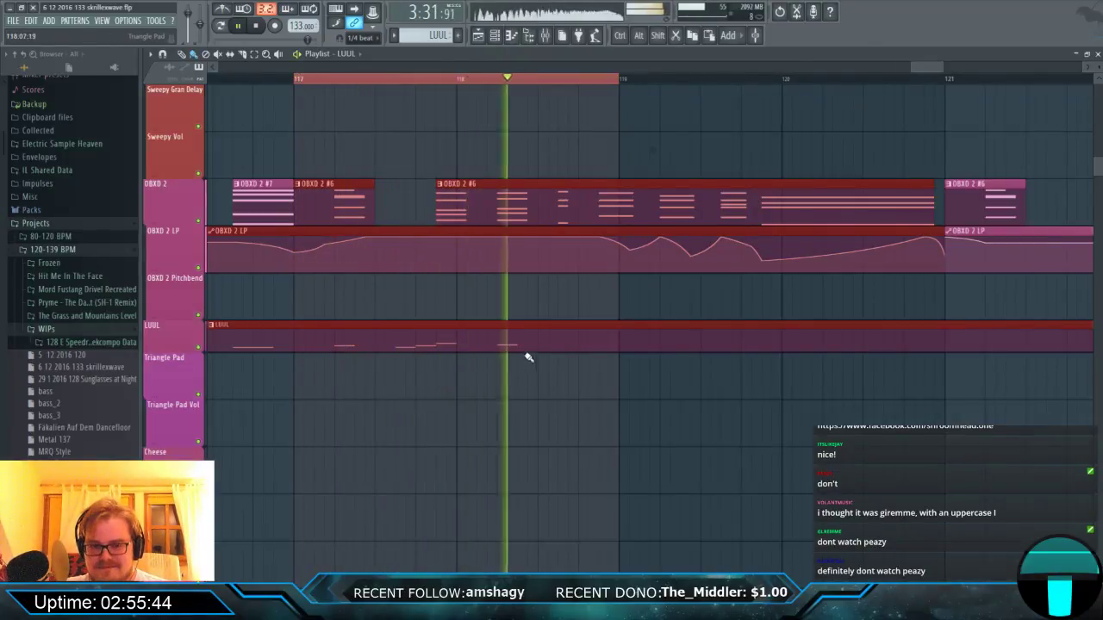
key("space")
key("F7")
scroll(512, 345, "down", 2)
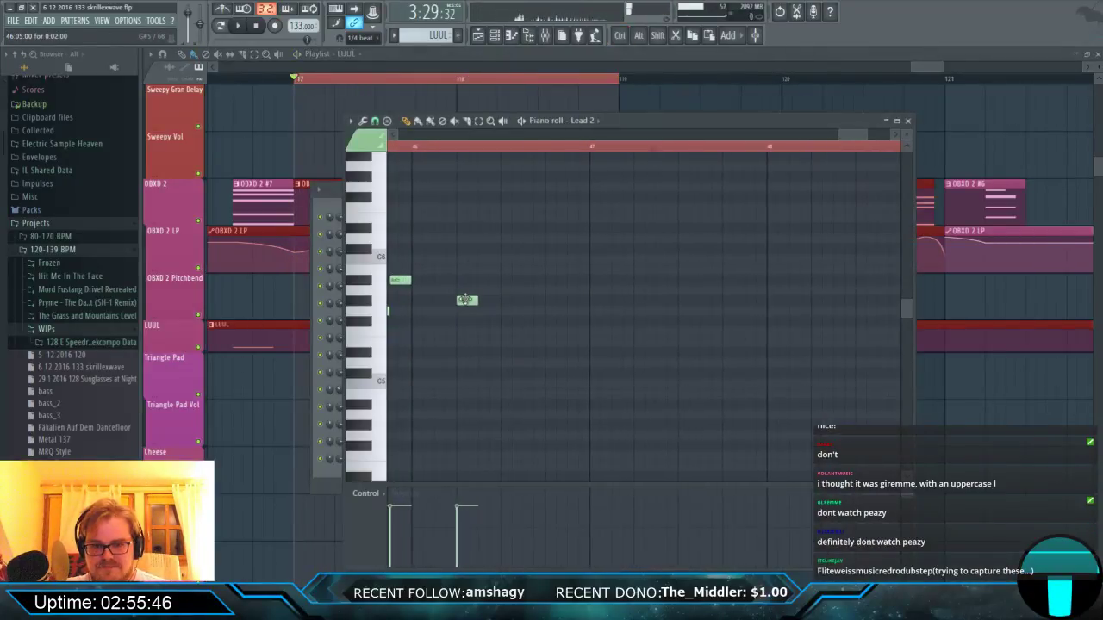
Try lowering the note at step 5 of pattern bar 46 to F5, checking it with playback.
left_click_drag(465, 300, 467, 331)
key("space")
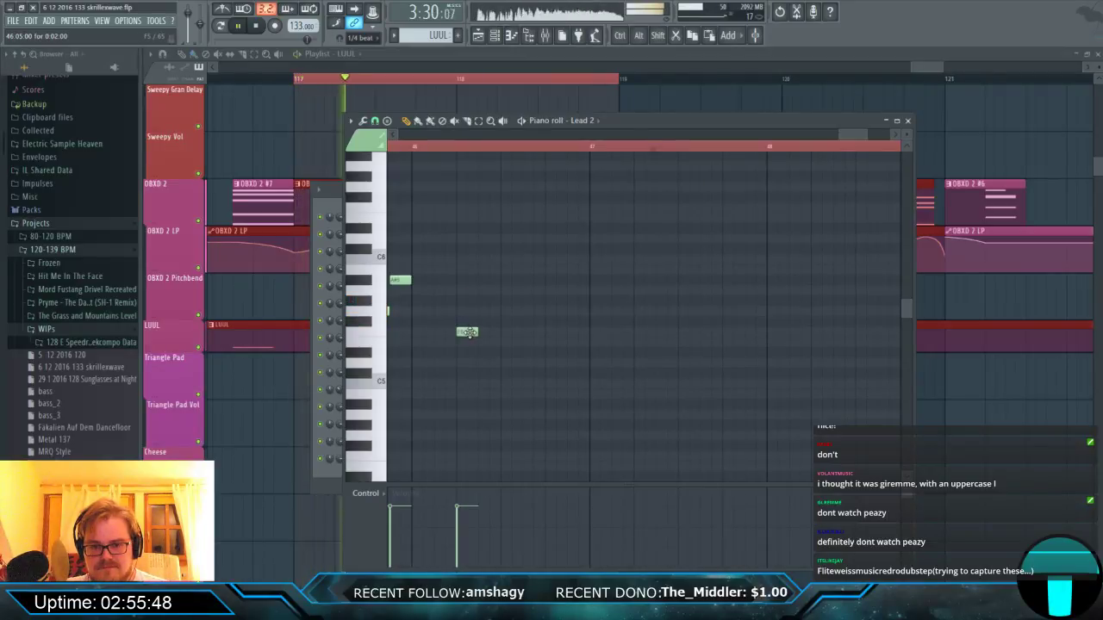
scroll(497, 339, "down", 1)
key("space")
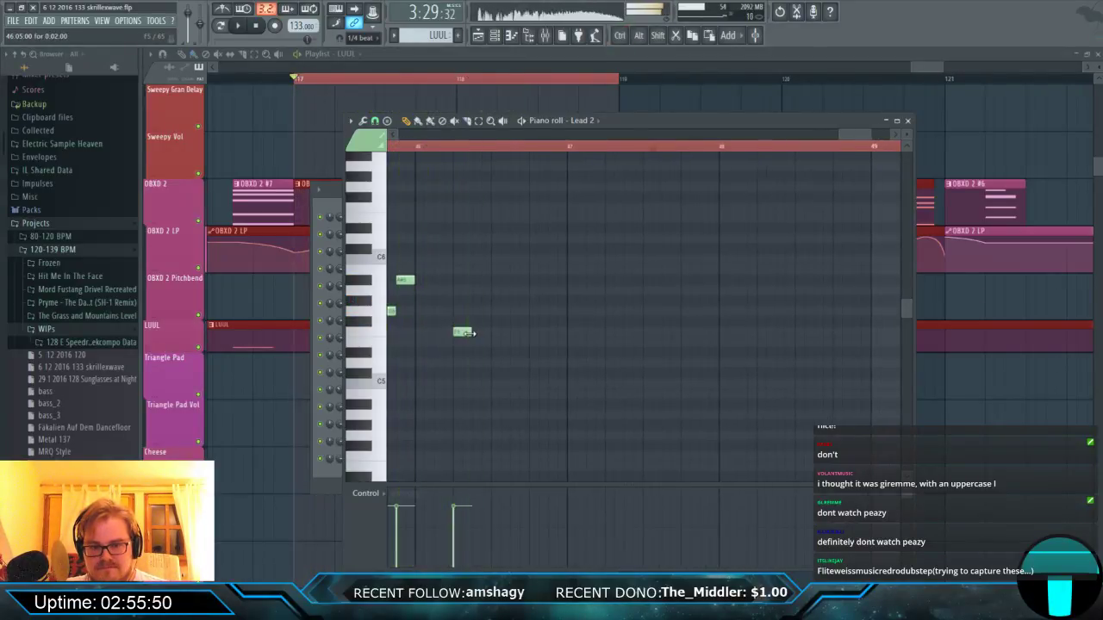
Raise the note at step 5 of pattern bar 46 to C6 and play the phrase back.
left_click_drag(462, 330, 462, 258)
key("space")
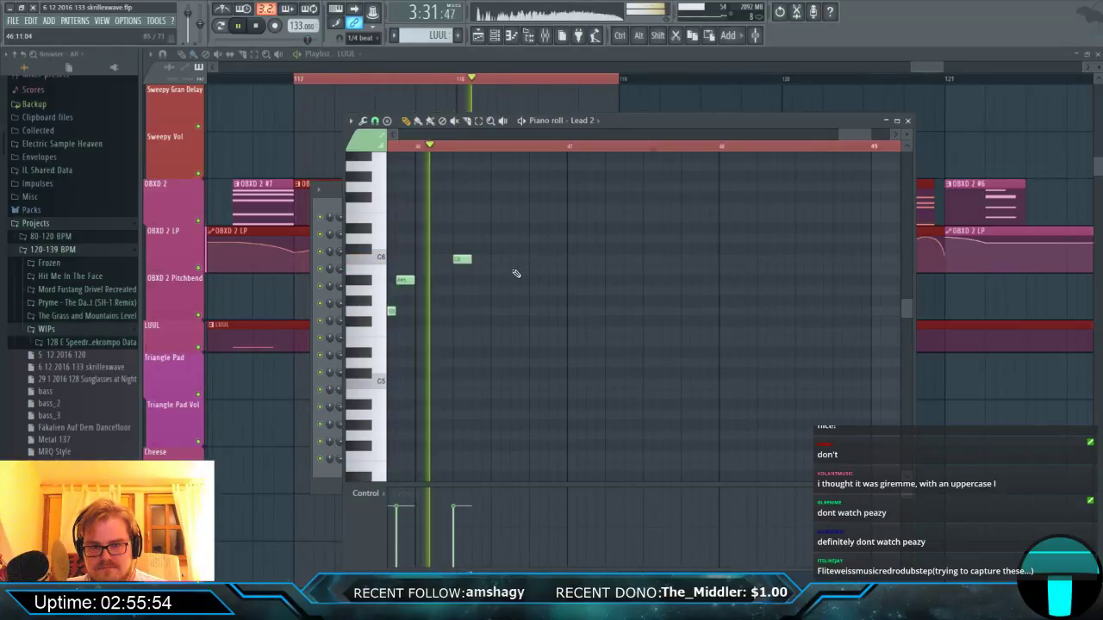
key("space")
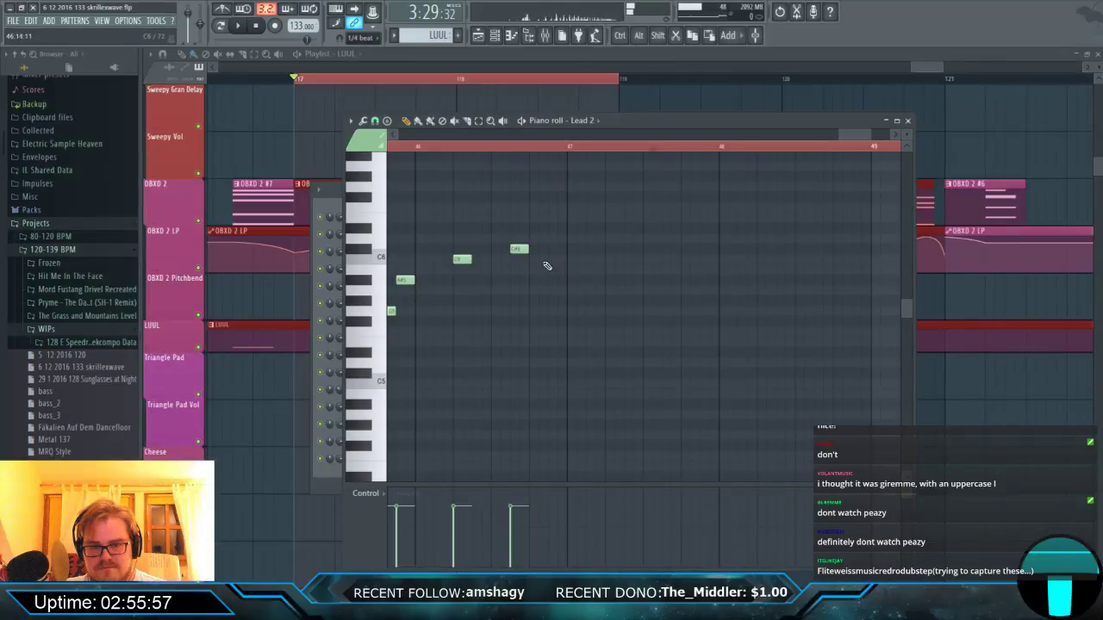
Add two-step C#6 and C6 notes at steps 11 and 15 of pattern bar 46 and play them back.
left_click_drag(545, 260, 555, 260)
key("space")
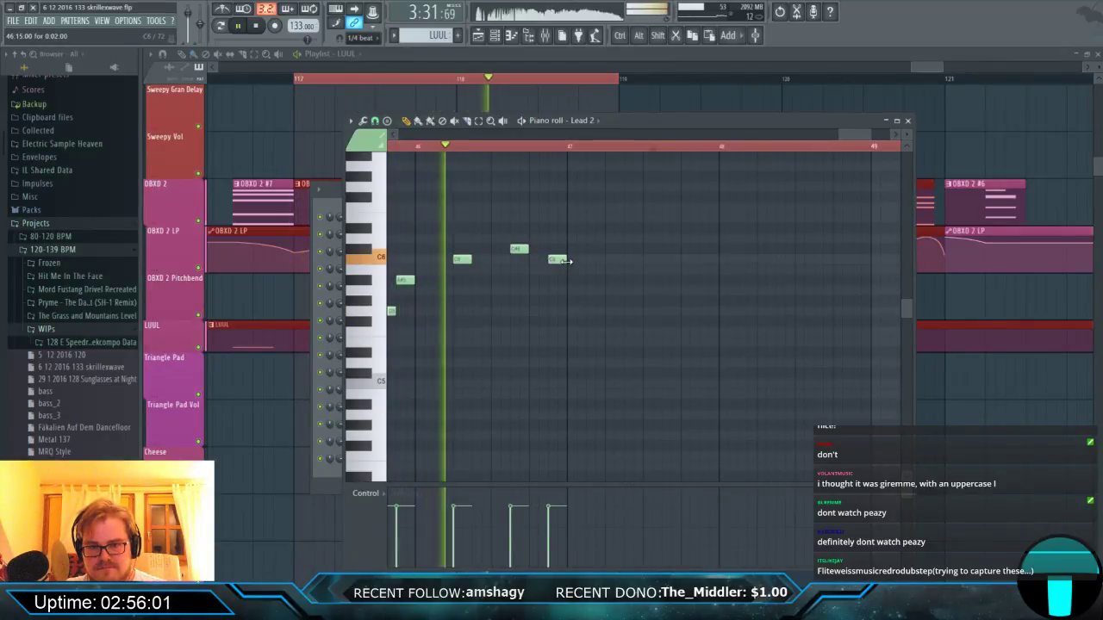
key("space")
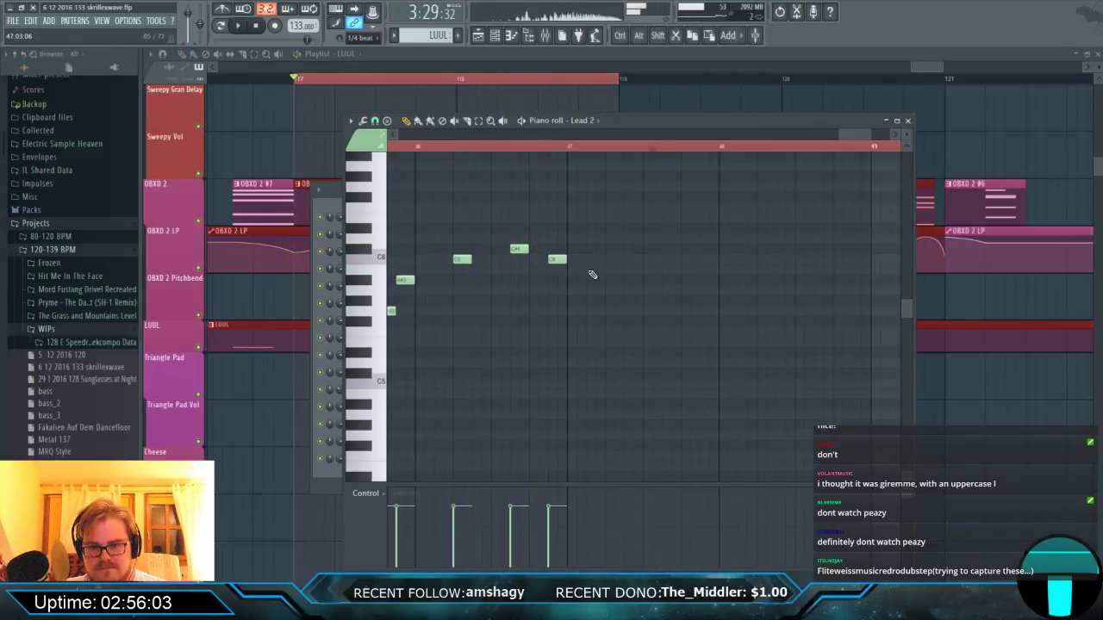
Add two-step A#5 and G5 notes at steps 5 and 13 of pattern bar 47, removing the trial A5 between them.
left_click(607, 279)
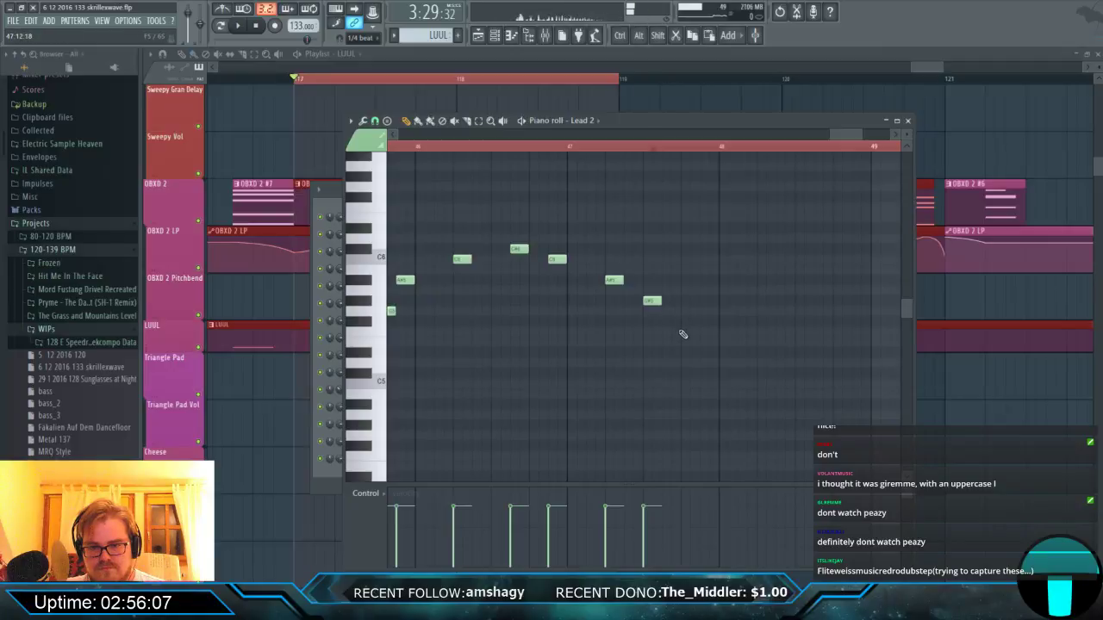
left_click_drag(652, 299, 654, 288)
key("space")
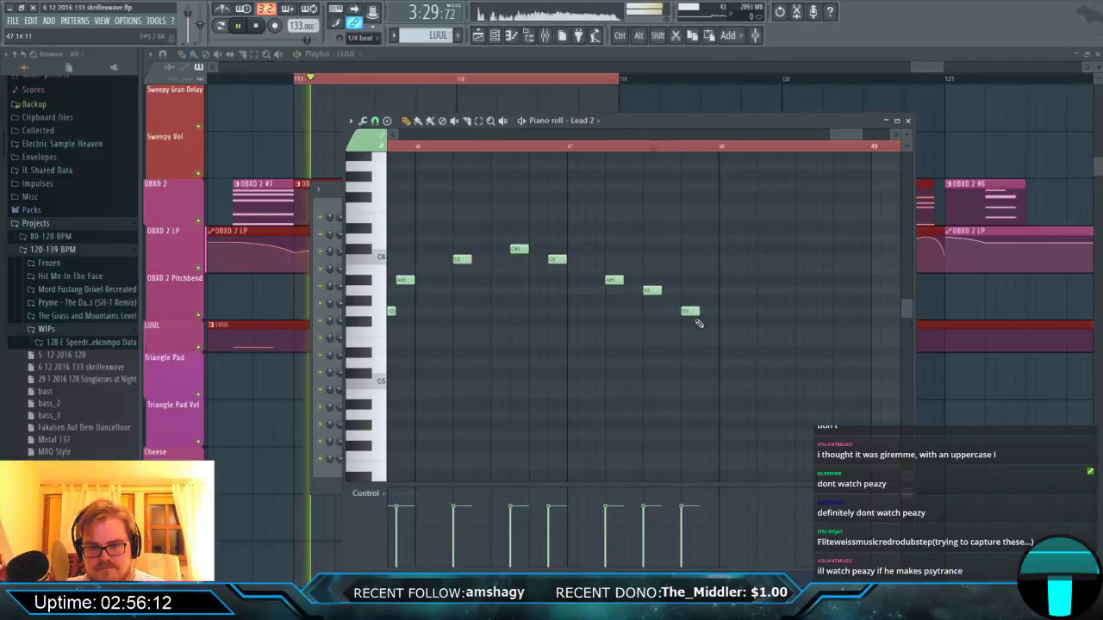
right_click(651, 290)
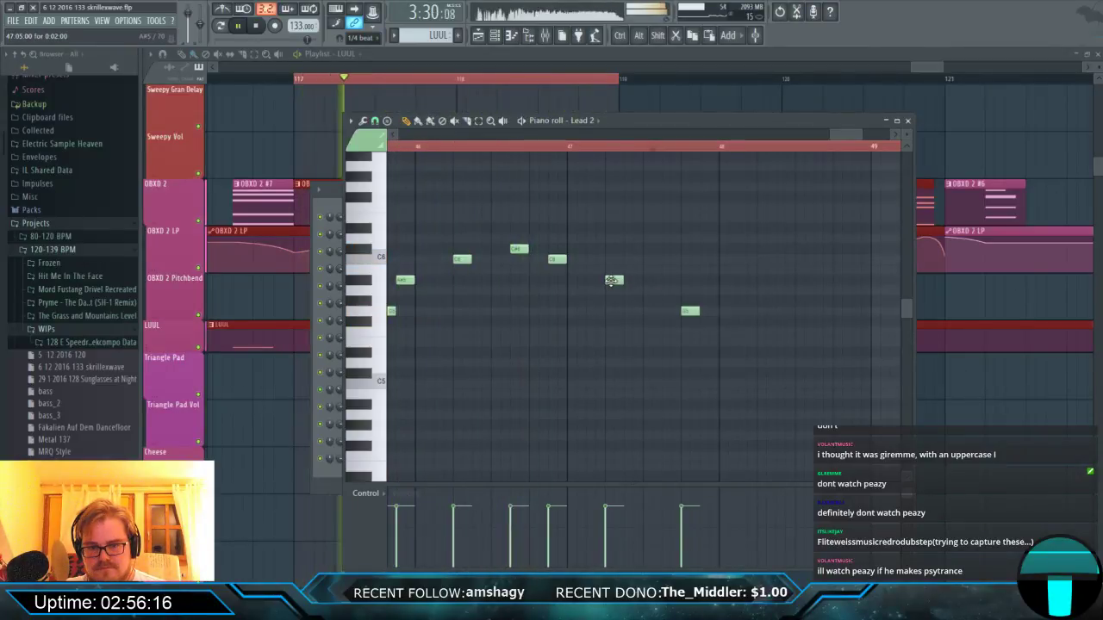
key("space")
Extend the playlist selection to bar 121 and play the new lead notes back from bar 119.
left_click_drag(784, 80, 948, 89)
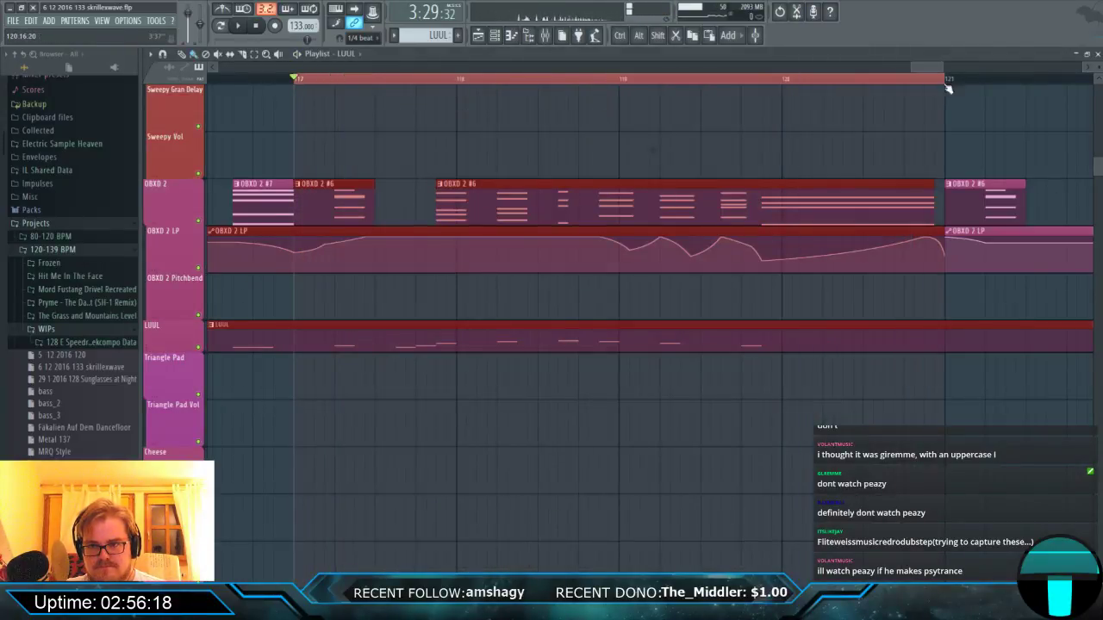
left_click(620, 76)
key("space")
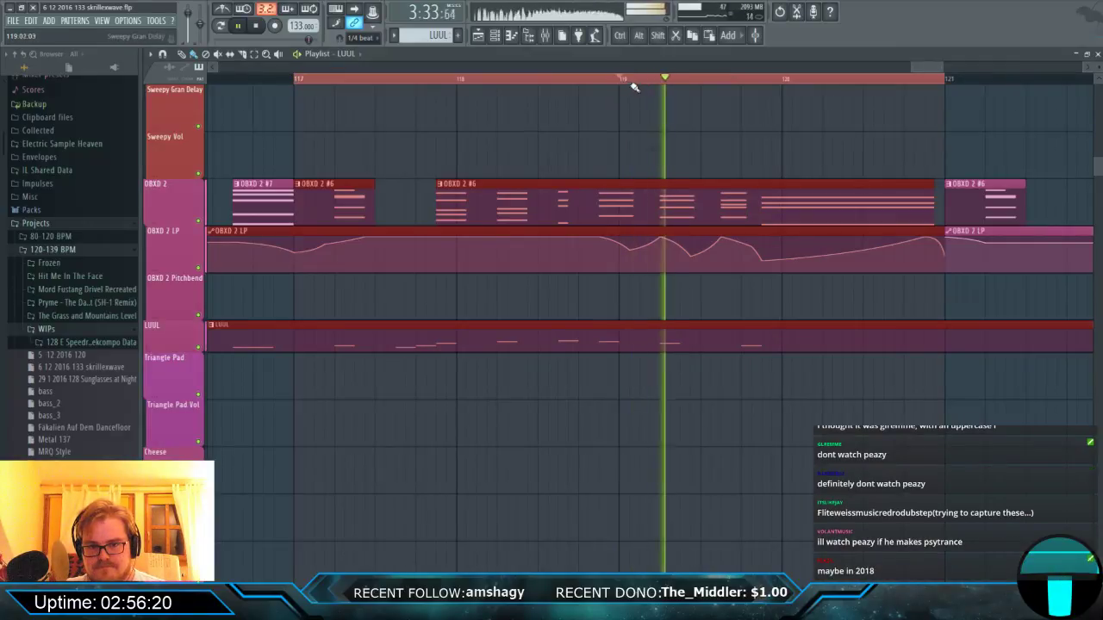
Rework the end of pattern bar 47 with an F5 at step 9 and a G5 at step 15, playing it back.
key("space")
double_click(727, 347)
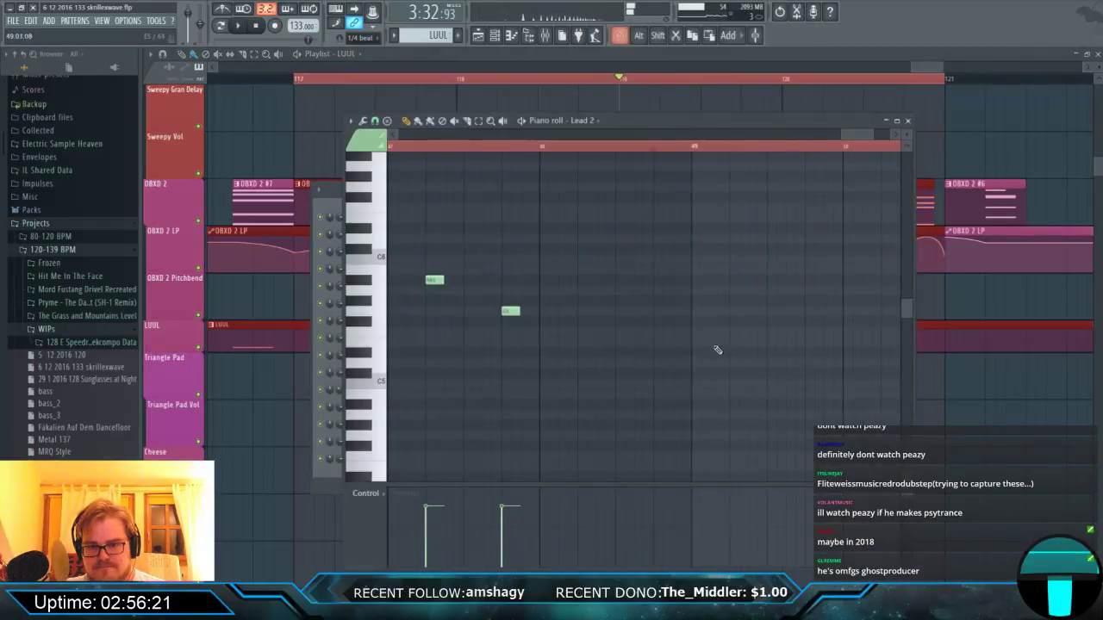
left_click(562, 311)
key("space")
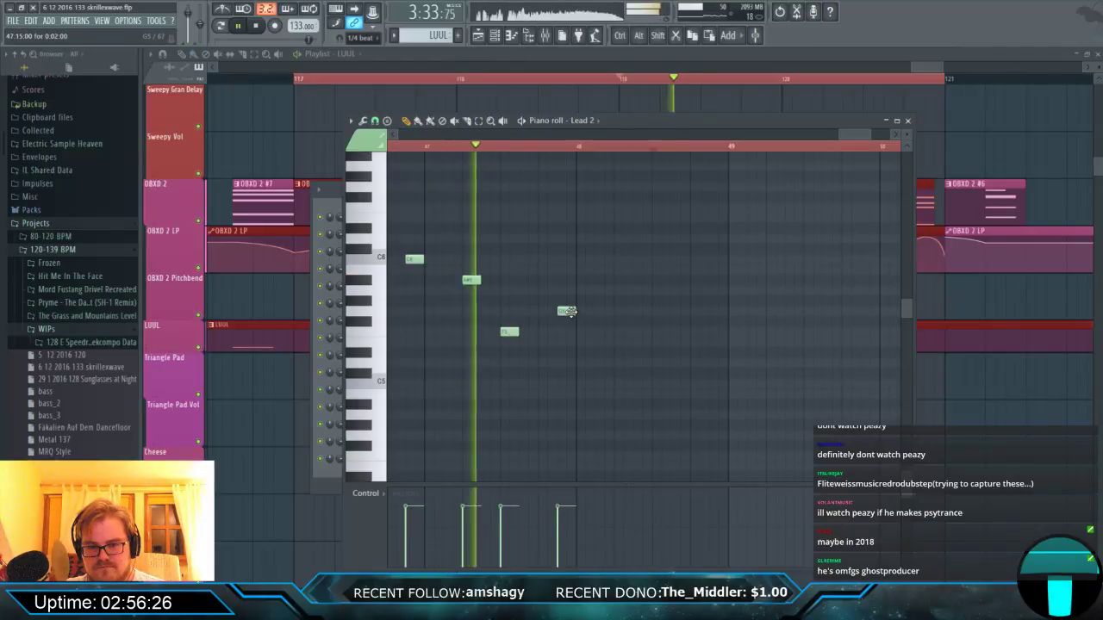
key("space")
Move the F5 note in pattern bar 47 to G5 at step 11 and play it back.
left_click_drag(505, 334, 527, 312)
key("space")
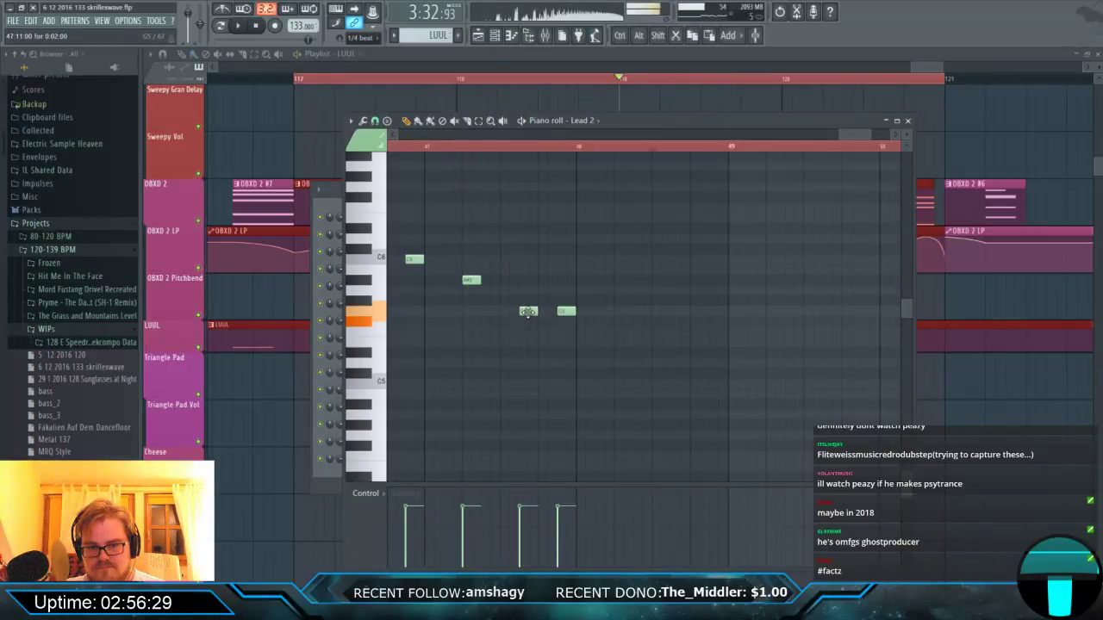
key("space")
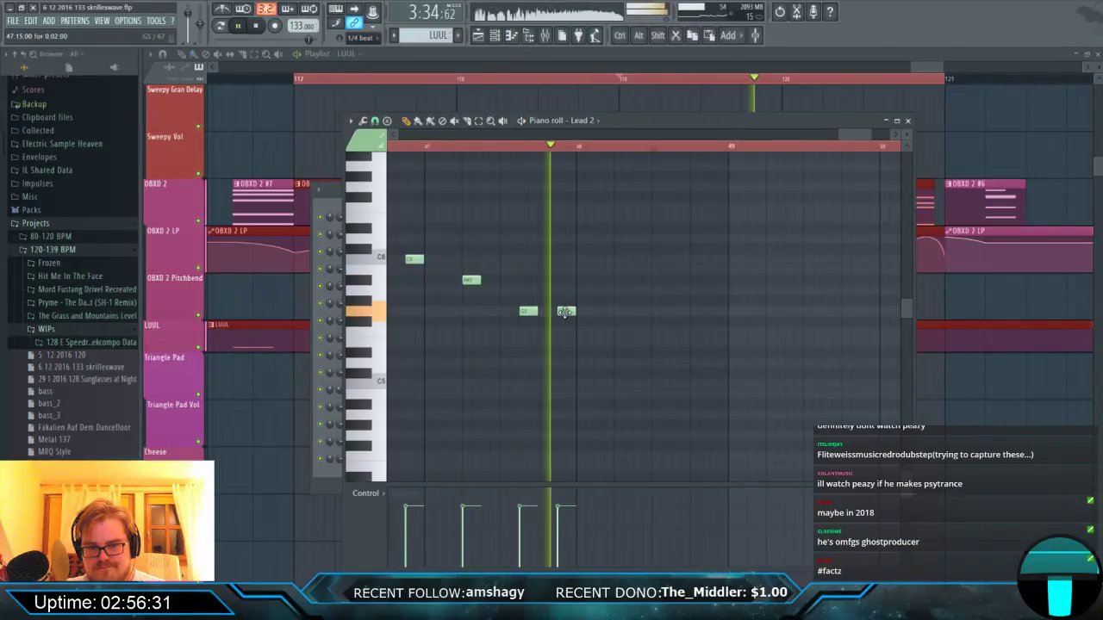
key("space")
Lower the note at step 15 of pattern bar 47 to F5, lengthen it to eight steps and play the phrase back.
left_click_drag(565, 312, 565, 334)
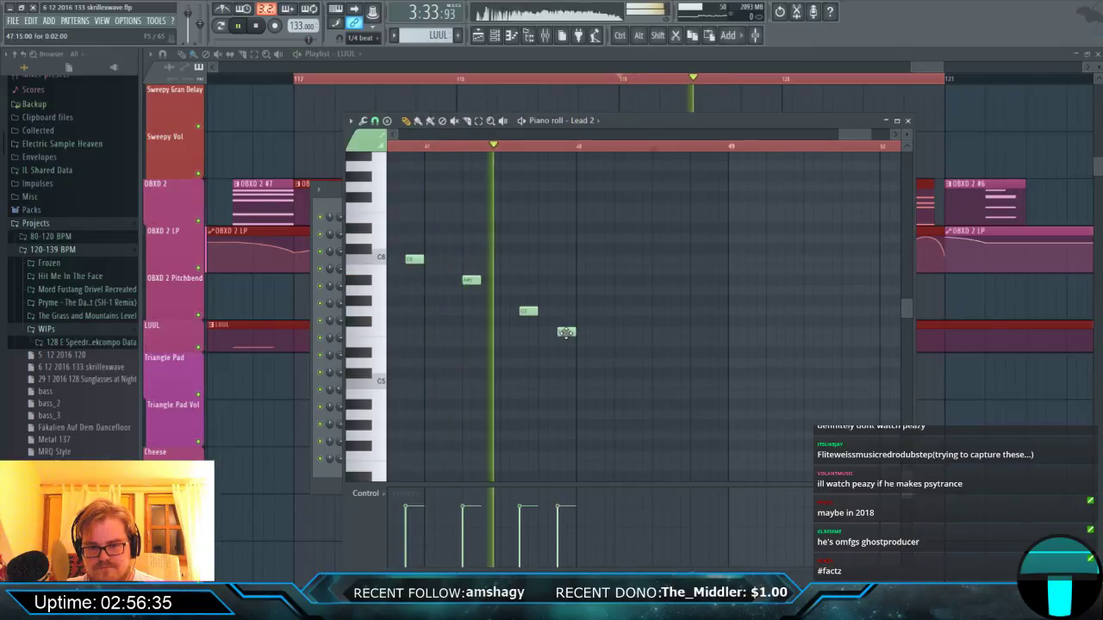
key("space")
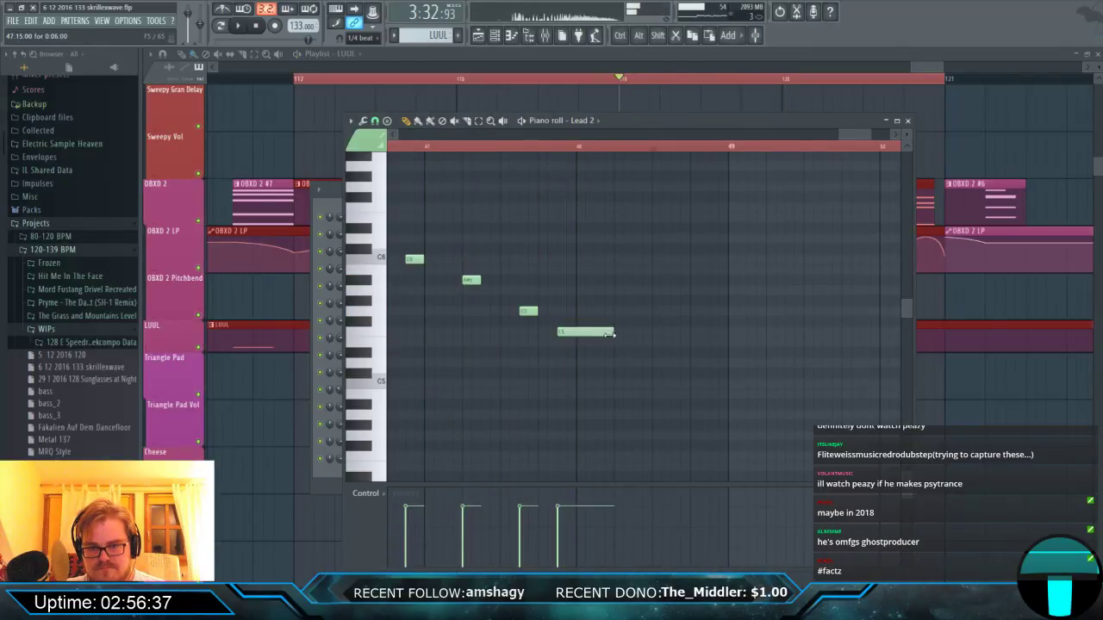
left_click_drag(608, 334, 631, 334)
key("space")
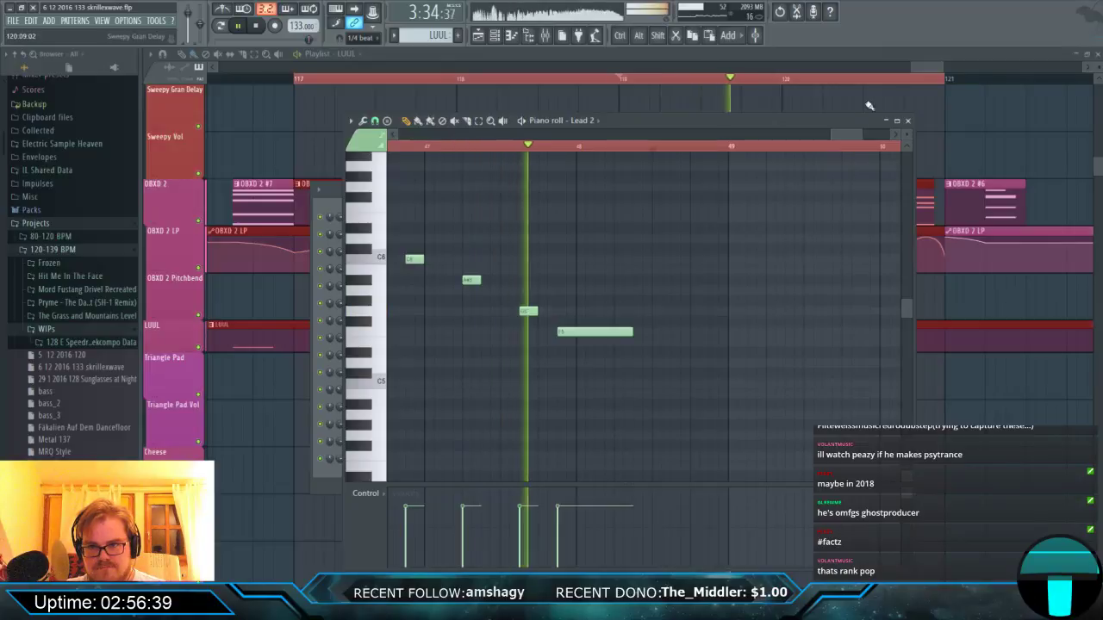
left_click(908, 120)
key("space")
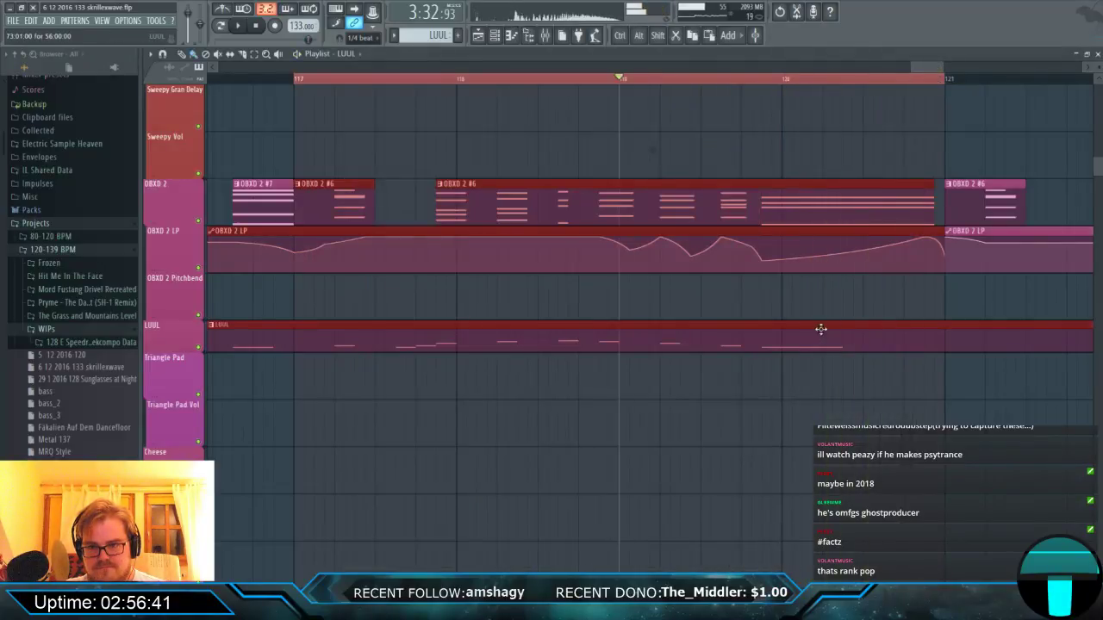
Extend the closing F5 note to fifteen steps and play the phrase back from the playlist.
double_click(813, 340)
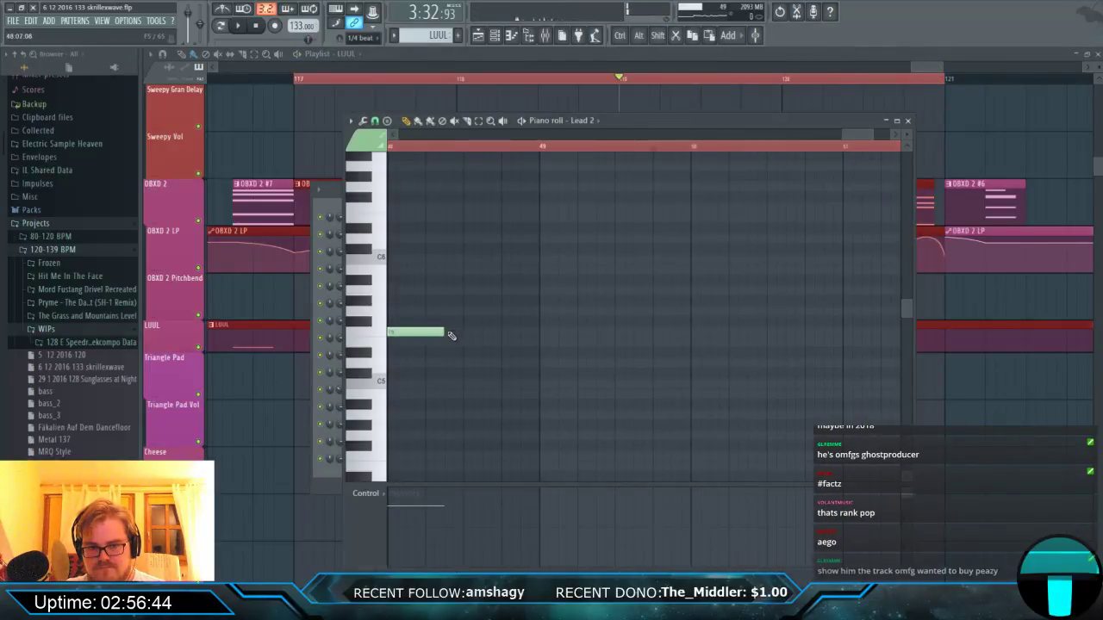
left_click_drag(444, 332, 510, 333)
key("space")
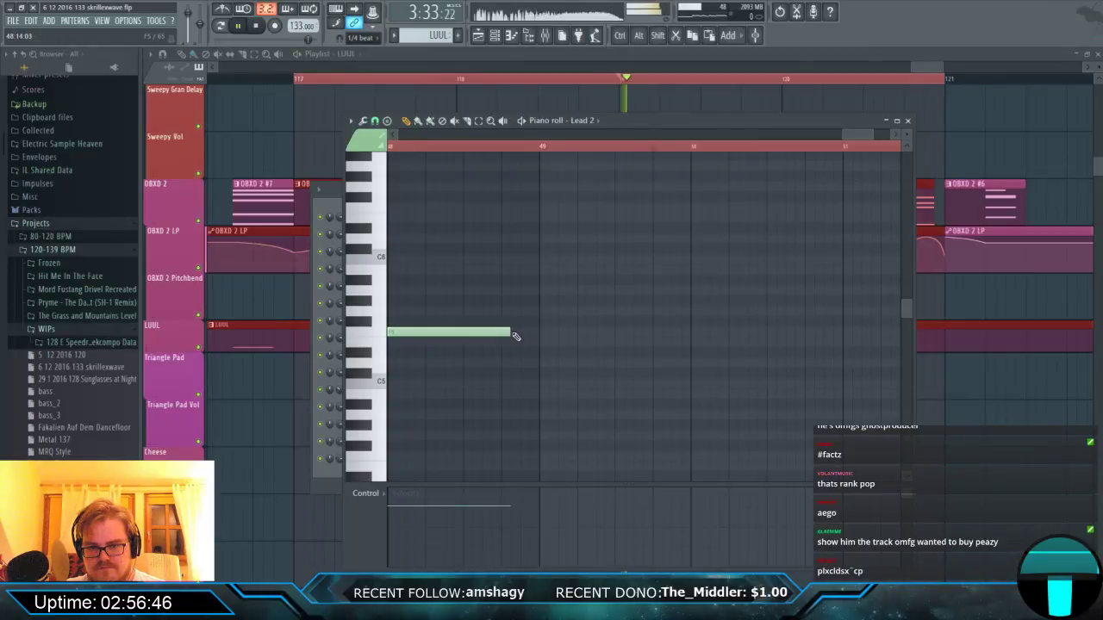
left_click(907, 121)
scroll(794, 295, "down", 2)
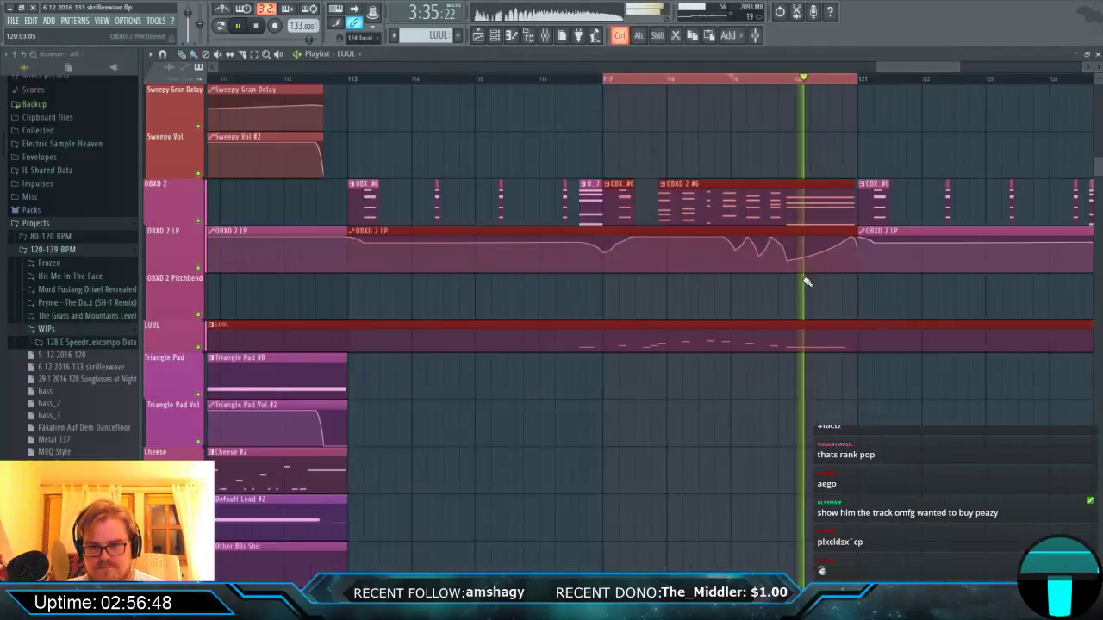
key("space")
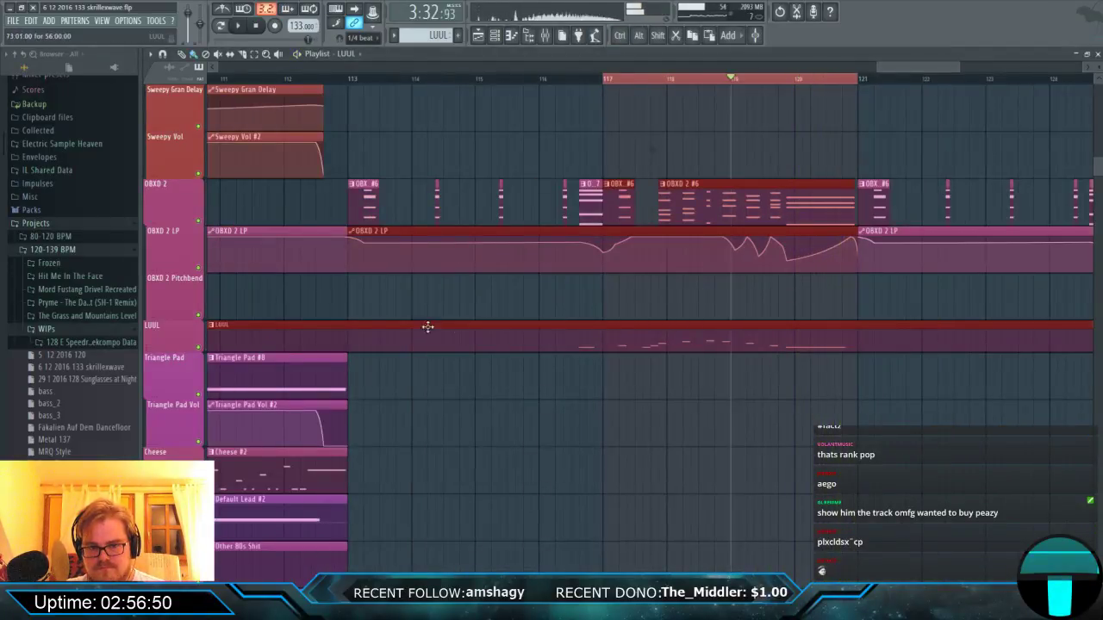
Add a four-step G5 note at step 5 of pattern bar 41 and play it back from just before bar 113.
double_click(350, 335)
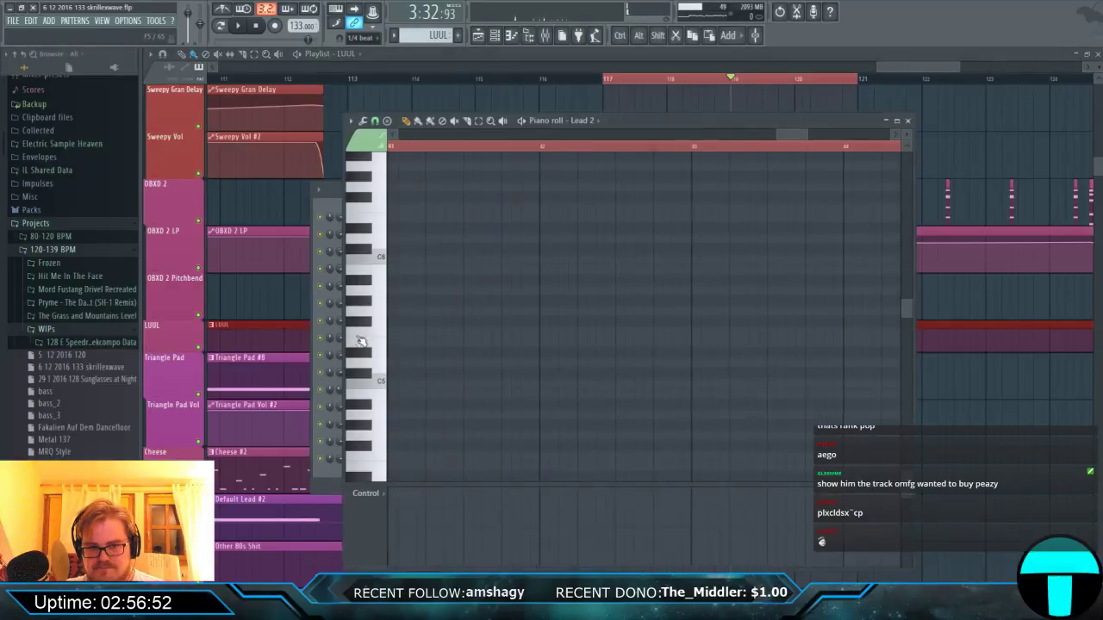
left_click(355, 80)
scroll(355, 80, "up", 3)
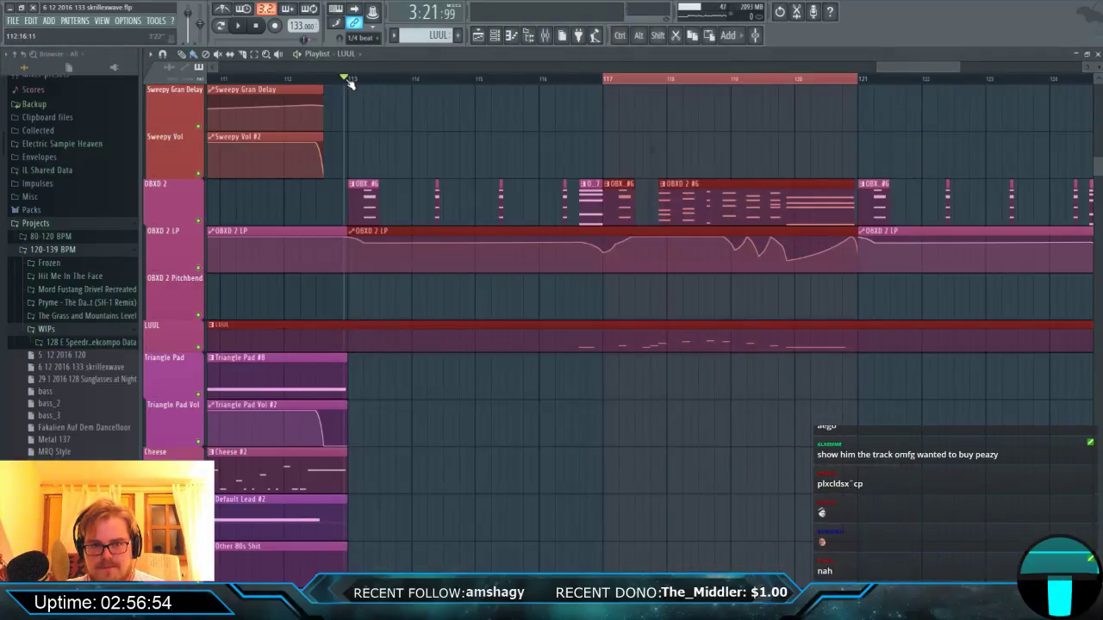
scroll(367, 357, "up", 2)
double_click(367, 352)
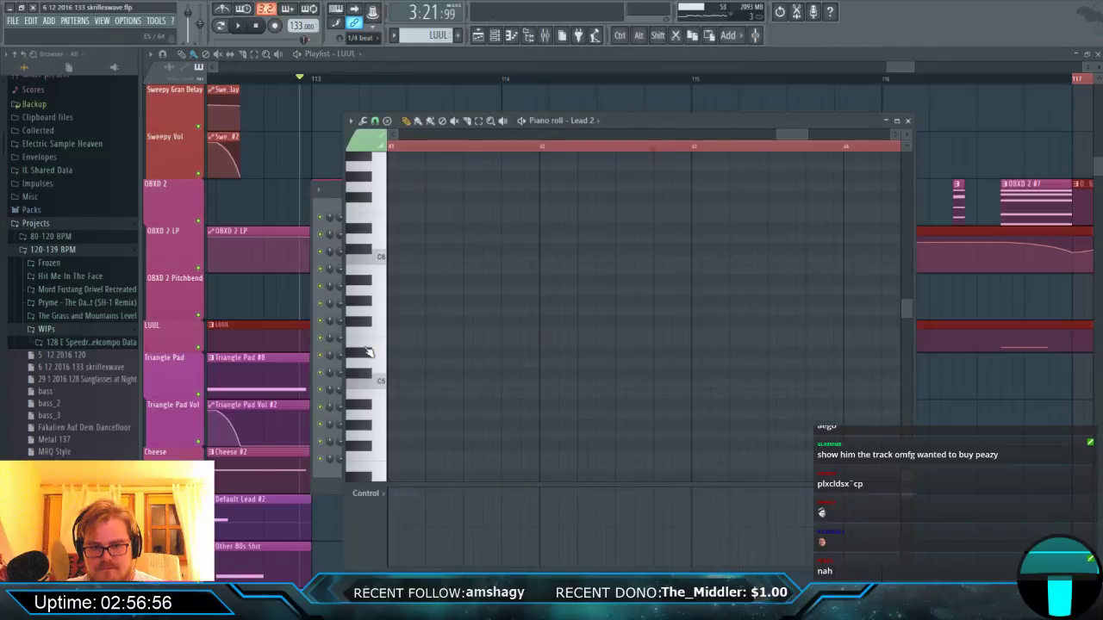
left_click(429, 260)
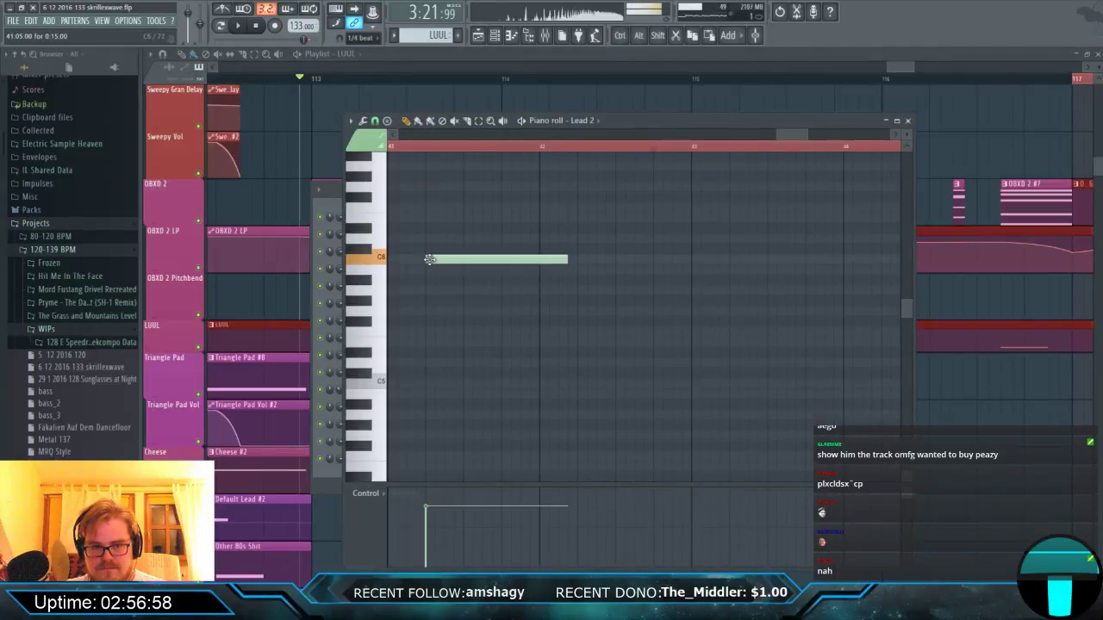
left_click_drag(571, 257, 435, 312)
key("space")
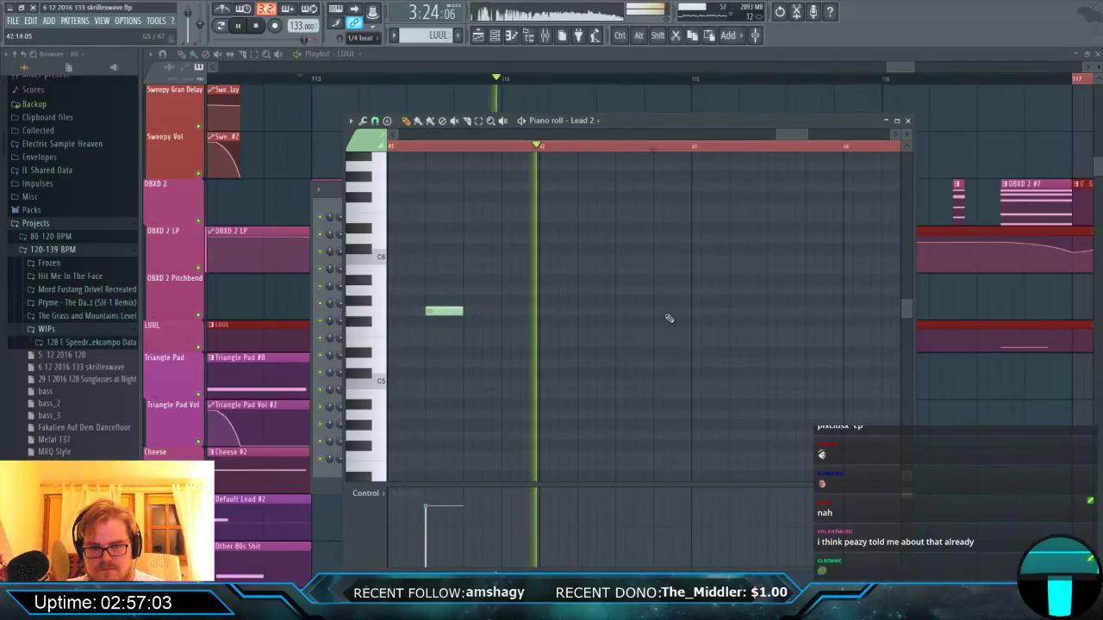
Add a one-step G5 note at step 7 of pattern bar 43 and listen on through the rest of the lead phrase.
left_click(757, 311)
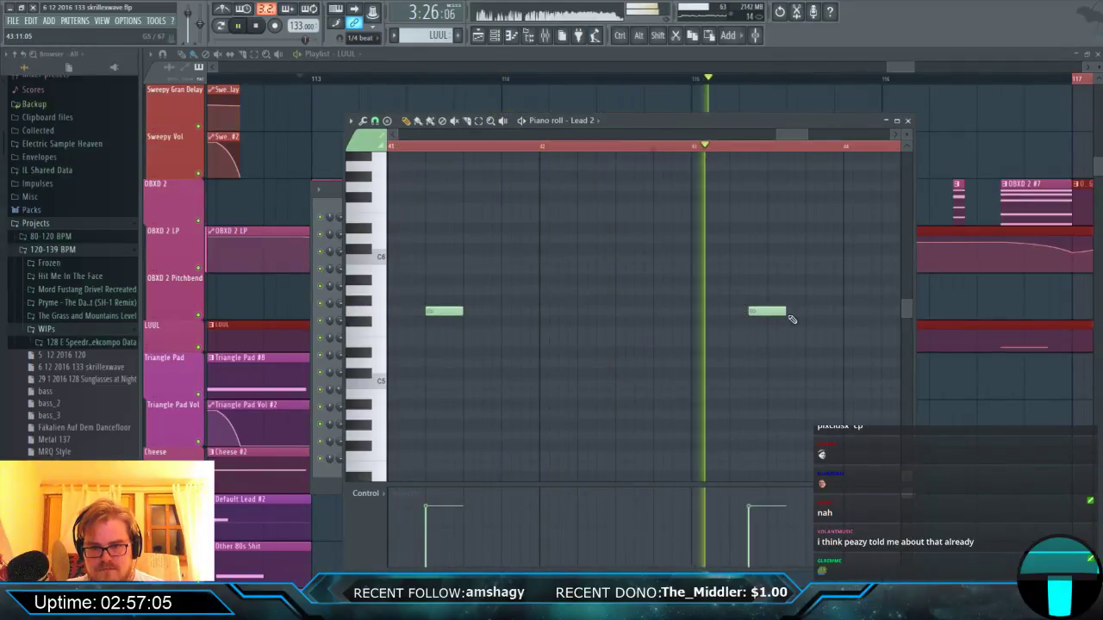
left_click_drag(785, 311, 758, 311)
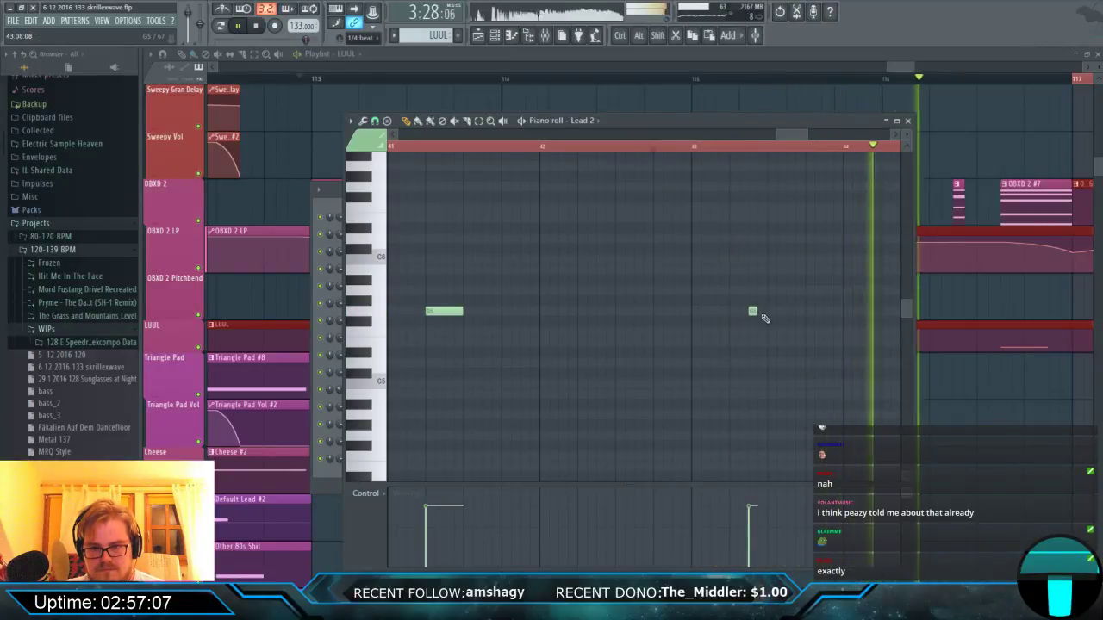
scroll(721, 328, "down", 3)
scroll(721, 328, "down", 2)
scroll(758, 331, "up", 2)
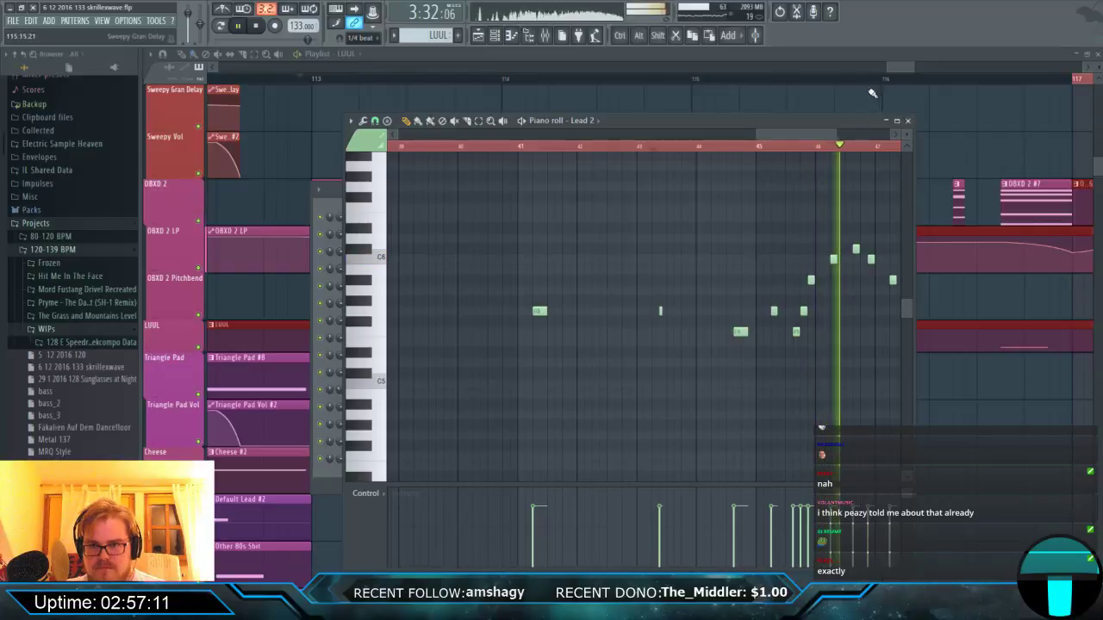
left_click(896, 67)
scroll(812, 259, "down", 5)
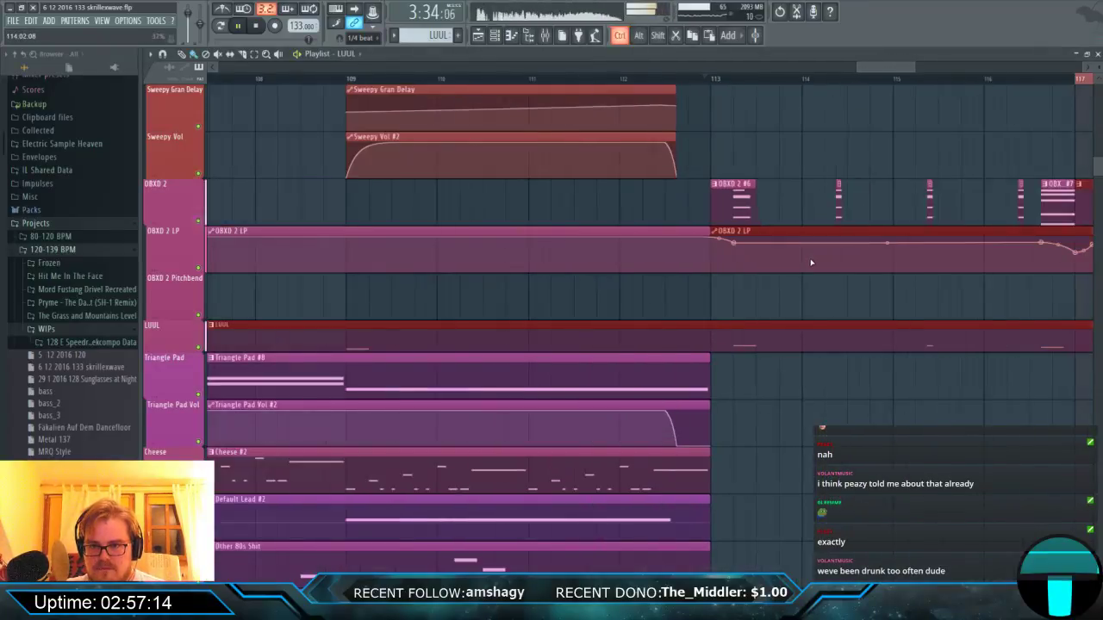
key("space")
Raise the note at step 5 of pattern bar 47 to C6 and play it back from bar 119.
scroll(1017, 345, "up", 5)
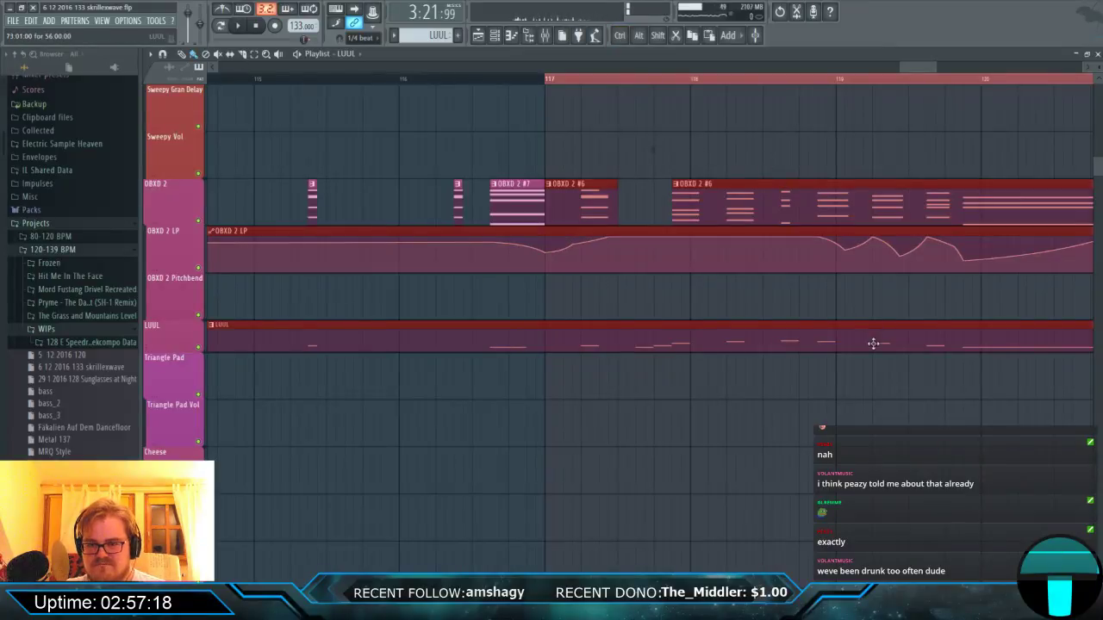
double_click(873, 343)
scroll(595, 305, "up", 5)
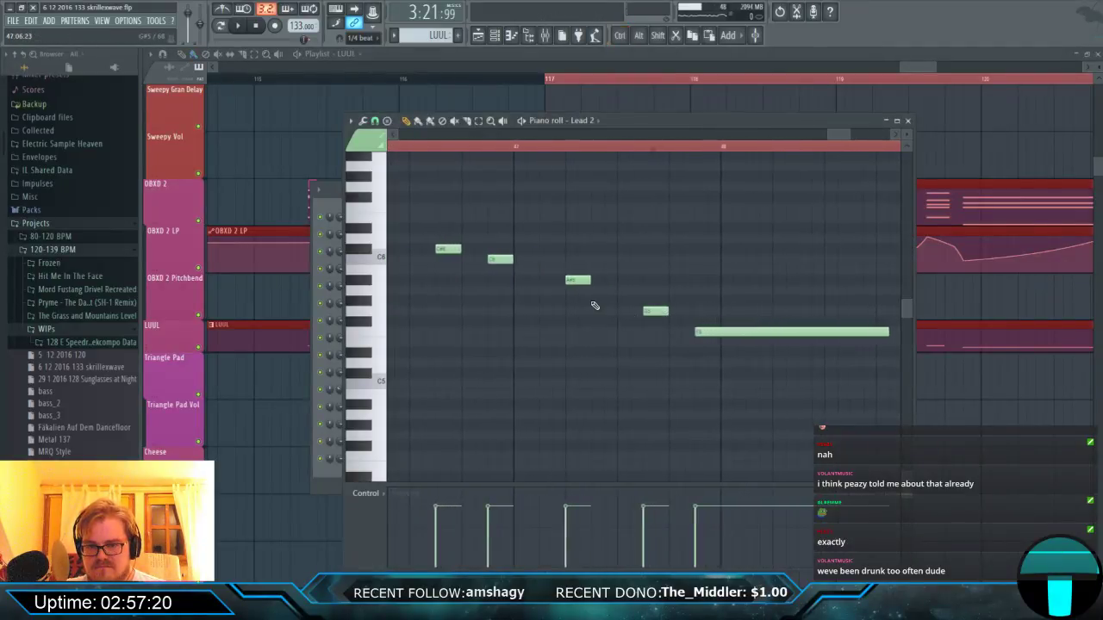
mouse_move(575, 280)
left_mouse_down()
mouse_move(576, 247)
mouse_move(576, 268)
left_mouse_up()
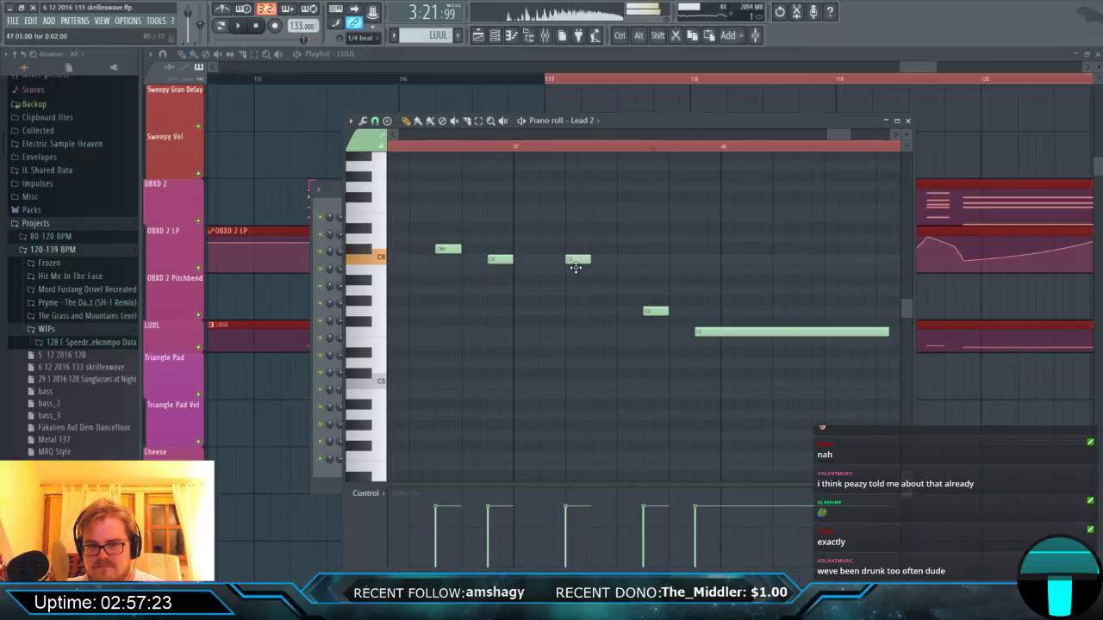
left_click(515, 156)
key("space")
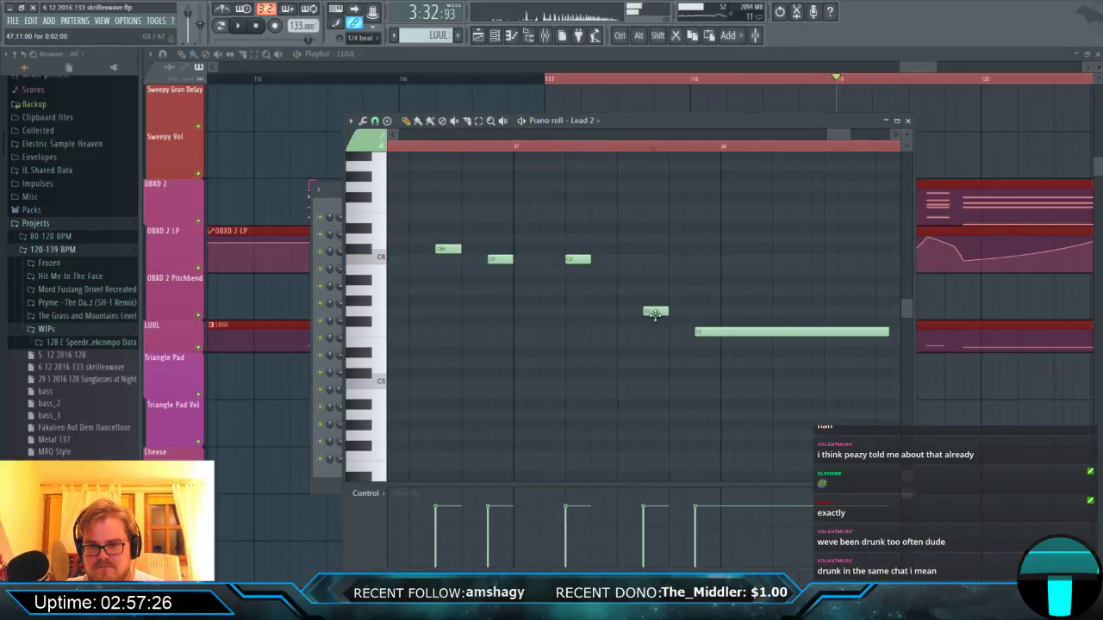
Raise the step 11 note of pattern bar 47 to G6 and the long closing note to D6, playing them back.
left_click_drag(654, 314, 656, 207)
left_click_drag(712, 329, 713, 233)
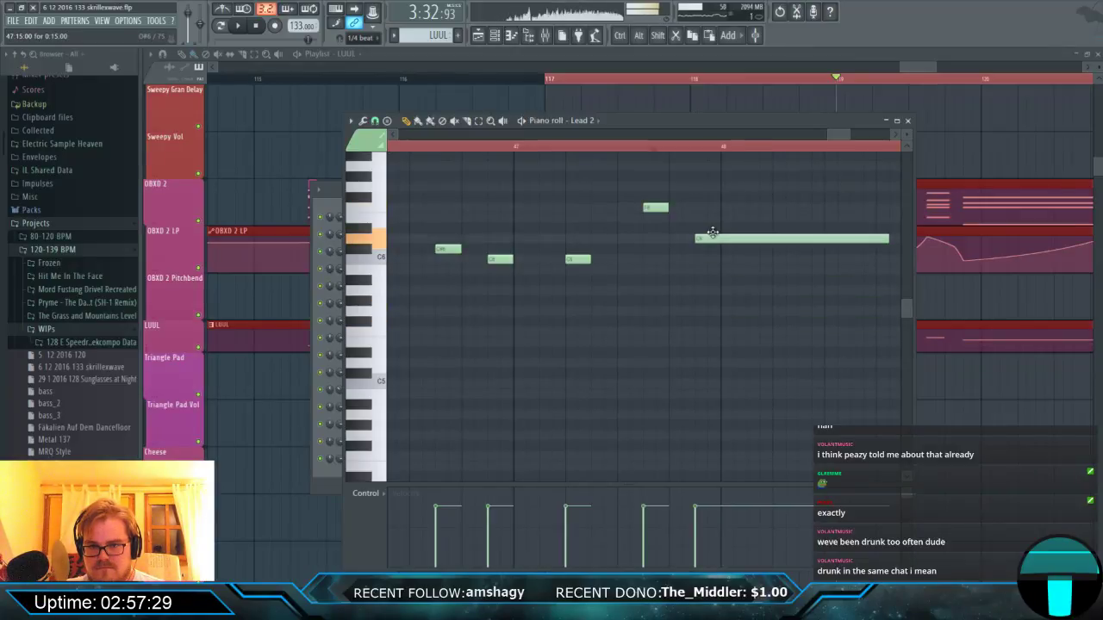
left_click_drag(647, 207, 652, 186)
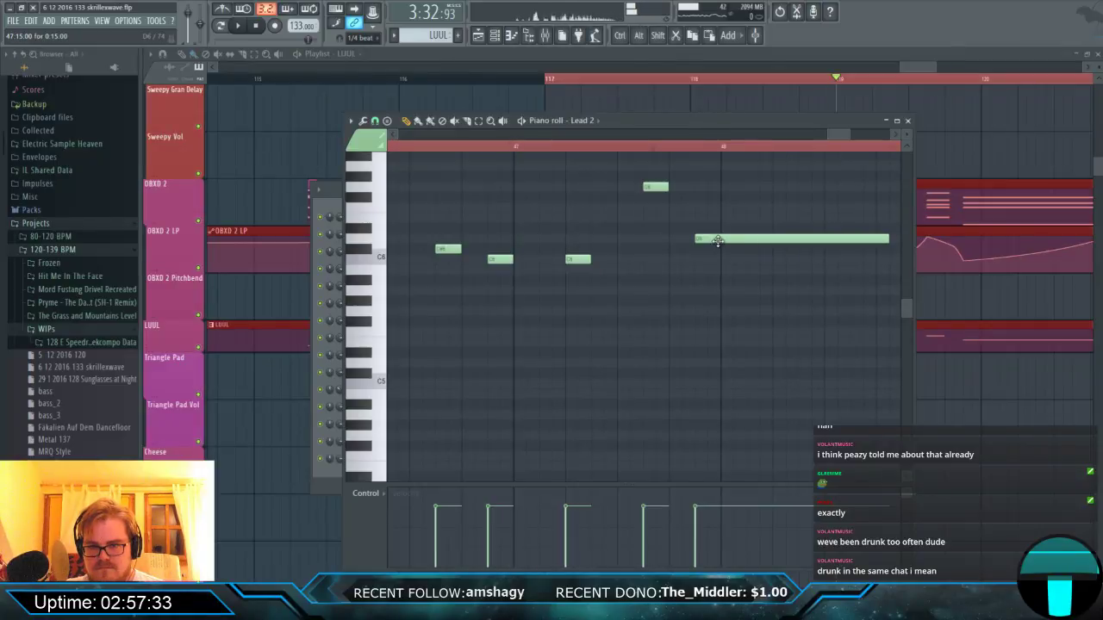
key("space")
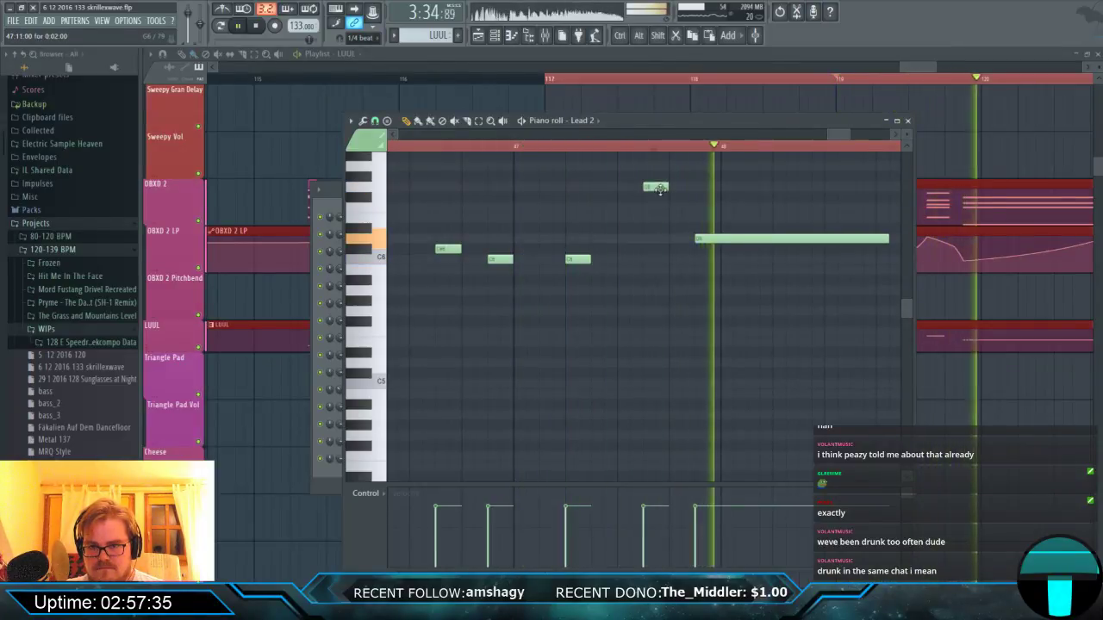
key("space")
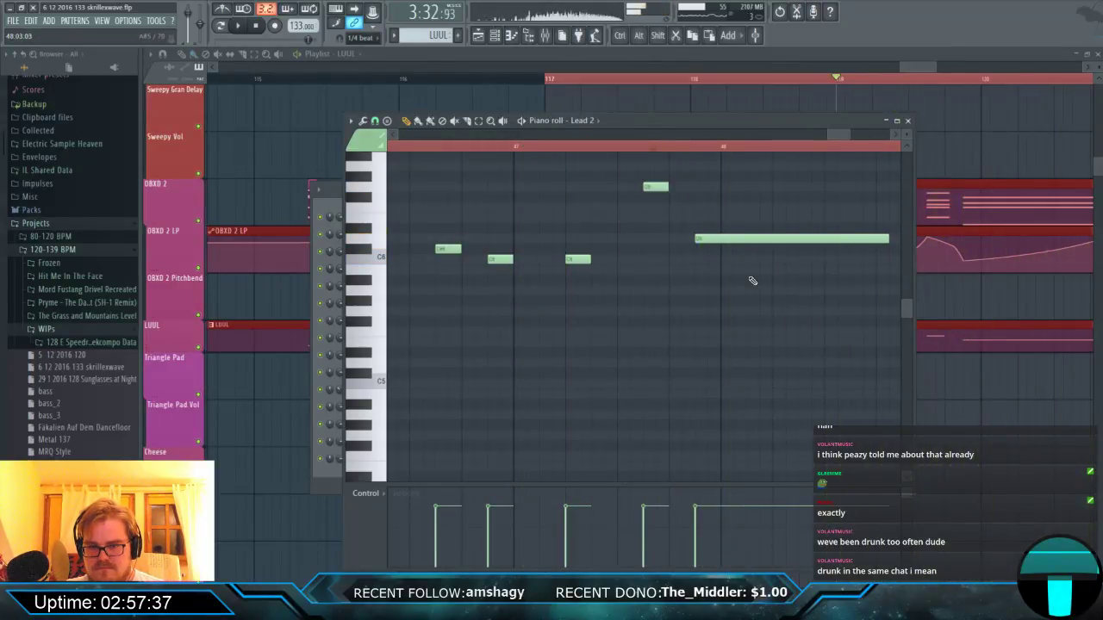
Play the revised lead phrase back in the playlist from just before bar 118.
left_click_drag(915, 68, 911, 69)
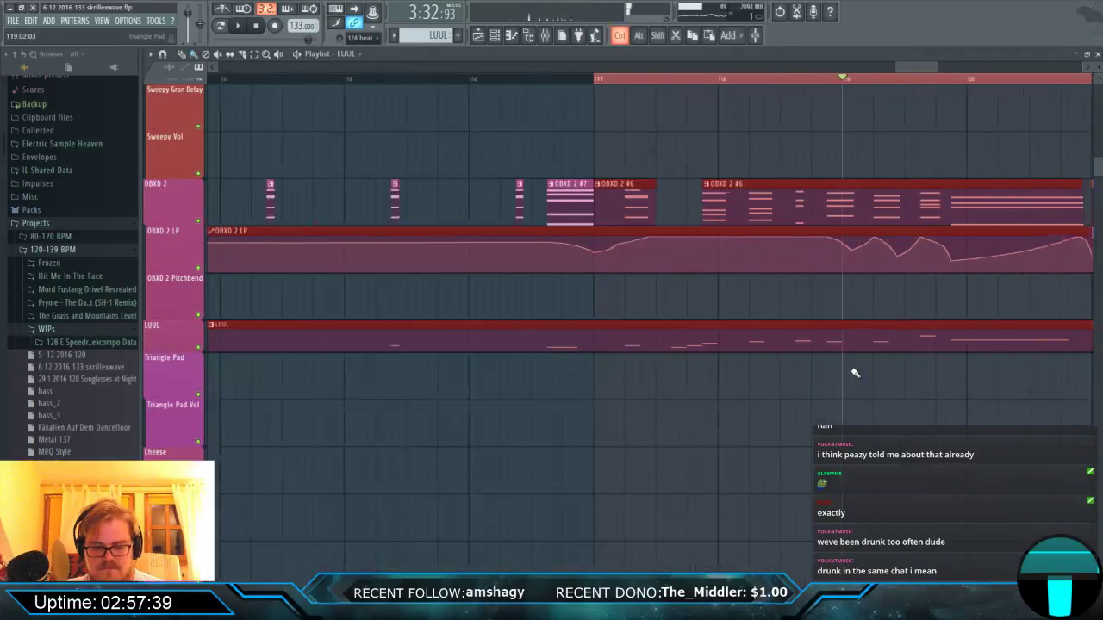
scroll(854, 369, "down", 3)
left_click(785, 82)
key("space")
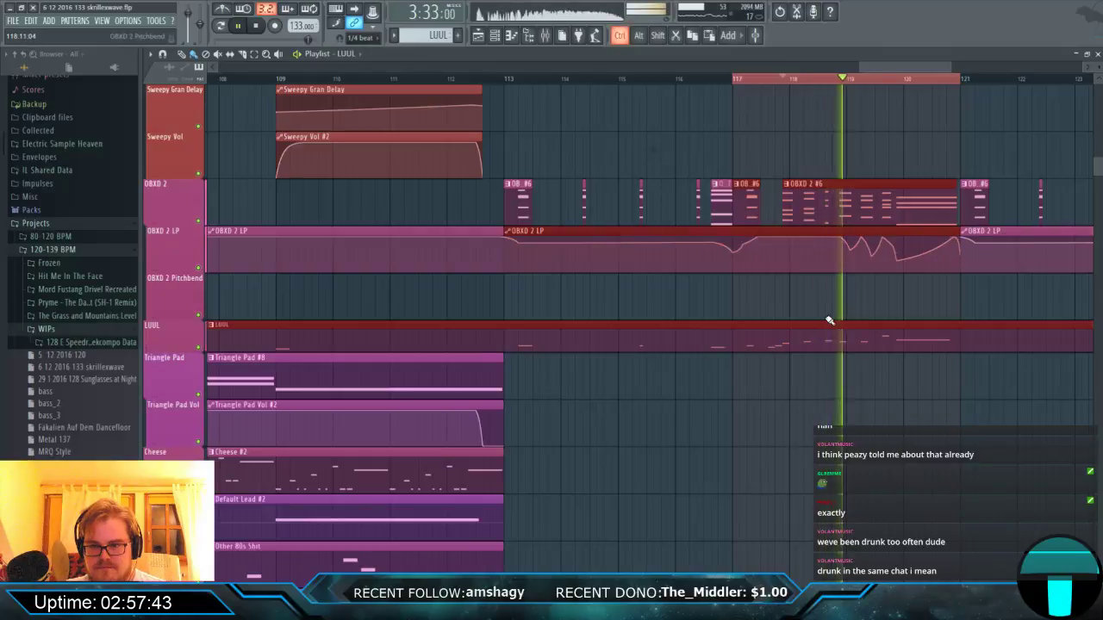
scroll(826, 319, "down", 2)
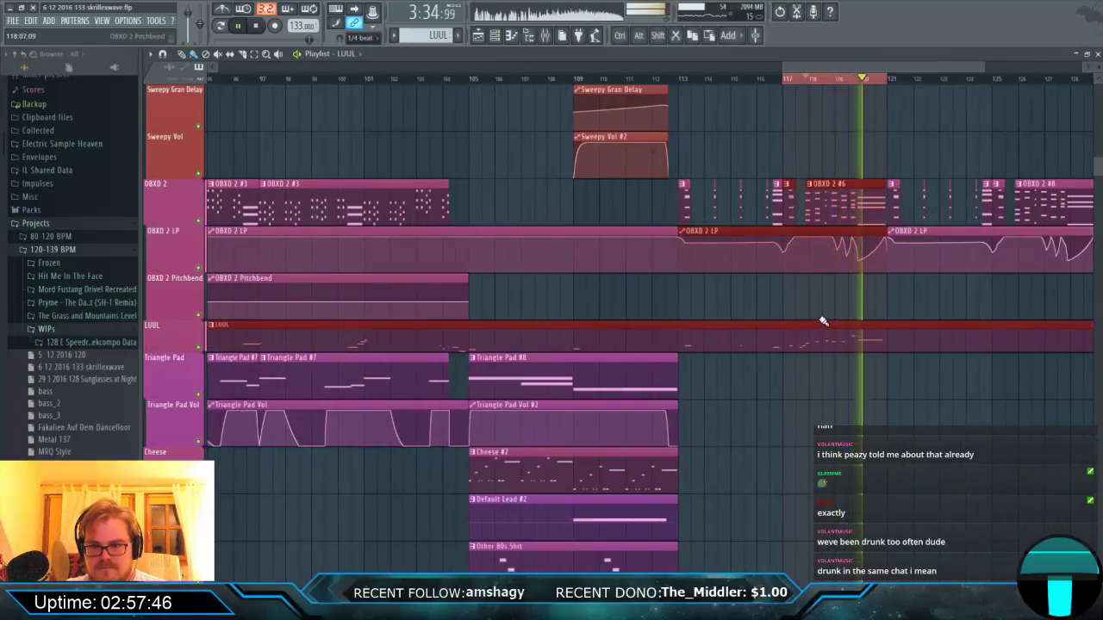
key("space")
Try the step 5 note of pattern bar 47 at E6, settle it on D#6 and play the phrase back.
double_click(862, 351)
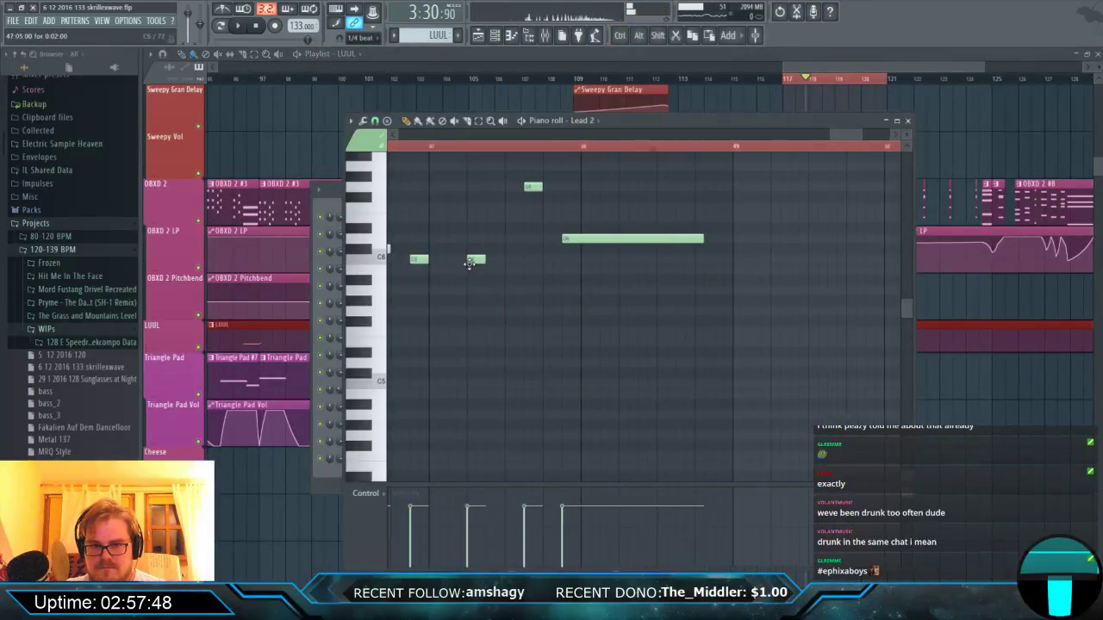
left_click_drag(475, 259, 475, 218)
key("space")
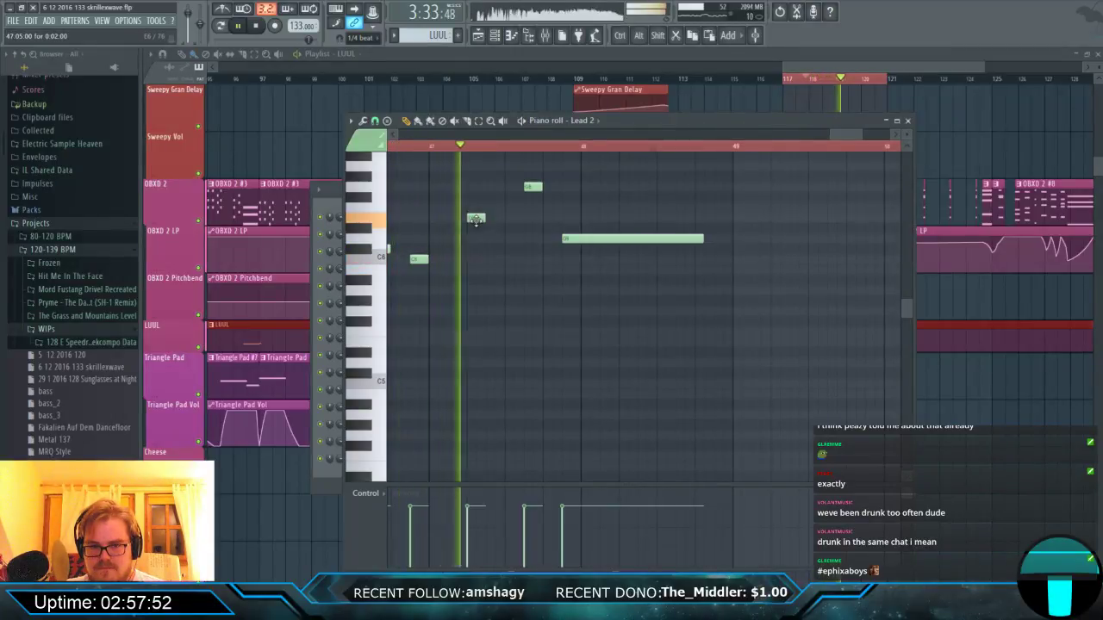
key("space")
left_click_drag(475, 219, 476, 233)
key("space")
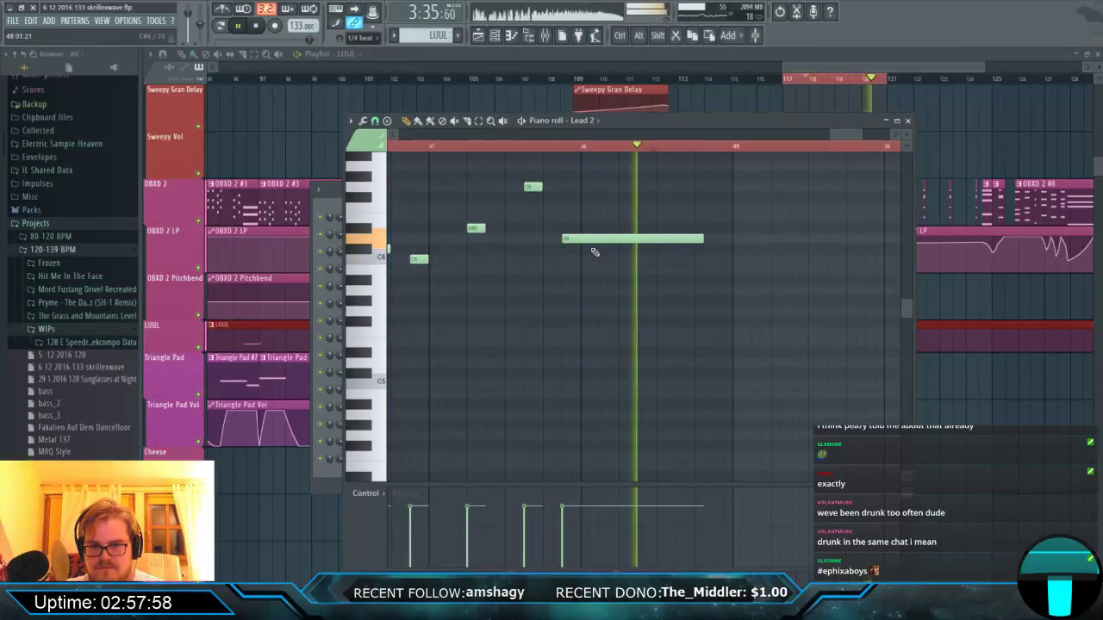
Lower the step 11 note of pattern bar 47 to C6 and play the phrase back.
key("space")
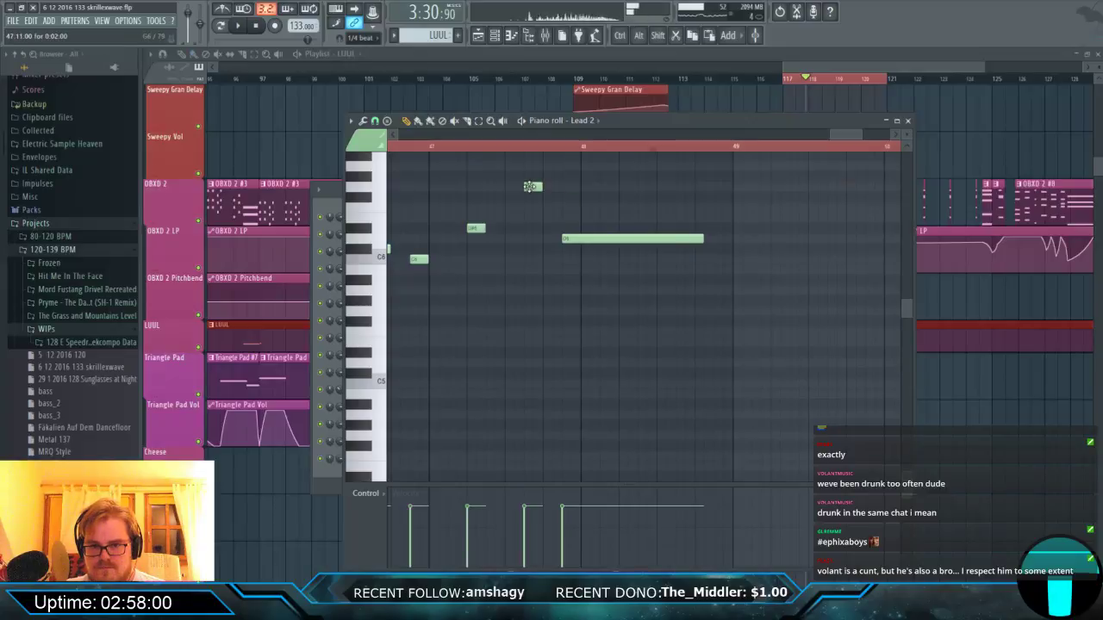
left_click_drag(532, 186, 533, 261)
key("space")
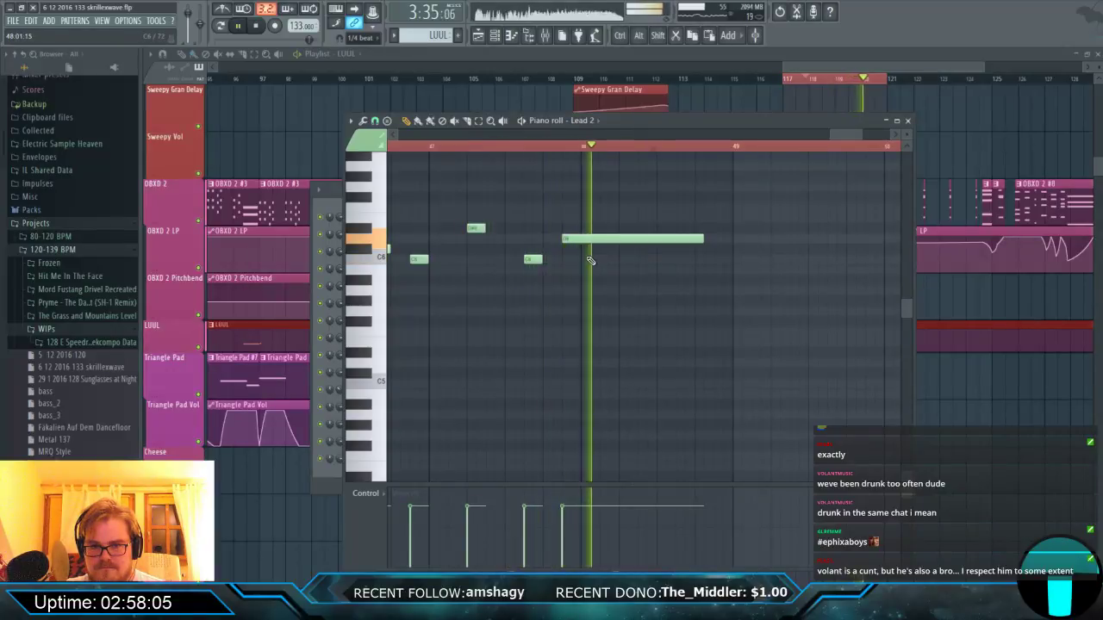
key("space")
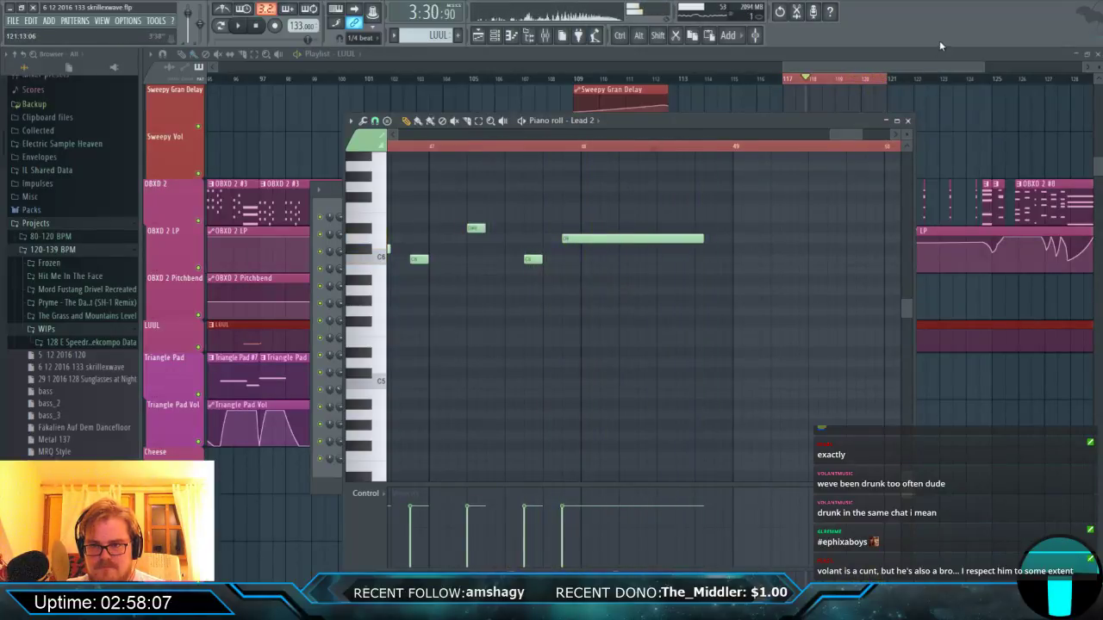
Return to the playlist and play the track back from about bar 105.
left_click(940, 65)
scroll(863, 207, "down", 5)
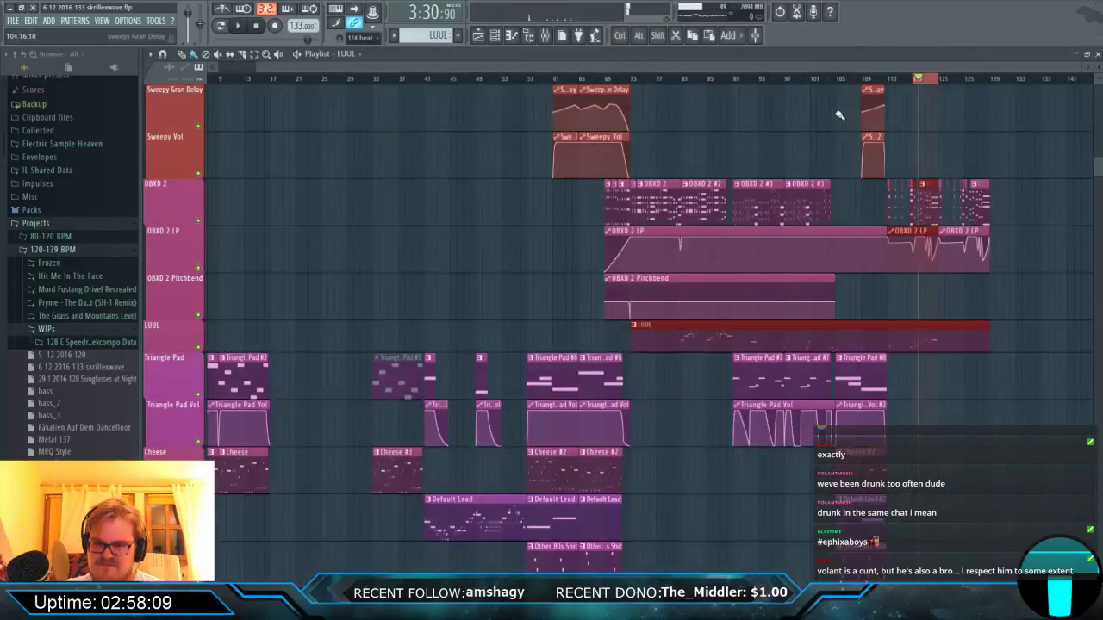
left_click(837, 80)
key("space")
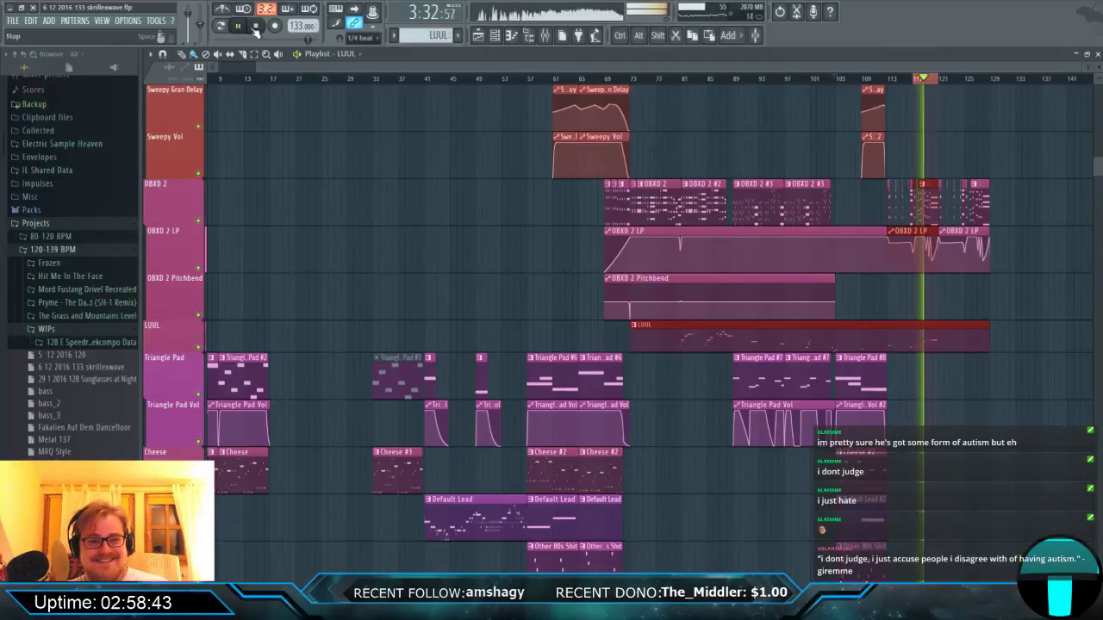
key("space")
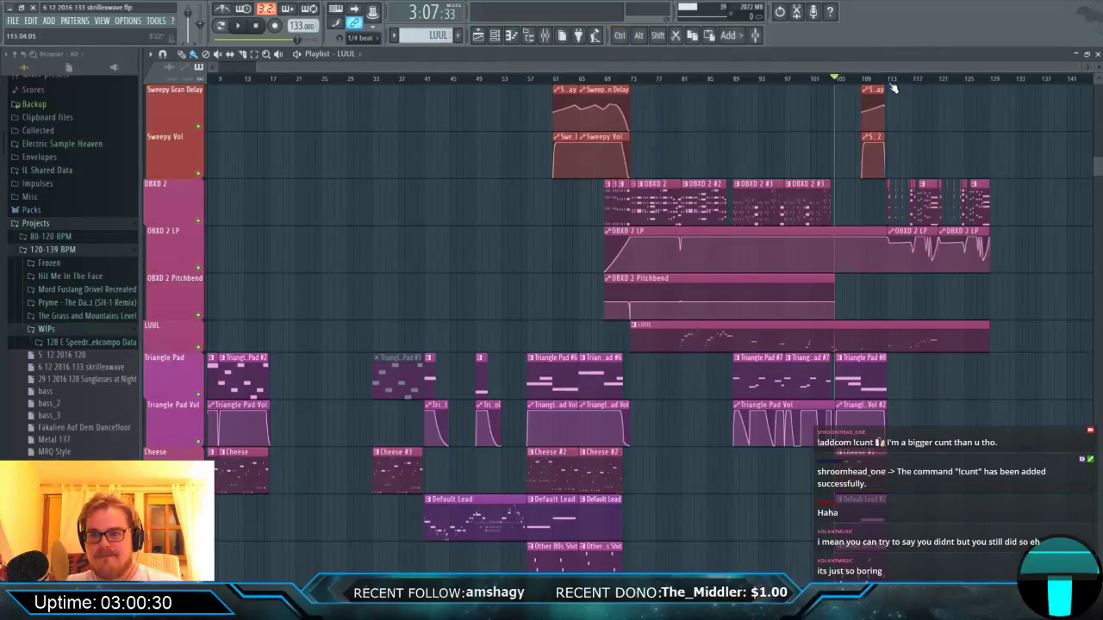
Mute the OBXD 2 #8 clip near bar 126 and the OBXD 2 LP automation clip beneath it.
scroll(811, 147, "down", 1)
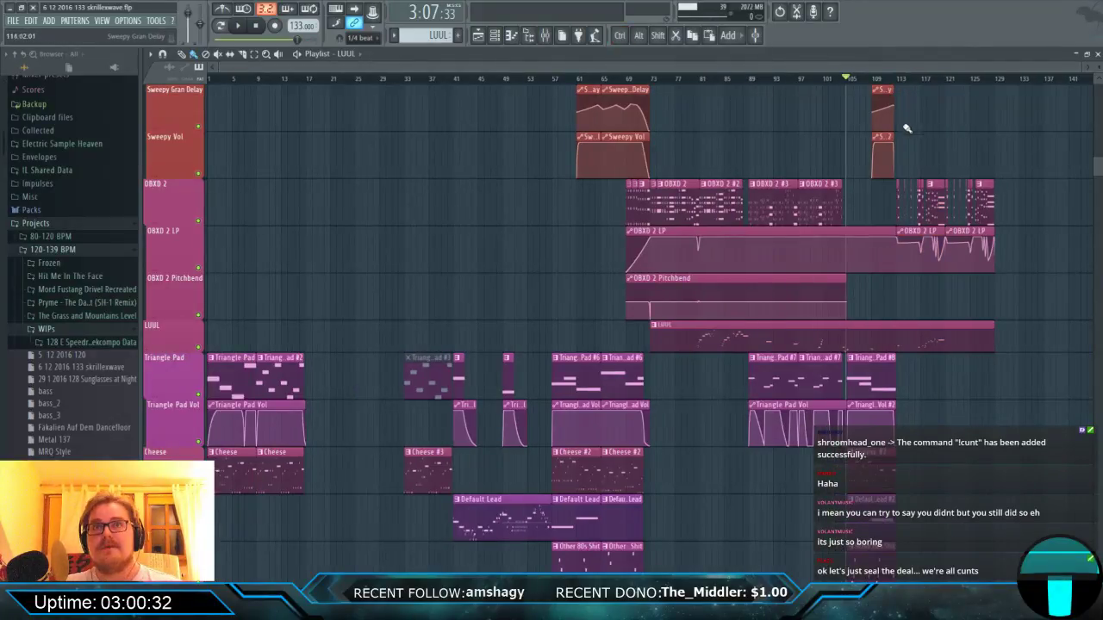
scroll(906, 128, "down", 1)
scroll(913, 131, "up", 1)
scroll(884, 227, "up", 5)
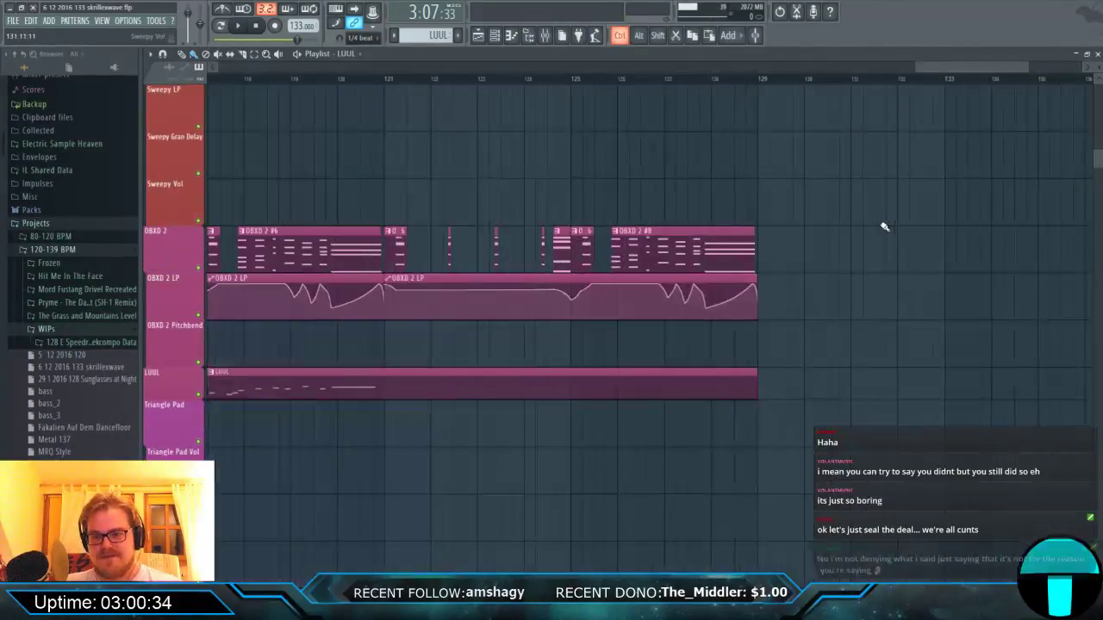
scroll(658, 286, "up", 2)
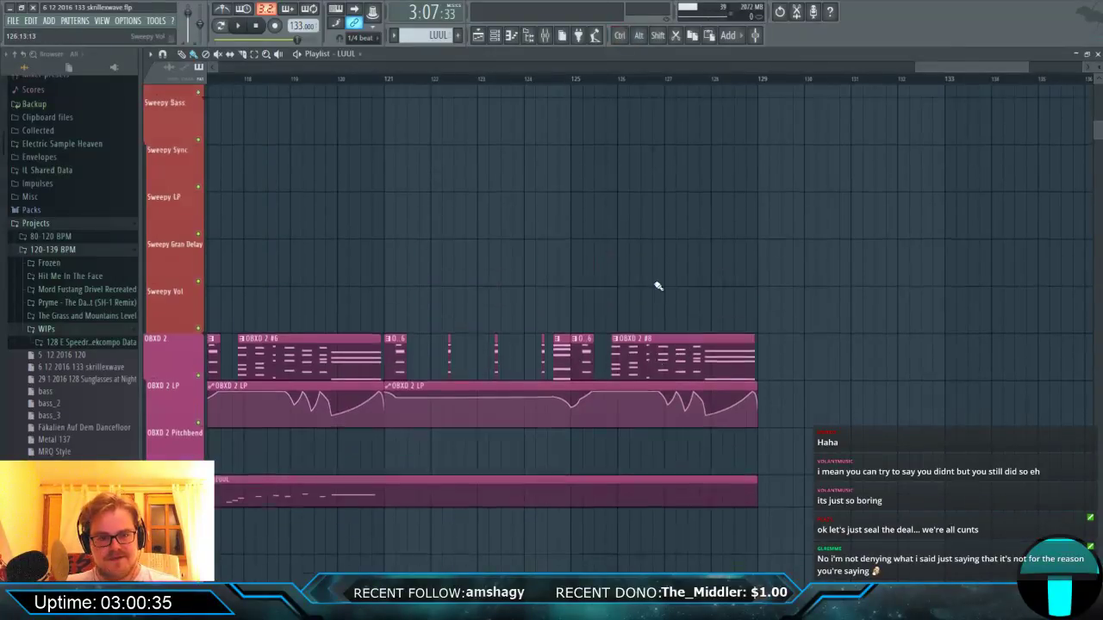
scroll(658, 286, "up", 3)
scroll(598, 256, "down", 4)
scroll(651, 138, "up", 5)
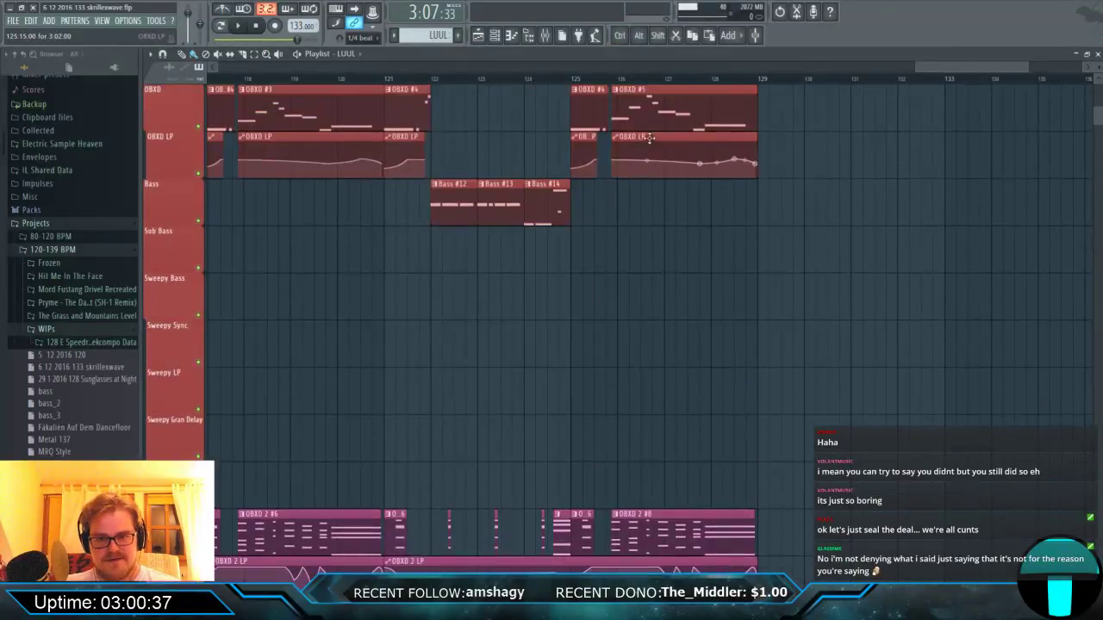
scroll(651, 138, "up", 3)
scroll(655, 227, "up", 3)
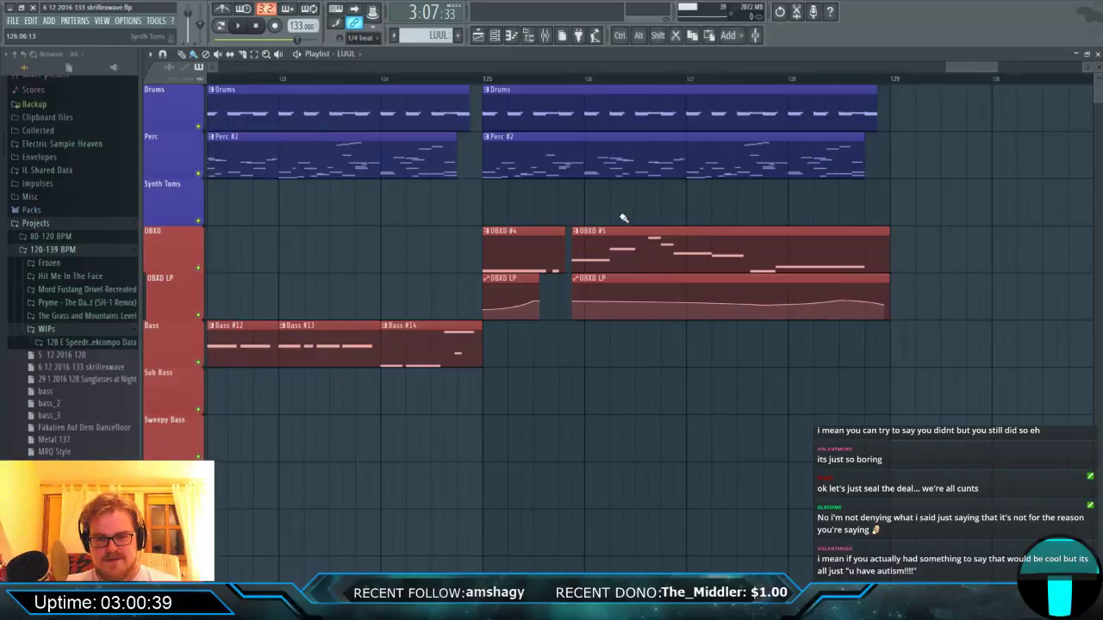
scroll(624, 218, "down", 8)
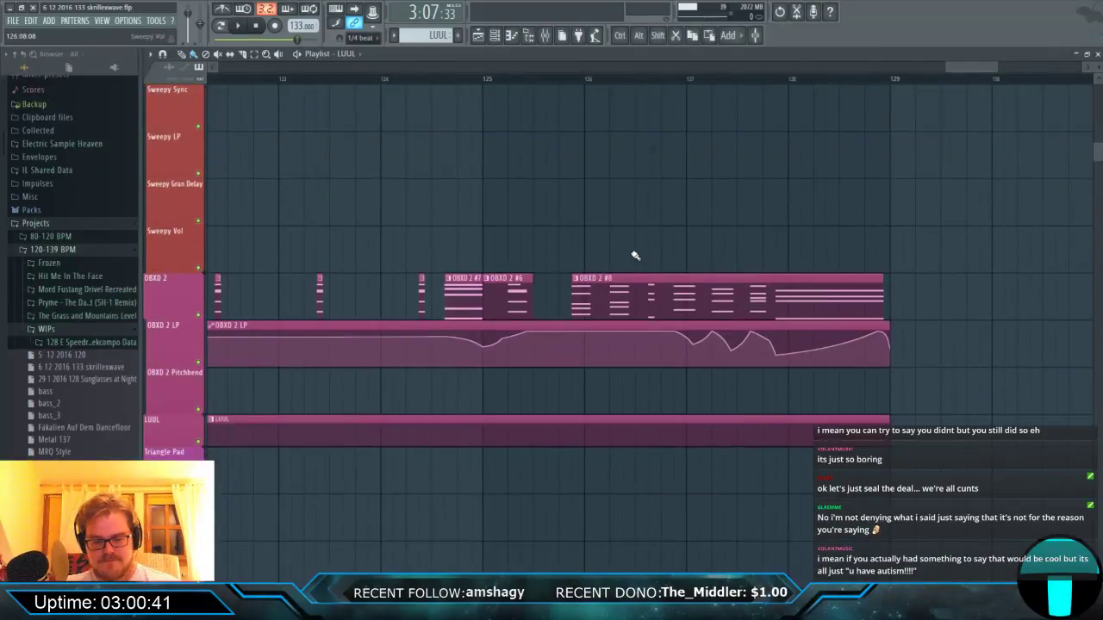
key("t")
left_click_drag(635, 284, 633, 326)
Select bars 125 to 129 in the playlist as the playback range and play them.
scroll(637, 336, "up", 6)
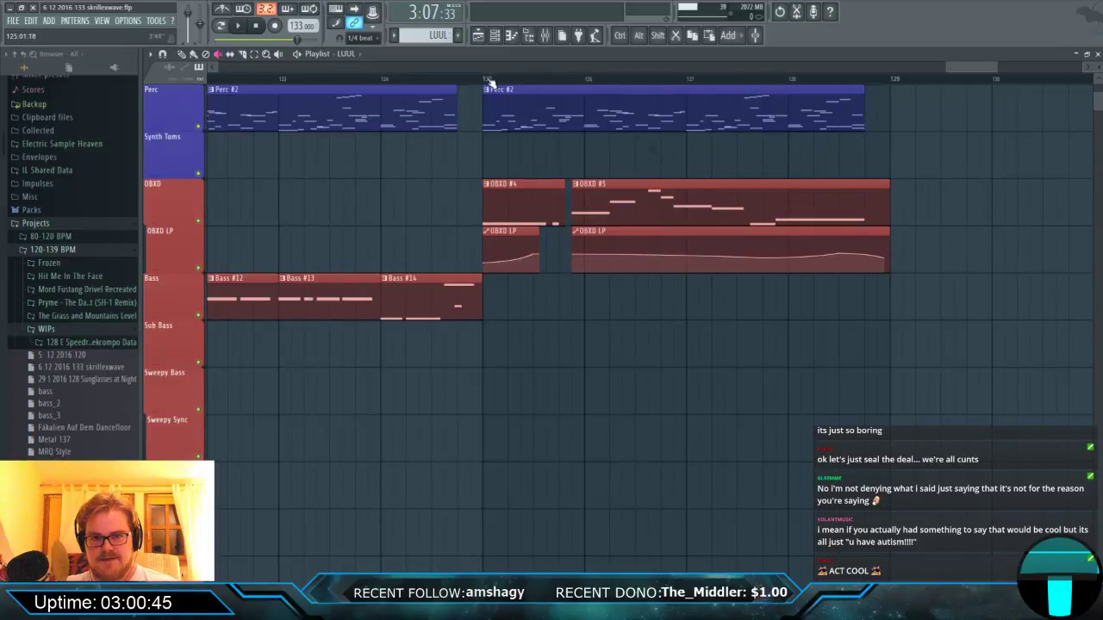
left_click_drag(489, 81, 896, 84)
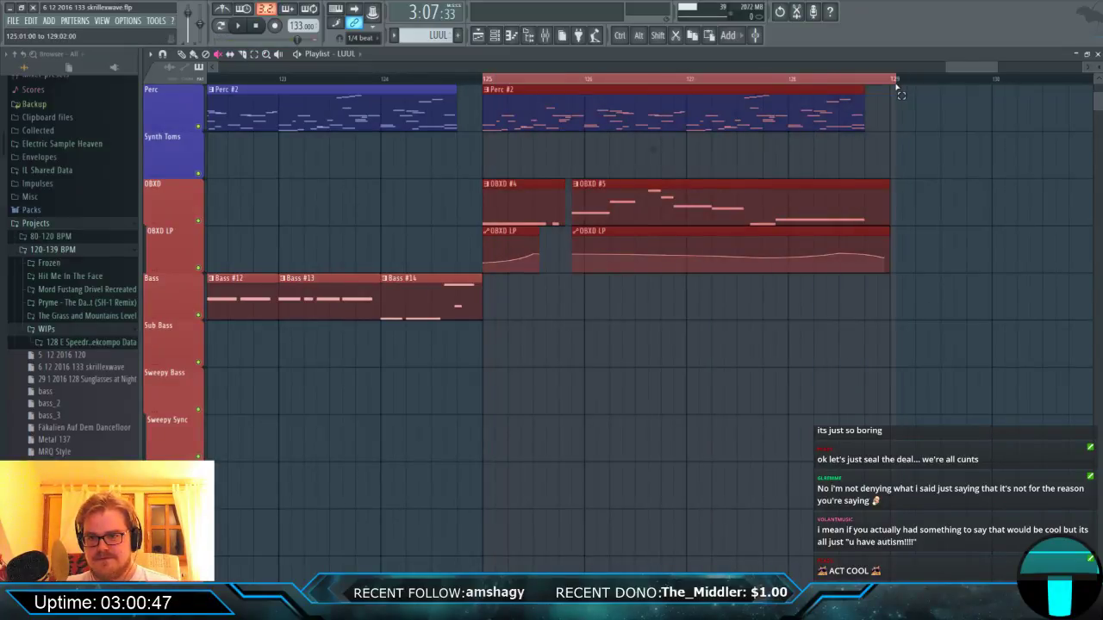
key("space")
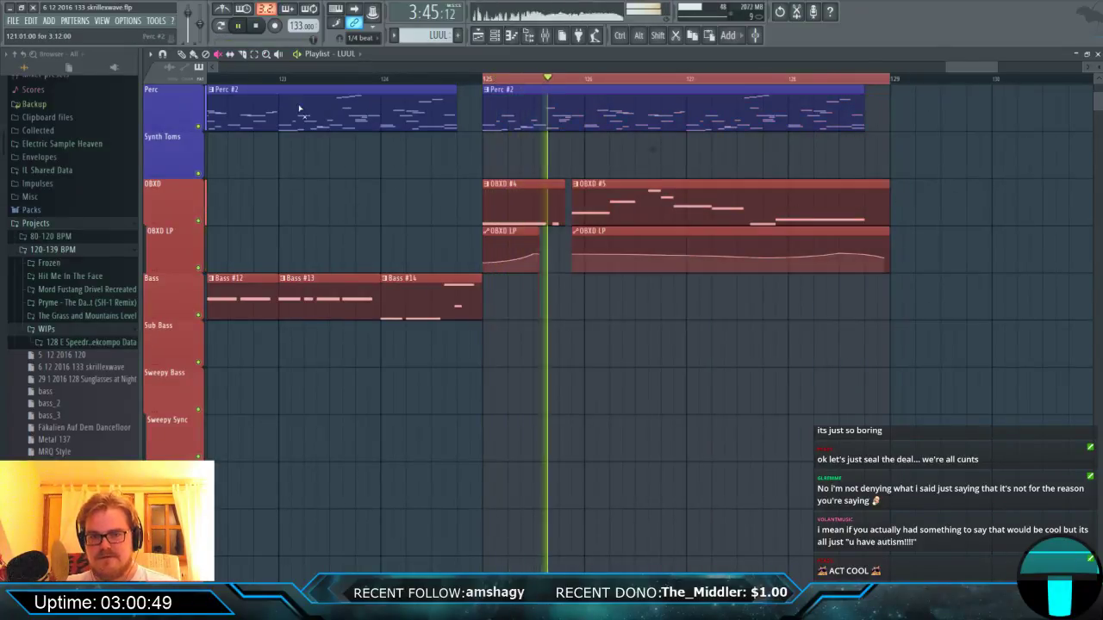
Open the notes of the OBXD #5 pattern near bar 126 in the piano roll.
left_click(579, 185)
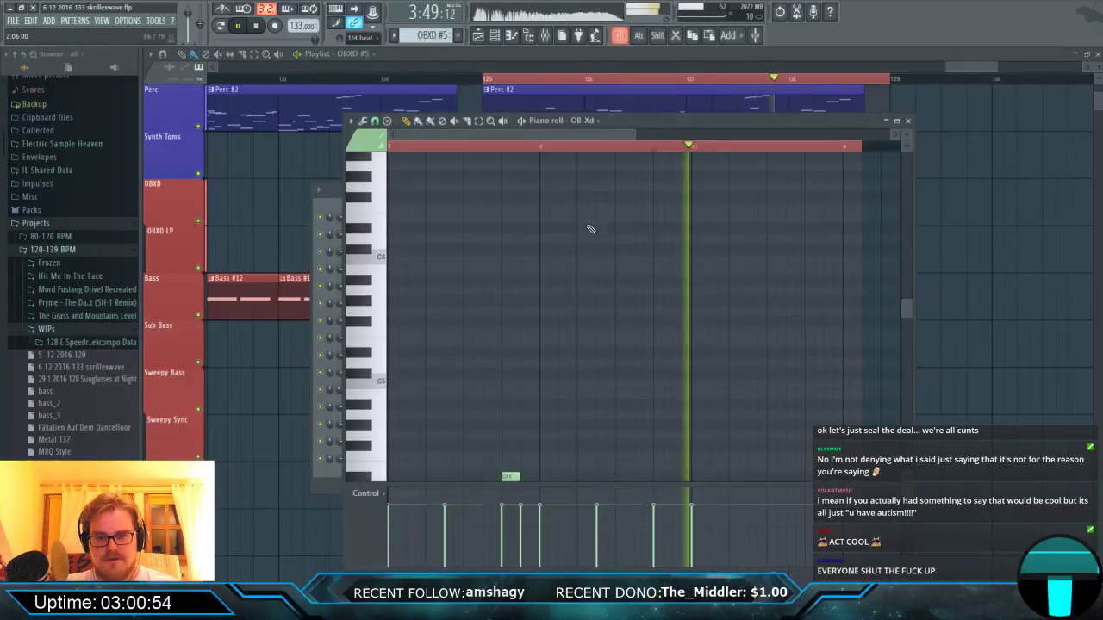
left_click(657, 63)
scroll(586, 207, "down", 3)
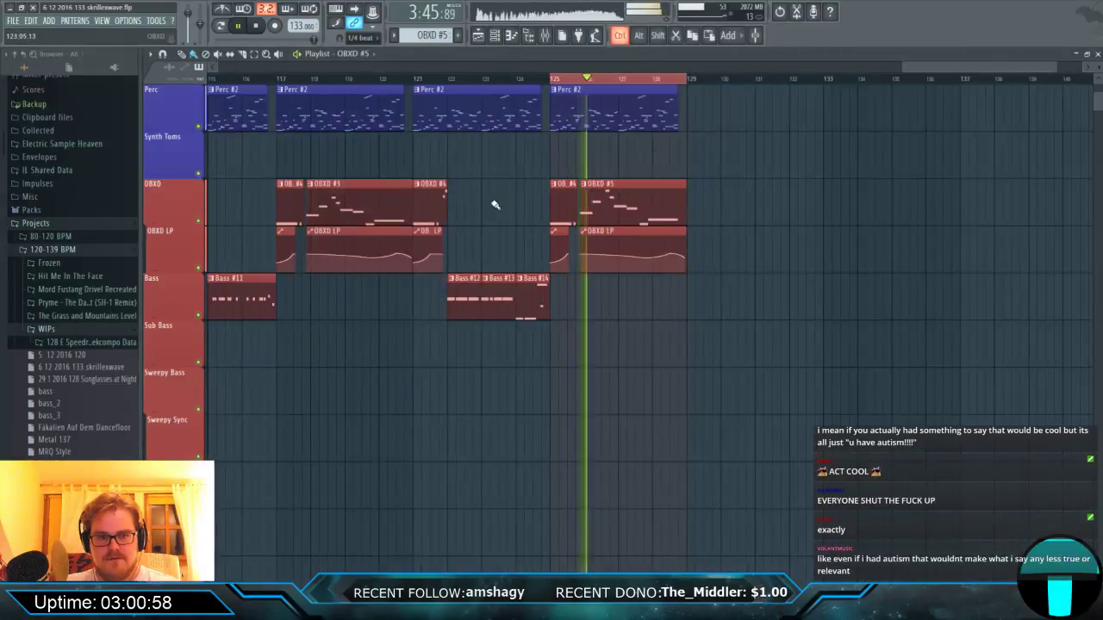
scroll(586, 202, "up", 5)
key("F7")
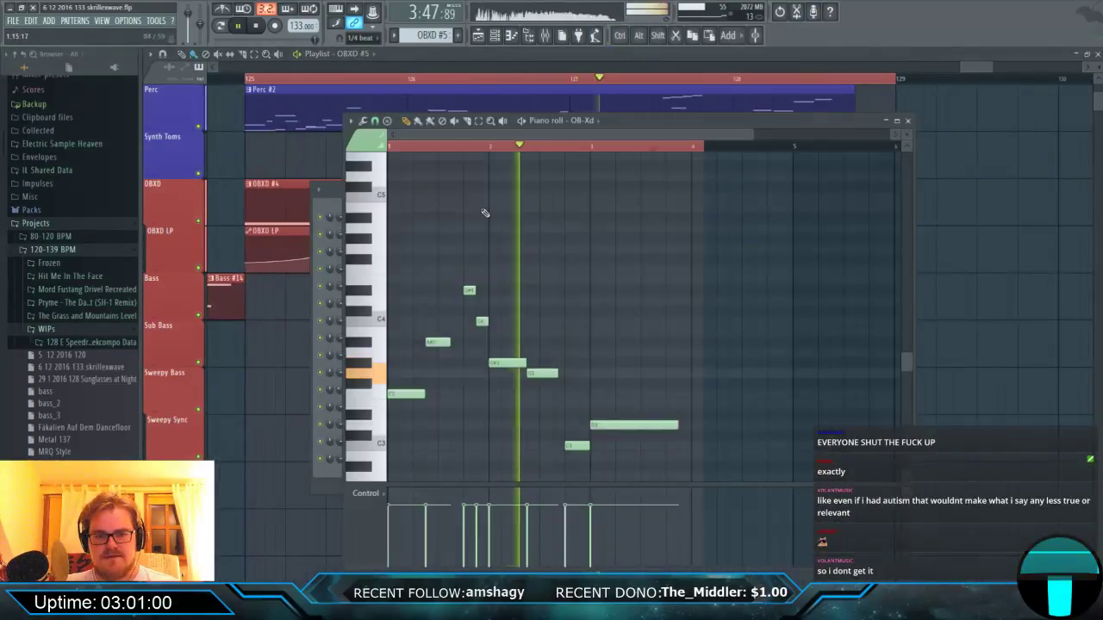
scroll(413, 327, "down", 3)
scroll(423, 247, "up", 3)
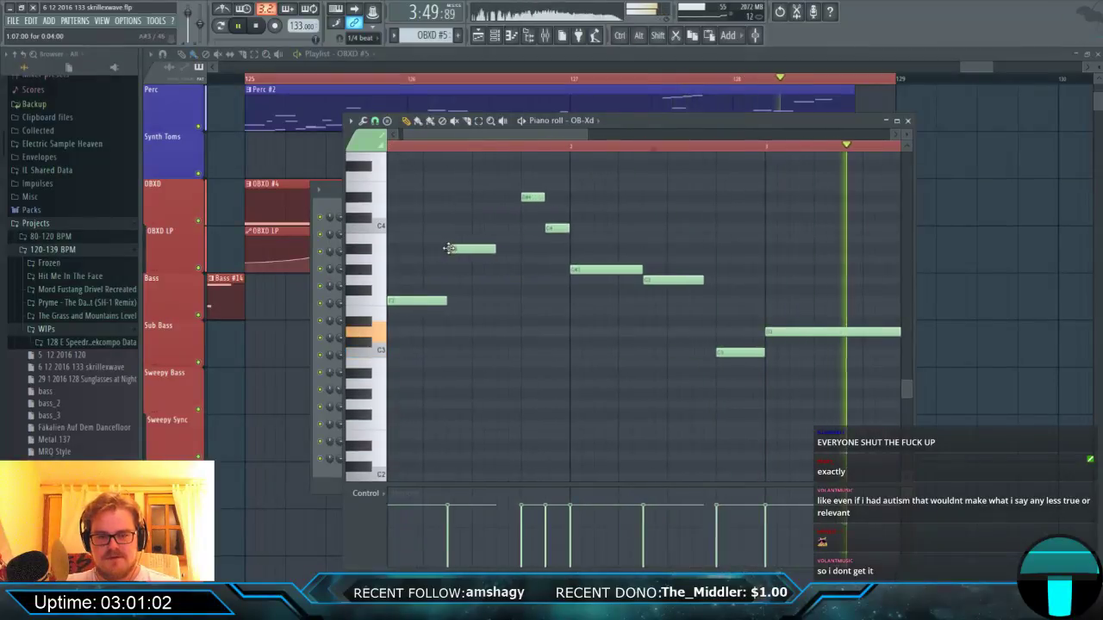
Lengthen the opening F3 note of OBXD #5 to 10 steps and delete all the notes after it.
left_click_drag(446, 300, 496, 300)
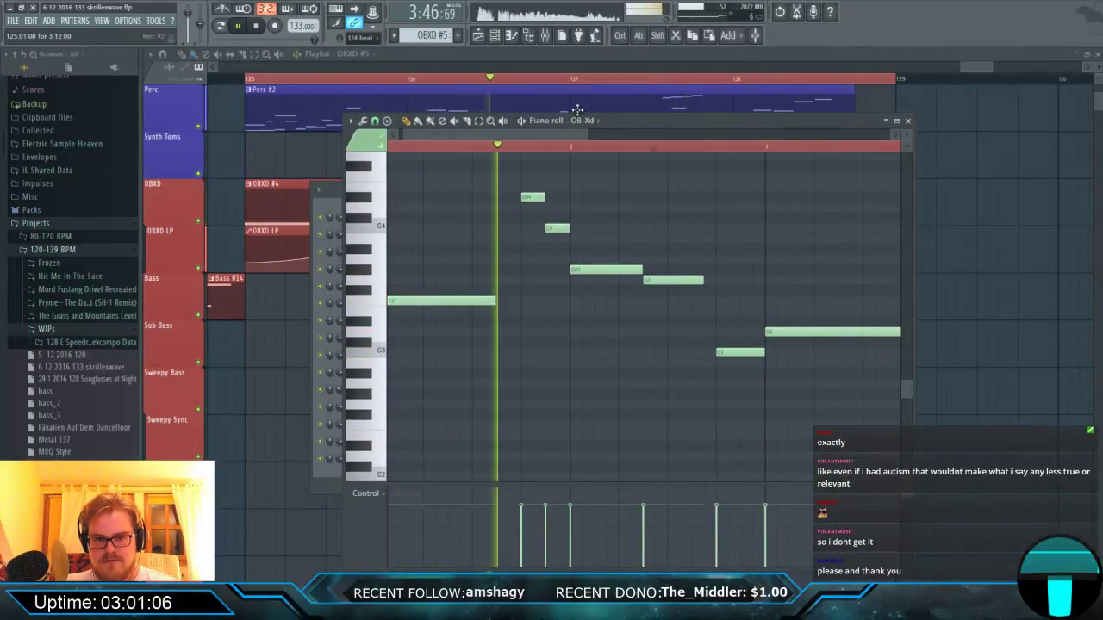
right_click(532, 196)
right_click(557, 228)
right_click(606, 270)
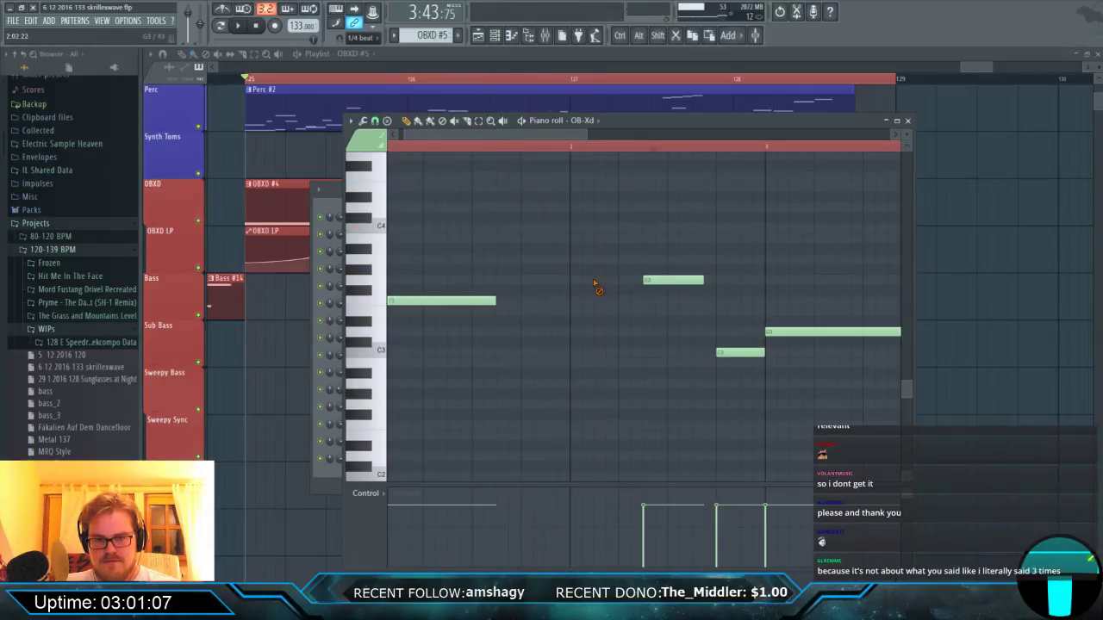
right_click(673, 279)
right_click(740, 351)
right_click(810, 332)
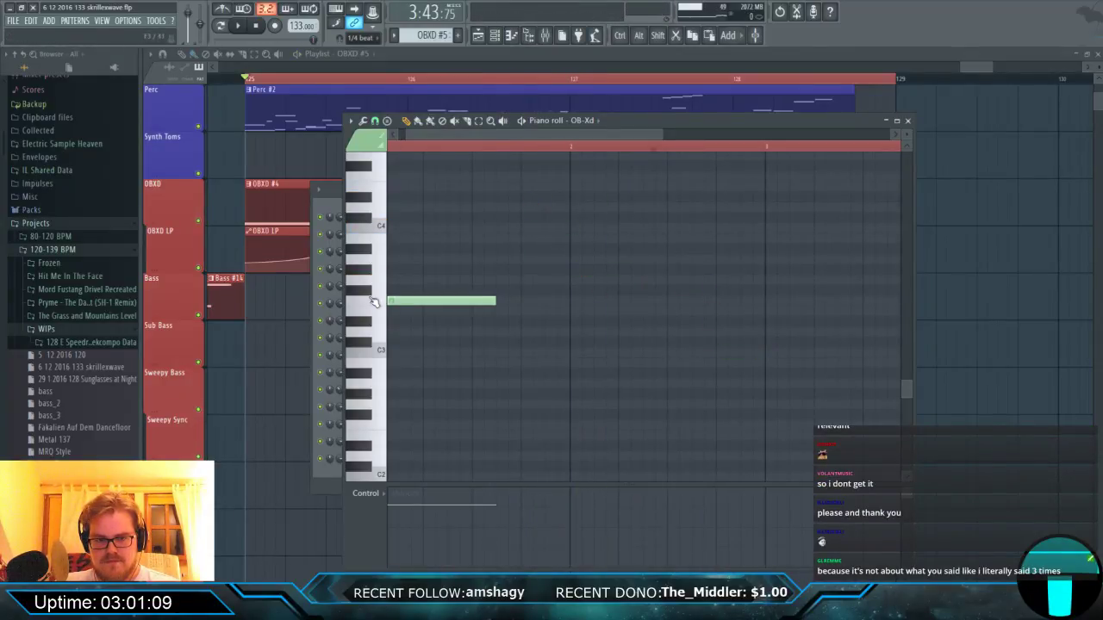
Add two-step G3 and A#3 notes from step 11, followed by a long A3 note ending at bar 3, and play the pattern back.
left_click(372, 333)
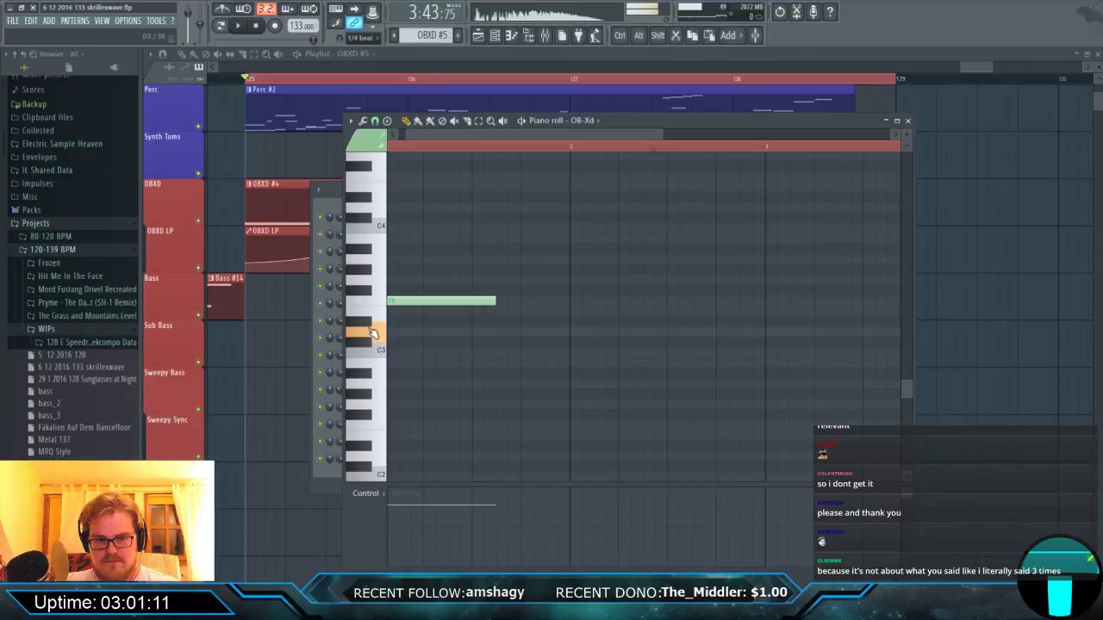
left_click(500, 336)
left_click_drag(497, 332, 499, 285)
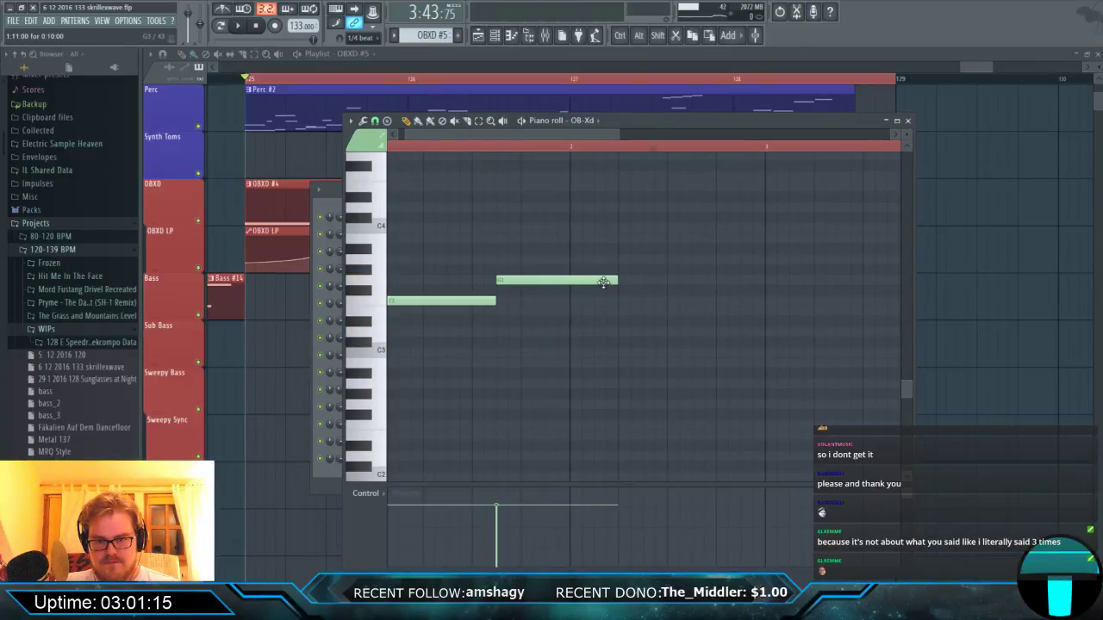
left_click_drag(614, 280, 520, 281)
left_click(530, 251)
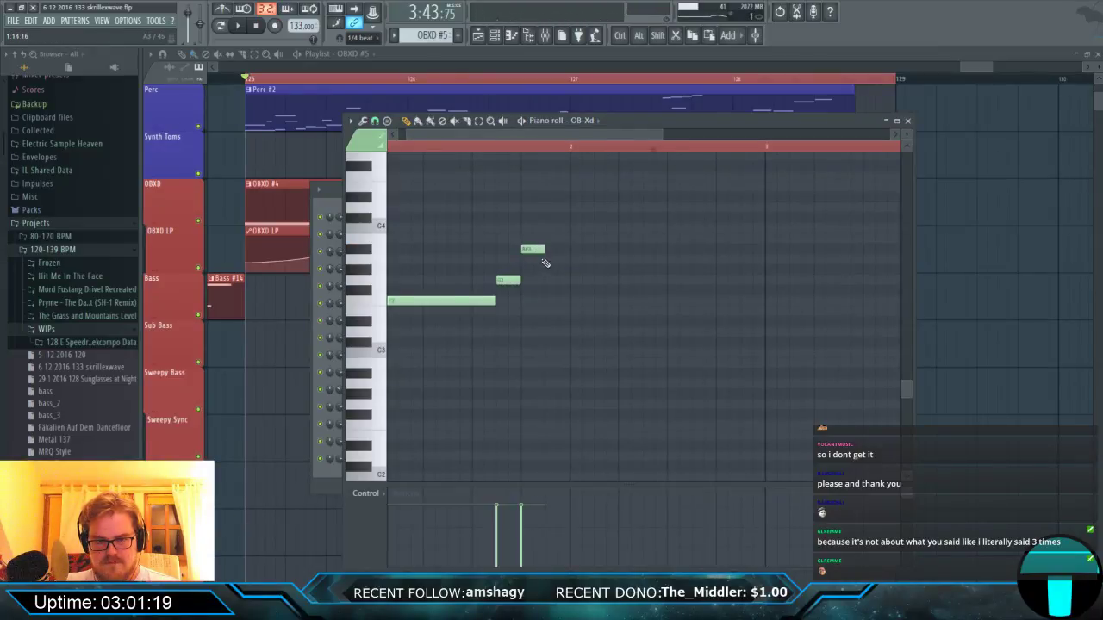
left_click(546, 259)
left_click_drag(570, 260, 764, 259)
key("space")
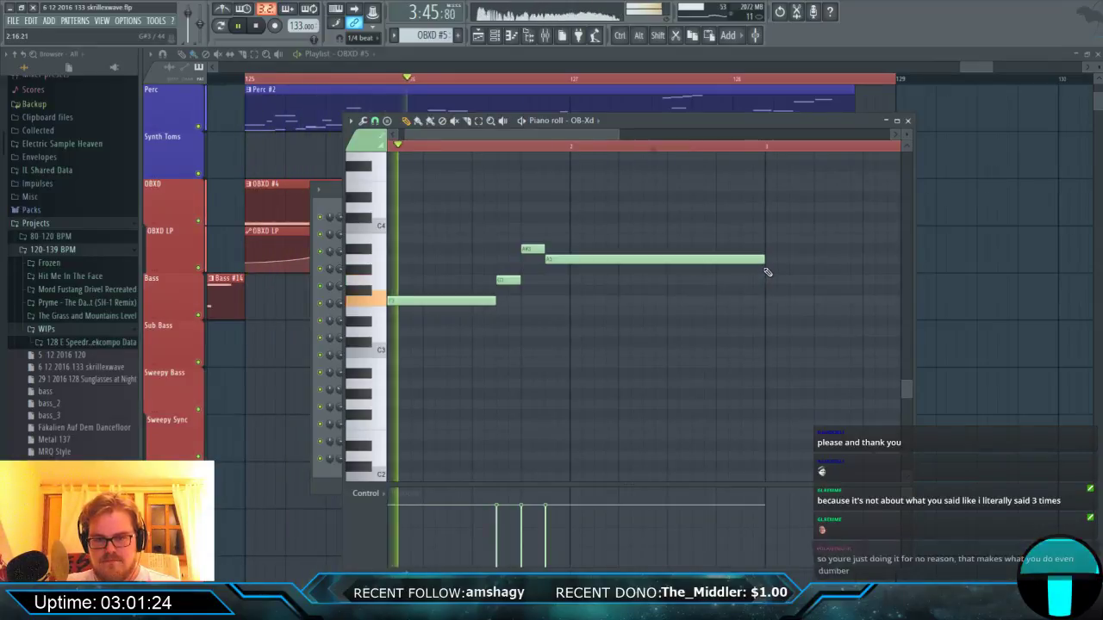
key("space")
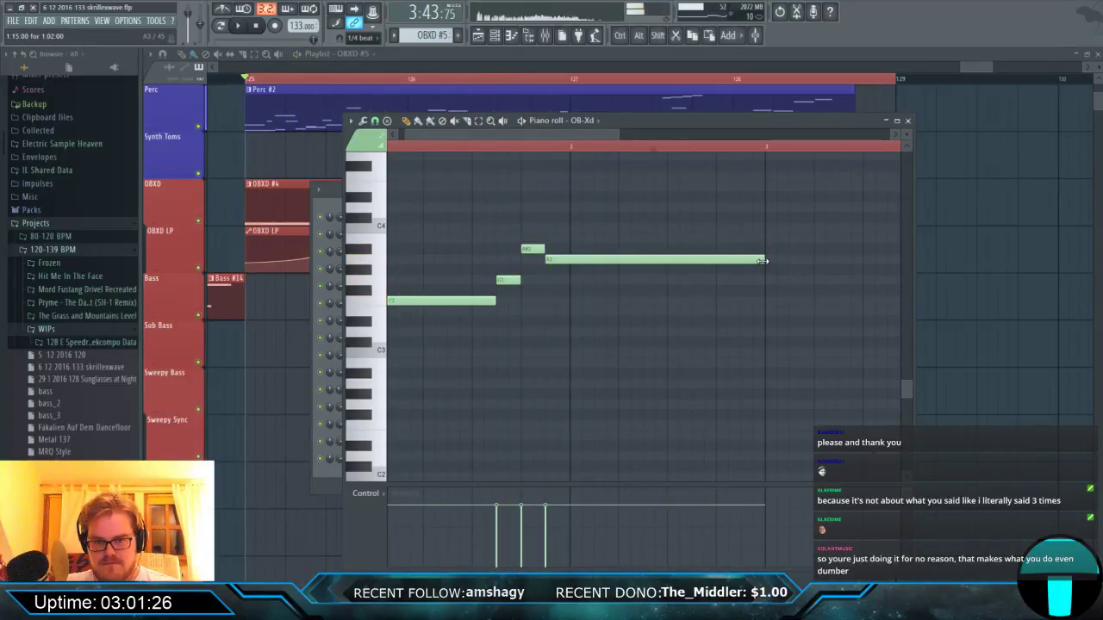
Shift the G3, A#3 and A3 notes together two steps later, play them back and deselect them.
left_click_drag(487, 244, 573, 257)
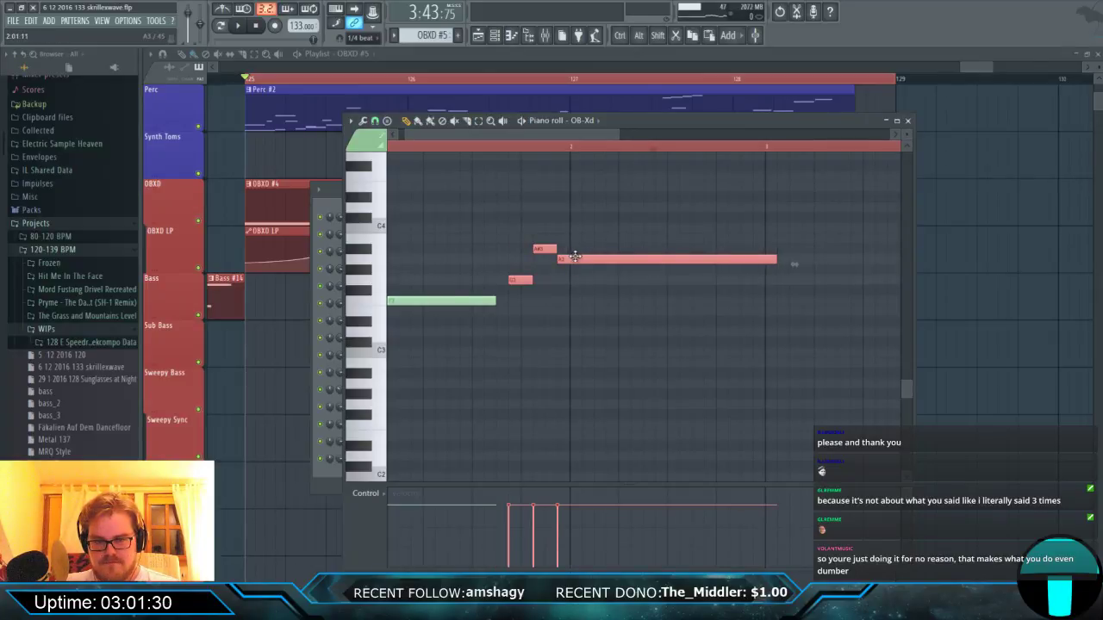
mouse_move(578, 256)
left_mouse_down()
mouse_move(565, 256)
mouse_move(585, 257)
left_mouse_up()
key("space")
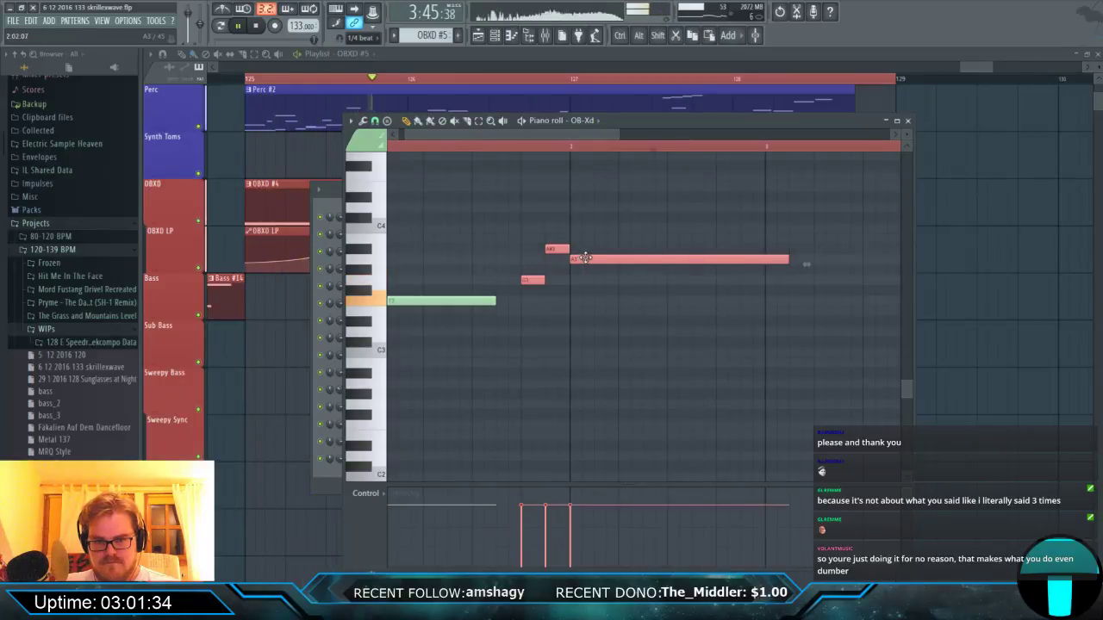
key("space")
left_click(780, 278)
right_click(784, 279)
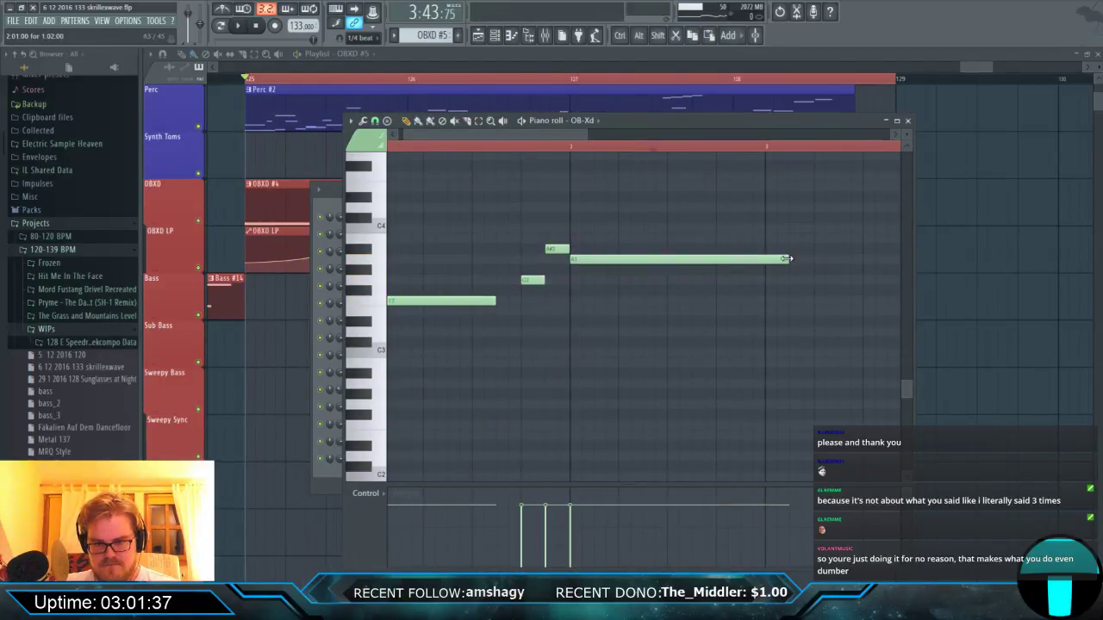
Shorten the long A3 note to 6 steps and follow it with consecutive 6-step notes at G3, F3 and D3.
left_click_drag(786, 258, 643, 258)
left_click(648, 280)
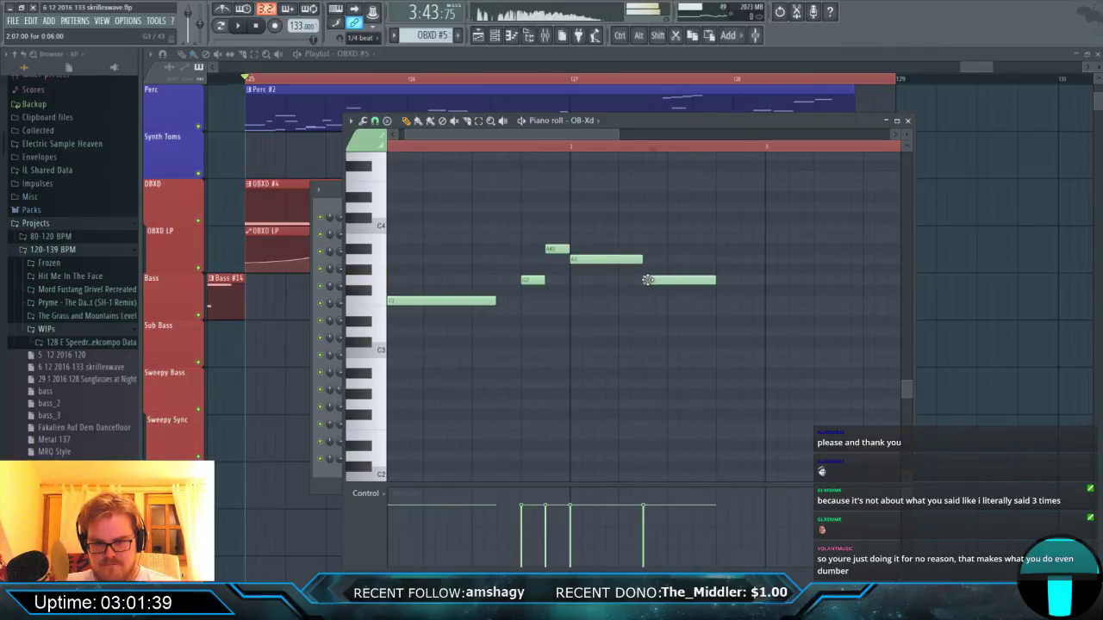
left_click(717, 302)
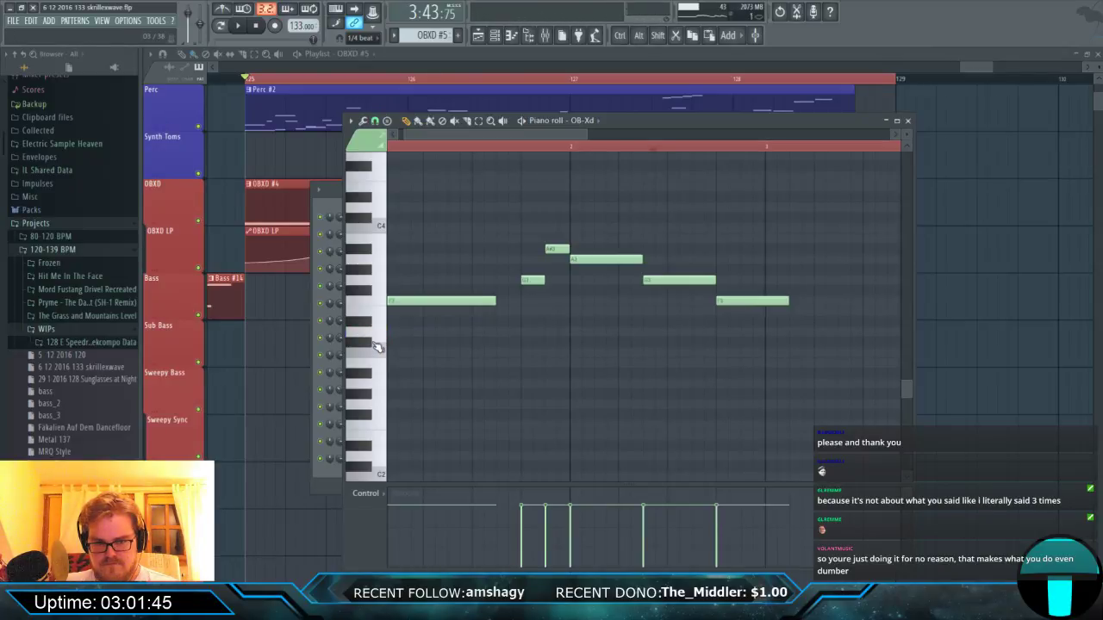
left_click(791, 331)
Play the new descending OBXD #5 phrase back, restarting from partway through bar 126.
key("space")
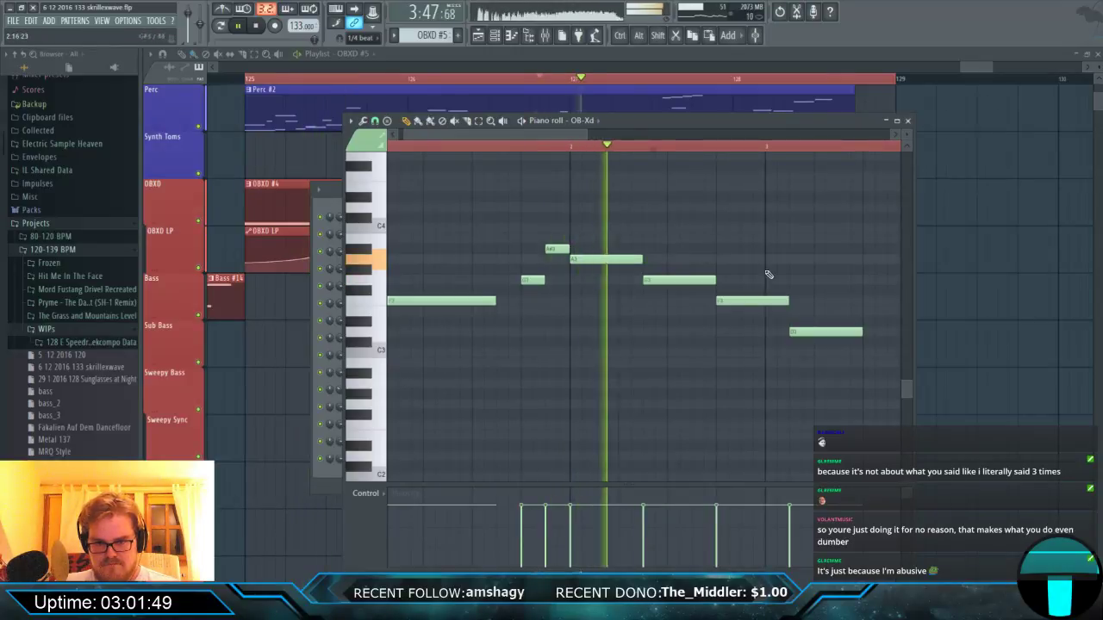
key("space")
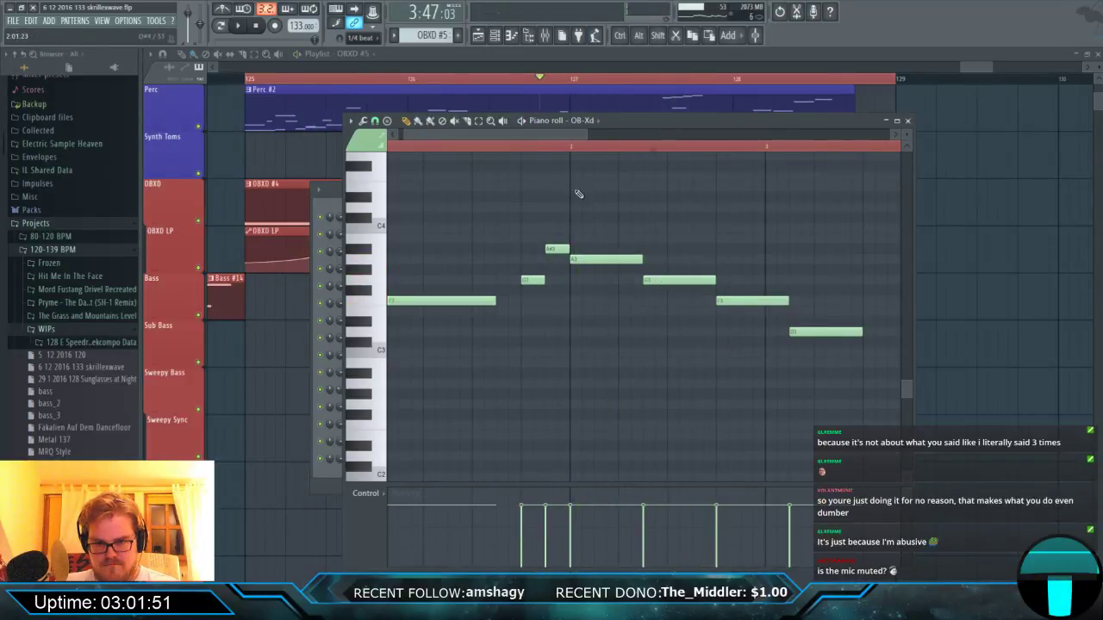
left_click(474, 153)
key("space")
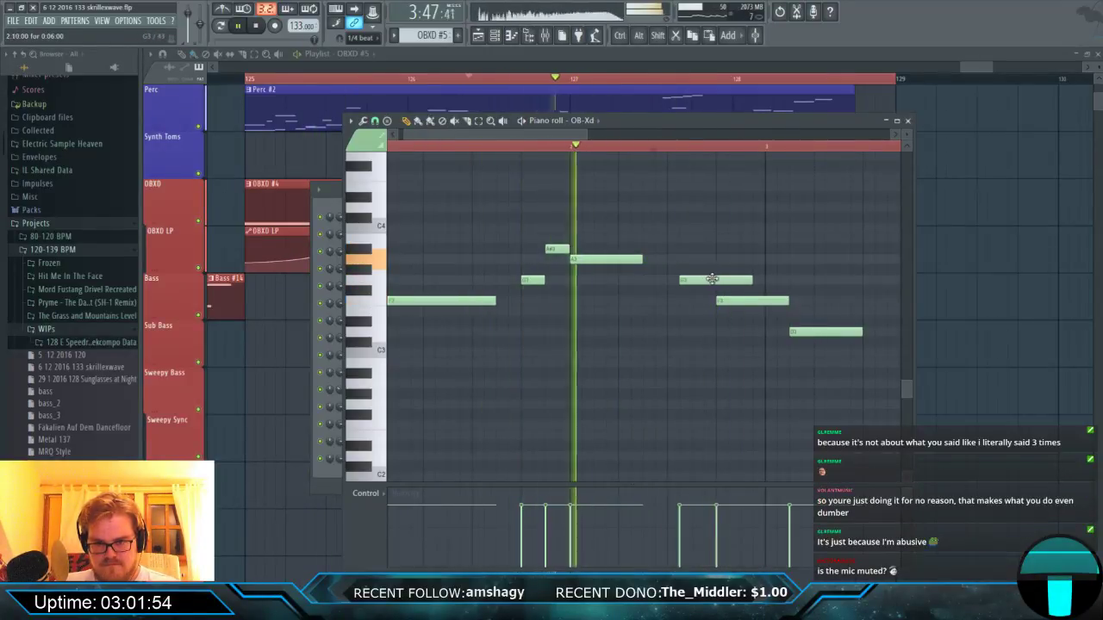
Spread out the last three OBXD #5 notes: G3 to step 9 of bar 2, F3 to bar 3, D3 to step 9 of bar 3.
left_click_drag(675, 280, 723, 280)
key("space")
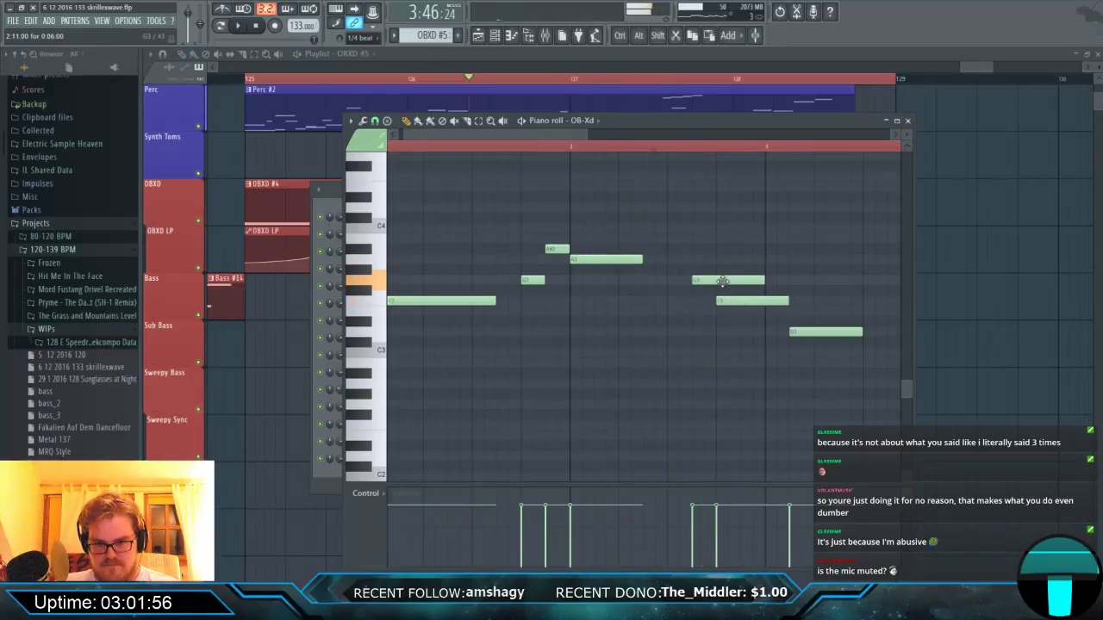
key("space")
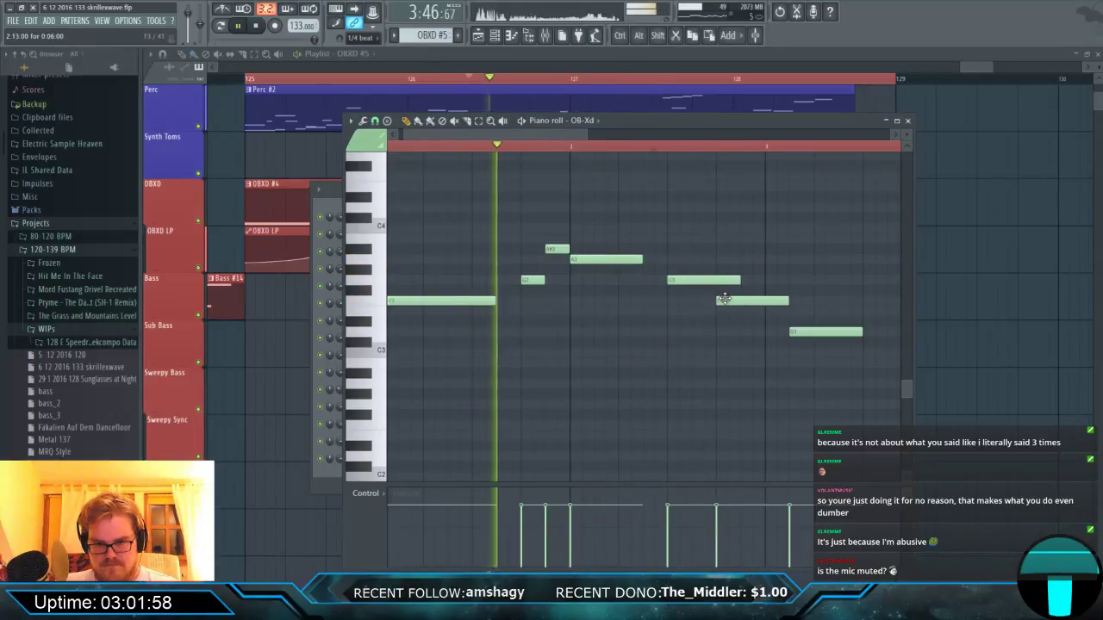
left_click_drag(746, 301, 841, 329)
key("space")
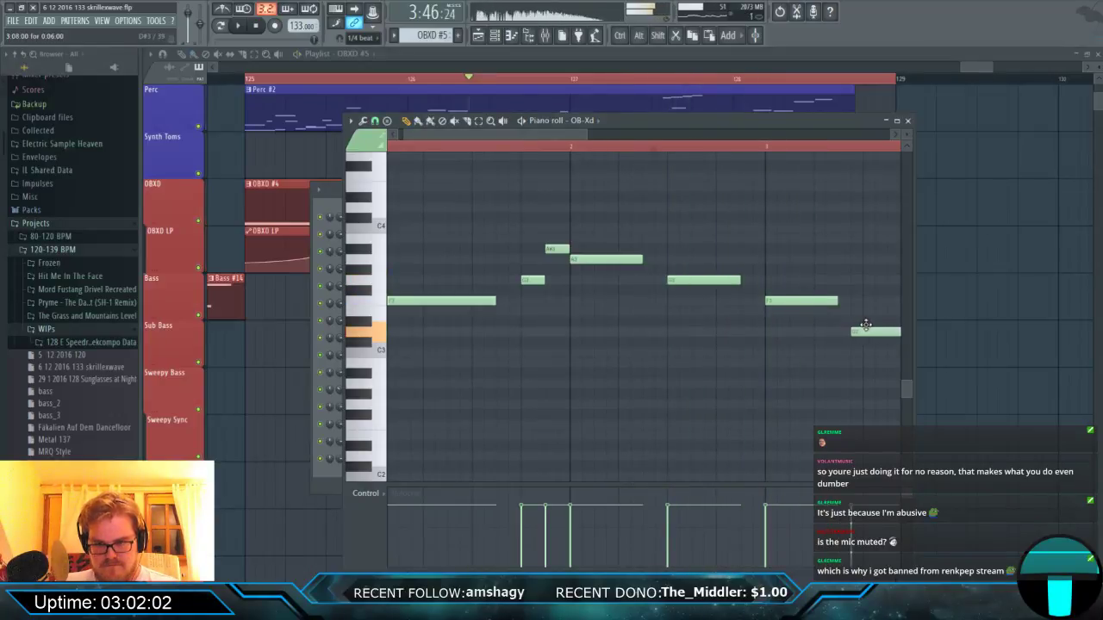
scroll(878, 324, "right", 3)
scroll(629, 327, "up", 1)
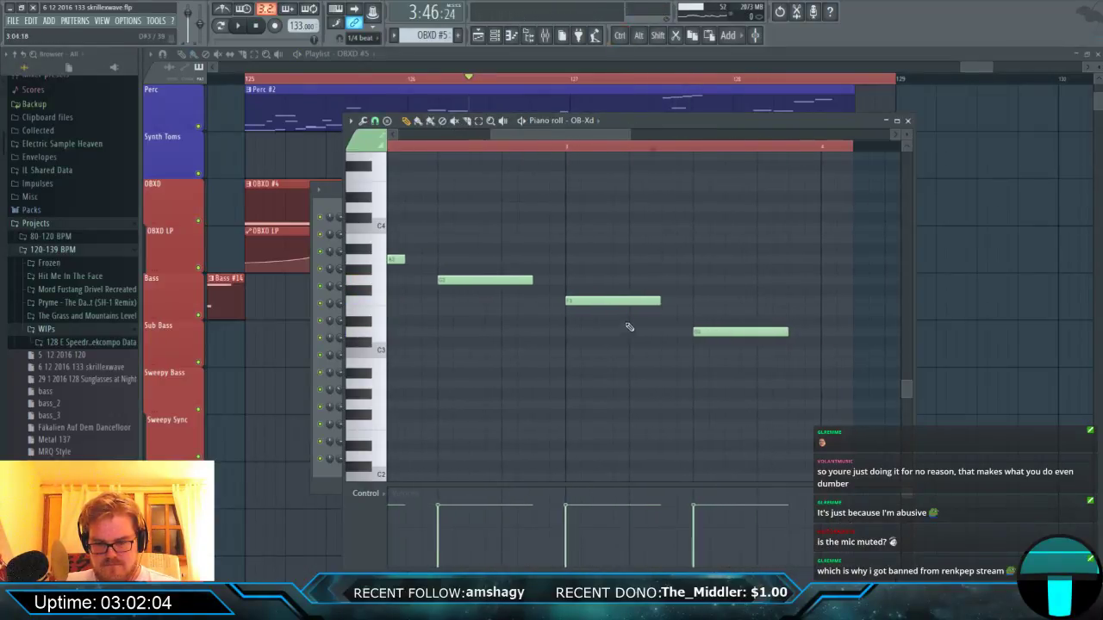
Raise the F3 note to C4, move the D3 note up to D4 directly after it, and play the phrase from bar 3.
left_click_drag(610, 301, 610, 228)
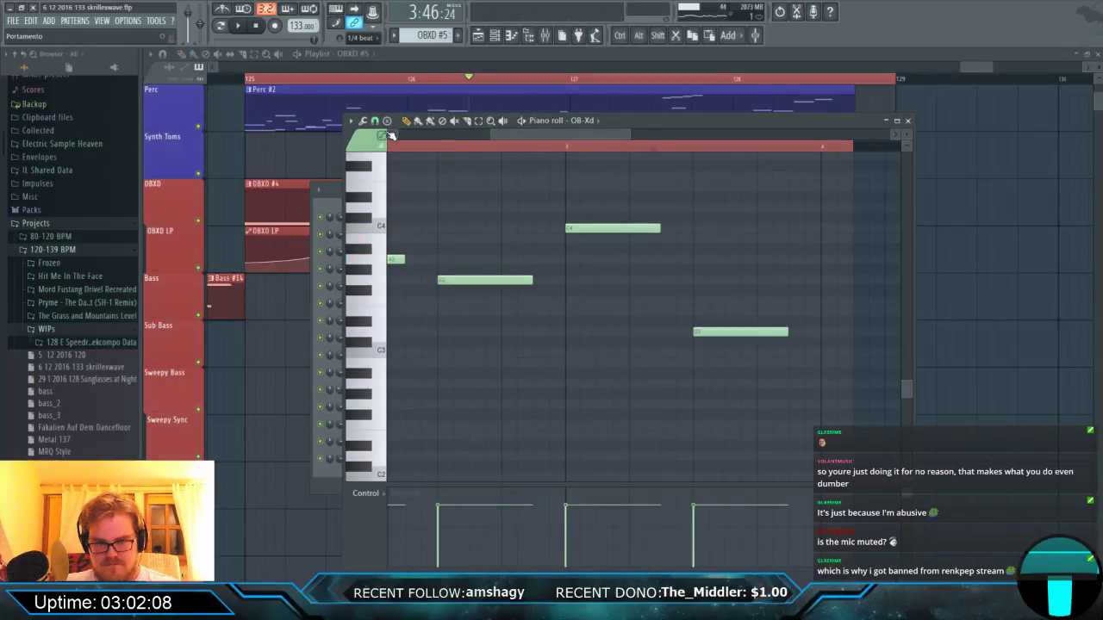
key("space")
left_click_drag(712, 332, 713, 205)
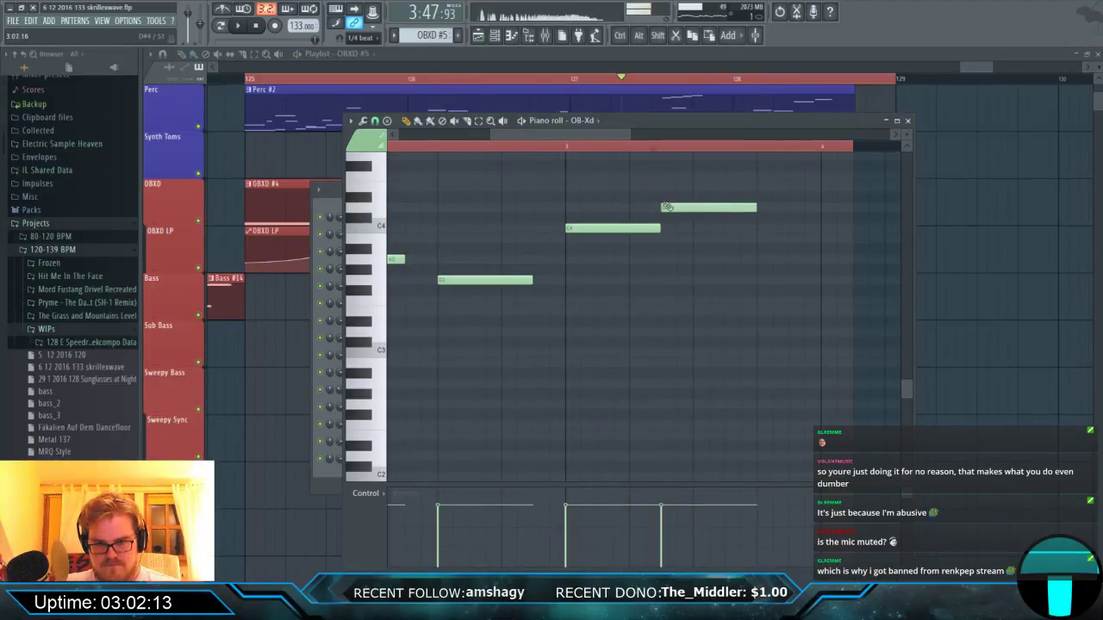
left_click(569, 150)
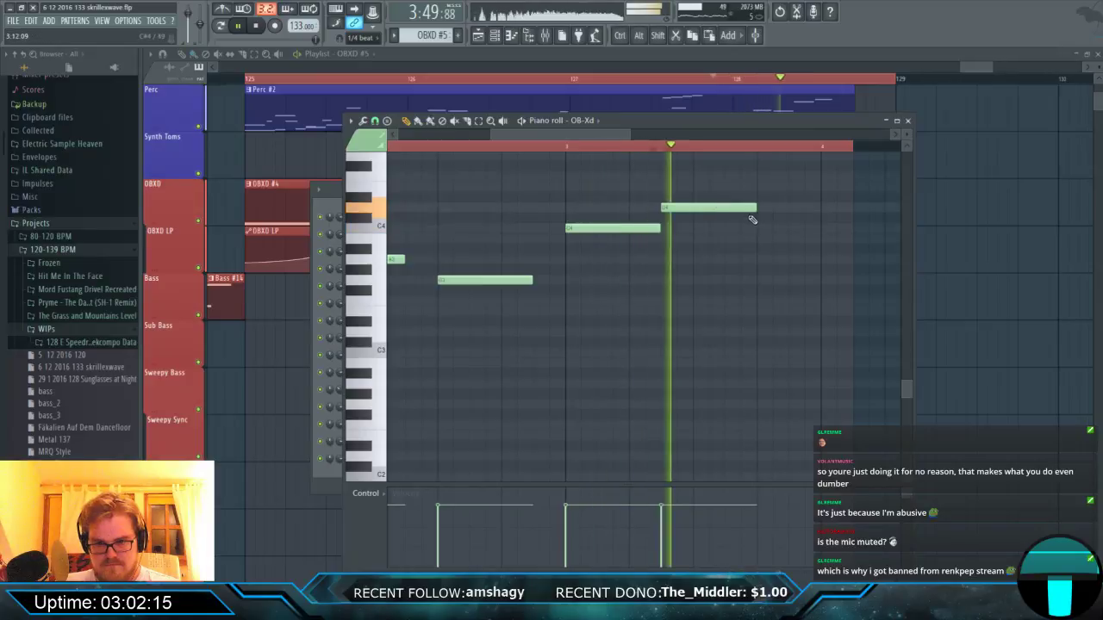
key("space")
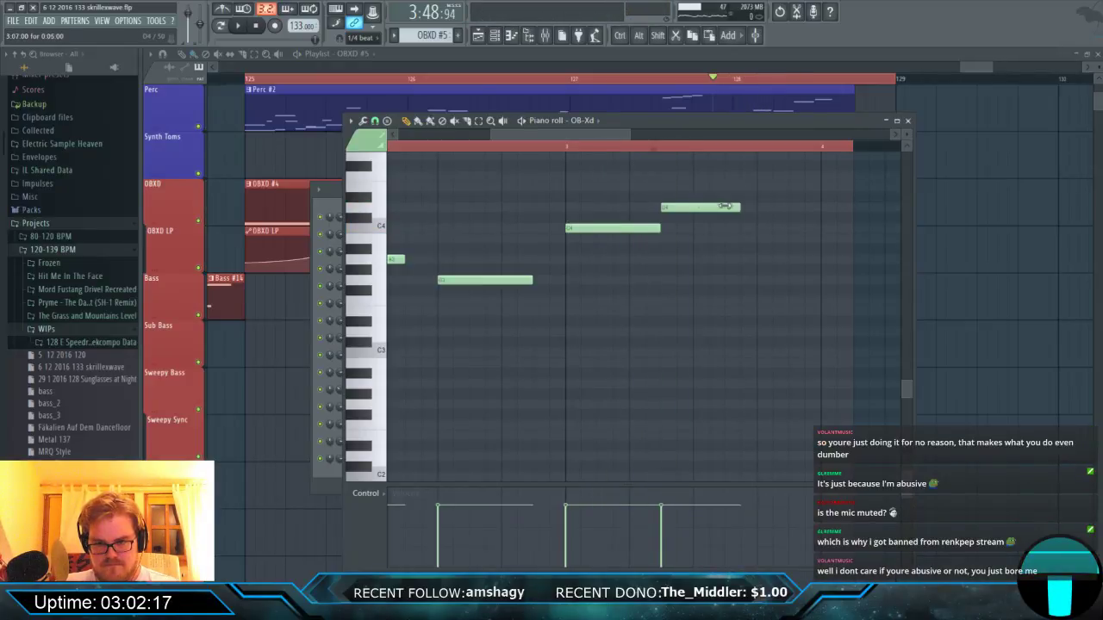
Shorten the D4 note to two steps, follow it with two-step F4, D4 and C4 notes and a four-step A#3, and play back.
scroll(731, 214, "up", 3)
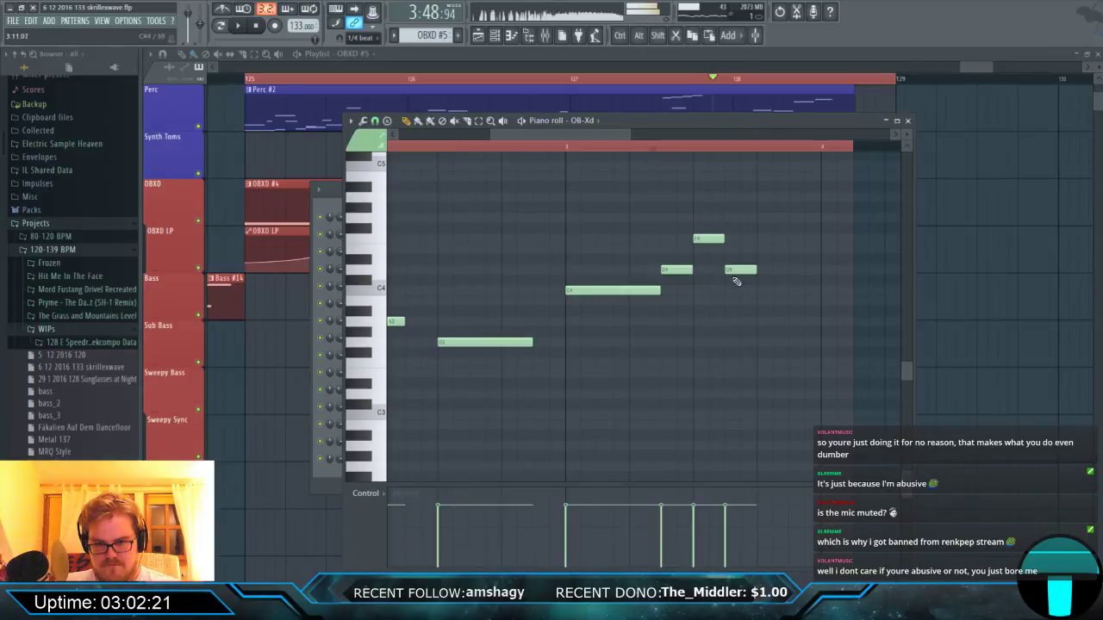
left_click_drag(766, 299, 770, 289)
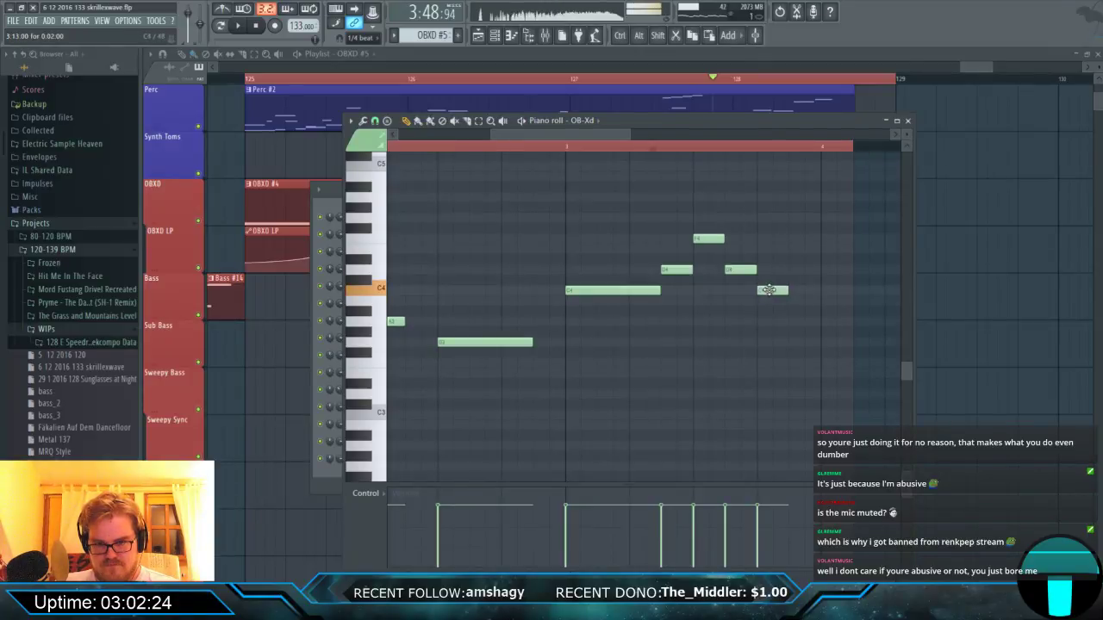
left_click(568, 152)
key("space")
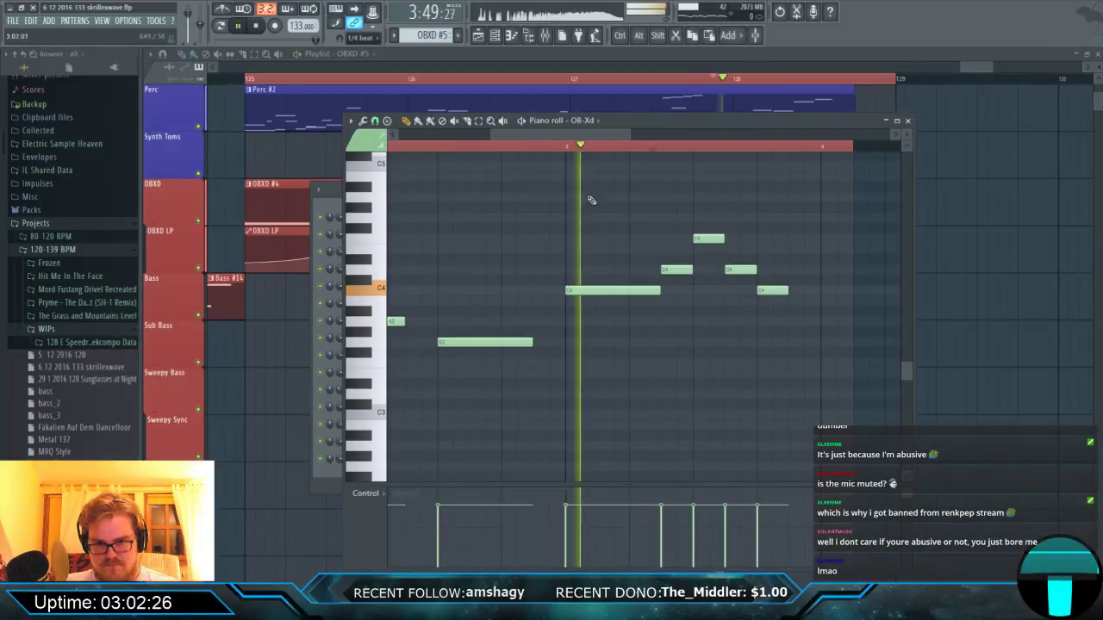
key("space")
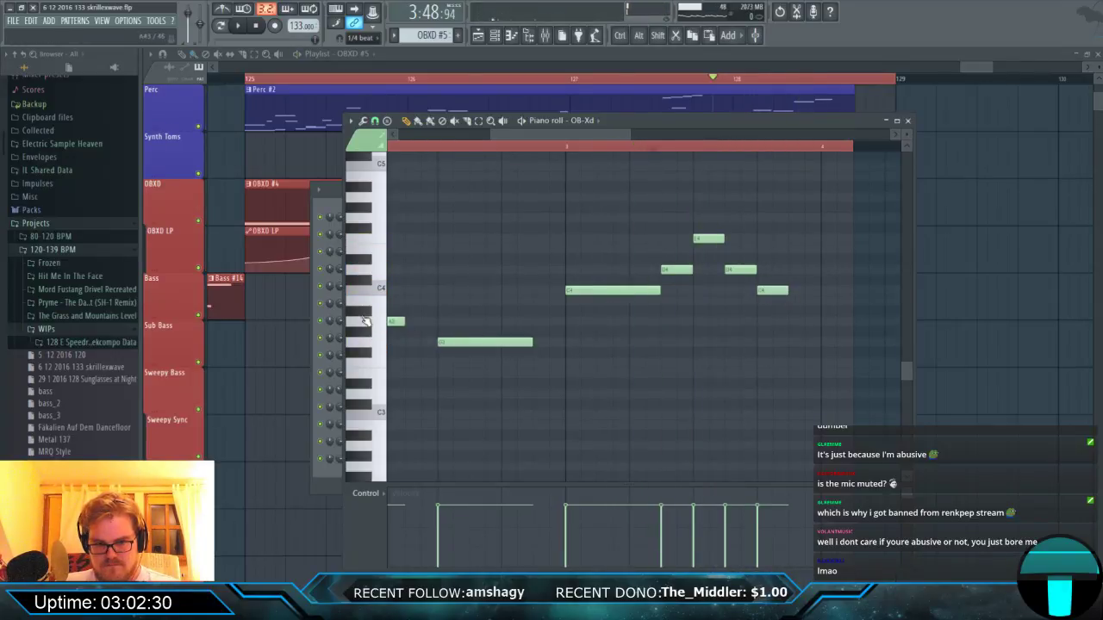
left_click(787, 311)
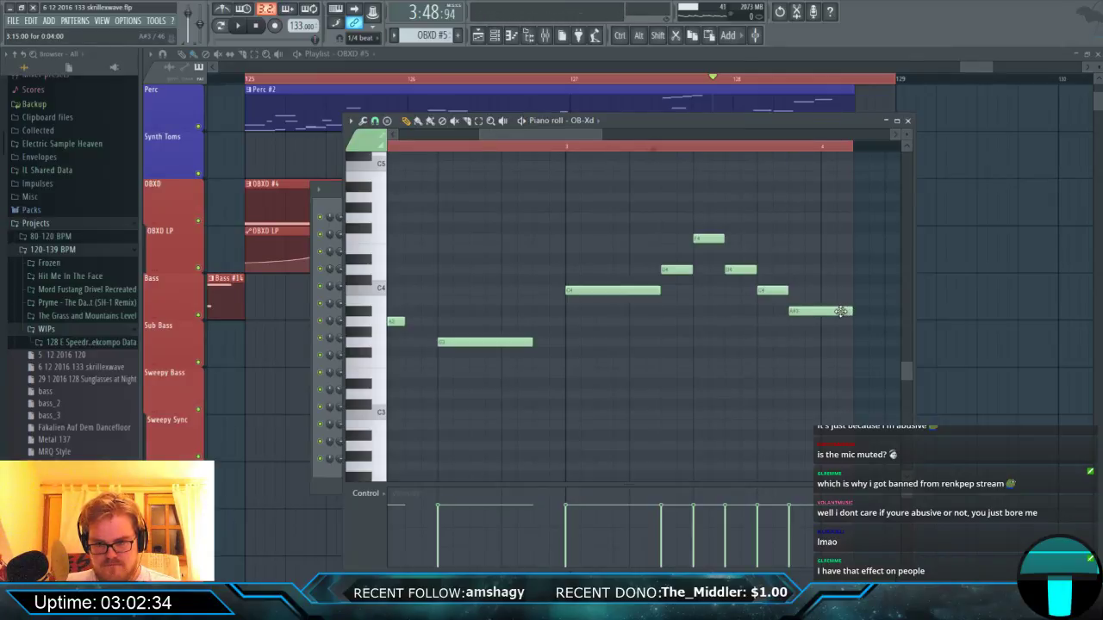
key("space")
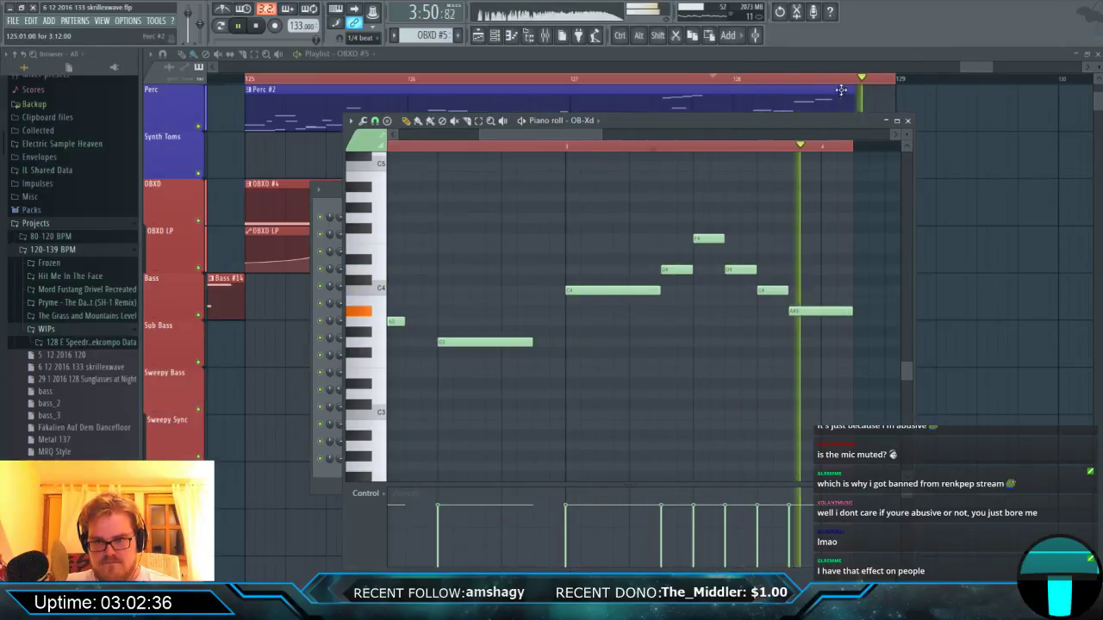
Return to the playlist and unmute the OBXD 2 #8 clip on the OBXD 2 track.
scroll(841, 89, "down", 2)
left_click(741, 58)
scroll(738, 194, "down", 4)
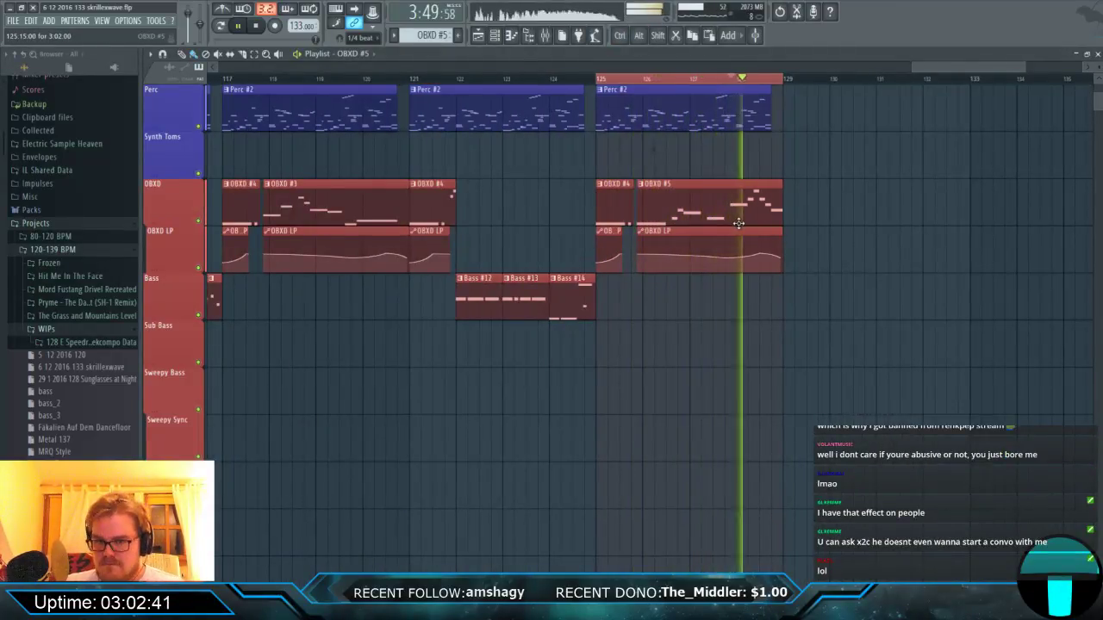
left_click(856, 250)
right_click(856, 250)
scroll(841, 265, "down", 4)
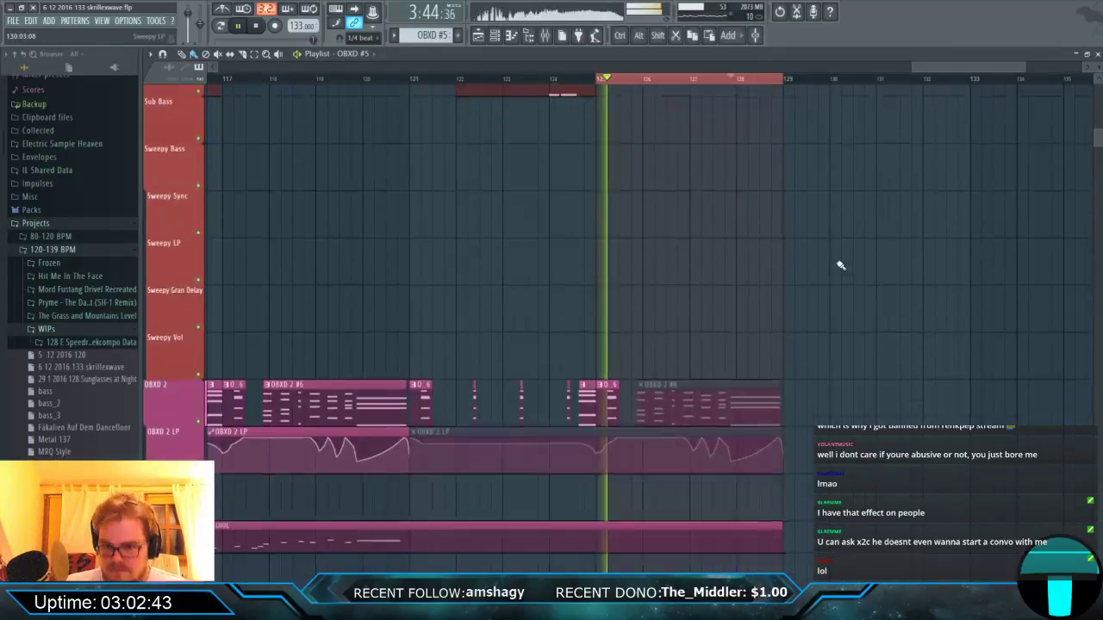
scroll(841, 265, "down", 4)
scroll(681, 227, "up", 3)
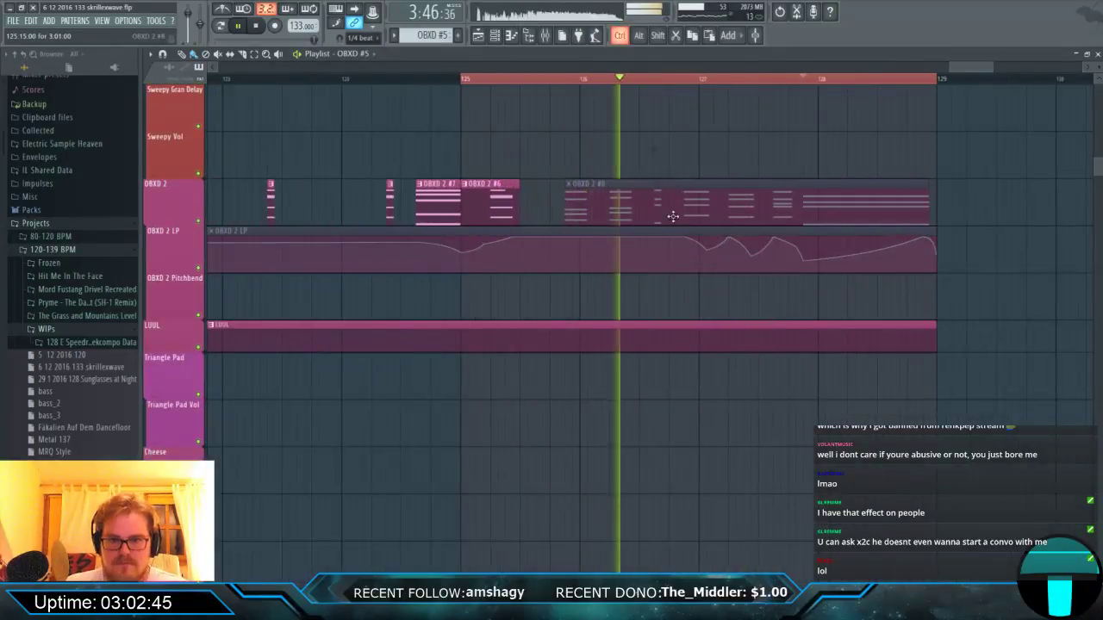
left_click(630, 177)
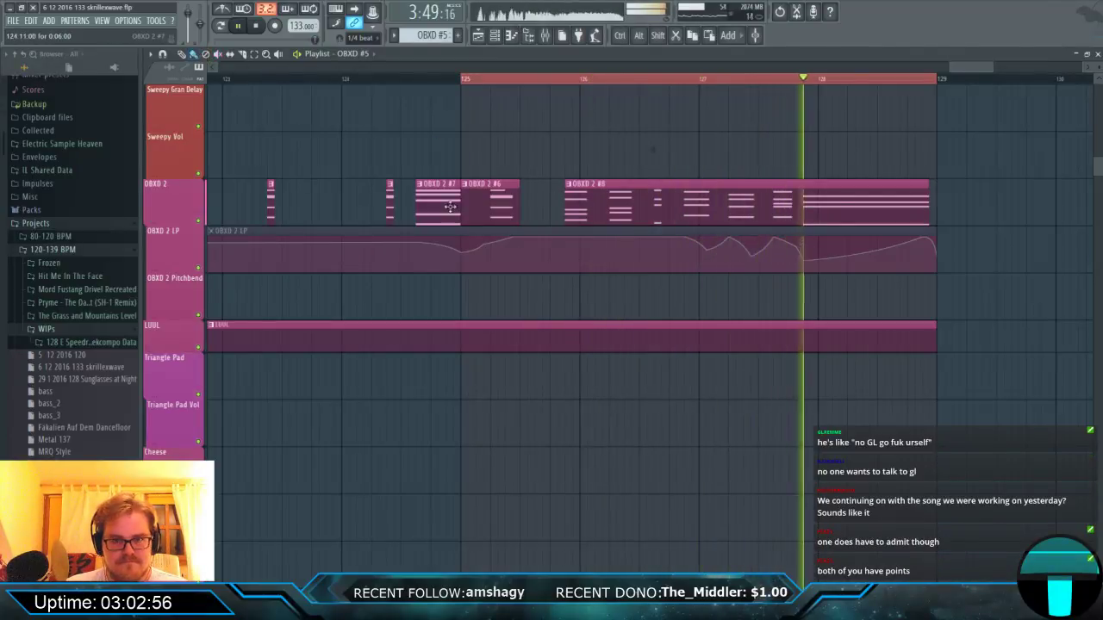
Open the OBXD 2 #8 pattern for note editing and lengthen its opening five-note chord to about 9 steps.
double_click(578, 208)
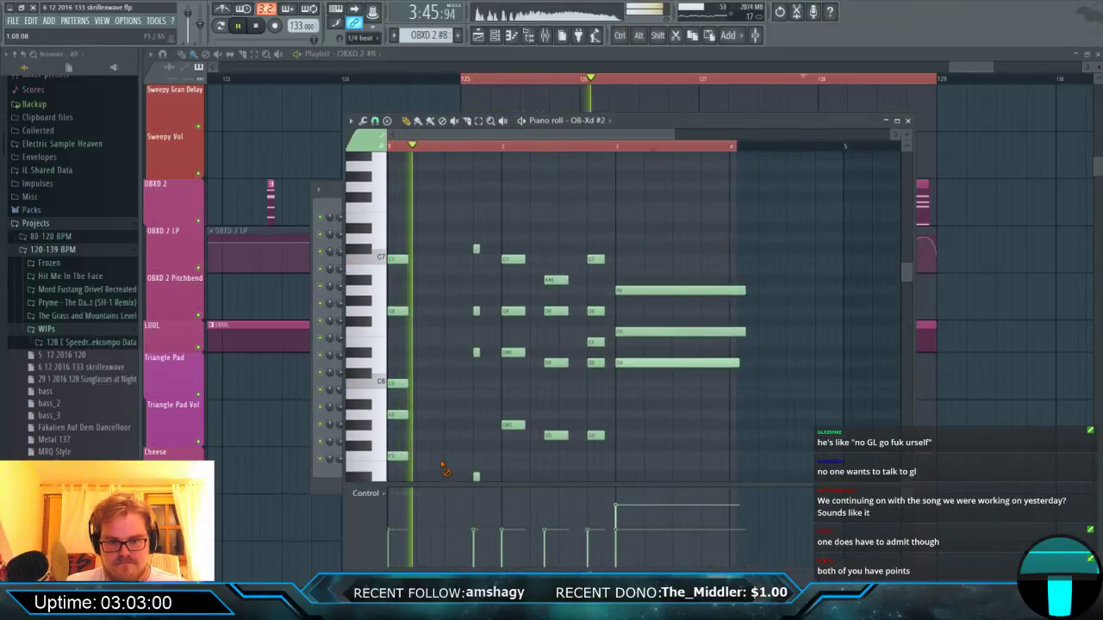
right_click(439, 455)
left_click_drag(419, 462, 450, 259)
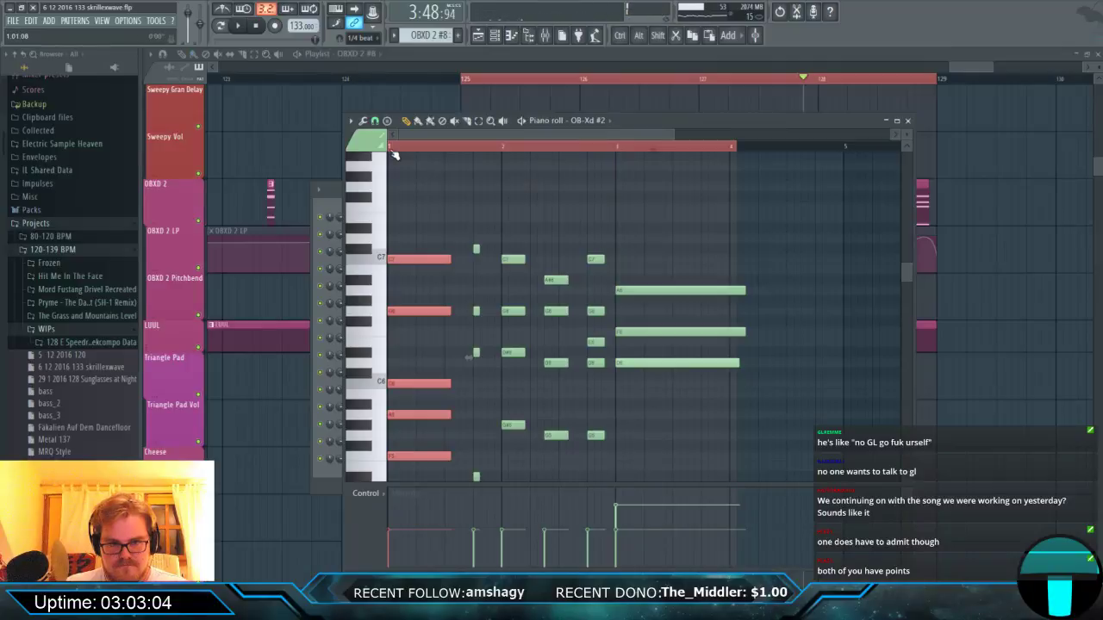
left_click(594, 285)
Delete every note from bar 2 onward in the OBXD 2 #8 pattern, including the long notes in bar 3.
right_click(655, 331)
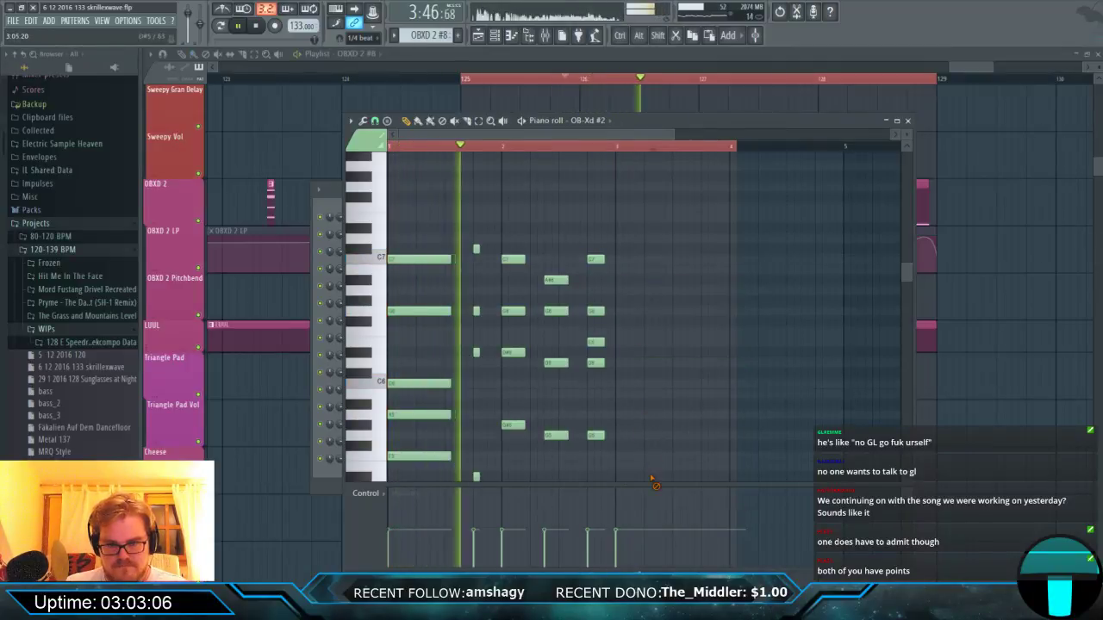
right_click(595, 435)
right_click(595, 363)
right_click(555, 363)
right_click(595, 342)
right_click(595, 311)
right_click(556, 312)
right_click(595, 259)
right_click(513, 258)
right_click(556, 279)
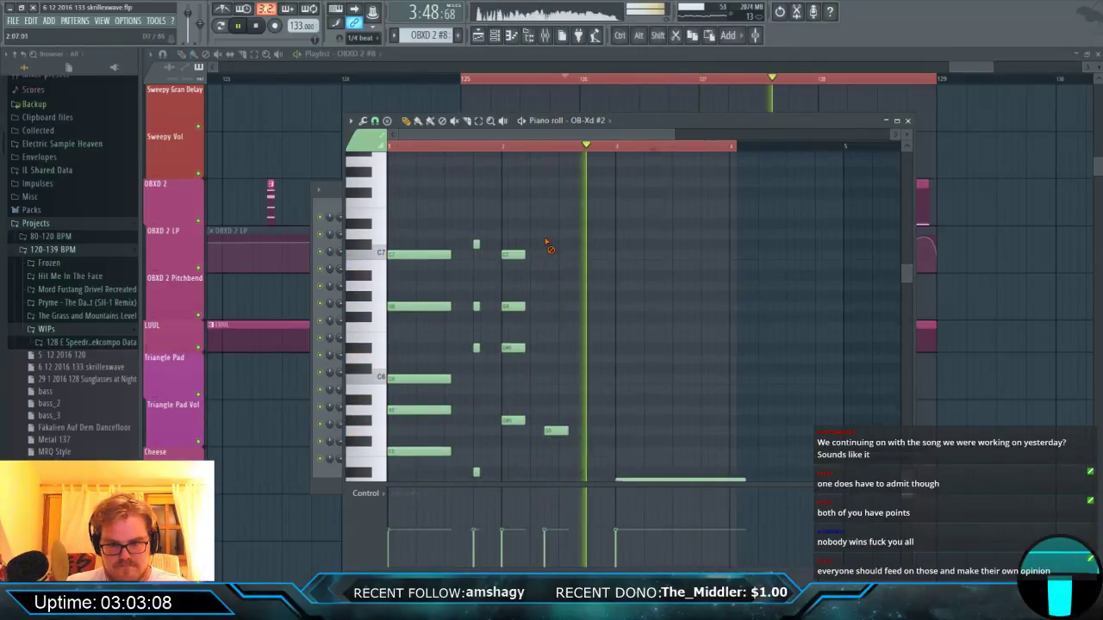
right_click(513, 305)
right_click(513, 348)
right_click(513, 419)
right_click(556, 430)
scroll(560, 397, "down", 4)
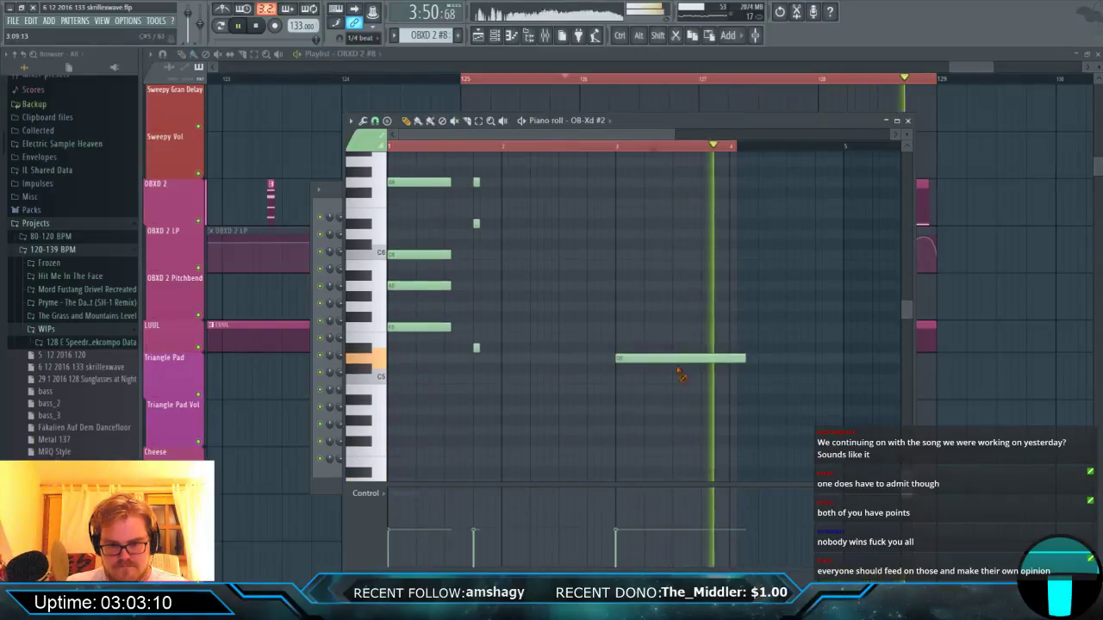
right_click(655, 355)
Lengthen the opening chord to 10 steps and delete the short chord that follows it in bar 1.
scroll(431, 328, "up", 2)
scroll(431, 327, "up", 3)
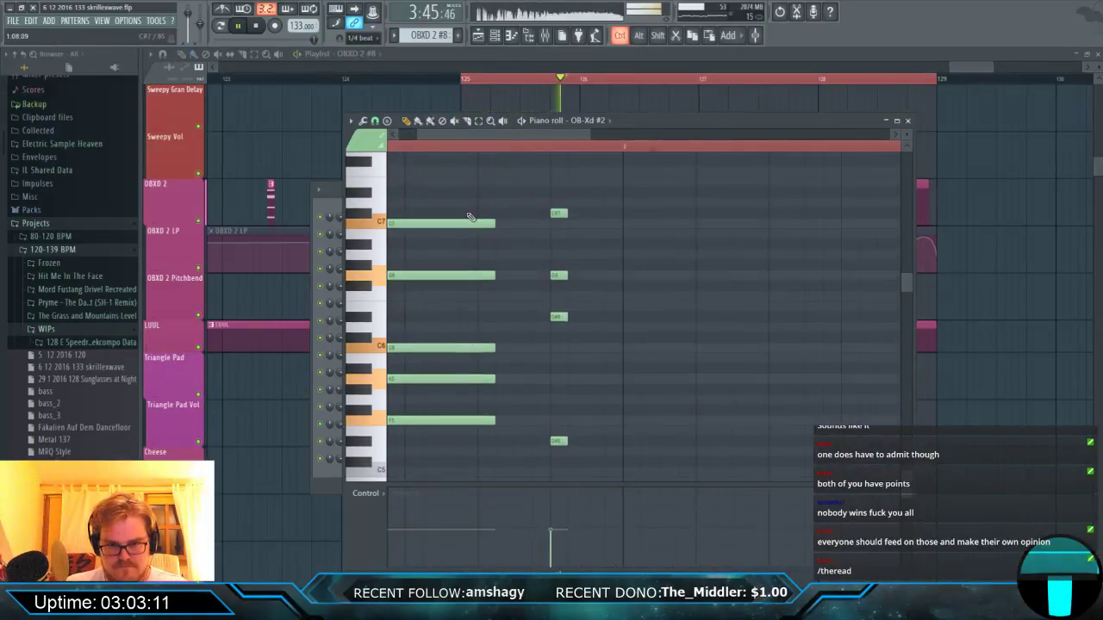
left_click_drag(466, 209, 498, 426)
left_click_drag(495, 421, 505, 424)
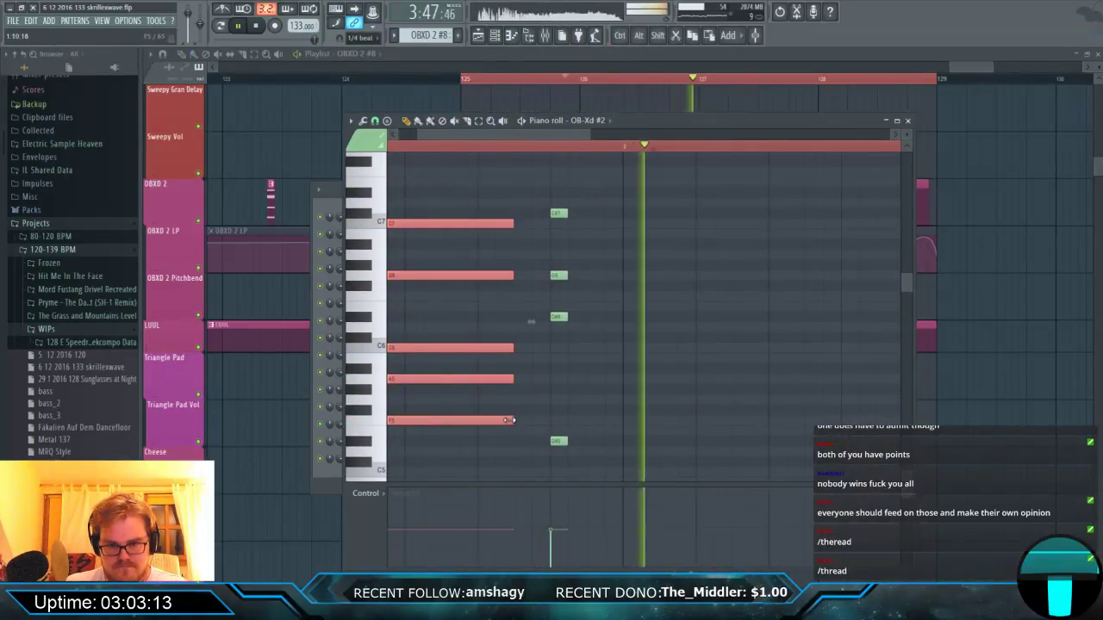
key("space")
key("space")
left_click_drag(546, 188, 583, 448)
key("space")
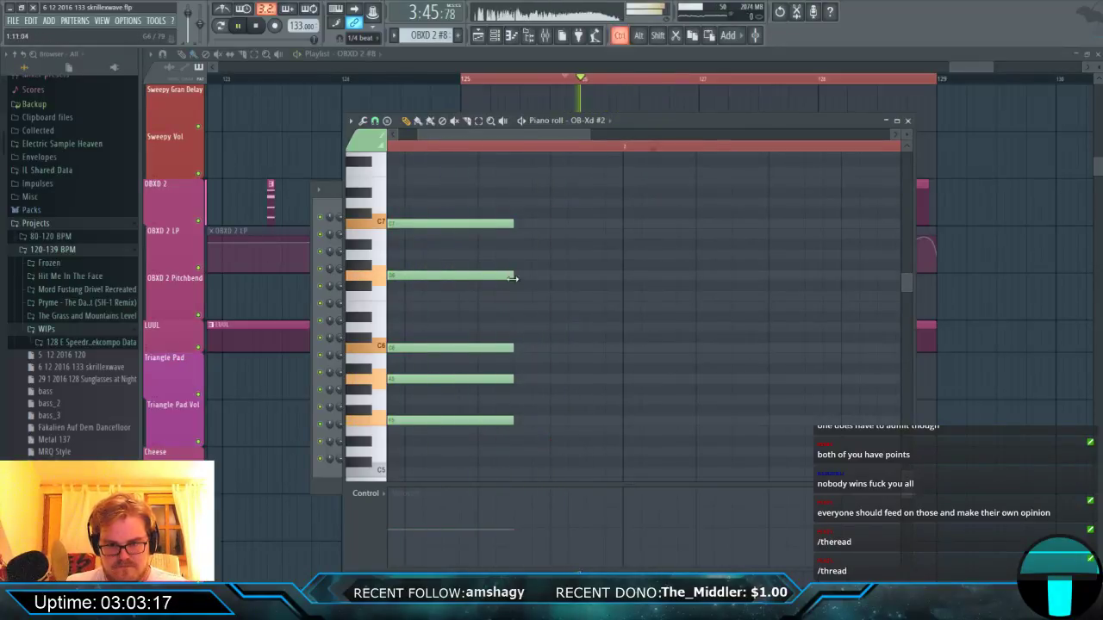
Duplicate the opening chord to step 3 of bar 2 and lower the copy's bottom note to E5.
scroll(514, 273, "down", 2)
key("space")
left_click_drag(418, 209, 545, 422)
scroll(565, 421, "up", 1)
key("space")
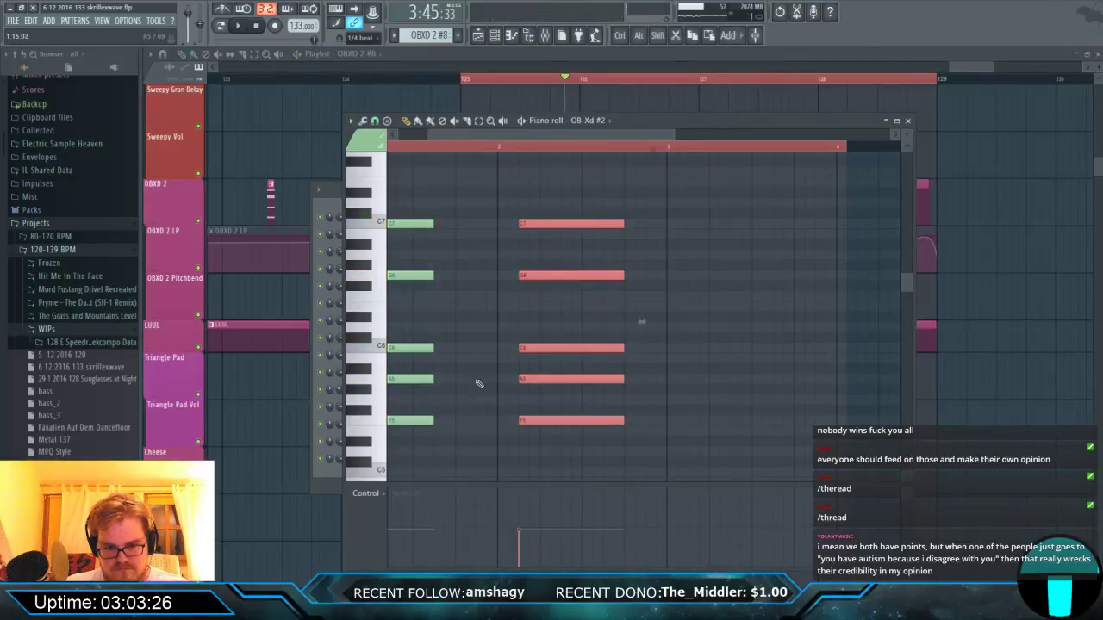
left_click_drag(488, 310, 526, 428)
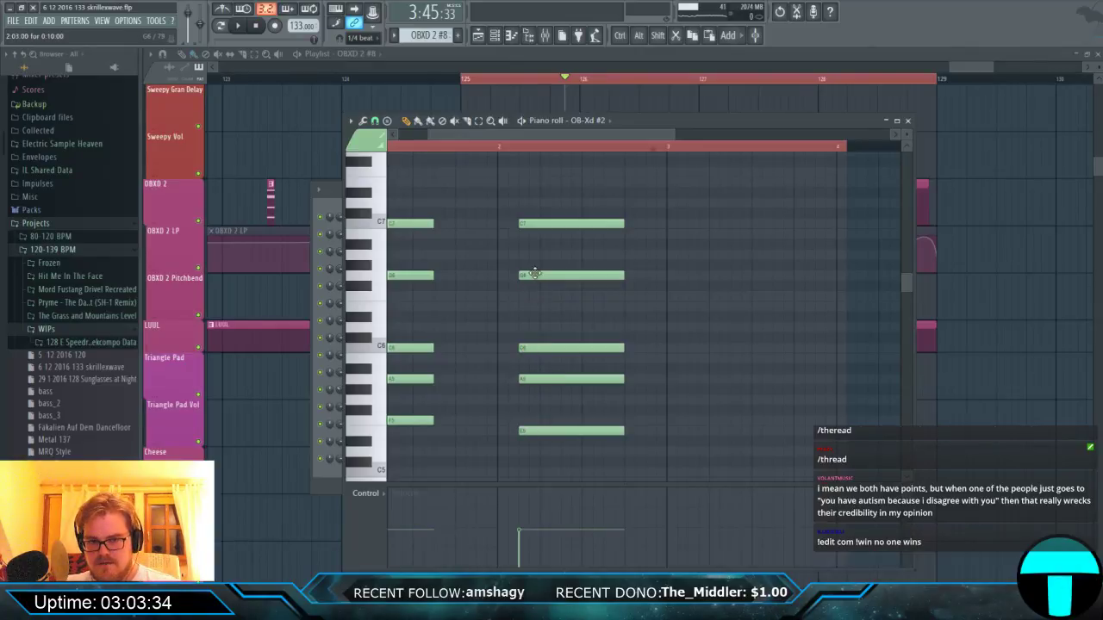
Try the second chord's top note at B6 and A#6 with playback, and return it to C7.
left_click_drag(534, 226, 535, 239)
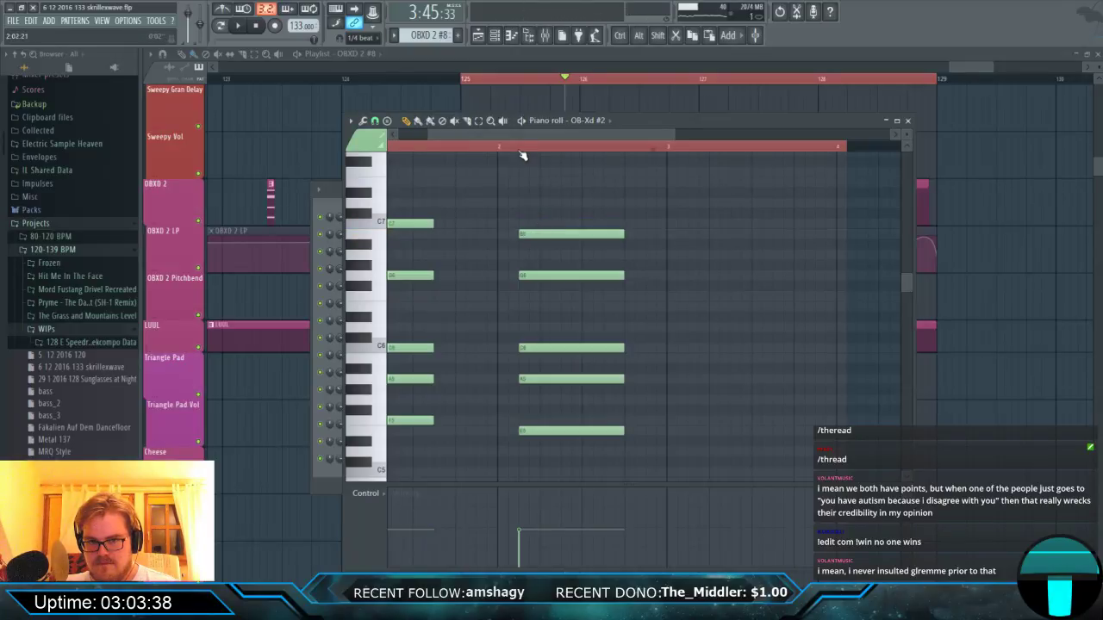
left_click_drag(534, 235, 534, 248)
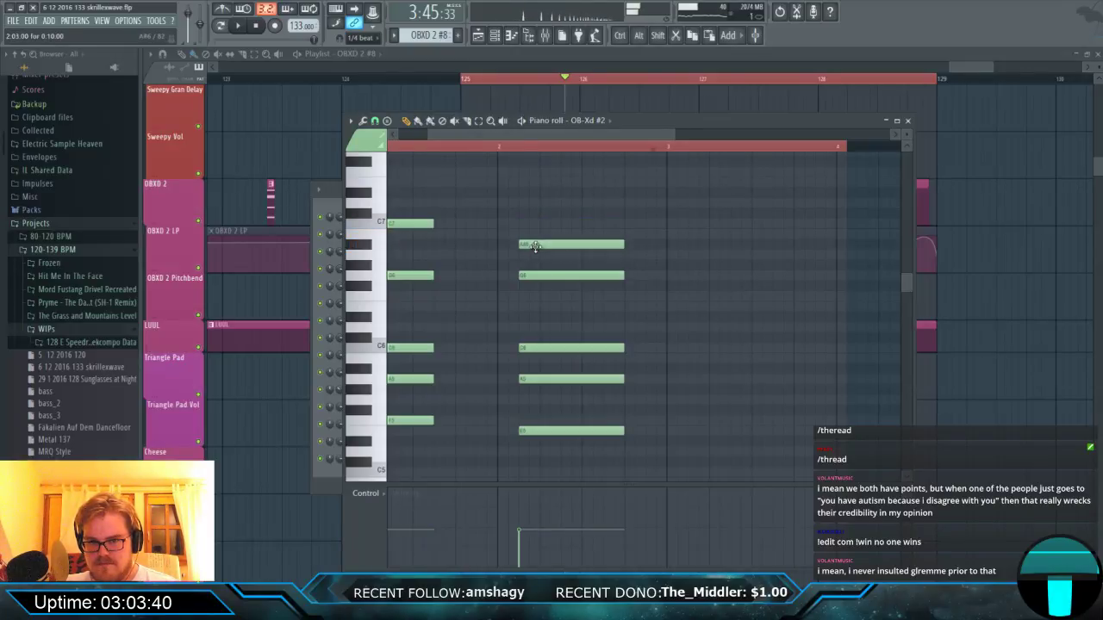
key("space")
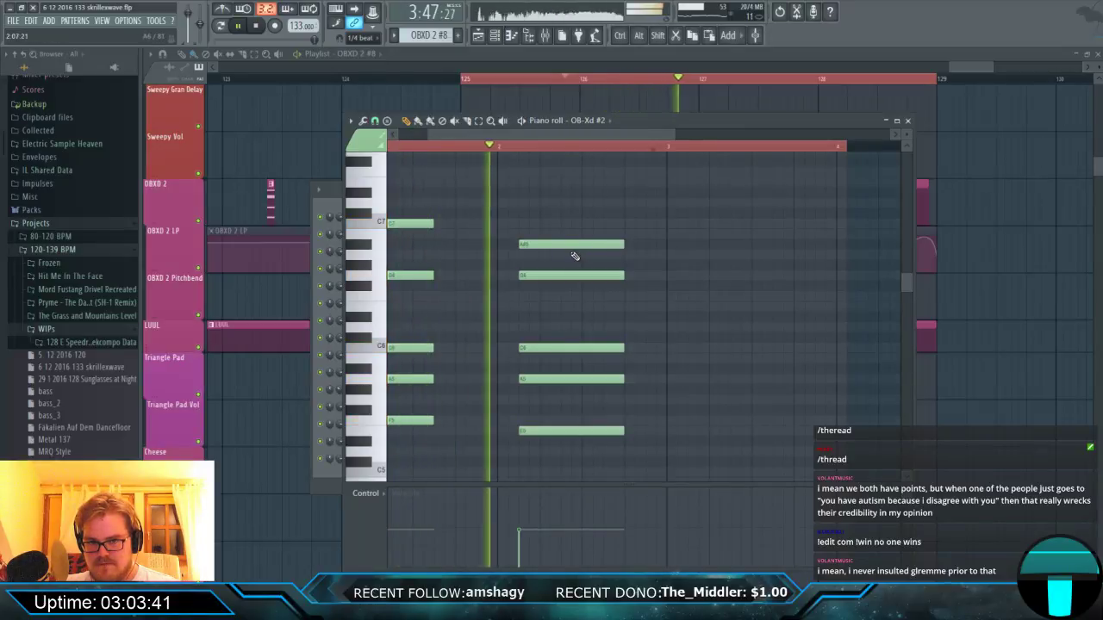
key("space")
left_click_drag(573, 246, 543, 218)
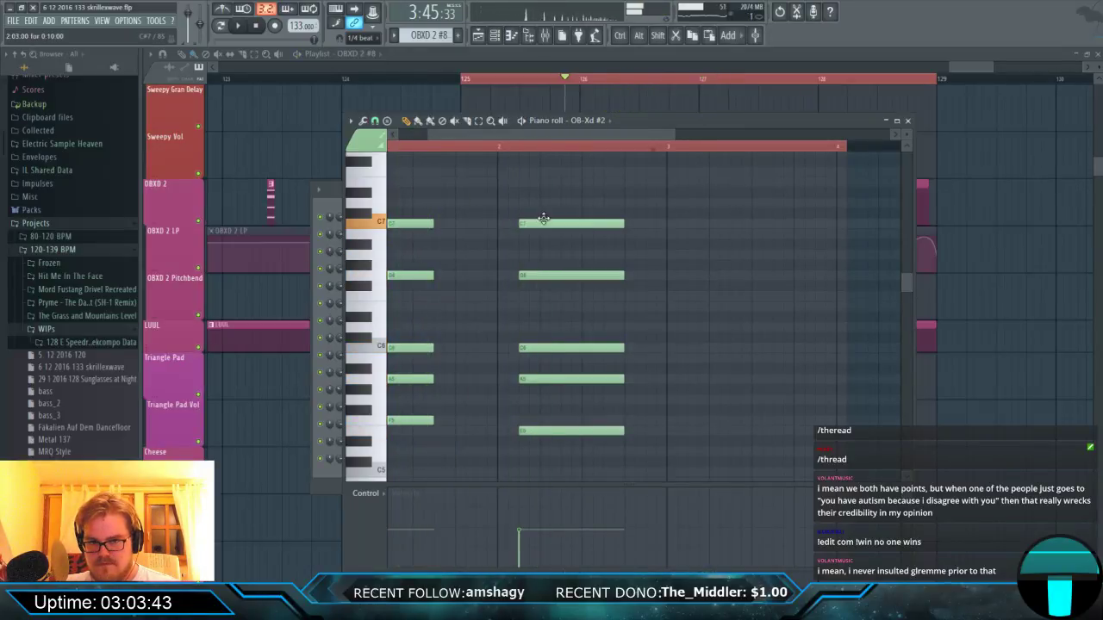
Play the two chords, shift the whole second chord two steps earlier to the start of bar 2, and play them again.
key("space")
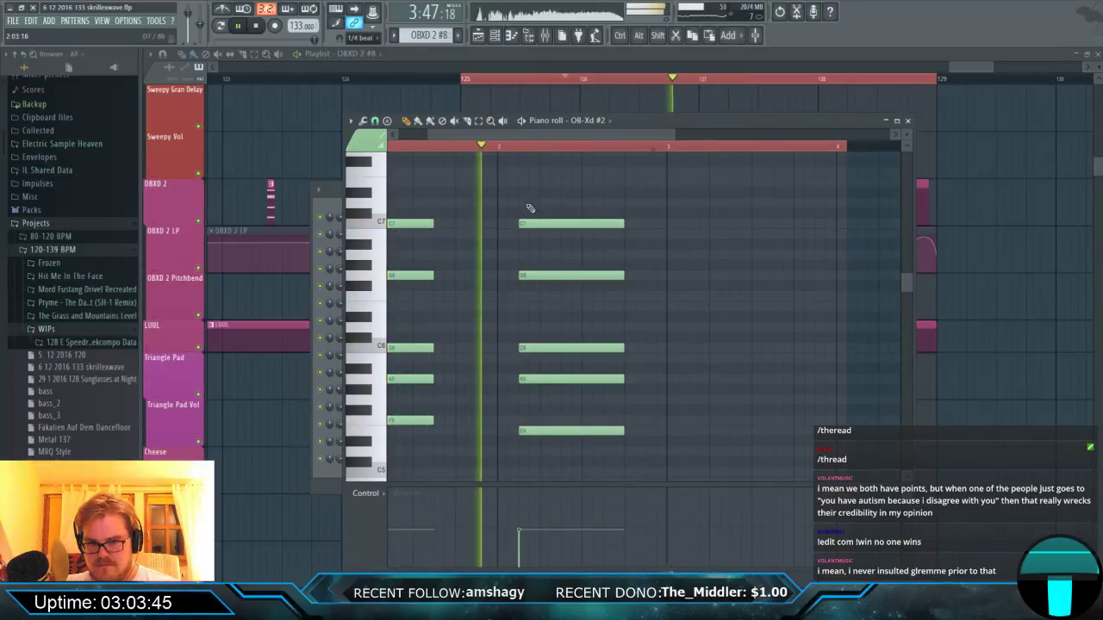
key("space")
key("space")
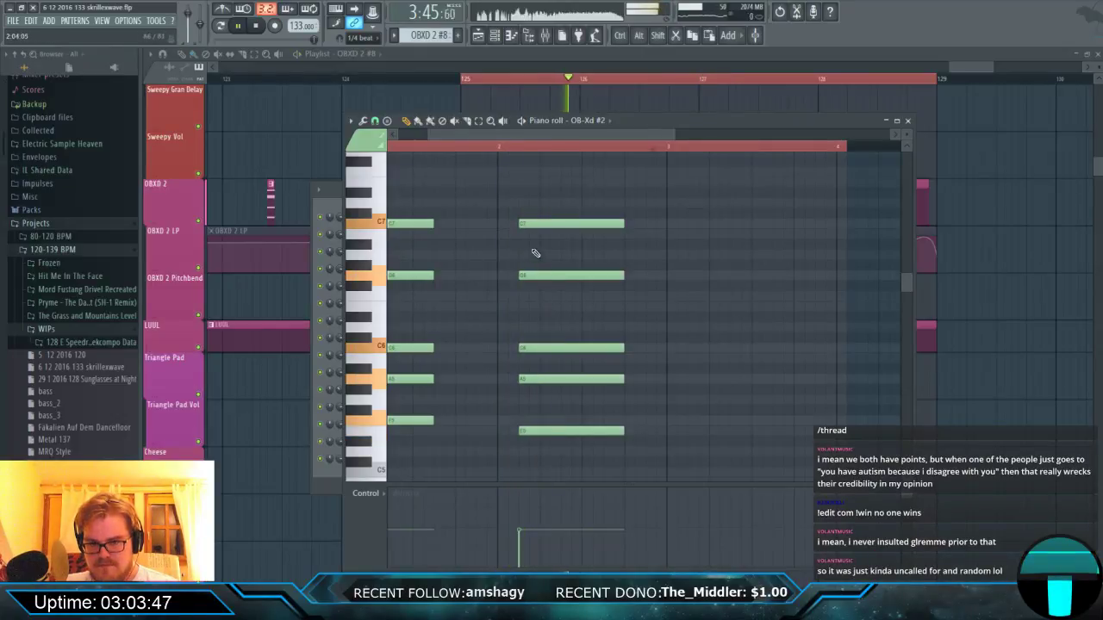
left_click_drag(514, 184, 598, 443)
scroll(566, 406, "down", 2)
key("space")
left_click_drag(560, 377, 537, 377)
key("space")
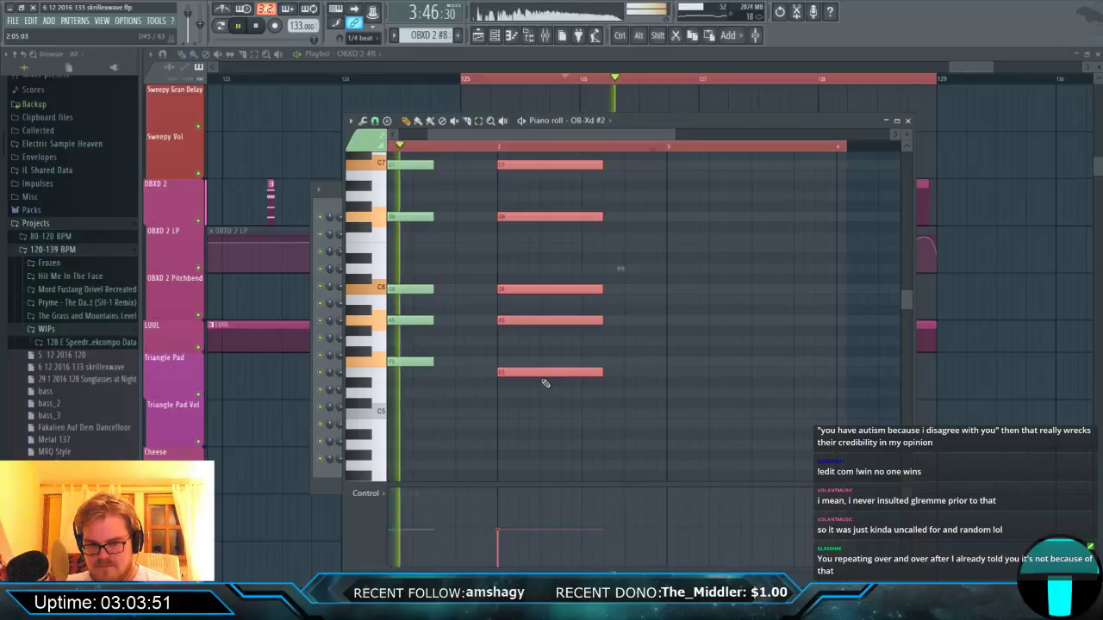
Stop playback and shorten the chord at the start of bar 2 to 7 steps.
scroll(547, 383, "down", 1)
scroll(547, 382, "down", 1)
key("space")
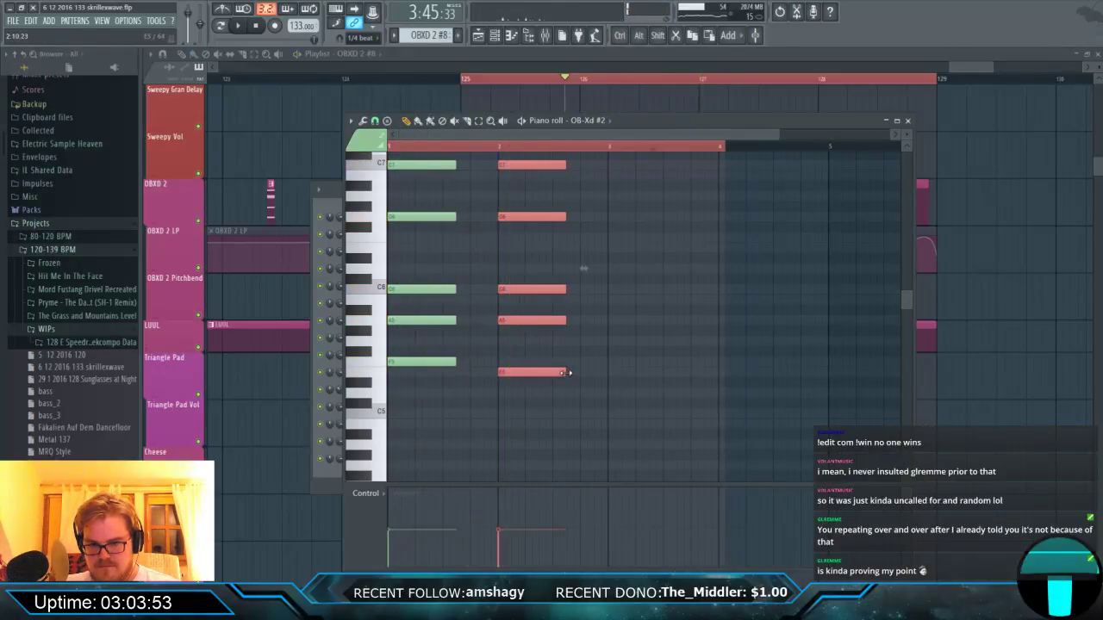
scroll(423, 369, "up", 2)
scroll(422, 344, "up", 2)
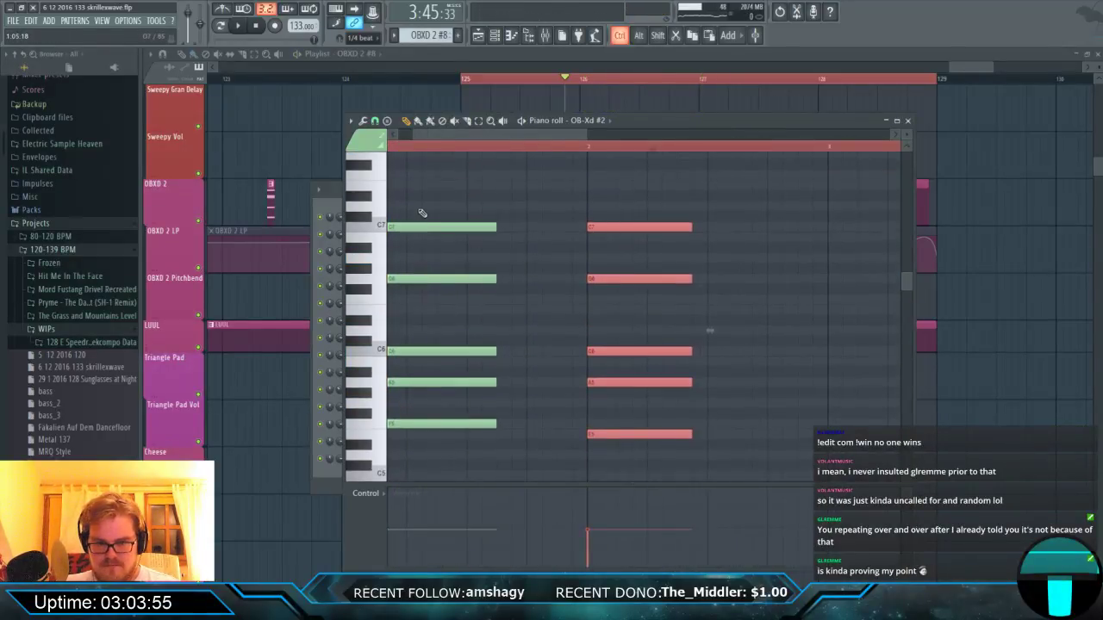
Copy the opening chord to step 11 of bar 1 at 6 steps long, raise its middle notes to A#5, D6 and A#6, and play it.
left_click_drag(422, 213, 579, 424)
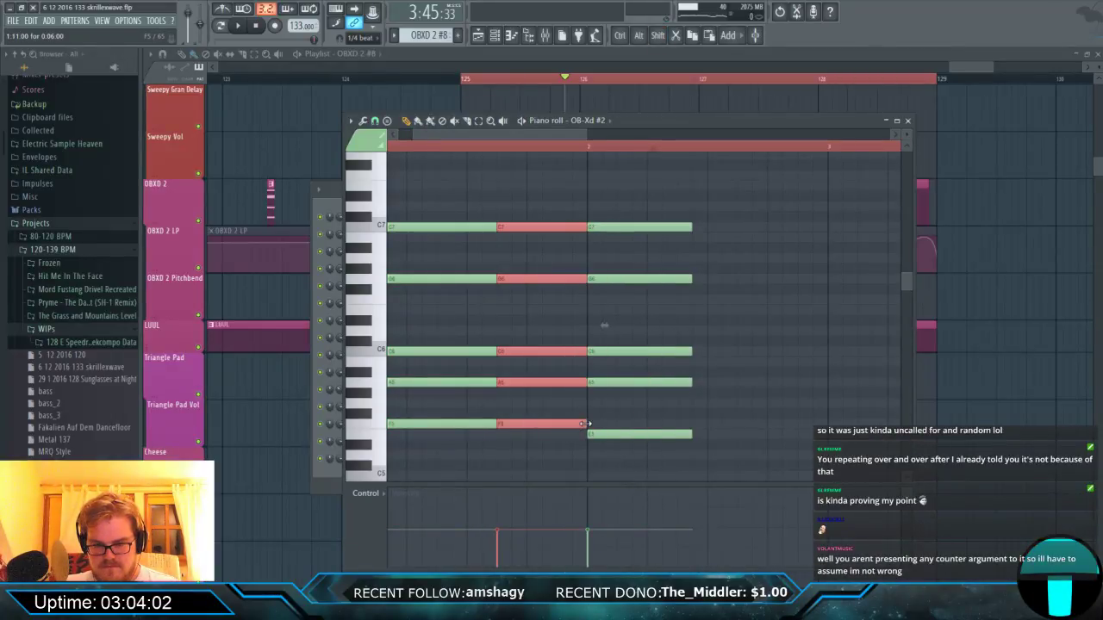
left_click(521, 372)
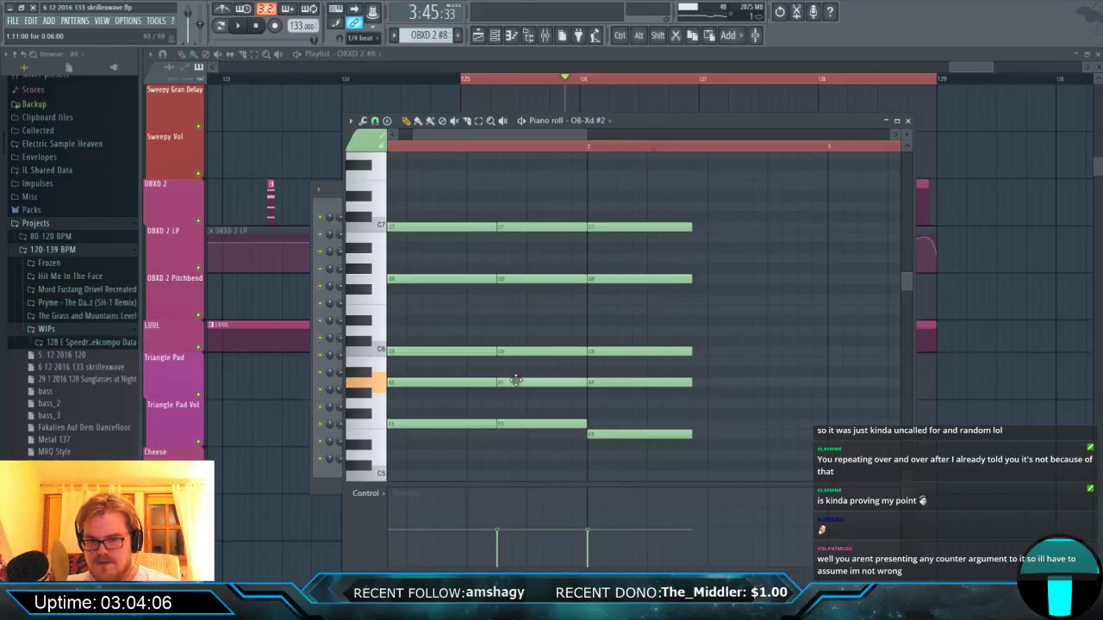
left_click_drag(515, 381, 530, 330)
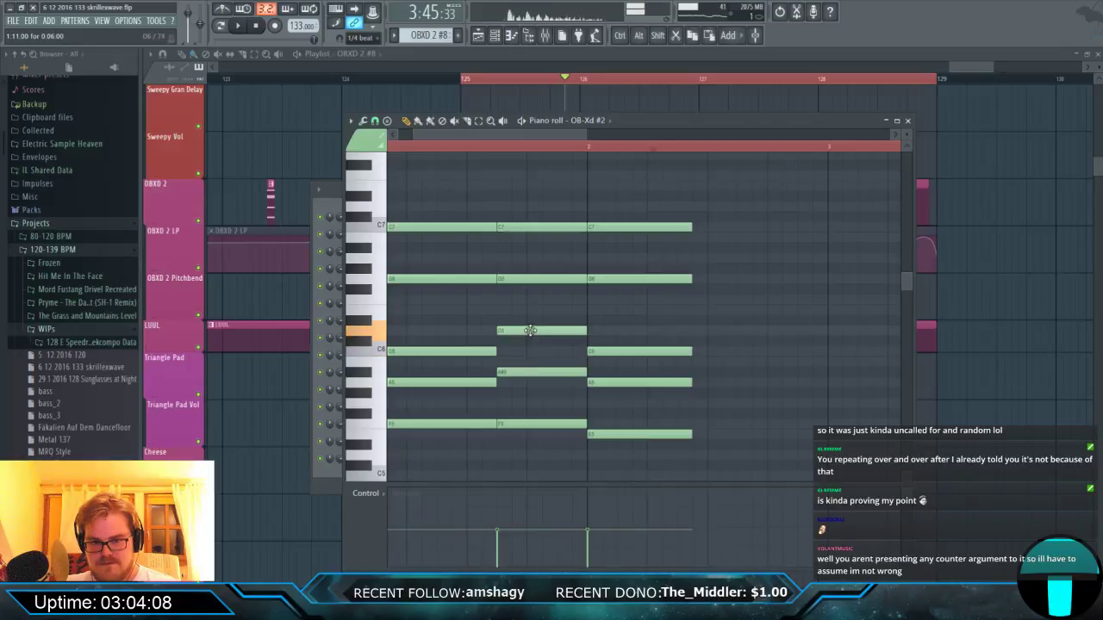
left_click_drag(525, 276, 529, 250)
key("space")
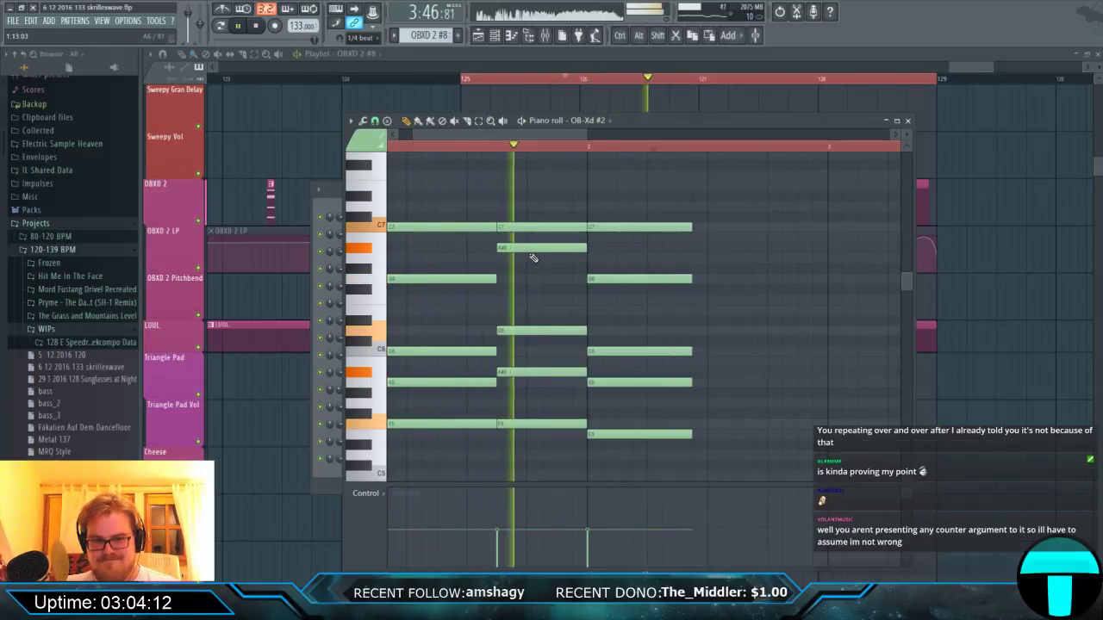
Move the passing chord's start to step 13 of bar 1, shorten it to 3 steps, and play the result.
key("space")
left_click_drag(531, 214, 568, 423)
key("space")
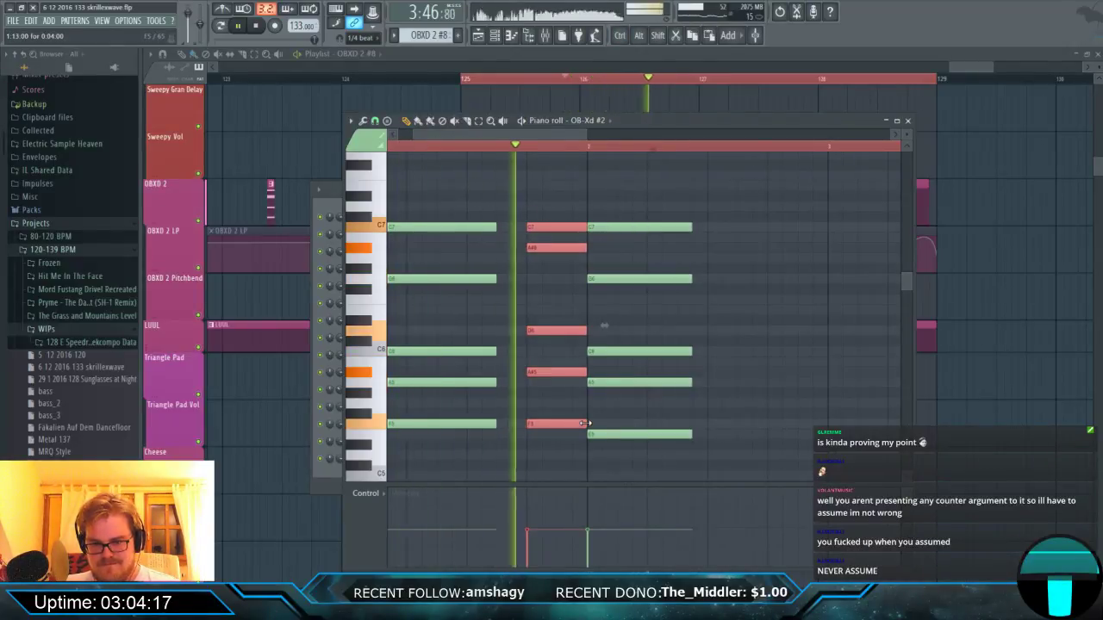
key("space")
left_click_drag(579, 423, 573, 423)
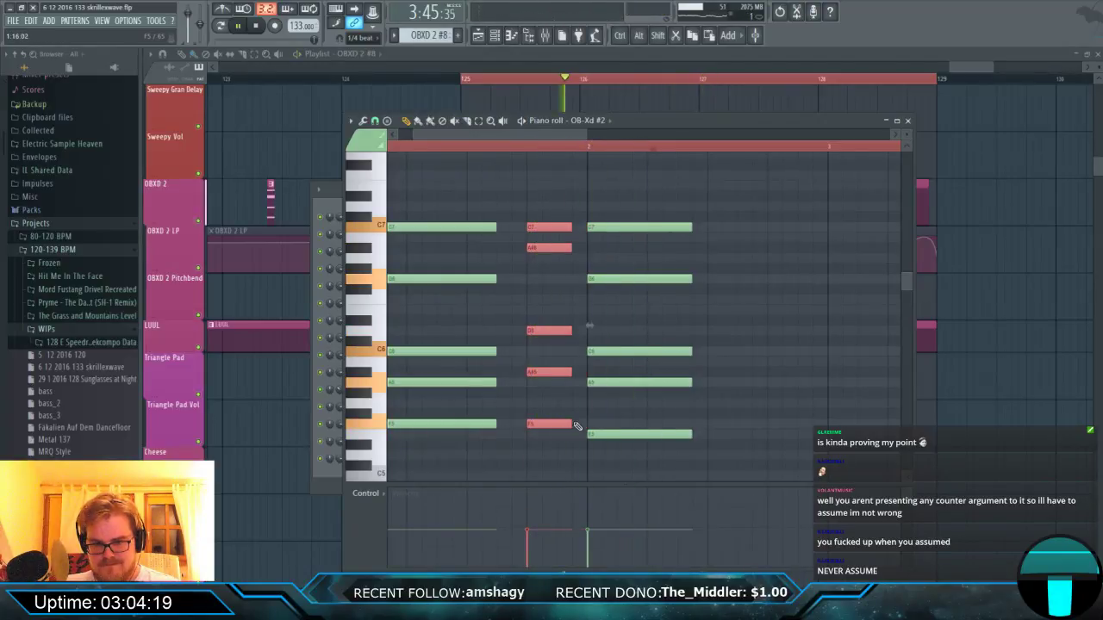
key("space")
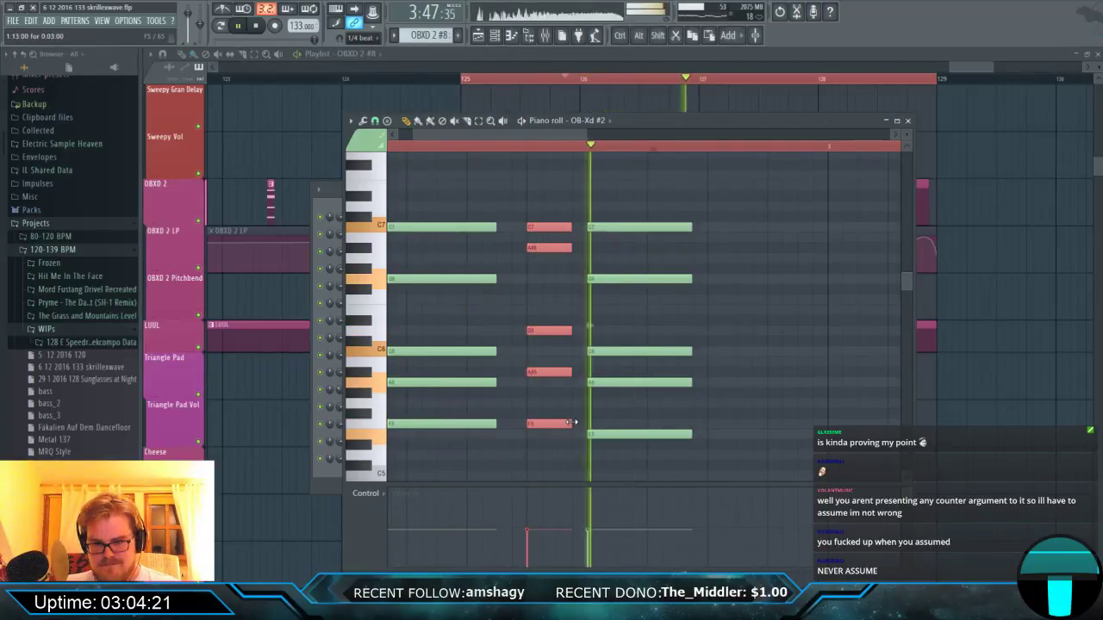
Lengthen the opening chord to 11 steps so it leads closer to the passing chord, and play it back.
key("space")
left_click(441, 196)
left_click_drag(441, 198, 488, 350)
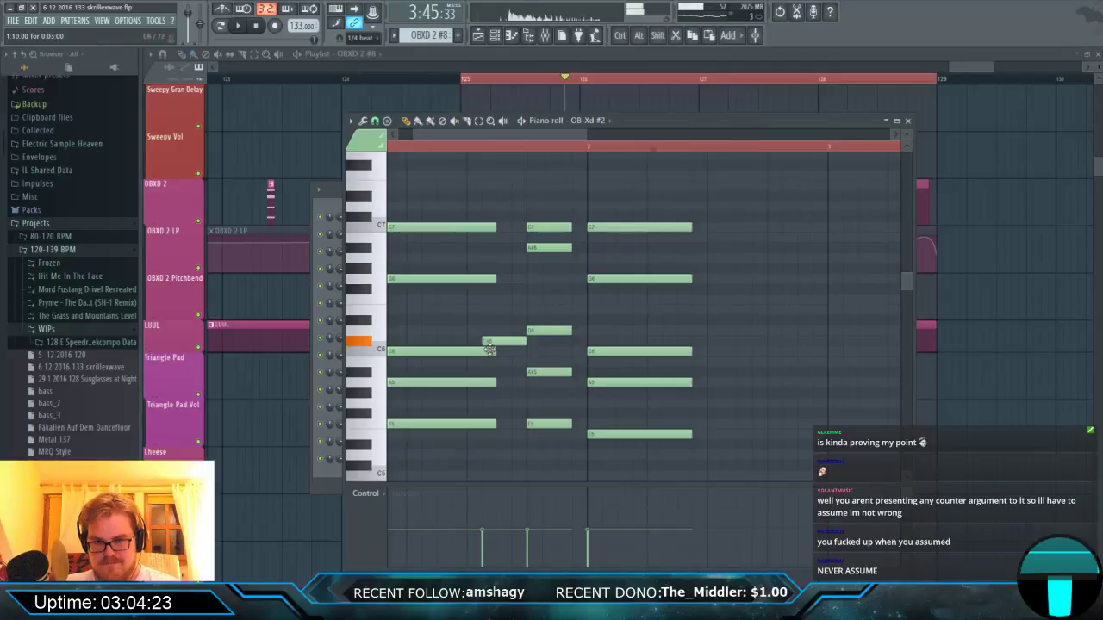
left_click_drag(463, 212, 496, 466)
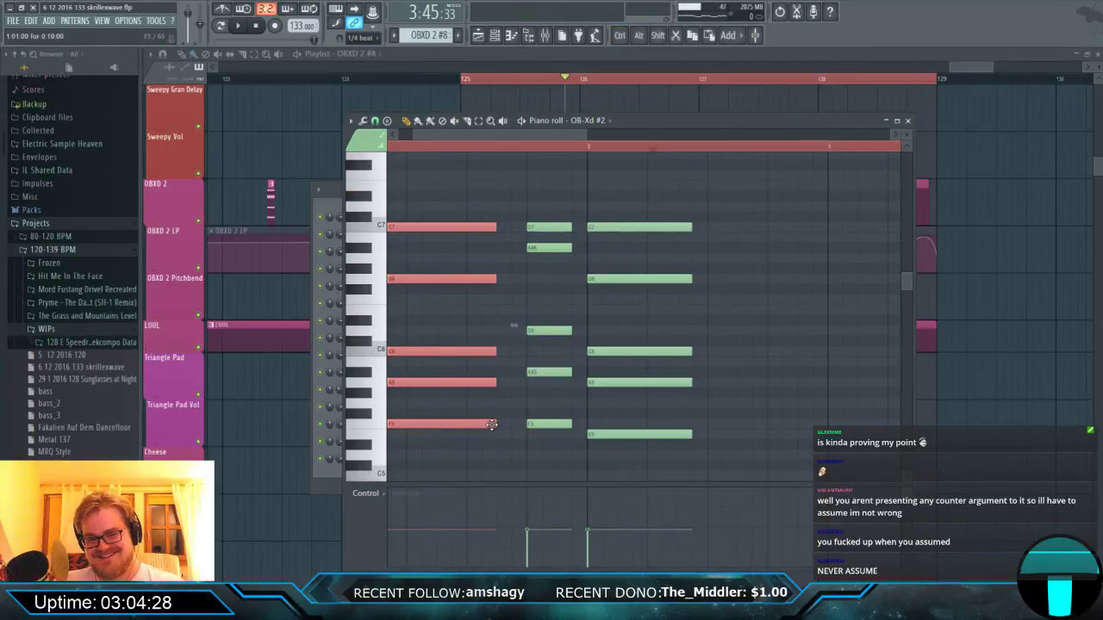
key("space")
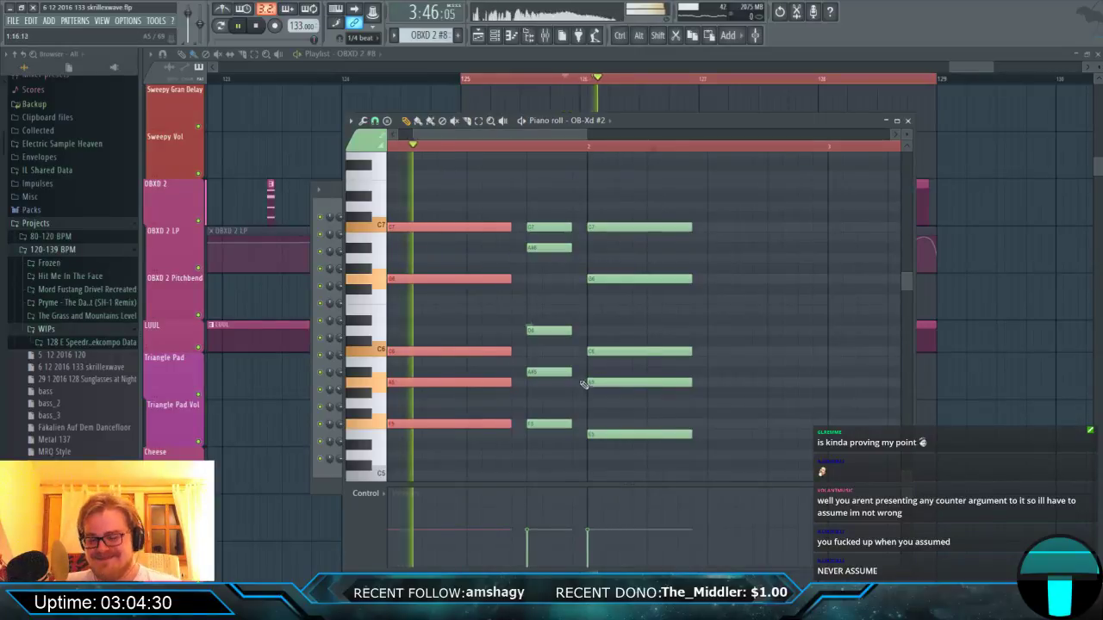
key("space")
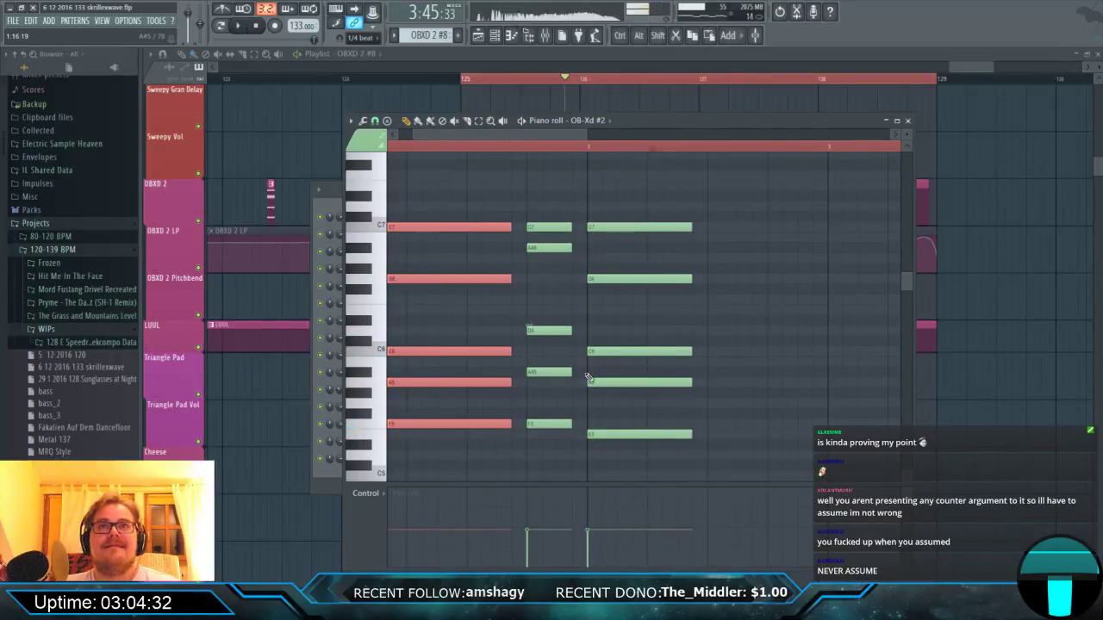
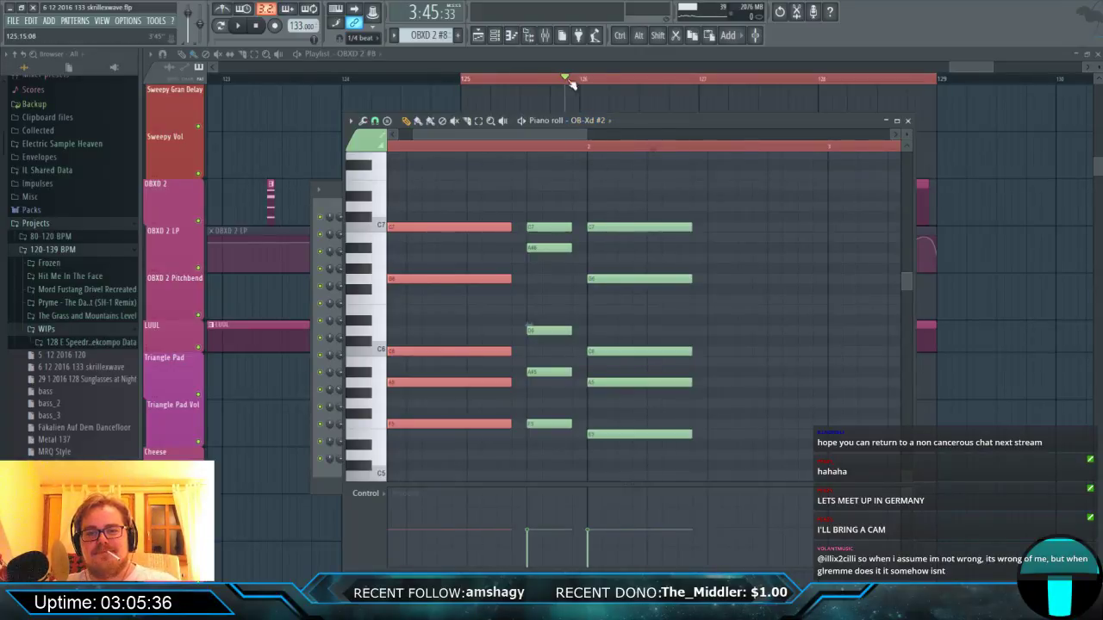
Return to the playlist and listen to the revised OBXD 2 #8 clip twice.
left_click(563, 57)
key("space")
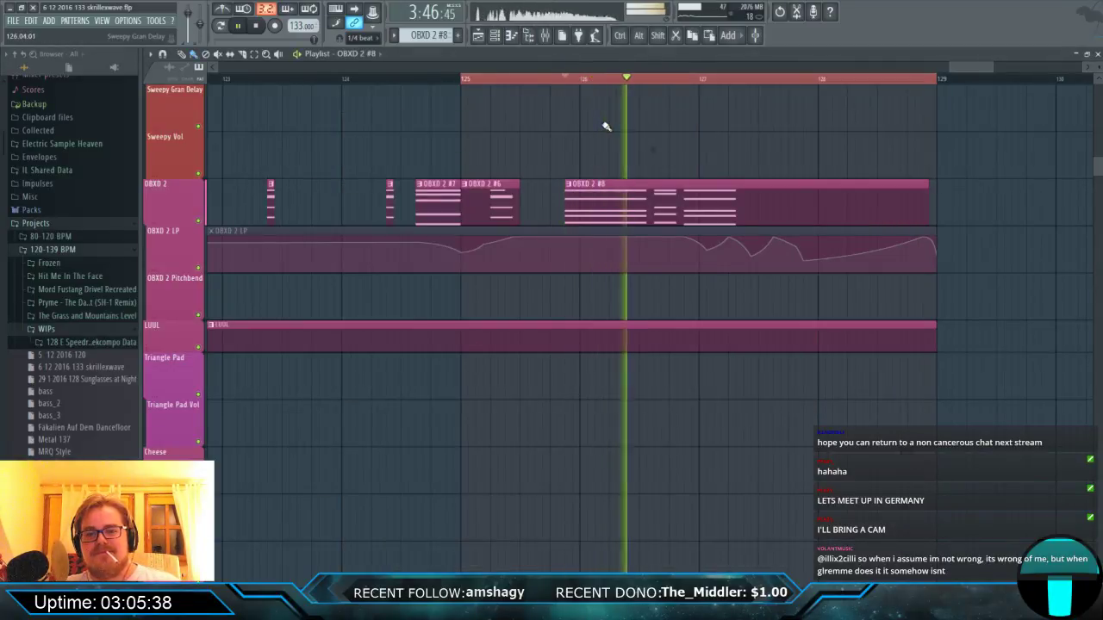
key("space")
key("space")
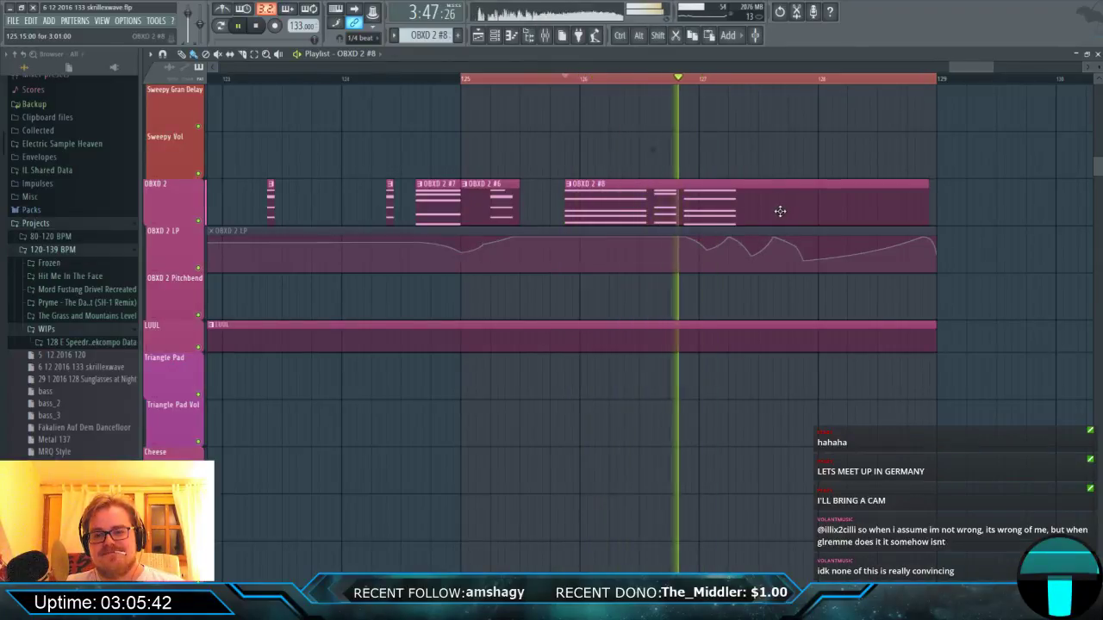
key("space")
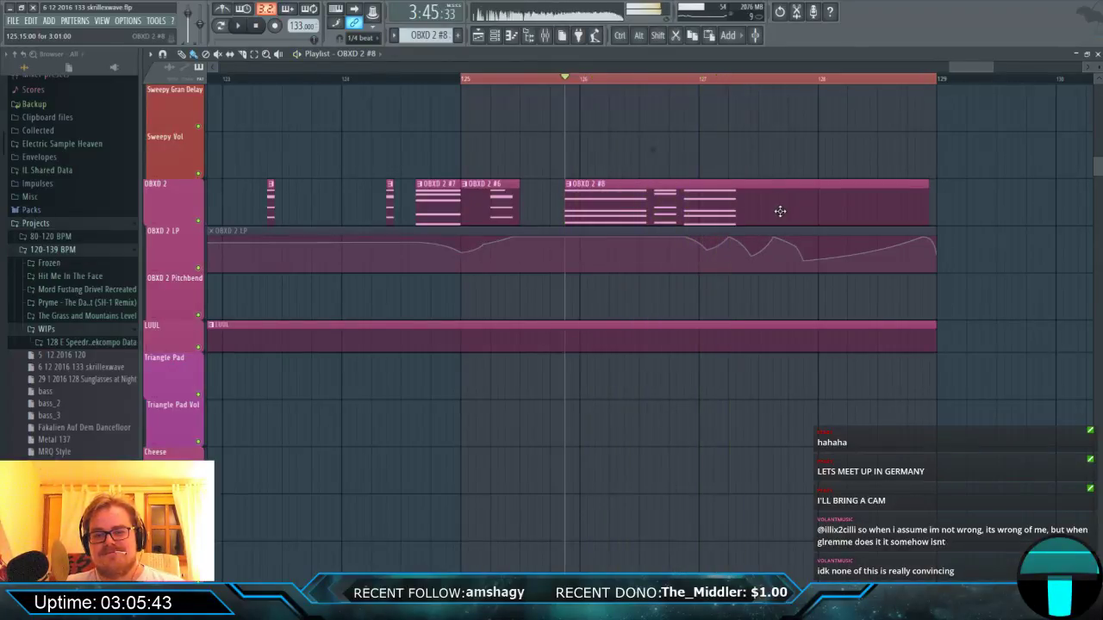
Reopen the OBXD 2 #8 notes, duplicate the bar 2 chord to step 9 of the same bar, and play it.
double_click(737, 203)
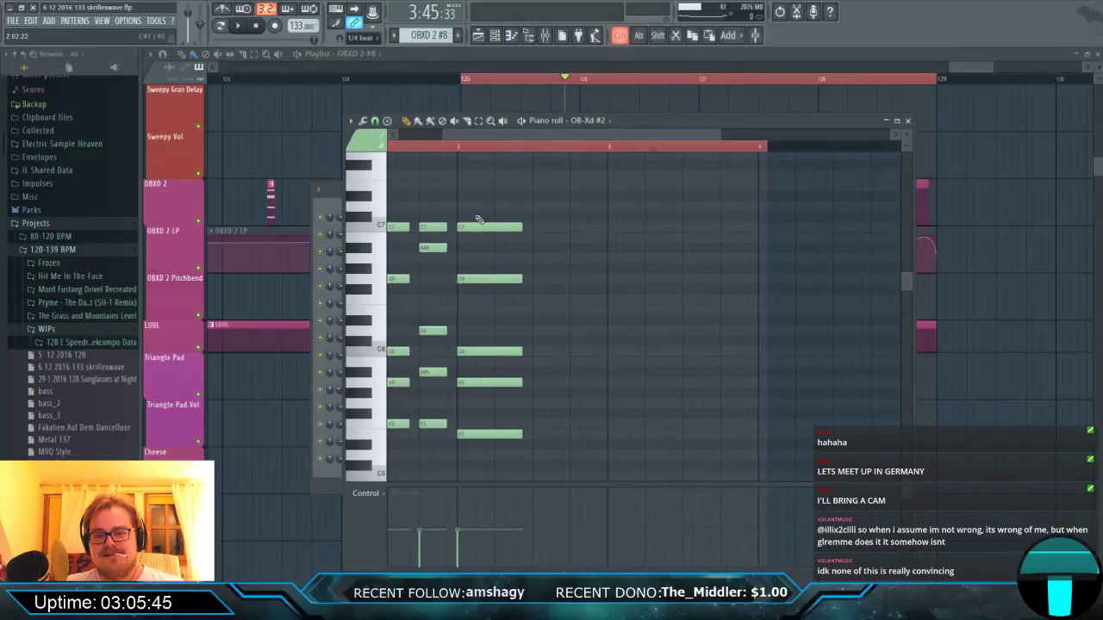
left_click_drag(479, 219, 558, 430)
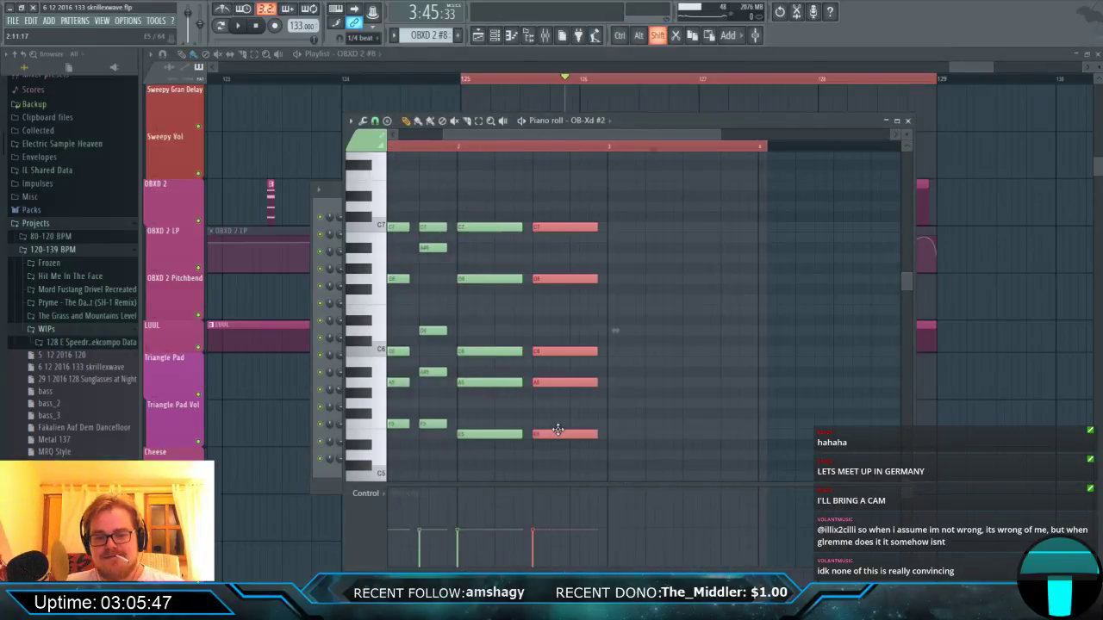
key("space")
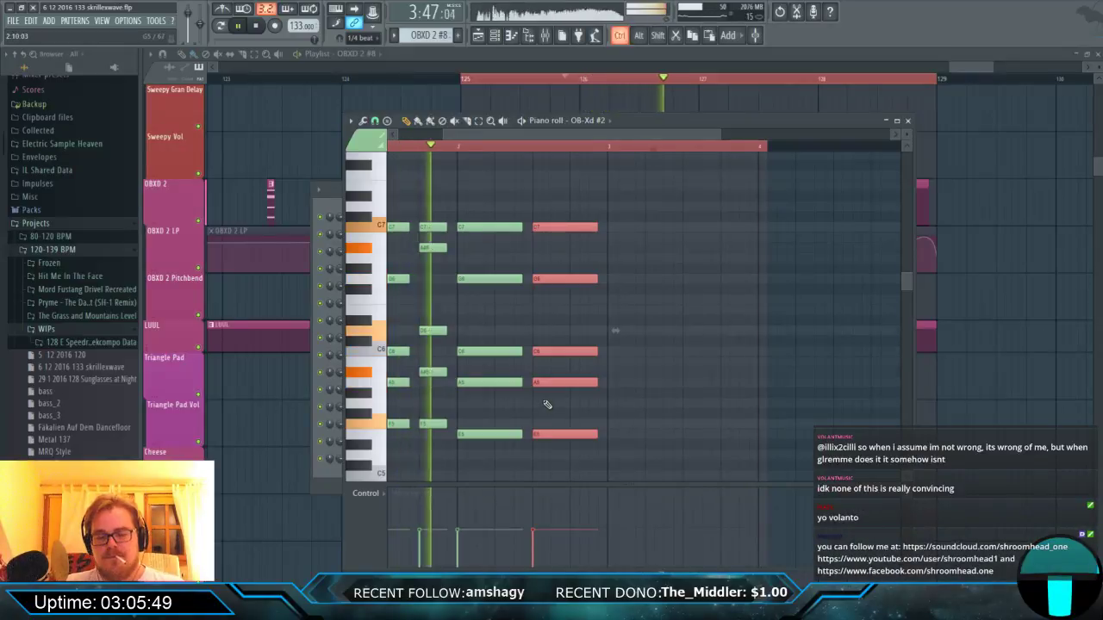
scroll(547, 404, "up", 3)
key("space")
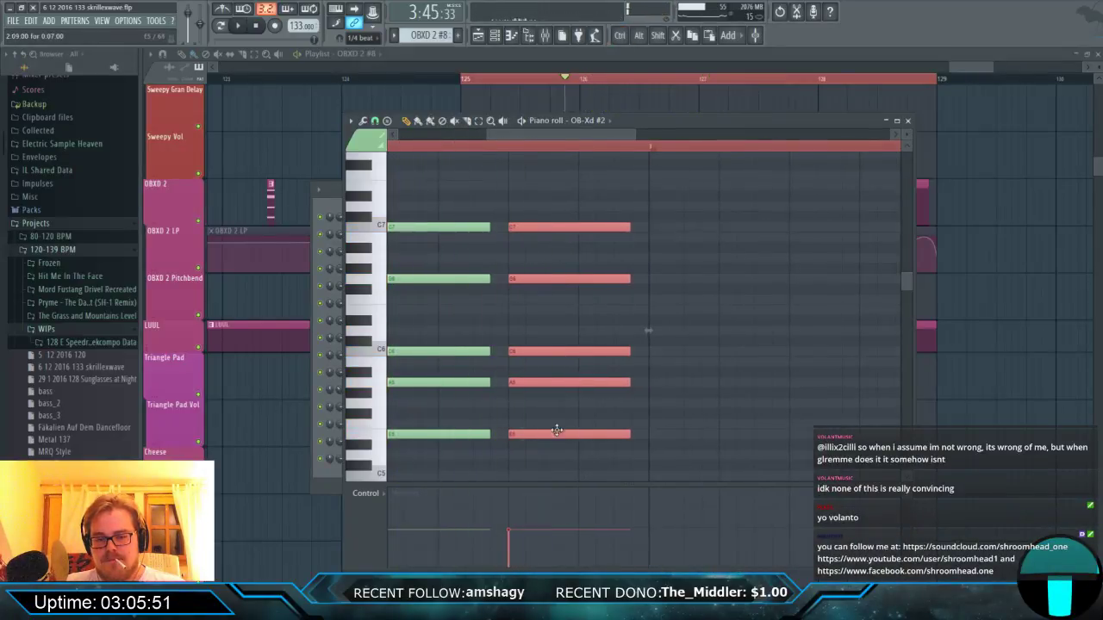
Lower the whole copied chord two semitones so its bottom note is D5, and play it.
left_click_drag(541, 435, 540, 457)
key("space")
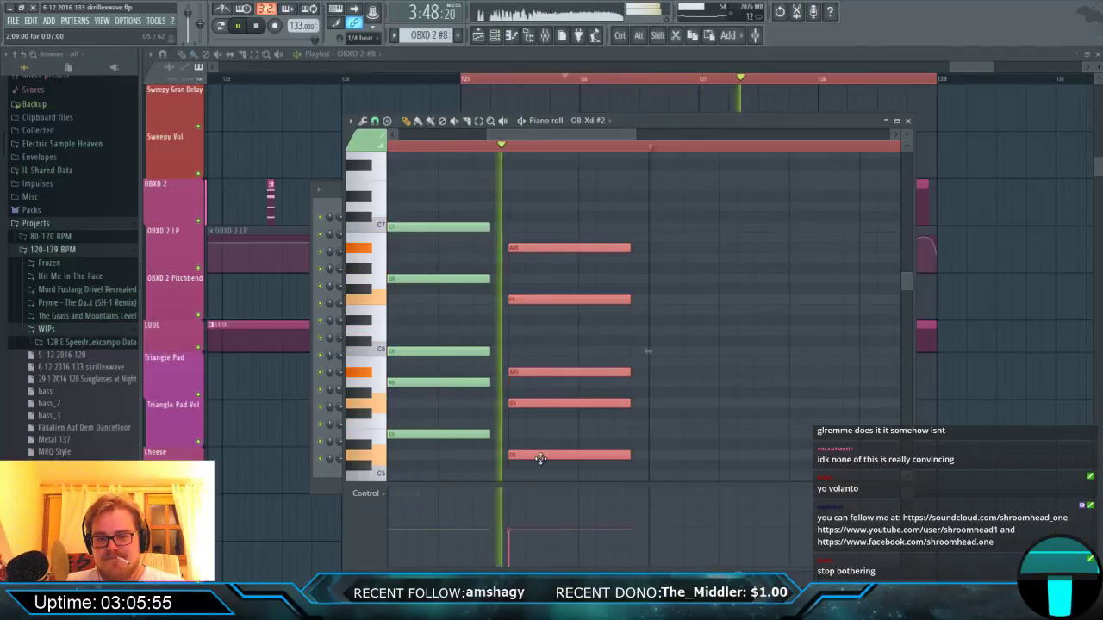
key("space")
Delete the chord at step 9 of bar 2 and bring it back with D5 as its bottom note.
right_click(544, 456)
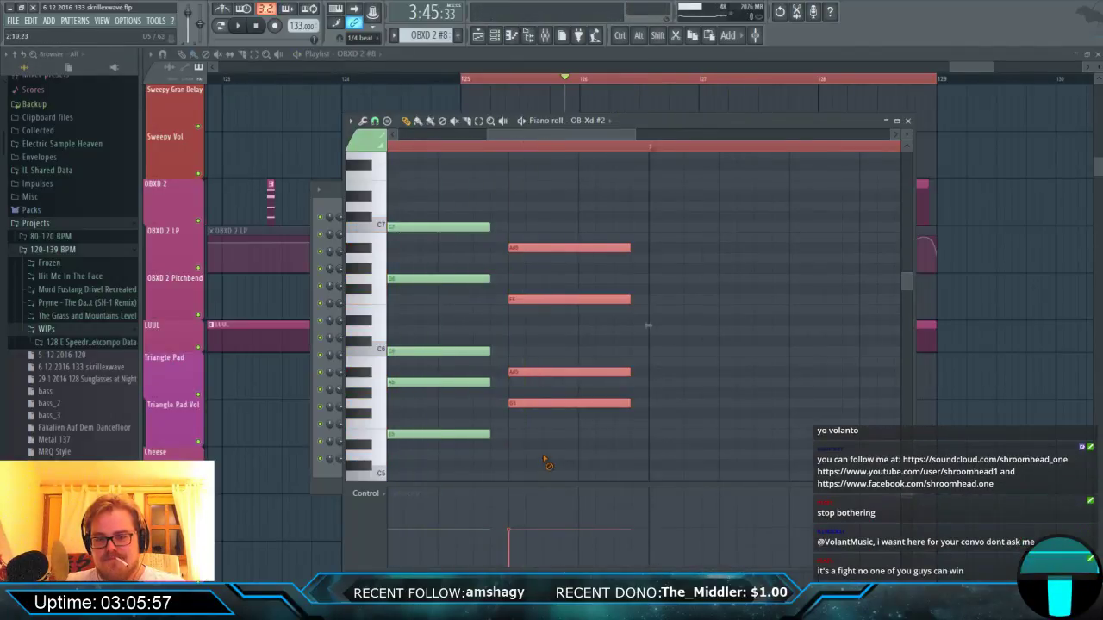
key("Delete")
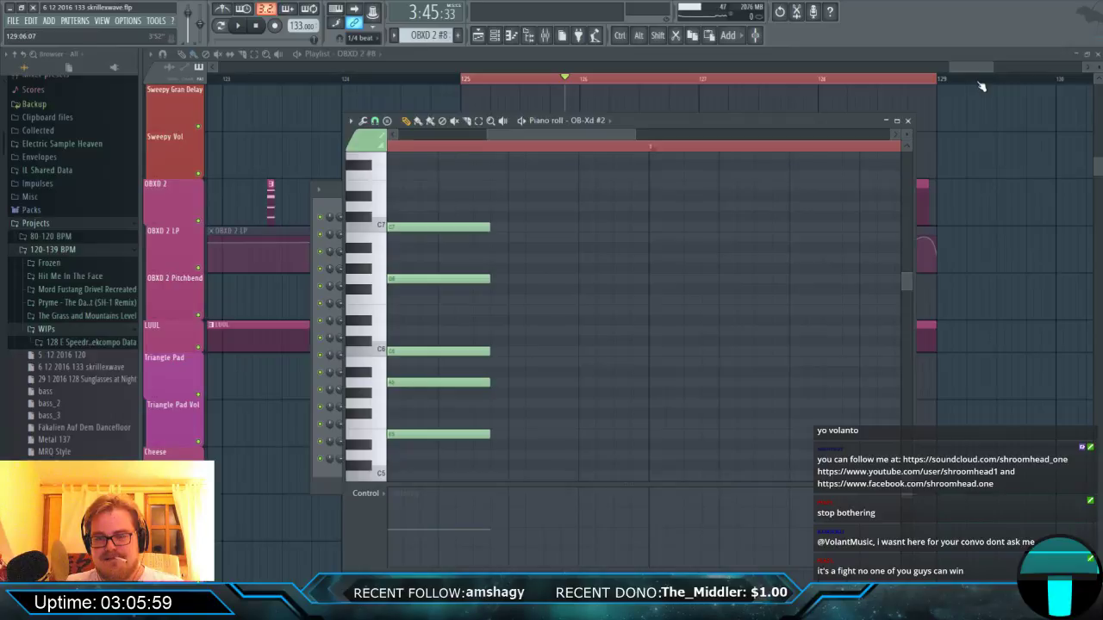
scroll(581, 259, "down", 3)
left_click_drag(523, 214, 561, 455)
scroll(573, 431, "down", 3)
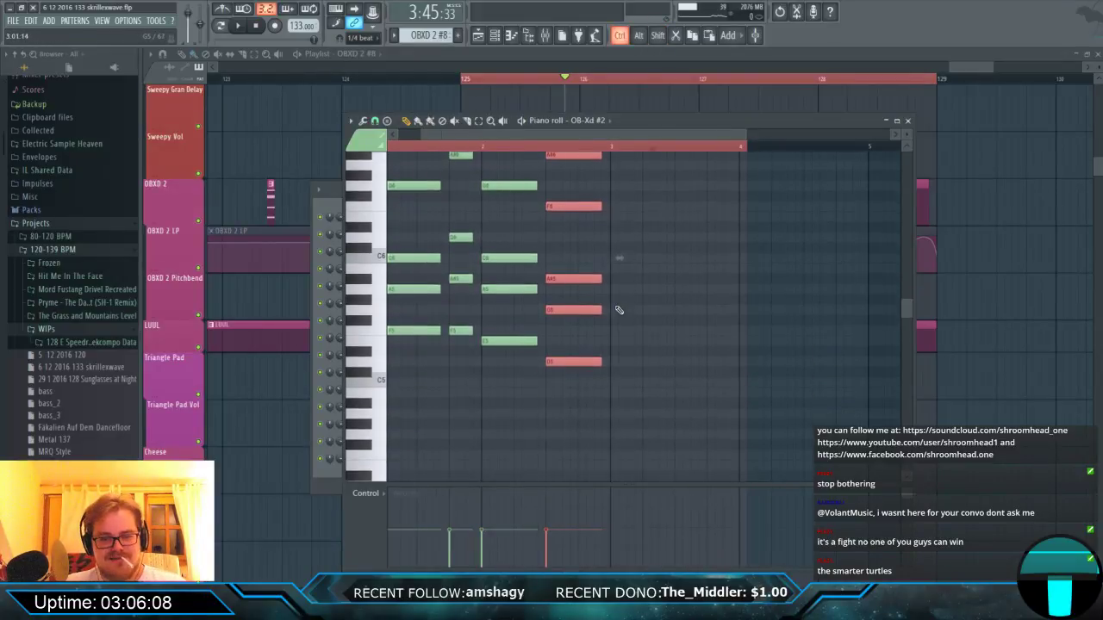
Remove the bottom D5 from the chord at step 9 of bar 2, add a 7-step D7 on top, and play it.
scroll(619, 308, "up", 1, "ctrl")
left_click(620, 311)
right_click(620, 311)
scroll(574, 394, "up", 1, "ctrl")
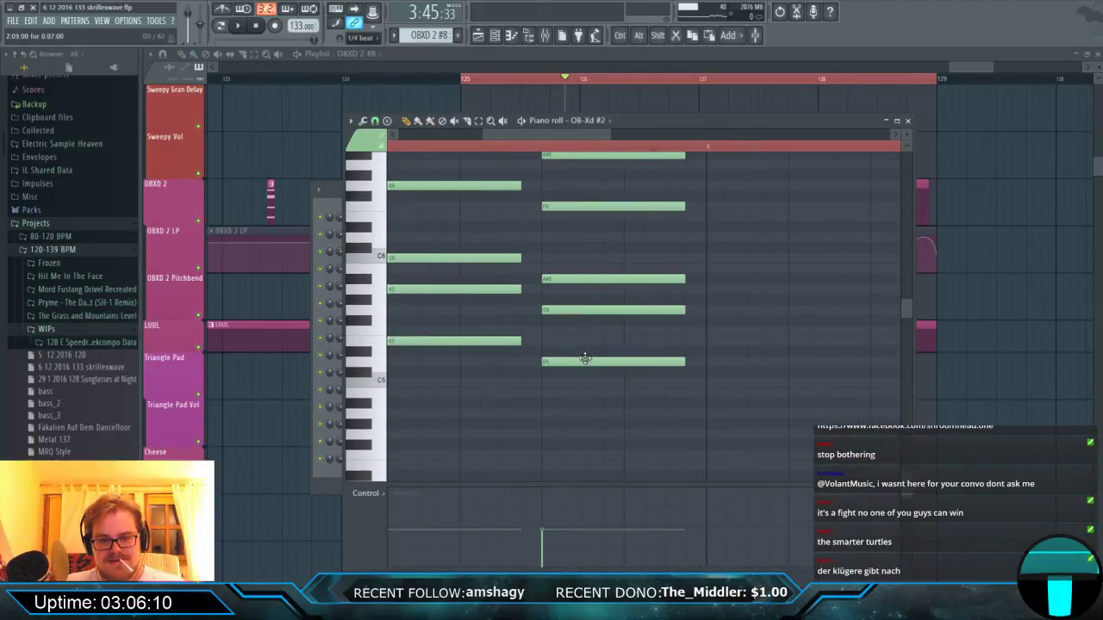
scroll(591, 337, "up", 5)
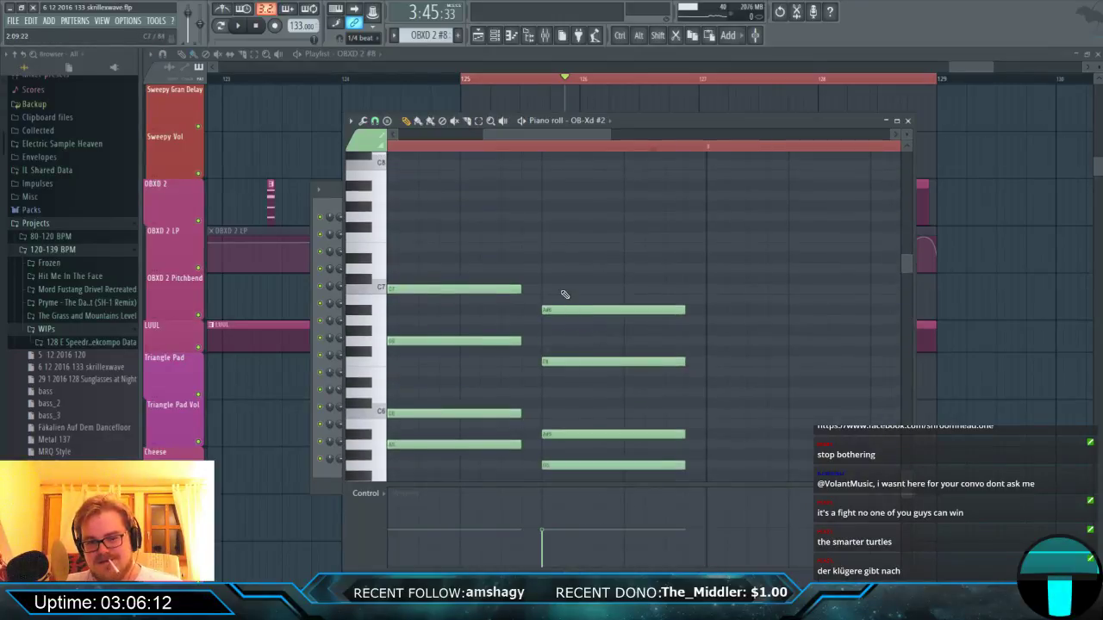
left_click(545, 270)
key("space")
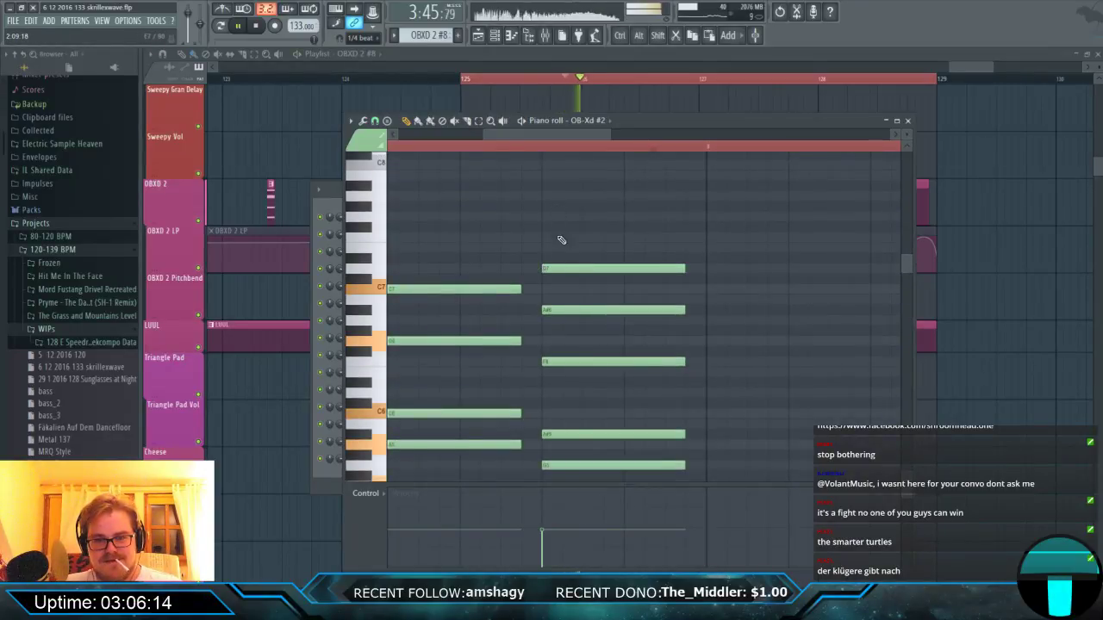
scroll(571, 284, "down", 2, "ctrl")
scroll(607, 297, "up", 3, "ctrl")
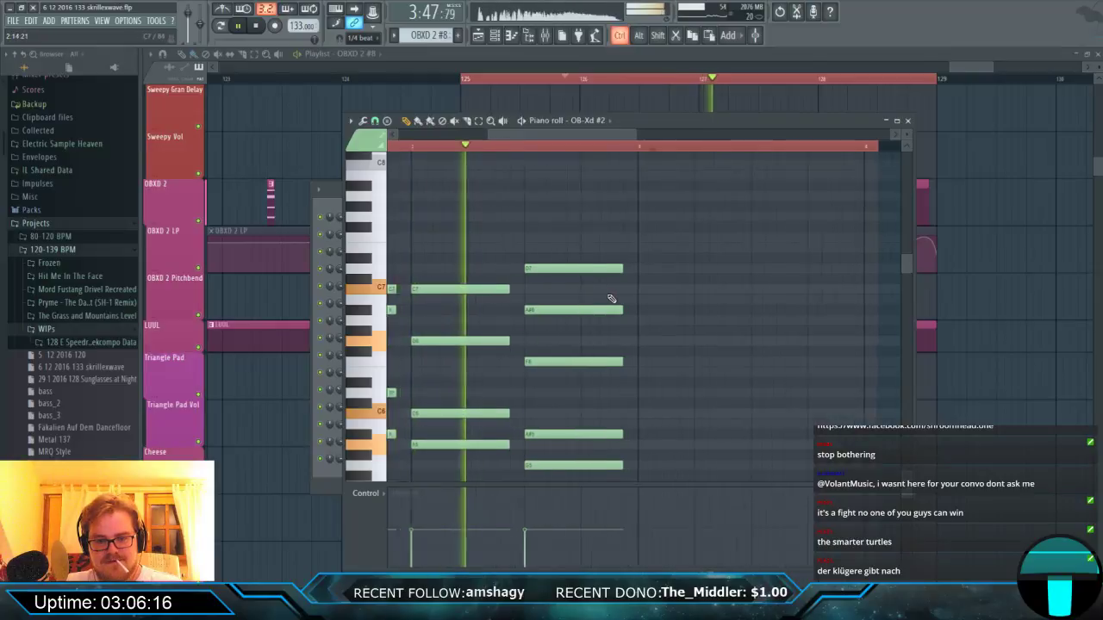
key("space")
Duplicate the chord from step 9 of bar 2 to the start of bar 3.
left_click_drag(515, 244, 670, 385, "ctrl")
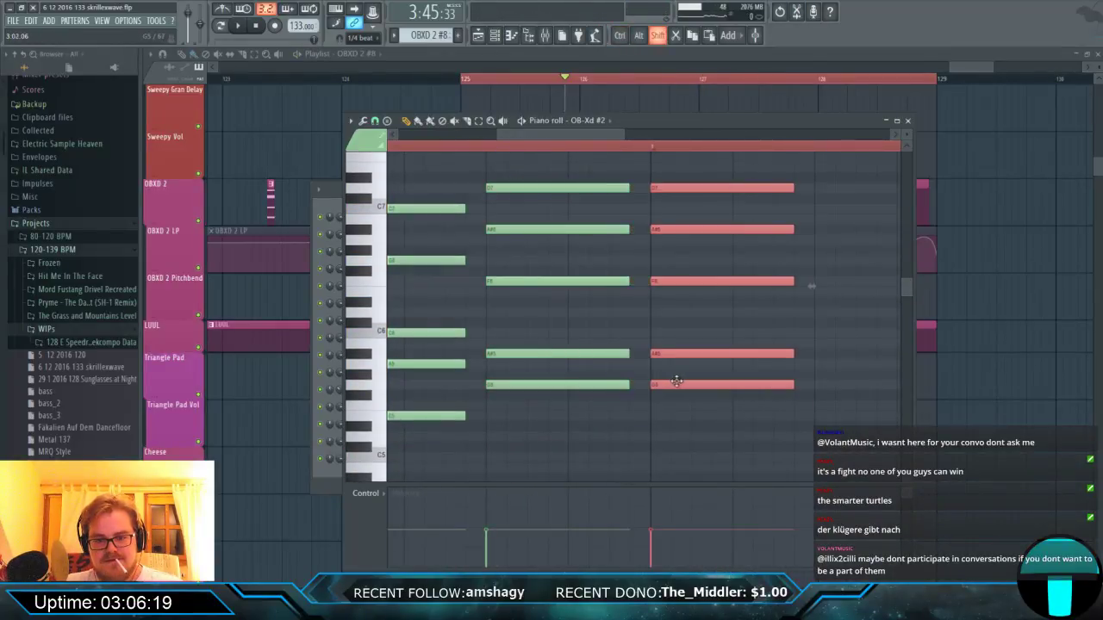
scroll(713, 380, "down", 2)
left_click(780, 376)
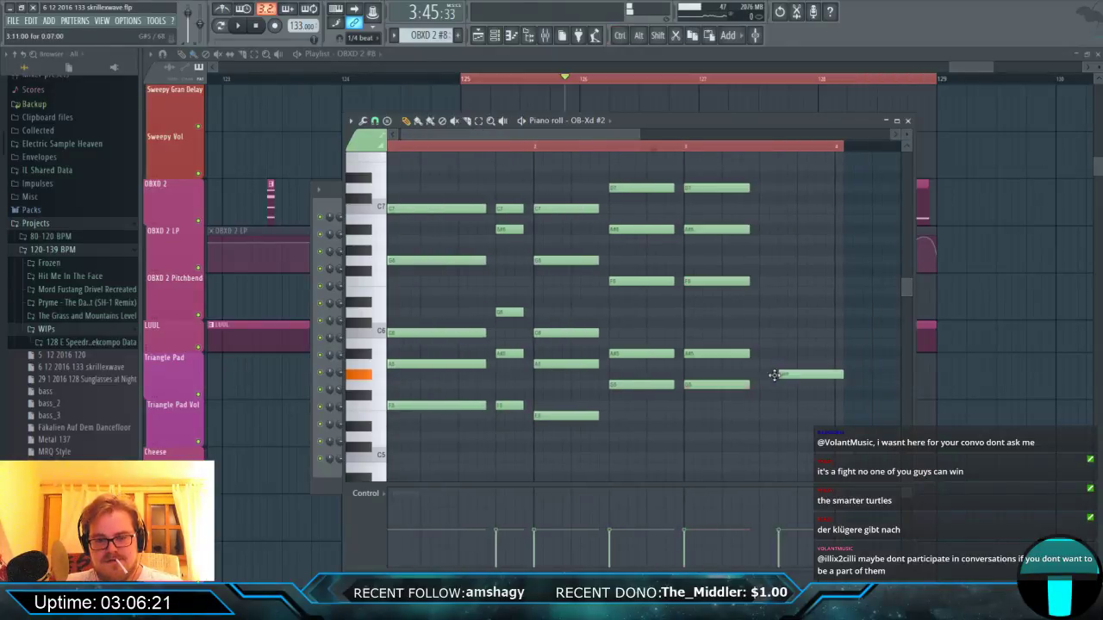
right_click(801, 379)
scroll(752, 392, "up", 2)
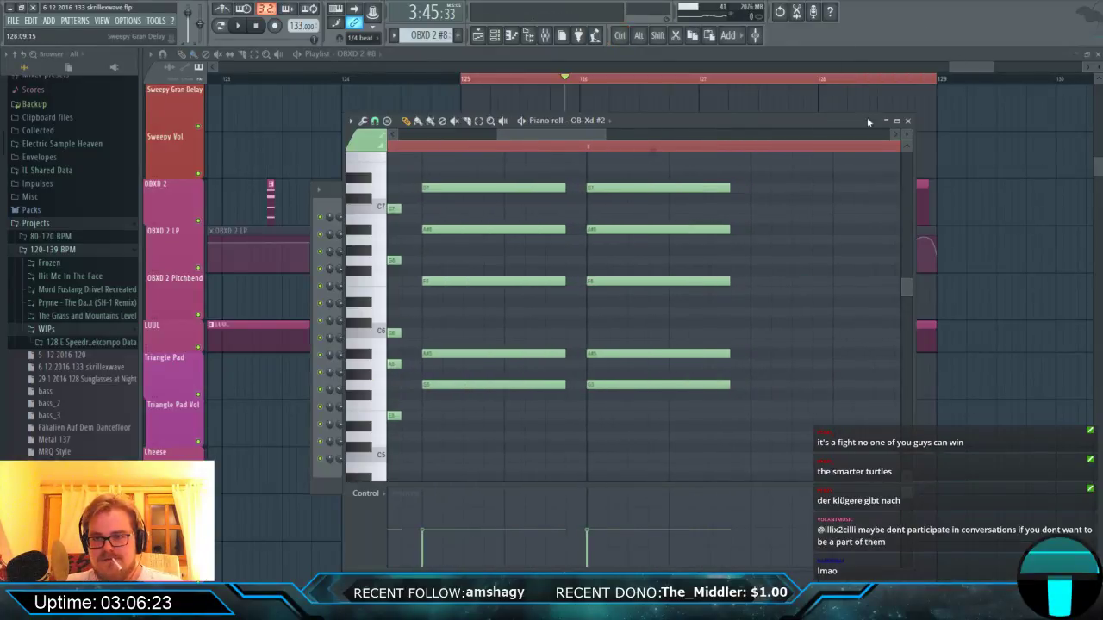
Change the bar 3 chord's A#5 to C6, F6 to E6 and A#6 to C7, and play the pattern.
left_click_drag(607, 354, 607, 333)
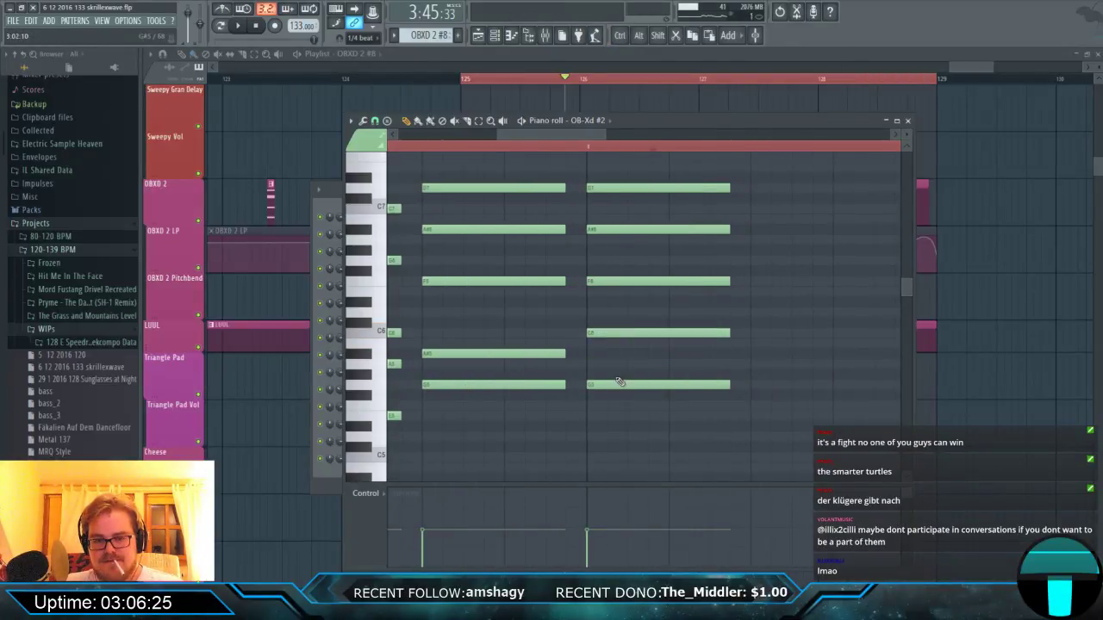
left_click_drag(620, 286, 625, 302)
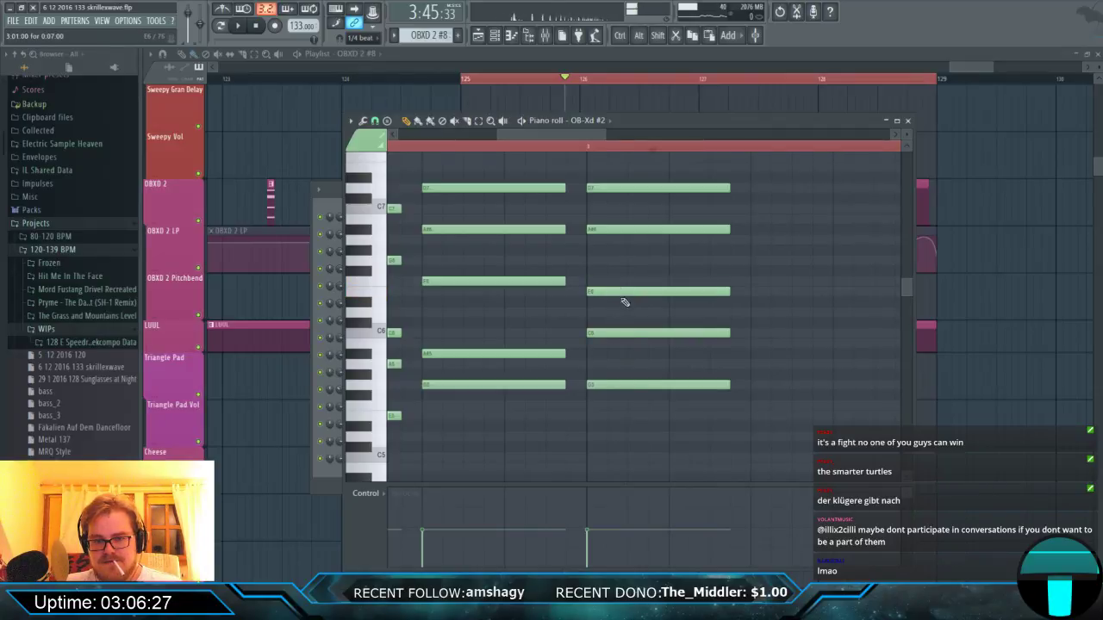
left_click(618, 229)
left_click_drag(618, 231, 617, 208)
key("space")
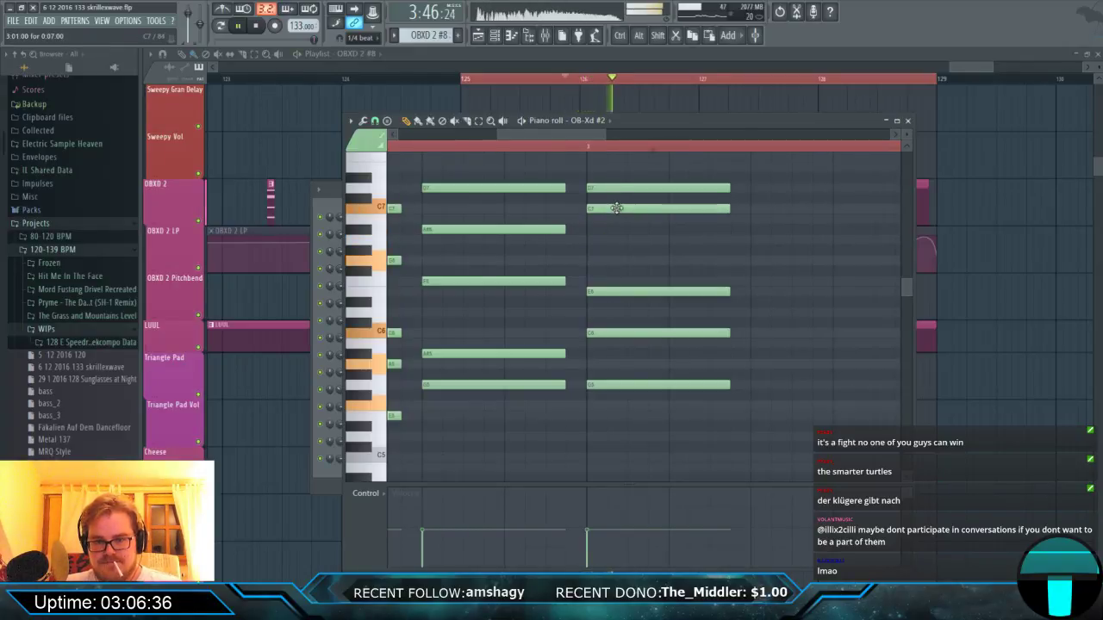
scroll(615, 208, "down", 2)
left_click_drag(612, 163, 721, 385)
key("space")
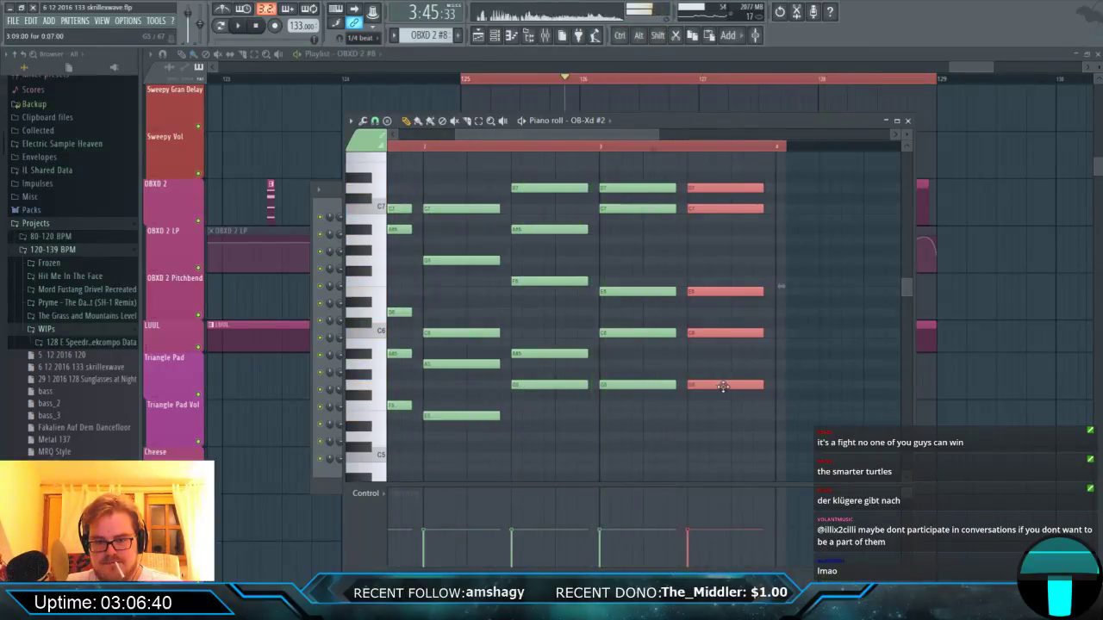
scroll(697, 347, "up", 2)
right_click(707, 187)
right_click(712, 385)
right_click(711, 333)
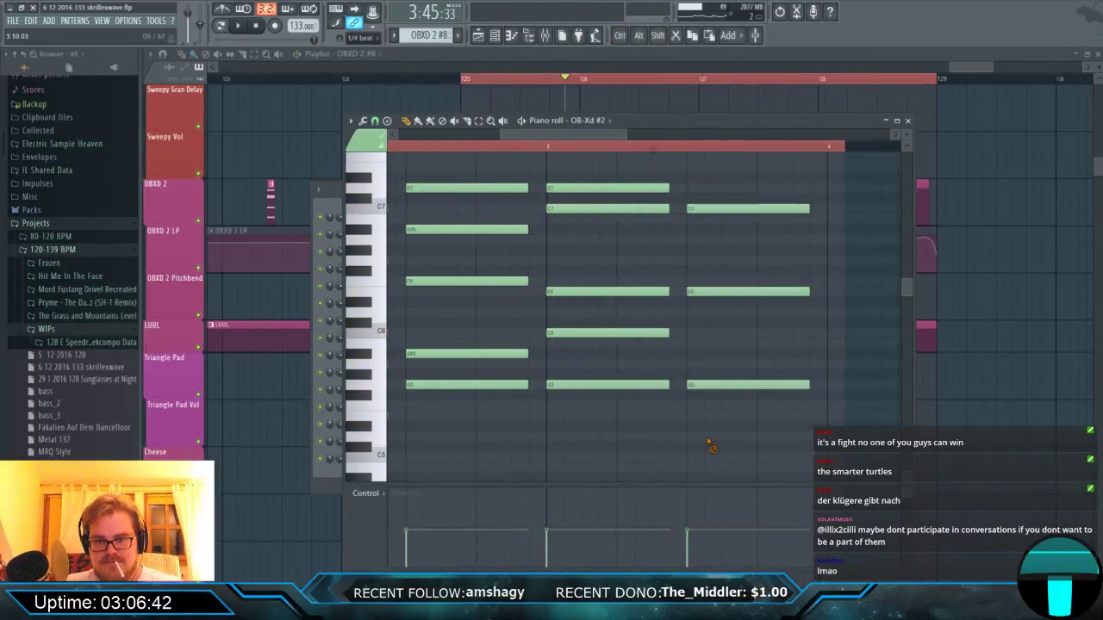
right_click(727, 289)
right_click(722, 205)
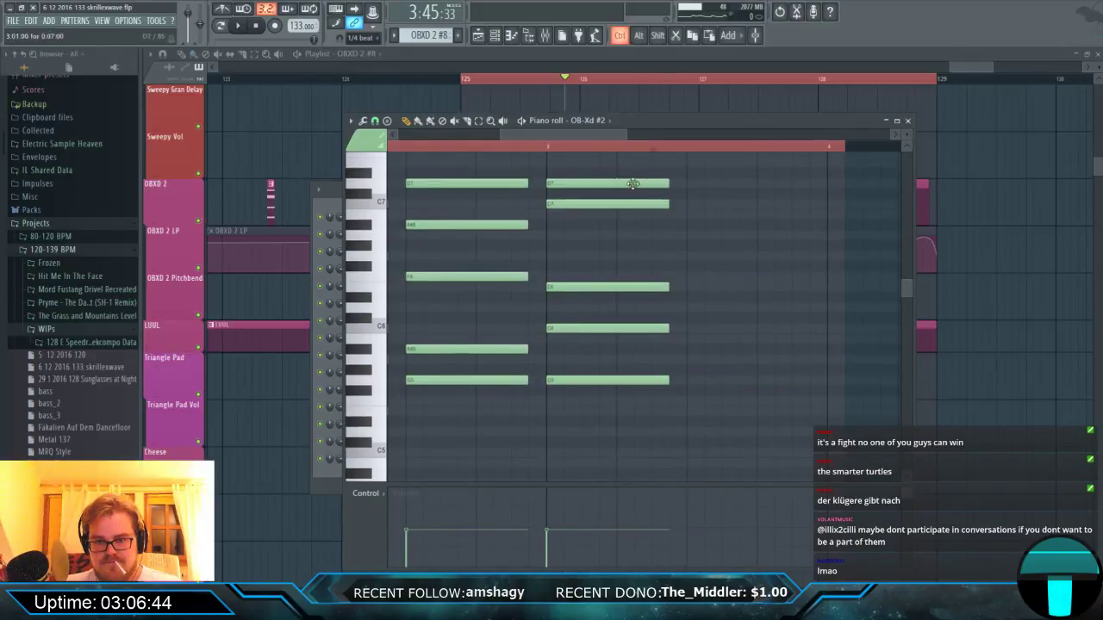
Shorten the bar 3 chord to 0:05:14, duplicate it to step 7, lower the copy's G5 to F#5, and play from bar 3.
left_click_drag(611, 168, 703, 385)
mouse_move(690, 329)
left_mouse_down()
mouse_move(722, 357)
mouse_move(709, 341)
mouse_move(689, 351)
mouse_move(689, 324)
left_mouse_up()
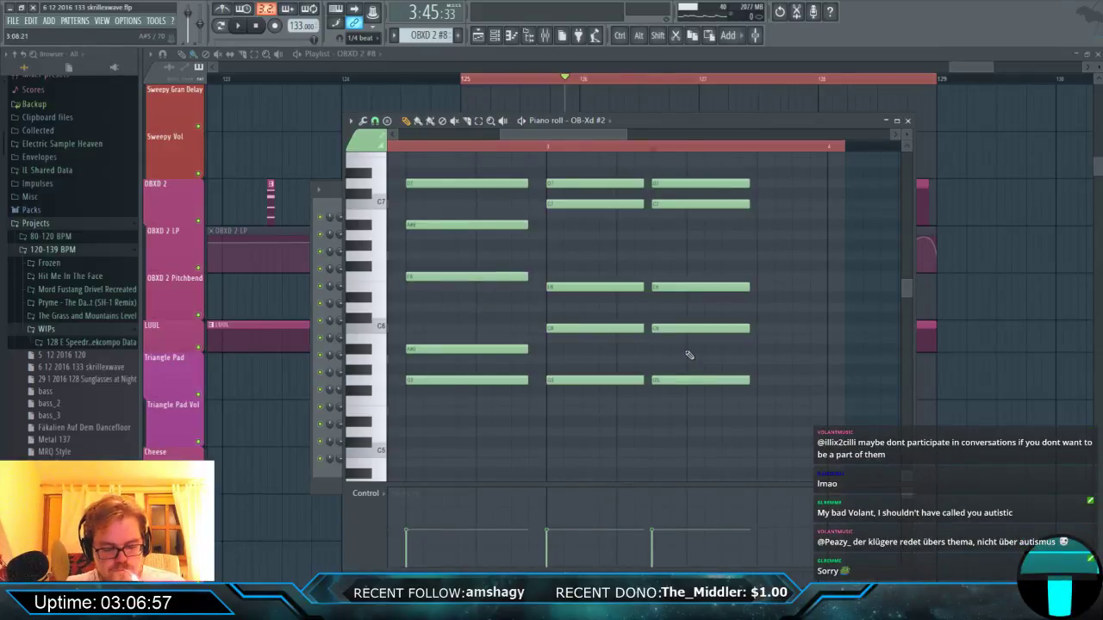
left_click_drag(696, 384, 693, 396)
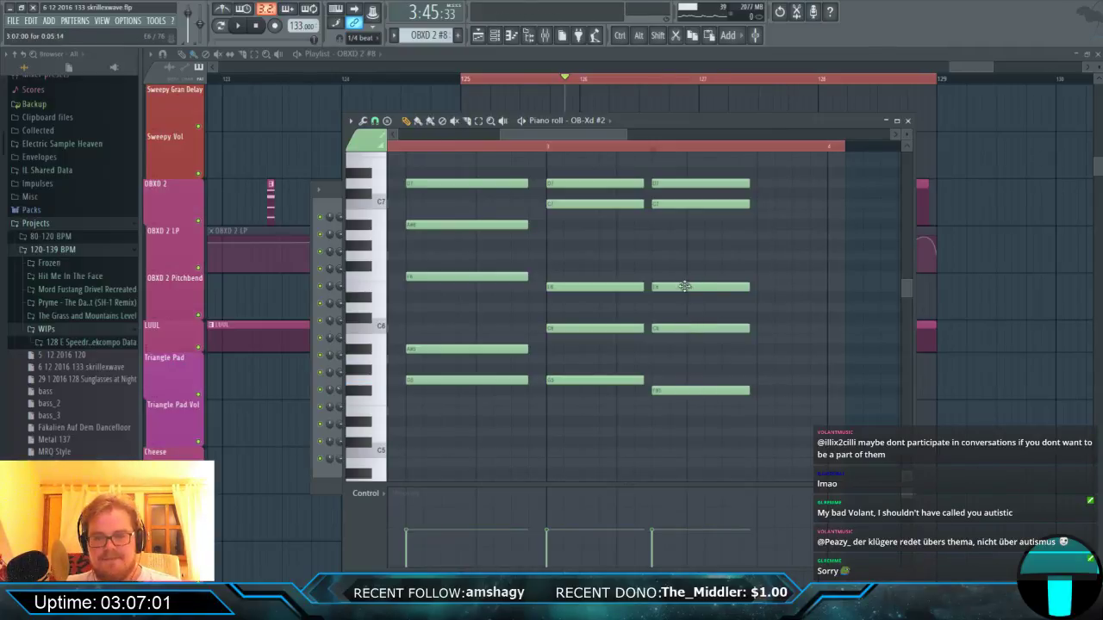
key("space")
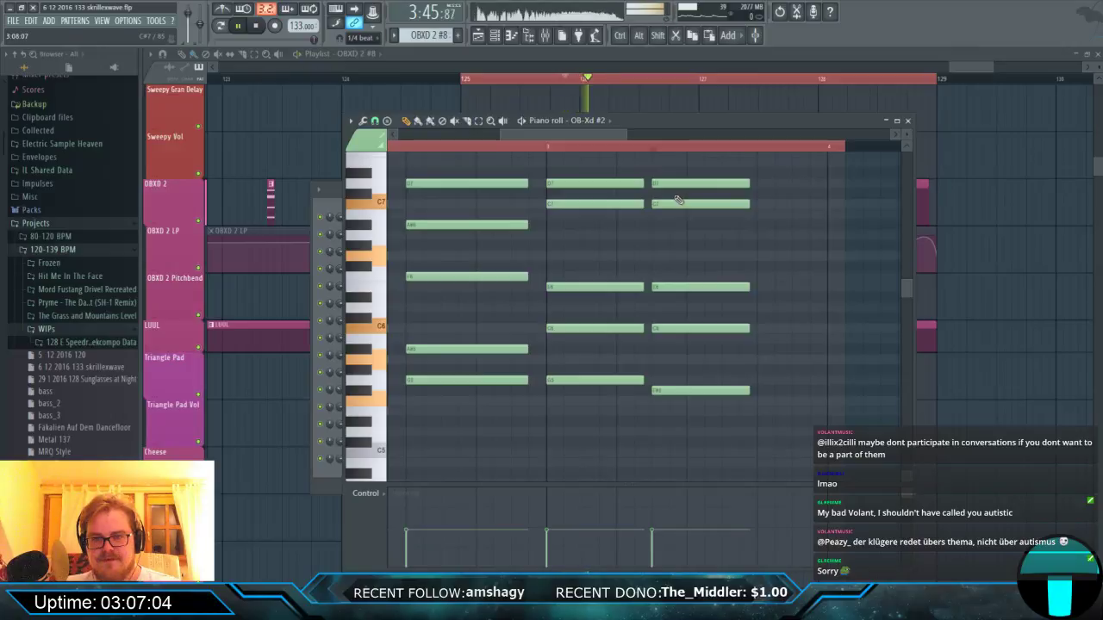
left_click(551, 148)
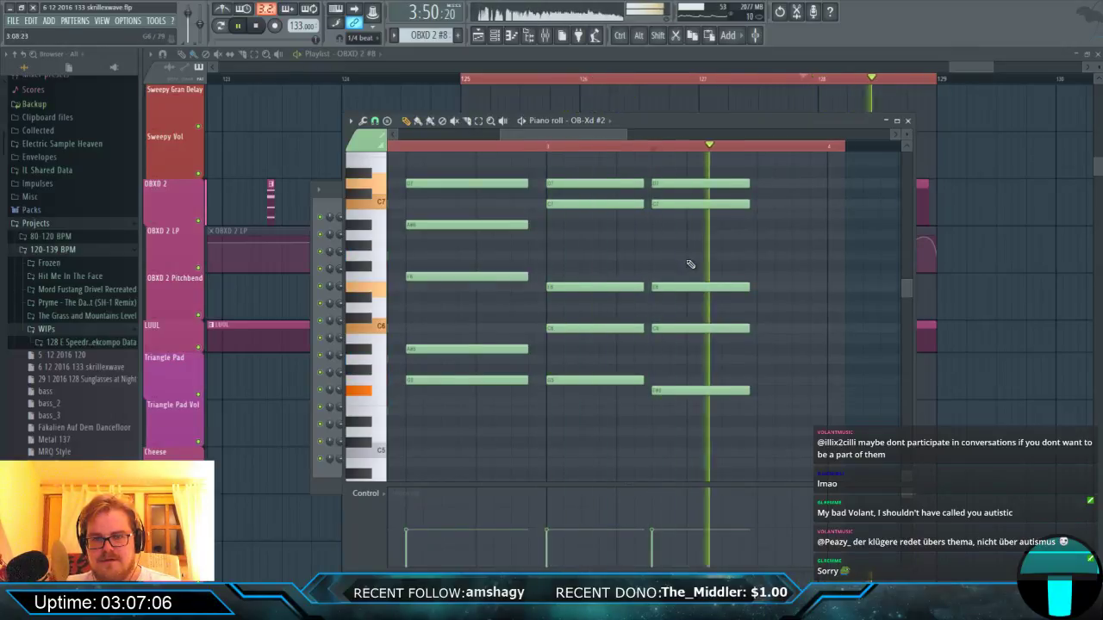
key("space")
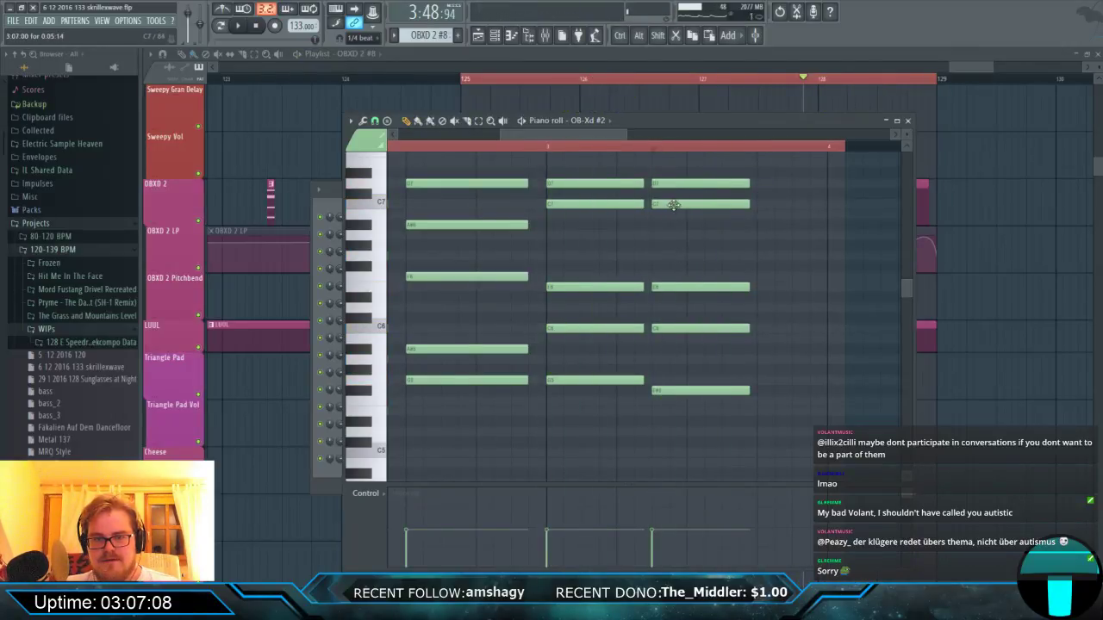
Try A#6 and A6 in place of C7 in the chord at step 7 of bar 3, playing each version.
left_click_drag(674, 204, 675, 229)
key("space")
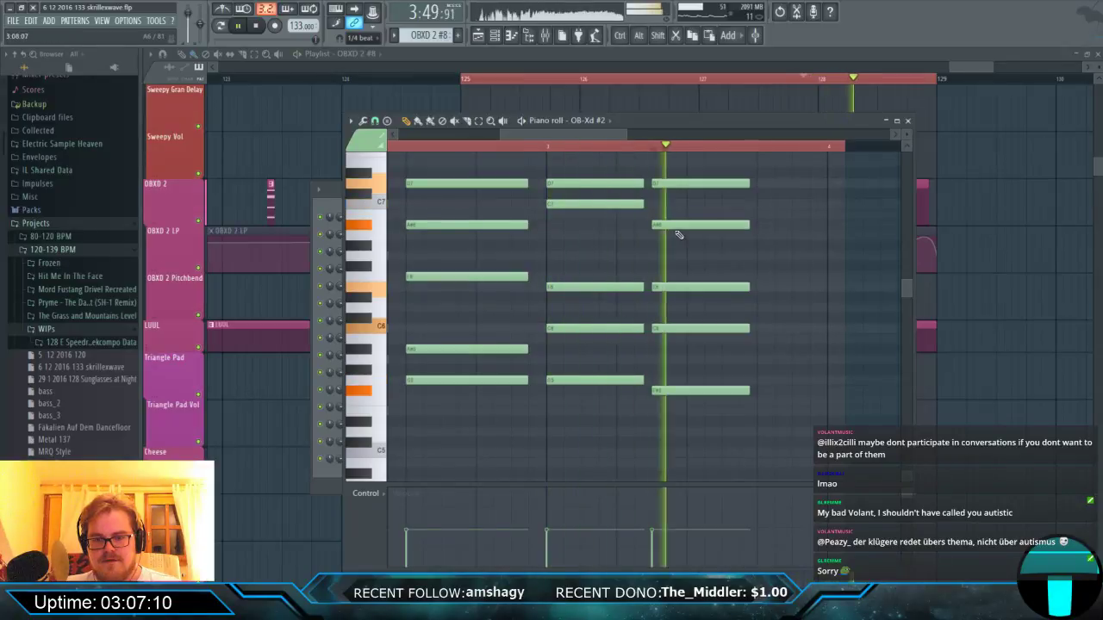
key("space")
left_click_drag(672, 231, 674, 236)
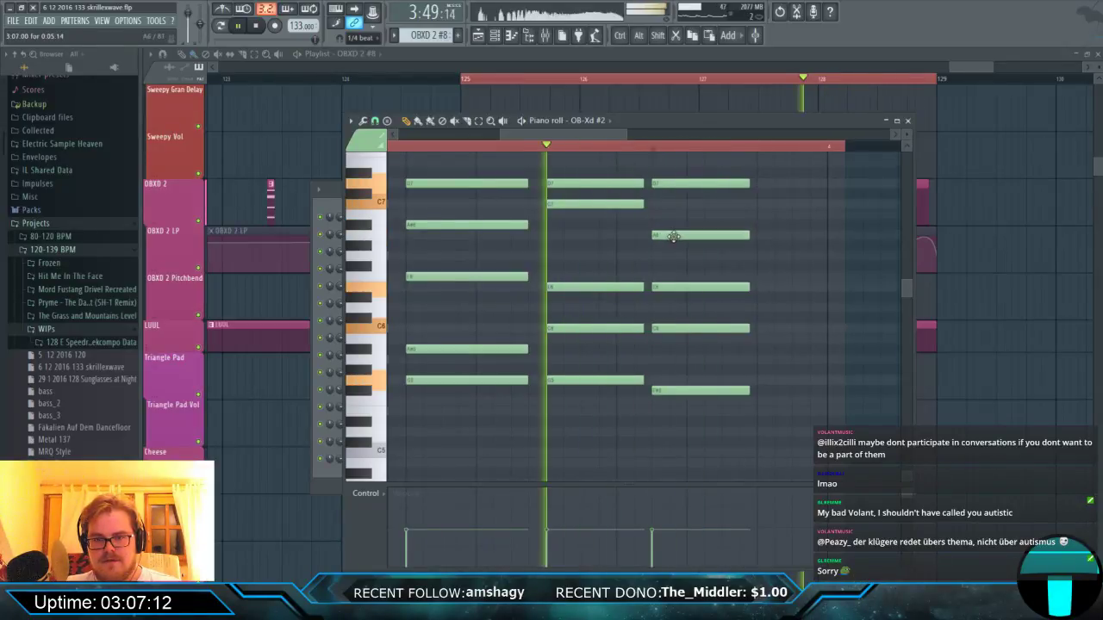
key("space")
key("space")
key("space")
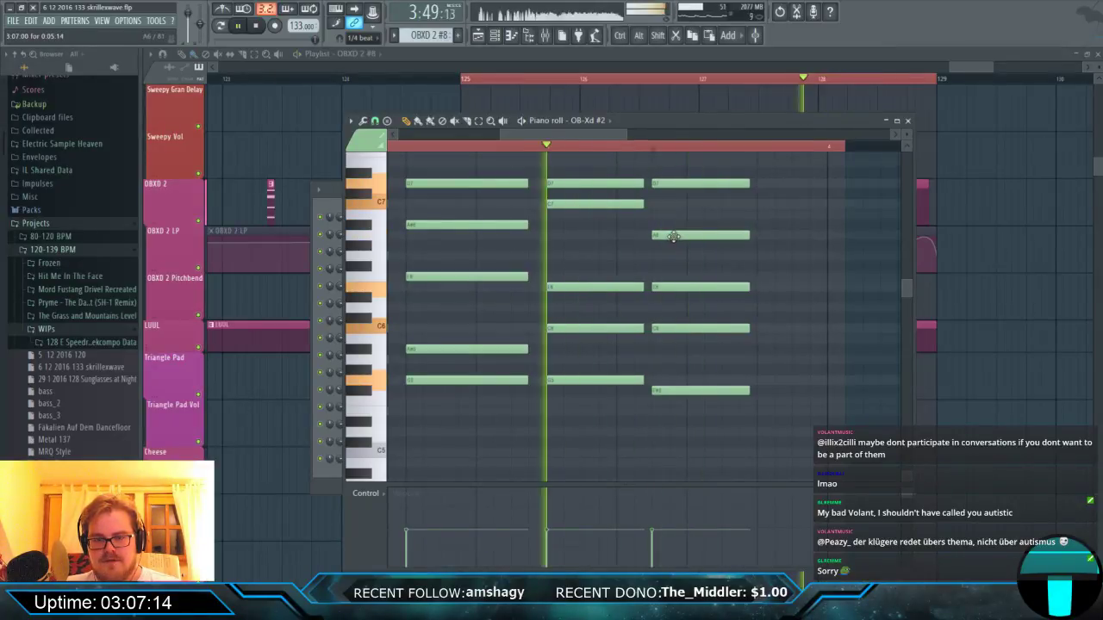
key("space")
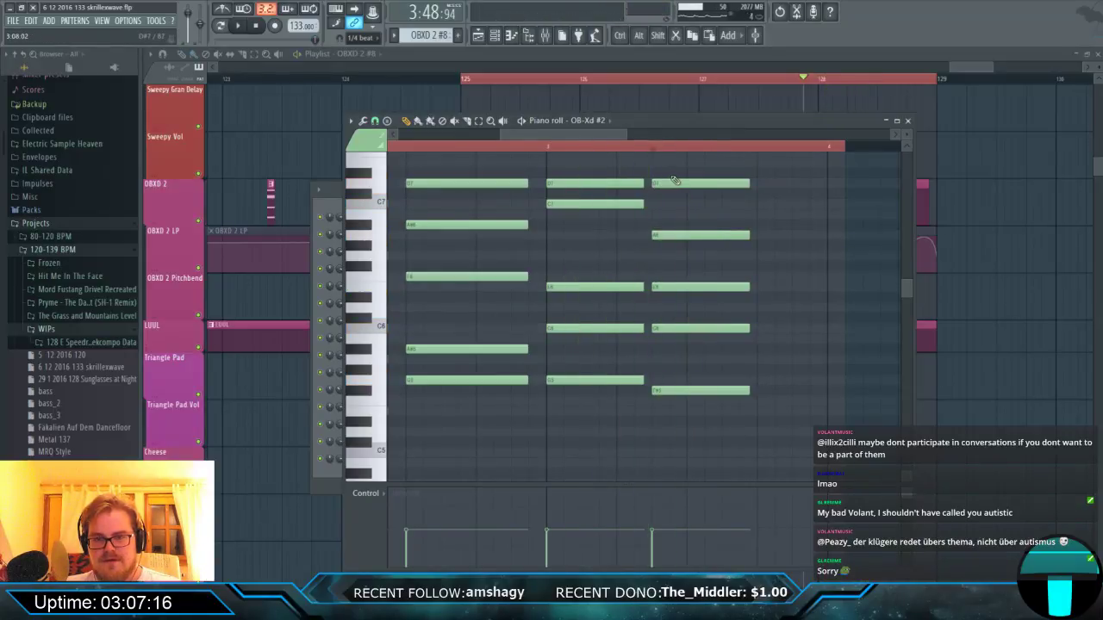
Lengthen all notes of the chord at step 7 of bar 3 to 0:09:14.
left_click_drag(673, 179, 819, 389)
key("space")
key("space")
left_click(726, 369)
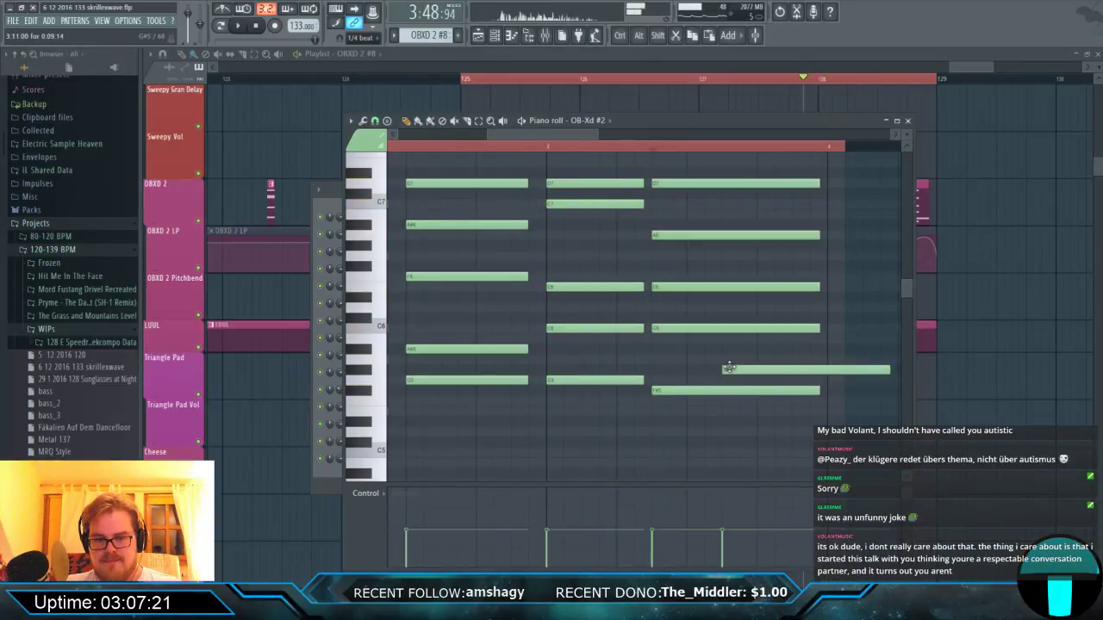
Revoice bar 3's second chord by moving F#5 to D5, A6 to G6, D7 to B6 and E6 to E7, and play it.
left_click_drag(675, 397, 677, 435)
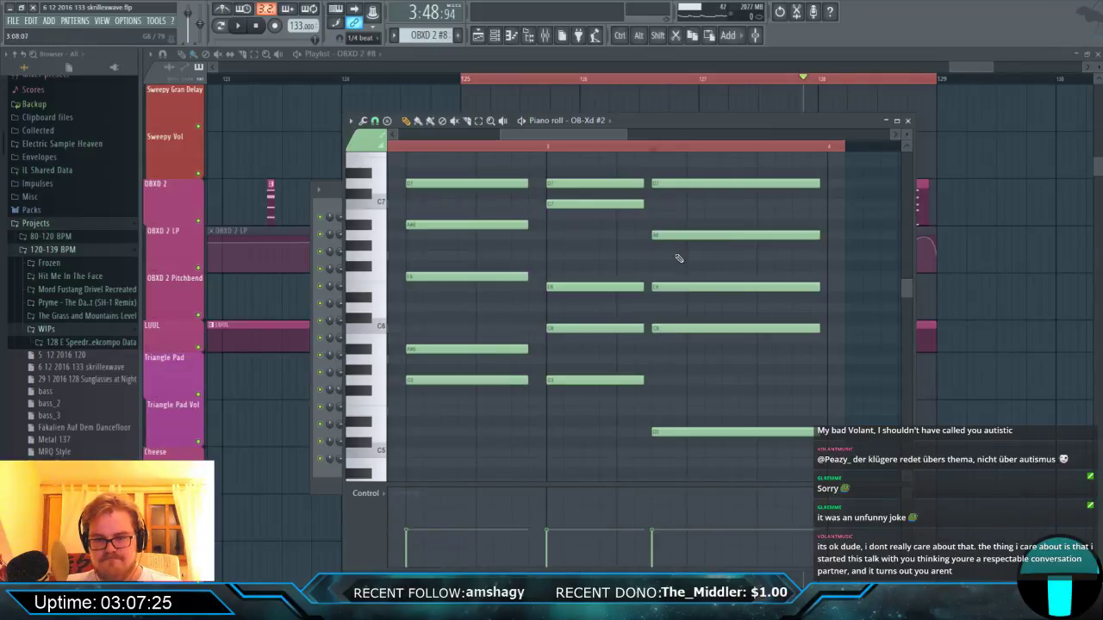
mouse_move(682, 235)
left_mouse_down()
mouse_move(700, 229)
mouse_move(686, 229)
mouse_move(678, 256)
left_mouse_up()
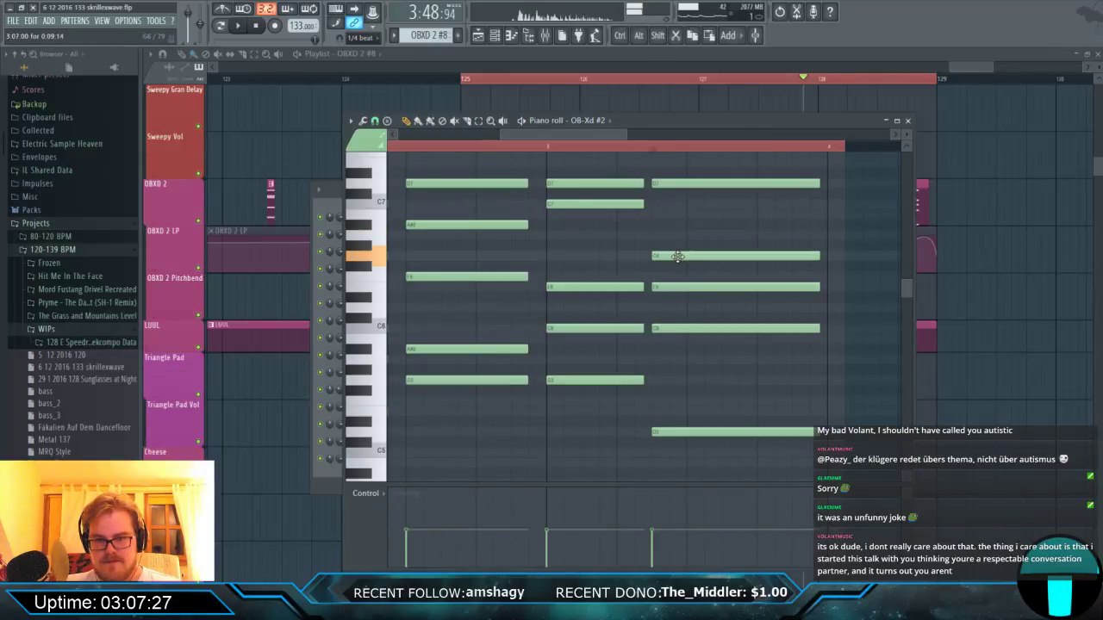
left_click_drag(666, 183, 670, 222)
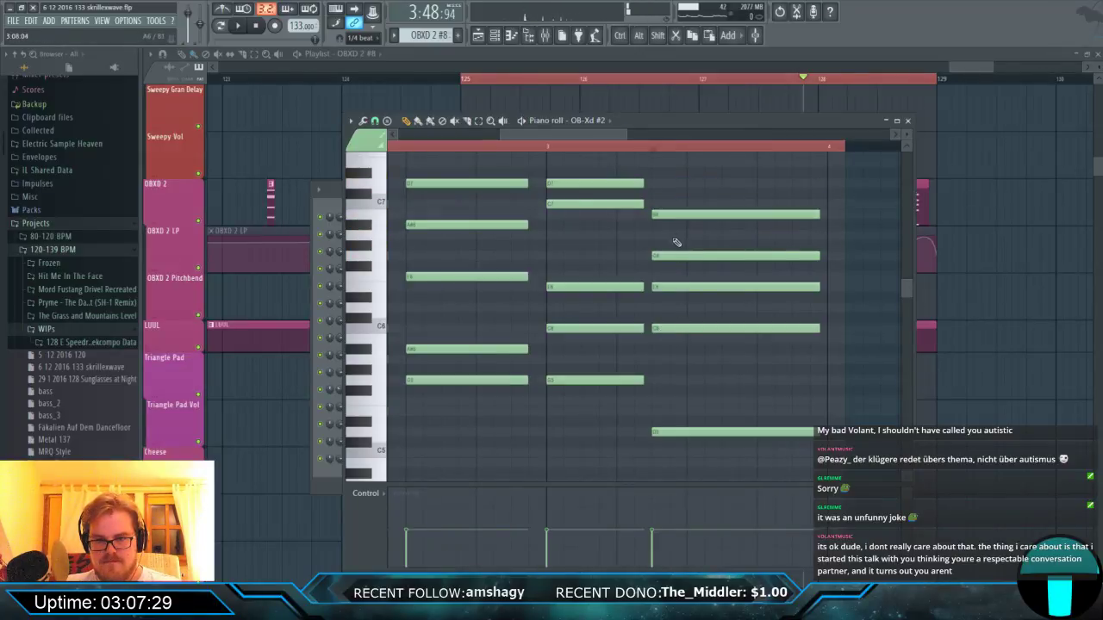
left_click_drag(675, 288, 666, 163)
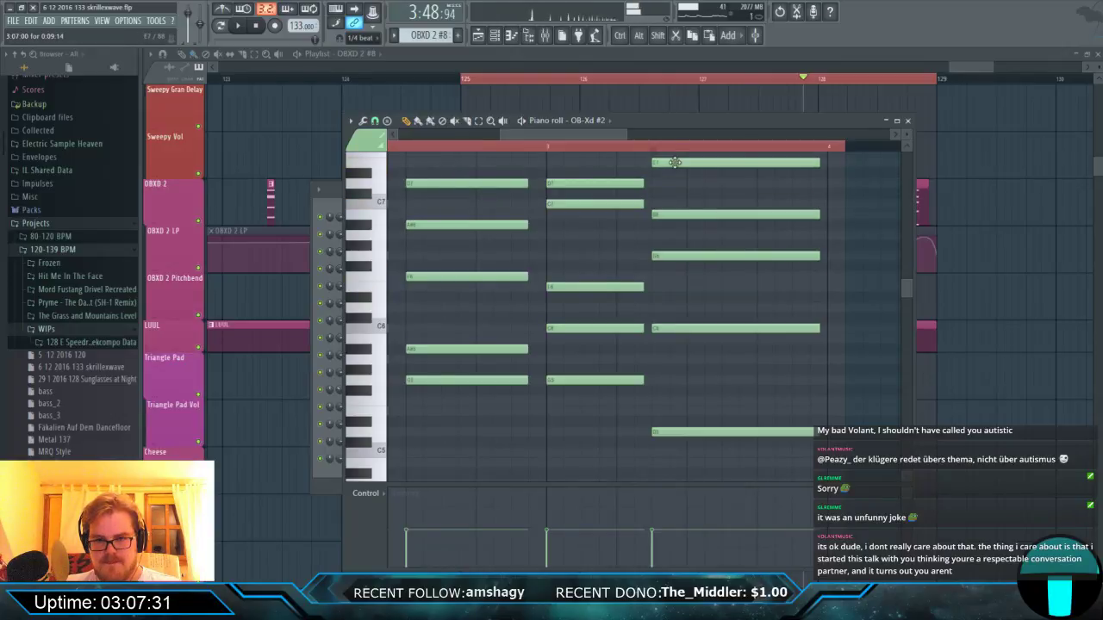
key("space")
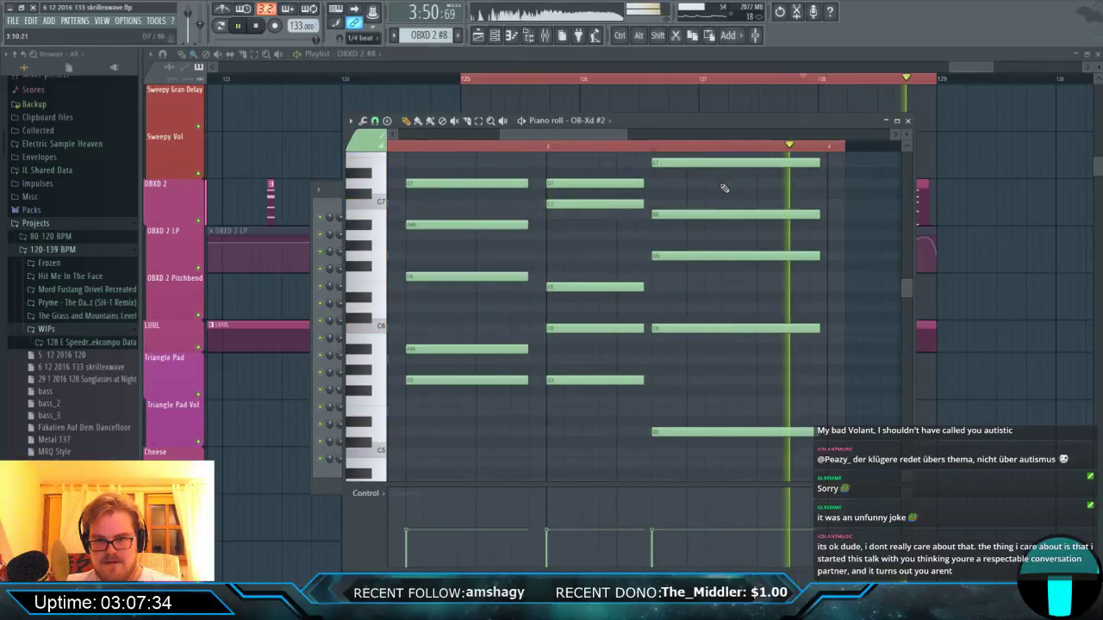
key("space")
key("space")
key("space")
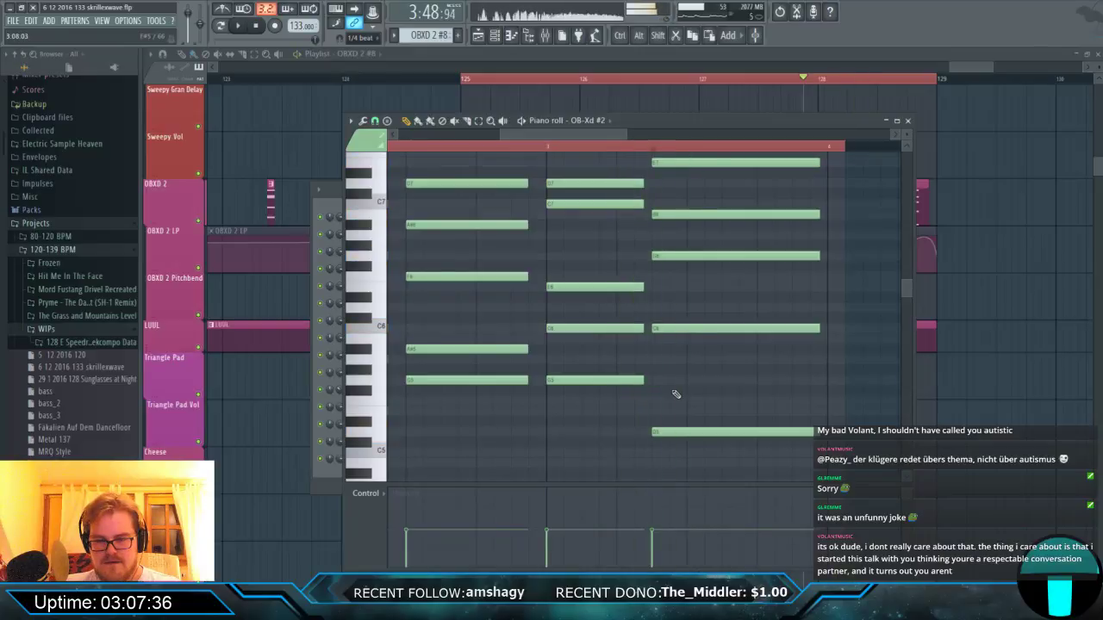
key("space")
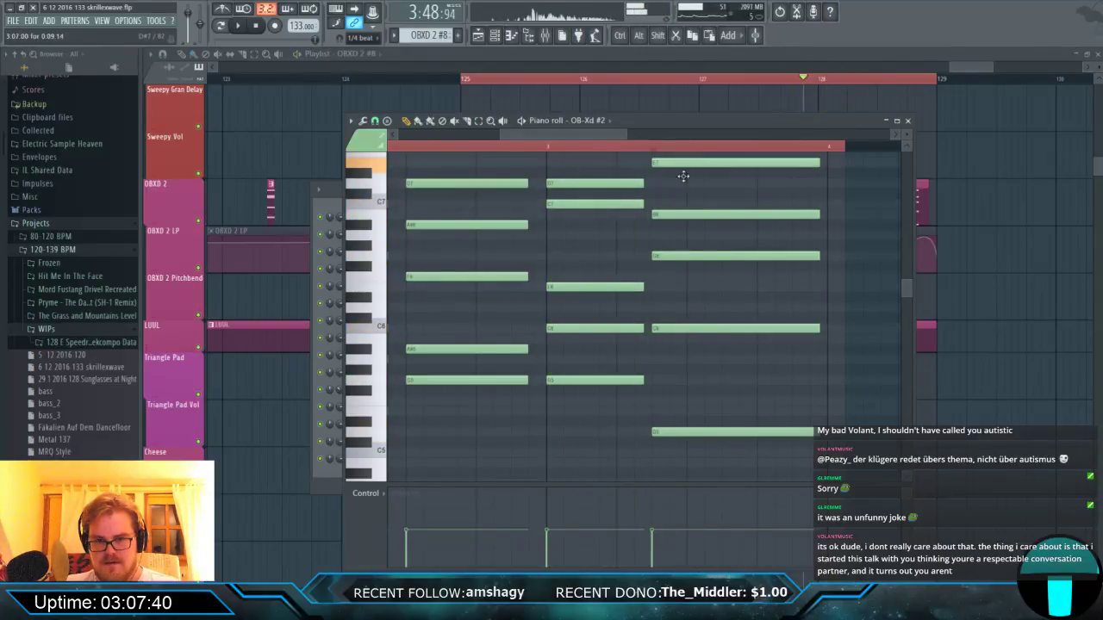
Lower B6 to A#6 in bar 3's second chord, try D7 on top, return it to E7, and play the chord.
left_click_drag(683, 176, 660, 229)
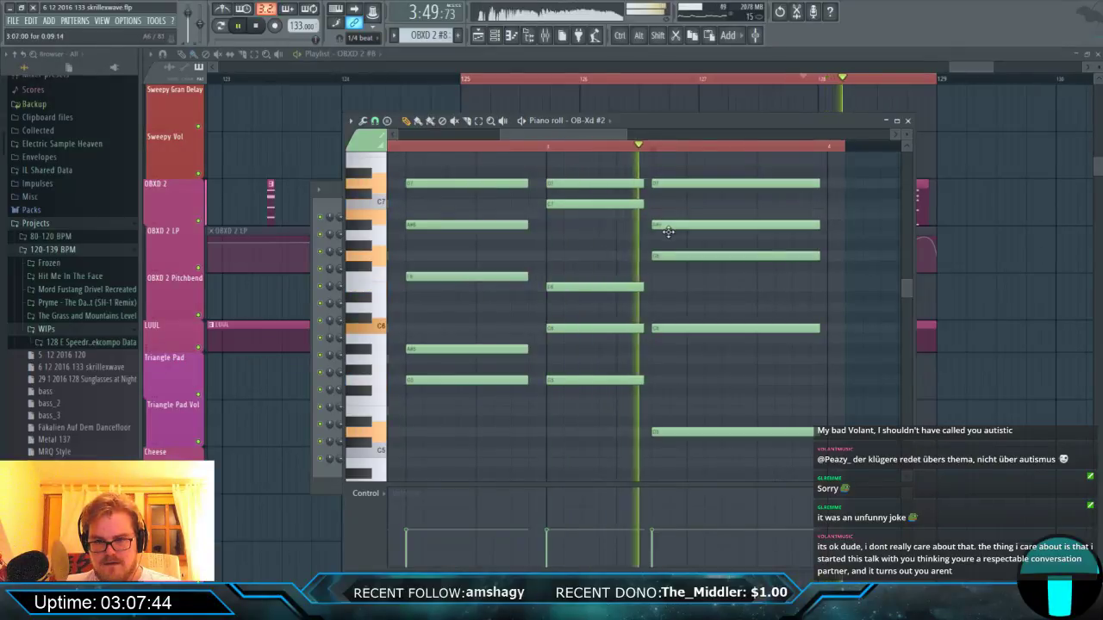
left_click_drag(670, 183, 680, 162)
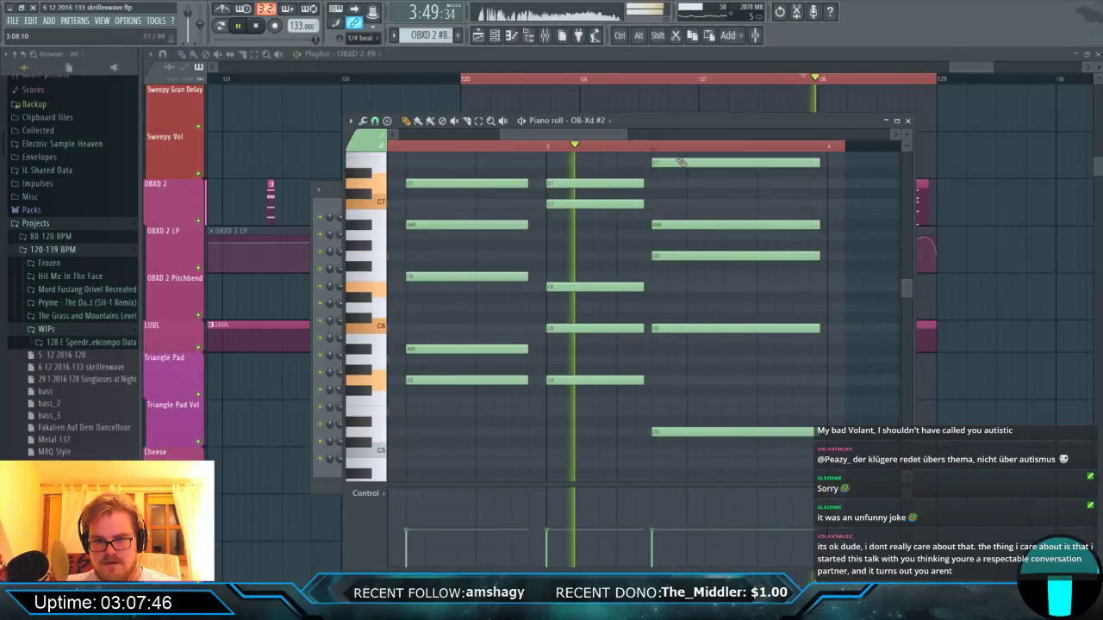
key("space")
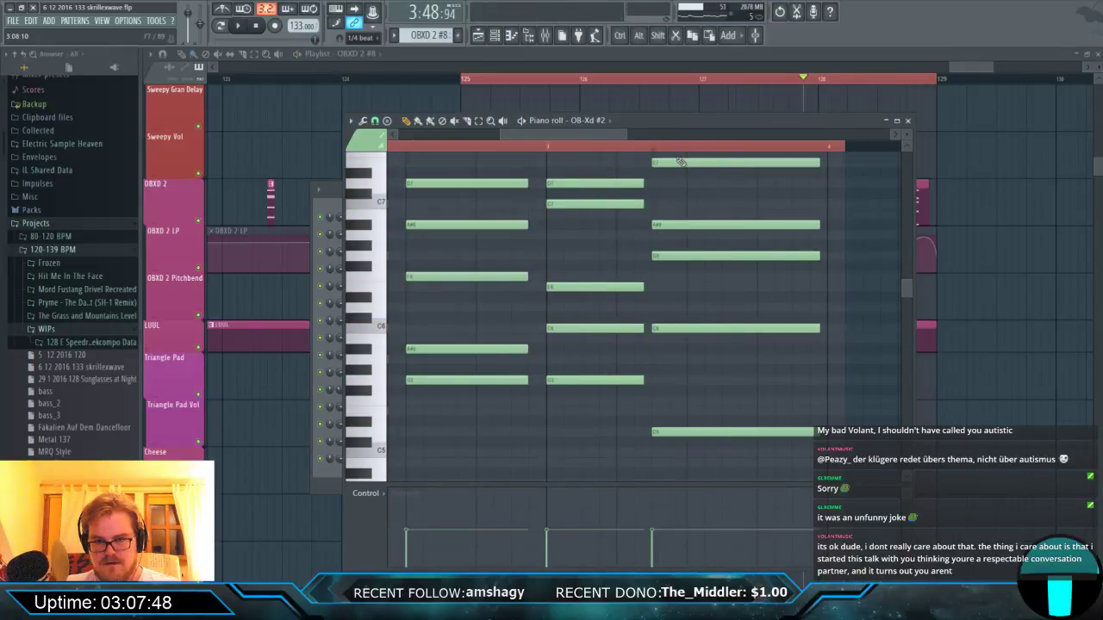
key("space")
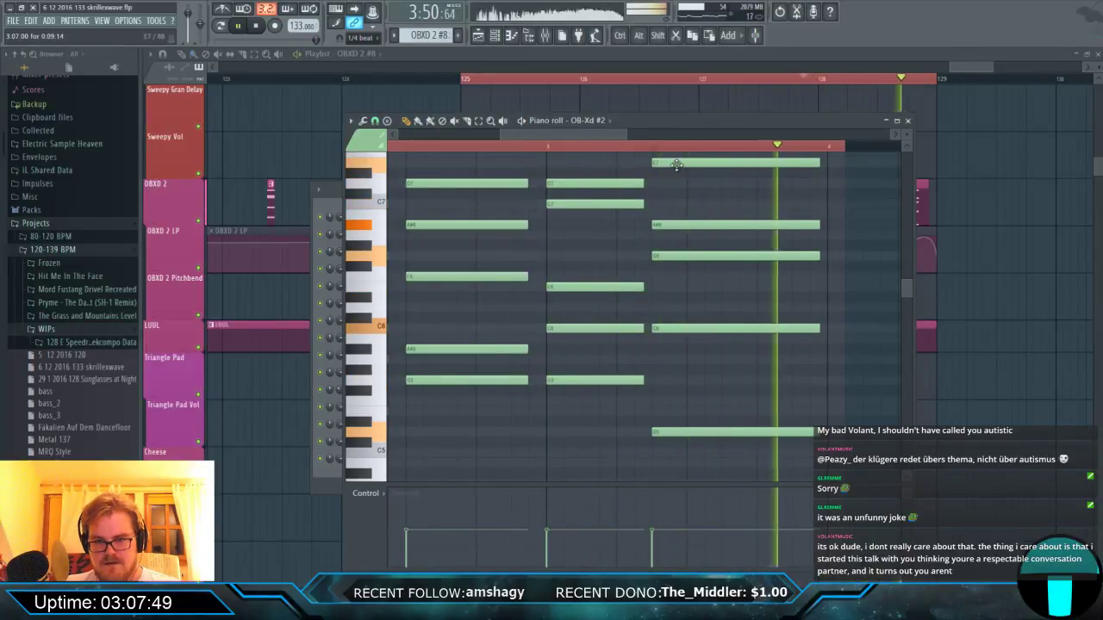
key("space")
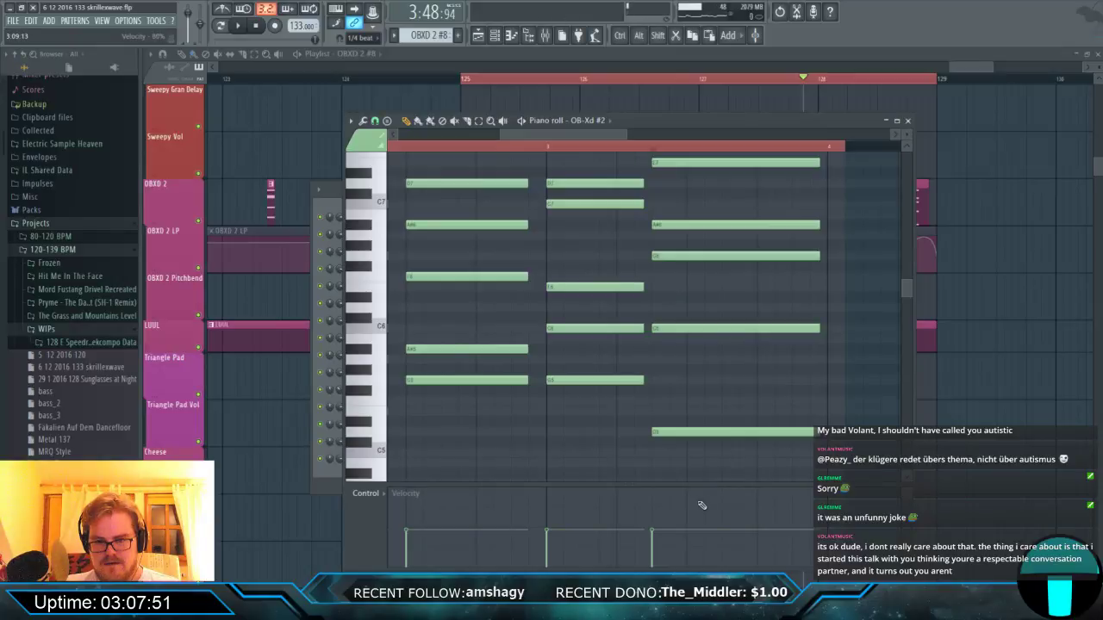
Raise the bottom note of bar 3's second chord to G5 and play it.
left_click_drag(689, 433, 693, 376)
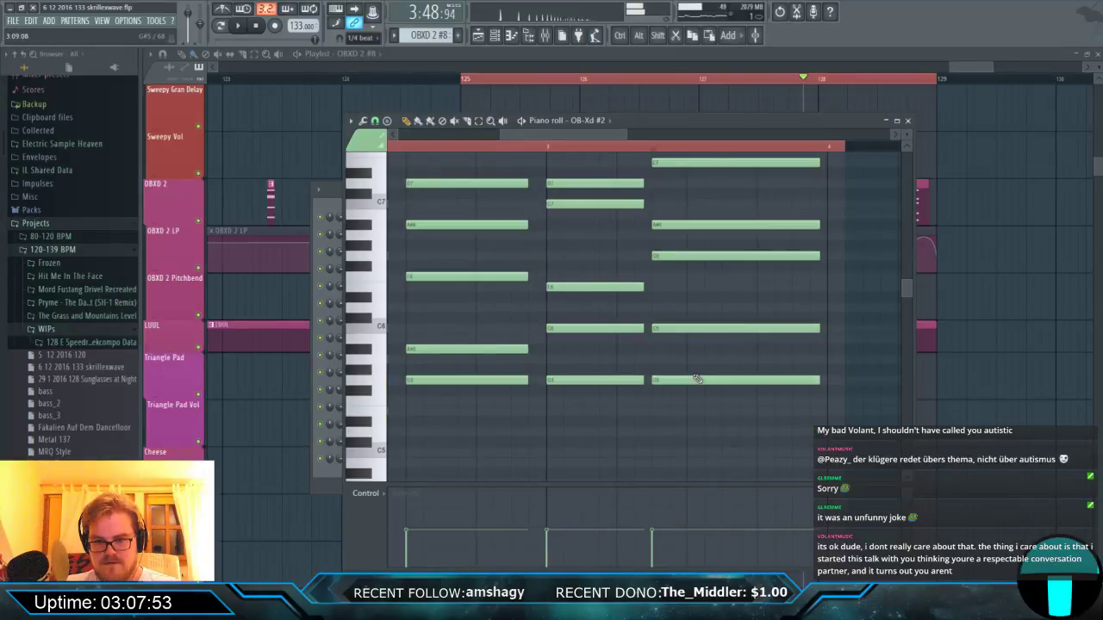
key("space")
key("space")
key("space")
key("space")
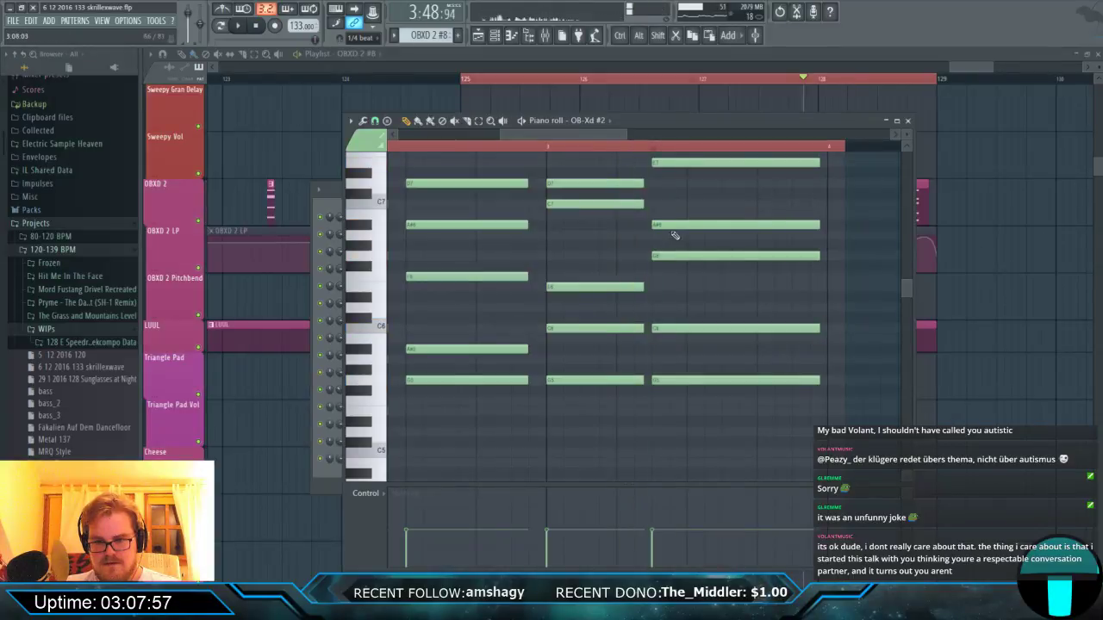
Remove the notes above A#6 from bar 3's second chord, lower its G6 to F6, and play it.
left_click_drag(675, 176, 677, 183)
right_click(672, 163)
right_click(683, 184)
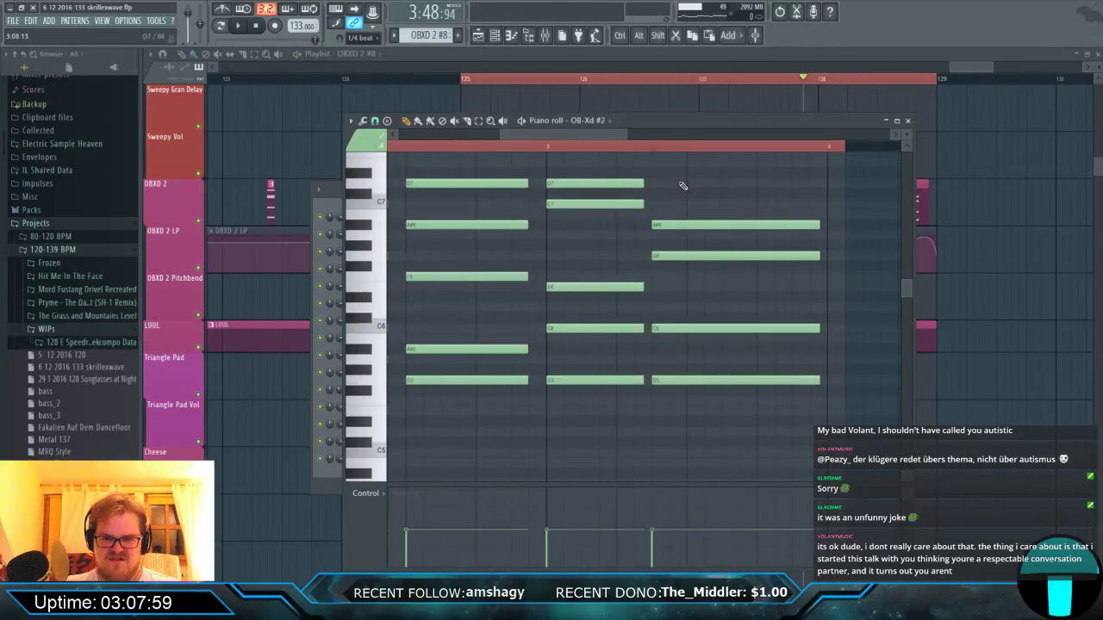
left_click_drag(665, 257, 666, 280)
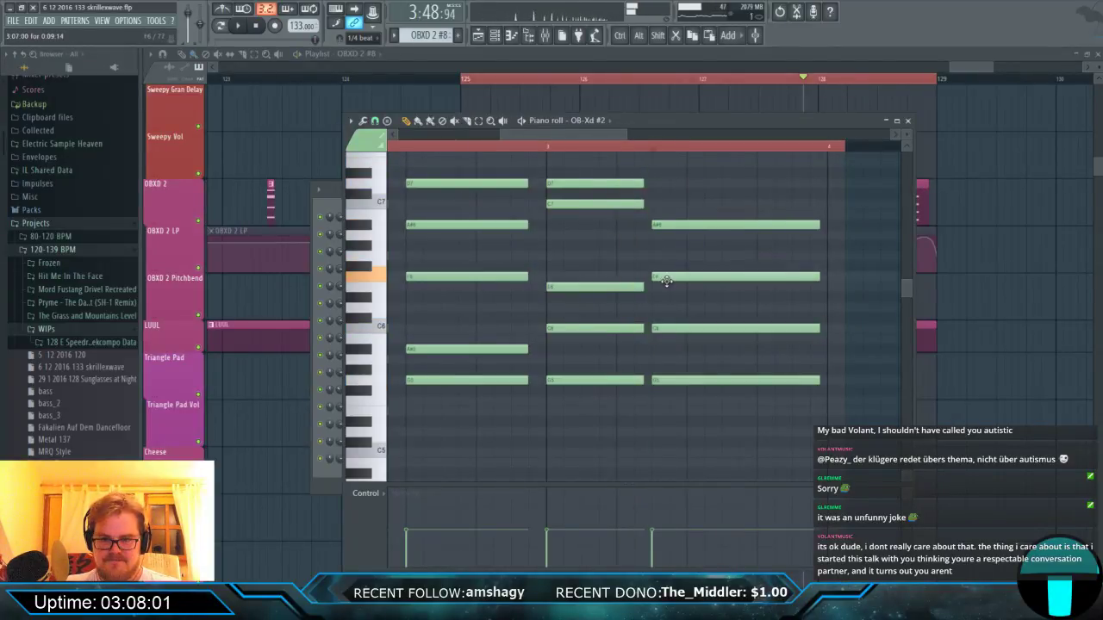
key("space")
key("space")
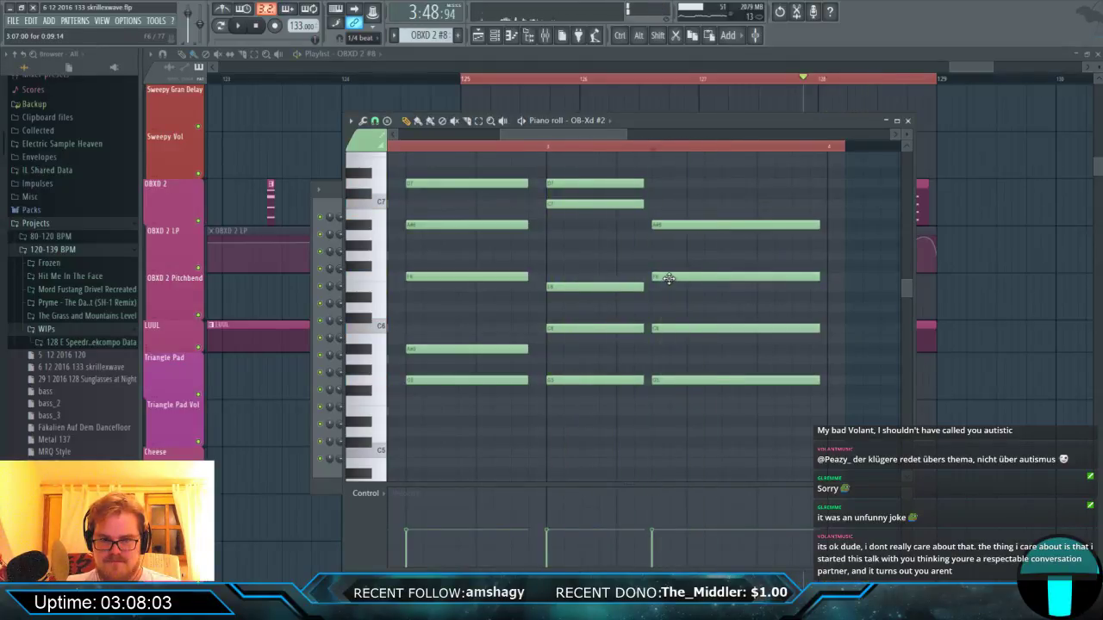
key("space")
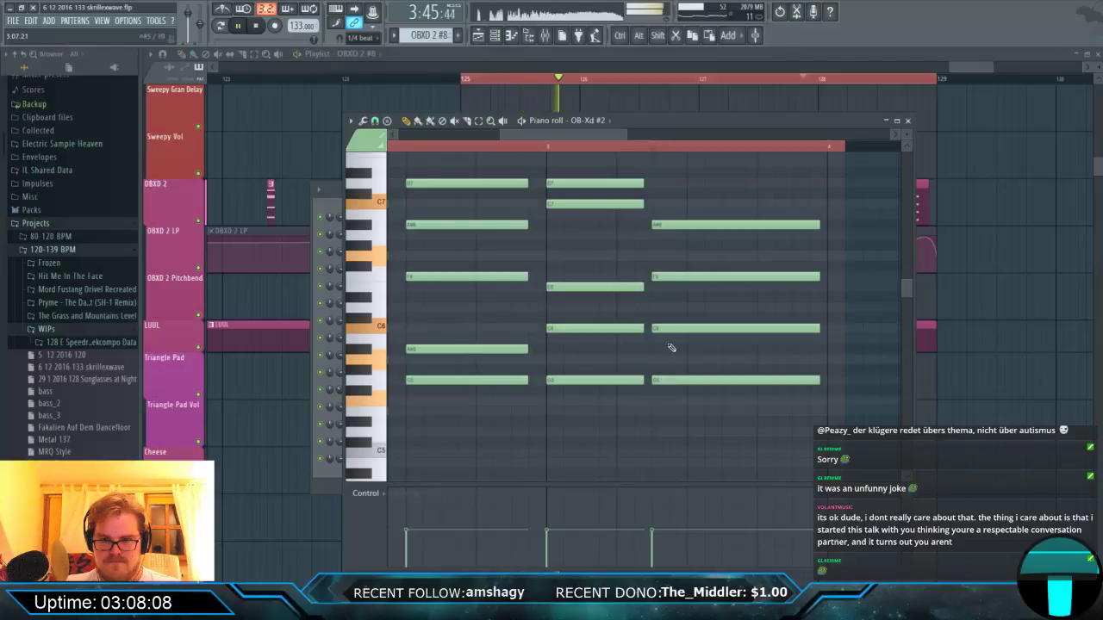
Play bar 3's second chord, add a D7 on top lasting 0:09:14, and play it again.
key("space")
key("space")
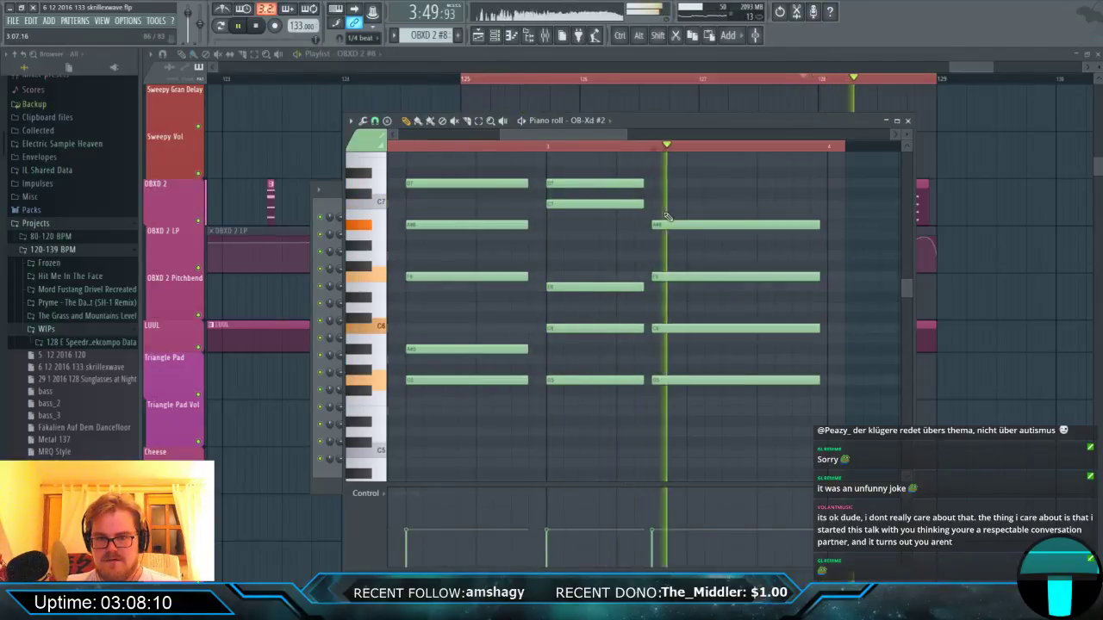
left_click(660, 185)
key("space")
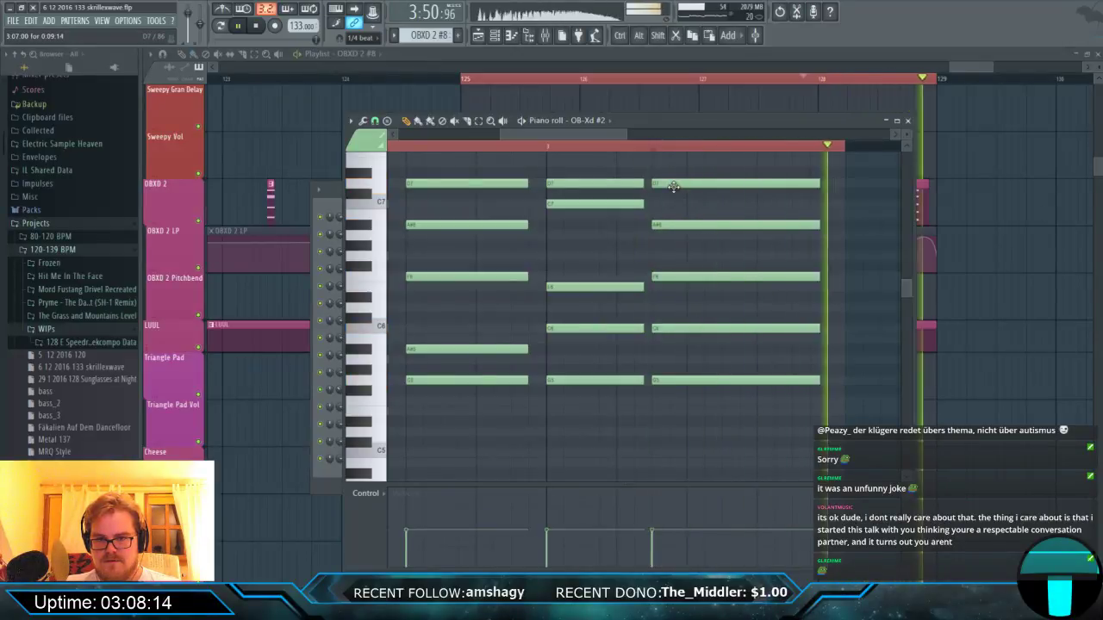
Make the OBXD 2 LP automation clip starting at bar 121 unique.
left_click(961, 68)
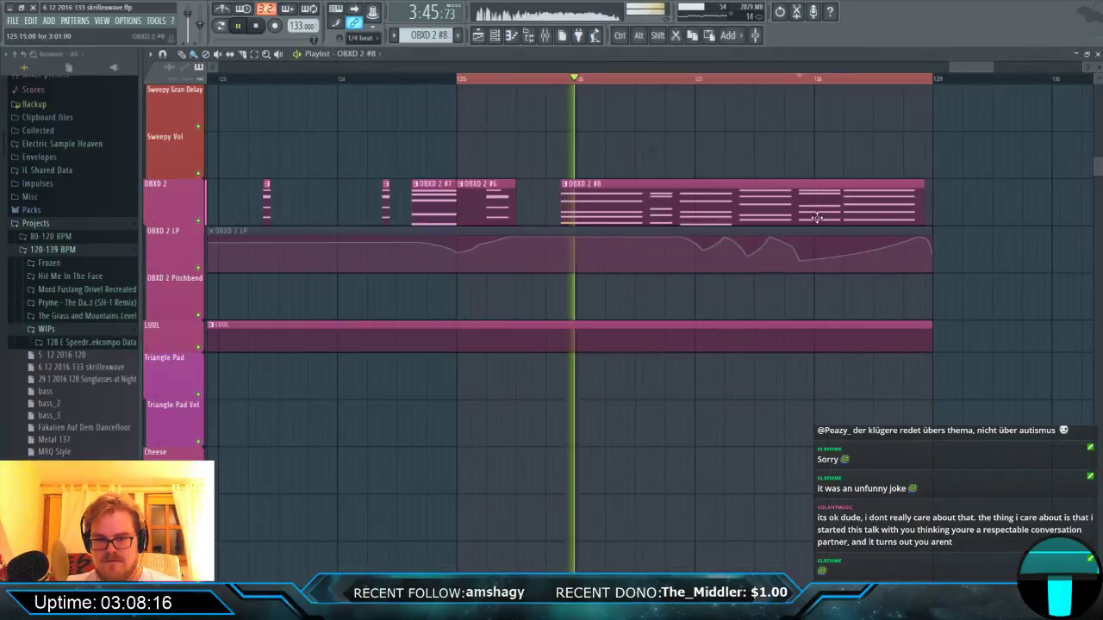
key("t")
left_click(528, 231)
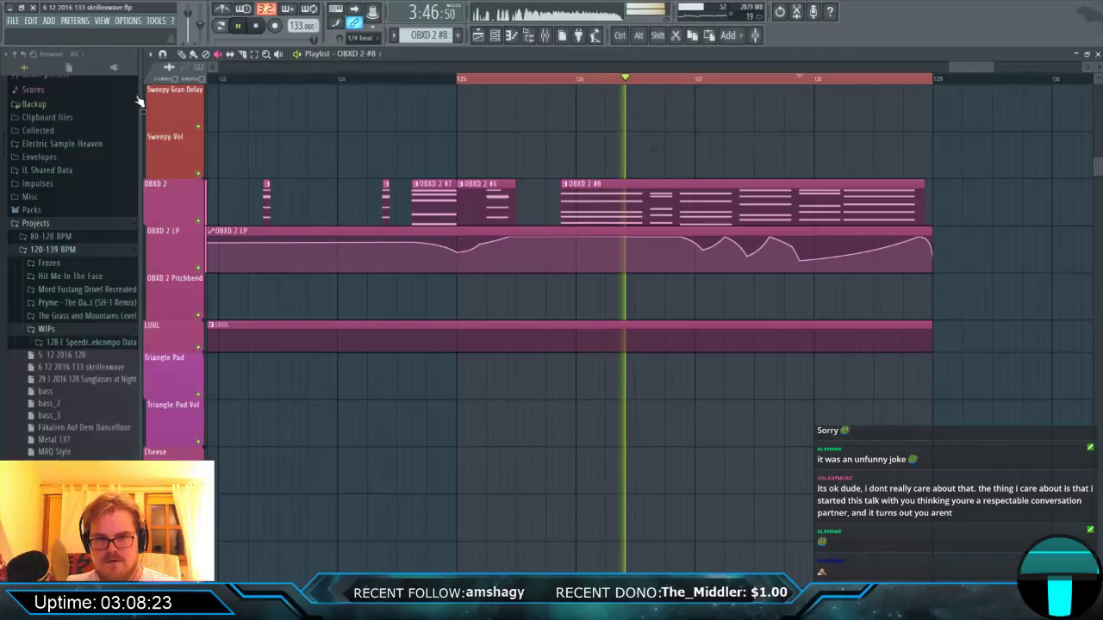
scroll(396, 235, "down", 2)
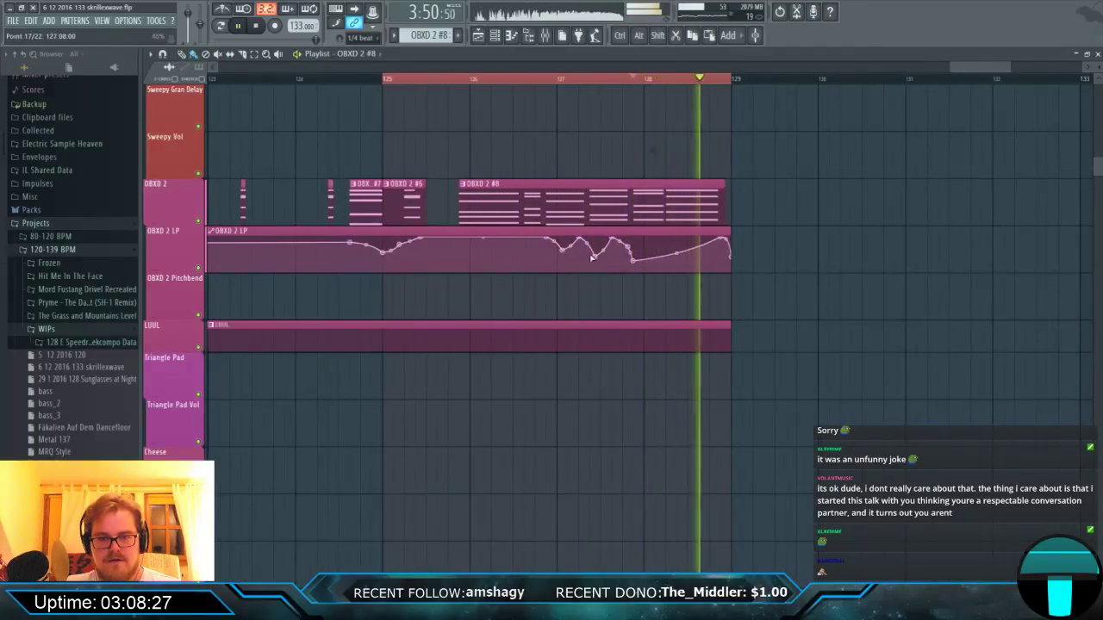
scroll(308, 243, "down", 3)
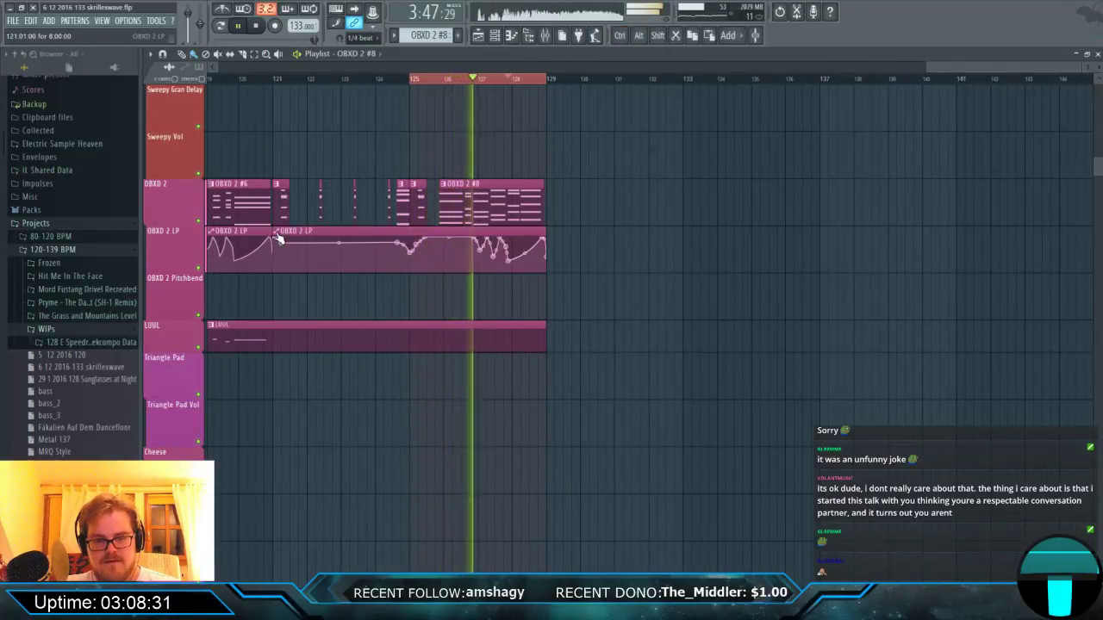
left_click(276, 233)
left_click(293, 259)
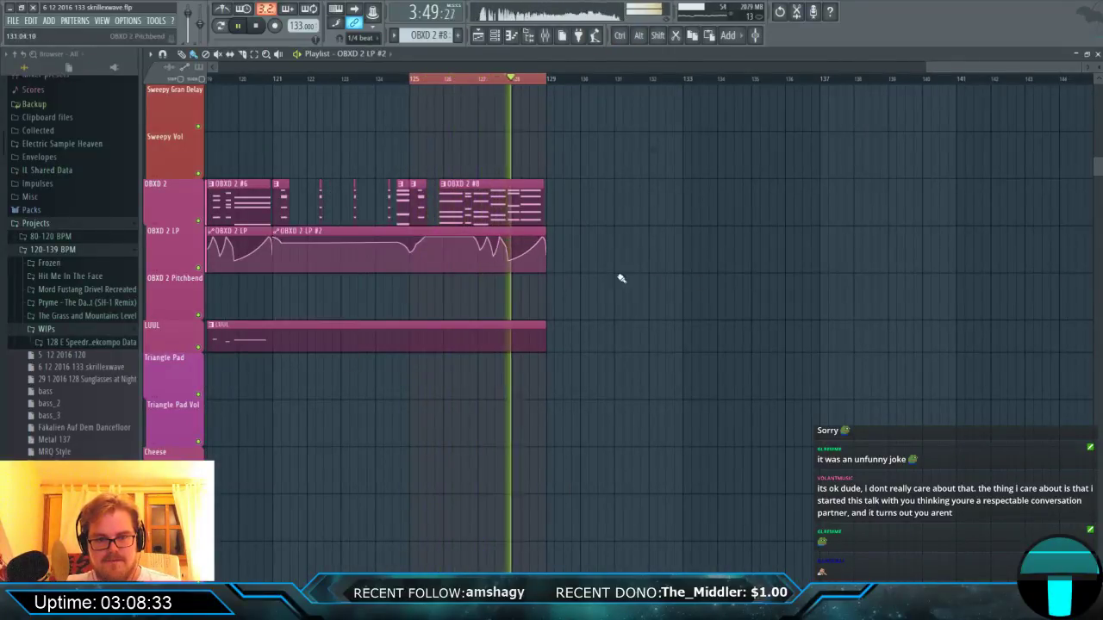
Reshape the OBXD 2 LP #2 automation between bars 127 and 129 with two sharp dips, a high plateau between them and a final rise.
scroll(620, 276, "up", 3)
left_click_drag(455, 303, 458, 286)
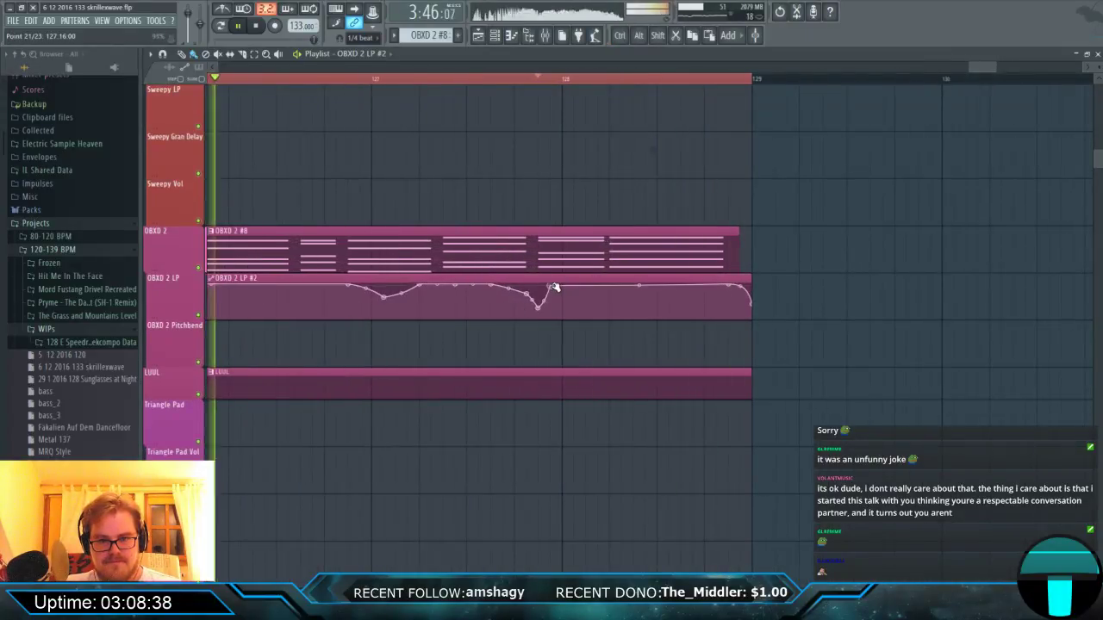
left_click_drag(551, 285, 608, 307)
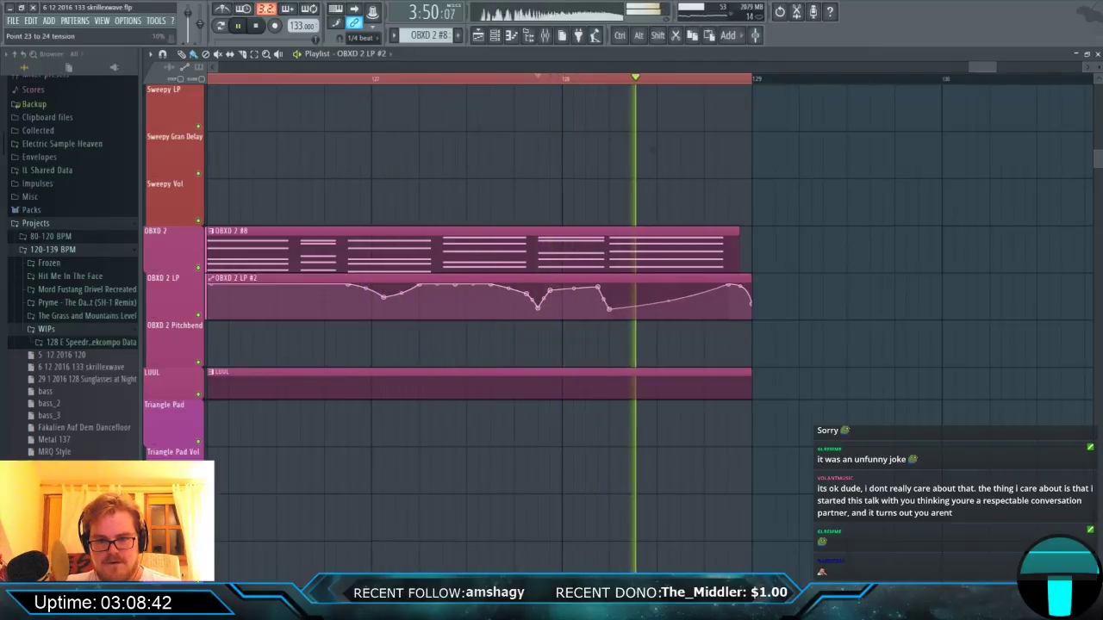
scroll(668, 312, "down", 4)
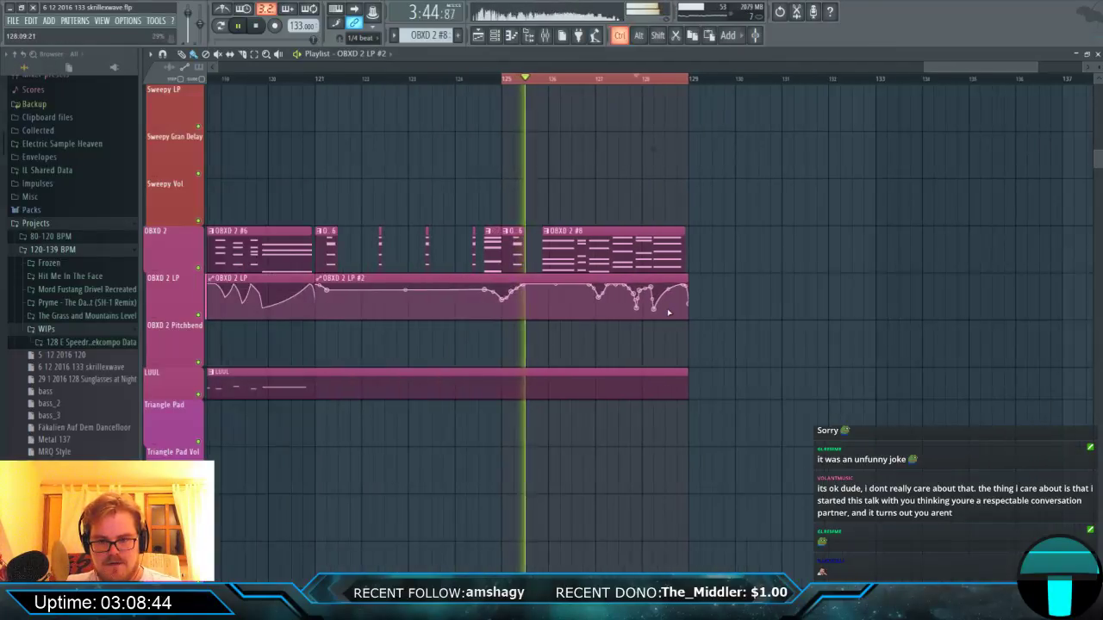
Select bars 113 to 129 for looped playback and inspect the chord notes of the OBXD 2 #8 pattern.
scroll(660, 312, "down", 2)
scroll(453, 319, "up", 4)
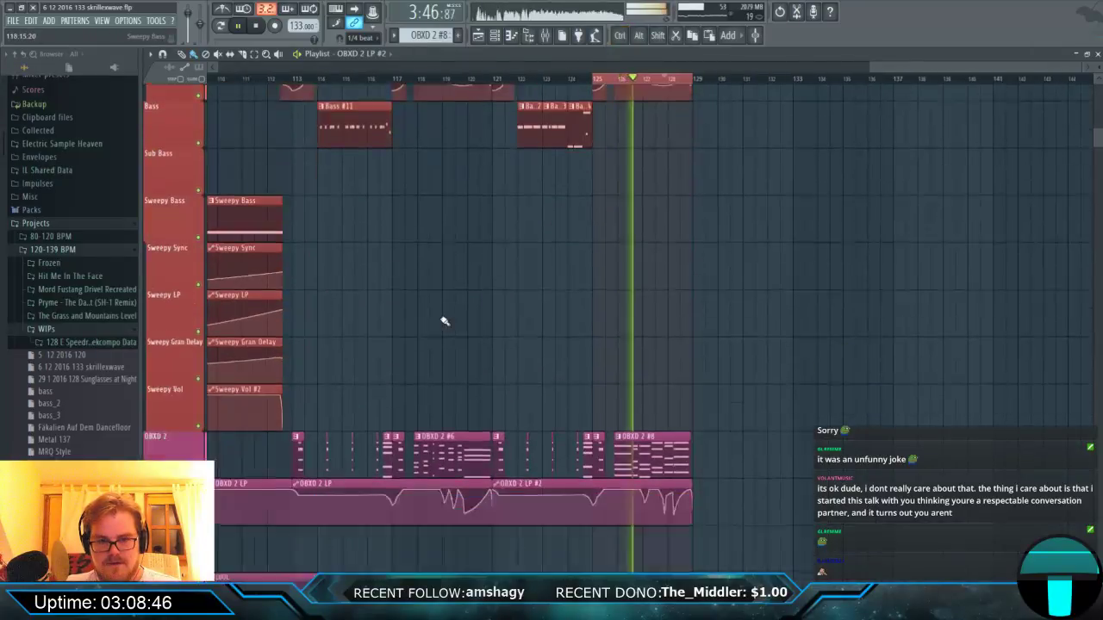
scroll(444, 321, "down", 2)
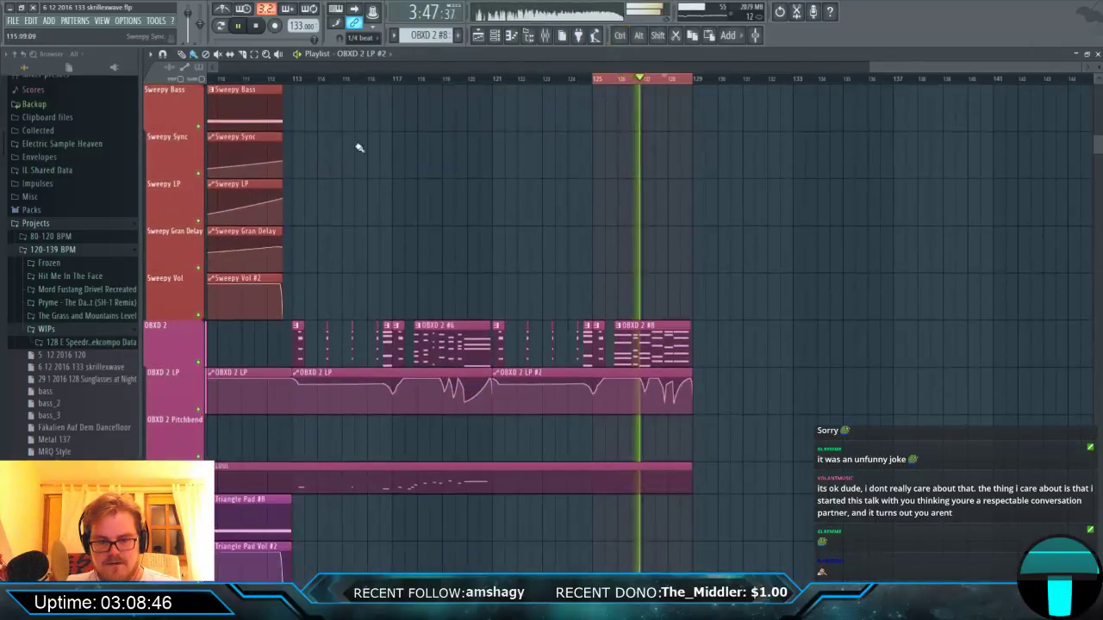
double_click(302, 79)
scroll(286, 84, "up", 3)
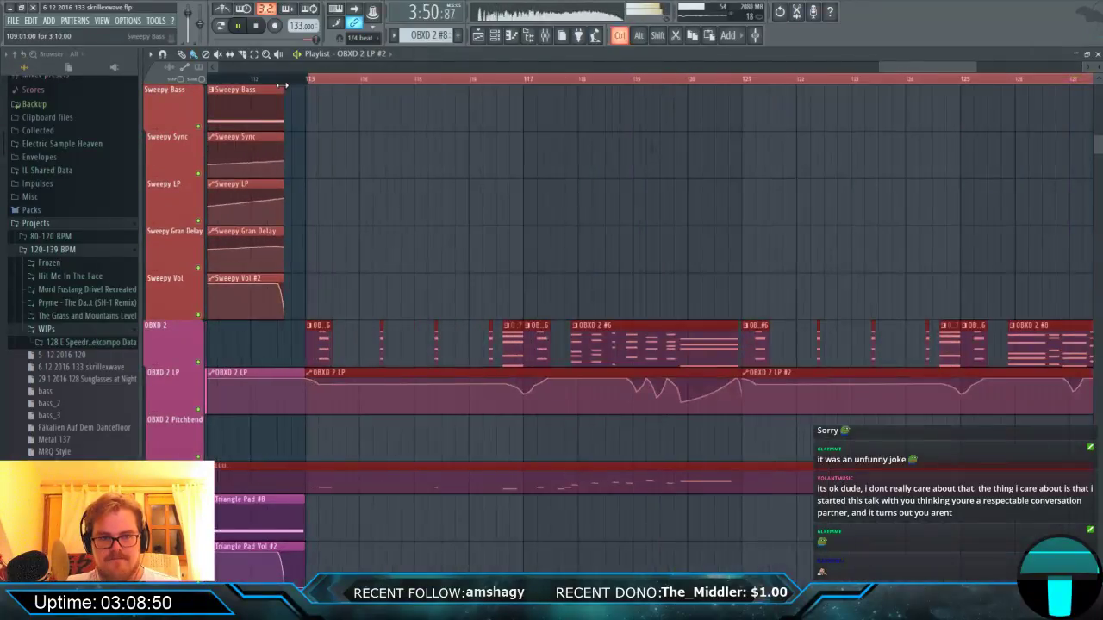
scroll(307, 82, "down", 3)
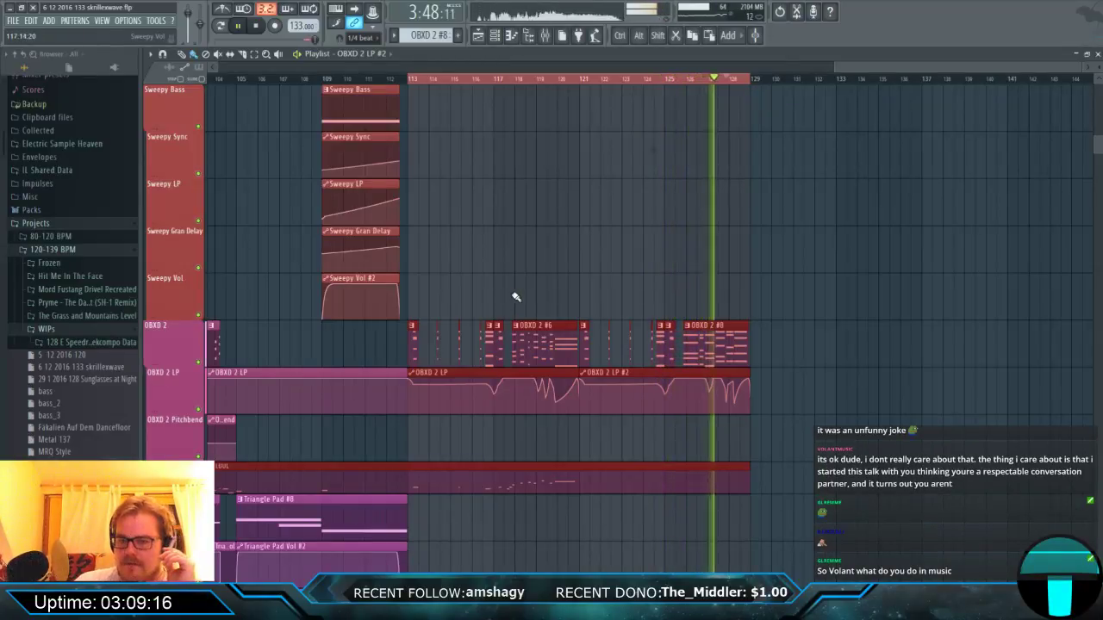
double_click(719, 347)
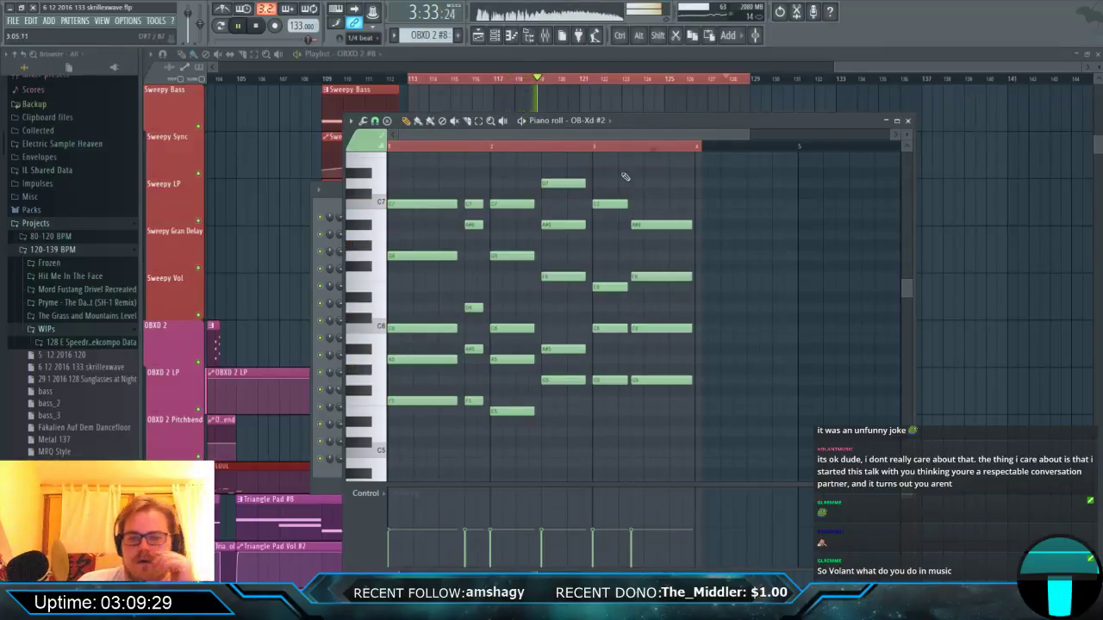
left_click(821, 100)
Duplicate the LUUL pattern's notes from bars 41 to 48 so the copy starts at bar 49.
scroll(694, 350, "down", 4)
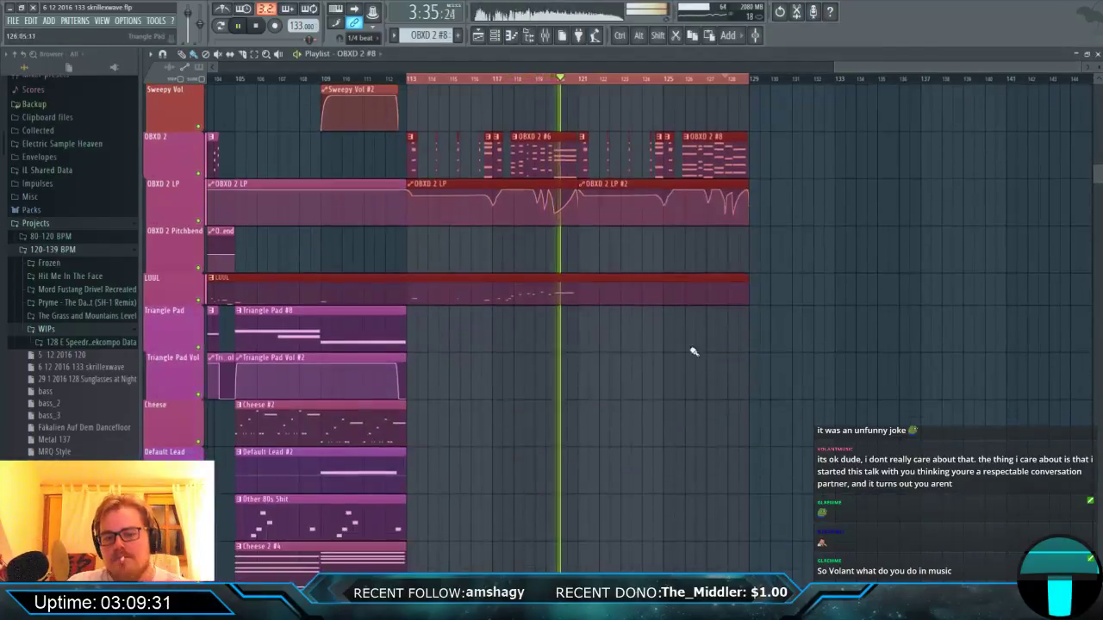
double_click(667, 304)
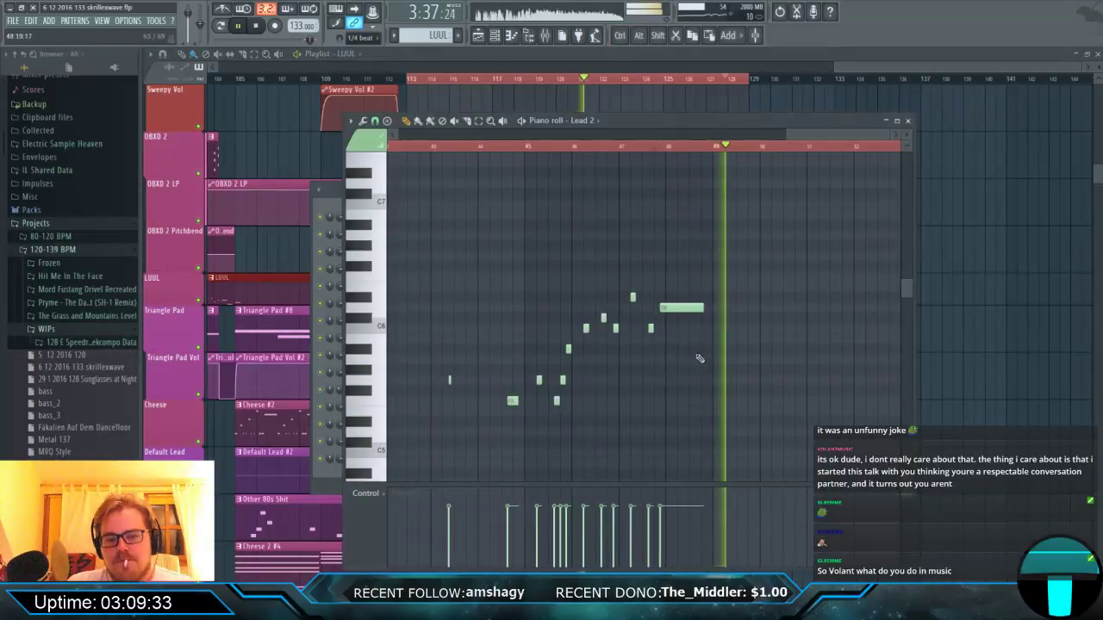
scroll(661, 372, "down", 4, "ctrl")
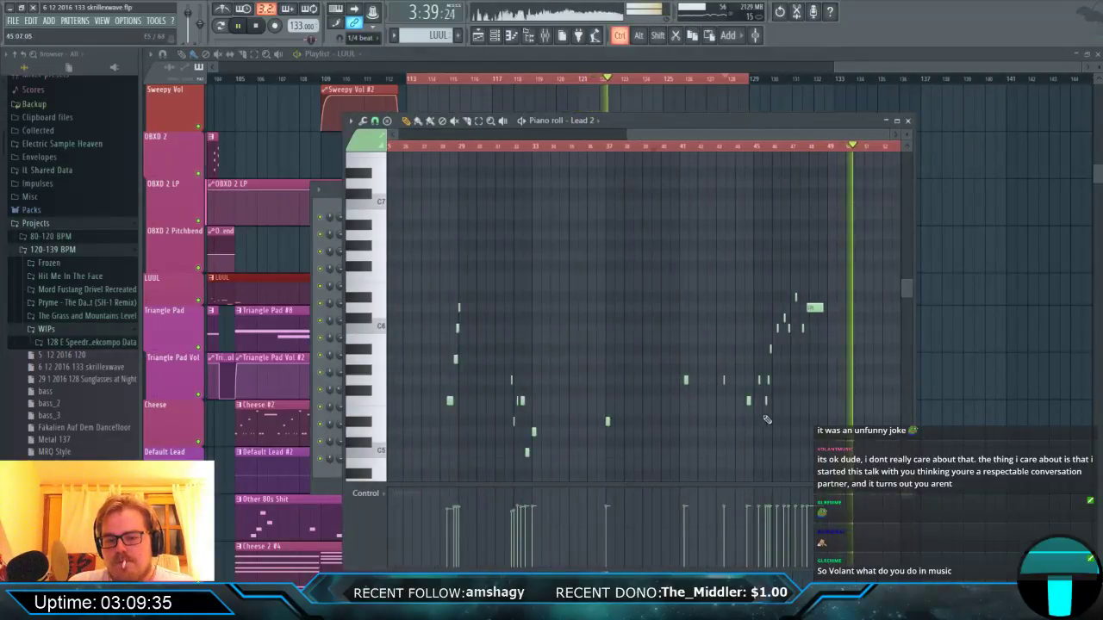
left_click_drag(825, 437, 682, 288)
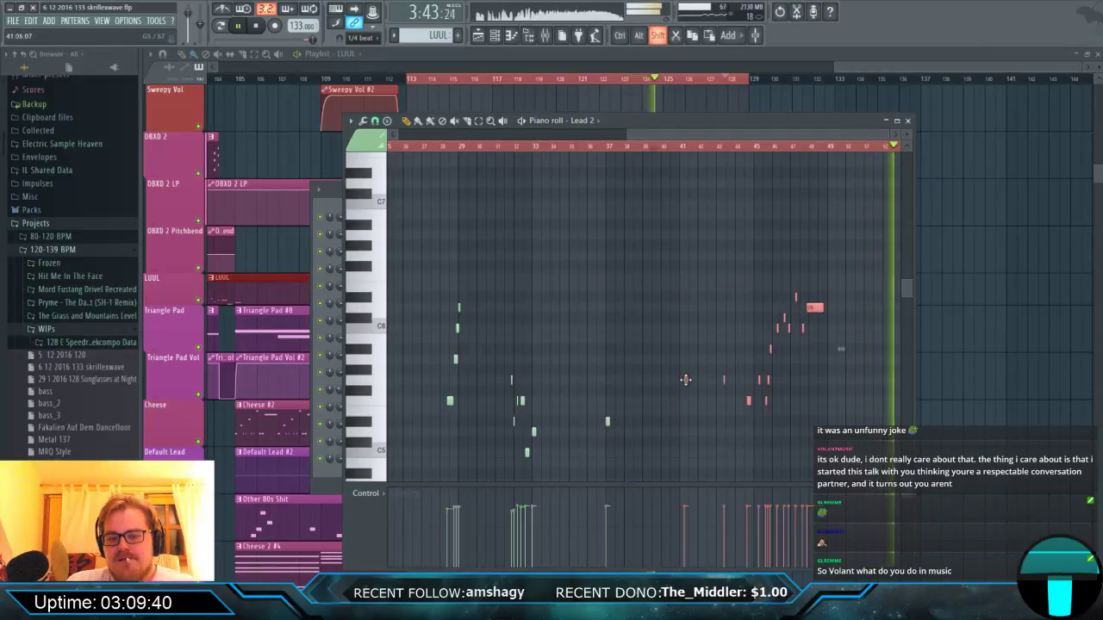
left_click(749, 378)
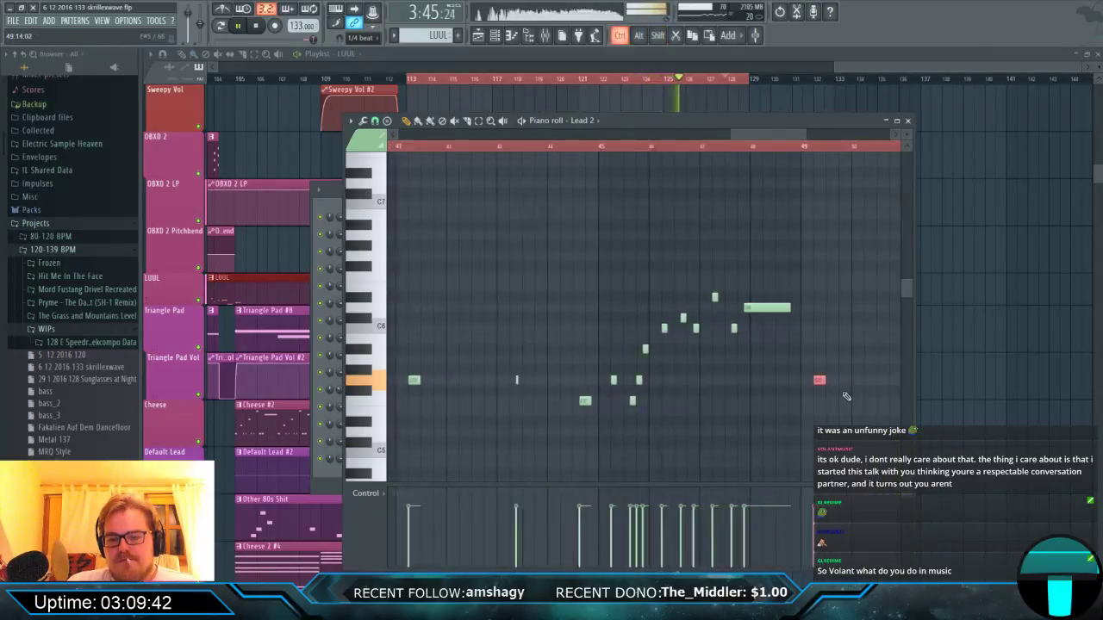
scroll(744, 386, "down", 2, "ctrl")
scroll(861, 362, "up", 2, "ctrl")
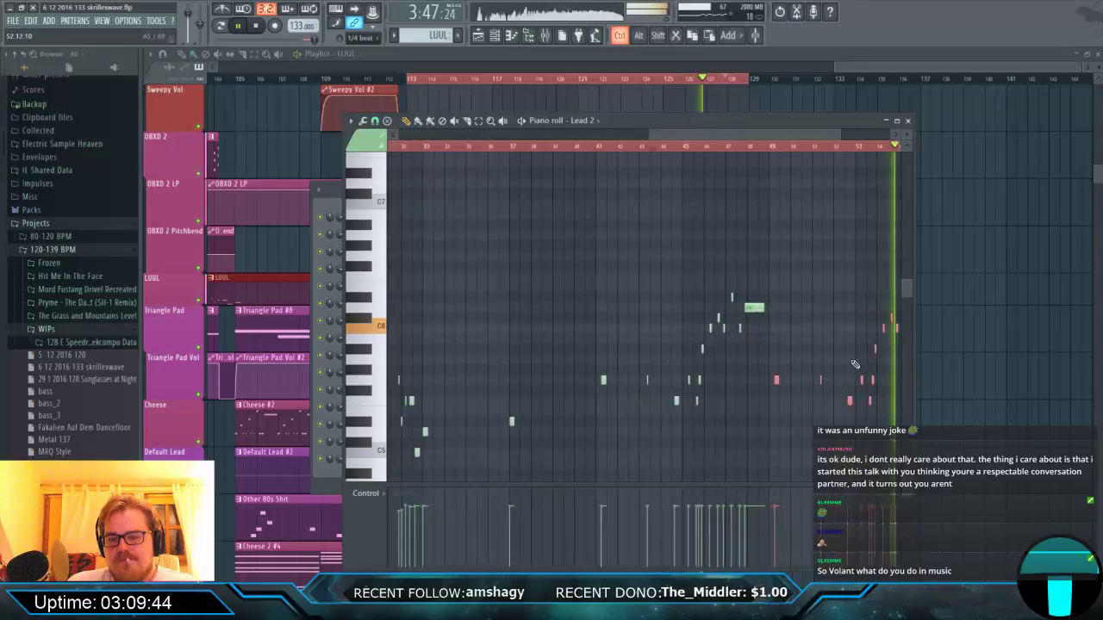
left_click(886, 69)
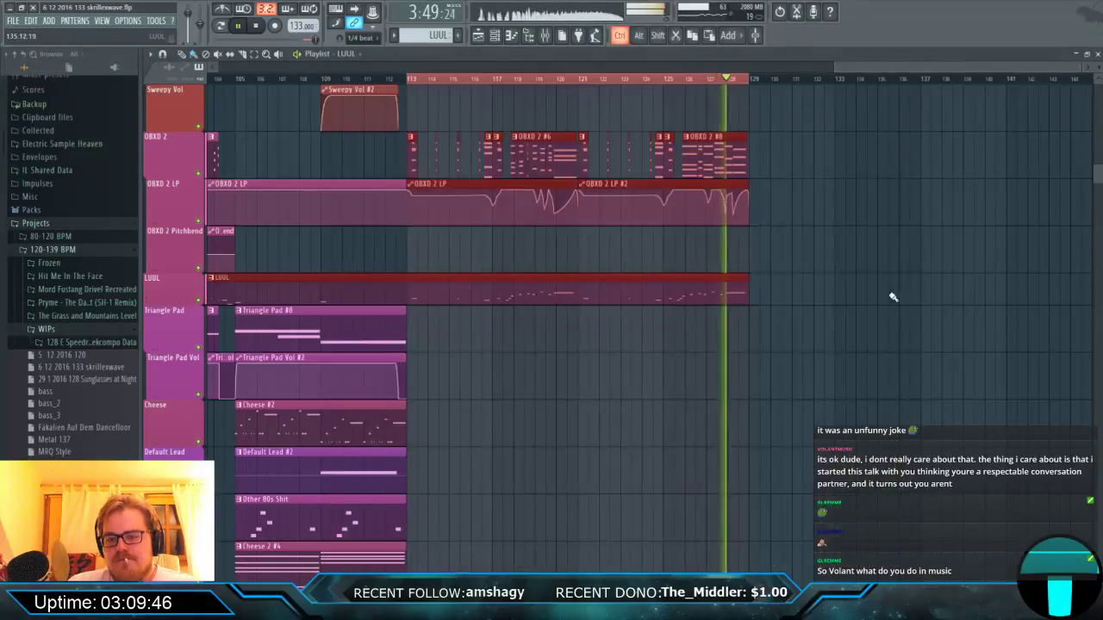
Thin out the copied run in the LUUL pattern from bar 53, keeping G5, D#6, C6 and the final long note.
scroll(891, 296, "up", 2, "ctrl")
key("F7")
scroll(530, 316, "up", 4, "ctrl")
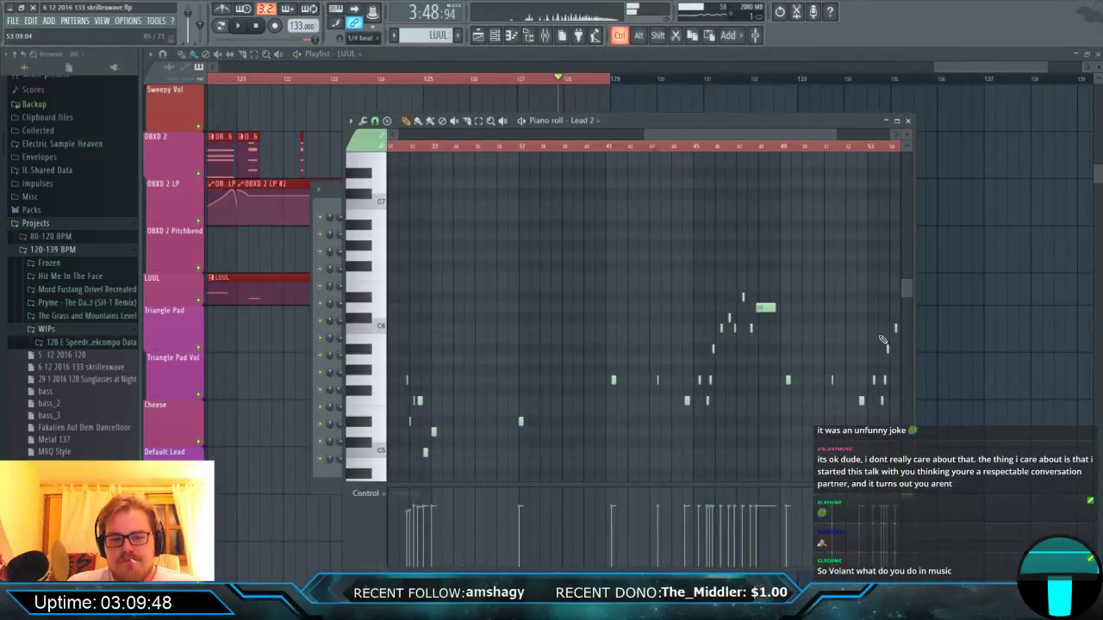
scroll(847, 370, "up", 2, "ctrl")
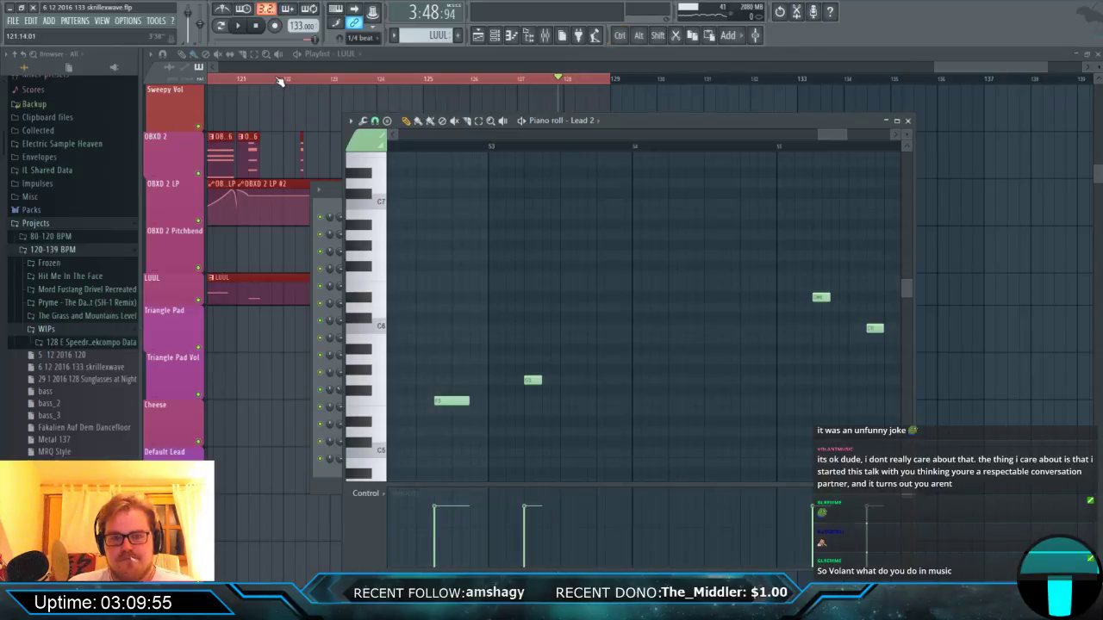
Set the playlist's playback selection to bars 125 to 129 and audition the section.
left_click(278, 80)
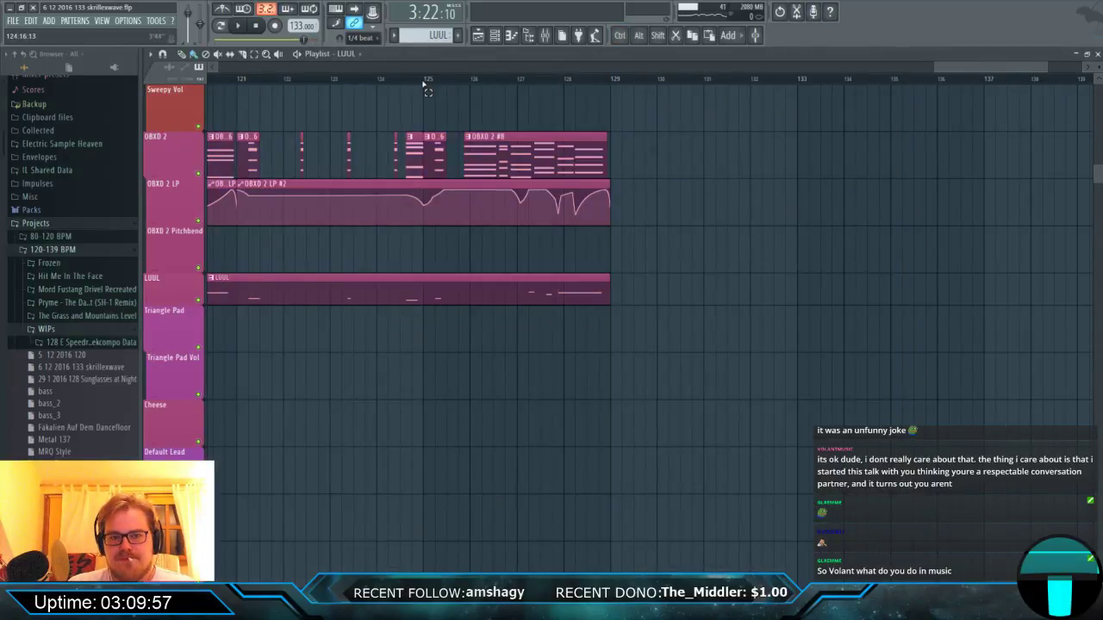
left_click_drag(424, 84, 609, 88)
key("space")
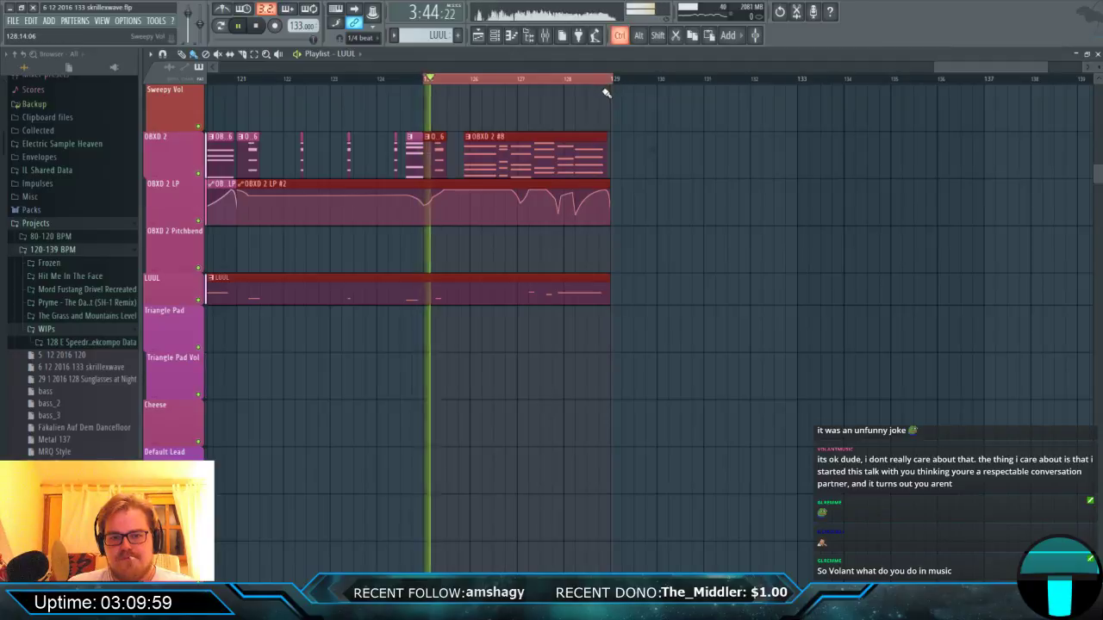
scroll(592, 103, "up", 3)
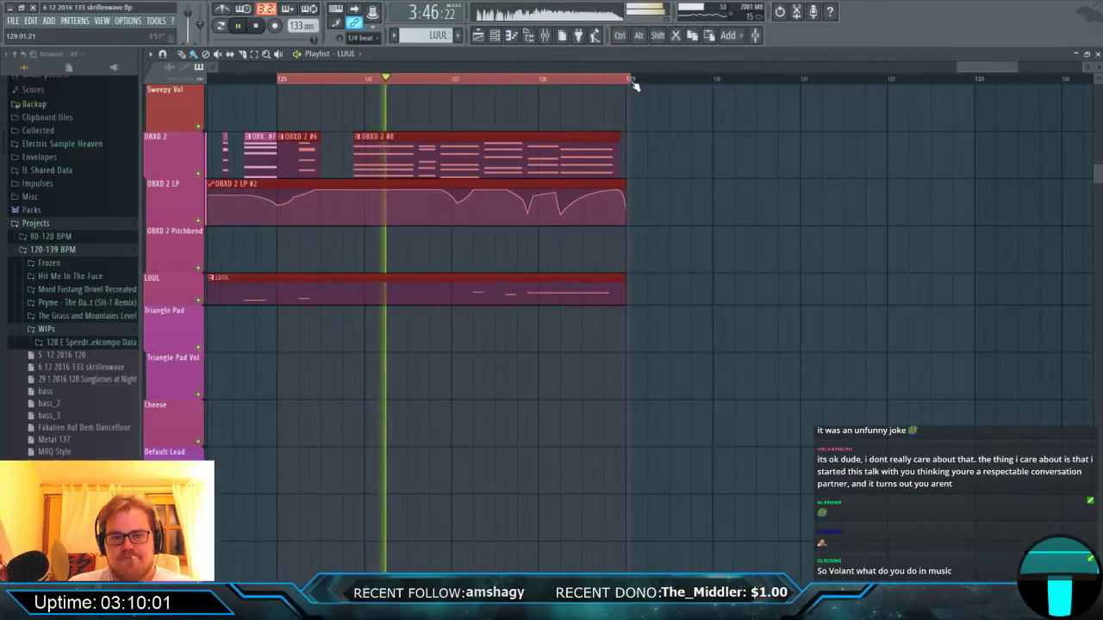
key("space")
key("space")
key("space")
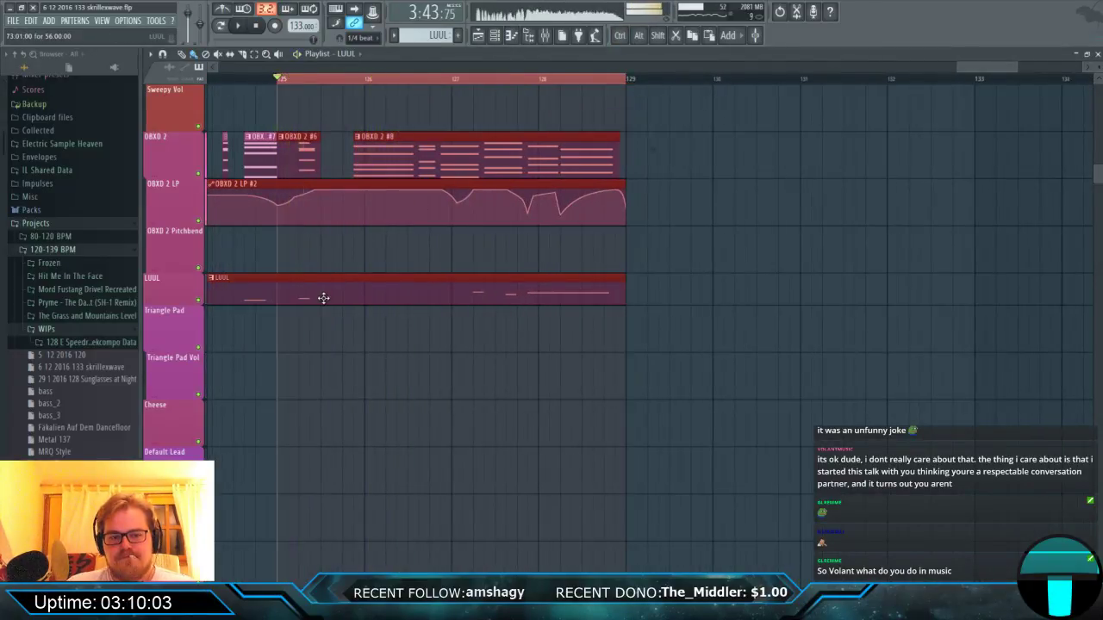
Add an F6 note and a longer C6 note after the G5 in bar 53 of the LUUL pattern.
double_click(324, 294)
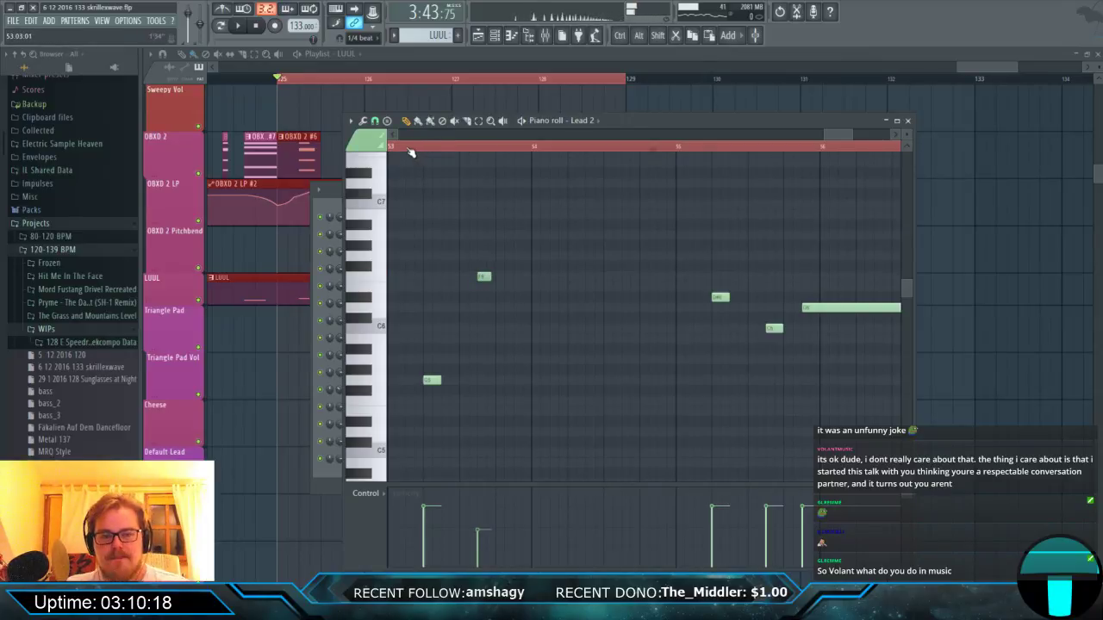
key("space")
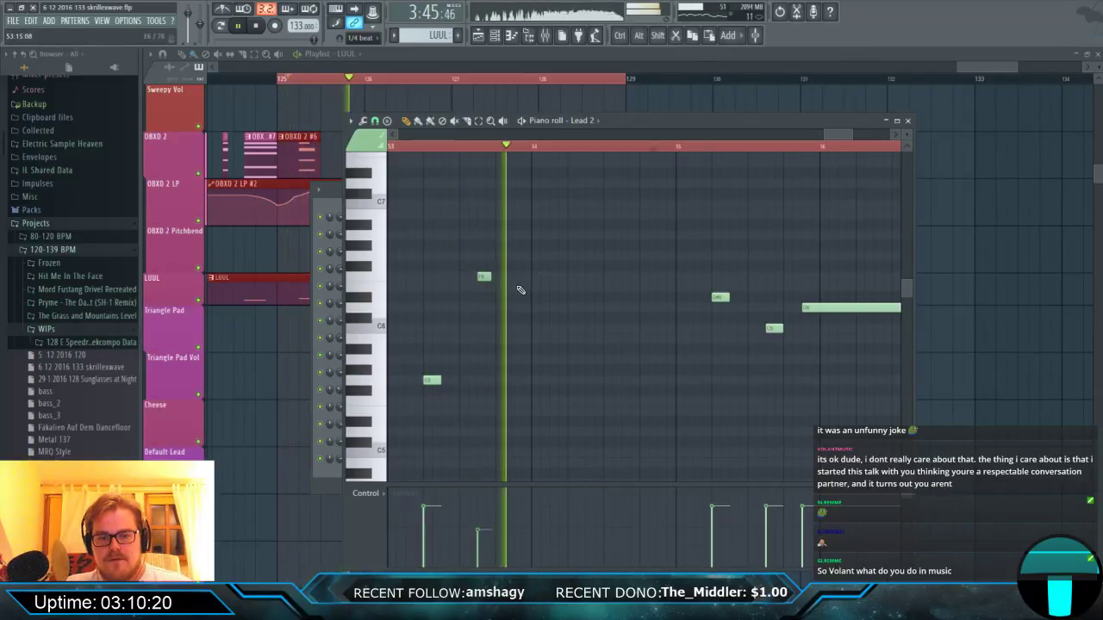
key("space")
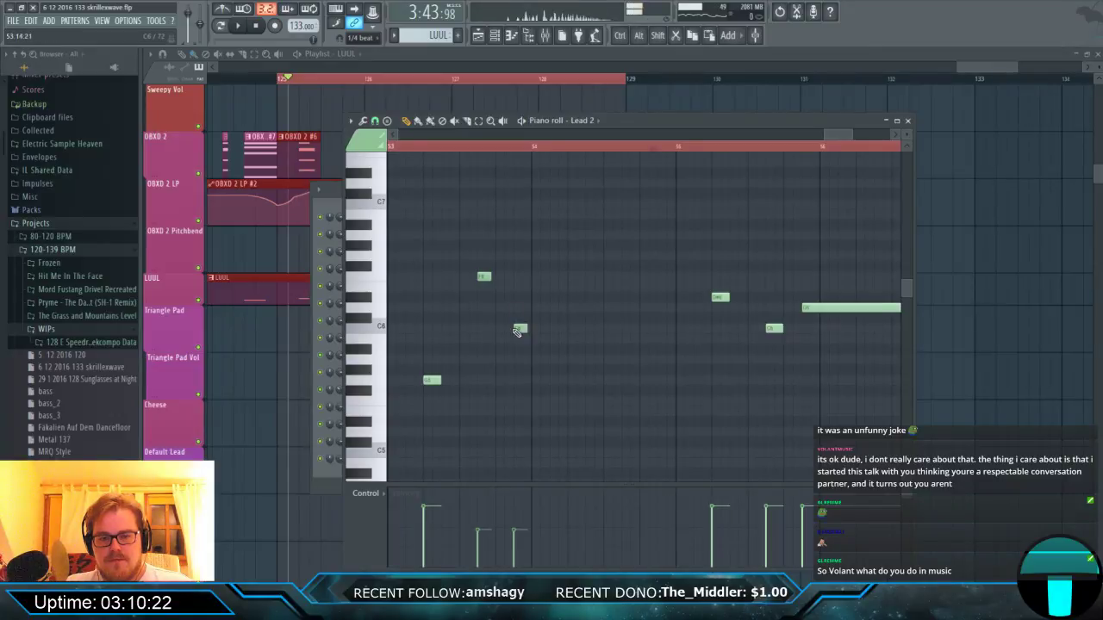
key("space")
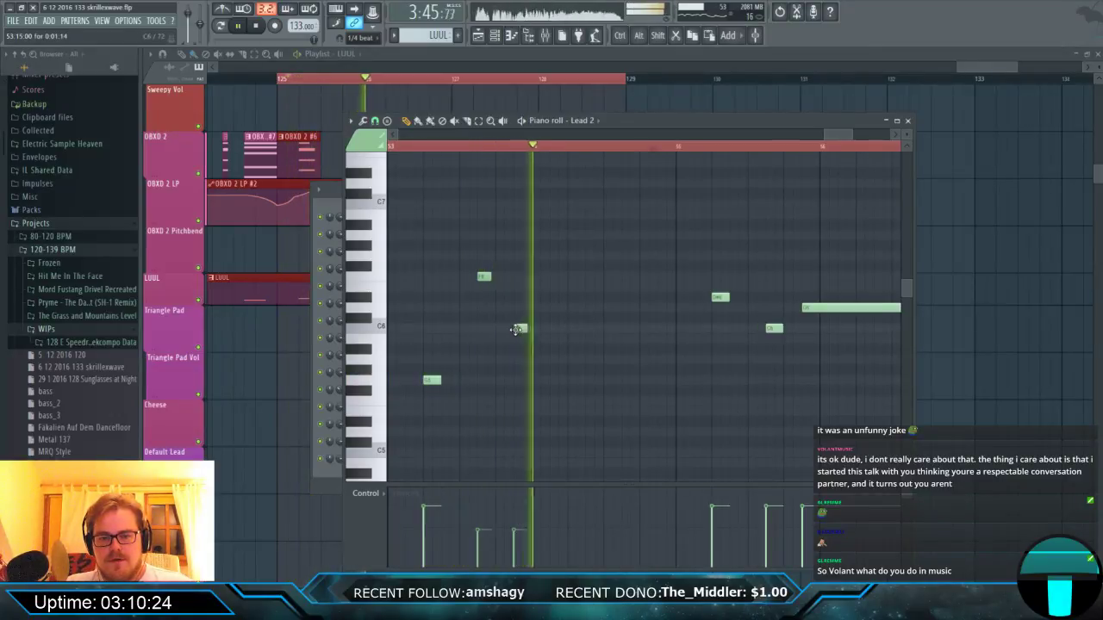
key("space")
Add A#5 and C6 notes late in bar 54, and lower the two short notes in bar 55 to A#5 and A5.
key("space")
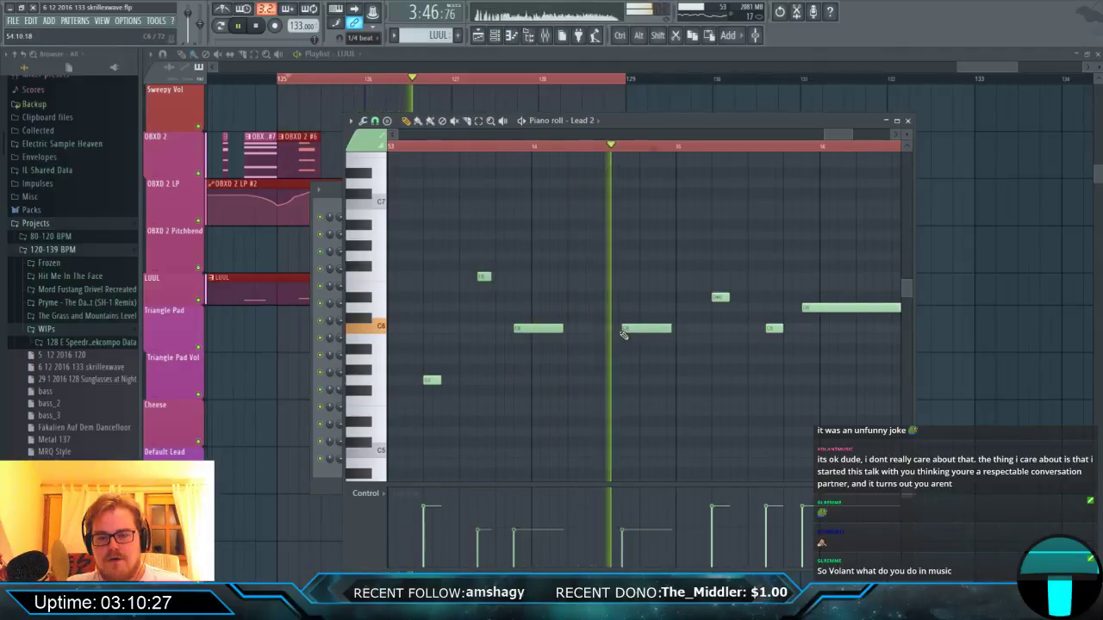
left_click(620, 327)
key("space")
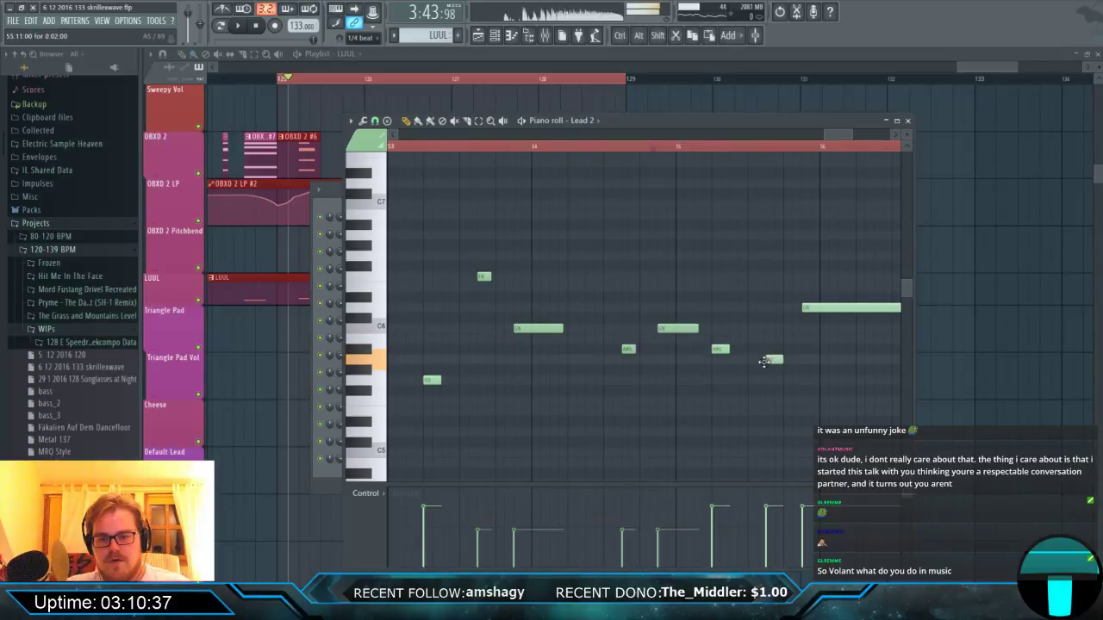
Lengthen the A#5 and A5 notes in bar 55 and shift them later, with the A5 starting at 55:13, and audition the melody.
key("space")
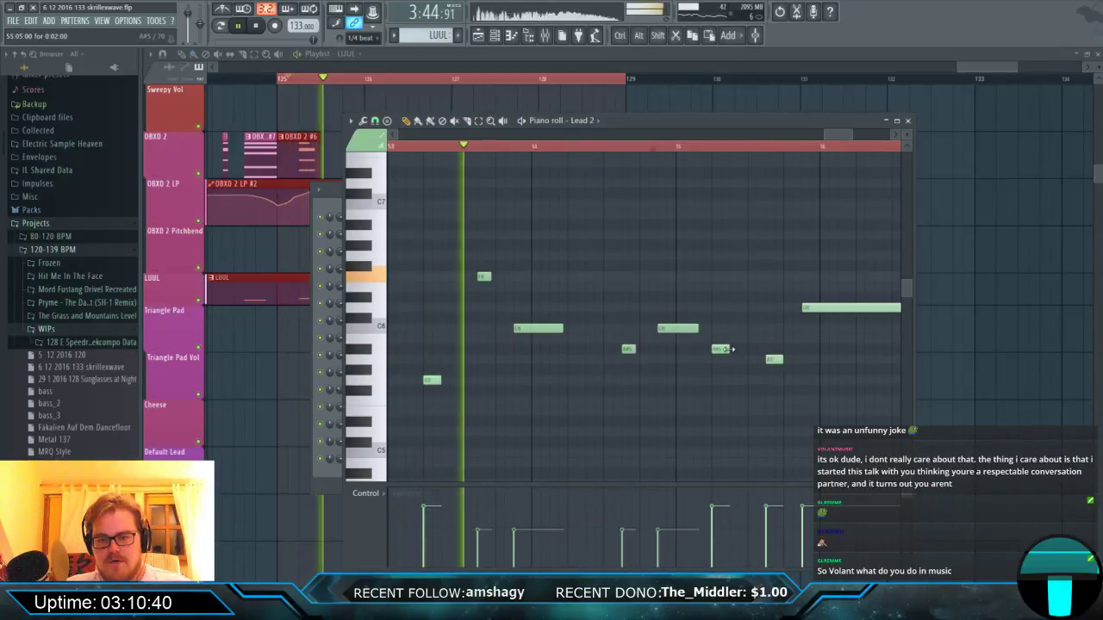
left_click_drag(729, 350, 797, 359)
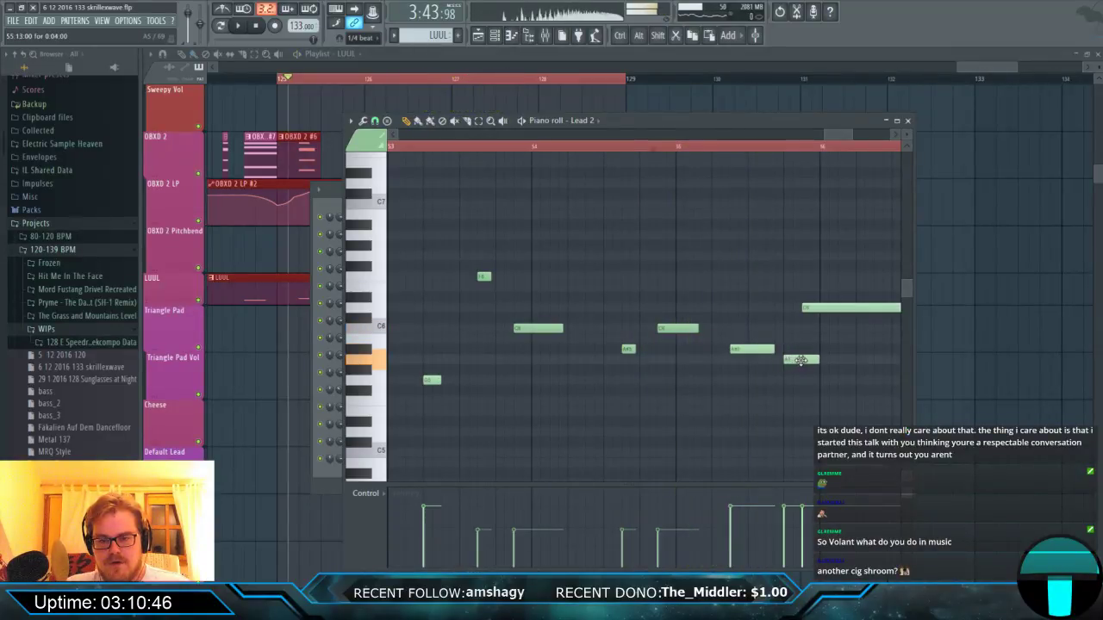
key("space")
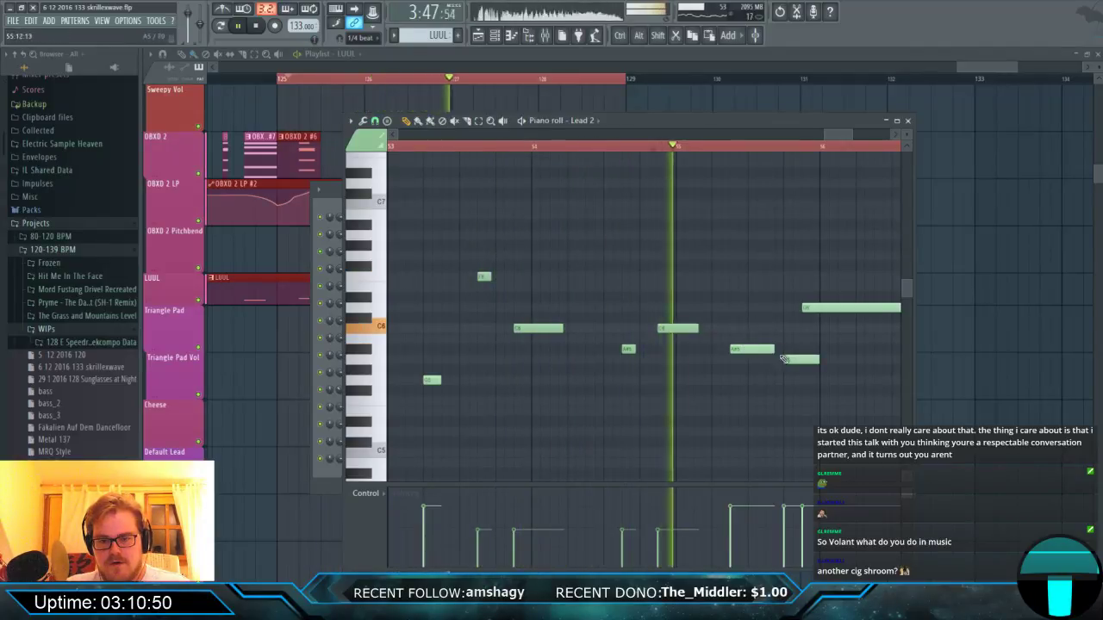
Shift the A5 at the end of bar 55 later across the start of bar 56, delete the long D6 note, and audition the melody.
left_click_drag(785, 359, 806, 359)
right_click(823, 310)
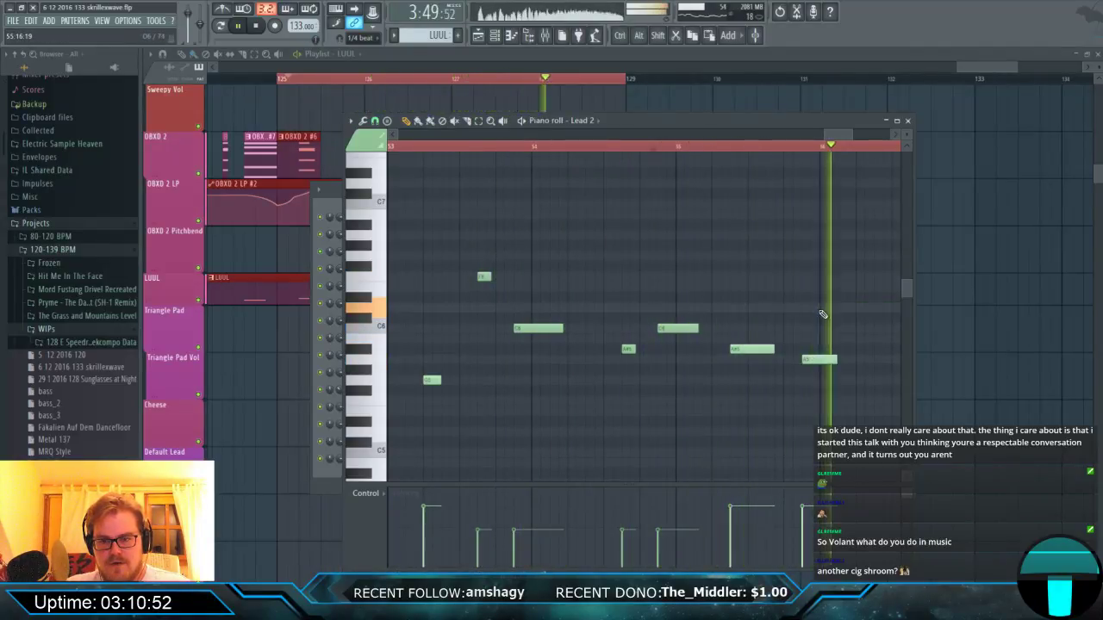
key("space")
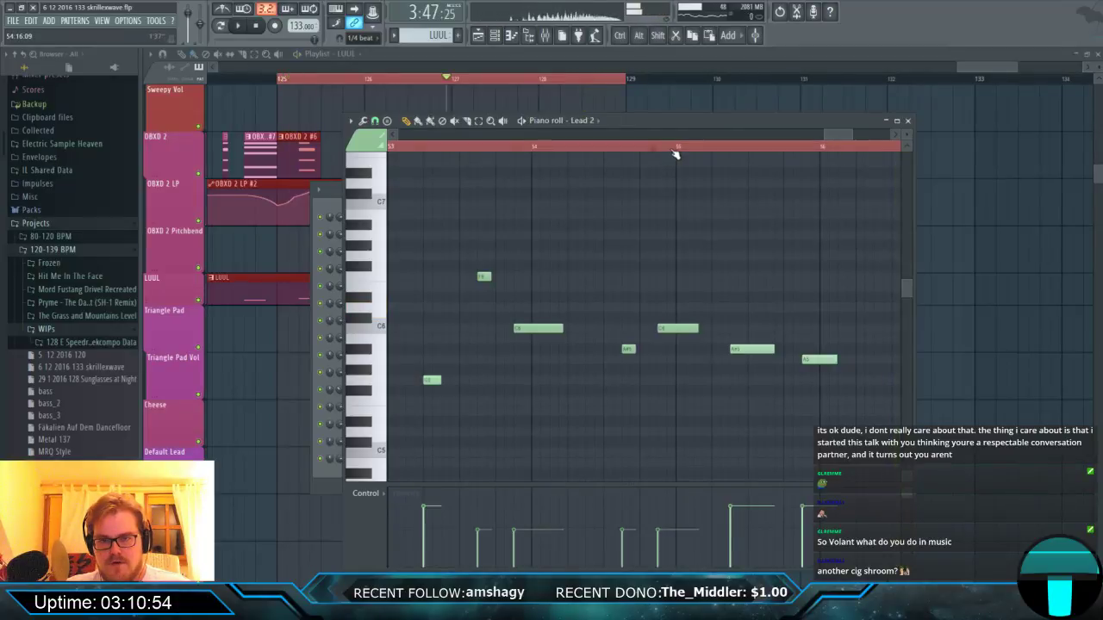
key("space")
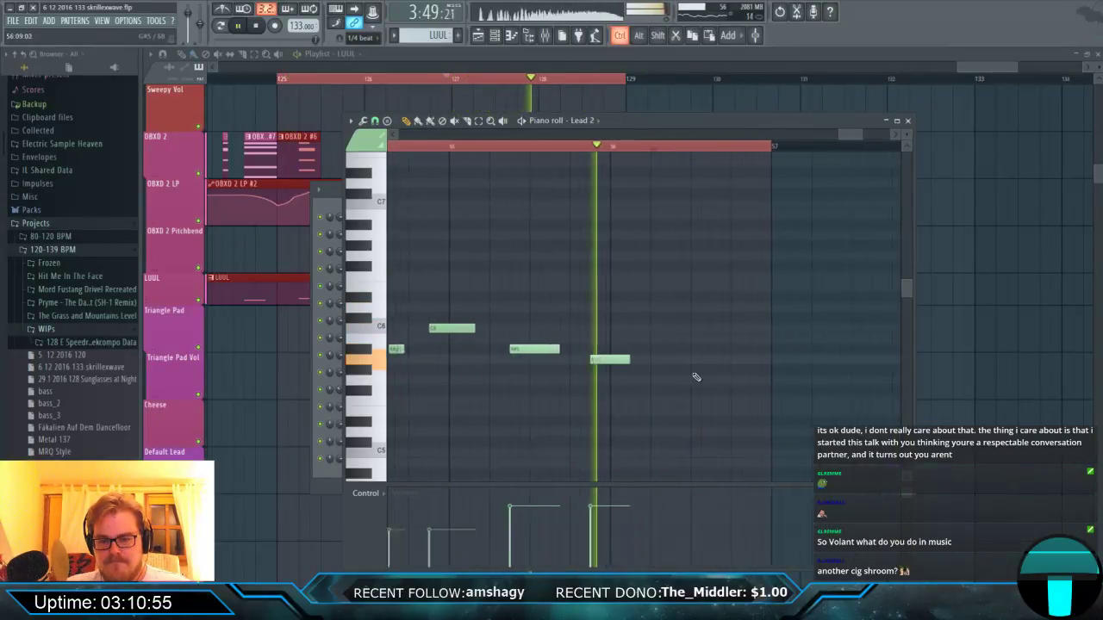
Add short A#5 and A5 notes and a longer F5 note in bar 56, and audition the ending.
key("space")
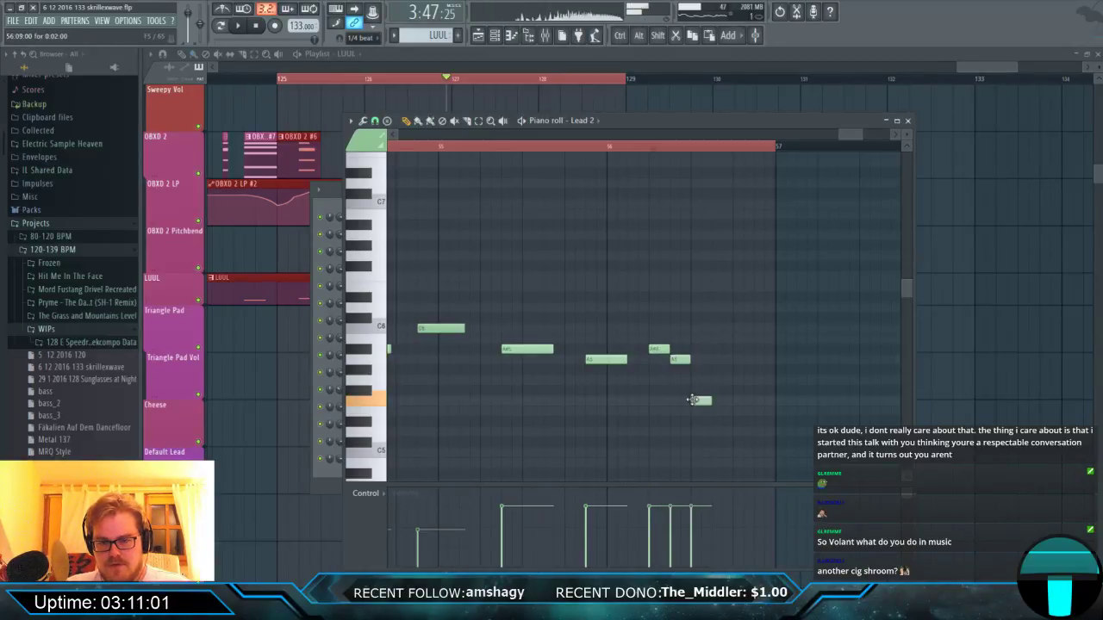
key("space")
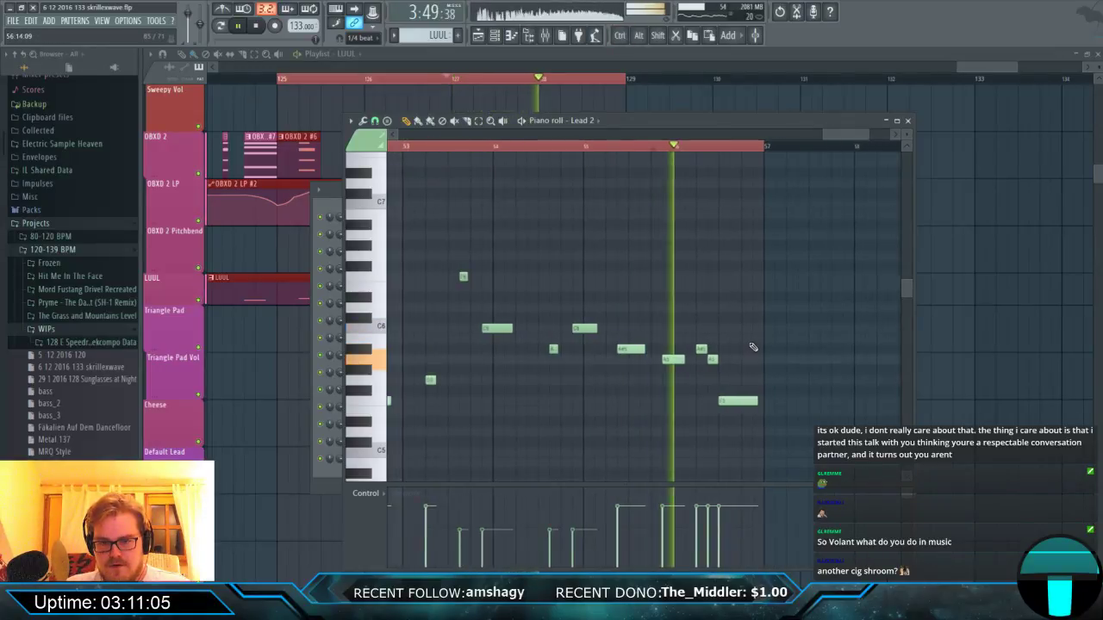
scroll(743, 370, "up", 3)
key("space")
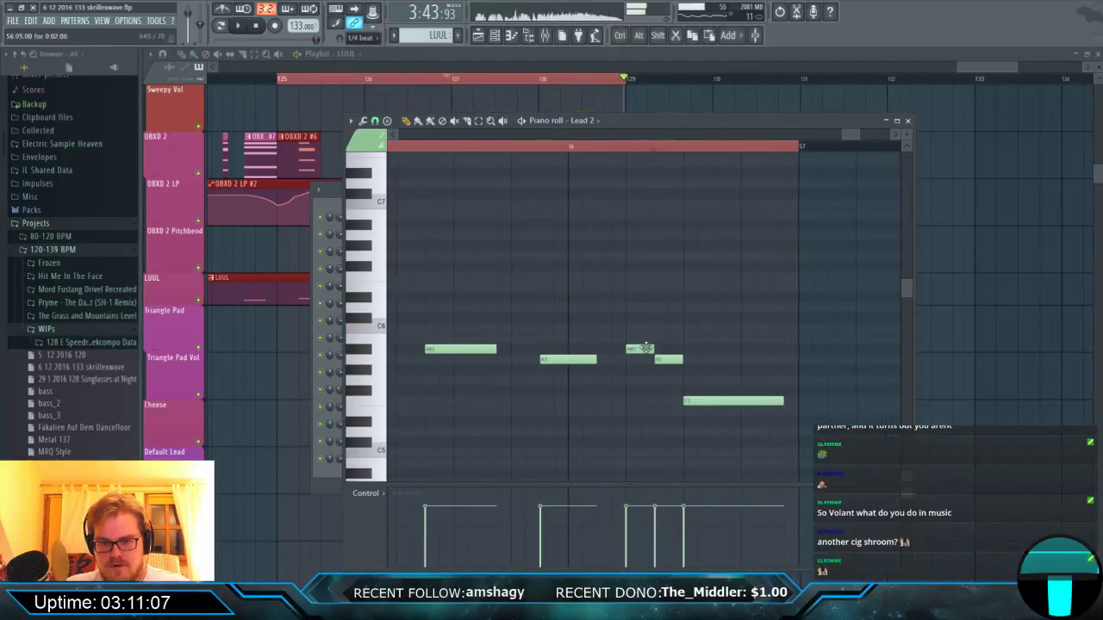
Shift the three bar 56 notes later, lengthen the A5 before them, and trim the F5 to end just before bar 57.
left_click_drag(631, 338, 720, 412)
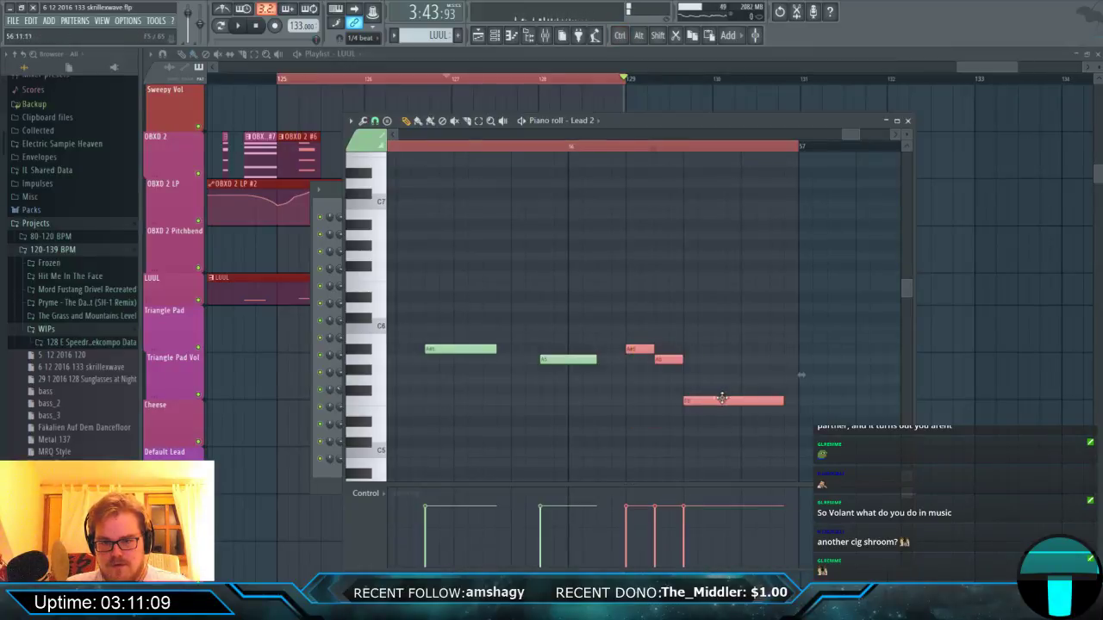
key("space")
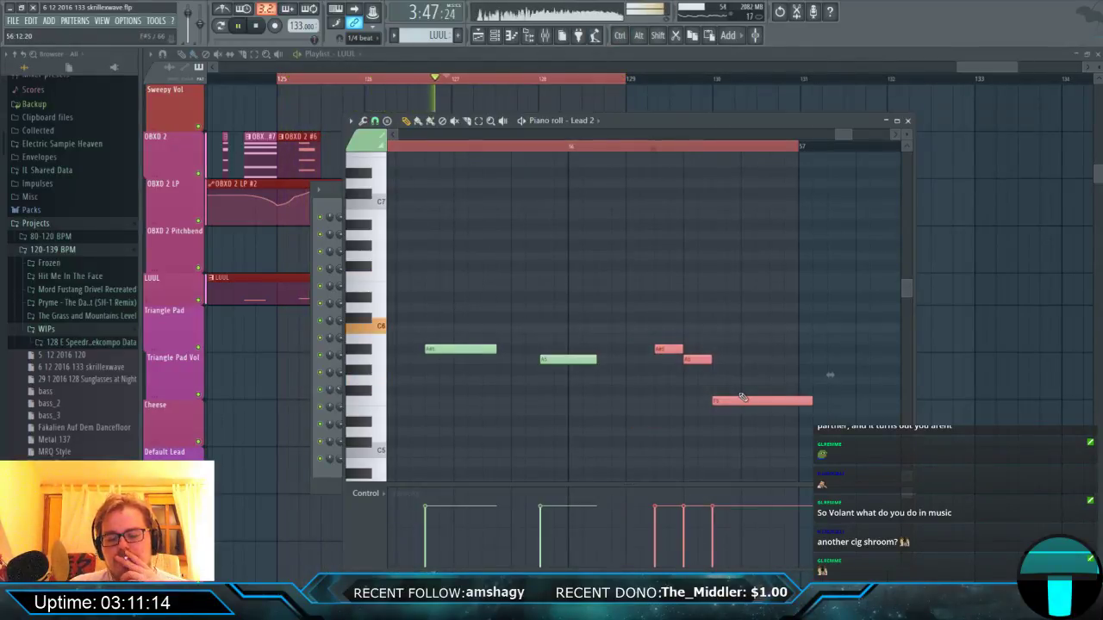
left_click_drag(596, 360, 625, 360)
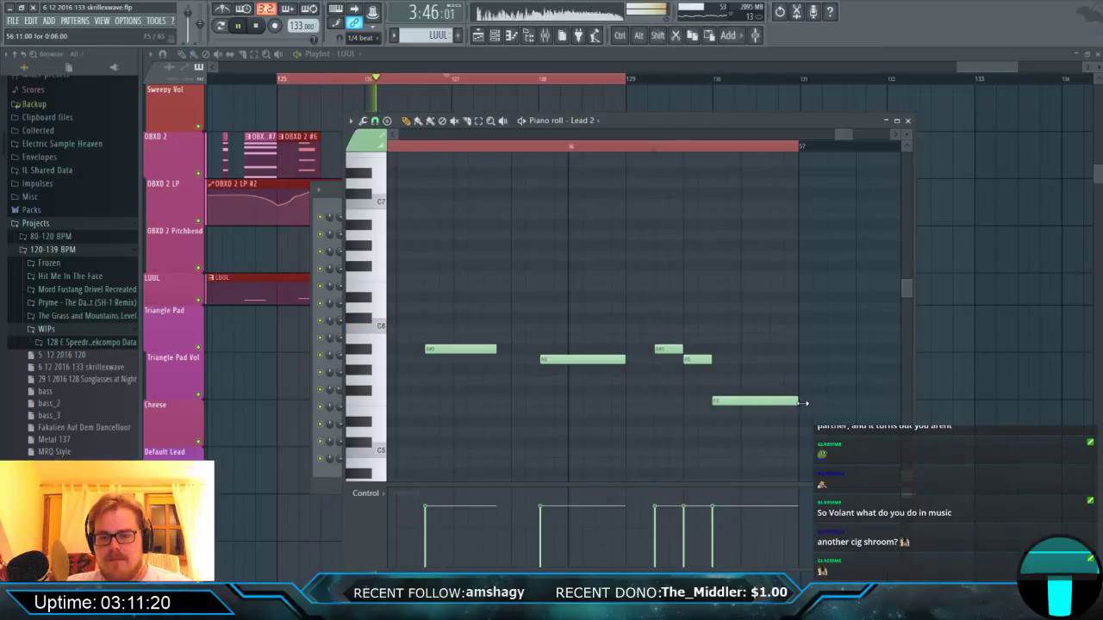
scroll(791, 405, "down", 6)
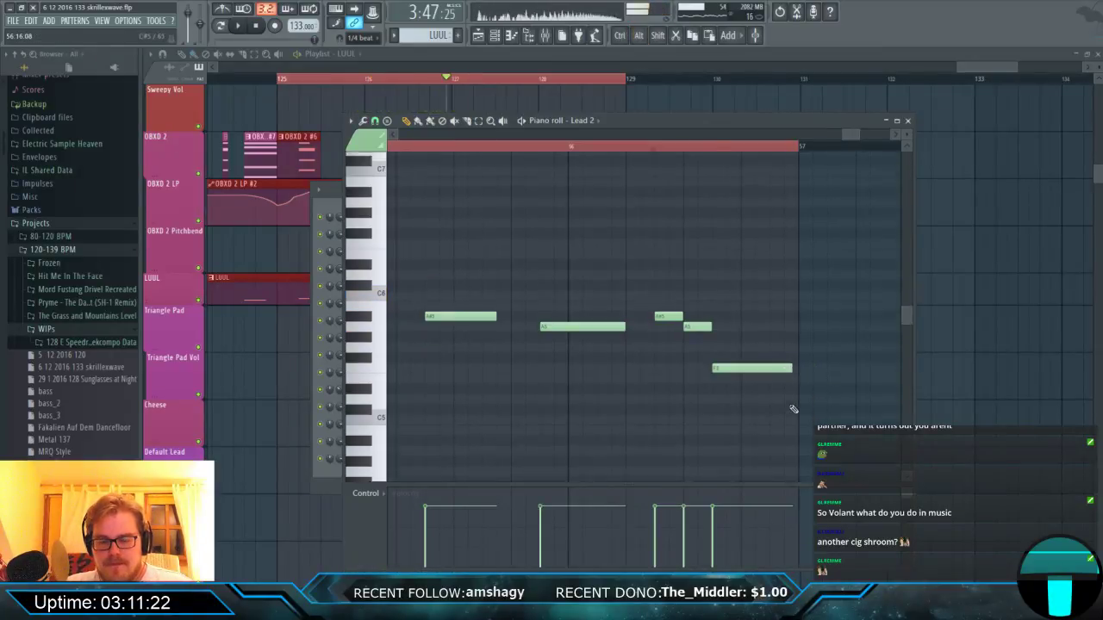
Vary the velocities of the melody notes from the end of bar 52 through bar 56, and close the piano roll.
scroll(713, 377, "down", 2, "ctrl")
scroll(713, 377, "down", 3, "ctrl")
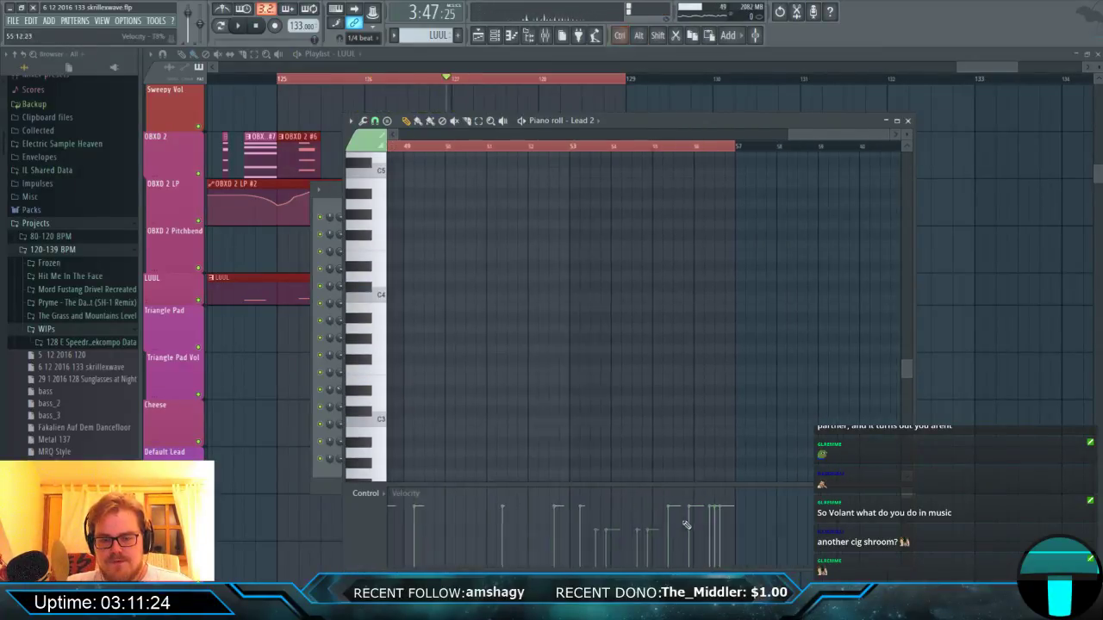
left_click_drag(657, 517, 718, 519)
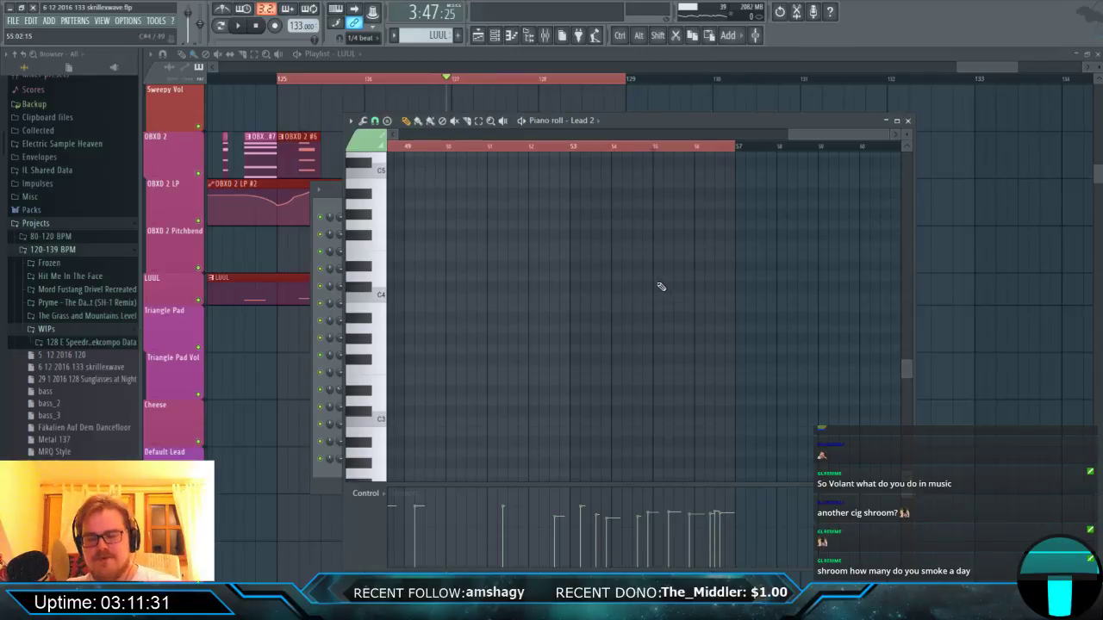
left_click(908, 120)
Clear the playlist's time selection, play the track from late in bar 120, and save the project.
scroll(852, 164, "down", 4)
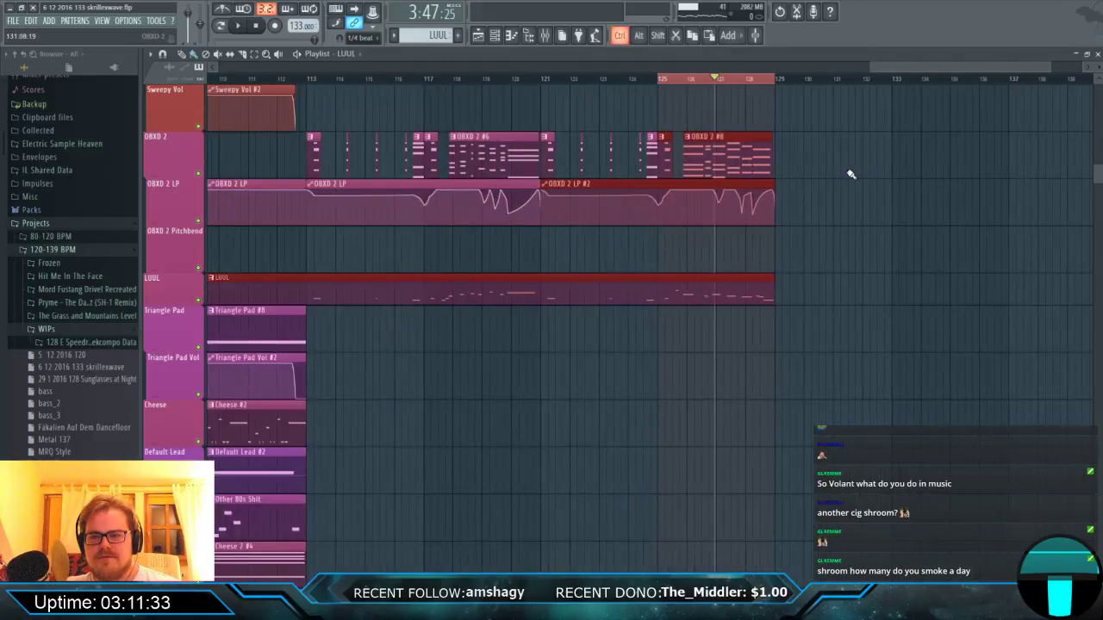
scroll(851, 174, "down", 3)
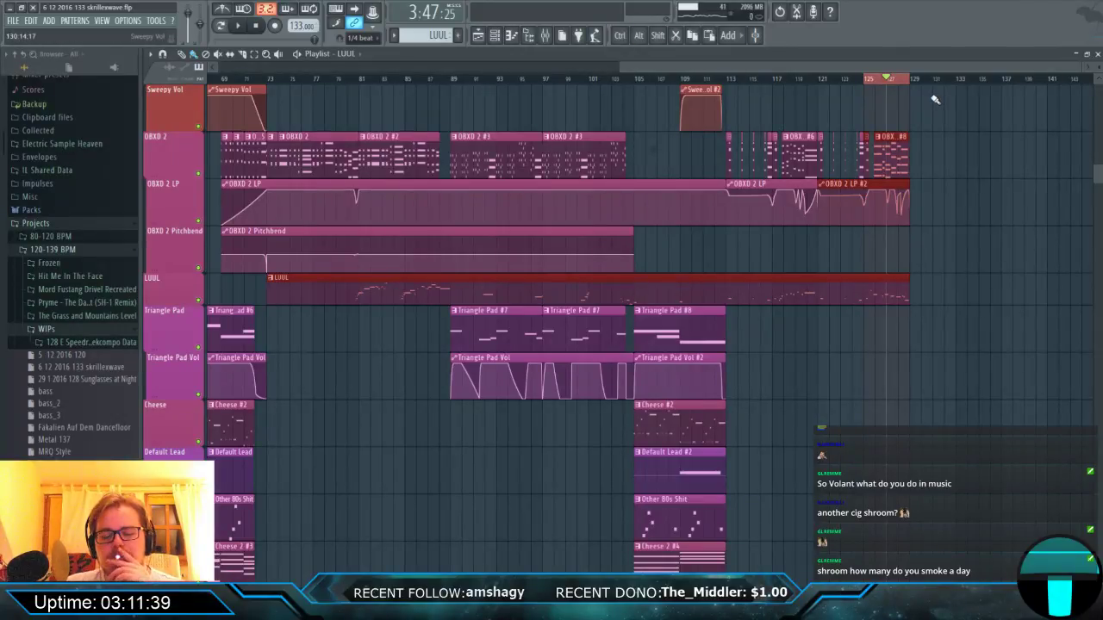
left_click(849, 109, "ctrl")
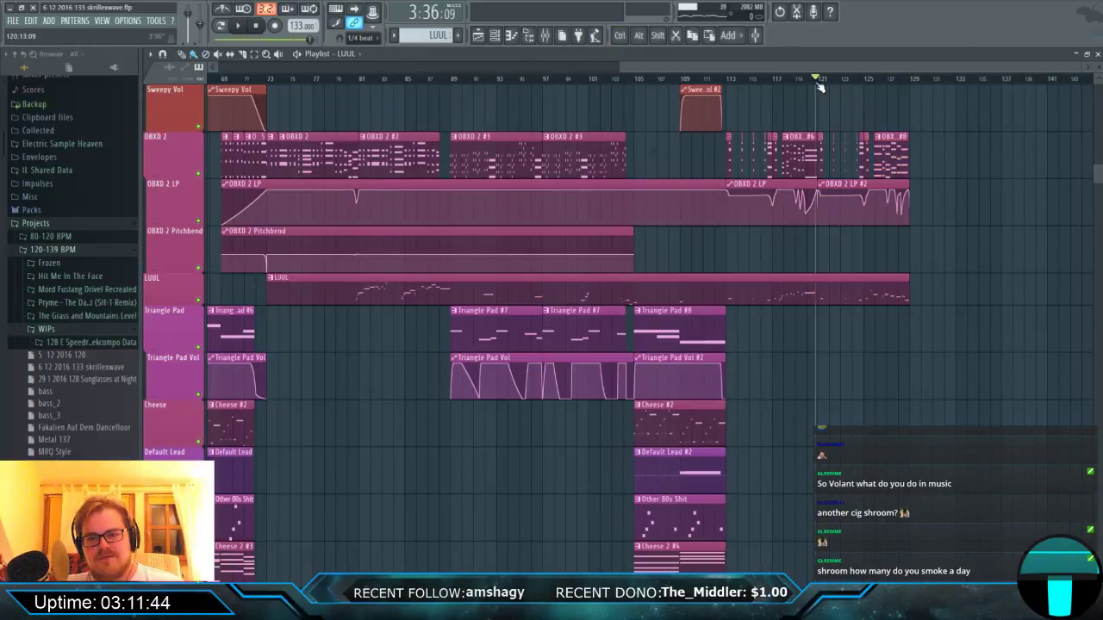
key("space")
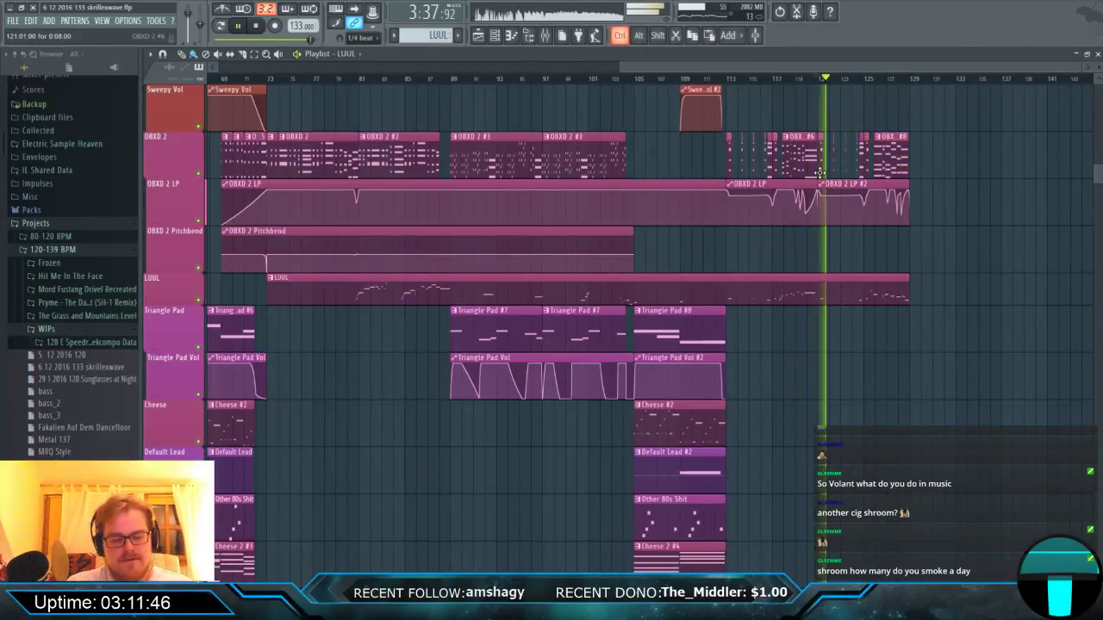
key("ctrl+s")
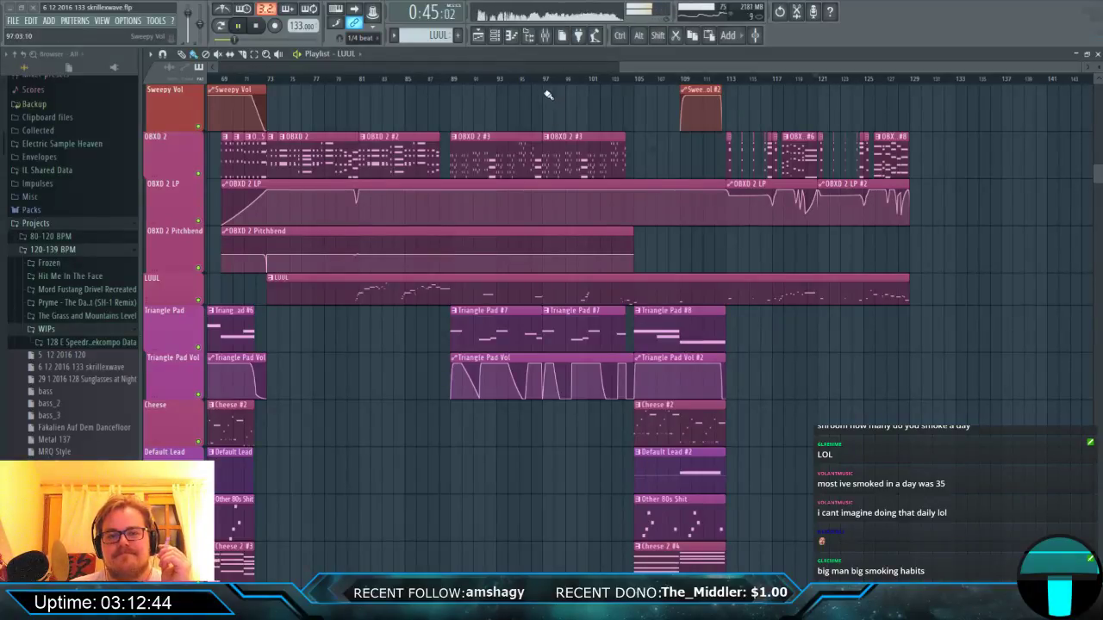
Listen through the arrangement while examining the lead, pad, bass and drum tracks in the playlist, and stop playback.
scroll(545, 81, "down", 3)
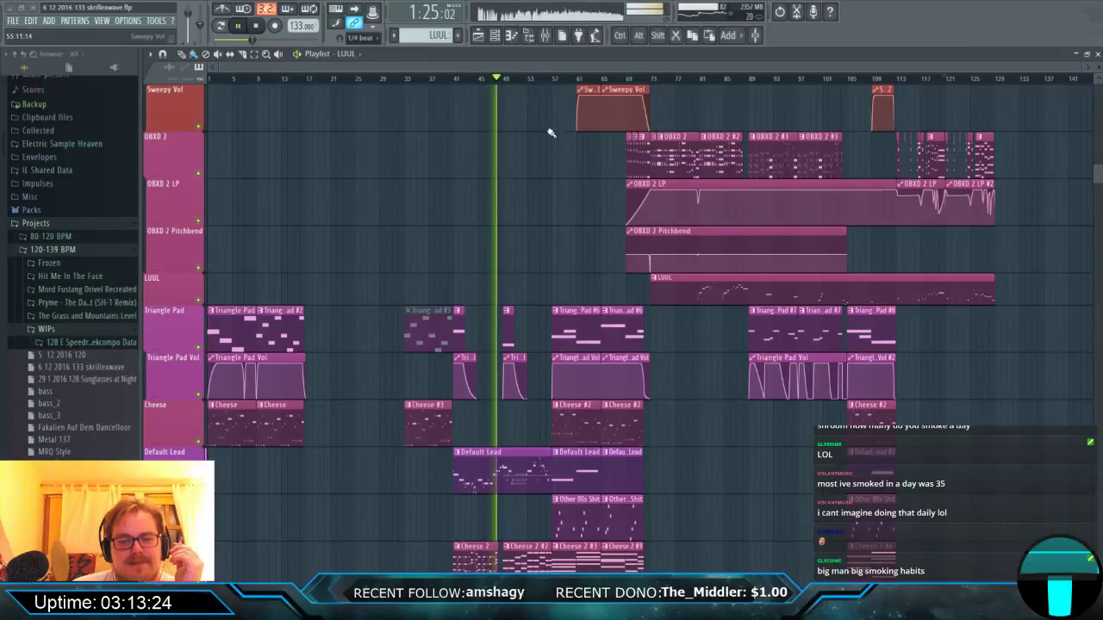
scroll(560, 138, "down", 4)
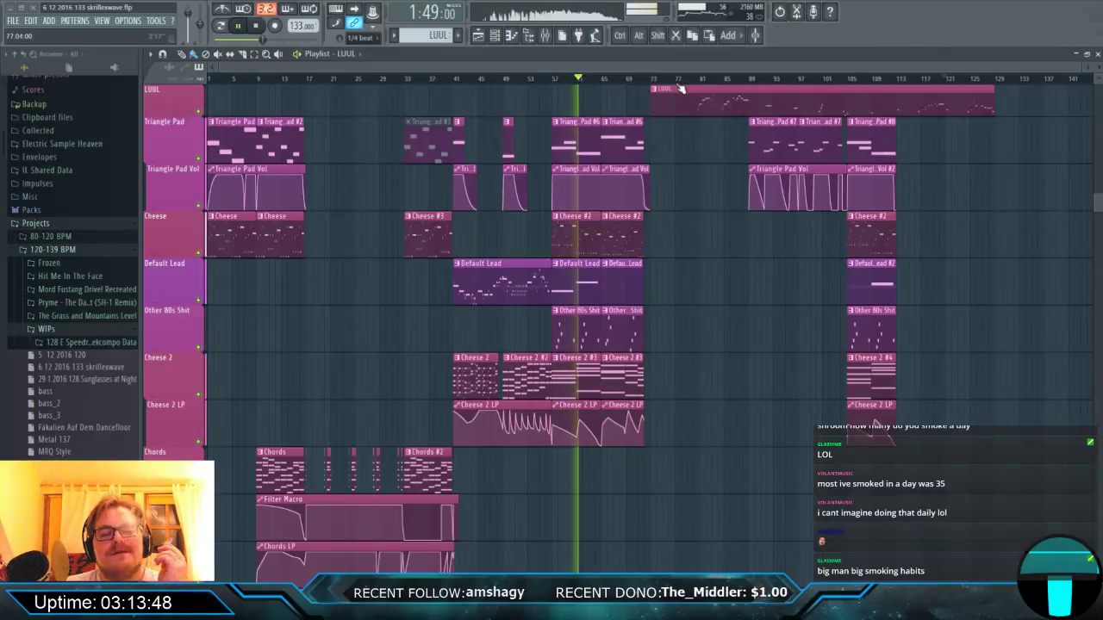
scroll(672, 86, "up", 3)
scroll(659, 120, "up", 4)
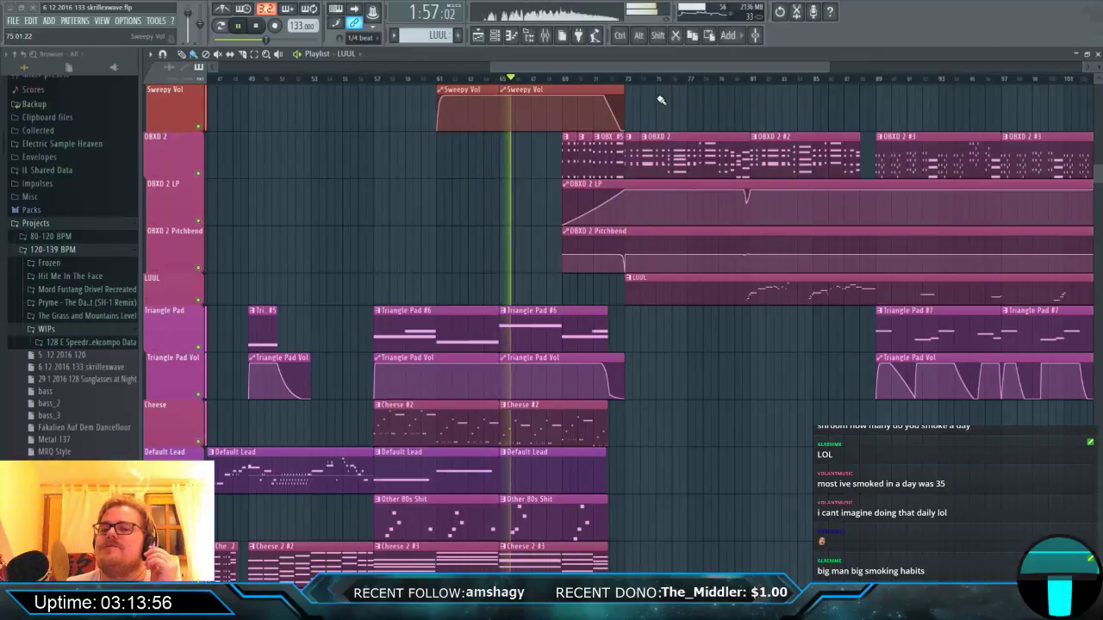
scroll(661, 100, "up", 4)
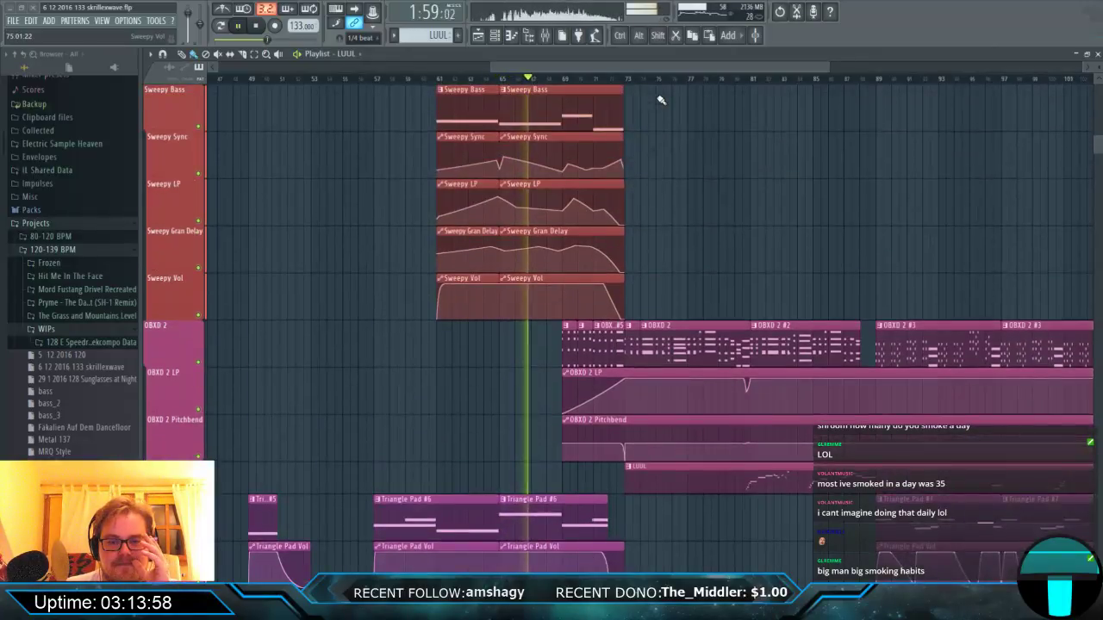
scroll(660, 100, "down", 4)
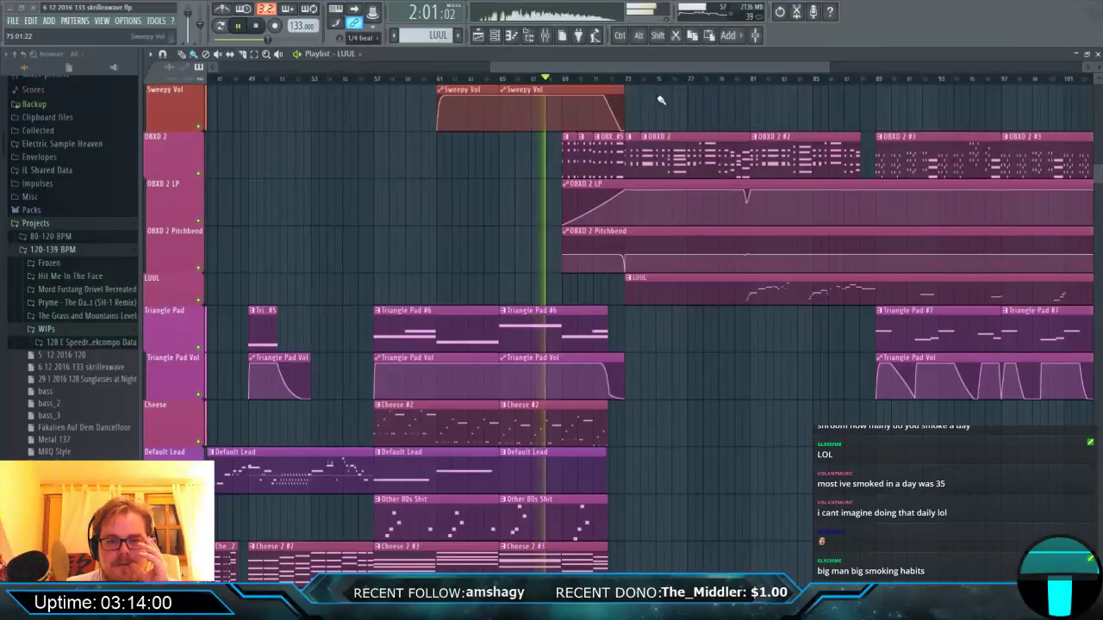
scroll(661, 100, "up", 7)
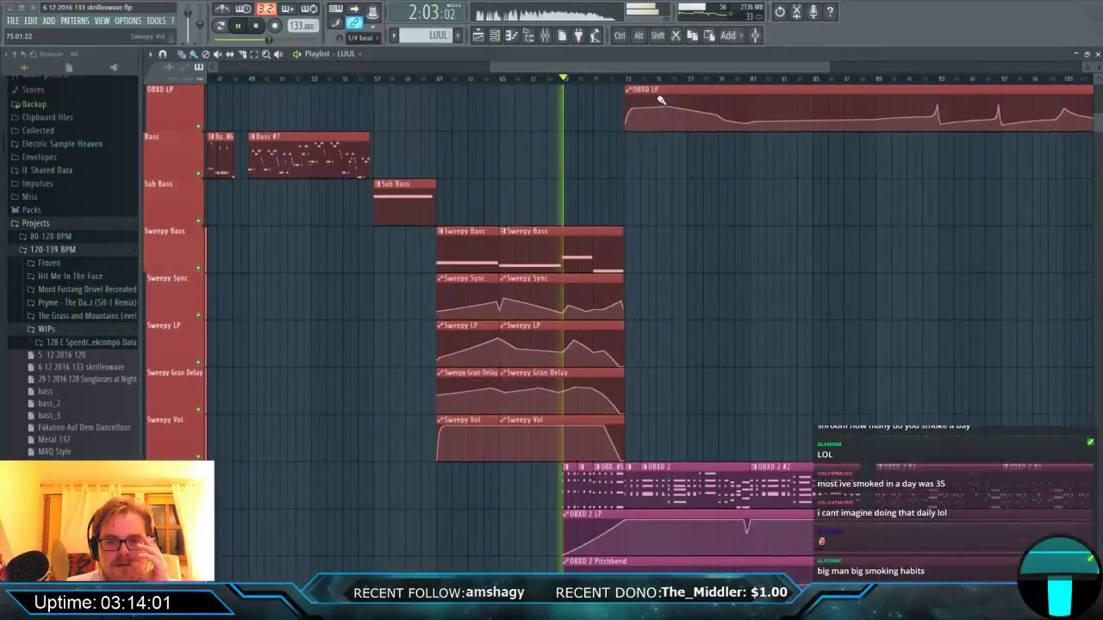
scroll(661, 100, "up", 4)
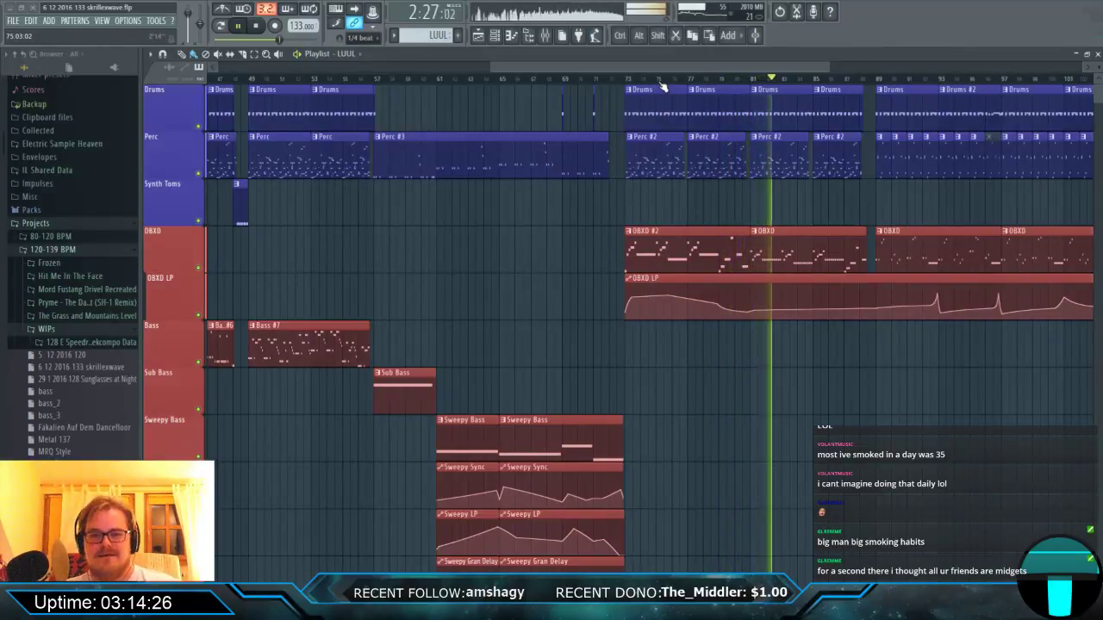
scroll(662, 84, "down", 3)
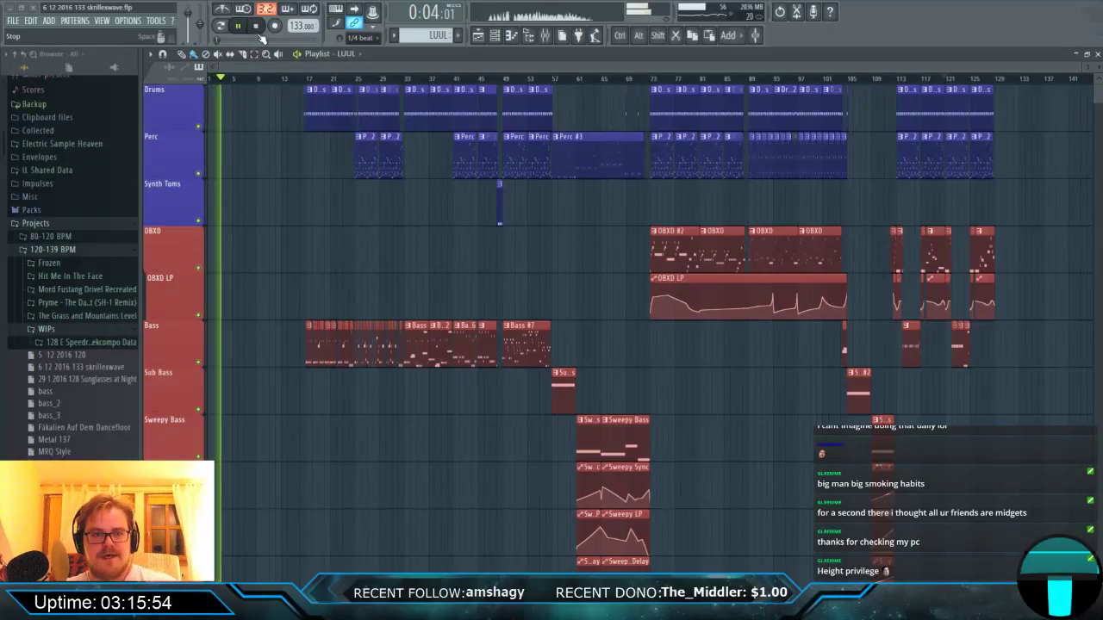
left_click(256, 28)
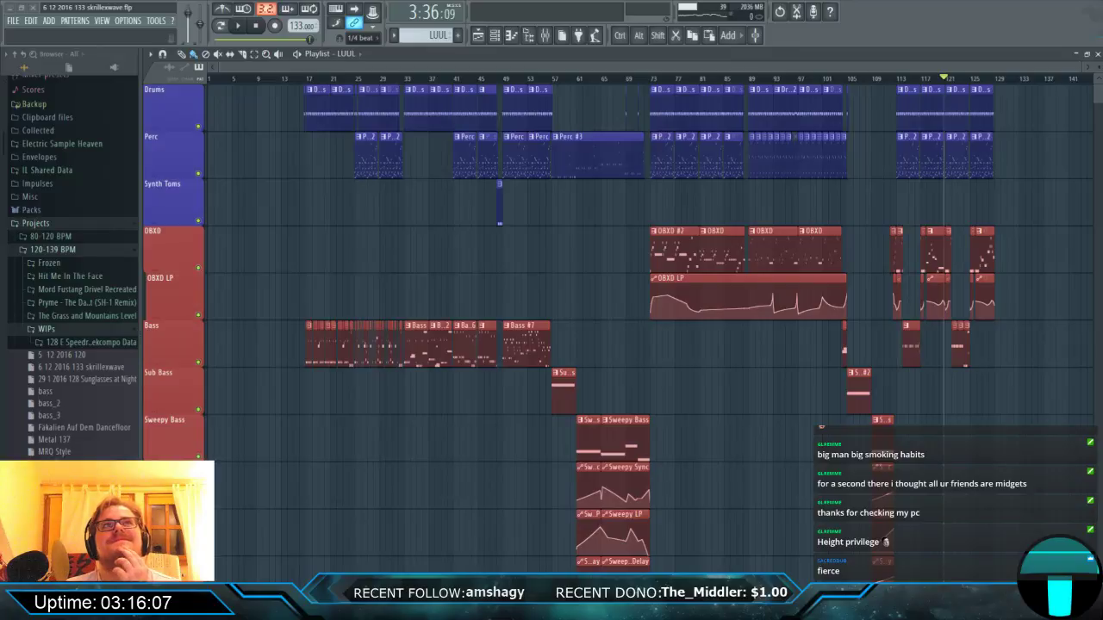
key("super")
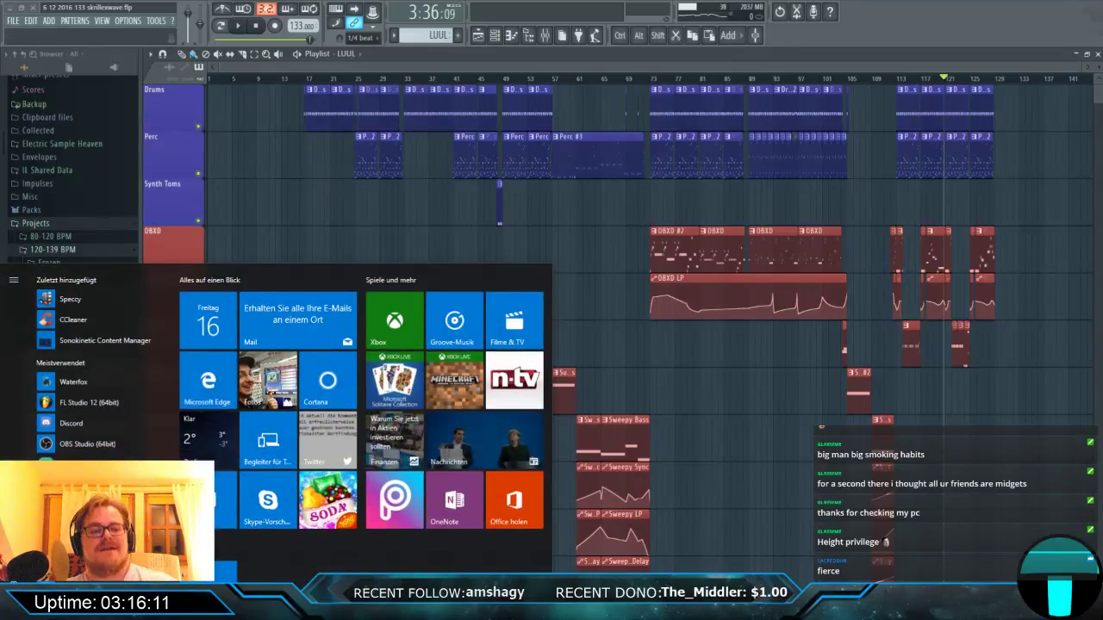
key("Escape")
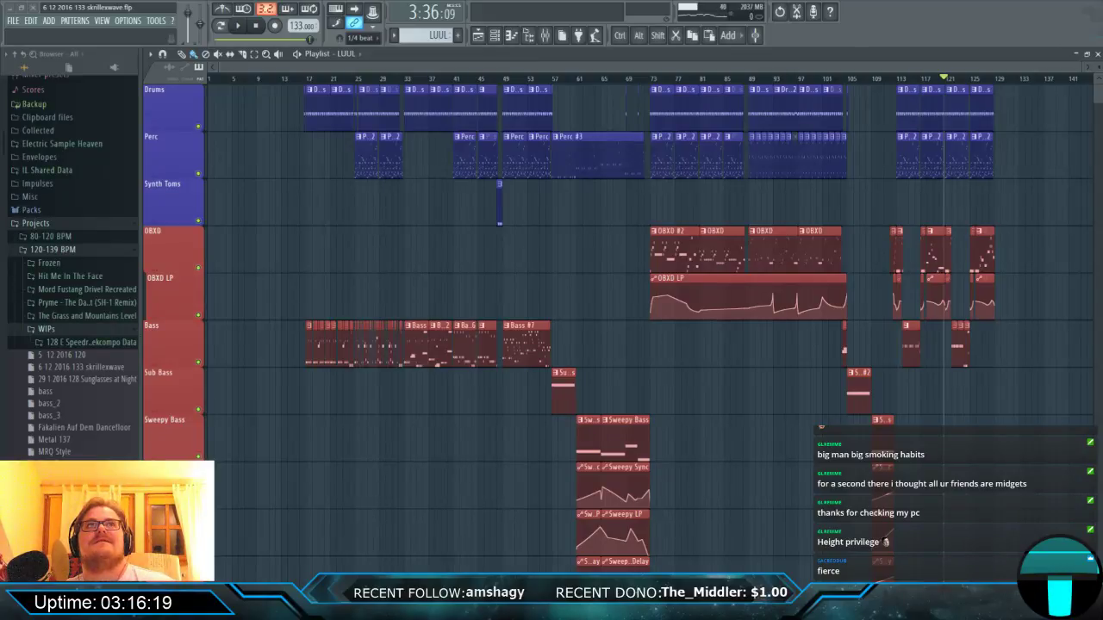
key("super")
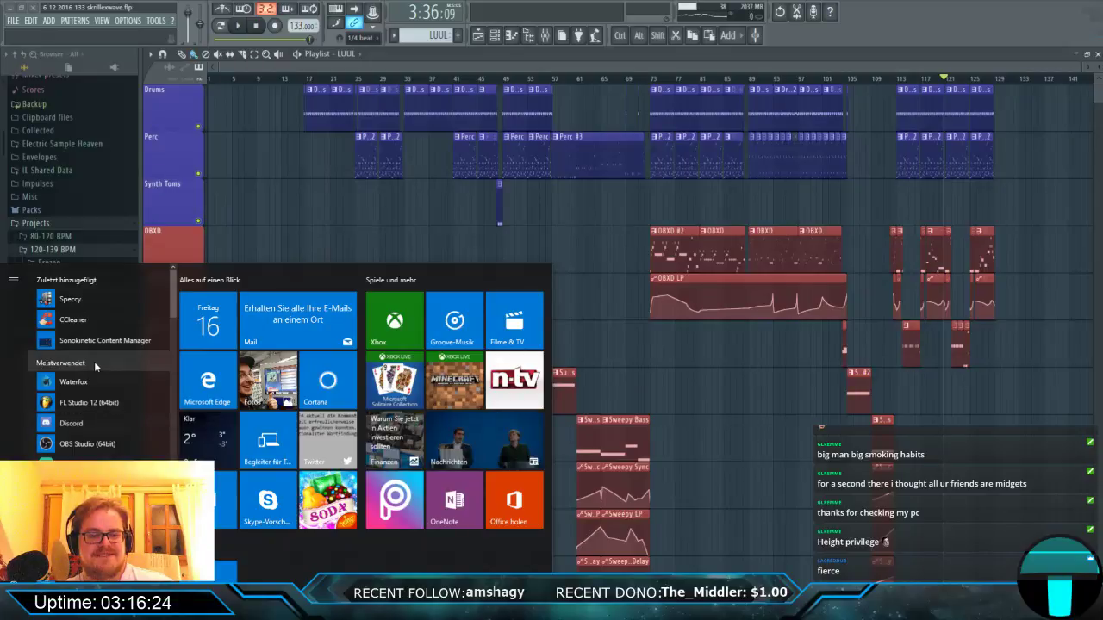
left_click(405, 78)
left_click_drag(354, 72, 288, 67)
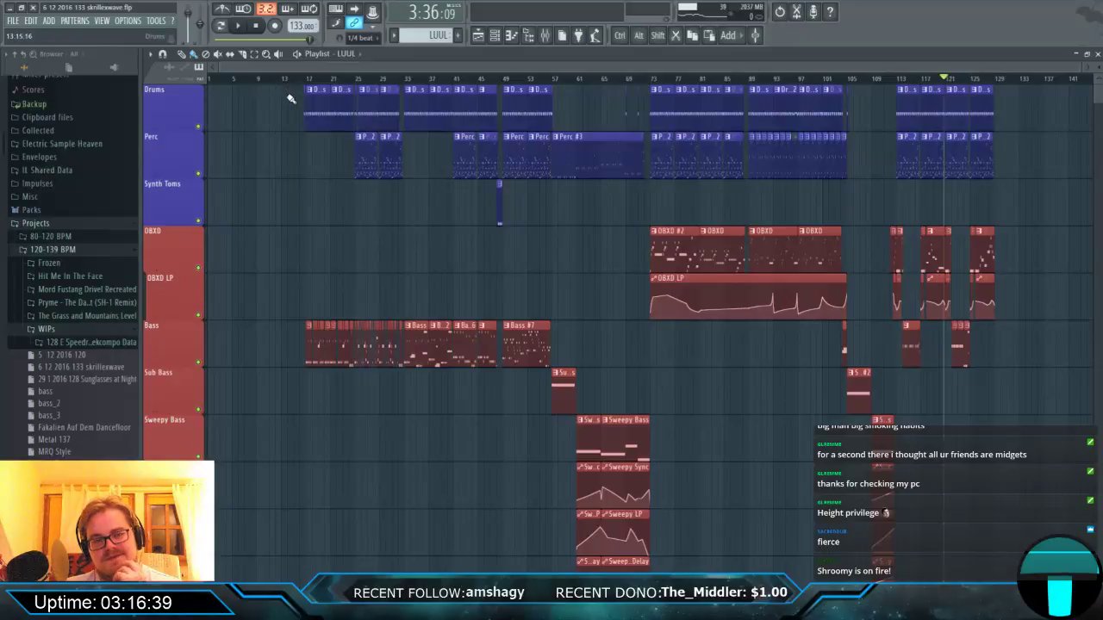
scroll(292, 97, "down", 3)
scroll(296, 98, "up", 3)
scroll(315, 89, "up", 3)
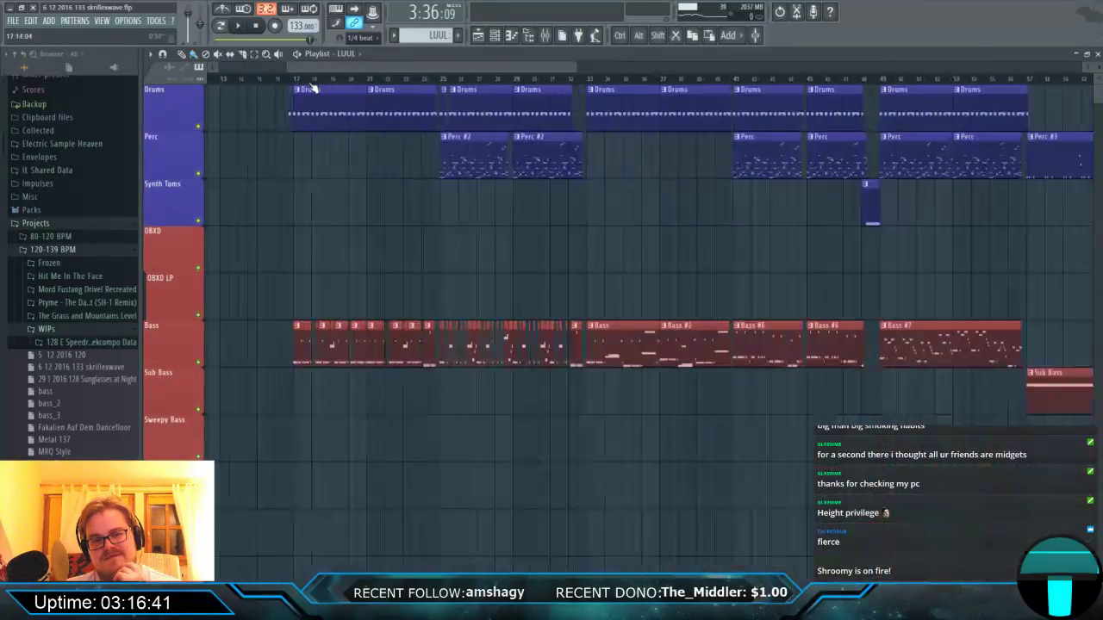
scroll(314, 88, "down", 2)
scroll(293, 86, "up", 2)
scroll(292, 86, "down", 4)
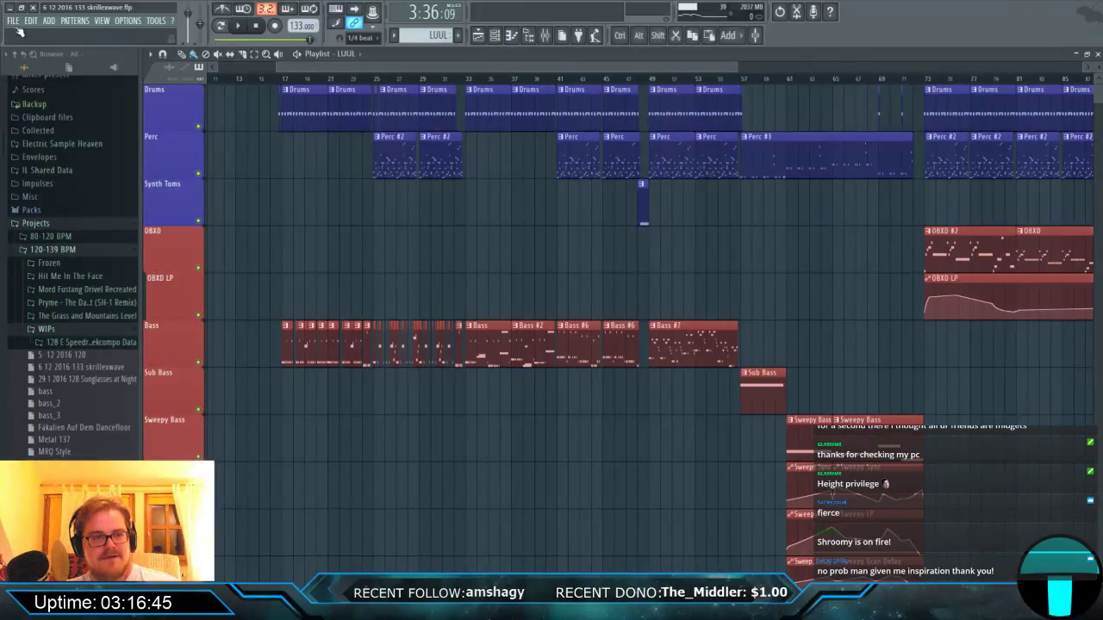
left_click(13, 21)
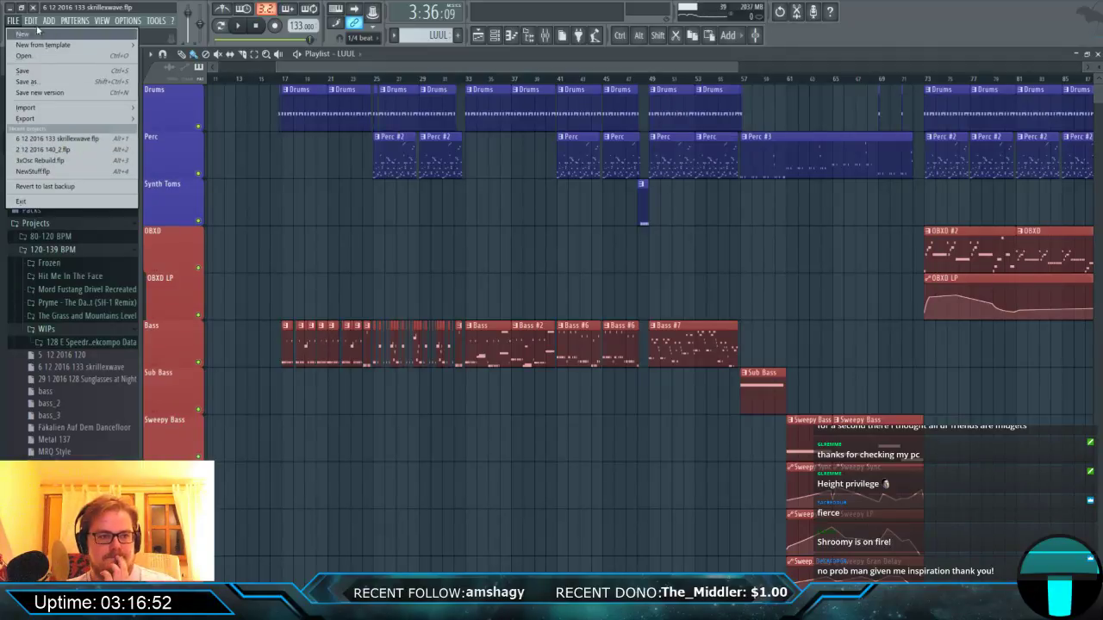
key("Escape")
Collapse the Projects folder in the file browser.
scroll(48, 207, "up", 4)
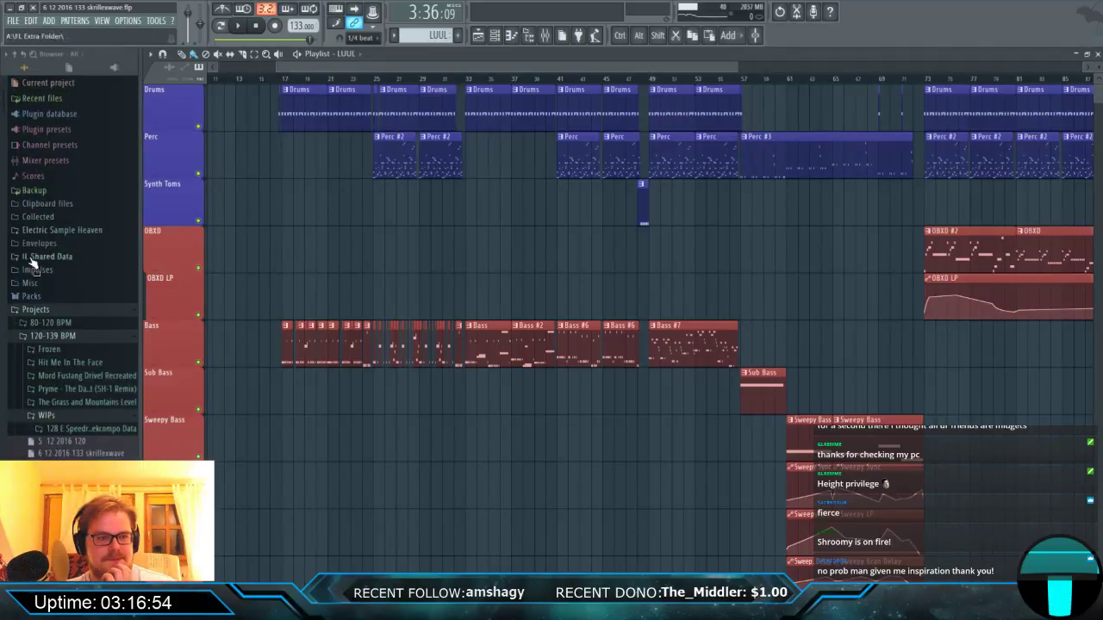
left_click(41, 309)
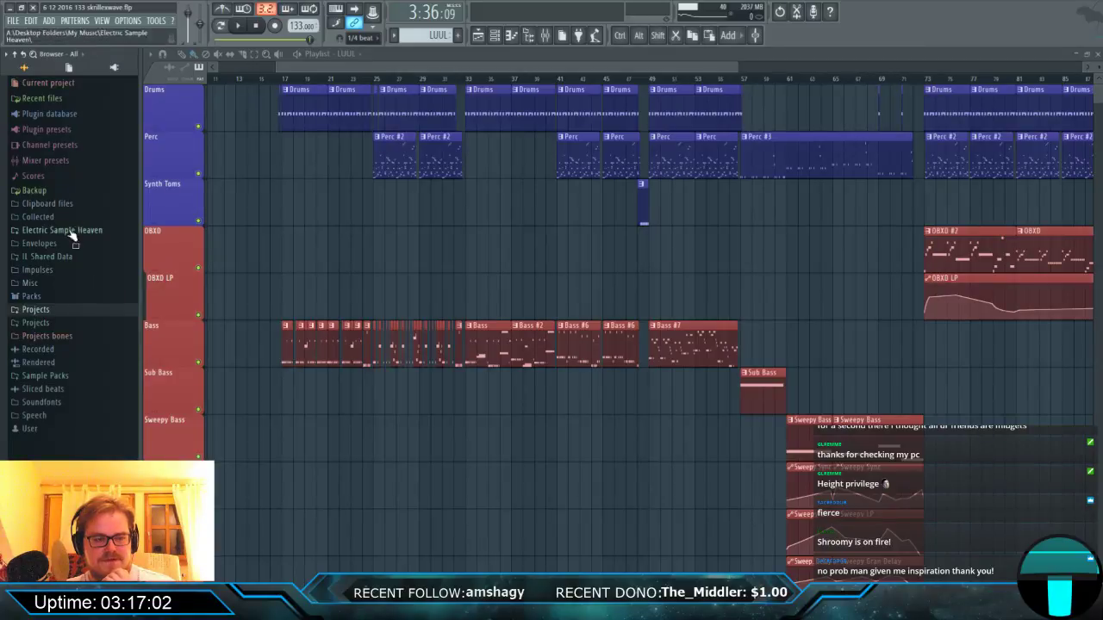
Examine the arrangement in the playlist and play back the bass passages starting around bars 114 and 122.
scroll(465, 84, "down", 3)
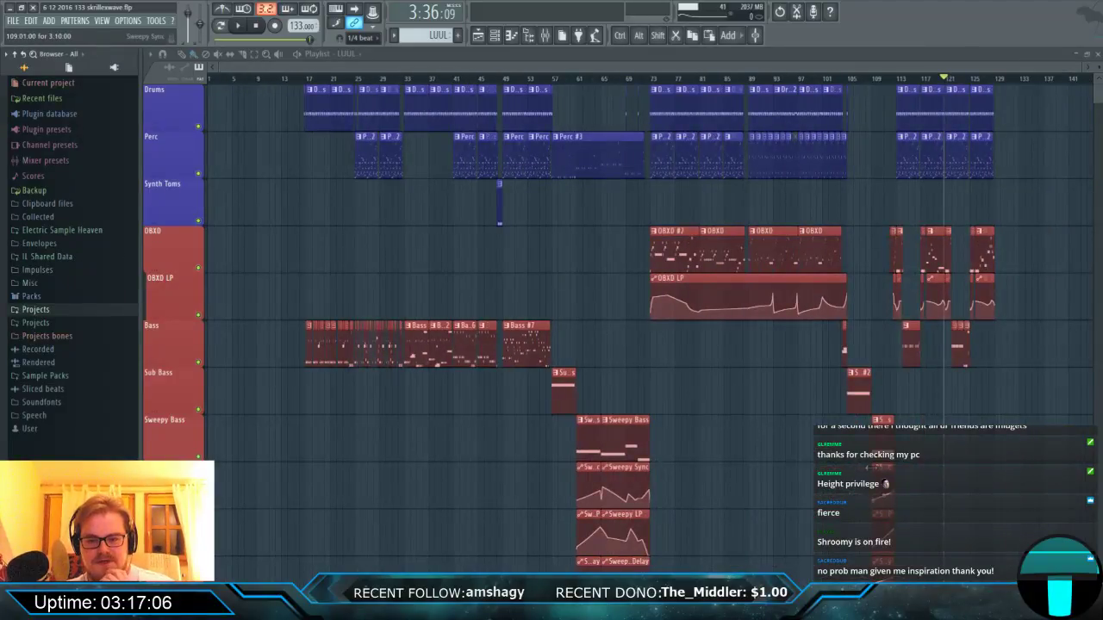
scroll(812, 242, "down", 5)
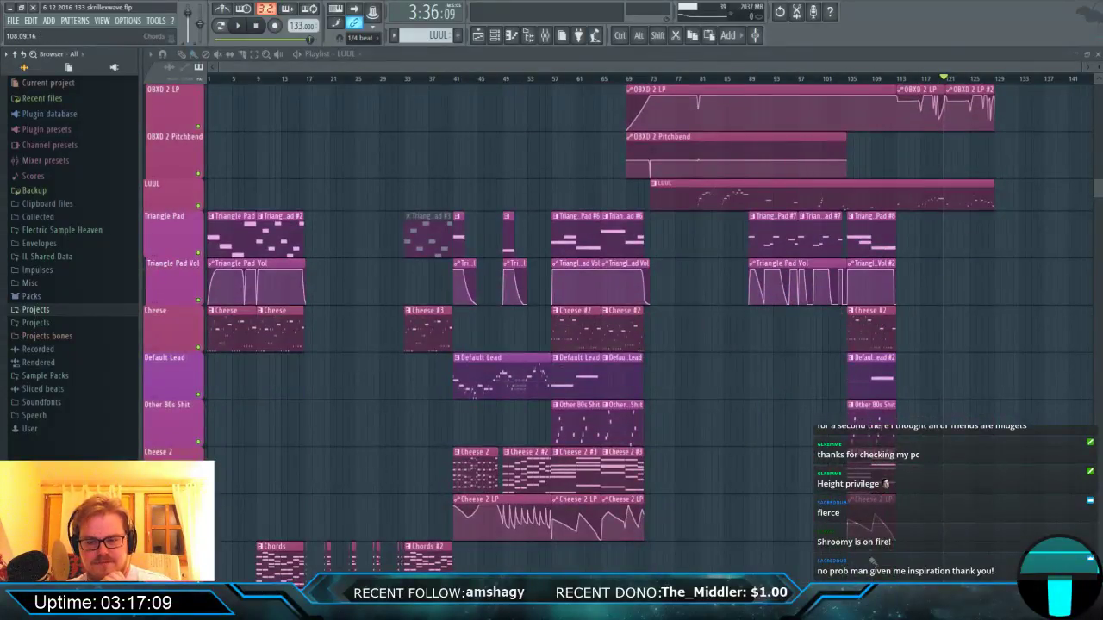
scroll(956, 389, "up", 10)
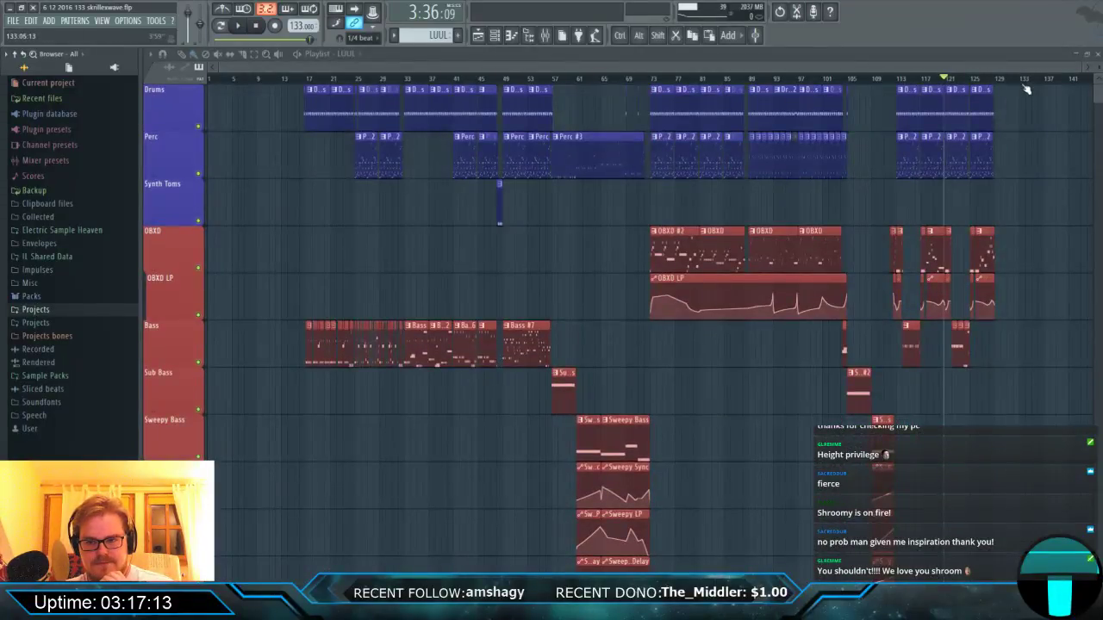
scroll(1025, 89, "up", 8)
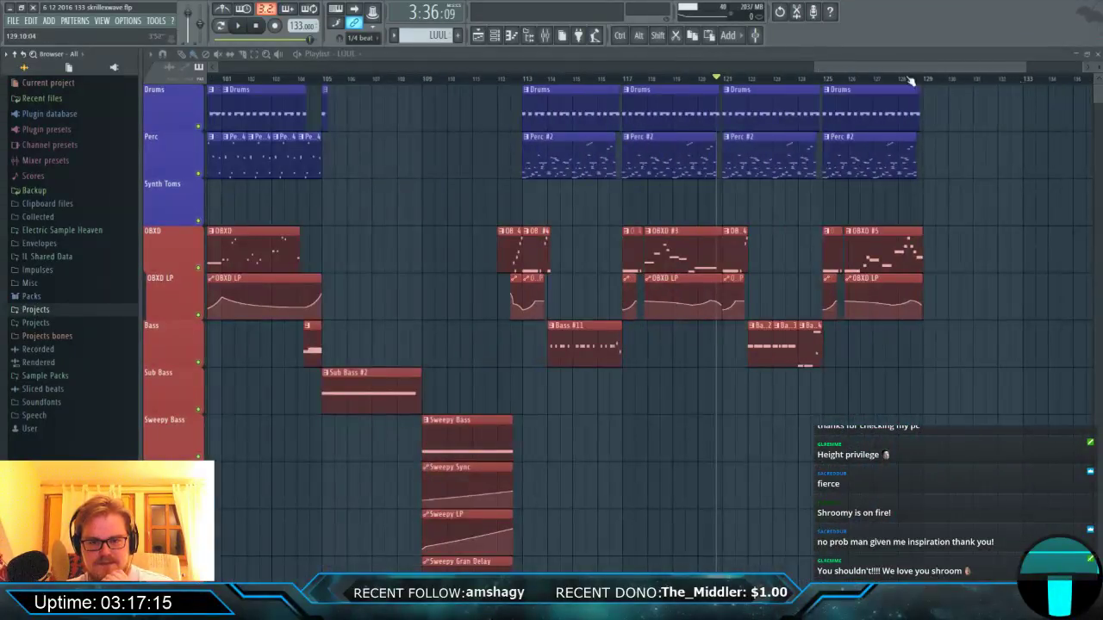
scroll(677, 83, "up", 6)
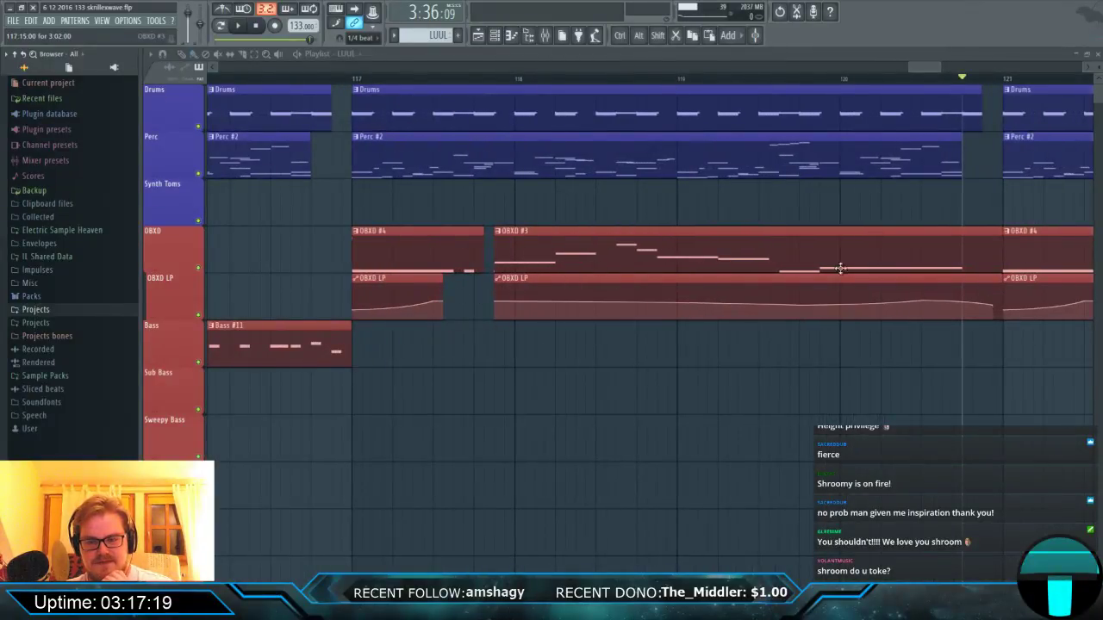
scroll(439, 96, "down", 5)
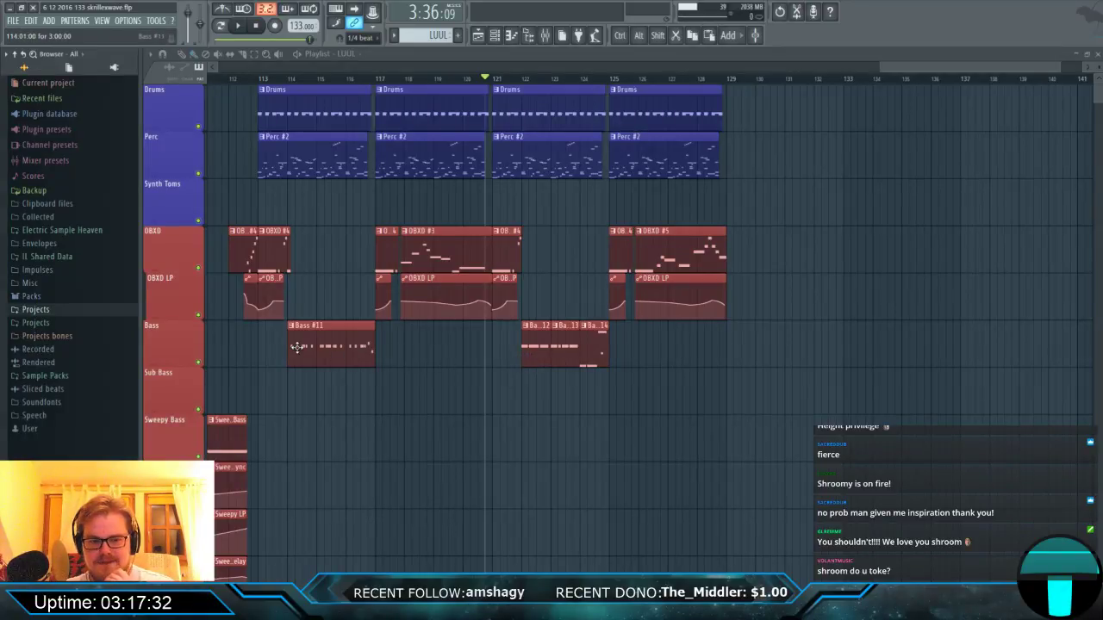
left_click(289, 79)
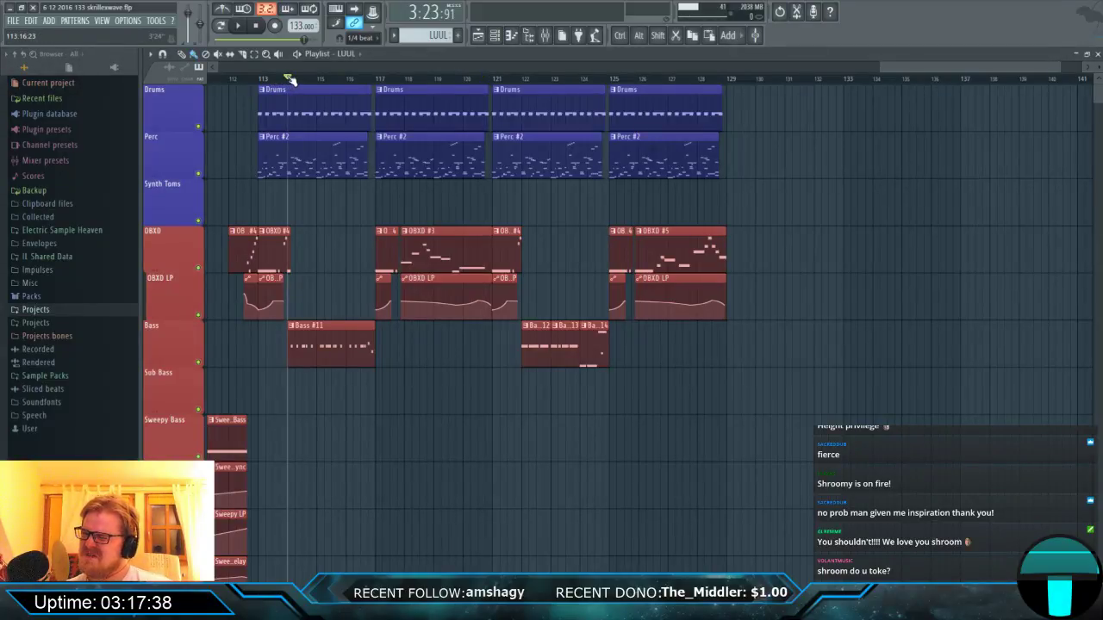
key("space")
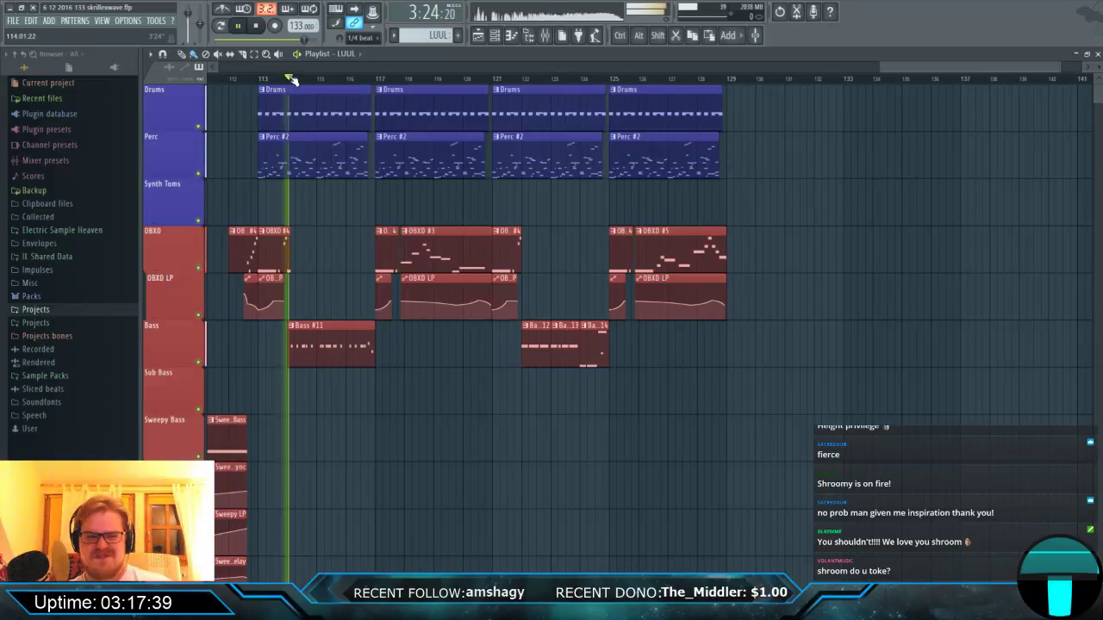
key("space")
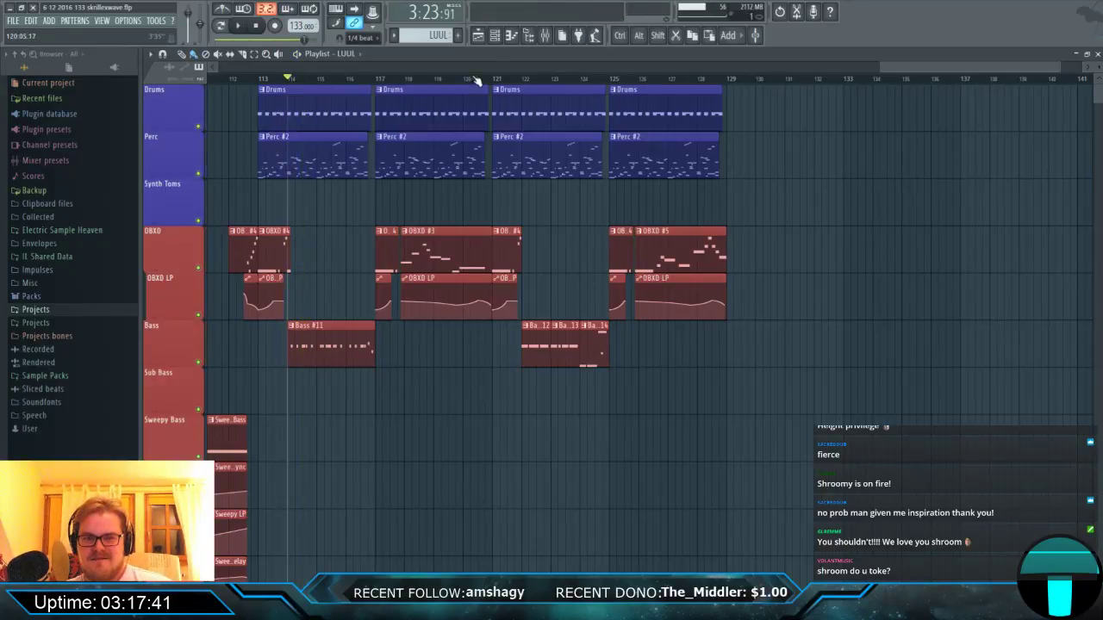
left_click(524, 84)
key("space")
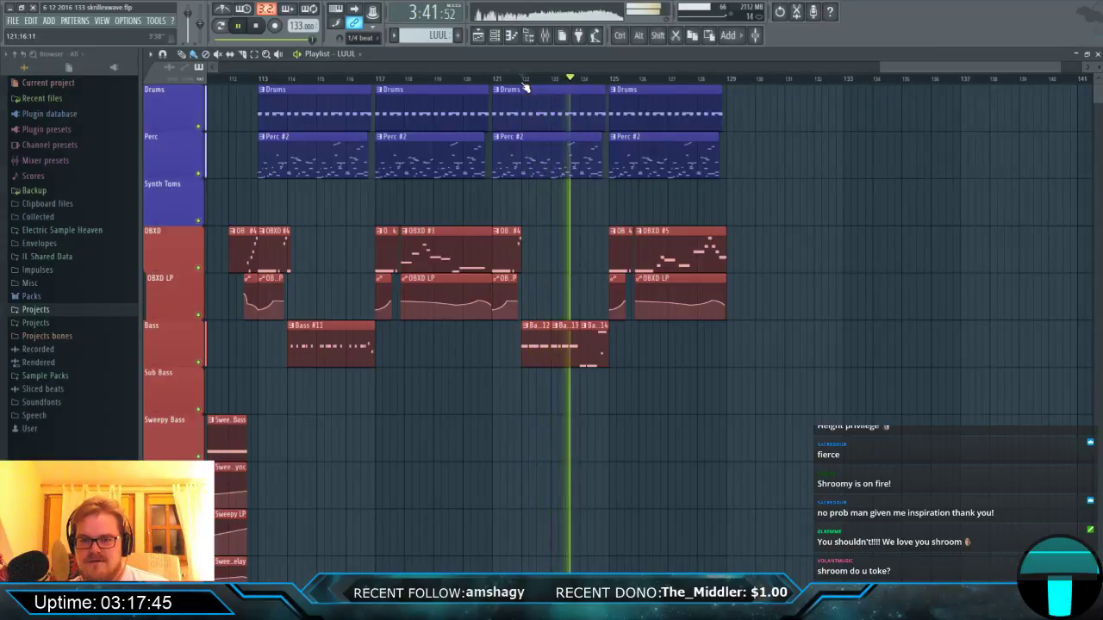
key("space")
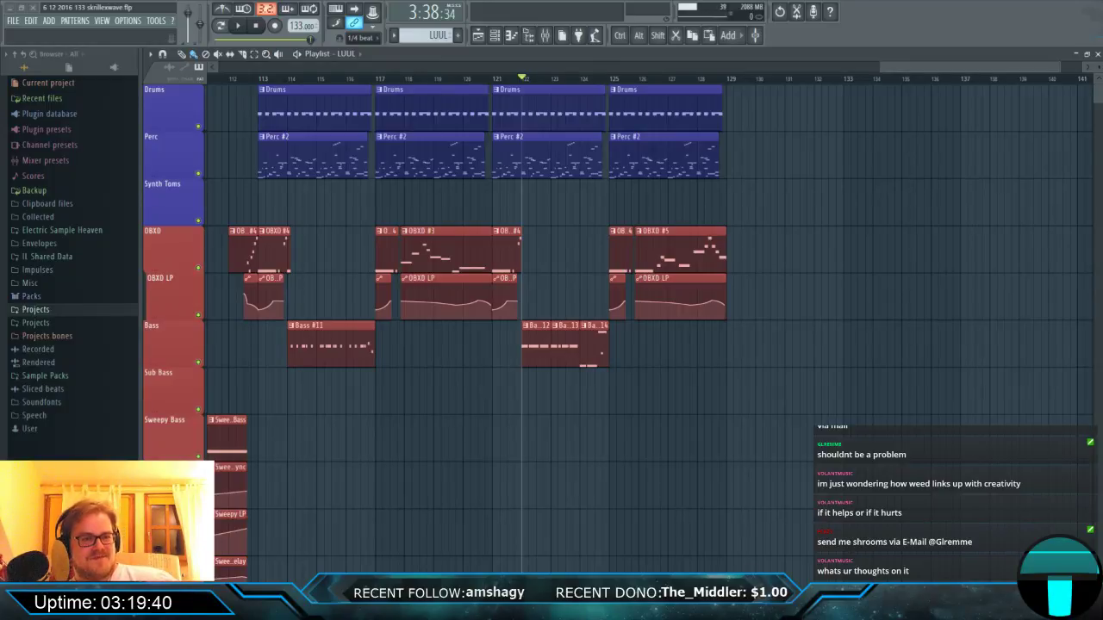
Save the project.
left_click(13, 21)
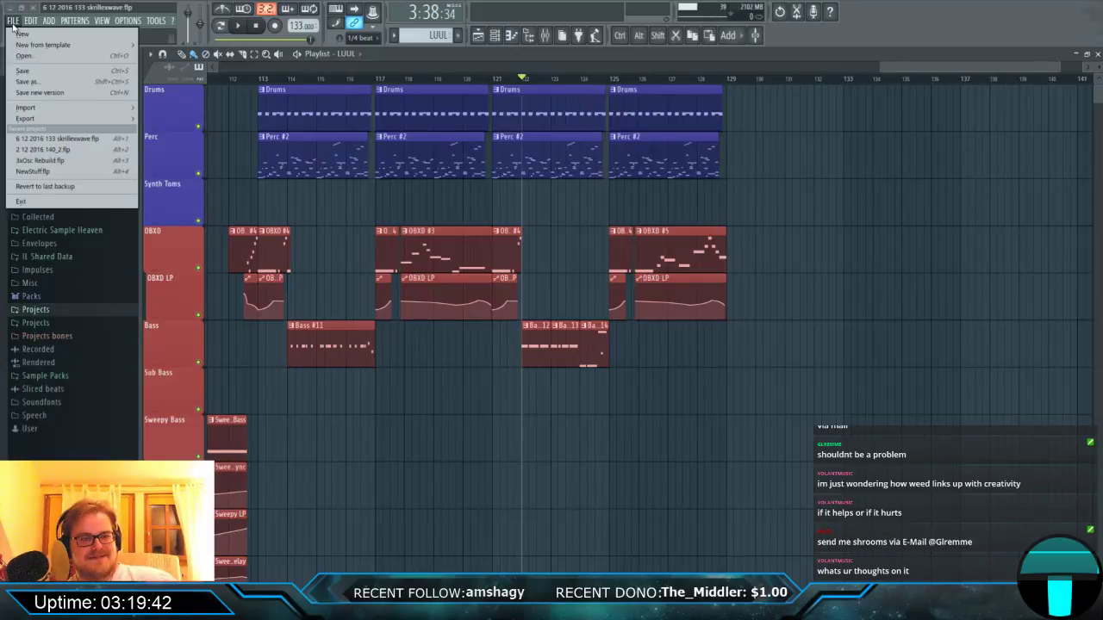
left_click(73, 74)
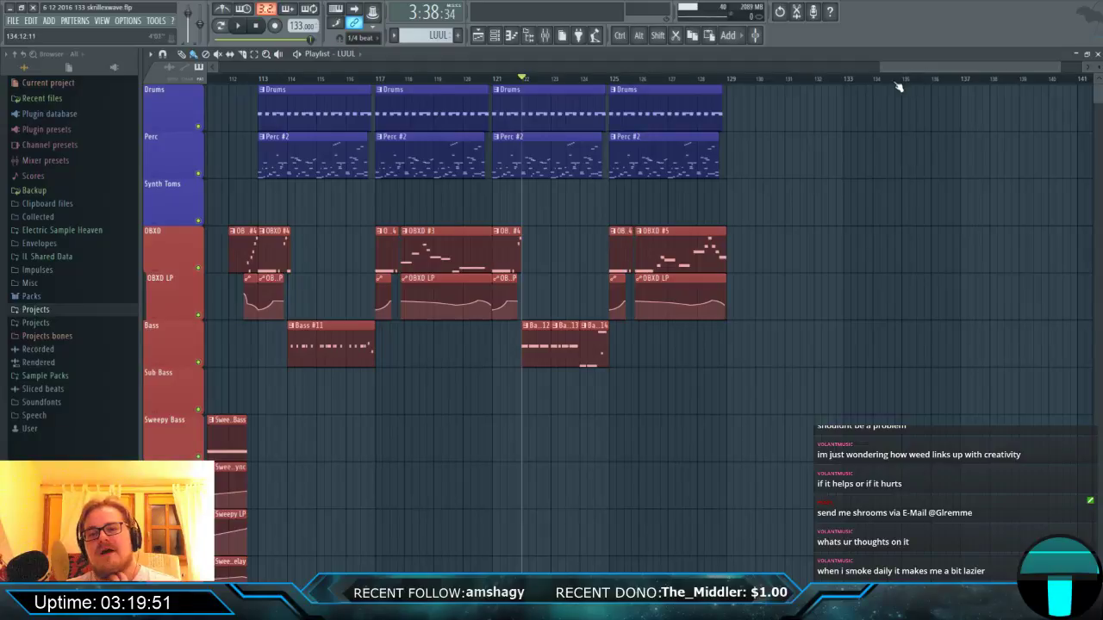
scroll(899, 86, "down", 5)
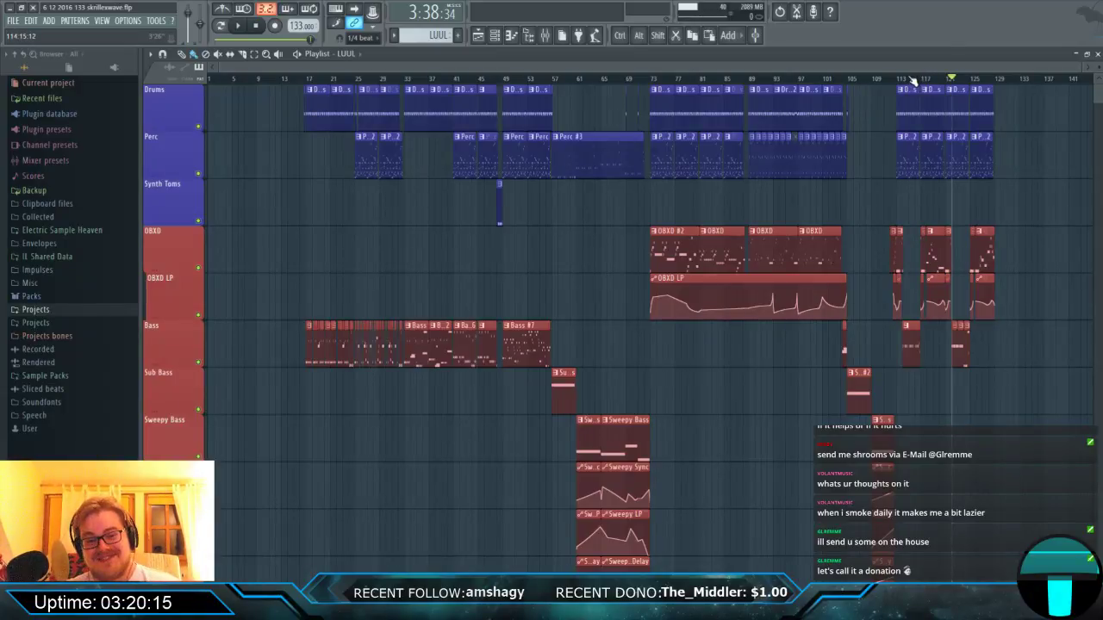
Browse the Backup folder, the second Projects folder and the project files in its From 11 subfolder.
left_click(53, 196)
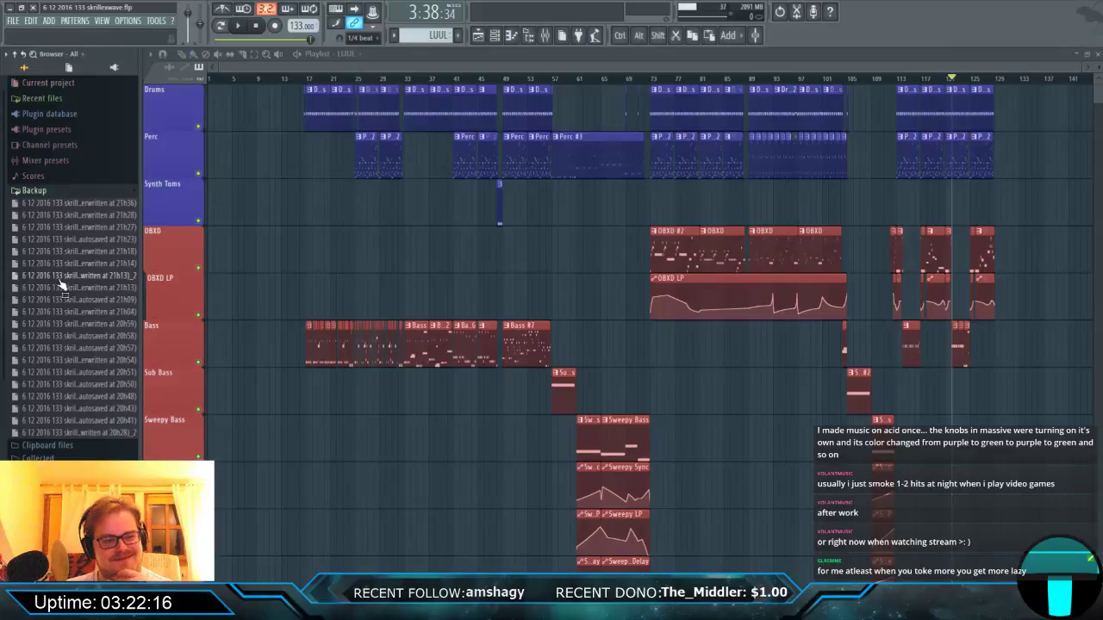
scroll(39, 405, "down", 2)
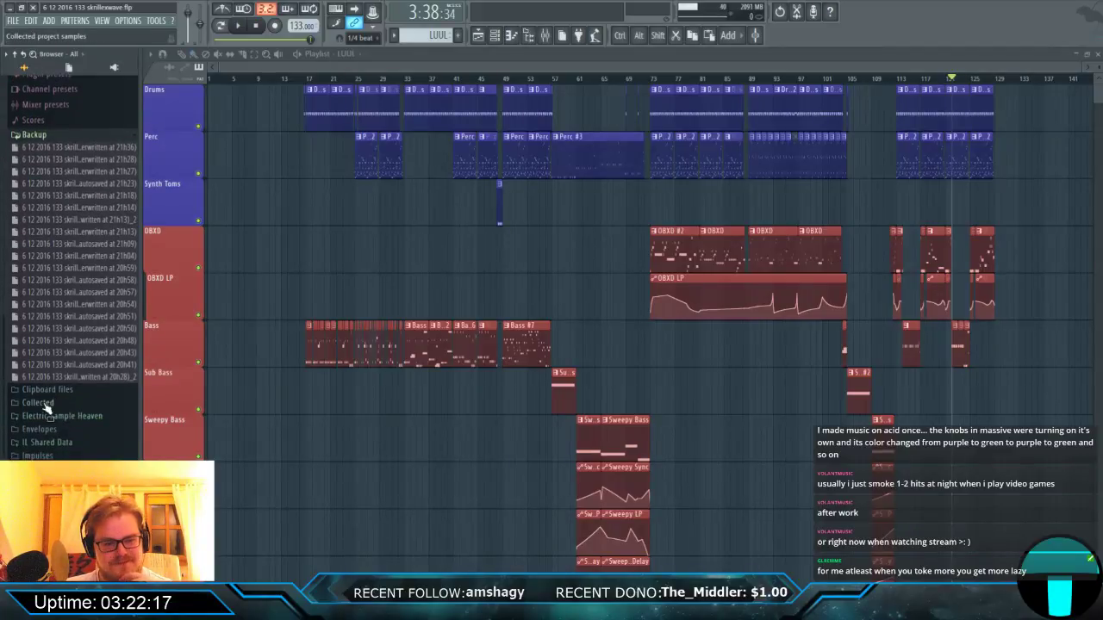
left_click(36, 507)
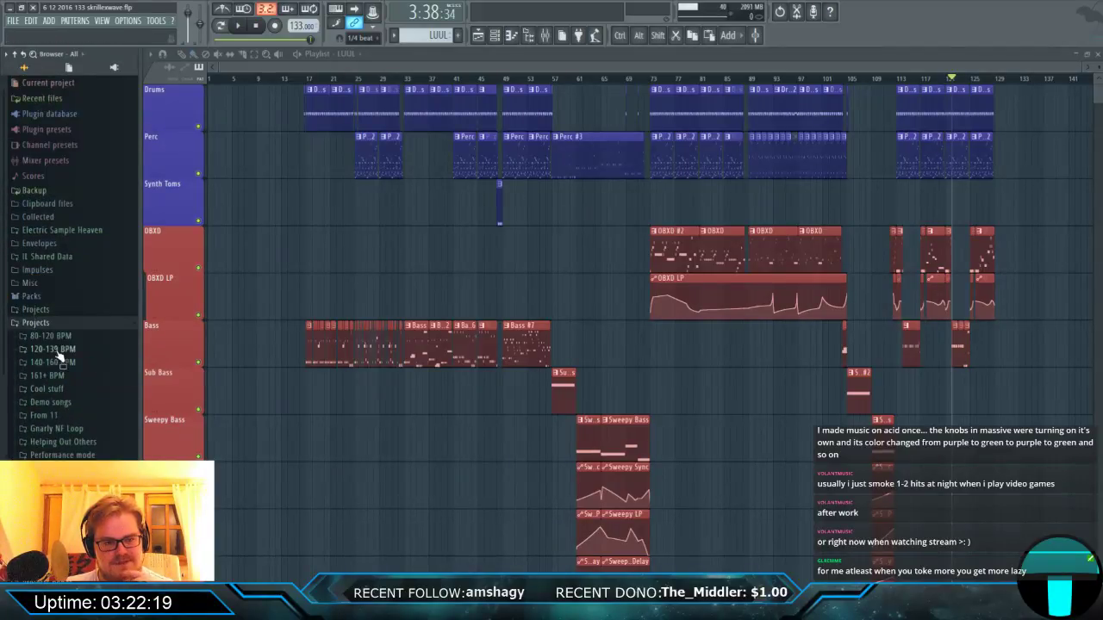
left_click(47, 416)
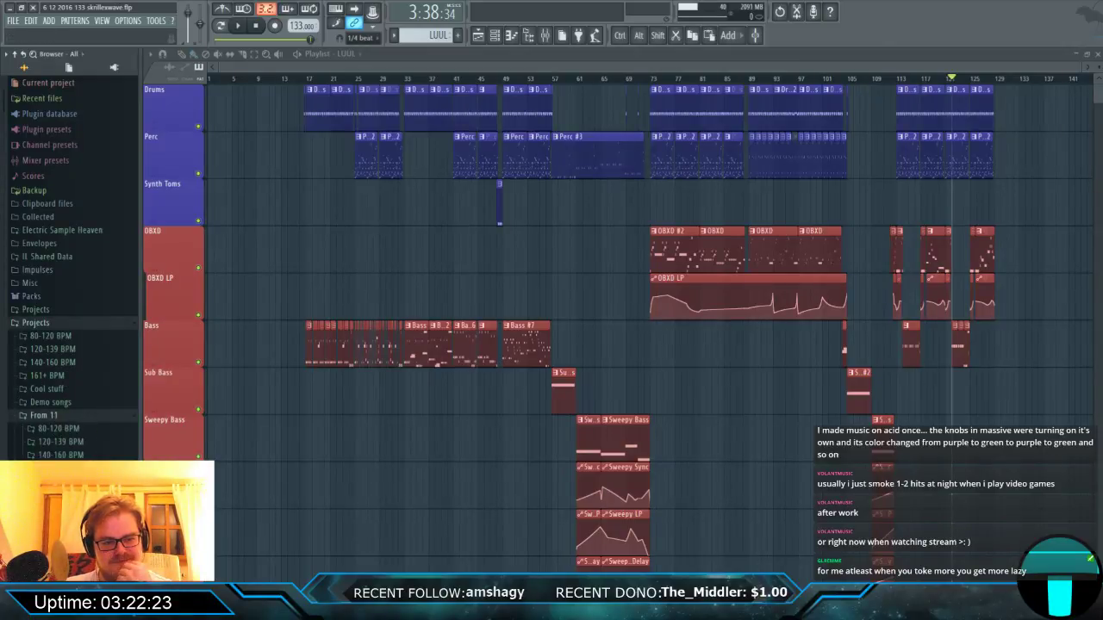
left_click(85, 441)
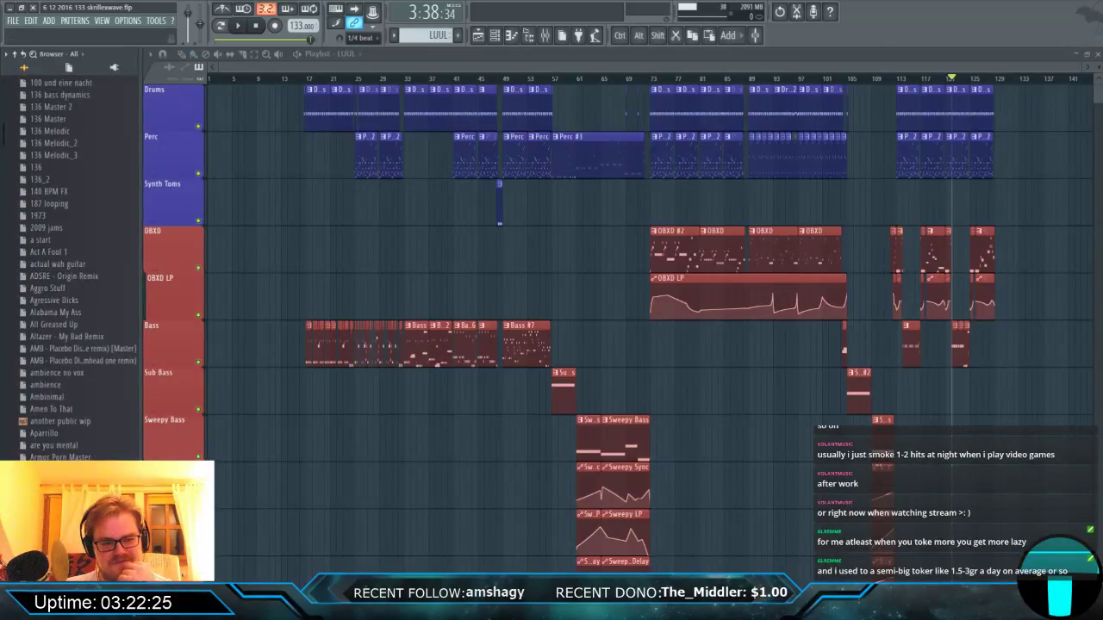
scroll(78, 267, "down", 6)
scroll(77, 267, "up", 3)
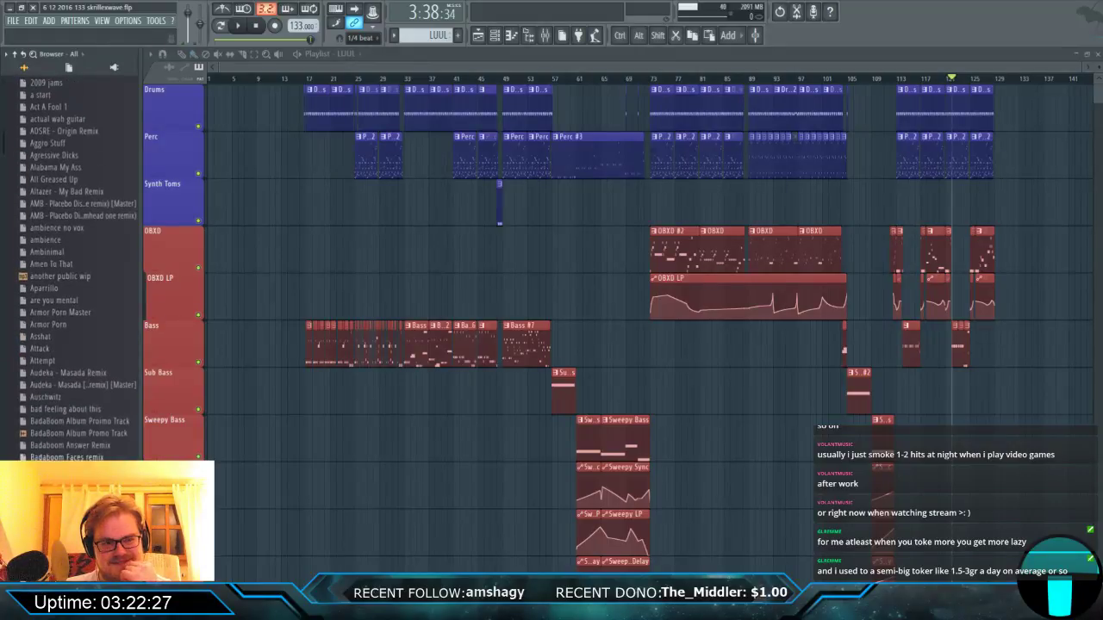
scroll(65, 405, "up", 3)
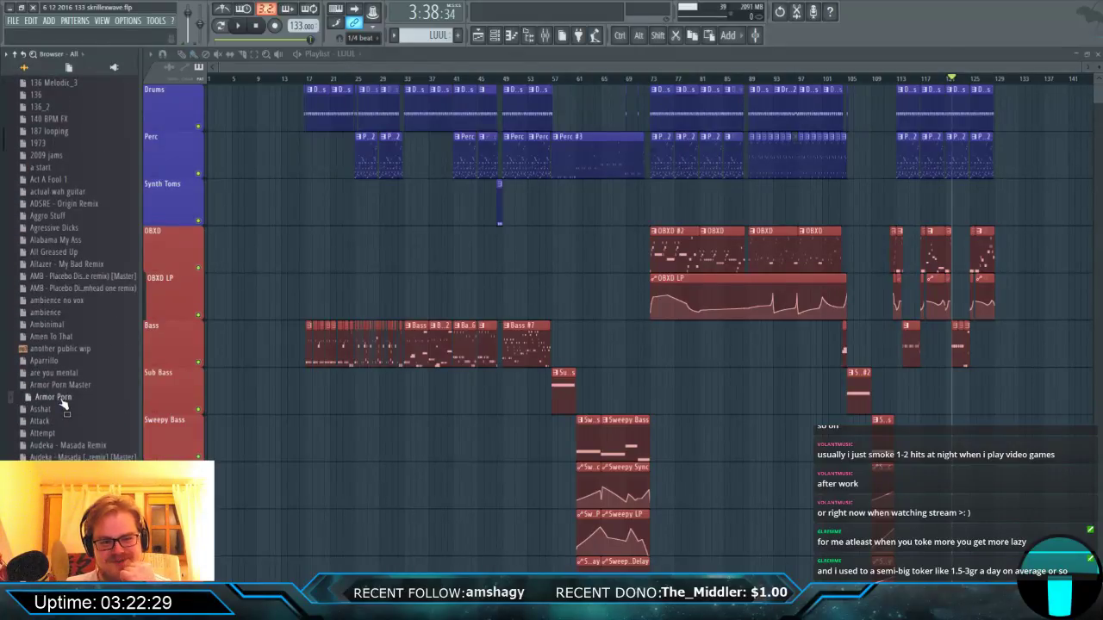
scroll(68, 439, "up", 7)
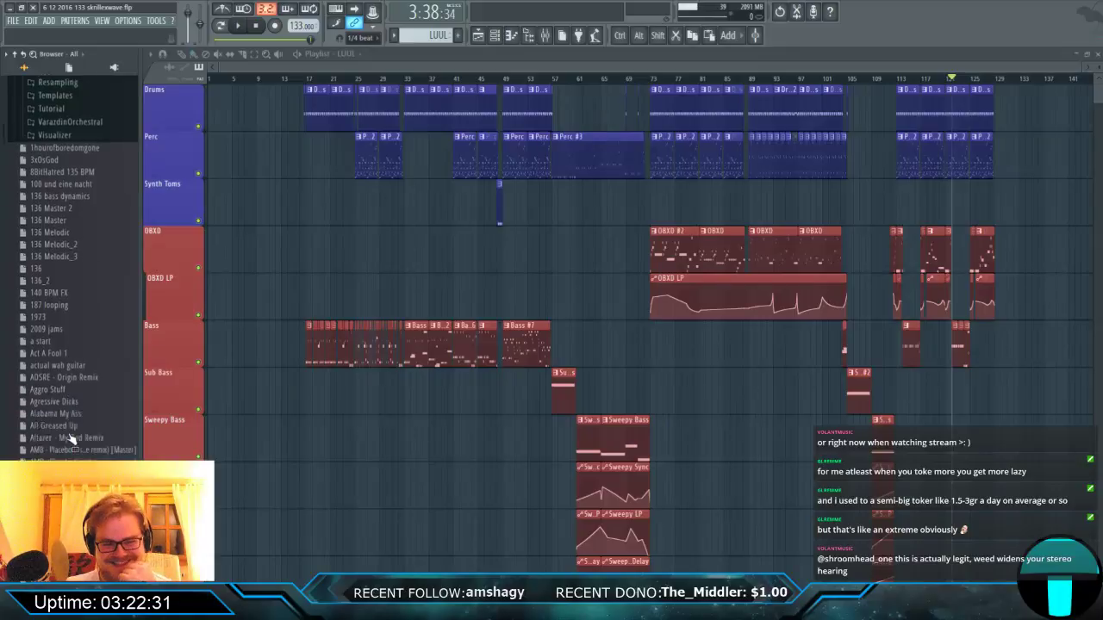
scroll(71, 439, "down", 4)
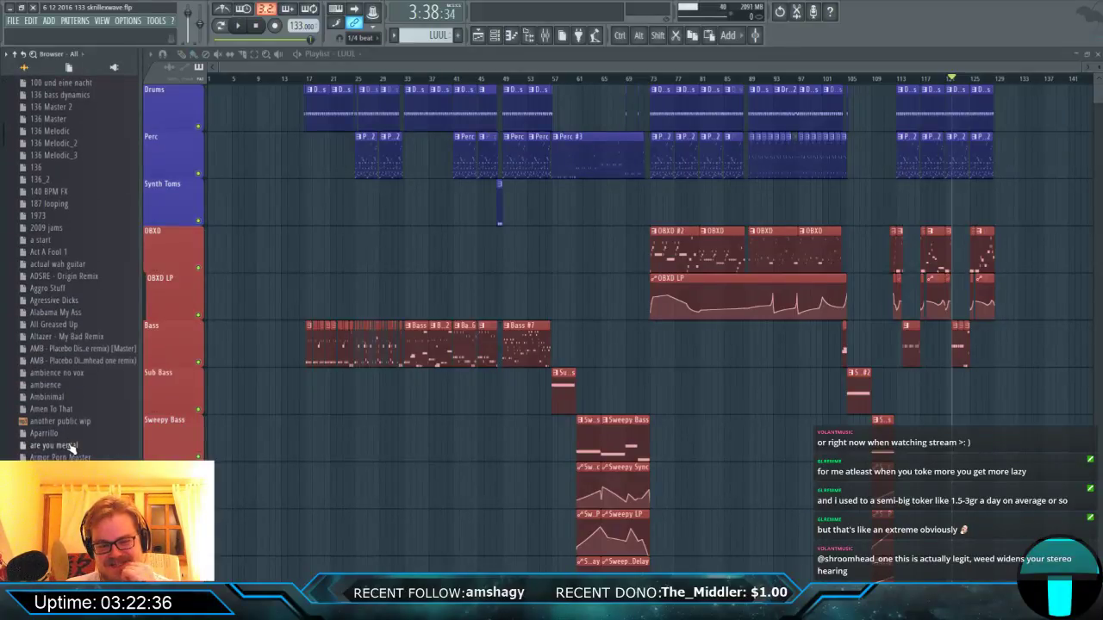
scroll(71, 448, "up", 14)
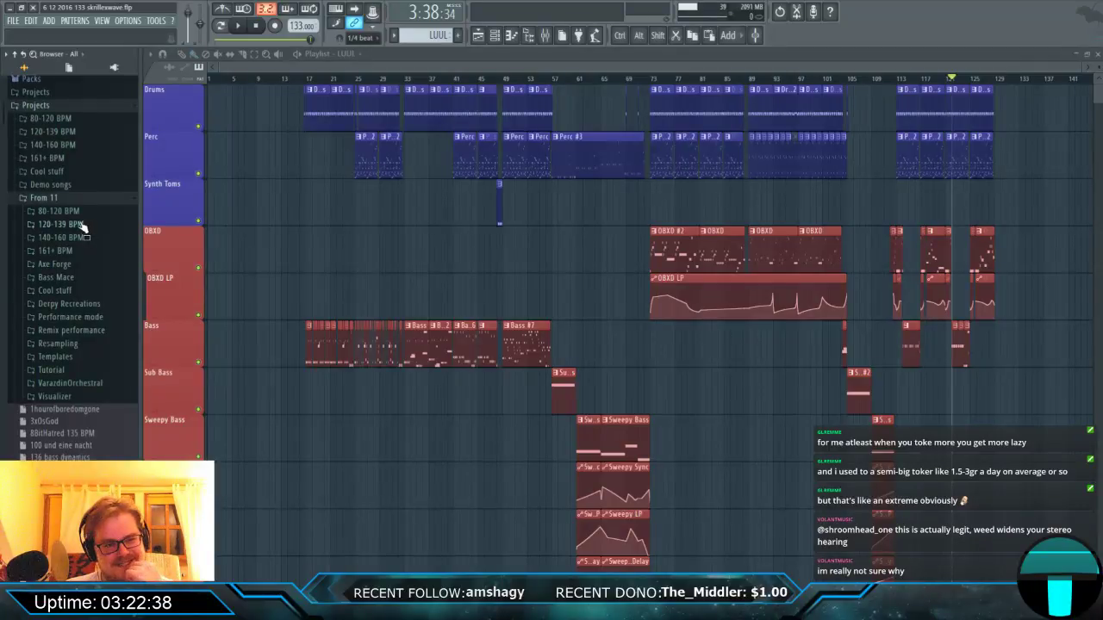
Look into the 120-139 BPM folder inside From 11, and collapse both folders.
left_click(81, 224)
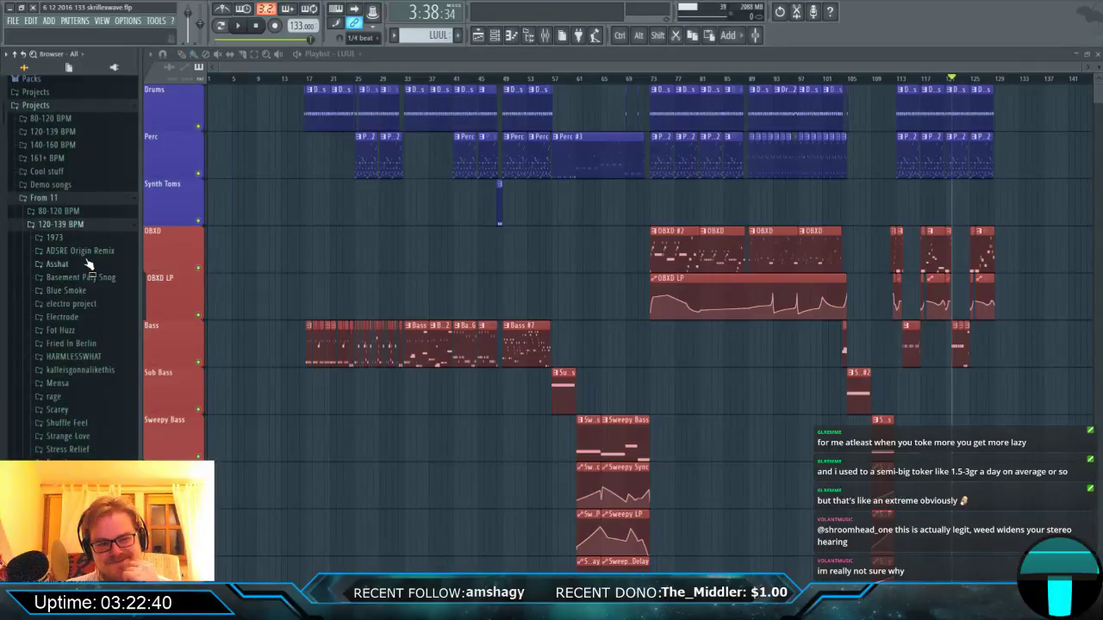
scroll(60, 293, "up", 6)
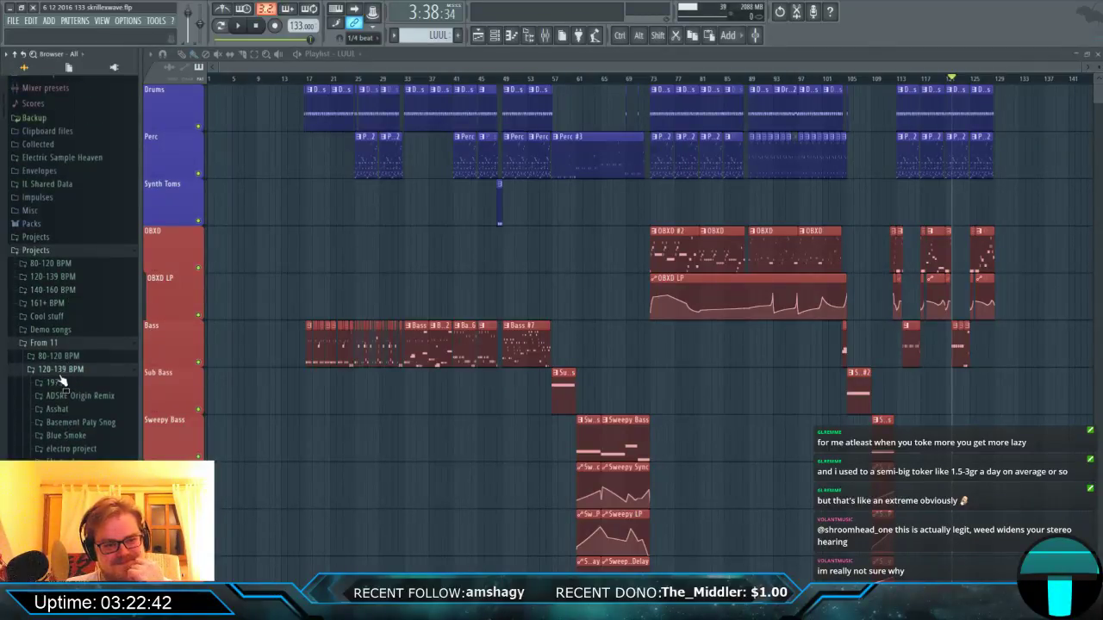
left_click(62, 371)
left_click(69, 343)
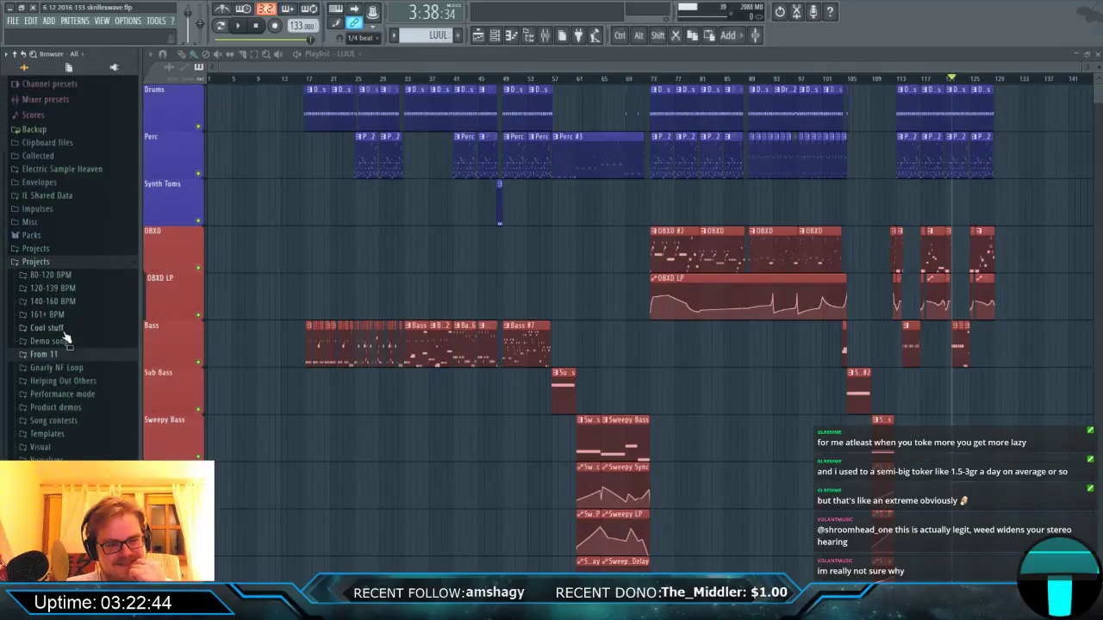
Look through the Bauss folder in 140-160 BPM, including its Major Lazer remix folder, and collapse the Bauss folder.
left_click(76, 301)
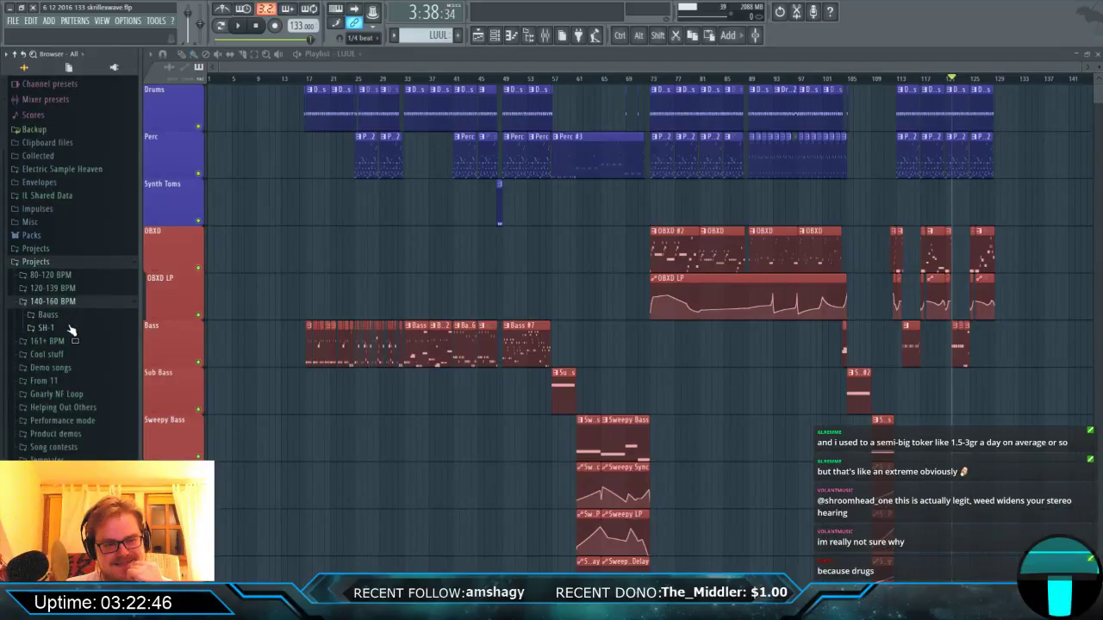
left_click(66, 316)
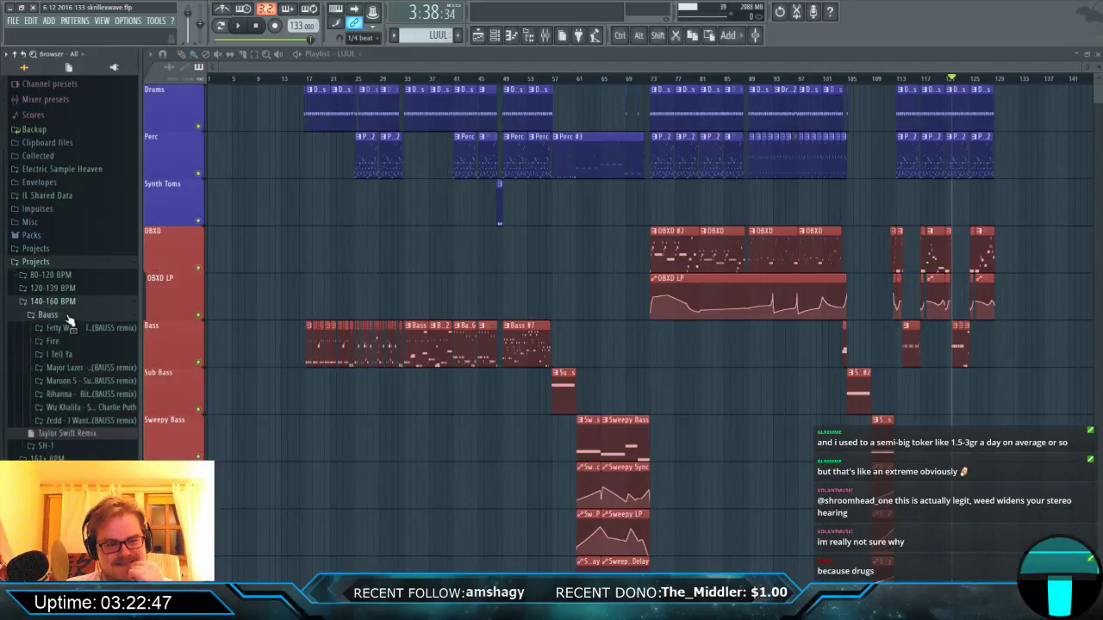
left_click(86, 389)
left_click(85, 369)
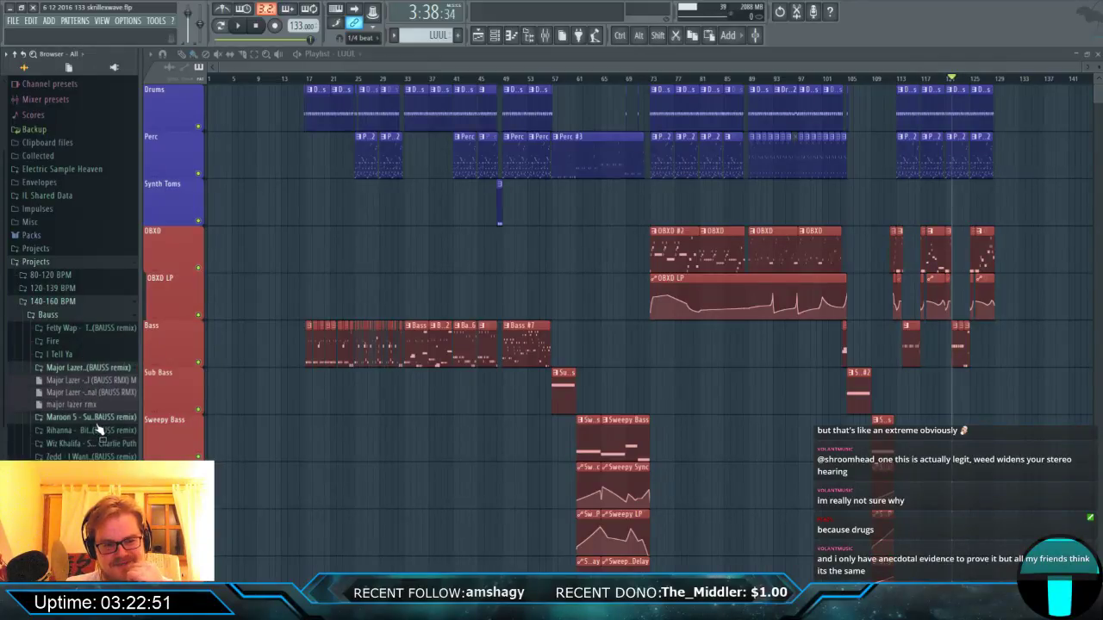
left_click(98, 428)
scroll(102, 448, "up", 2)
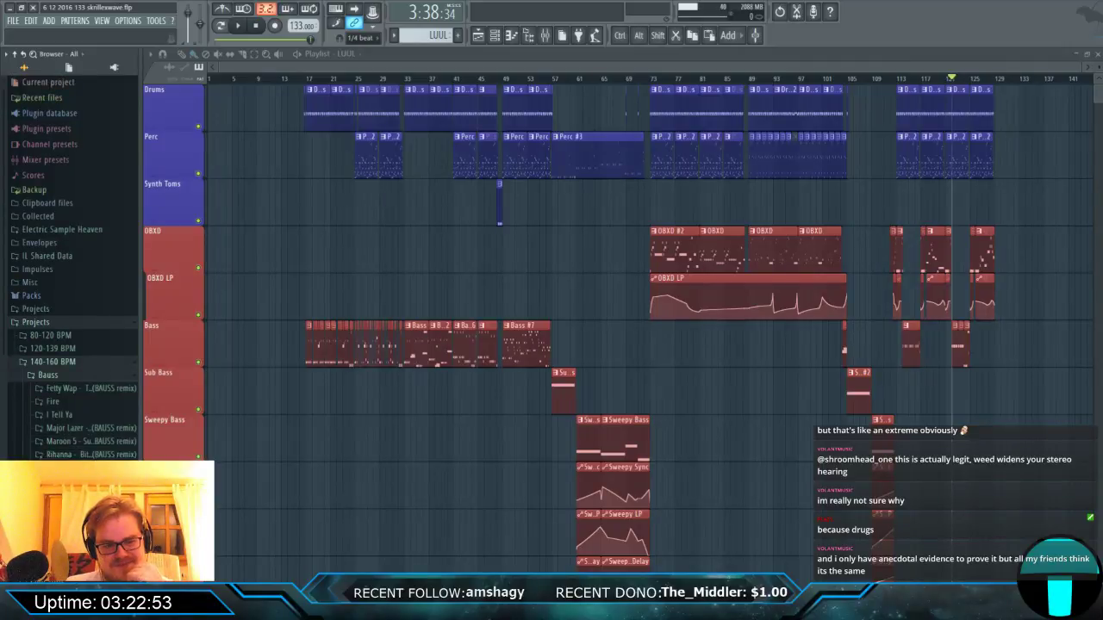
left_click(47, 377)
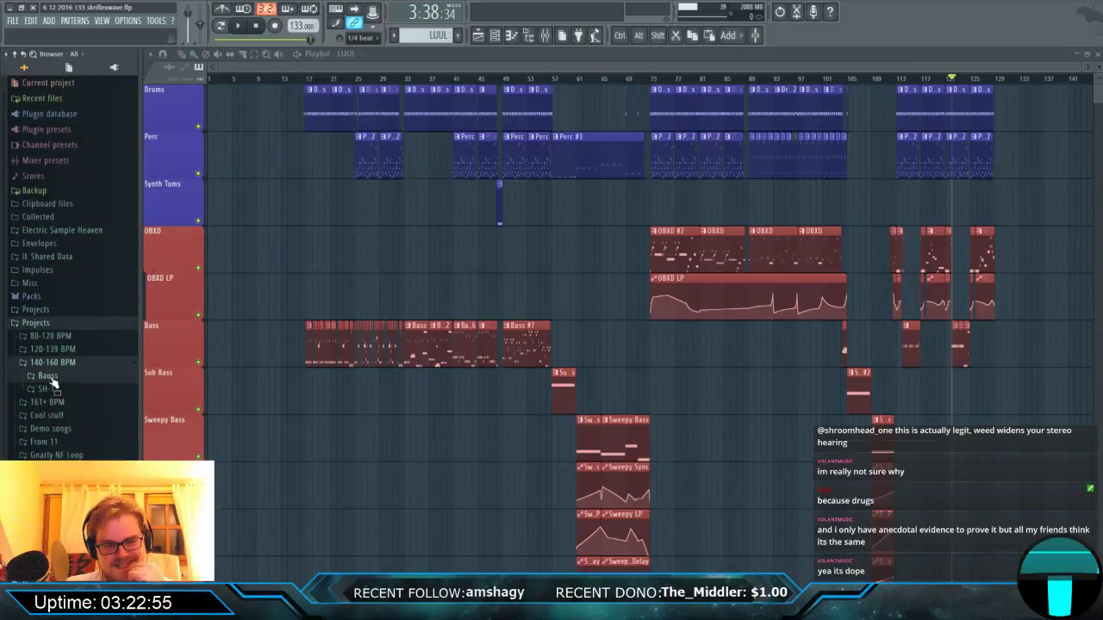
Examine the project folders inside the SH-1 folder of 140-160 BPM.
left_click(65, 392)
scroll(95, 431, "down", 6)
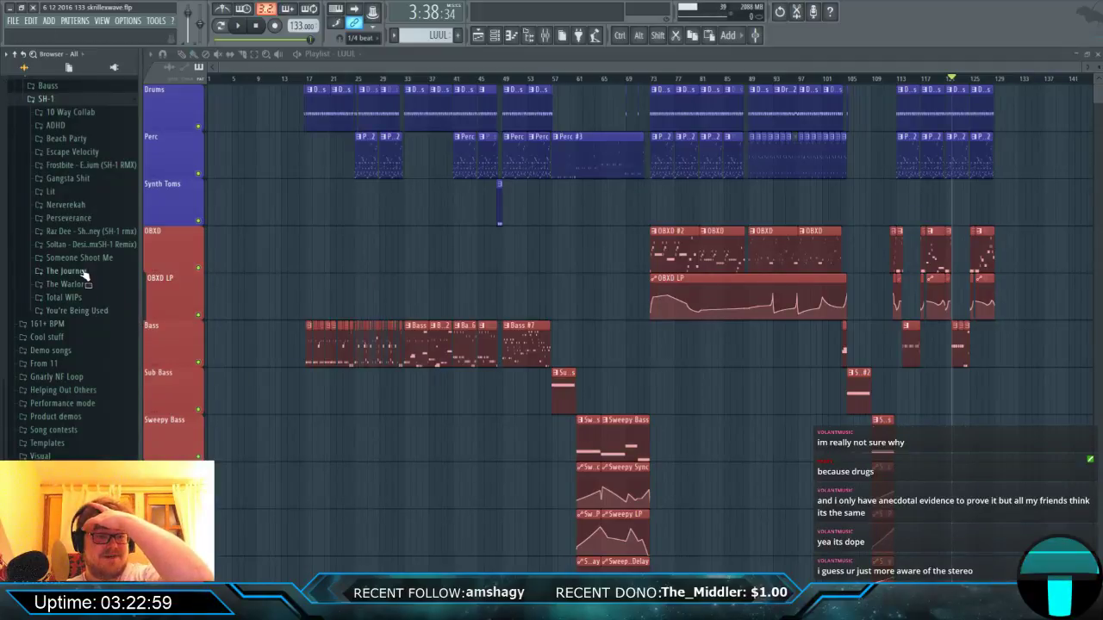
scroll(69, 328, "up", 5)
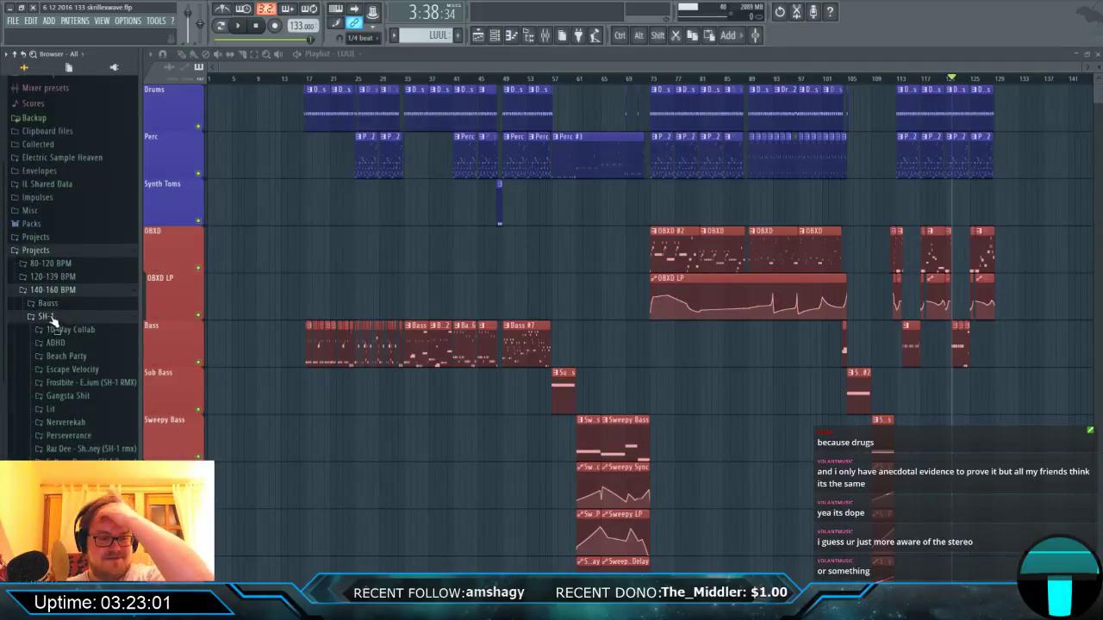
left_click_drag(47, 306, 75, 403)
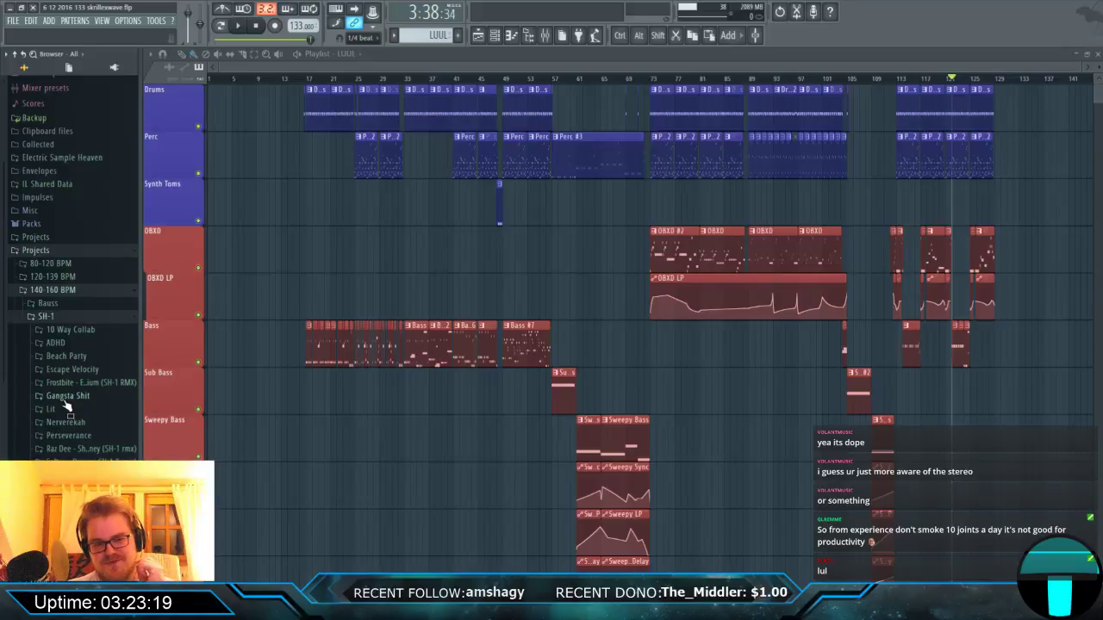
Look through the SH-1 project folders, checking Escape Velocity, the Frostbite remix and the Gangsta Shit folder.
scroll(67, 405, "down", 5)
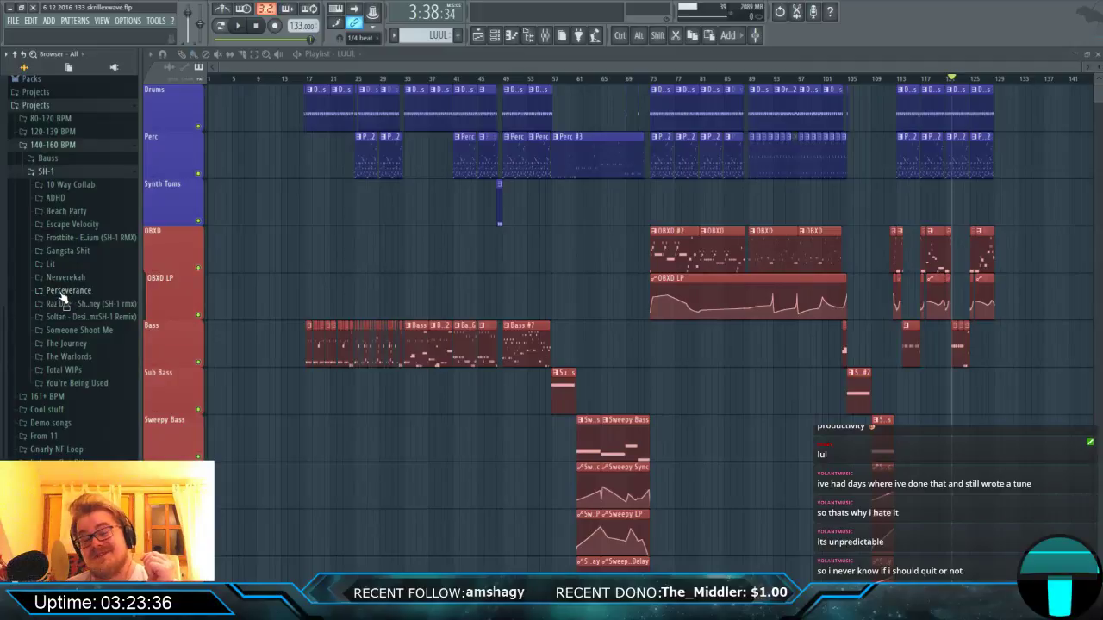
left_click(75, 224)
left_click(75, 225)
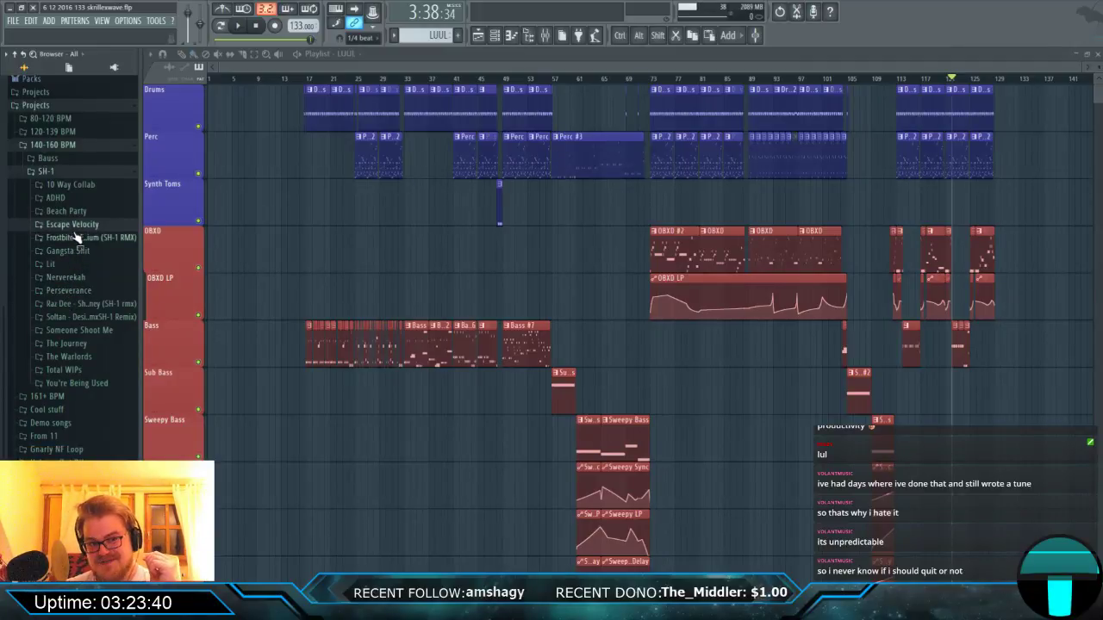
left_click_drag(77, 241, 89, 255)
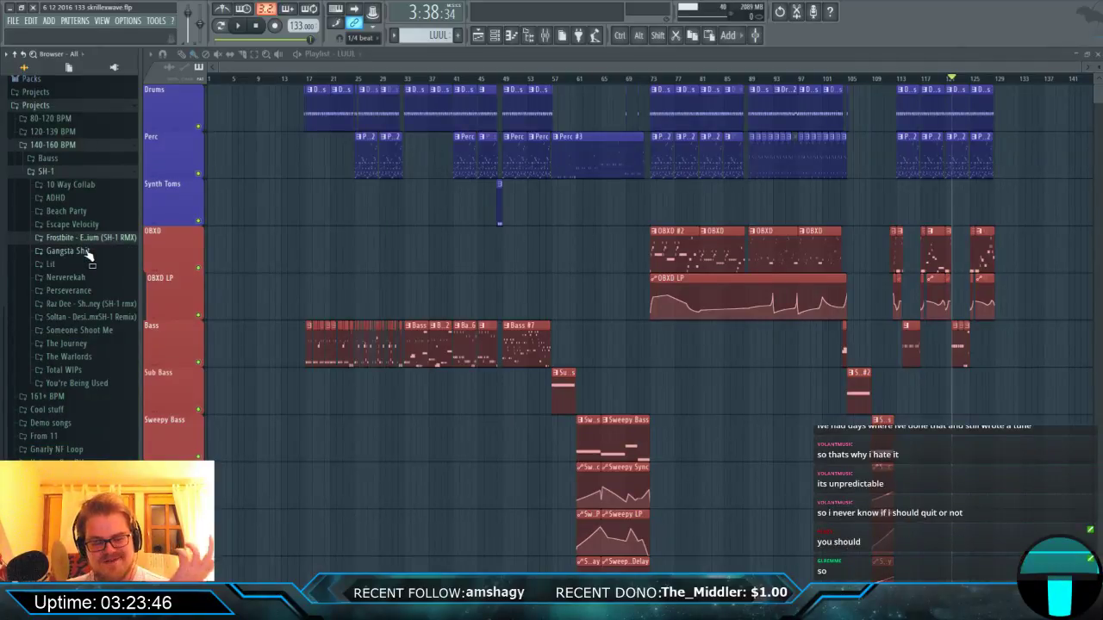
left_click(85, 252)
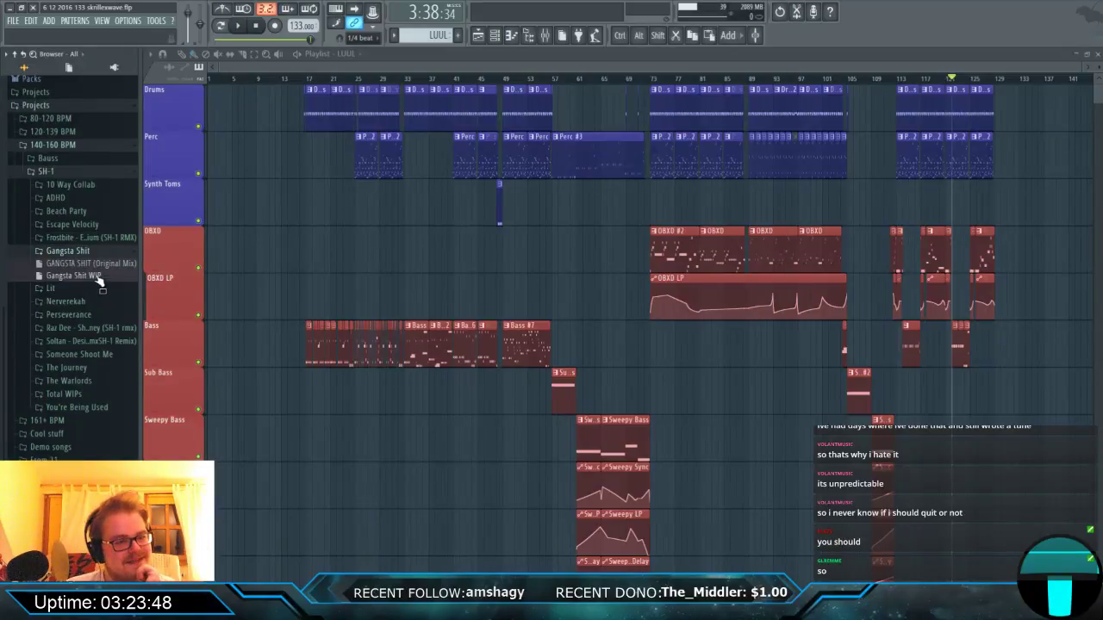
Look through the Lit, Nerverekah, Perseverance and Raz Dee remix folders in SH-1.
left_click(97, 288)
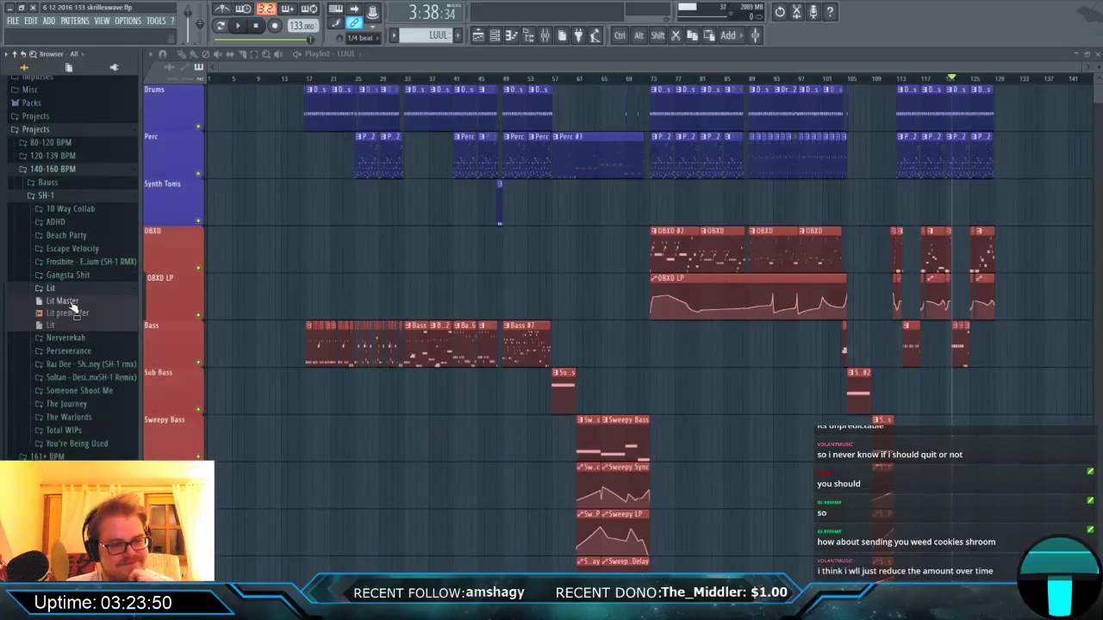
left_click(67, 339)
left_click(78, 411)
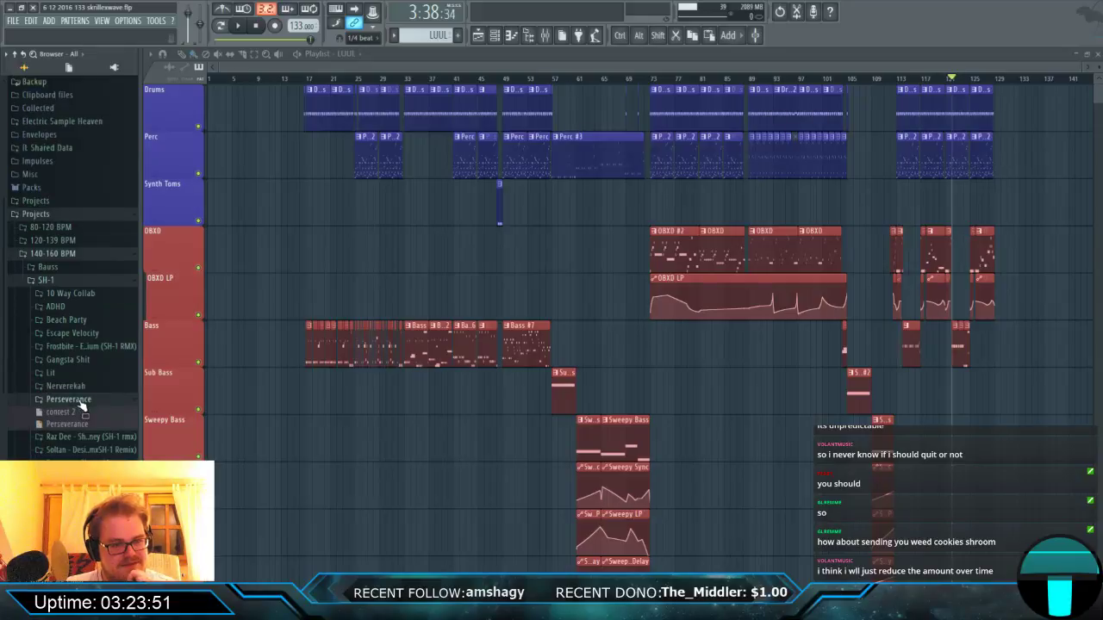
scroll(82, 405, "down", 3)
left_click(74, 316)
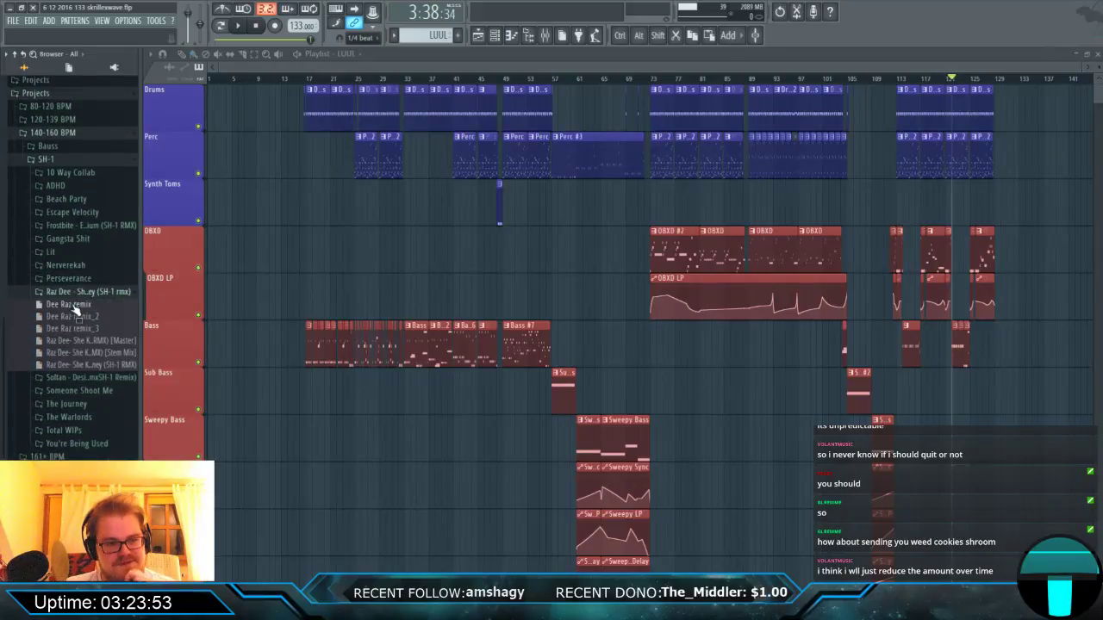
Look through the Soltan remix folder, preview the Bass 4 B - Part_1 sample, and collapse the folder.
left_click(82, 379)
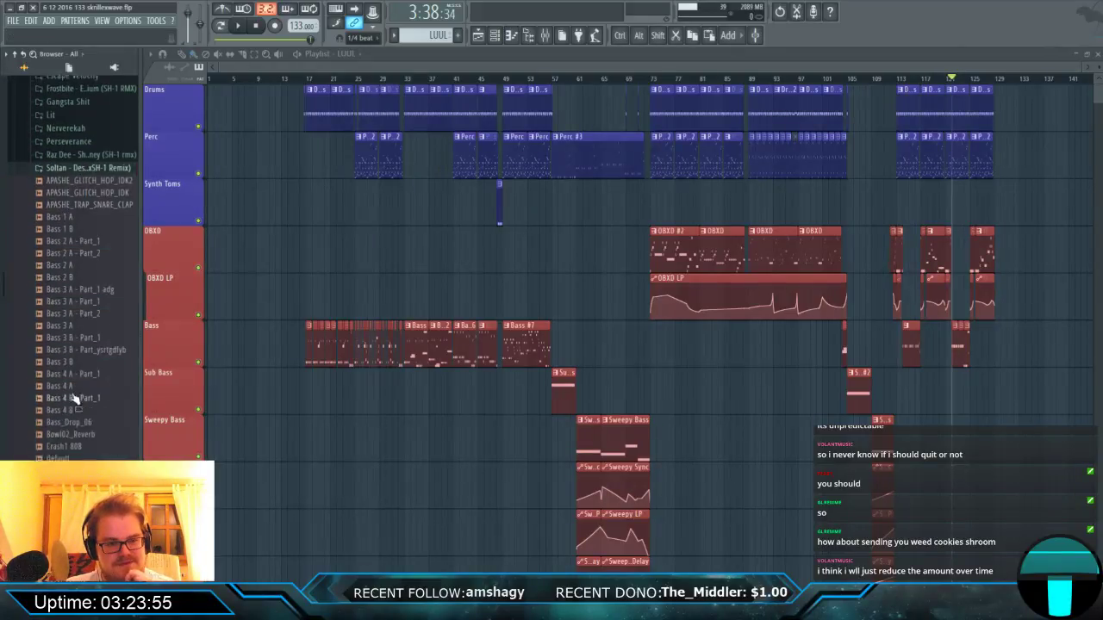
scroll(69, 387, "down", 4)
left_click(52, 389)
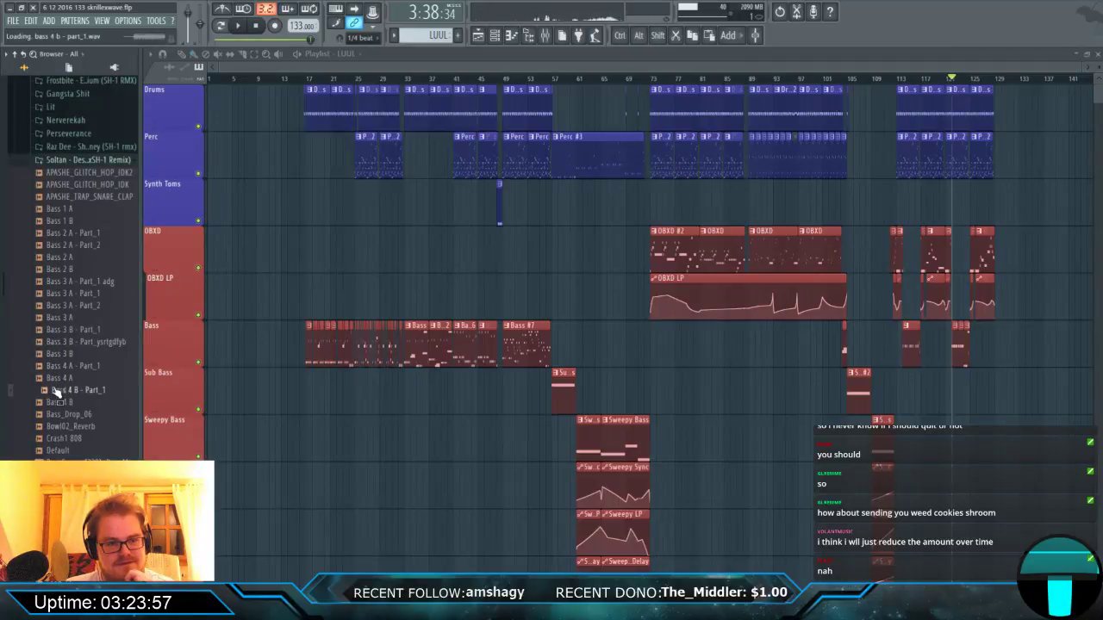
left_click(54, 398)
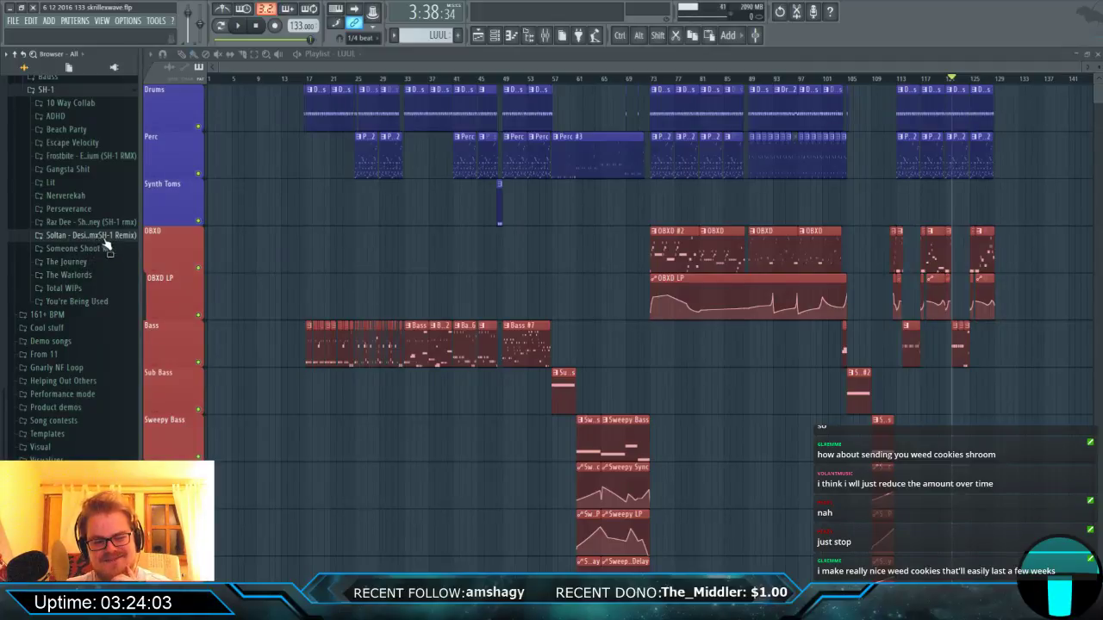
Look at the project files in the Total WIPs folder of SH-1, and collapse the second Projects folder.
left_click(94, 290)
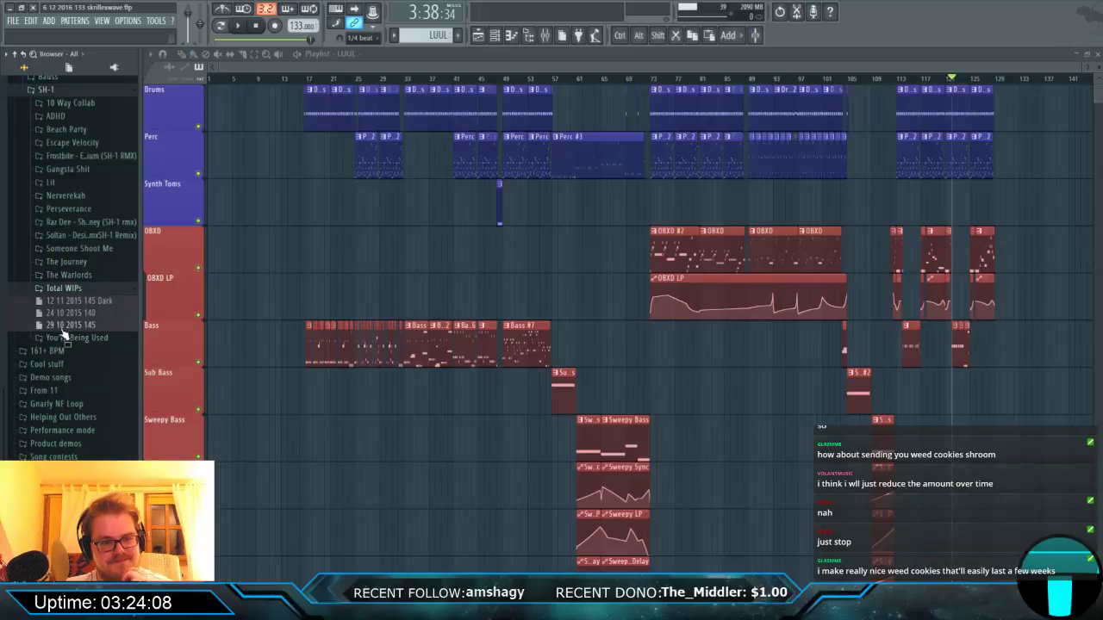
scroll(73, 325, "up", 3)
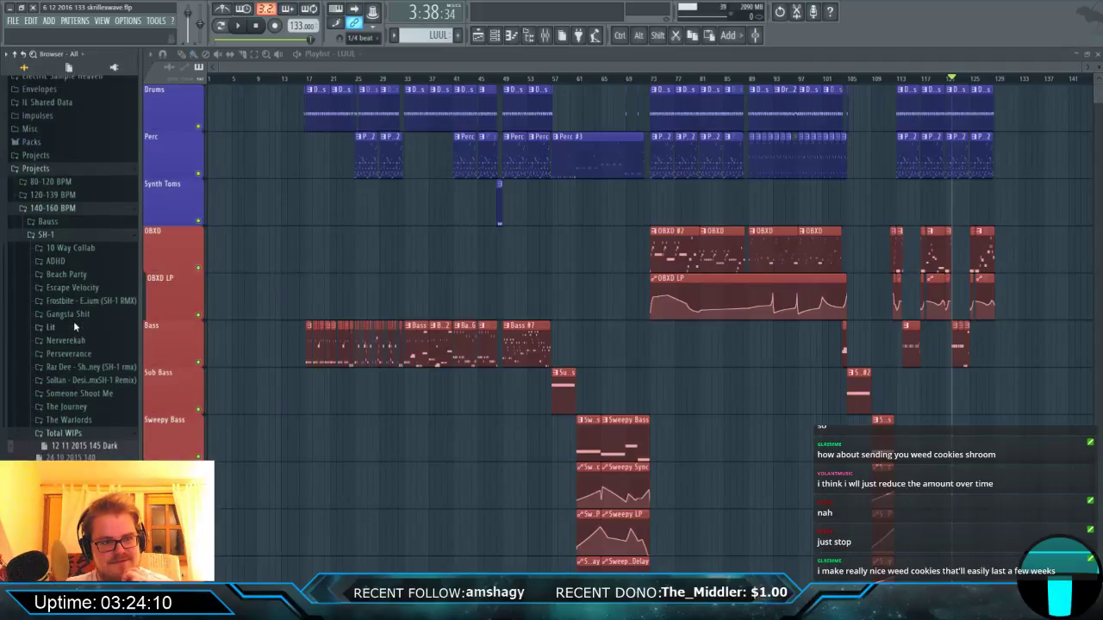
scroll(73, 321, "down", 3)
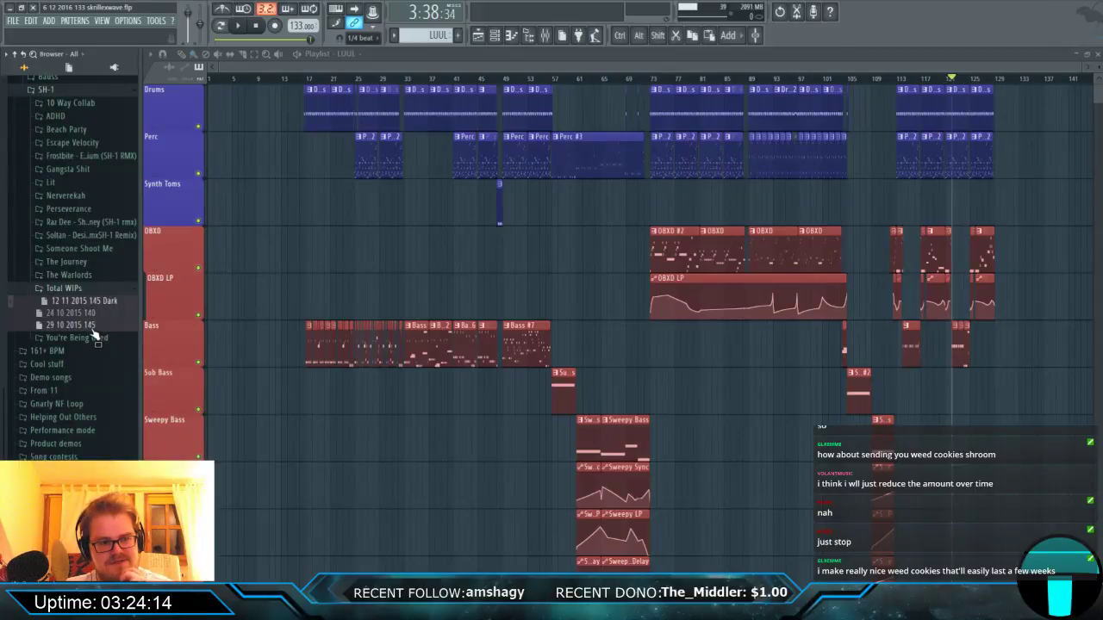
scroll(95, 332, "up", 4)
left_click(62, 242)
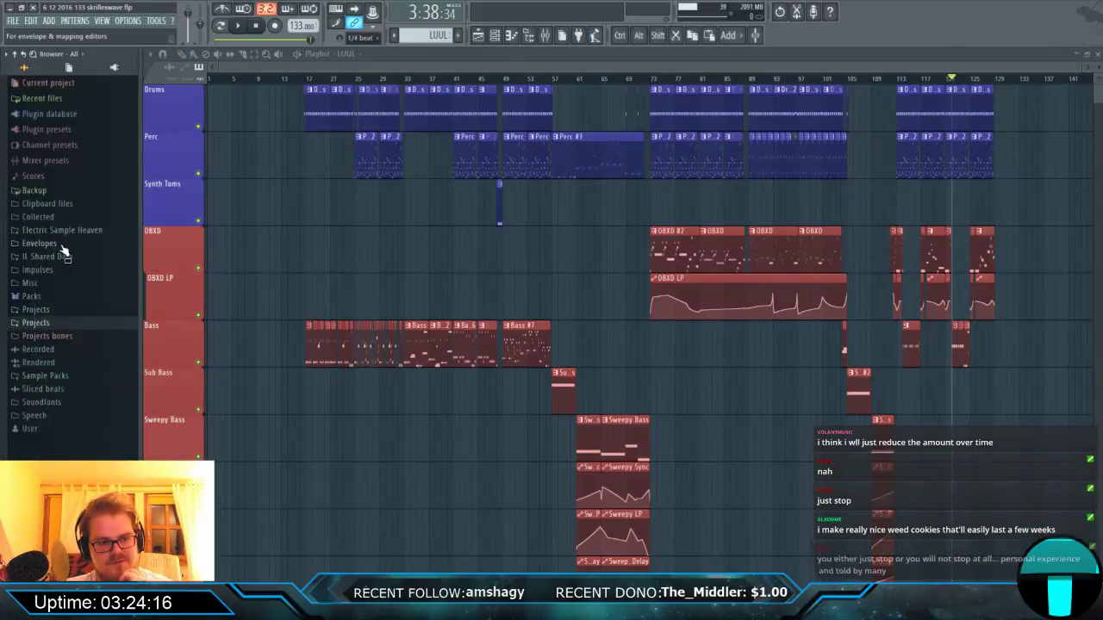
Open the Fäkalien Auf Dem Dancefloor project from the WIPs folder in 120-139 BPM of the first Projects folder.
left_click(57, 320)
scroll(86, 344, "down", 3)
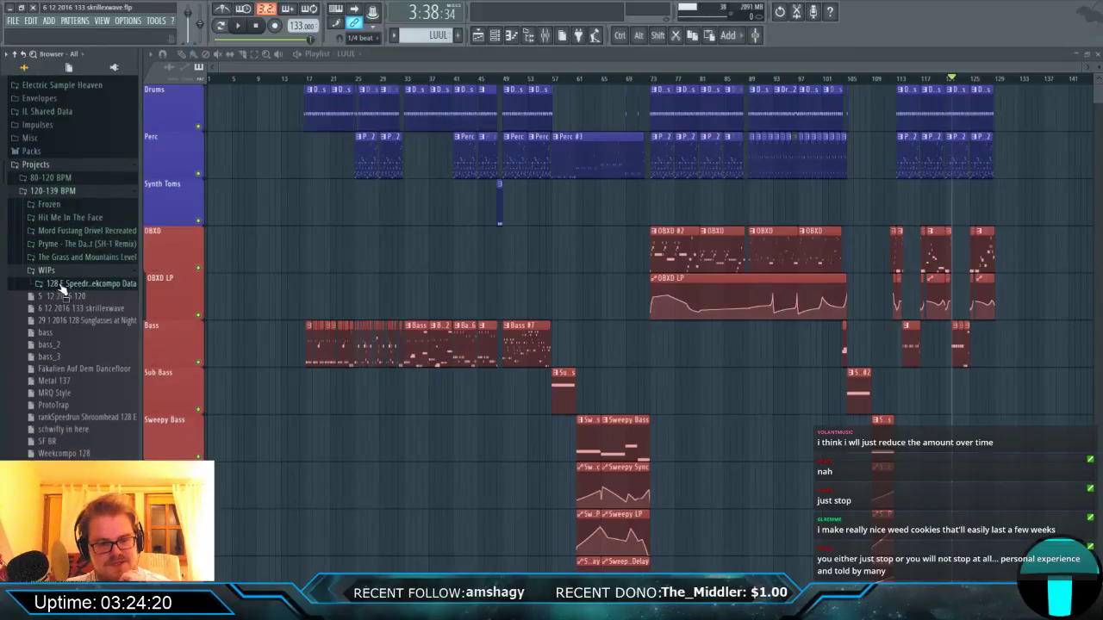
left_click_drag(54, 393, 472, 249)
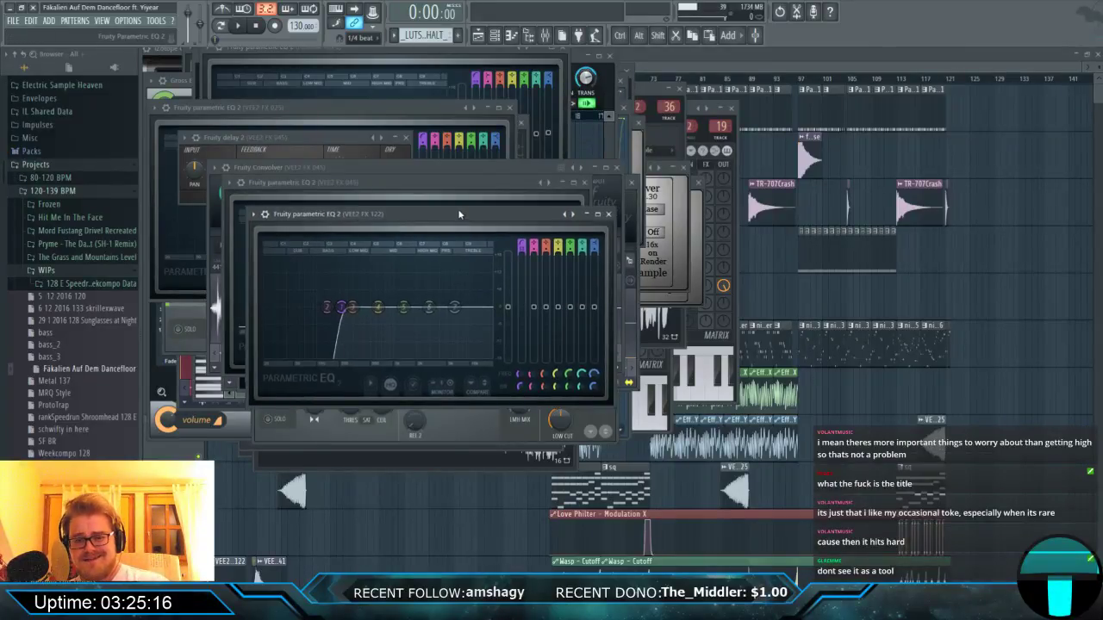
Close all open plugin and editor windows except the playlist, and play the song from the start.
key("F12")
key("F7")
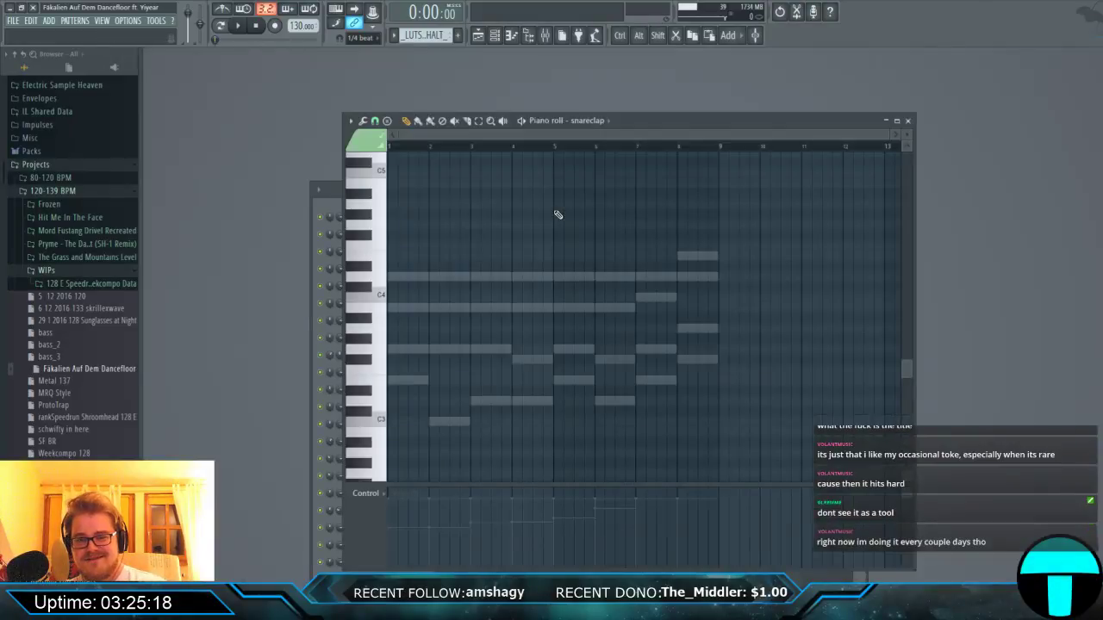
left_click(478, 35)
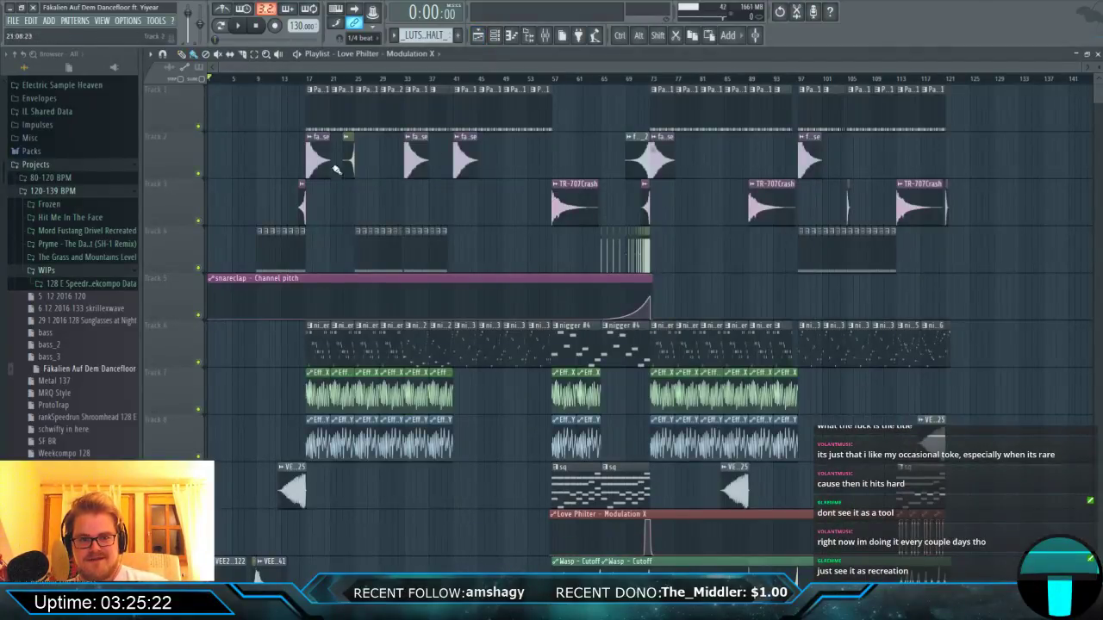
scroll(312, 295, "up", 5)
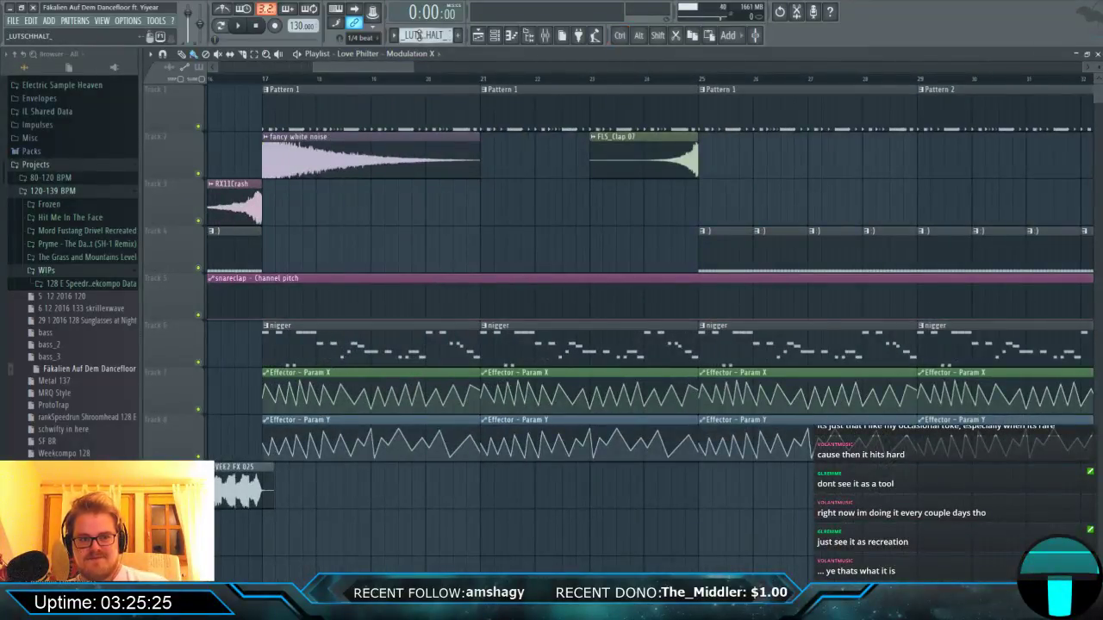
scroll(420, 77, "down", 5)
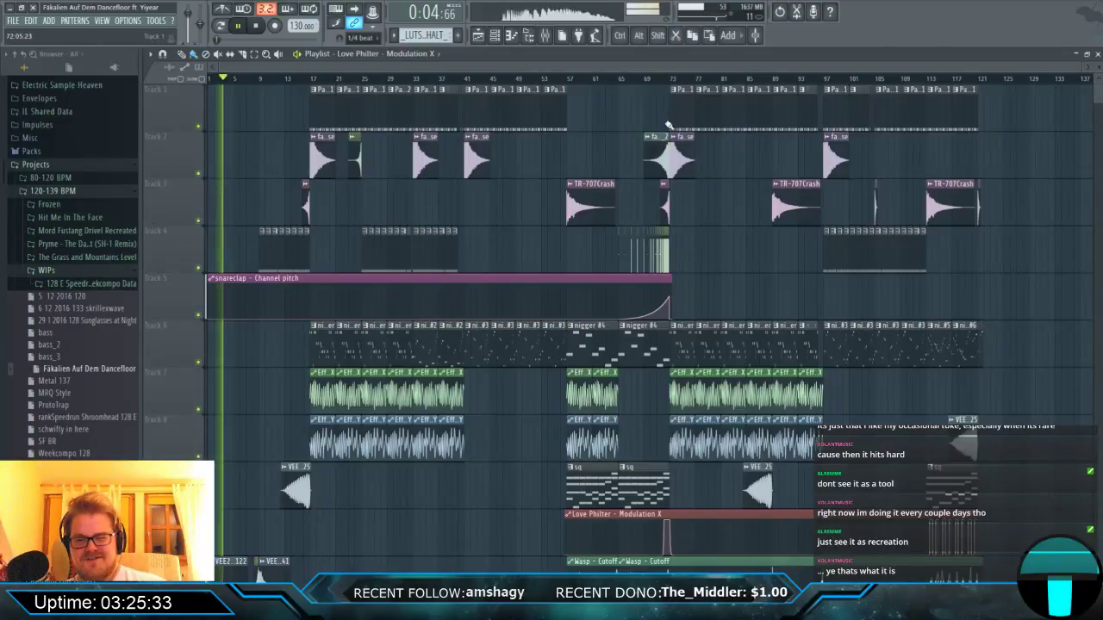
Lower the mix level of Fruity Convolver on the TD PolySynth mixer track, and close the mixer.
left_click(544, 35)
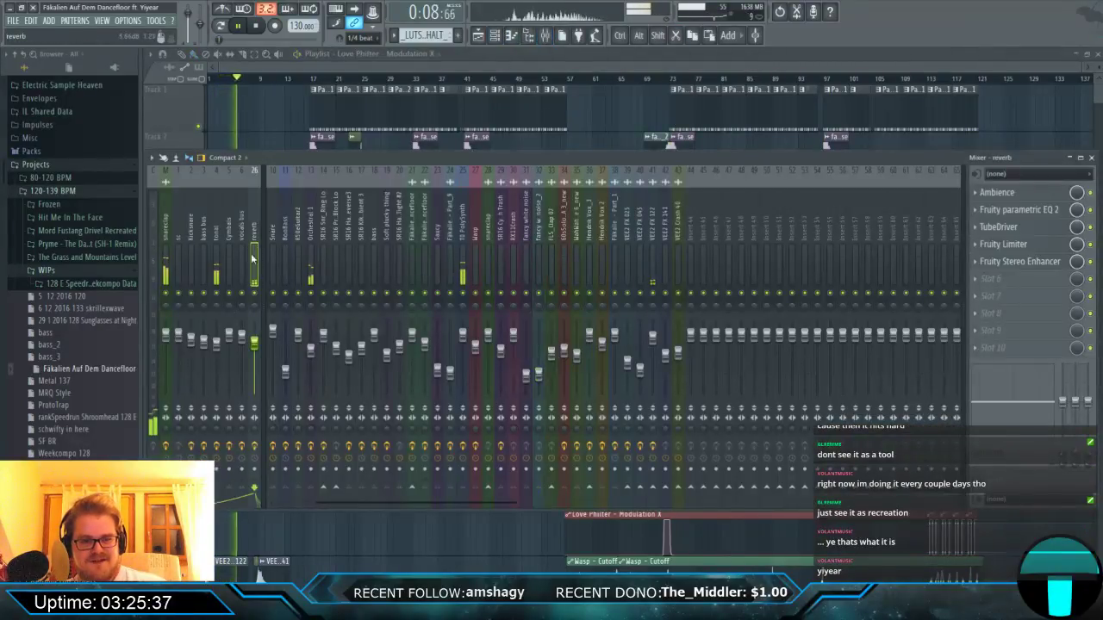
left_click(468, 252)
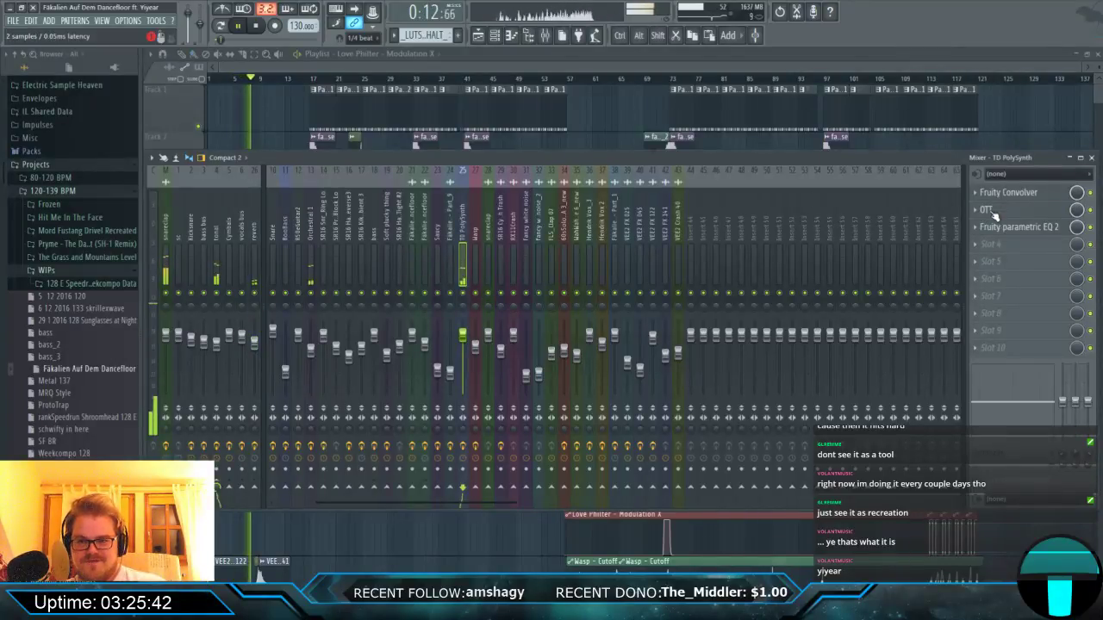
left_click_drag(1077, 192, 1077, 227)
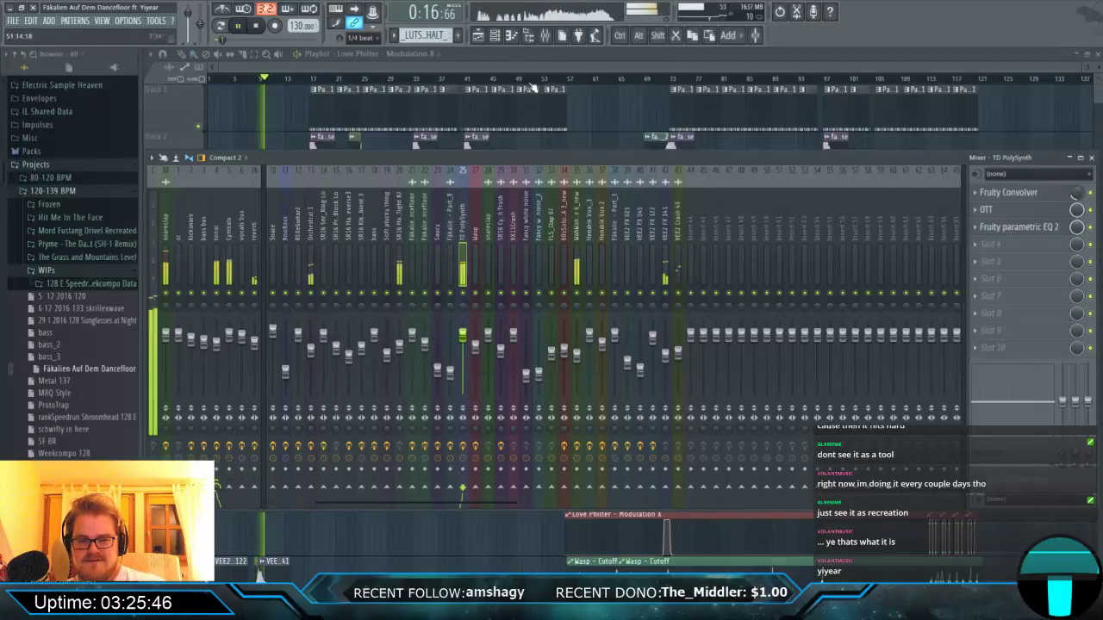
left_click(483, 67)
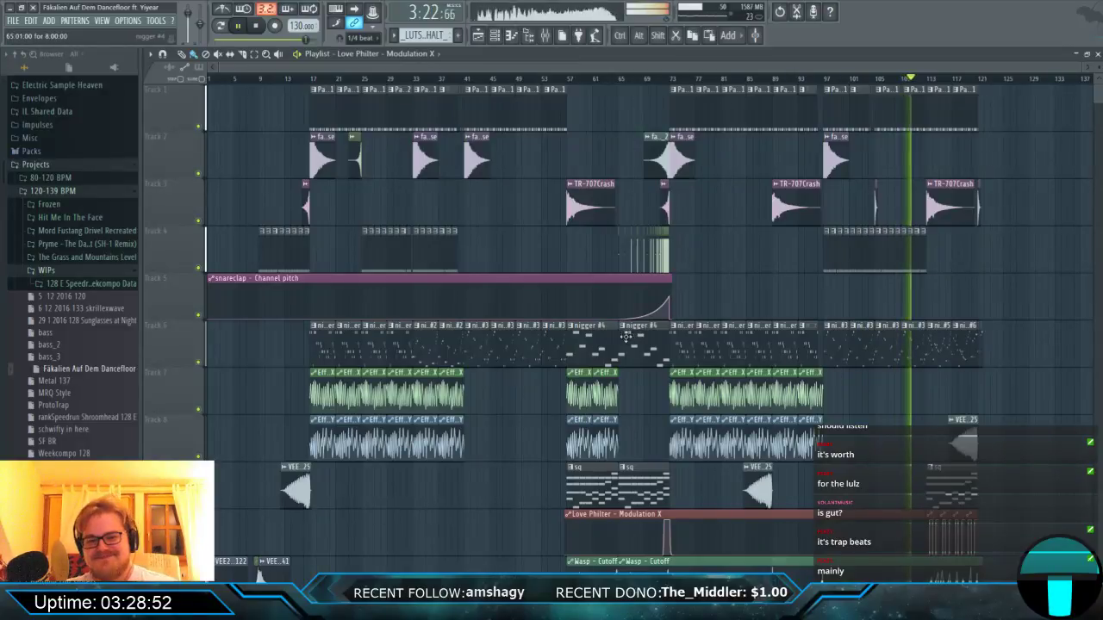
Examine the pattern and automation clips around bar 57 up close in the playlist.
scroll(622, 332, "up", 8, "ctrl")
scroll(483, 334, "up", 2, "ctrl")
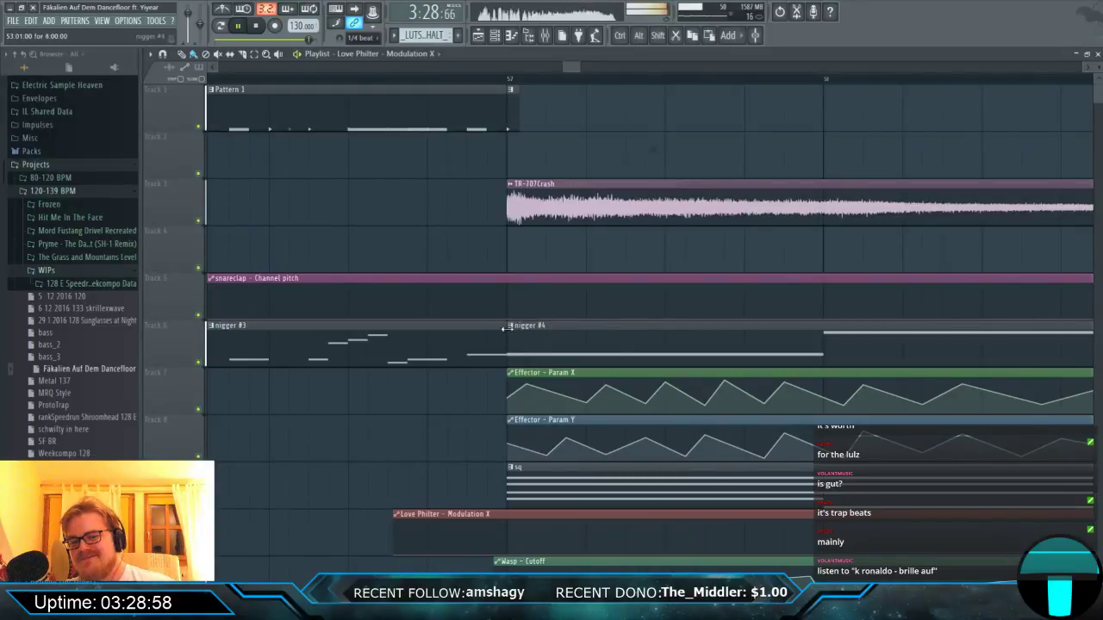
scroll(529, 324, "down", 10, "ctrl")
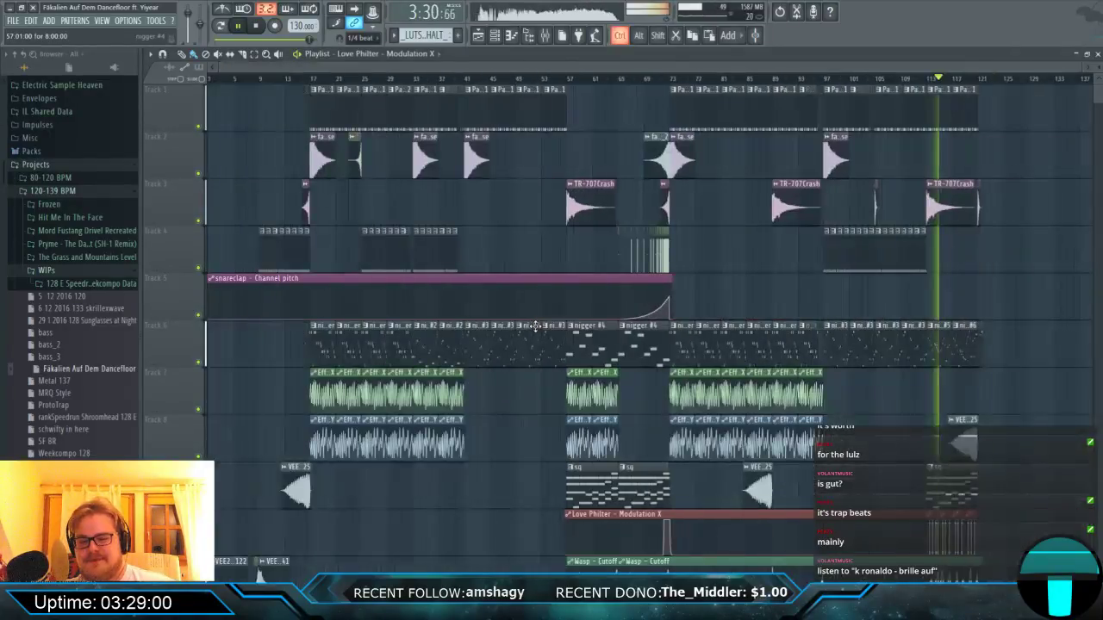
Examine all the playlist tracks down to the lowest audio clips while the song plays out, and stop playback.
scroll(654, 331, "down", 10)
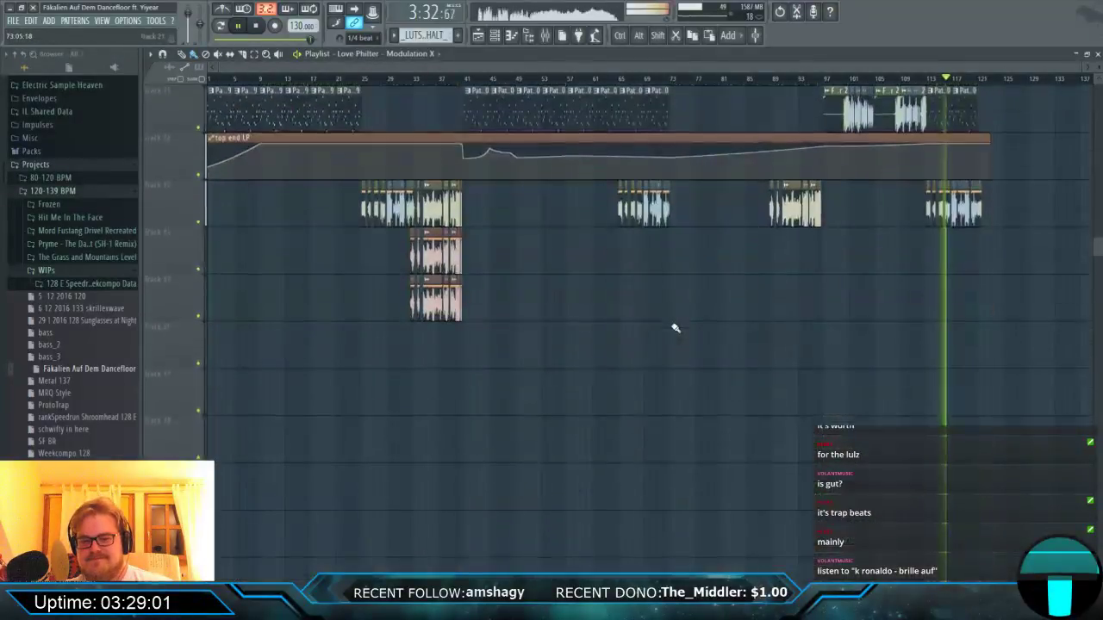
scroll(674, 327, "up", 10)
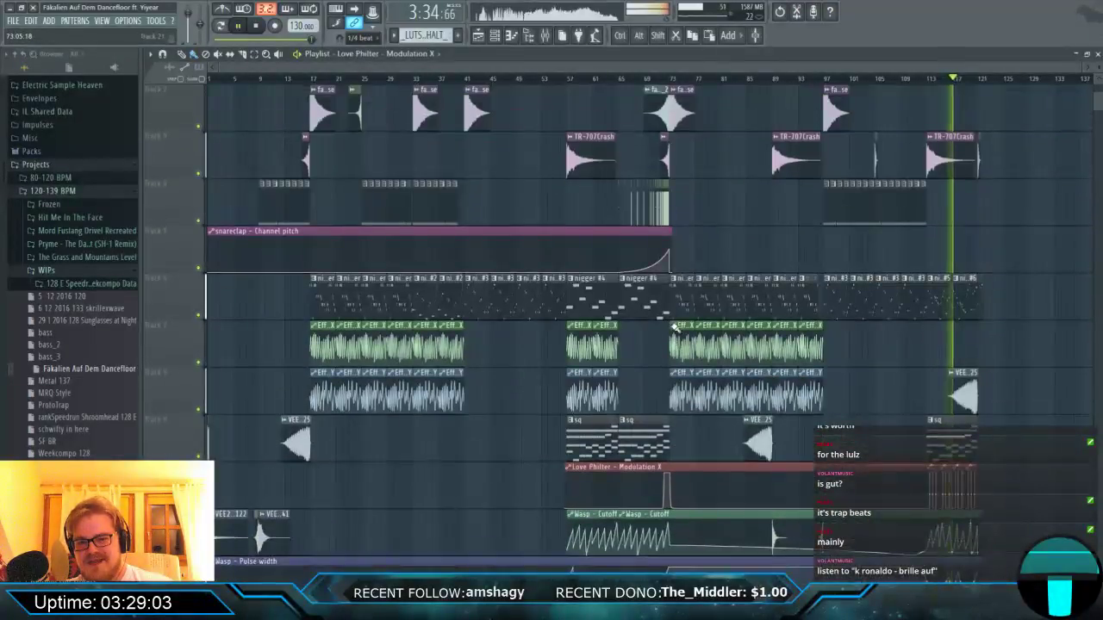
scroll(662, 321, "down", 10)
scroll(661, 322, "up", 5)
scroll(661, 321, "down", 5)
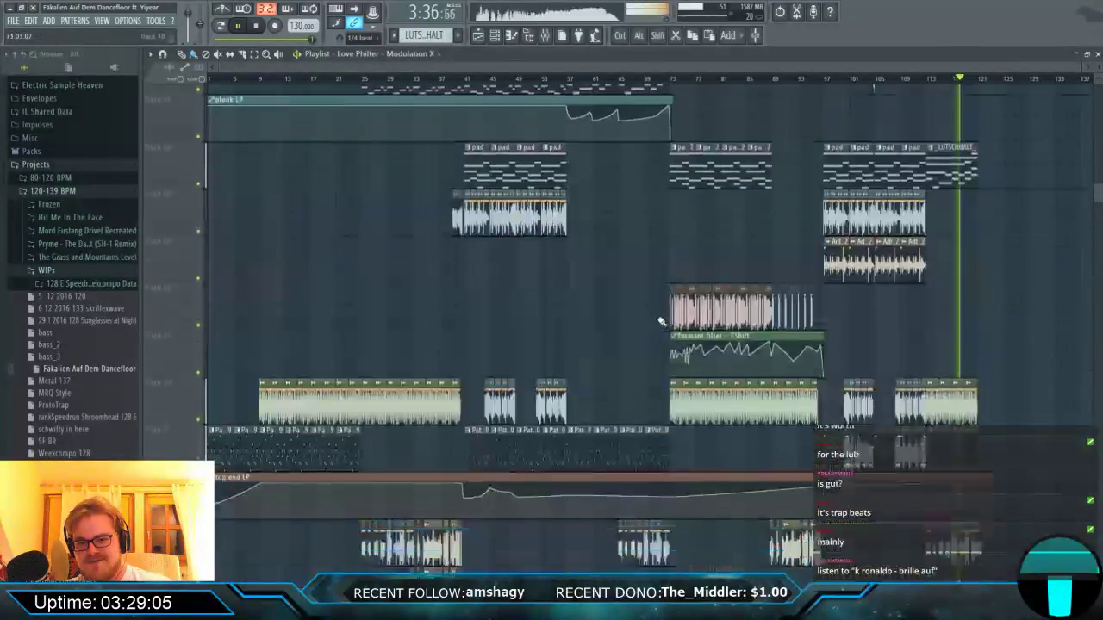
scroll(661, 321, "up", 5)
scroll(662, 322, "down", 5)
scroll(662, 321, "up", 5)
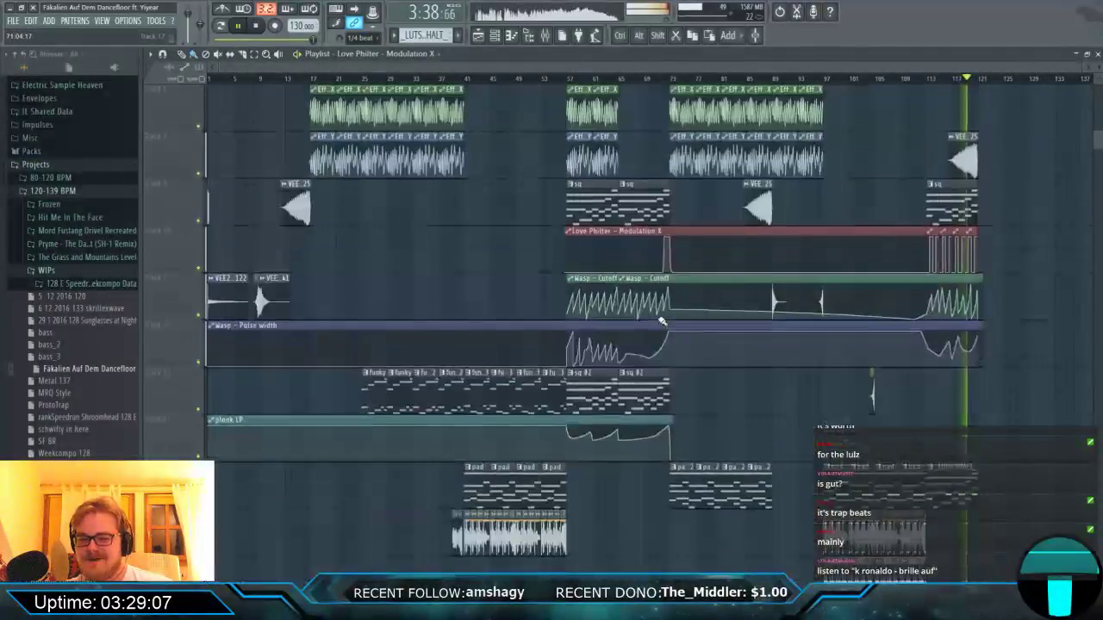
scroll(661, 321, "down", 5)
scroll(662, 321, "up", 5)
scroll(660, 316, "down", 5)
scroll(660, 315, "up", 5)
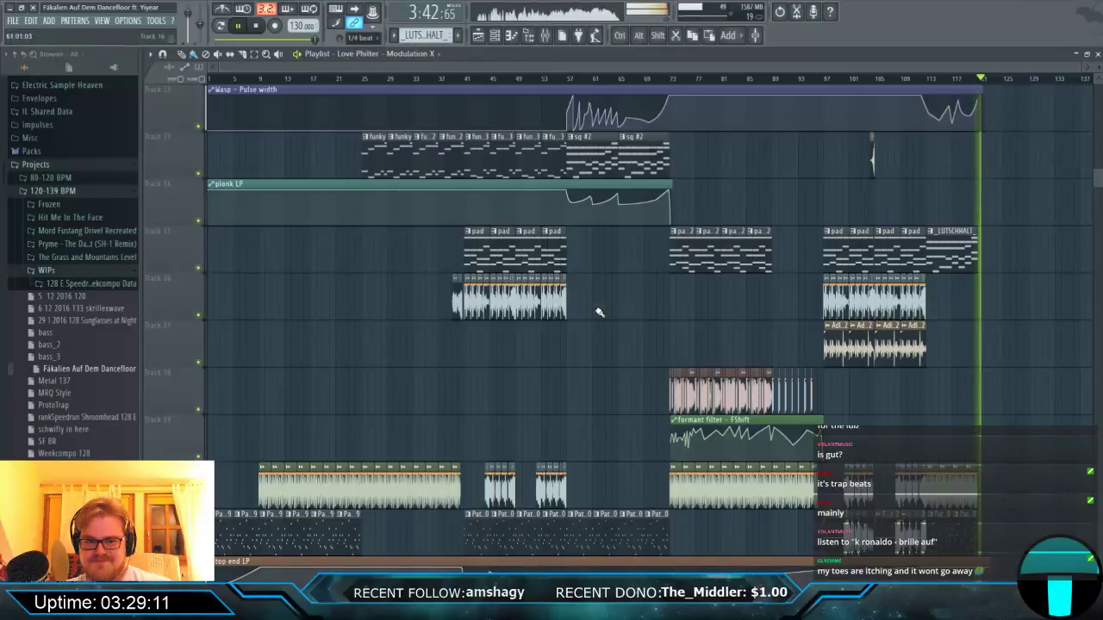
scroll(608, 311, "down", 10)
scroll(610, 311, "up", 8)
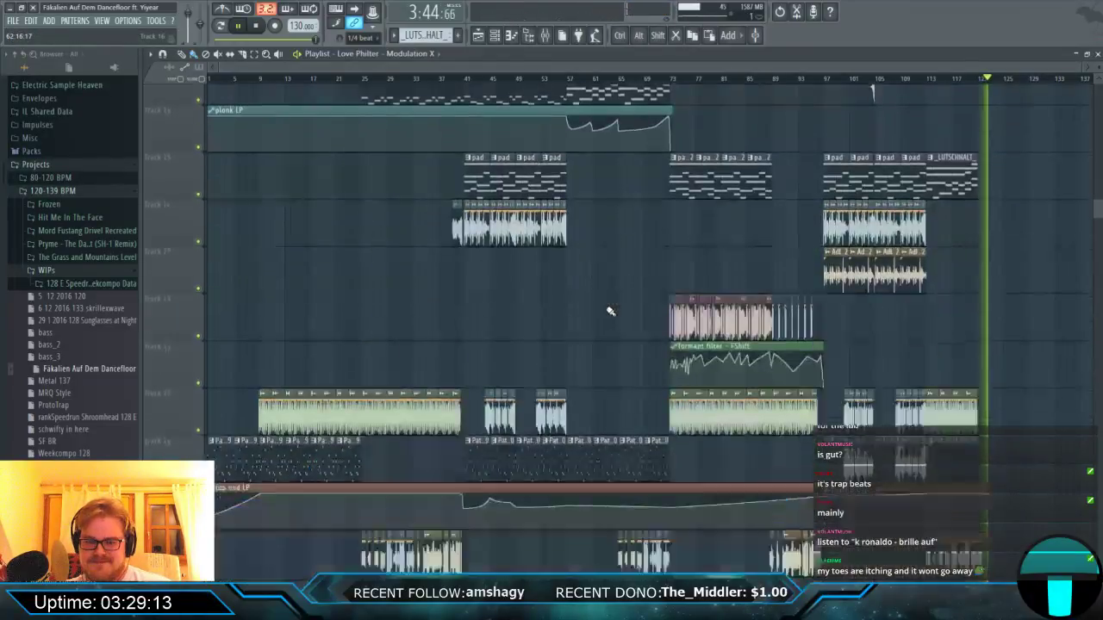
scroll(610, 311, "down", 3)
key("space")
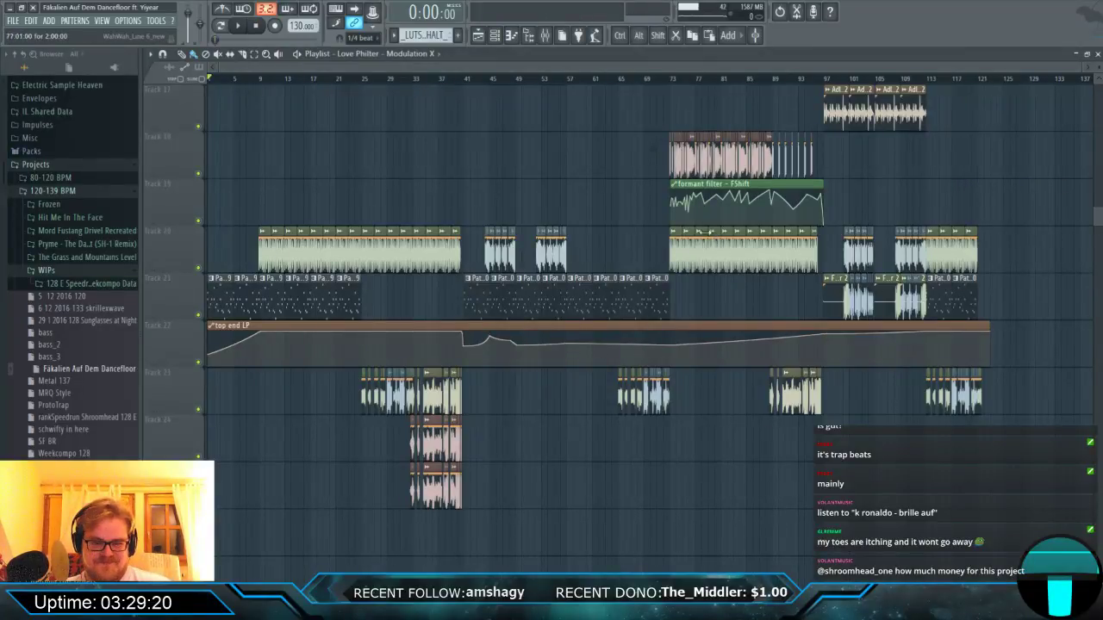
Examine the vocal clips on tracks 23 to 25 from bar 25 onward up close.
scroll(336, 286, "down", 5)
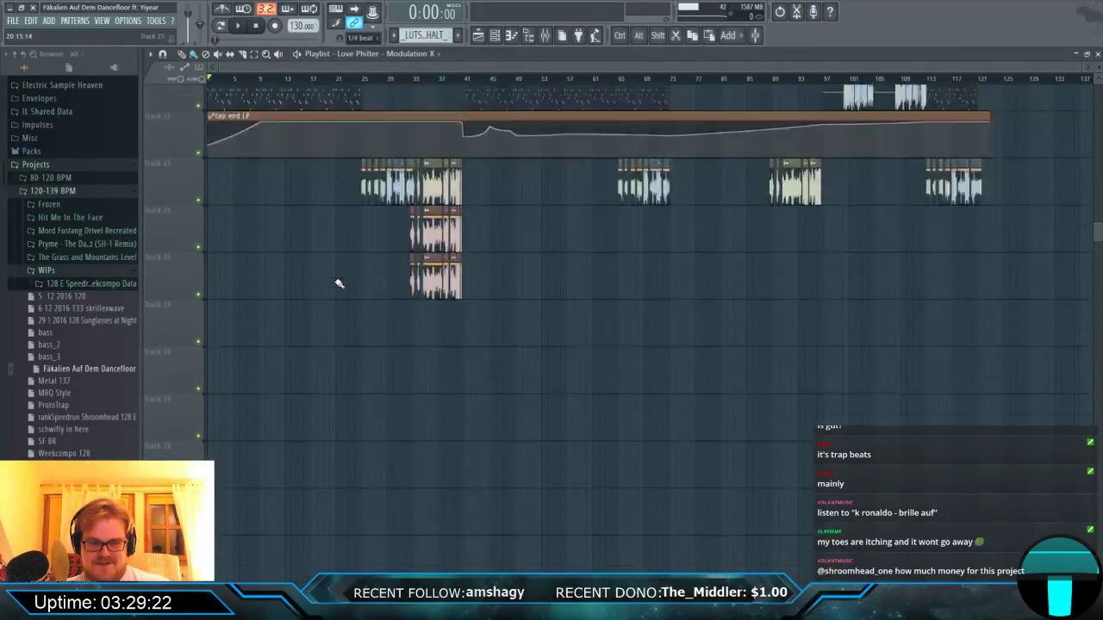
scroll(337, 284, "up", 6)
scroll(337, 284, "down", 5)
scroll(359, 246, "up", 6)
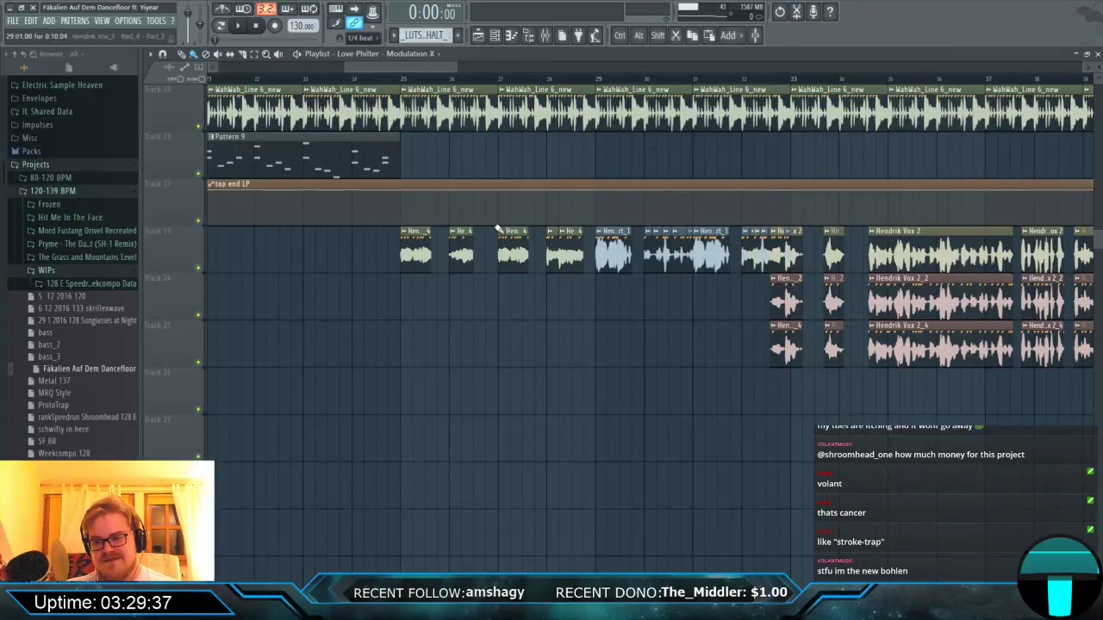
Solo the vocal clips by leaving only tracks 23, 24 and 25 unmuted in the playlist.
left_click_drag(388, 67, 400, 70)
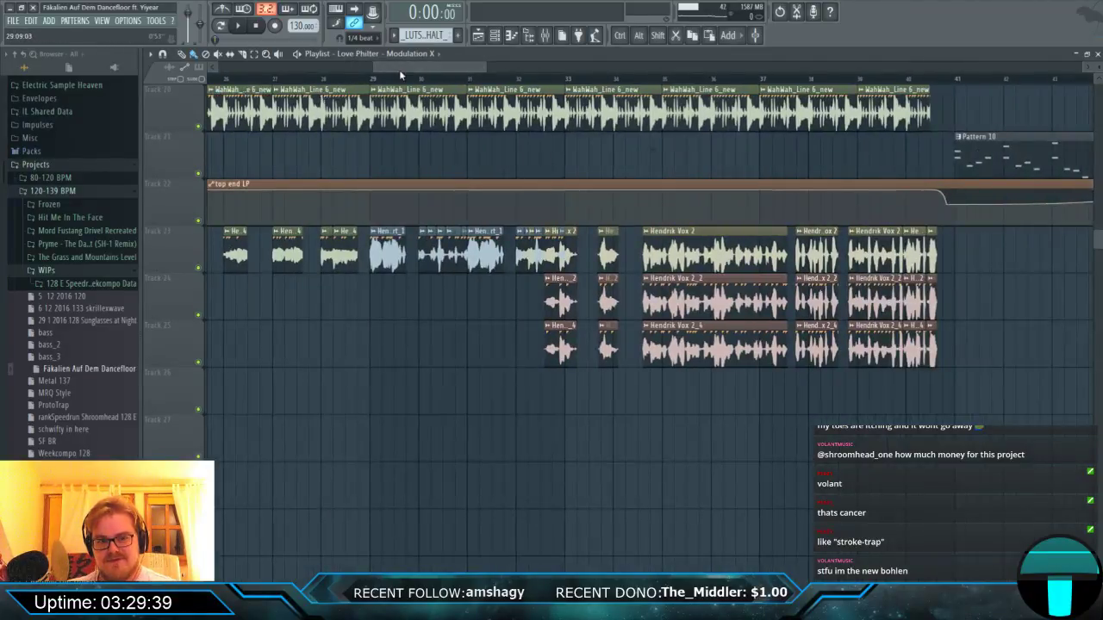
scroll(233, 258, "left", 3)
right_click(199, 269)
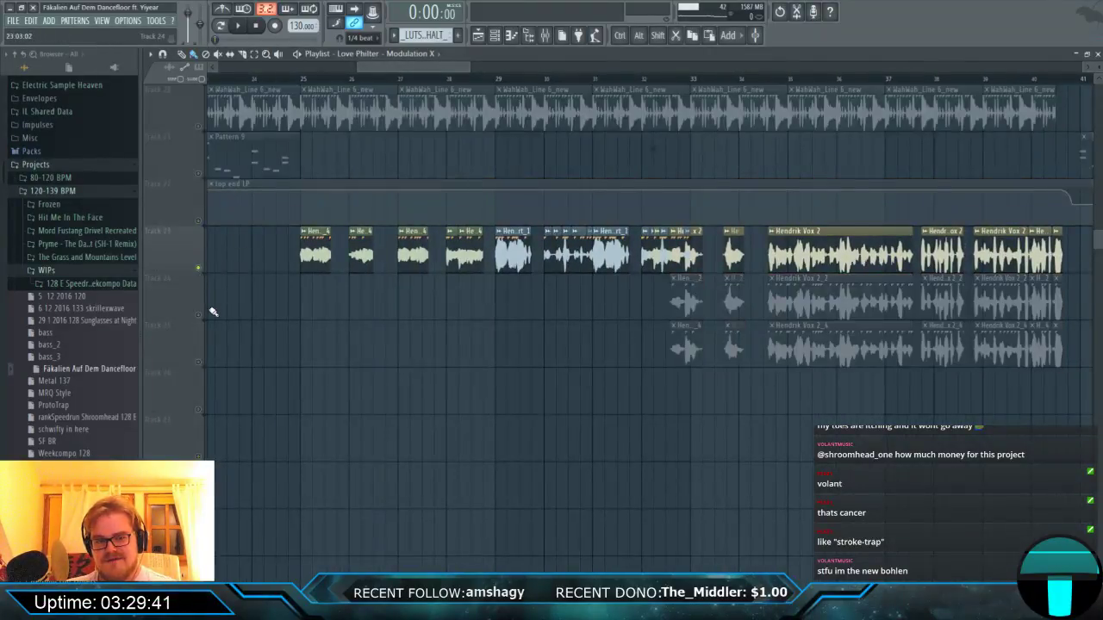
left_click(201, 317)
left_click(199, 364)
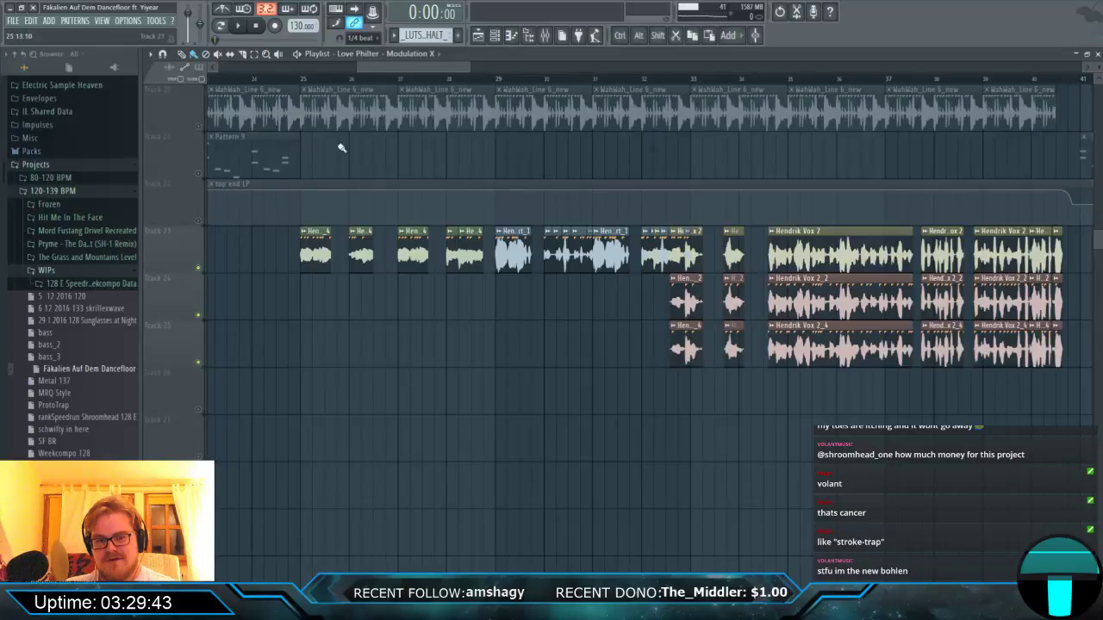
Play the soloed vocals from bar 25 and from the start of the layered vocals just before bar 33.
left_click(303, 83)
key("space")
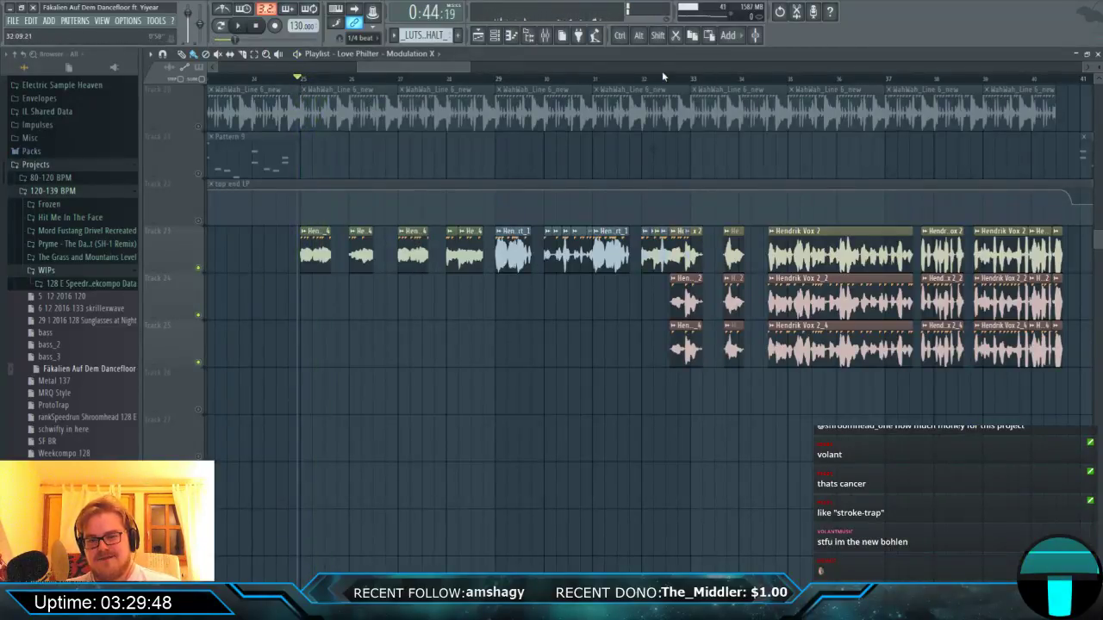
left_click_drag(675, 80, 676, 82)
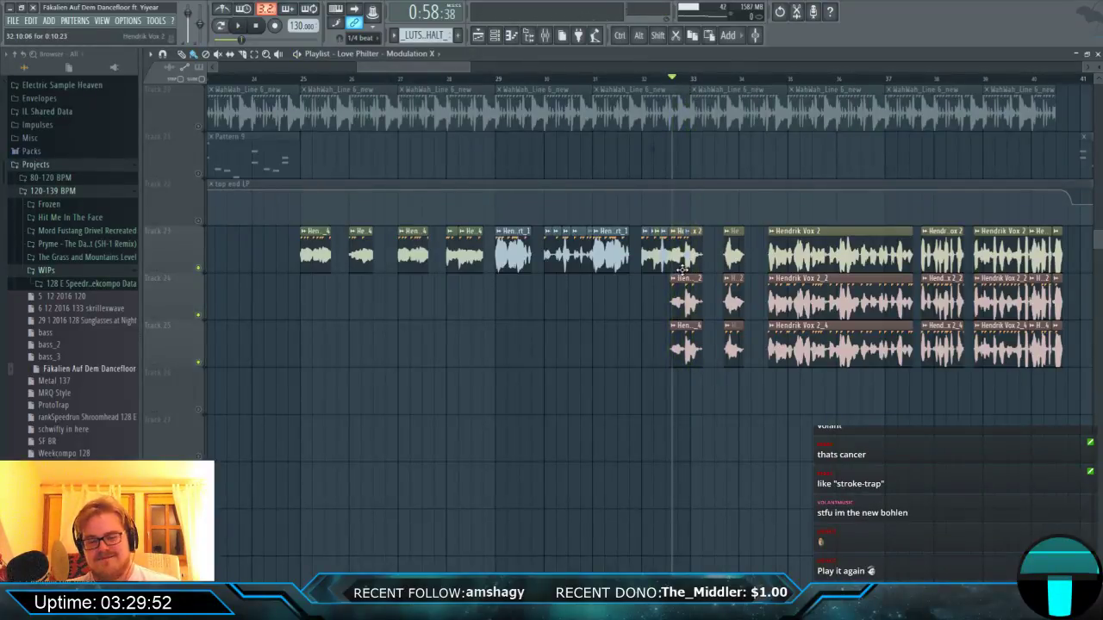
Examine the arrangement across all playlist tracks, from the top pattern clips down to the vocal clips, including the sections after bar 57.
scroll(884, 276, "down", 3)
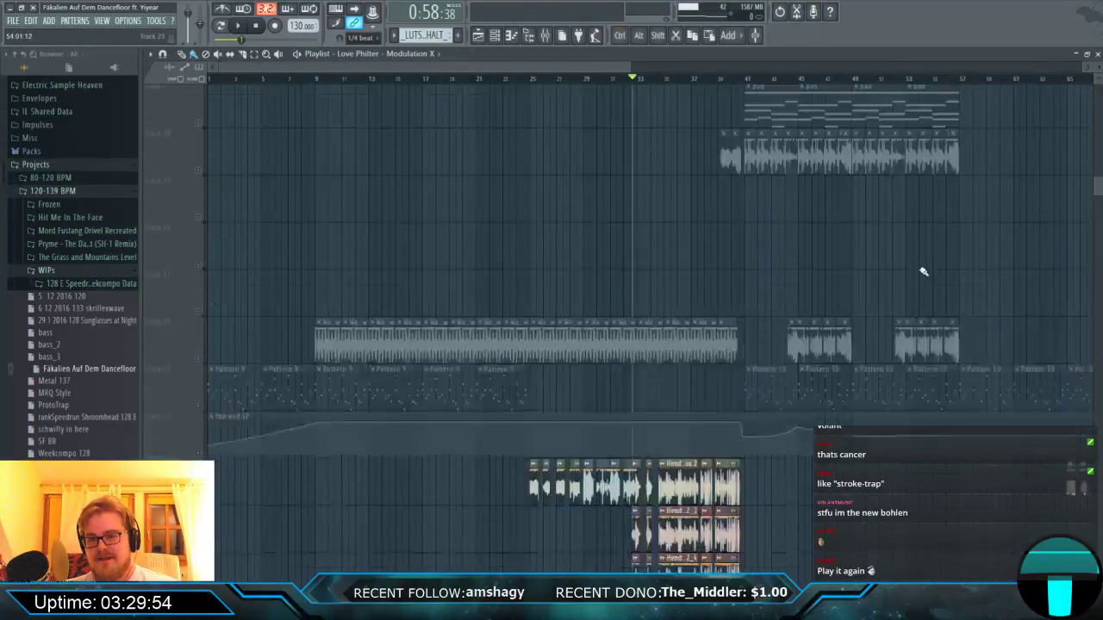
scroll(784, 263, "up", 3)
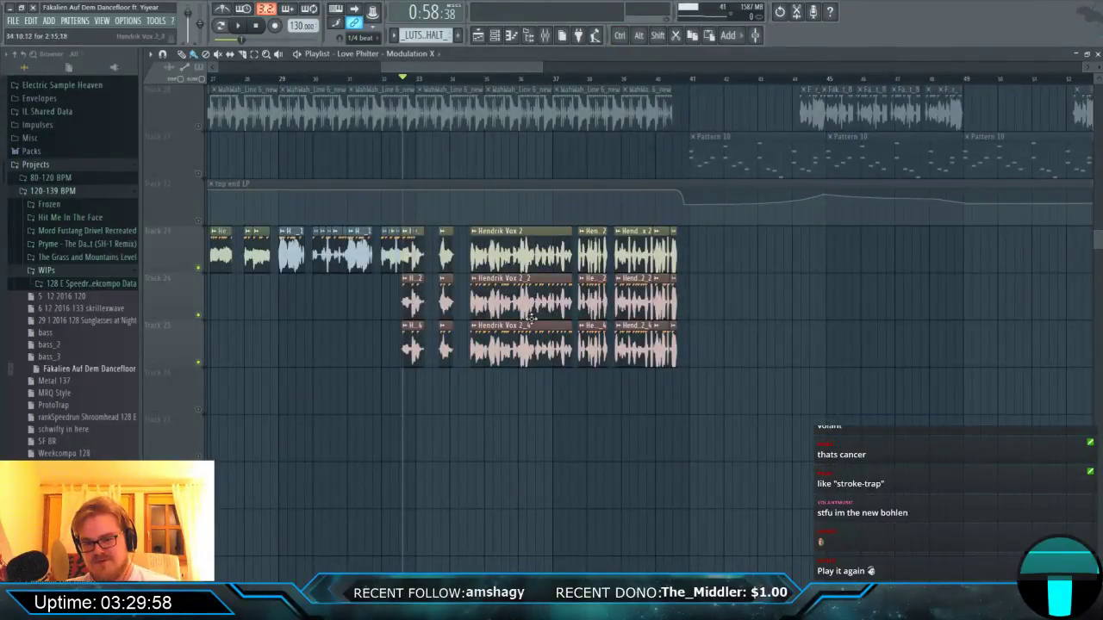
scroll(787, 271, "down", 3)
scroll(1101, 278, "up", 2)
scroll(1029, 276, "up", 3)
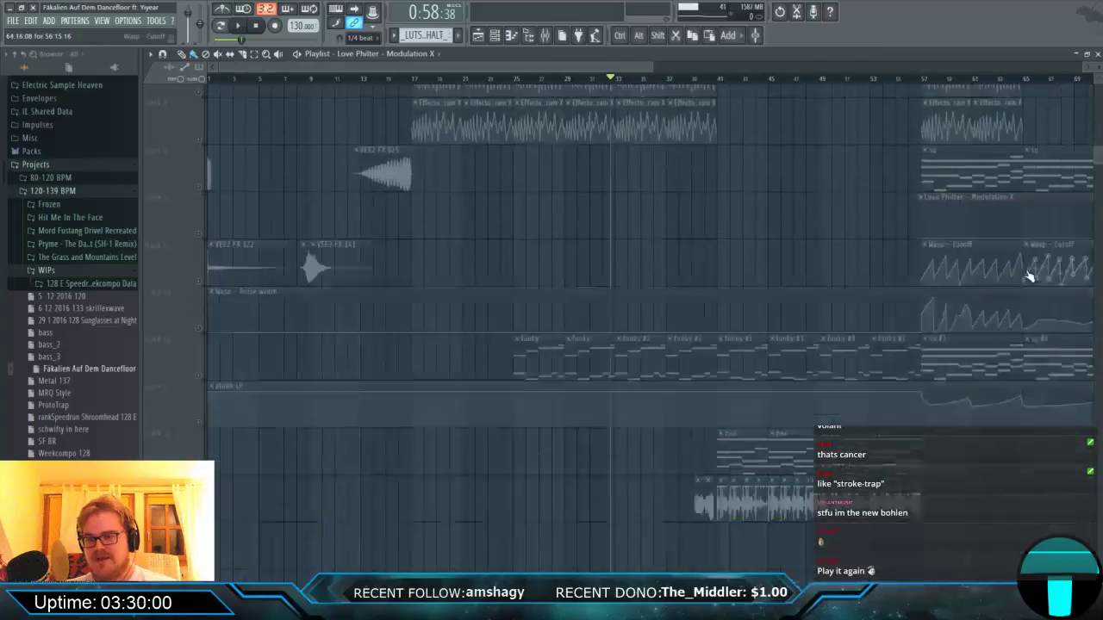
scroll(956, 249, "up", 2)
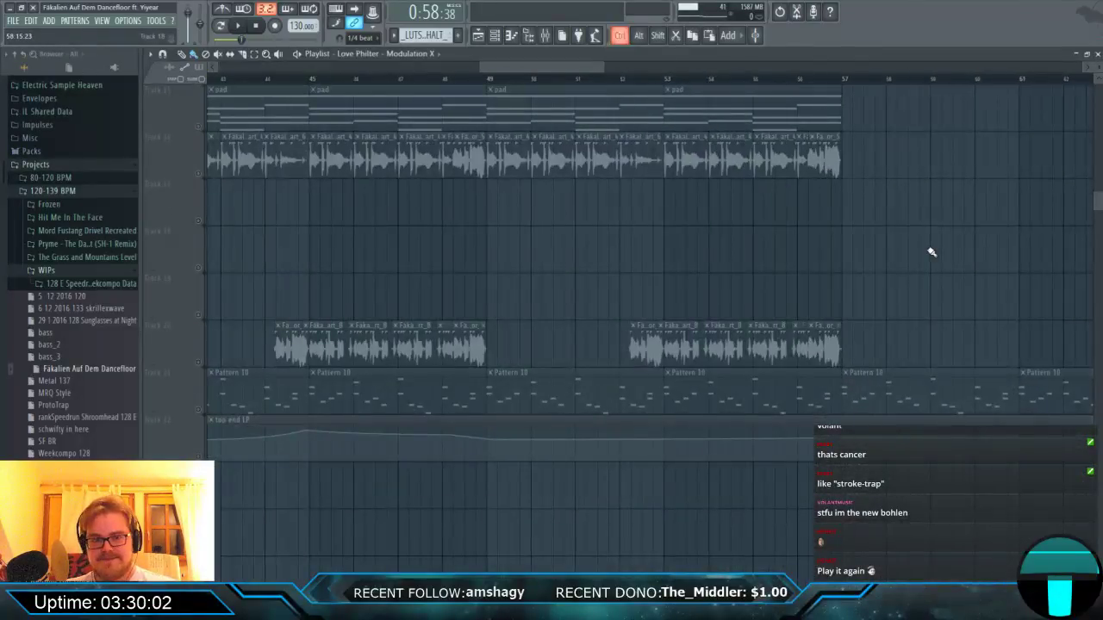
scroll(930, 249, "up", 3)
scroll(918, 256, "down", 3)
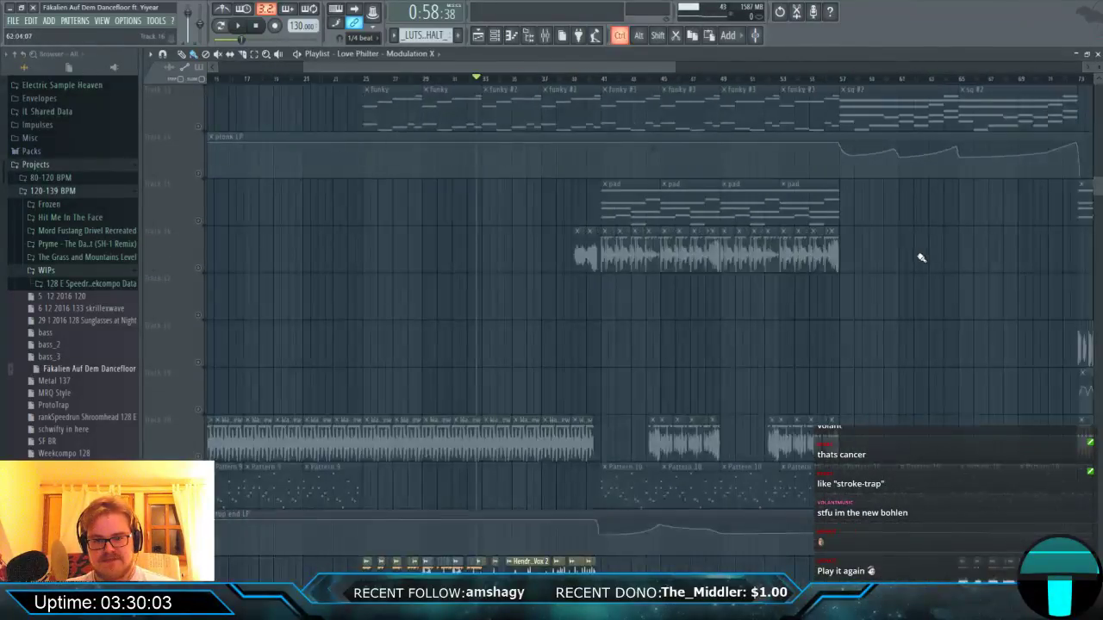
scroll(896, 252, "down", 3)
scroll(884, 248, "down", 4)
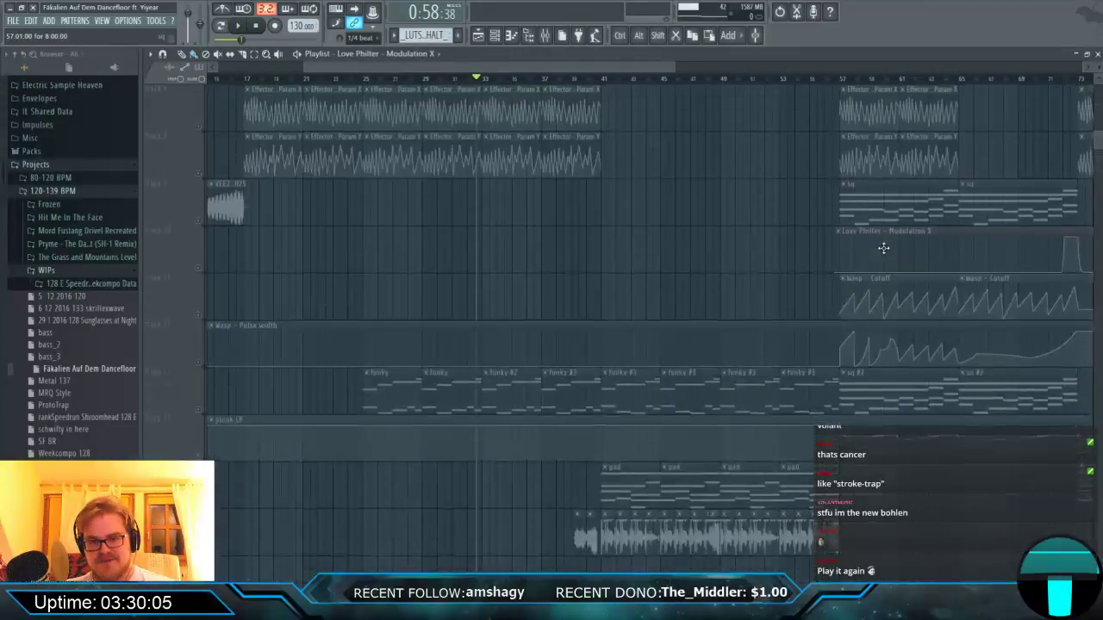
scroll(884, 248, "up", 5)
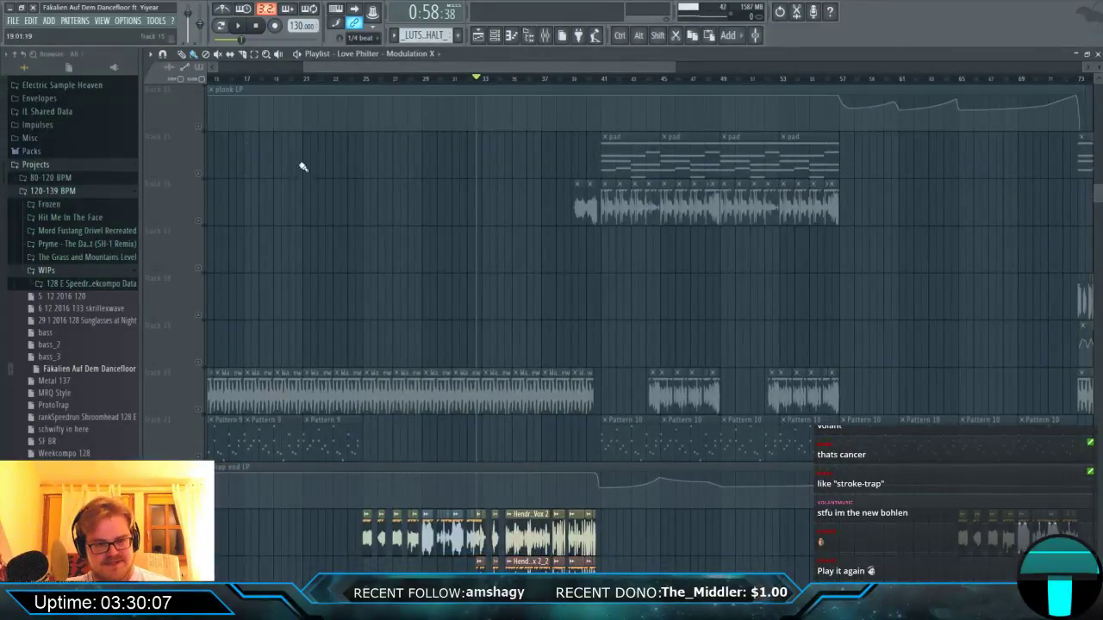
scroll(789, 320, "down", 2)
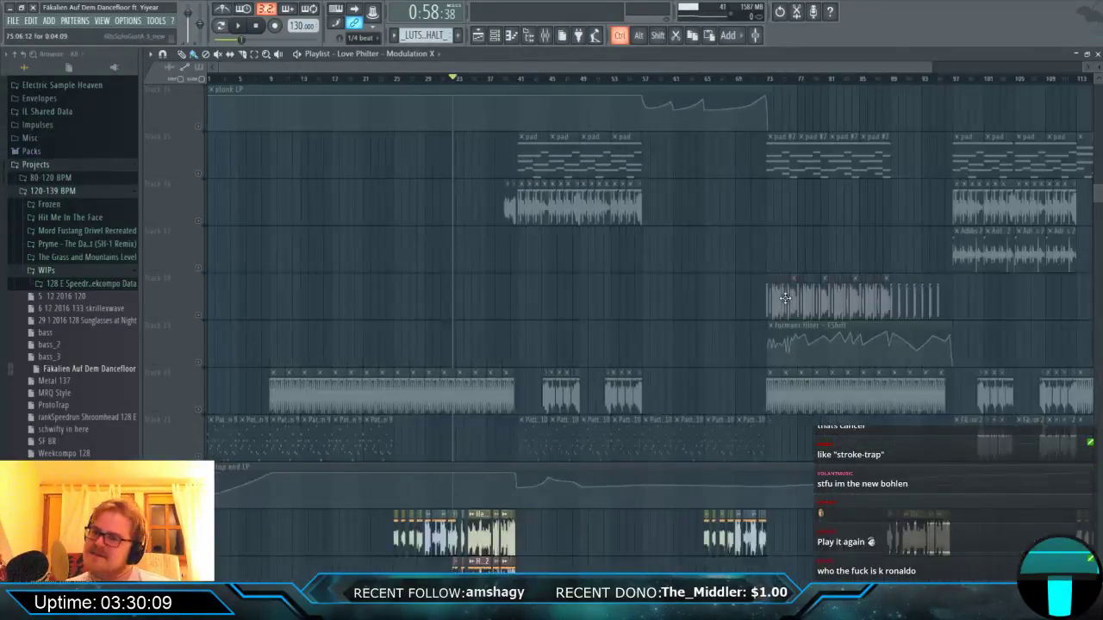
scroll(806, 292, "down", 4)
scroll(826, 243, "up", 5)
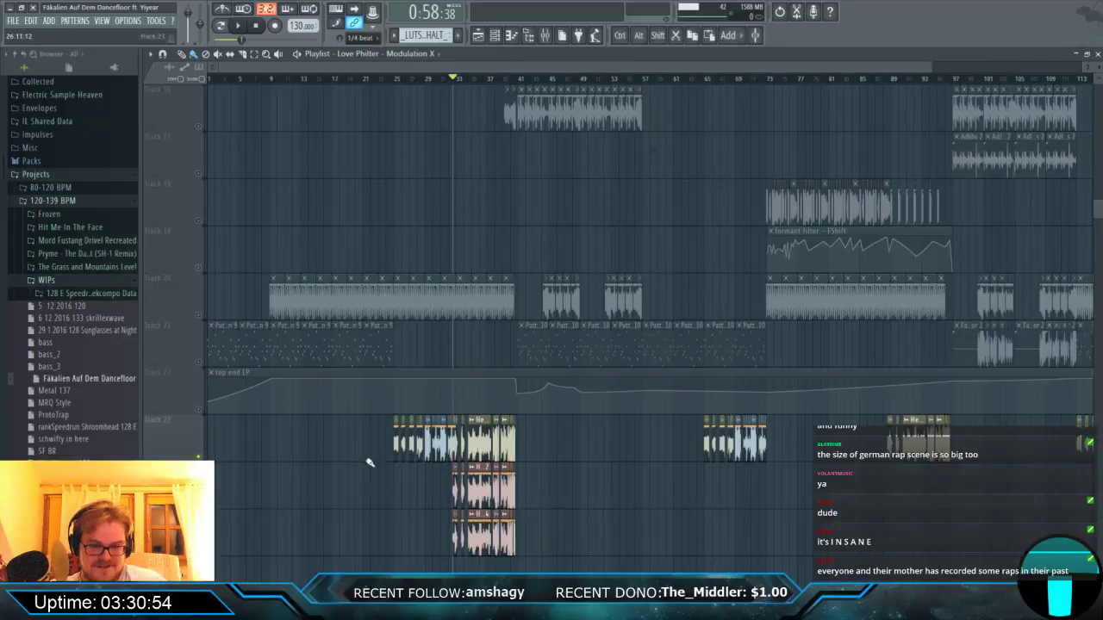
scroll(551, 534, "up", 4)
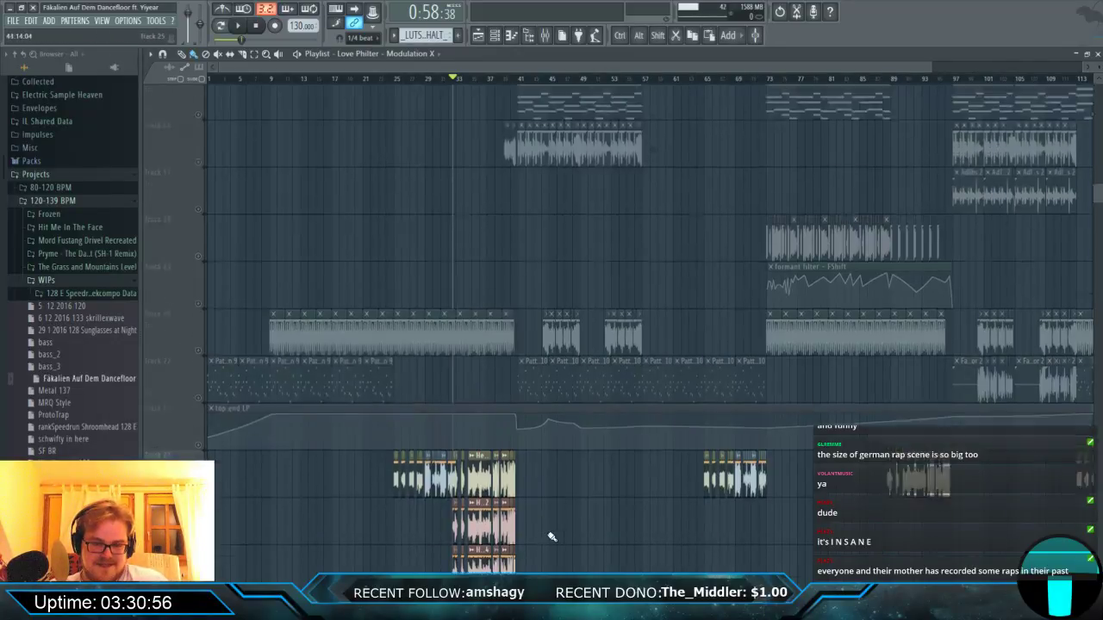
scroll(551, 534, "up", 5)
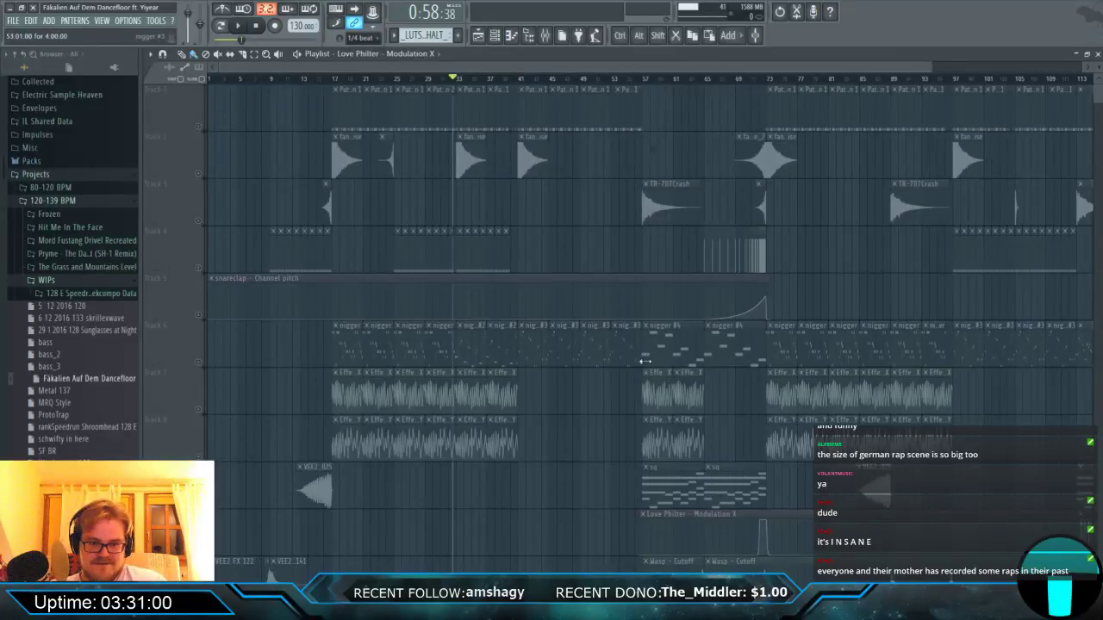
scroll(611, 456, "down", 15)
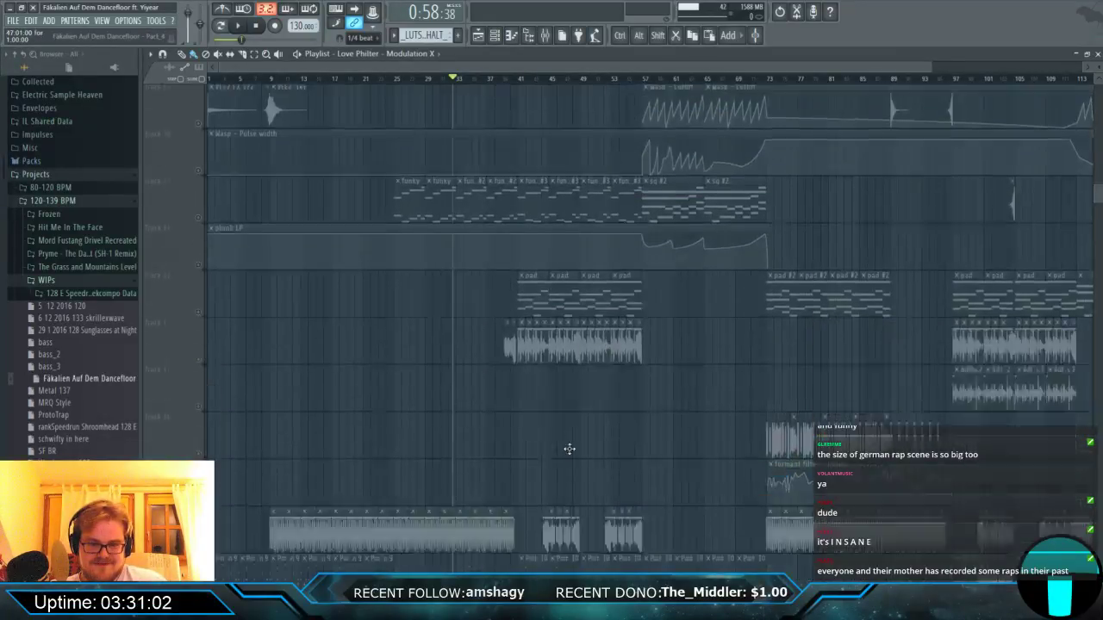
scroll(755, 393, "up", 5)
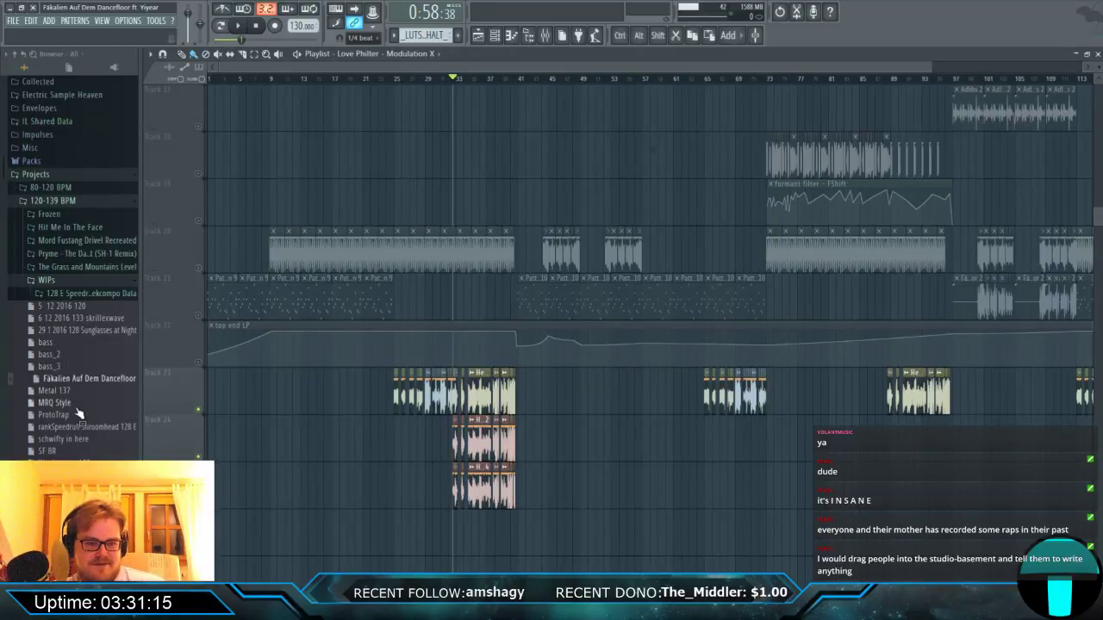
Open the project "schwifty in here", close all its open windows, and show the playlist.
left_click(74, 440)
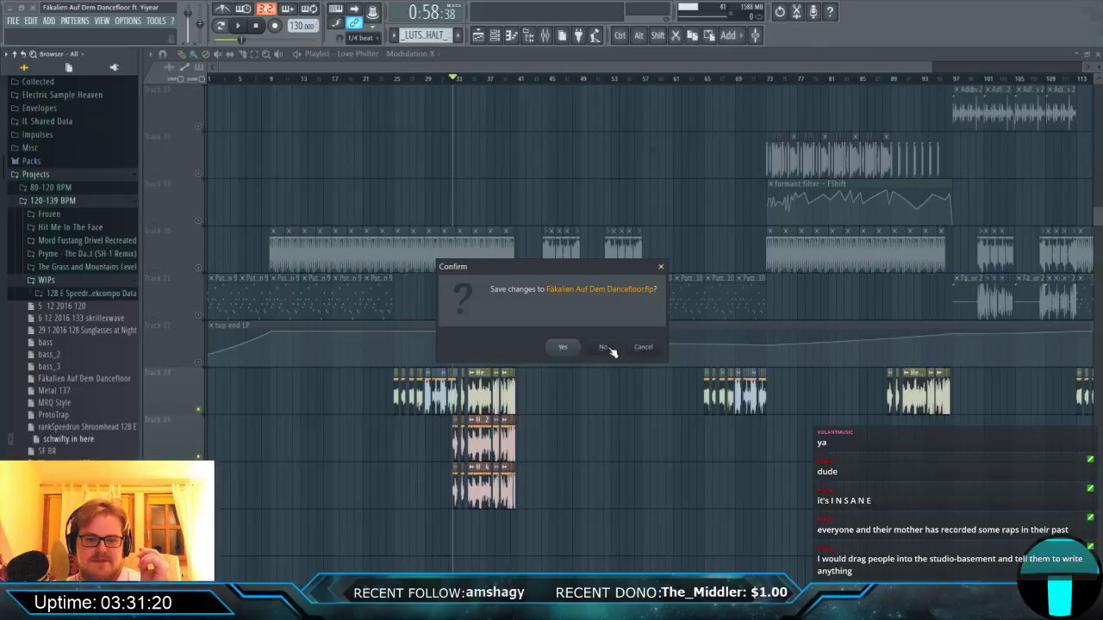
left_click(562, 348)
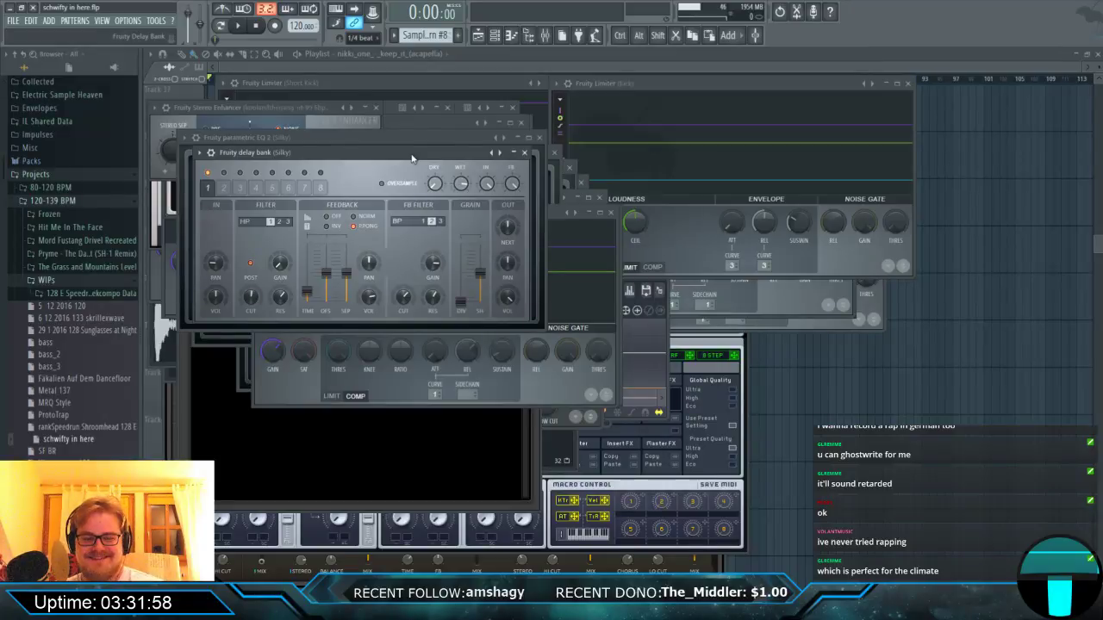
key("F12")
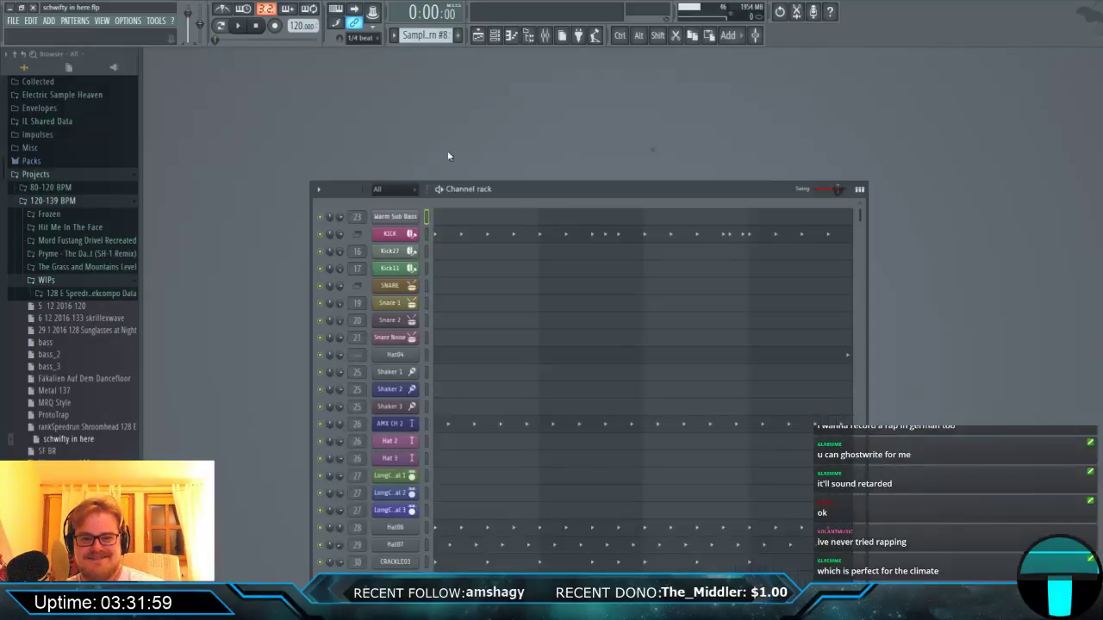
left_click(478, 35)
Fit all playlist tracks into view at a reduced height, play the song's opening, and stop playback around bar 12.
scroll(309, 204, "up", 6)
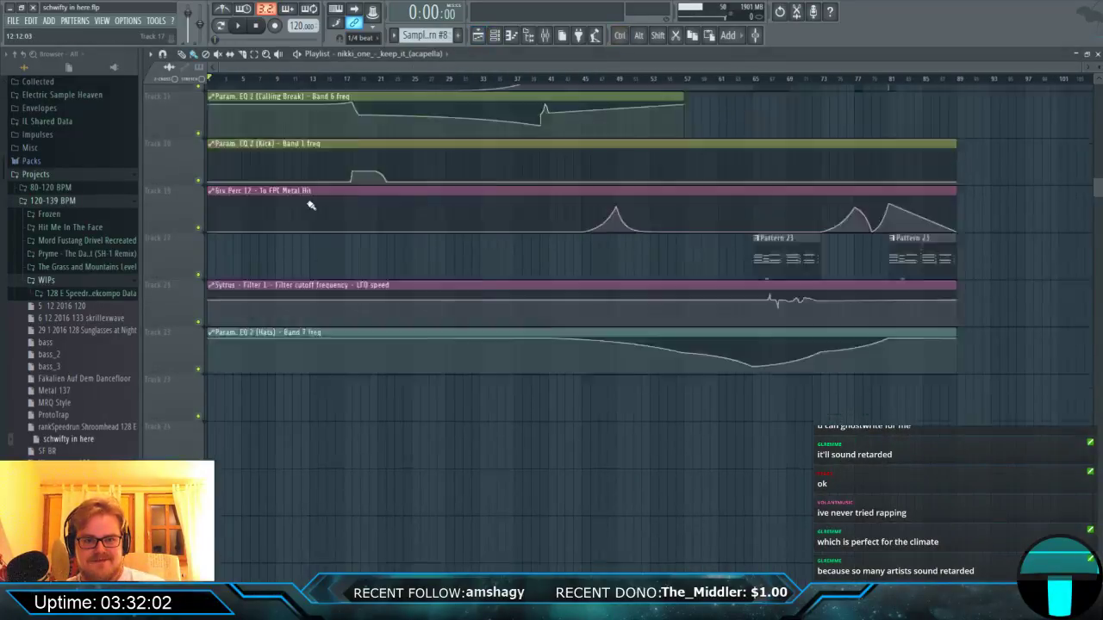
scroll(311, 205, "up", 7)
scroll(349, 192, "down", 6)
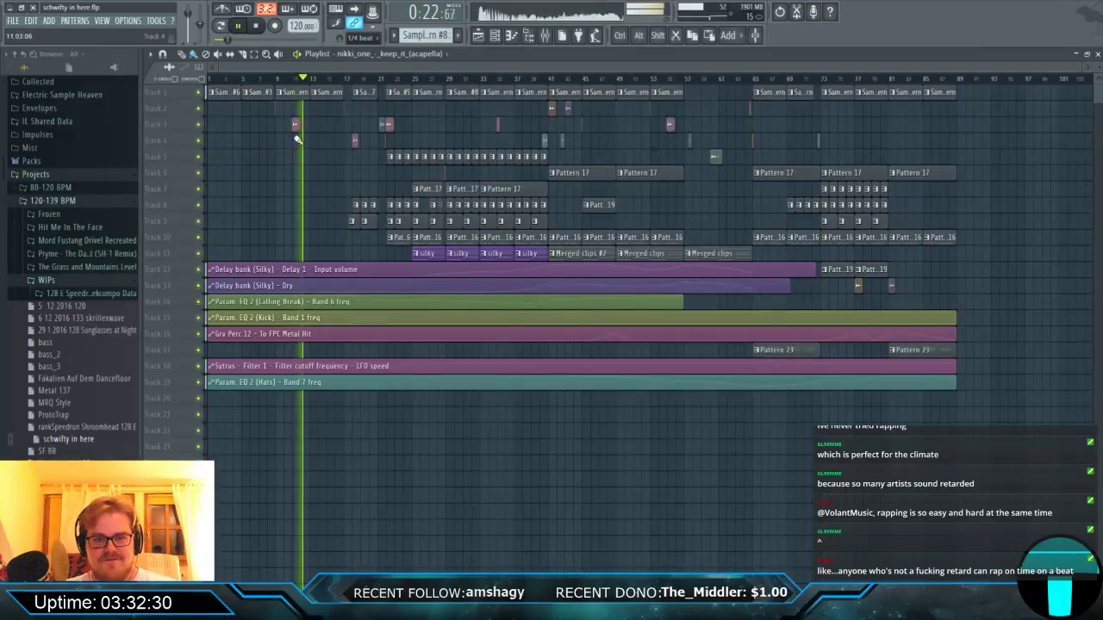
key("space")
View the channel settings of the 02 audio clip on track 3 near bar 11, and close them.
scroll(295, 129, "up", 10, "ctrl")
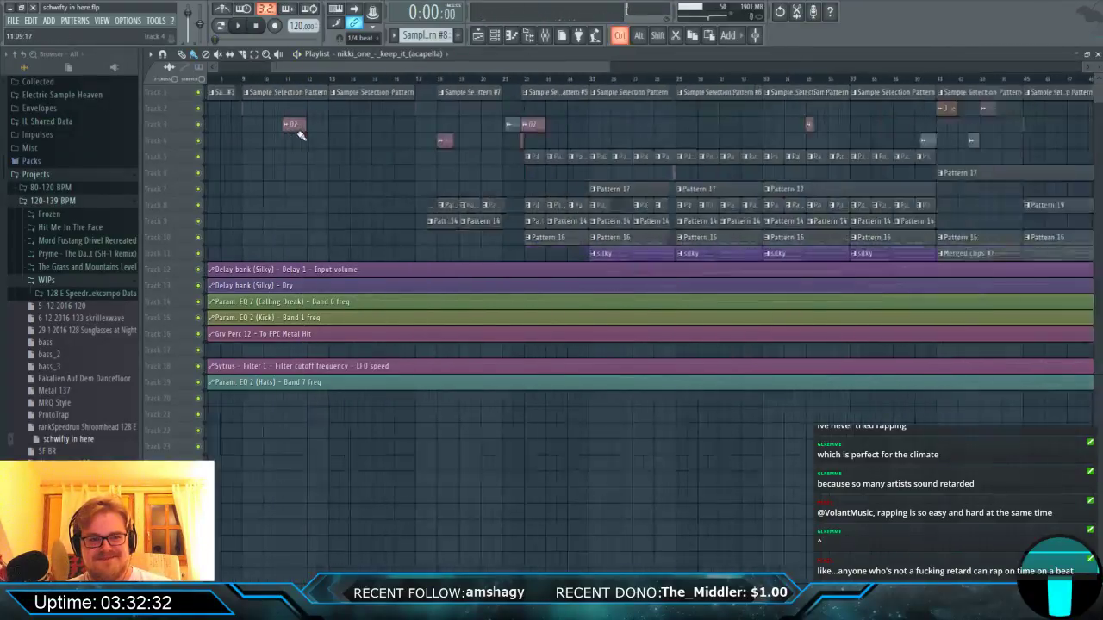
double_click(311, 130)
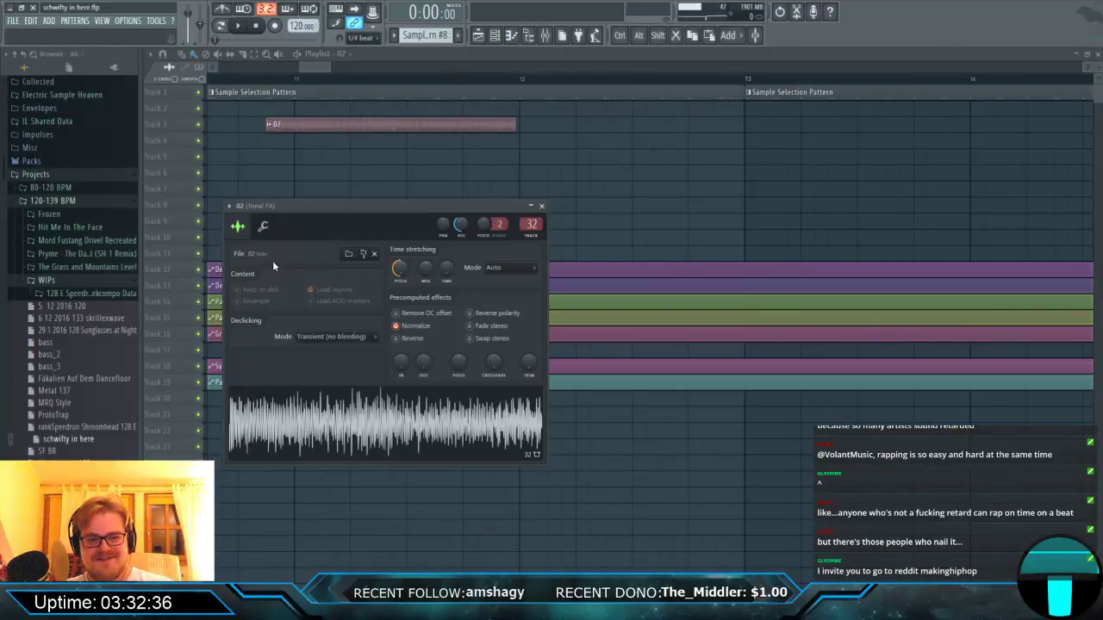
left_click(318, 67)
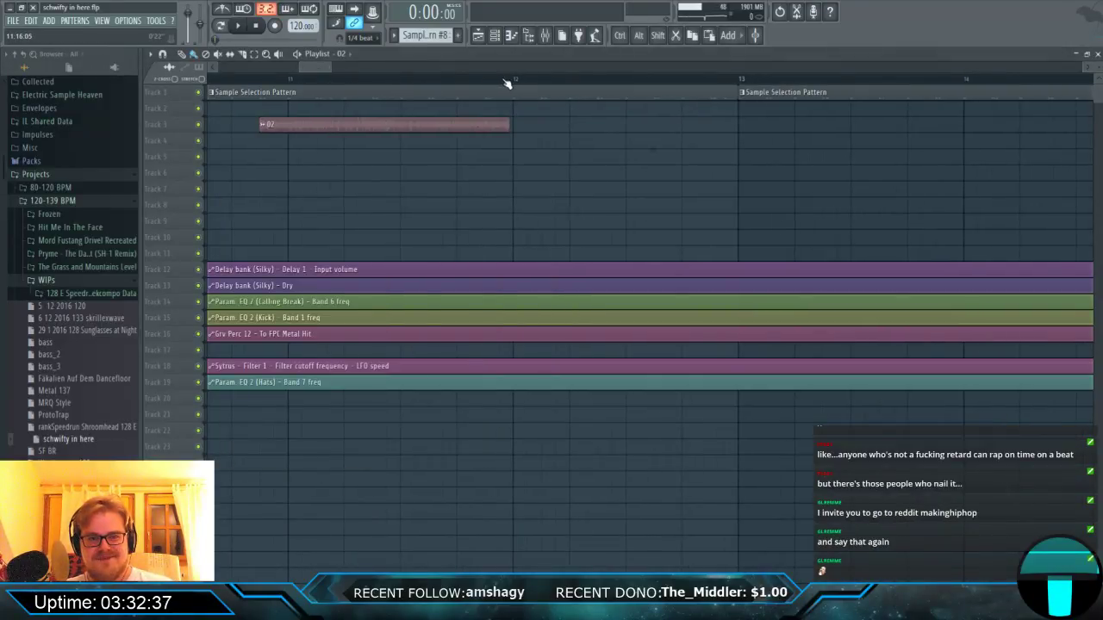
Mute playlist track 3, play the song from around bar 9, and stop playback around bar 20.
scroll(269, 142, "down", 3, "ctrl")
scroll(270, 142, "down", 4, "ctrl")
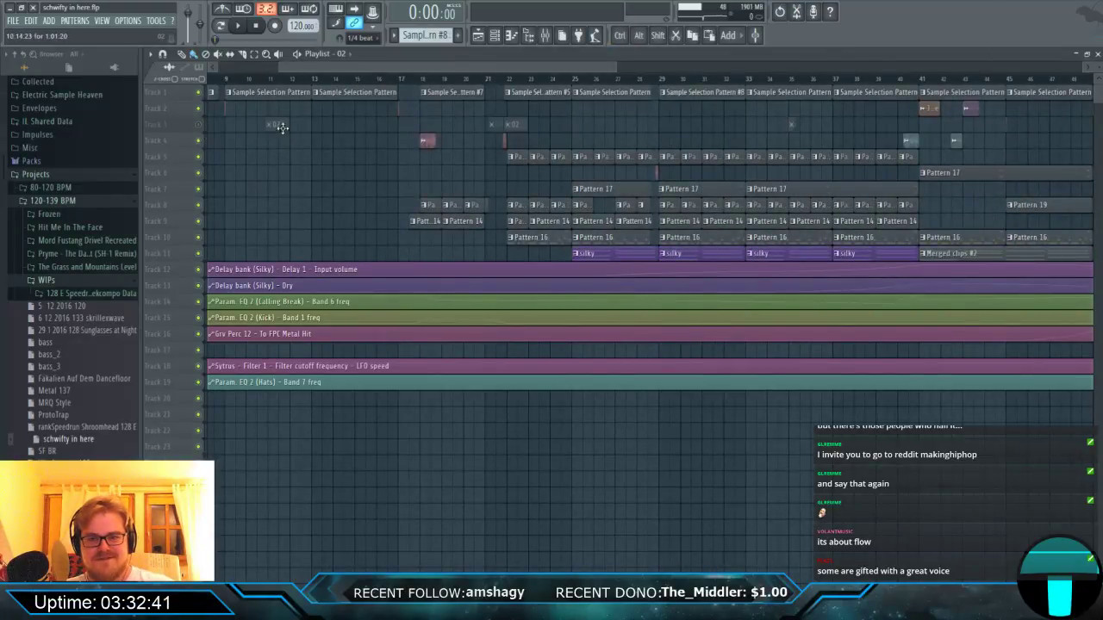
scroll(349, 135, "down", 4, "ctrl")
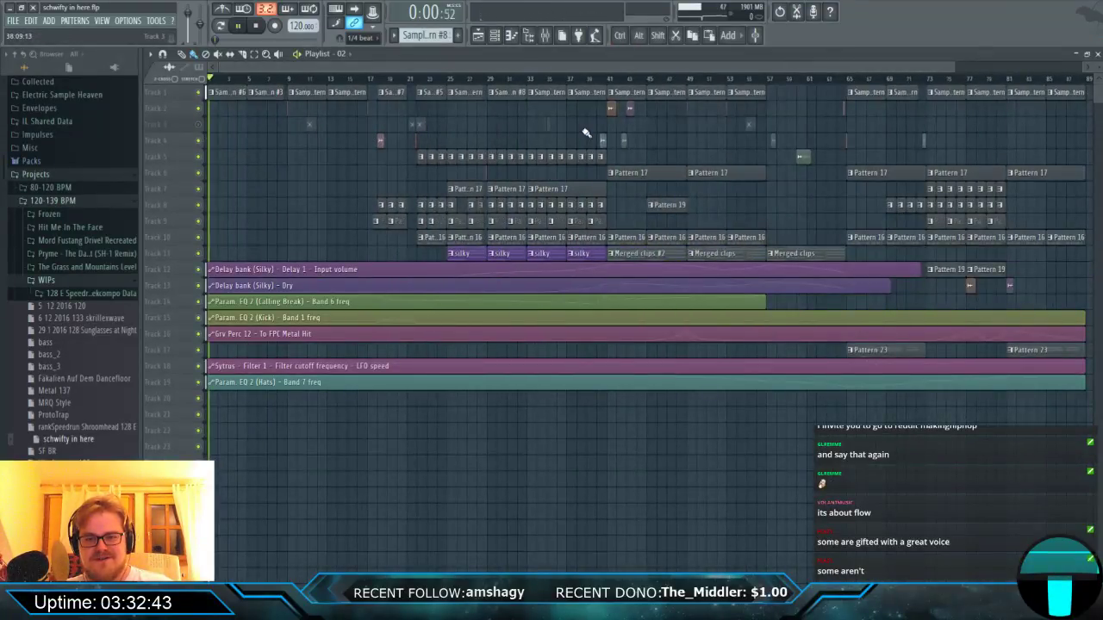
left_click(291, 78)
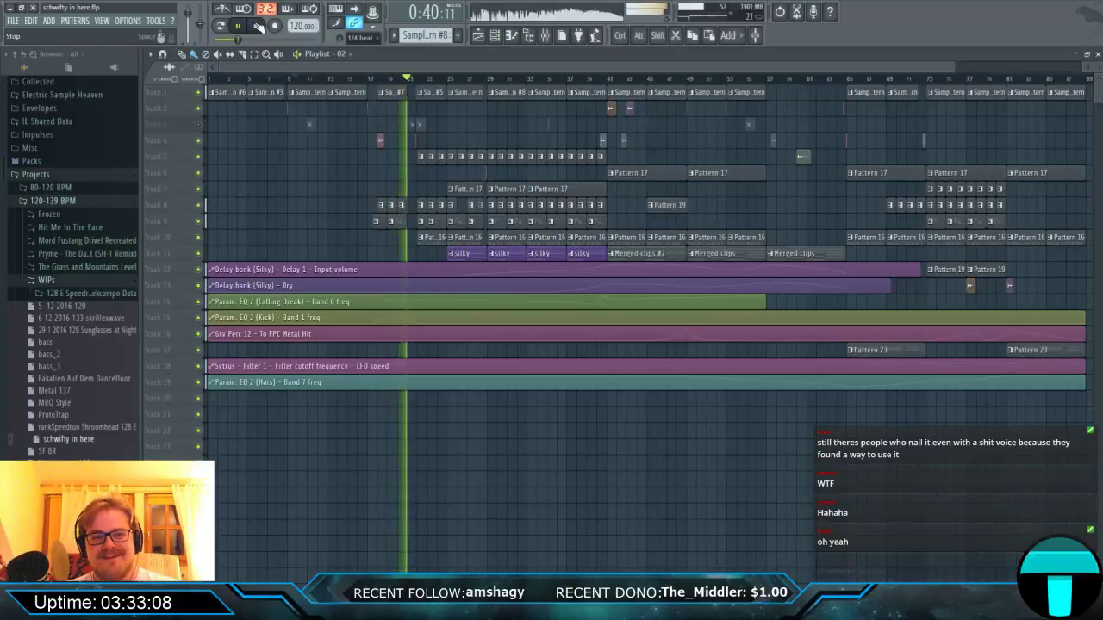
key("space")
Open the Pattern 13 clip on track 8 near bar 18 in the piano roll.
key("ctrl")
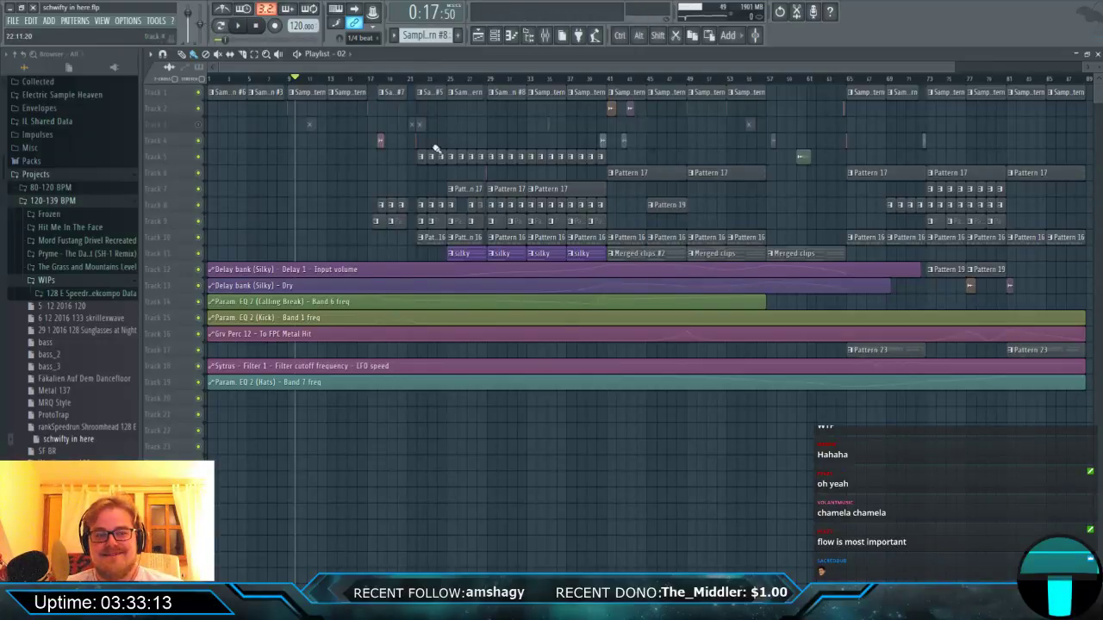
scroll(437, 148, "up", 6)
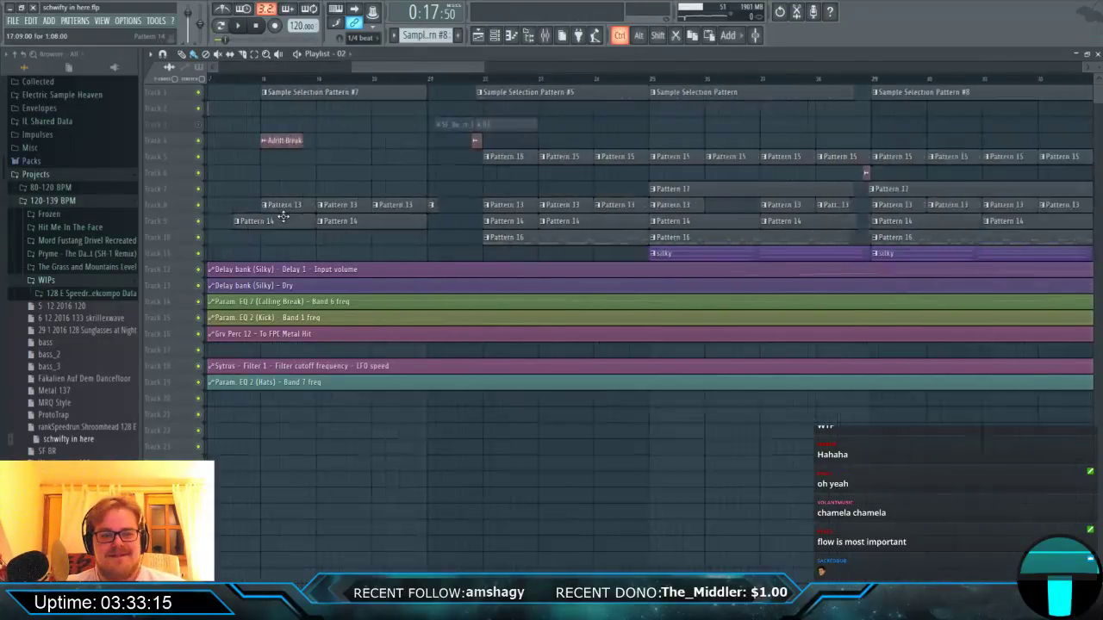
scroll(283, 216, "up", 3)
double_click(280, 211)
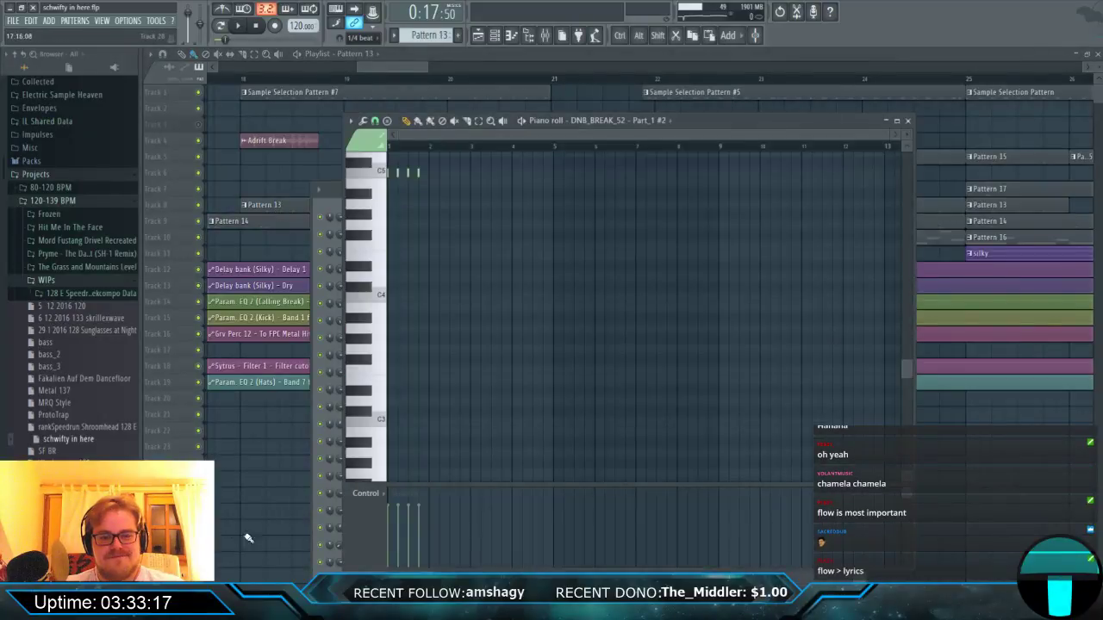
View the sampler settings of Pattern 13's DNB_BREAK_52 channel and of the Adrift Break clip on track 4.
key("F6")
scroll(421, 498, "down", 6)
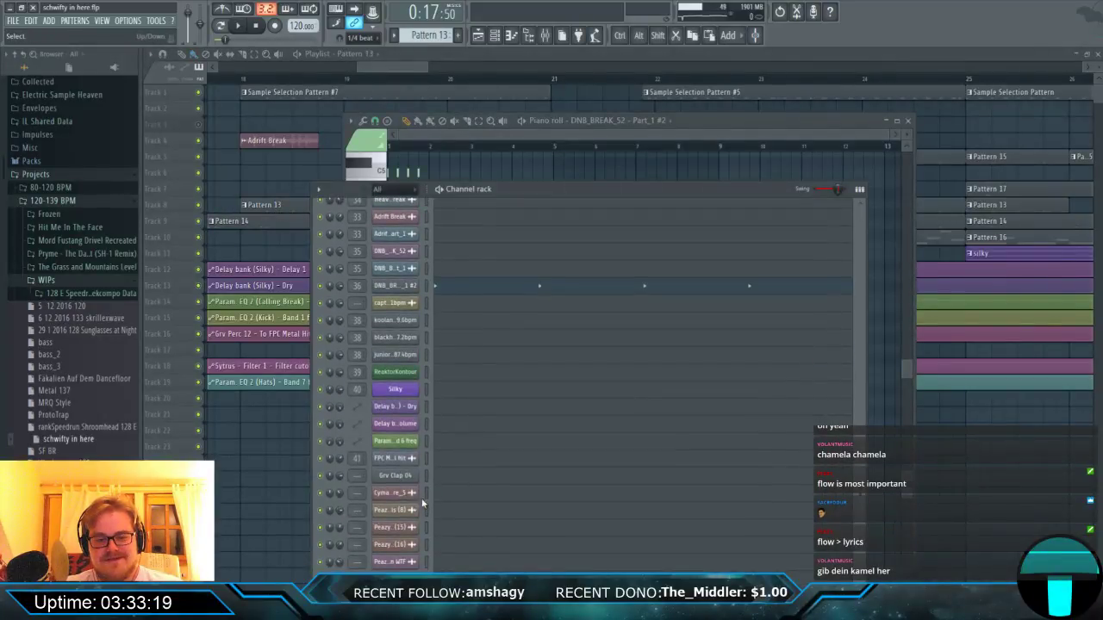
left_click(394, 389)
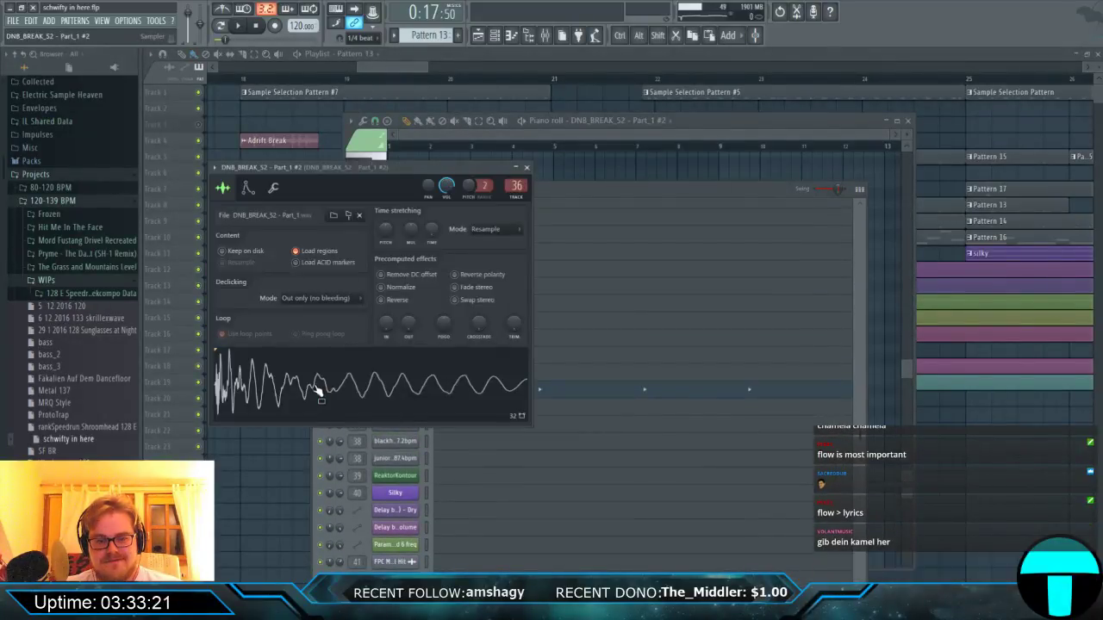
left_click(274, 141)
double_click(274, 140)
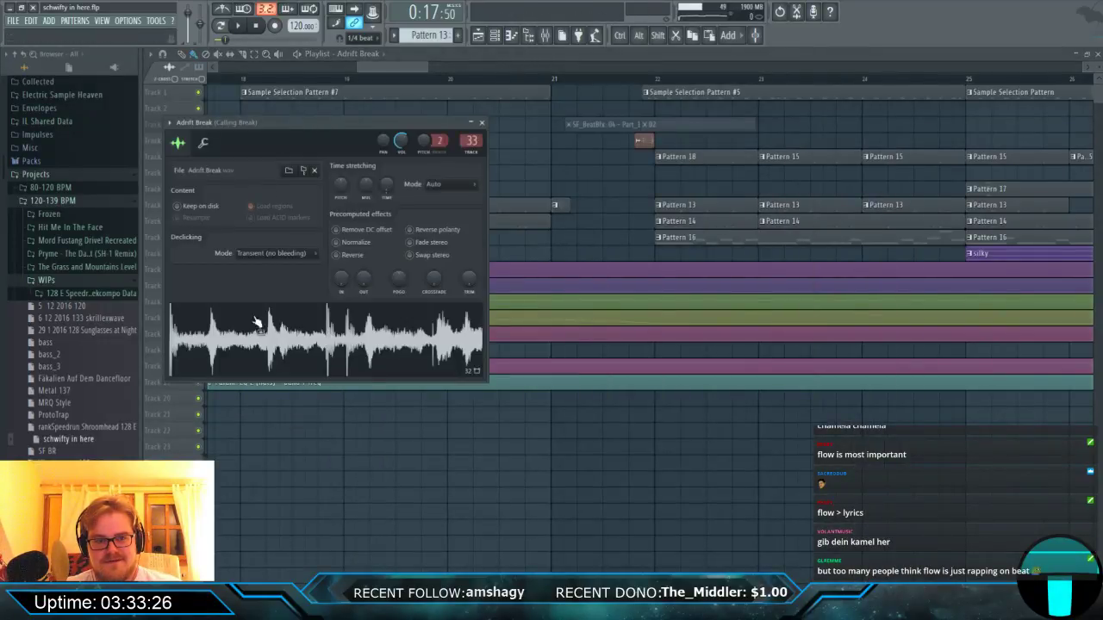
Open the Pattern 14 clip on track 9 near bar 18 in the piano roll, play the pattern alone, and stop.
left_click(540, 188)
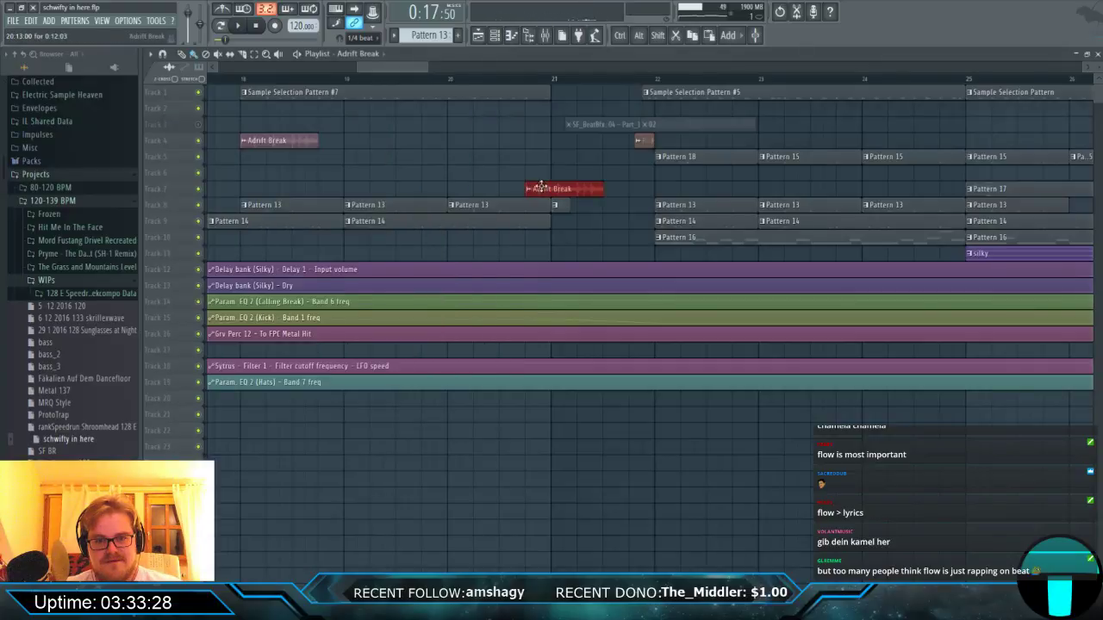
double_click(265, 222)
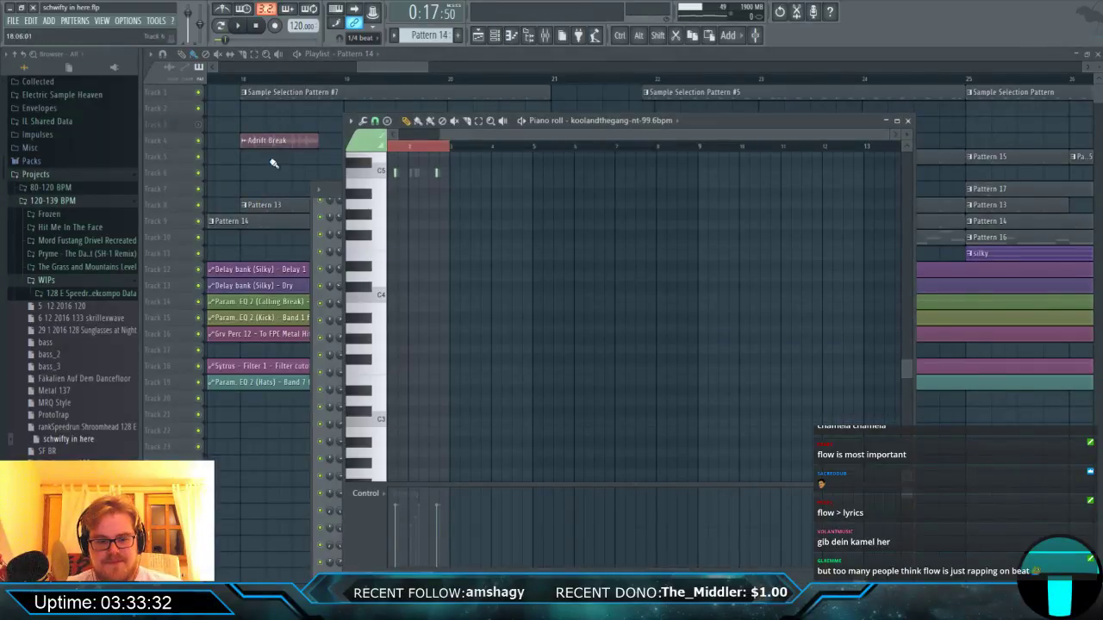
left_click(221, 27)
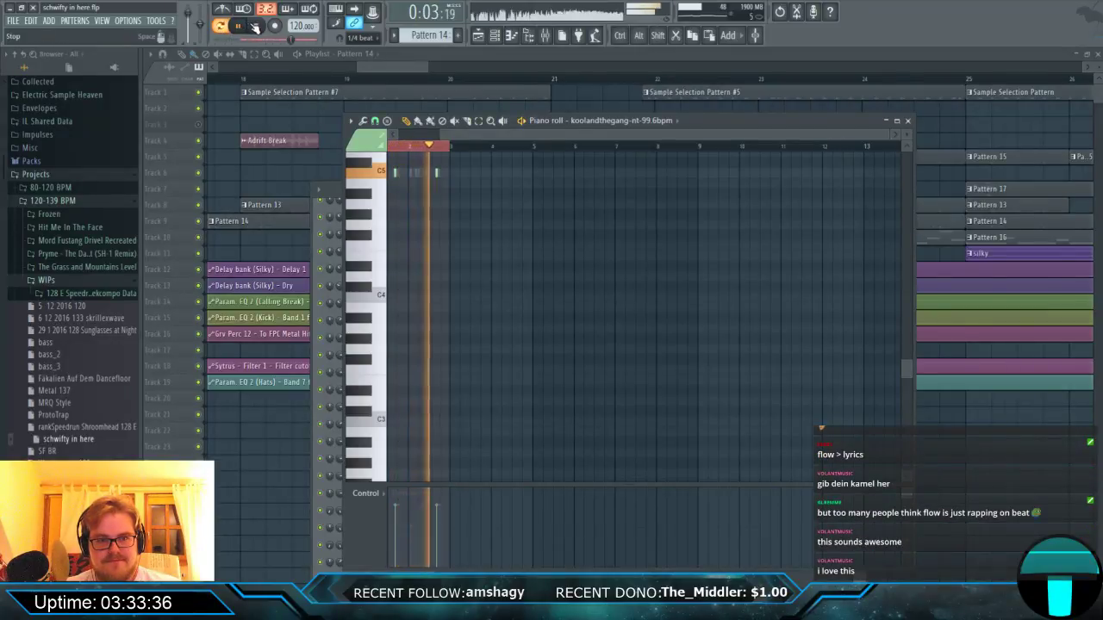
left_click(255, 26)
View the sampler and volume envelope settings of Pattern 14's juniormance-thankyoufallentin-87.4bpm channel.
key("F6")
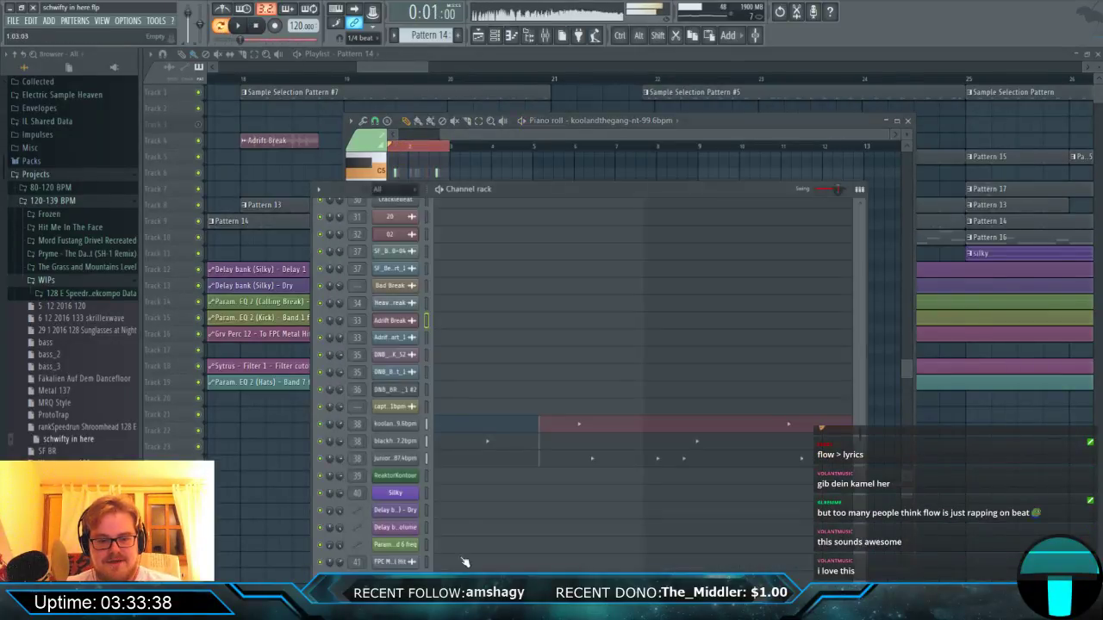
left_click(406, 460)
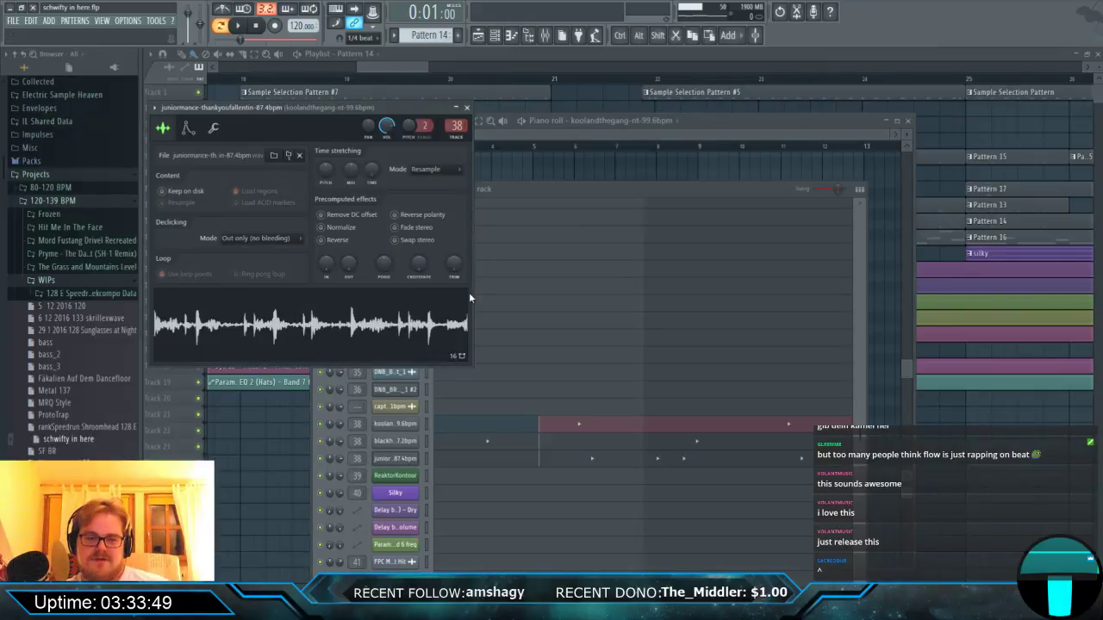
left_click(188, 129)
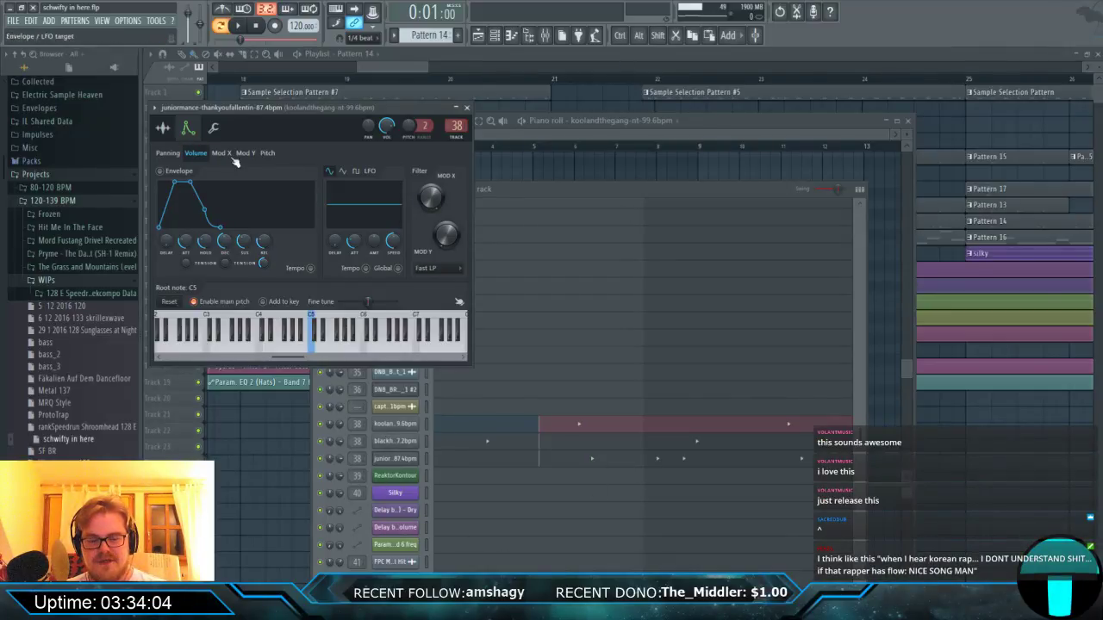
Lengthen all notes of the juniormance-thankyoufallentin-87.4bpm and koolandthegang-nt-99.6bpm channels in Pattern 14 to about one step each.
left_click(538, 458)
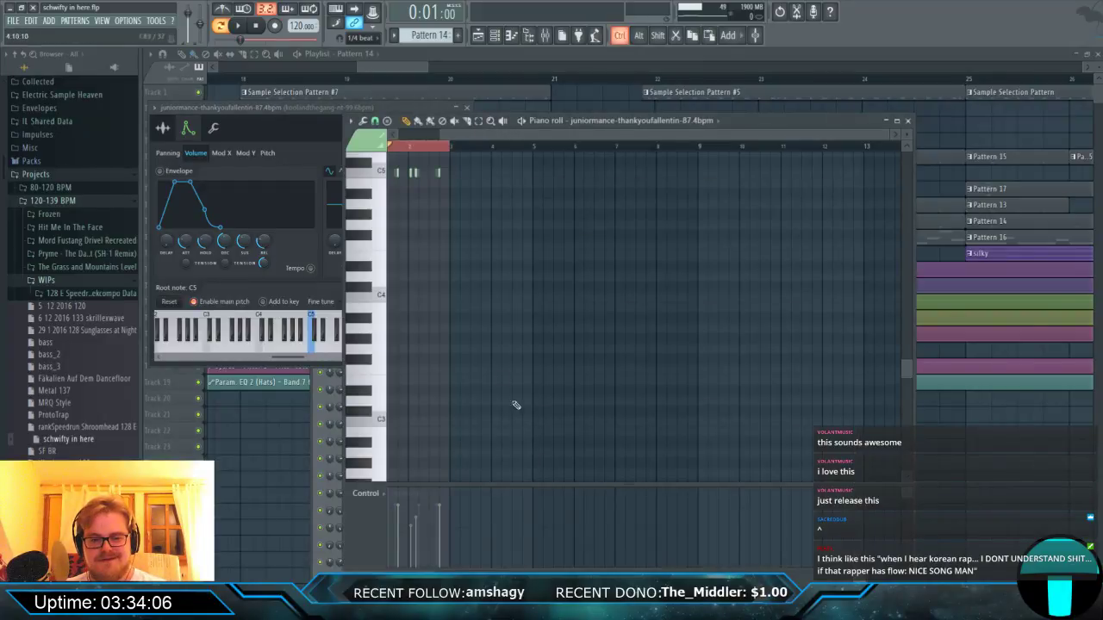
scroll(443, 259, "up", 3)
key("ctrl+a")
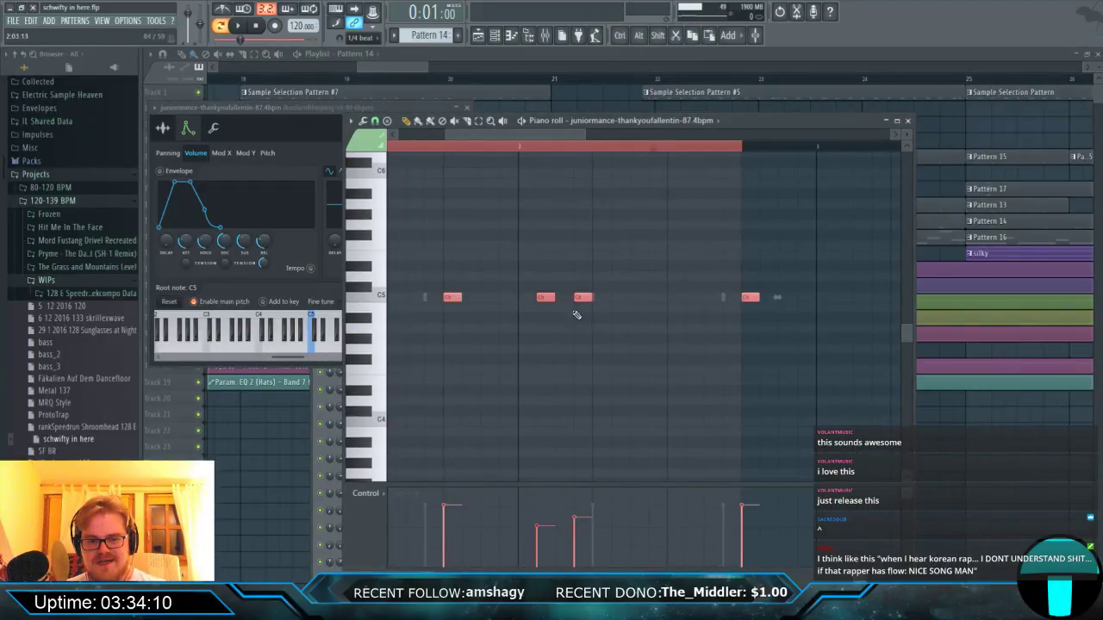
key("Down")
key("ctrl+a")
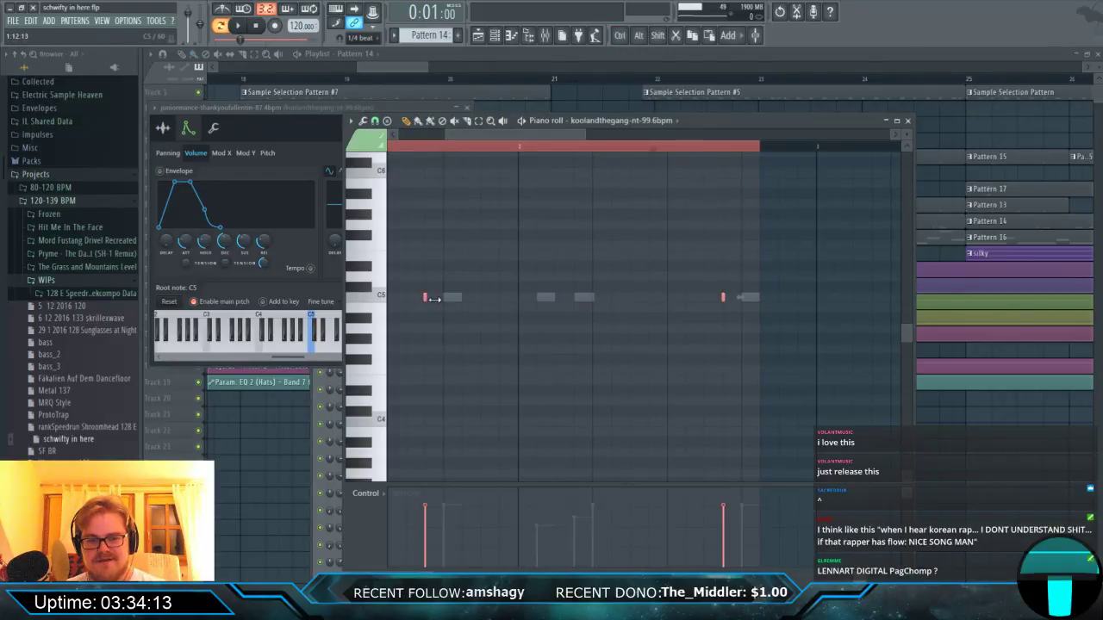
mouse_move(434, 299)
left_mouse_down()
mouse_move(465, 299)
mouse_move(448, 300)
left_mouse_up()
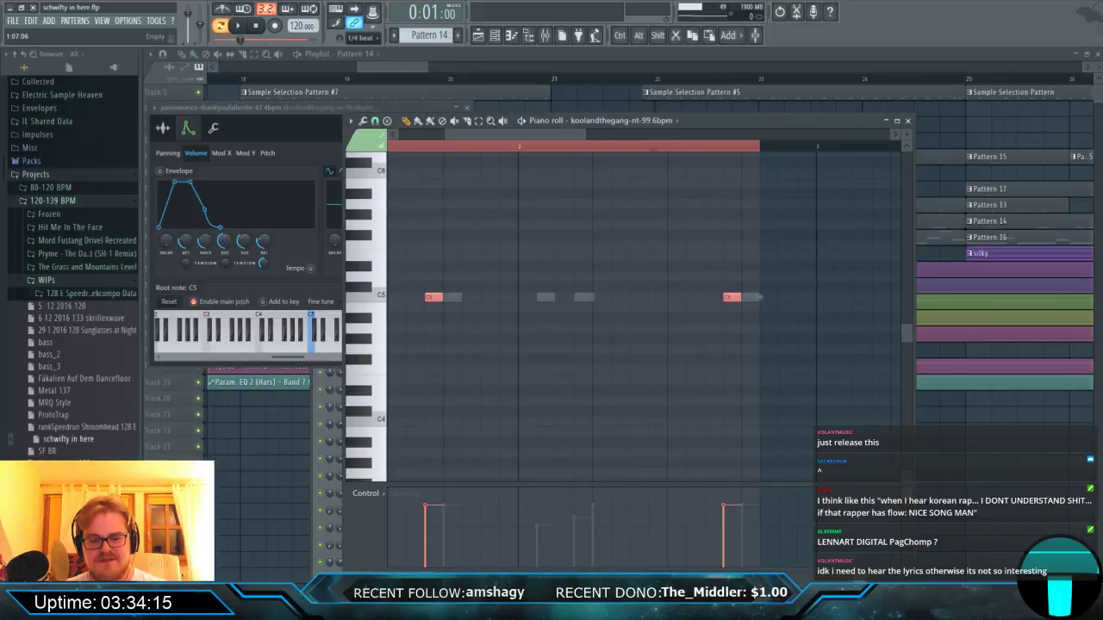
Lengthen the blackheat-zimbaku-87.2bpm notes in Pattern 14 to about one step and play the pattern briefly.
key("F6")
left_click(542, 443)
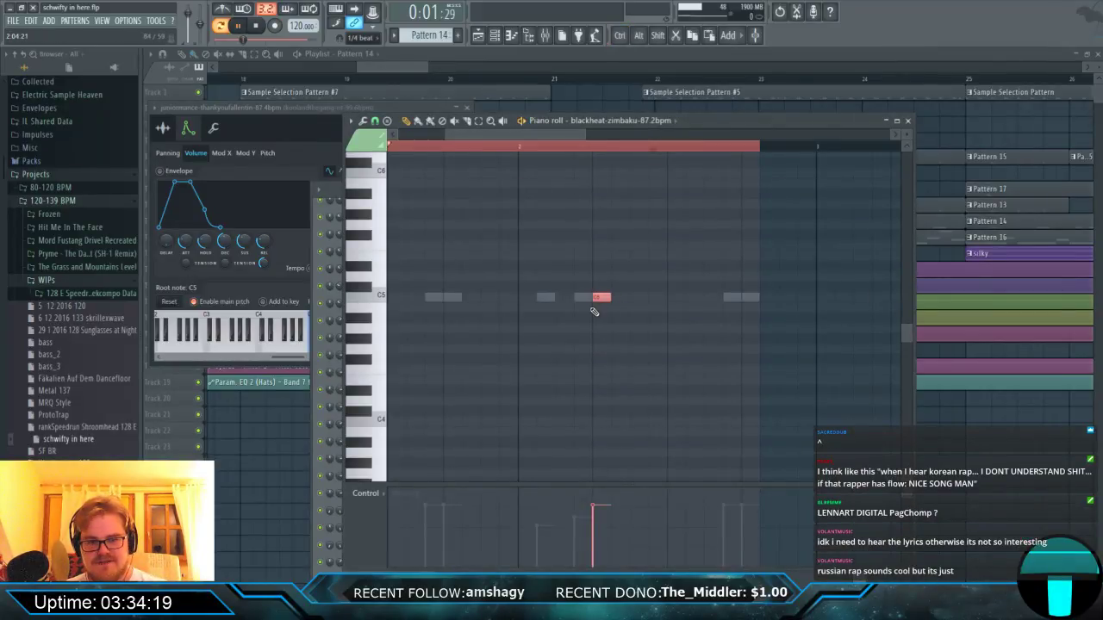
key("space")
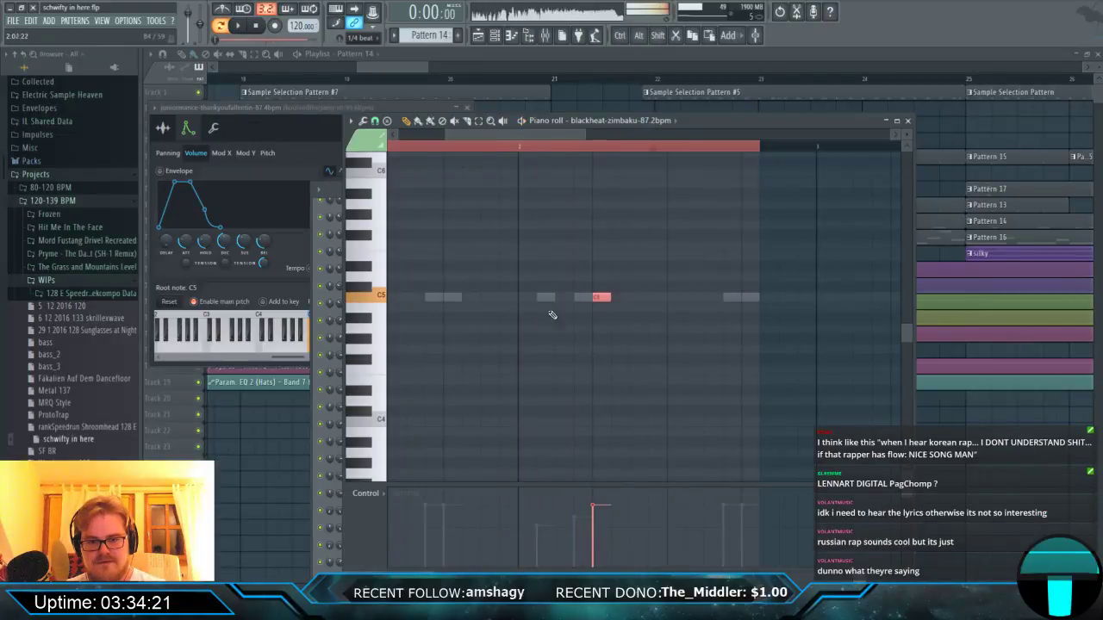
Enable the volume envelopes of the koolandthegang and juniormance channels with a shortened attack, and play the pattern.
key("F6")
scroll(504, 456, "down", 5)
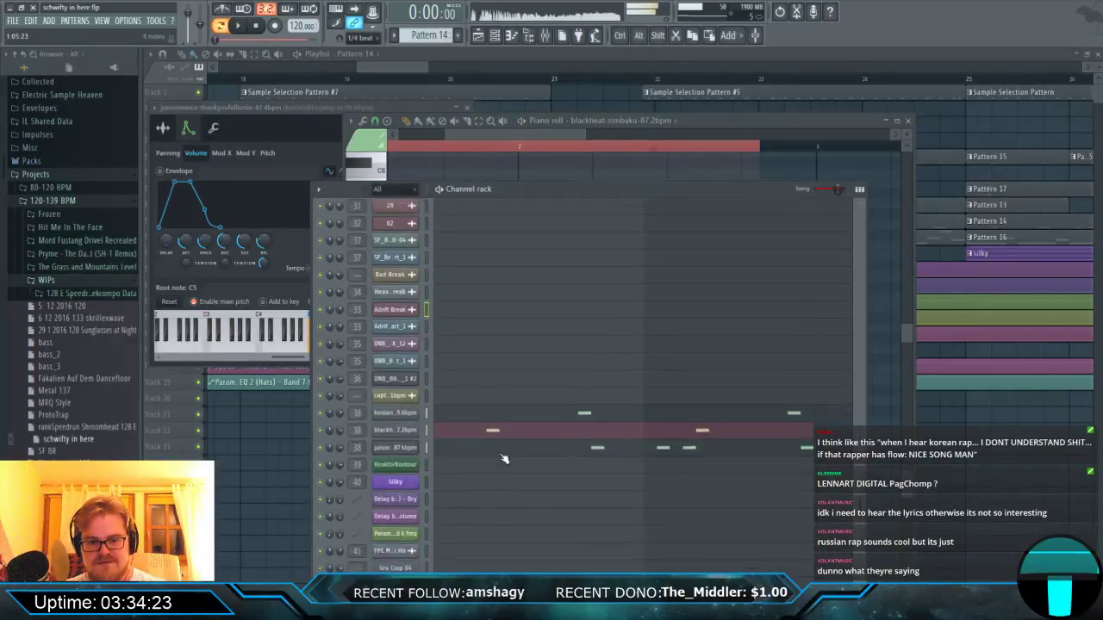
scroll(504, 459, "up", 2)
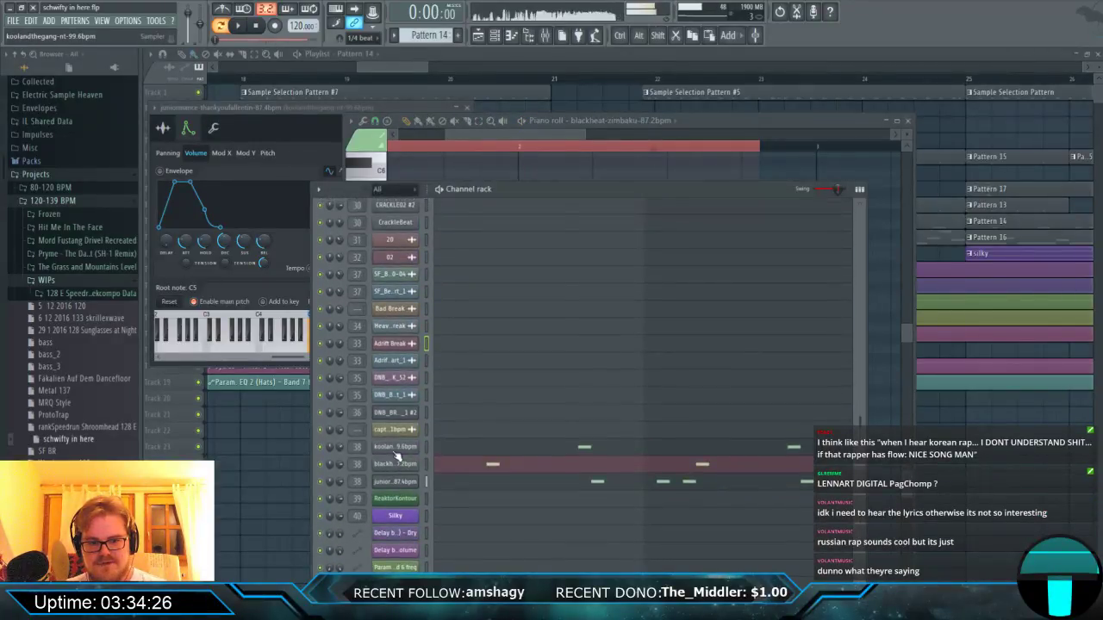
left_click(395, 448)
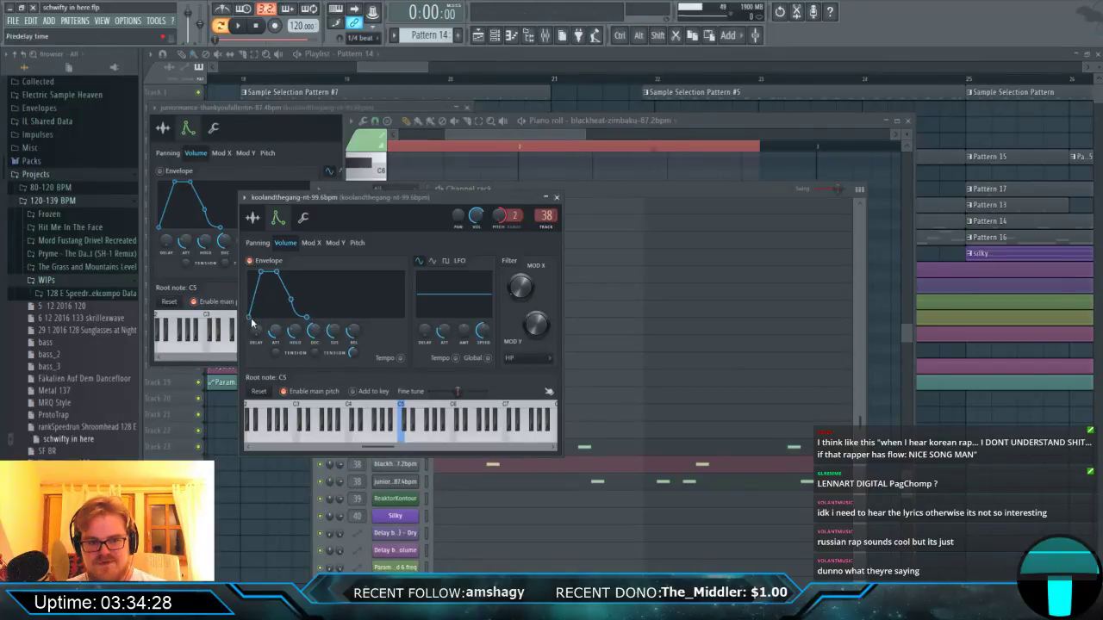
left_click(193, 243)
key("space")
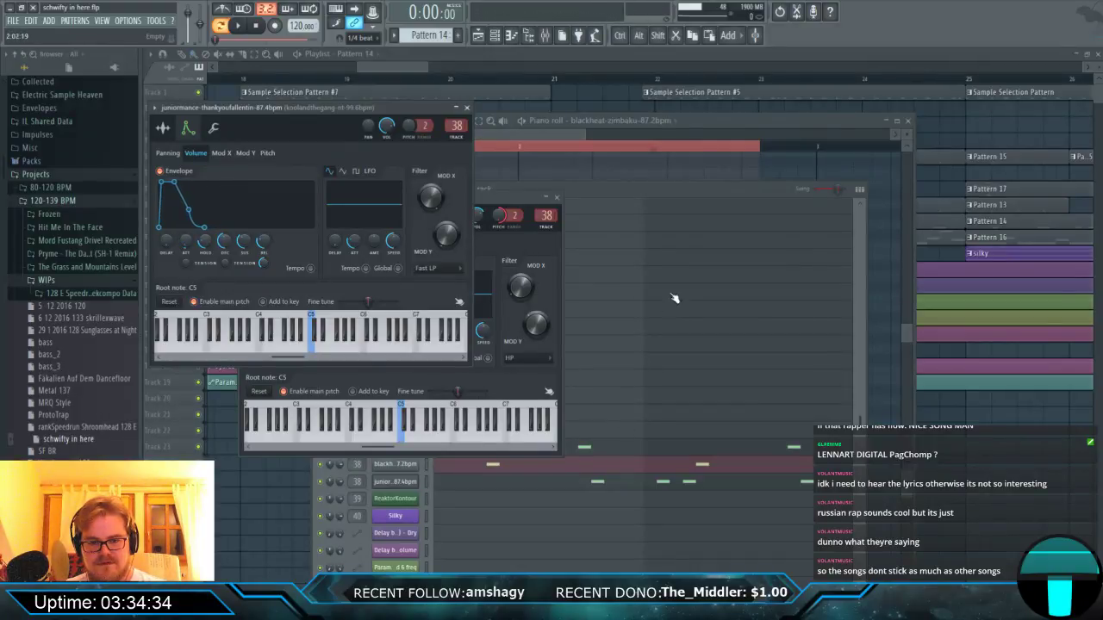
Enable the volume envelope of the blackheat-zimbaku-87.2bpm channel with a shortened attack while playing the pattern.
left_click(647, 191)
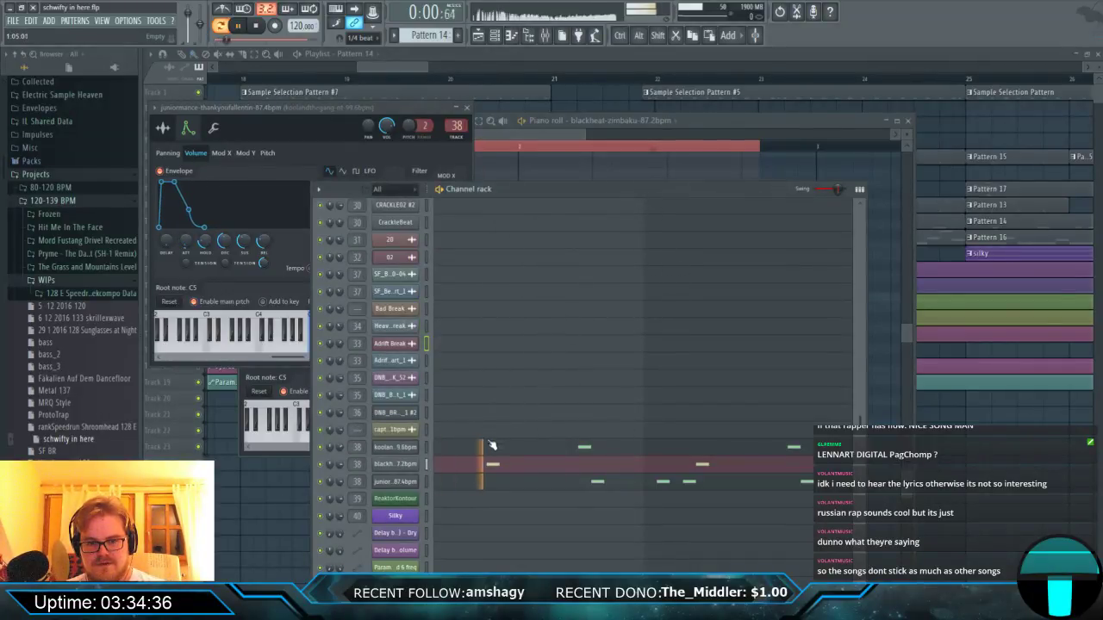
left_click(412, 465)
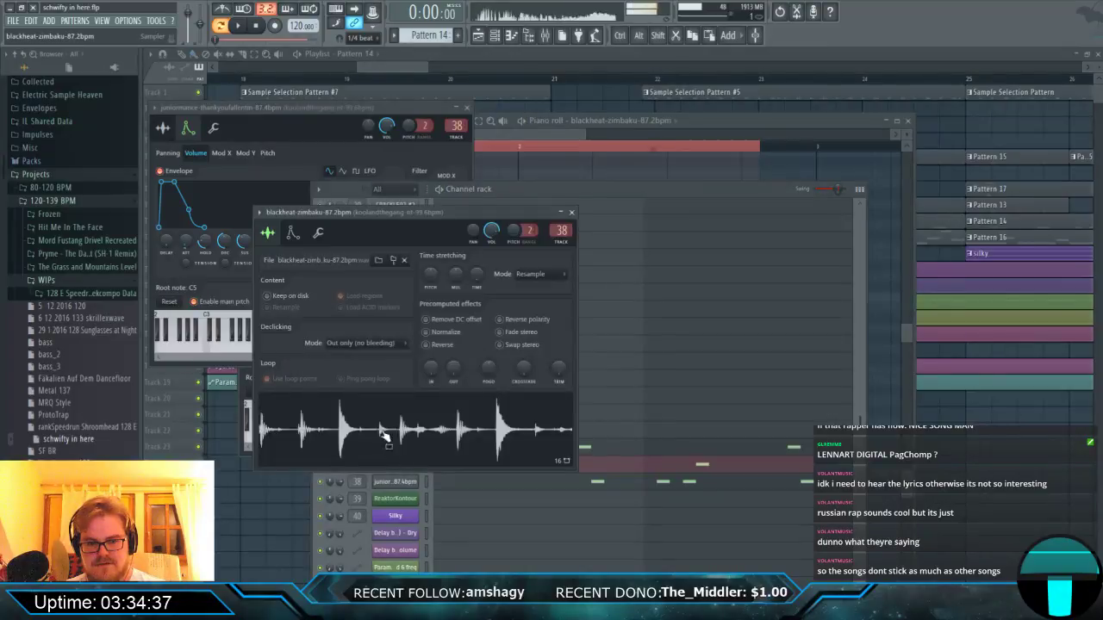
left_click(293, 233)
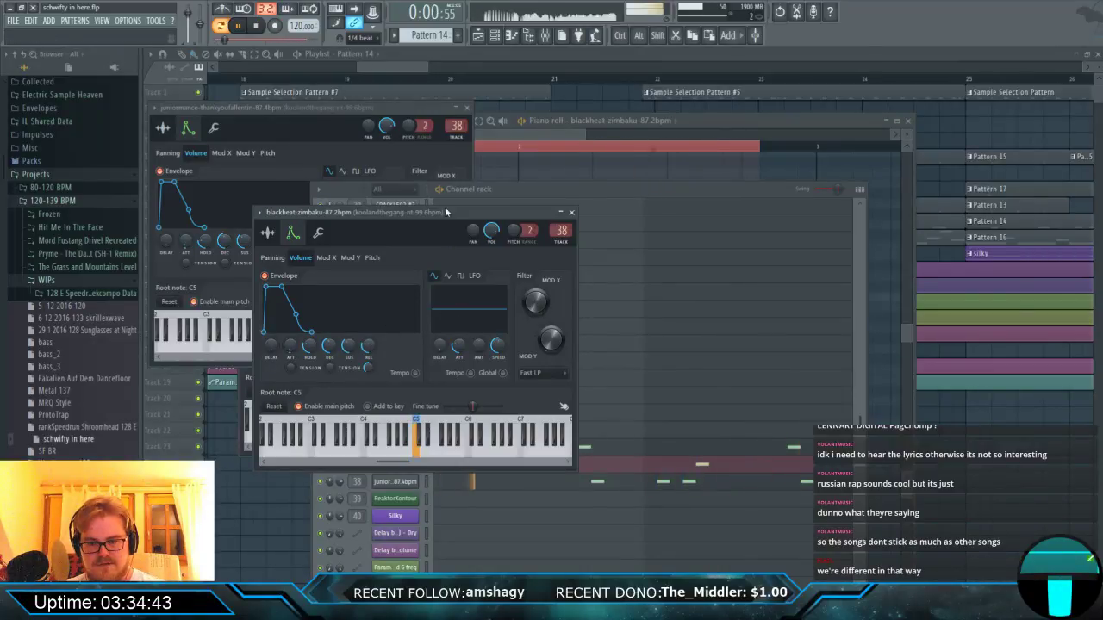
Play the song from around bar 18 in the playlist, toggle solo on track 4, and mute track 3 again.
left_click(497, 54)
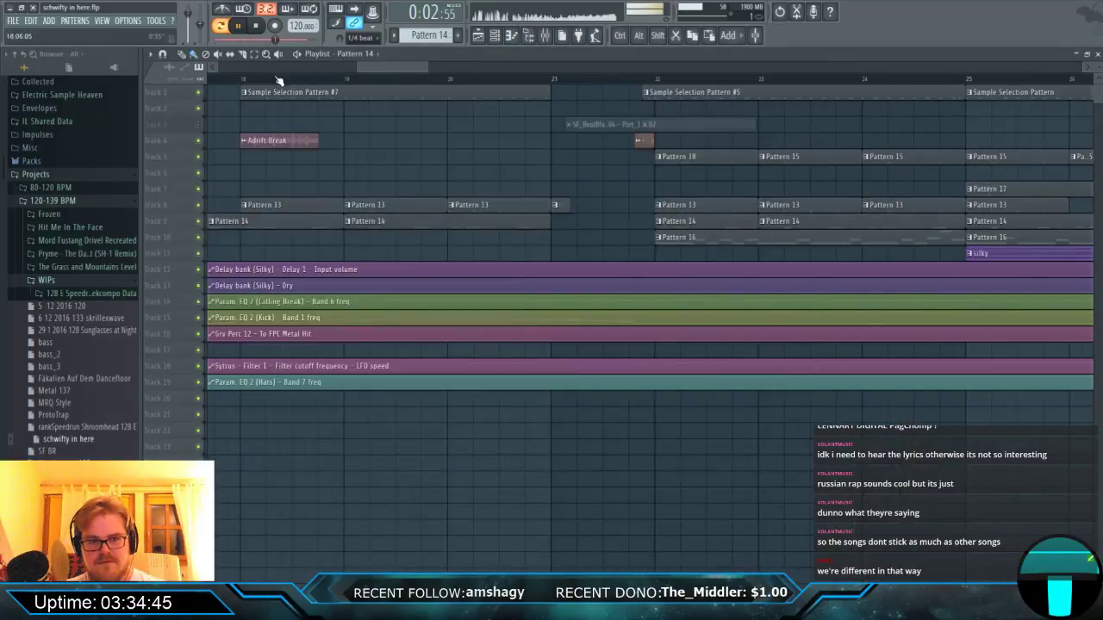
left_click(246, 79)
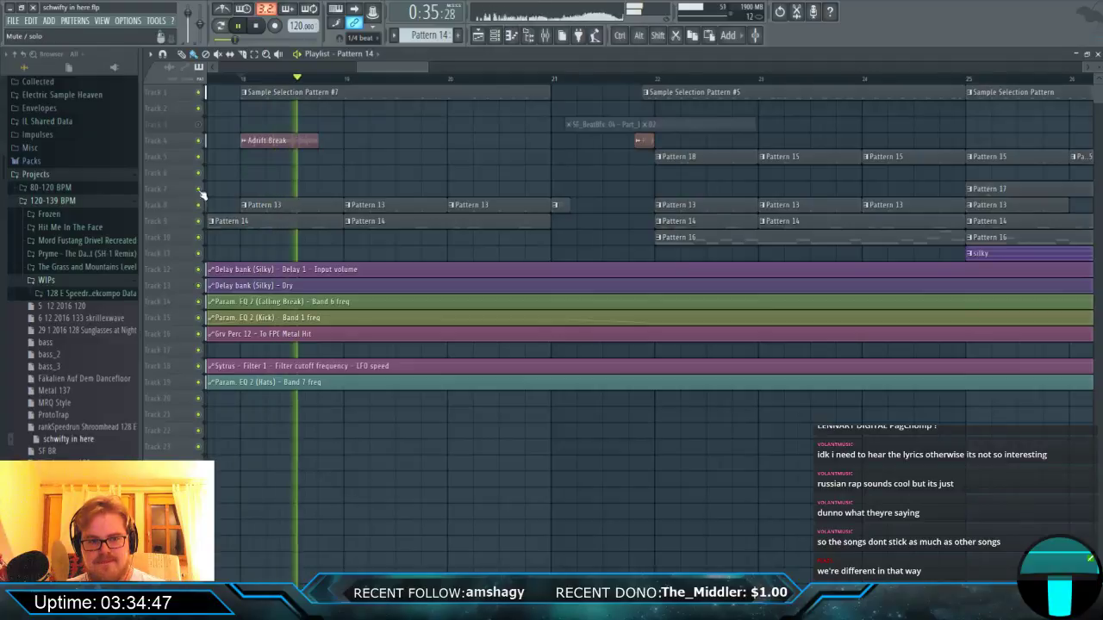
right_click(199, 140)
right_click(199, 140)
scroll(216, 144, "down", 3)
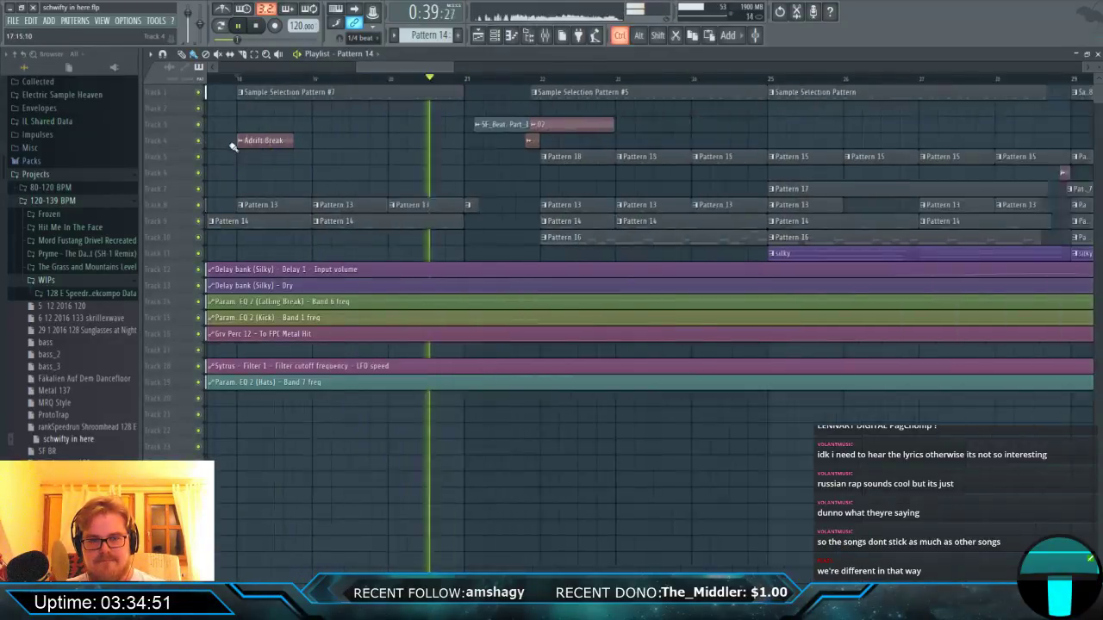
left_click(199, 124)
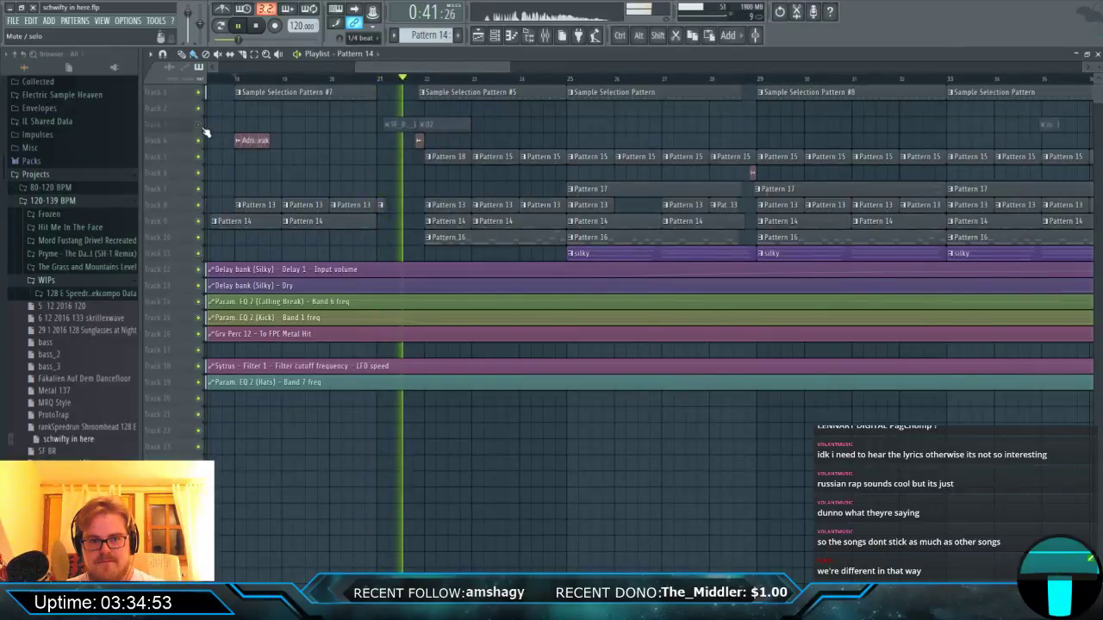
Examine Pattern 14's notes in the piano roll and its channels in the channel rack while the song plays.
scroll(296, 141, "down", 3)
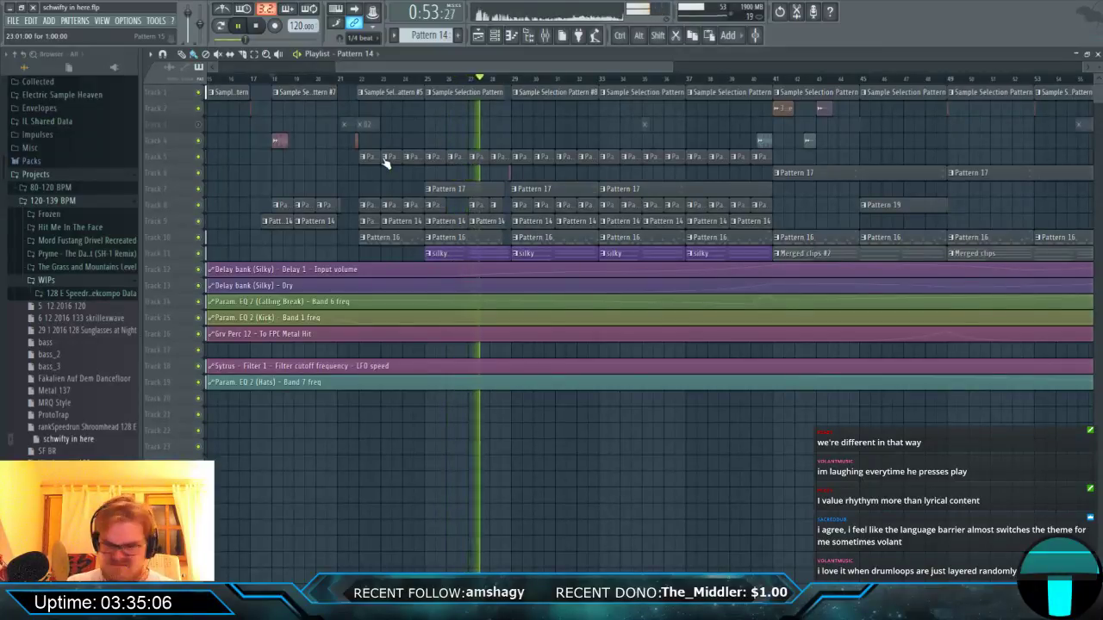
double_click(416, 231)
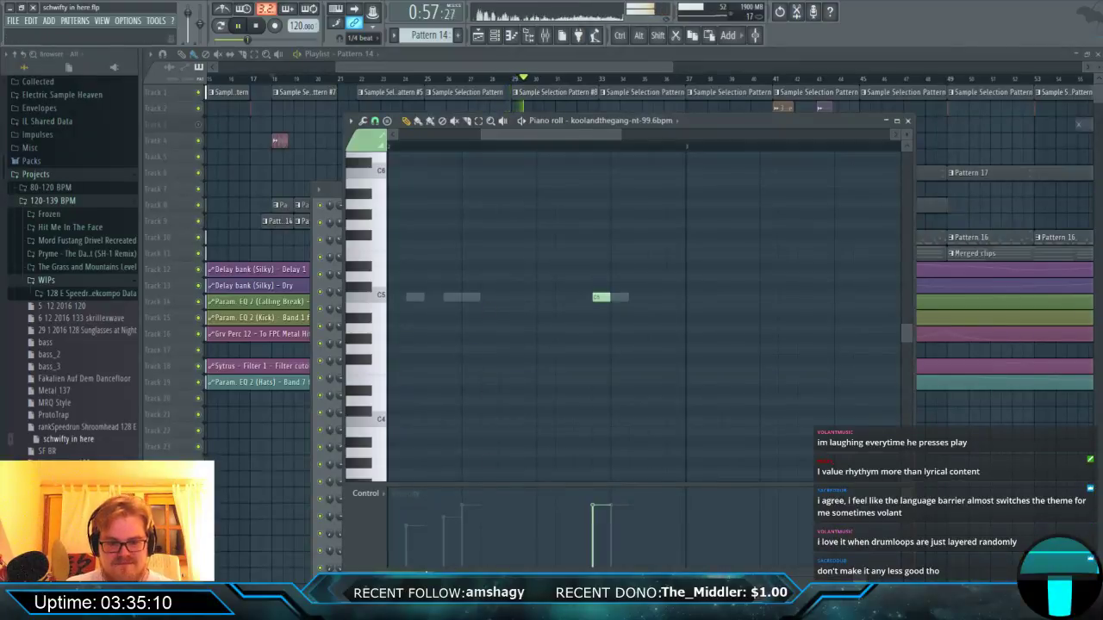
key("F6")
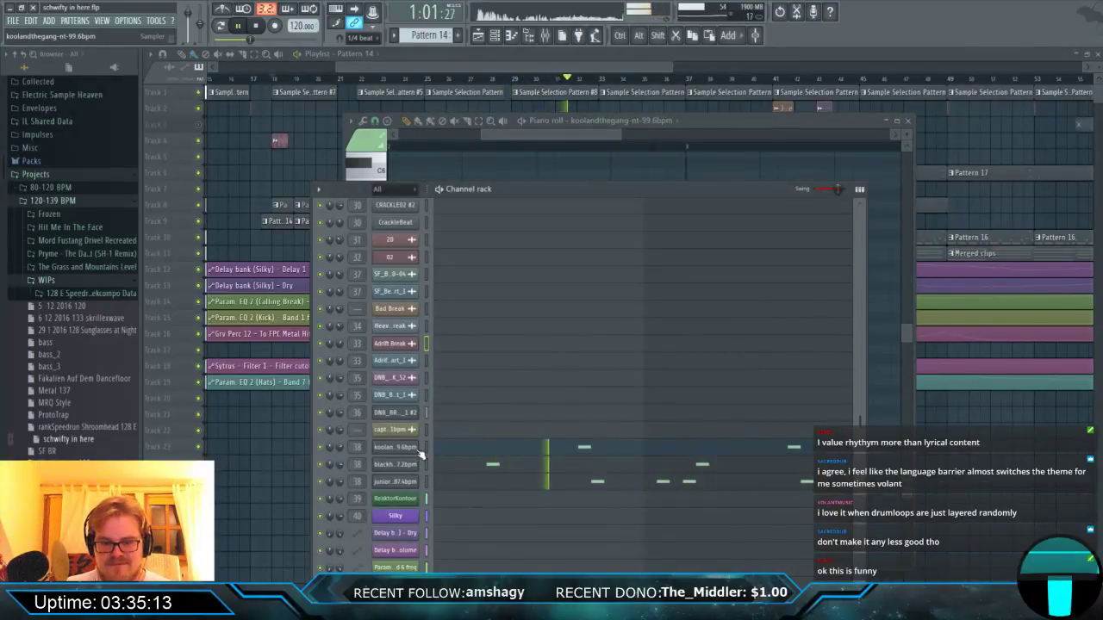
scroll(522, 444, "up", 6)
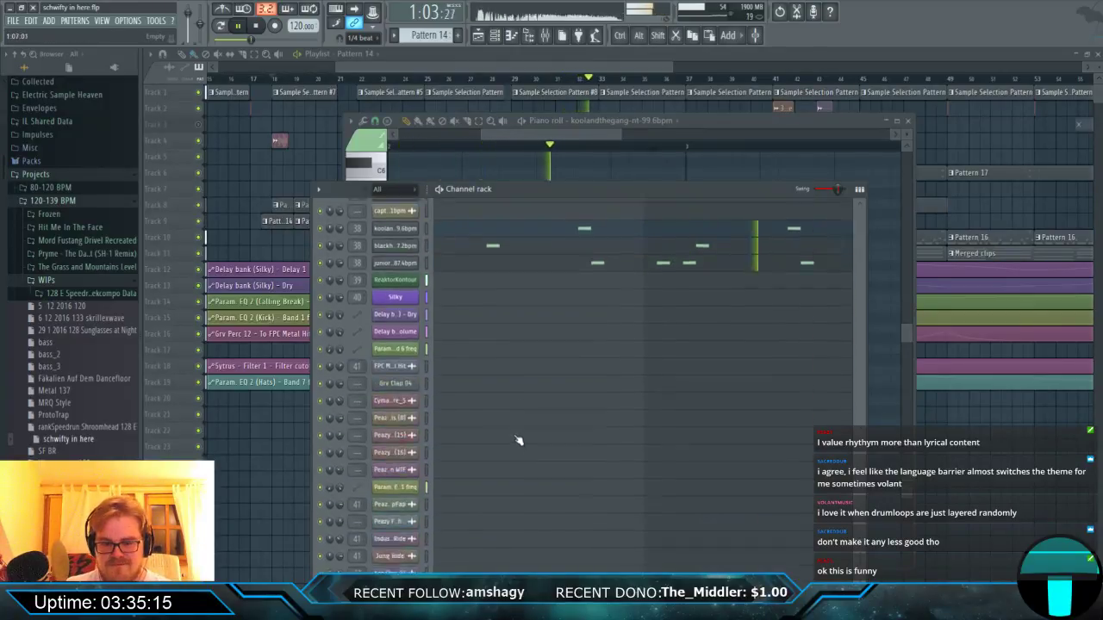
scroll(533, 443, "up", 8)
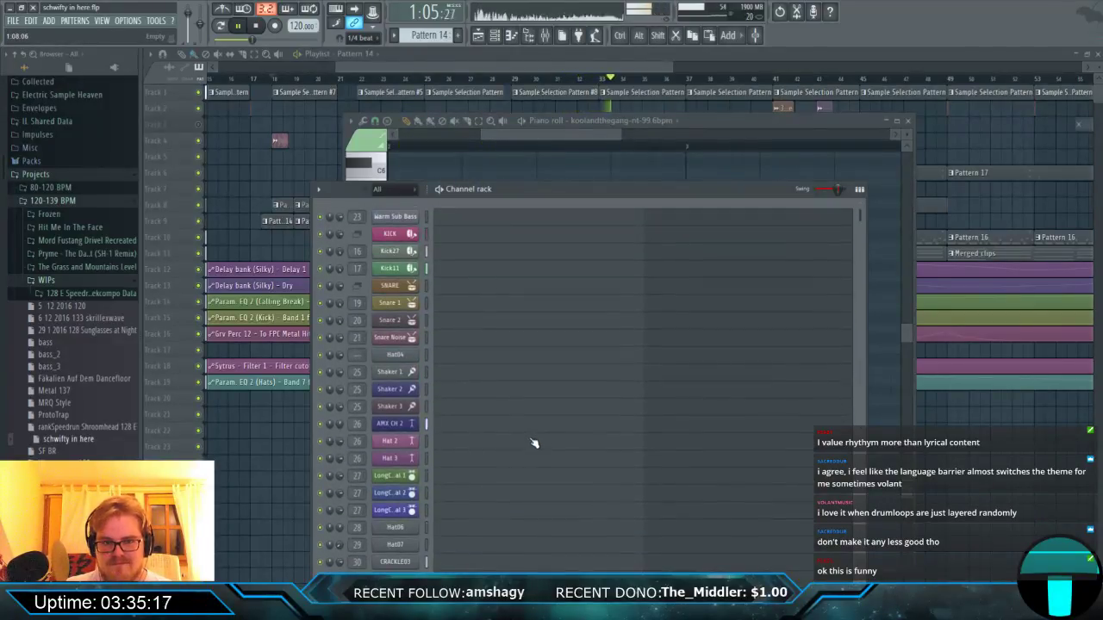
left_click(282, 222)
double_click(282, 222)
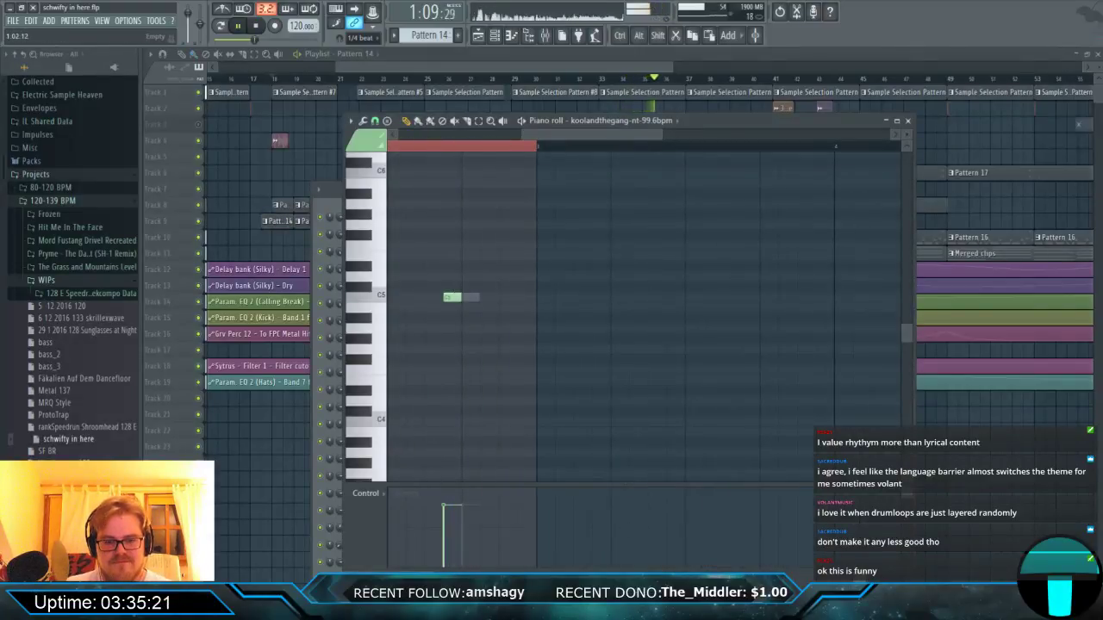
key("F6")
scroll(485, 463, "down", 8)
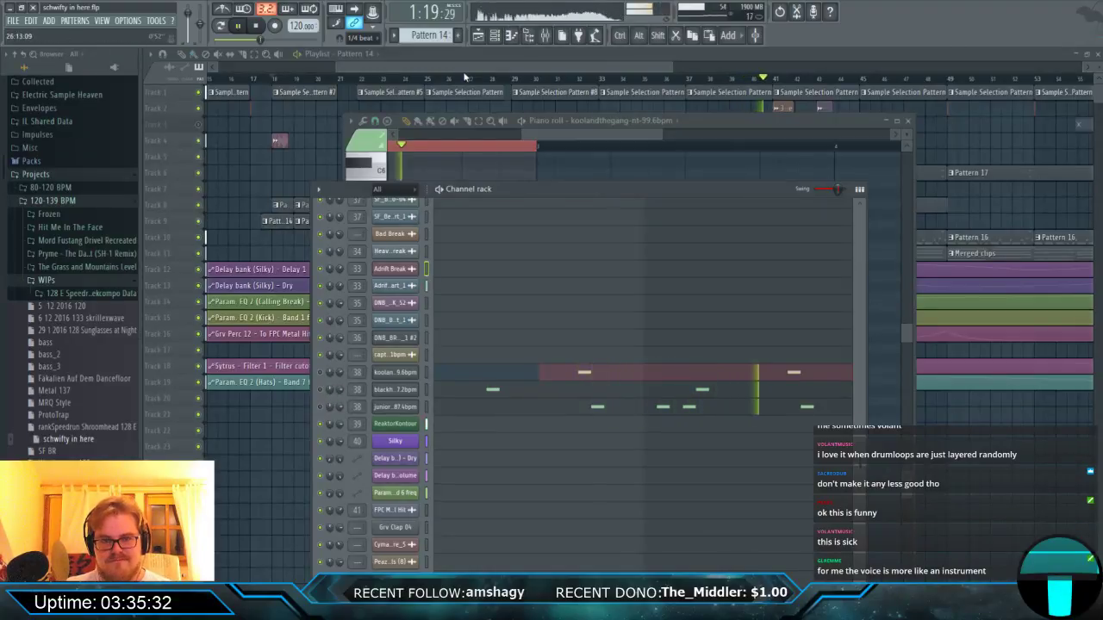
Return to the playlist overview, play the song through to around bar 87, and stop playback.
left_click(543, 90)
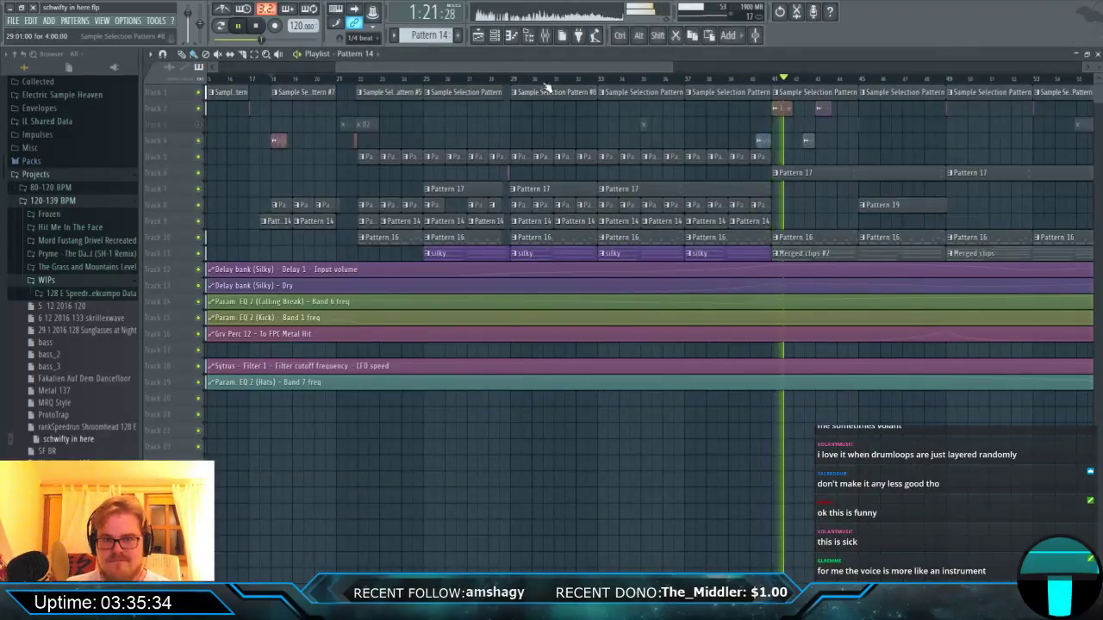
scroll(543, 80, "down", 5)
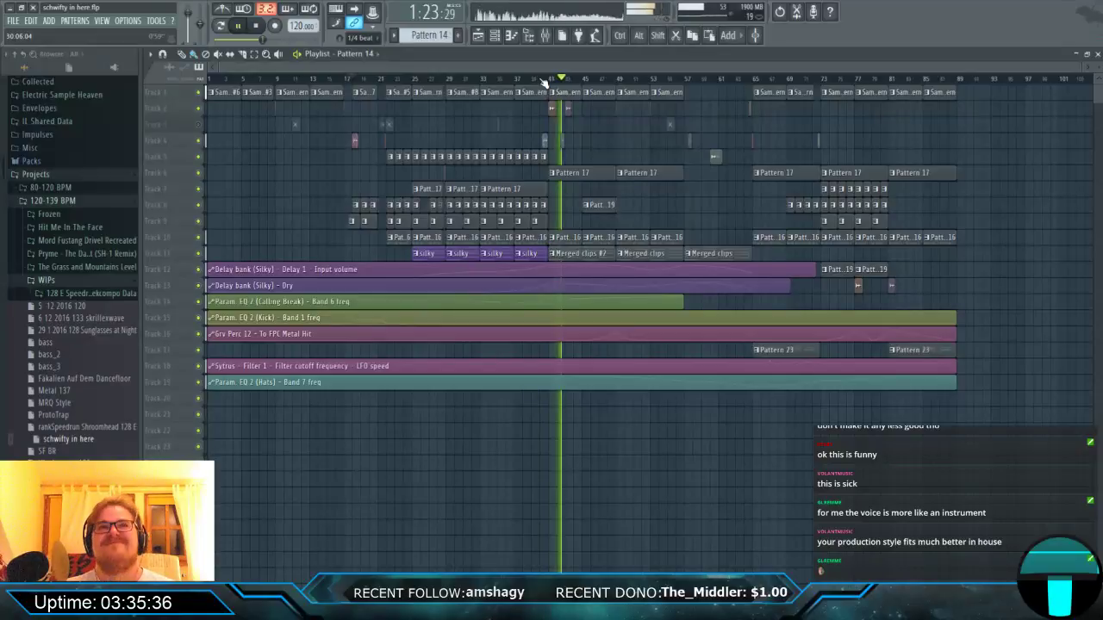
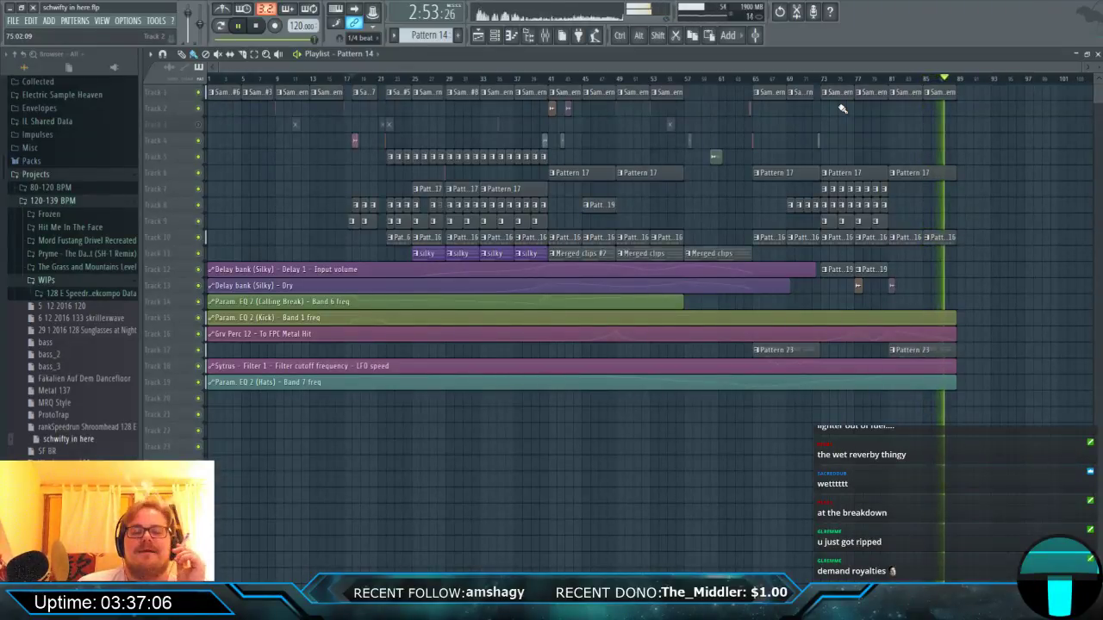
left_click(258, 28)
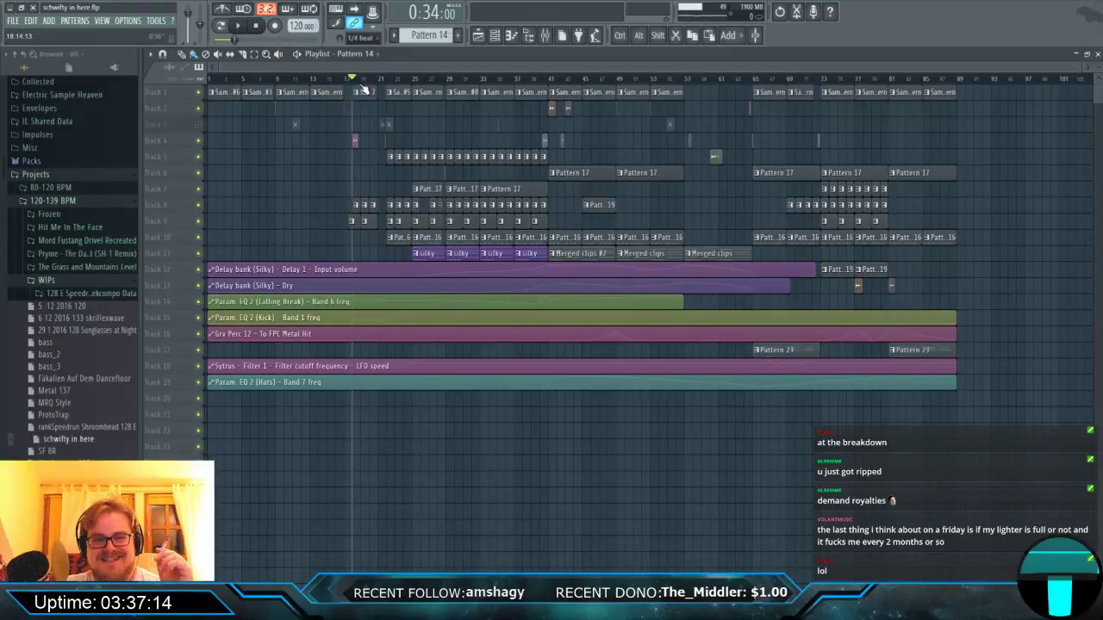
scroll(364, 90, "up", 3)
scroll(363, 89, "down", 2)
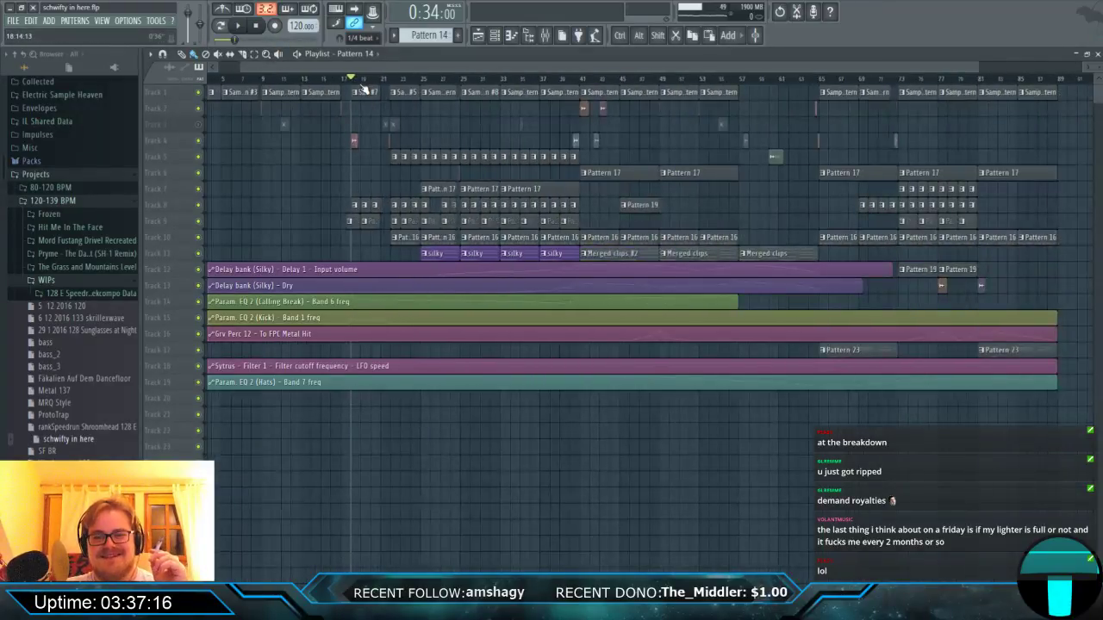
Save the schwifty in here project.
scroll(364, 90, "down", 1)
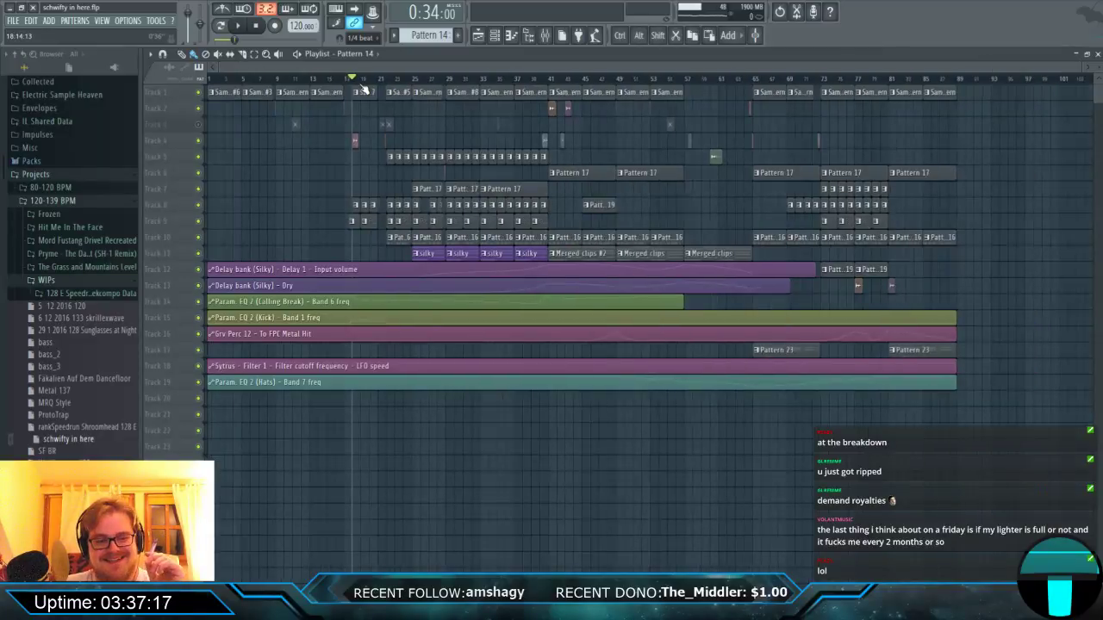
scroll(378, 179, "down", 2)
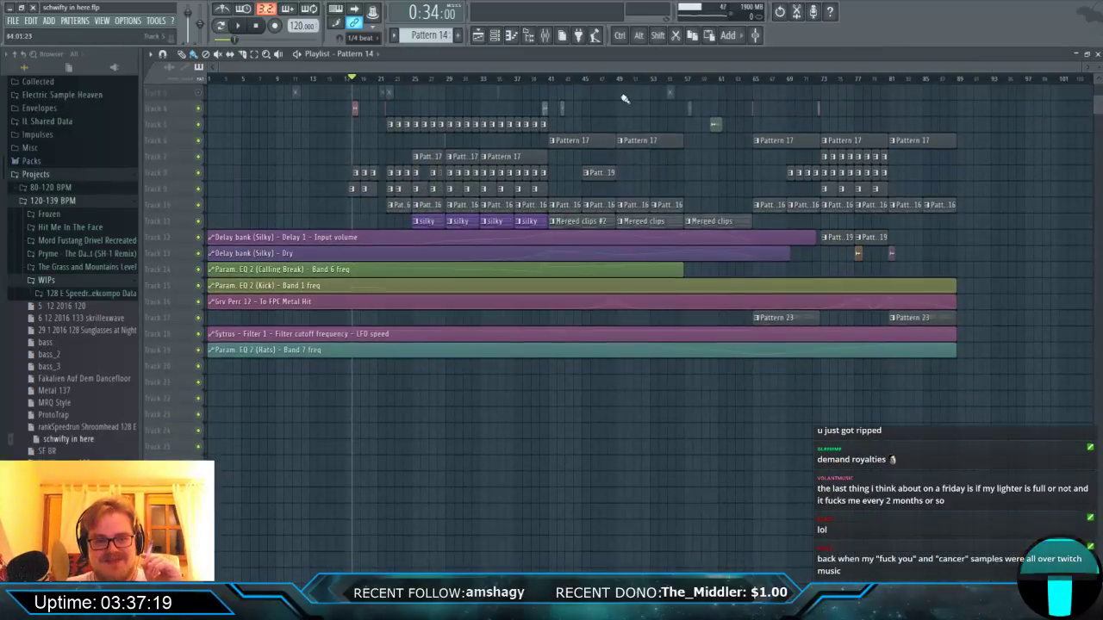
left_click(30, 20)
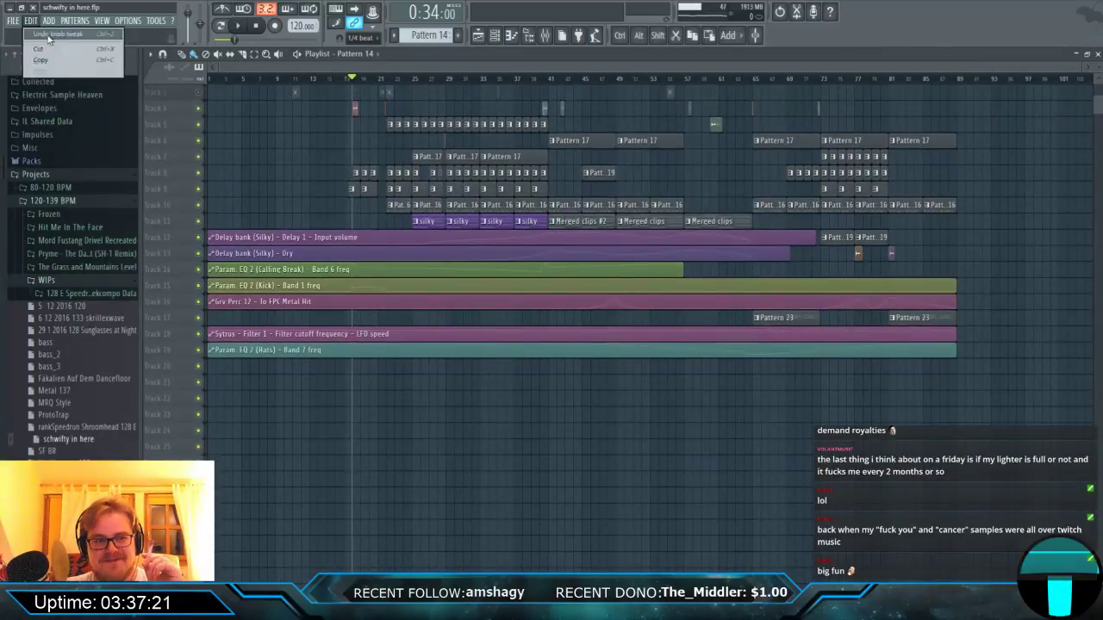
left_click(13, 20)
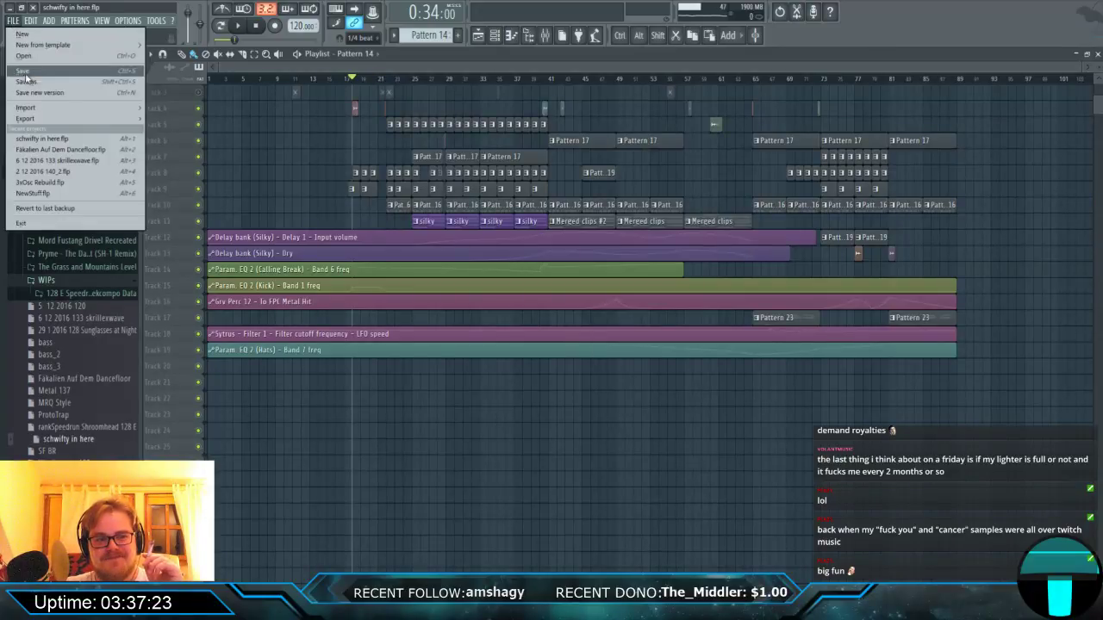
left_click(26, 73)
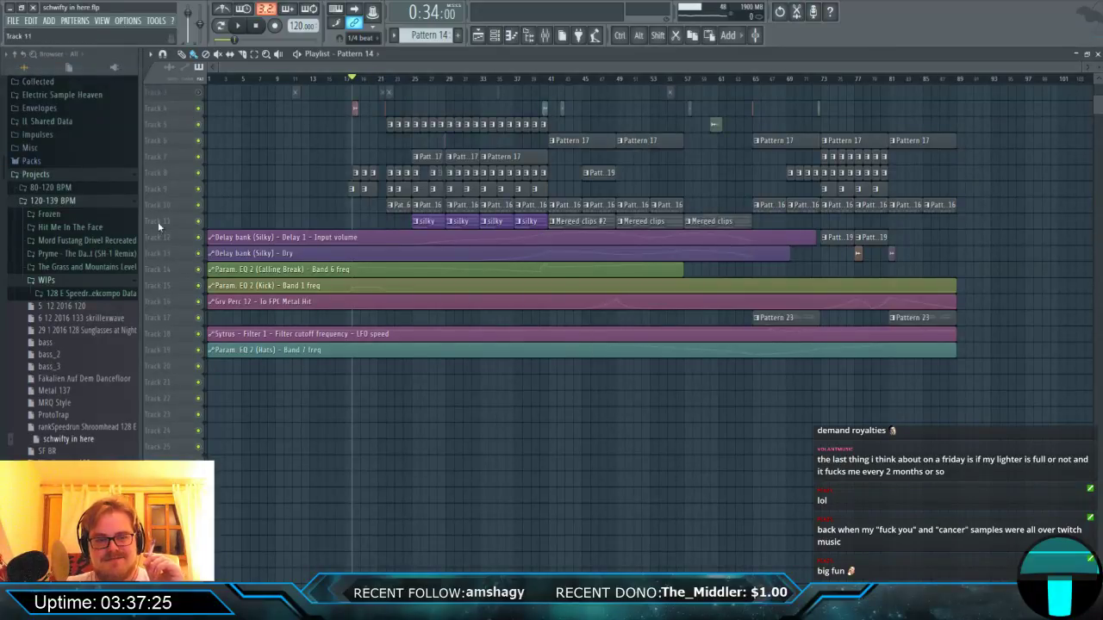
Look through the 120-139 BPM projects and open The Grass and Mountains Level project from its folder.
scroll(35, 267, "down", 5)
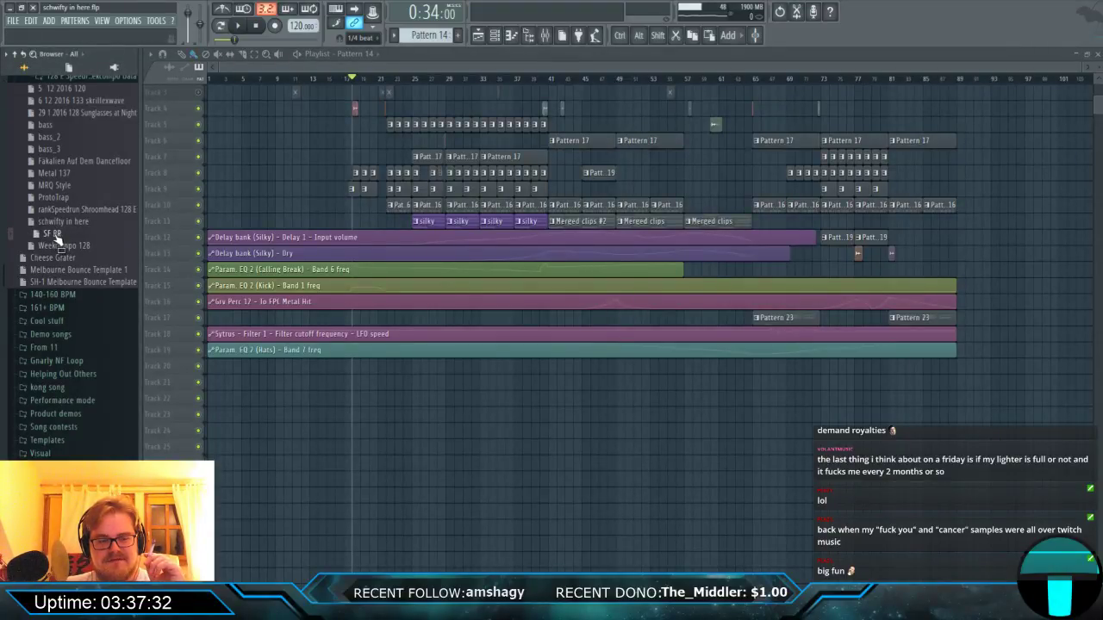
scroll(56, 238, "up", 3)
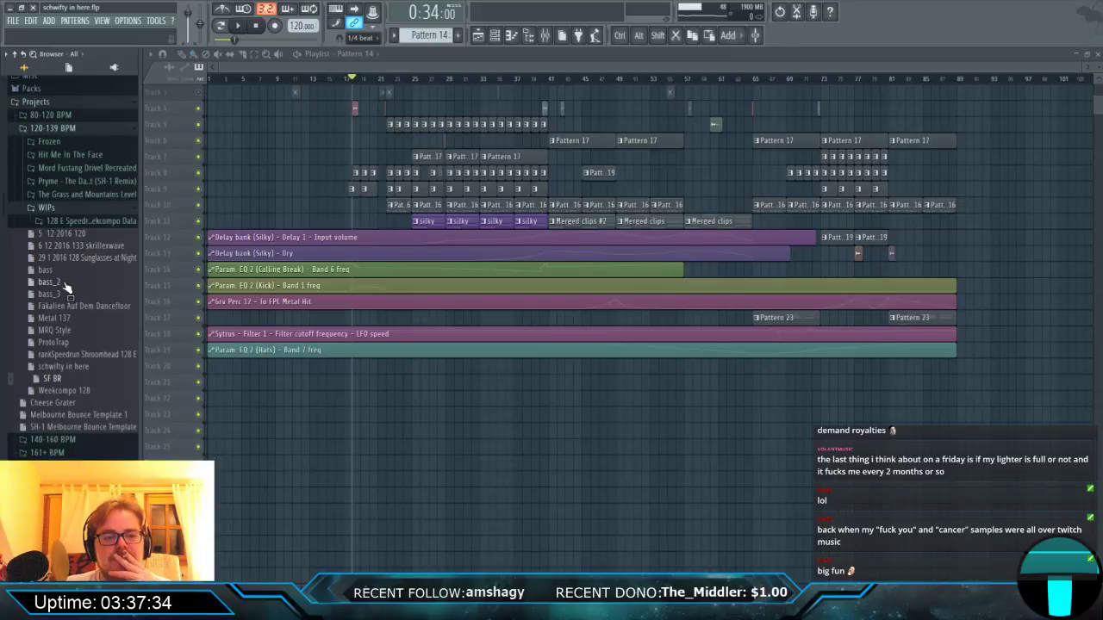
left_click(68, 210)
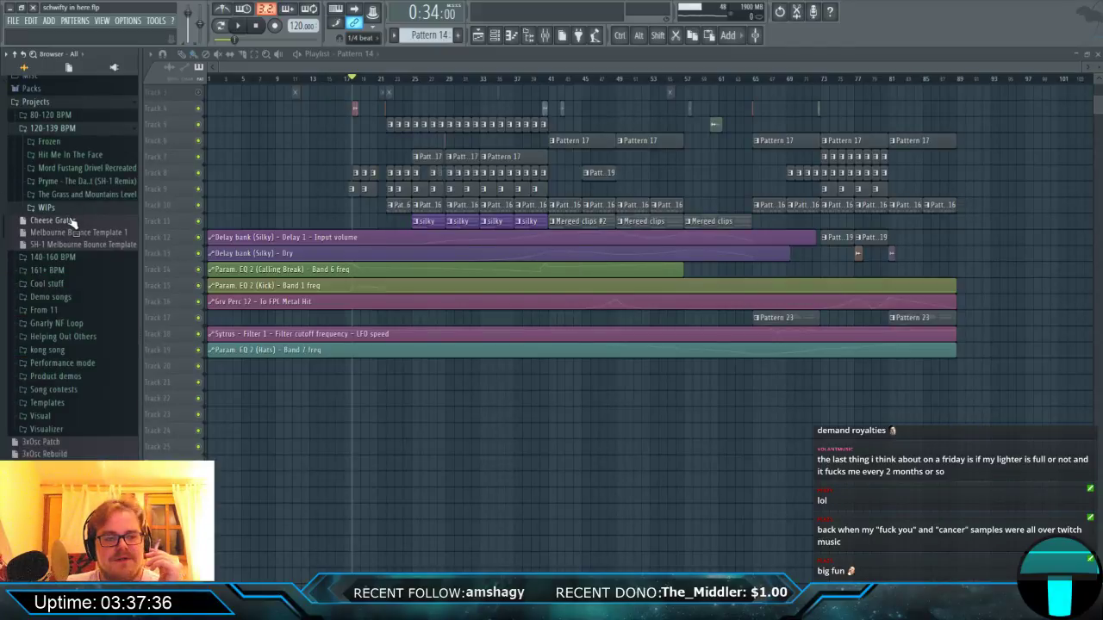
left_click(75, 194)
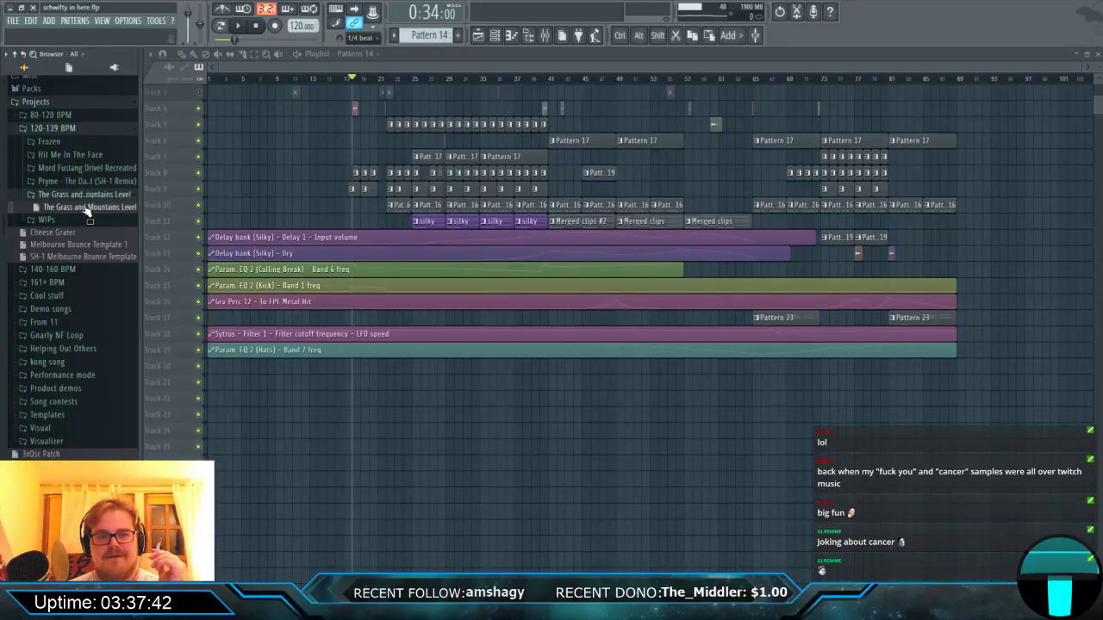
left_click(86, 208)
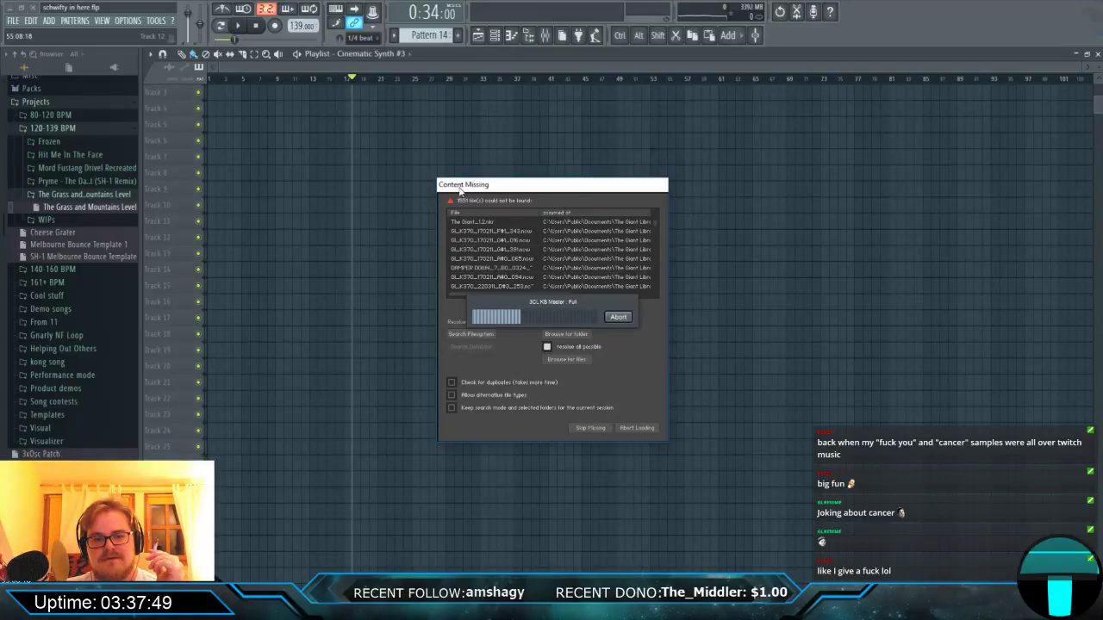
Resolve the missing sample content by choosing the Kontakt Libraries folder on the StorageSSD (A:) drive as the search location.
left_click(566, 334)
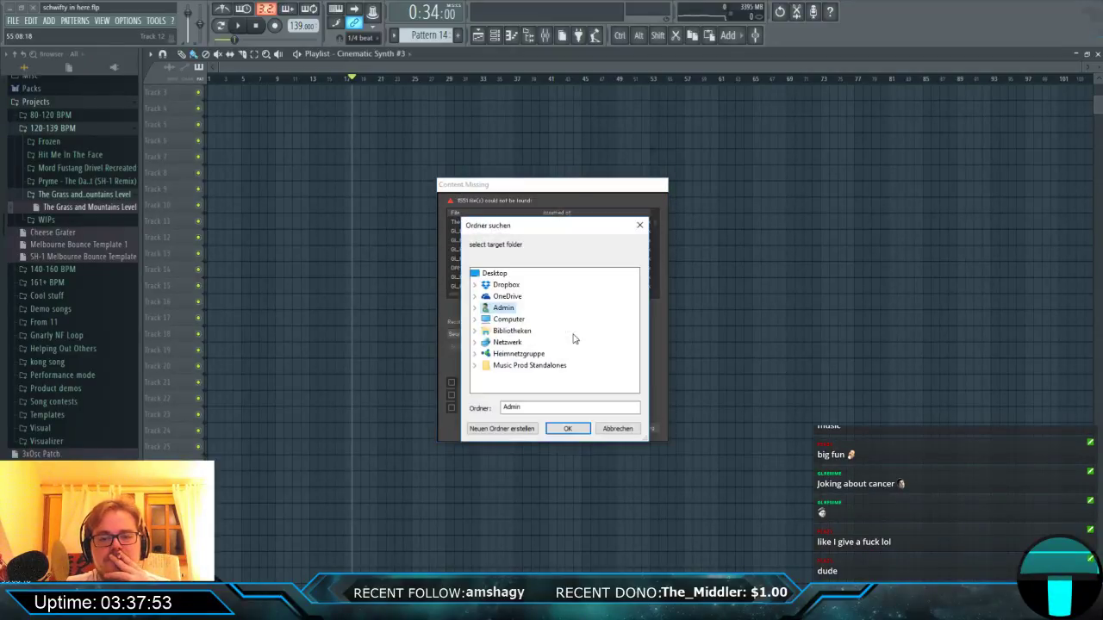
left_click(474, 320)
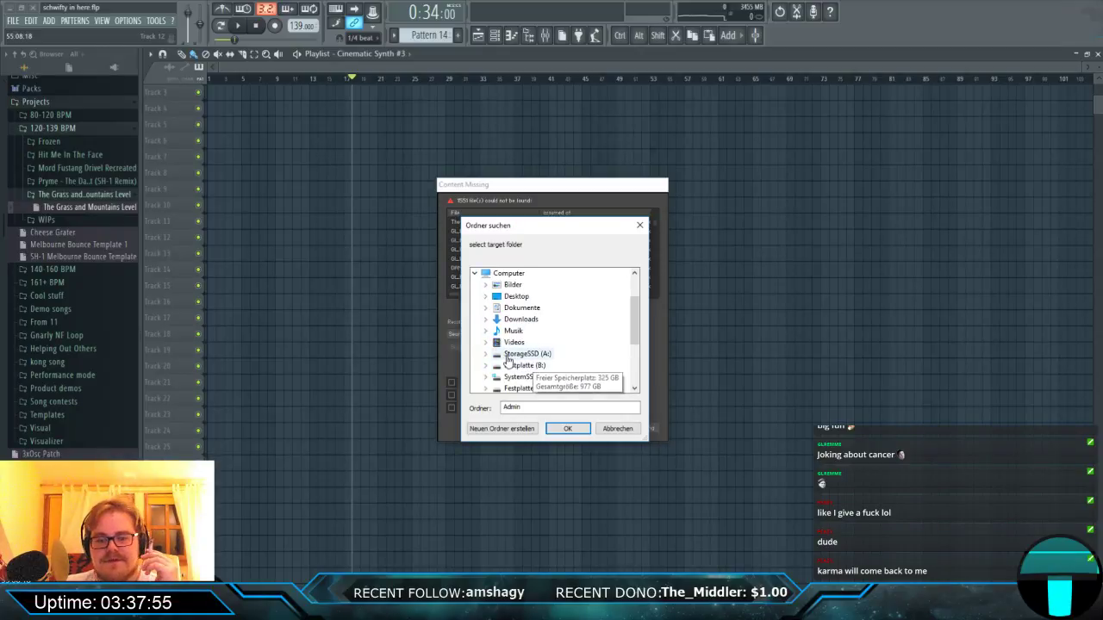
left_click(508, 355)
left_click(508, 356)
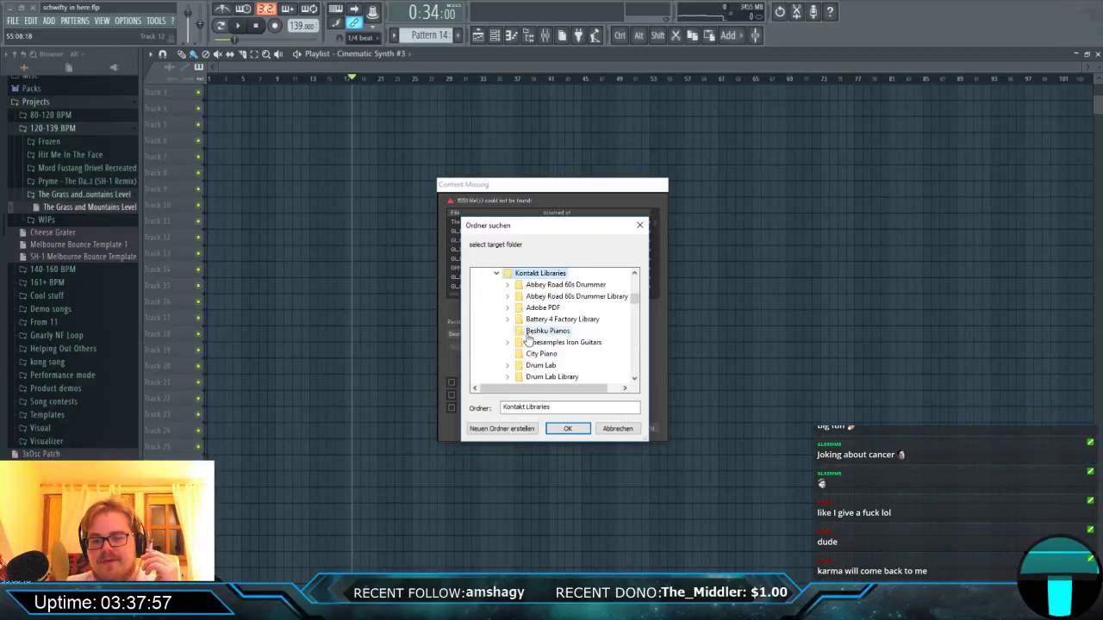
left_click(568, 429)
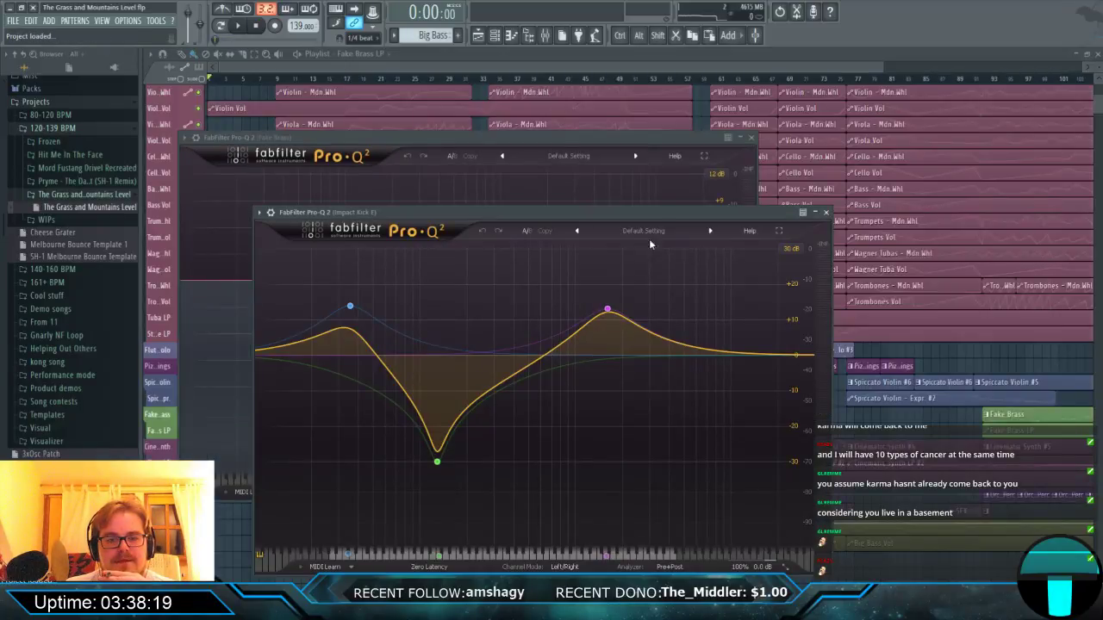
Bring the playlist in front of the open equalizer windows and play the song from the start.
left_click(314, 94)
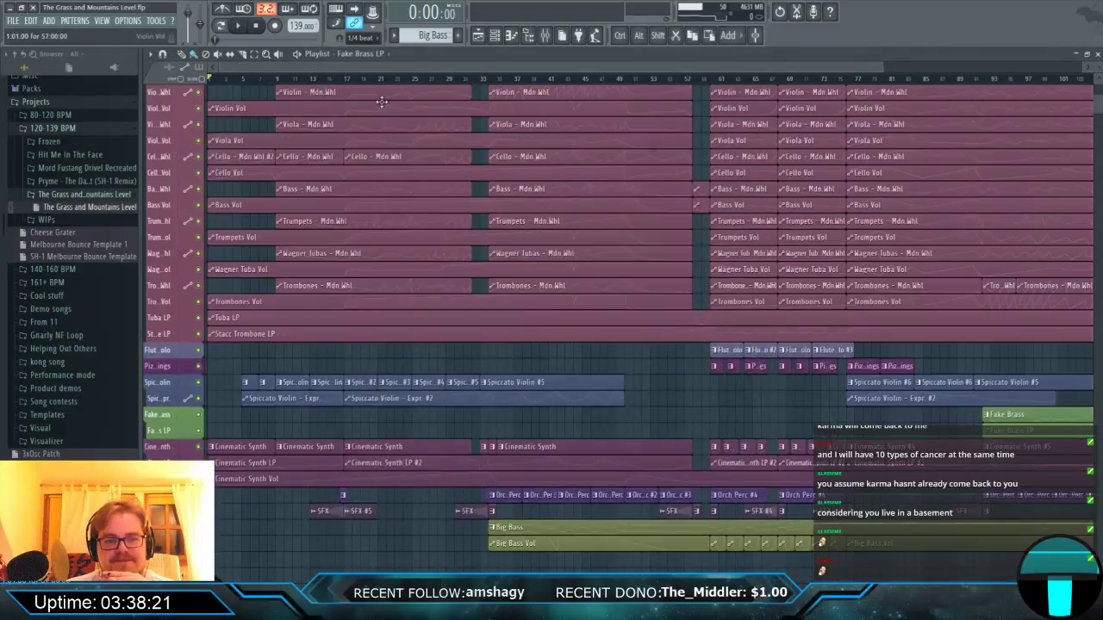
scroll(998, 211, "up", 1)
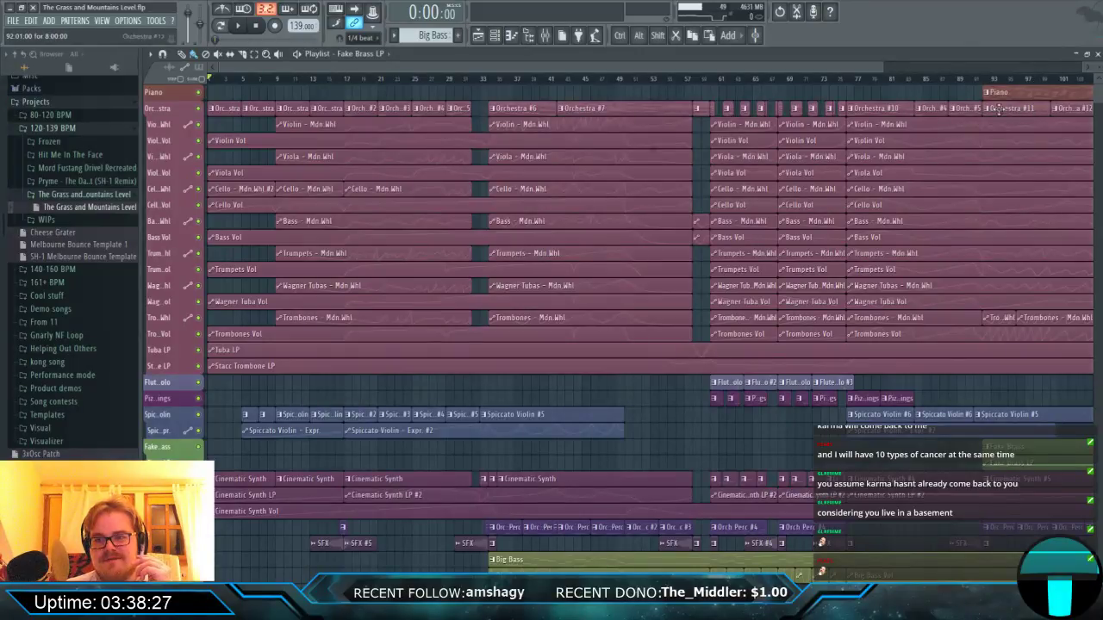
scroll(690, 320, "down", 2)
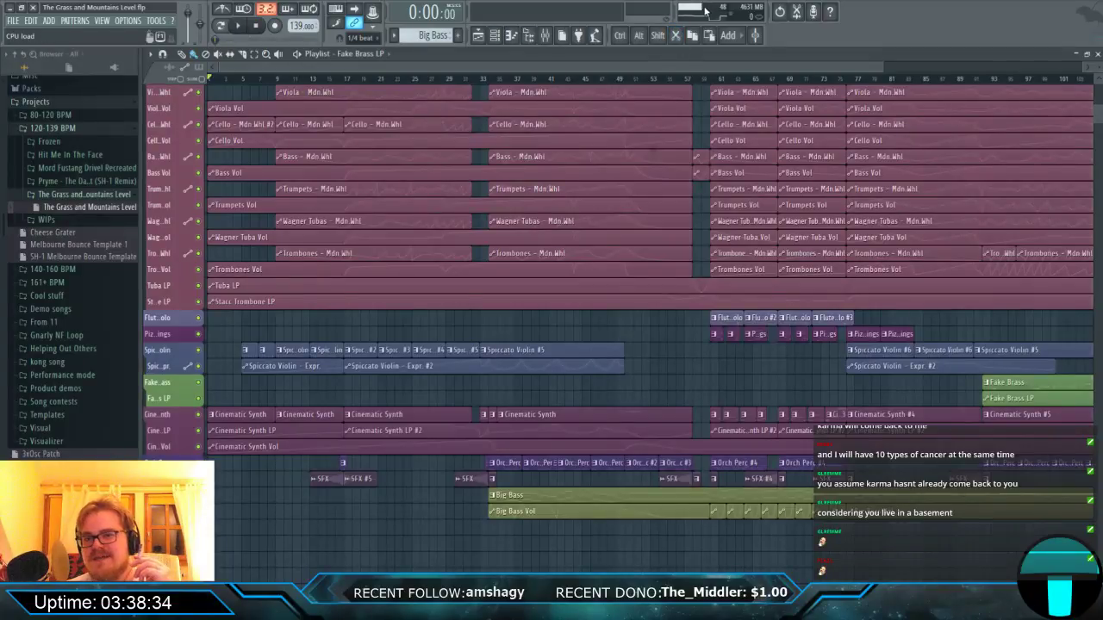
left_click(248, 29)
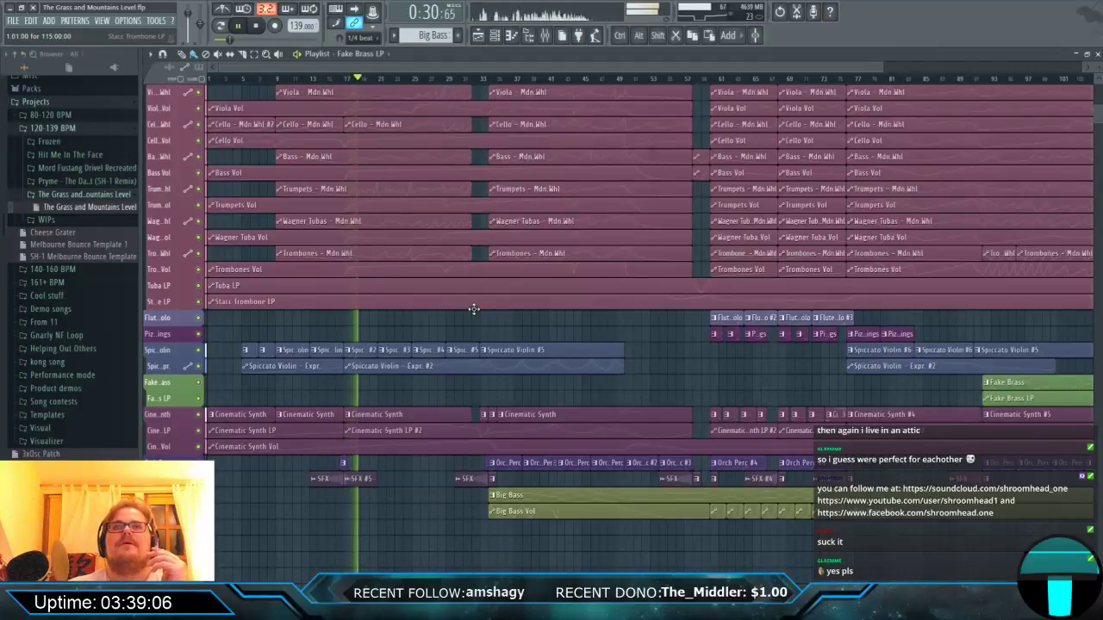
Examine the full arrangement from Piano to Big Bass while the song plays to around bar 113, and stop playback.
scroll(475, 309, "up", 4)
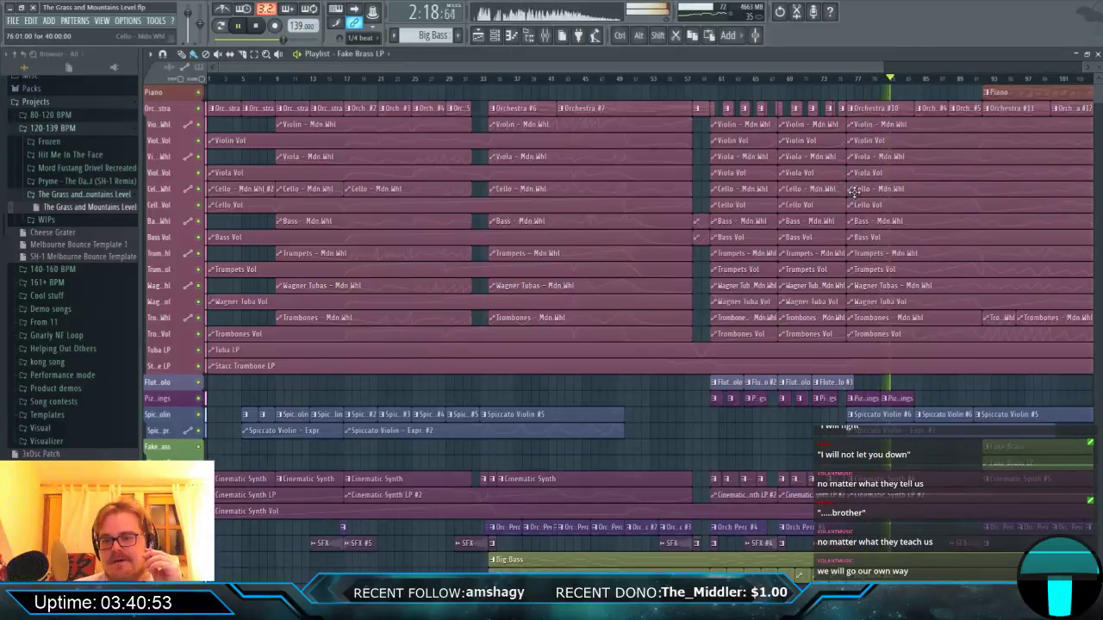
scroll(830, 89, "down", 1)
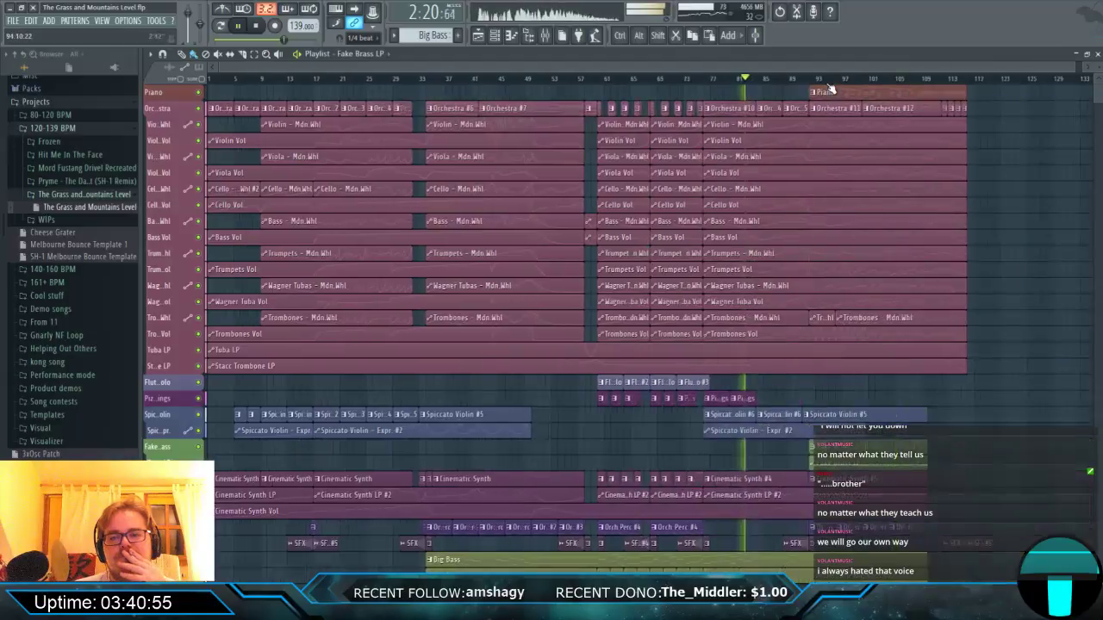
scroll(830, 89, "down", 1)
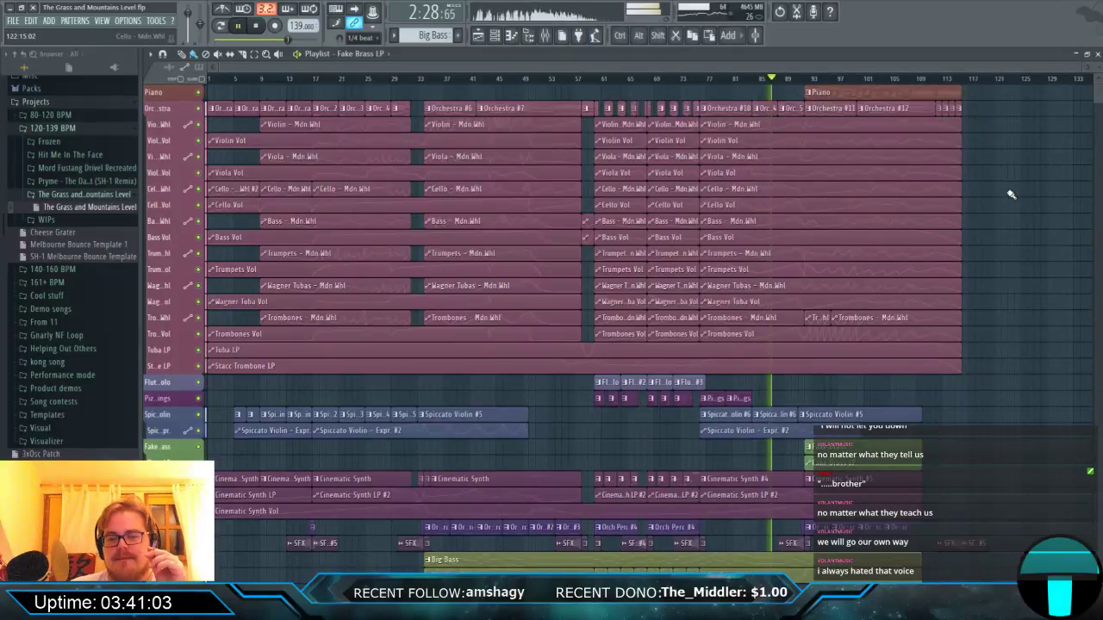
scroll(1011, 196, "down", 2)
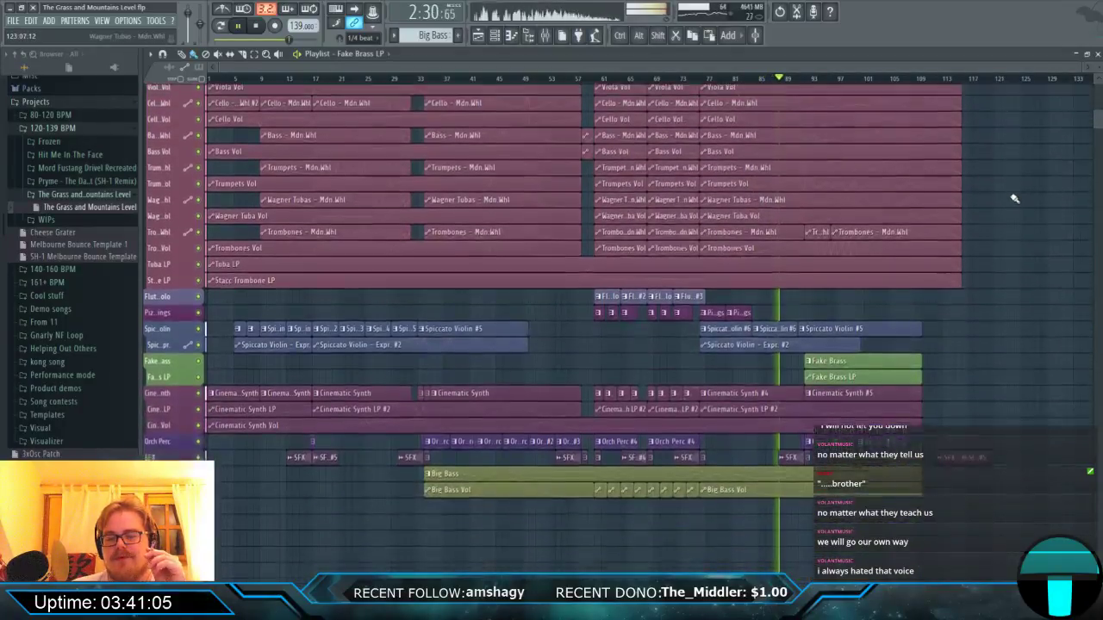
scroll(1015, 198, "up", 2)
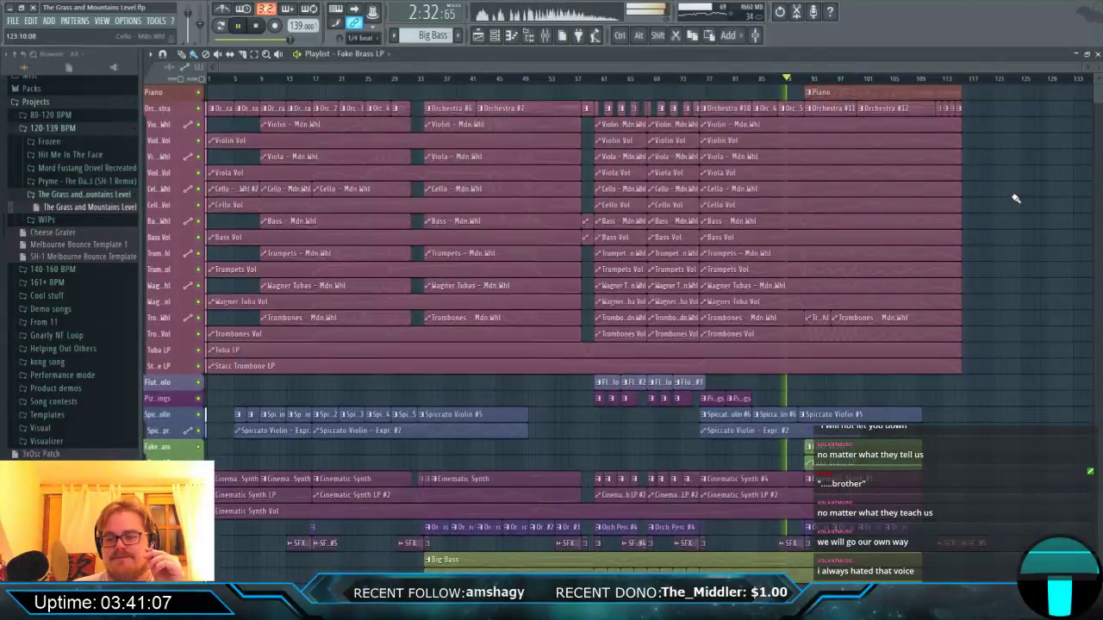
scroll(1015, 198, "down", 5)
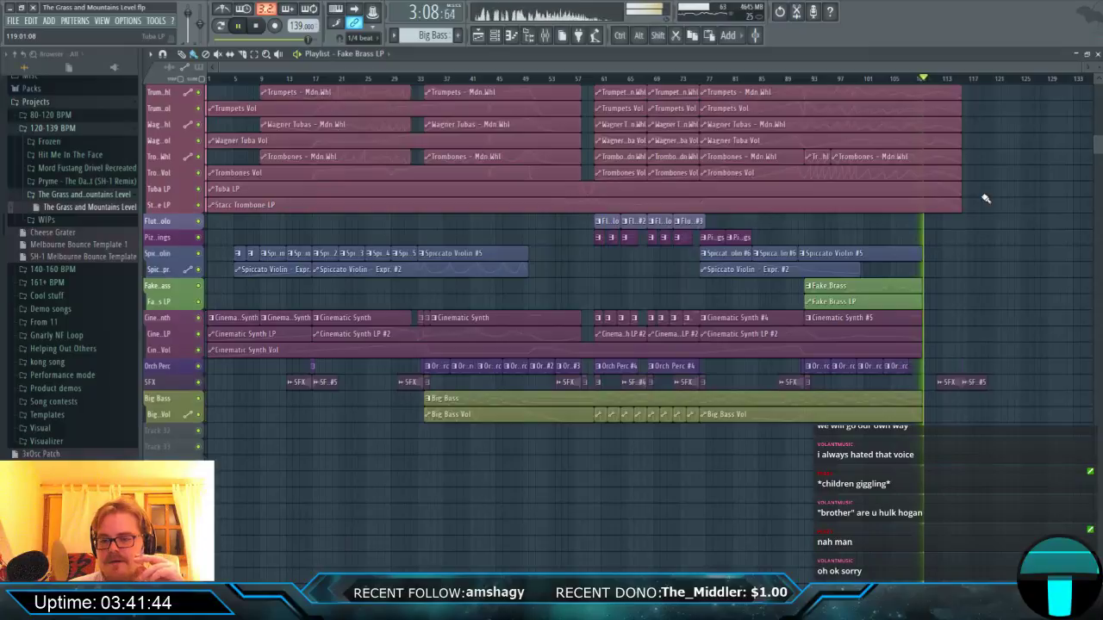
scroll(986, 198, "up", 2)
scroll(986, 198, "up", 2)
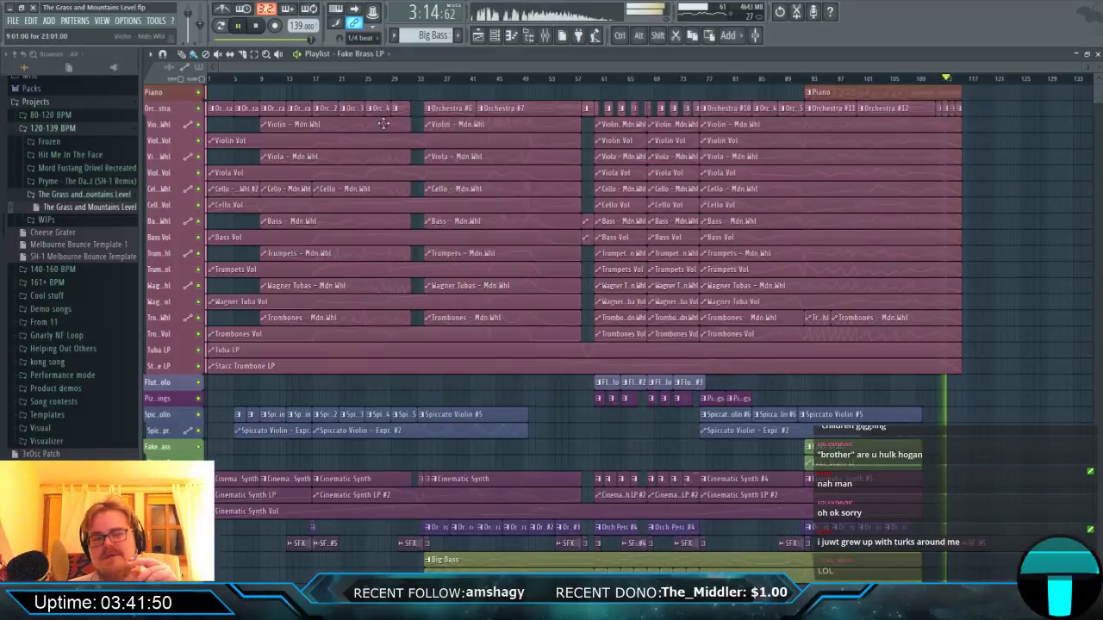
left_click(259, 28)
Examine the modulation wheel and volume automation curves of the strings and brass tracks at enlarged track height.
scroll(542, 173, "down", 3)
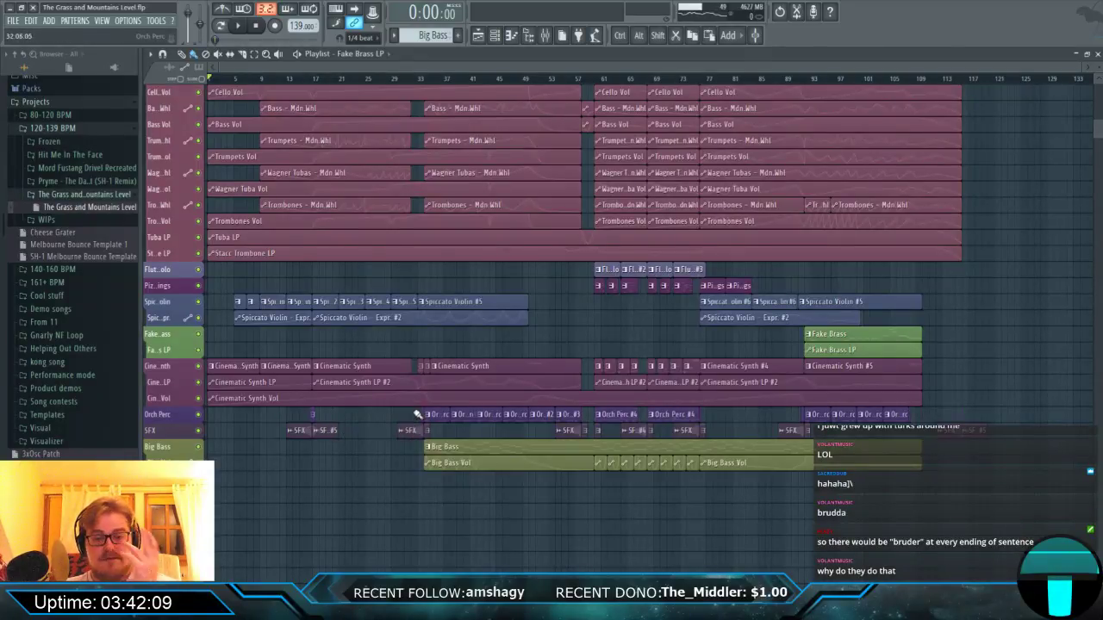
scroll(417, 414, "up", 4)
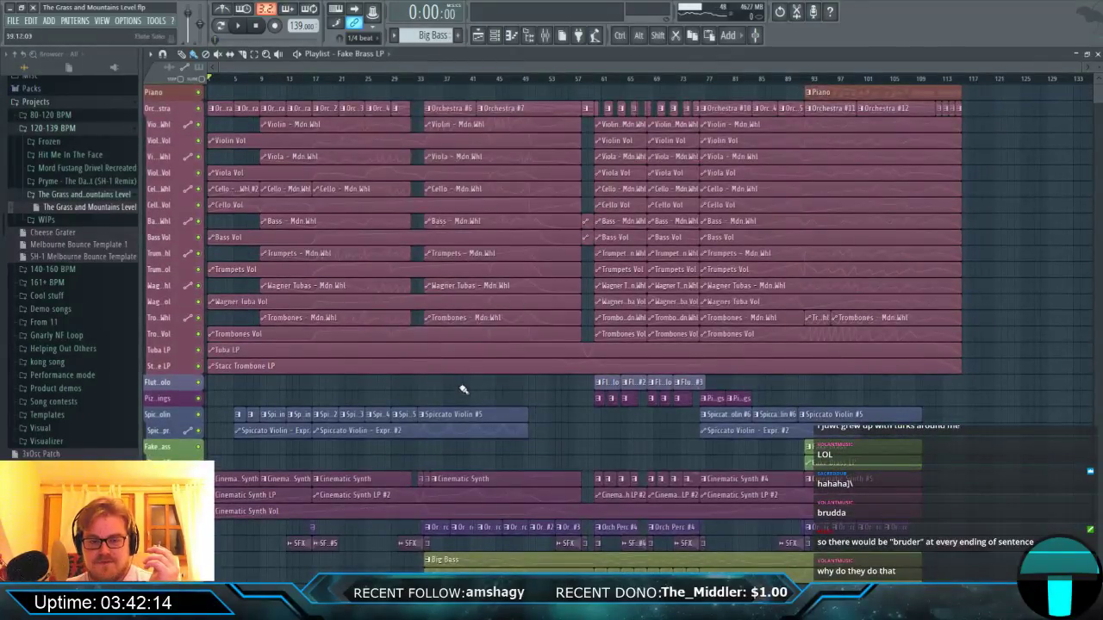
scroll(482, 278, "down", 1)
scroll(482, 278, "down", 2)
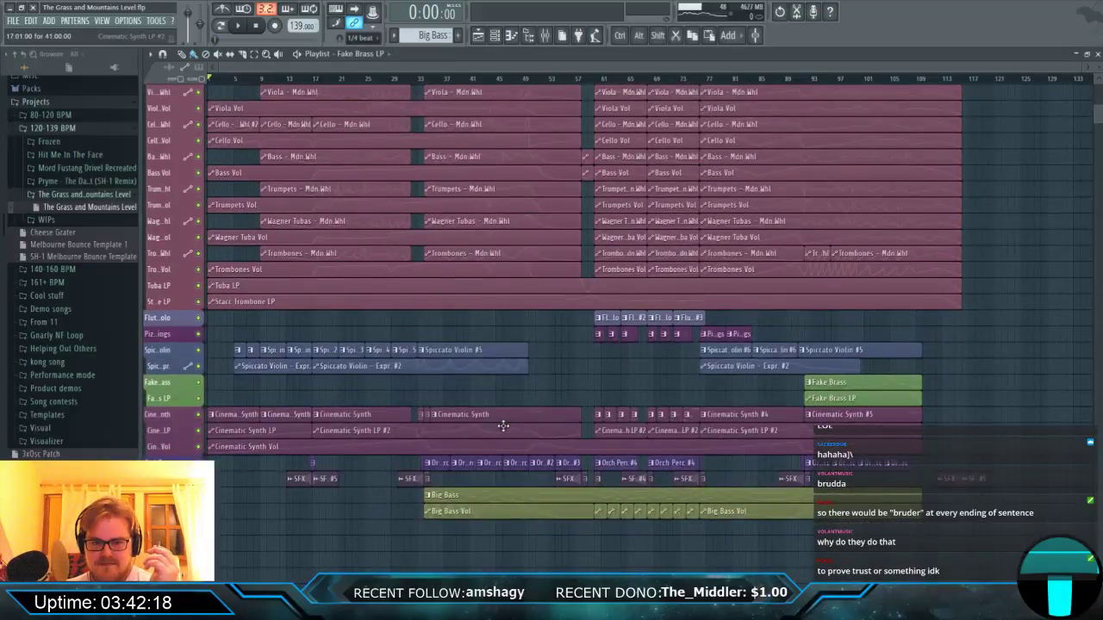
scroll(441, 425, "up", 2)
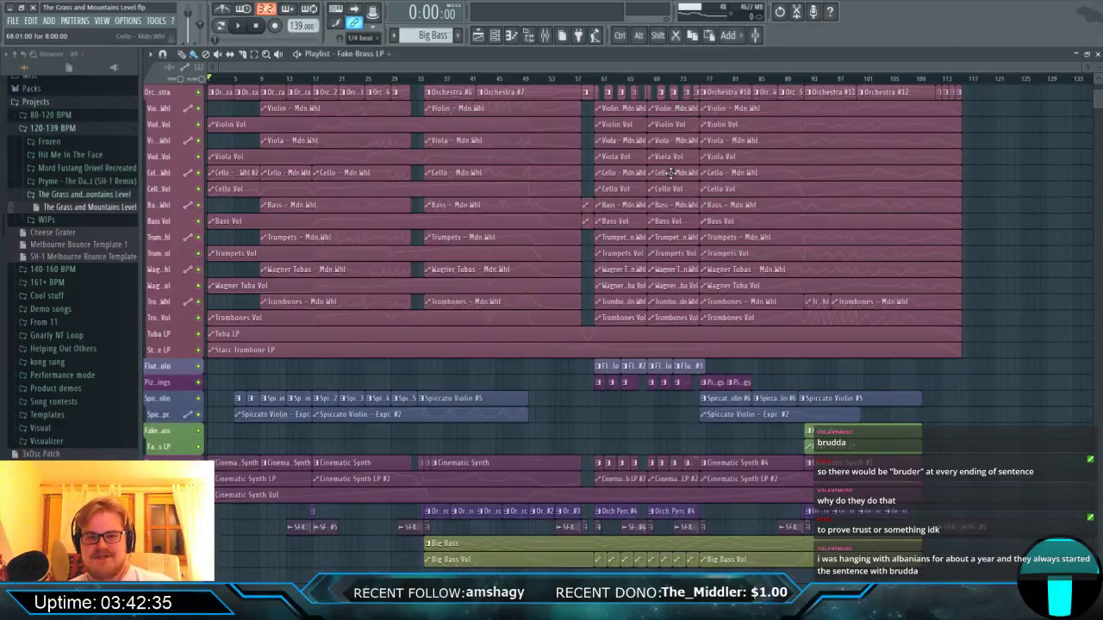
scroll(569, 177, "up", 3, "ctrl")
scroll(570, 180, "up", 4, "alt")
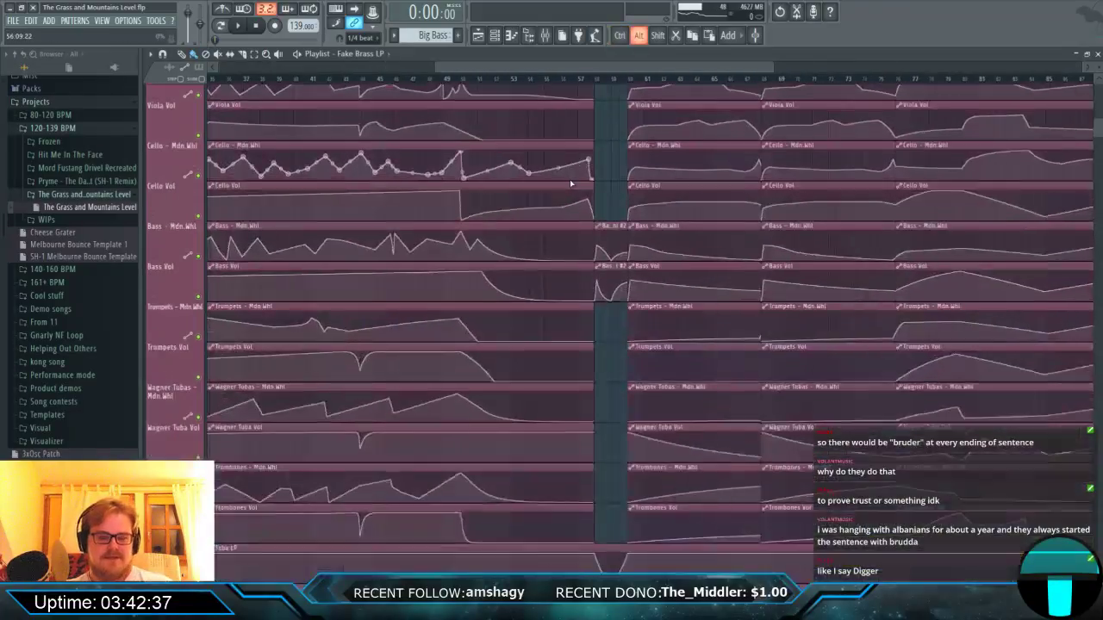
scroll(569, 179, "down", 3)
scroll(569, 185, "down", 2, "ctrl")
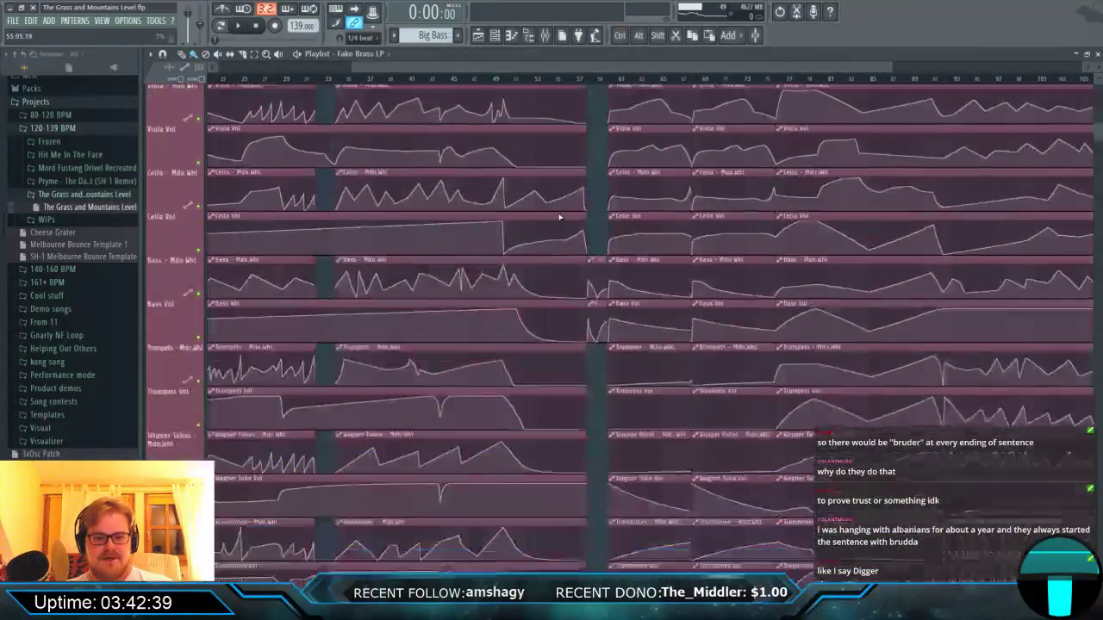
scroll(568, 214, "down", 2, "ctrl")
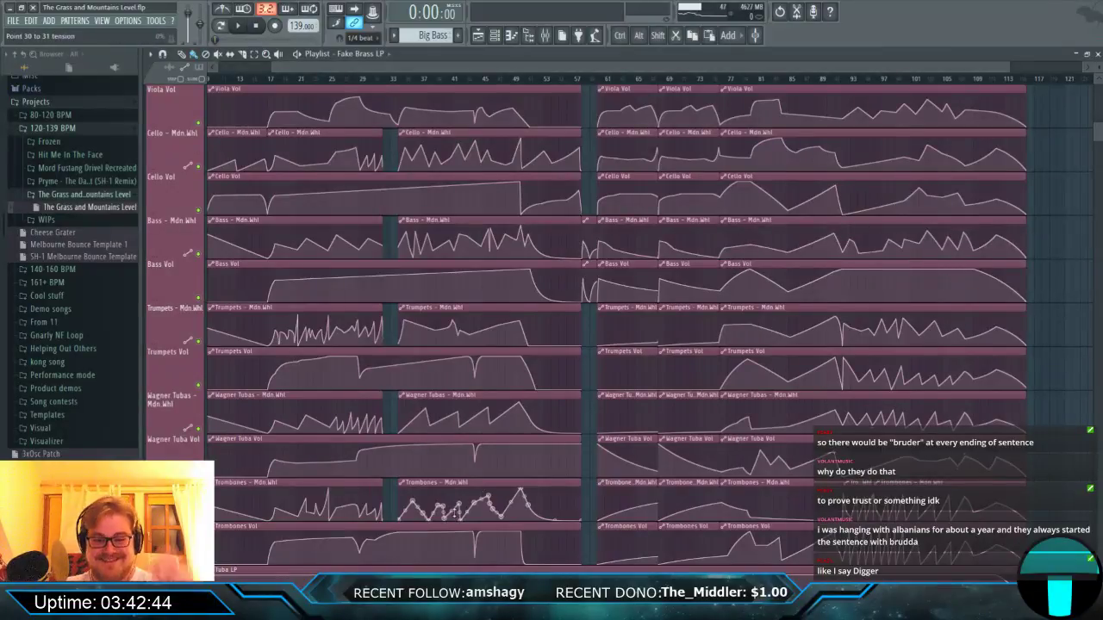
Inspect the Cinematic Synth, Orch Perc, SFX and Big Bass clips and the Big Bass Vol automation close up.
scroll(536, 418, "down", 5)
scroll(536, 418, "down", 8)
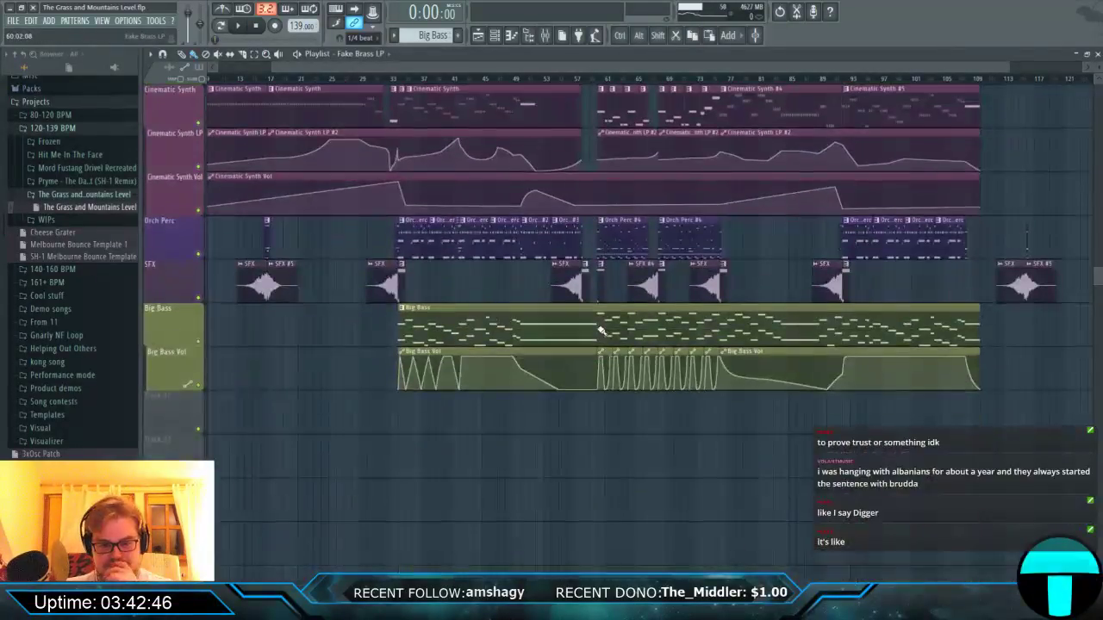
scroll(573, 307, "down", 2)
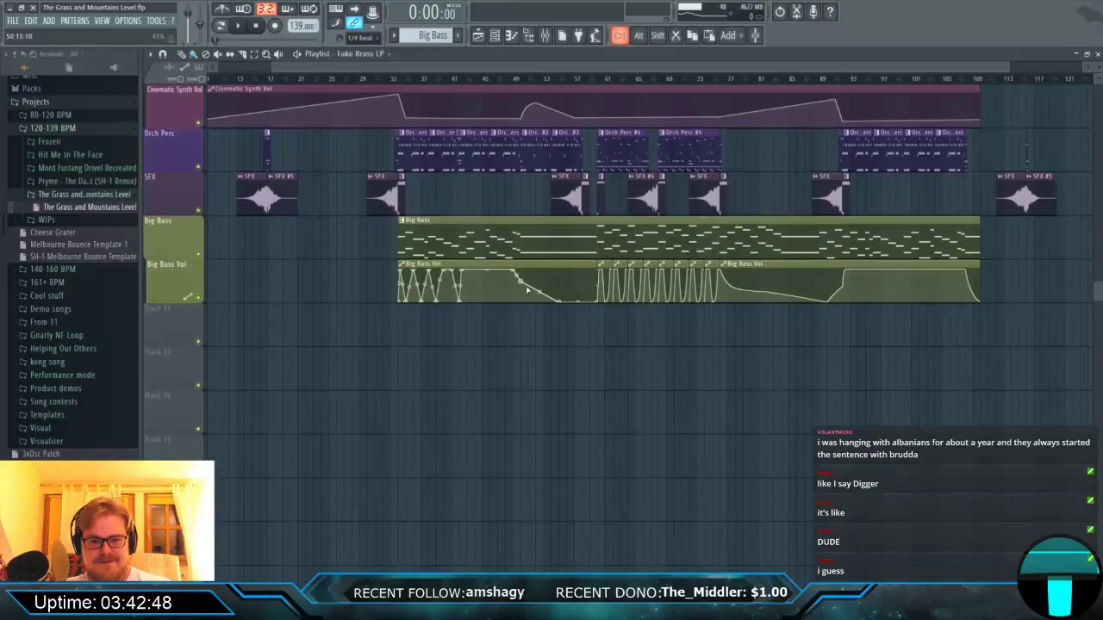
scroll(435, 250, "up", 3)
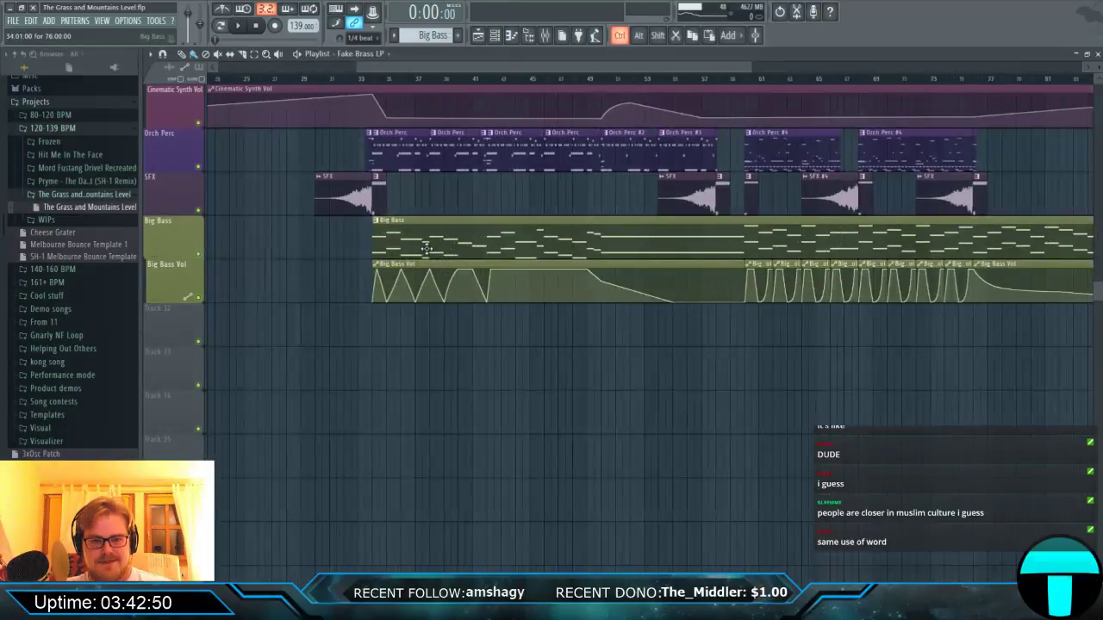
Open the Big Bass clip's notes, play the song from the bass entrance, return to the playlist and stop playback.
double_click(431, 253)
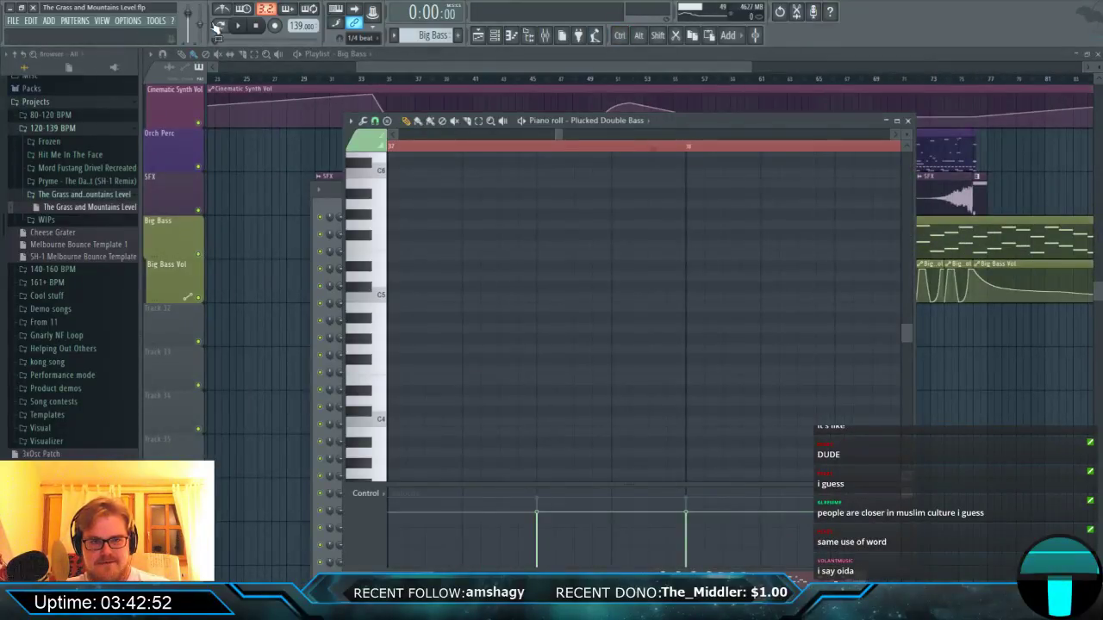
left_click(239, 27)
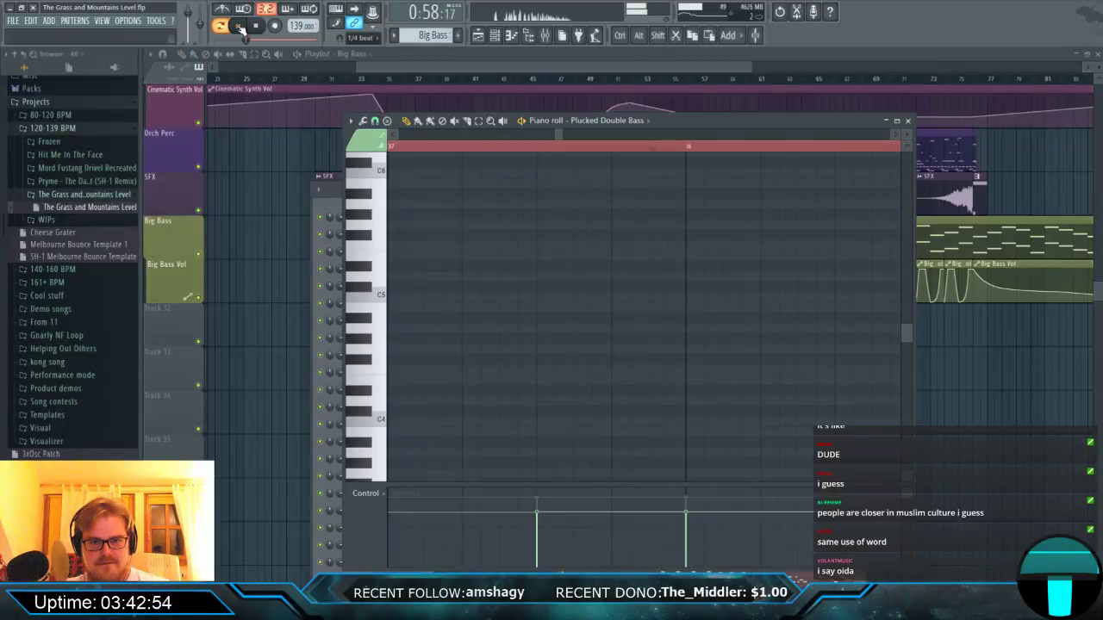
left_click(475, 69)
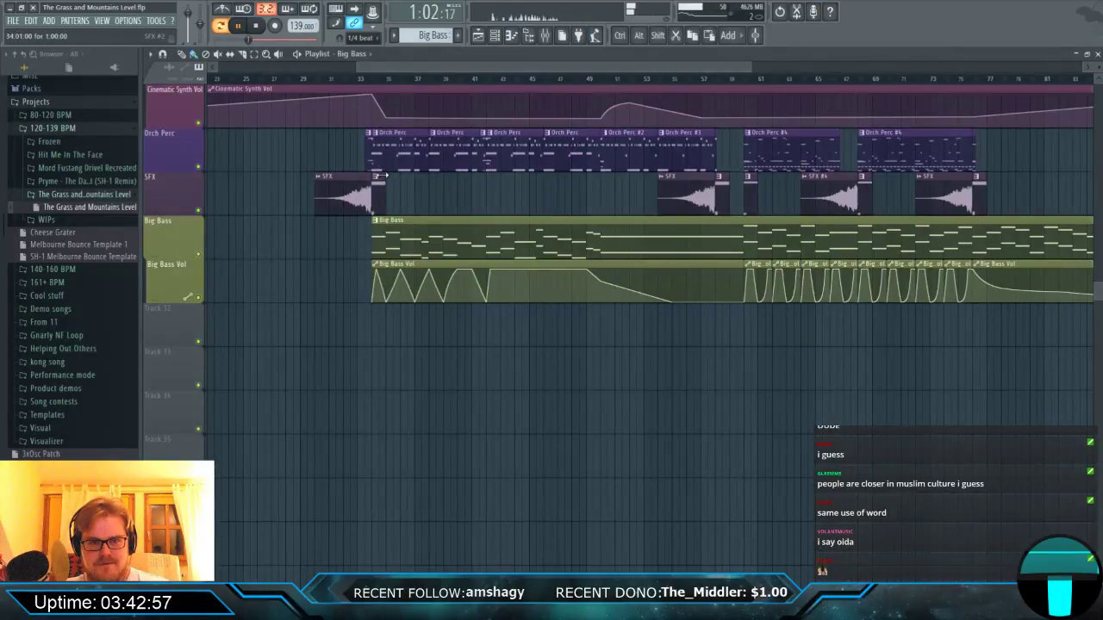
scroll(387, 177, "up", 6)
scroll(394, 179, "down", 5)
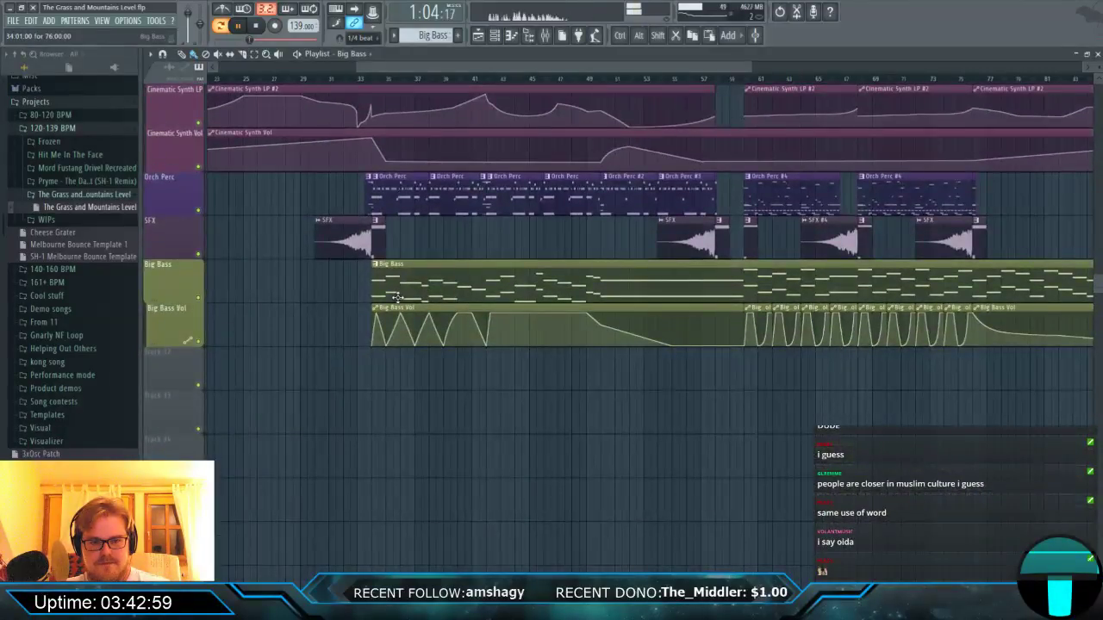
key("space")
View the Spiccato Violin clips up close, and show the whole arrangement from the Piano track down.
scroll(525, 255, "up", 8)
scroll(525, 257, "down", 4)
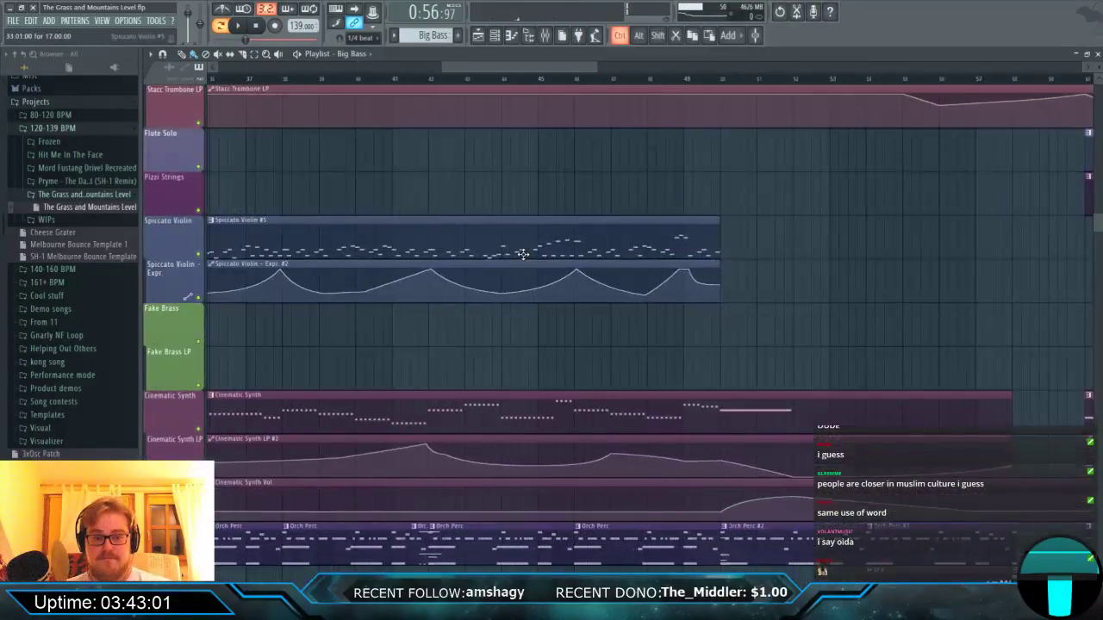
scroll(523, 248, "up", 6)
scroll(526, 247, "up", 8)
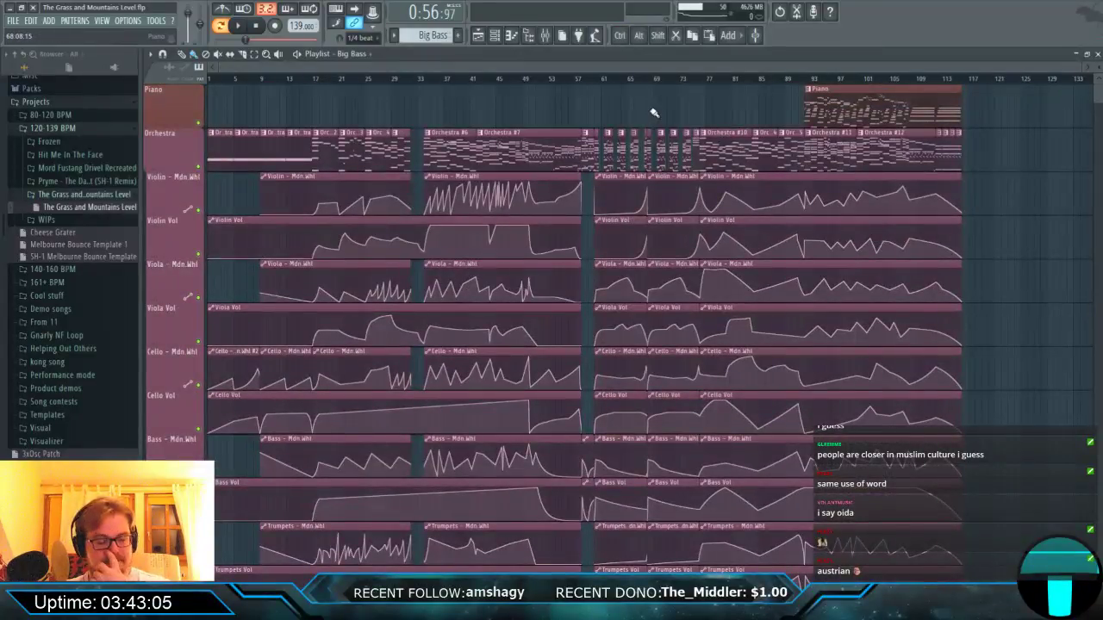
Check the Performance mode and Gnarly NF Loop project folders in the browser for a project to open.
left_click(72, 366)
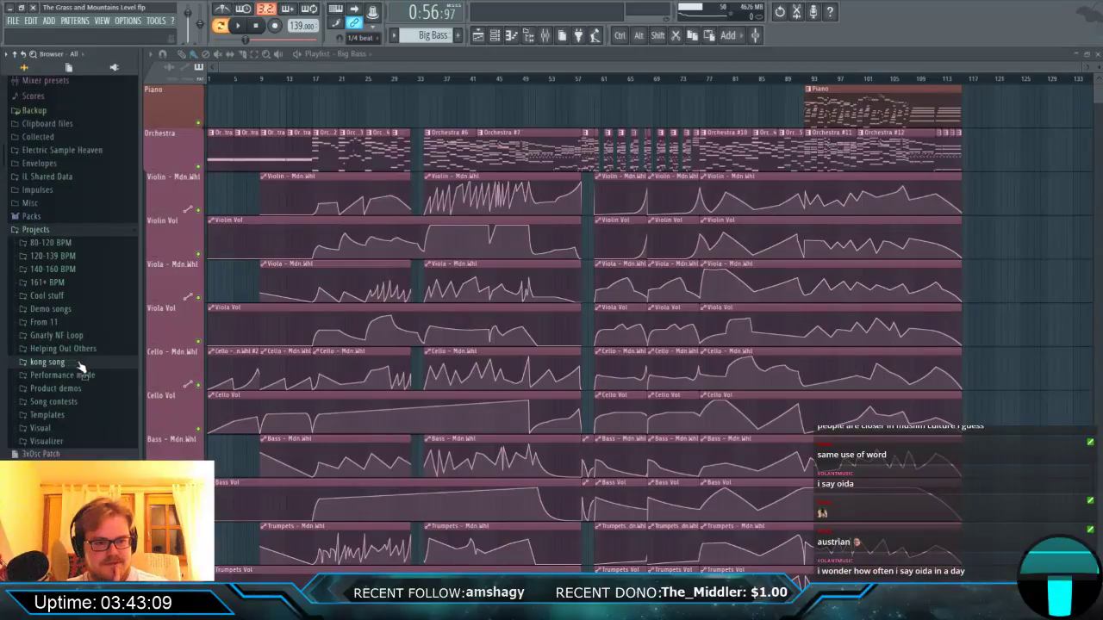
left_click(78, 377)
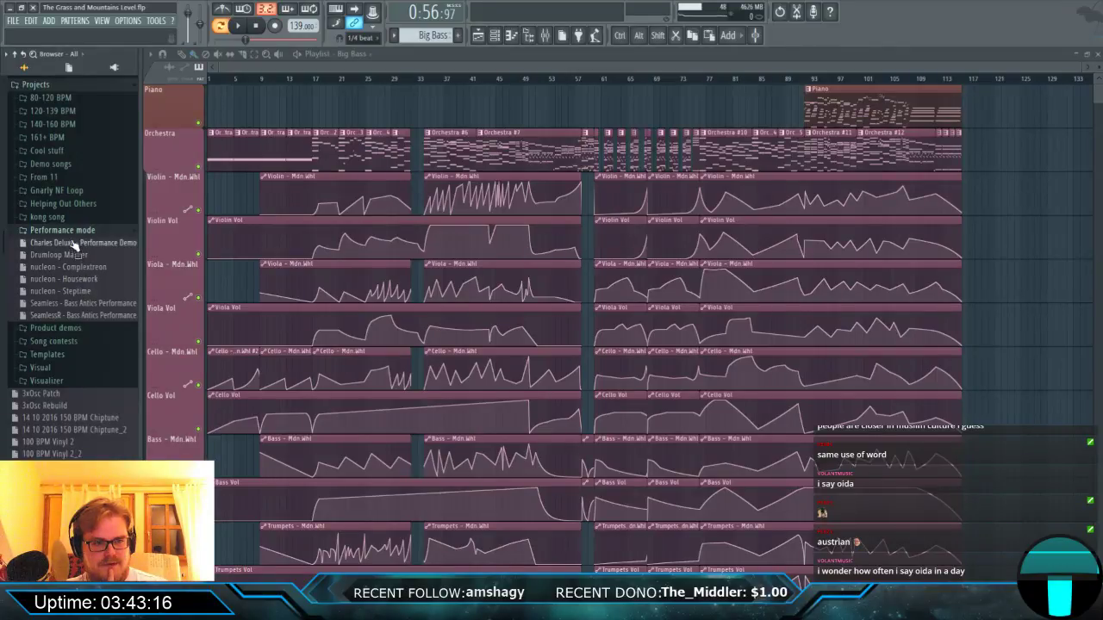
left_click(76, 230)
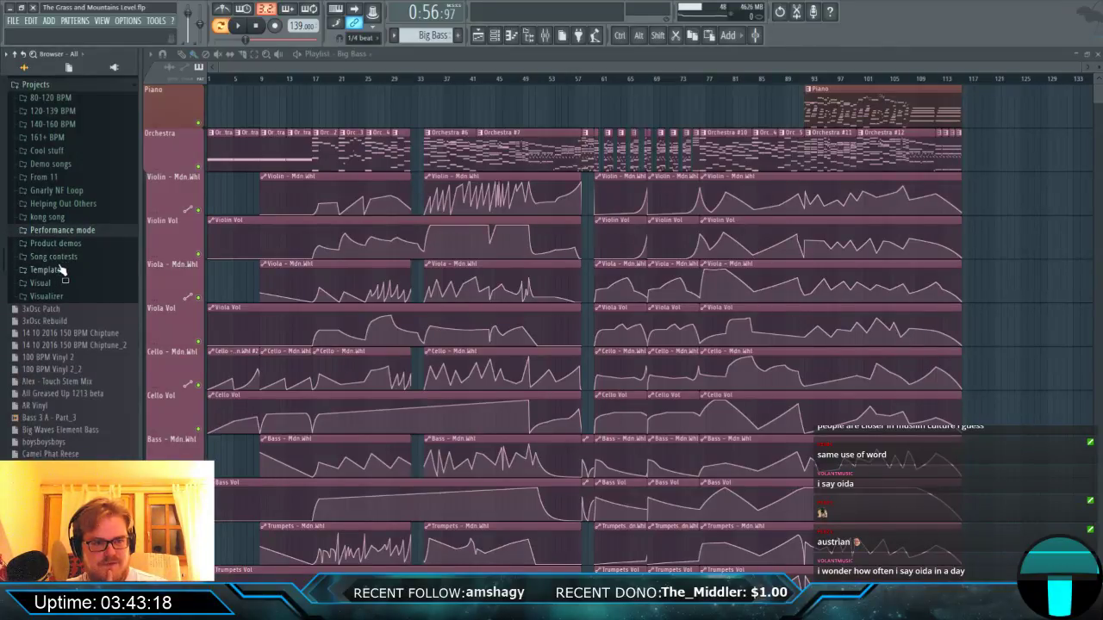
left_click(69, 190)
left_click(69, 190)
scroll(62, 327, "up", 5)
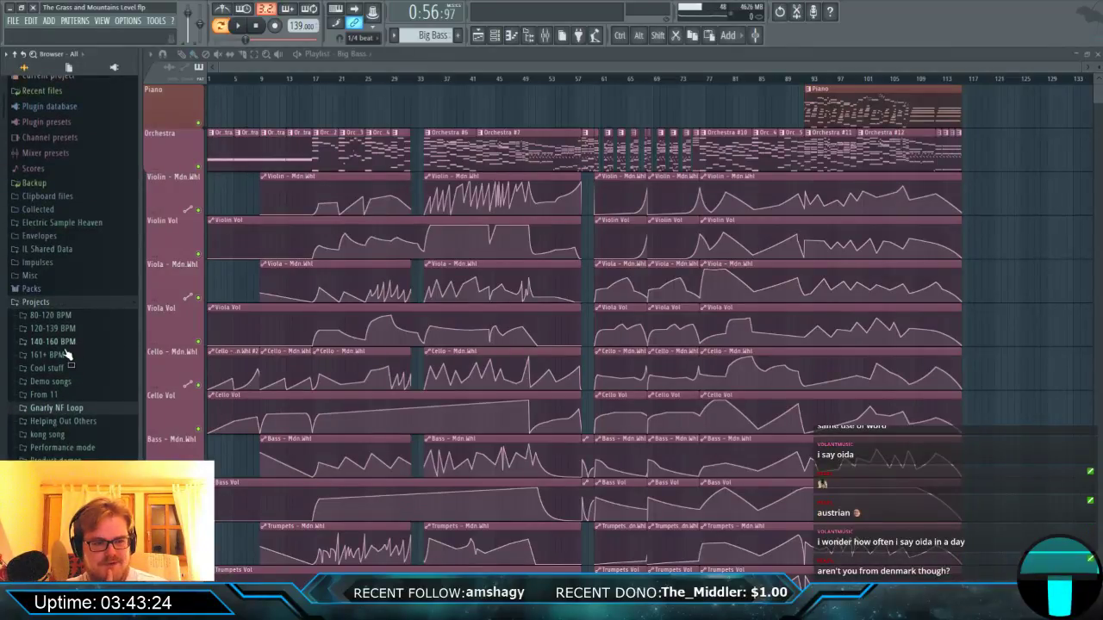
Look through the projects in the Helping Out Others folder and collapse it again.
left_click(60, 421)
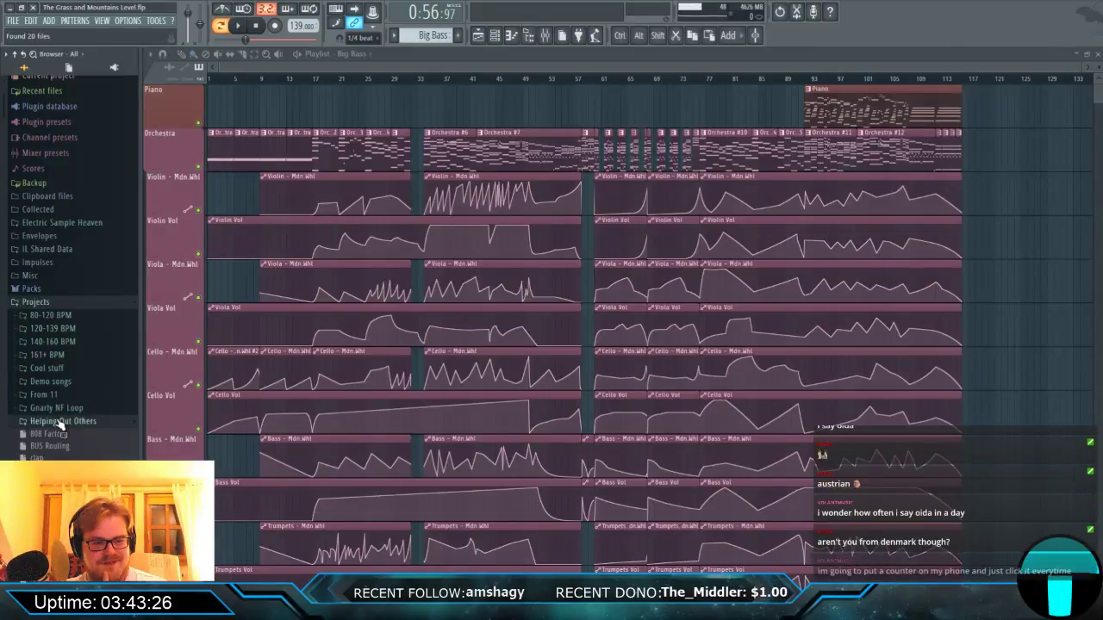
scroll(60, 421, "down", 6)
scroll(58, 416, "up", 7)
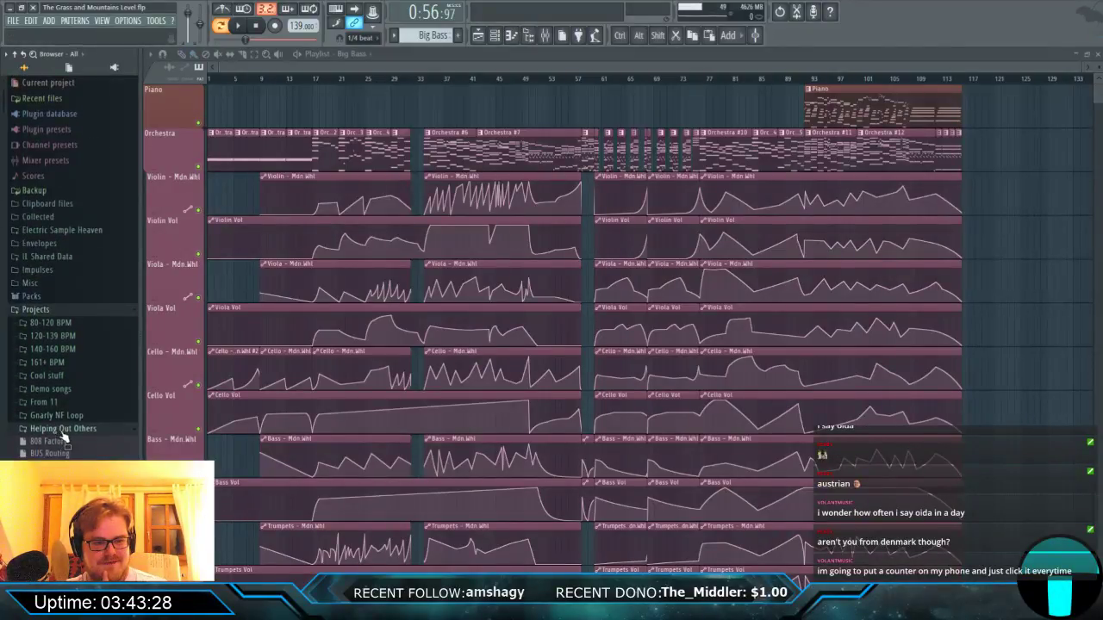
left_click(62, 430)
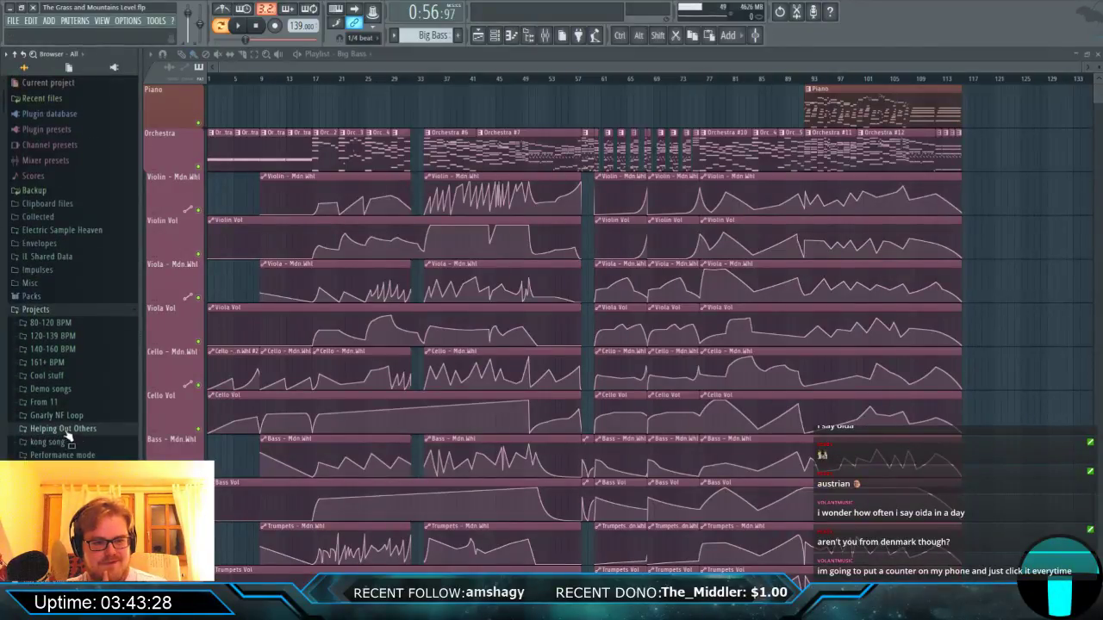
Expand the 80-120 BPM folder and check the projects inside the Diggen and Diversa remix folders.
left_click(51, 322)
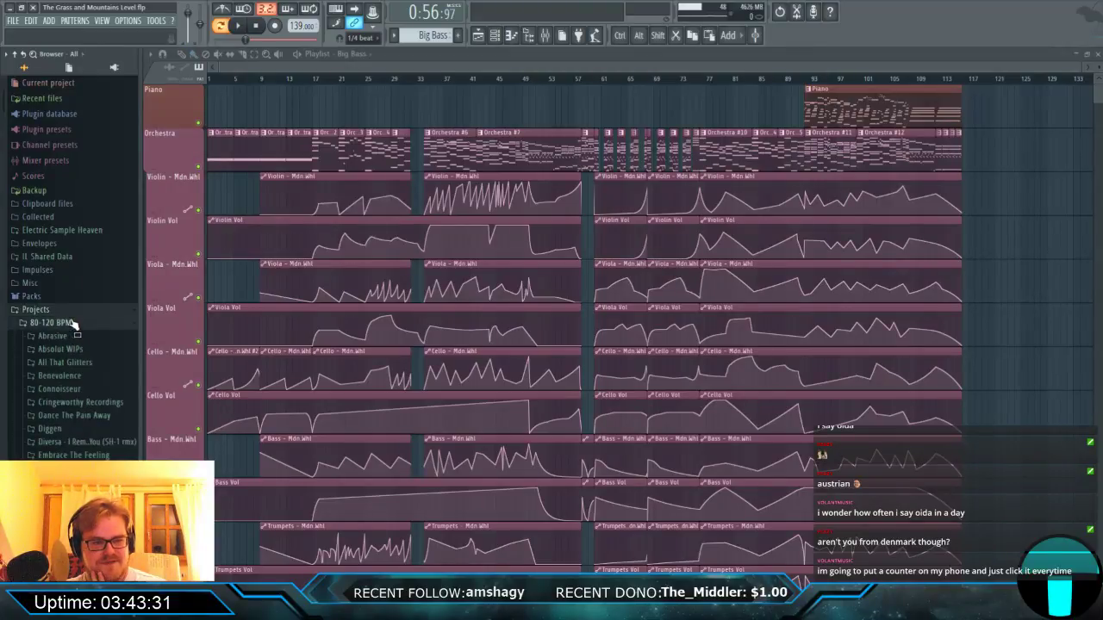
scroll(85, 369, "down", 4)
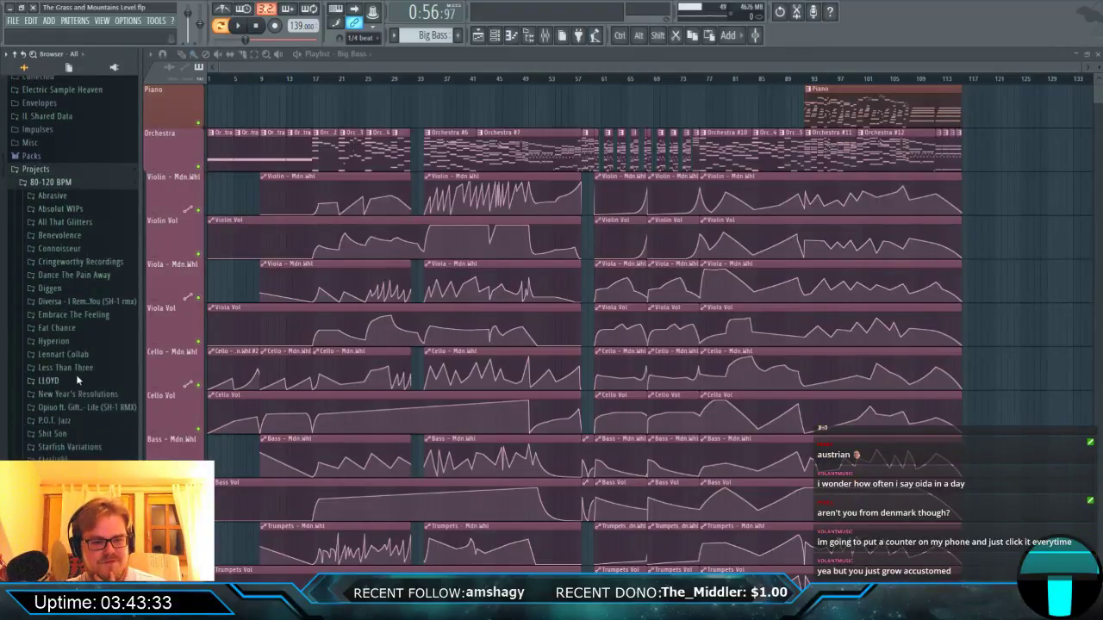
left_click(48, 284)
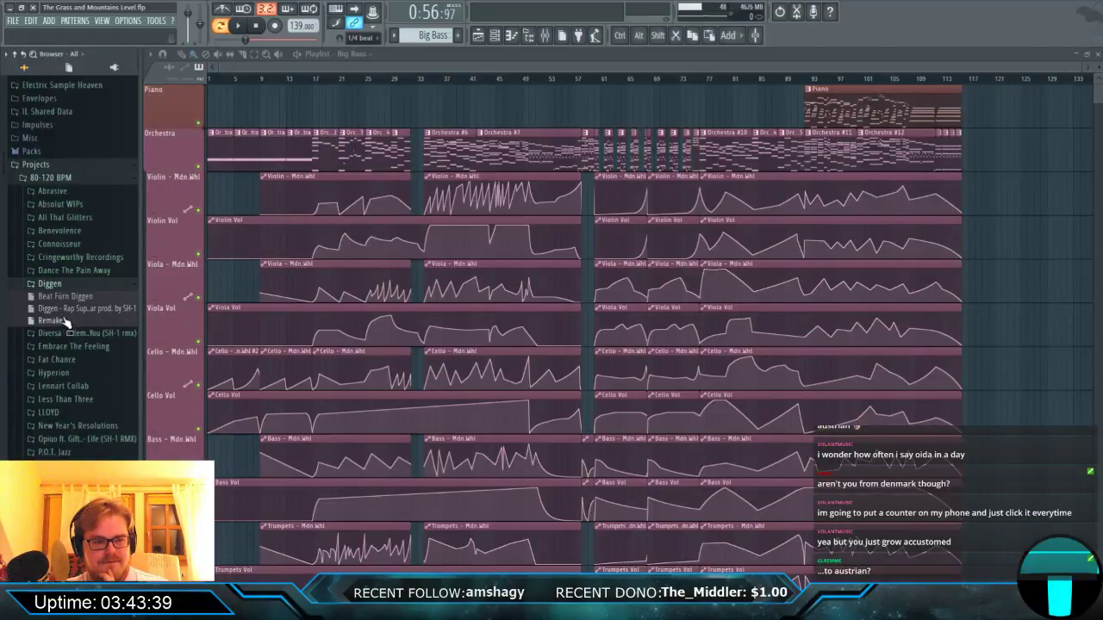
left_click(60, 285)
left_click(64, 296)
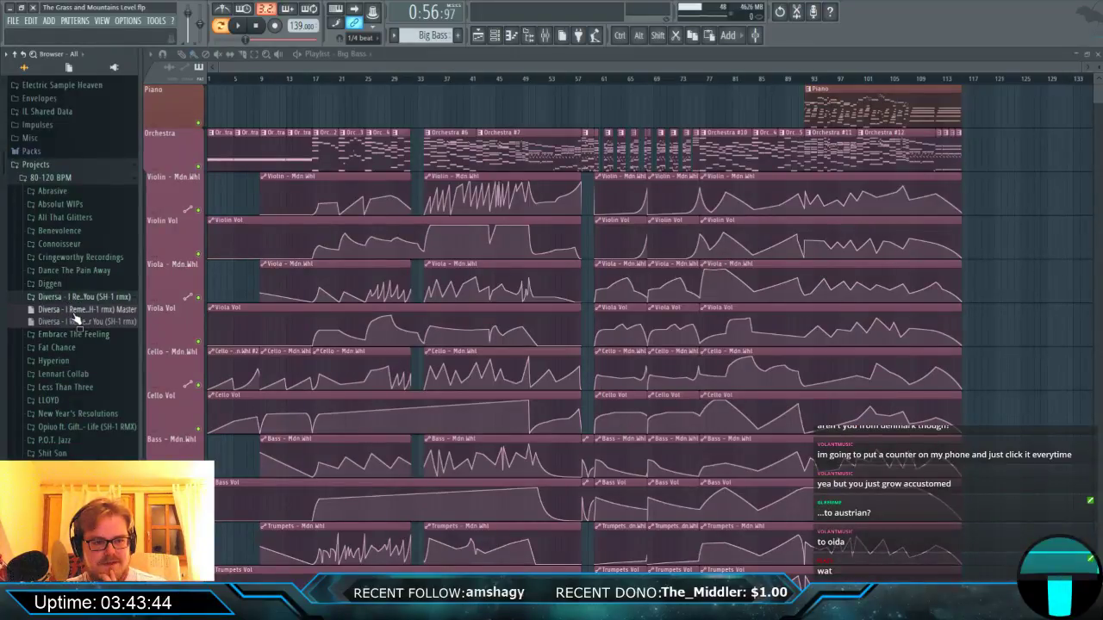
left_click(77, 298)
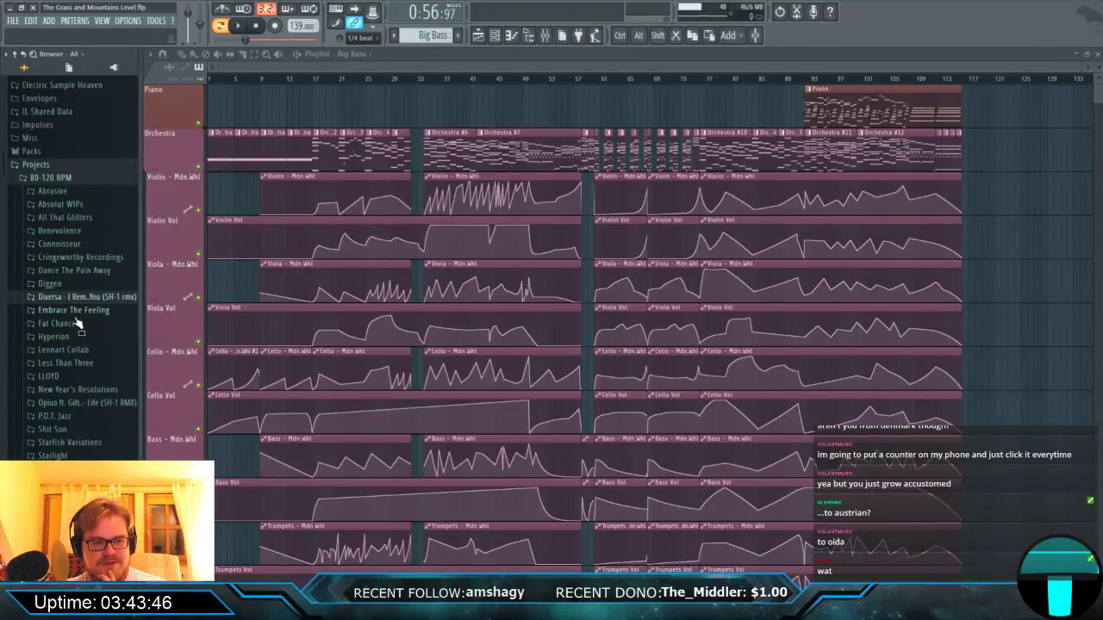
left_click(78, 297)
left_click(76, 297)
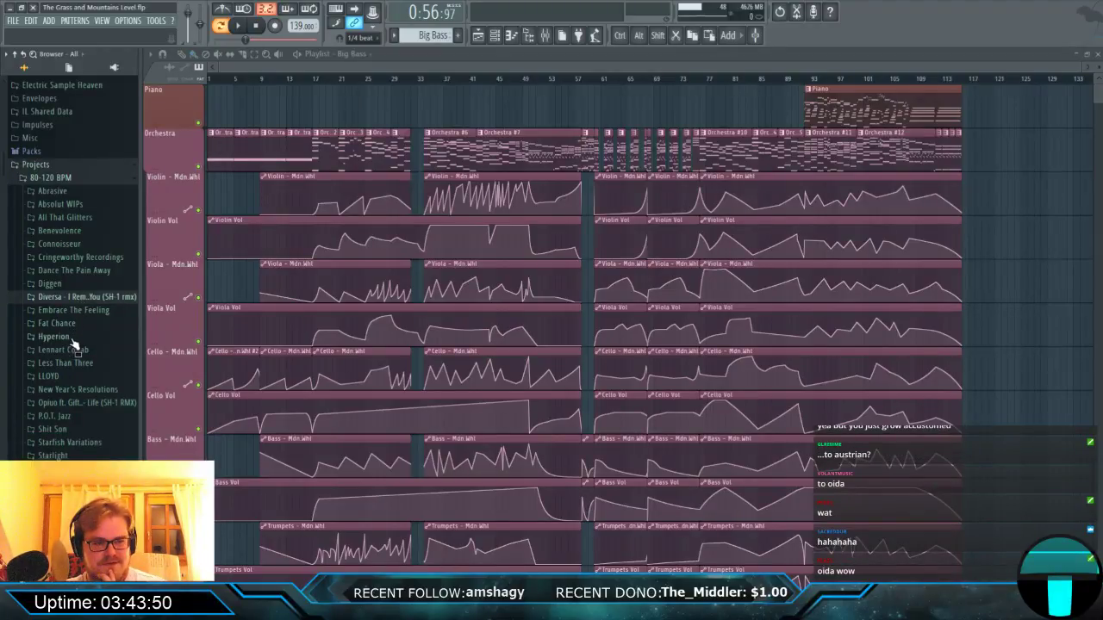
Check the Hyperion, collab and Less Than Three folders within 80-120 BPM, collapsing each again.
left_click(53, 336)
left_click(73, 339)
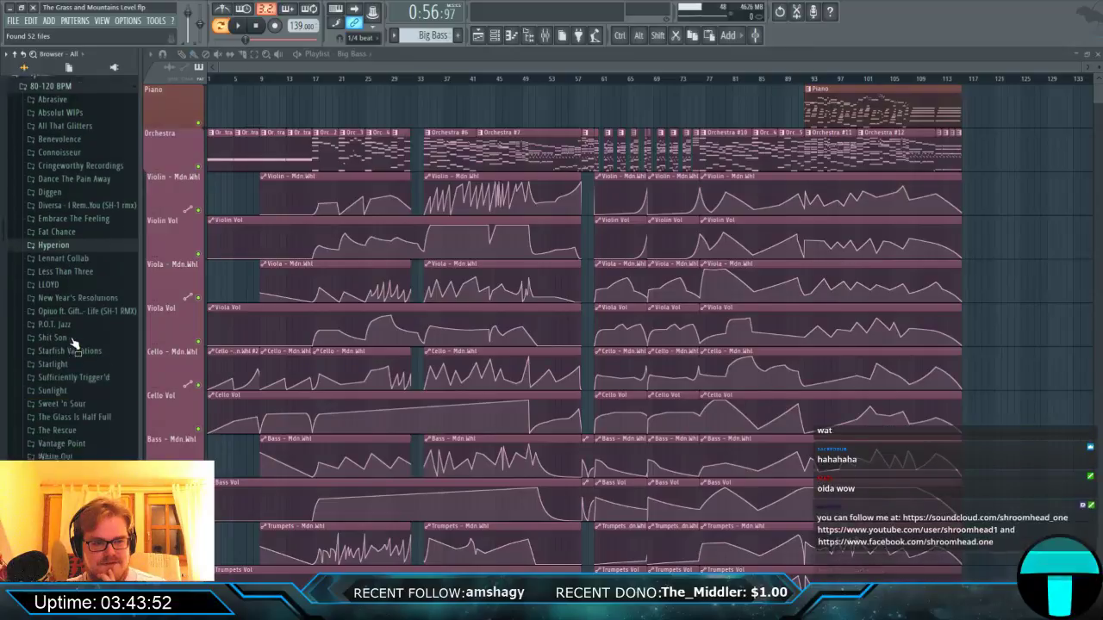
scroll(74, 292, "down", 4)
left_click(69, 206)
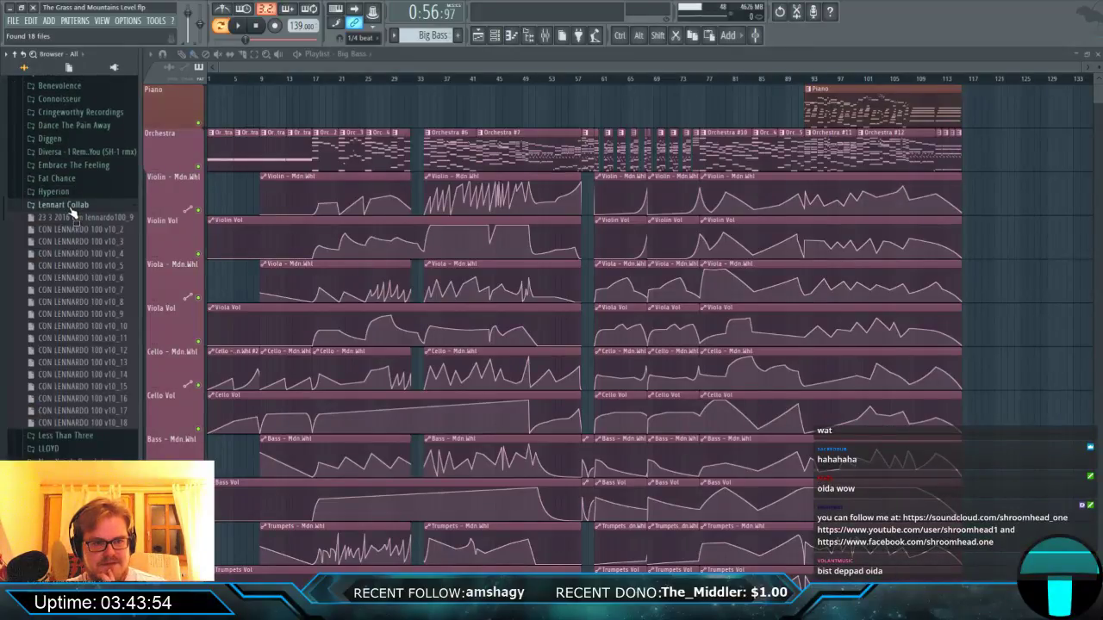
left_click(72, 209)
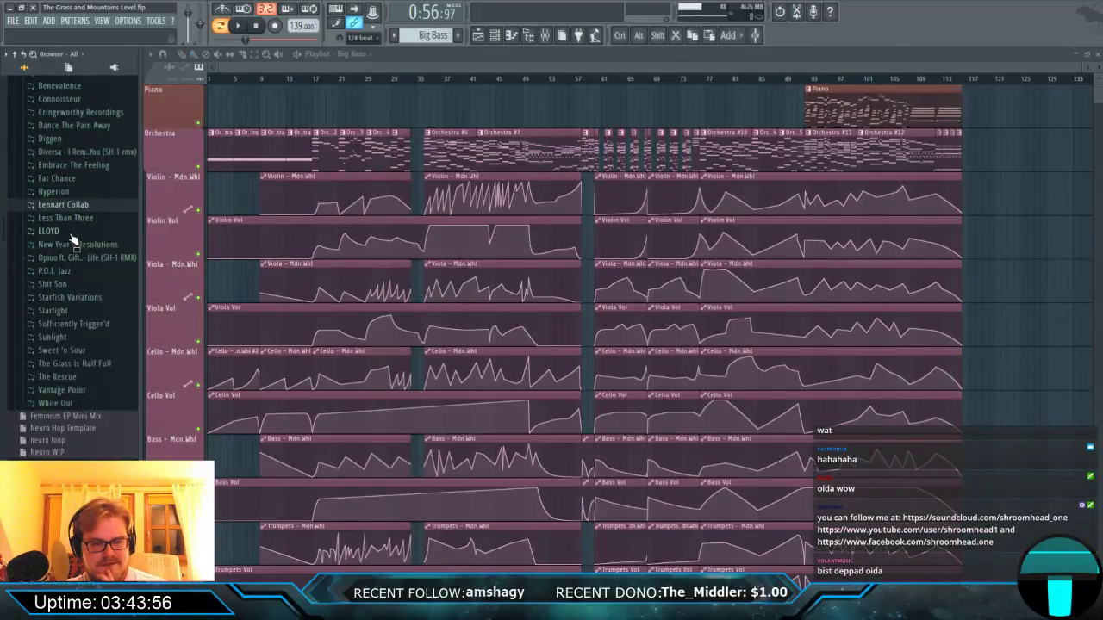
left_click(74, 221)
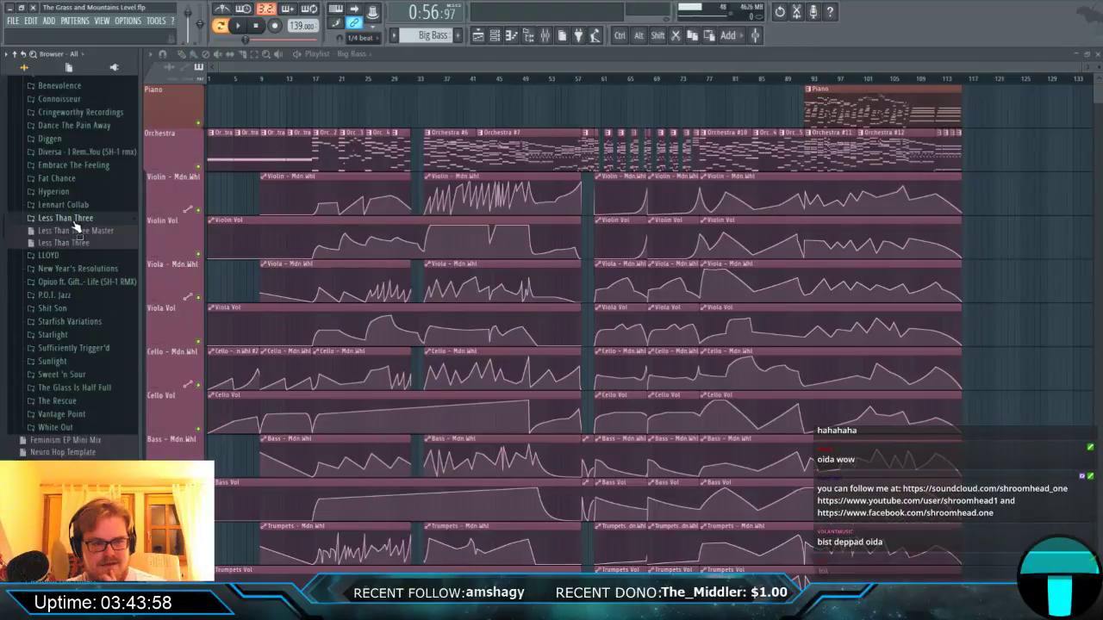
left_click(74, 221)
left_click(74, 221)
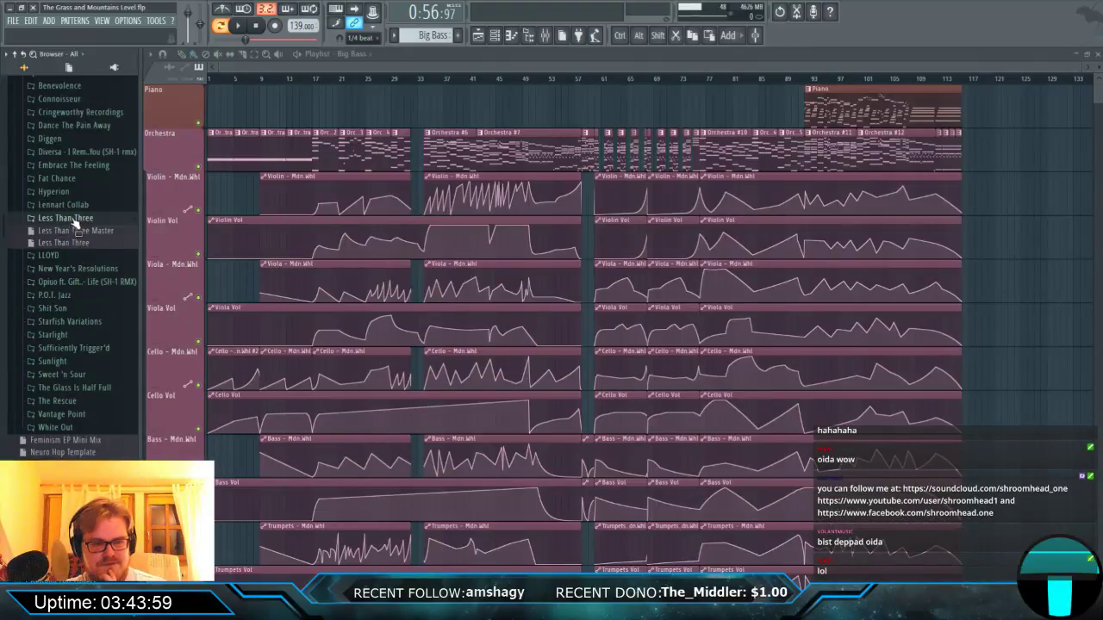
left_click(75, 219)
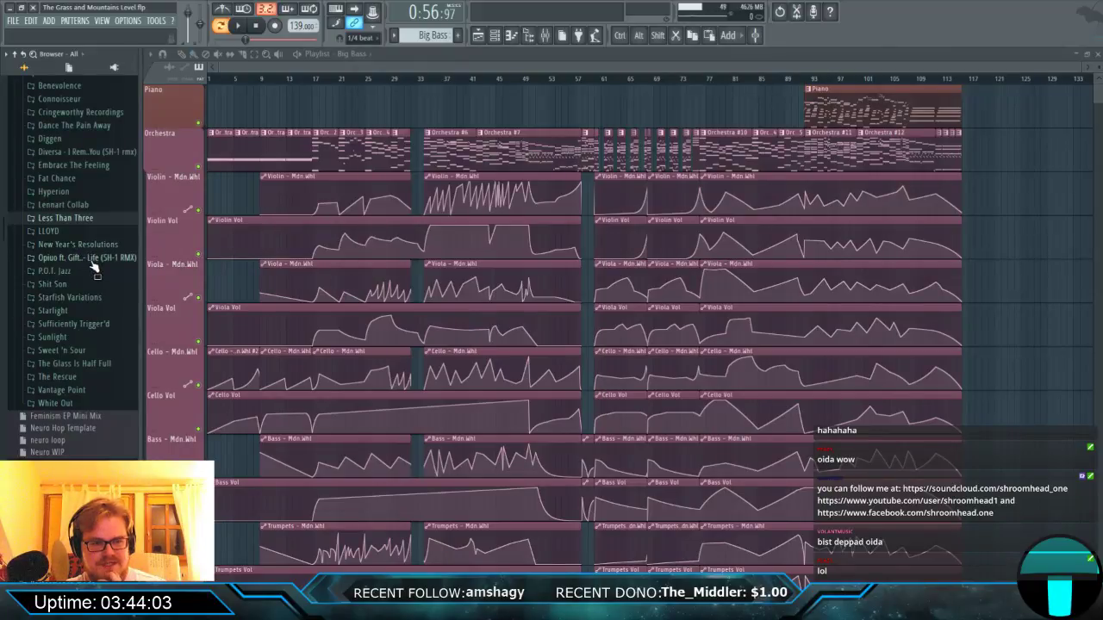
Open the Opiuo- Life RMX Stem Mix project without saving changes to The Grass and Mountains Level.
left_click(85, 258)
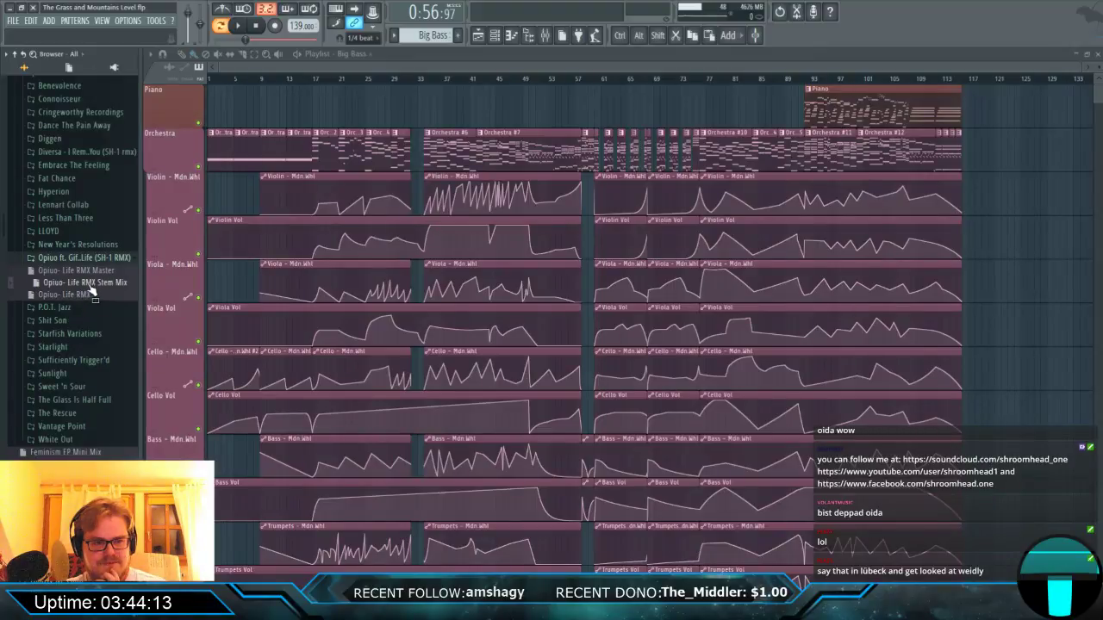
left_click(89, 284)
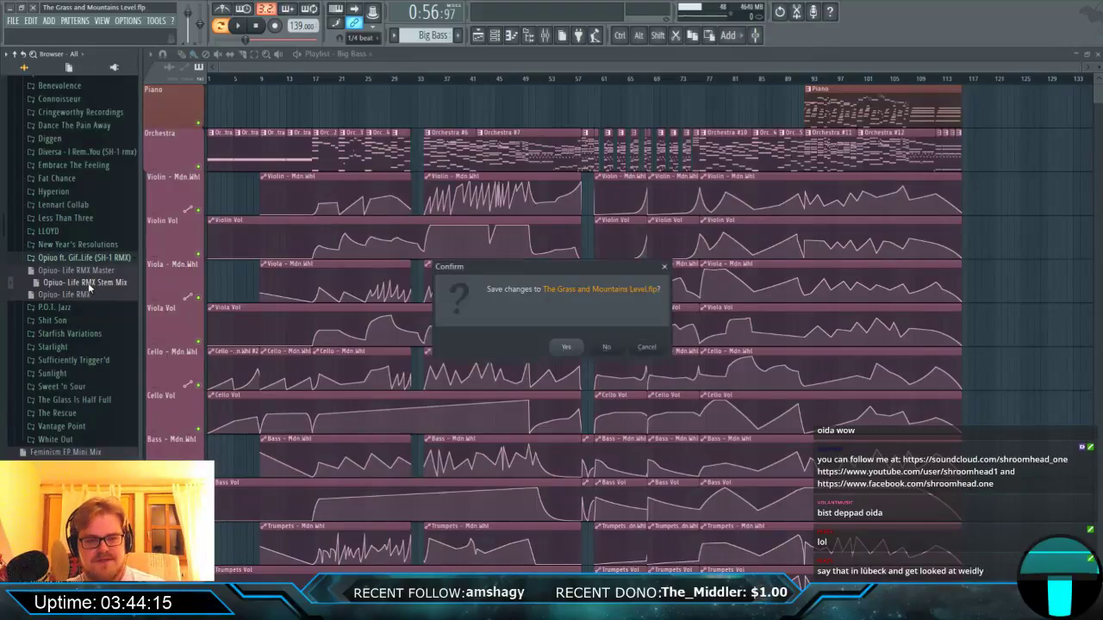
left_click(610, 349)
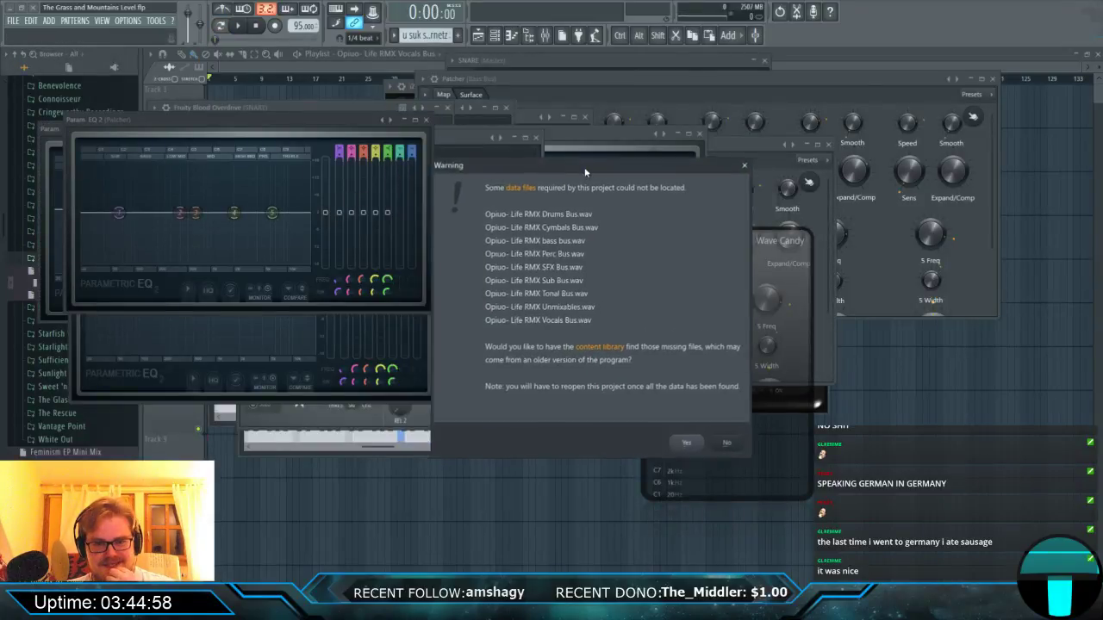
Decline the search for missing data files, close one Param EQ 2 window and move the other two off the browser.
left_click_drag(652, 201, 601, 143)
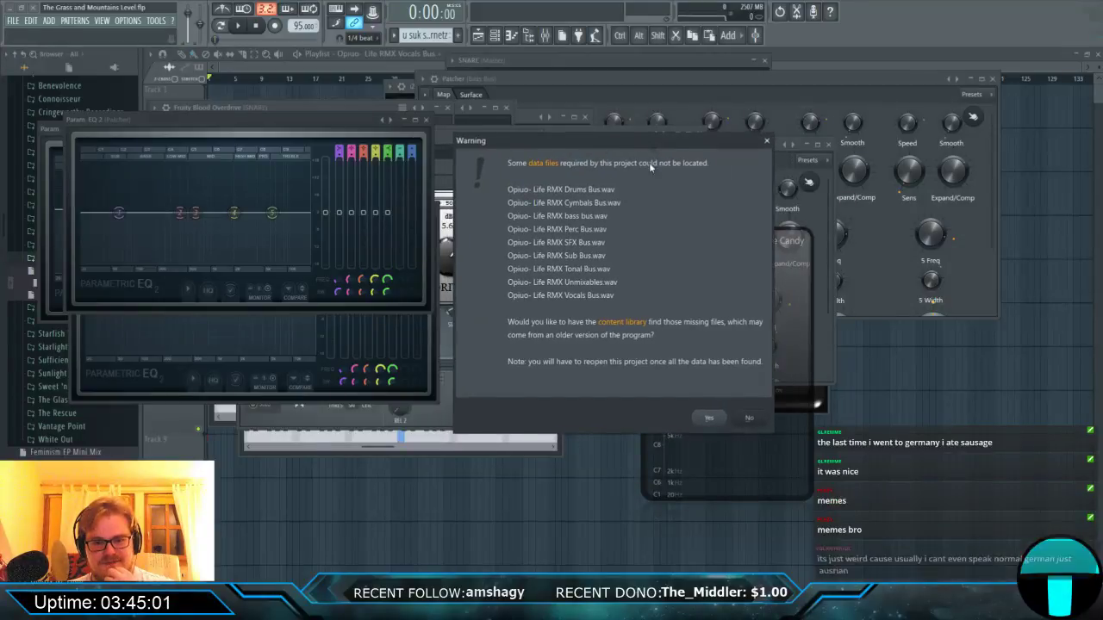
left_click_drag(220, 112, 665, 151)
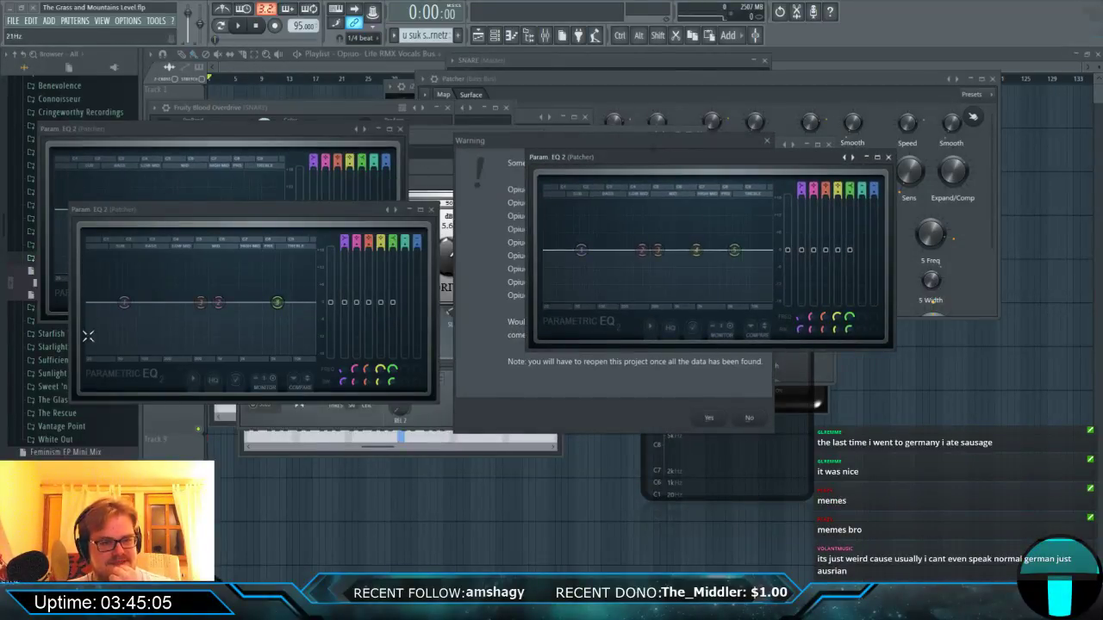
left_click(887, 157)
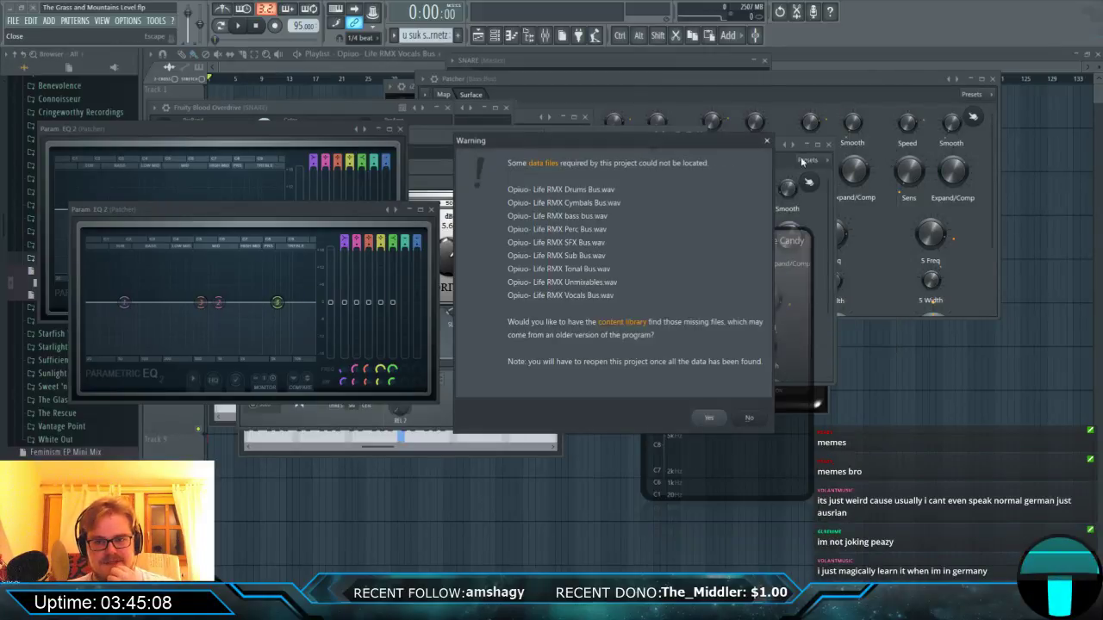
left_click(747, 420)
left_click_drag(280, 211, 707, 193)
left_click_drag(246, 140, 722, 164)
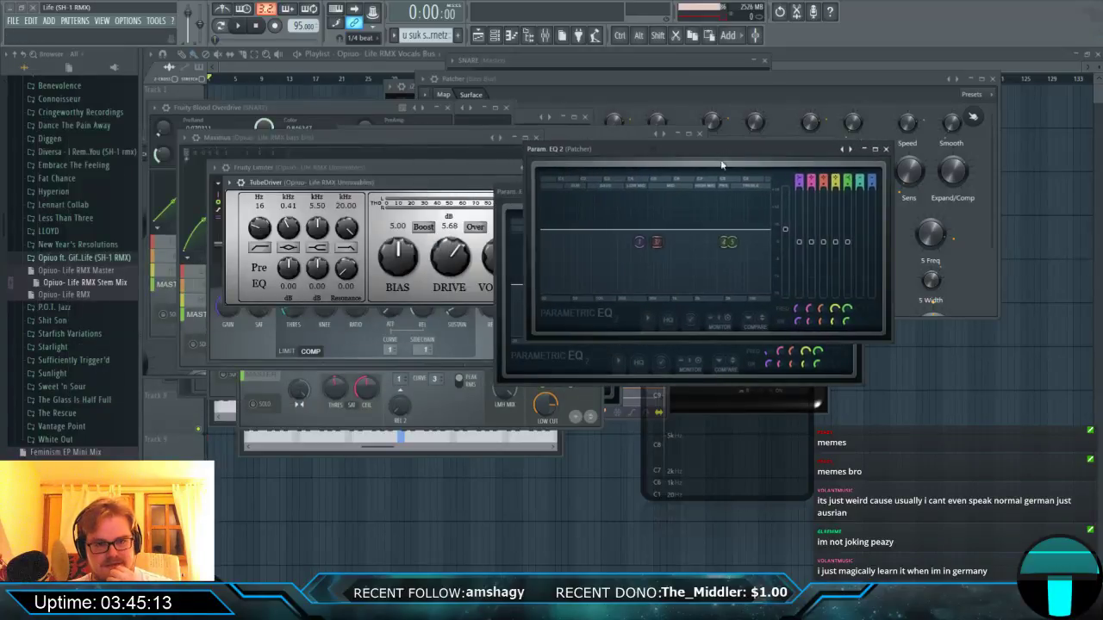
Look inside the New Year's Resolutions folder, and load the Sweet 'n Sour_2 project from the Sweet 'n Sour folder.
left_click(79, 245)
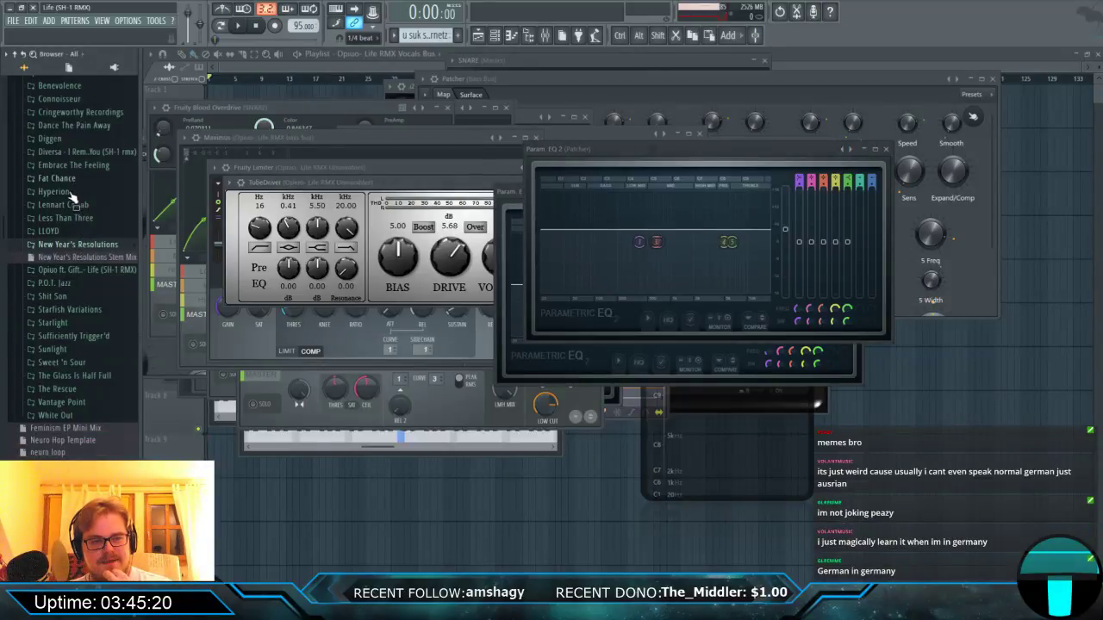
left_click(73, 363)
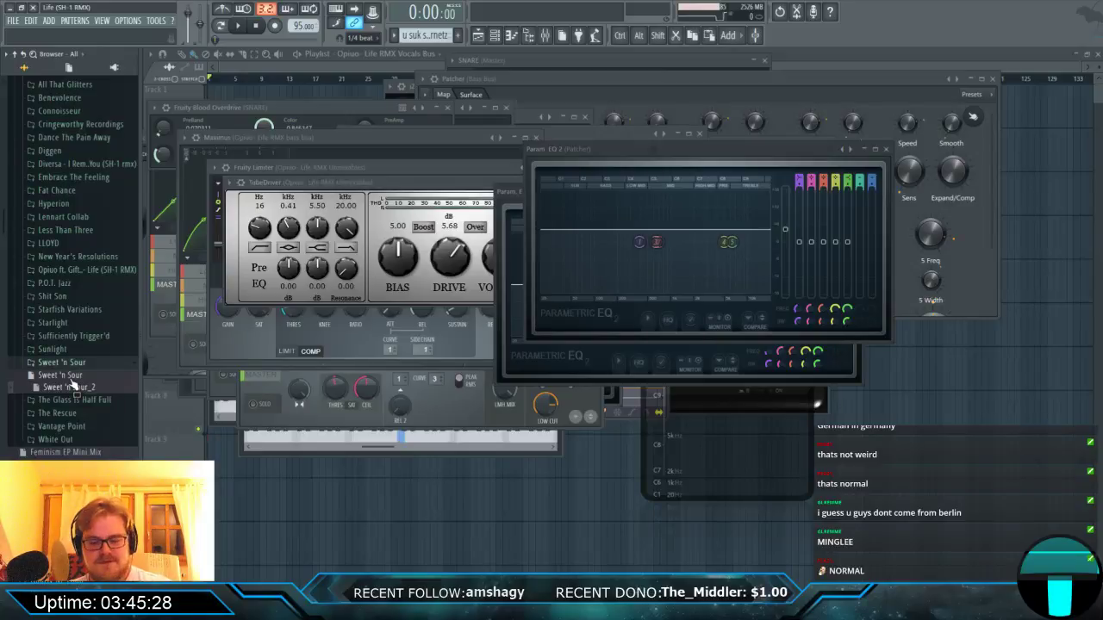
left_click(75, 386)
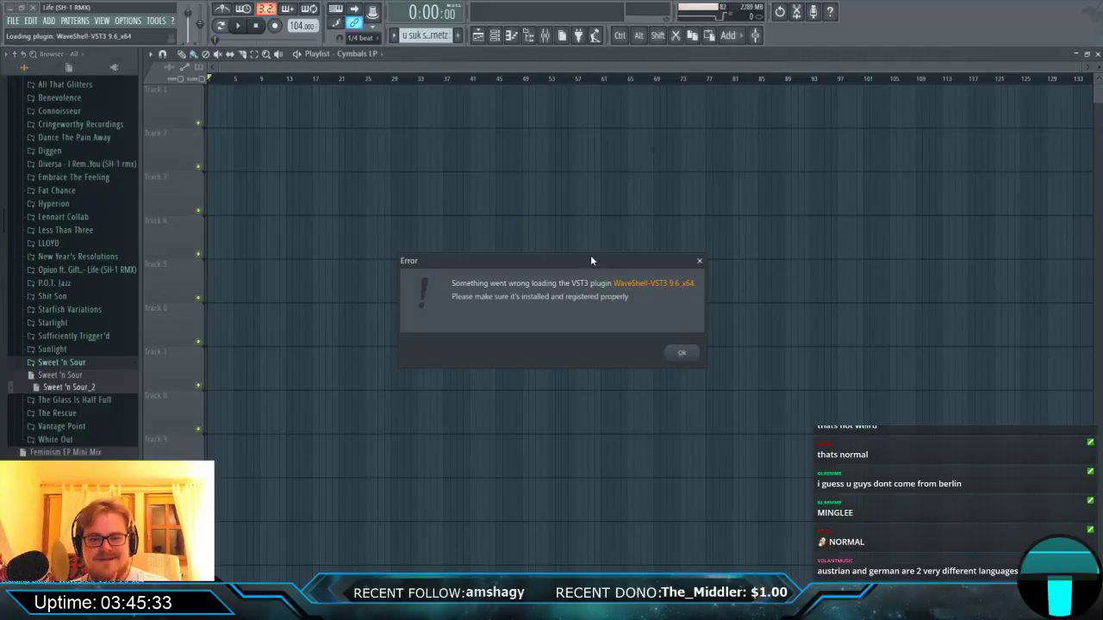
Dismiss the missing WaveShell plugin errors, close all the plugin windows and leave only the playlist showing.
left_click(685, 353)
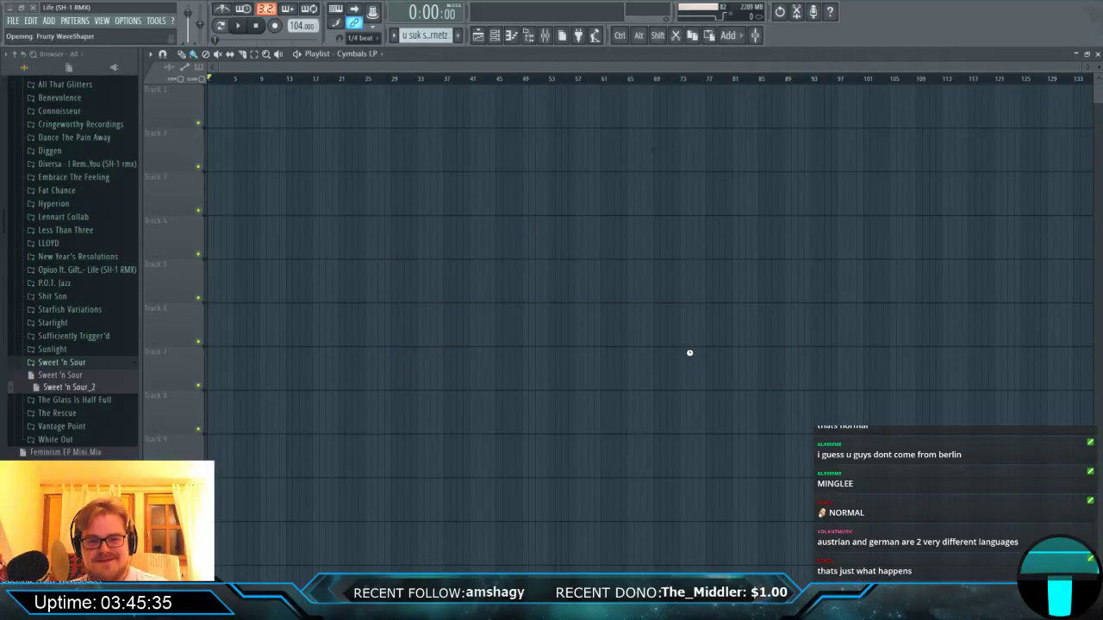
left_click(682, 352)
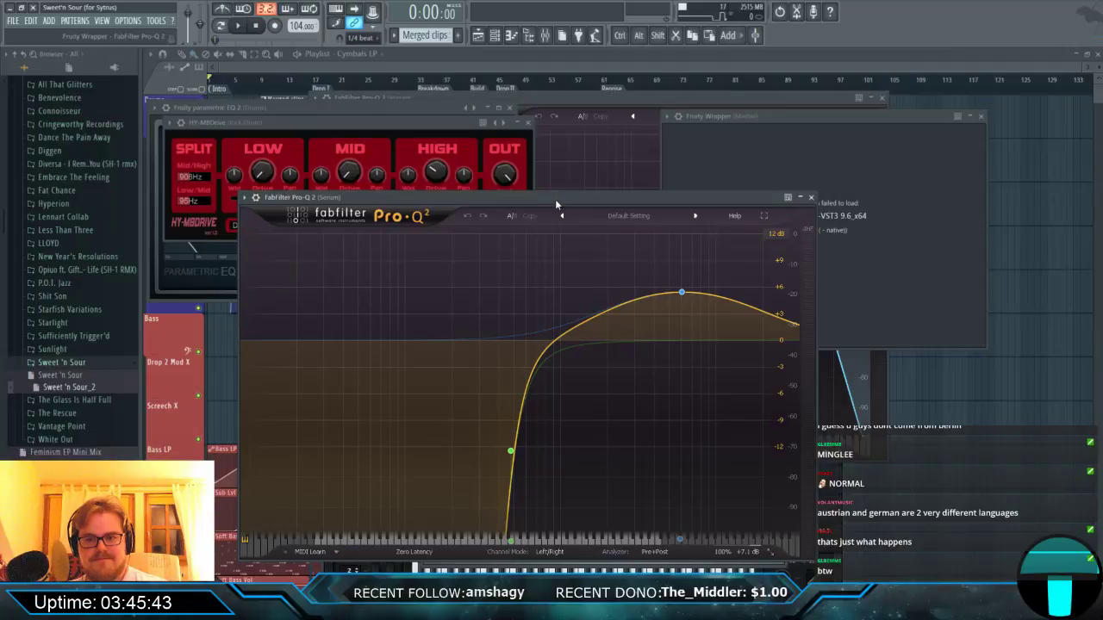
key("F12")
left_click(477, 34)
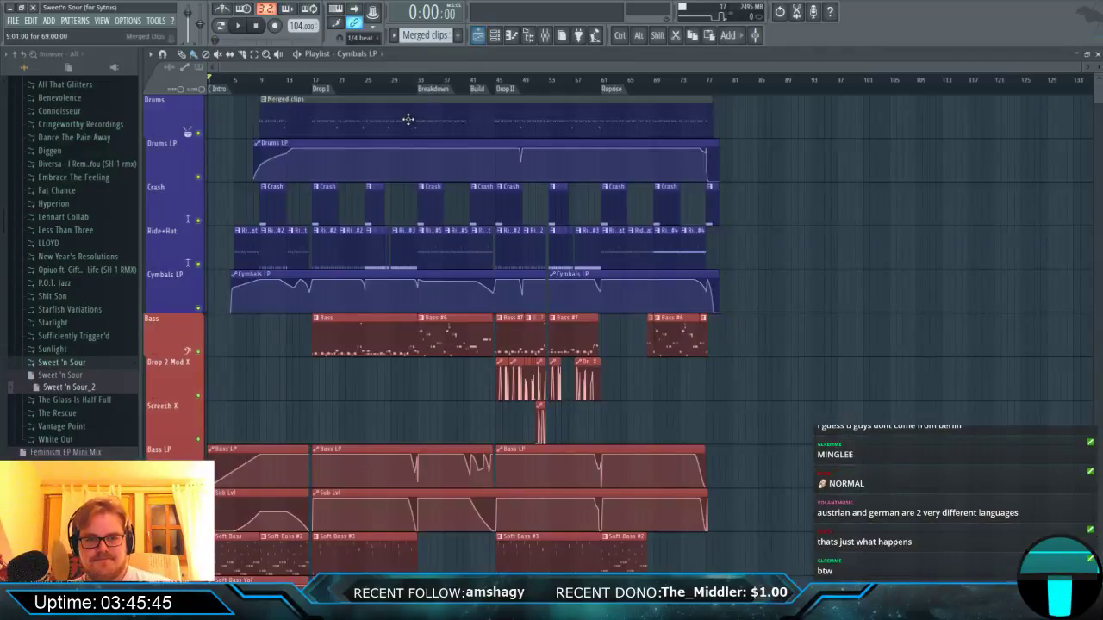
Play the Sweet 'n Sour arrangement from the Intro and look over all its playlist tracks.
key("space")
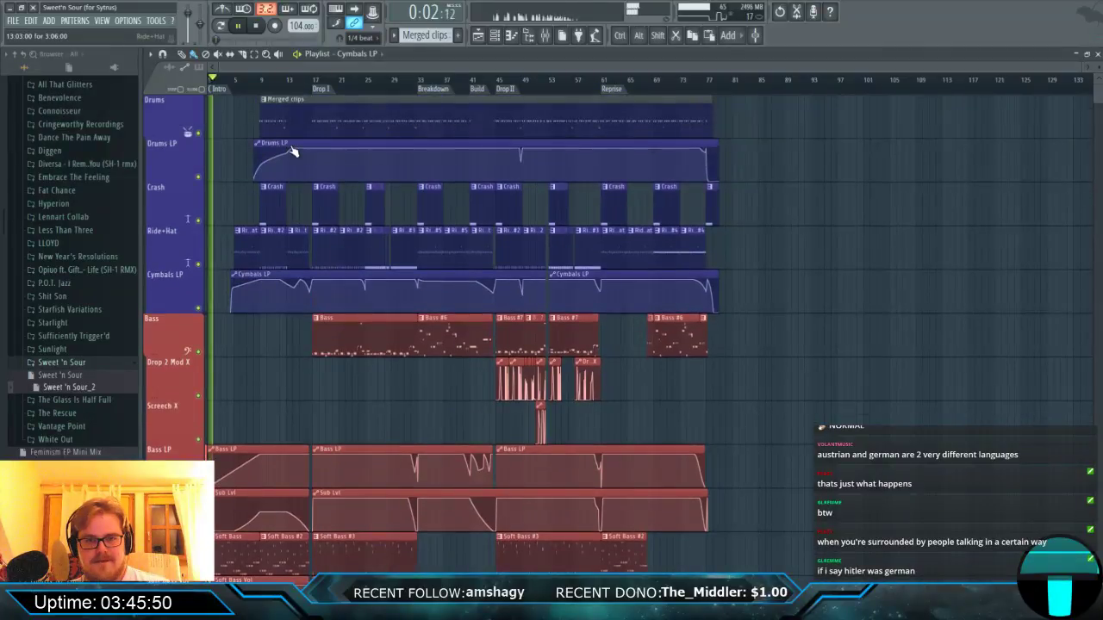
scroll(291, 155, "down", 5)
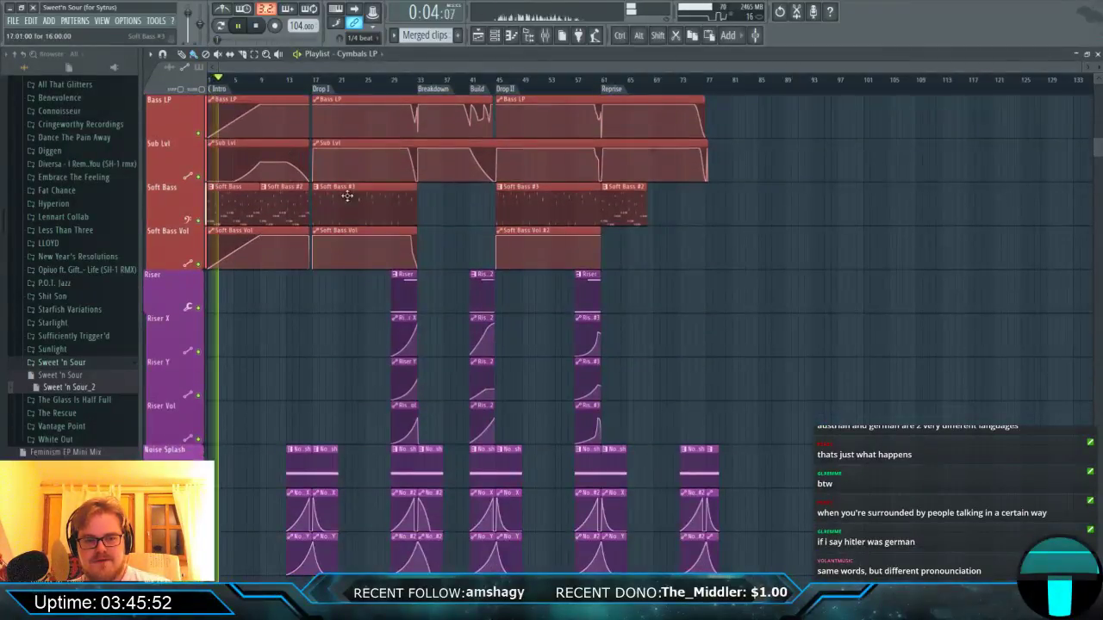
scroll(394, 210, "down", 3)
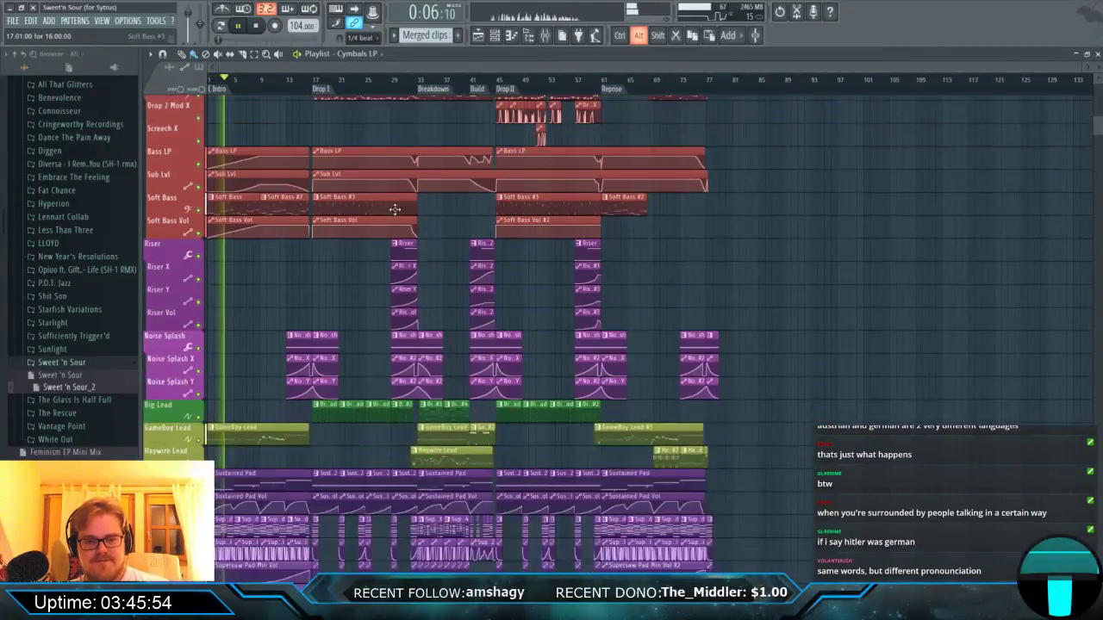
scroll(395, 210, "down", 2)
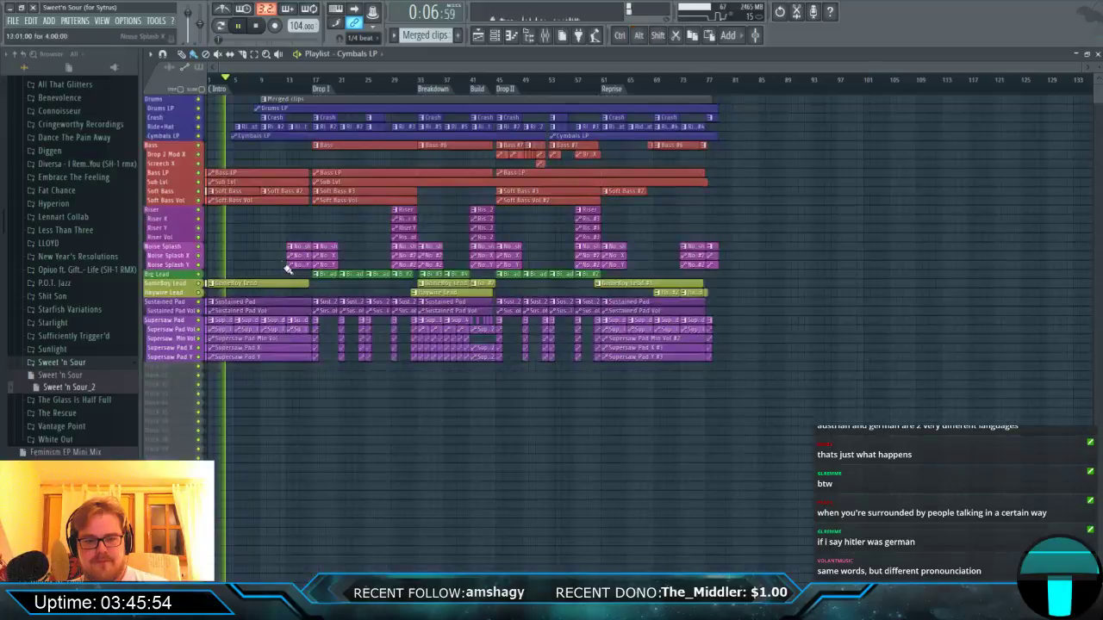
Look at the Sustained Pad clip's notes and its channels, including GameBoy Lead, and close the windows again.
double_click(237, 302)
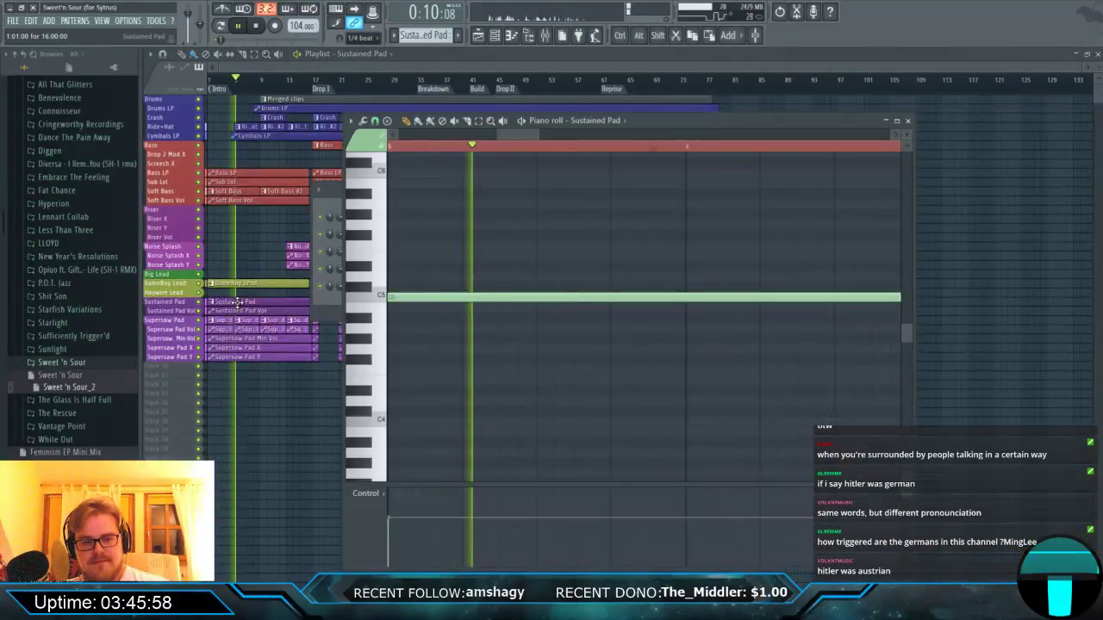
key("F6")
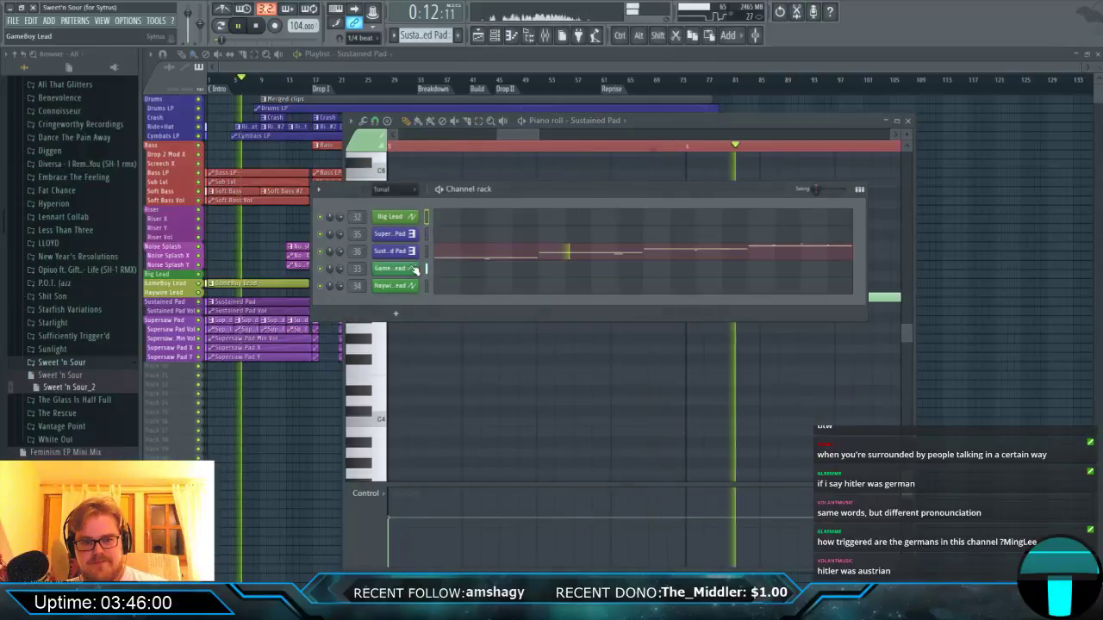
left_click(414, 270)
key("F12")
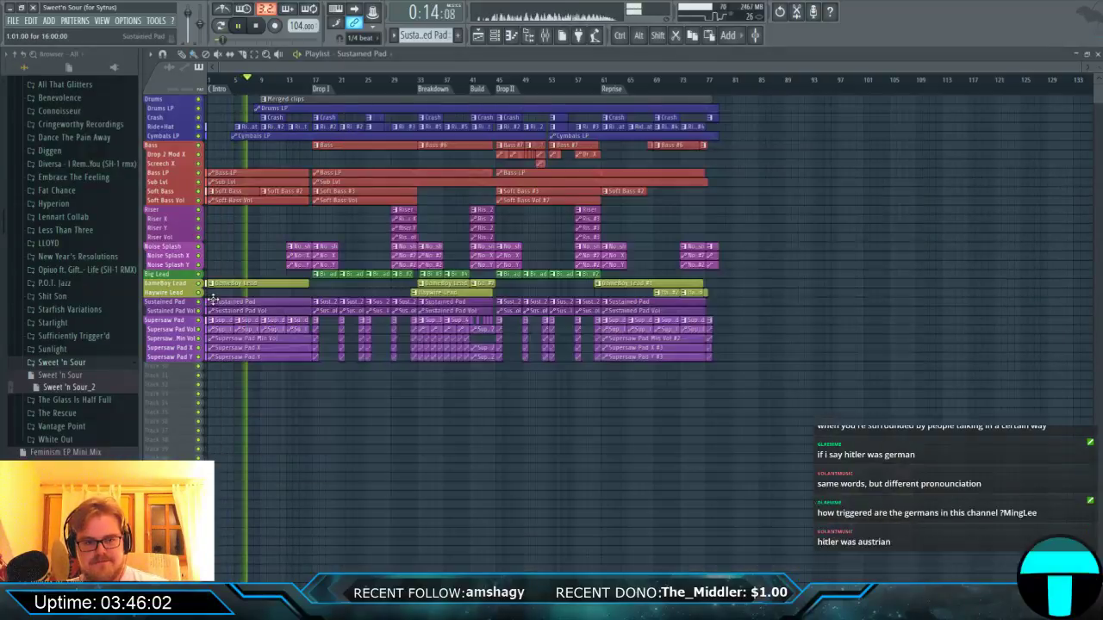
Open the first Soft Bass clip, examine its 80s Bass synth settings, and return to the playlist.
double_click(247, 195)
key("F6")
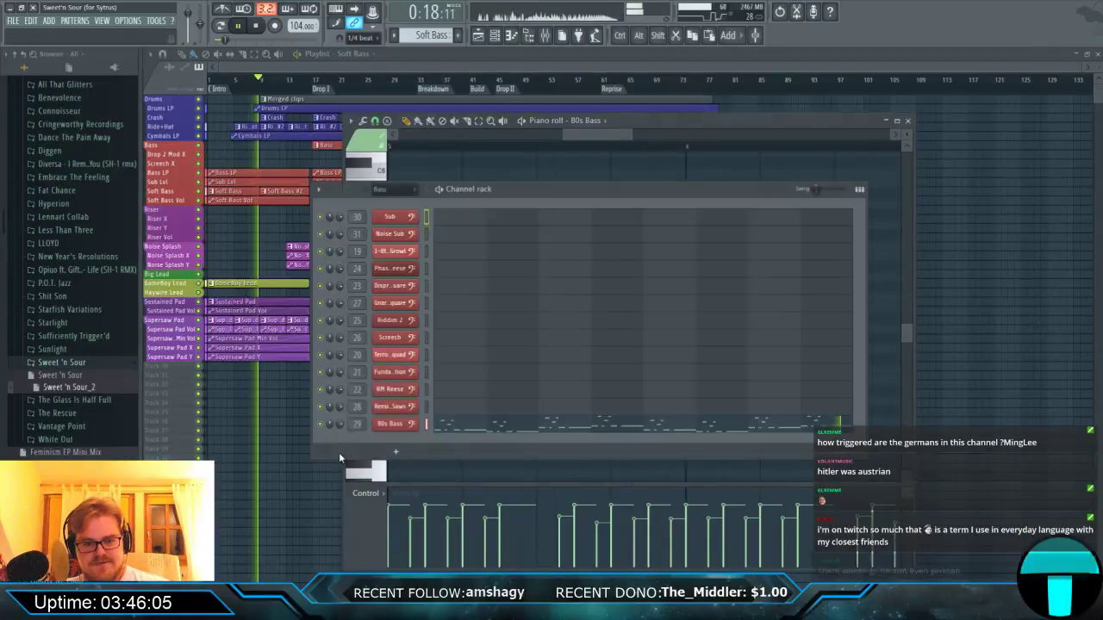
left_click(400, 426)
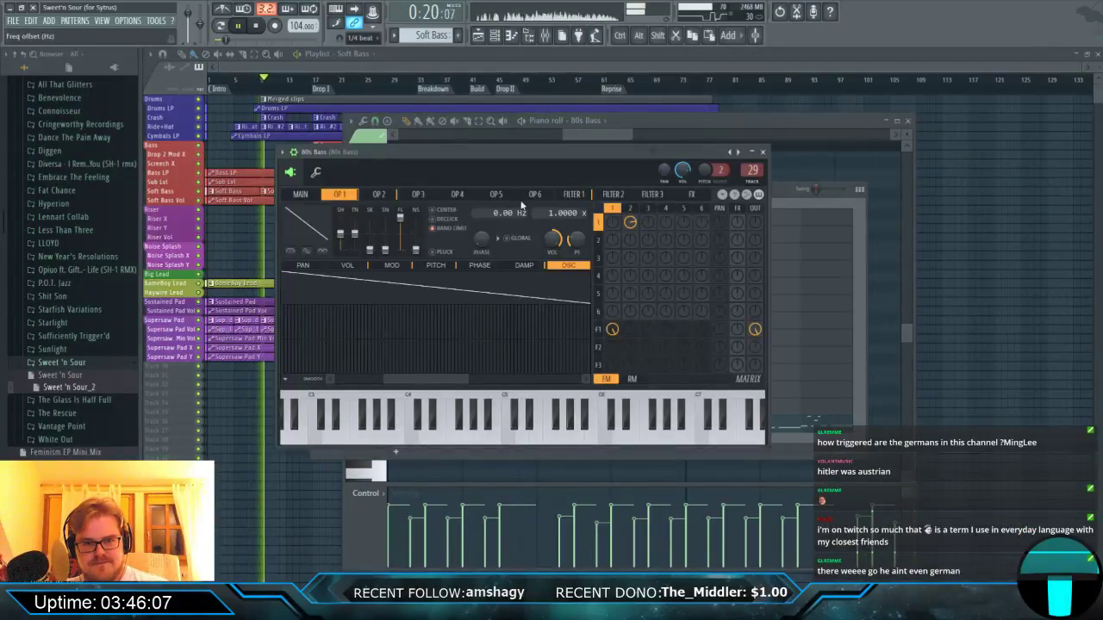
left_click_drag(414, 156, 558, 173)
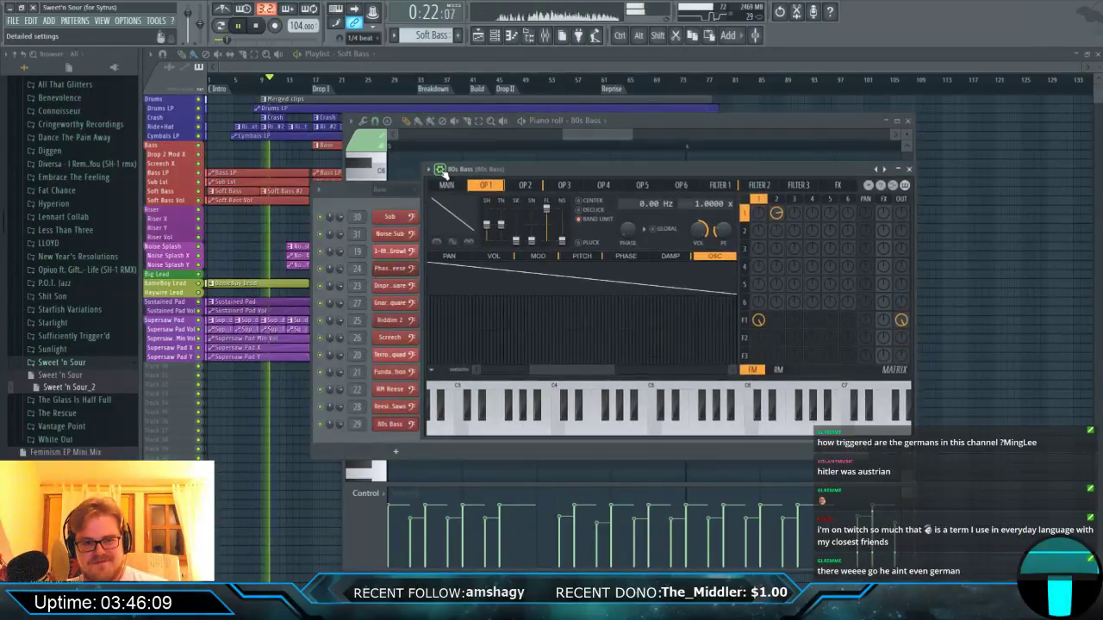
left_click(345, 203)
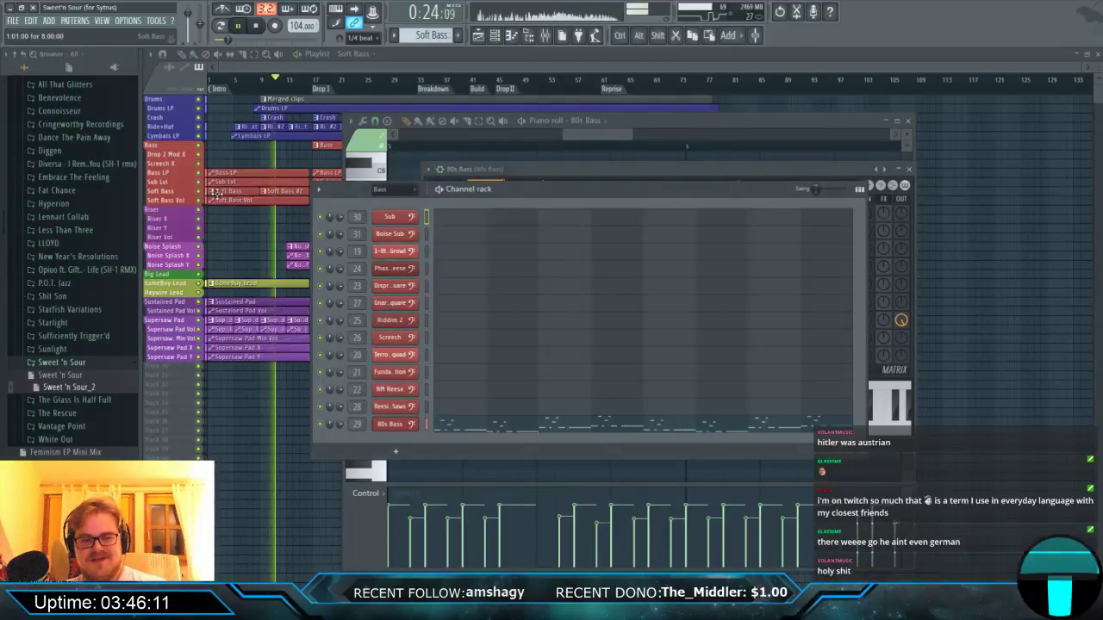
key("F5")
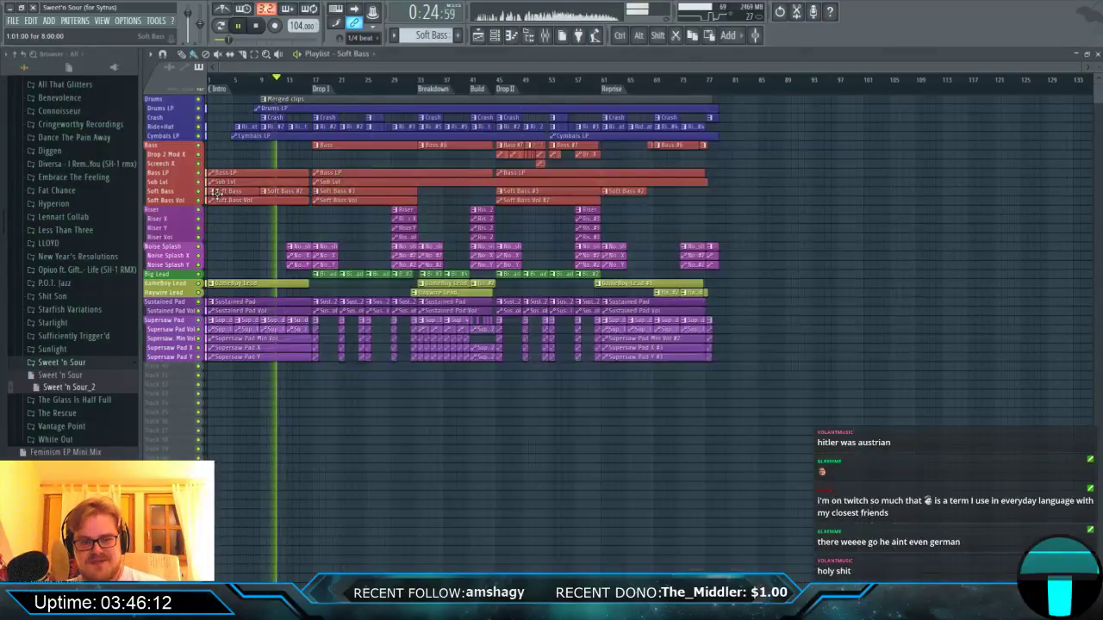
Open the merged Drums clip and examine the Kick Drum, Crash and Snare Drum 3 synths, moving each window off the channel list.
double_click(297, 100)
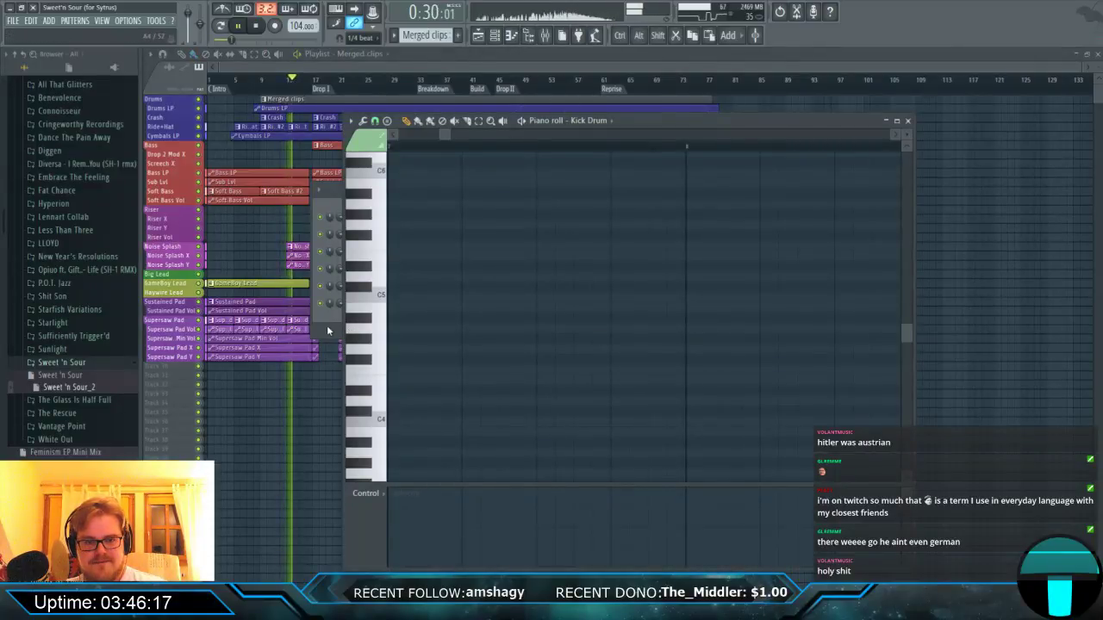
key("F6")
left_click(395, 217)
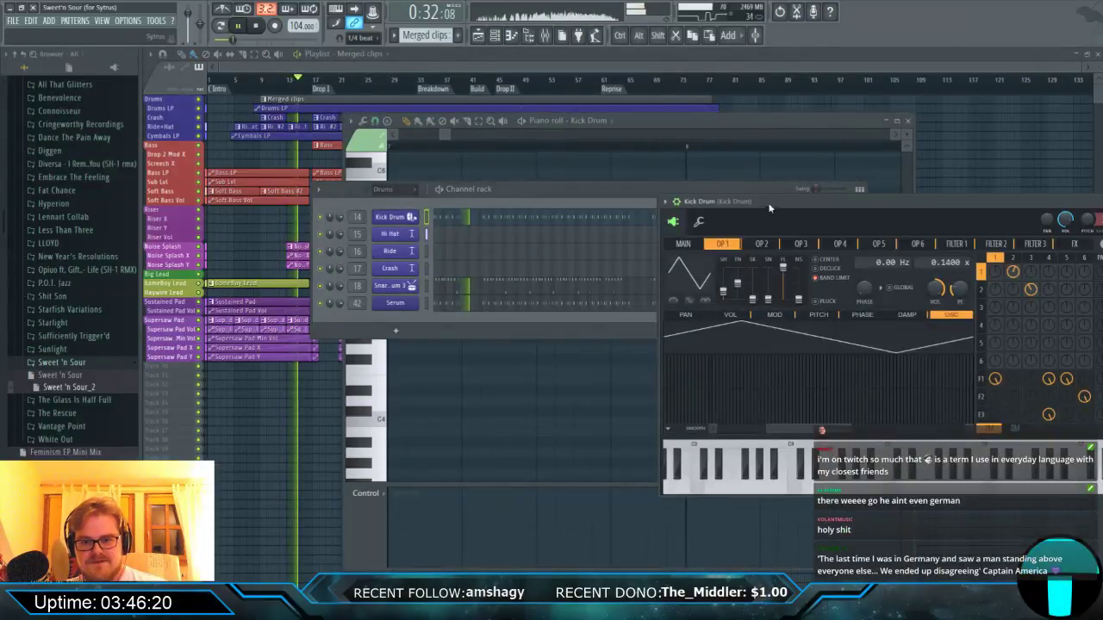
left_click_drag(769, 207, 520, 303)
left_click(392, 269)
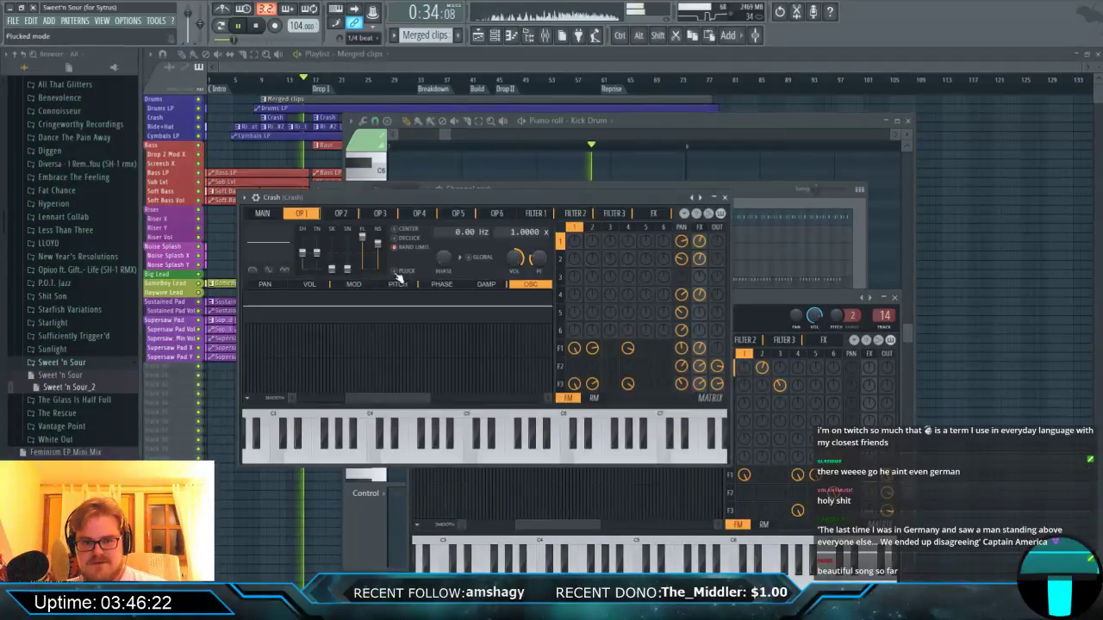
left_click_drag(420, 199, 712, 257)
left_click(386, 296)
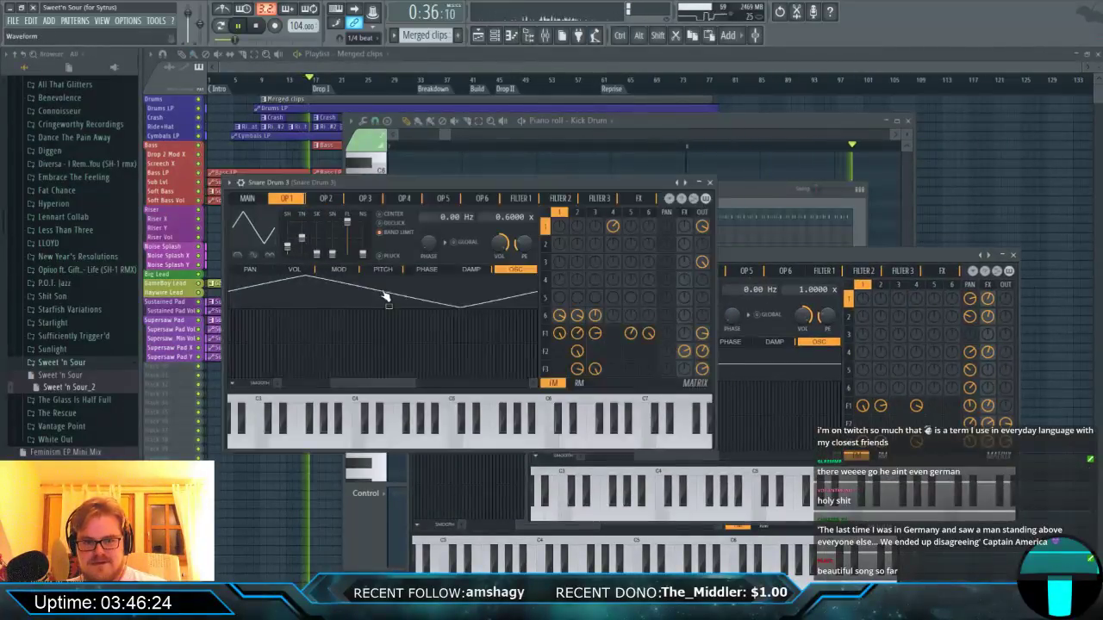
left_click_drag(475, 184, 804, 184)
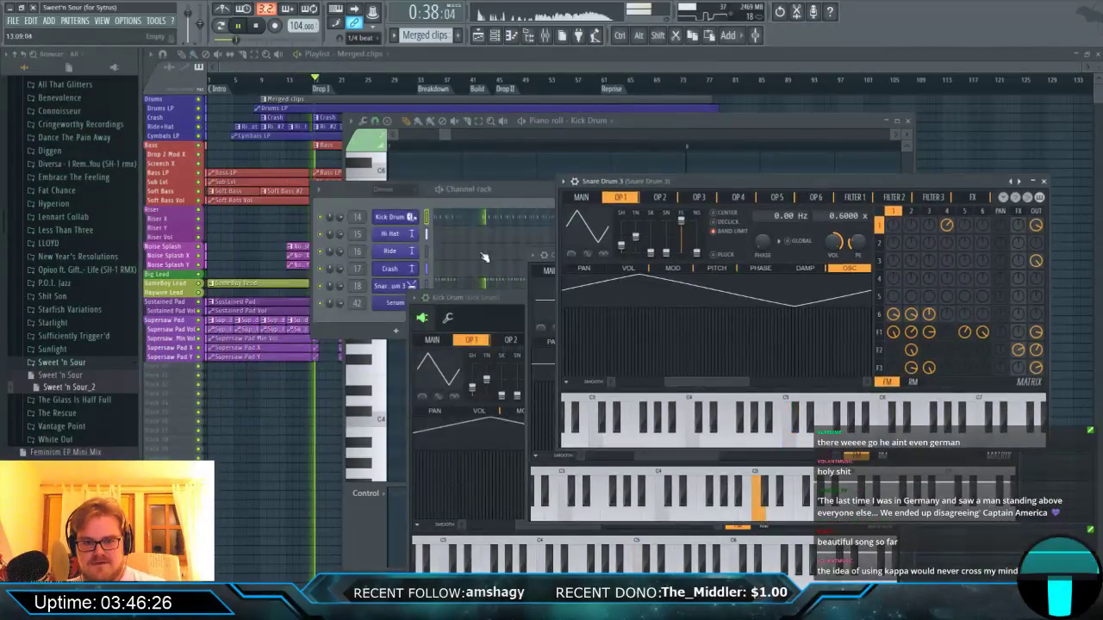
Examine the Hi Hat, Ride and Serum drum channels, and close all the windows to return to the playlist.
left_click(389, 234)
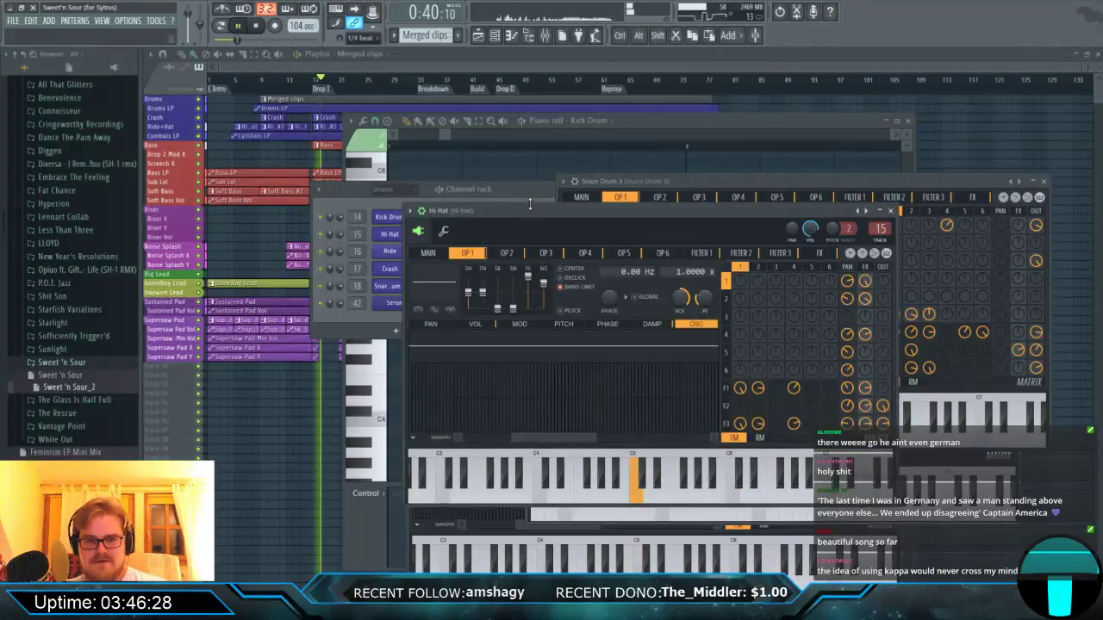
left_click_drag(536, 204, 687, 197)
left_click(390, 251)
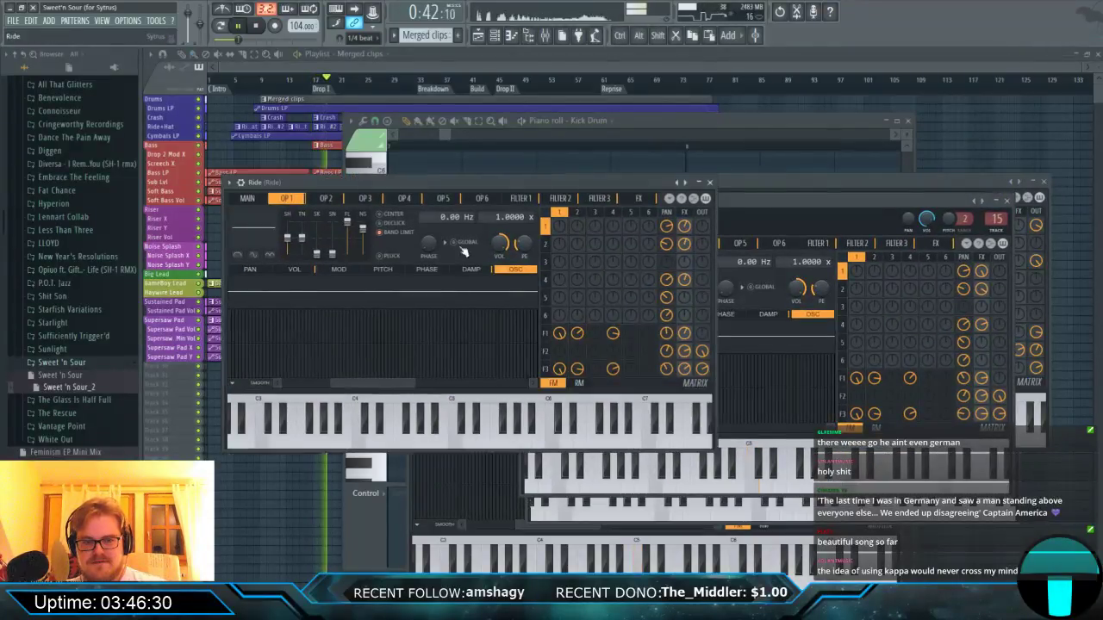
left_click_drag(375, 183, 611, 177)
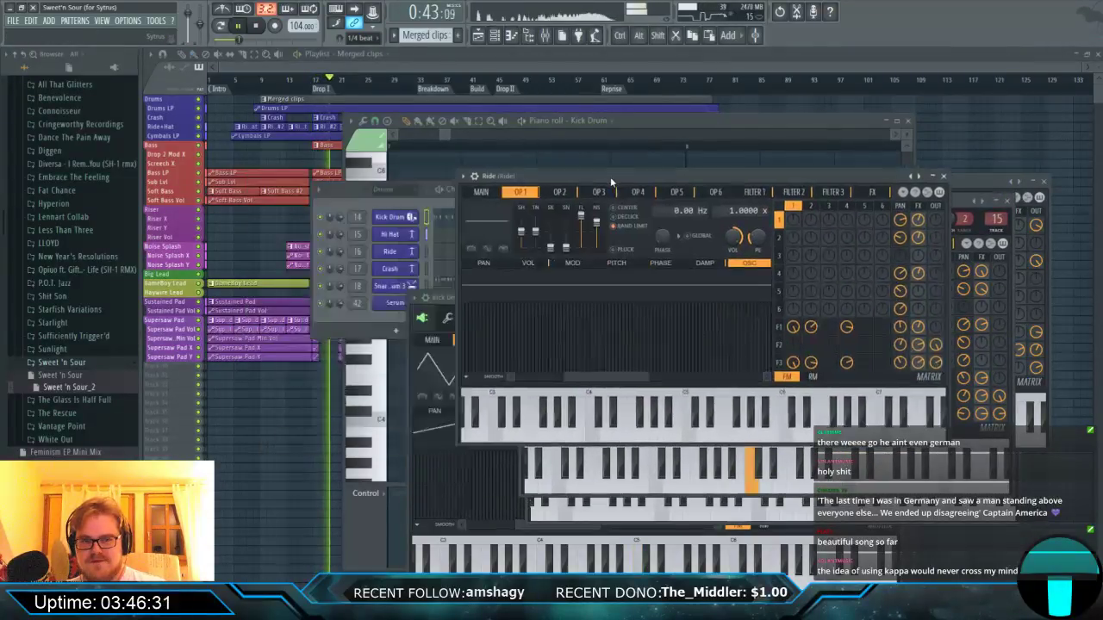
left_click(392, 303)
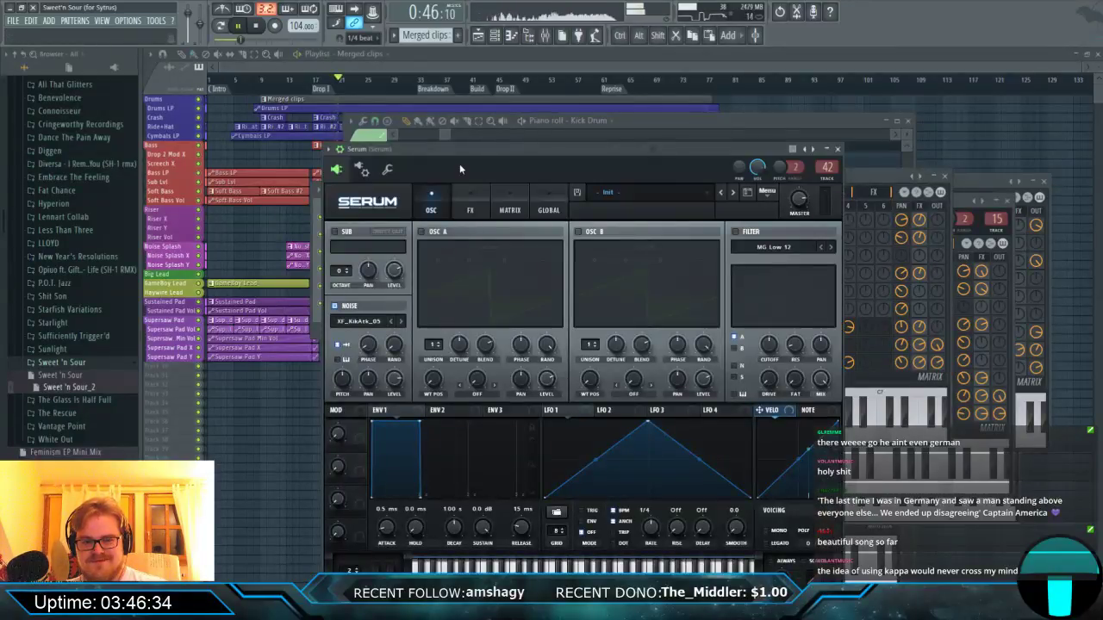
left_click_drag(452, 158, 621, 134)
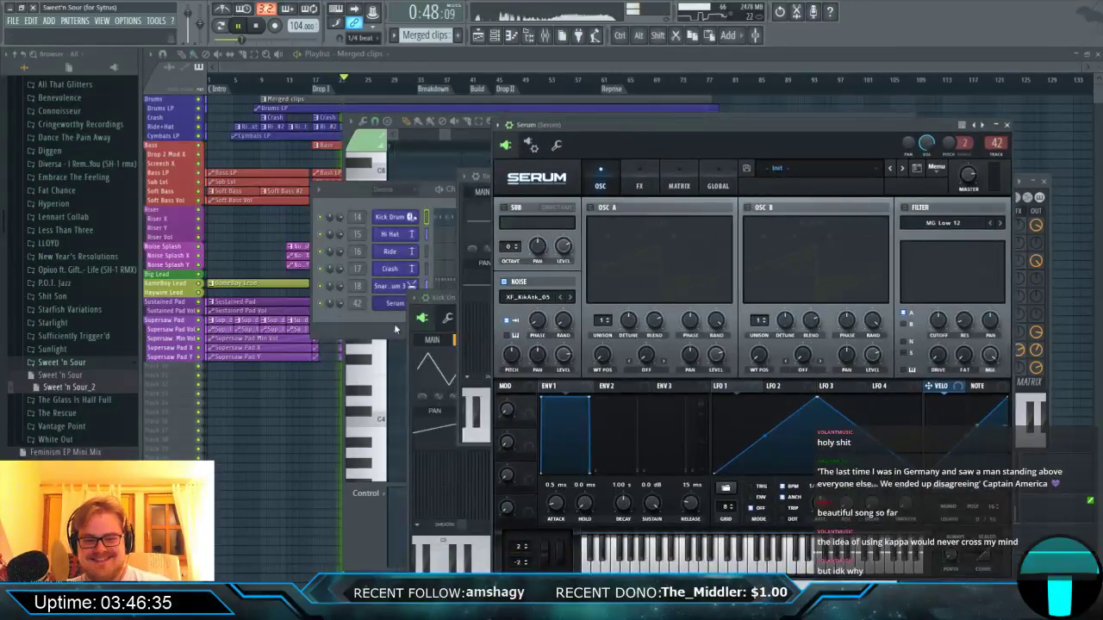
left_click(385, 306)
left_click(386, 309)
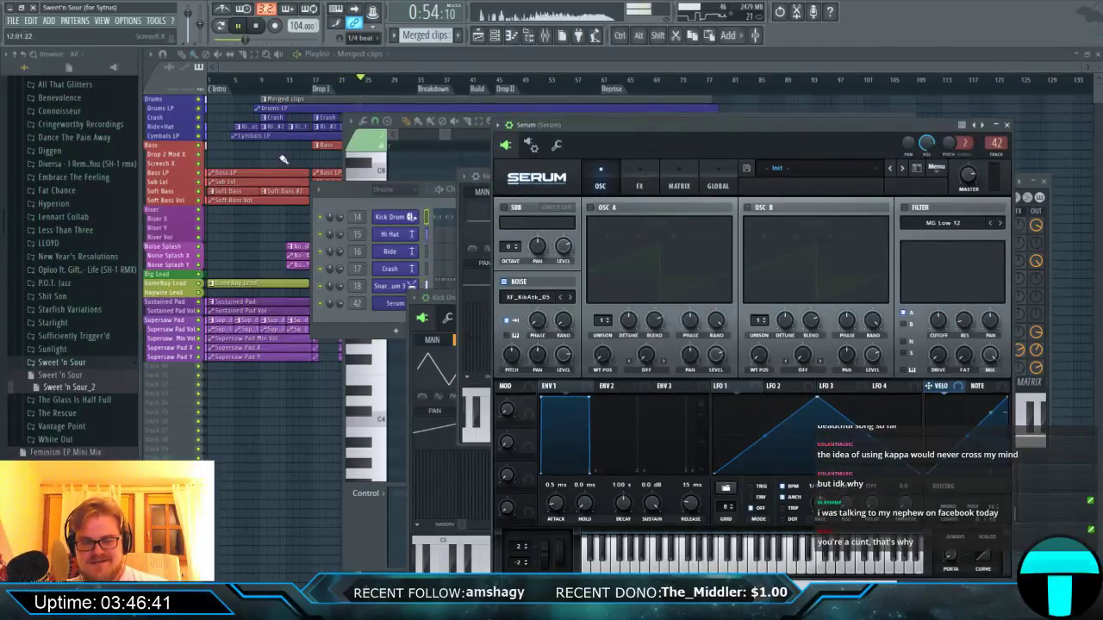
key("F12")
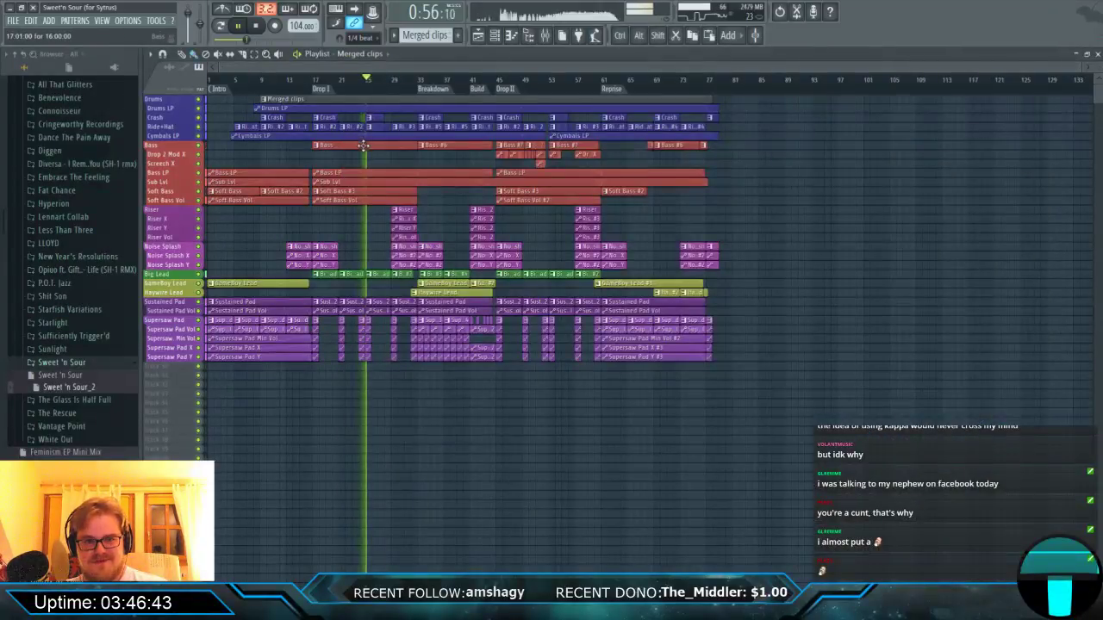
Open a Big Lead clip and examine the Big Lead and Supersaw Pad synths, moving both windows clear of the channel list.
scroll(358, 224, "down", 1)
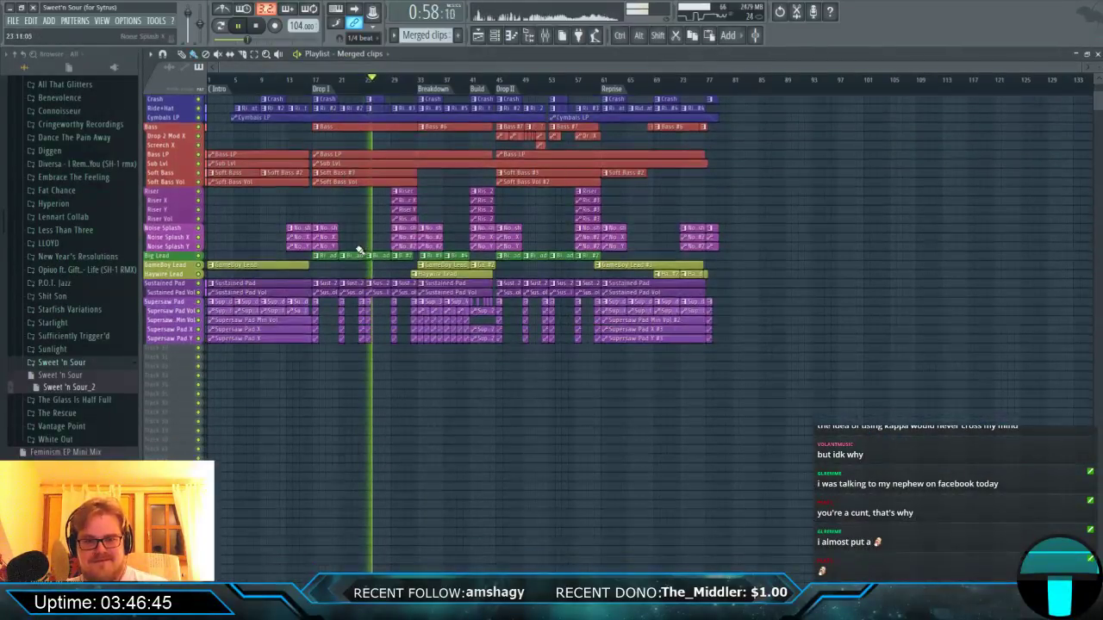
double_click(359, 259)
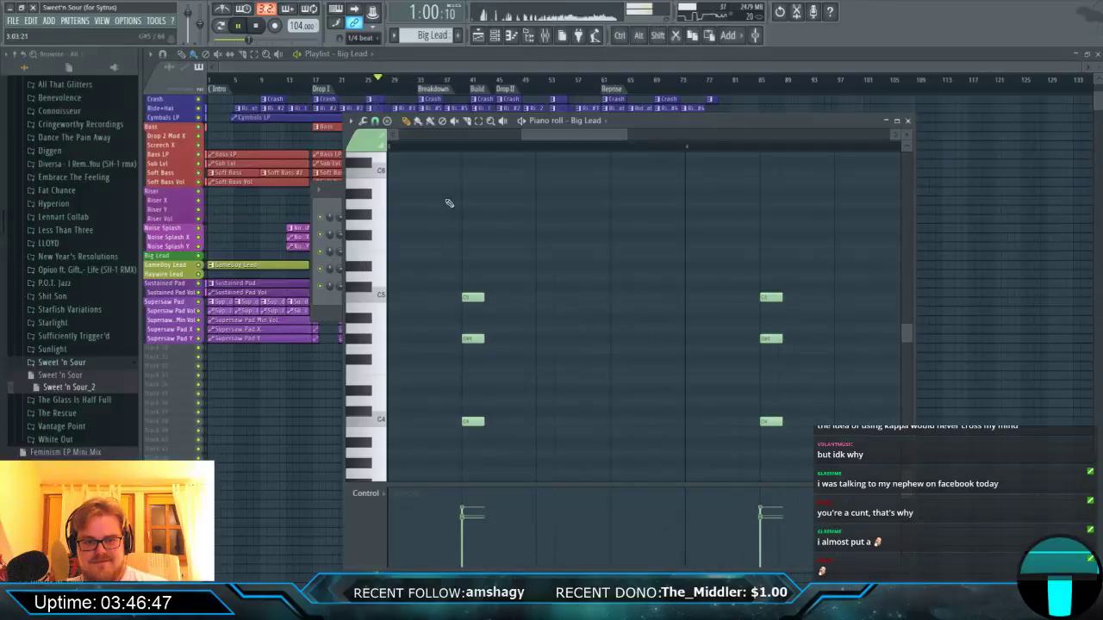
left_click(316, 308)
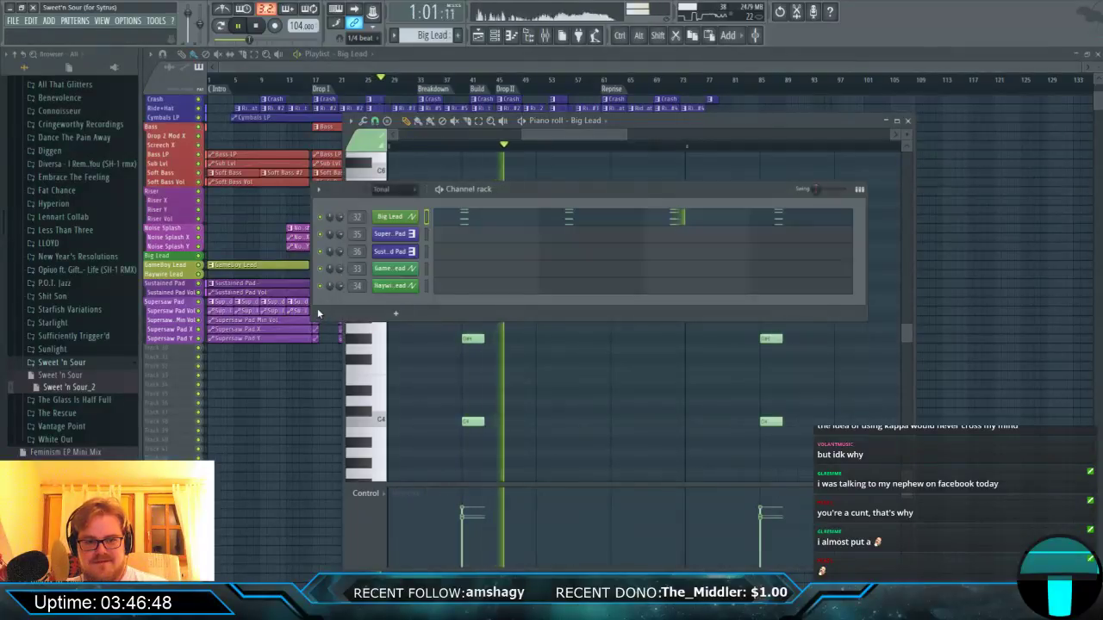
left_click(396, 217)
left_click_drag(335, 141, 729, 144)
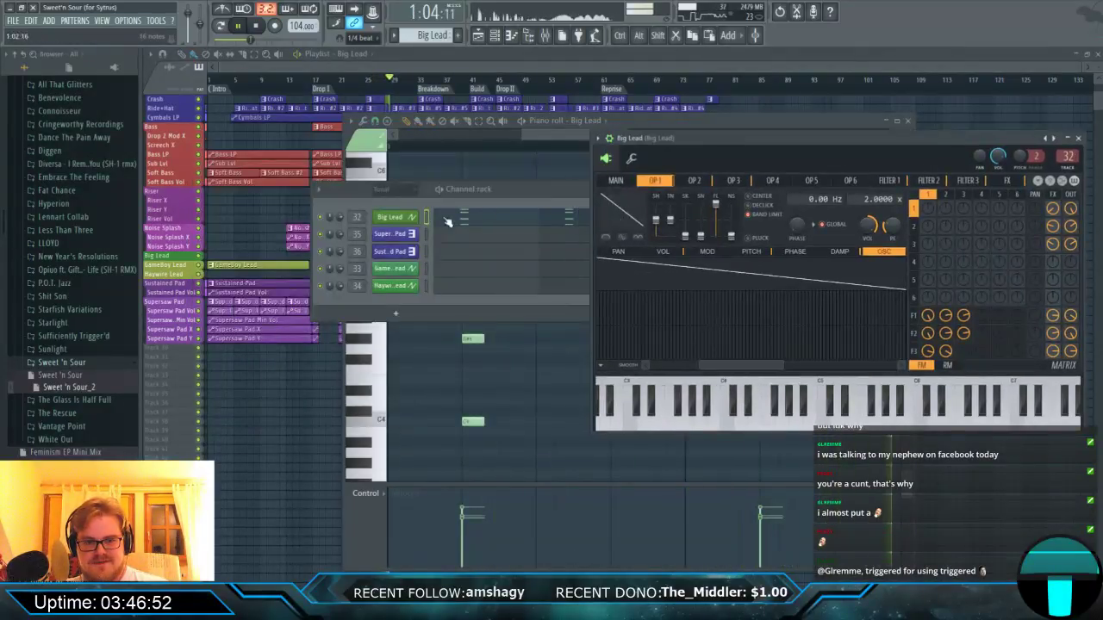
left_click(390, 234)
left_click_drag(349, 175, 879, 135)
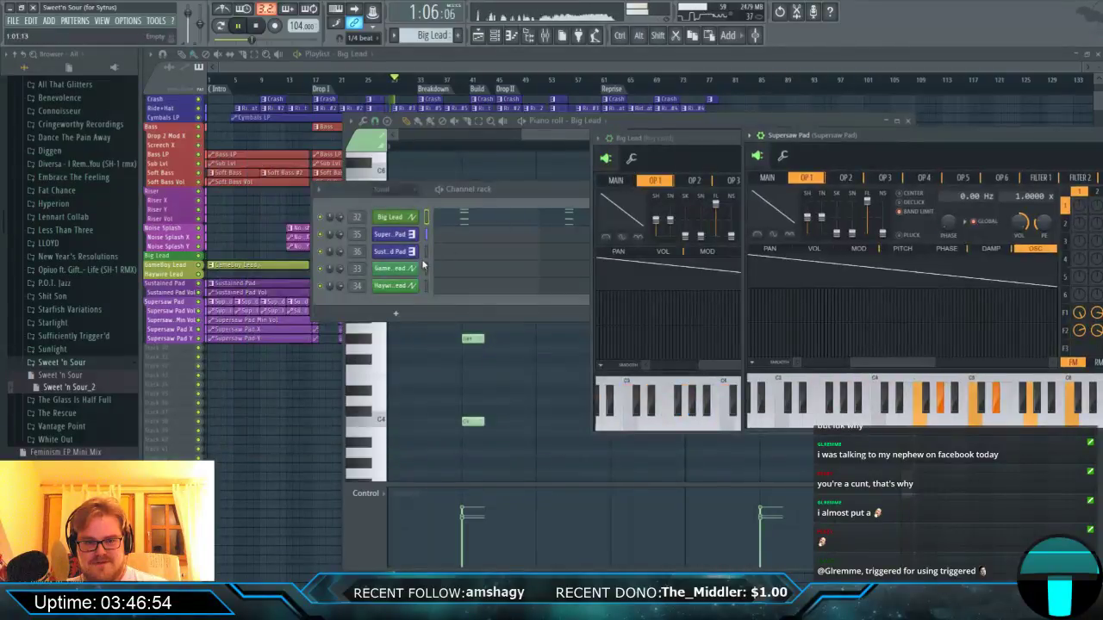
Examine the GameBoy Lead and Haywire Lead synths, moving both windows clear of the channel list.
left_click(399, 270)
left_click_drag(353, 143, 691, 145)
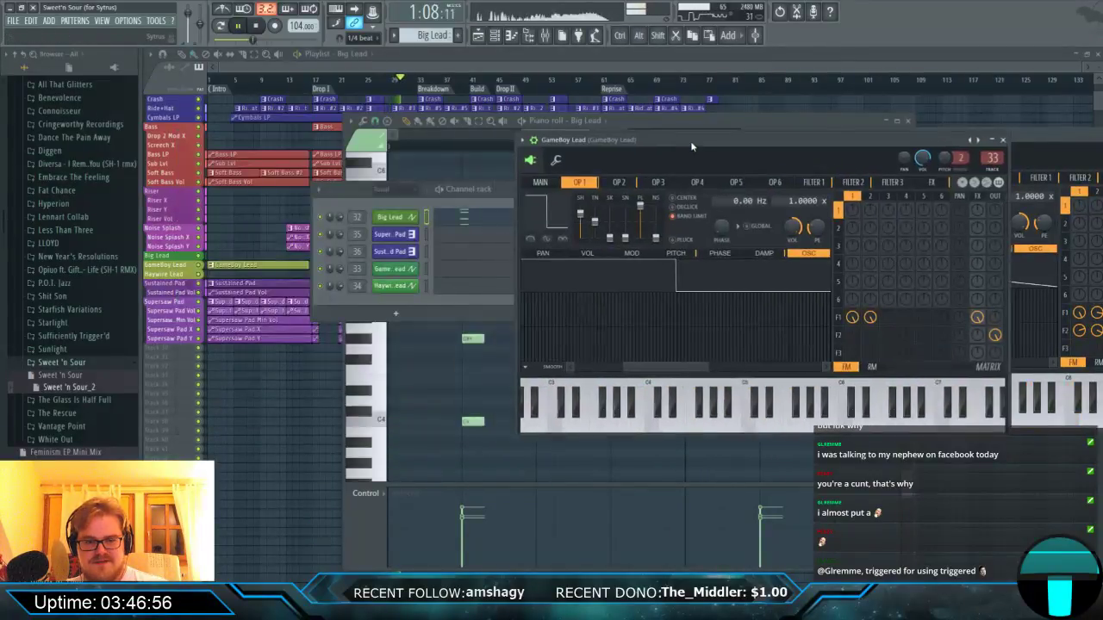
left_click(403, 287)
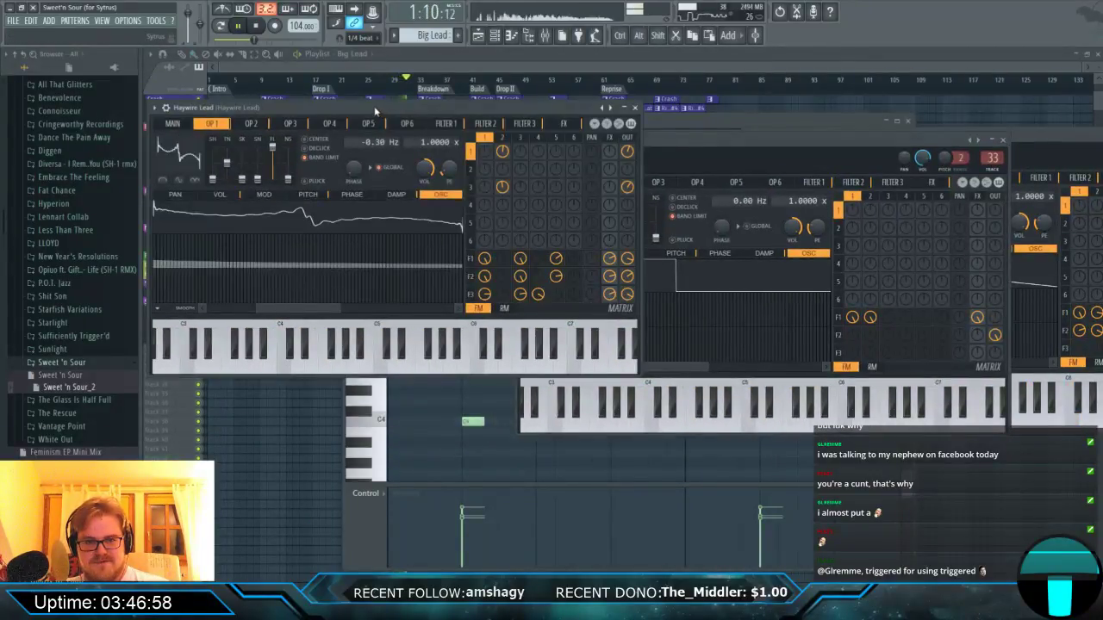
left_click_drag(374, 106, 766, 192)
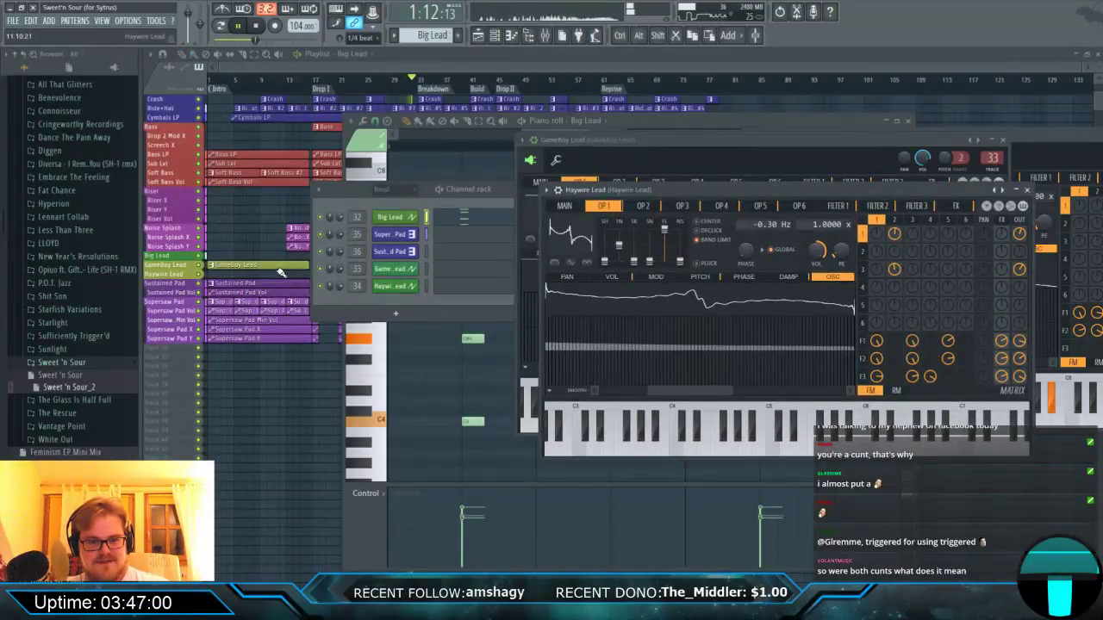
Filter the channel list to the Drums group, switch it to the Bass group, and return to the playlist.
left_click(392, 189)
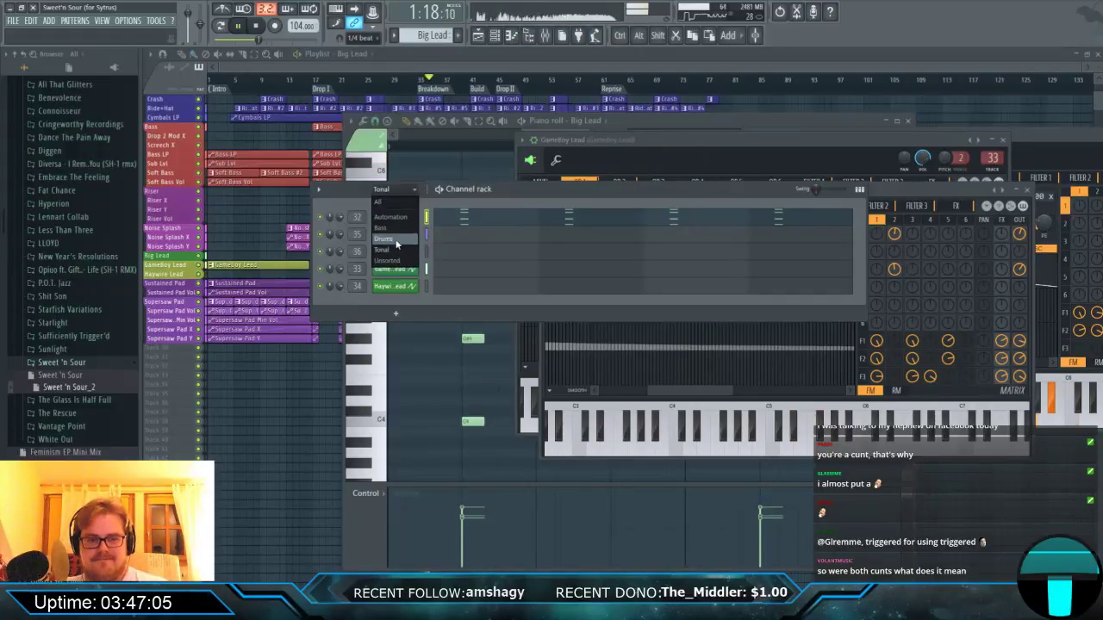
left_click(404, 240)
left_click(391, 190)
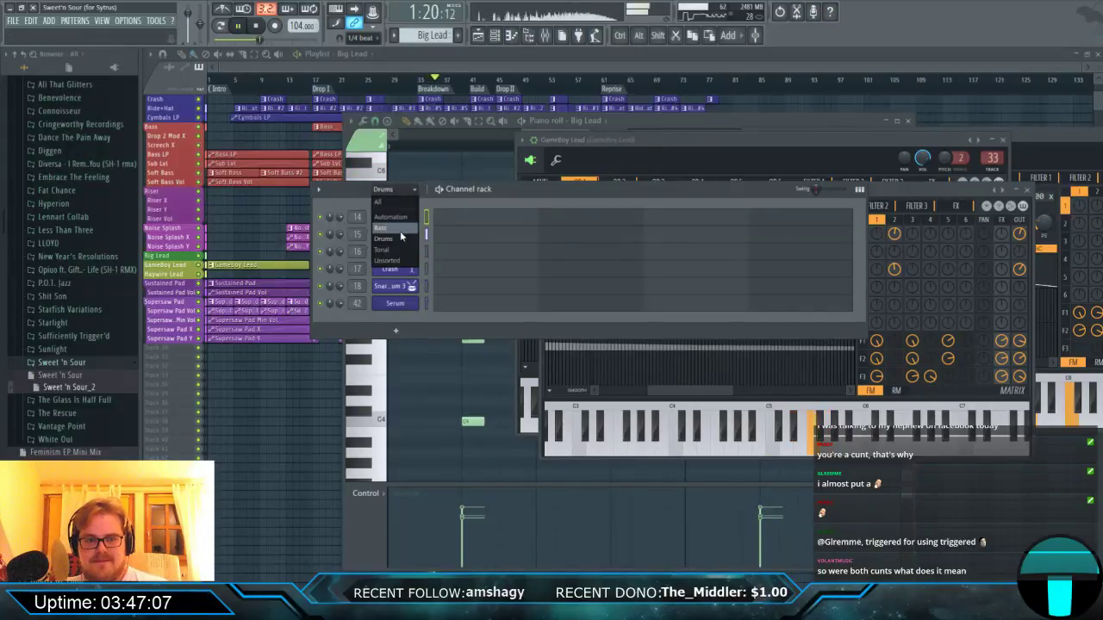
left_click(400, 232)
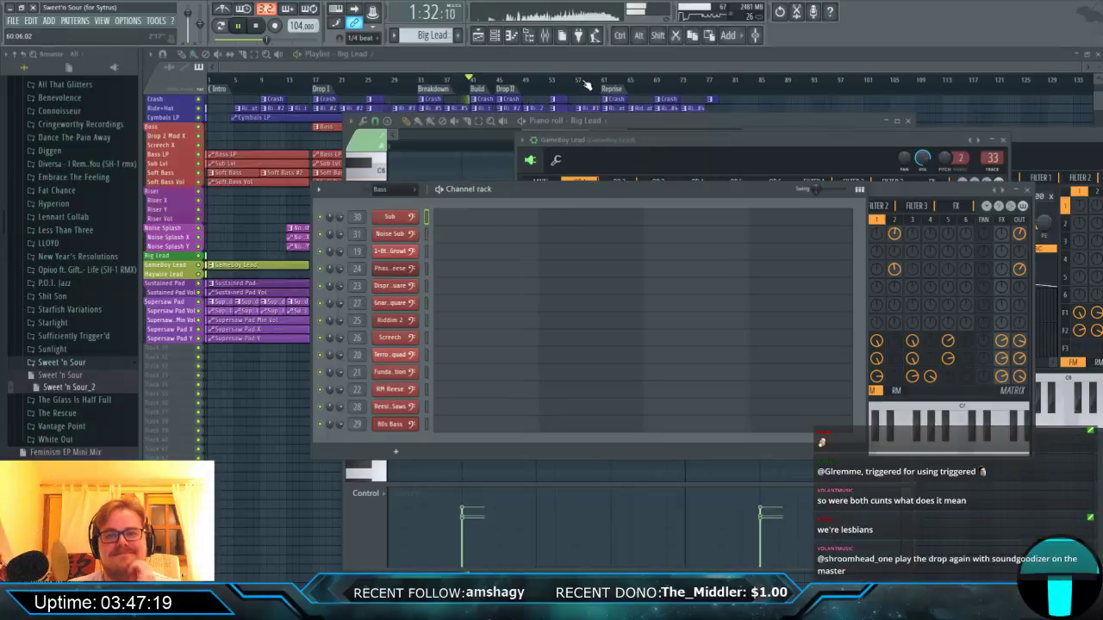
left_click(523, 64)
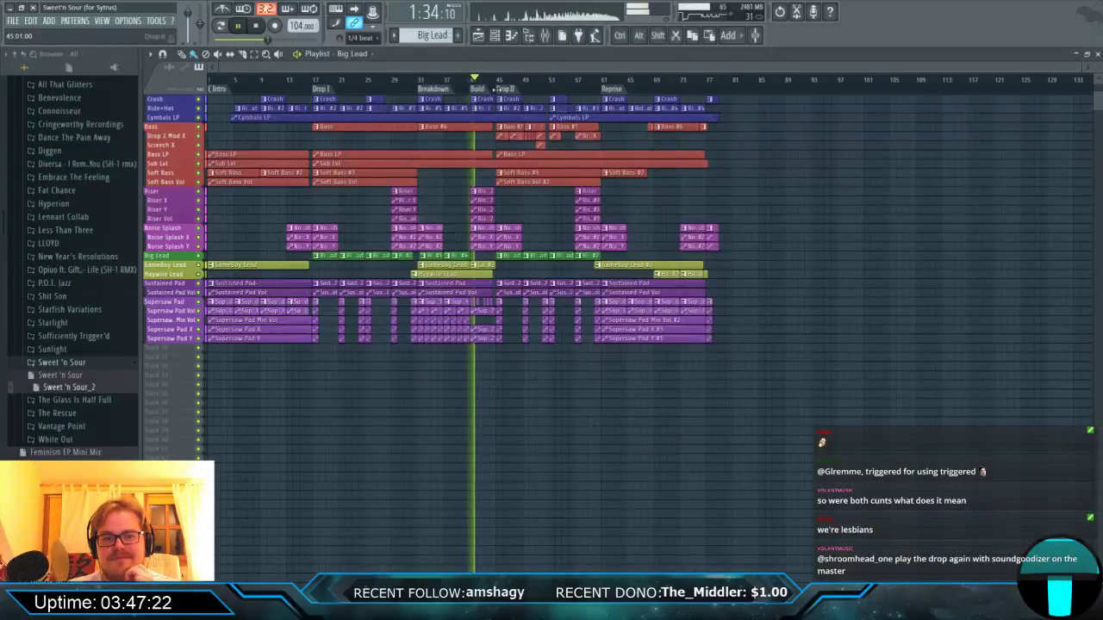
Examine the arrangement during playback, from the risers, leads and pads back up to the bass and drum tracks.
scroll(769, 98, "up", 4)
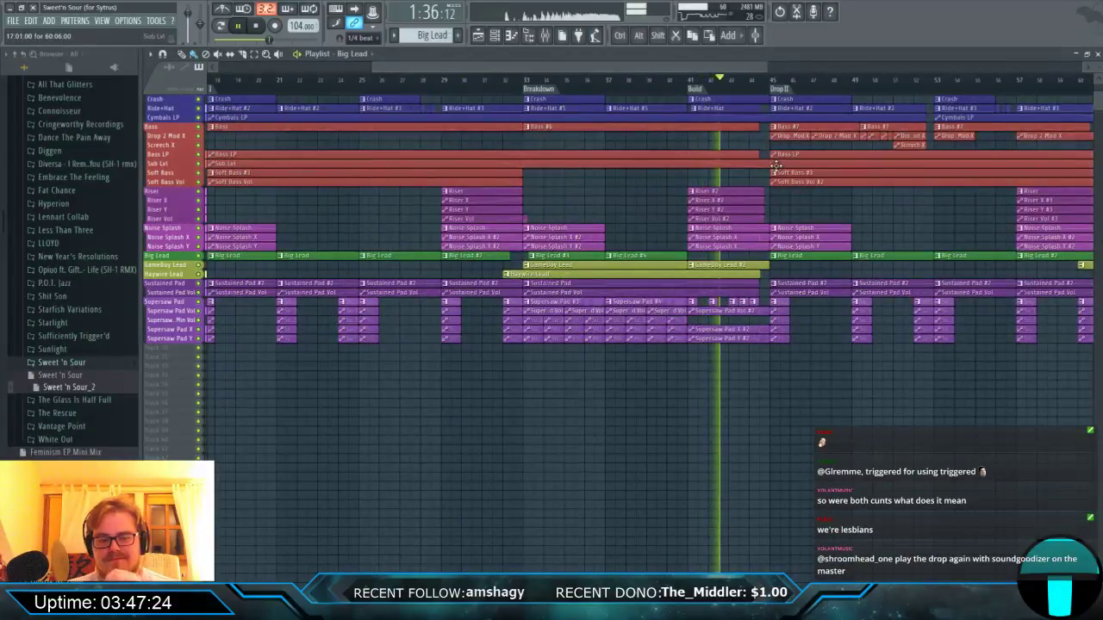
scroll(791, 201, "up", 3)
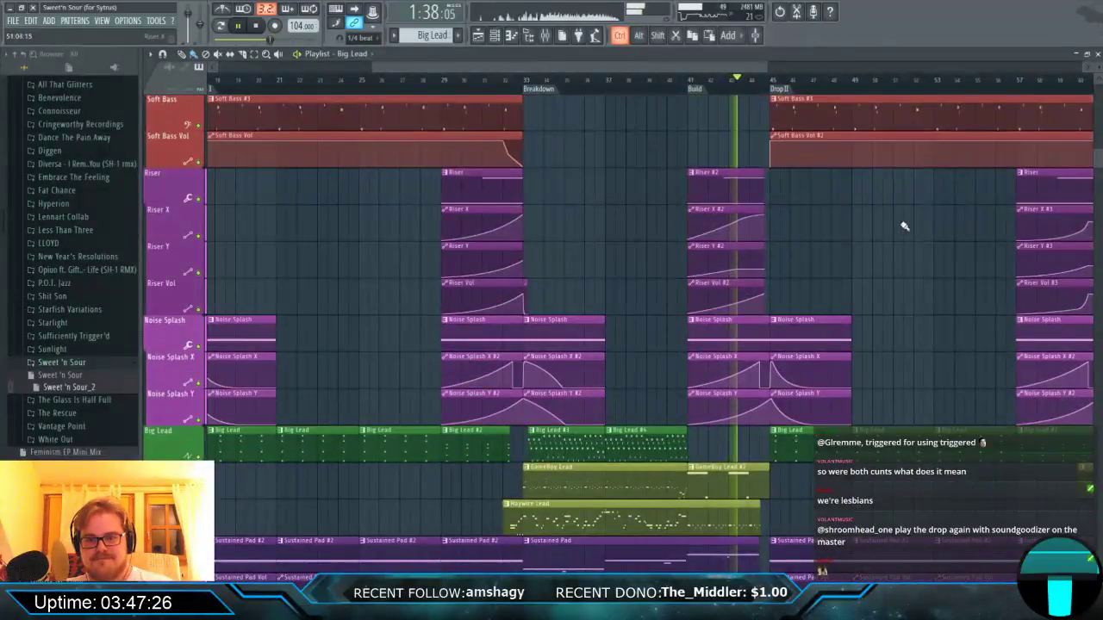
scroll(904, 229, "down", 3)
scroll(902, 227, "down", 2)
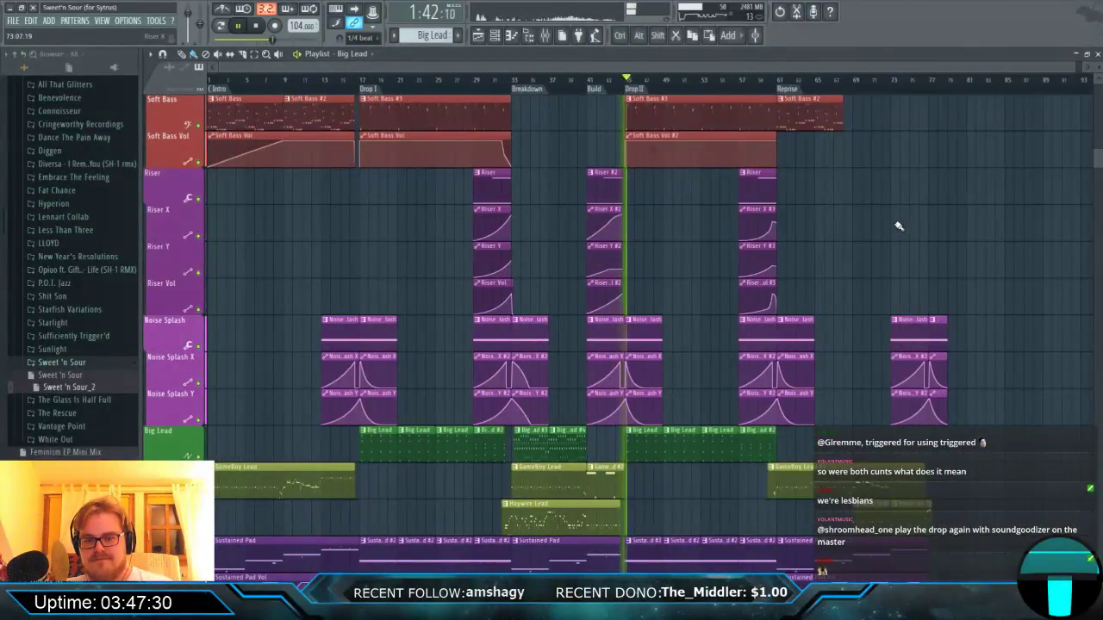
scroll(899, 221, "down", 8)
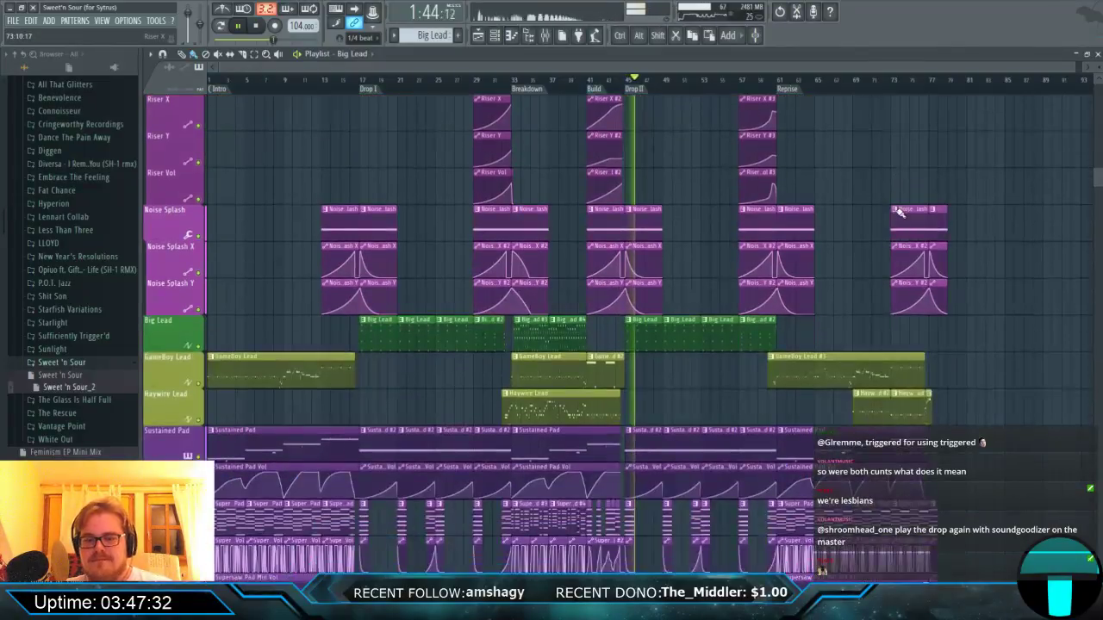
scroll(698, 201, "up", 4)
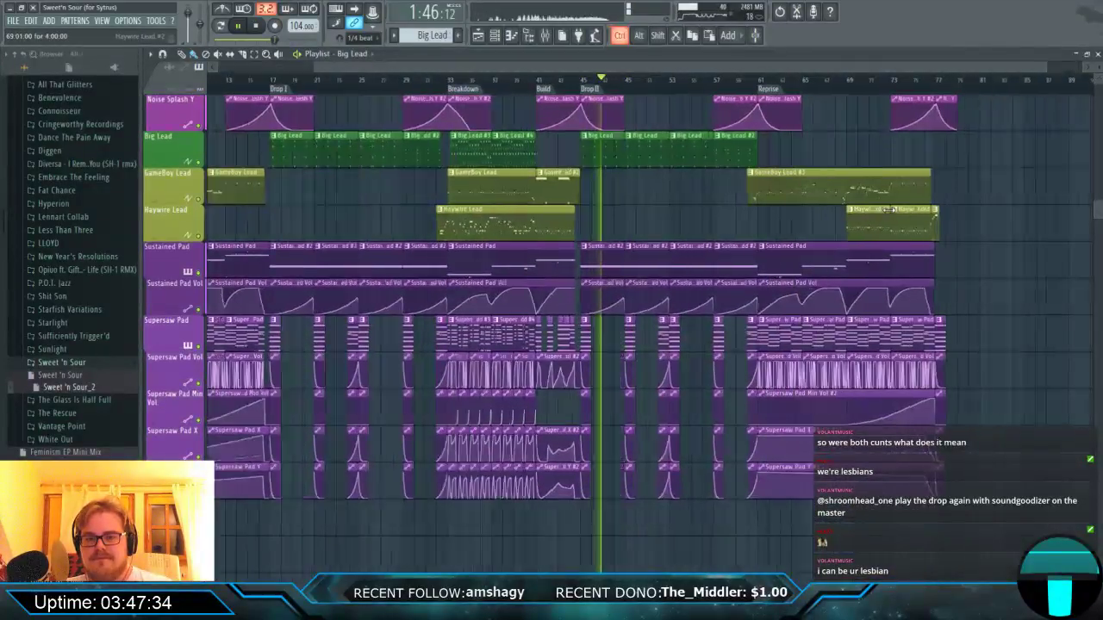
scroll(603, 198, "down", 1)
scroll(509, 196, "up", 12)
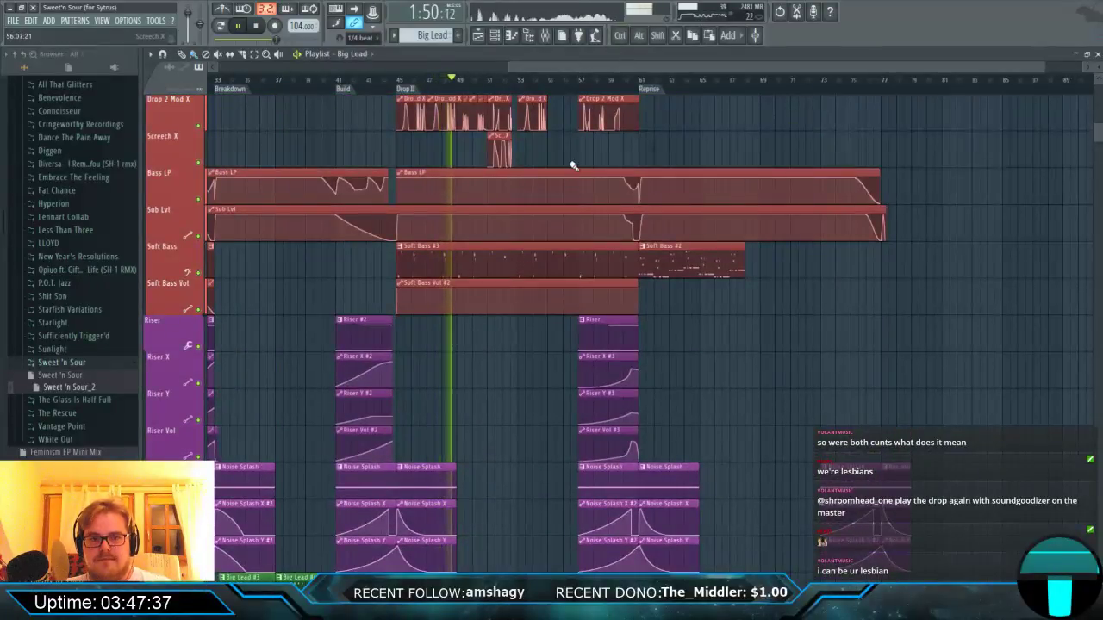
scroll(572, 167, "up", 5)
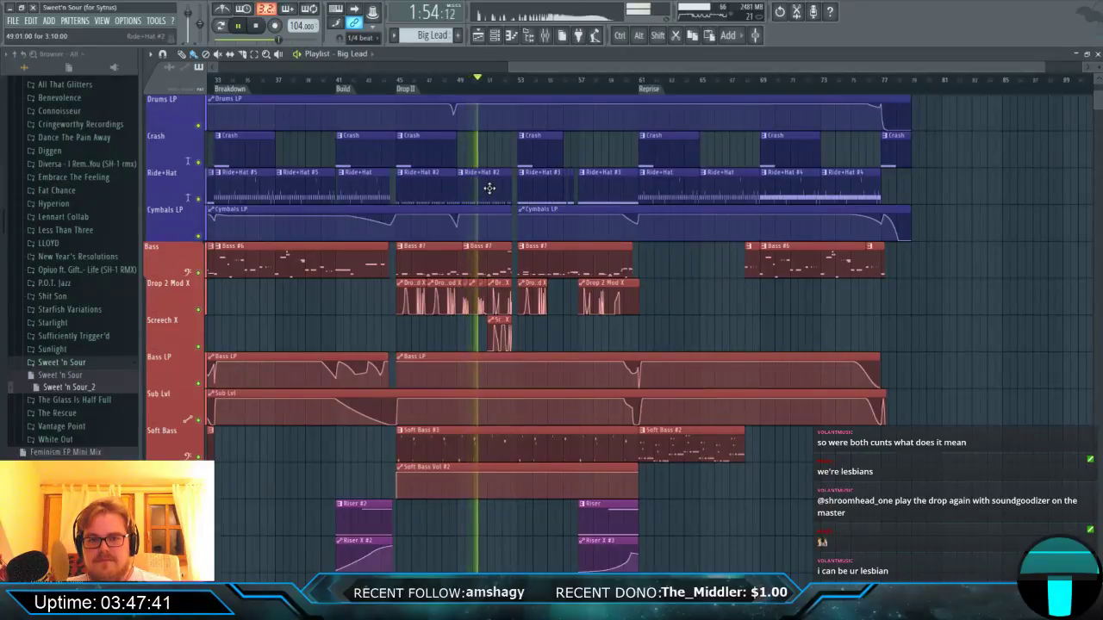
Remove the Fruity Wrapper from effect slot 5 of the mixer's Master track and check FabFilter Pro-Q 2.
left_click(547, 37)
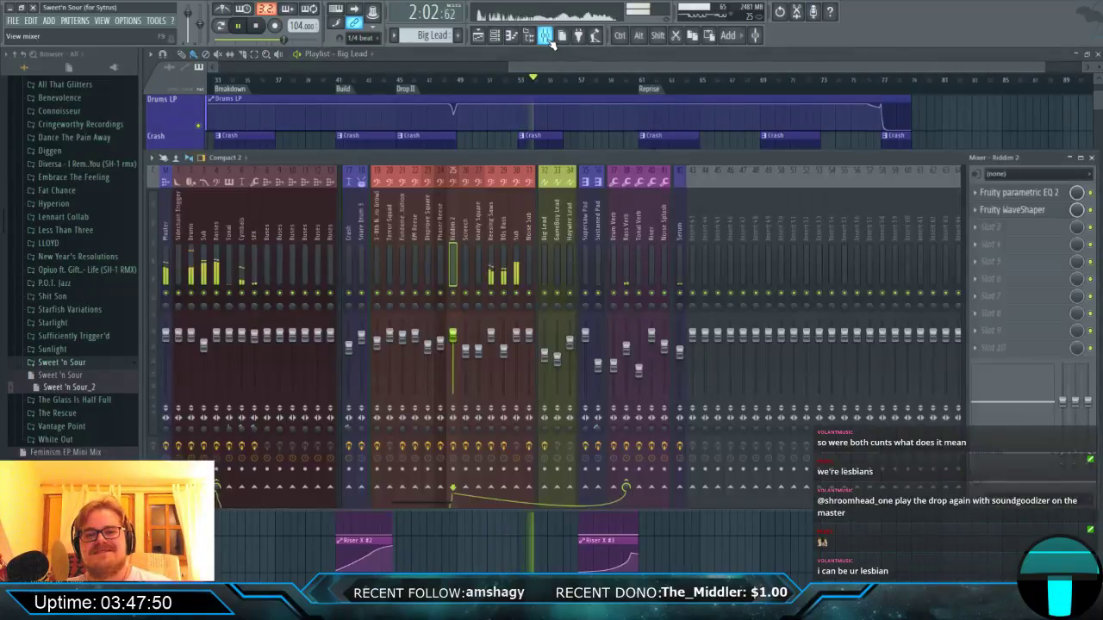
left_click(159, 252)
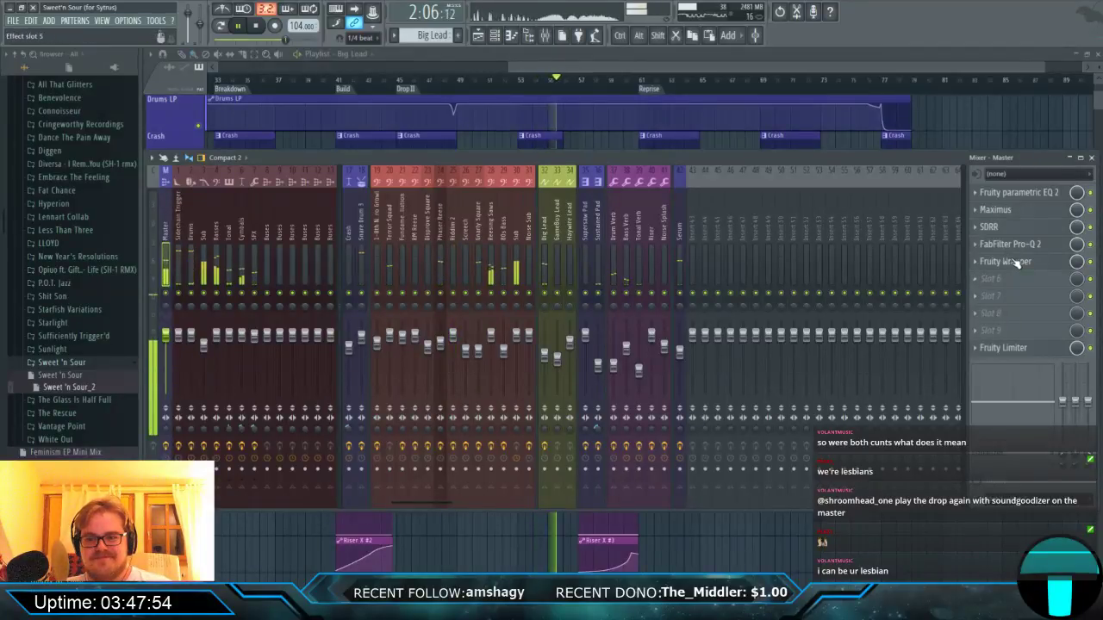
left_click(980, 262)
mouse_move(981, 278)
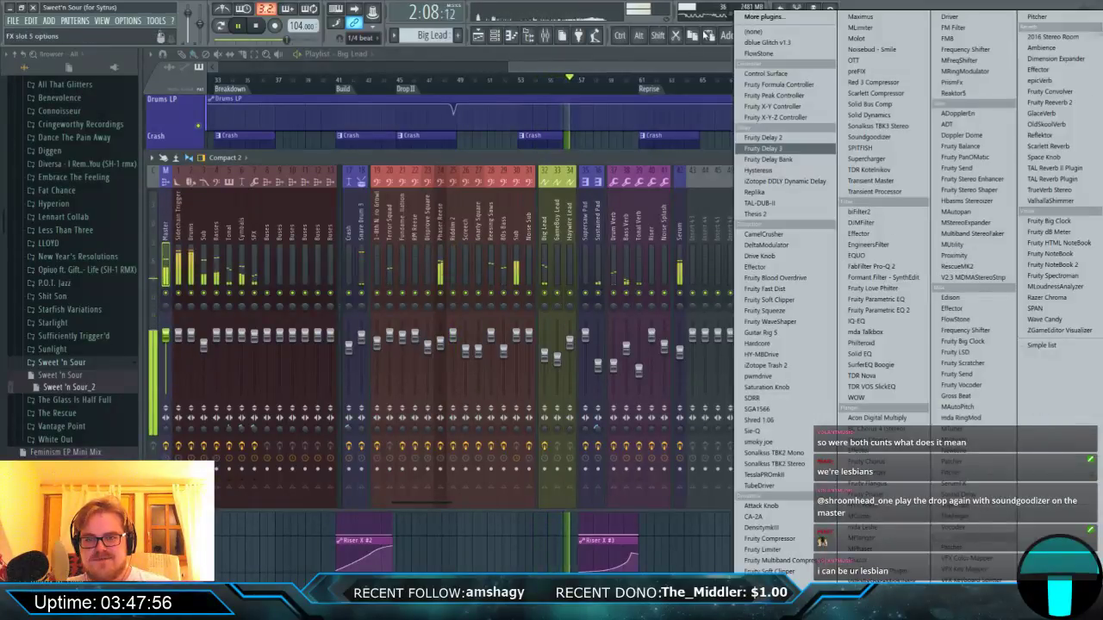
left_click(784, 33)
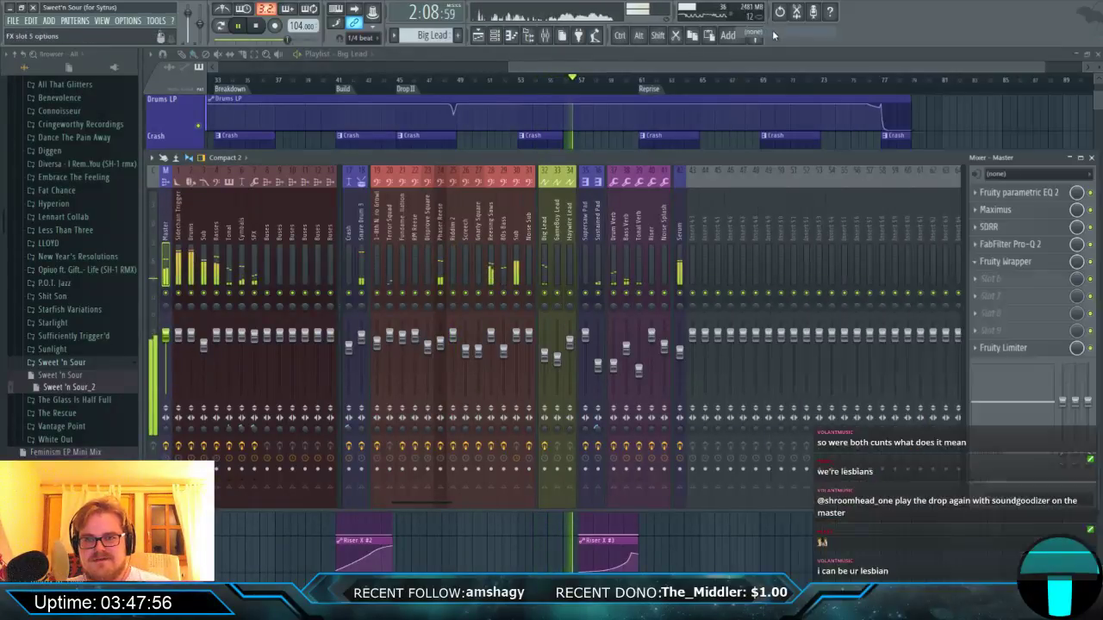
left_click(1034, 246)
left_click(1034, 246)
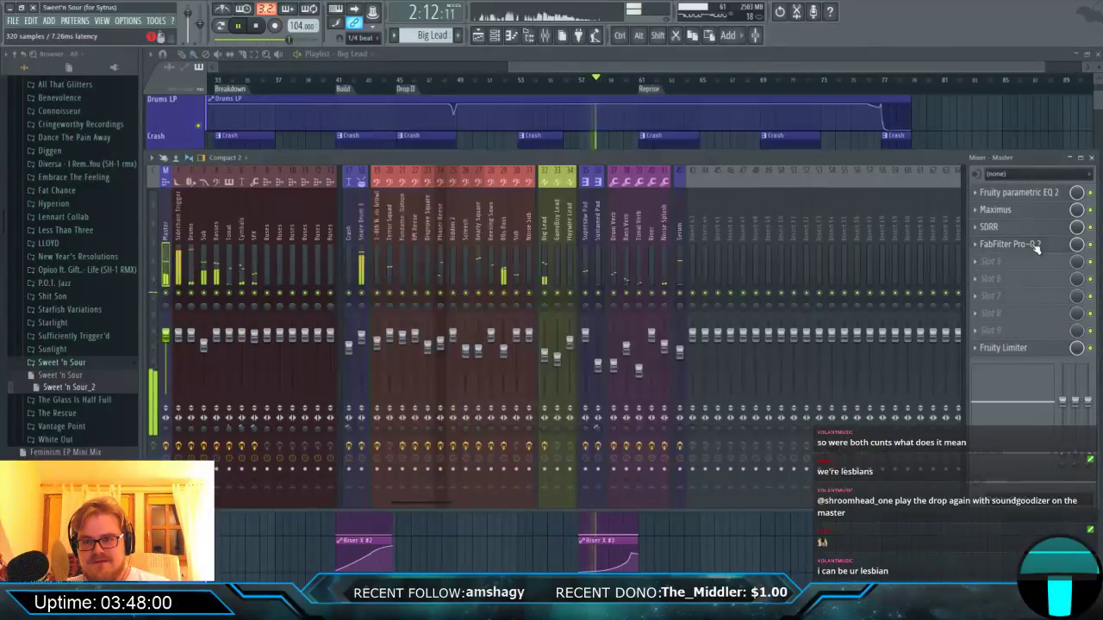
Examine the Master track's Maximus, raise its Fruity Limiter gain to about 11.6 dB, and close the limiter.
left_click(1014, 348)
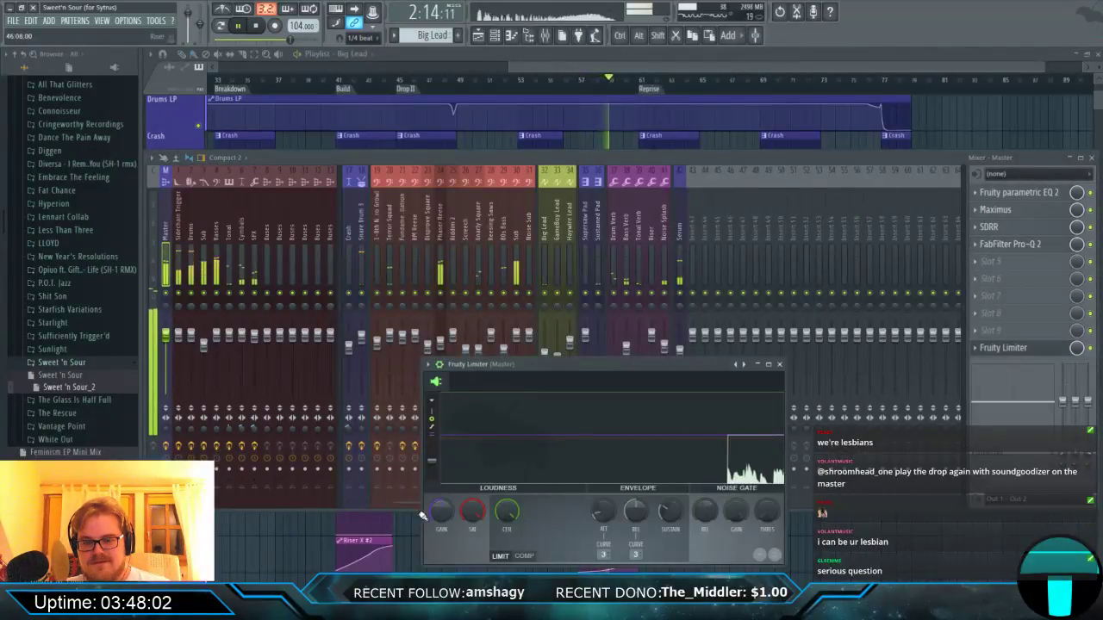
left_click(996, 211)
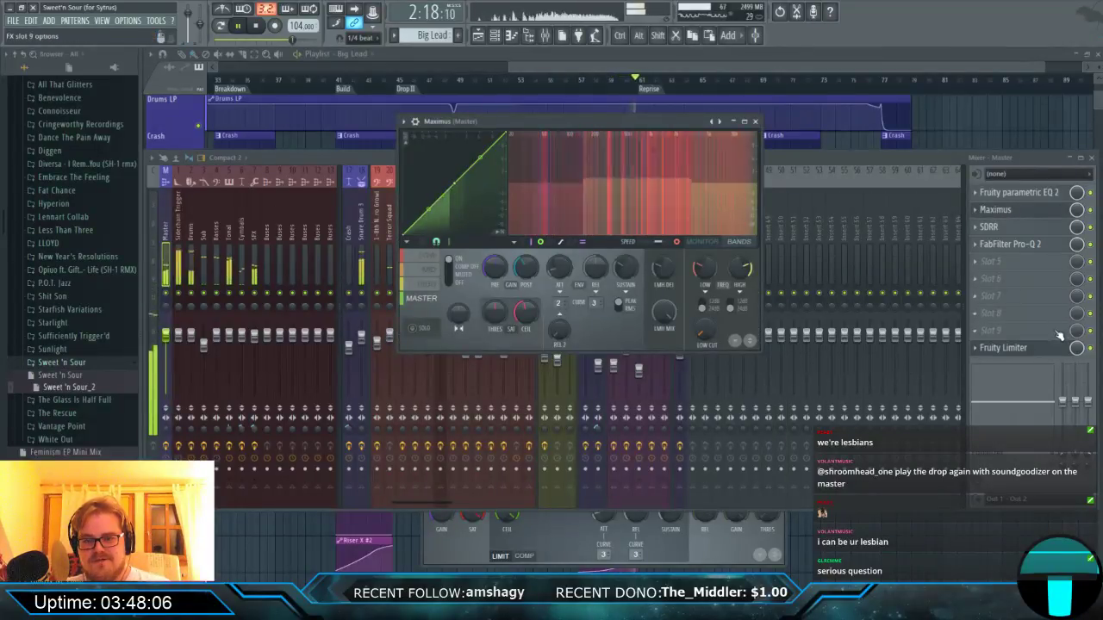
left_click(1024, 349)
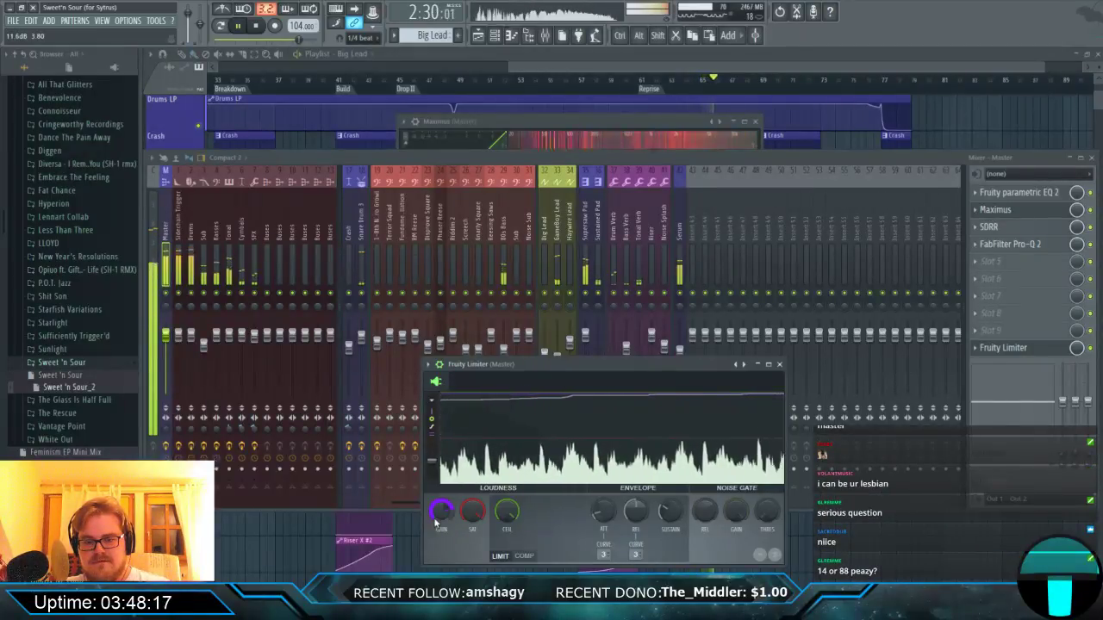
left_click(781, 365)
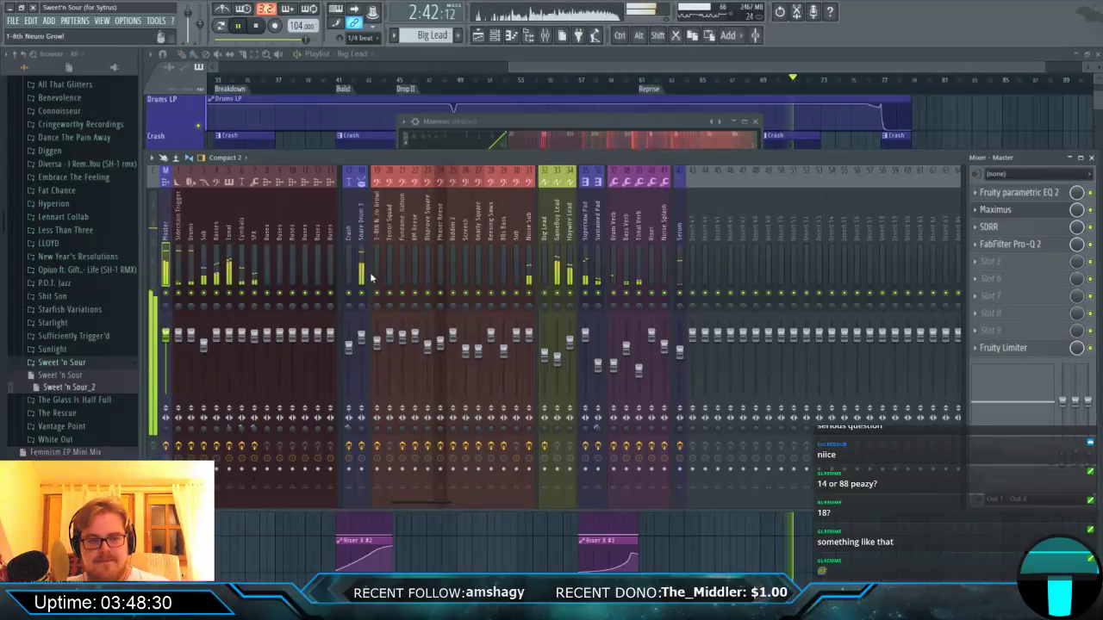
Lower band 3 of Snare Drum 3's second Fruity parametric EQ 2 to about -0.2 dB, and stop playback in the playlist.
left_click(361, 229)
left_click(1021, 261)
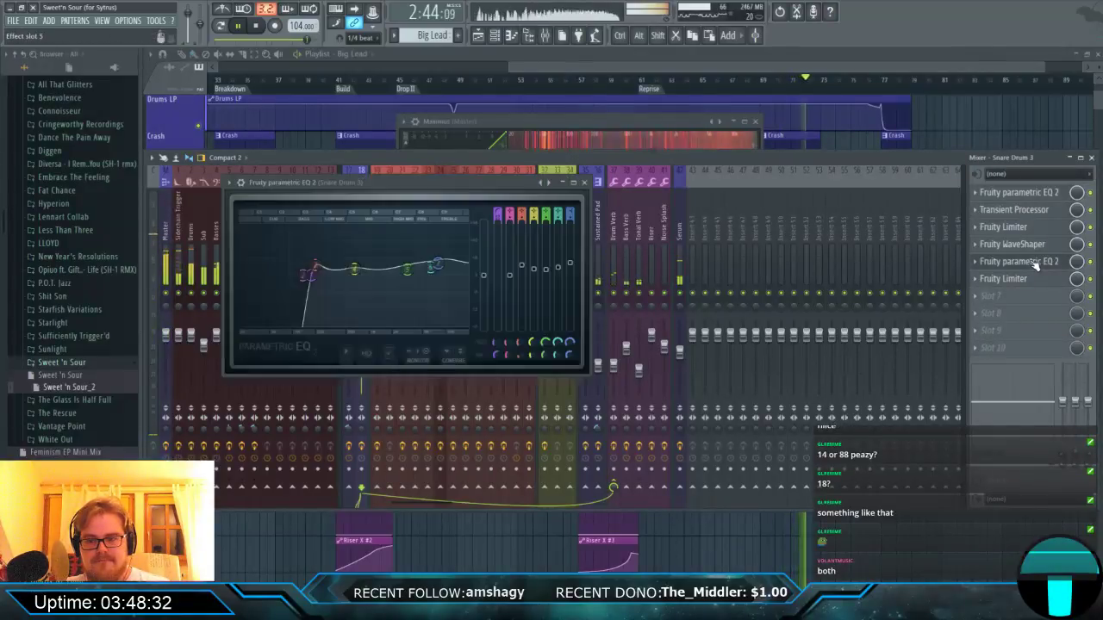
left_click_drag(323, 268, 316, 283)
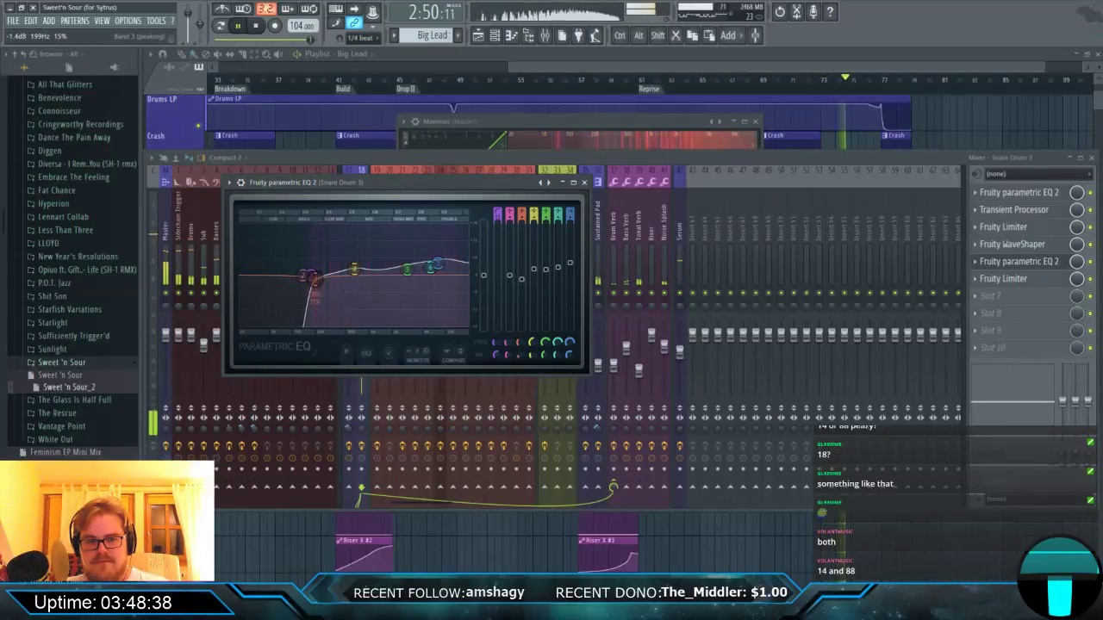
left_click_drag(521, 283, 523, 277)
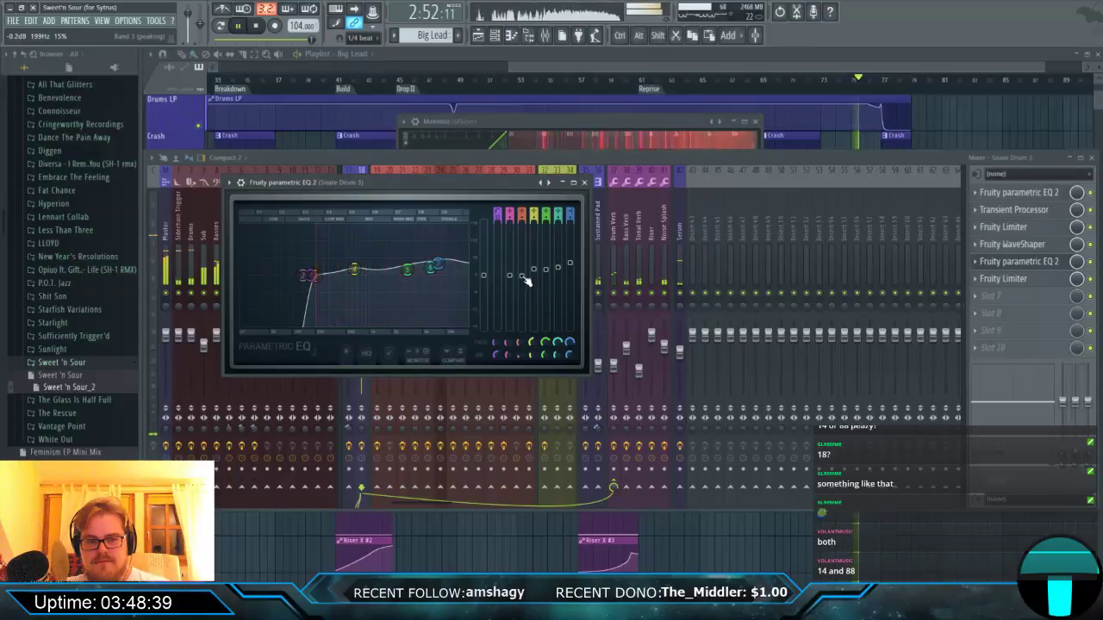
left_click(580, 182)
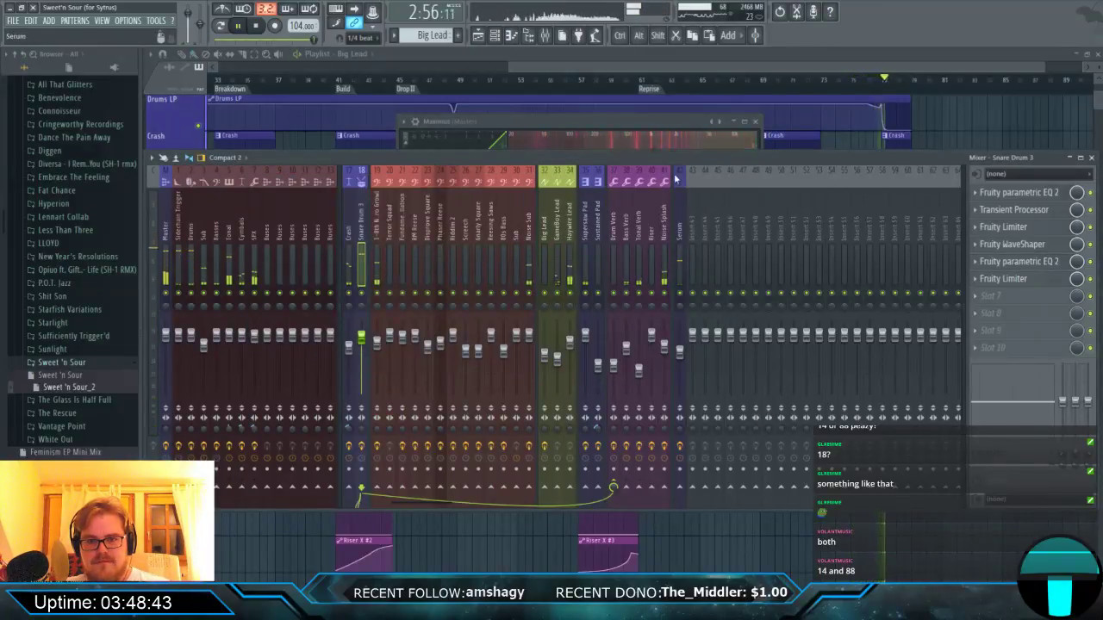
key("F9")
key("space")
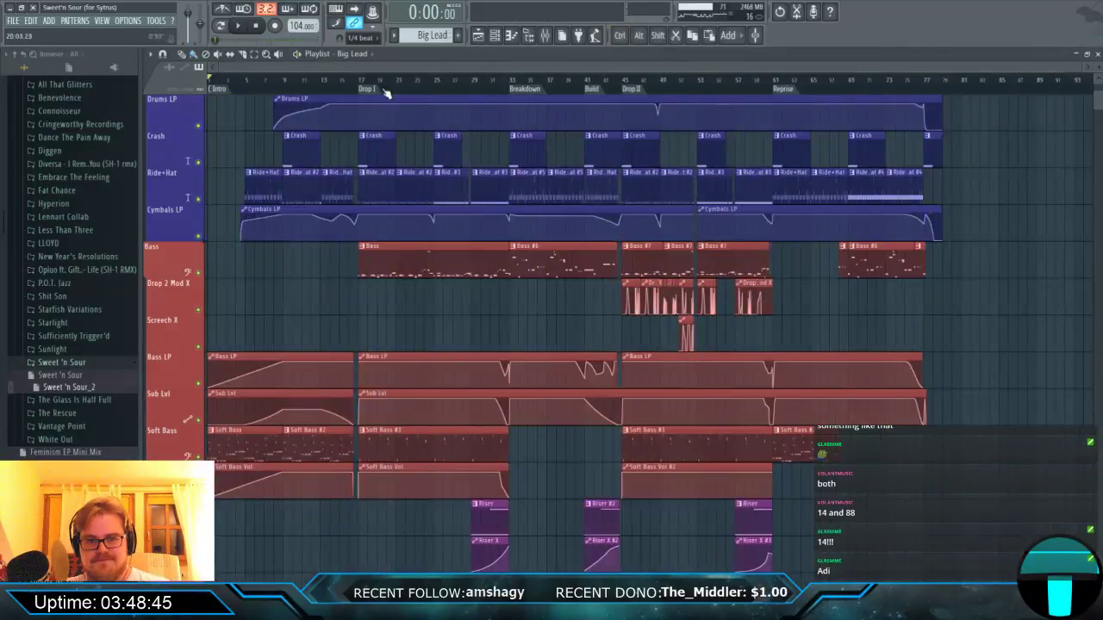
Add Soundgoodizer to effect slot 7 of the Snare Drum 3 mixer track and set it to preset D.
left_click(529, 36)
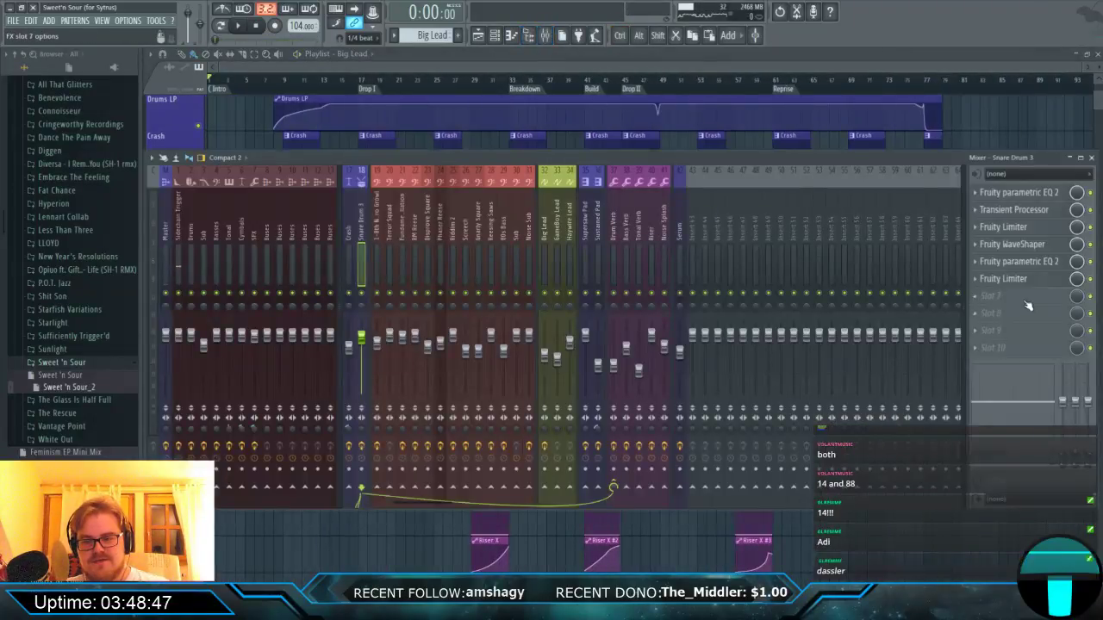
left_click(948, 302)
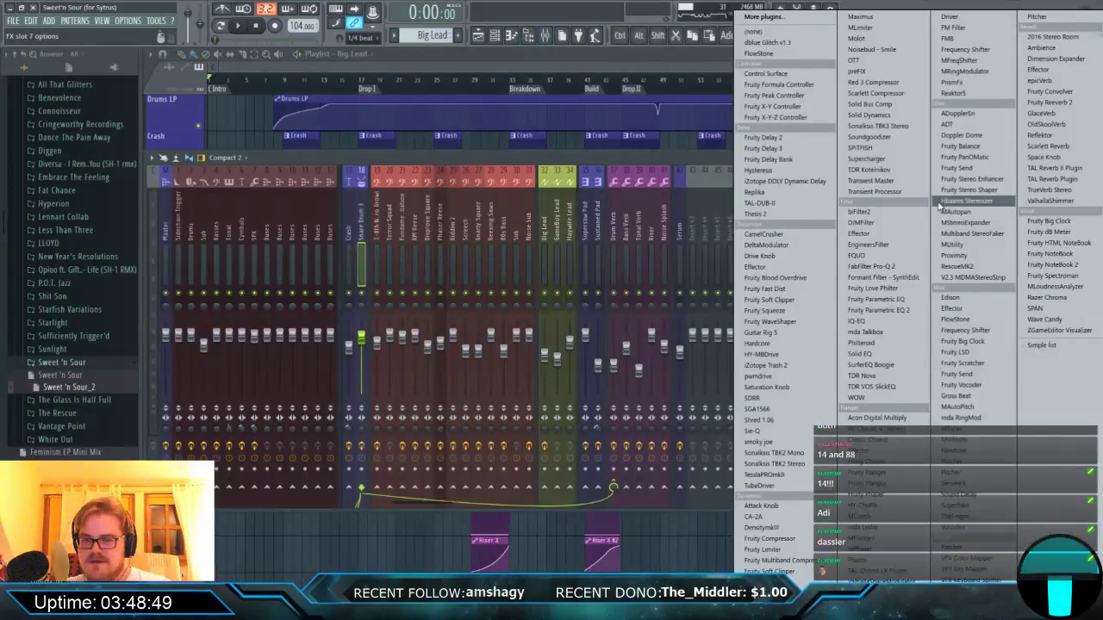
left_click(870, 136)
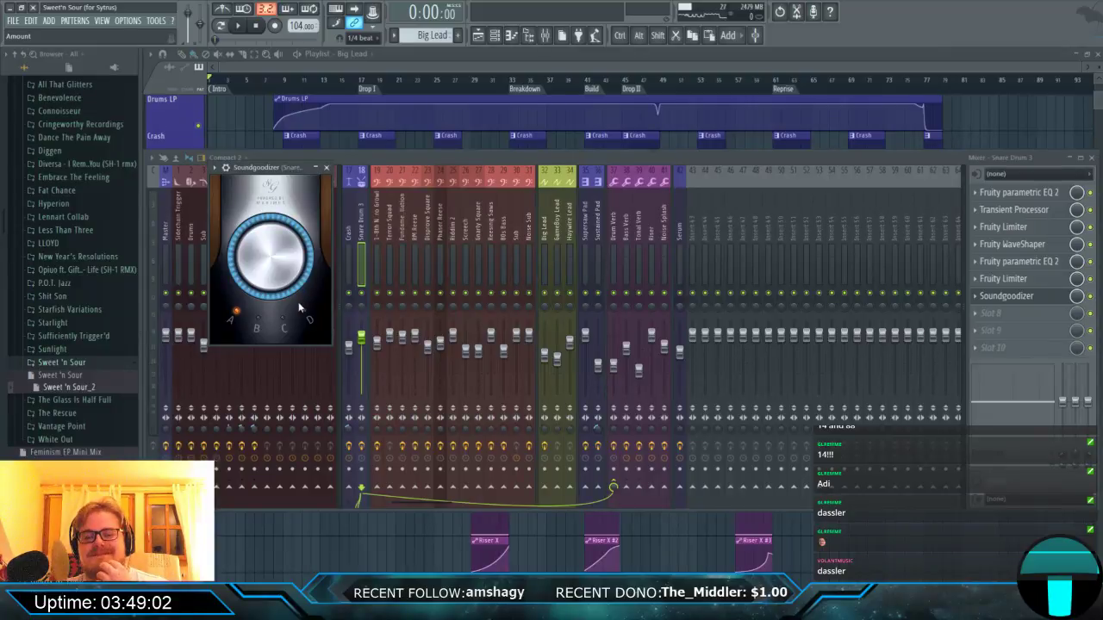
left_click(256, 327)
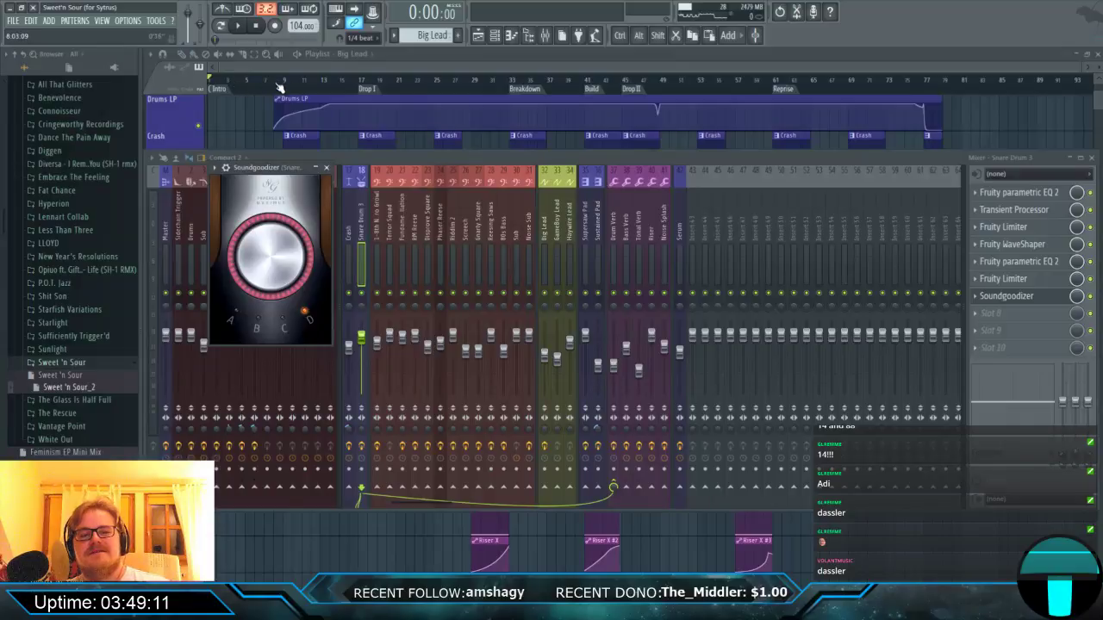
Play the song from the Drop I marker at bar 17 and follow the tracks in the playlist.
left_click(364, 82)
scroll(364, 87, "up", 5)
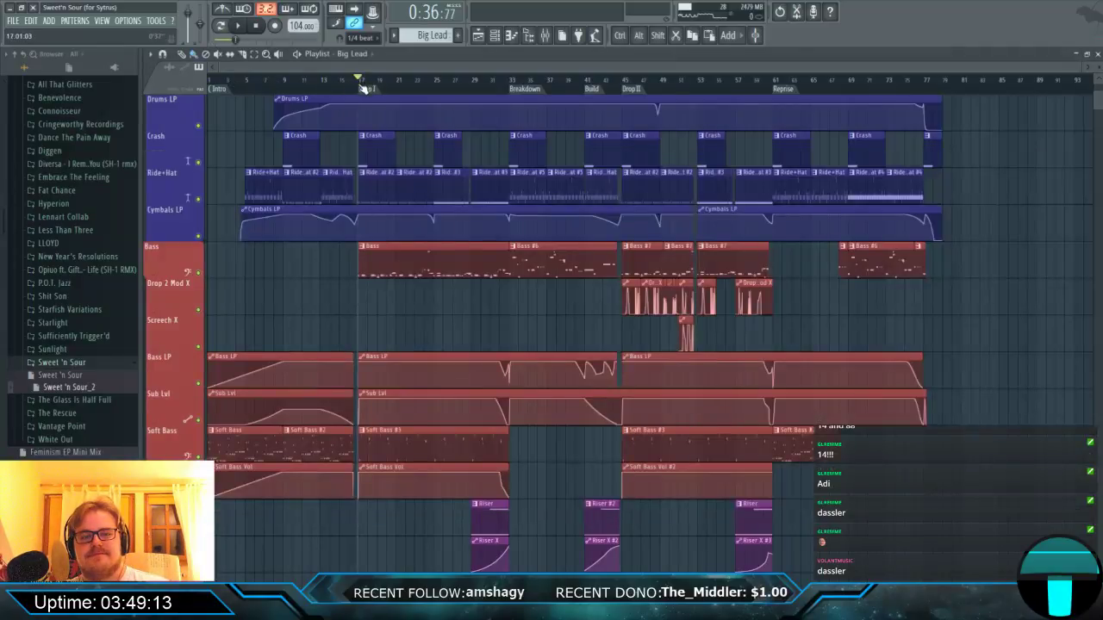
scroll(364, 82, "up", 3)
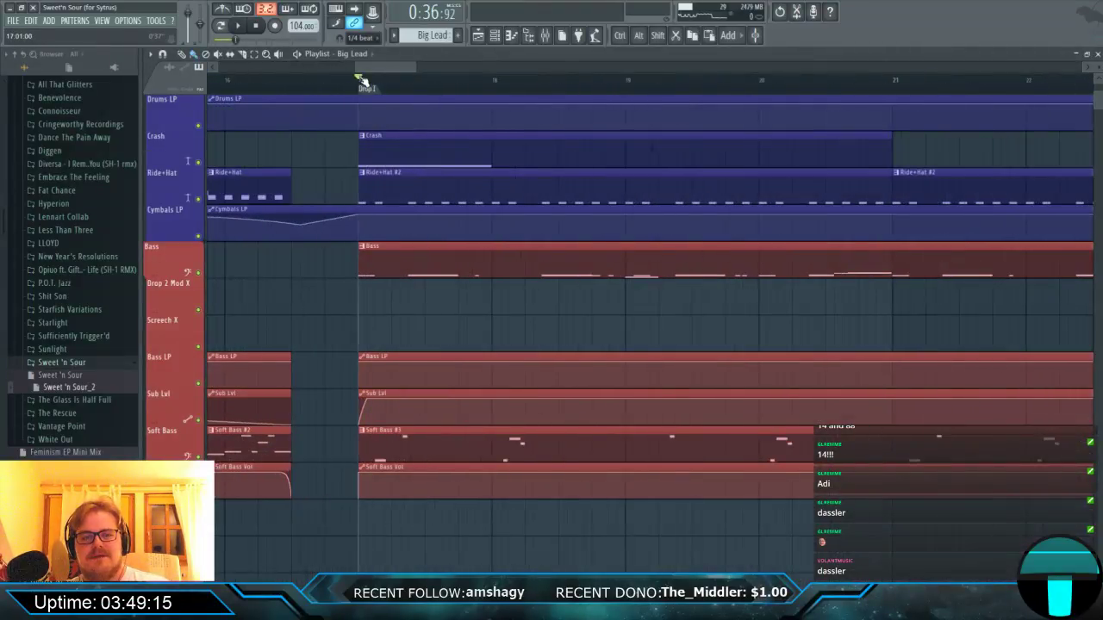
scroll(373, 102, "down", 6)
key("space")
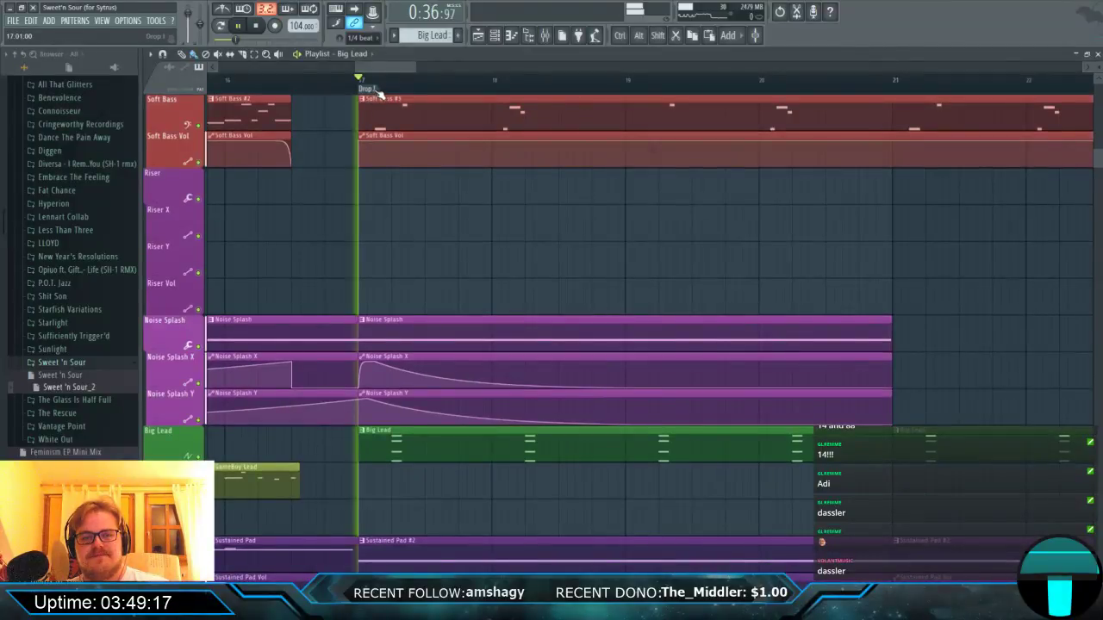
scroll(379, 91, "down", 4)
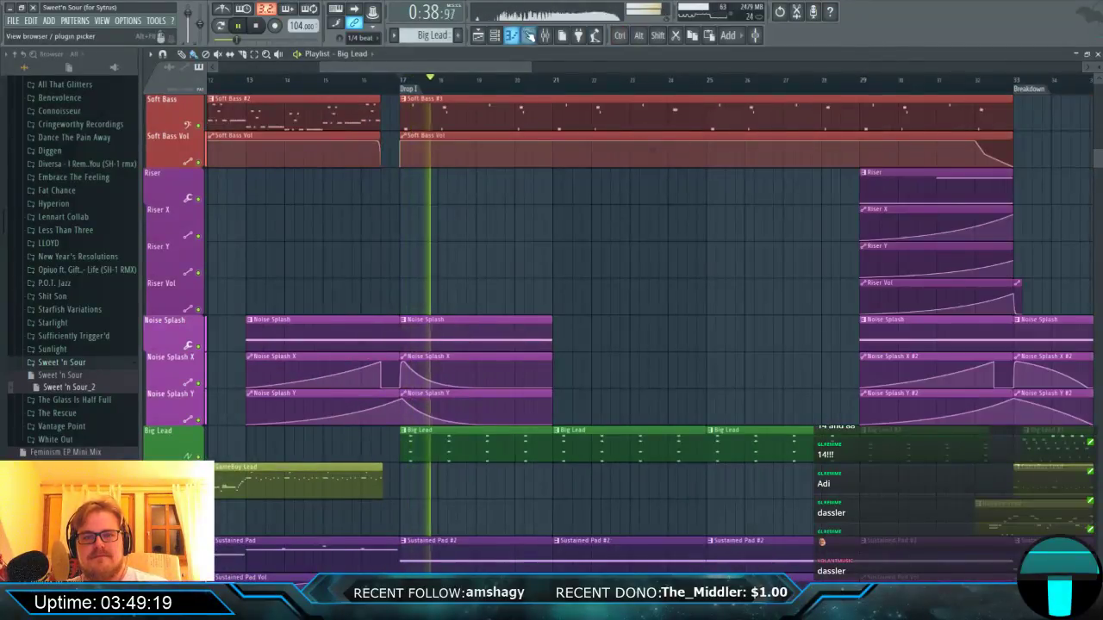
Switch the Soundgoodizer on the Snare Drum 3 mixer track to mode A and adjust its amount to about half.
key("F9")
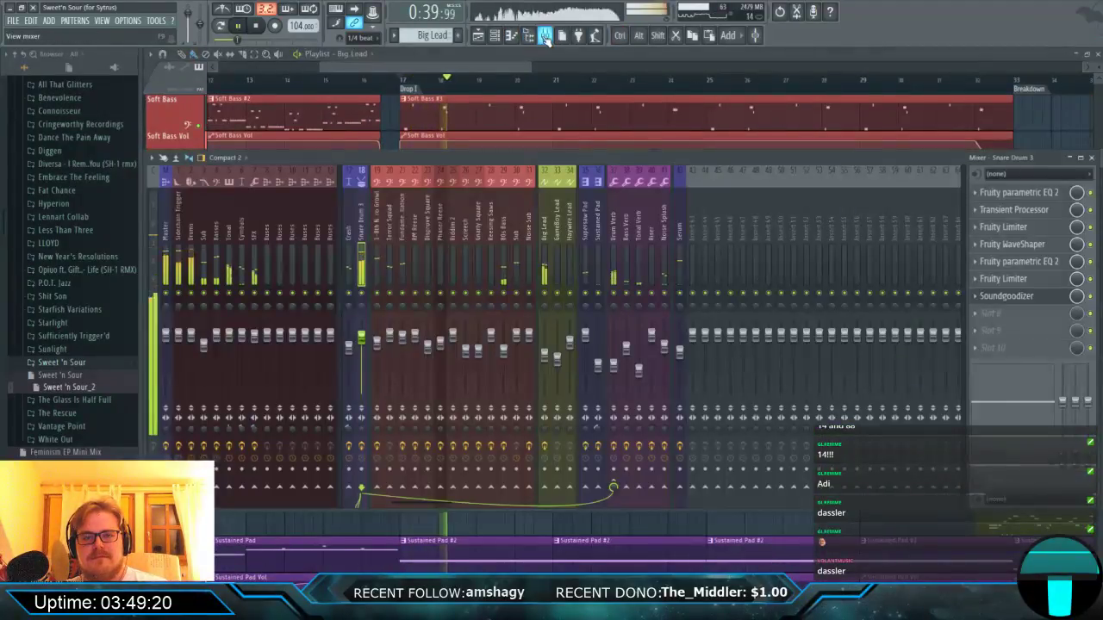
left_click(1004, 296)
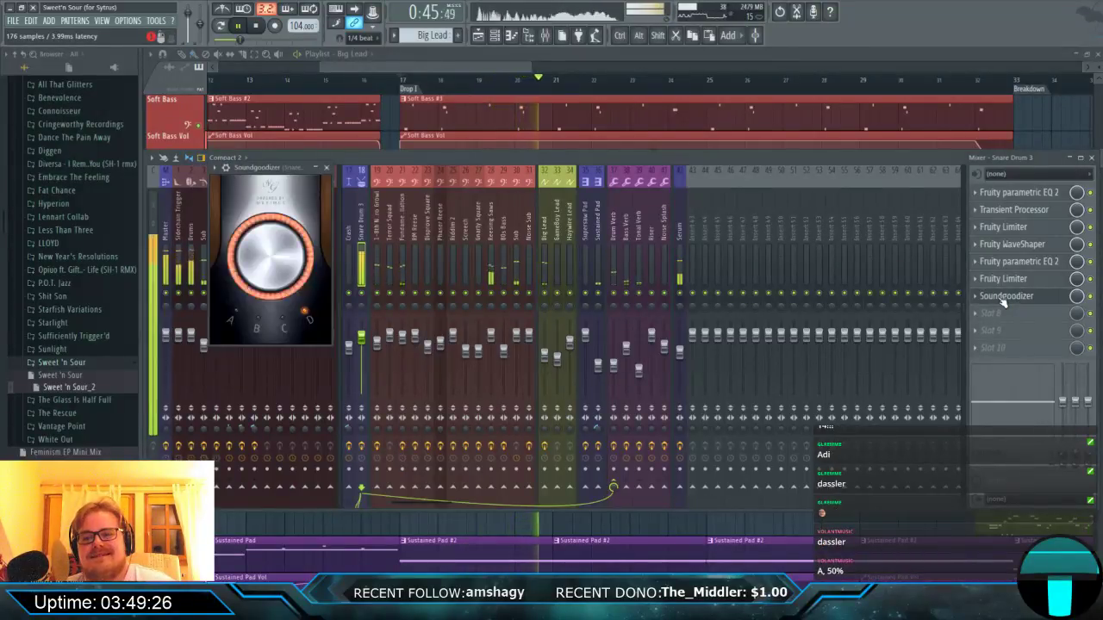
left_click(232, 318)
mouse_move(270, 258)
left_mouse_down()
mouse_move(270, 284)
mouse_move(272, 269)
left_mouse_up()
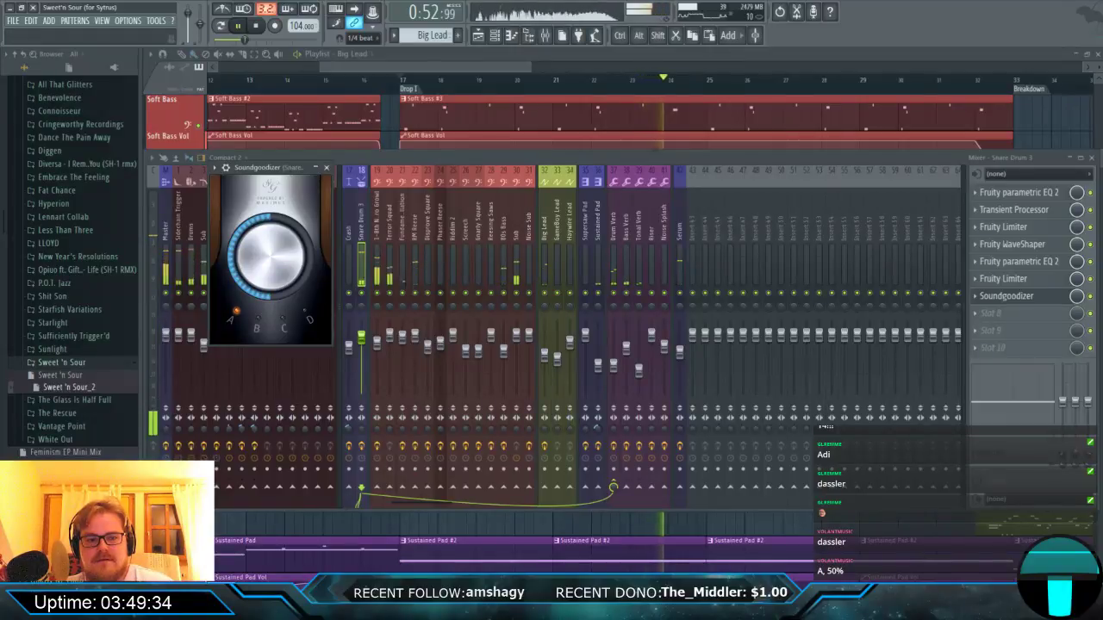
left_click(326, 167)
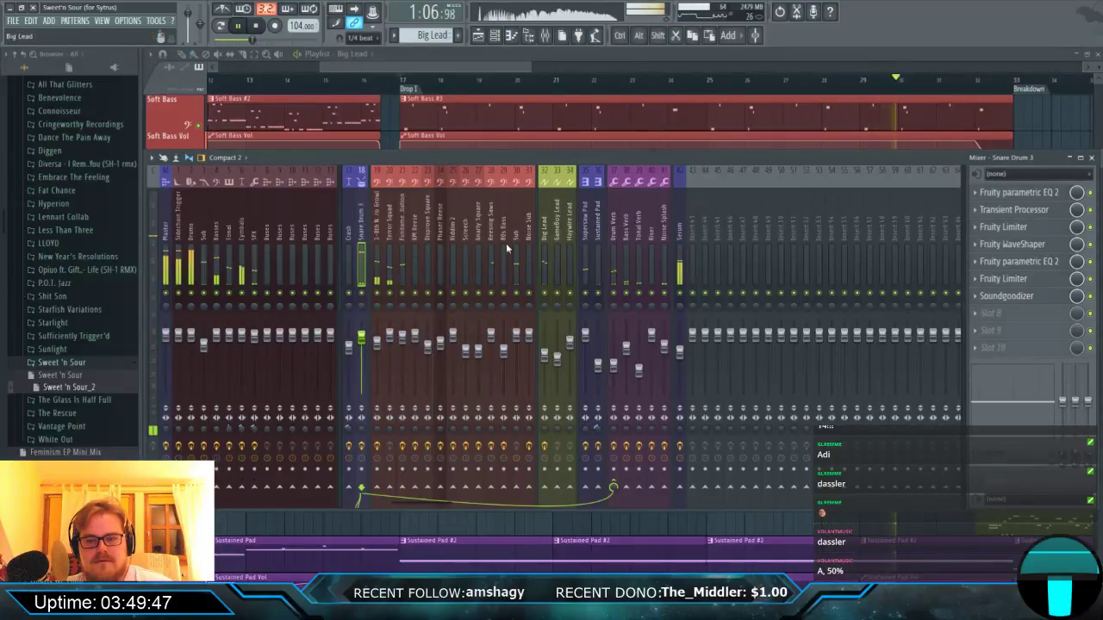
Remove the Soundgoodizer from effect slot 7 of the Snare Drum 3 mixer track.
left_click(1023, 296)
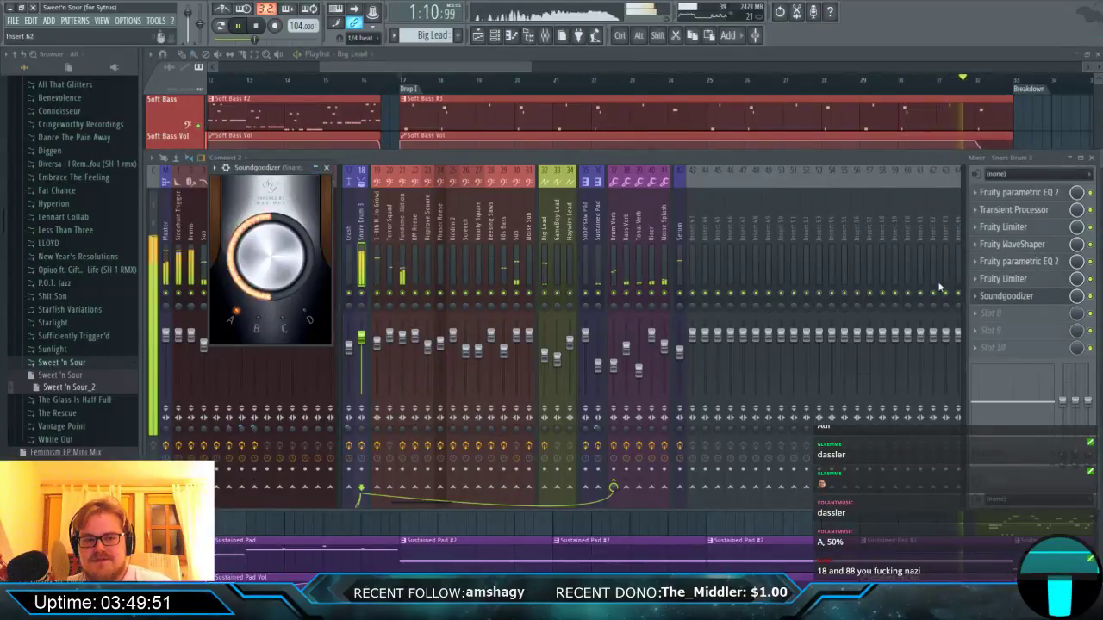
right_click(998, 301)
mouse_move(1004, 308)
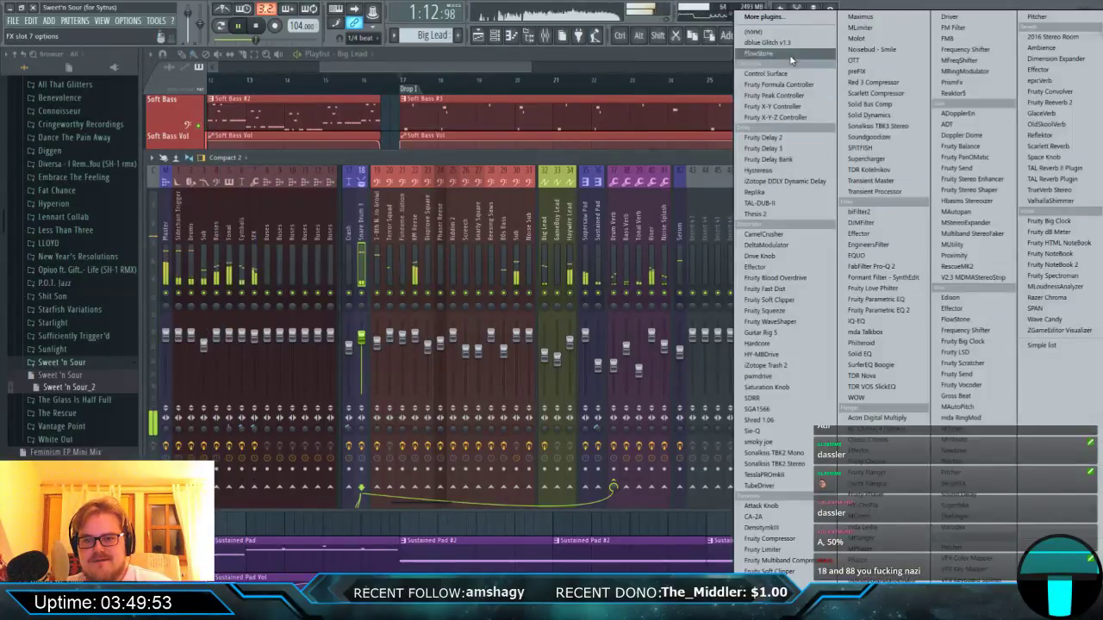
left_click(786, 31)
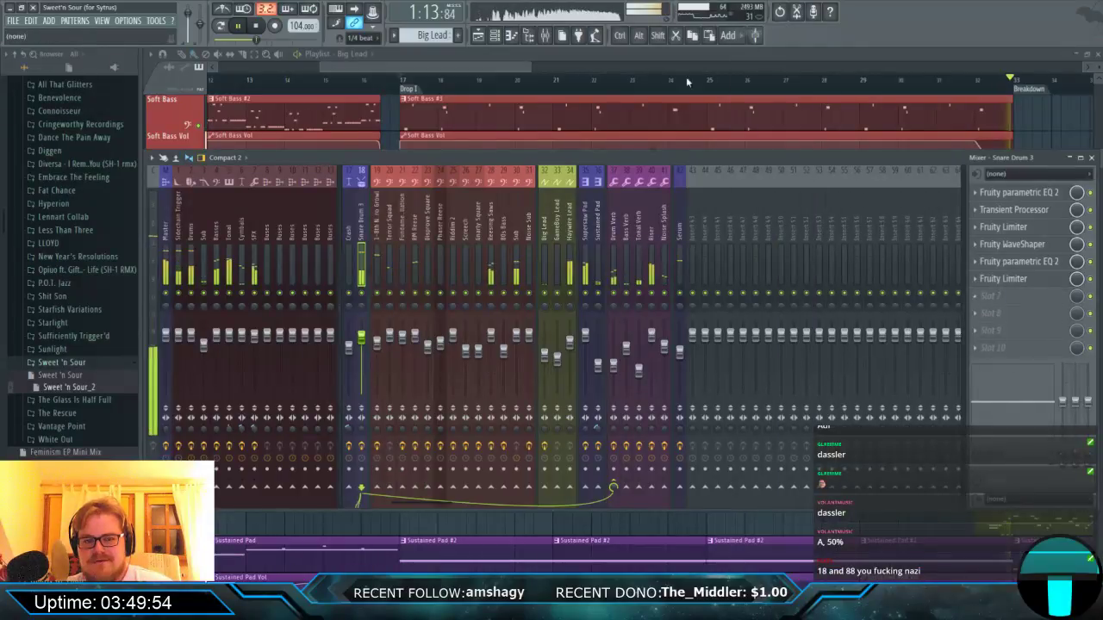
Add a Soundgoodizer to effect slot 5 of the Master track.
left_click(166, 247)
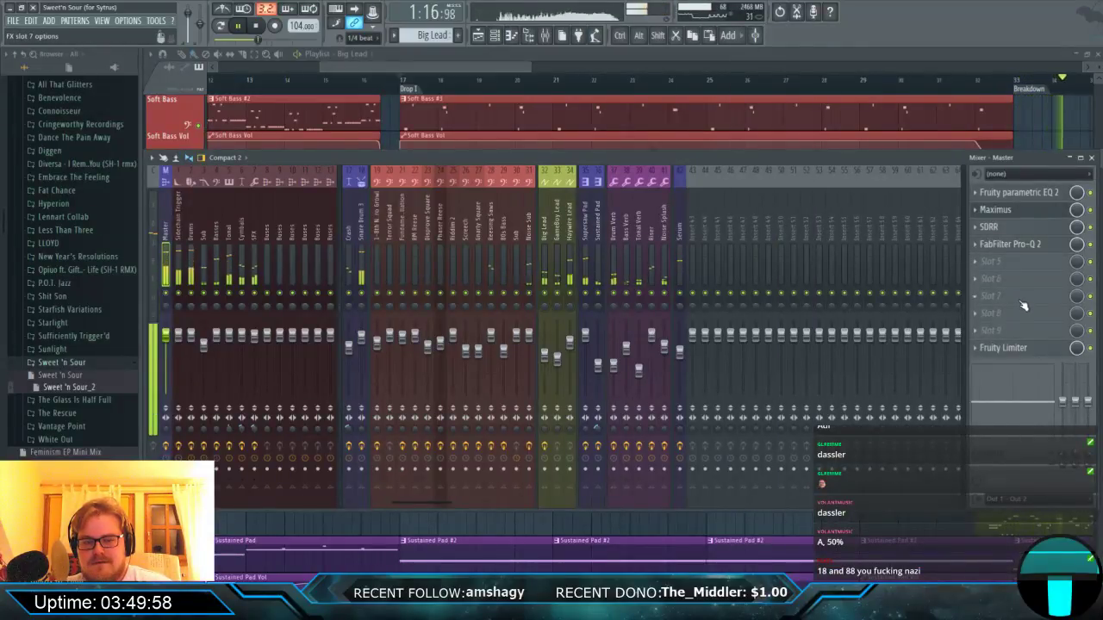
left_click(1000, 280)
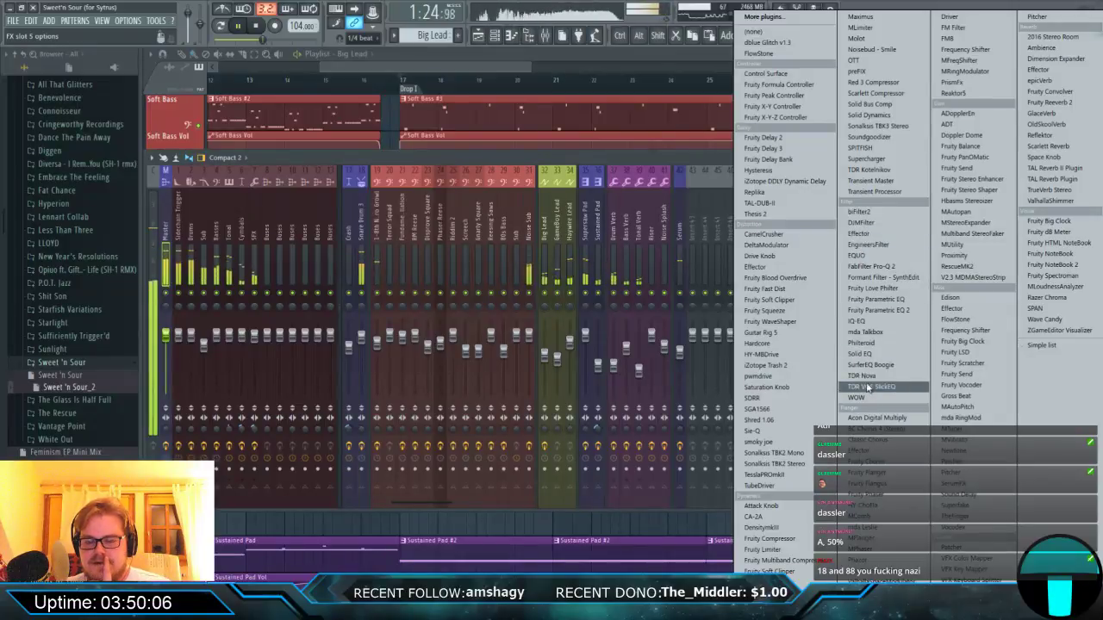
left_click(870, 137)
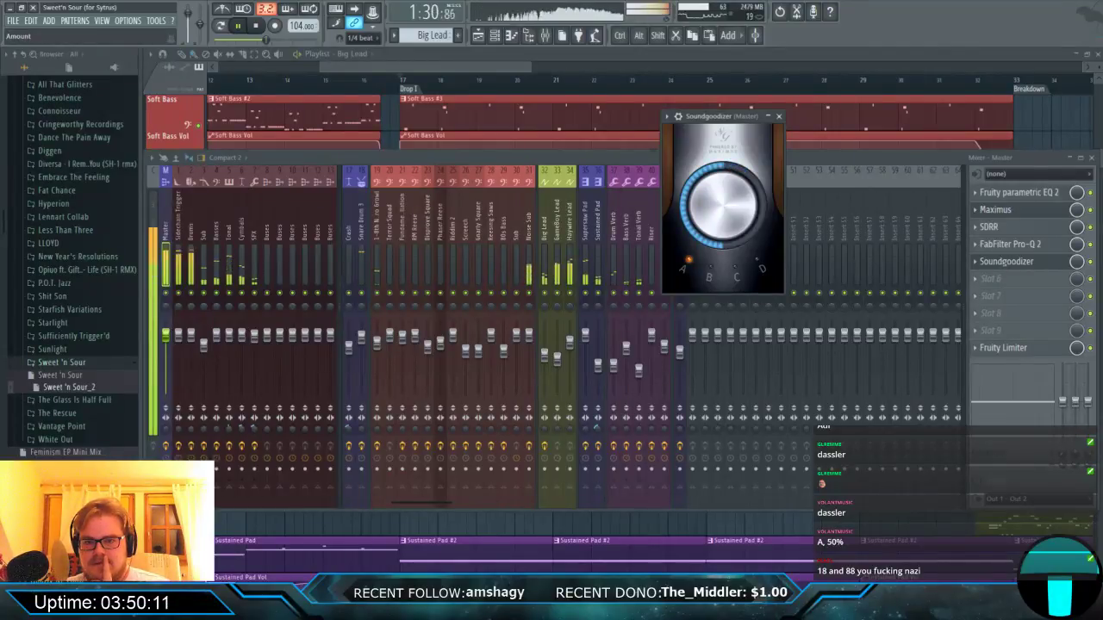
Move the Master track's Soundgoodizer to slot 10, placing it after the Fruity Limiter.
left_click(992, 326)
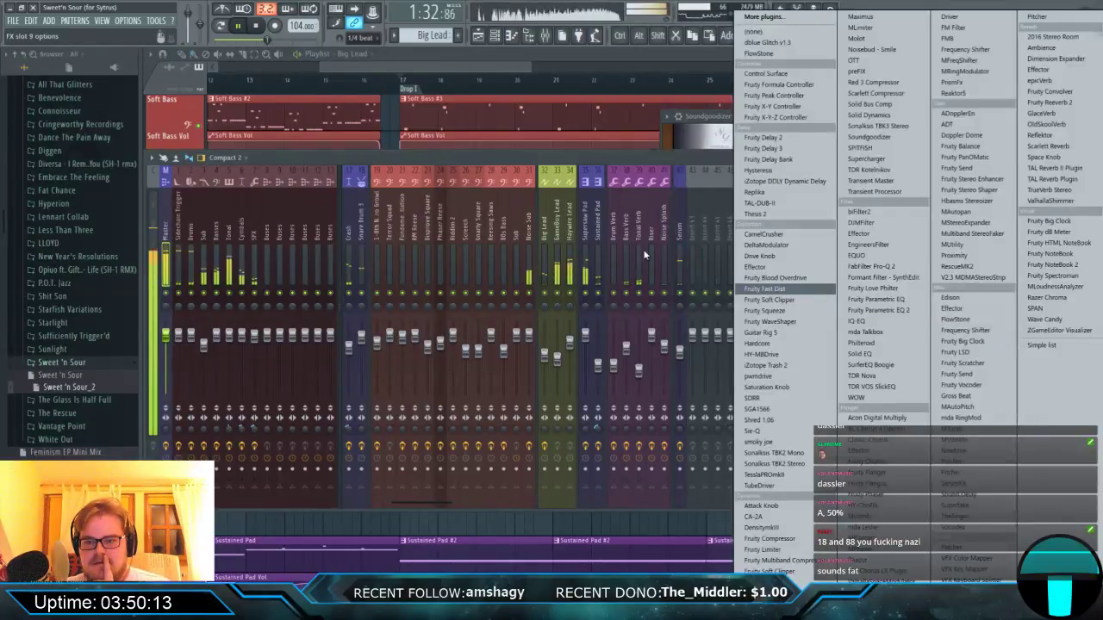
left_click(615, 169)
left_click_drag(999, 264, 999, 352)
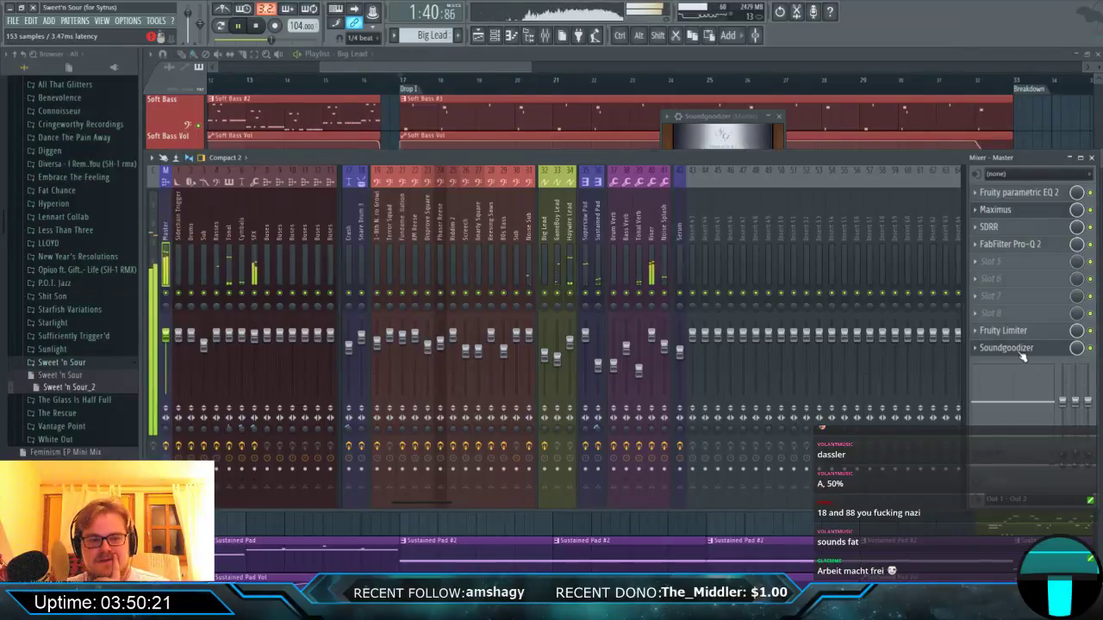
Reset the gain of the Master track's Fruity Limiter and raise it to about 10.6 dB.
left_click(1023, 334)
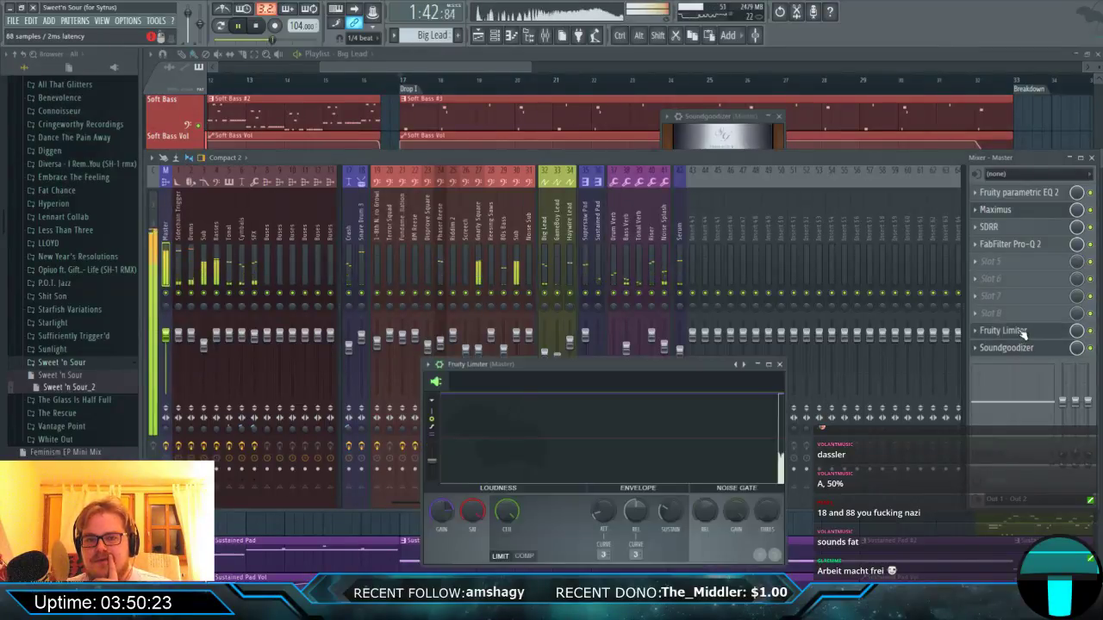
right_click(439, 512)
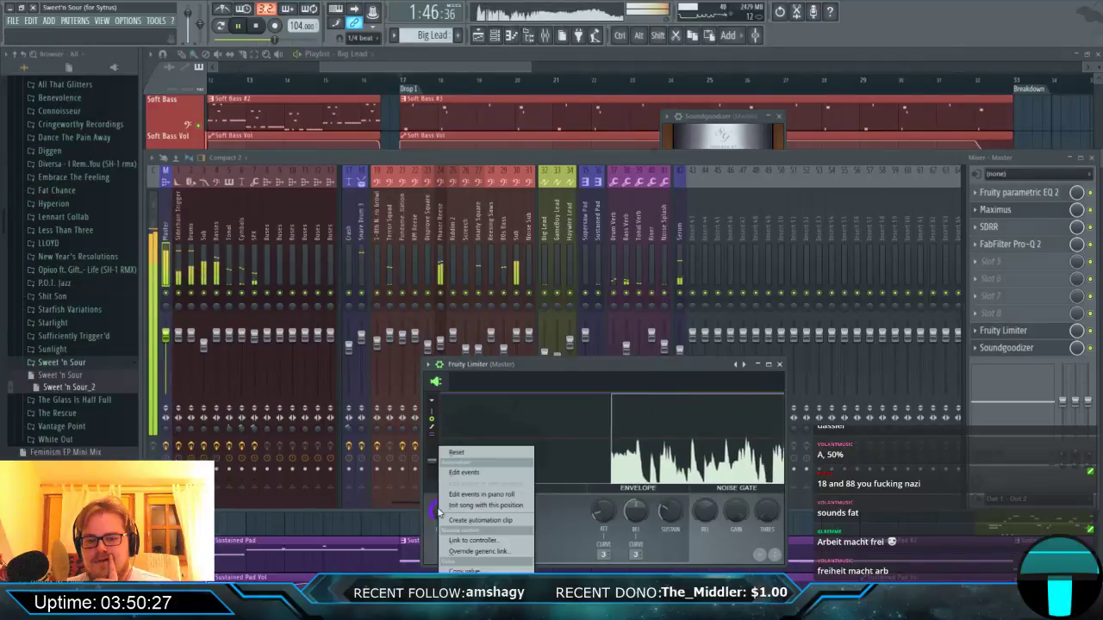
left_click(475, 454)
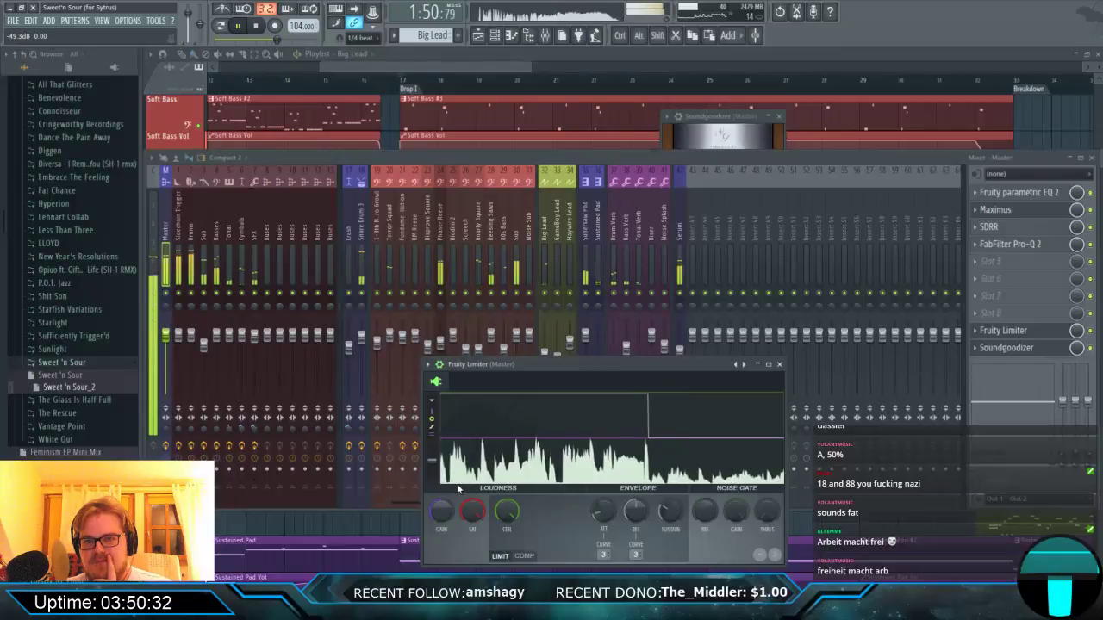
left_click_drag(441, 512, 441, 469)
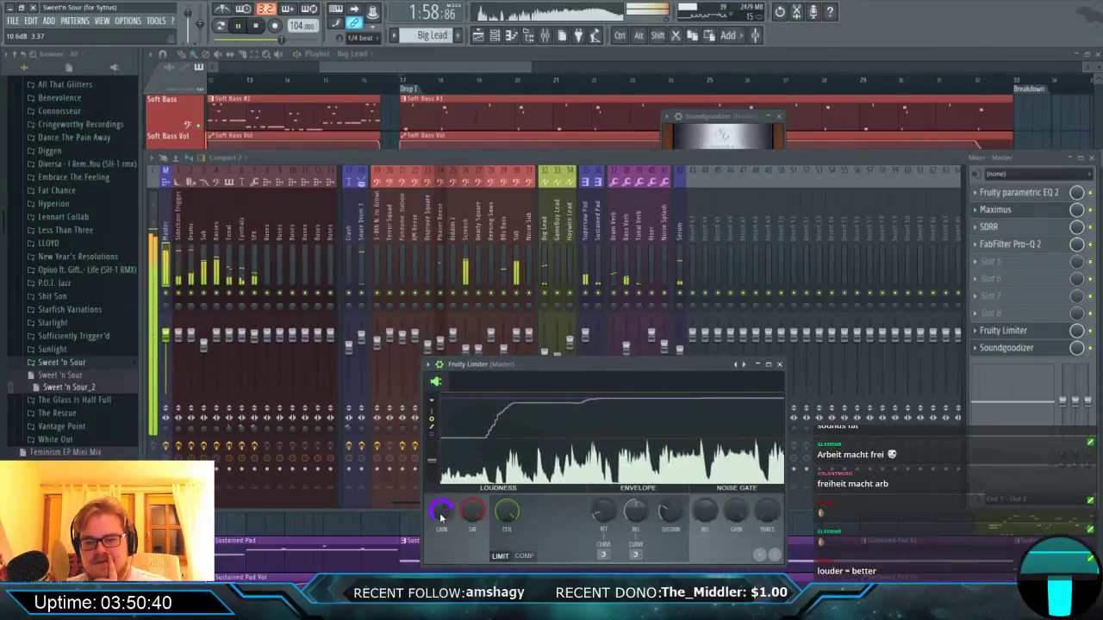
left_click(1003, 331)
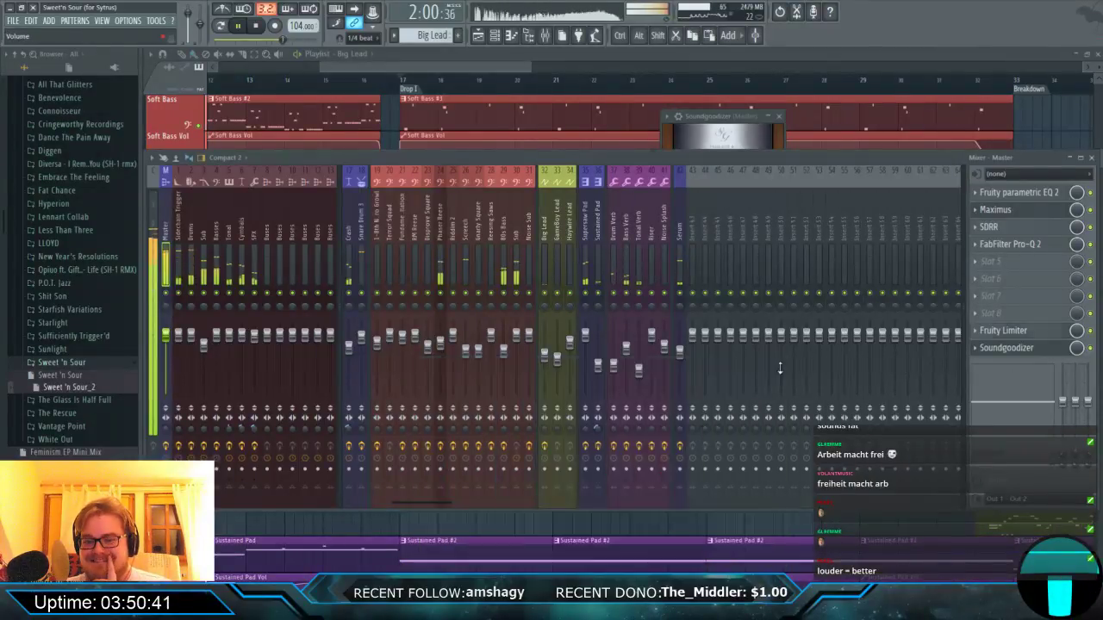
Check the Master track's Soundgoodizer settings and view the whole arrangement in the playlist.
left_click(1017, 349)
left_click(1017, 350)
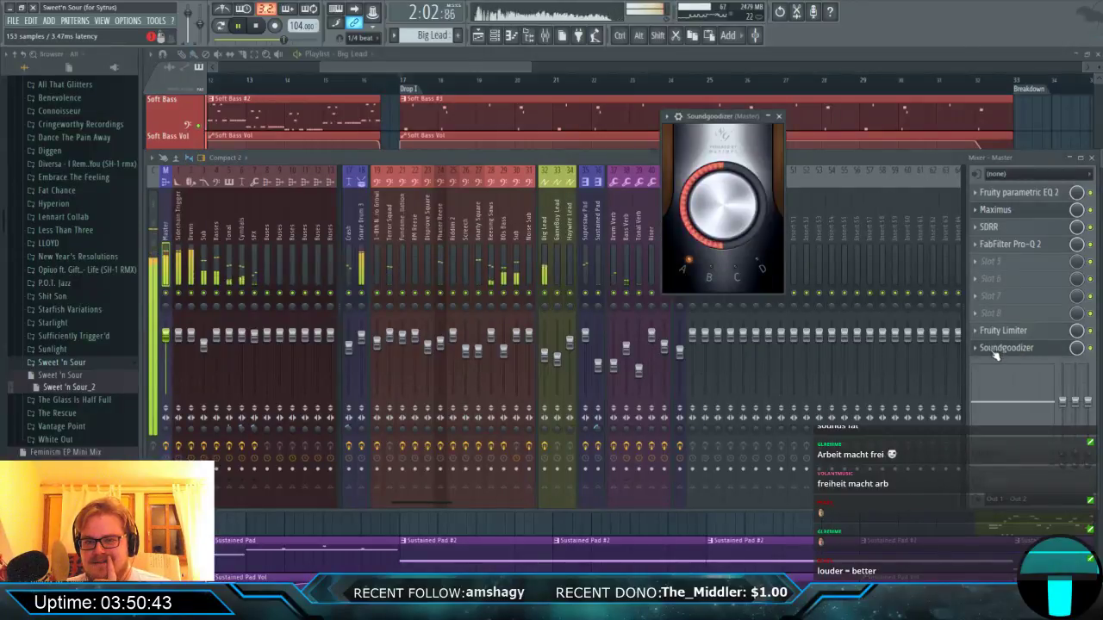
left_click(841, 158)
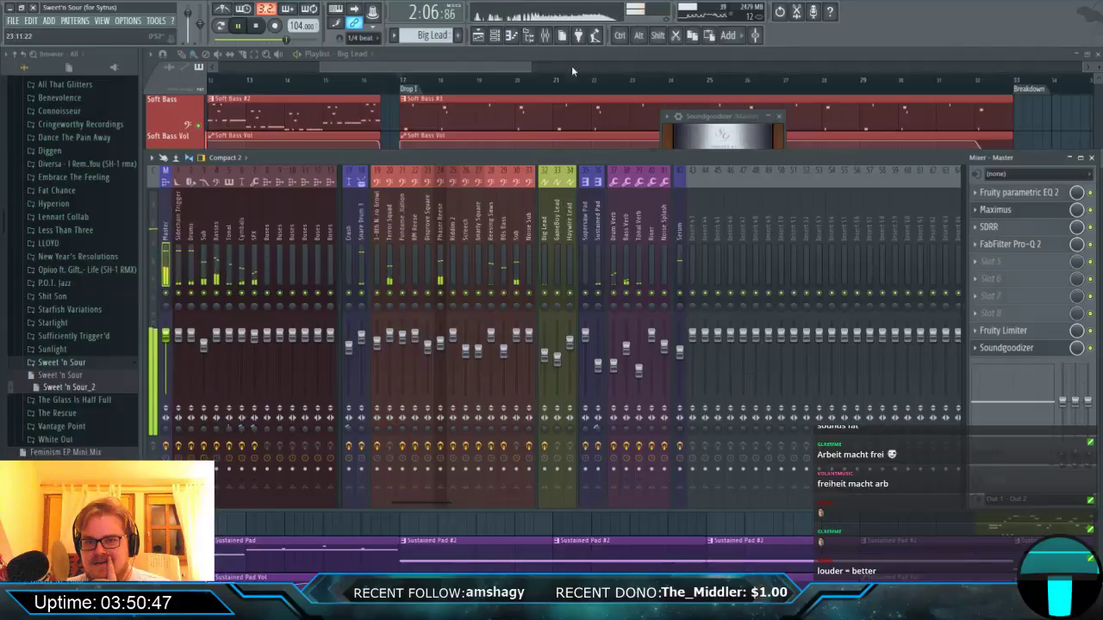
left_click(460, 65)
scroll(512, 83, "down", 2)
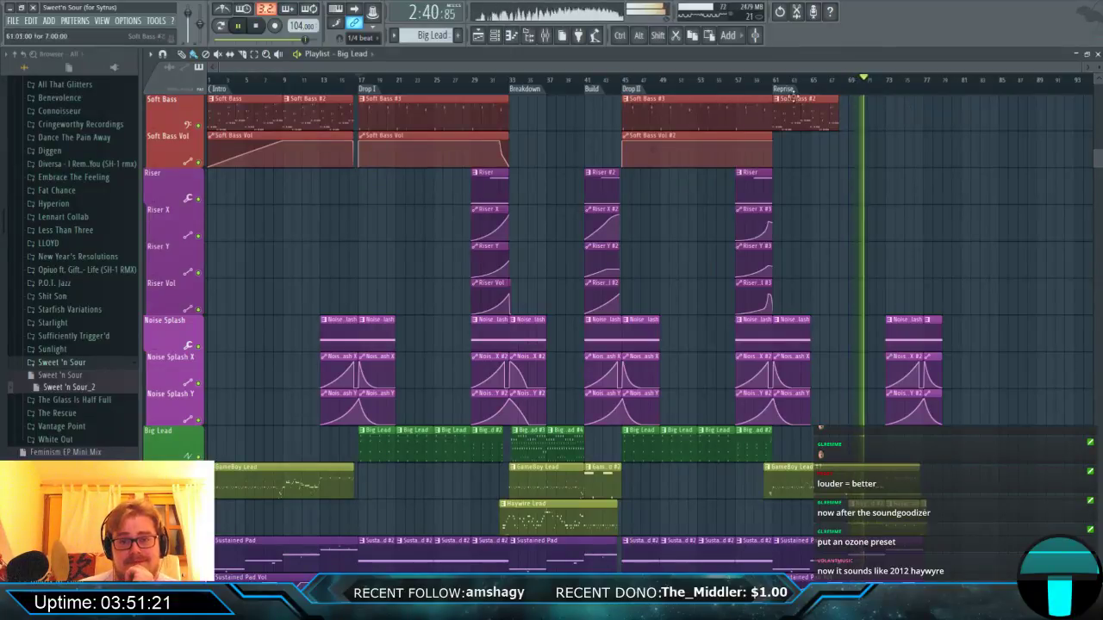
Shift the Fruity Limiter and Soundgoodizer up one slot on the Master track and add a Fruity WaveShaper in slot 10.
left_click(544, 35)
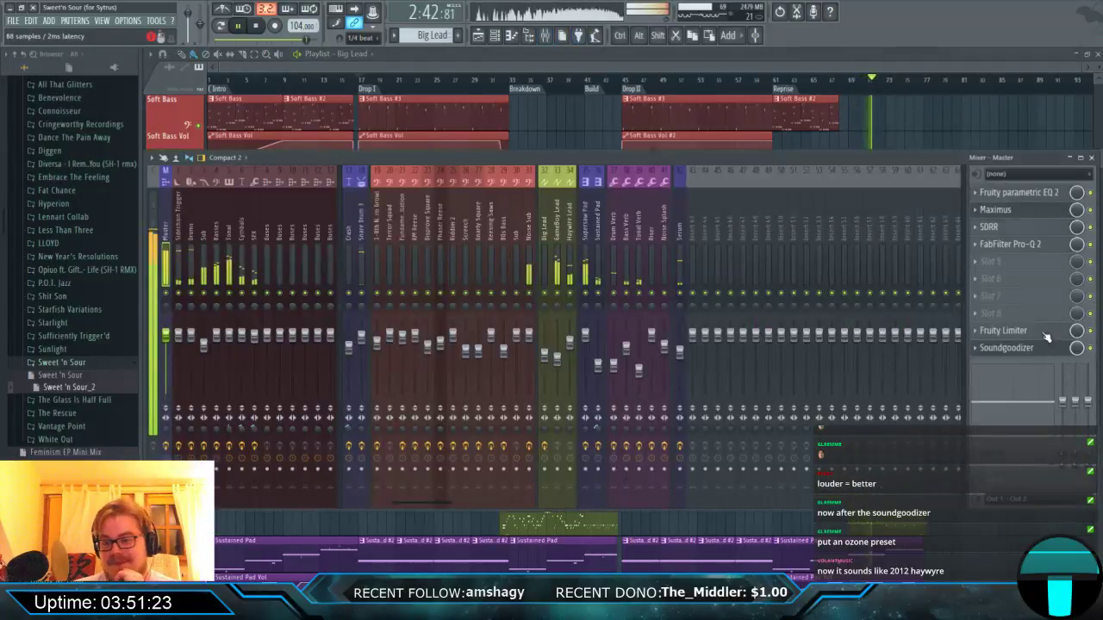
left_click_drag(1017, 348, 1015, 331)
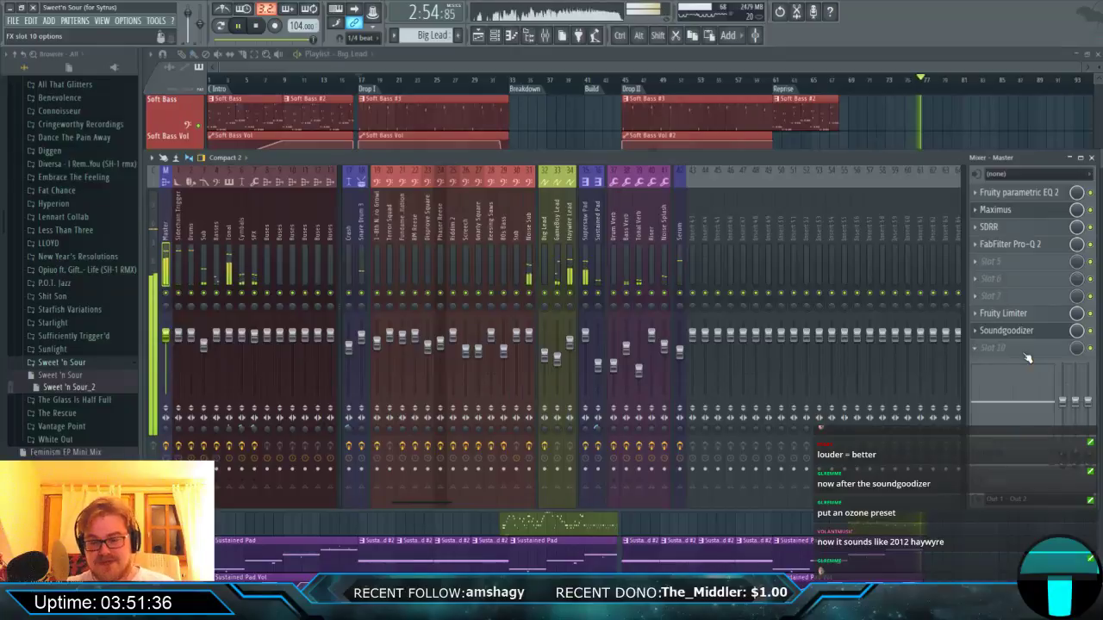
left_click(1025, 354)
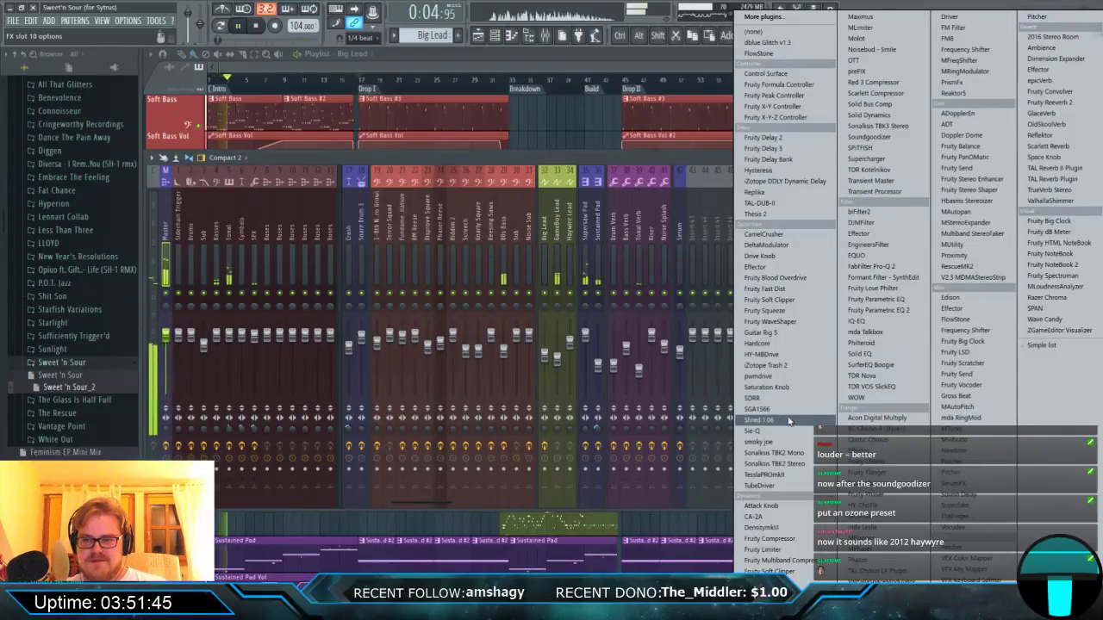
left_click(770, 322)
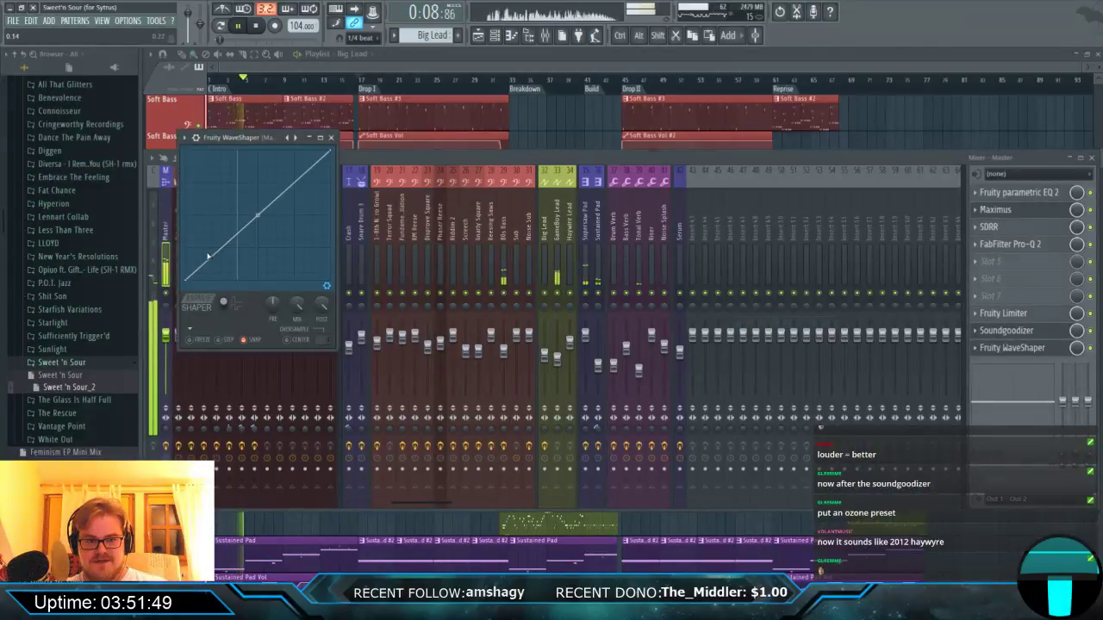
Try a point above the WaveShaper curve's diagonal with the lower segment bent upward, and audition it from Drop I.
left_click_drag(257, 215, 230, 151)
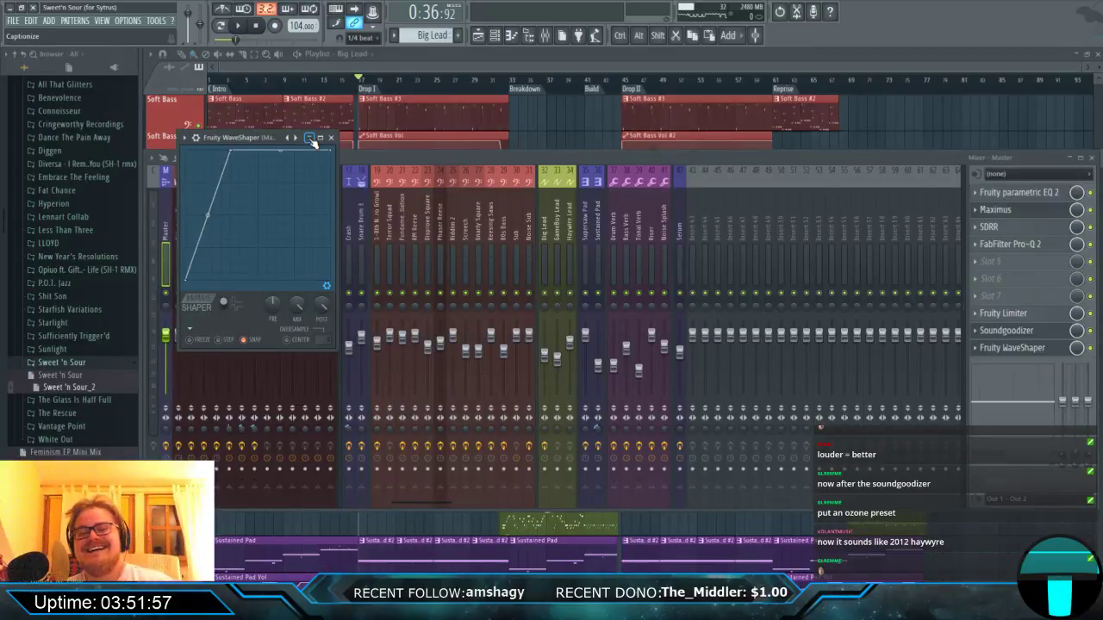
left_click_drag(233, 153, 230, 223)
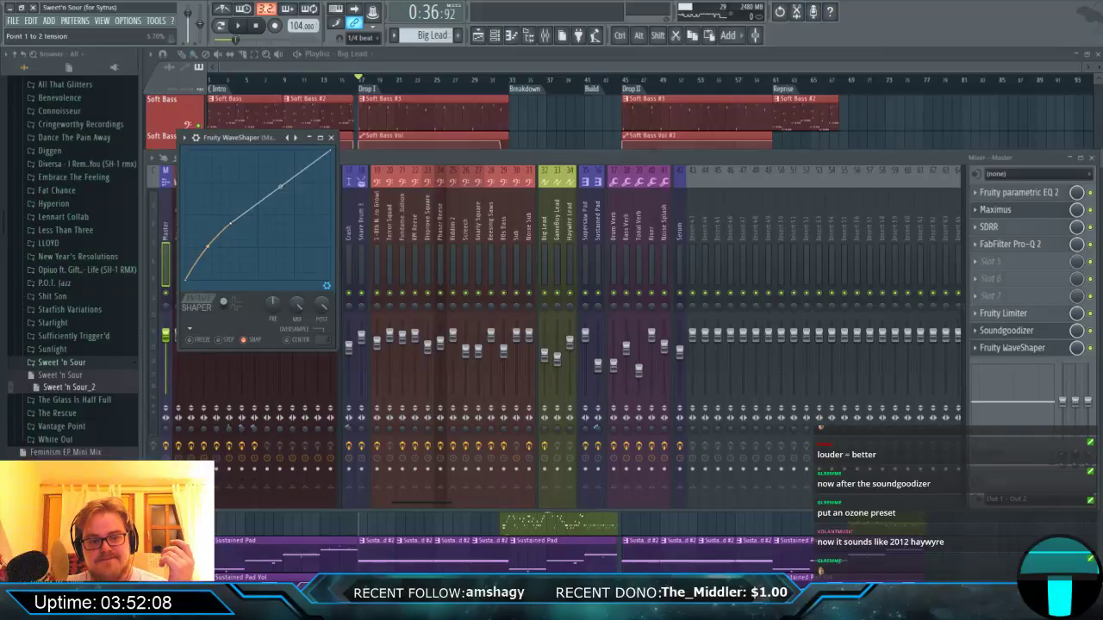
left_click_drag(208, 247, 249, 198)
left_click_drag(218, 238, 218, 226)
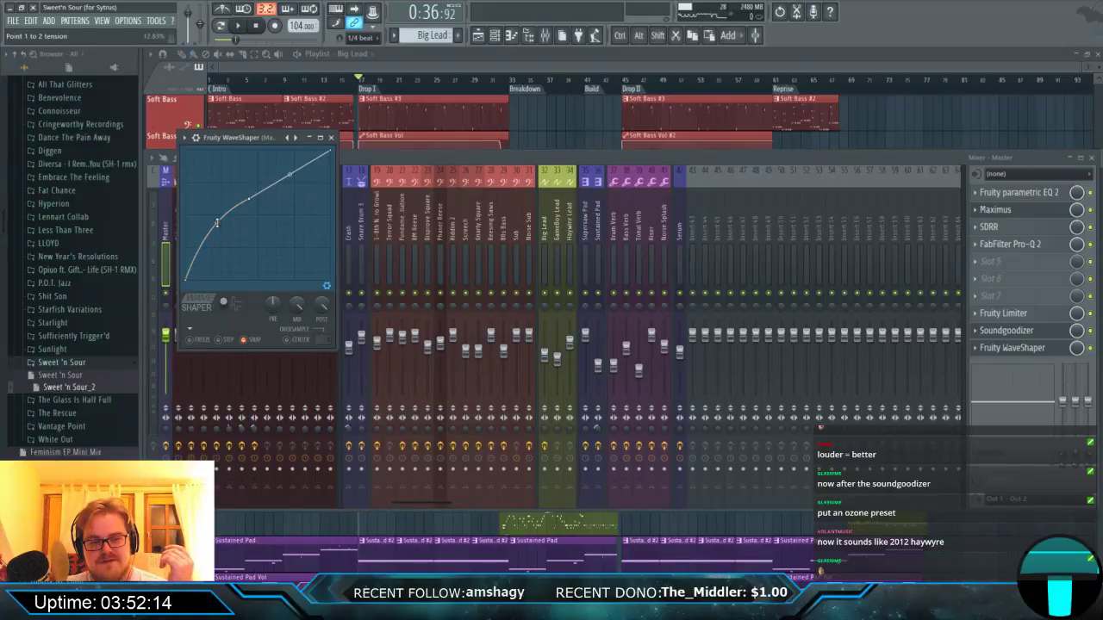
key("space")
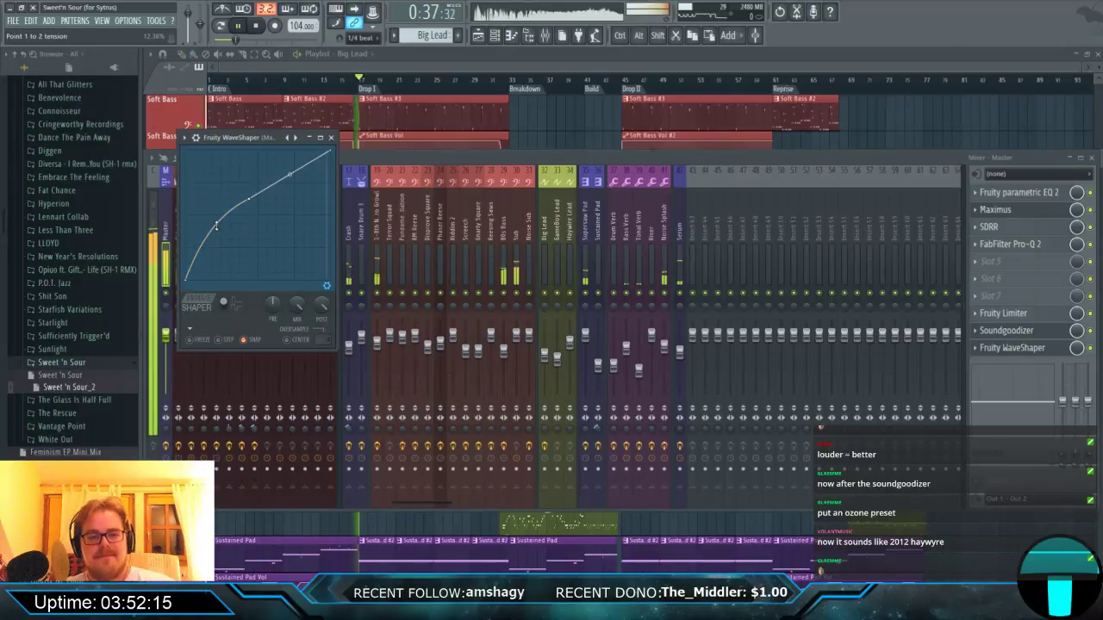
mouse_move(217, 226)
left_mouse_down()
mouse_move(216, 259)
mouse_move(216, 229)
left_mouse_up()
key("space")
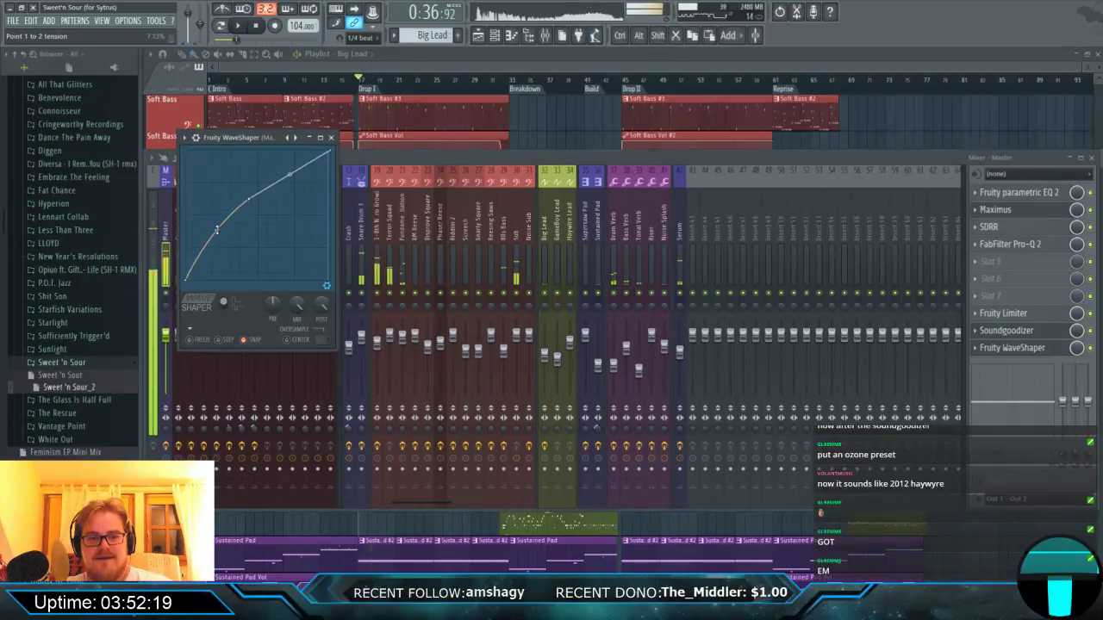
Remove the added point from the WaveShaper curve to restore the straight line, and close the plugin window.
right_click(250, 200)
left_click(276, 216)
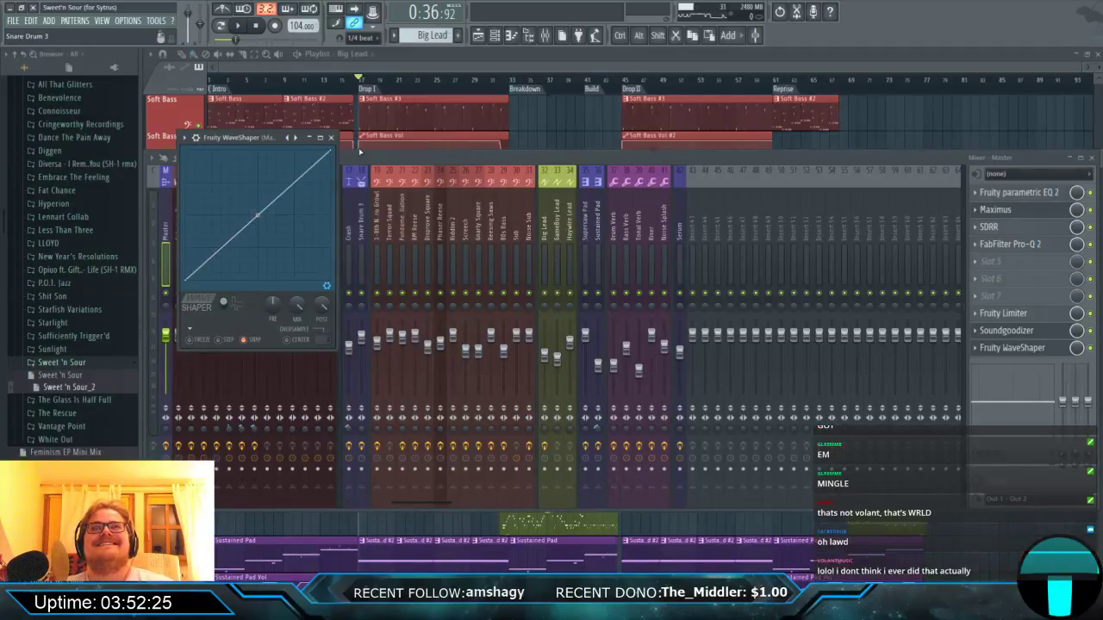
left_click(330, 137)
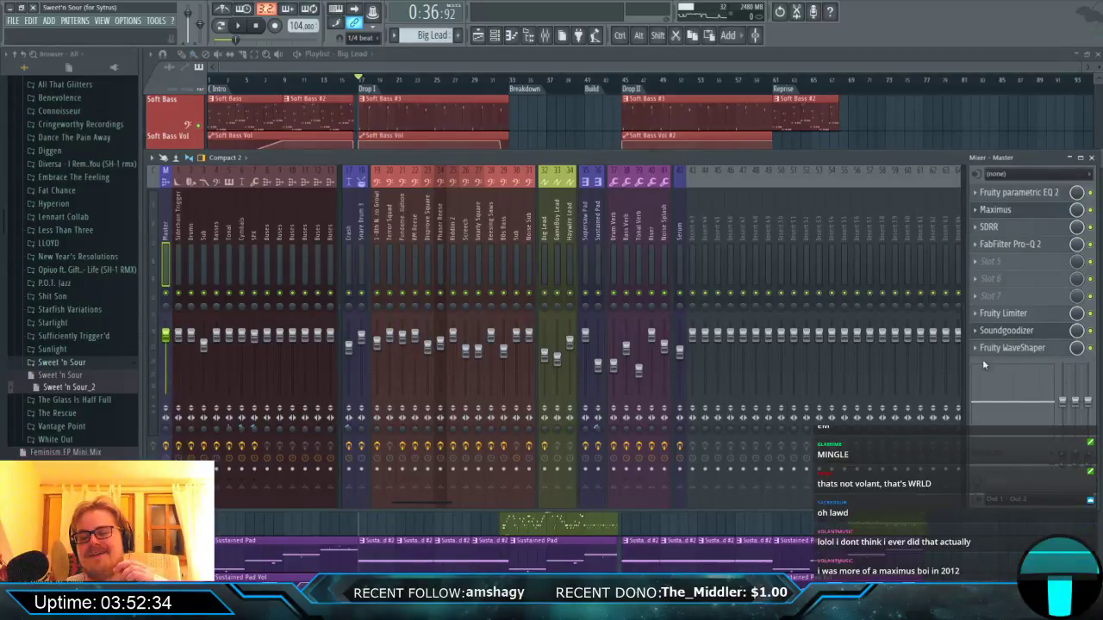
Replace the Soundgoodizer in slot 9 of the Master track with the GClip plugin.
left_click(1059, 351)
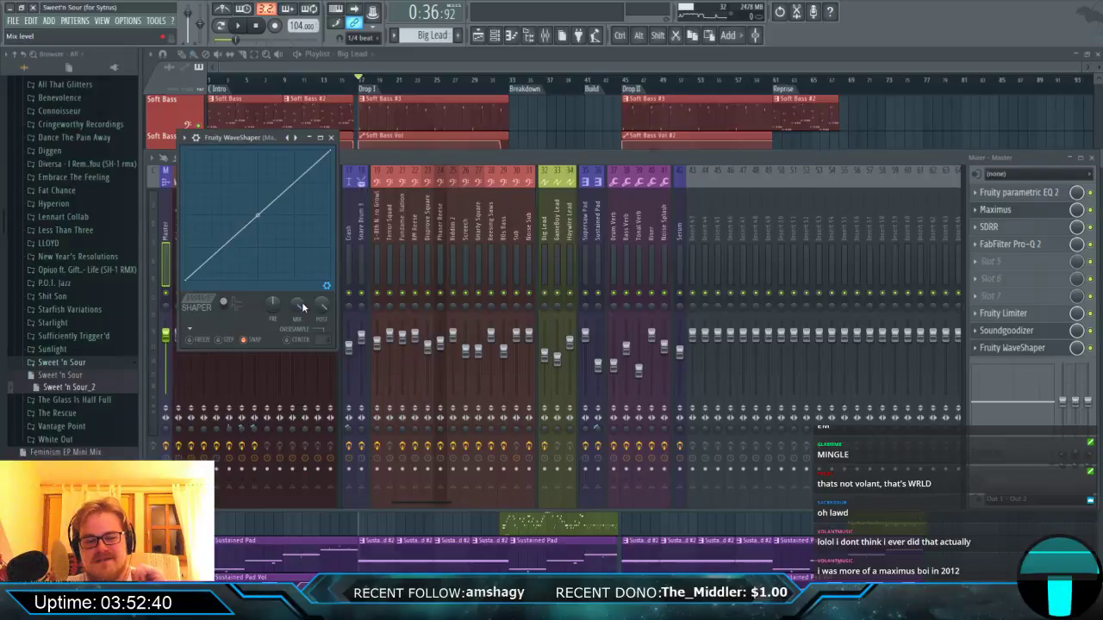
left_click(974, 330)
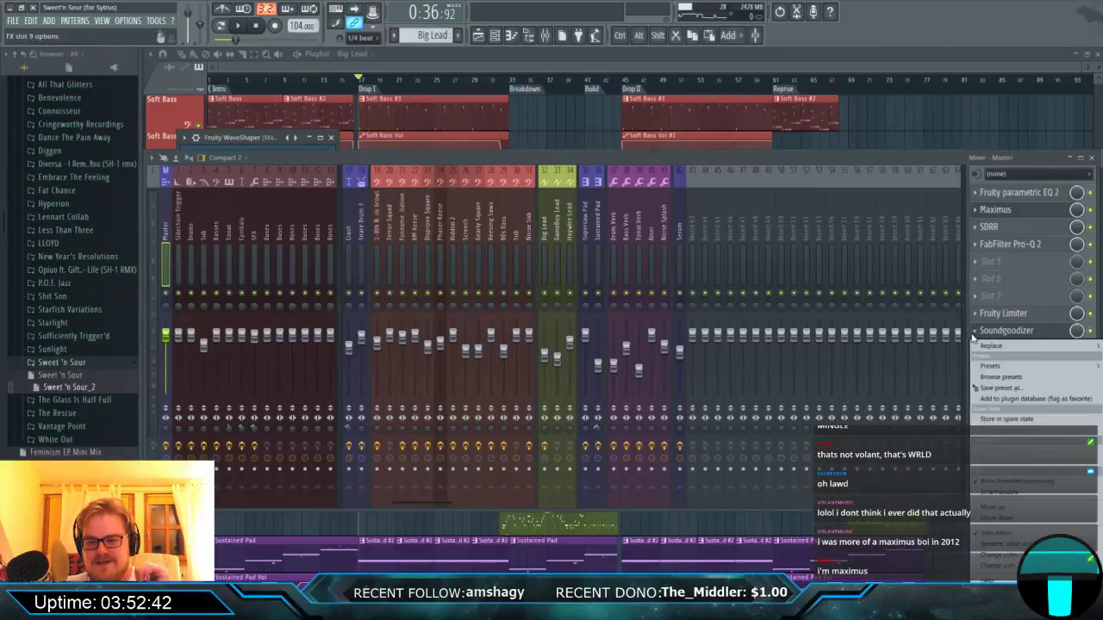
mouse_move(1000, 348)
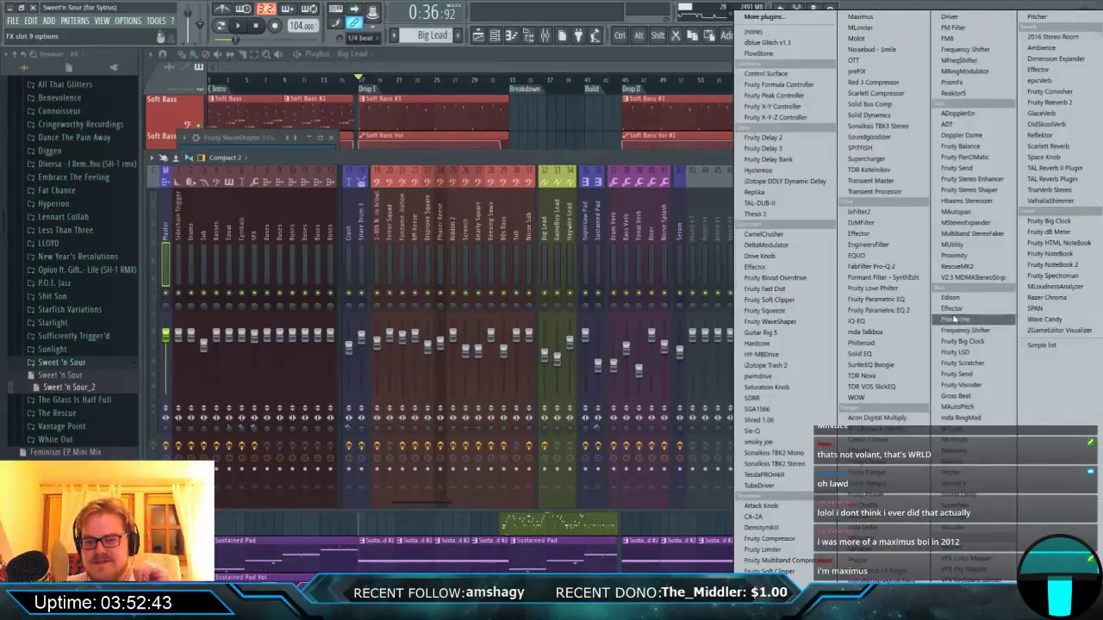
left_click(772, 19)
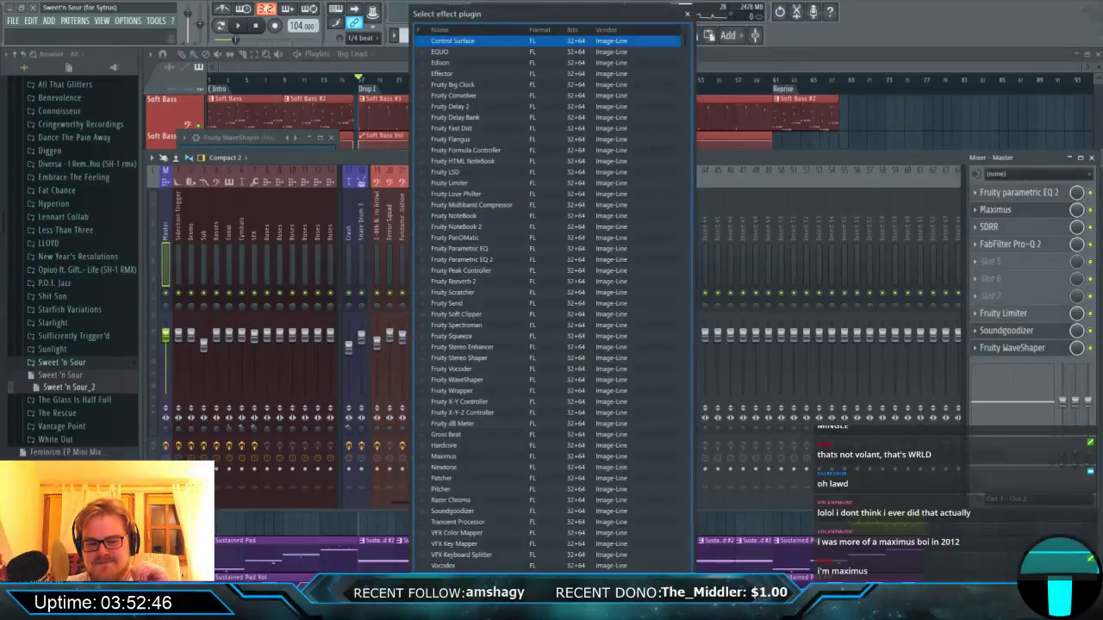
type("glitch")
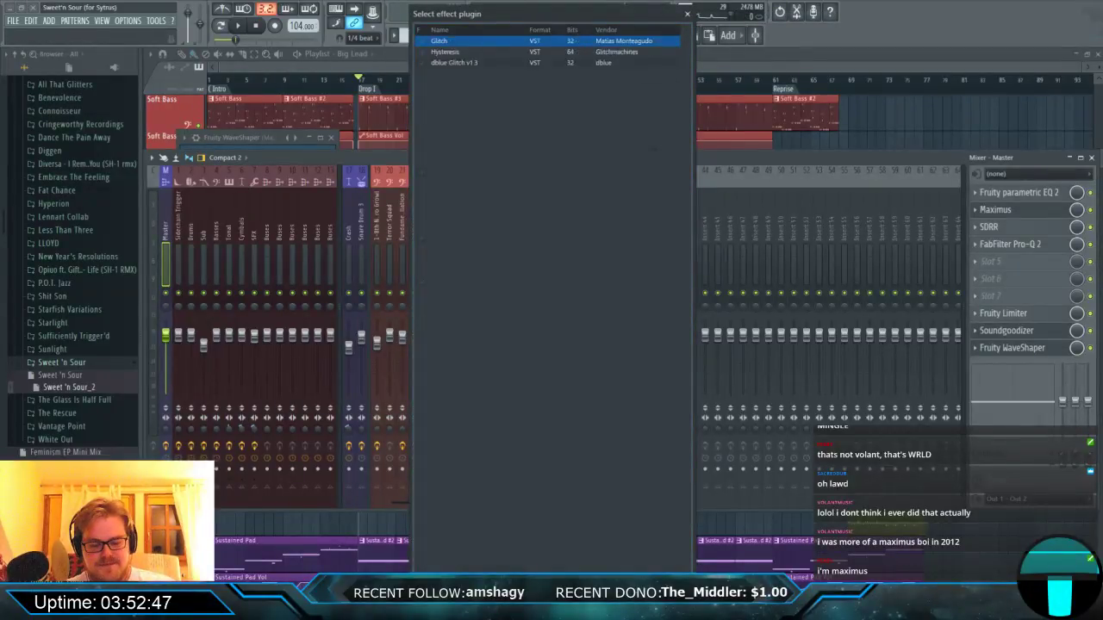
key("BackSpace")
key("BackSpace")
key("BackSpace")
key("BackSpace")
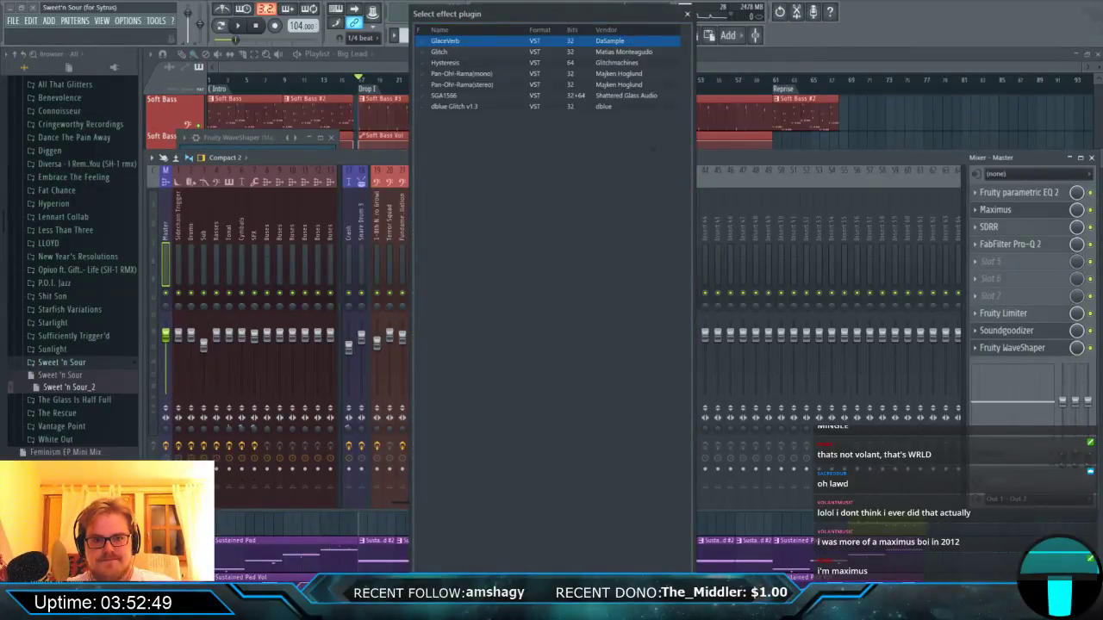
key("BackSpace")
type("c")
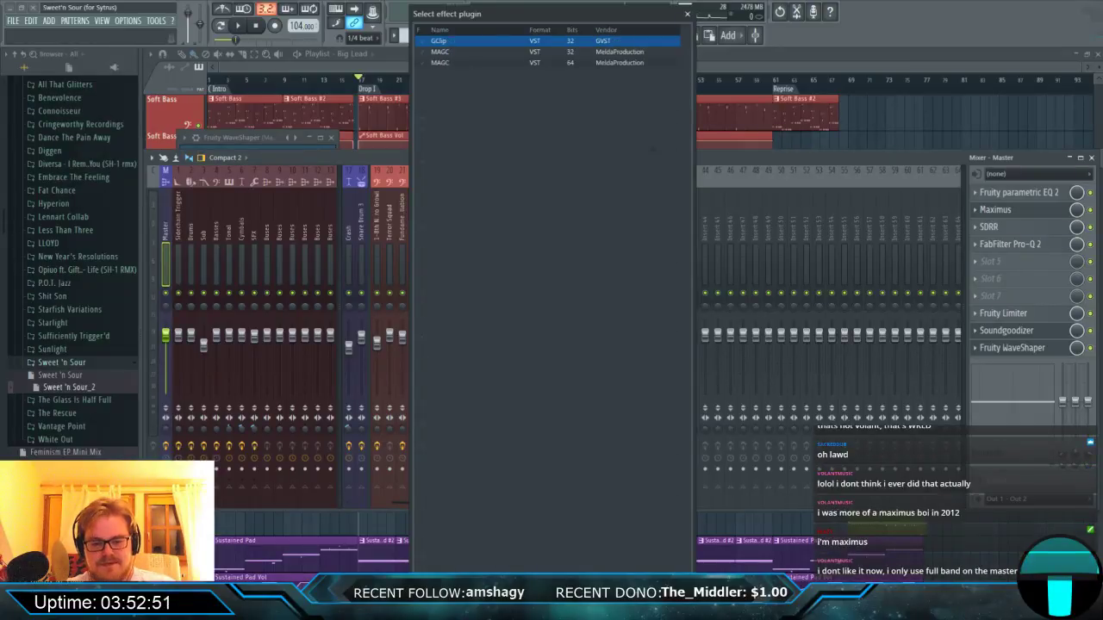
double_click(459, 47)
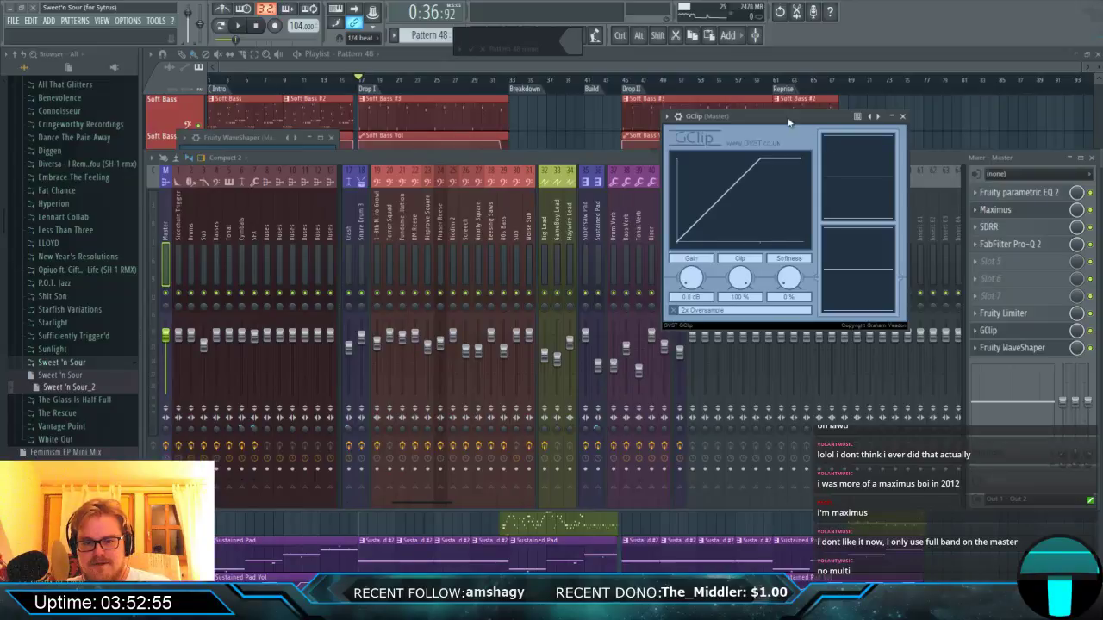
left_click(483, 49)
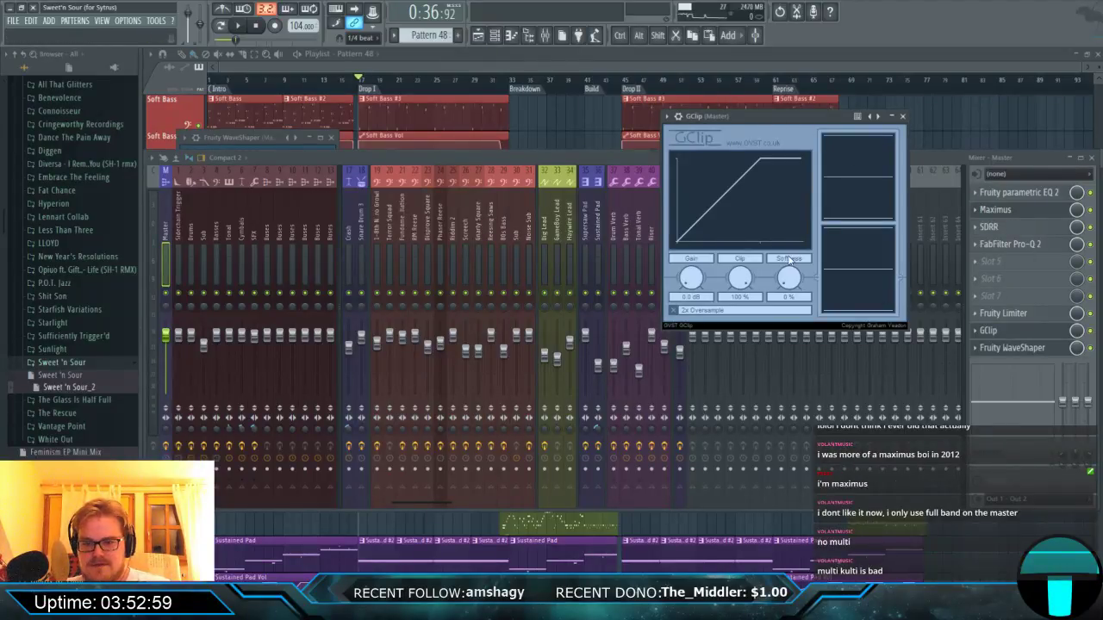
Lower GClip's Clip setting to 47 % while auditioning from Drop I, and close the open plugin windows.
left_click_drag(784, 120, 462, 158)
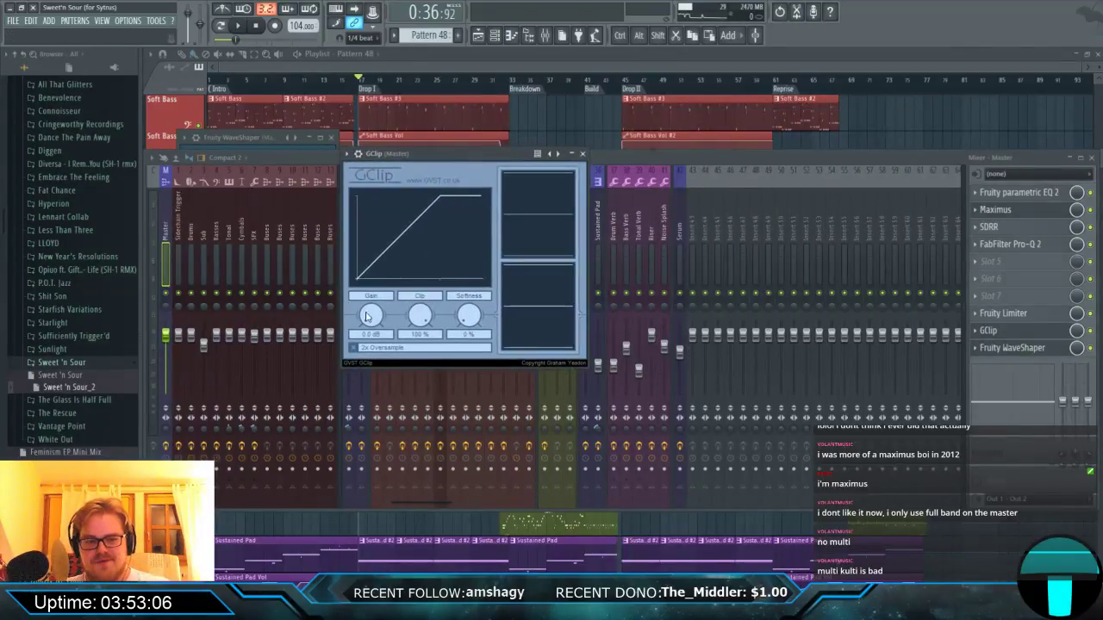
key("space")
left_click_drag(424, 321, 429, 352)
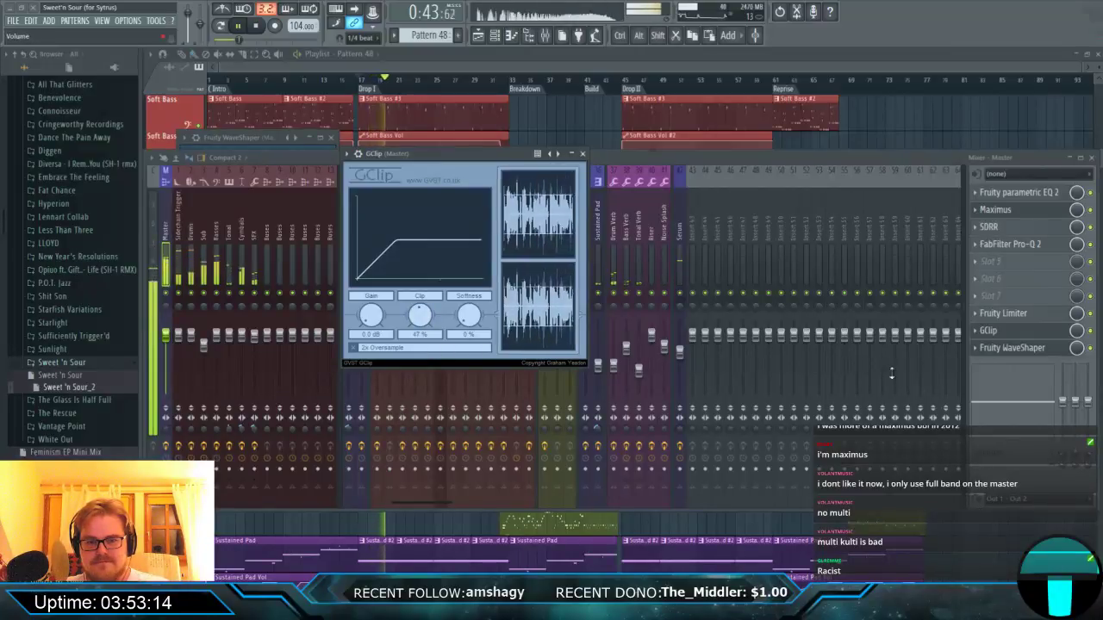
key("Escape")
key("Escape")
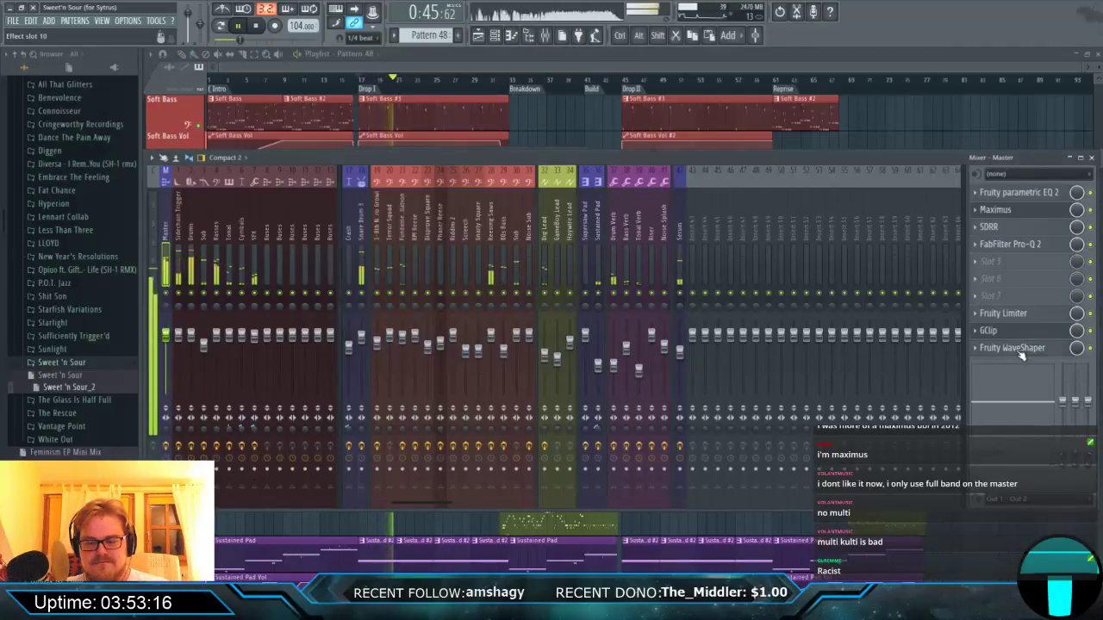
Replace the Fruity WaveShaper in slot 10 of the Master track with a second Fruity Limiter.
left_click(979, 348)
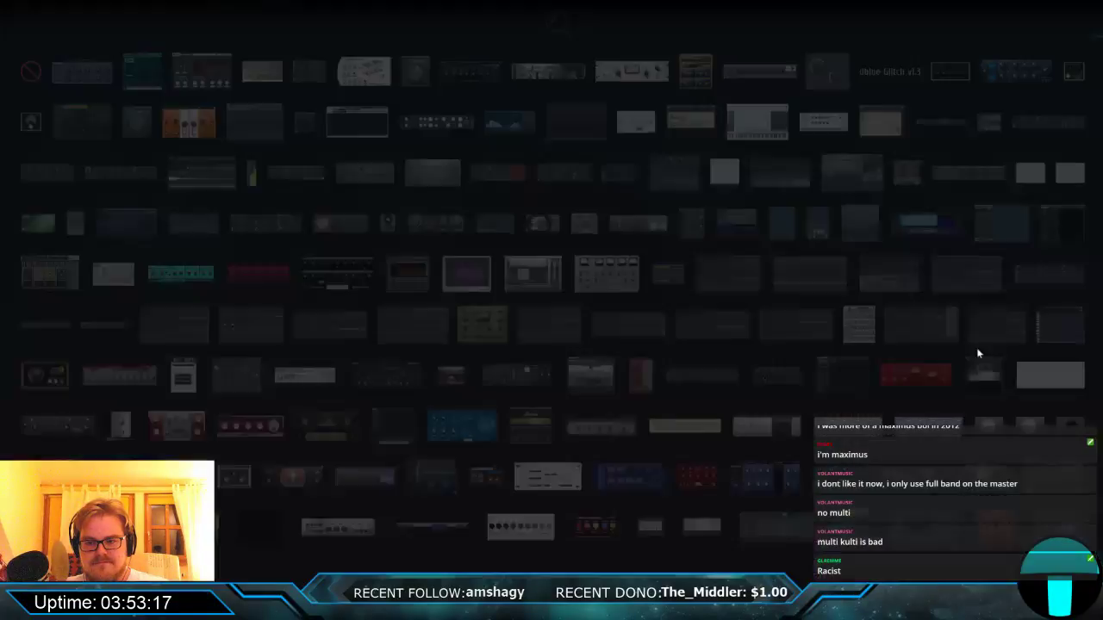
key("Escape")
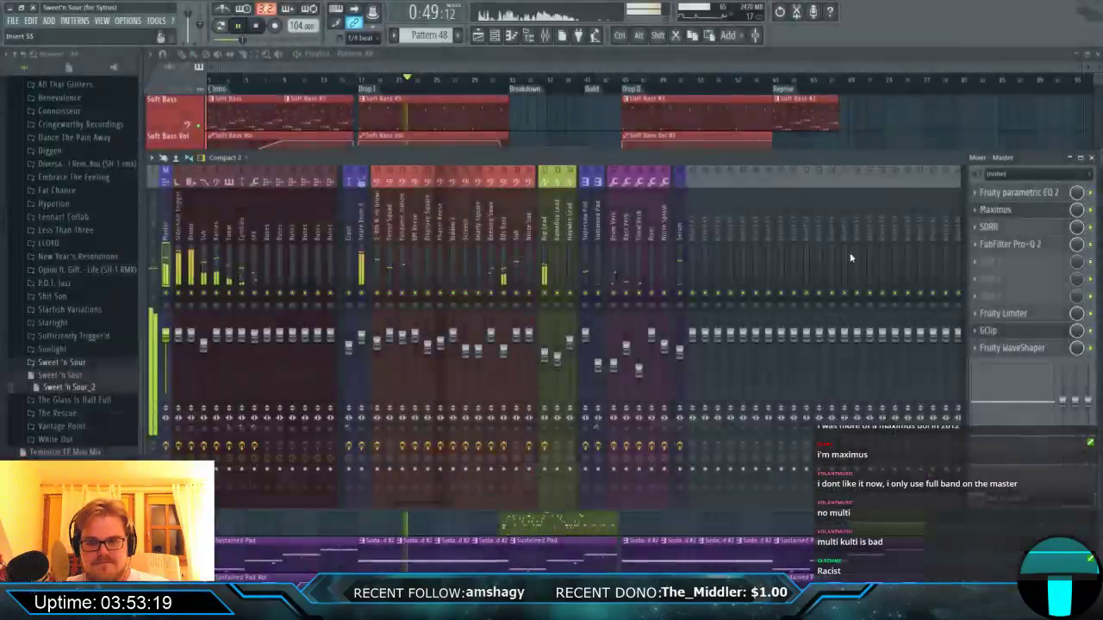
left_click(977, 348)
mouse_move(983, 365)
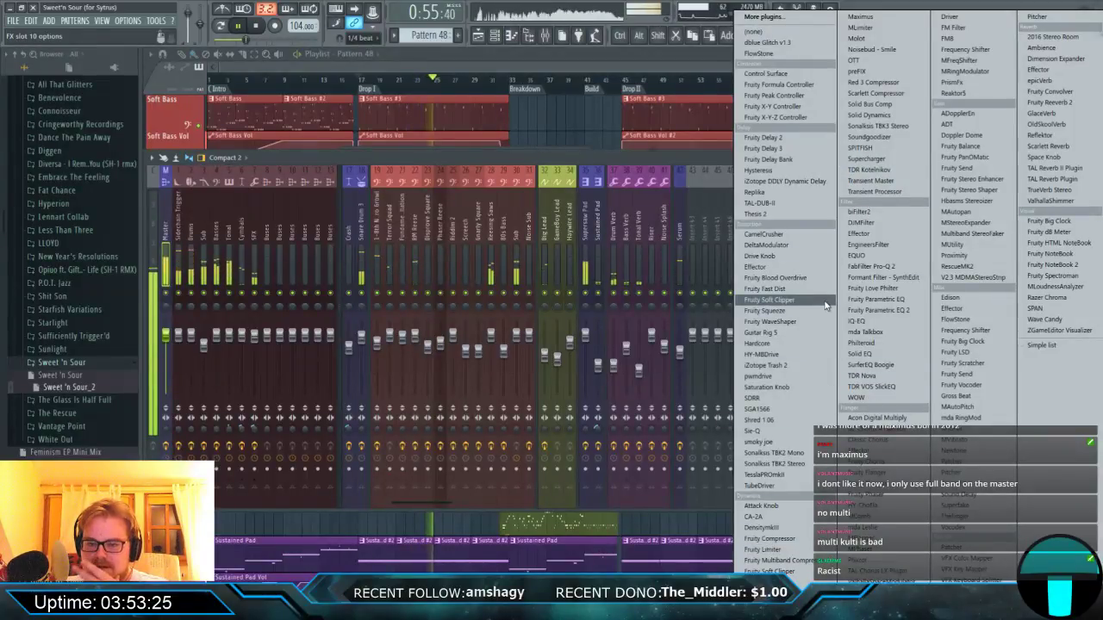
left_click(791, 548)
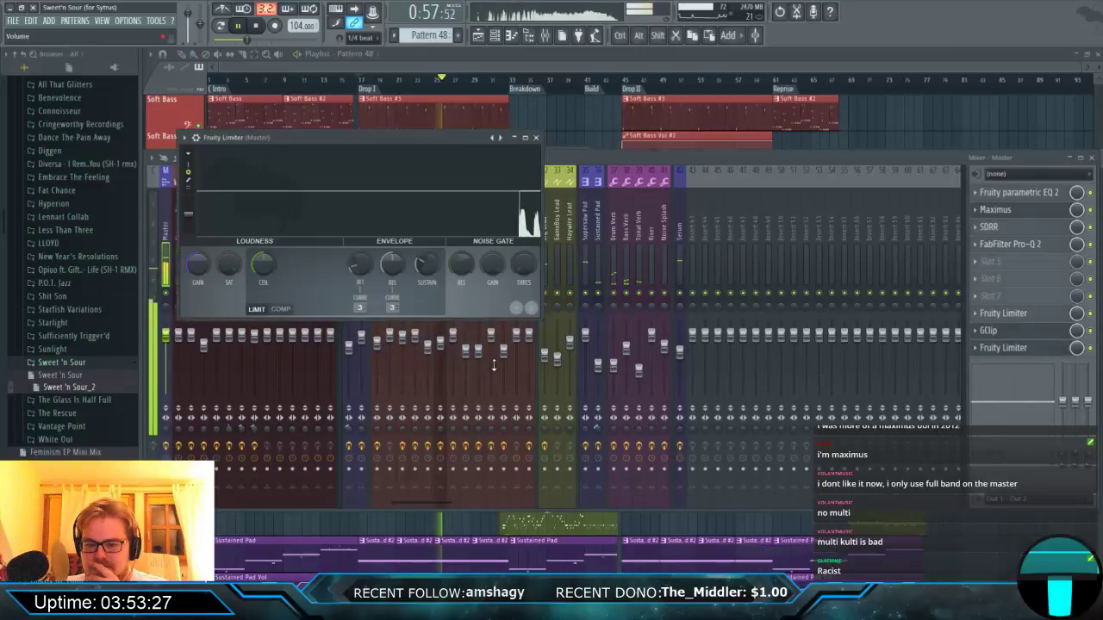
Raise the slot 10 Fruity Limiter's gain to about 6 dB during playback, and stop the song.
left_click_drag(197, 264, 198, 226)
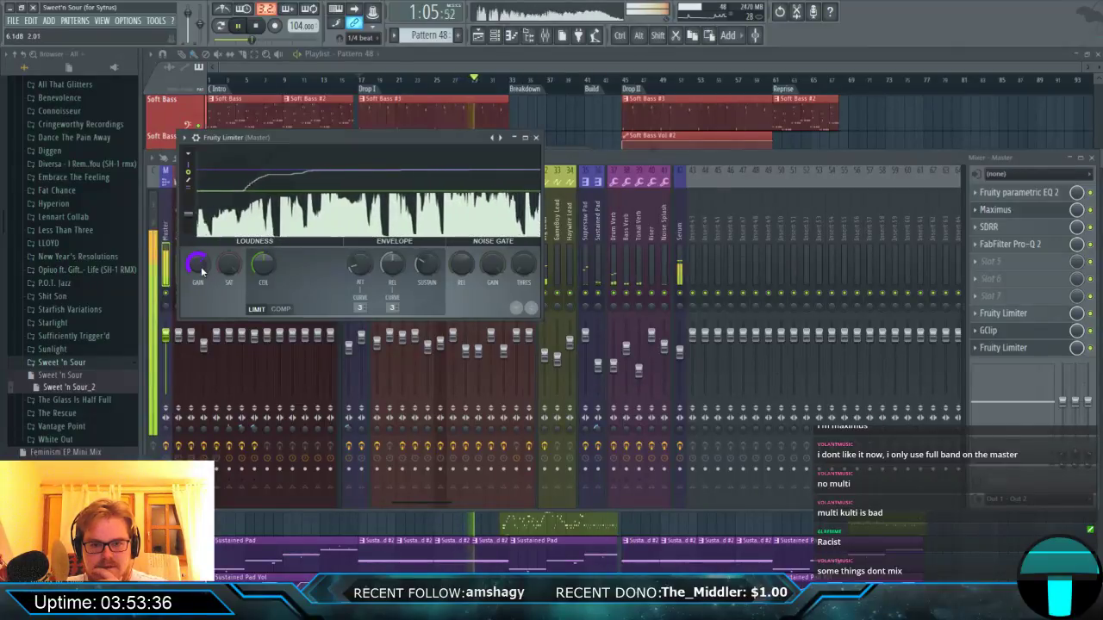
left_click_drag(200, 266, 201, 260)
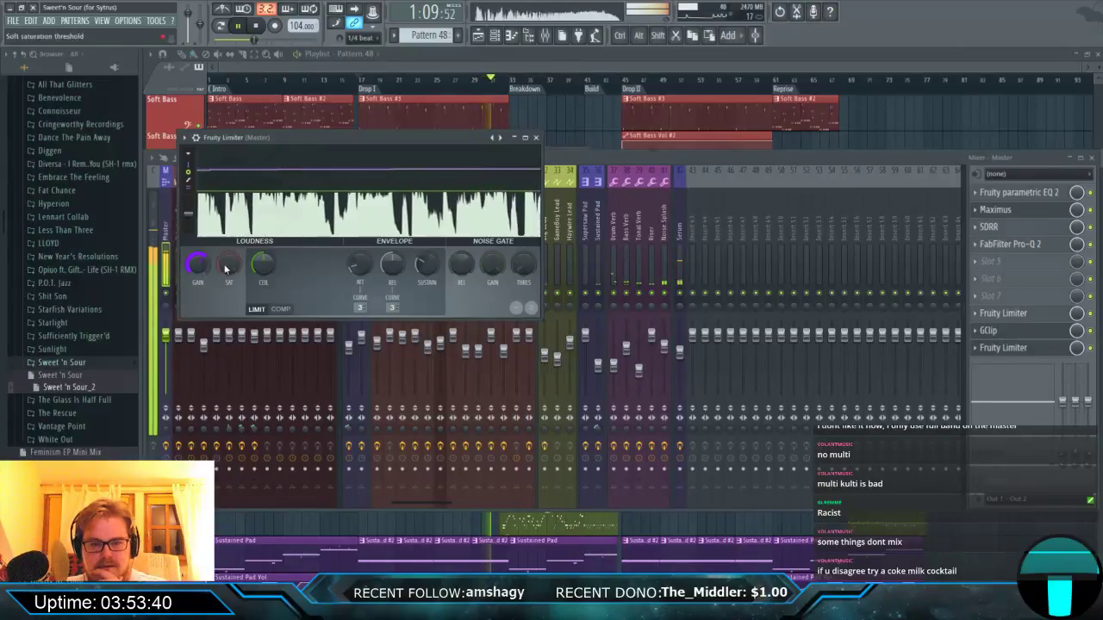
left_click(256, 27)
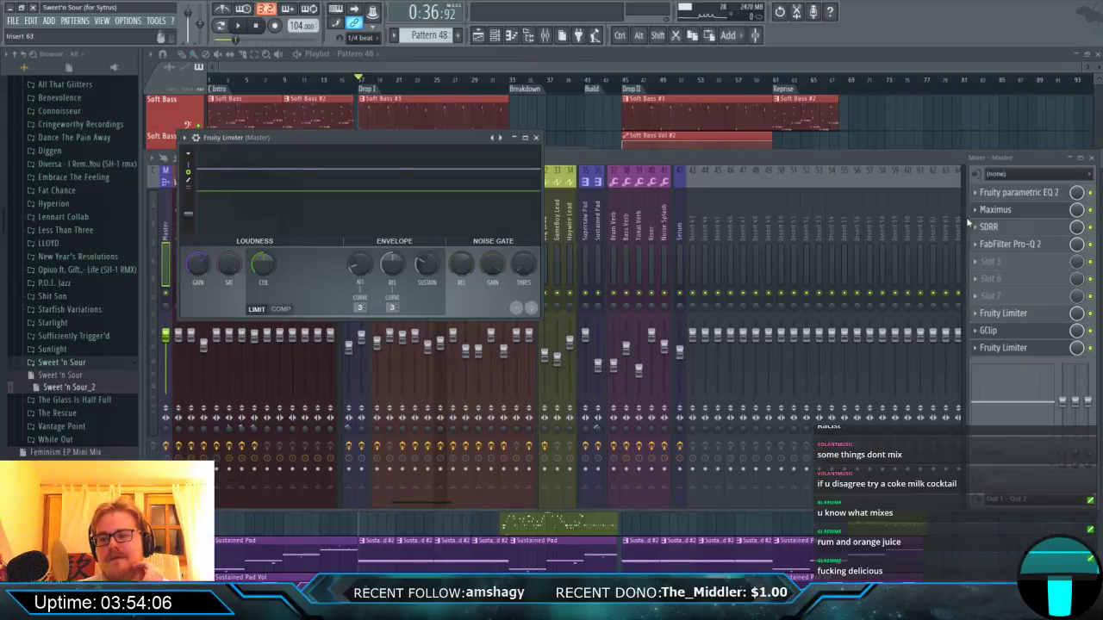
Examine the Master track's SDRR settings and the low, mid and high band curves in Maximus.
left_click(1030, 211)
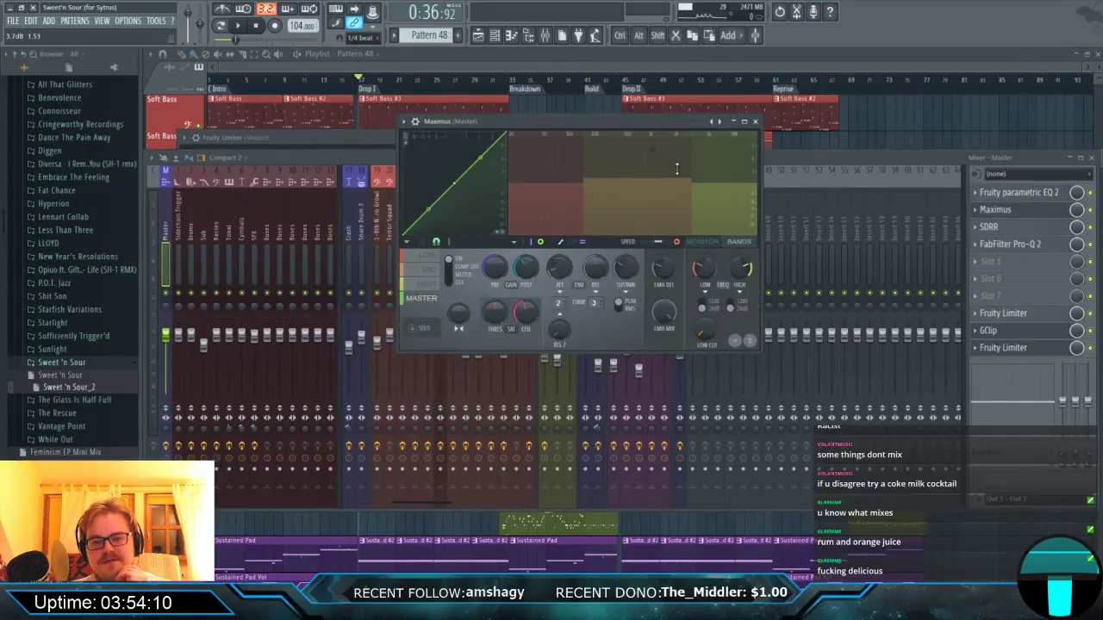
left_click(13, 20)
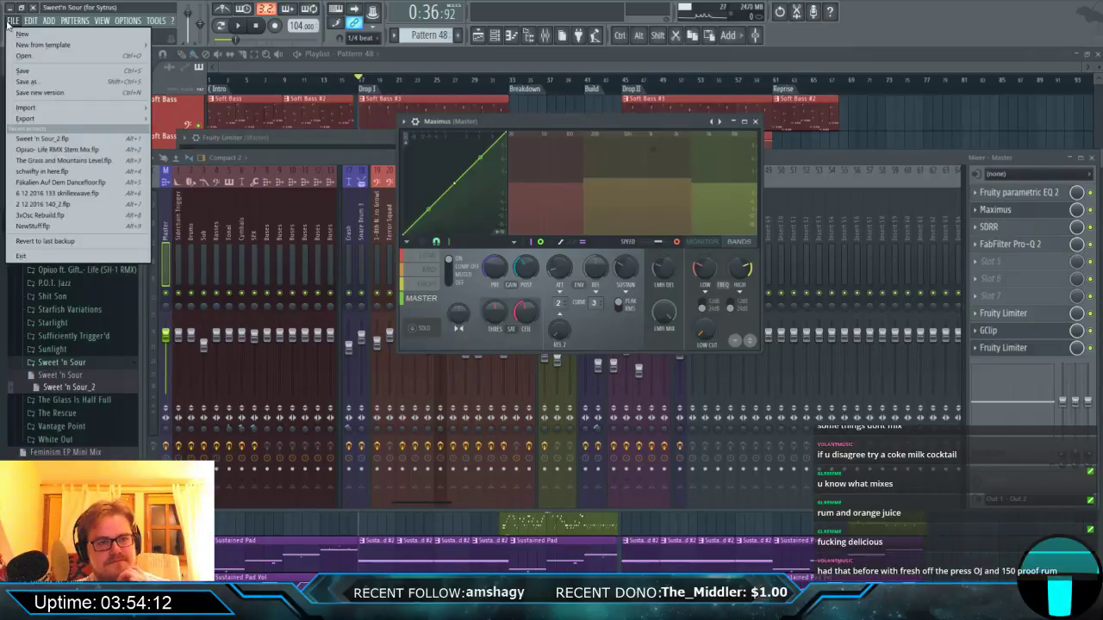
left_click(1004, 229)
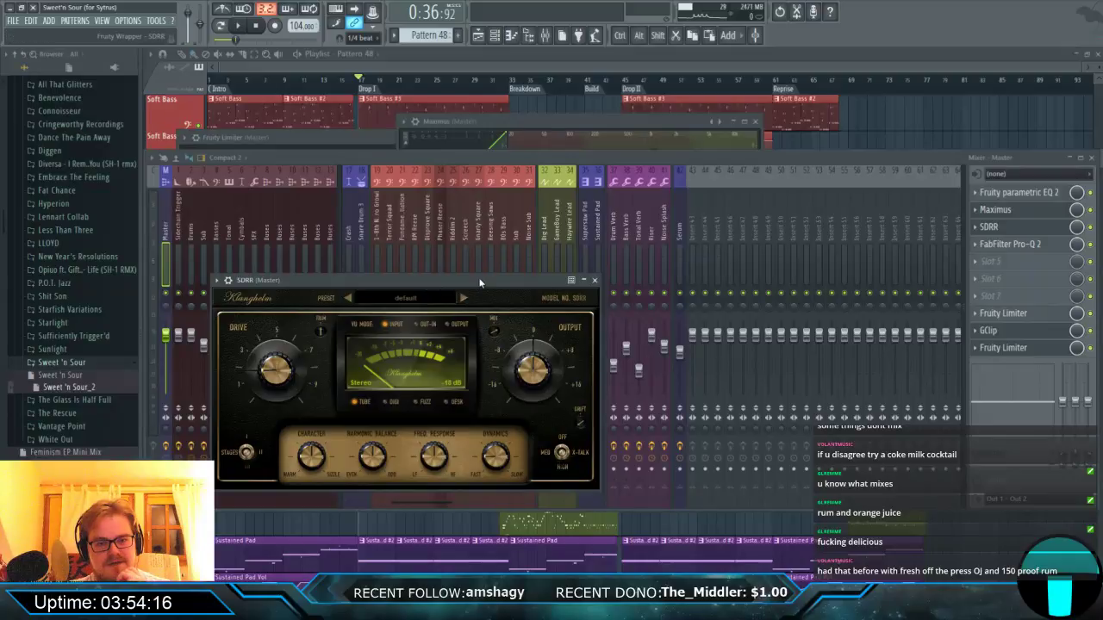
left_click_drag(485, 278, 718, 110)
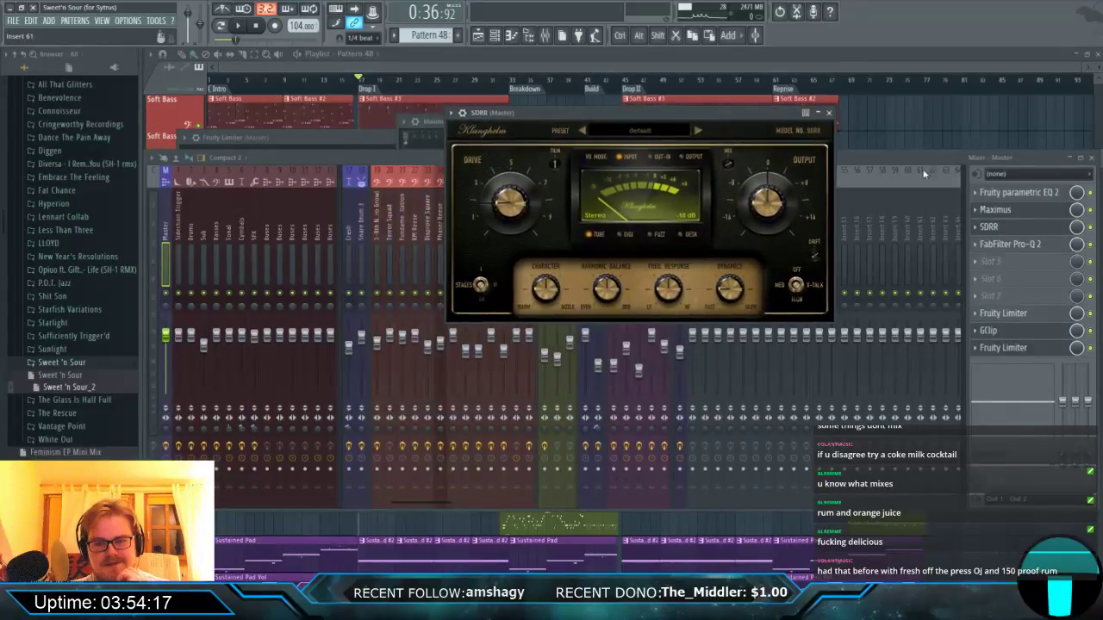
left_click(1034, 211)
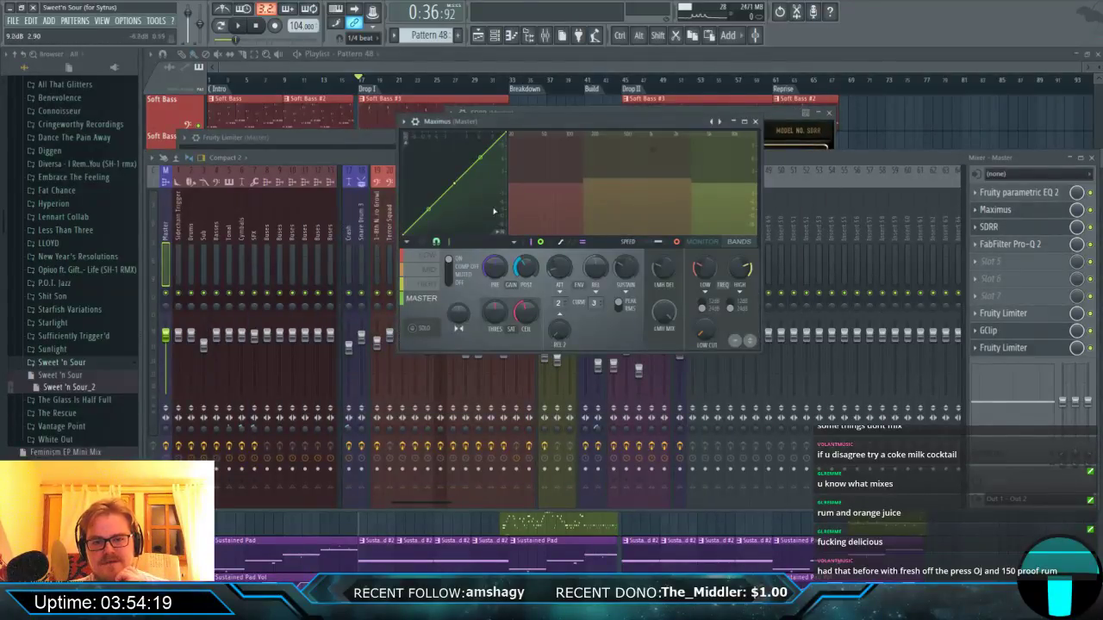
left_click(430, 259)
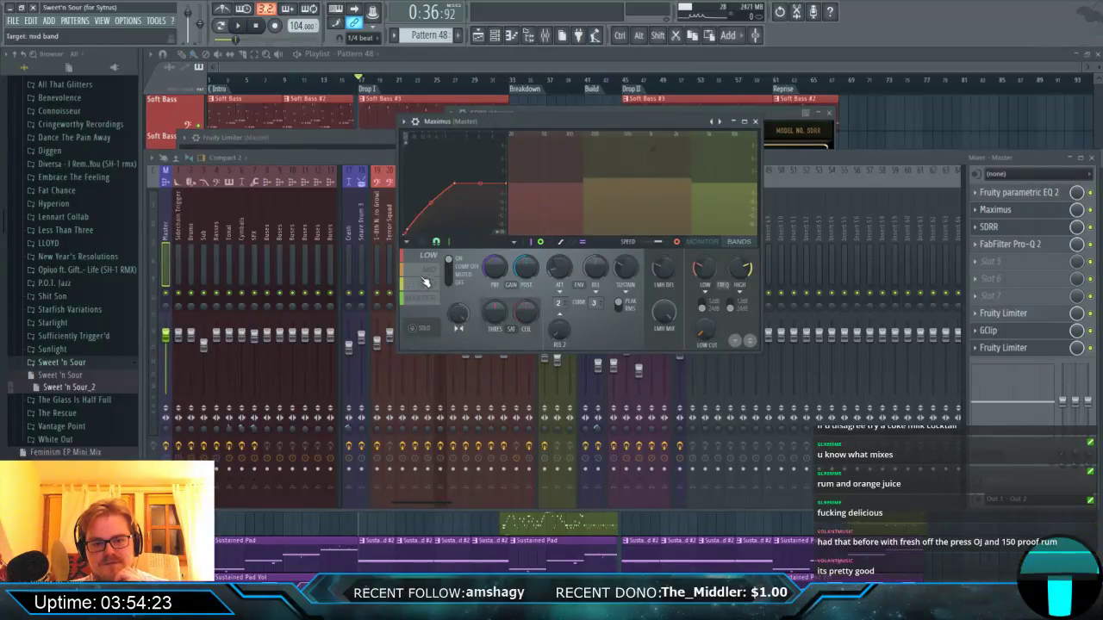
left_click(425, 278)
left_click(428, 286)
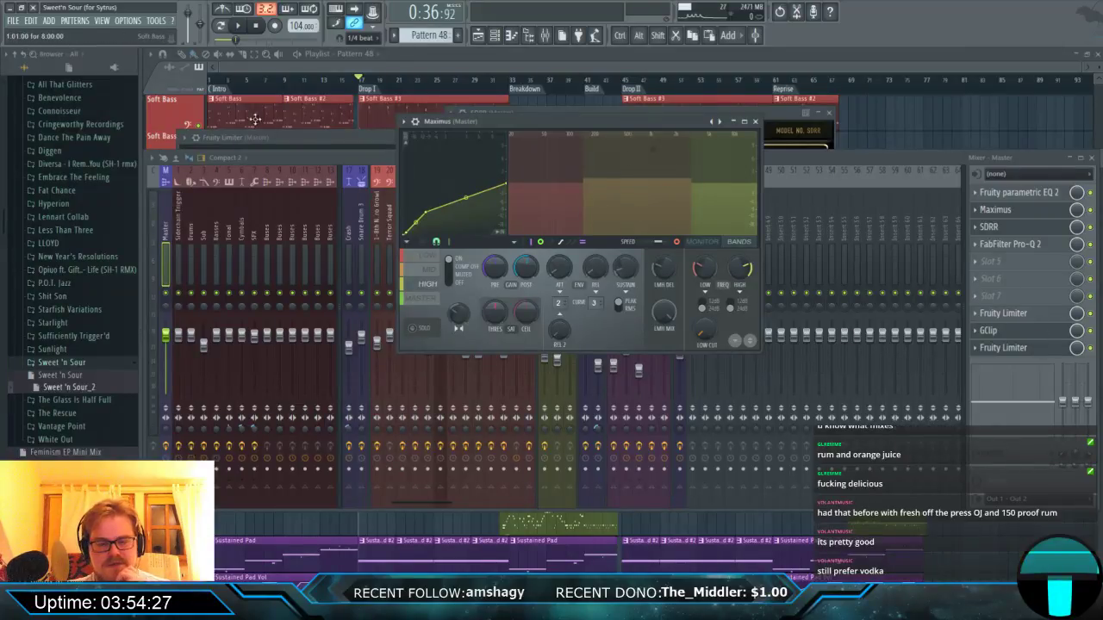
Browse the project folders past Sunlight and expand the 161+ BPM folder under Projects.
left_click(62, 350)
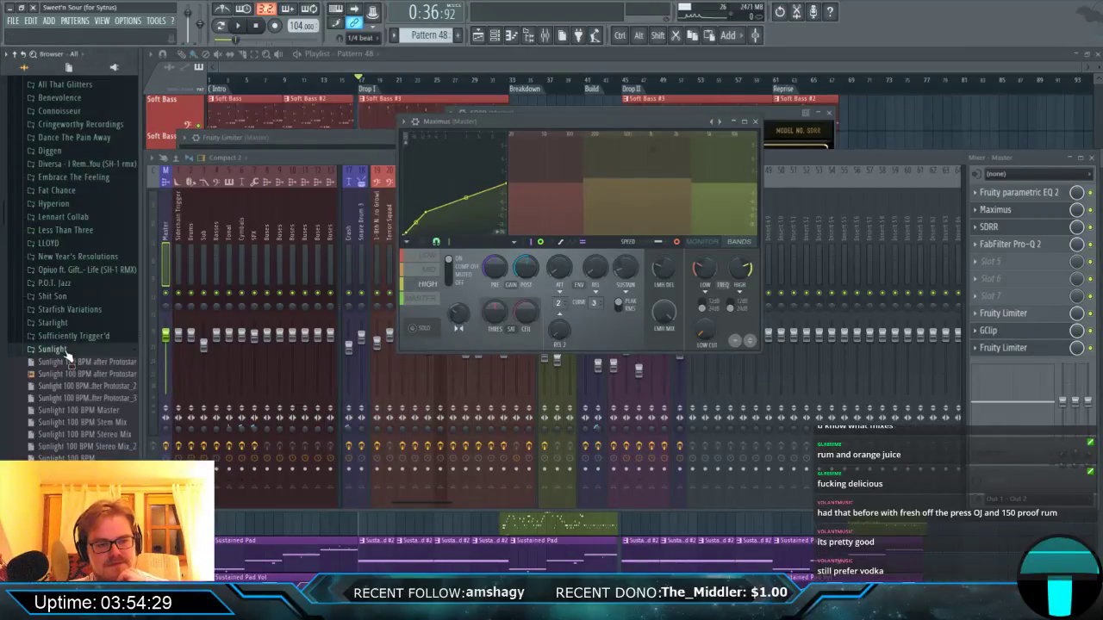
left_click(65, 352)
scroll(73, 374, "down", 4)
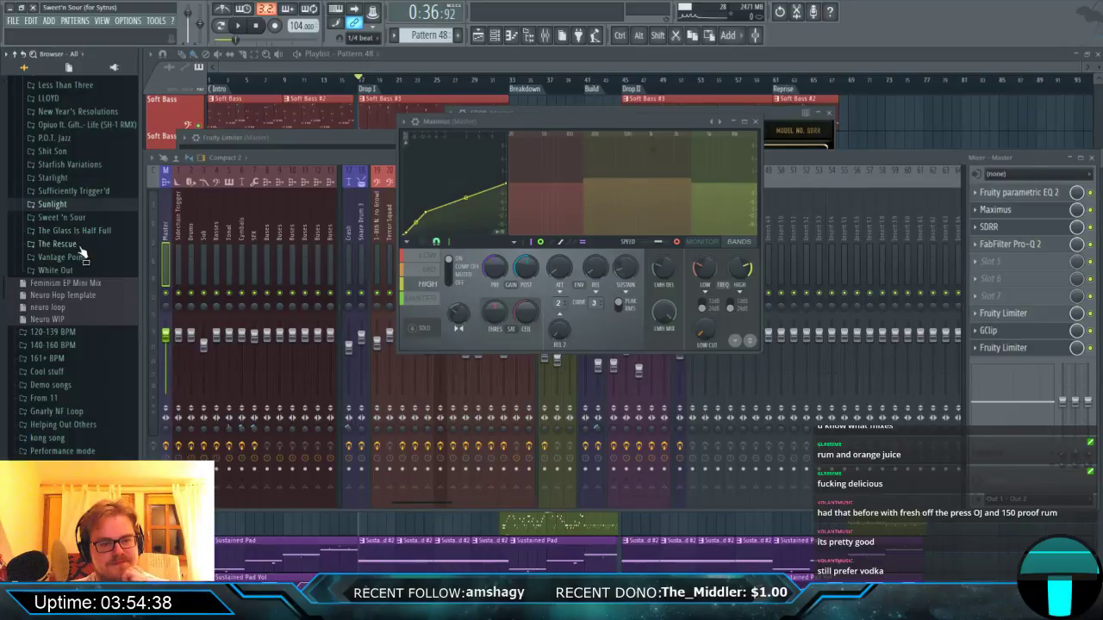
scroll(82, 267, "down", 4)
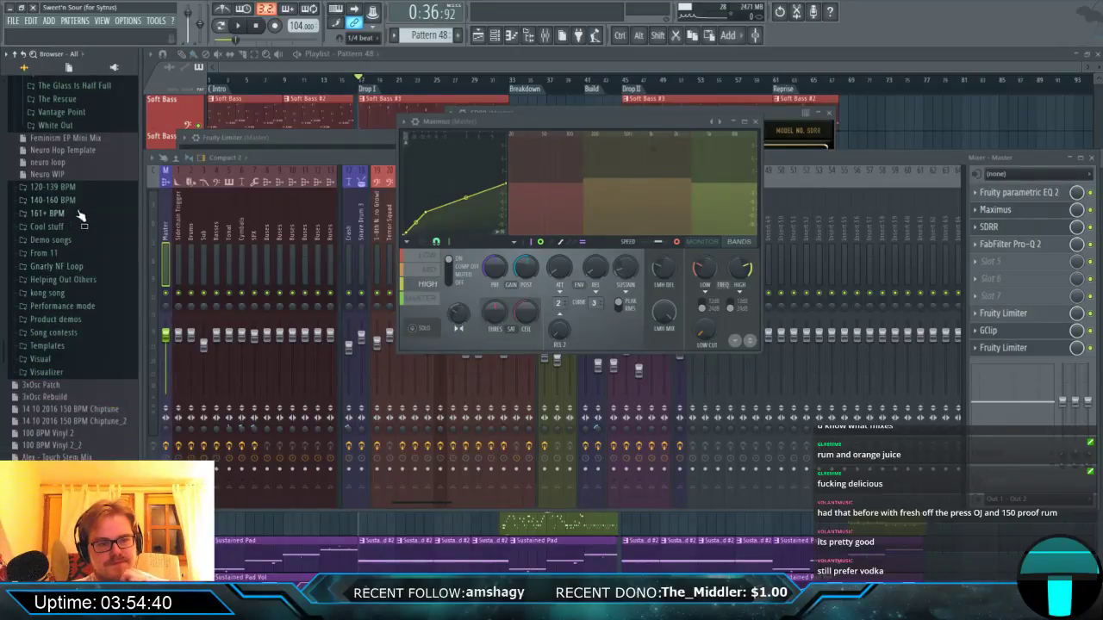
scroll(81, 215, "up", 3)
scroll(82, 215, "down", 1)
left_click(63, 287)
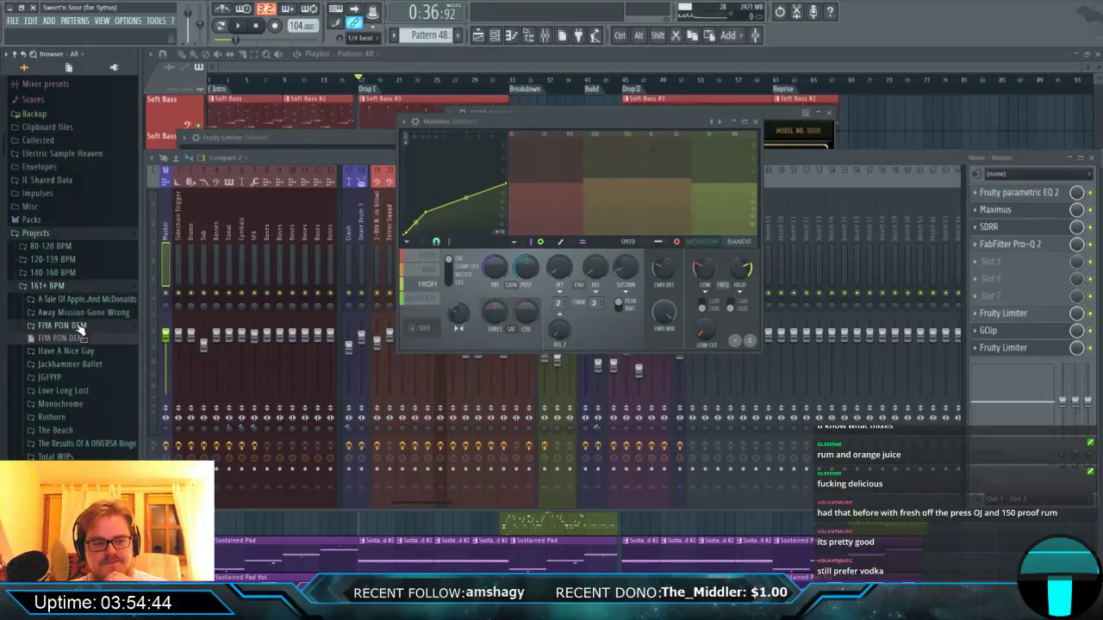
Open the have a nice gay project from its Have A Nice Gay folder, discarding the changes to Sweet 'n Sour_2.
left_click(79, 340)
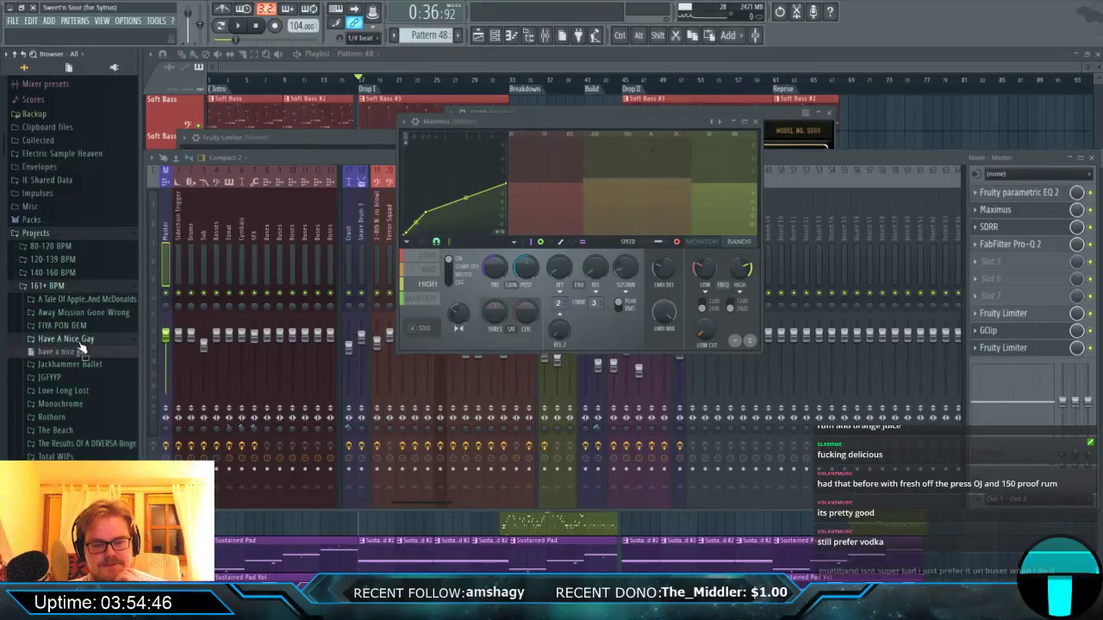
left_click(77, 355)
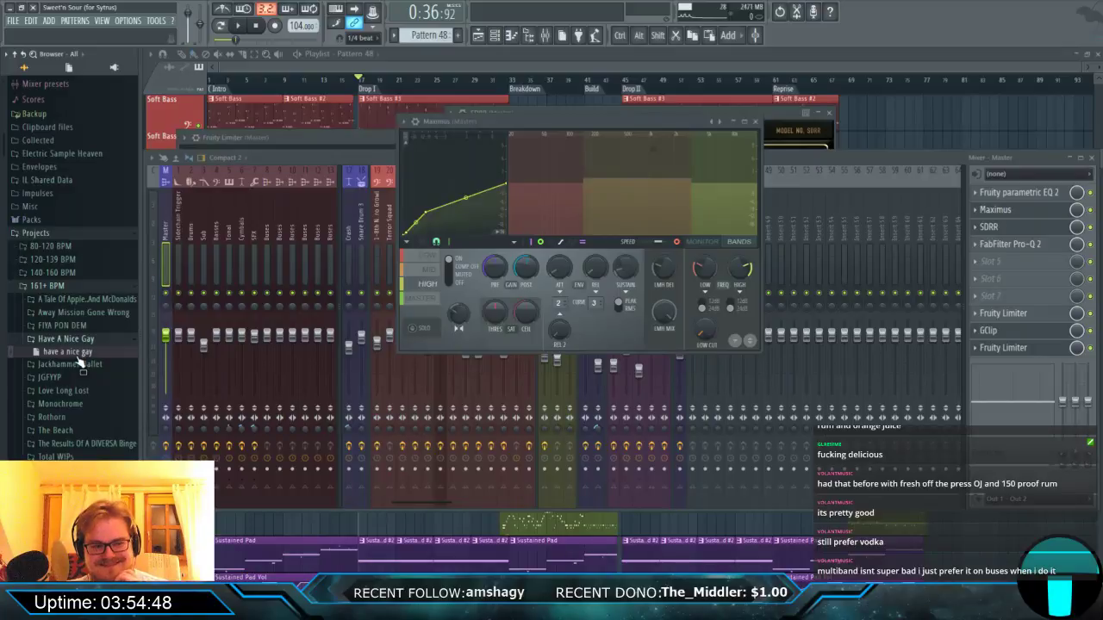
double_click(75, 354)
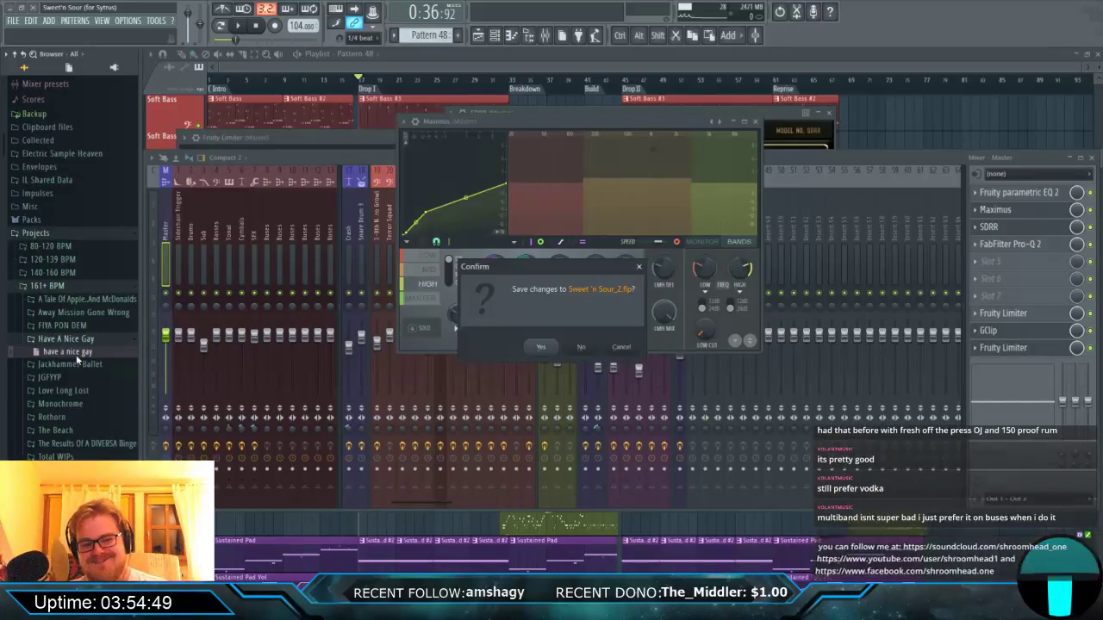
left_click(579, 347)
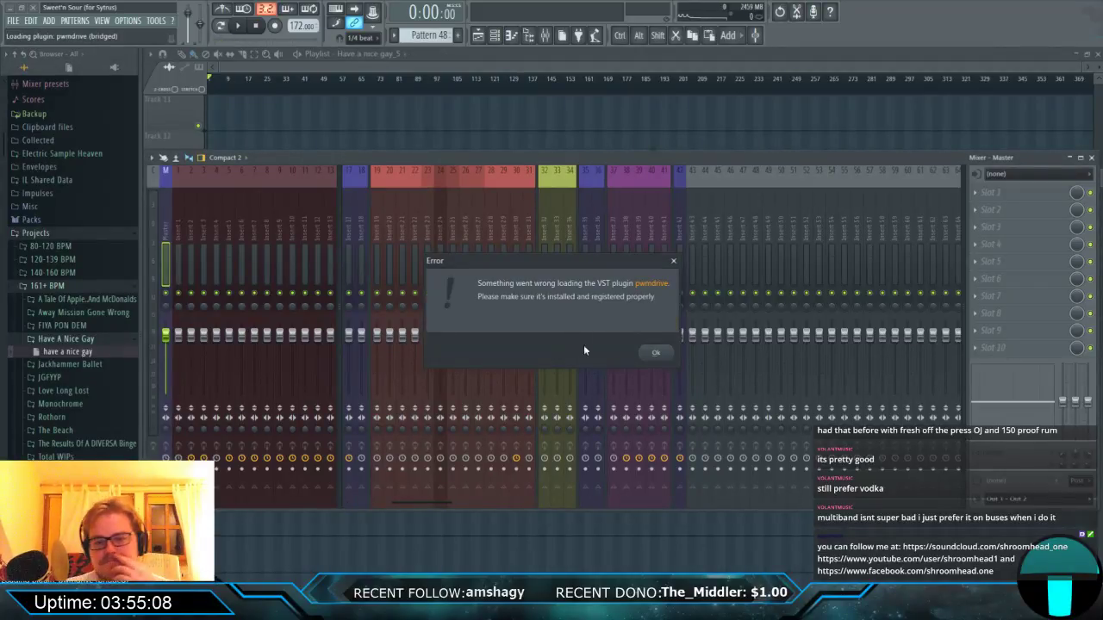
Dismiss the pwmdrive VST plugin errors and let the project finish loading.
left_click(655, 352)
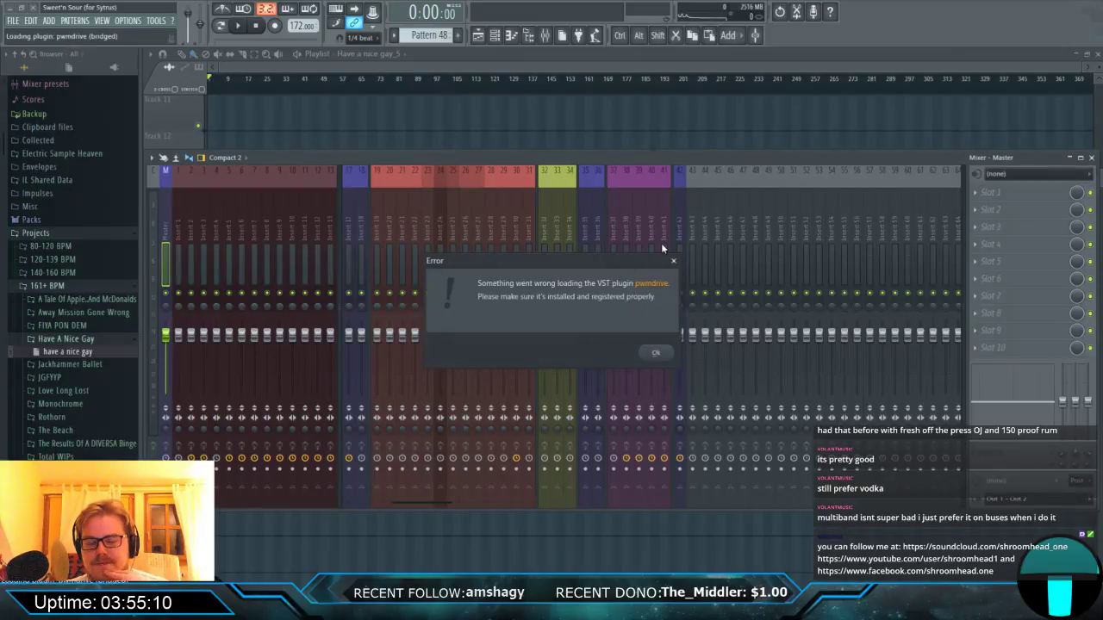
left_click(656, 353)
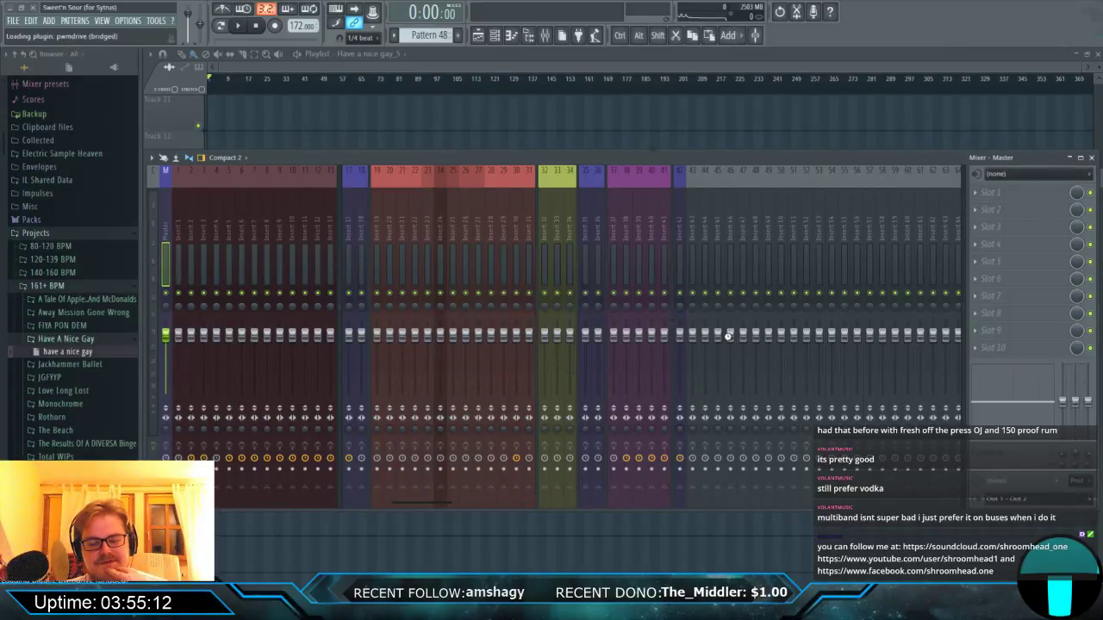
left_click(656, 353)
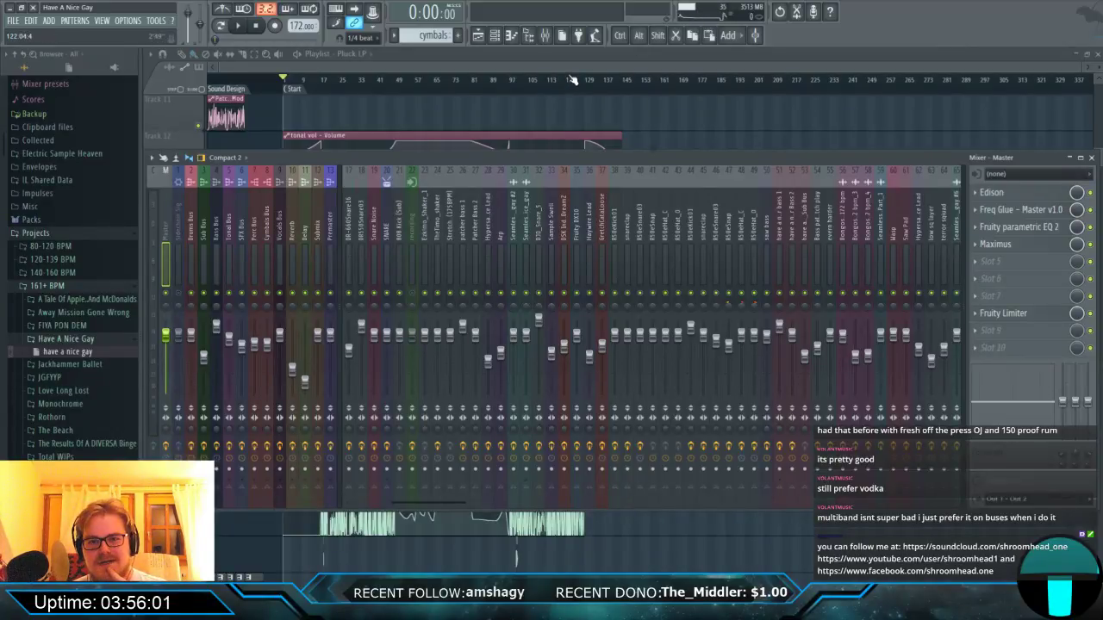
Hide the mixer, play the song in the Playlist from the Start marker, and stop it.
key("F9")
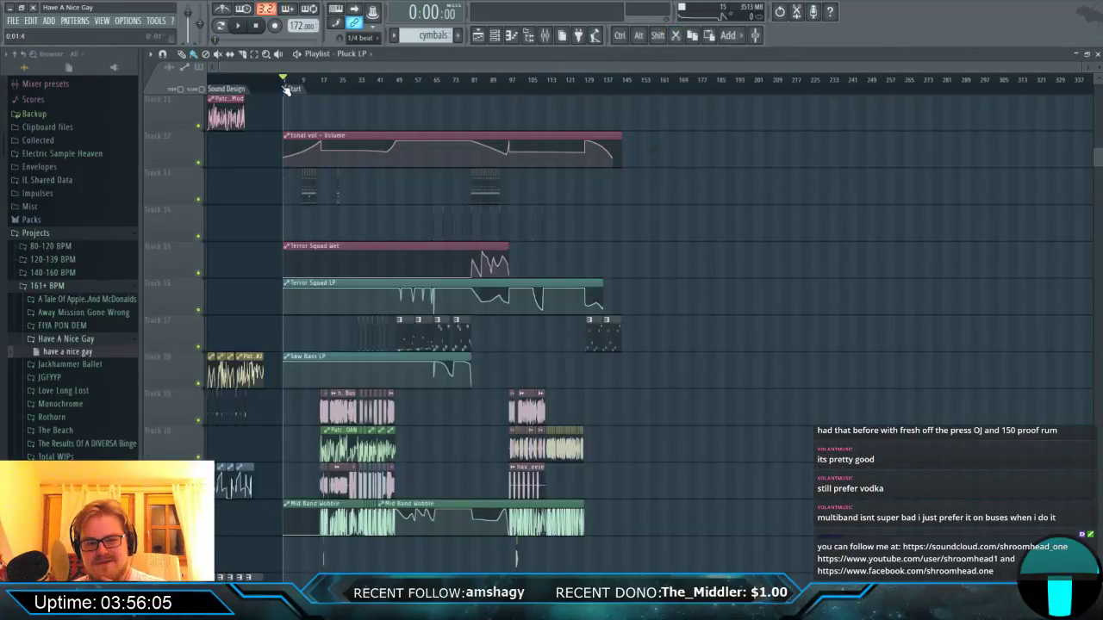
scroll(291, 90, "up", 3)
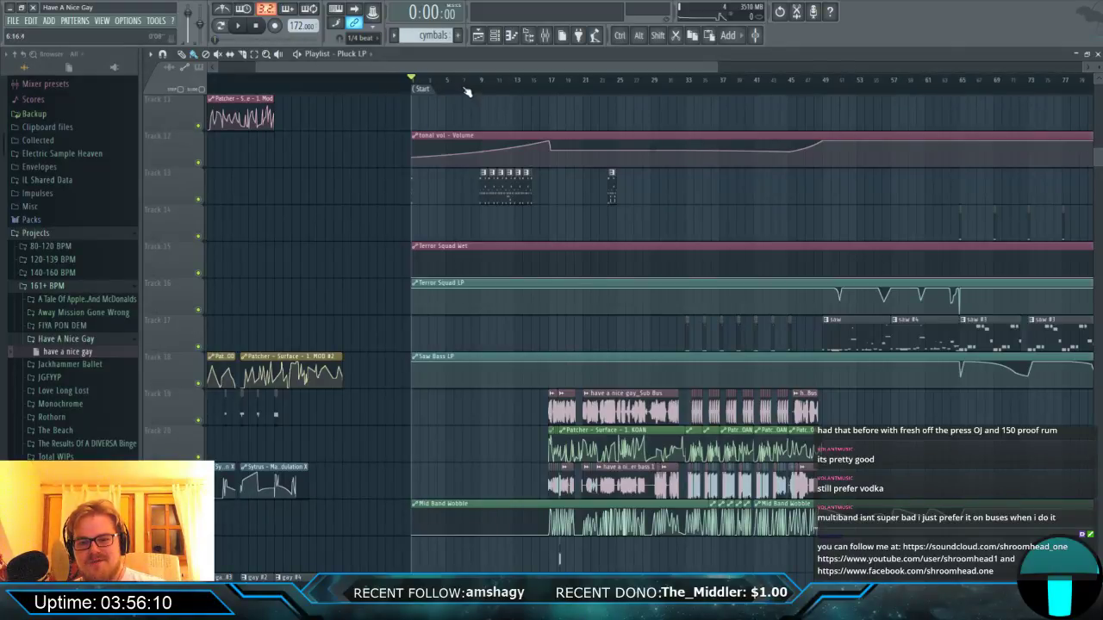
key("space")
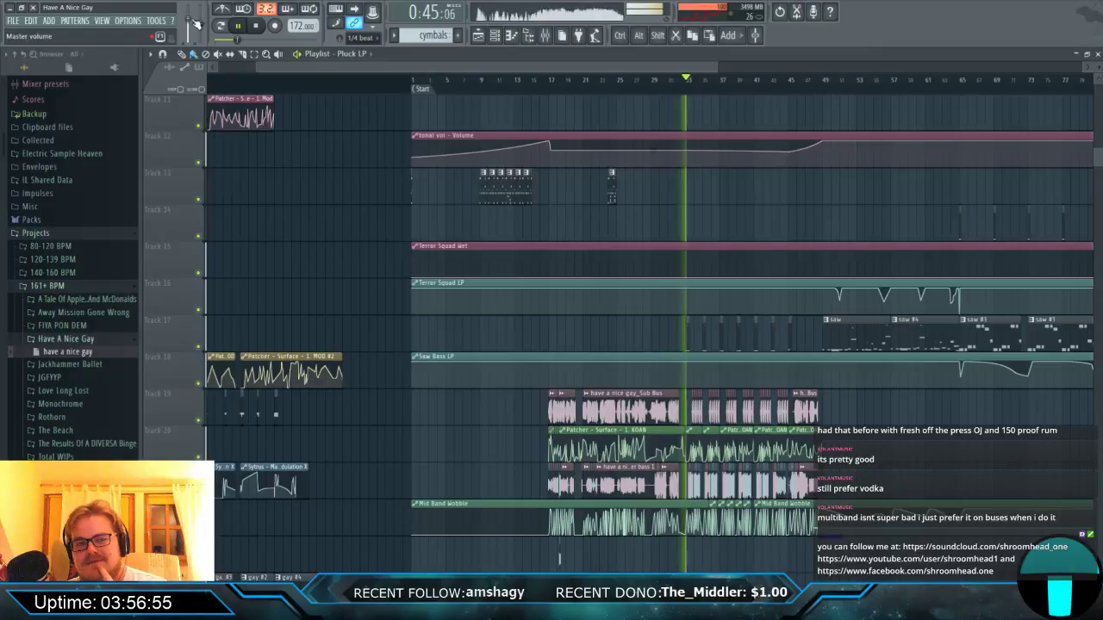
left_click(255, 25)
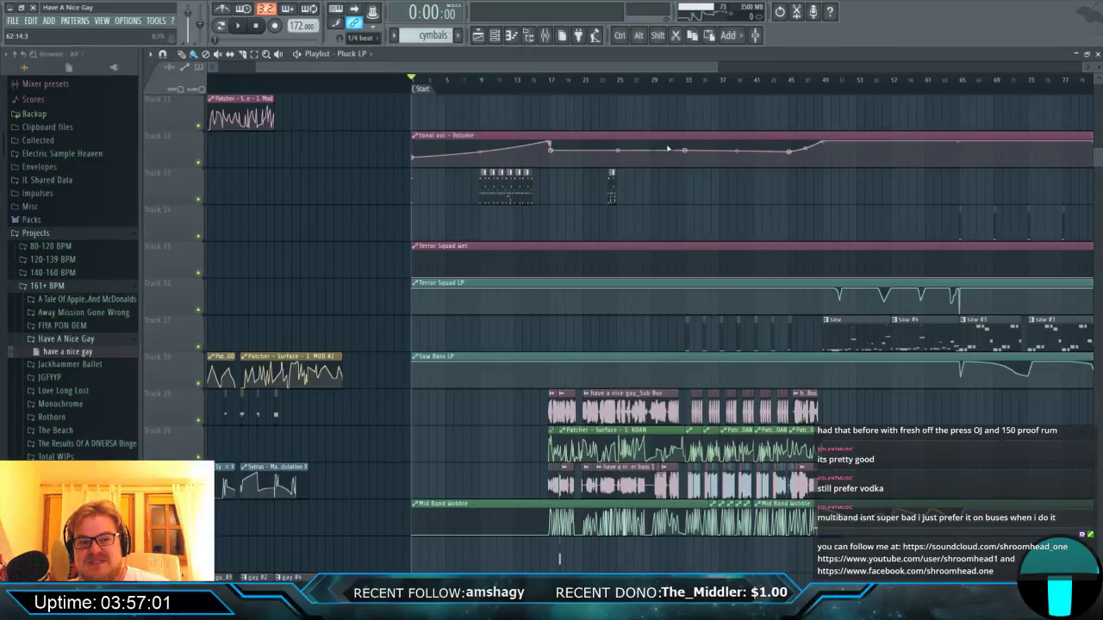
Audition the song from bar 49, where the first saw clip begins, and stop playback.
left_click(823, 81)
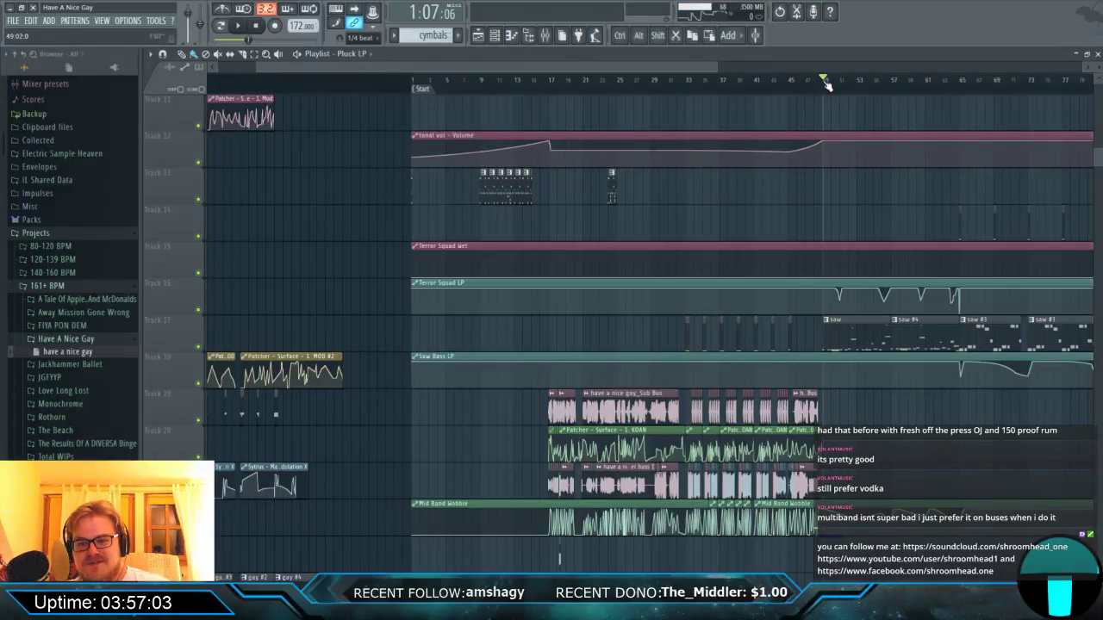
scroll(891, 226, "up", 3)
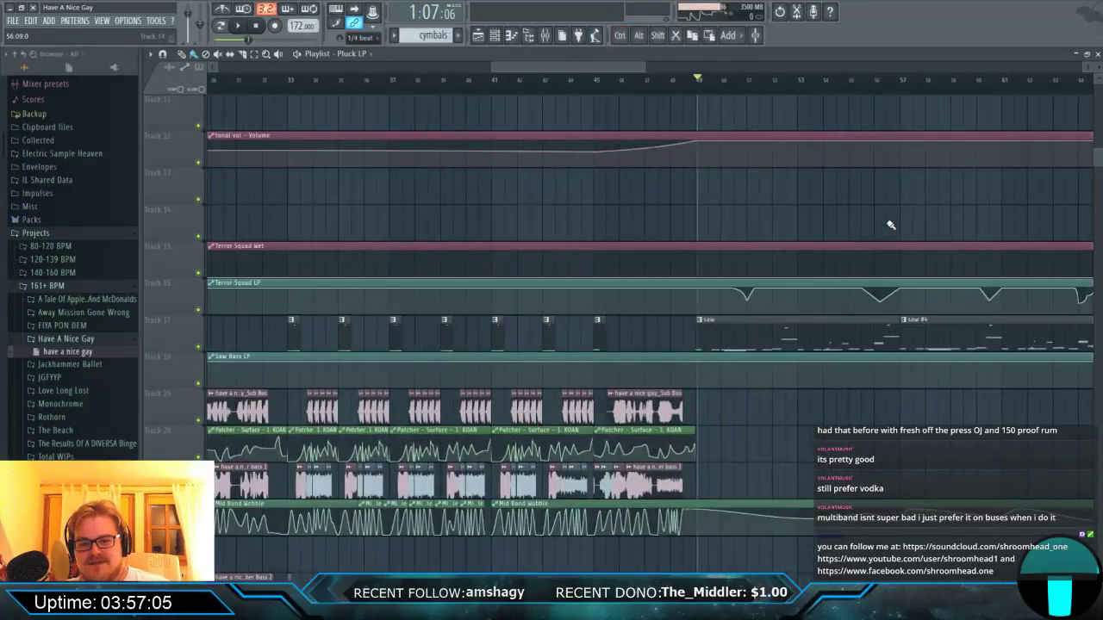
key("space")
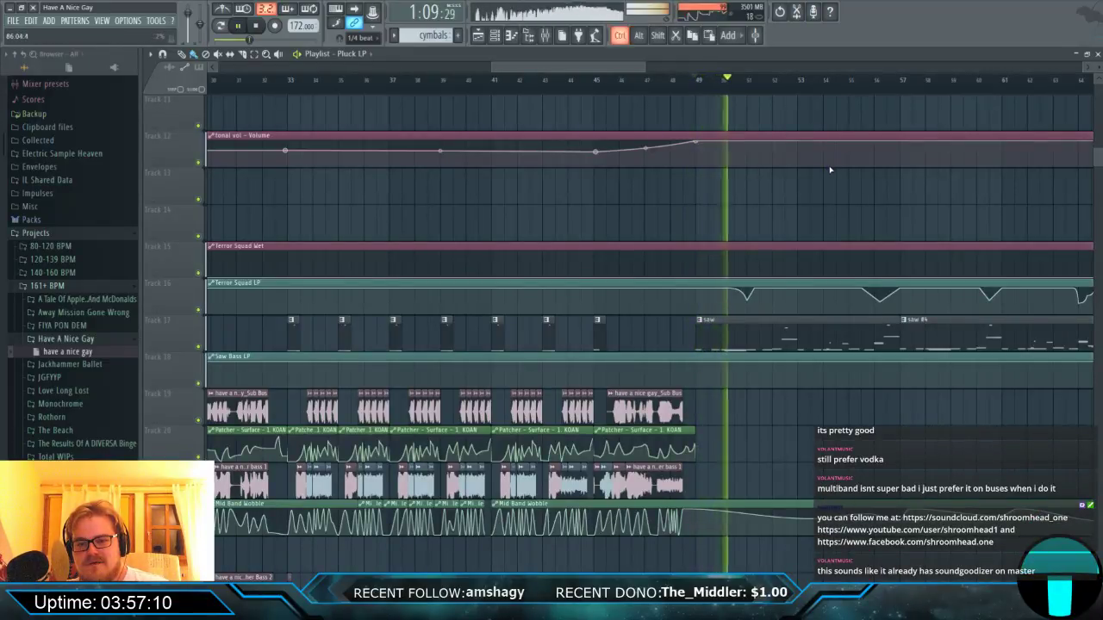
scroll(829, 170, "down", 3)
key("space")
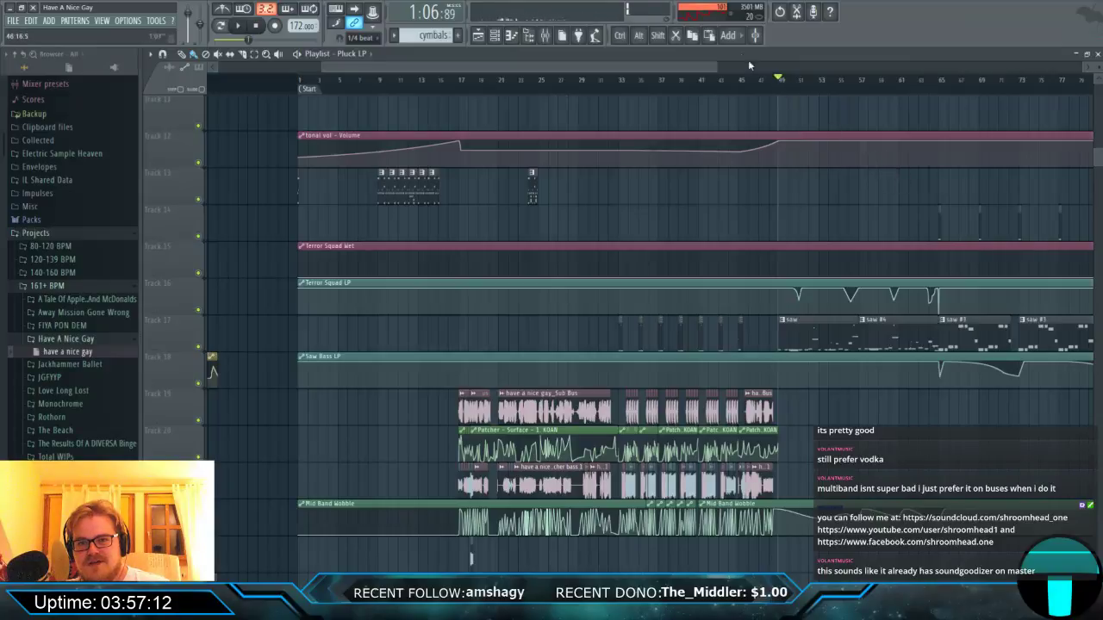
Audition the song briefly from bar 65, at the start of the saw #3 clip, and stop playback.
scroll(956, 177, "up", 3)
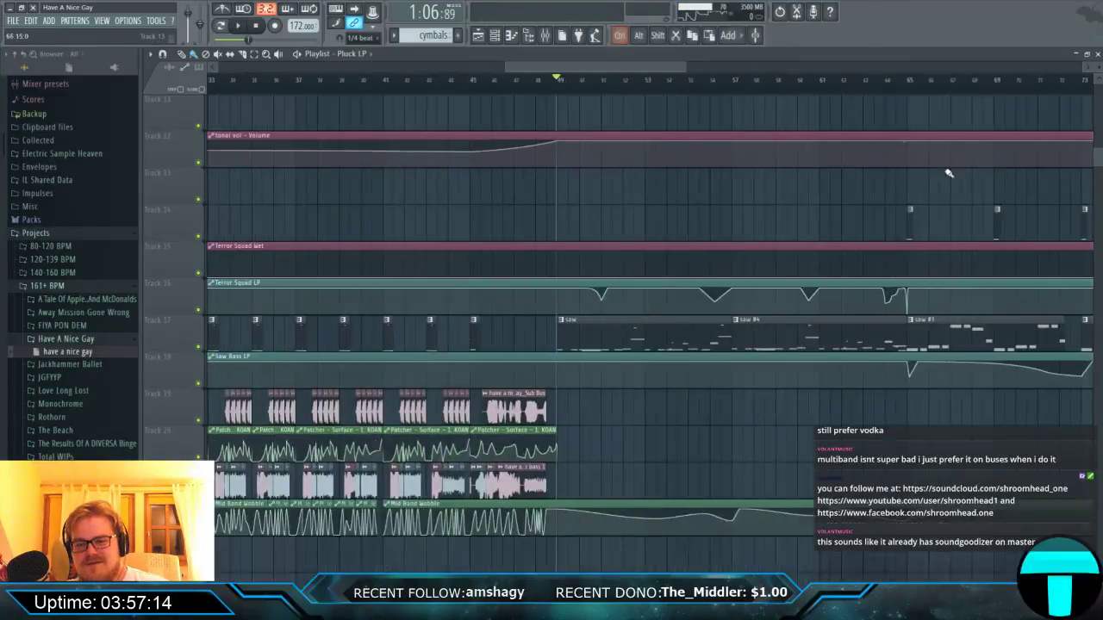
left_click(910, 81)
key("space")
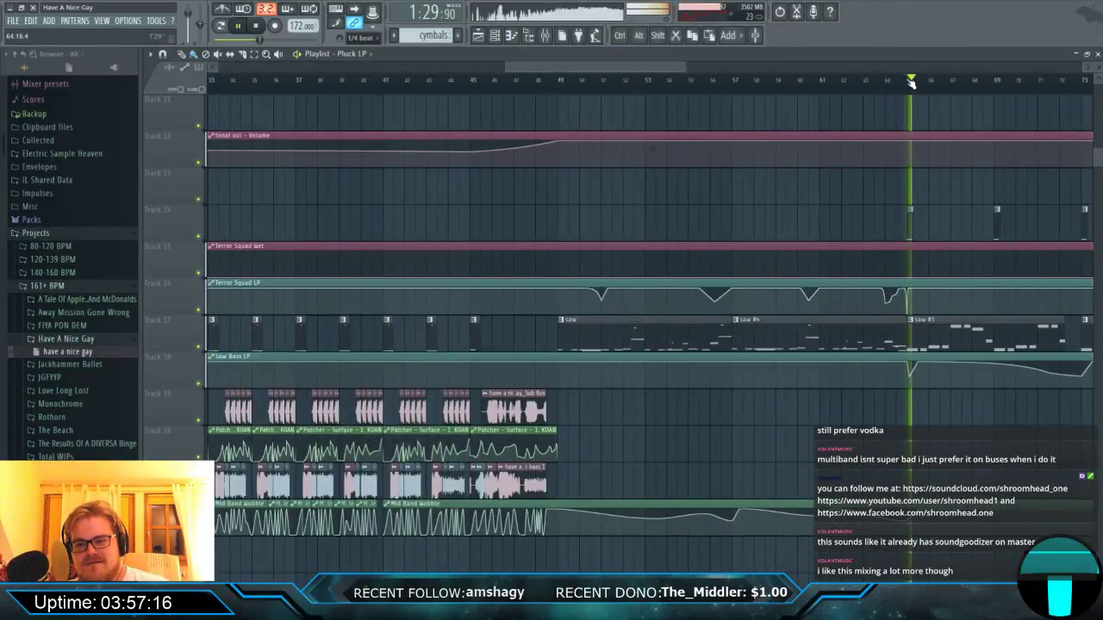
key("space")
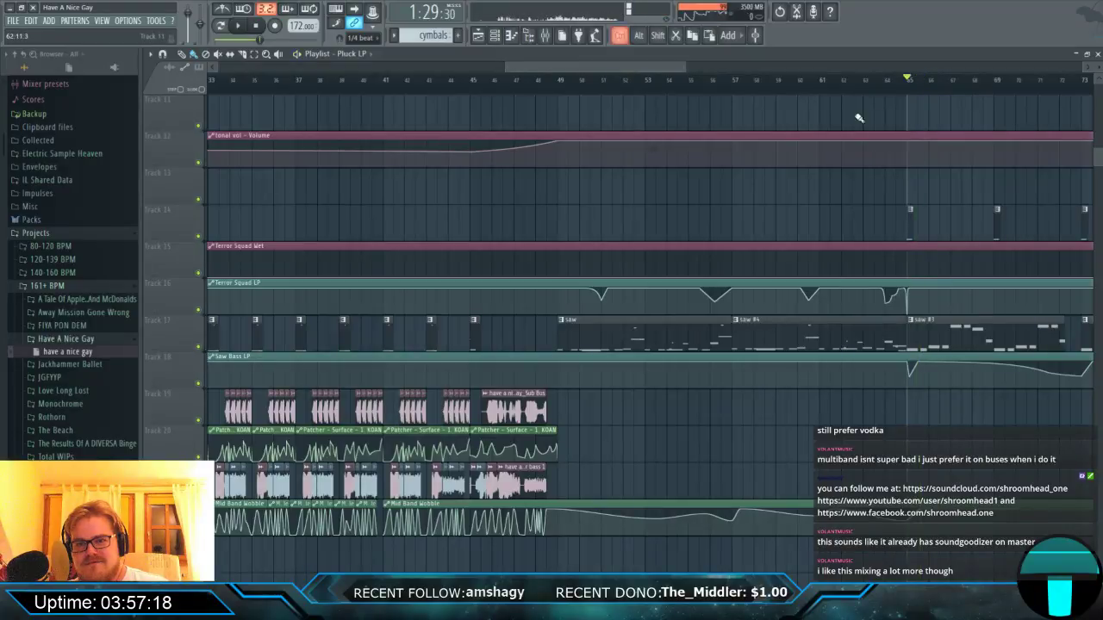
Check the Timebase (PPQ) options in the project general settings, keep 24 selected, and close the settings.
scroll(560, 98, "down", 3)
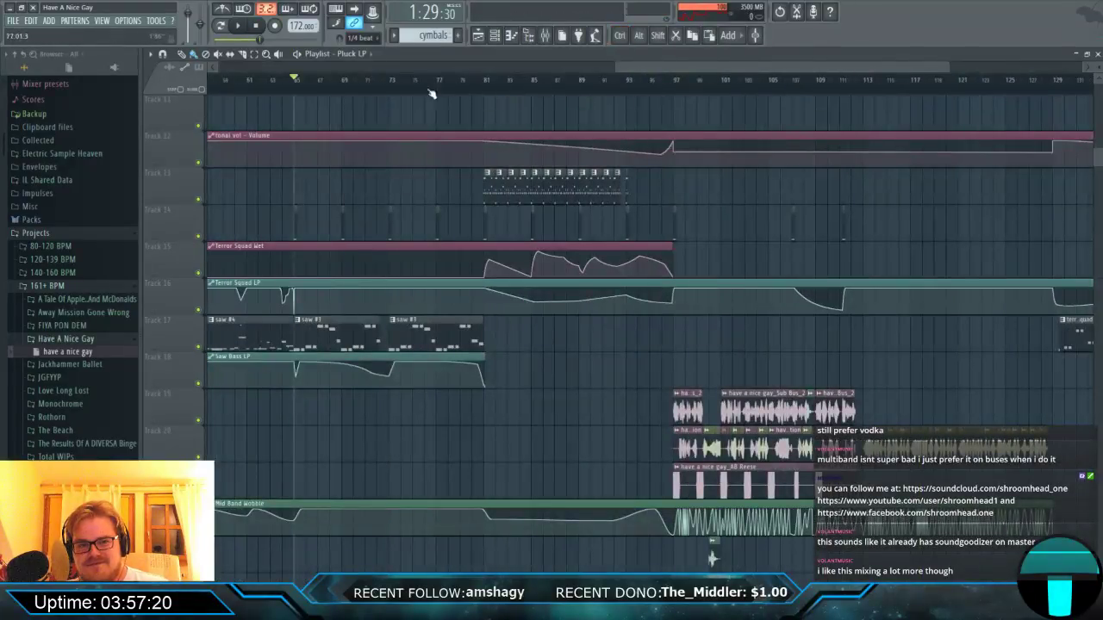
left_click(156, 19)
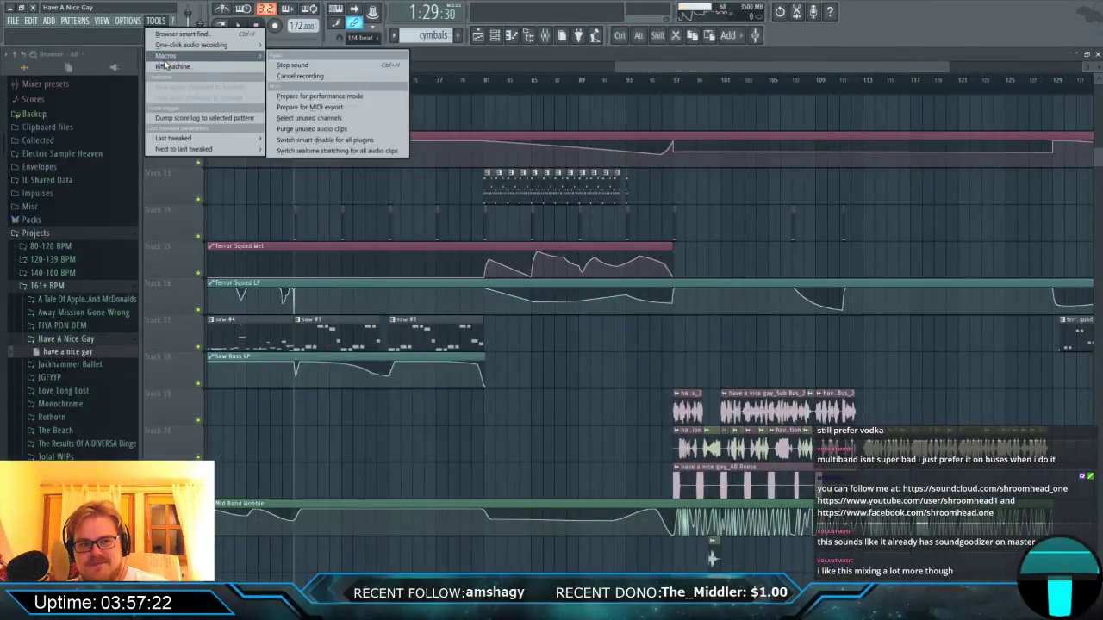
mouse_move(128, 20)
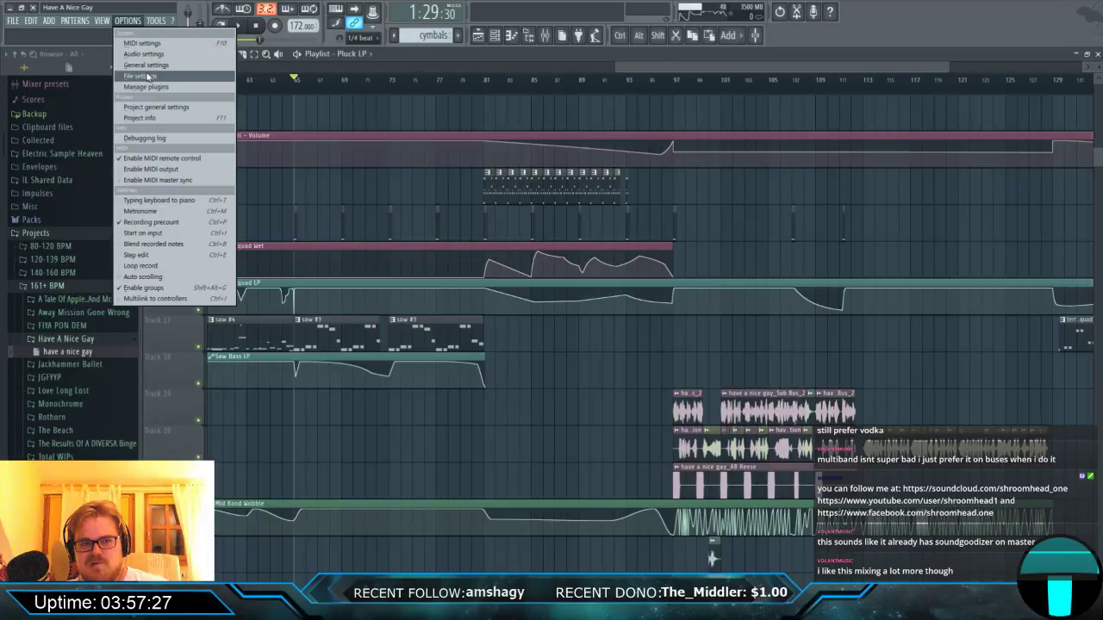
left_click(156, 107)
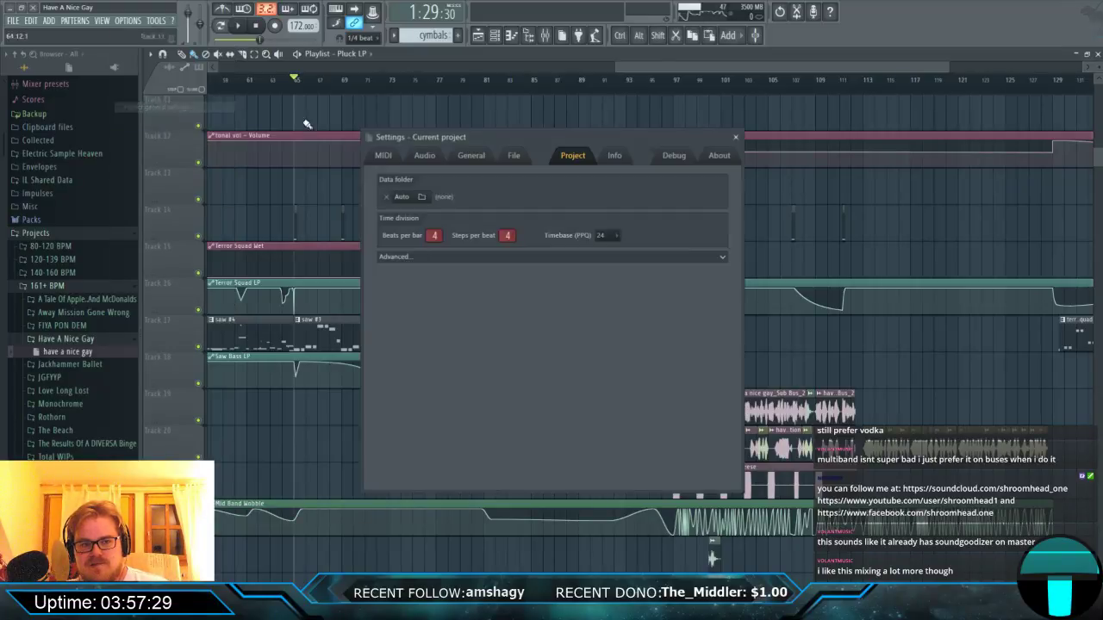
left_click(608, 238)
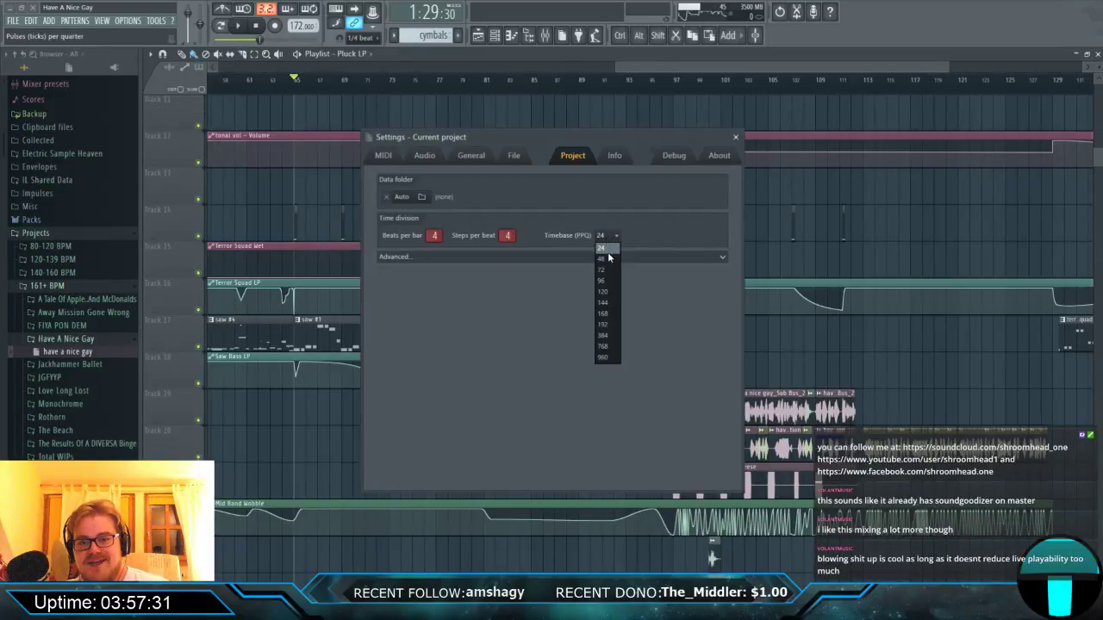
left_click(609, 250)
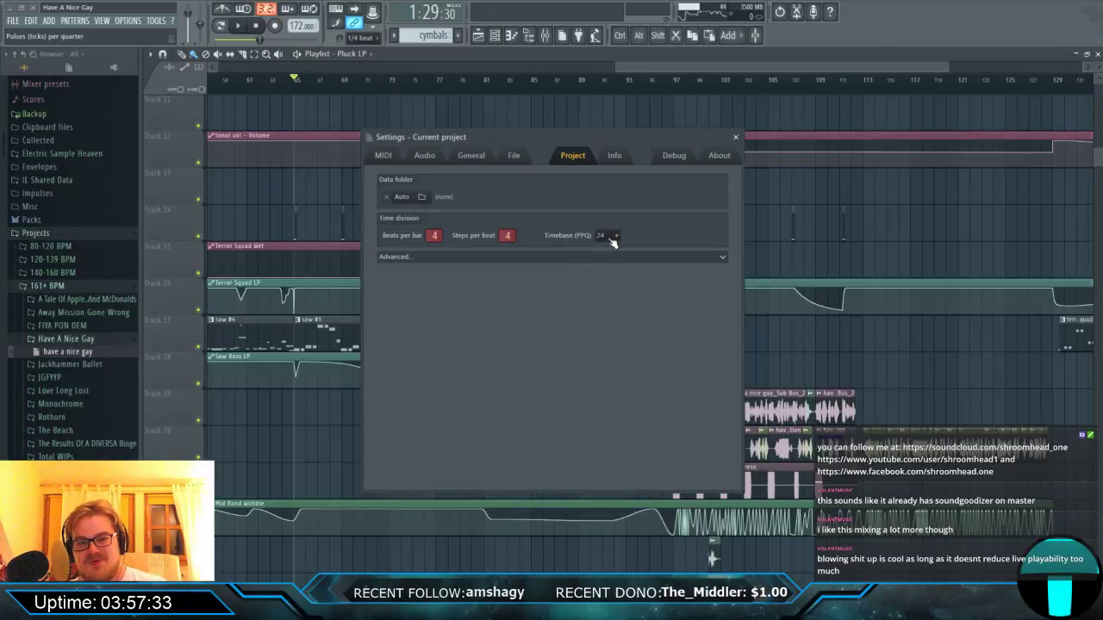
left_click(610, 239)
left_click(735, 137)
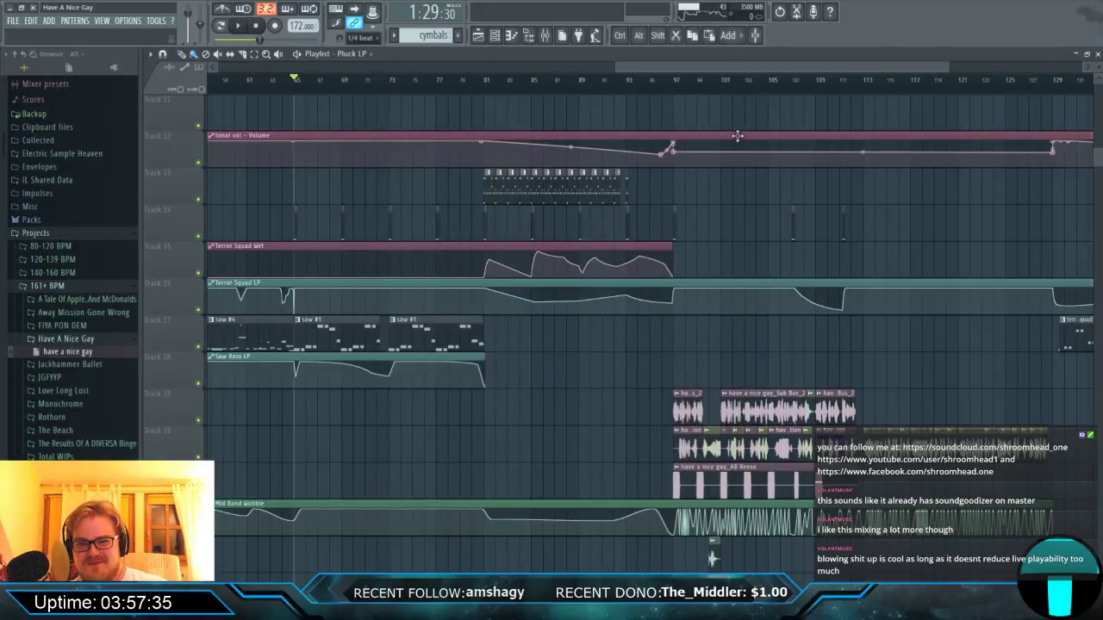
Examine the Master track's Freq Glue controls, its Patcher map and one of the Param. EQ 2 modules inside it.
scroll(724, 215, "down", 3)
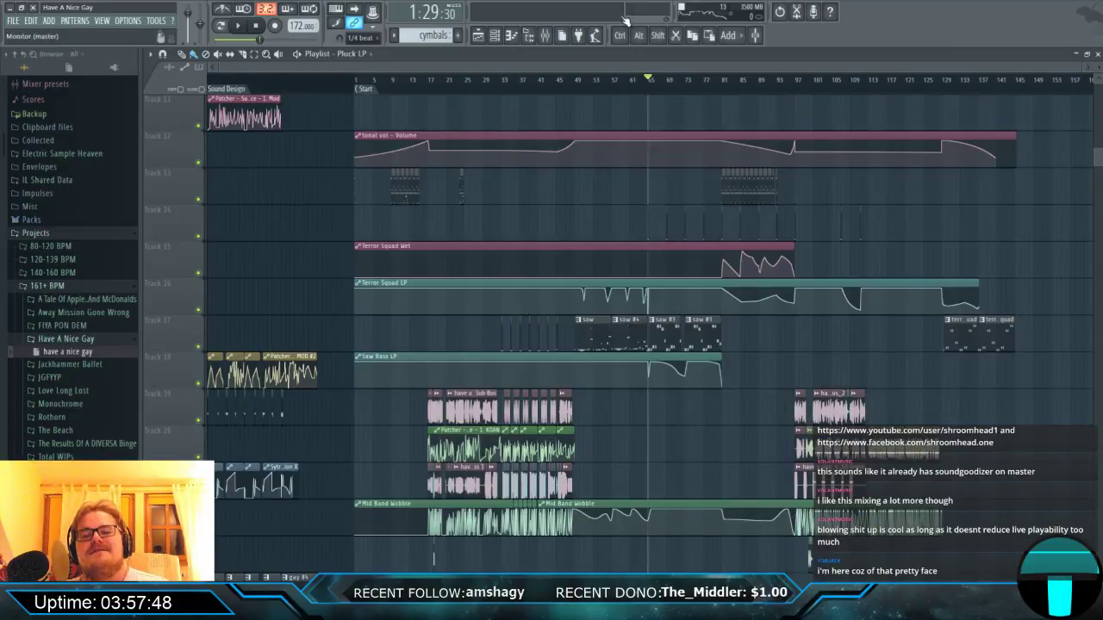
left_click(560, 35)
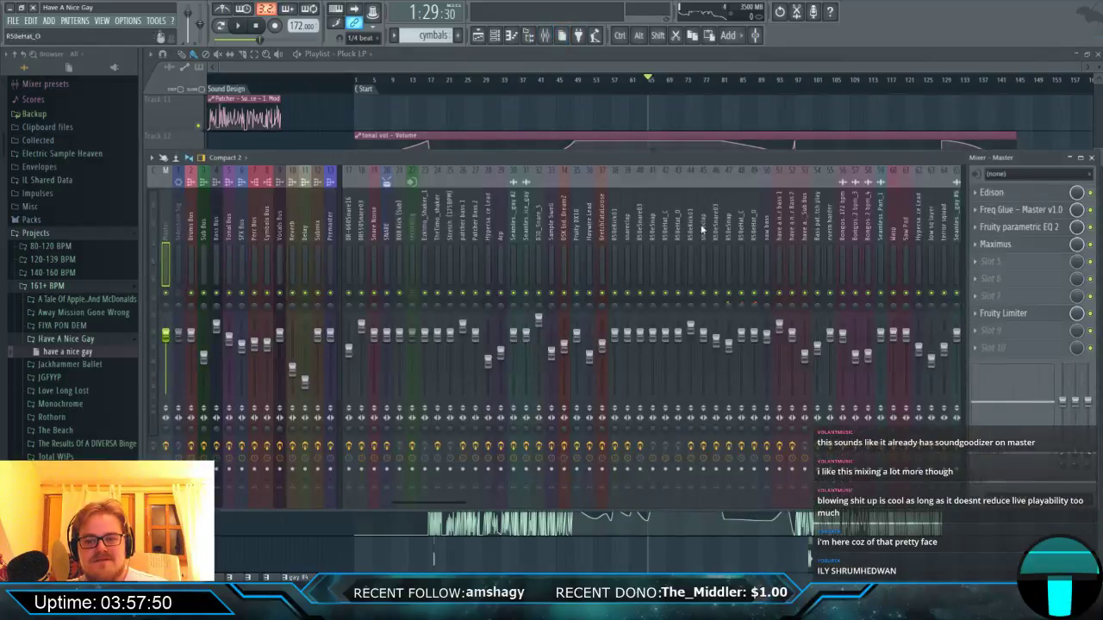
left_click(1049, 247)
left_click(1046, 211)
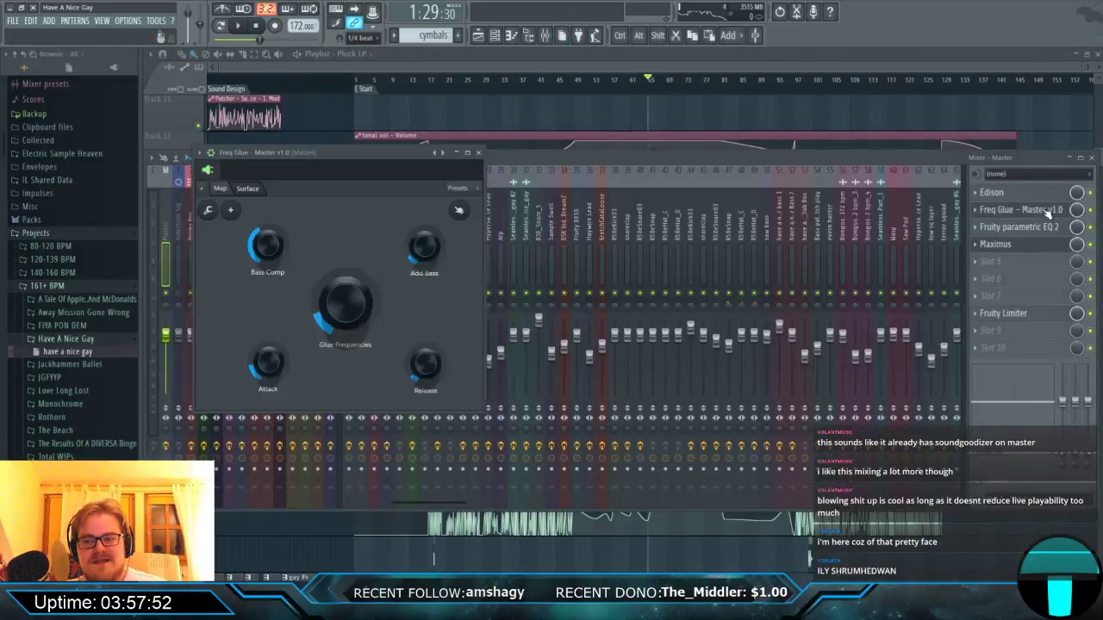
left_click(223, 190)
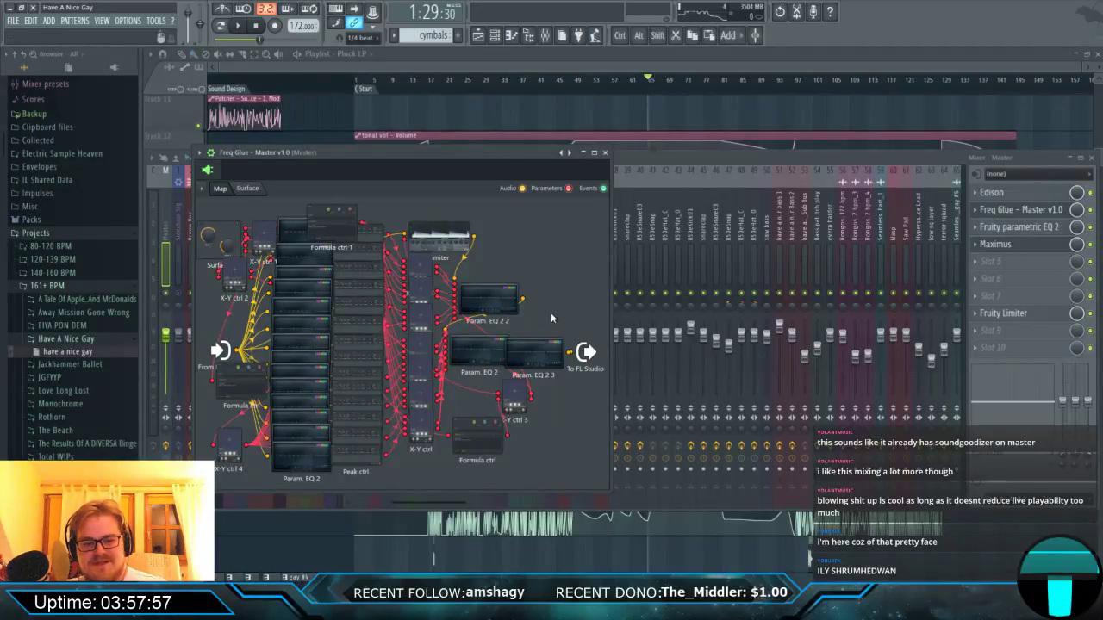
left_click(288, 315)
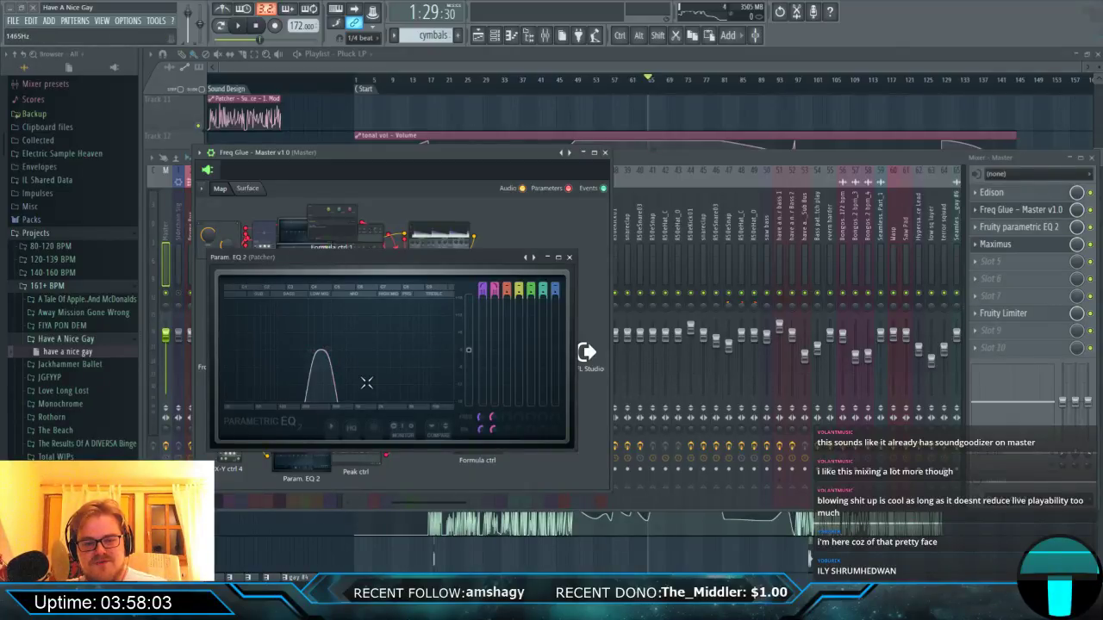
left_click(569, 258)
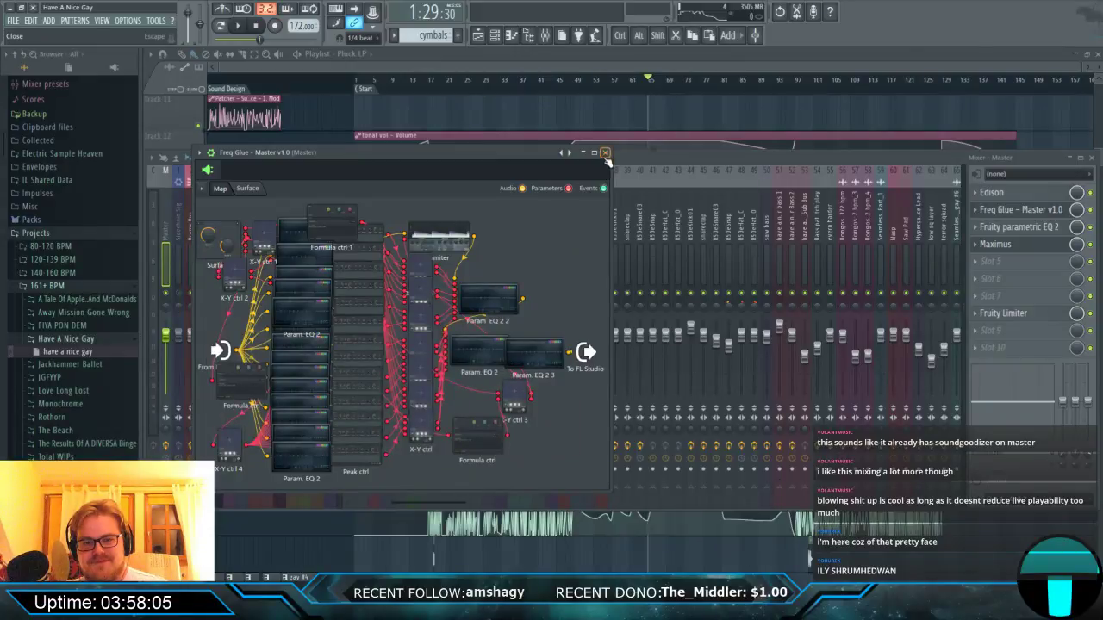
Close Freq Glue and examine the mid and high band curves of Maximus on the Master track.
left_click(604, 152)
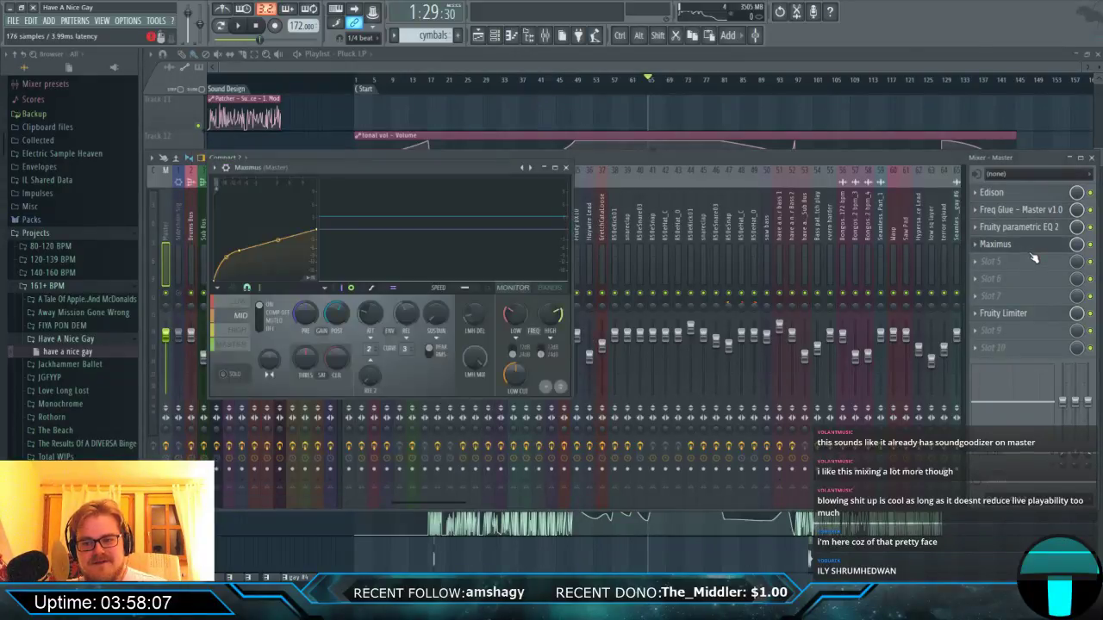
left_click(998, 244)
left_click(238, 332)
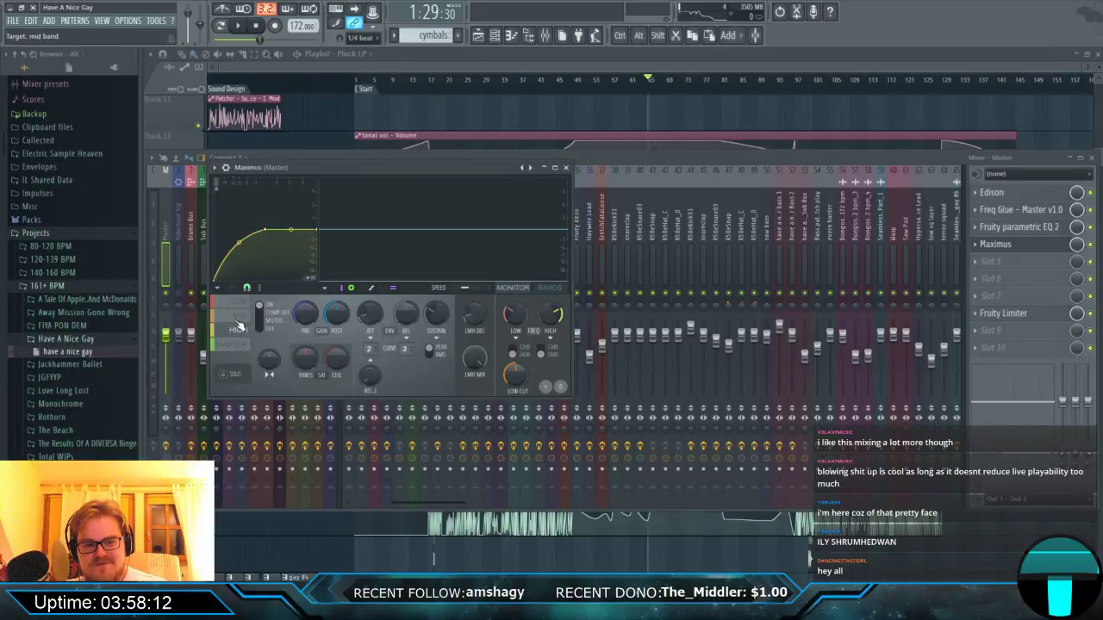
left_click(238, 315)
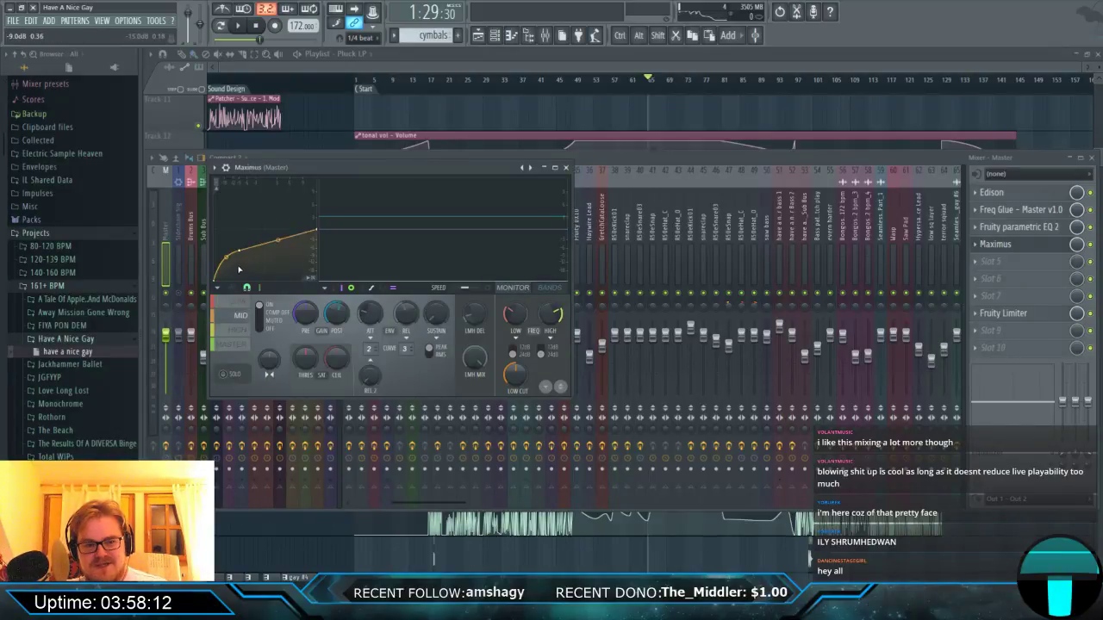
Examine the Master track's Fruity Limiter loudness settings and close the plugin window.
left_click(1004, 313)
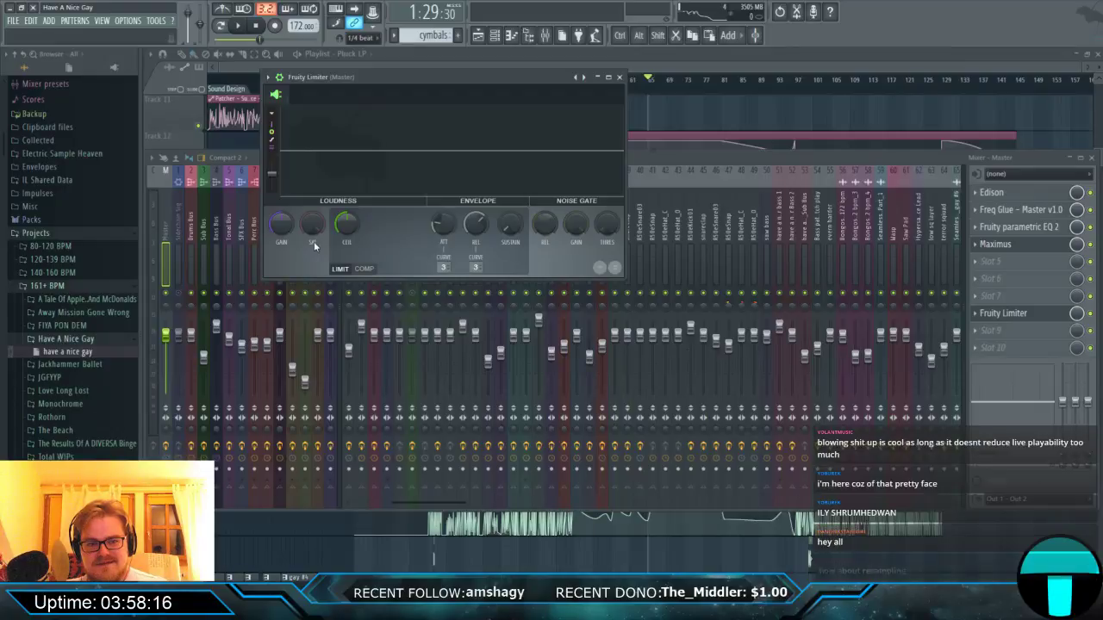
left_click_drag(313, 241, 314, 228)
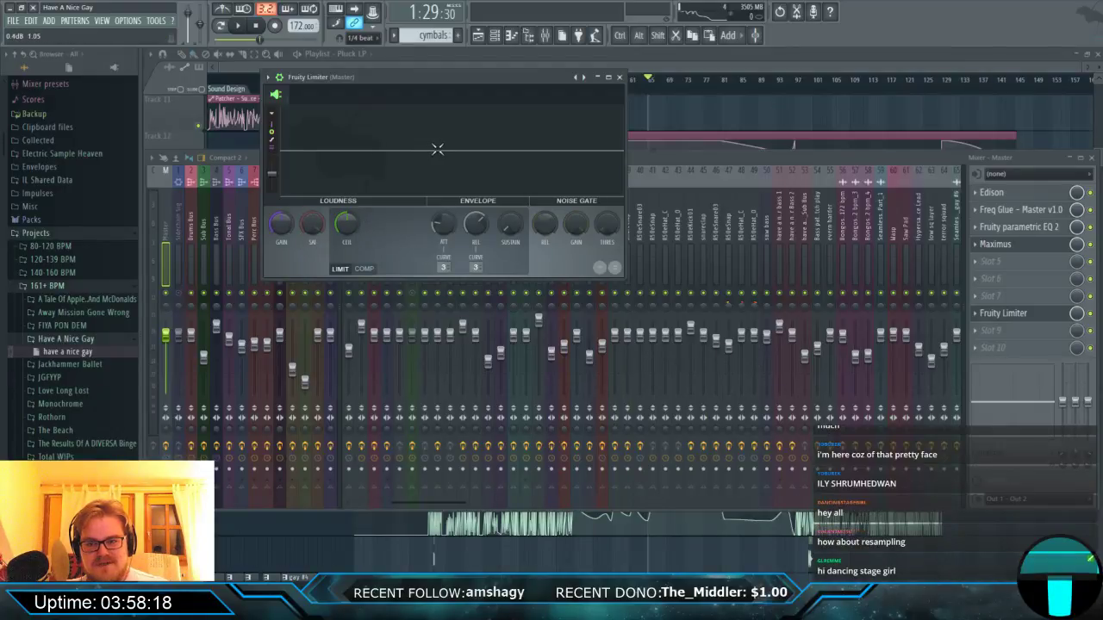
left_click(619, 78)
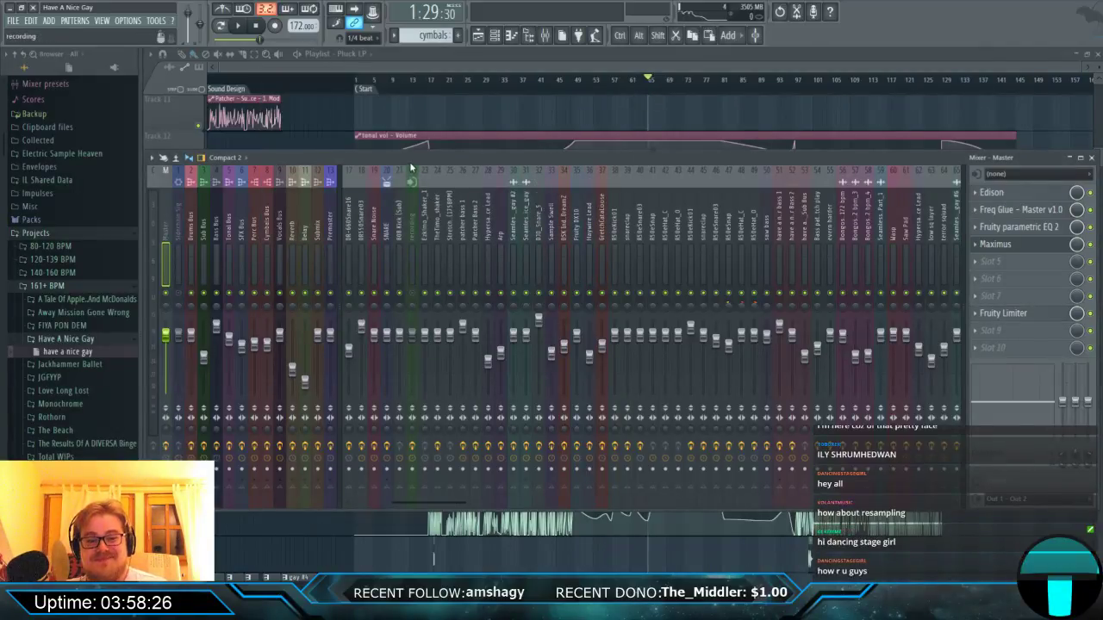
Move the mixer higher, reopen the Master's Freq Glue over the middle tracks and collapse its wrapper settings.
left_click_drag(412, 167, 407, 110)
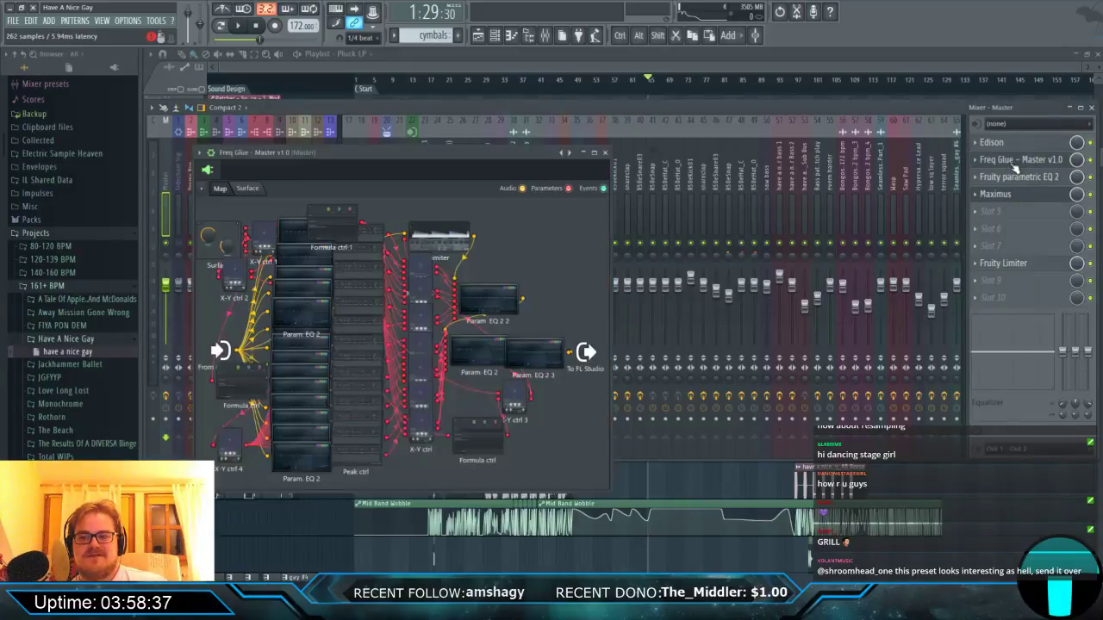
left_click(1013, 162)
left_click_drag(298, 155, 444, 148)
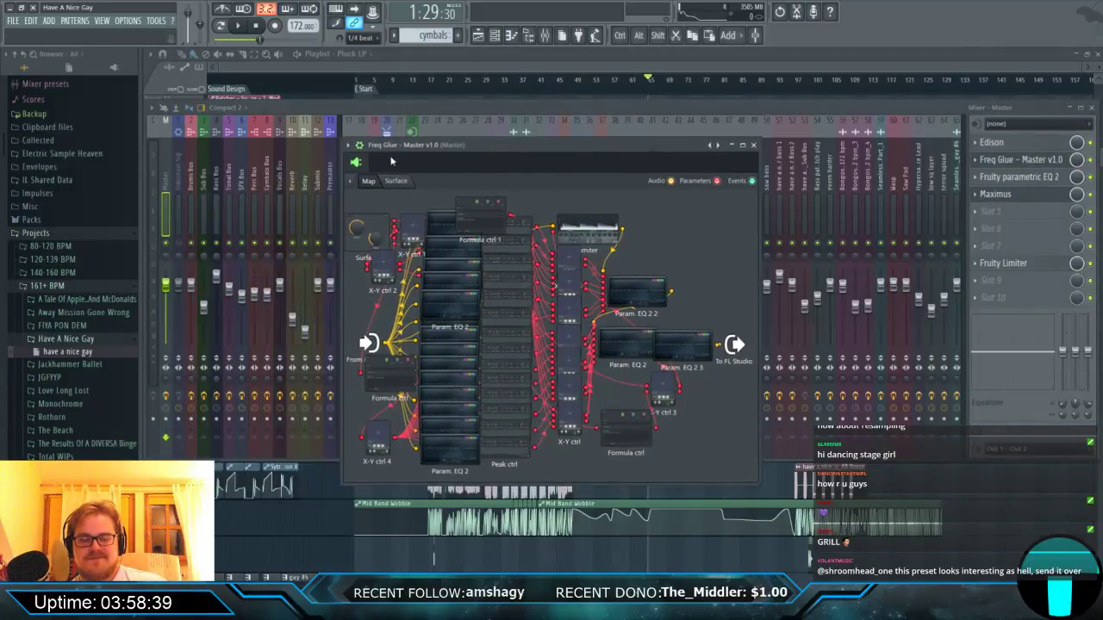
left_click(359, 155)
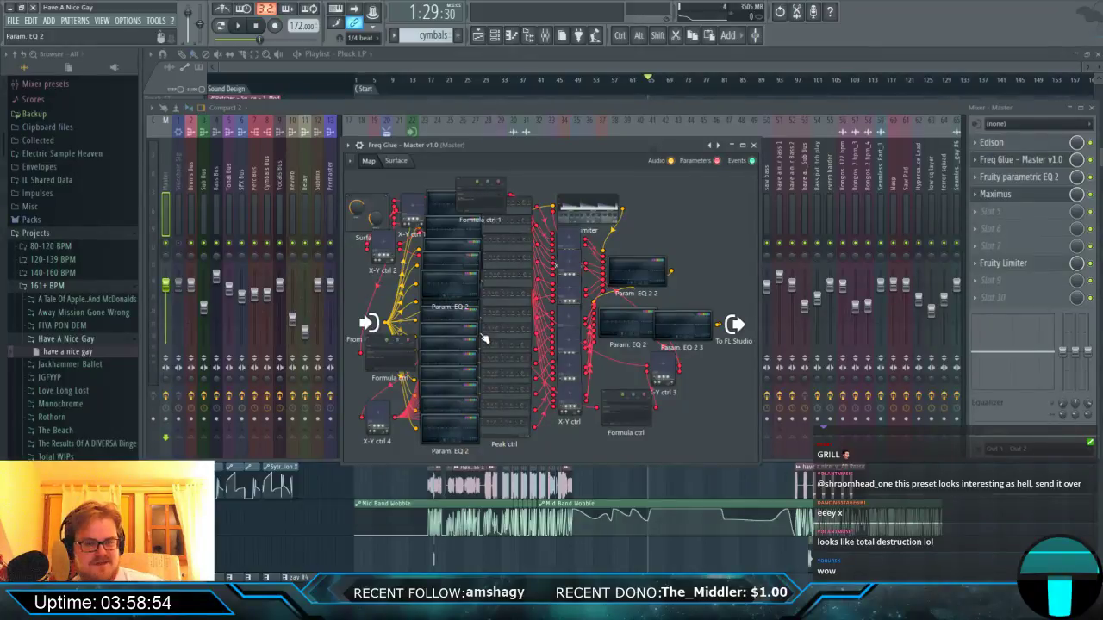
Begin saving Freq Glue as a preset and create a folder named "Patchers (shared)" inside Dokumente for it.
left_click(349, 144)
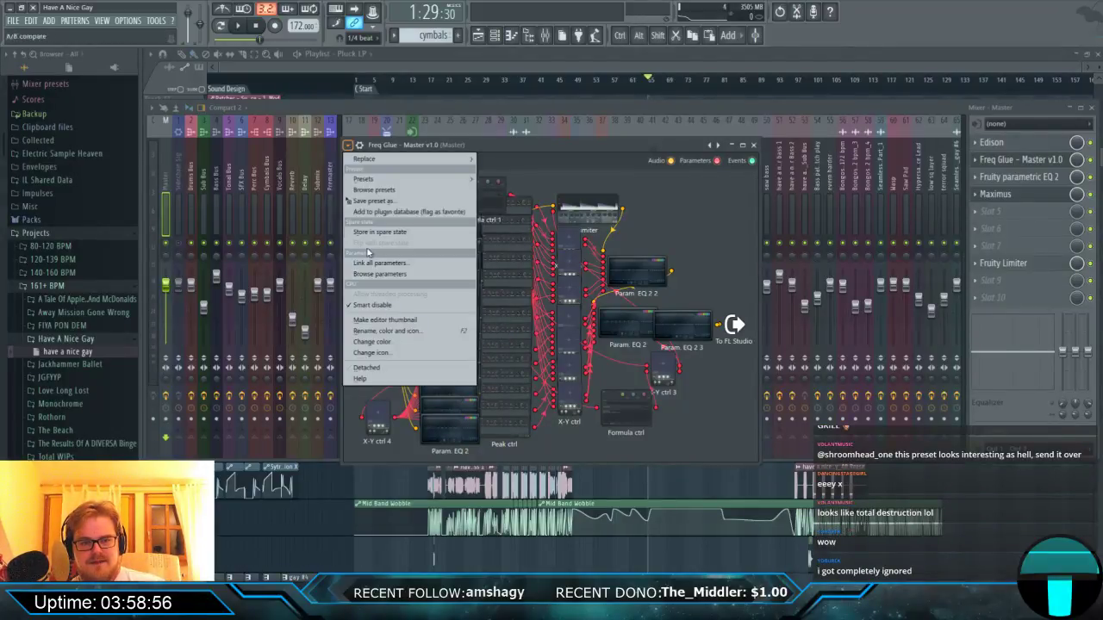
left_click(380, 202)
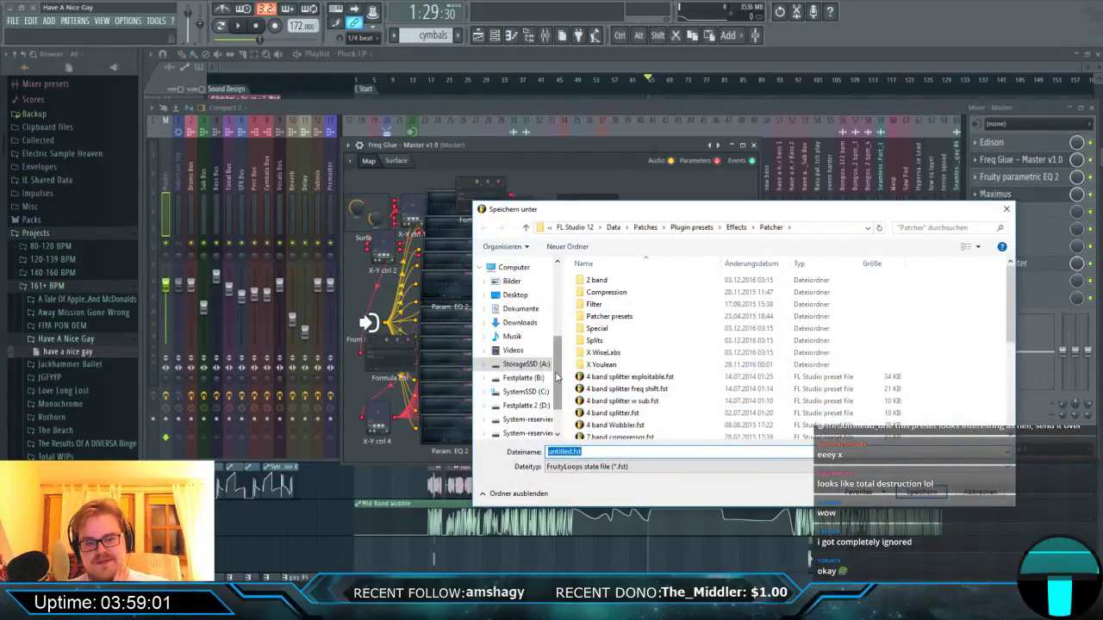
scroll(556, 376, "up", 4)
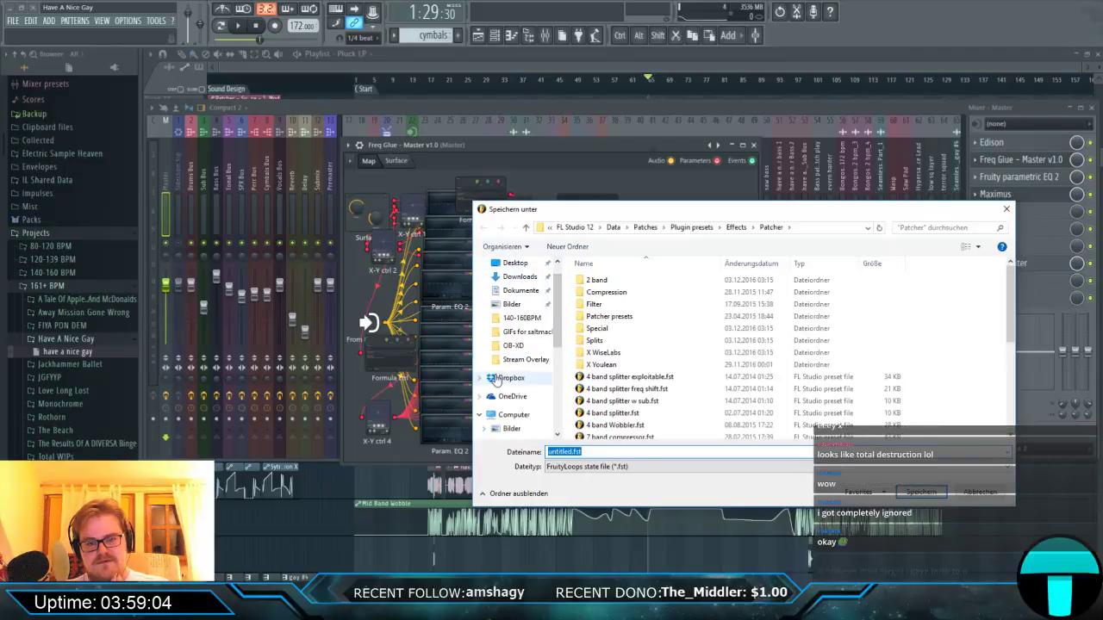
left_click(519, 290)
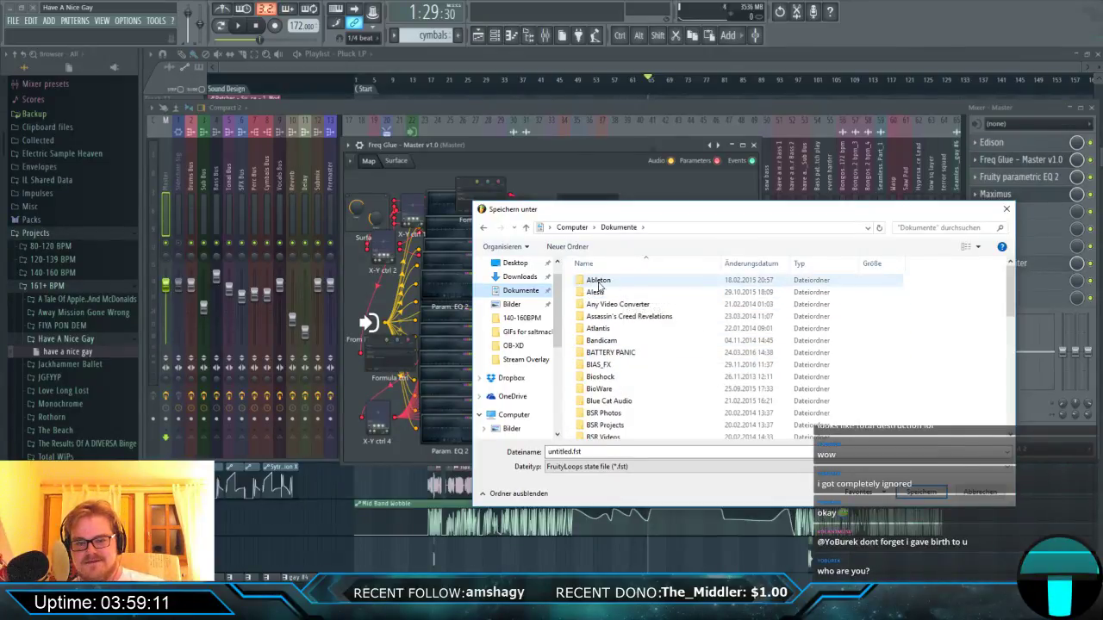
left_click(567, 246)
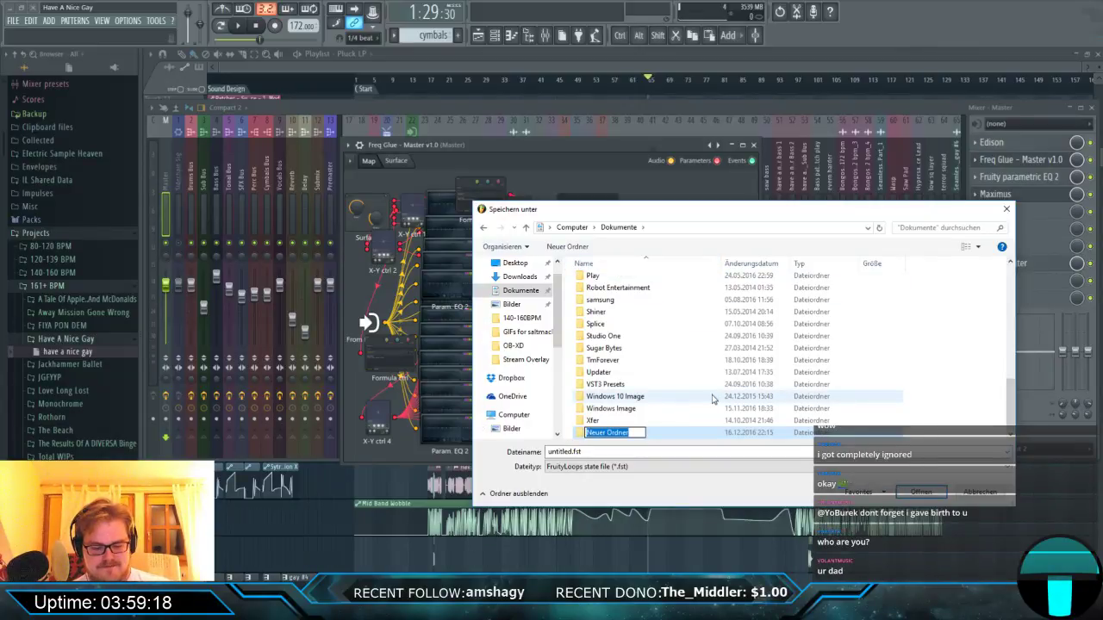
type("P")
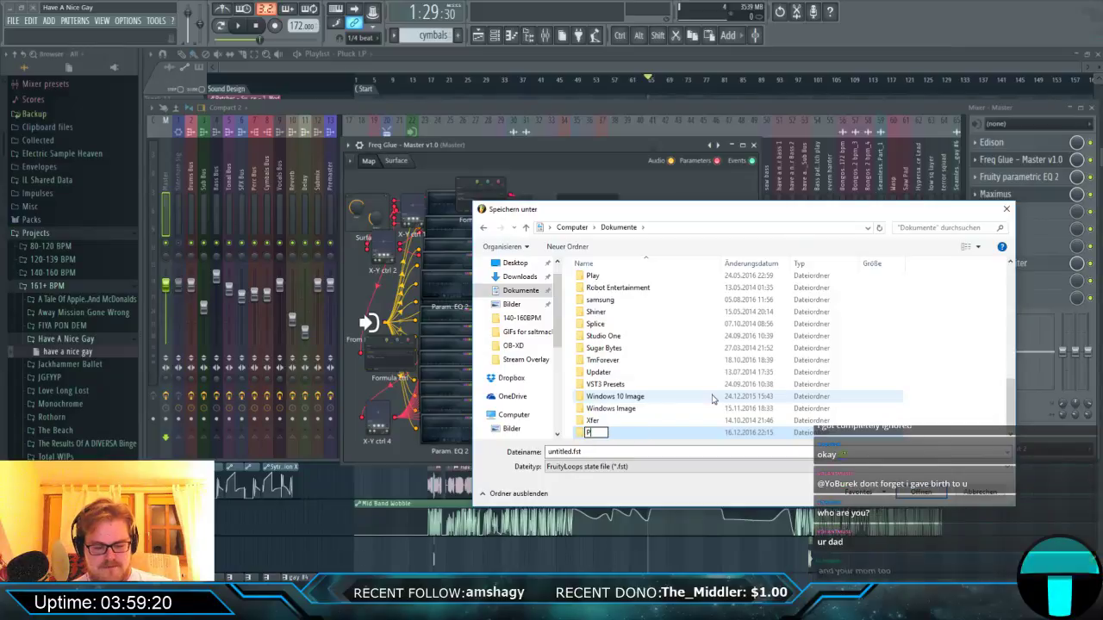
type("atchers")
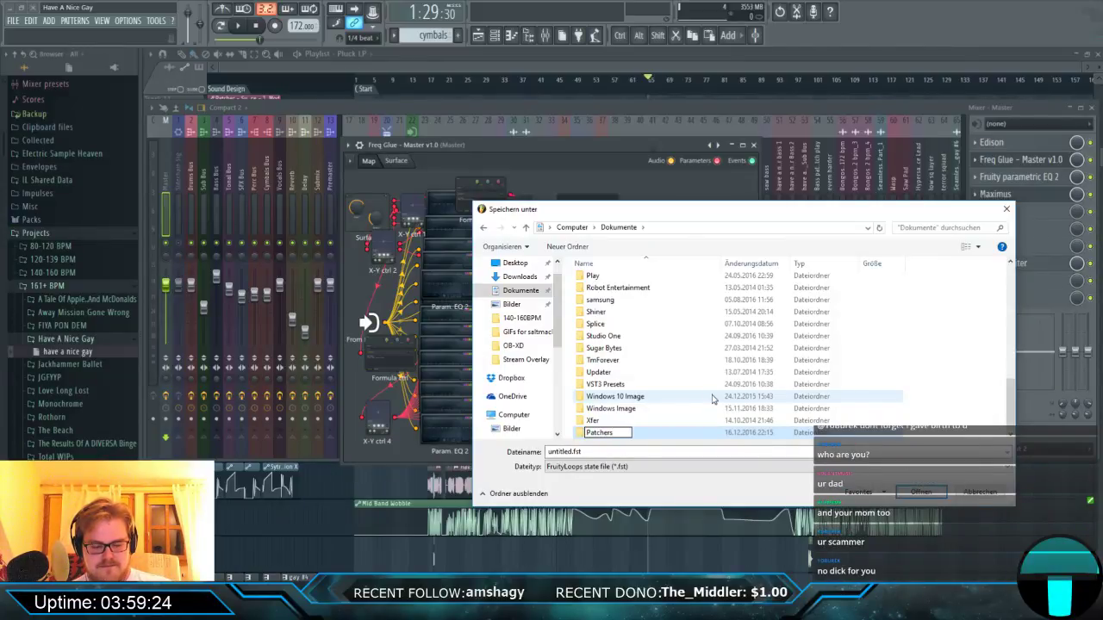
type(" (")
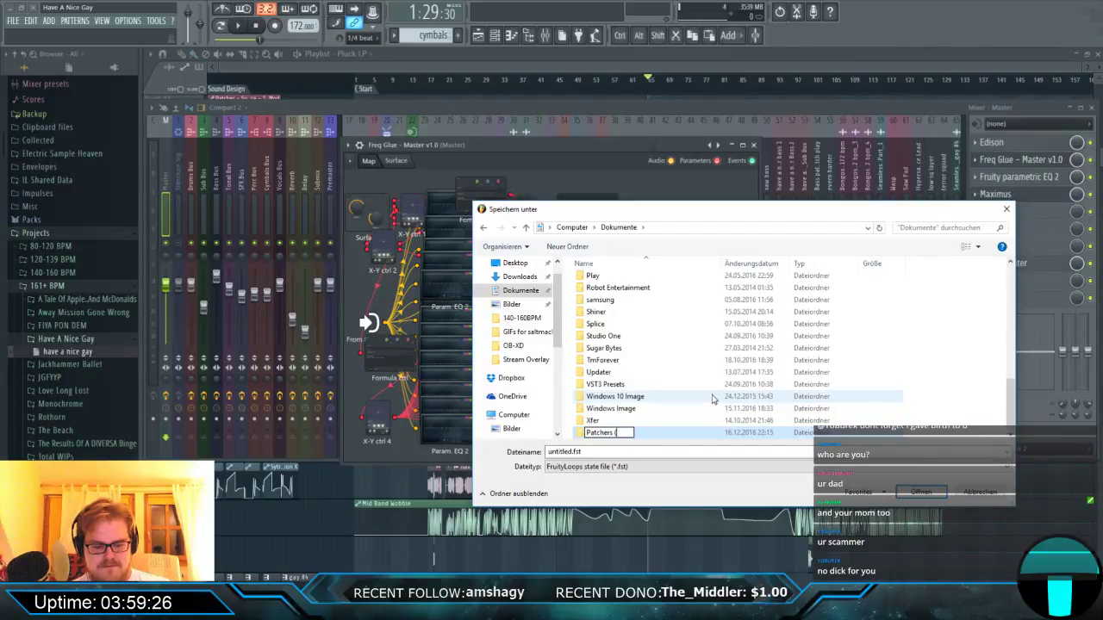
type("old)")
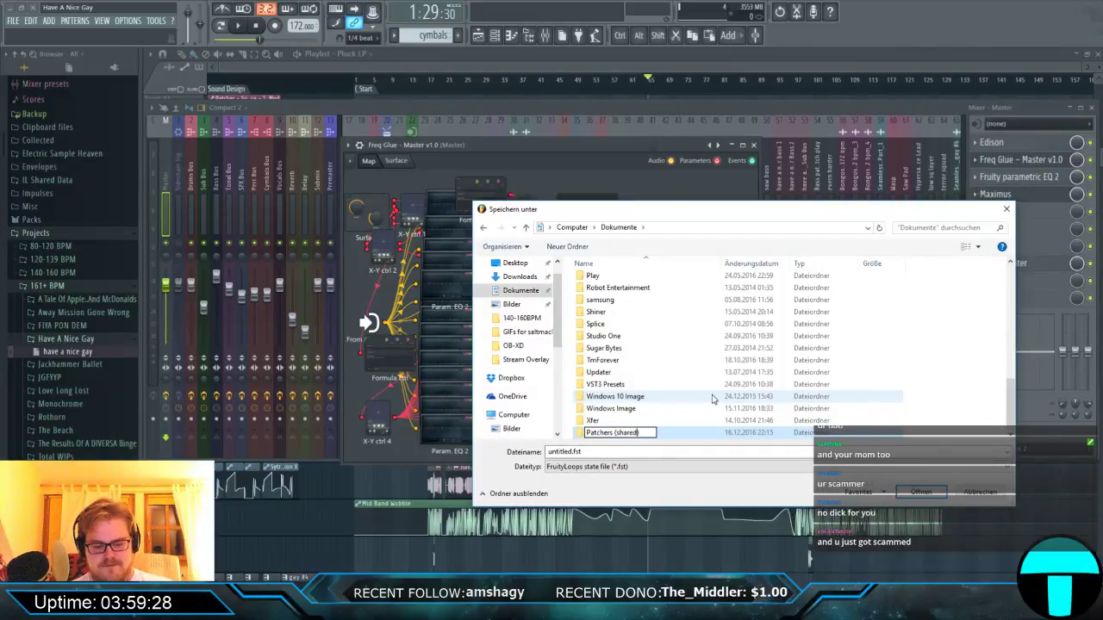
key("Return")
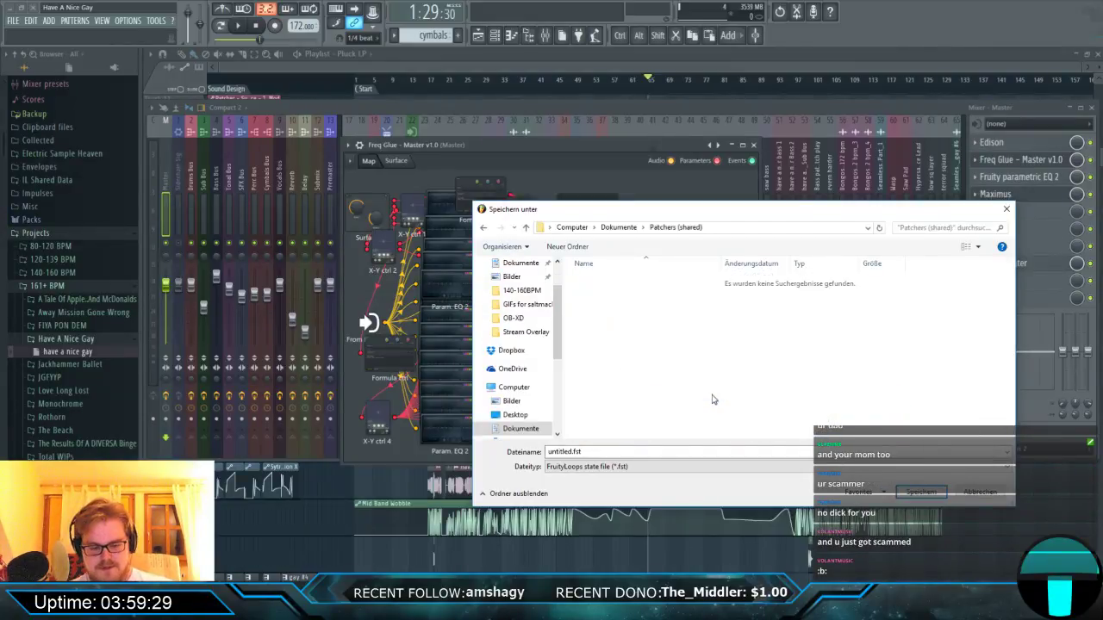
Name the preset file Freq Glue.fst and save it in the Patchers (shared) folder.
double_click(572, 452)
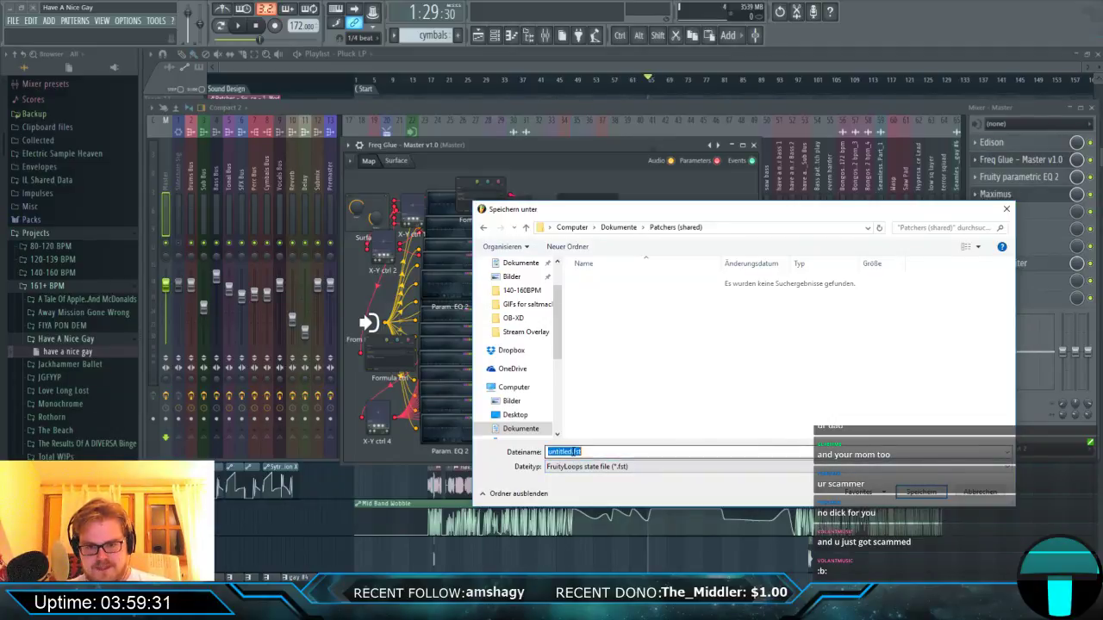
left_click_drag(574, 451, 505, 454)
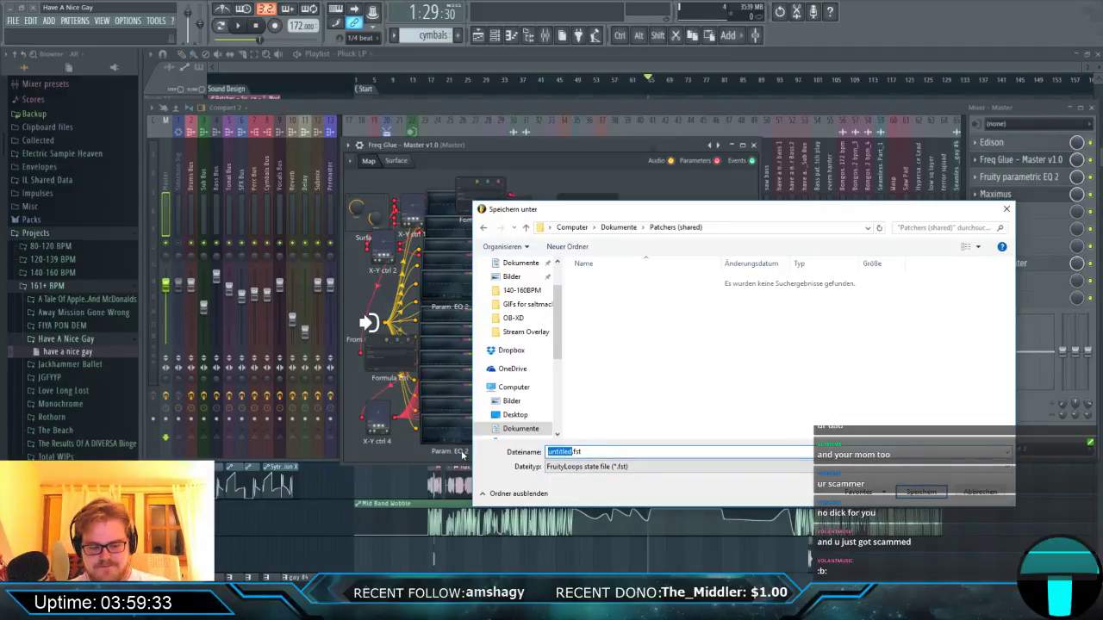
type("Freq Gl")
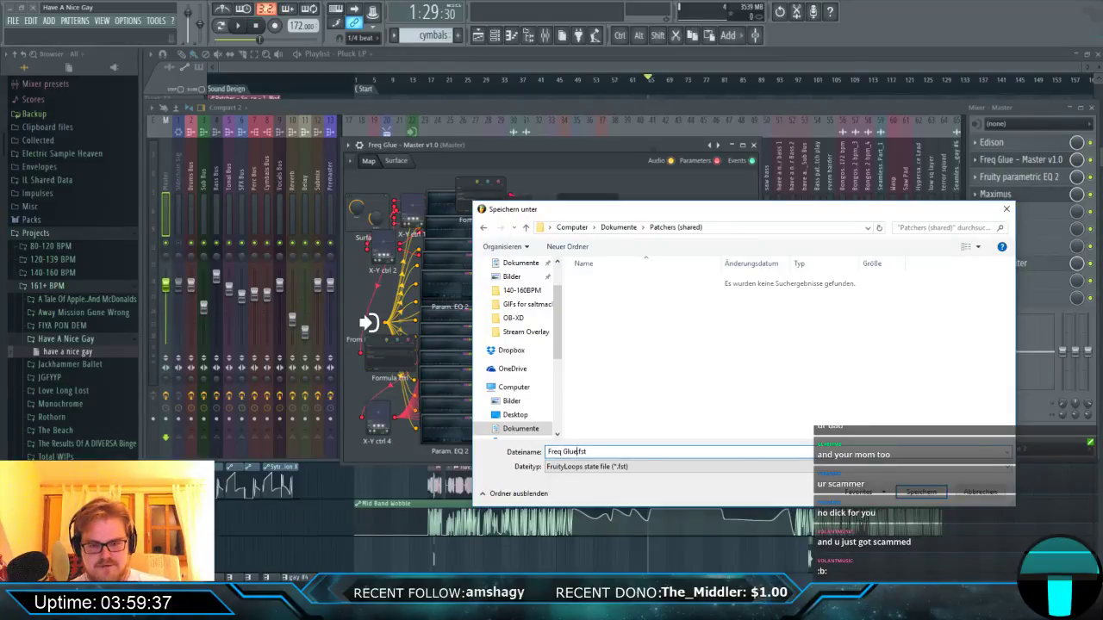
key("Return")
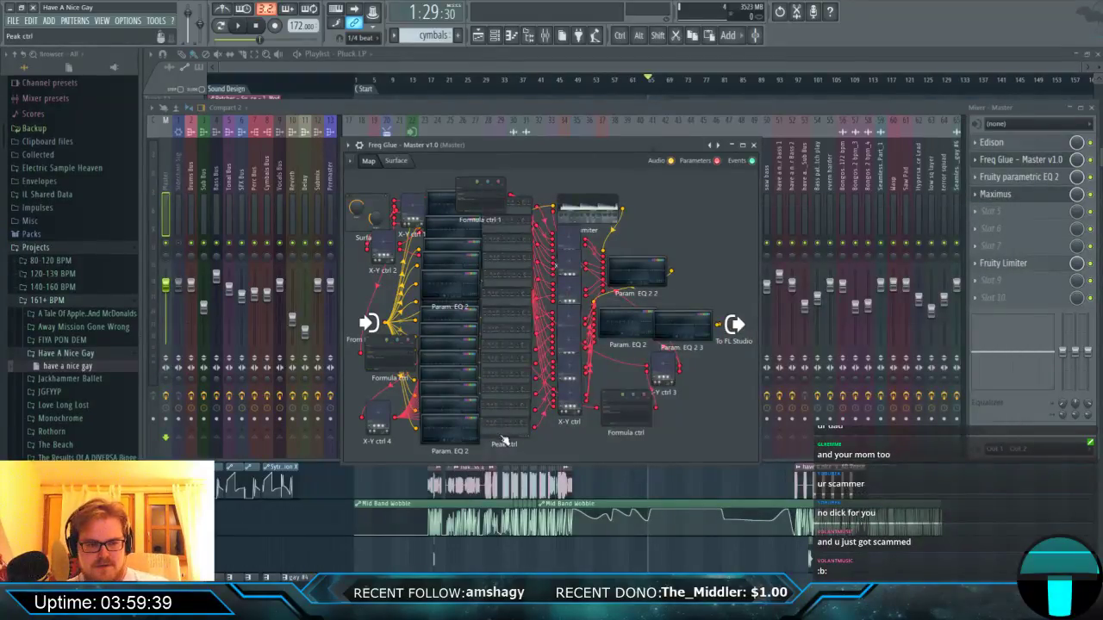
Switch to File Explorer, open Dokumente's Patchers (shared) folder and select Freq Glue.fst.
key("super")
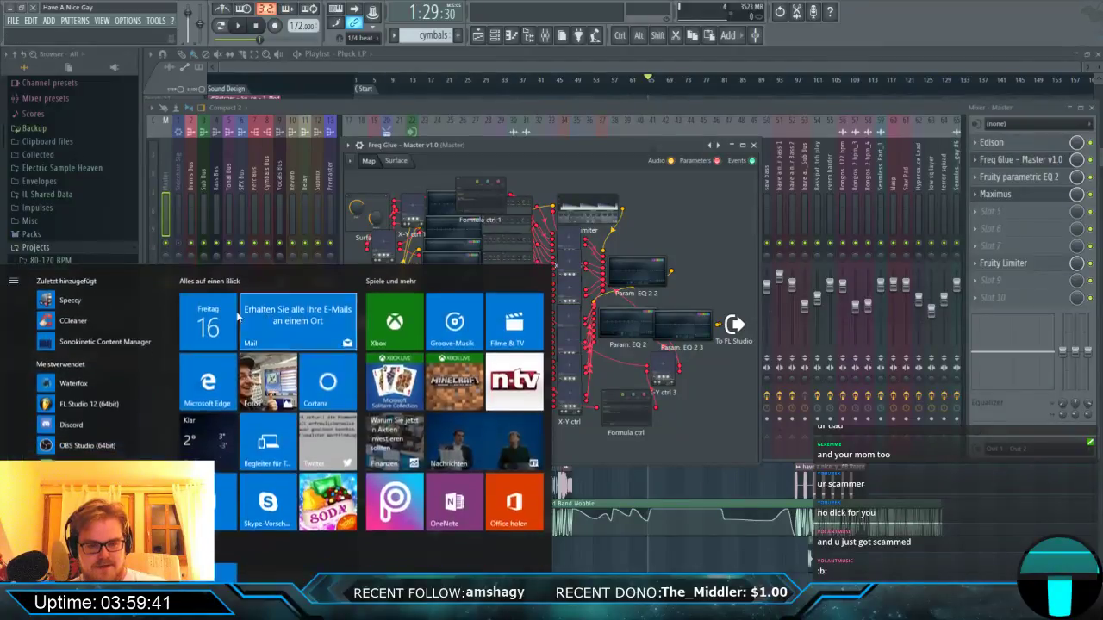
key("super")
key("super+e")
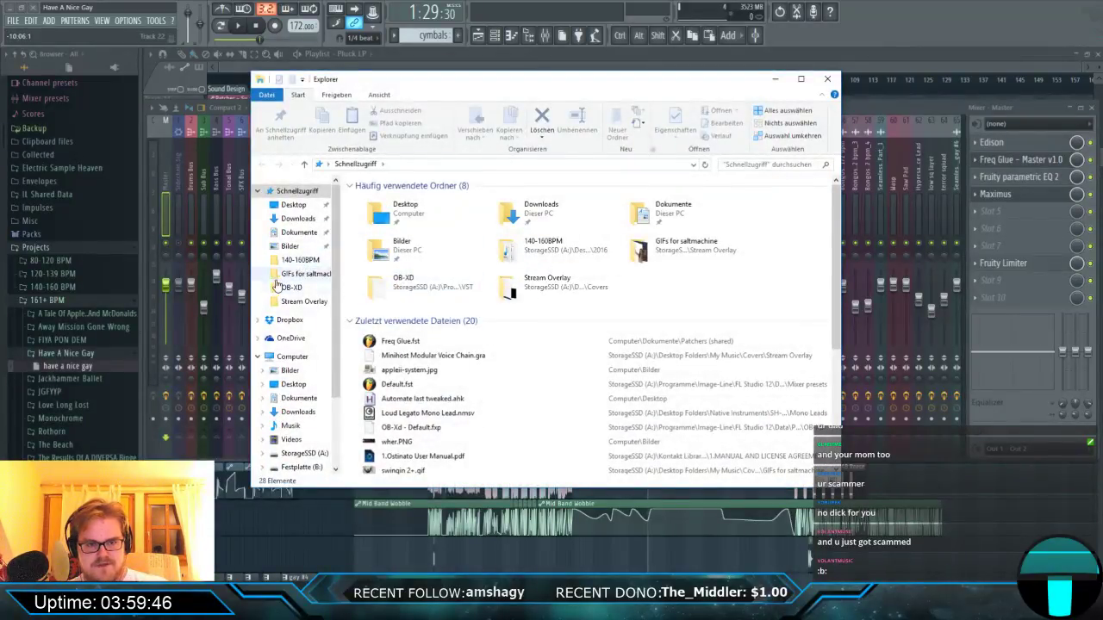
left_click(293, 232)
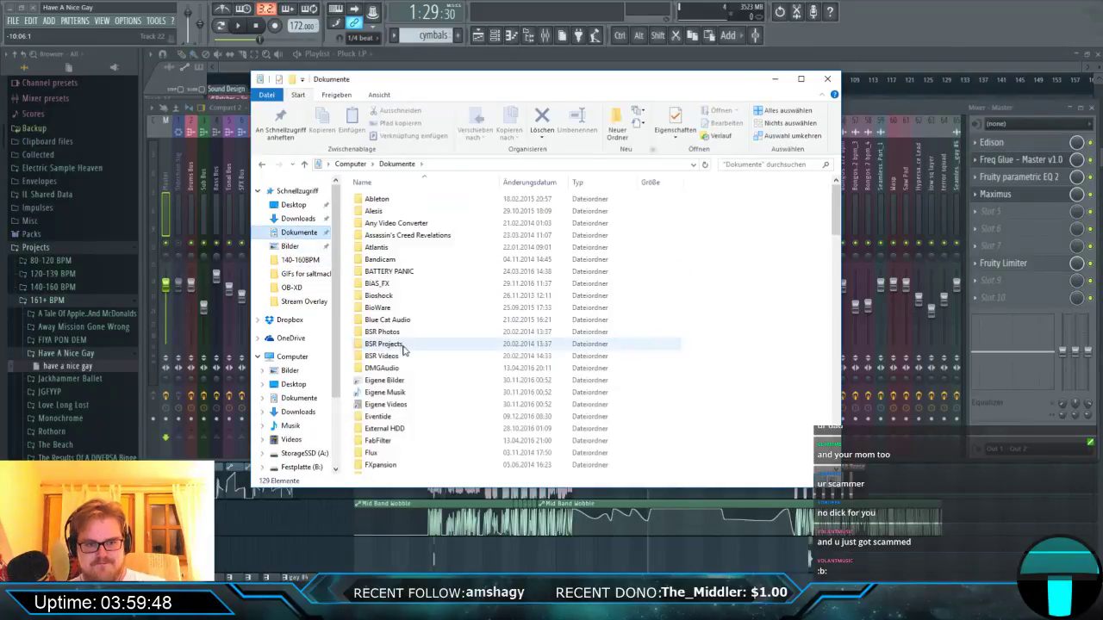
left_click(394, 319)
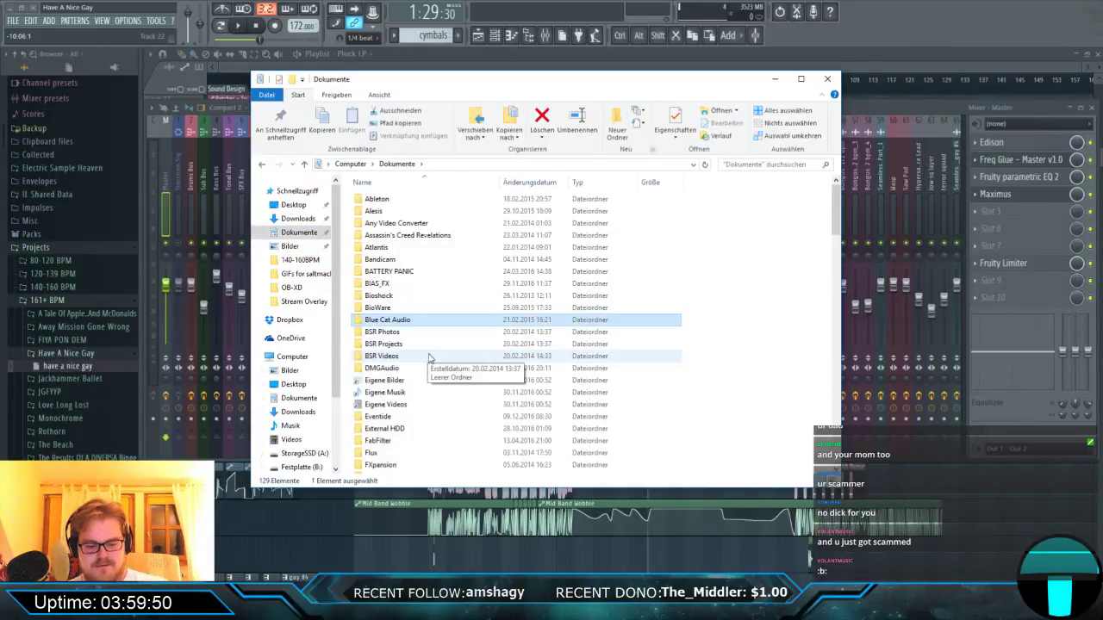
key("p")
double_click(405, 210)
left_click(400, 202)
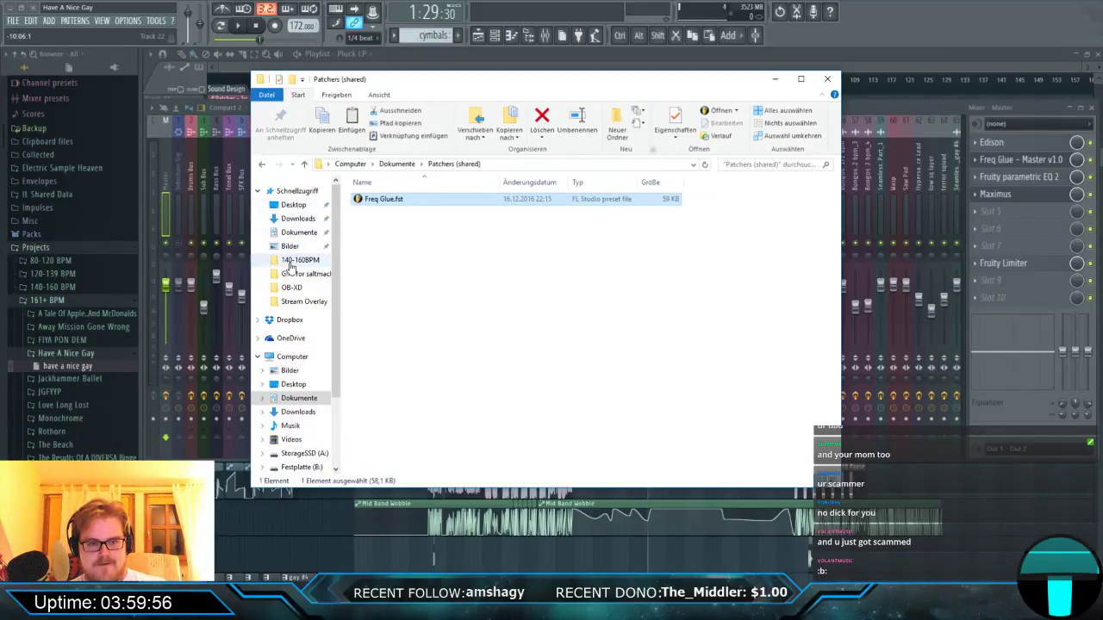
Open the Dropbox folder in File Explorer and move its window out of the way of the project.
left_click(288, 322)
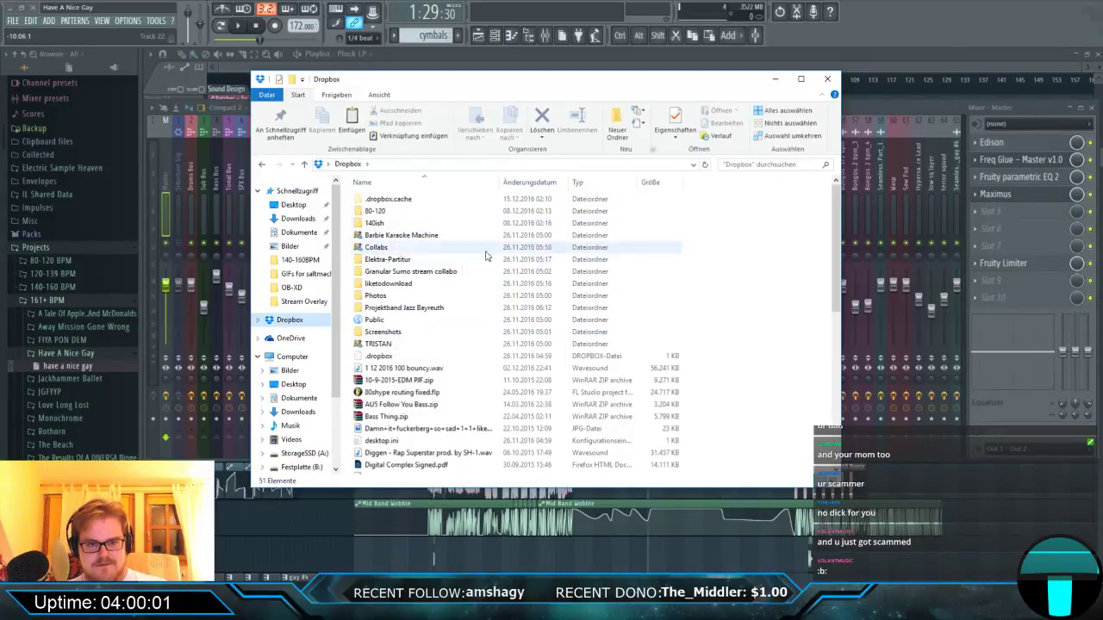
left_click_drag(456, 92, 611, 0)
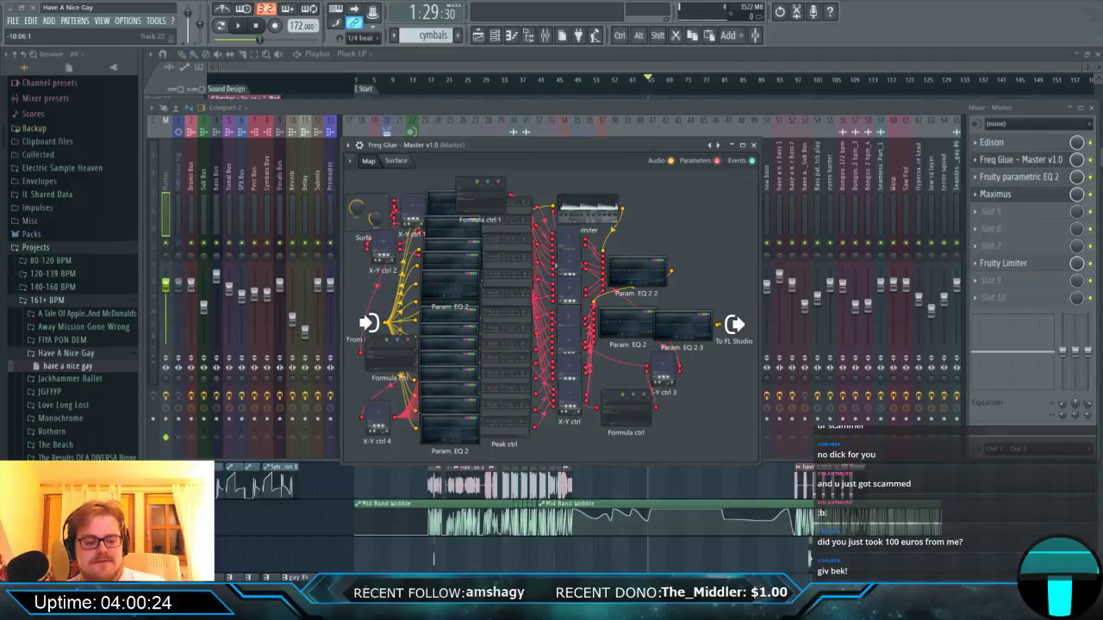
key("super")
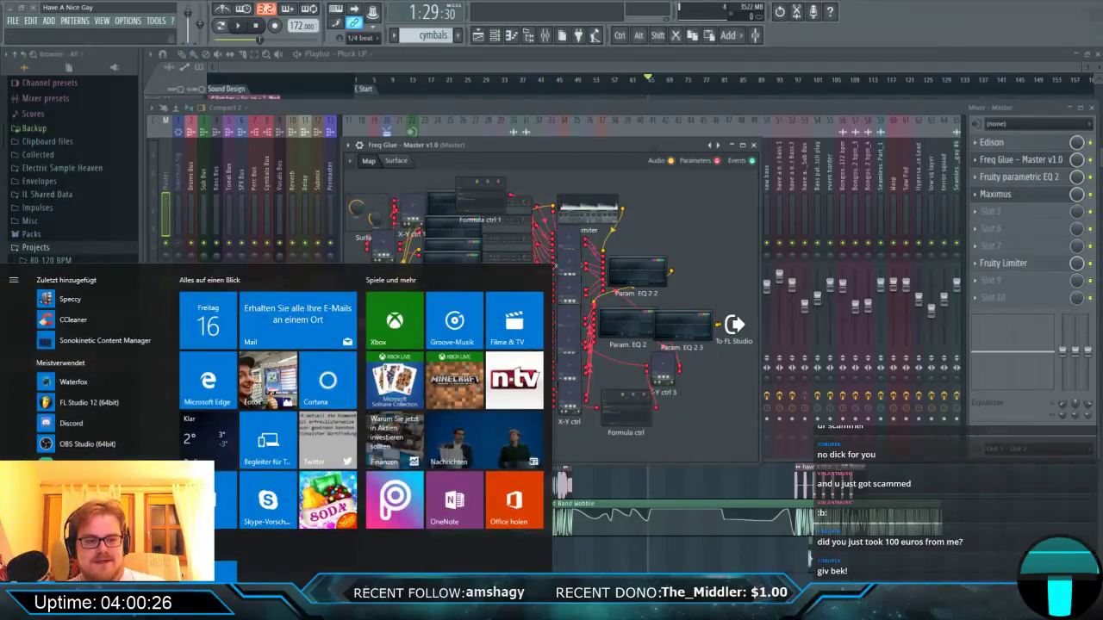
type("dr")
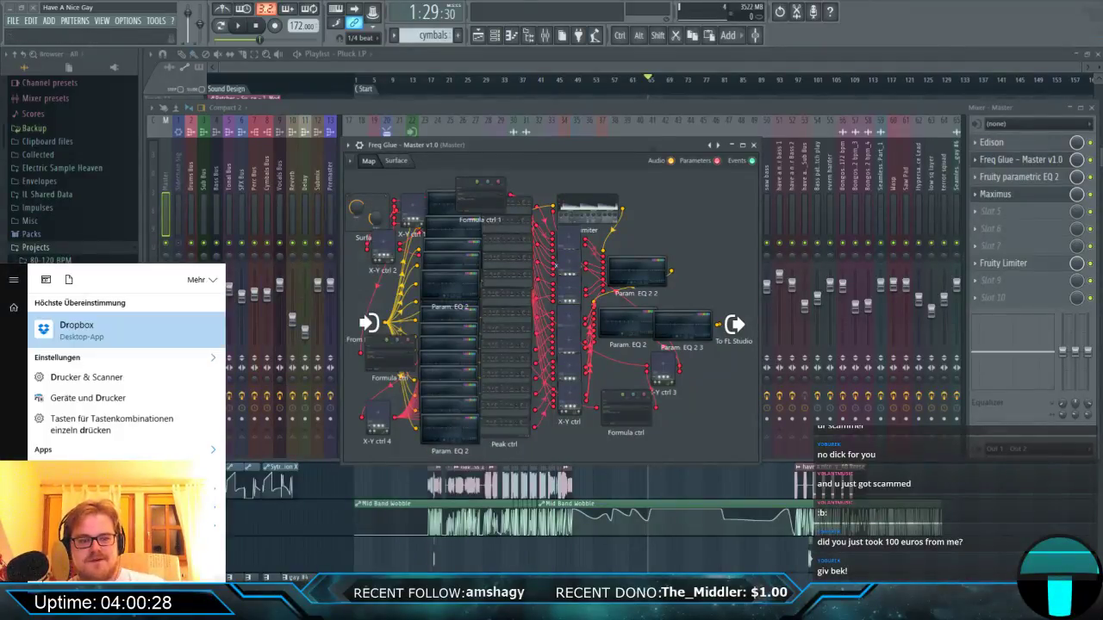
key("Escape")
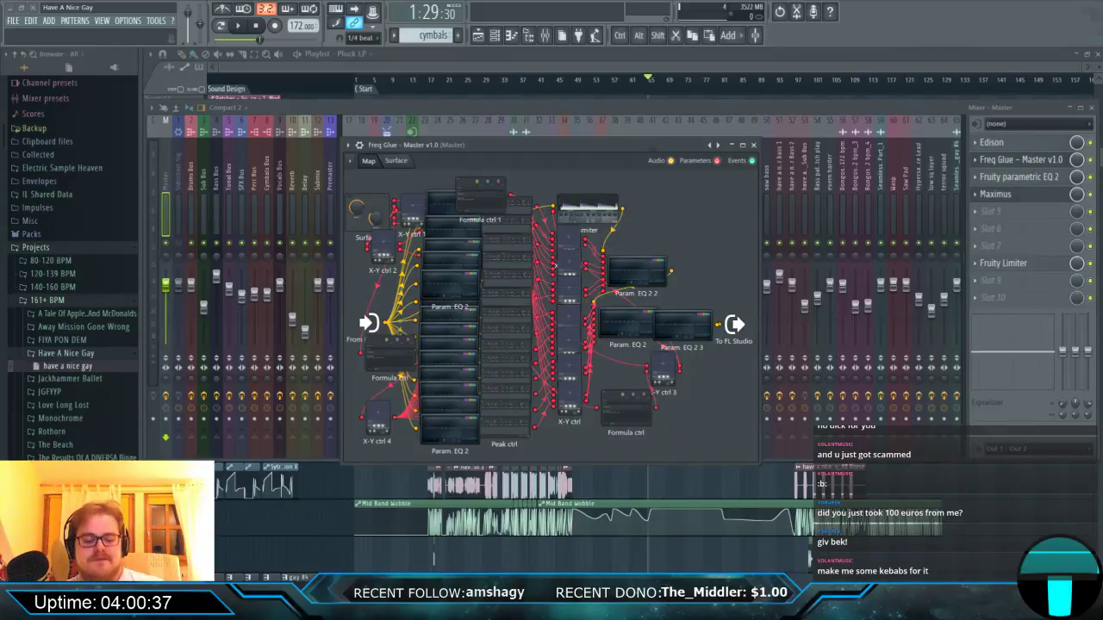
key("super")
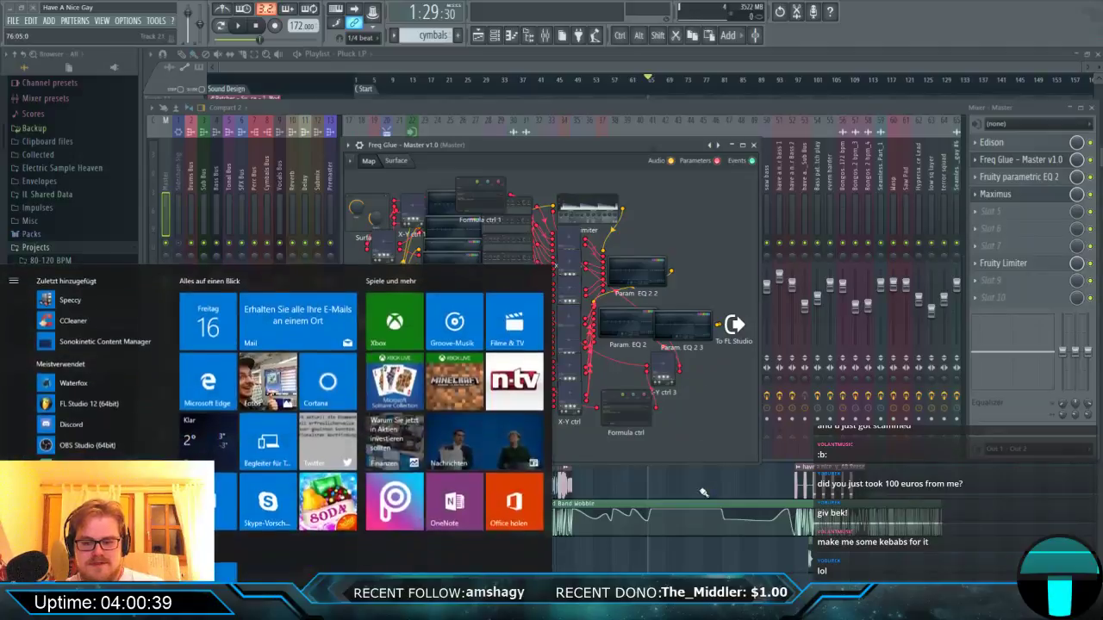
key("super")
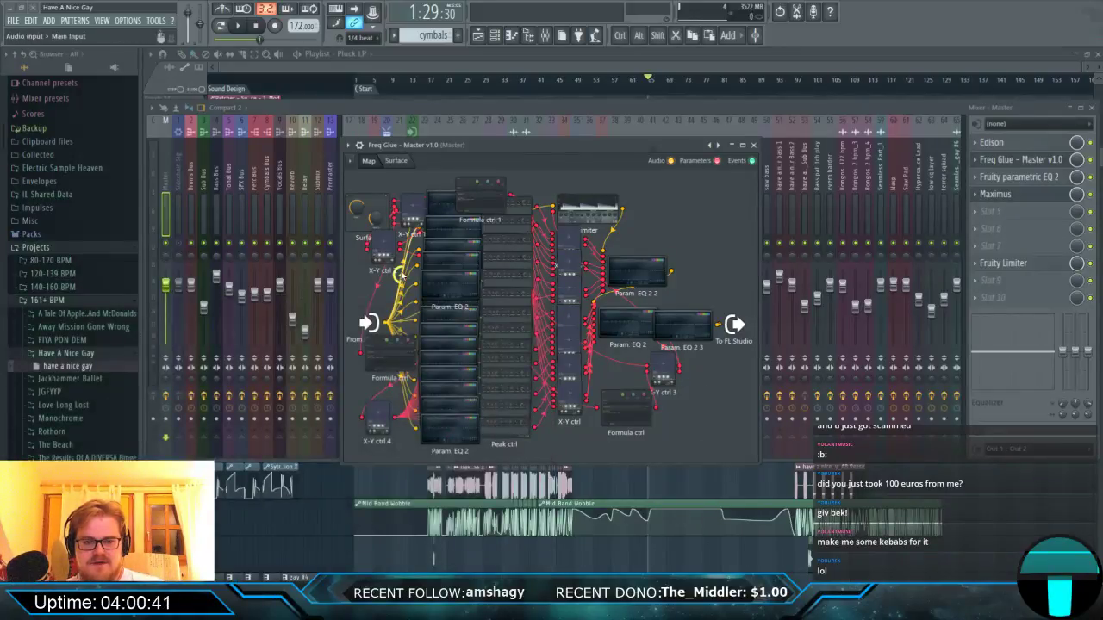
Browse the 161+ BPM project folders, checking the contents of JGFYYP, Love Long Lost, Monochrome, Rothorn and The Beach.
left_click(332, 66)
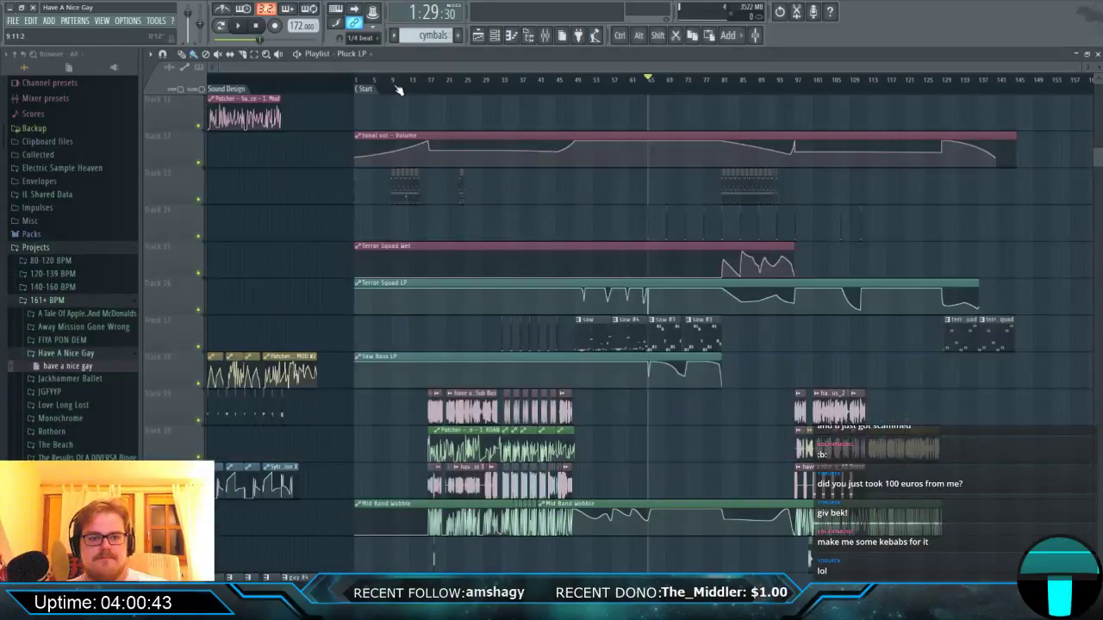
scroll(34, 259, "down", 5)
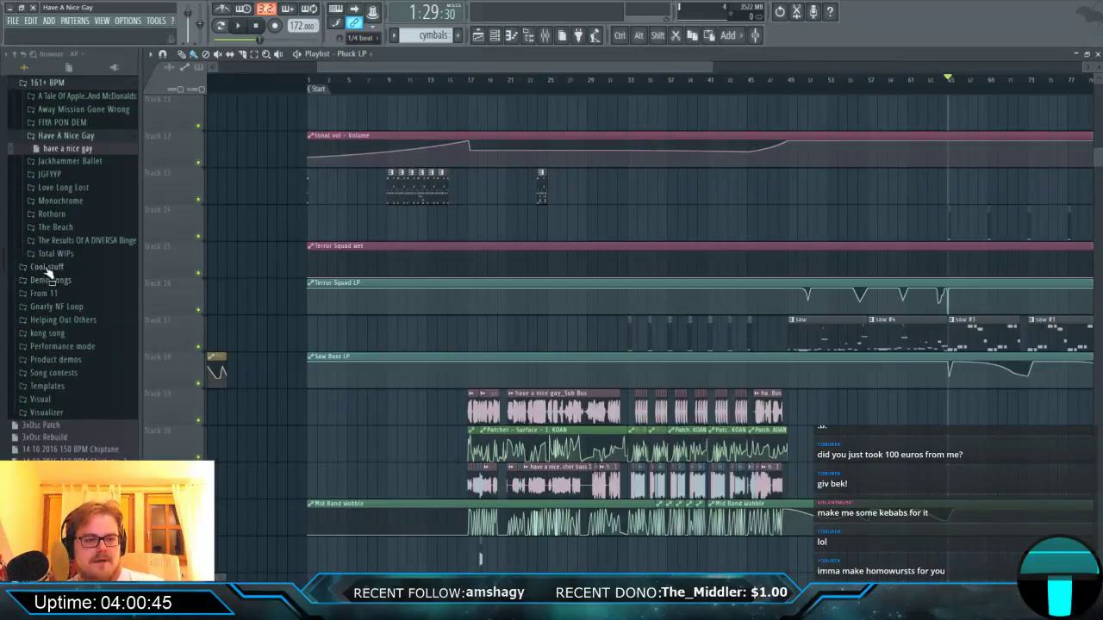
left_click(50, 174)
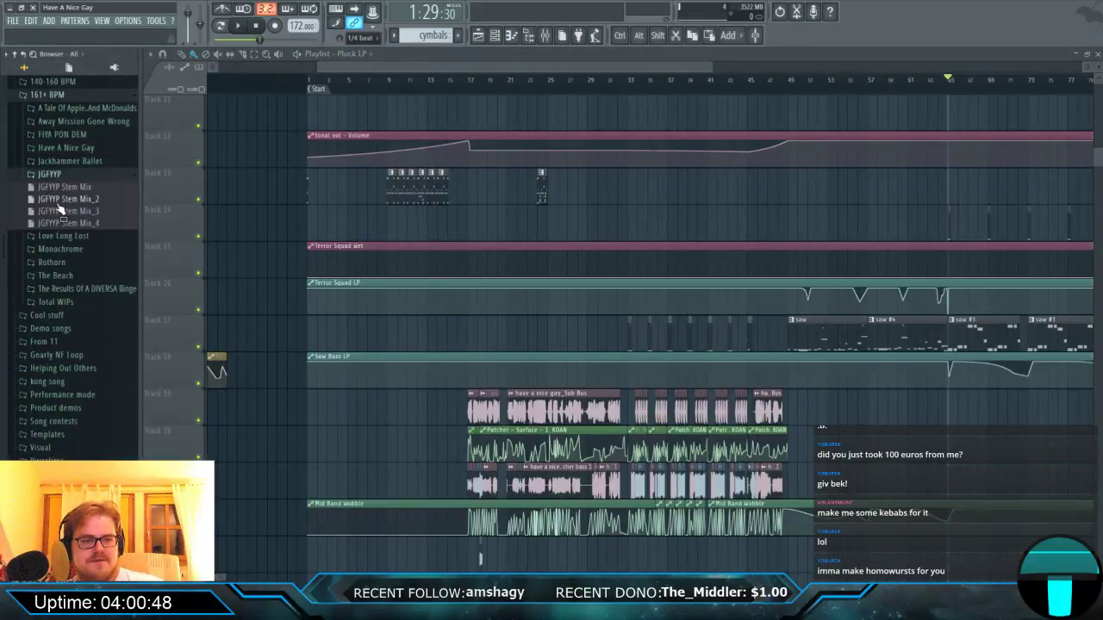
left_click(56, 175)
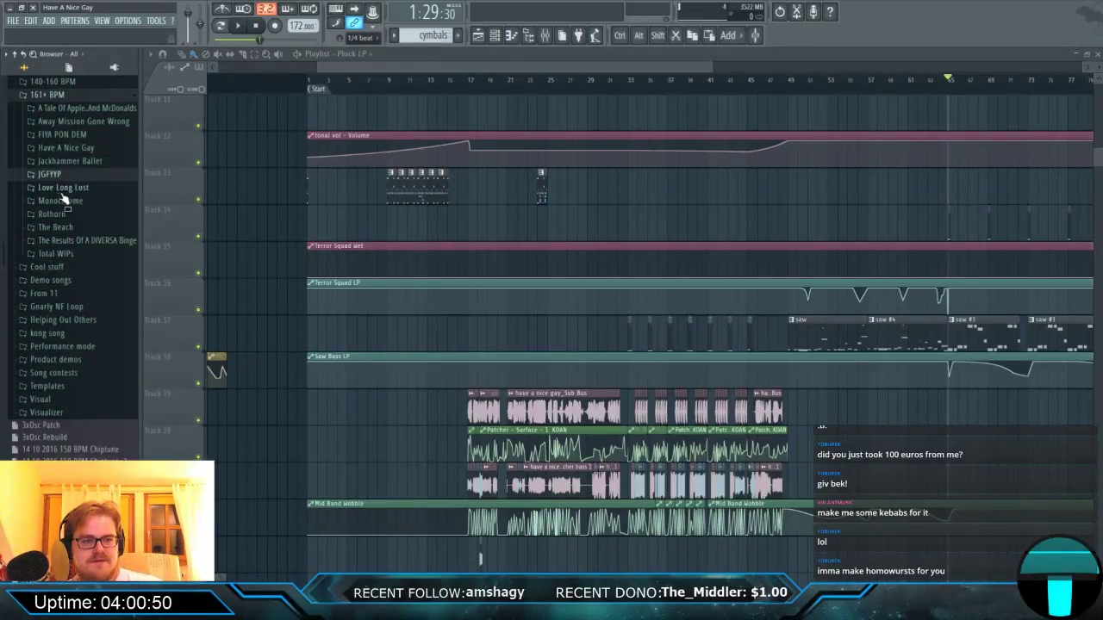
left_click(64, 188)
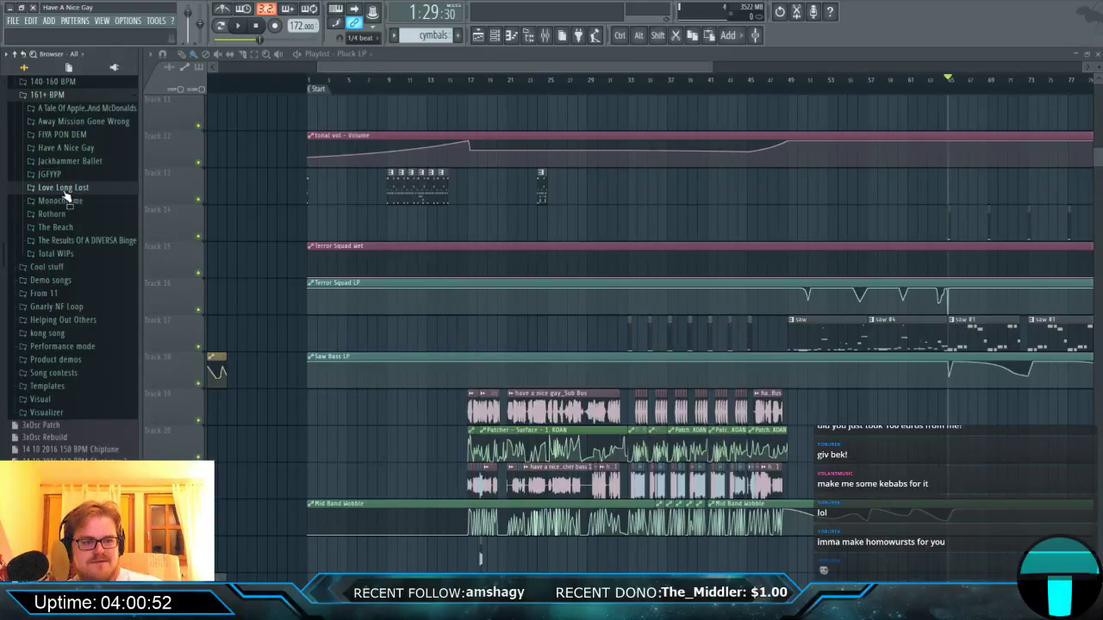
left_click(64, 189)
left_click(61, 203)
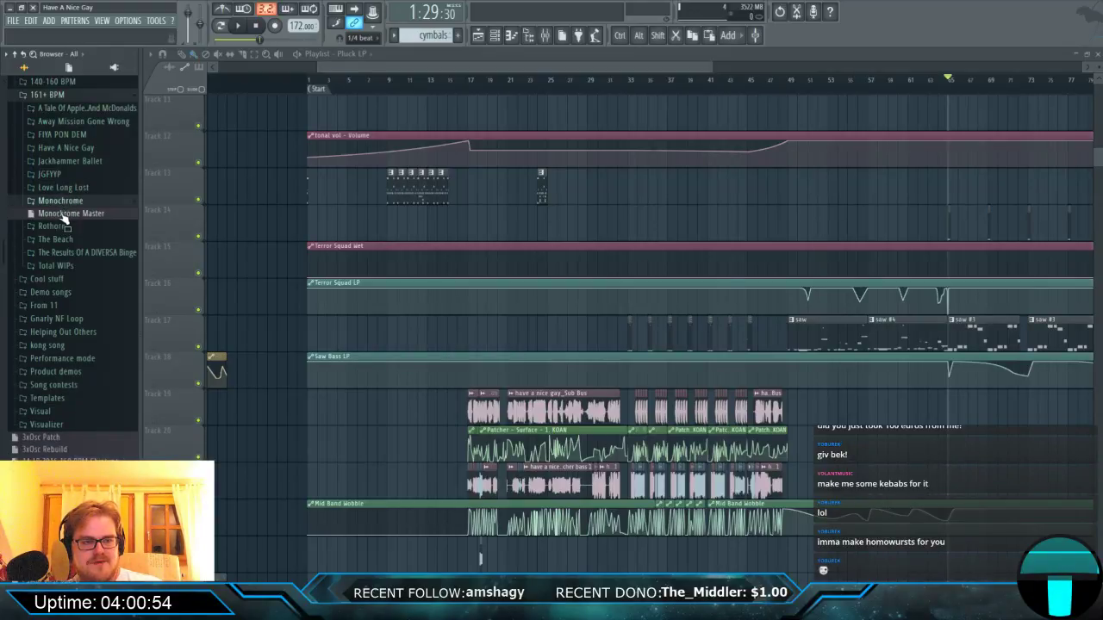
left_click(64, 230)
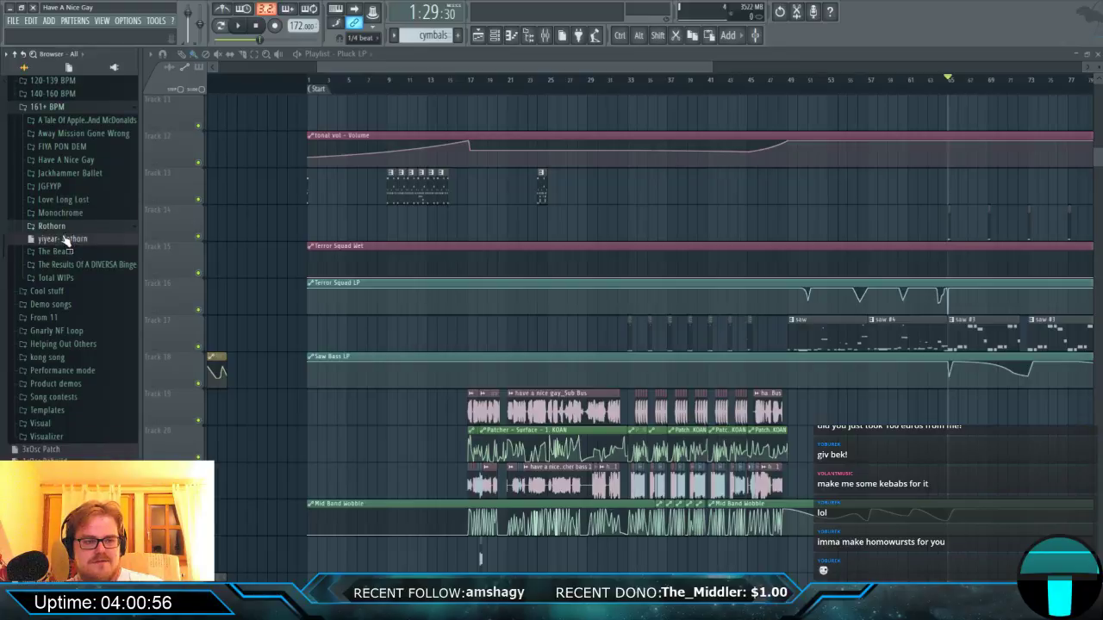
left_click(66, 251)
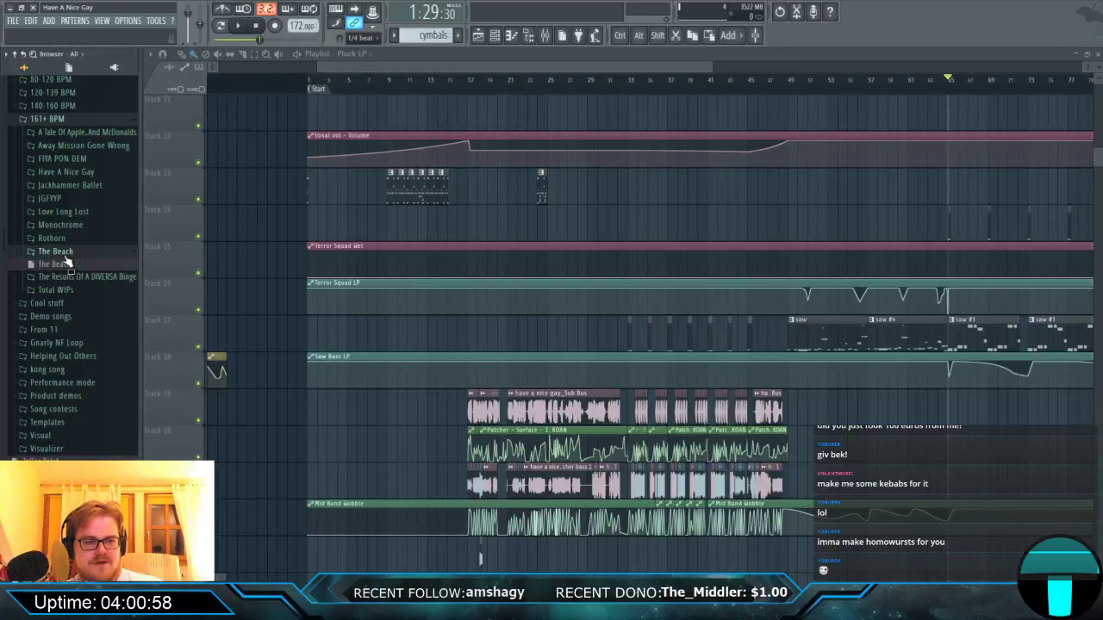
left_click(74, 301)
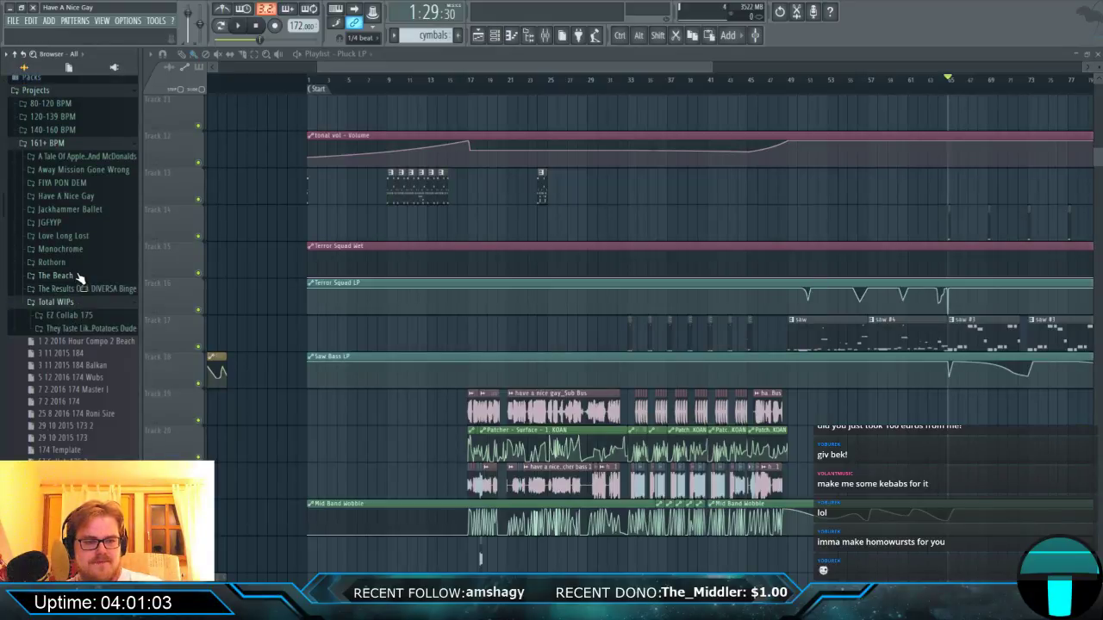
scroll(78, 275, "down", 4)
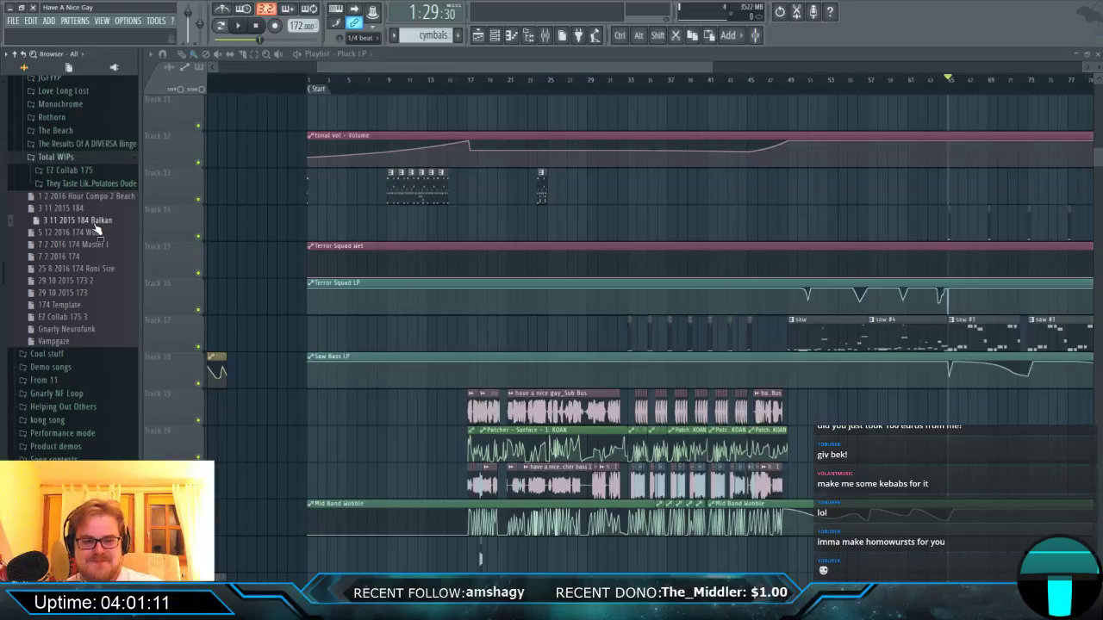
left_click(95, 223)
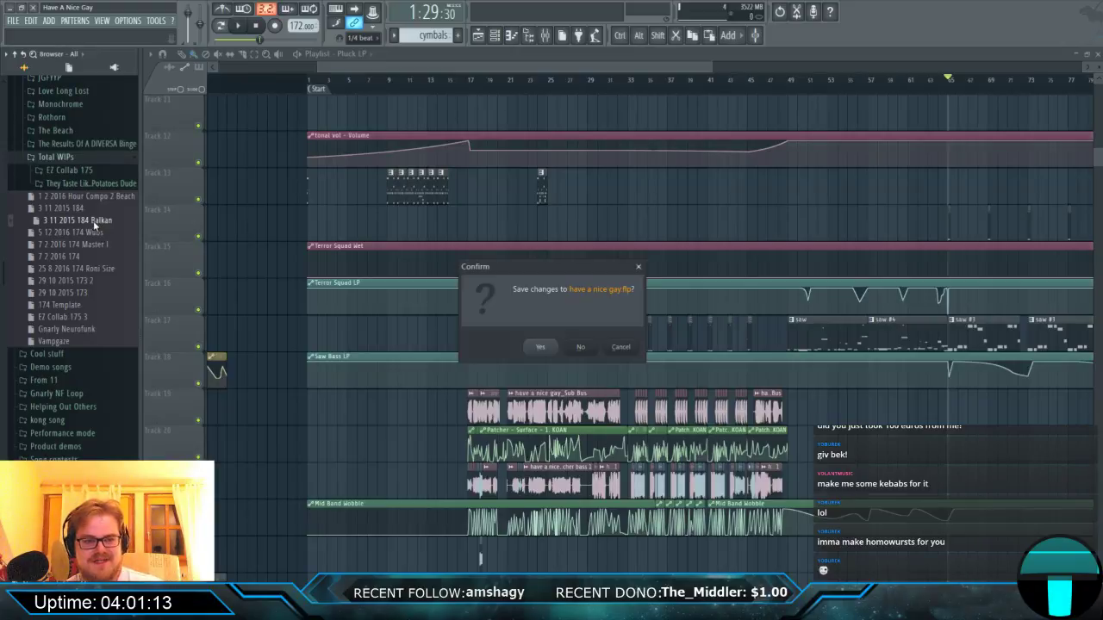
left_click(587, 349)
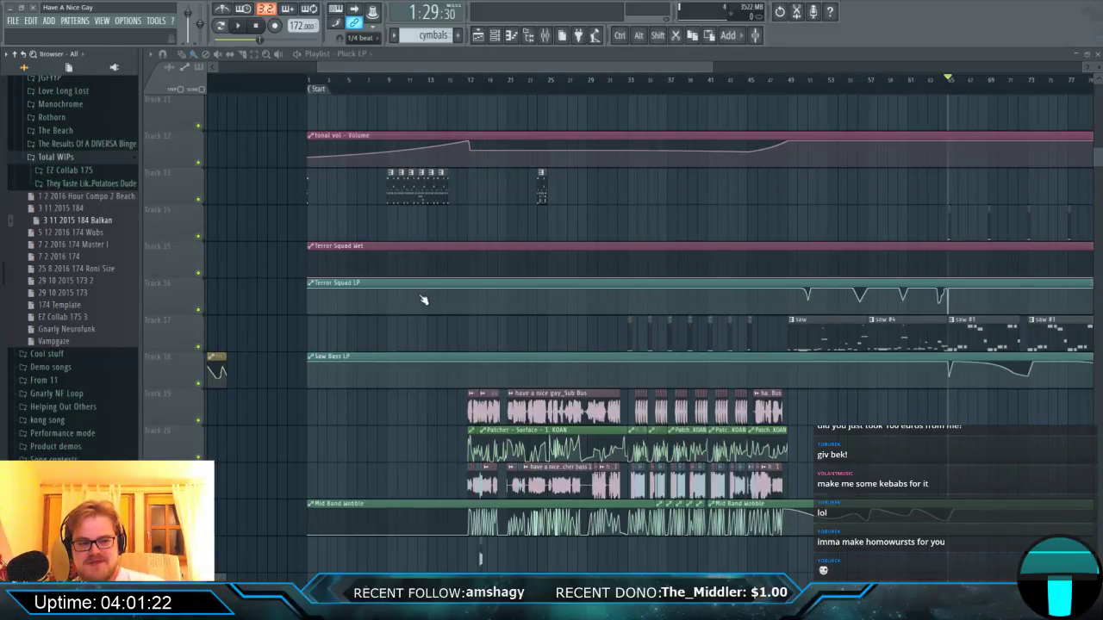
left_click(45, 346)
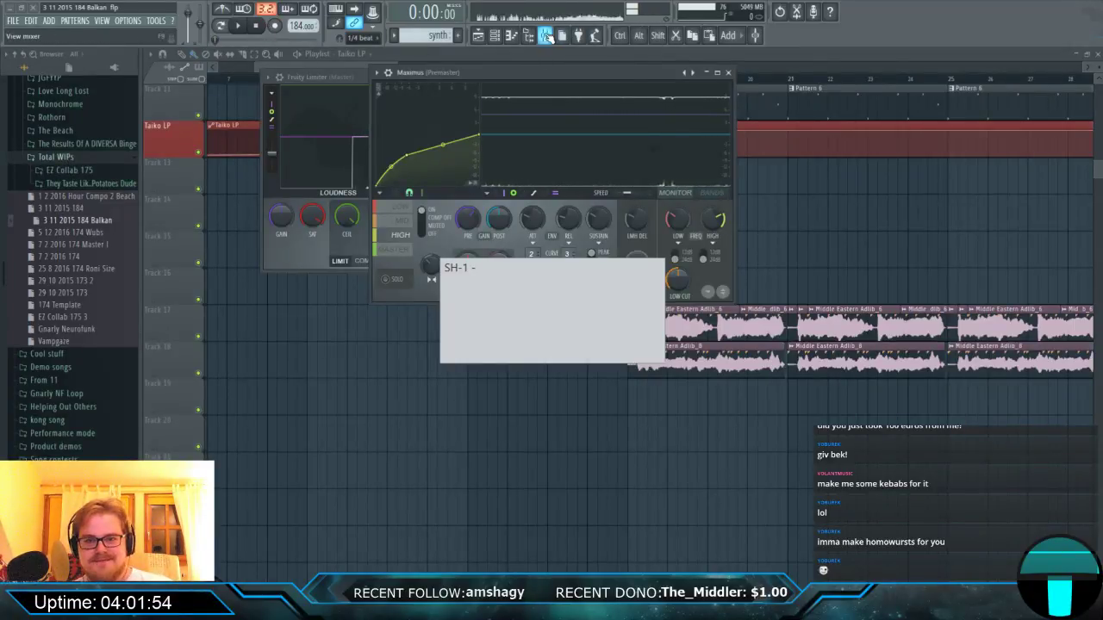
Check the effects on the recording track in the mixer, and return to the full playlist arrangement.
left_click(545, 36)
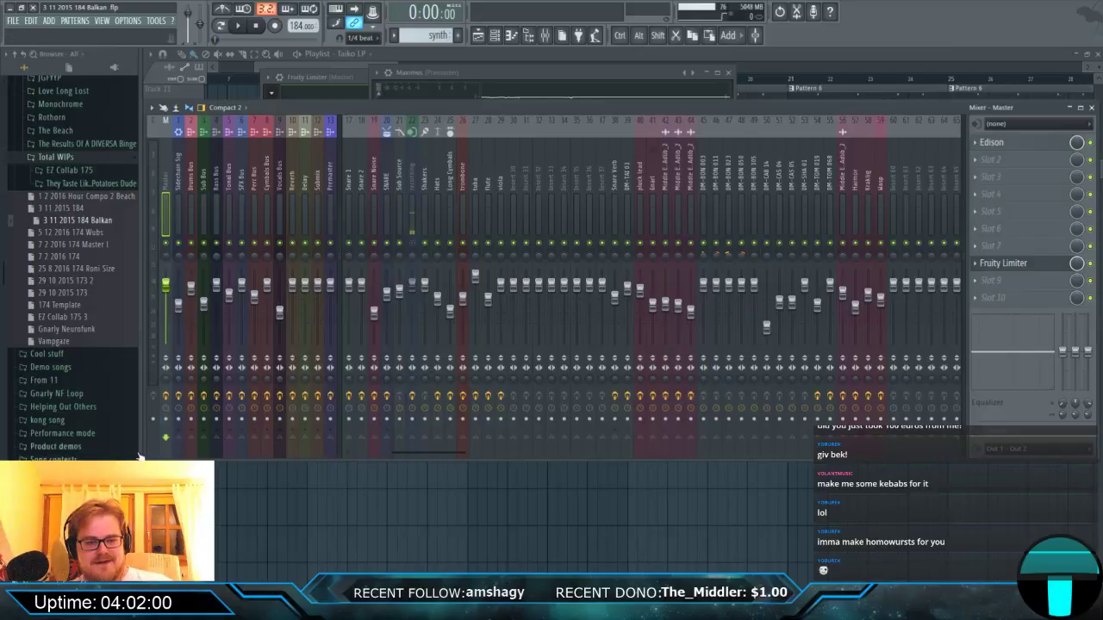
left_click(412, 249)
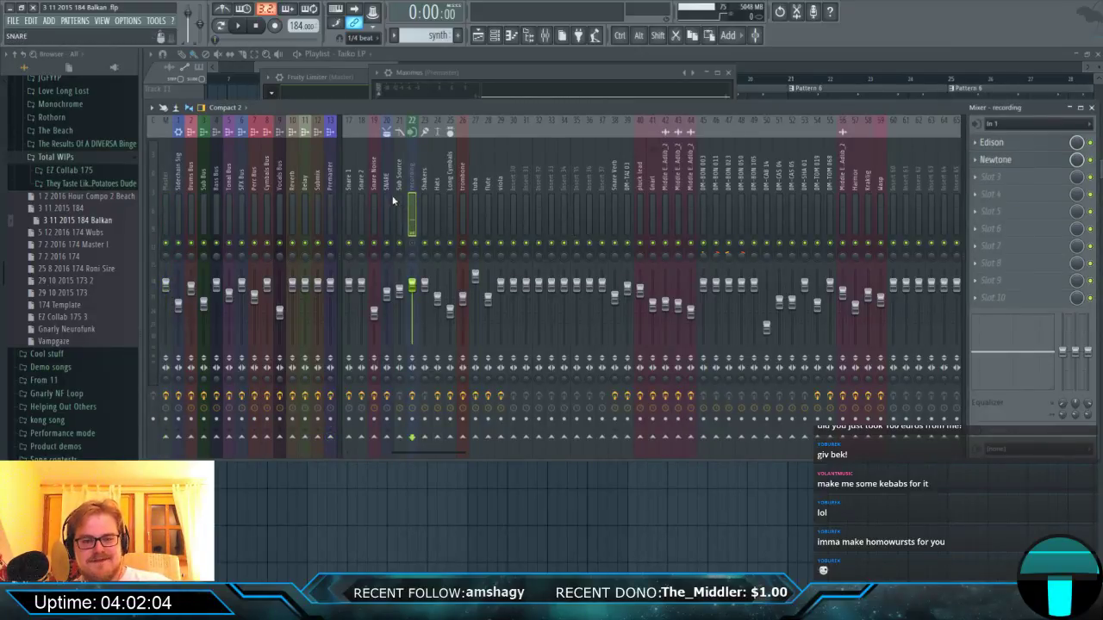
left_click(794, 56)
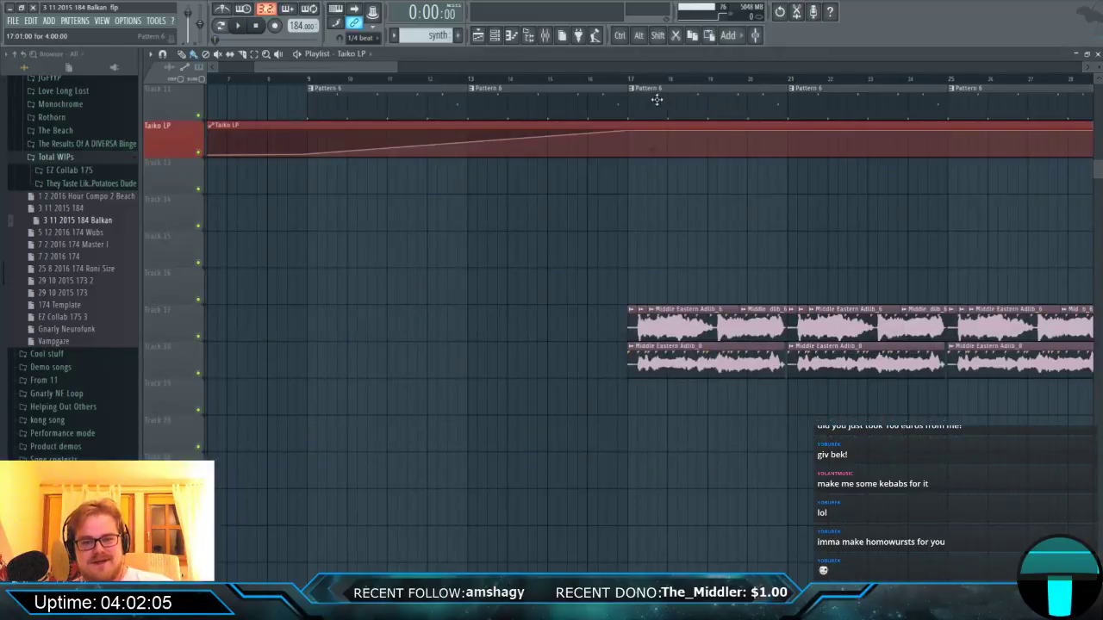
scroll(486, 86, "down", 5)
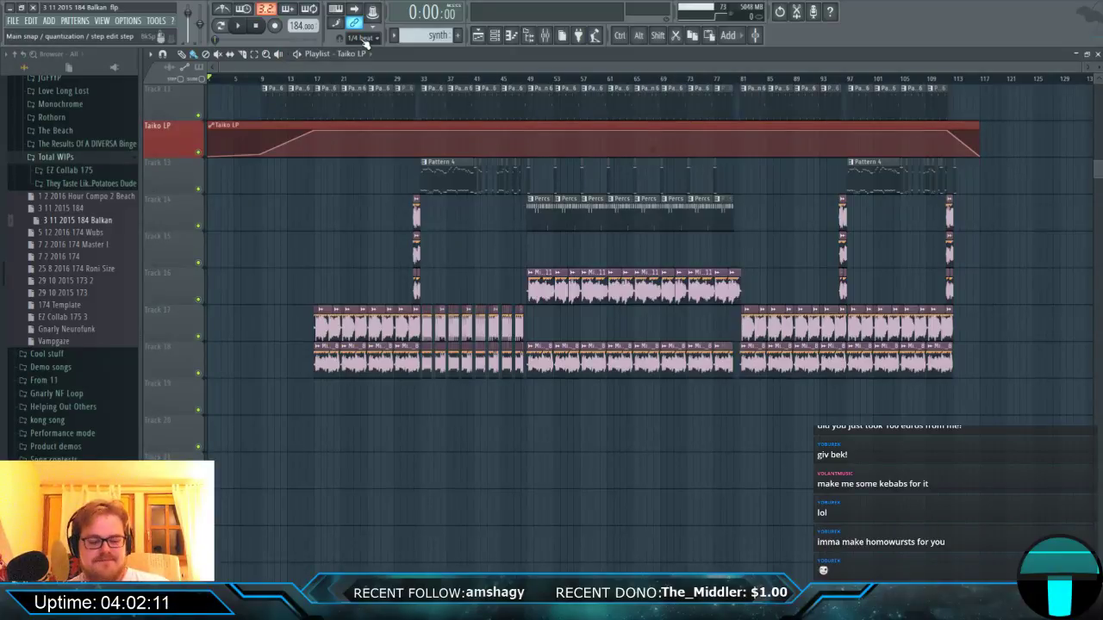
key("alt+Tab")
key("alt+Tab")
key("alt+Tab")
key("alt+Tab")
key("Escape")
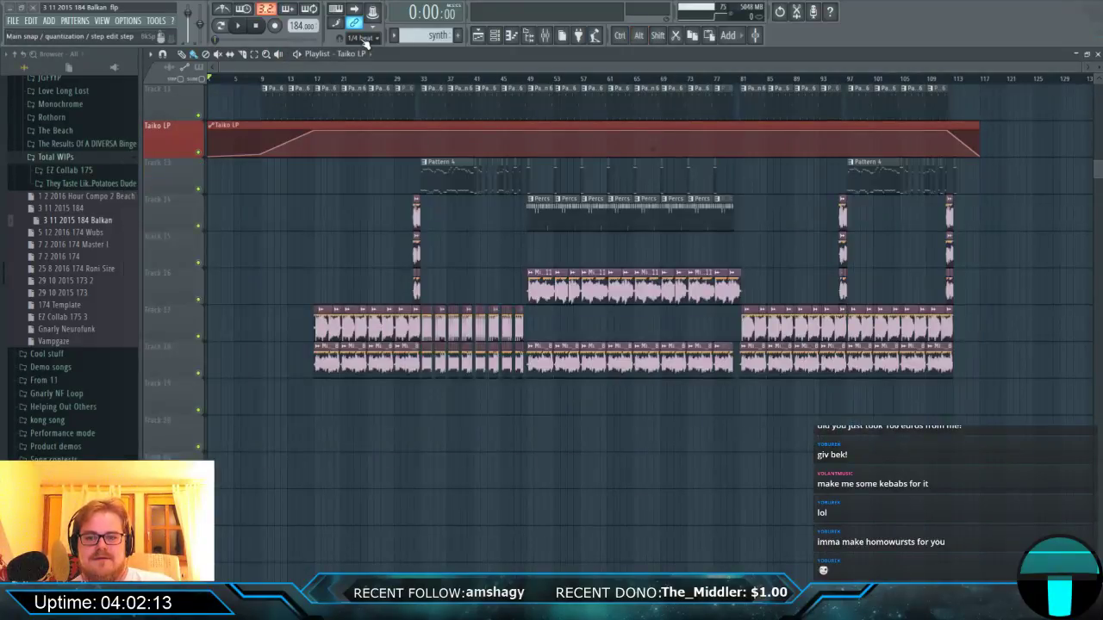
key("alt+Tab")
key("Escape")
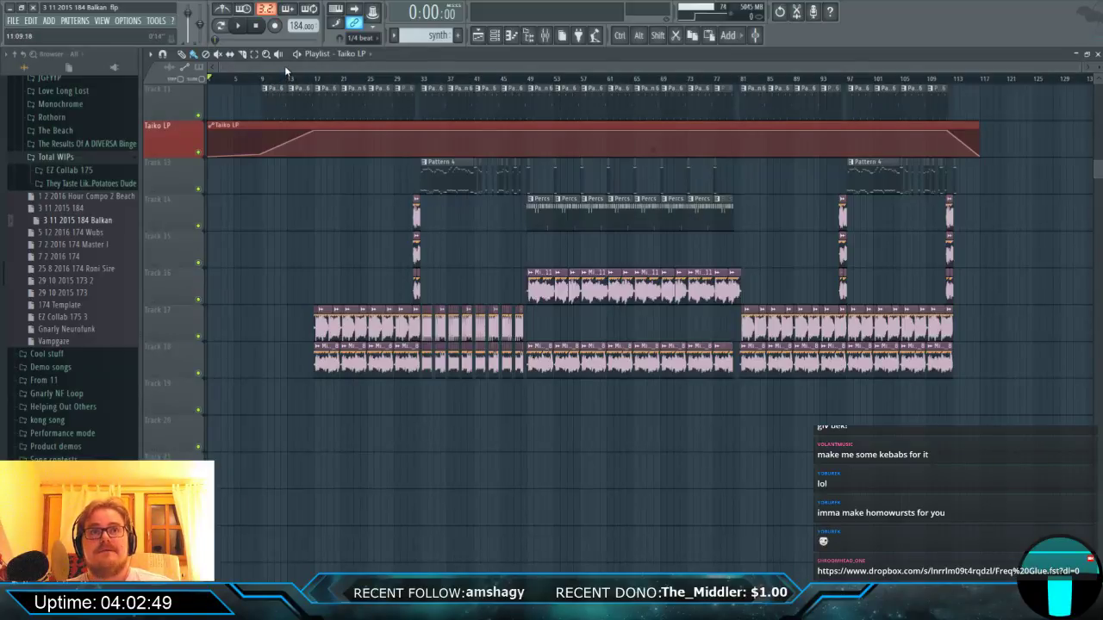
Play the Balkan arrangement from the start while viewing its first tracks, and stop playback.
key("space")
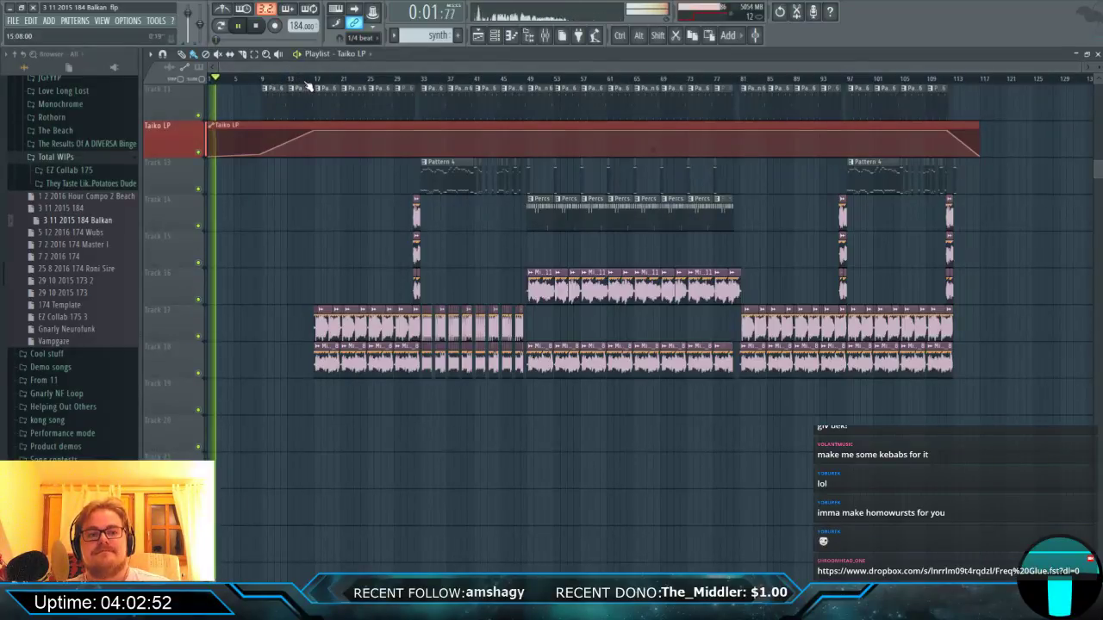
scroll(247, 180, "up", 10)
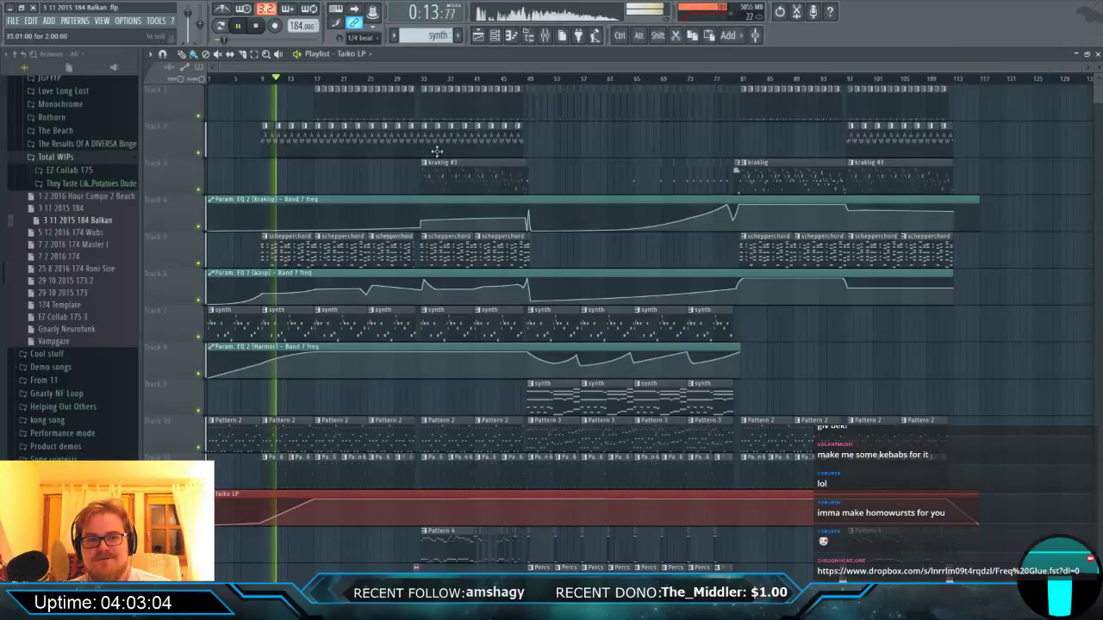
key("space")
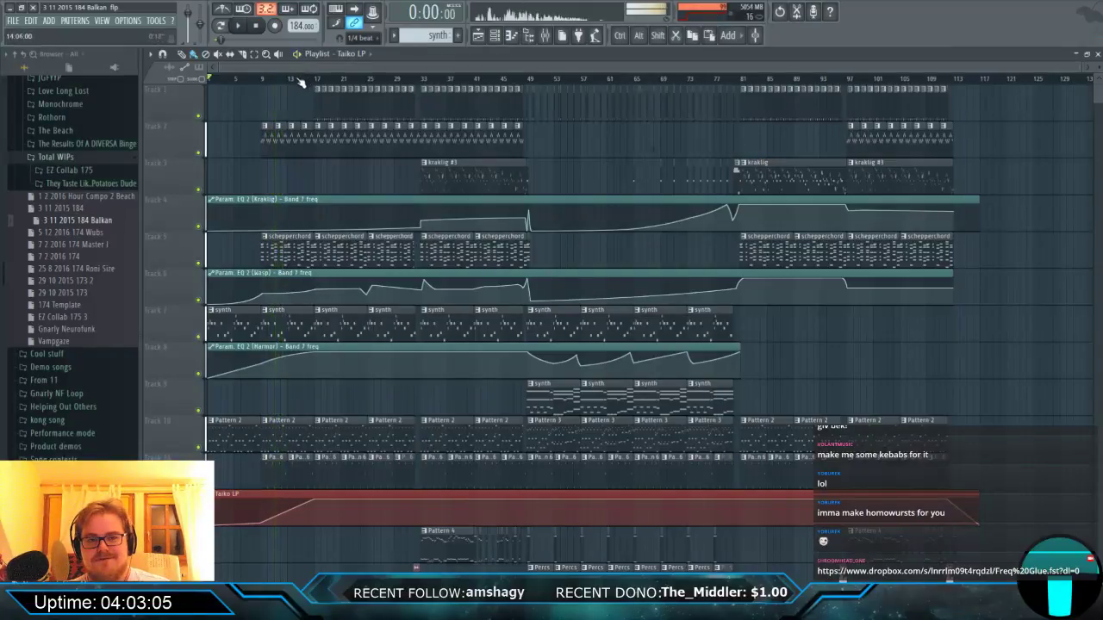
Set the project's timebase to 48 PPQ in the project general settings and close the settings.
left_click(156, 20)
mouse_move(127, 20)
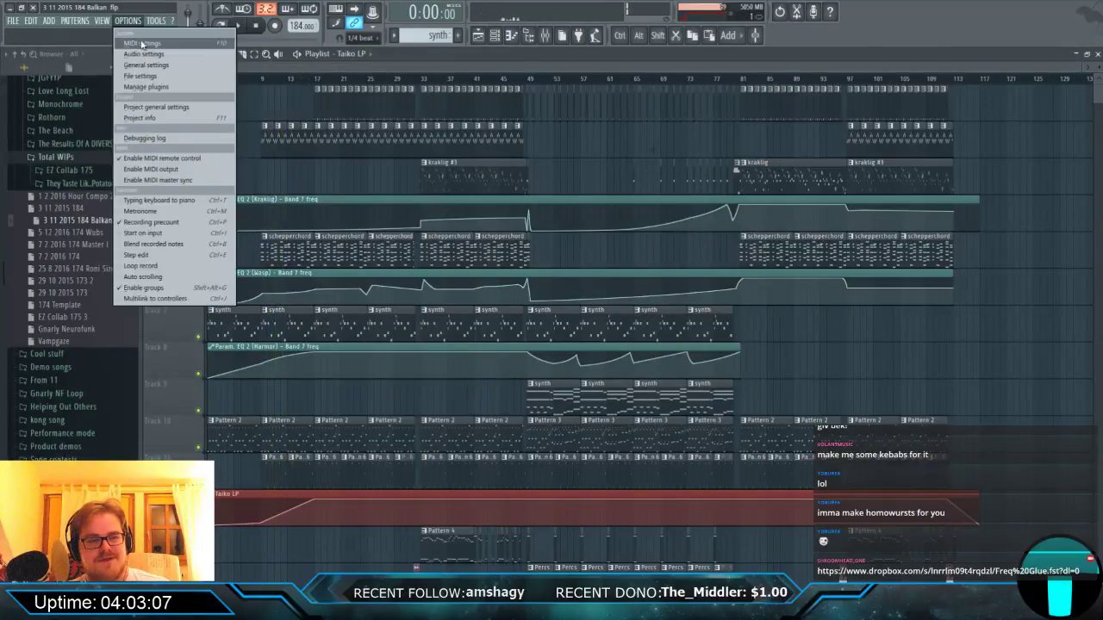
left_click(151, 107)
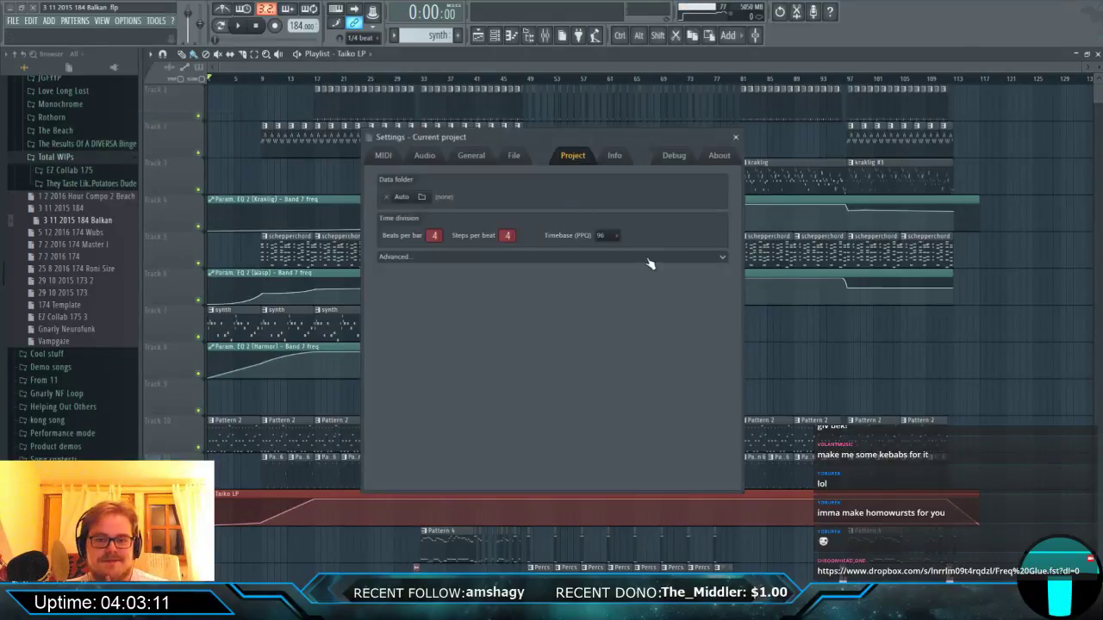
left_click(601, 235)
left_click(606, 257)
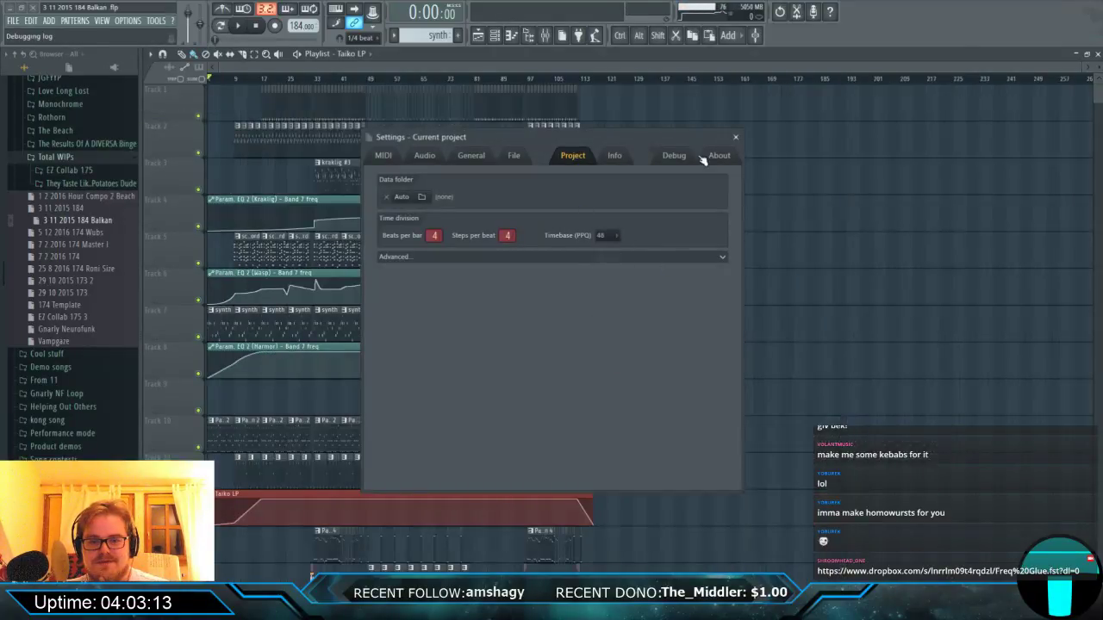
left_click(735, 137)
Play the Balkan project from the start, look over its tracks and collapse the Total WIPs folder.
key("space")
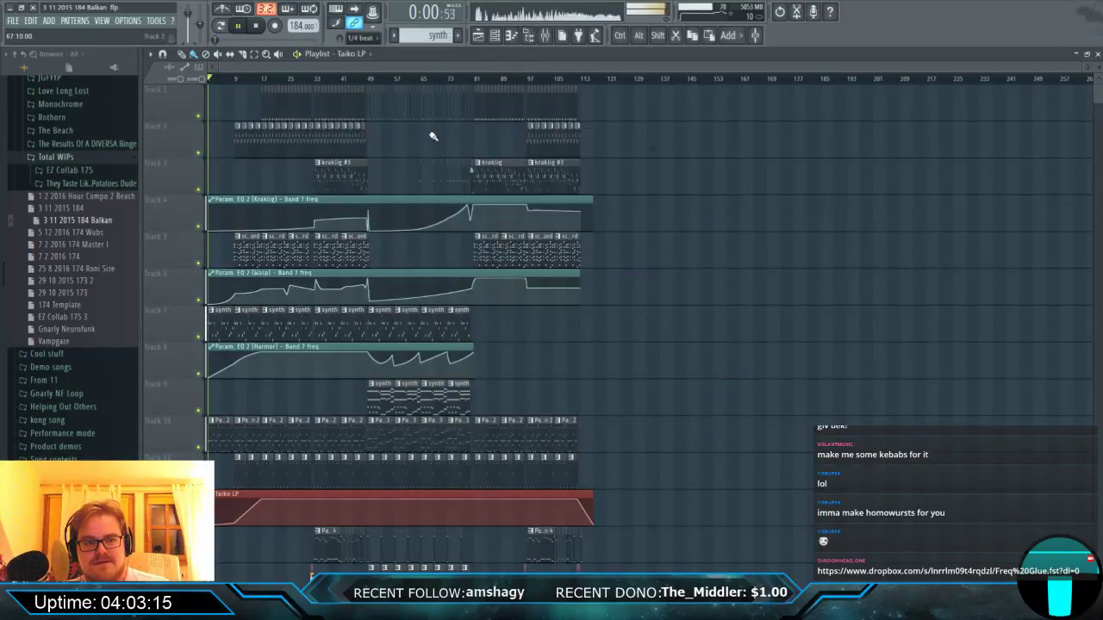
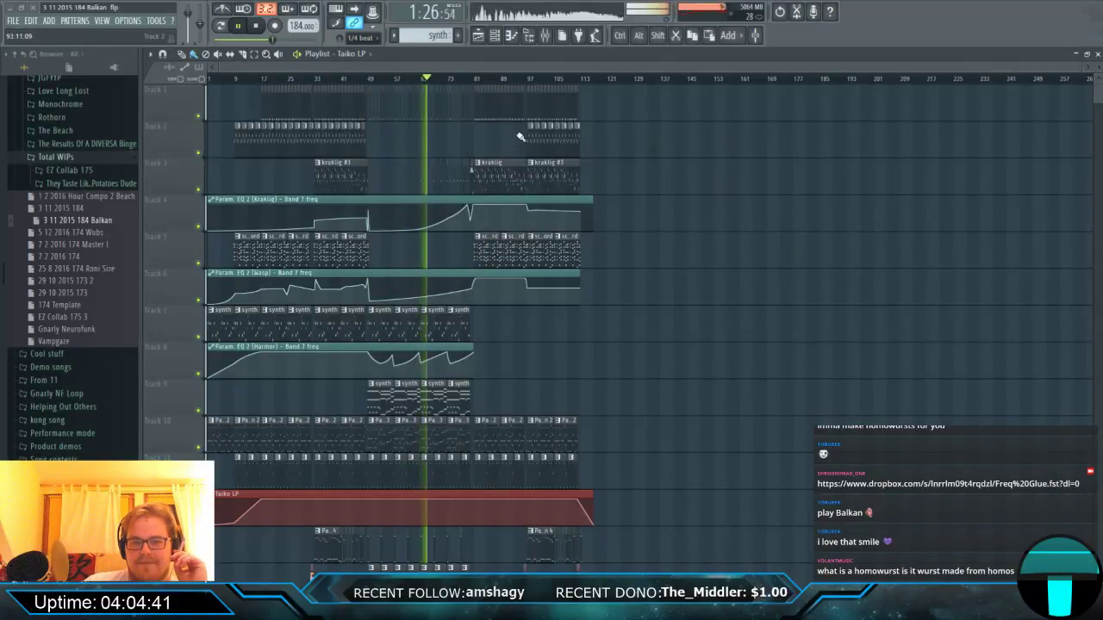
scroll(543, 142, "down", 6)
scroll(532, 140, "up", 4)
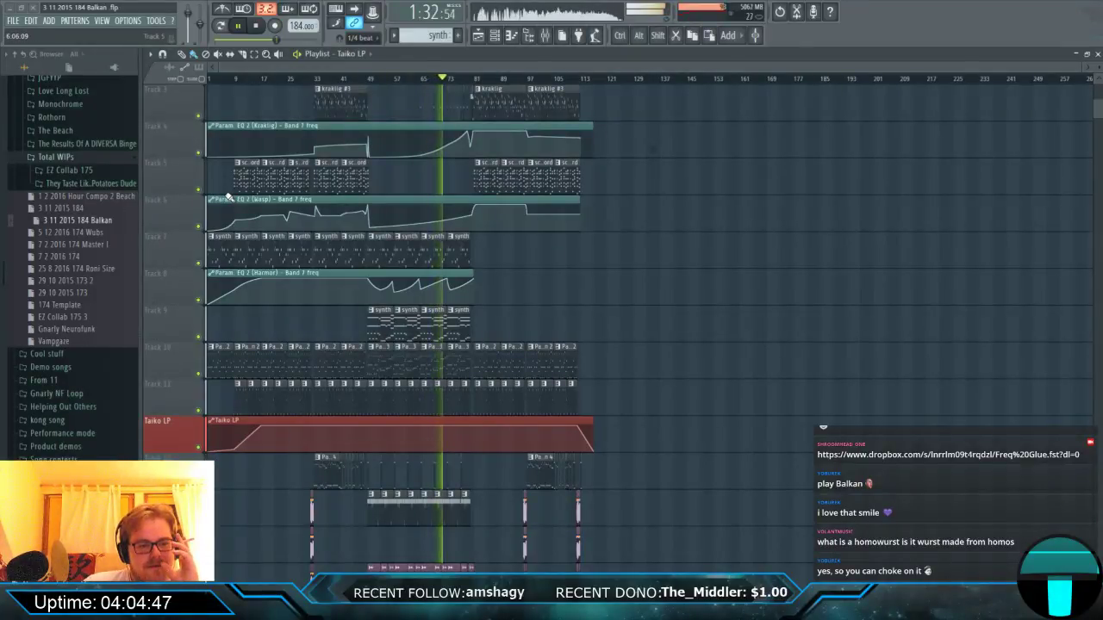
mouse_move(235, 199)
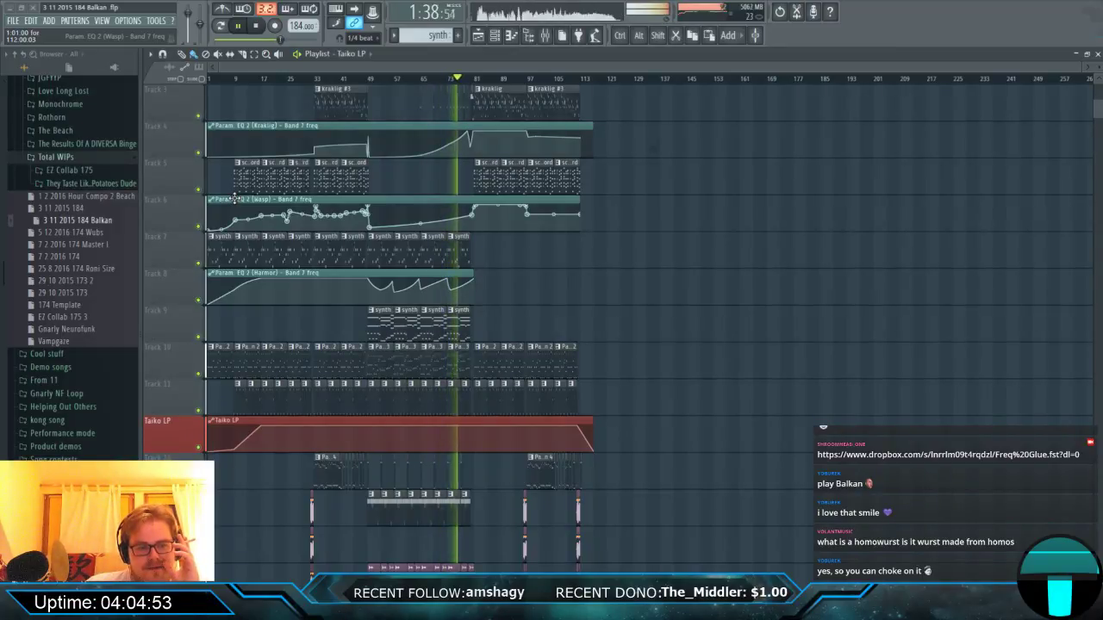
left_click(53, 159)
scroll(56, 163, "up", 6)
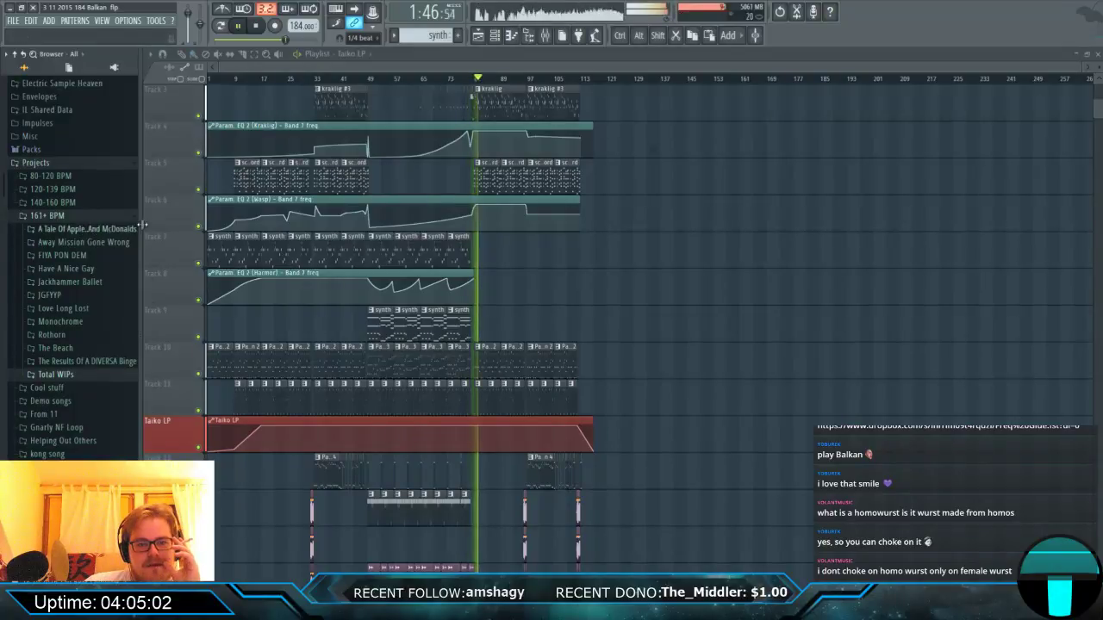
Follow playback closely in the arrangement into the section starting at bar 97, and stop it.
scroll(465, 233, "up", 2)
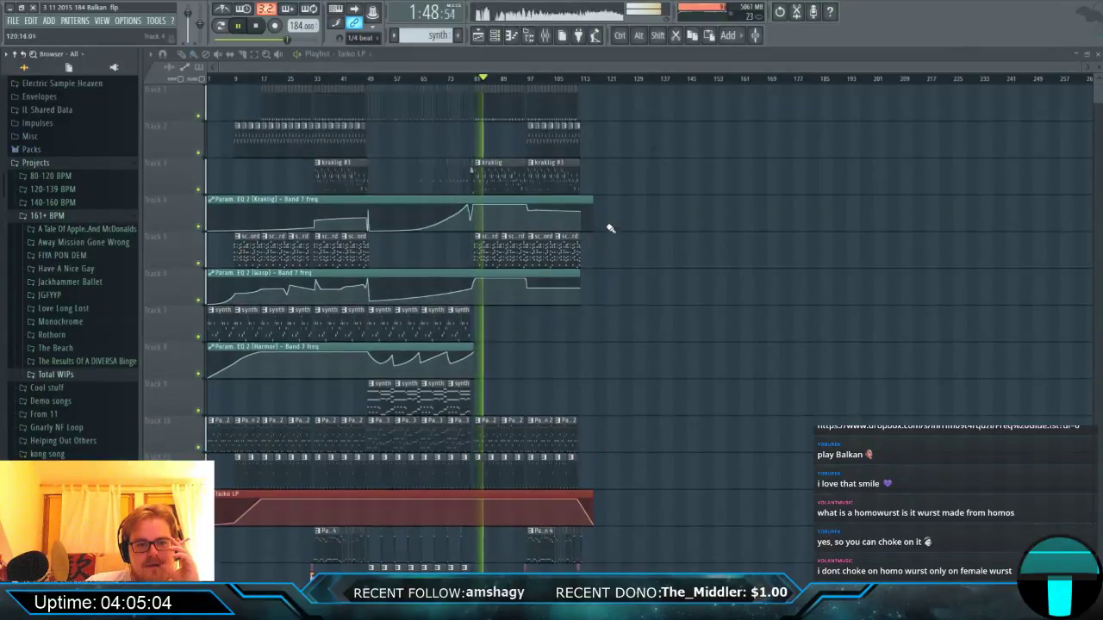
scroll(530, 85, "up", 3)
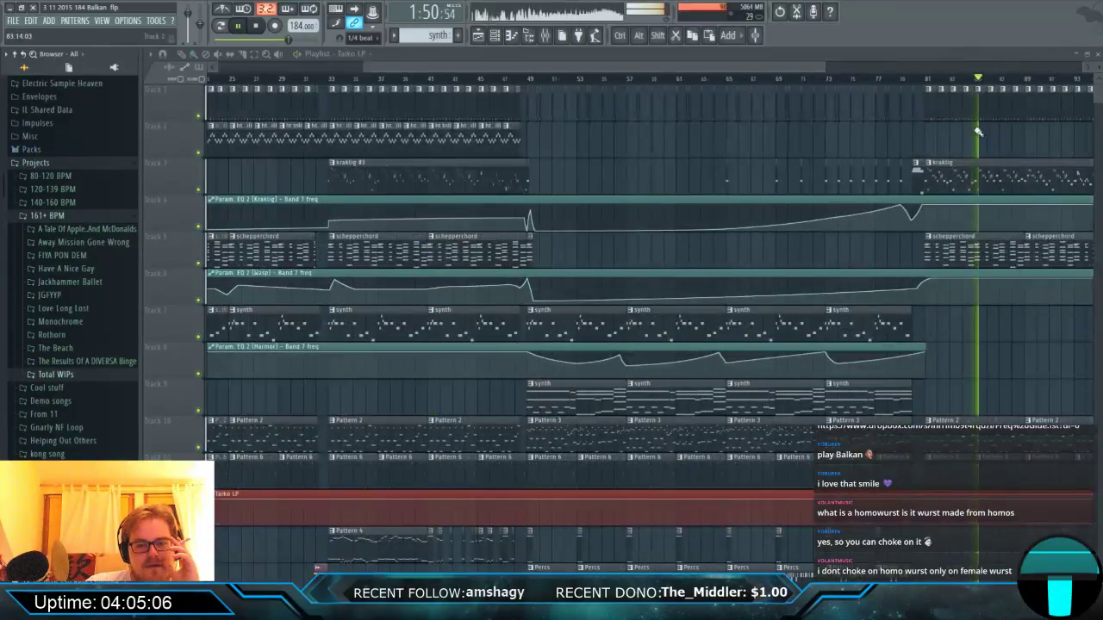
left_click_drag(508, 62, 703, 73)
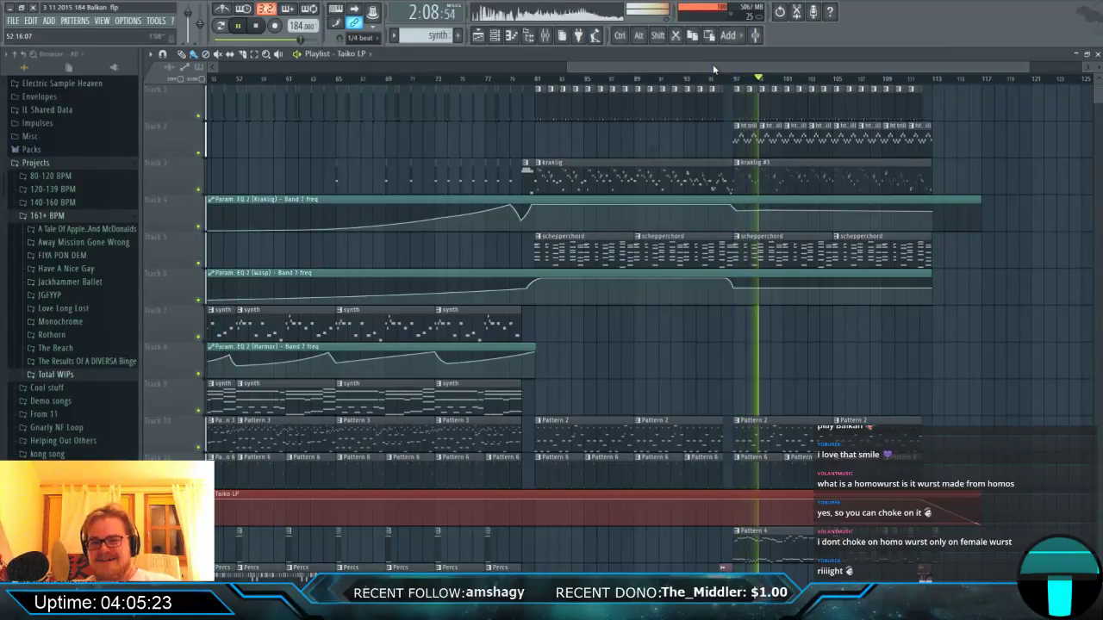
key("space")
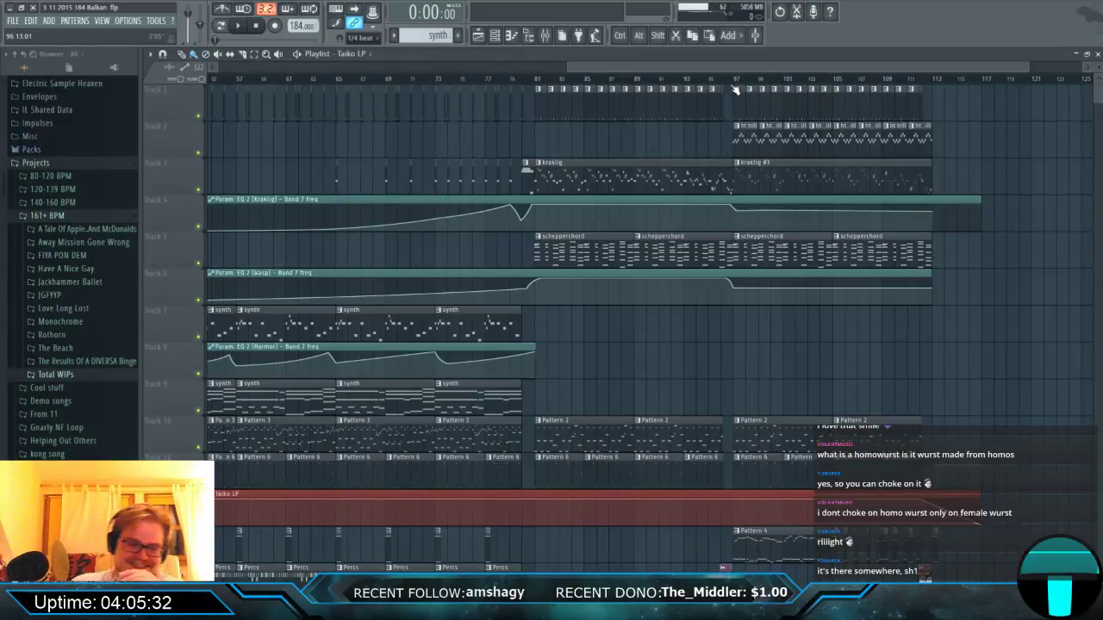
Look through the project files in the Projects folder and expand the 80-120 BPM folder.
scroll(104, 395, "down", 6)
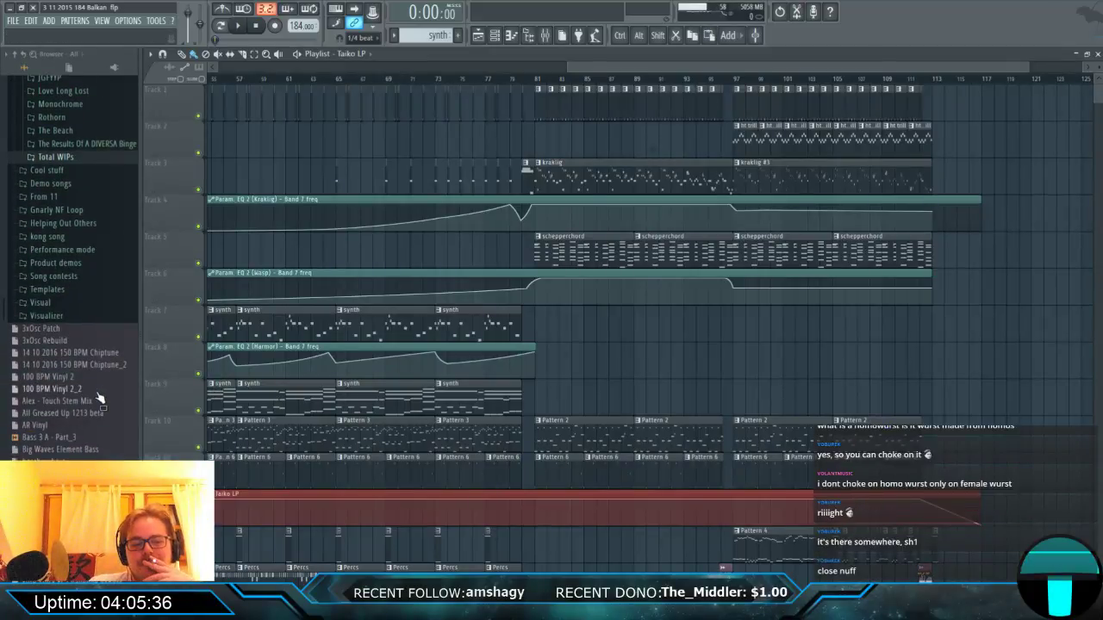
scroll(110, 379, "down", 4)
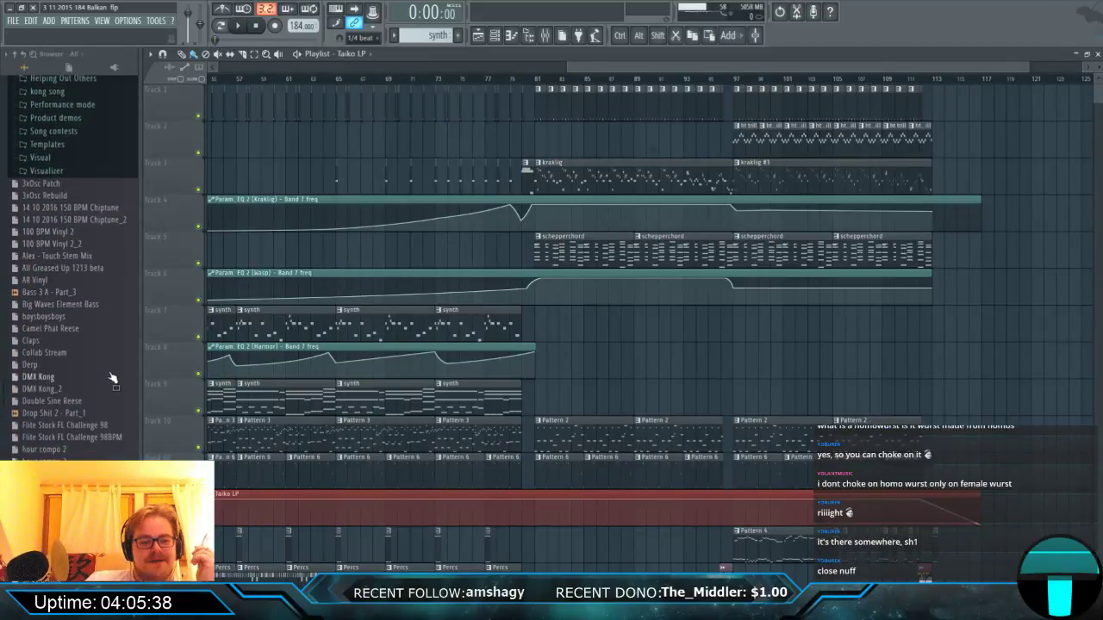
scroll(111, 379, "up", 6)
scroll(111, 379, "down", 8)
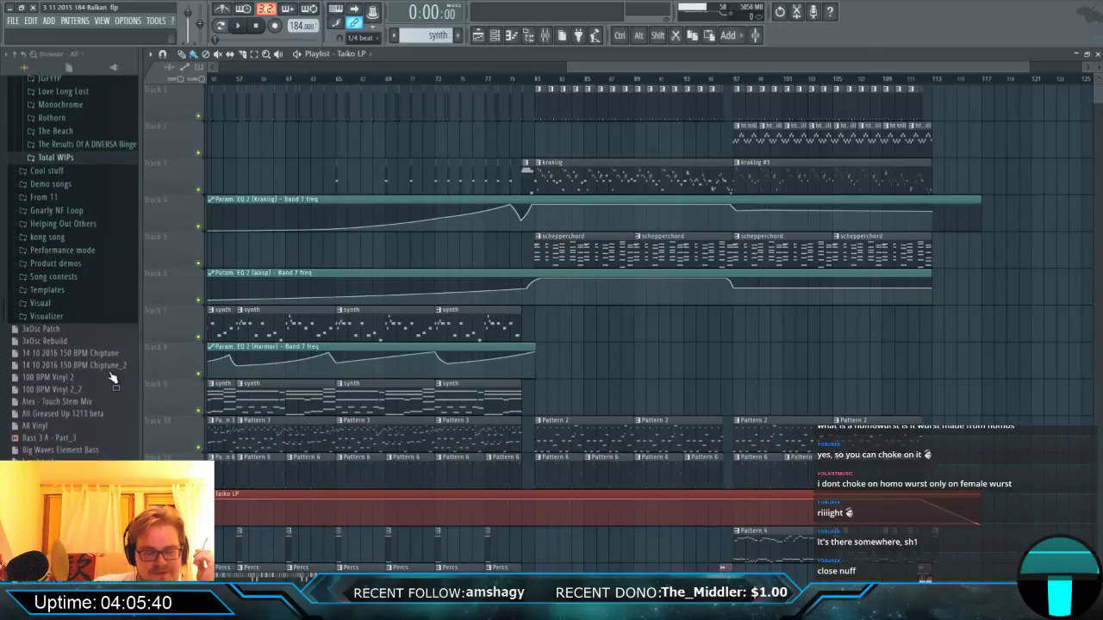
scroll(110, 380, "down", 6)
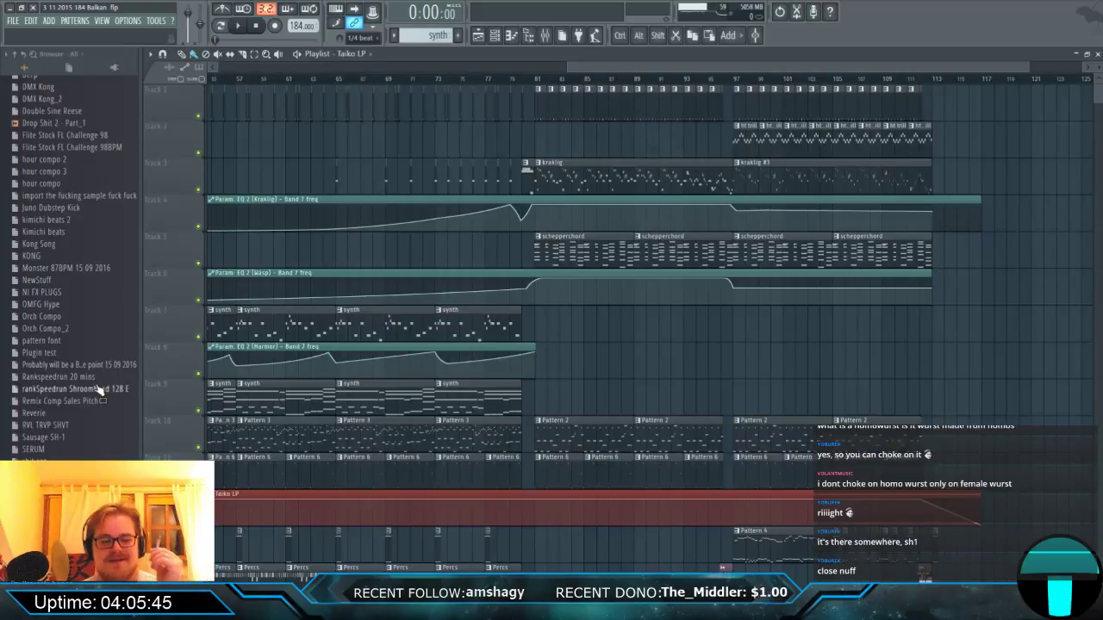
left_click_drag(99, 389, 62, 248)
scroll(77, 378, "up", 2)
scroll(80, 379, "up", 5)
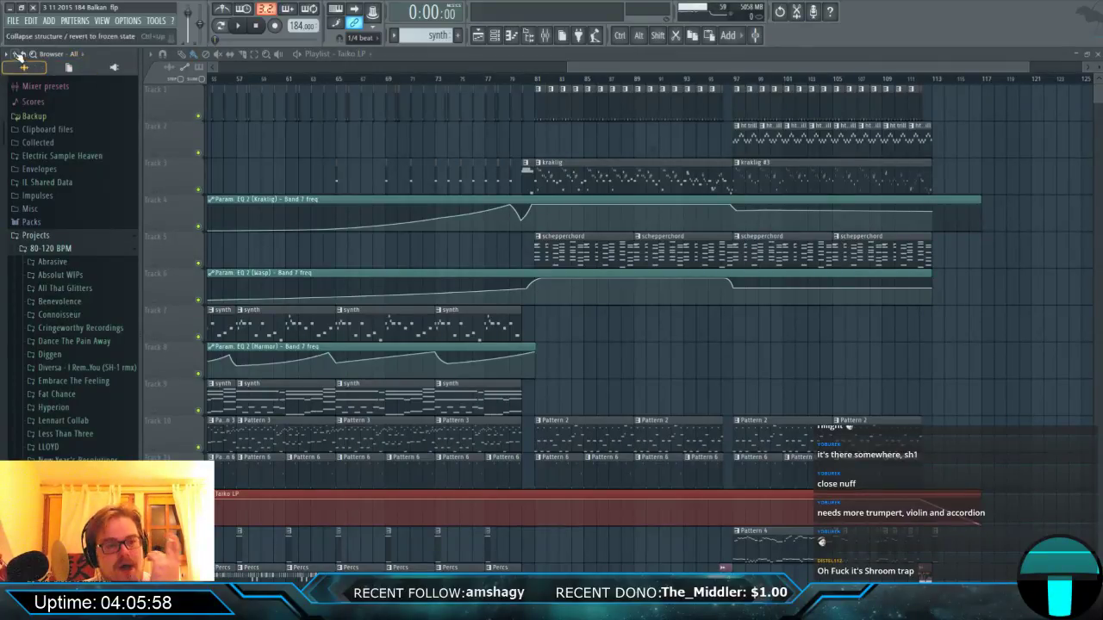
Start a new project without saving changes to the Balkan project, and set the tempo to 140 BPM.
left_click(13, 20)
left_click(74, 168)
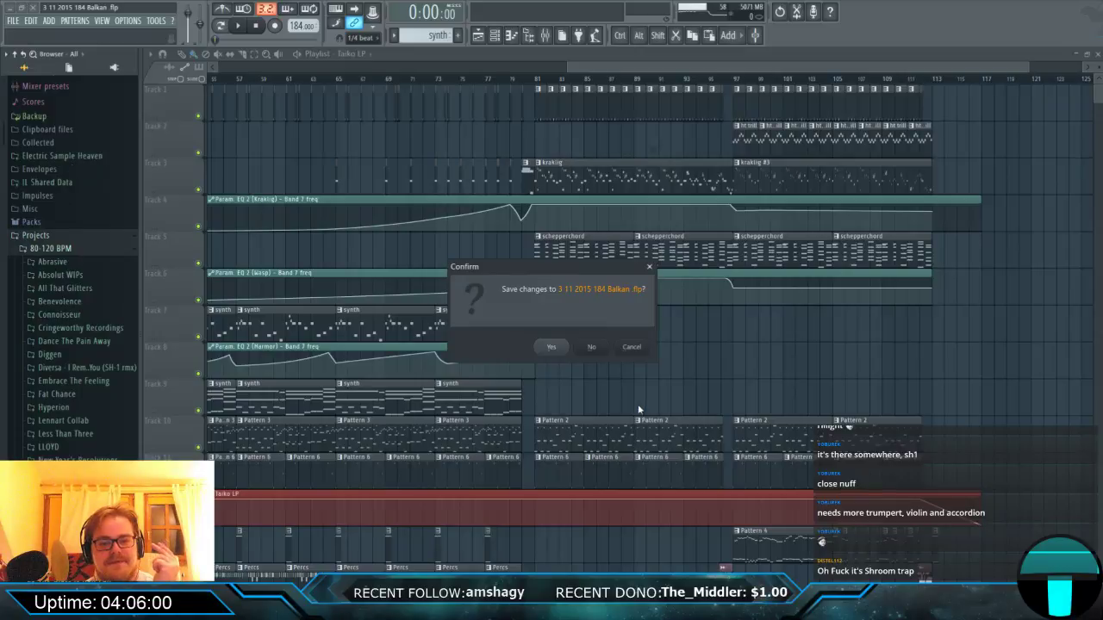
left_click(599, 350)
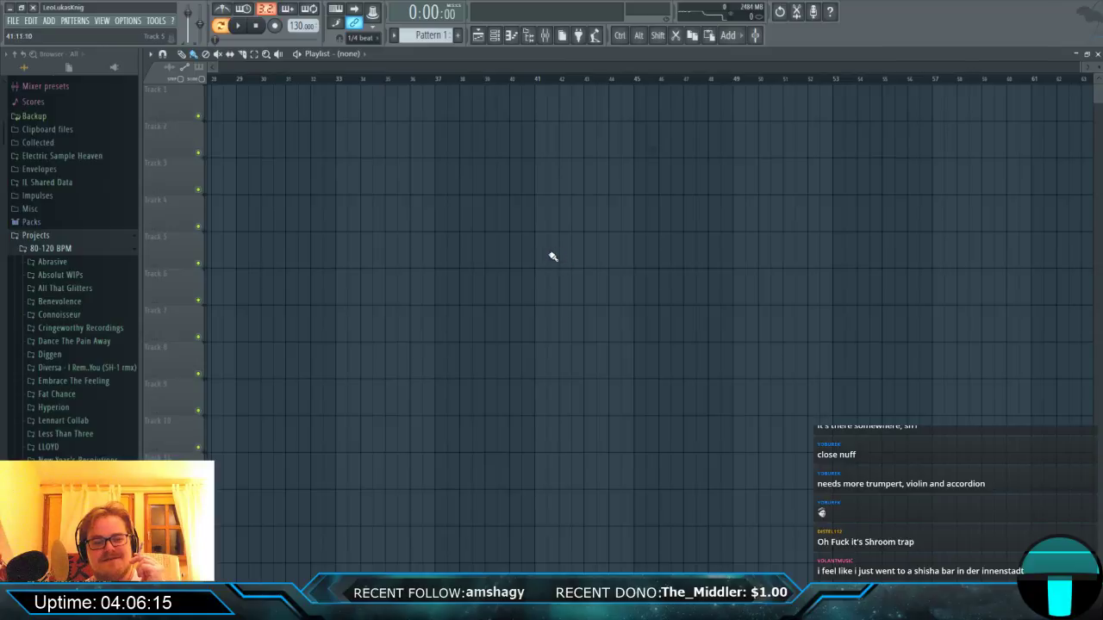
scroll(291, 86, "up", 3)
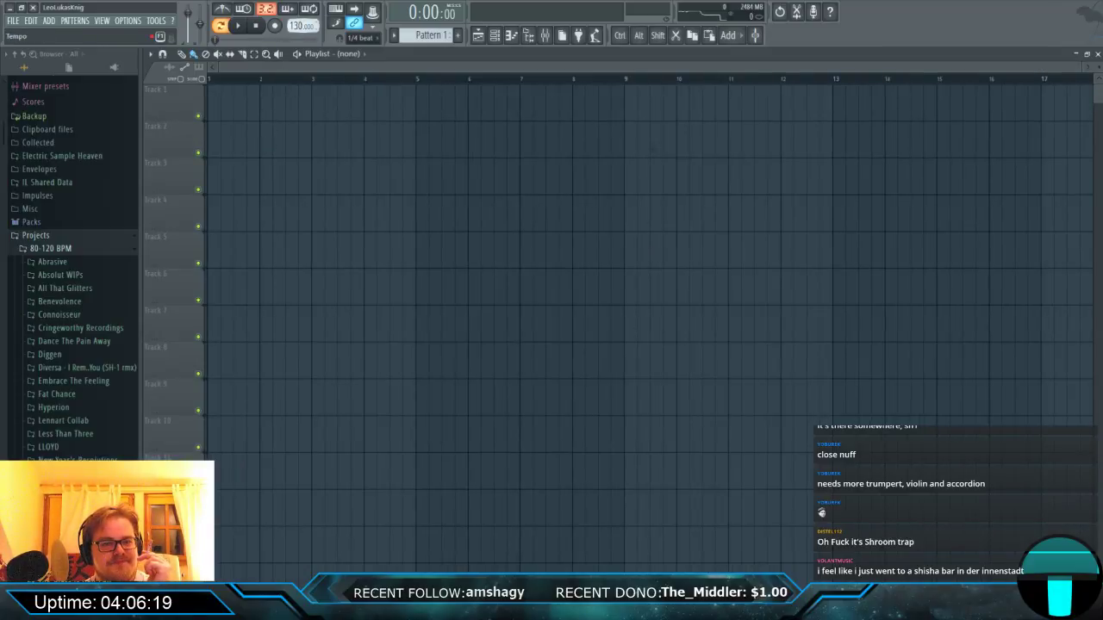
left_click_drag(301, 24, 302, 16)
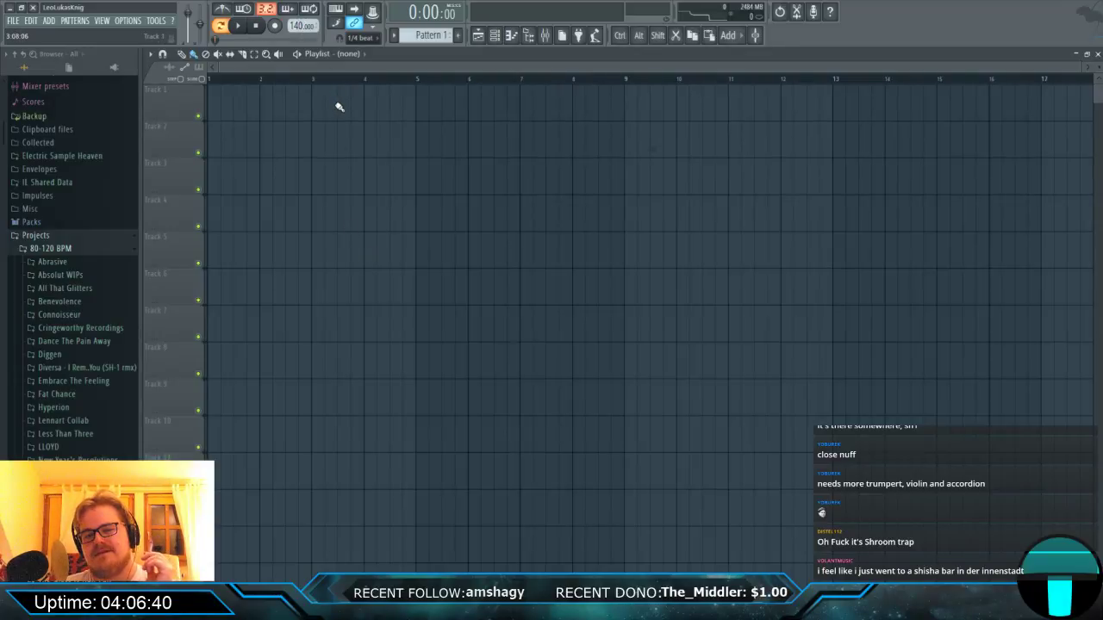
Place a Pattern 1 clip from bar 1 to bar 5 on Track 1 and show the channel rack.
left_click_drag(339, 107, 422, 105)
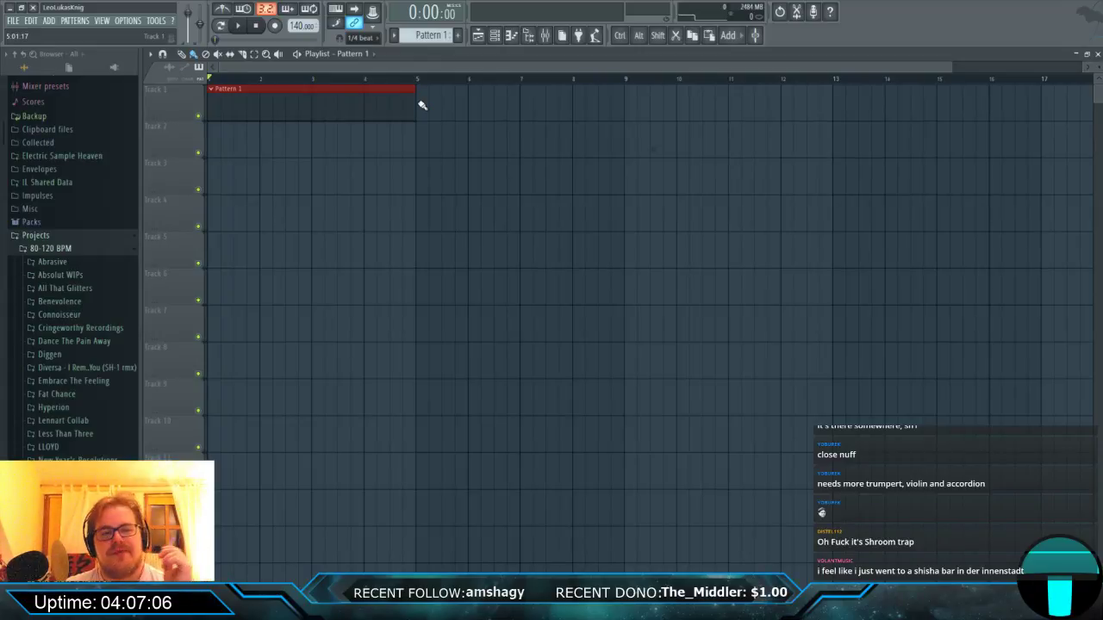
key("F6")
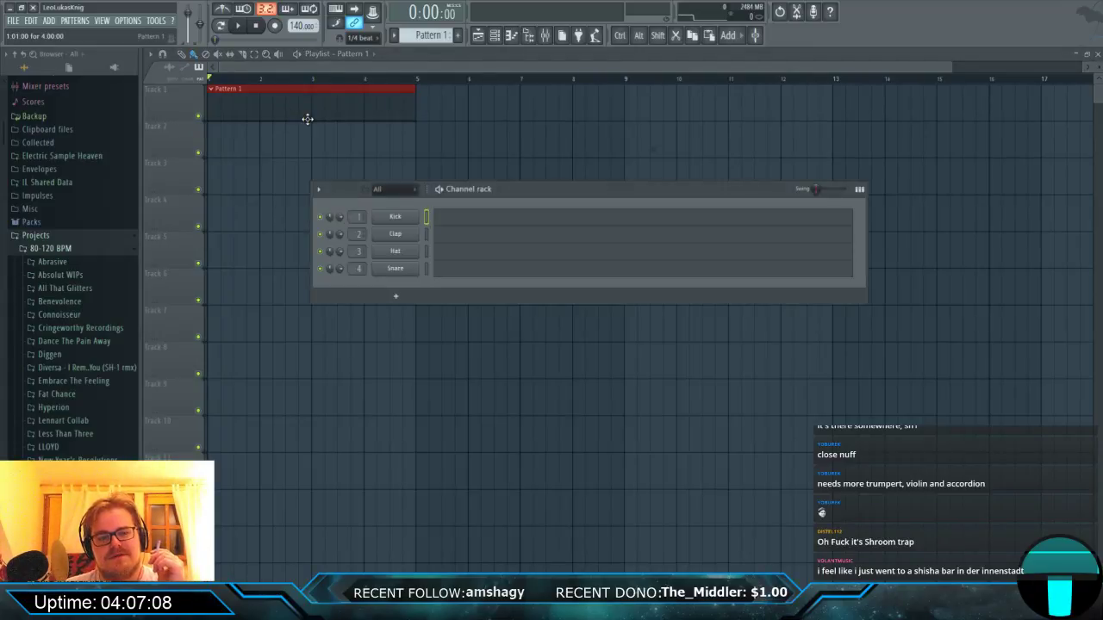
left_click(395, 296)
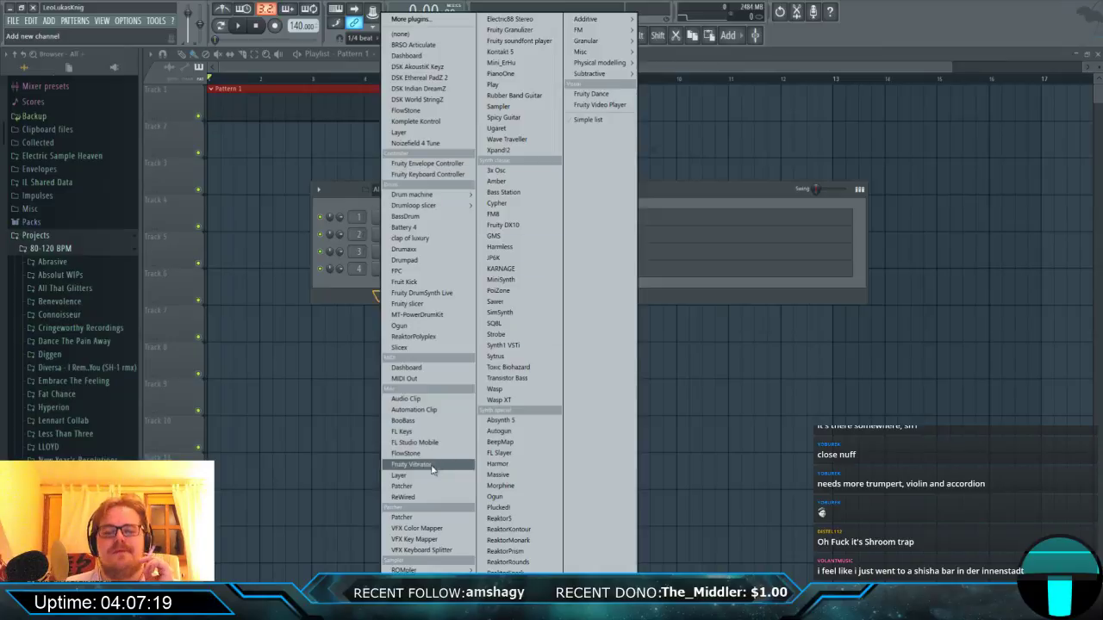
left_click(338, 297)
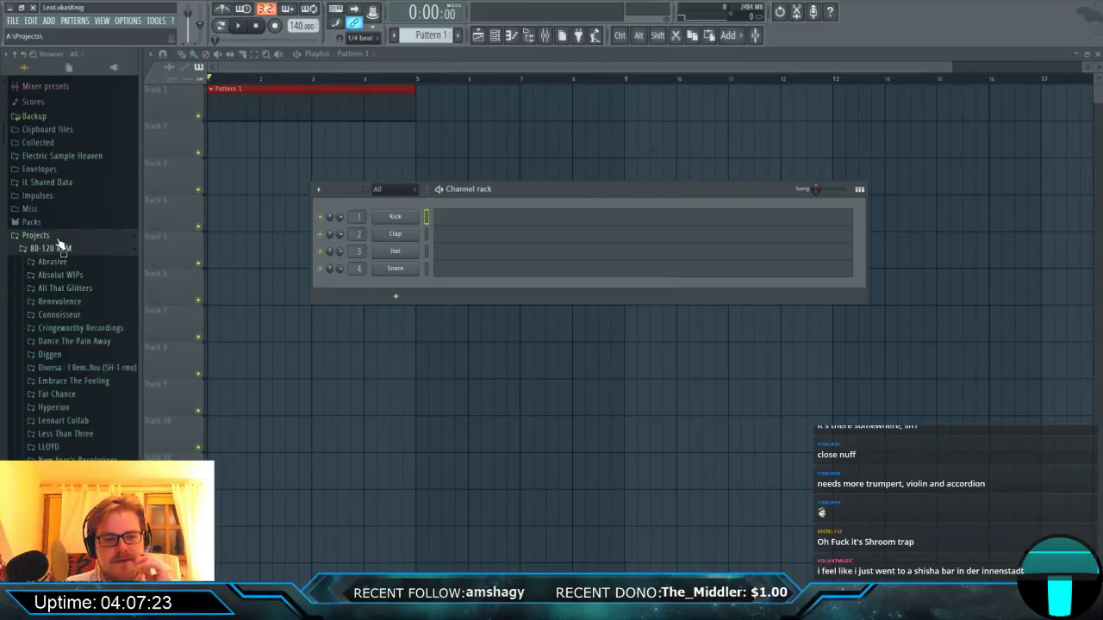
Collapse the Projects folder and open the Loops folder inside Sample Packs.
scroll(57, 243, "down", 5)
scroll(62, 252, "up", 1)
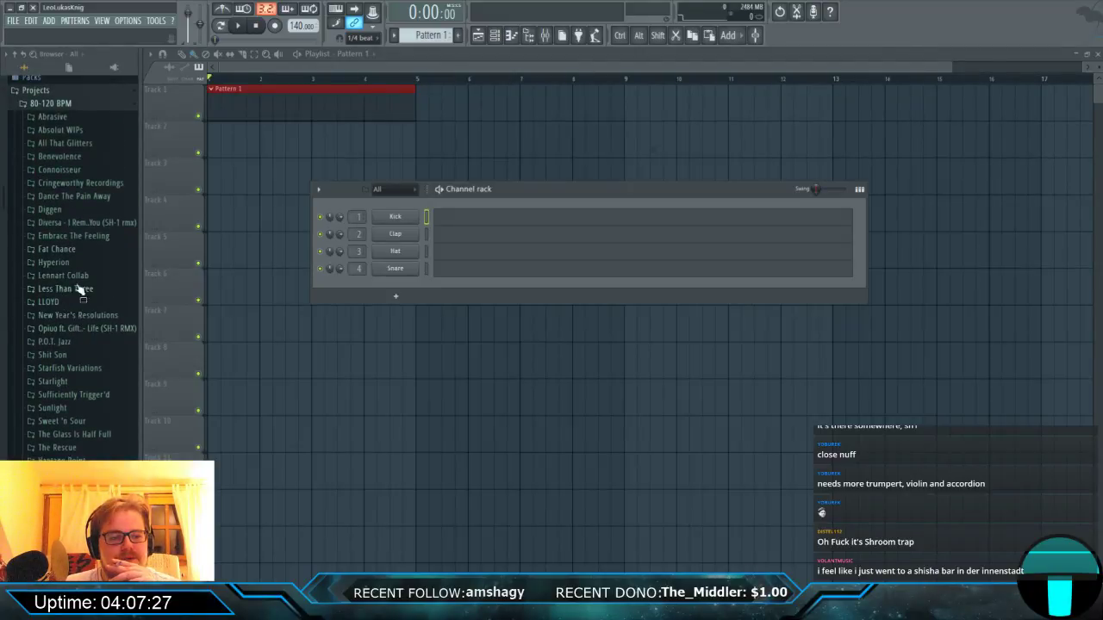
left_click(59, 95)
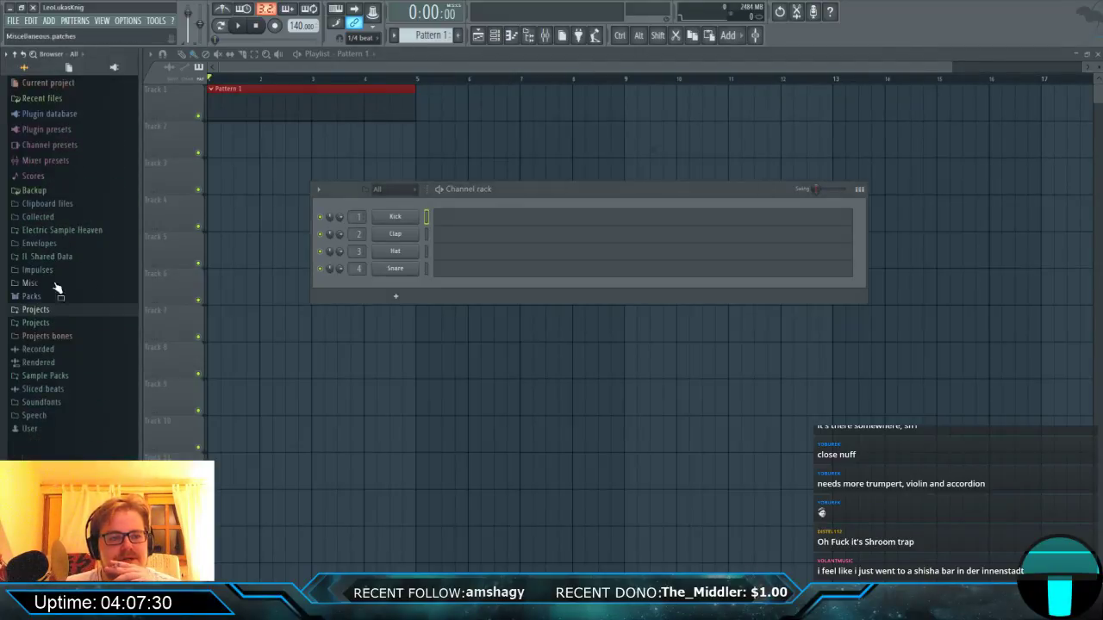
left_click(54, 376)
scroll(54, 381, "down", 9)
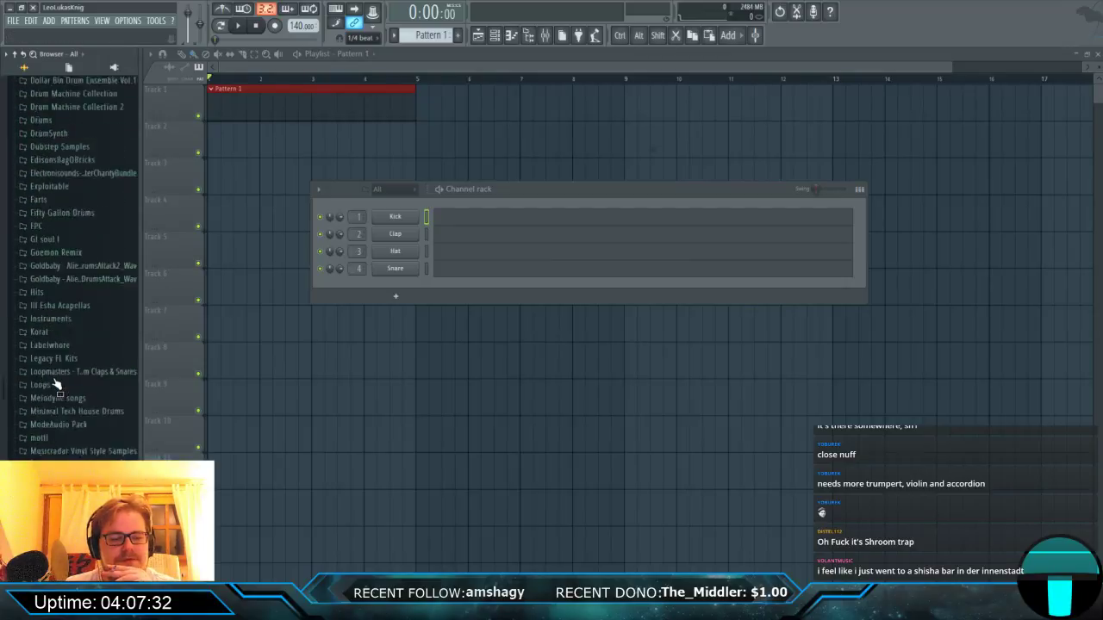
scroll(31, 410, "down", 2)
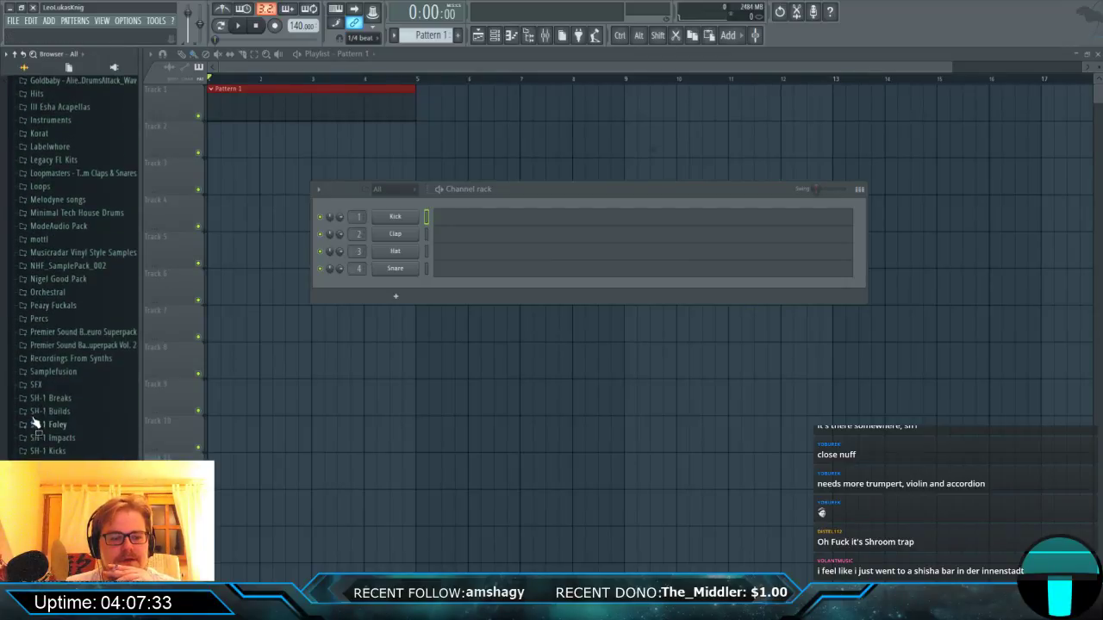
left_click(41, 187)
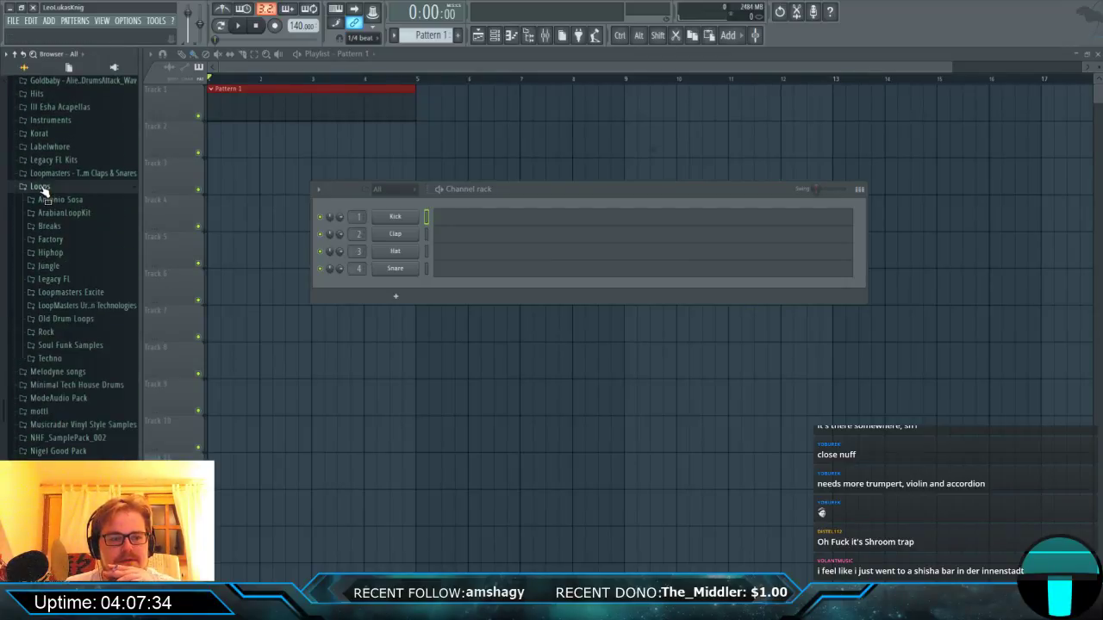
Browse the Jungle and Legacy FL loop folders, auditioning loops such as Jungle_160-05, and collapse them again.
left_click(48, 266)
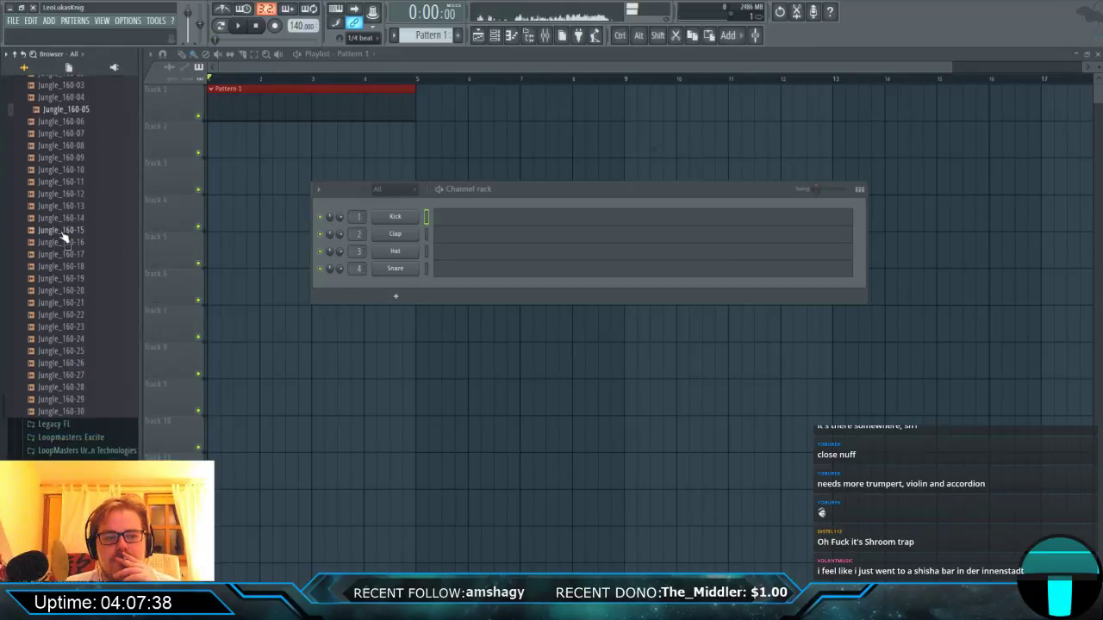
left_click(52, 424)
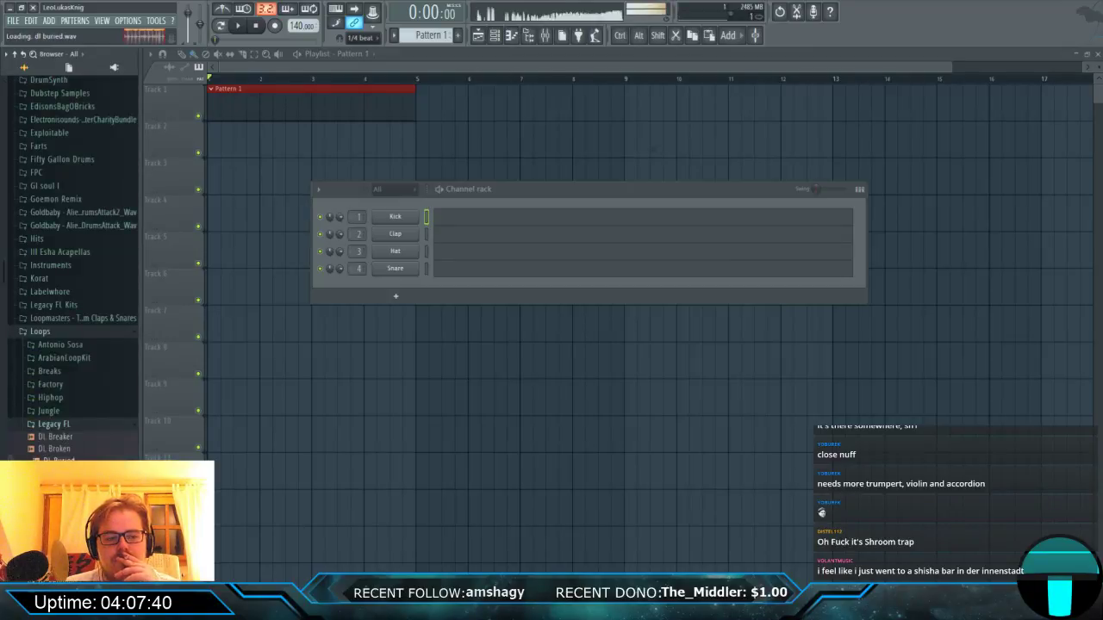
scroll(56, 362, "down", 5)
left_click(51, 207)
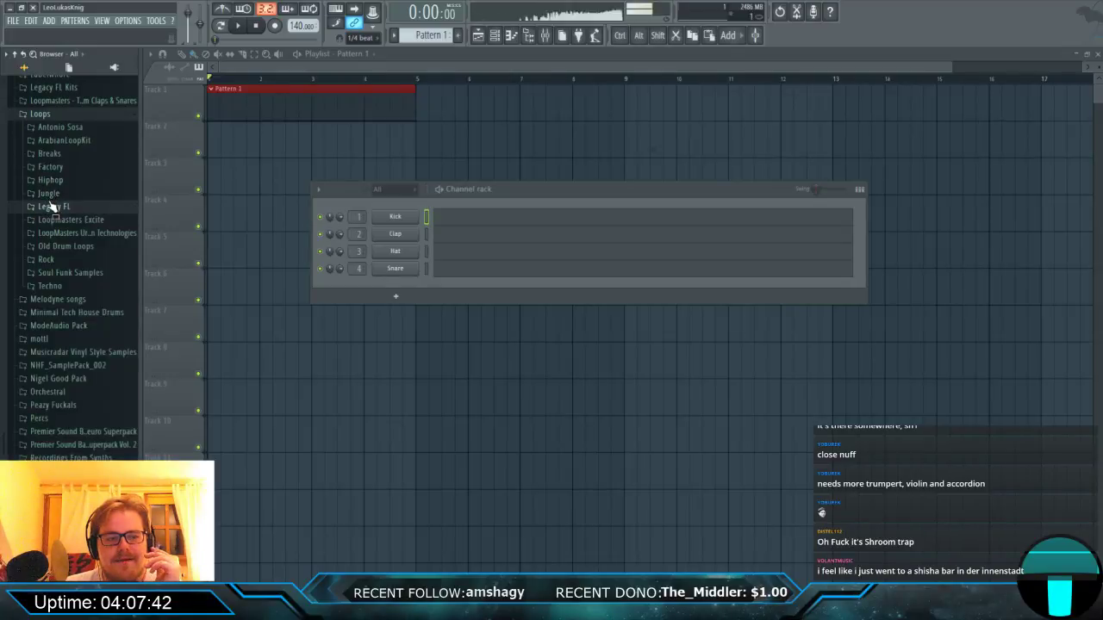
Look through the Loopmasters Excite folder, including BLU MAR TEN, and the other LoopMasters folder below it.
left_click(62, 220)
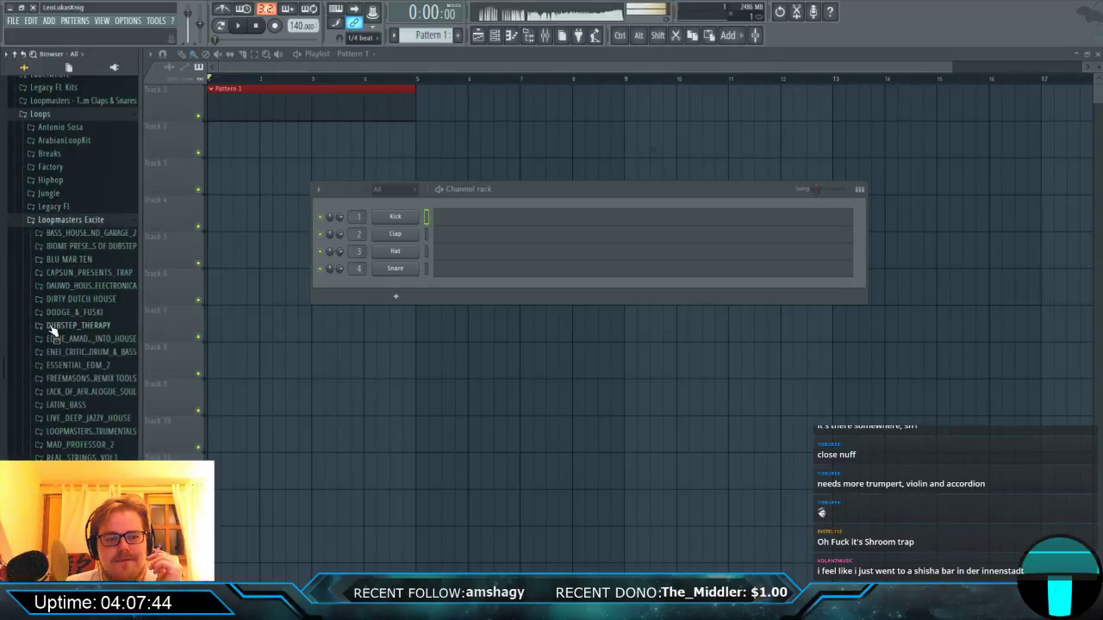
left_click(69, 260)
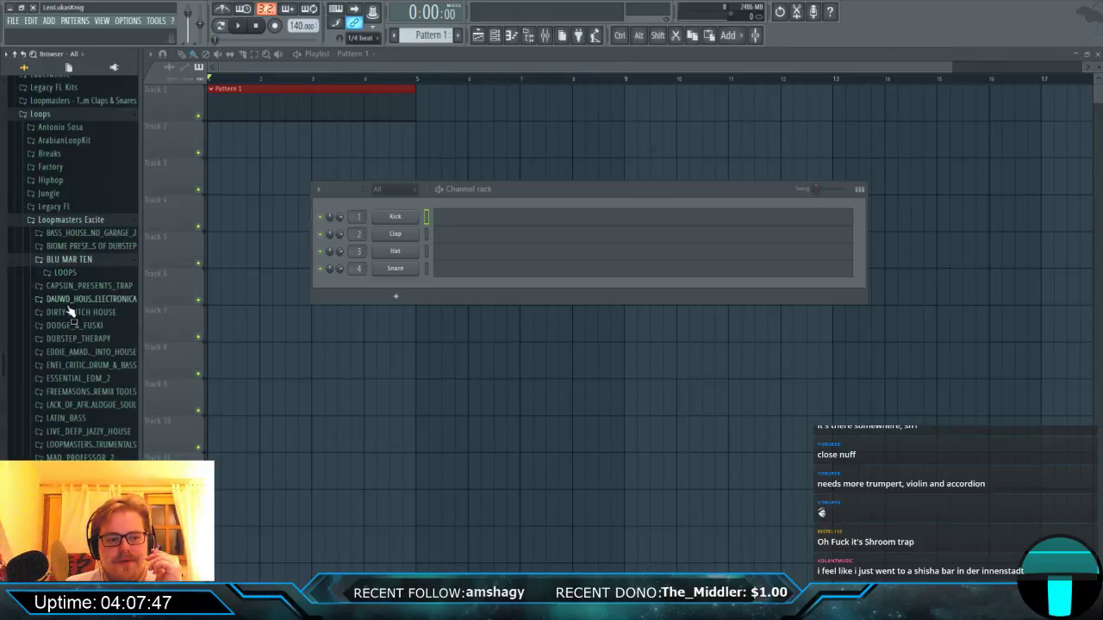
left_click(69, 261)
left_click(65, 222)
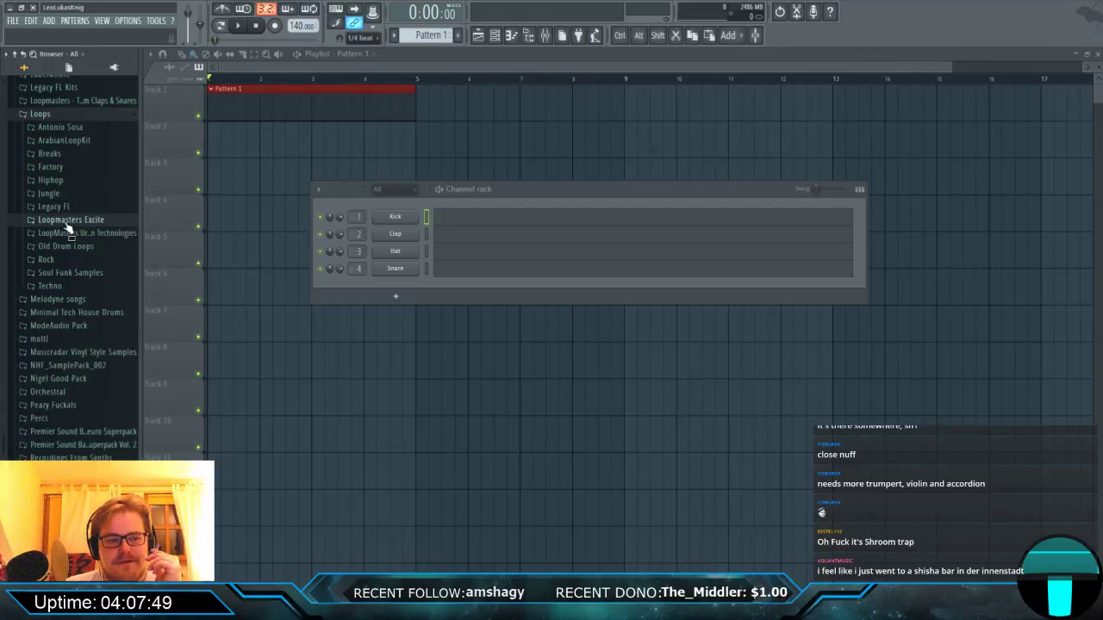
left_click(75, 233)
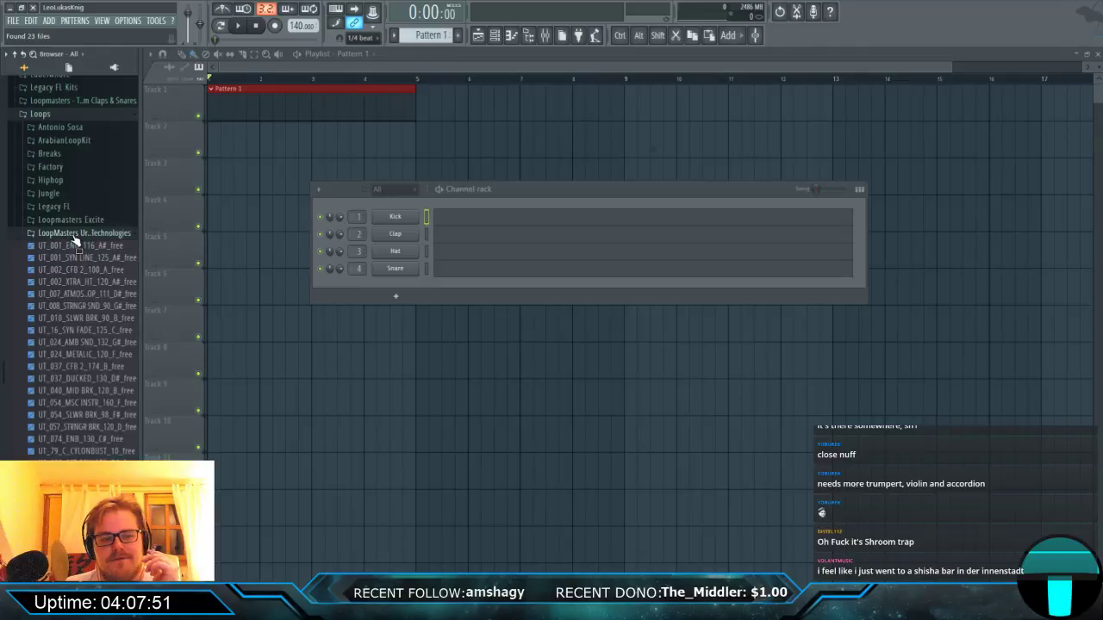
left_click(76, 234)
left_click(76, 234)
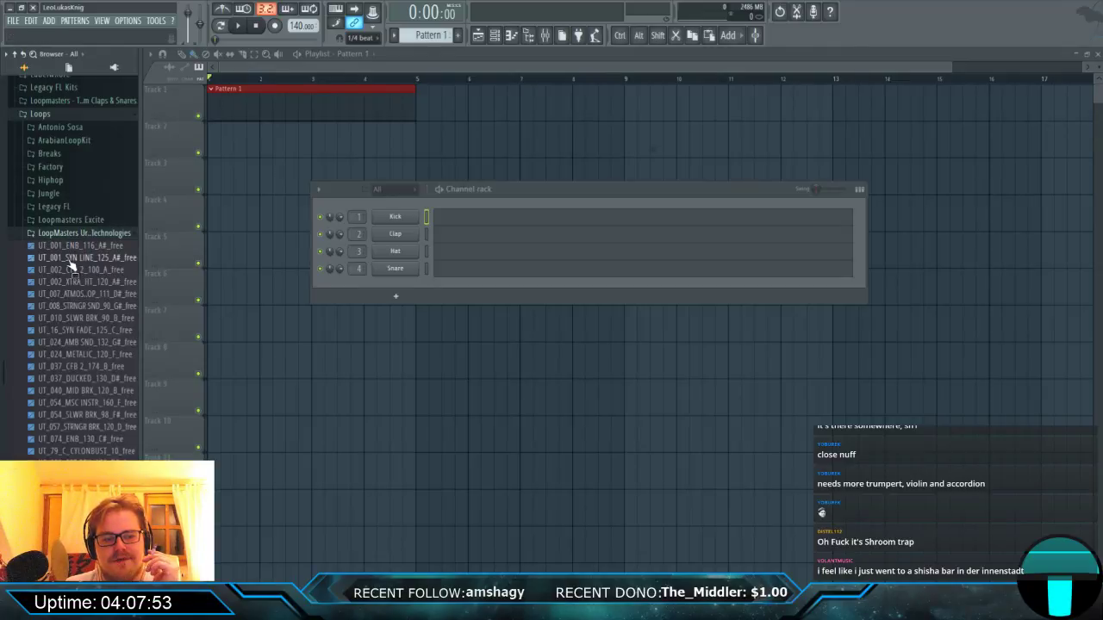
Check the Old Drum Loops folder, and audition Rock-03 from the Rock folder.
mouse_move(74, 257)
left_mouse_down()
mouse_move(74, 240)
mouse_move(65, 260)
mouse_move(69, 252)
left_mouse_up()
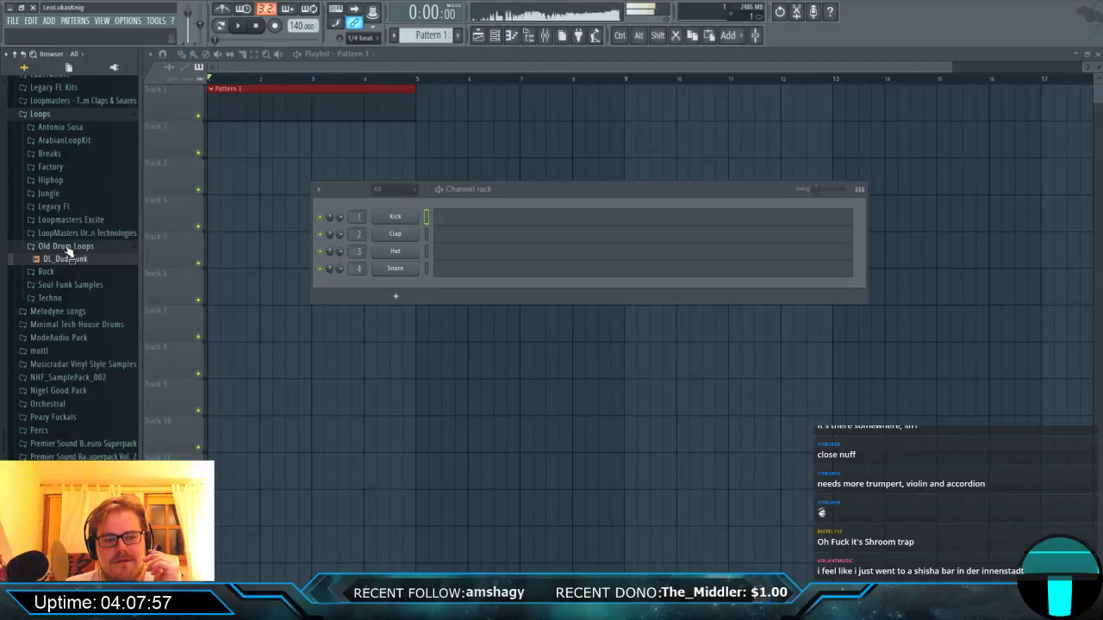
left_click(67, 249)
left_click(66, 260)
left_click(62, 297)
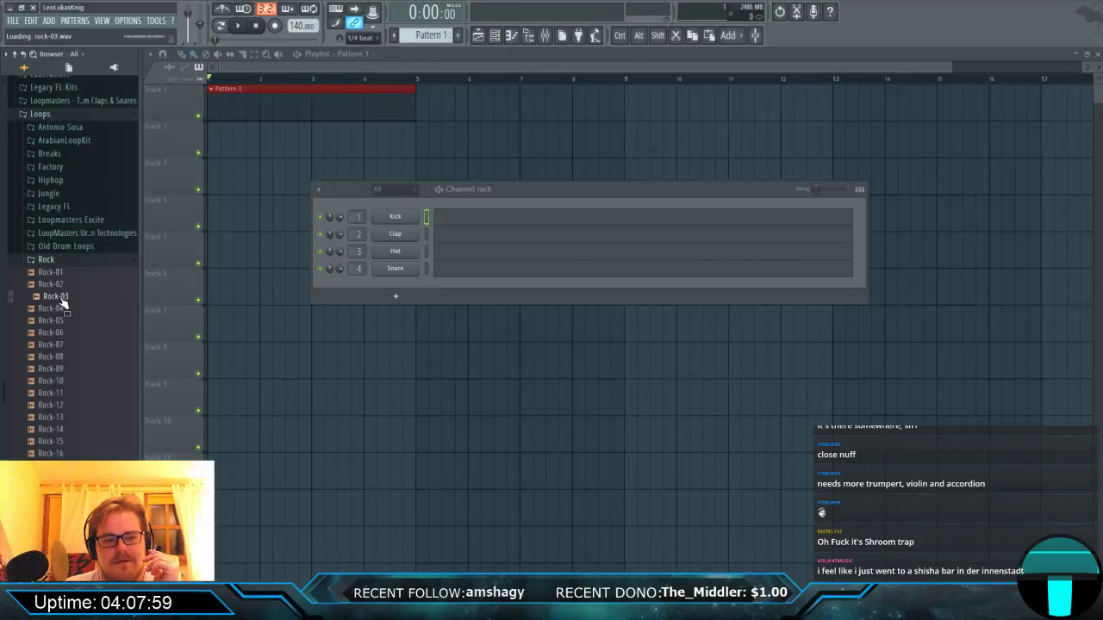
Open the Beats folder of the soul-n-funk-120bpm set within Soul Funk Samples.
scroll(62, 302, "down", 6)
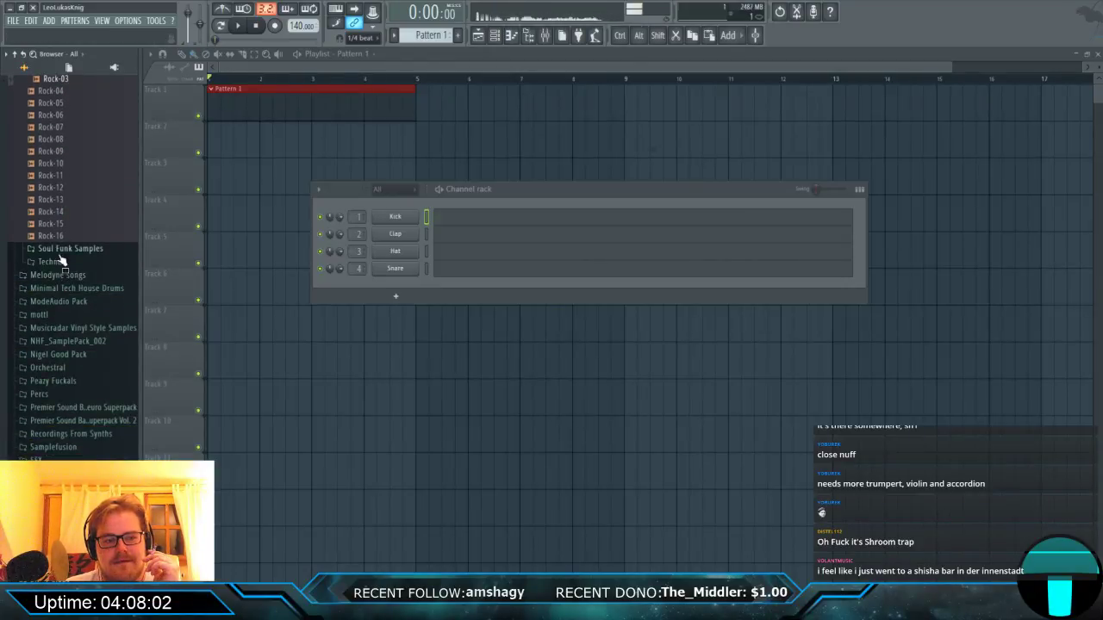
left_click(67, 249)
left_click(71, 262)
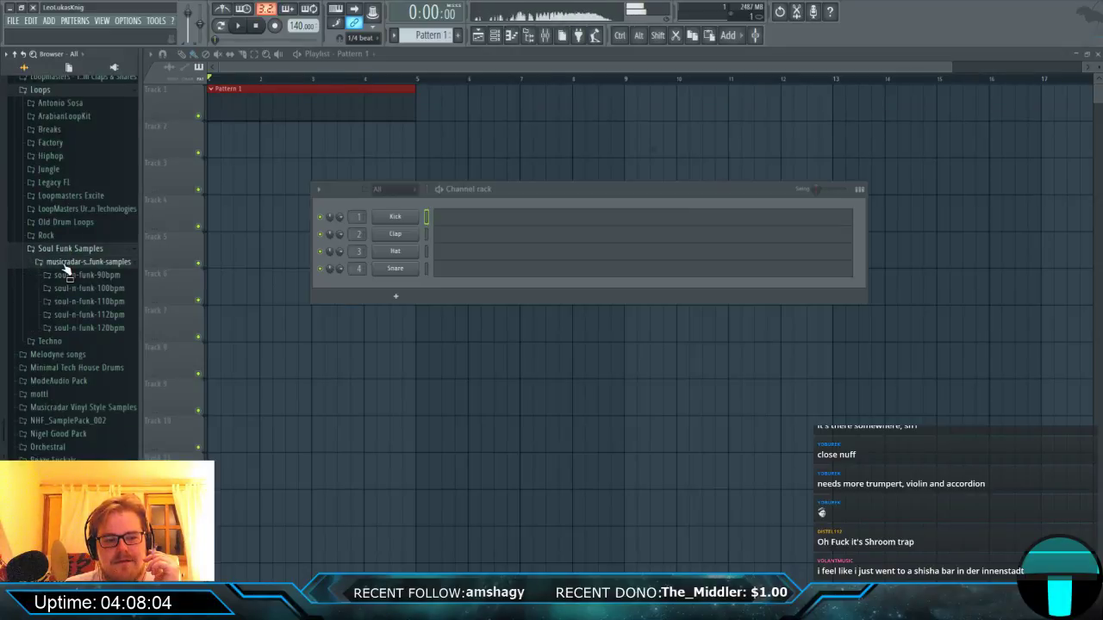
left_click(75, 330)
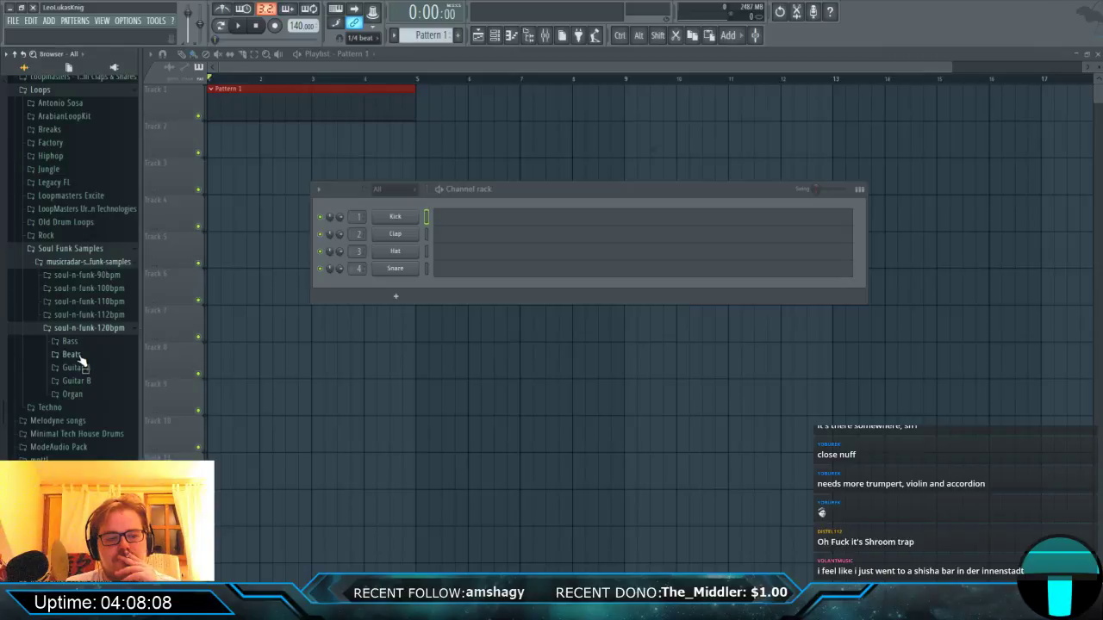
left_click(74, 355)
Audition the beat loops SF_BeatB120-05, SF_BeatBfx120-01, SF_BeatB120-03, SF_BeatB120-02 and SF_BeatB120-01.
left_click(78, 414)
scroll(78, 387, "down", 4)
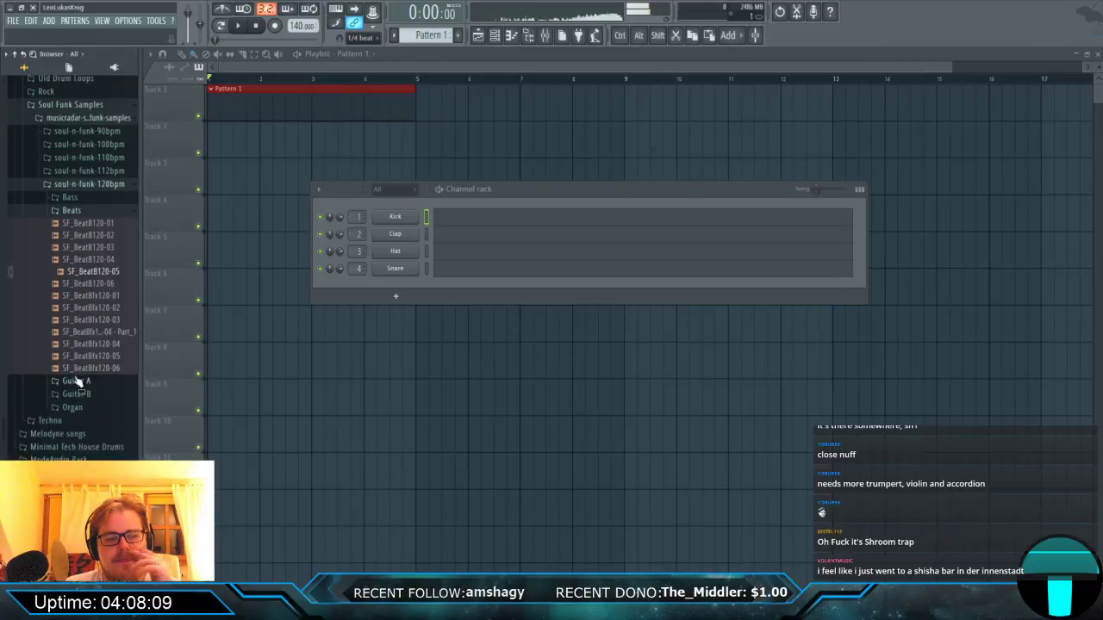
left_click(90, 297)
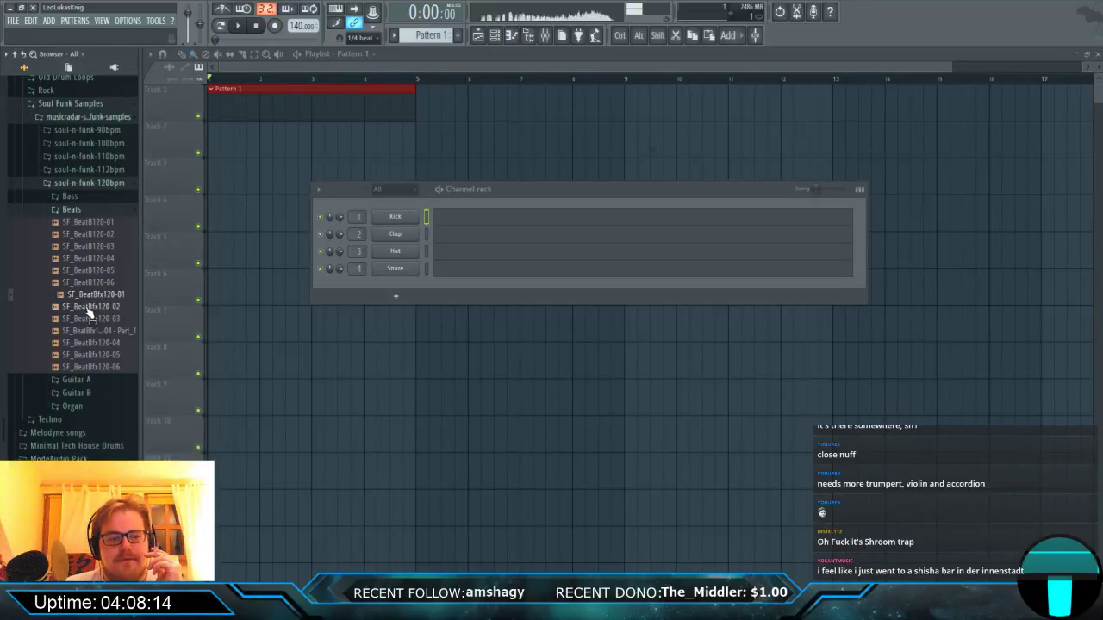
left_click(85, 249)
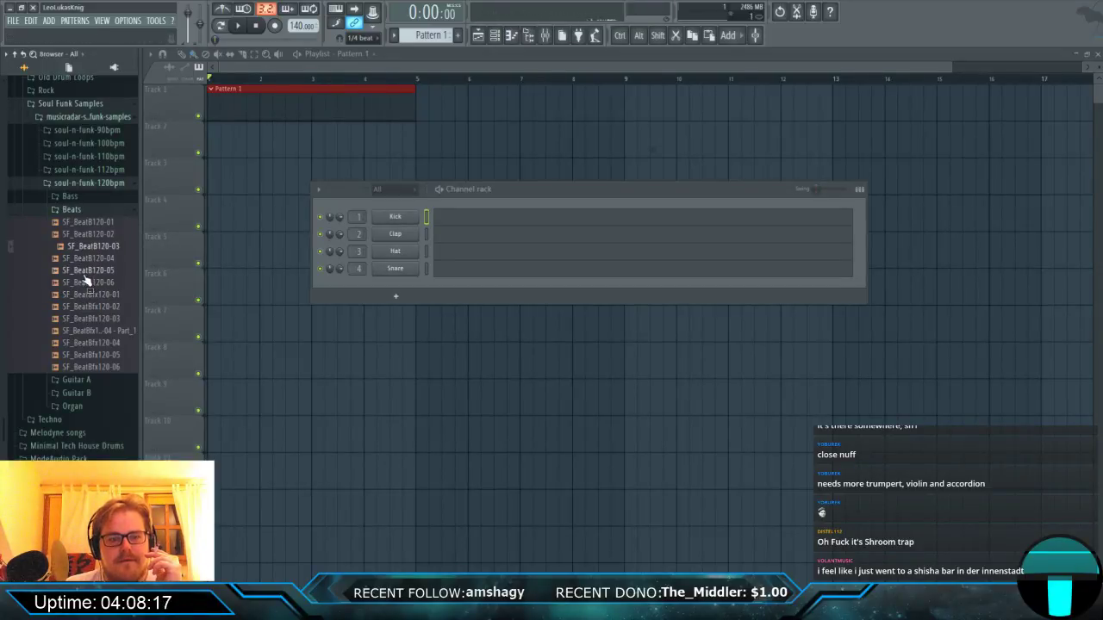
left_click(89, 234)
left_click(87, 223)
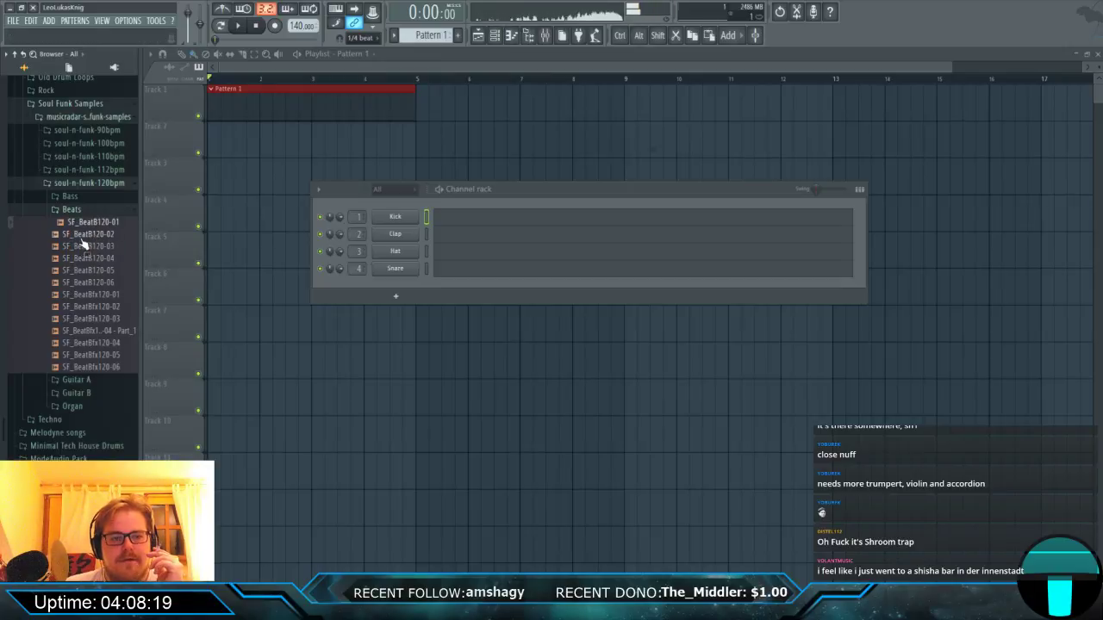
Audition the bass loops SF_MRonBass90E-04 and SF_MRonBass90A-03 in the Bass 90bpm folder of soul-n-funk-90bpm, and close that folder.
left_click(90, 130)
left_click(95, 144)
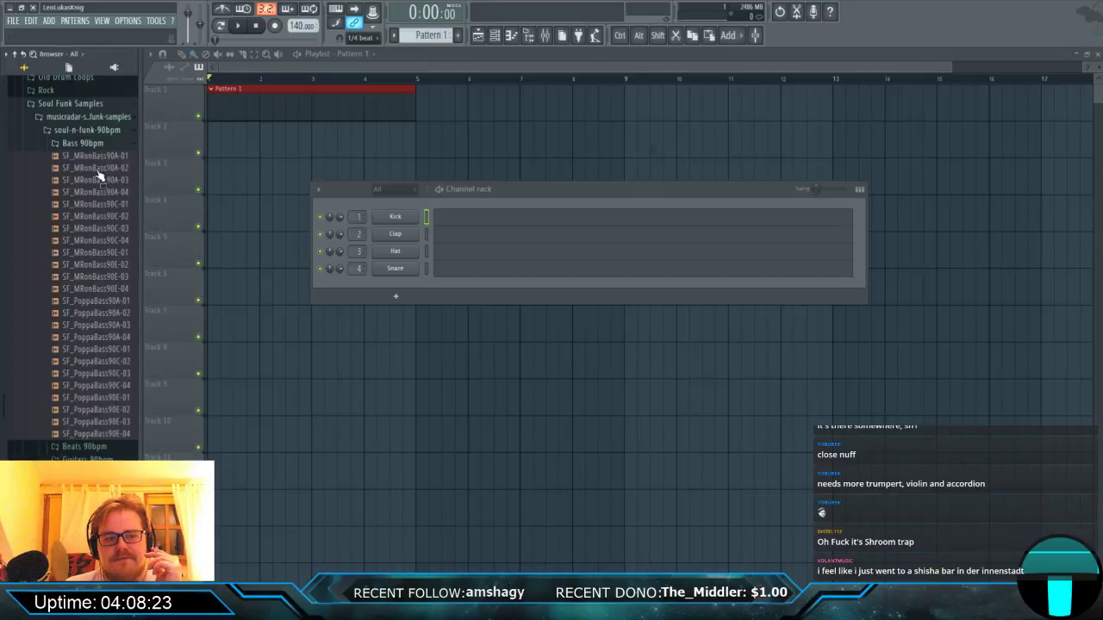
left_click(97, 290)
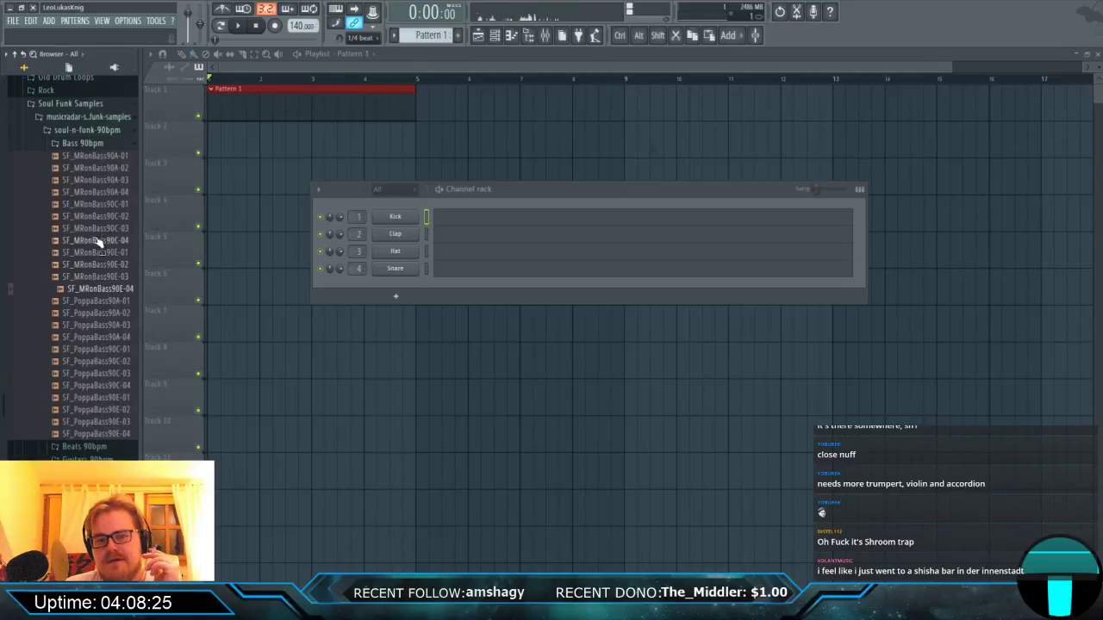
left_click(98, 180)
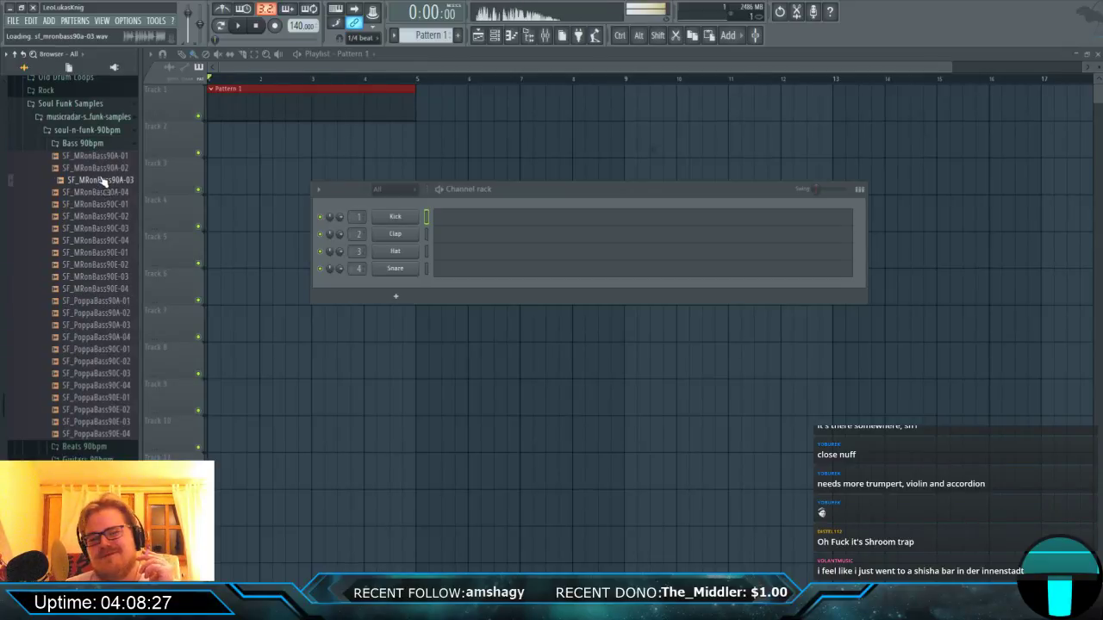
left_click(95, 143)
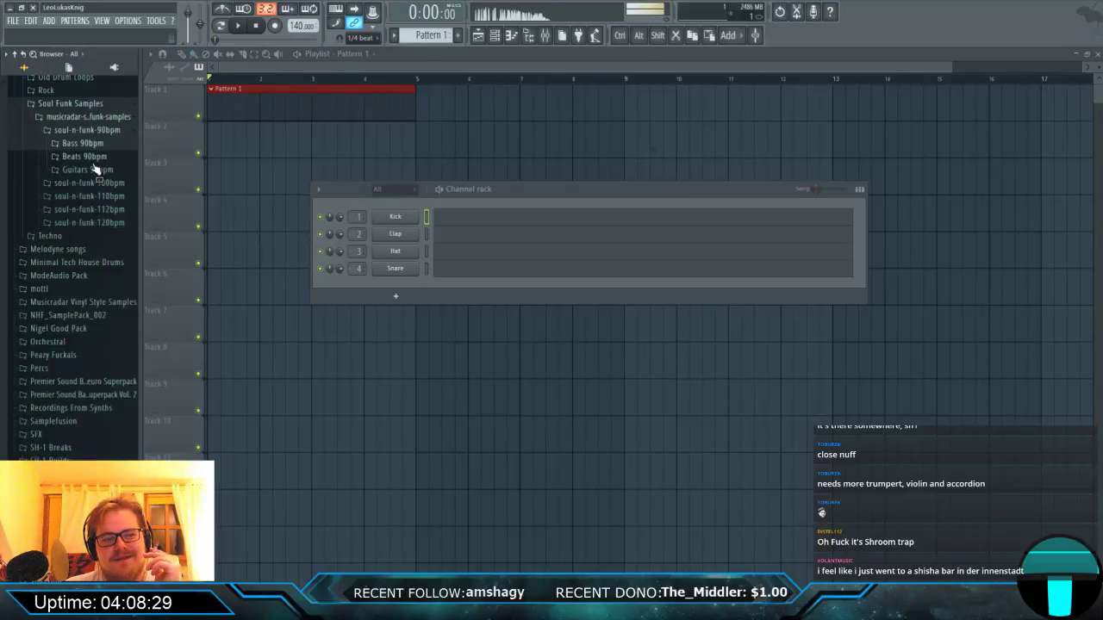
Open the Beats 90bpm folder and audition the loops SF_BeatC90-02, SF_BeatC90-05 and SF_BeatCfx90-01.
left_click(91, 156)
left_click(87, 180)
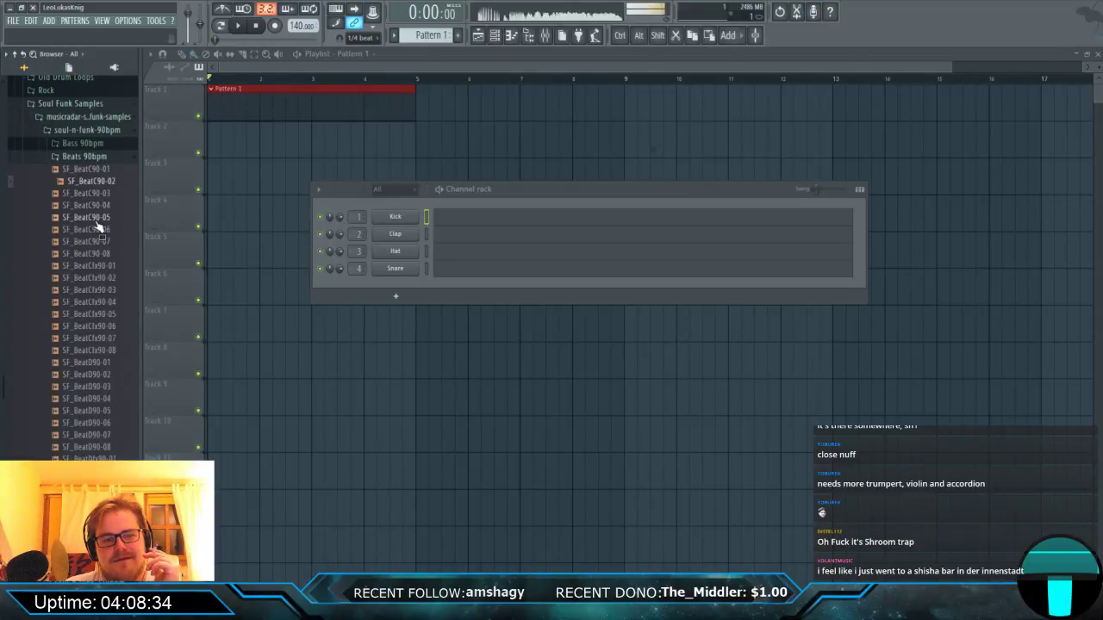
left_click(95, 218)
left_click(94, 266)
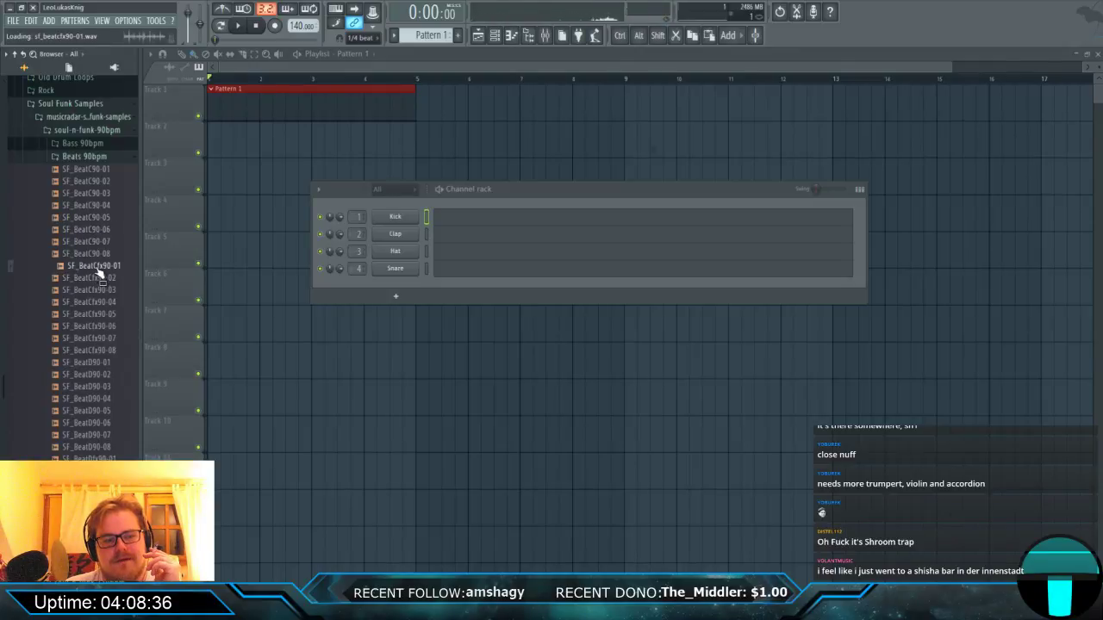
Audition the beat loops SF_BeatD90-01, SF_BeatD90-03, SF_BeatD90-07, SF_BeatD90-08 and SF_BeatD90-04.
left_click(87, 362)
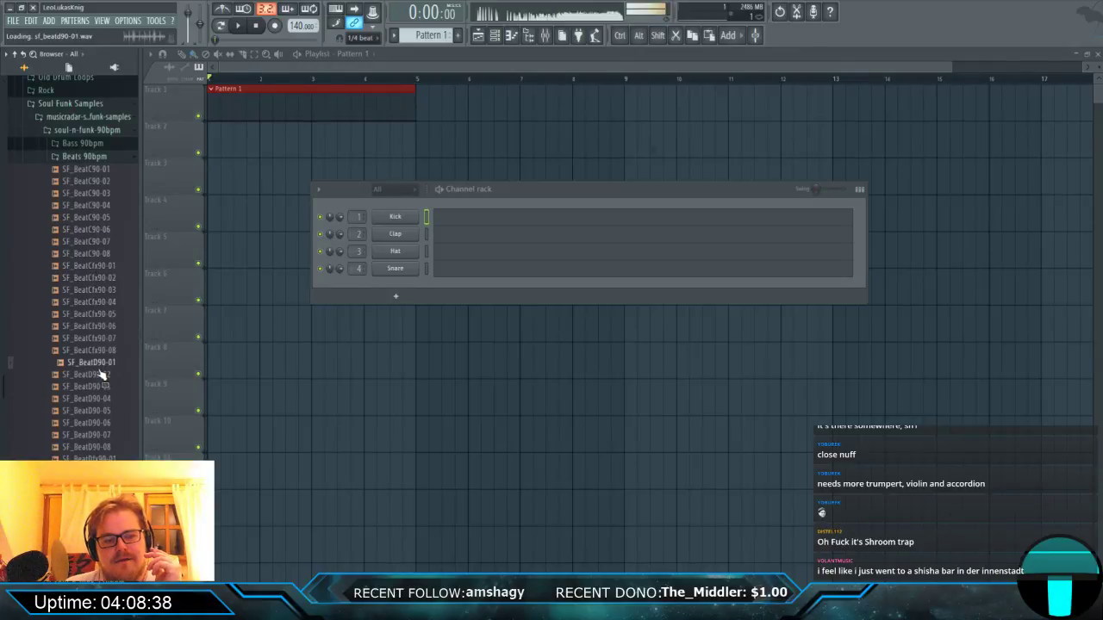
left_click(98, 388)
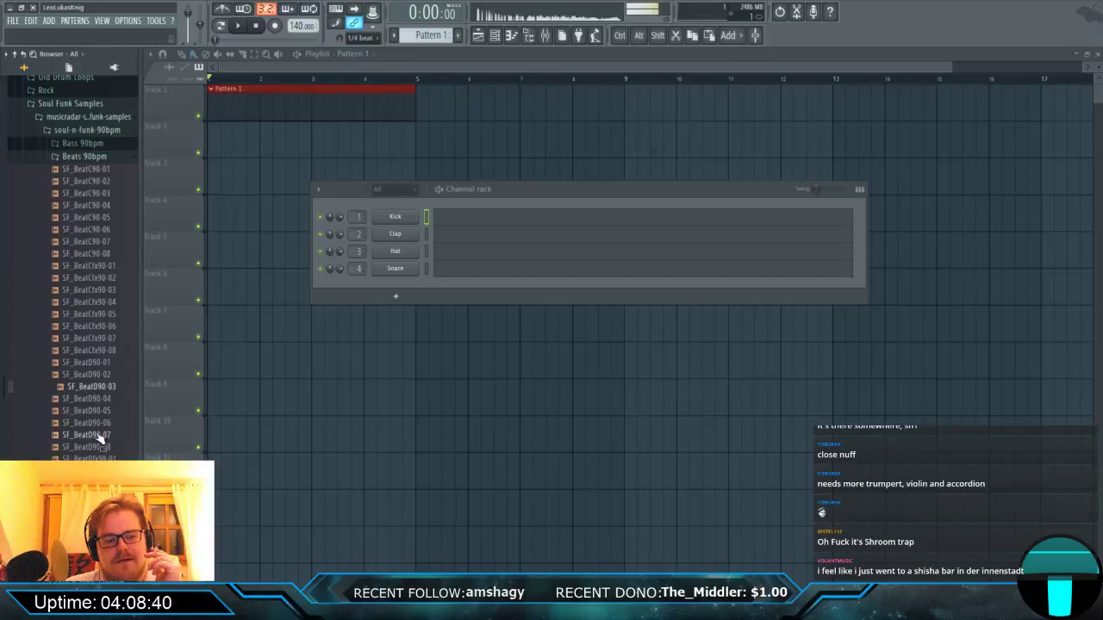
left_click(99, 436)
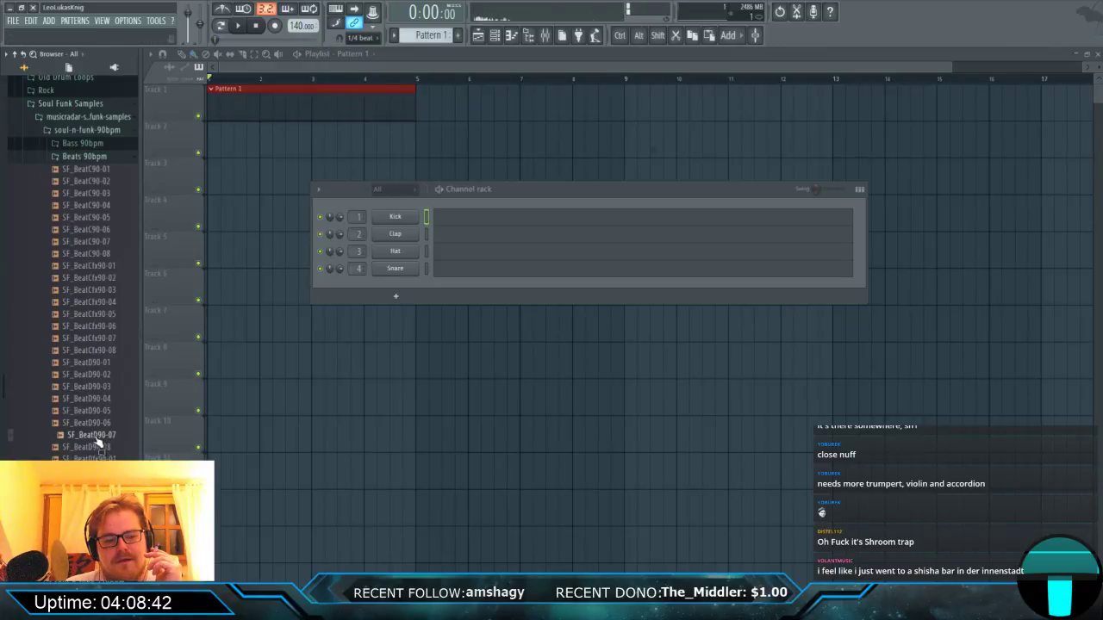
left_click(96, 448)
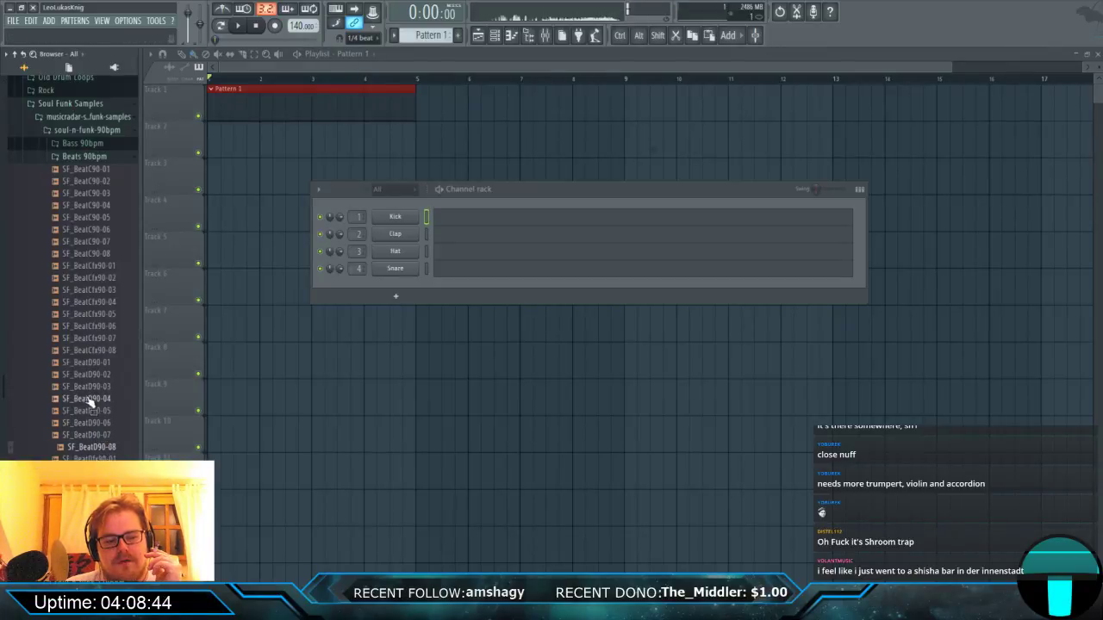
left_click(87, 399)
Open the Beats 100bpm folder of soul-n-funk-100bpm and audition SF_BeatC100-05 and SF_BeatCfx100-01.
scroll(94, 379, "down", 5)
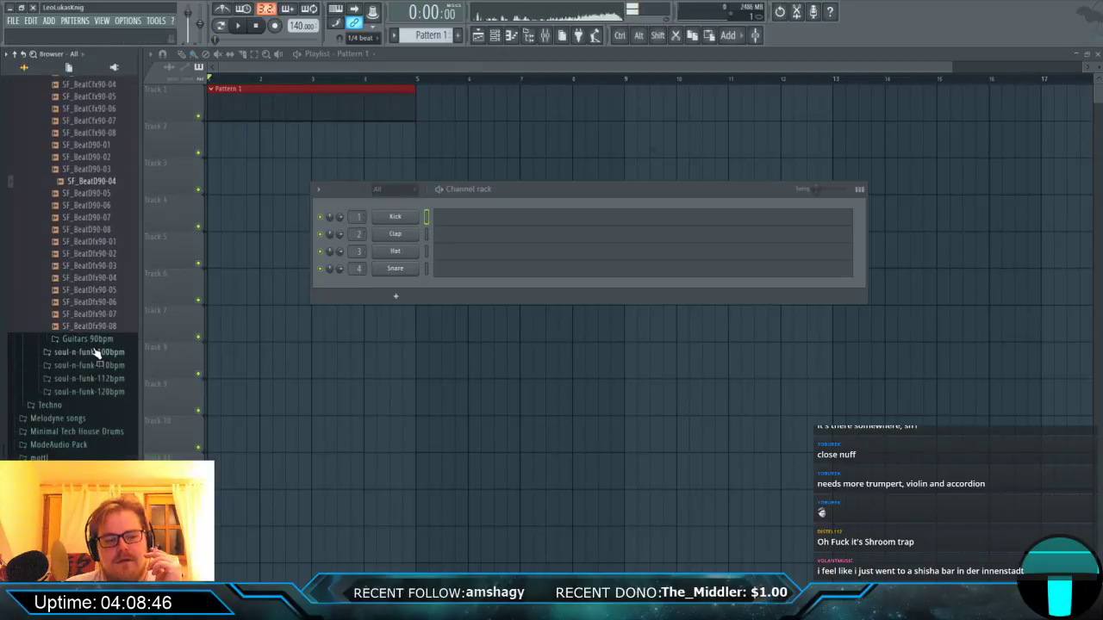
left_click(92, 354)
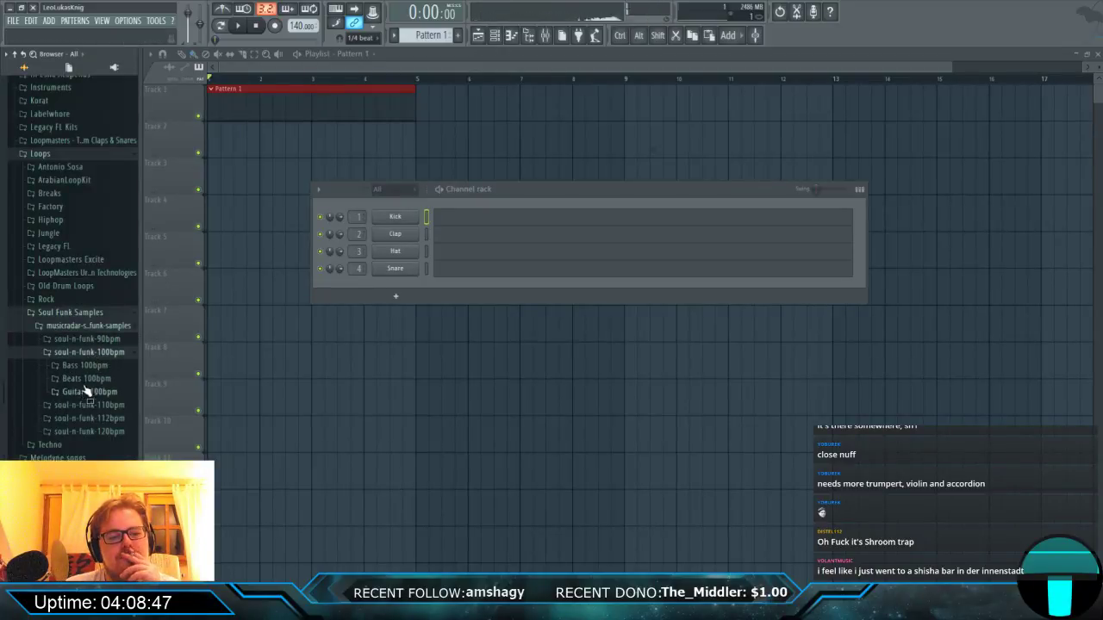
left_click(86, 378)
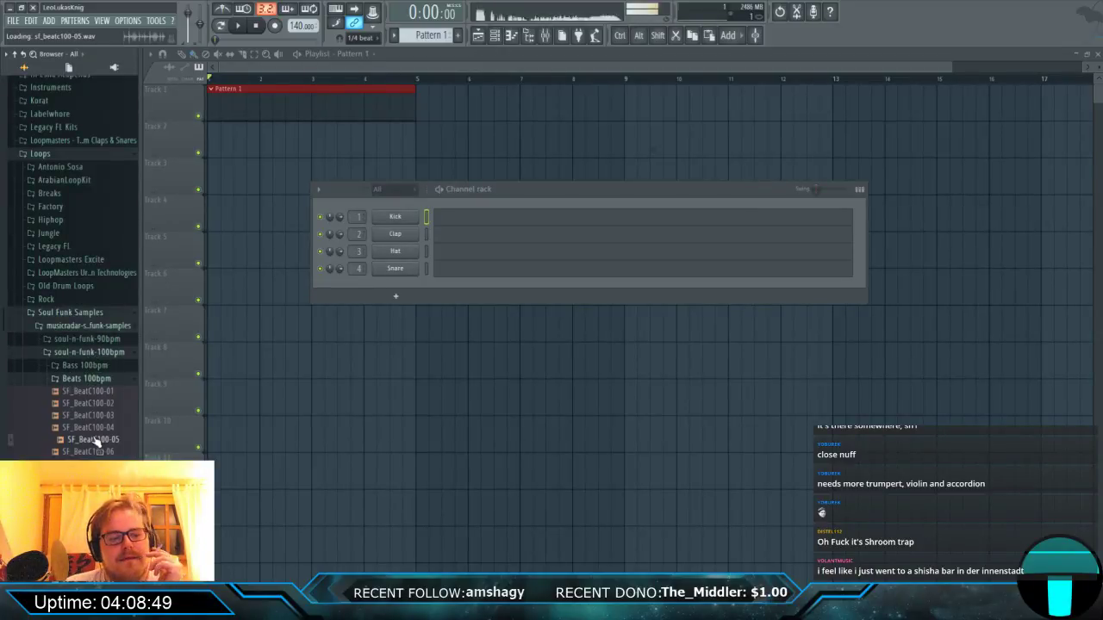
scroll(95, 396, "down", 5)
left_click(91, 273)
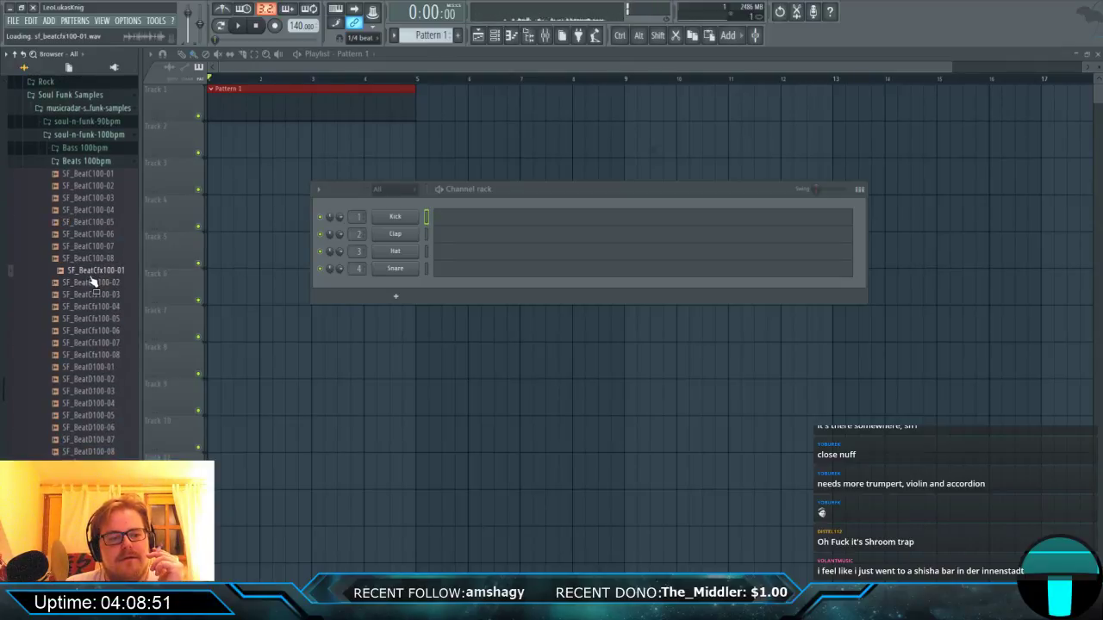
Audition the 100 BPM beat loops SF_BeatD100-02, SF_BeatD100-03, SF_BeatDfx100-01 and SF_BeatDfx100-03.
scroll(91, 282, "down", 2)
left_click(90, 307)
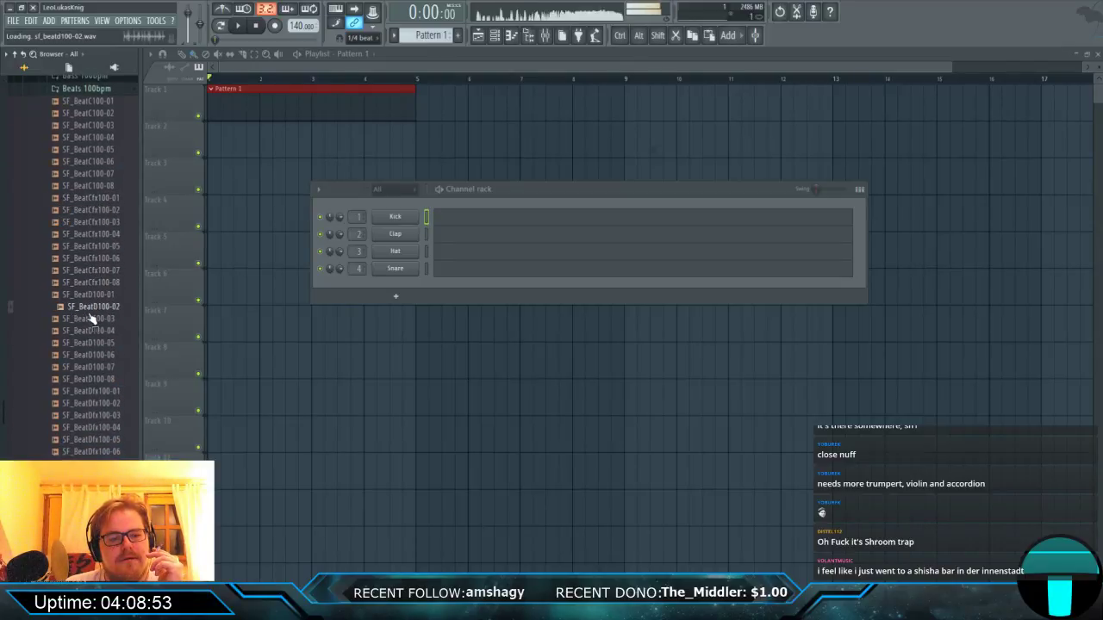
left_click(90, 319)
scroll(90, 319, "down", 2)
left_click(91, 319)
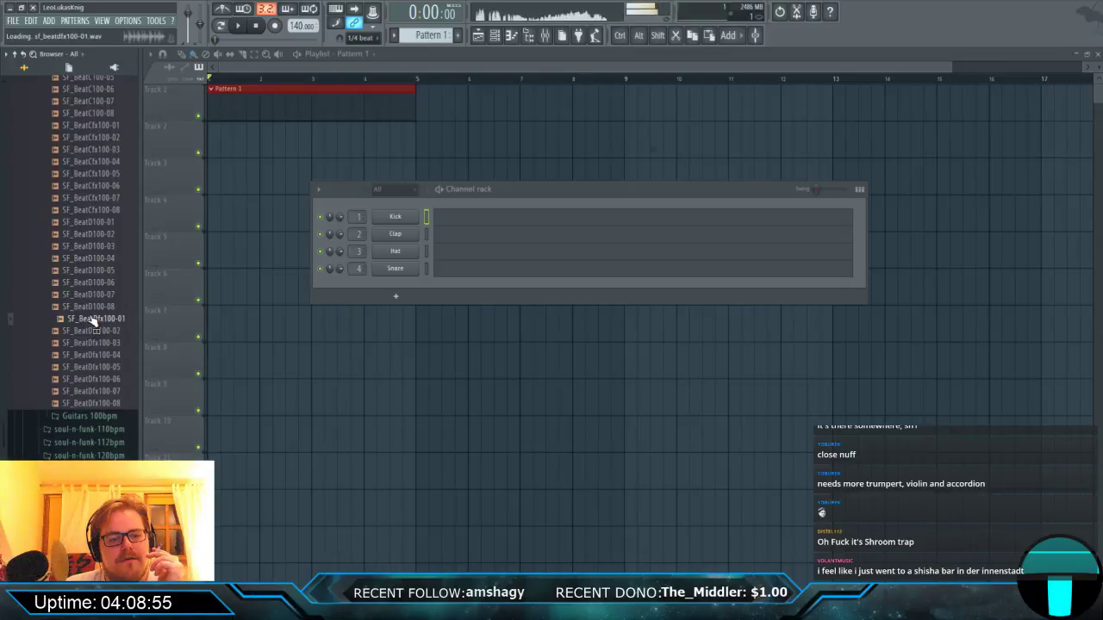
left_click(91, 343)
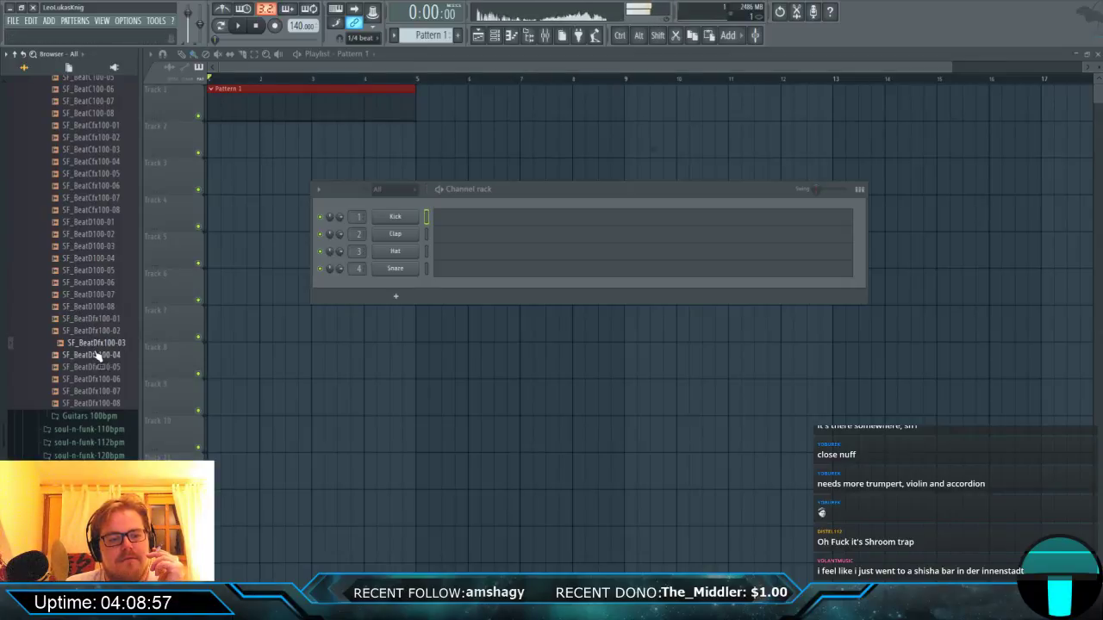
Collapse and reopen the Loops folder, and look through ArabianLoopKit and the TS-ClassicBreaksVol1 folder within Breaks.
scroll(93, 282, "up", 10)
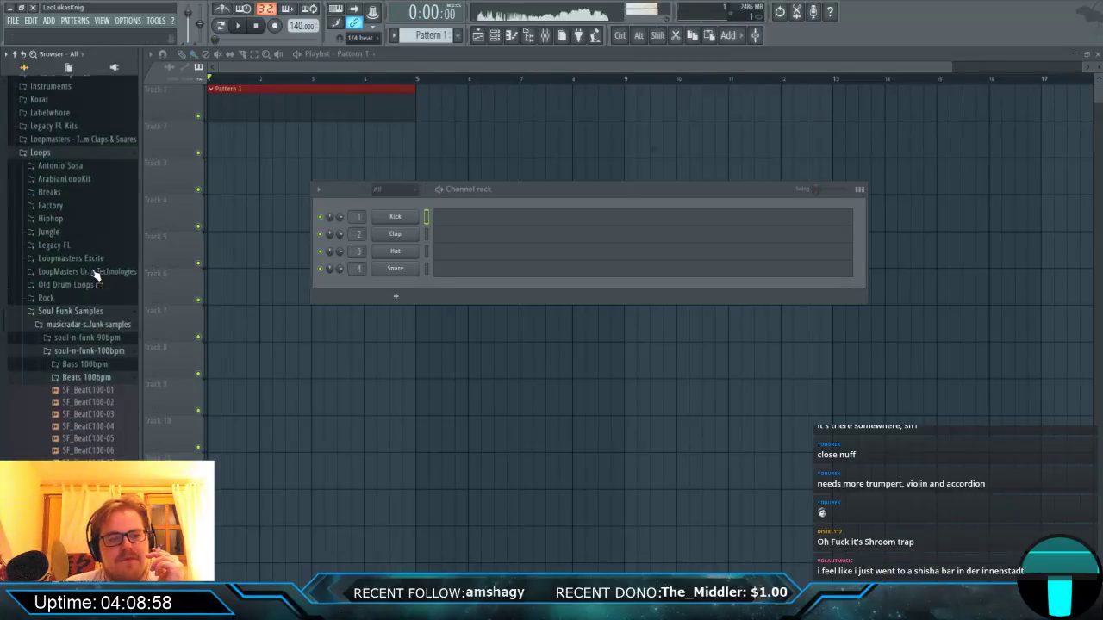
left_click(72, 155)
scroll(61, 275, "up", 6)
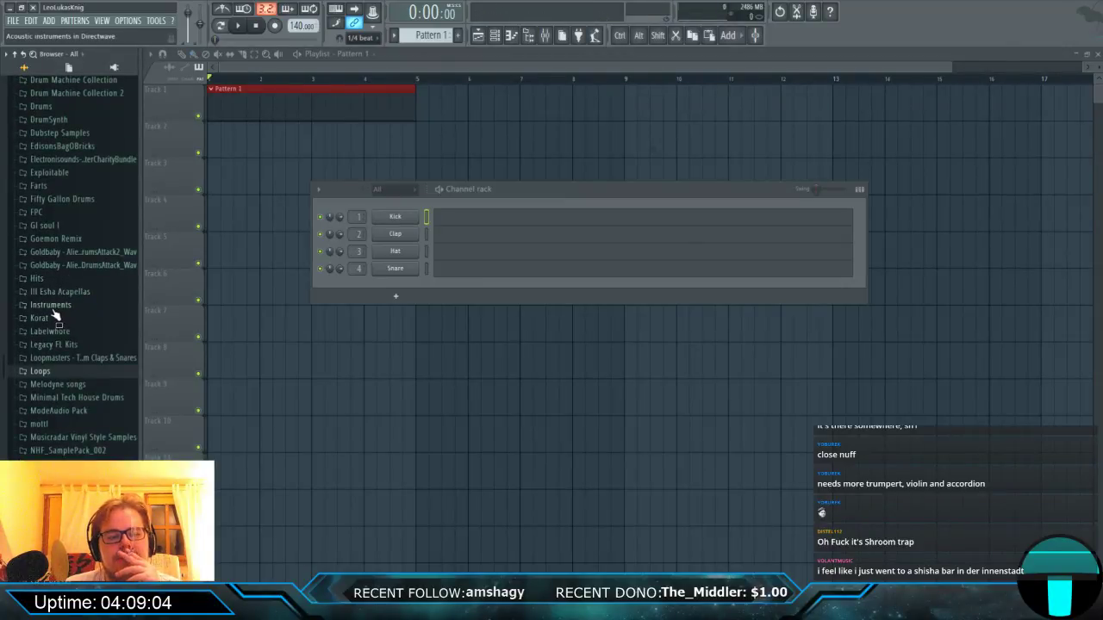
left_click(50, 373)
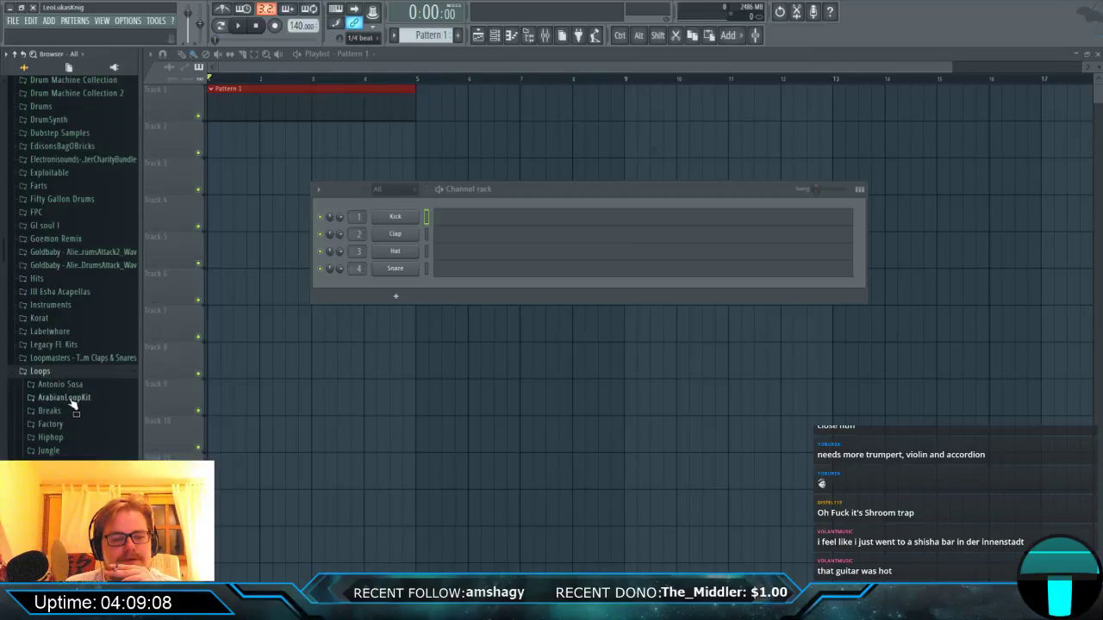
left_click(71, 401)
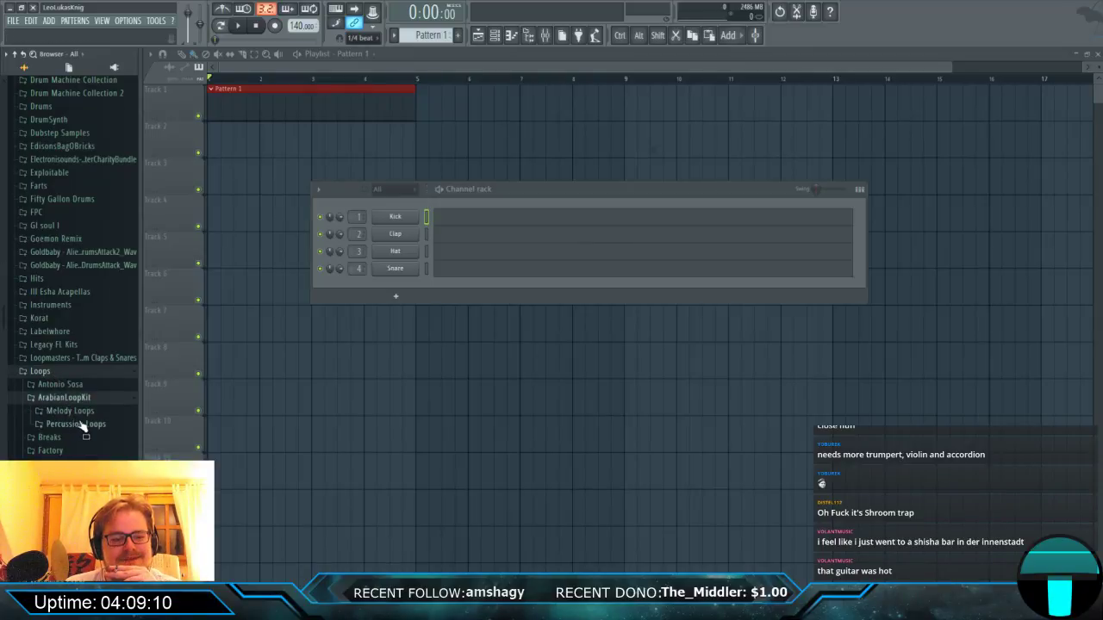
left_click(81, 435)
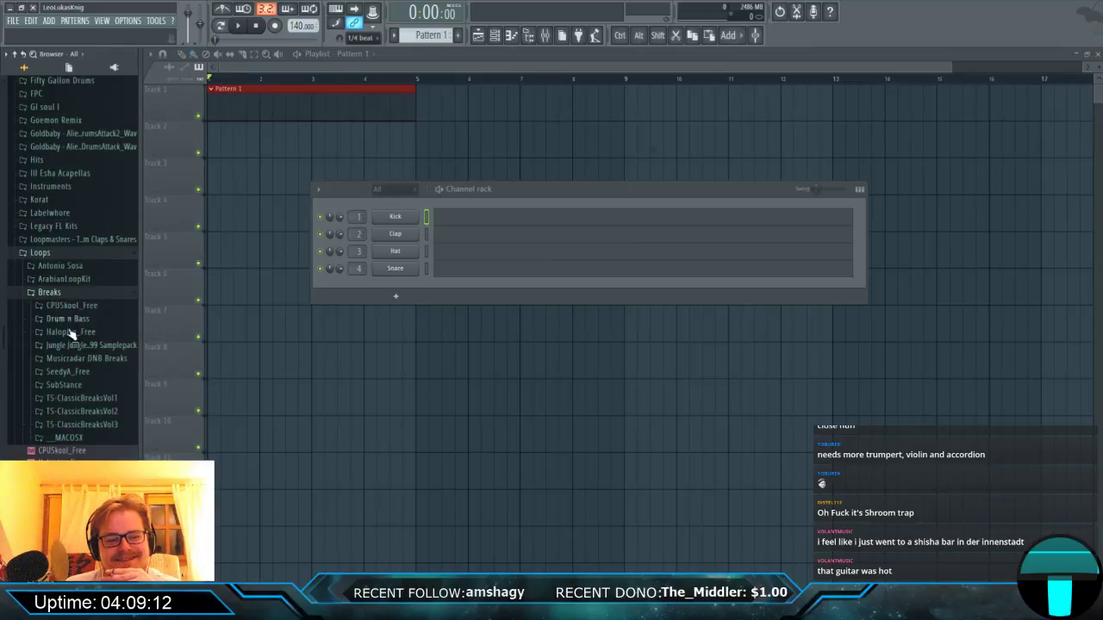
left_click(91, 398)
scroll(96, 405, "down", 6)
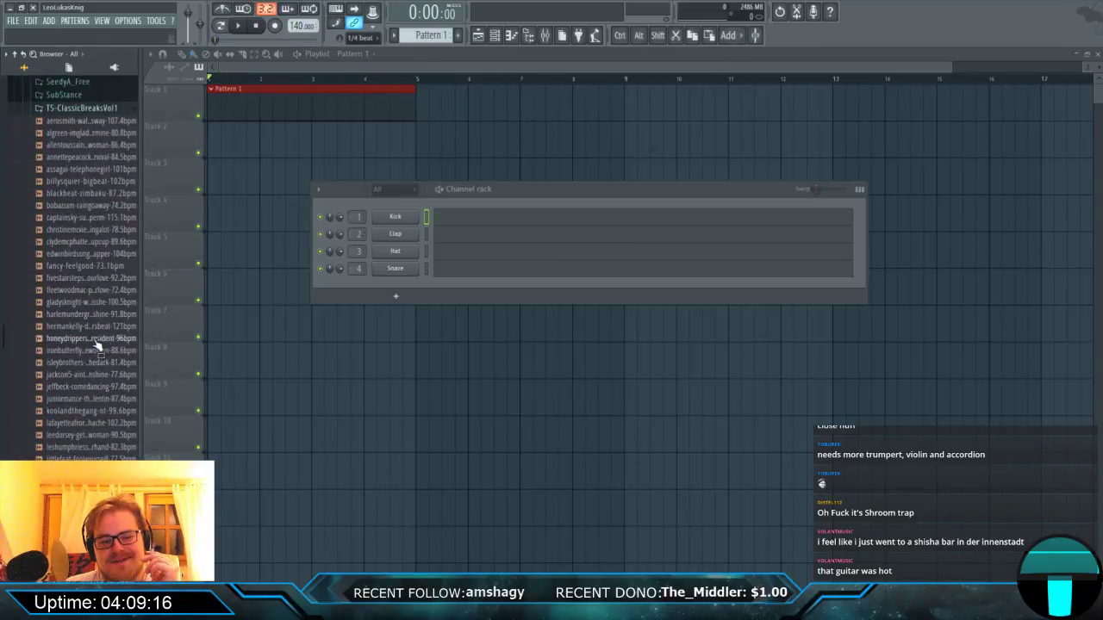
Widen the sample browser enough to show the full names of the break files.
left_click_drag(140, 295, 191, 292)
scroll(110, 303, "up", 5)
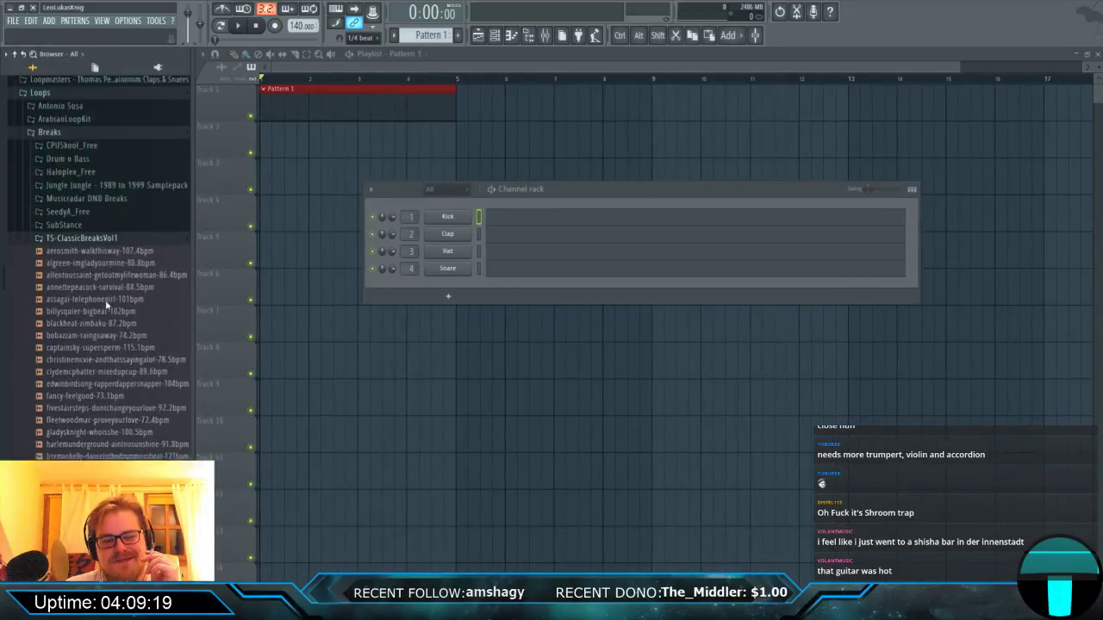
scroll(103, 300, "up", 1)
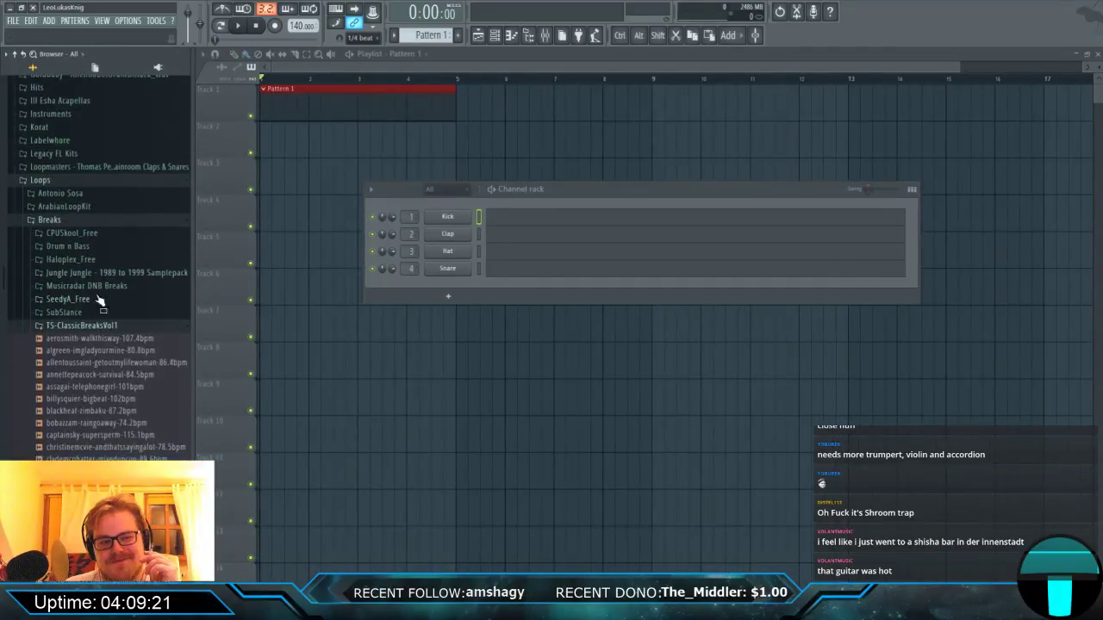
Audition ArabianPerc5, ArabianPerc7, ArabianPerc8 and ArabianPerc1 from the Percussion Loops folder of ArabianLoopKit.
left_click(97, 207)
left_click(90, 233)
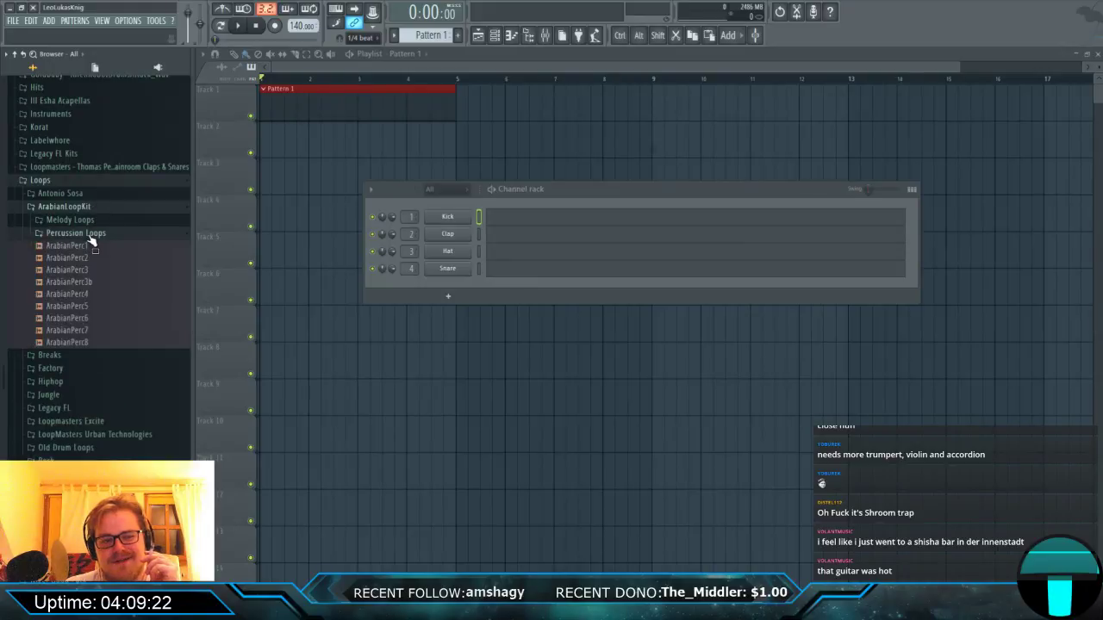
left_click(78, 305)
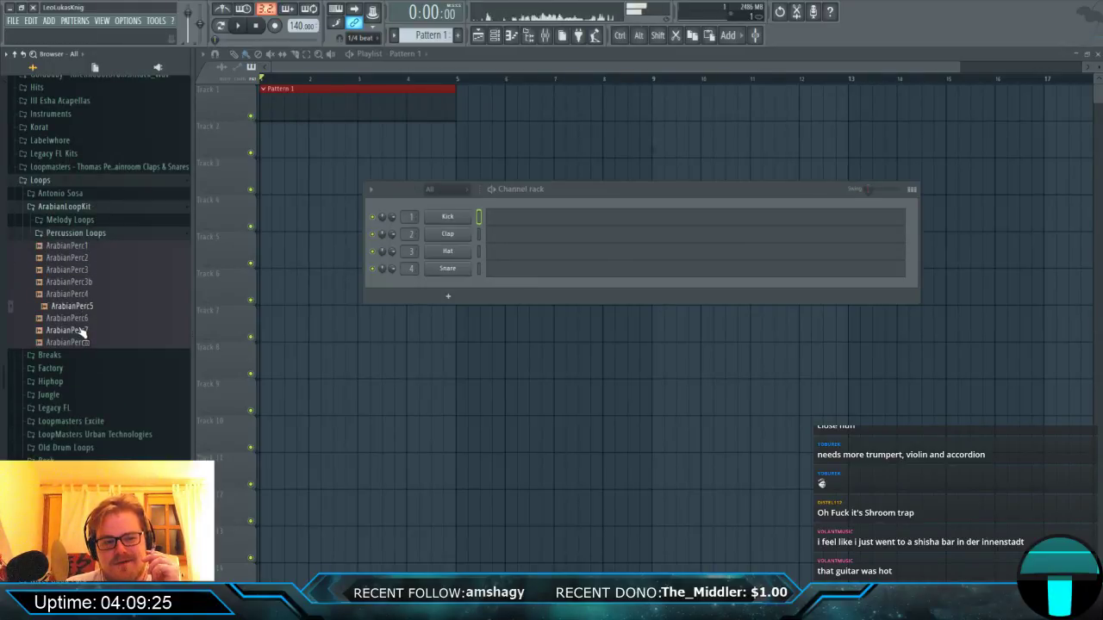
left_click(82, 331)
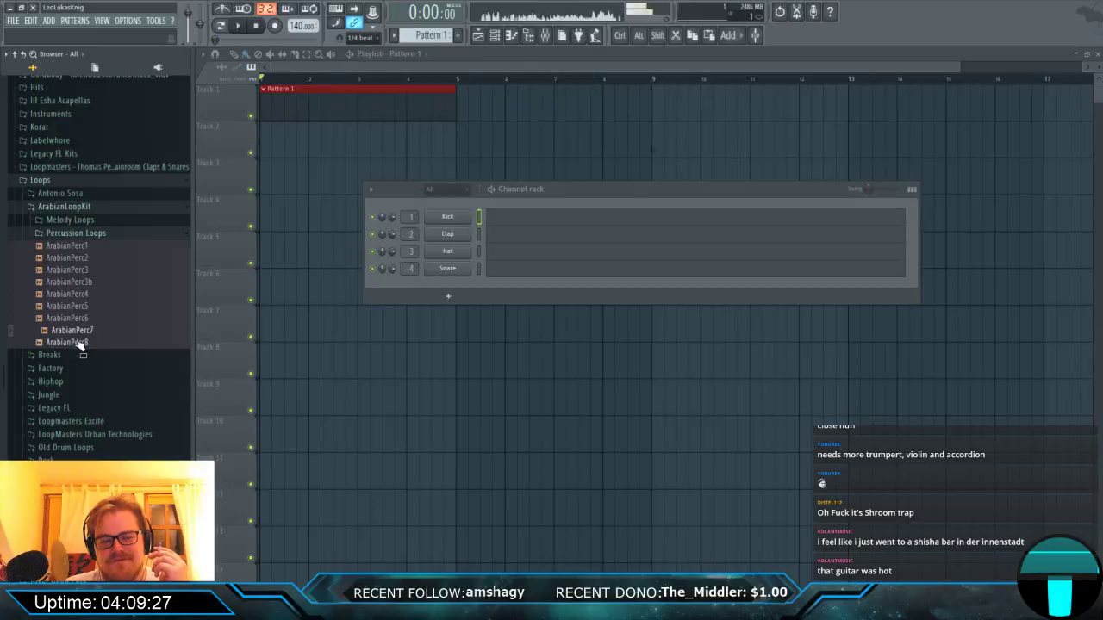
left_click(79, 343)
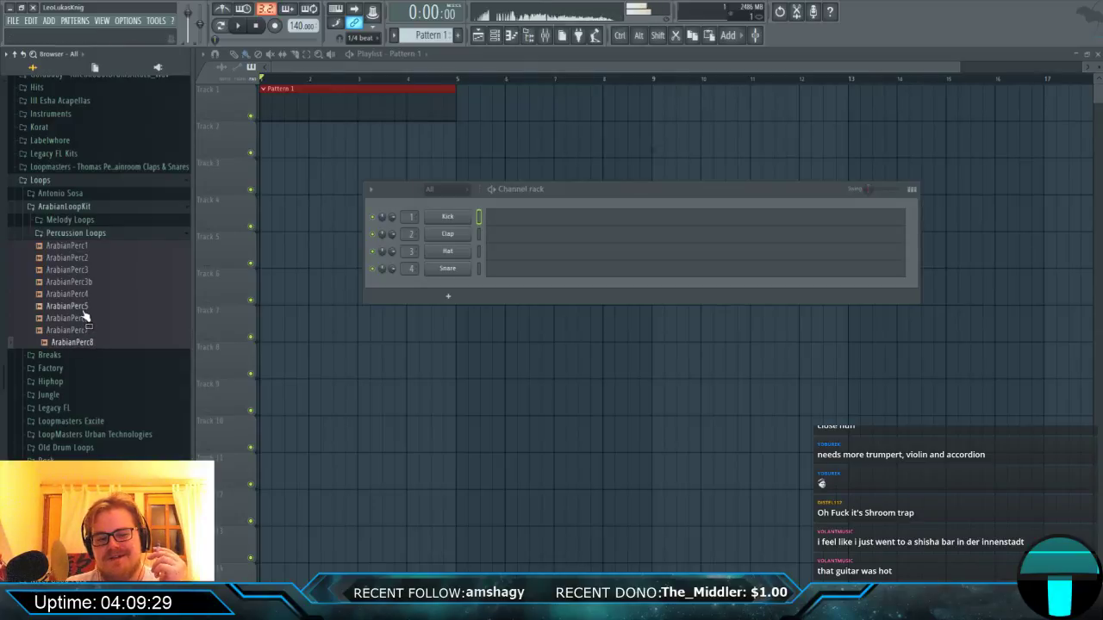
left_click(81, 307)
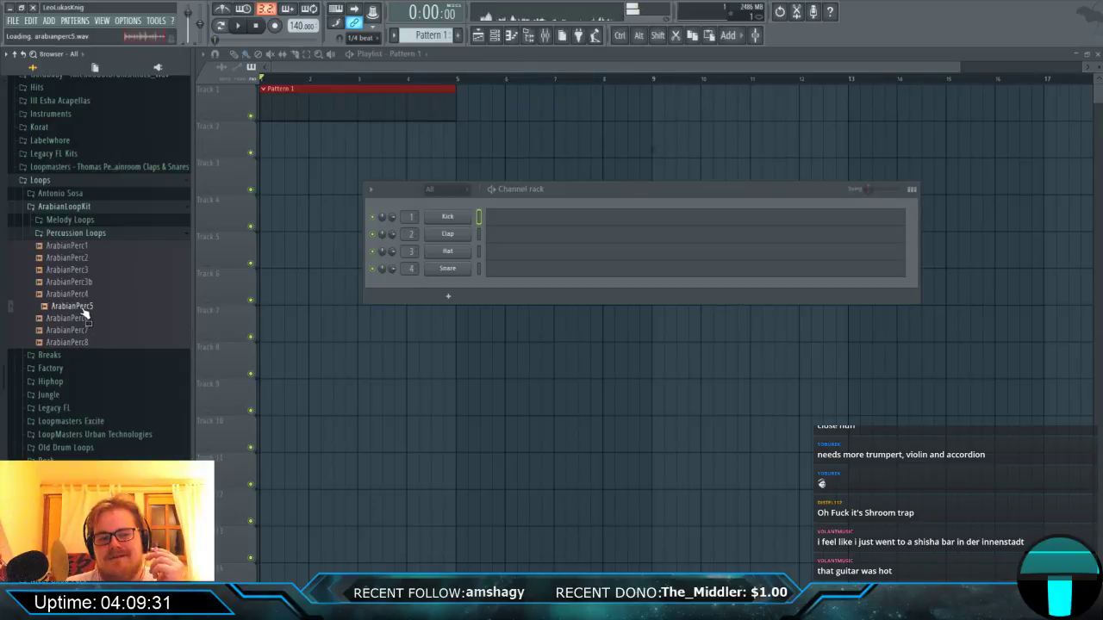
left_click(77, 246)
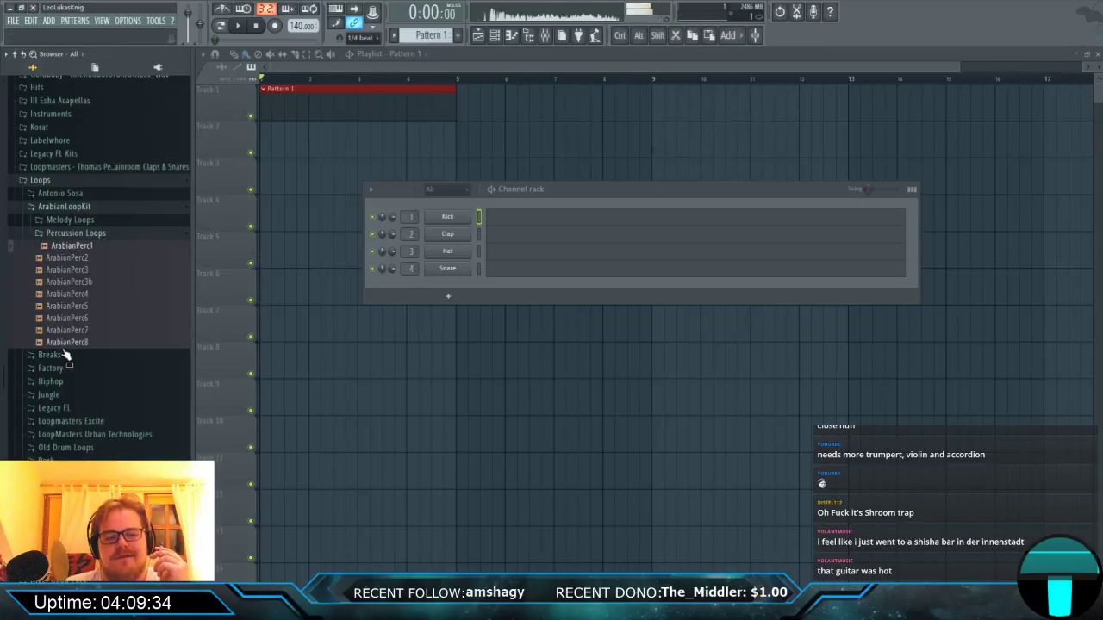
Open the Melody Loops folder of ArabianLoopKit and audition ArabianSample4 and ArabianSample5.
left_click(80, 221)
left_click(90, 269)
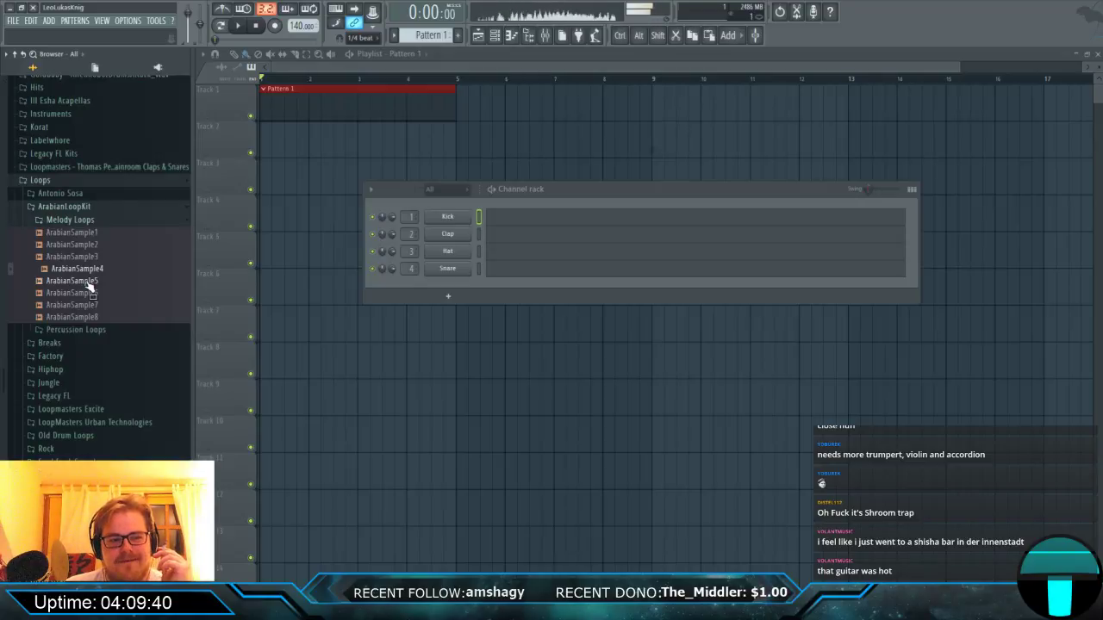
left_click(87, 282)
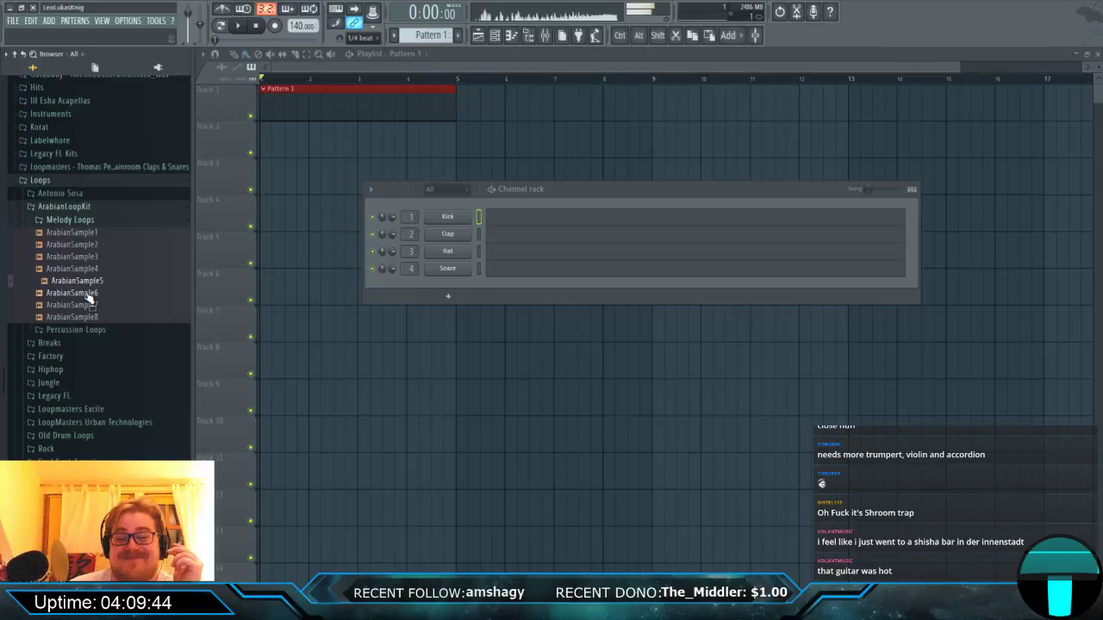
left_click_drag(89, 297, 89, 277)
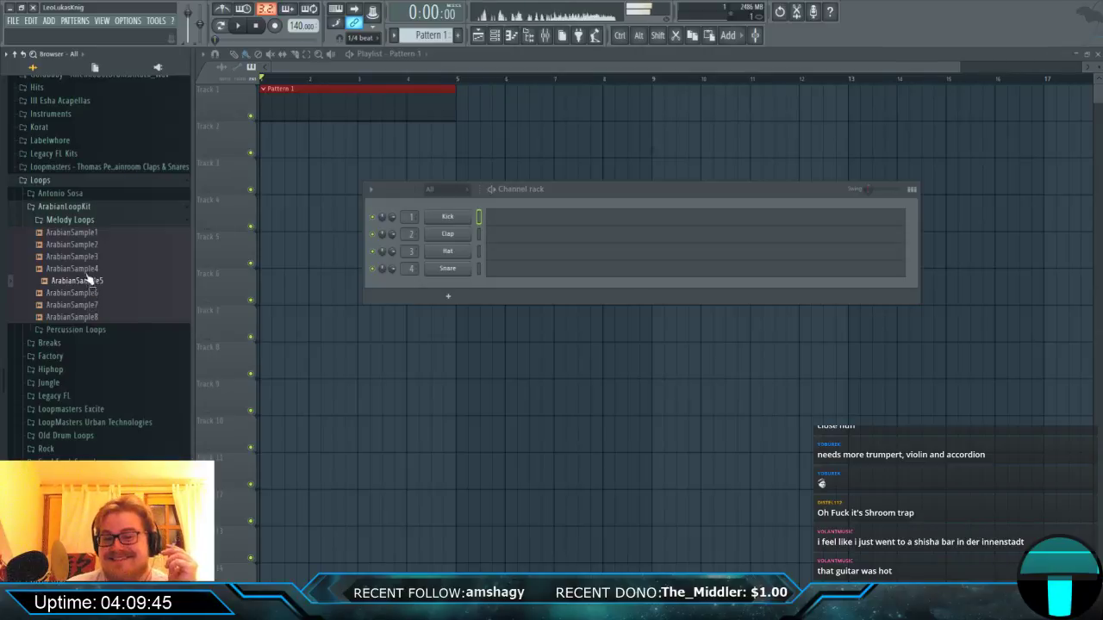
Close the Melody Loops folder and reopen the Breaks folder with its TS-ClassicBreaksVol1 loops.
left_click(92, 223)
left_click(88, 247)
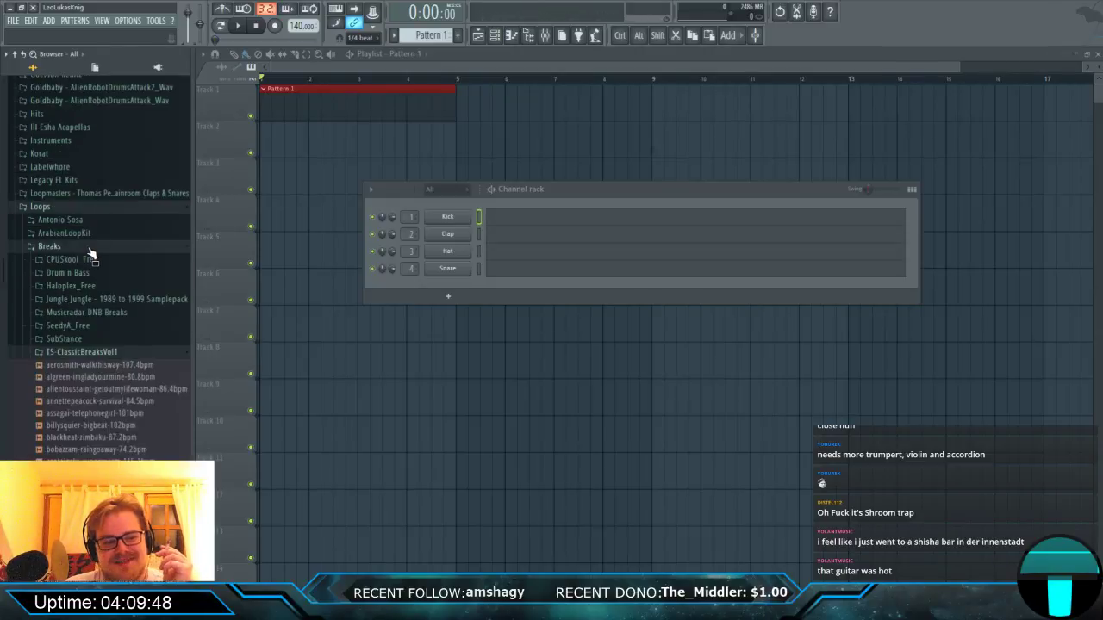
Audition breaks from TS-ClassicBreaksVol1, including the aerosmith, gladysknight, harlemunderground, juniormance, littlefeat and madlads loops.
left_click(97, 148)
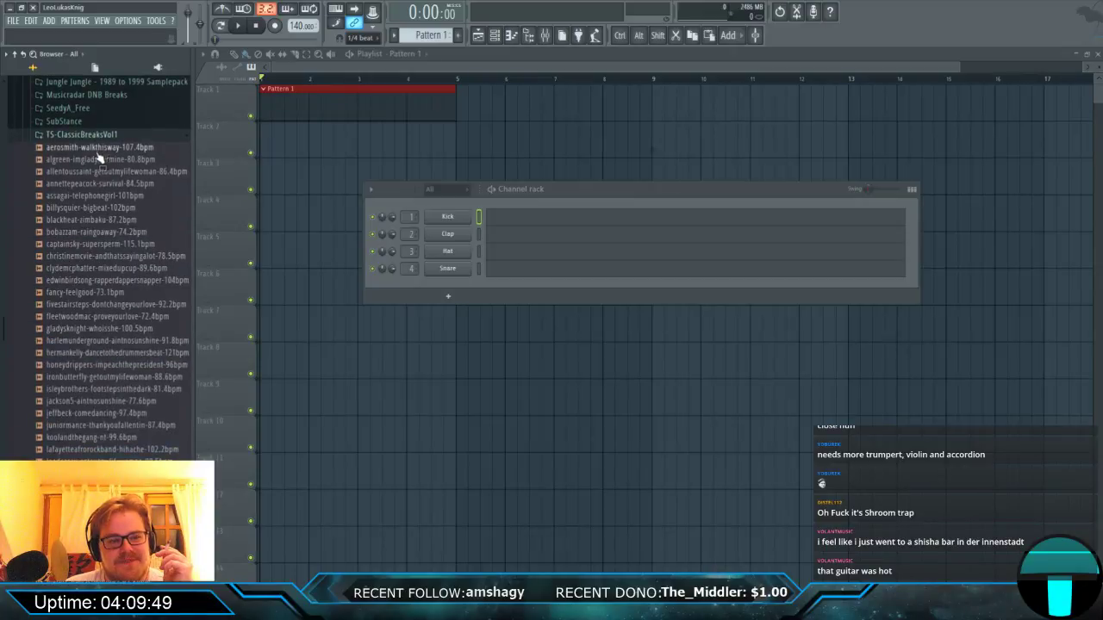
scroll(98, 207, "down", 4)
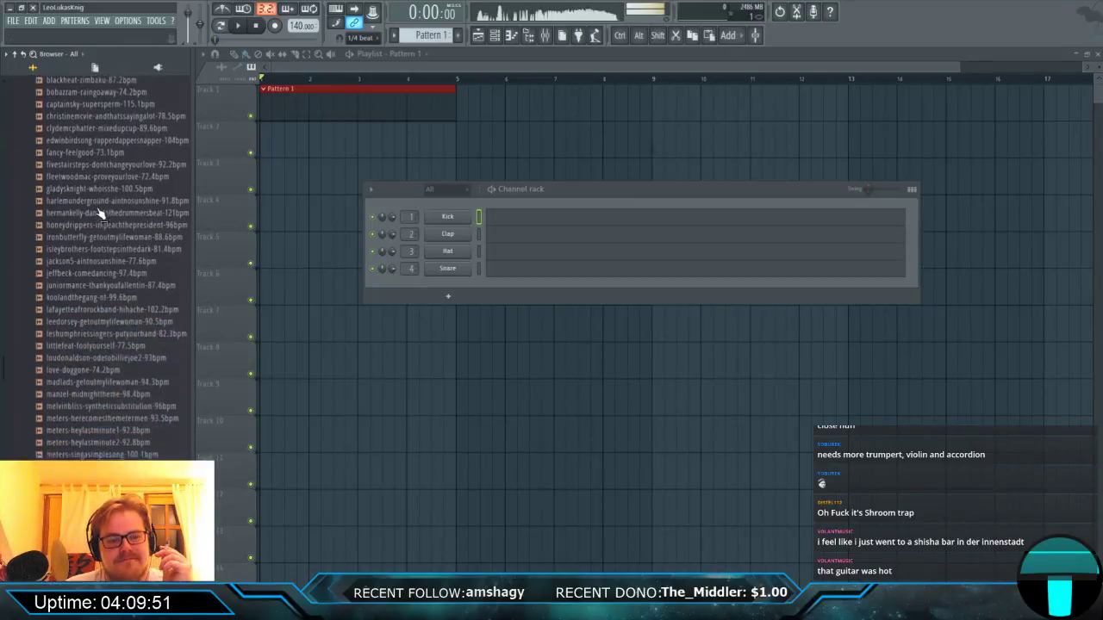
left_click(98, 185)
left_click(100, 196)
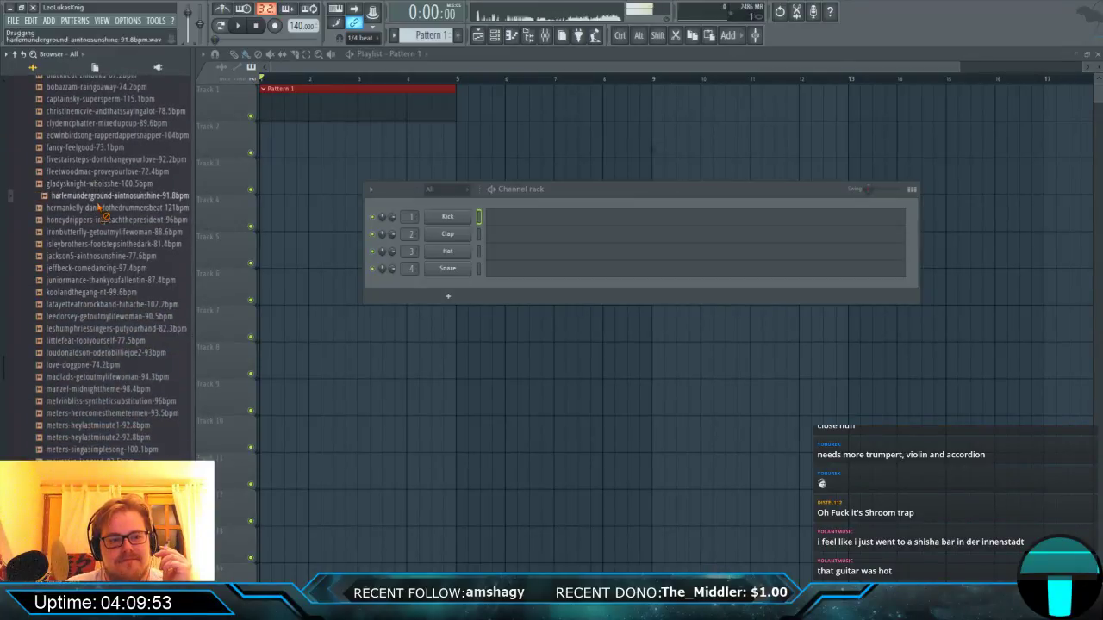
scroll(99, 207, "down", 4)
left_click(89, 137)
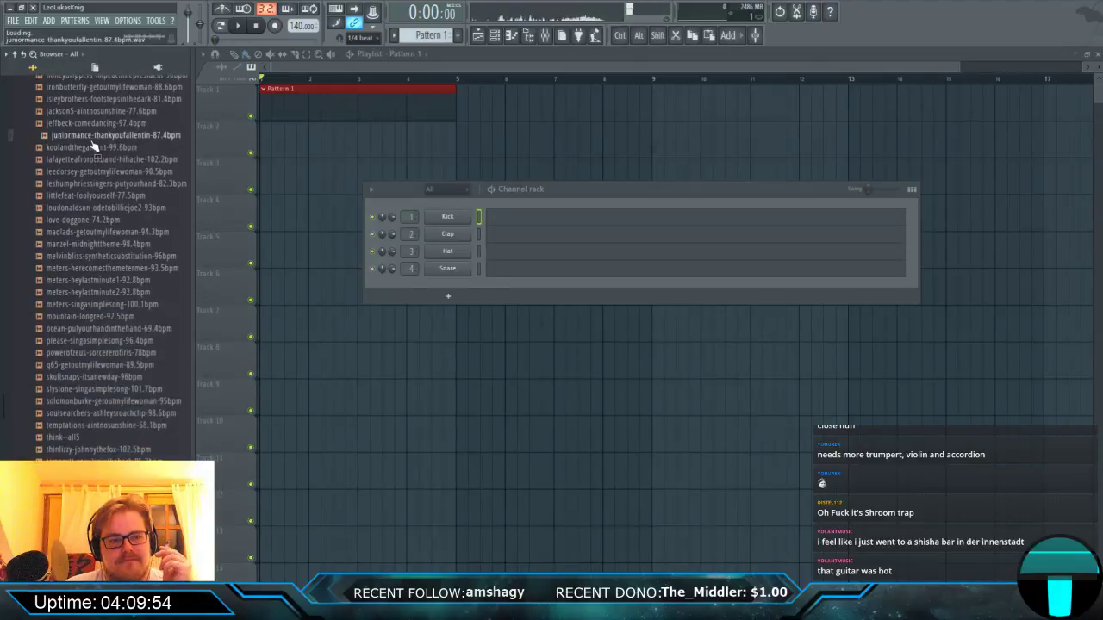
left_click(91, 197)
left_click(92, 235)
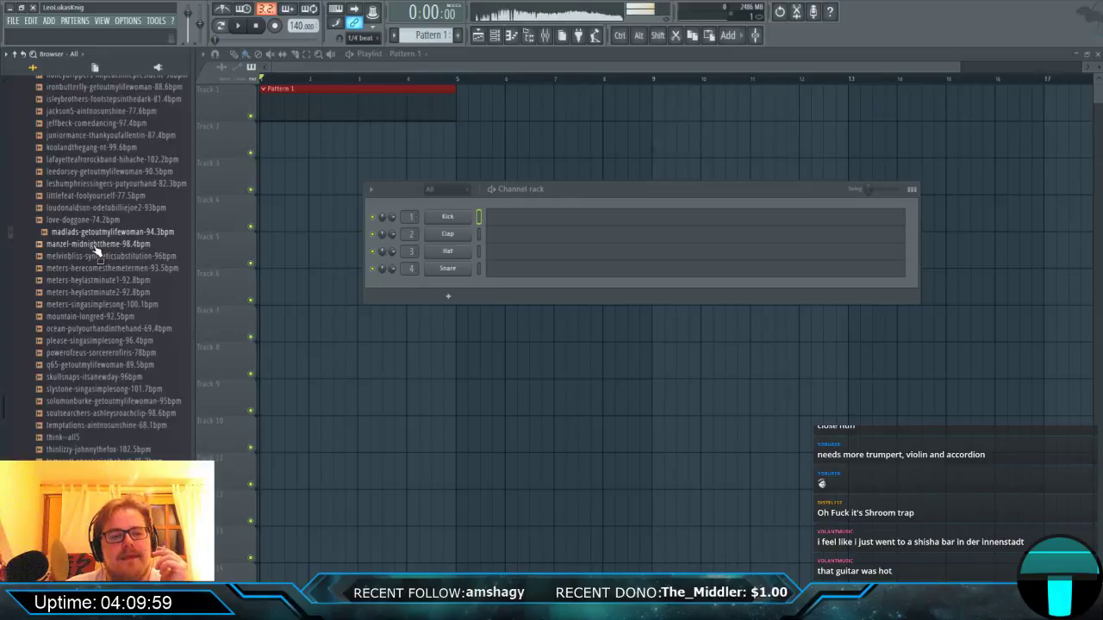
Audition the meters-heylastminute2, manzel-midnighttheme, melvinbliss, meters-herecomesthemetermen and powerofzeus-sorcererofiris breaks.
scroll(97, 248, "down", 4)
left_click(86, 148)
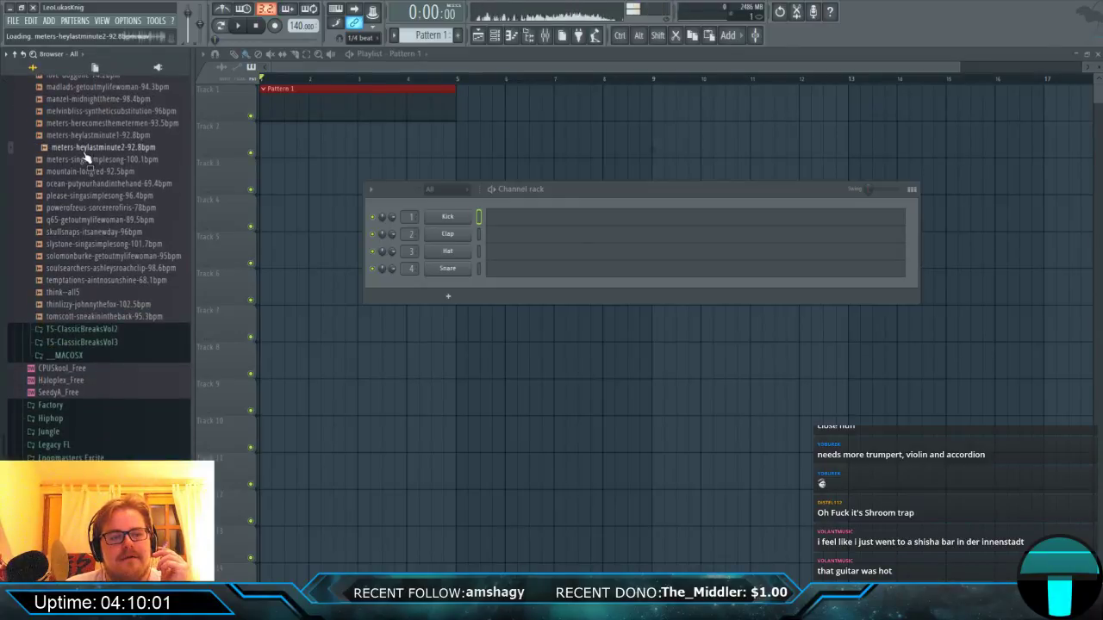
left_click(83, 100)
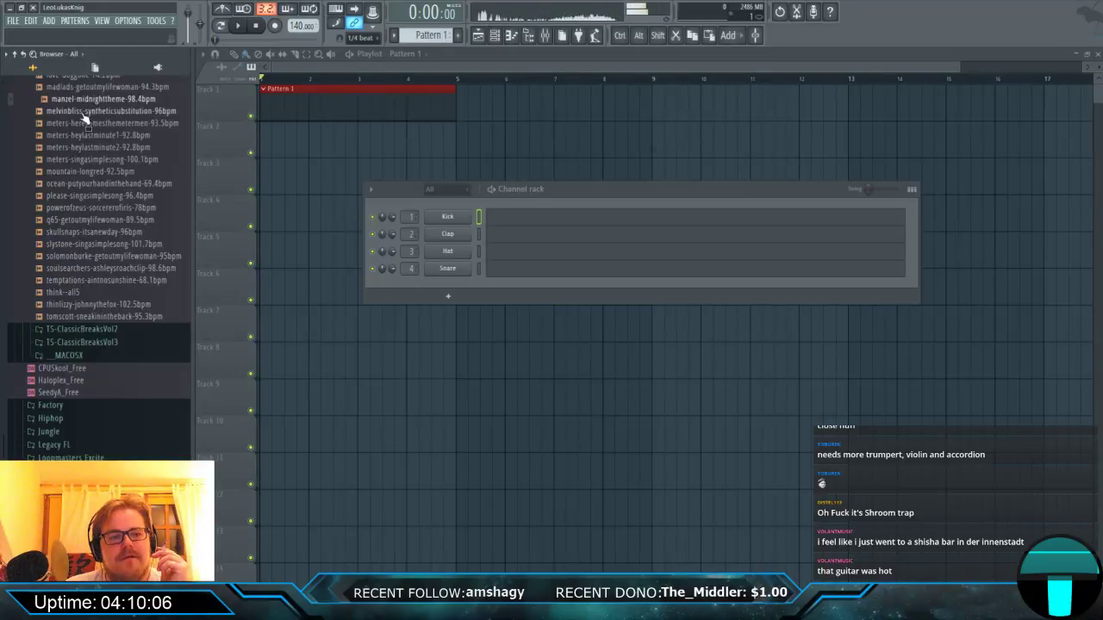
left_click(86, 112)
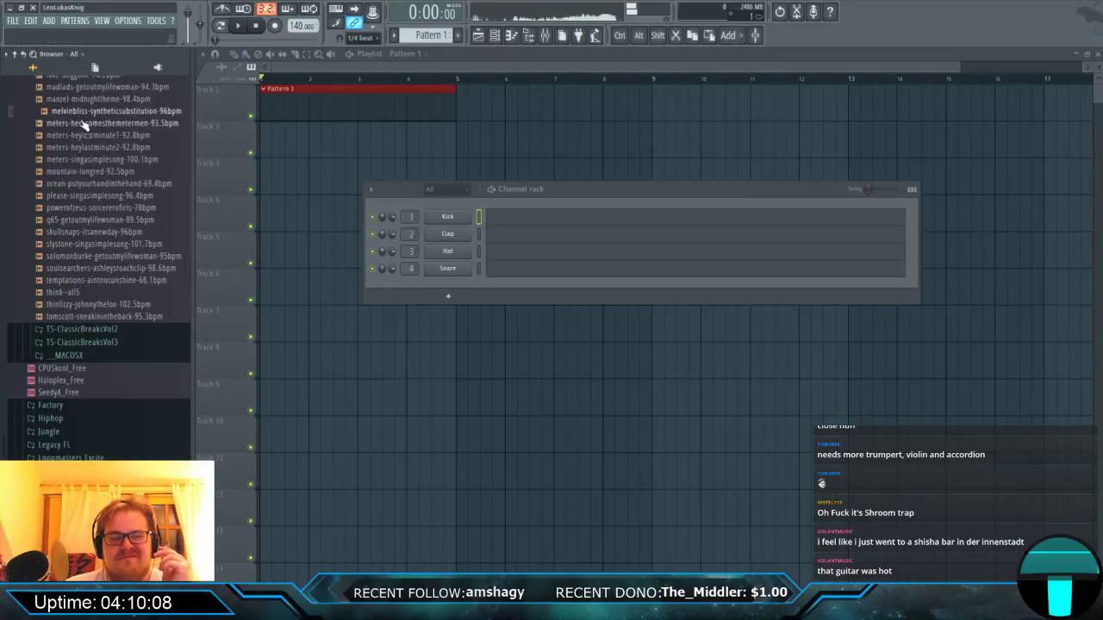
left_click(85, 123)
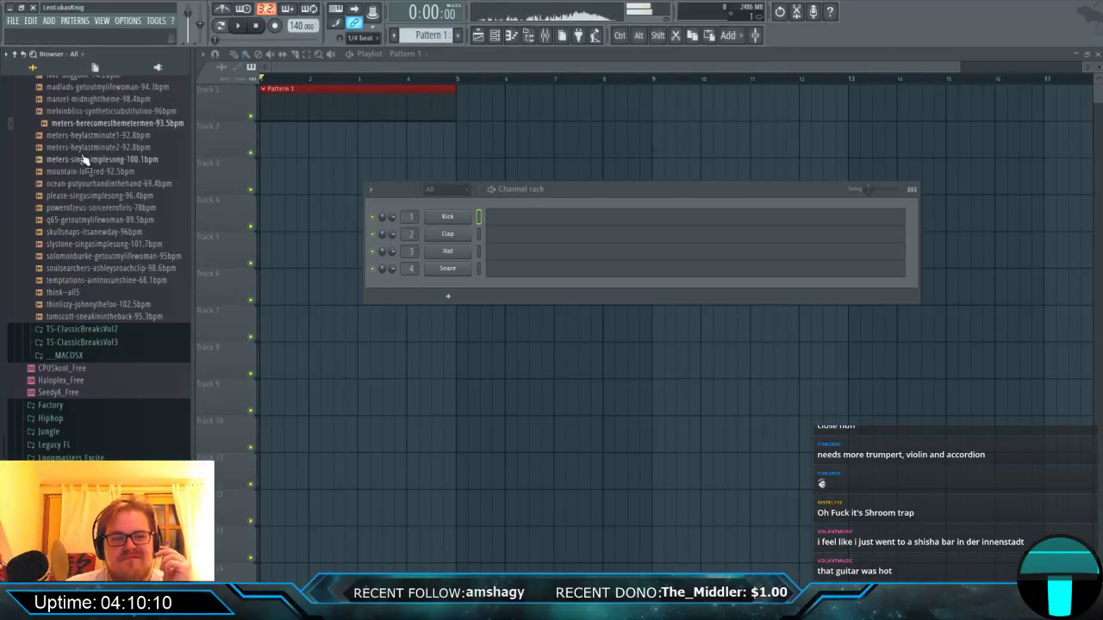
left_click(82, 208)
scroll(82, 211, "down", 2)
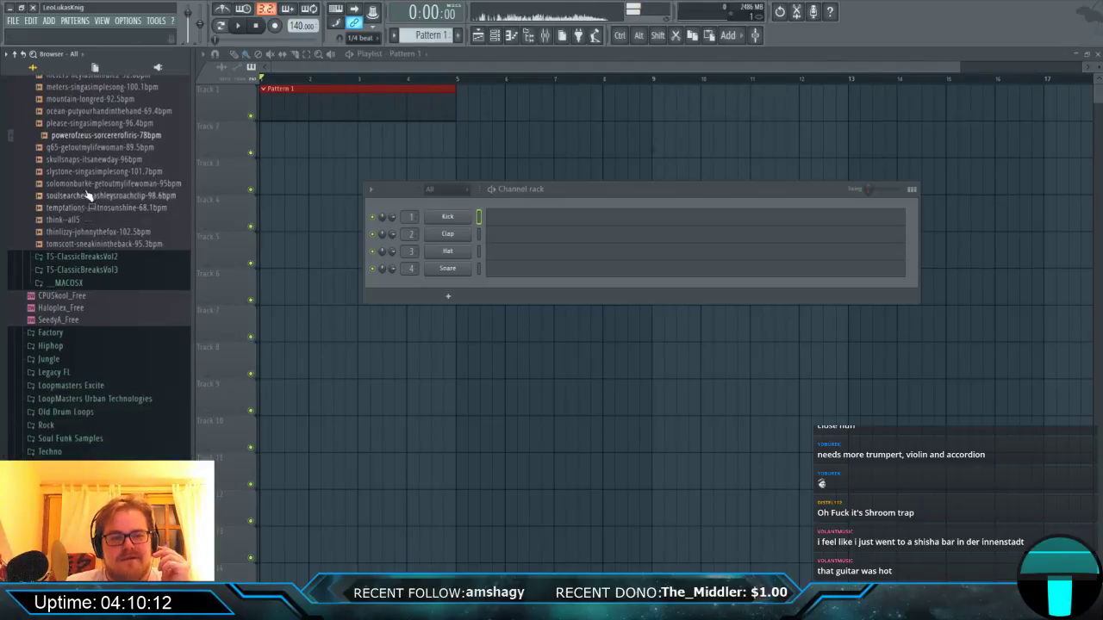
Replay the powerofzeus break and audition the slystone, soulsearchers, temptations and thinlizzy loops.
right_click(95, 138)
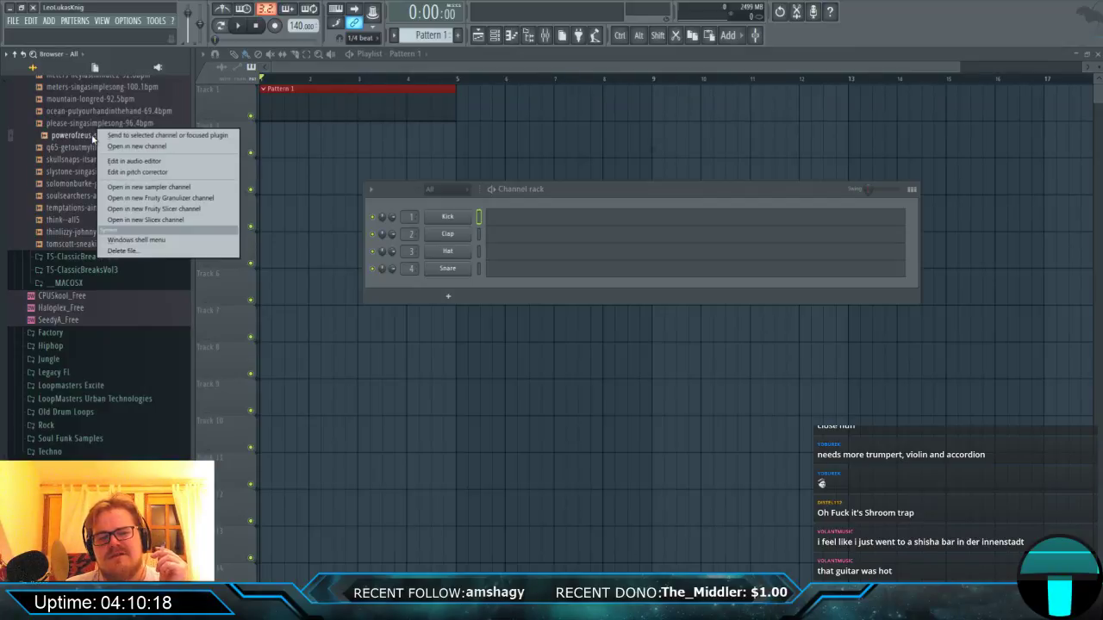
left_click(96, 138)
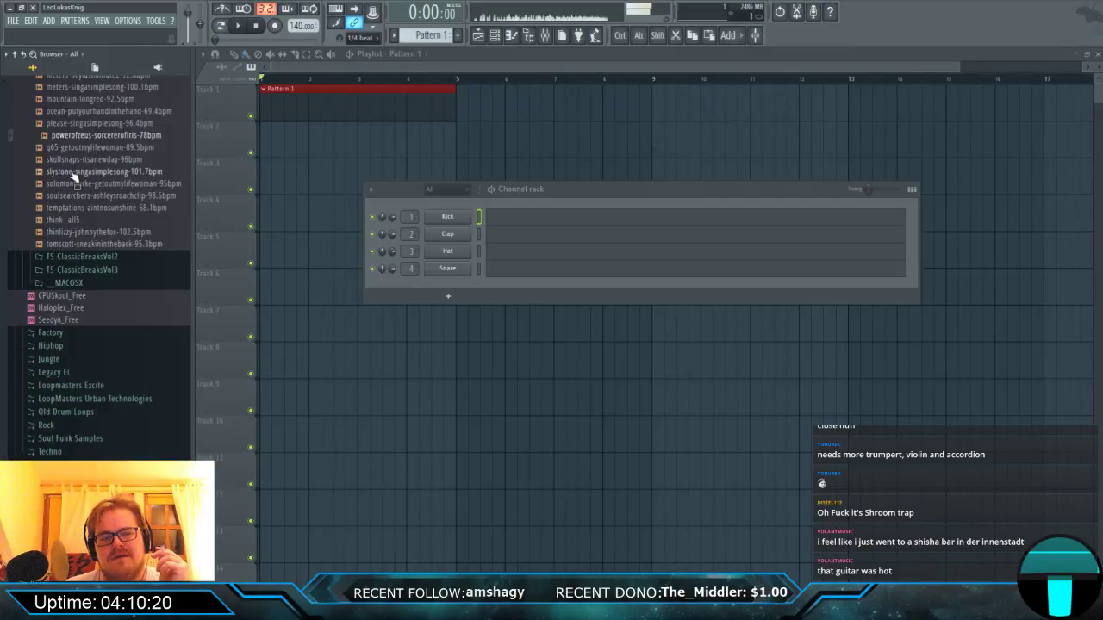
left_click(74, 171)
left_click(67, 198)
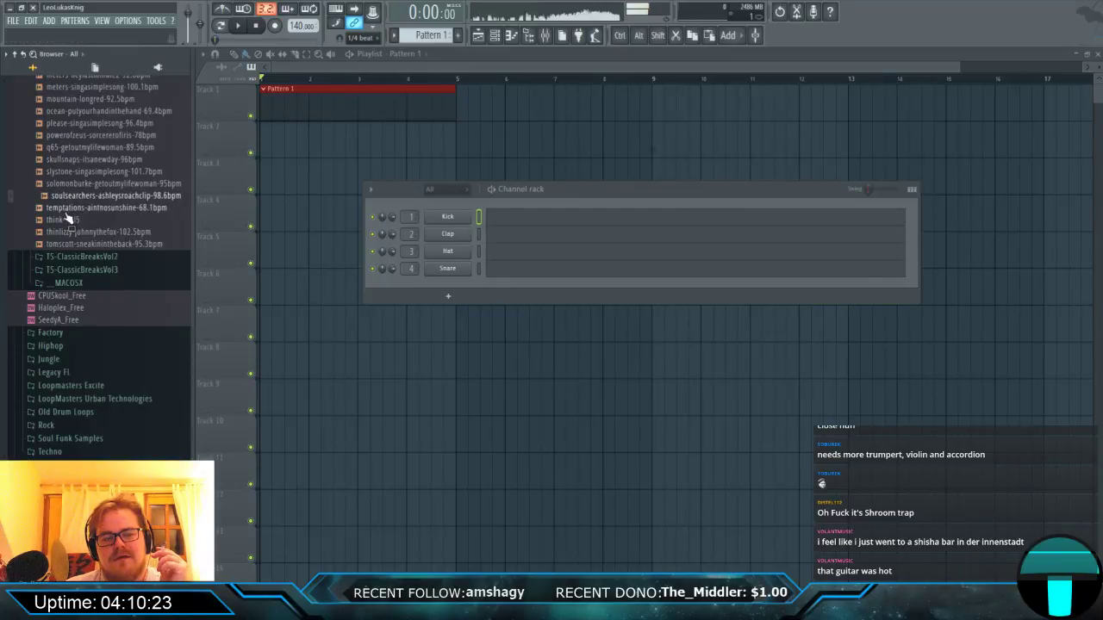
left_click(67, 208)
left_click(69, 233)
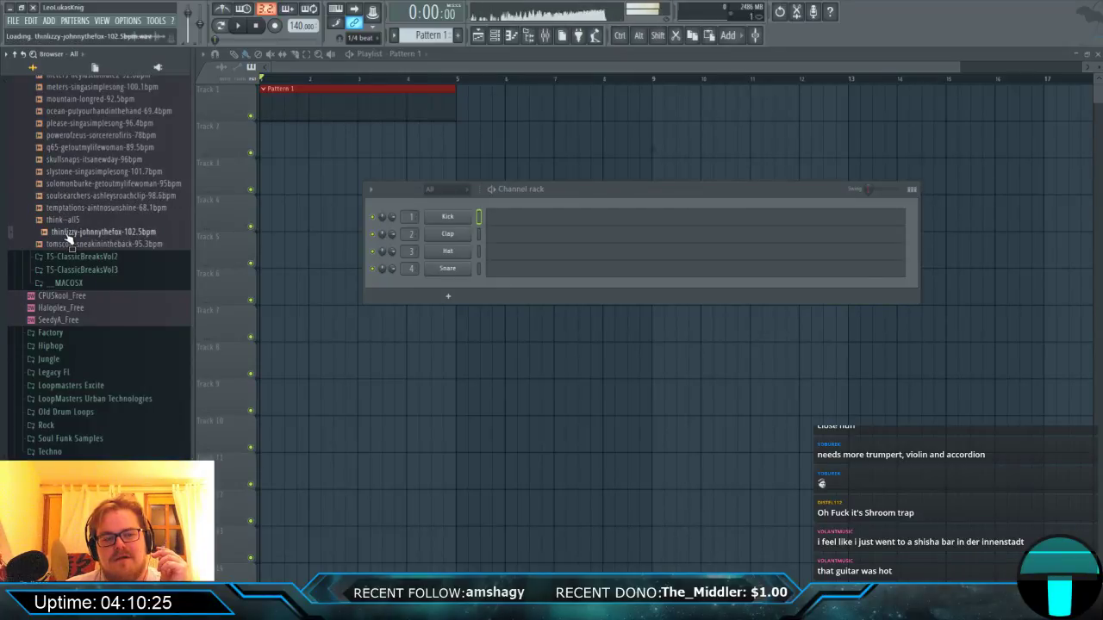
Audition the tomscott-sneakinintheback-95.3bpm break and open it in a new Slicex channel.
left_click(68, 244)
scroll(73, 222, "up", 4)
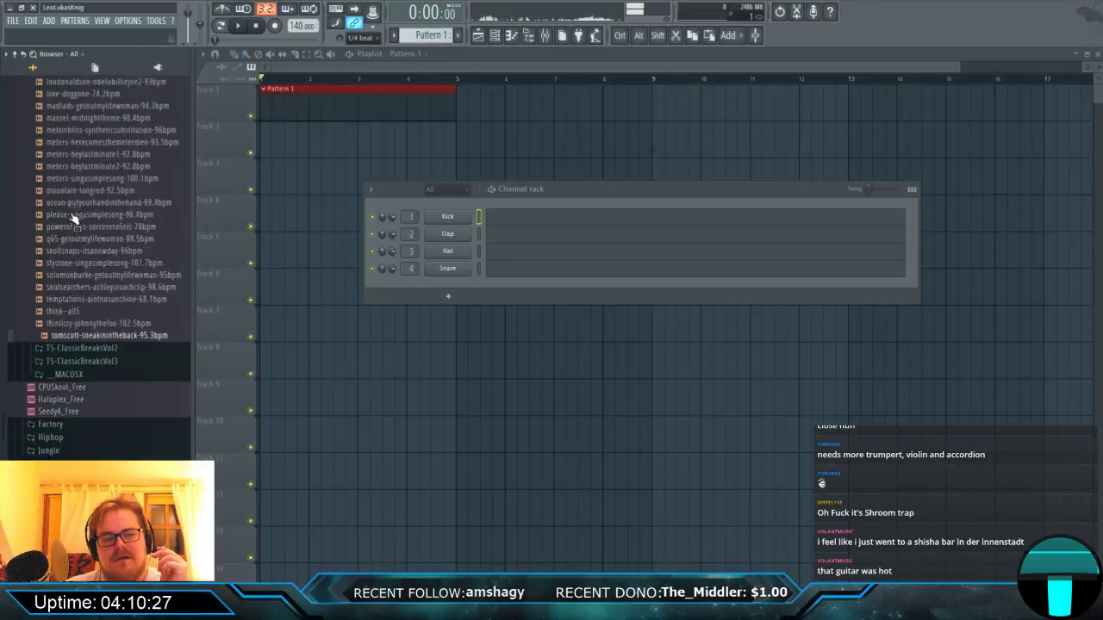
scroll(73, 228, "down", 6)
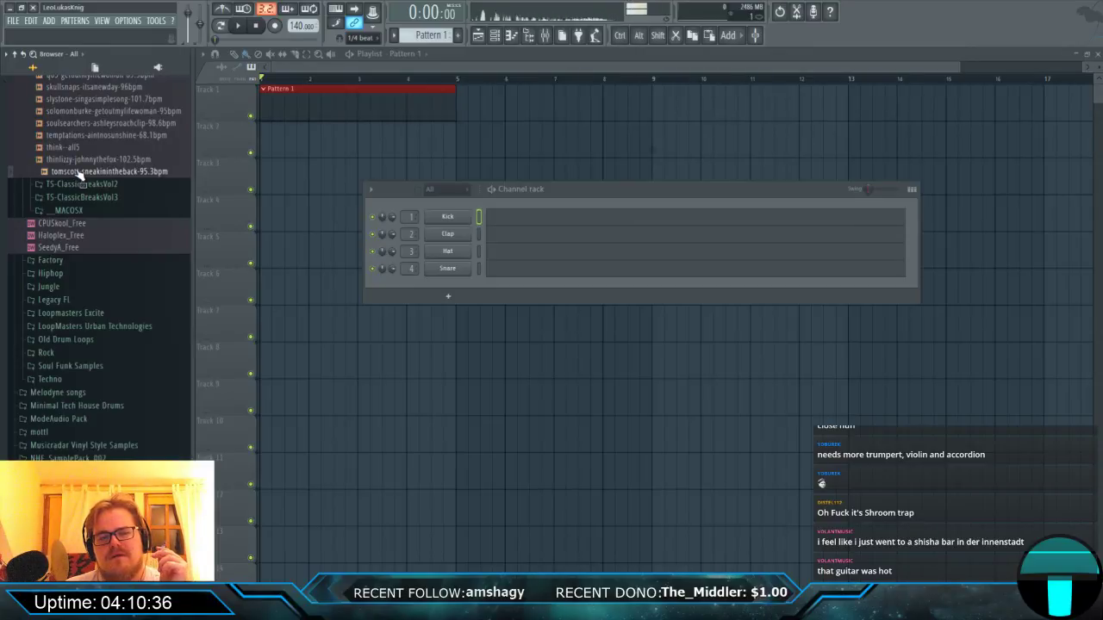
right_click(82, 169)
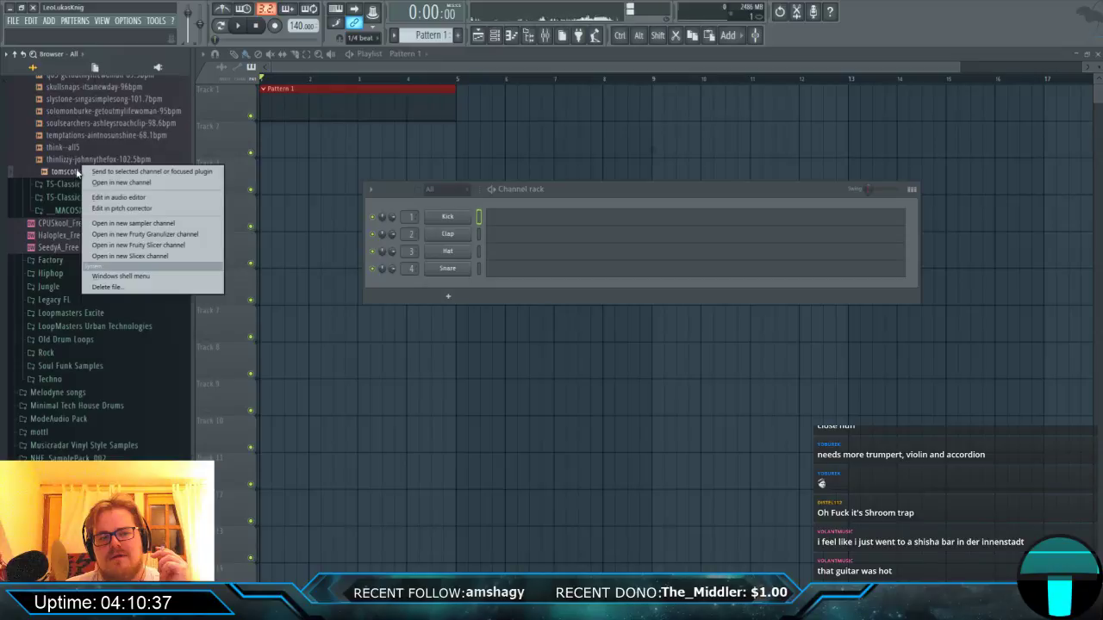
left_click(134, 257)
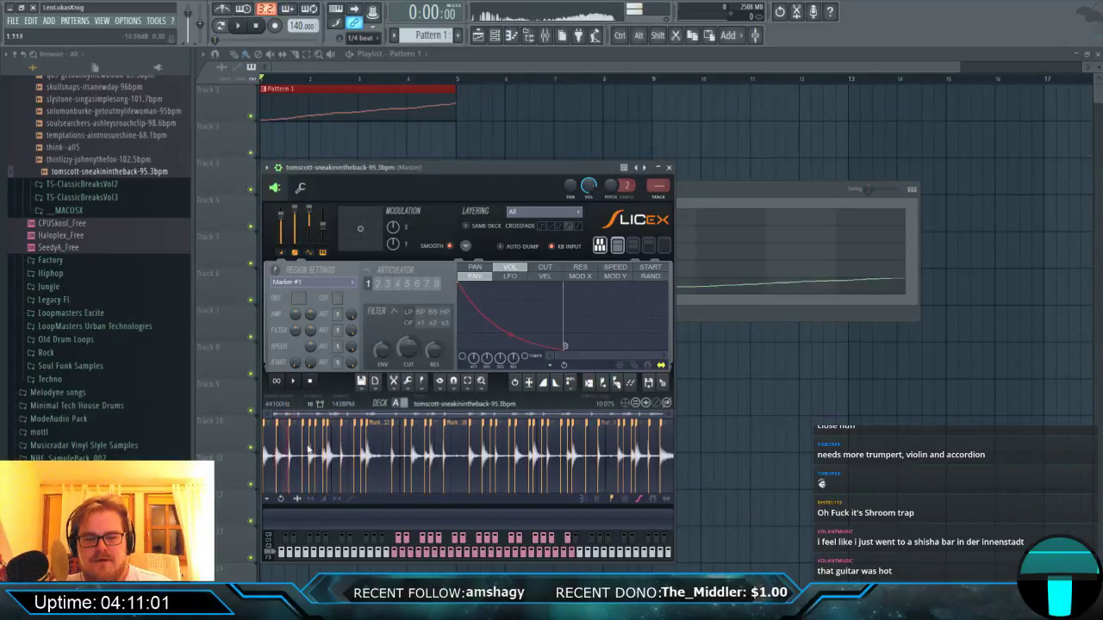
Move Marker #3 in the Slicex waveform later, onto the attack of its drum hit.
scroll(318, 456, "up", 5)
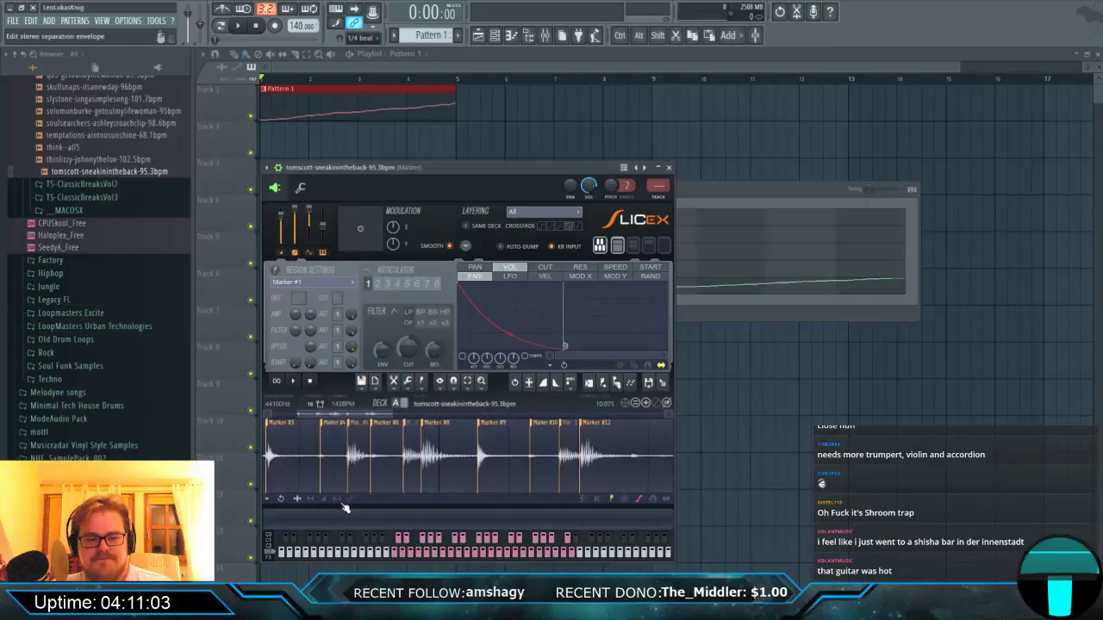
scroll(433, 454, "up", 5)
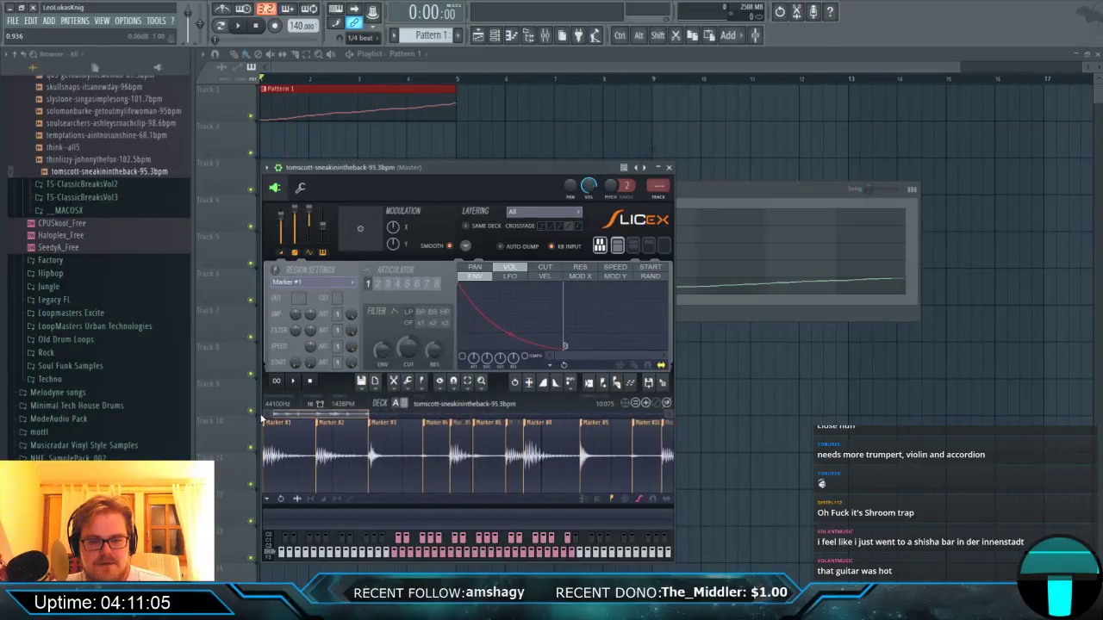
scroll(434, 454, "up", 4)
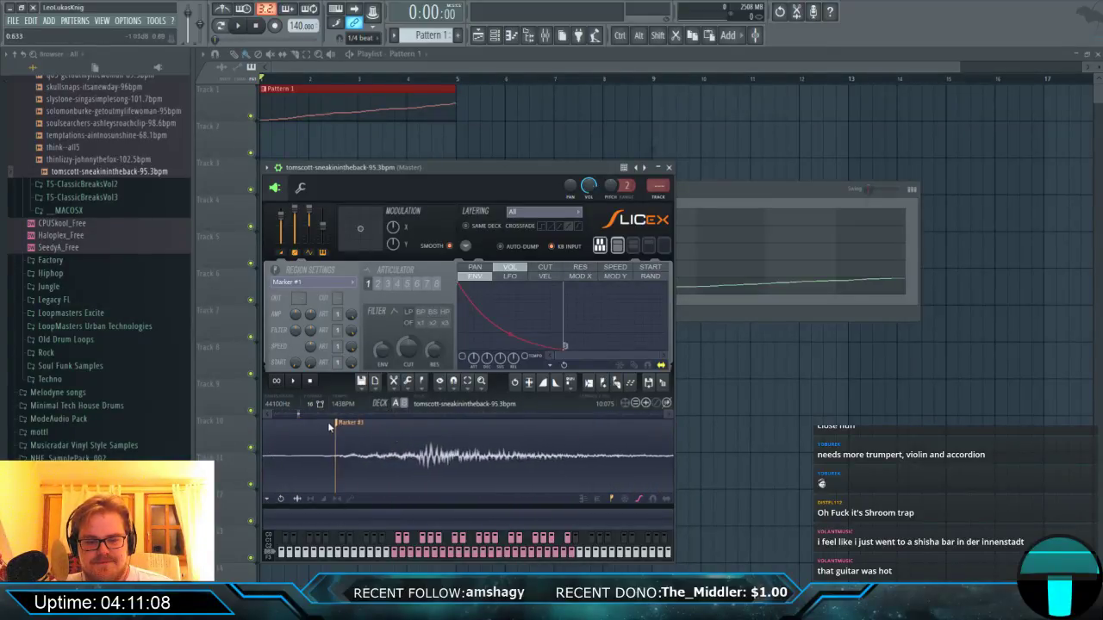
left_click_drag(337, 424, 423, 433)
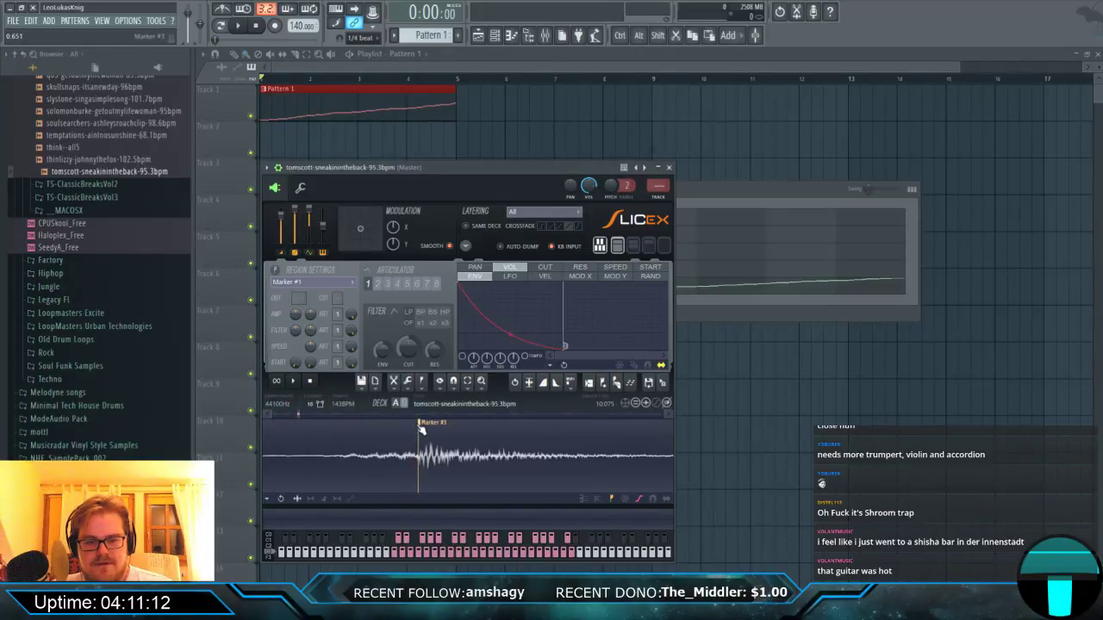
Play the sliced break and check the slice marker positions along the Slicex waveform.
key("space")
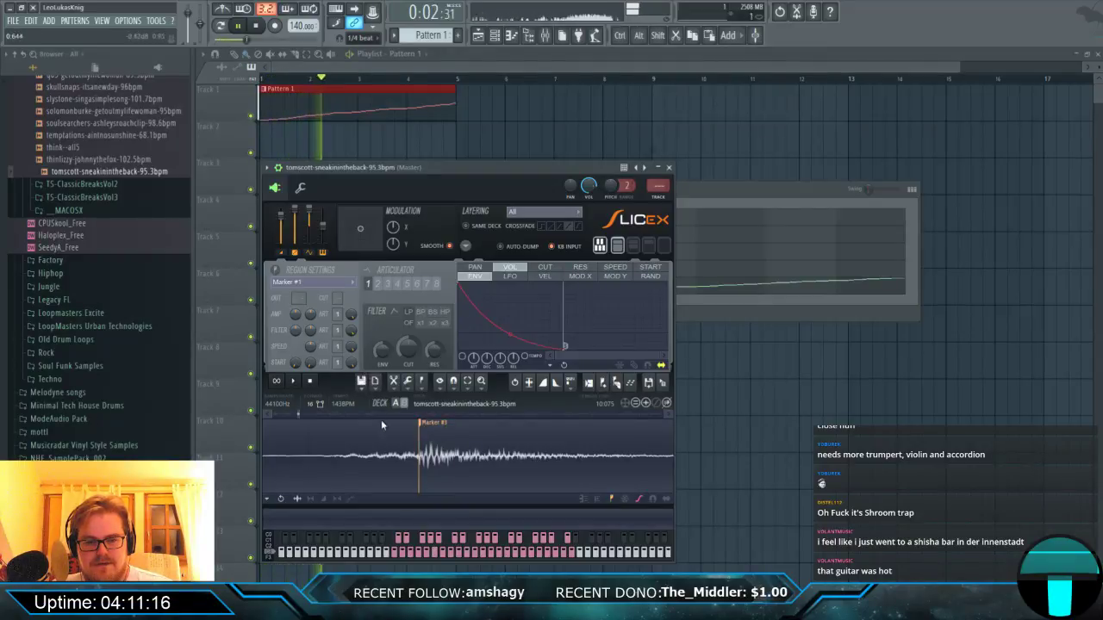
scroll(398, 450, "right", 1)
scroll(398, 450, "down", 5)
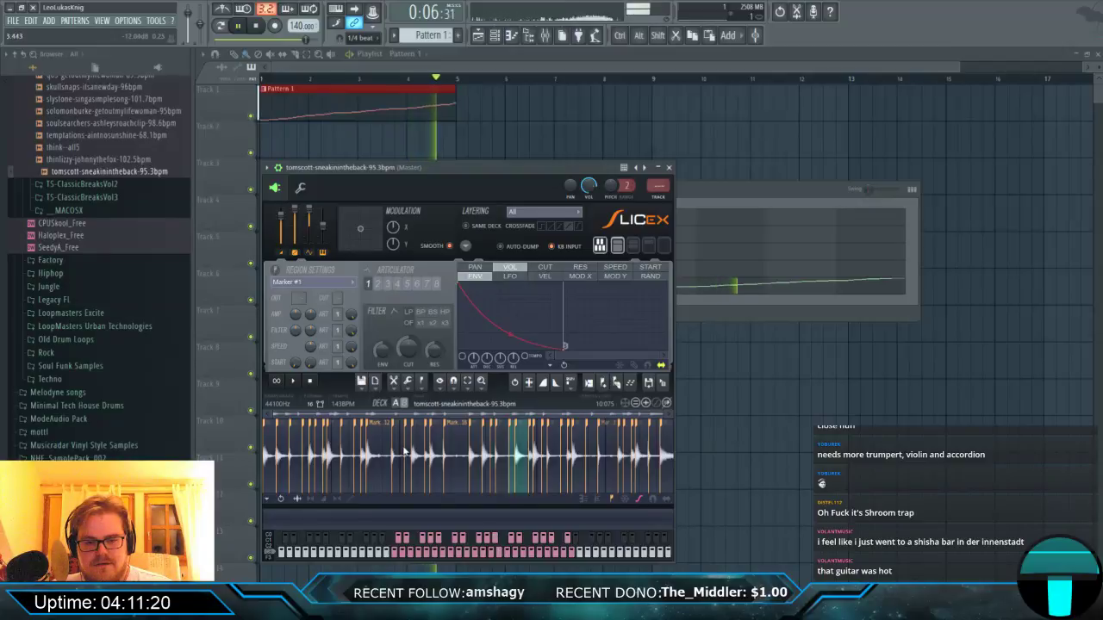
key("ctrl")
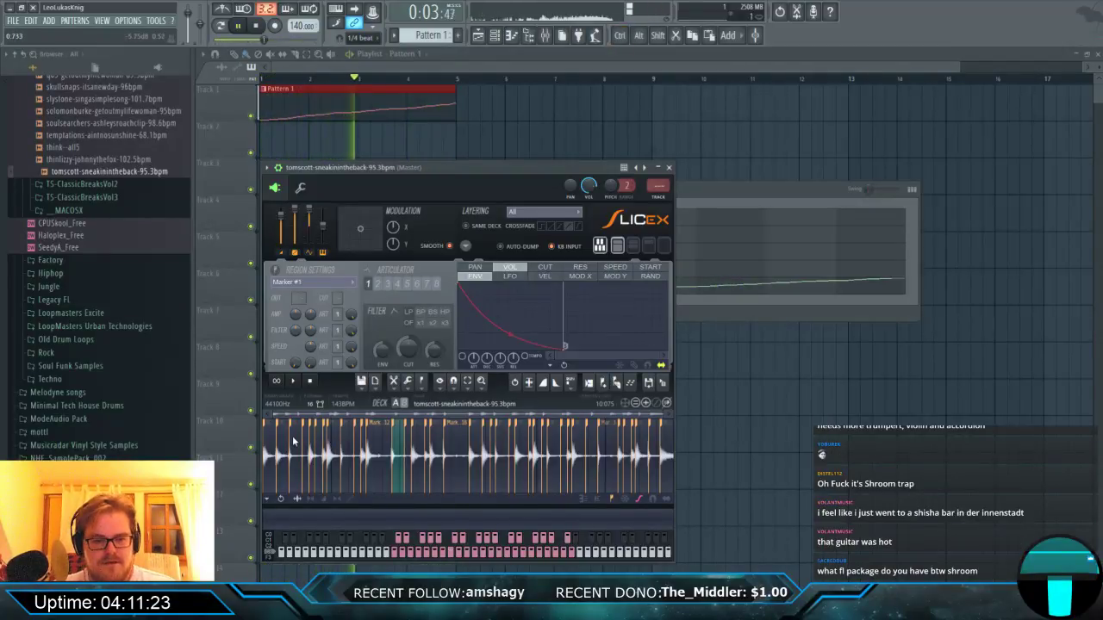
scroll(331, 441, "up", 4)
scroll(447, 440, "right", 5)
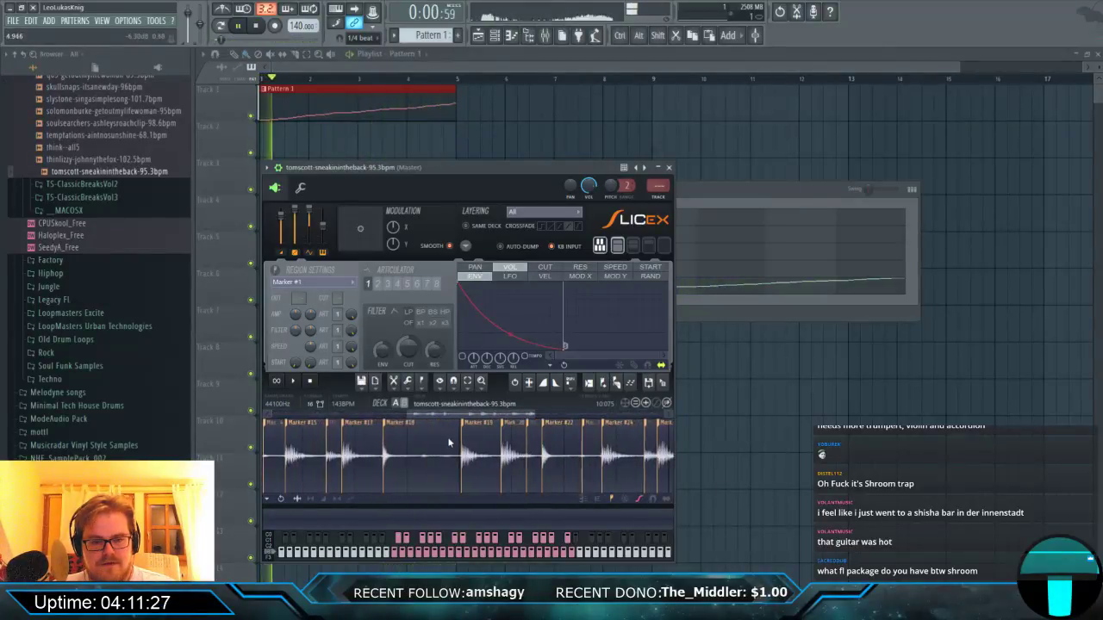
scroll(470, 441, "down", 1)
scroll(476, 442, "down", 2)
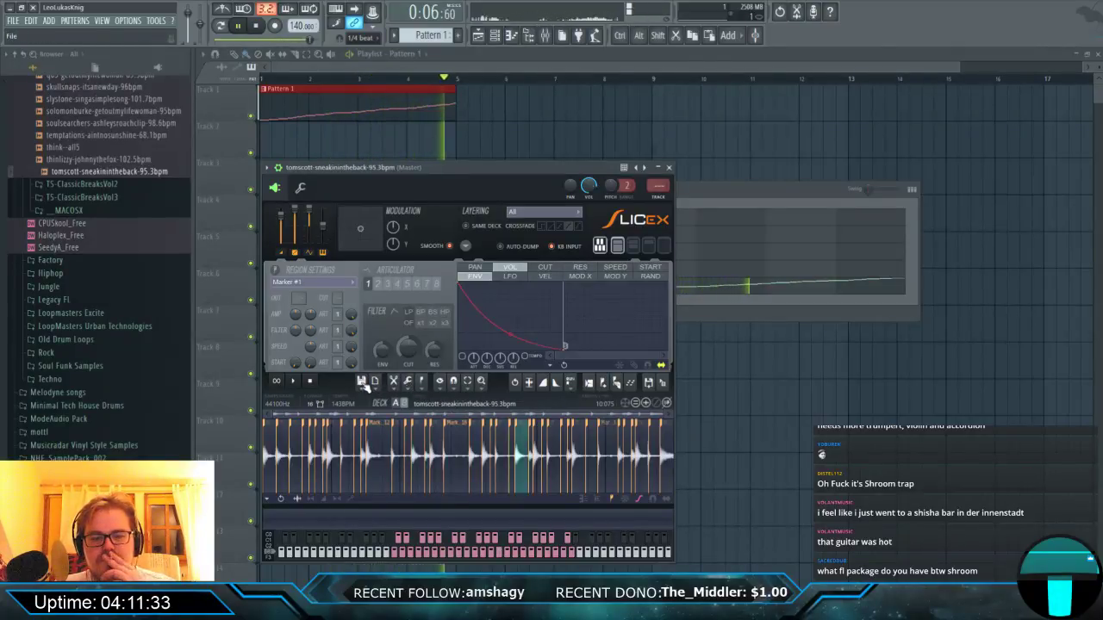
Look through the Slicex sample processing commands and inspect the slice markers near the middle of the break up close.
left_click(418, 381)
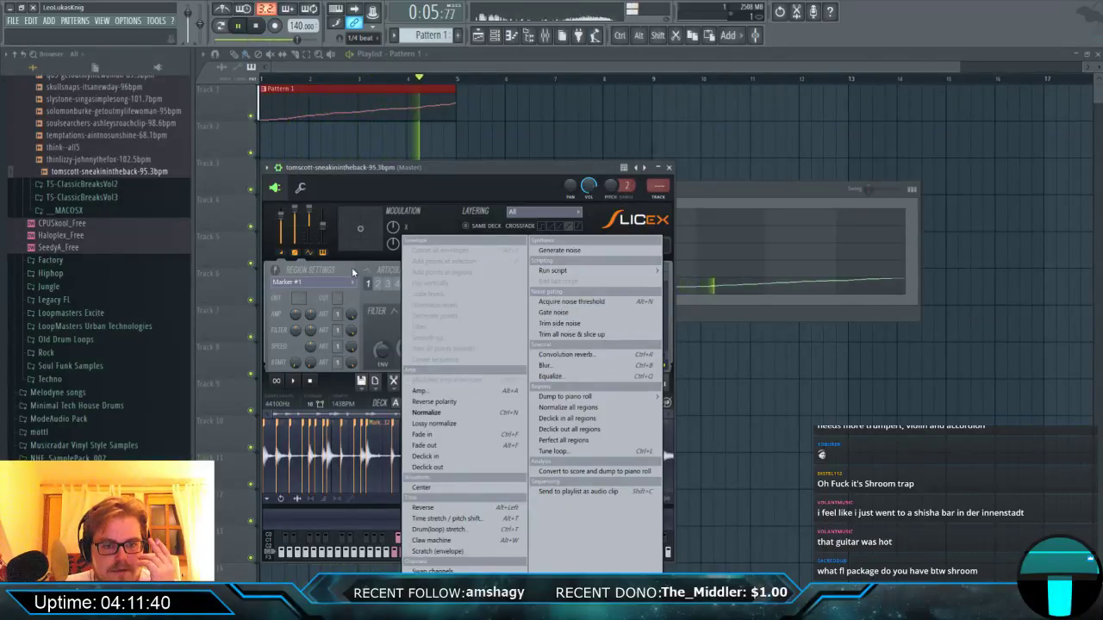
left_click(379, 308)
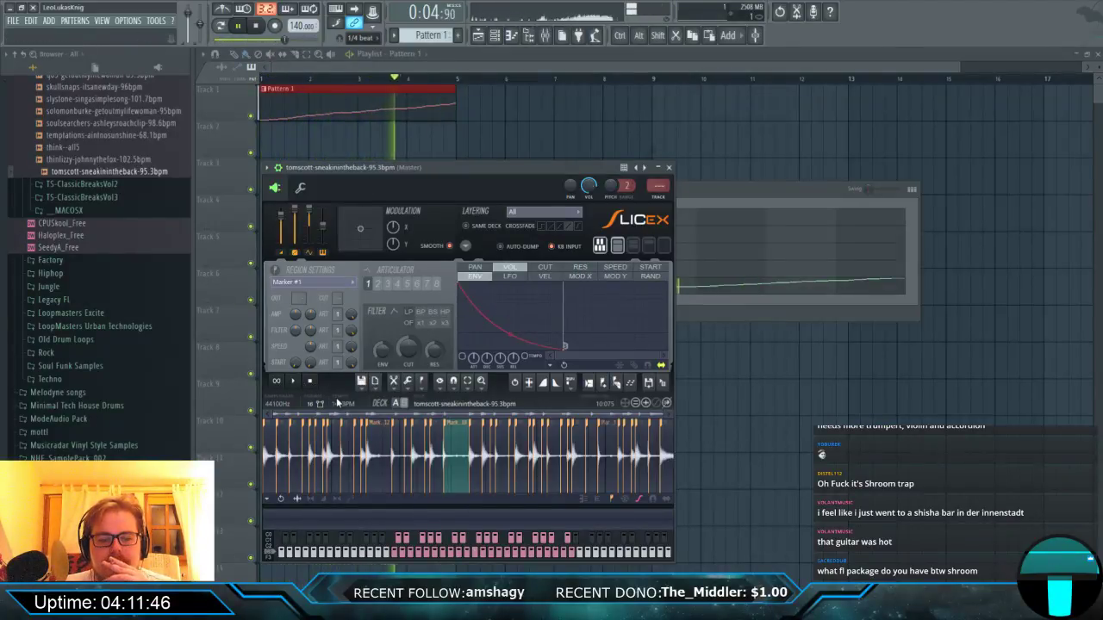
scroll(461, 445, "up", 6)
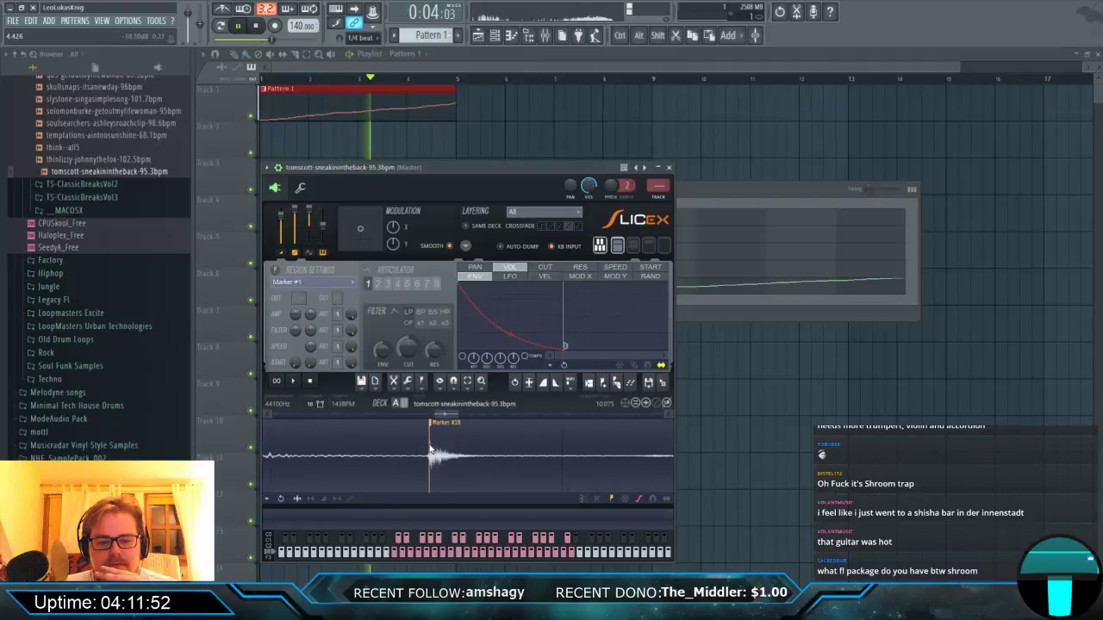
scroll(430, 449, "down", 6)
scroll(465, 440, "up", 5)
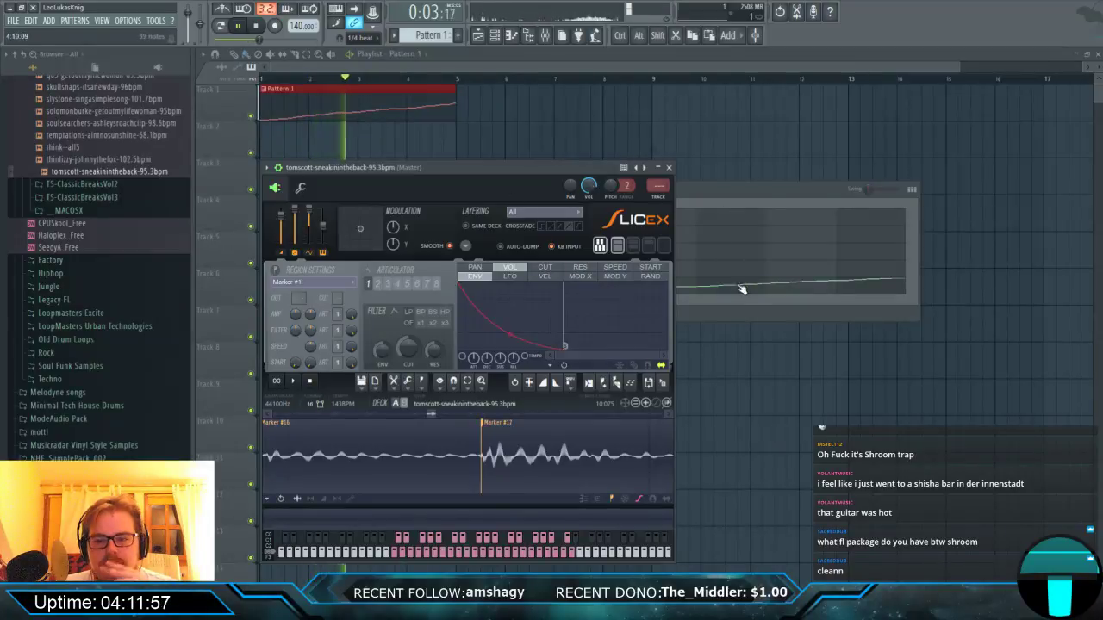
Select all of the break's slice notes in the piano roll and compress them in time to end at bar 5.
key("ctrl+a")
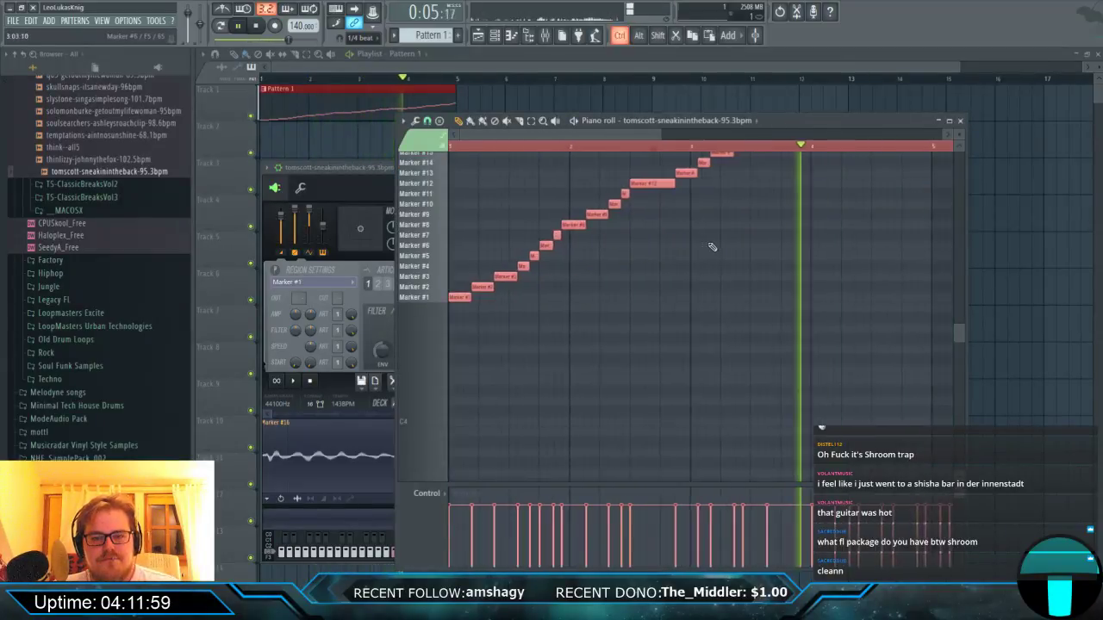
scroll(711, 247, "down", 3)
scroll(763, 261, "up", 5)
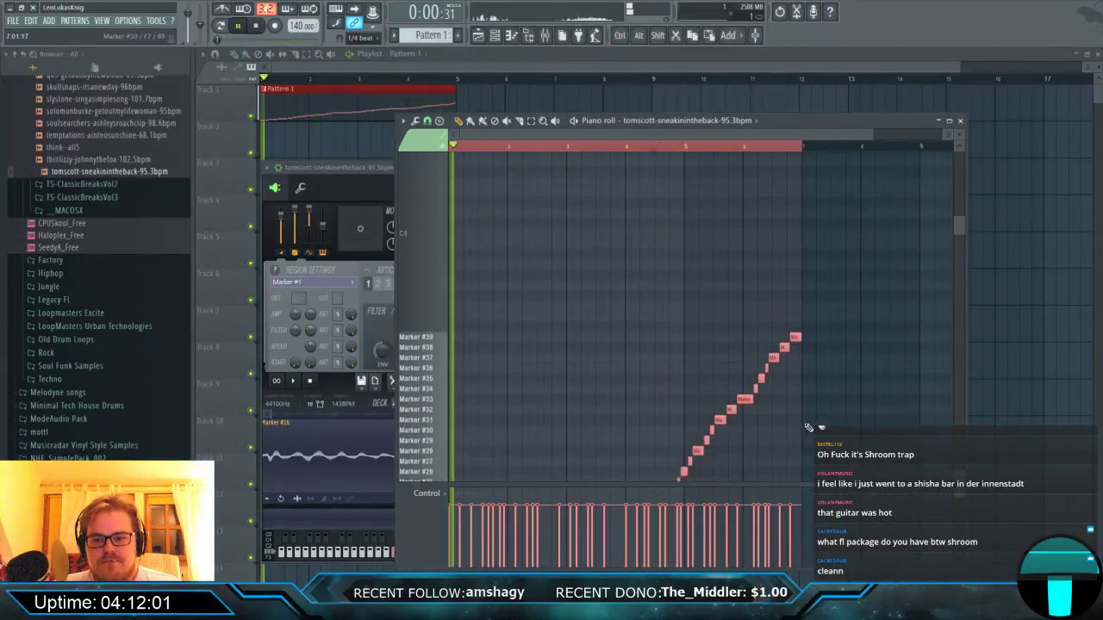
scroll(808, 428, "down", 4)
left_click_drag(808, 428, 703, 380)
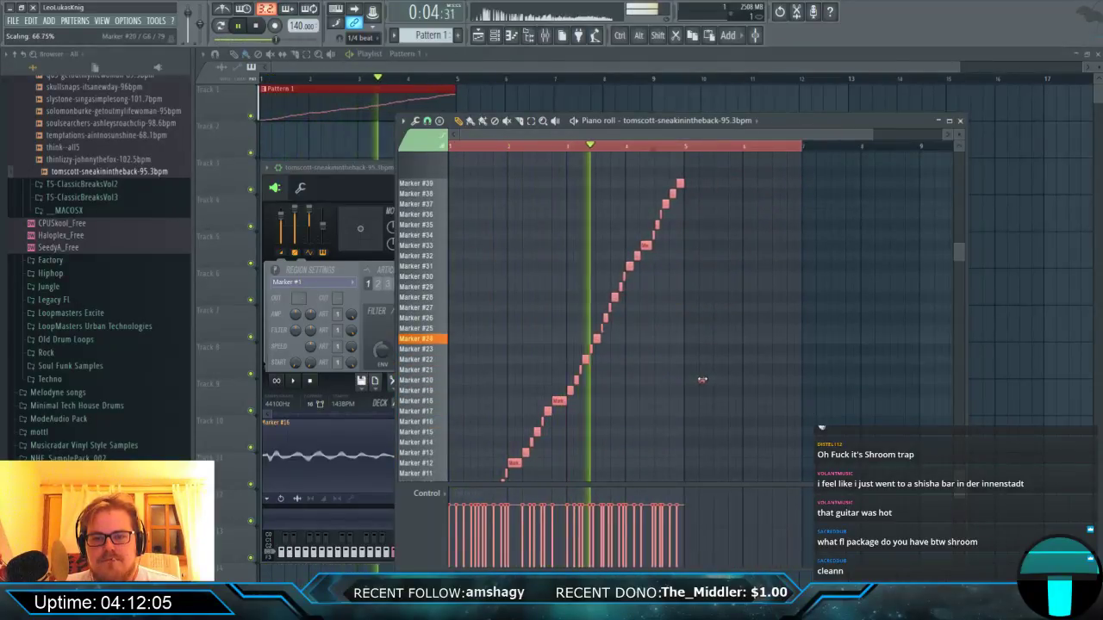
scroll(703, 382, "up", 3)
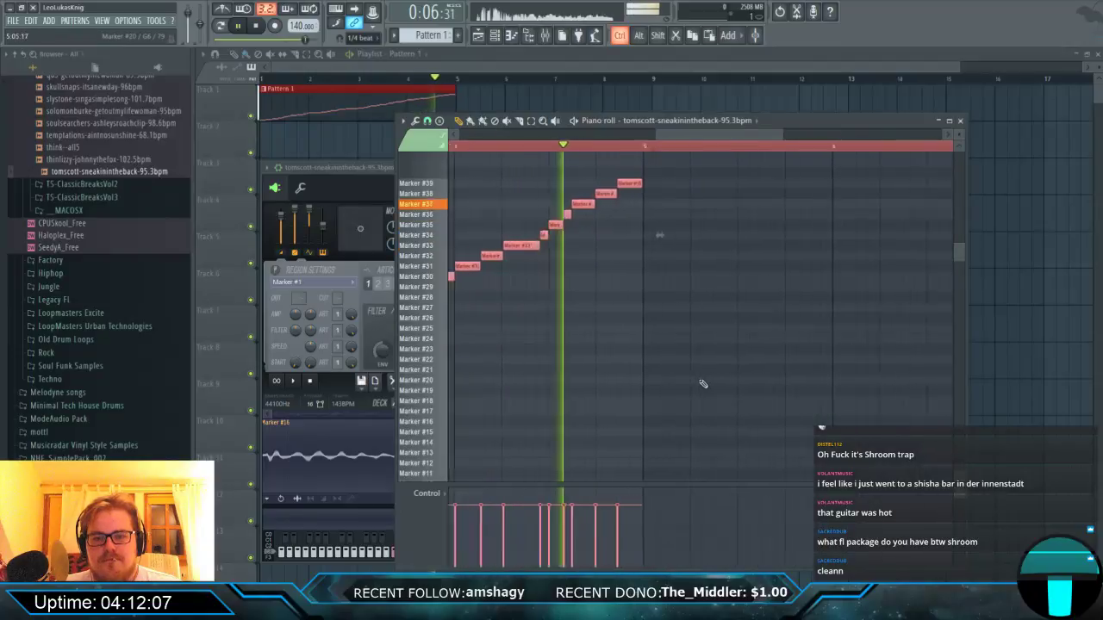
Check the compressed slice notes around bar 5 in the piano roll and deselect them.
scroll(704, 383, "up", 2)
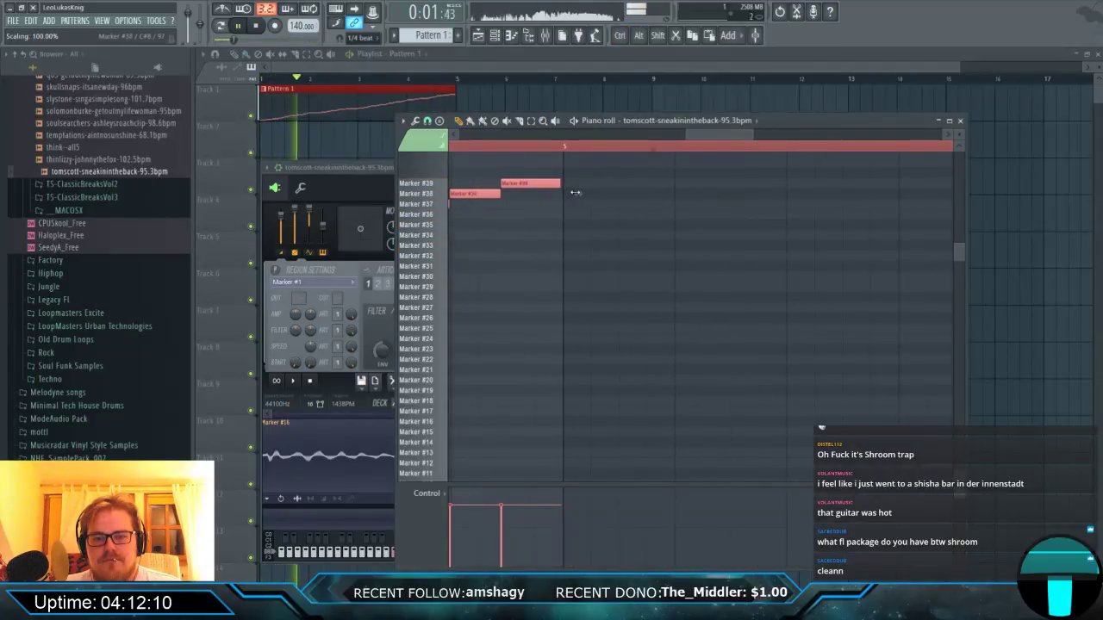
scroll(554, 229, "down", 5)
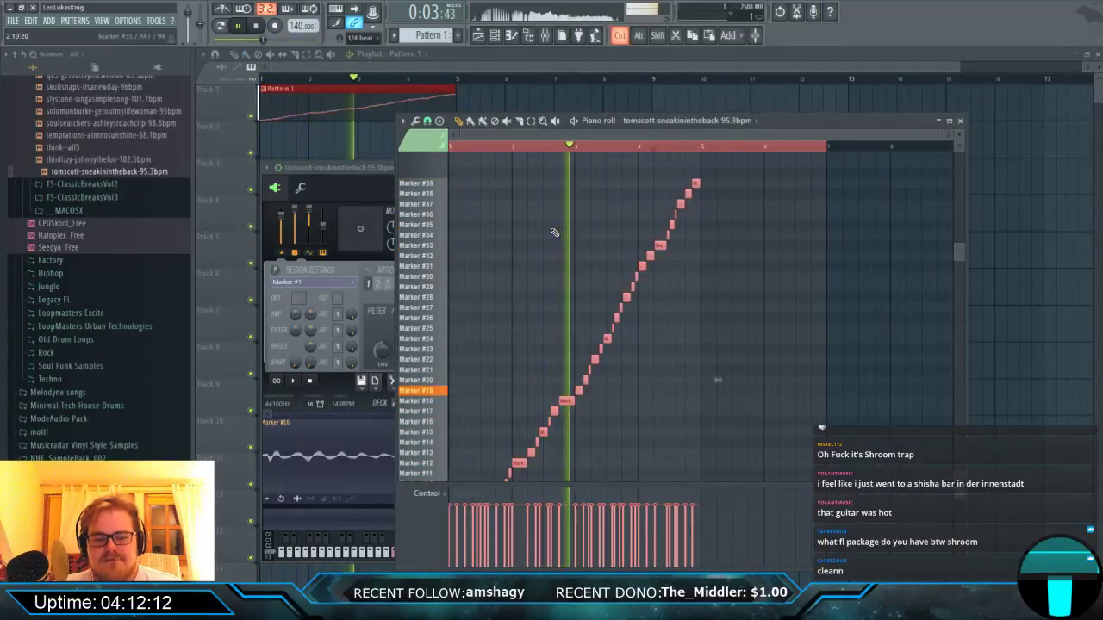
left_click(750, 337)
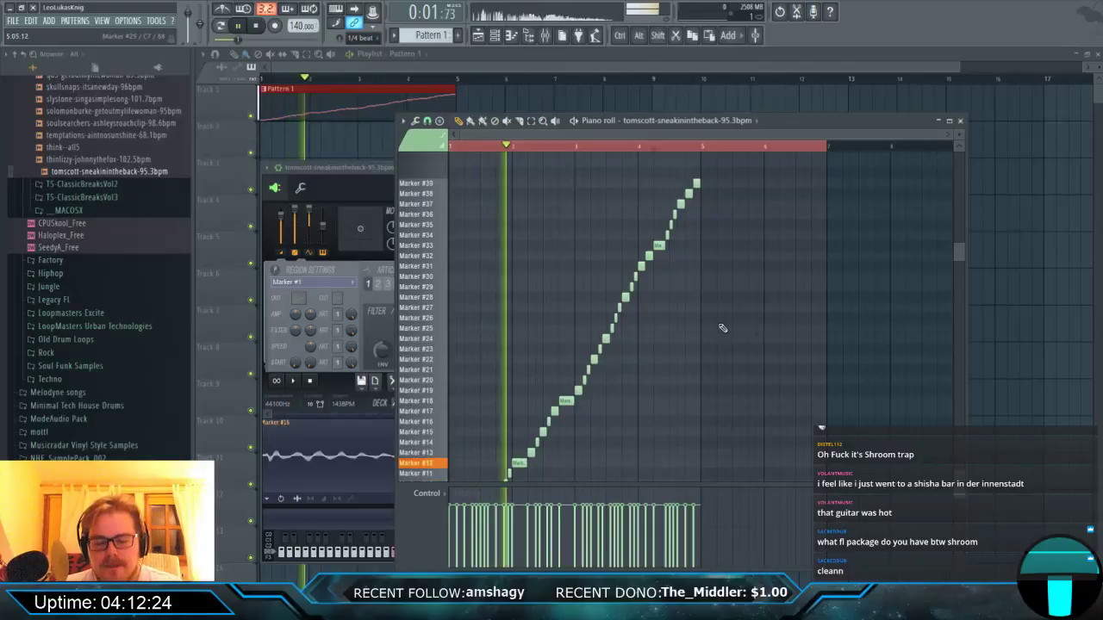
scroll(603, 301, "down", 4)
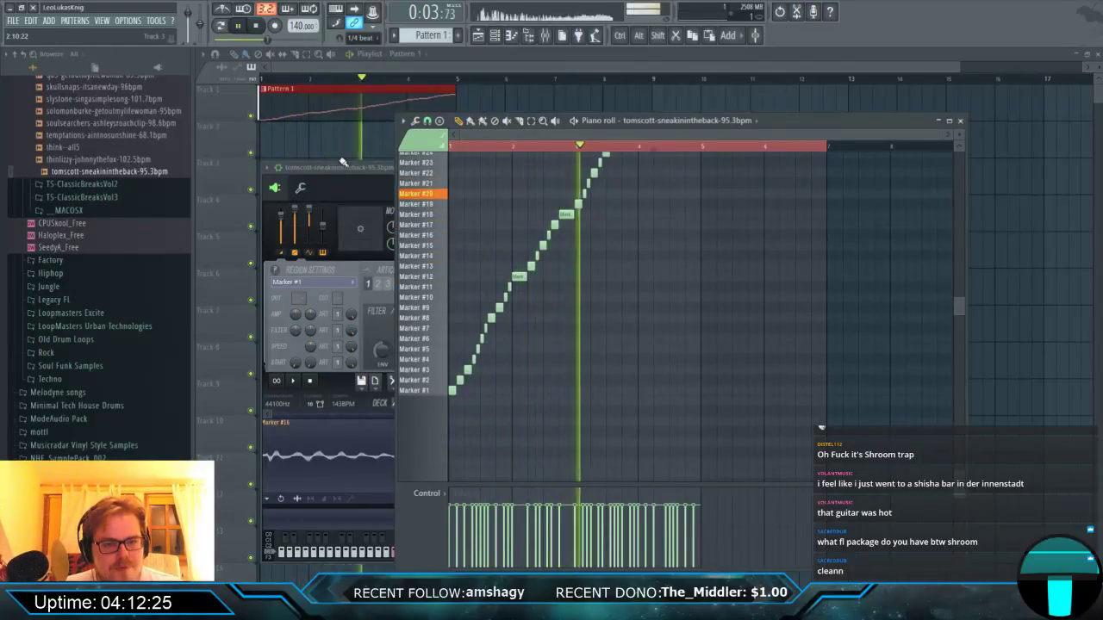
Declick out all regions of the tomscott break in the Slicex sample editor.
left_click(333, 384)
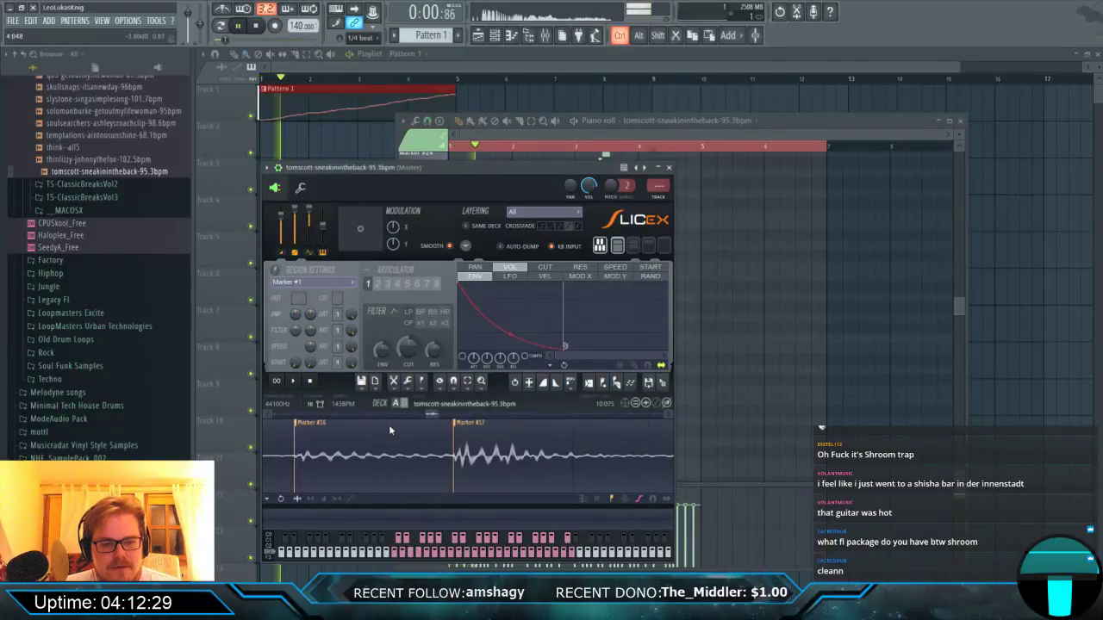
scroll(388, 425, "down", 3)
scroll(386, 433, "down", 3)
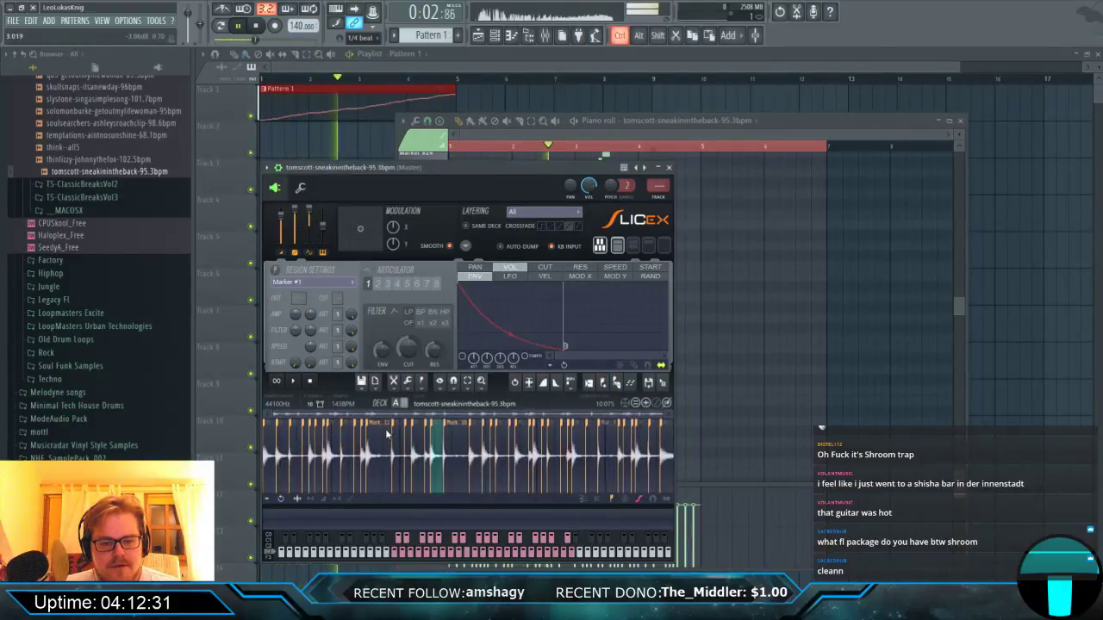
left_click(422, 383)
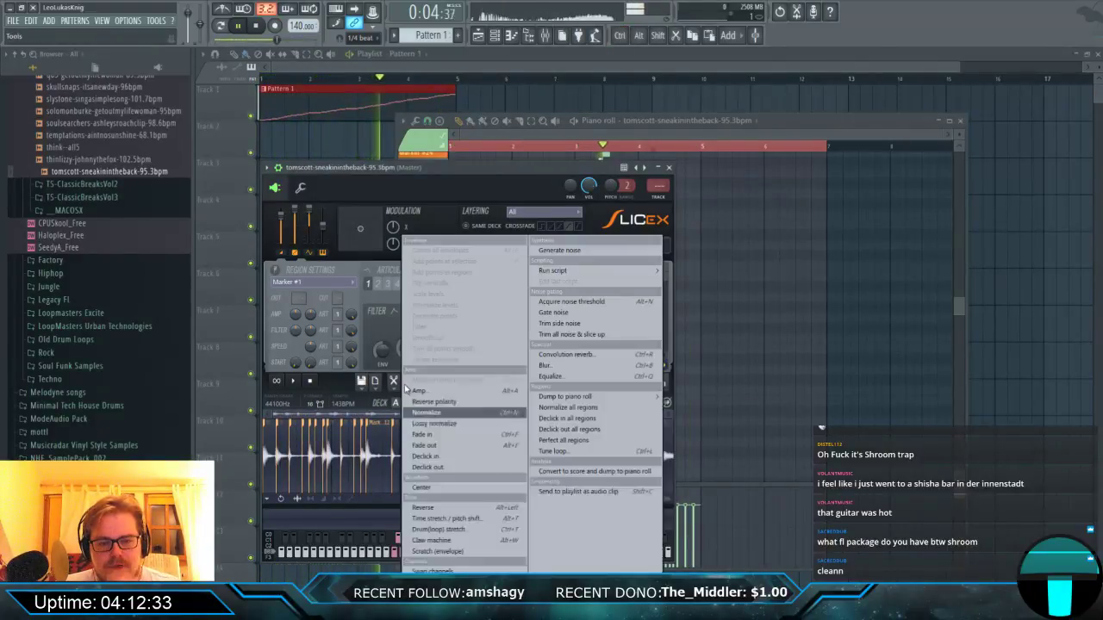
left_click(565, 429)
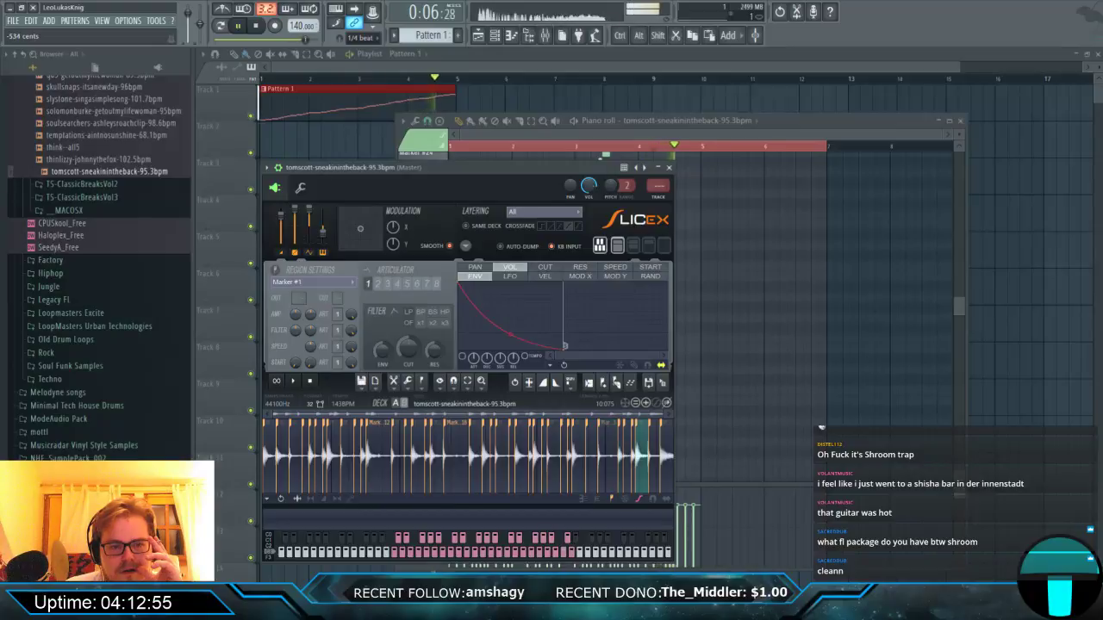
Return to the piano roll and delete the Marker #1 and Marker #2 slice notes at the start of bar 1.
left_click(585, 136)
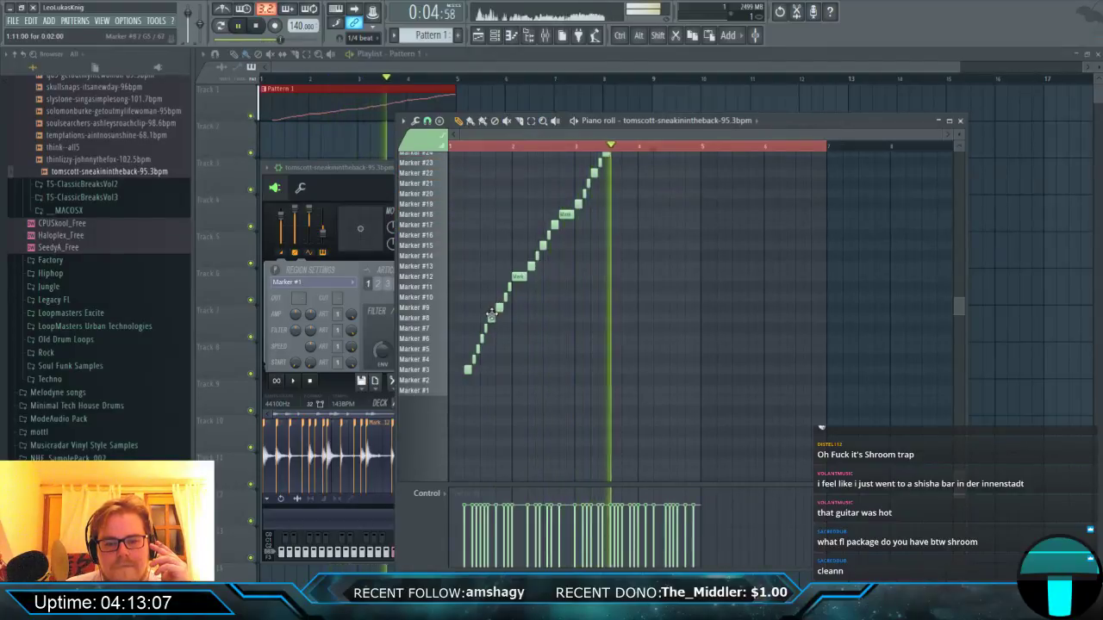
right_click(518, 276)
right_click(529, 266)
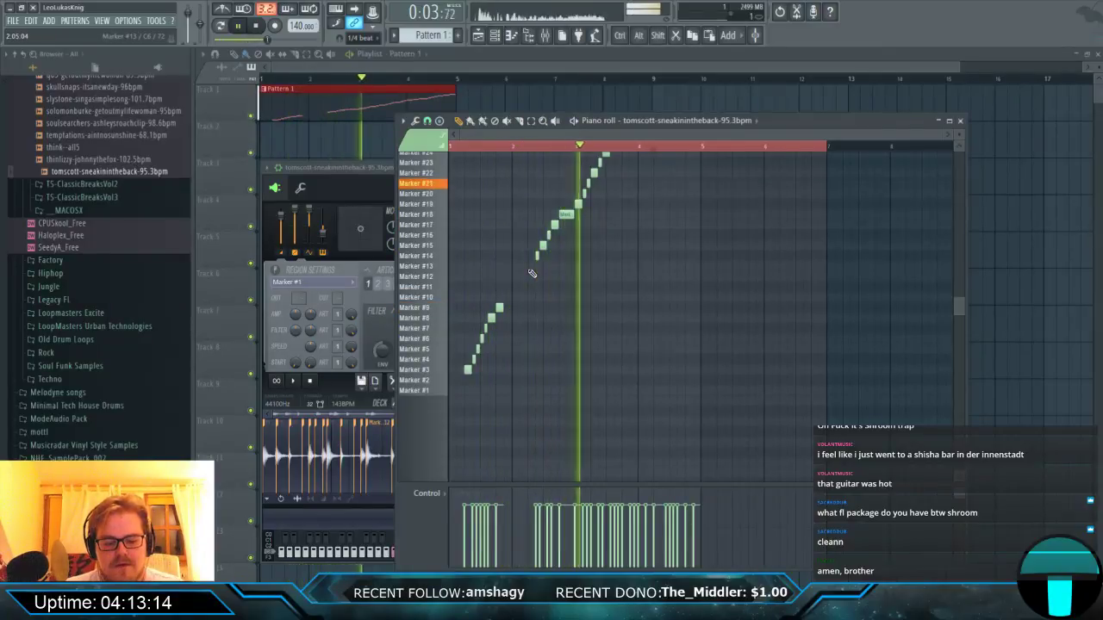
key("ctrl+z")
key("ctrl+z")
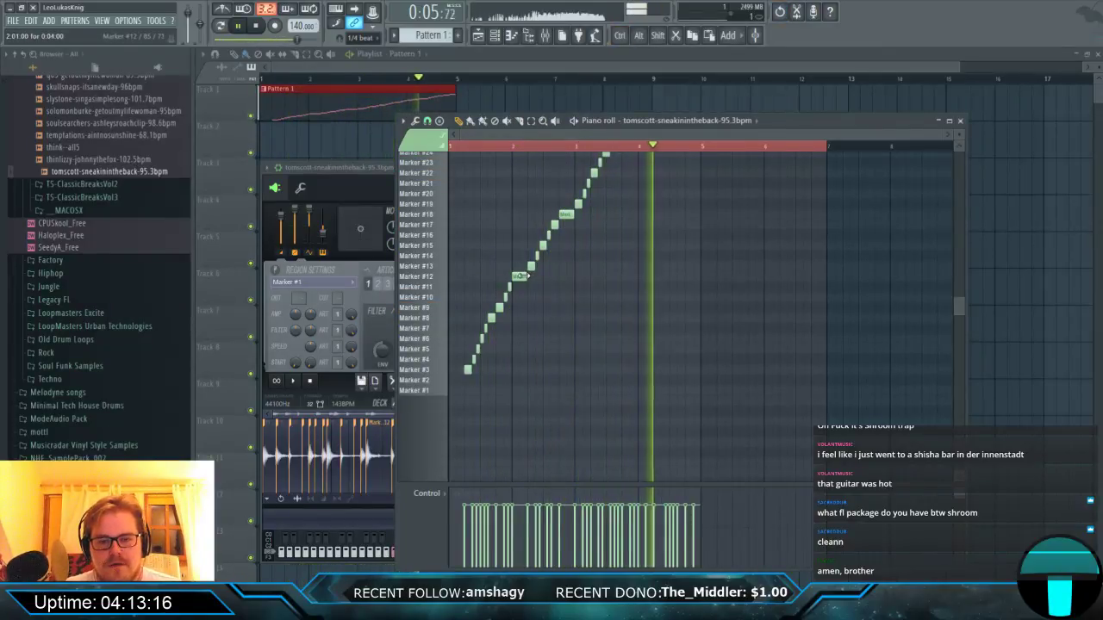
Delete the slice notes for Marker #12, Marker #18, Marker #19 and Markers #28 to #30 from the piano roll.
right_click(519, 276)
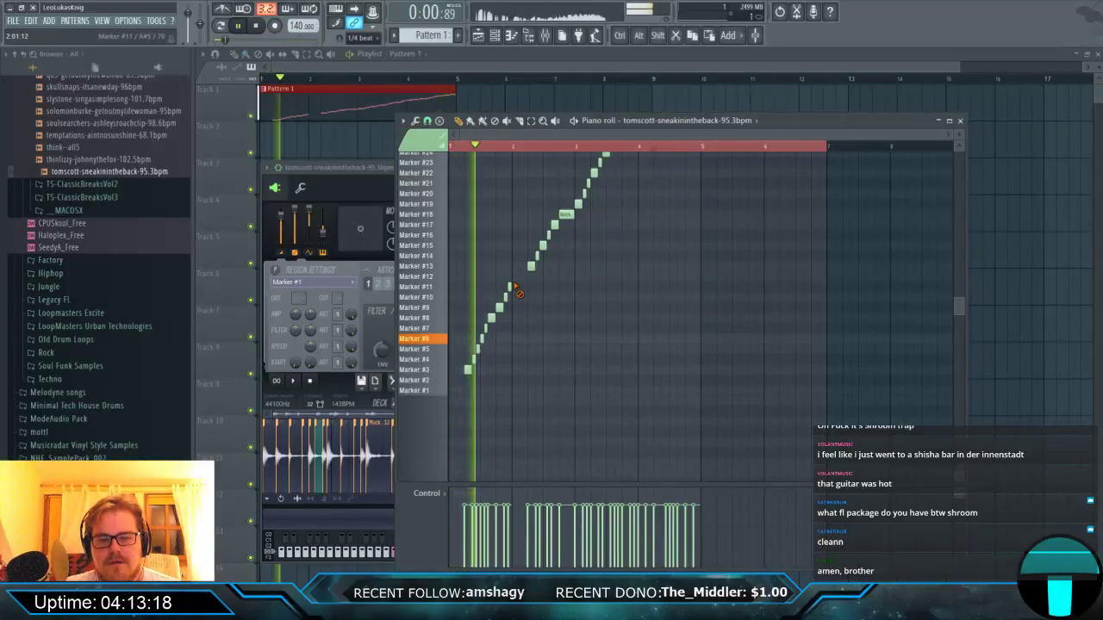
scroll(543, 311, "up", 3)
right_click(572, 341)
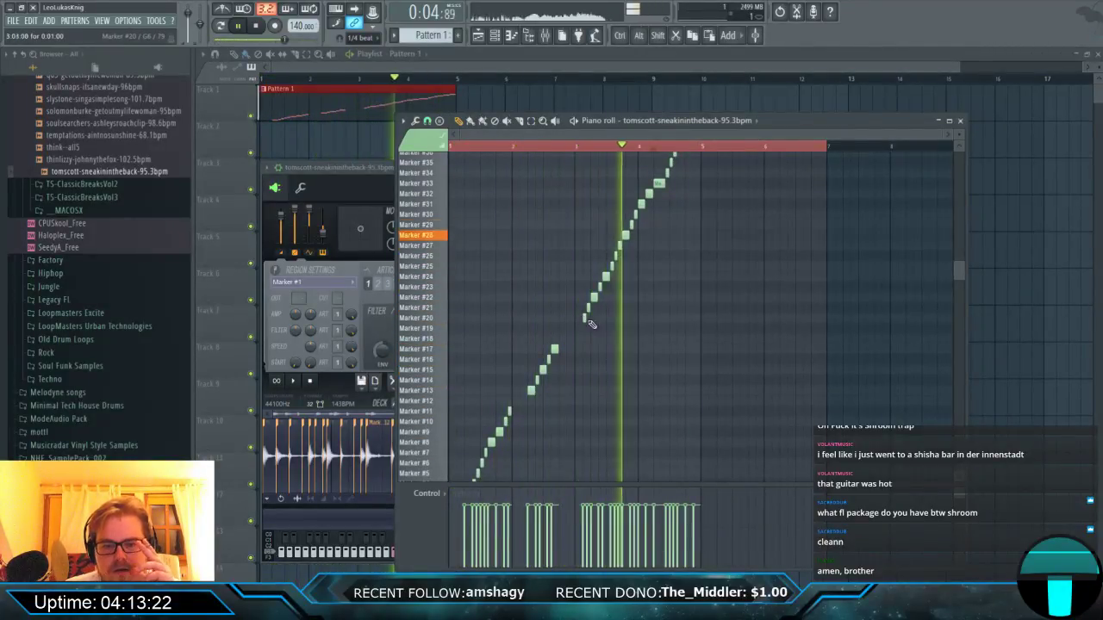
right_click(624, 234)
right_click(629, 224)
right_click(635, 214)
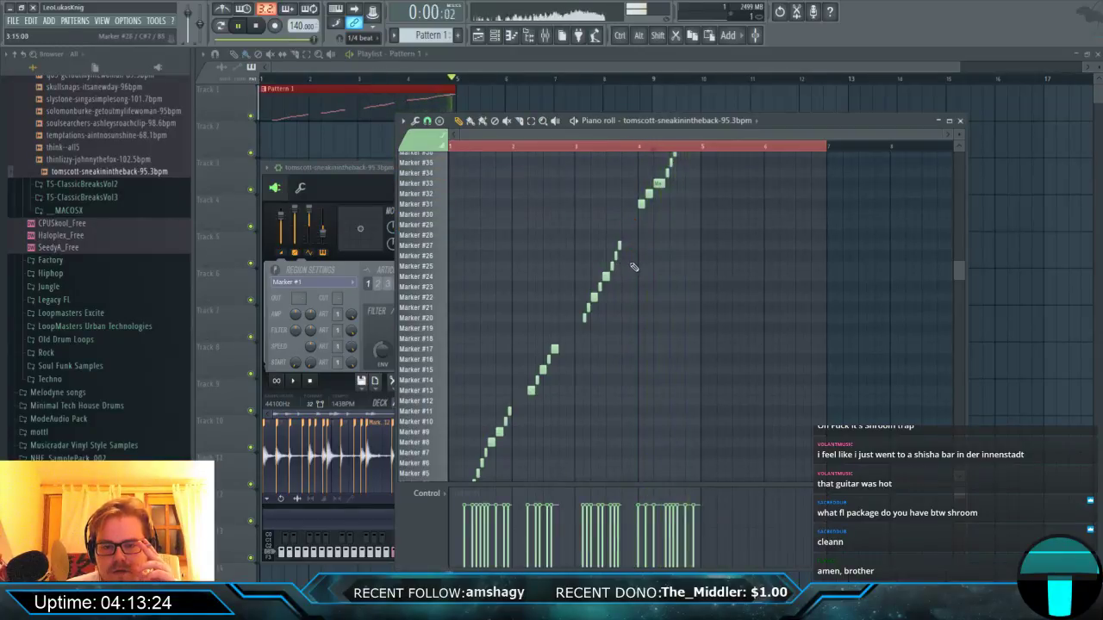
Add a short Marker #28 note right after the Marker #27 note, and delete the Marker #31, Marker #32 and Marker #39 notes.
scroll(635, 285, "up", 3)
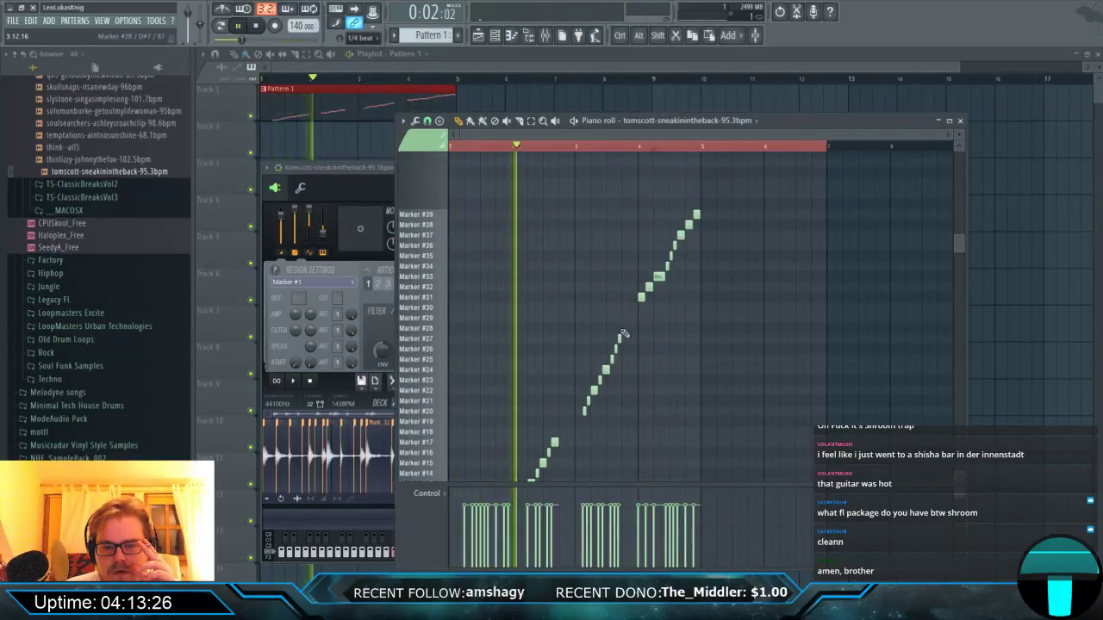
left_click(622, 327)
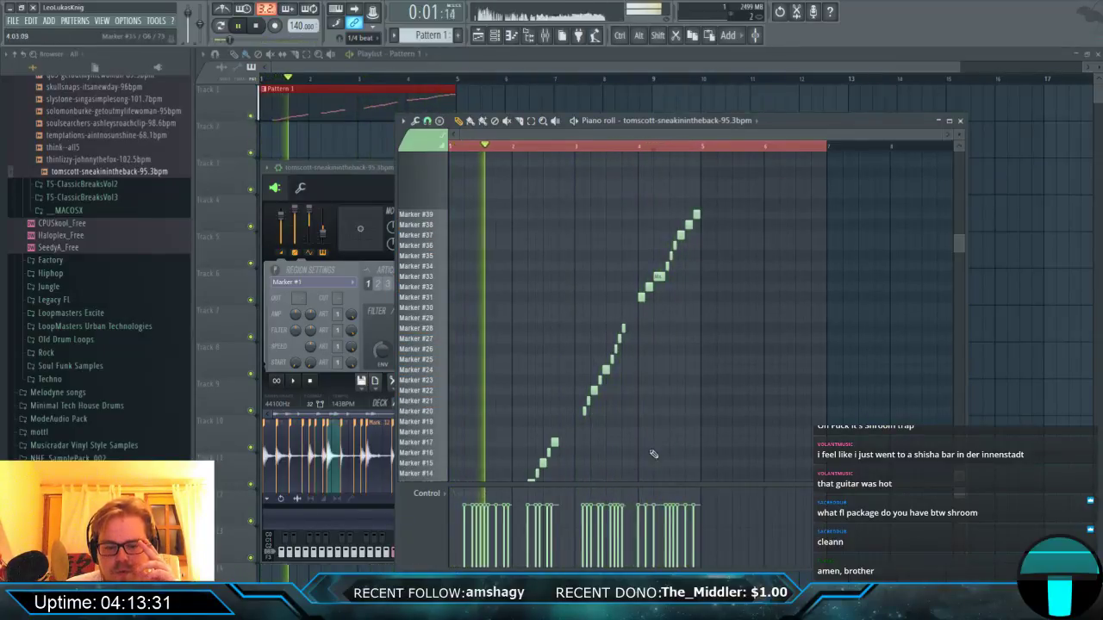
right_click(648, 288)
right_click(641, 297)
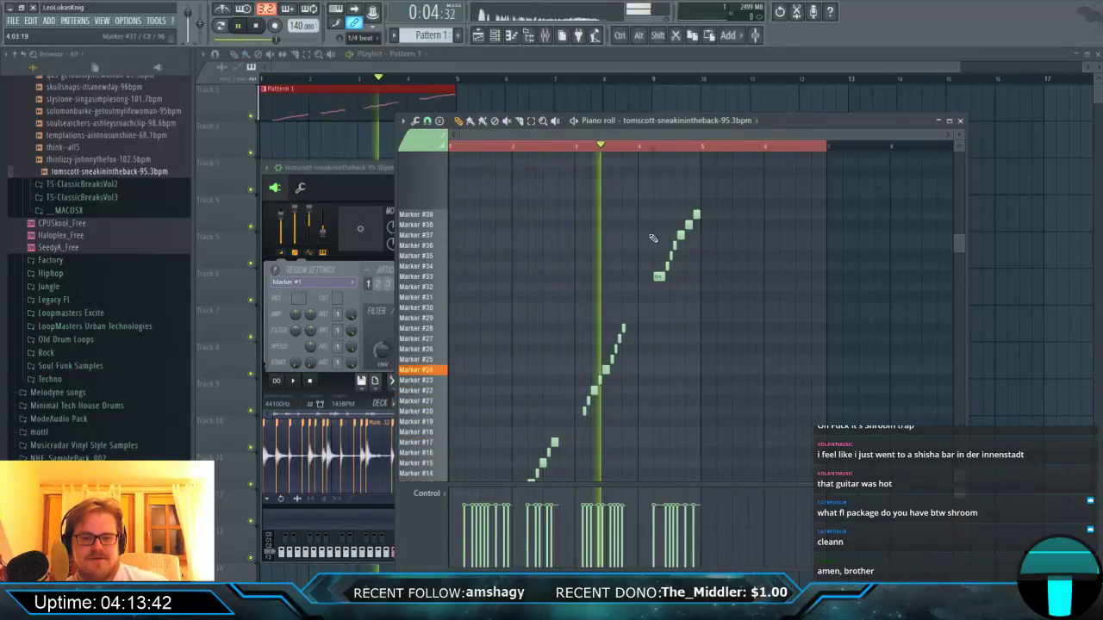
scroll(696, 214, "up", 3, "ctrl")
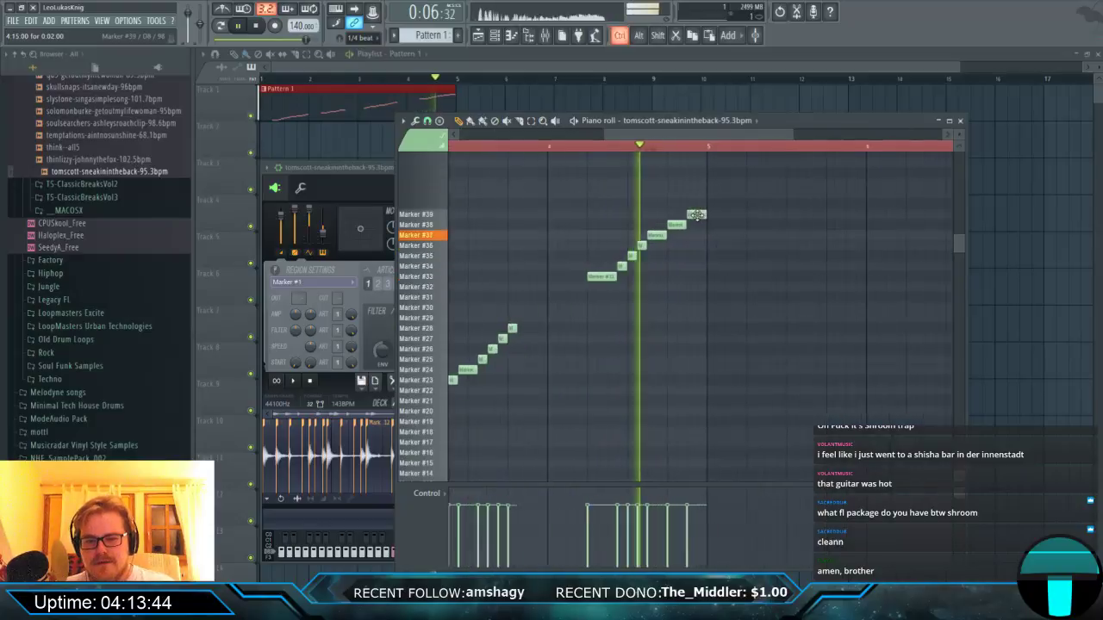
right_click(696, 215)
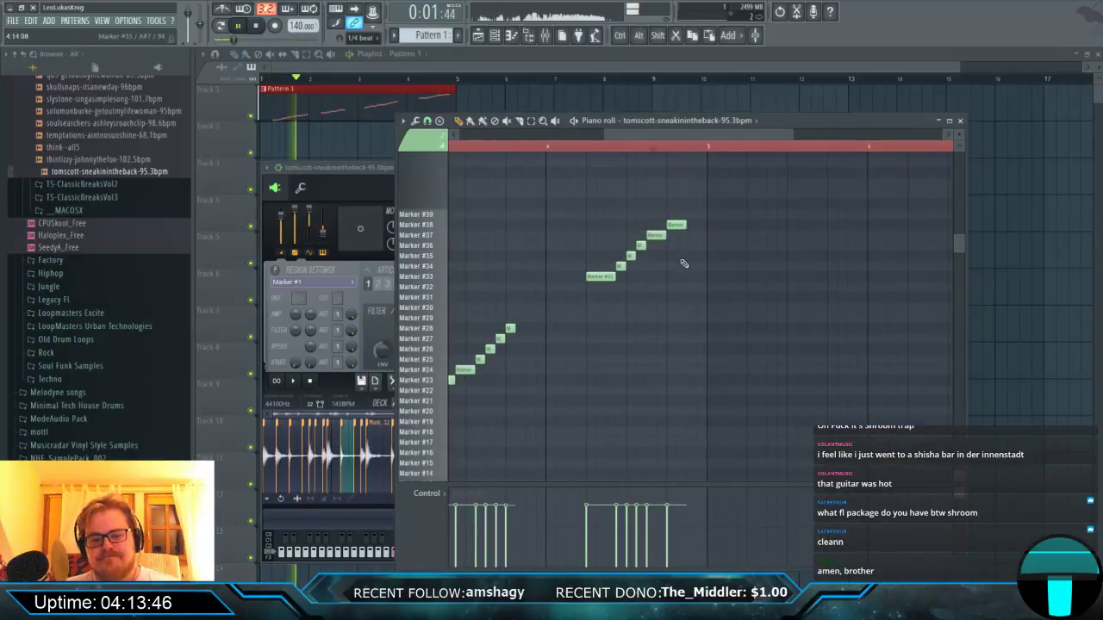
Open the mixer and select all insert tracks from Insert 1 through Insert 99.
left_click(349, 276)
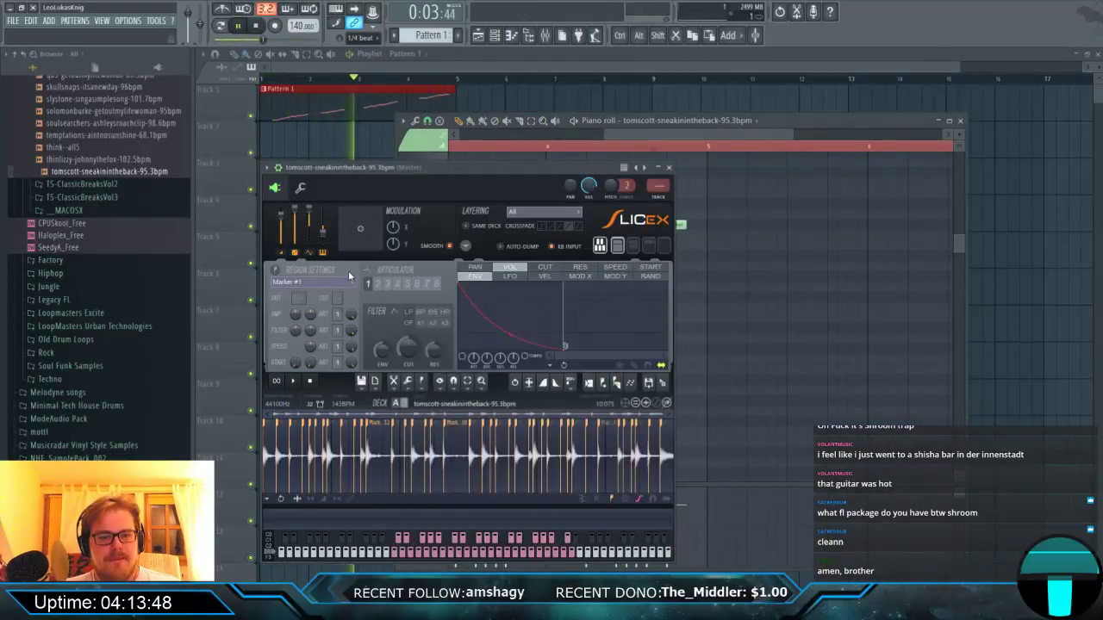
left_click(546, 34)
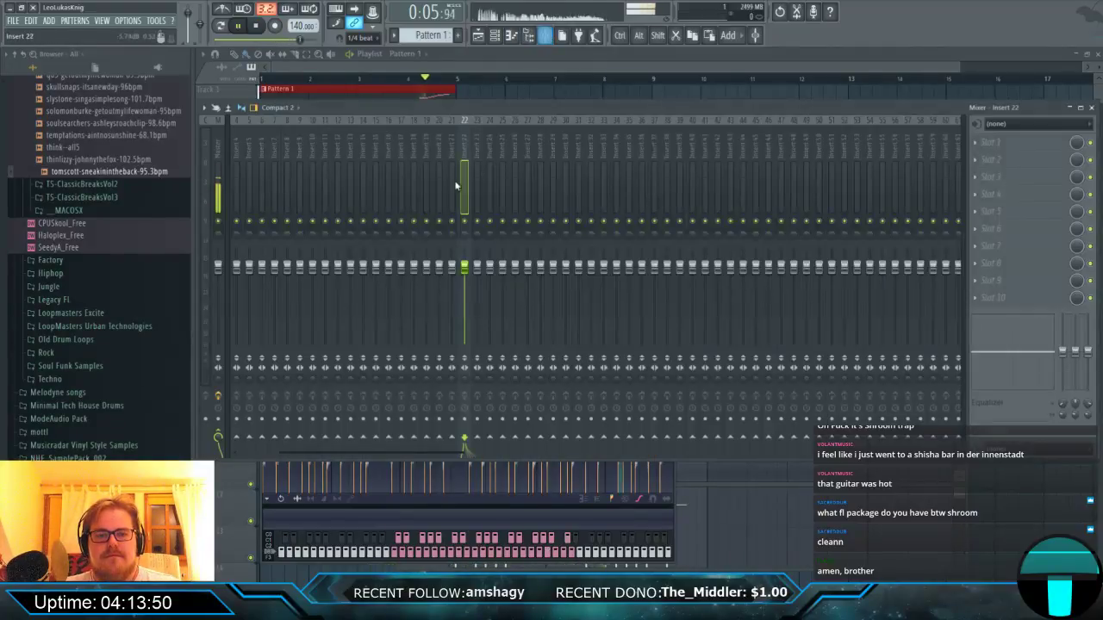
scroll(222, 176, "left", 3)
left_click(240, 175)
left_click(252, 177, "ctrl")
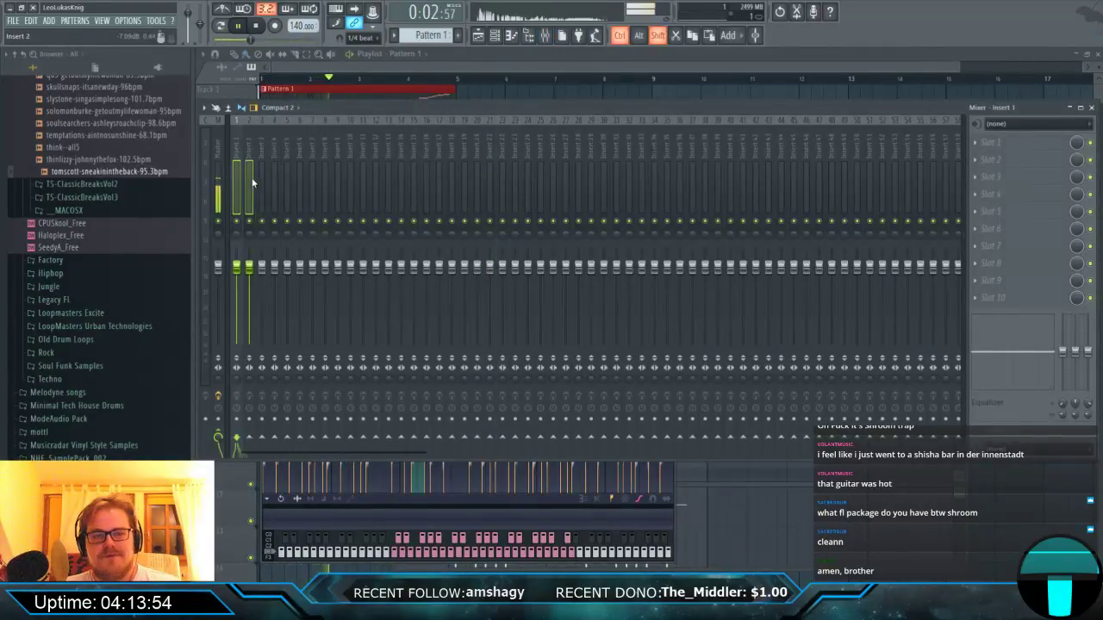
left_click_drag(252, 178, 1096, 176)
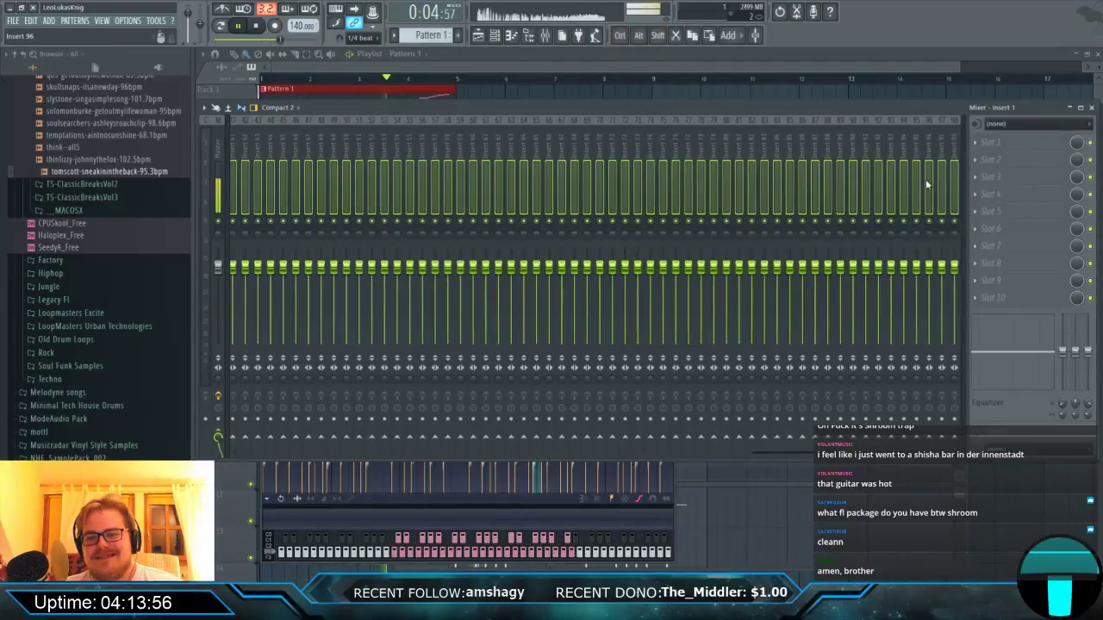
left_click(952, 178, "ctrl+shift")
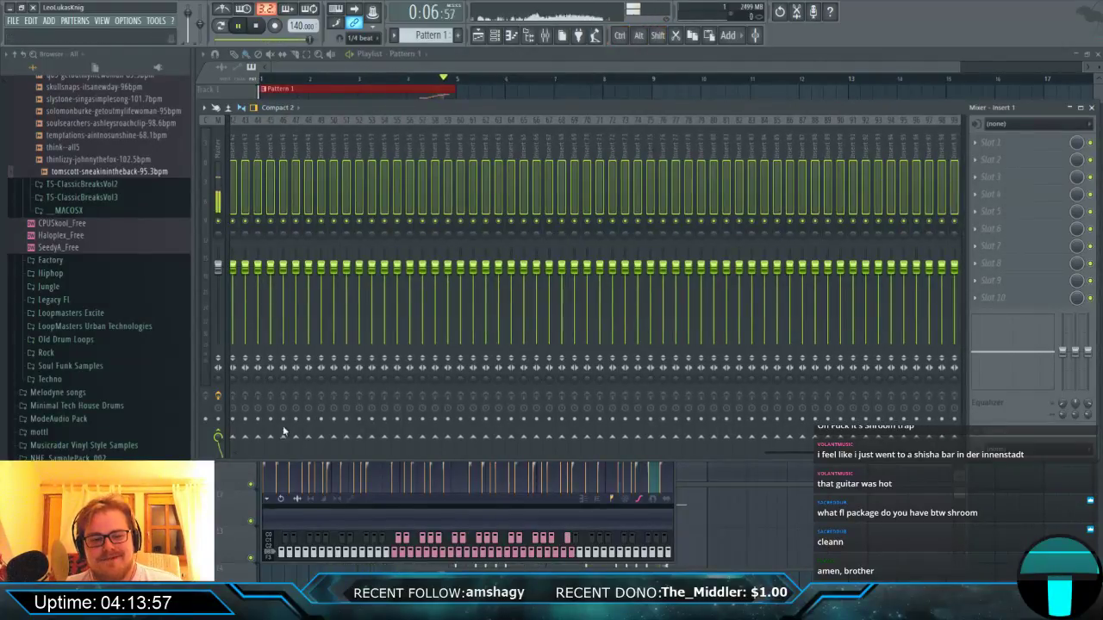
right_click(218, 434)
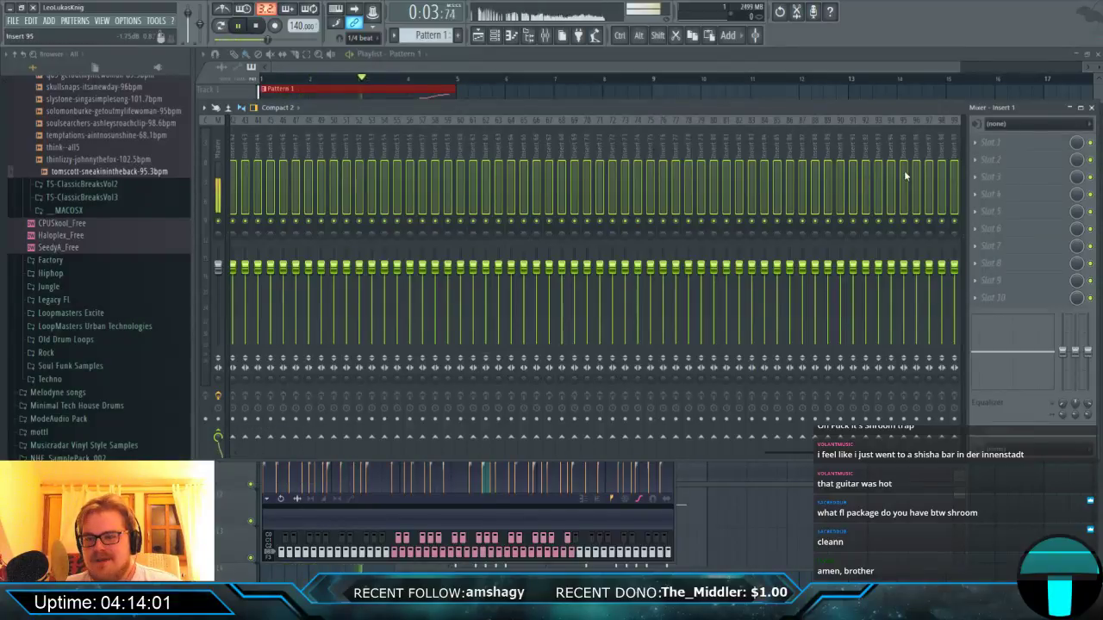
Select Inserts 100 to 103 in the mixer and look through their channel routing options.
scroll(960, 192, "down", 2)
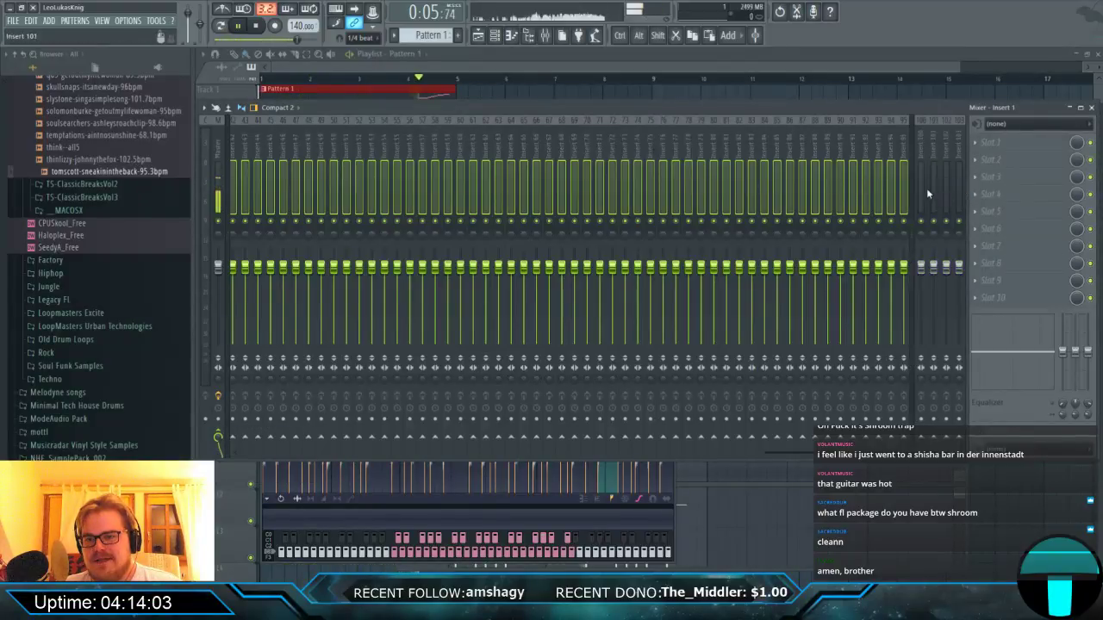
left_click_drag(926, 187, 962, 184)
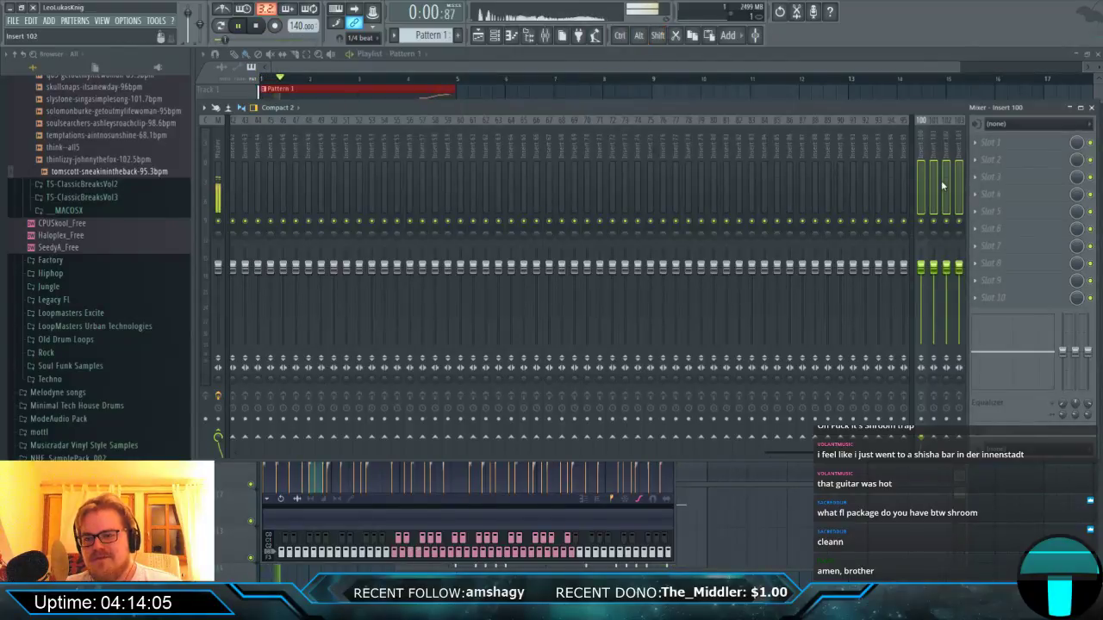
right_click(943, 185)
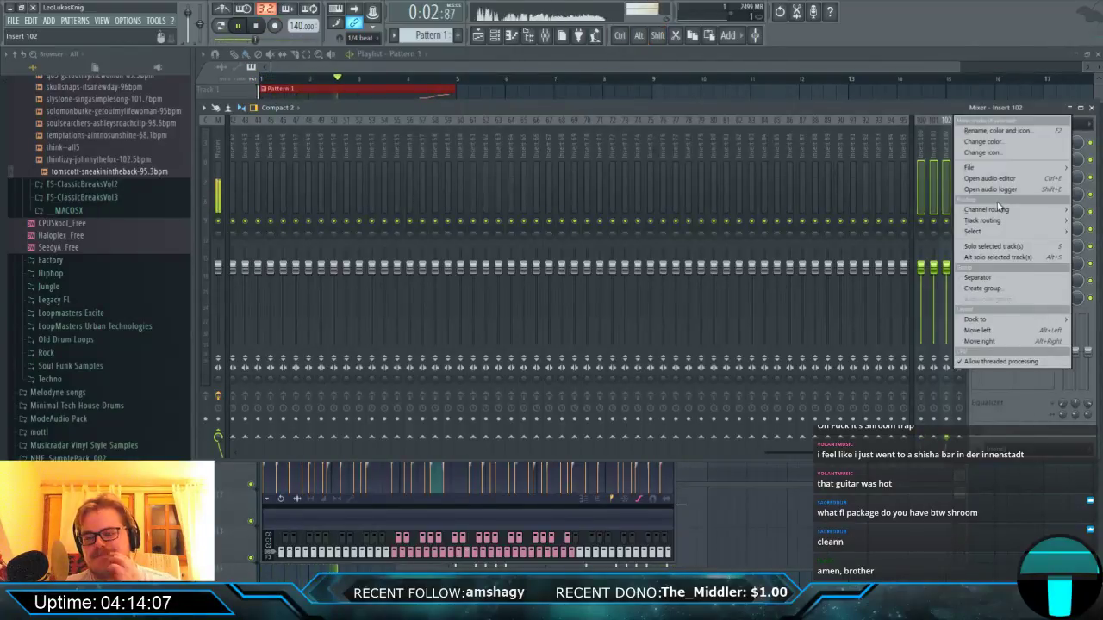
mouse_move(1005, 212)
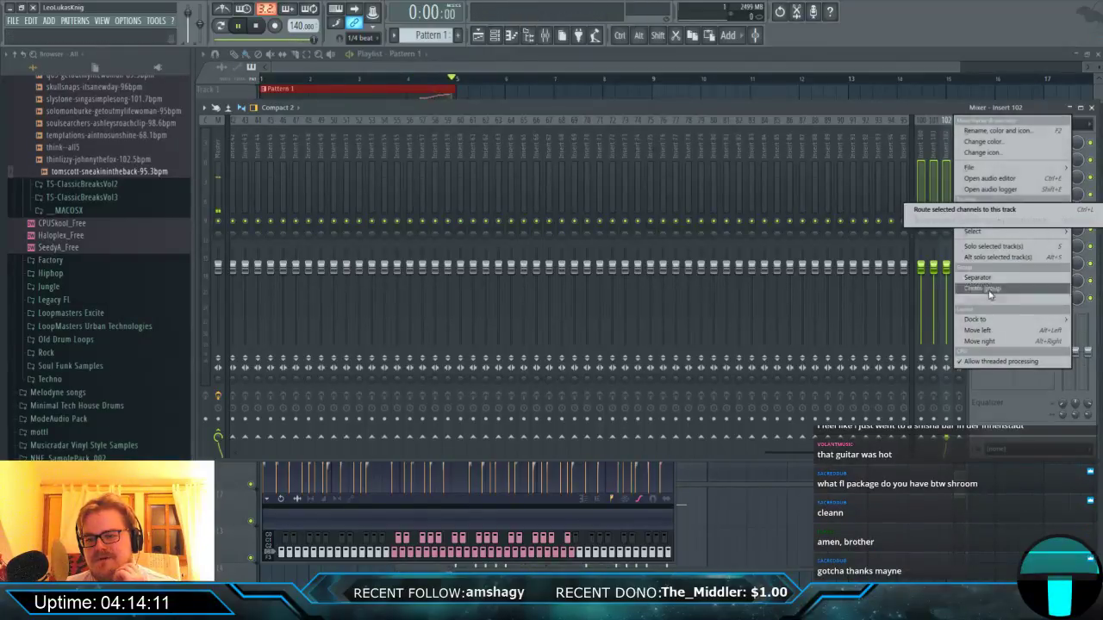
left_click(1076, 321)
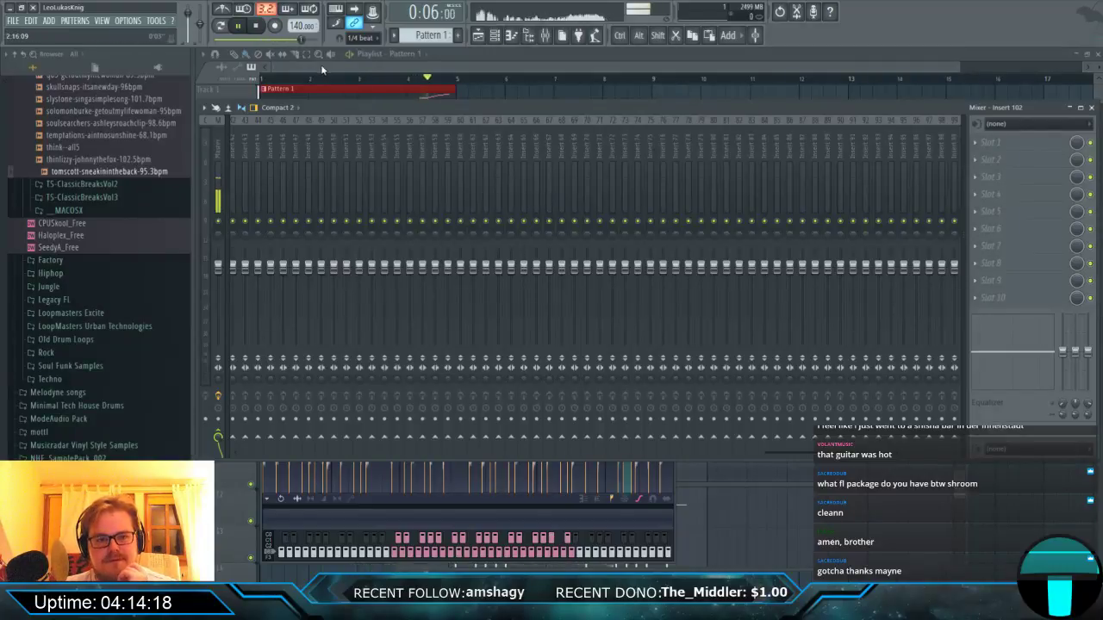
Reopen the tomscott Slicex channel, set its articulator filter type to HP and adjust the filter resonance.
left_click(330, 91)
double_click(283, 106)
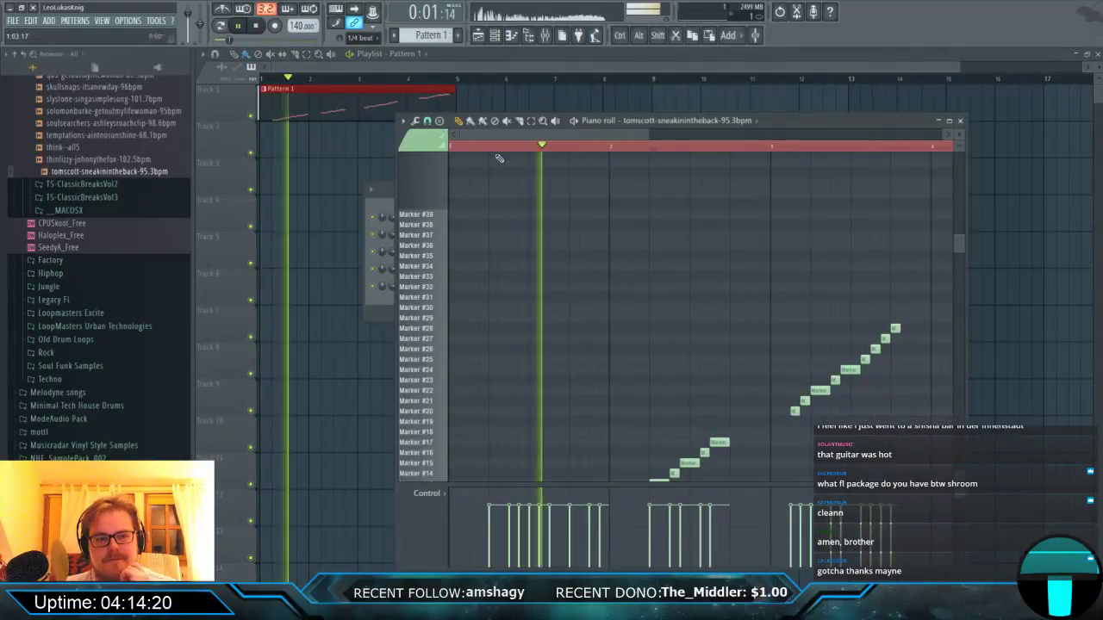
left_click(378, 298)
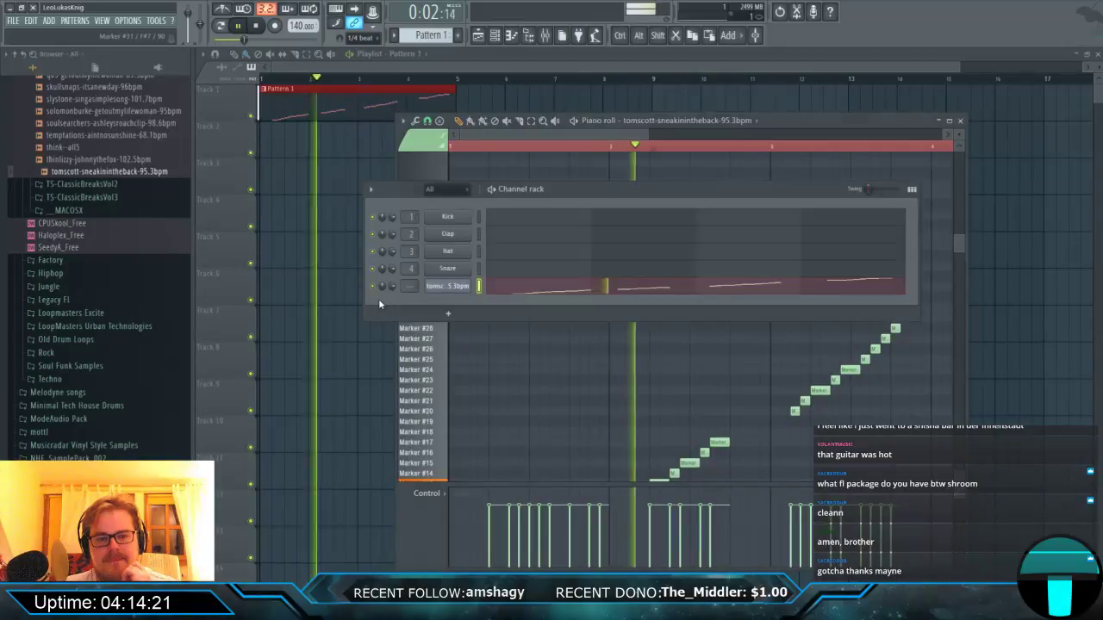
left_click(435, 290)
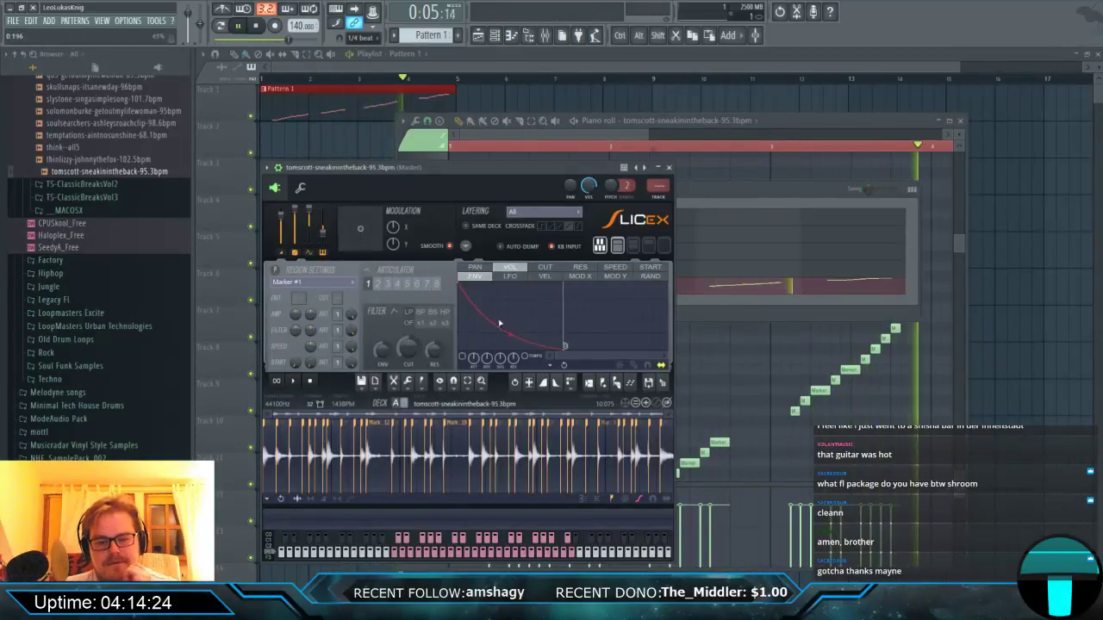
left_click(444, 312)
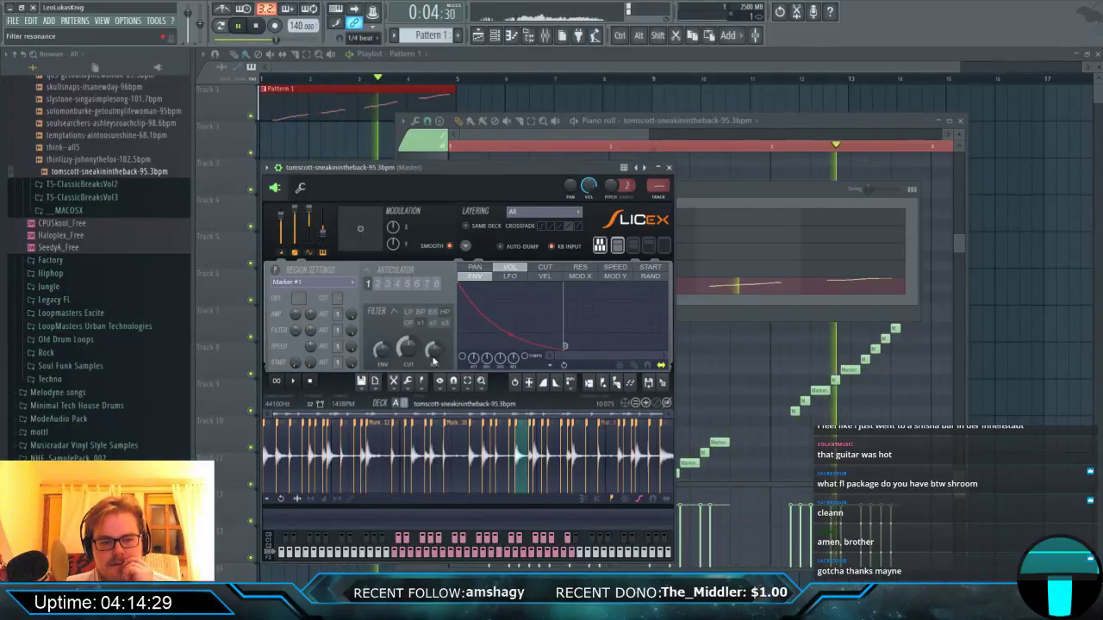
left_click_drag(434, 361, 428, 338)
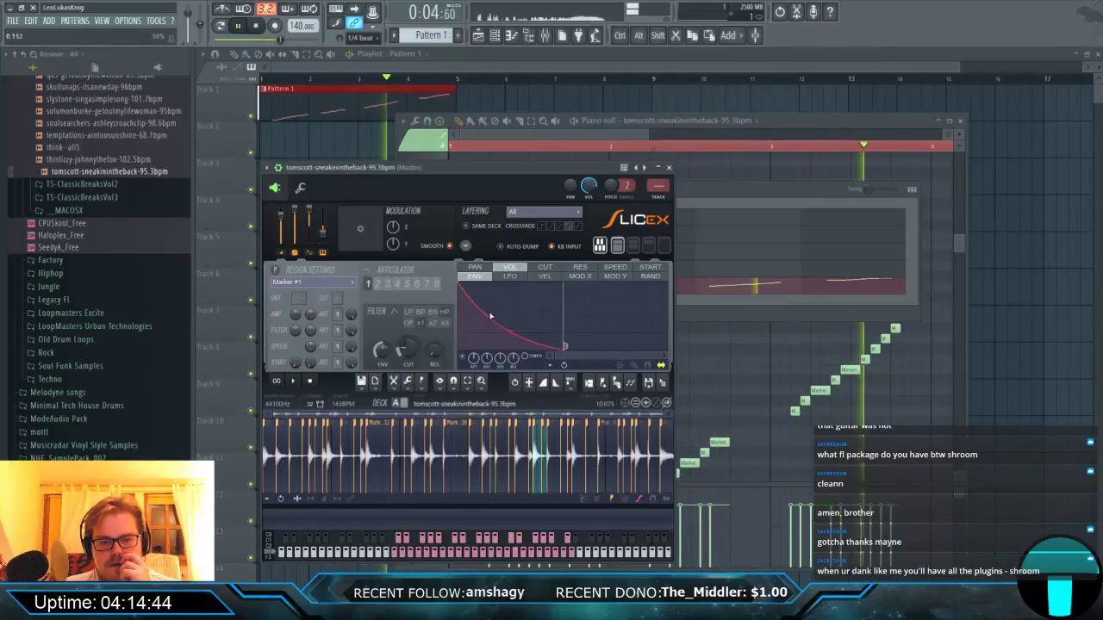
Reshape the Slicex volume envelope into a steeper curve with a faster initial decay.
left_click_drag(491, 316, 482, 324)
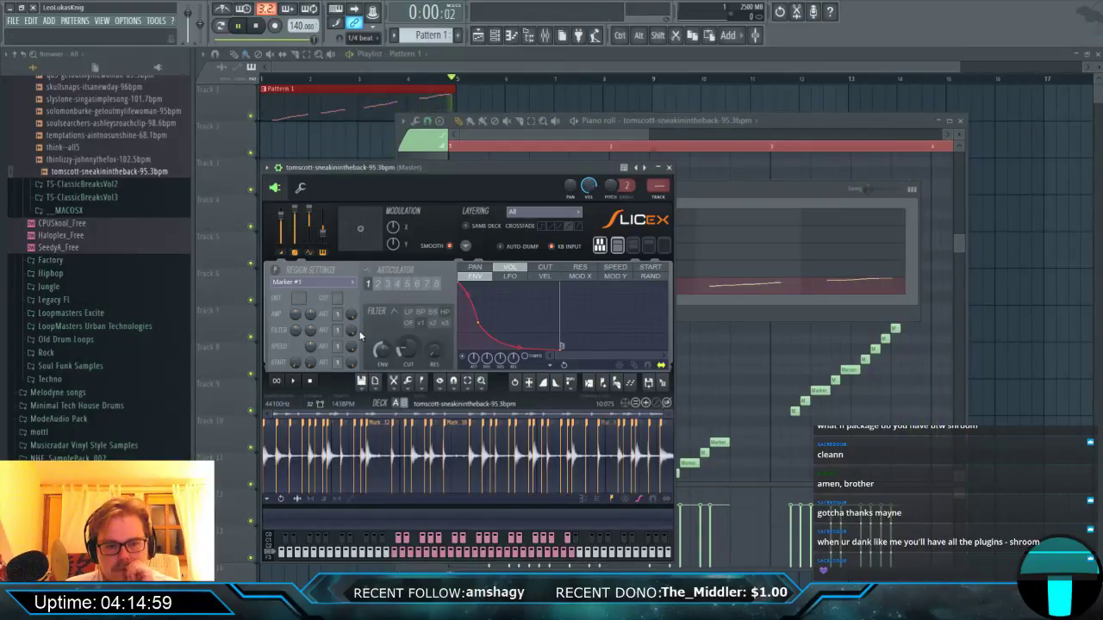
left_click(702, 300)
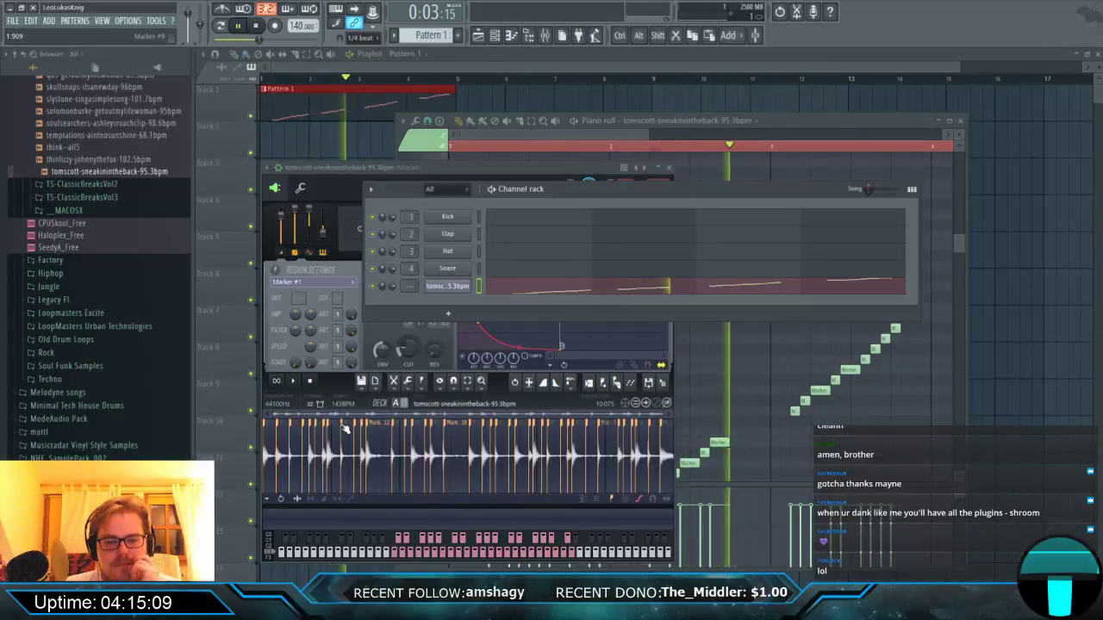
Audition kicks in the Black Octopus Sound - Monster Kicks V1 folder and add MKV1_Kick_120 as a new channel.
scroll(80, 201, "up", 15)
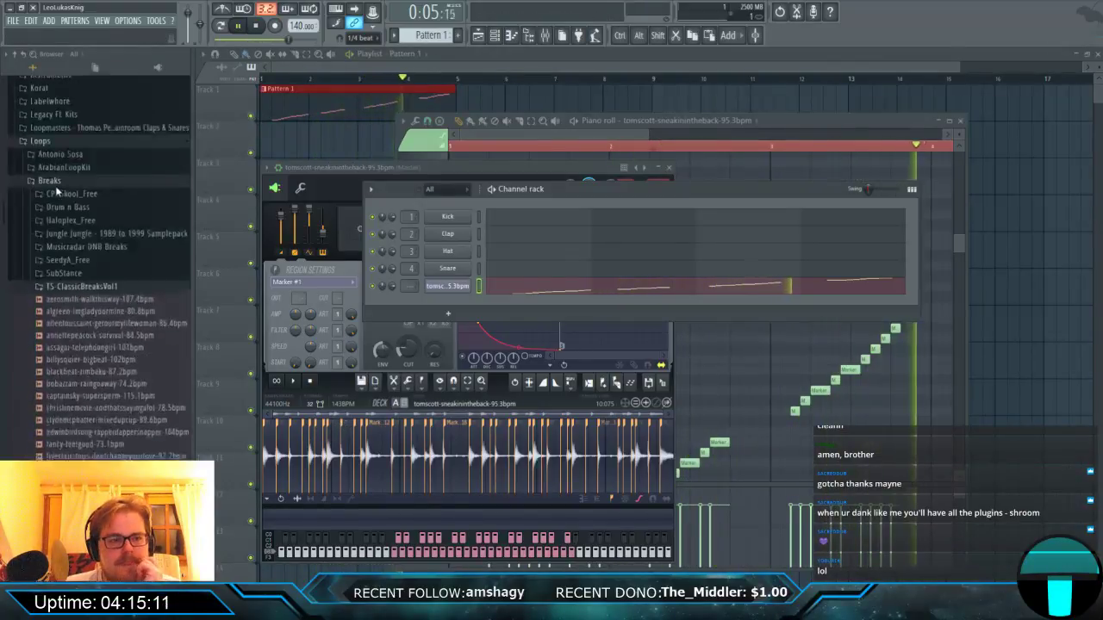
scroll(86, 215, "down", 10)
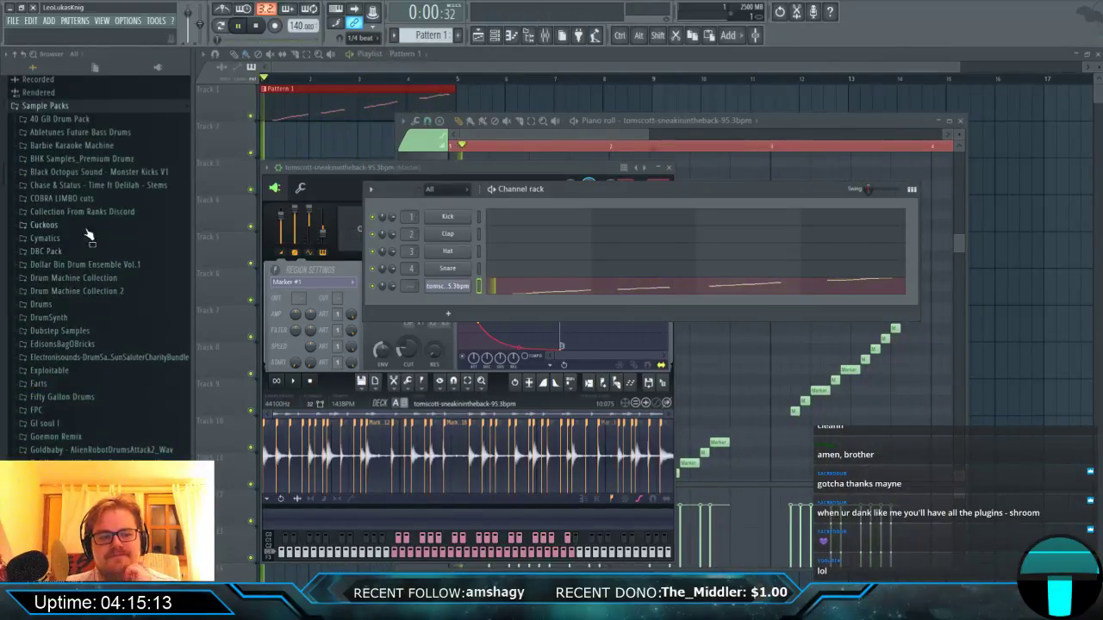
scroll(86, 237, "up", 6)
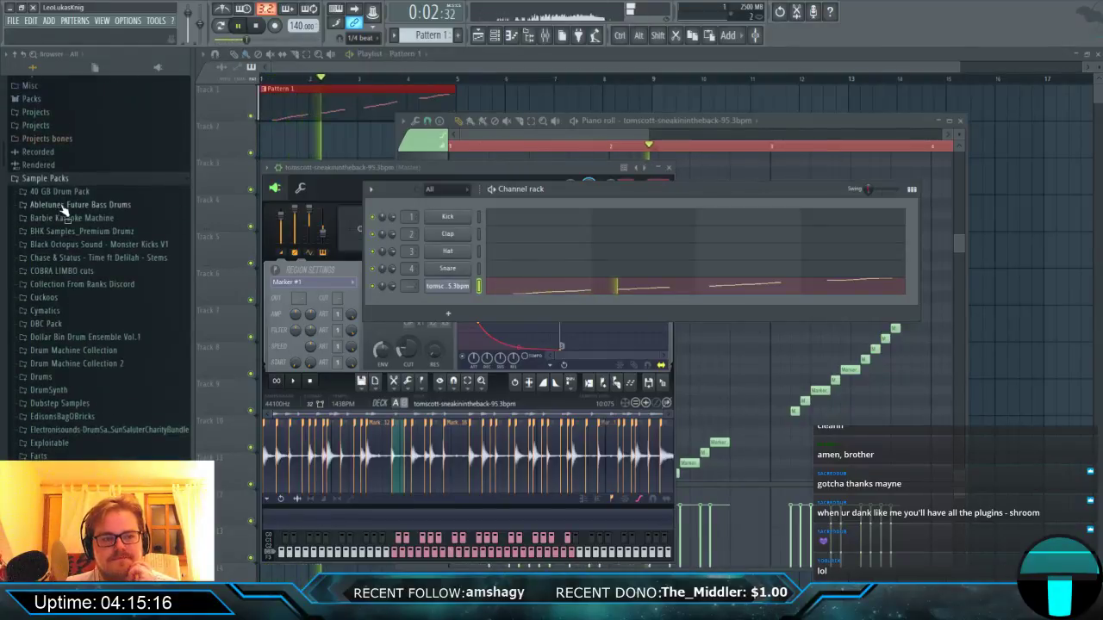
left_click(76, 248)
scroll(85, 362, "down", 20)
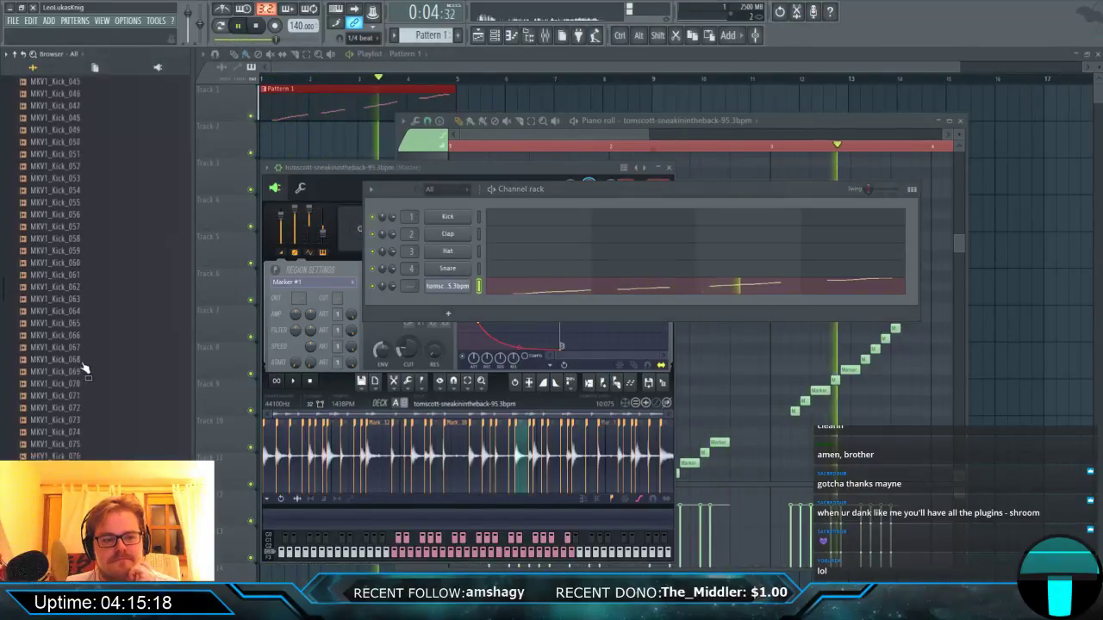
scroll(85, 362, "up", 10)
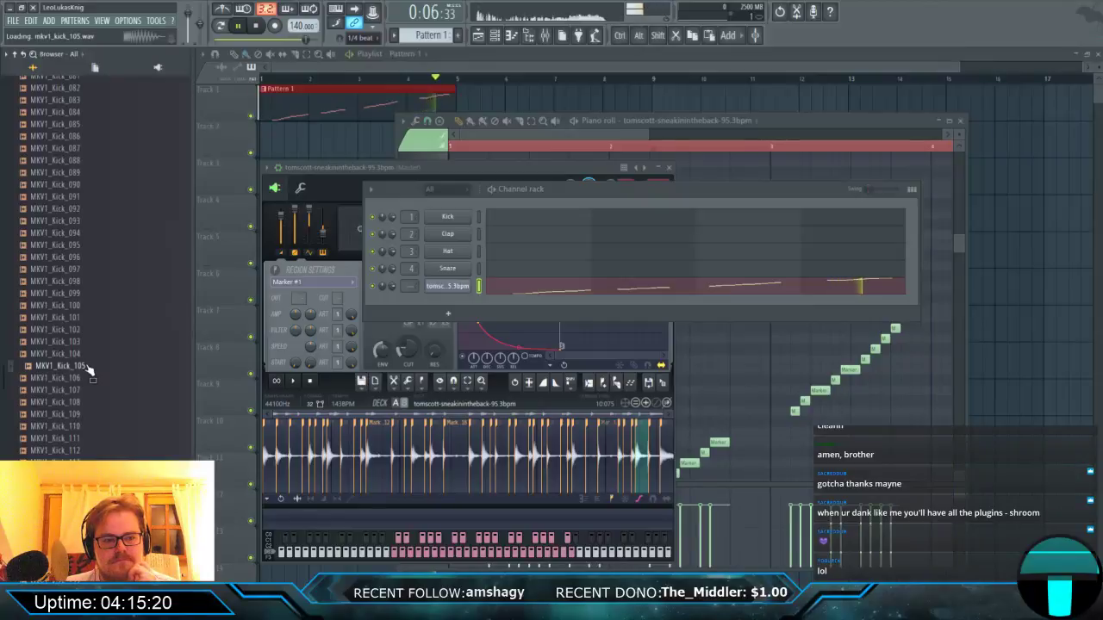
left_click_drag(78, 221, 67, 260)
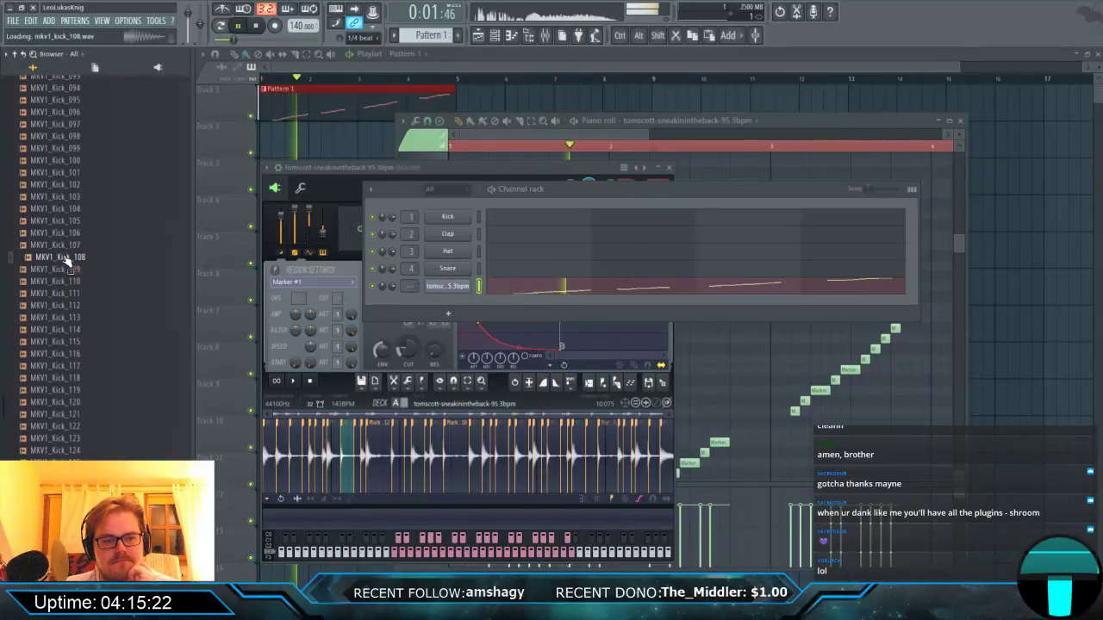
left_click_drag(69, 299, 430, 293)
Add C5 kick notes at the starts of bars 1 and 4, step 13 of bar 2 and step 3 of bar 3.
key("F7")
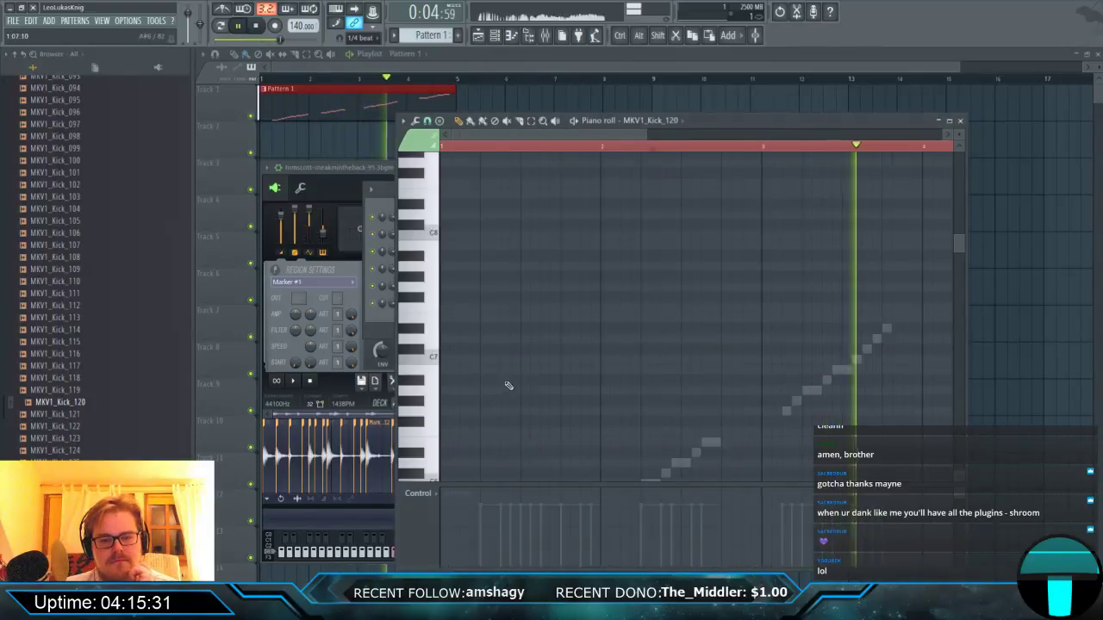
scroll(508, 385, "down", 5)
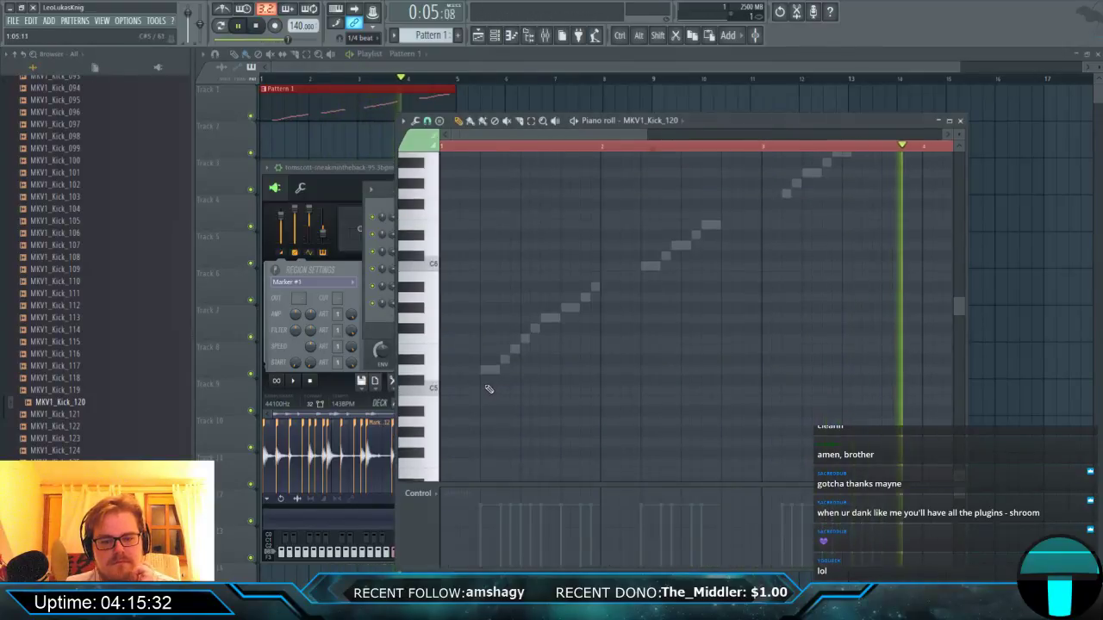
left_click(603, 389)
left_click_drag(603, 389, 625, 390)
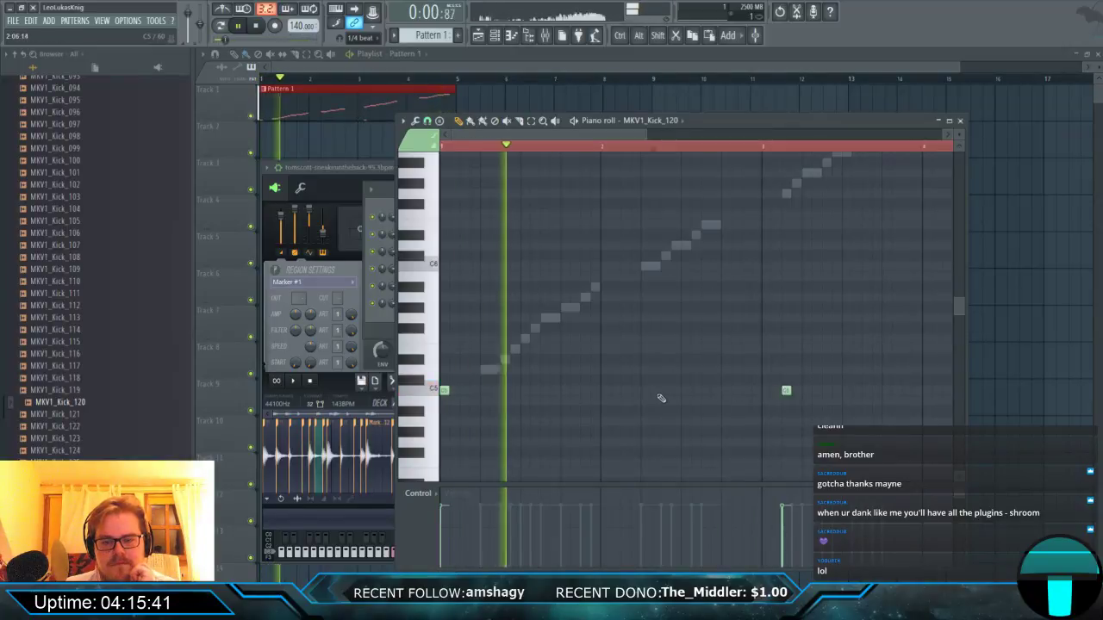
left_click(724, 391)
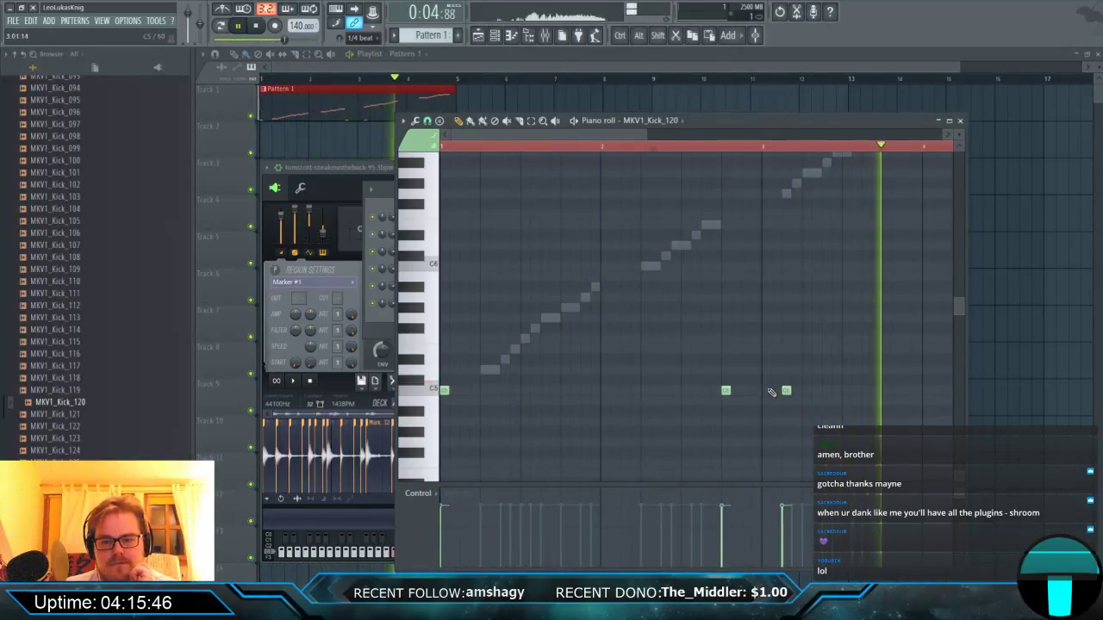
scroll(784, 372, "down", 1)
scroll(784, 372, "down", 2)
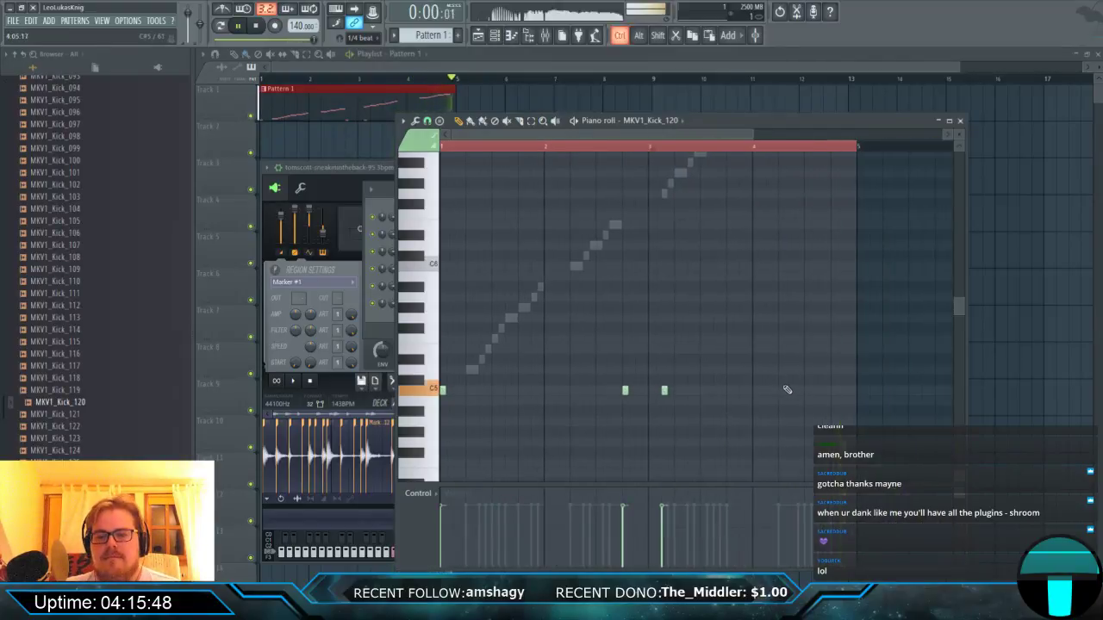
left_click(755, 391)
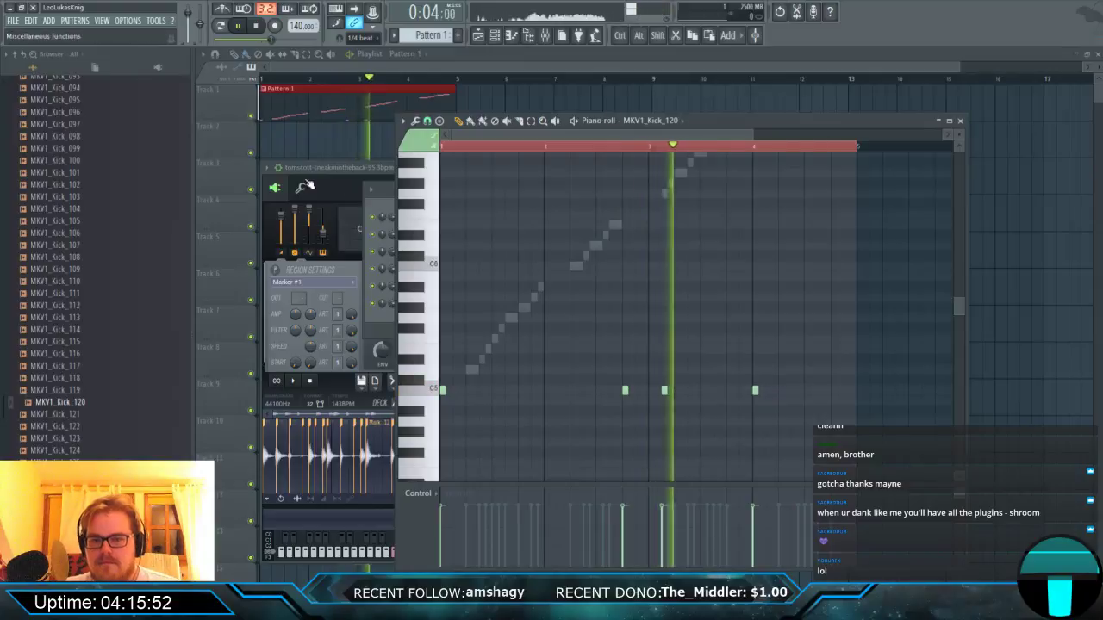
Reopen the MKV1_Kick_120 notes and move the kick note in bar 2 to step 15.
key("F6")
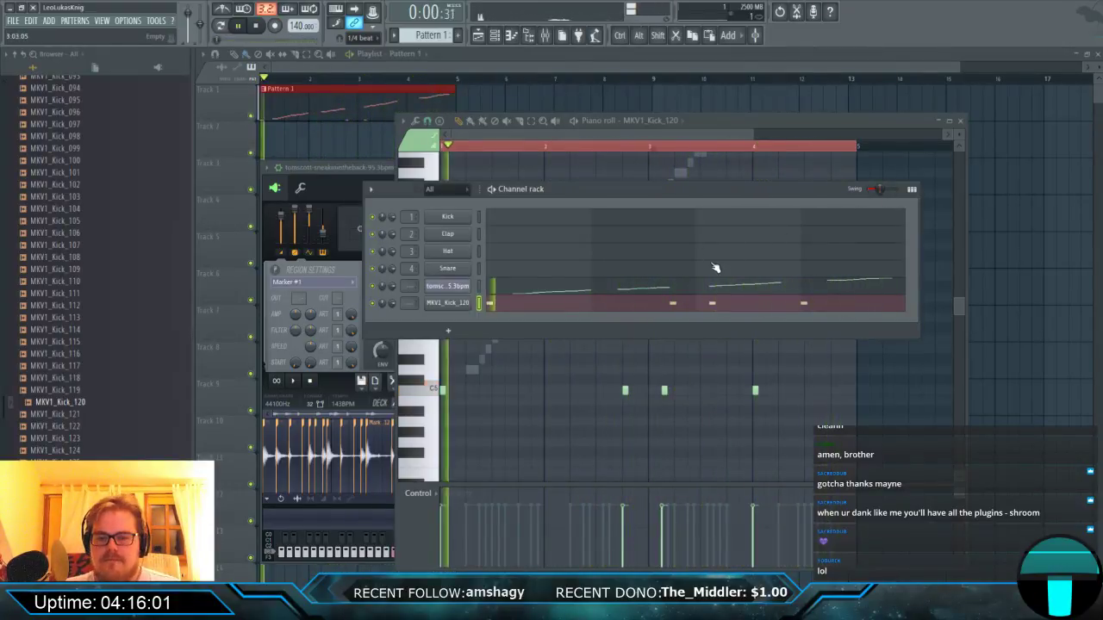
left_click(677, 306)
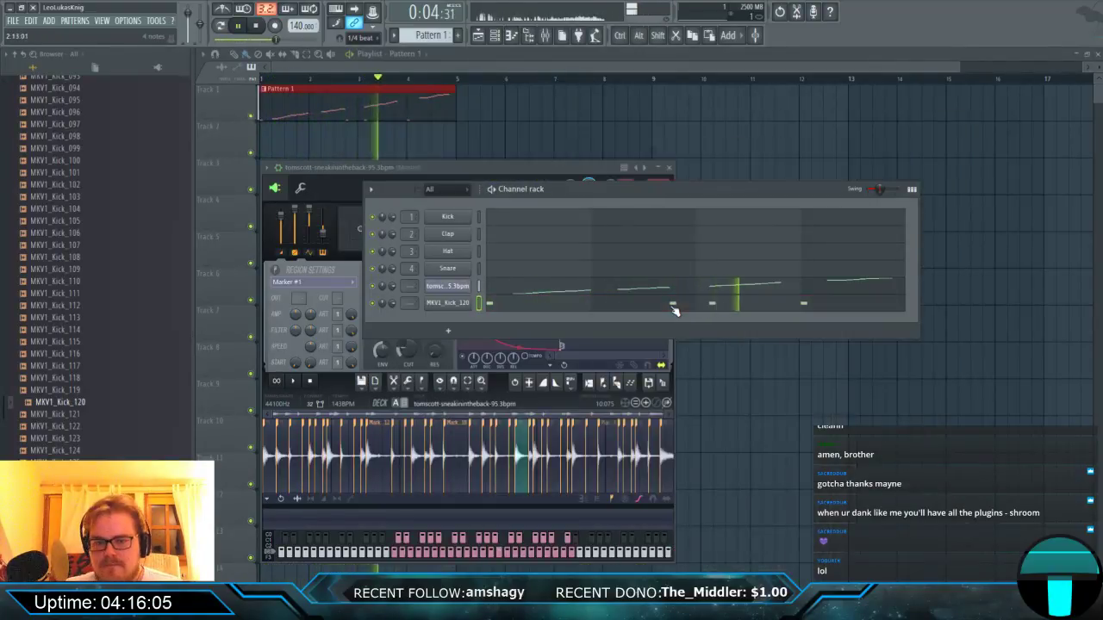
left_click(674, 308)
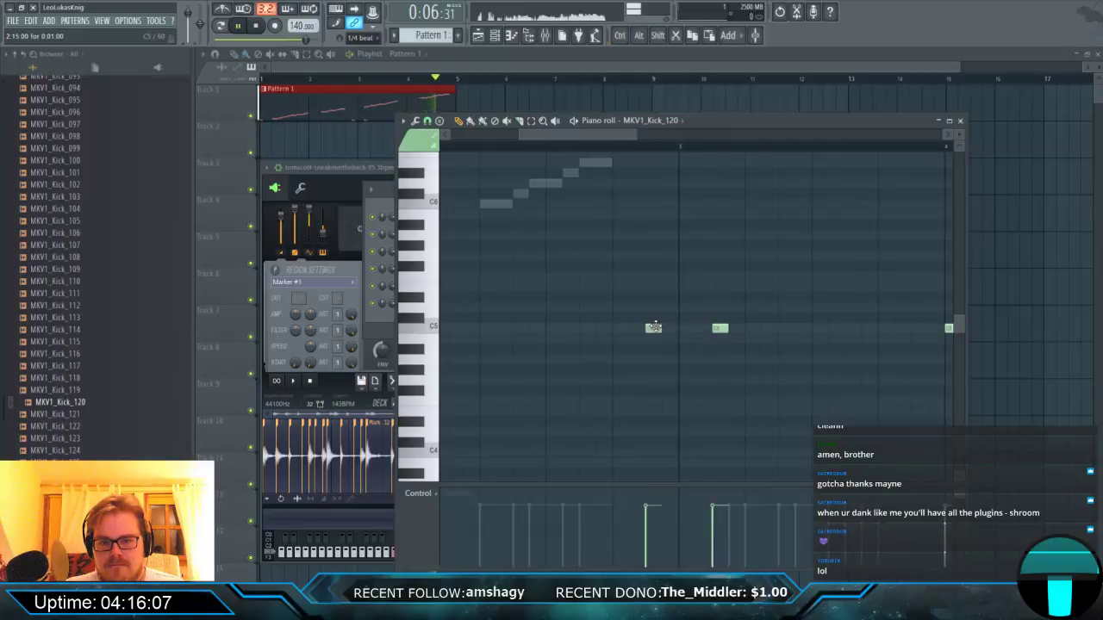
Switch to the tomscott break's notes and add a two-step Marker #18 note right after Marker #17 in bar 2.
scroll(633, 315, "up", 4)
double_click(595, 286)
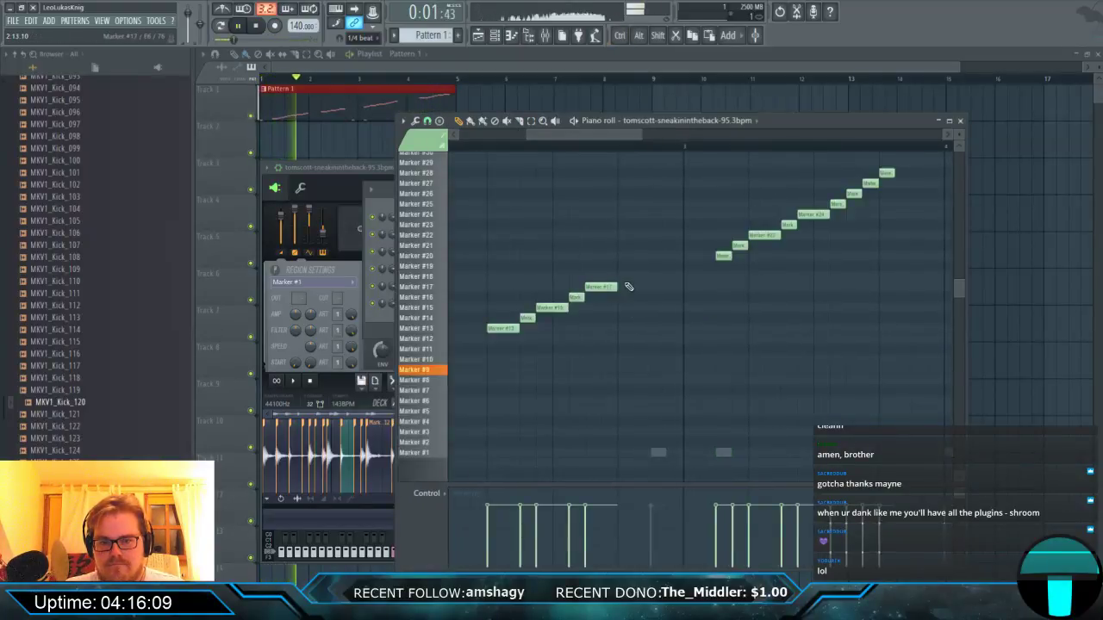
left_click(622, 279)
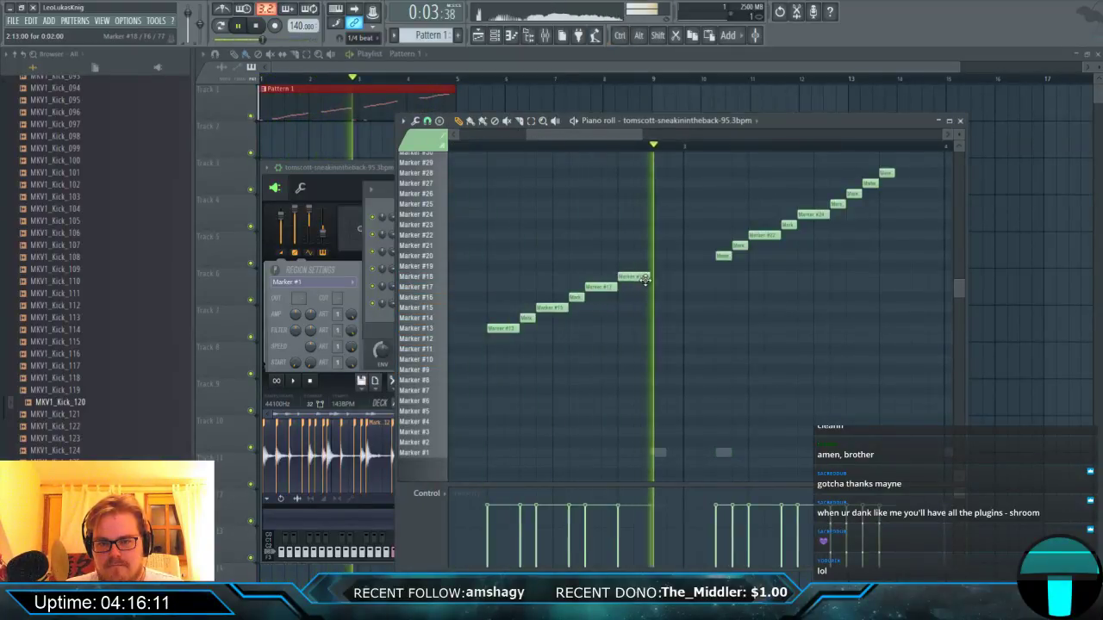
scroll(689, 336, "down", 4)
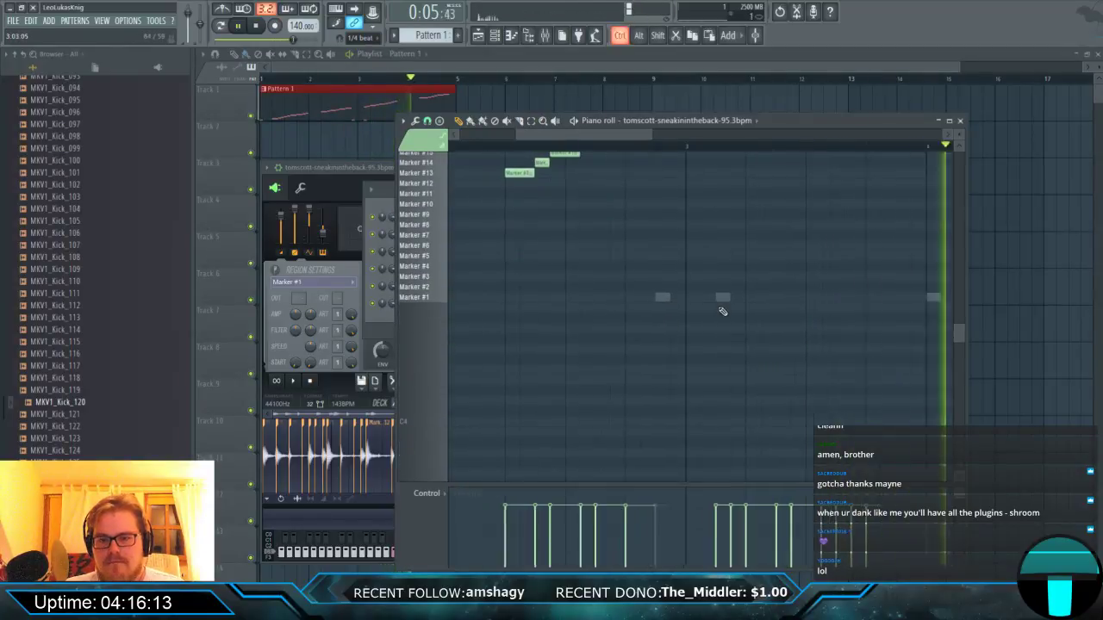
Open the MKV1_Kick_120 channel's sampler settings, audition other Monster Kicks and replace its sample with MKV1_Kick_070.
key("F6")
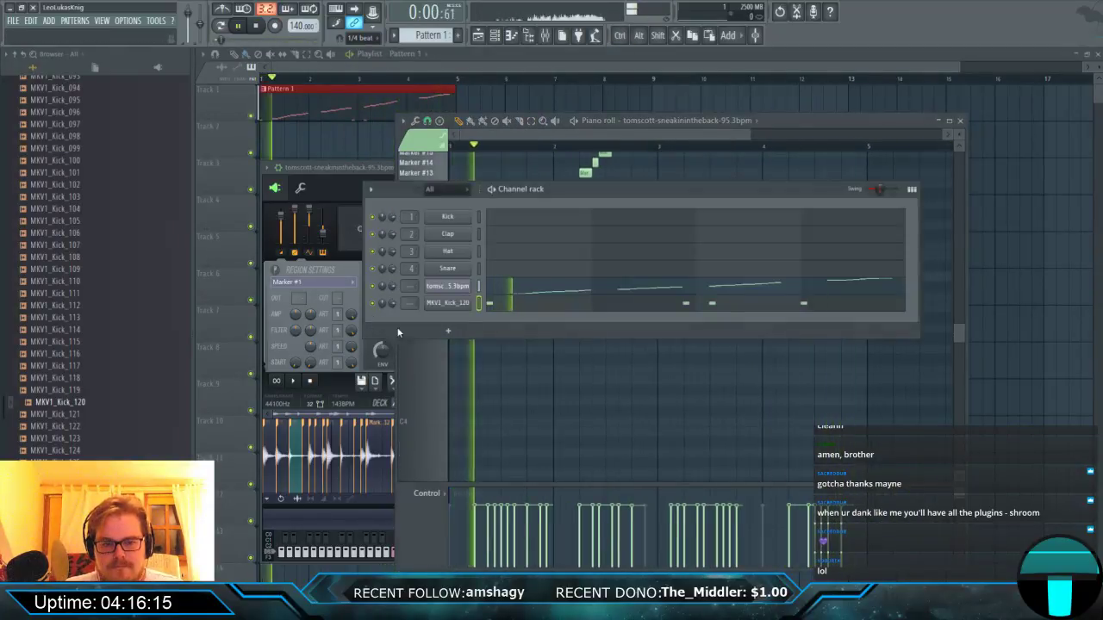
left_click(454, 308)
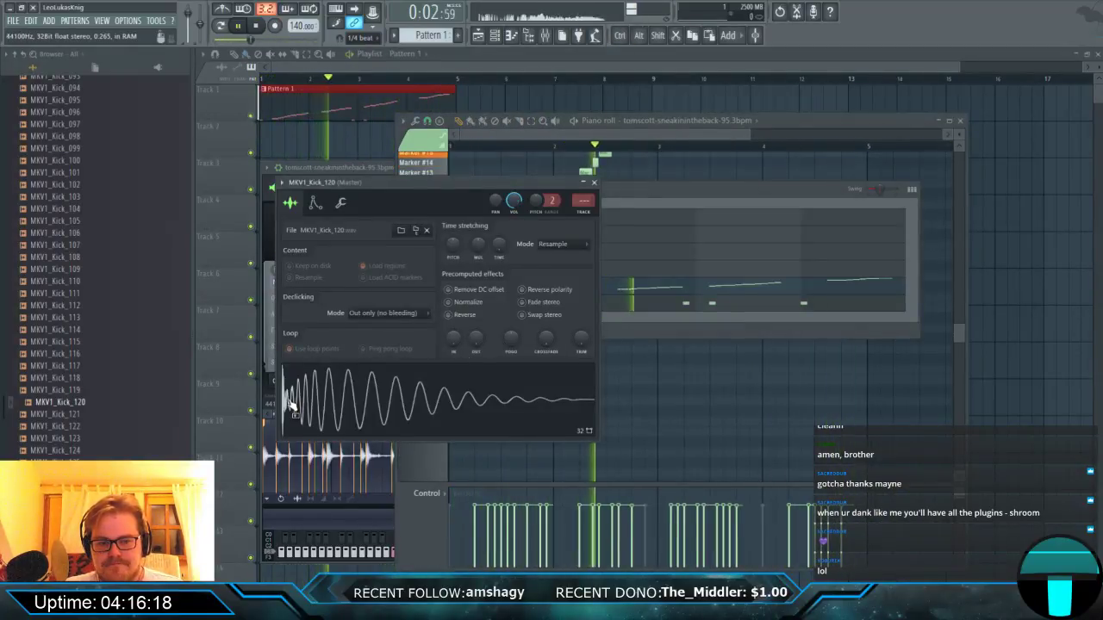
left_click(60, 294)
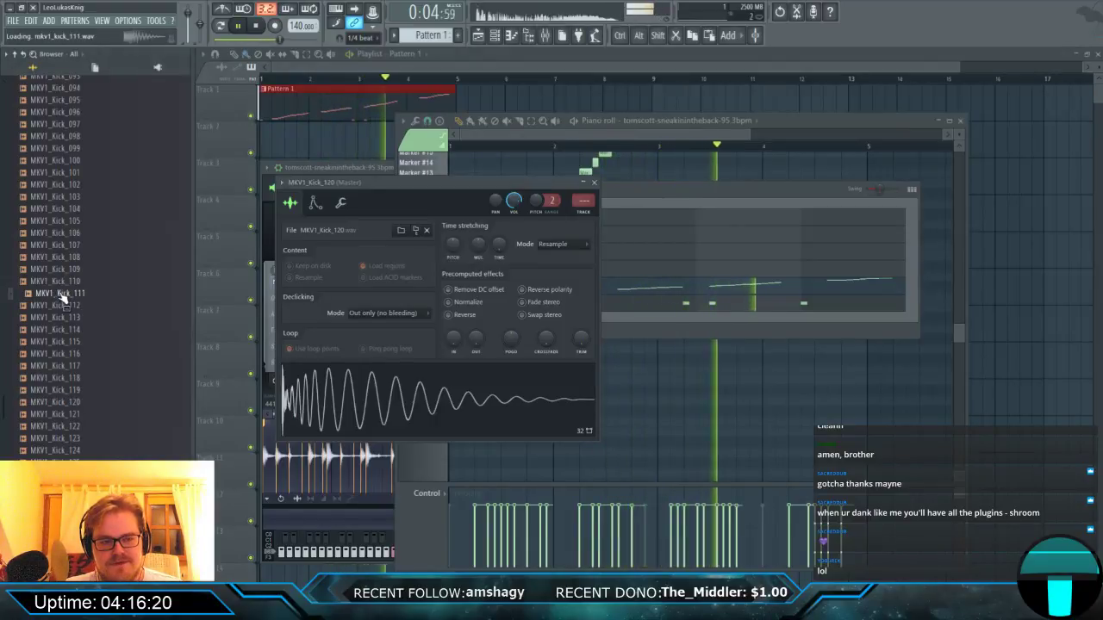
key("Up")
key("Up")
key("Up")
key("Up")
key("Up")
key("Up")
key("Up")
key("Up")
key("Up")
key("Up")
key("Up")
key("Up")
key("Up")
key("Up")
key("Up")
key("Up")
key("Up")
key("Up")
key("Up")
key("Up")
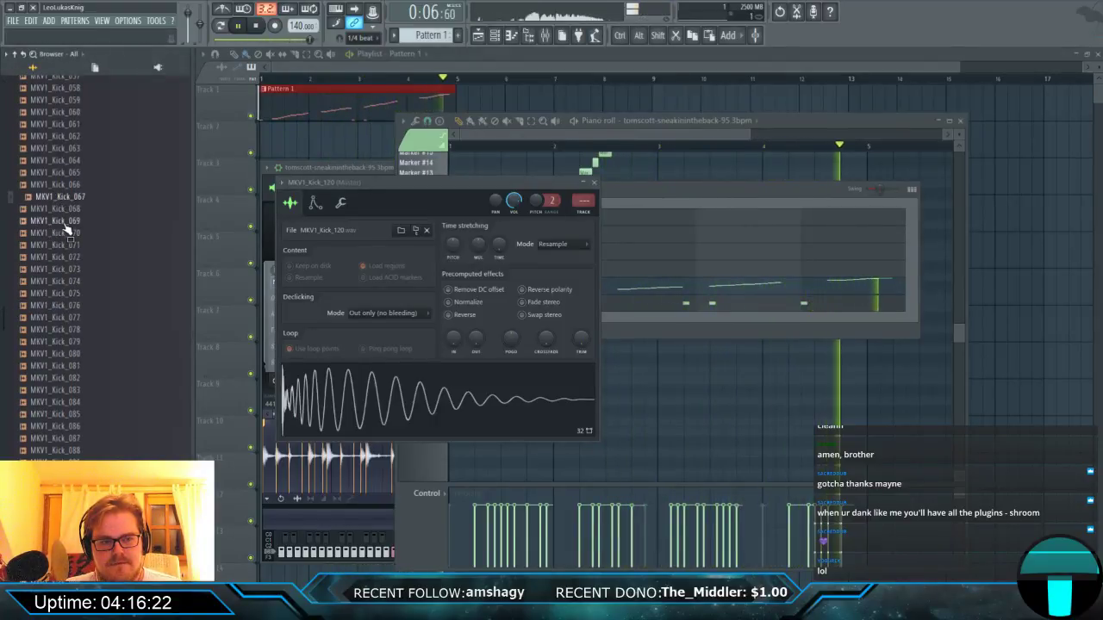
key("Down")
key("Down")
key("Down")
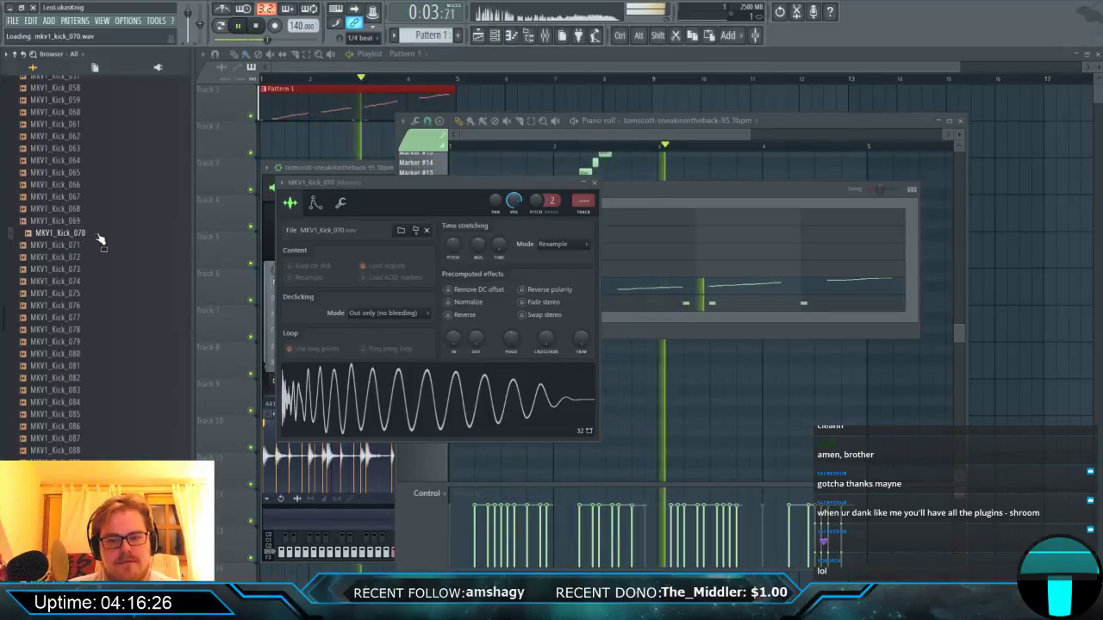
Audition the lower-numbered Monster Kicks samples and load MKV1_Kick_015 into the kick channel.
key("Up")
key("Up")
key("Up")
key("Up")
key("Up")
scroll(69, 190, "up", 5)
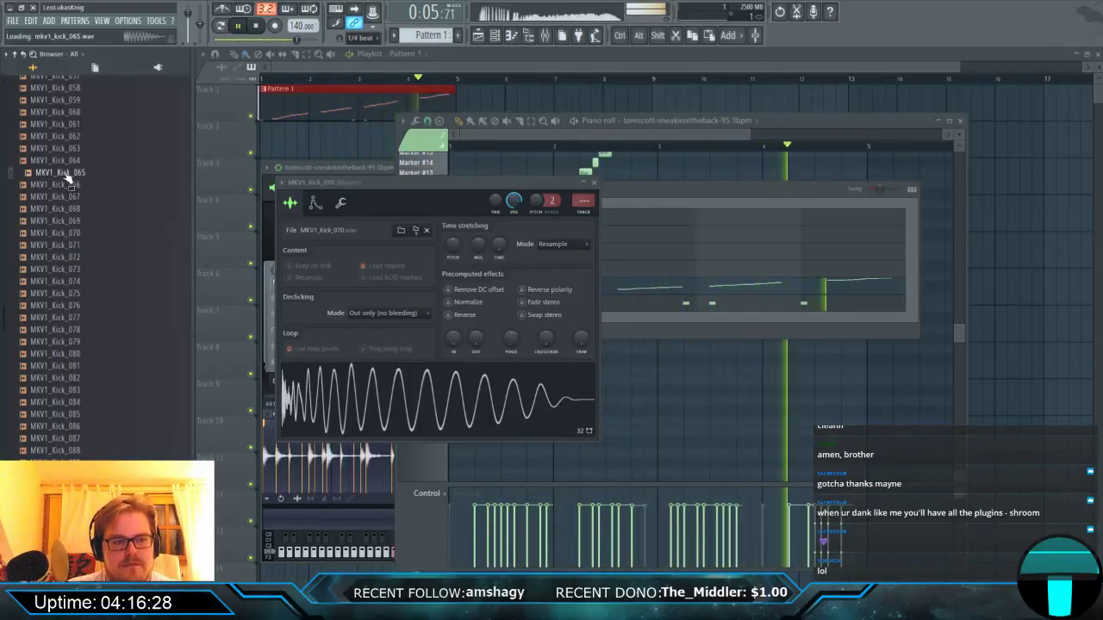
scroll(65, 198, "up", 4)
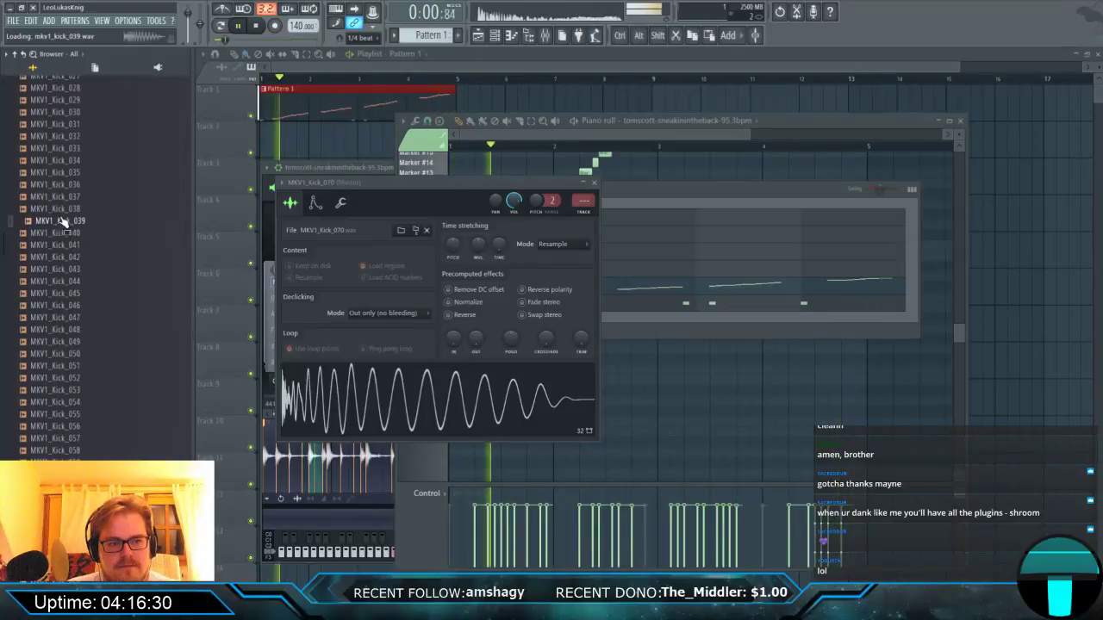
left_click(65, 173)
left_click(61, 137)
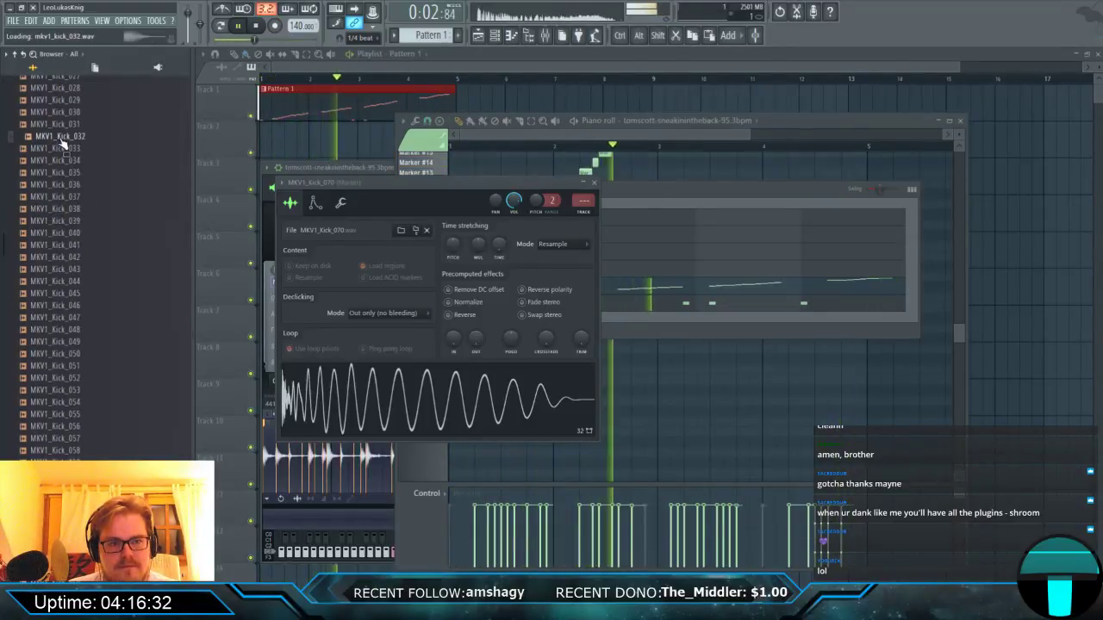
scroll(61, 144, "up", 6)
left_click(63, 184)
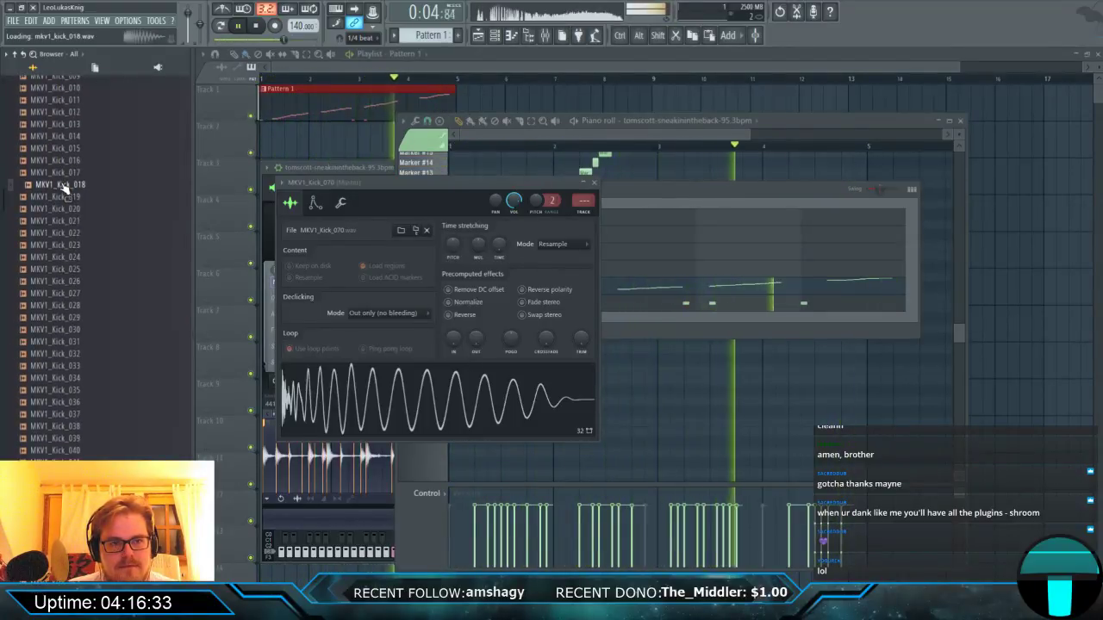
left_click(63, 161)
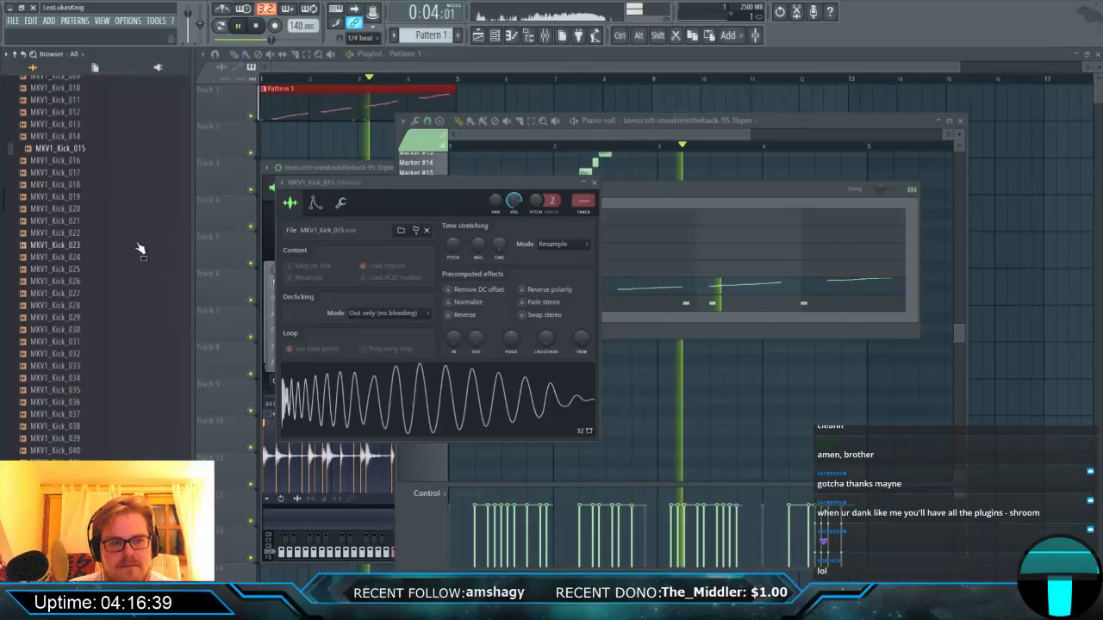
Audition the first kicks in the Monster Kicks V1 folder, including MKV1_Kick_003 and MKV1_Kick_001.
scroll(112, 245, "up", 4)
scroll(112, 245, "up", 2)
left_click(66, 259)
left_click(66, 235)
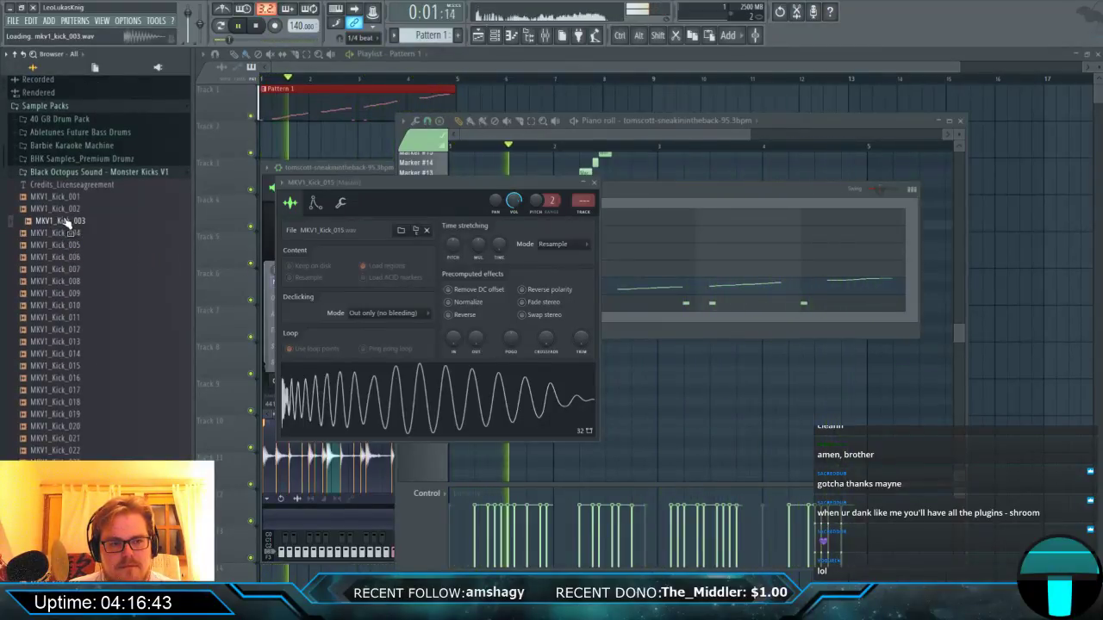
left_click(66, 210)
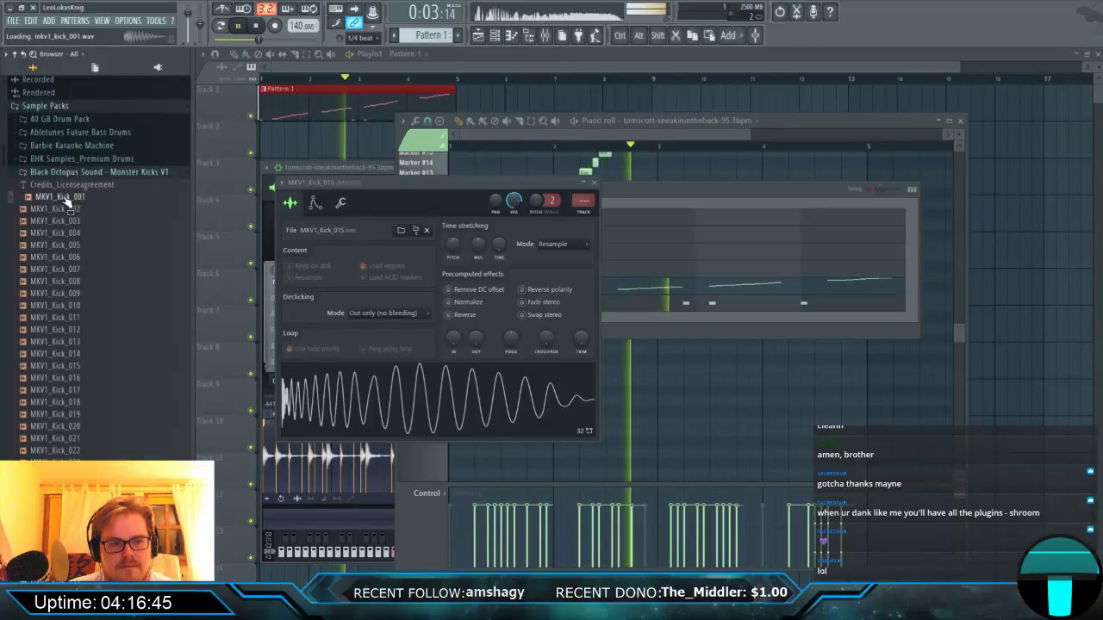
Collapse the Monster Kicks V1 folder and open the BHK_DRY_WAV folder inside BHK Samples_Premium Drumz.
left_click(68, 173)
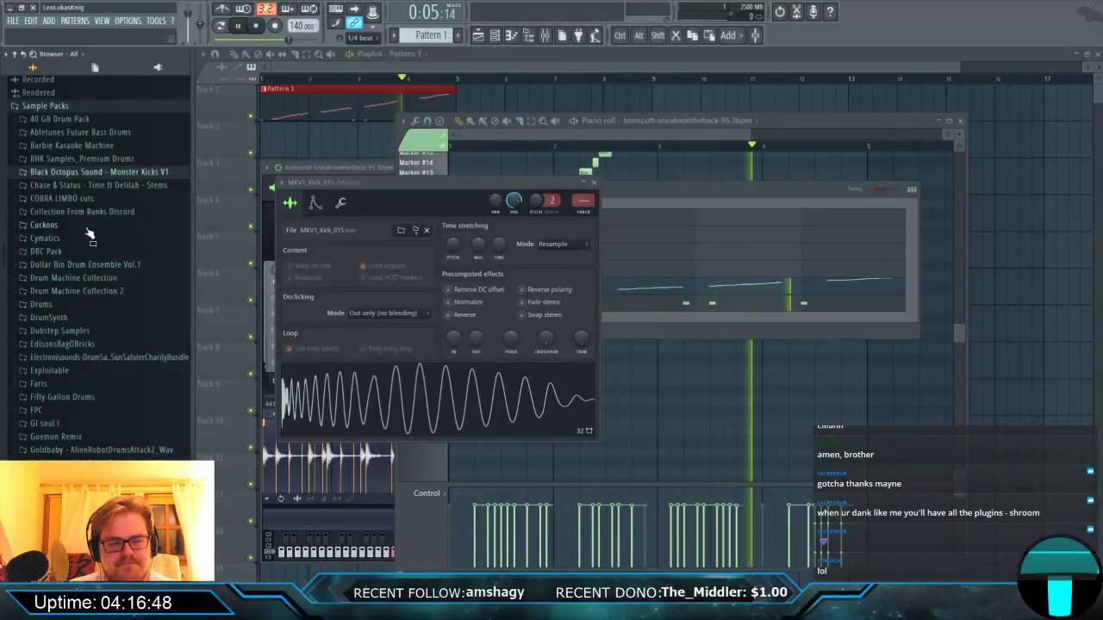
left_click(83, 160)
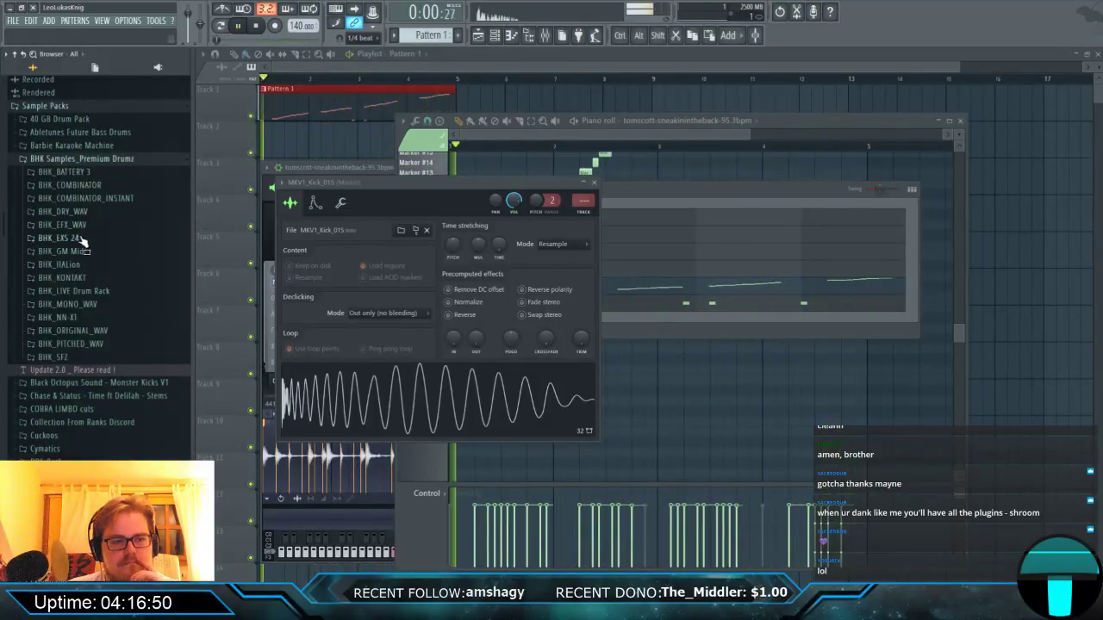
left_click(62, 211)
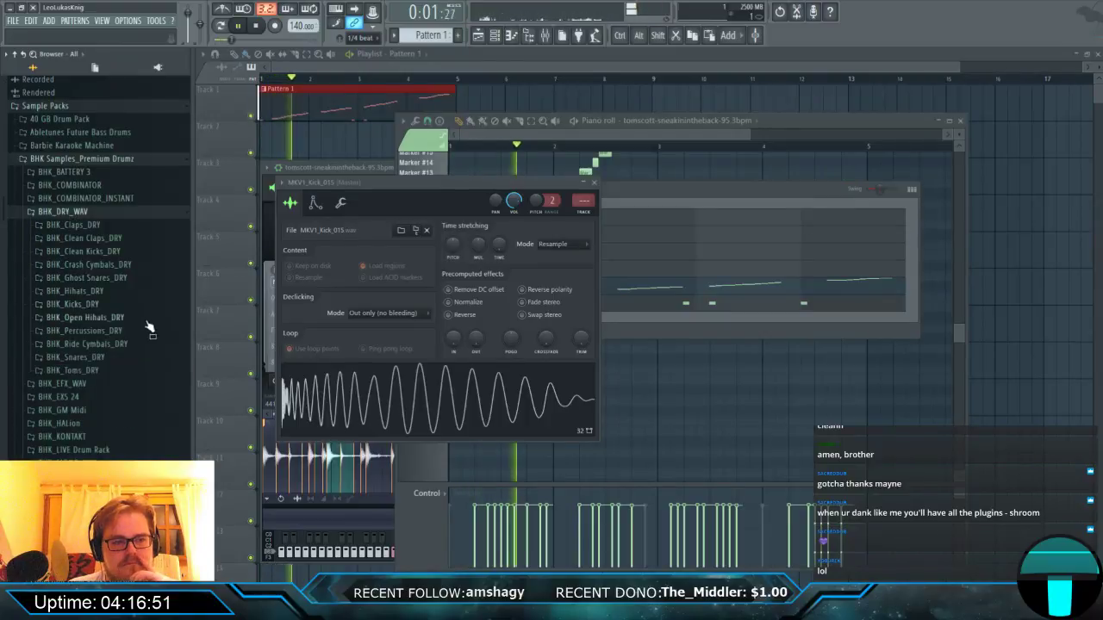
Open the BHK_Clean Kicks_DRY folder and audition BHK_PD_Clean Kick (52), (48) and (54).
left_click(78, 252)
scroll(129, 328, "down", 5)
left_click(108, 301)
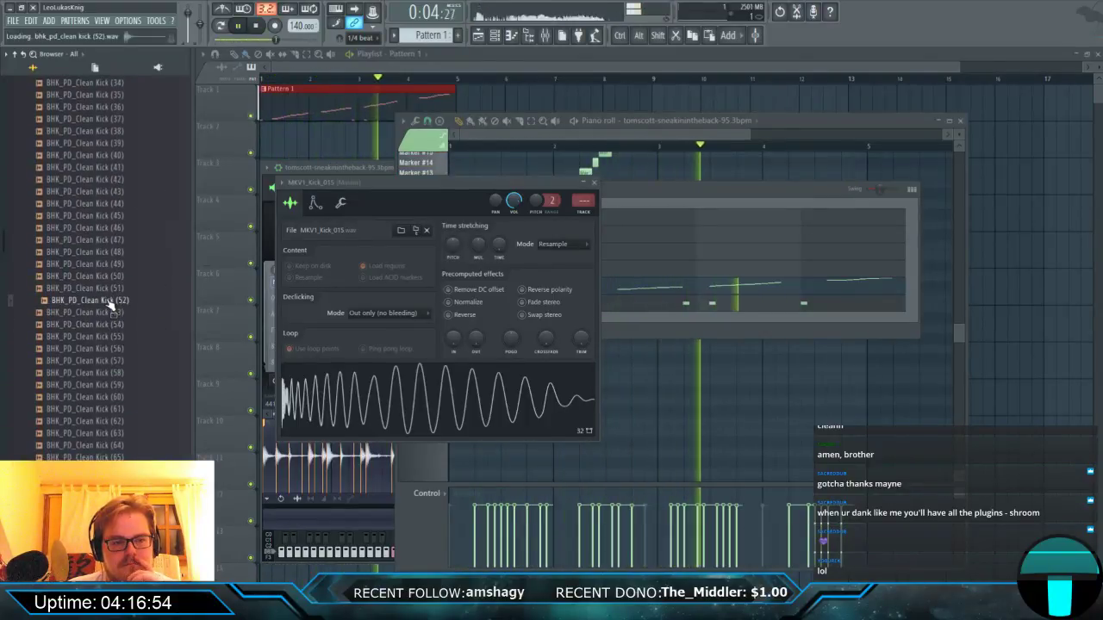
left_click(99, 253)
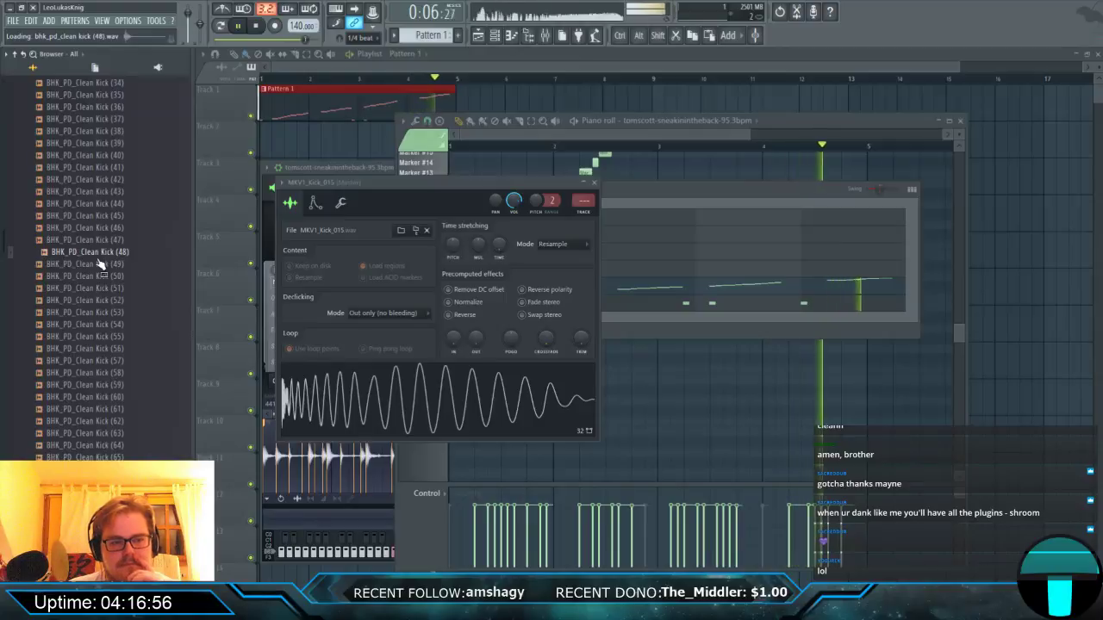
left_click(84, 325)
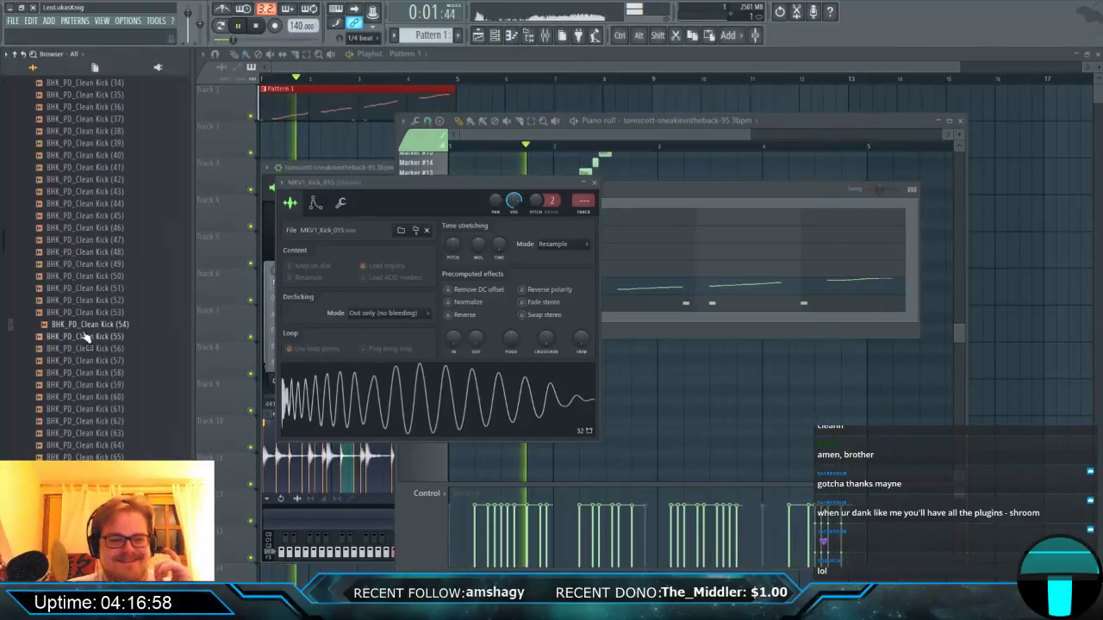
Audition higher-numbered clean kicks, including (105) and (107), and load BHK_PD_Clean Kick (131) into the kick channel.
scroll(86, 297, "down", 10)
left_click(89, 303)
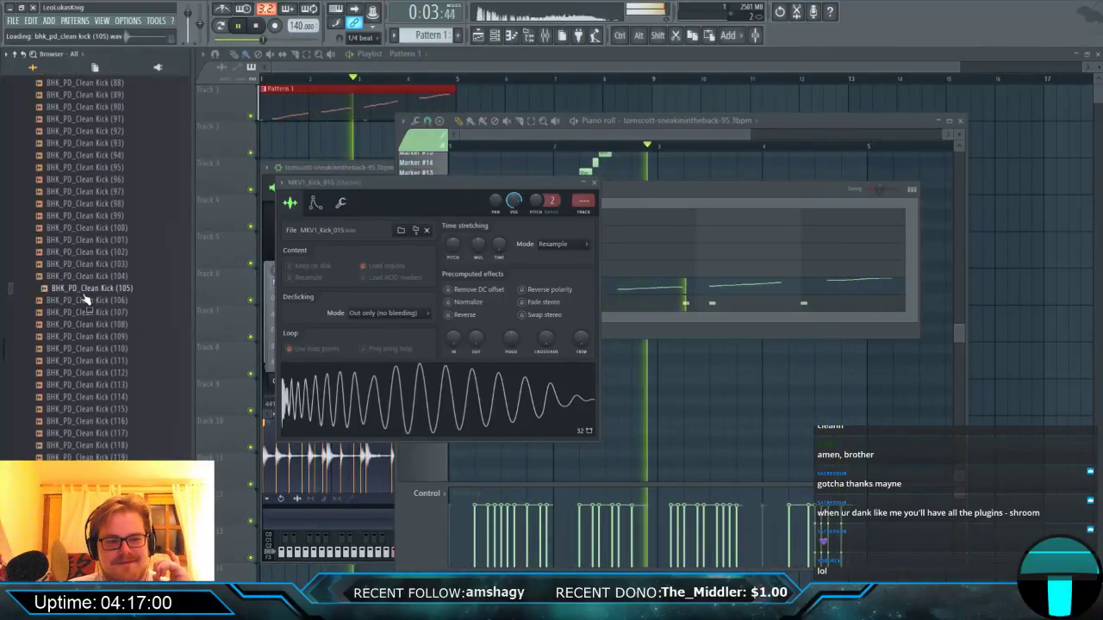
left_click(88, 314)
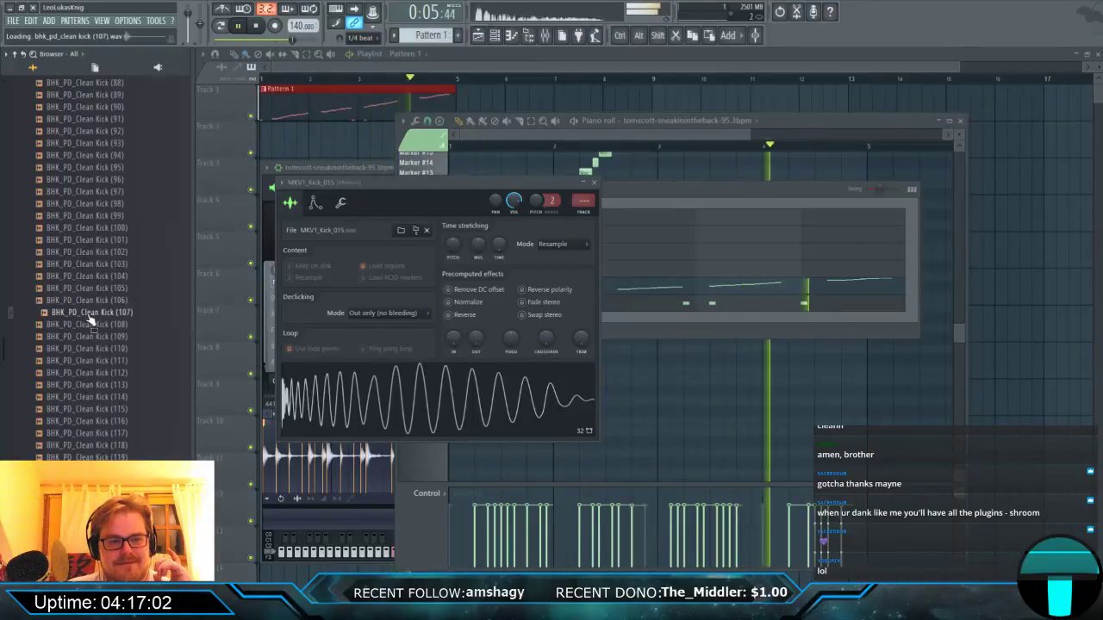
scroll(92, 320, "down", 8)
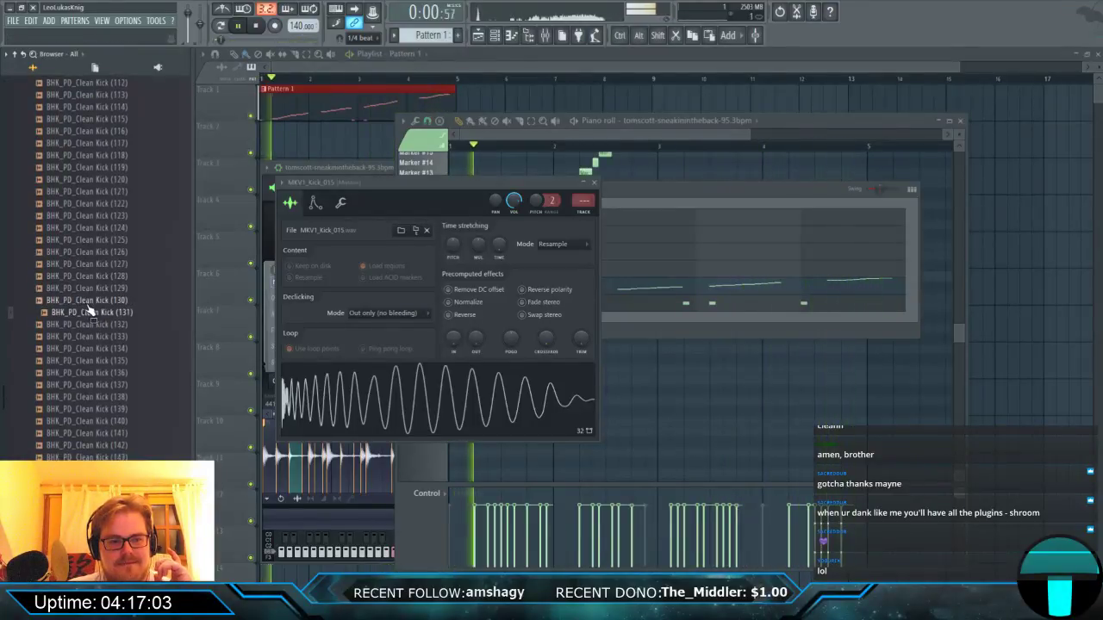
left_click_drag(90, 321, 370, 396)
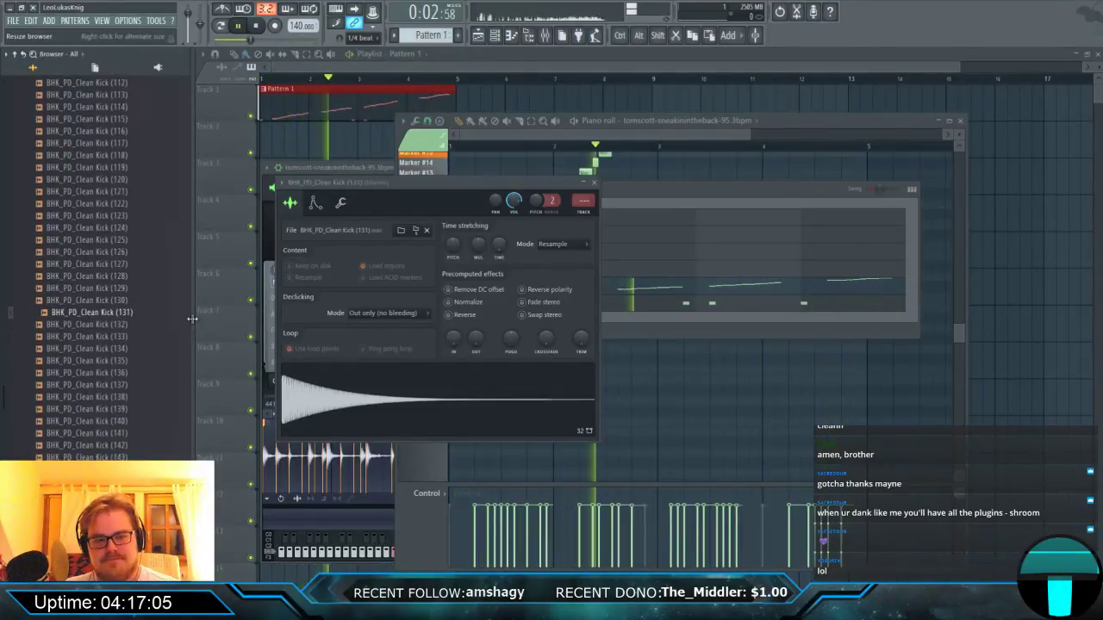
Enable the kick's volume envelope with zero sustain and release, and its pitch envelope with hold, decay, sustain and release at zero.
left_click(316, 204)
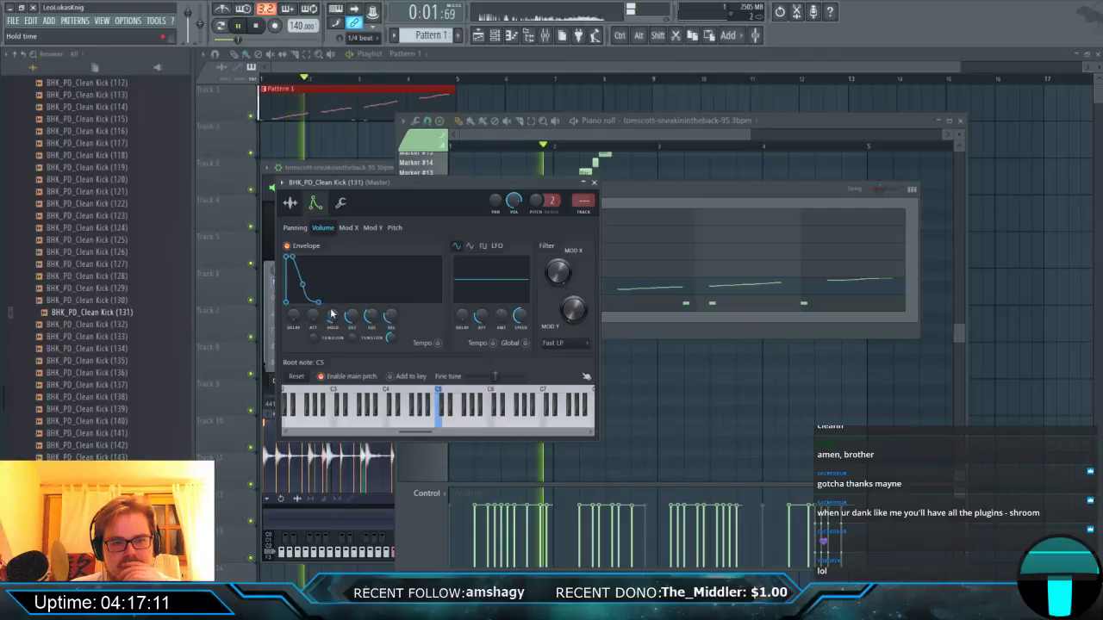
left_click_drag(370, 317, 370, 345)
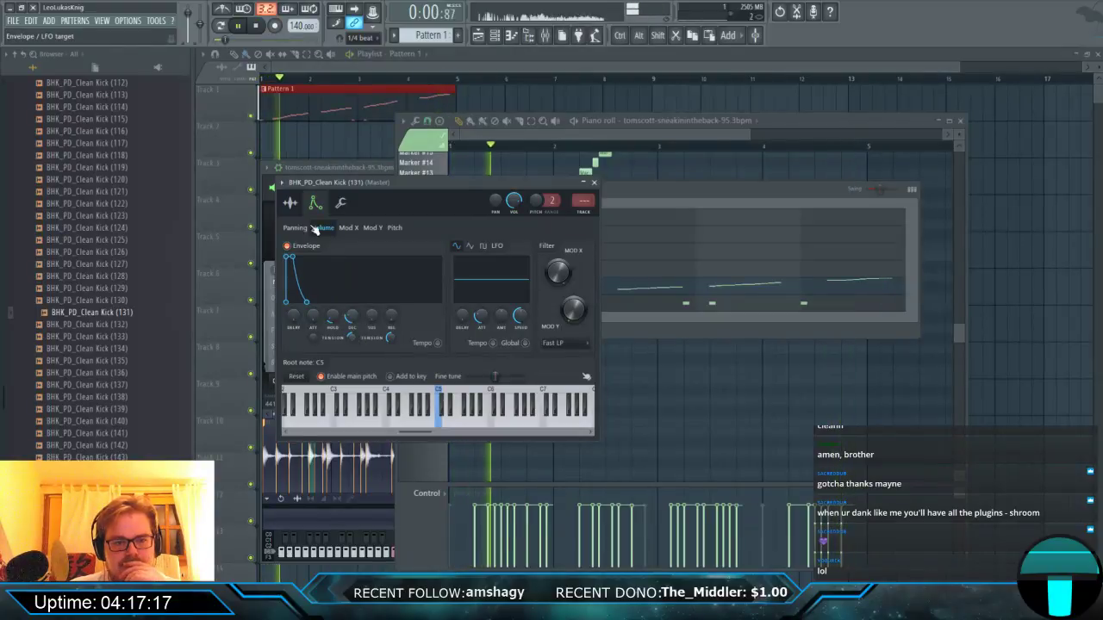
left_click(395, 229)
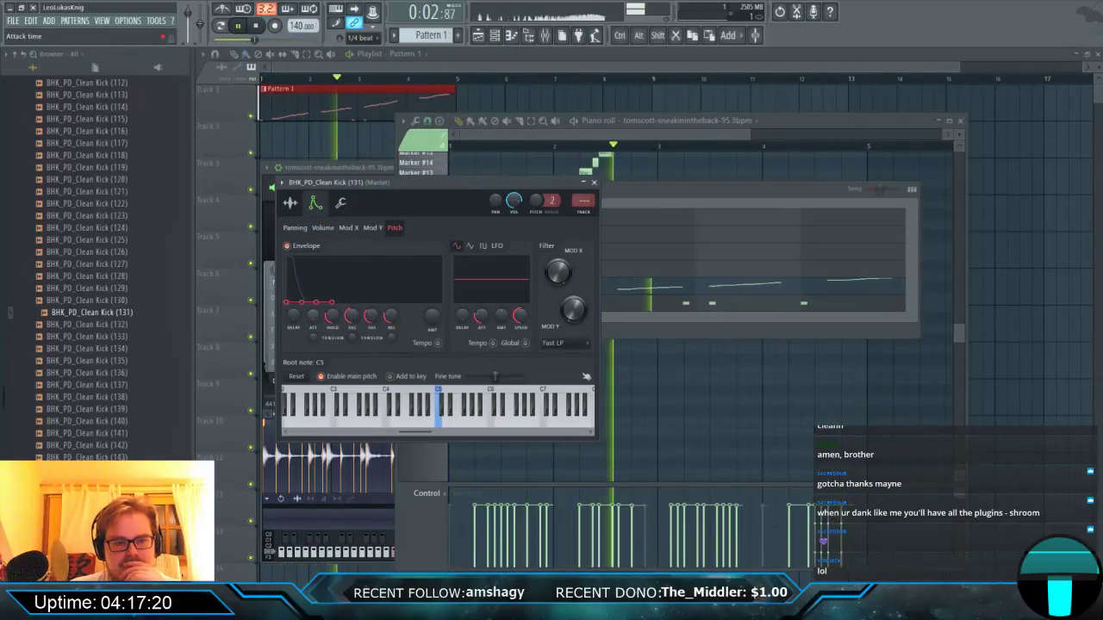
left_click_drag(332, 316, 350, 341)
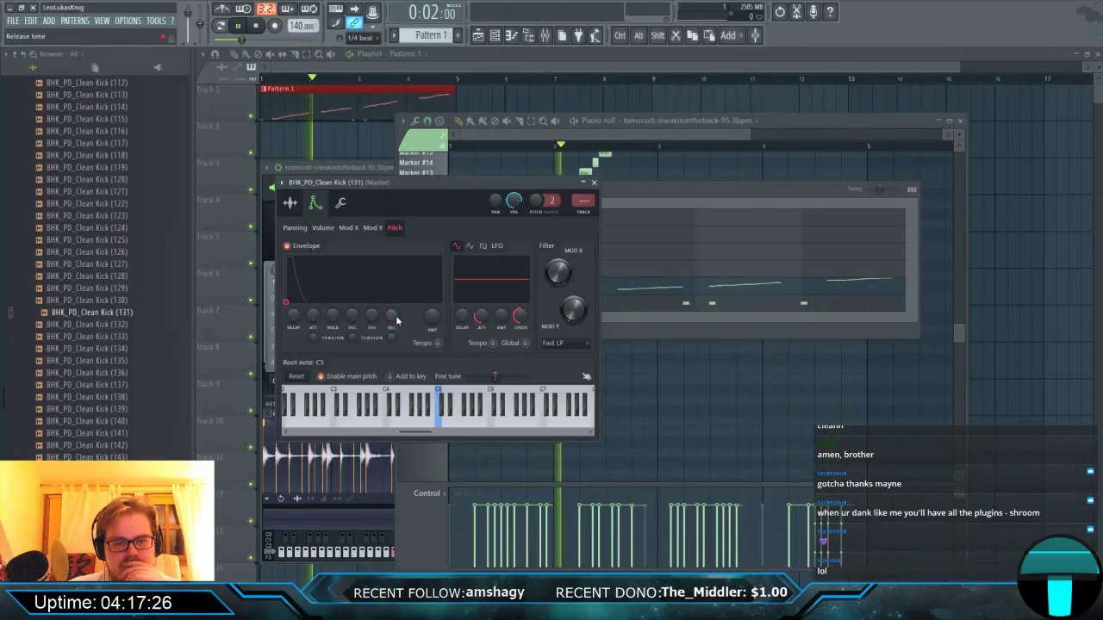
Shape the clean kick's pitch envelope with a short, tensioned decay and lengthen the release of its volume envelope.
left_click_drag(351, 337, 351, 327)
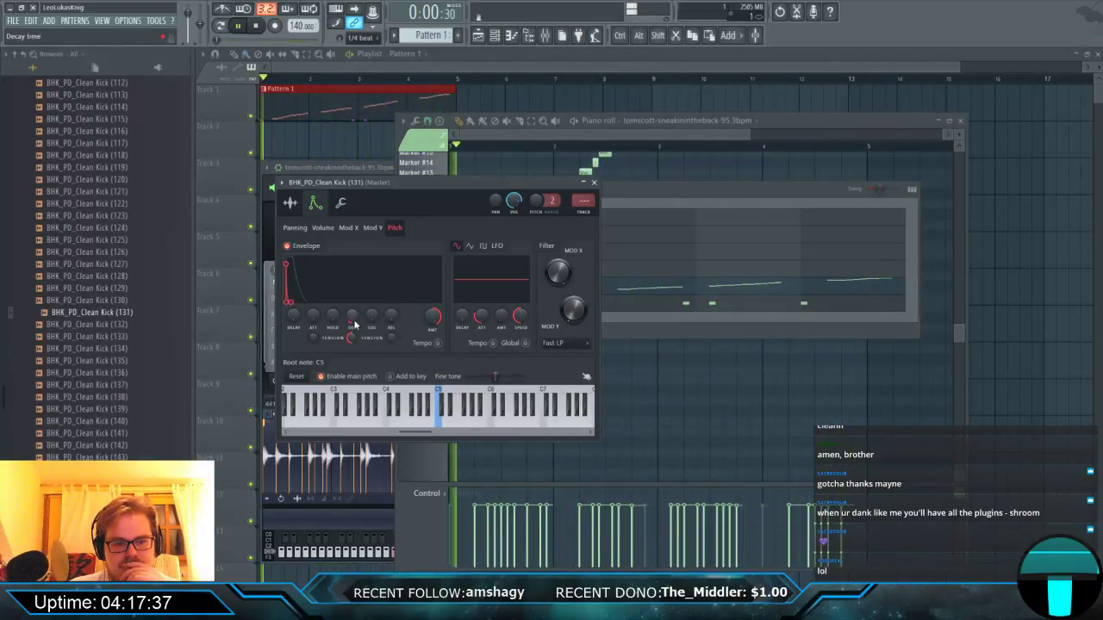
left_click(323, 227)
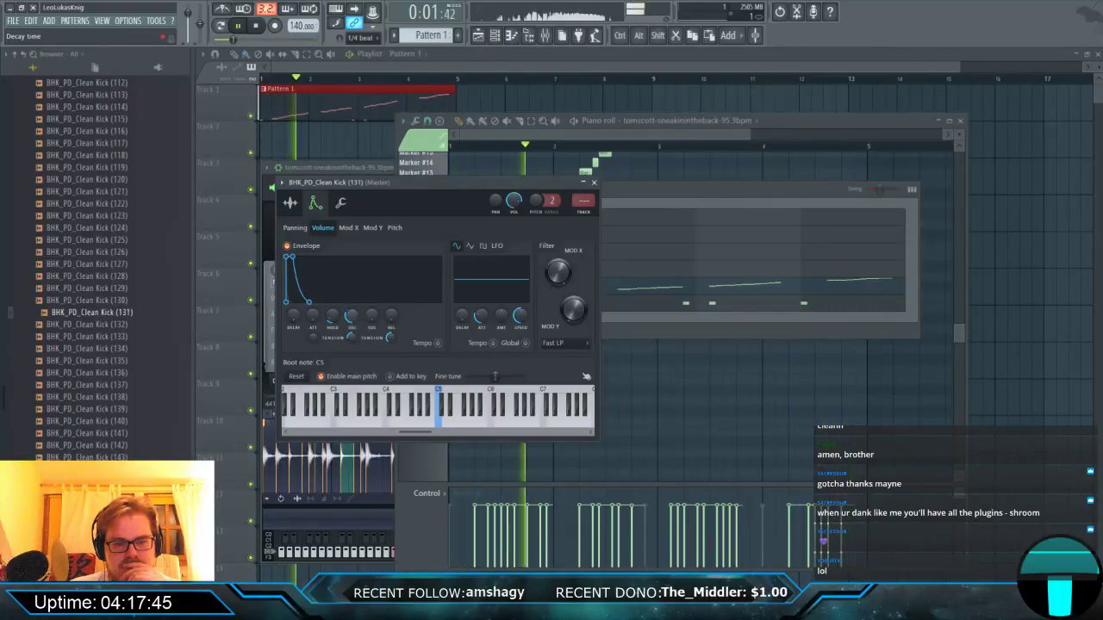
left_click_drag(394, 322, 394, 310)
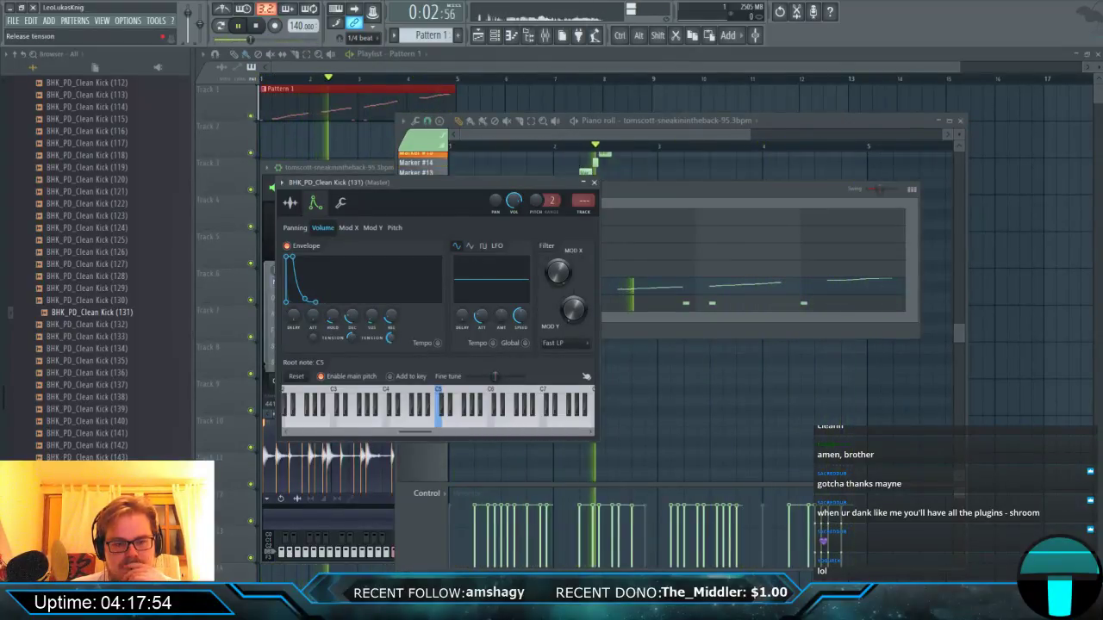
left_click(295, 228)
left_click(294, 209)
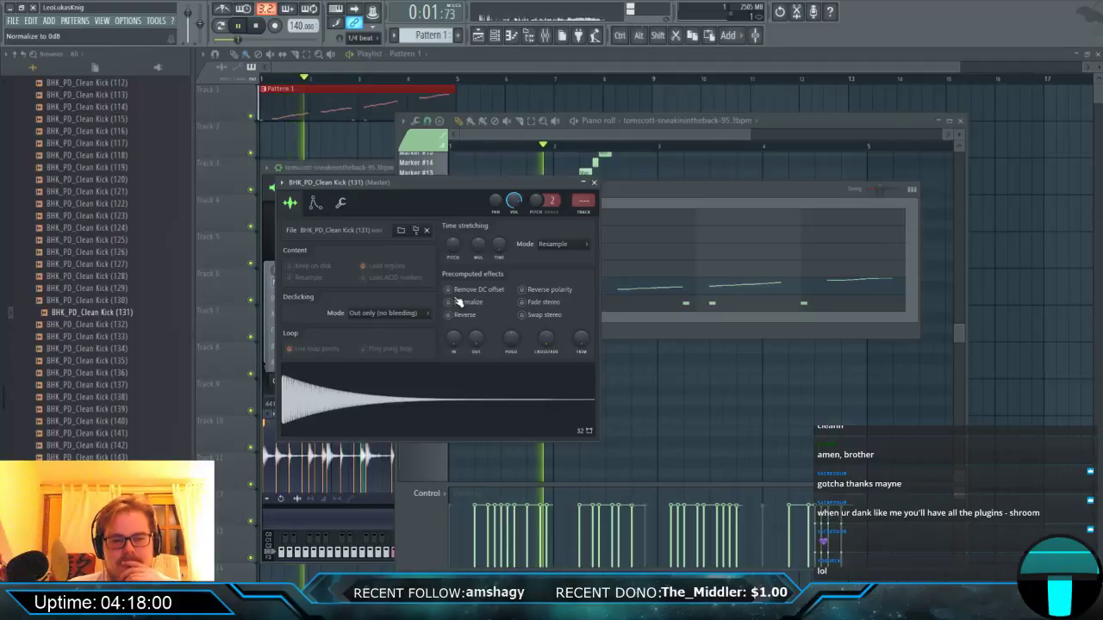
Add the Love Long Lost Rim sample from the SH-1 Snares folder as a new channel in the channel rack.
left_click(663, 193)
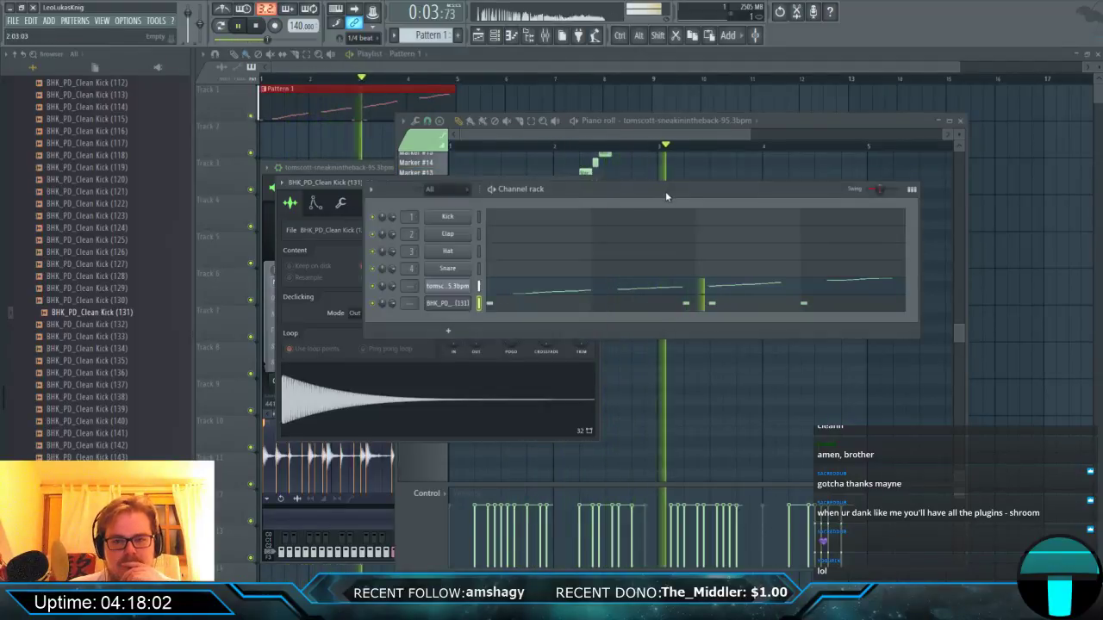
scroll(58, 280, "up", 4)
scroll(59, 280, "up", 20)
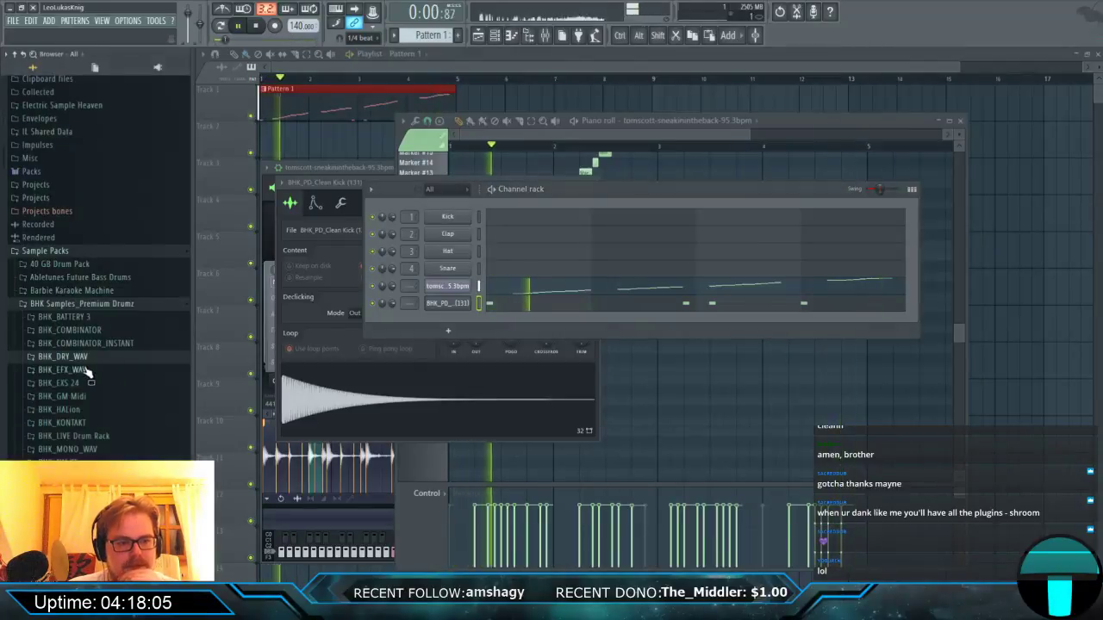
scroll(95, 362, "down", 15)
scroll(95, 349, "down", 5)
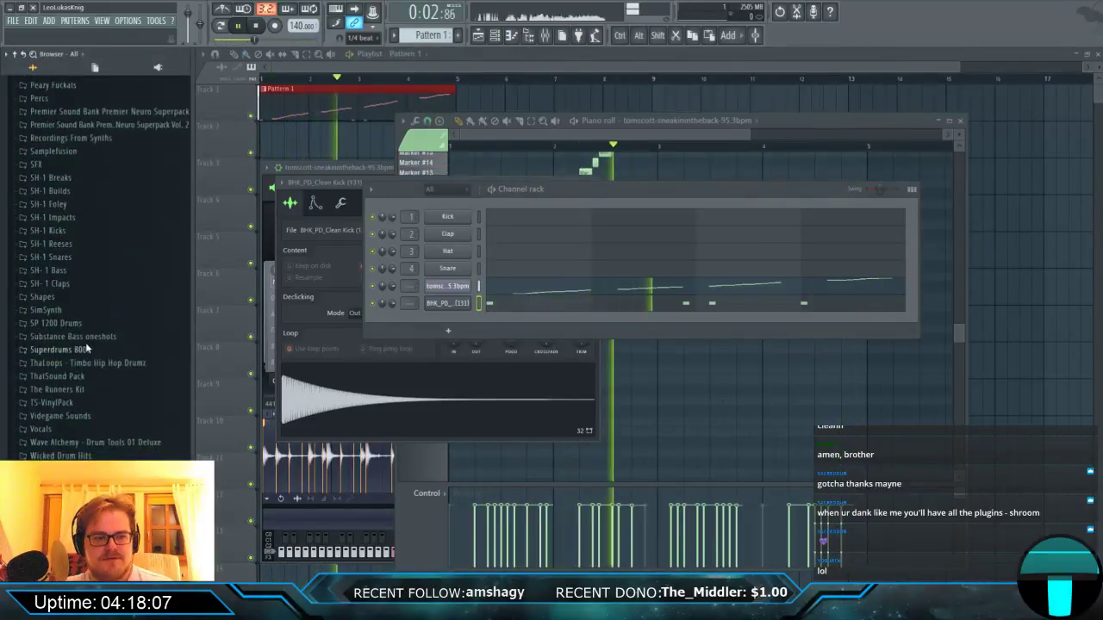
left_click(66, 259)
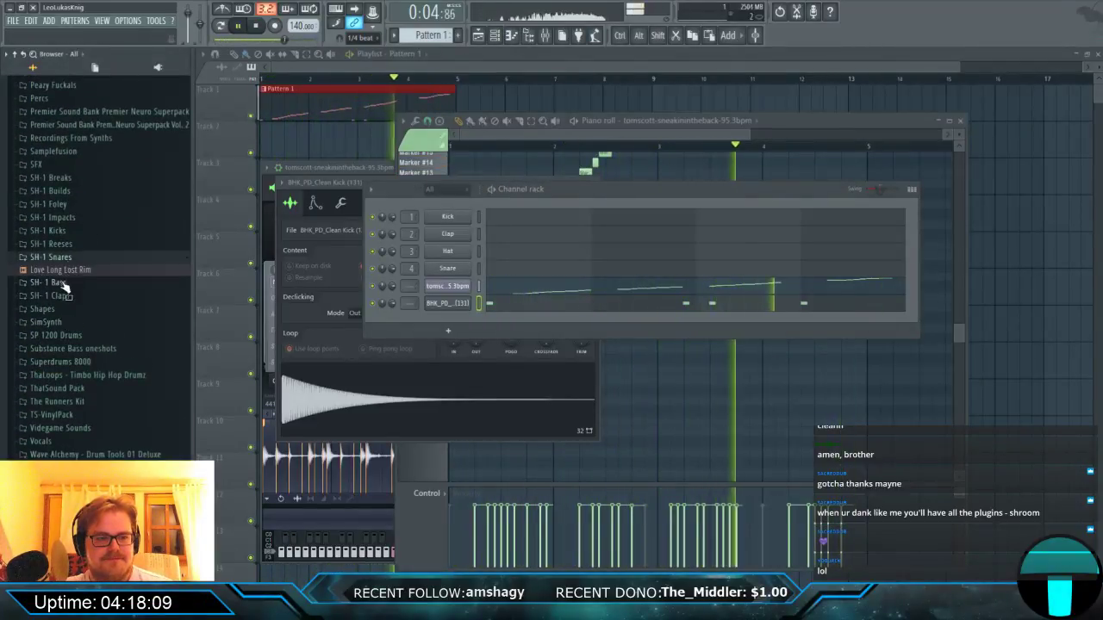
left_click_drag(62, 270, 497, 341)
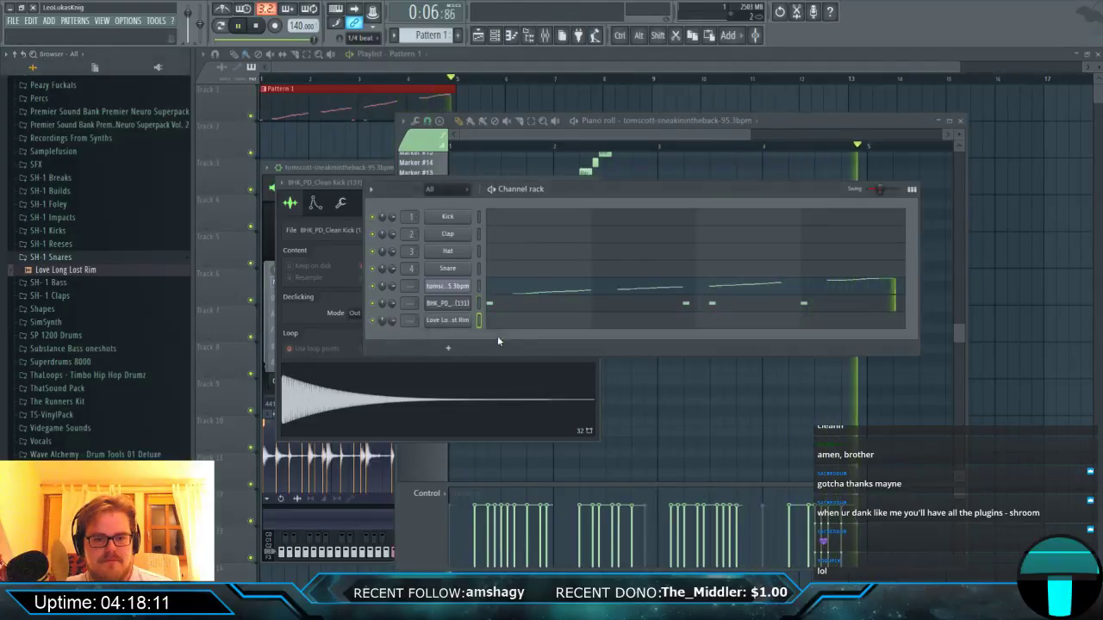
Place four C5 rim notes on beats 2 and 4 of bars 1 and 2.
left_click(513, 325)
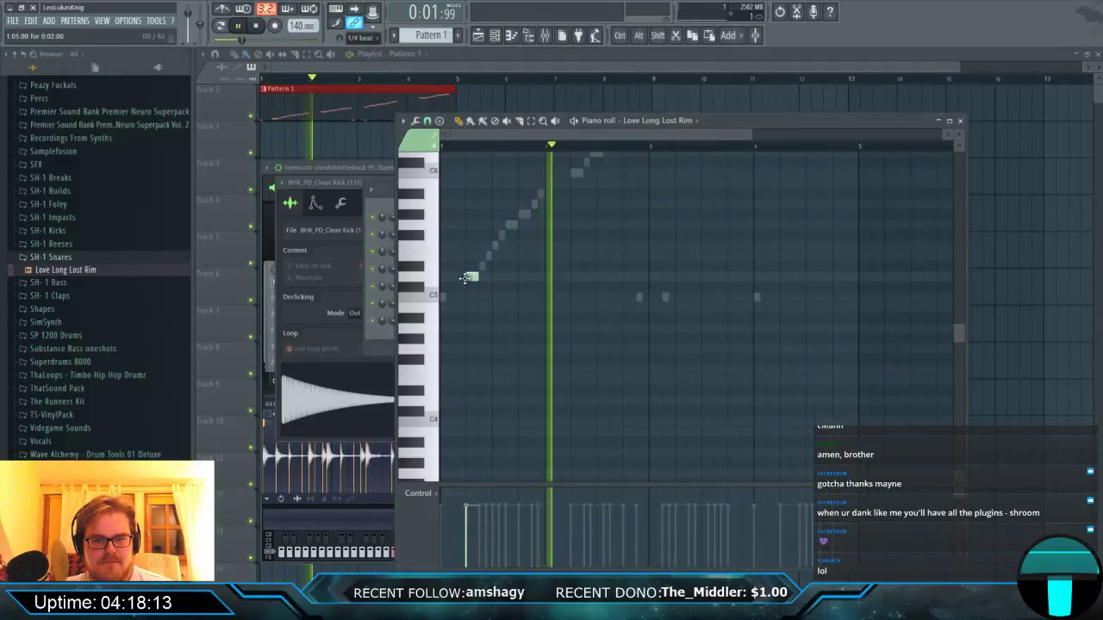
left_click(528, 297)
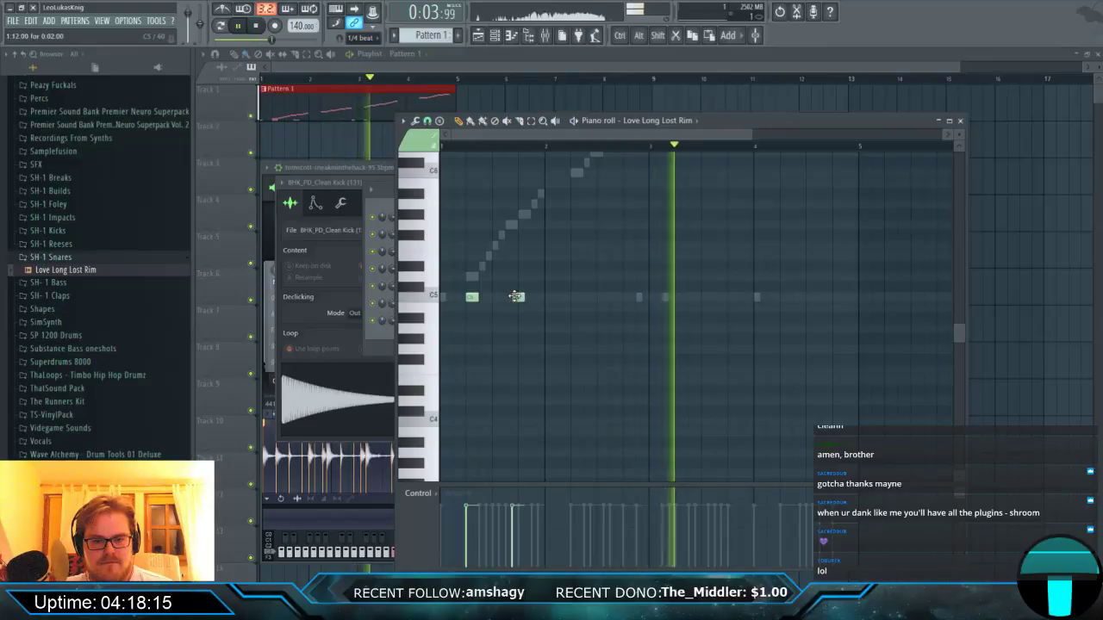
left_click(583, 297)
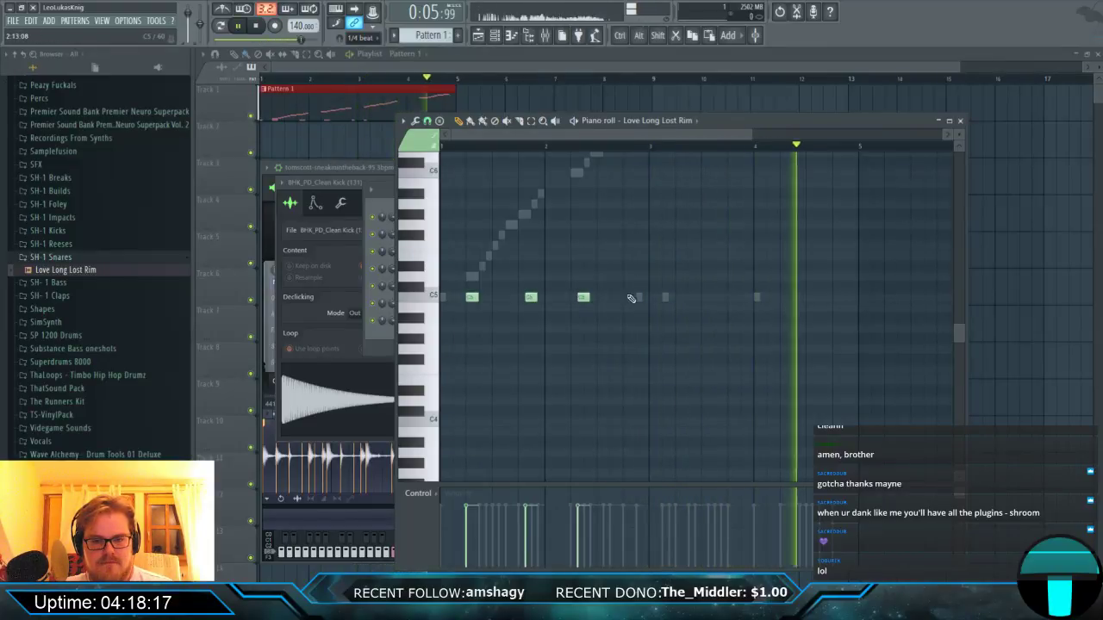
left_click(629, 297)
left_click_drag(584, 297, 522, 297)
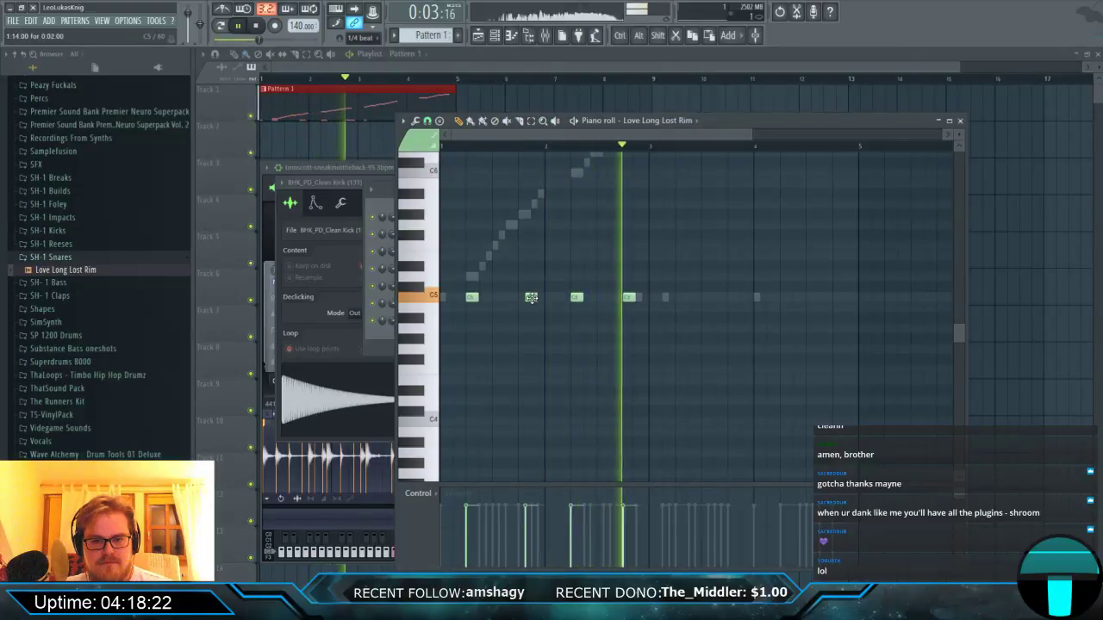
Select the four rim notes and duplicate them into bars 3 and 4.
left_click_drag(723, 332, 723, 332)
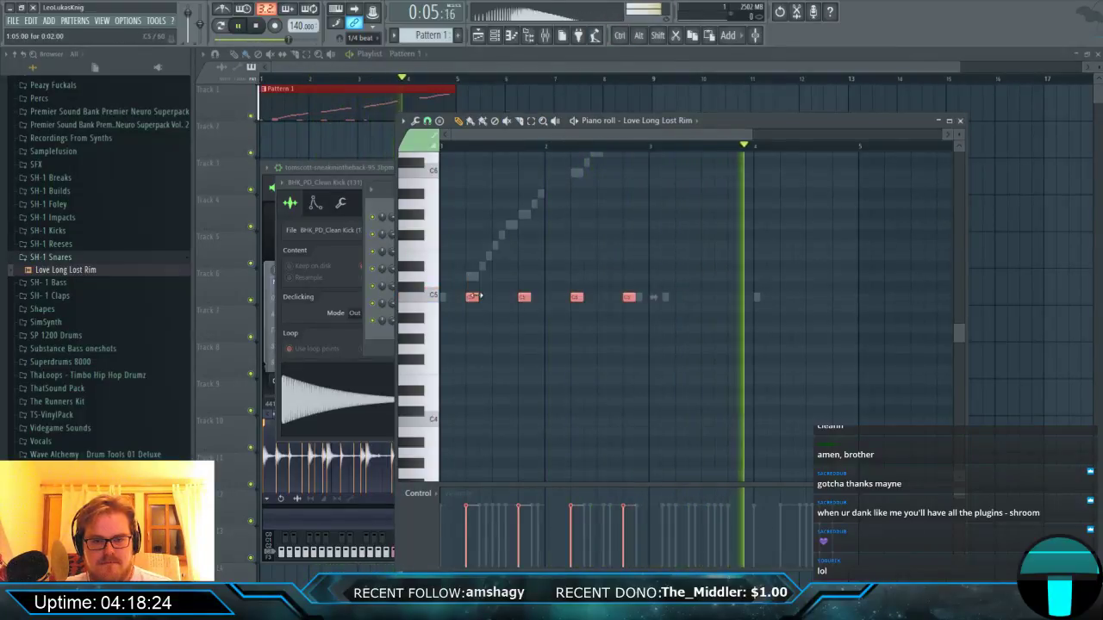
left_click_drag(471, 295, 834, 319)
key("ctrl+q")
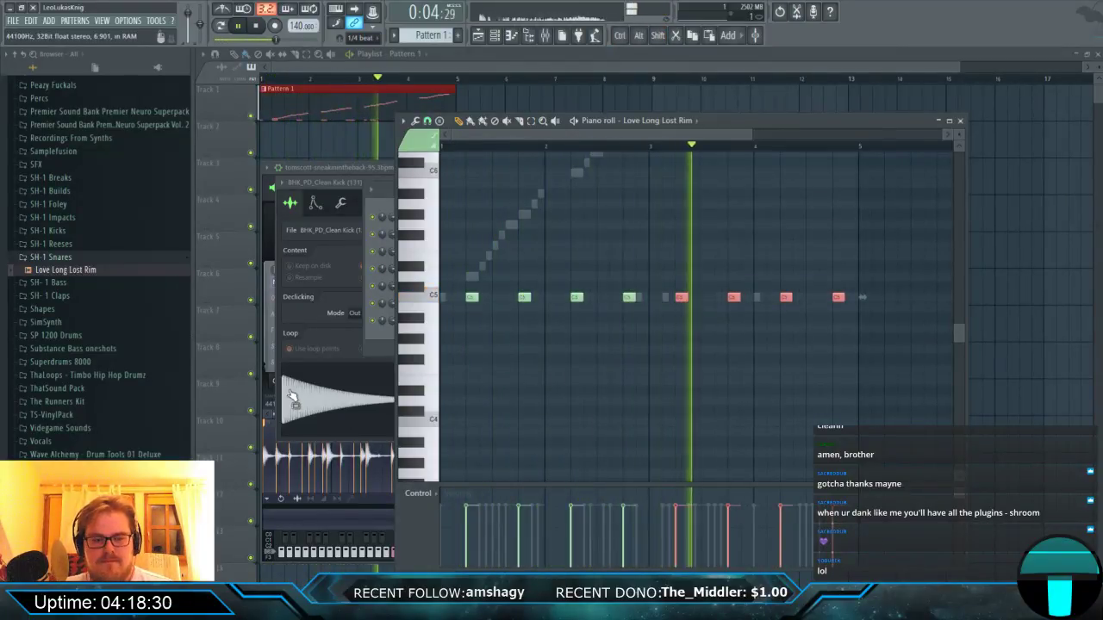
Set the rim channel's pitch range to 8 and adjust its channel pitch.
key("F6")
left_click(427, 334)
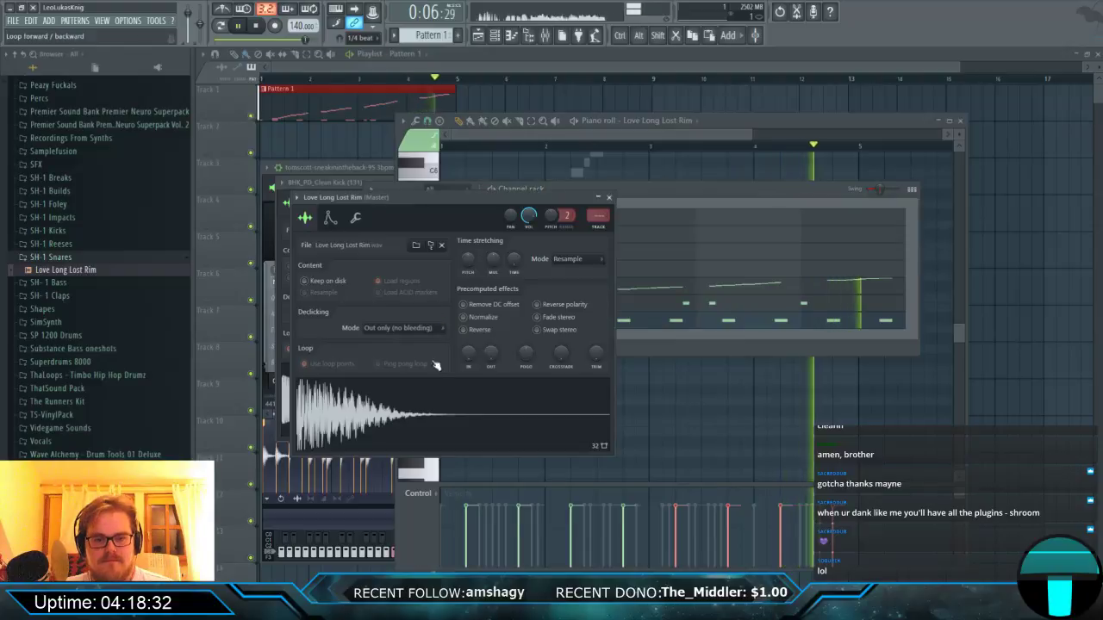
scroll(566, 215, "up", 6)
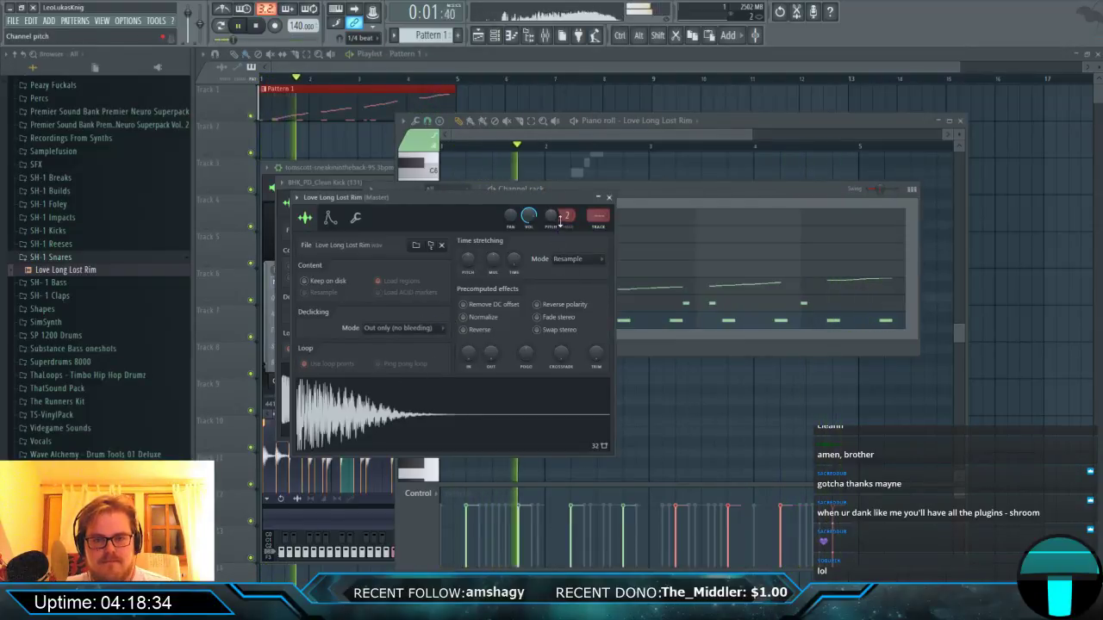
left_click_drag(550, 222, 549, 221)
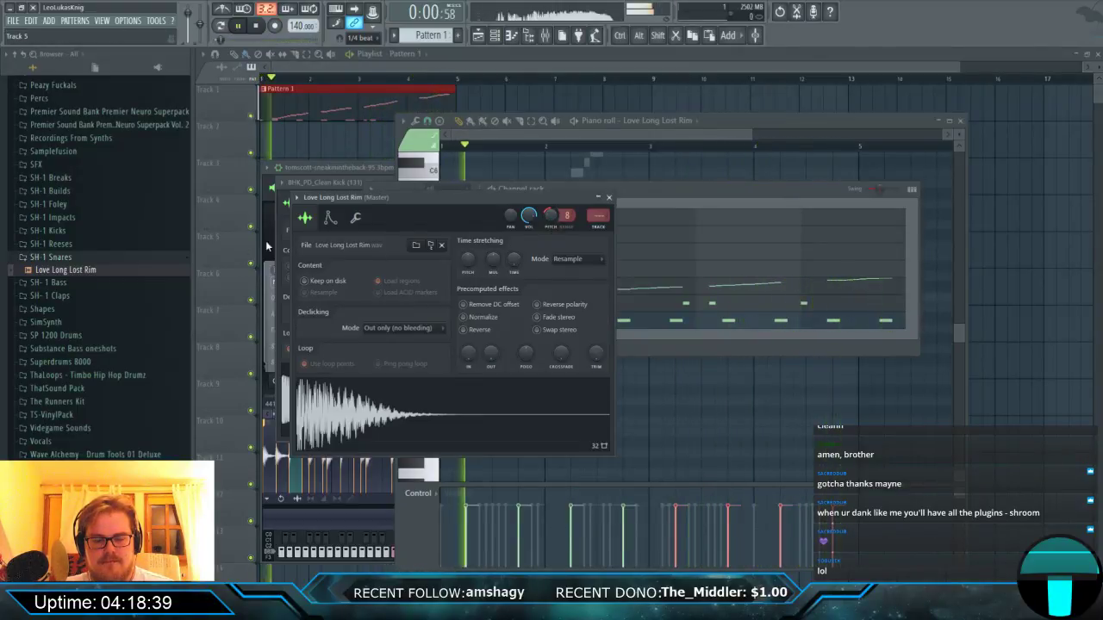
Change the rim channel's filter type to HP.
left_click(330, 217)
left_click(579, 358)
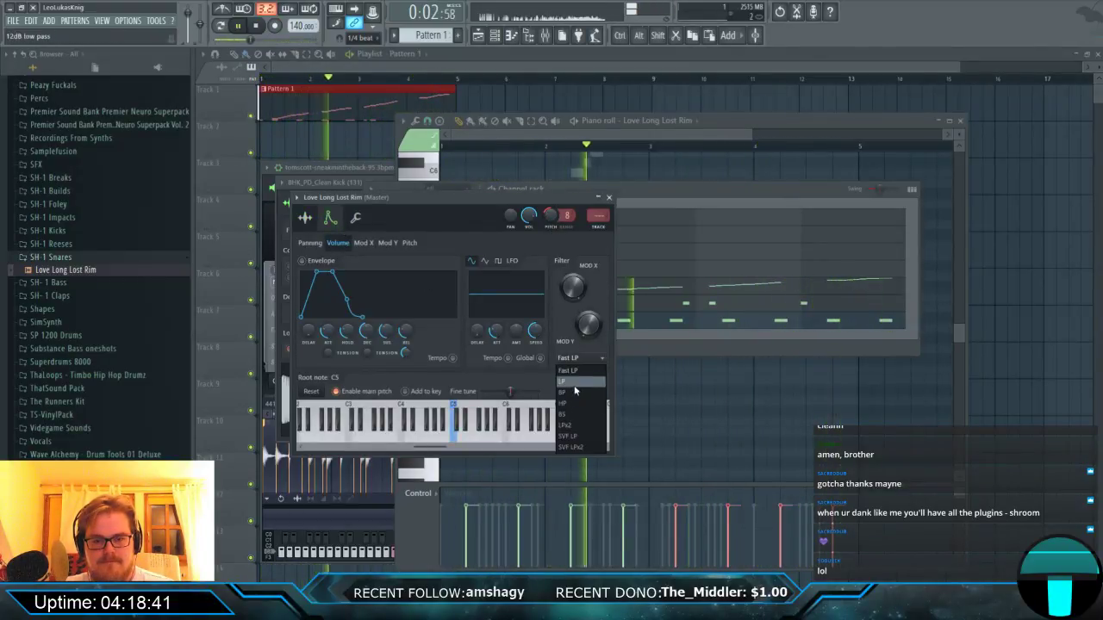
left_click(575, 402)
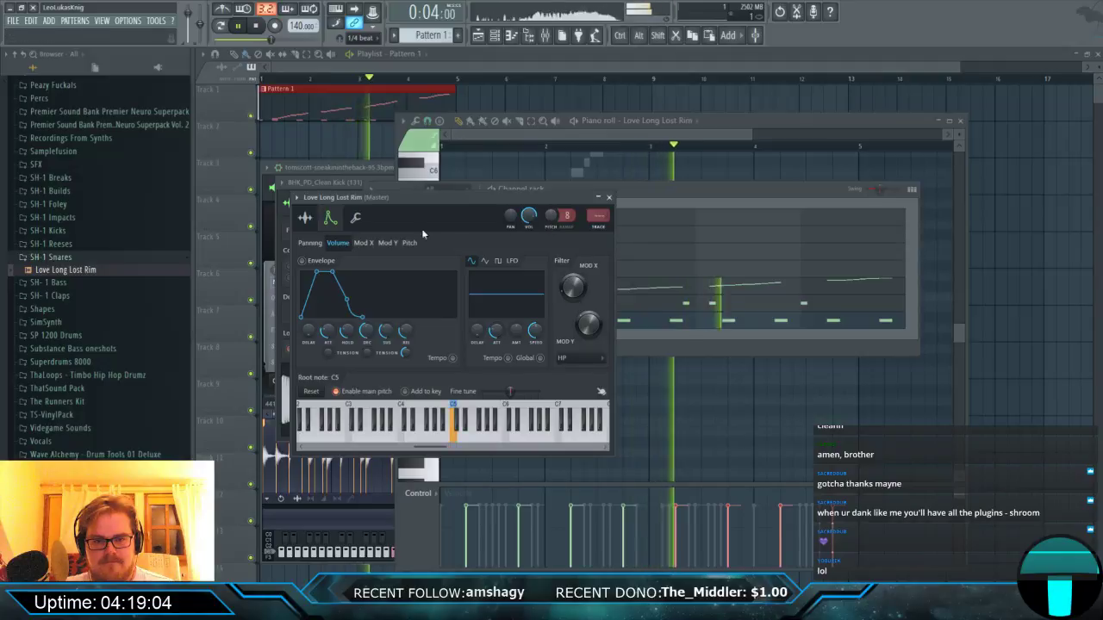
Switch the rim sample's time-stretching mode to Stretch, fine-tune its stretch multiplier and close the channel settings.
left_click(305, 218)
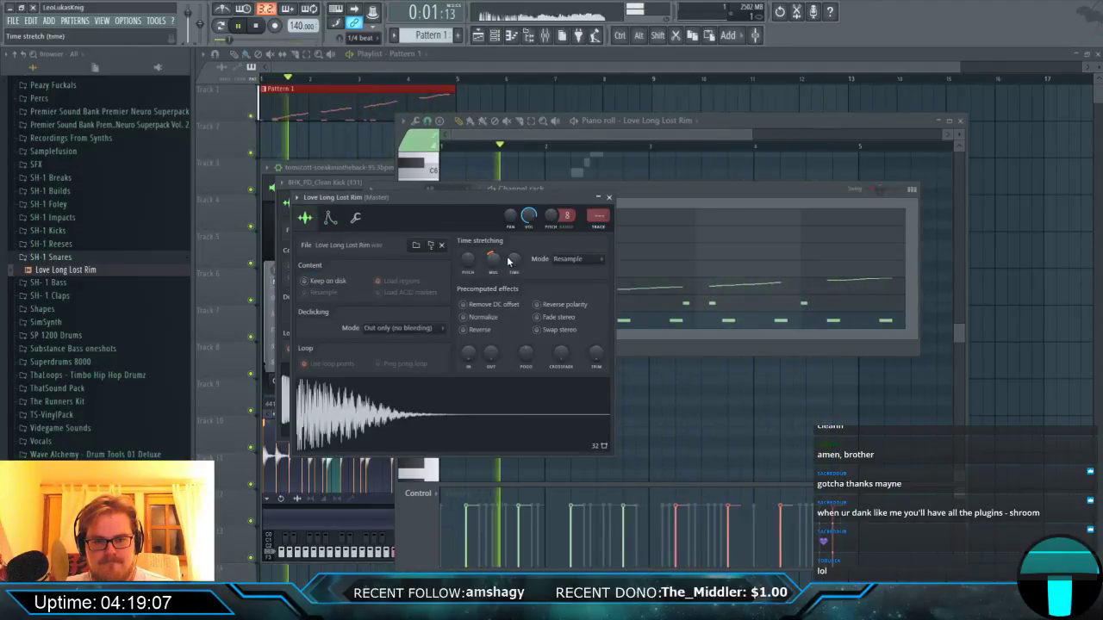
left_click(568, 258)
left_click(577, 297)
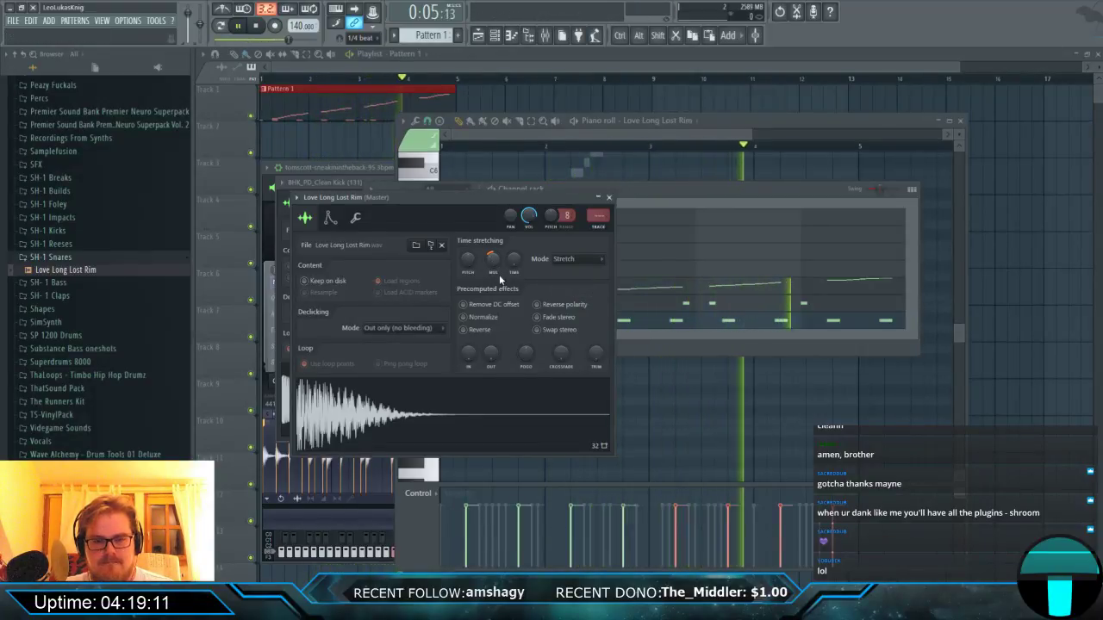
left_click_drag(495, 271, 495, 284)
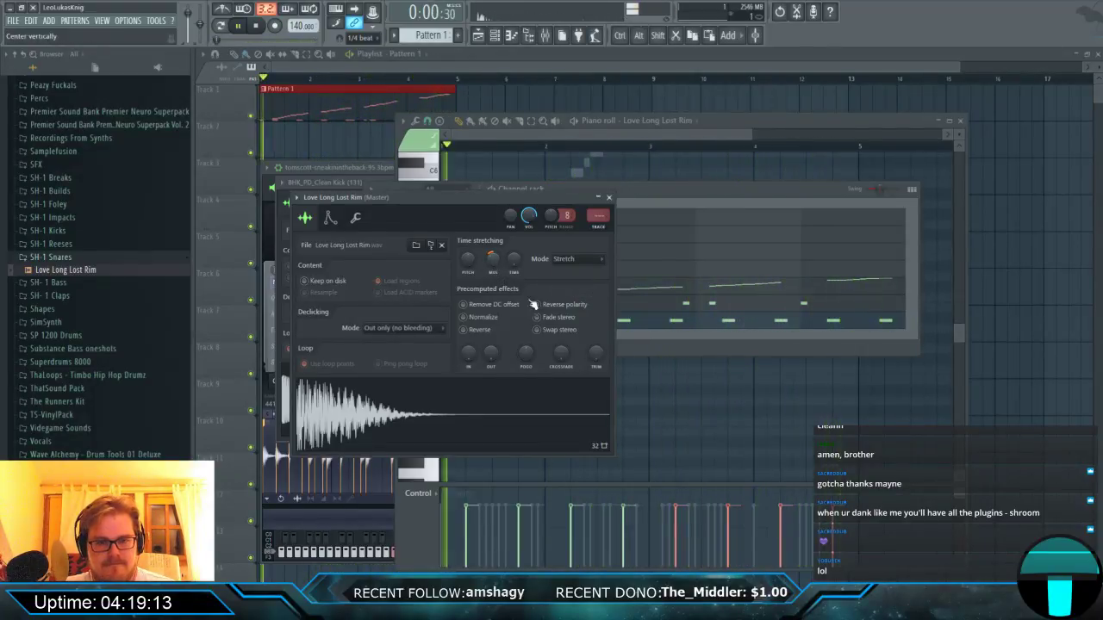
left_click(608, 198)
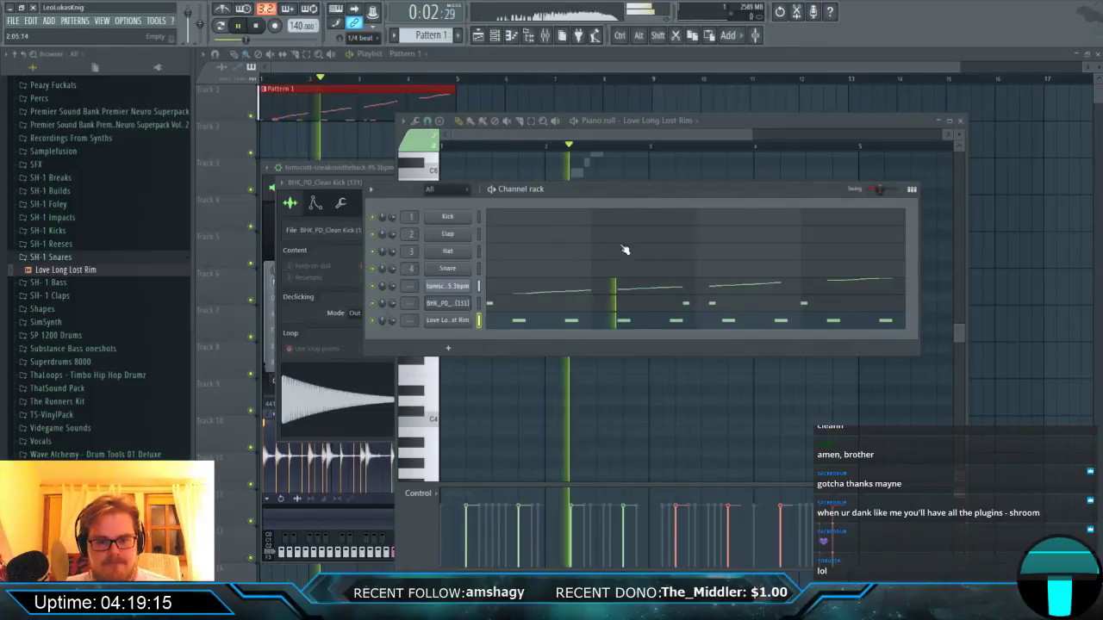
Select all channels and try to color them with a gradient starting from blue.
left_click(482, 286)
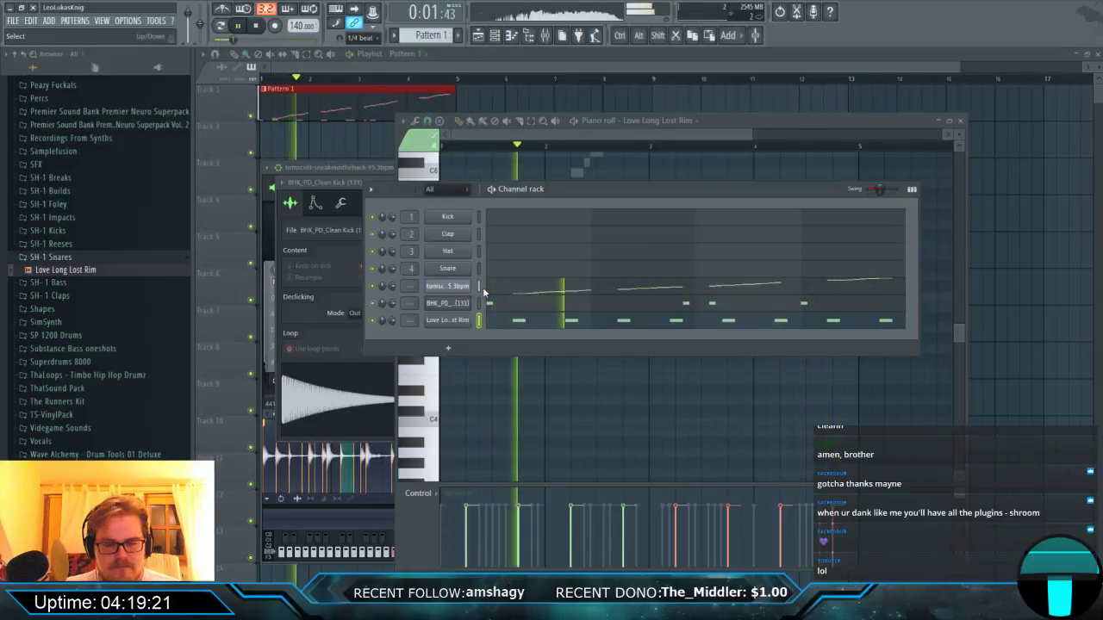
left_click(370, 188)
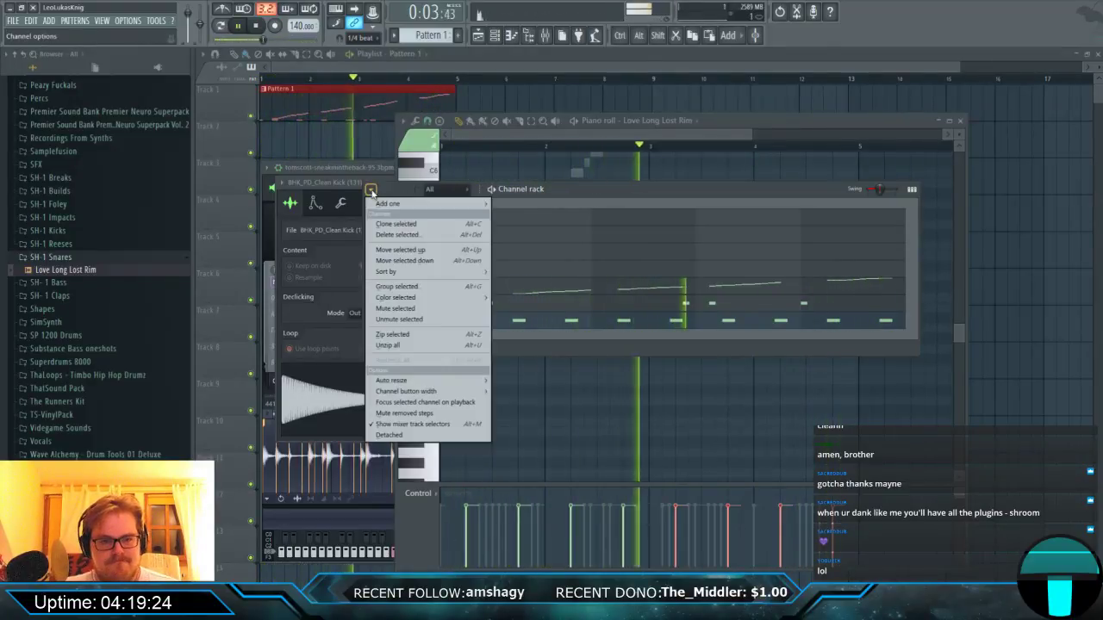
mouse_move(422, 297)
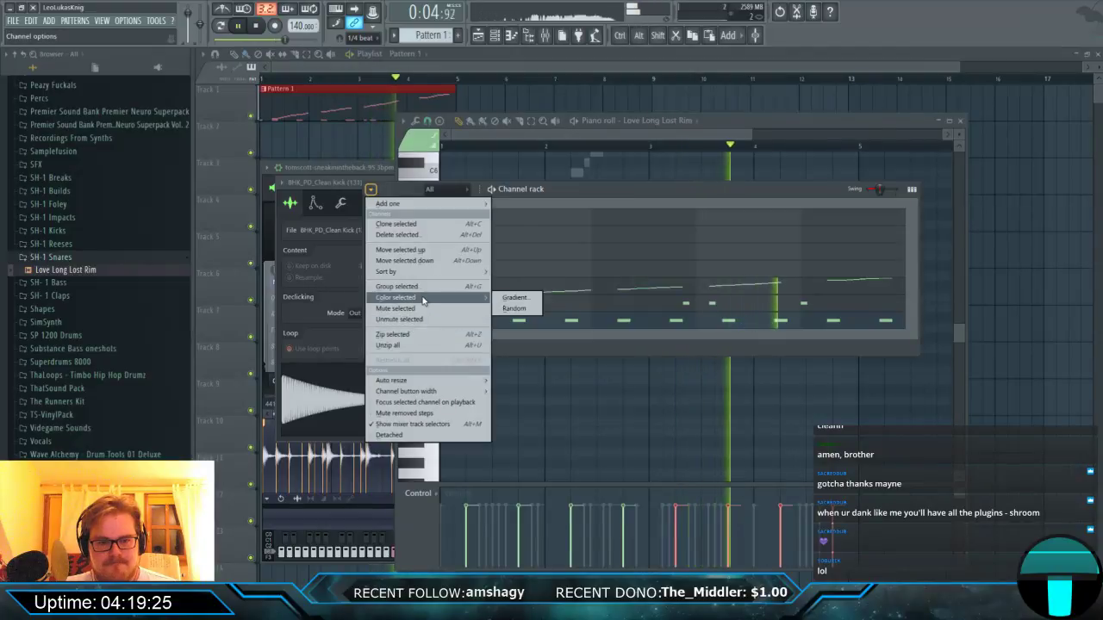
left_click(514, 298)
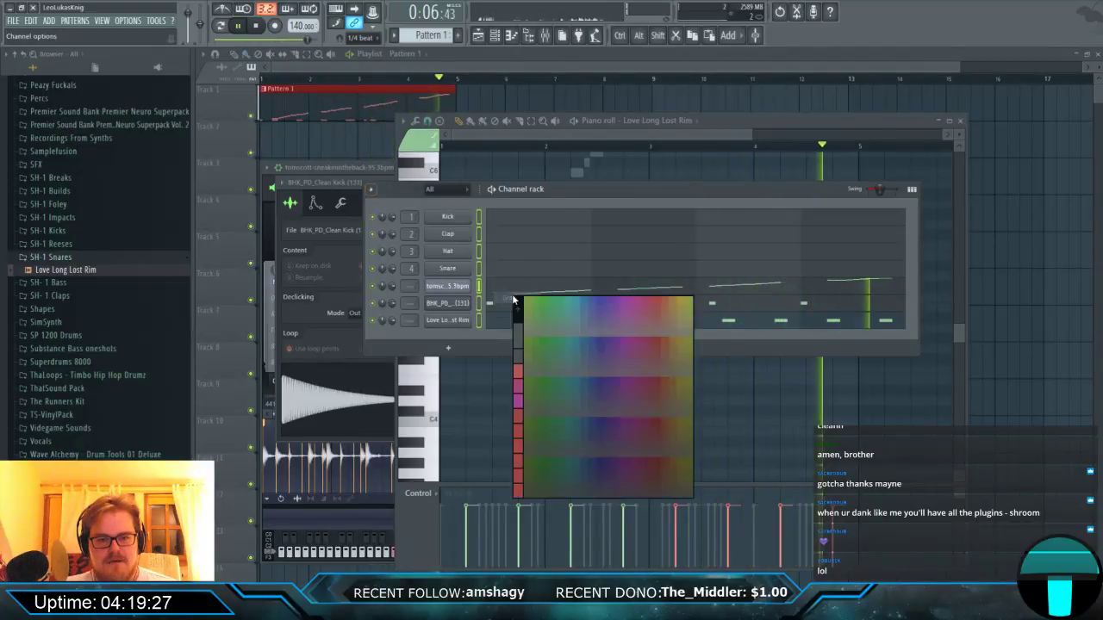
left_click(602, 301)
left_click(602, 360)
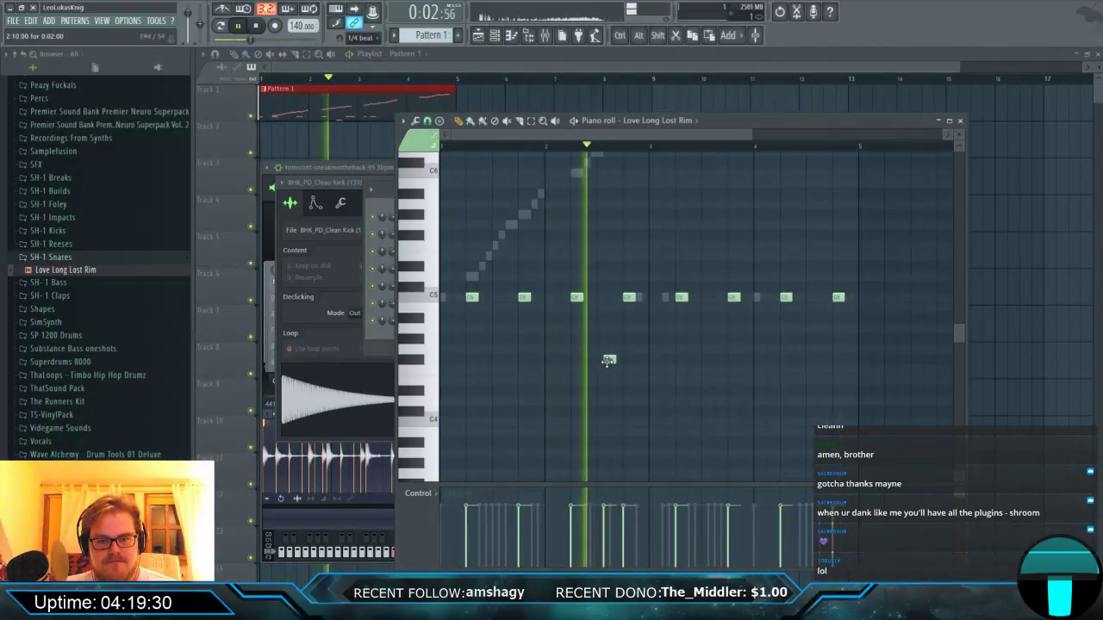
right_click(601, 363)
left_click(959, 121)
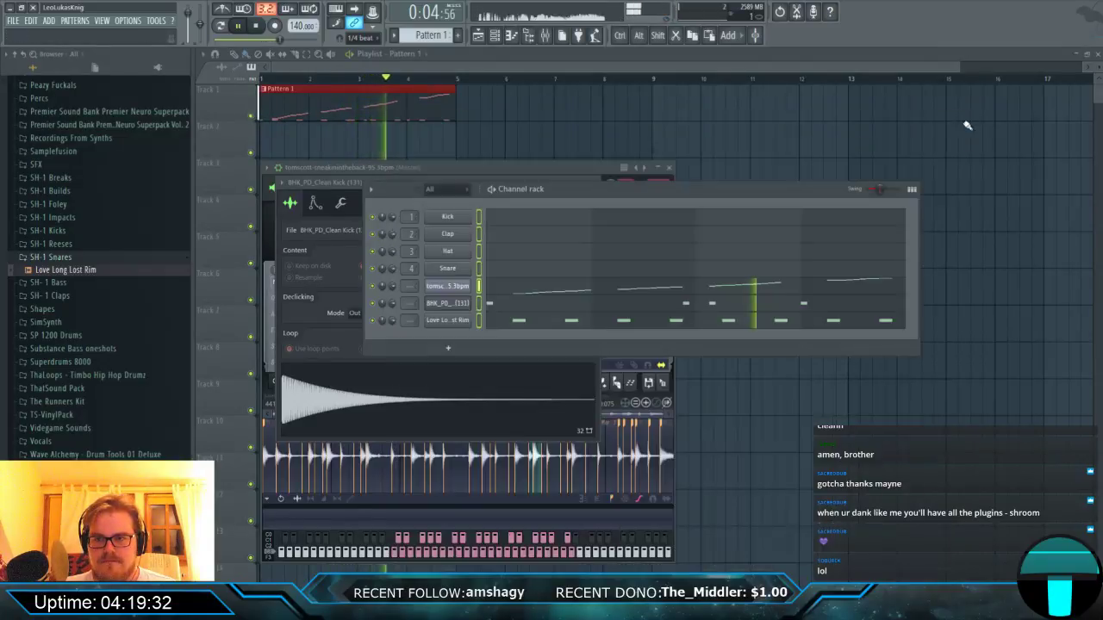
Transpose all the rim notes from C5 down to F#4.
left_click(548, 324)
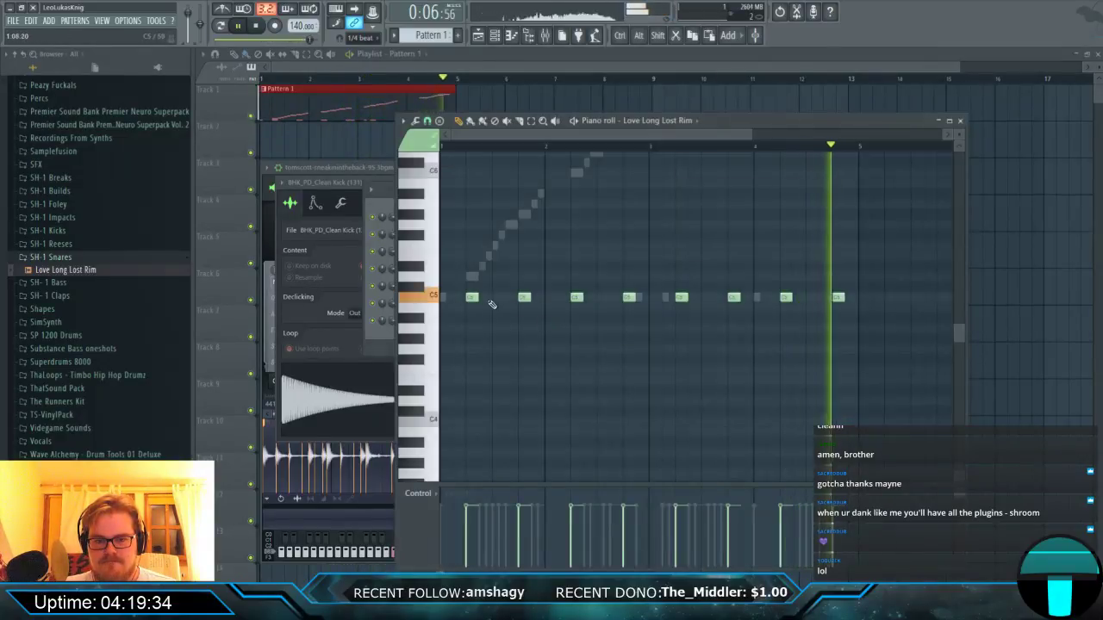
key("ctrl+a")
left_click_drag(466, 360, 471, 360)
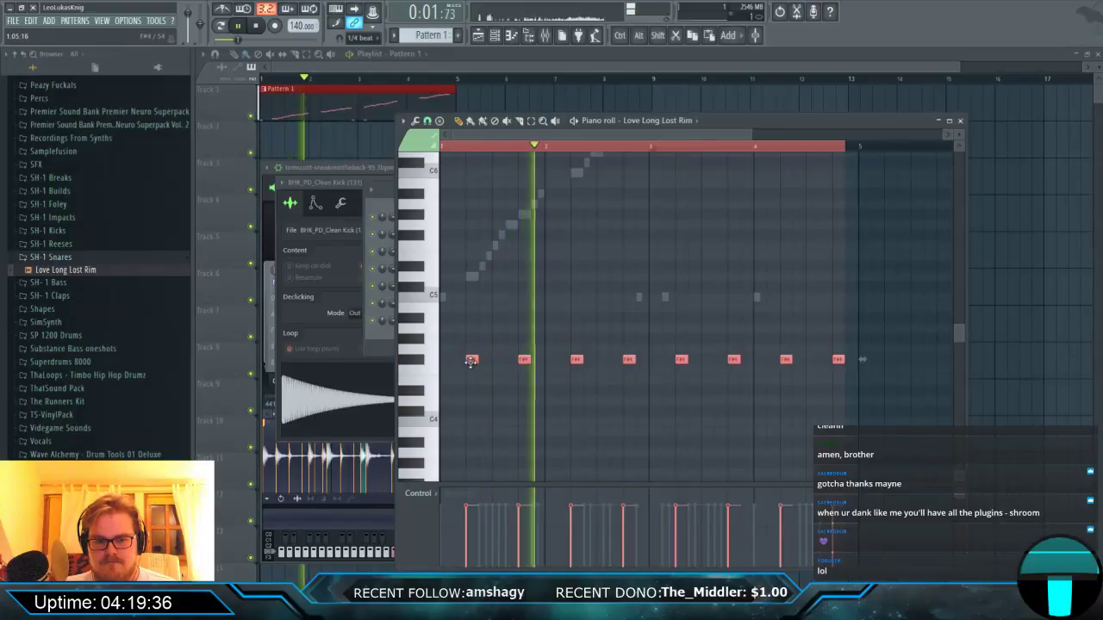
Color all the selected channels with a gradient, picking blue for both its start and end colors.
left_click(378, 341)
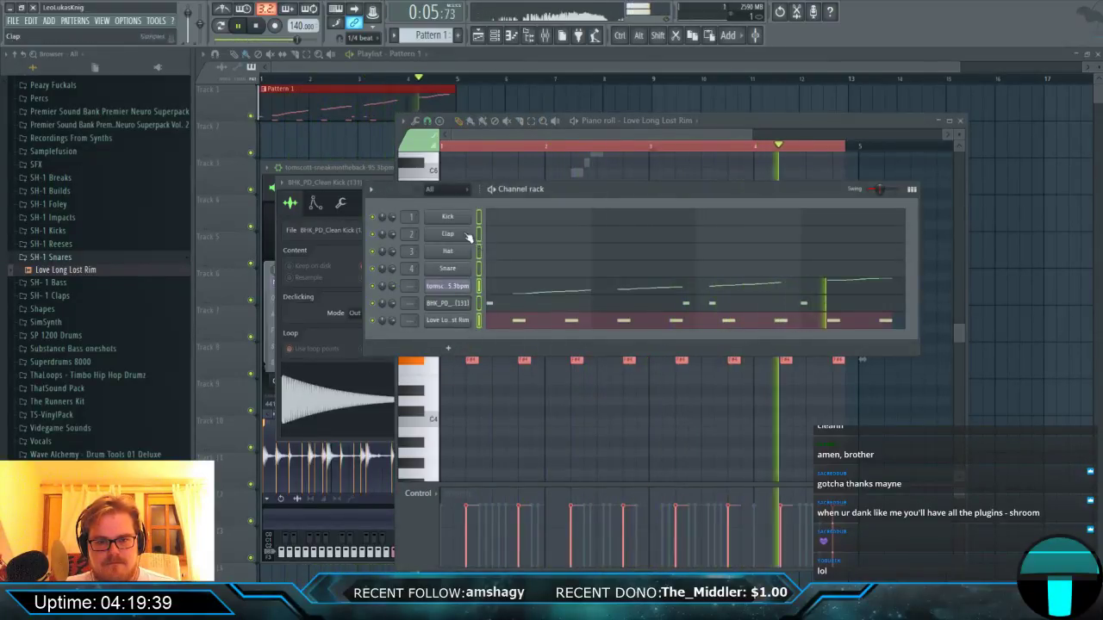
left_click(370, 190)
mouse_move(405, 297)
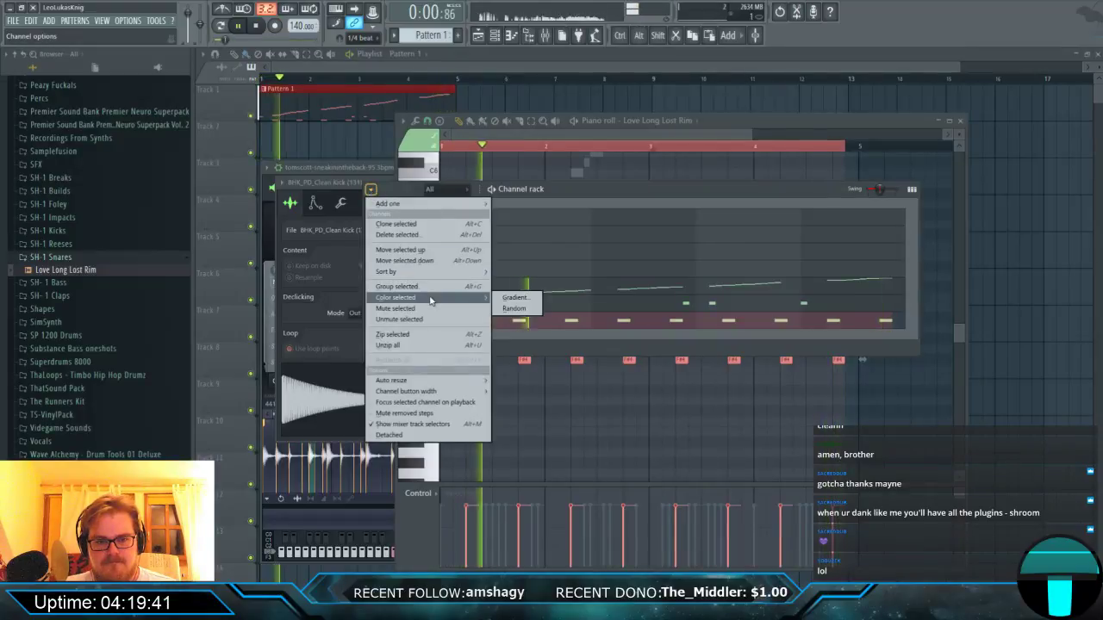
left_click(521, 303)
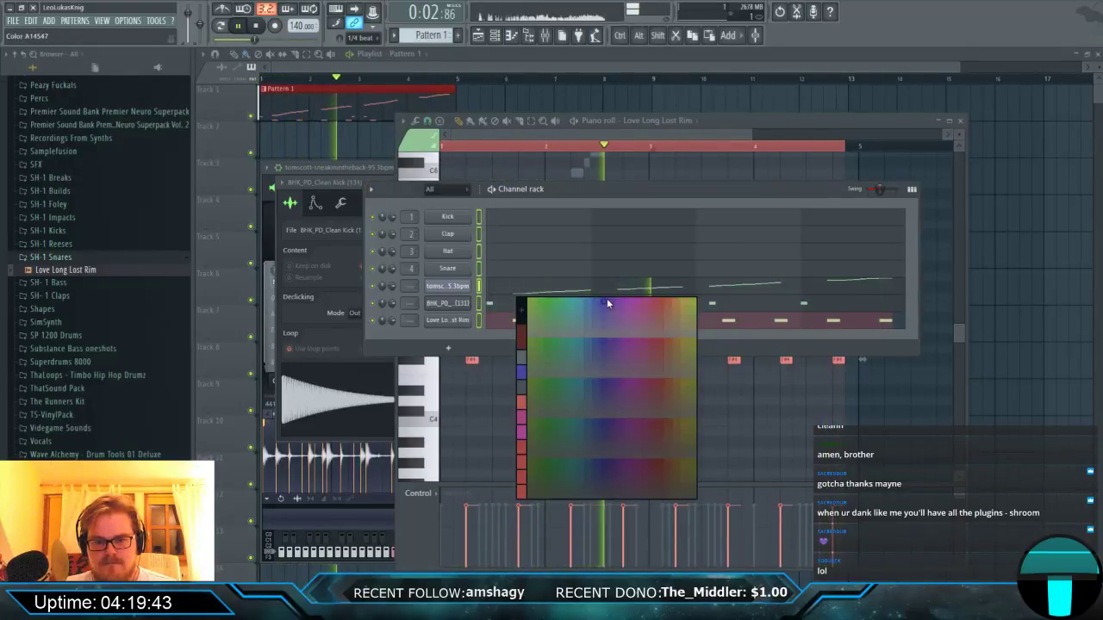
left_click(606, 298)
left_click(610, 363)
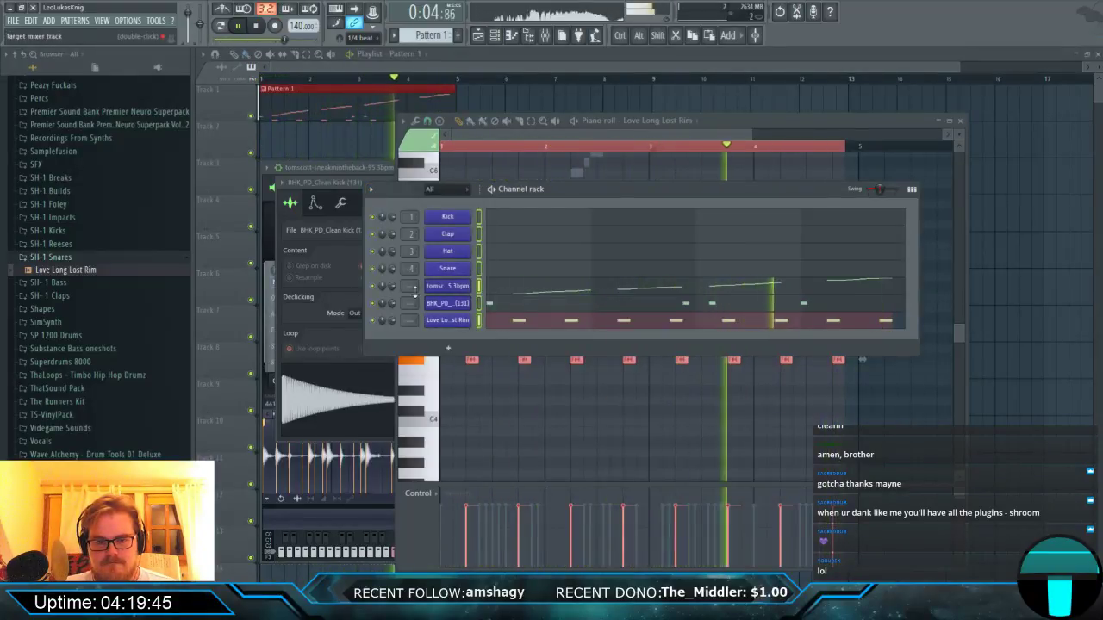
Delete the four default Kick, Clap, Hat and Snare channels, keeping the break, clean kick and rim.
left_click(480, 268, "shift")
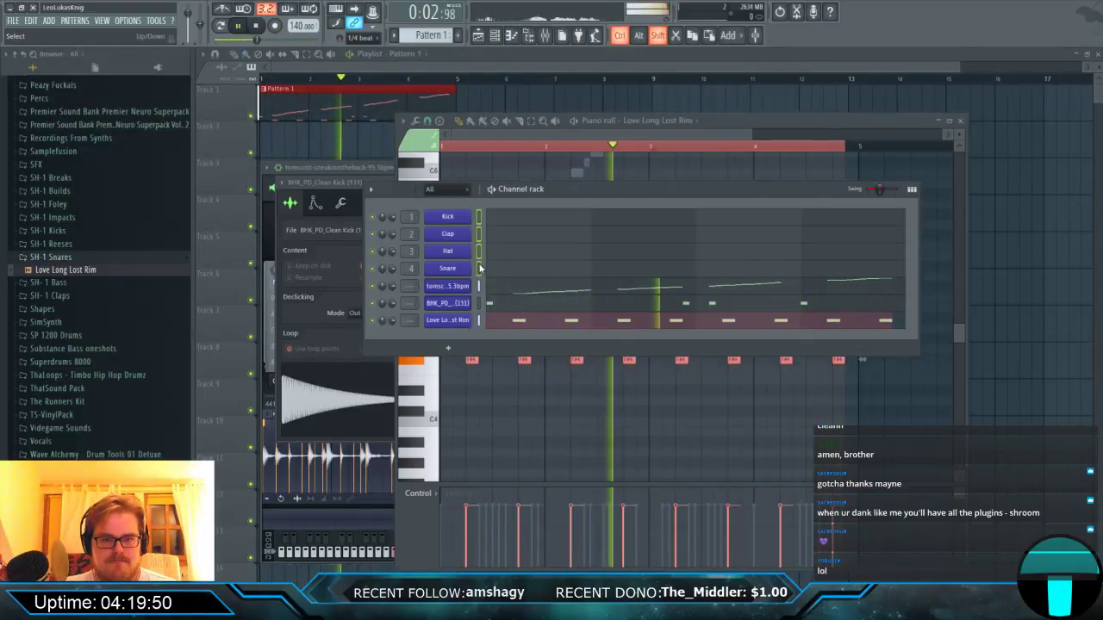
left_click(370, 189)
mouse_move(418, 297)
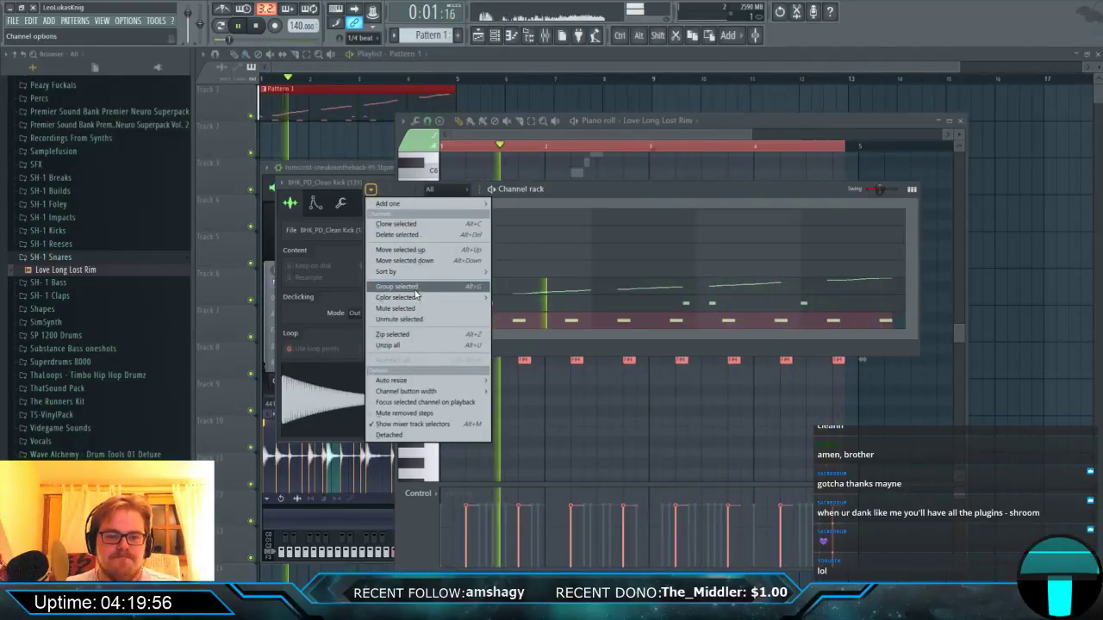
left_click(424, 234)
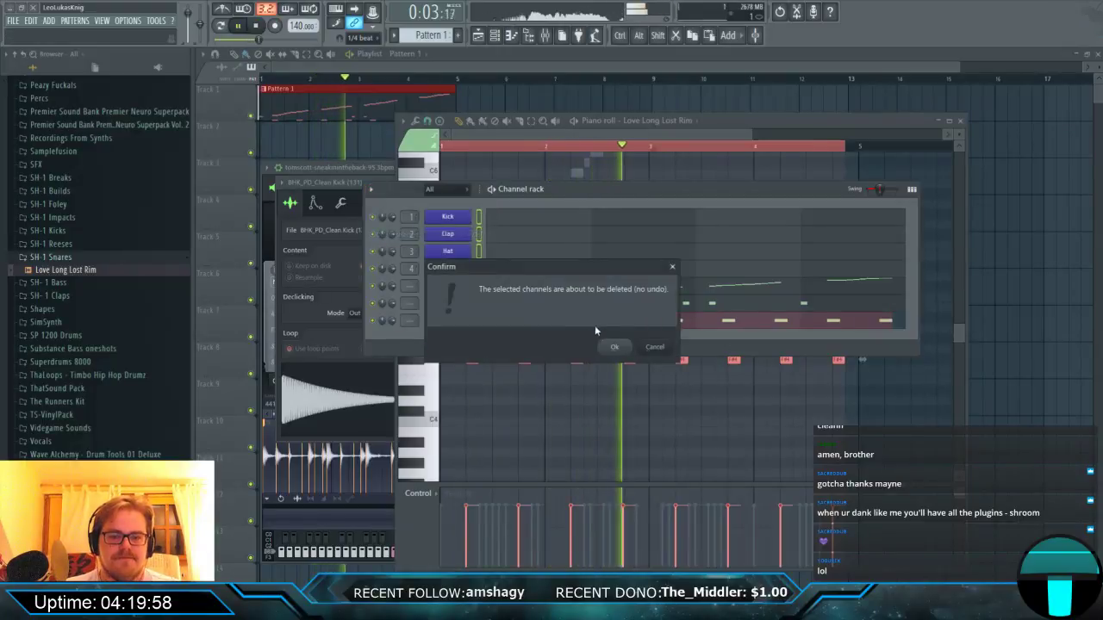
left_click(611, 344)
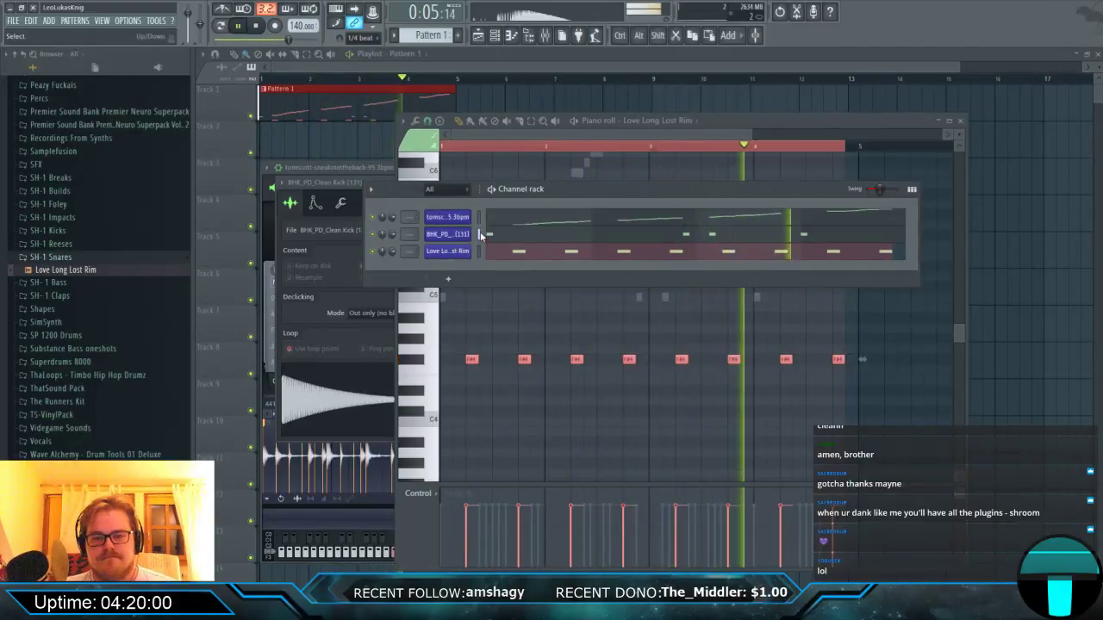
Route the three channels to mixer tracks starting at insert 16 and lower the rim track's volume to 84% (-3.8 dB).
left_click(545, 37)
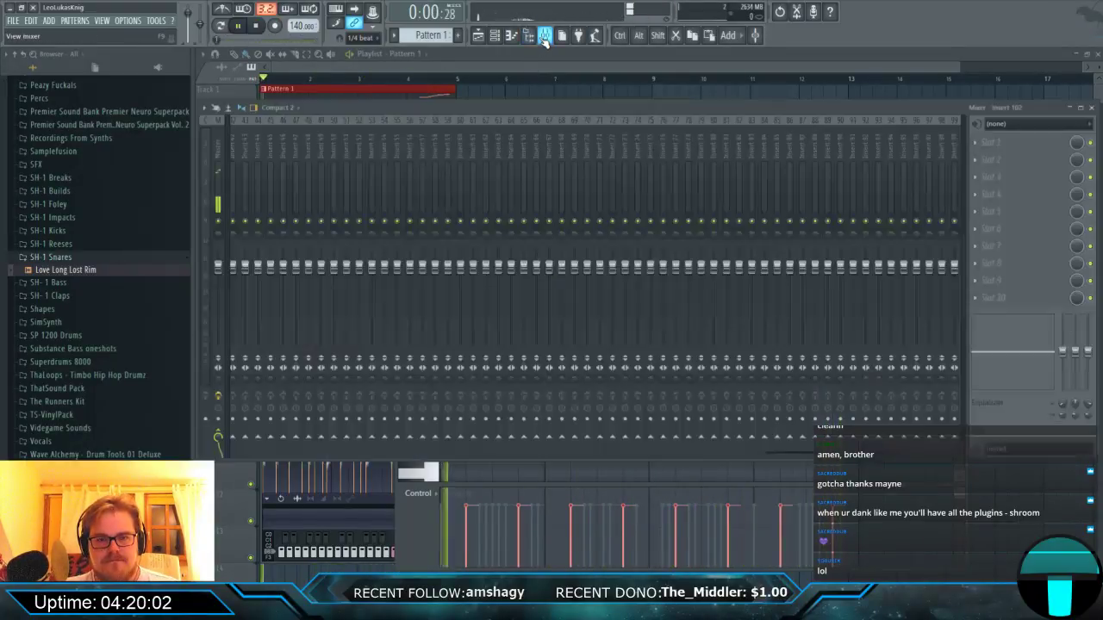
scroll(270, 190, "up", 8)
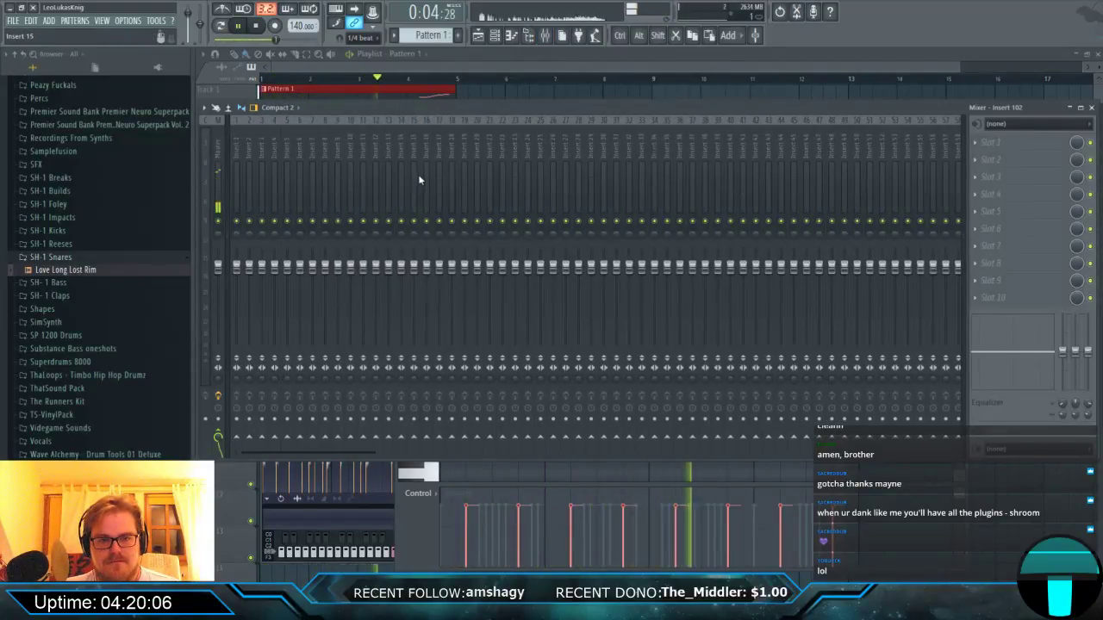
key("ctrl+shift+l")
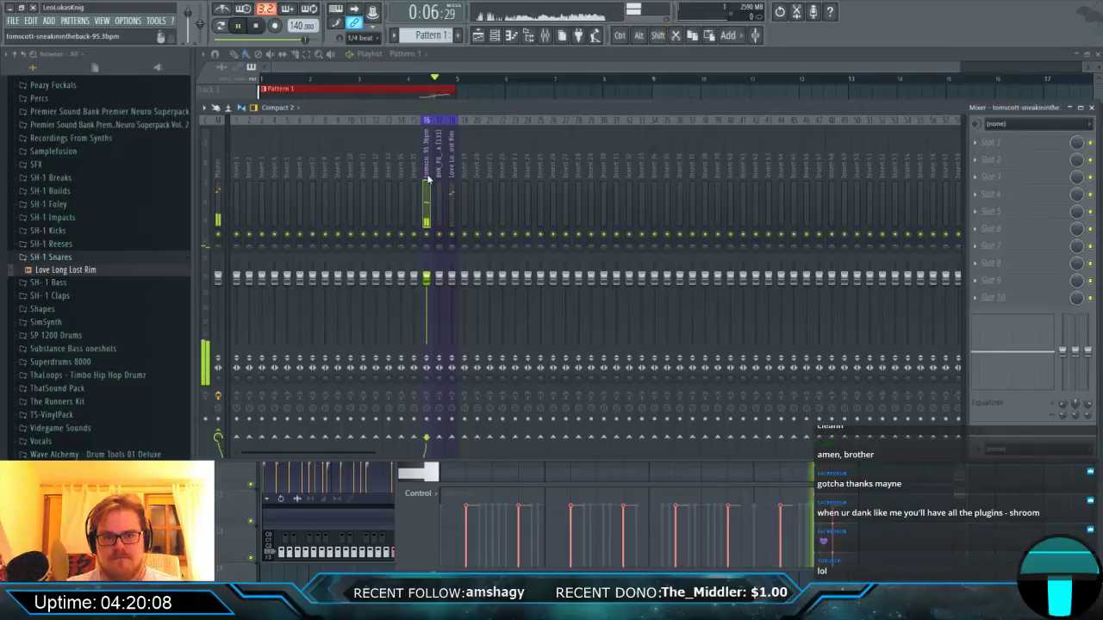
left_click(444, 214)
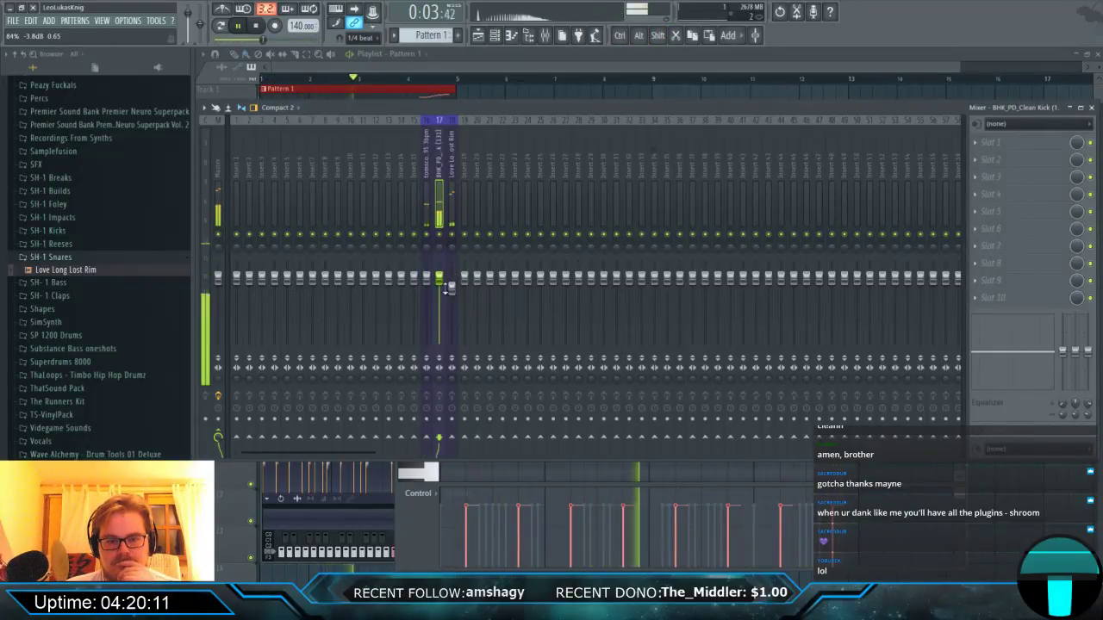
Reset the gain of the Fruity Limiter on the master track and raise its ceiling.
left_click(217, 216)
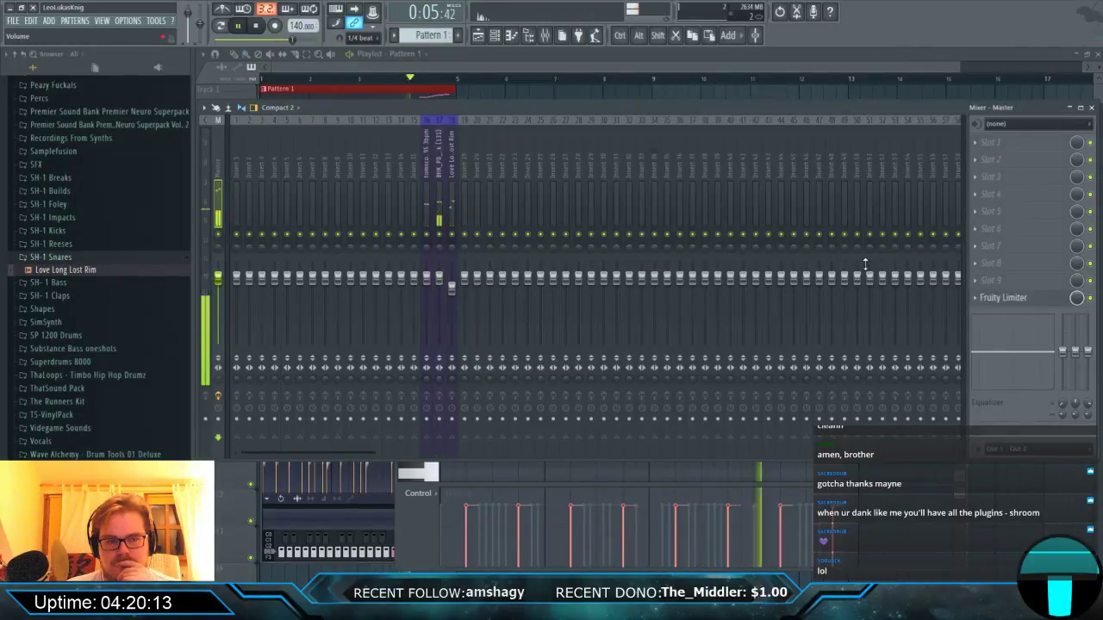
left_click(1004, 297)
right_click(516, 537)
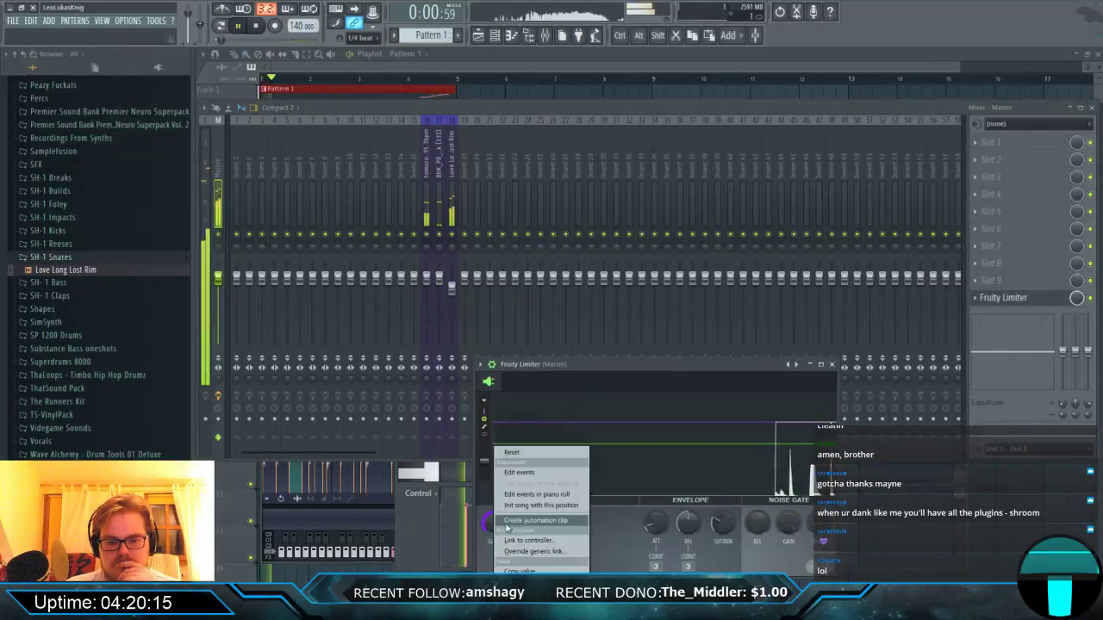
left_click(524, 452)
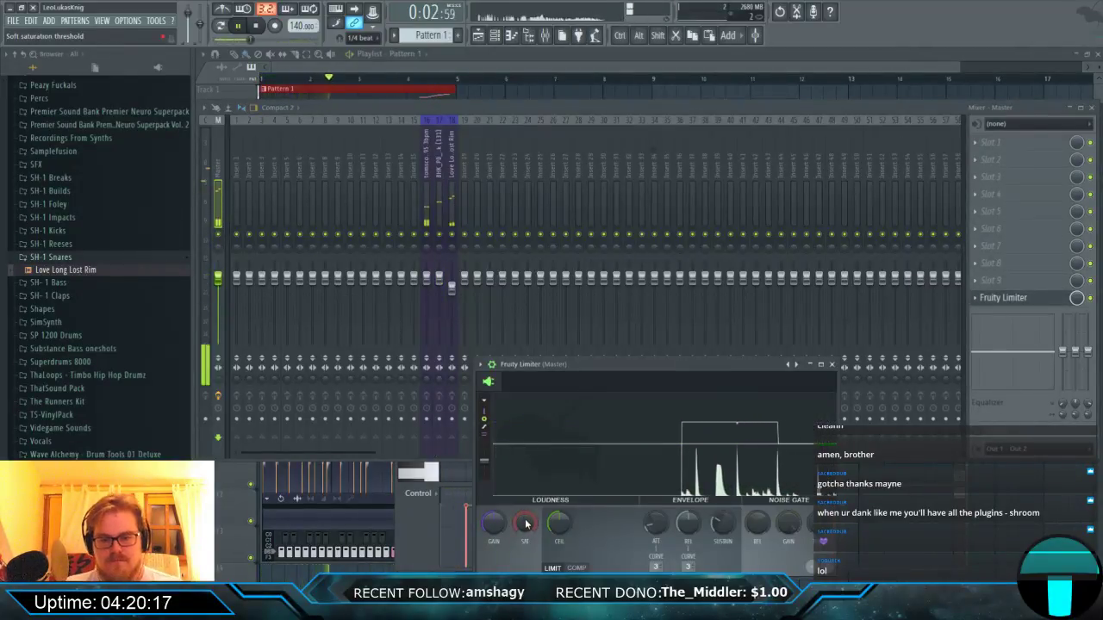
left_click_drag(559, 522, 553, 515)
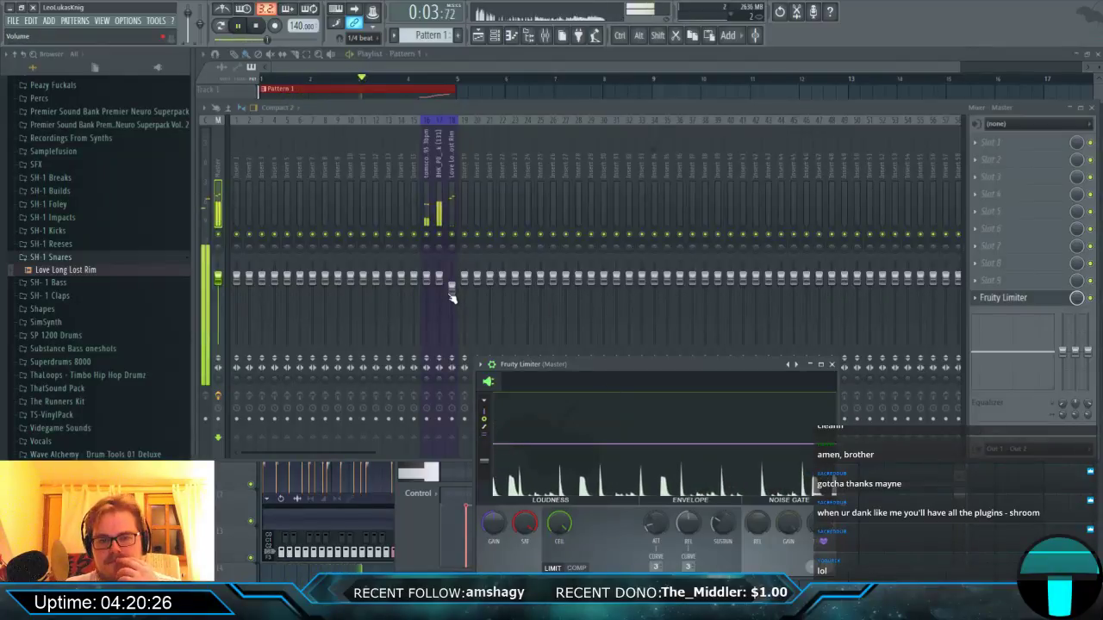
Load OTT into the first effect slot of the clean kick's mixer track.
left_click(439, 206)
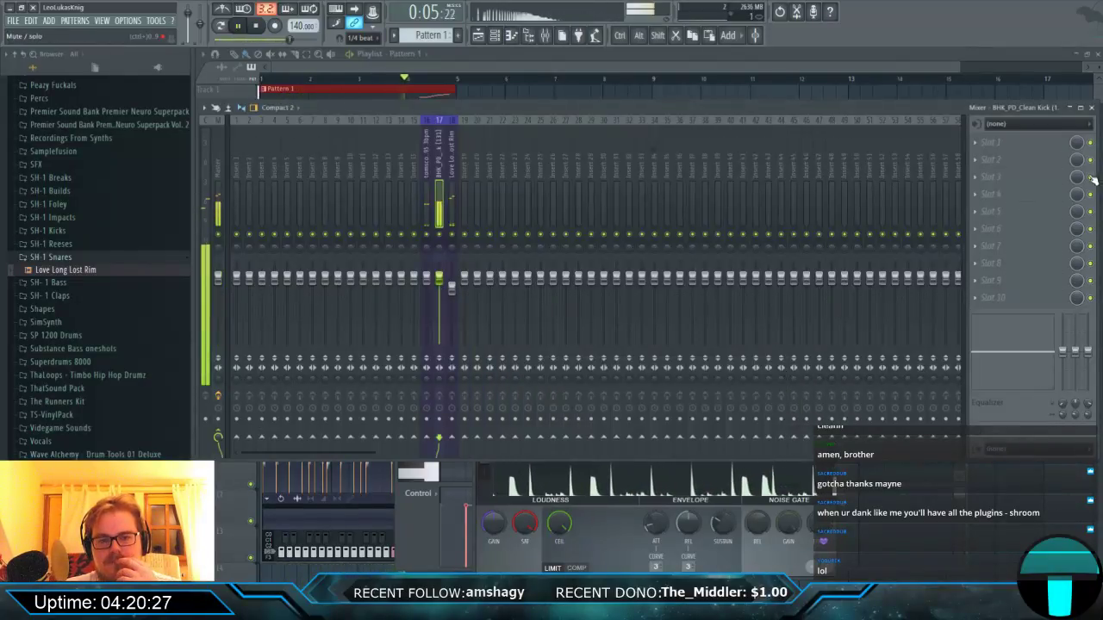
left_click(1034, 148)
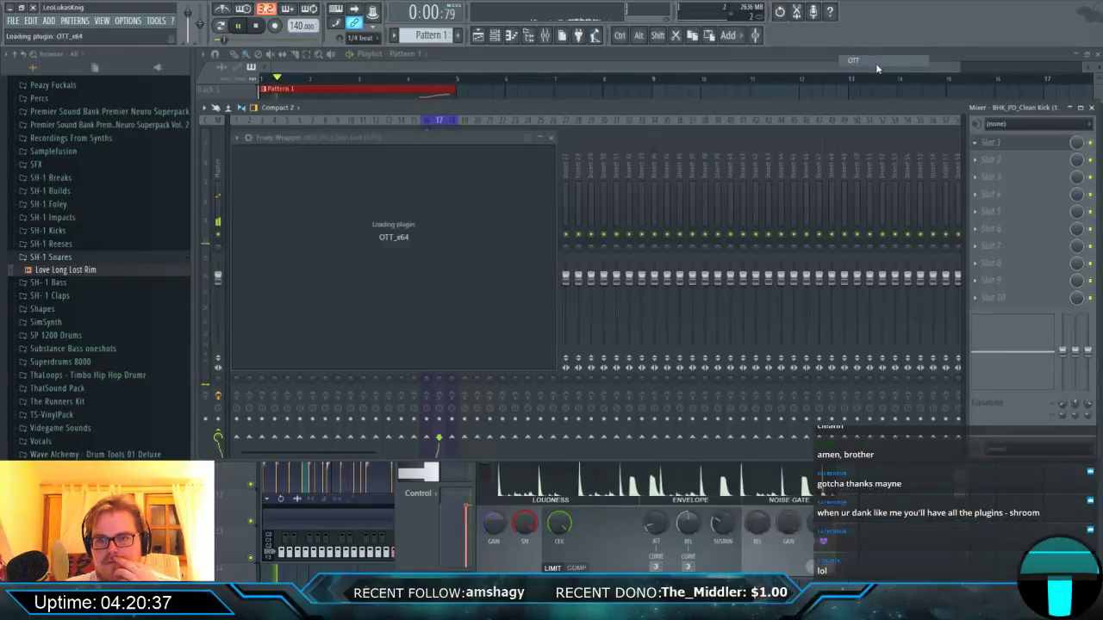
left_click(874, 60)
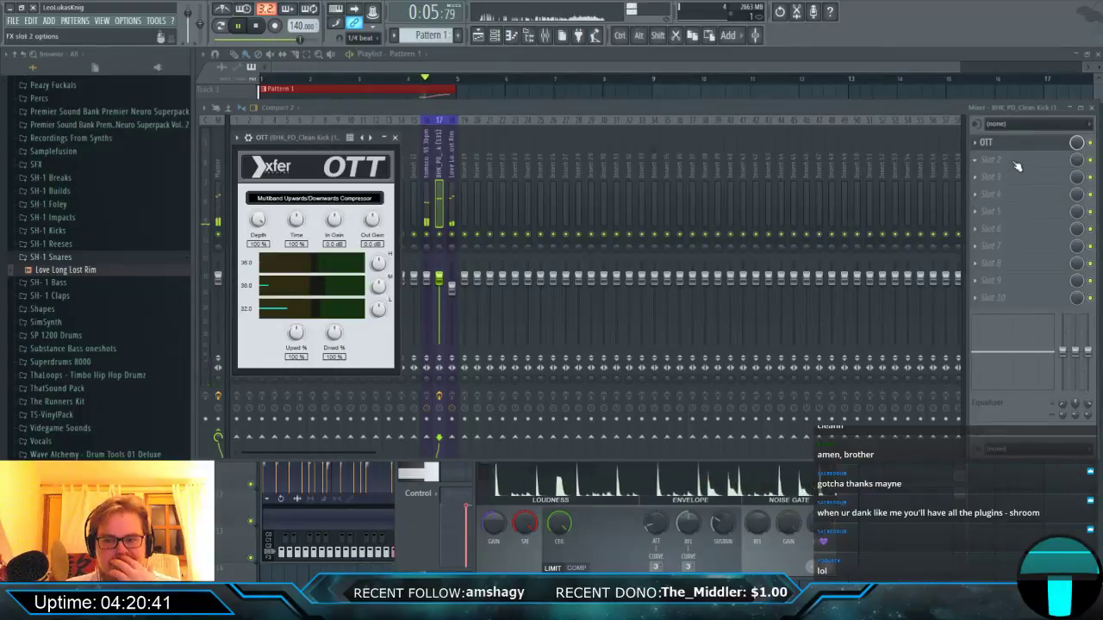
Inspect the rim and clean kick channel settings, including the kick's volume envelope and filter.
left_click(414, 86)
double_click(422, 89)
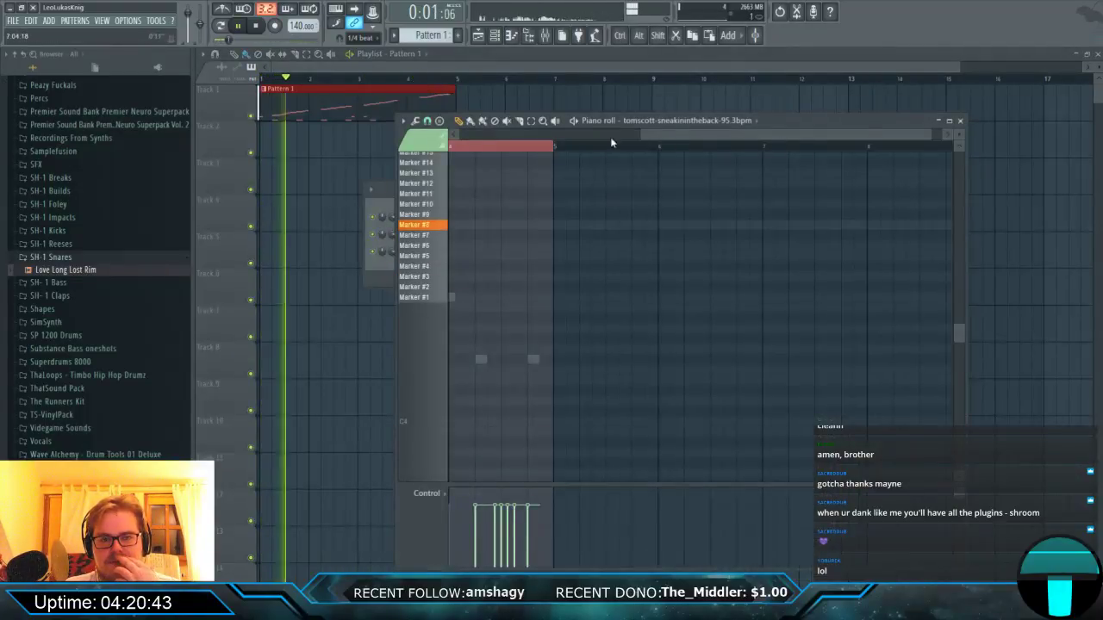
left_click(375, 277)
left_click(449, 254)
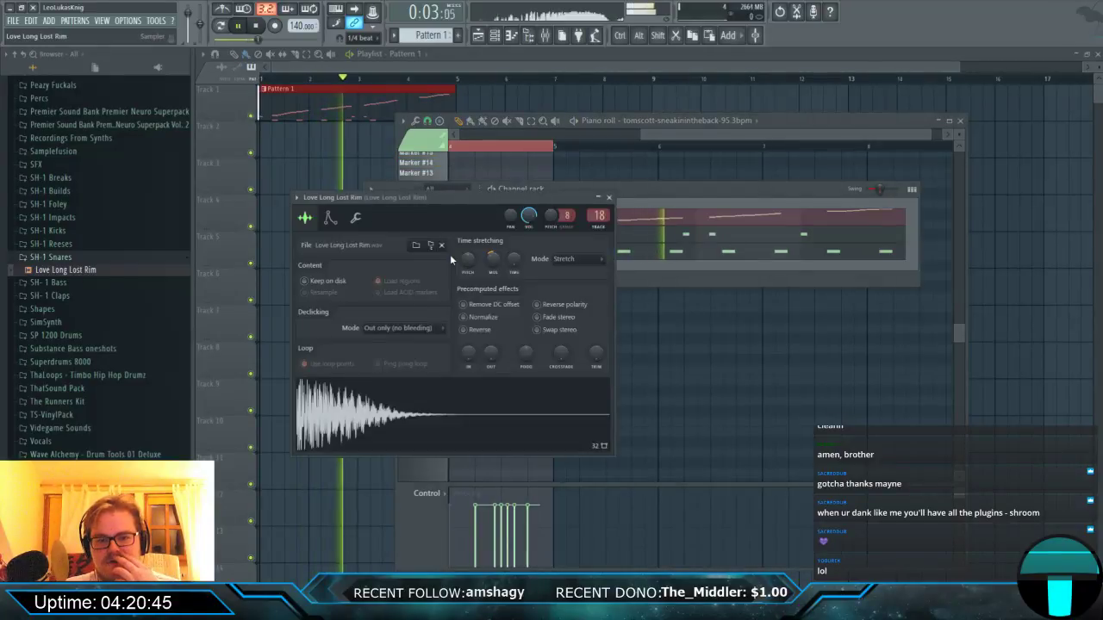
left_click(640, 277)
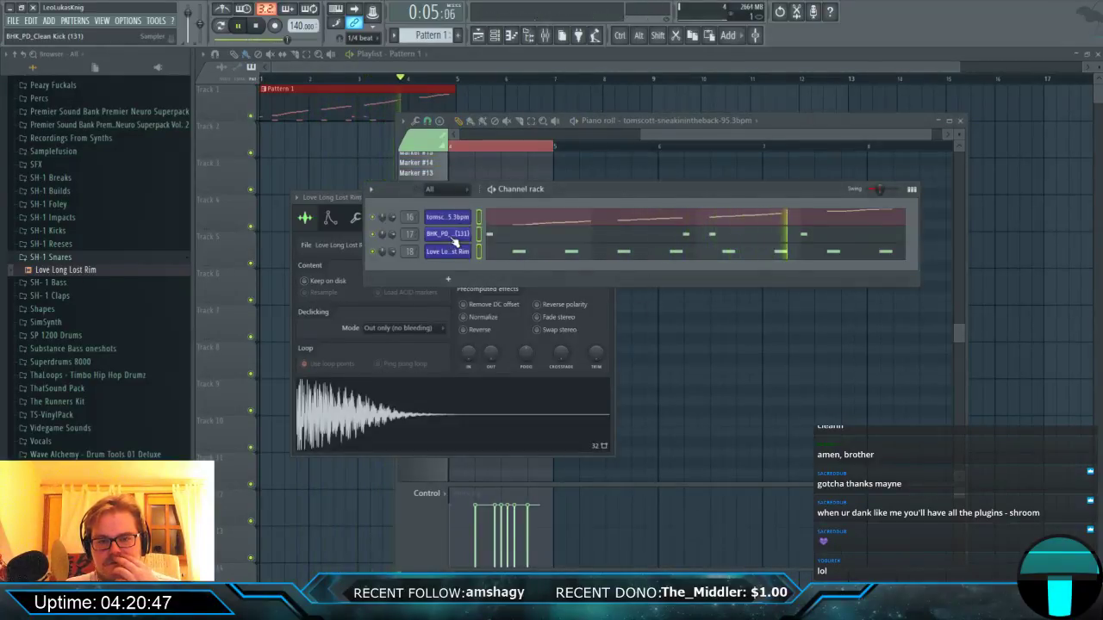
left_click(448, 234)
scroll(476, 339, "up", 3)
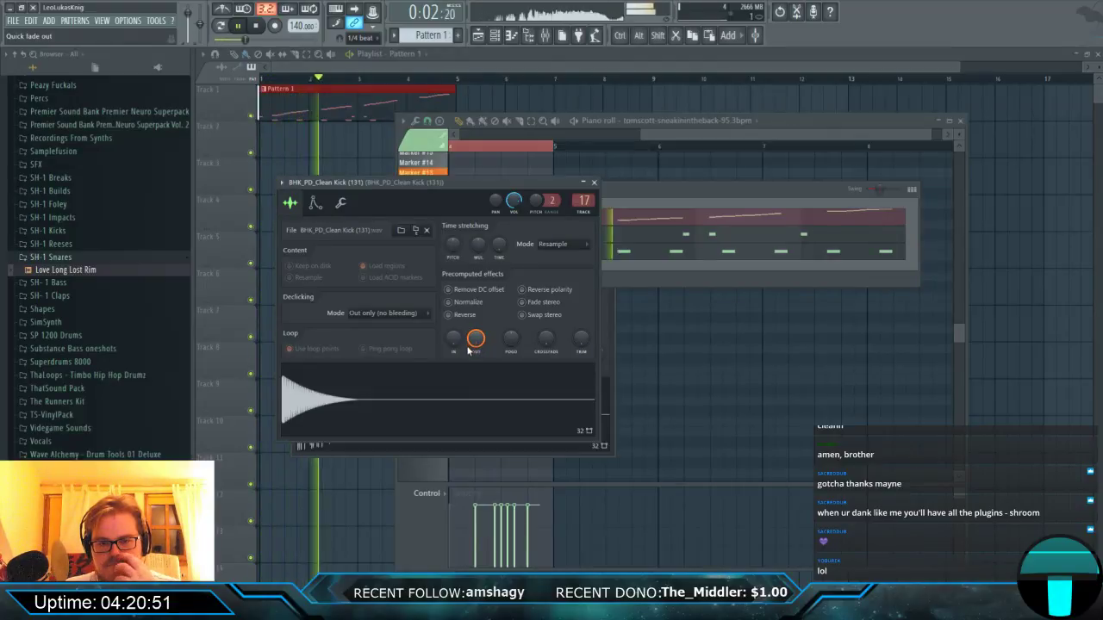
left_click(315, 203)
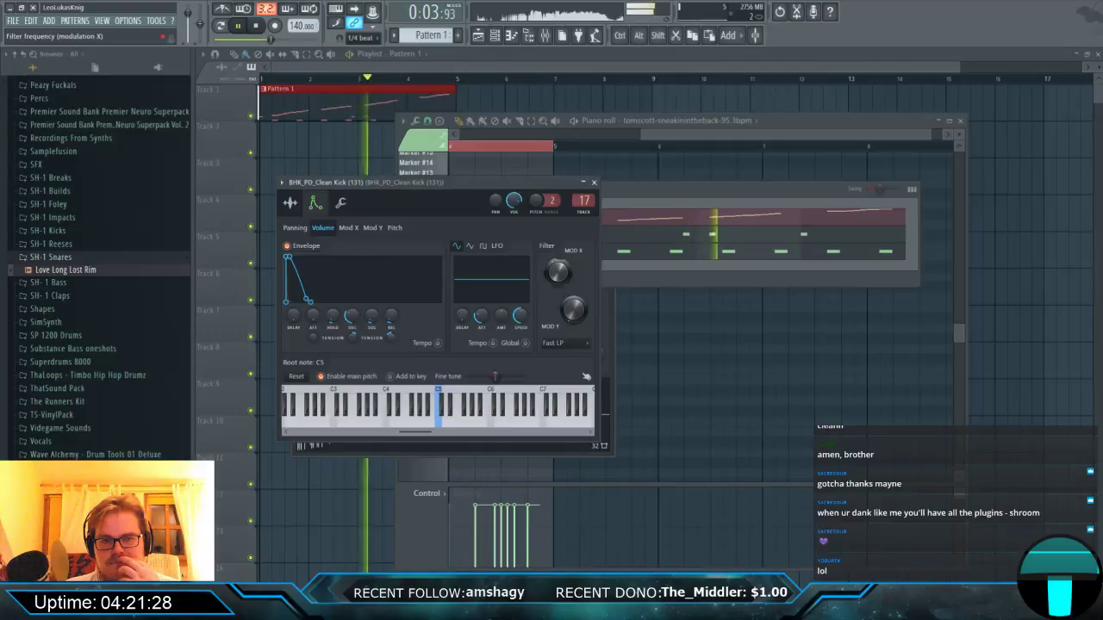
left_click(595, 183)
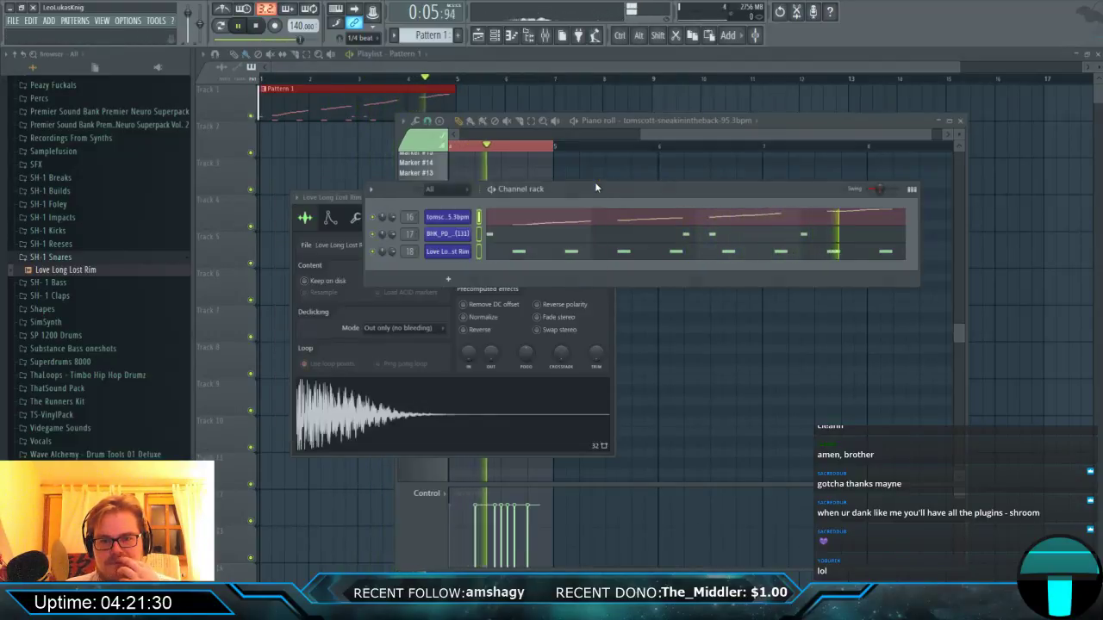
Add a Fruity Limiter after OTT in the second effect slot of the clean kick's mixer track.
left_click(546, 35)
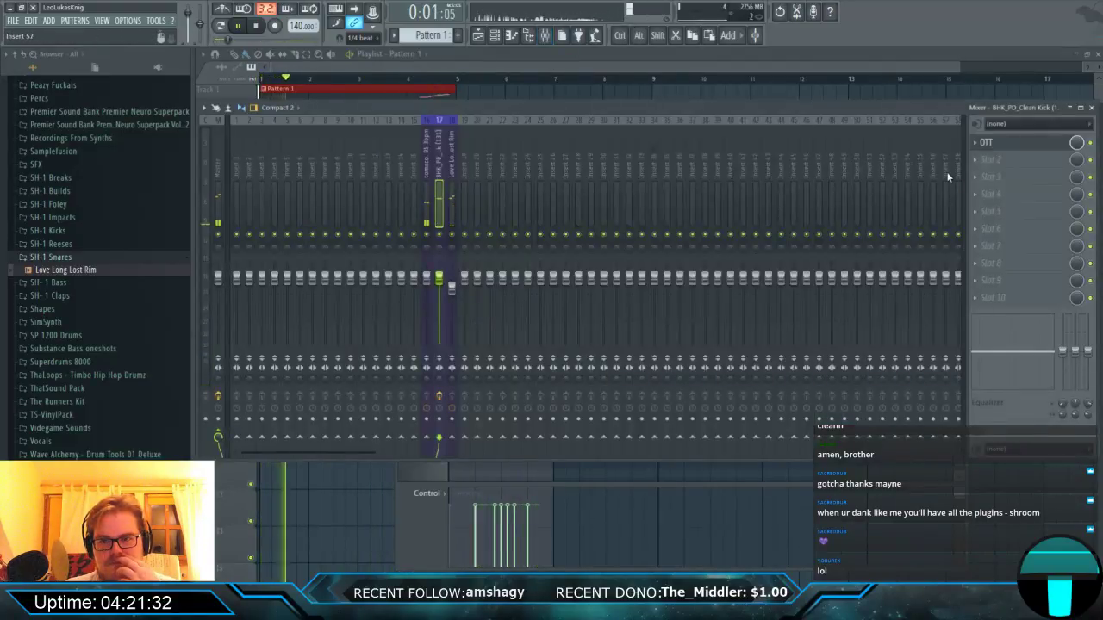
left_click(1013, 162)
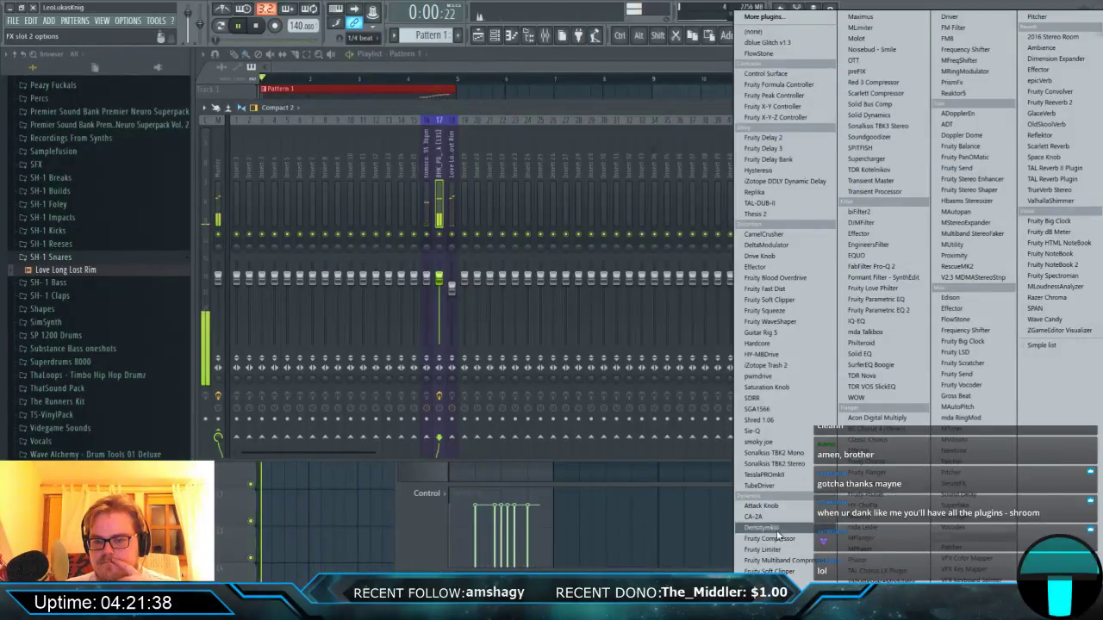
left_click(797, 550)
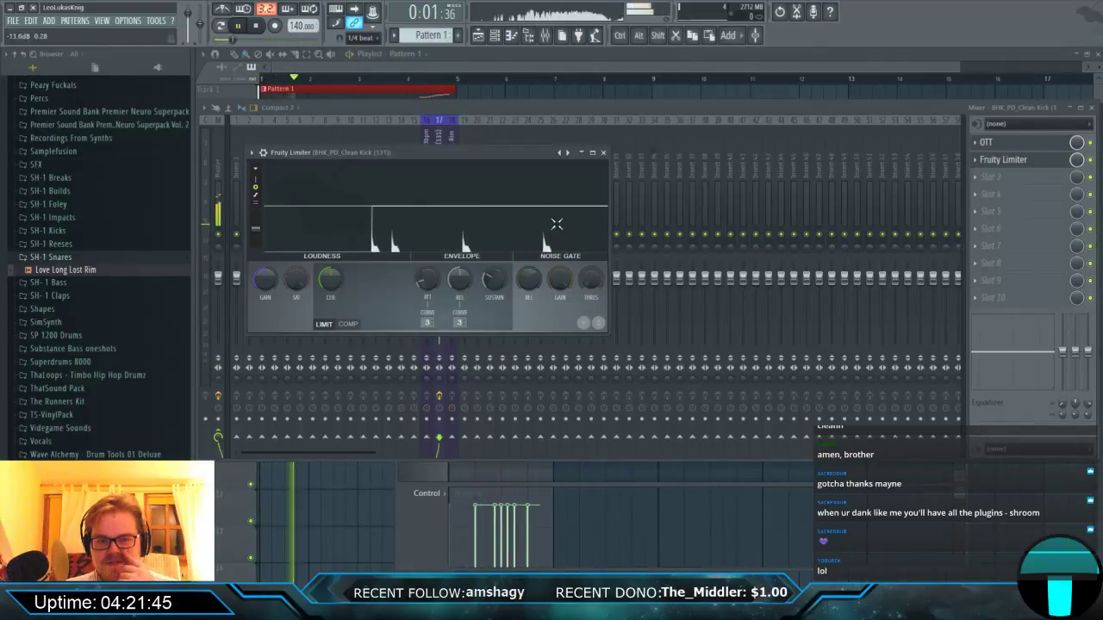
Set the depth of the clean kick's OTT to 76% and close the plugin and mixer.
left_click(1005, 144)
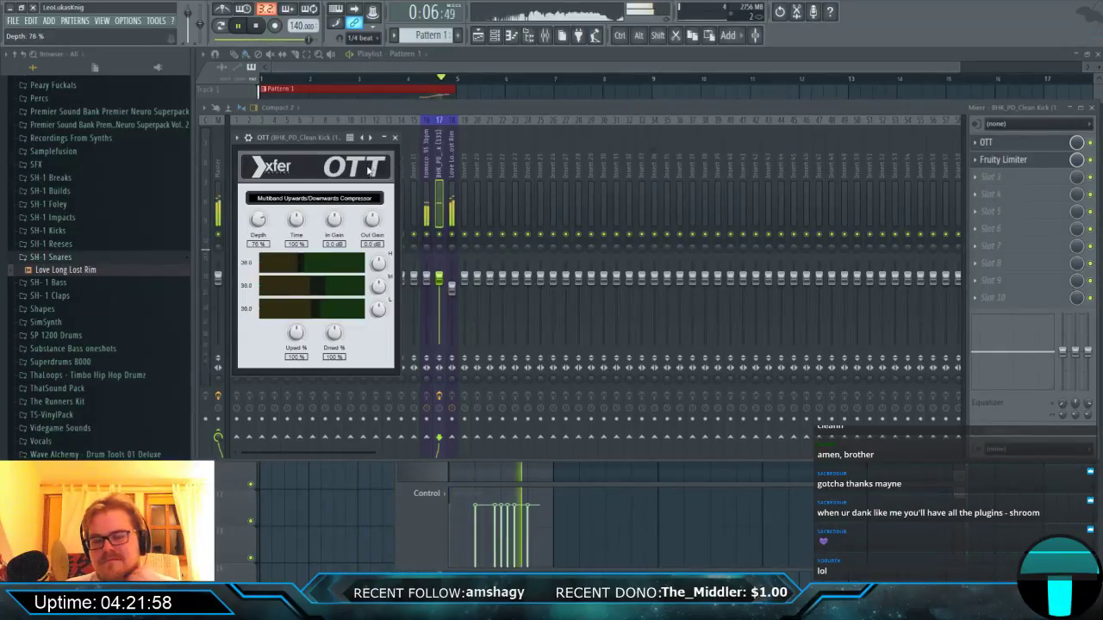
left_click(395, 139)
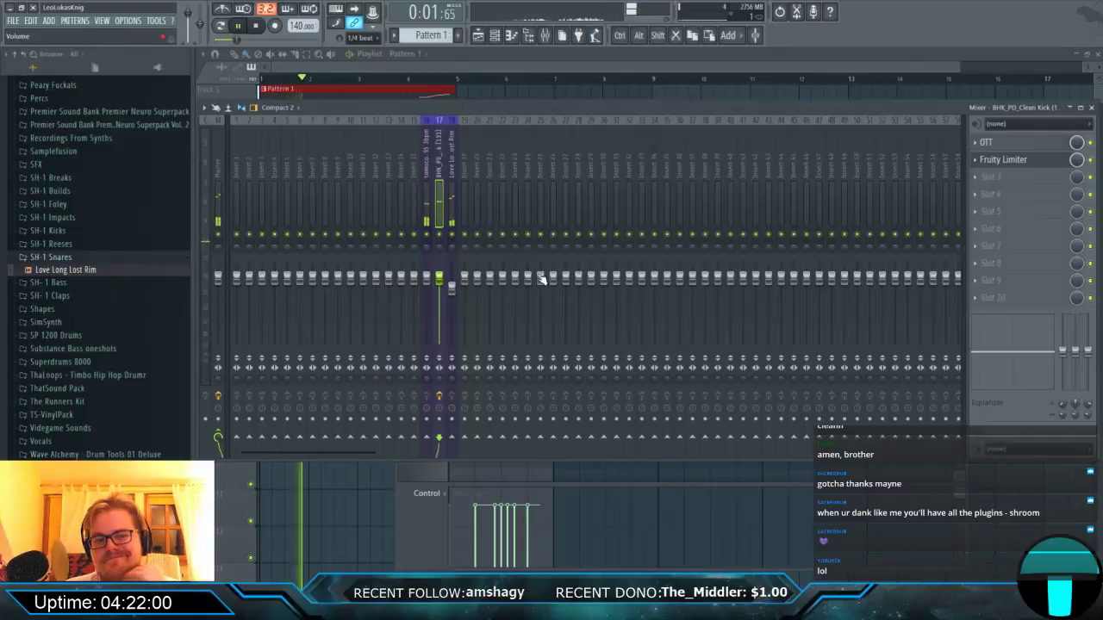
key("F9")
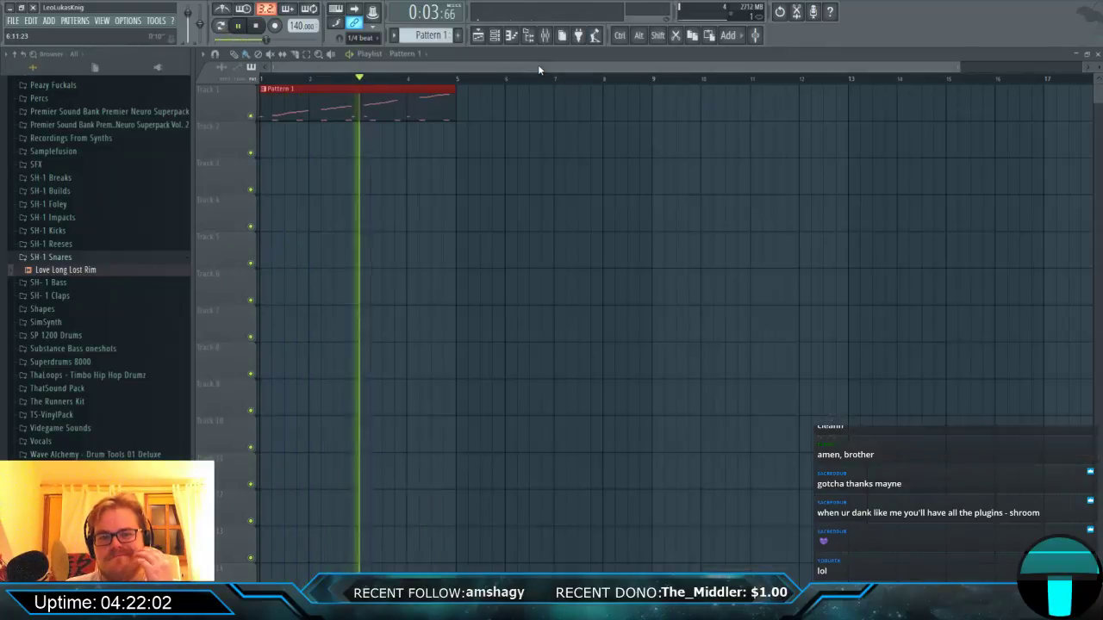
Open the sliced break's piano roll and add a Harmless synth channel to the channel rack.
left_click(577, 143)
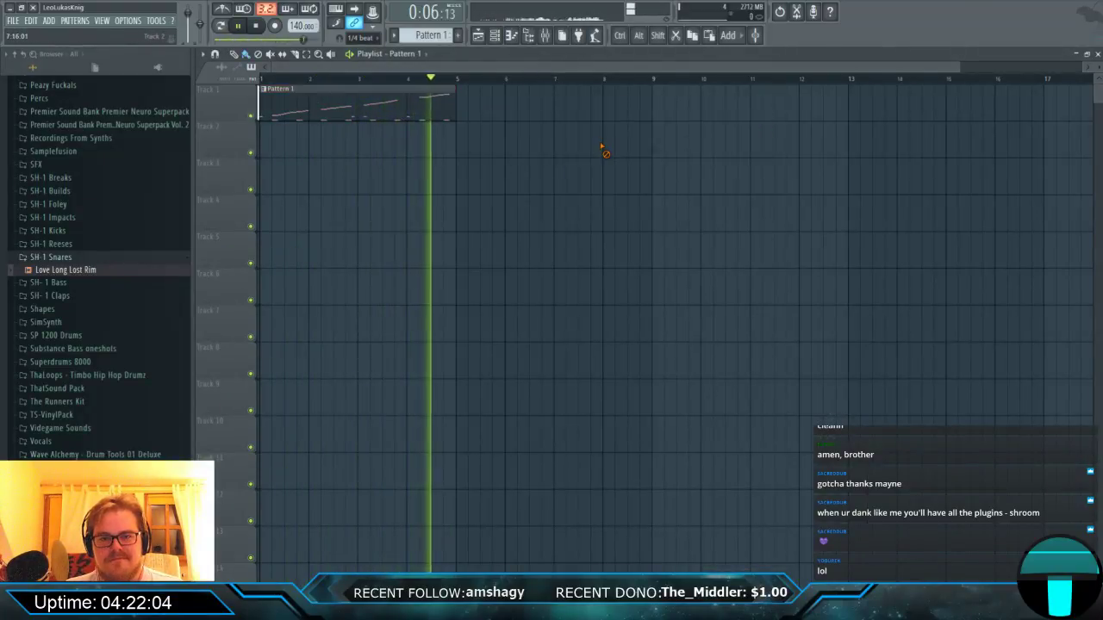
double_click(284, 105)
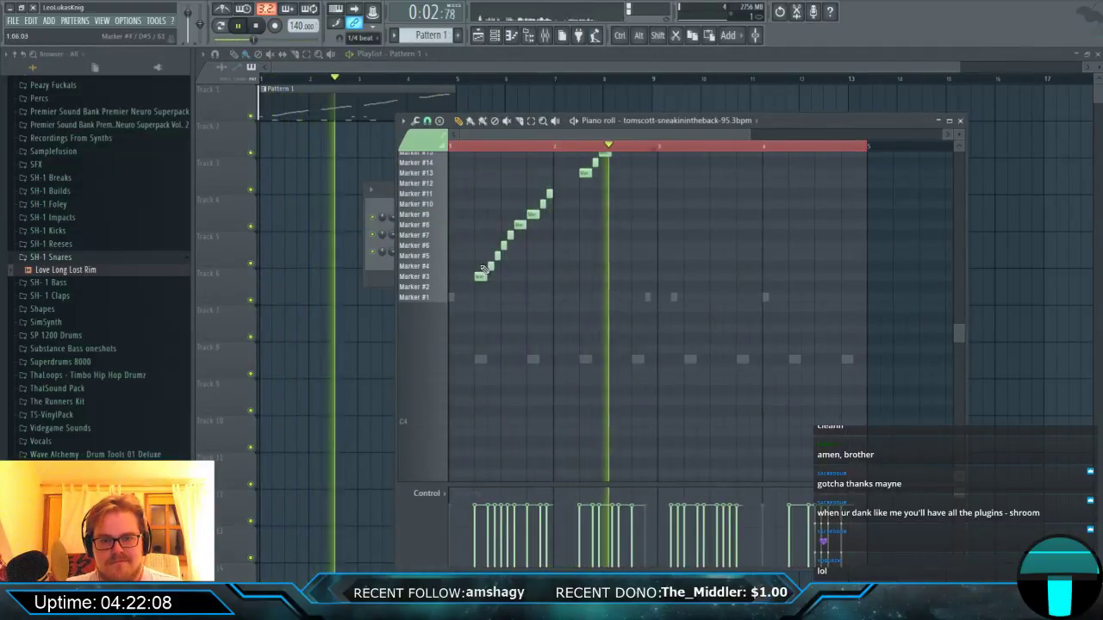
scroll(506, 280, "down", 3)
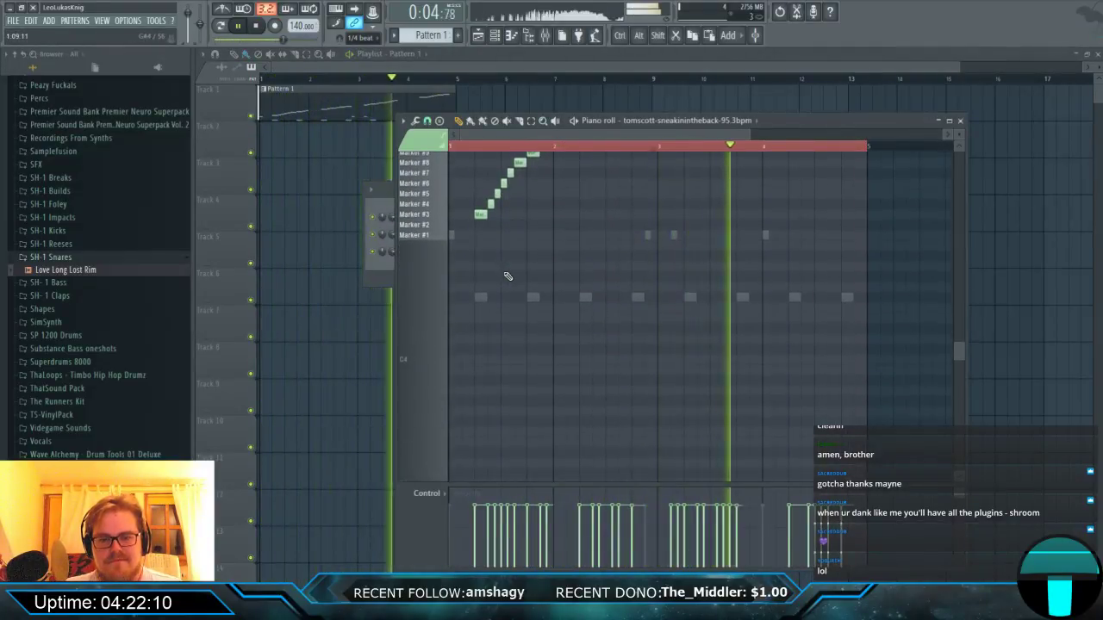
key("F6")
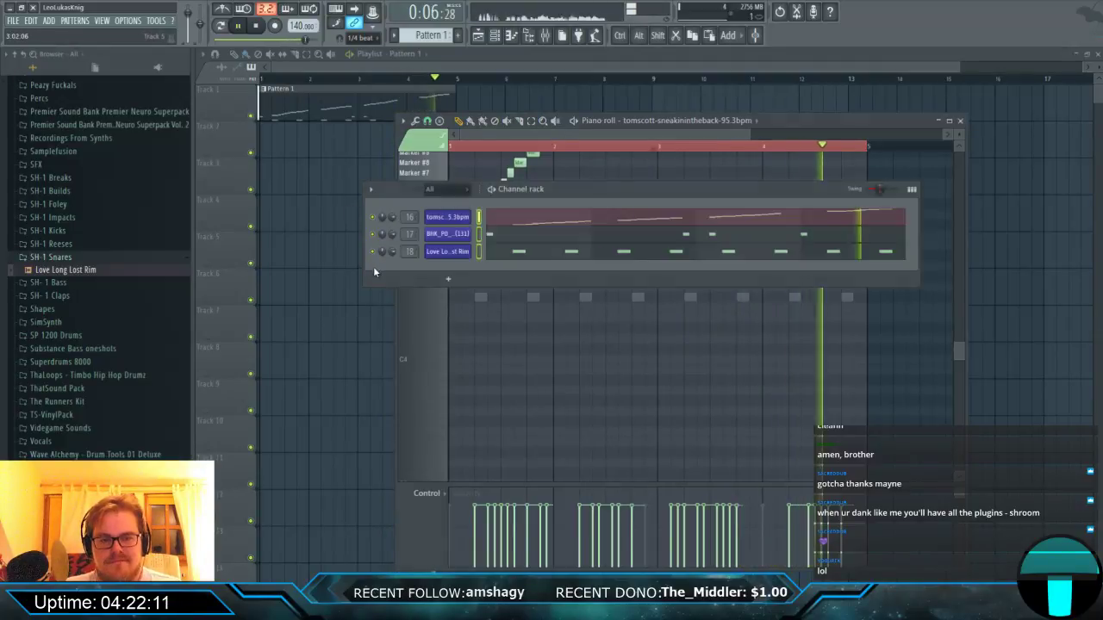
left_click(448, 278)
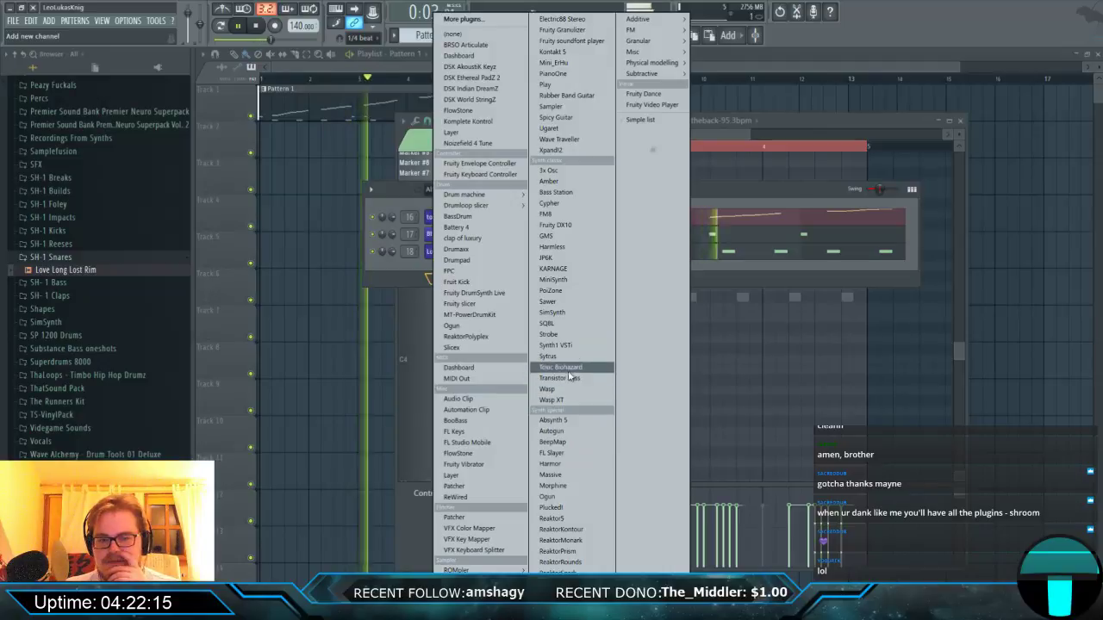
left_click(567, 250)
left_click_drag(385, 214, 540, 182)
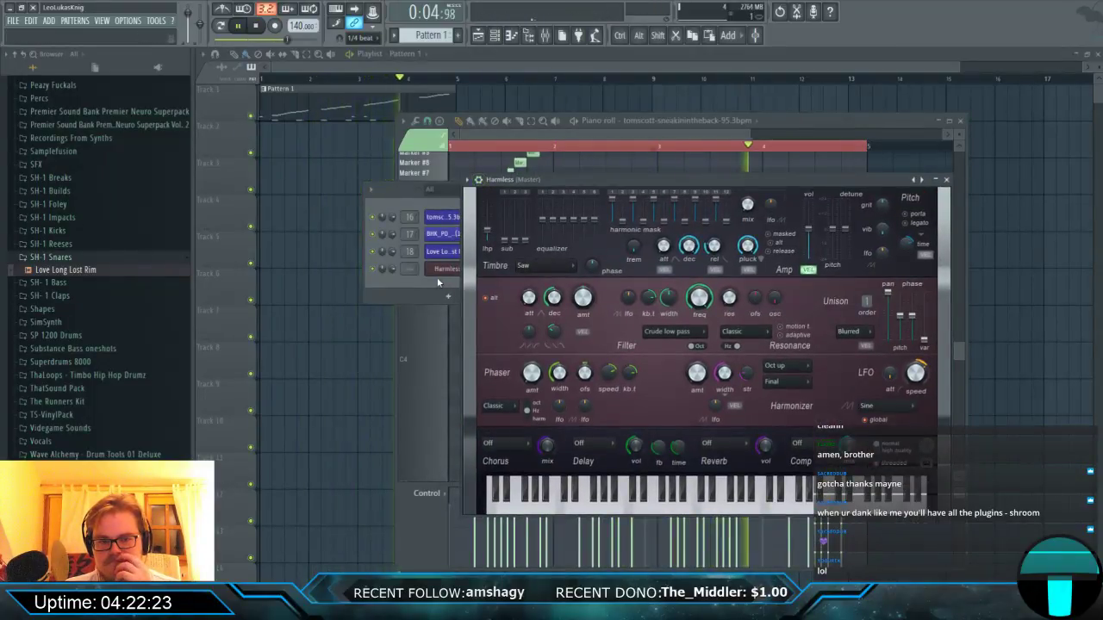
Rename the new Harmless channel to Warm Sub and color it red.
left_click(569, 281)
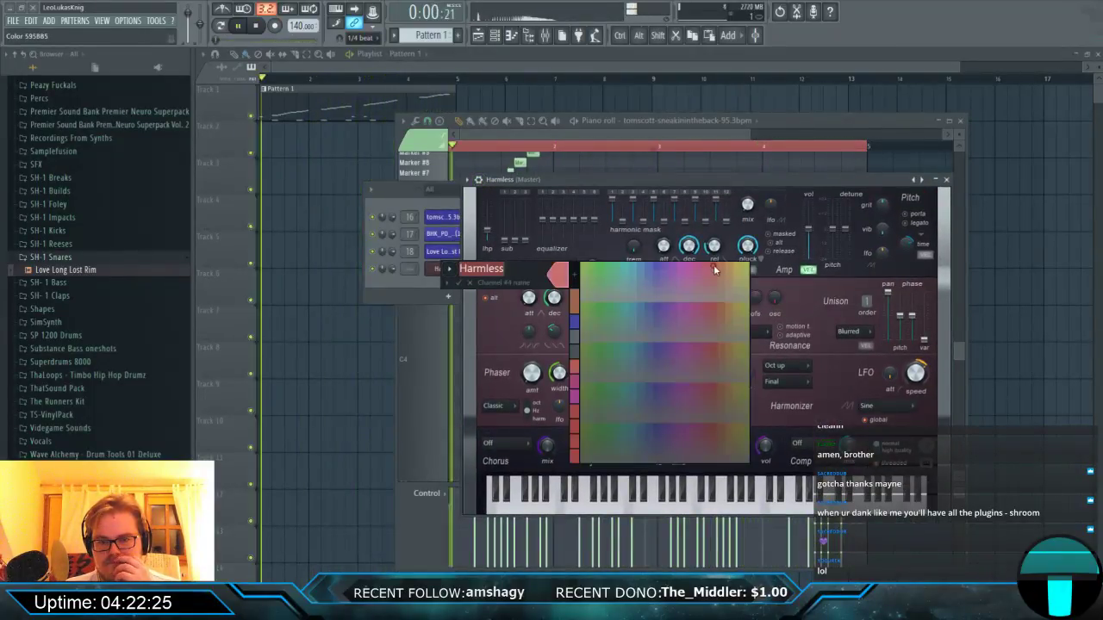
left_click(713, 269)
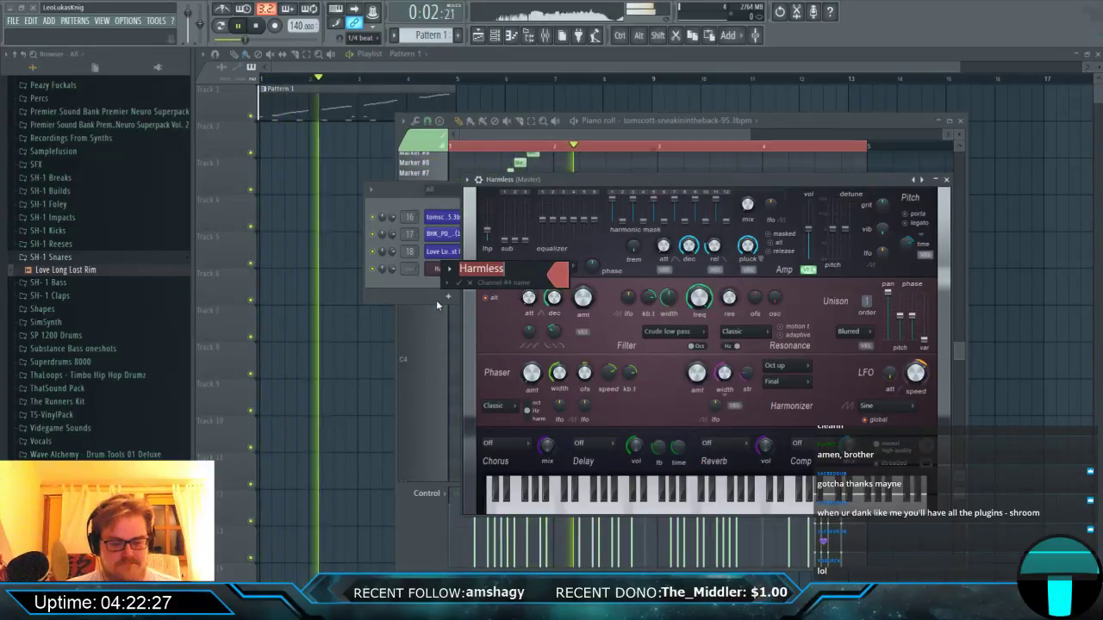
type("Warm ")
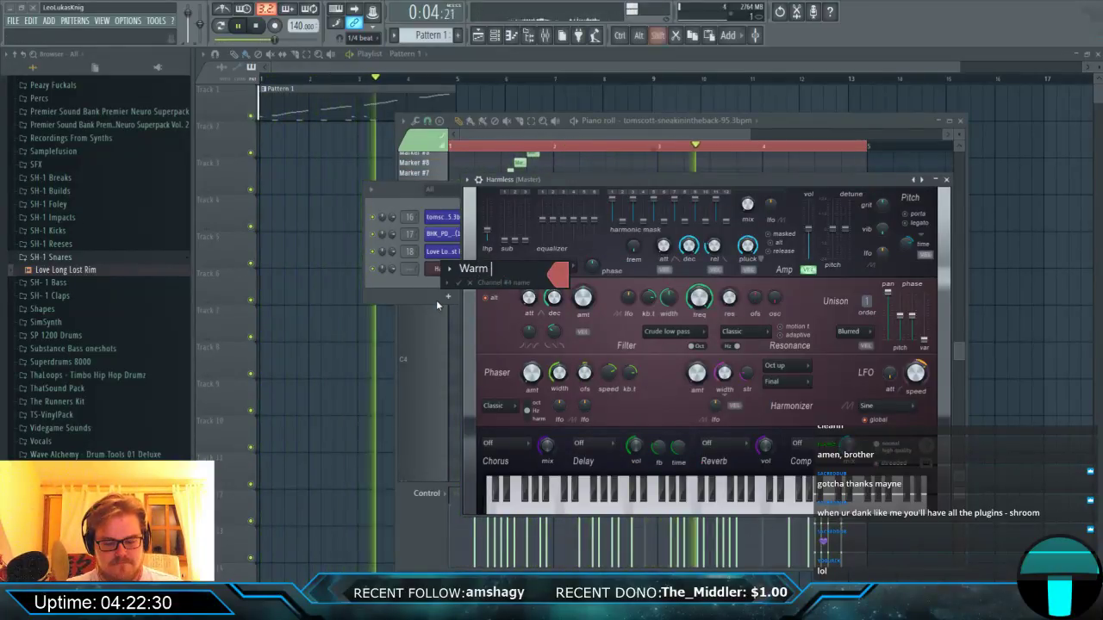
type("Sub")
key("Return")
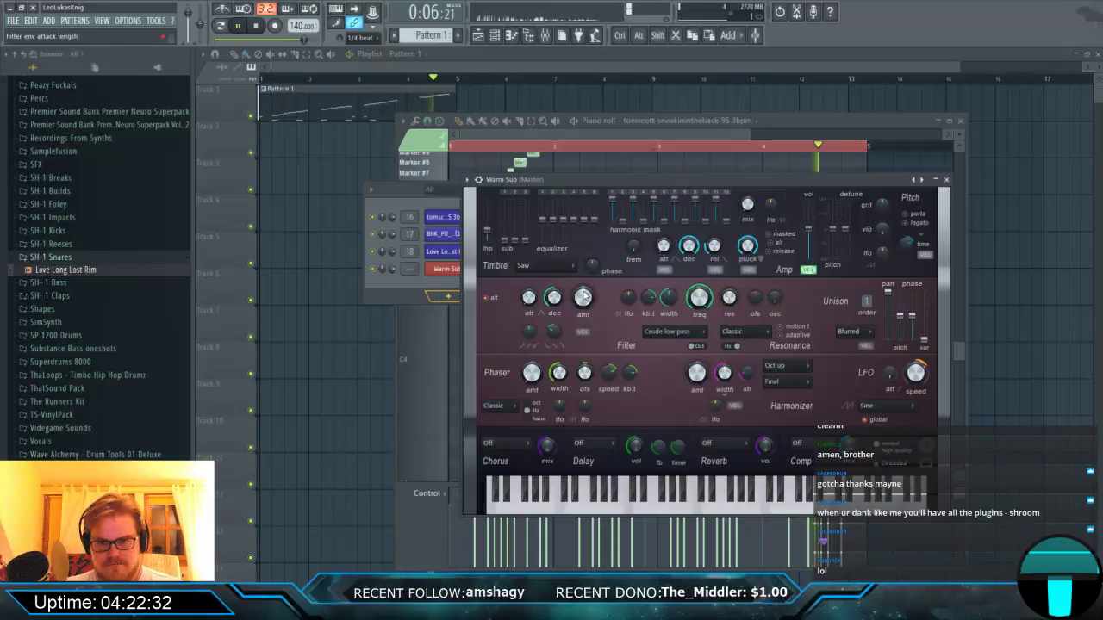
Lower the filter frequency of Warm Sub, keeping the Crude low pass filter type.
left_click(677, 331)
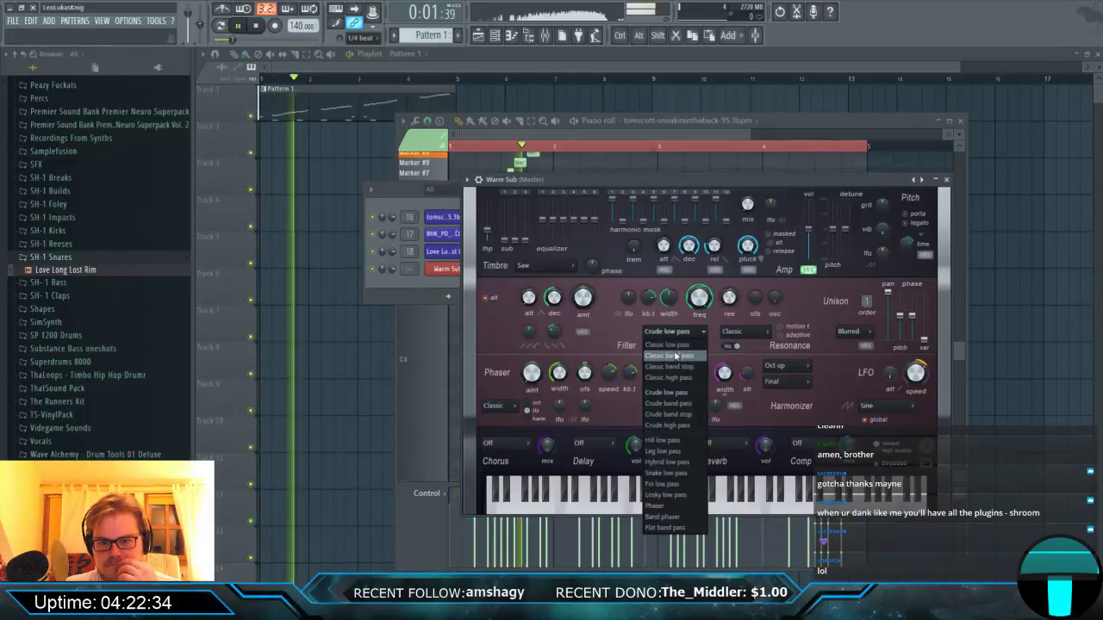
left_click(681, 351)
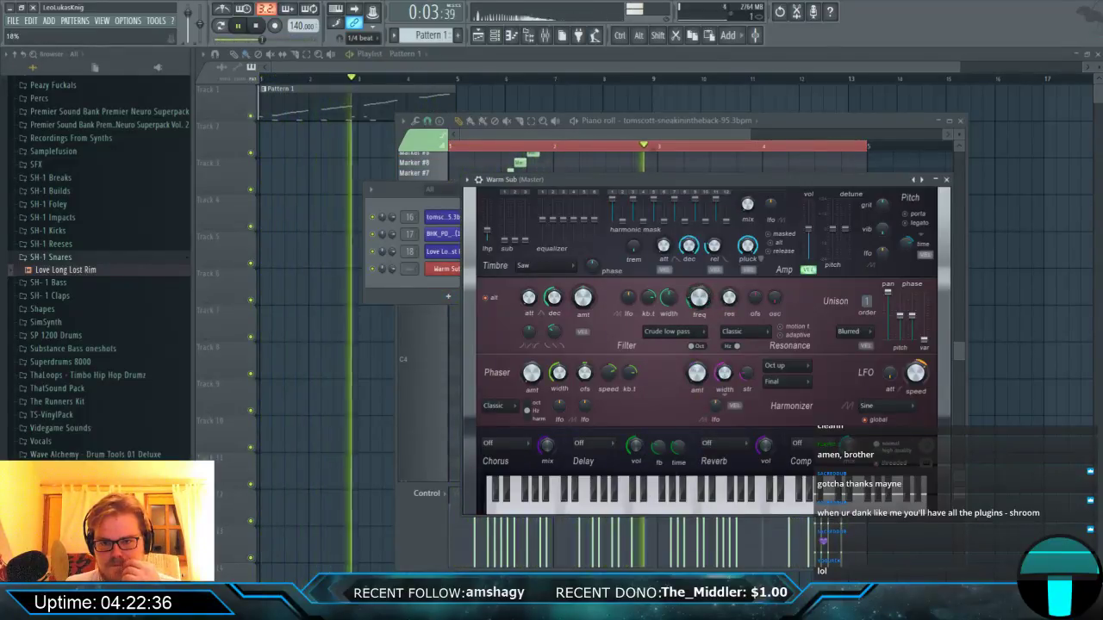
left_click(417, 280)
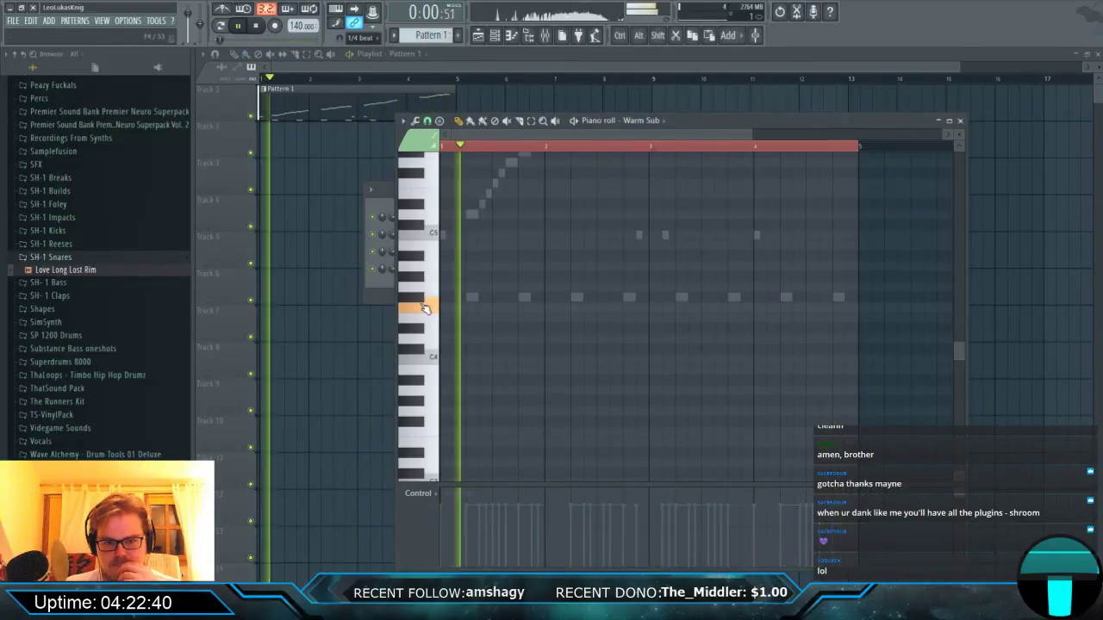
scroll(420, 323, "down", 4)
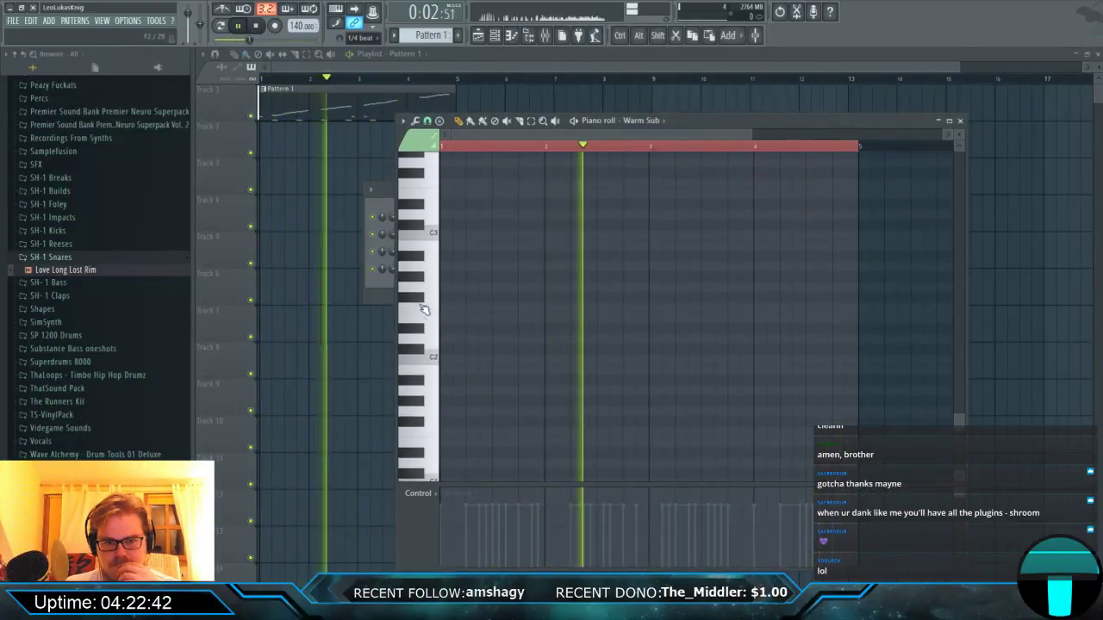
left_click(415, 297)
left_click(442, 298)
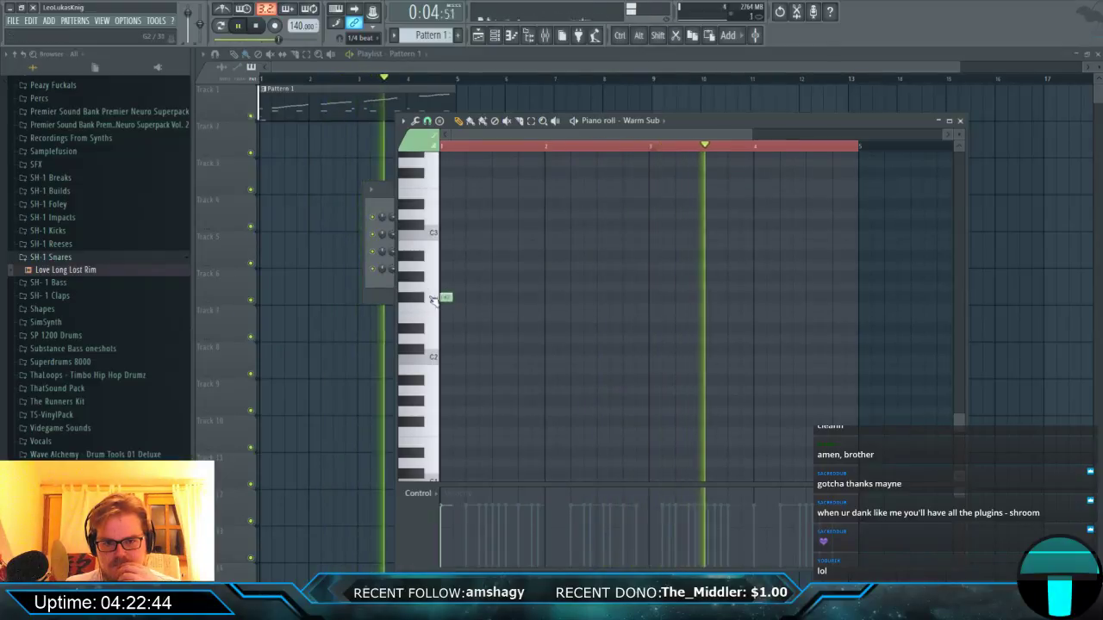
left_click_drag(446, 298, 487, 297)
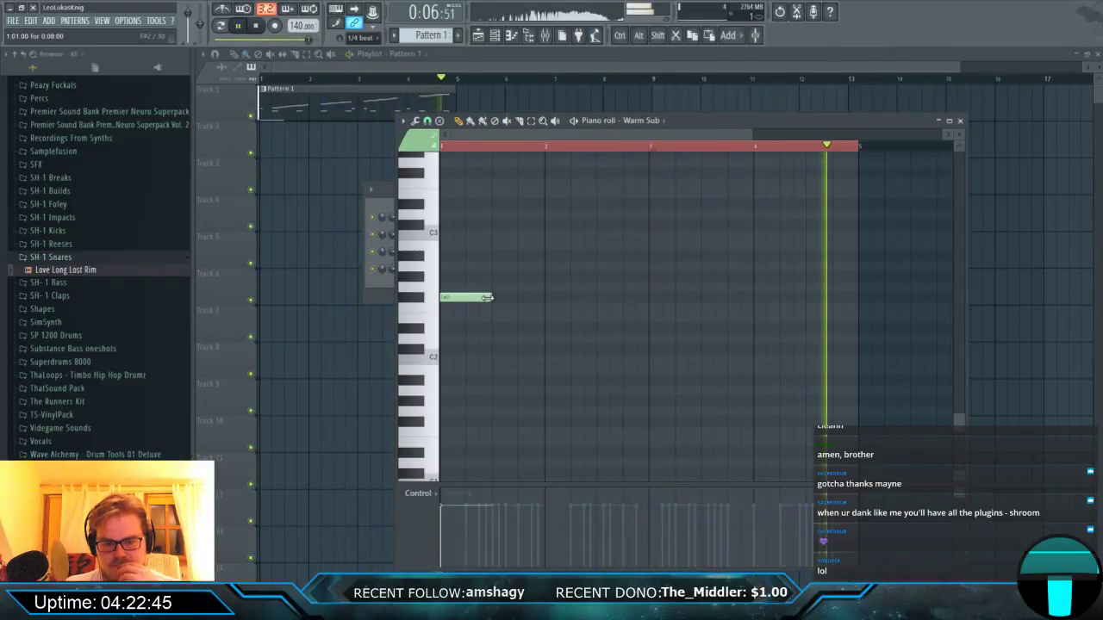
right_click(450, 299)
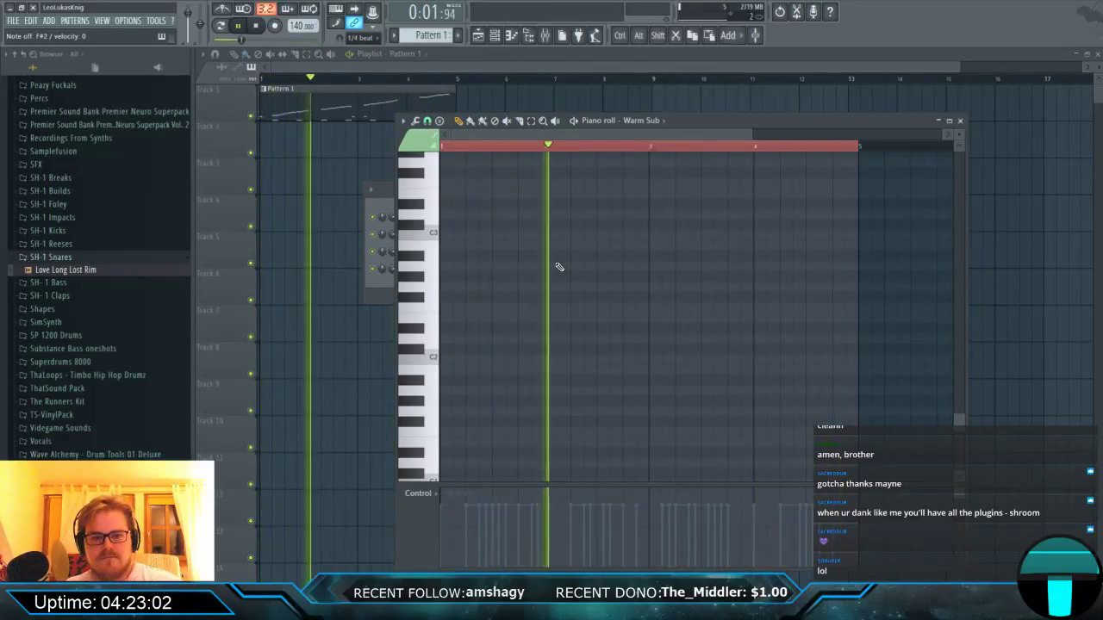
Route the Warm Sub channel to mixer insert 27, applying its name and color to the track.
left_click(372, 287)
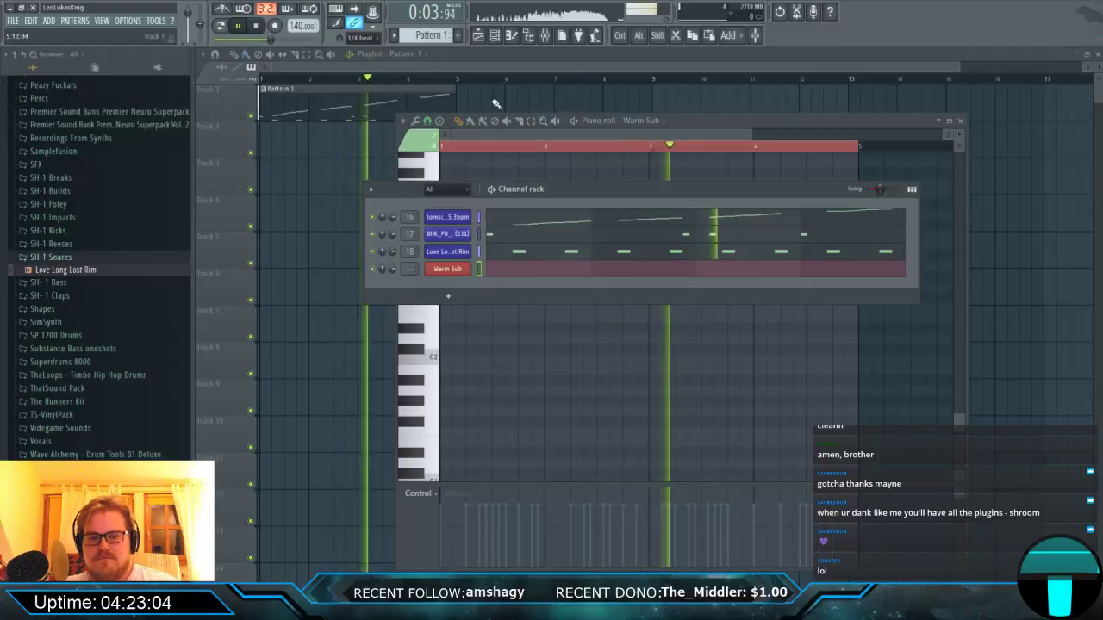
key("F9")
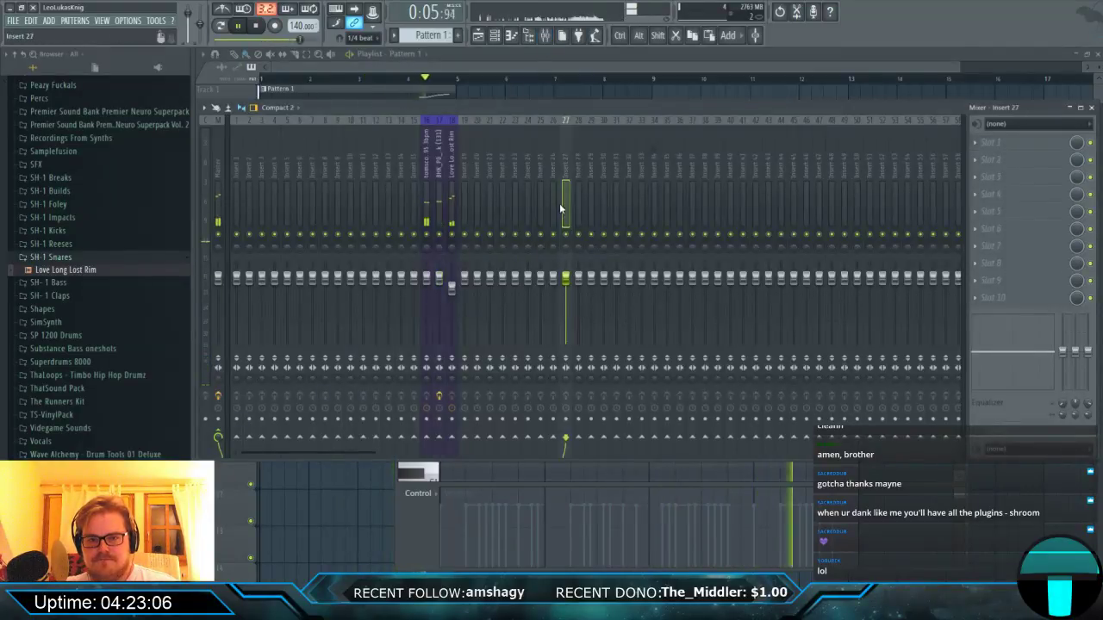
key("ctrl+l")
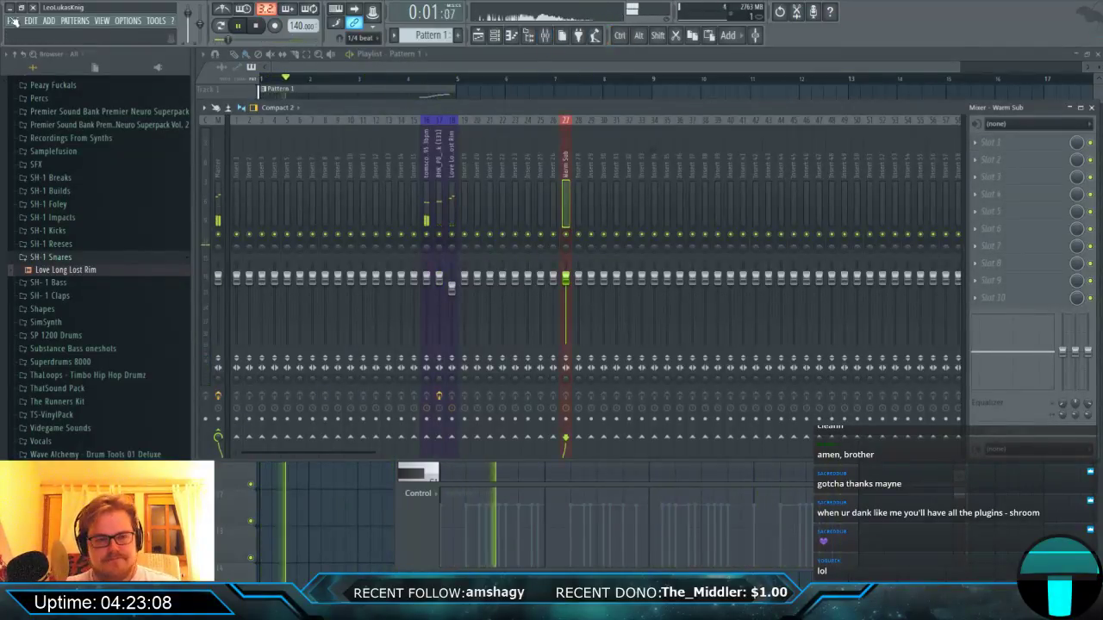
Review the FL Studio ASIO buffer size in the audio settings and close both windows.
left_click(127, 20)
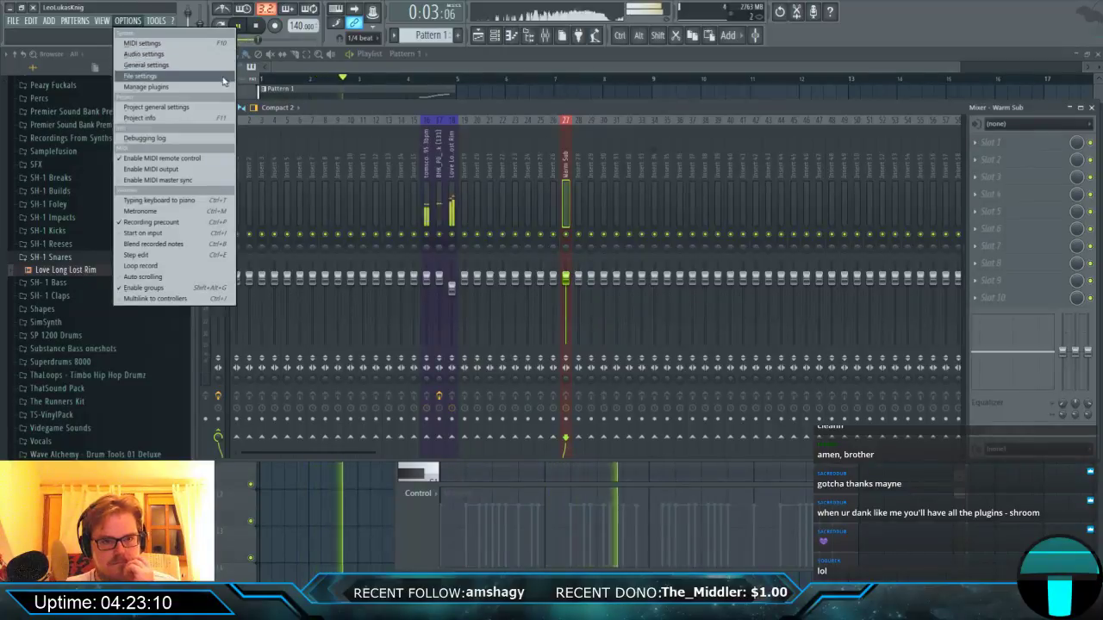
left_click(139, 54)
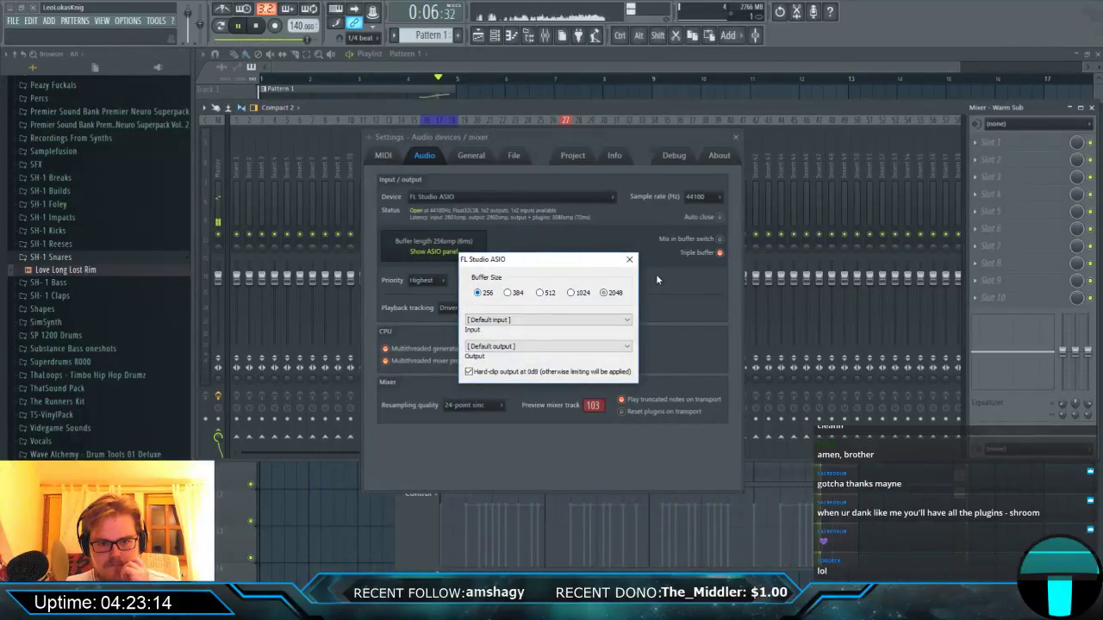
left_click(630, 260)
left_click(736, 138)
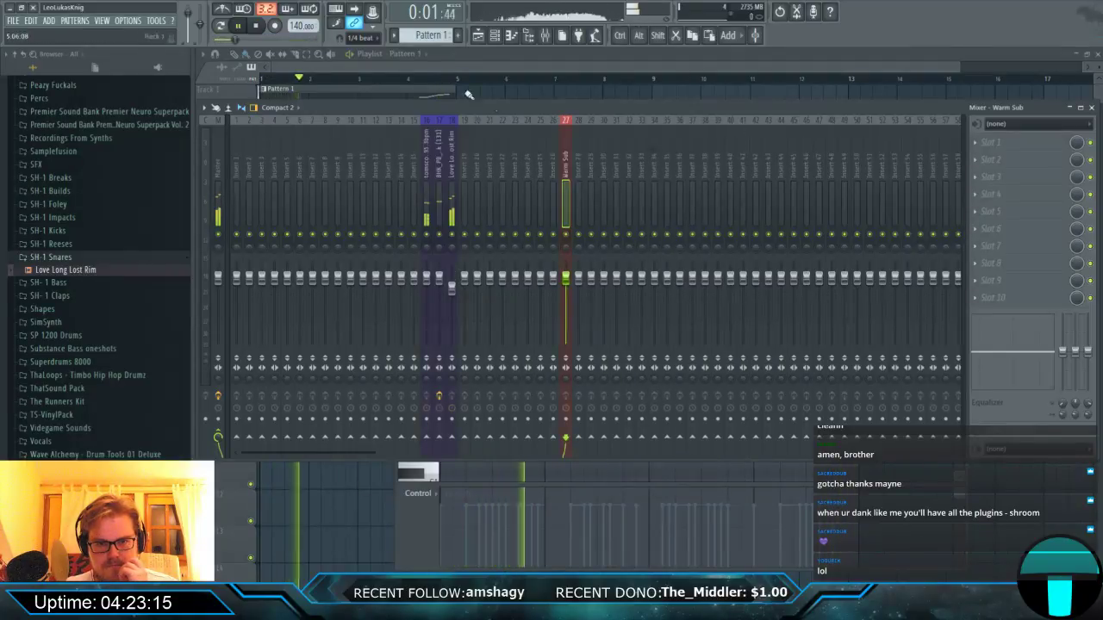
Create Pattern 2 and place it on Track 2 from bar 1 with a length of four bars.
key("F9")
right_click(373, 136)
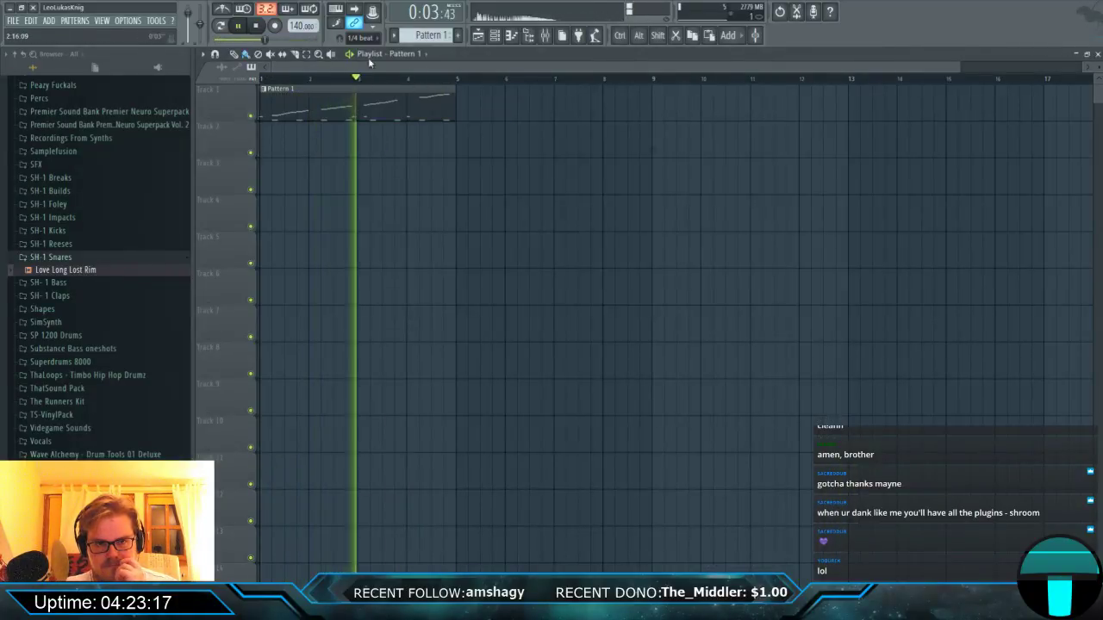
key("F4")
left_click(357, 148)
left_click_drag(357, 149, 452, 144)
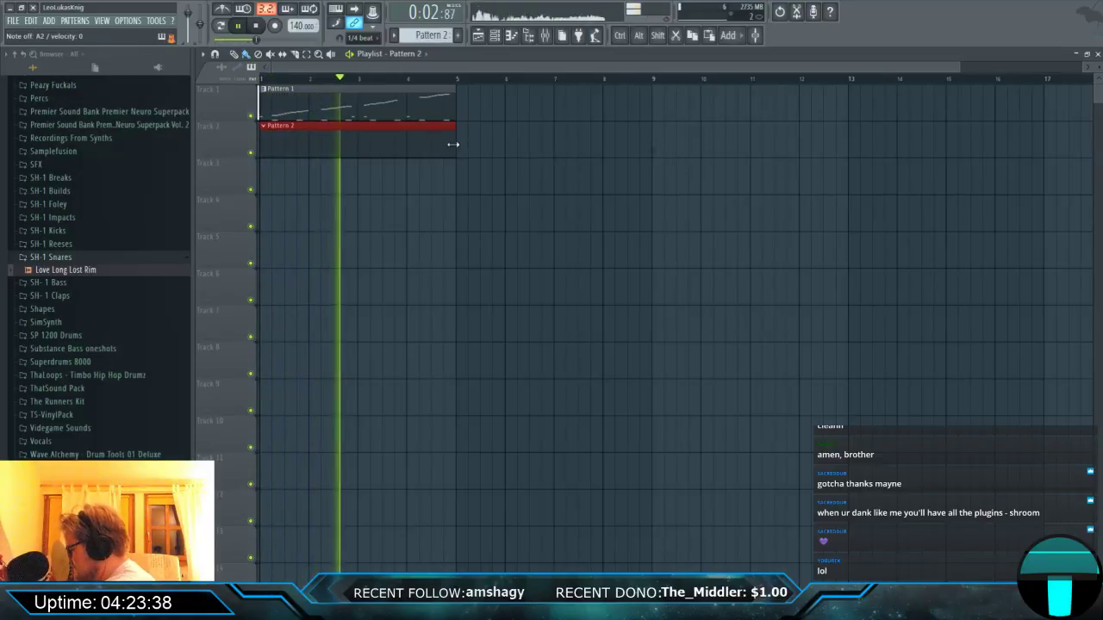
Open the Warm Sub synth and record a bass line with it into Pattern 2.
key("F6")
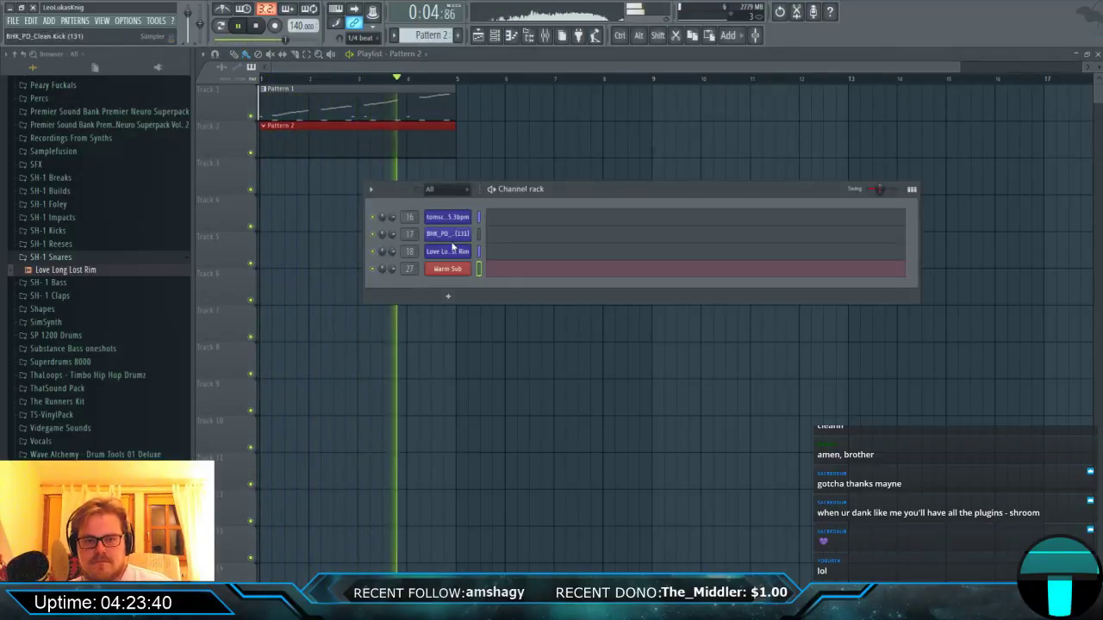
left_click(446, 269)
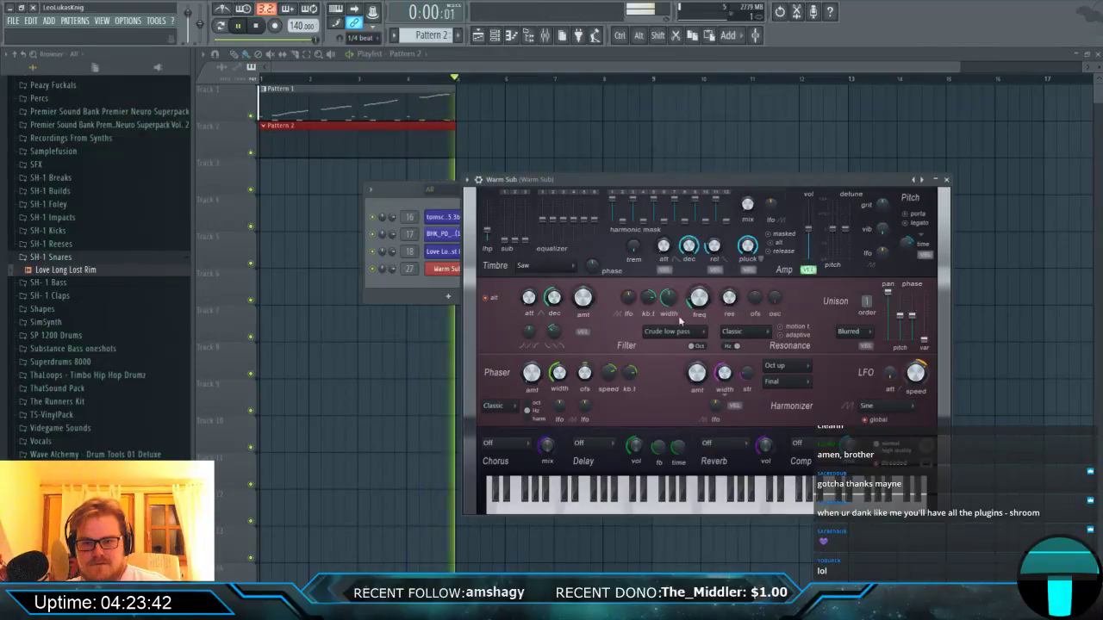
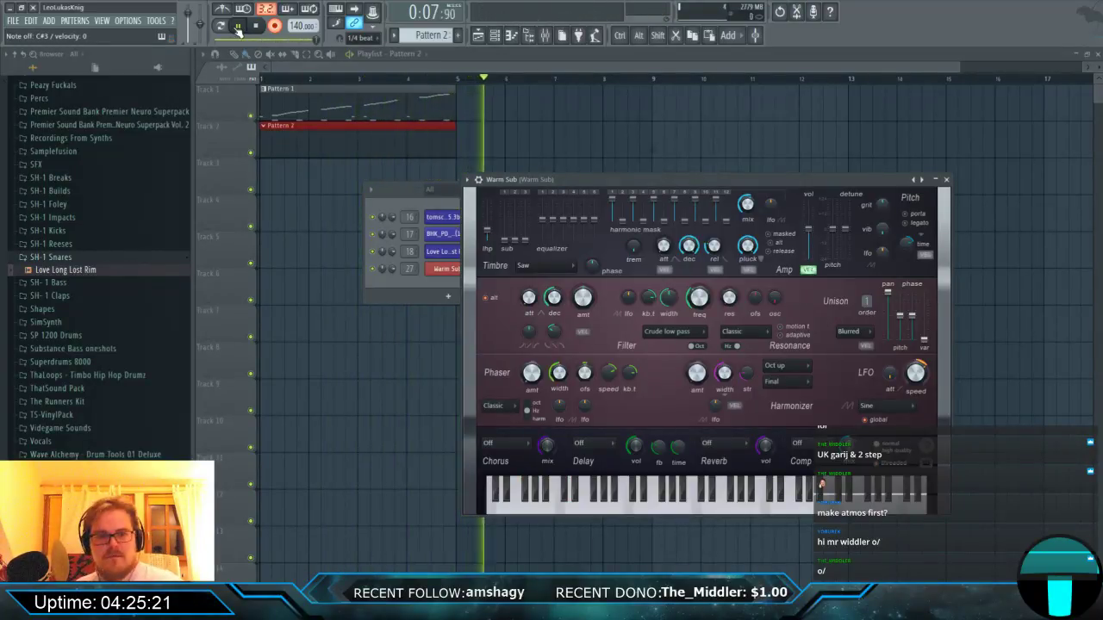
Delete the stray D3 note in Pattern 2's piano roll and shift the following notes so G#2 starts at bar 3.
double_click(377, 148)
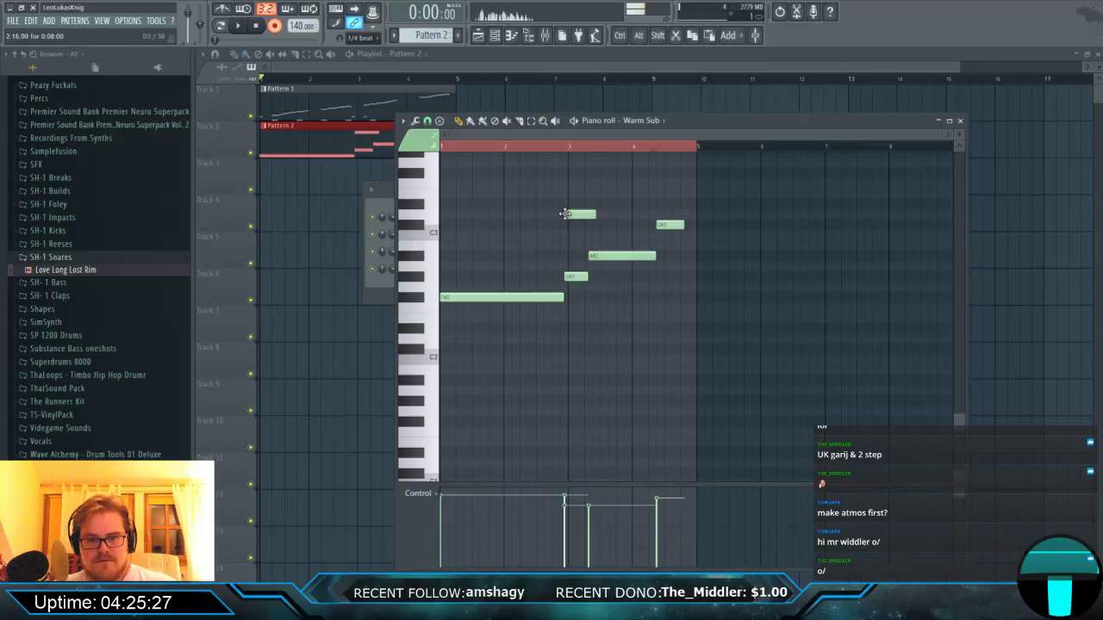
scroll(574, 228, "up", 3, "ctrl")
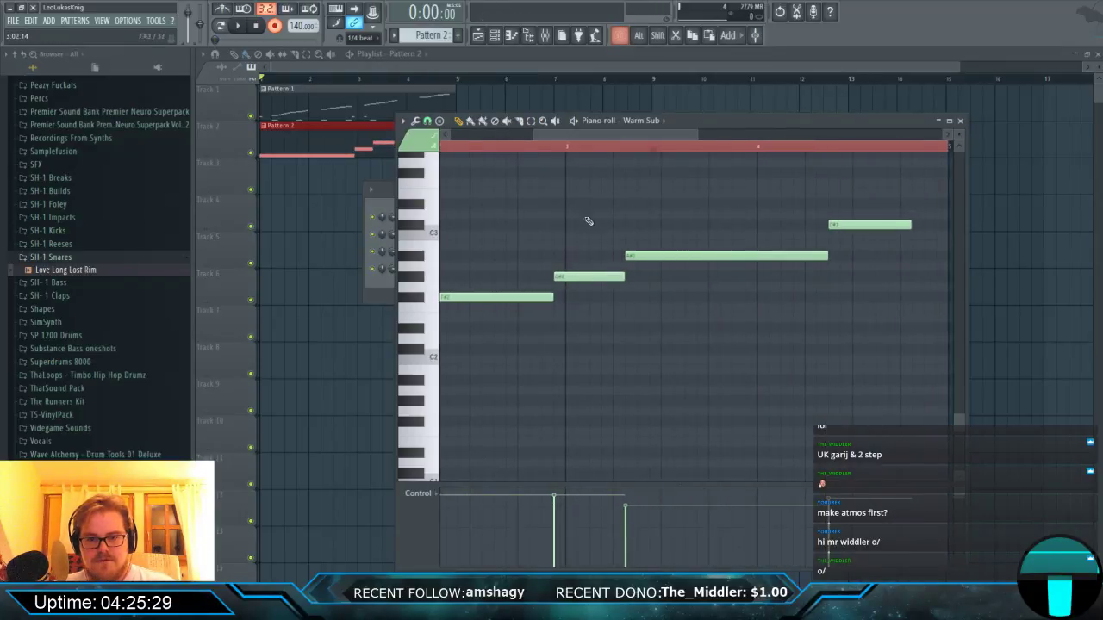
left_click_drag(586, 198, 871, 313)
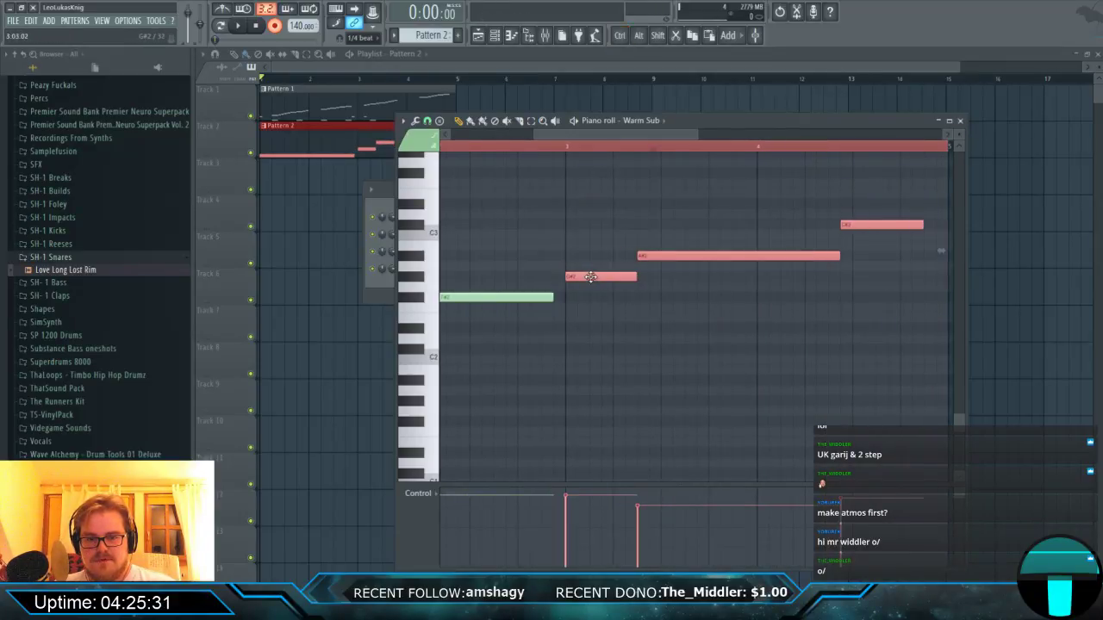
left_click(709, 308)
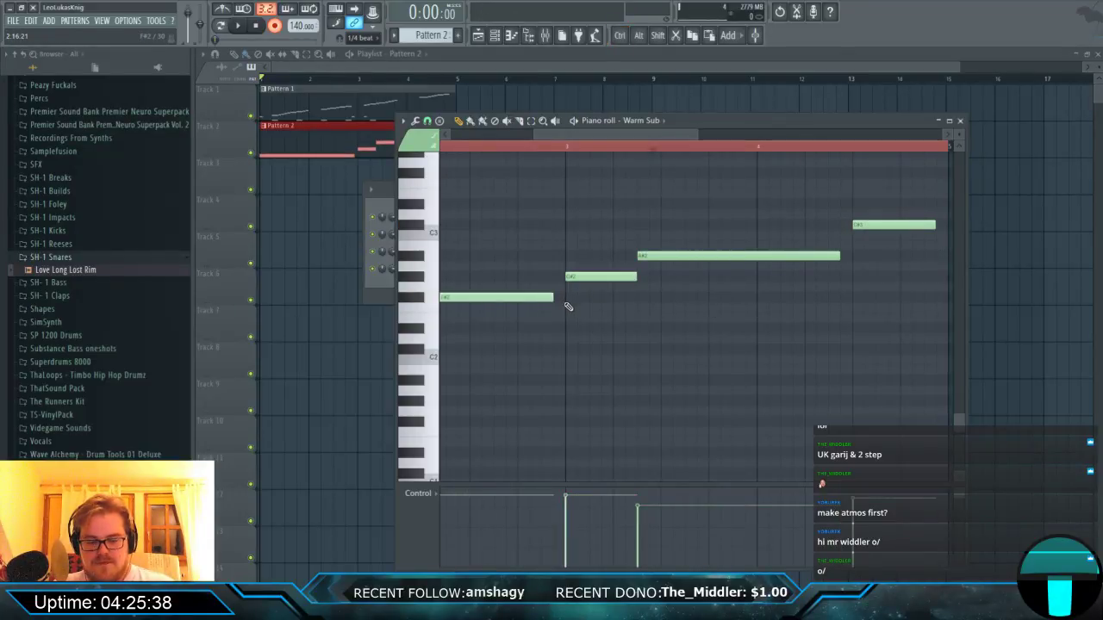
Lengthen the F#2, A#2 and C#3 notes to close the gaps up to the end of bar 4, and close the piano roll.
key("alt+a")
left_click(601, 373)
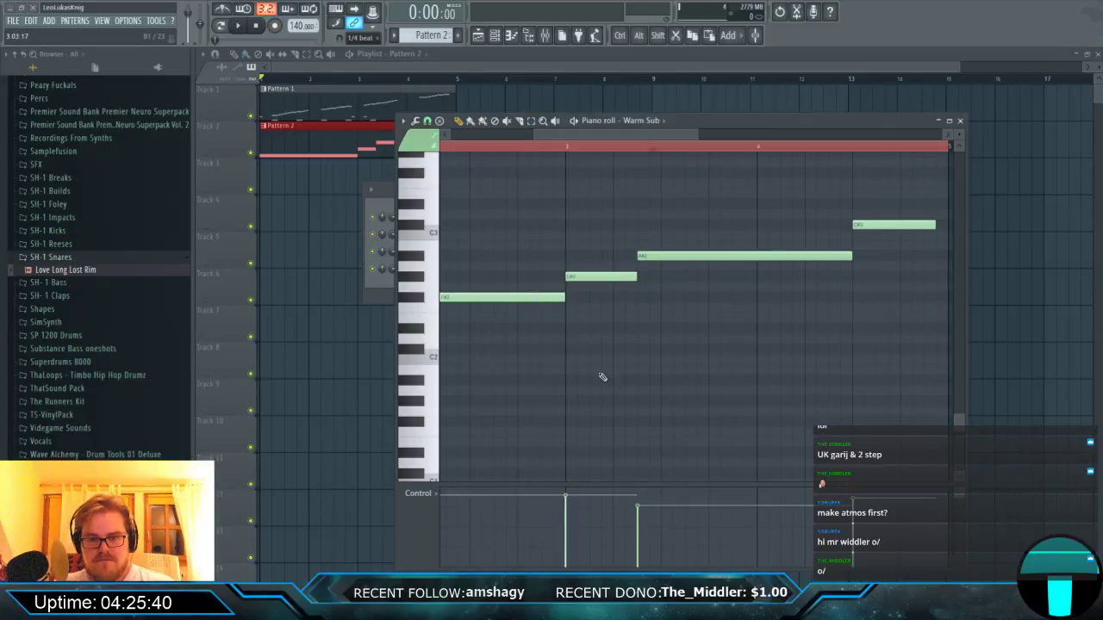
scroll(721, 280, "down", 3)
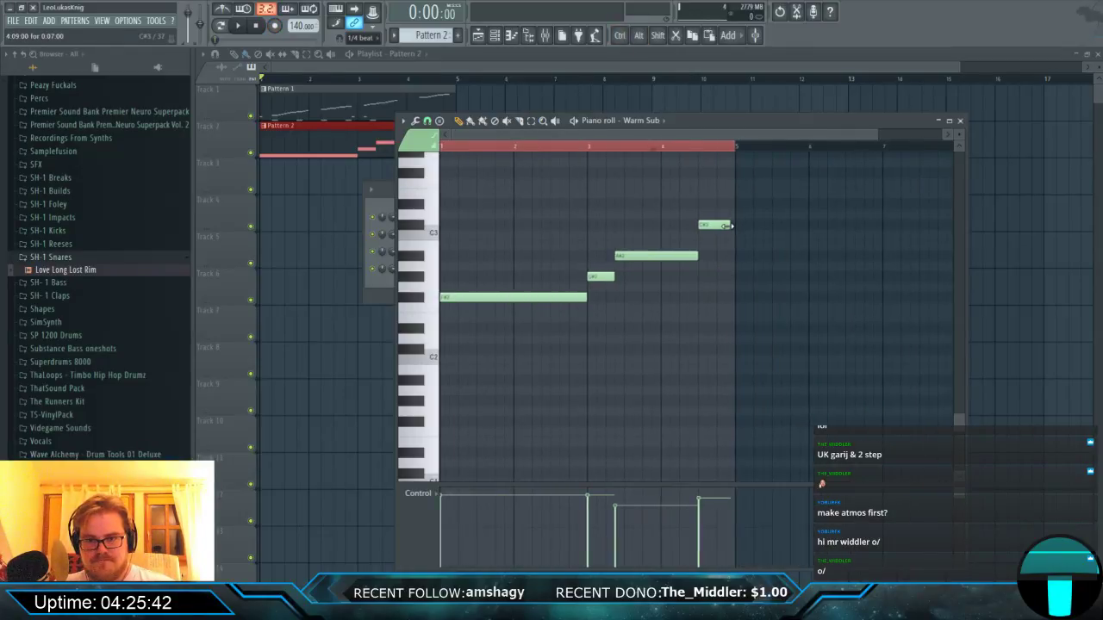
left_click(285, 145)
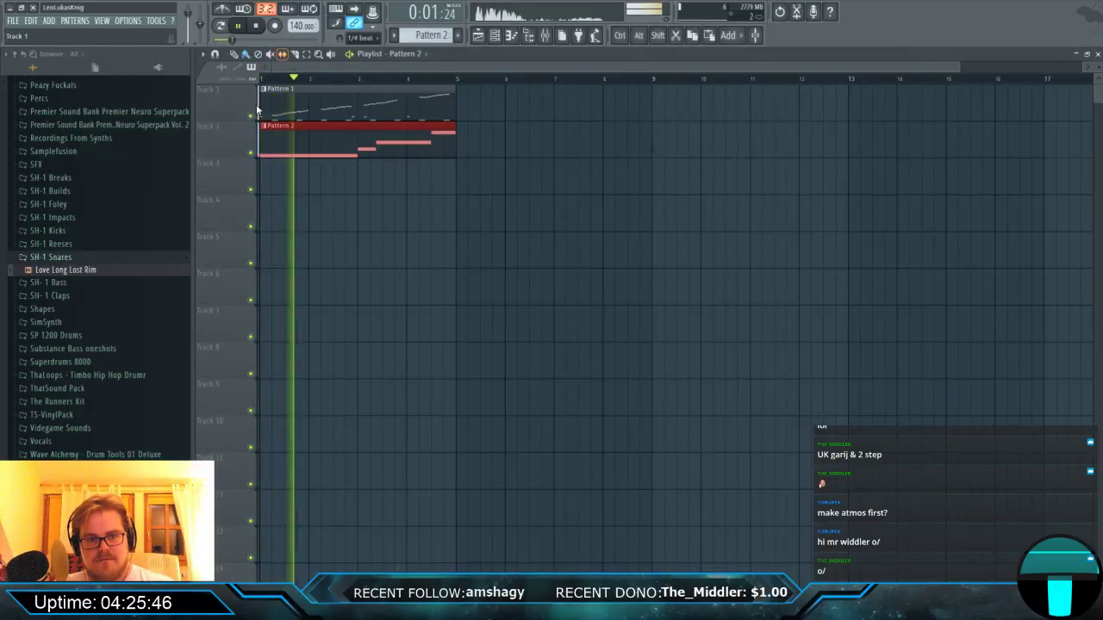
Check Pattern 2's Warm Sub notes and the Warm Sub track's mixer level during playback.
double_click(268, 148)
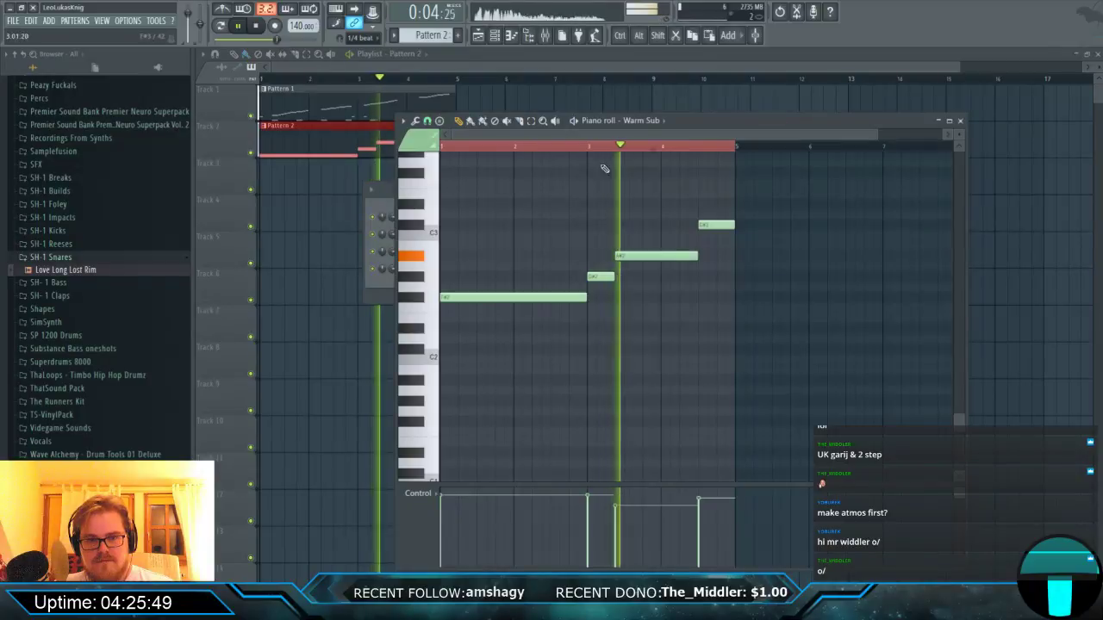
left_click(547, 38)
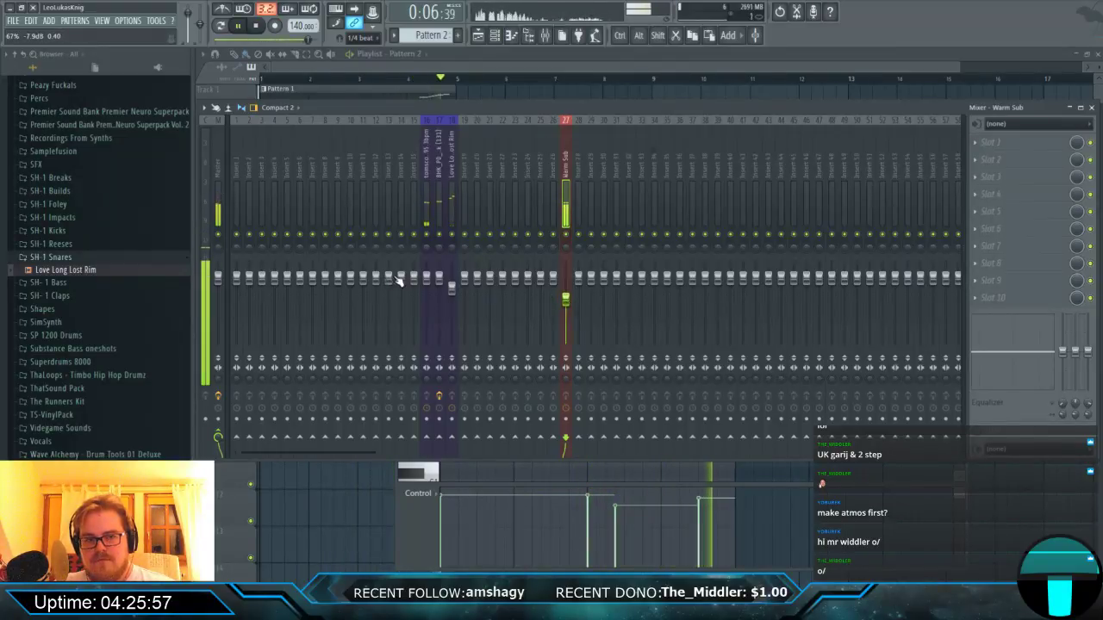
key("F9")
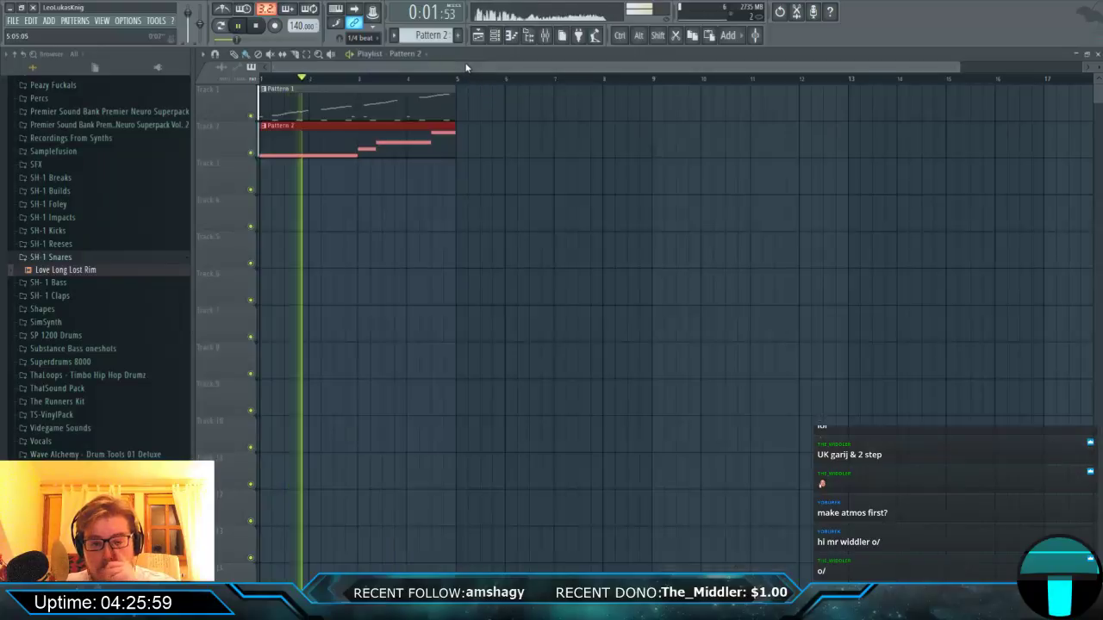
Open the Warm Sub synth from Pattern 2 and adjust its filter resonance and harmonic mask mix.
double_click(313, 142)
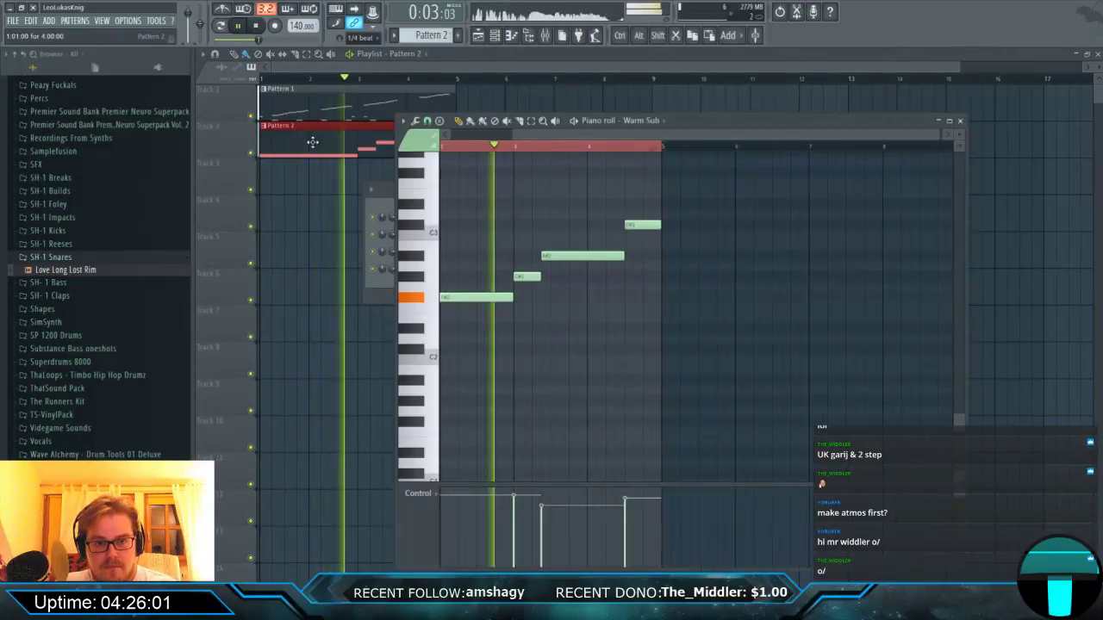
key("F6")
left_click(453, 271)
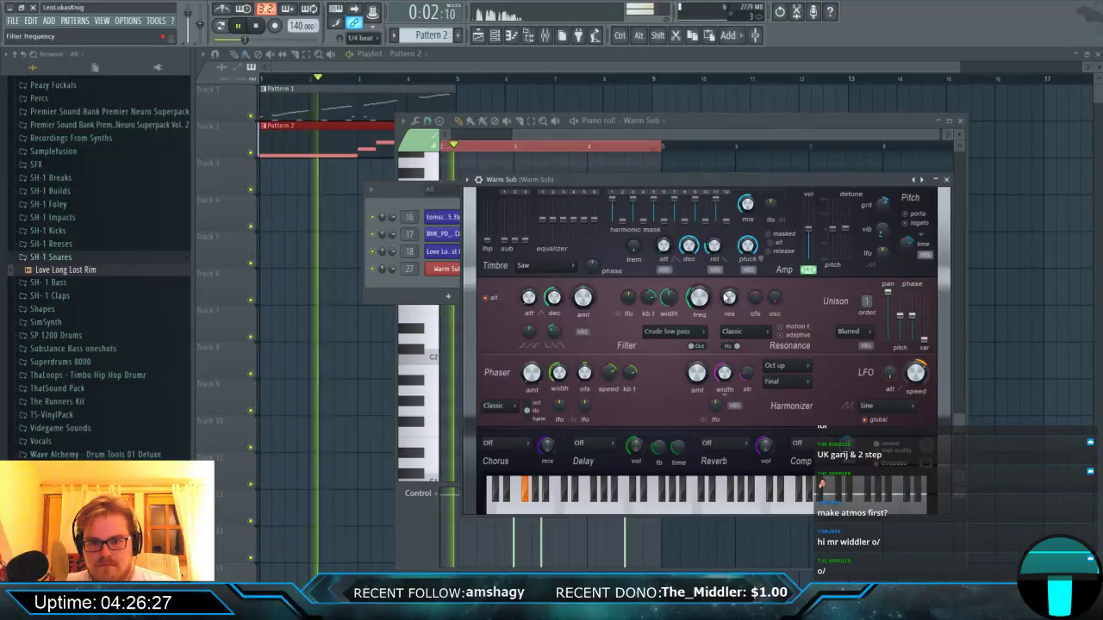
left_click_drag(728, 296, 728, 289)
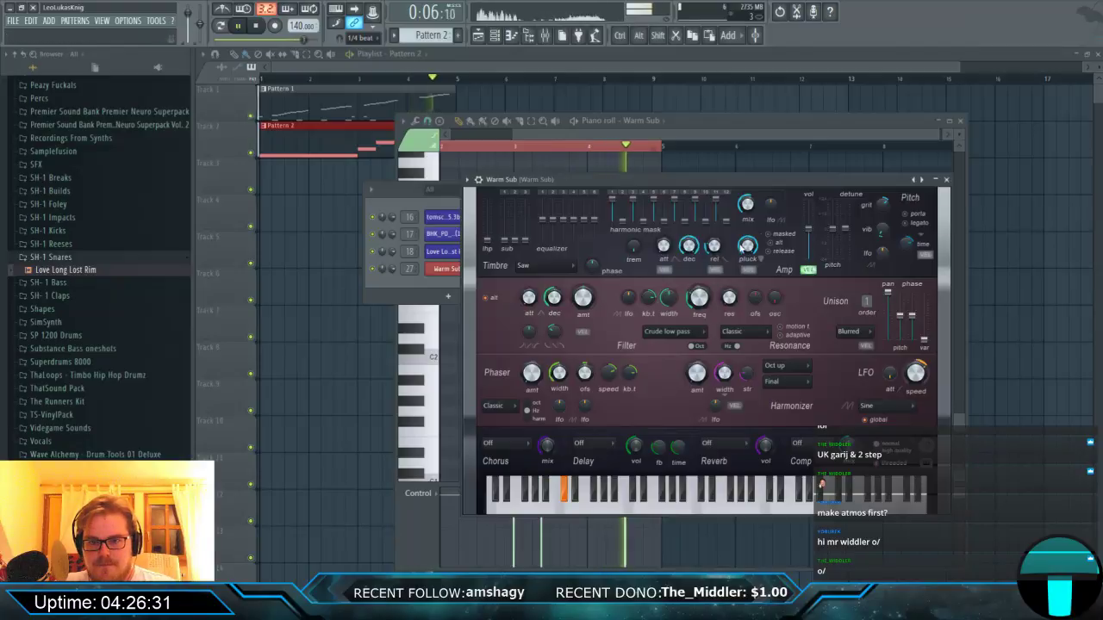
left_click_drag(747, 215, 747, 205)
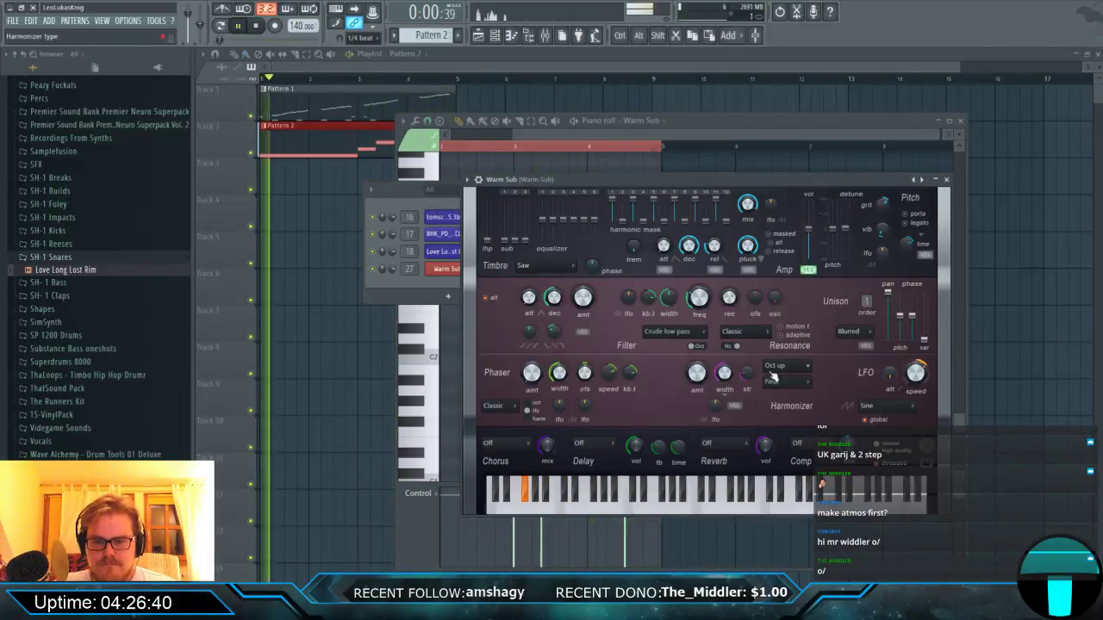
Set the Warm Sub harmonizer type to Harm up +1, raise its amount, fine-tune the harmonic mask mix, and close the synth.
left_click_drag(696, 372, 696, 372)
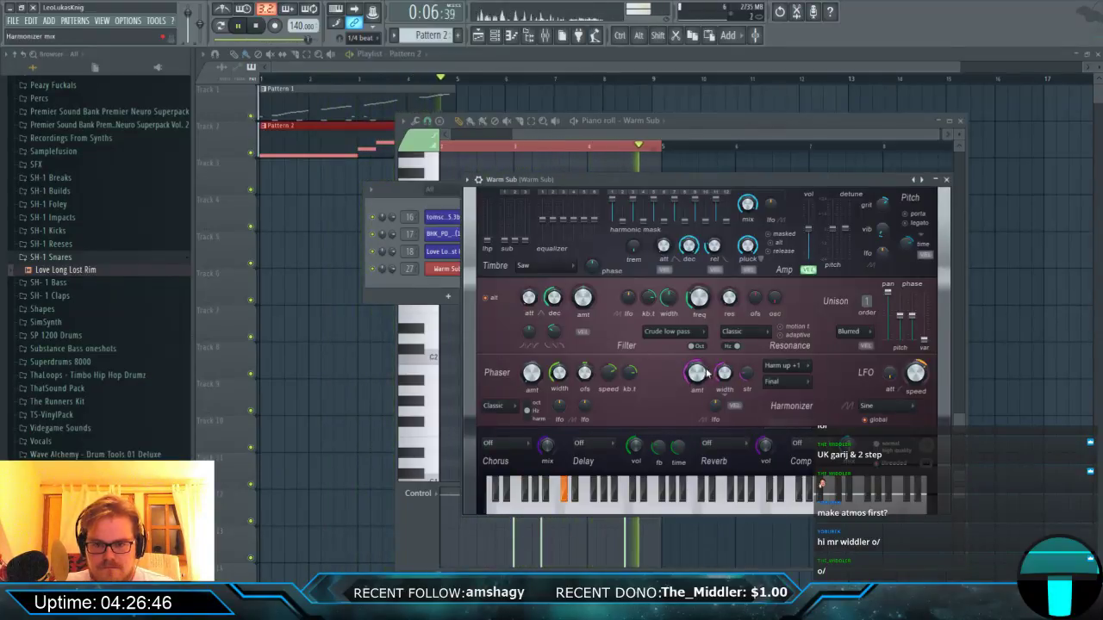
mouse_move(697, 373)
left_mouse_down()
mouse_move(697, 384)
mouse_move(701, 359)
left_mouse_up()
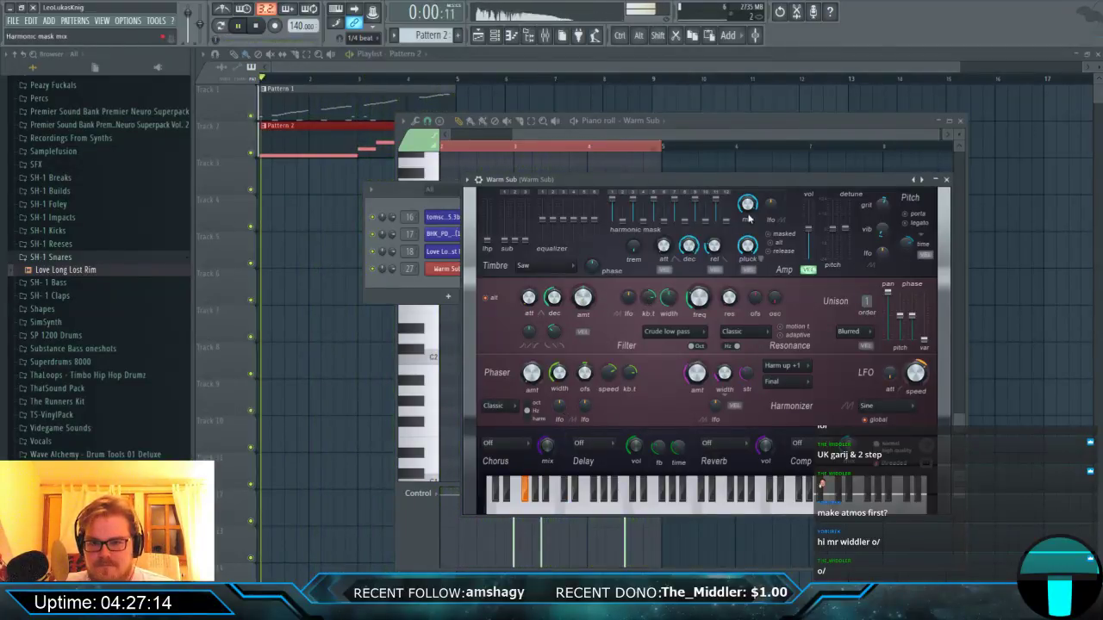
left_click_drag(747, 207, 747, 203)
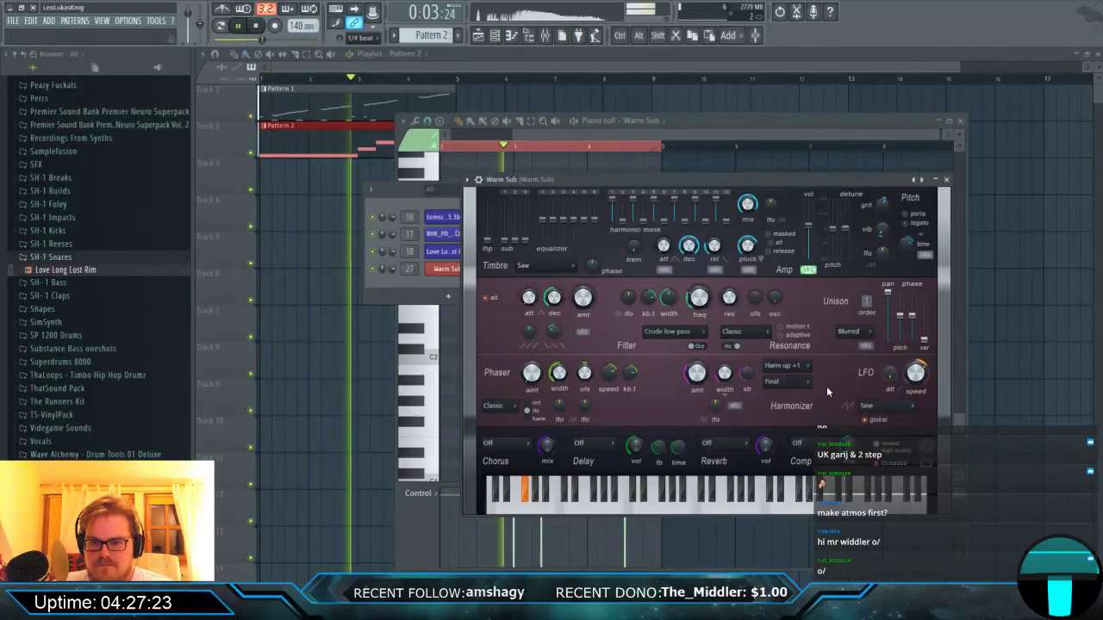
left_click(947, 179)
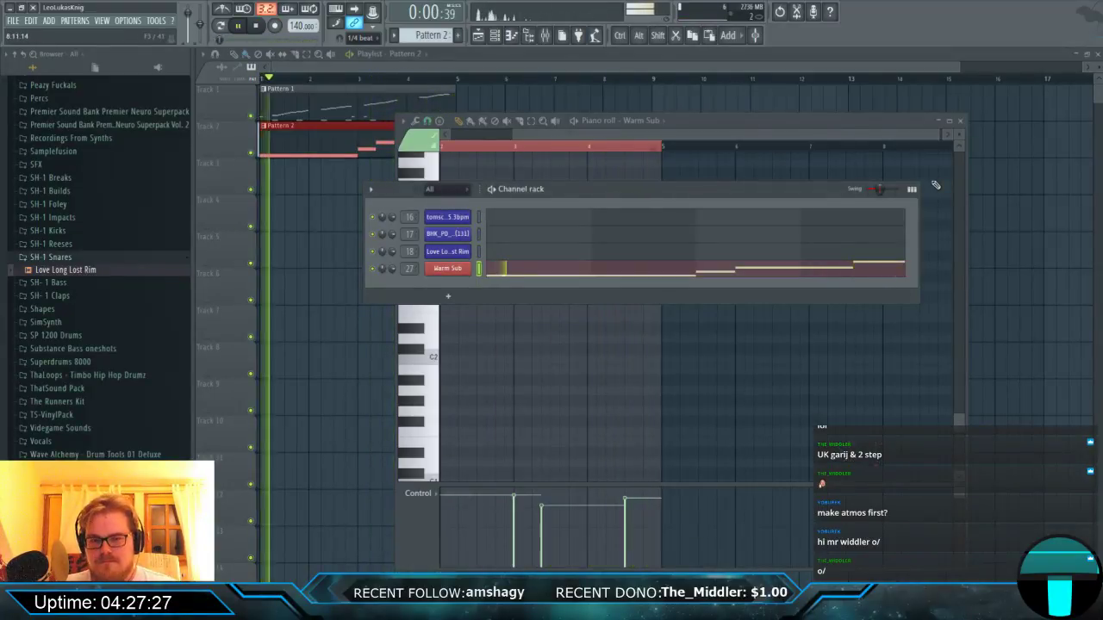
Inspect the master's Fruity Limiter and the mixer levels of the Love Long Lost Rim and Warm Sub tracks.
left_click(543, 37)
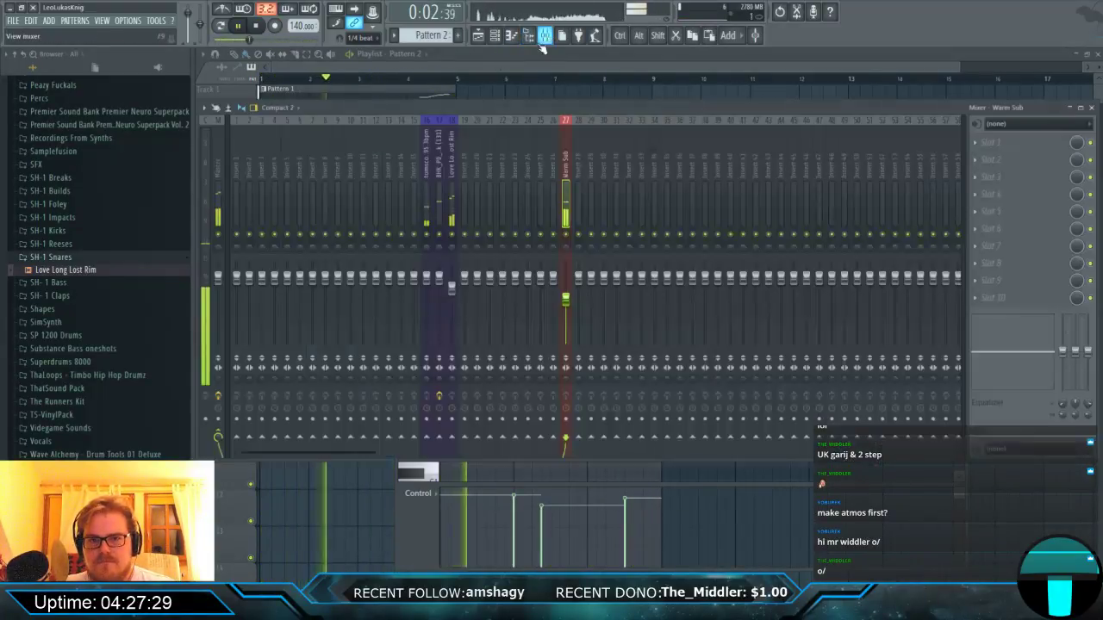
left_click(223, 191)
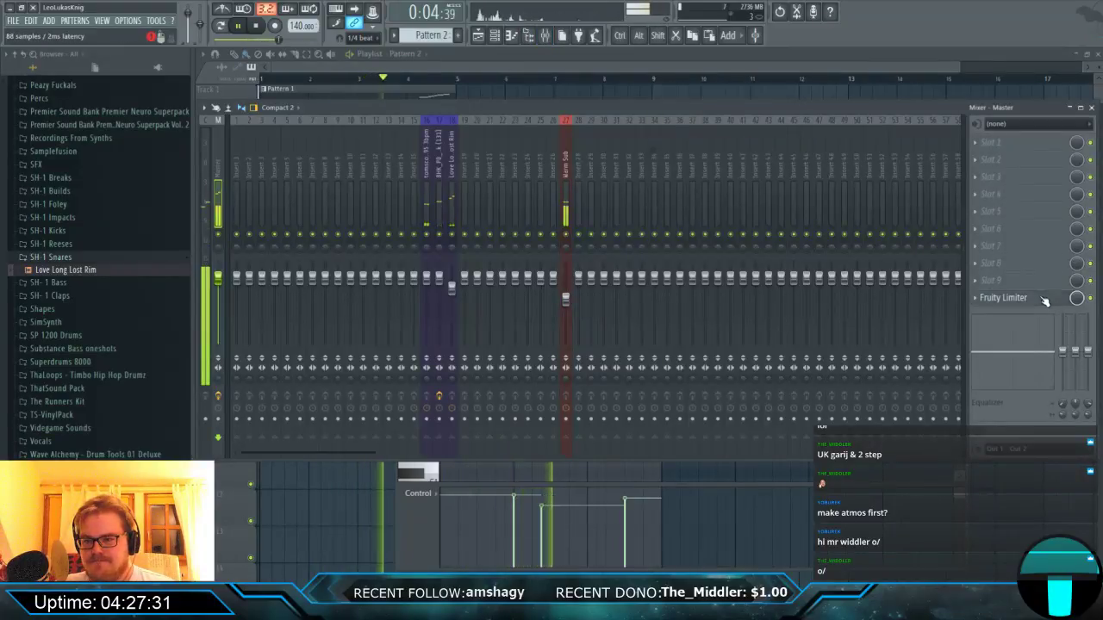
left_click(1009, 301)
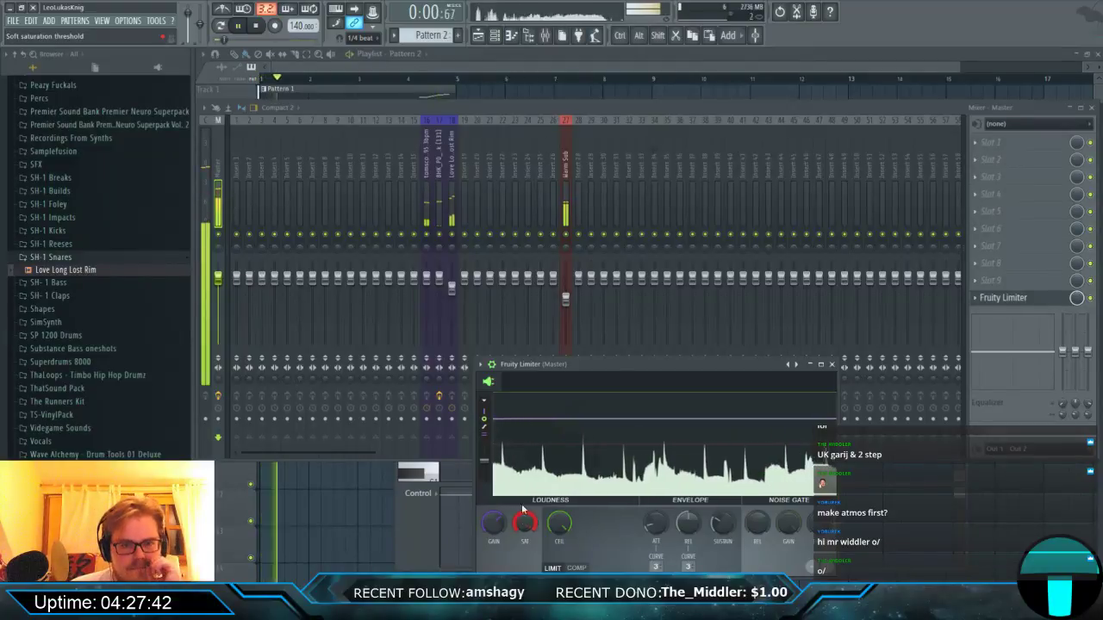
left_click(451, 200)
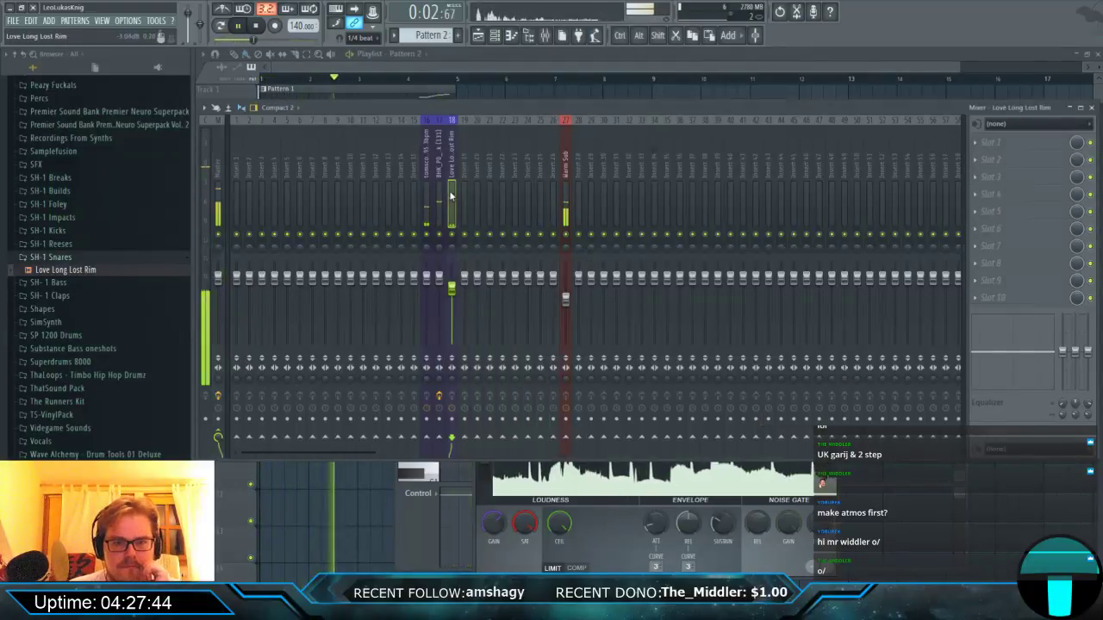
left_click(566, 204)
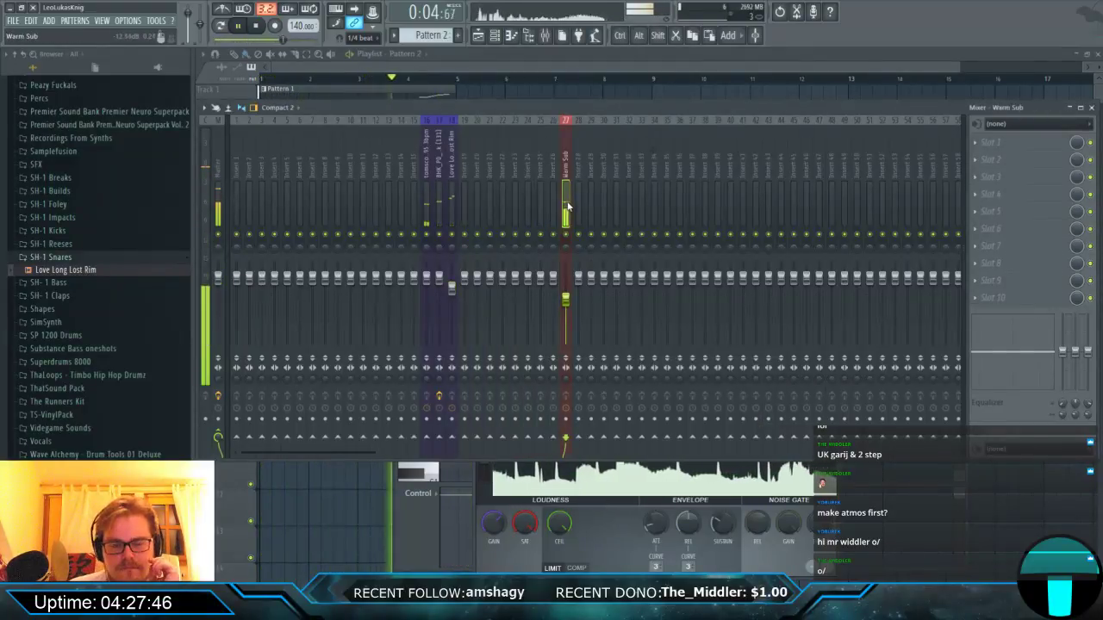
Return to the playlist and place a second Pattern 1 clip on Track 1 from bar 5.
left_click(521, 64)
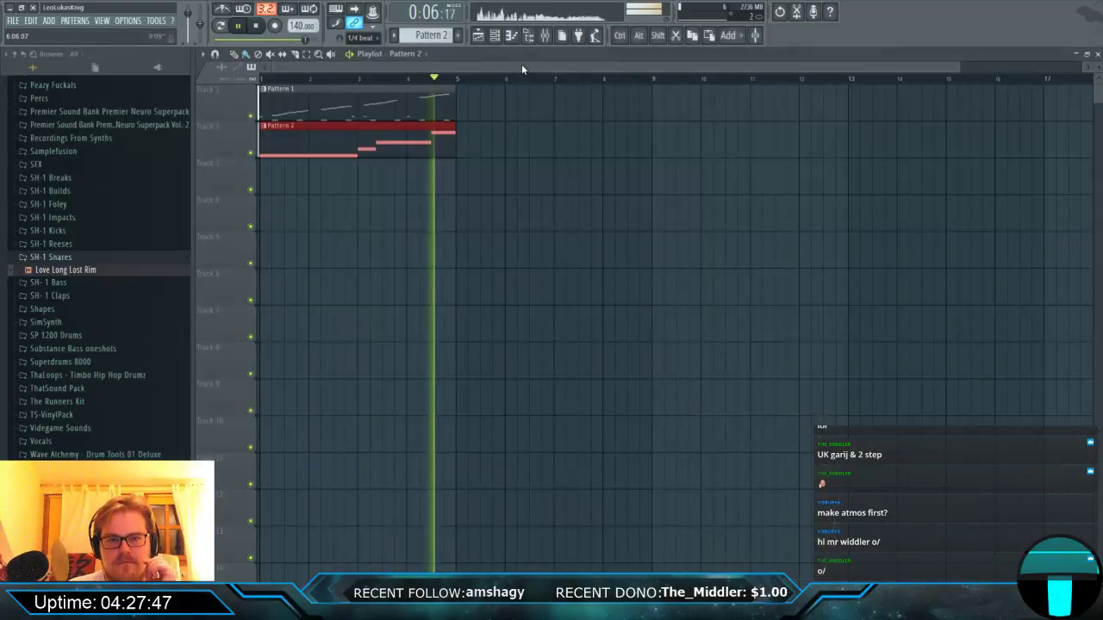
left_click(441, 106)
left_click(464, 100)
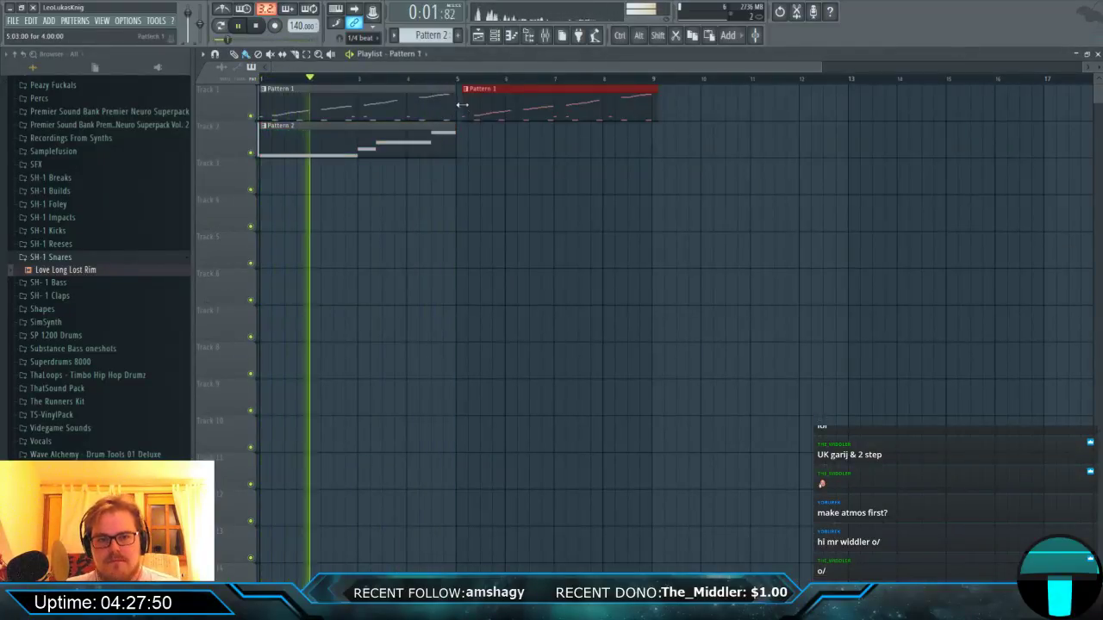
Extend the Pattern 2 clip to eight bars and duplicate its four bass notes into bars 5 to 8.
left_click_drag(456, 148, 645, 141)
double_click(640, 142)
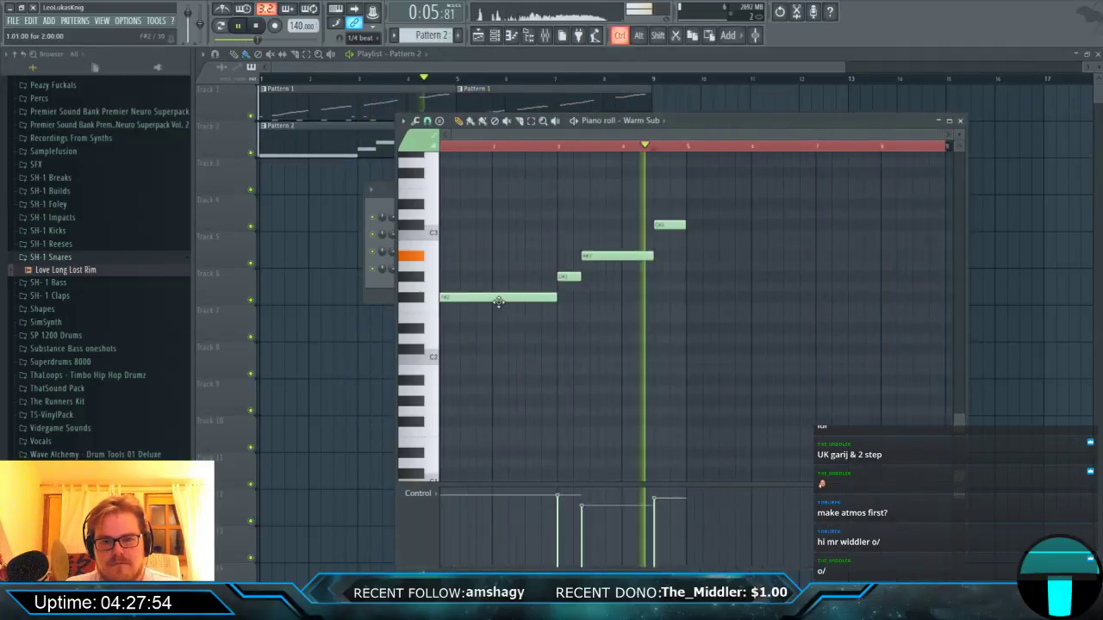
left_click_drag(662, 346, 474, 177)
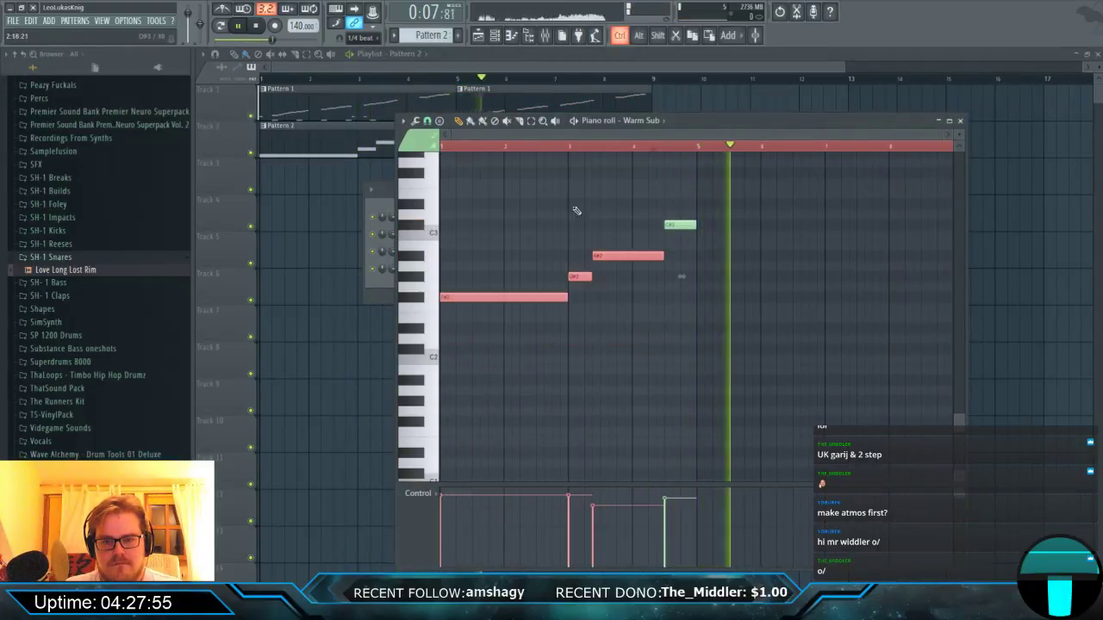
left_click_drag(664, 202, 701, 248)
key("ctrl+b")
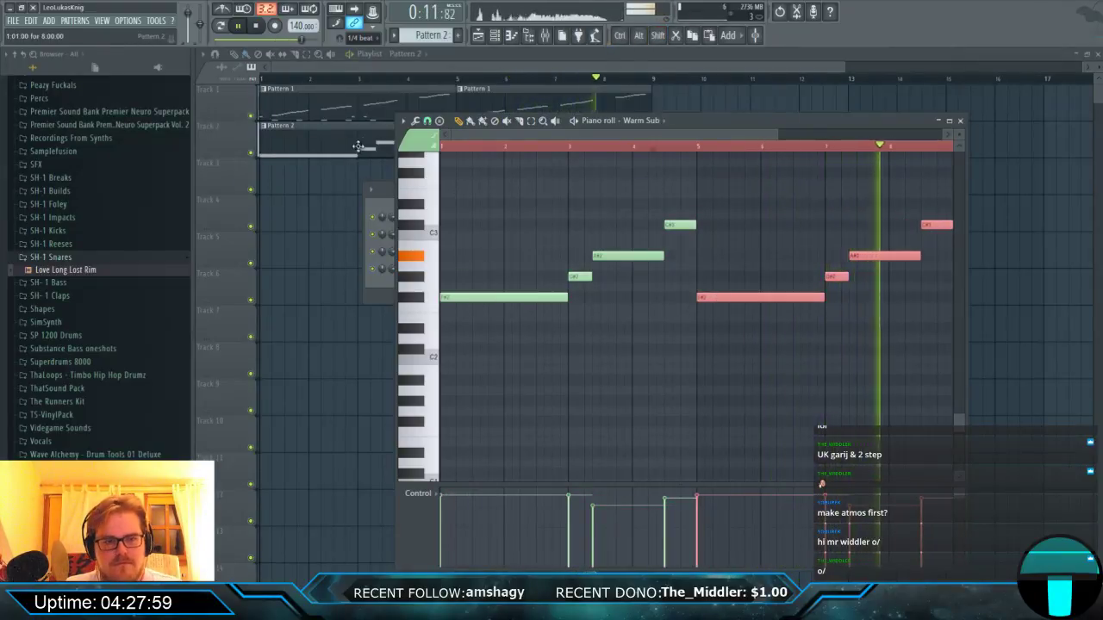
Open the BHK_PD_Clean Kick piano roll in Pattern 1 and delete the C5 kick just after the start of bar 3.
left_click(442, 118)
double_click(443, 117)
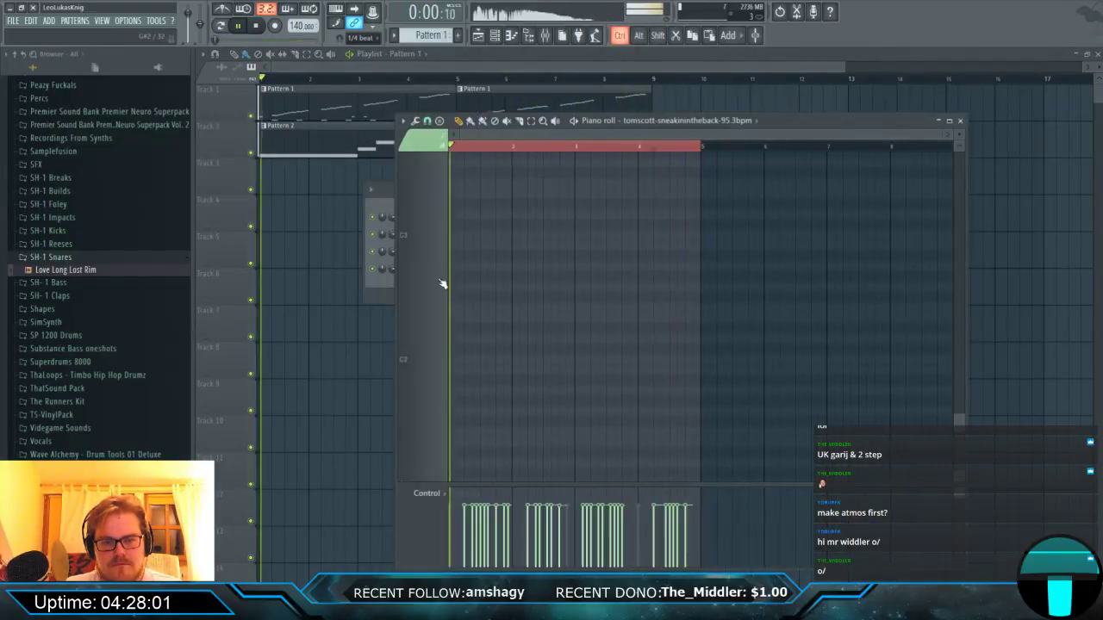
left_click(372, 291)
left_click(698, 236)
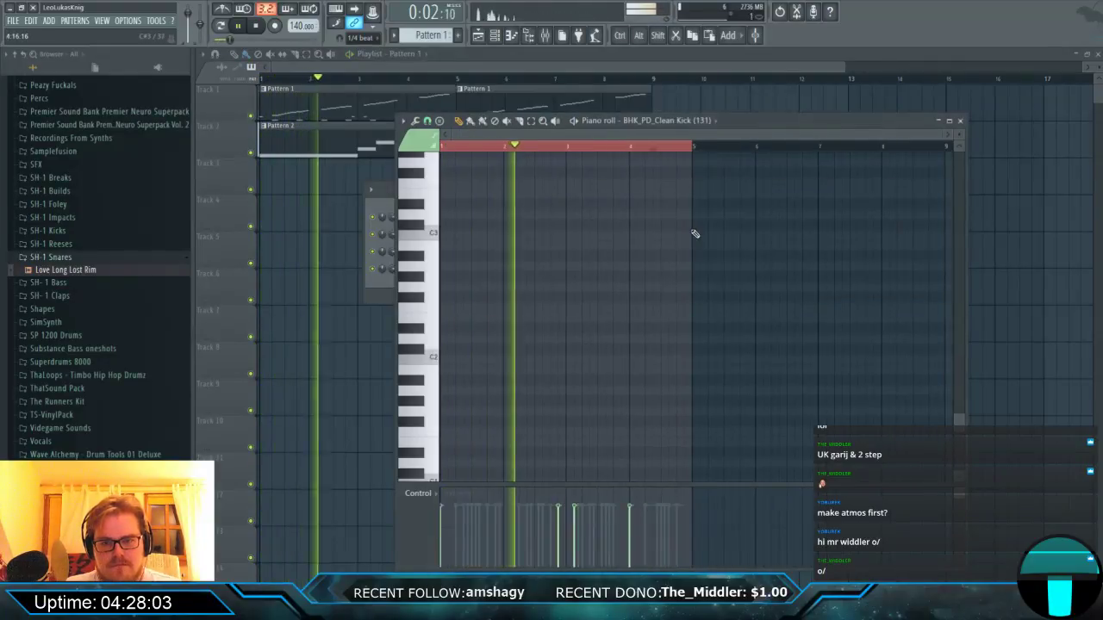
scroll(590, 313, "up", 5)
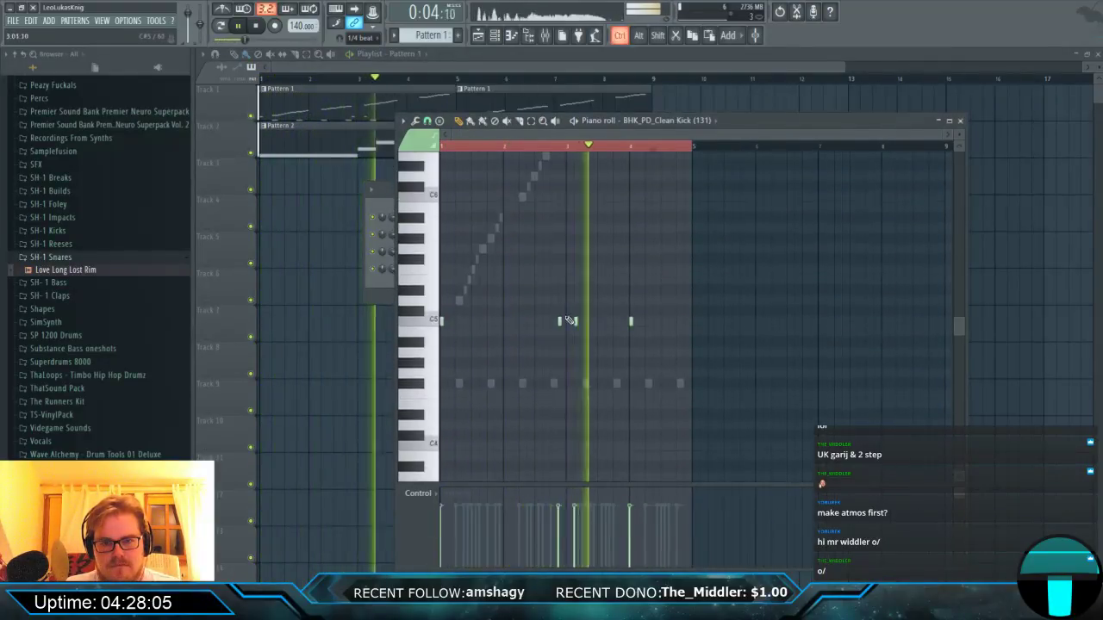
scroll(569, 320, "up", 3)
right_click(625, 323)
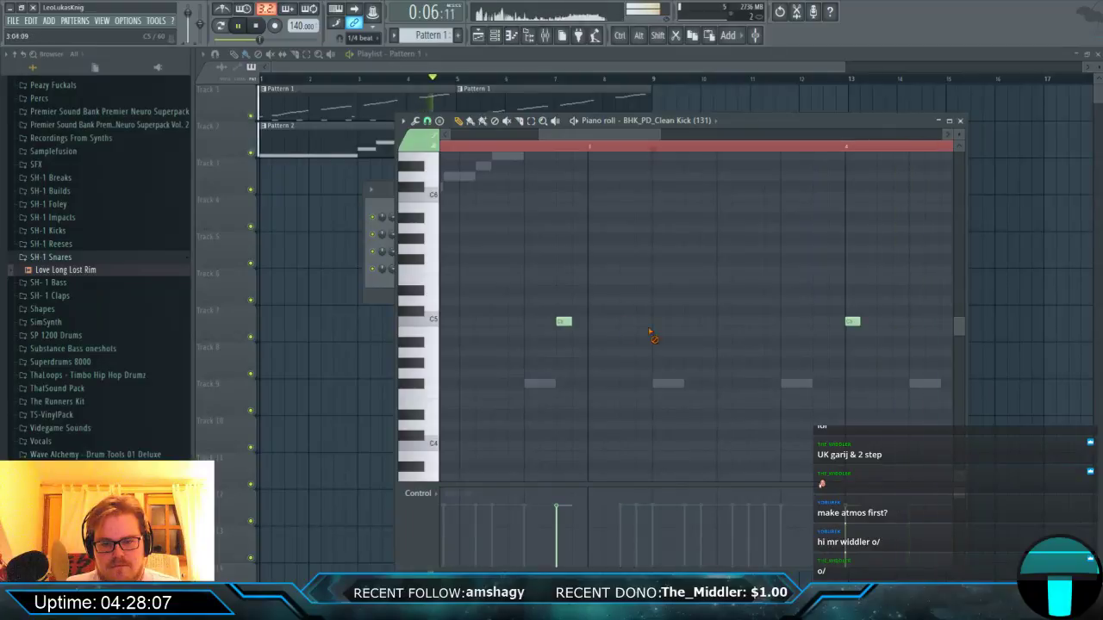
Add a C5 kick at step 7 of bar 3, shorten it to two steps, and lower its velocity slightly.
scroll(753, 329, "down", 2)
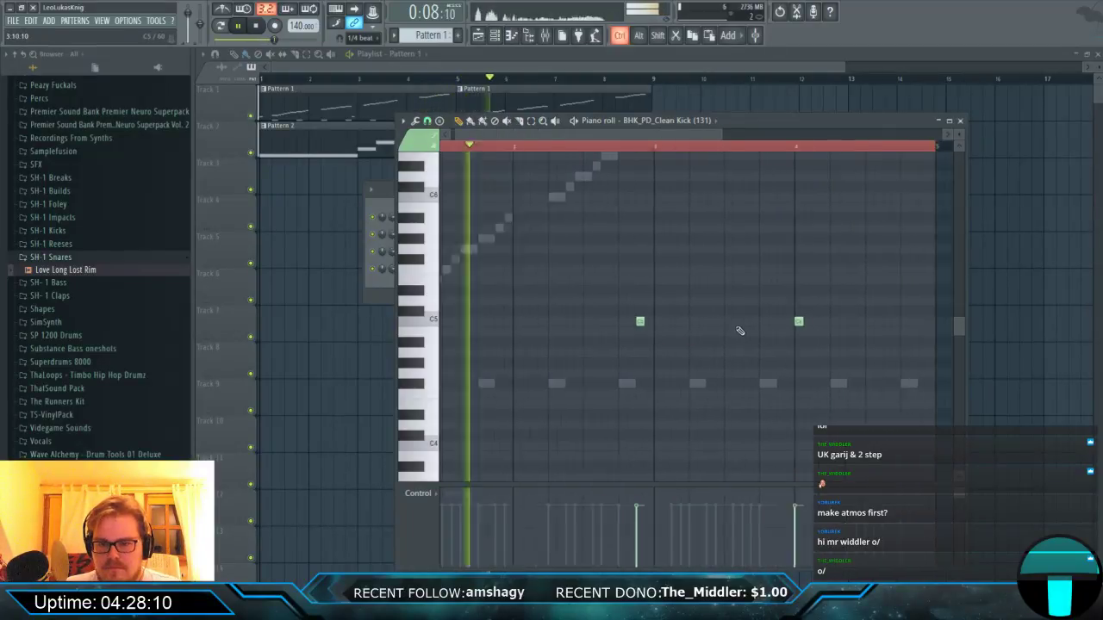
left_click(746, 326)
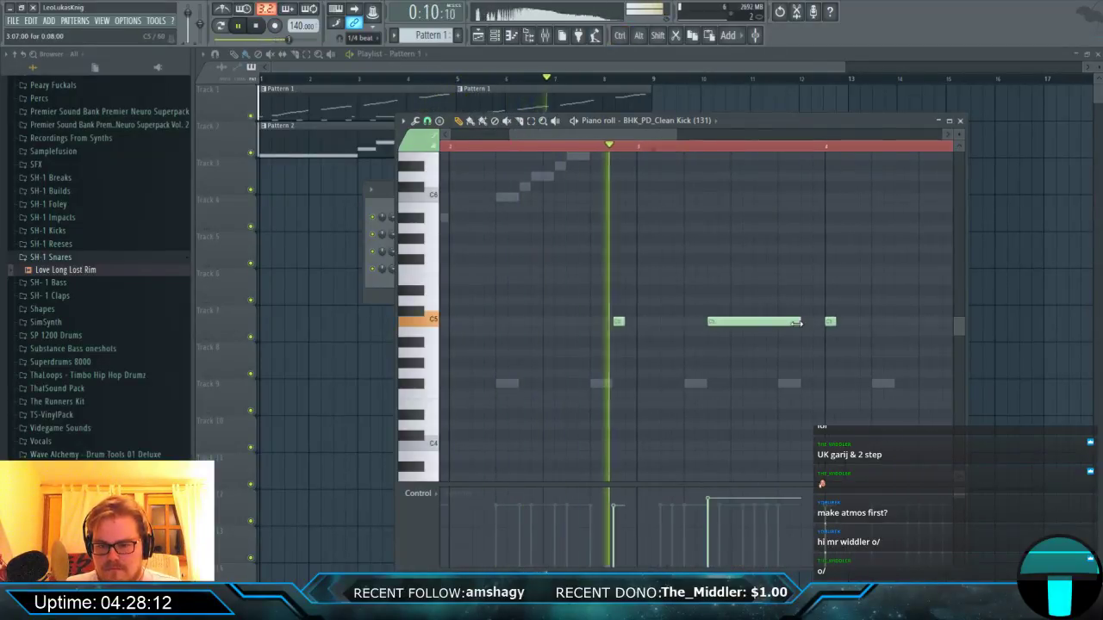
left_click_drag(799, 322, 724, 324)
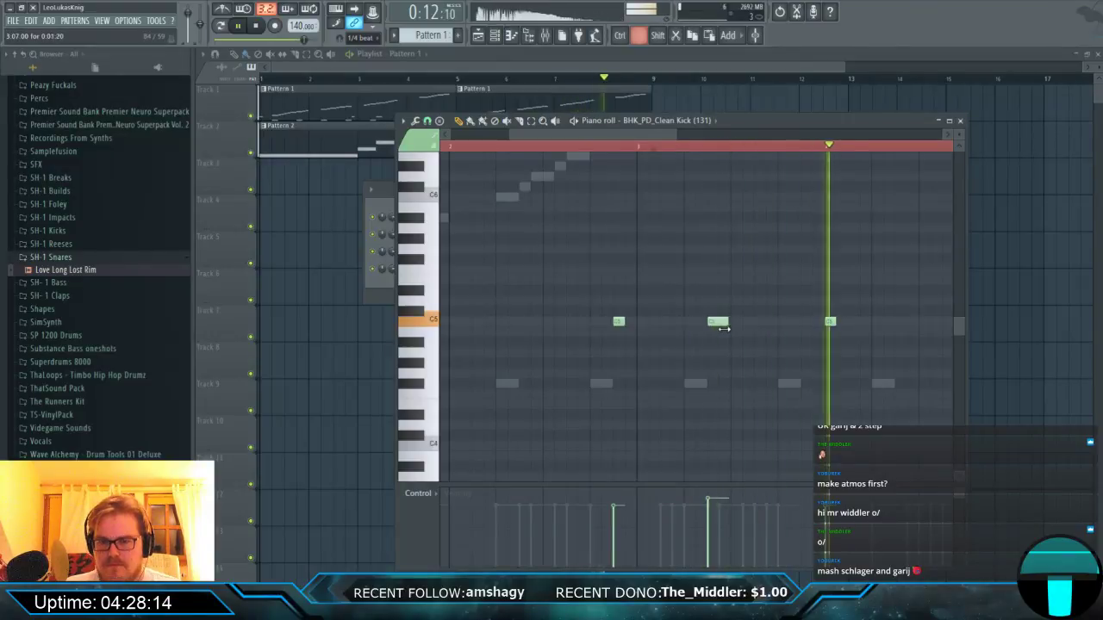
left_click(719, 522)
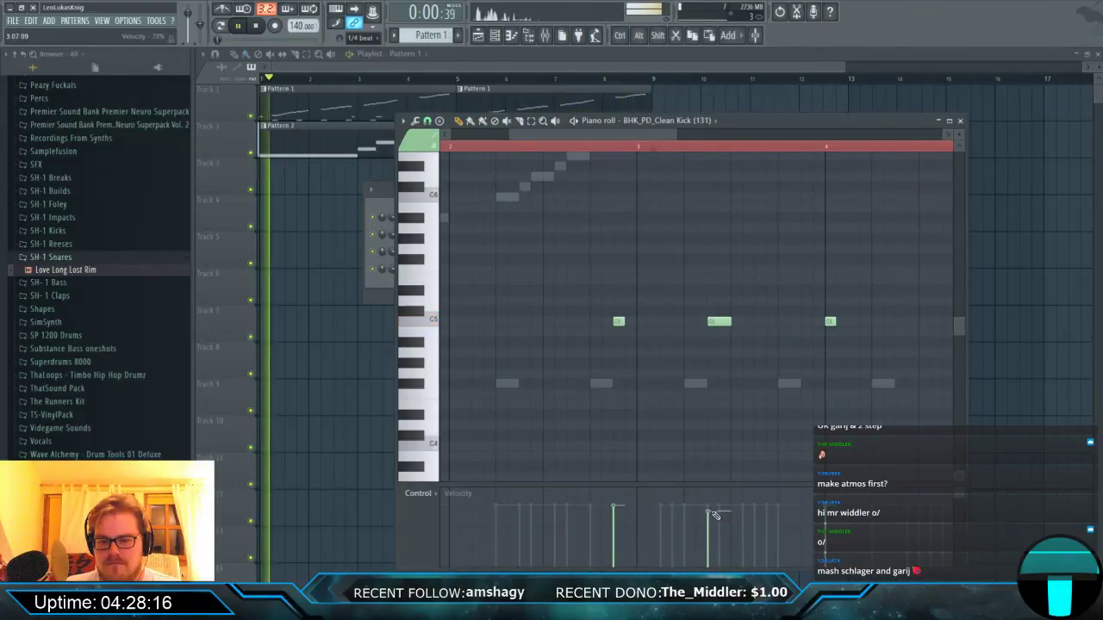
Move the C5 kick near the end of bar 2 one beat earlier and play the song again from the start.
left_click_drag(616, 321, 567, 324)
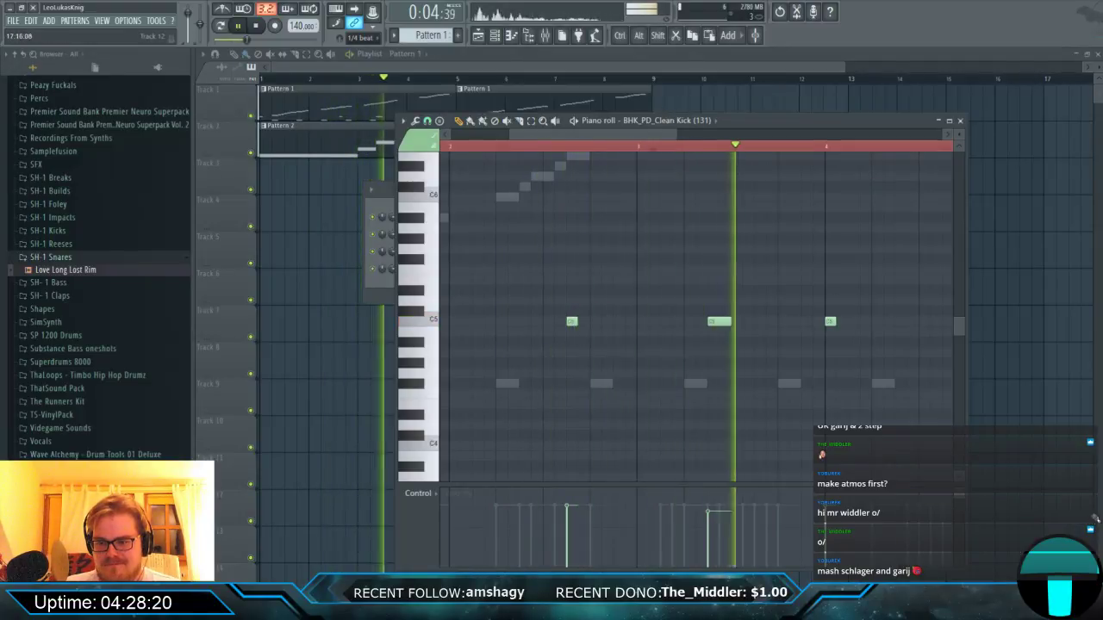
key("space")
key("space")
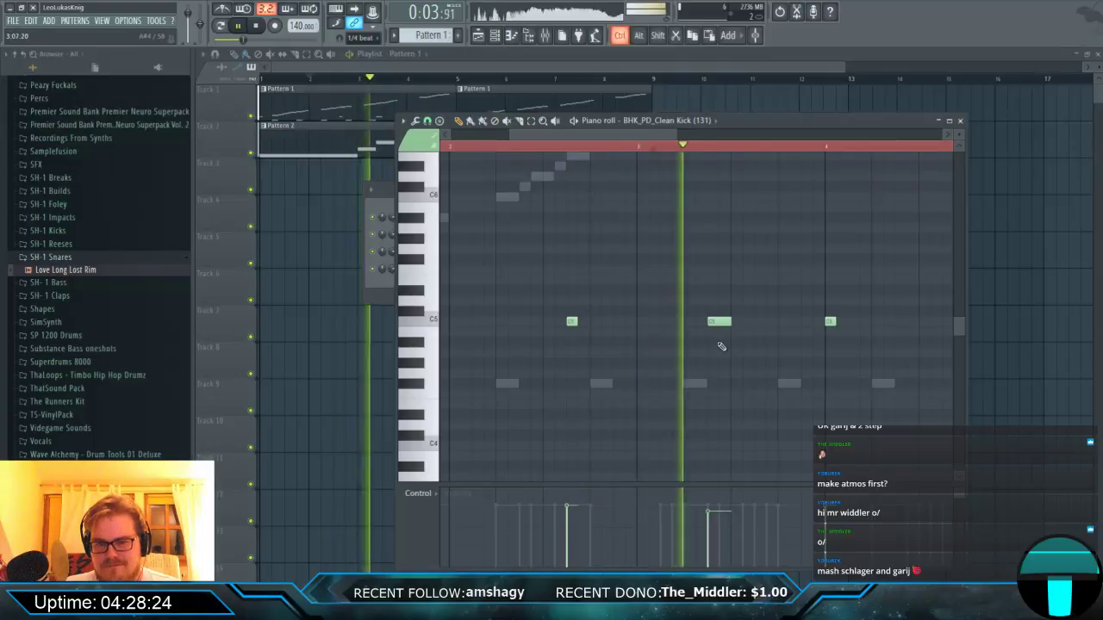
scroll(660, 328, "down", 2)
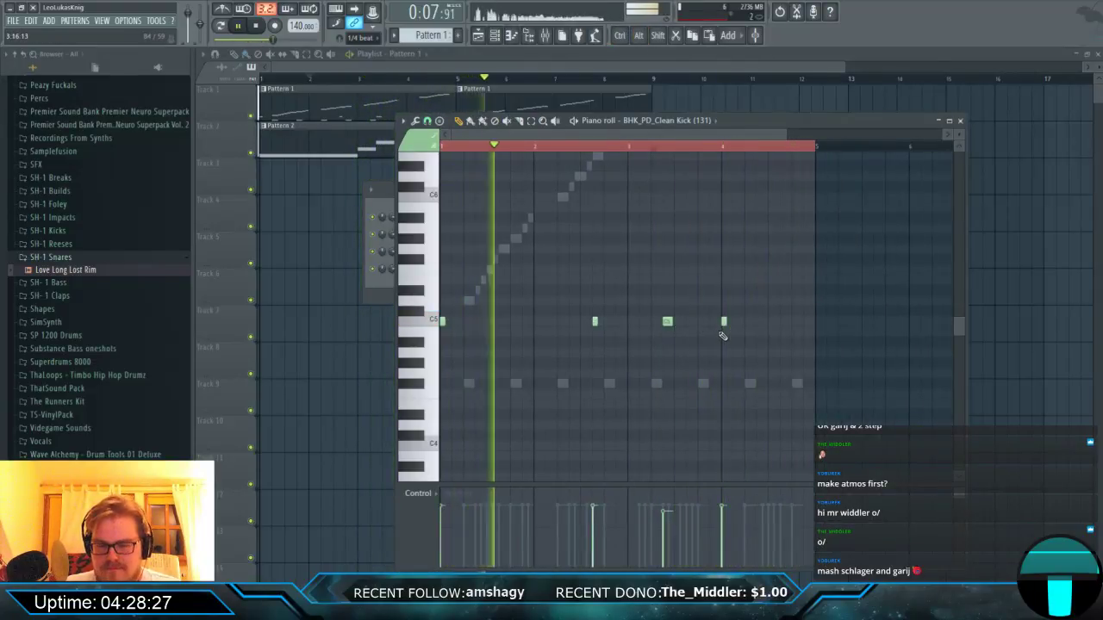
left_click(368, 286)
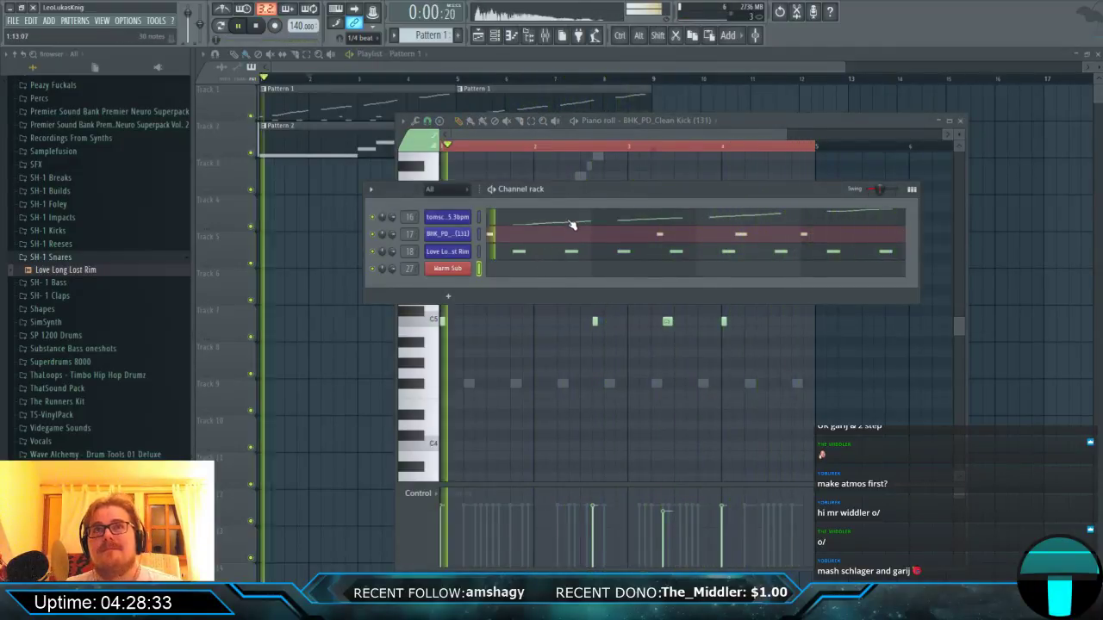
left_click(376, 69)
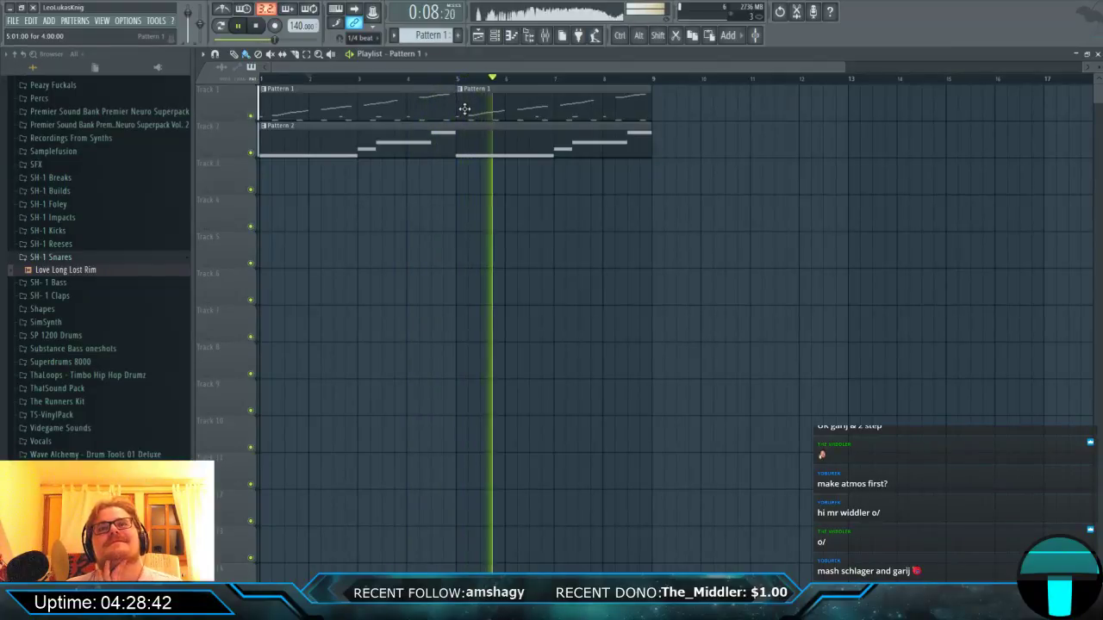
double_click(511, 143)
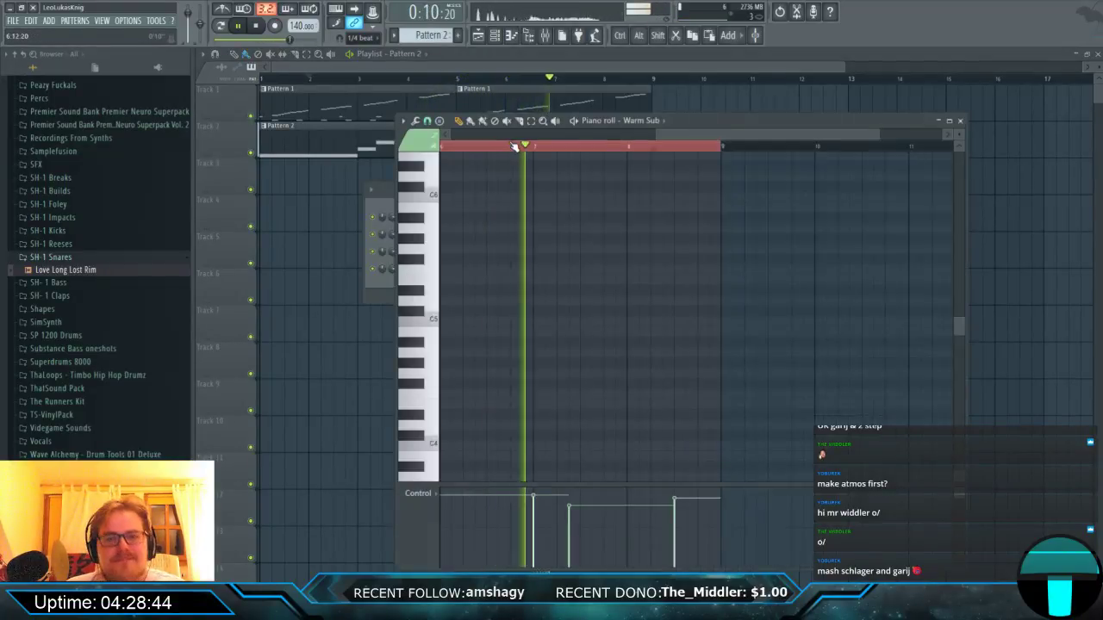
left_click(343, 117)
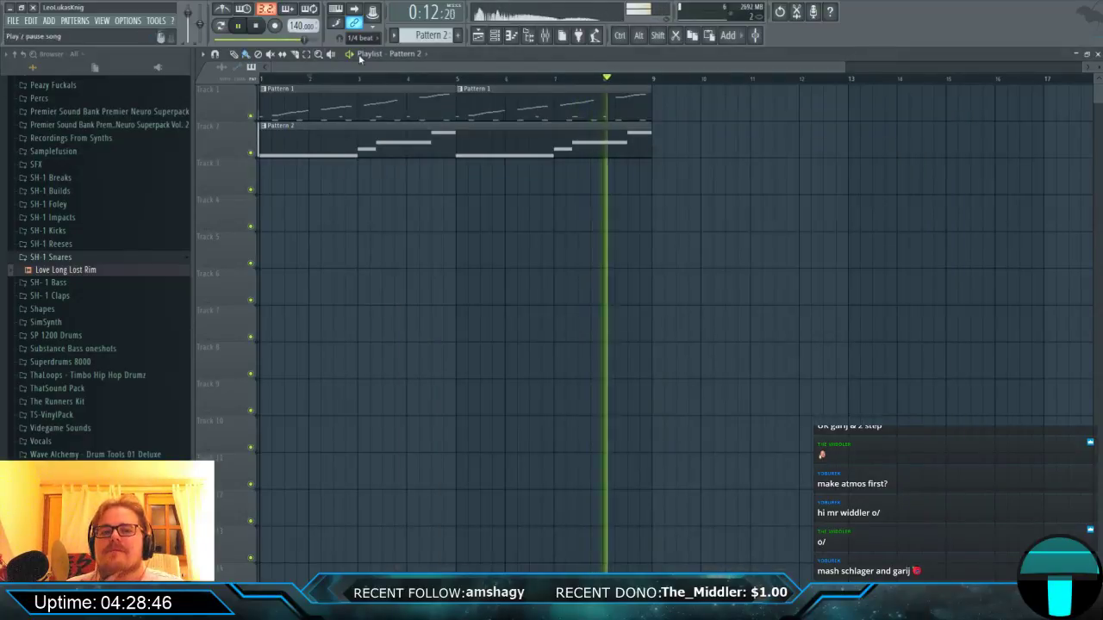
Create the new Pattern 3 and place its clip on the third playlist track, spanning bars 1 to 8.
key("F4")
left_click(289, 186)
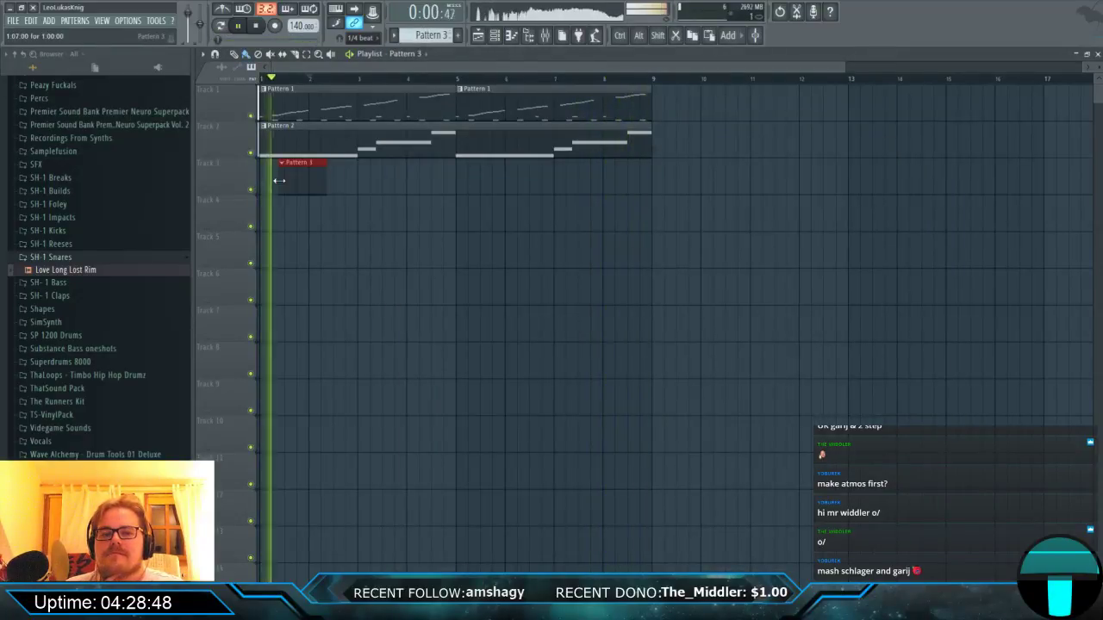
left_click_drag(313, 187, 652, 185)
Add a Sawer synth as a new channel and reset its program to the blank default patch.
key("F6")
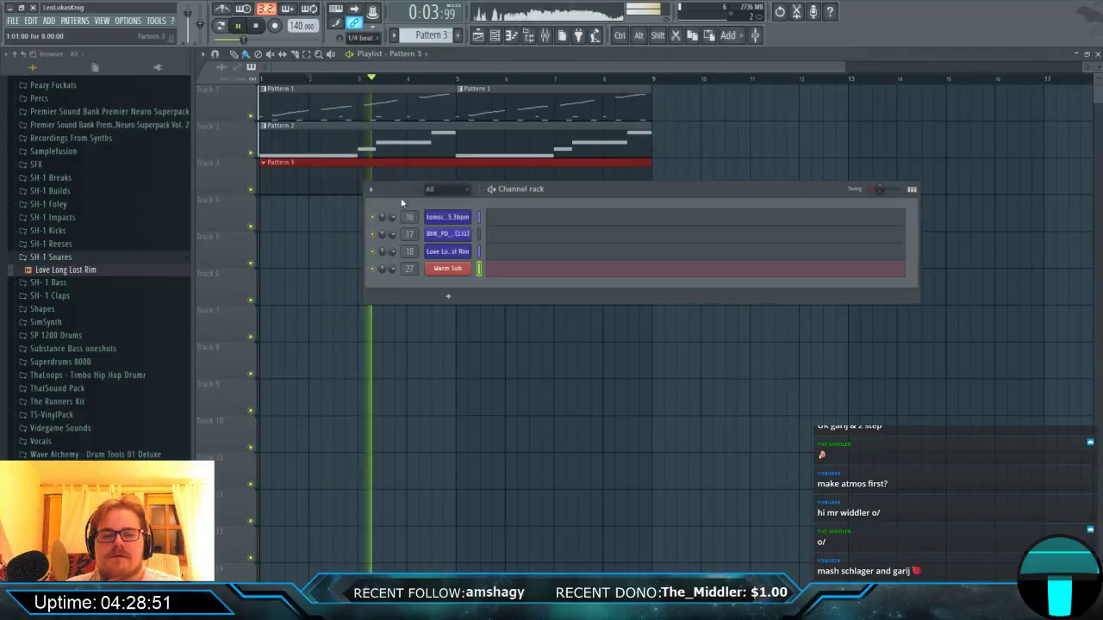
left_click(448, 296)
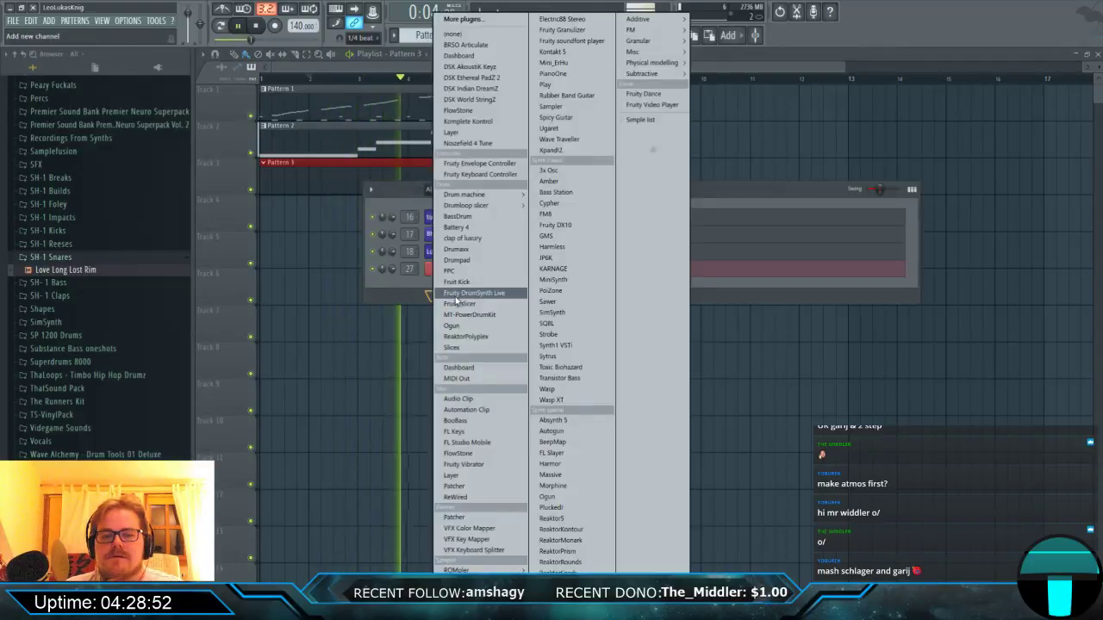
left_click(586, 301)
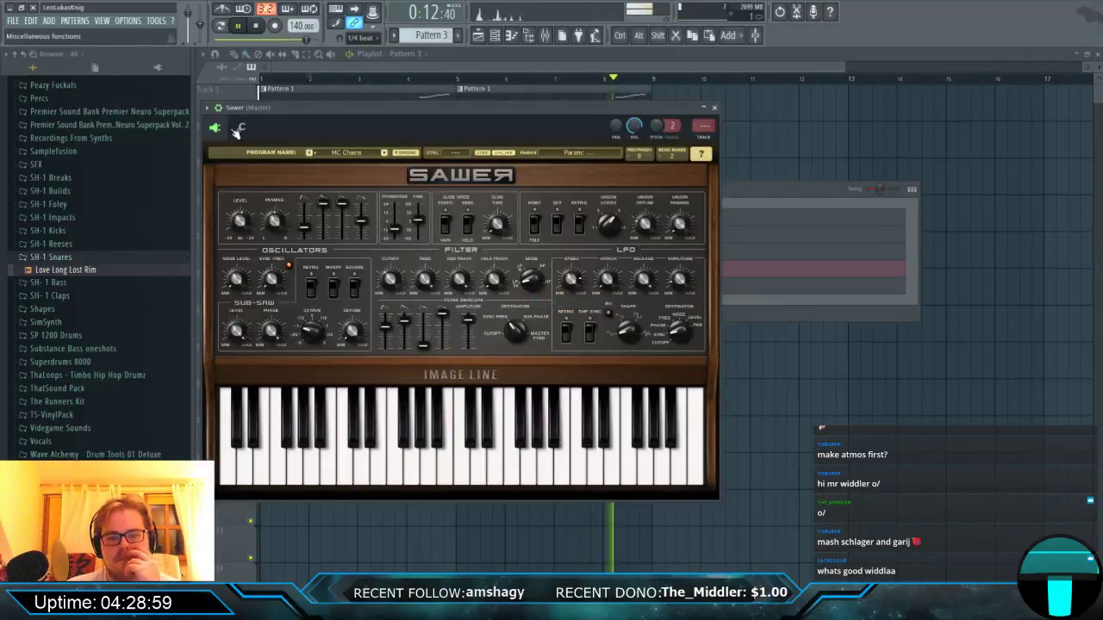
left_click_drag(301, 114, 405, 148)
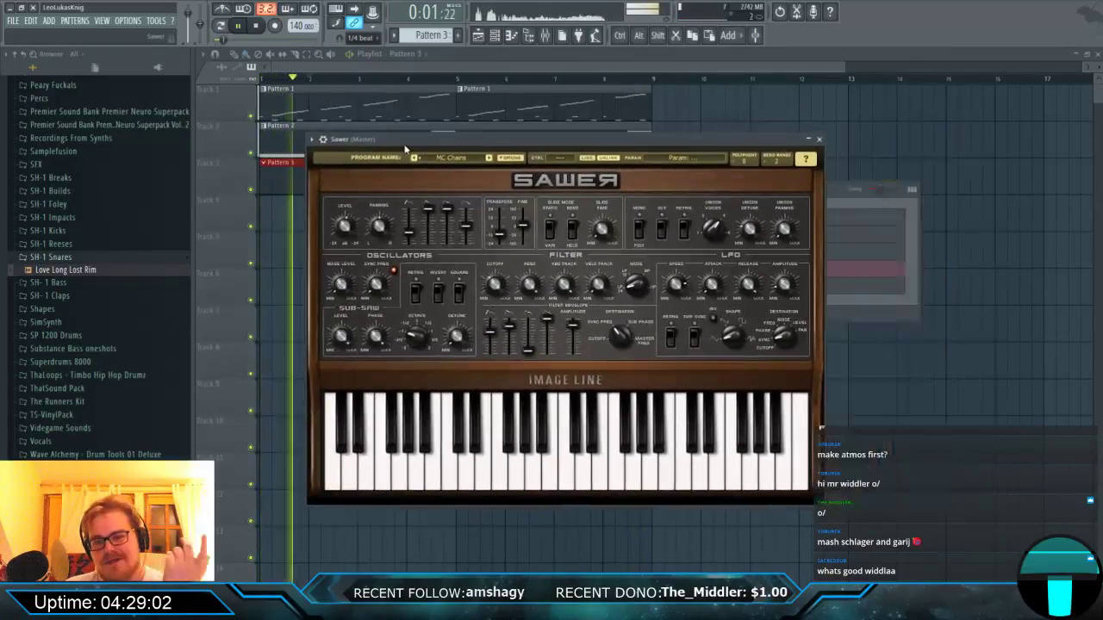
left_click(509, 158)
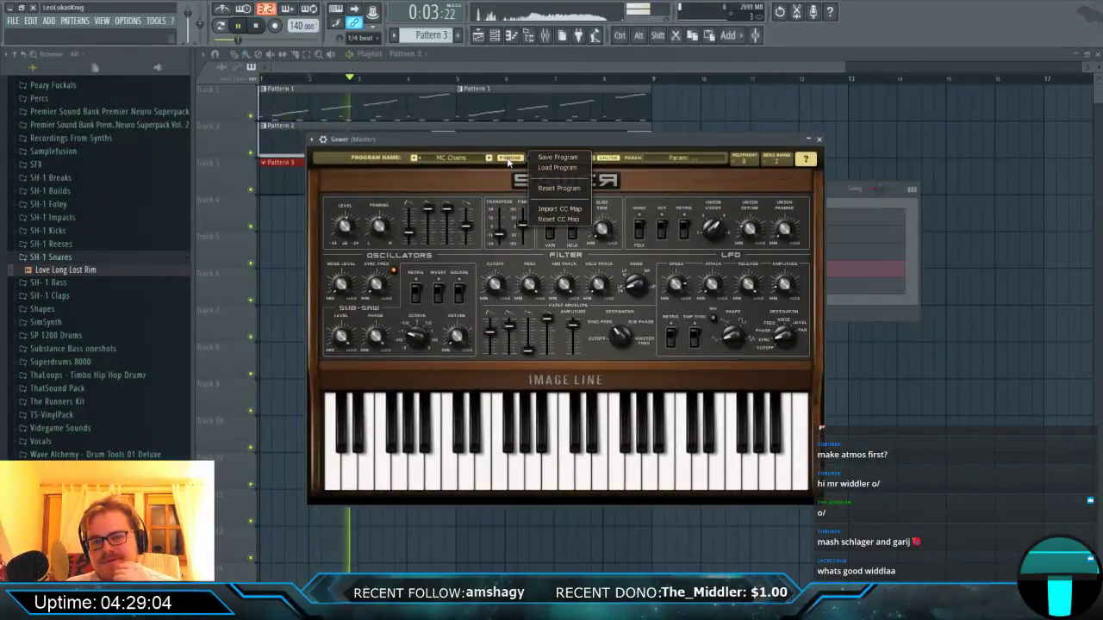
left_click(570, 194)
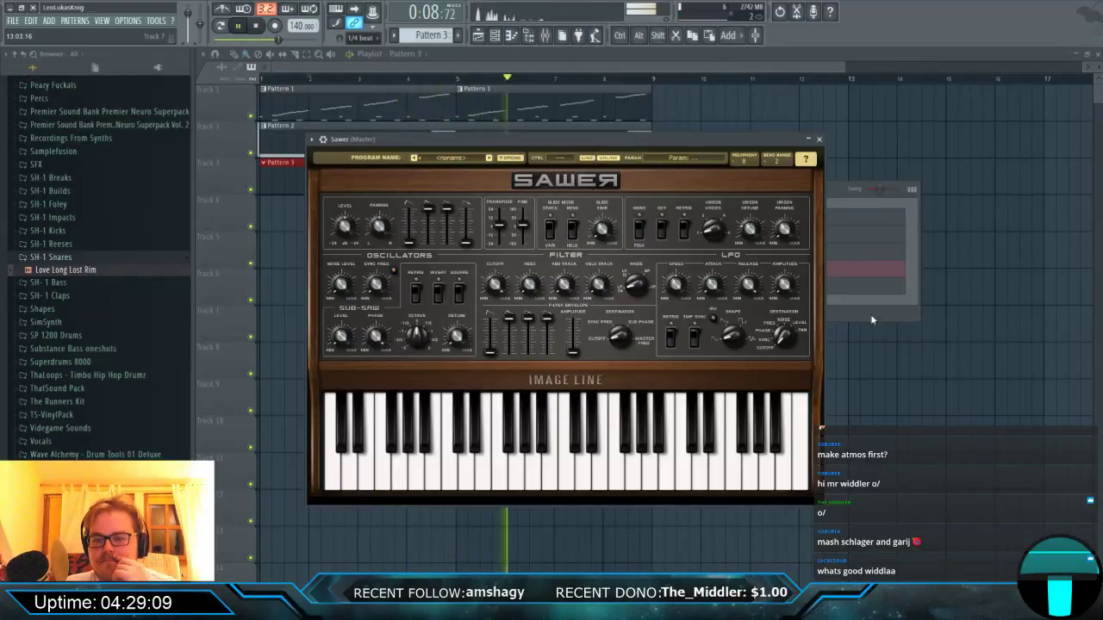
Rename the Sawer channel as Warmth and give it a magenta colour.
key("F6")
key("F2")
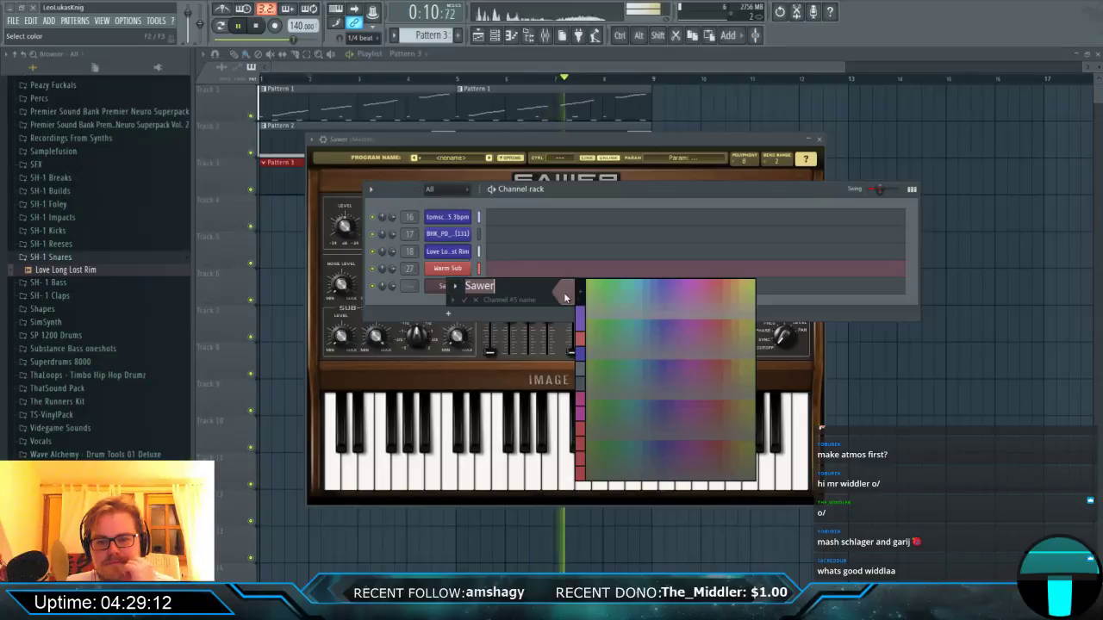
left_click(563, 292)
left_click(719, 283)
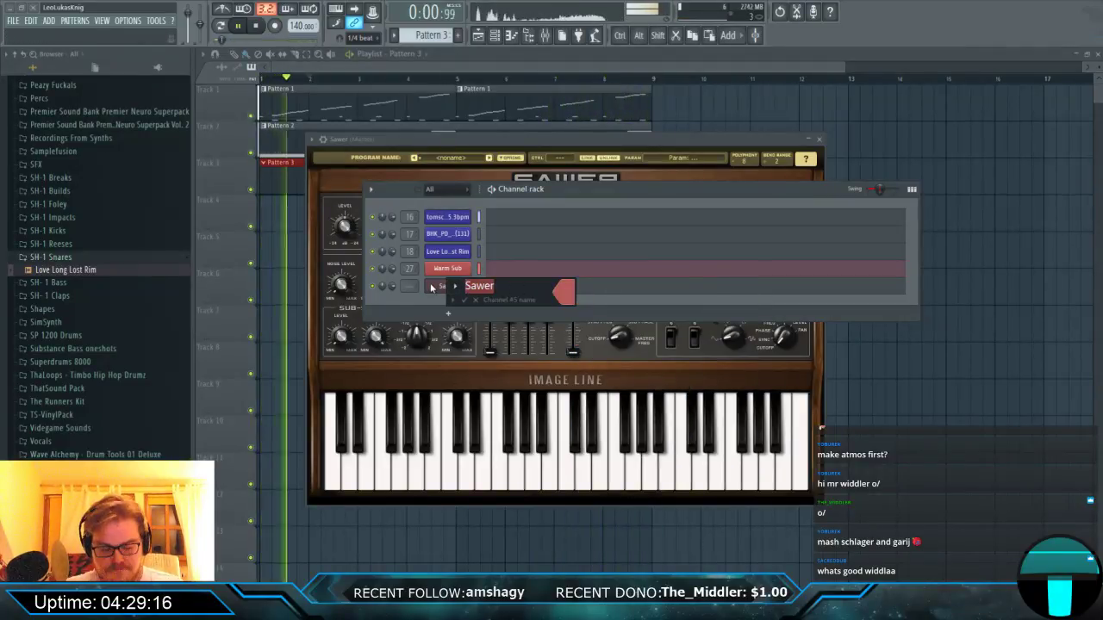
key("shift")
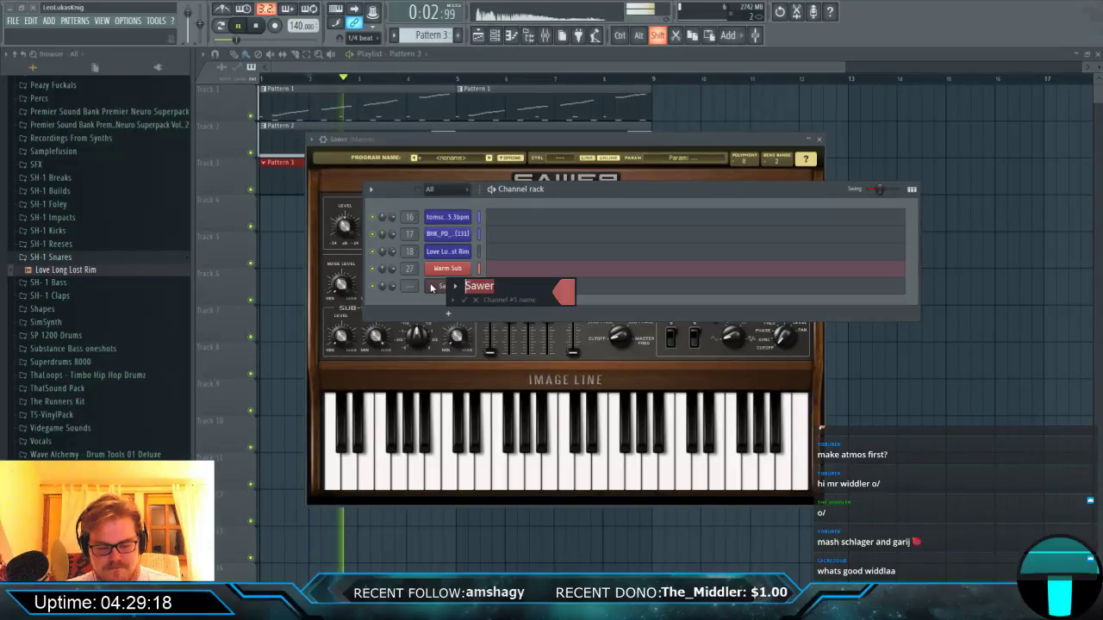
type("S")
key("BackSpace")
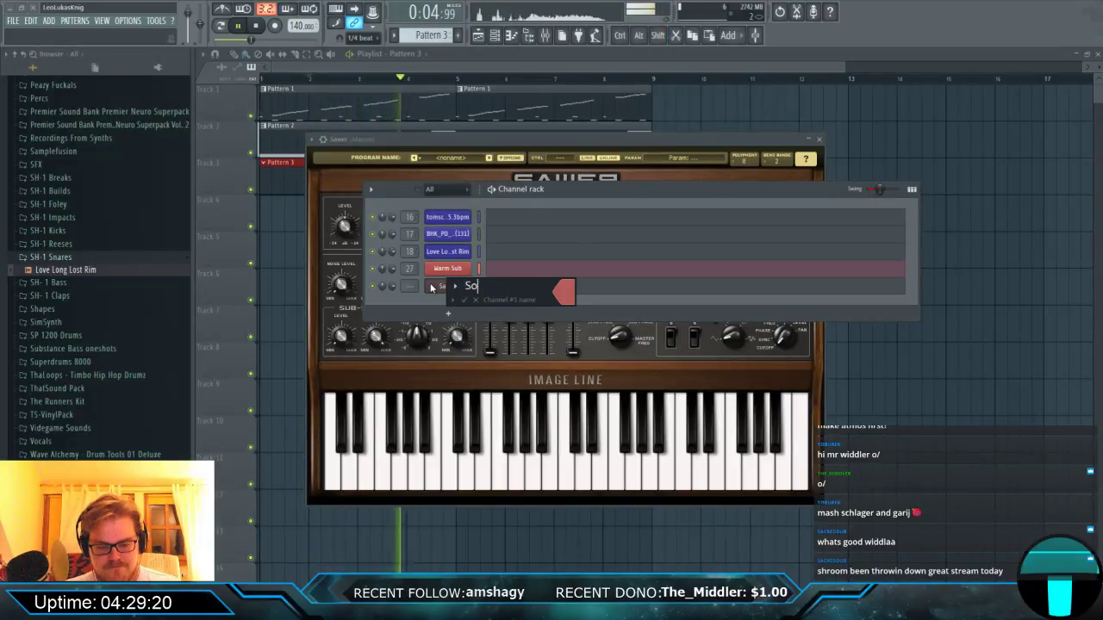
type("War")
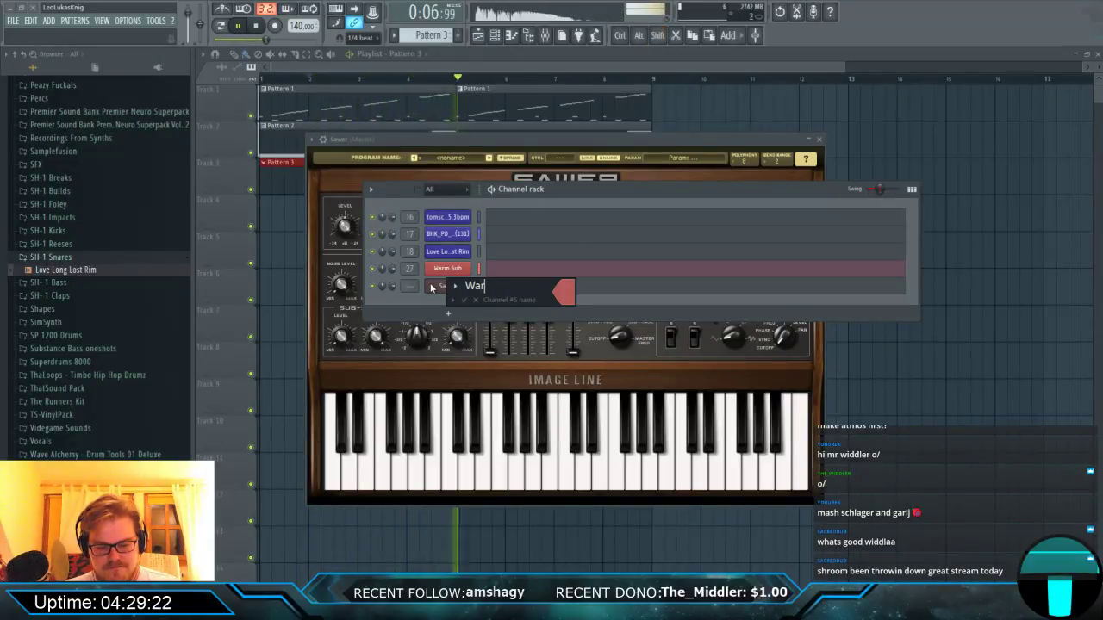
type("mth")
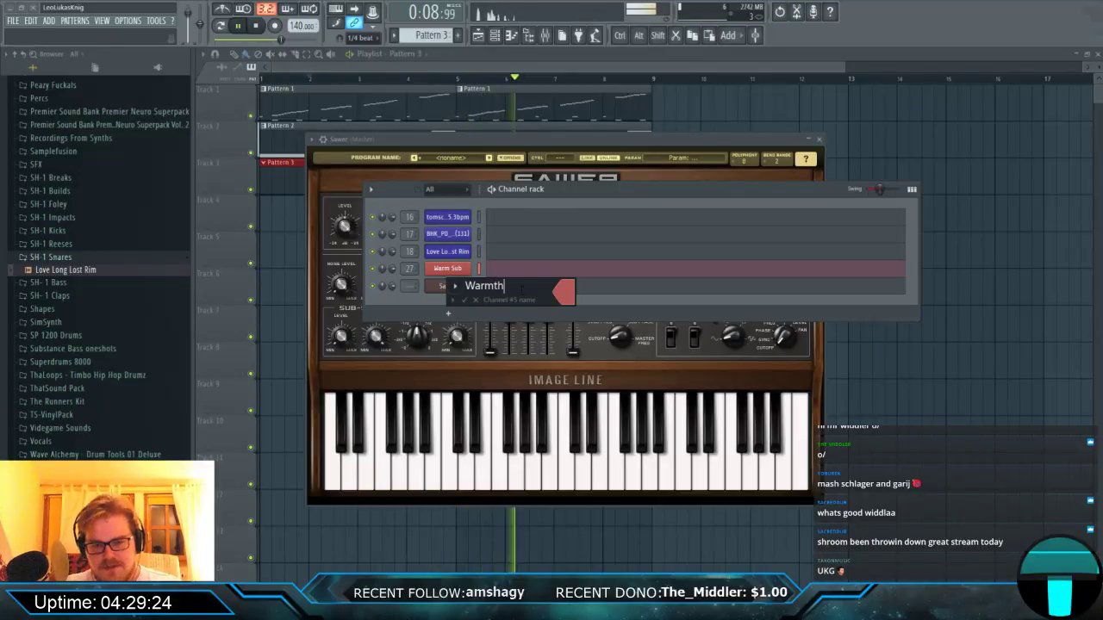
left_click(563, 293)
left_click(698, 286)
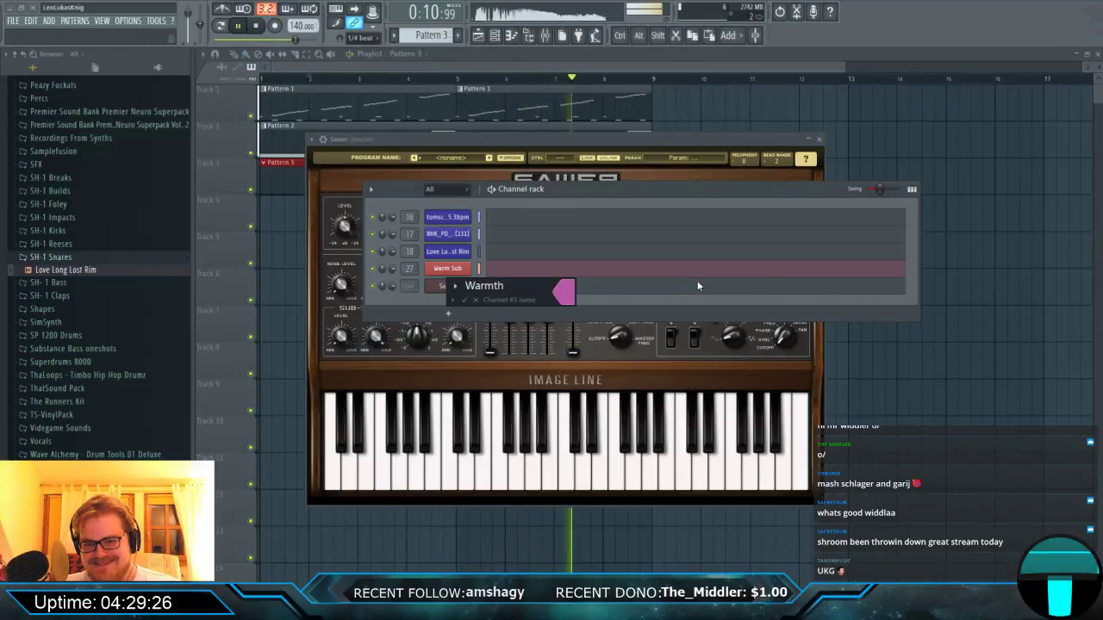
key("Return")
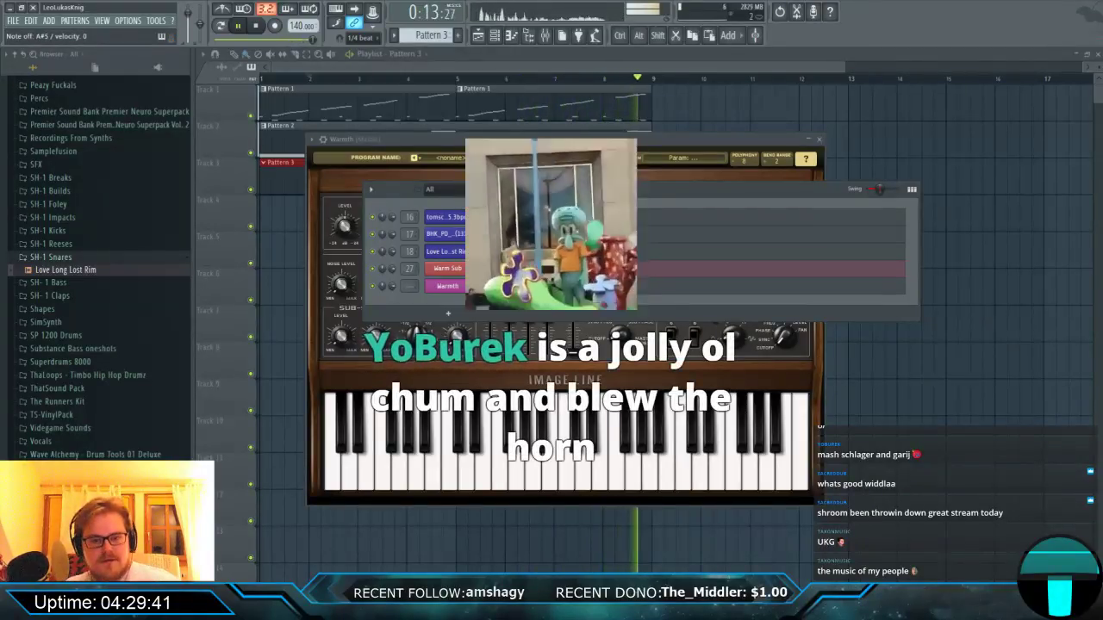
Stop the song, return to the playlist and briefly audition the loop from the start.
left_click(237, 25)
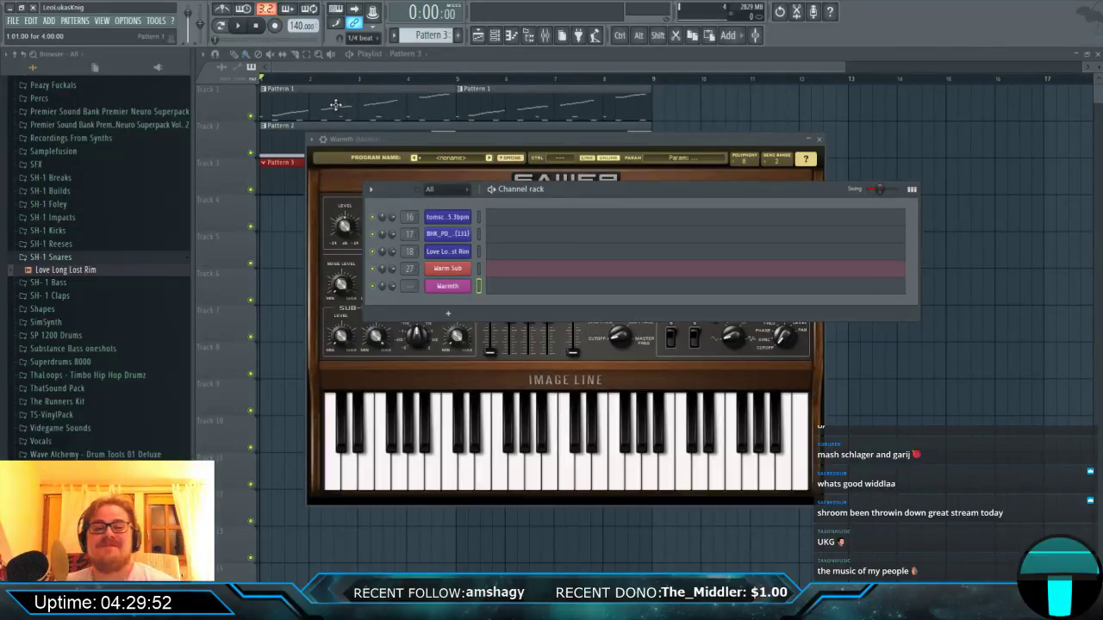
left_click(330, 76)
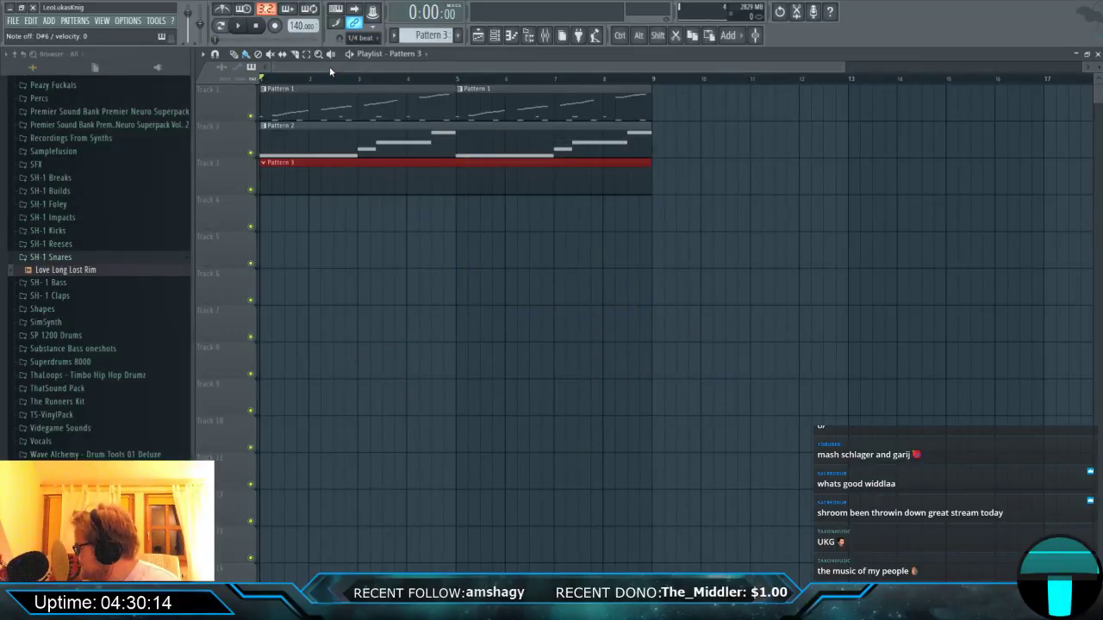
key("space")
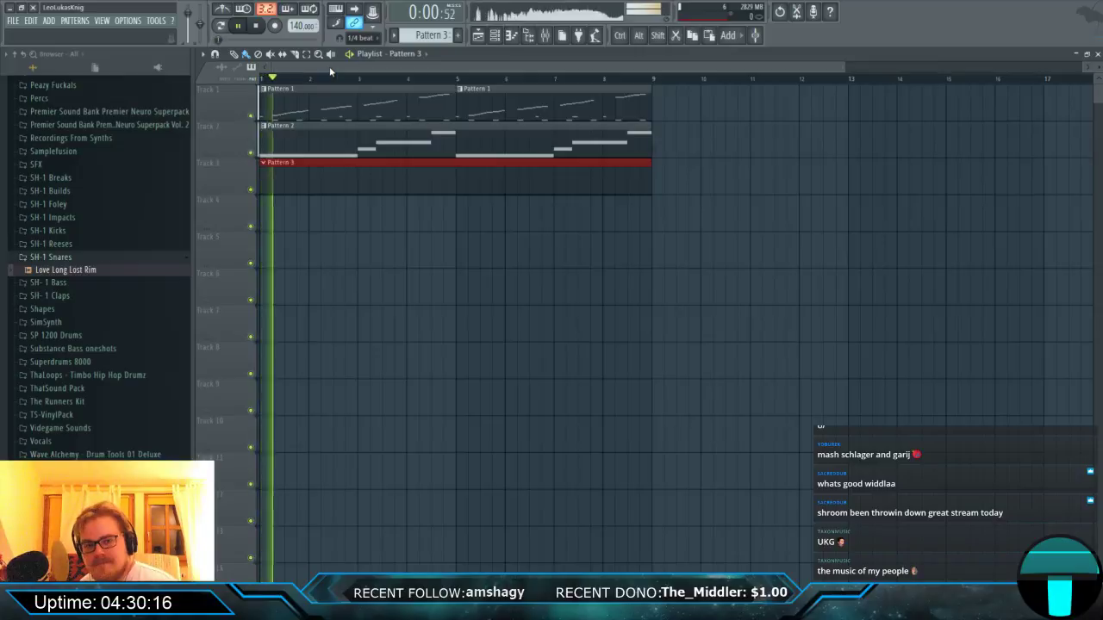
key("space")
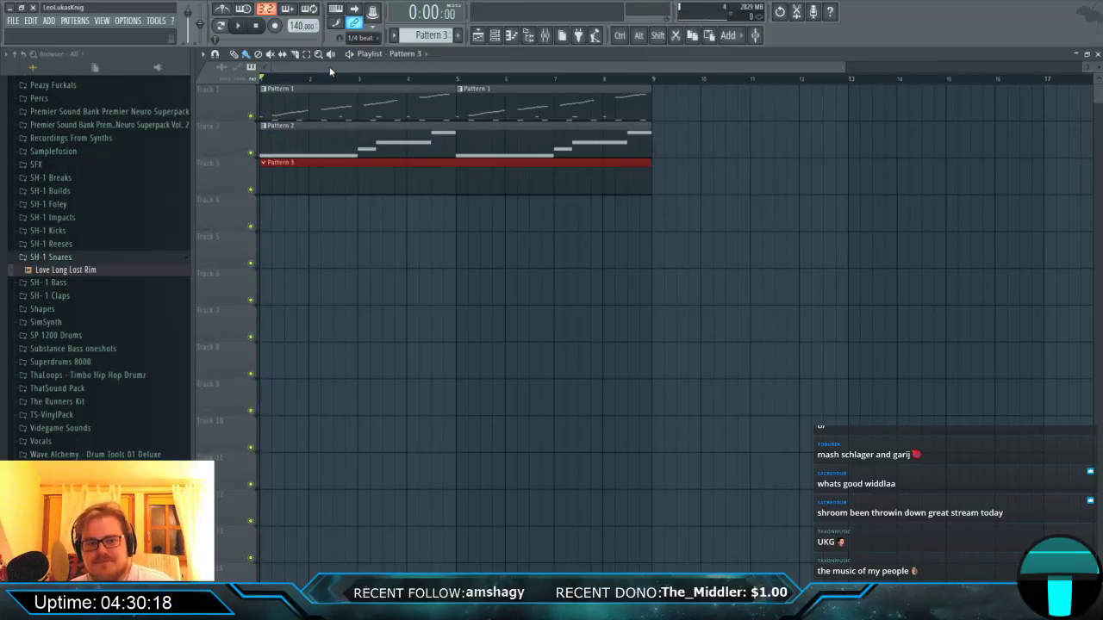
Route the Warmth channel to mixer track 28 and record a four-bar chord progression into Pattern 3.
key("F6")
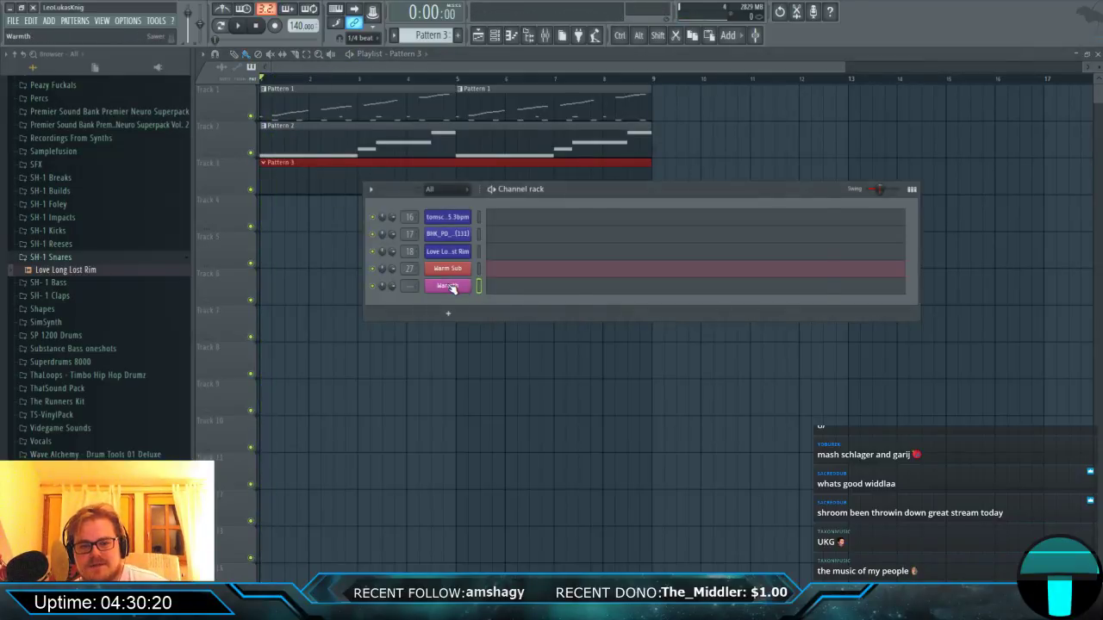
left_click(449, 286)
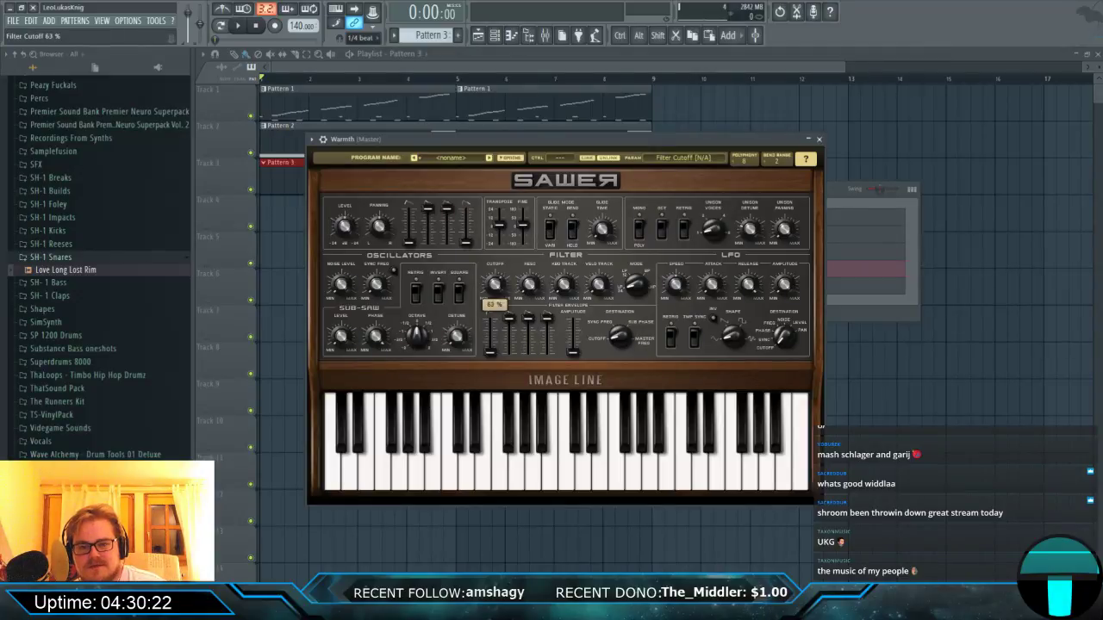
left_click(545, 40)
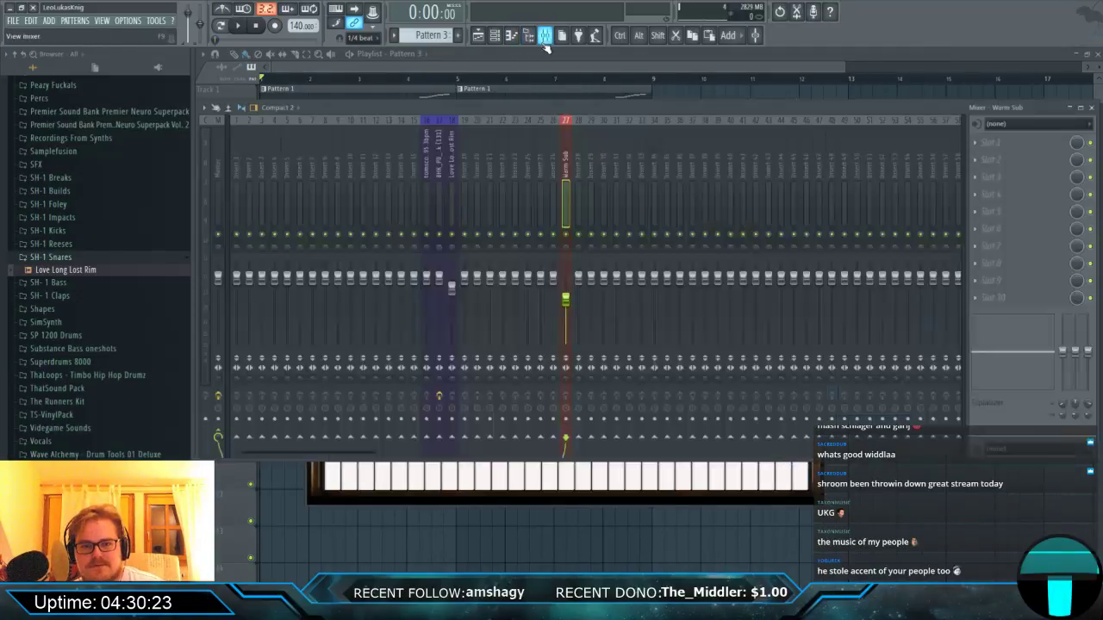
left_click(578, 192)
key("ctrl+l")
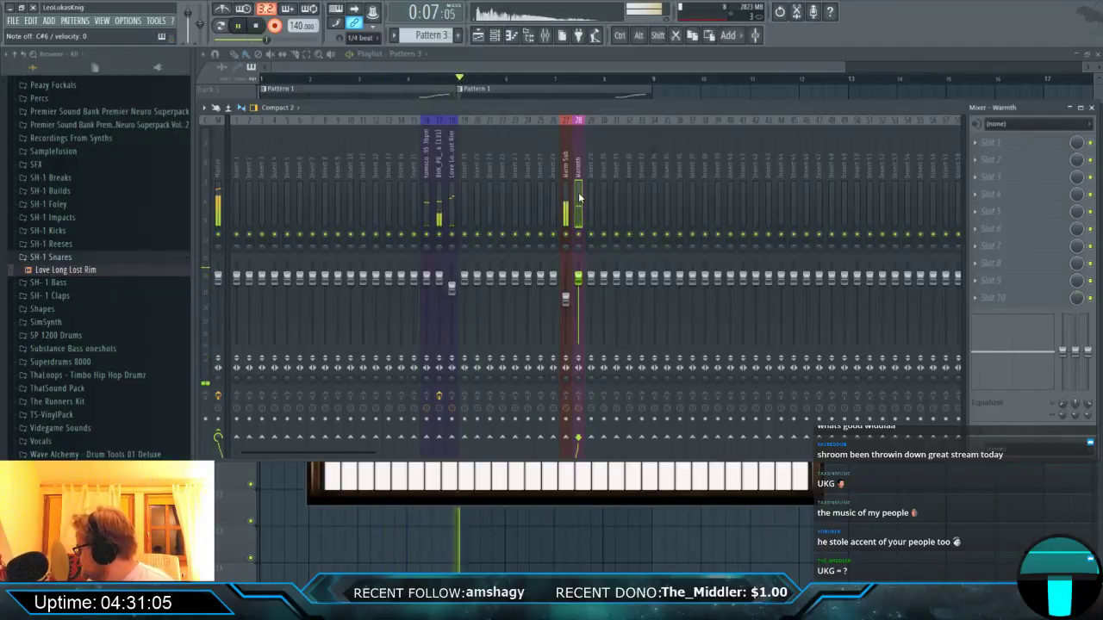
key("space")
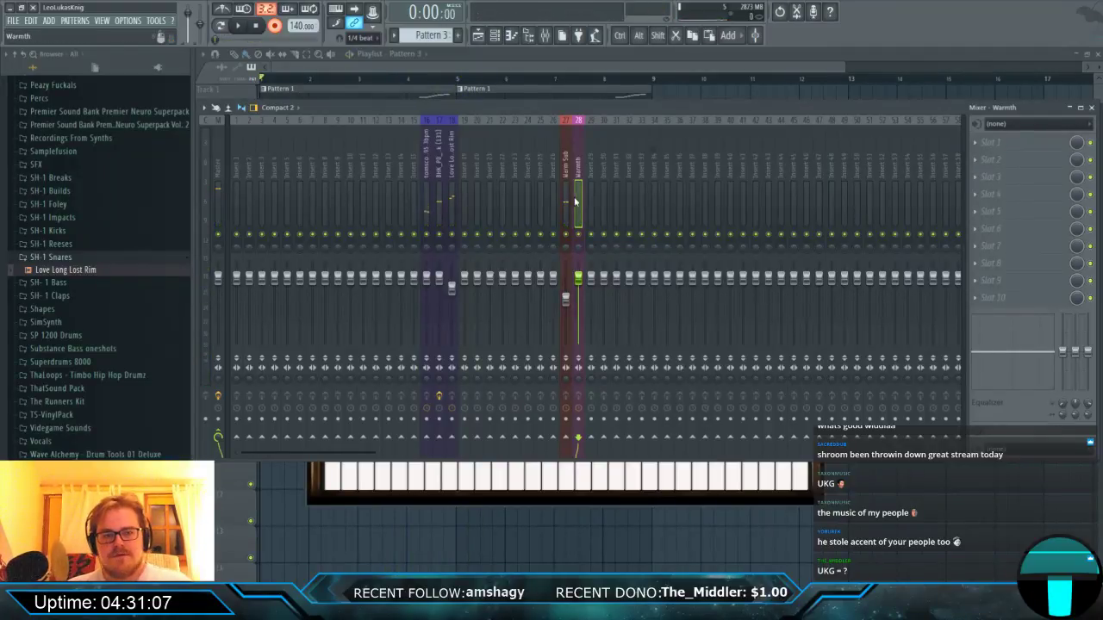
left_click(513, 89)
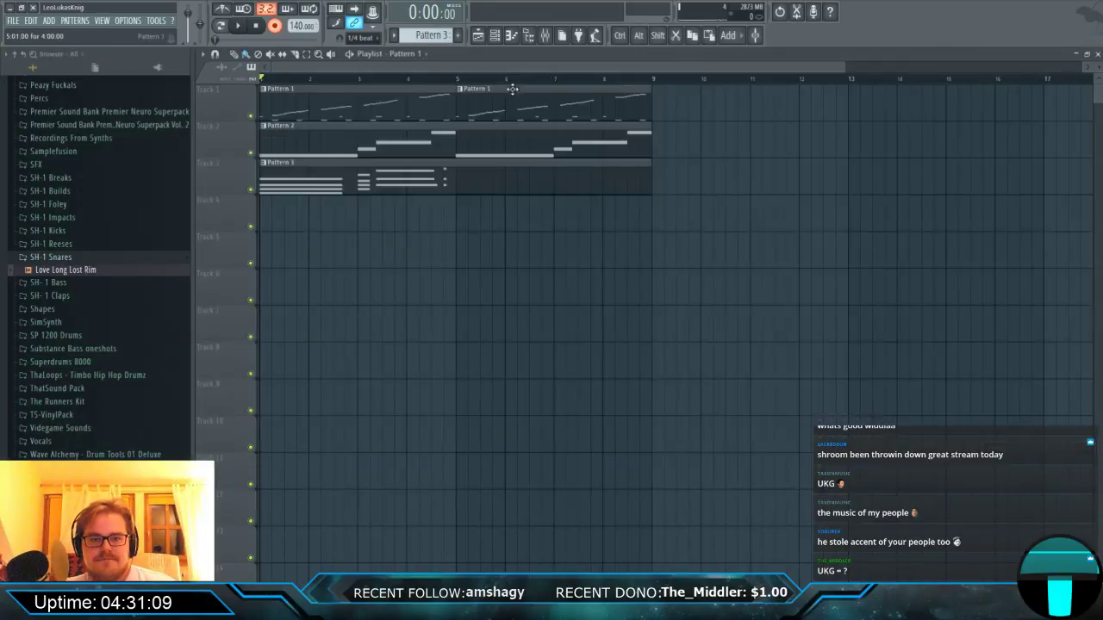
In the Warmth piano roll, lower the last chord's top note to F6 and bottom note to G#5, and lengthen the chord to bar 5.
double_click(430, 183)
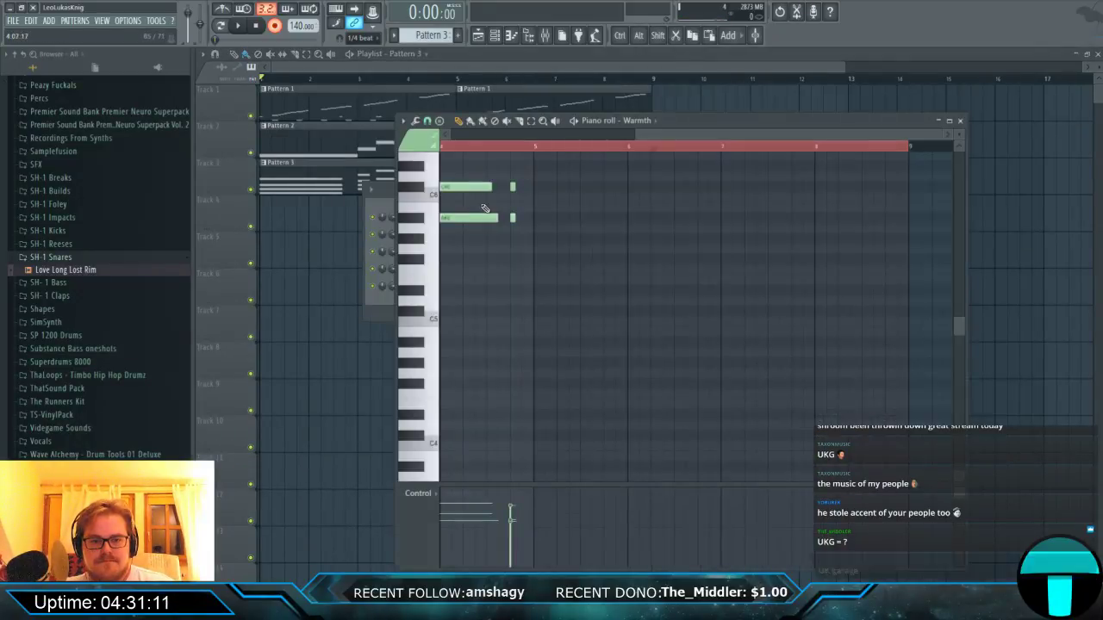
scroll(504, 246, "up", 4)
scroll(660, 362, "up", 3)
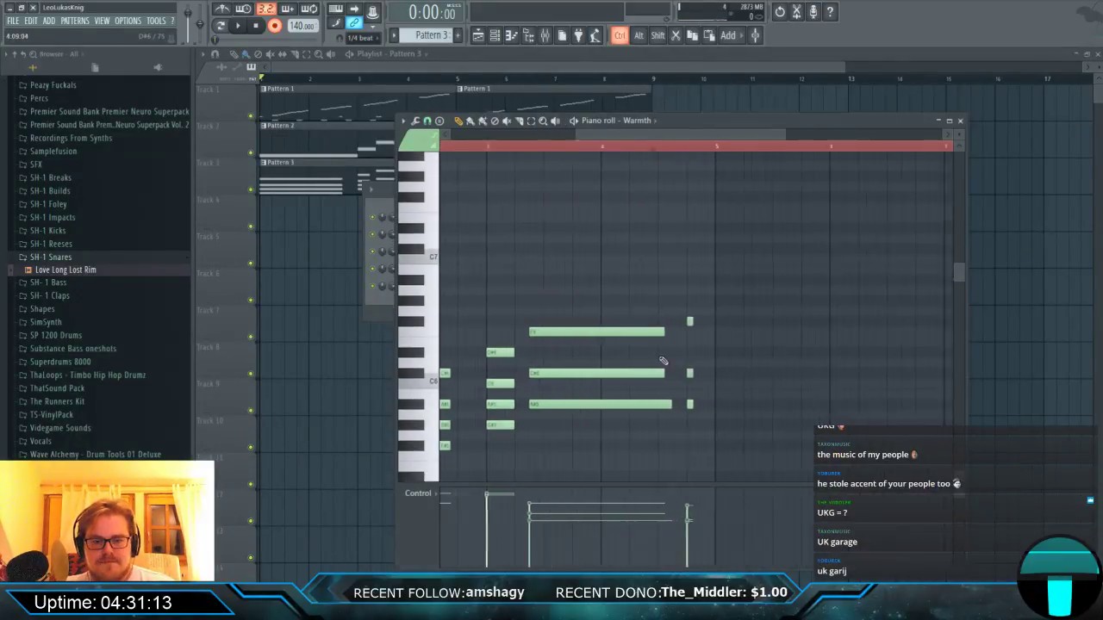
scroll(664, 321, "down", 1)
scroll(680, 263, "down", 2)
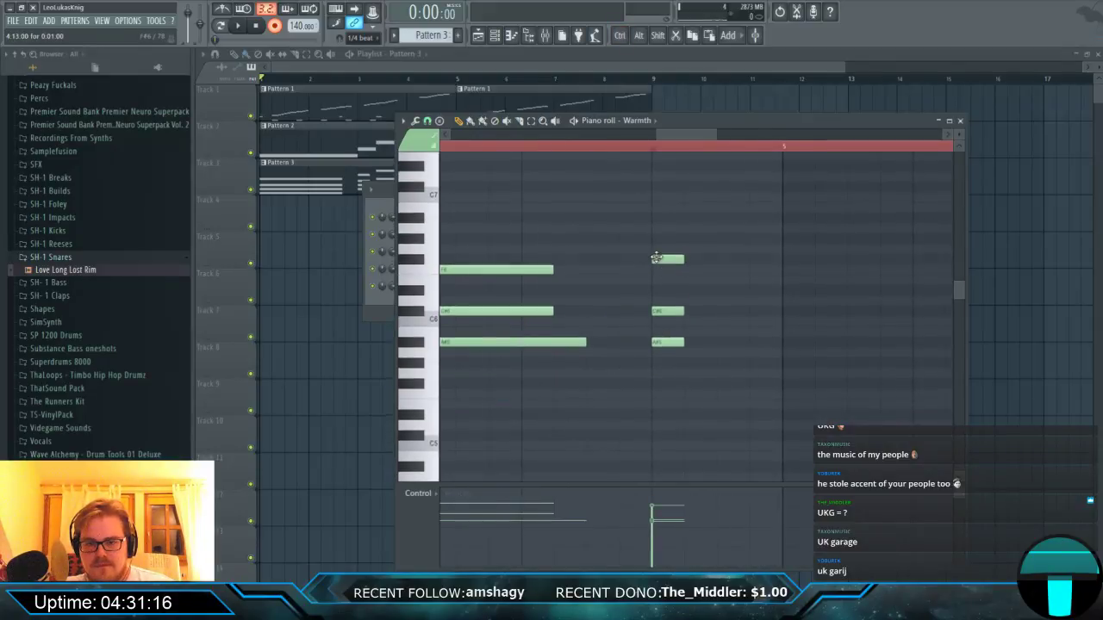
left_click_drag(658, 293, 658, 273)
left_click_drag(658, 343, 658, 369)
left_click_drag(644, 249, 764, 365)
scroll(738, 364, "down", 4)
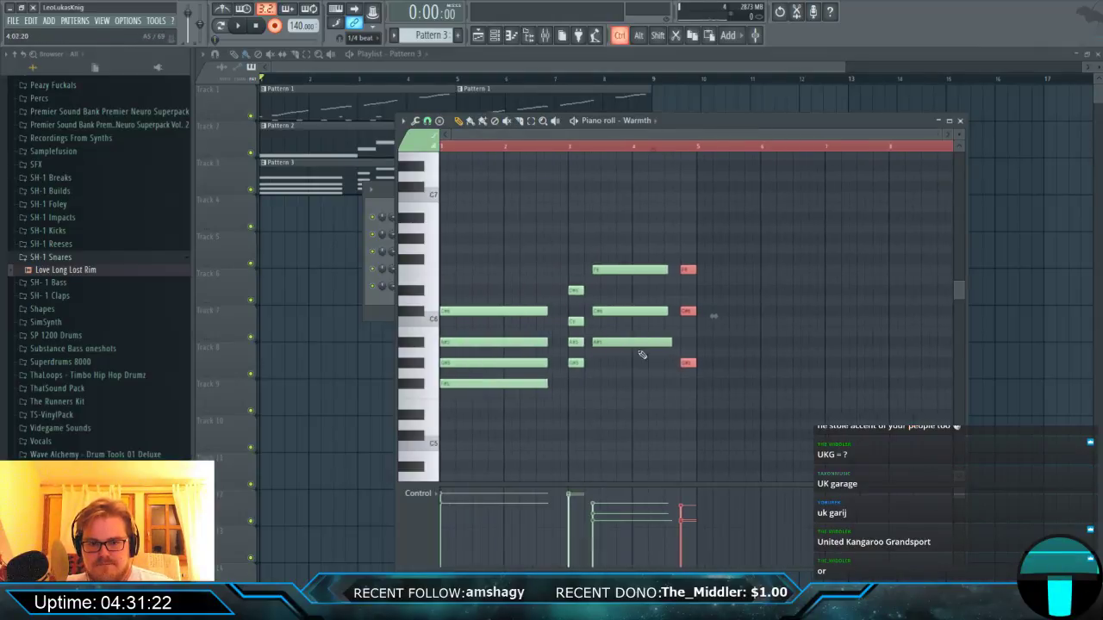
Play the song from the start in the playlist, then return to the Warmth piano roll.
left_click_drag(539, 295, 585, 386)
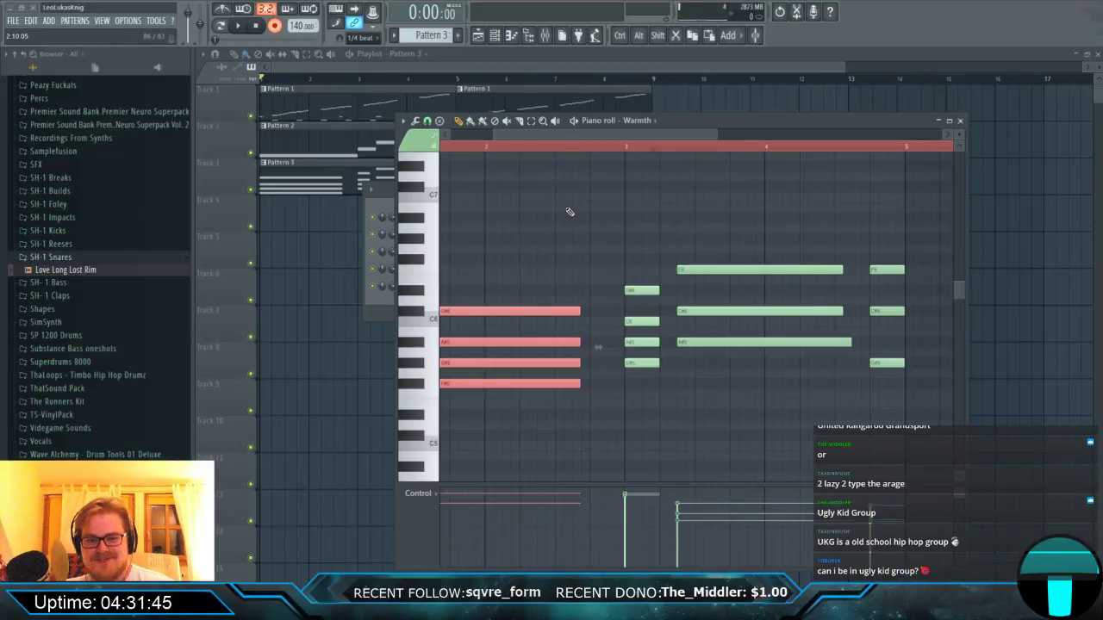
scroll(580, 246, "down", 3)
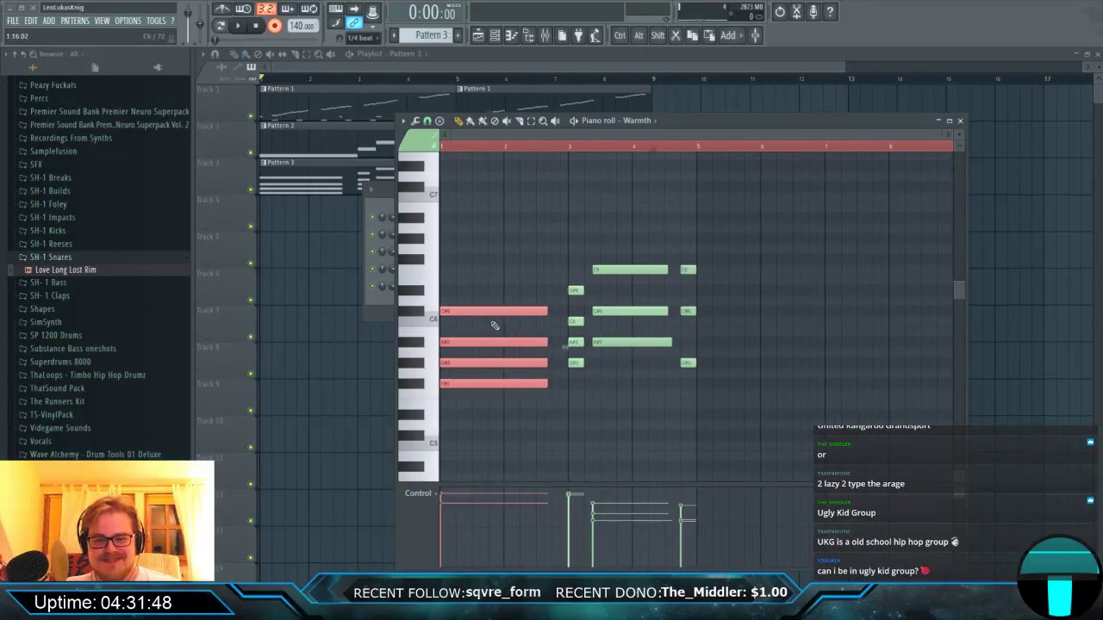
key("F7")
key("space")
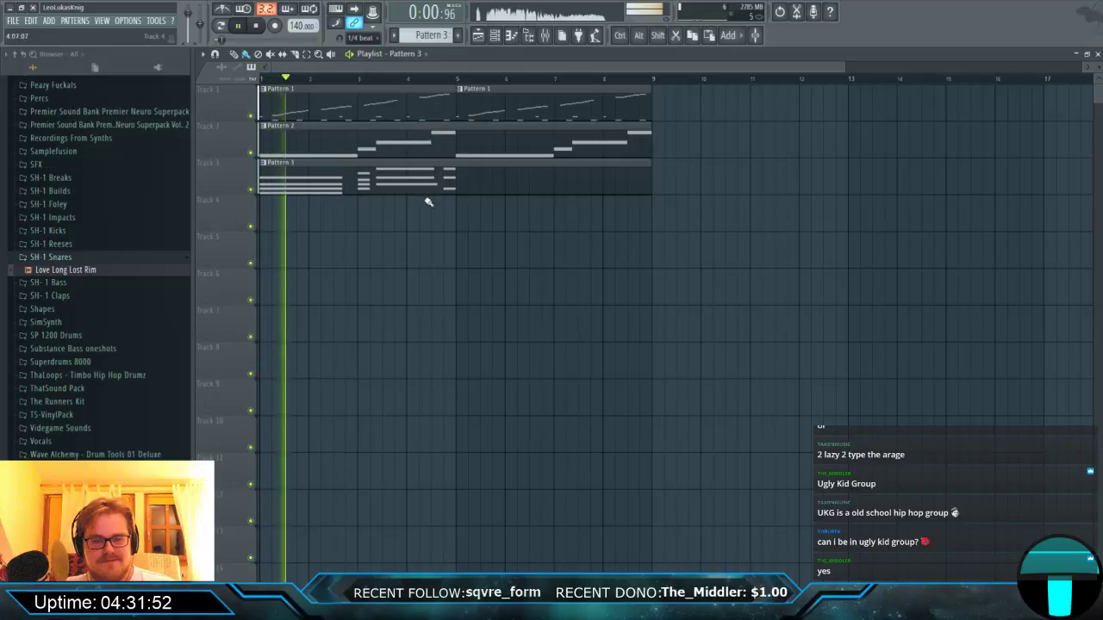
key("F7")
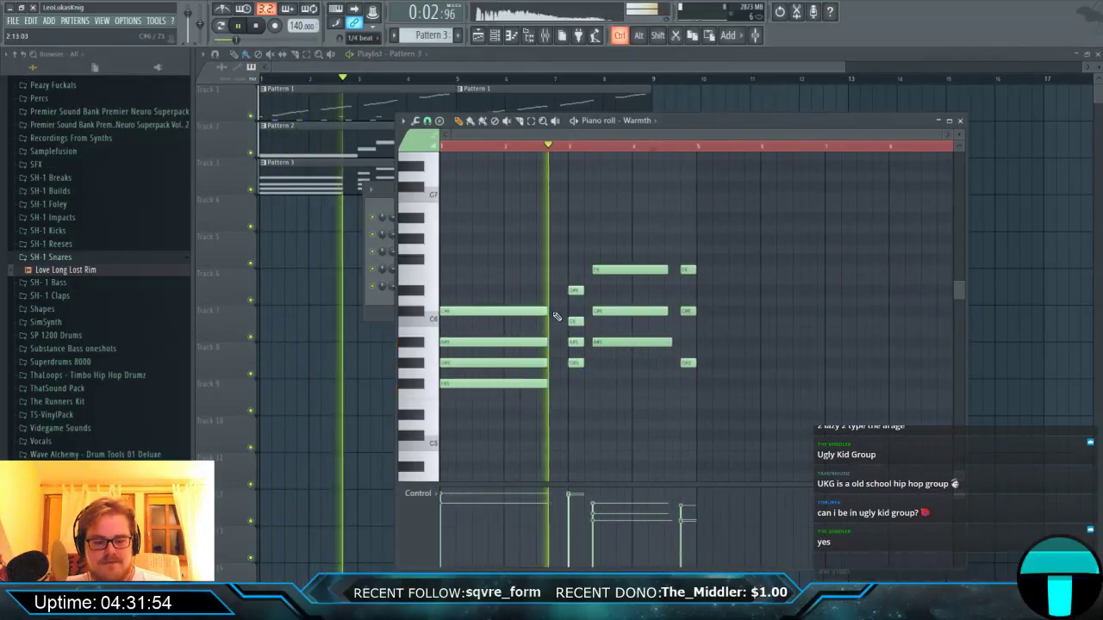
Duplicate the four-bar Warmth chord progression into bars 5 to 8 and extend the chords in both halves to meet the following chord.
key("ctrl+z")
left_click_drag(470, 387, 782, 377)
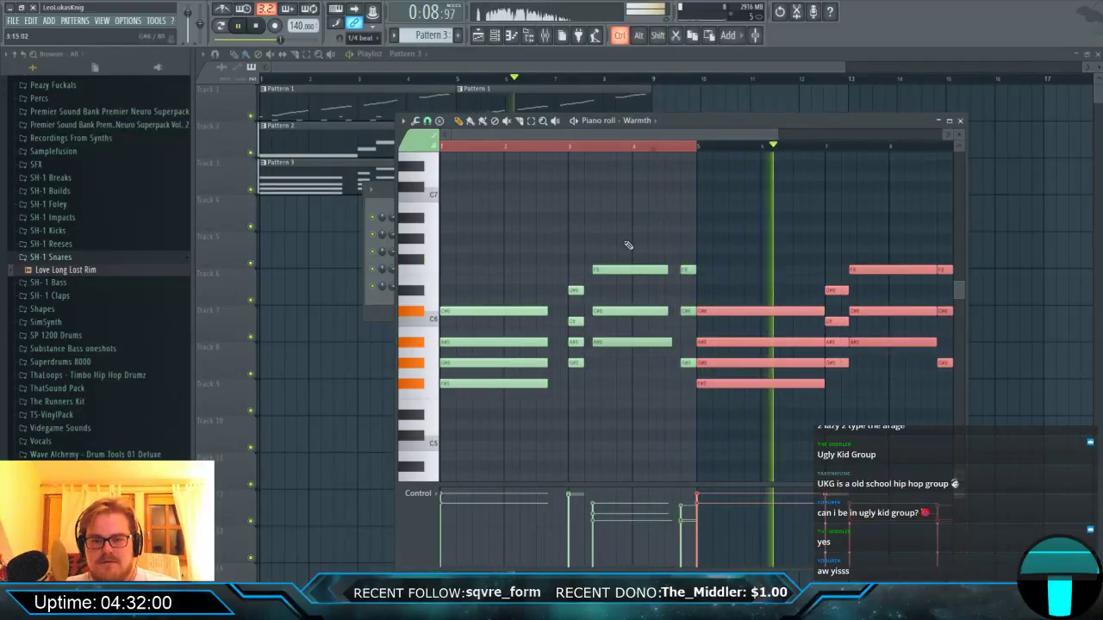
left_click_drag(511, 245, 696, 421)
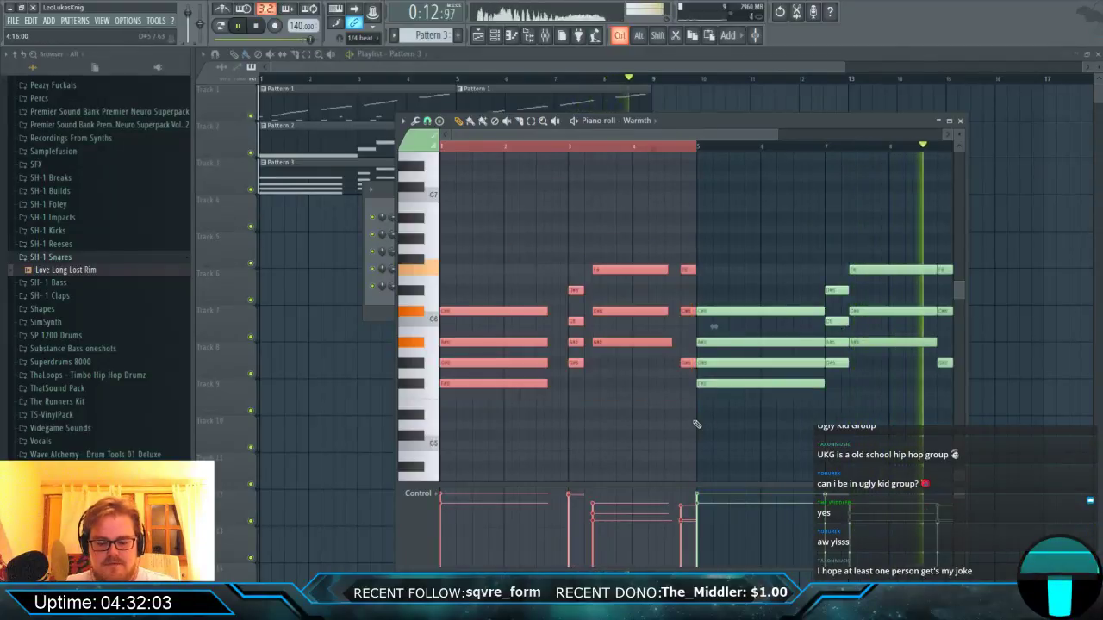
scroll(702, 426, "down", 2)
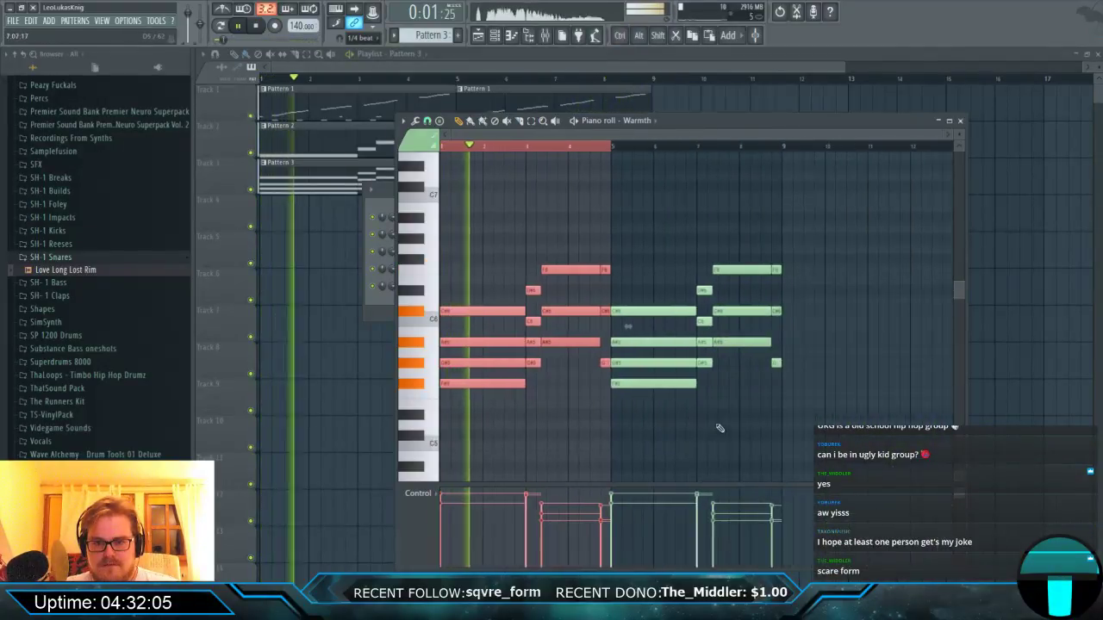
left_click(732, 429)
Start saving the project and browse to 140-160 BPM, SH-1, Total WIPs within FL Studio 12's Data Projects folder.
key("ctrl+s")
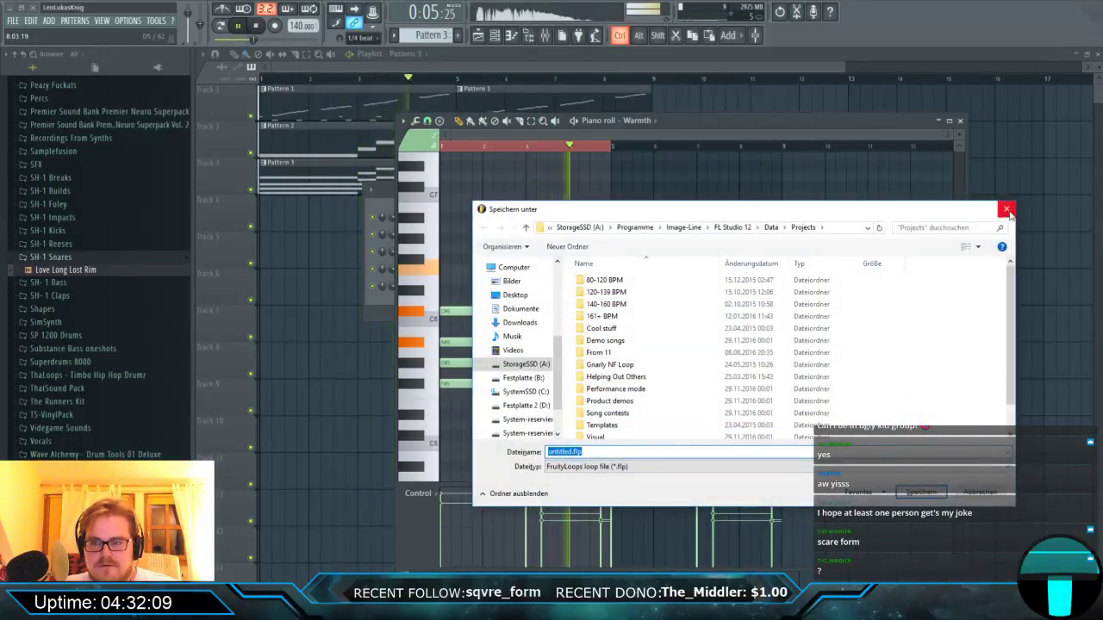
double_click(607, 306)
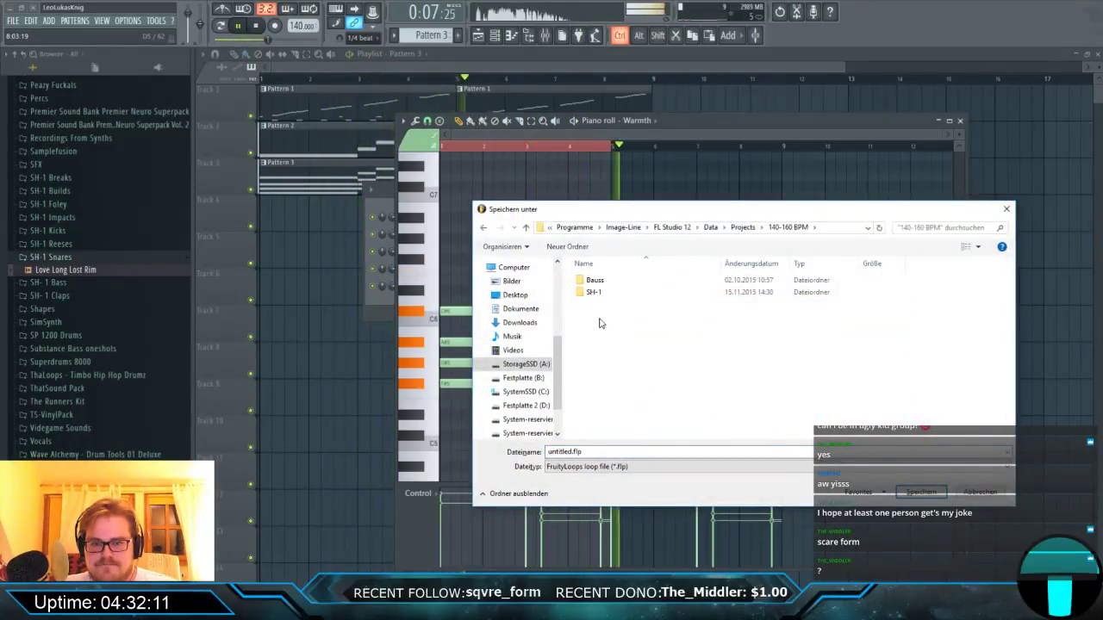
double_click(594, 293)
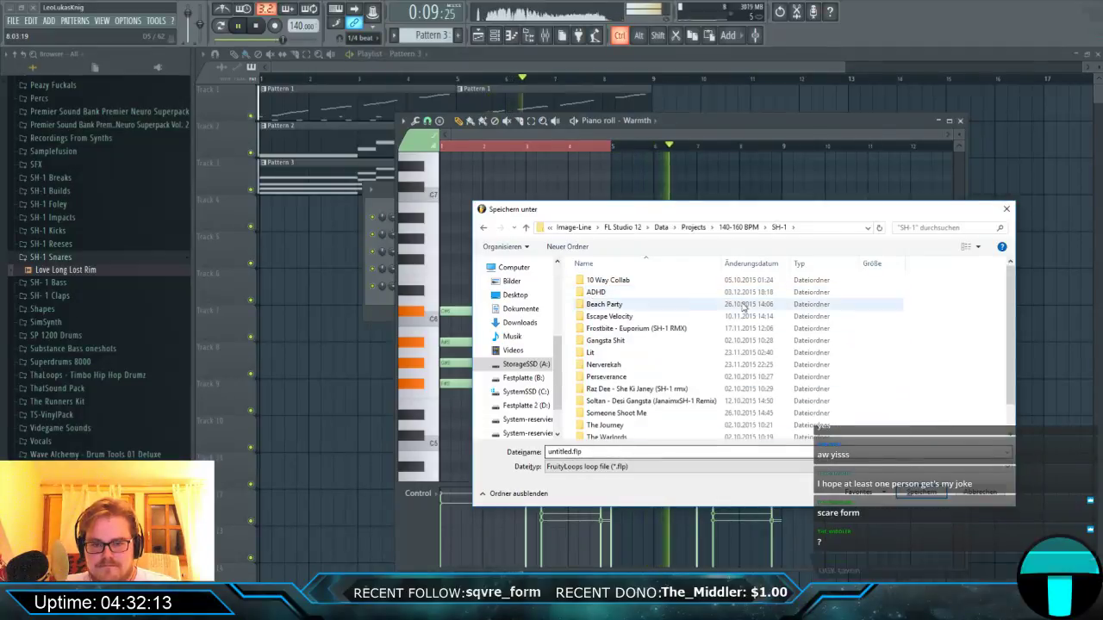
scroll(743, 307, "down", 3)
double_click(603, 425)
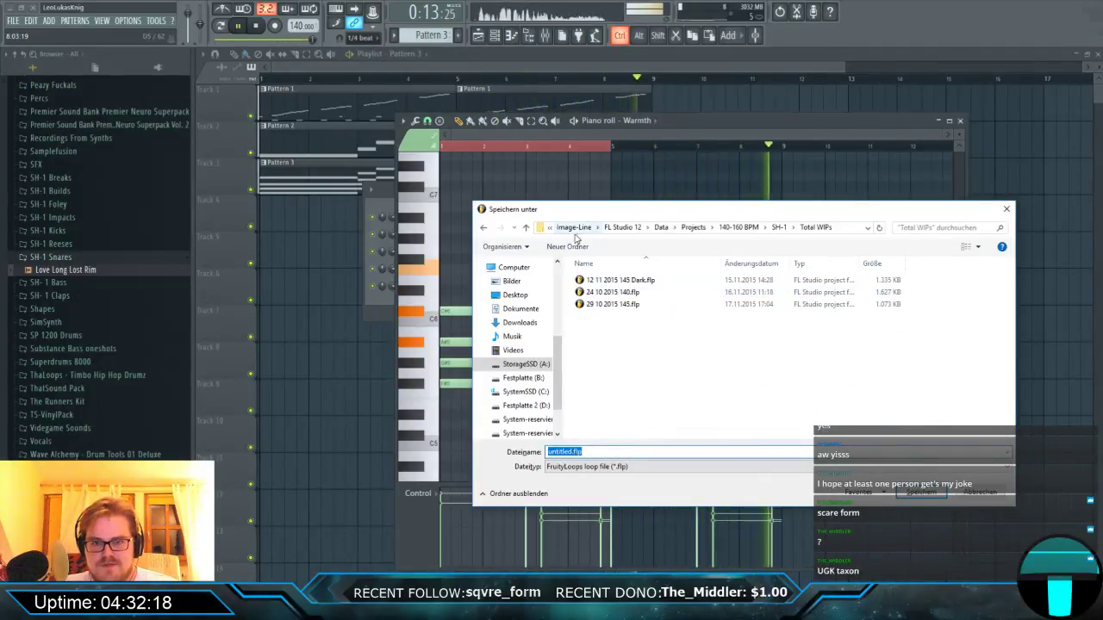
Switch the save location to Projects, 140-160 BPM, SH-1, Total WIPs directly on the StorageSSD (A:) drive.
left_click(618, 227)
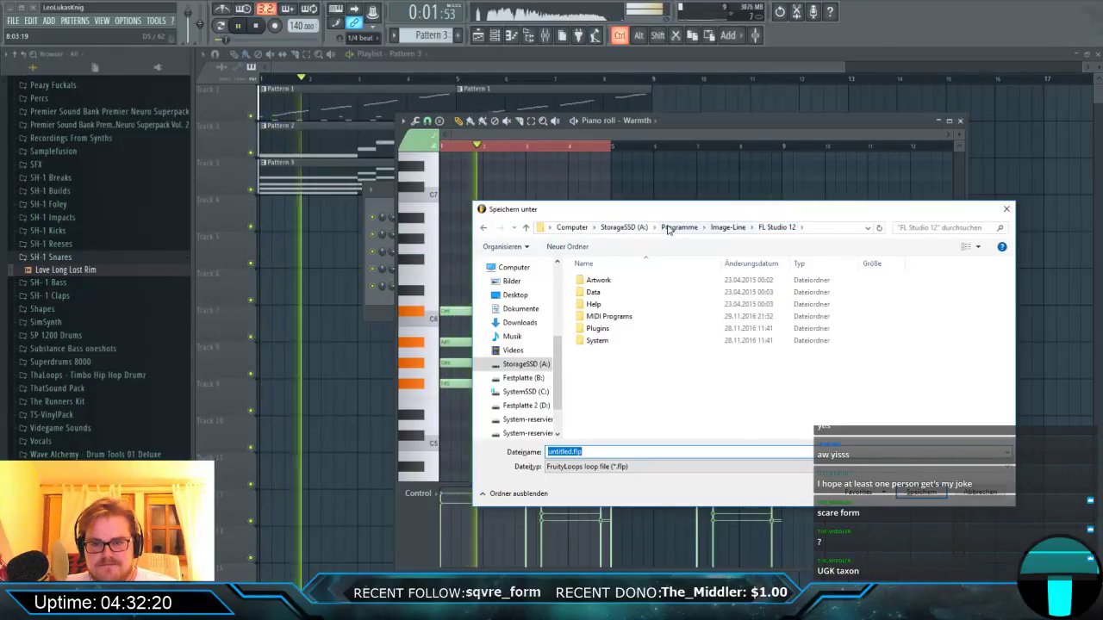
left_click(620, 227)
double_click(604, 352)
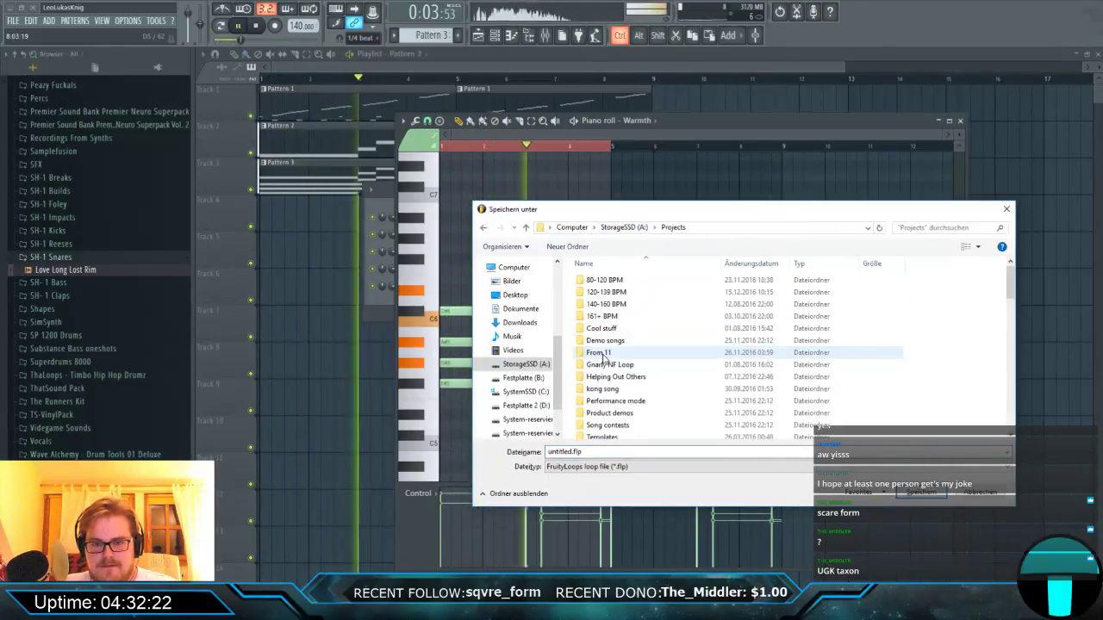
double_click(608, 305)
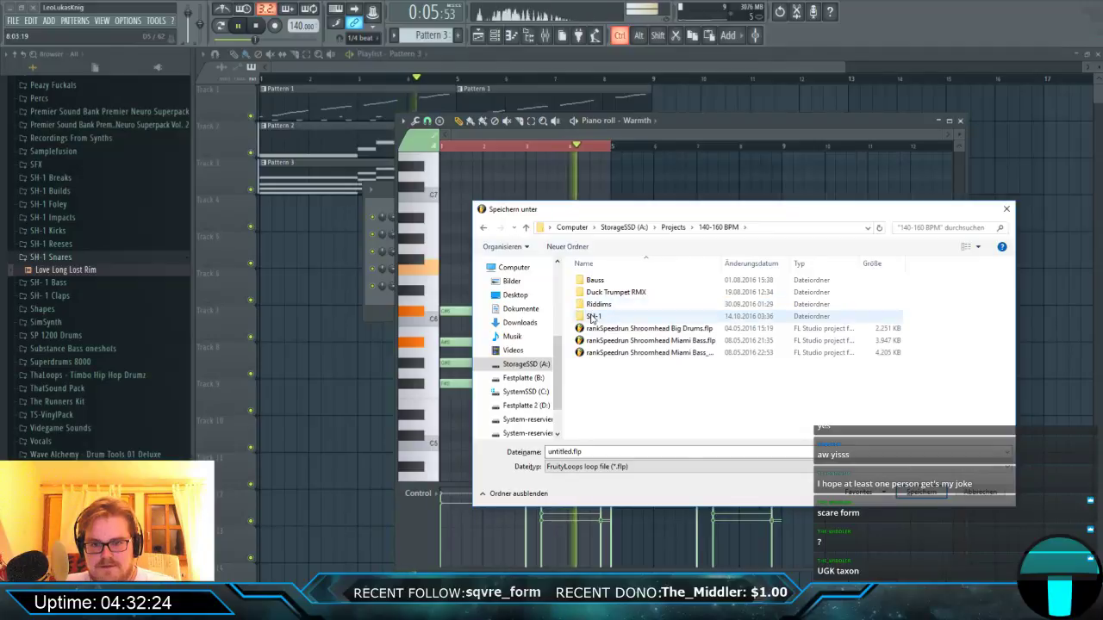
double_click(593, 317)
scroll(594, 328, "down", 4)
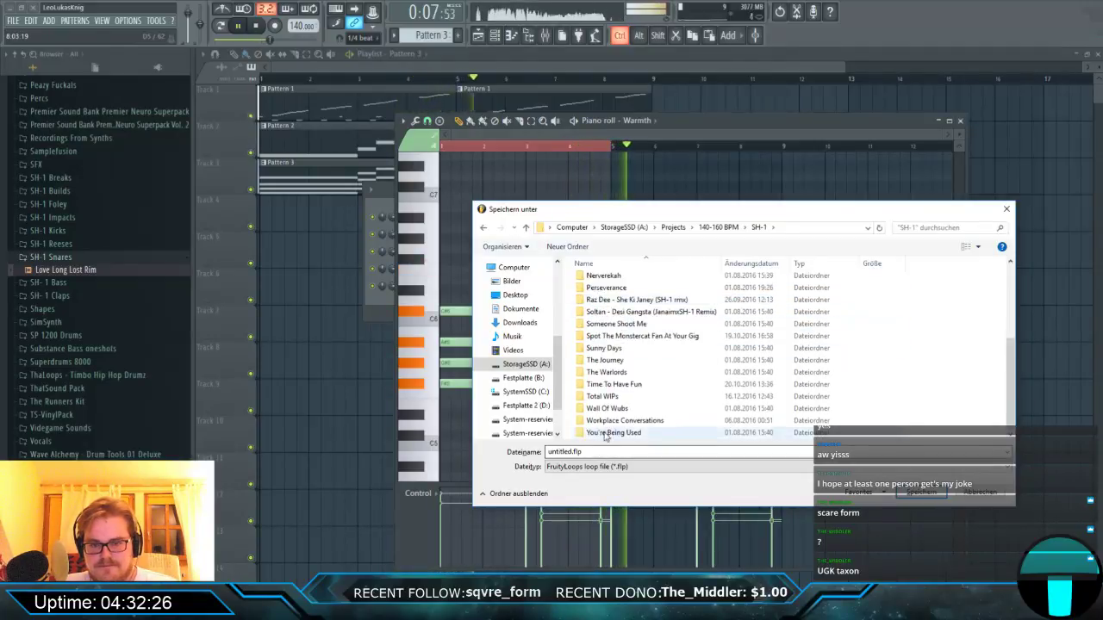
left_click(607, 398)
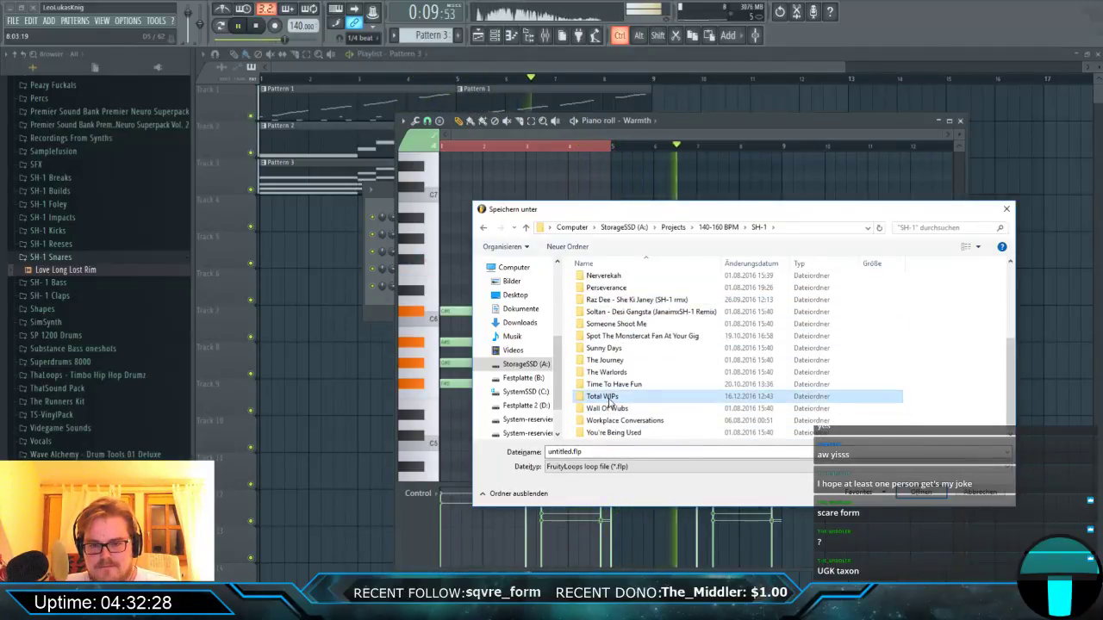
double_click(607, 399)
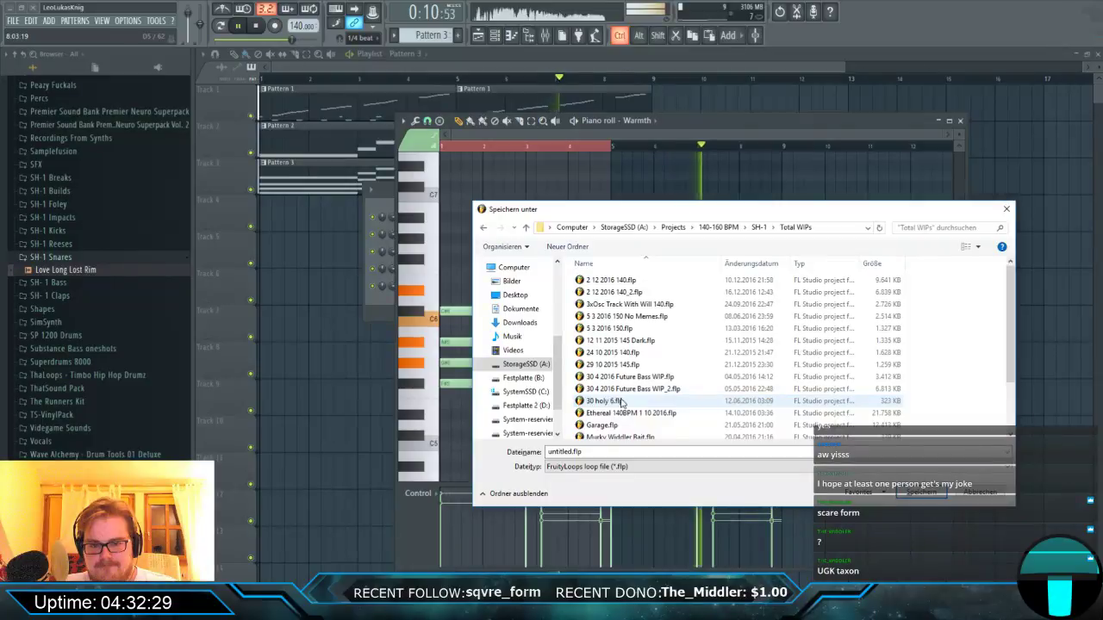
double_click(572, 451)
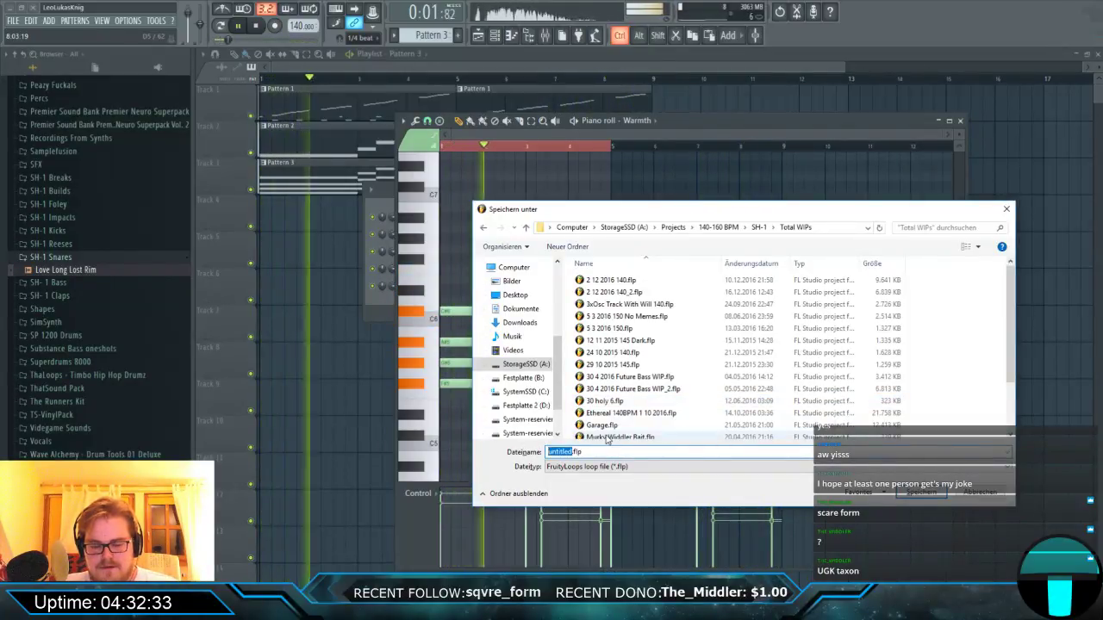
key("super")
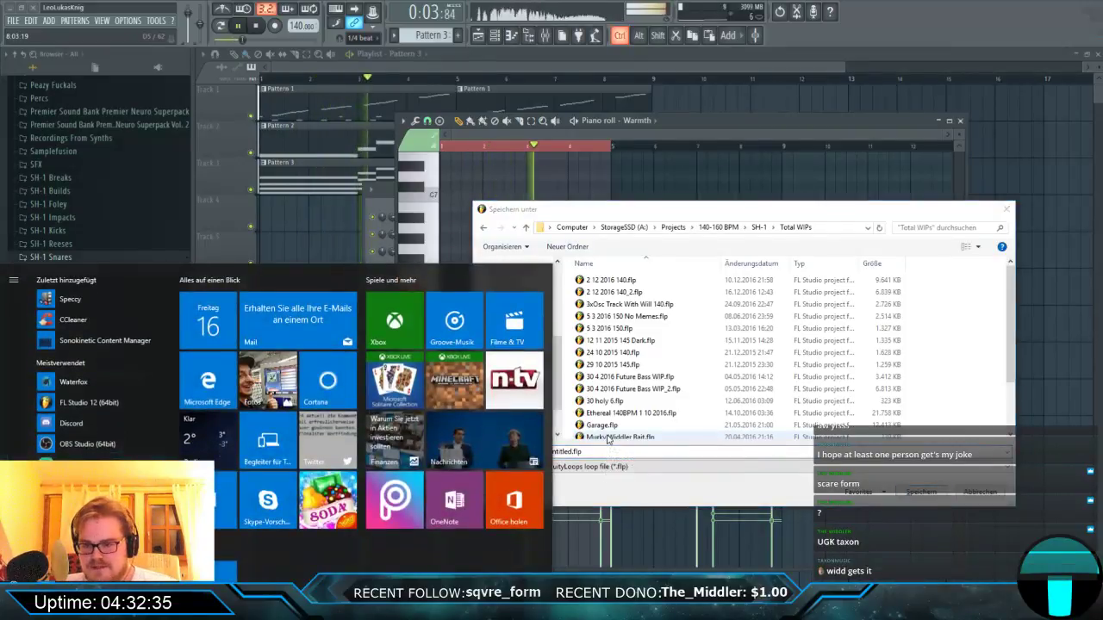
key("super")
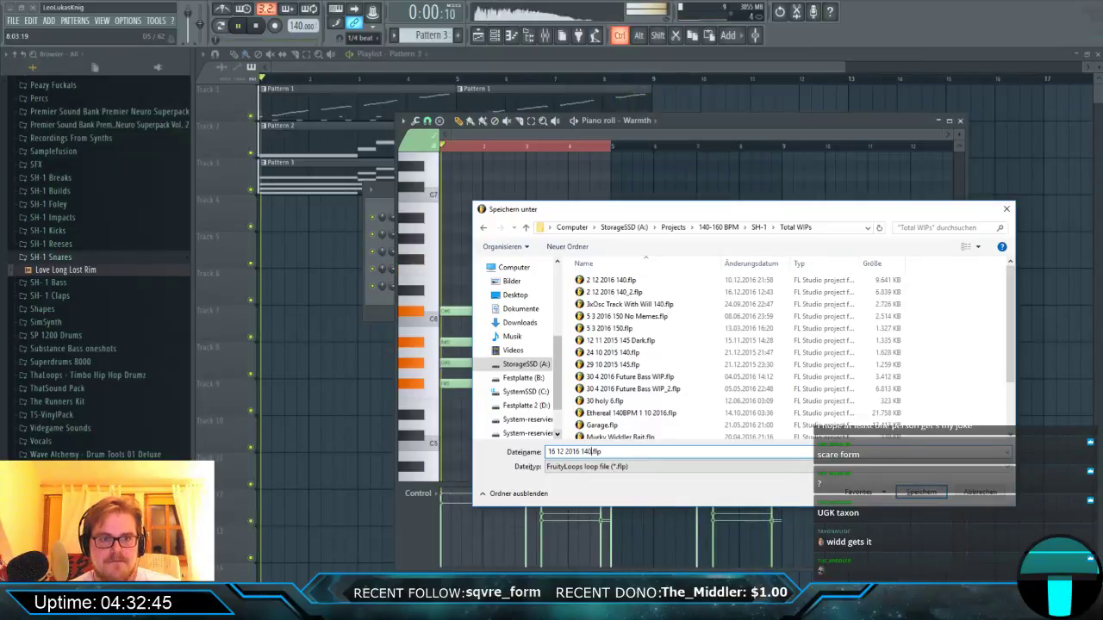
type("140")
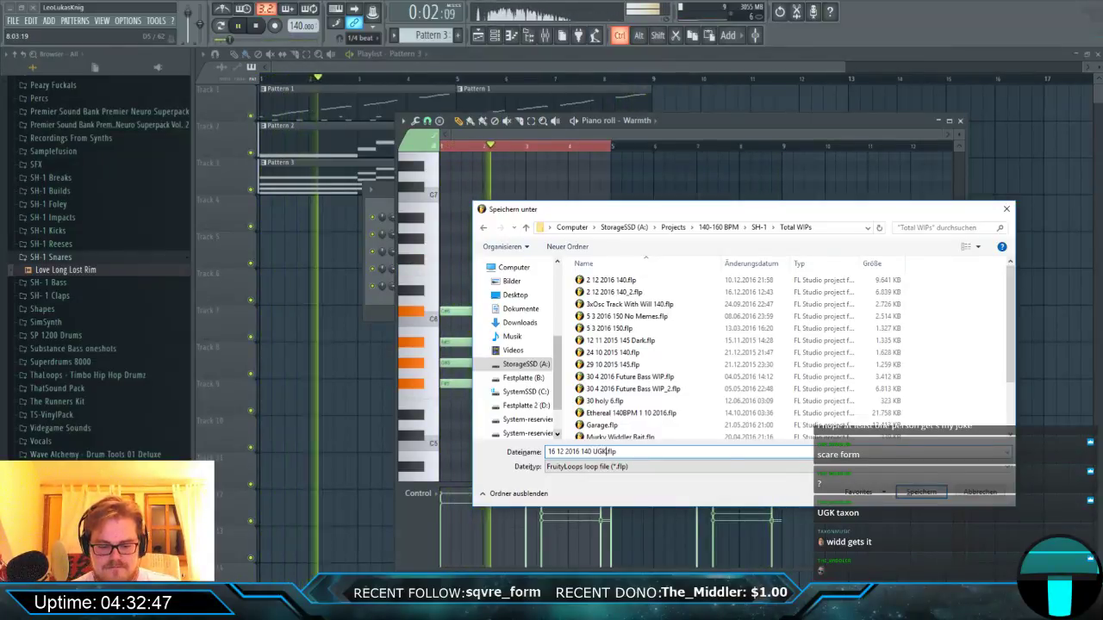
type(" UGK")
key("Return")
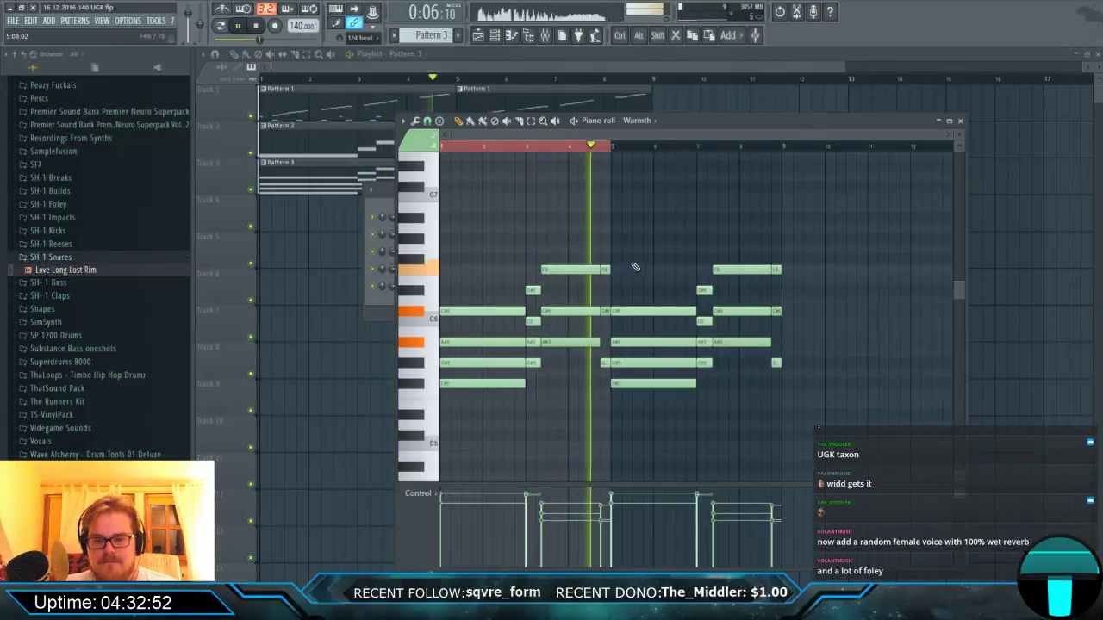
In Warmth's Sawer, set polyphony to 24 and configure unison with 4 voices, 28 % detune and 8 % panning.
key("F6")
left_click(465, 288)
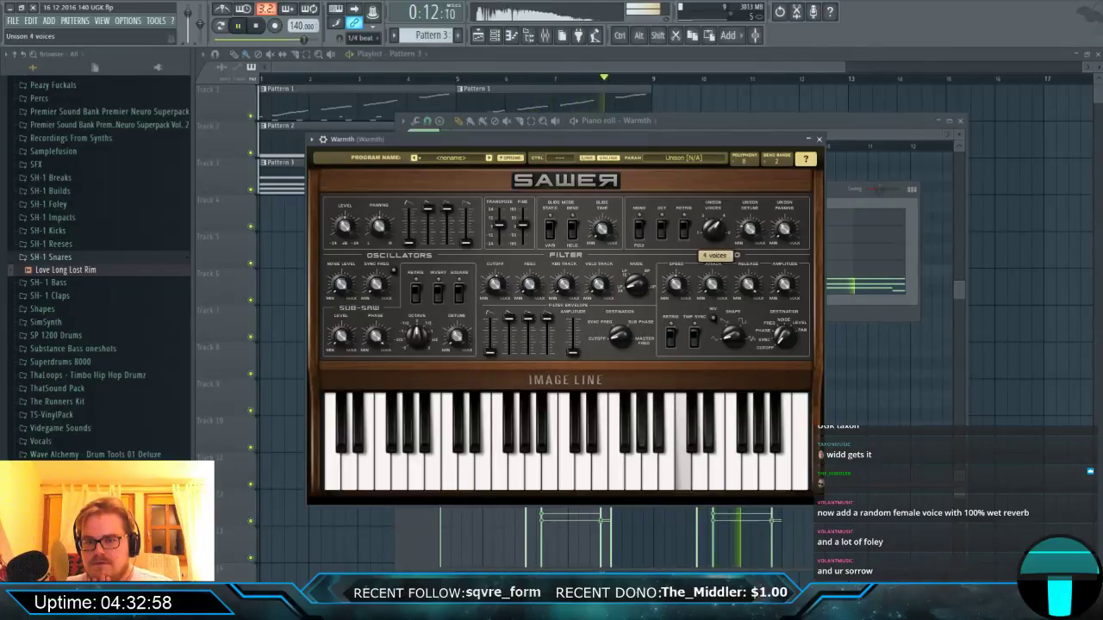
left_click(742, 161)
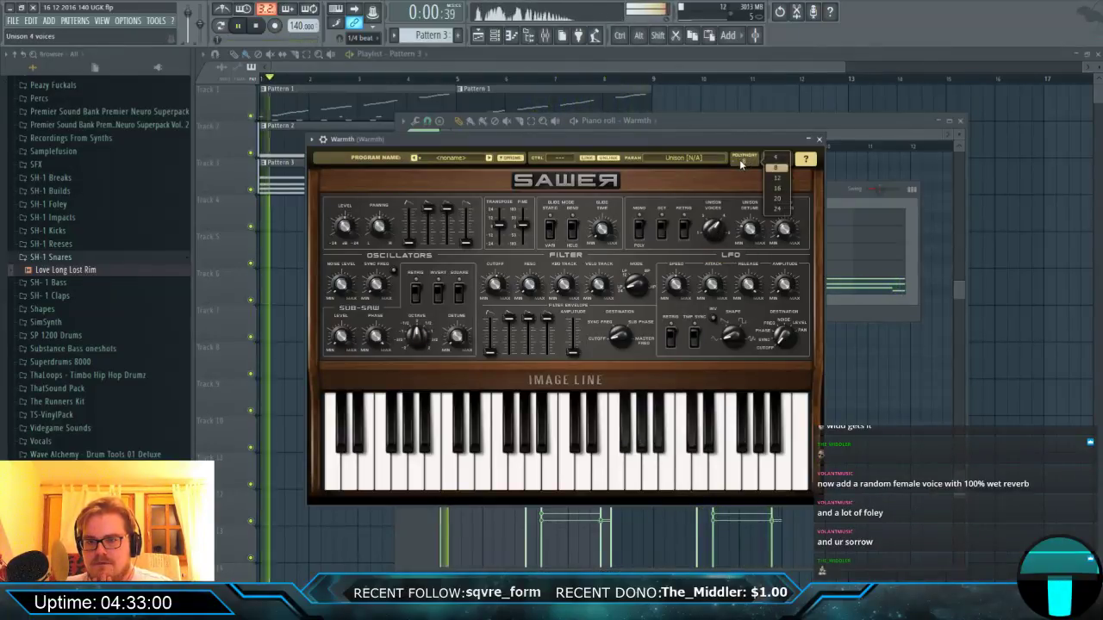
left_click(772, 177)
left_click(749, 158)
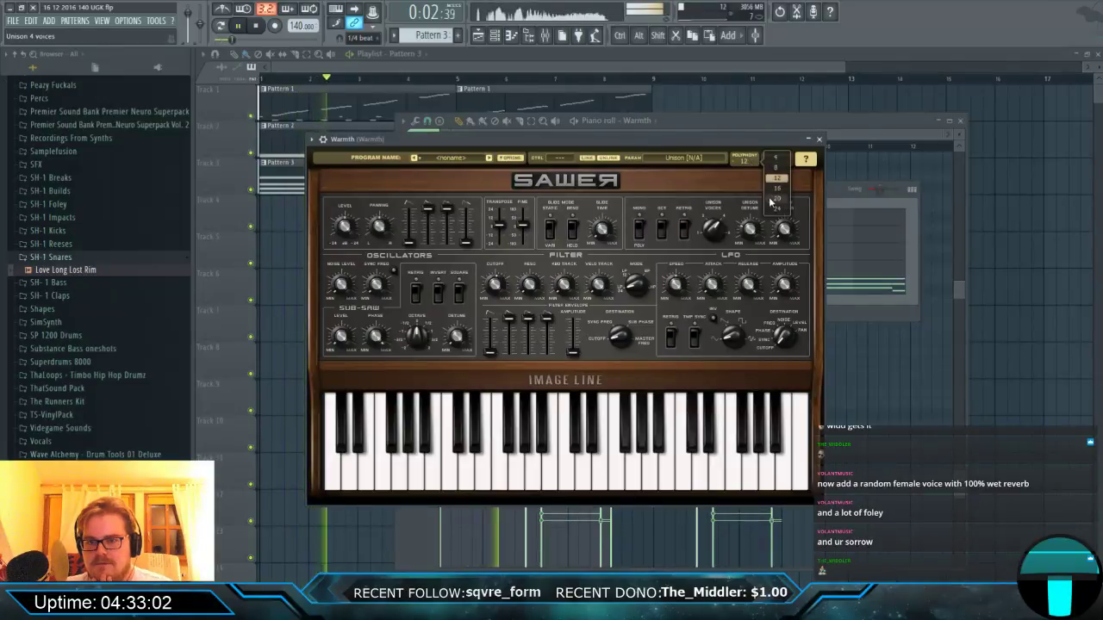
left_click(774, 208)
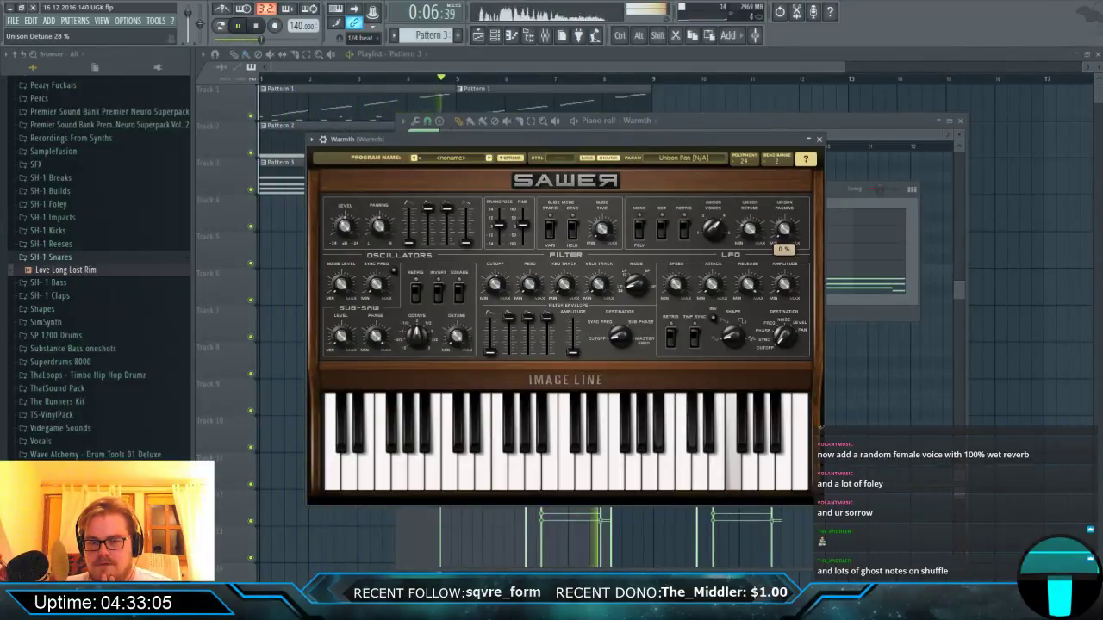
left_click_drag(784, 229, 790, 233)
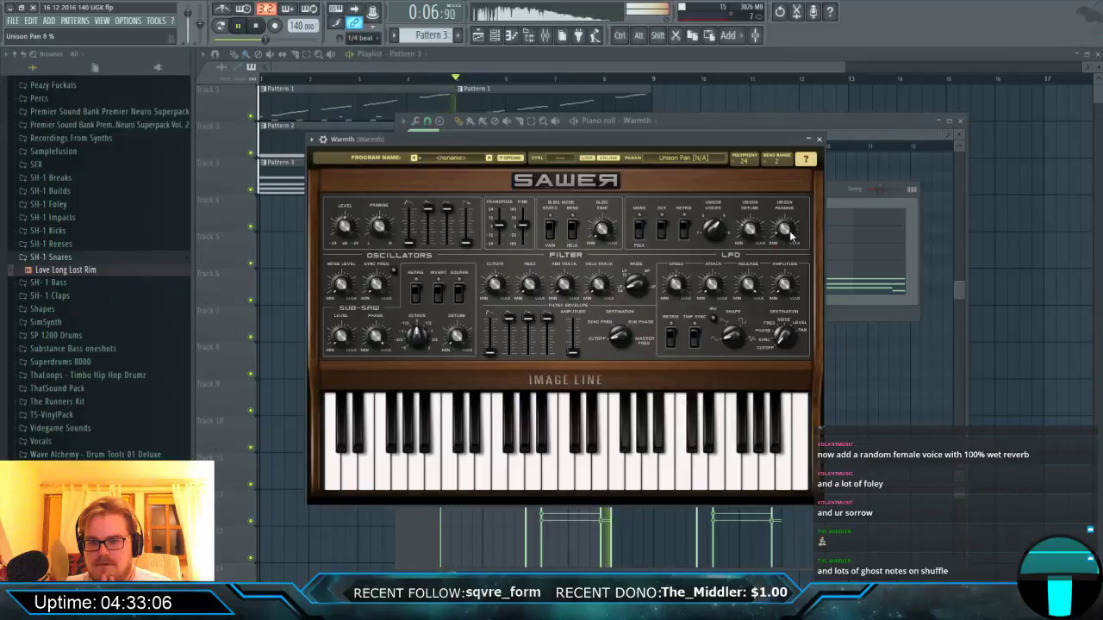
Check the Fruity Limiter on the master track and lower the Warmth mixer track's volume fader slightly.
left_click(546, 35)
left_click(223, 193)
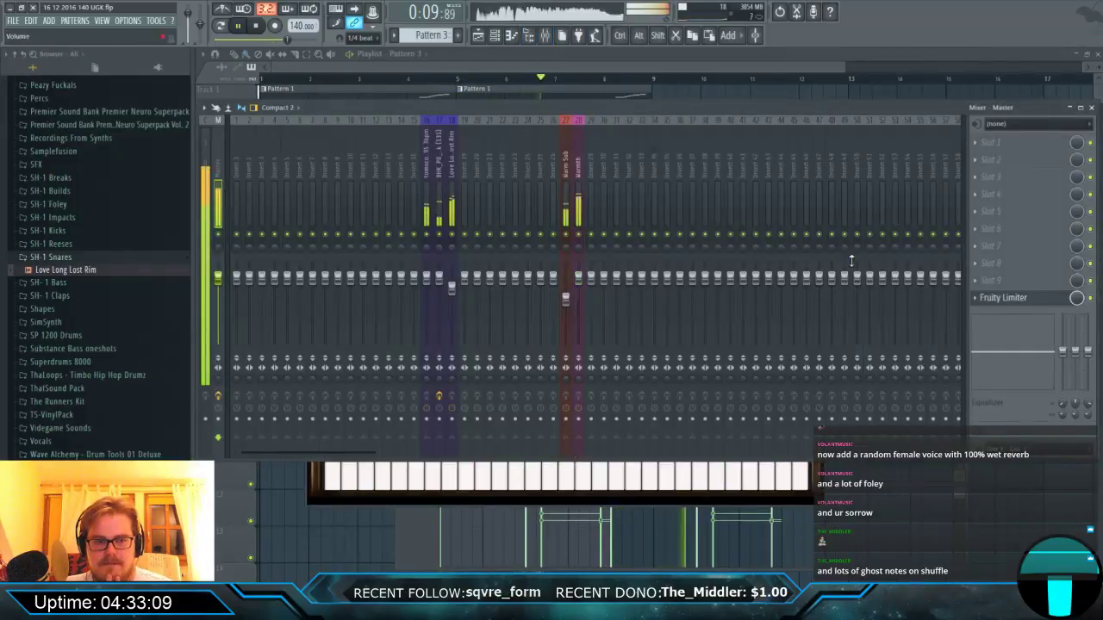
left_click(1004, 297)
left_click_drag(480, 538, 480, 530)
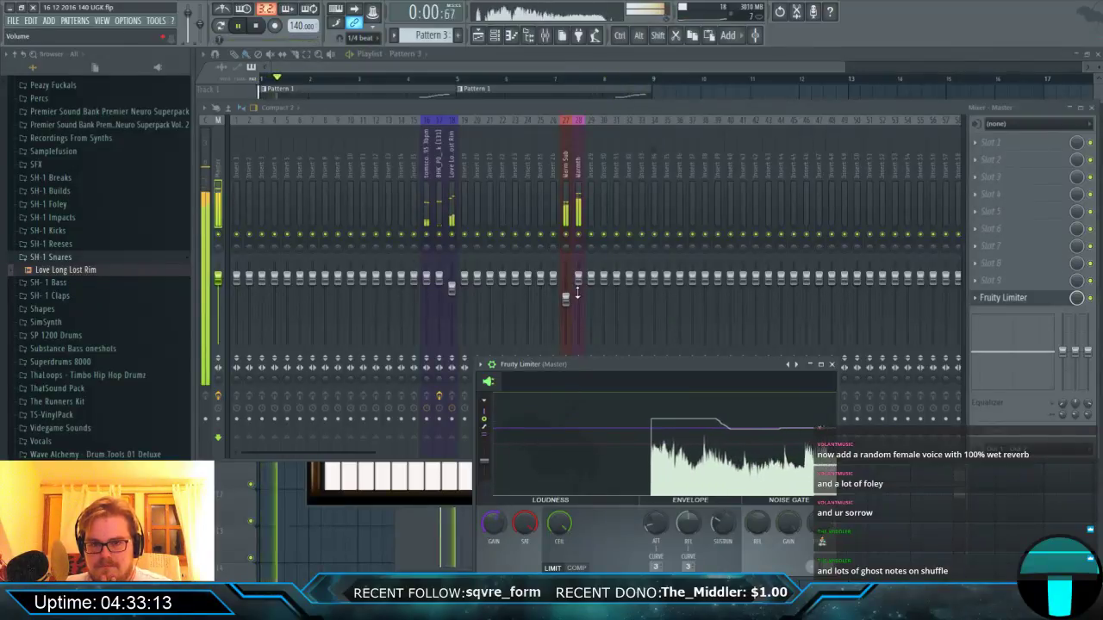
key("Escape")
left_click_drag(578, 276, 576, 293)
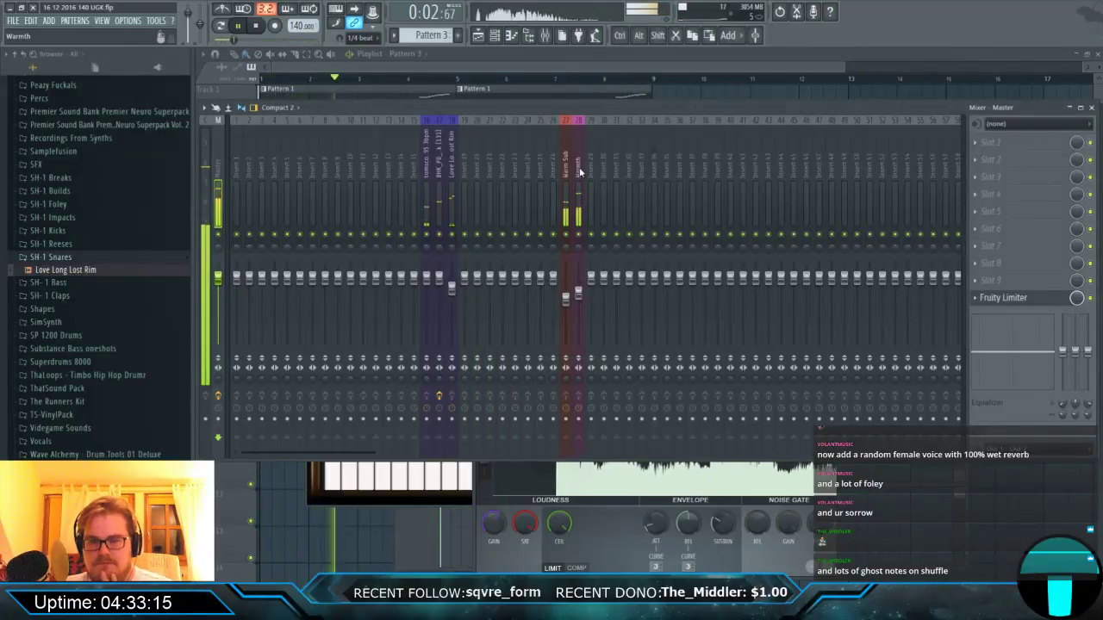
key("F9")
Reopen Warmth's Sawer synth and raise its unison panning to 67 %.
key("F7")
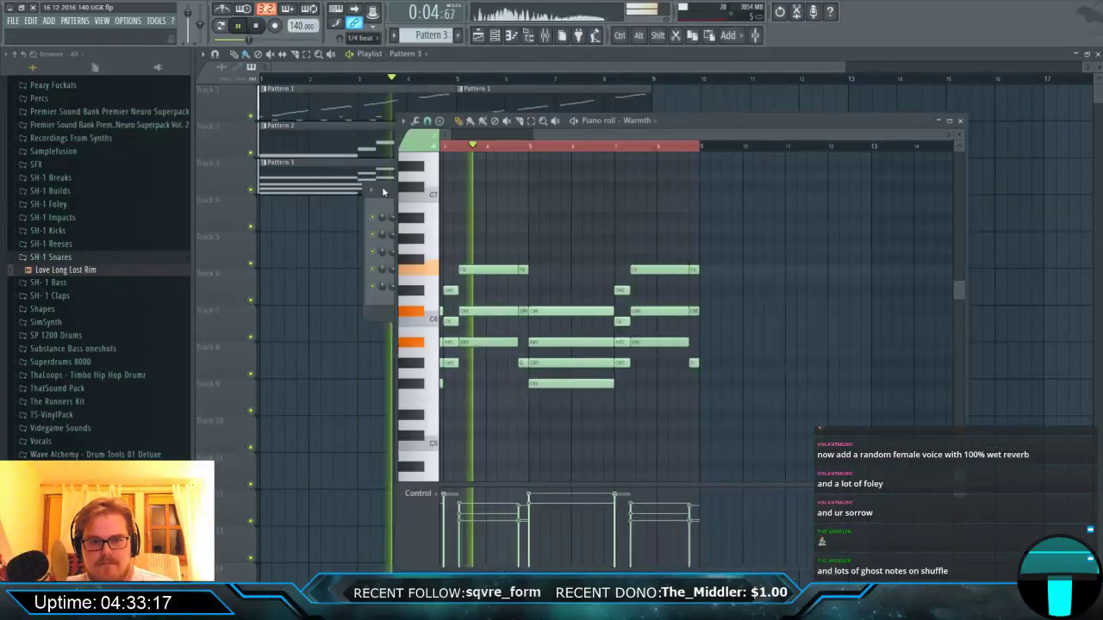
left_click(393, 291)
left_click(448, 286)
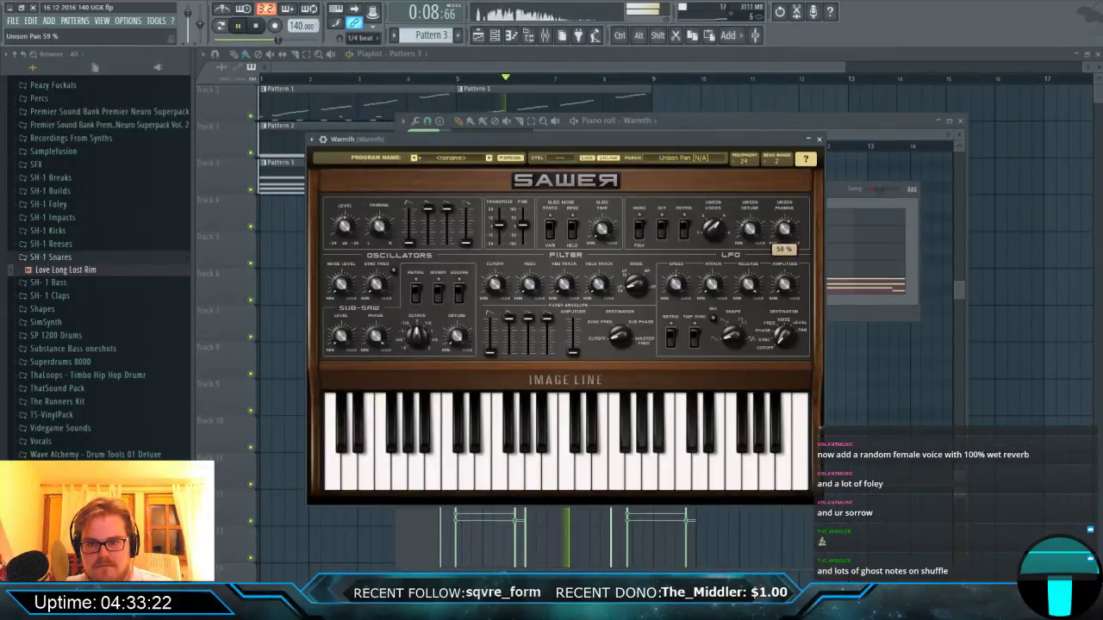
left_click_drag(784, 228, 784, 216)
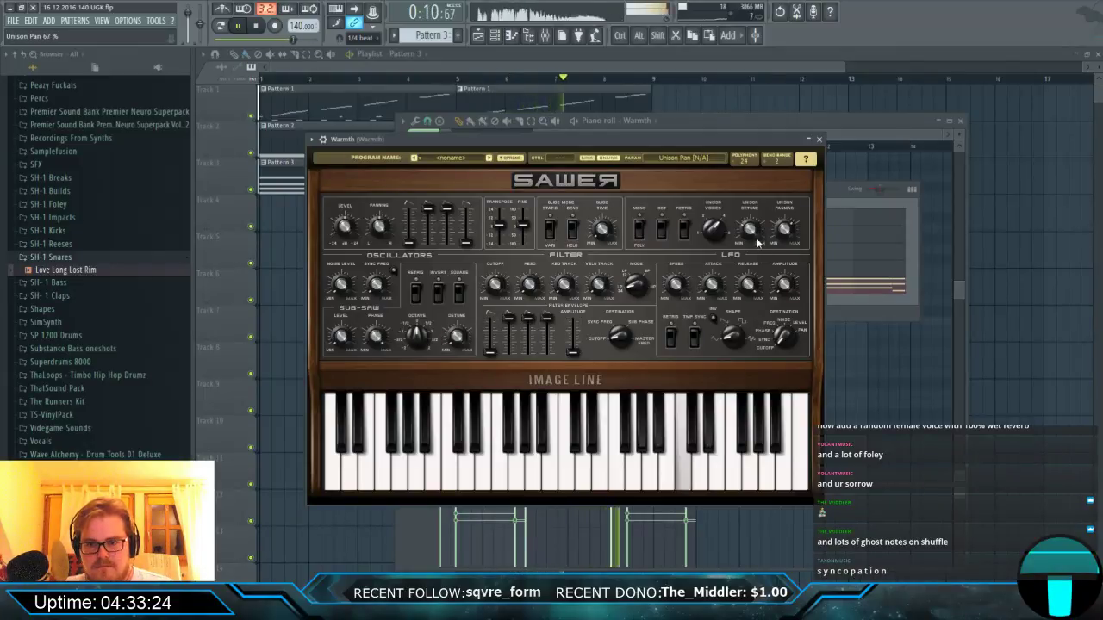
Enable Sawer's oscillator sync, adjust the sync frequency, and choose sync frequency as the LFO destination.
mouse_move(751, 234)
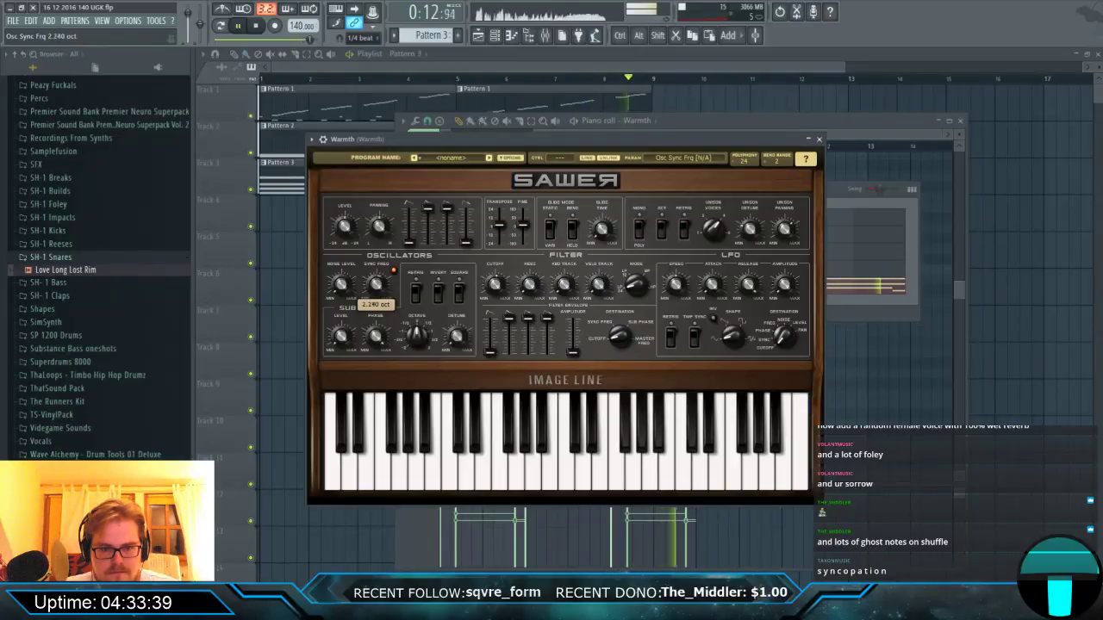
left_click_drag(376, 285, 376, 266)
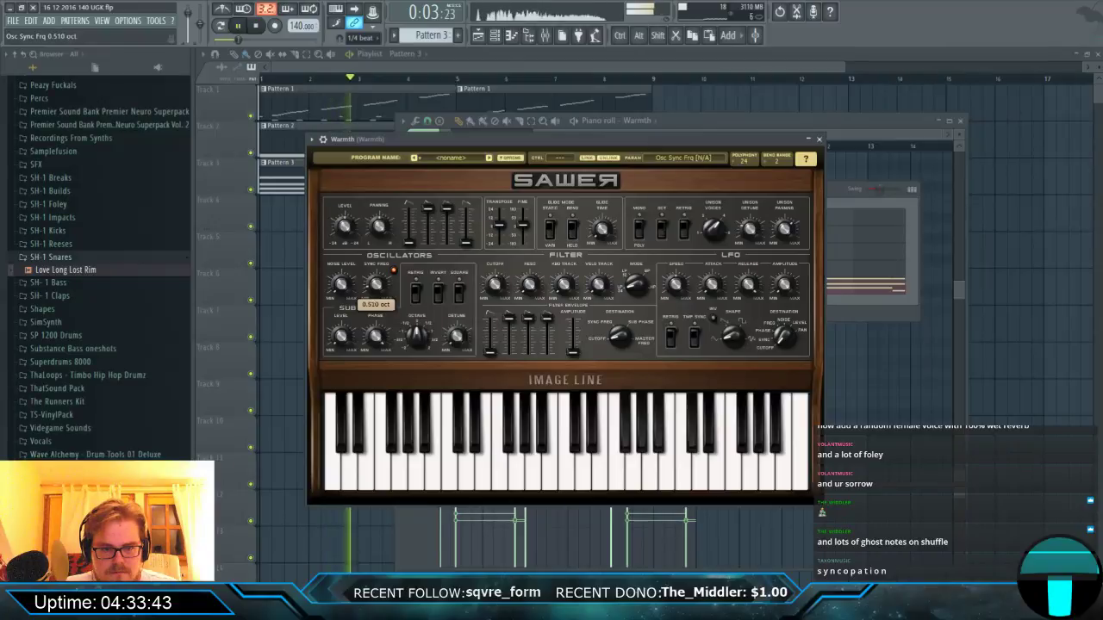
left_click_drag(376, 267, 380, 295)
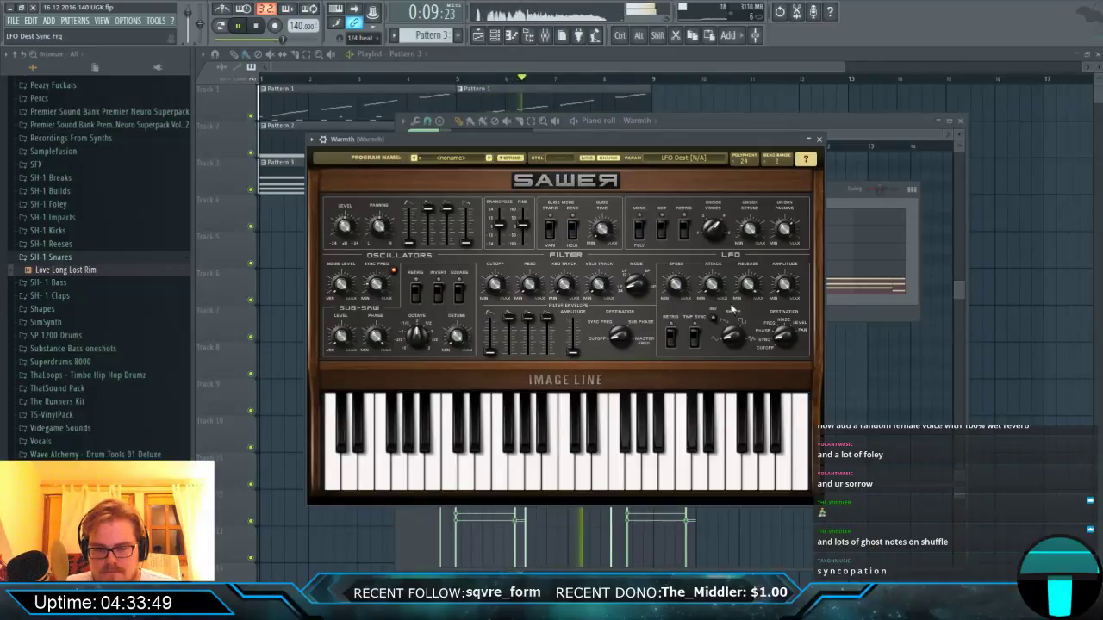
Shape Sawer's LFO with an attack of 0.18 s, a speed of about 0.64 Hz, and adjusted release and amplitude.
left_click(679, 288)
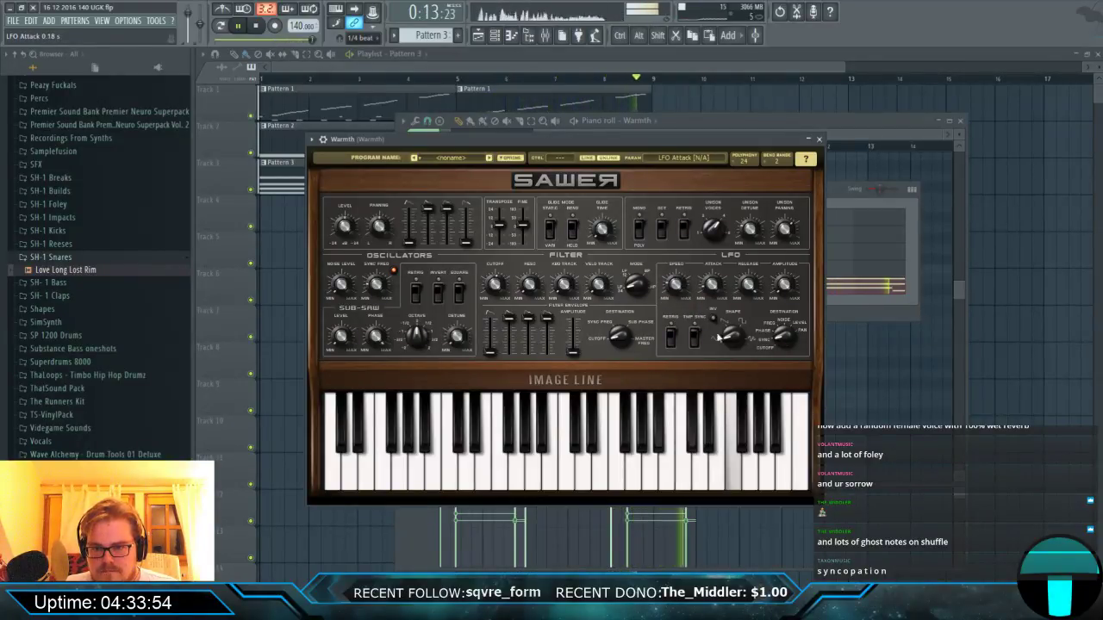
left_click(748, 284)
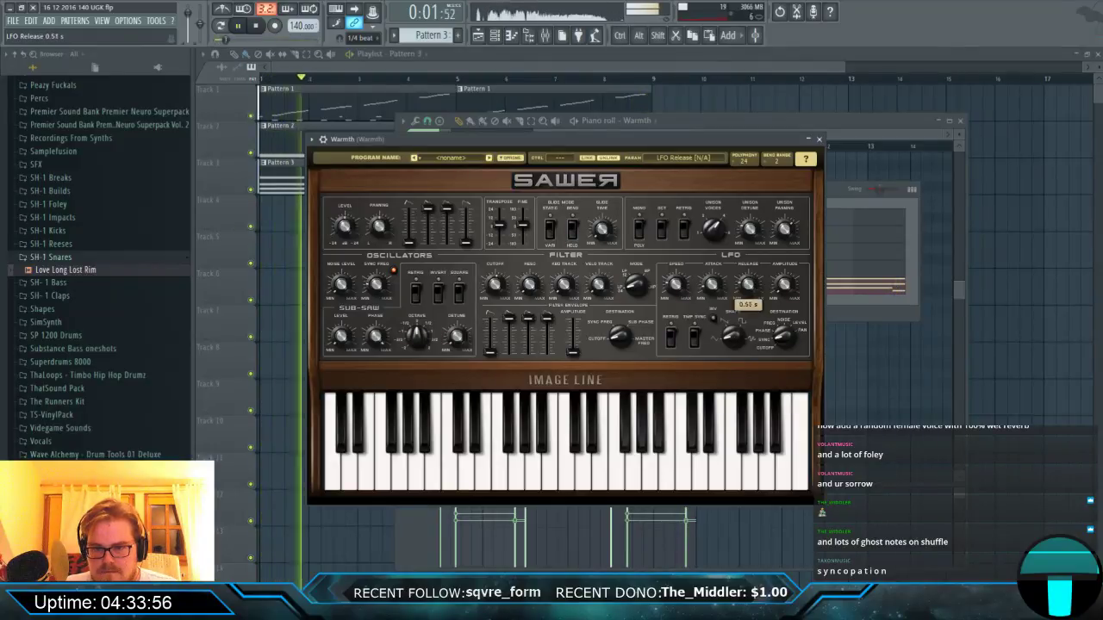
left_click_drag(748, 285, 748, 295)
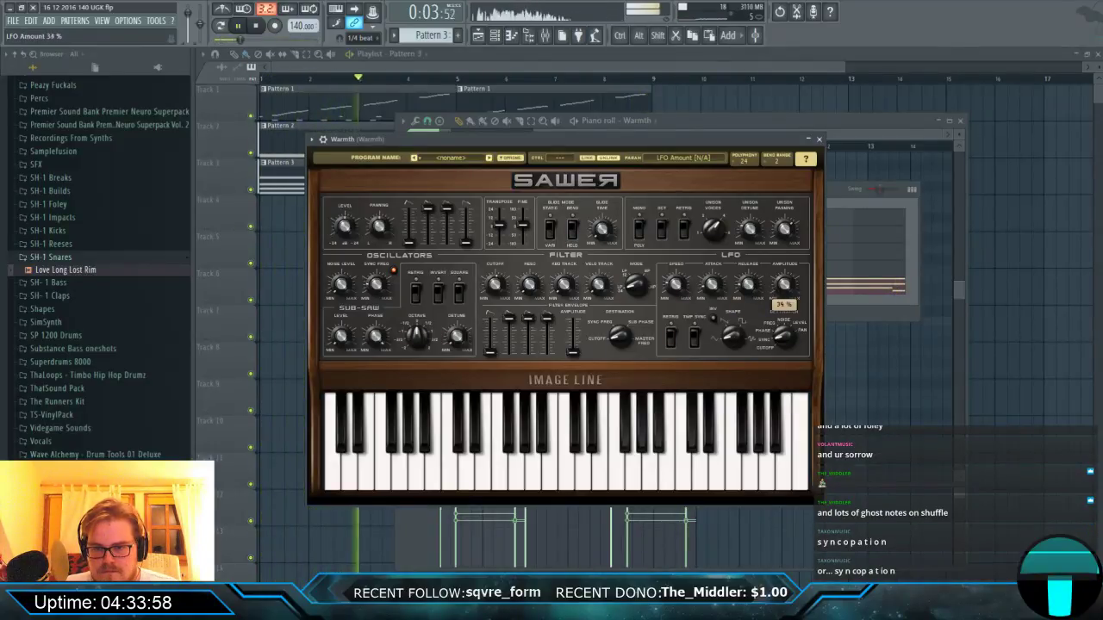
left_click_drag(783, 285, 784, 289)
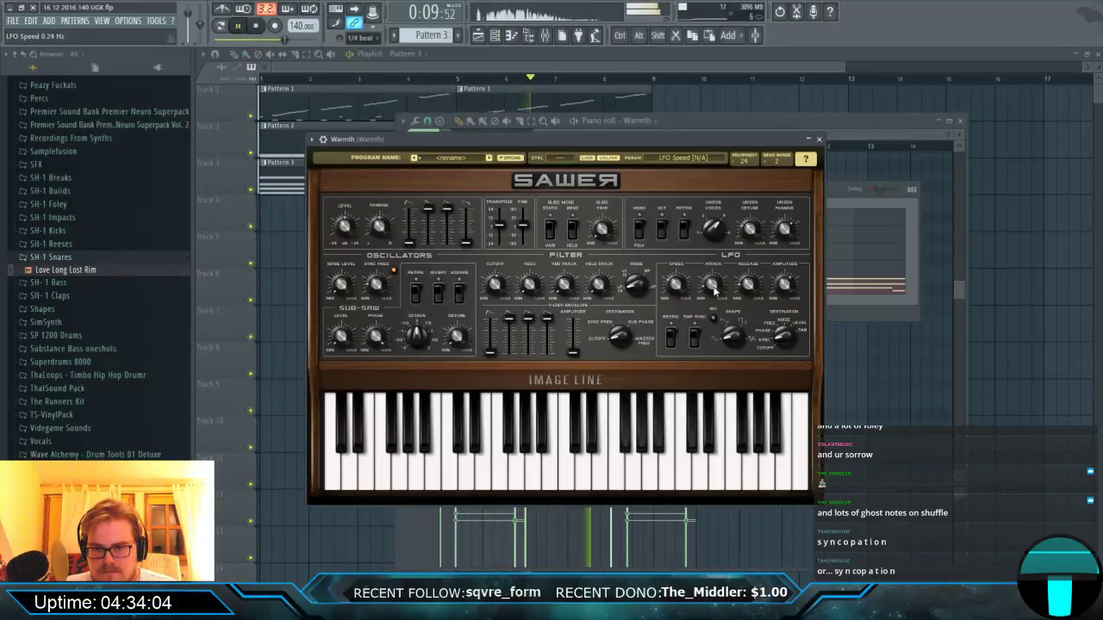
left_click_drag(783, 284, 783, 289)
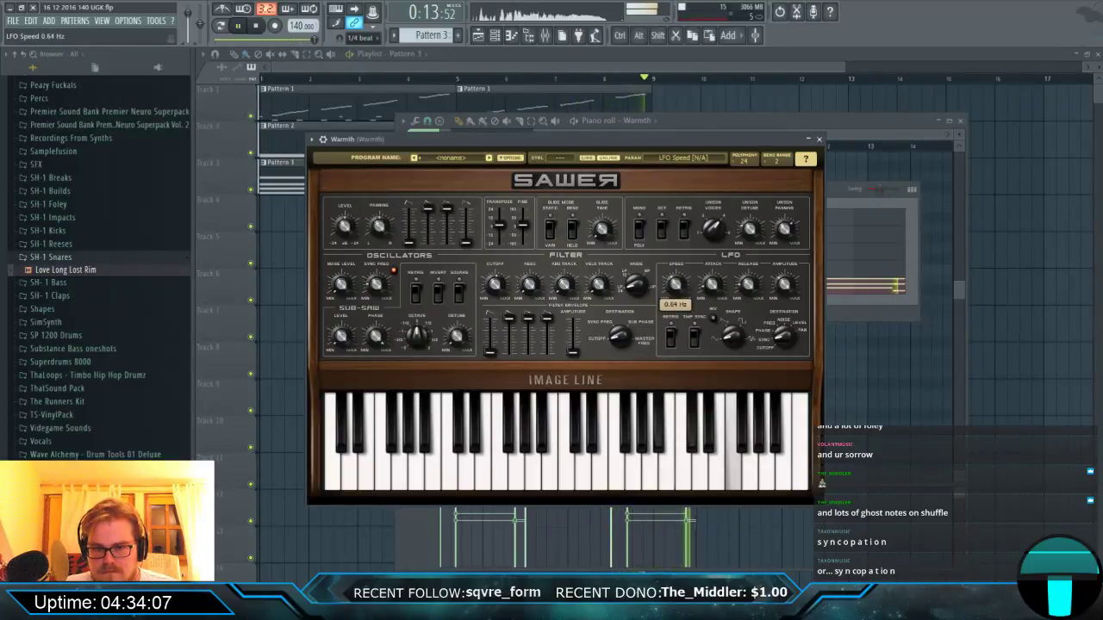
left_click_drag(675, 285, 675, 285)
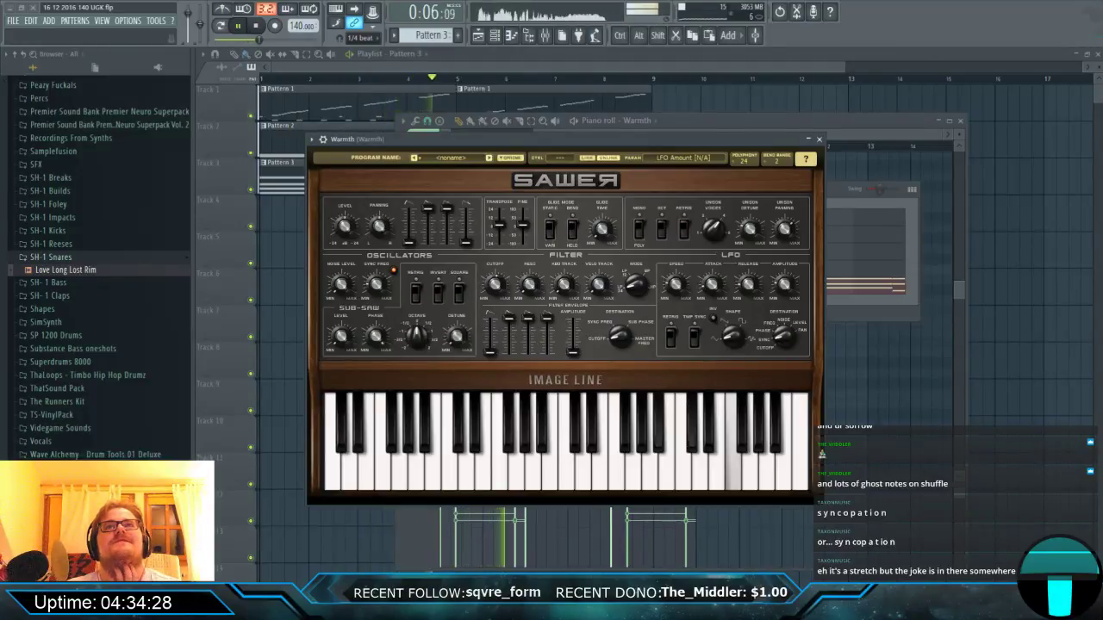
Close the open editor windows and expand the acappellasforadam folder within the Ill Esha Acapellas sample folder.
key("F12")
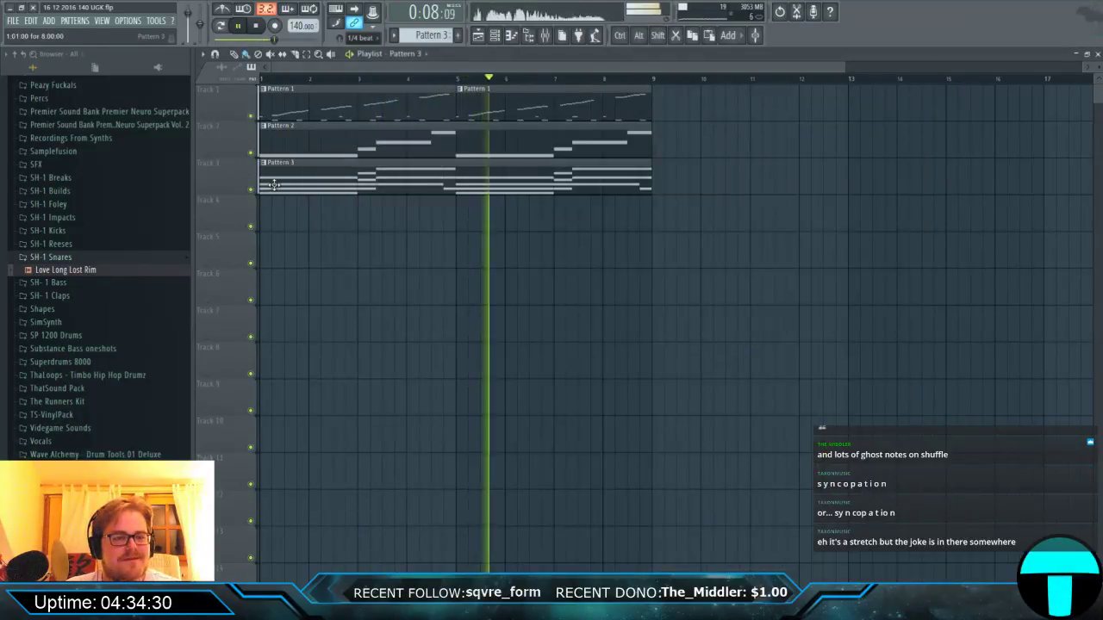
left_click(57, 272)
scroll(57, 272, "up", 15)
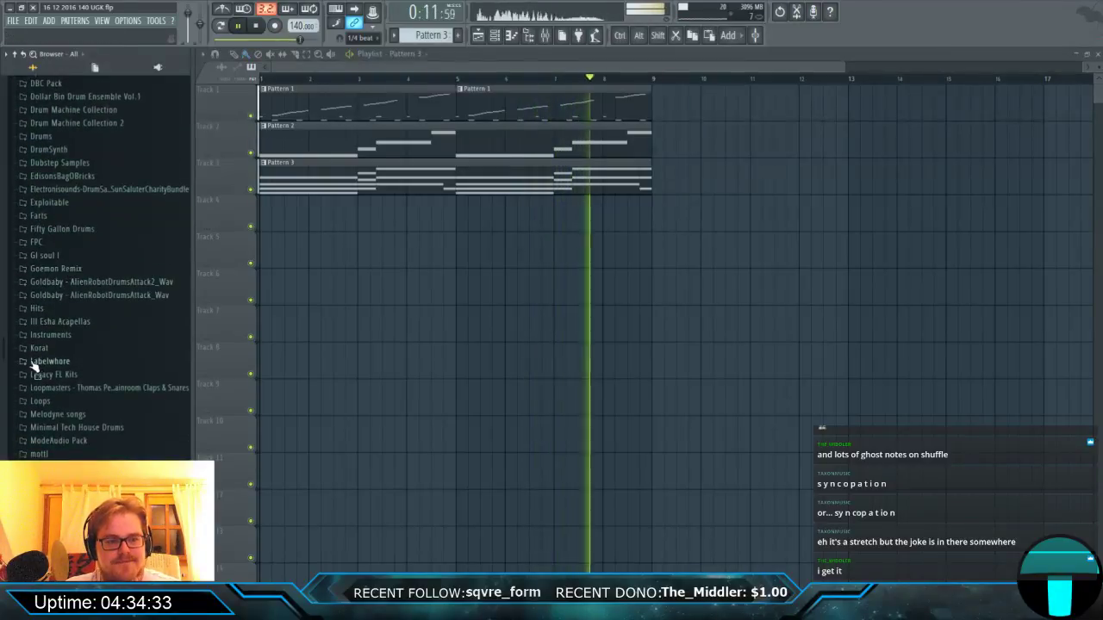
left_click(75, 321)
scroll(81, 347, "down", 3)
left_click(70, 262)
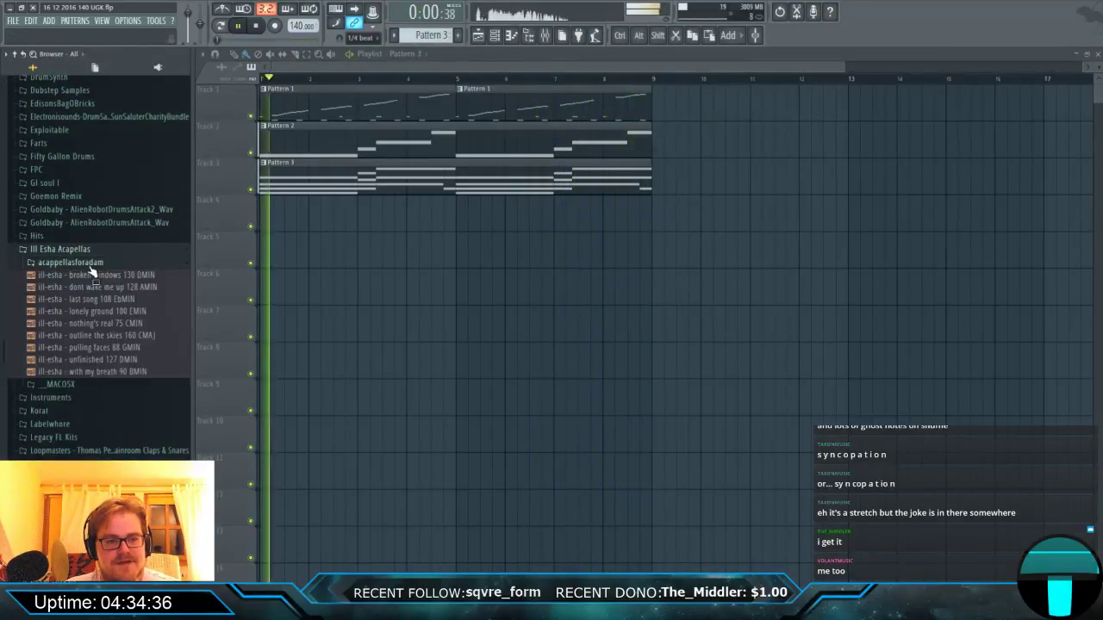
Preview the acapella ill-esha - nothing's real 75 CMIN and place it on Track 4 near bar 2.
scroll(95, 189, "down", 5)
left_click(97, 178)
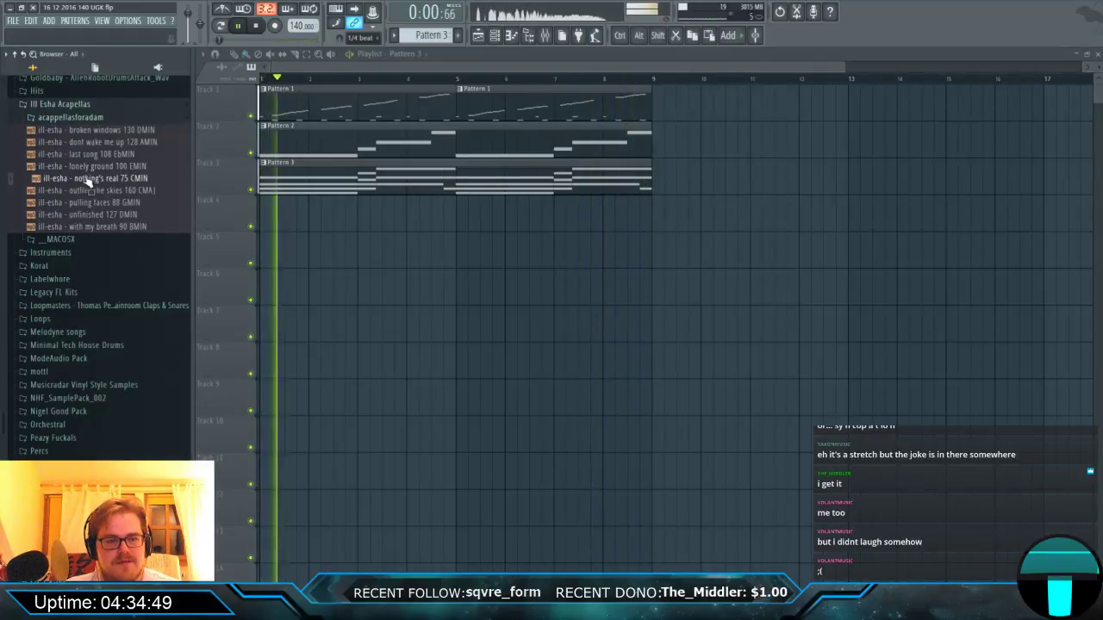
left_click_drag(97, 186, 367, 216)
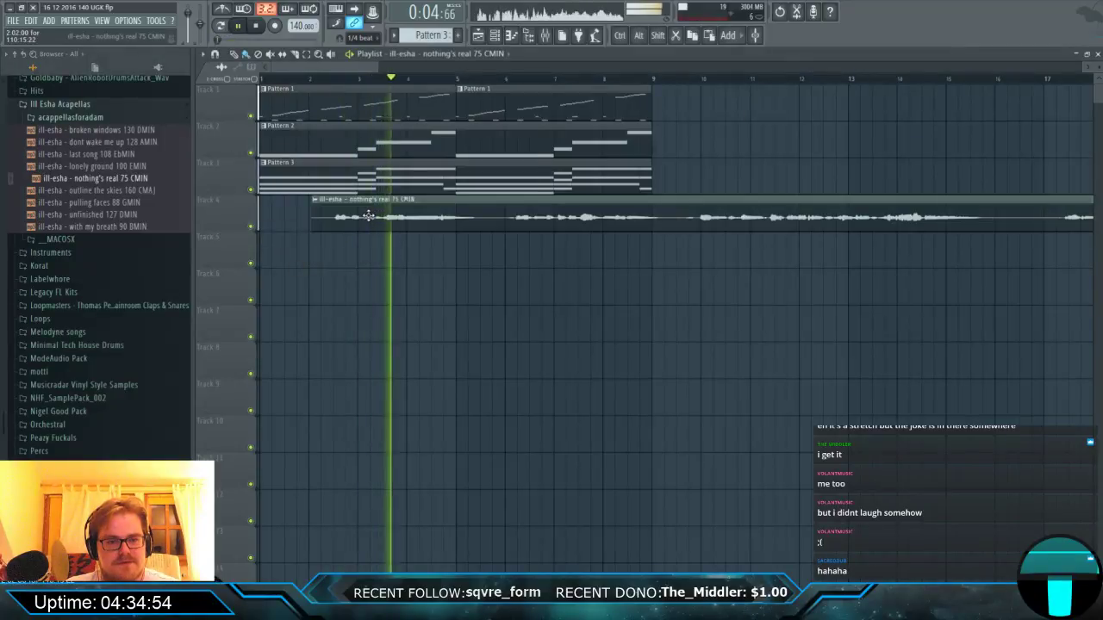
Lower the vocal sample's pitch in its channel settings and move its clip to start at bar 1.
double_click(367, 215)
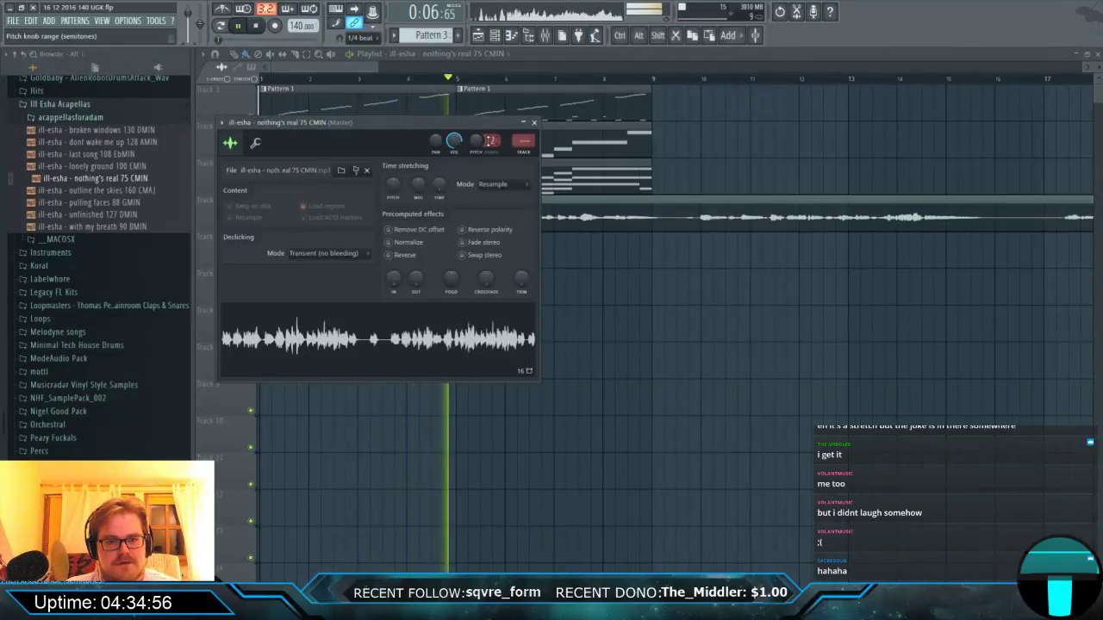
key("Escape")
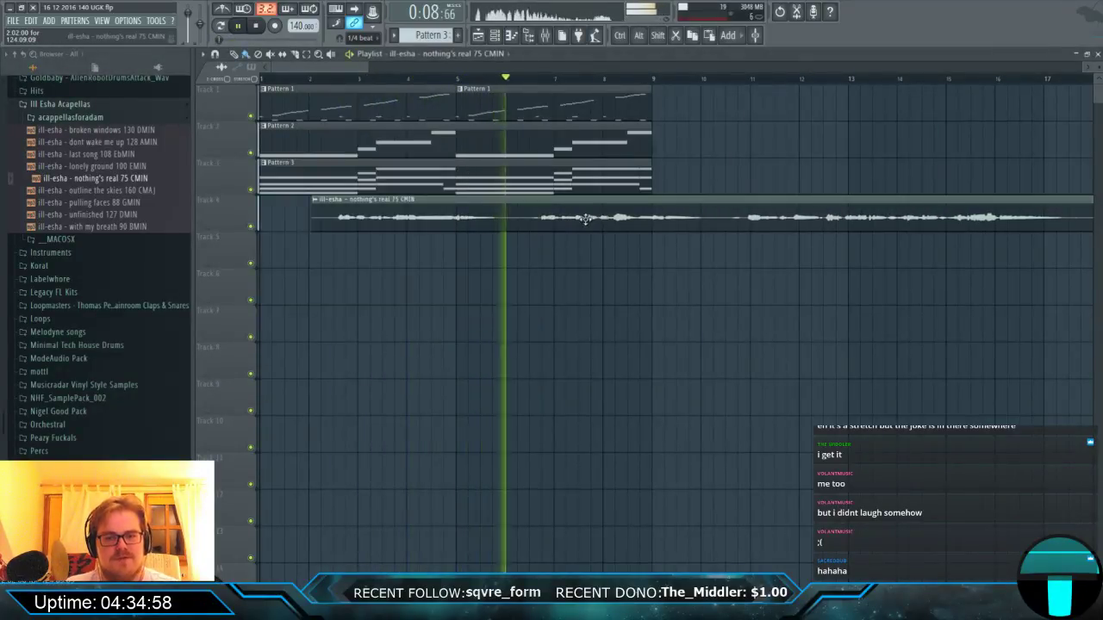
key("space")
key("space")
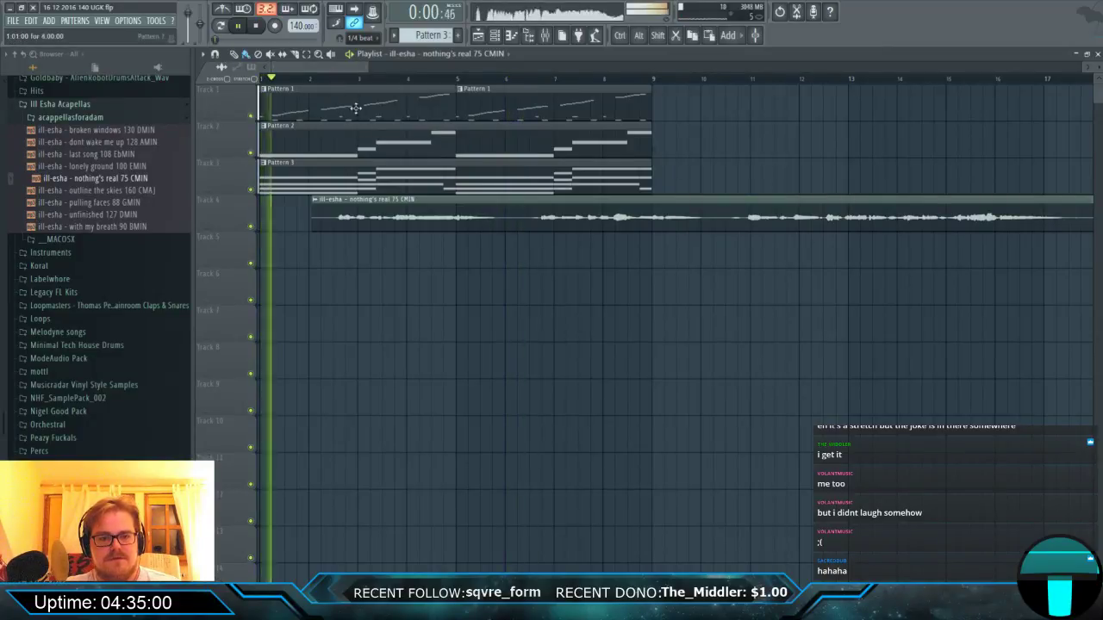
left_click_drag(394, 222, 342, 227)
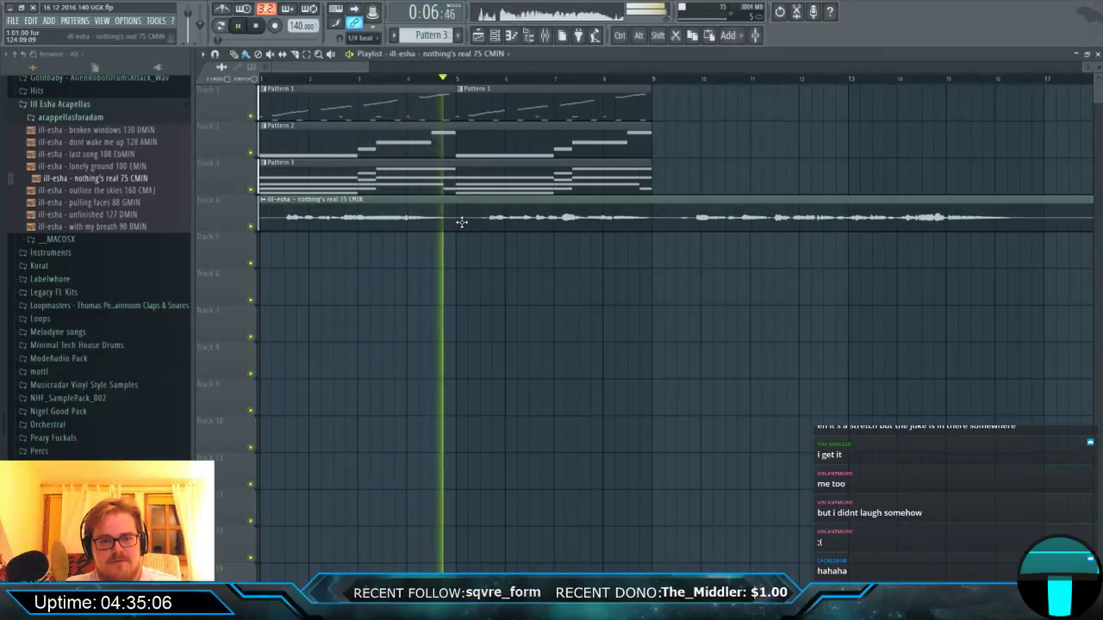
key("space")
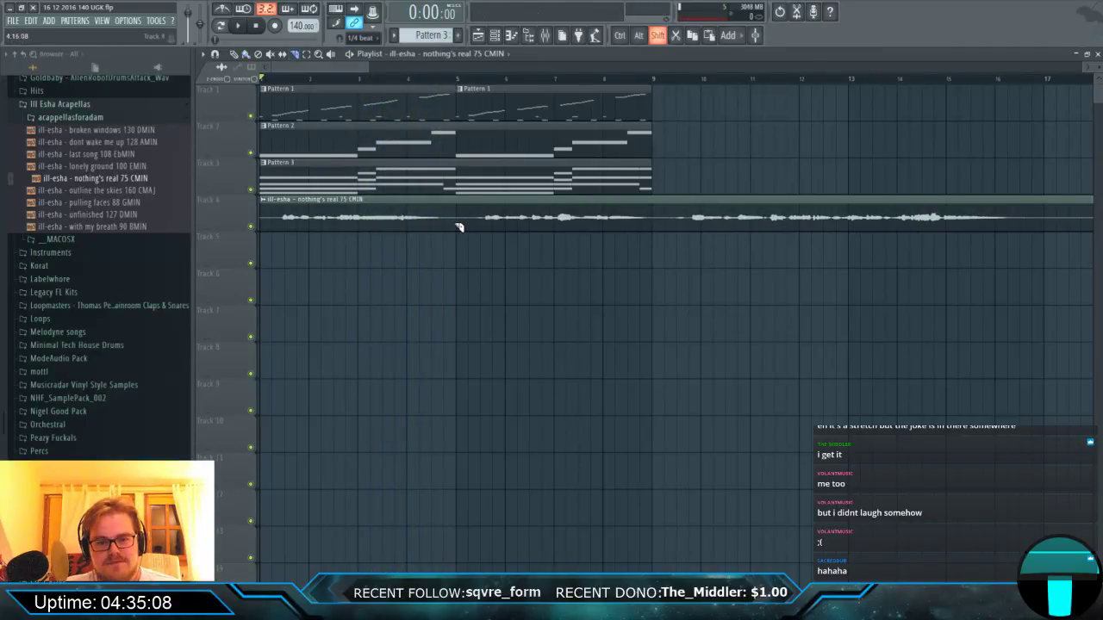
Slice the vocal clip at bar 5, delete the part after the cut, and audition the remaining four bars.
scroll(455, 230, "up", 3)
scroll(459, 229, "down", 3)
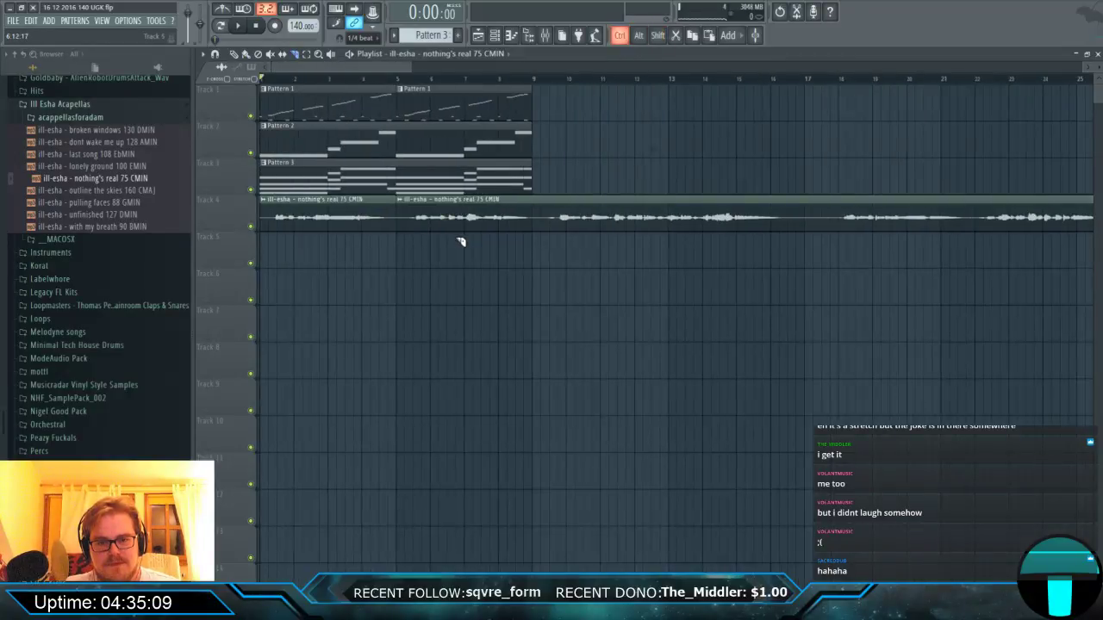
right_click(465, 225)
key("space")
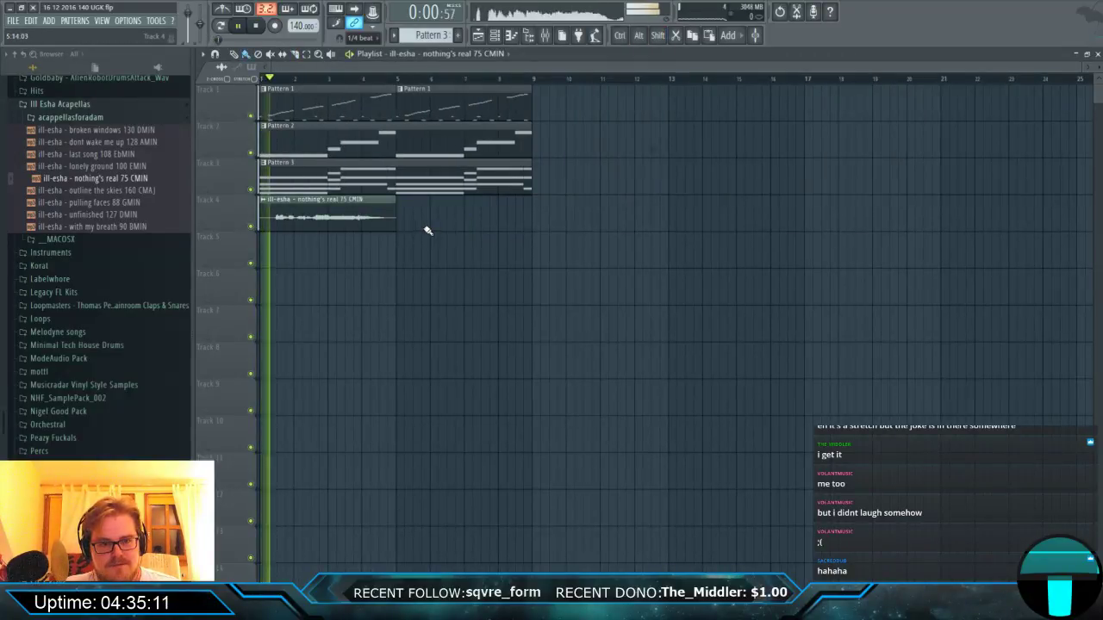
scroll(262, 230, "up", 2)
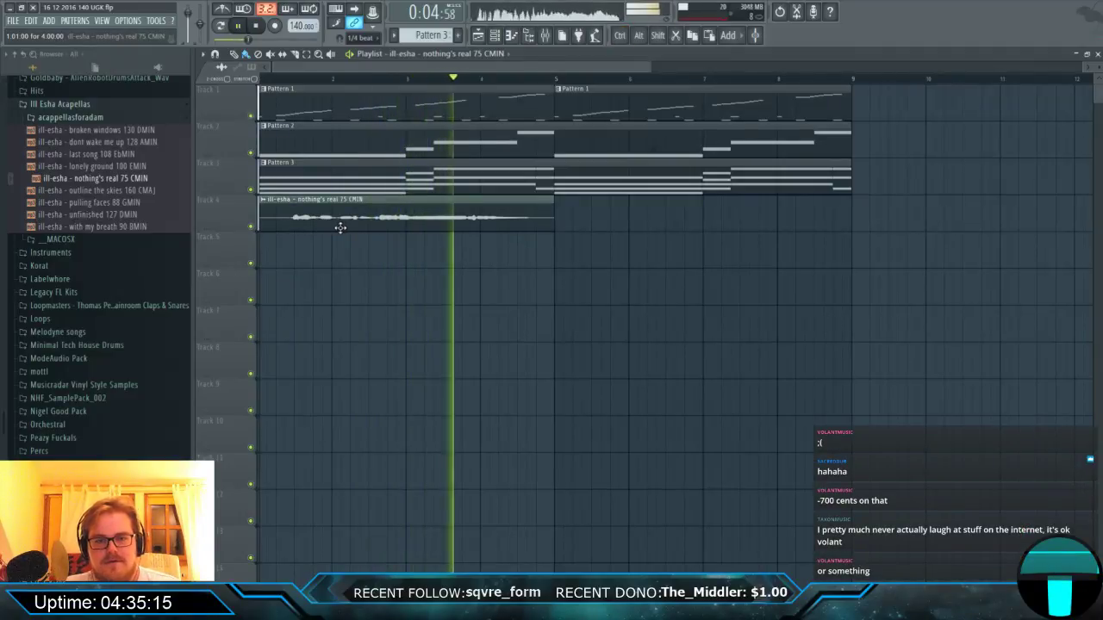
key("space")
Check the vocal's channel settings and route its channel to mixer track 29.
double_click(495, 222)
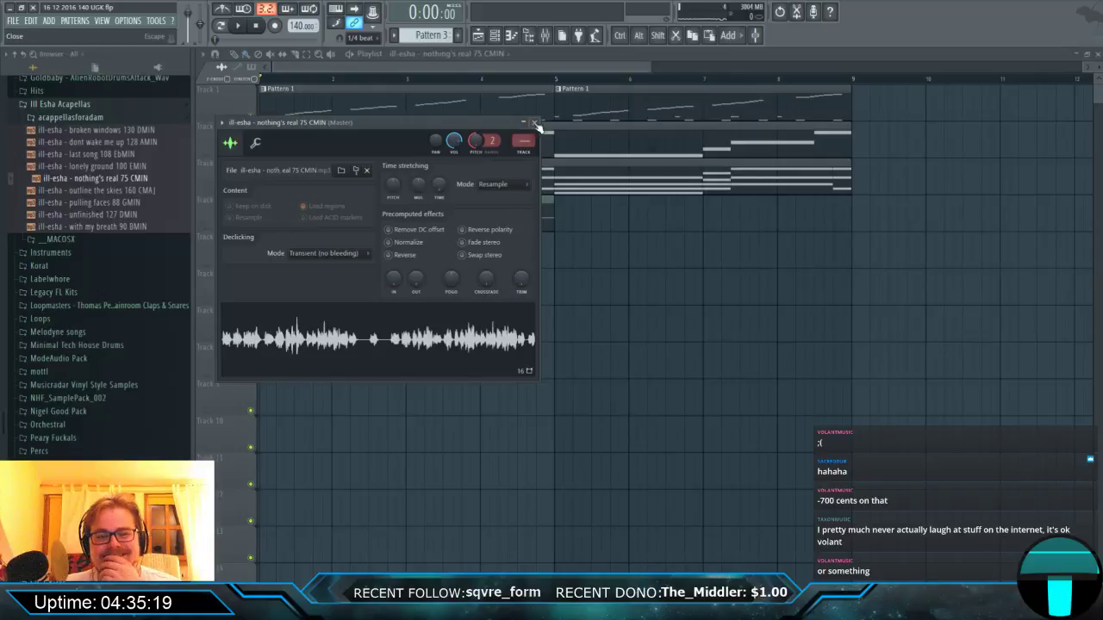
left_click(546, 36)
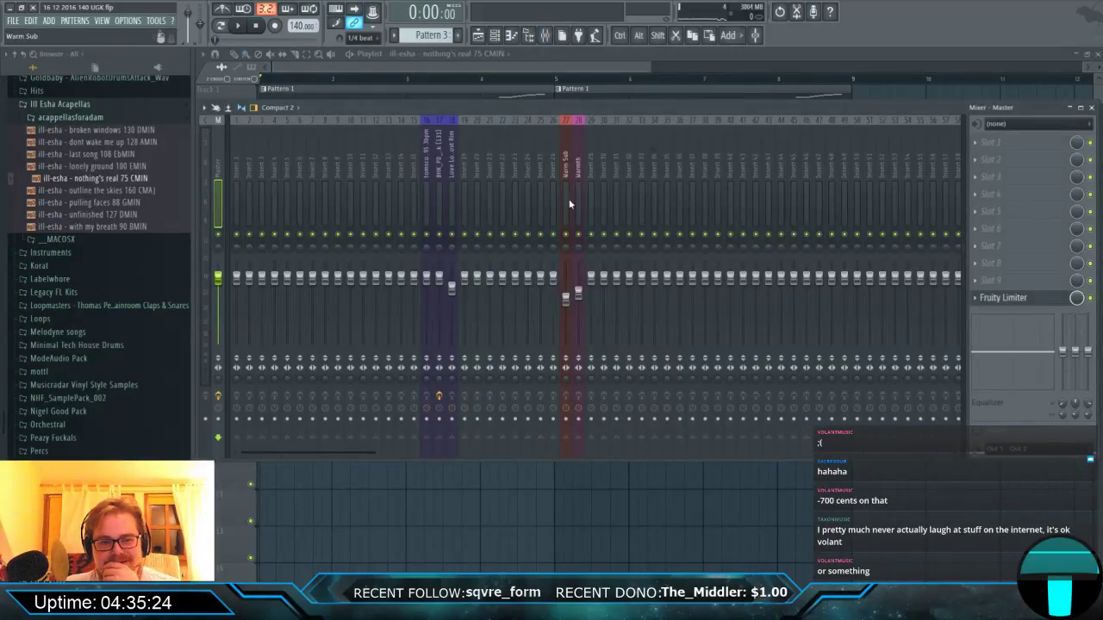
left_click(591, 198)
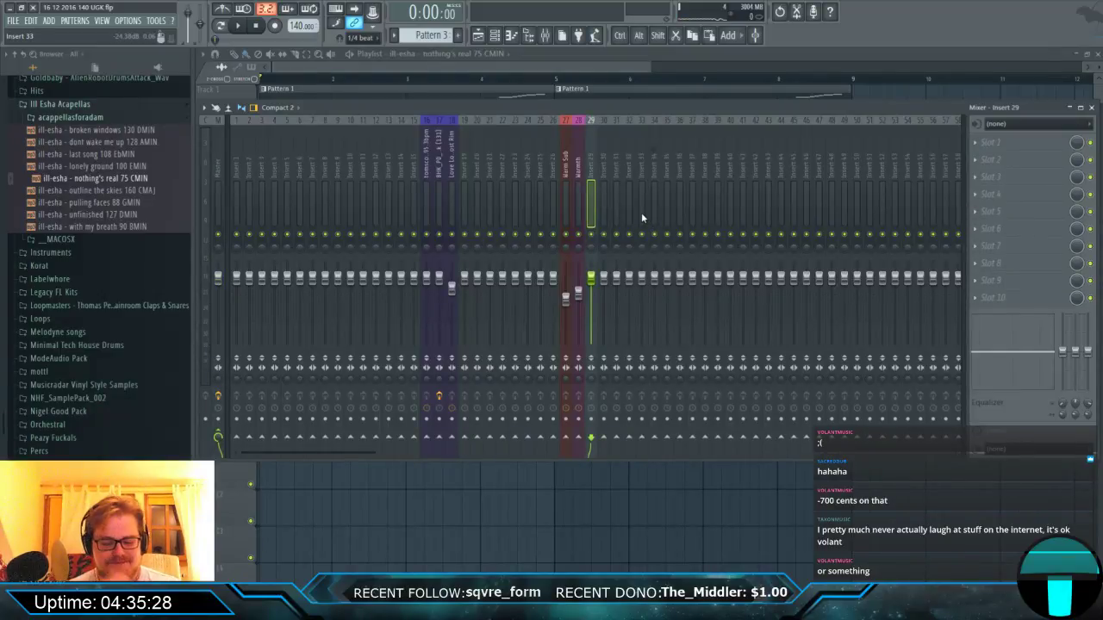
key("ctrl+l")
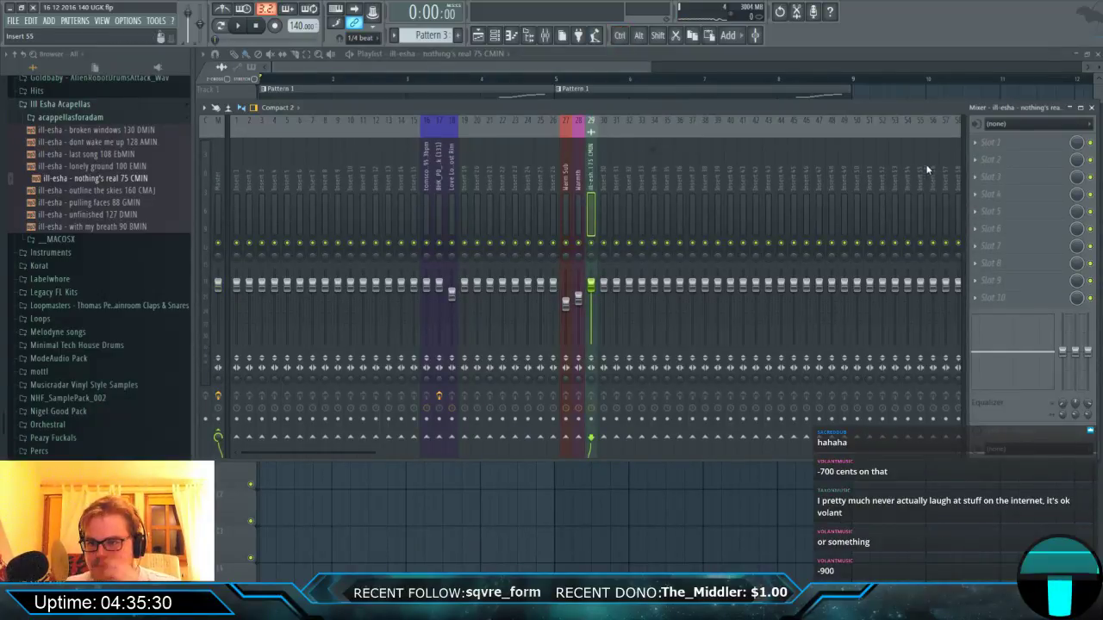
Load ValhallaShimmer in the vocal mixer track's first effect slot and play the loop with it.
left_click(1041, 145)
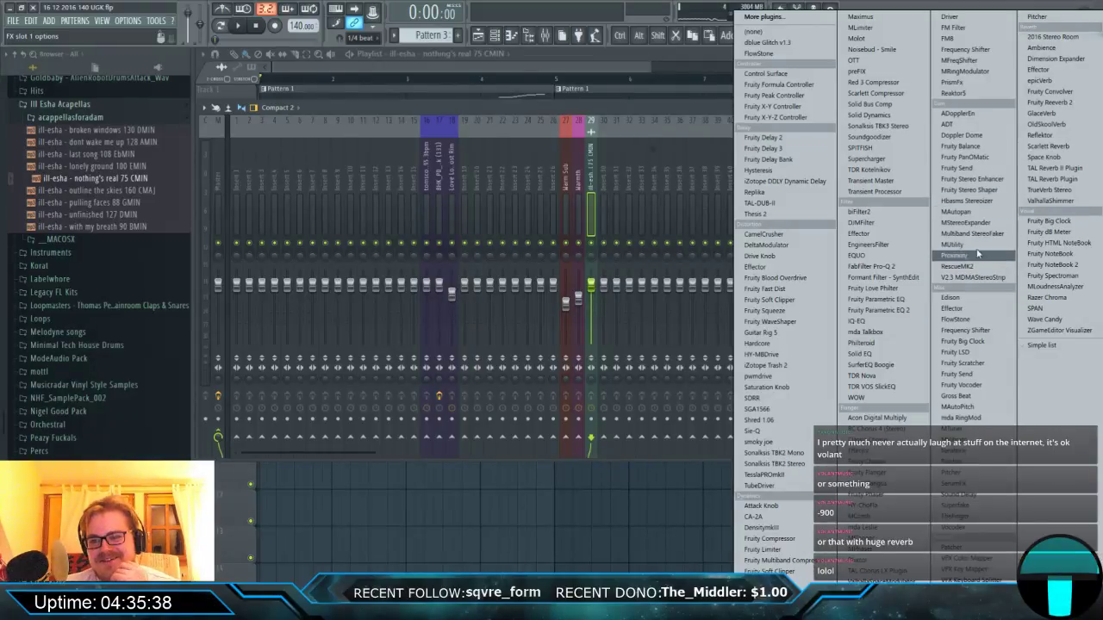
left_click(1058, 201)
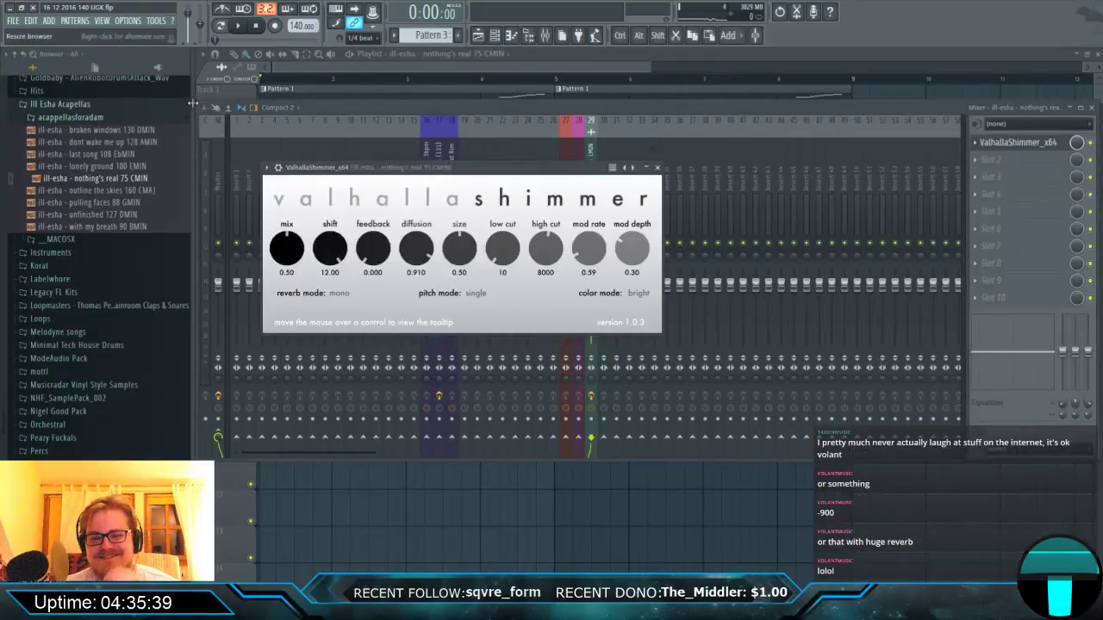
left_click(353, 67)
key("space")
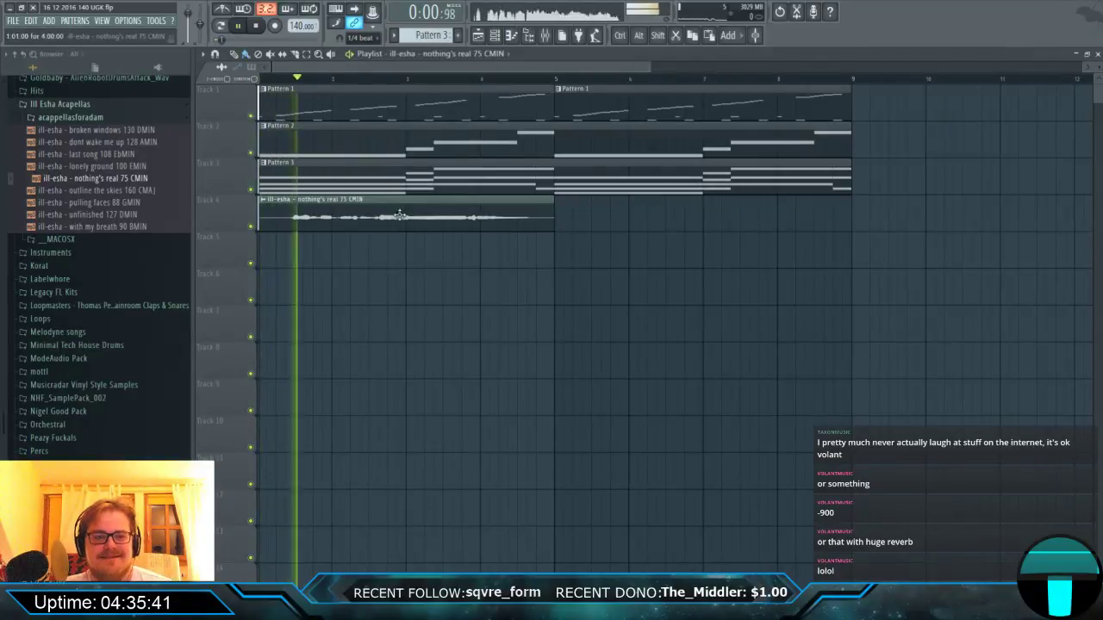
Reopen ValhallaShimmer on the vocal track and raise its mix to 0.88.
left_click(545, 35)
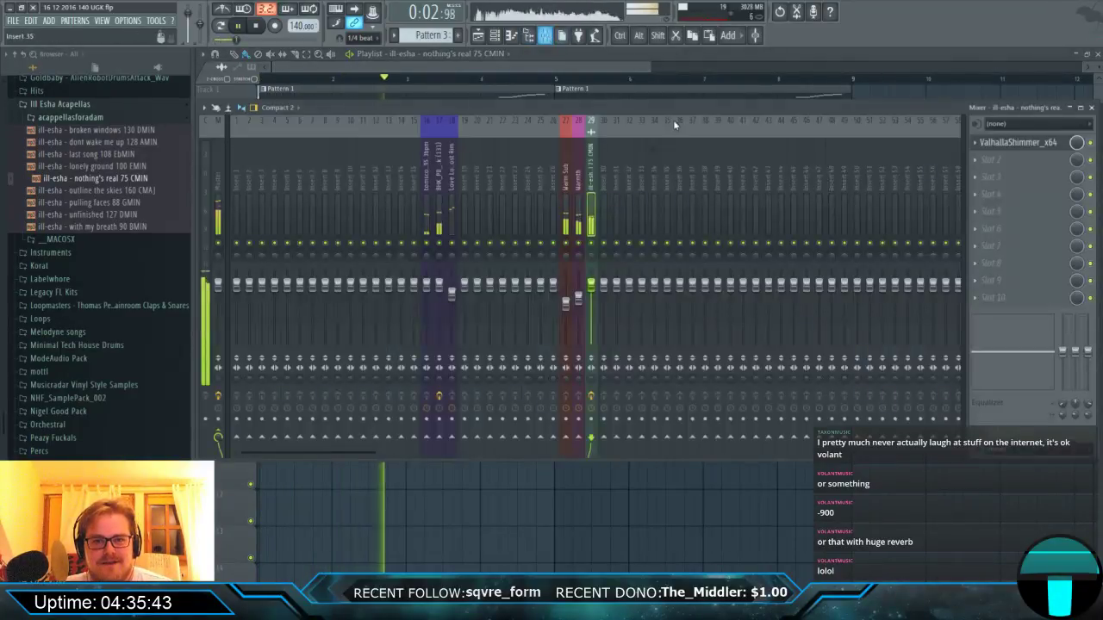
left_click(1004, 145)
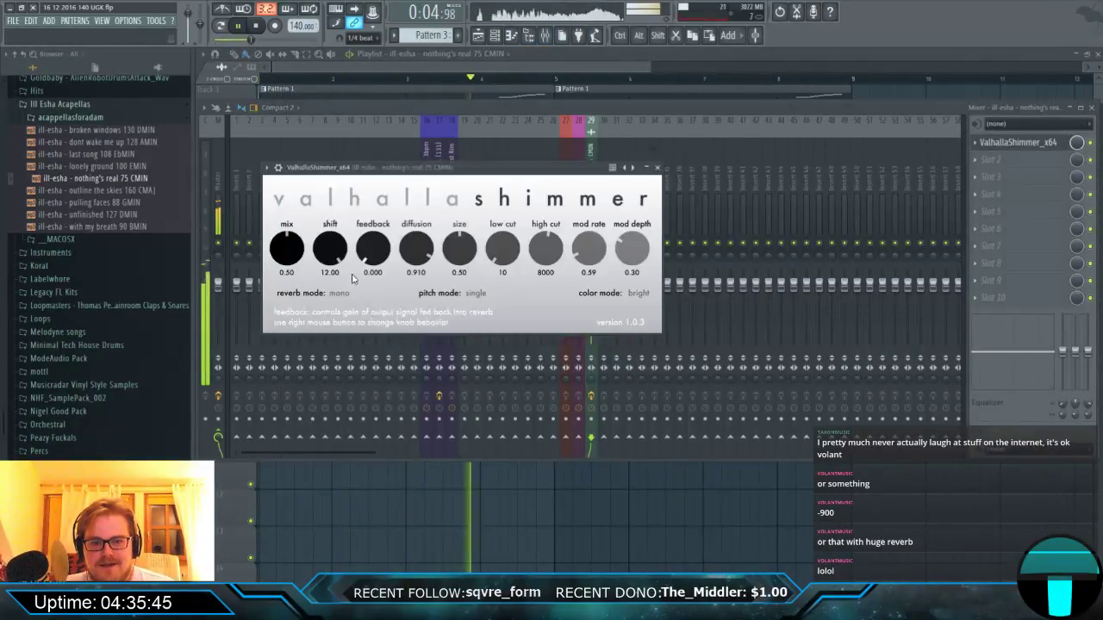
scroll(294, 249, "up", 5)
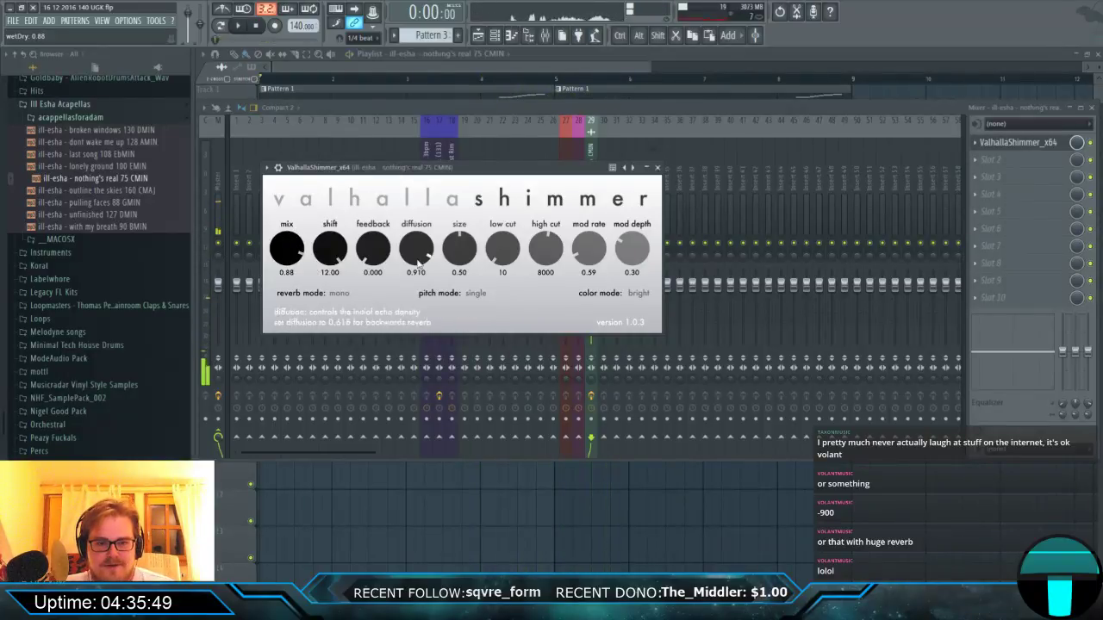
Raise the reverb's size to 1.00 in ValhallaShimmer while the loop plays, and stop playback.
scroll(462, 249, "down", 5)
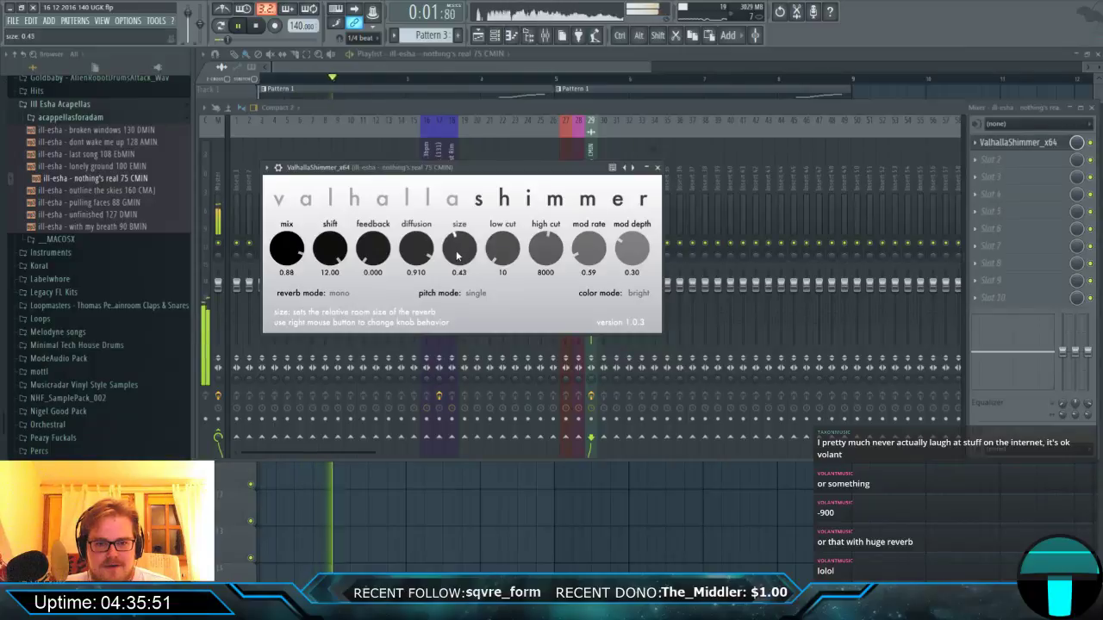
scroll(456, 251, "up", 7)
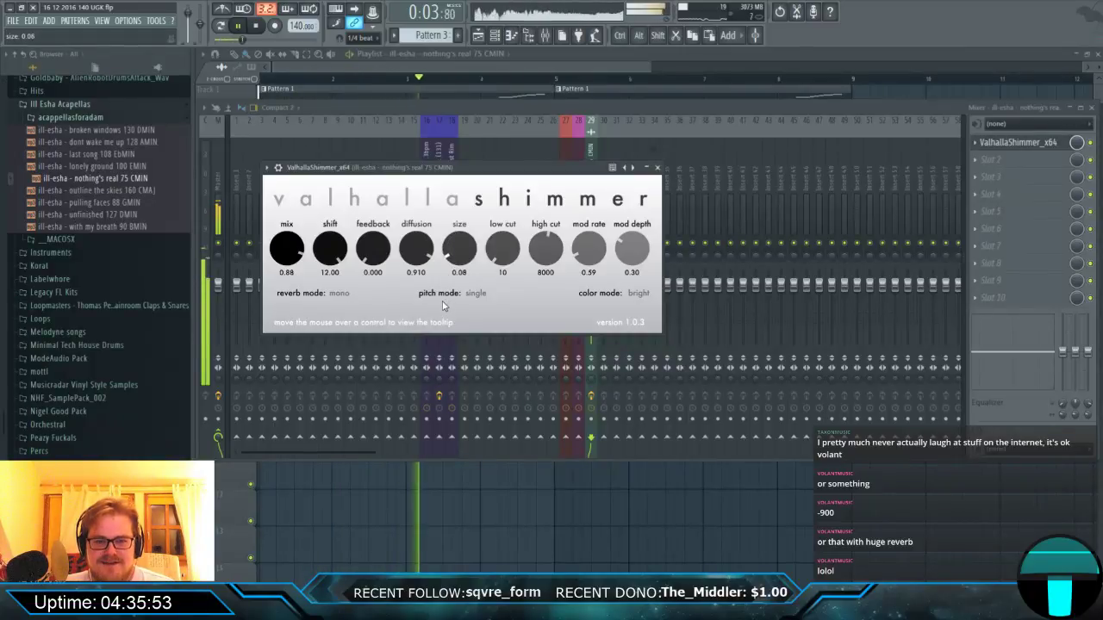
scroll(459, 249, "up", 7)
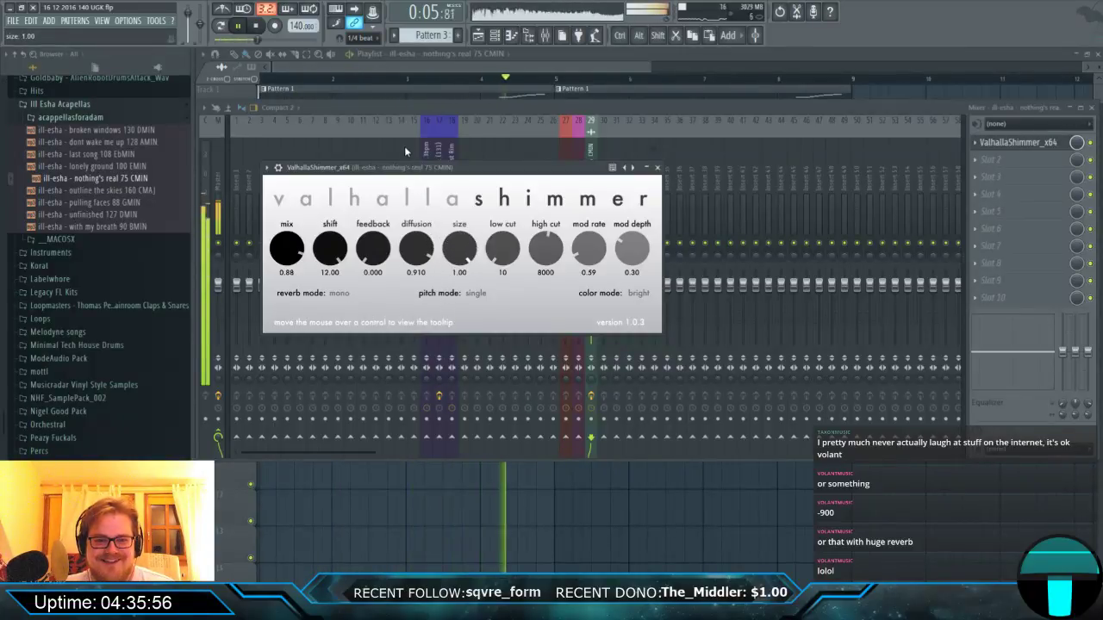
key("space")
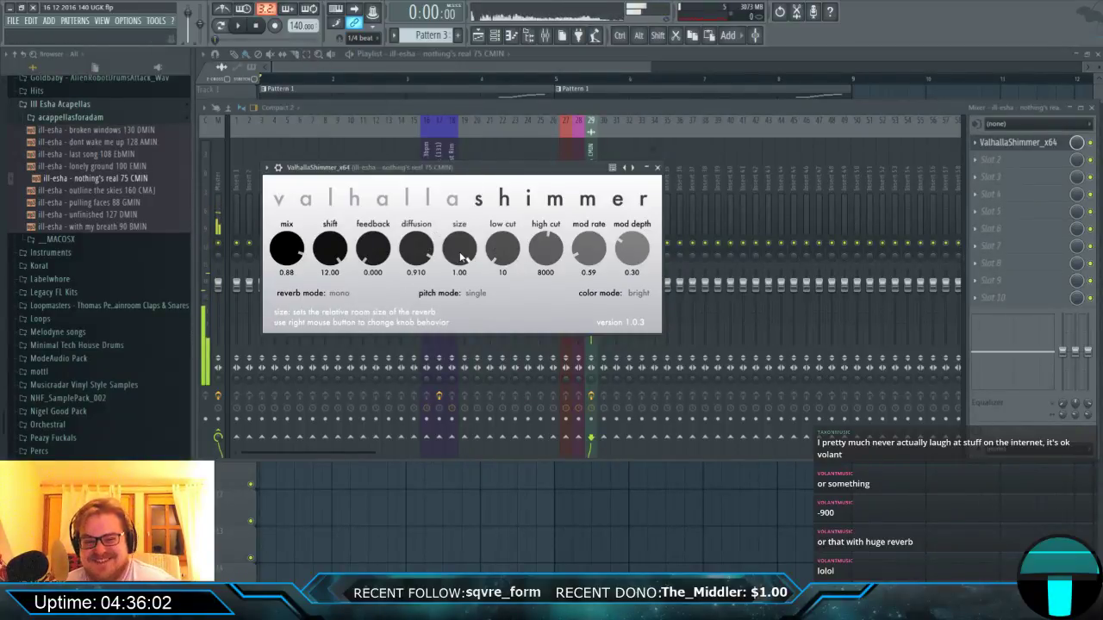
Play the loop with the enlarged vocal reverb, look over the mixer levels, and stop playback.
left_click(294, 64)
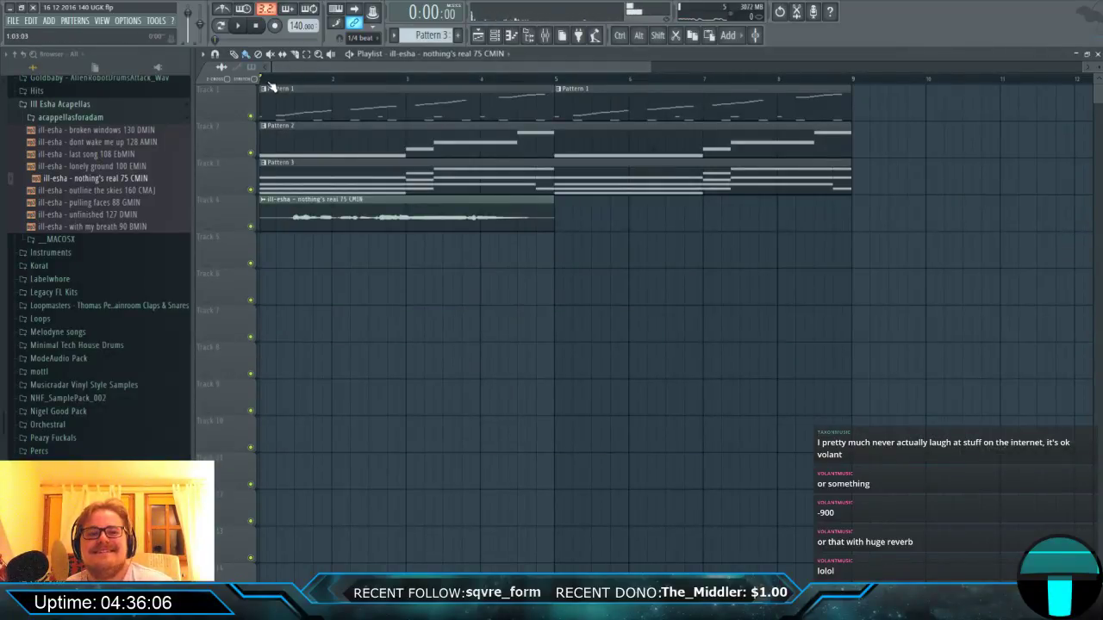
key("space")
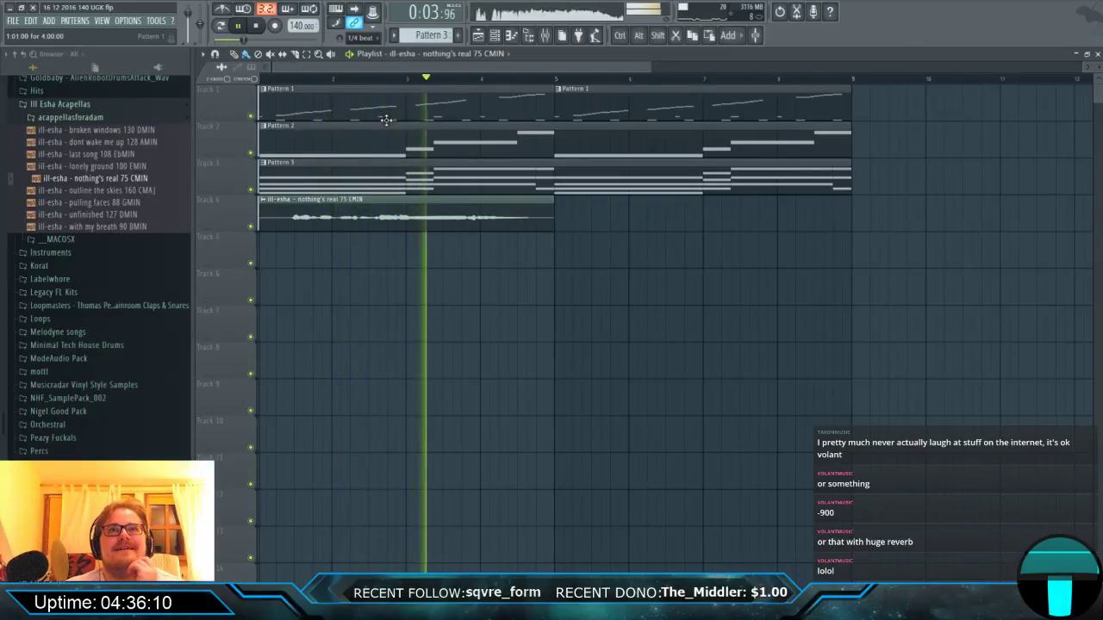
left_click(546, 36)
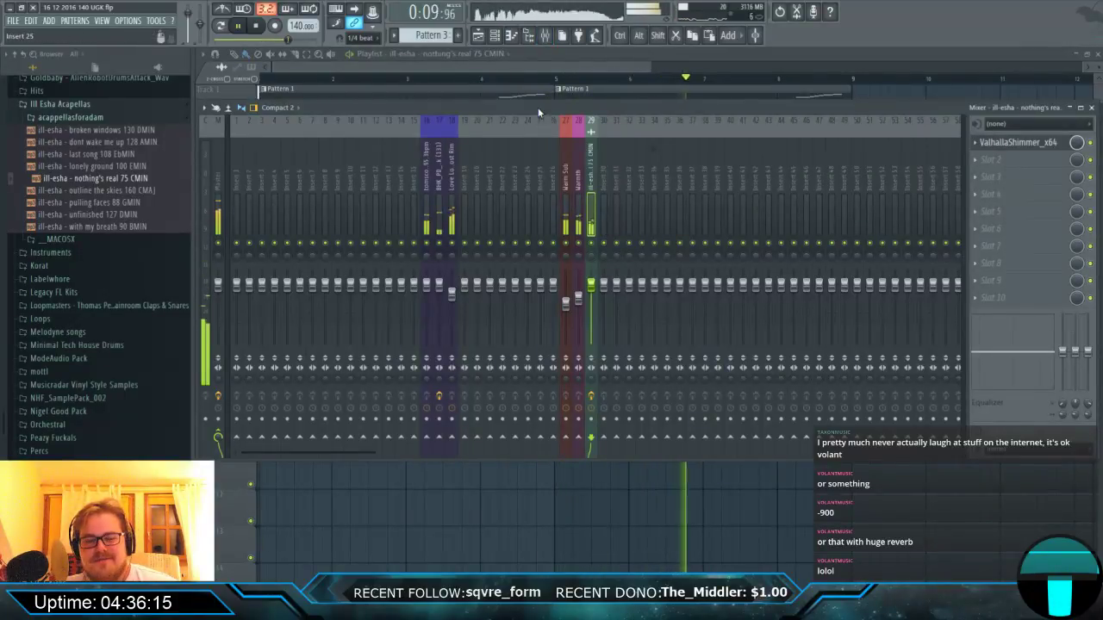
left_click(529, 60)
left_click(257, 26)
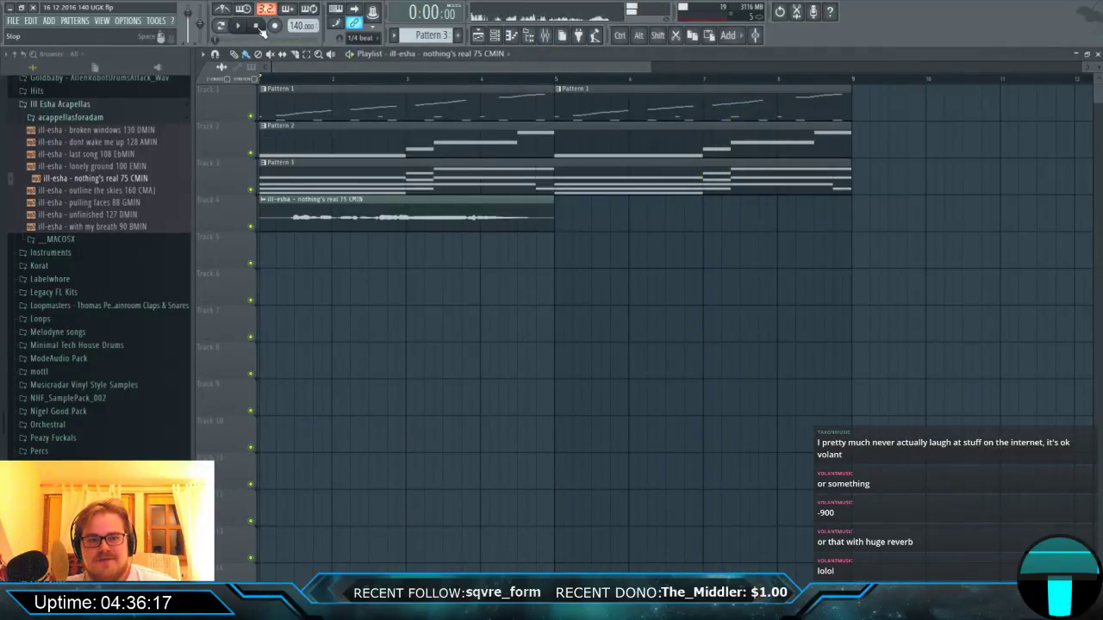
Select mixer tracks 16 and 18 together and route them to tracks 1 and 2 instead of the master.
left_click(544, 39)
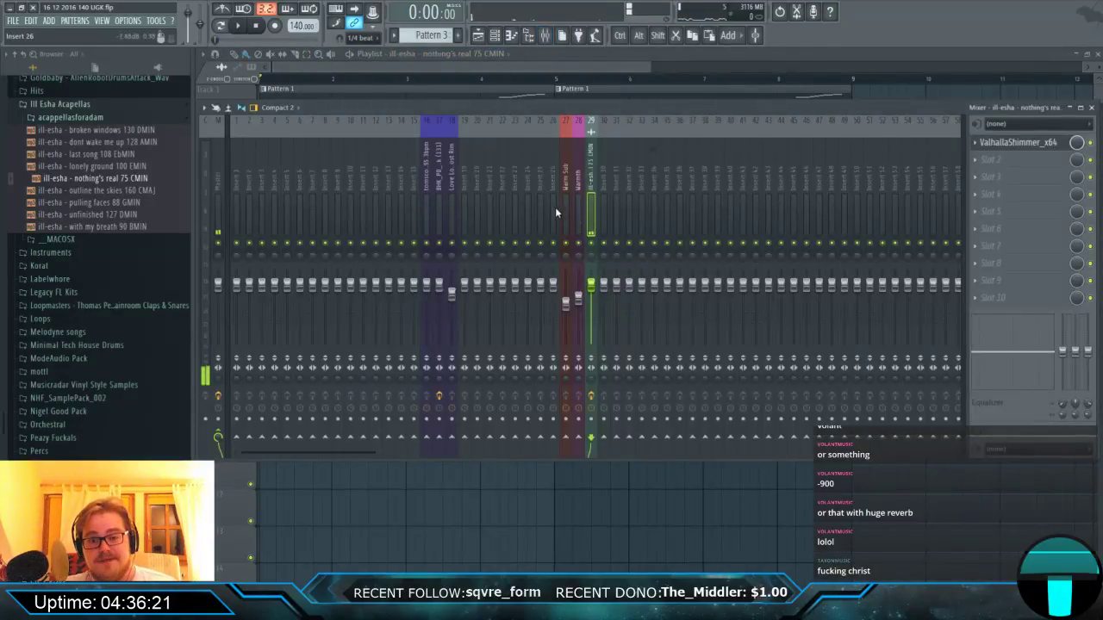
left_click(565, 207)
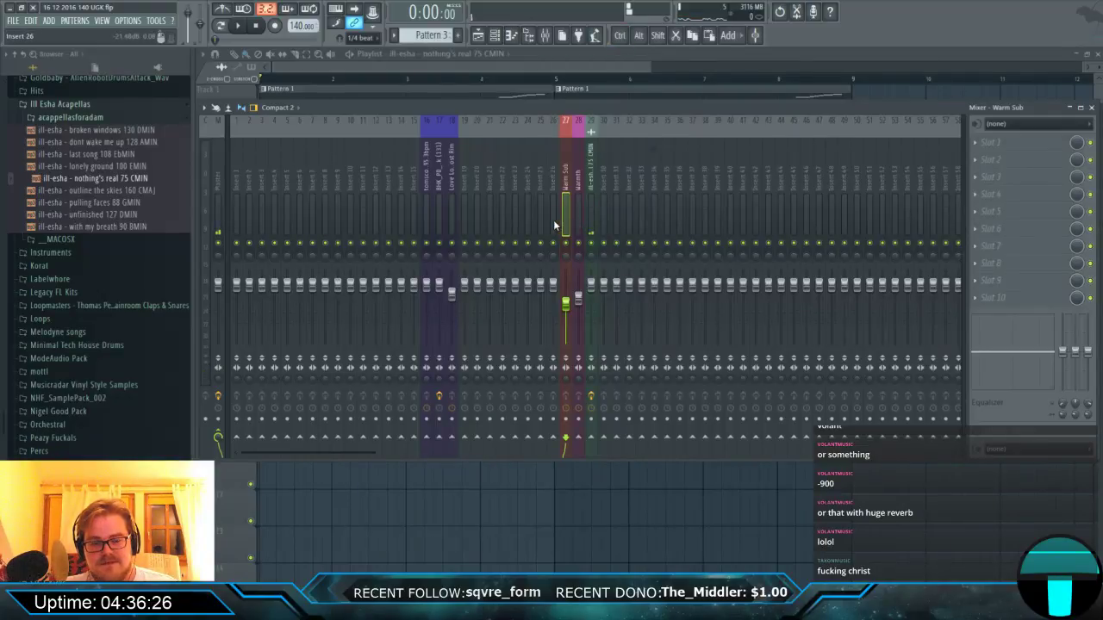
left_click(426, 207)
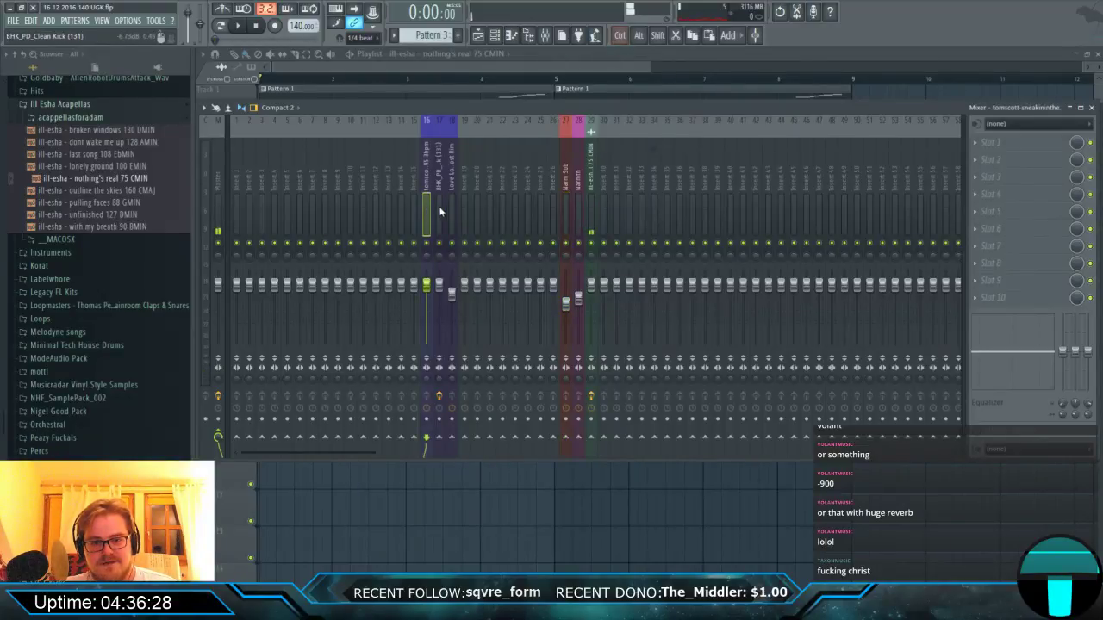
left_click(451, 205, "ctrl")
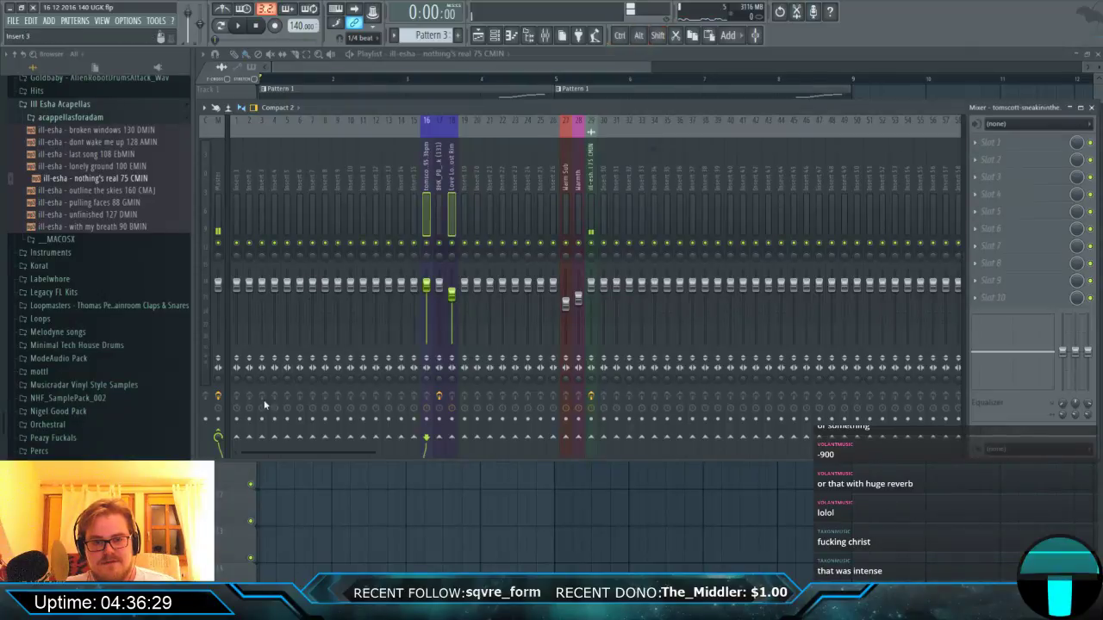
right_click(239, 441)
left_click(284, 456)
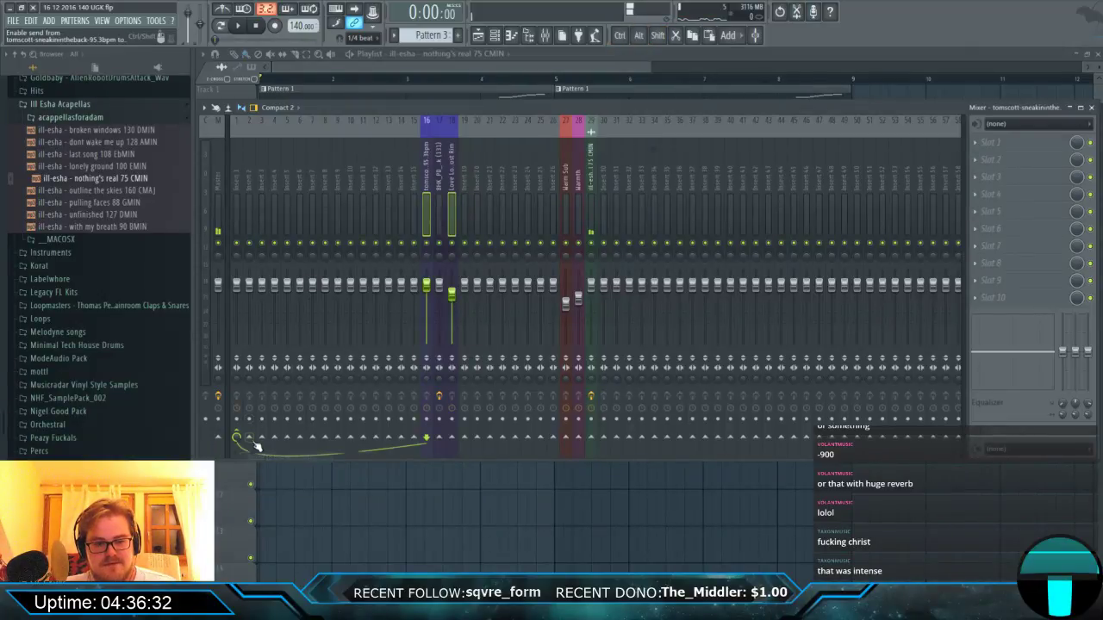
right_click(250, 439)
left_click(288, 456)
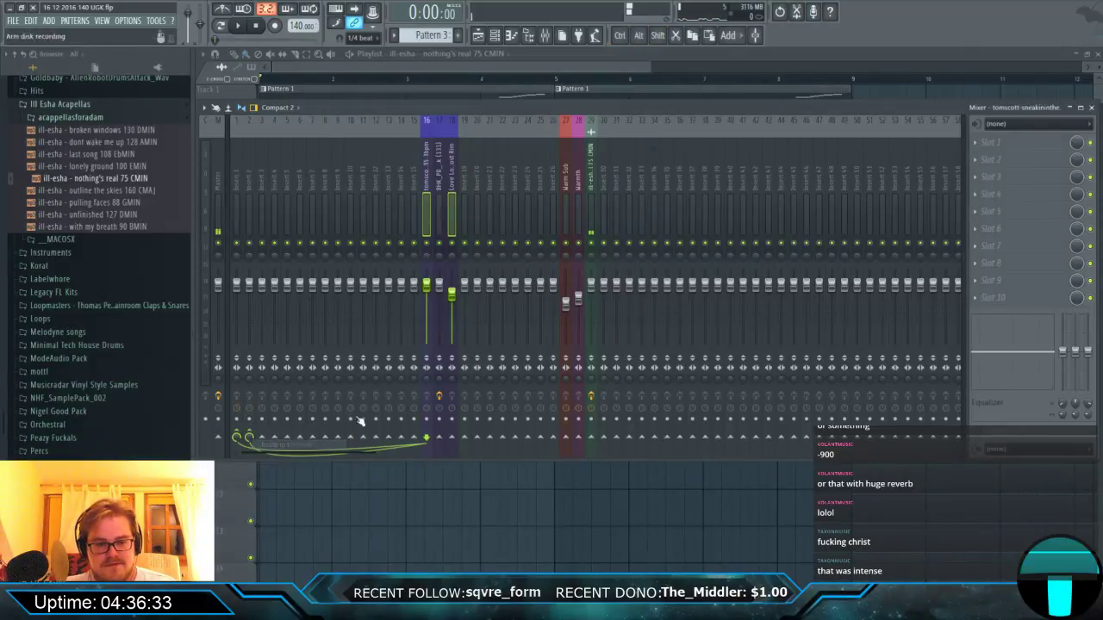
Route the Clean Kick on mixer track 17 to track 2 only.
left_click(442, 208)
right_click(252, 439)
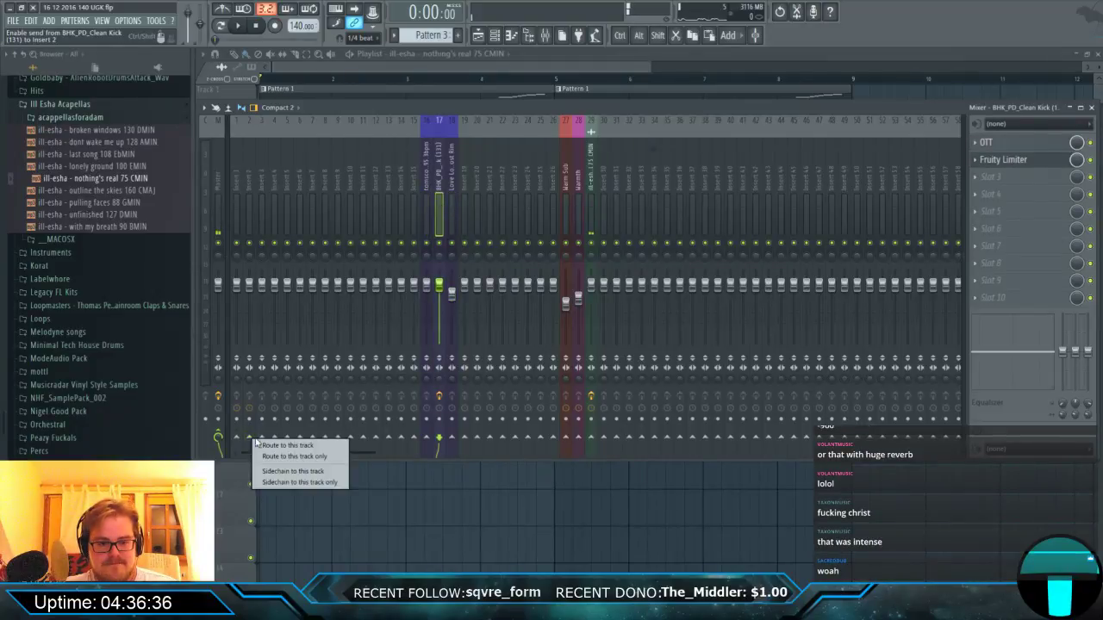
left_click(275, 458)
Select mixer tracks 1 to 15, rename them all Bus Section, and colour them magenta.
left_click(237, 205)
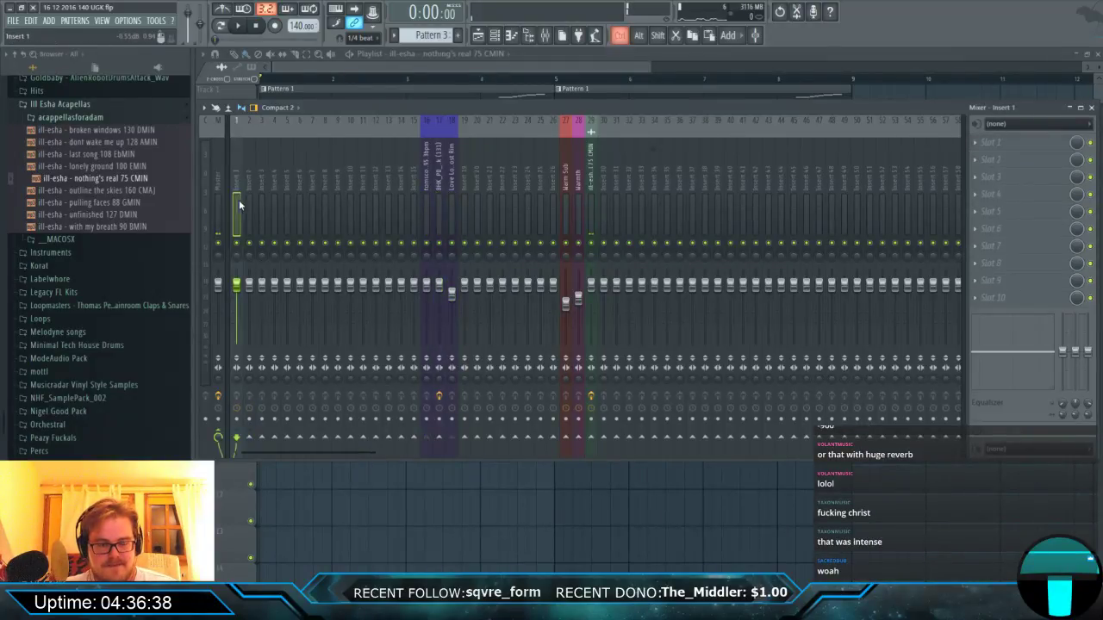
left_click_drag(239, 200, 413, 210)
key("F2")
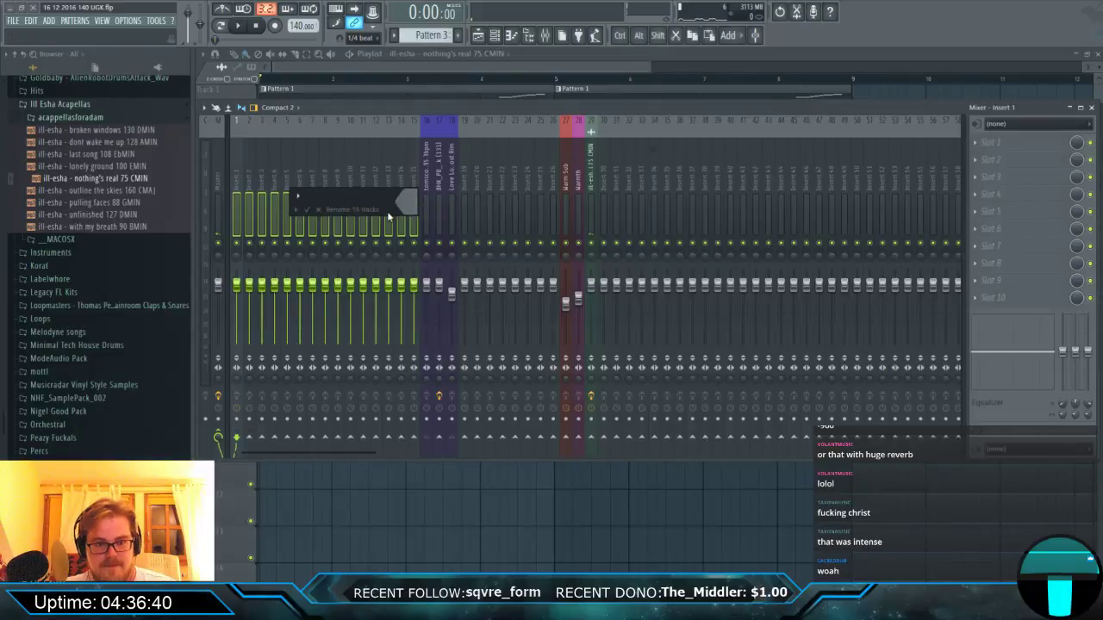
type("B")
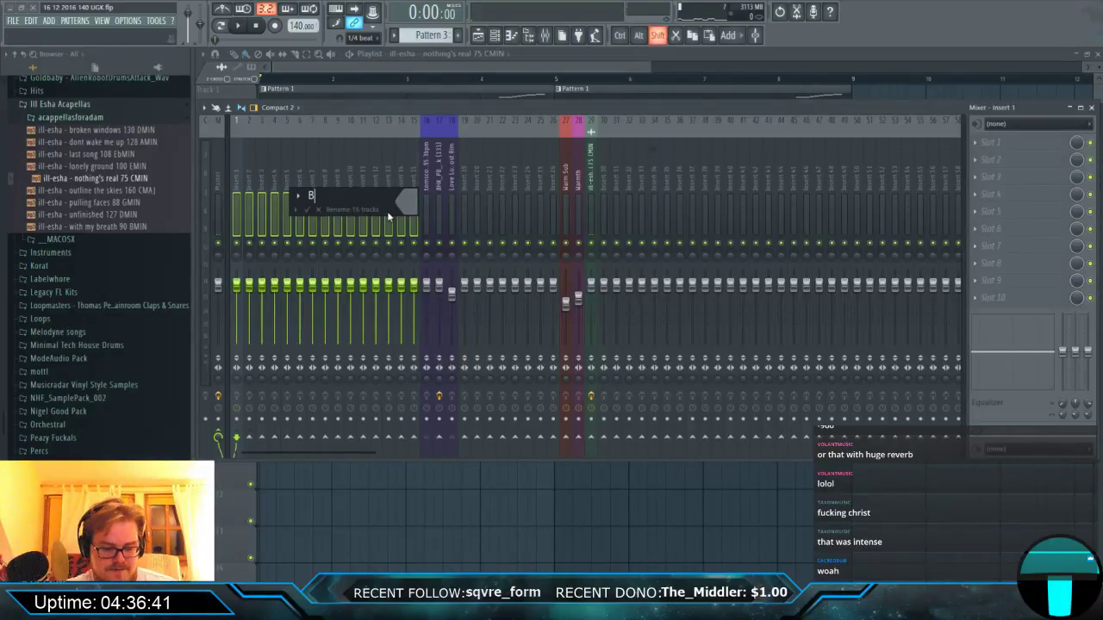
type("us Section")
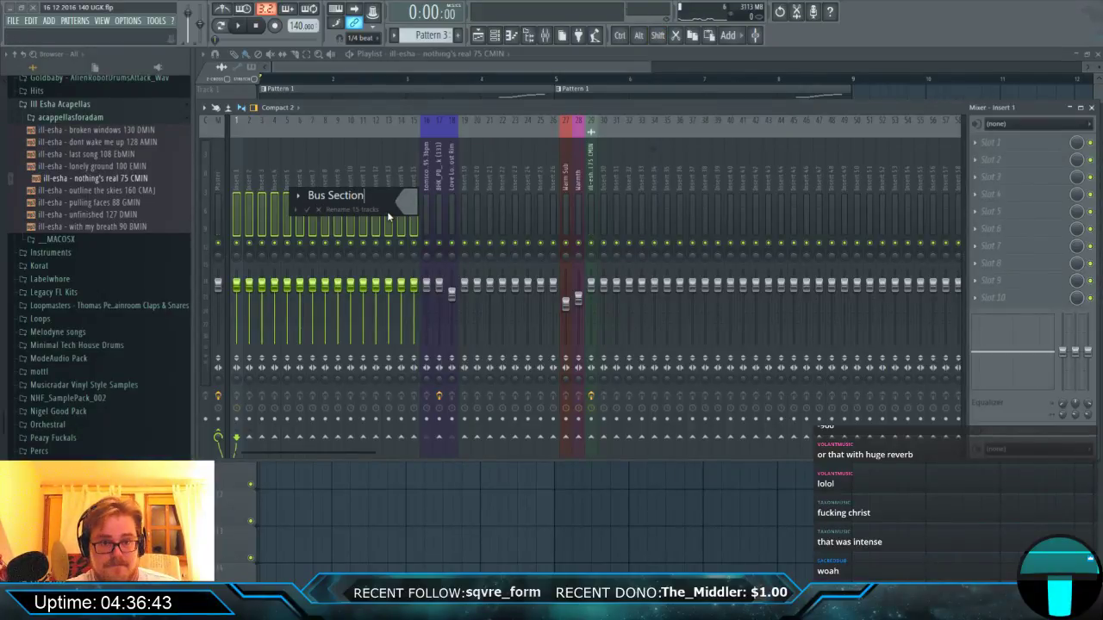
left_click(409, 202)
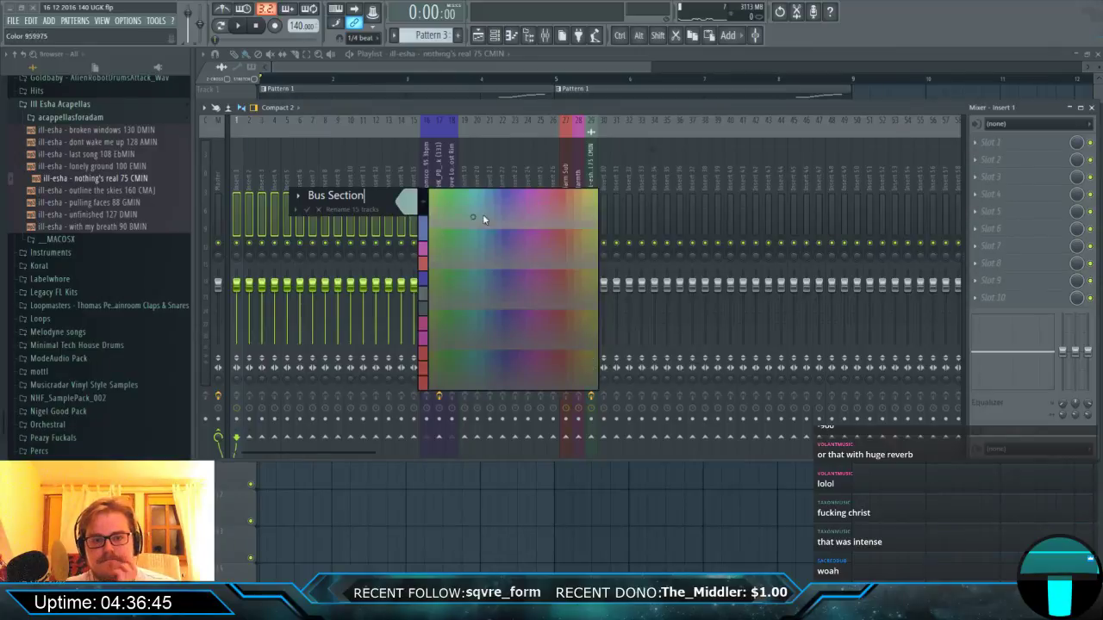
left_click(539, 191)
key("Return")
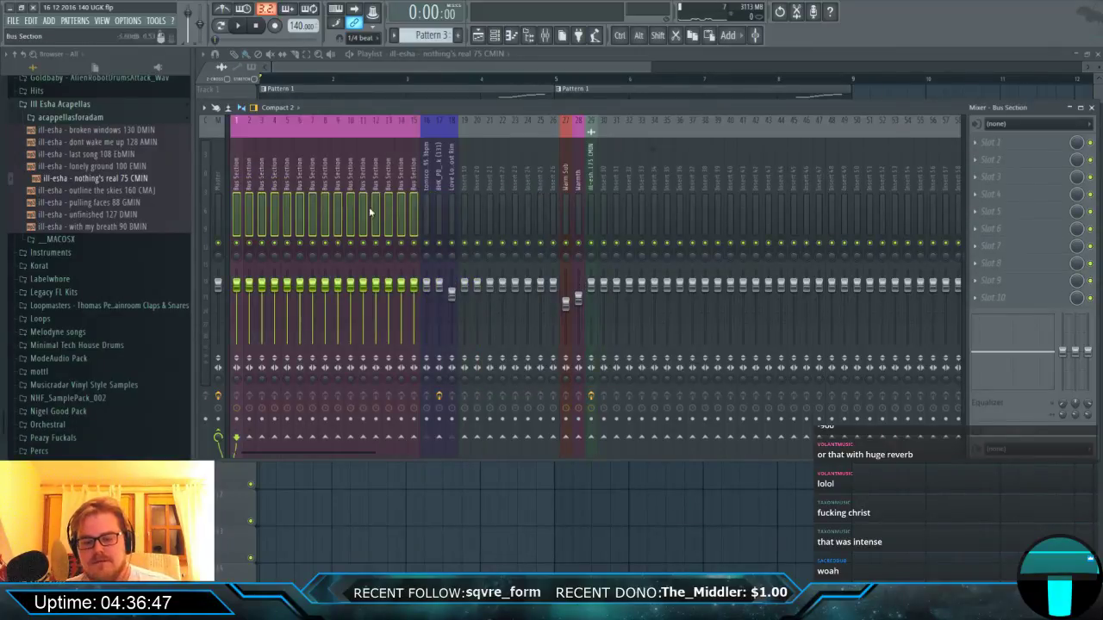
Dock the selected Bus Section tracks to the left side of the mixer.
right_click(320, 212)
mouse_move(416, 319)
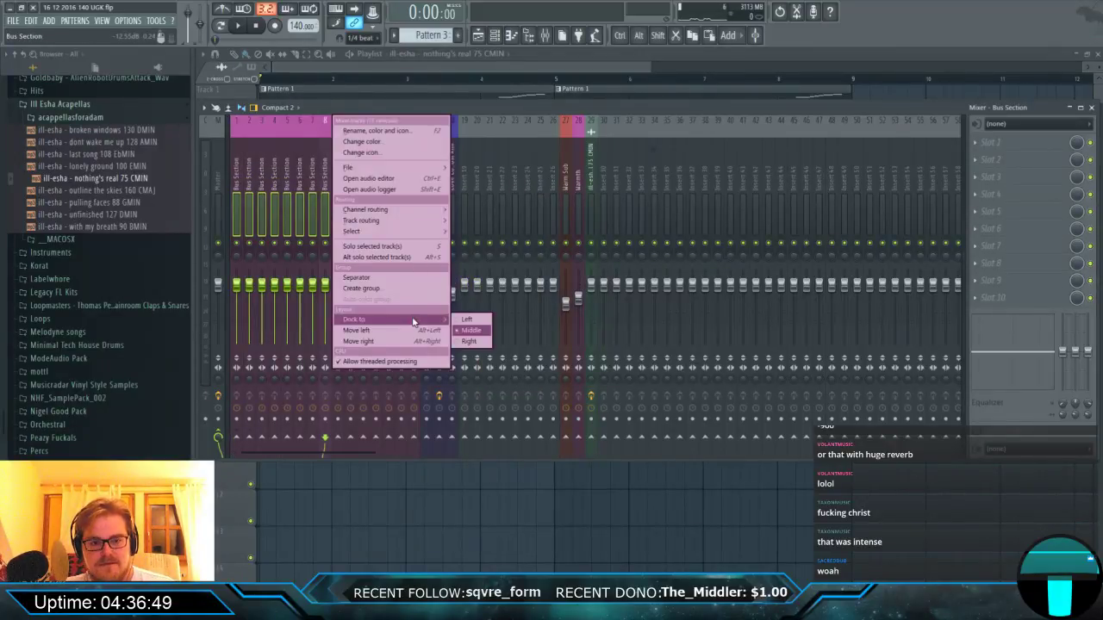
left_click(466, 320)
Rename mixer track 1 as SC.
left_click(233, 212)
key("F2")
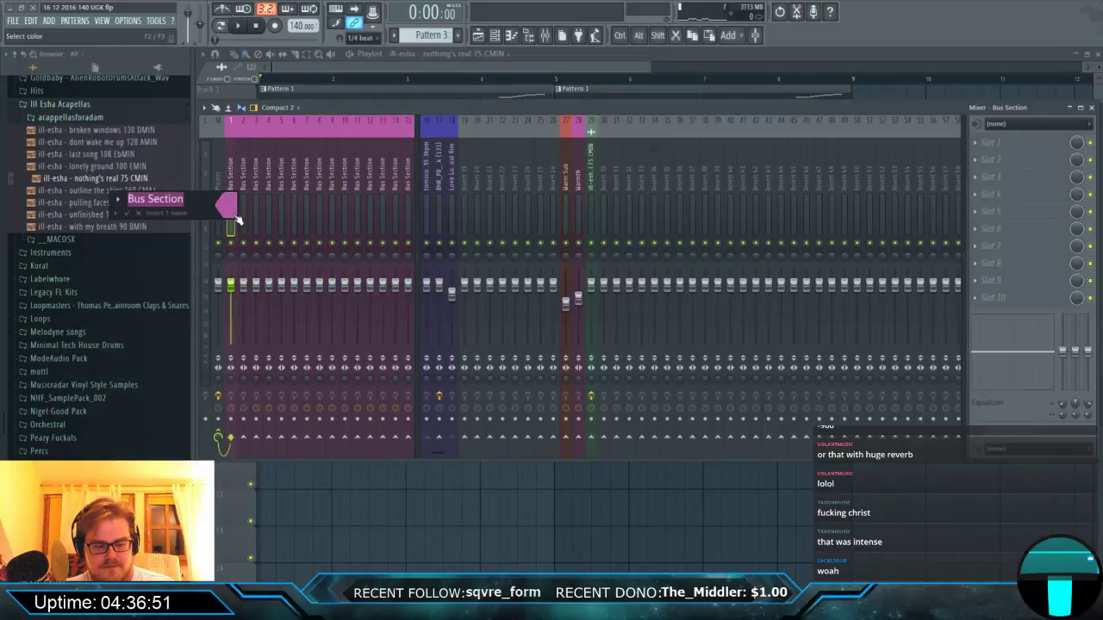
type("SC")
key("Return")
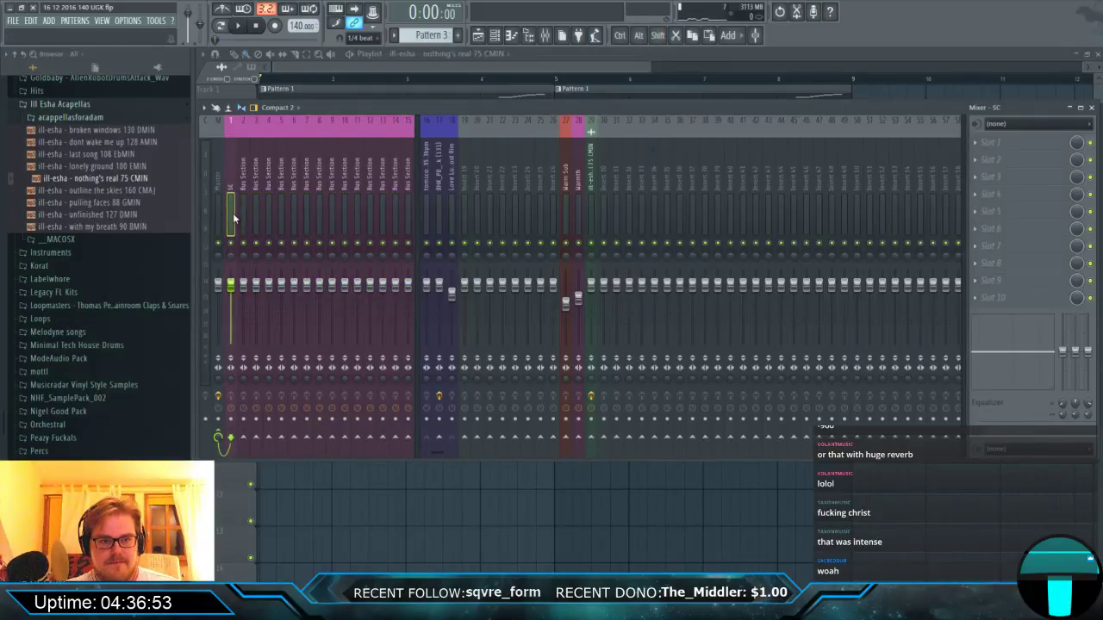
Load Fruity Limiter in the SC track's first effect slot with the Hard Transient shaping preset.
left_click(1042, 148)
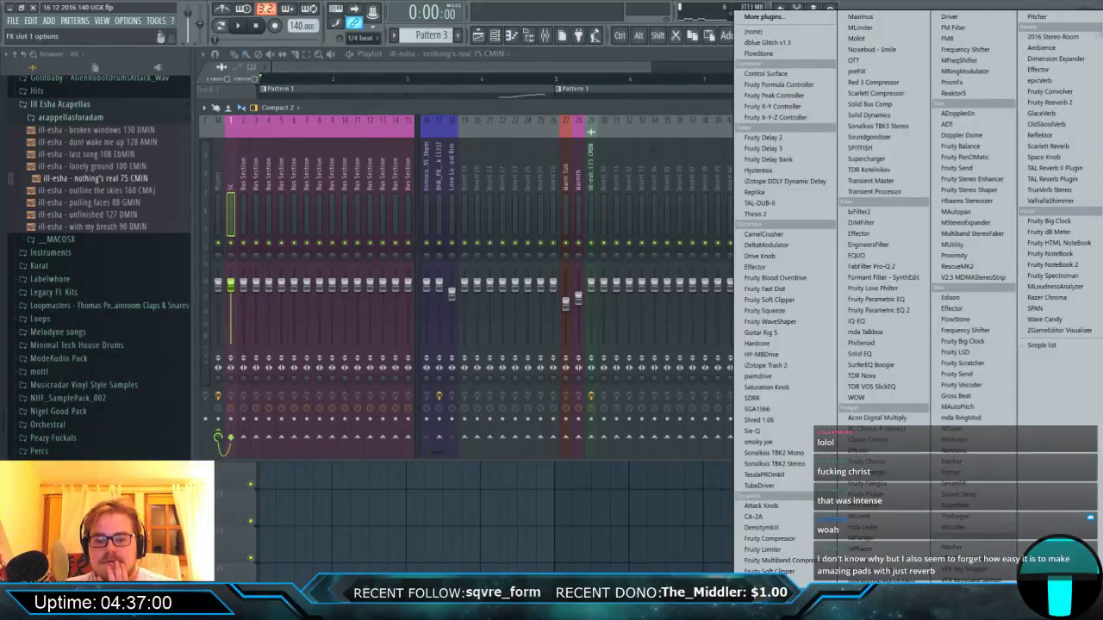
left_click(758, 550)
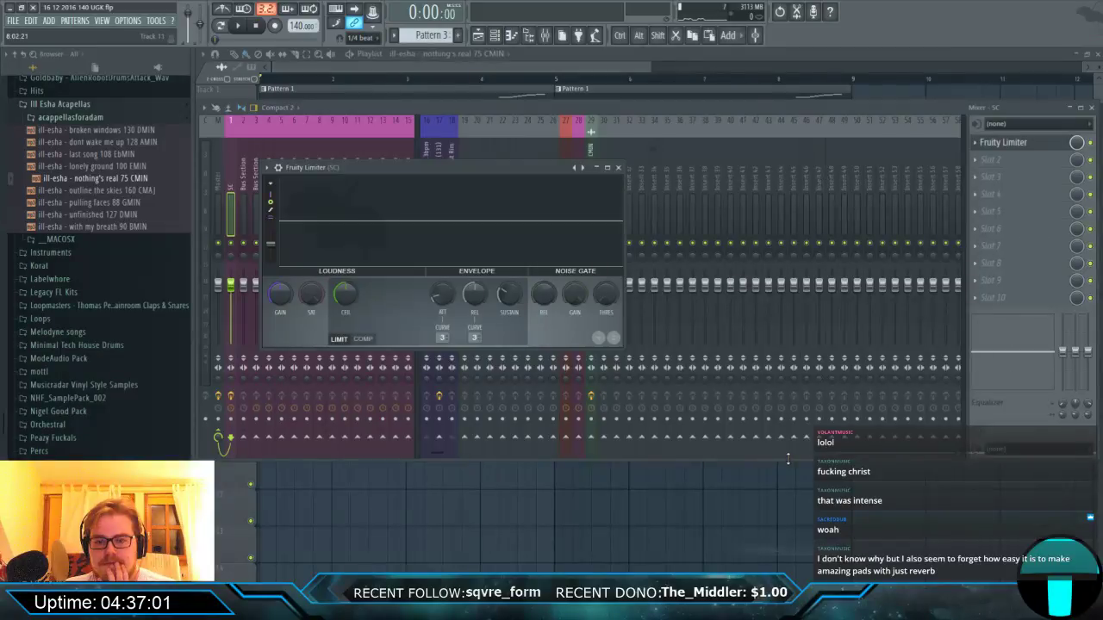
left_click(583, 168)
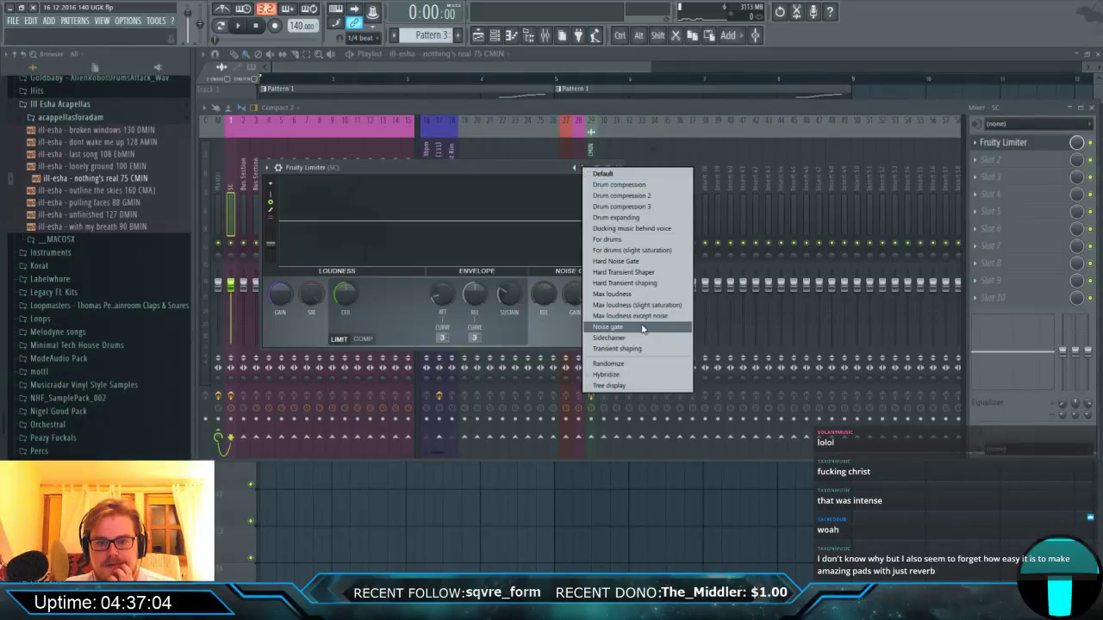
left_click(631, 284)
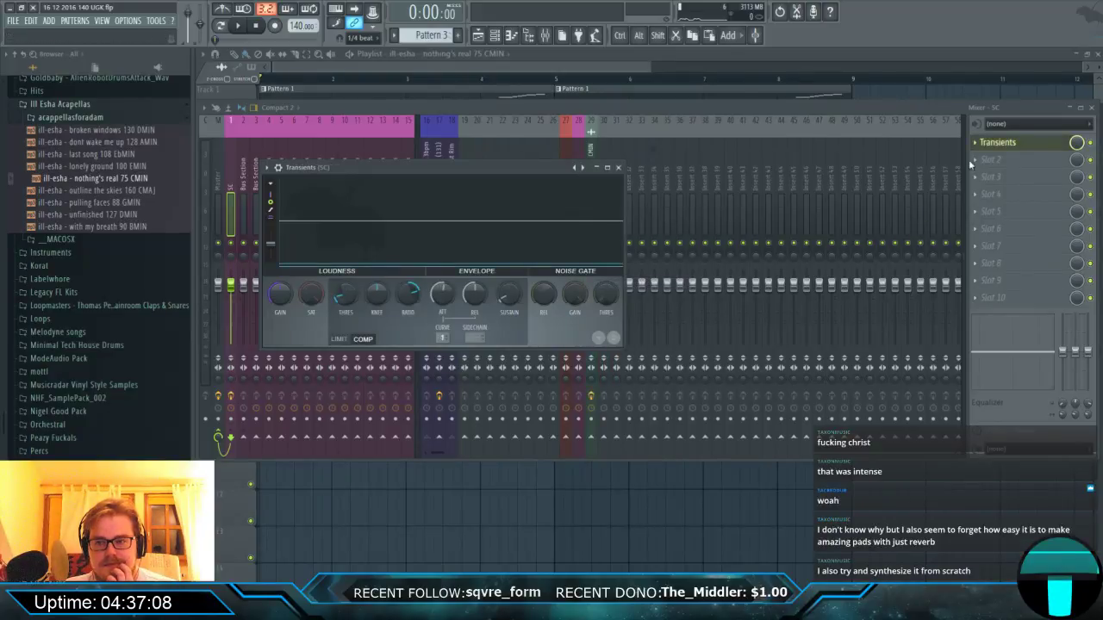
Copy the SC track's limiter into its second effect slot and apply the Hard Noise Gate preset to the copy.
left_click(975, 143)
left_click(994, 181)
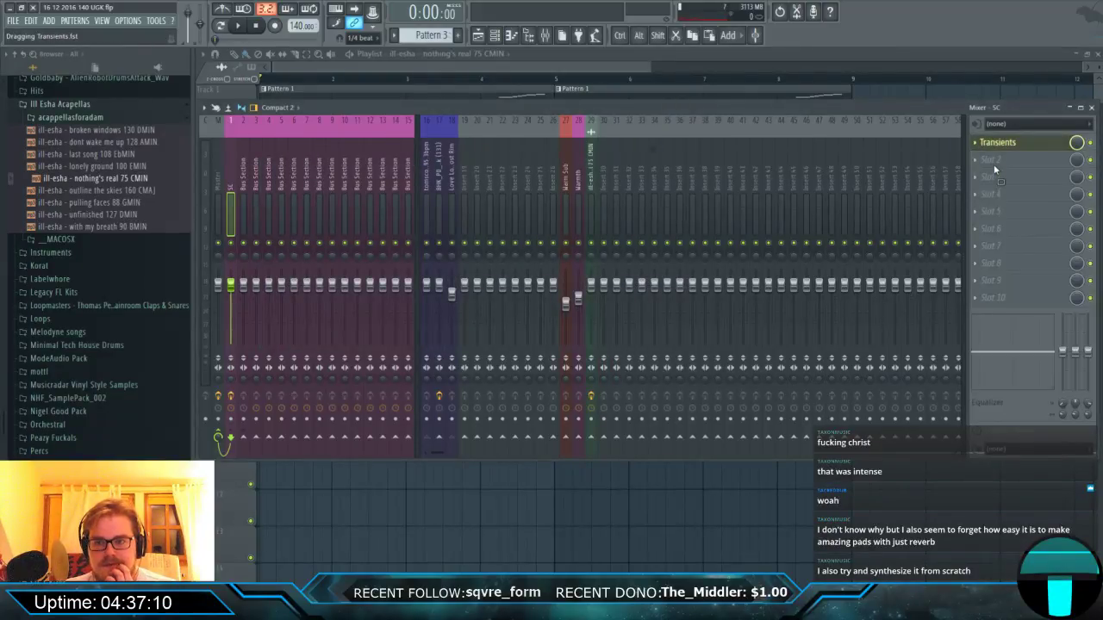
left_click(994, 162)
right_click(596, 182)
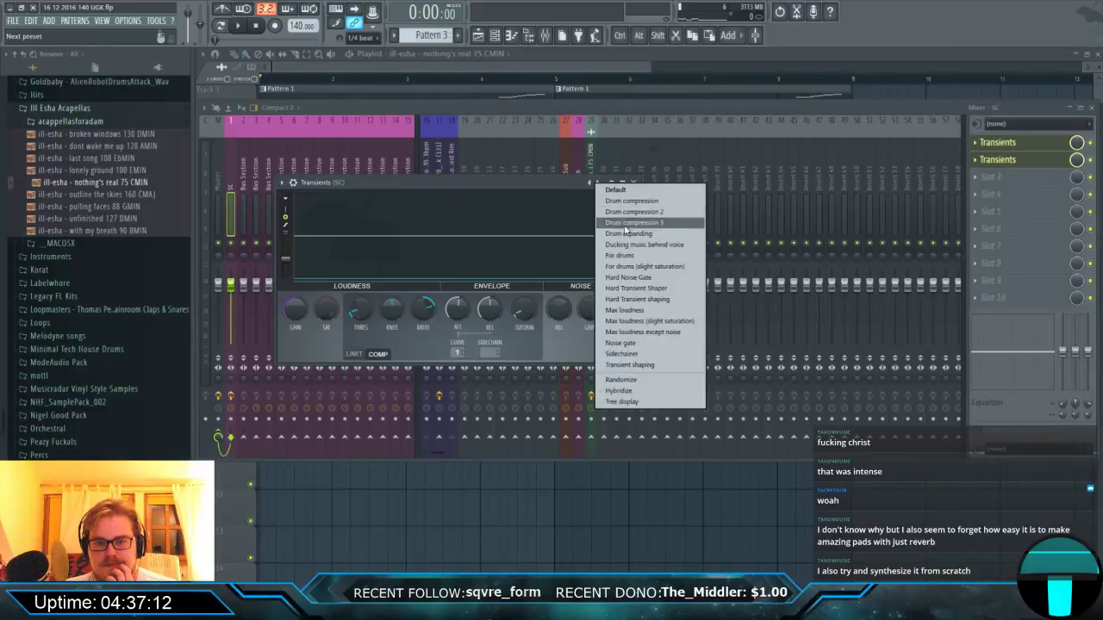
left_click(628, 277)
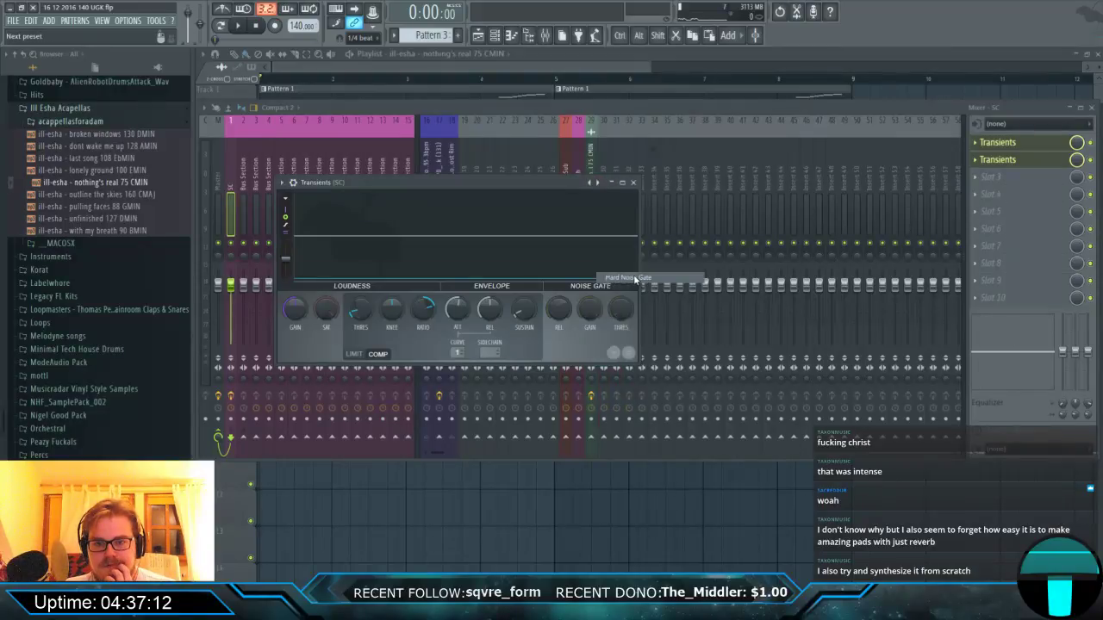
left_click(634, 183)
Route the SC track to bus tracks 3 through 15 as zero-level sidechain sends only, with no output to the master.
right_click(257, 438)
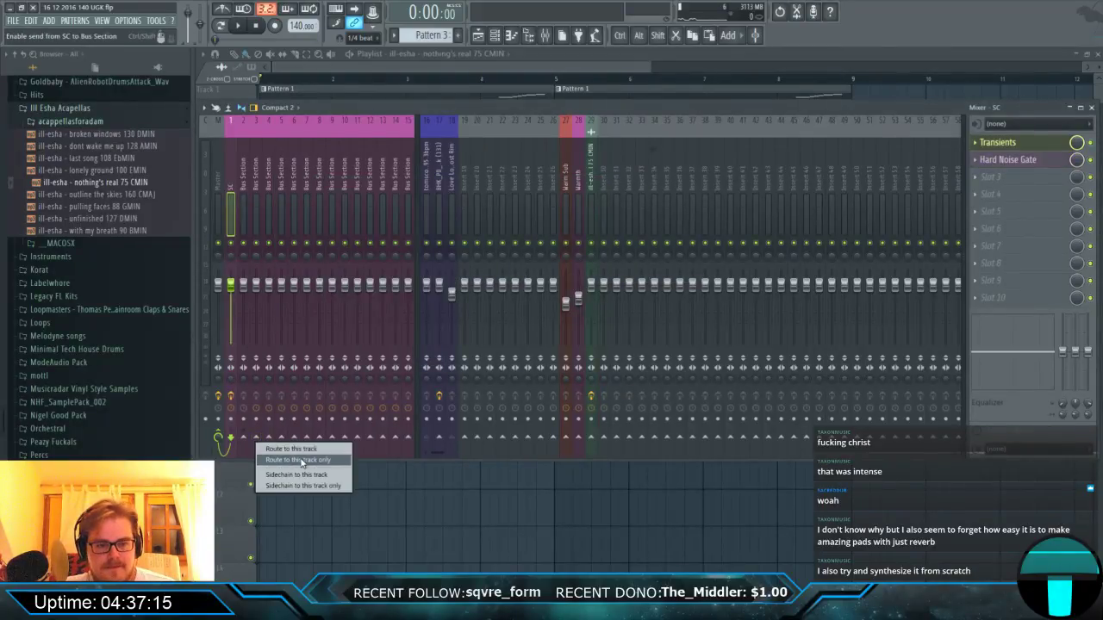
left_click(302, 485)
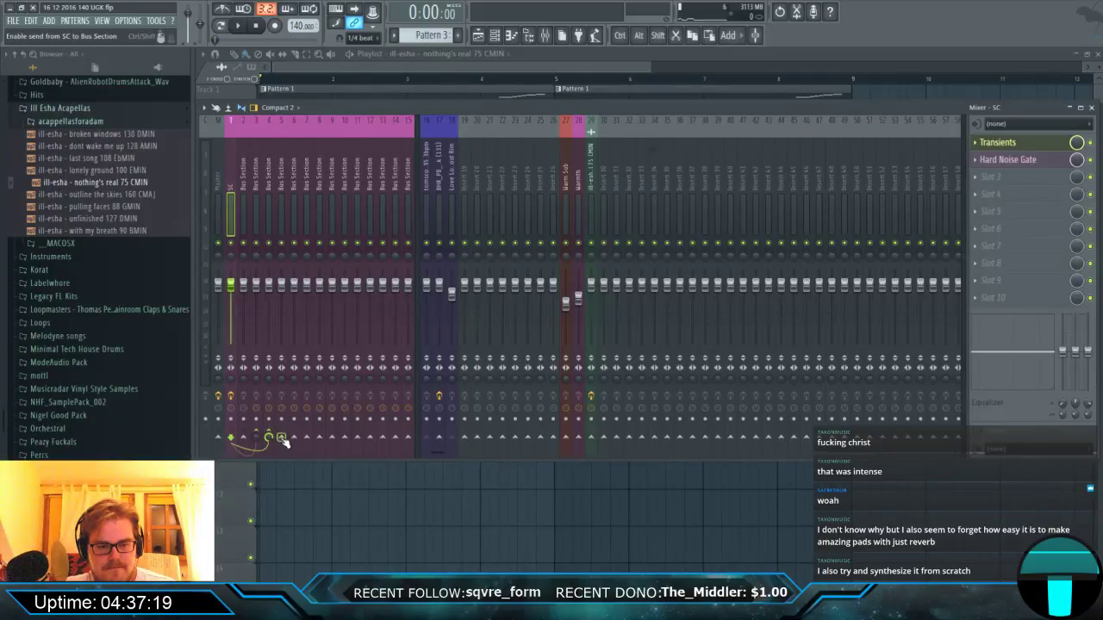
left_click(285, 438)
left_click(294, 438)
left_click(306, 439)
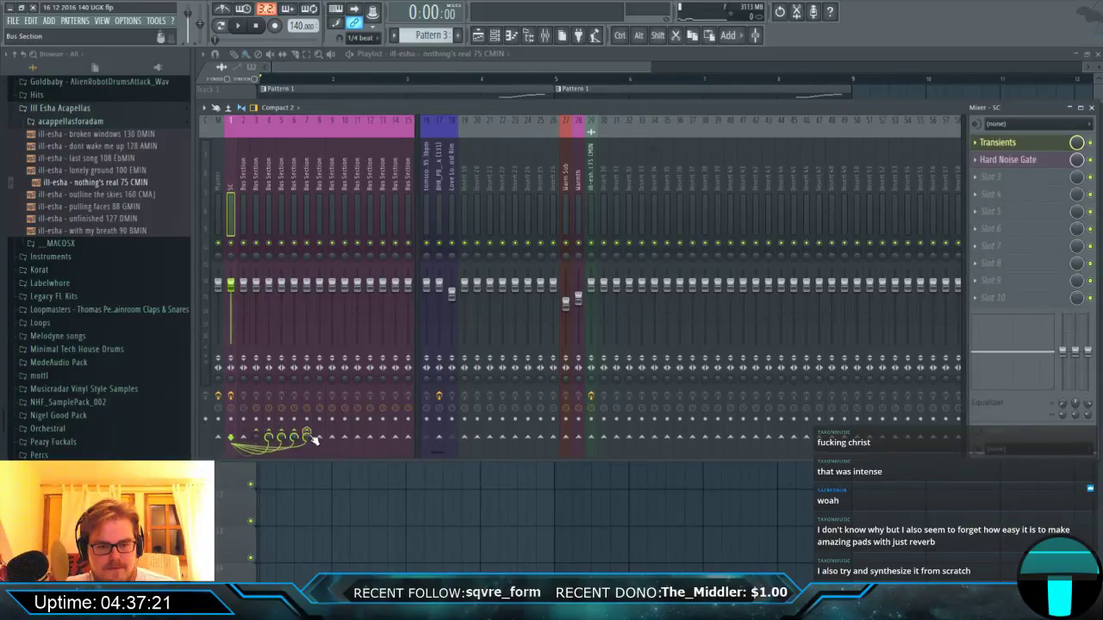
left_click(319, 439)
left_click(331, 438)
left_click(344, 438)
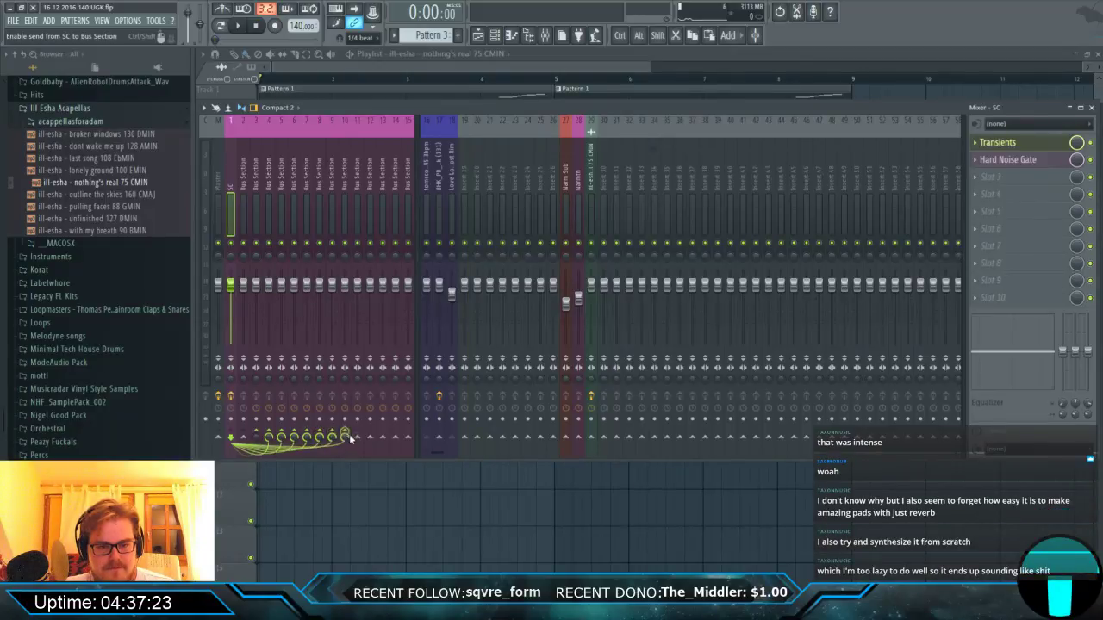
left_click(370, 438)
left_click(382, 438)
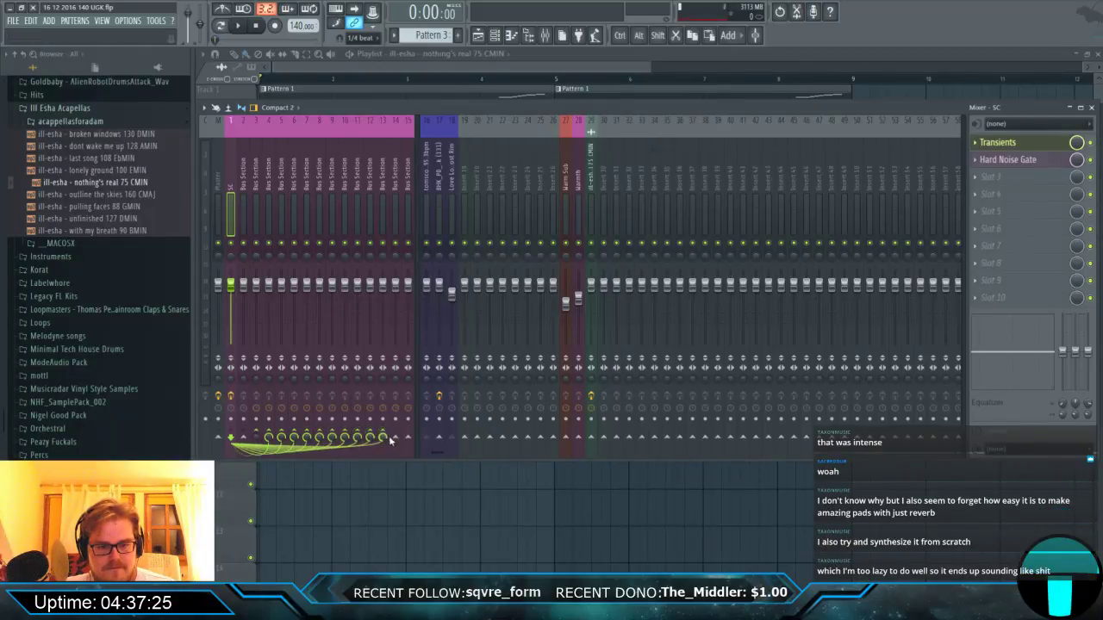
left_click(395, 438)
left_click(407, 437)
right_click(380, 439)
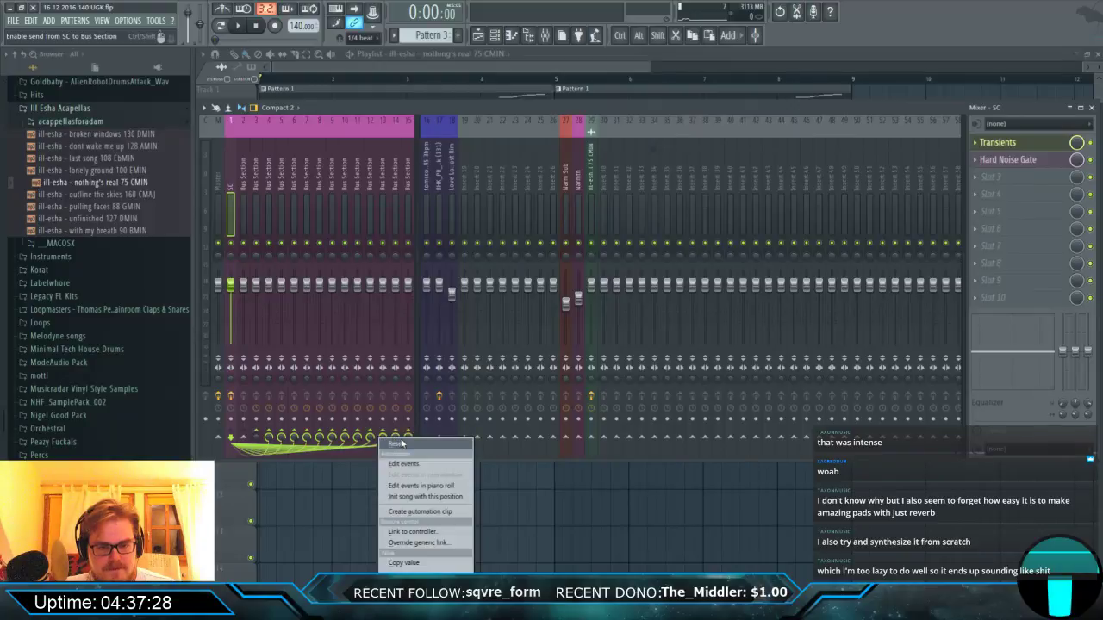
left_click(269, 440)
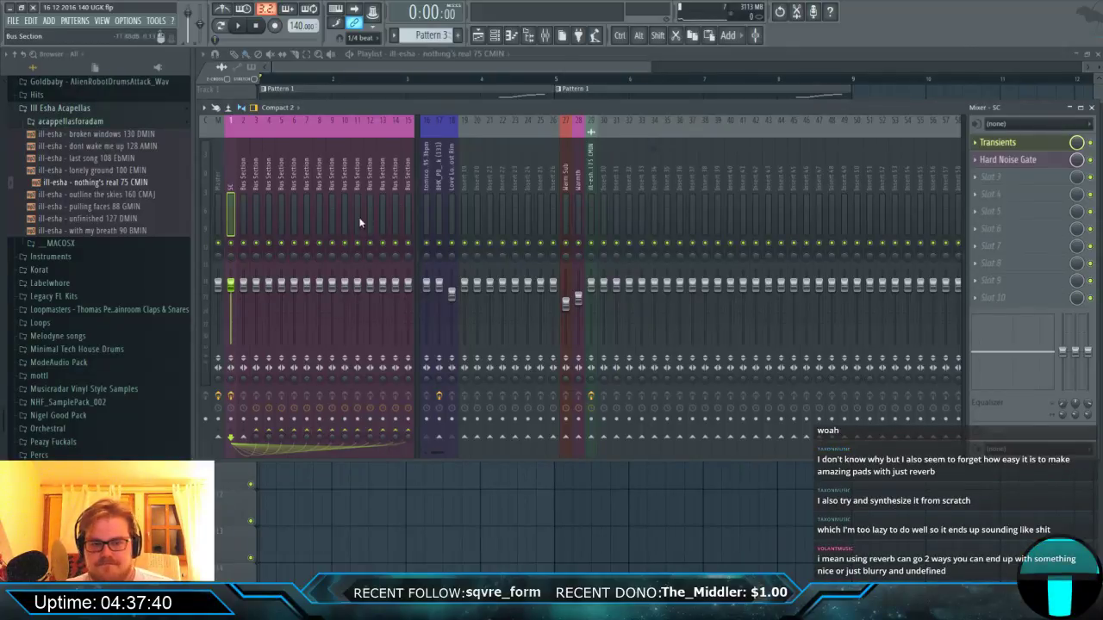
Route the Warm Sub track to bus track 4 and disable its send to the master.
left_click(449, 198)
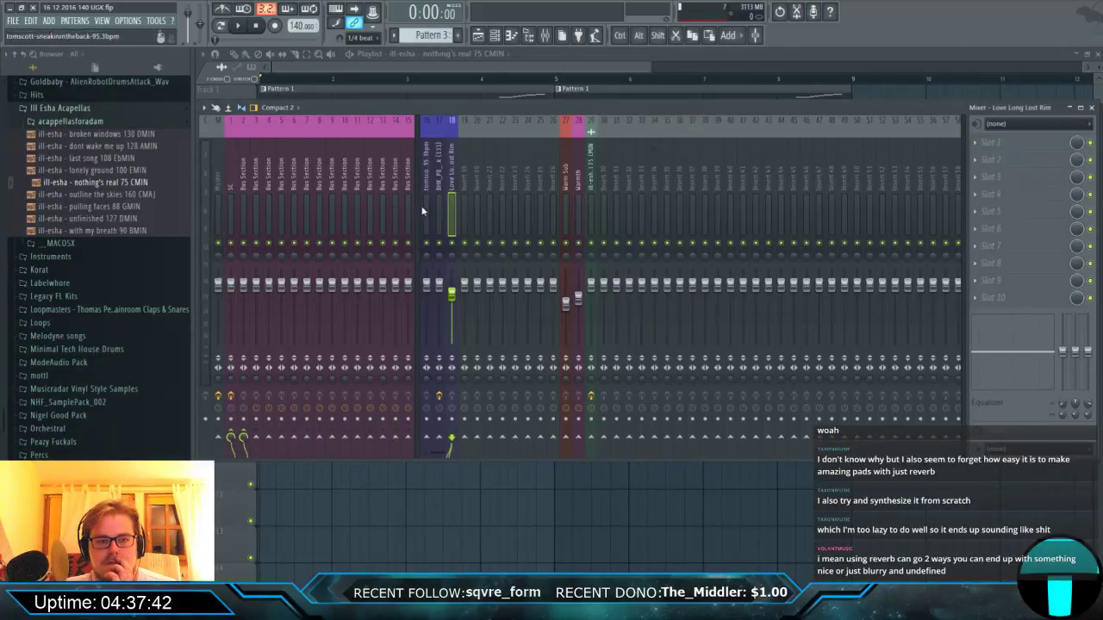
left_click(565, 202)
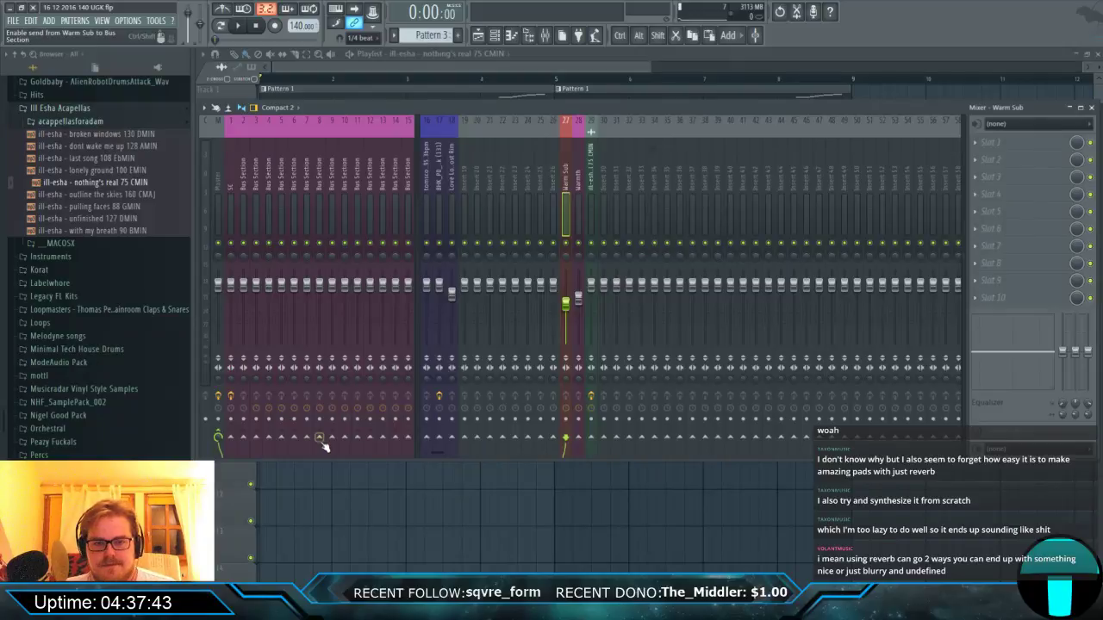
left_click(269, 437)
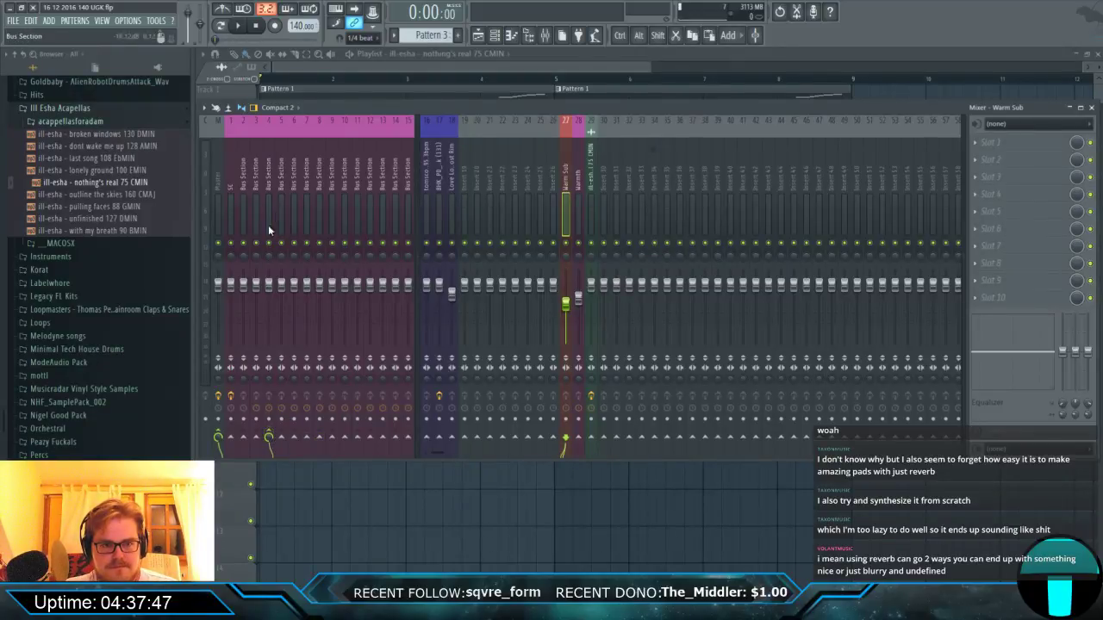
left_click(218, 437)
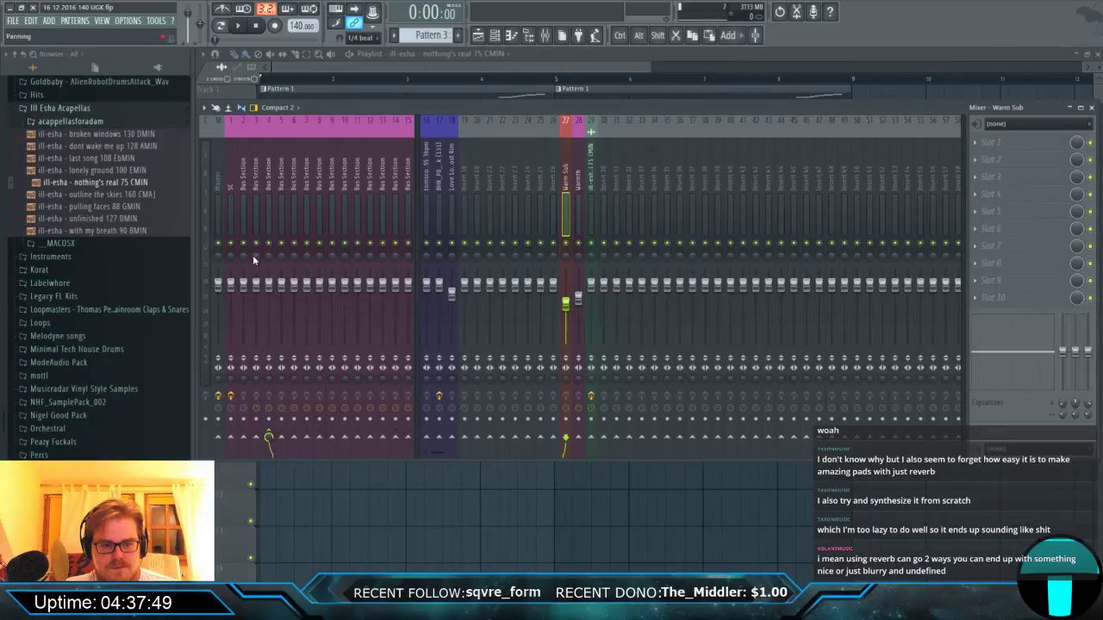
Rename mixer track 4, the bus fed by Warm Sub, as Sub Bus.
left_click(295, 210)
left_click(280, 213)
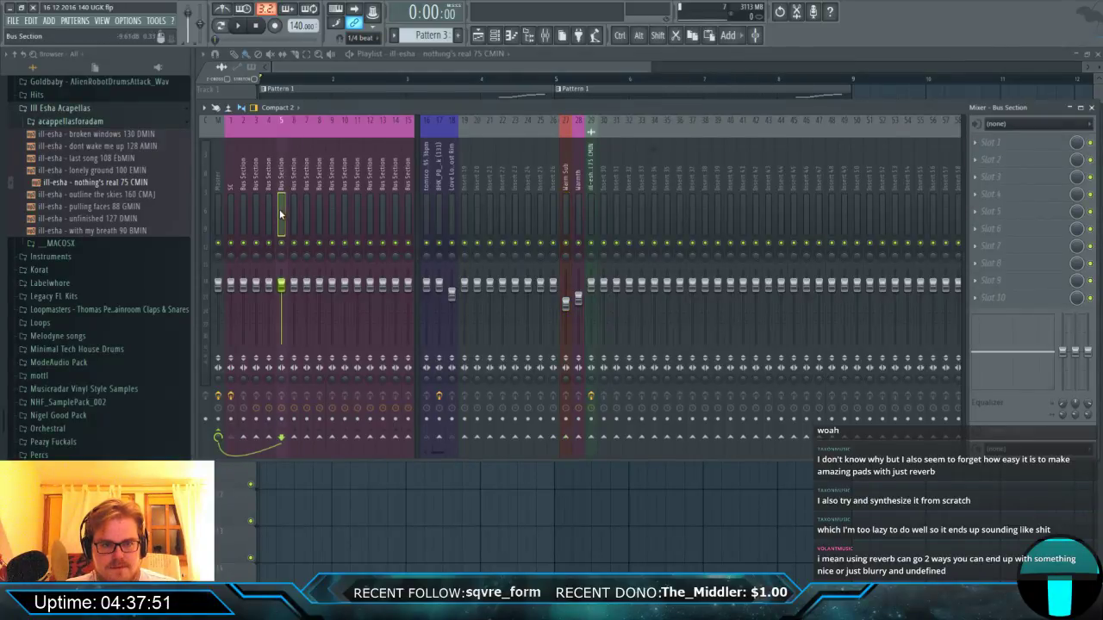
left_click(578, 203)
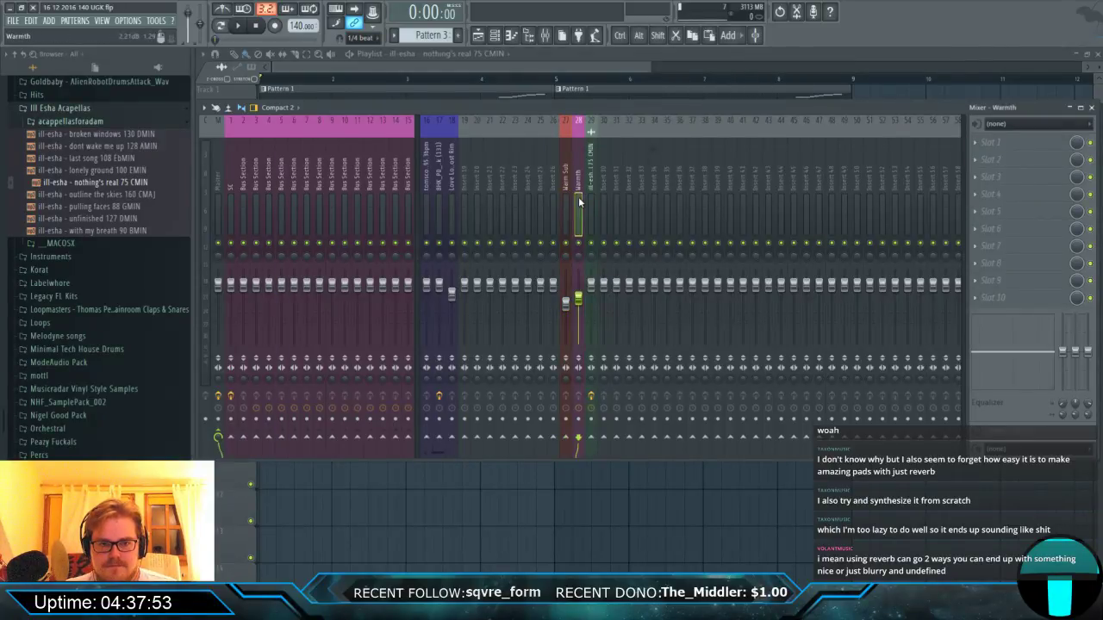
left_click(561, 201)
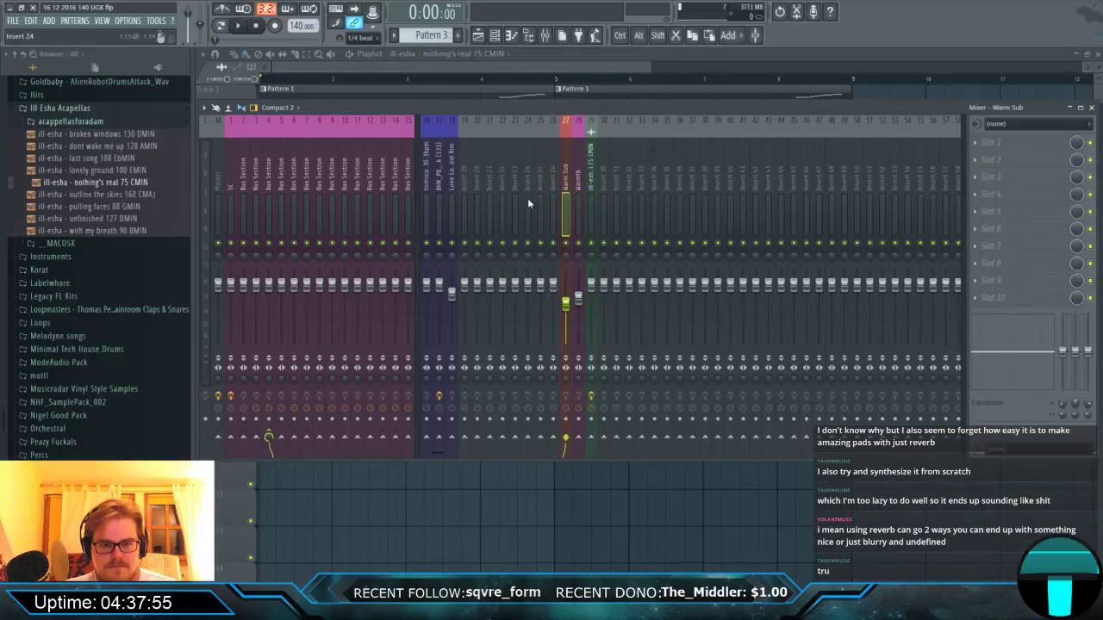
left_click(269, 203)
key("F2")
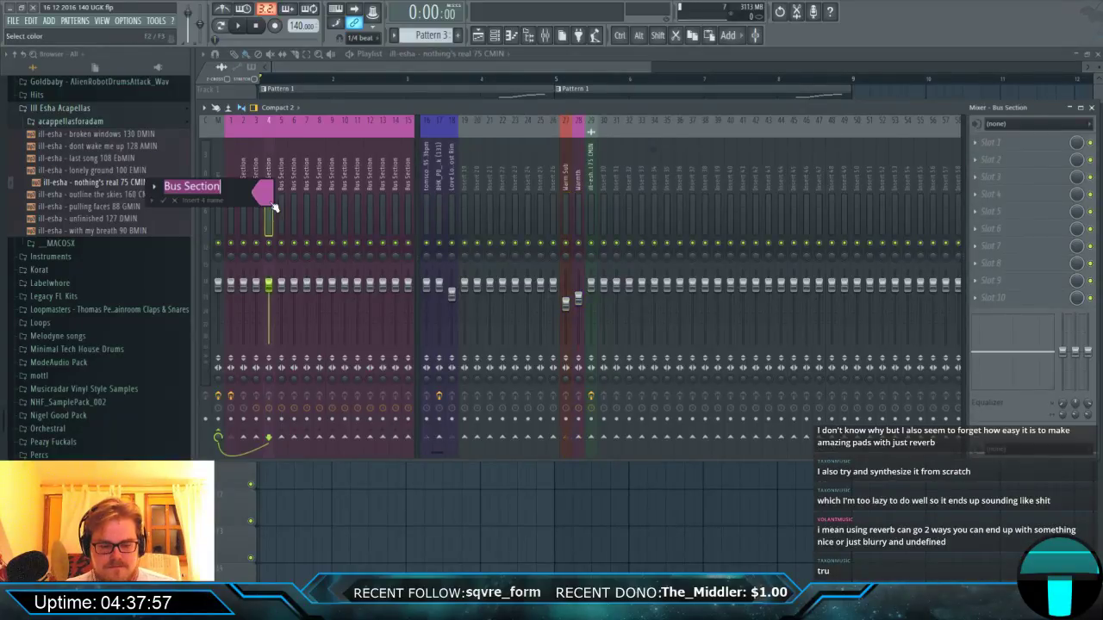
type("Sub Bus")
key("Return")
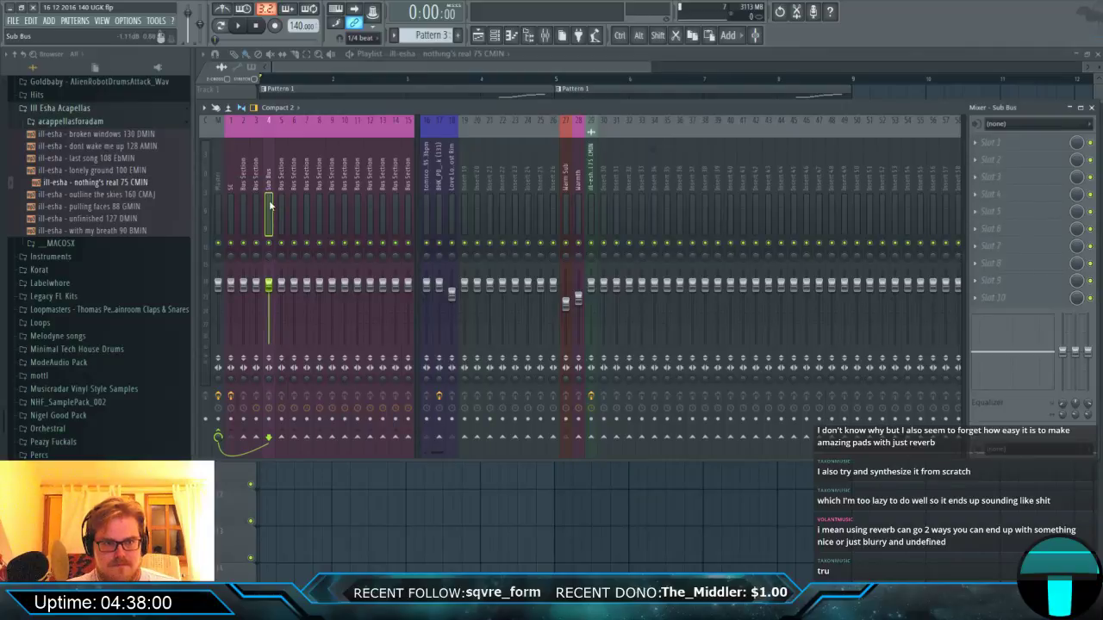
Rename mixer track 2 as Drums Bus.
left_click(238, 207)
left_click(245, 205)
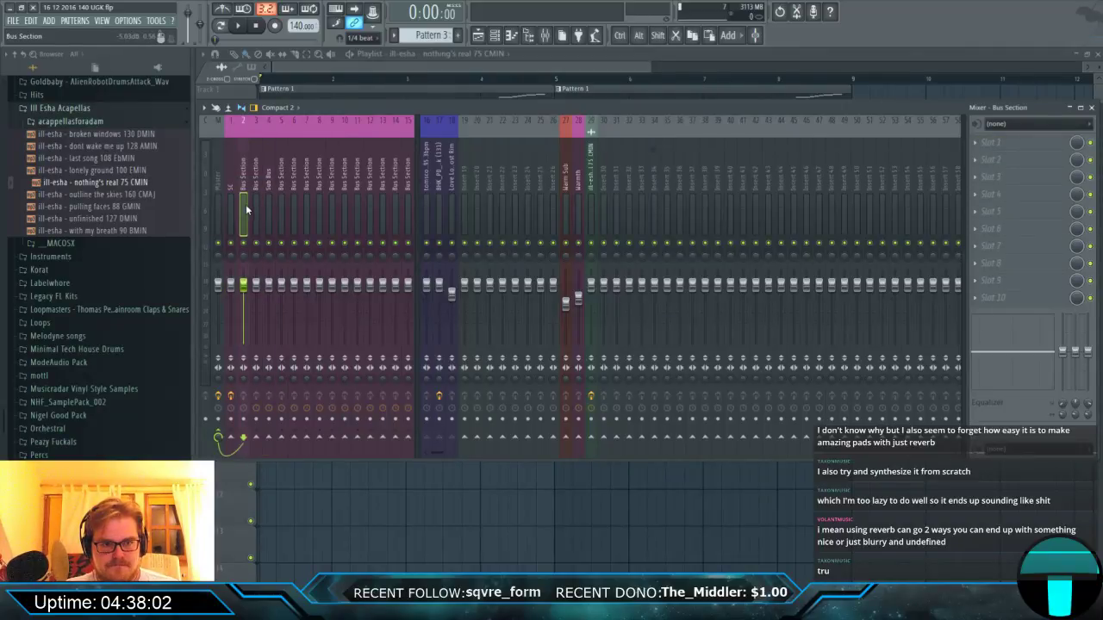
key("F2")
type("Drums")
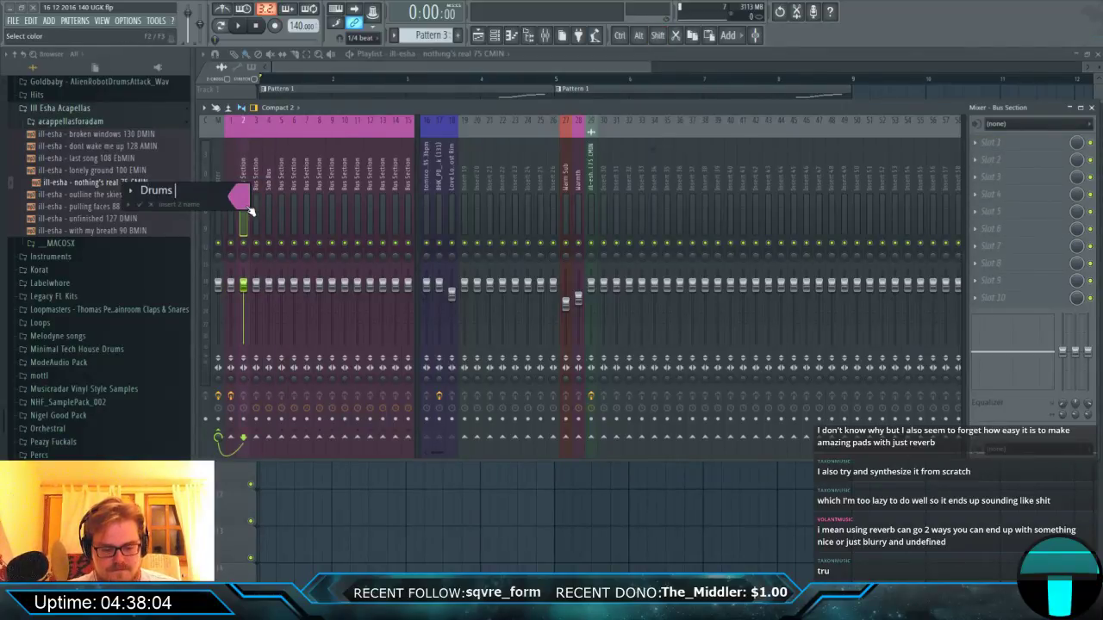
type(" Bus")
key("Return")
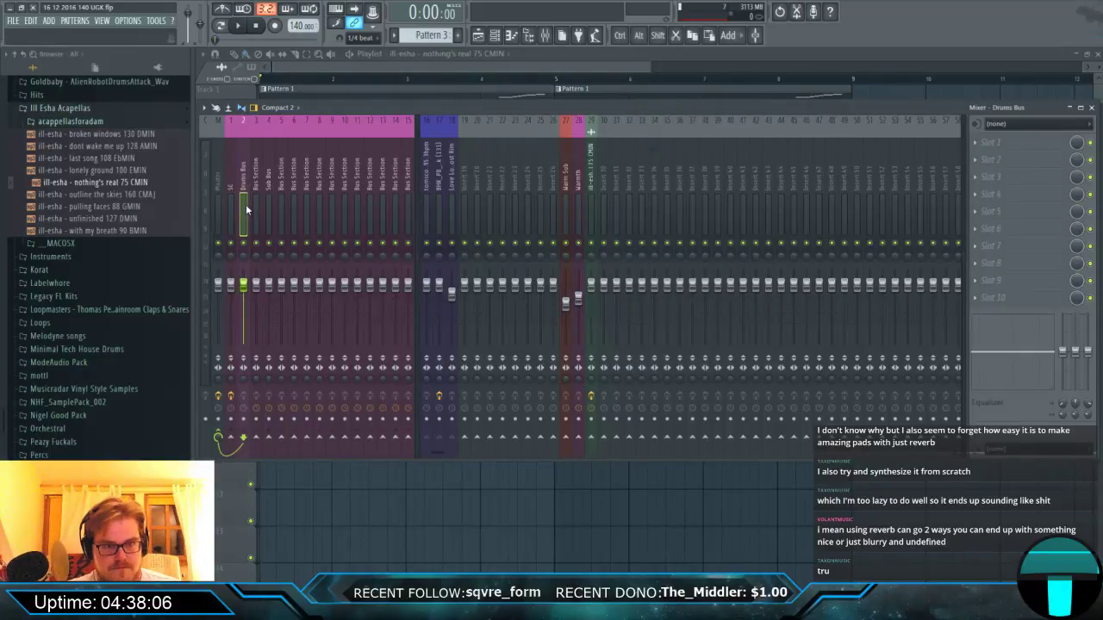
Move the Sub Bus one position left so it sits directly beside the Drums Bus as mixer track 3.
key("Right")
key("Right")
key("Right")
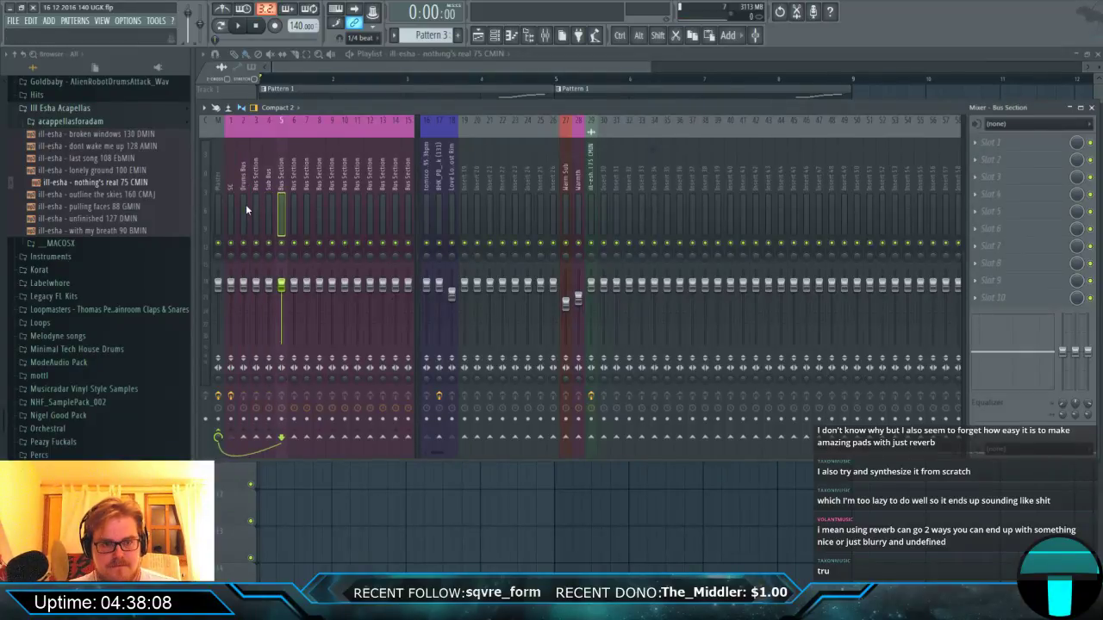
key("Left")
key("alt+Left")
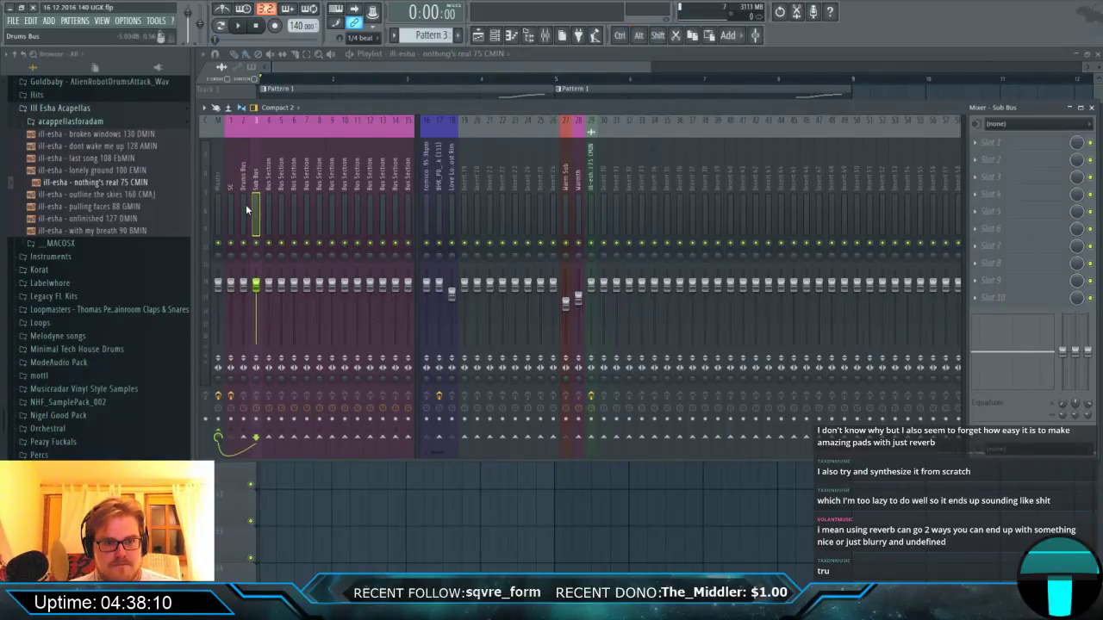
Route the Warmth track to the Sub Bus and bus track 4 instead of the master.
key("Right")
left_click(575, 211)
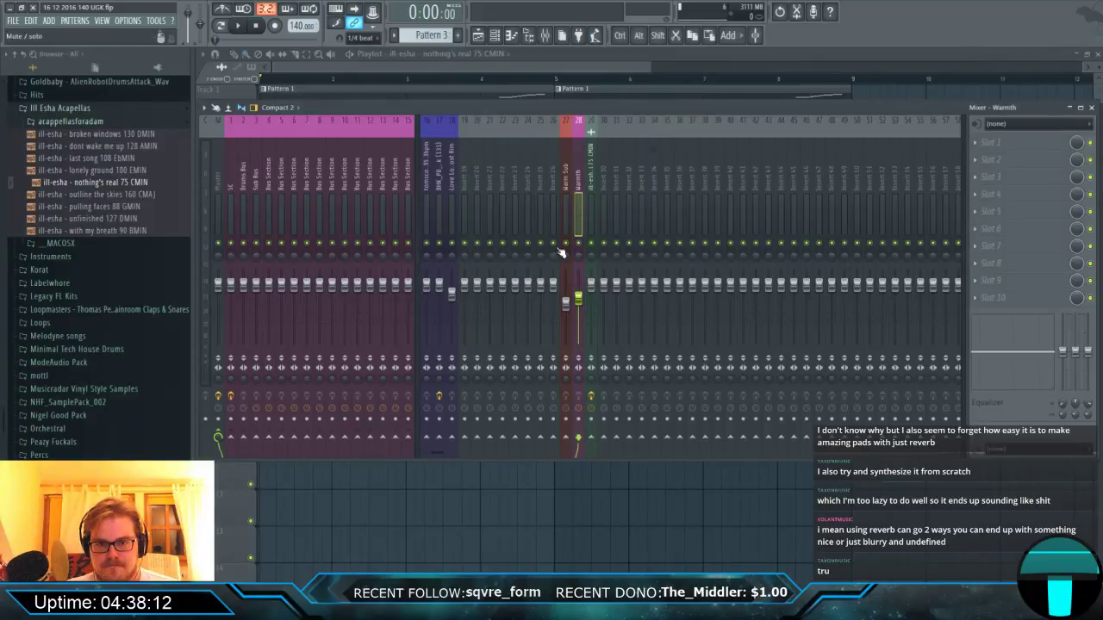
right_click(268, 439)
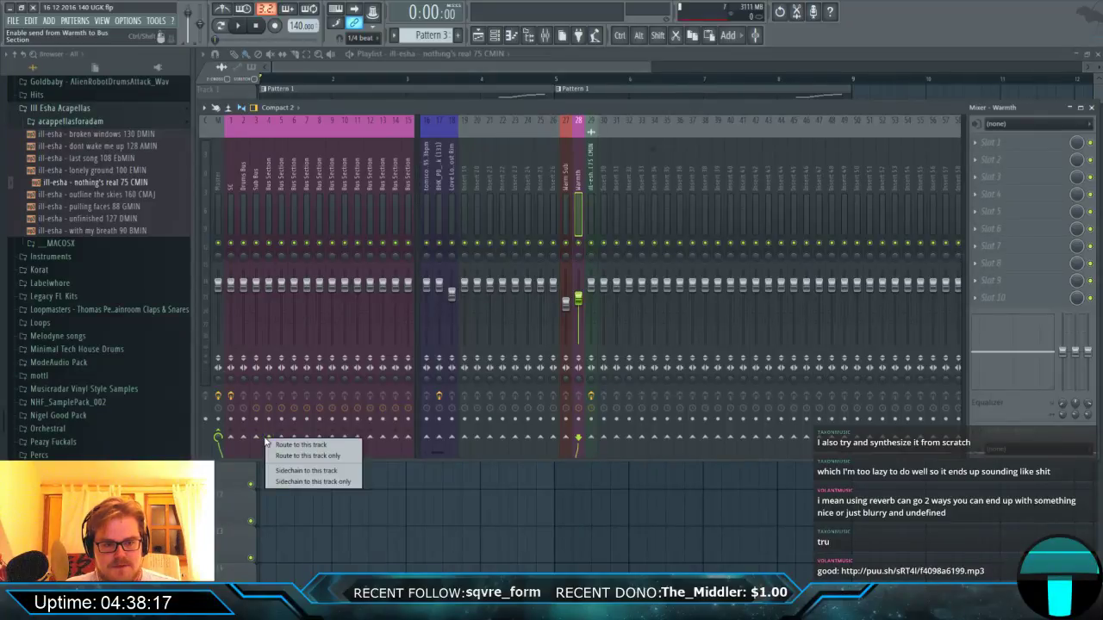
right_click(256, 440)
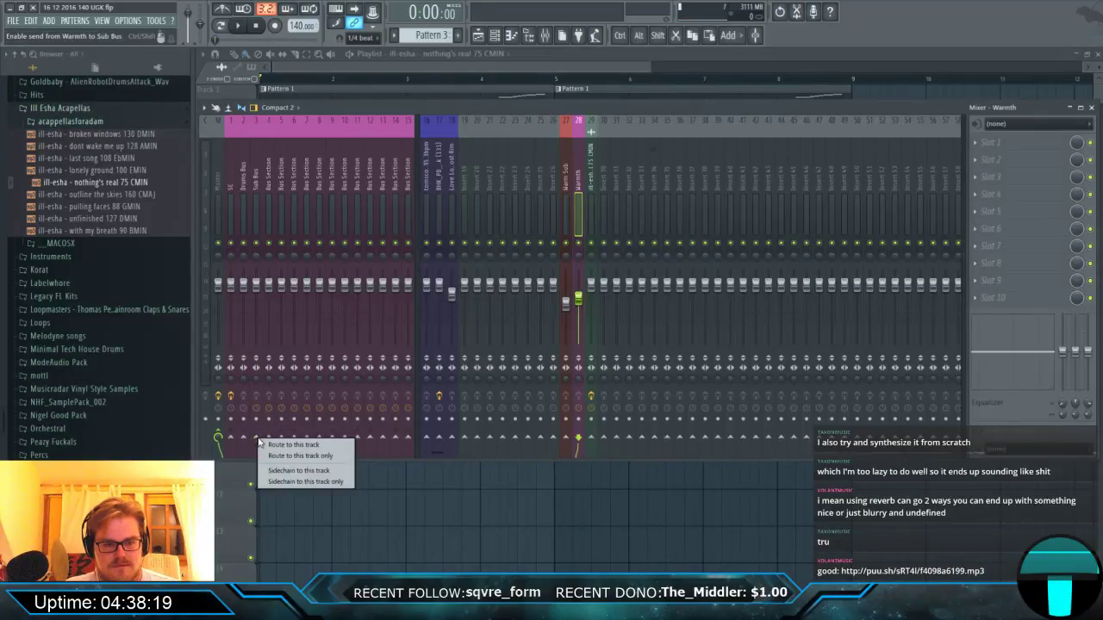
left_click(282, 454)
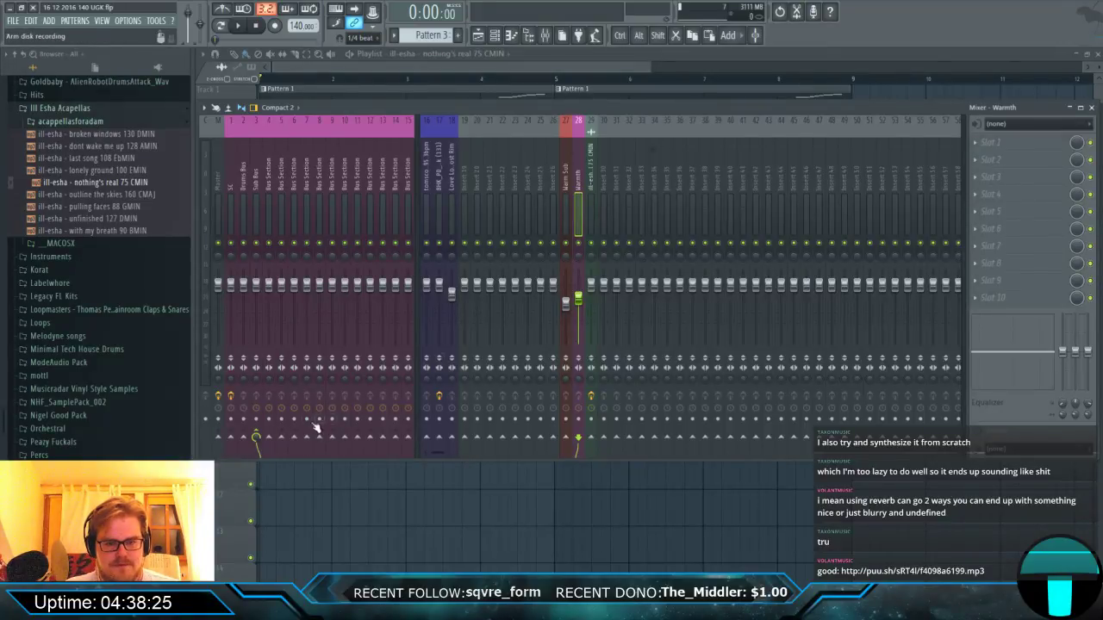
right_click(272, 440)
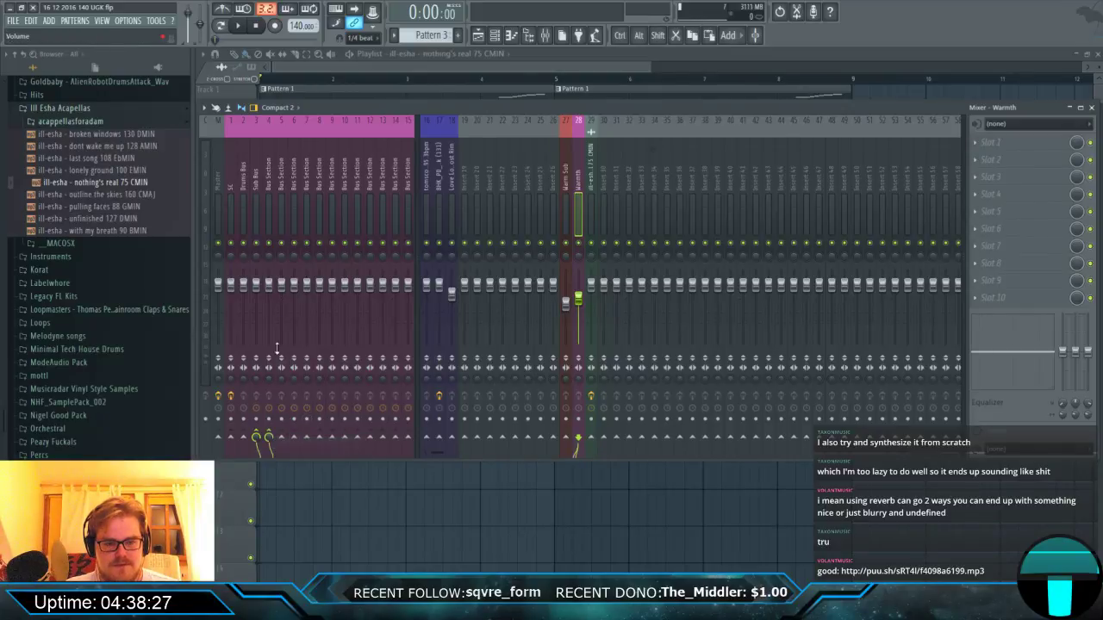
Rename mixer track 4 as Tonal.
left_click(273, 207)
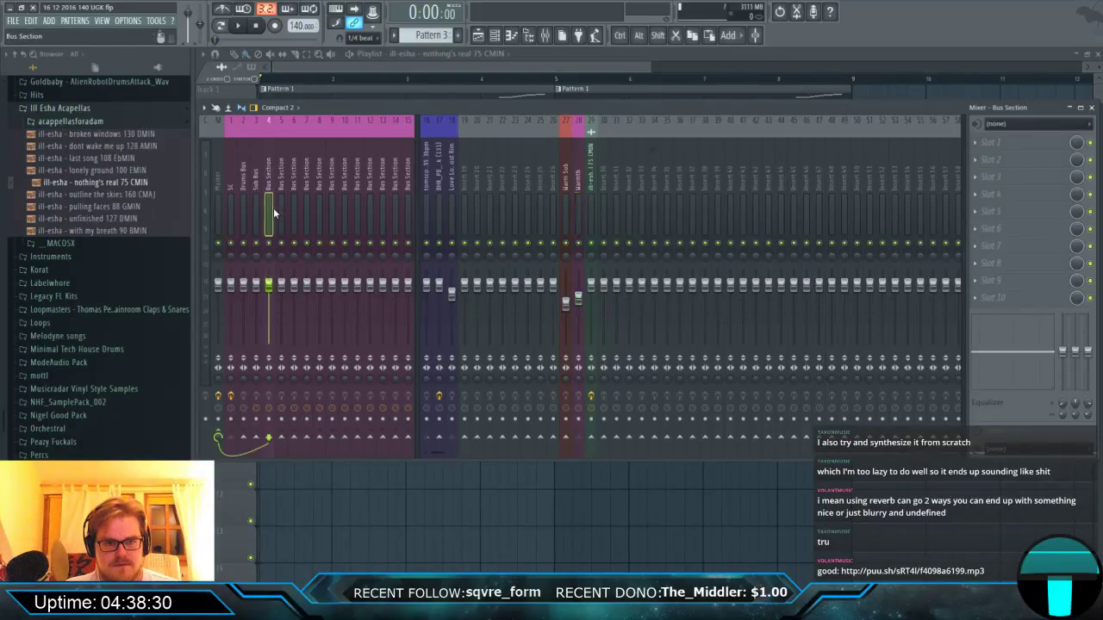
left_click(273, 208, "shift")
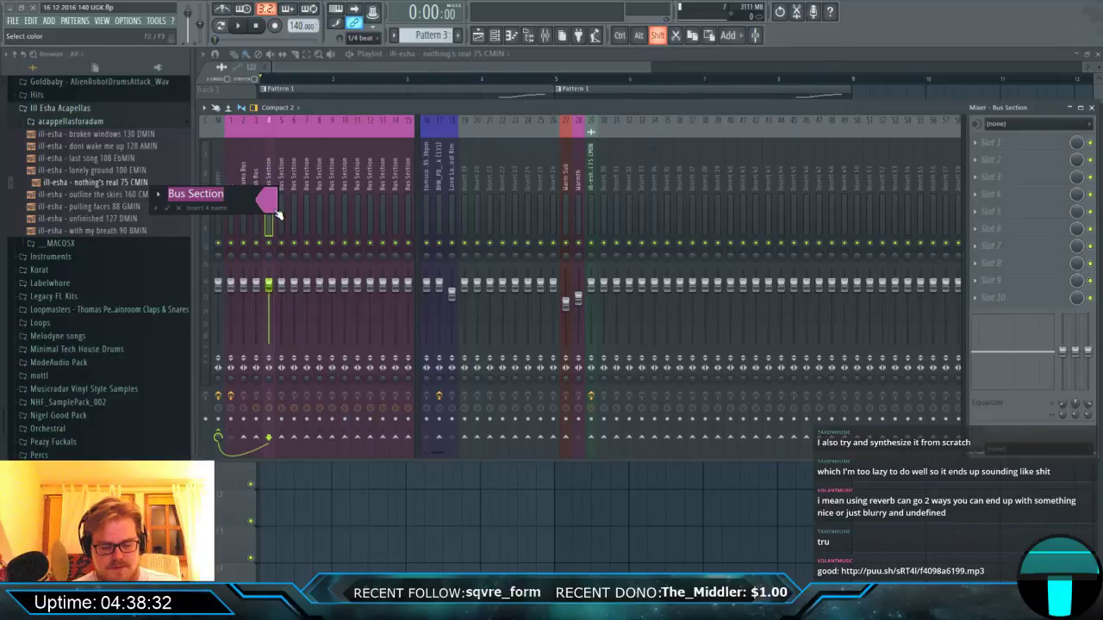
key("Return")
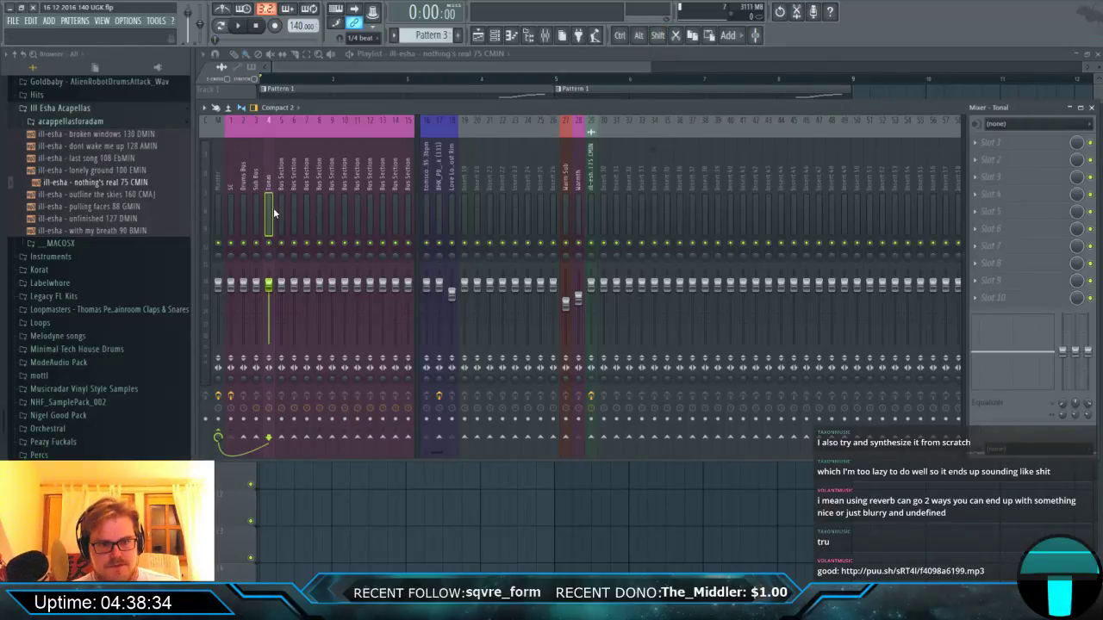
Route the acapella vocal on mixer track 29 to bus track 5 only.
left_click(592, 201)
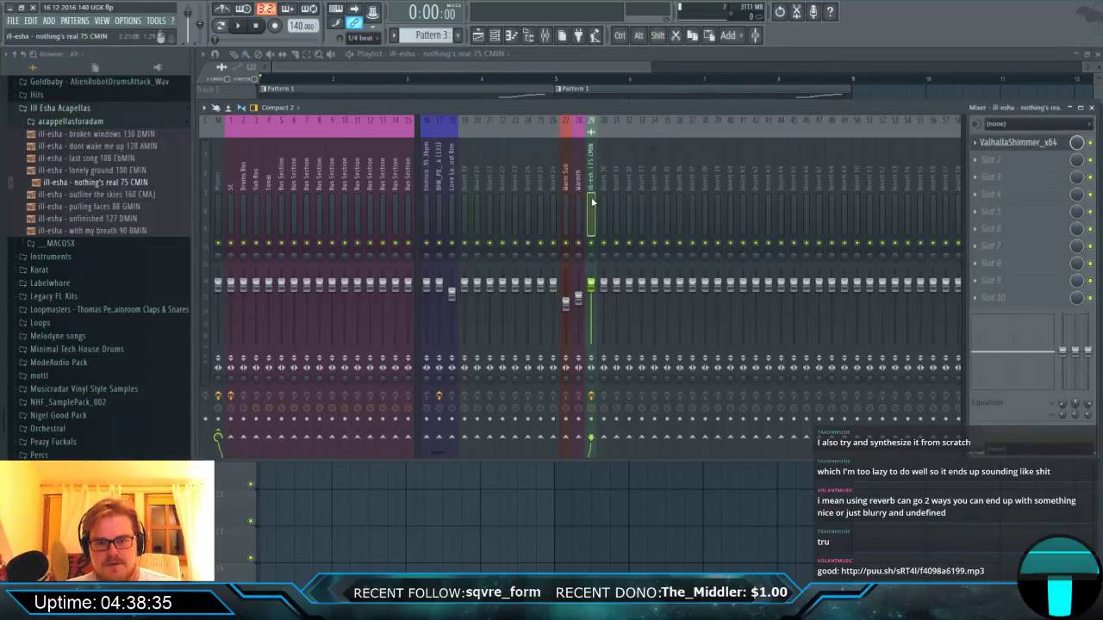
right_click(280, 439)
left_click(312, 458)
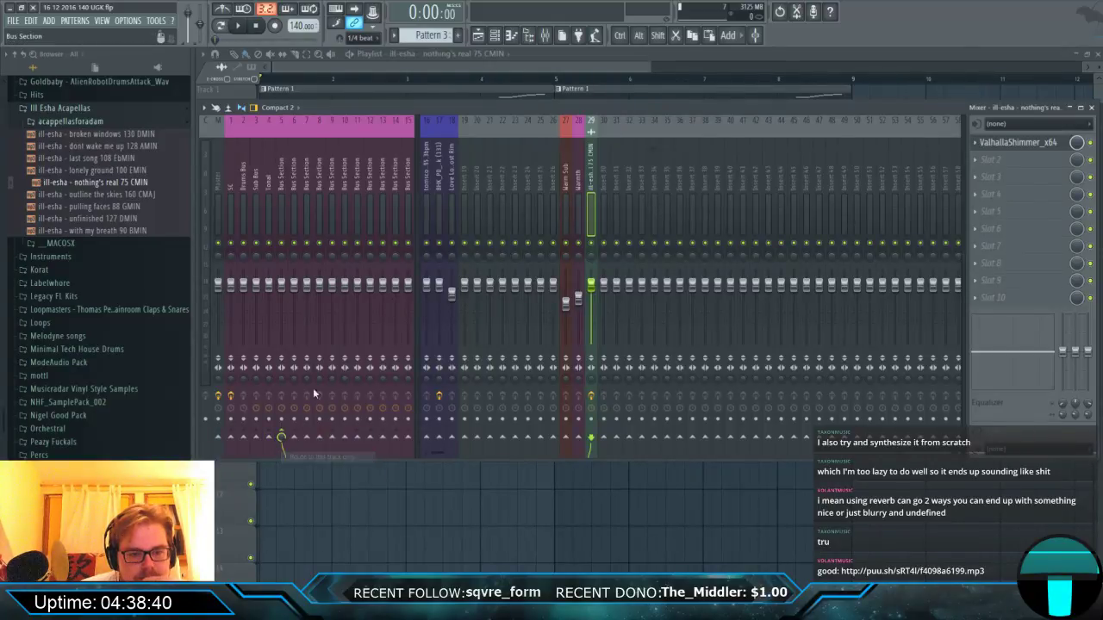
Rename mixer track 5 as Vox and start playback of the loop.
left_click(281, 215)
key("F2")
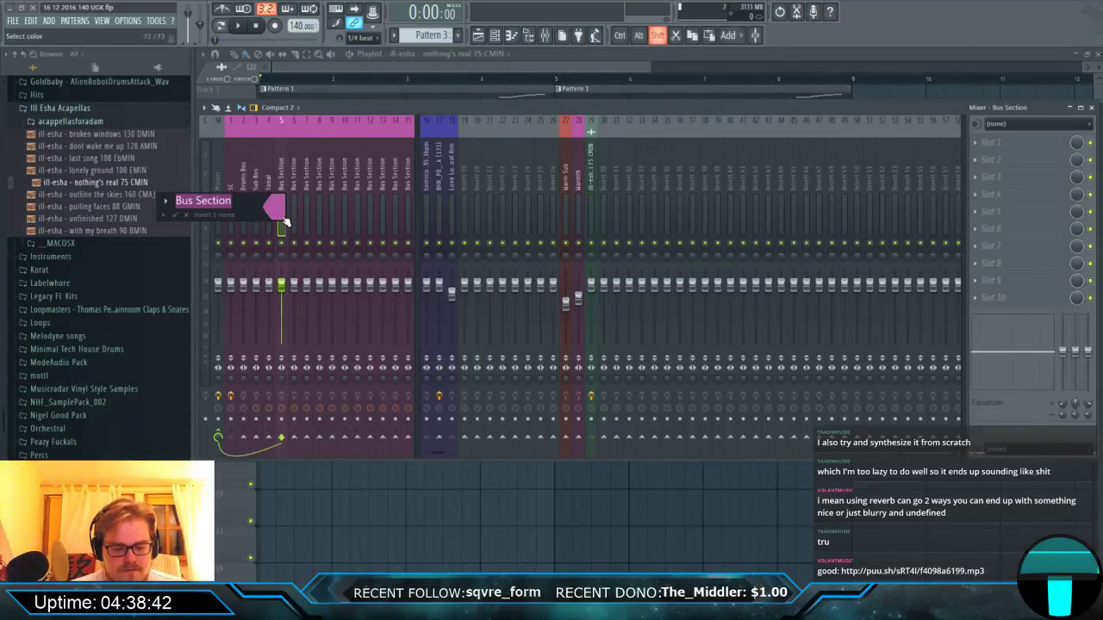
type("Vox")
key("Return")
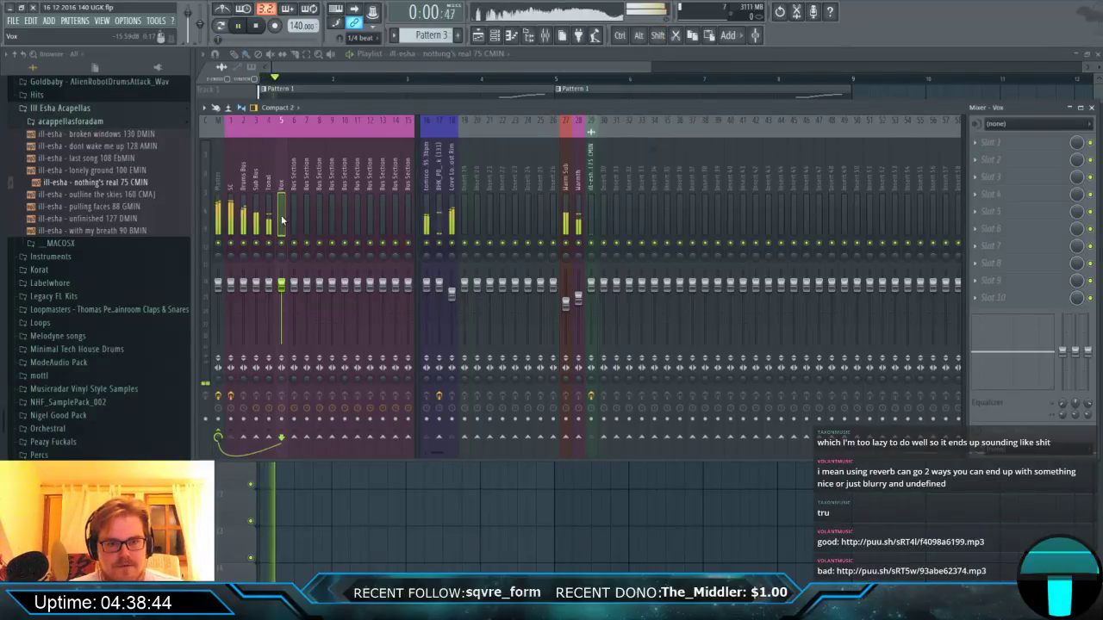
Load Fruity Limiter in the Sub Bus track's first effect slot.
left_click(231, 214)
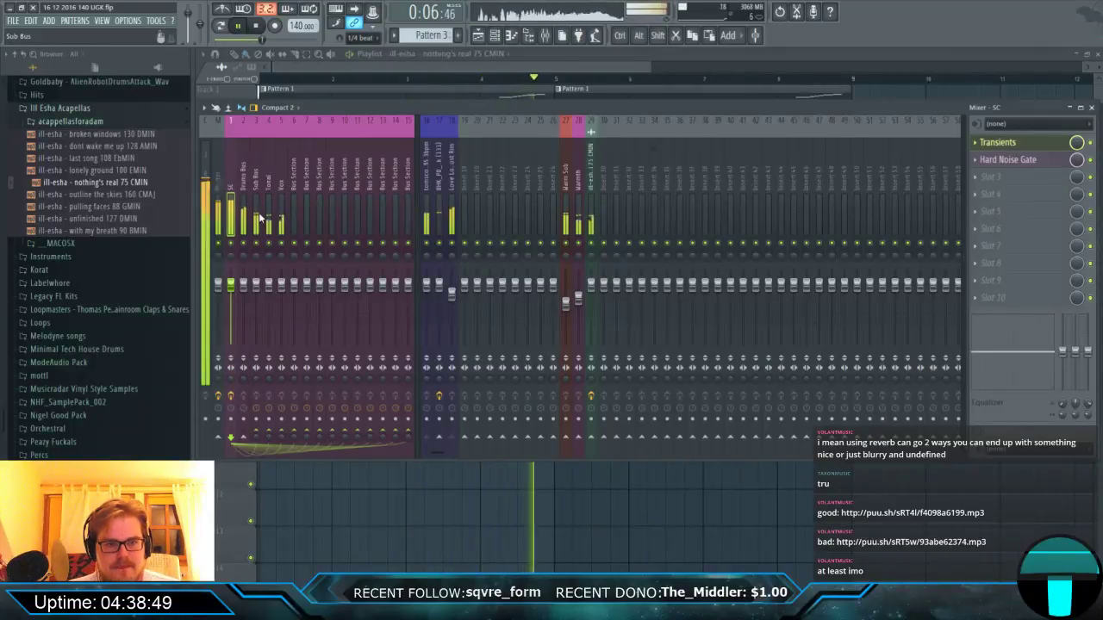
left_click(259, 231)
left_click(1002, 144)
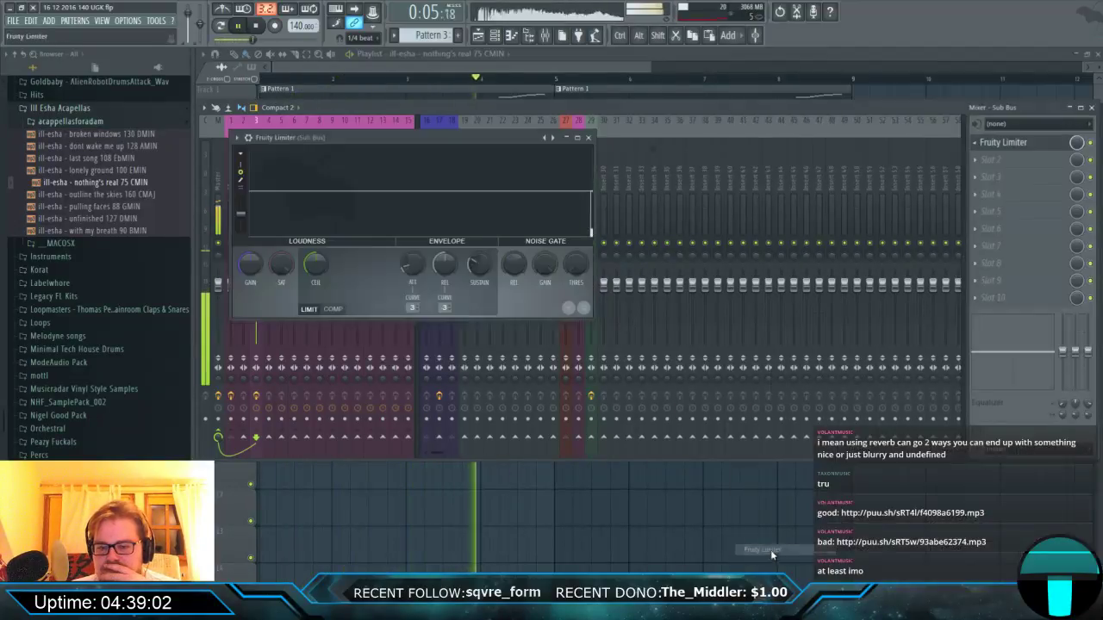
Apply the Sidechainer preset to the Sub Bus's Fruity Limiter and set its compressor ratio to 5.9:1.
left_click(762, 549)
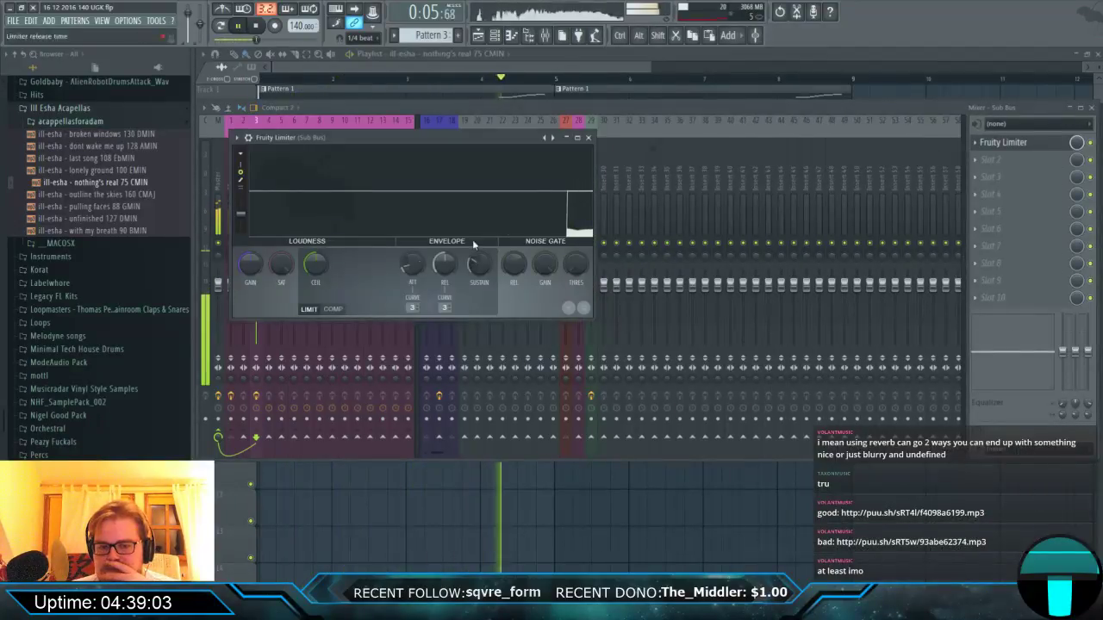
right_click(552, 137)
left_click(583, 312)
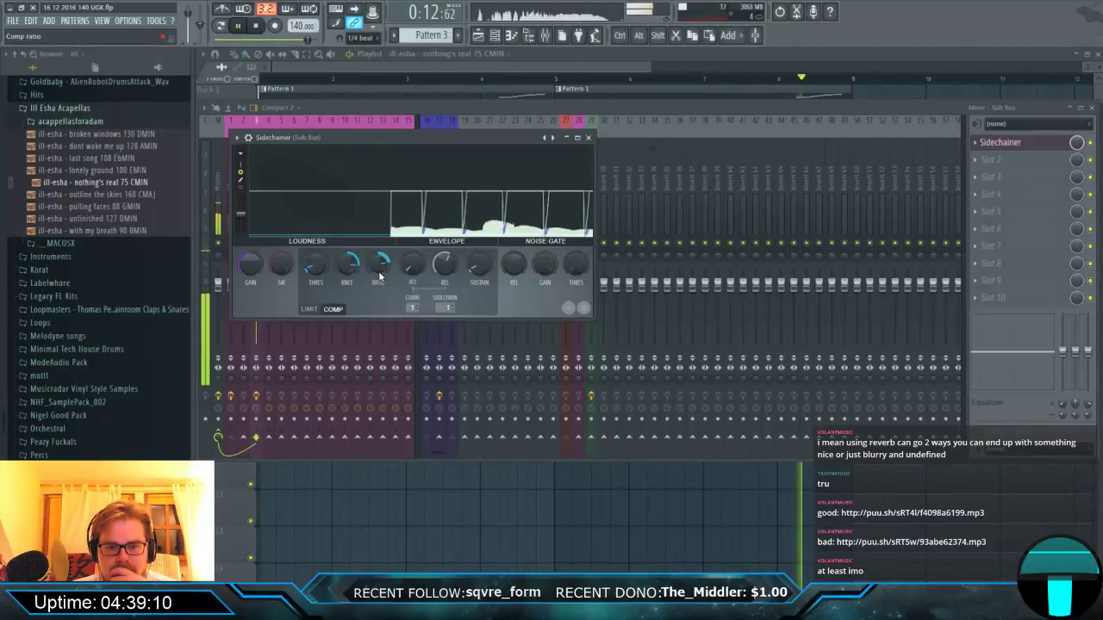
left_click_drag(380, 275, 380, 266)
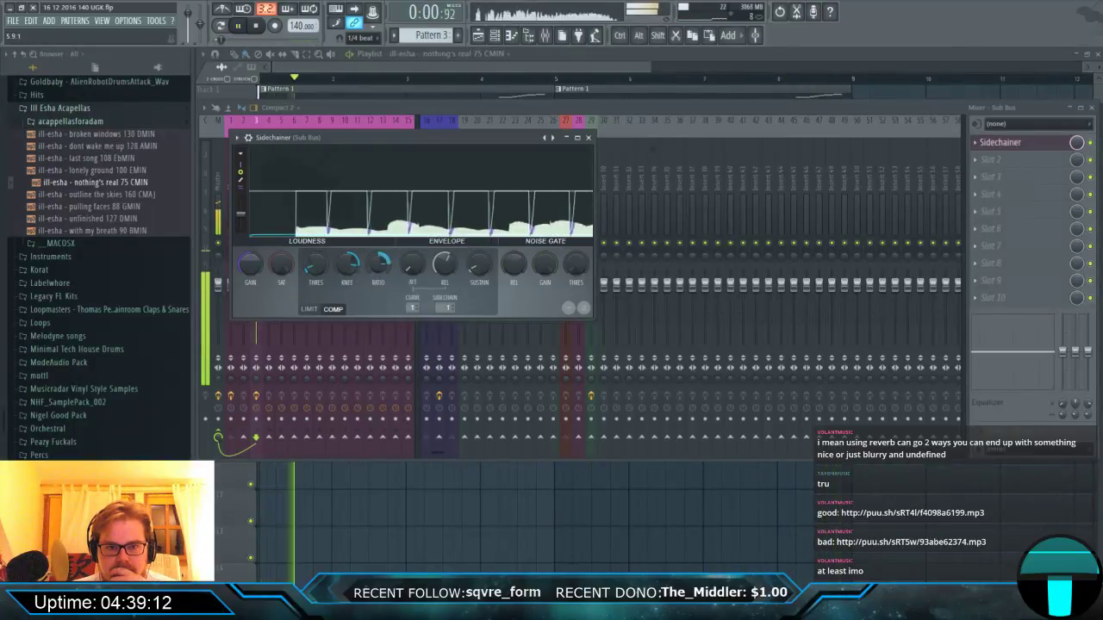
Set the Sub Bus Sidechainer's release to about 185 ms and its threshold to about -21.1 dB.
left_click_drag(448, 274, 448, 264)
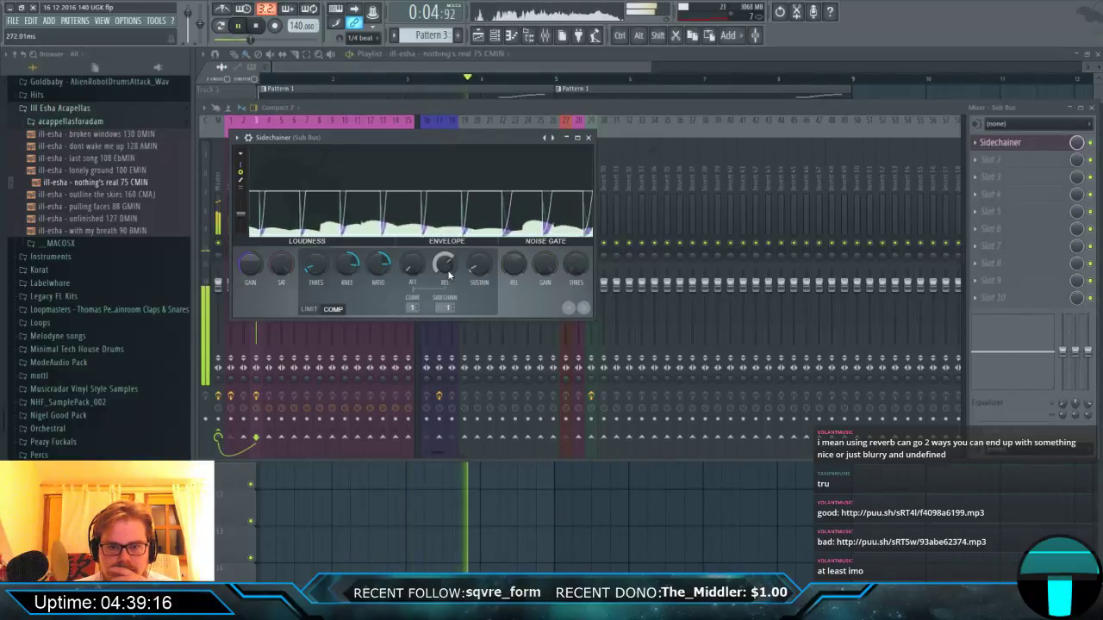
scroll(448, 274, "down", 3)
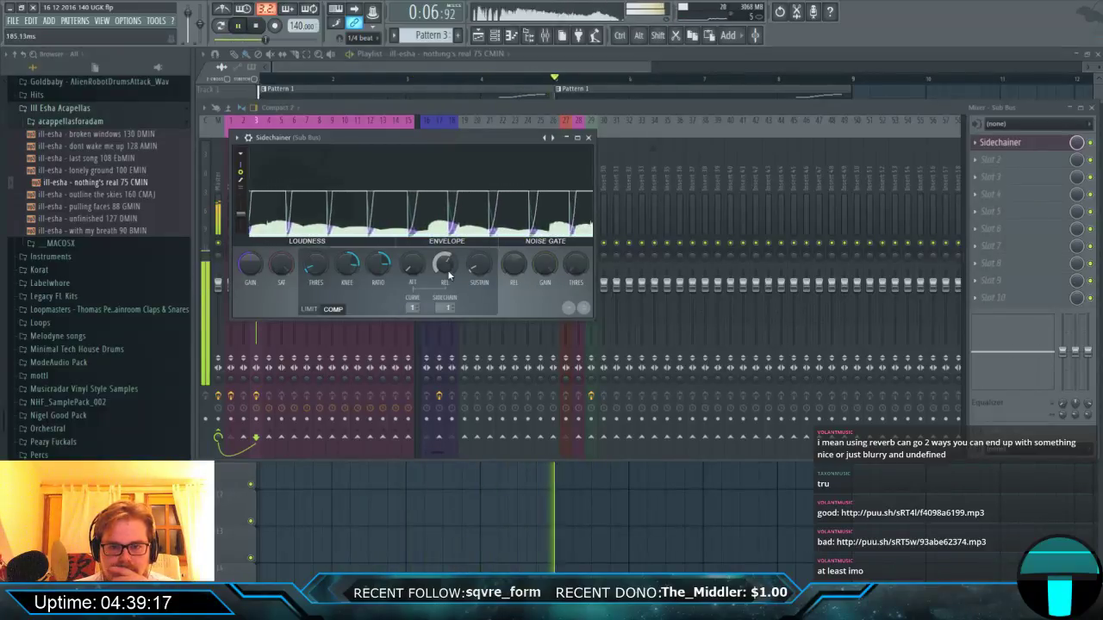
scroll(448, 274, "down", 2)
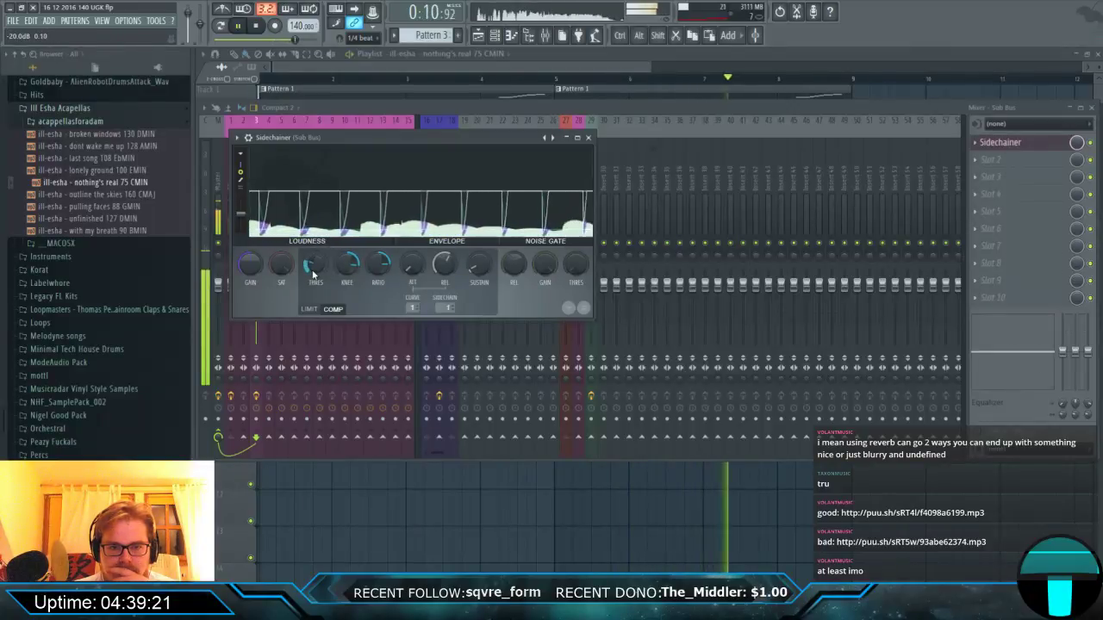
scroll(313, 274, "down", 2)
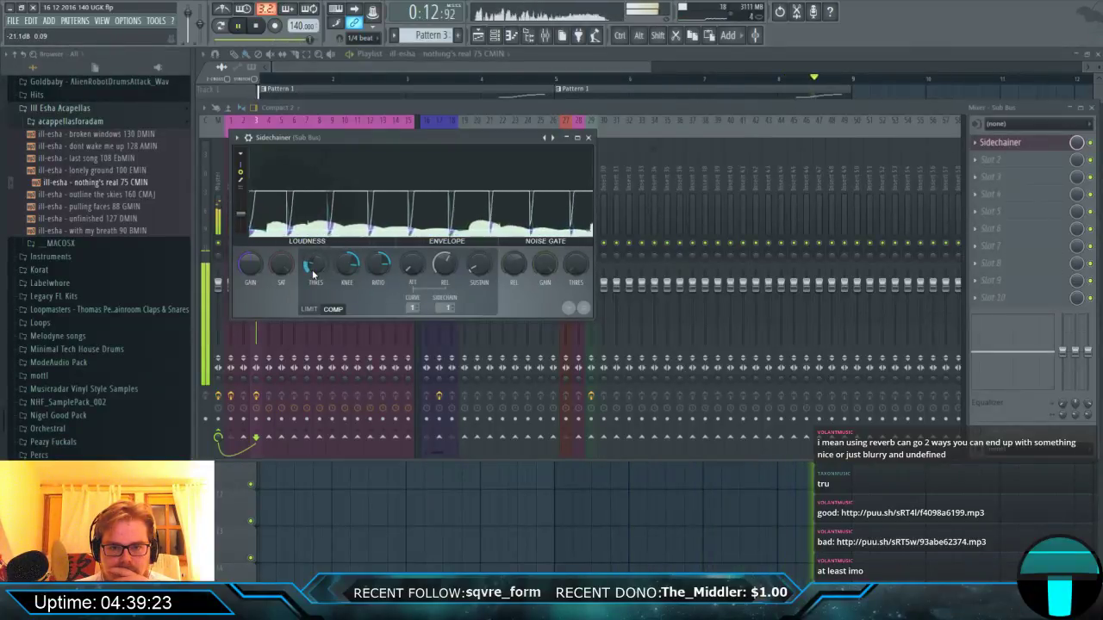
left_click(534, 118)
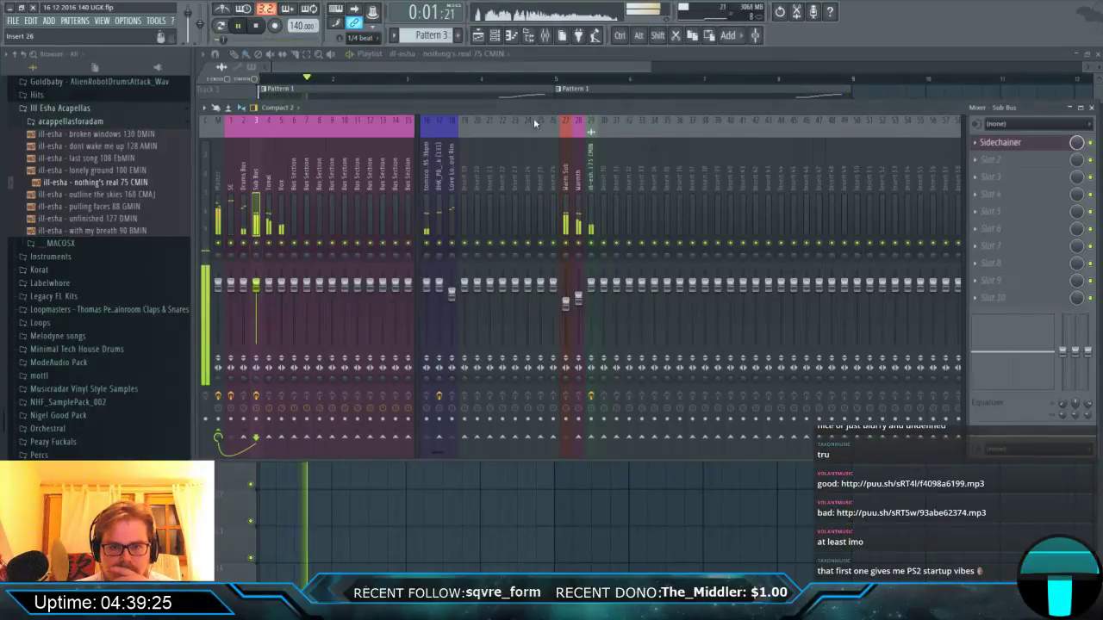
Route the clean kick on mixer track 17 to the SC track as well.
left_click(439, 204)
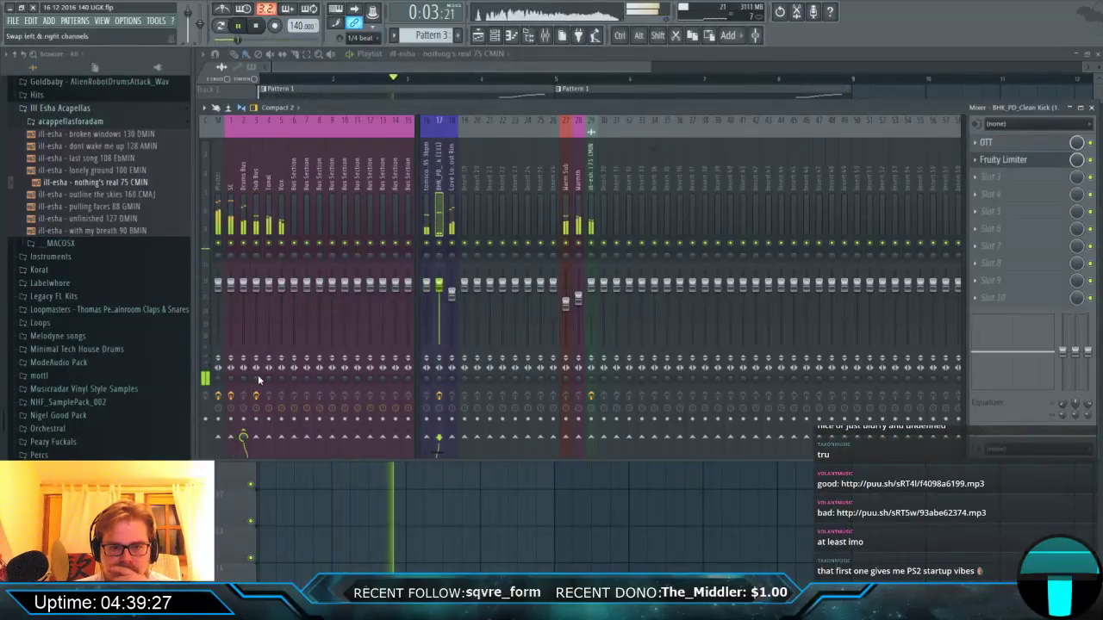
left_click(231, 438)
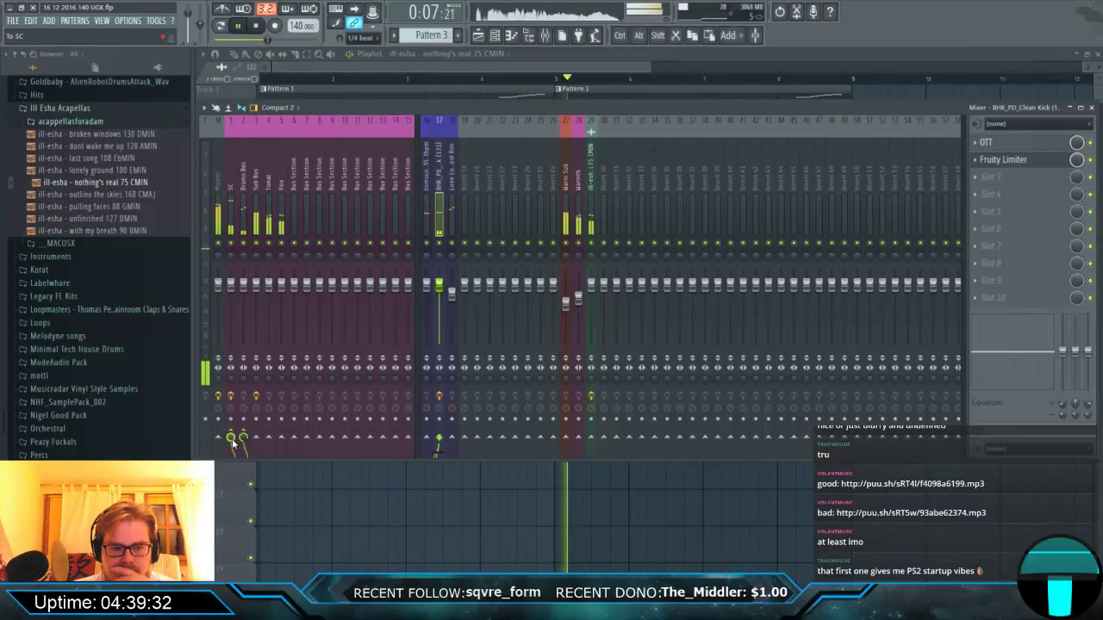
Copy the Sub Bus's Sidechainer to the Tonal track's first effect slot.
left_click(256, 210)
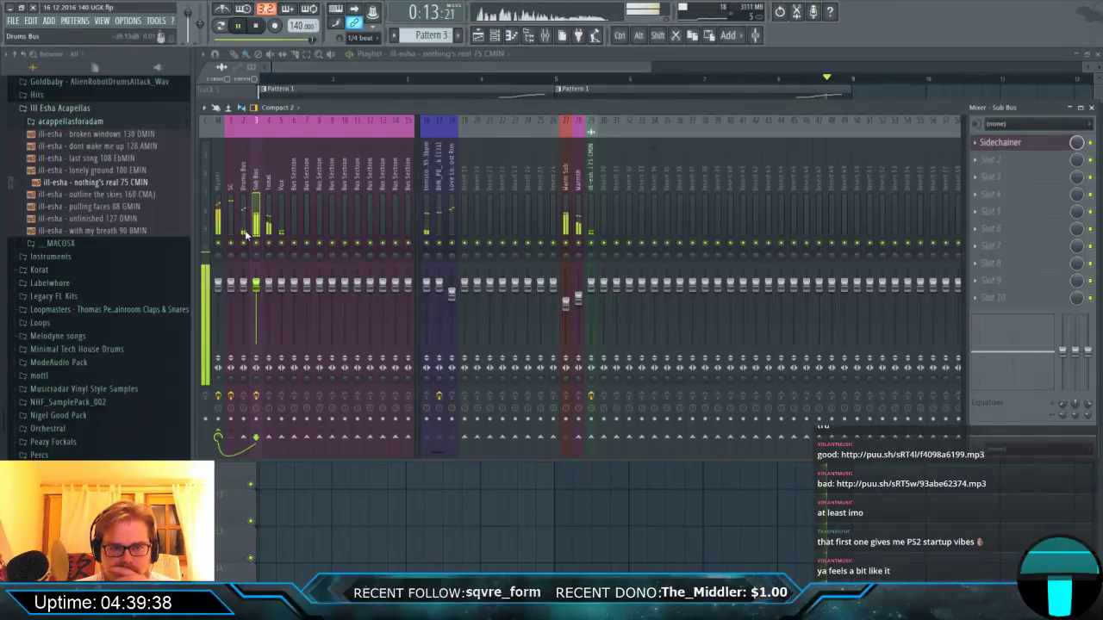
left_click(974, 142)
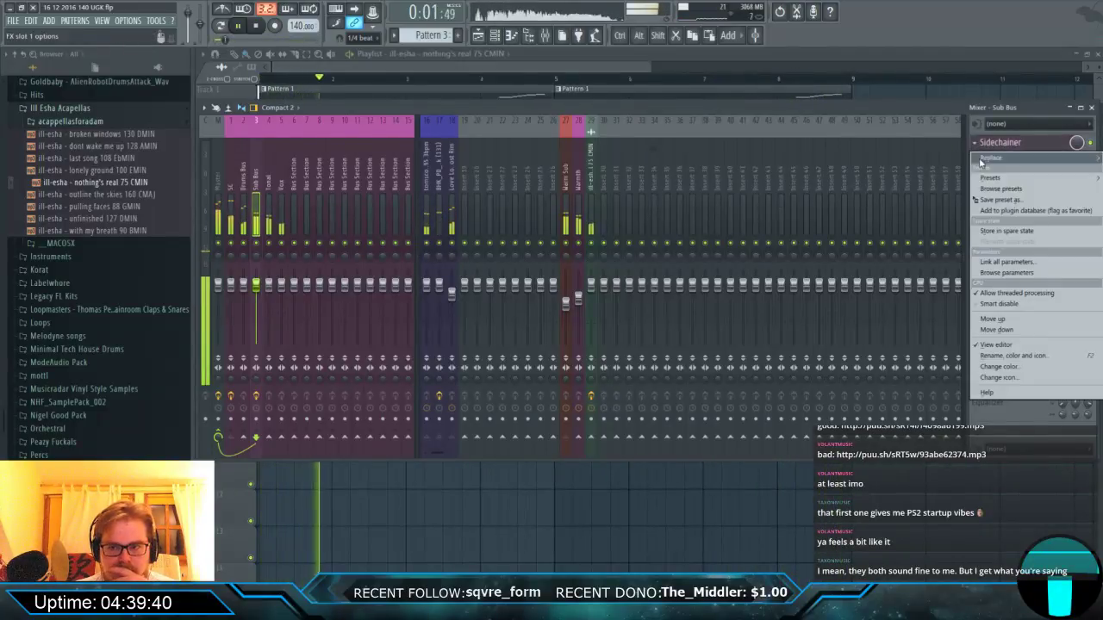
left_click_drag(1000, 142, 765, 200)
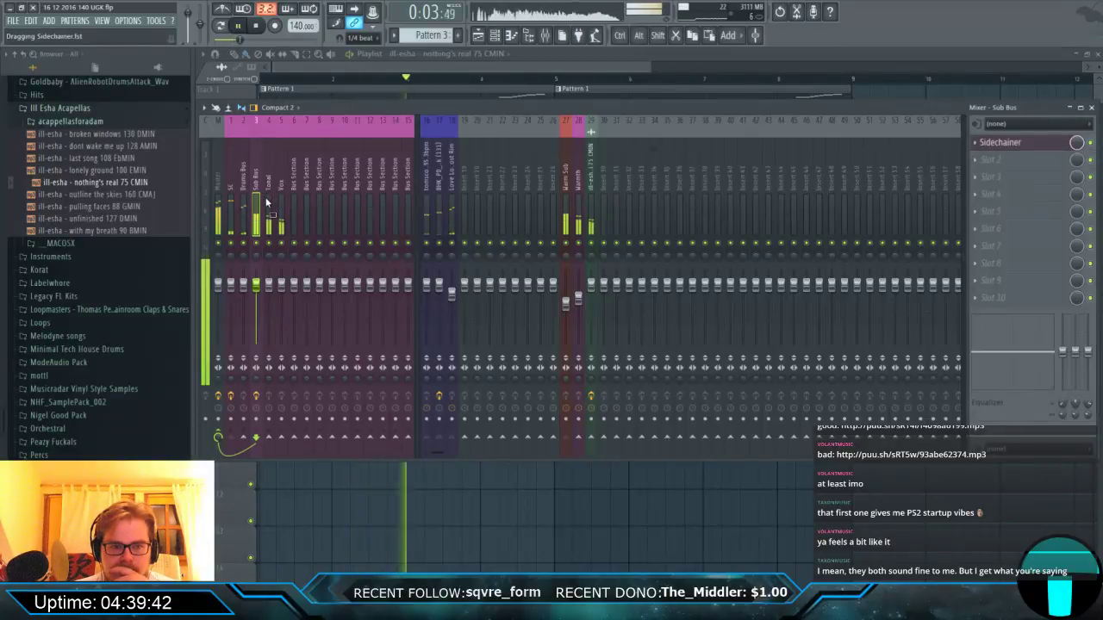
left_click_drag(265, 201, 268, 203)
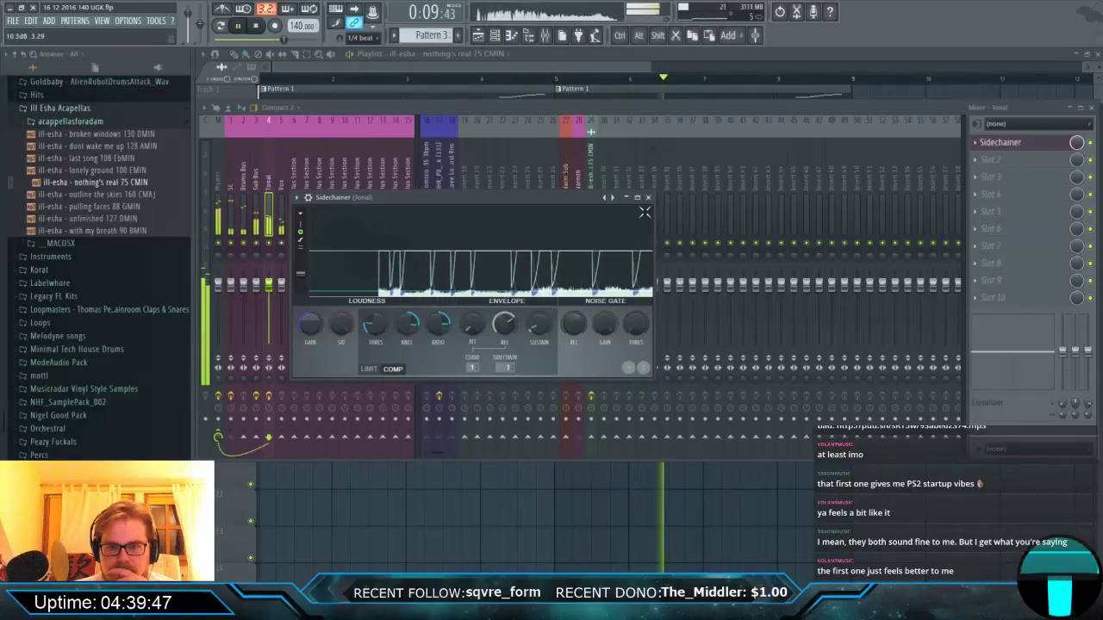
left_click(648, 197)
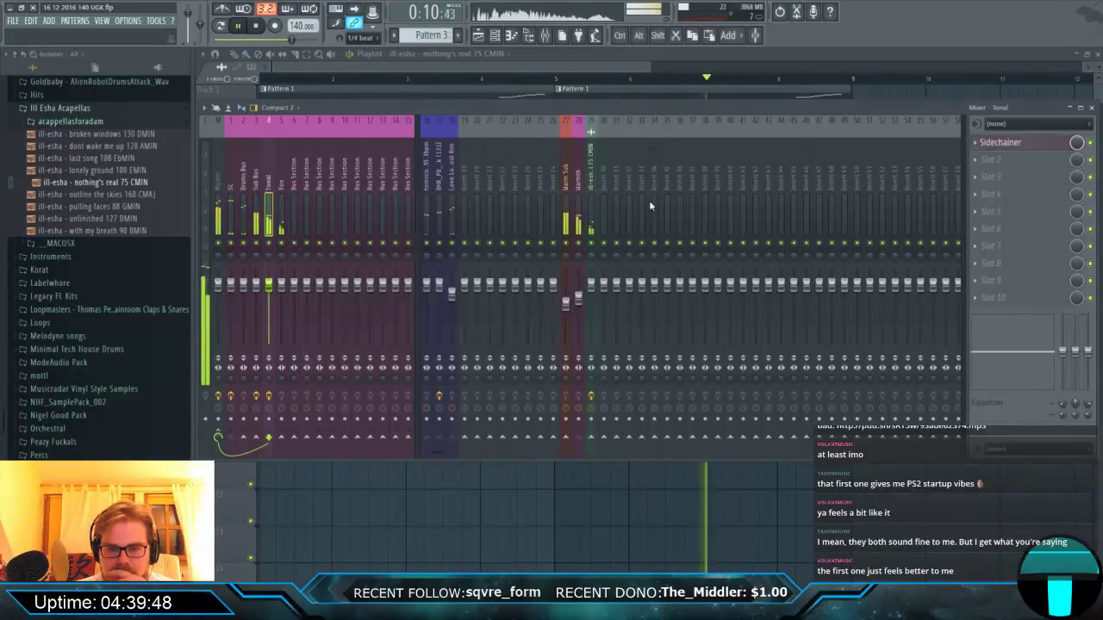
Copy the Sidechainer from Tonal to the Vox track and set its release to about 216 ms.
left_click(977, 146)
left_click_drag(999, 181, 281, 183)
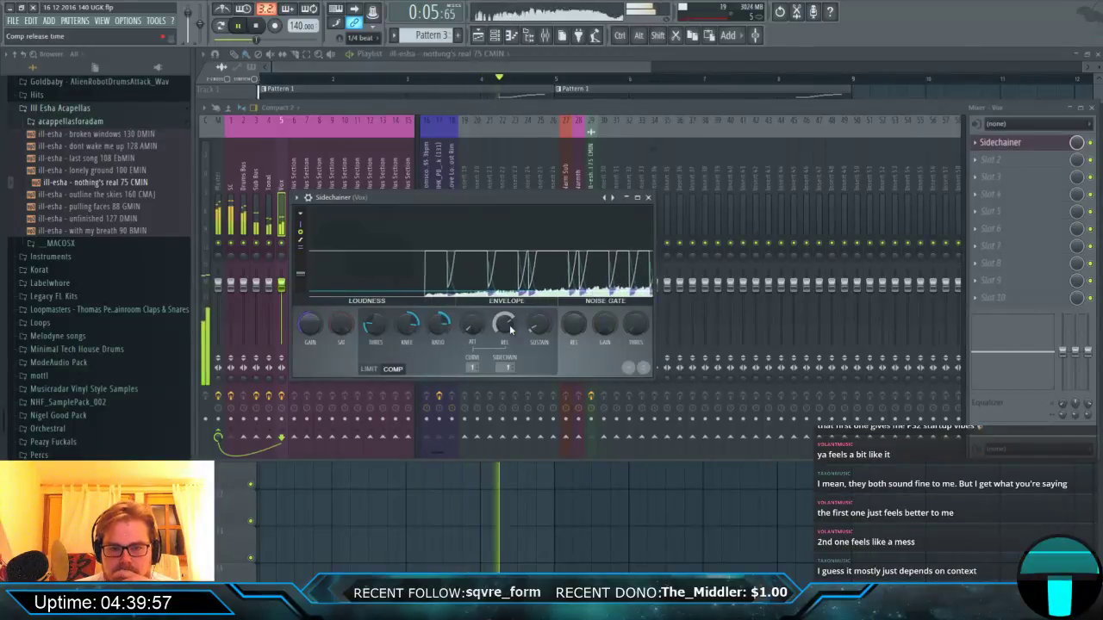
left_click_drag(504, 323, 504, 317)
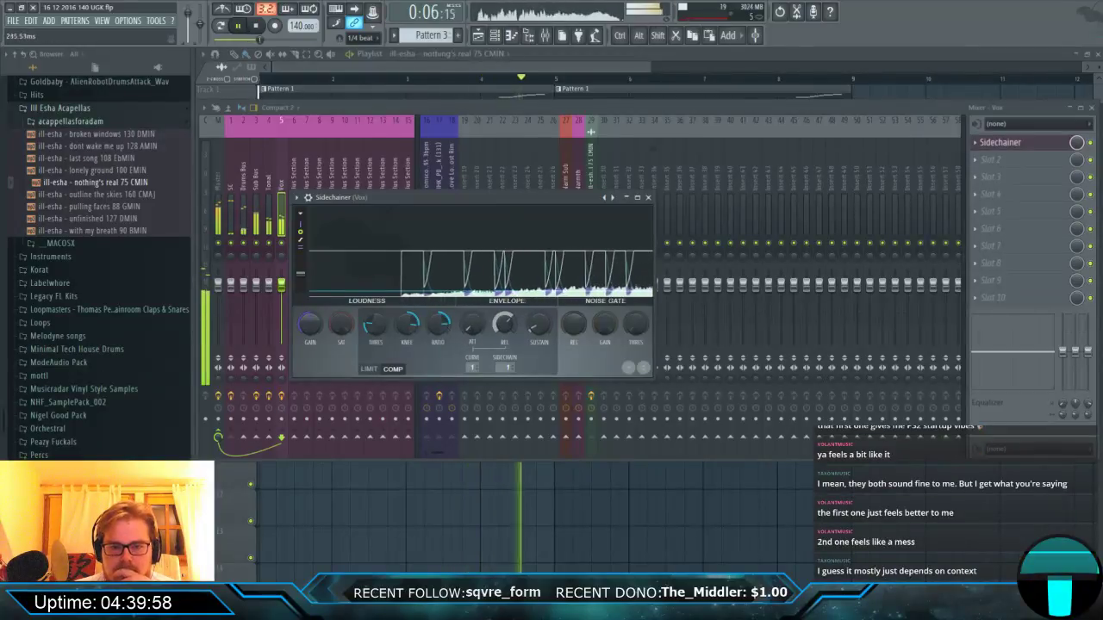
Set the Sub Bus Sidechainer's compressor attack to about 52 ms and its limiter attack to about 10.5 ms.
left_click(256, 206)
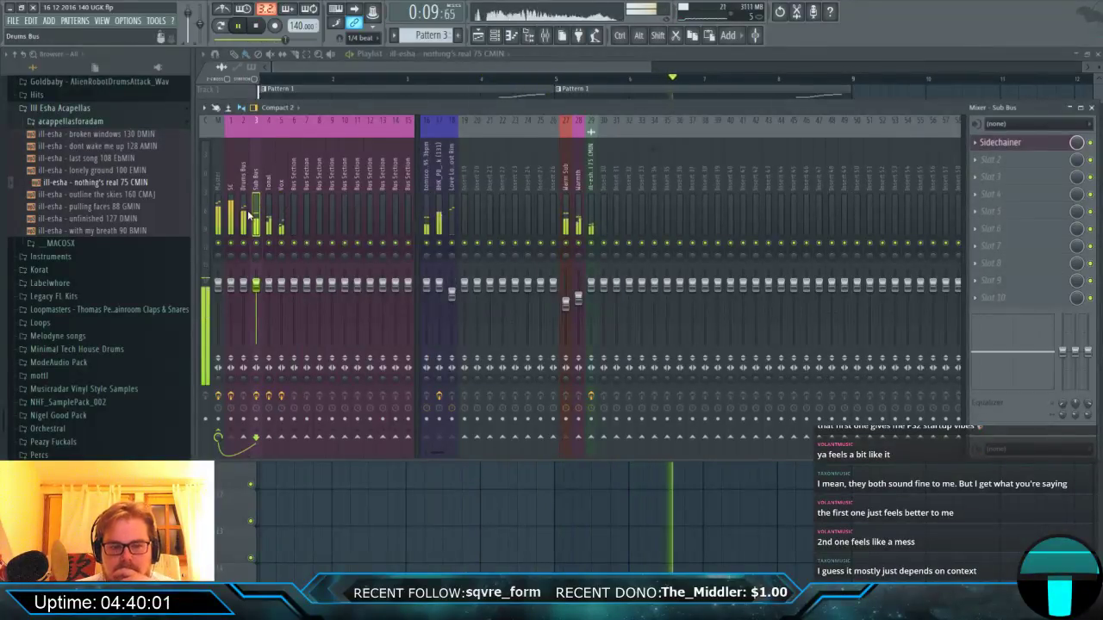
left_click(1004, 143)
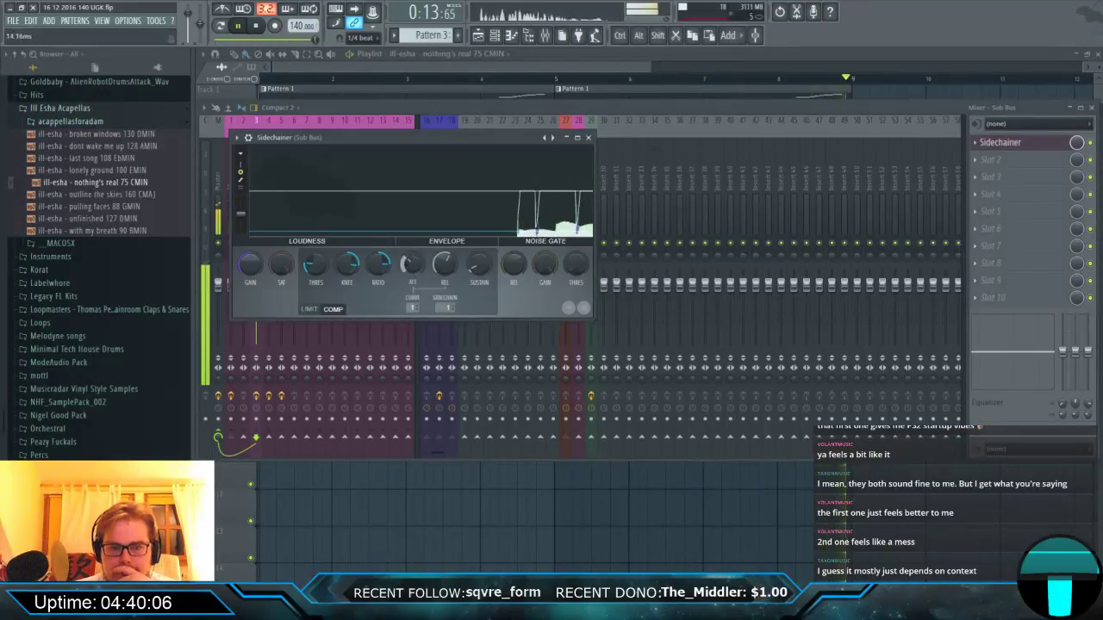
scroll(412, 263, "up", 2)
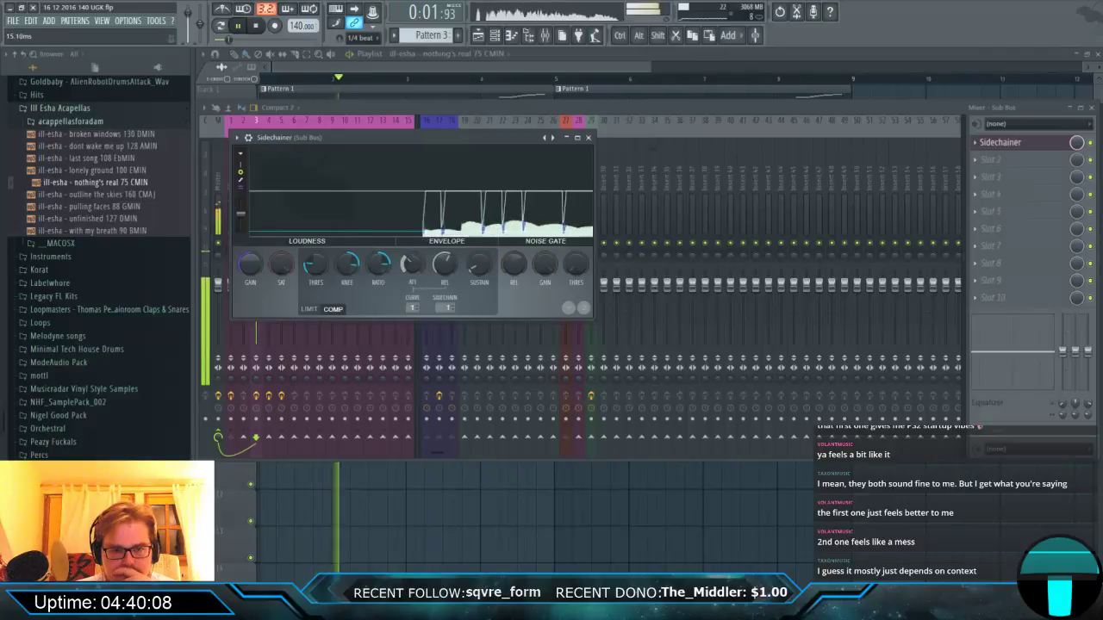
scroll(412, 262, "up", 5)
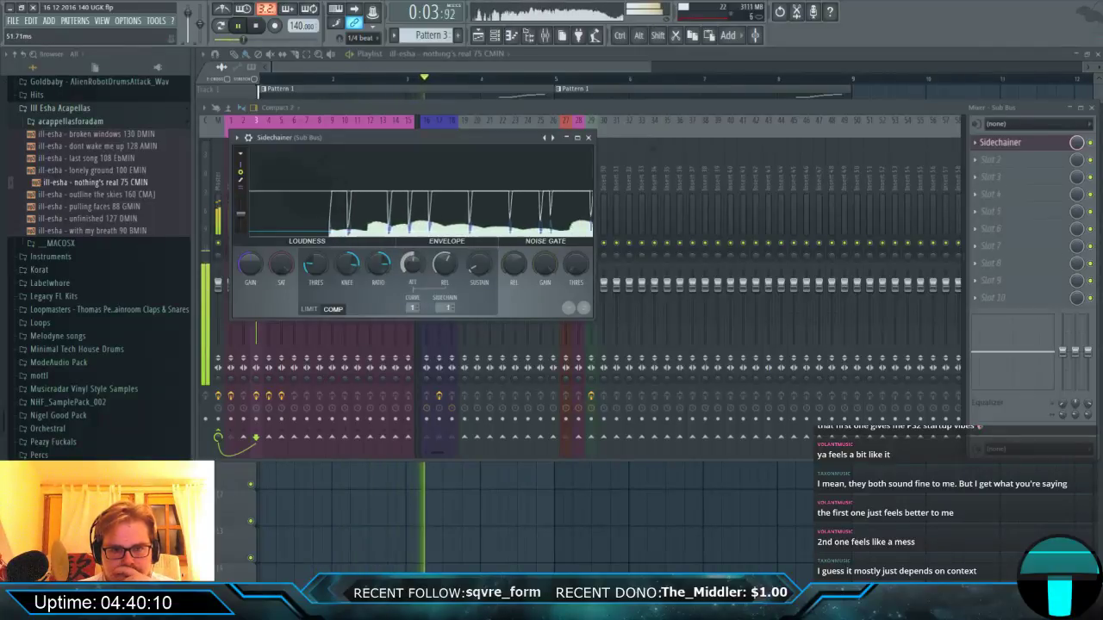
left_click(309, 308)
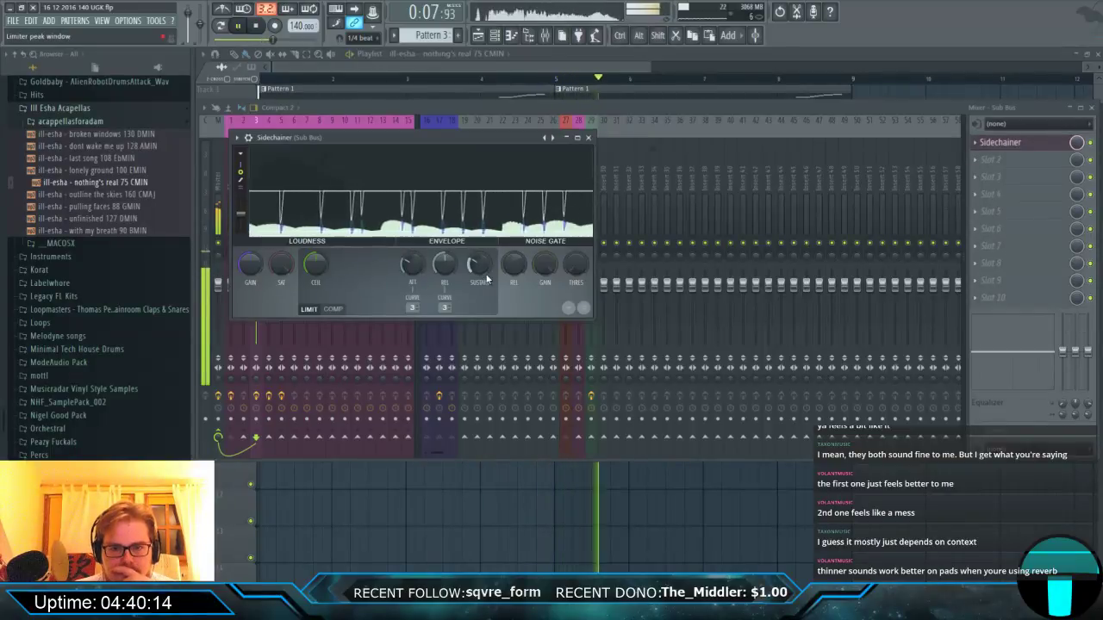
left_click(406, 273)
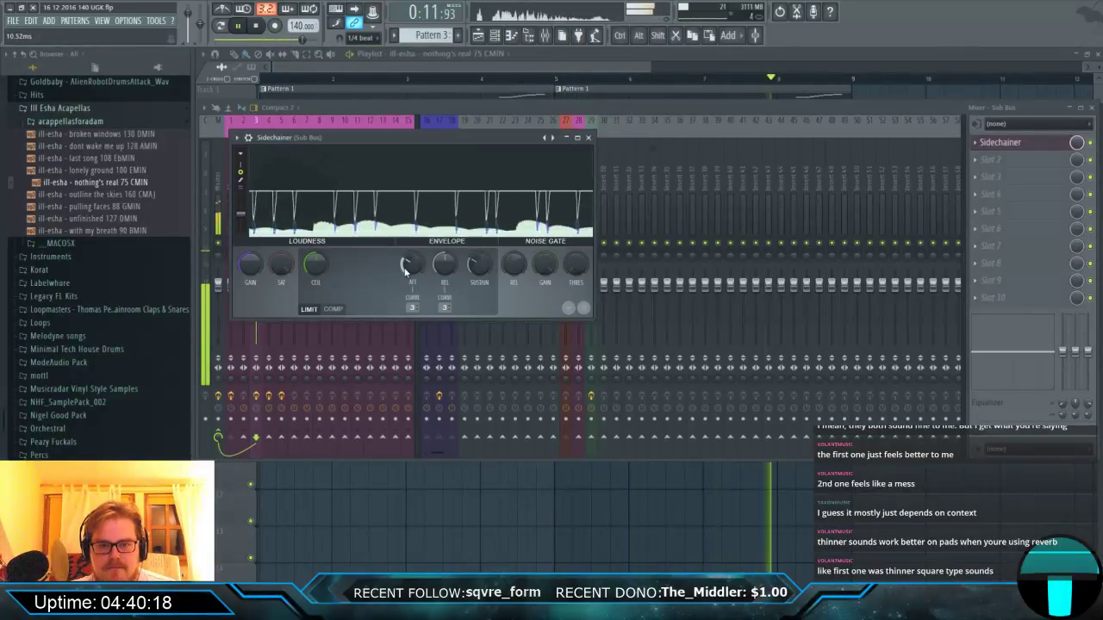
left_click(588, 138)
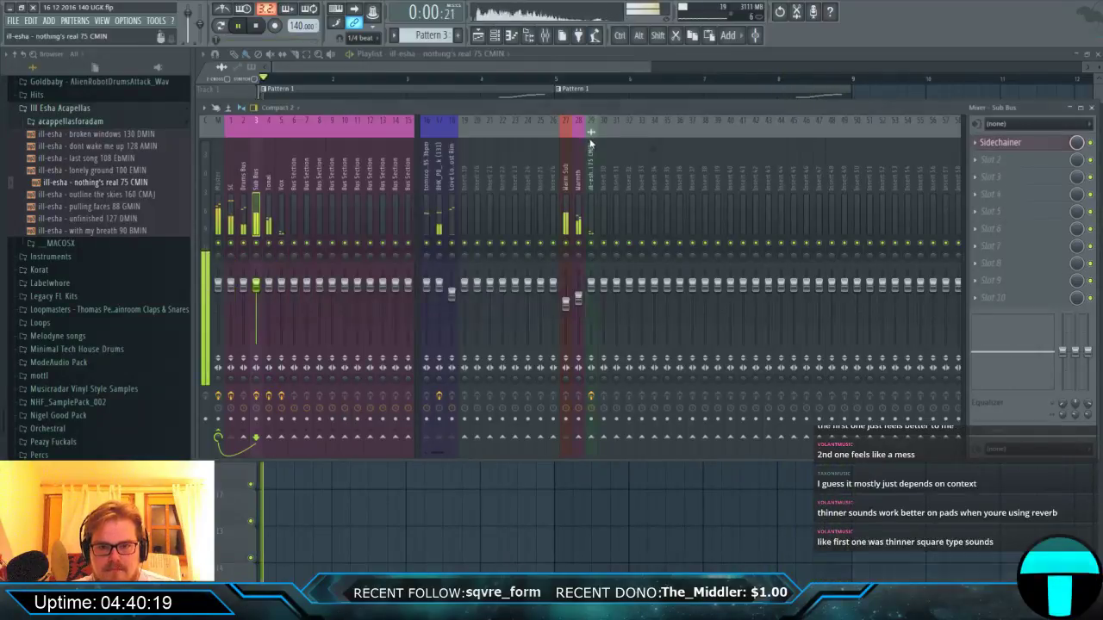
Extend the "nothing's real" acapella clip on playlist track 4 to eight bars, ending at bar 9.
left_click(591, 211)
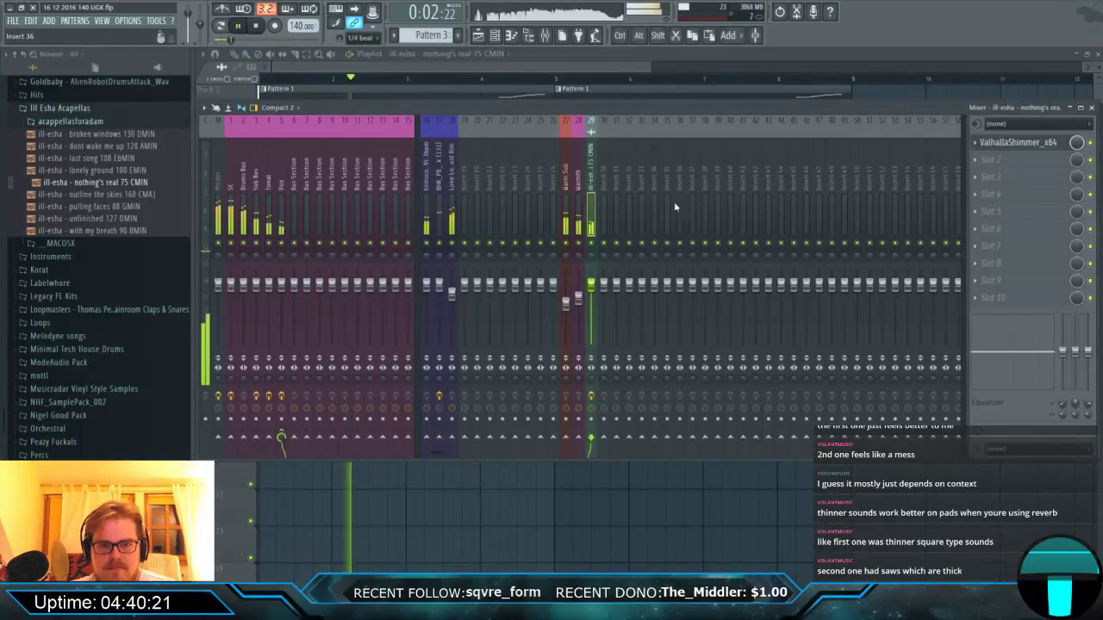
left_click(596, 67)
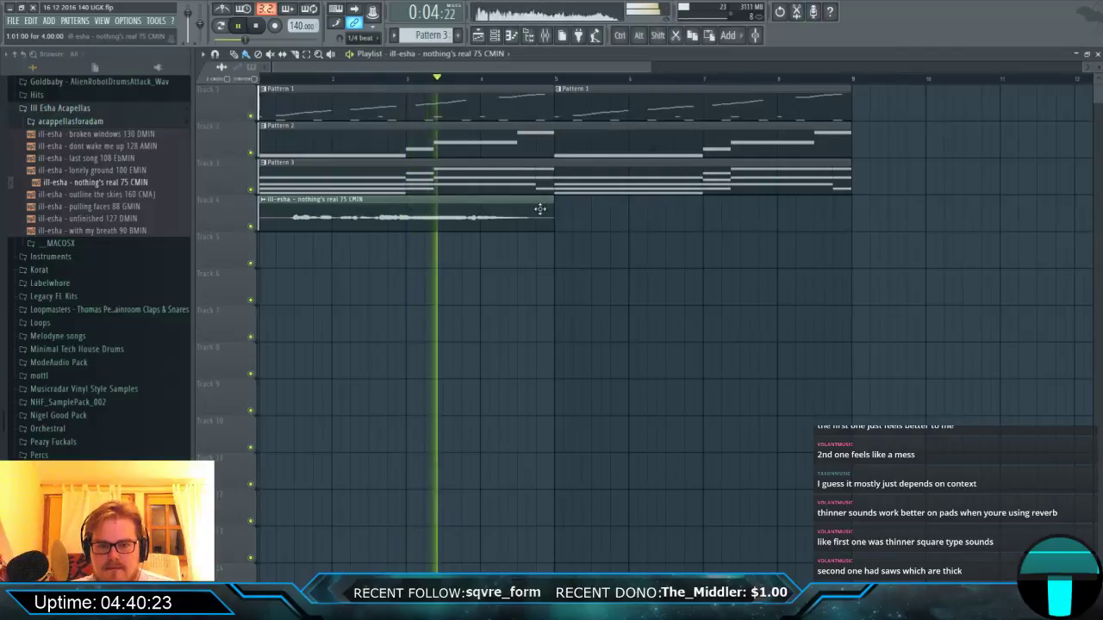
left_click_drag(554, 215, 850, 228)
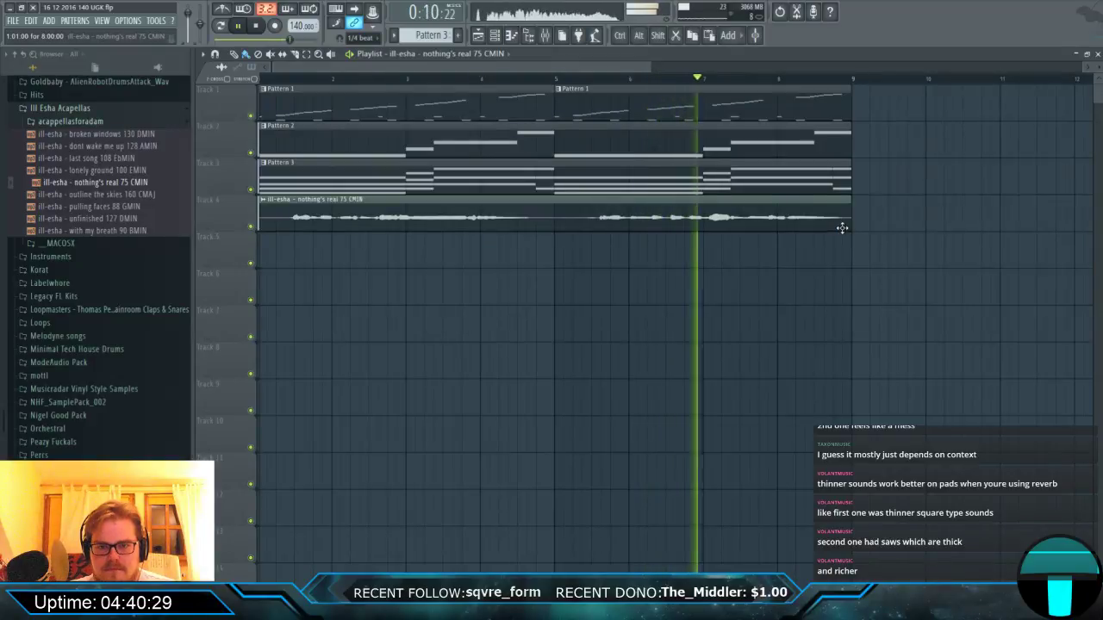
Lower the ValhallaShimmer reverb mix on the acapella's mixer track to about 0.57.
key("F9")
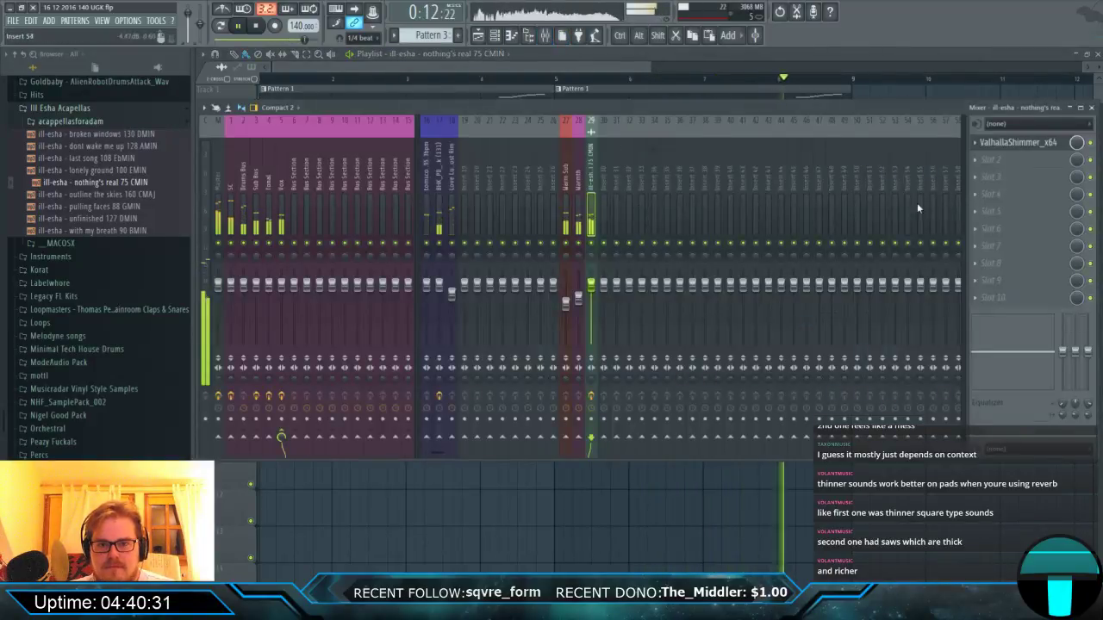
left_click(1016, 141)
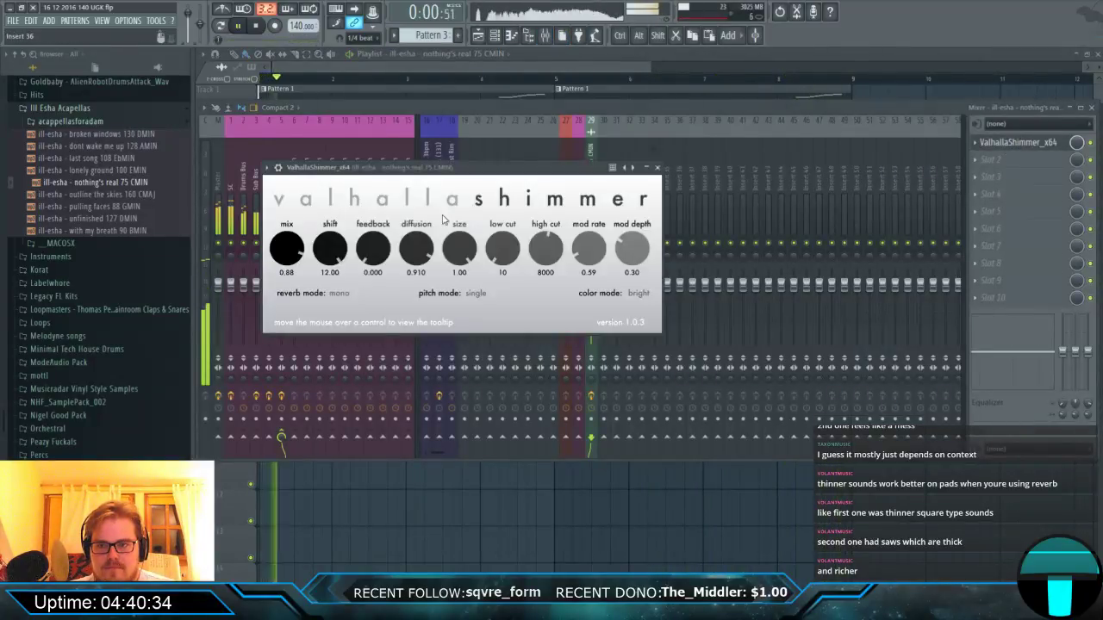
mouse_move(286, 249)
left_mouse_down()
mouse_move(287, 286)
mouse_move(288, 264)
left_mouse_up()
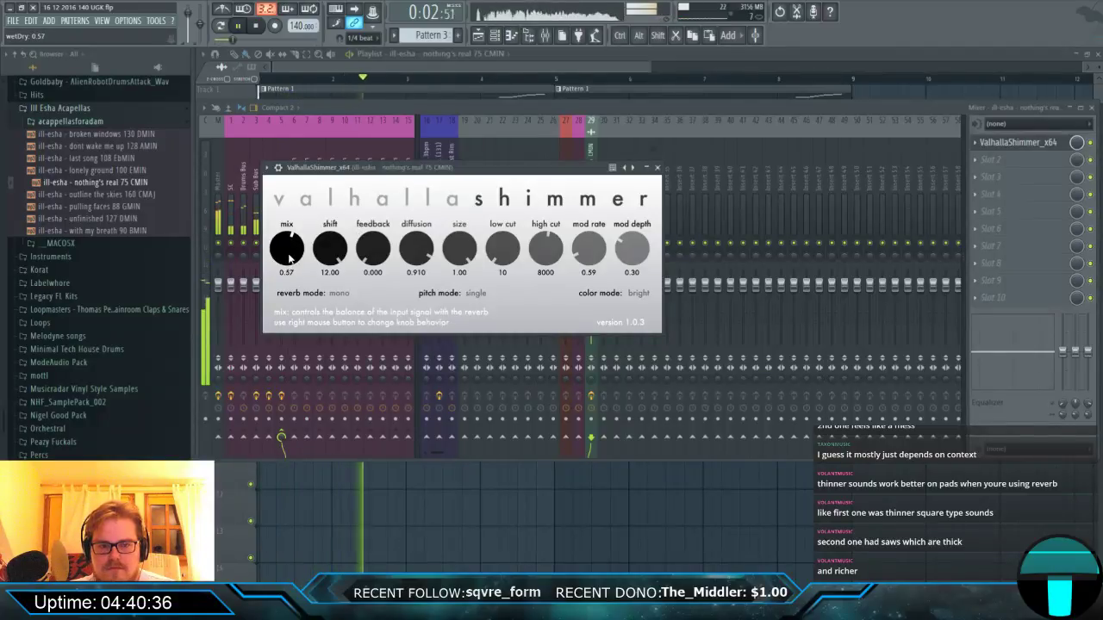
left_click(658, 167)
Load FabFilter Pro-Q 2 in the acapella track's second slot with a low cut at about 160 Hz and a 30 dB/oct slope.
left_click(991, 160)
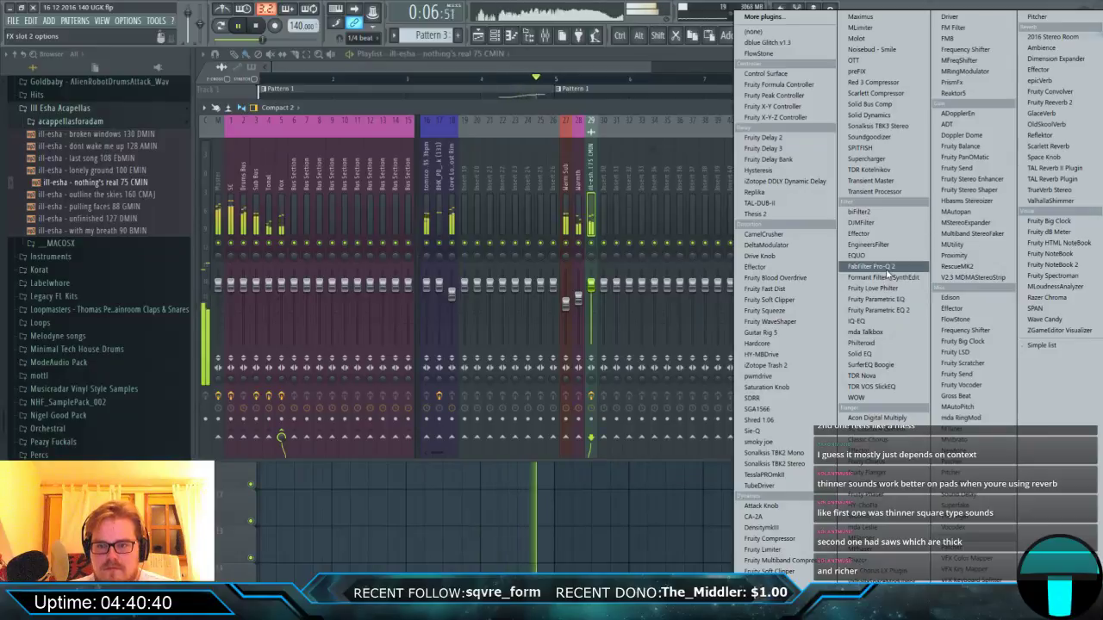
left_click(871, 266)
left_click_drag(298, 342, 488, 338)
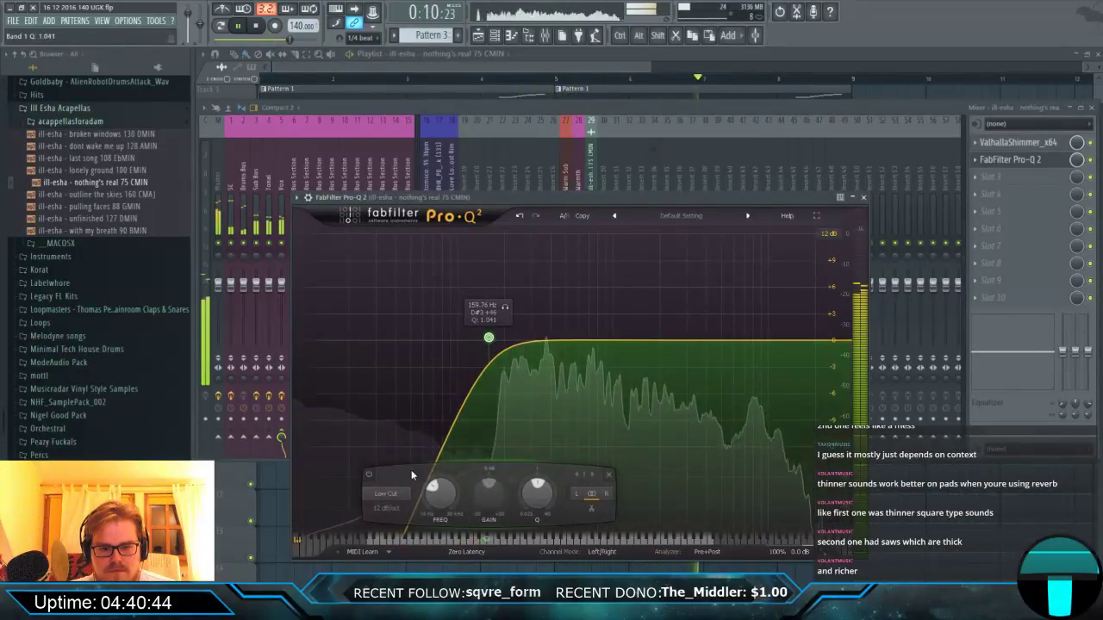
scroll(387, 510, "up", 3)
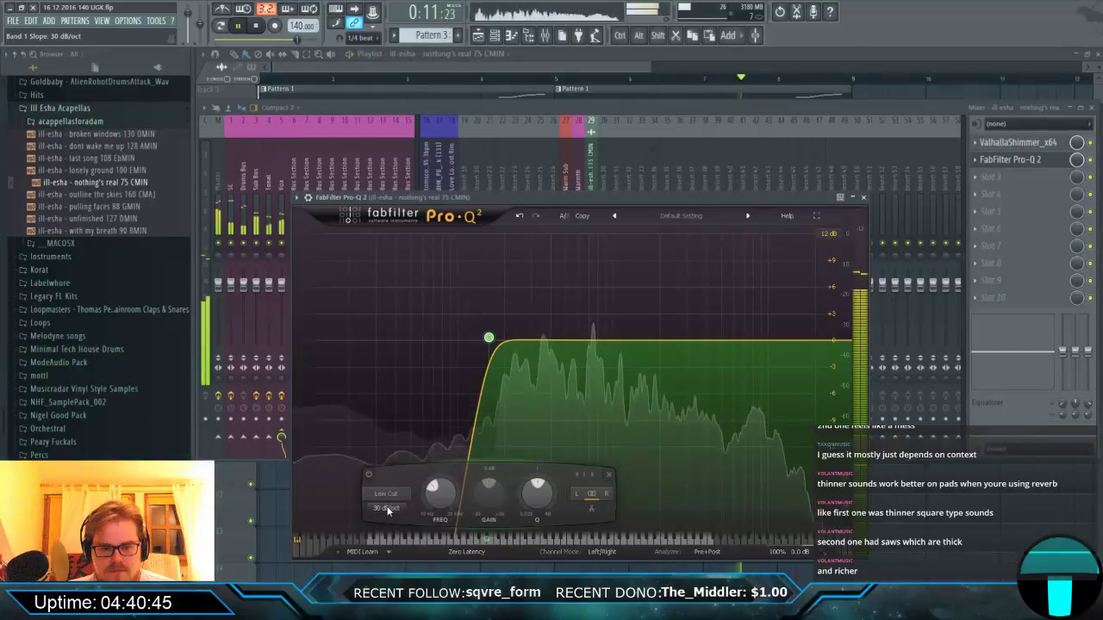
Load MAutoPitch in the acapella track's third effect slot.
left_click(1021, 176)
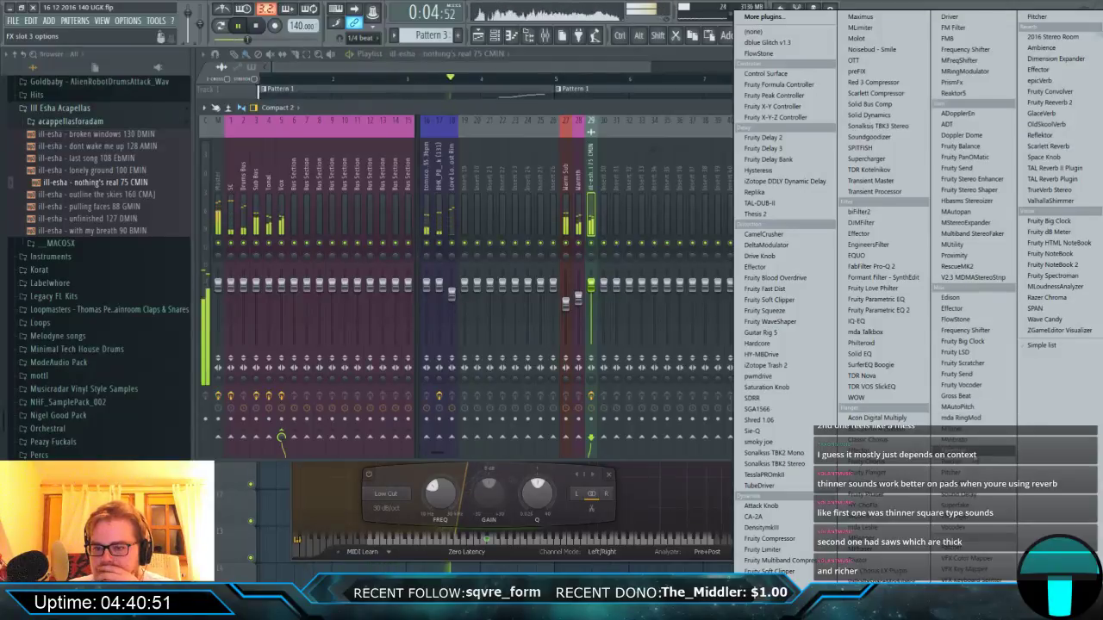
left_click(964, 406)
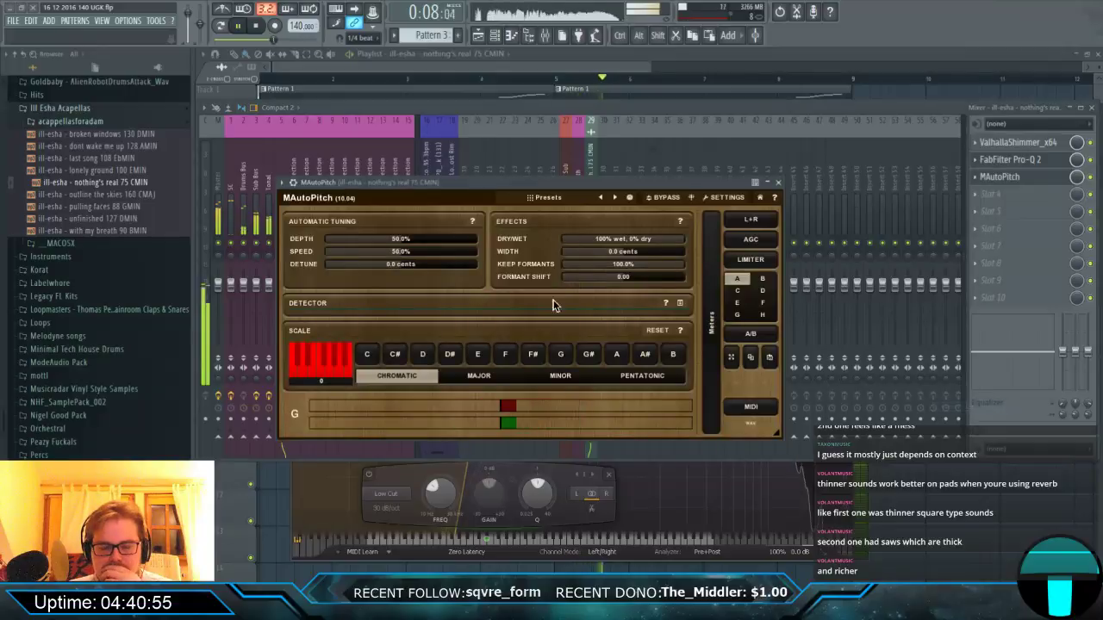
Lower MAutoPitch's formant shift to -5.47 and move the plugin above FabFilter Pro-Q 2 in the acapella track's effect chain.
left_click_drag(621, 279, 621, 293)
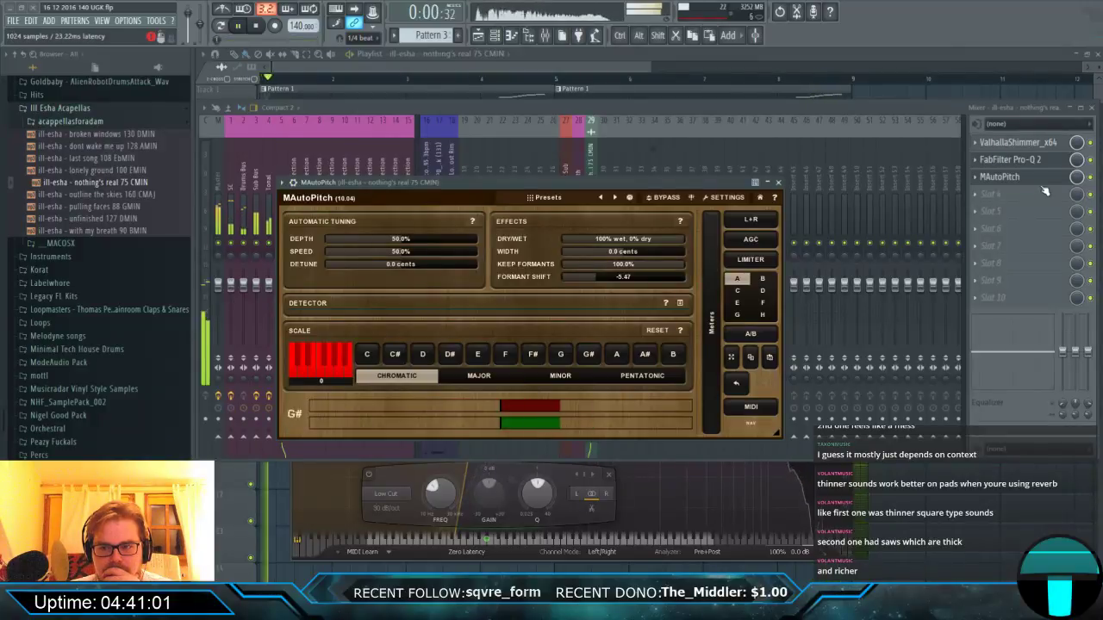
left_click_drag(1040, 184, 1040, 162)
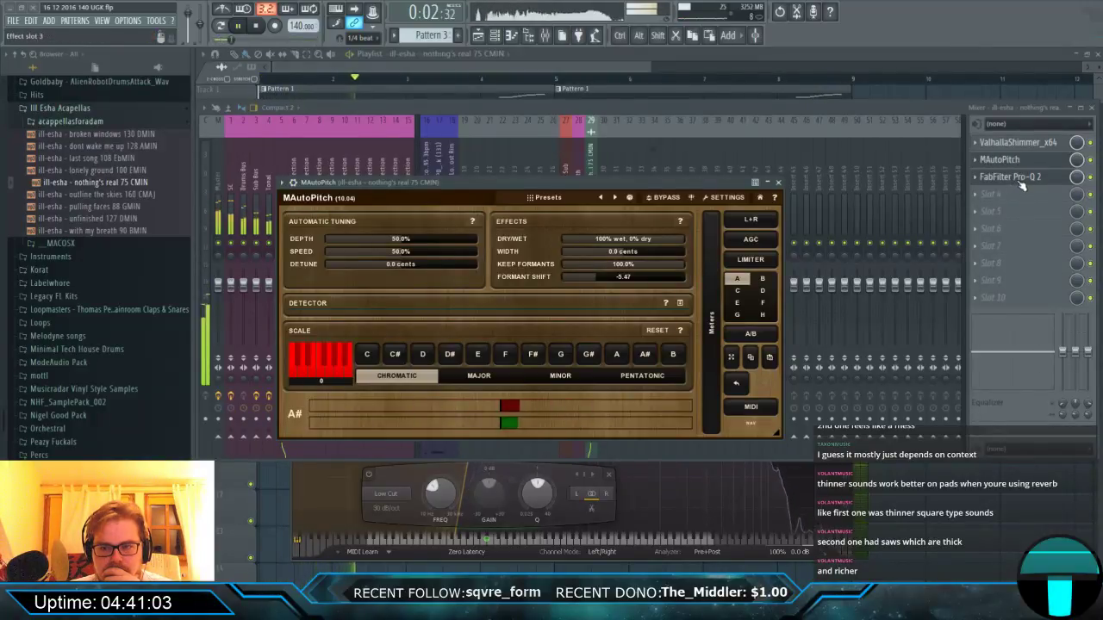
left_click(590, 158)
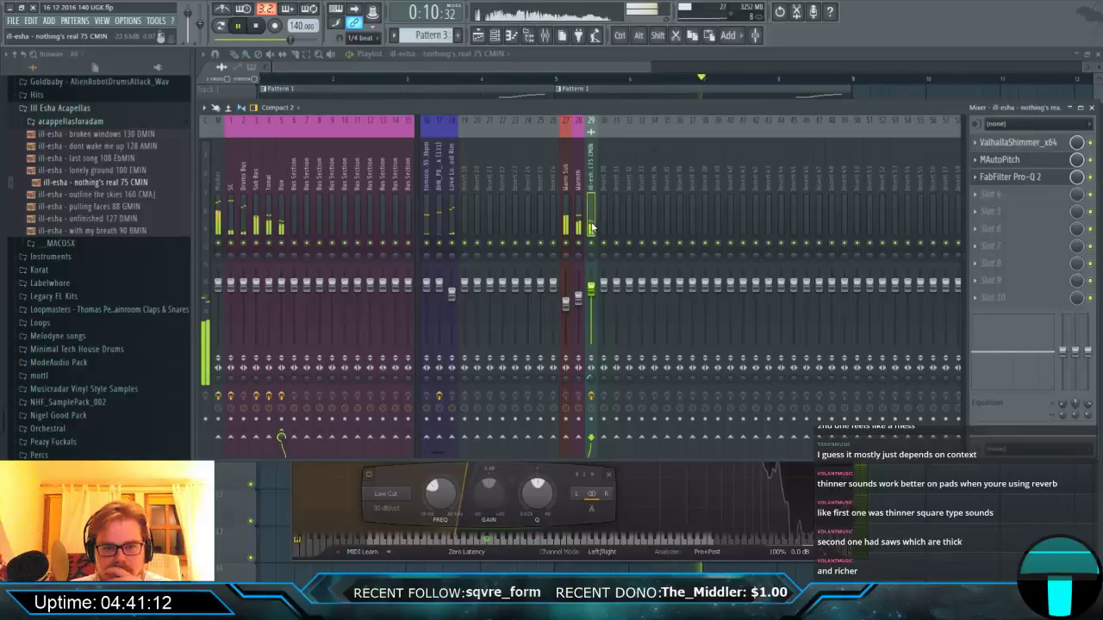
Set the declicking mode of the "nothing's real" acapella clip on playlist track 4 to Generic (bleeding).
left_click(575, 74)
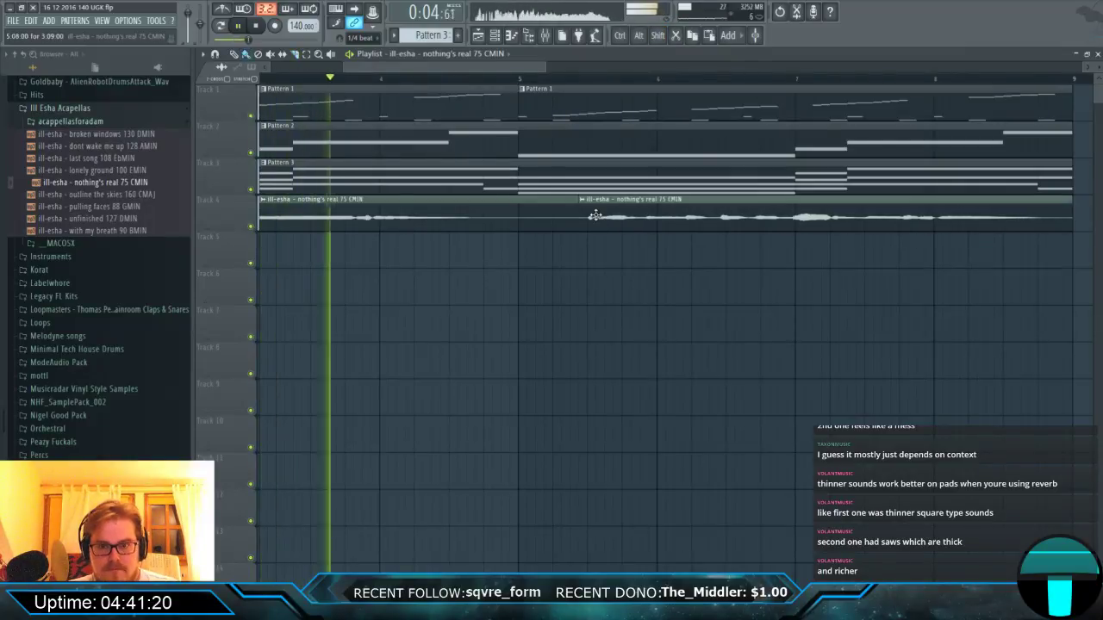
double_click(597, 218)
left_click(312, 253)
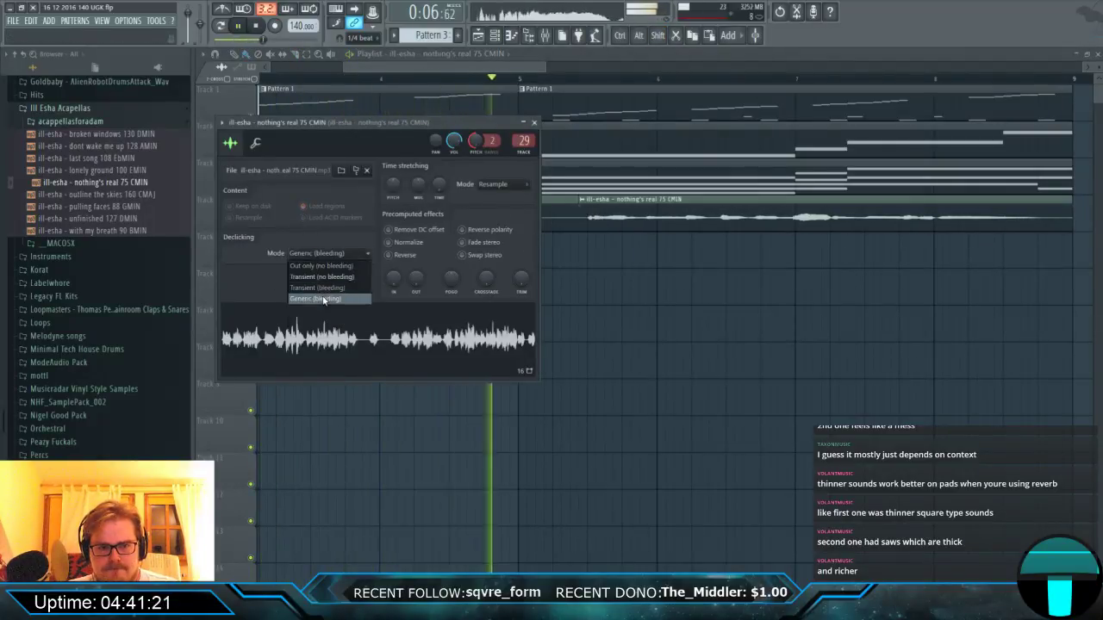
left_click(320, 297)
key("Escape")
Slice the second acapella clip on track 4 just before bar 6, shorten the slice before the cut to leave a small gap, and audition it.
scroll(906, 320, "right", 4)
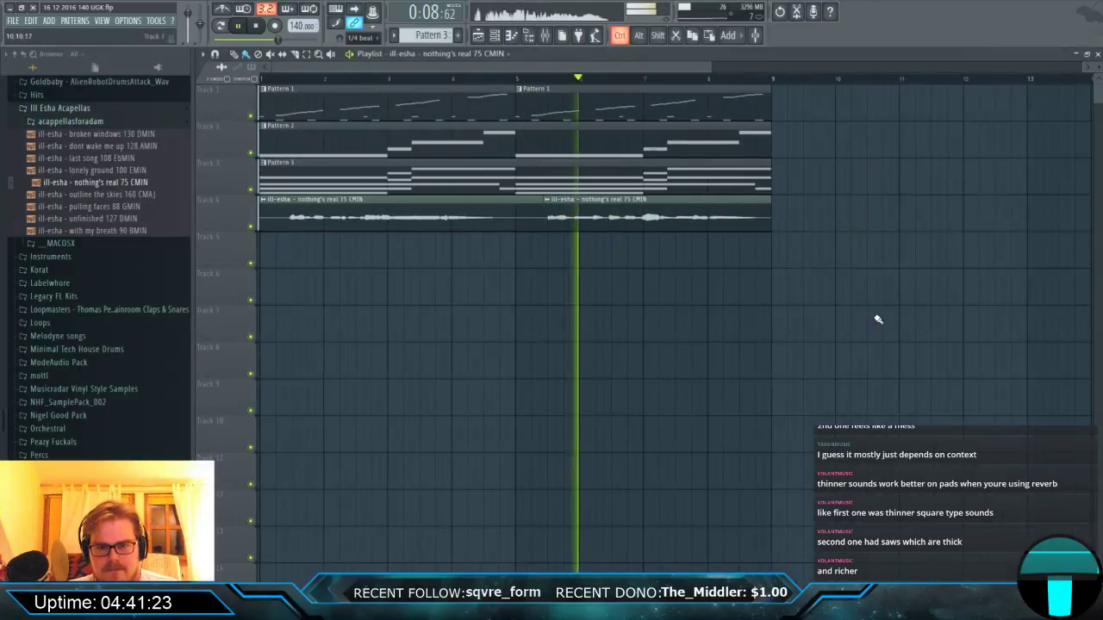
scroll(448, 233, "up", 2)
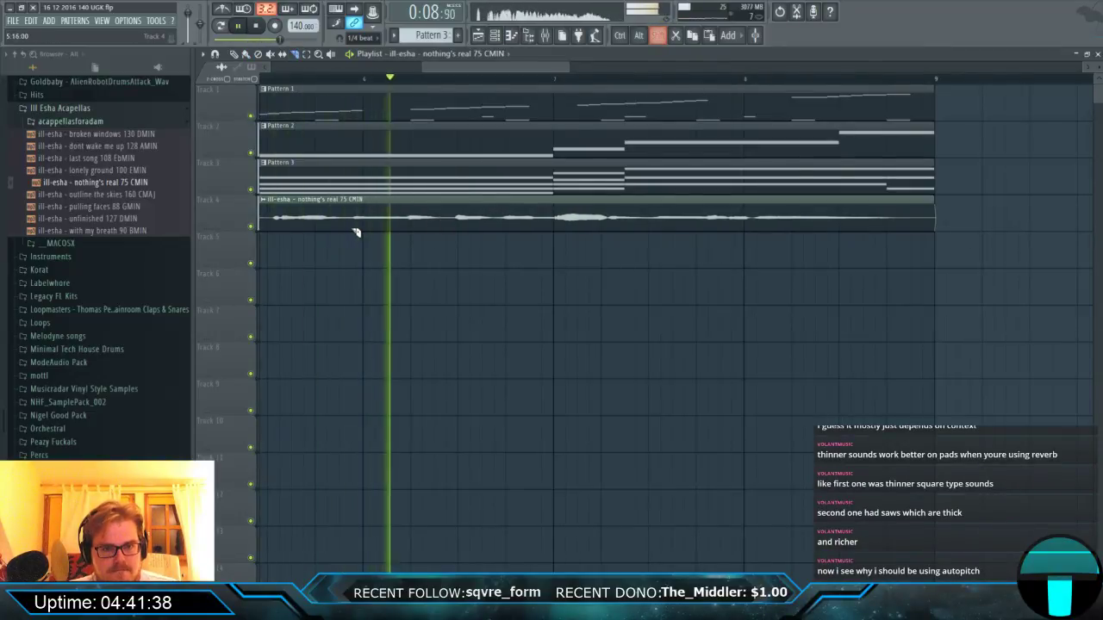
scroll(351, 229, "down", 3)
scroll(356, 231, "up", 3)
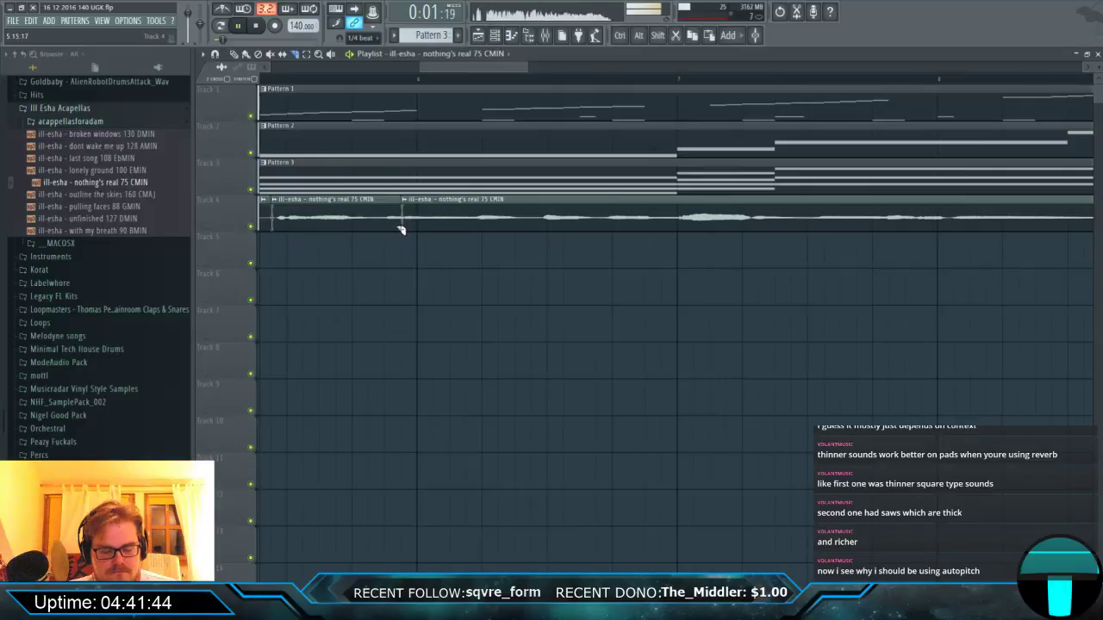
left_click_drag(398, 223, 388, 226)
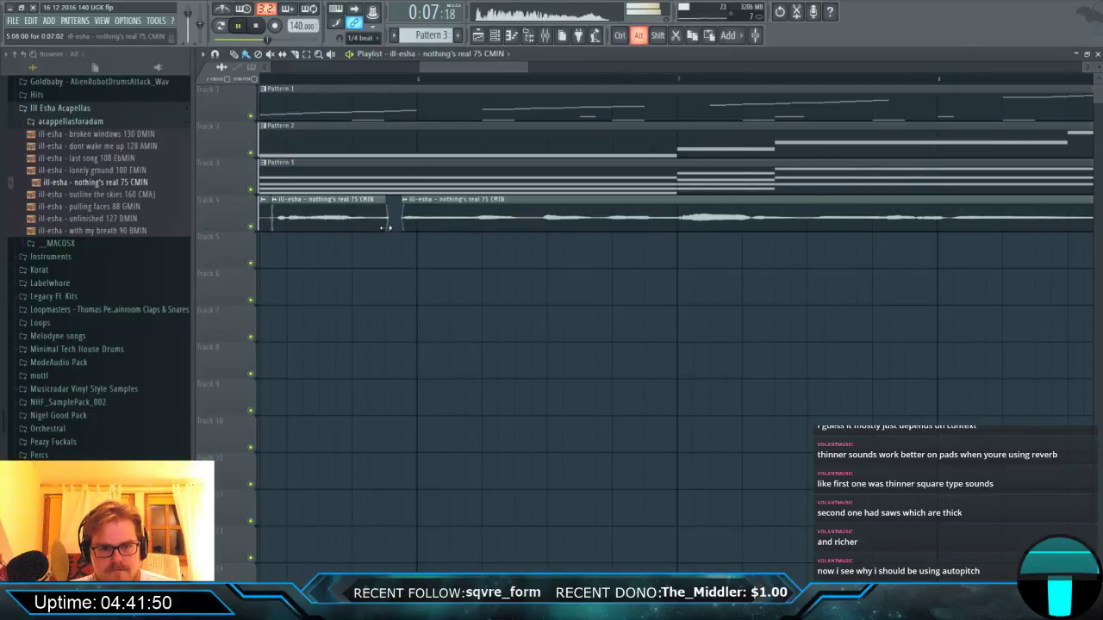
scroll(388, 229, "down", 3)
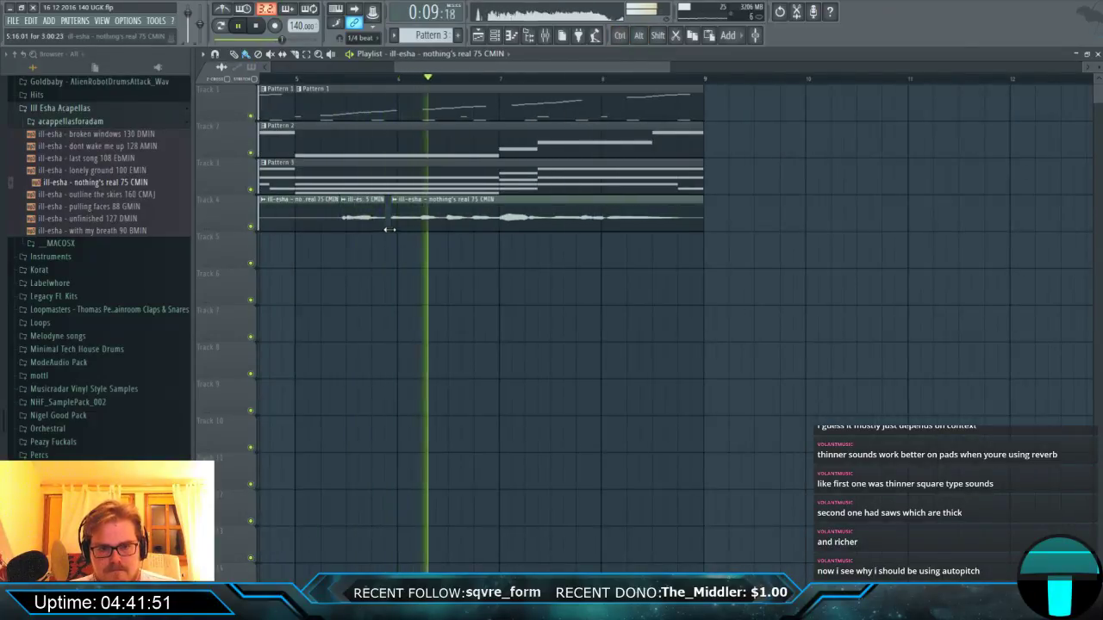
scroll(390, 227, "down", 3)
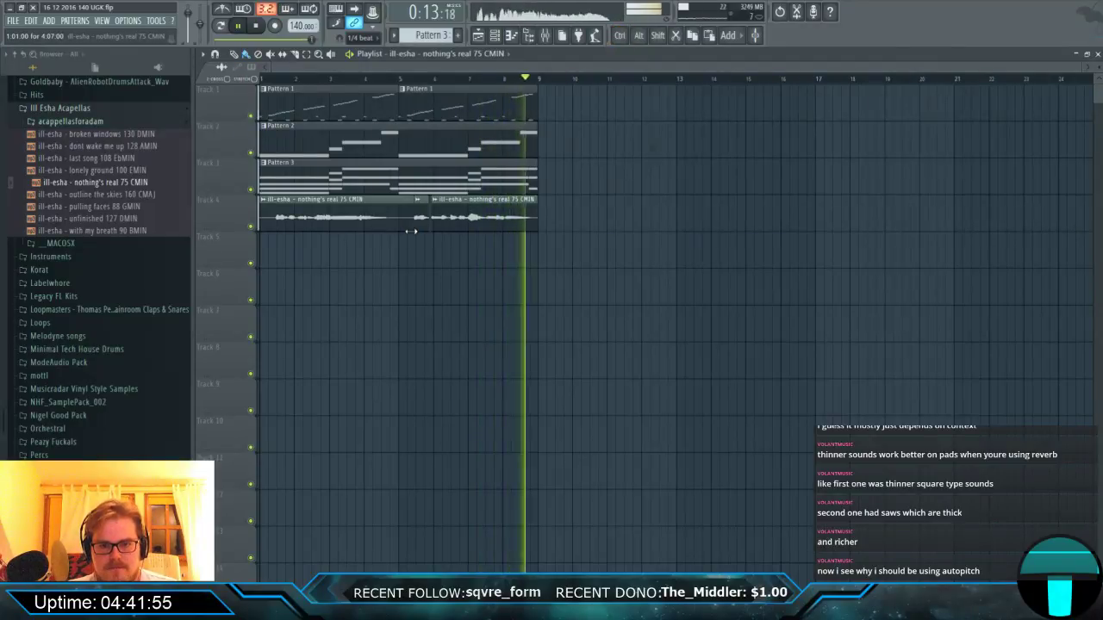
key("space")
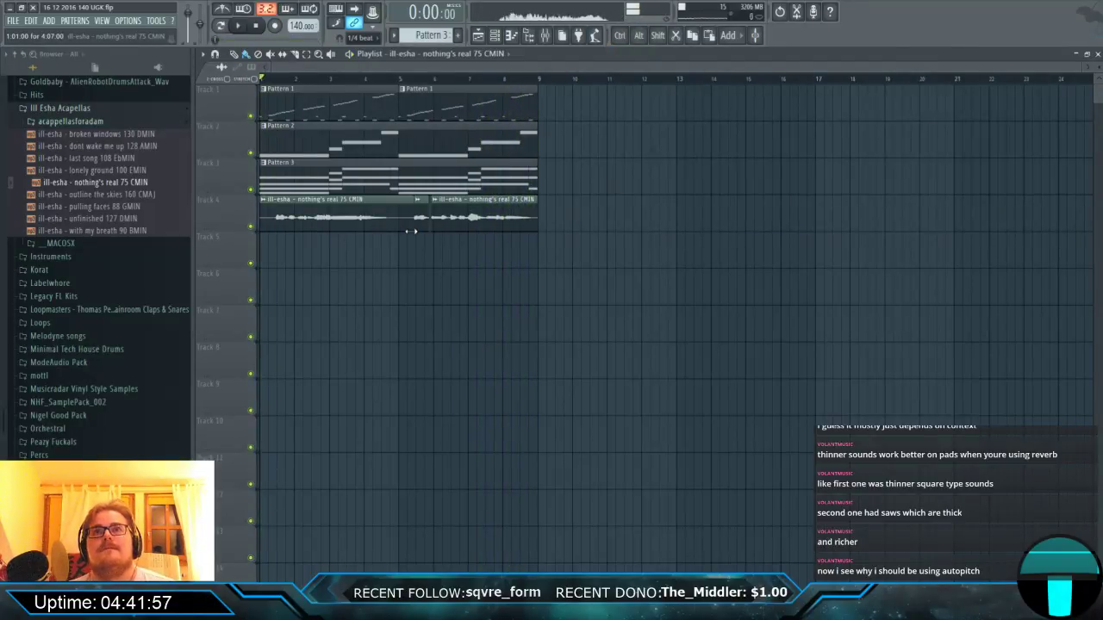
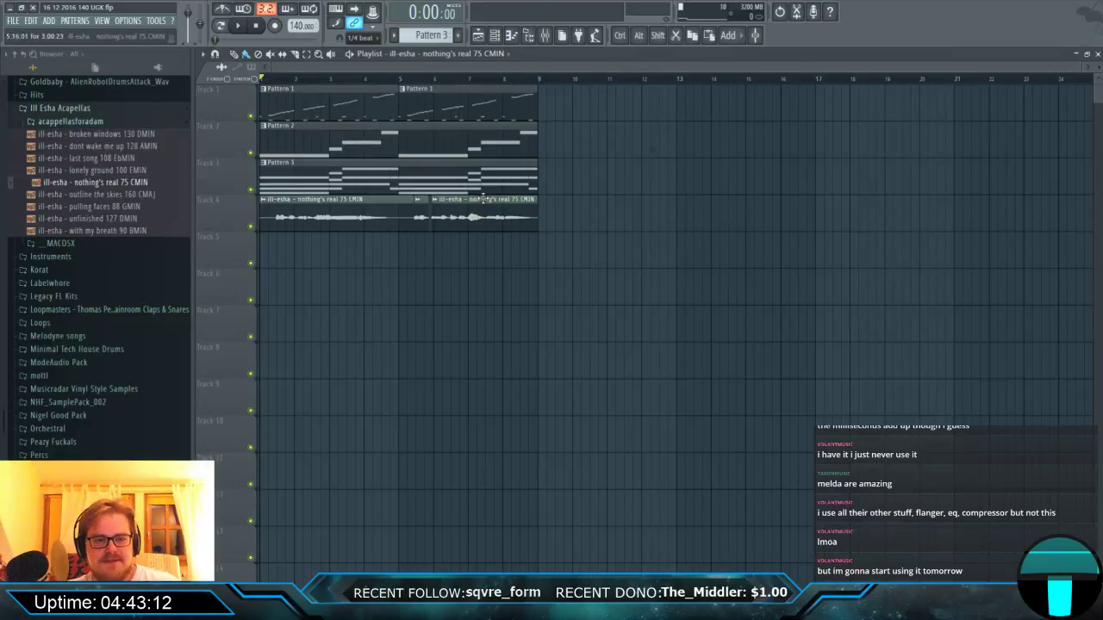
Open the Warmth Sawer synth from Pattern 3 and set its filter cutoff to 90% while auditioning the loop.
double_click(405, 173)
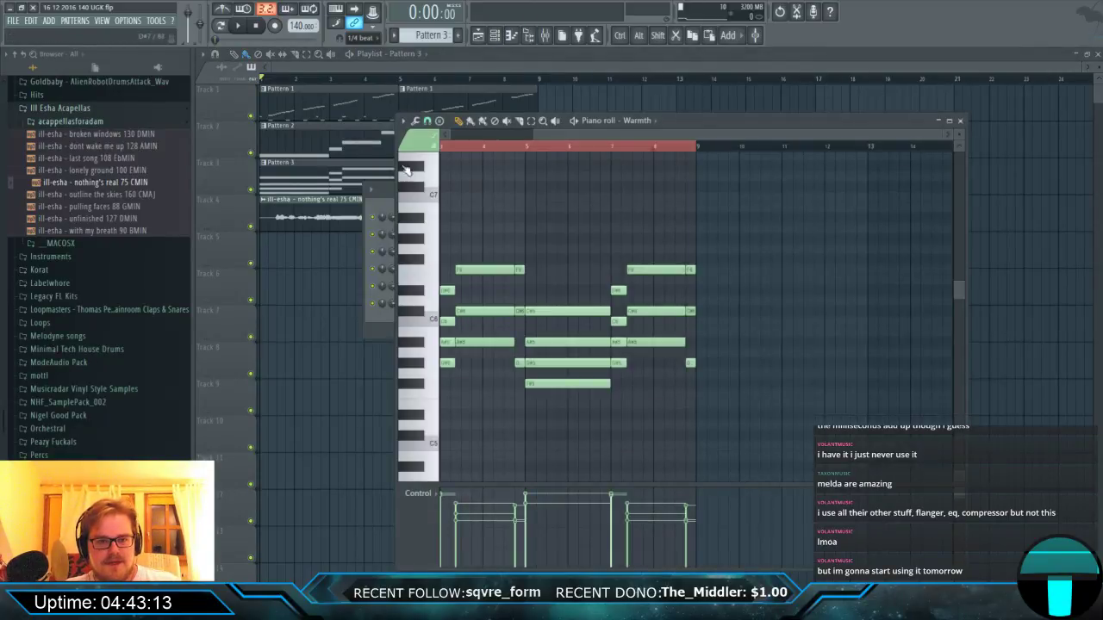
left_click(388, 328)
left_click(444, 288)
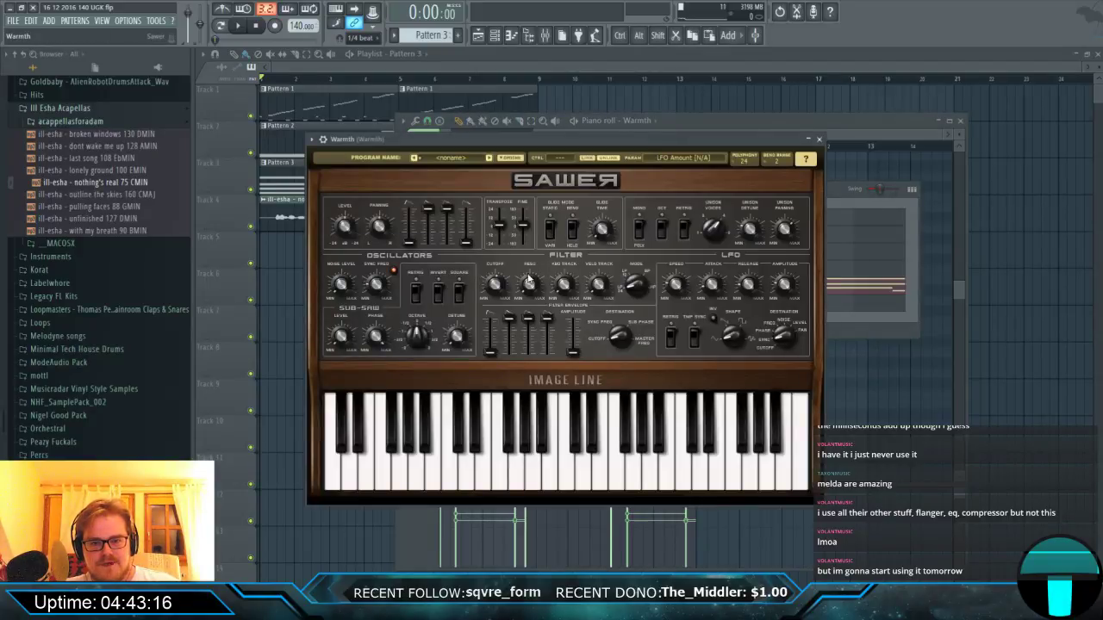
key("space")
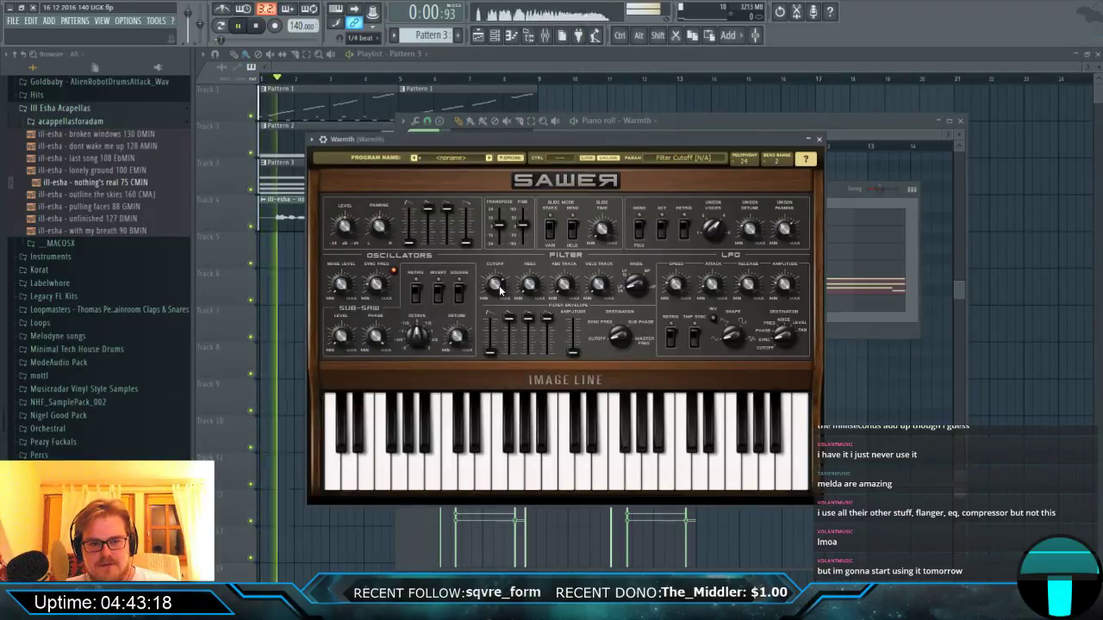
left_click(500, 290)
left_click_drag(495, 285, 494, 272)
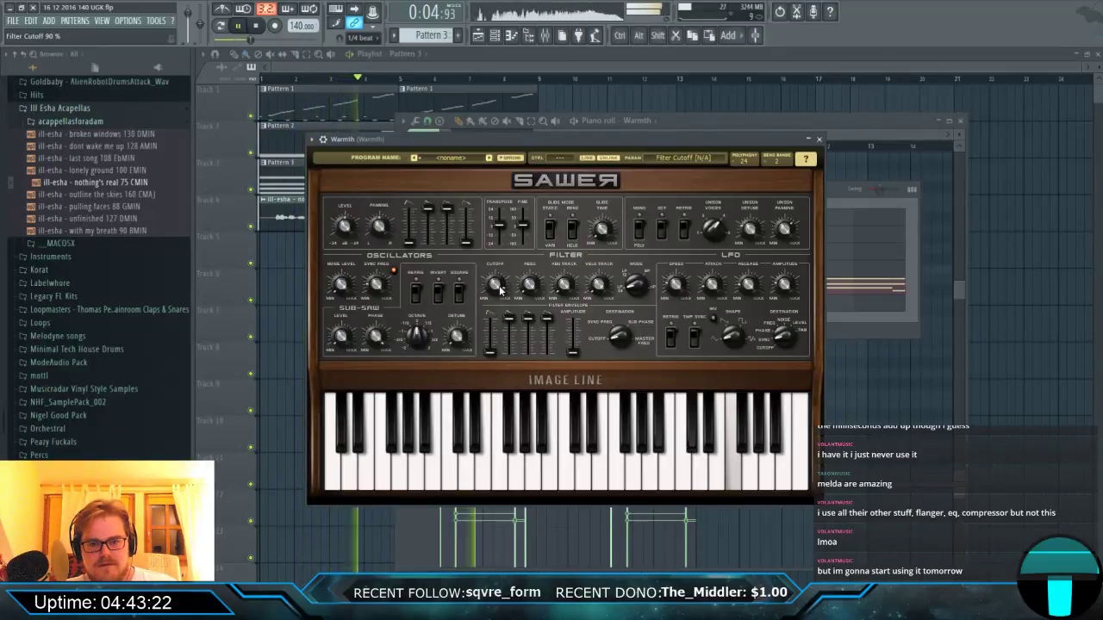
key("space")
Select the Warmth track in the mixer to work on its empty effect chain.
left_click(545, 36)
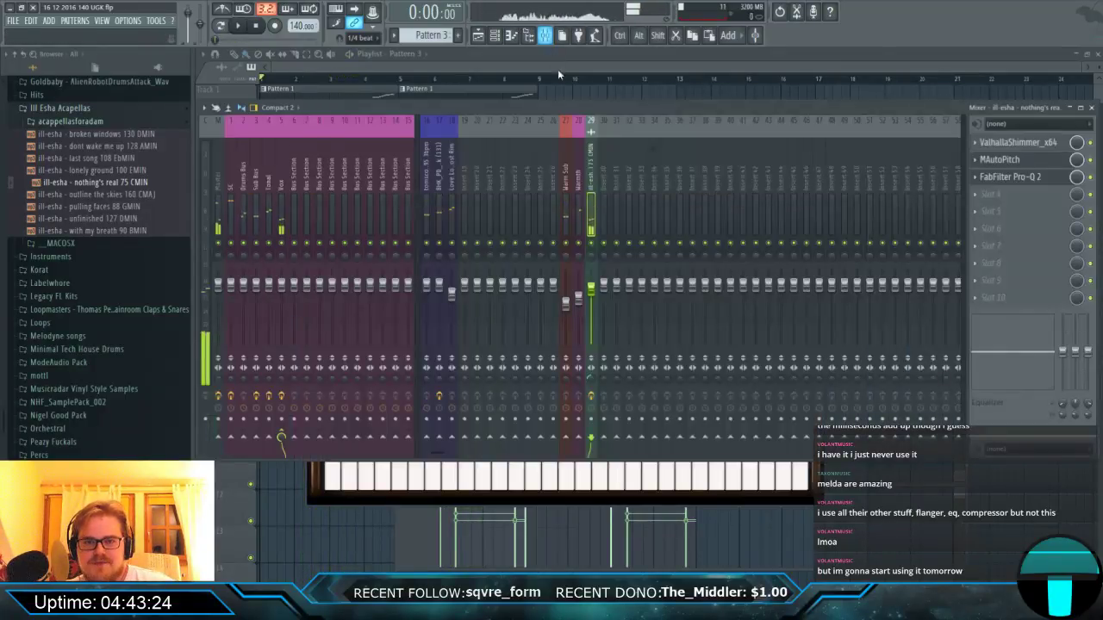
left_click(579, 208)
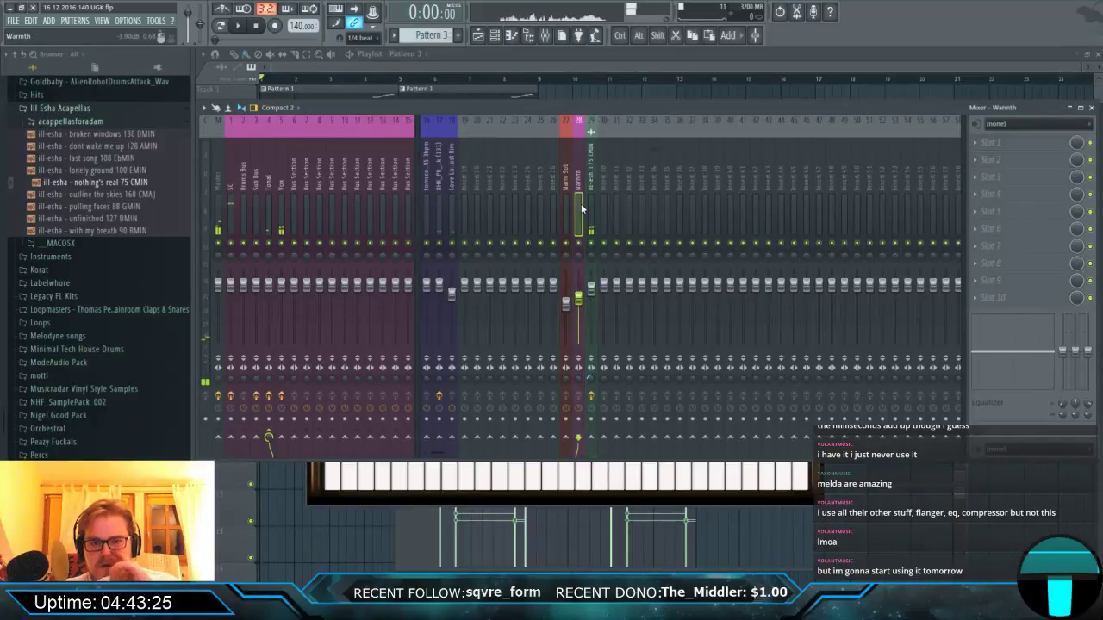
Load MAutoPitch into the first effect slot of the Warmth mixer track and play the song.
left_click(1005, 144)
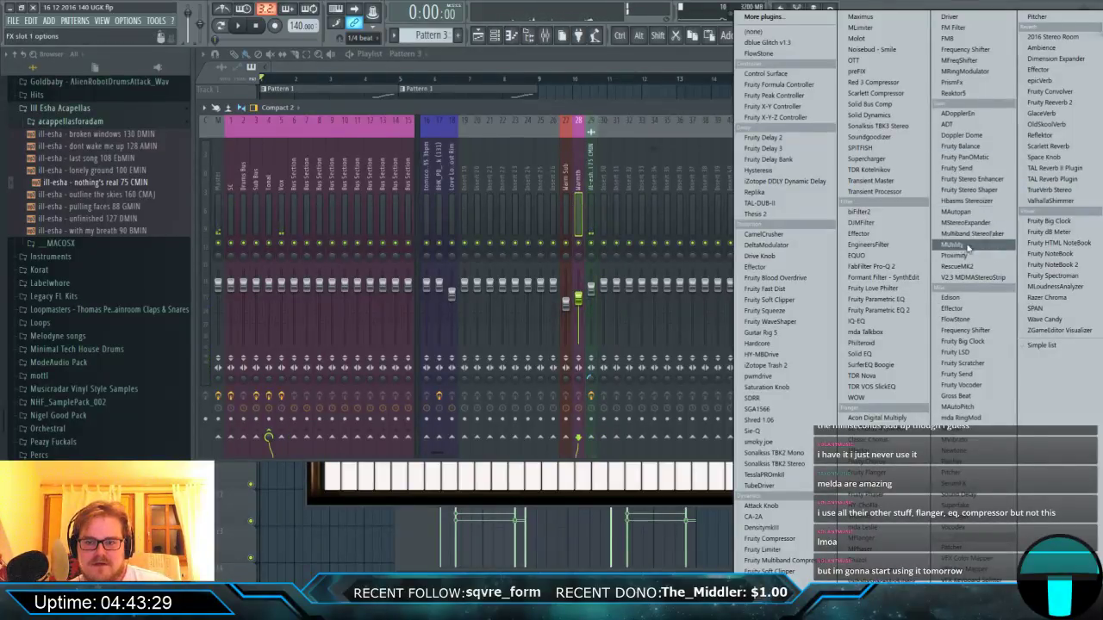
left_click(960, 406)
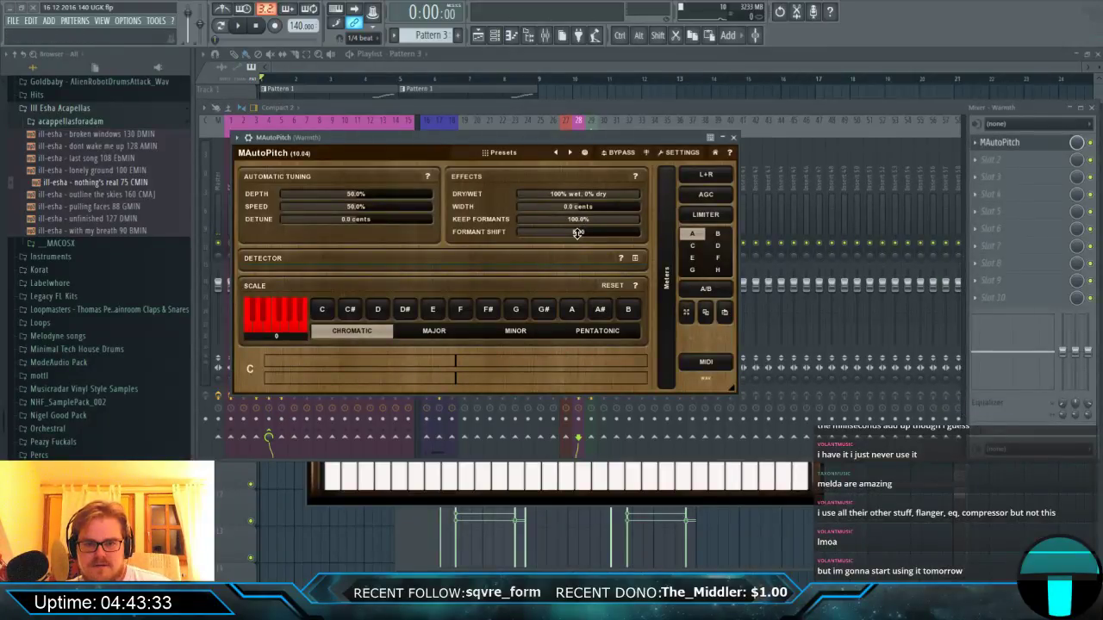
key("space")
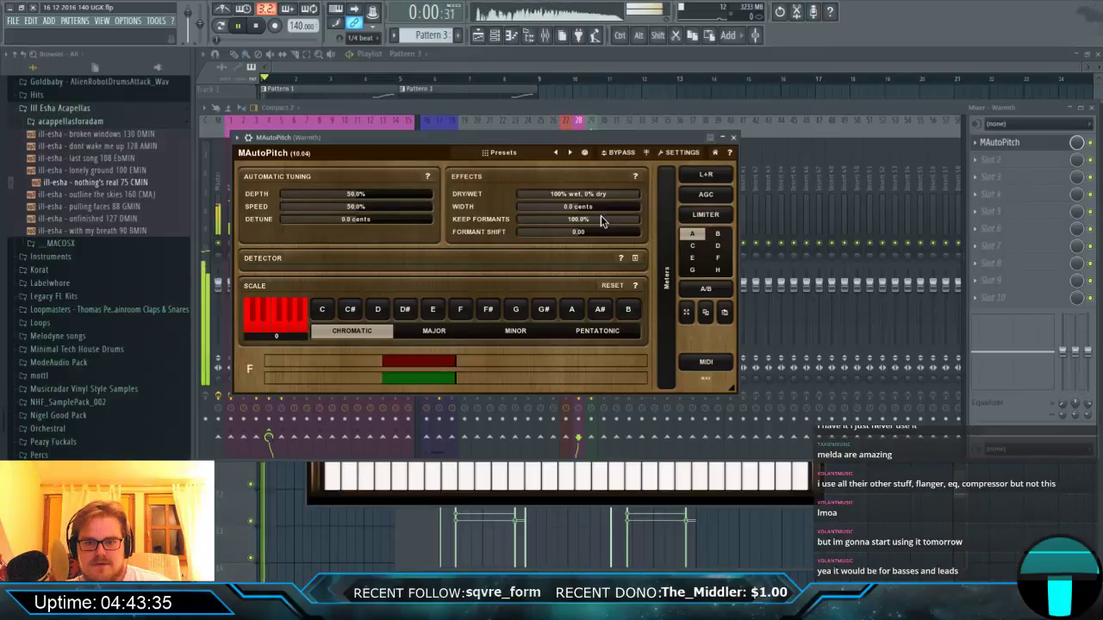
Set MAutoPitch's tuning depth to 0.00% and formant shift to -4.75, then close the plugin and stop playback.
left_click_drag(356, 198, 356, 224)
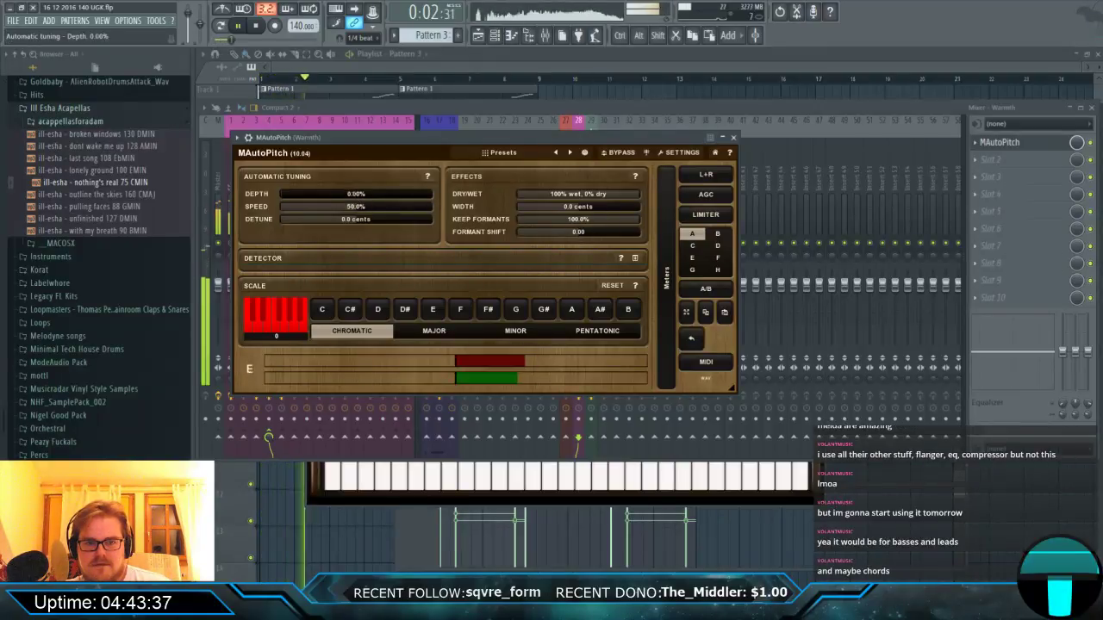
left_click_drag(578, 232, 578, 257)
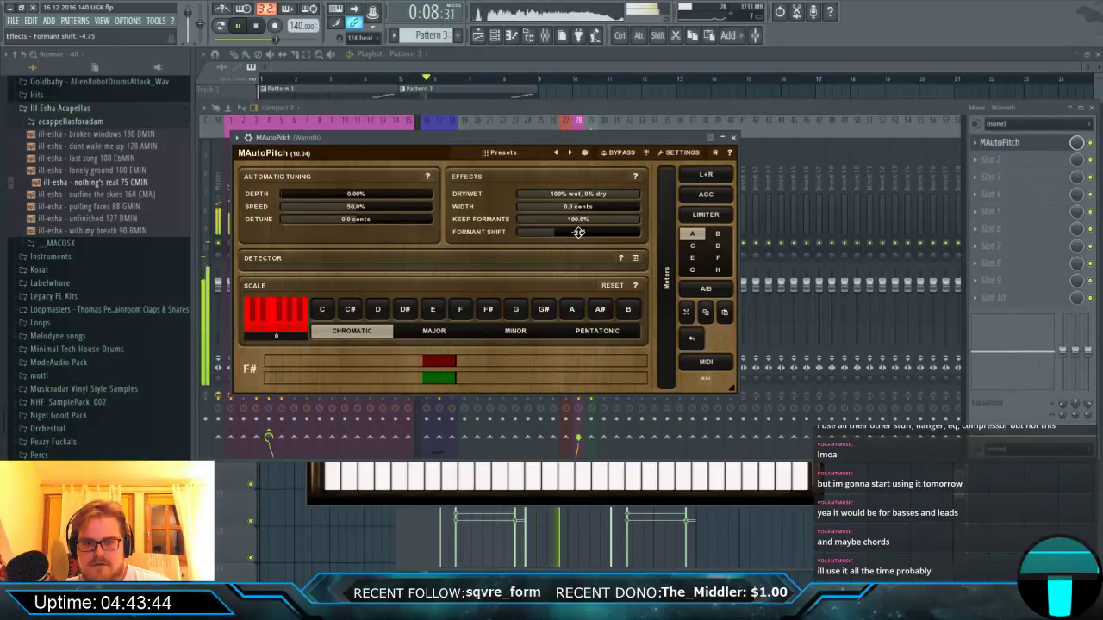
left_click(733, 138)
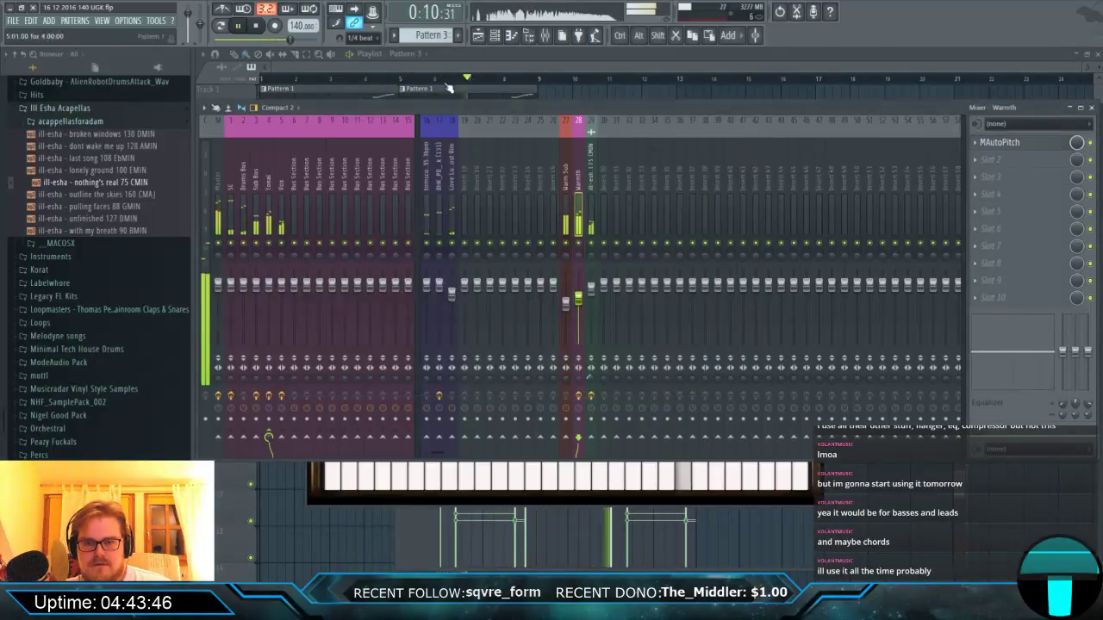
left_click(259, 27)
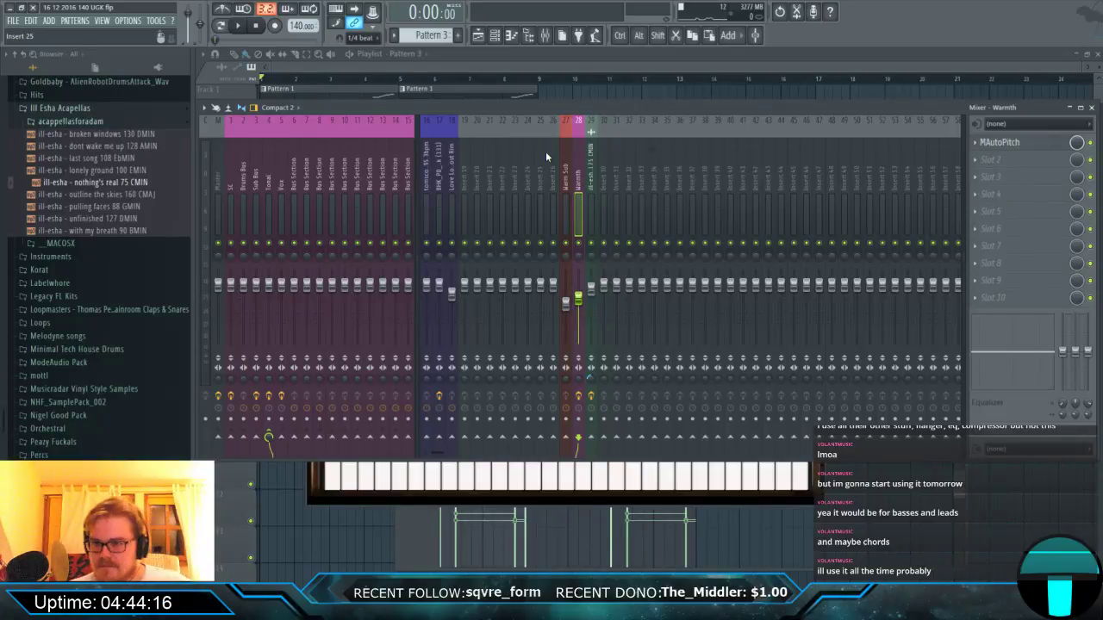
Remove MAutoPitch from the first effect slot of the Warmth mixer track.
left_click(979, 142)
mouse_move(989, 159)
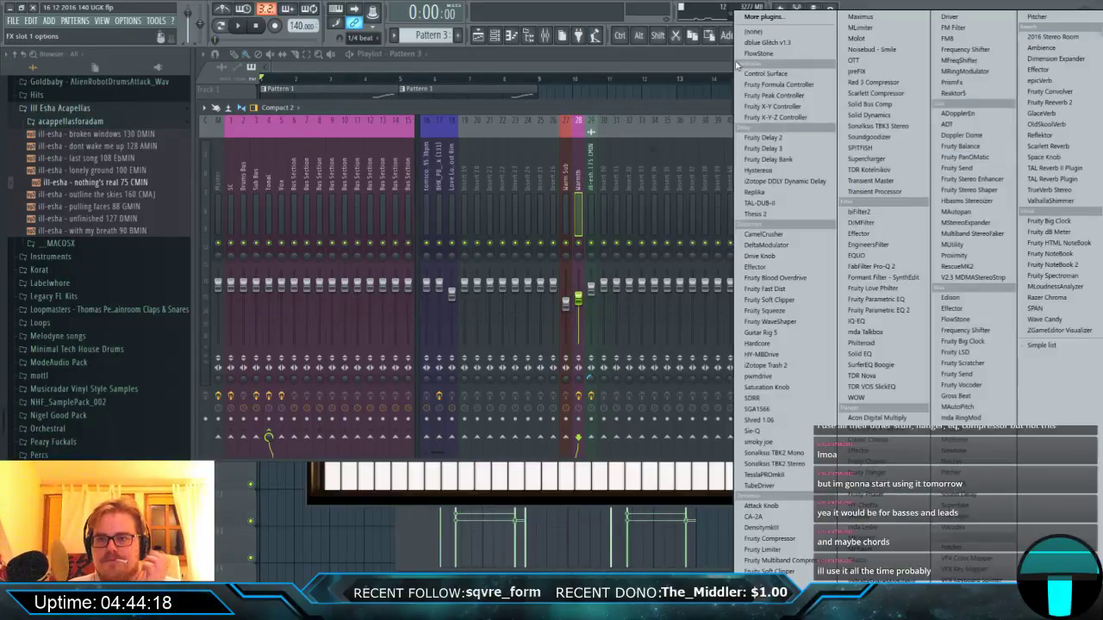
left_click(746, 36)
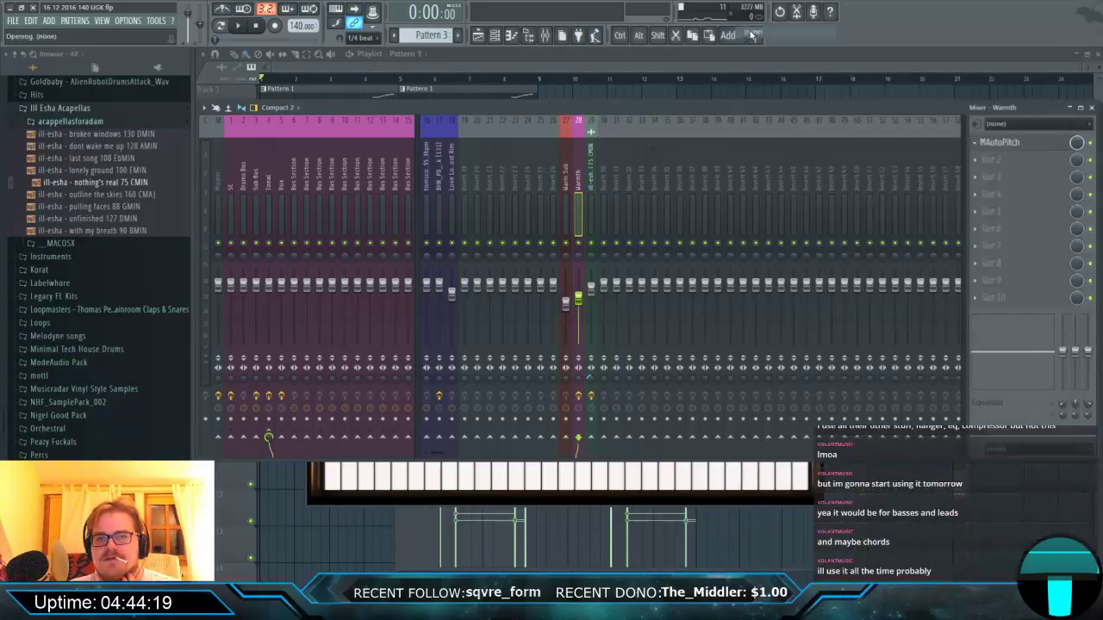
Open the Warmth channel's Sawer synth and listen to the arrangement, then close the windows and stop playback.
left_click(487, 93)
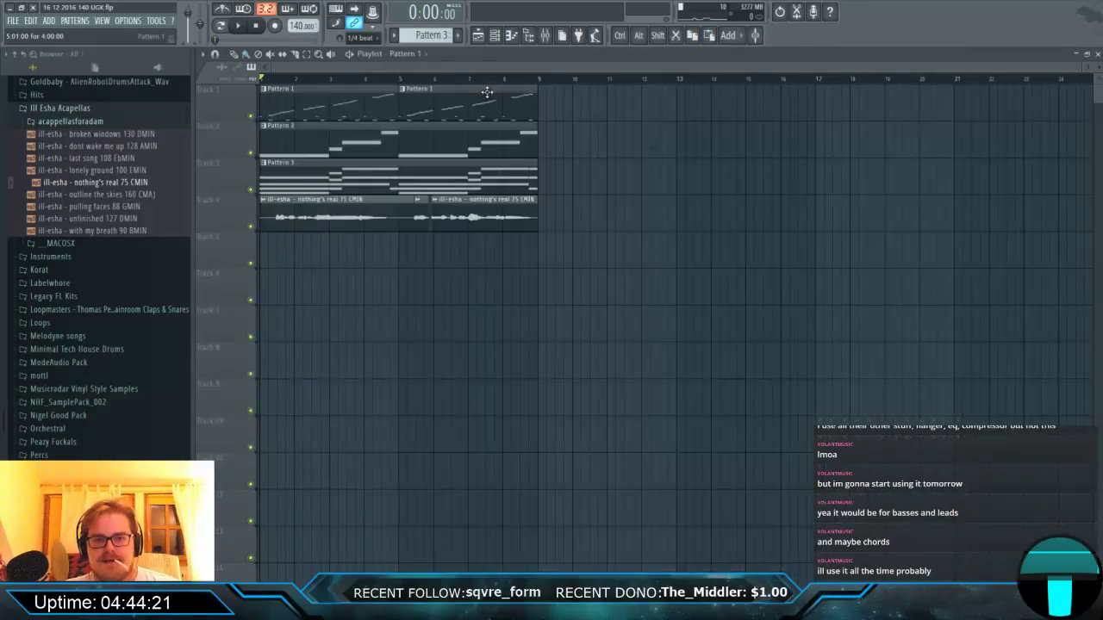
double_click(439, 180)
left_click(383, 326)
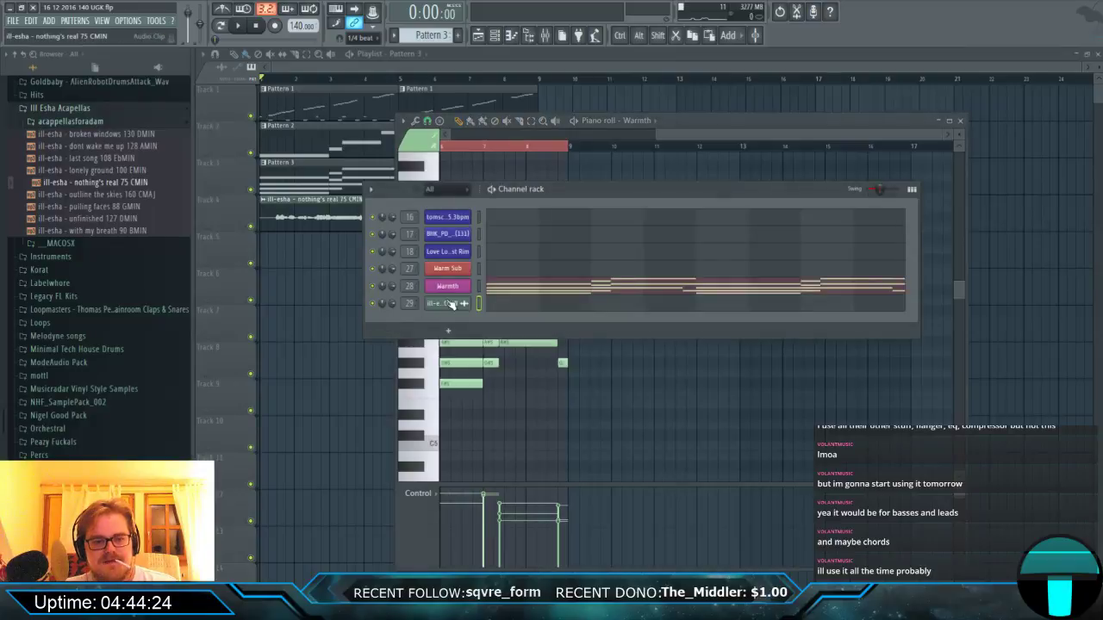
left_click(448, 286)
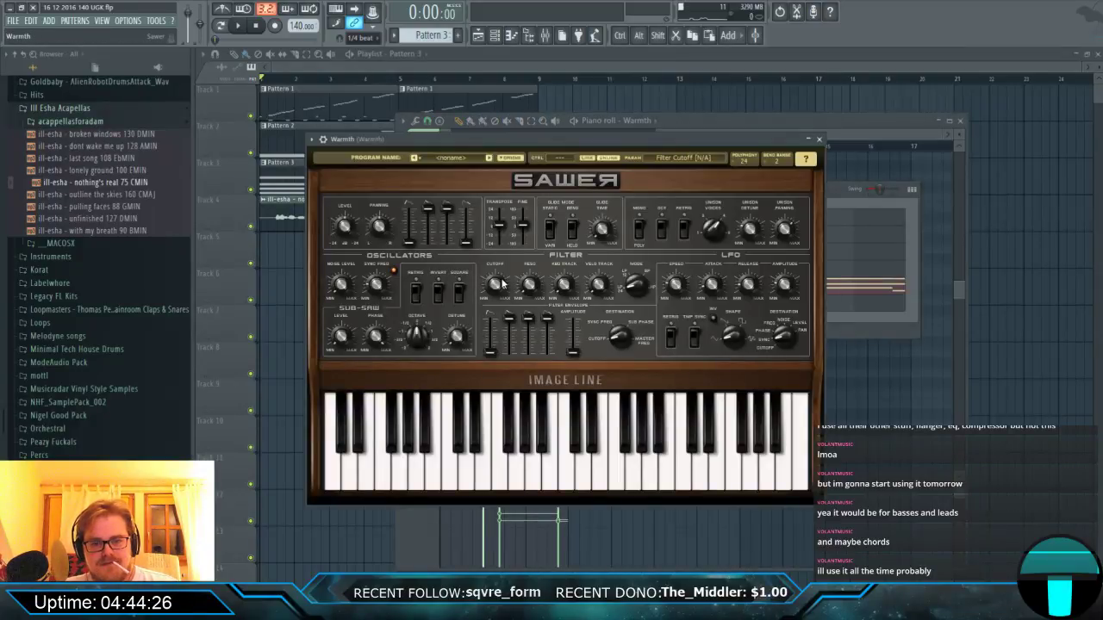
key("space")
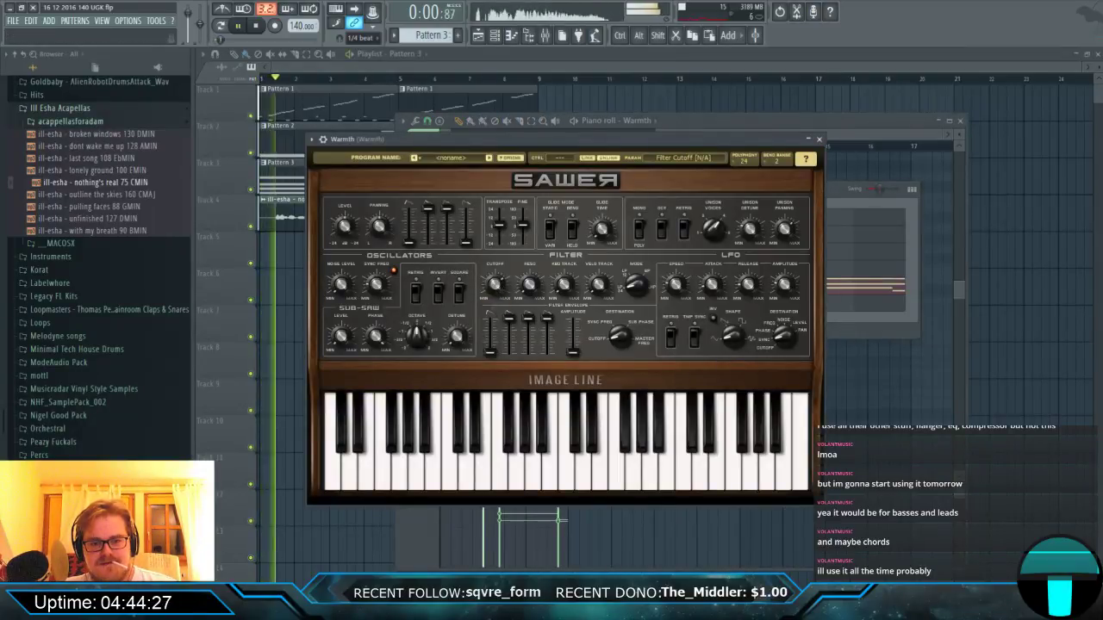
key("F12")
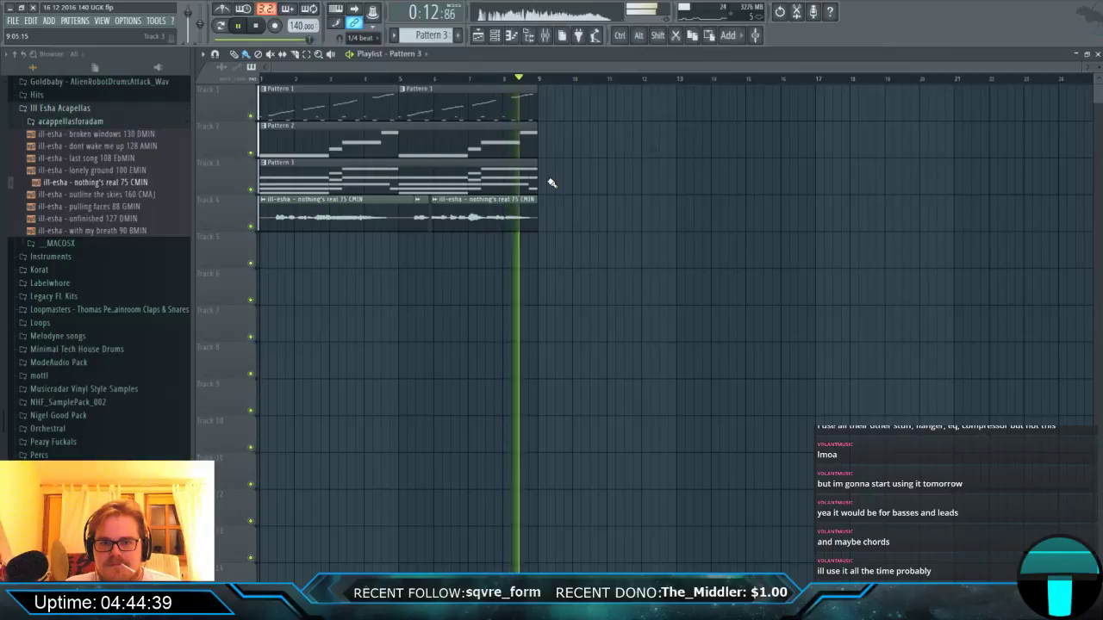
key("space")
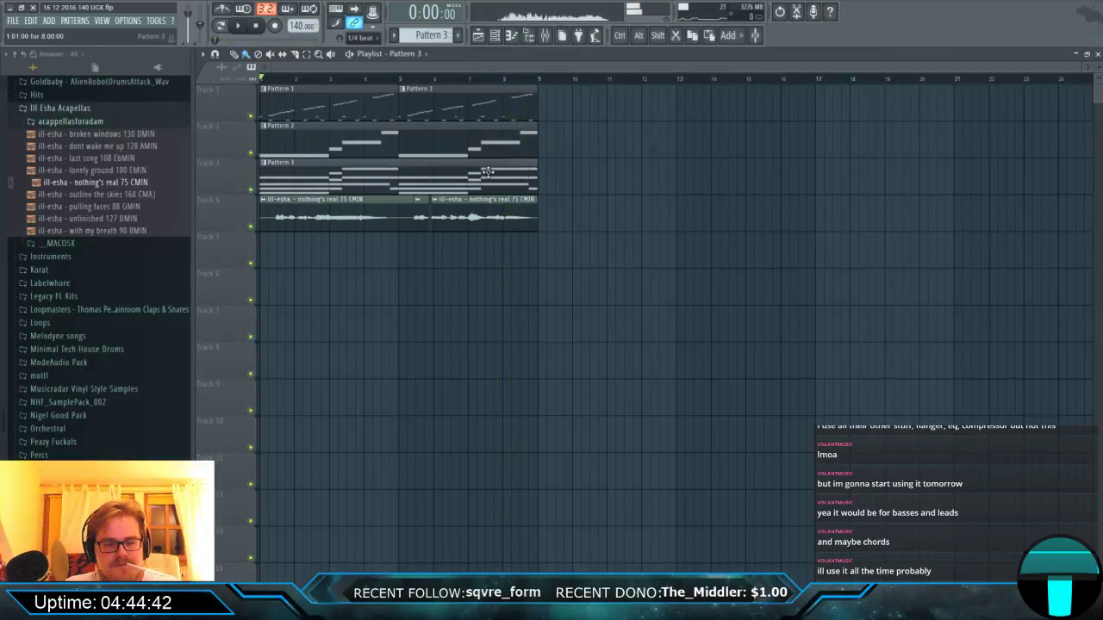
Place a copy of Pattern 3 at bar 9 on Track 3 and Pattern 1 copies at bars 9 and 13 on Track 1.
left_click(543, 178)
scroll(575, 184, "up", 3)
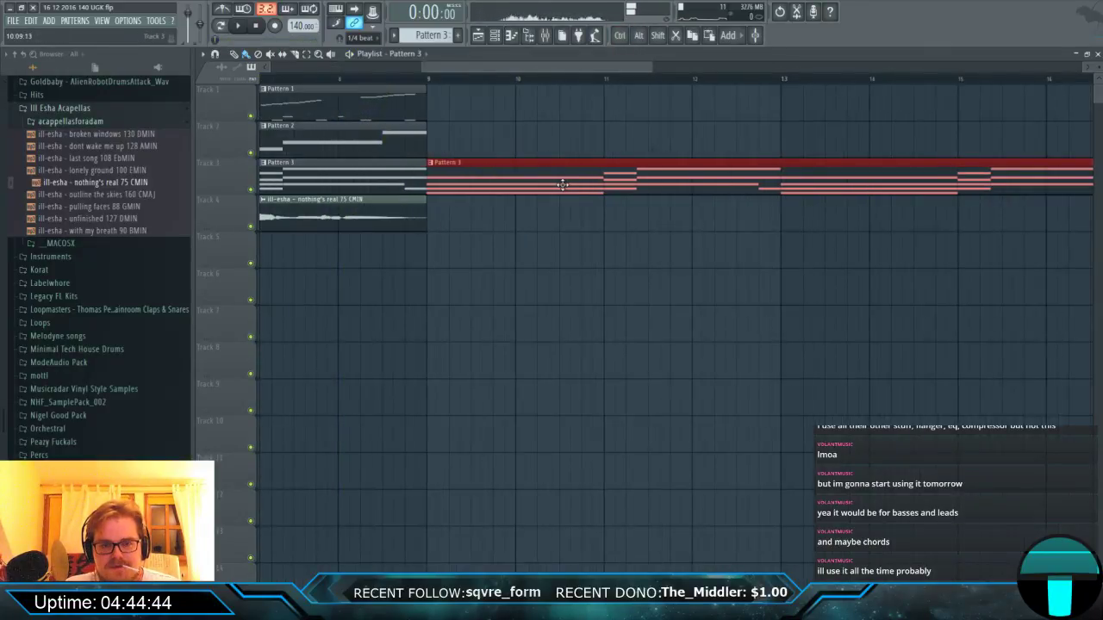
scroll(508, 152, "down", 4)
left_click(367, 144)
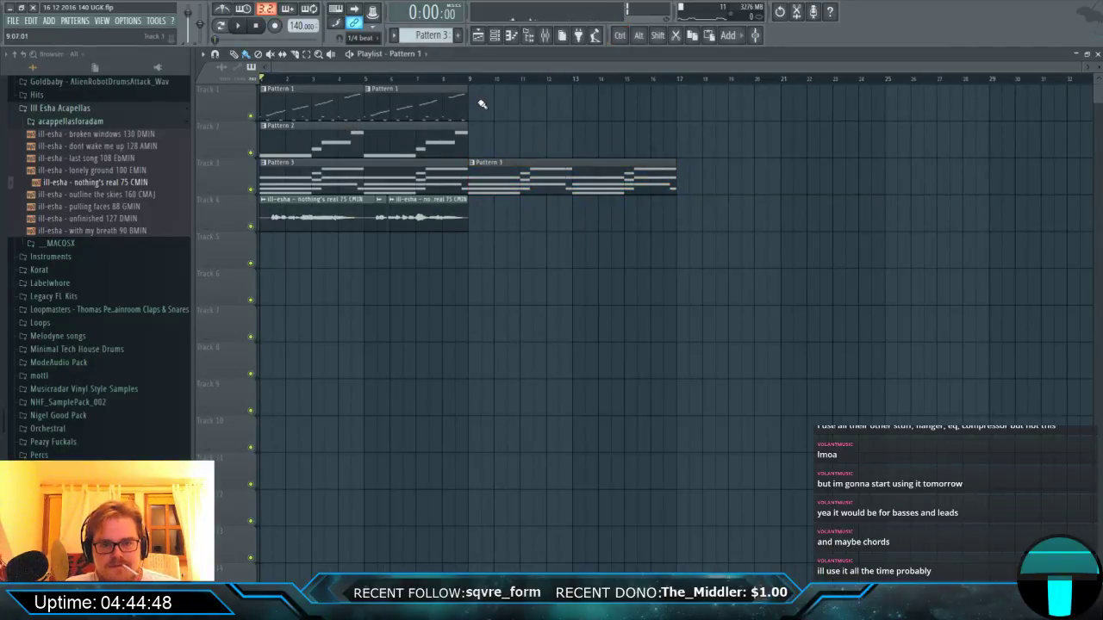
left_click_drag(480, 103, 586, 103)
scroll(499, 105, "up", 2)
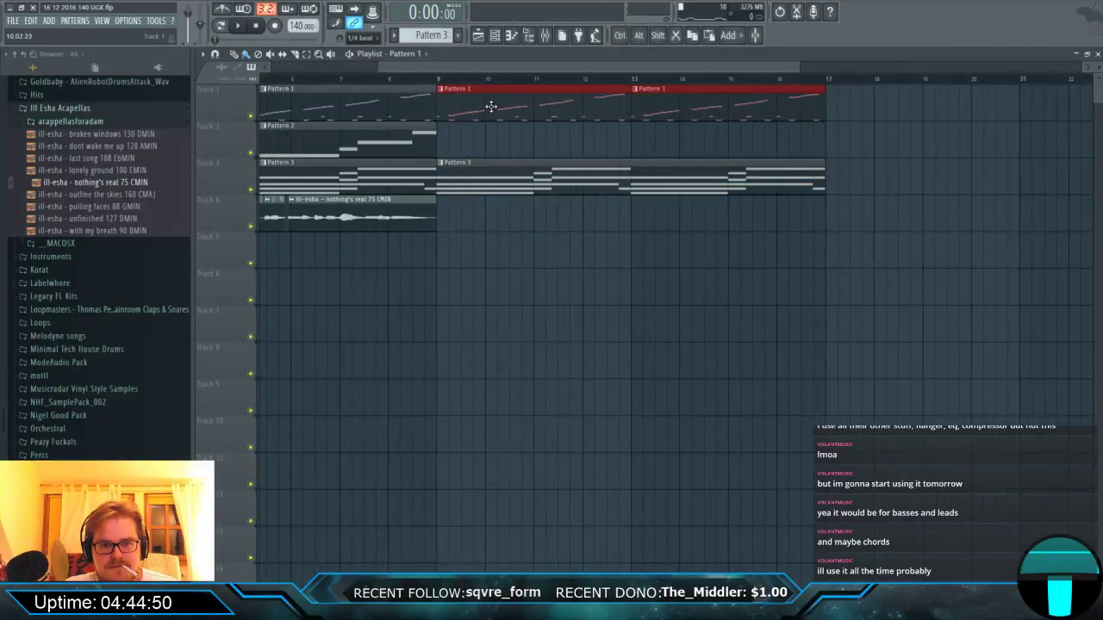
Place a copy of Pattern 2 at bar 9 on Track 2 and repeat the "nothing's real" vocal clips from bar 9 on Track 4.
scroll(482, 115, "down", 3)
left_click(480, 148)
left_click_drag(480, 148, 517, 143)
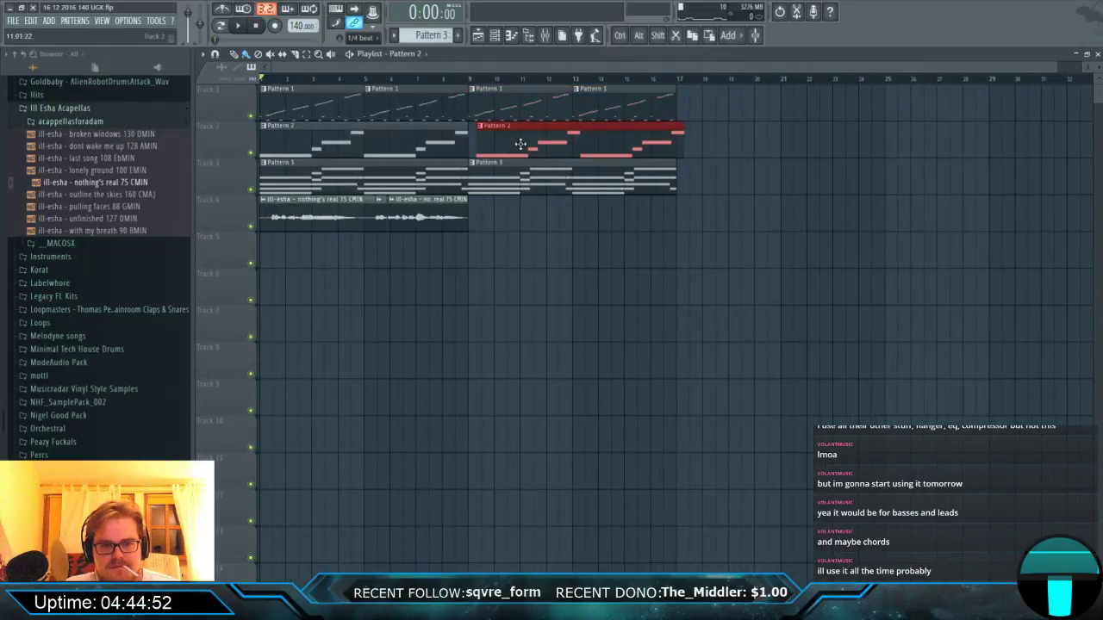
left_click(490, 220)
mouse_move(490, 220)
left_mouse_down()
mouse_move(267, 207)
mouse_move(499, 218)
left_mouse_up()
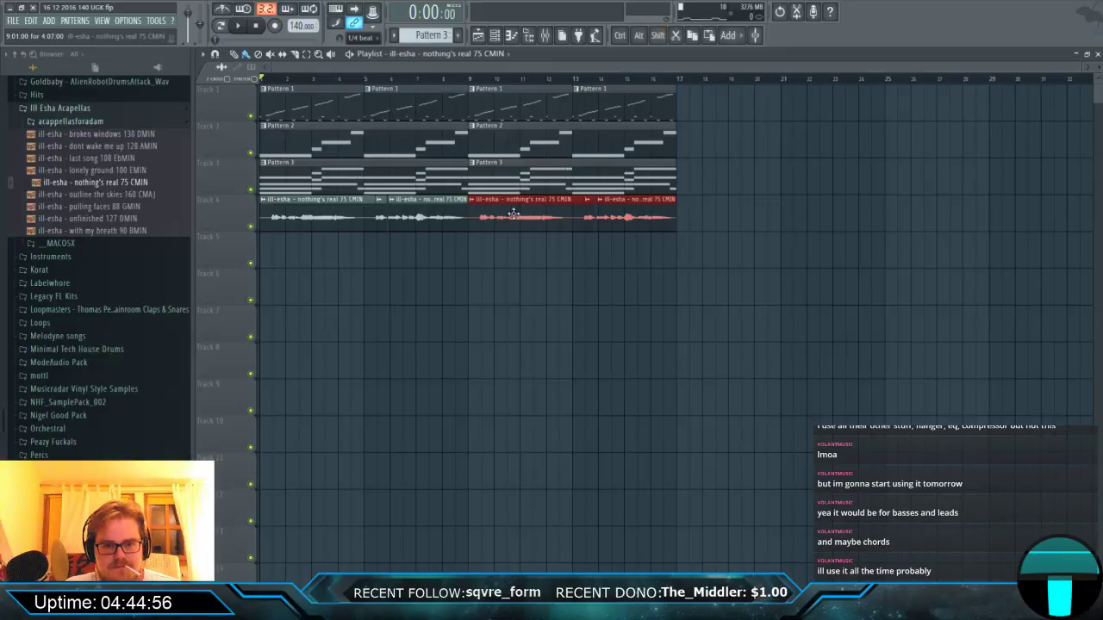
Make the copied pattern clips at bar 9 on Tracks 2 and 3 unique.
scroll(539, 198, "up", 2)
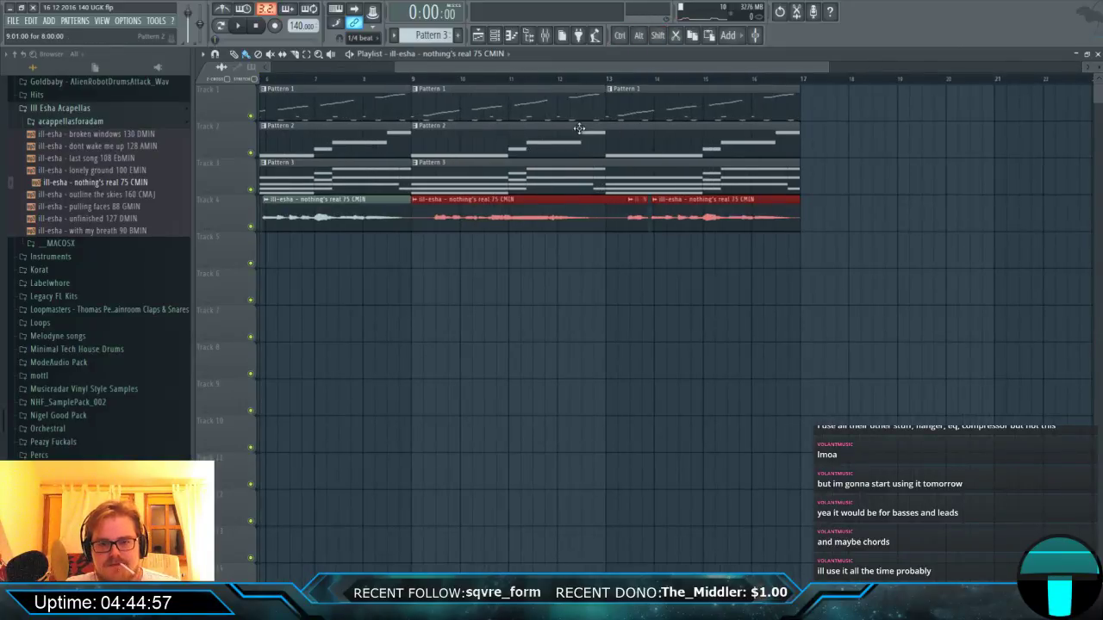
left_click(416, 131)
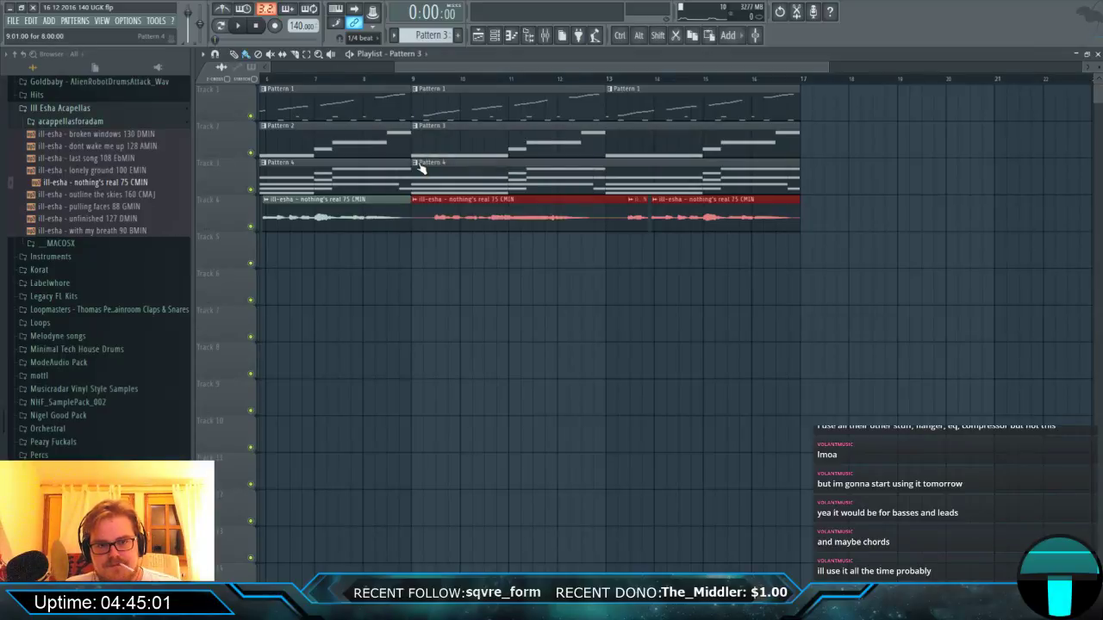
left_click(415, 163)
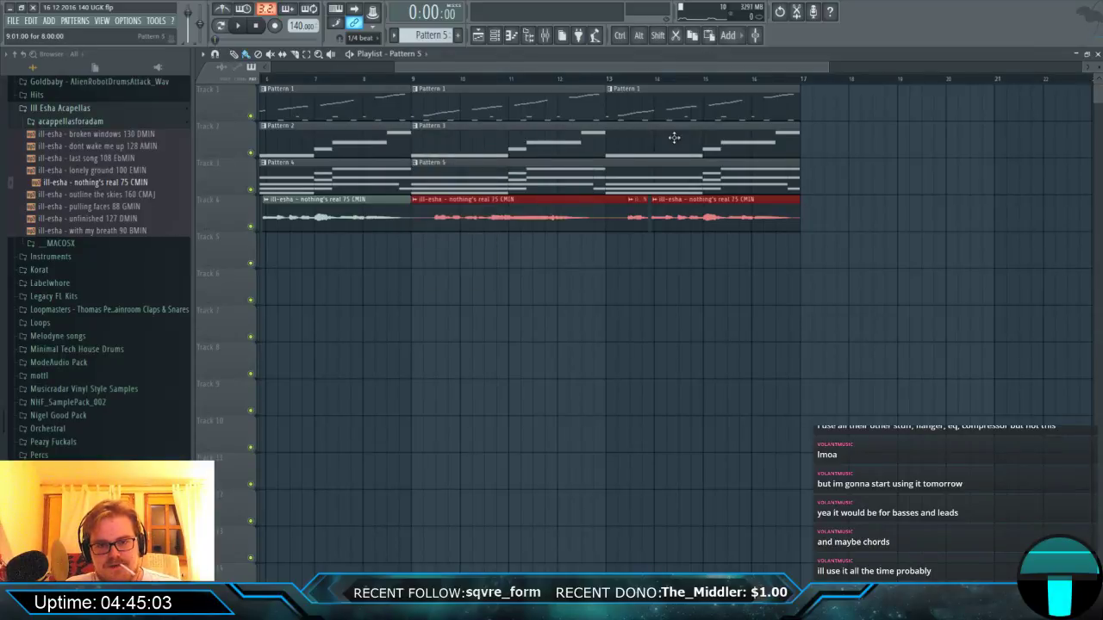
In the Warm Sub notes of the unique Track 2 clip, move the long F#2 note at bar 5 down to D#2.
double_click(602, 146)
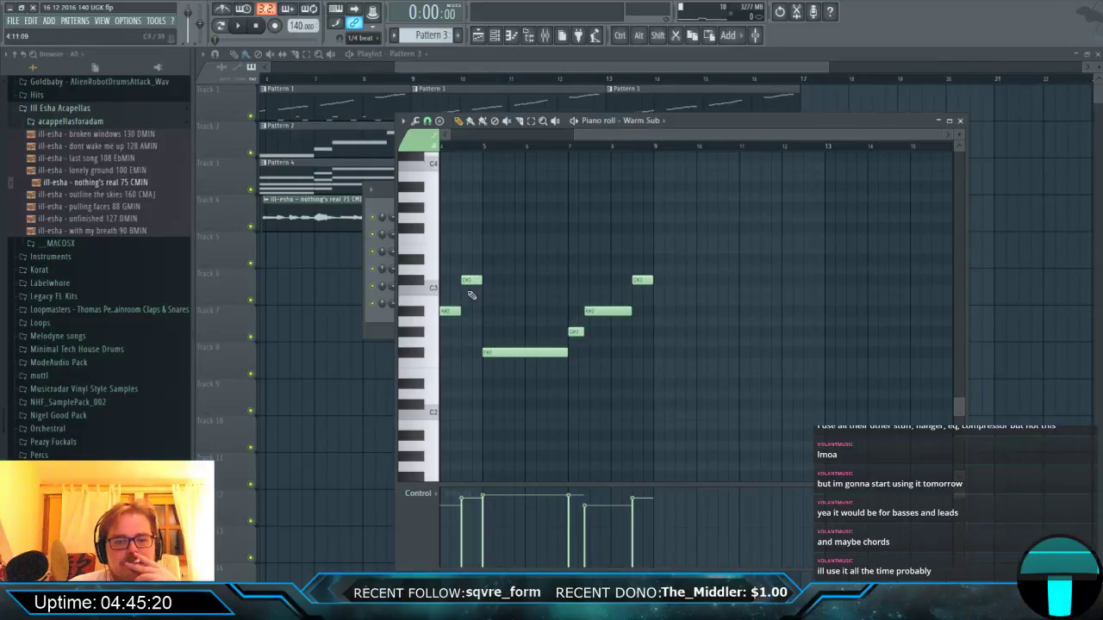
scroll(486, 337, "down", 1)
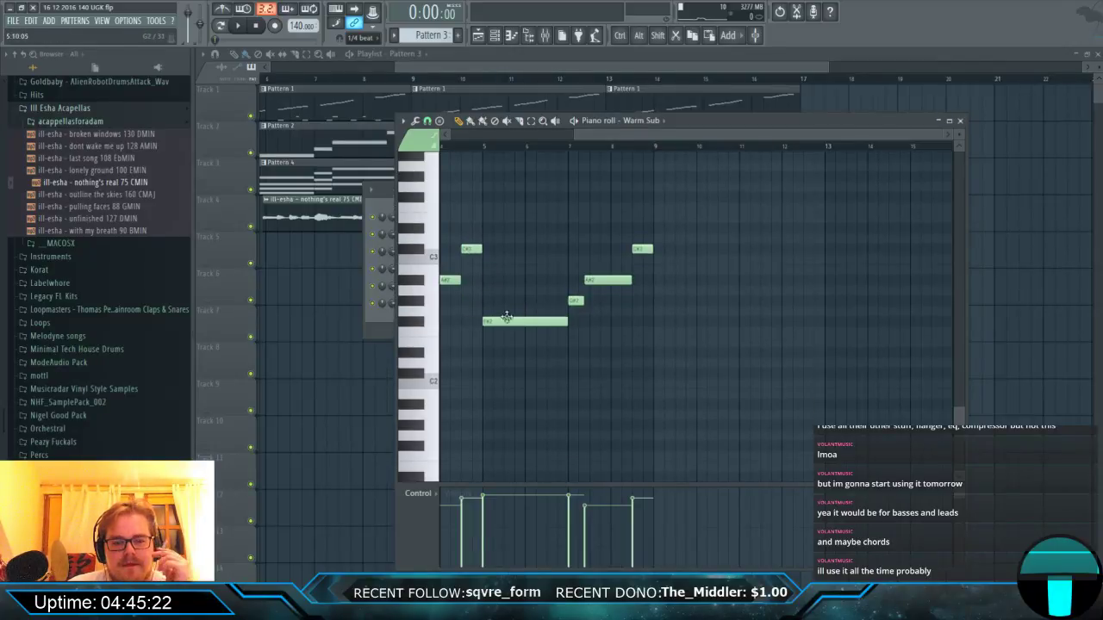
scroll(517, 297, "down", 2)
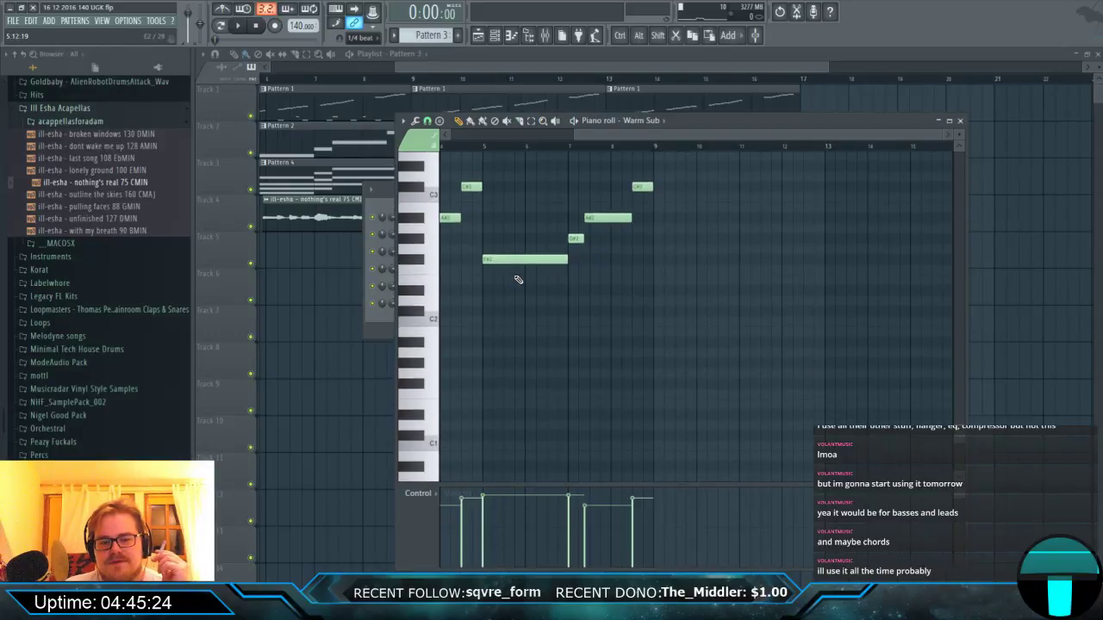
scroll(512, 296, "up", 2)
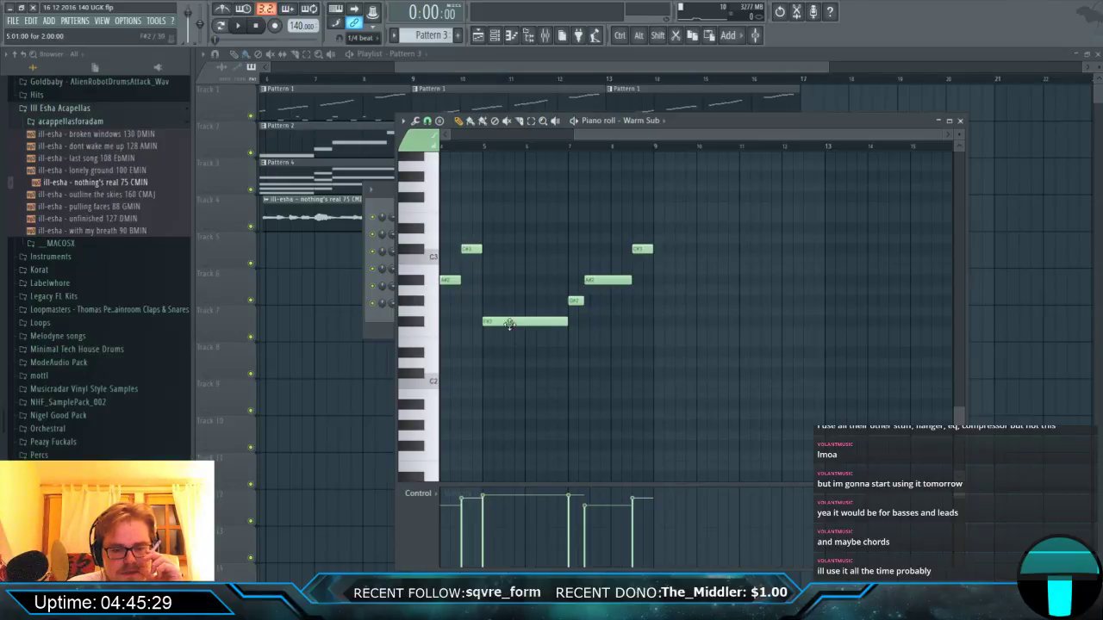
left_click_drag(511, 318, 507, 240)
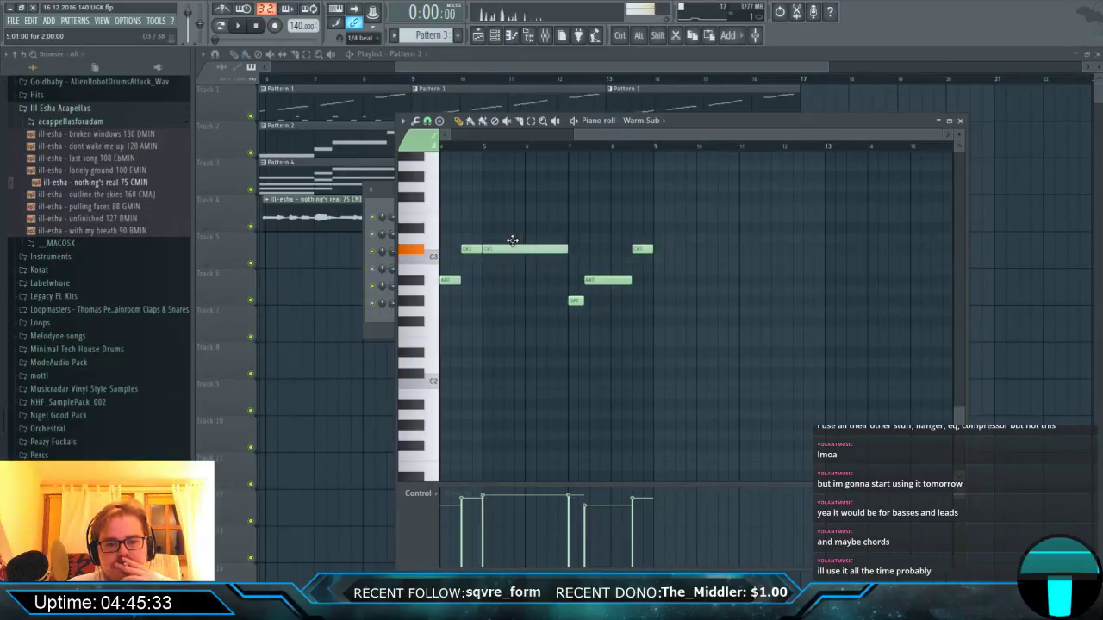
left_click_drag(504, 234, 506, 353)
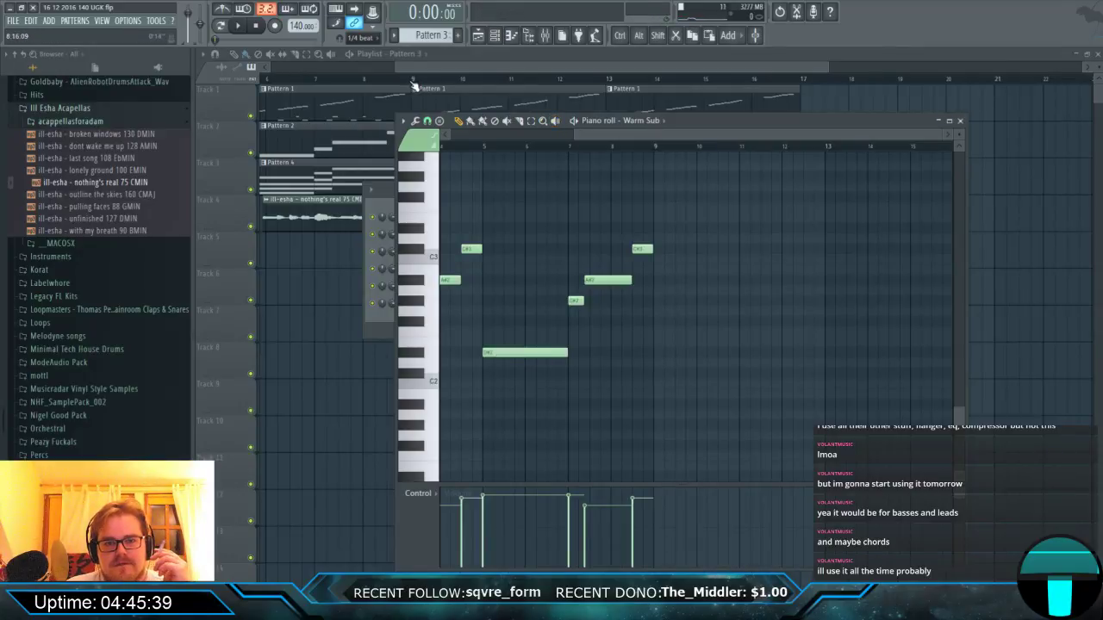
Revoice the long Warmth chord at bar 5 of Pattern 5 to G5, A#5, D#6 and F6, and play the song from bar 13.
left_click(607, 80)
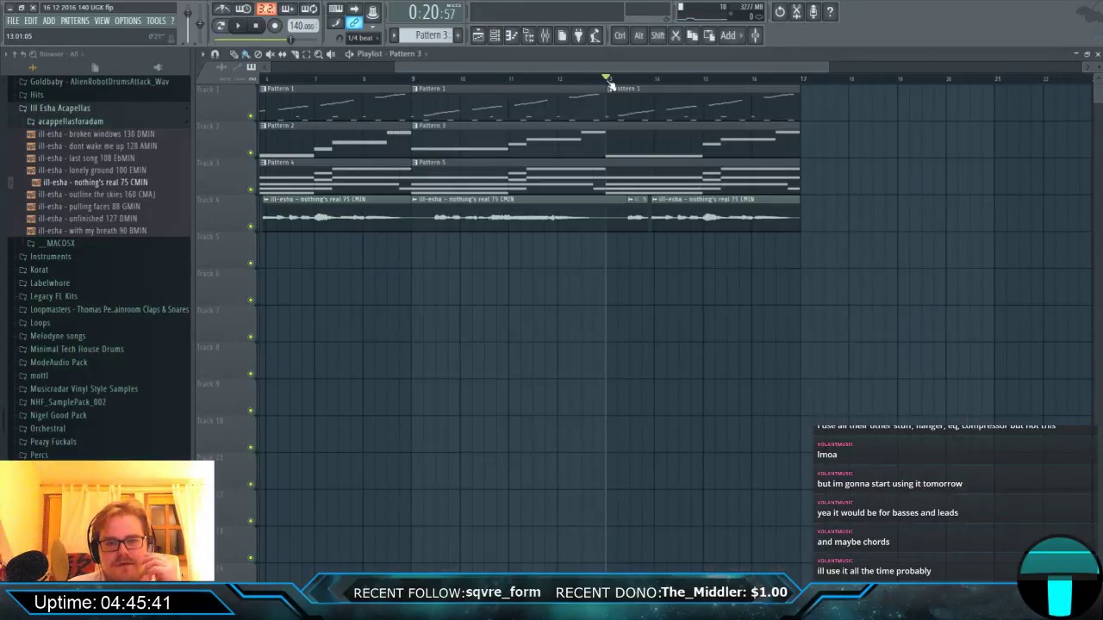
double_click(615, 171)
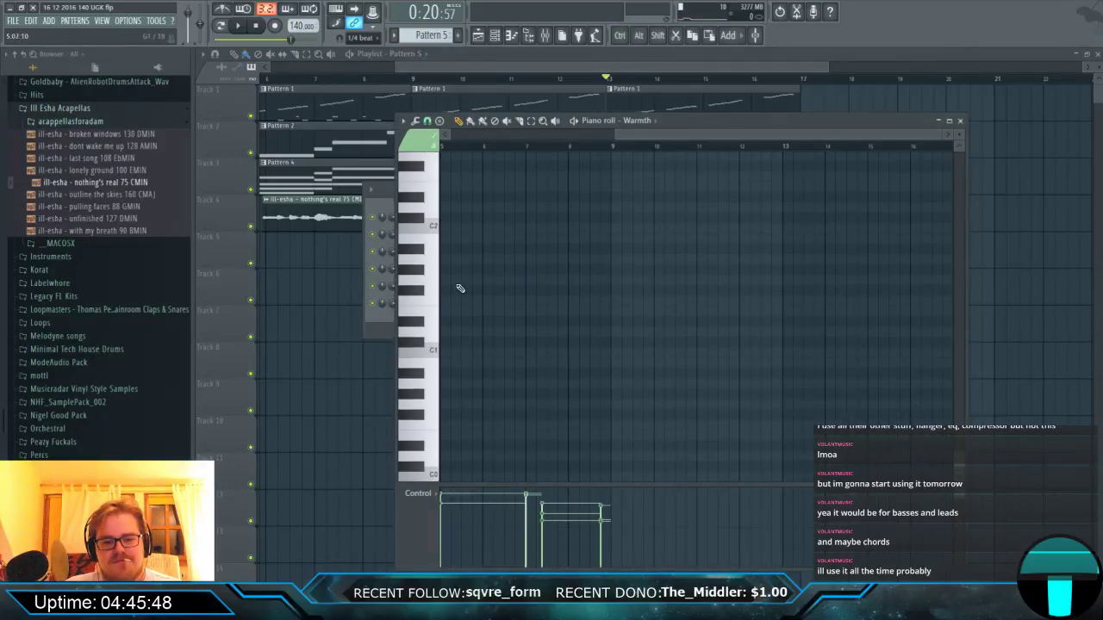
scroll(455, 290, "up", 10)
scroll(634, 259, "up", 2)
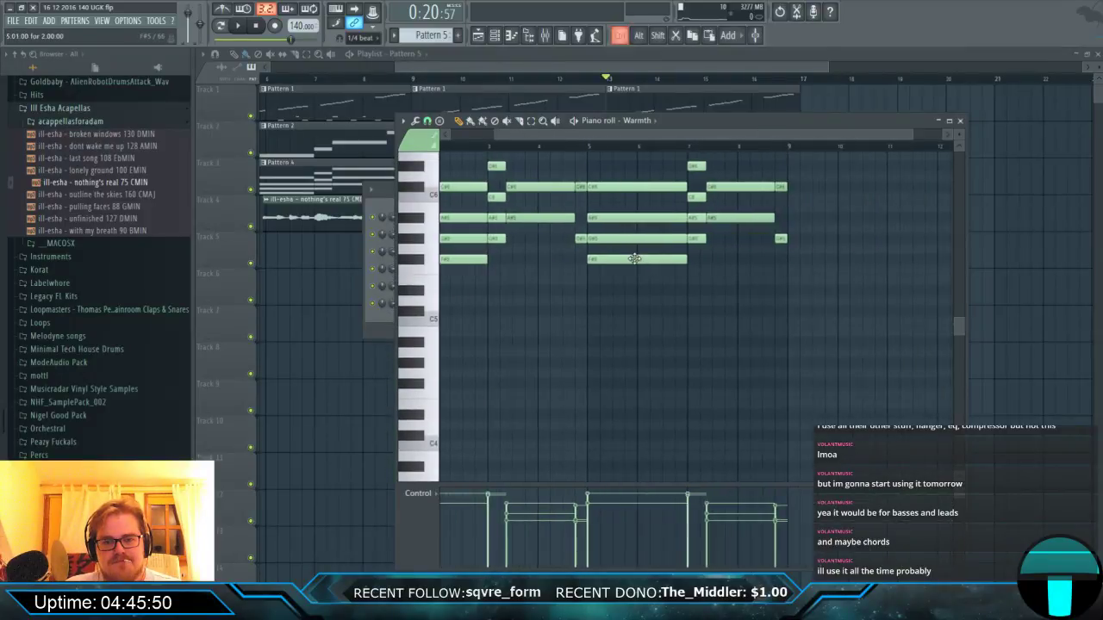
scroll(634, 259, "up", 2)
left_click_drag(545, 172, 660, 281)
scroll(533, 346, "up", 3)
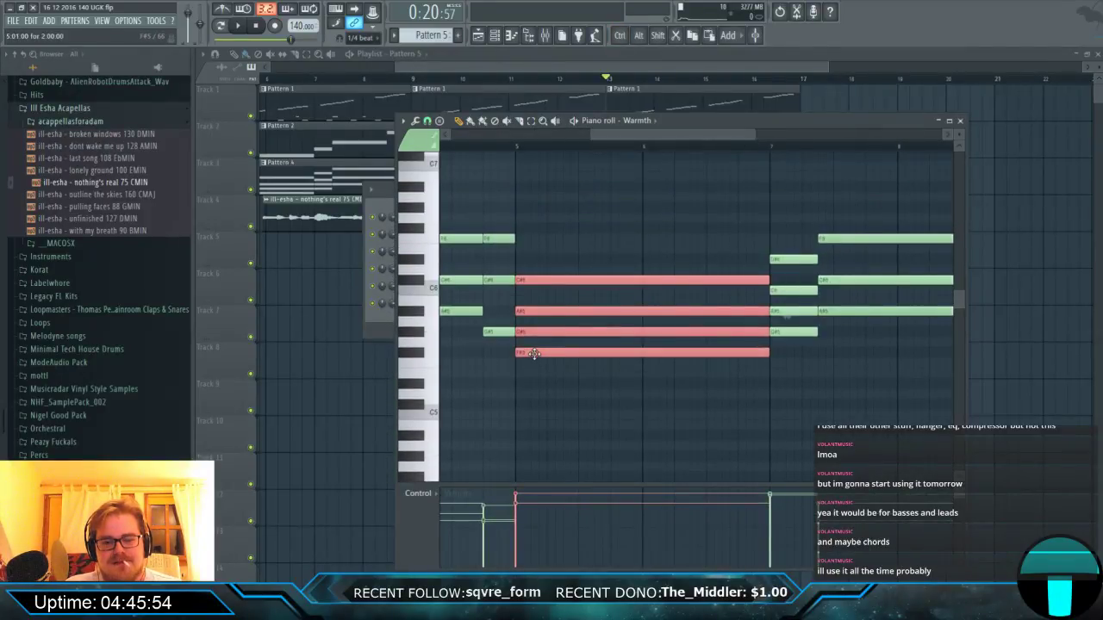
left_click_drag(535, 349, 606, 411)
key("ctrl+Up")
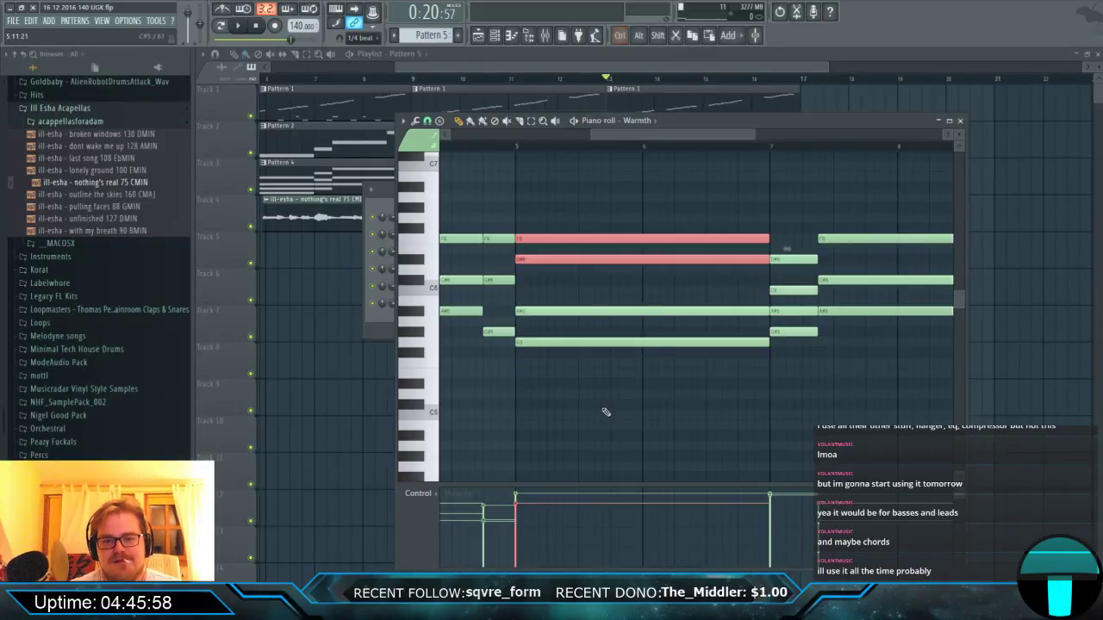
key("space")
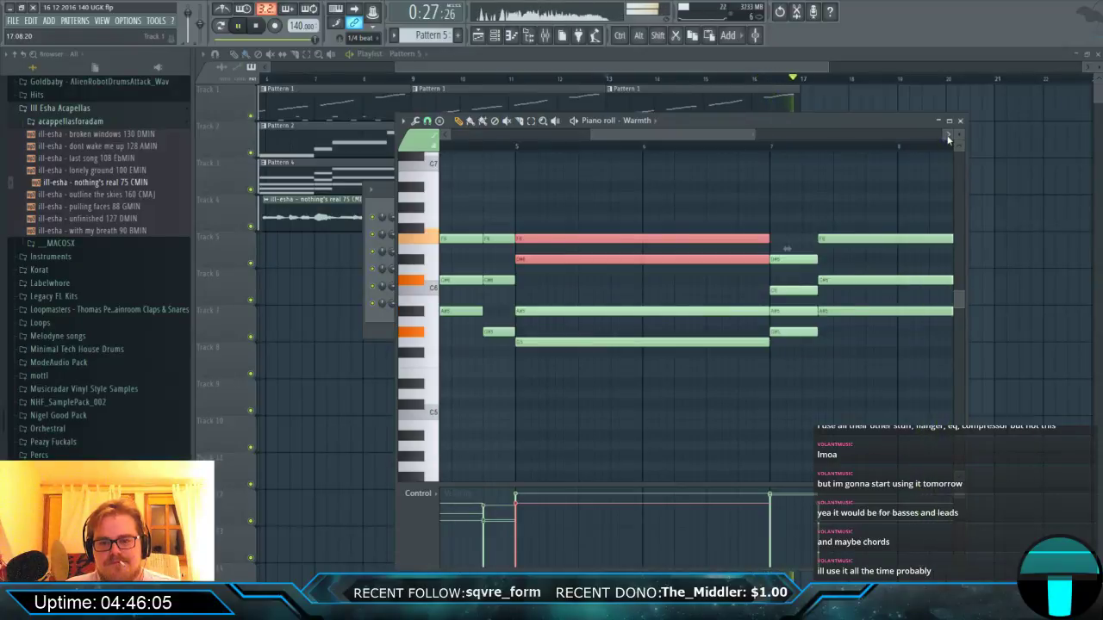
Play the song from bar 13 and set the playback range to bars 13 through 16.
left_click(686, 93)
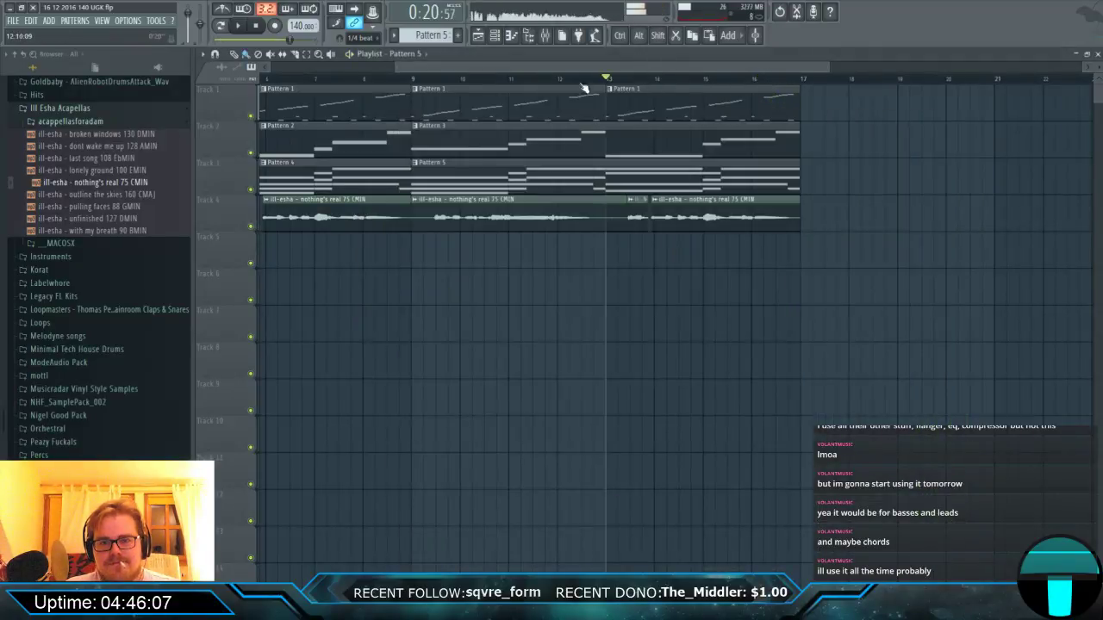
key("space")
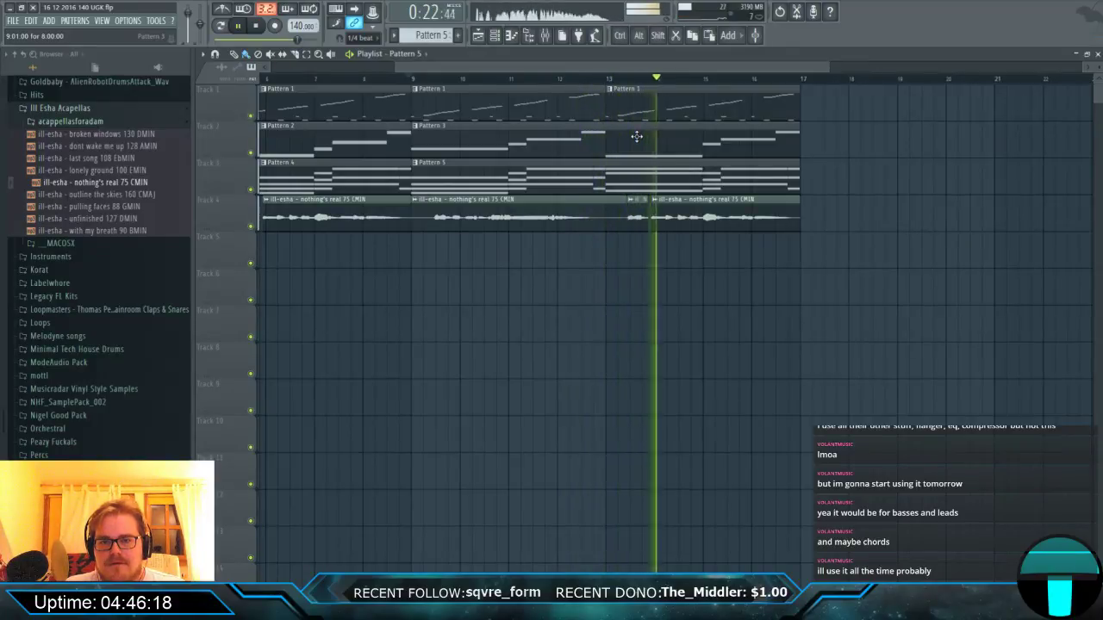
key("space")
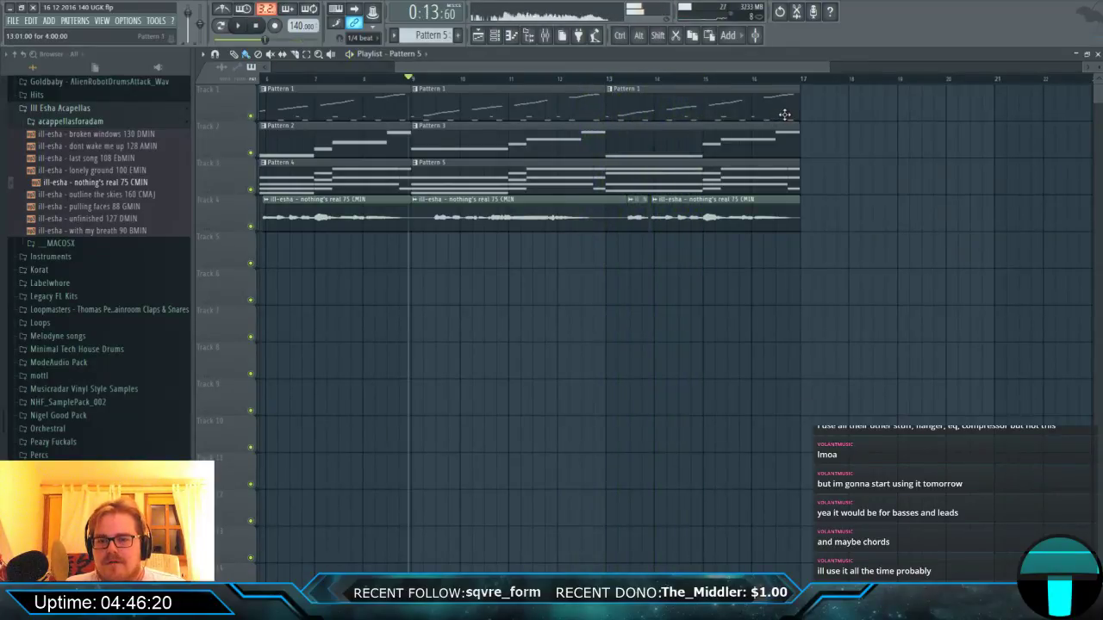
scroll(801, 129, "up", 4)
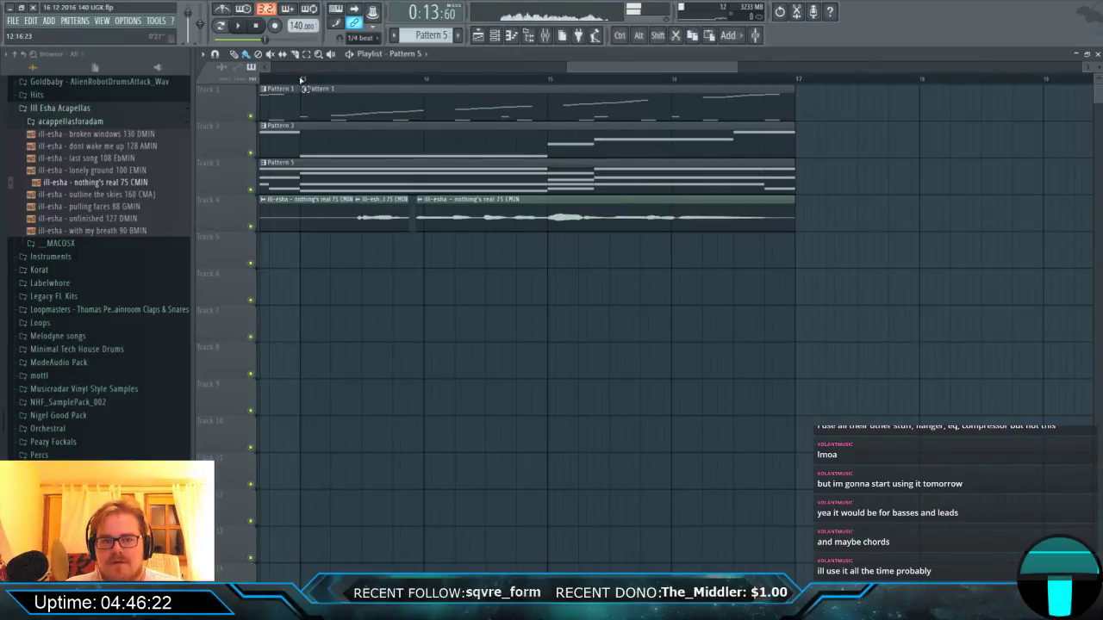
left_click_drag(301, 79, 806, 79)
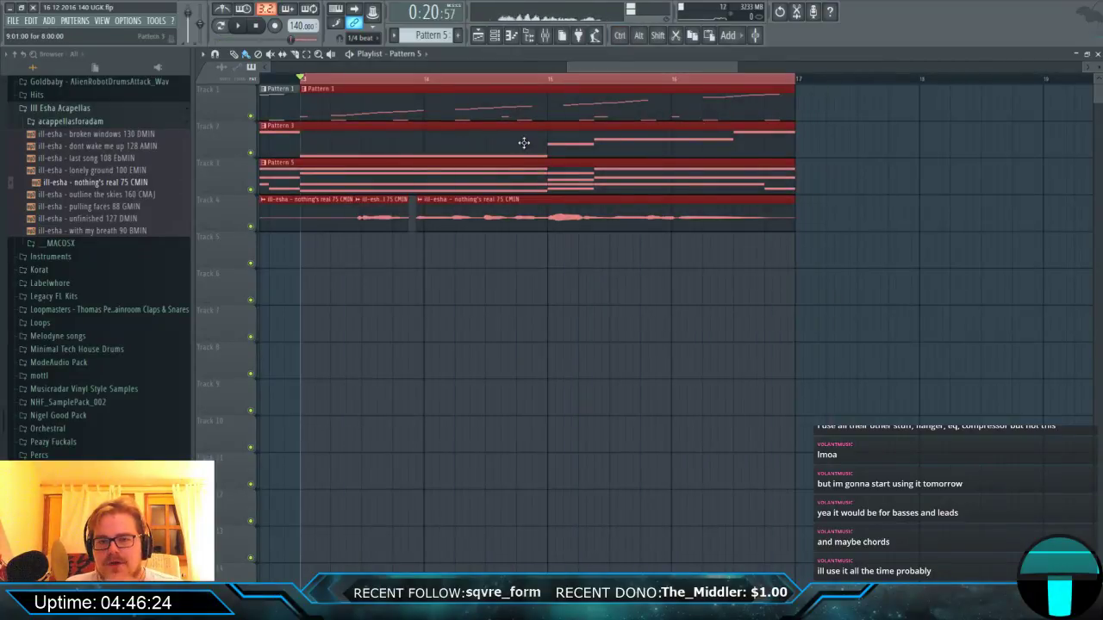
In the Warm Sub notes of Pattern 3, move the last three notes from bar 7 on to D#3, C#3 and C3.
double_click(524, 142)
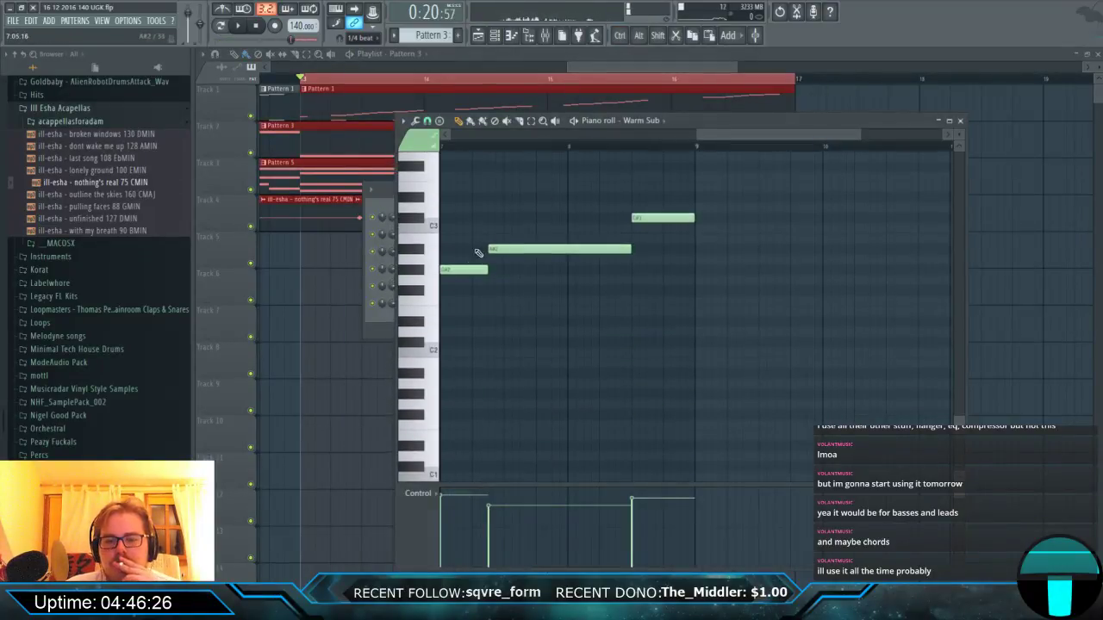
left_click_drag(737, 133, 695, 145)
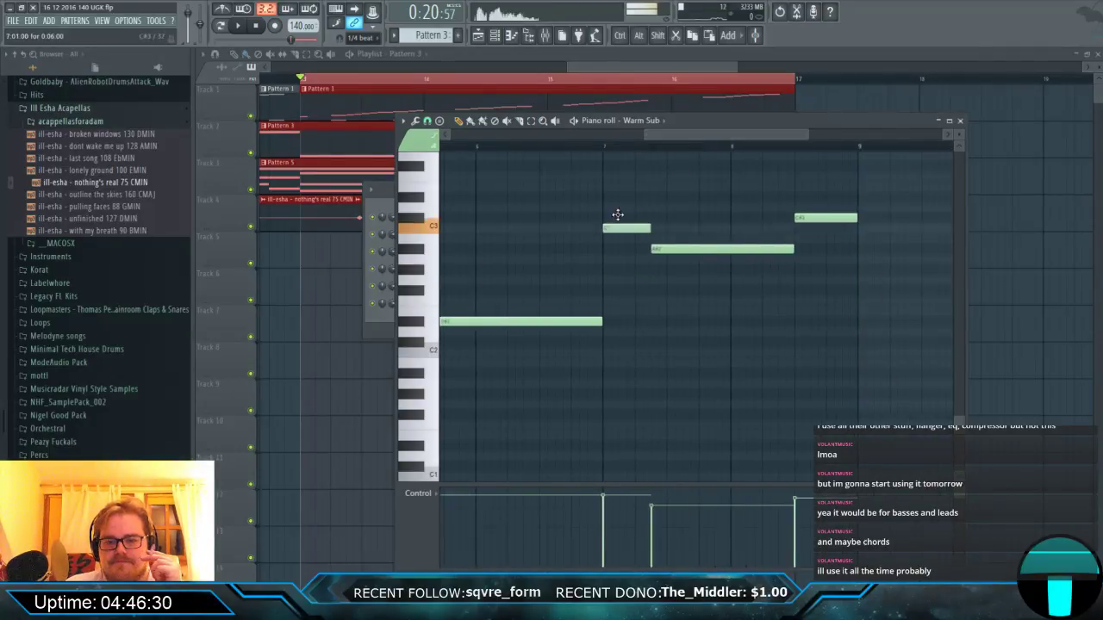
left_click_drag(670, 247, 670, 209)
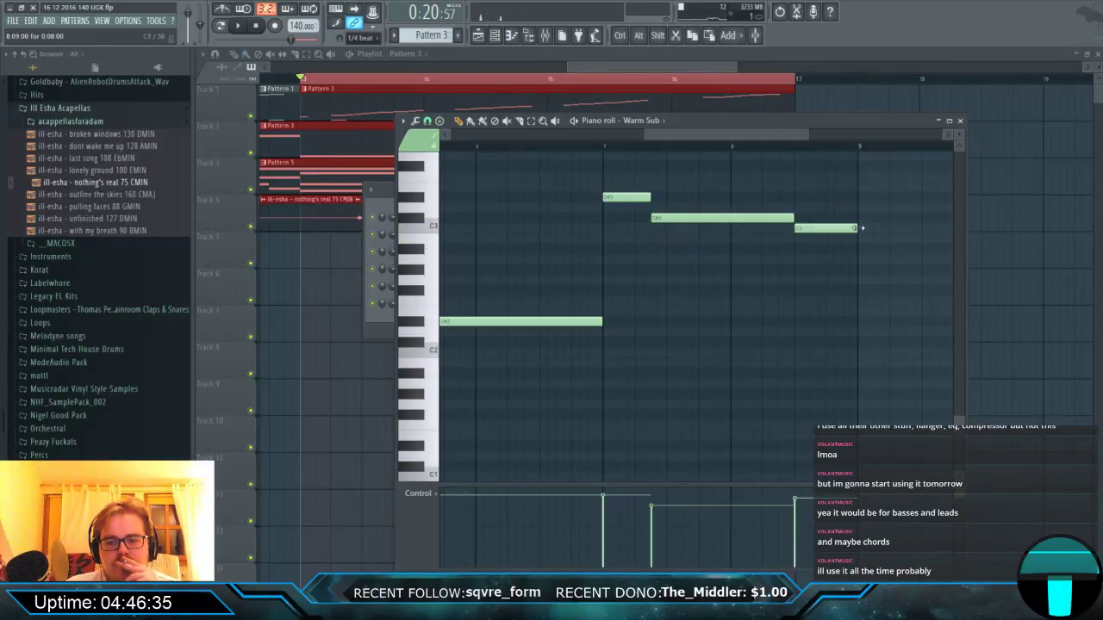
left_click(686, 64)
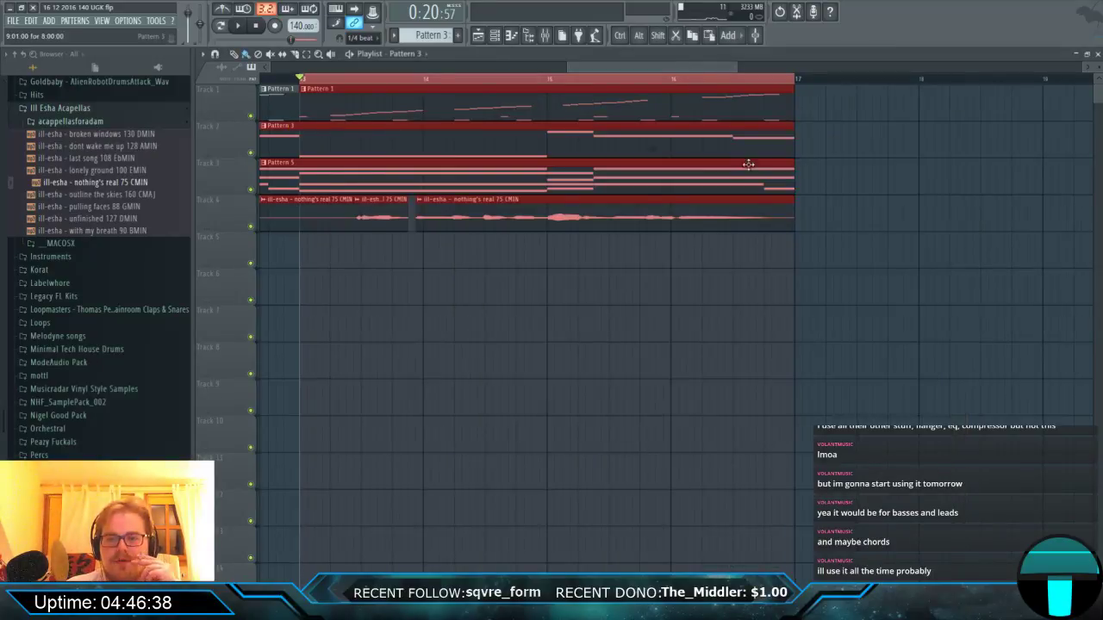
Revoice Pattern 5's Warmth chords from bar 7: the short one to G5, A#5, D#6, F6 and the long one to G#5, C#6, F6.
double_click(553, 175)
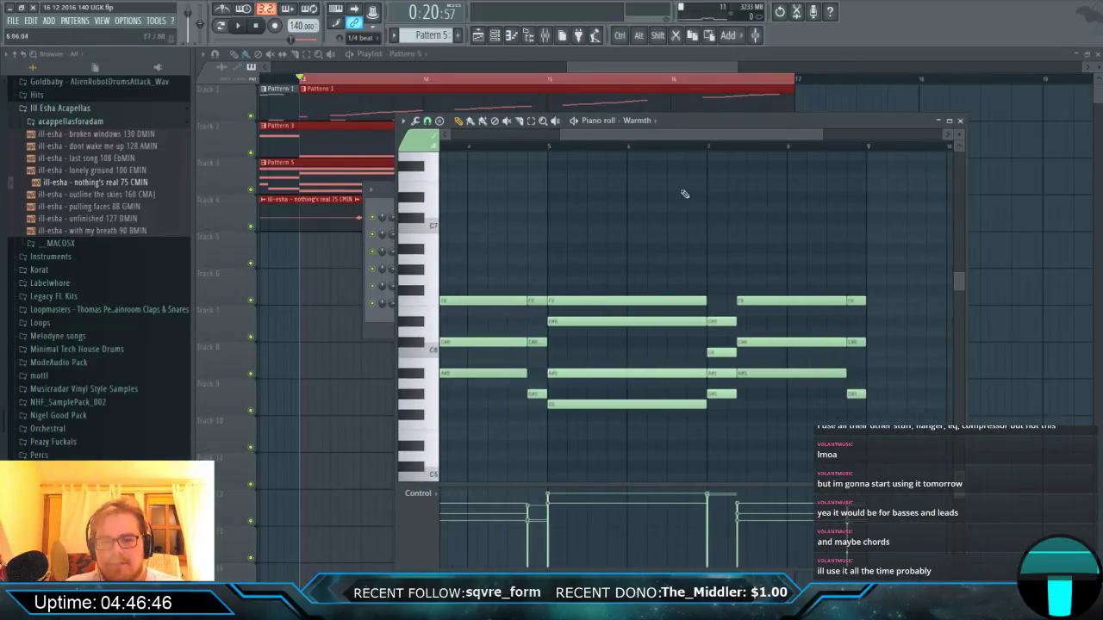
scroll(689, 300, "up", 3)
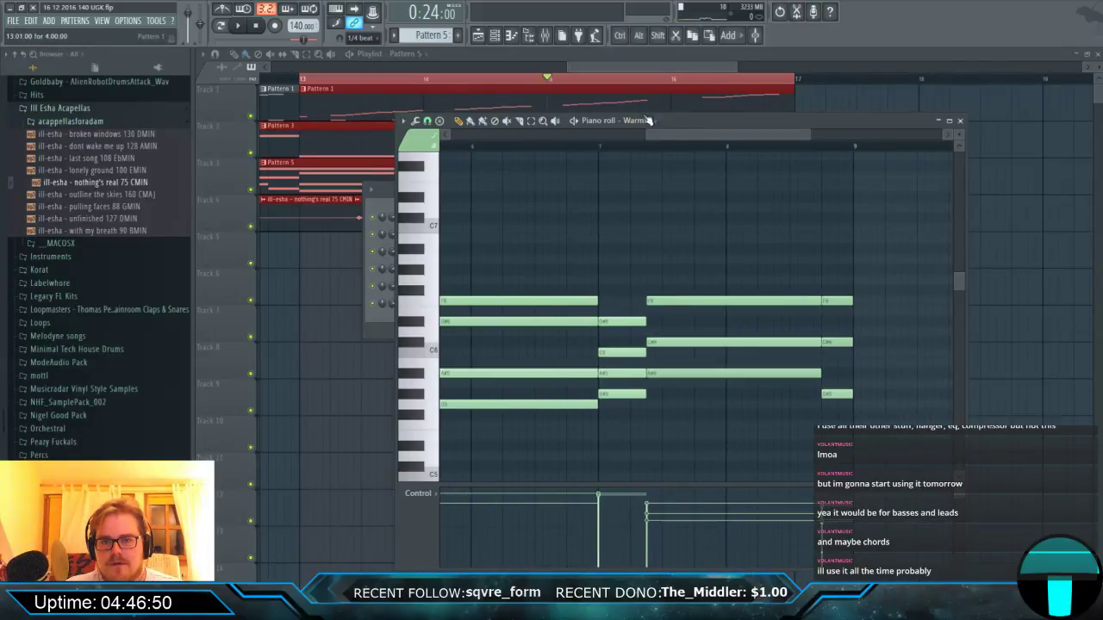
left_click_drag(648, 120, 646, 170)
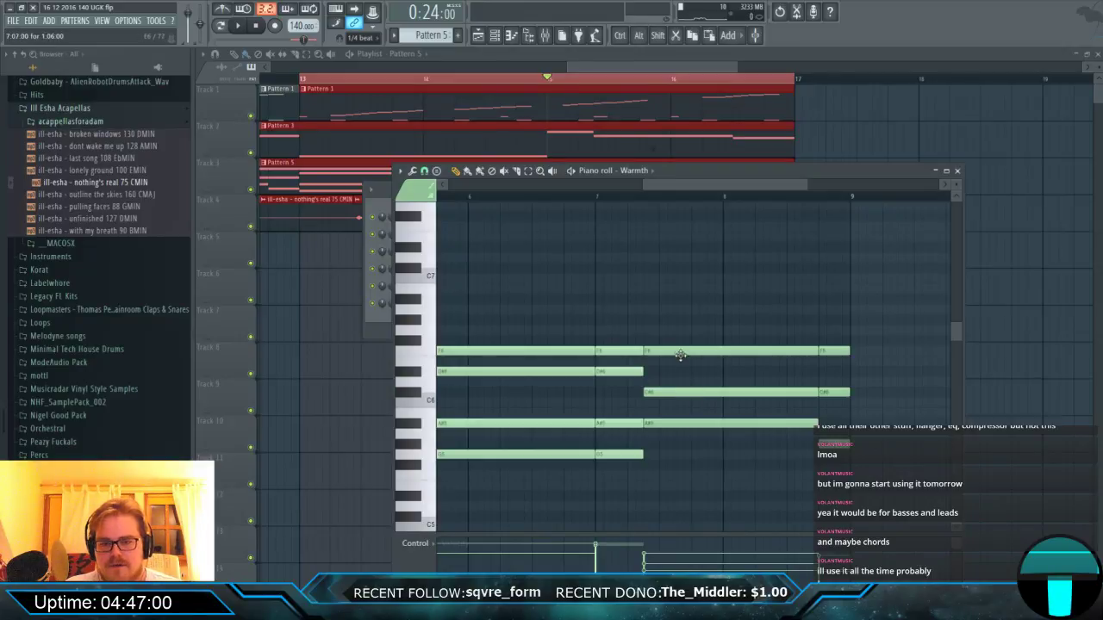
left_click_drag(672, 423, 672, 449)
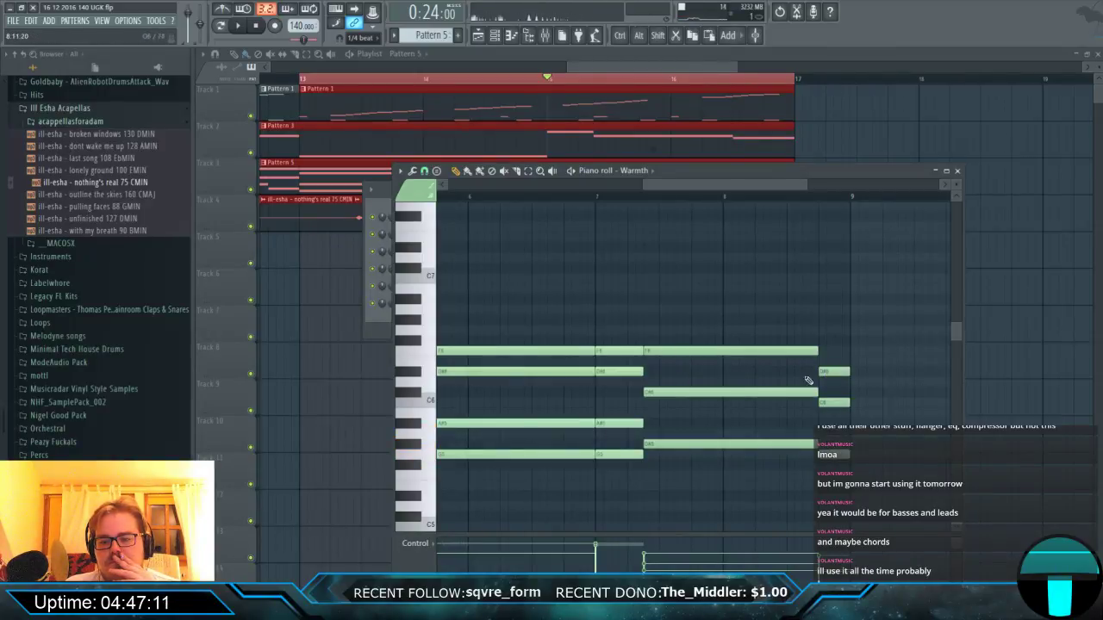
left_click(630, 202)
key("space")
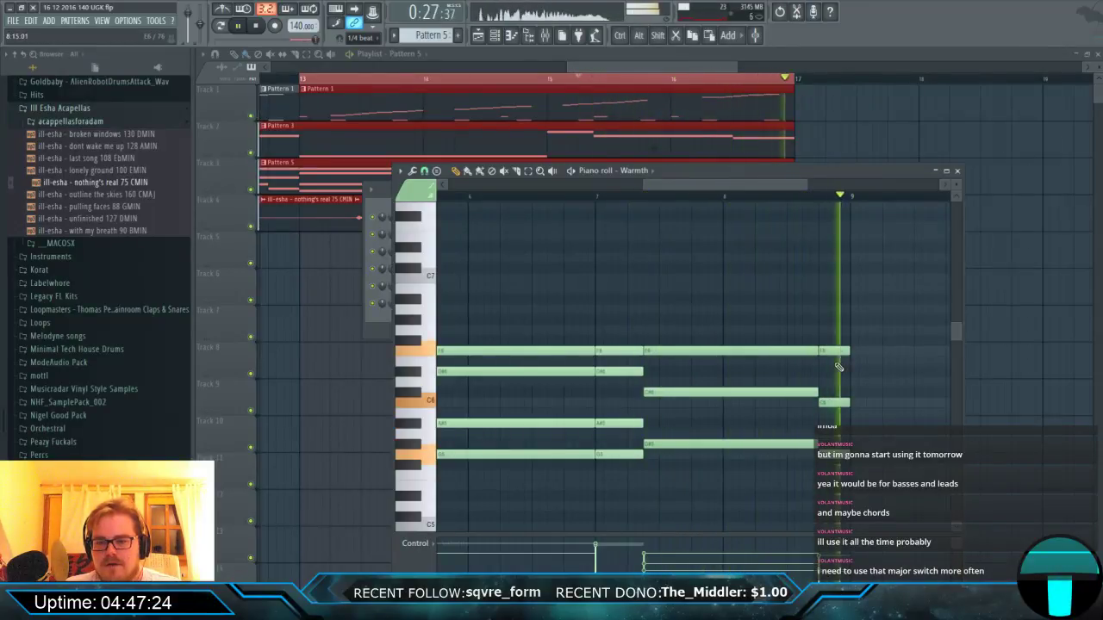
Start the final Warmth chord of Pattern 5 earlier, halfway through bar 8, and revoice it to G#5, C6 and D#6.
left_click_drag(780, 338, 784, 448)
left_click_drag(814, 443, 786, 440)
left_click_drag(810, 336, 849, 403)
left_click(840, 363)
left_click_drag(818, 354, 819, 373)
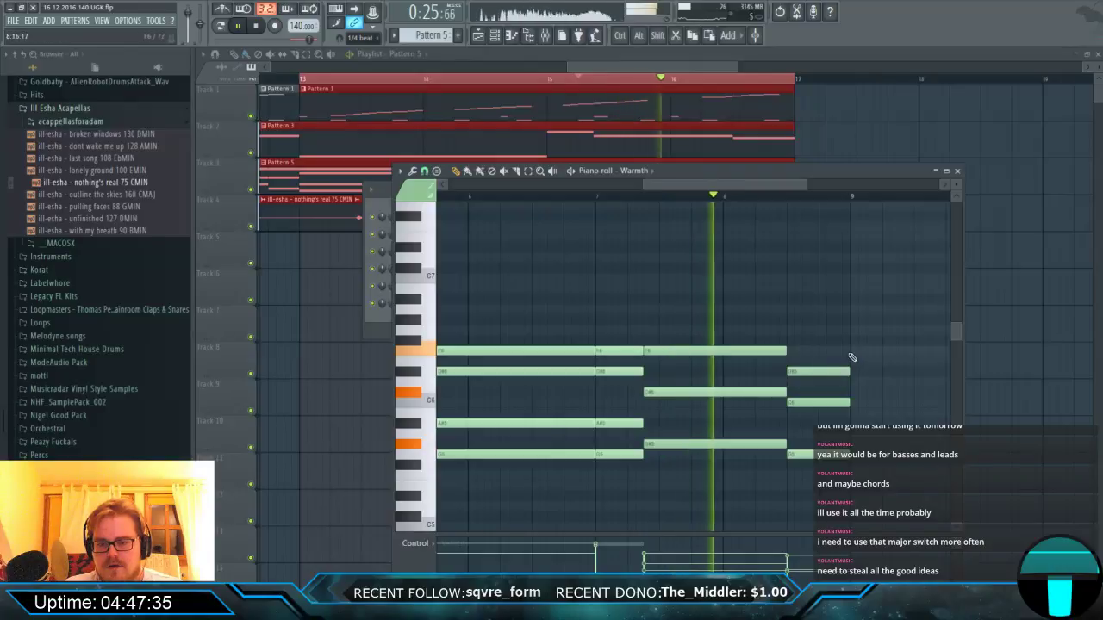
left_click_drag(810, 454, 810, 431)
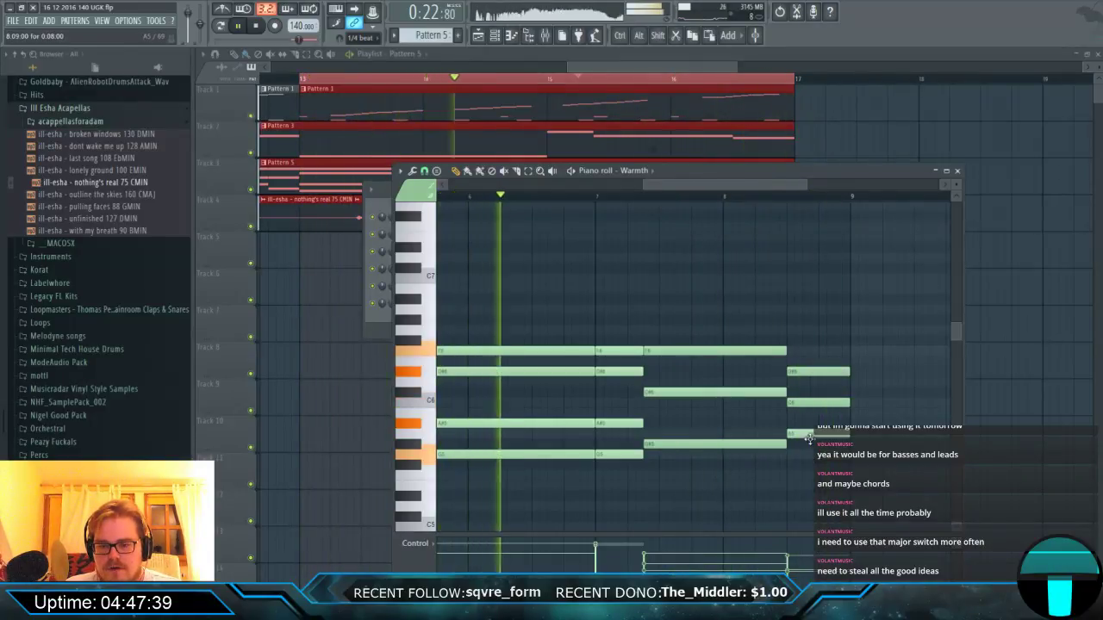
left_click_drag(810, 430, 812, 444)
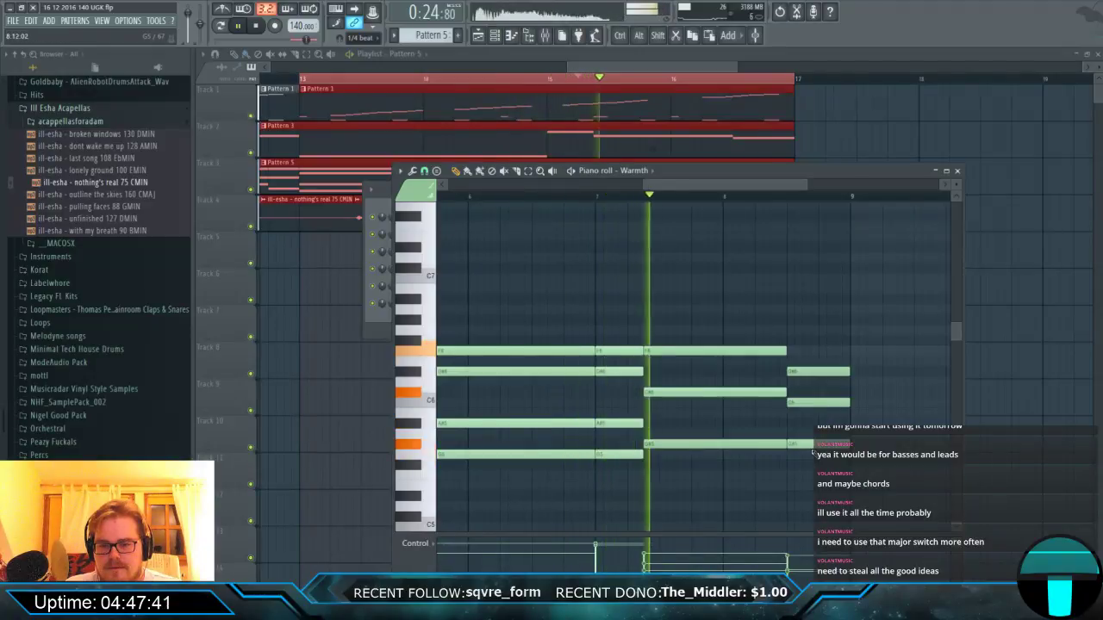
Check the Warm Sub notes of Pattern 3 and loop the full 16-bar arrangement.
left_click(736, 144)
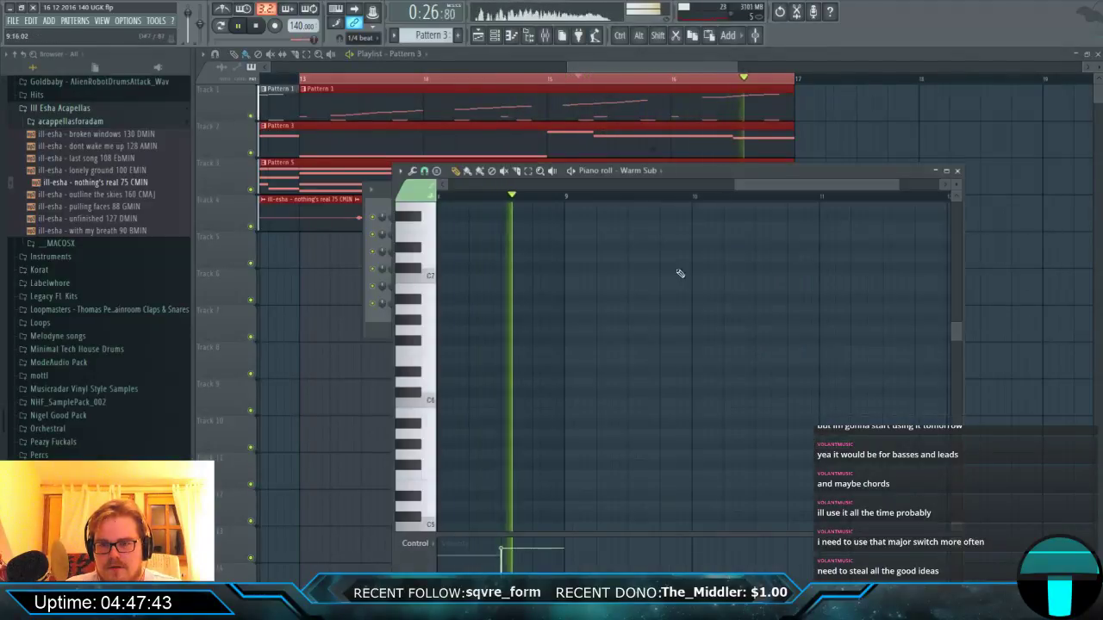
scroll(506, 353, "up", 5)
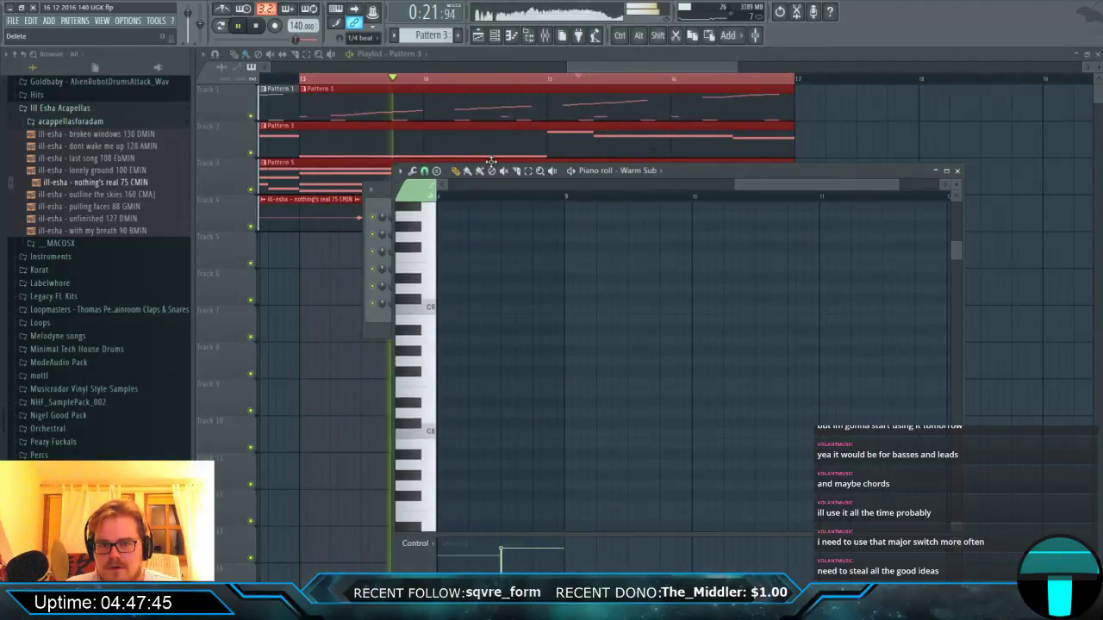
key("F7")
scroll(609, 65, "down", 5)
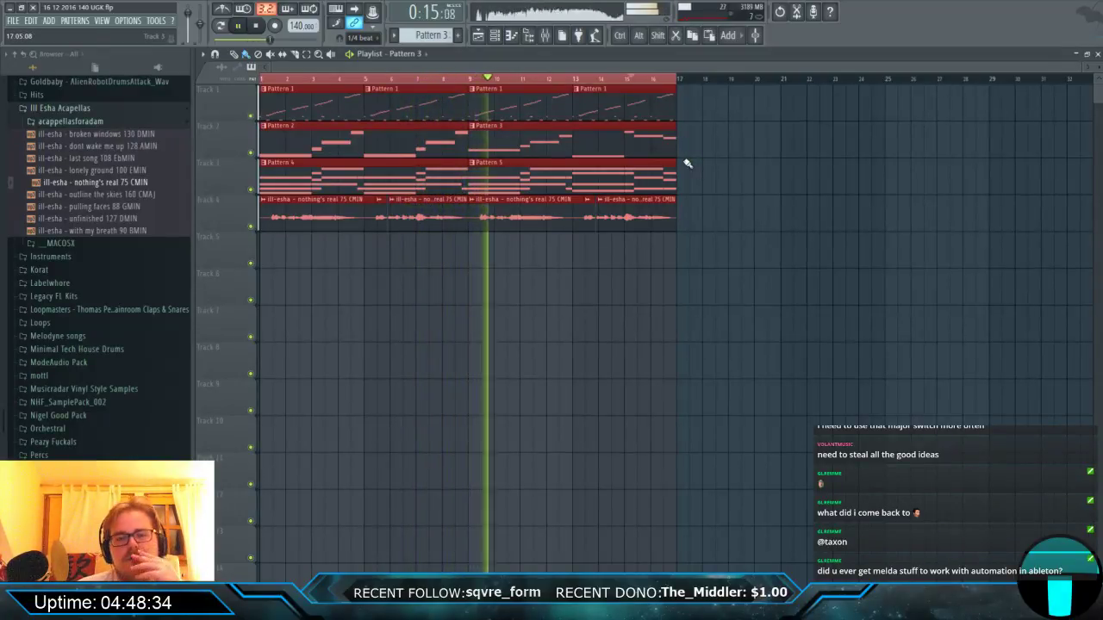
Add a high-frequency bell cut of about 4.5 dB in FabFilter Pro-Q 2 on the "nothing's real" vocal channel.
left_click(546, 34)
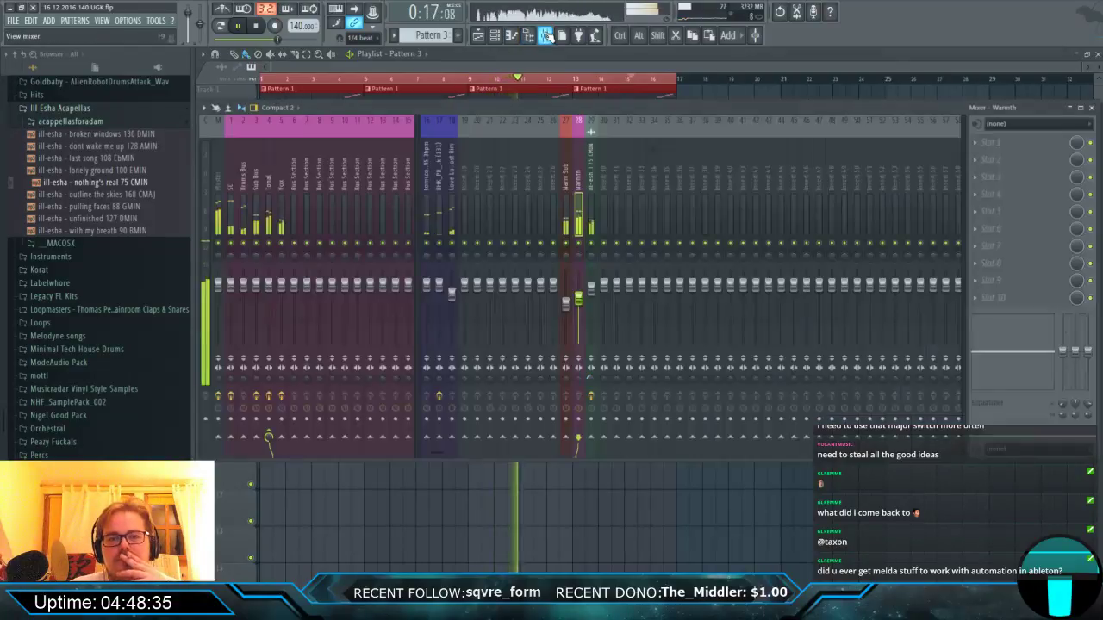
left_click(590, 200)
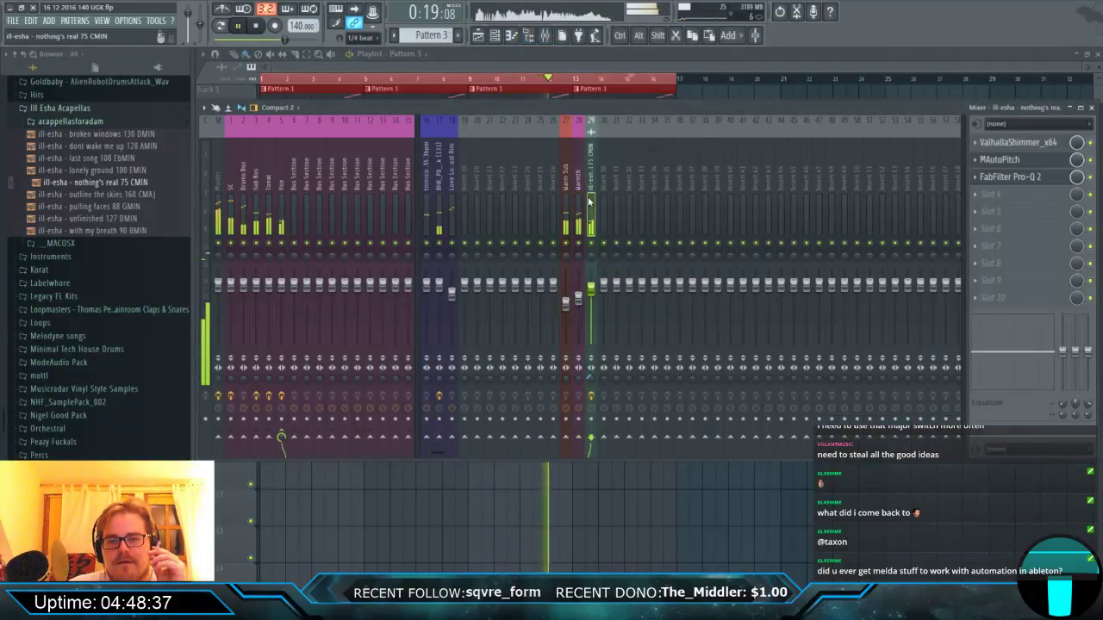
left_click(1048, 179)
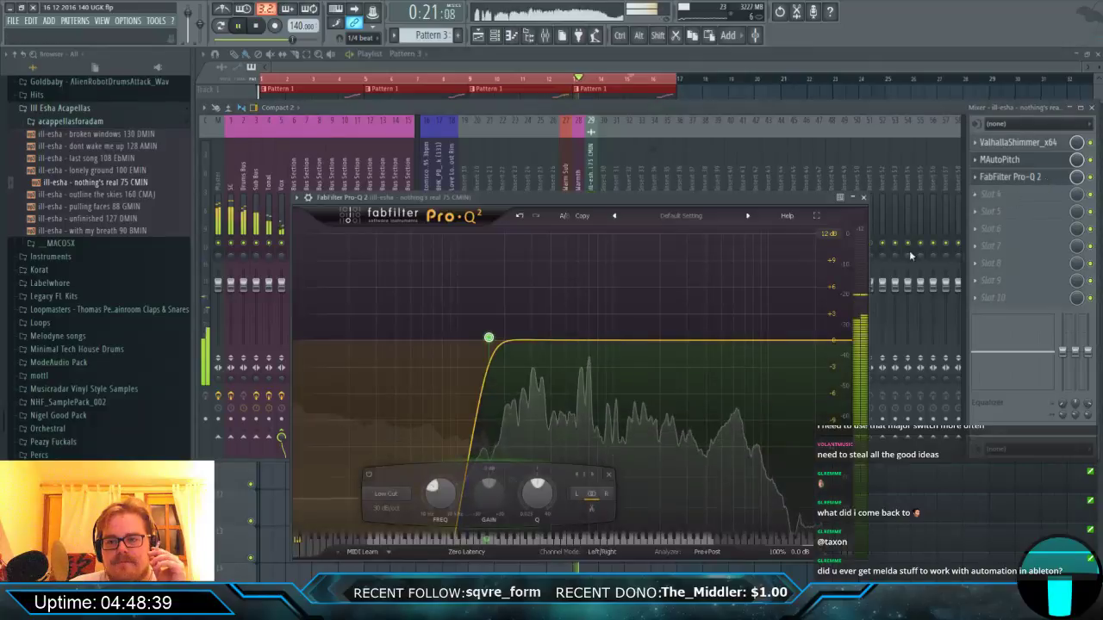
left_click_drag(731, 343, 738, 382)
scroll(739, 379, "up", 3)
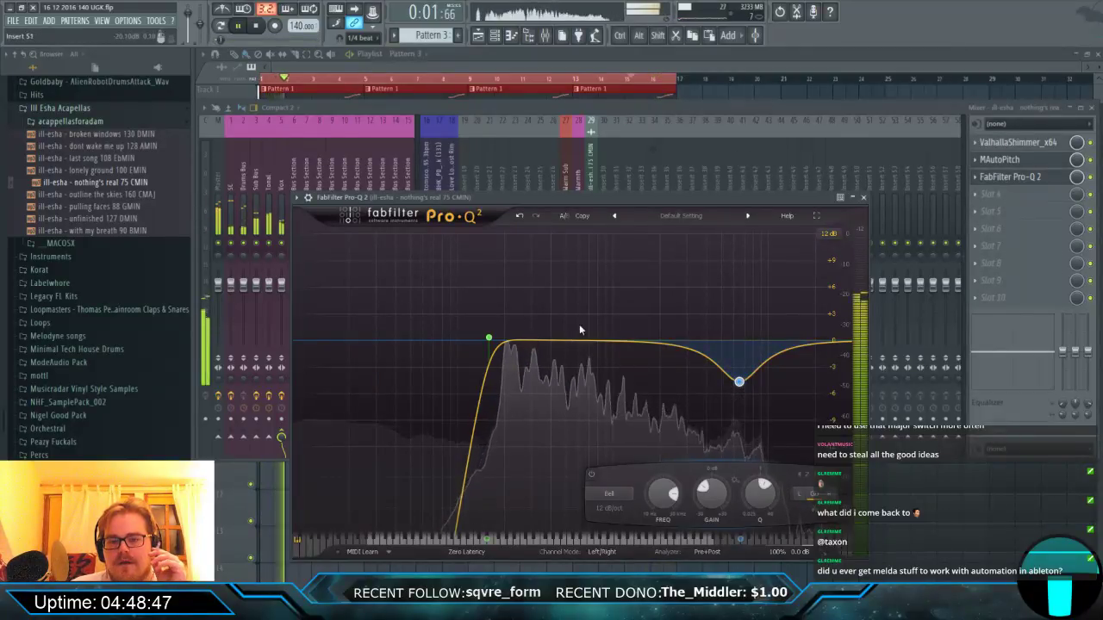
Add a bell cut of about 3 dB near 266 Hz to the vocal EQ and return to the playlist.
left_click(549, 343)
left_click_drag(549, 343, 523, 369)
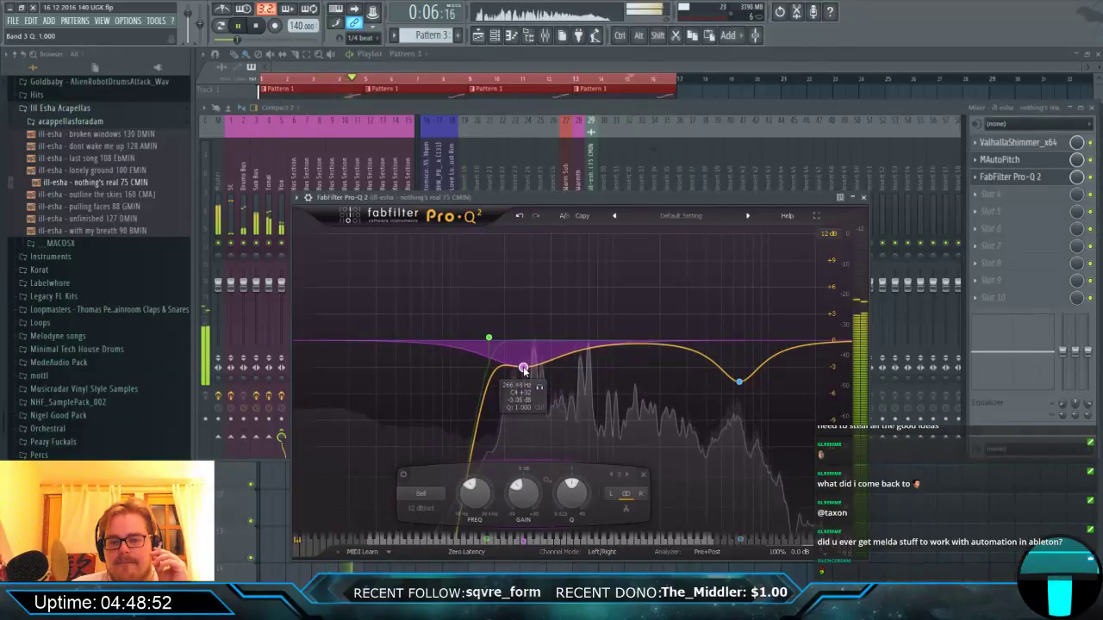
left_click(864, 198)
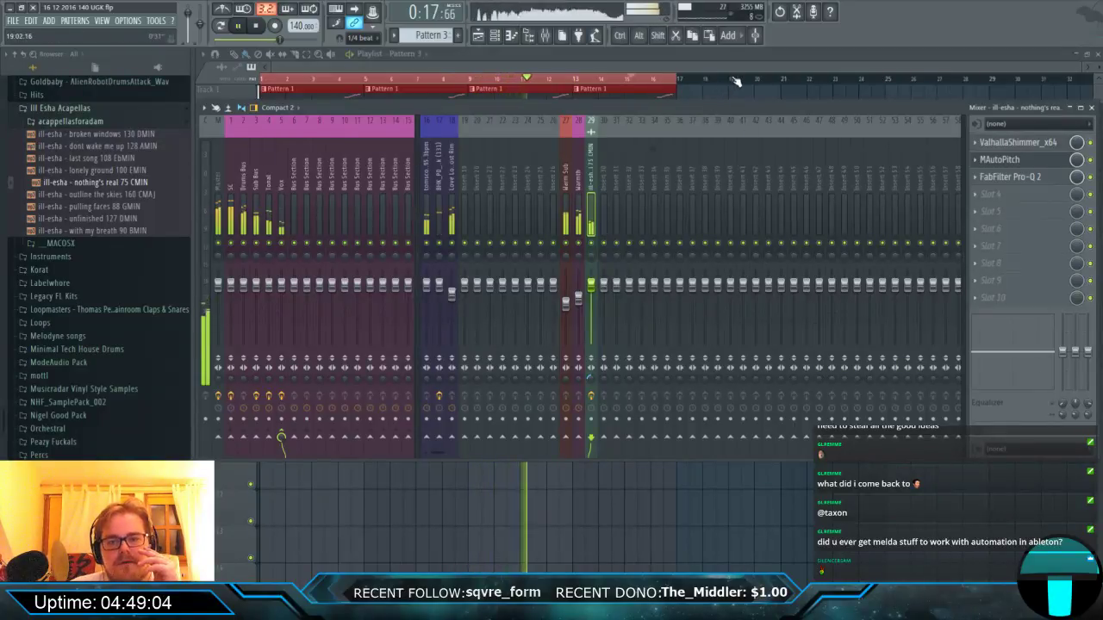
key("F9")
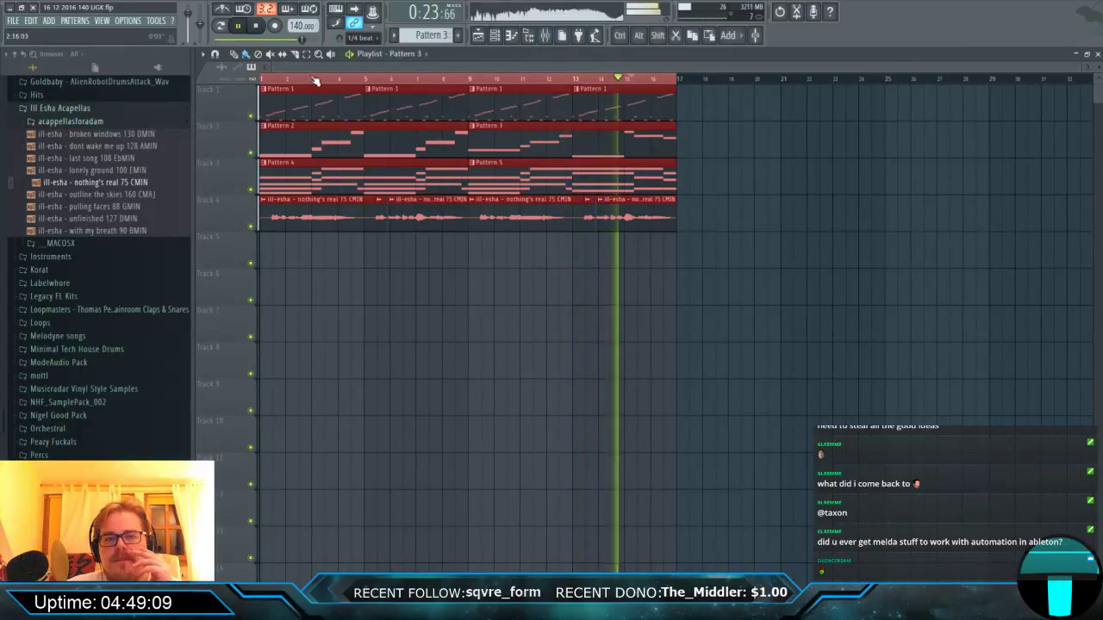
Loop bars 13 to 16, split the last vocal clip on Track 4 at bar 15 and slip the second piece's audio.
left_click_drag(316, 80, 578, 87)
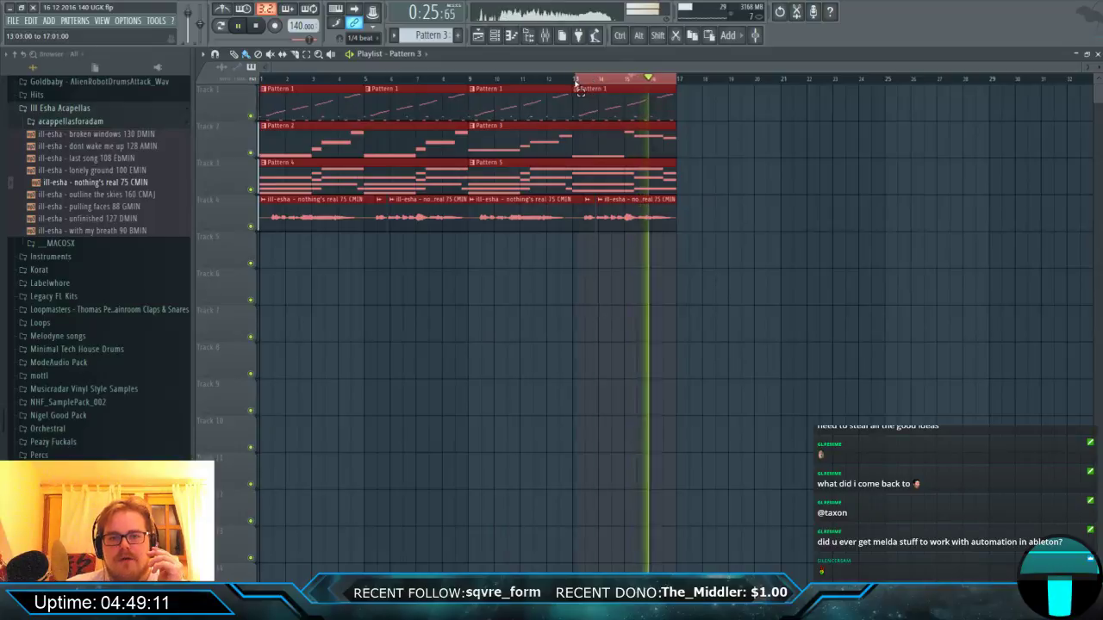
scroll(642, 89, "up", 3)
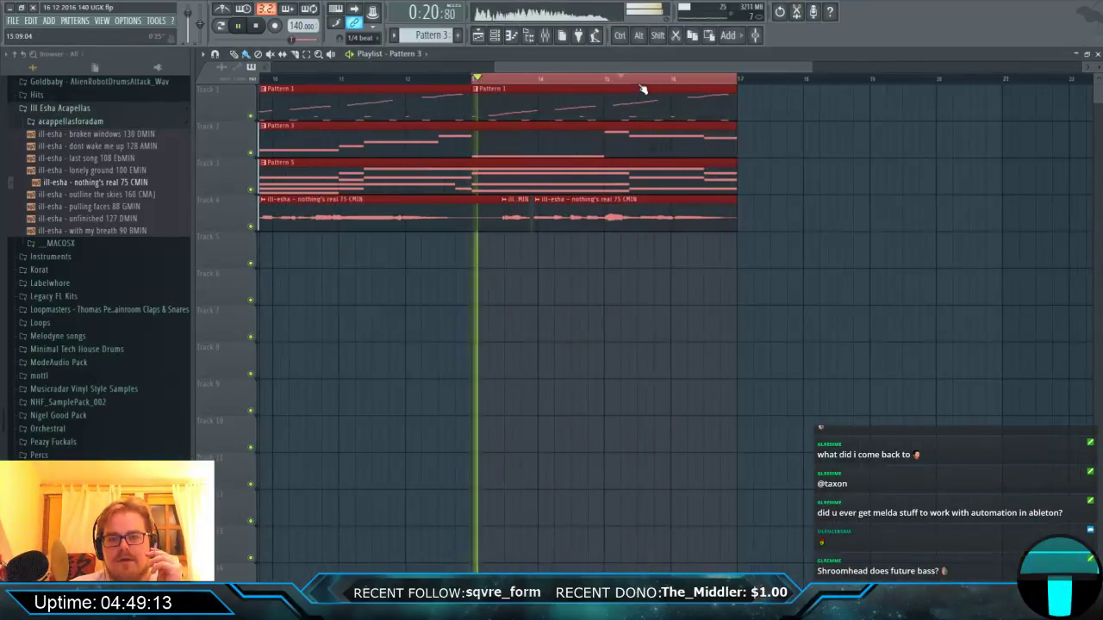
left_click(608, 221, "shift")
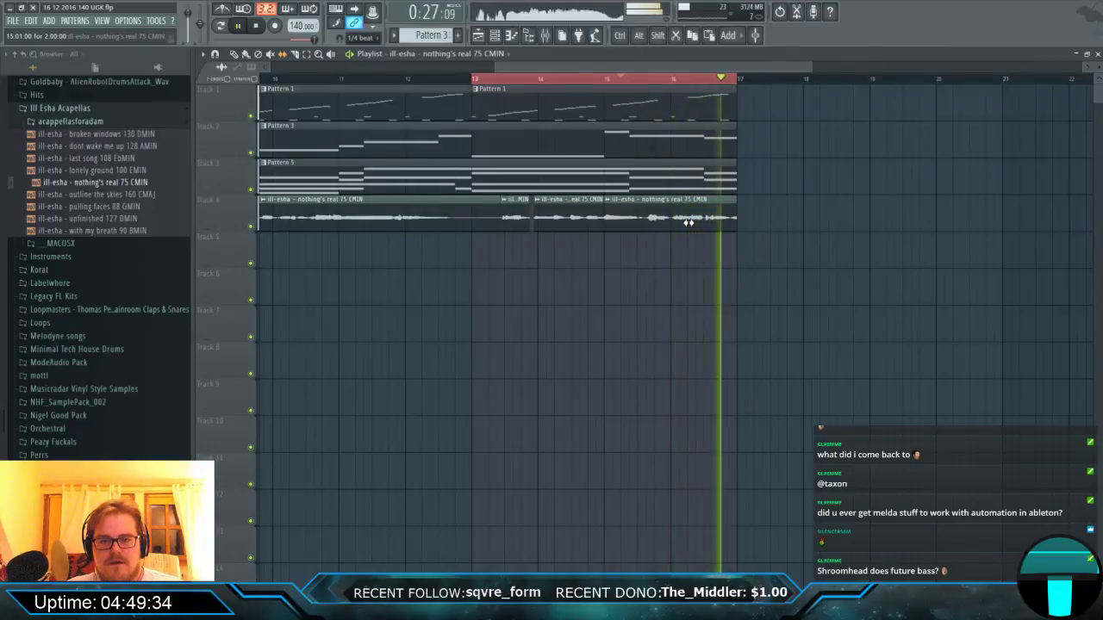
Loop all 16 bars and set the size of the vocal channel's ValhallaShimmer reverb to 0.66.
scroll(684, 222, "down", 4)
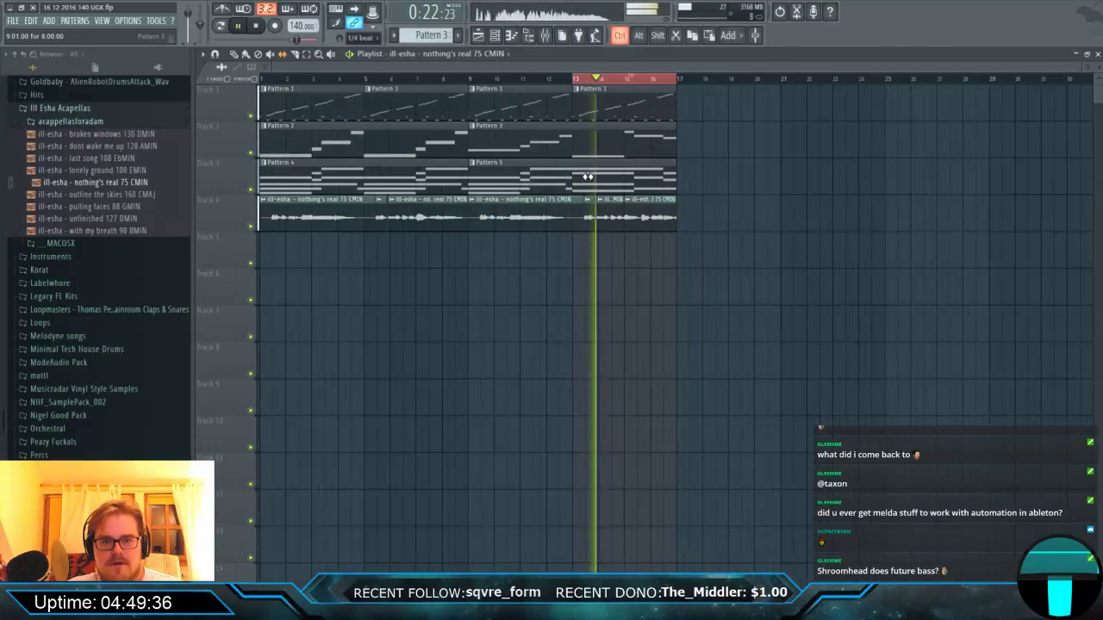
key("ctrl+a")
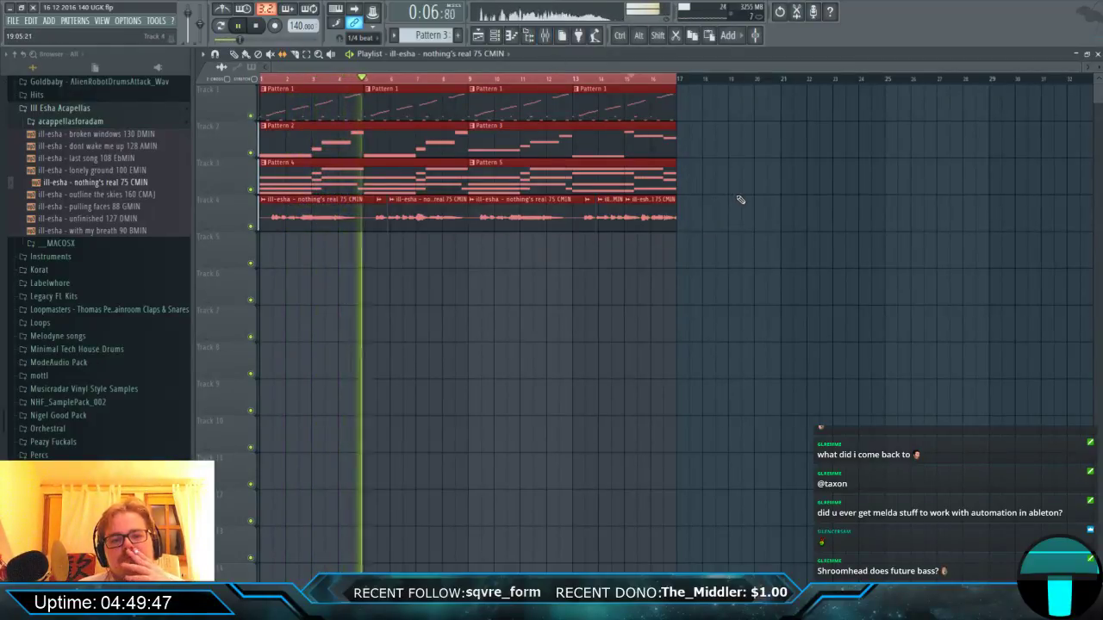
left_click(544, 36)
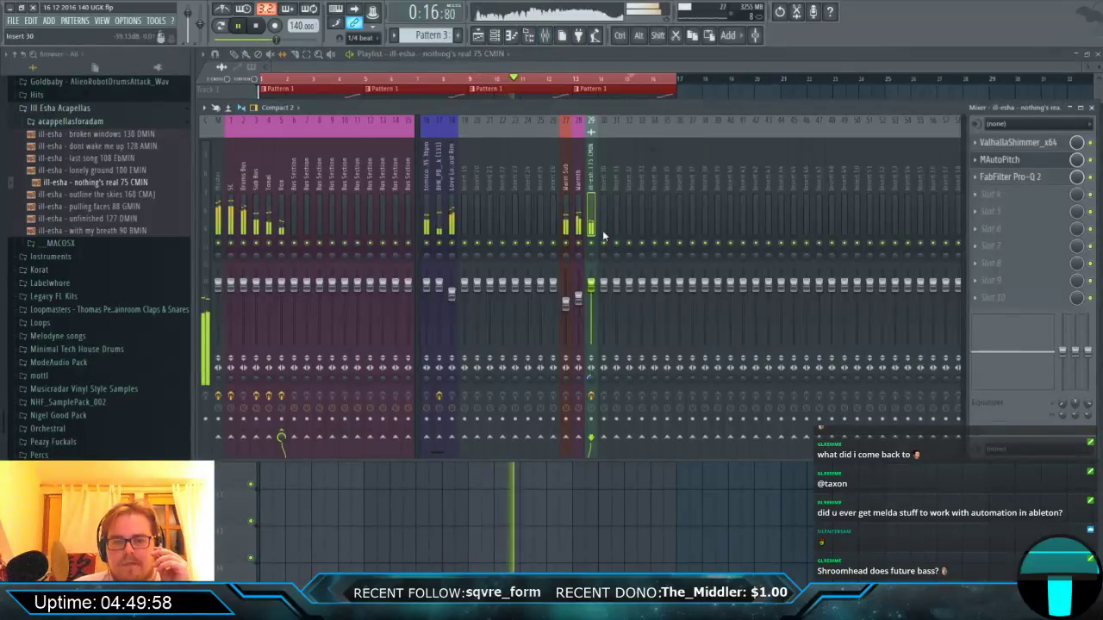
left_click(1015, 144)
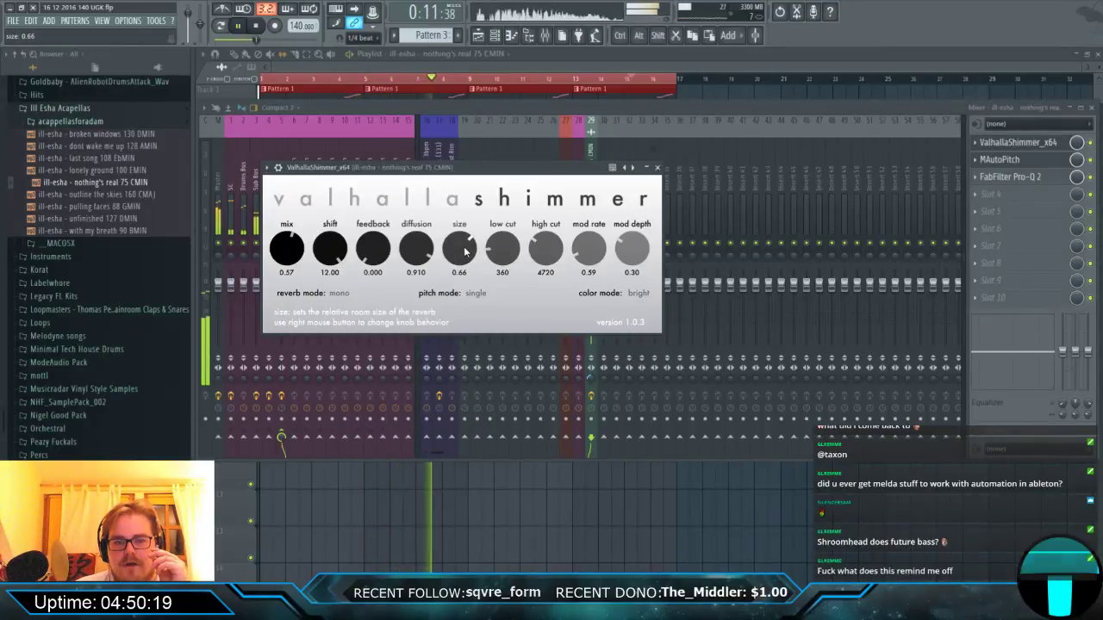
left_click(658, 168)
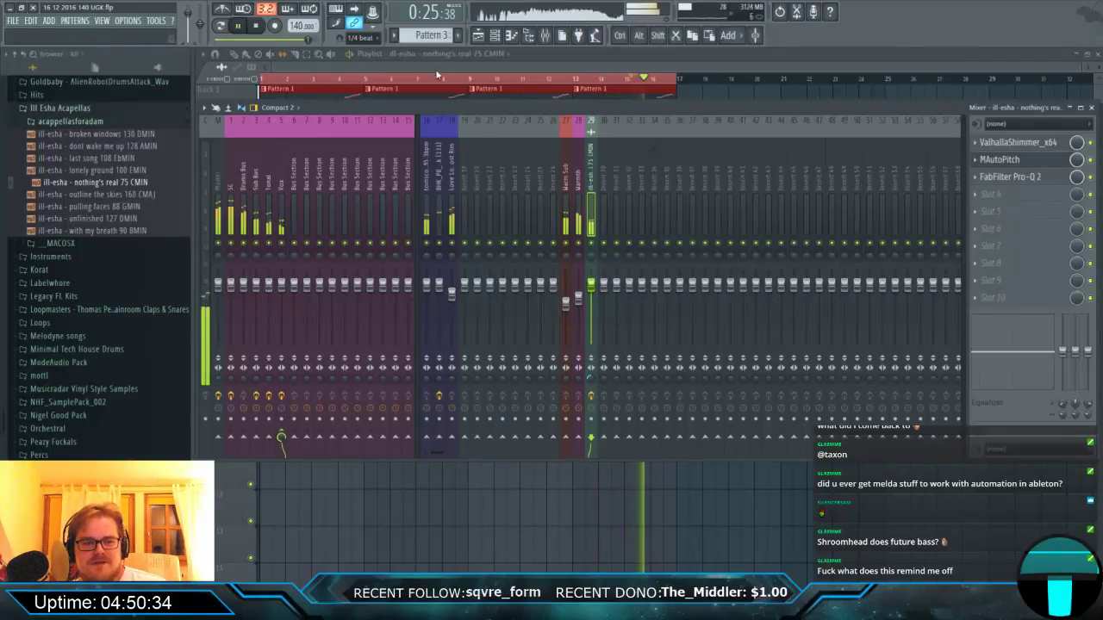
Duplicate all drum, bass, chord and vocal clips of bars 1 to 16 into bars 17 to 32.
left_click(483, 66)
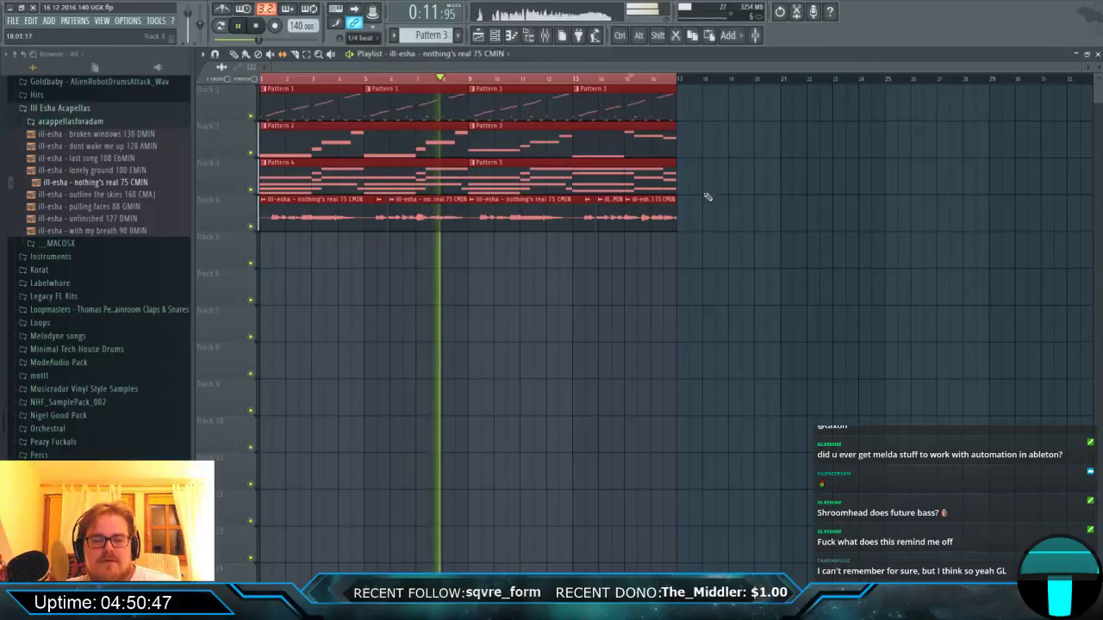
left_click_drag(720, 231, 258, 86)
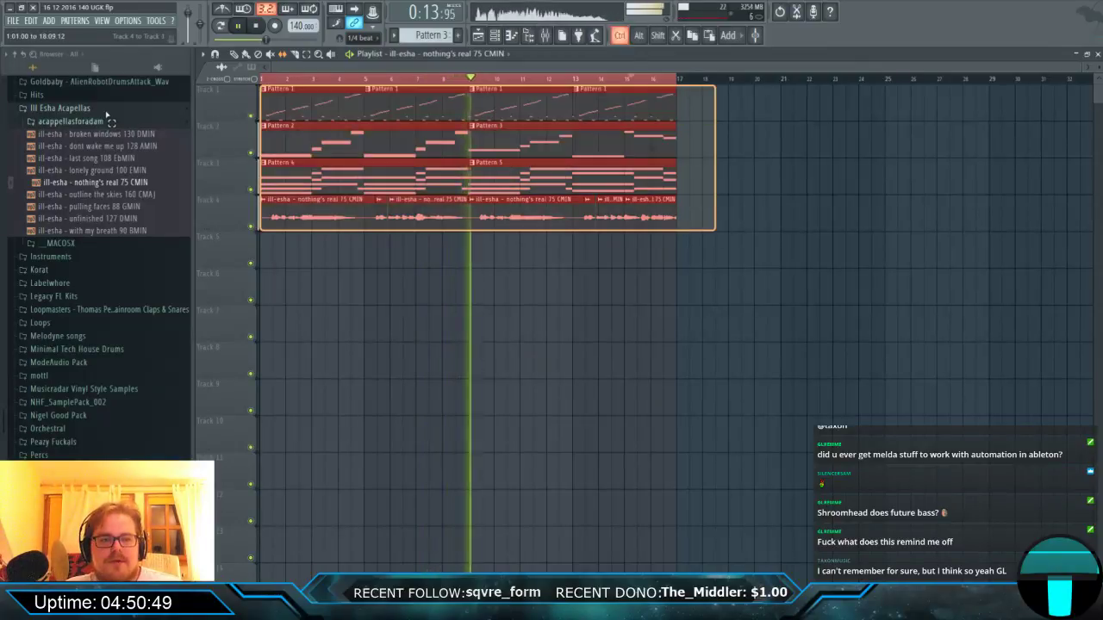
left_click(362, 142)
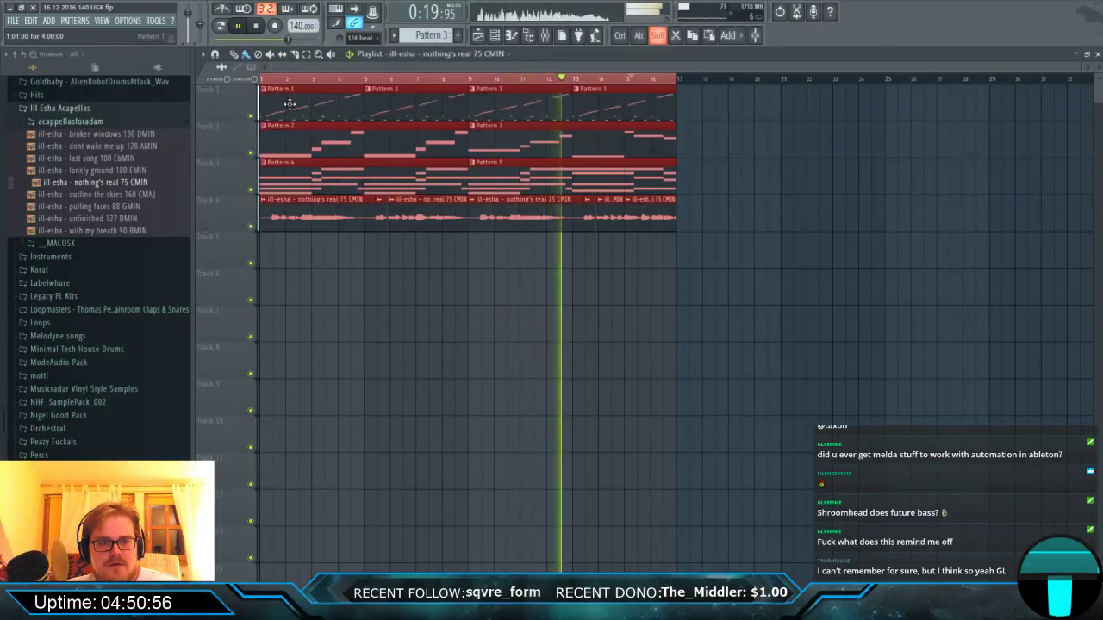
key("ctrl+b")
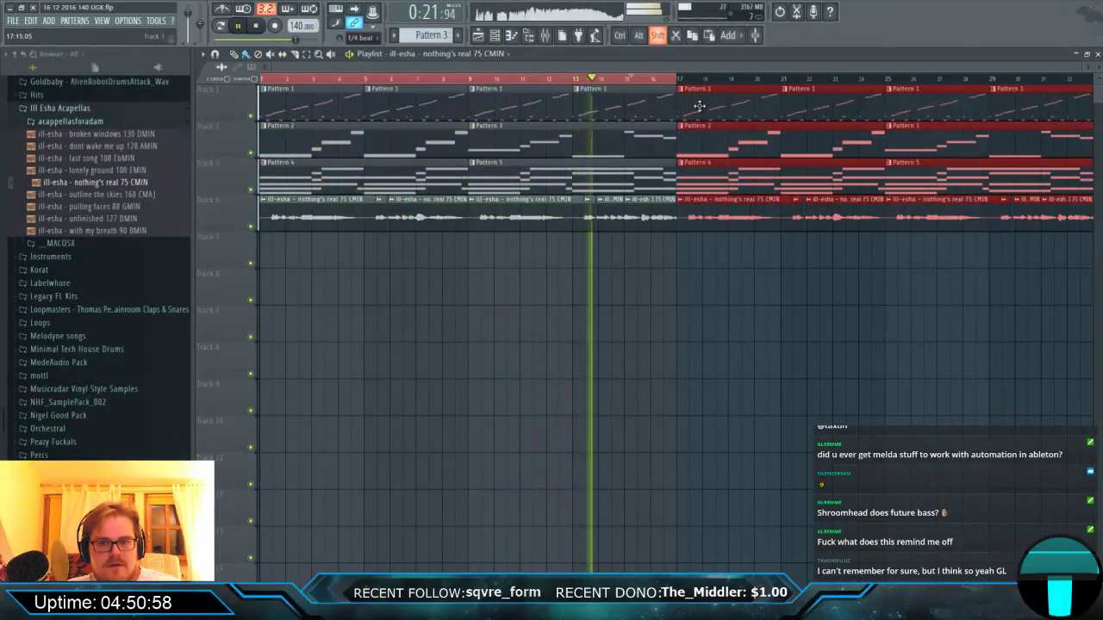
left_click(692, 136)
Shorten the ends of the four longer vocal clips on Track 4 in bars 17 to 32 together.
scroll(604, 223, "up", 3)
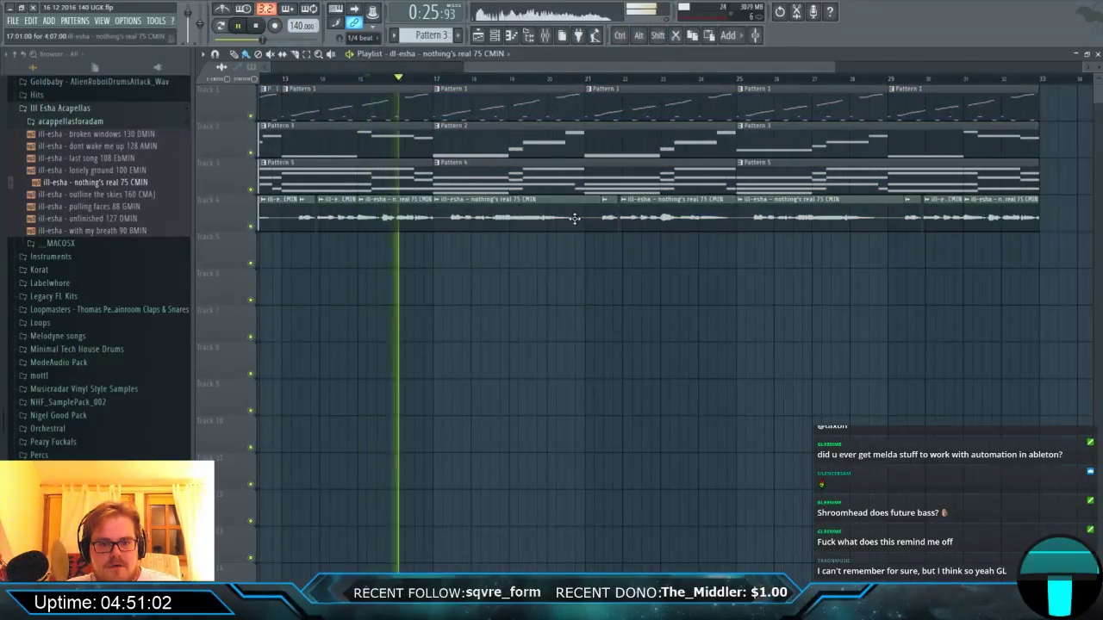
left_click(462, 217)
left_click(642, 217, "shift")
left_click(818, 217, "shift")
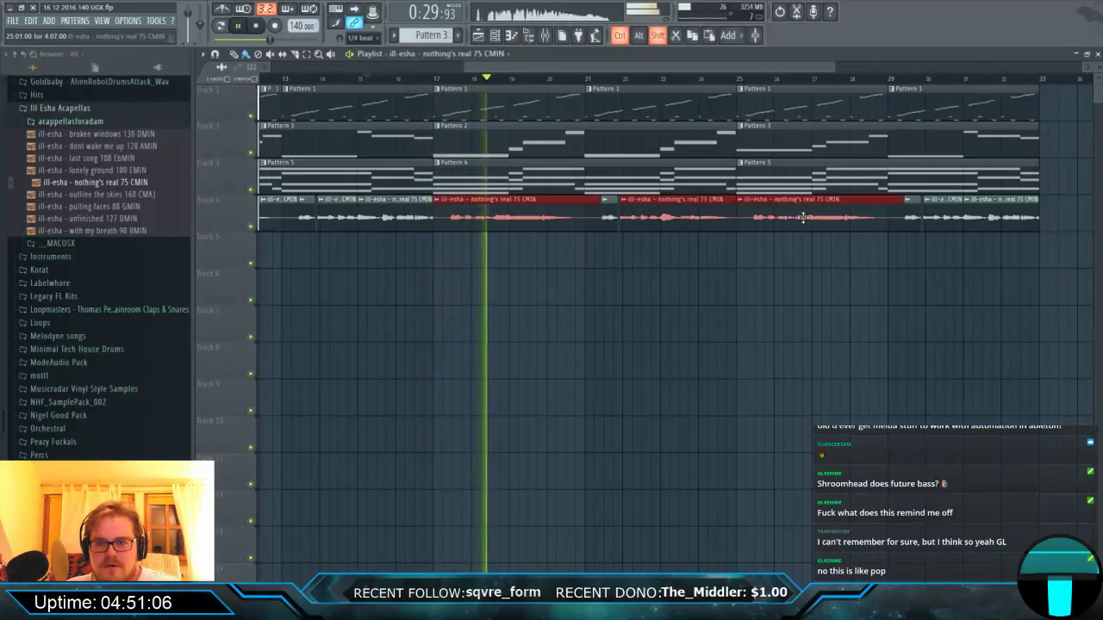
left_click(1016, 219, "shift")
left_click_drag(1017, 219, 984, 225)
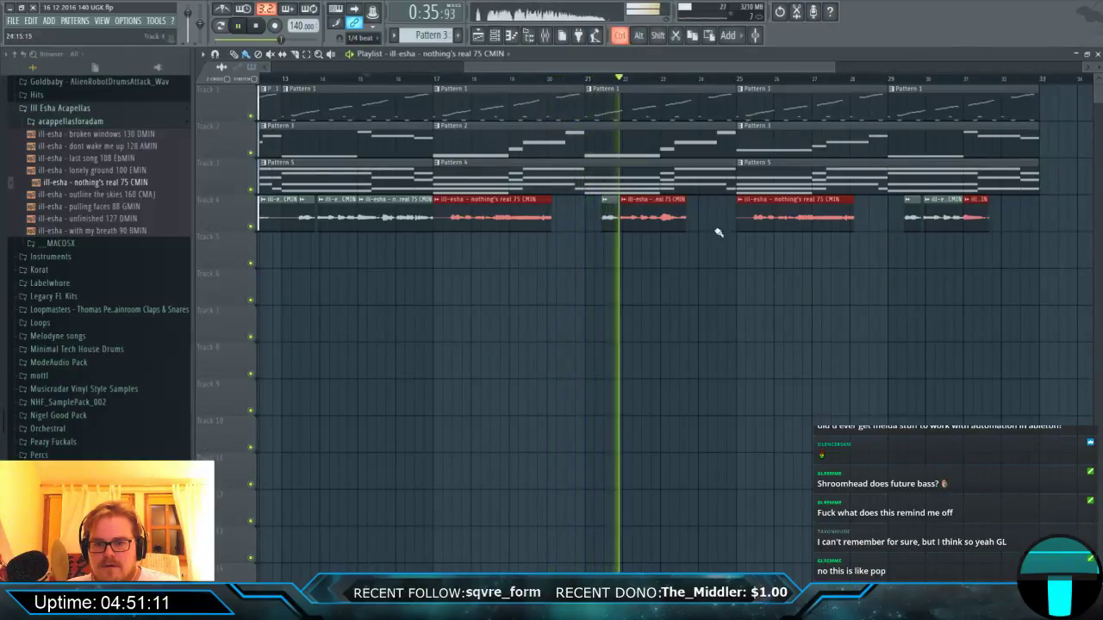
Trim the vocal clips starting at bars 17 and 25 down to about three quarters of a bar each.
left_click(475, 225)
left_click(782, 222, "ctrl")
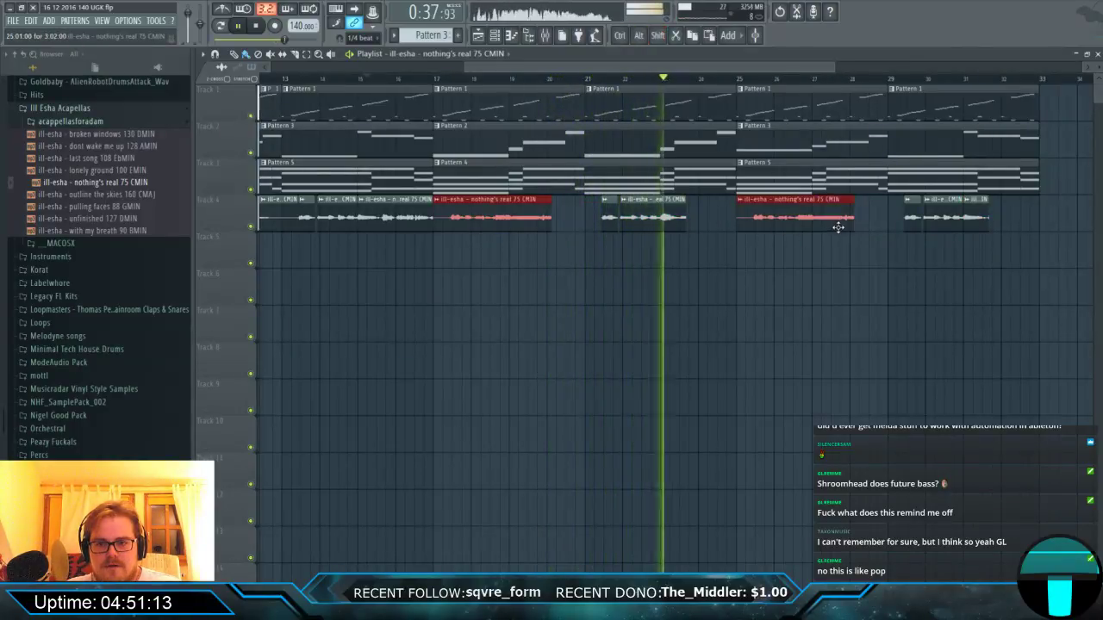
left_click_drag(851, 225, 767, 235)
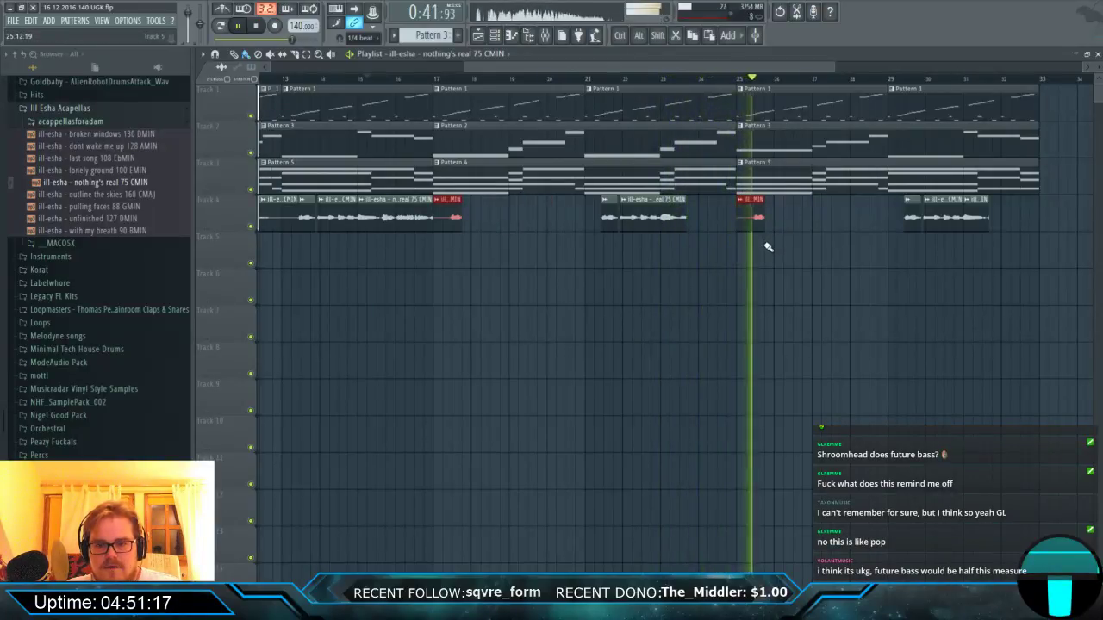
Tighten the vocal clip around bars 22 and 23, and loop bars 17 to 32.
left_click(687, 218)
left_click_drag(686, 218, 634, 222)
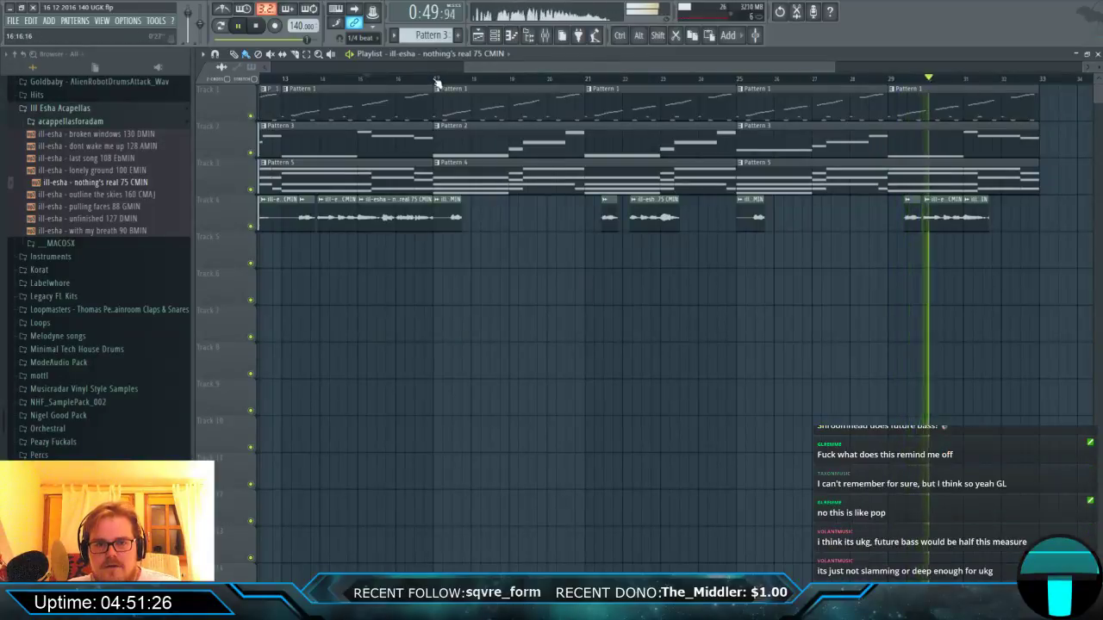
left_click_drag(437, 79, 1043, 82)
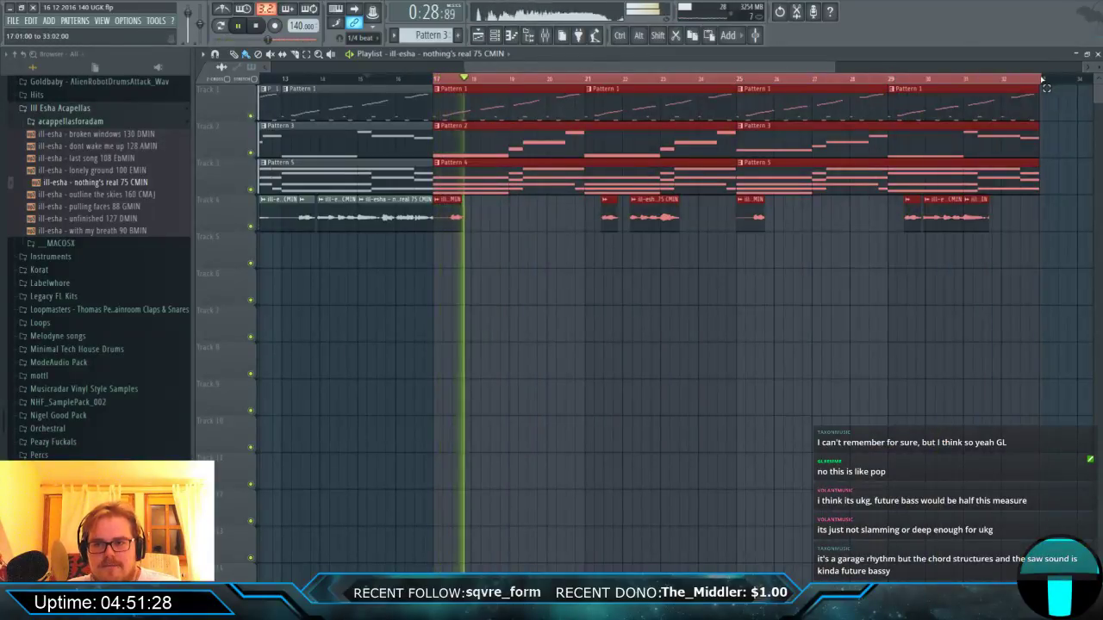
scroll(935, 240, "down", 3)
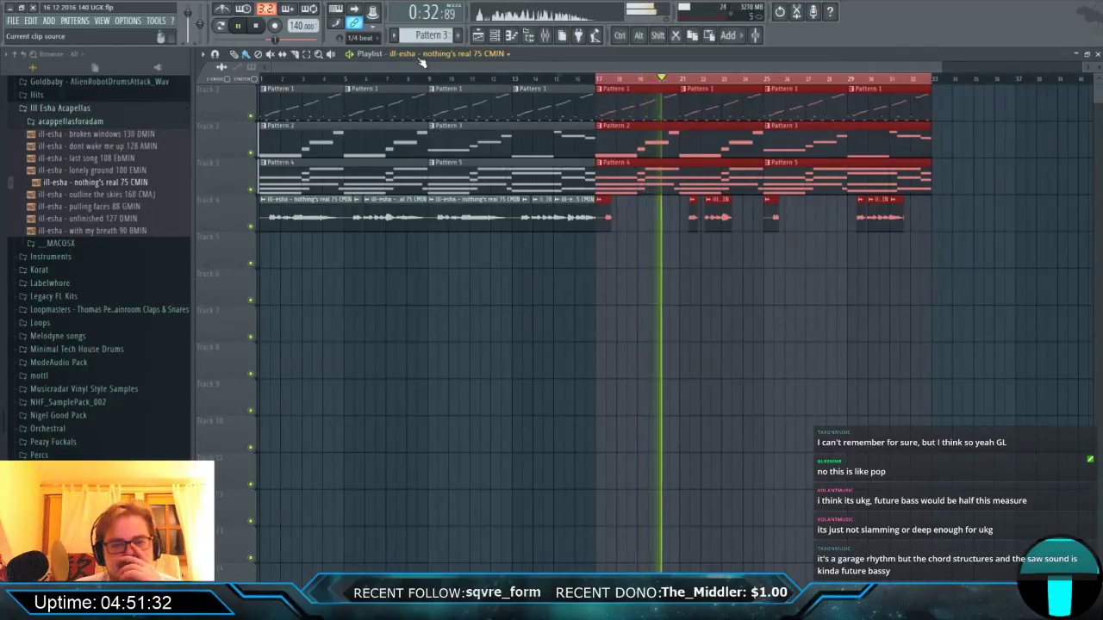
Set the noise level of the Warmth channel's Sawer synth to 38% and close the plugin window.
double_click(624, 182)
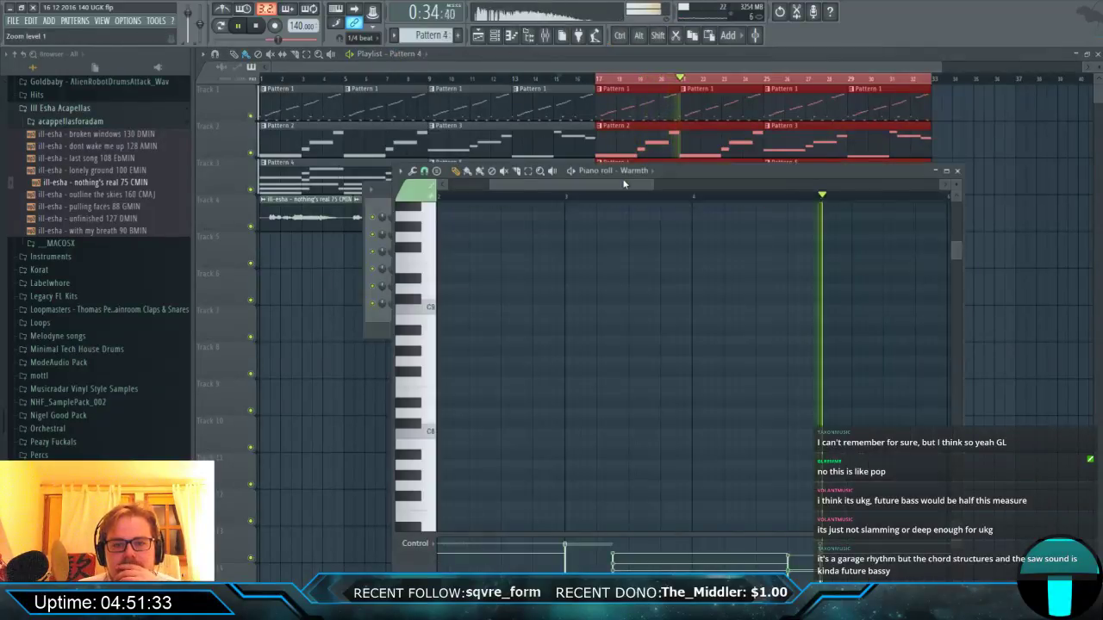
left_click(368, 326)
left_click(447, 286)
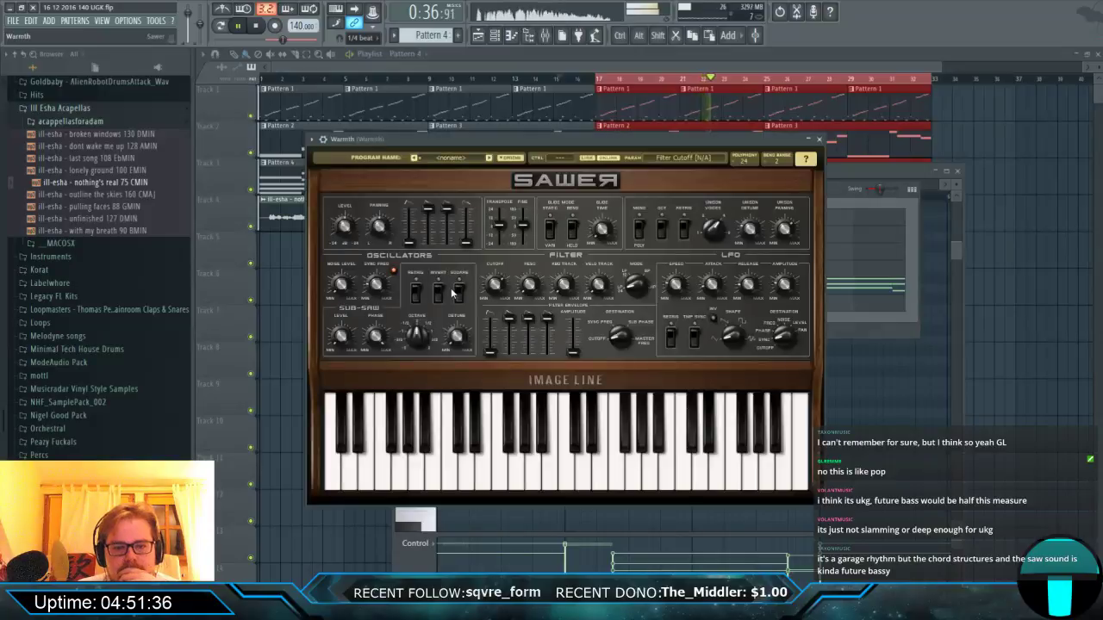
mouse_move(341, 293)
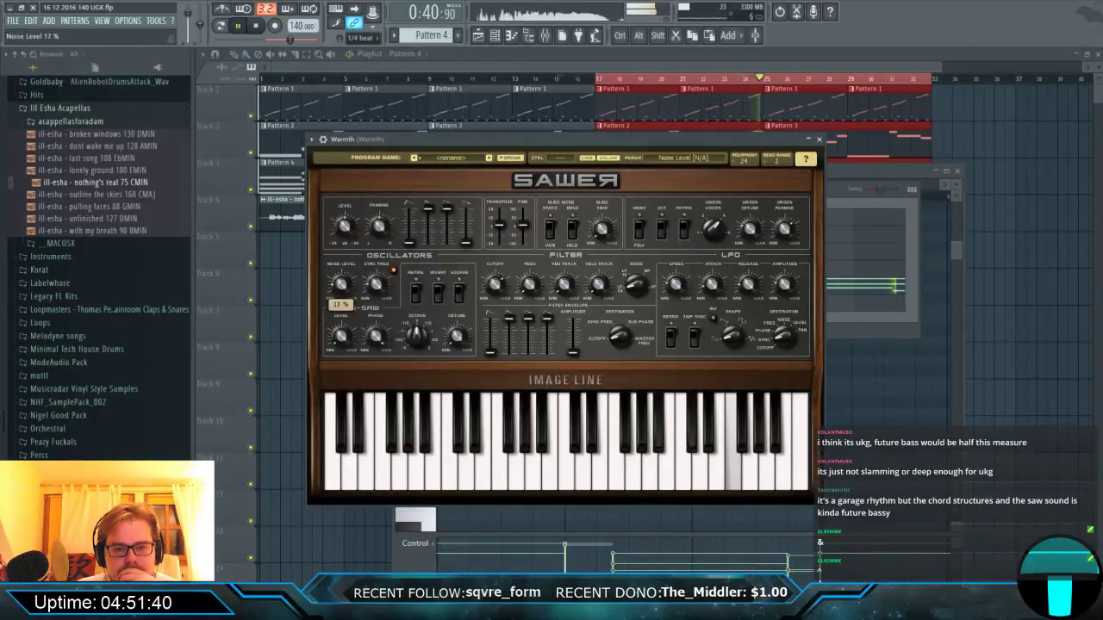
left_click_drag(341, 285, 341, 251)
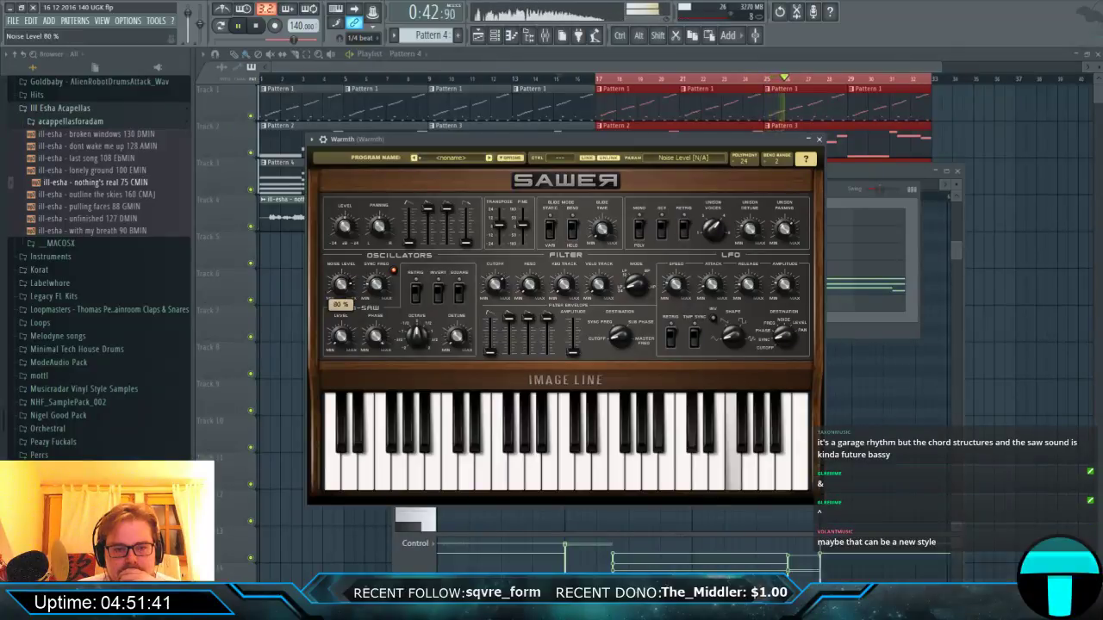
left_click_drag(340, 285, 342, 290)
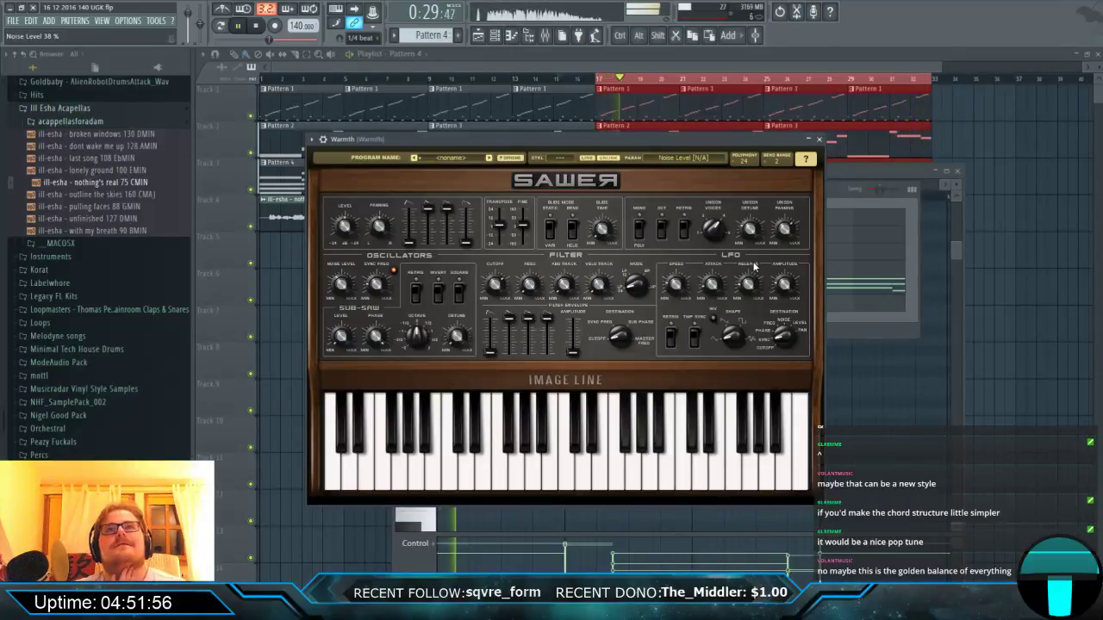
left_click(819, 139)
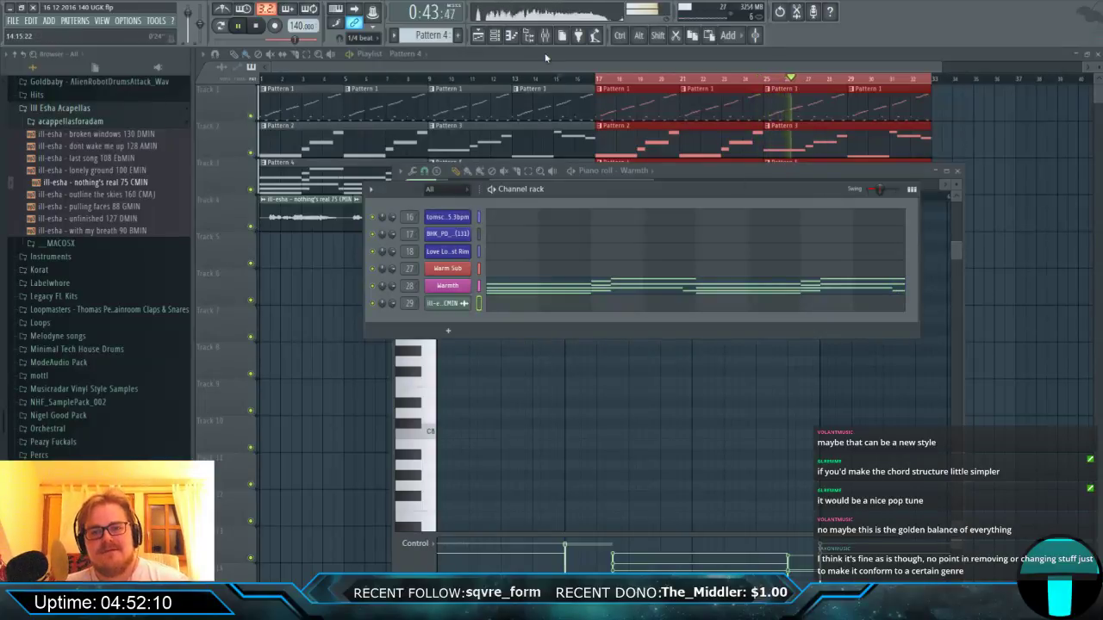
Switch to the empty Pattern 6 and add a Sytrus channel.
scroll(435, 41, "down", 1)
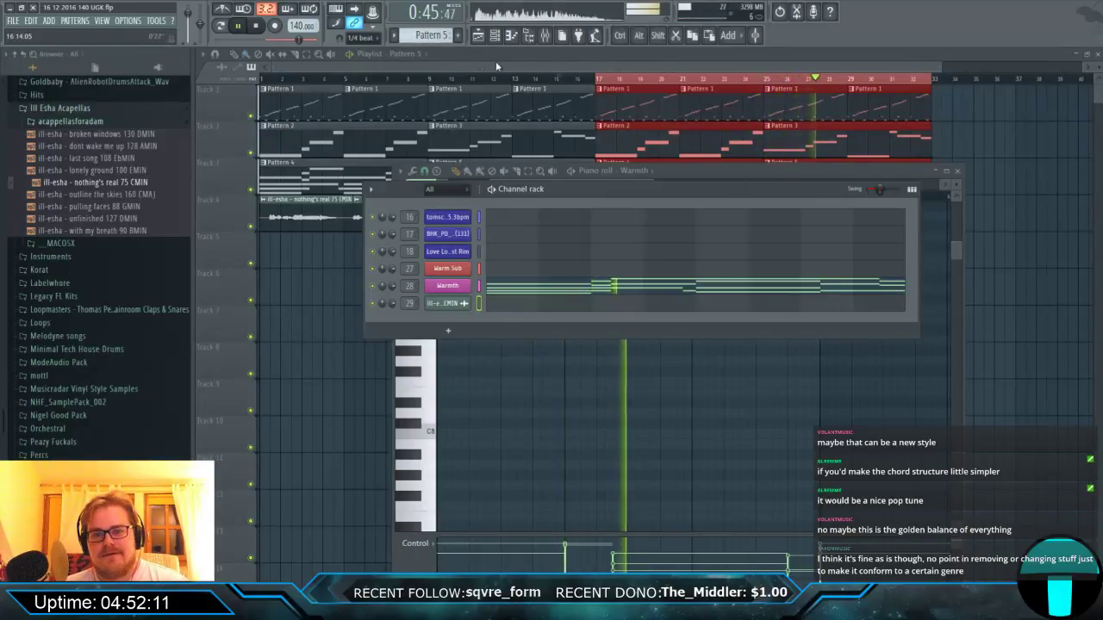
scroll(431, 36, "down", 1)
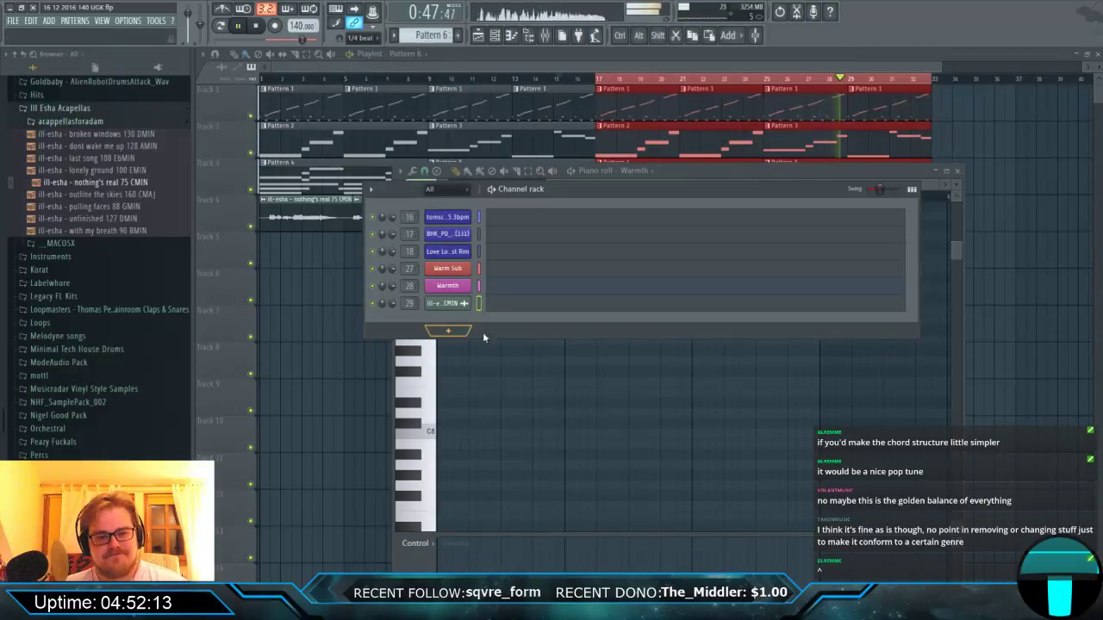
left_click(448, 330)
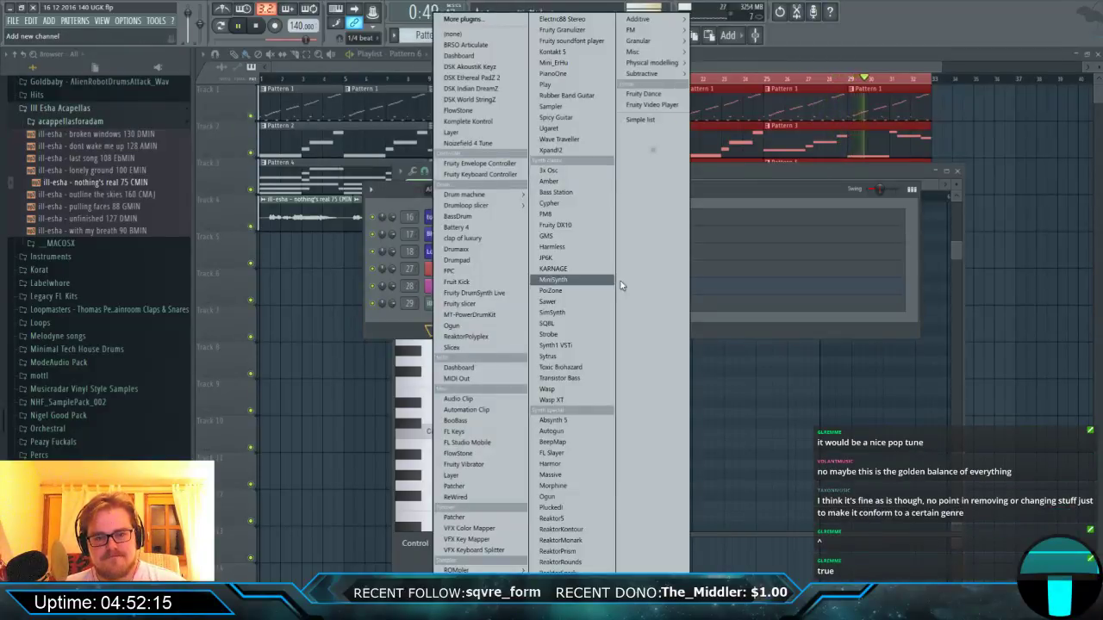
left_click(549, 355)
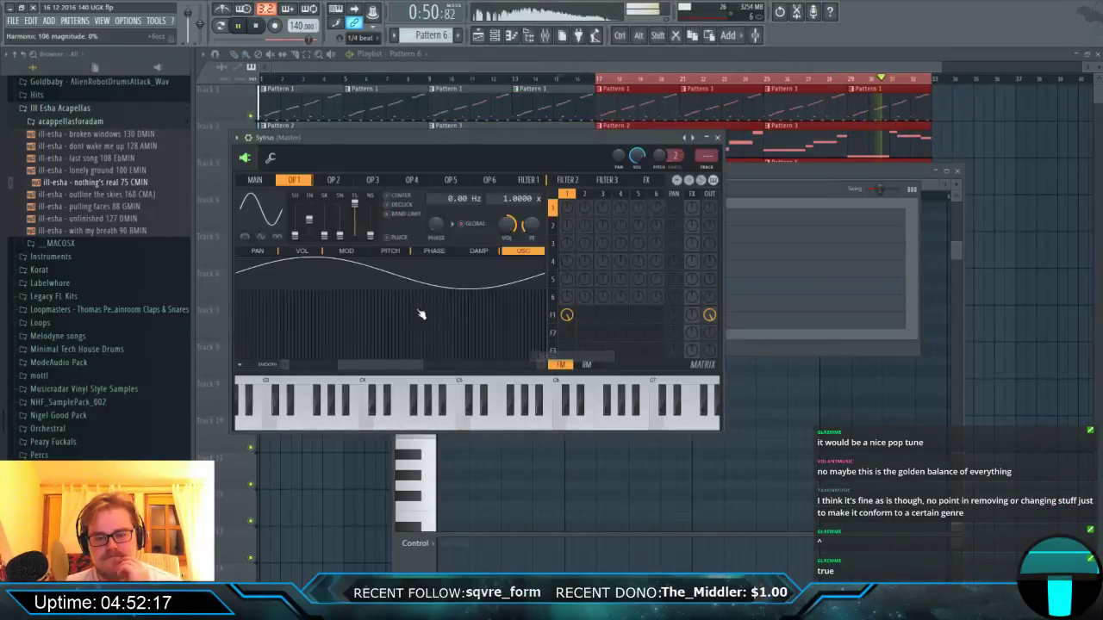
Shape Sytrus operator 1 into a square wave and make the channel's polyphony mono.
left_click(261, 211)
left_click(281, 215)
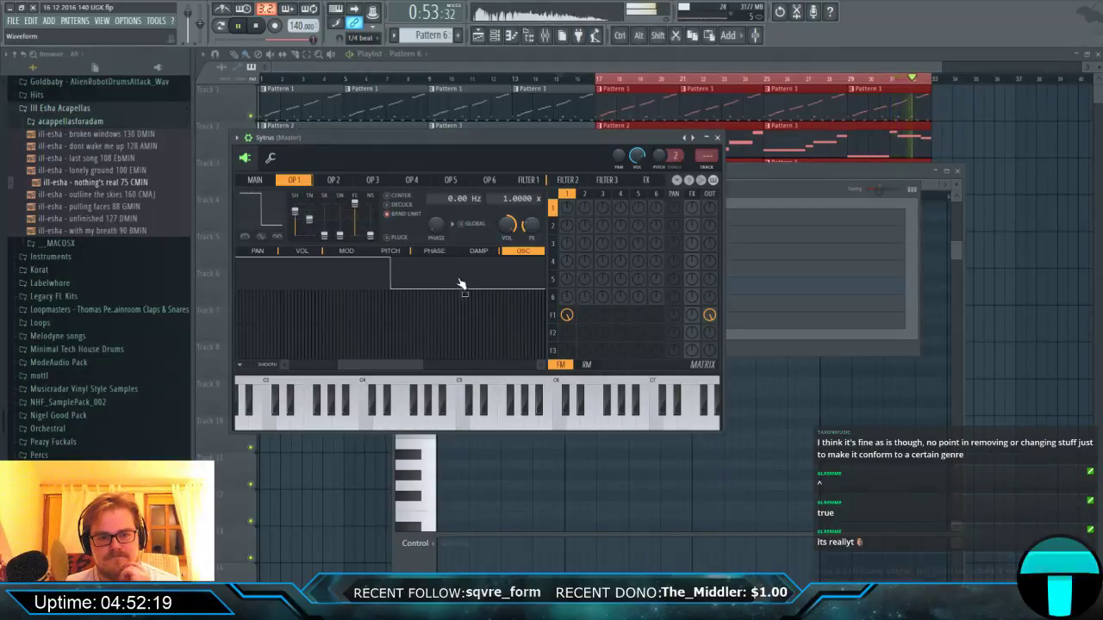
left_click(270, 158)
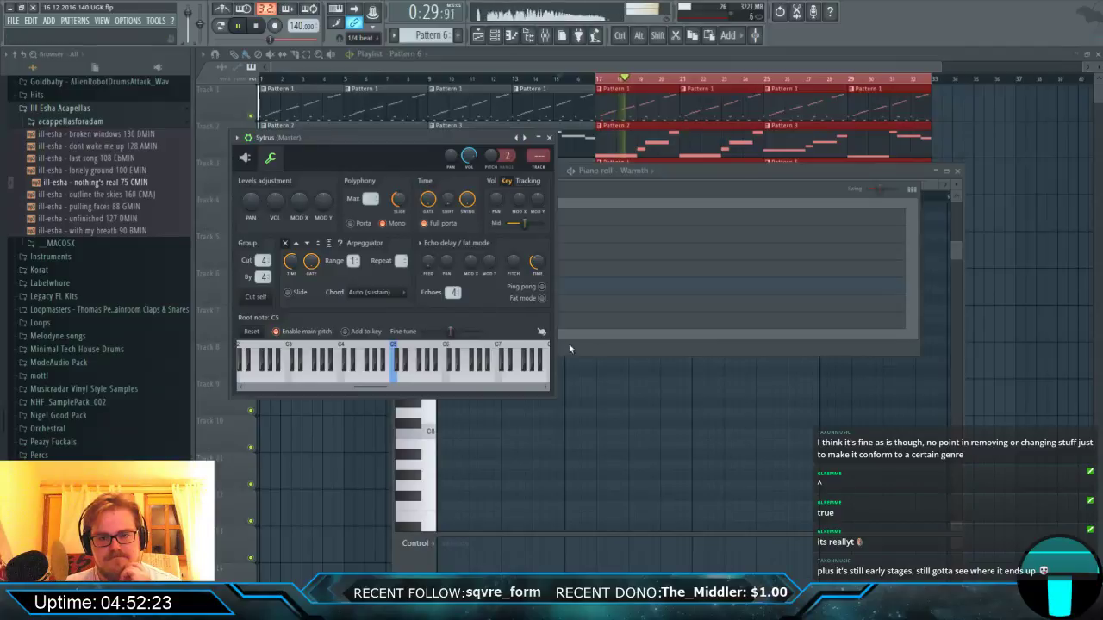
Rename the Sytrus channel "Lead" and color it pink-purple.
key("F6")
left_click(439, 321, "shift")
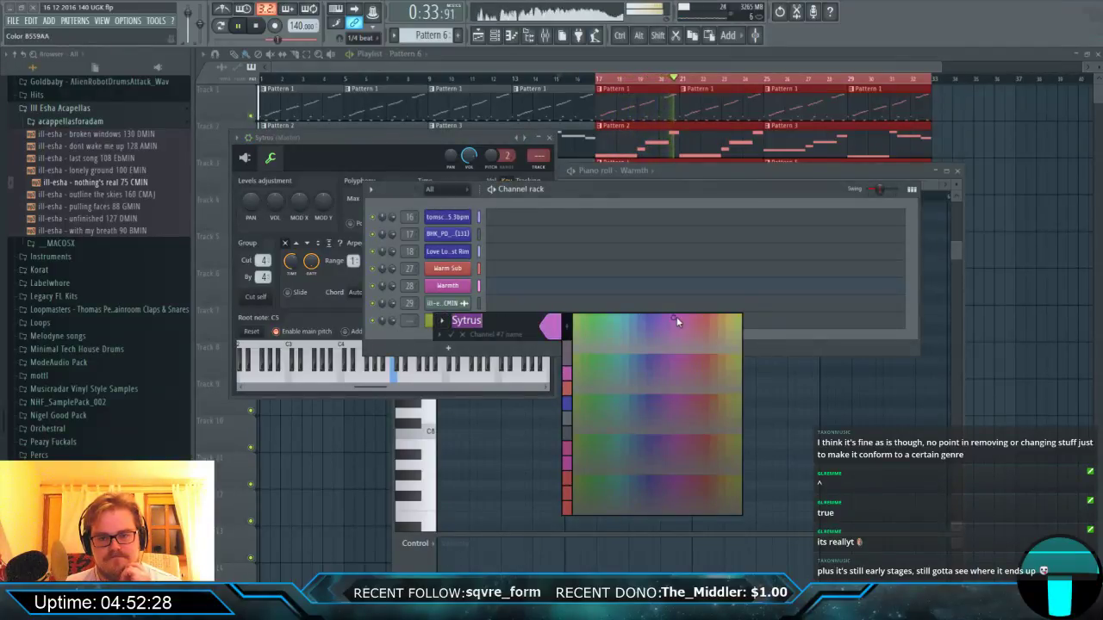
left_click(678, 320)
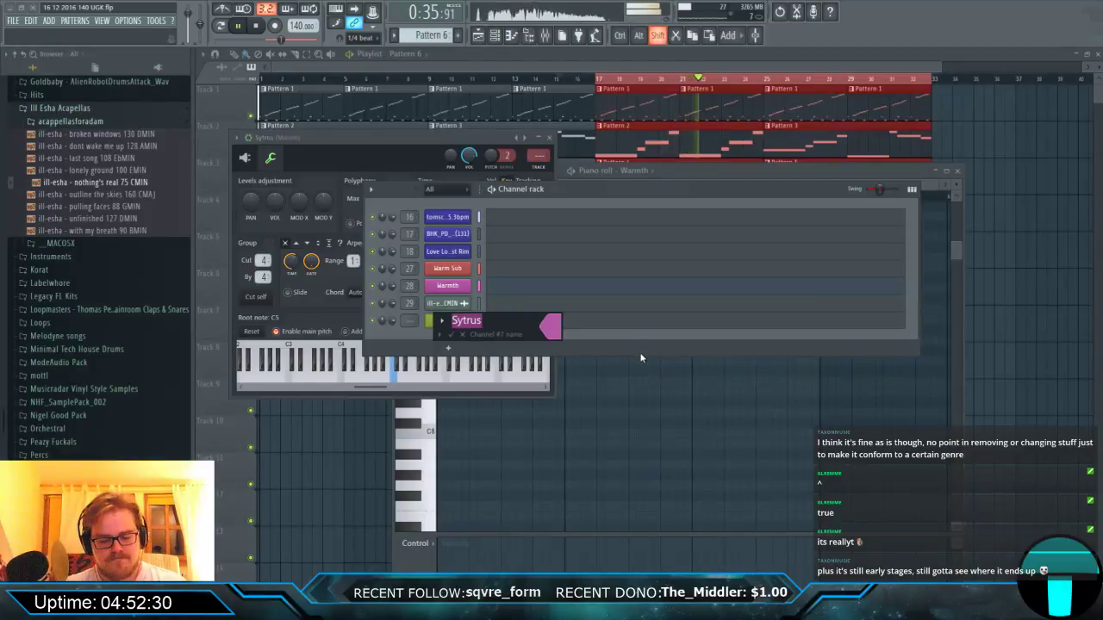
type("Lead")
key("Return")
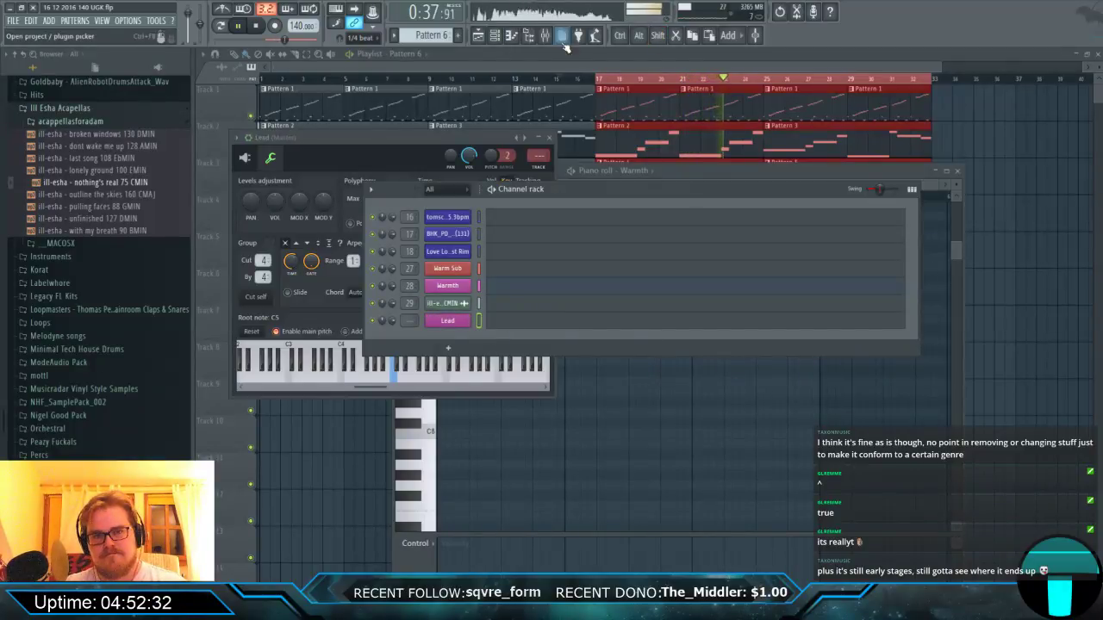
Route the Lead channel to mixer insert 30 and lower that insert's fader.
key("F9")
left_click(604, 214)
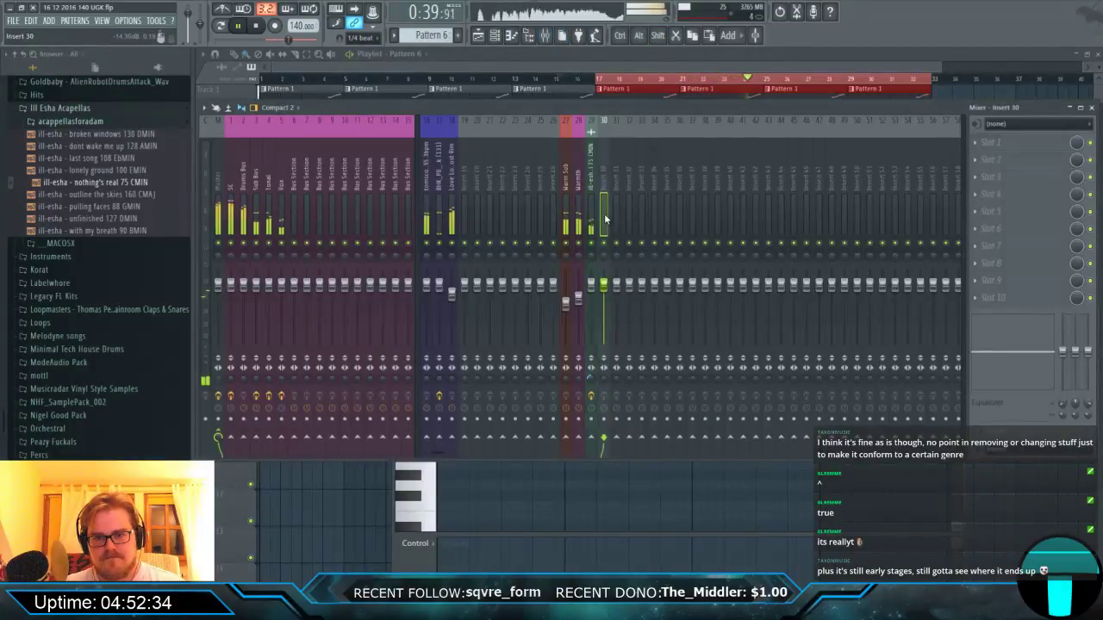
key("ctrl+l")
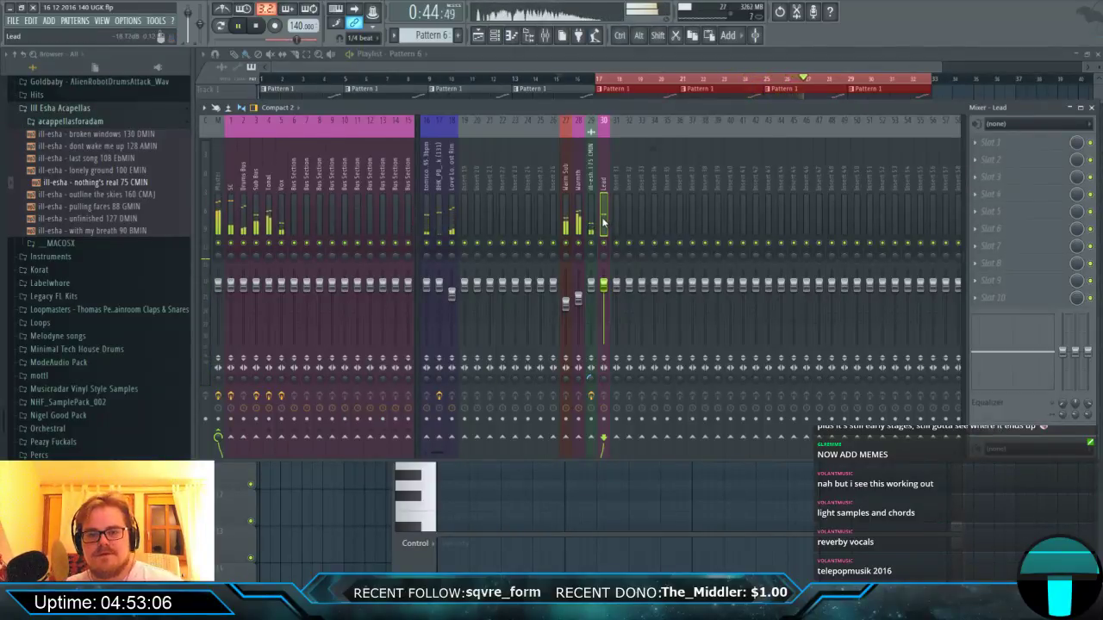
left_click_drag(604, 285, 604, 305)
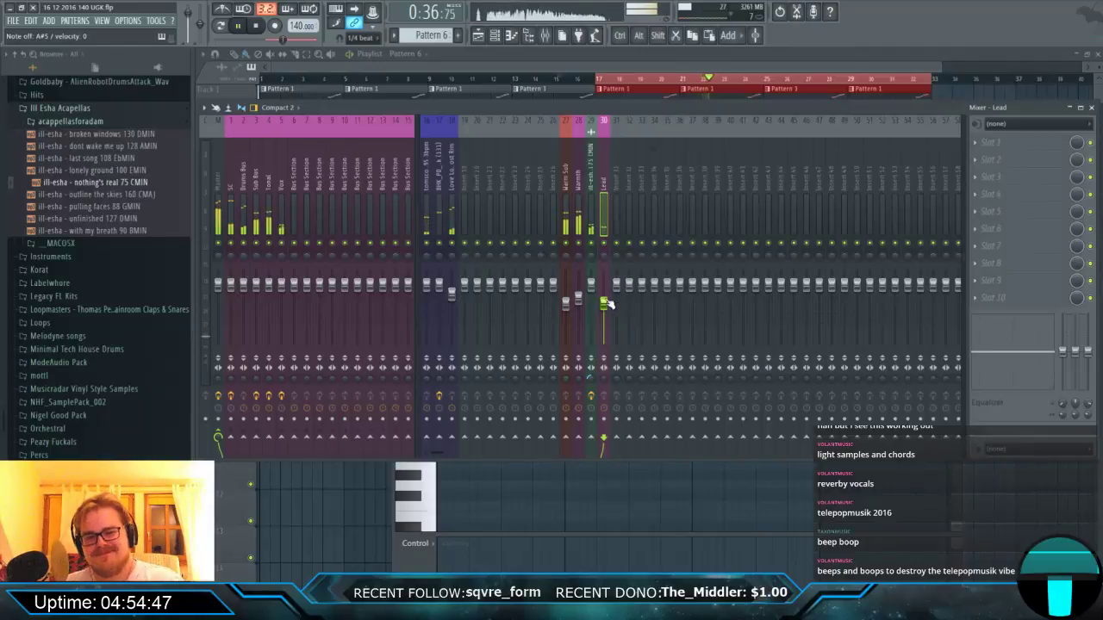
left_click(1004, 142)
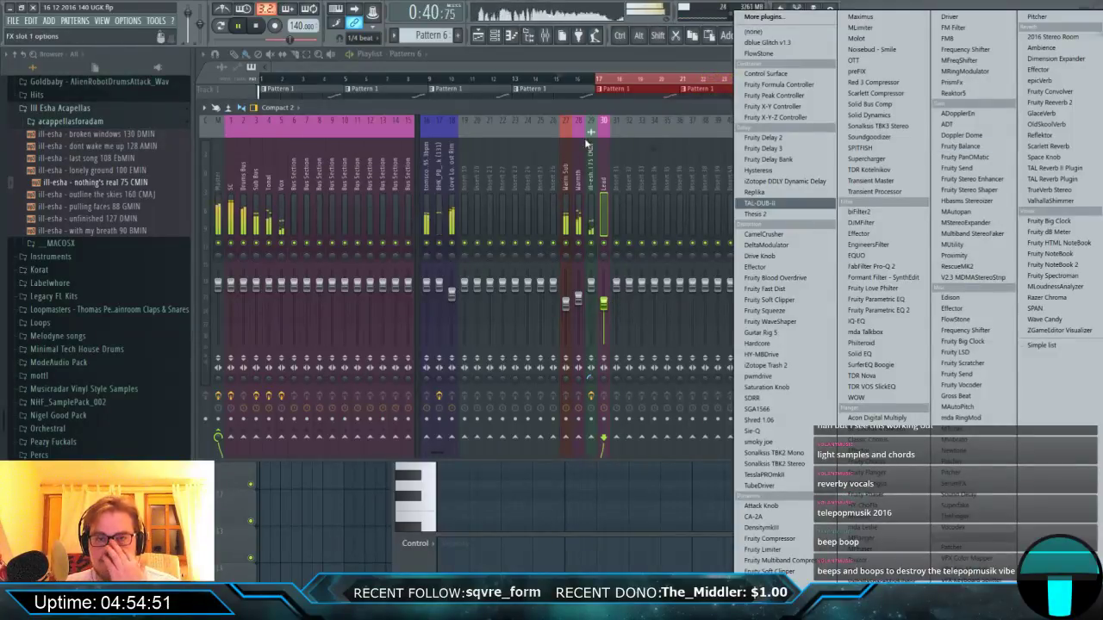
left_click(601, 113)
Switch to Pattern 7 and place a clip of it on Track 5 at bar 17.
key("F5")
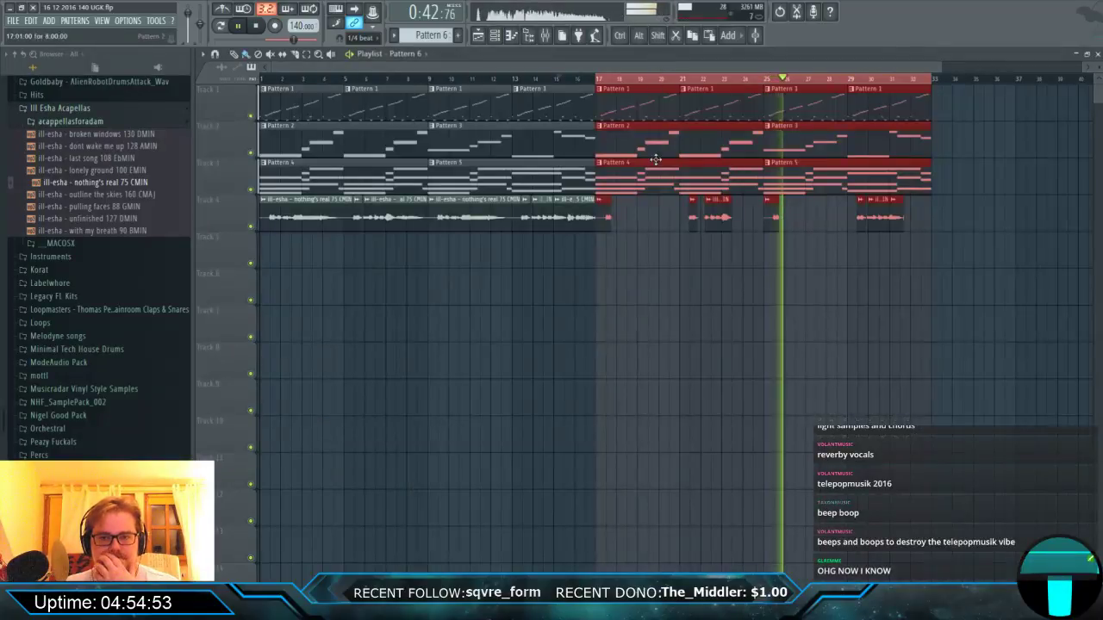
left_click(438, 35)
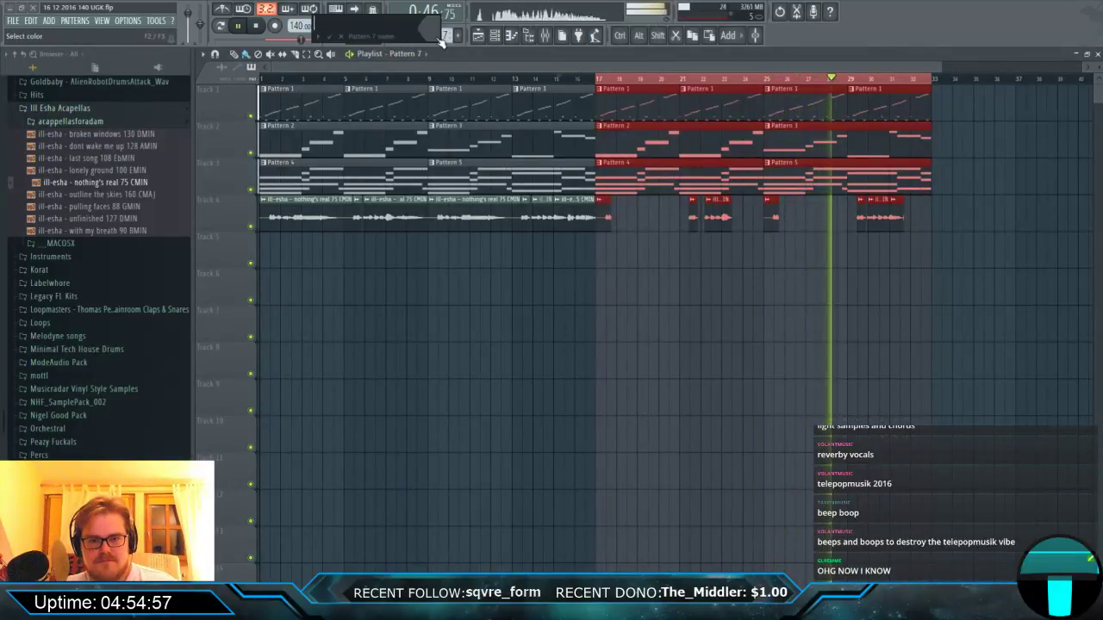
left_click(594, 244)
scroll(607, 252, "up", 3)
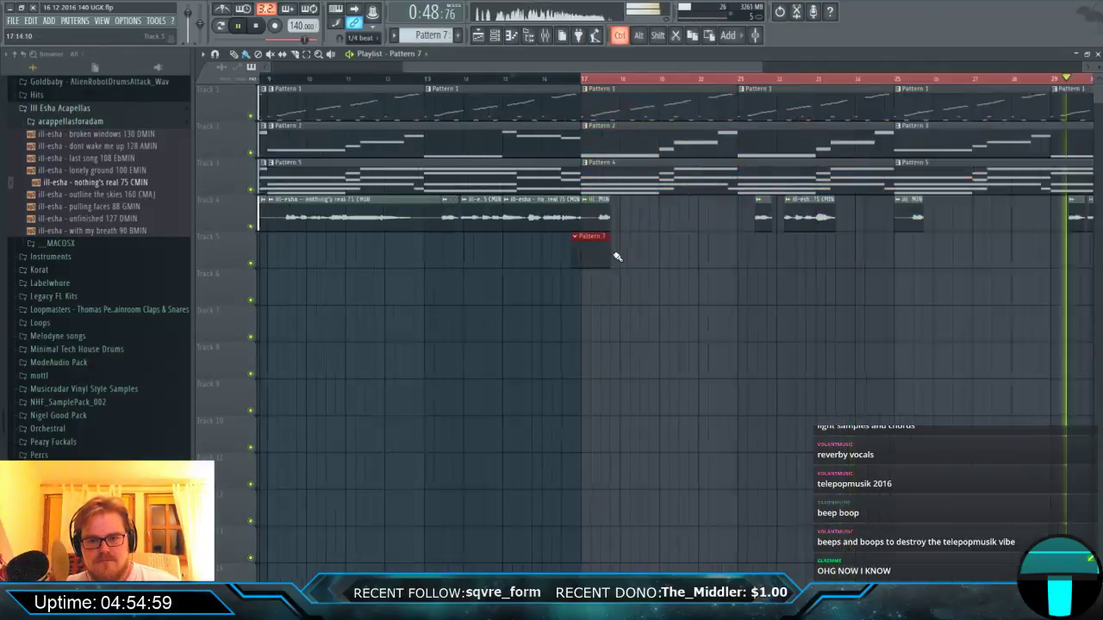
scroll(611, 252, "down", 3)
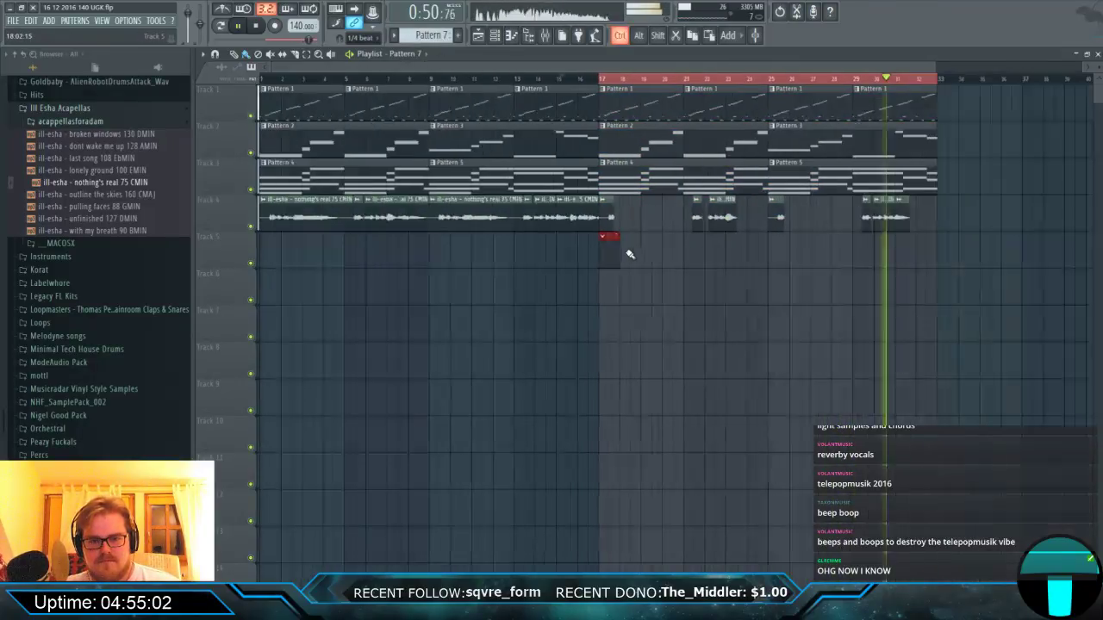
Extend the Pattern 7 clip on Track 5 so it spans bars 17 to 32, and stop playback.
left_click_drag(626, 256, 732, 255)
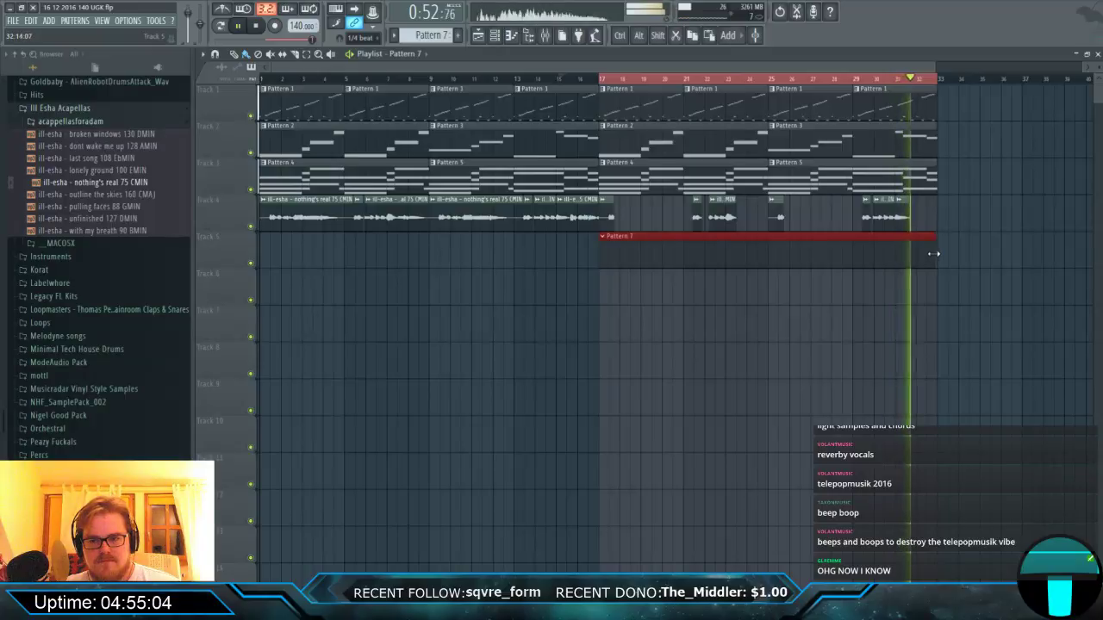
left_click_drag(933, 254, 935, 253)
key("space")
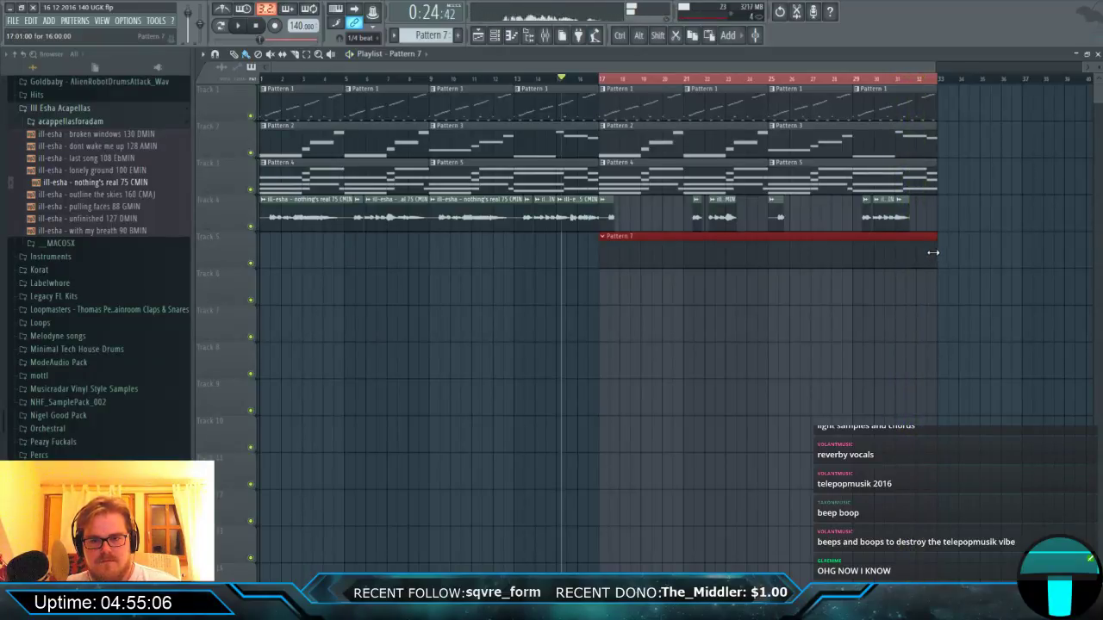
Record a live Lead melody into Pattern 7 over bars 17 to 32 and view its notes.
left_click(256, 29)
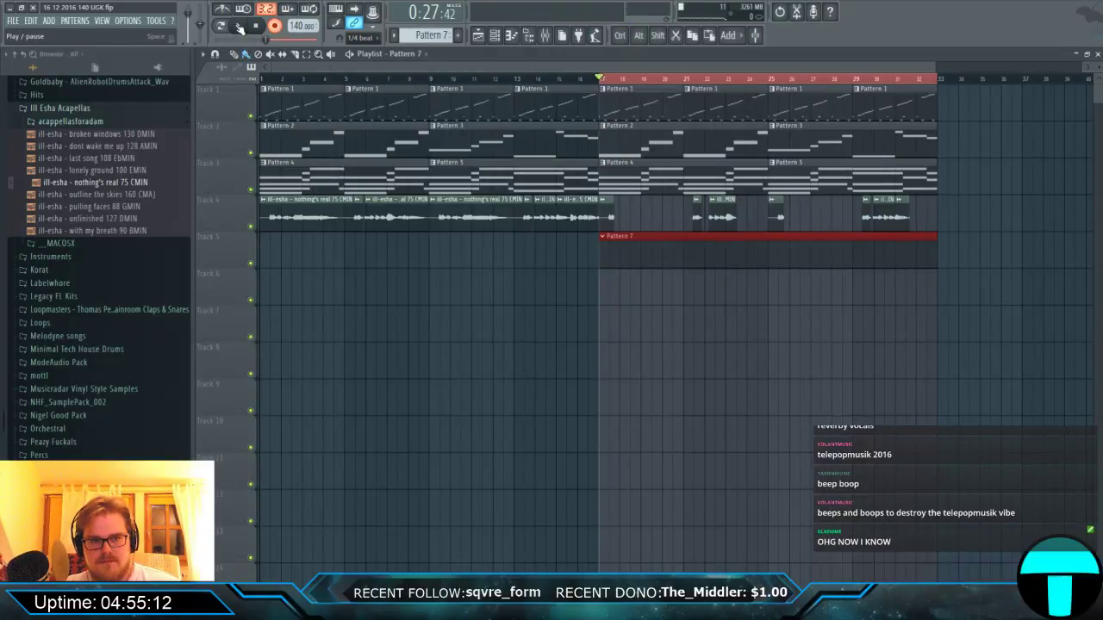
left_click(239, 26)
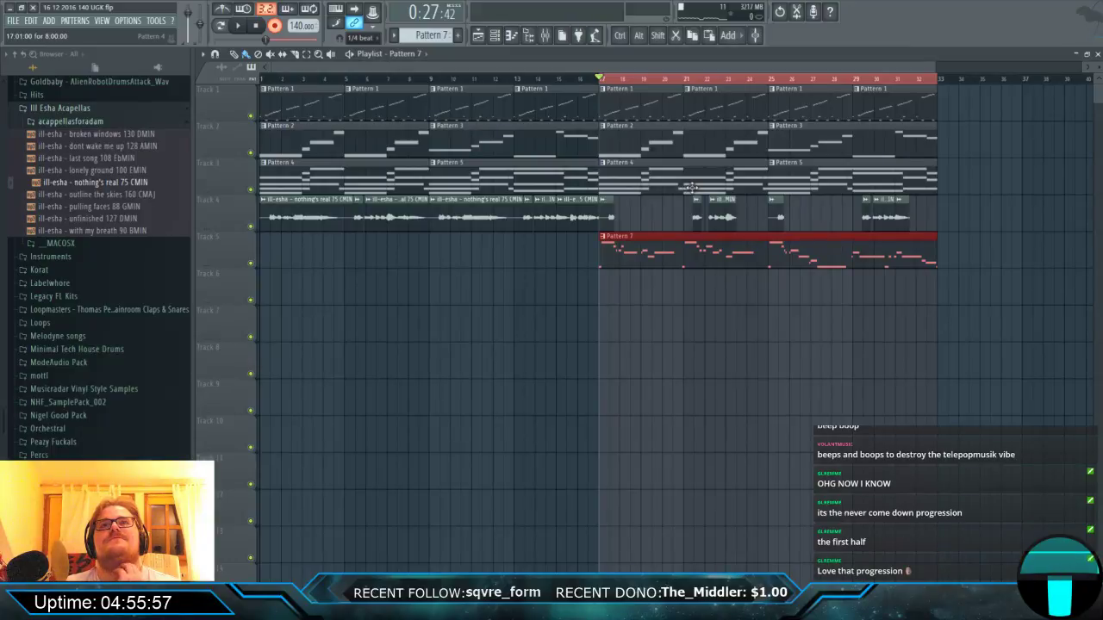
double_click(662, 252)
key("F6")
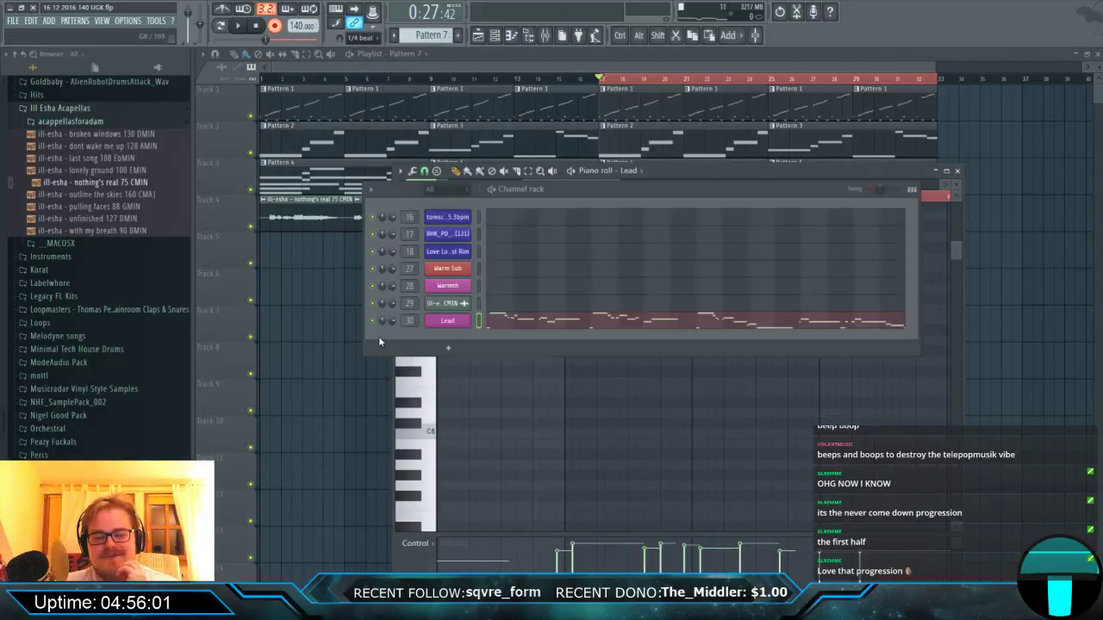
left_click(604, 71)
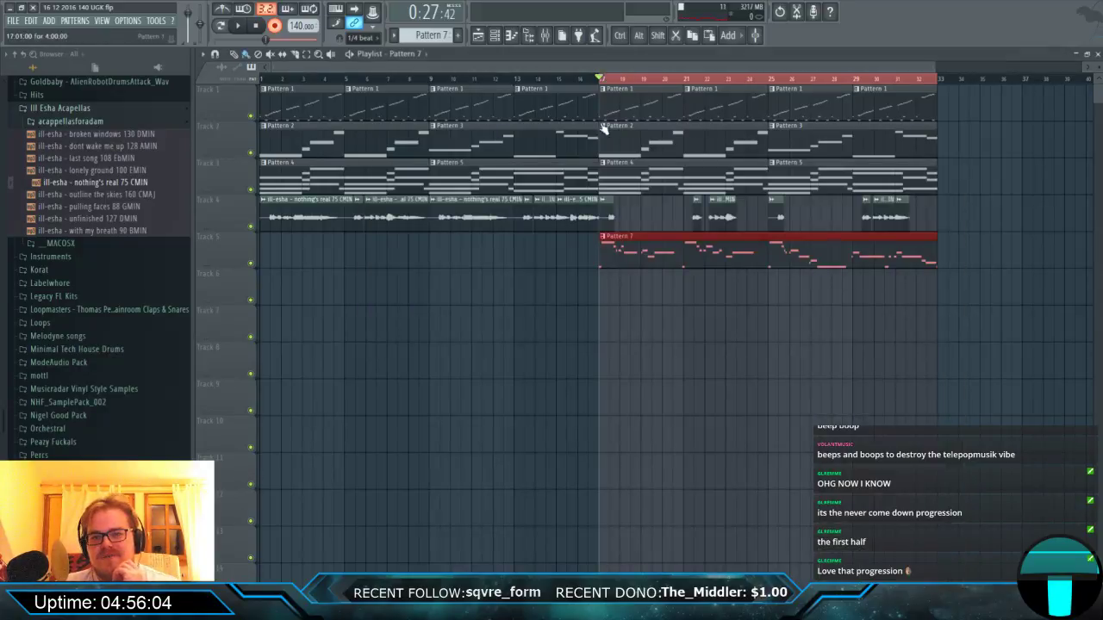
Copy the ValhallaShimmer reverb from the vocal's mixer insert to the bus section on insert 15.
double_click(610, 242)
left_click(384, 348)
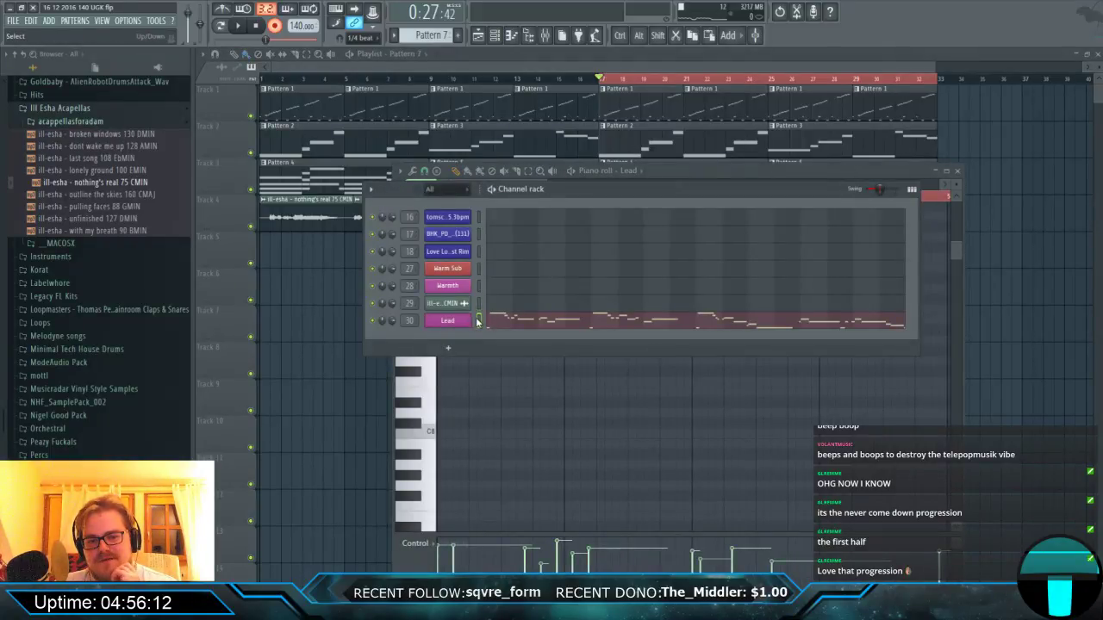
left_click(545, 36)
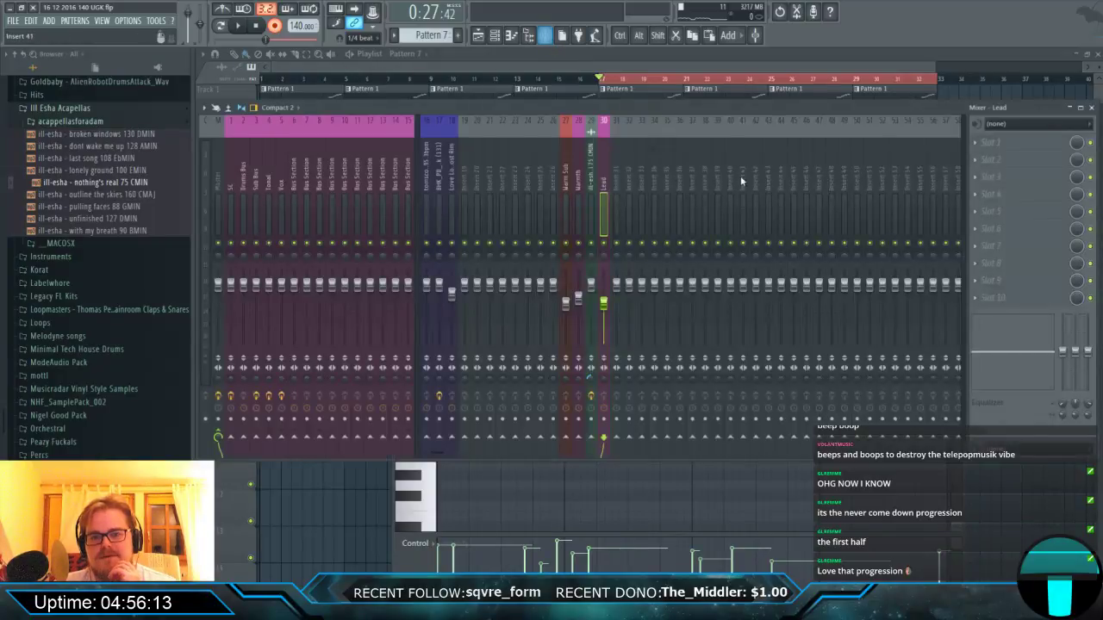
left_click(593, 192)
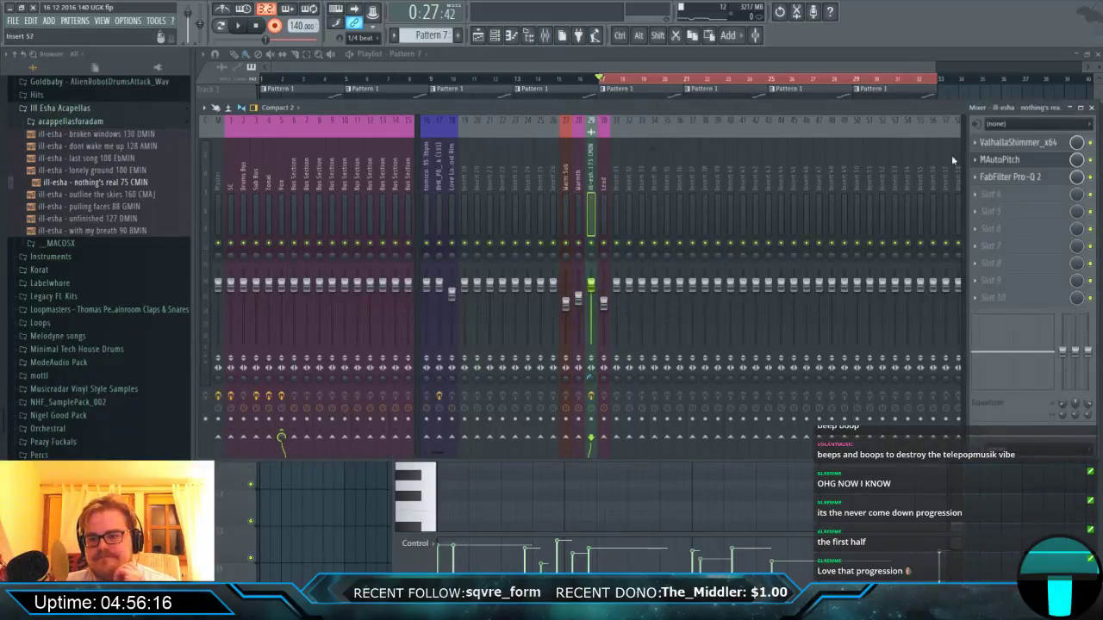
left_click(982, 148)
left_click_drag(999, 143, 407, 205)
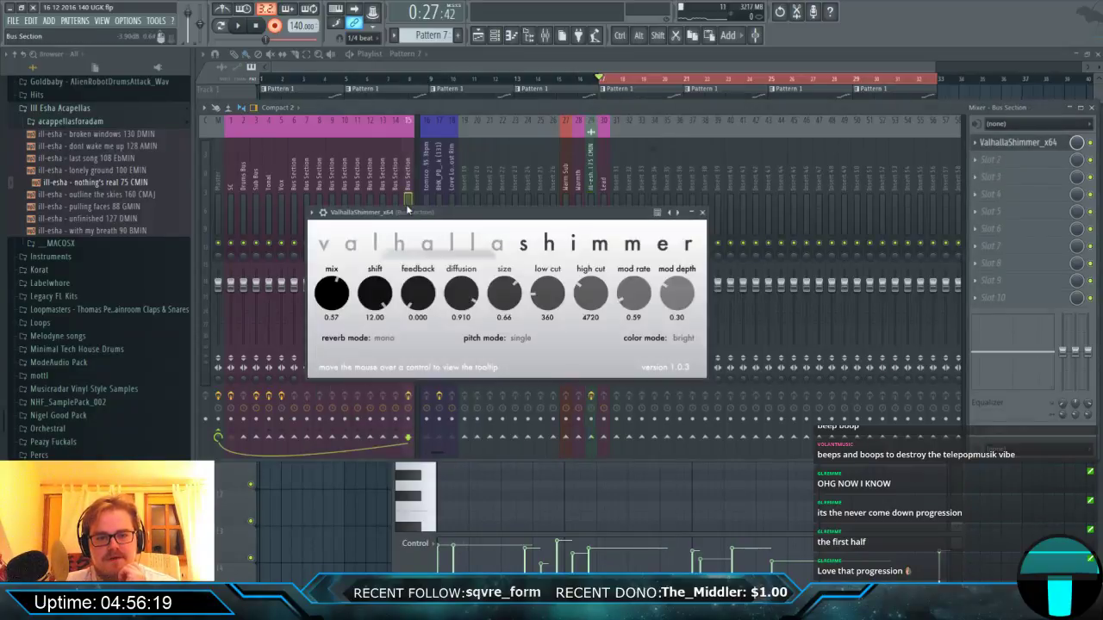
Rename mixer insert 15 "Shimmer Bus" and send both the vocal and Lead inserts to it.
double_click(405, 171)
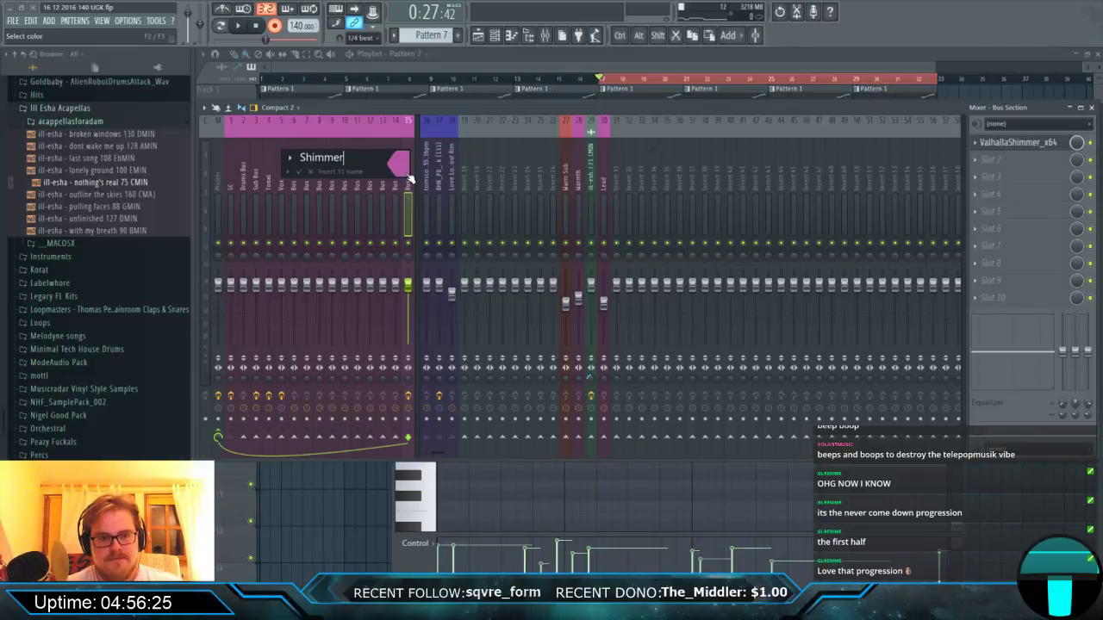
key("Return")
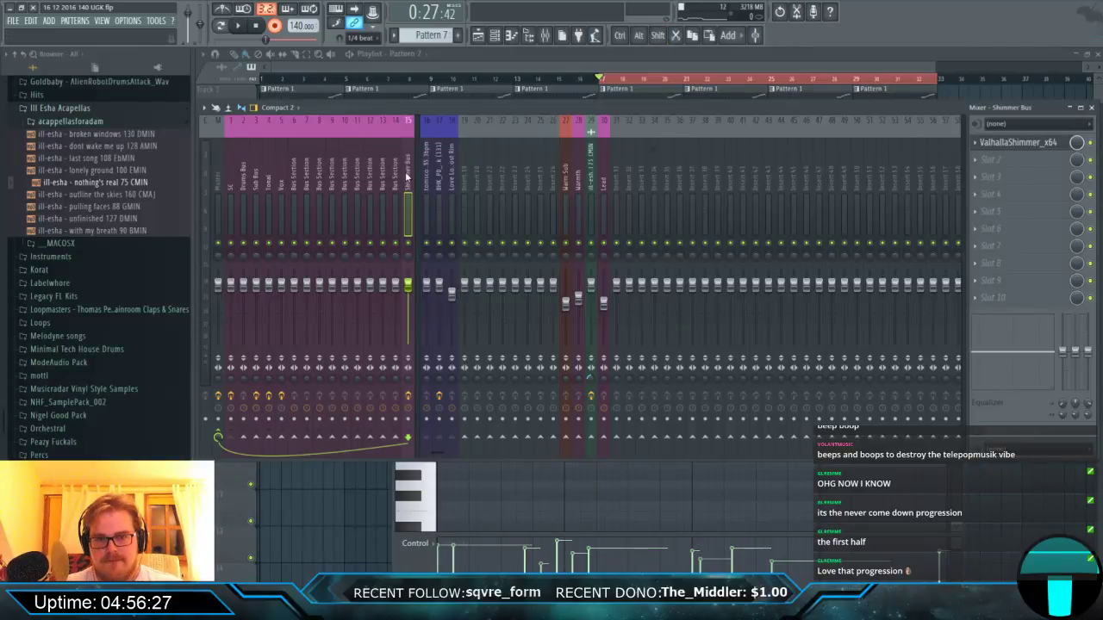
left_click(593, 196)
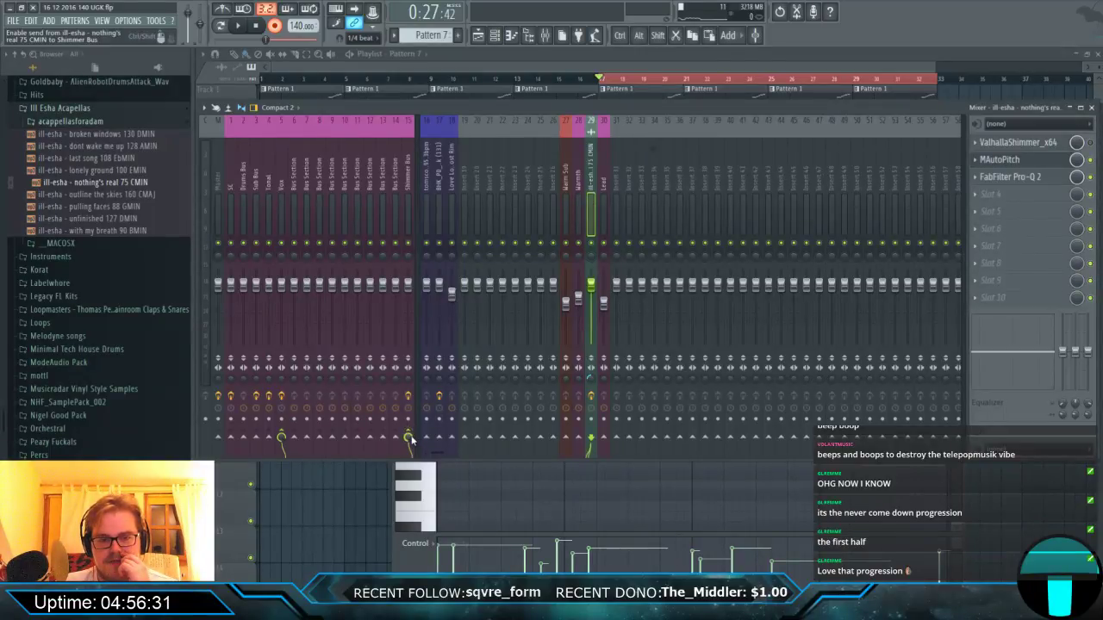
left_click(603, 221)
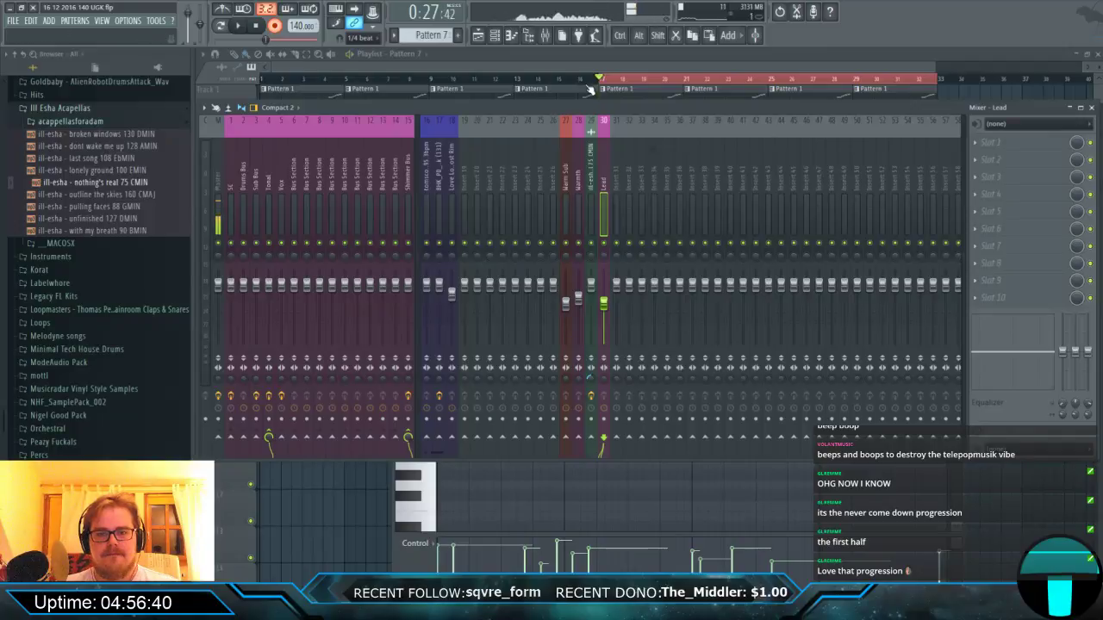
Copy the Sidechainer effect from the Tonal bus to the Shimmer Bus, after ValhallaShimmer.
left_click(412, 183)
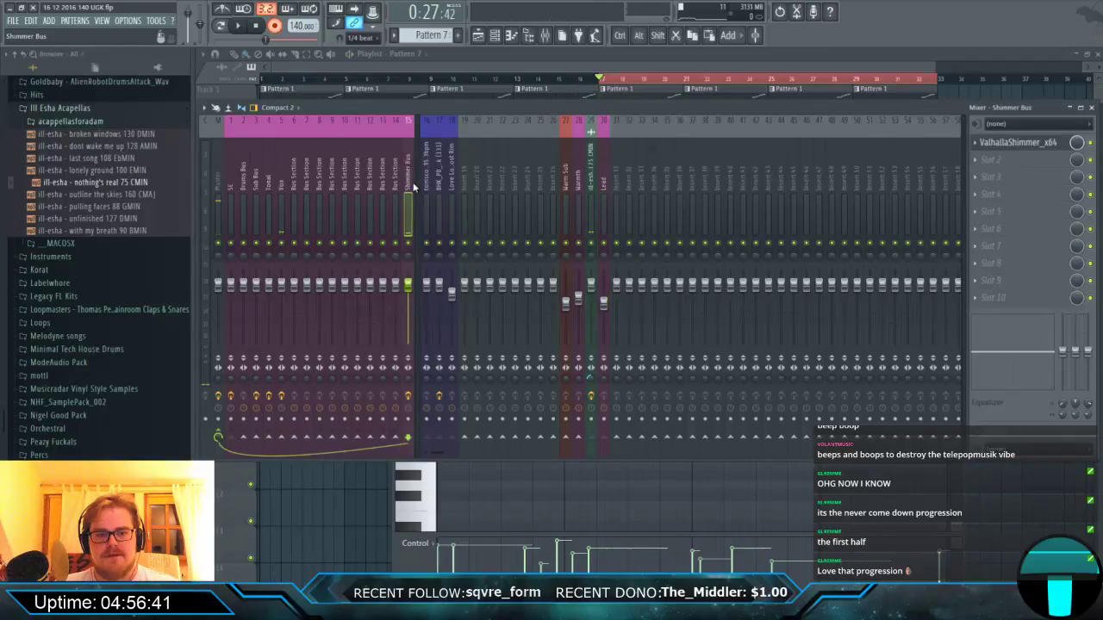
left_click(1030, 168)
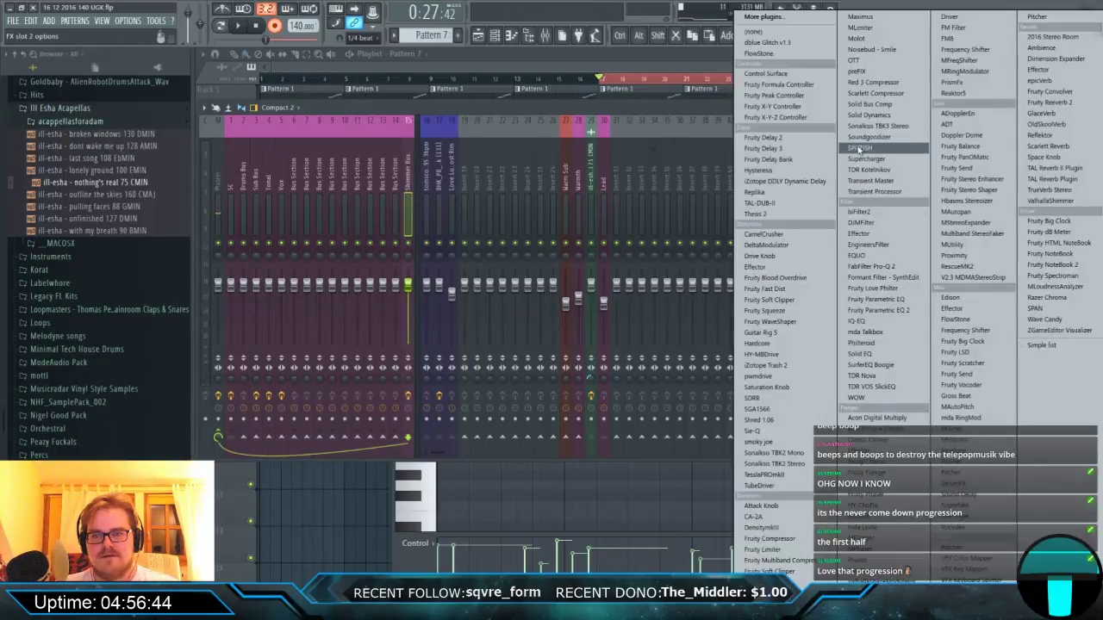
left_click(258, 197)
left_click(268, 198)
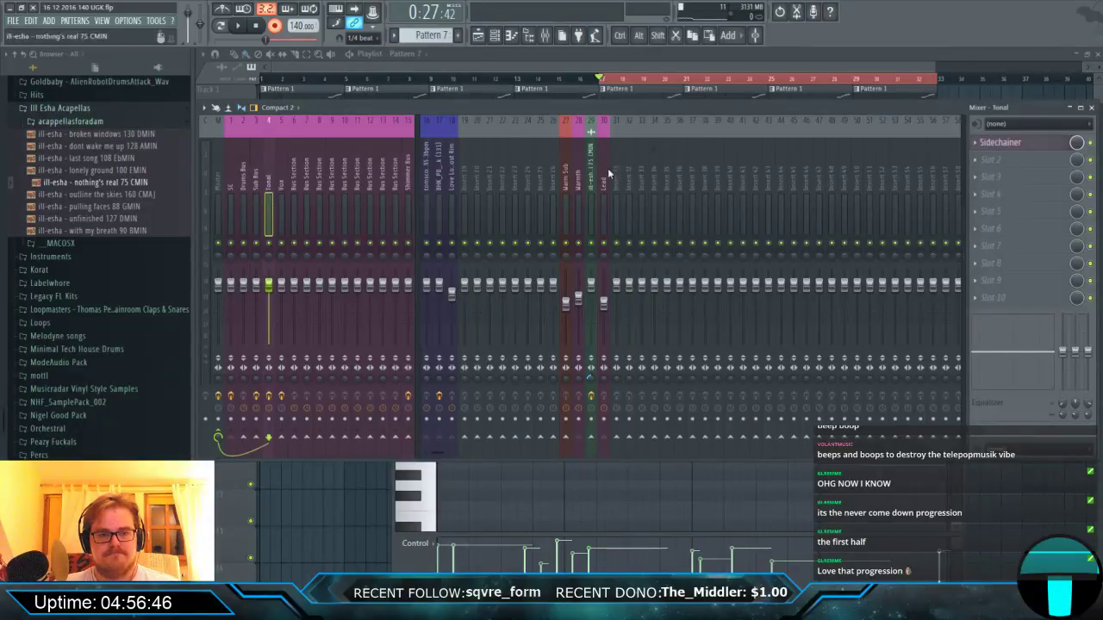
left_click(1017, 148)
left_click_drag(999, 209, 956, 209)
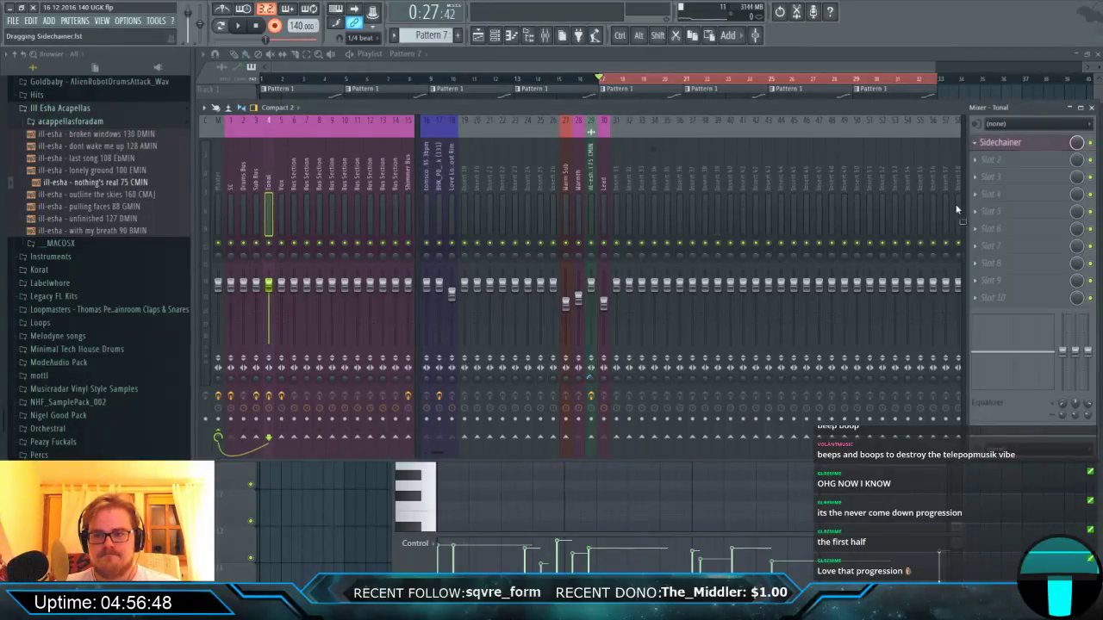
left_click_drag(410, 208, 408, 207)
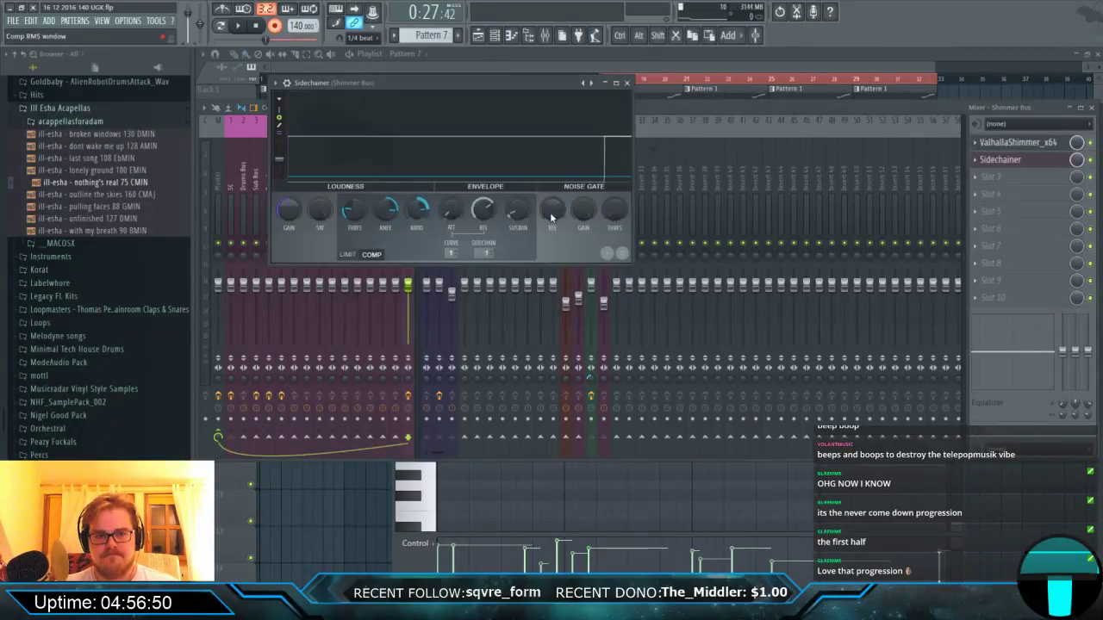
Add FabFilter Pro-Q 2 to the Shimmer Bus with a steep low cut at about 255 Hz.
left_click(1014, 184)
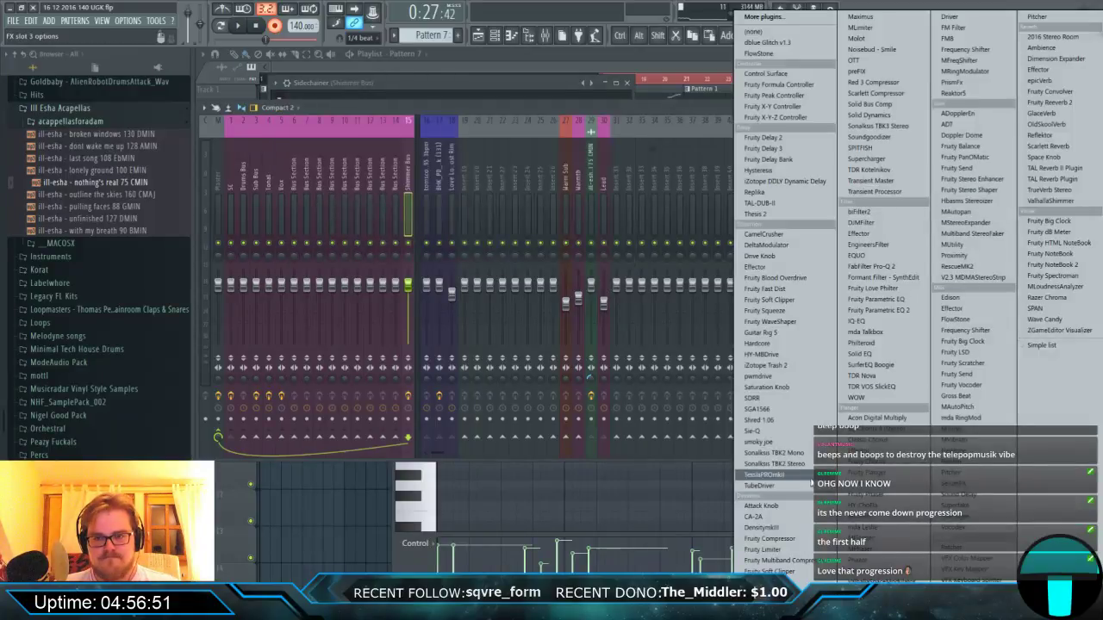
left_click(827, 272)
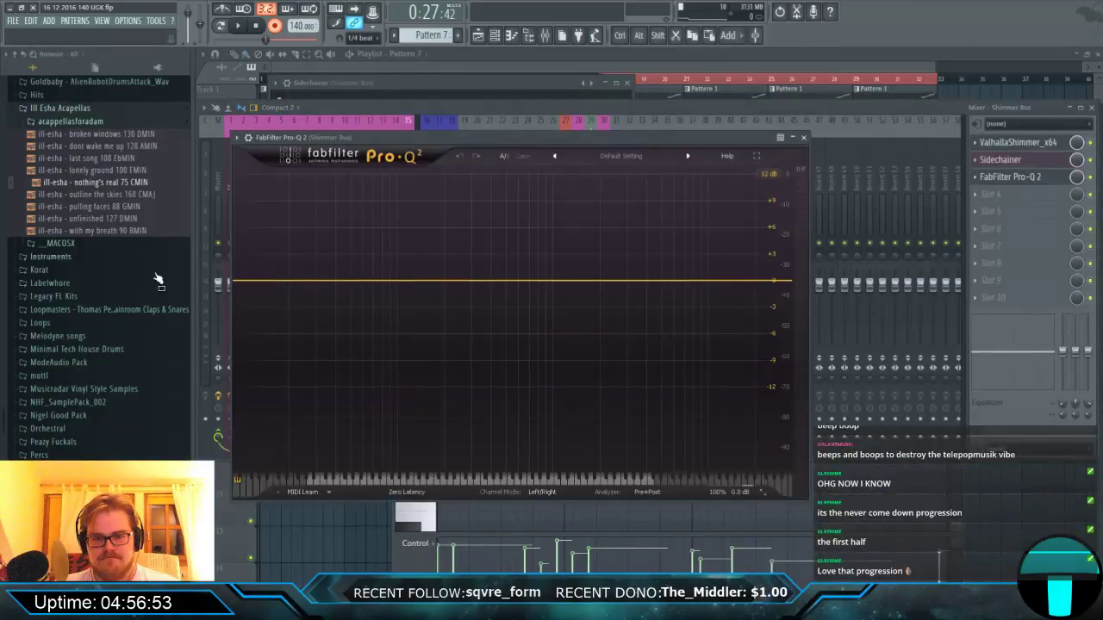
left_click_drag(246, 281, 461, 283)
scroll(432, 279, "up", 4)
scroll(432, 279, "up", 3)
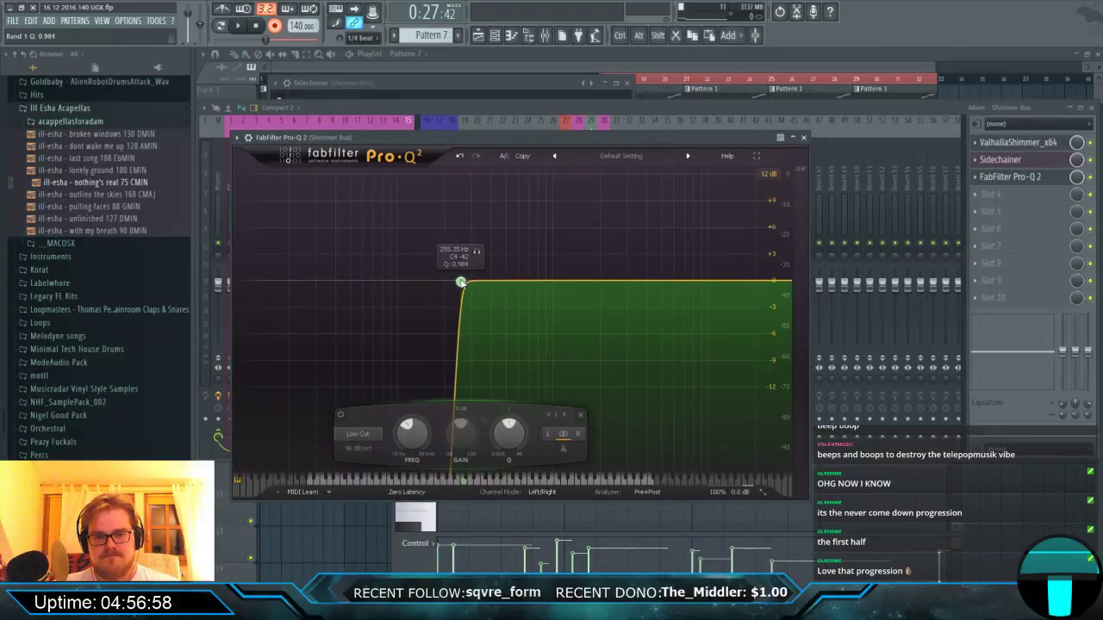
Play the second half of the arrangement and check the Shimmer Bus and Lead levels in the mixer.
left_click(647, 81)
left_click(237, 25)
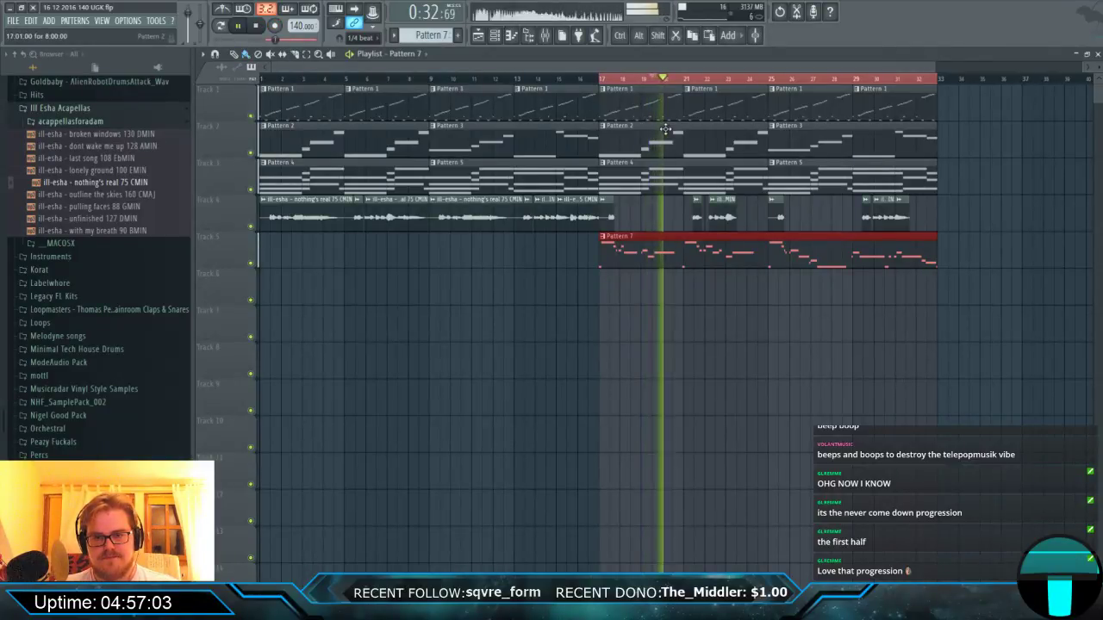
key("F9")
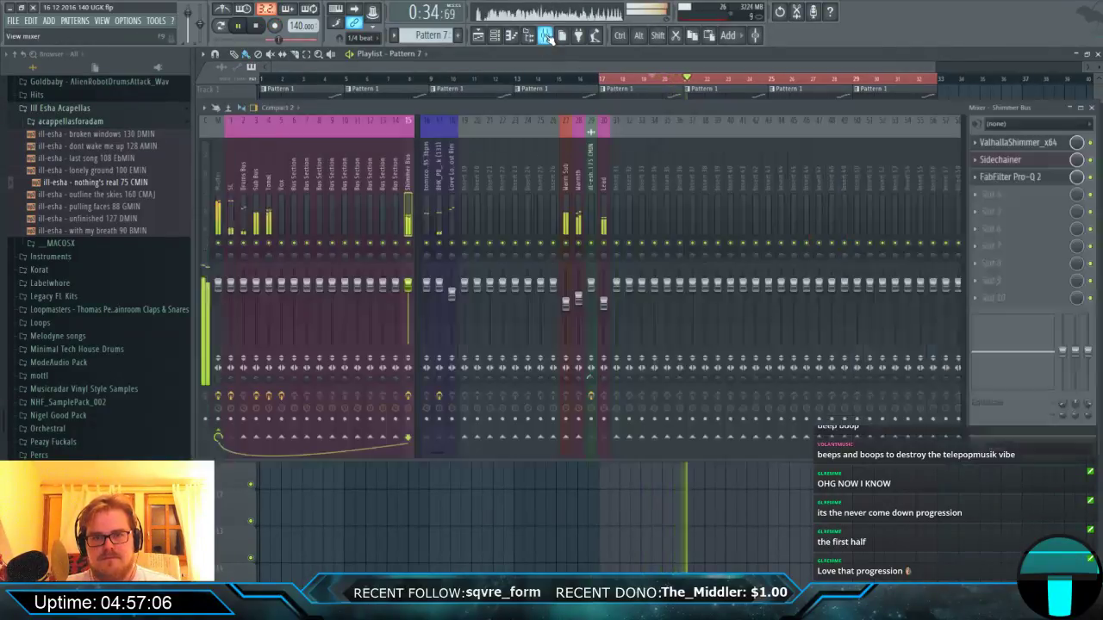
left_click(701, 54)
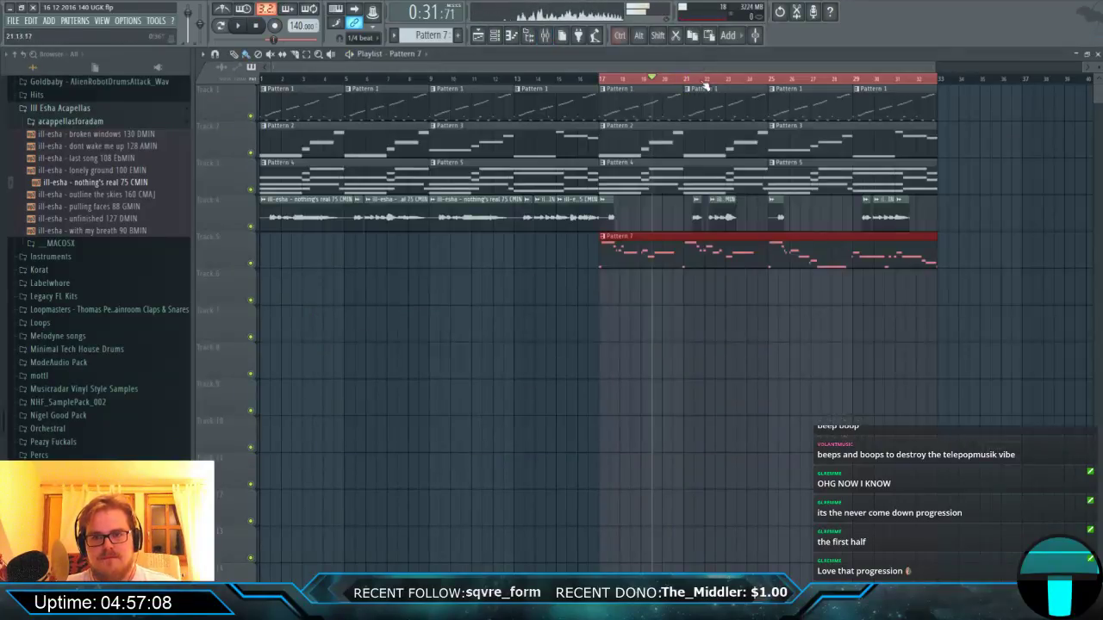
Move the early A#5 note in the Lead piano roll onto the start of bar 5 and play from there.
scroll(654, 266, "up", 4)
double_click(691, 261)
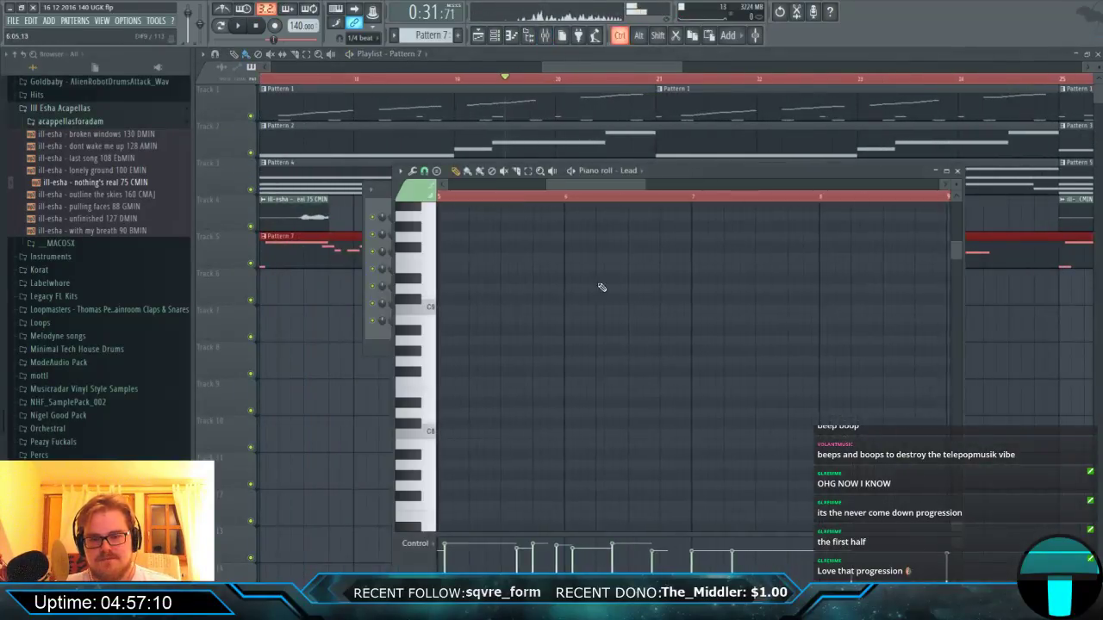
scroll(555, 379, "up", 5)
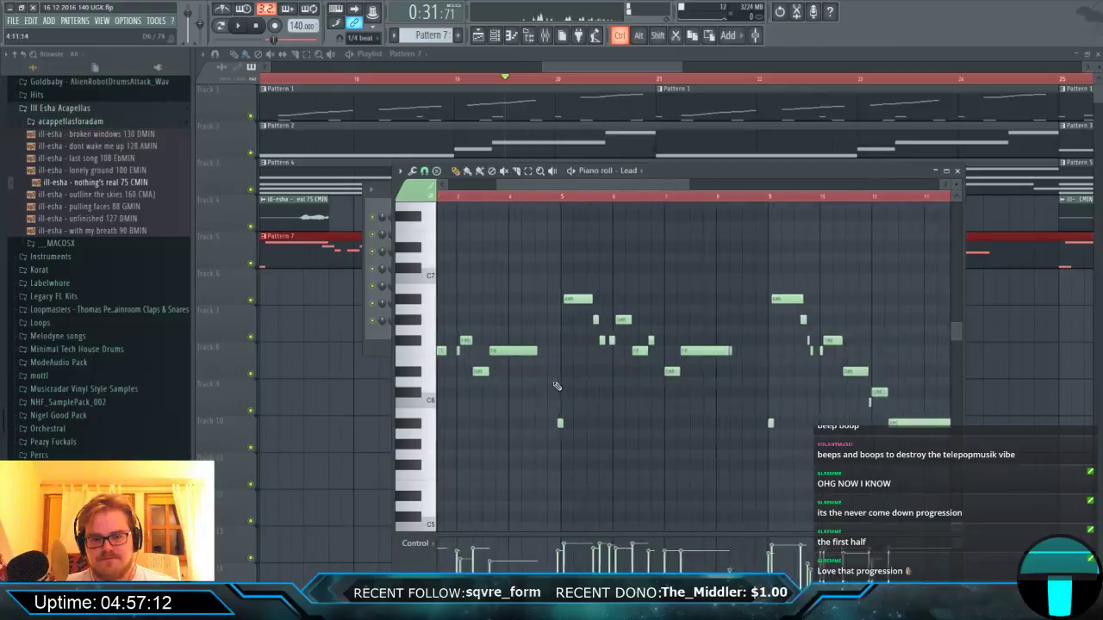
scroll(542, 402, "up", 2)
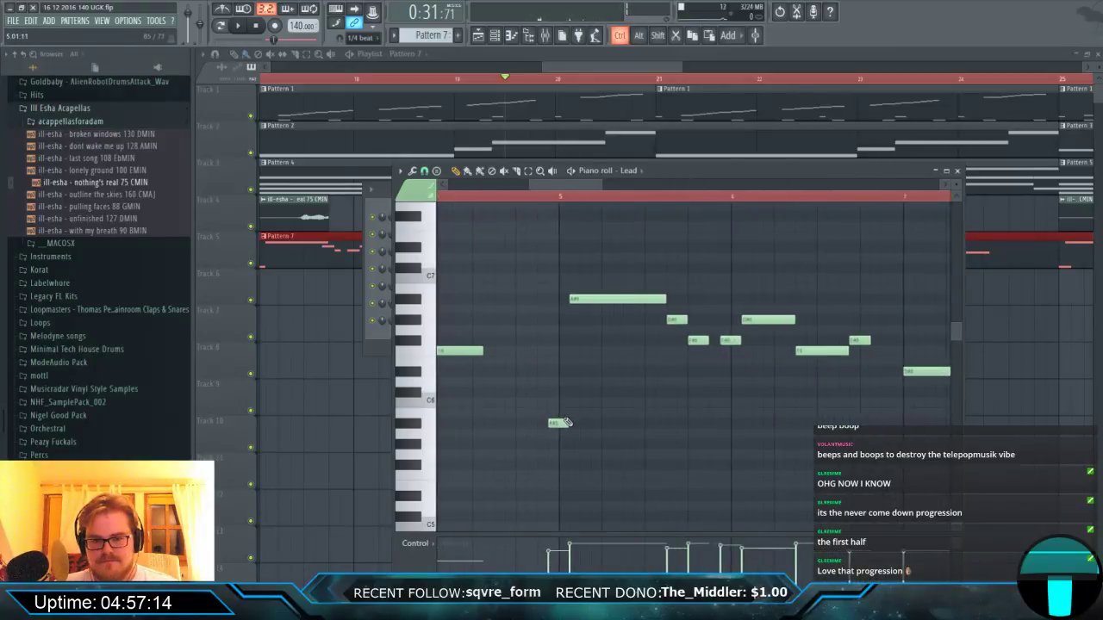
left_click_drag(569, 422, 562, 424)
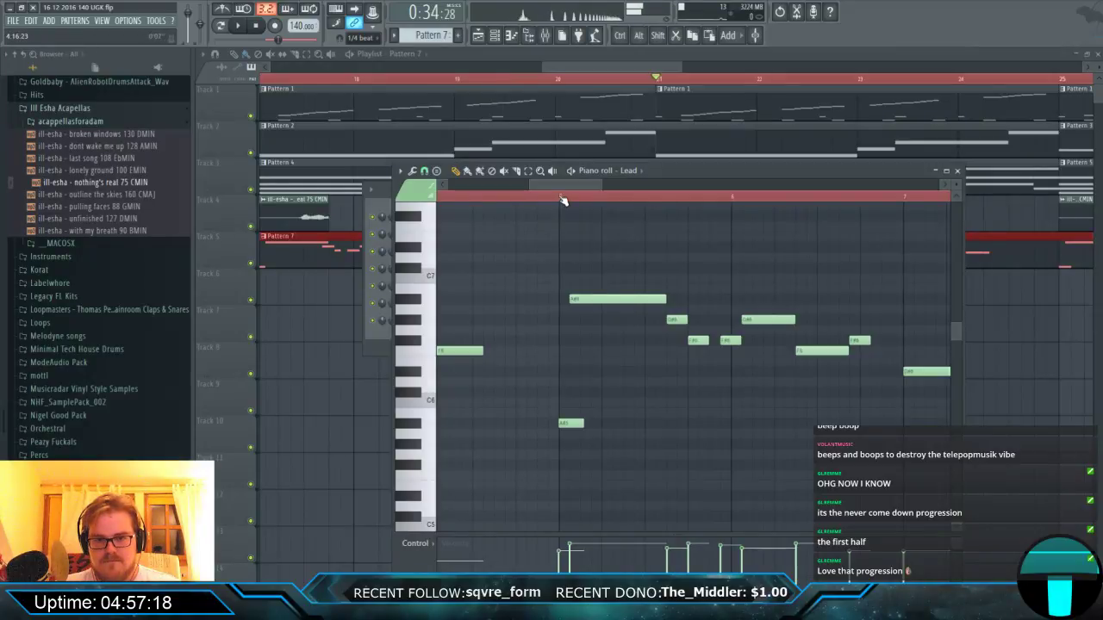
key("space")
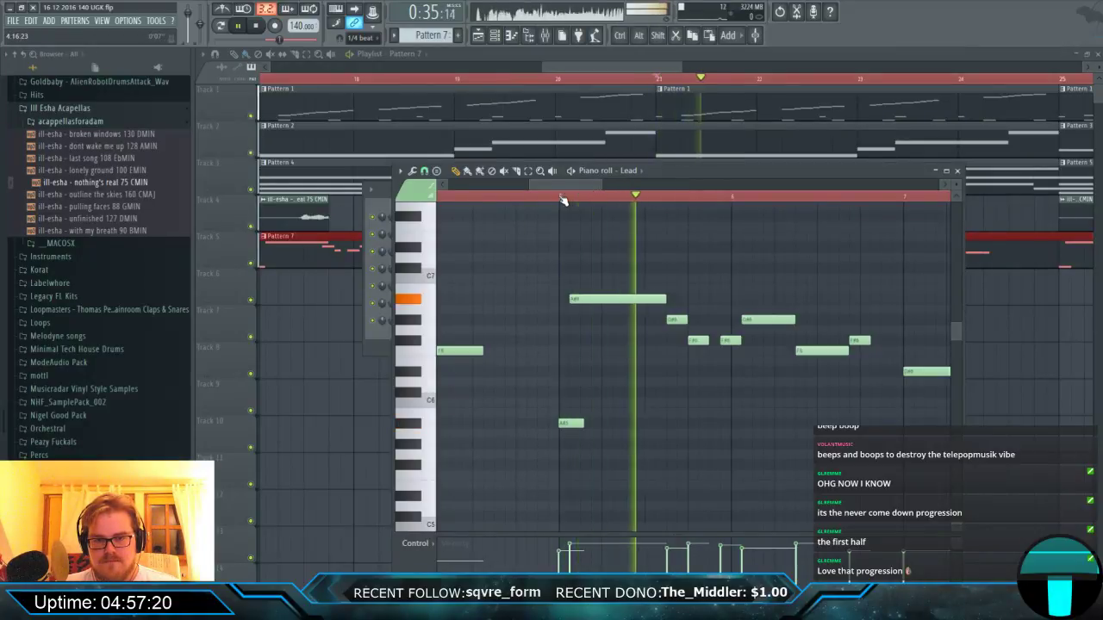
Shift the F#6 note just before bar 6 in the Lead melody onto the start of bar 6.
scroll(575, 290, "down", 3)
scroll(621, 342, "up", 3)
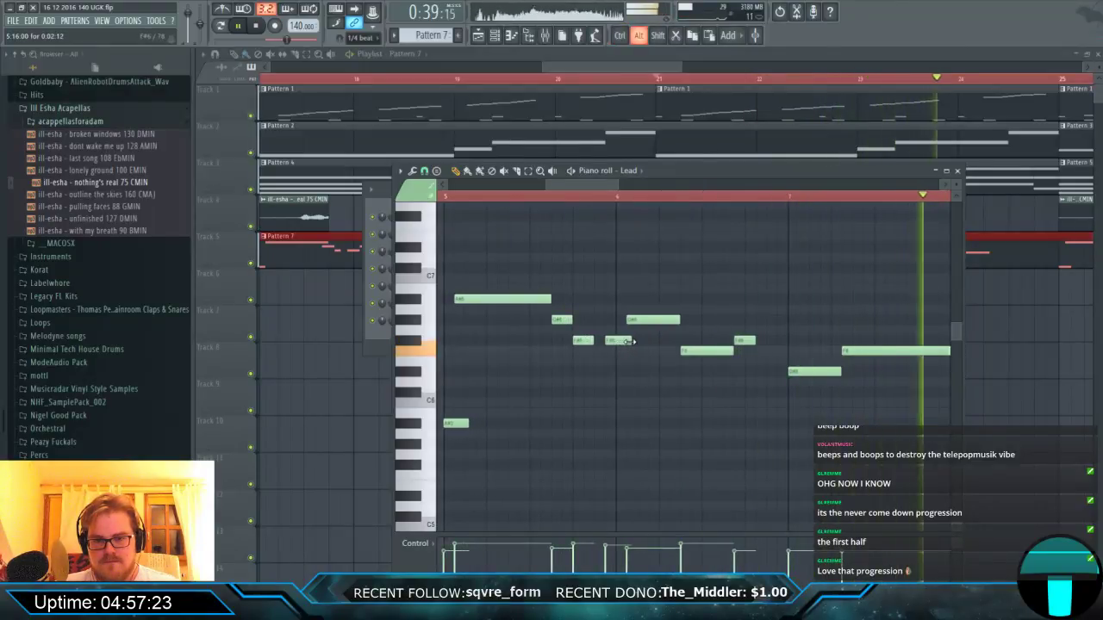
left_click_drag(621, 342, 629, 341)
key("space")
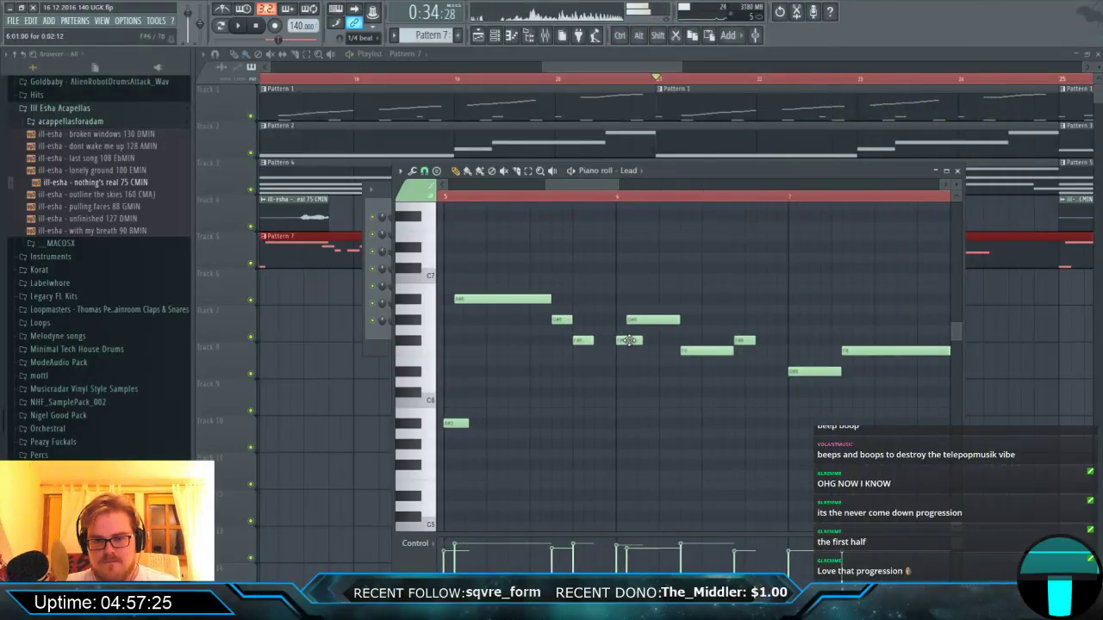
Play the Lead melody from bar 1 and shift the four short notes around bar 2 two steps later, placing the second F#6 on bar 2.
scroll(493, 250, "down", 4)
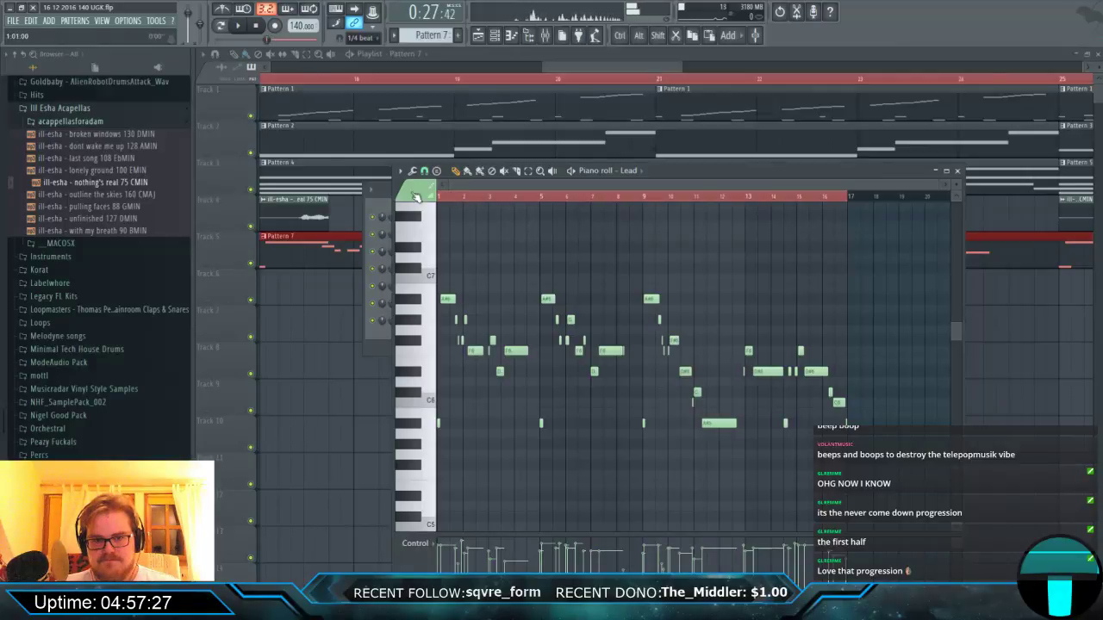
key("space")
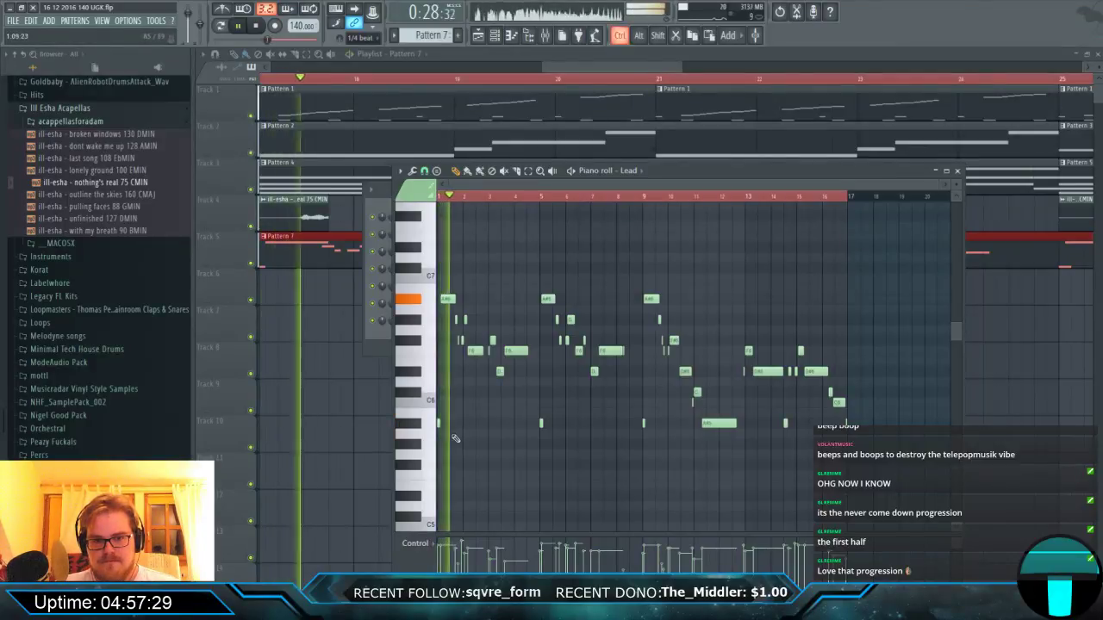
scroll(492, 234, "up", 3)
left_click_drag(489, 184, 425, 215)
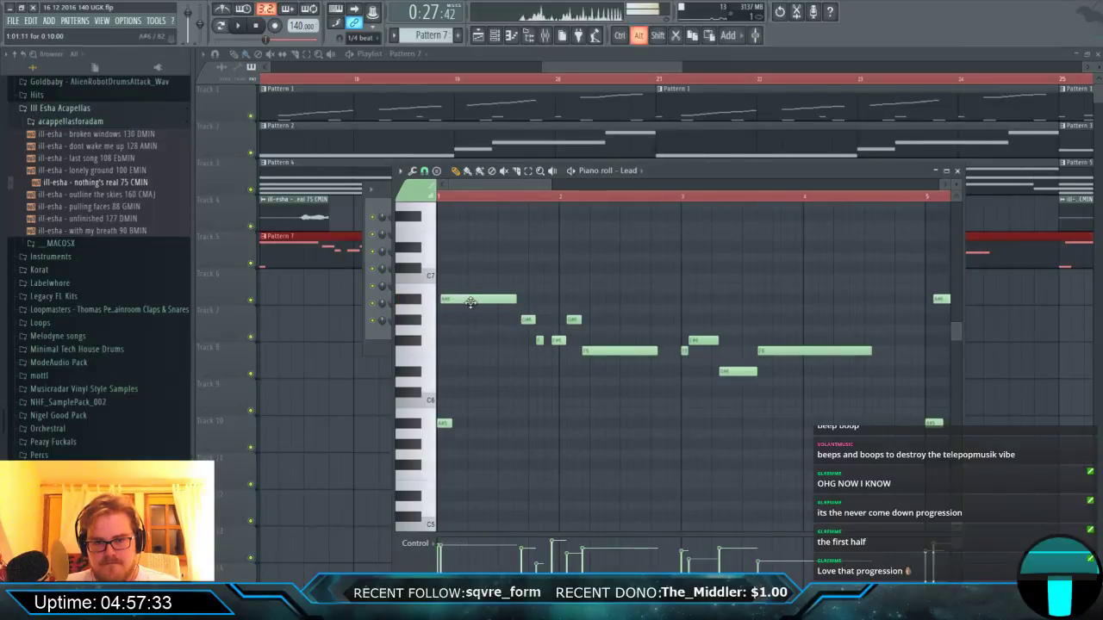
key("space")
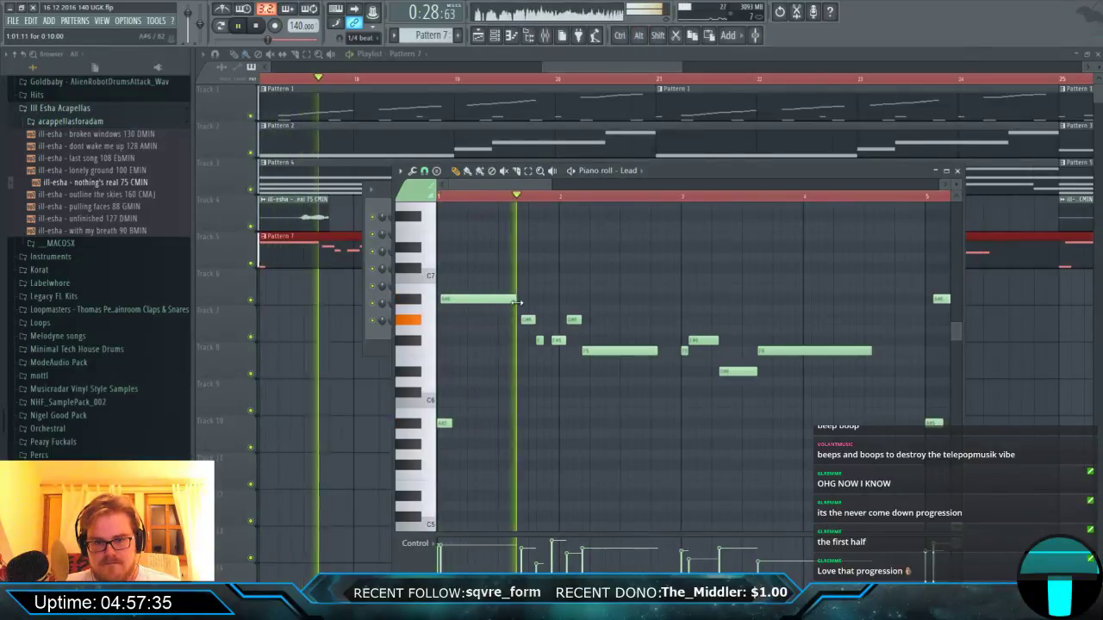
key("space")
scroll(528, 315, "up", 1)
left_click_drag(517, 312, 560, 342)
key("space")
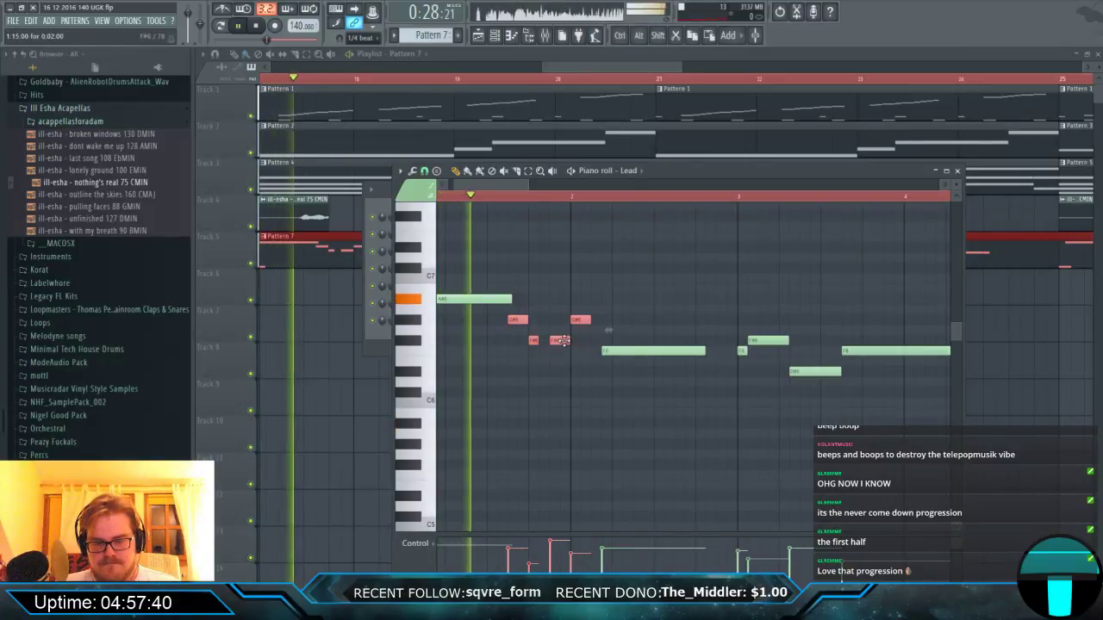
left_click_drag(560, 340, 581, 340)
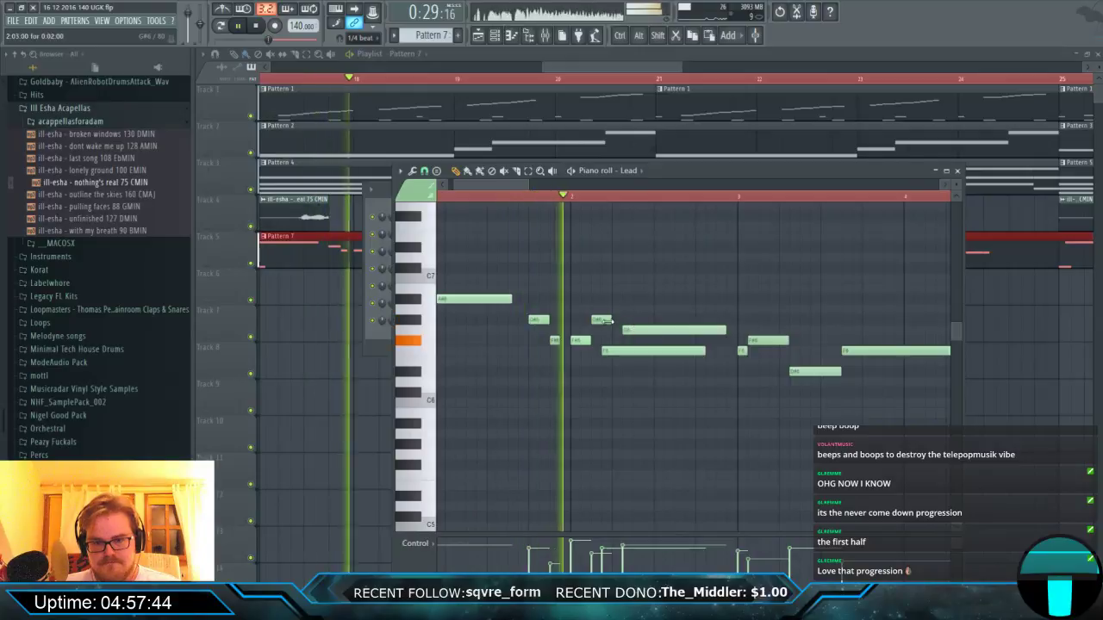
Move the G#6 in bar 2 earlier to just after the F#6, and start the following long F6 at about step 5.
left_click(645, 340)
left_click_drag(604, 320, 591, 321)
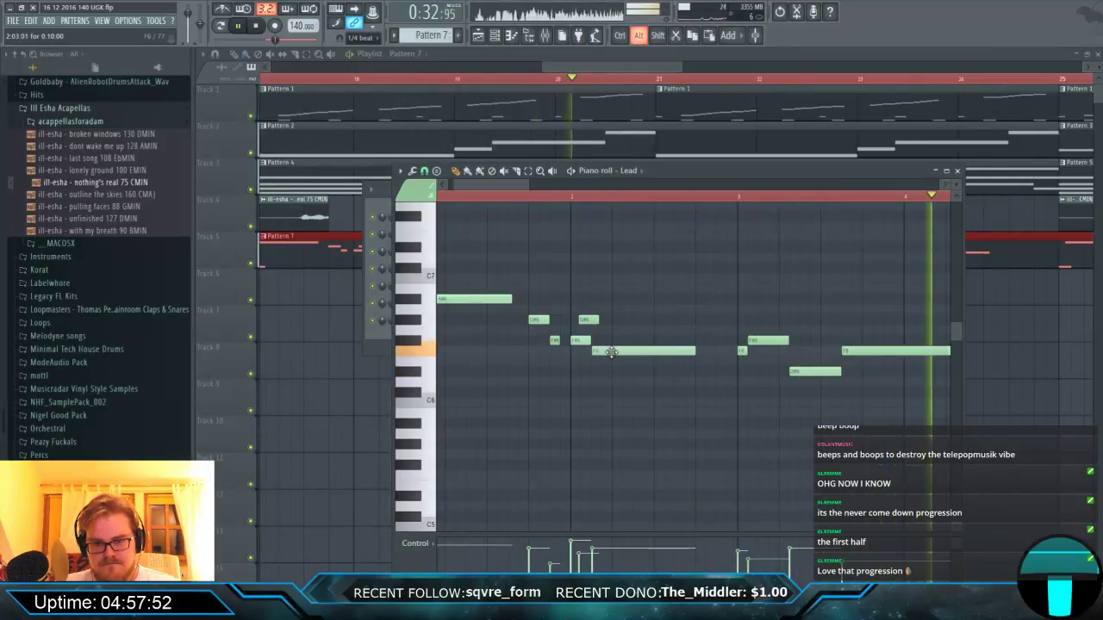
left_click_drag(621, 352, 633, 351)
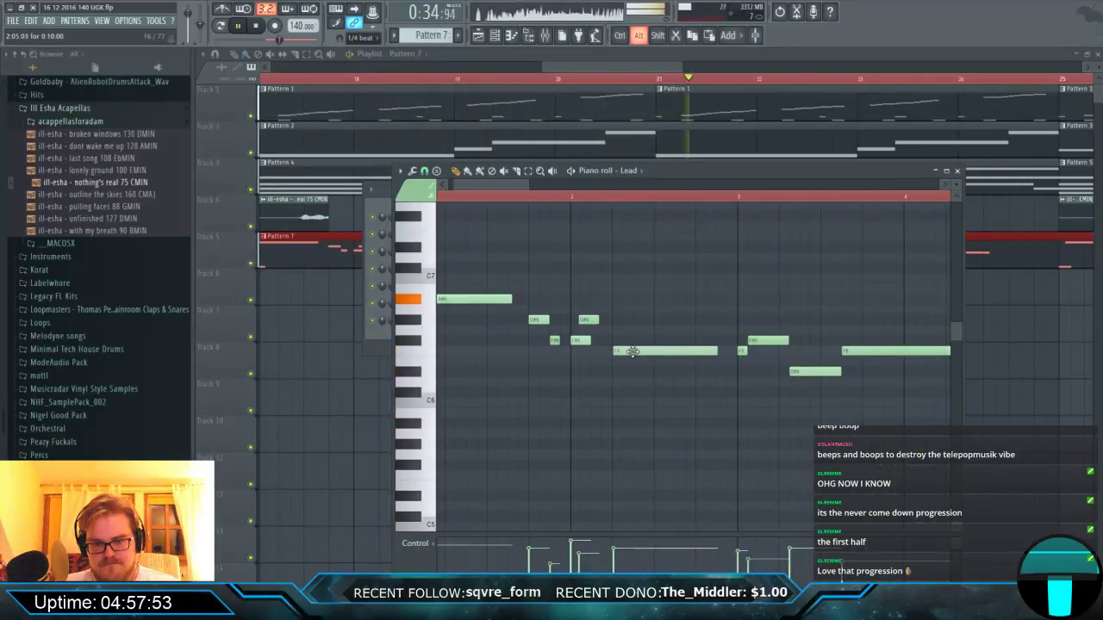
Shift the D#6 note in bar 3 of the Lead melody one step later and play the passage.
scroll(620, 354, "down", 2)
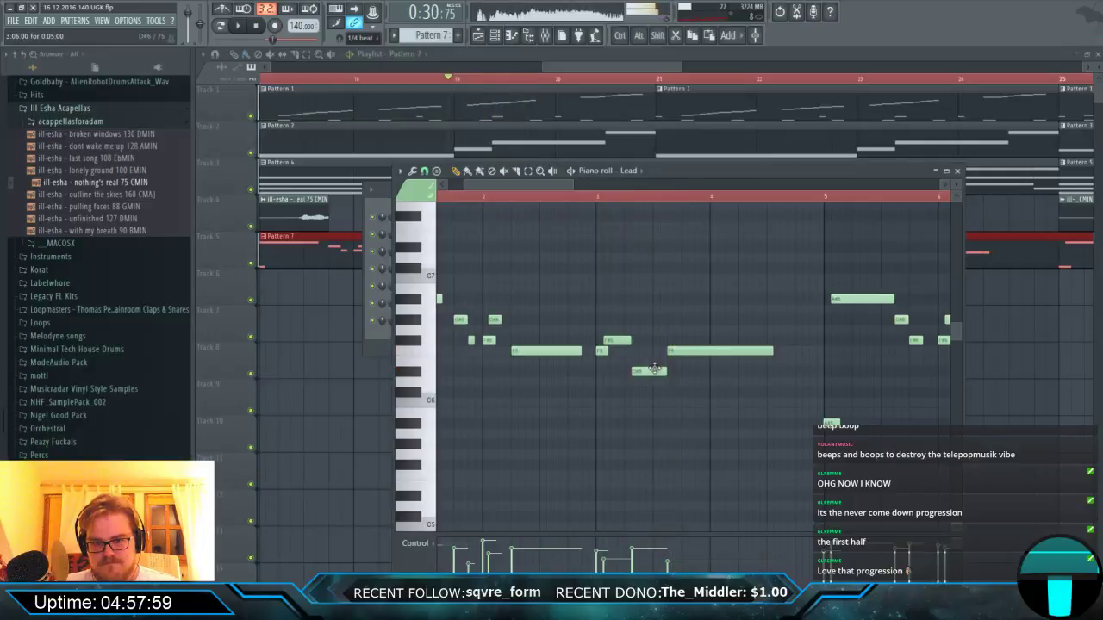
key("space")
mouse_move(650, 371)
left_mouse_down()
mouse_move(638, 371)
mouse_move(649, 371)
left_mouse_up()
key("space")
key("space")
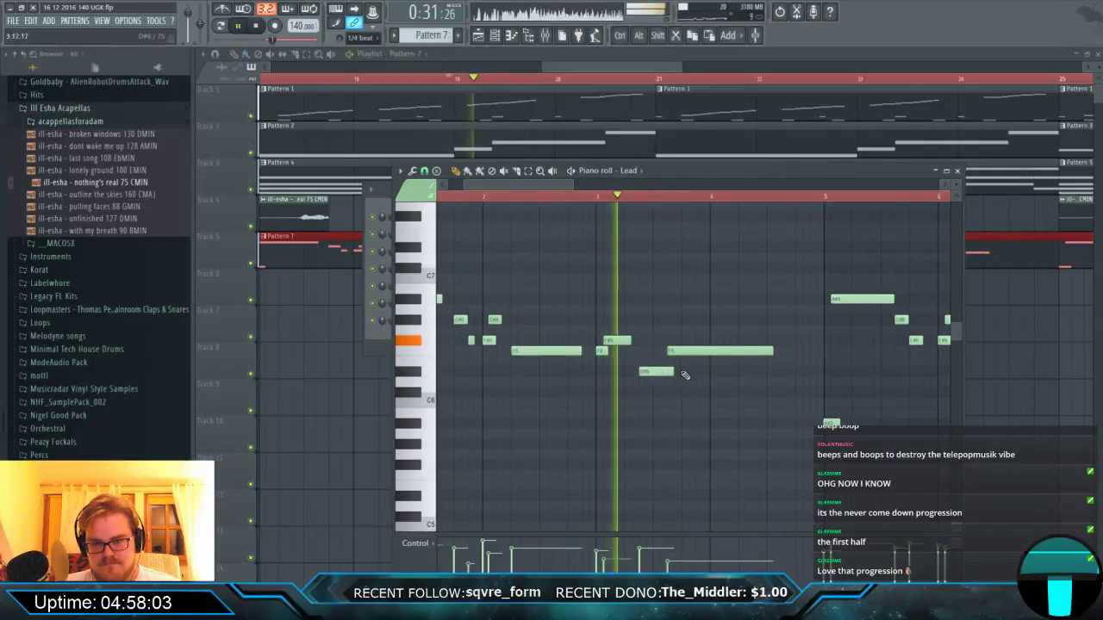
Play through bars 5 to 8 of the Lead melody and shift the long F6 in bar 7 one step earlier.
scroll(681, 373, "down", 2, "ctrl")
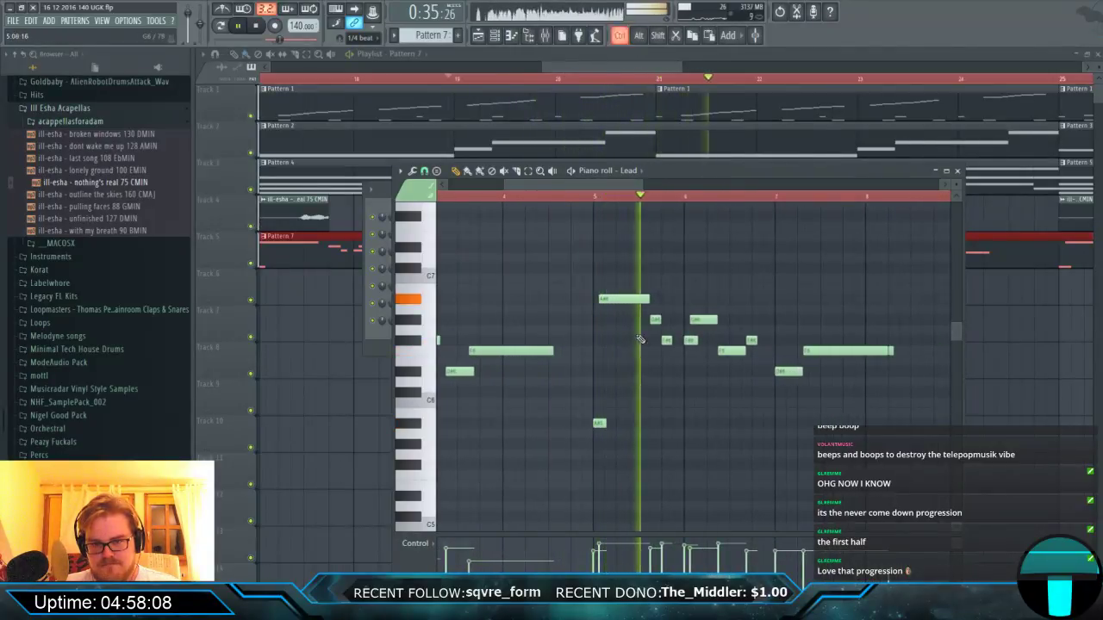
key("space")
scroll(637, 362, "up", 5)
key("space")
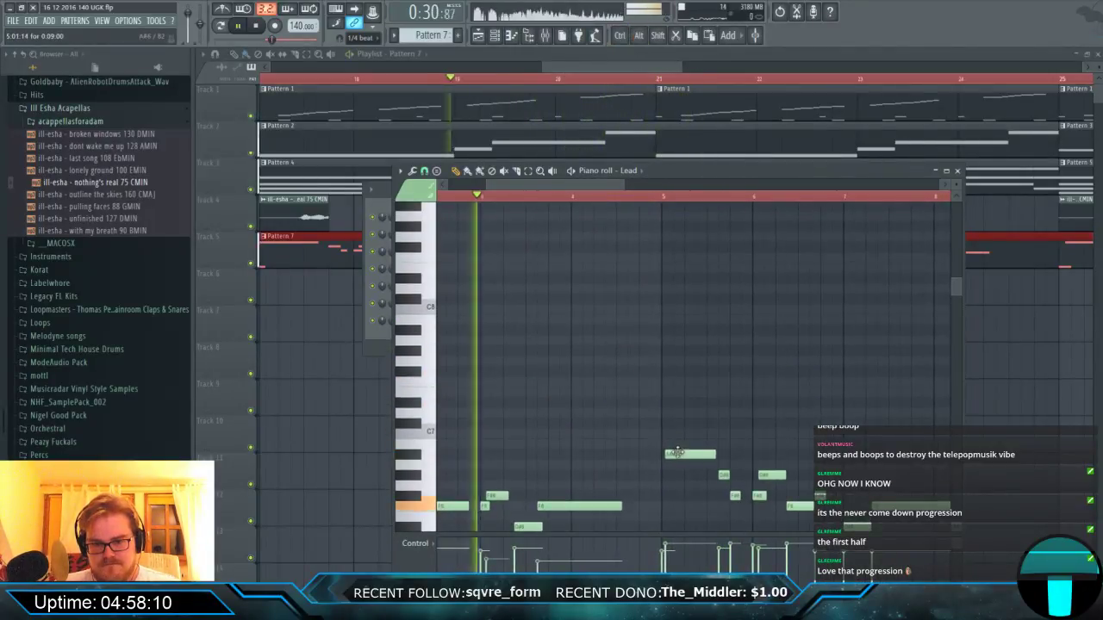
scroll(676, 439, "down", 5)
scroll(685, 375, "up", 1, "ctrl")
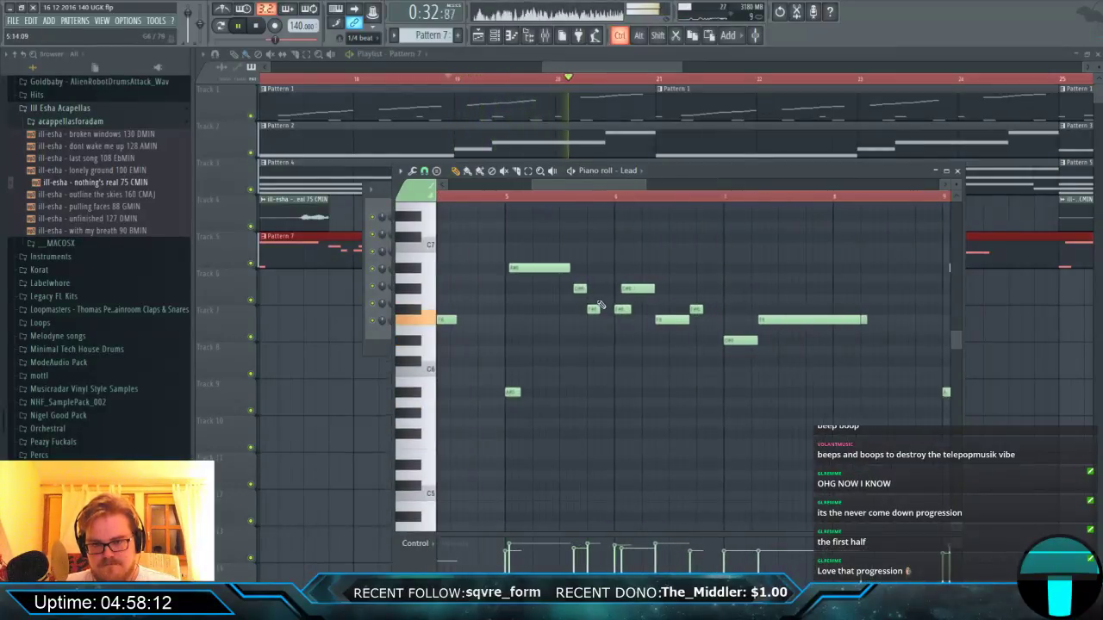
scroll(614, 308, "up", 1, "ctrl")
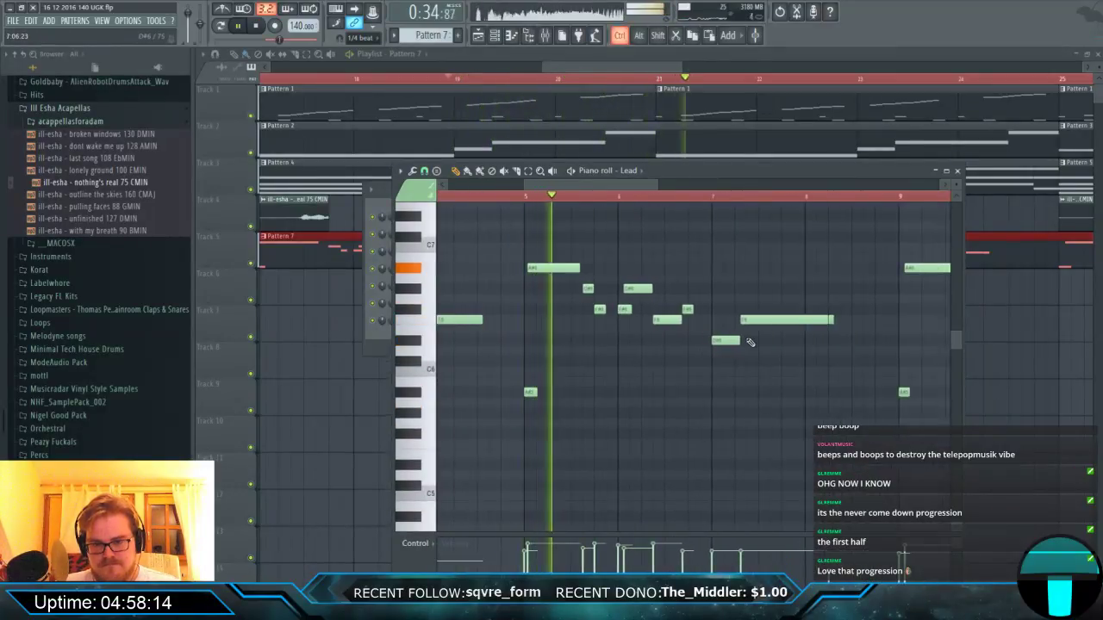
scroll(581, 322, "down", 1, "ctrl")
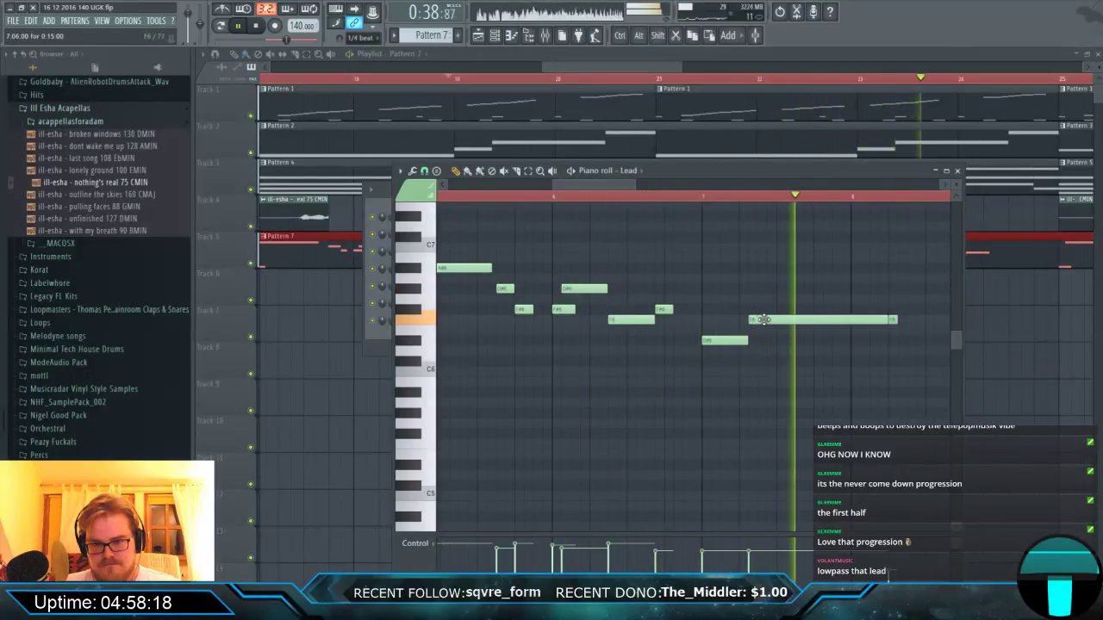
scroll(756, 321, "down", 4, "ctrl")
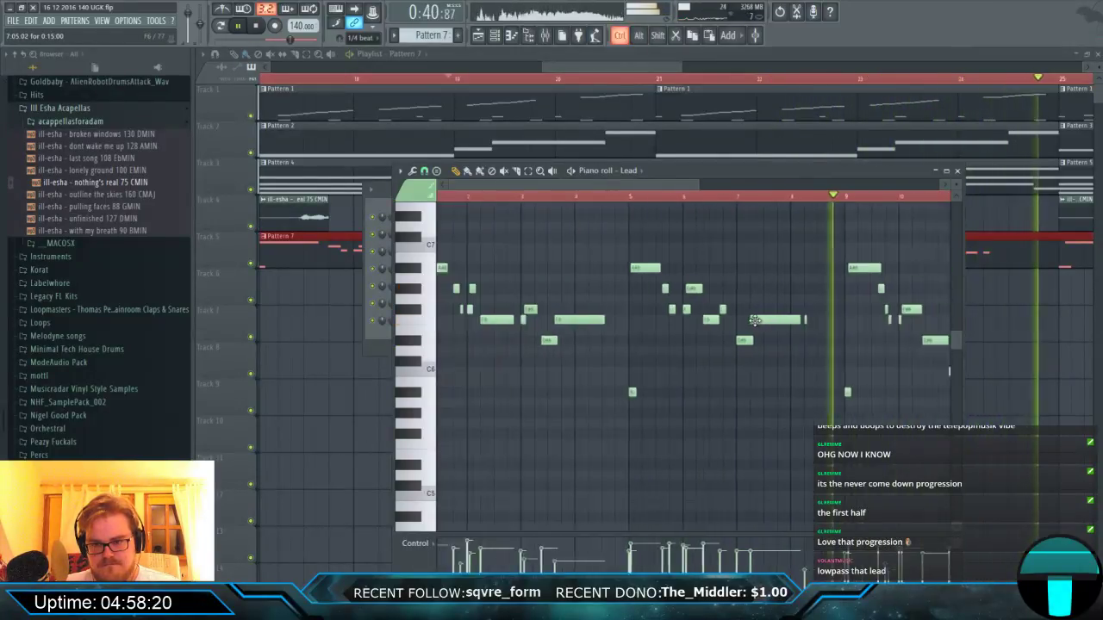
Align the short F6 with the start of bar 10 and shift the following F#6 to step 2 of that bar.
scroll(724, 301, "up", 5, "ctrl")
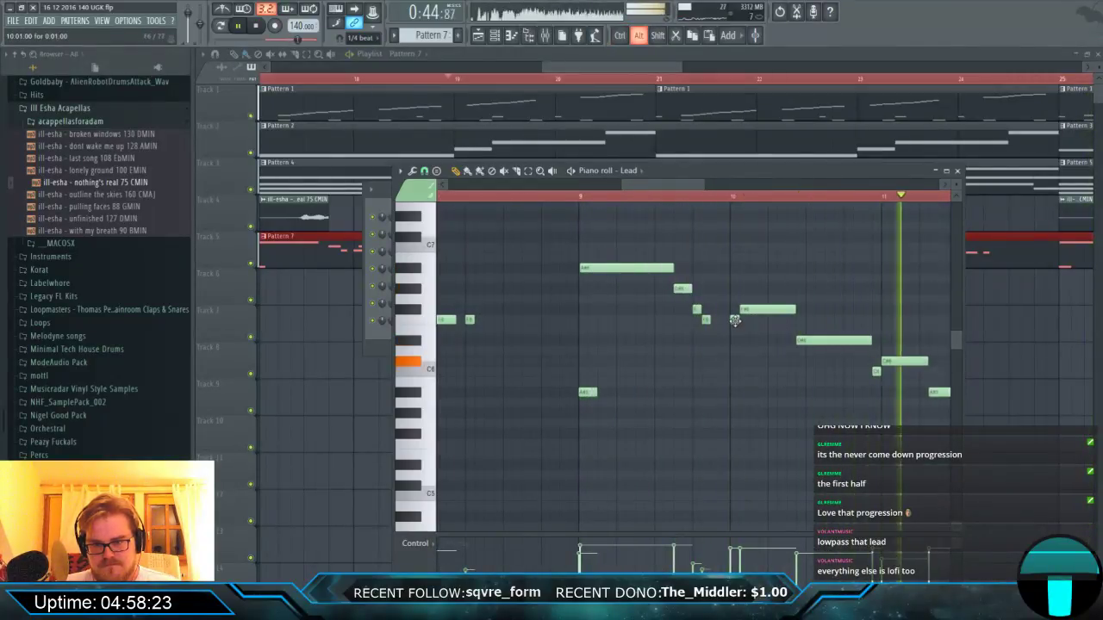
scroll(731, 335, "down", 2)
scroll(728, 333, "down", 2)
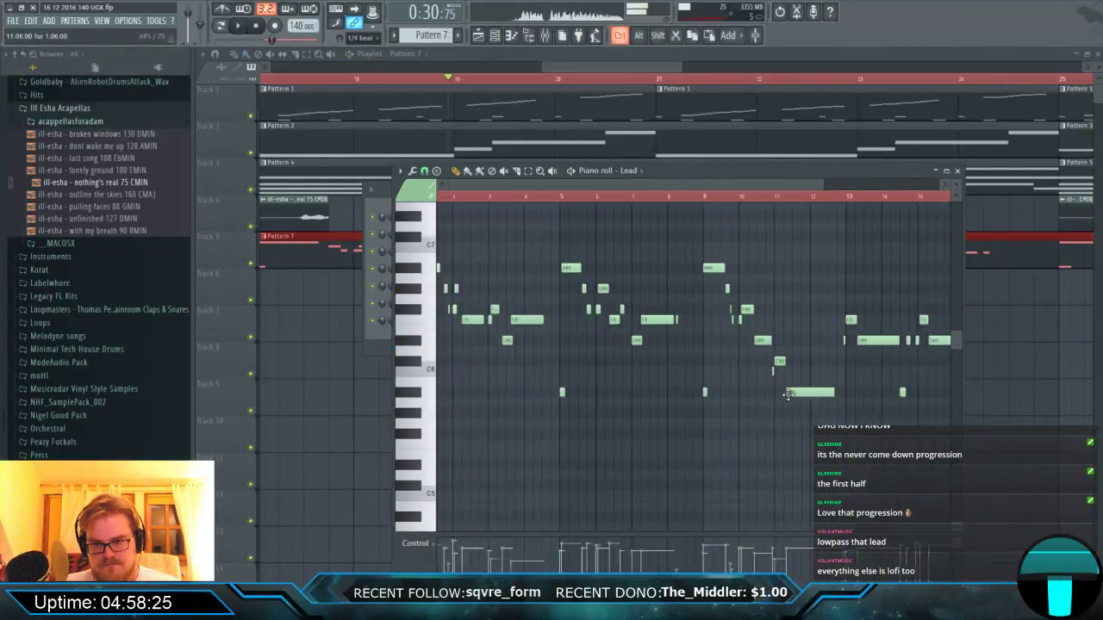
Shift the C6, C#6 and long A#5 notes around bar 11 later, with C6 on the bar's start and A#5 at step 7, and play from bar 10.
scroll(706, 370, "up", 5)
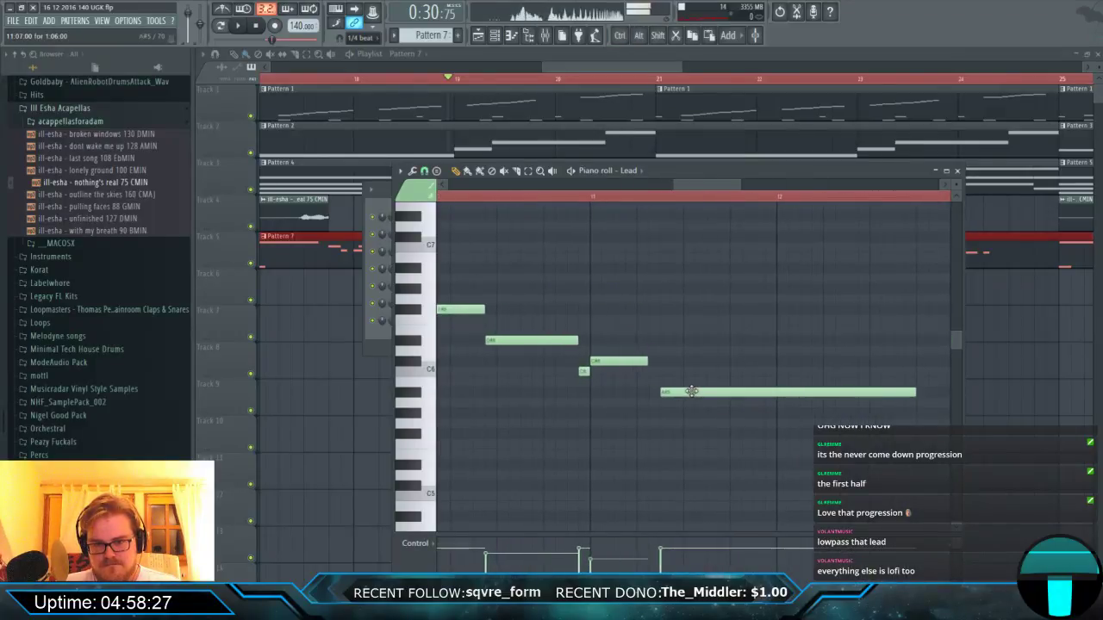
left_click(614, 372)
right_click(622, 372)
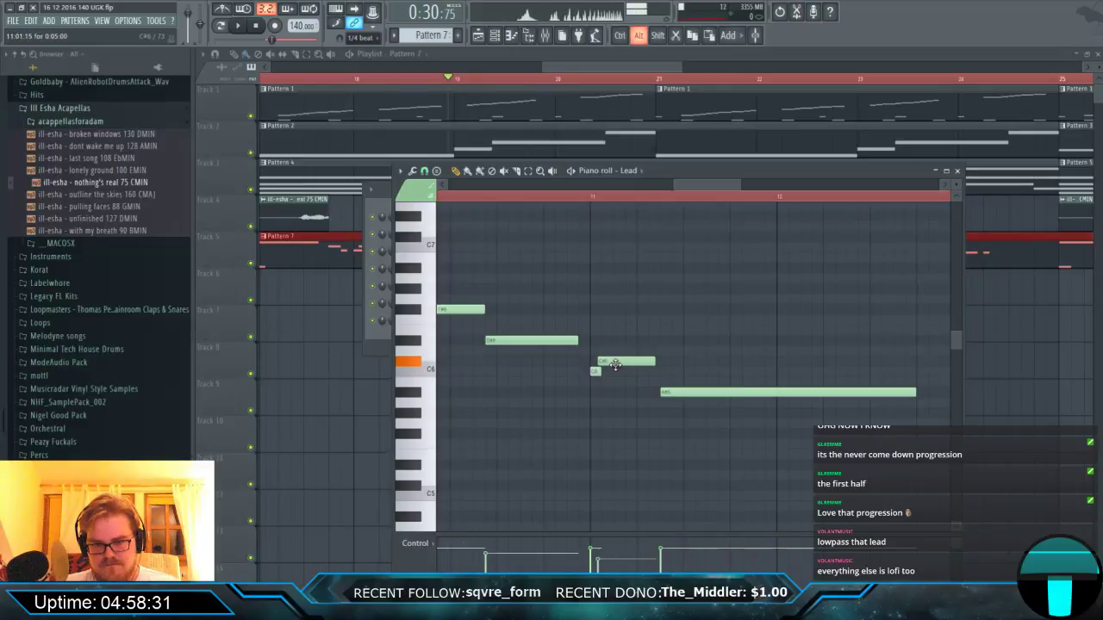
scroll(603, 367, "down", 3)
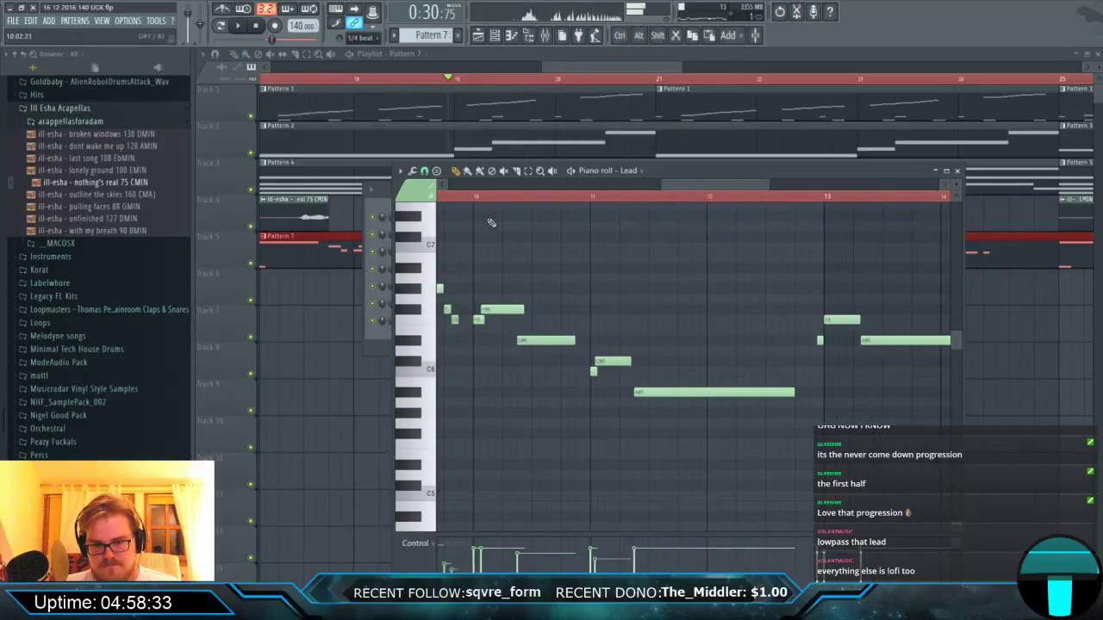
left_click(477, 199)
key("space")
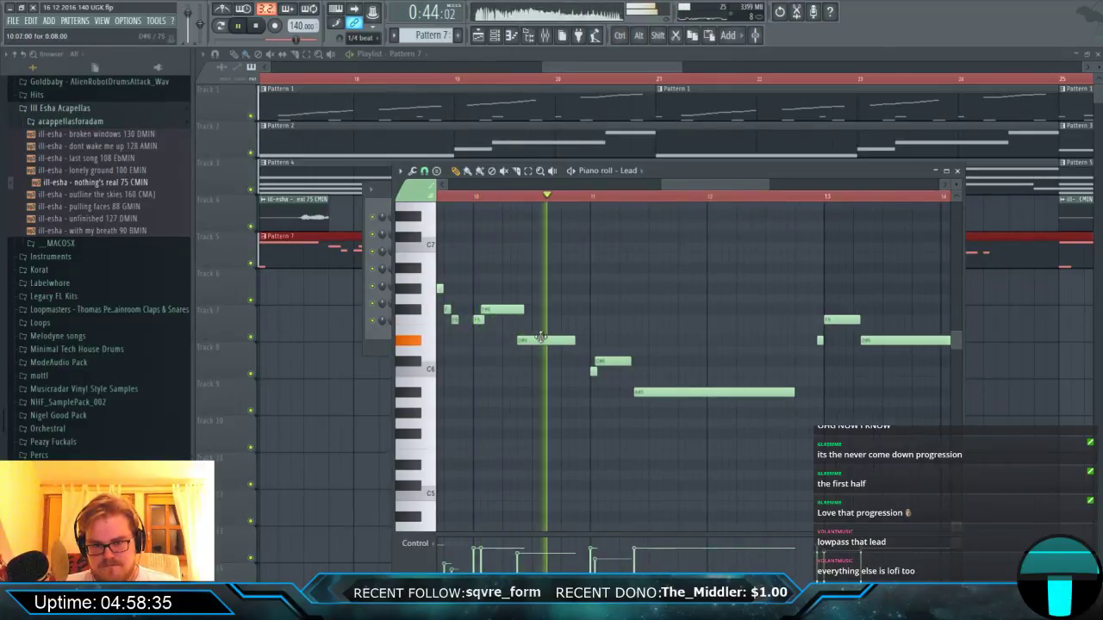
Shift the short D#6, the F6 and the long D#6 together so that the short D#6 starts on bar 13.
scroll(690, 359, "right", 4)
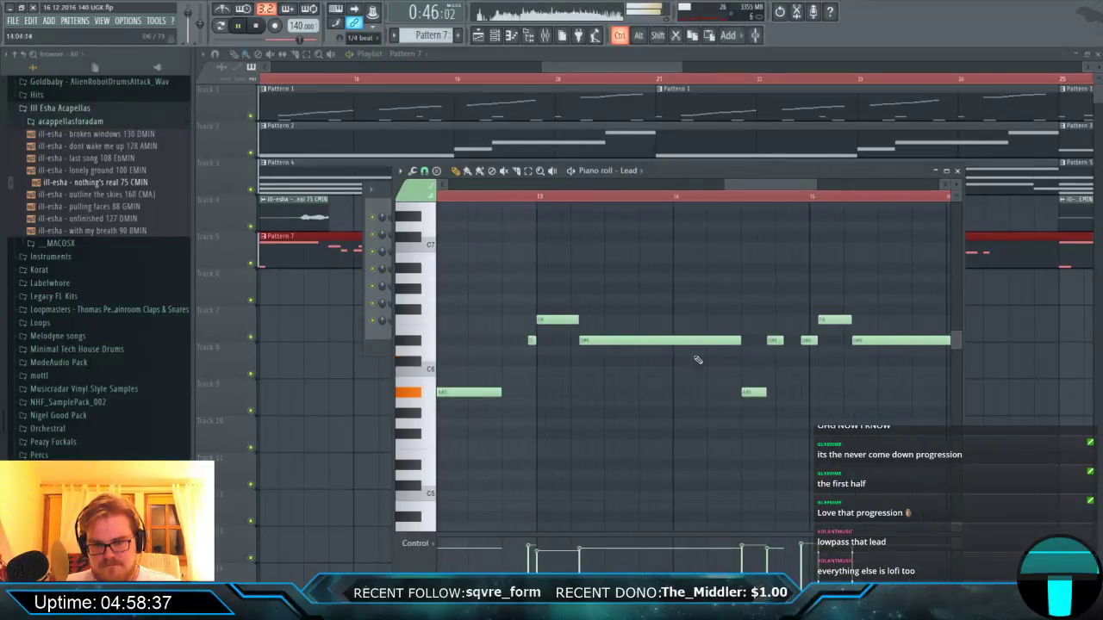
mouse_move(522, 296)
left_mouse_down()
mouse_move(558, 344)
mouse_move(598, 340)
left_mouse_up()
left_click(590, 340, "ctrl")
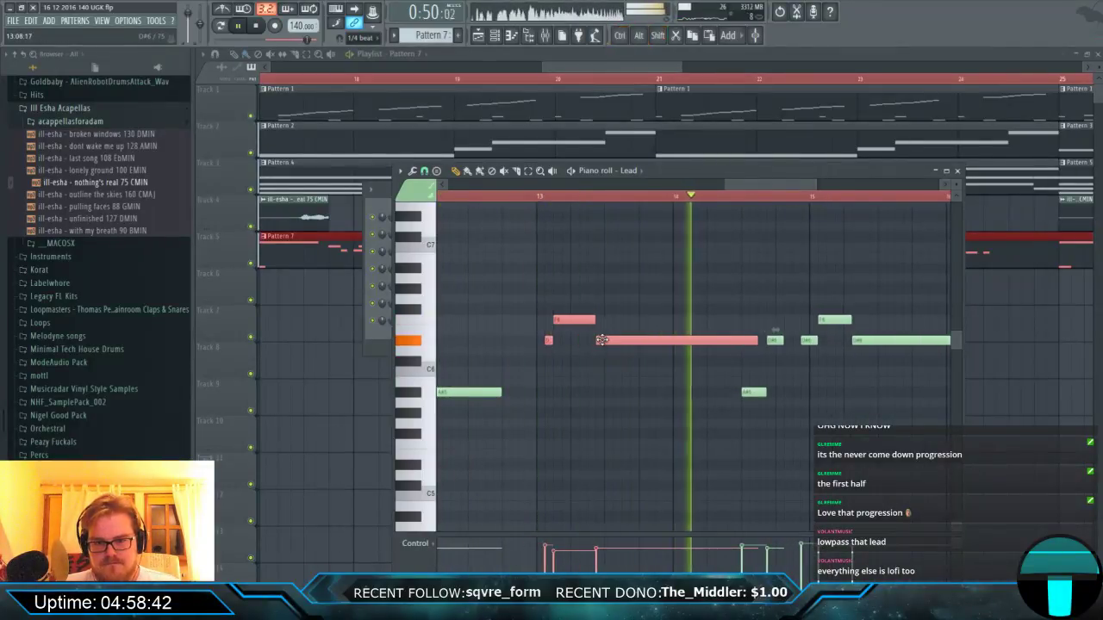
key("ctrl+d")
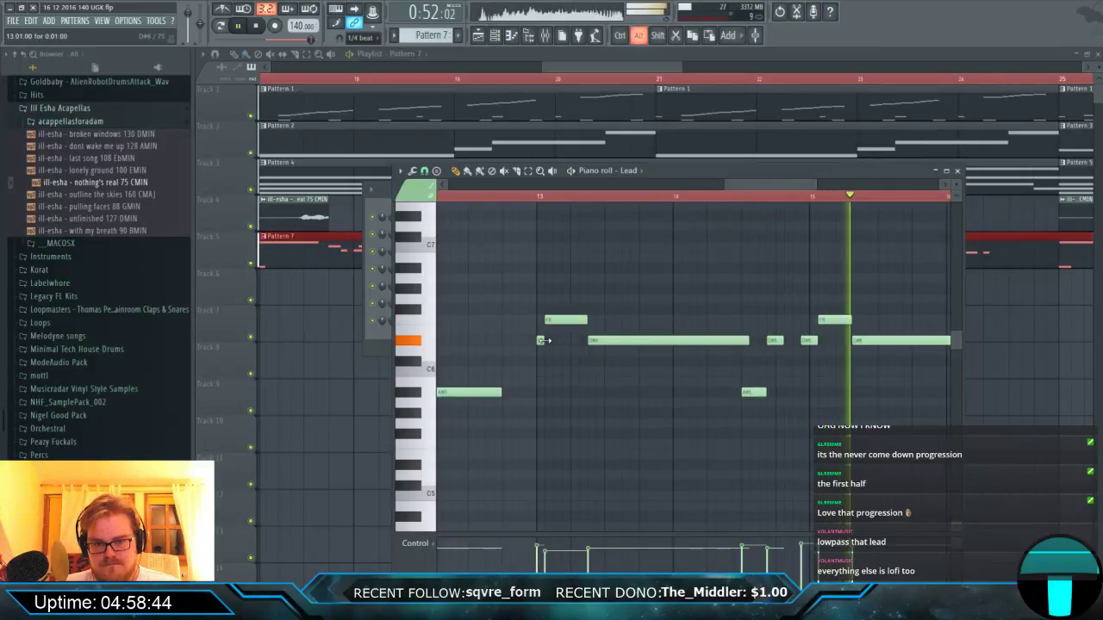
Shorten the C#6 note in bar 16 of the Lead melody to two steps.
scroll(794, 363, "down", 3)
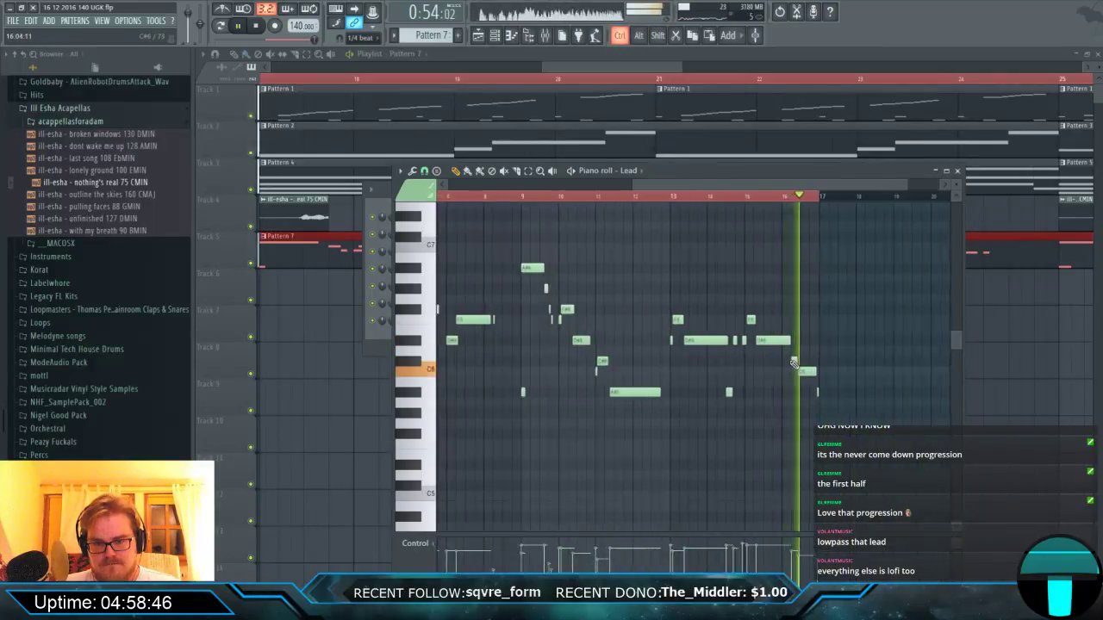
scroll(794, 364, "up", 1)
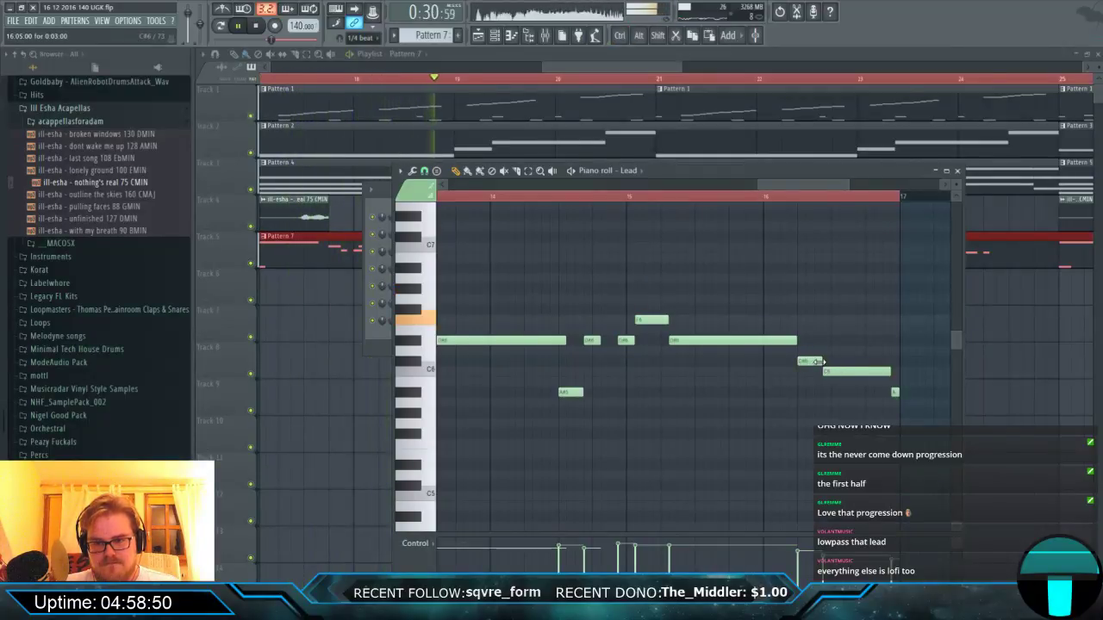
left_click_drag(839, 356, 890, 398)
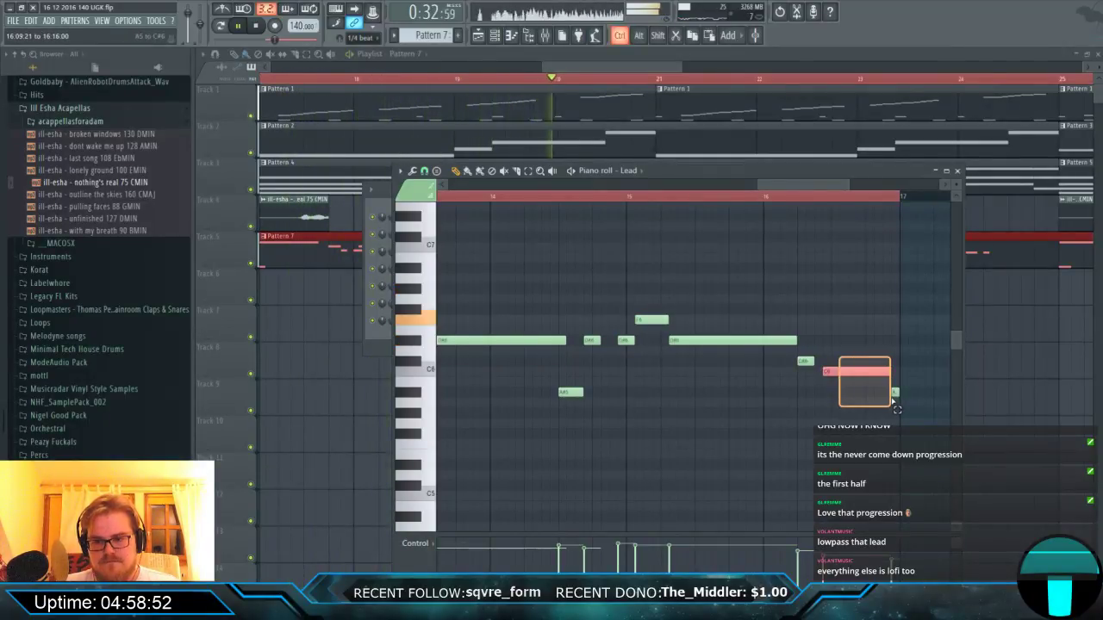
left_click(867, 361)
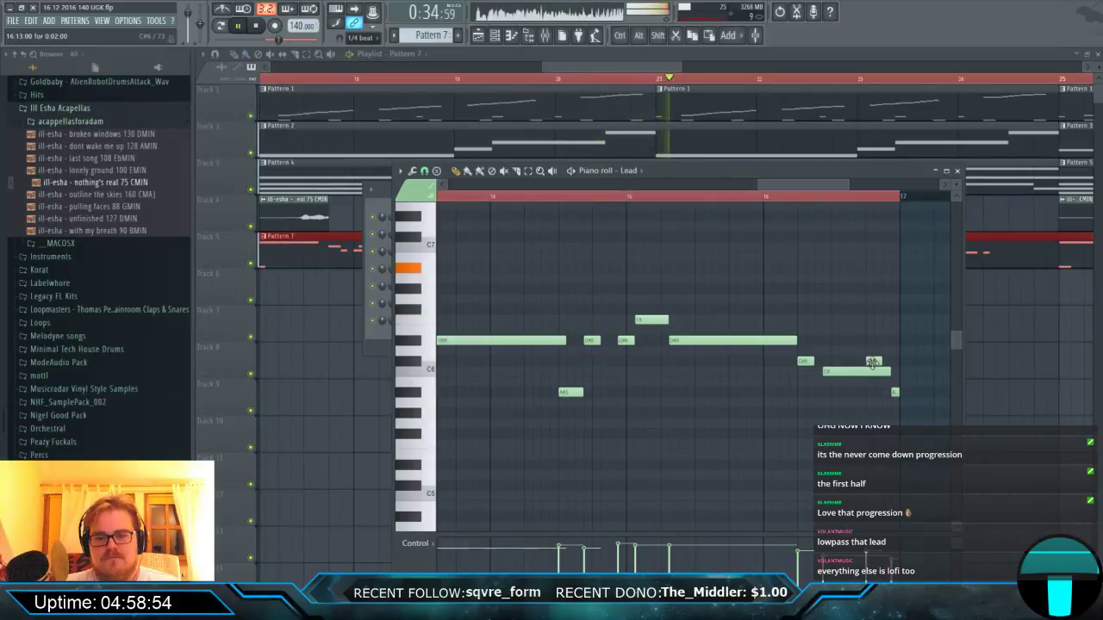
Close the gap between the C#6 and the last two notes, and shift all three later so C#6 starts at step 7 of bar 16.
left_click_drag(820, 356, 916, 406)
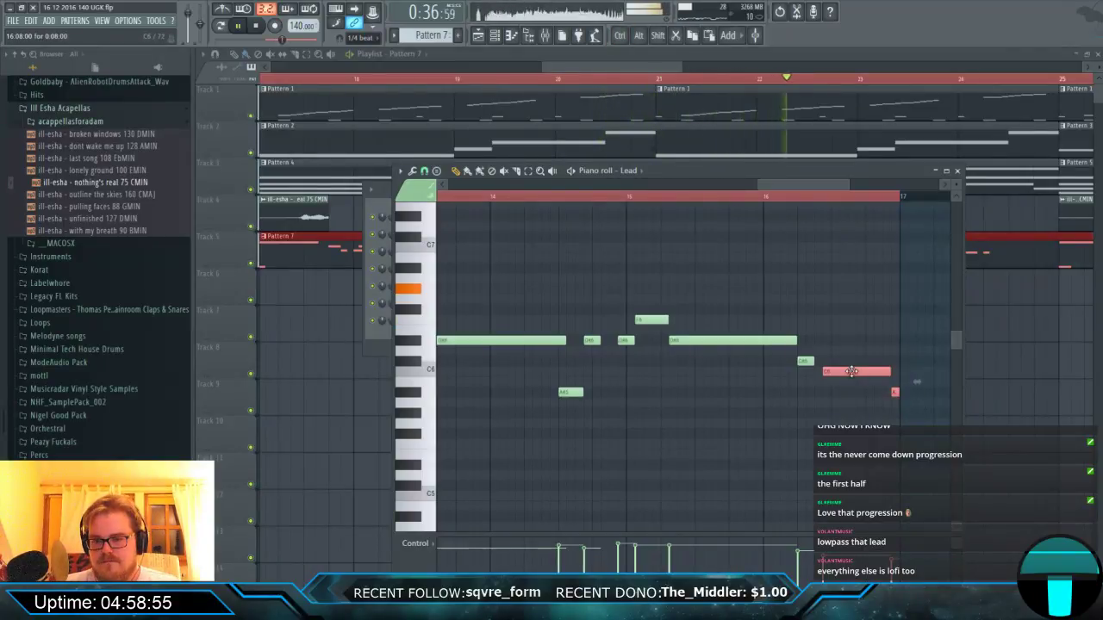
key("shift+Left")
key("ctrl+d")
left_click_drag(779, 362, 916, 406)
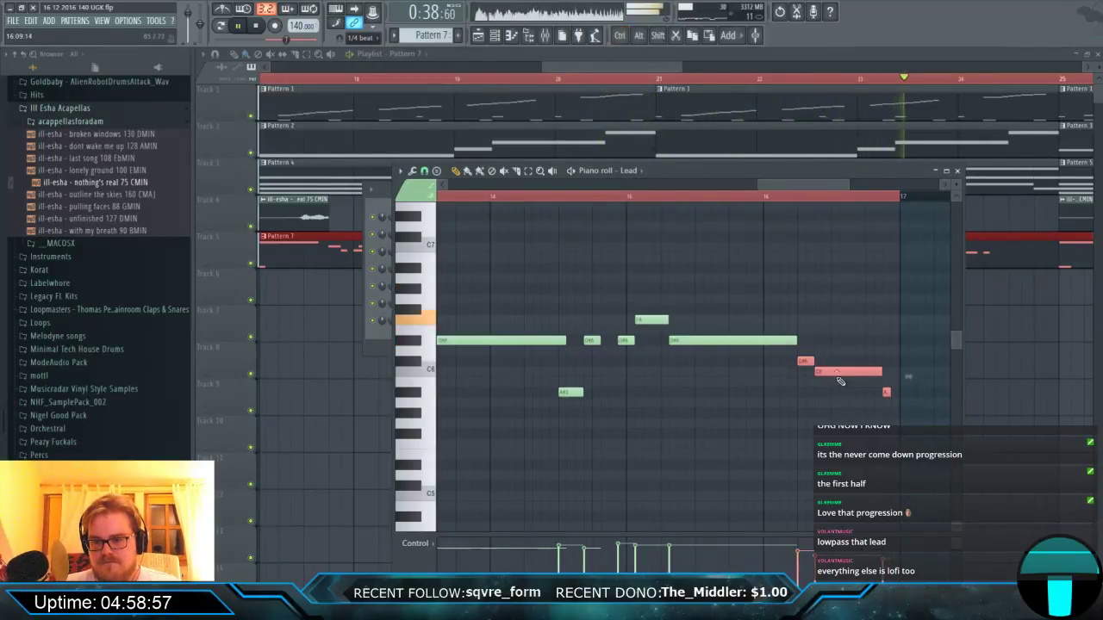
key("shift+Right")
key("ctrl+d")
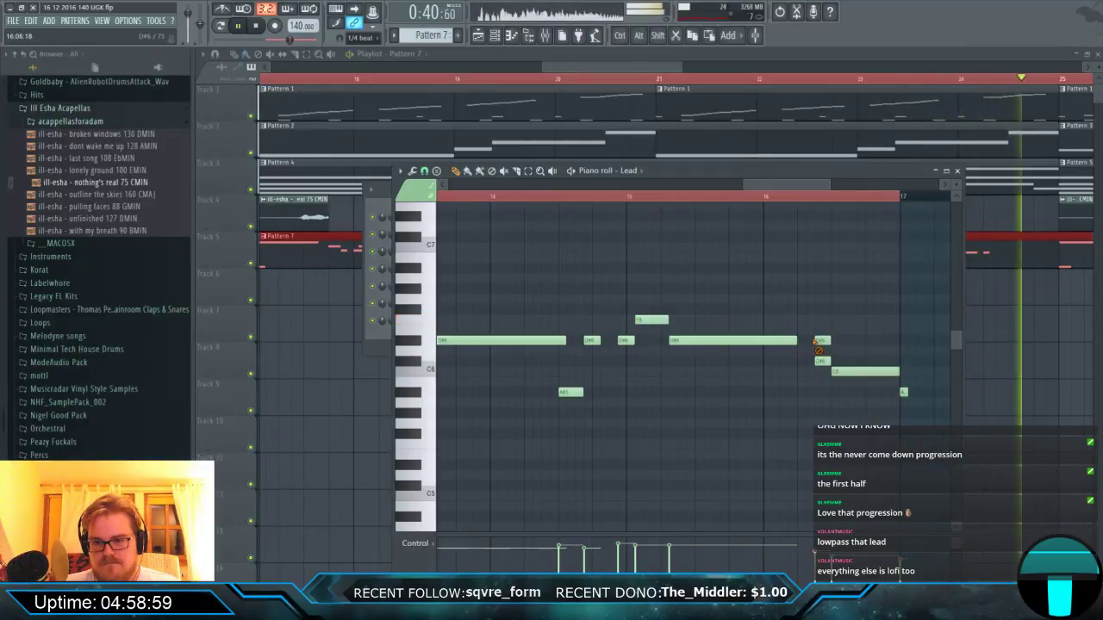
Extend the D#6 from bar 15 until it meets the C#6 in bar 16, and delete the leftover A#5 at bar 17.
left_click_drag(796, 340, 810, 340)
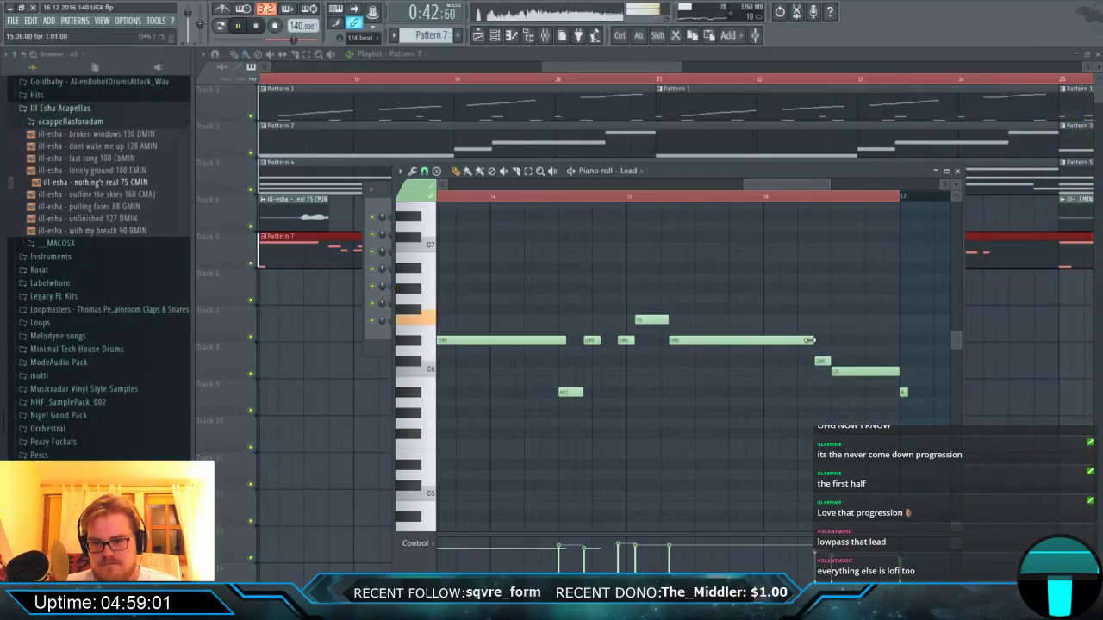
scroll(819, 387, "down", 2)
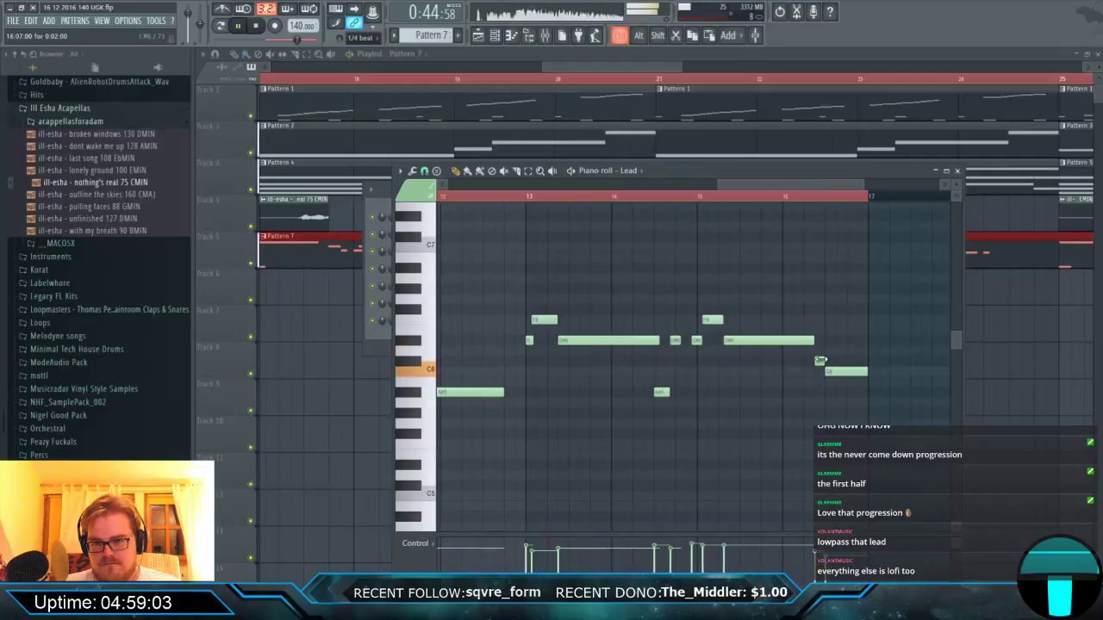
scroll(720, 337, "up", 2)
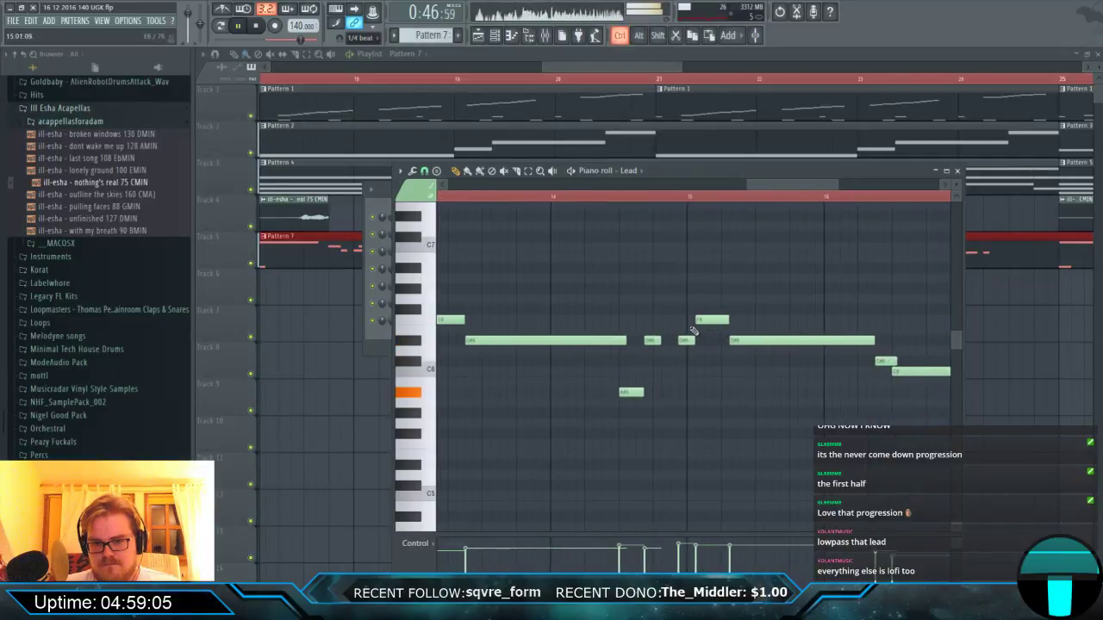
Shift the short D#6, the F6 and the long D#6 later so the short D#6 starts on bar 15, and play the melody back.
left_click_drag(677, 322, 736, 320)
key("space")
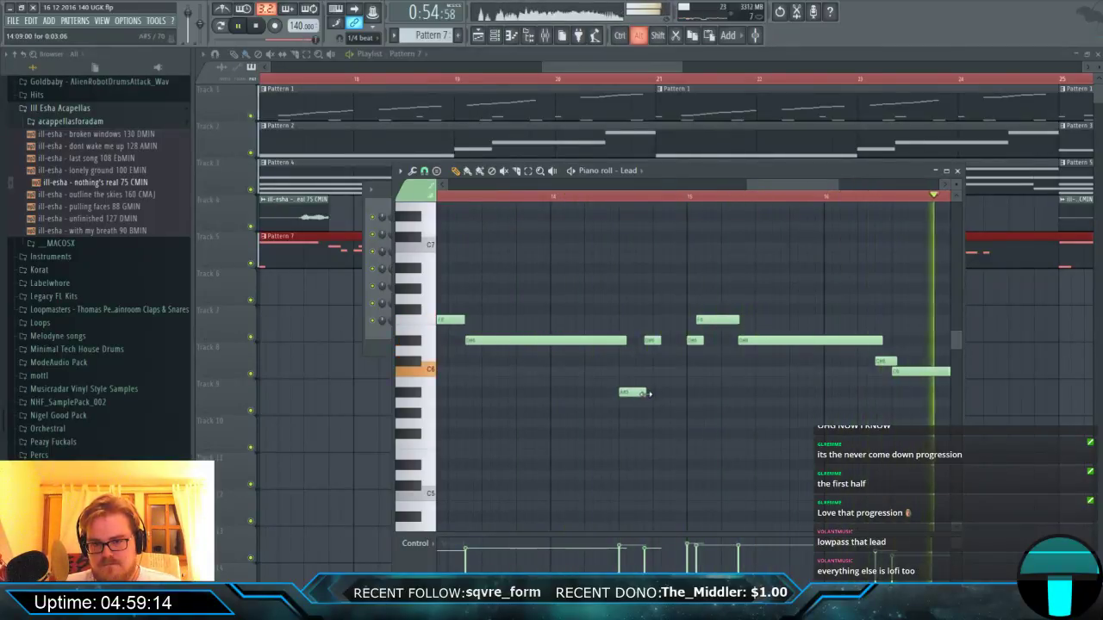
scroll(642, 394, "down", 5, "ctrl")
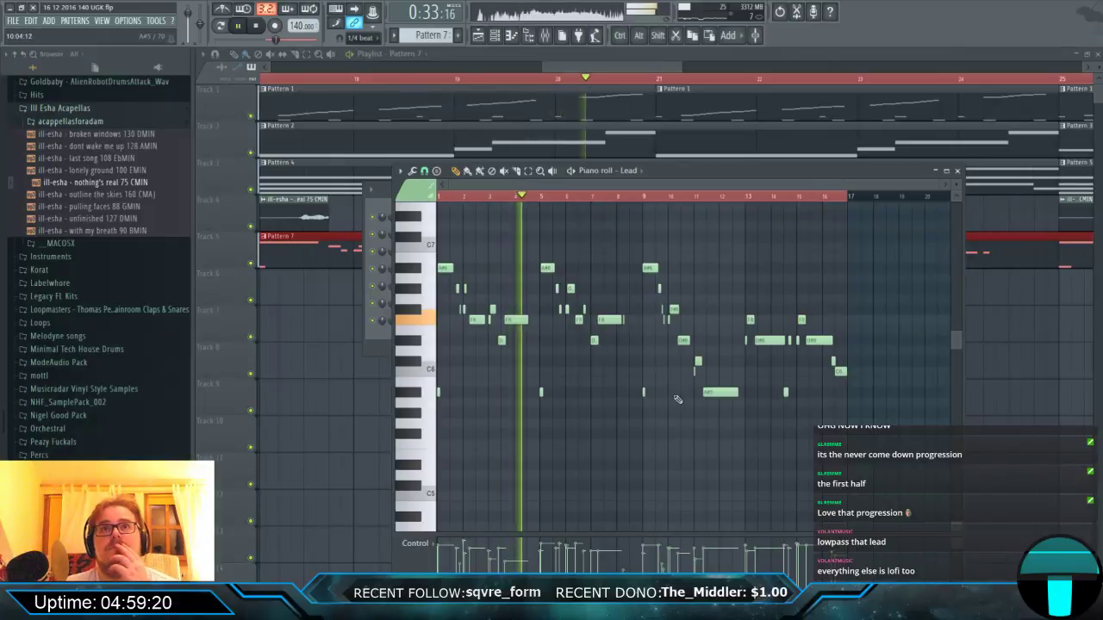
left_click(581, 67)
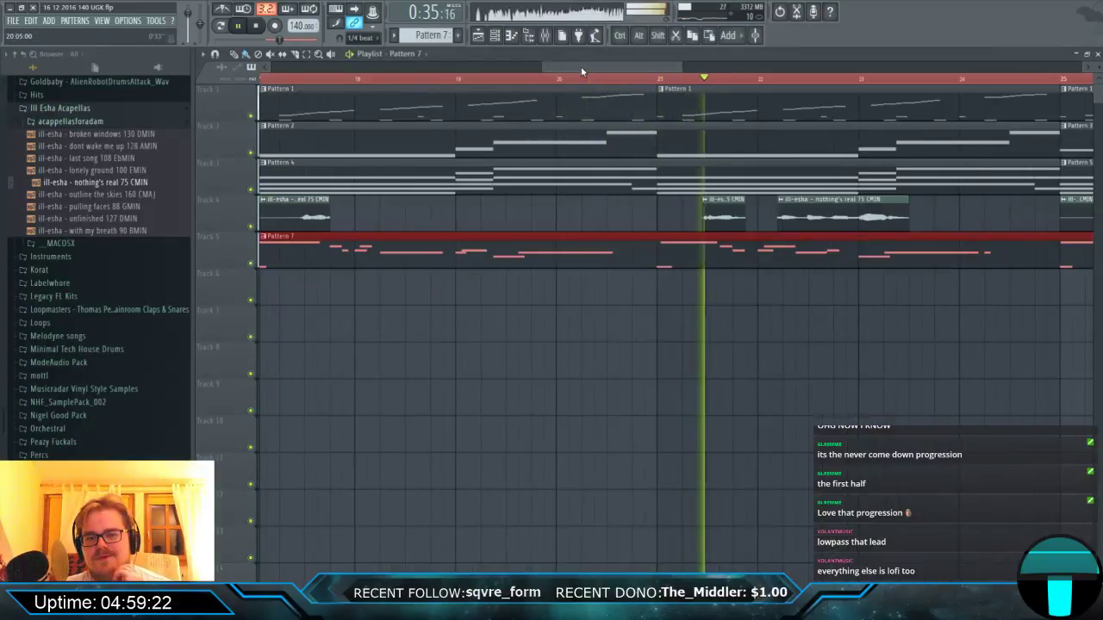
Insert FabFilter Pro-Q 2 on the Lead mixer track and add a low cut at about 249 Hz.
key("F9")
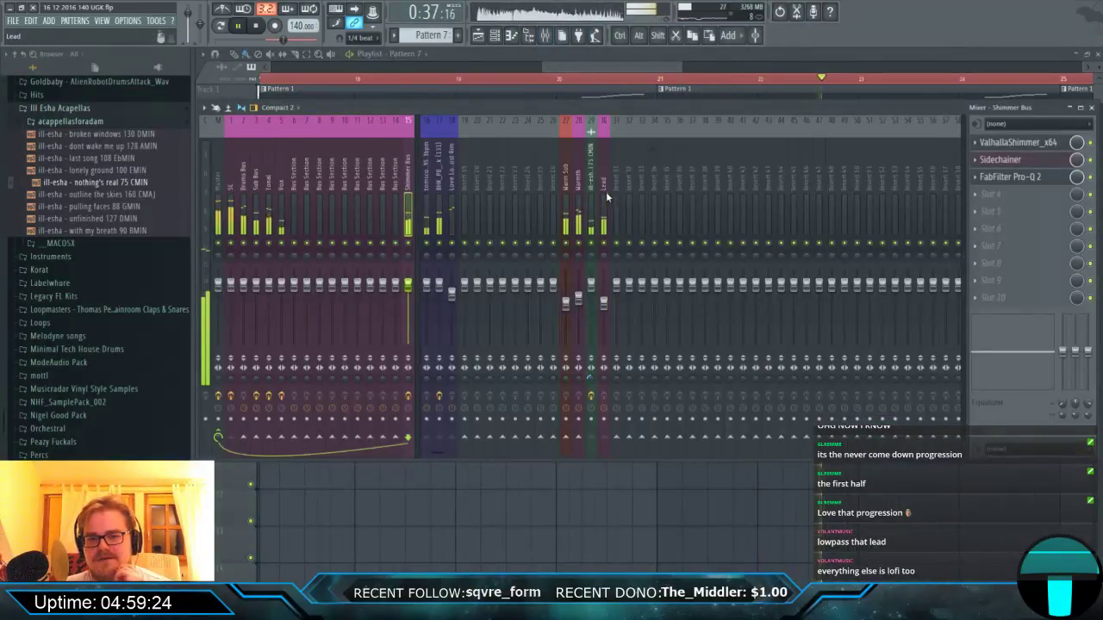
left_click(606, 191)
left_click(1021, 142)
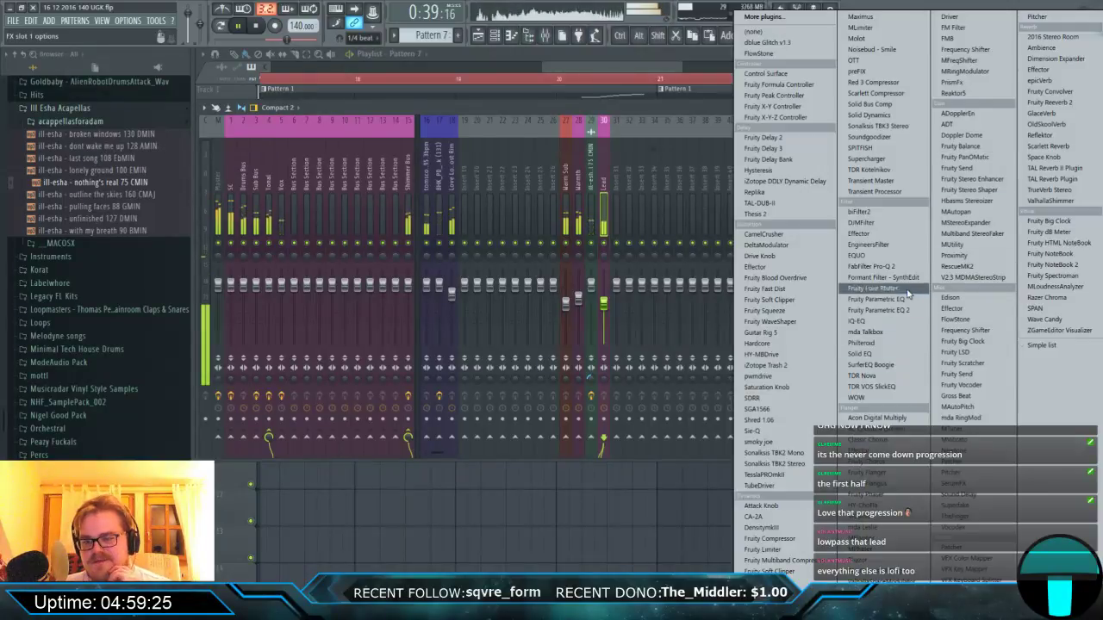
left_click(874, 266)
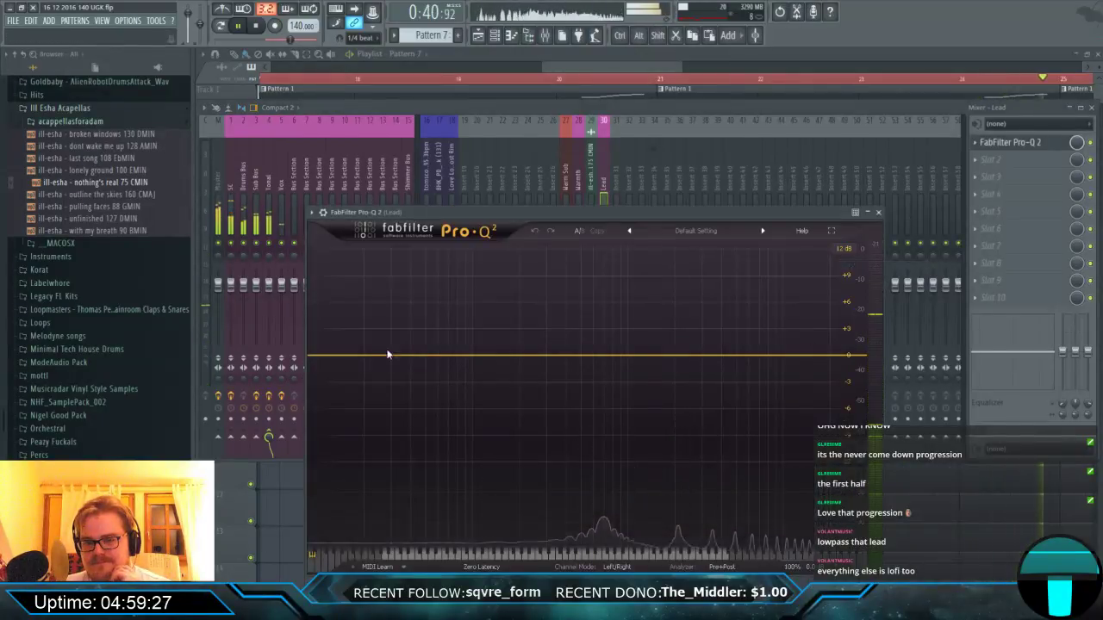
left_click_drag(343, 359, 543, 358)
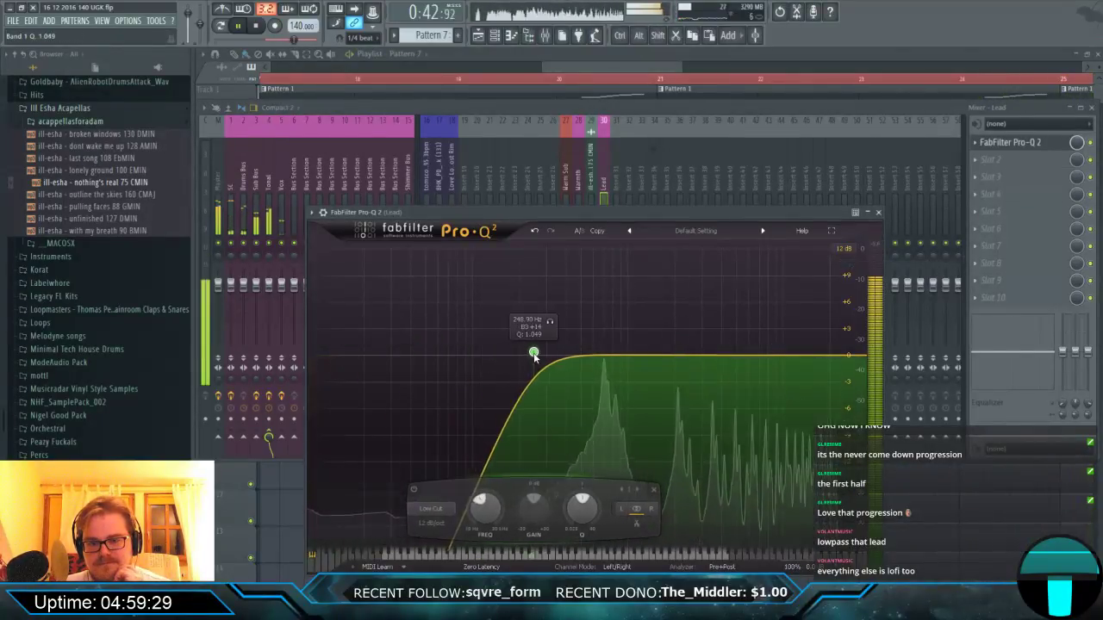
Add a high cut at about 5 kHz with Q about 1.02 to the Lead EQ, and lower the Lead fader to 60%.
left_click(859, 355)
left_click_drag(859, 355, 740, 362)
scroll(738, 361, "up", 1)
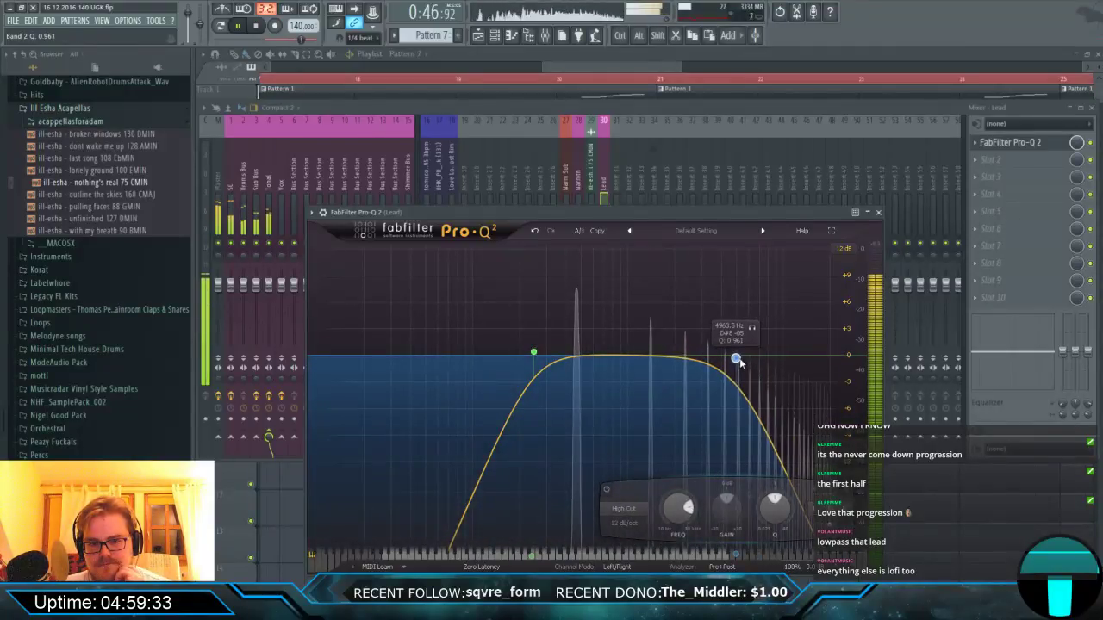
scroll(738, 362, "up", 4)
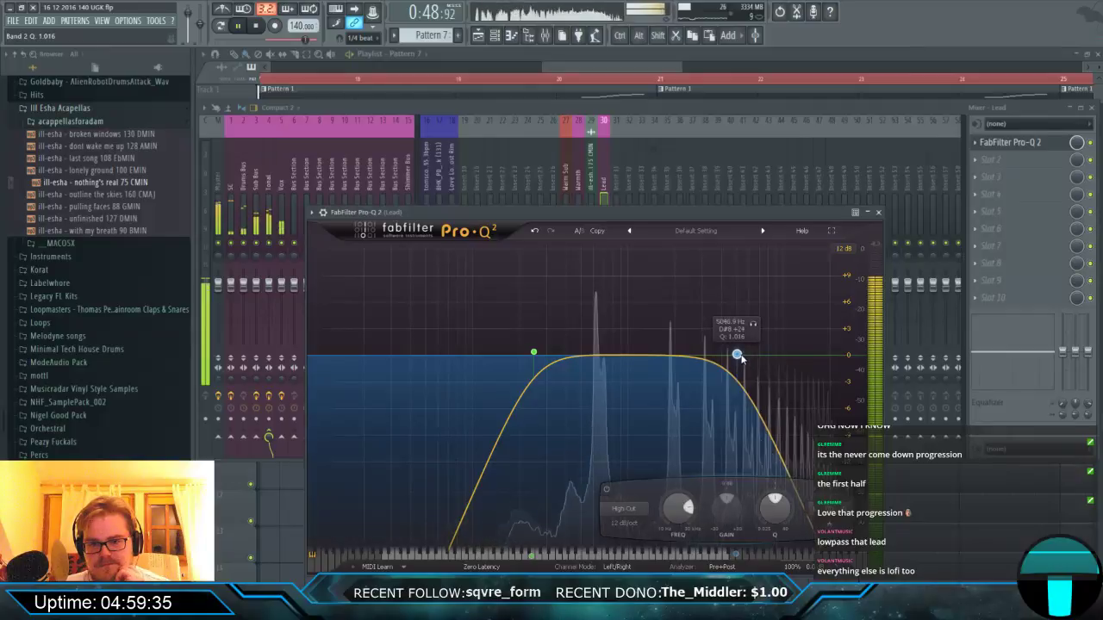
left_click(879, 212)
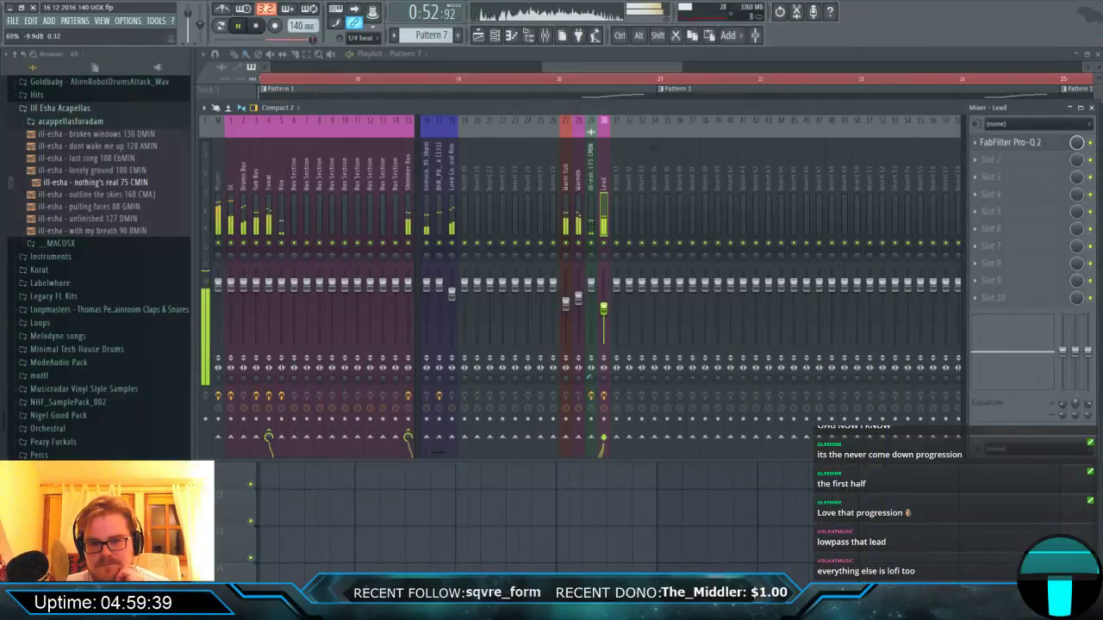
Place the Sidechainer after FabFilter Pro-Q 2 on the Shimmer Bus, and lower the bus fader slightly.
left_click(413, 222)
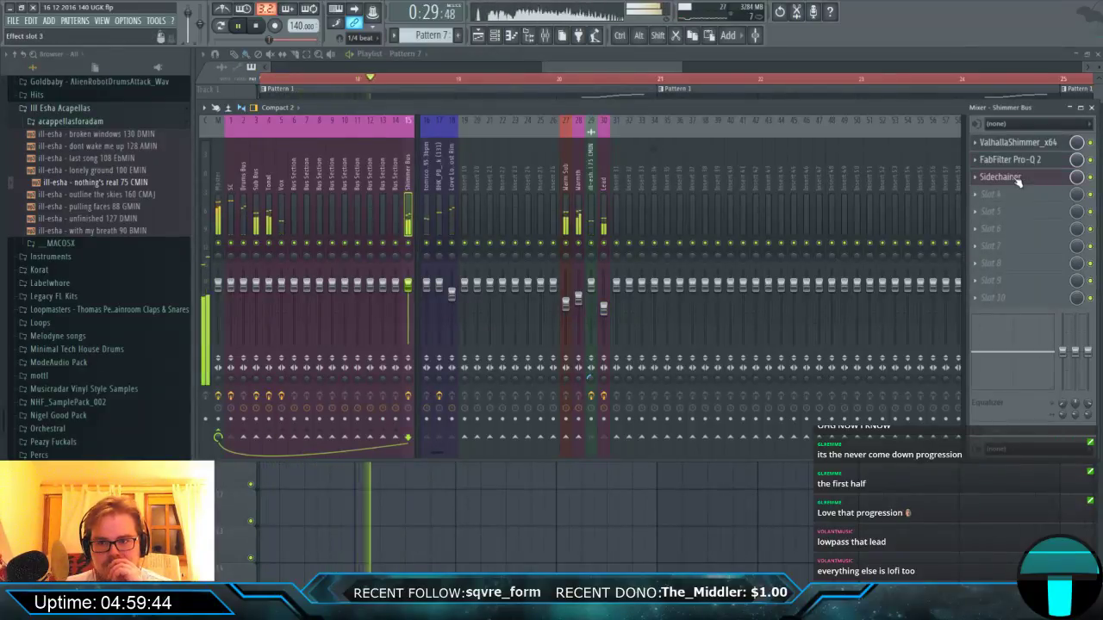
left_click(1008, 177)
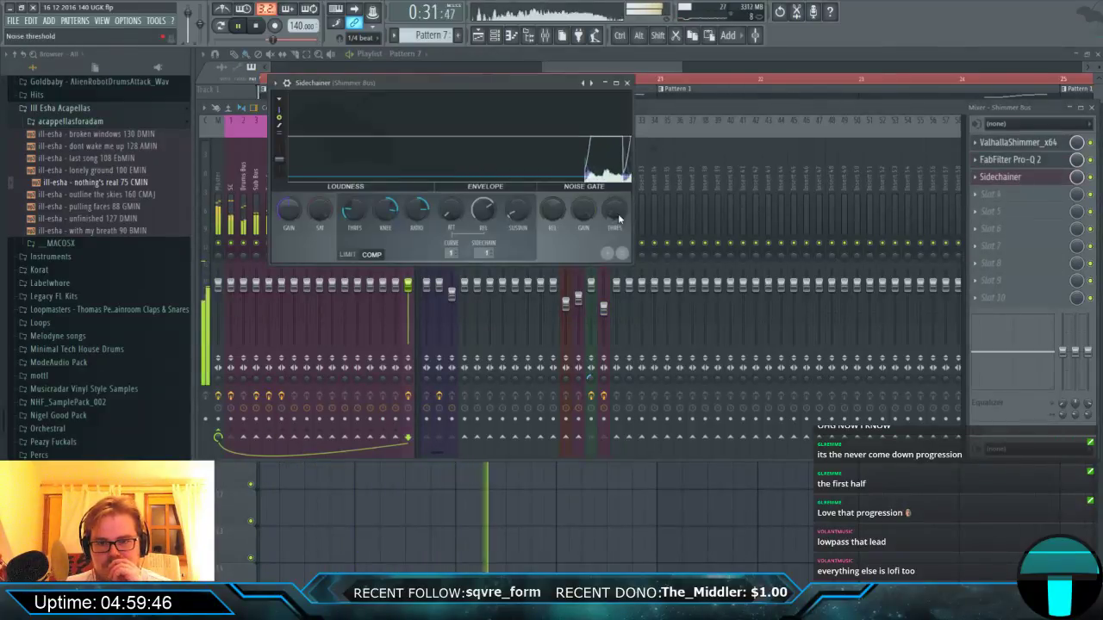
scroll(486, 219, "up", 2)
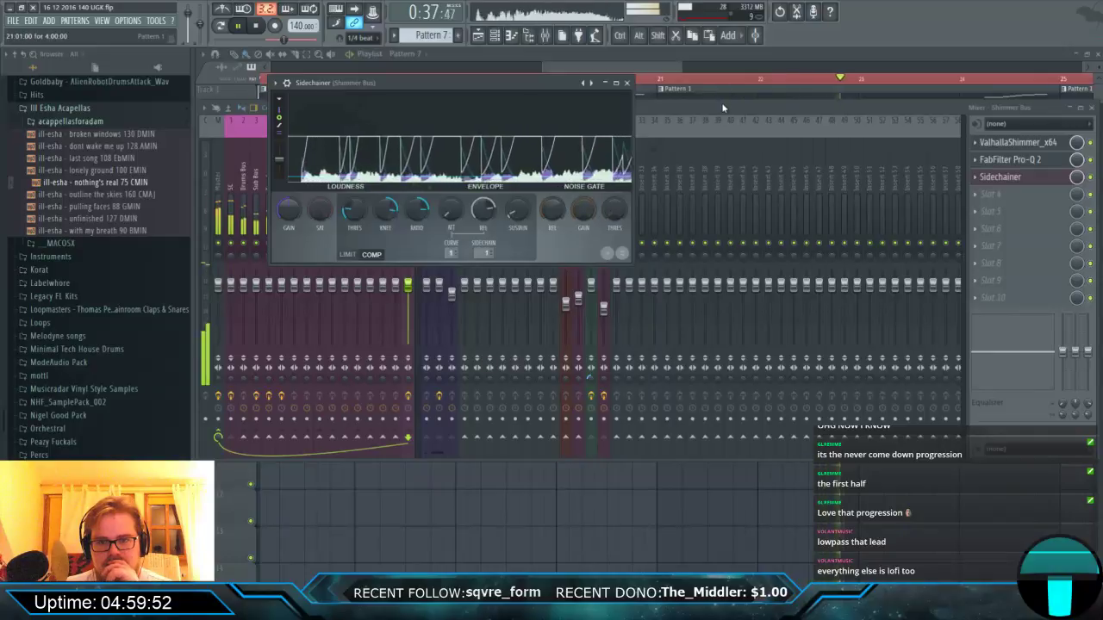
left_click(635, 147)
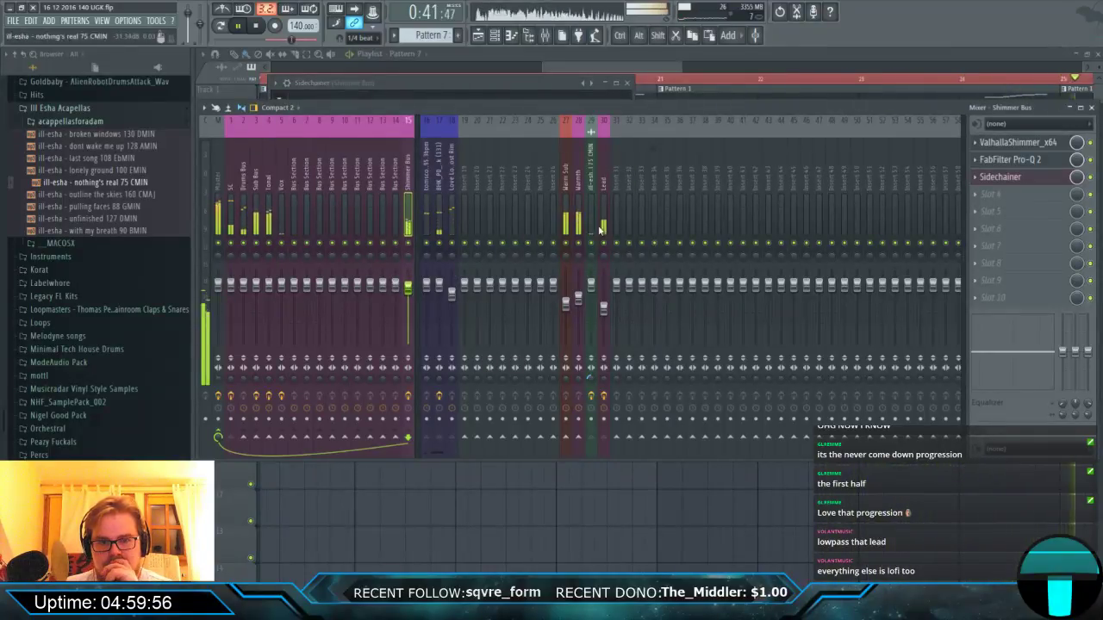
Set the acapella track's send to the Shimmer Bus to about 32%, and check the bus's ValhallaShimmer settings.
left_click(591, 205)
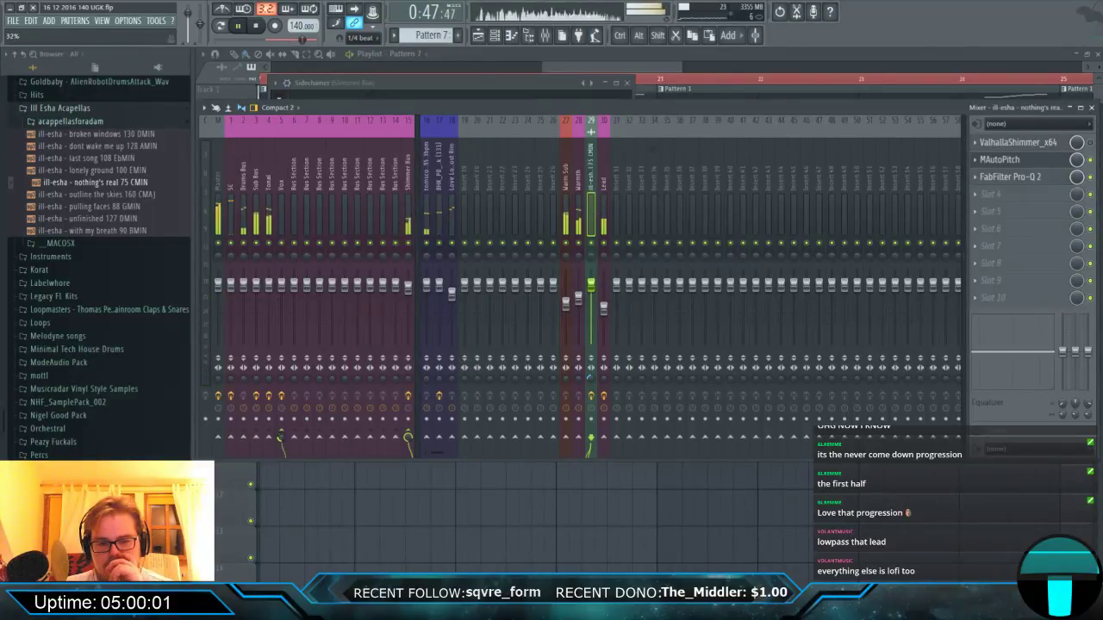
left_click(408, 225)
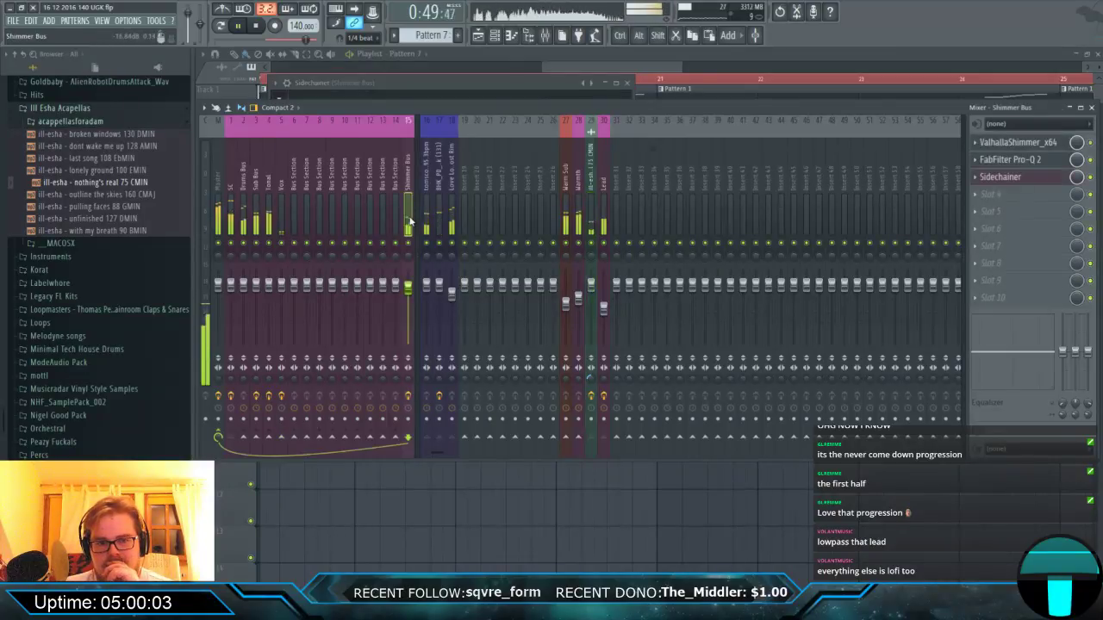
left_click(1019, 143)
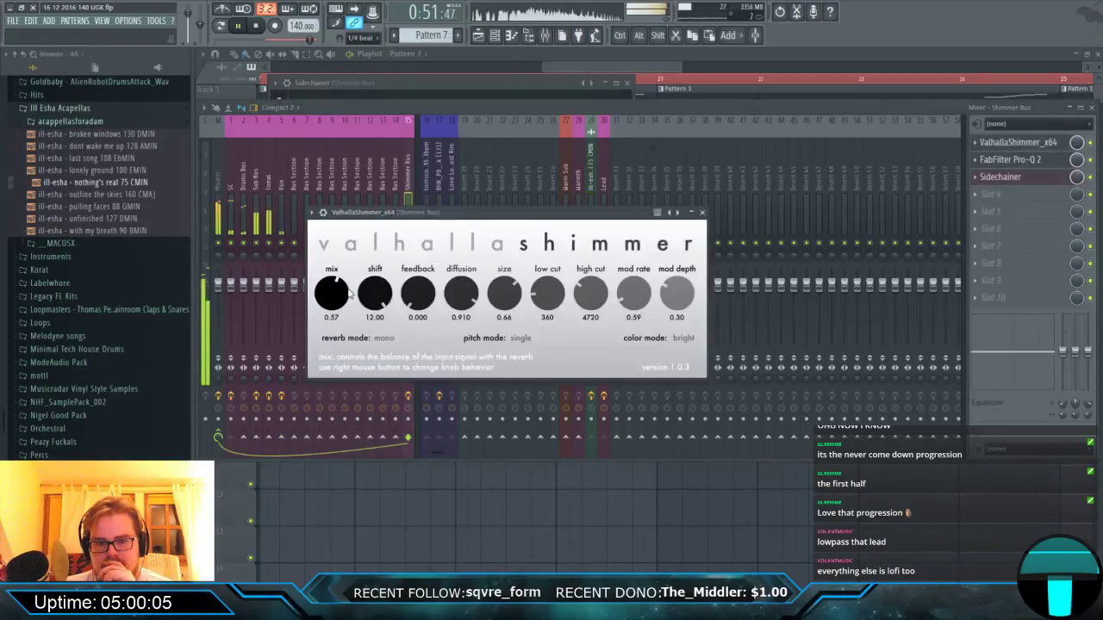
left_click(703, 212)
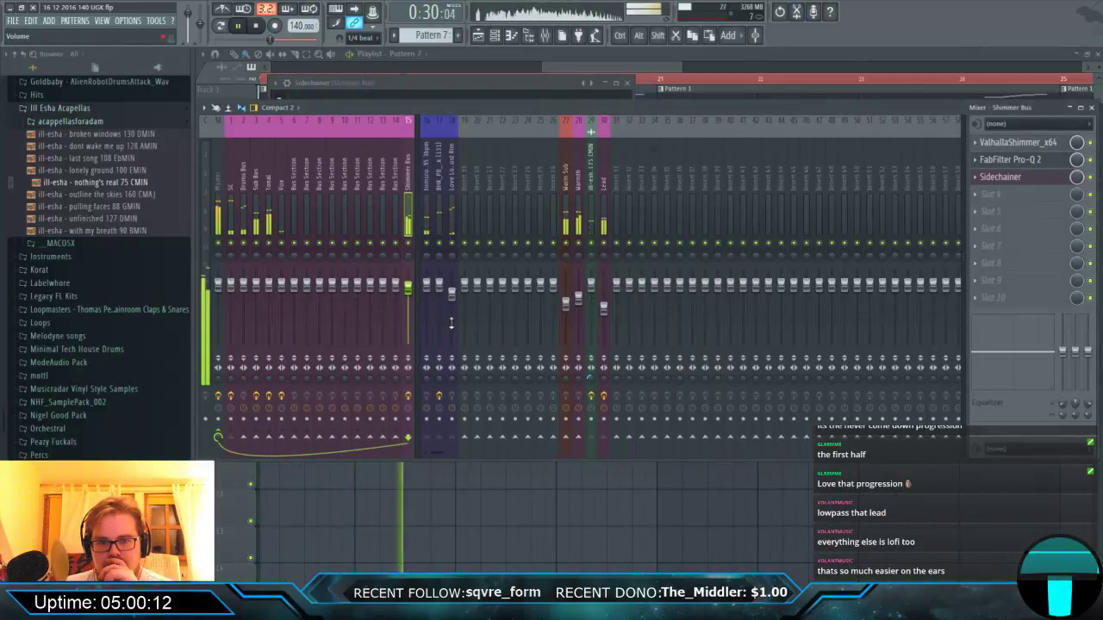
Raise the volume fader of the acapella track slightly.
left_click(590, 300)
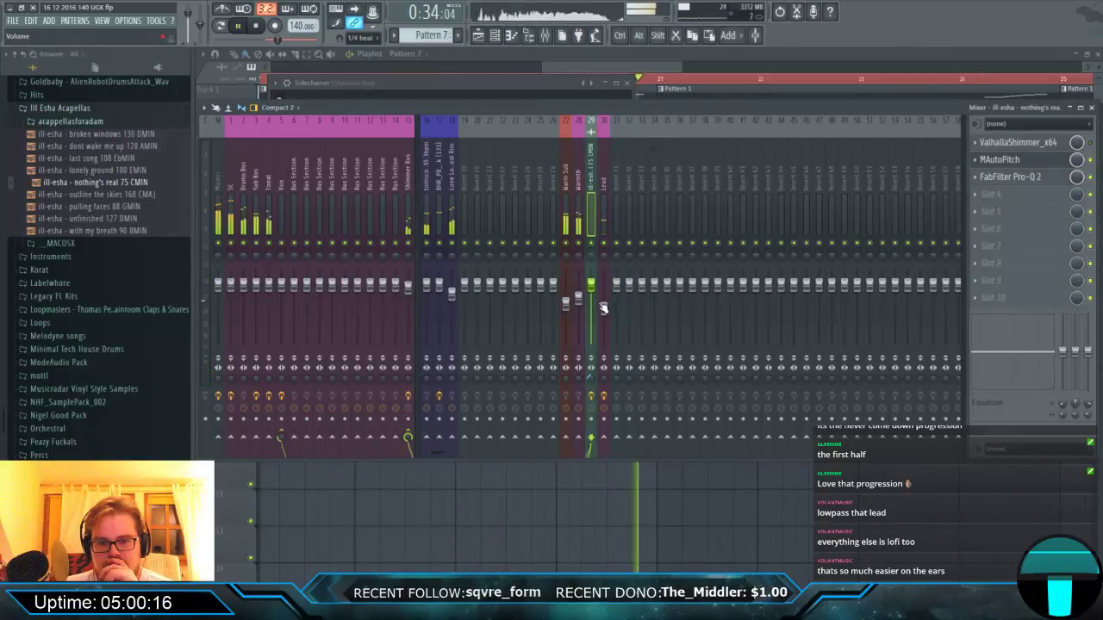
left_click_drag(594, 312, 594, 312)
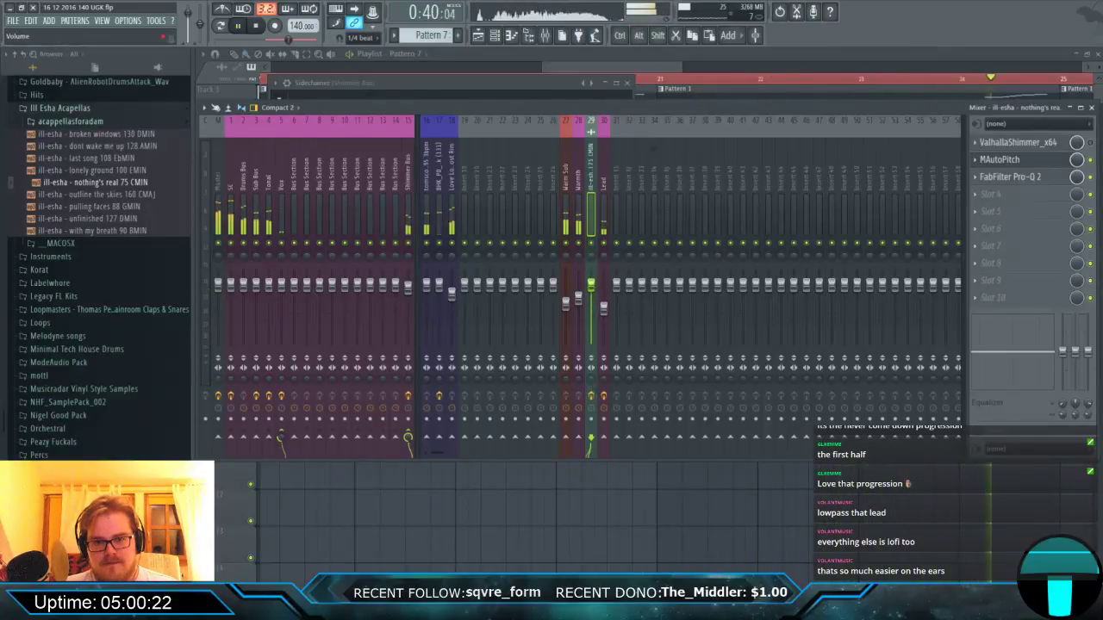
left_click_drag(591, 284, 591, 275)
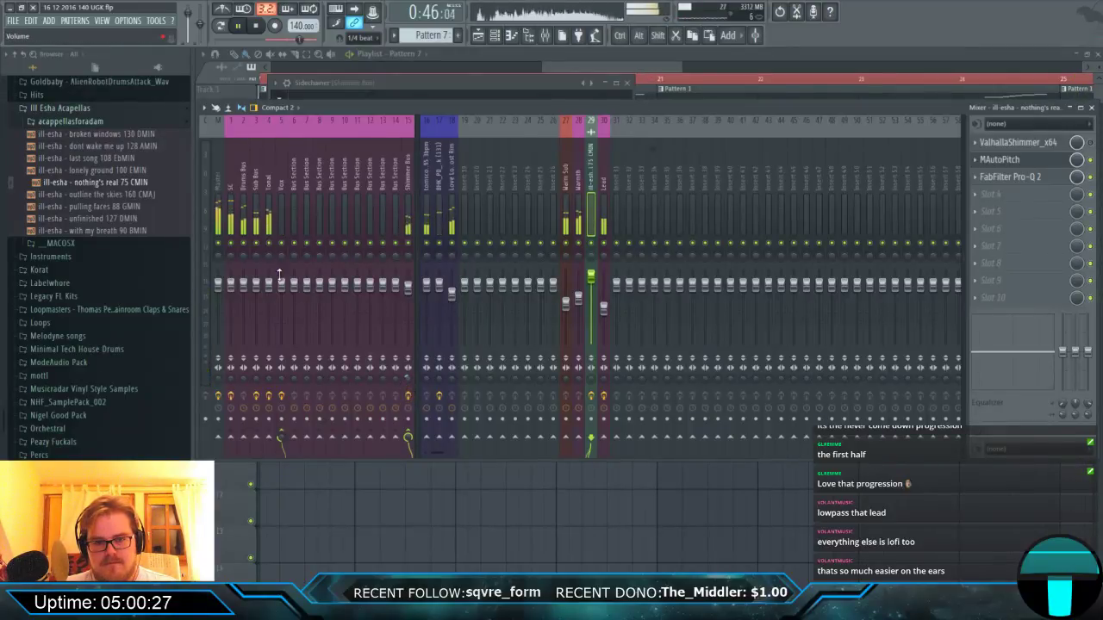
Check the Fruity Limiter on the Master track, and lower the Tonal bus fader slightly.
left_click(222, 211)
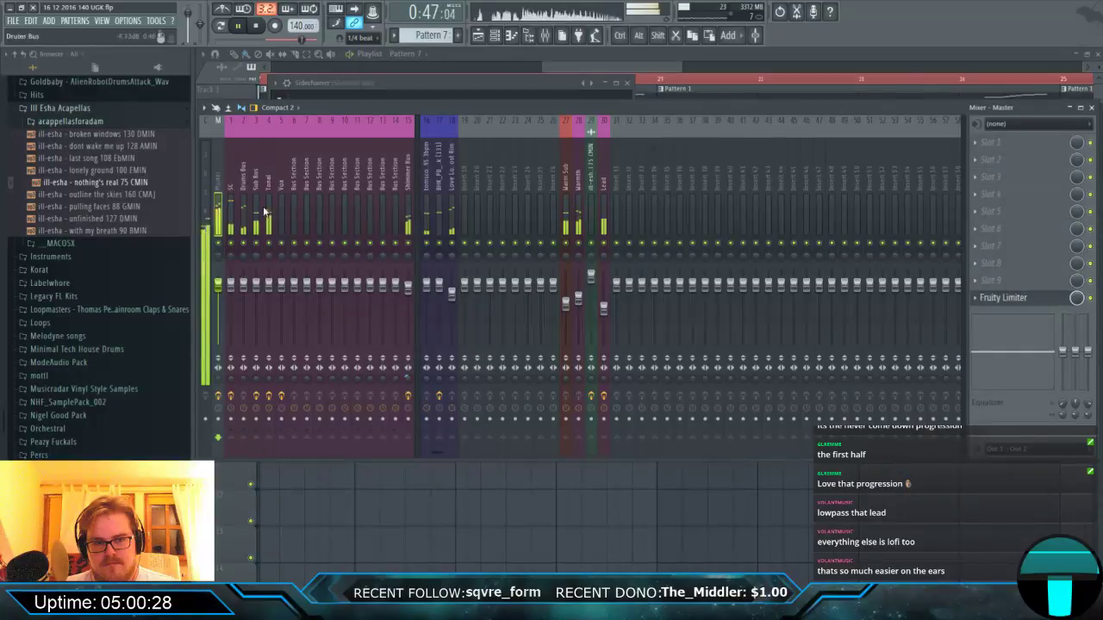
left_click(1025, 301)
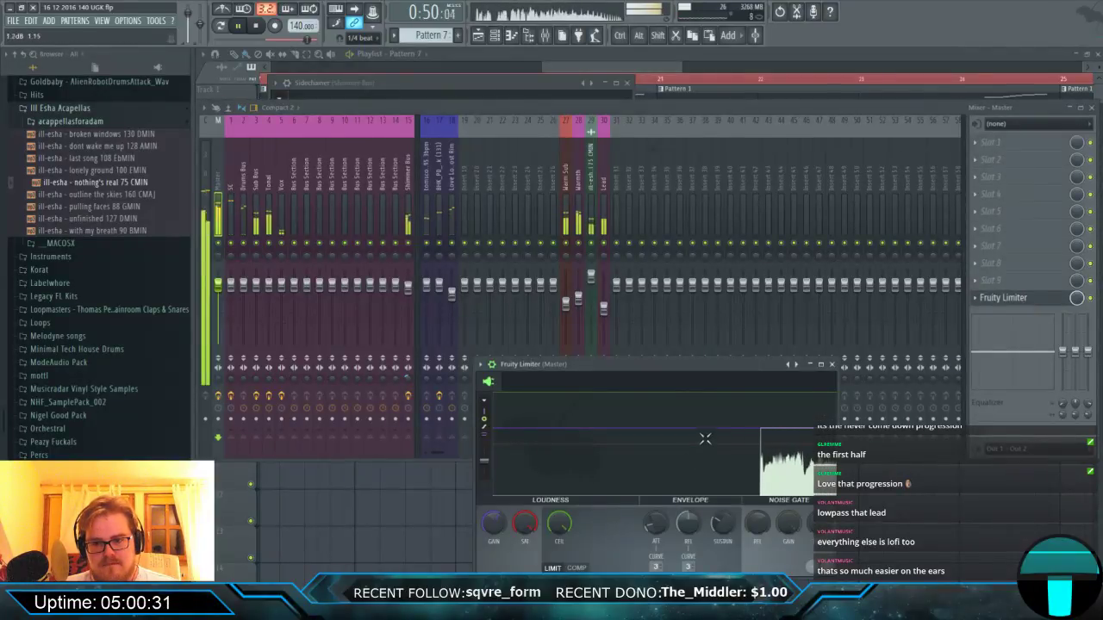
left_click(276, 290)
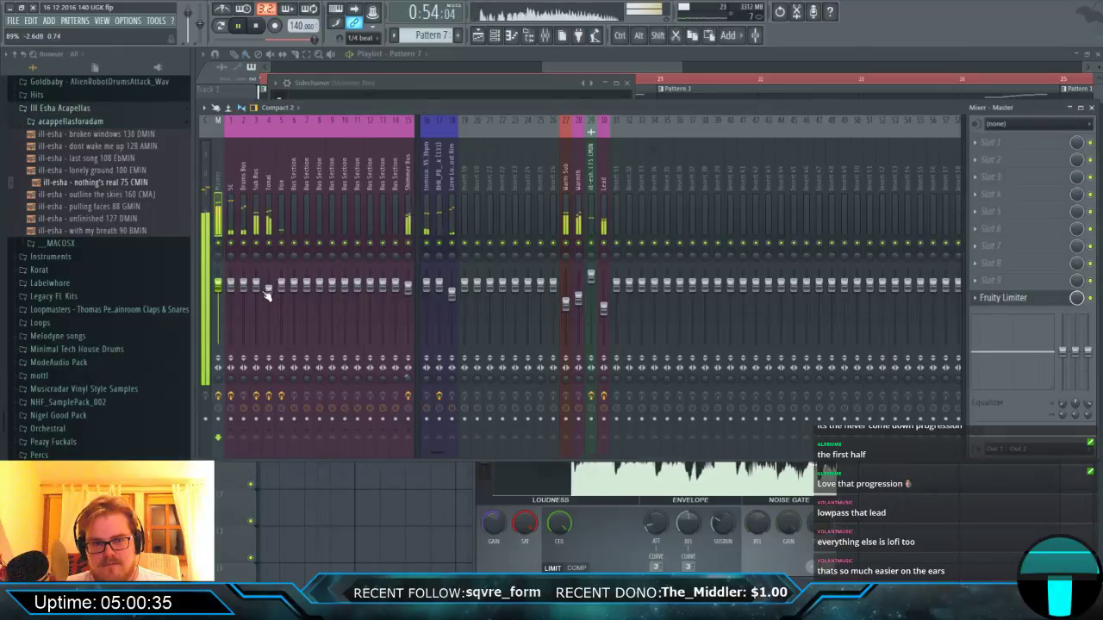
Send the Love Long Lost Rim track to the empty bus on mixer track 14, and select that bus.
left_click(242, 216)
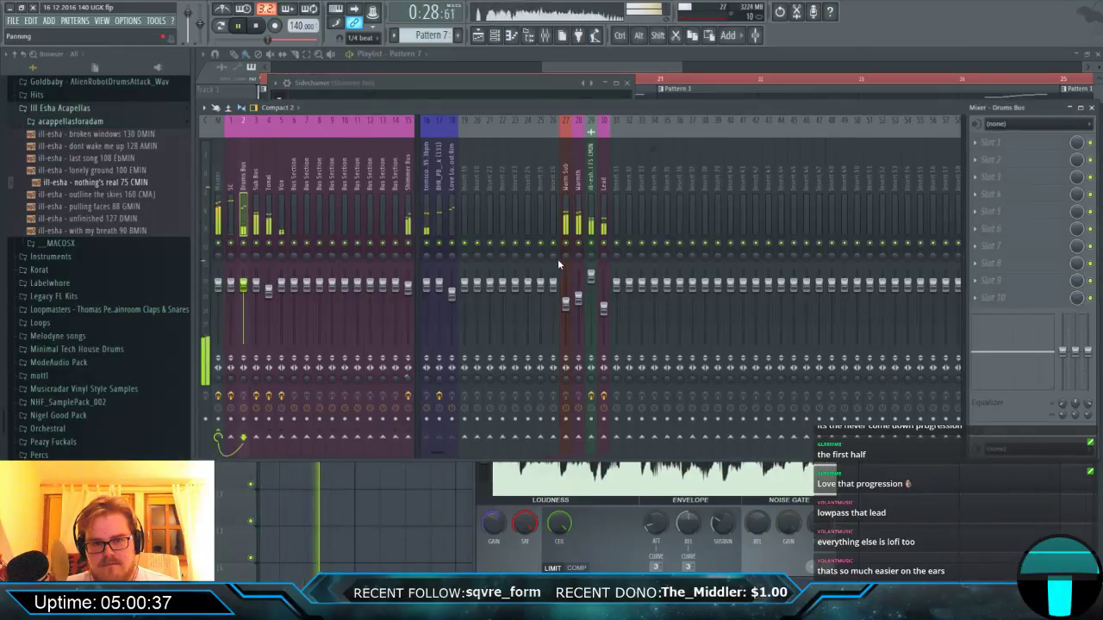
left_click(450, 234)
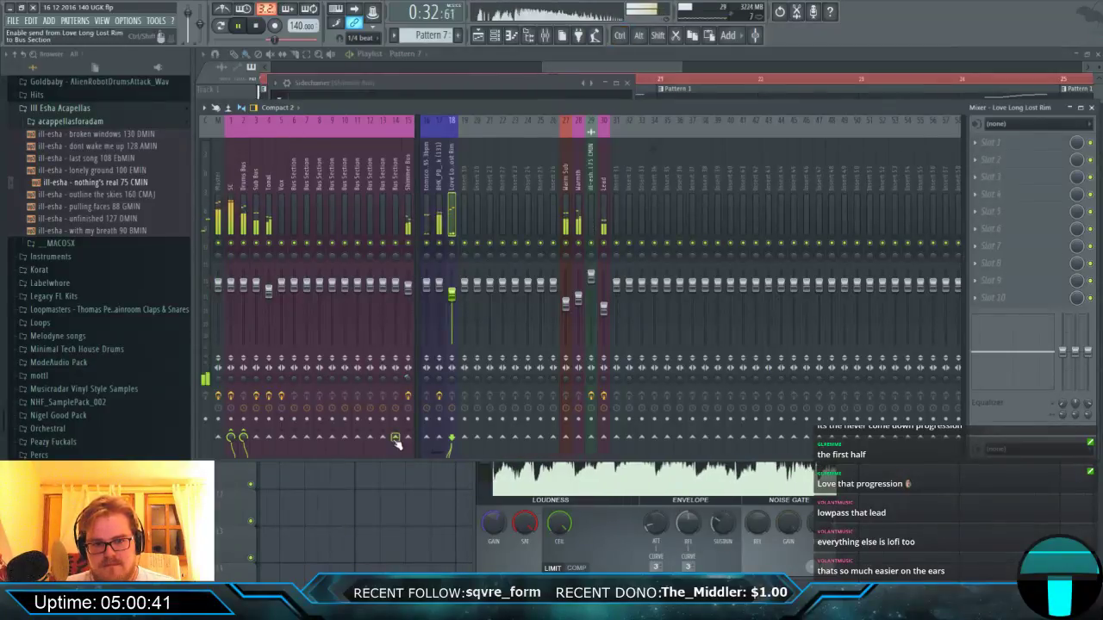
left_click(396, 201)
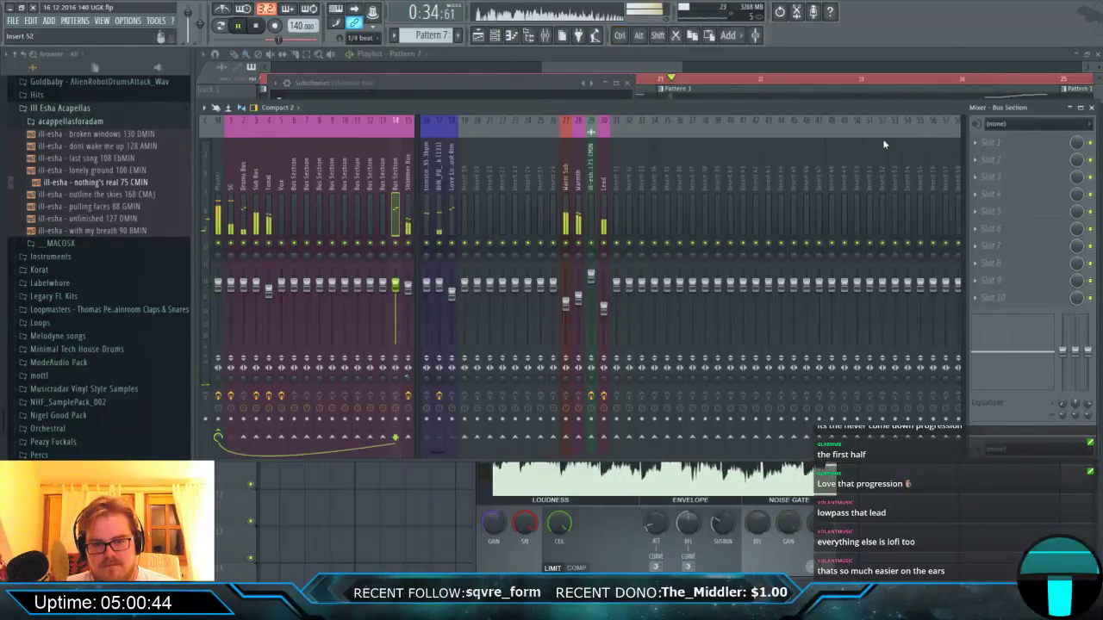
Load Fruity Convolver on bus 14 with the Lex - Hall (Large-Bright) preset and the dry level fully down.
left_click(1027, 145)
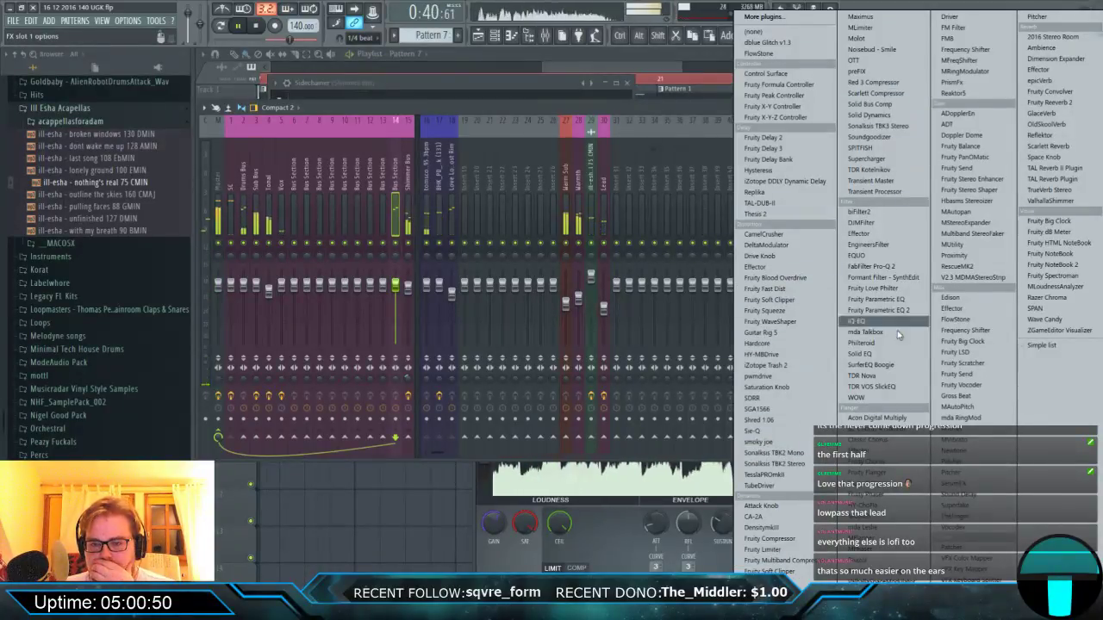
left_click(1049, 91)
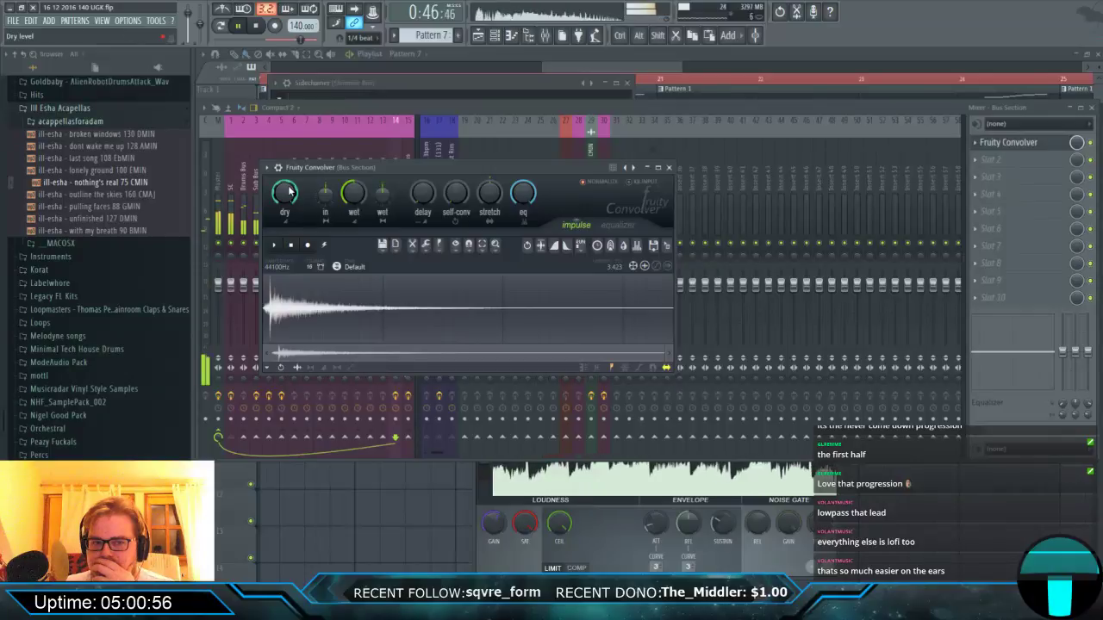
left_click(637, 167)
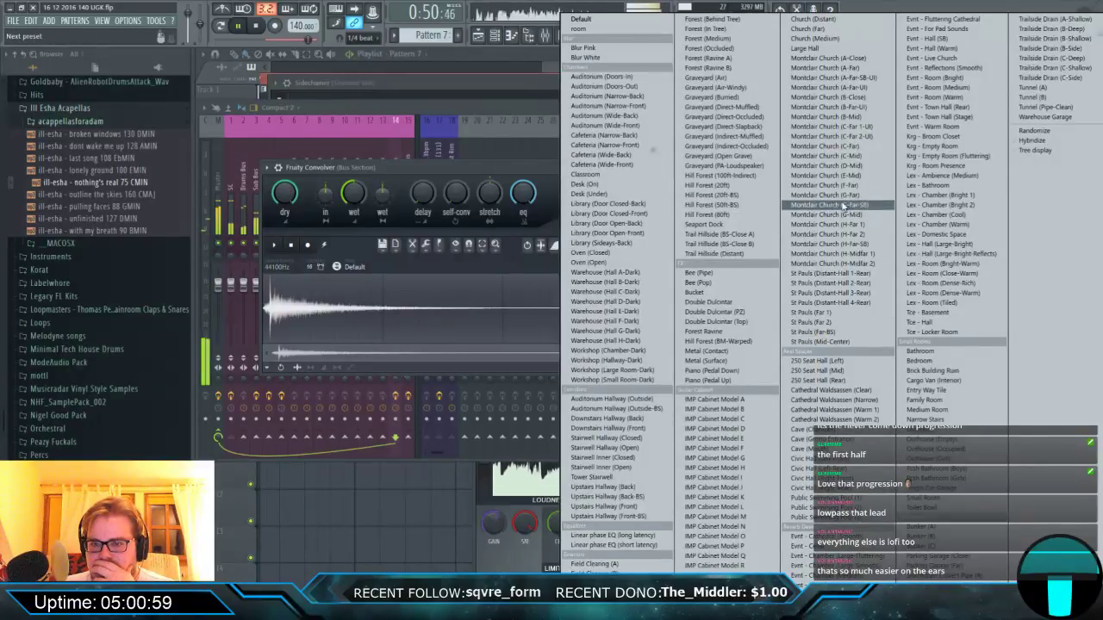
left_click(959, 246)
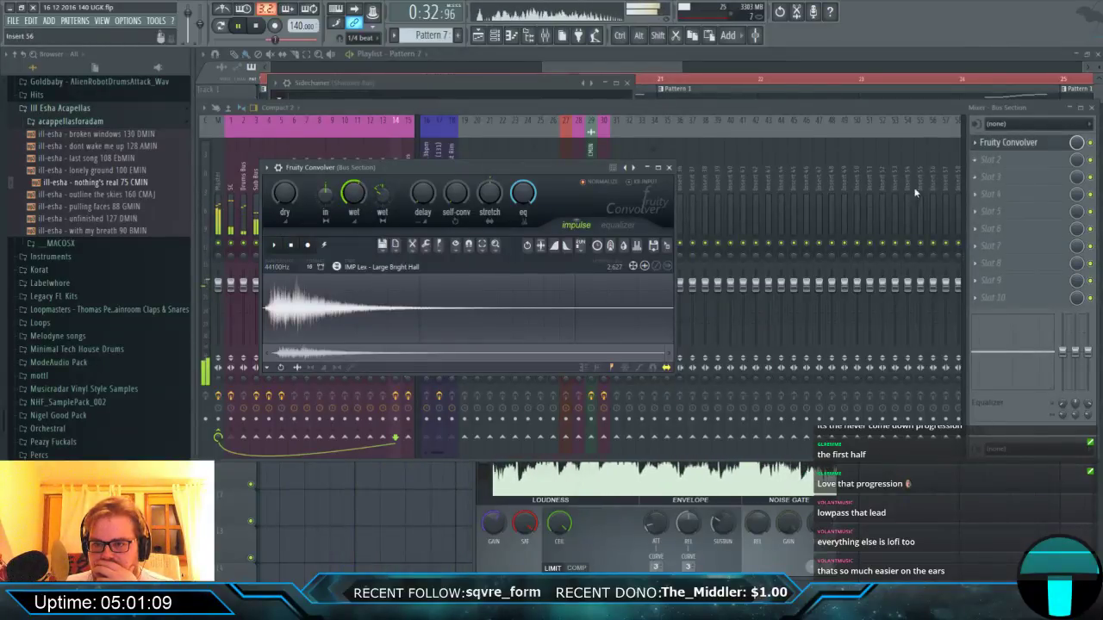
Draw a low-frequency roll-off below roughly 1 kHz in the Convolver's equalizer, and add a little pre-delay.
left_click(615, 229)
mouse_move(376, 309)
left_mouse_down()
mouse_move(413, 312)
mouse_move(264, 380)
left_mouse_up()
left_click_drag(397, 332, 449, 305)
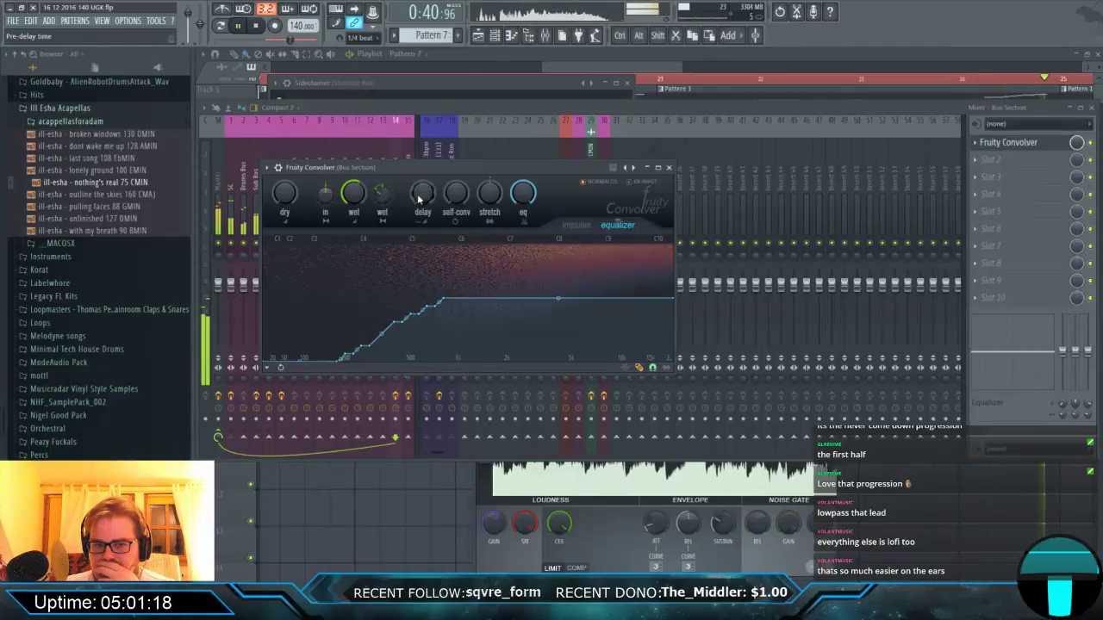
Apply an envelope to the Convolver's impulse and pull its end point down to the minimum so the reverb tail fades out.
left_click(576, 227)
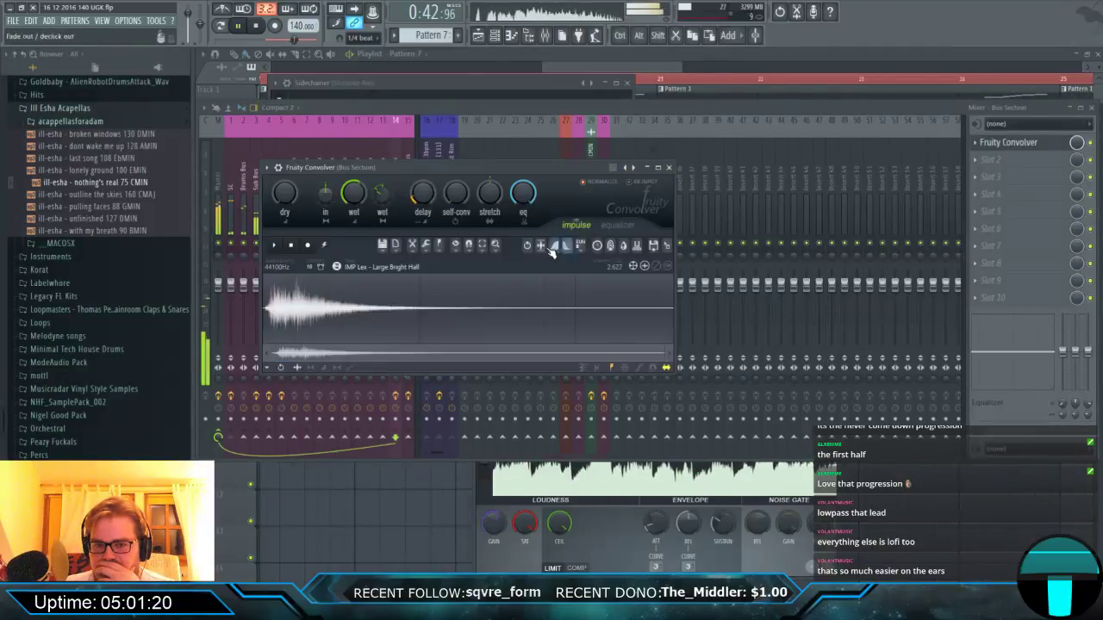
left_click(325, 368)
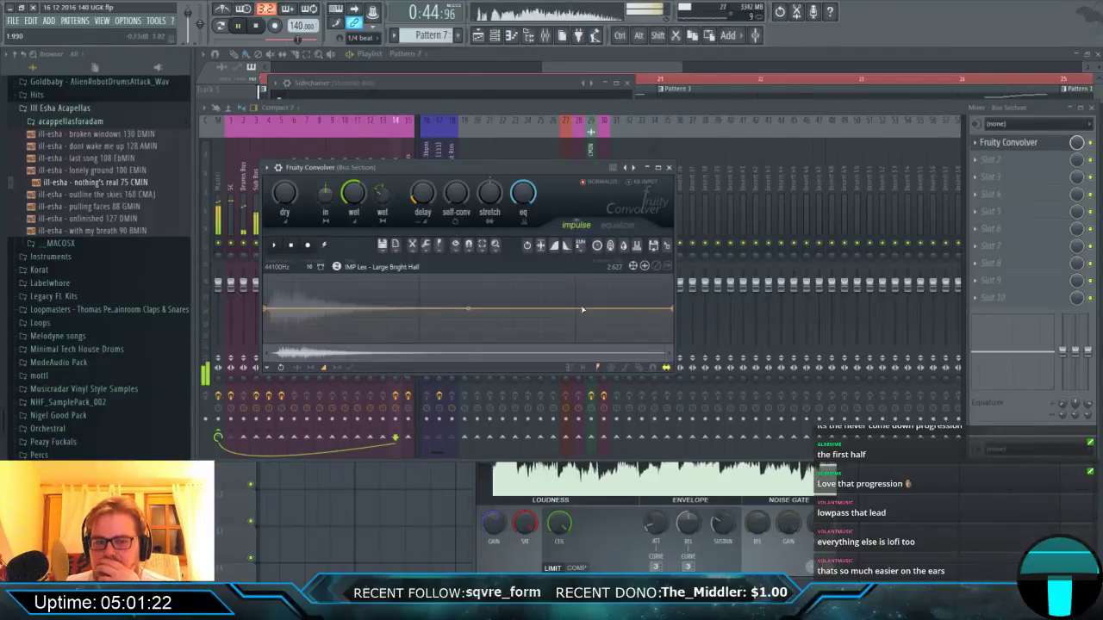
left_click_drag(673, 312, 672, 343)
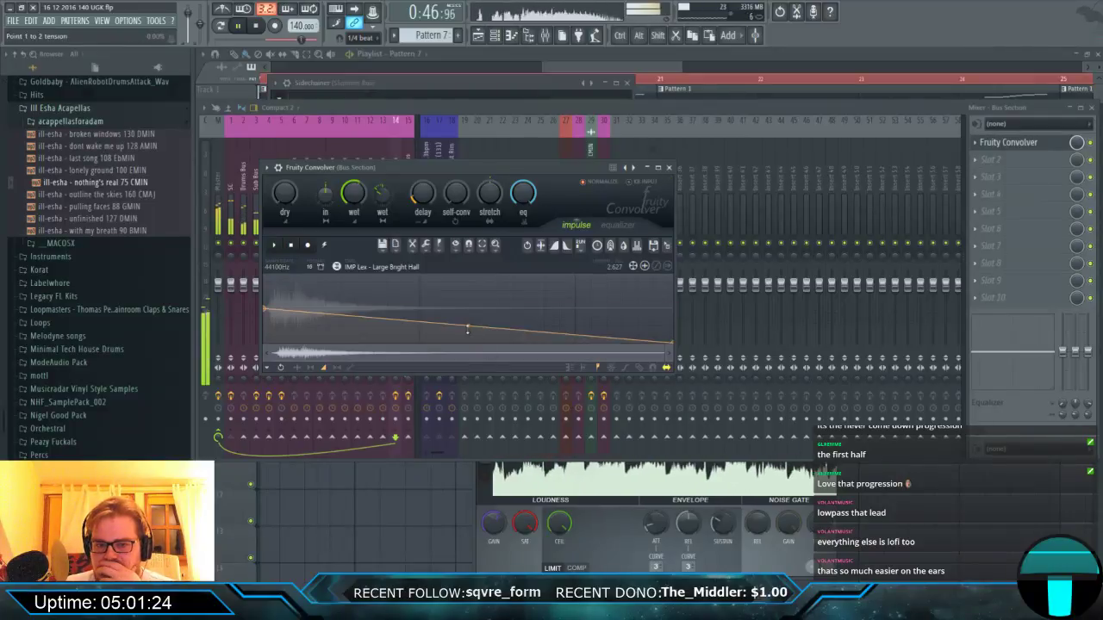
Bend the Convolver's impulse envelope downward into a curve that decays faster, and close the Convolver.
left_click_drag(467, 328, 467, 340)
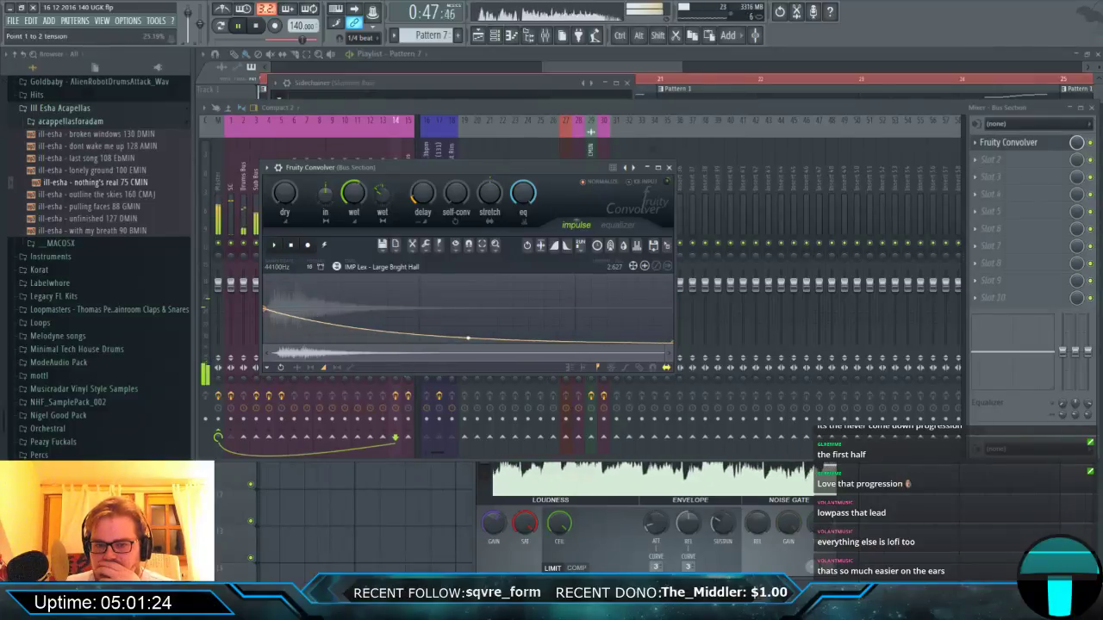
left_click(669, 168)
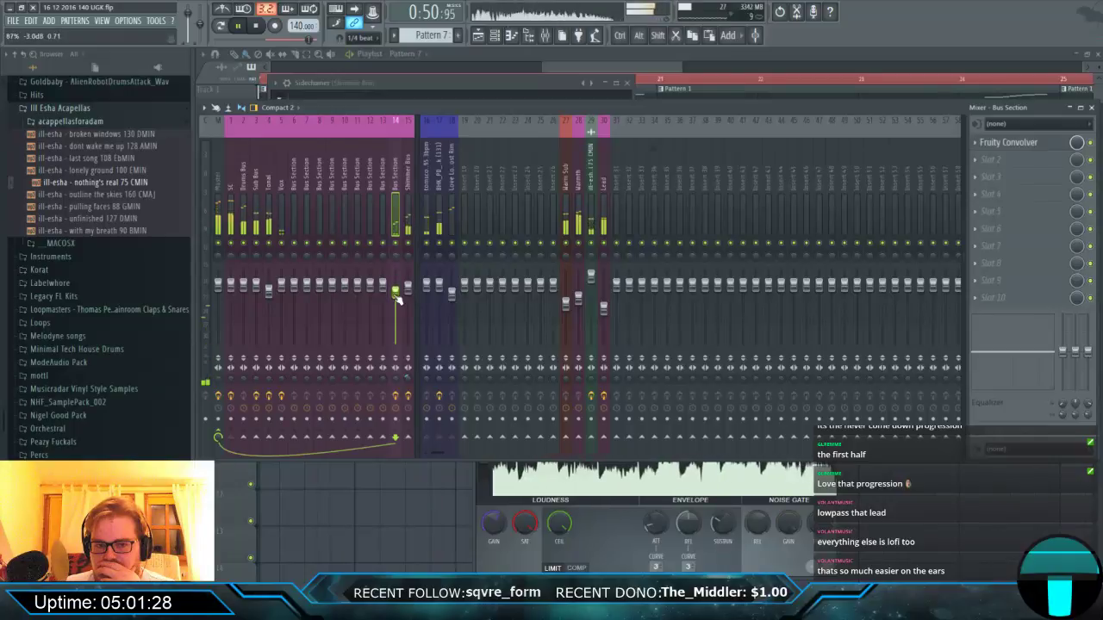
Lower the faders of the Shimmer Bus and the Convolver bus on track 14, taking bus 14 to about -8.7 dB.
left_click(408, 218)
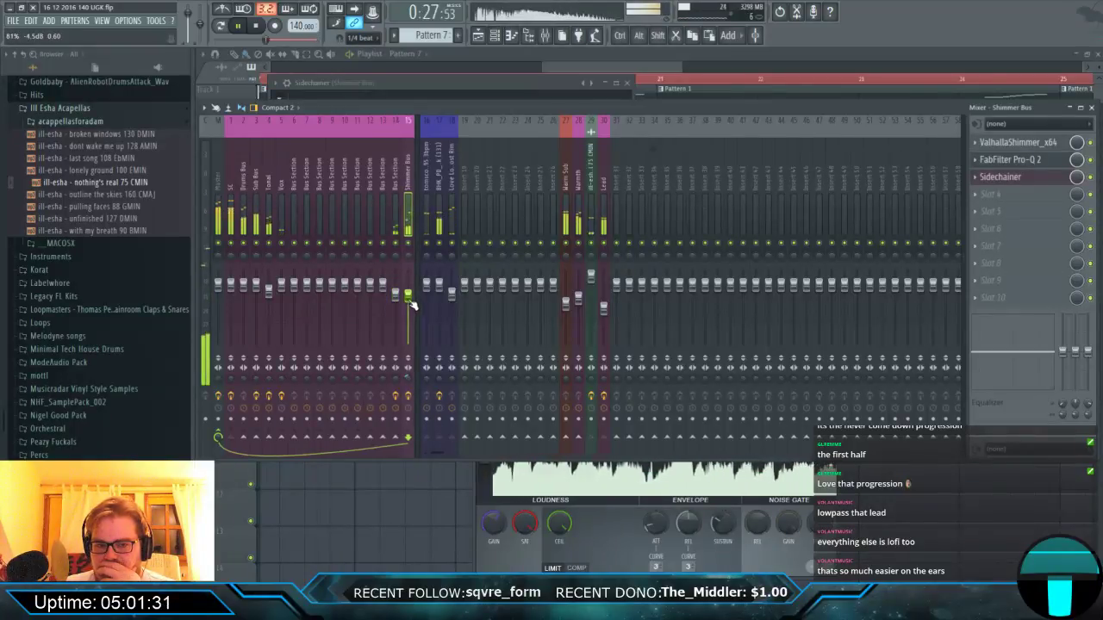
left_click_drag(408, 296, 408, 300)
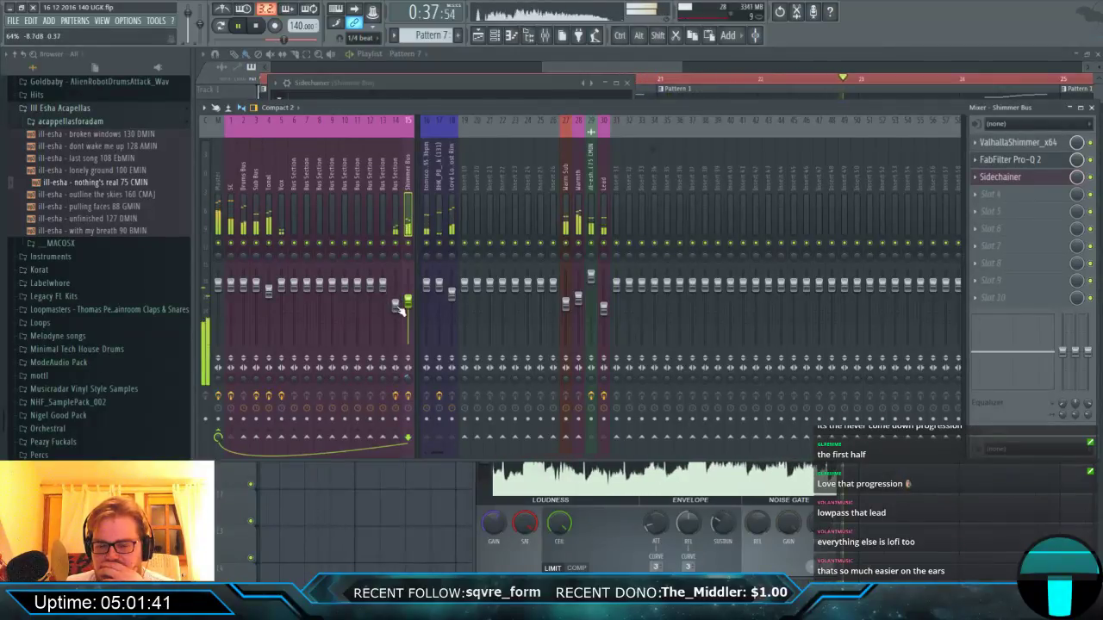
left_click(625, 66)
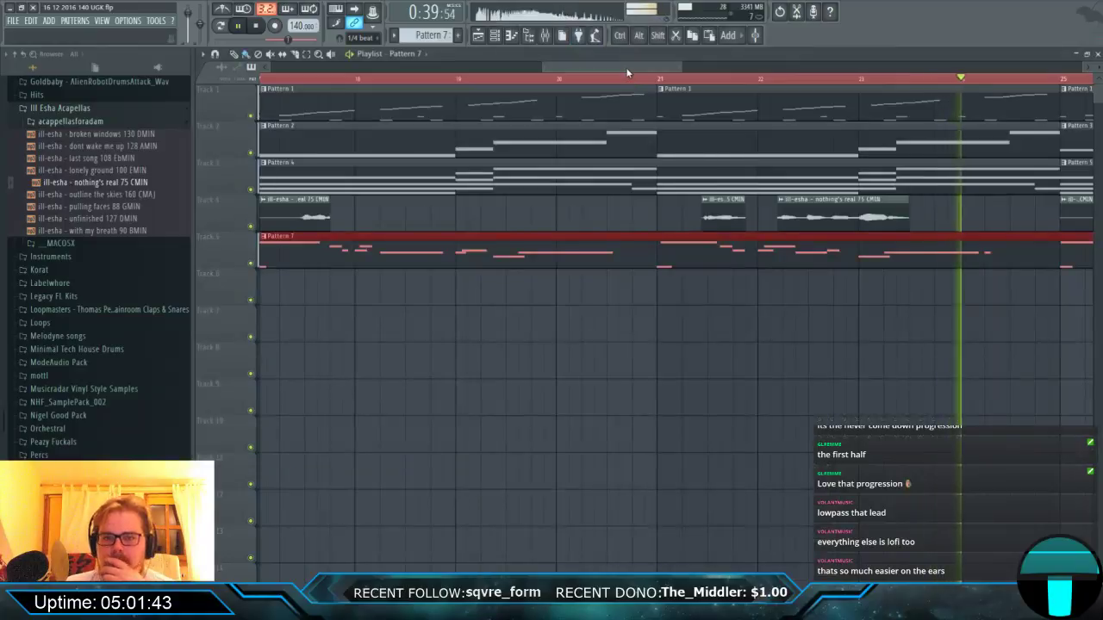
Clear the time selection over bars 17 to 32 in the playlist.
scroll(652, 256, "down", 3)
key("ctrl+s")
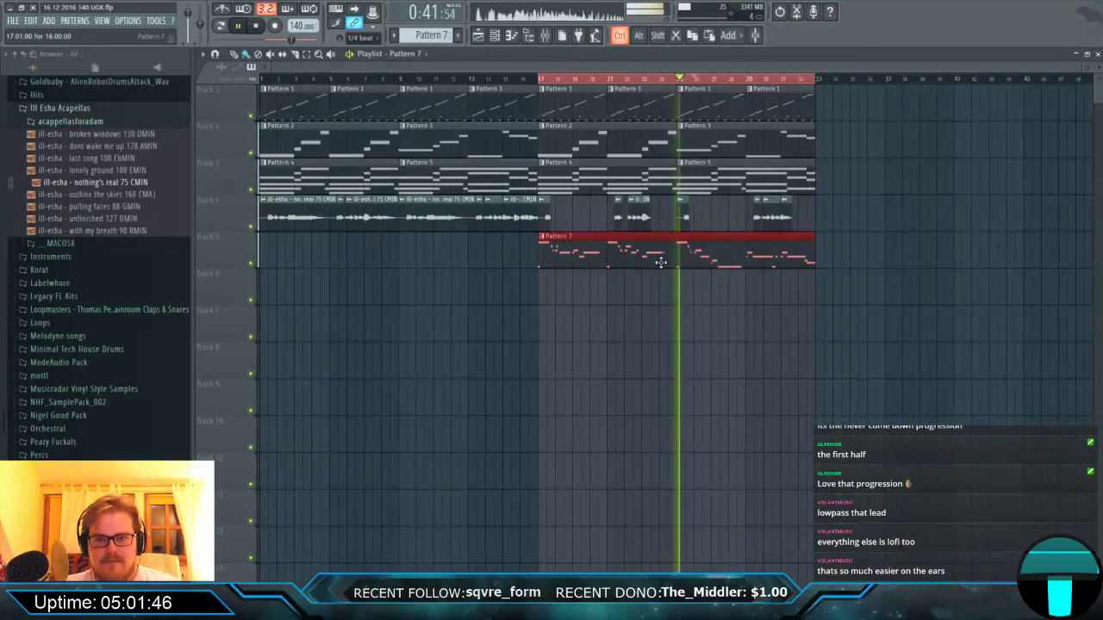
left_click(661, 262)
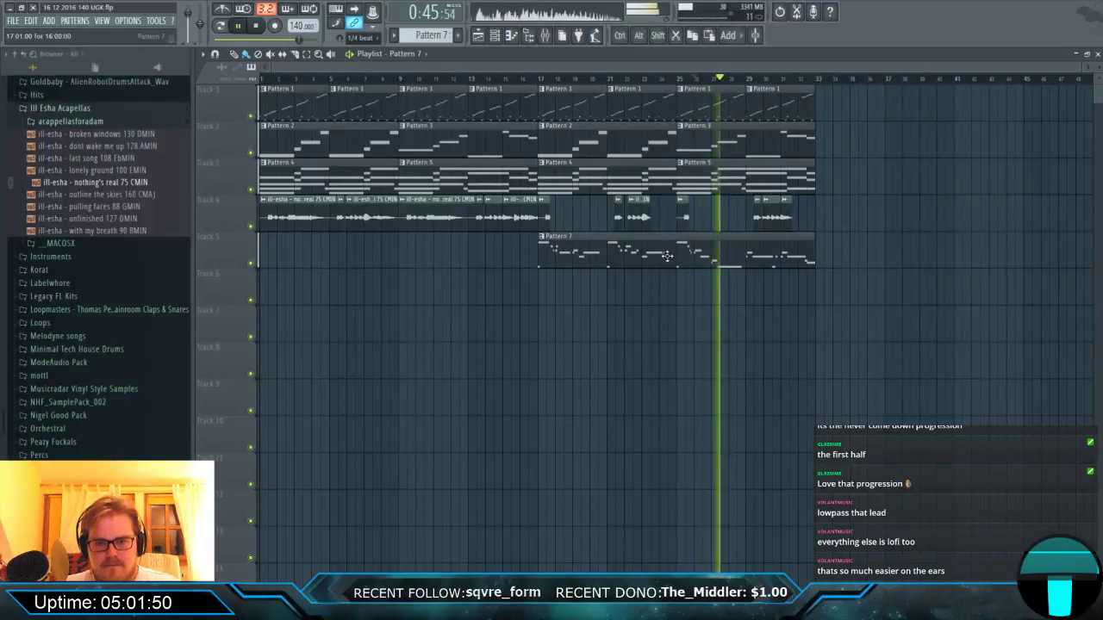
left_click(553, 38)
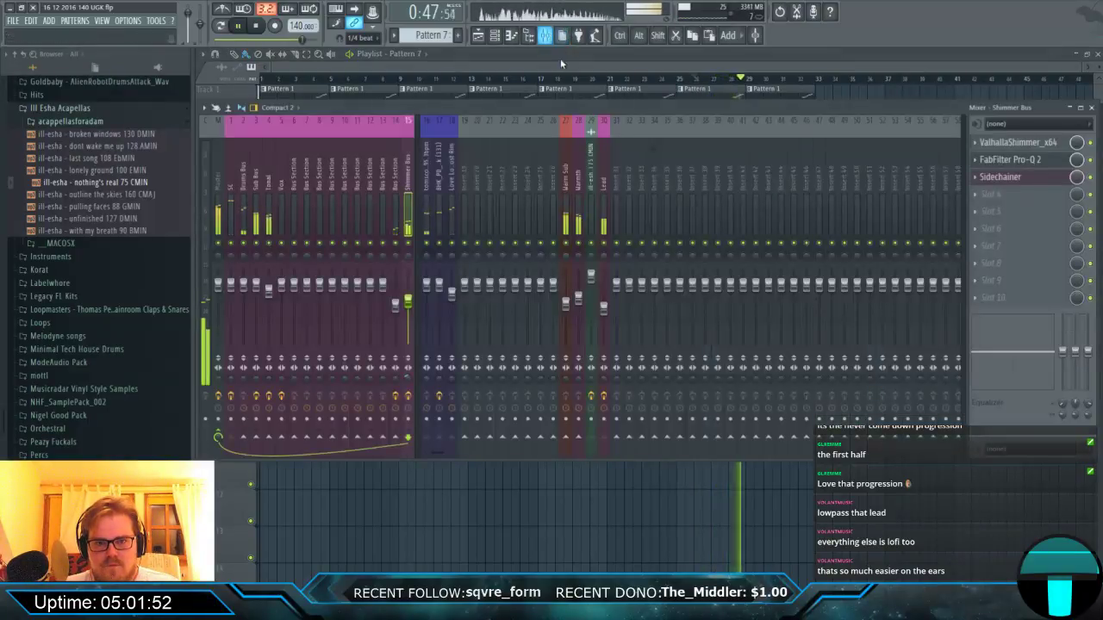
left_click(640, 57)
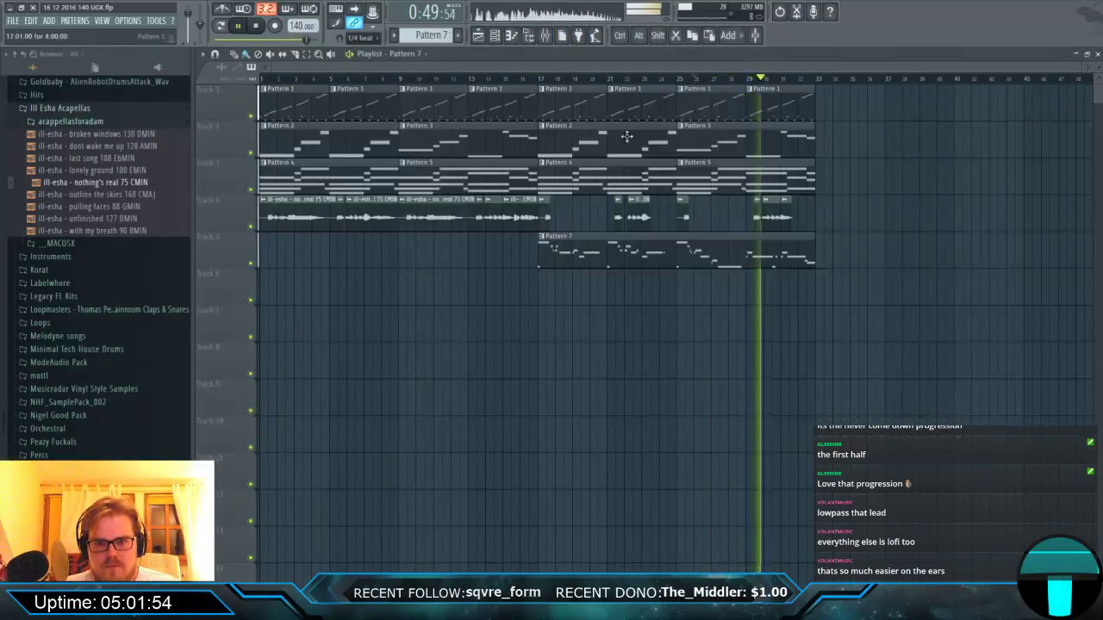
Smooth operator 1's square wave in the Lead's Sytrus by filtering out its upper harmonics, and restart playback at bar 17.
left_click(583, 261)
left_click(382, 337)
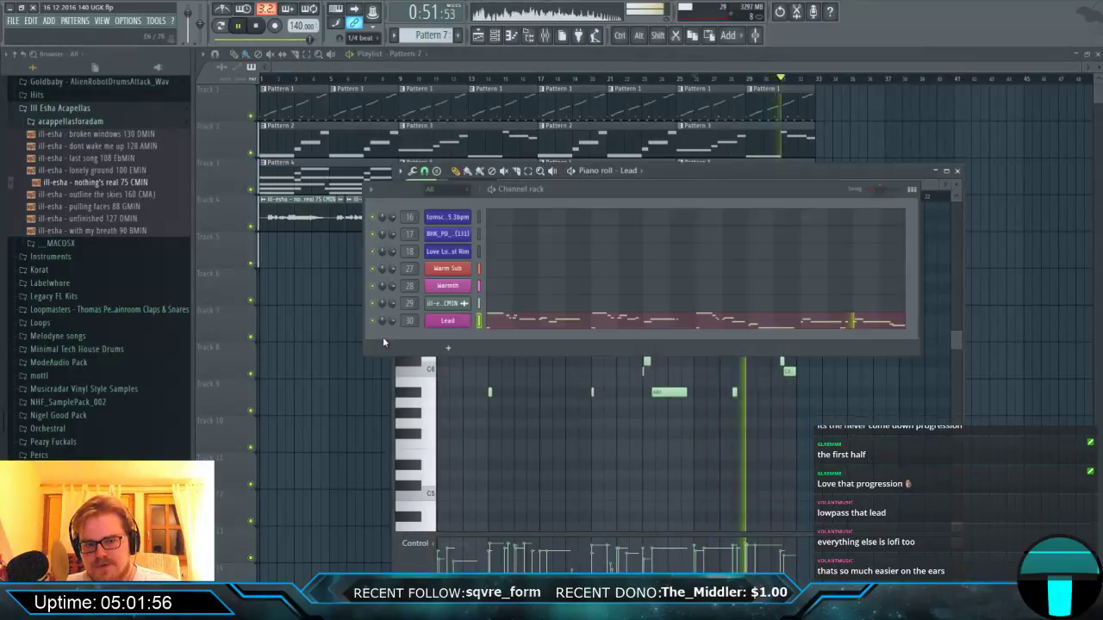
left_click(445, 319)
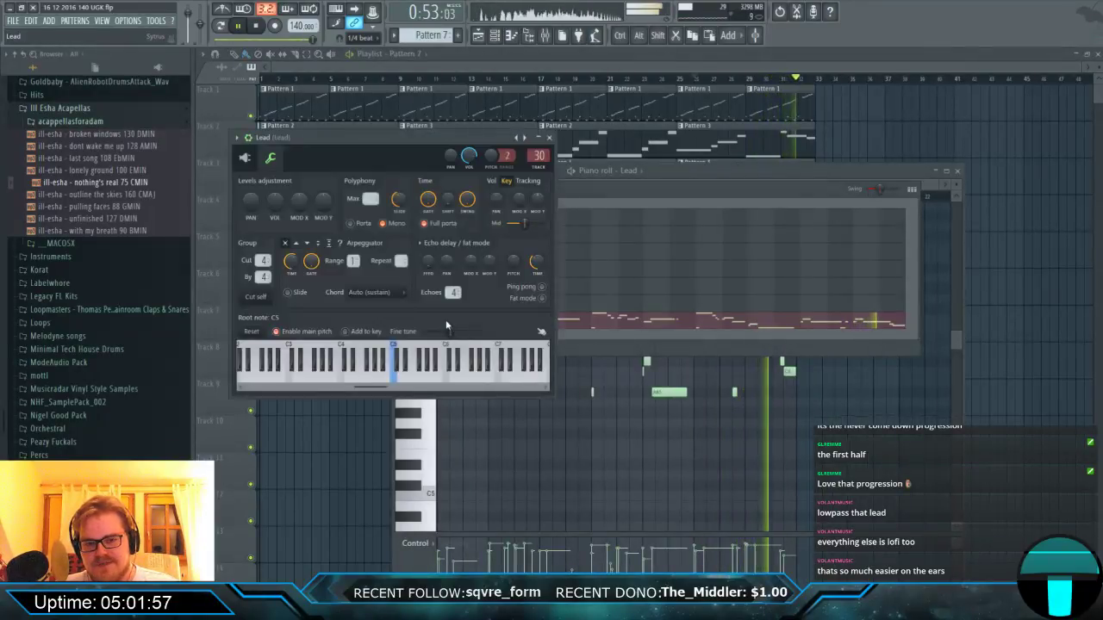
left_click(245, 157)
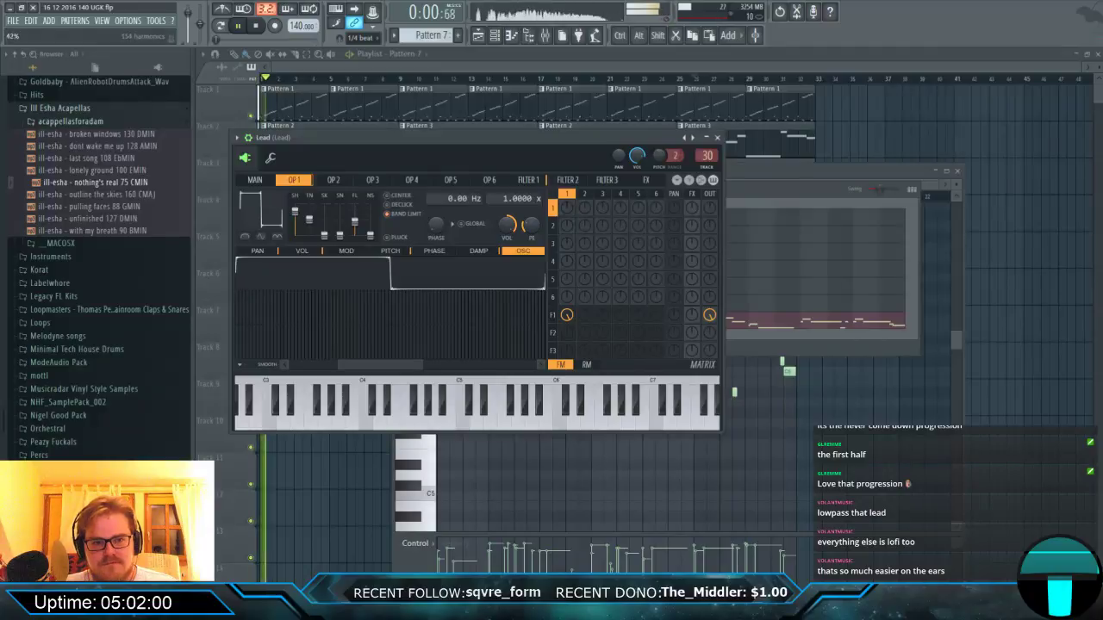
left_click(536, 83)
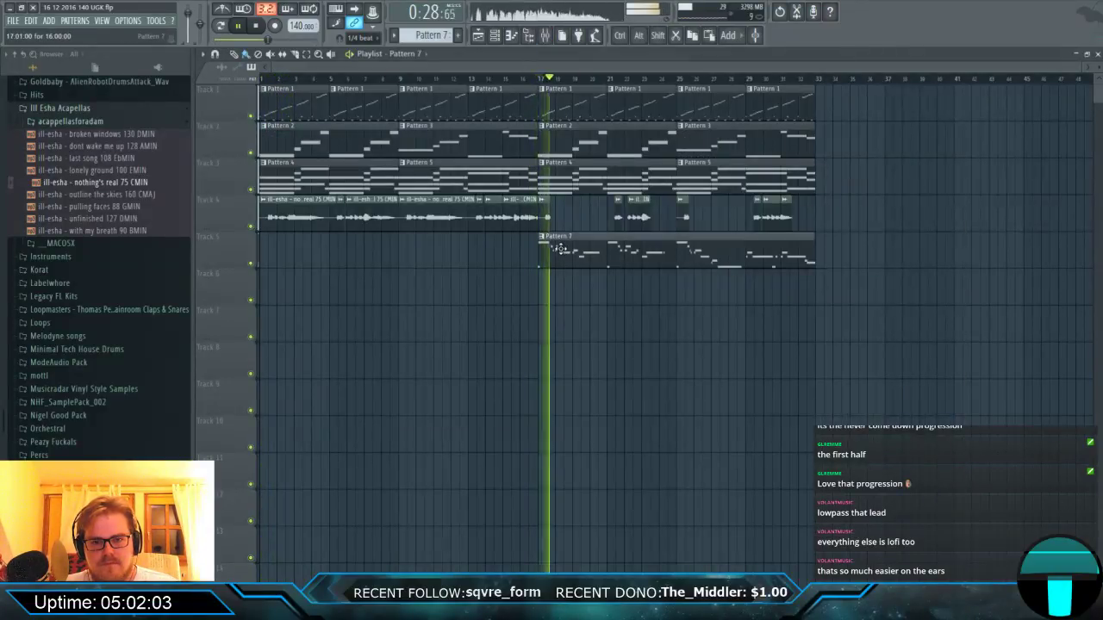
Modulate operator 1 of the Lead's Sytrus with about 11% FM from operator 2, with operator 2 at ratio 2.0000.
key("F6")
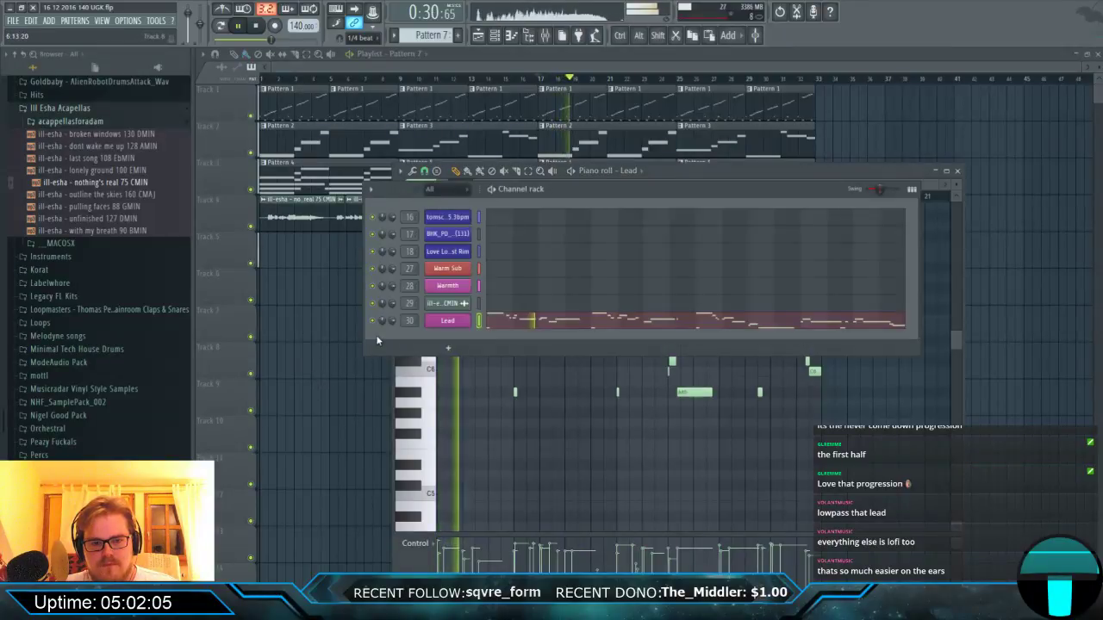
left_click(442, 323)
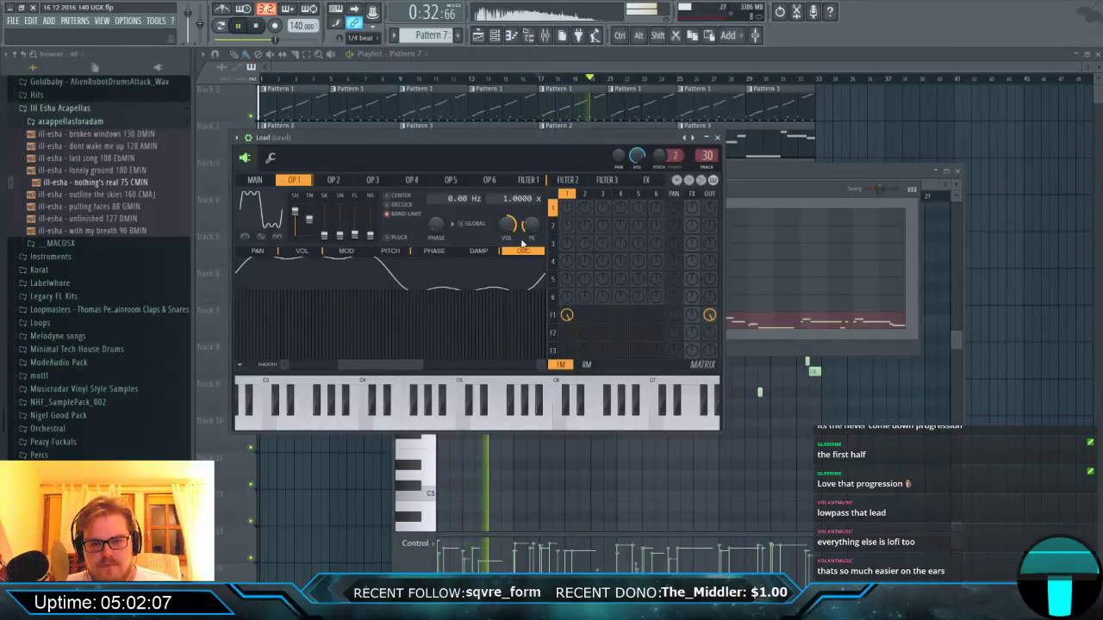
mouse_move(586, 209)
left_mouse_down()
mouse_move(586, 194)
mouse_move(584, 211)
left_mouse_up()
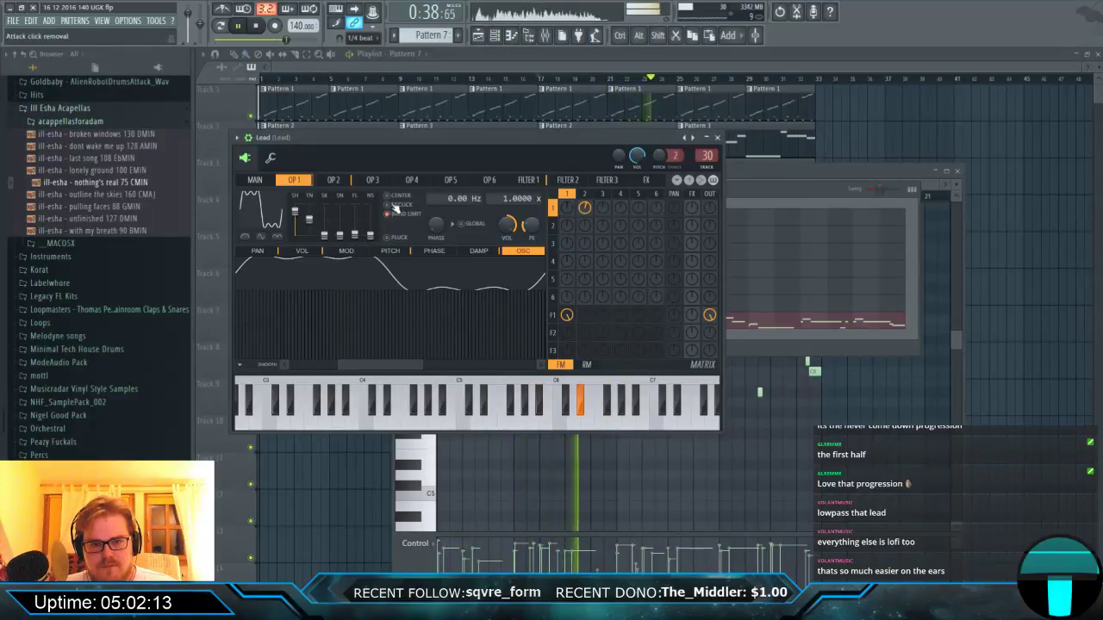
left_click(584, 194)
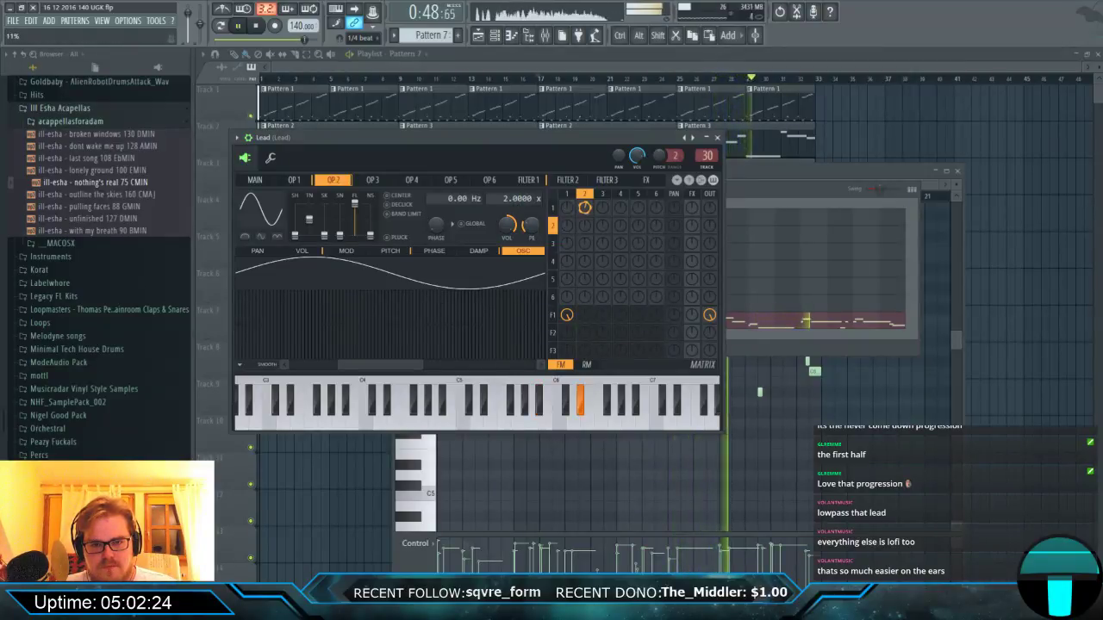
Shape operator 1's modulation LFO in the Lead's Sytrus with a reduced amount and two cycles, and close the open windows.
left_click(294, 179)
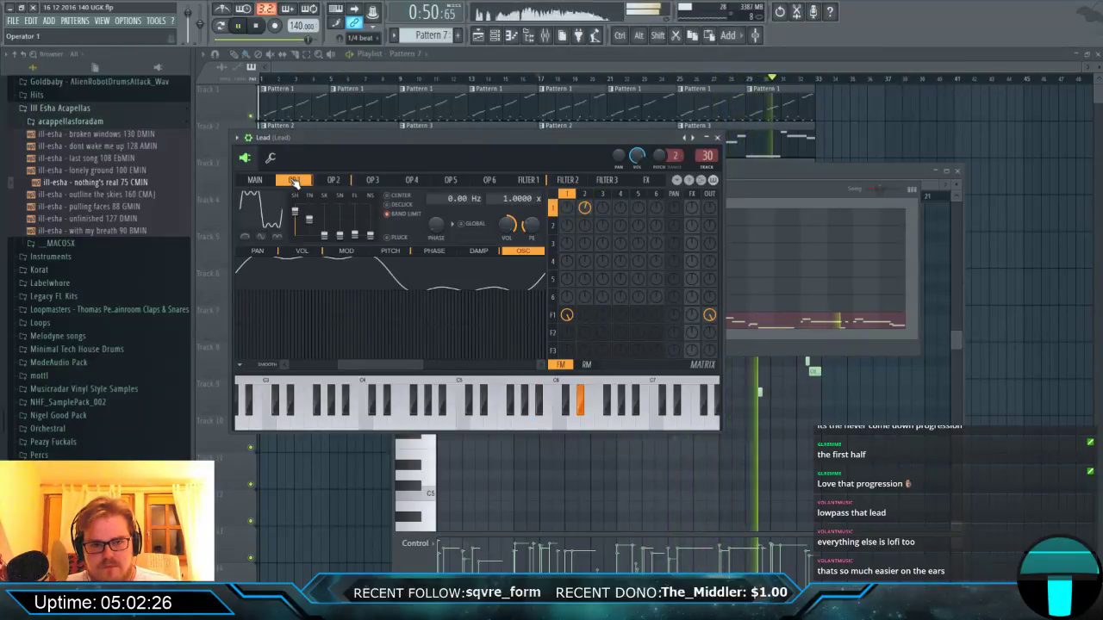
left_click(346, 251)
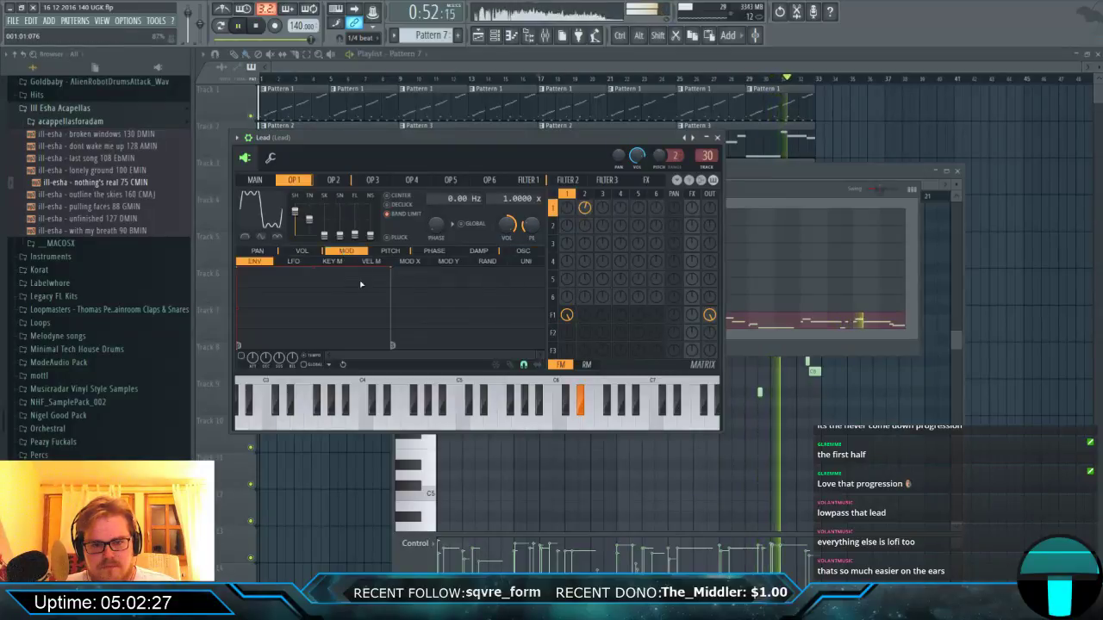
left_click(294, 261)
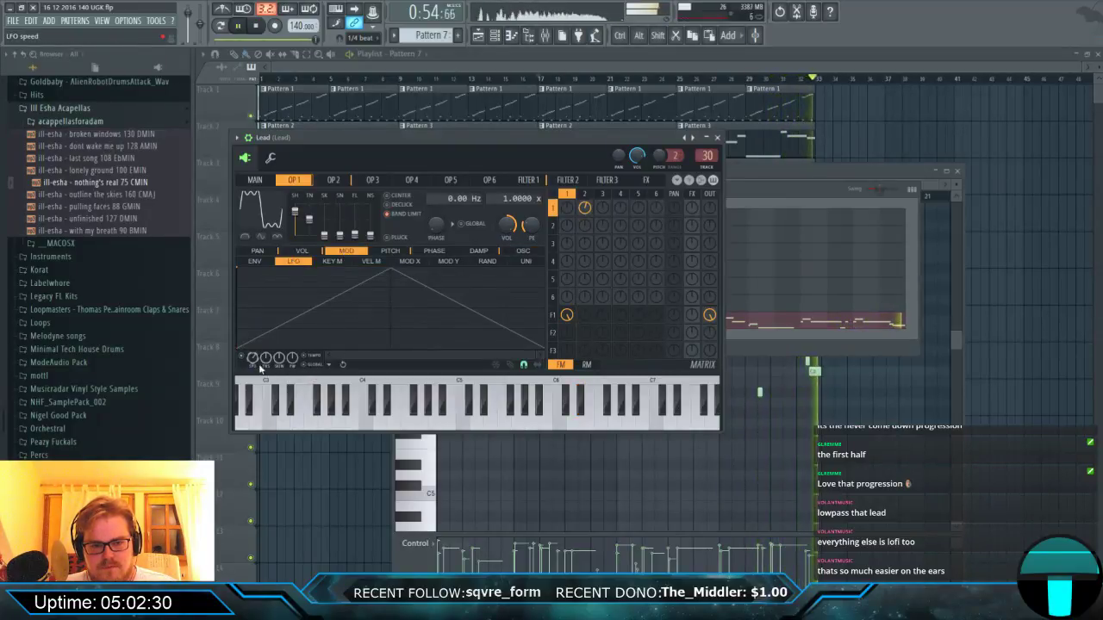
left_click_drag(238, 267, 236, 284)
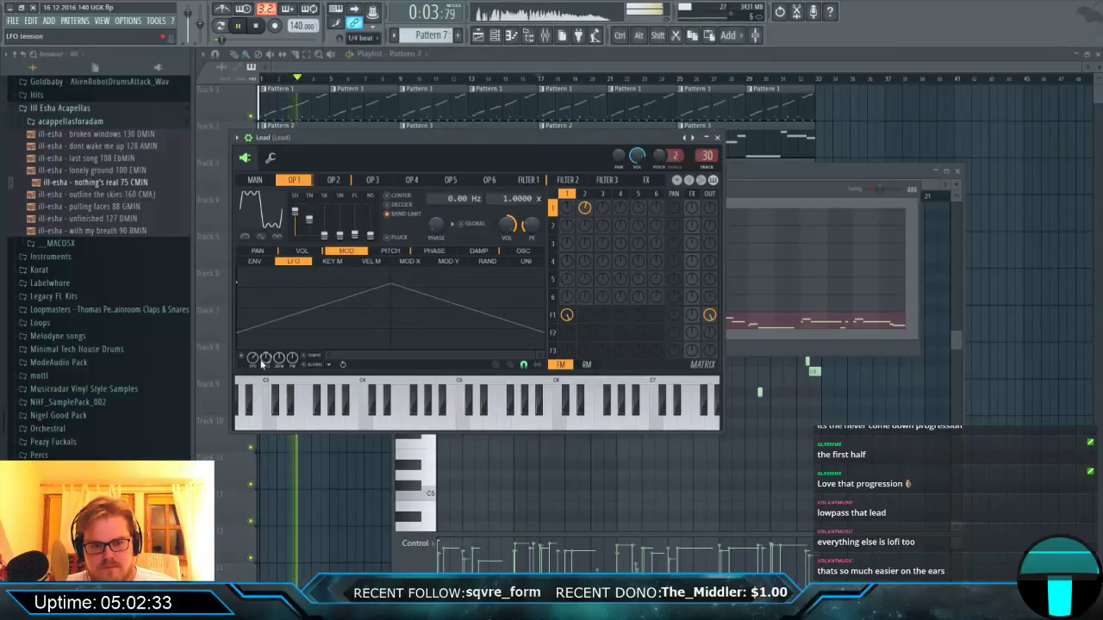
mouse_move(293, 360)
left_mouse_down()
mouse_move(293, 349)
mouse_move(296, 369)
left_mouse_up()
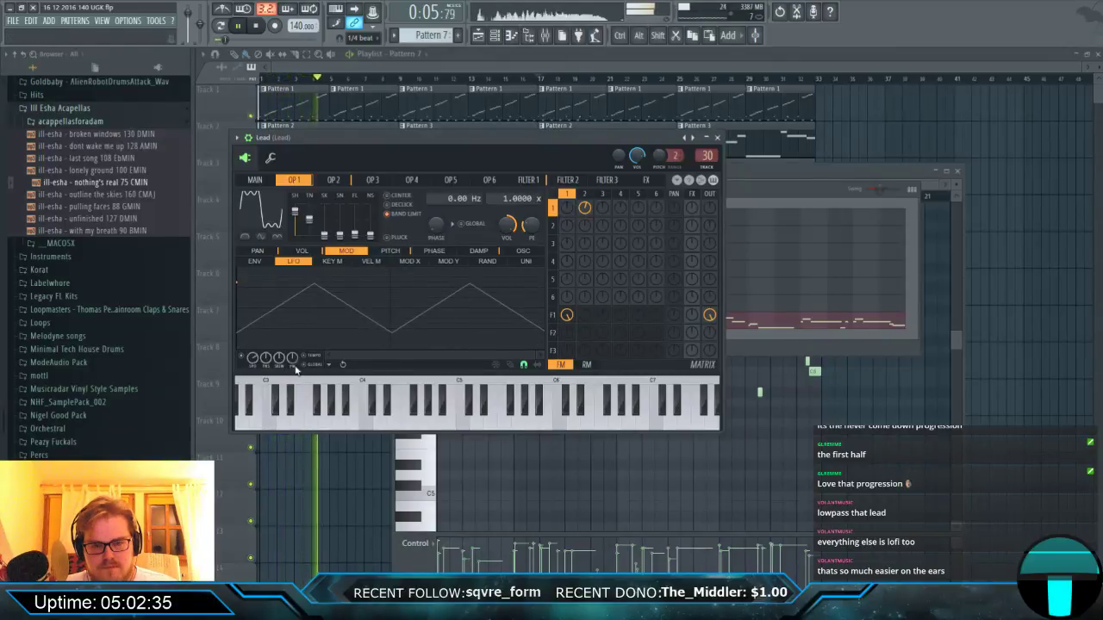
key("F12")
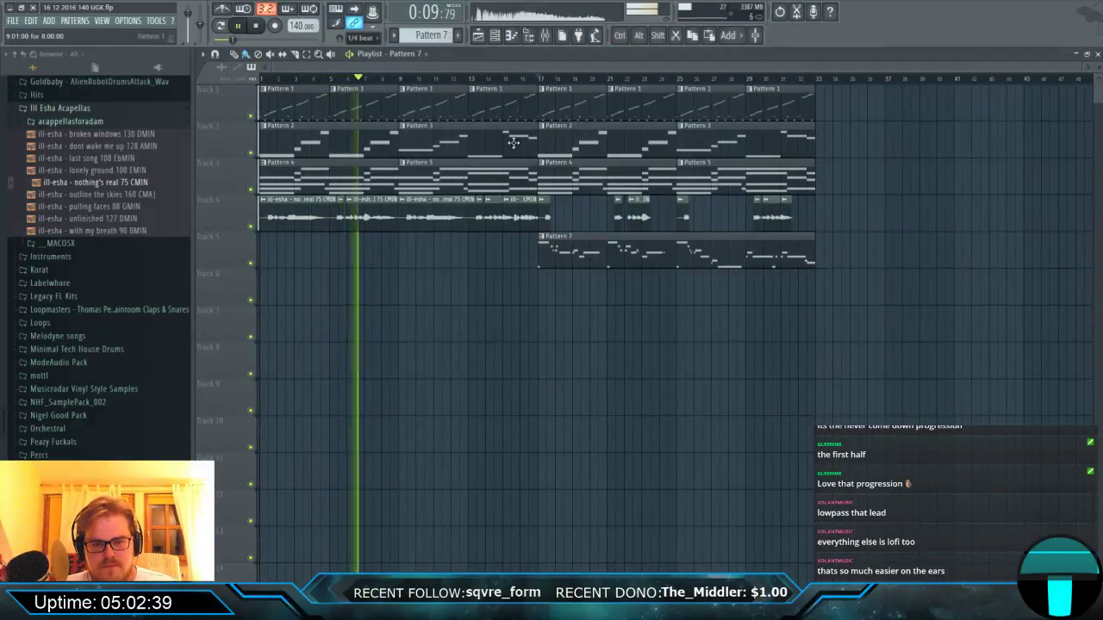
Set the ill-esha vocal track's shimmer level to 55% in the mixer, and inspect the Vox bus it feeds.
left_click(551, 42)
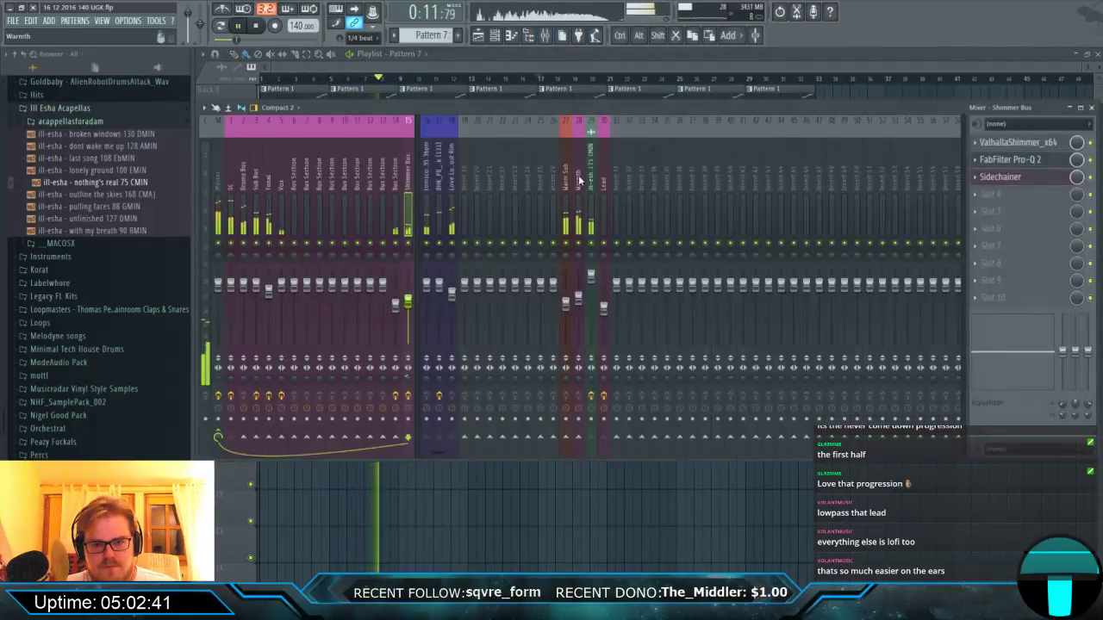
left_click(589, 199)
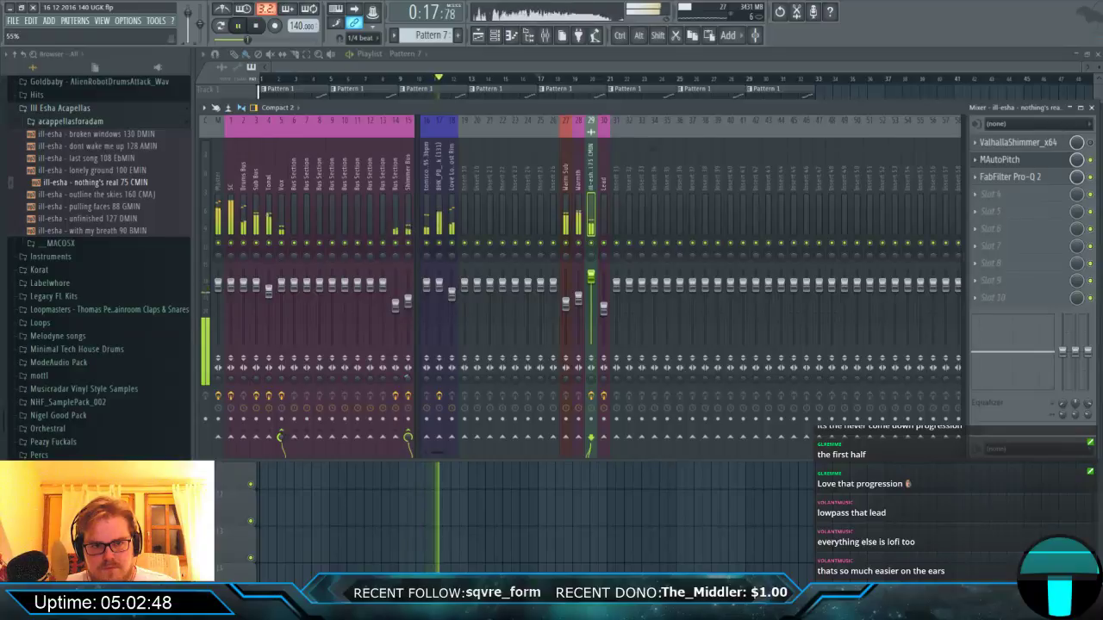
left_click(279, 441)
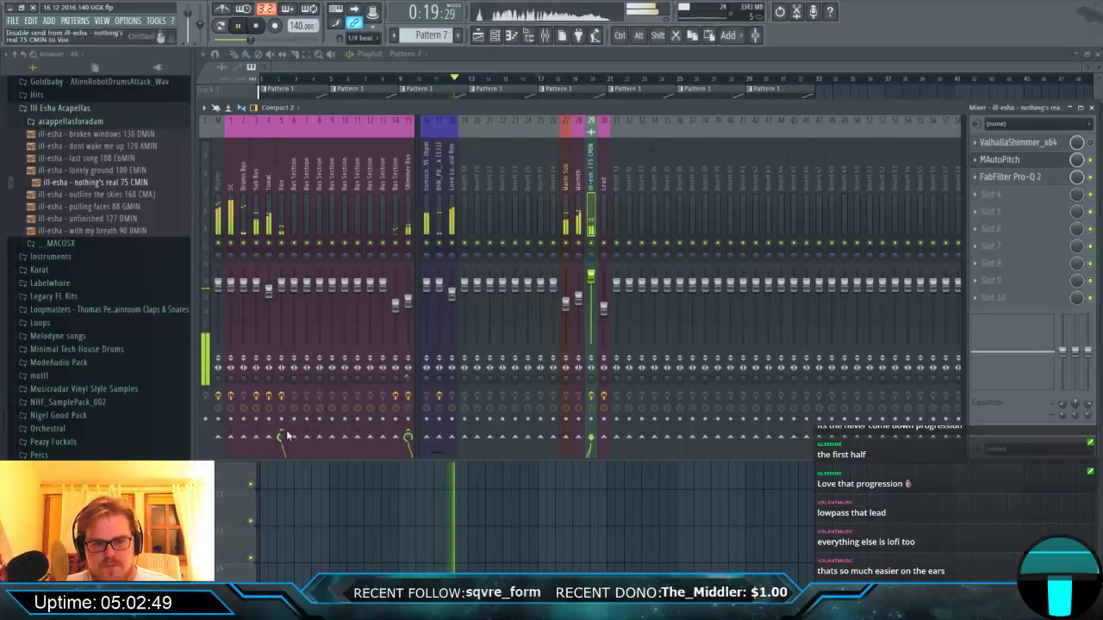
left_click(283, 192)
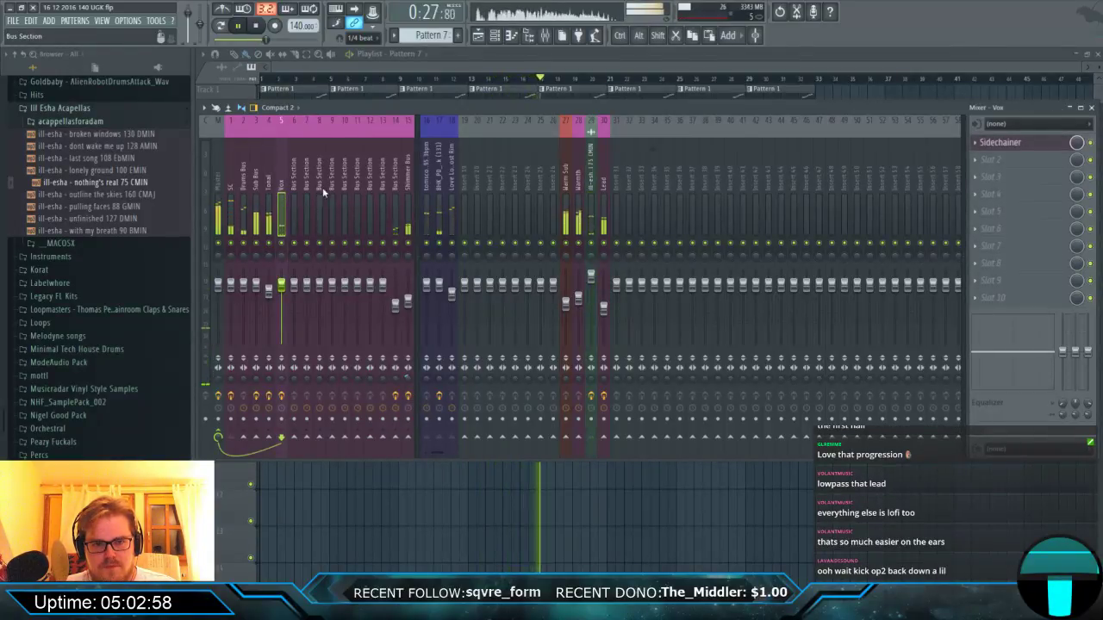
left_click(379, 66)
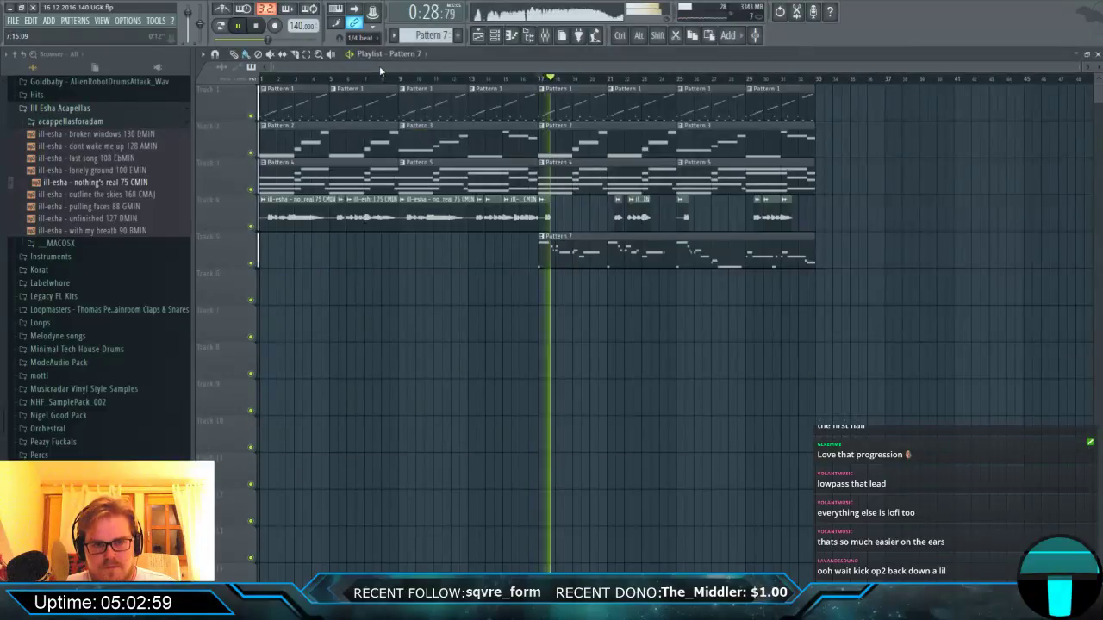
Transpose all of the Lead notes in Pattern 7 down one octave, and review the transposed melody.
double_click(568, 256)
key("ctrl+a")
scroll(659, 327, "left", 1)
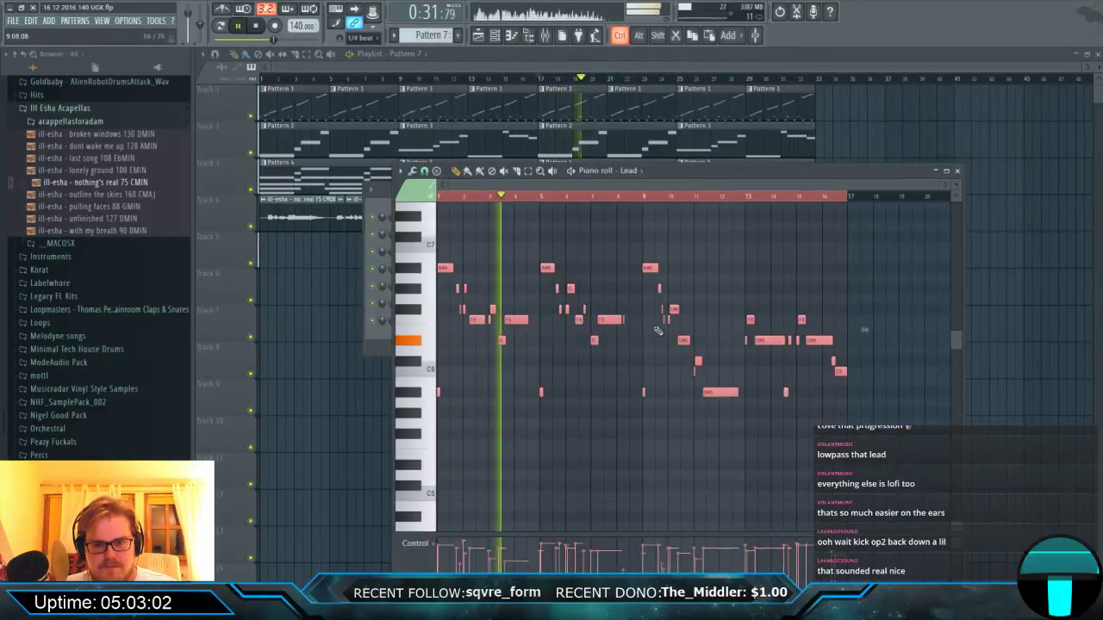
key("ctrl+Down")
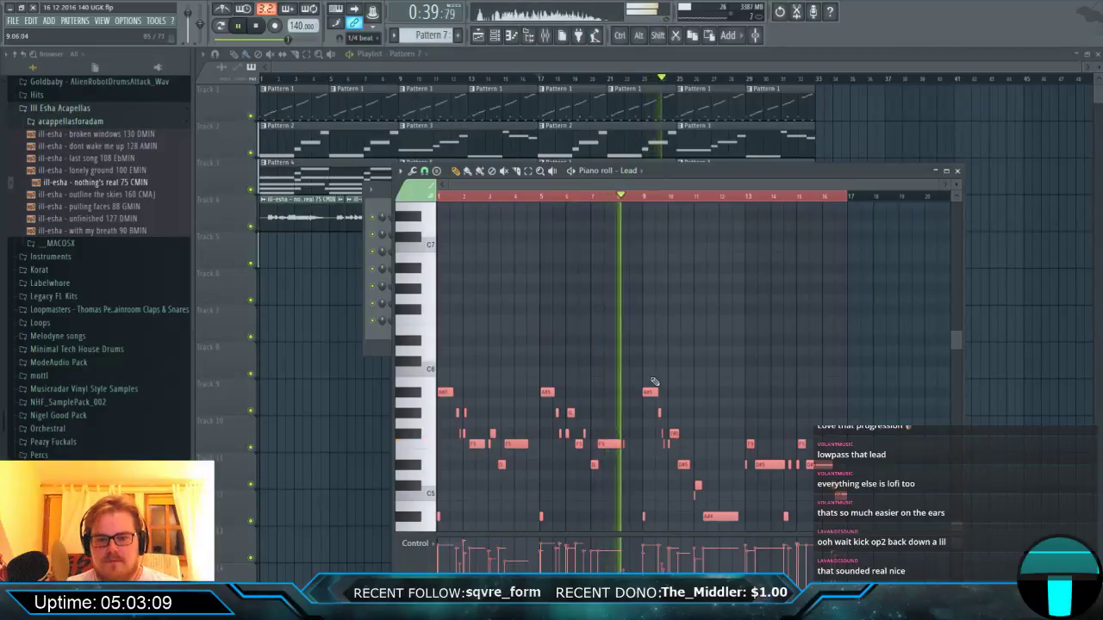
scroll(603, 345, "down", 3)
scroll(556, 358, "up", 4)
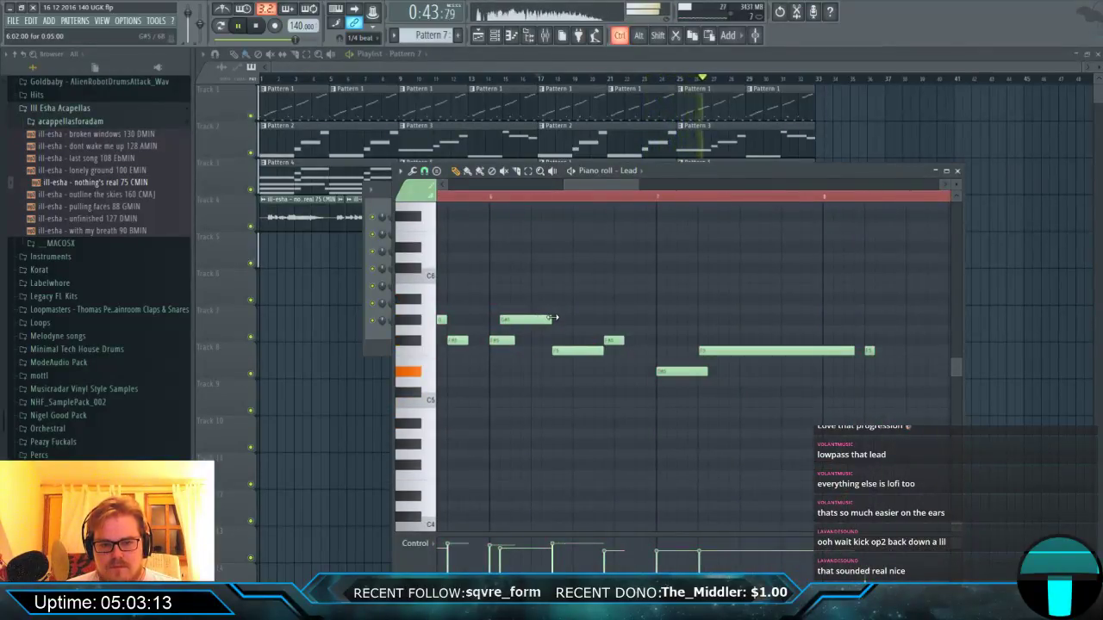
scroll(558, 326, "down", 4)
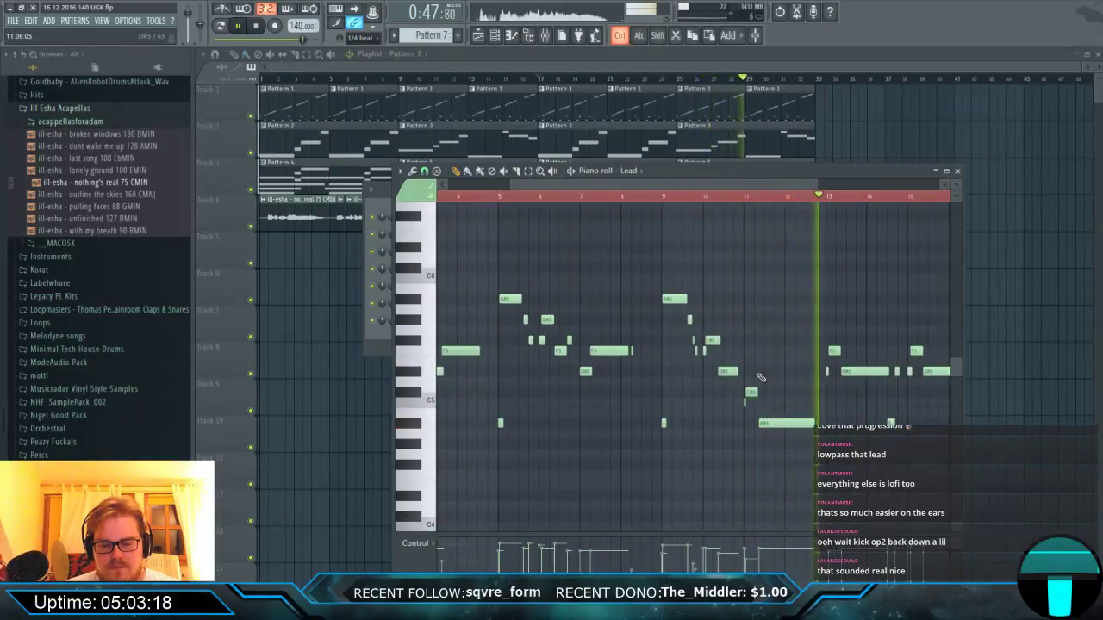
Inspect the main voice and quality settings and operator 1's pitch LFO in the Lead's Sytrus.
key("F6")
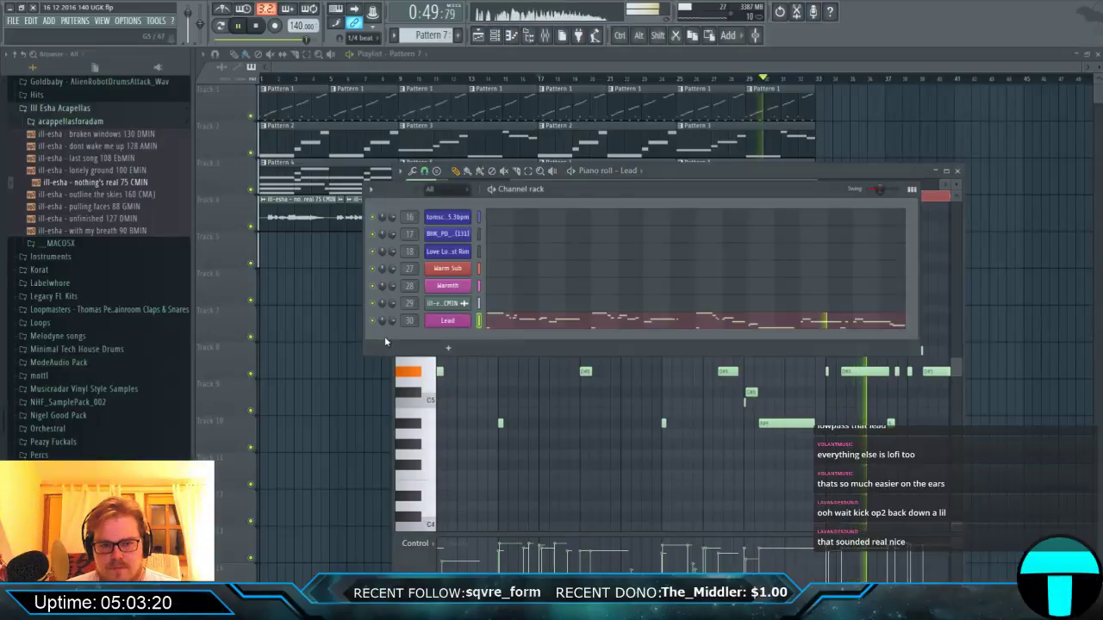
left_click(448, 321)
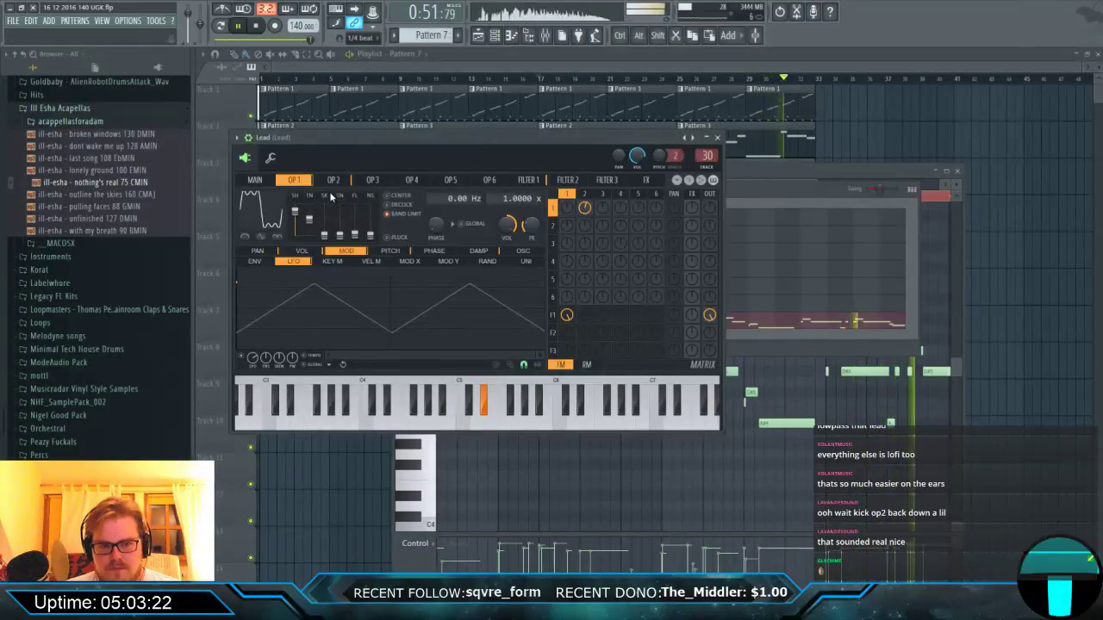
left_click(255, 179)
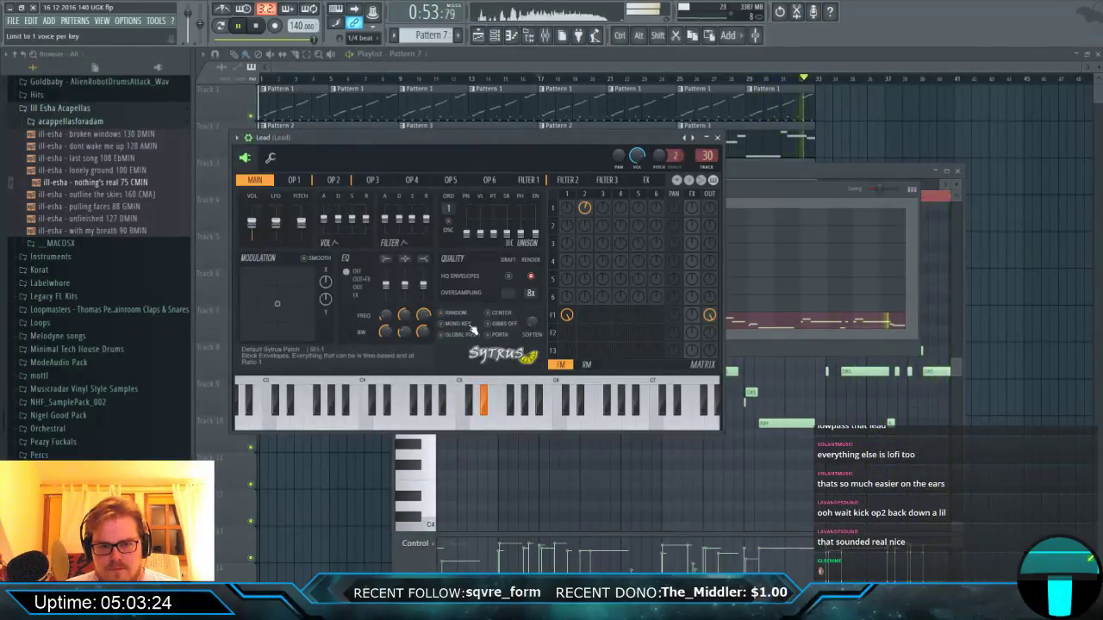
left_click(303, 181)
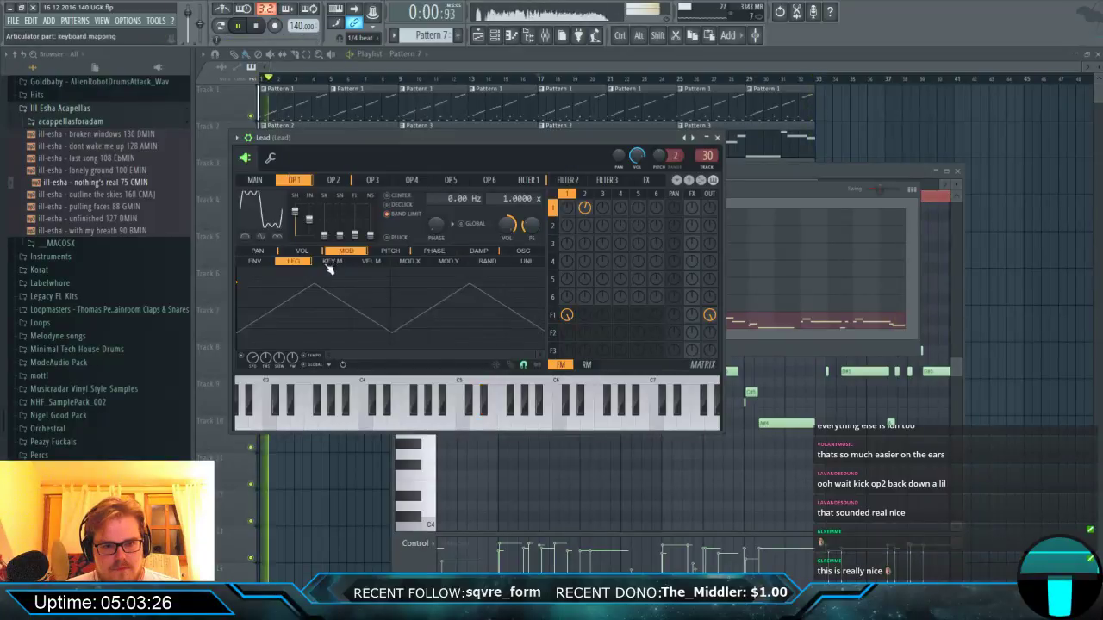
left_click(390, 251)
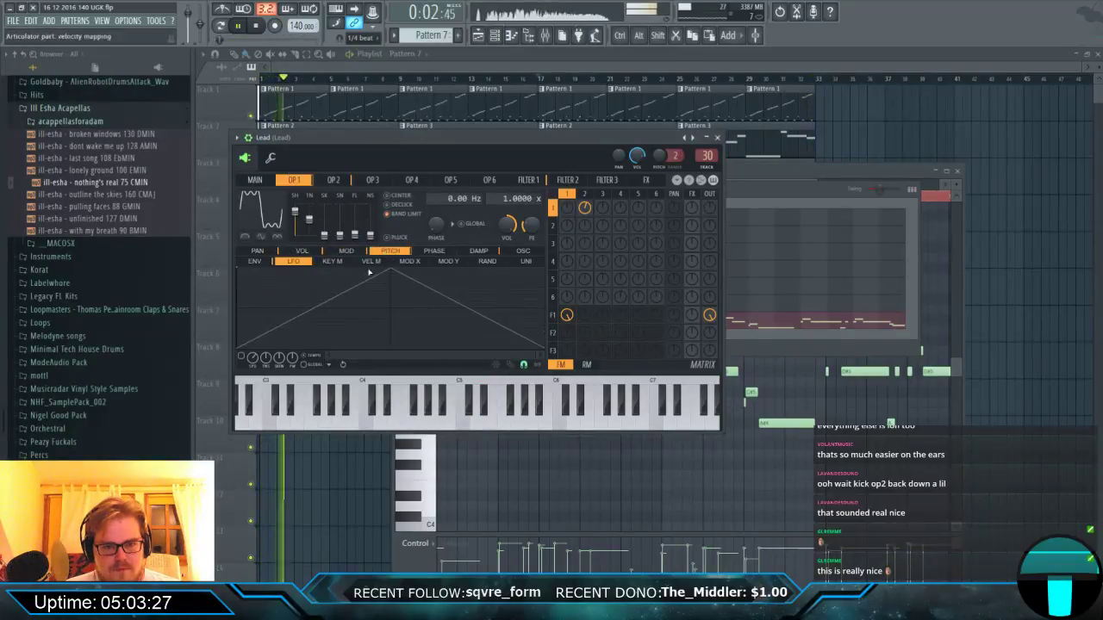
left_click(258, 180)
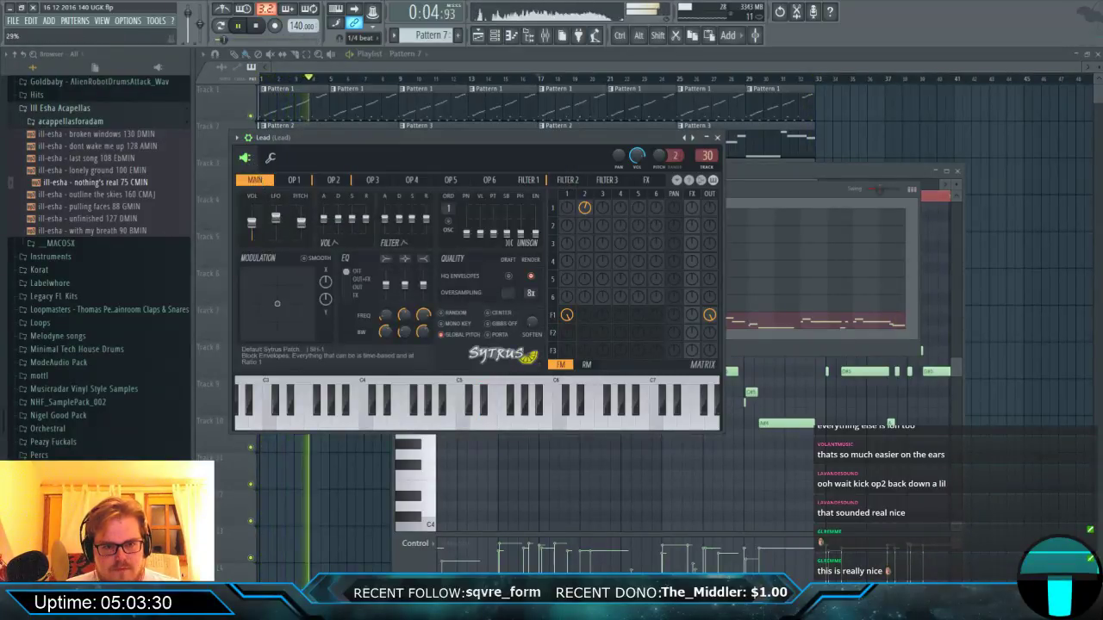
Play the arrangement from bar 17 and set the main LFO level in the Lead's Sytrus to 70%.
left_click(466, 86)
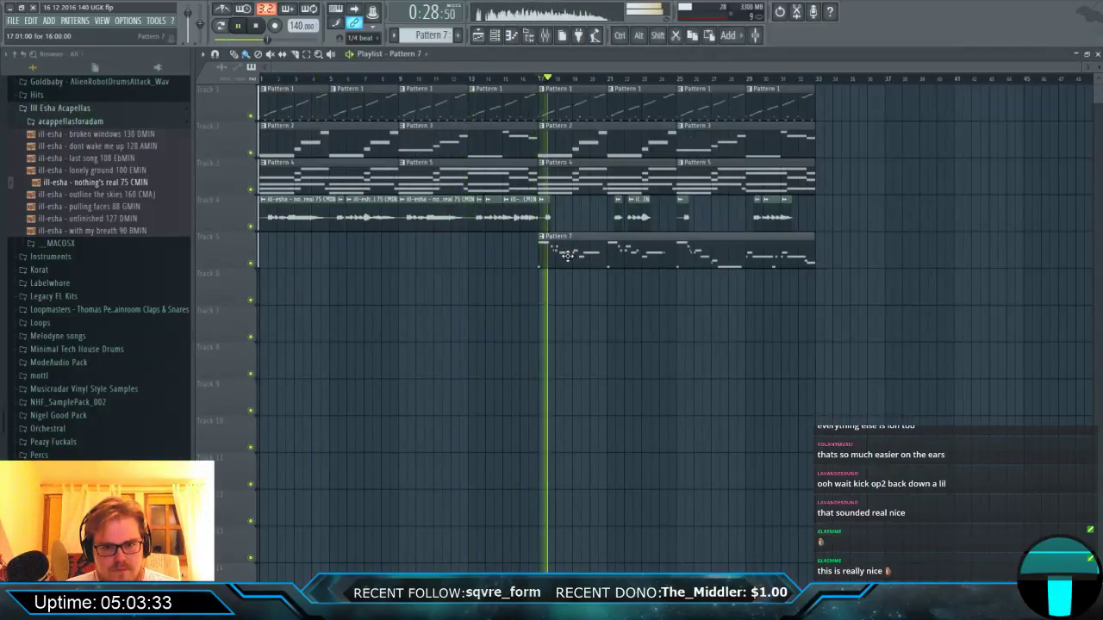
key("F7")
key("F6")
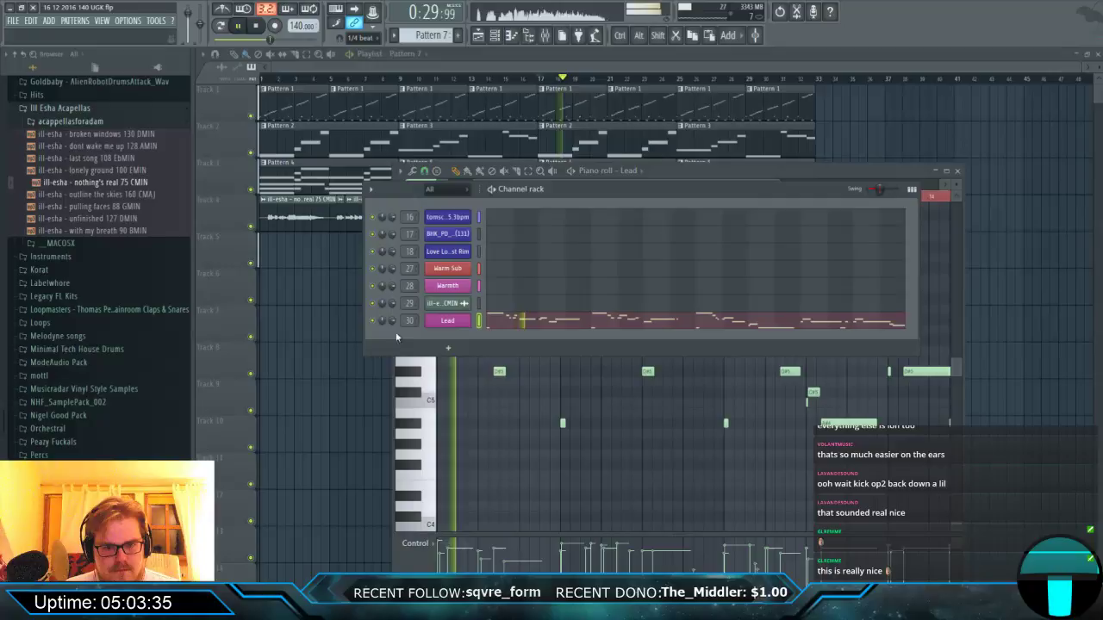
left_click(447, 320)
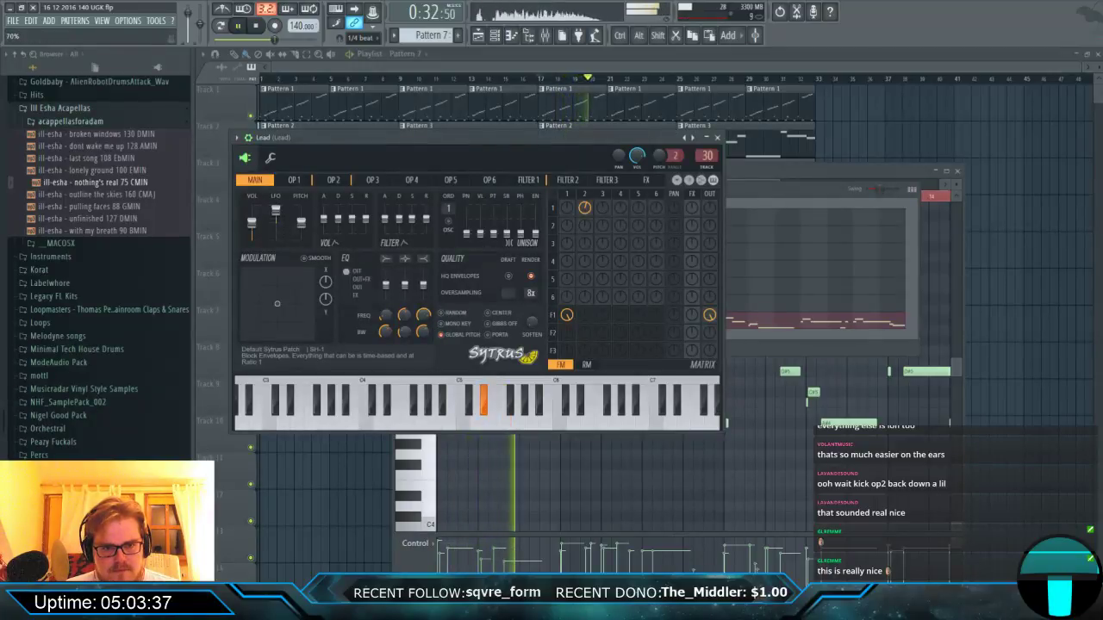
Shape operator 1's pitch LFO in the Lead's Sytrus with a shallow rising envelope, a sustain/loop end at its second point and faster cycles.
left_click(293, 180)
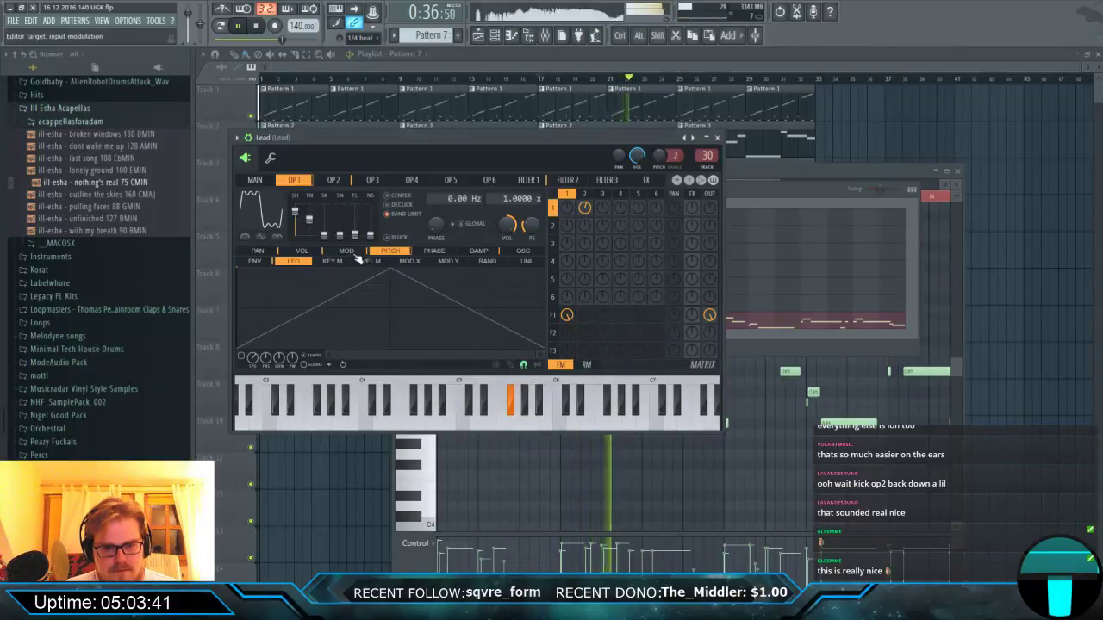
left_click_drag(239, 270, 235, 307)
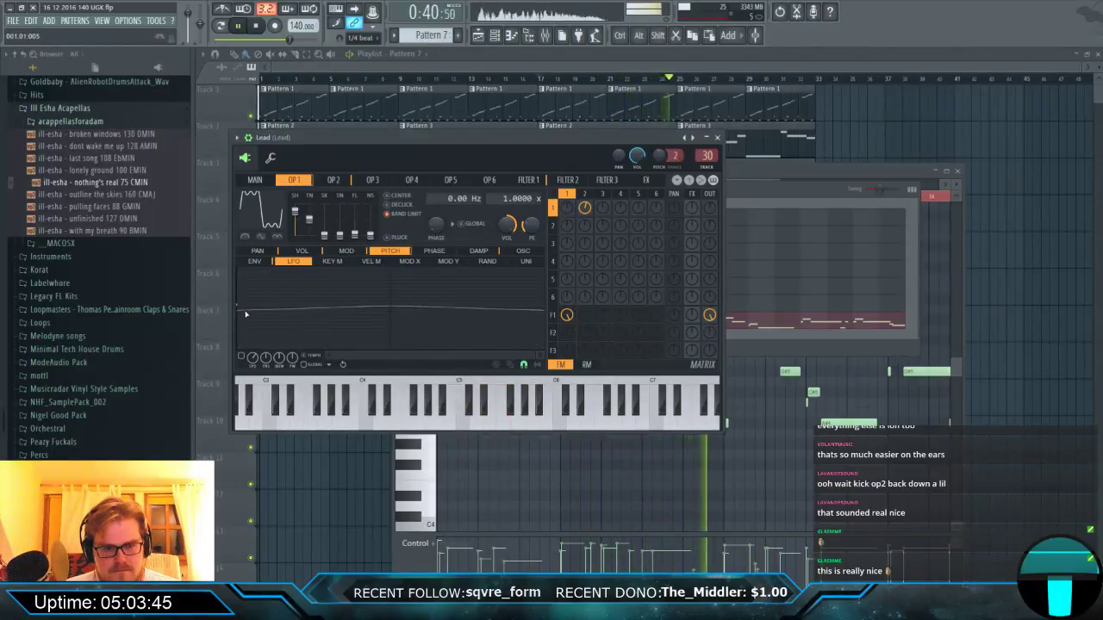
right_click(316, 305)
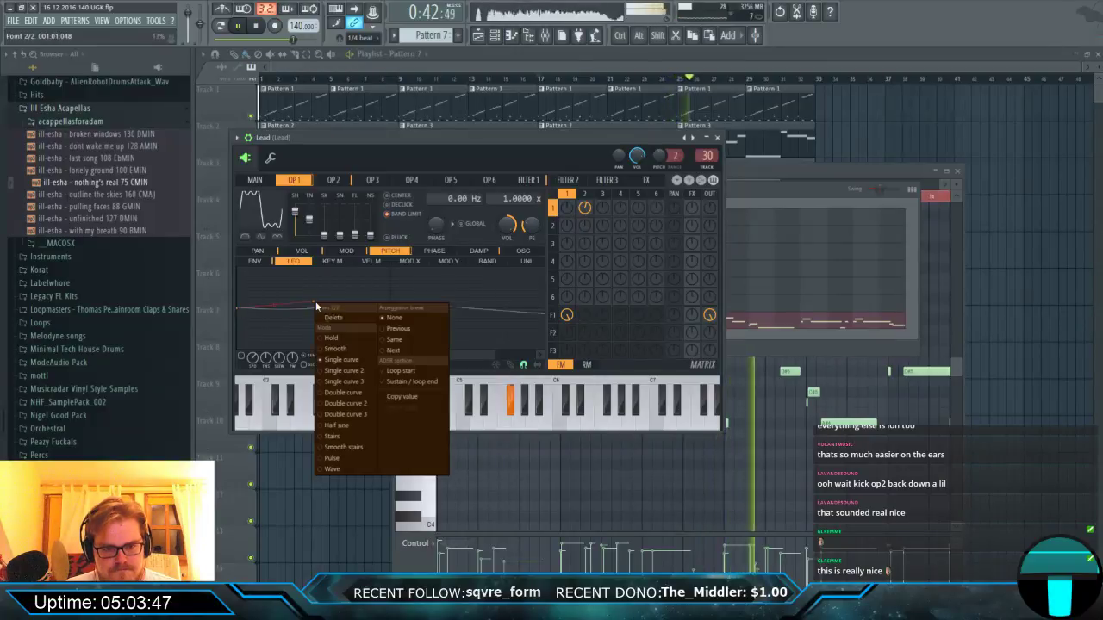
left_click(412, 383)
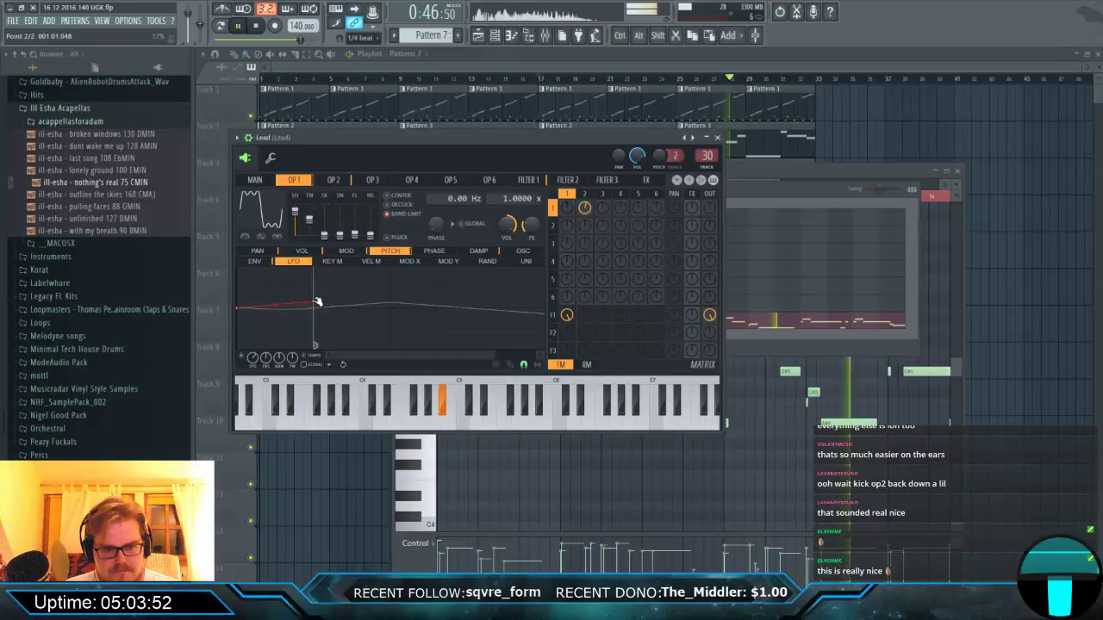
left_click_drag(312, 299, 313, 324)
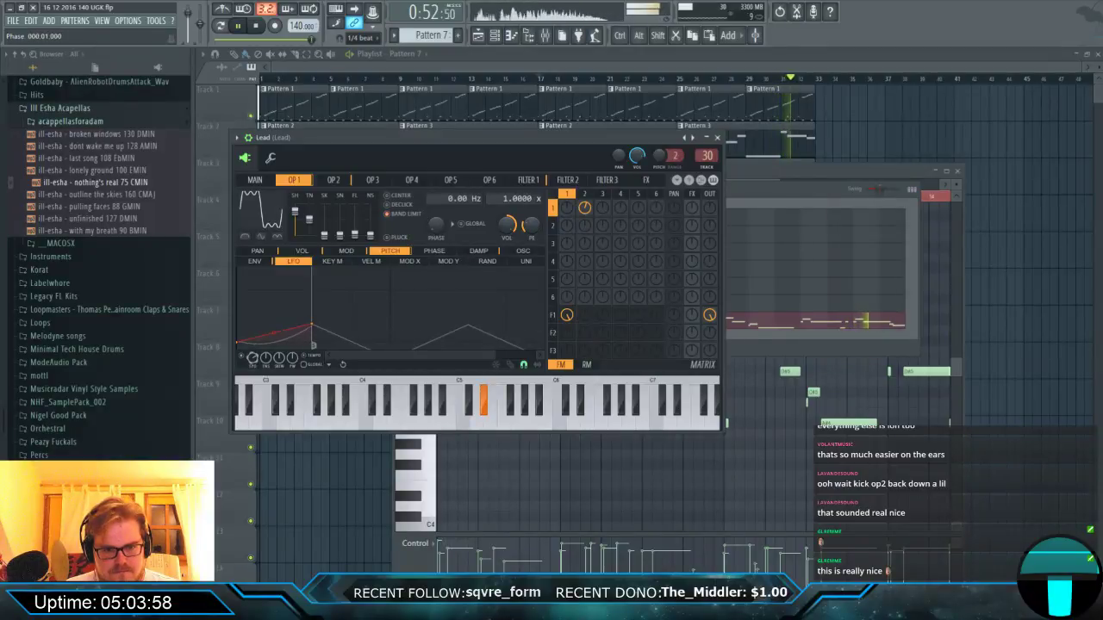
left_click_drag(308, 330, 419, 335)
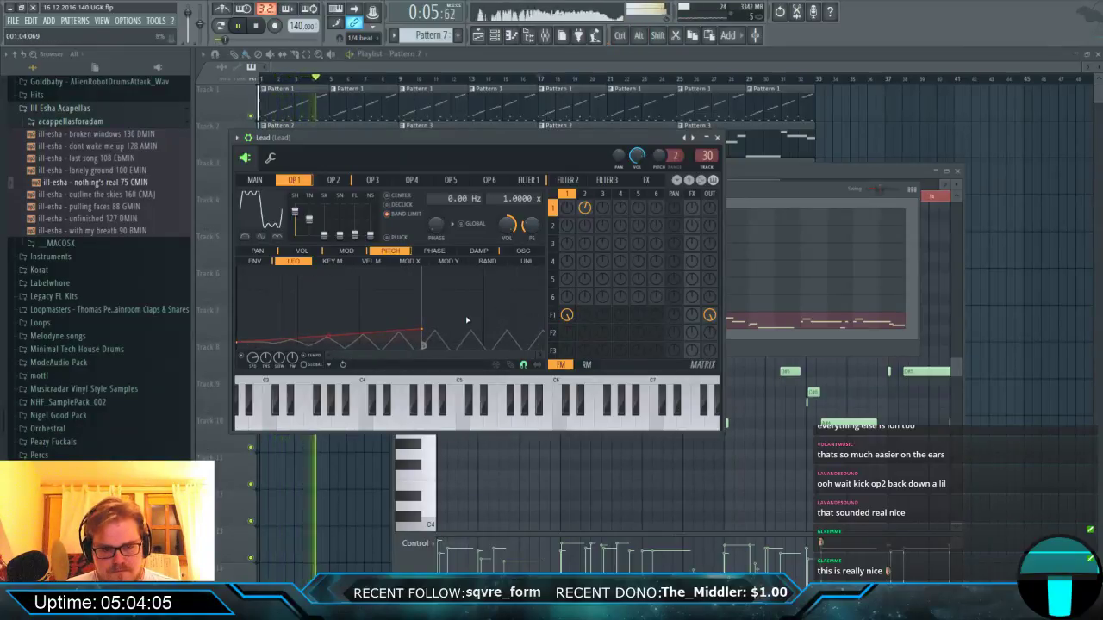
left_click(718, 139)
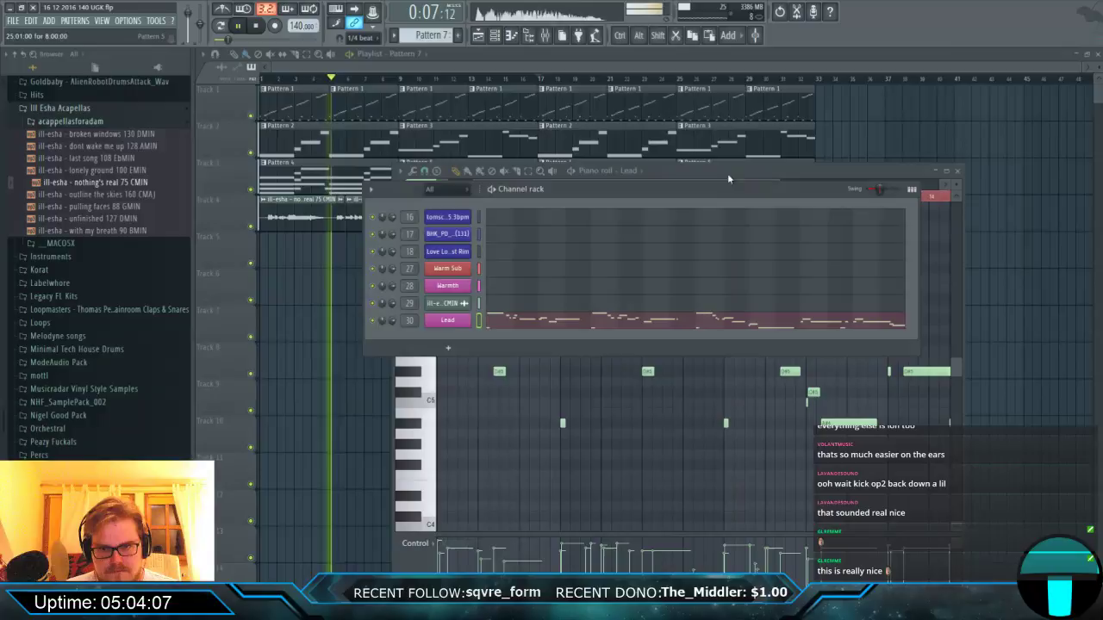
Review the Lead's pitch LFO and its Pattern 7 notes in the piano roll, including the long notes around bar 7.
left_click(629, 54)
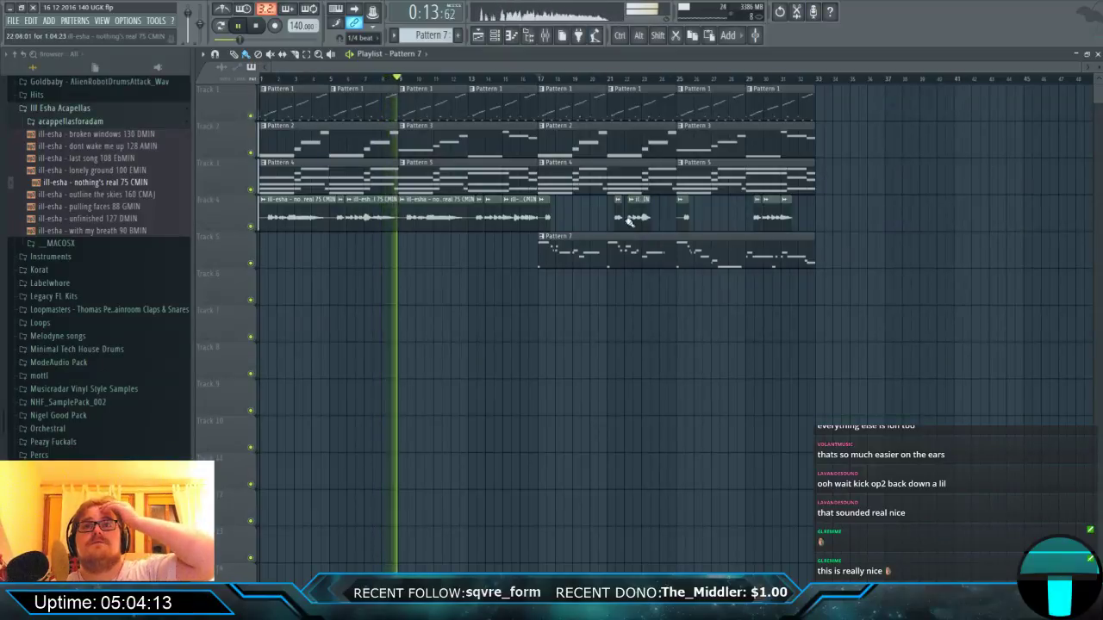
double_click(489, 188)
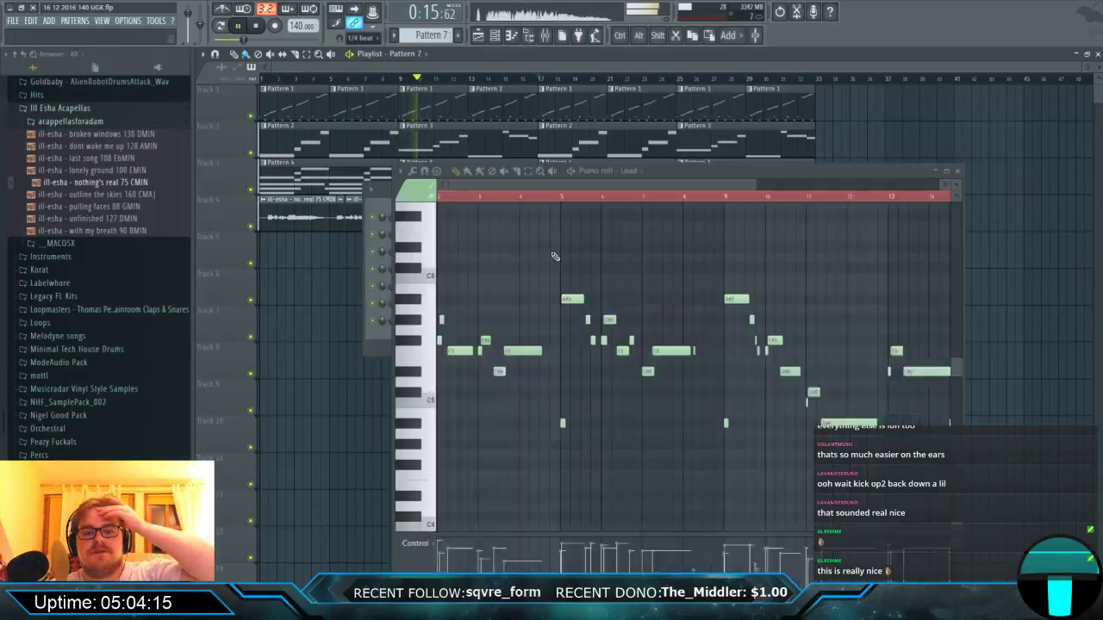
left_click(375, 346)
left_click(448, 319)
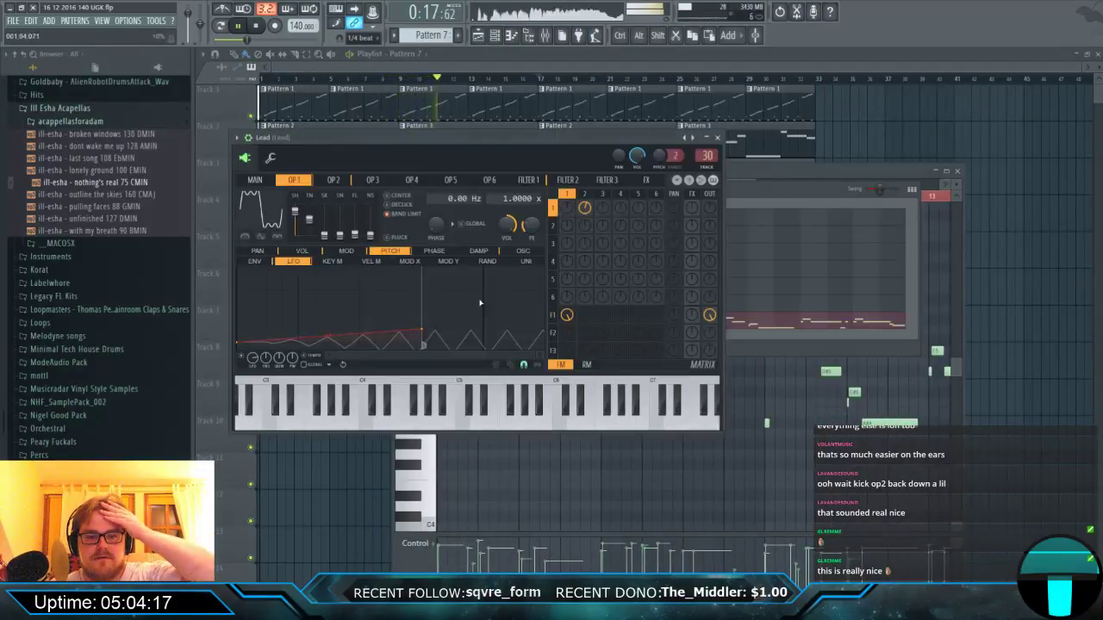
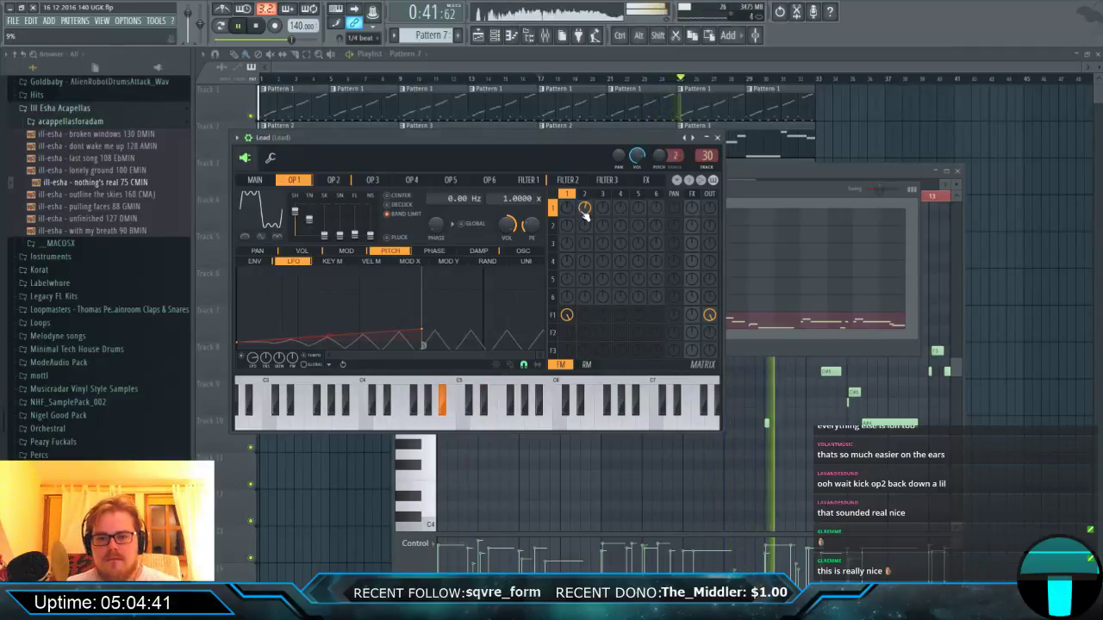
key("F7")
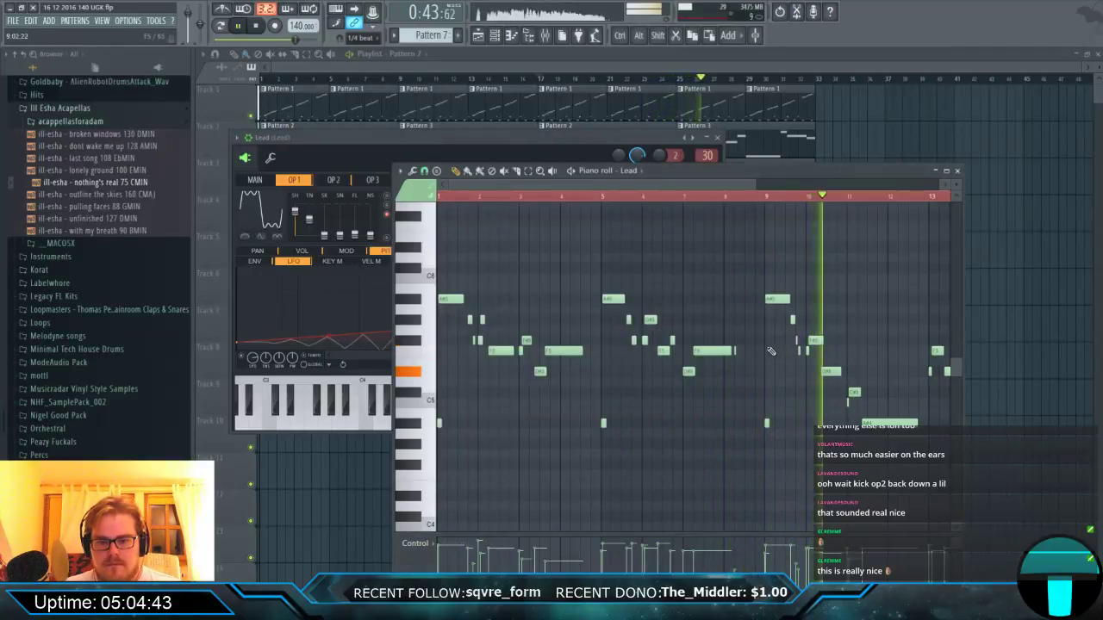
scroll(675, 349, "up", 3)
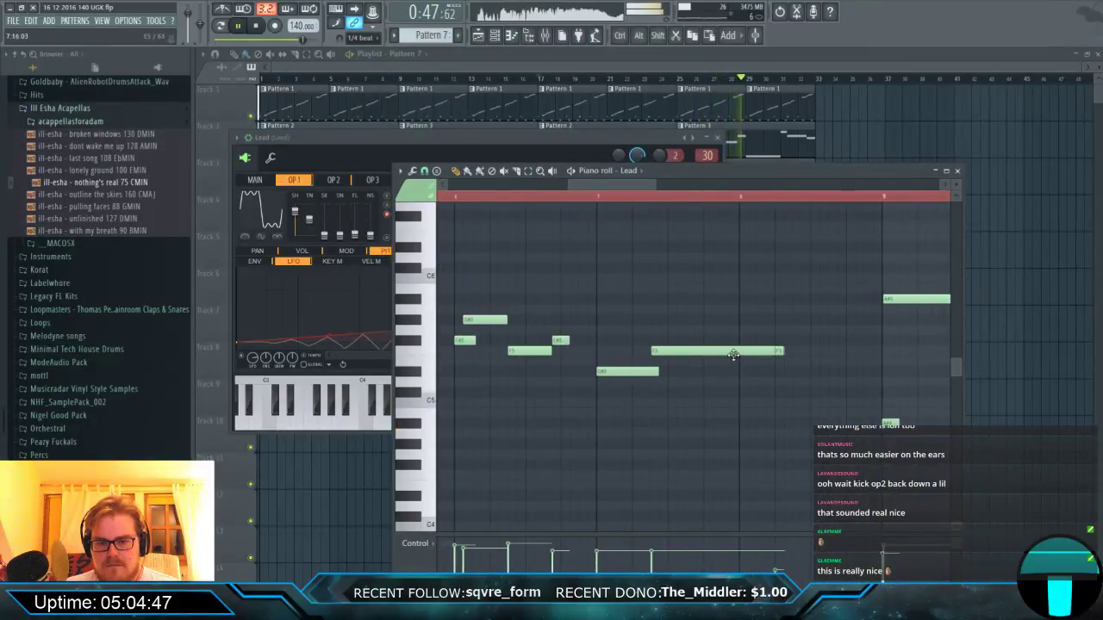
scroll(798, 349, "down", 4)
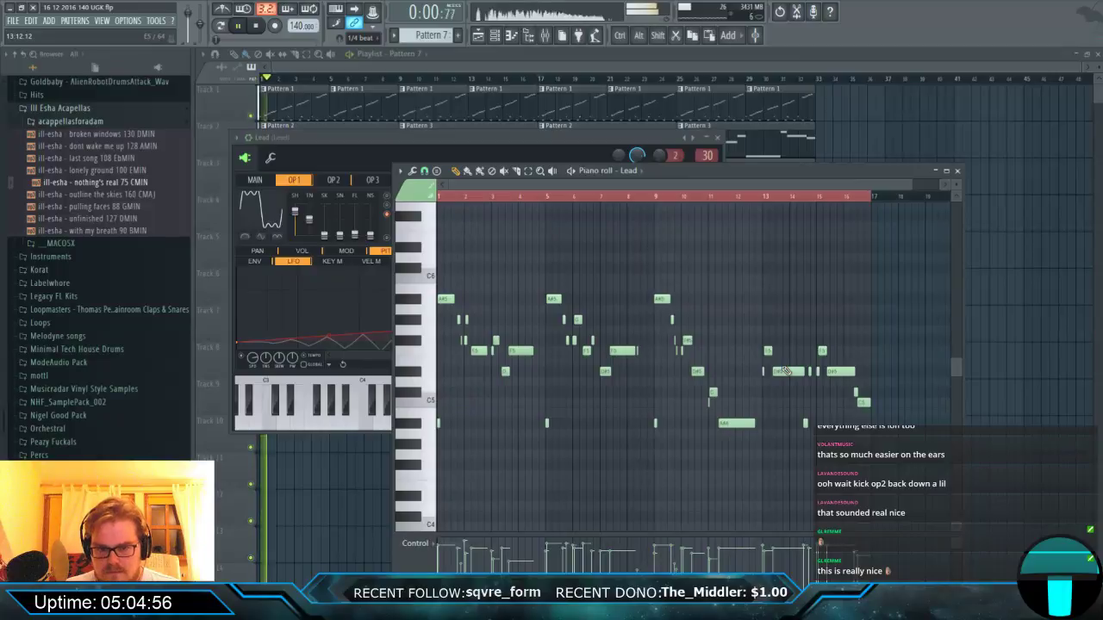
Route operator 3 of the Lead's Sytrus into filter 1, and add harmonics 2, 4, 8, 16, 32 and 64 to its waveform.
left_click(408, 138)
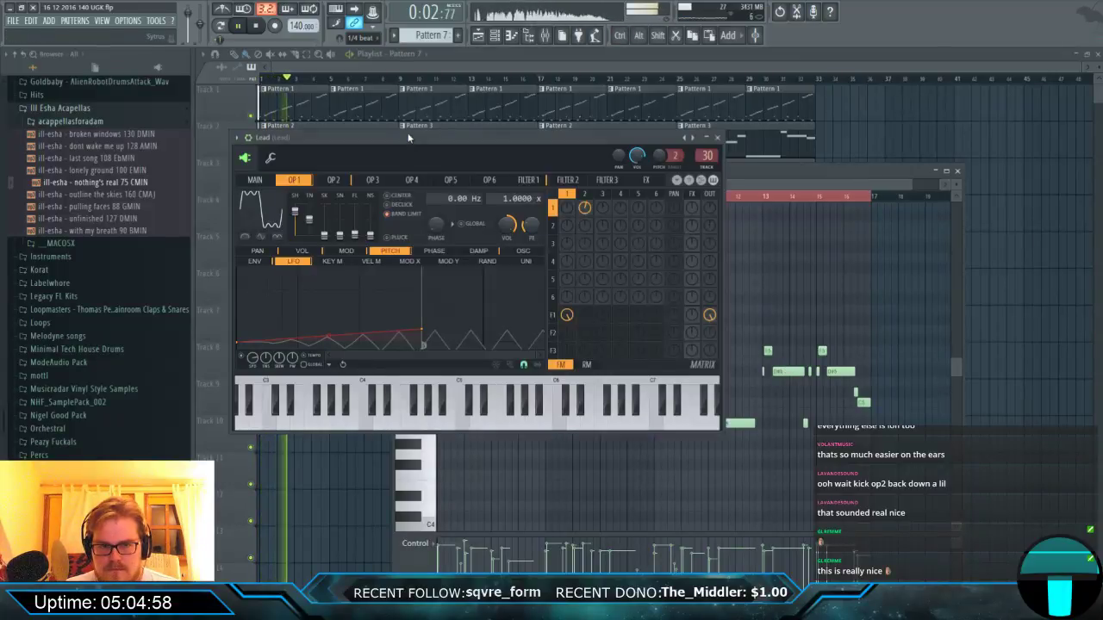
left_click(372, 181)
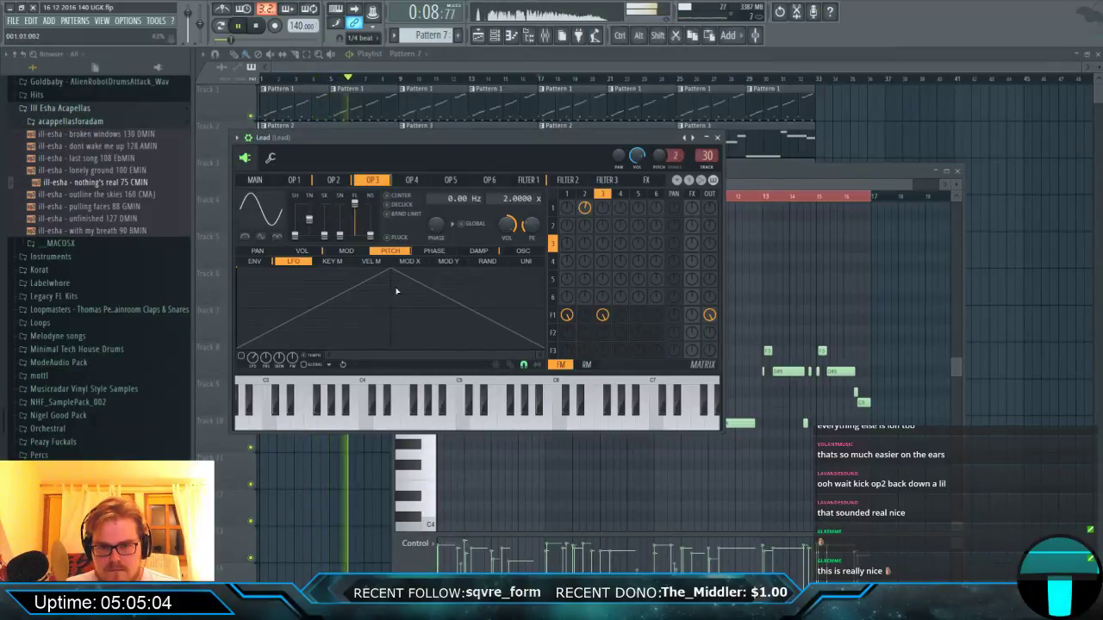
left_click(517, 251)
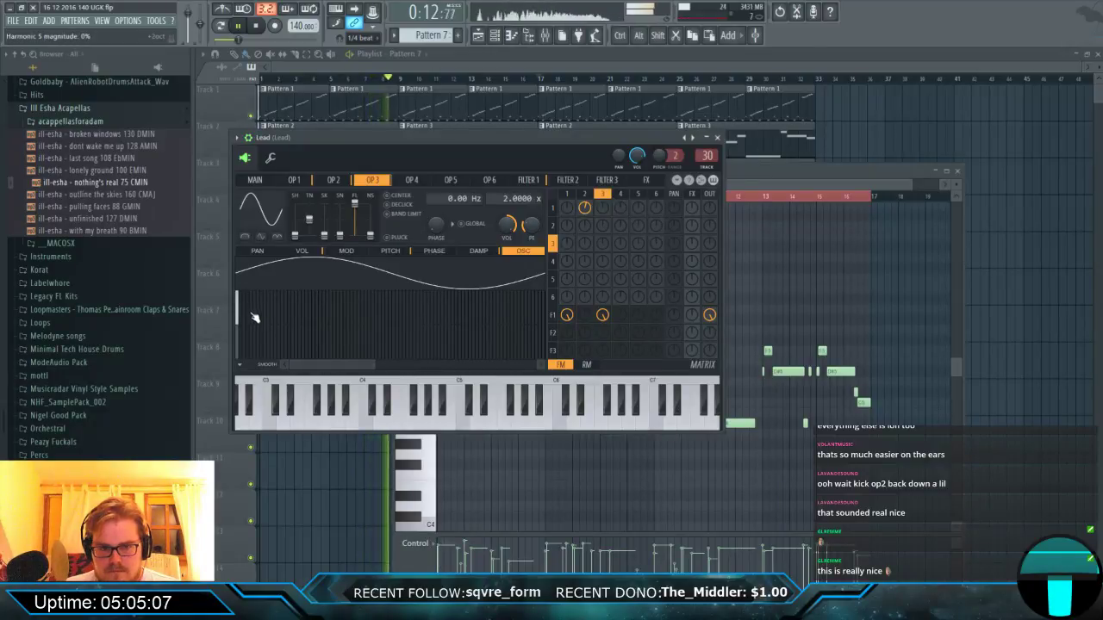
left_click_drag(255, 318, 246, 312)
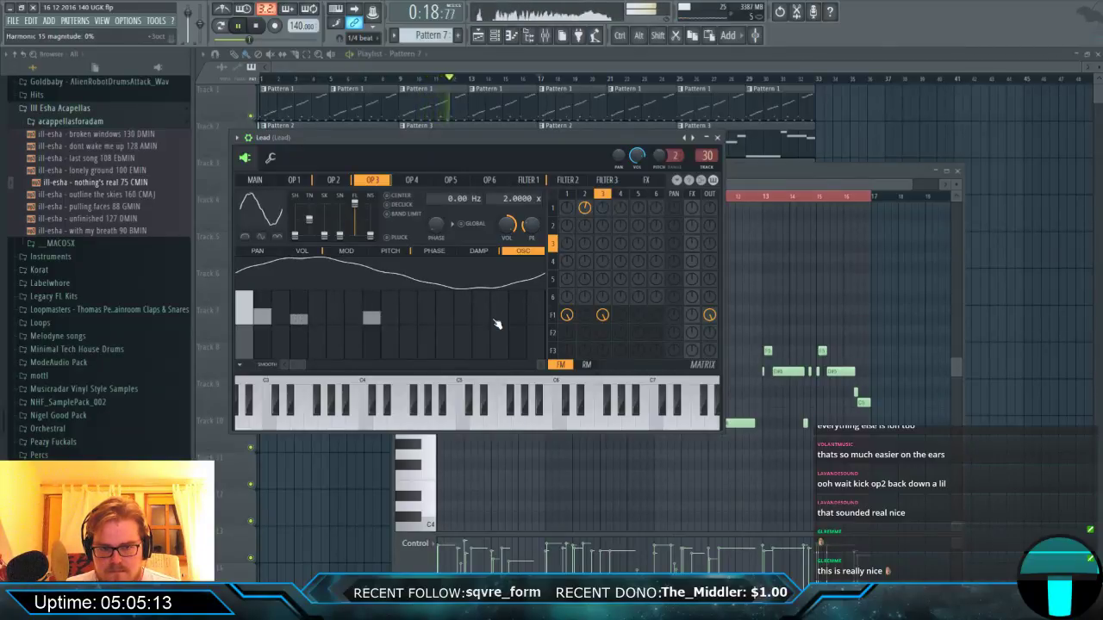
scroll(443, 320, "down", 5)
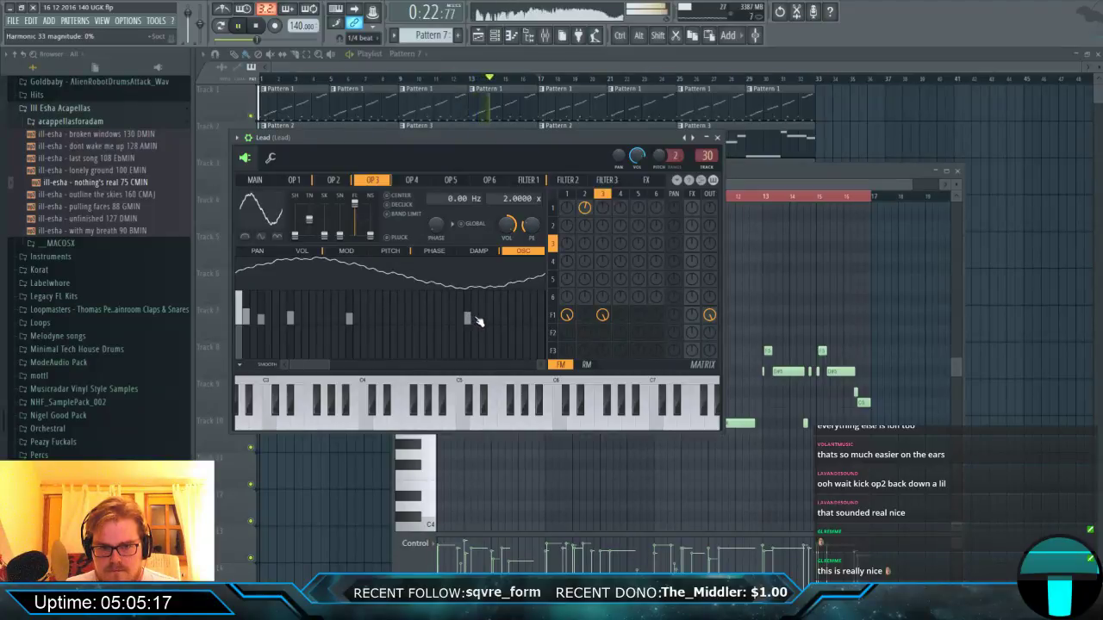
scroll(469, 321, "down", 5)
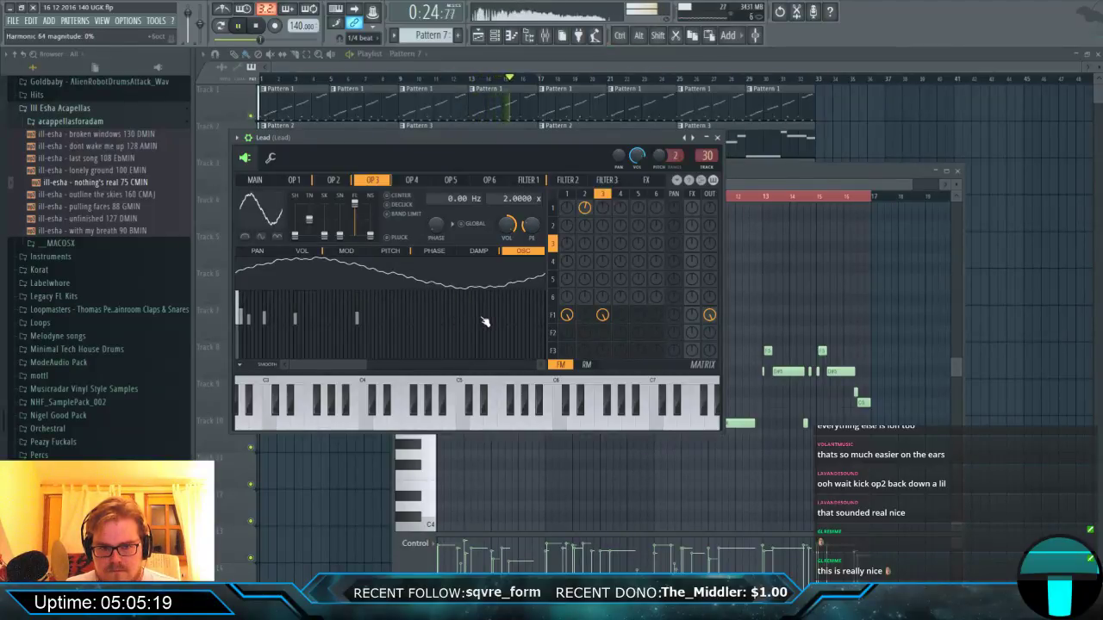
scroll(430, 337, "down", 3)
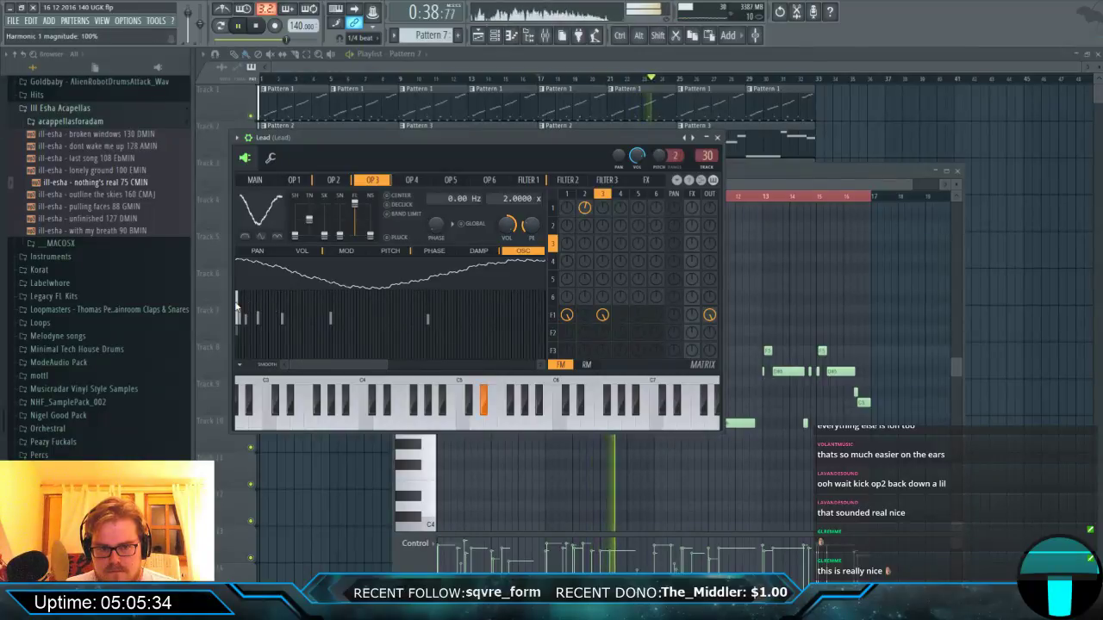
Refine operator 3's lowest harmonics in the Lead's Sytrus and reduce its level into filter 1.
left_click_drag(242, 309, 242, 307)
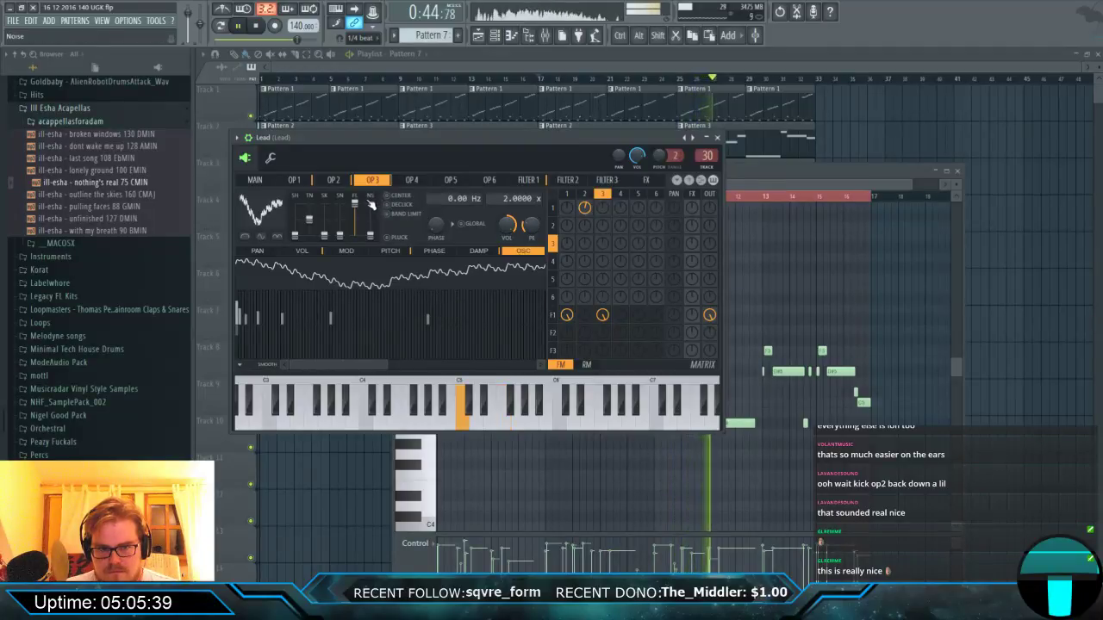
left_click_drag(238, 315, 239, 317)
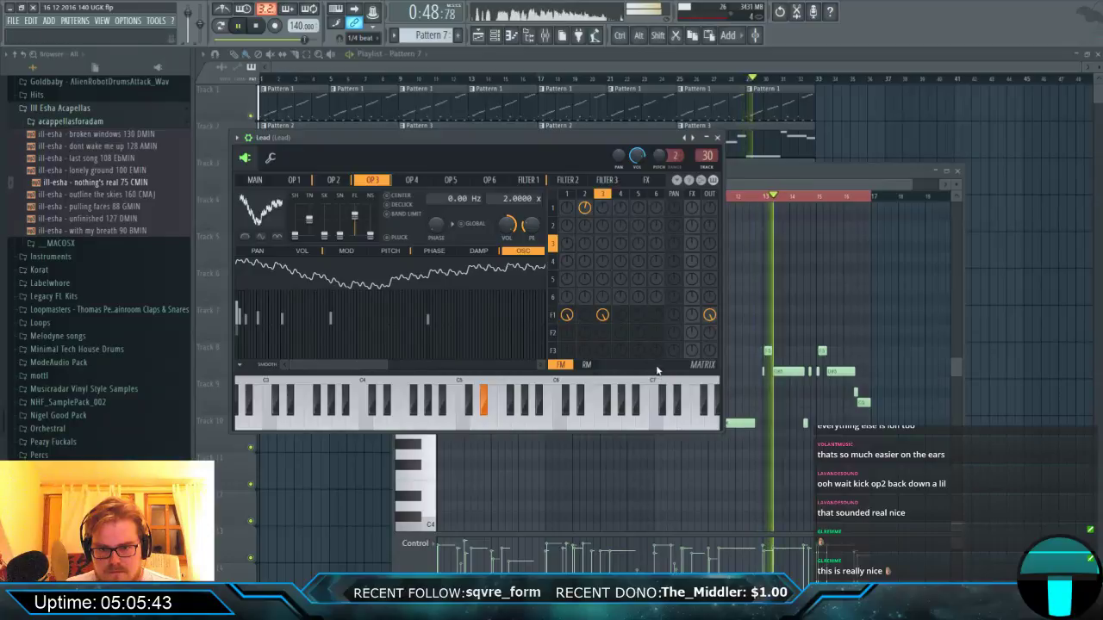
mouse_move(602, 315)
left_mouse_down()
mouse_move(602, 341)
mouse_move(605, 322)
left_mouse_up()
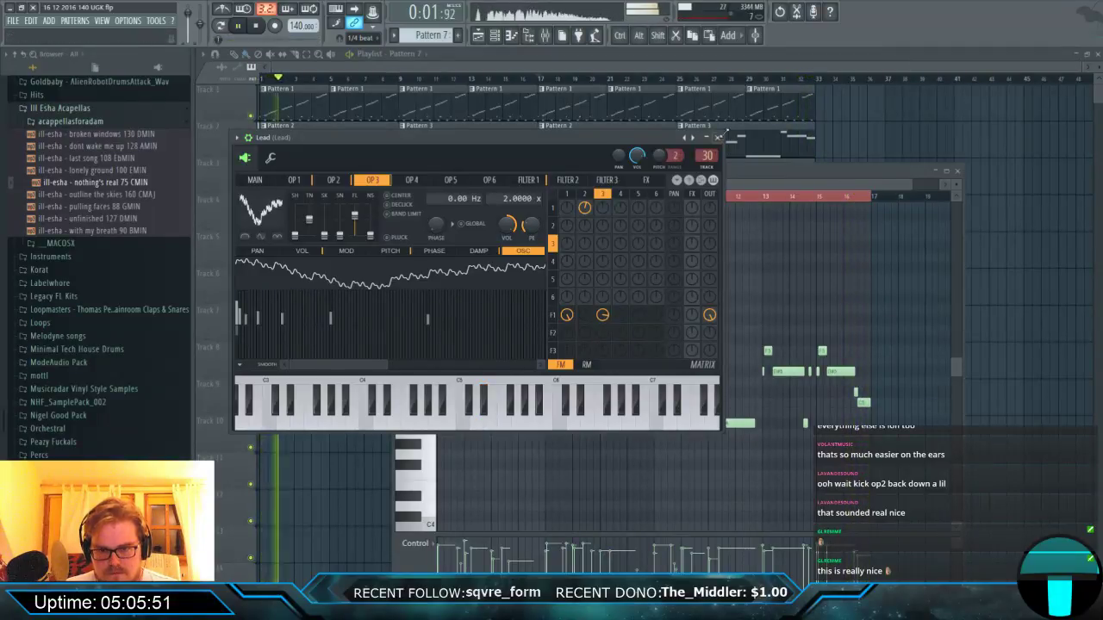
Remove the tomscott break's route to the SC bus on mixer track 16, keeping its Drums Bus route, and lower its level to 97%.
key("F12")
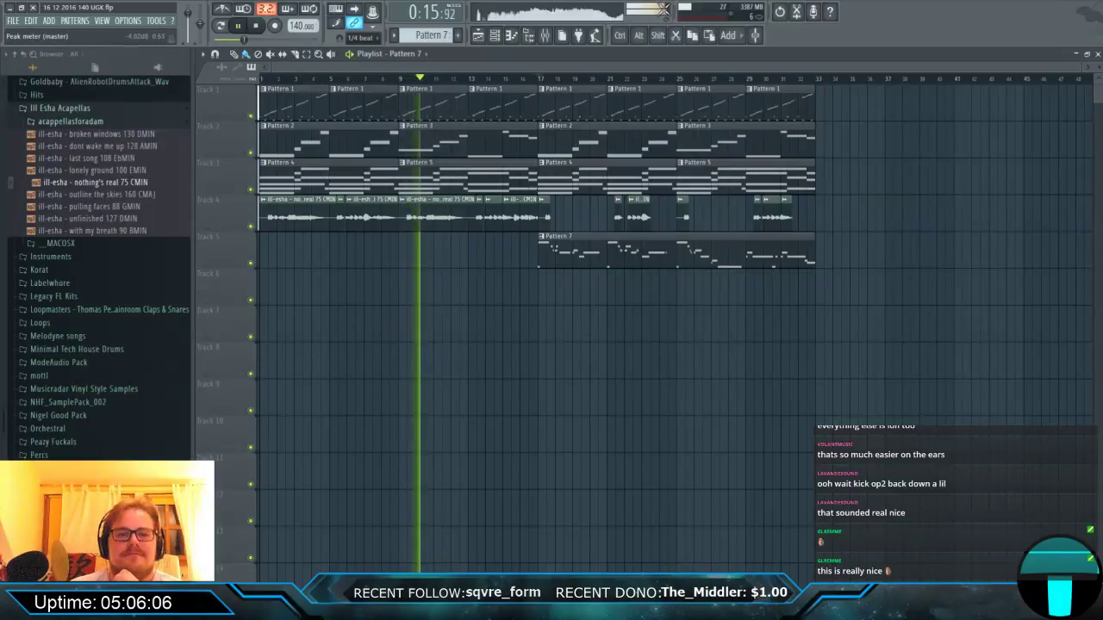
left_click(545, 35)
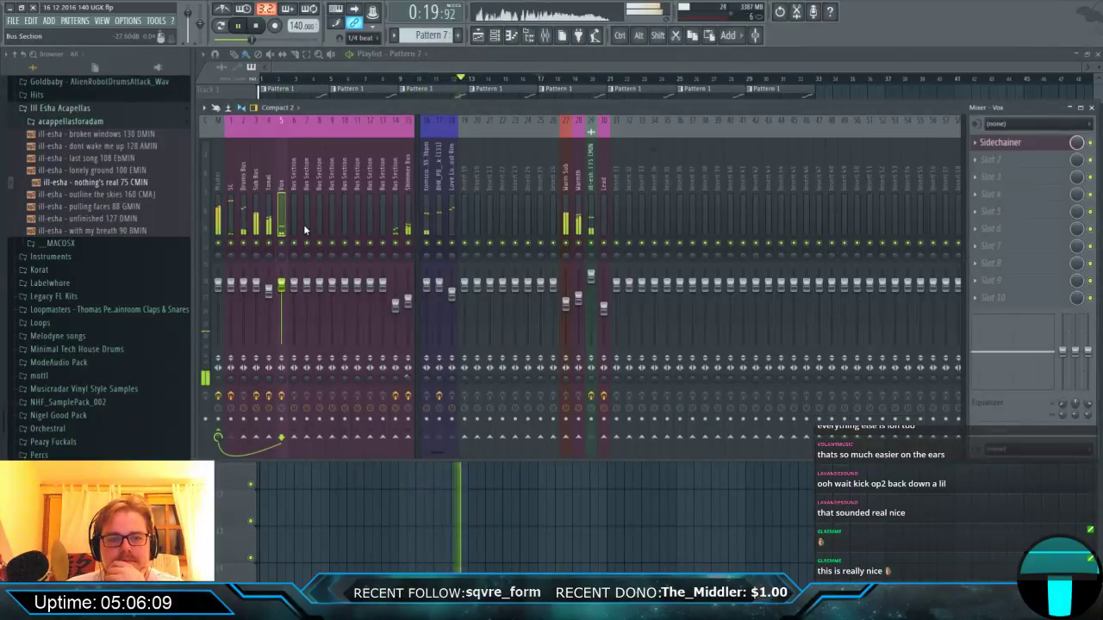
left_click(438, 198)
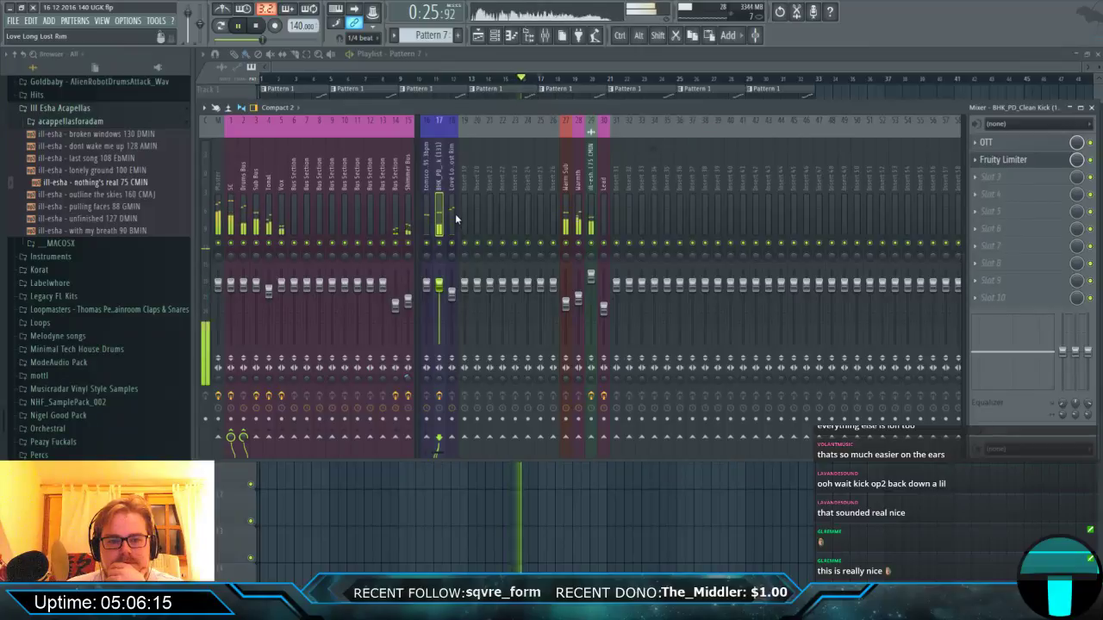
left_click(425, 214)
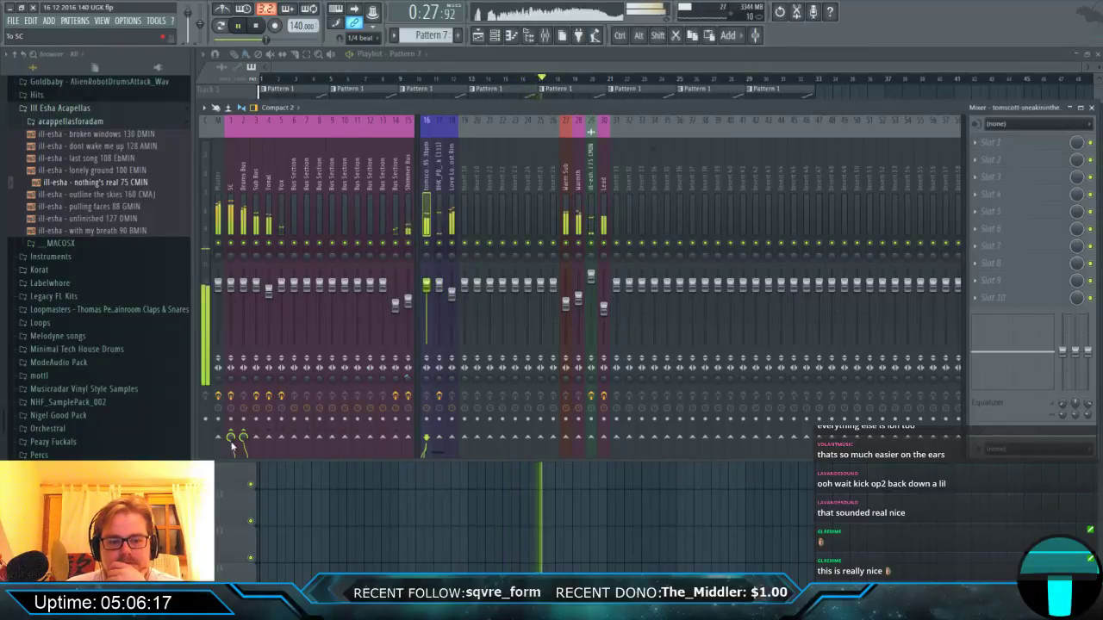
left_click_drag(243, 440, 243, 431)
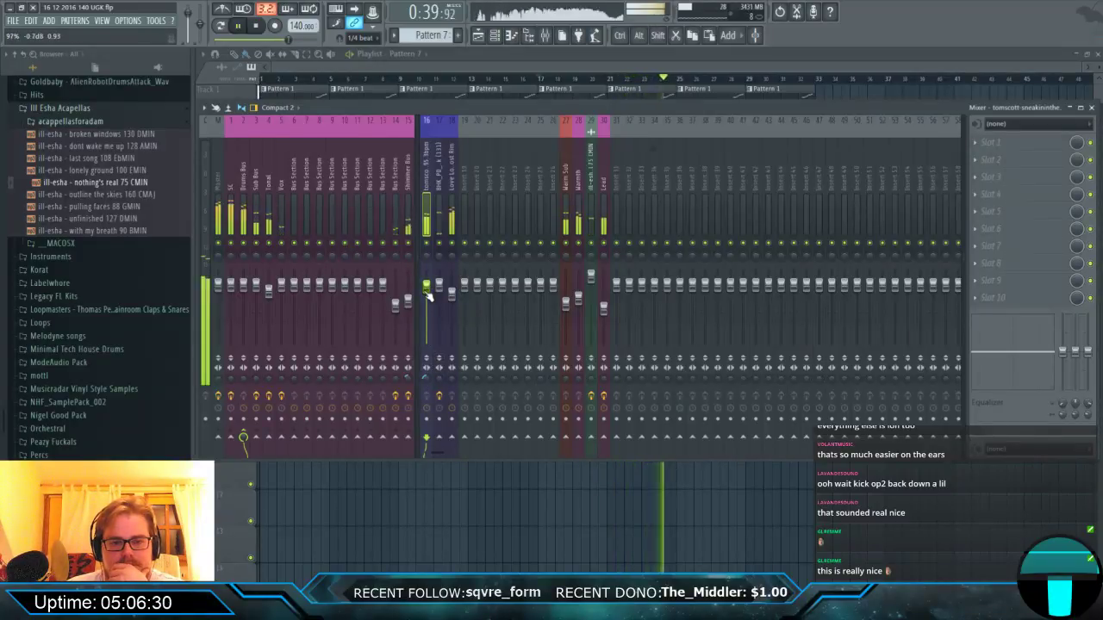
Add FabFilter Pro-Q 2 to the tomscott break with a bell boost of about 4 dB at 2062 Hz and a low cut.
left_click(1006, 143)
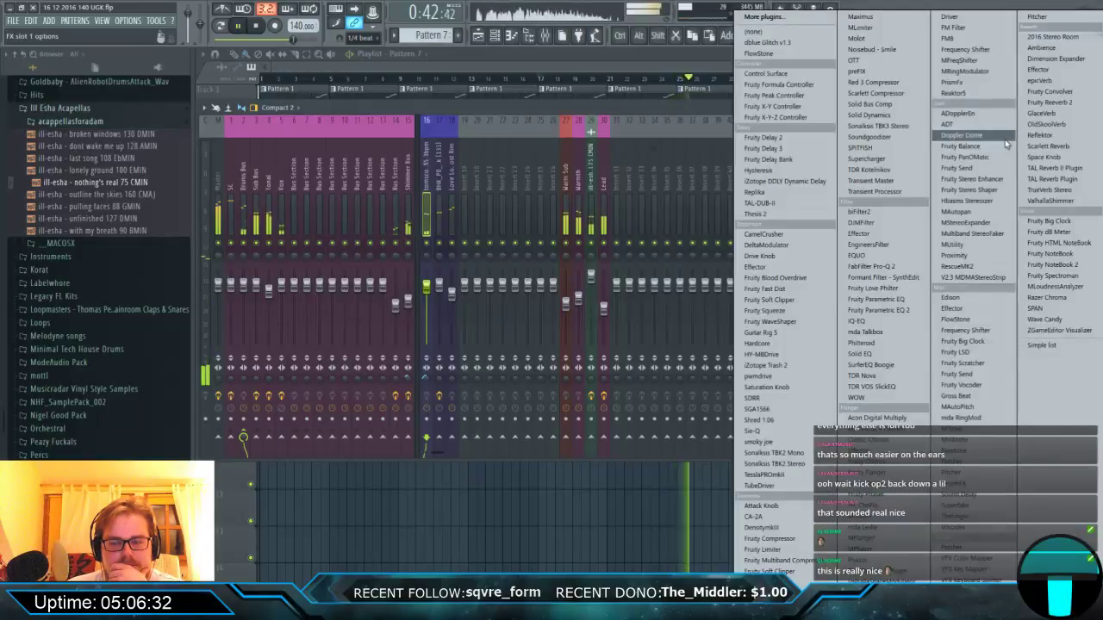
left_click(879, 266)
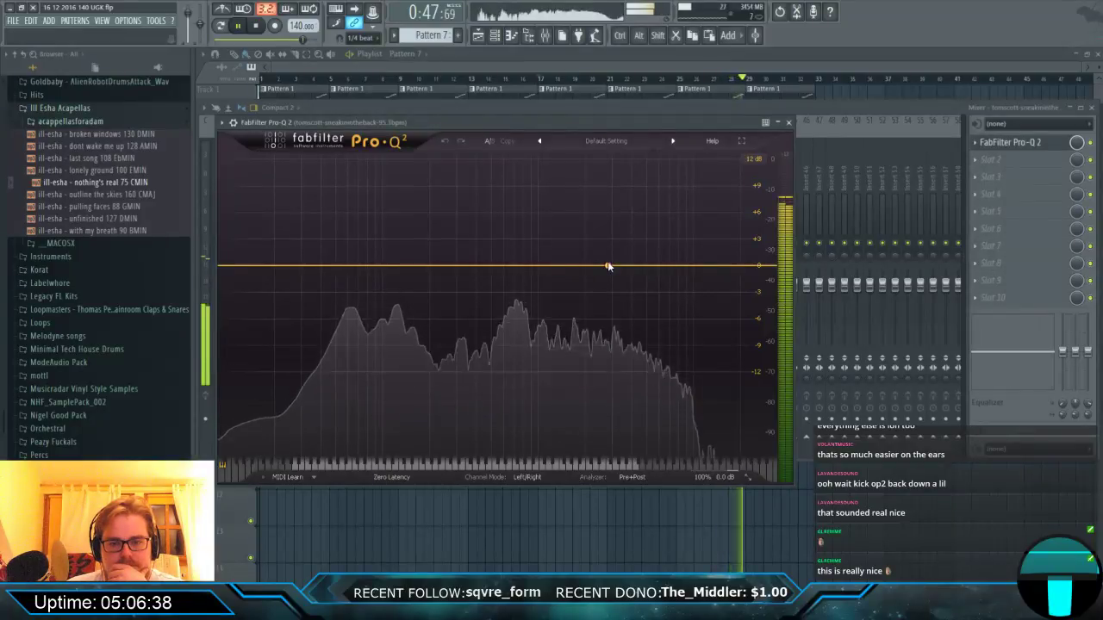
left_click_drag(608, 265, 586, 231)
left_click(230, 266)
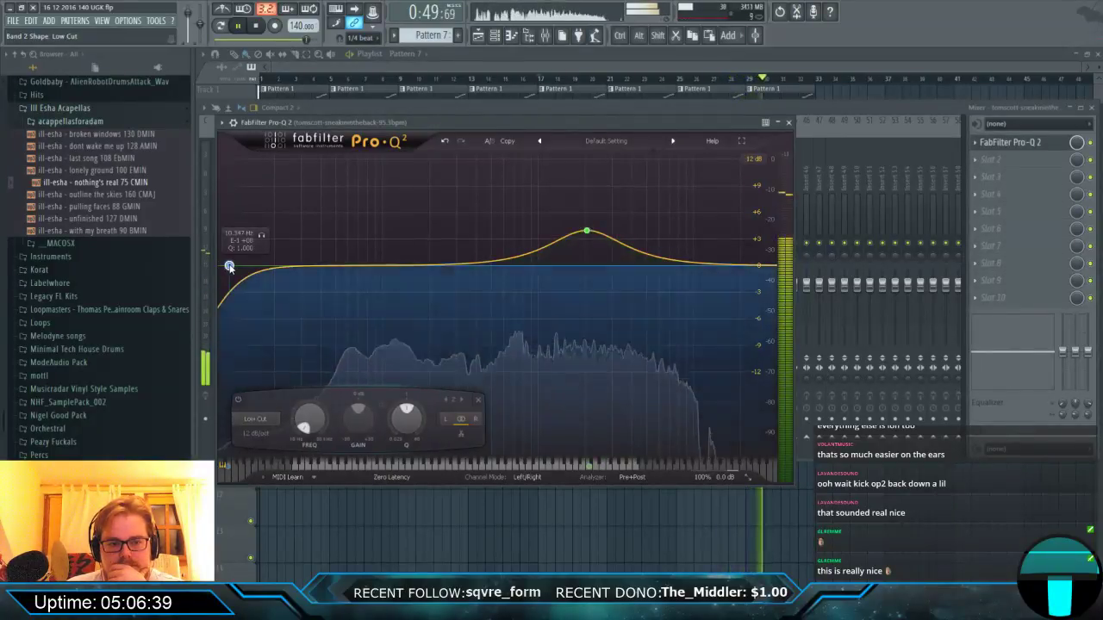
left_click_drag(229, 266, 435, 269)
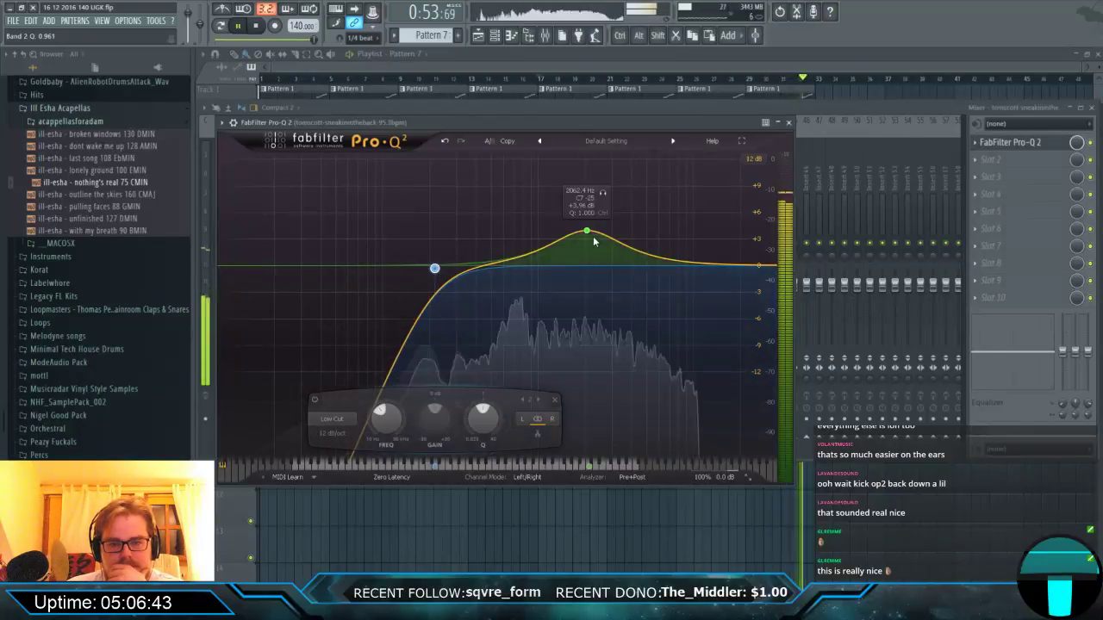
Switch the tomscott break's Pro-Q 2 to Mid/Side, restrict the bell to the side signal, and make its boost larger and wider.
left_click(529, 478)
left_click(541, 503)
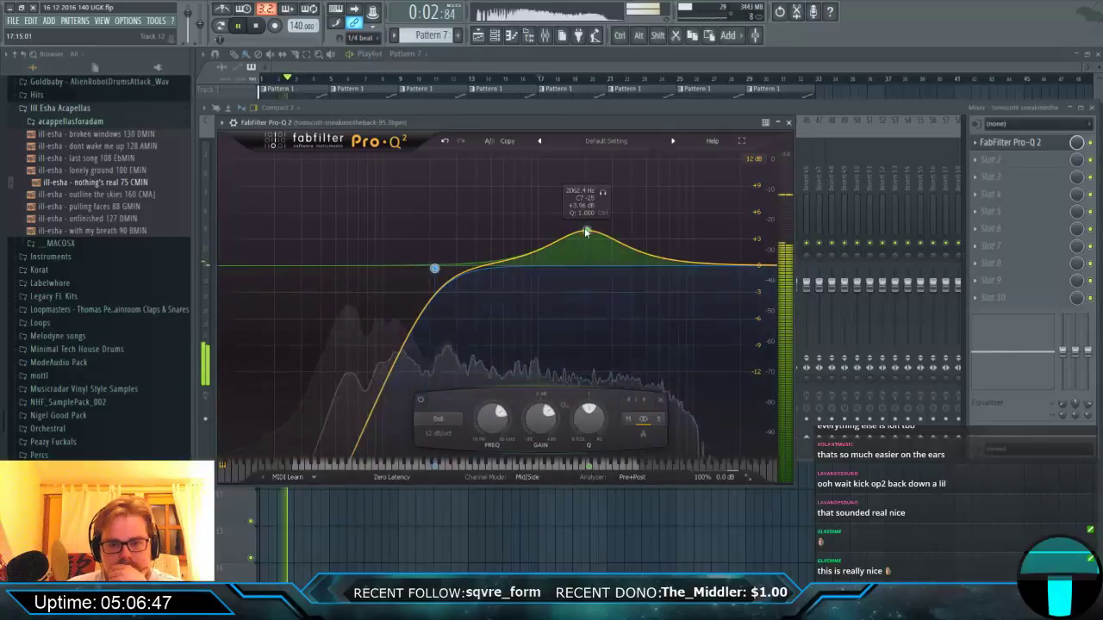
left_click(657, 419)
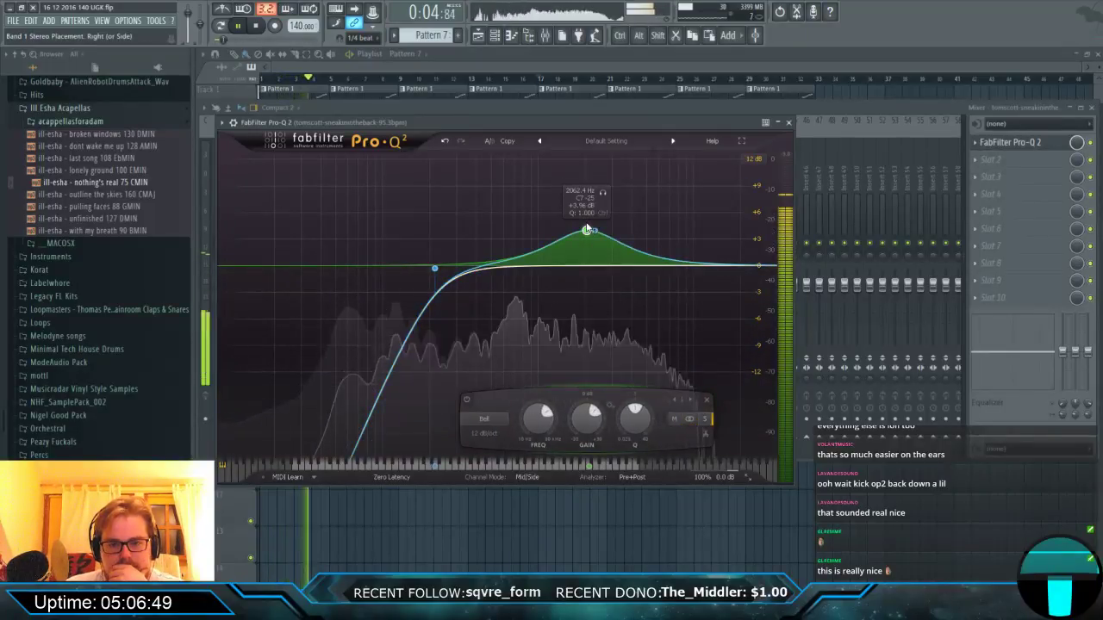
left_click_drag(586, 230, 630, 155)
scroll(630, 195, "down", 5)
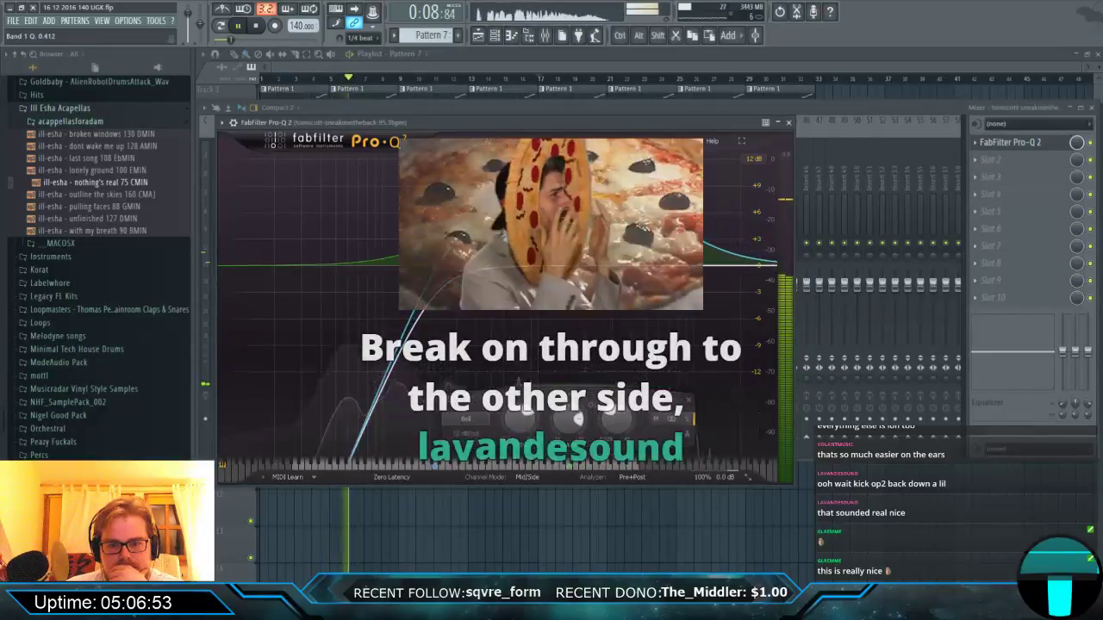
left_click(263, 29)
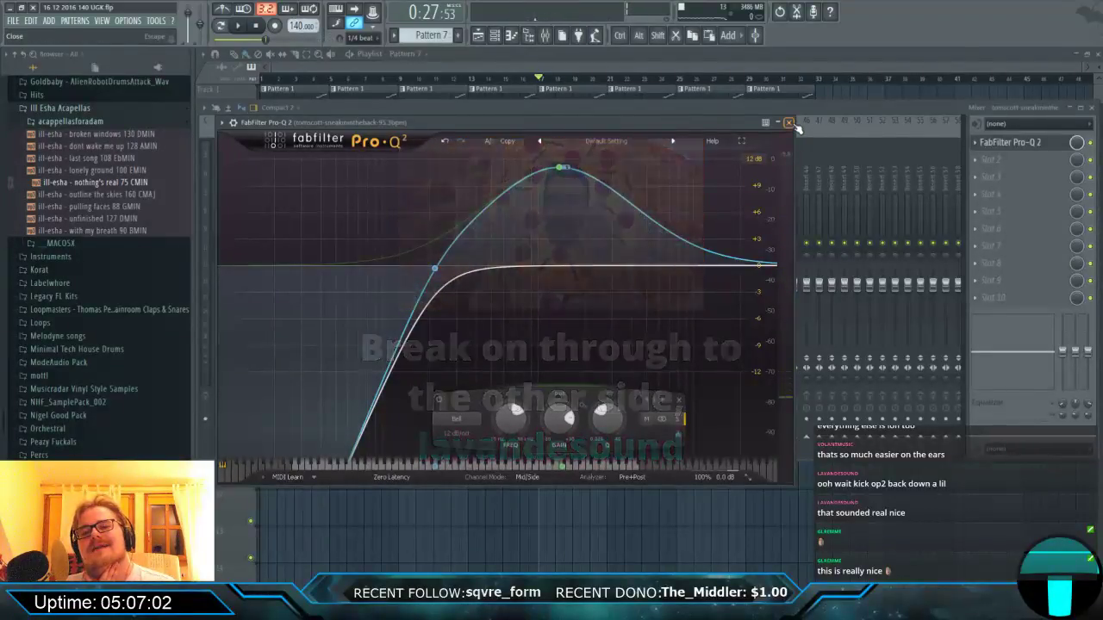
left_click(789, 123)
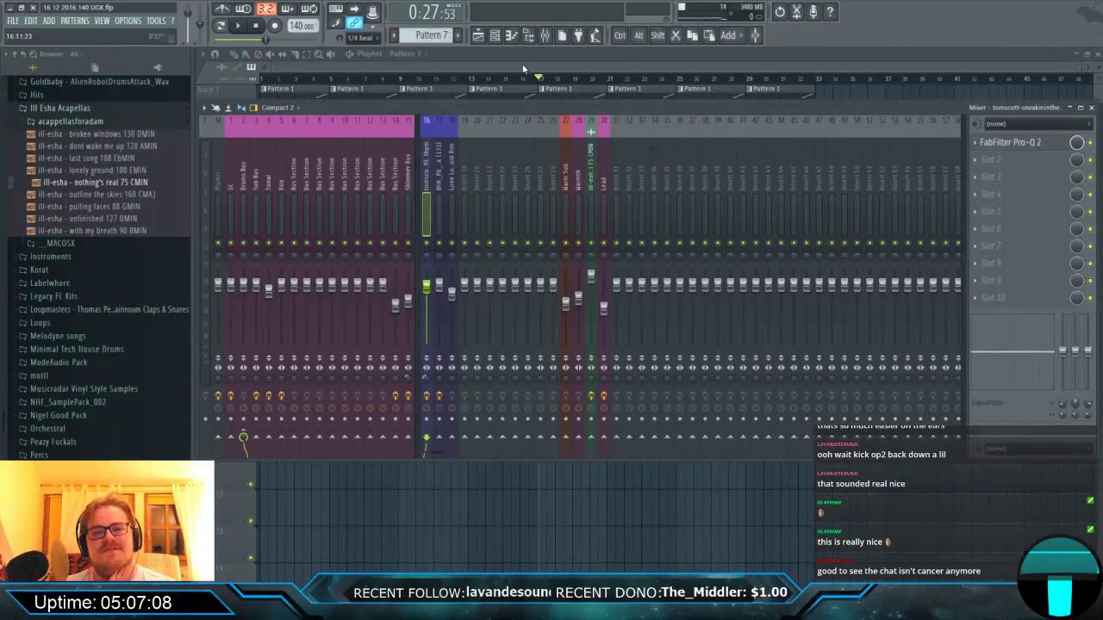
Move all playlist clips four bars later so the arrangement starts at bar 5, and play it back.
key("F9")
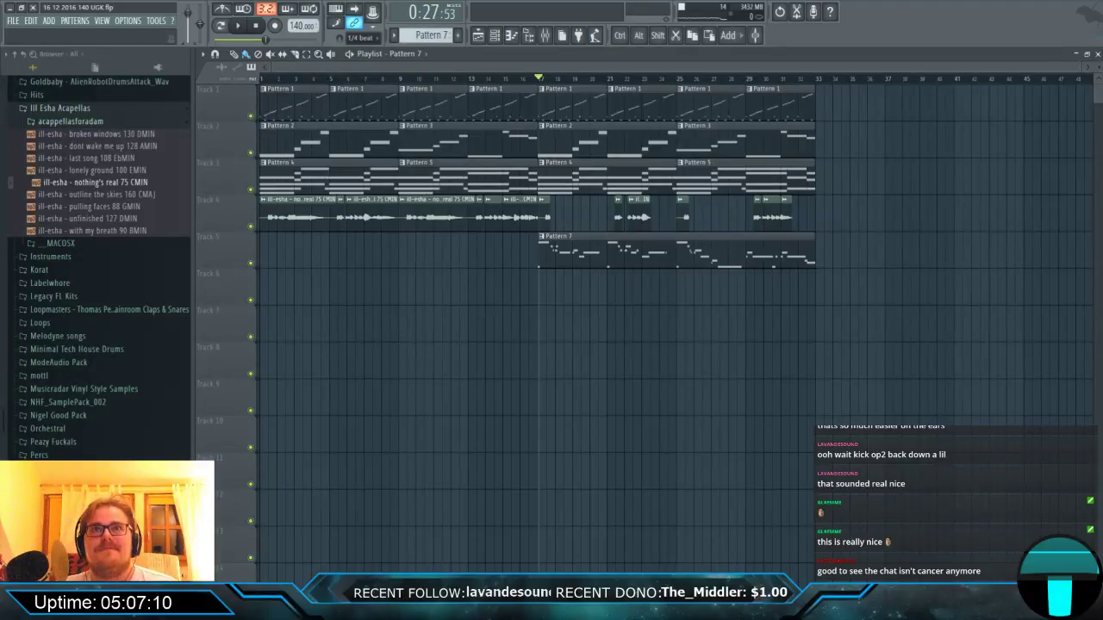
key("alt+Tab")
left_click(336, 379)
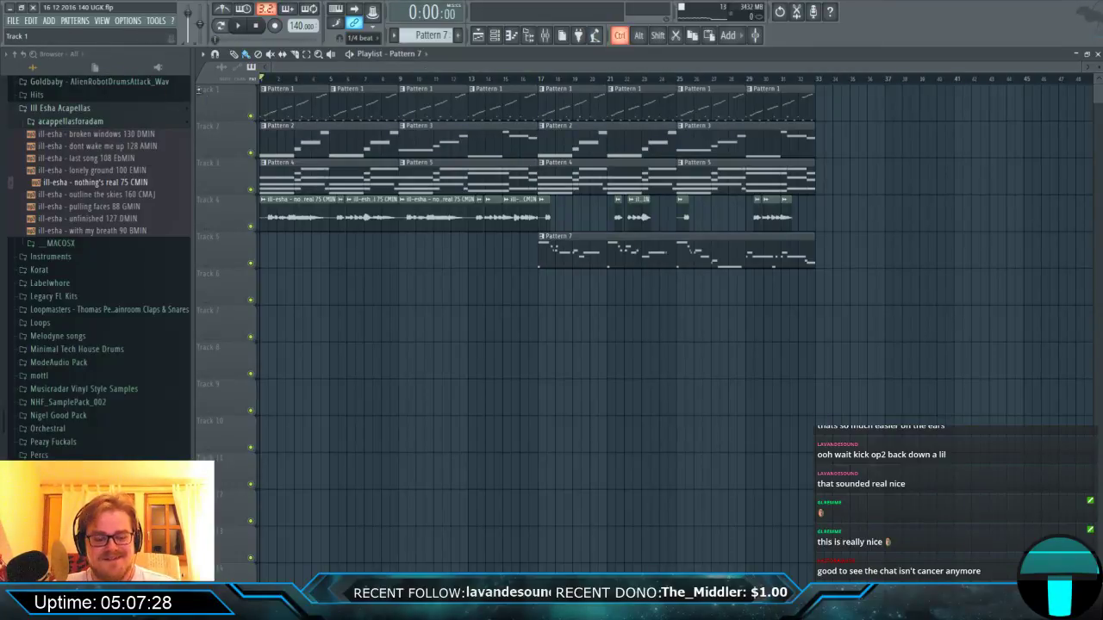
key("ctrl+a")
left_click_drag(288, 123, 359, 116)
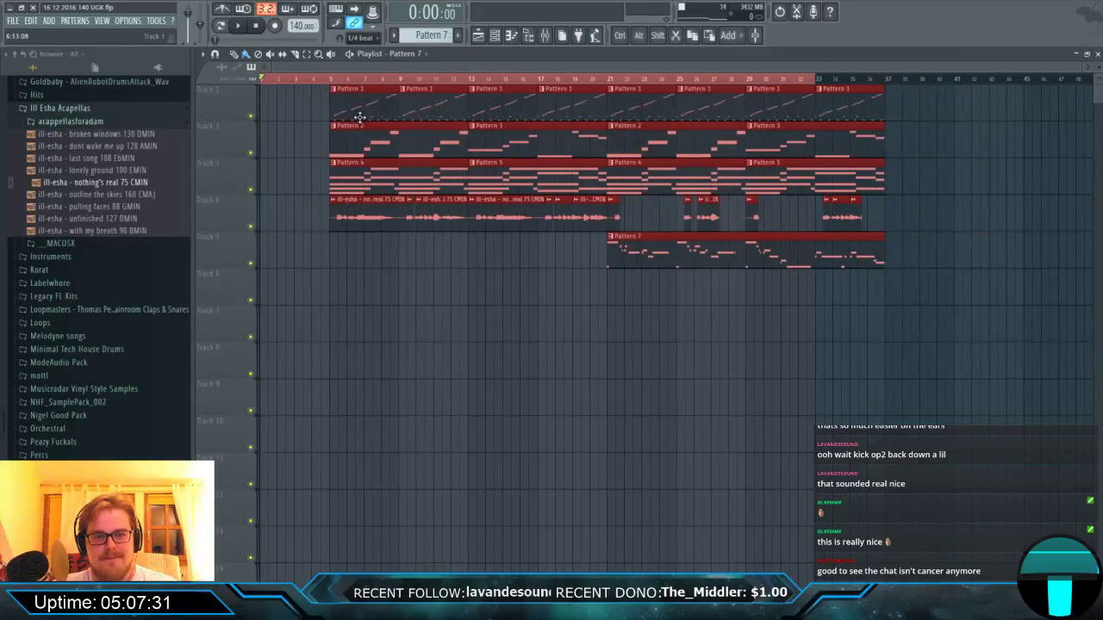
left_click(315, 83)
key("space")
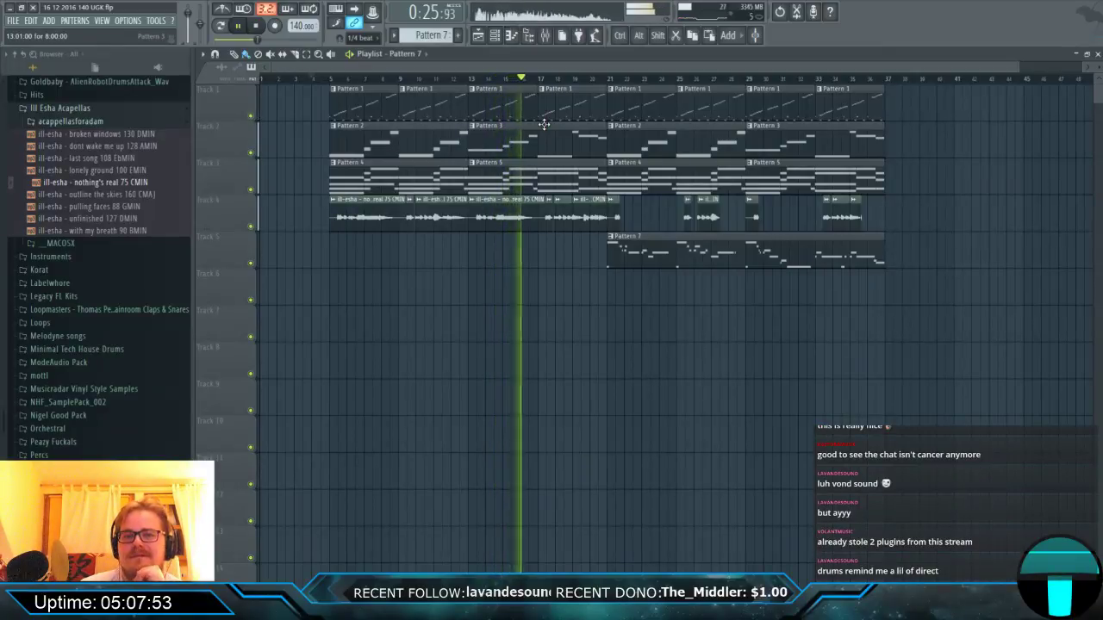
Add FabFilter Pro-Q 2 to the Drums Bus with a high cut at about 8350 Hz and a Q of 1.466.
left_click(546, 37)
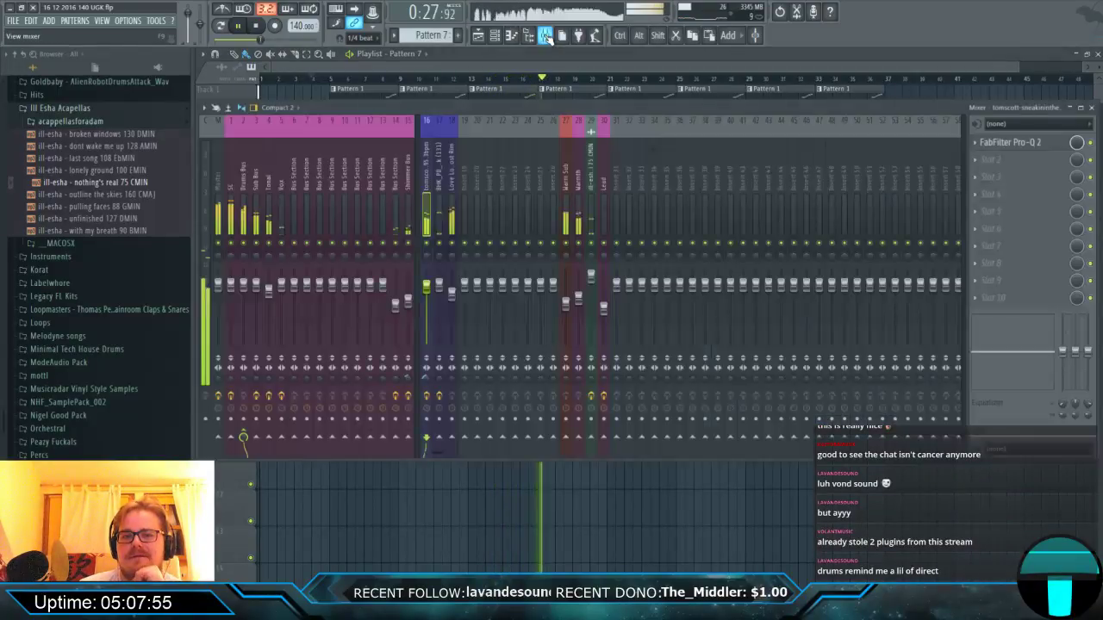
left_click(246, 210)
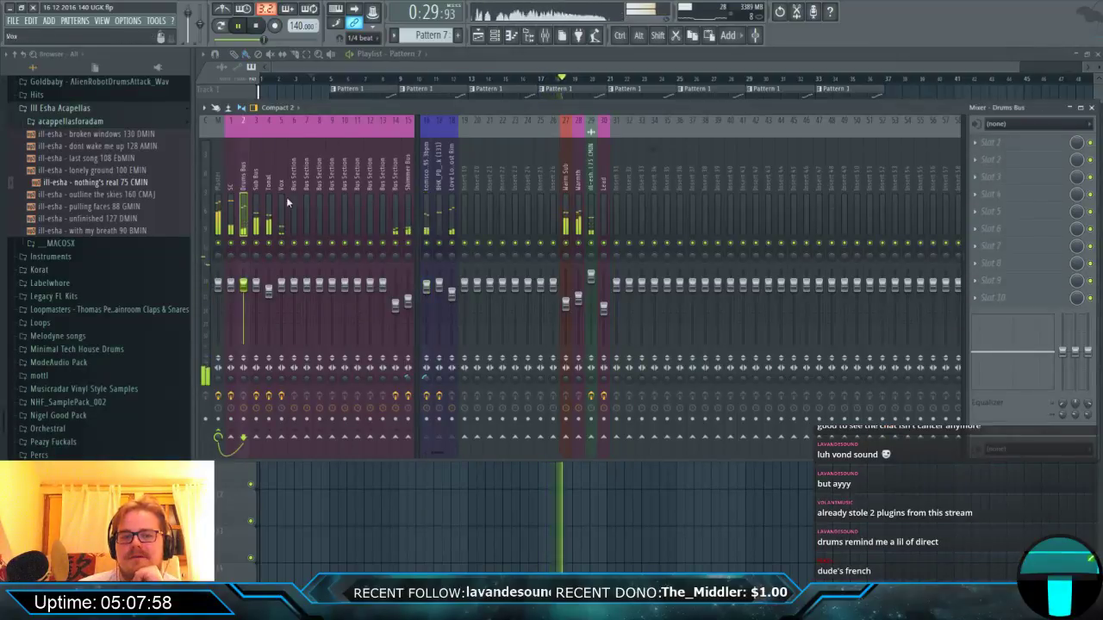
left_click(1013, 142)
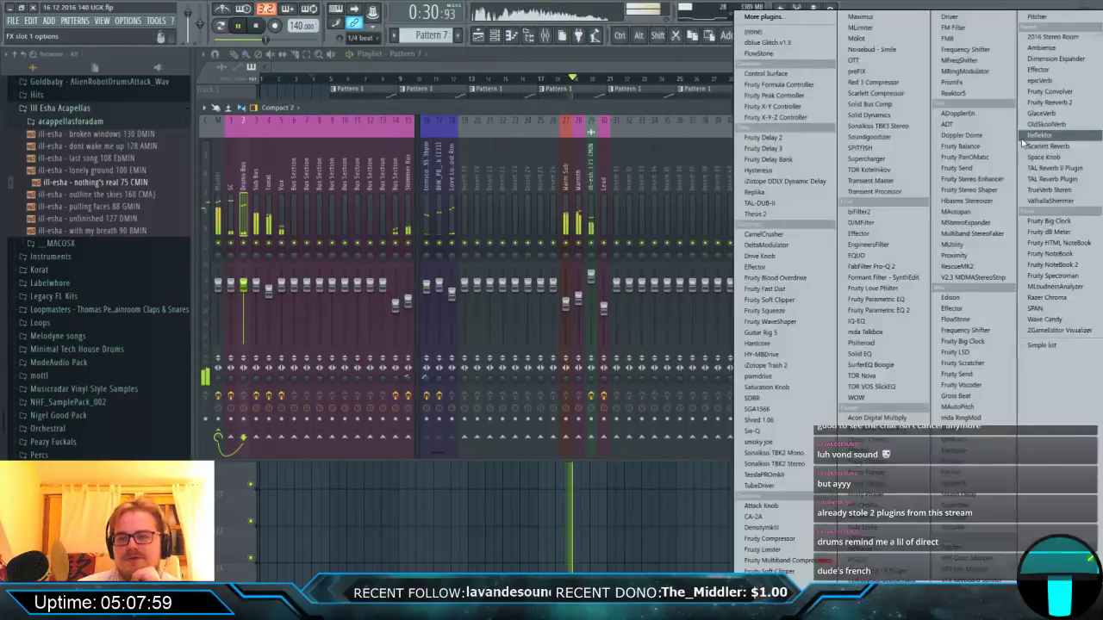
left_click(897, 267)
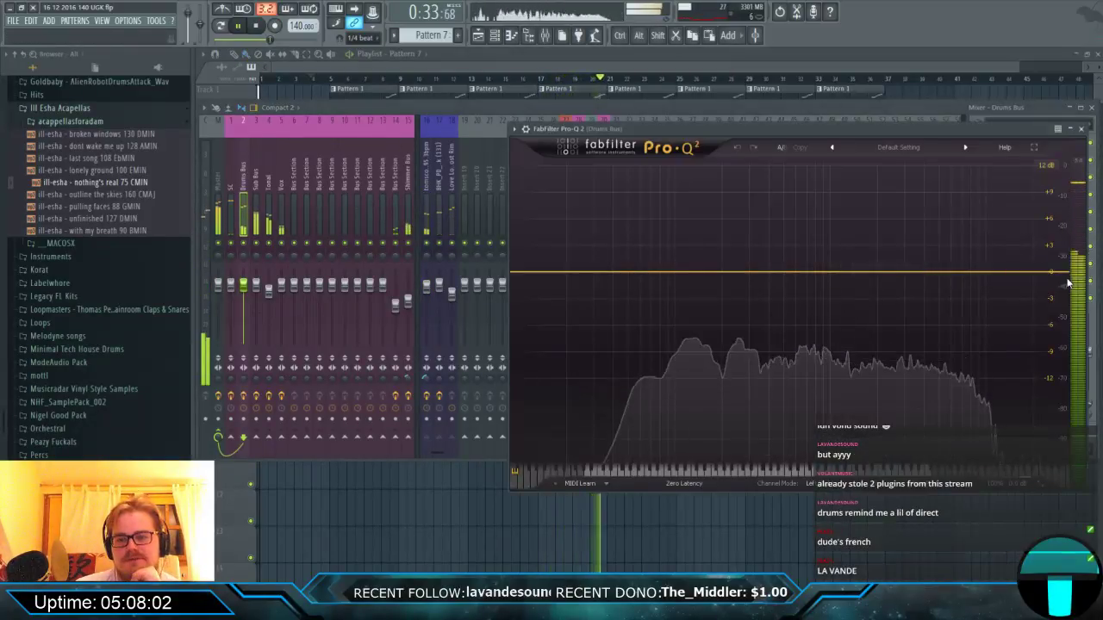
left_click_drag(1068, 278, 975, 250)
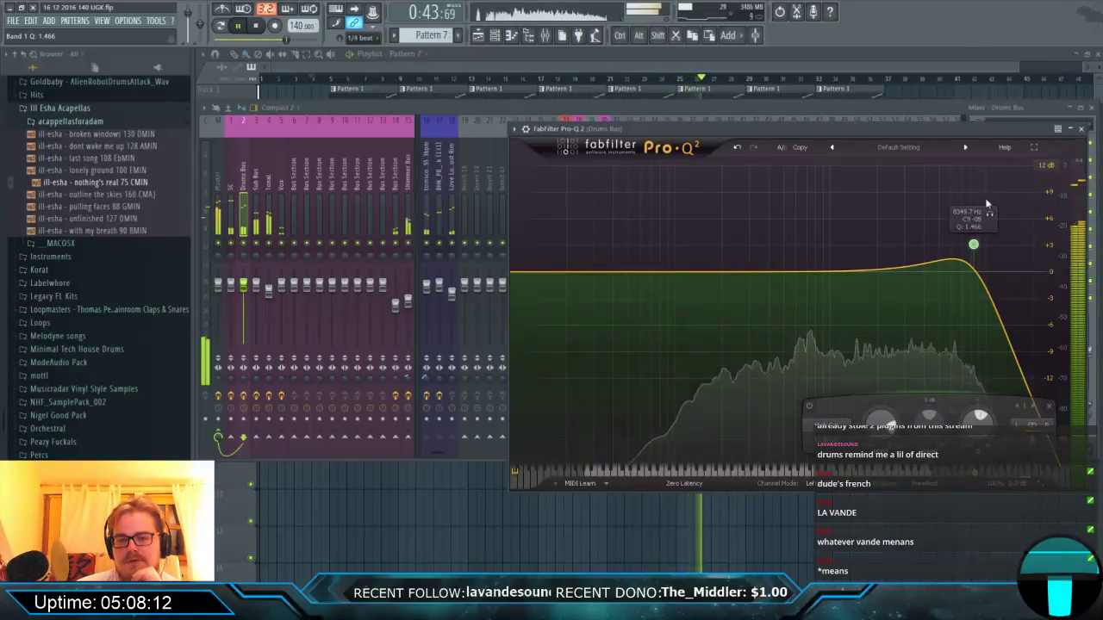
left_click(1079, 129)
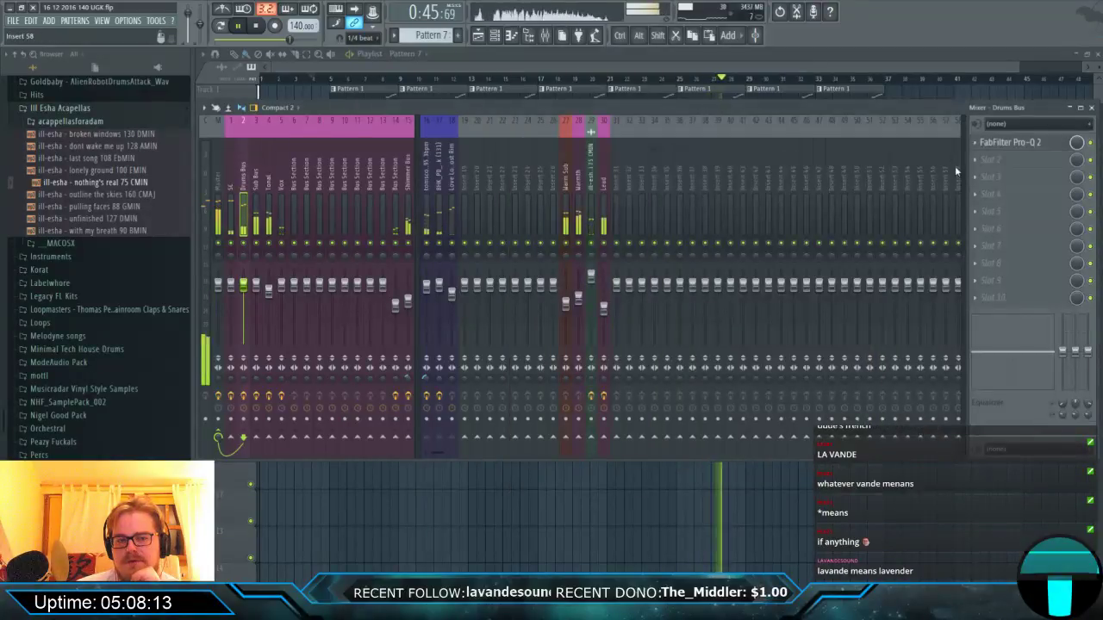
left_click(633, 68)
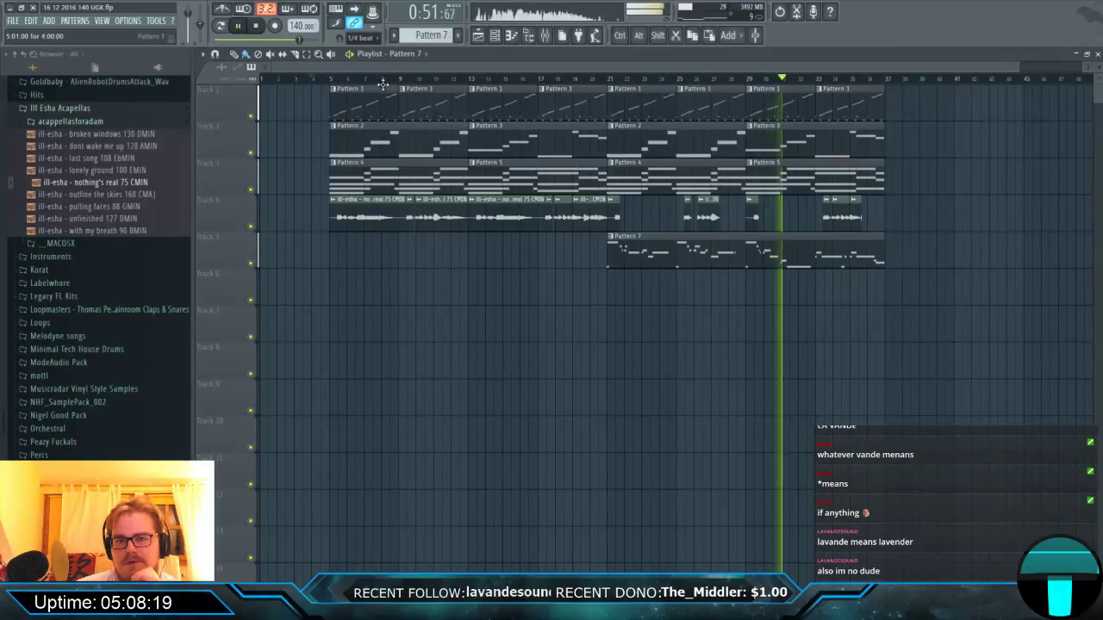
Set the high cut in the Lead's FabFilter Pro-Q 2 to about 5049 Hz with a 12 dB/oct slope.
left_click(545, 36)
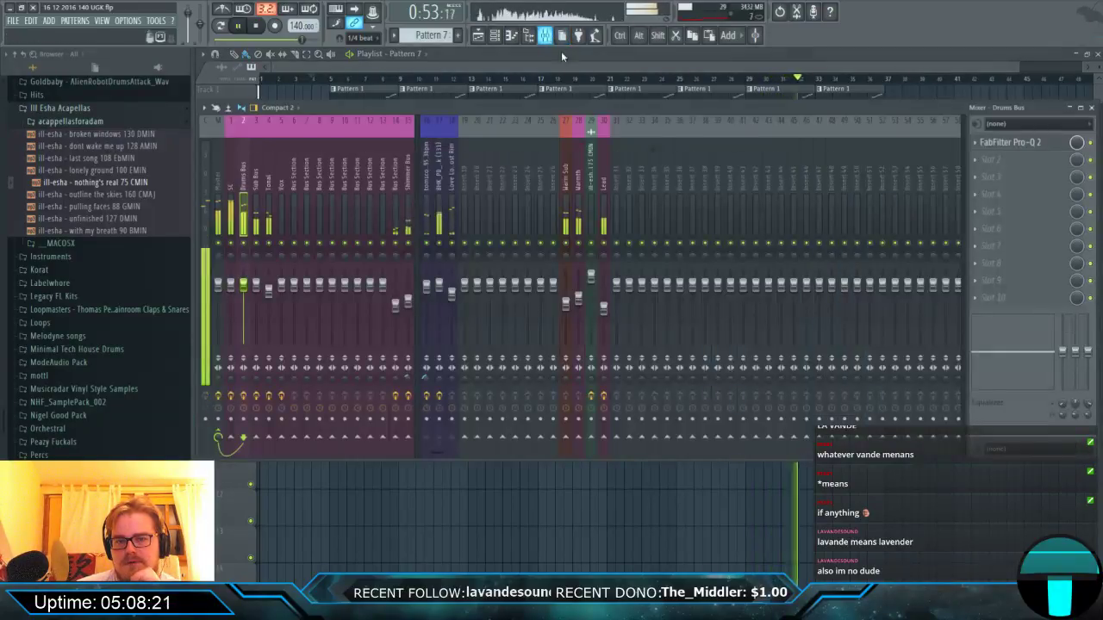
left_click(605, 221)
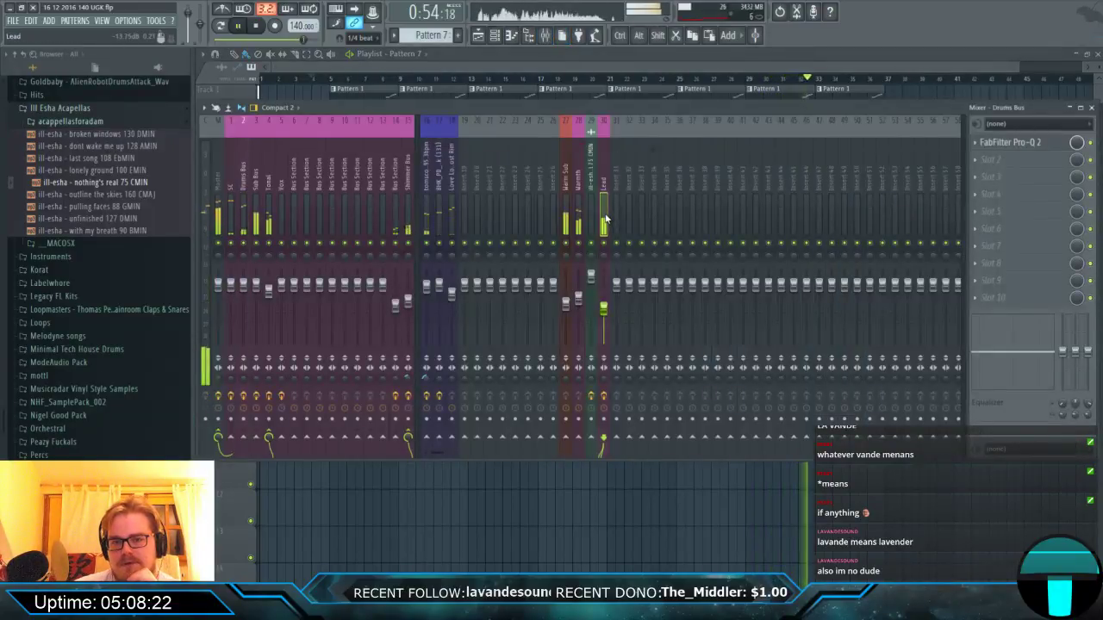
left_click(1026, 149)
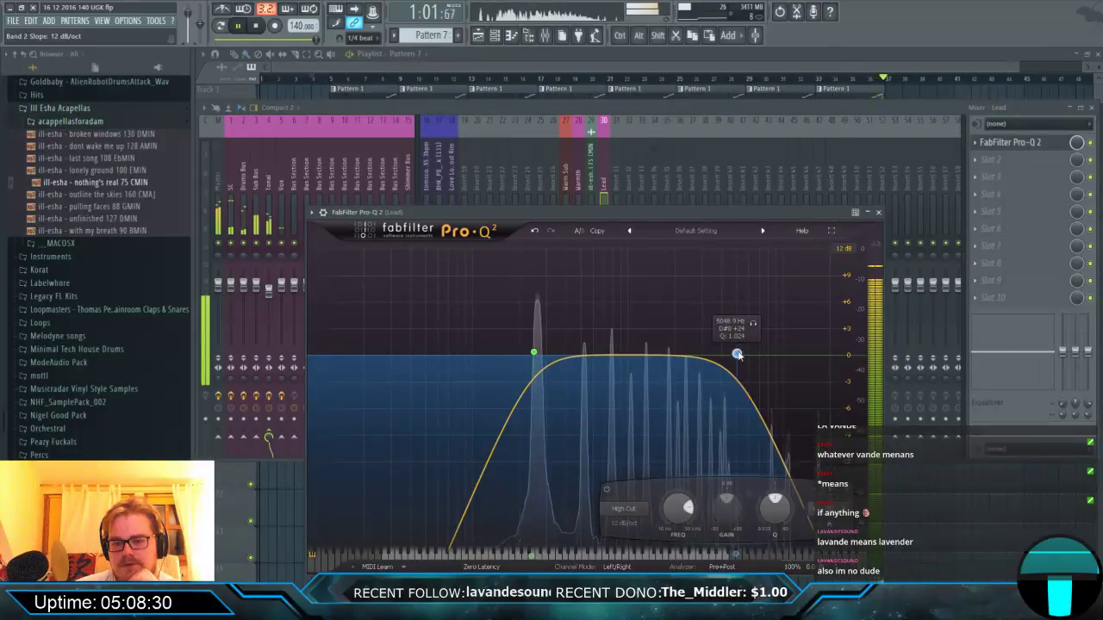
left_click(517, 64)
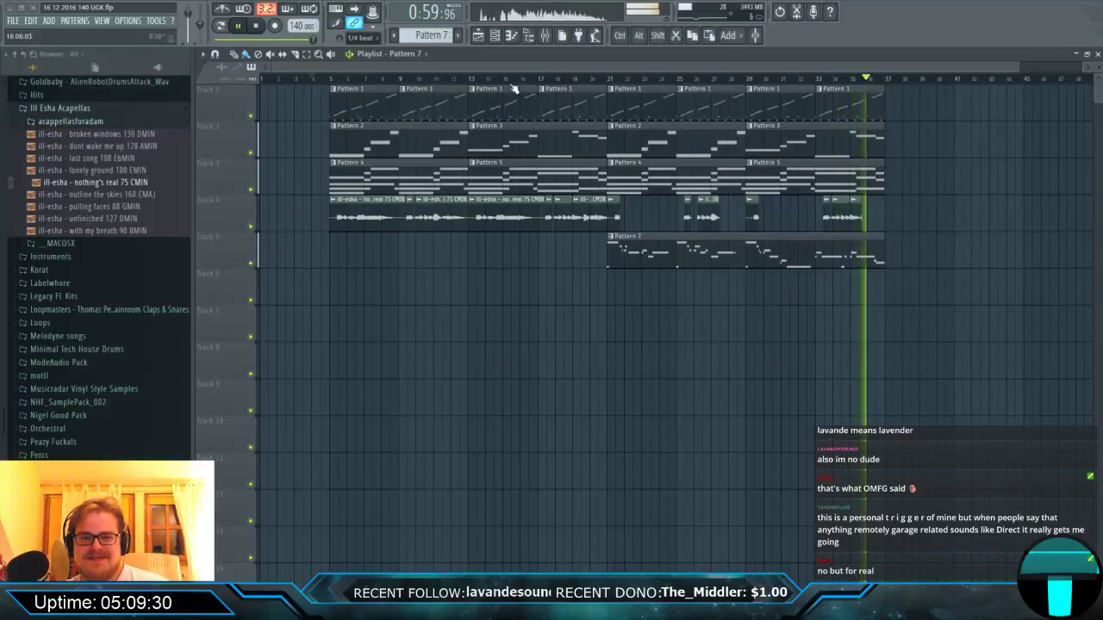
left_click(311, 78)
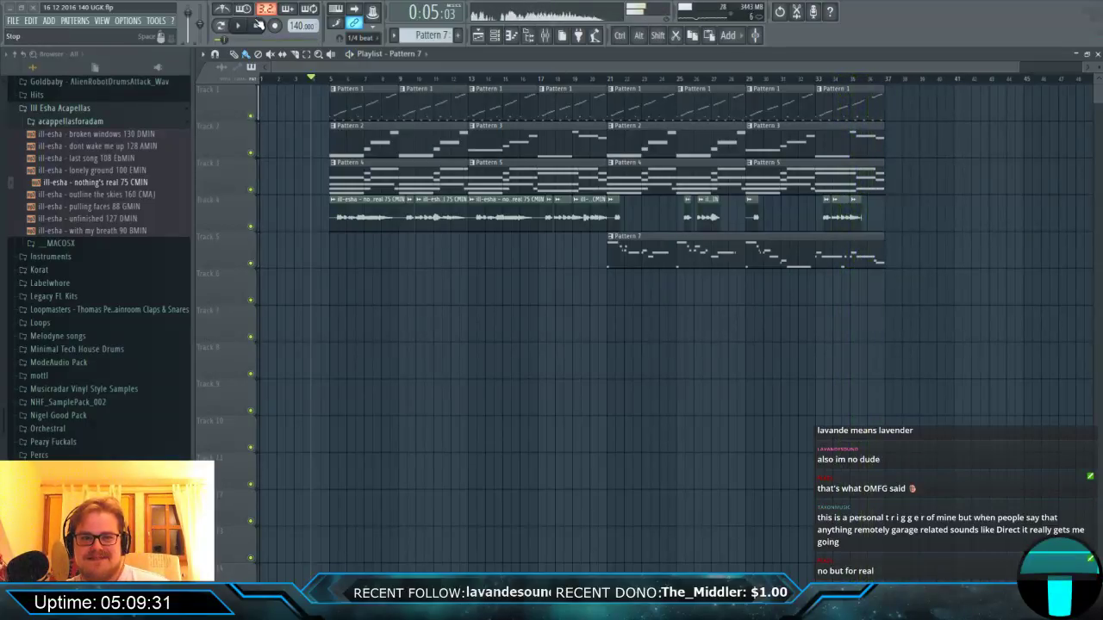
left_click(332, 79)
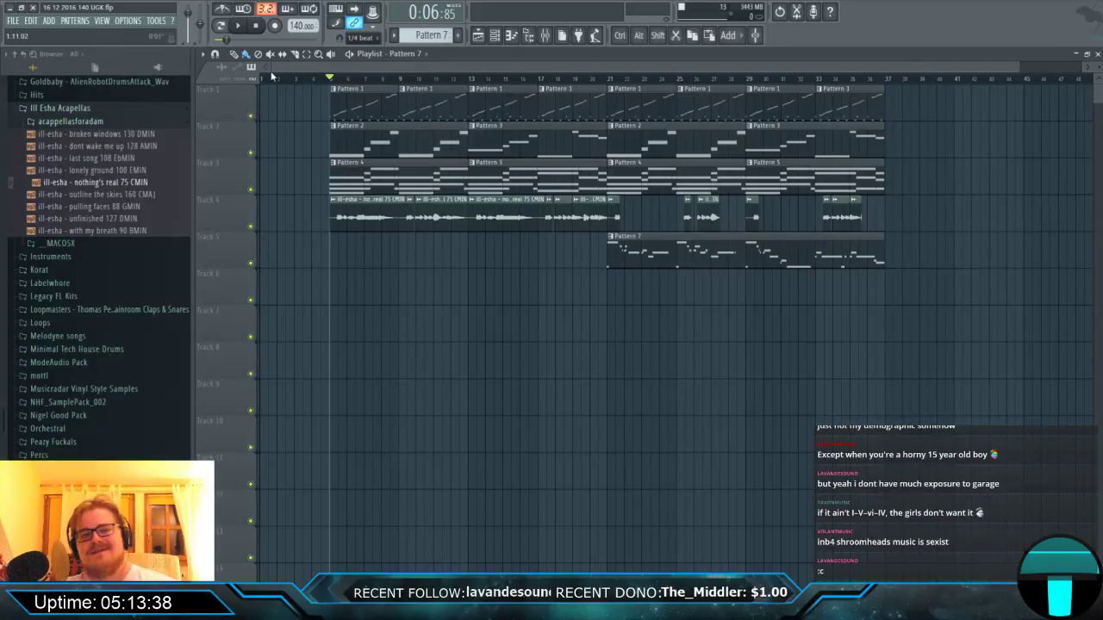
left_click_drag(271, 74, 234, 88)
left_click_drag(312, 76, 254, 79)
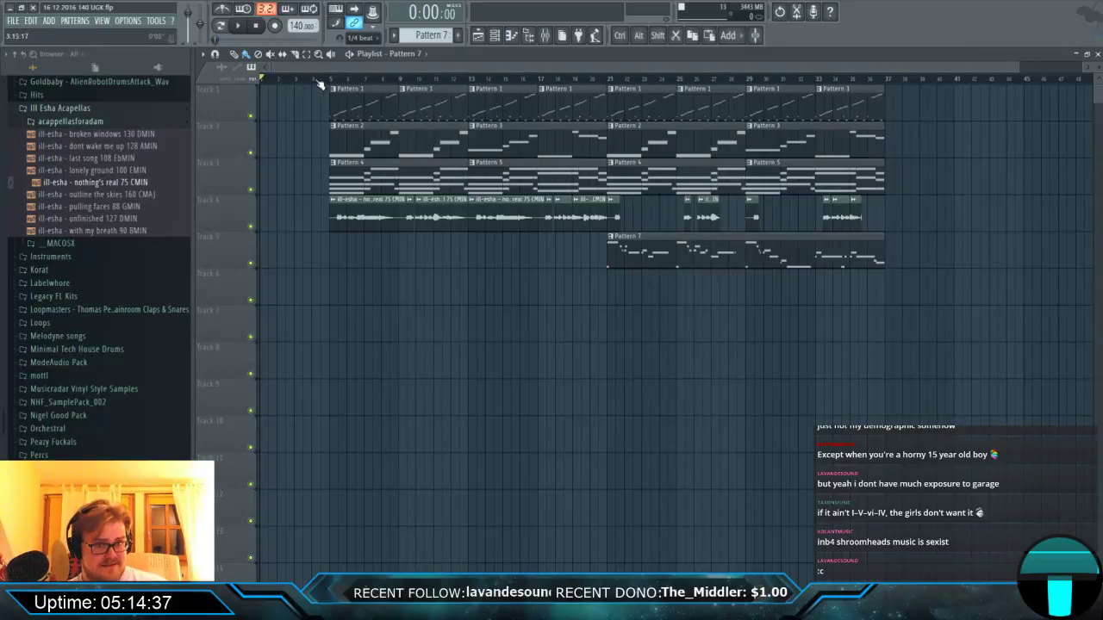
left_click(274, 79)
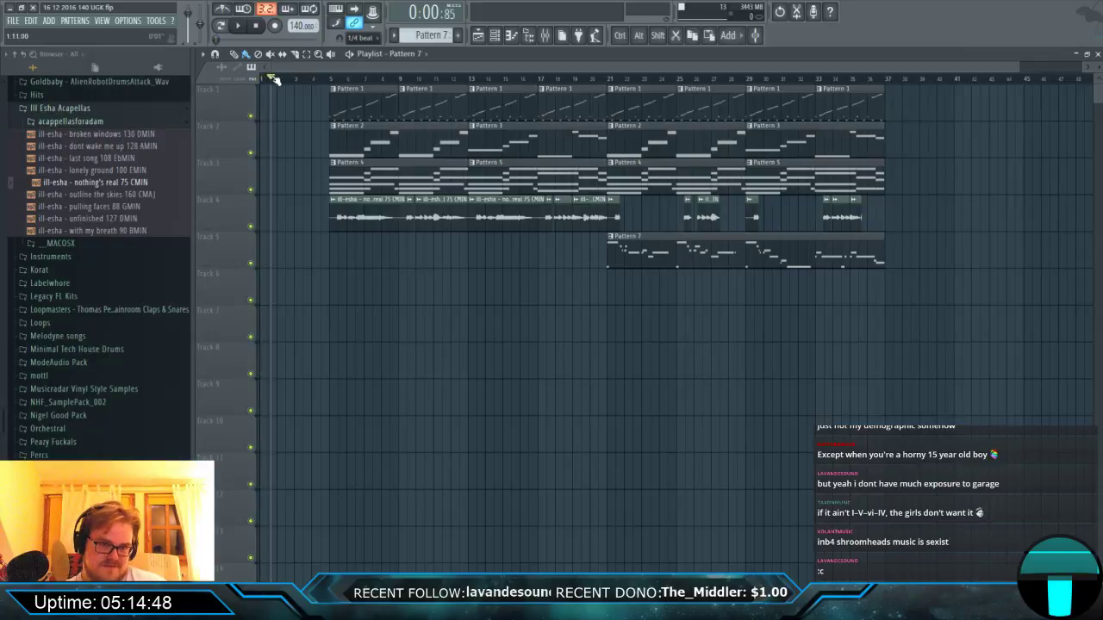
key("space")
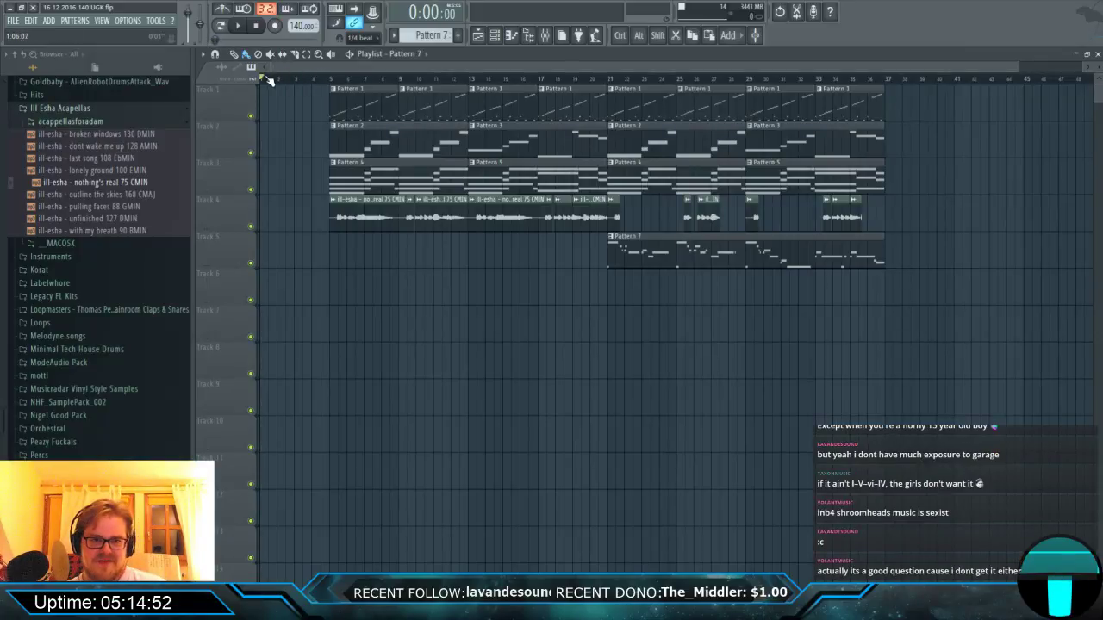
scroll(269, 81, "up", 2)
scroll(269, 81, "down", 3)
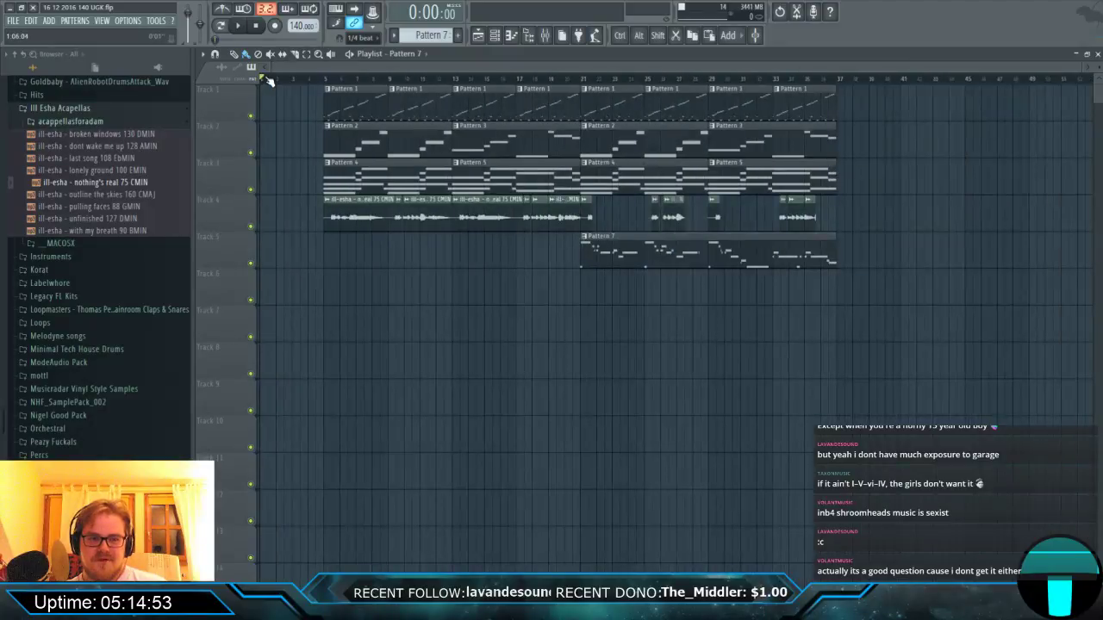
left_click(327, 79)
scroll(327, 80, "up", 5)
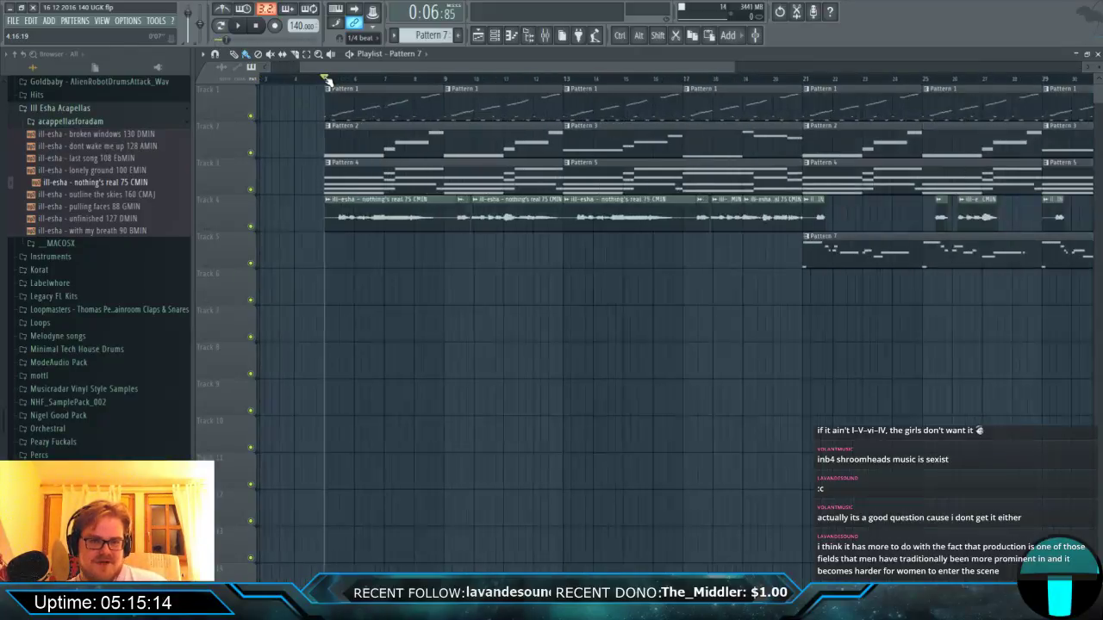
scroll(327, 79, "up", 3)
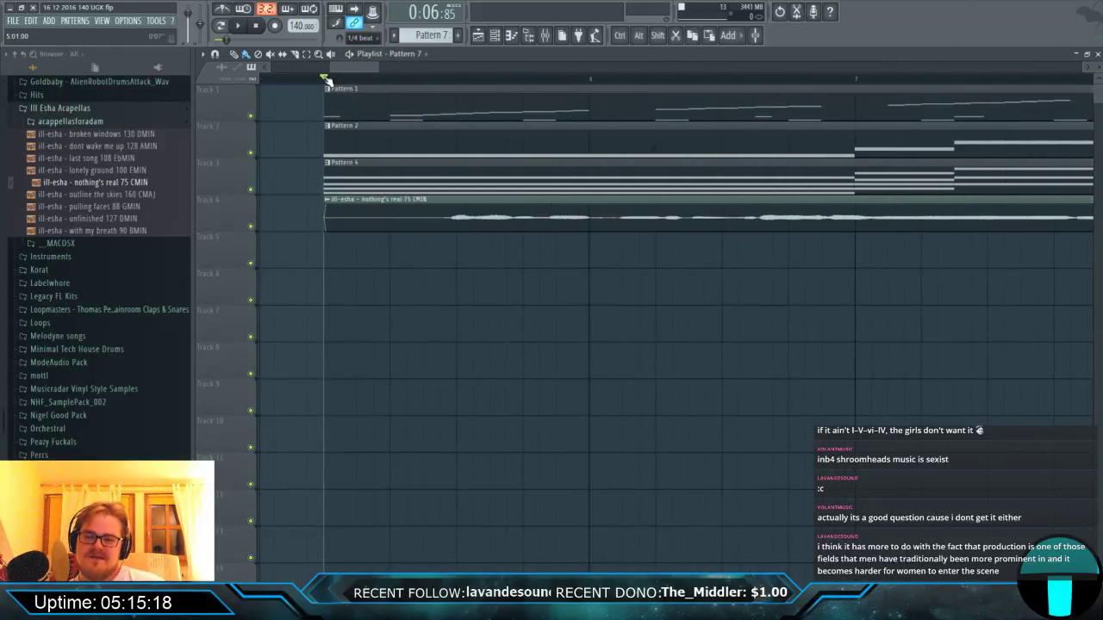
scroll(327, 79, "down", 8)
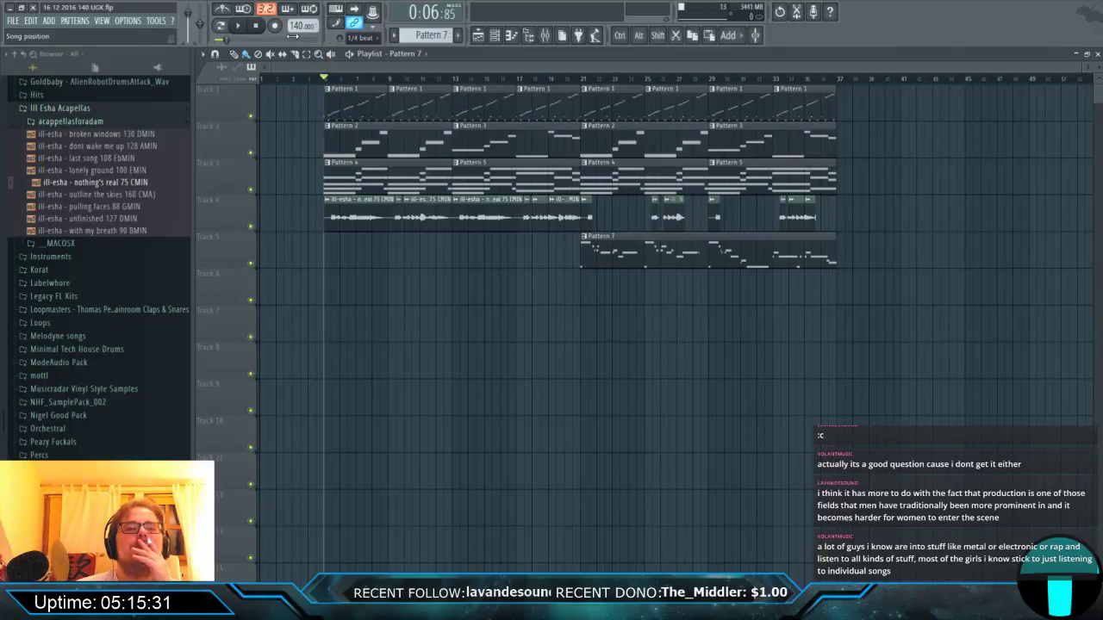
key("space")
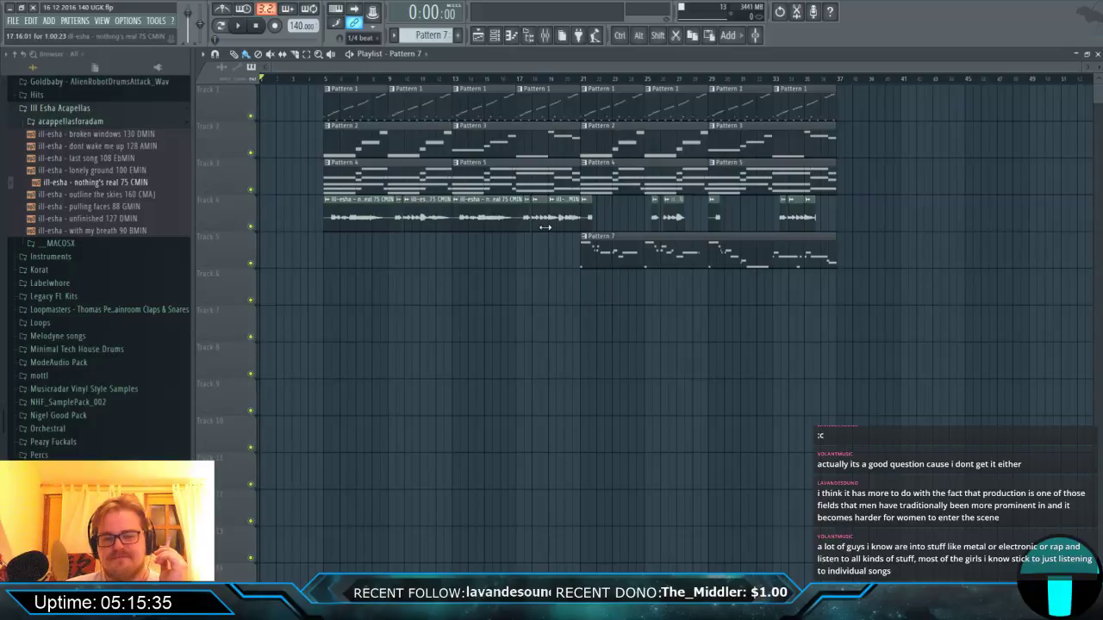
key("alt+Tab")
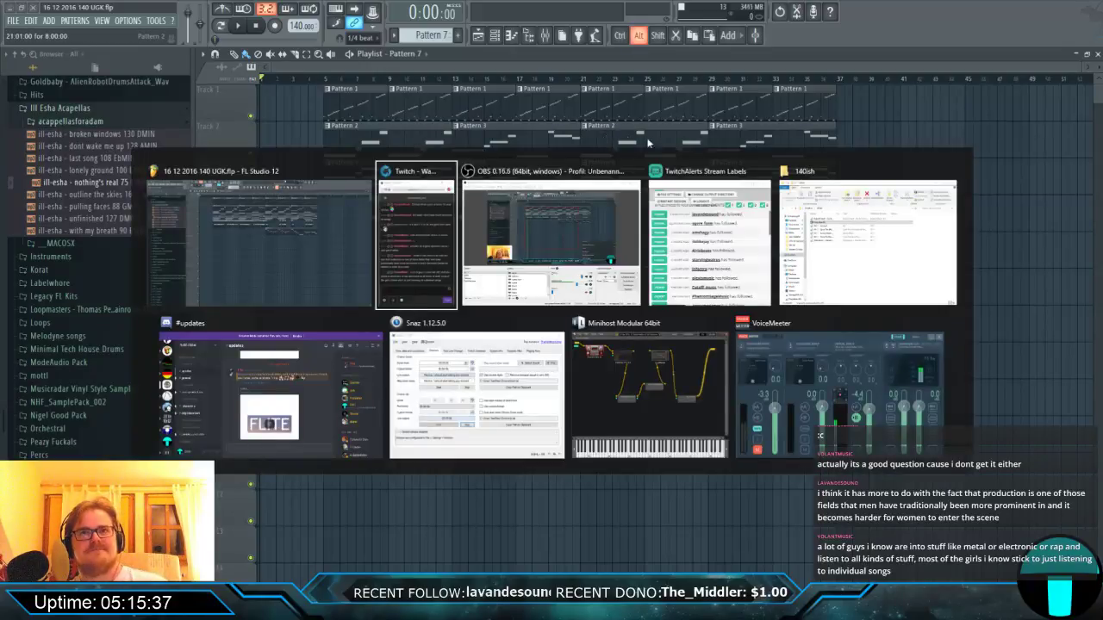
key("Escape")
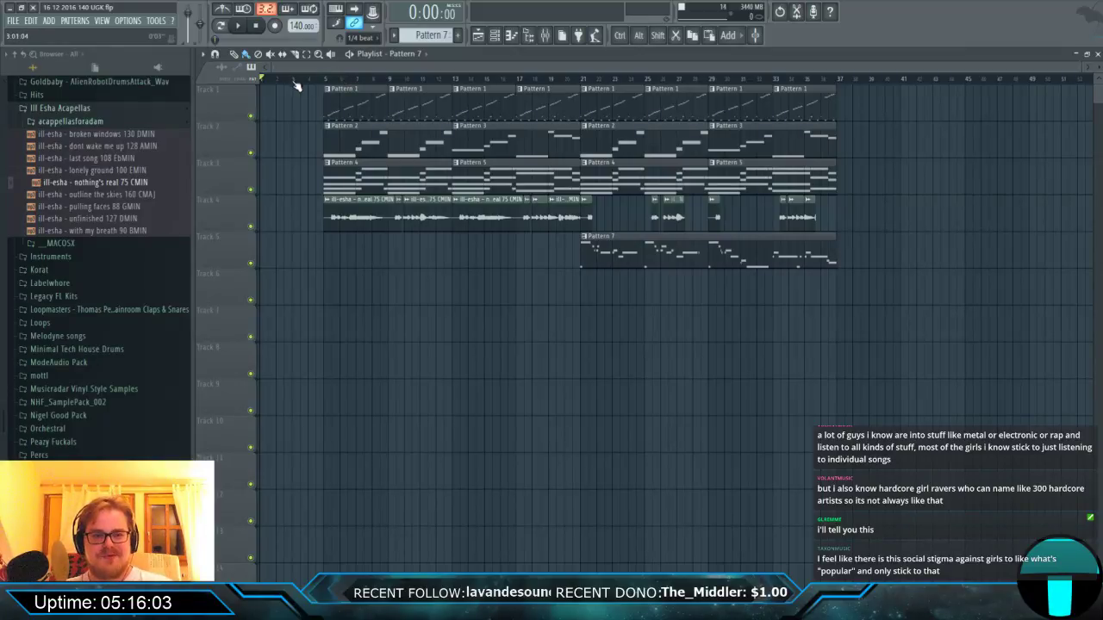
mouse_move(302, 67)
left_mouse_down()
mouse_move(369, 69)
mouse_move(292, 71)
left_mouse_up()
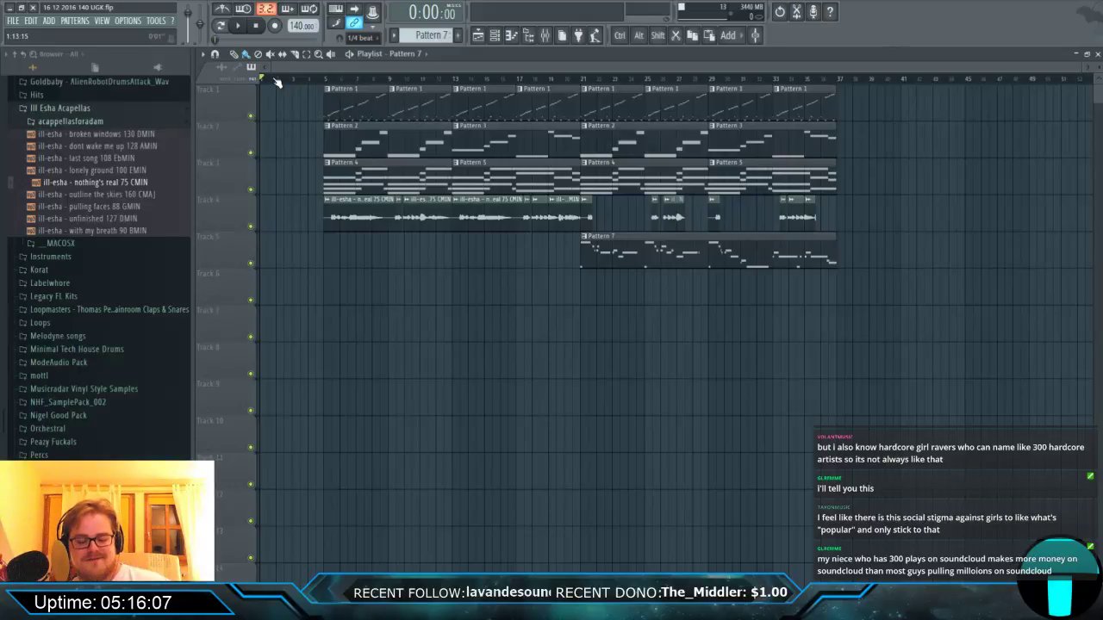
key("space")
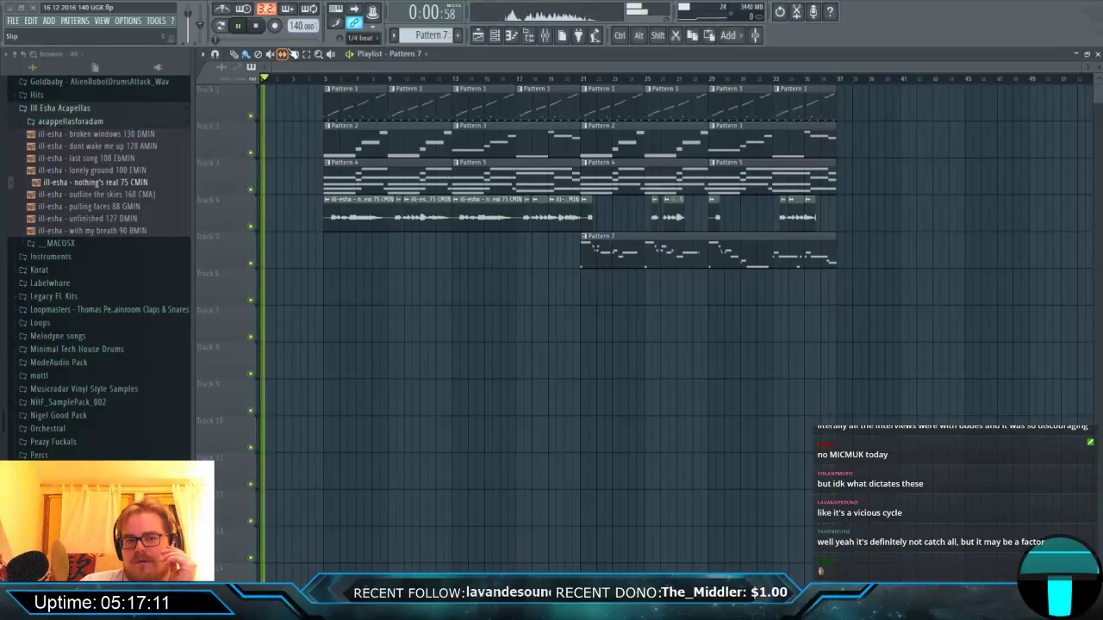
left_click(257, 26)
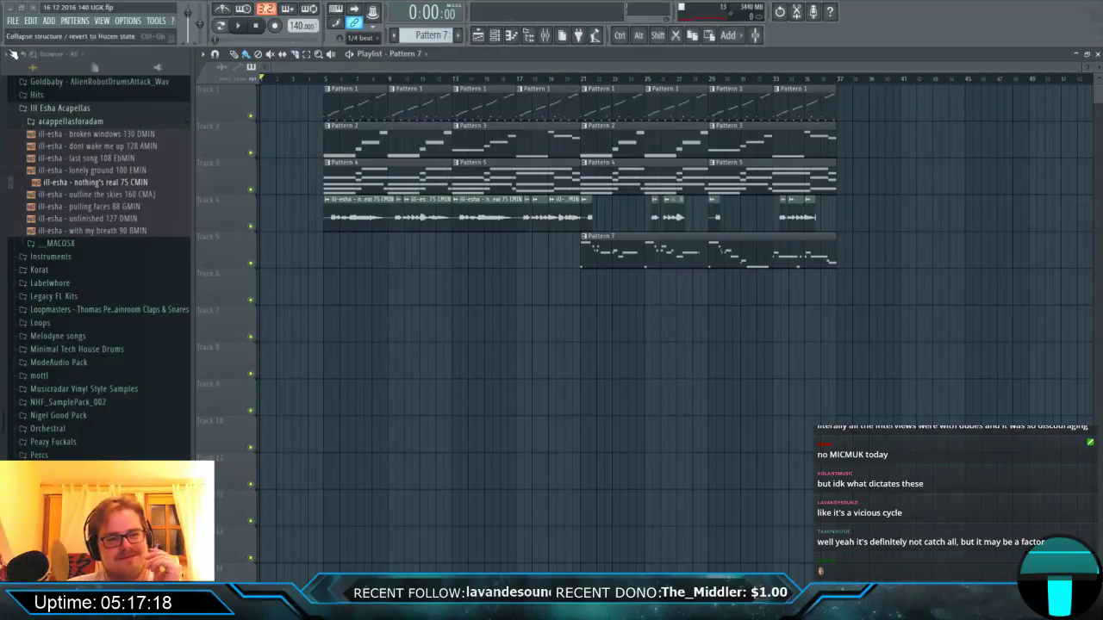
left_click(13, 22)
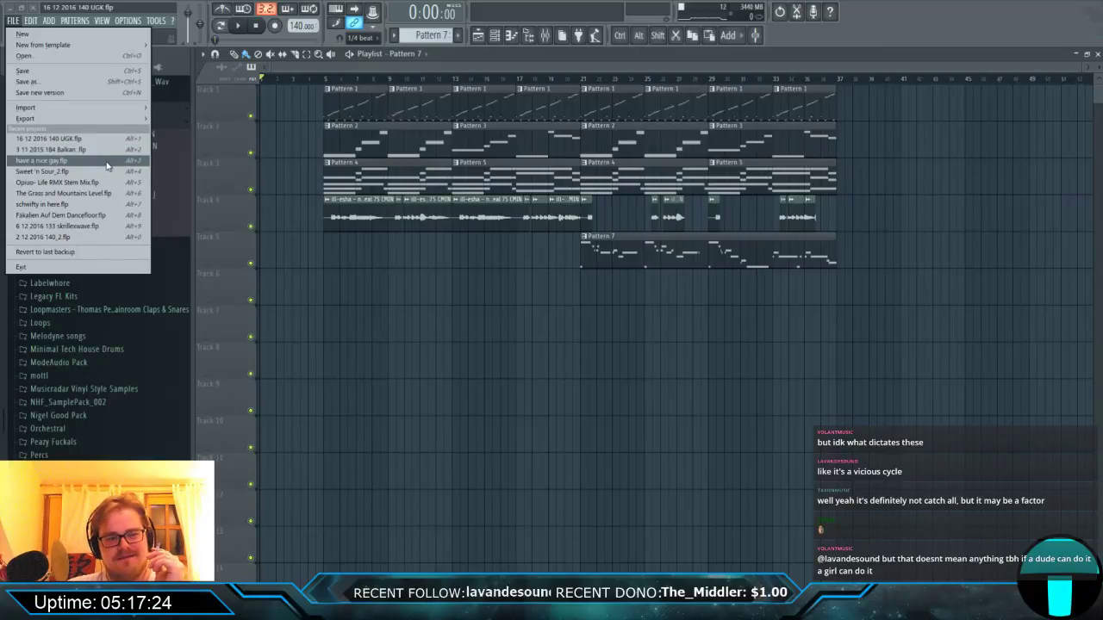
left_click(100, 227)
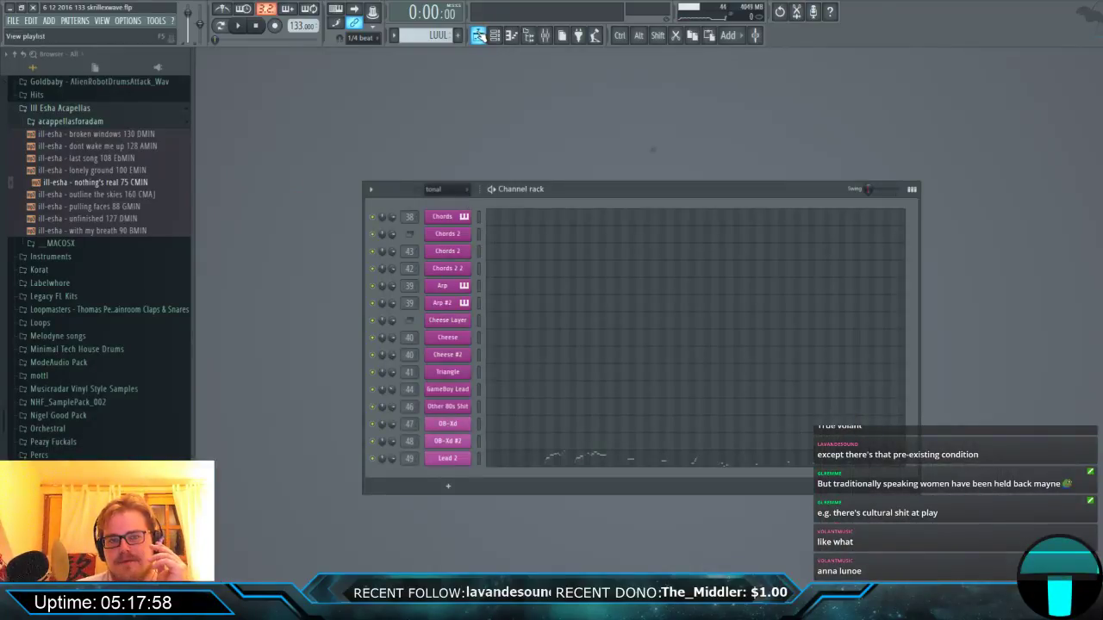
left_click(478, 35)
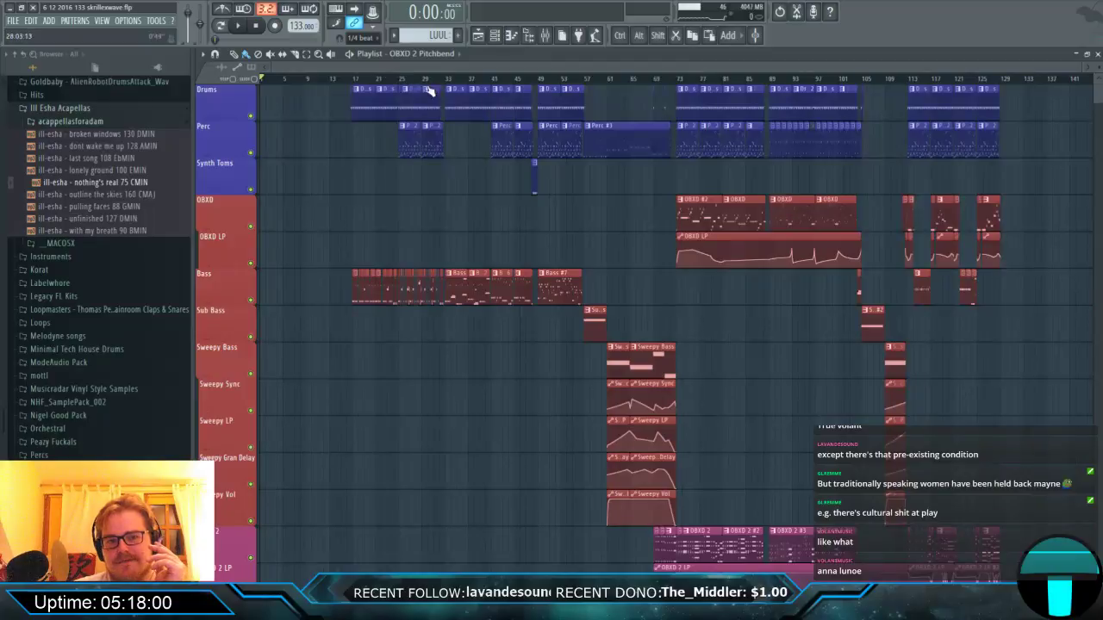
scroll(546, 158, "down", 5)
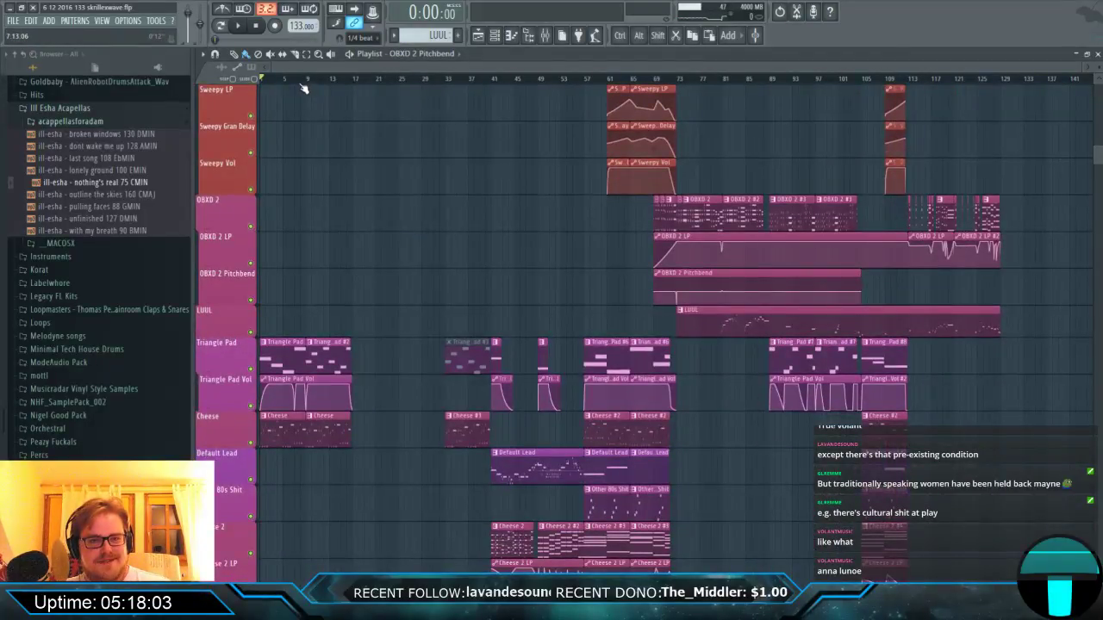
scroll(305, 89, "up", 5)
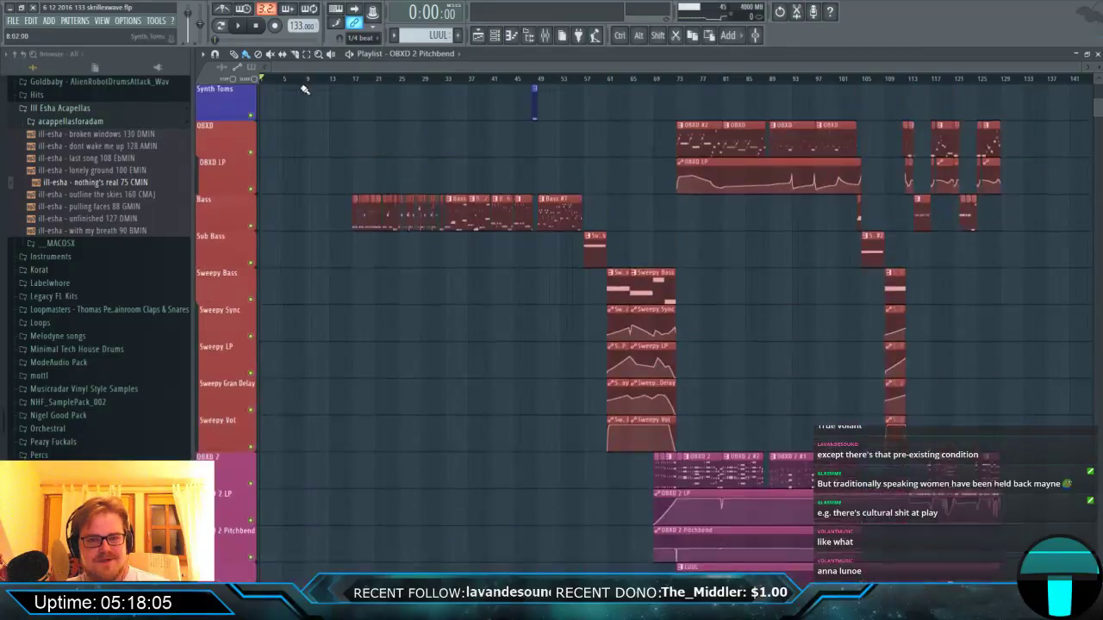
key("space")
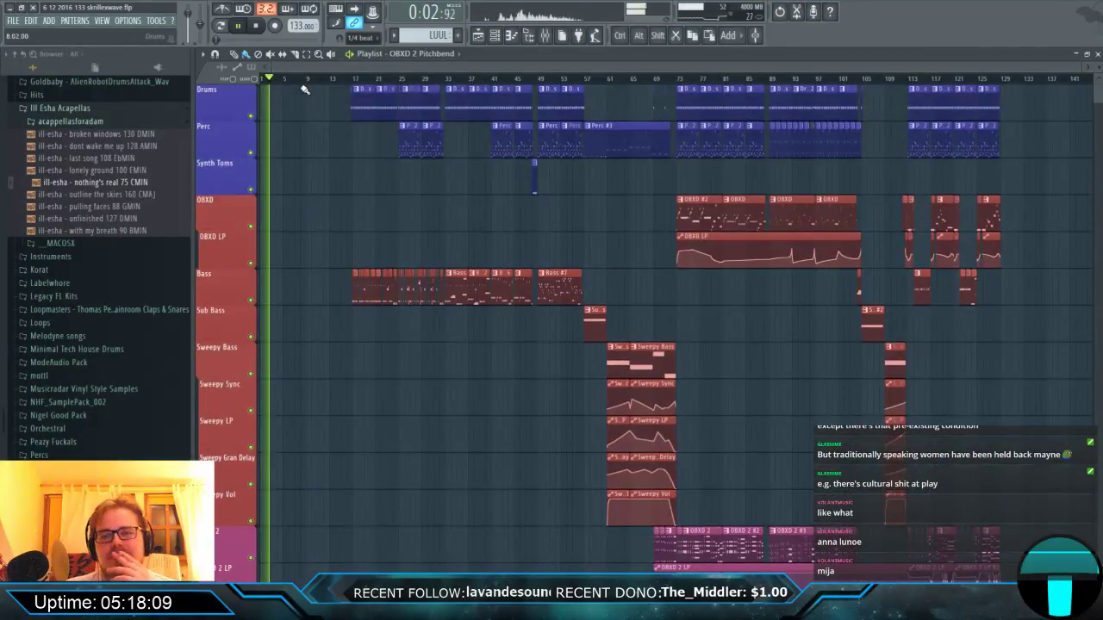
Set the FL Studio ASIO buffer size to 2048 samples in the audio settings while the song plays.
left_click(156, 20)
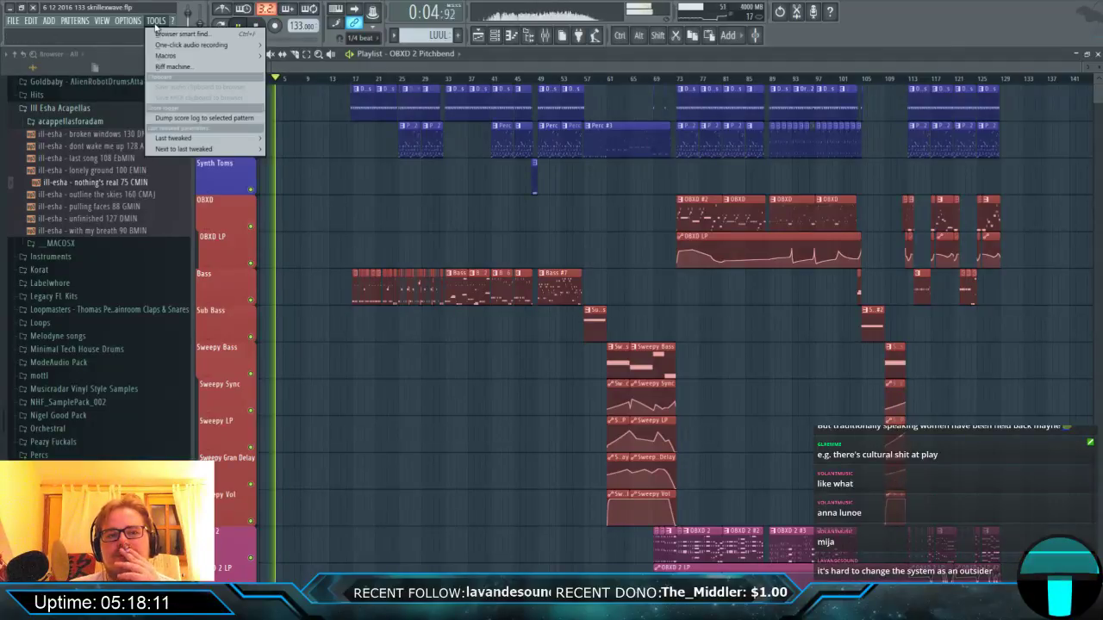
left_click(136, 22)
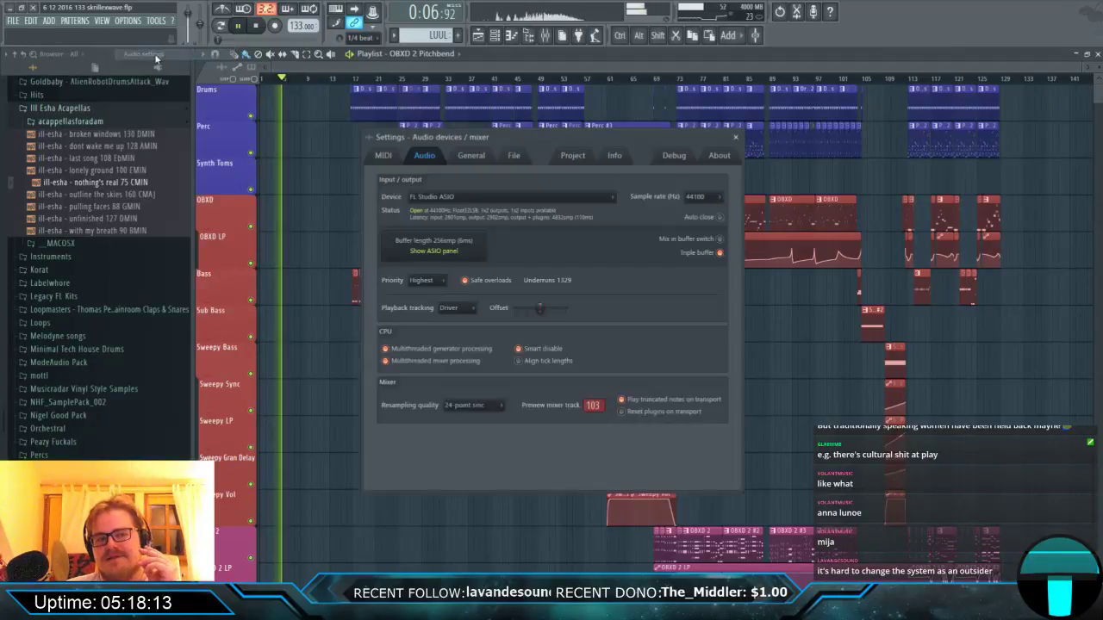
left_click(153, 56)
left_click(462, 250)
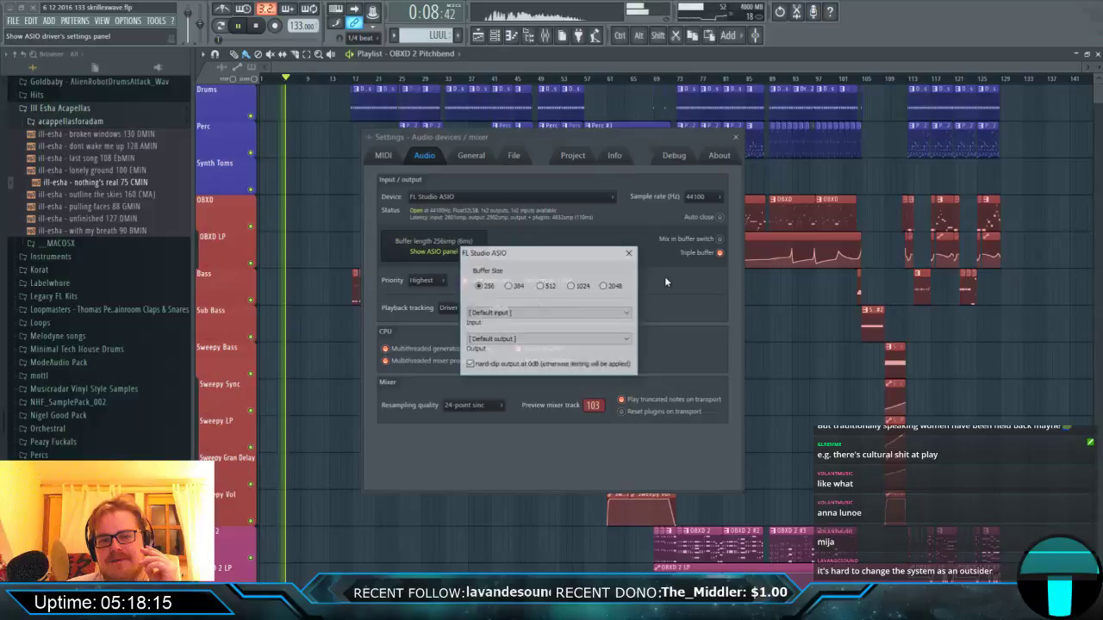
left_click(605, 285)
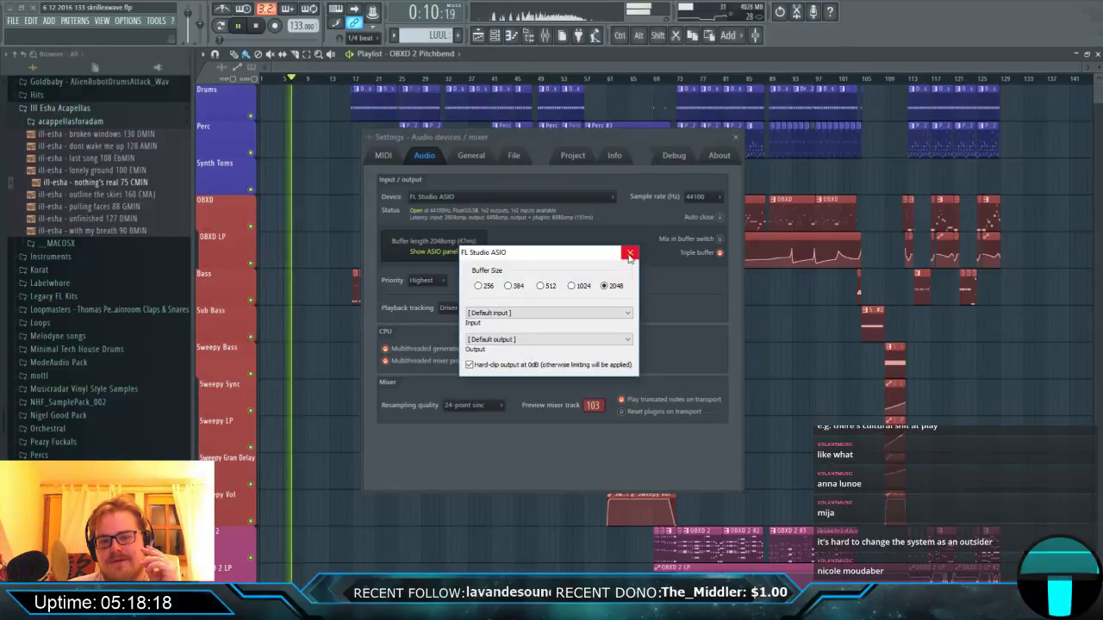
left_click(629, 255)
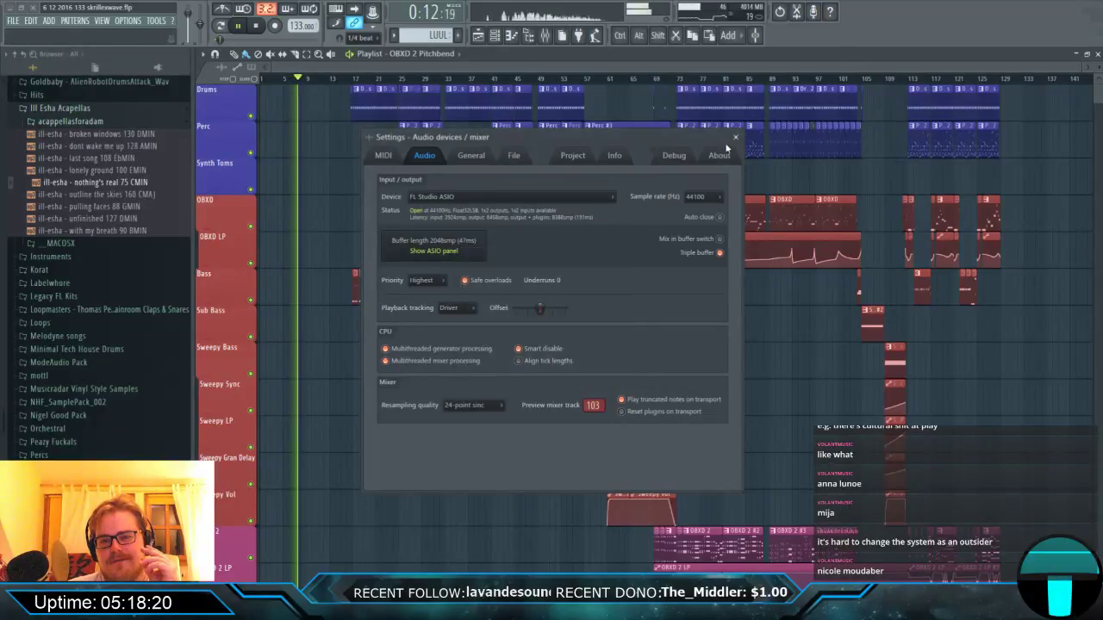
key("Escape")
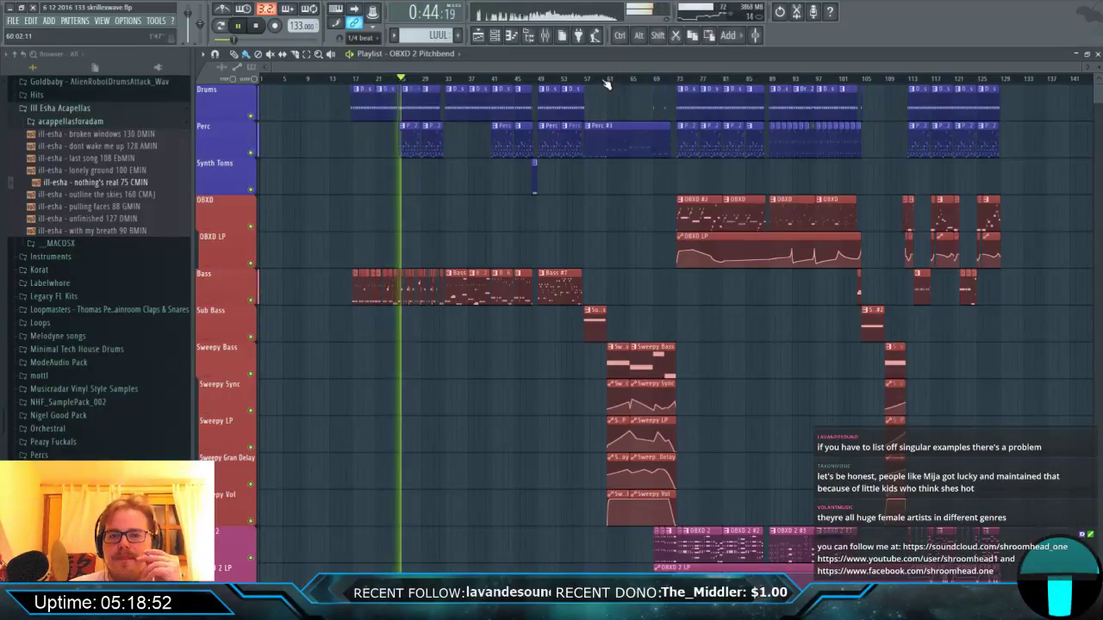
Look through all playlist tracks from Drums down to the crash track during playback, and stop the song when finished.
scroll(617, 101, "down", 5)
scroll(624, 119, "down", 8)
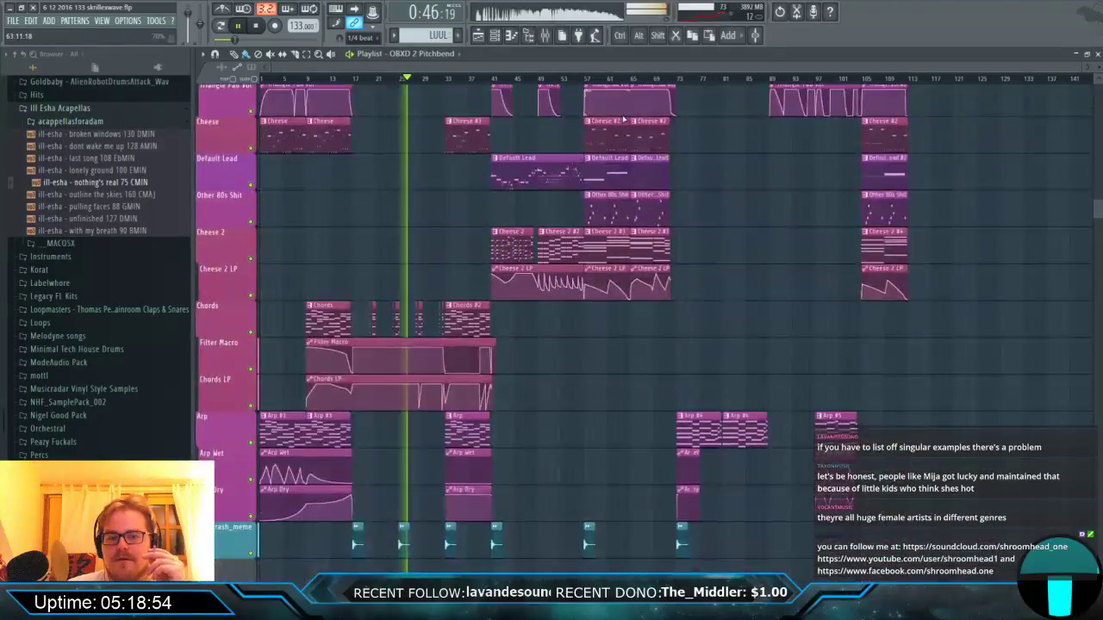
scroll(624, 120, "up", 6)
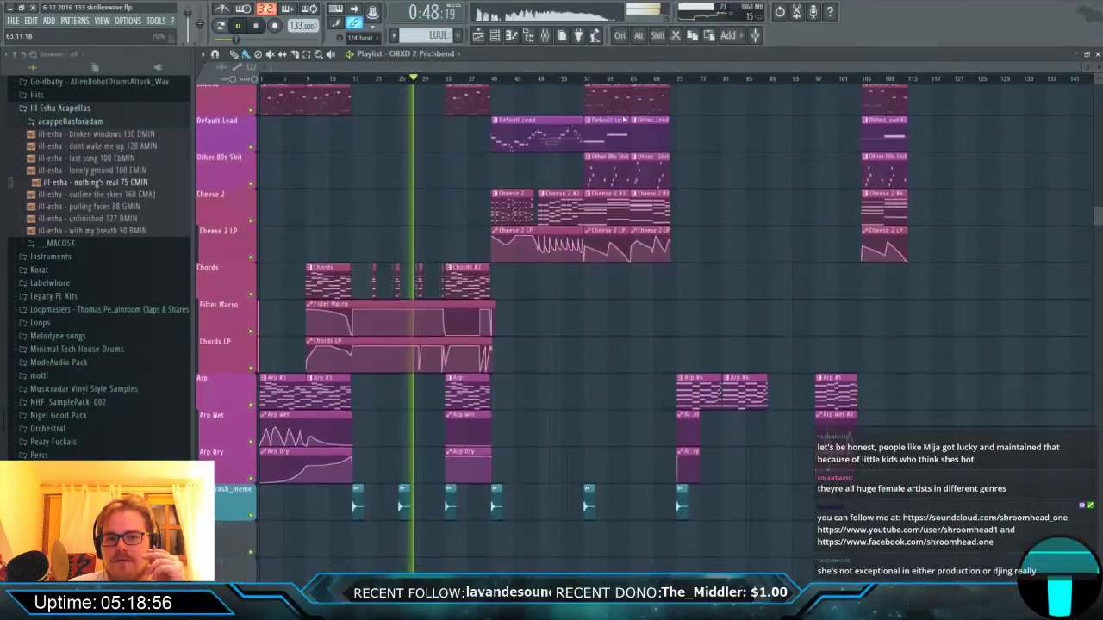
scroll(624, 119, "up", 2)
scroll(624, 120, "up", 10)
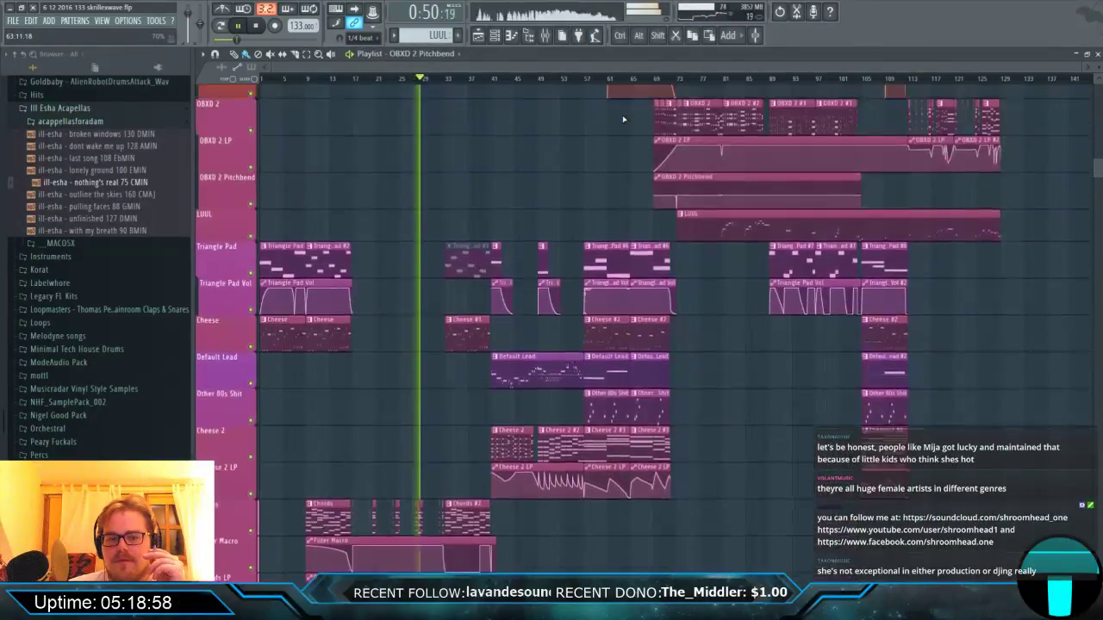
scroll(624, 120, "up", 2)
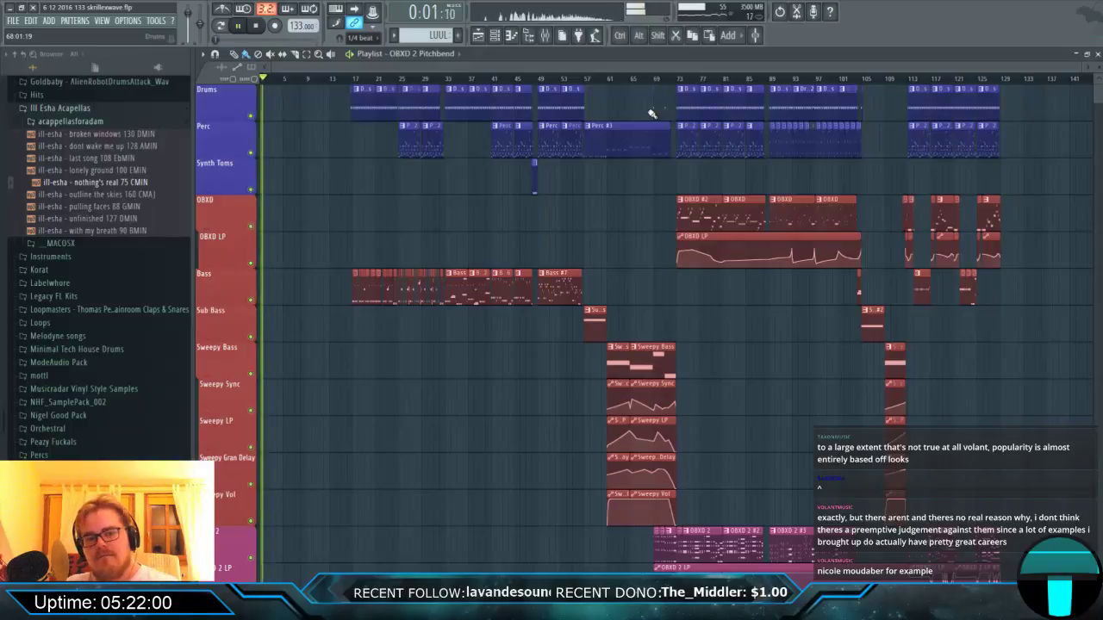
key("space")
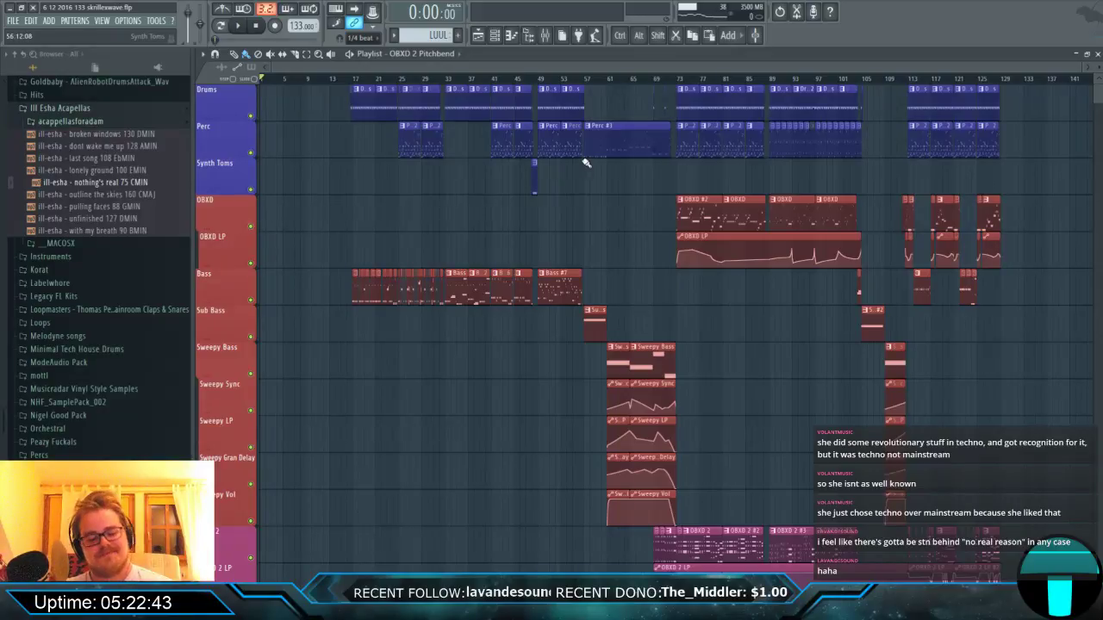
key("super")
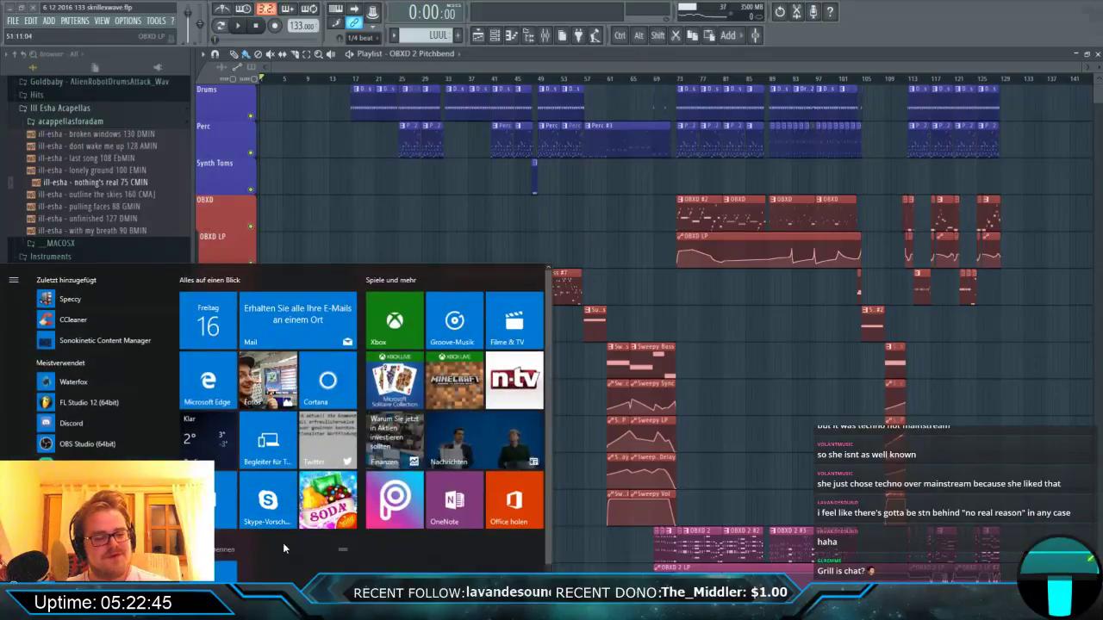
key("super")
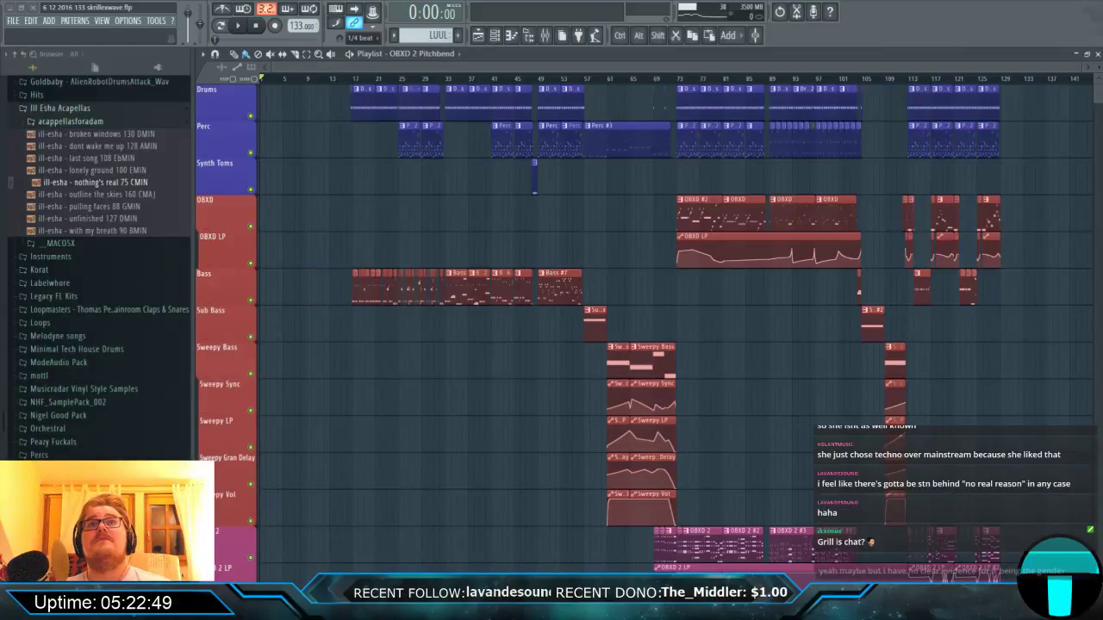
key("super")
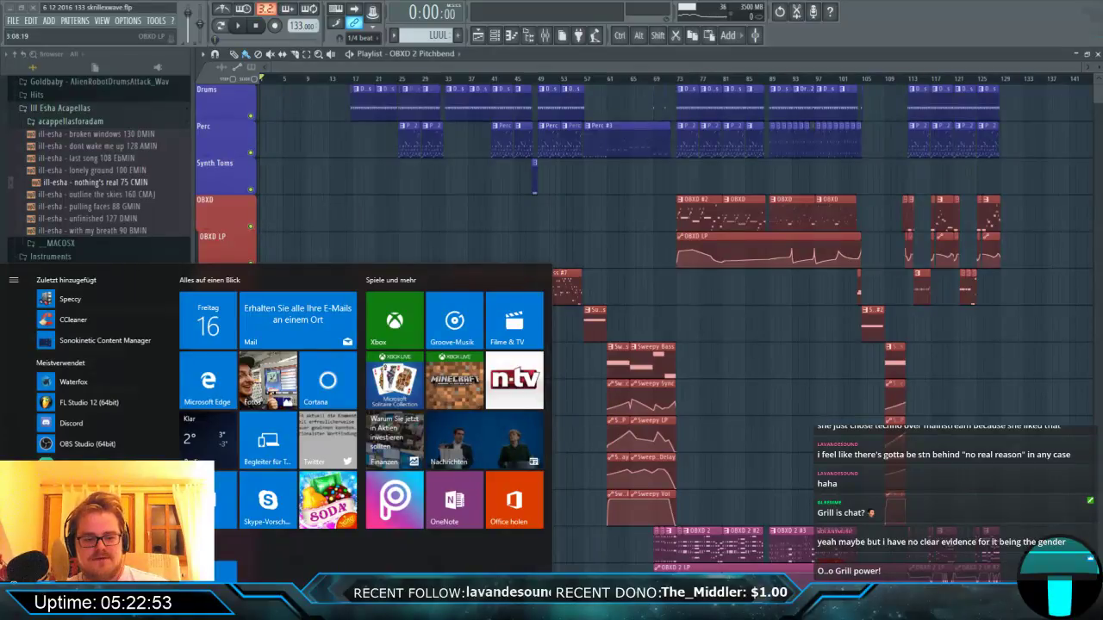
key("super")
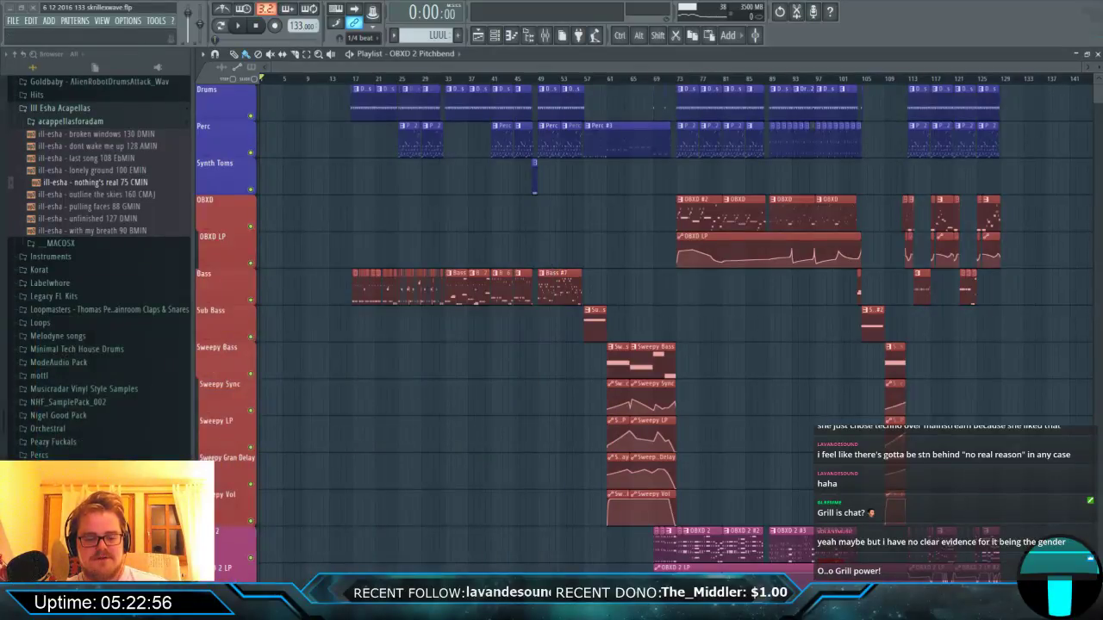
key("super")
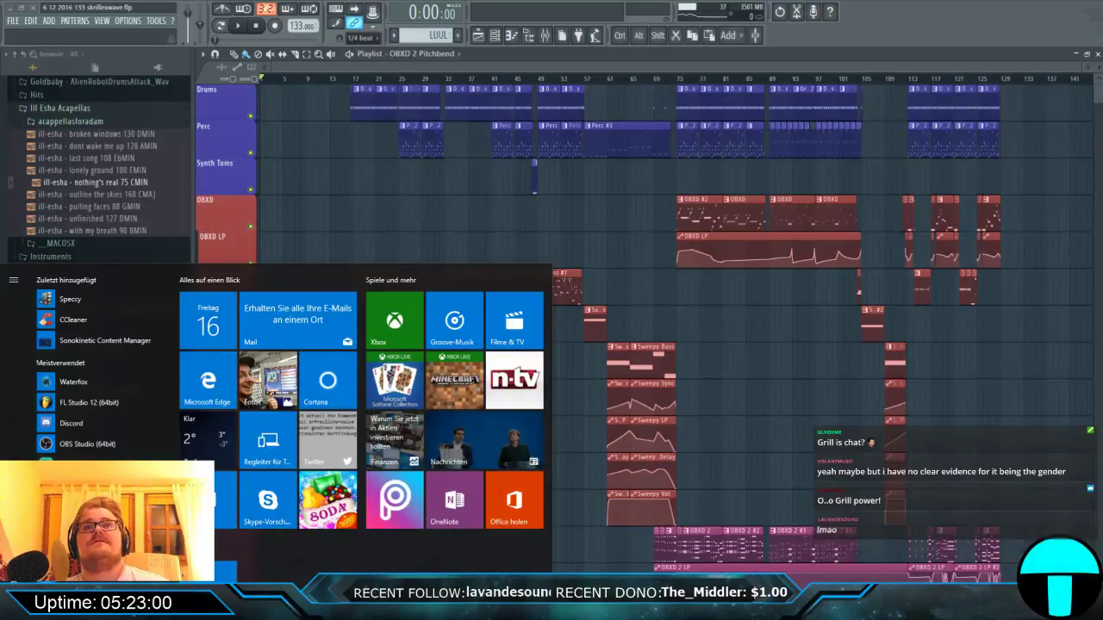
key("super")
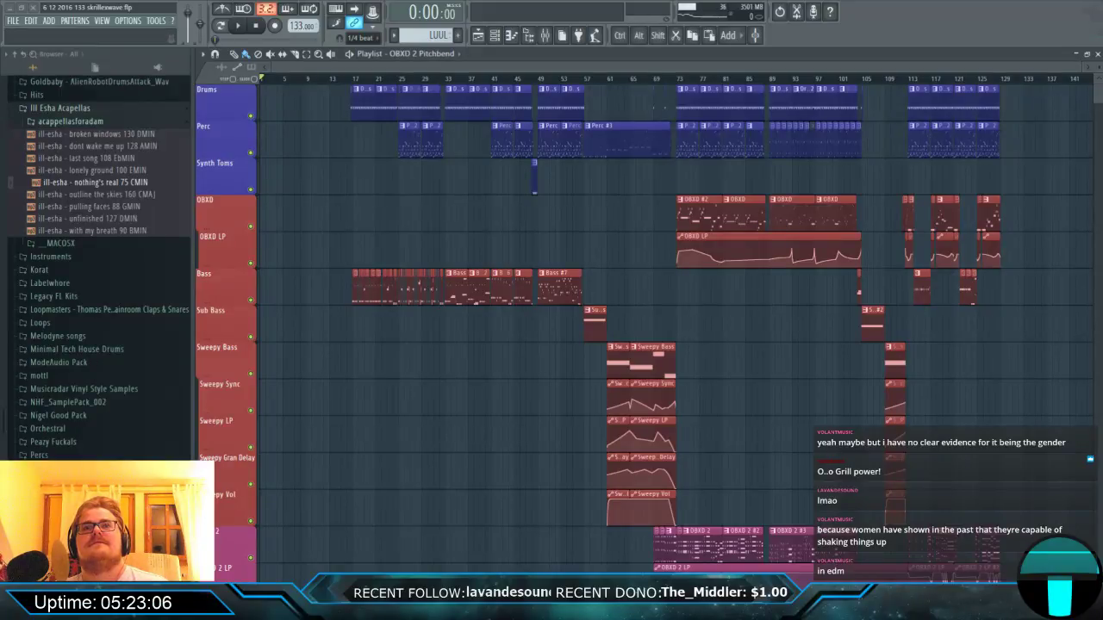
Switch to the web browser, open the bookmarked SoundCloud stream, and load twitch.tv in the same tab.
key("alt+Tab")
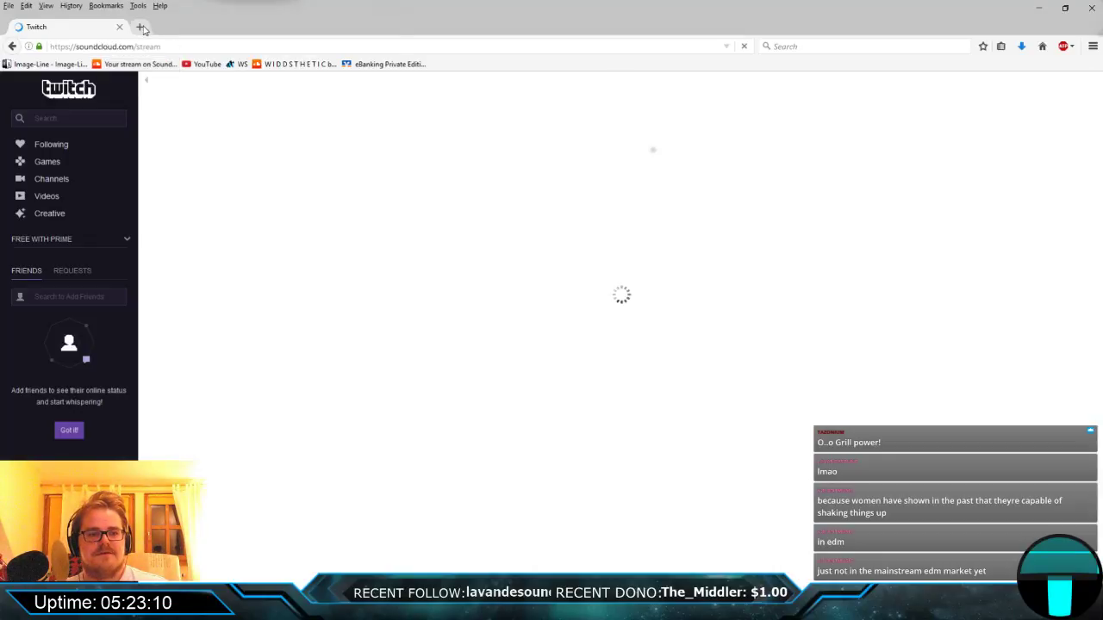
left_click(137, 64)
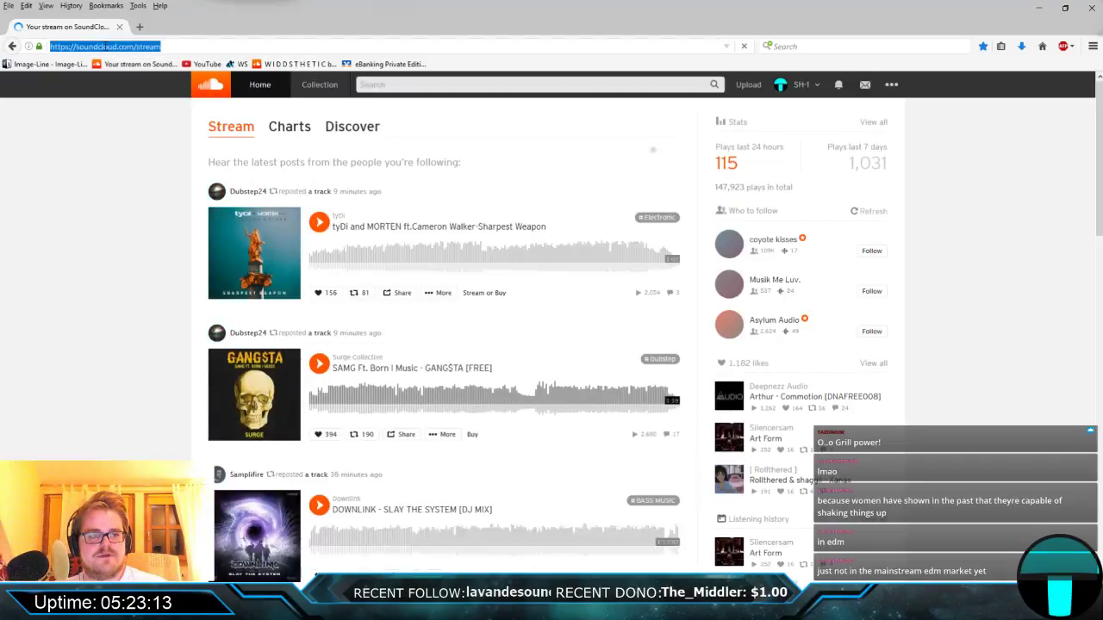
left_click(106, 47)
type("twitch.tv/")
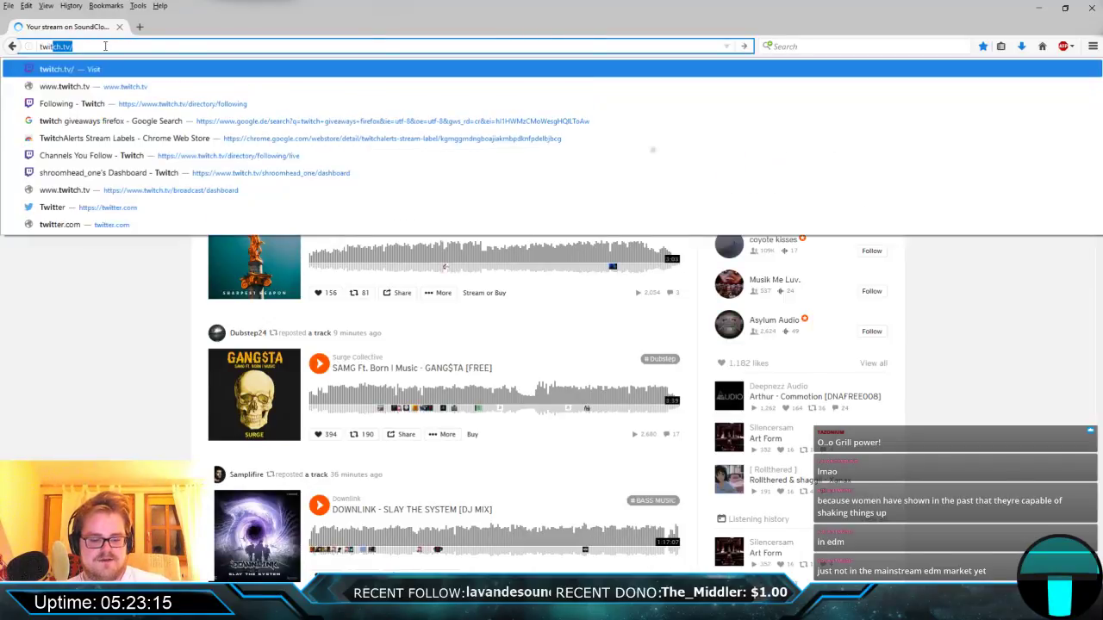
key("Return")
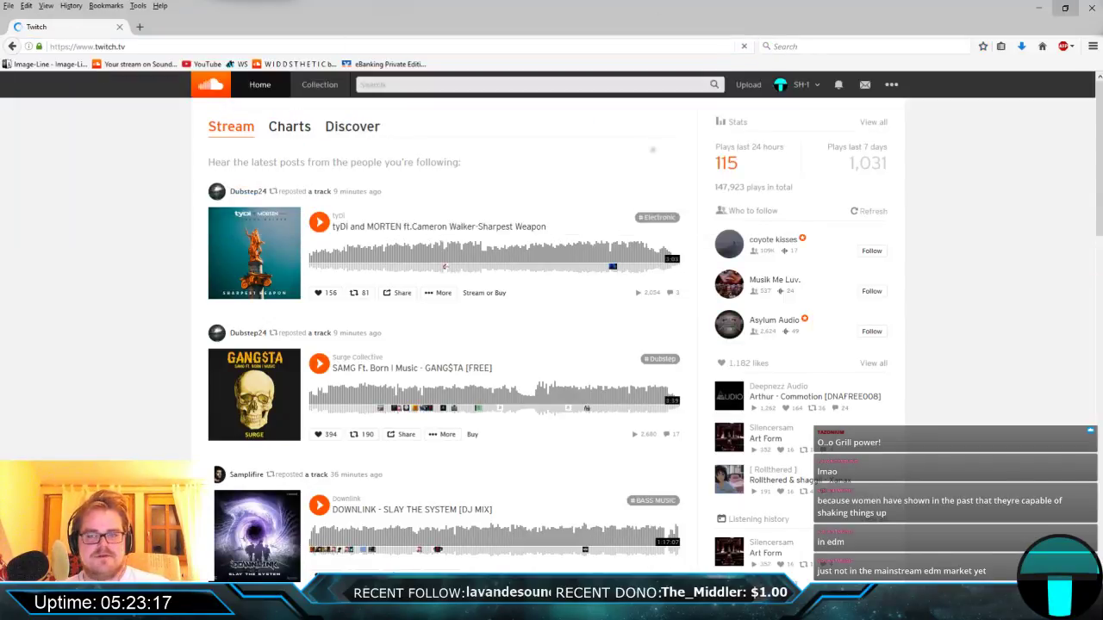
Reduce the browser from full screen to a floating window, move it up off this display, and return to the FL Studio playlist.
left_click(1068, 9)
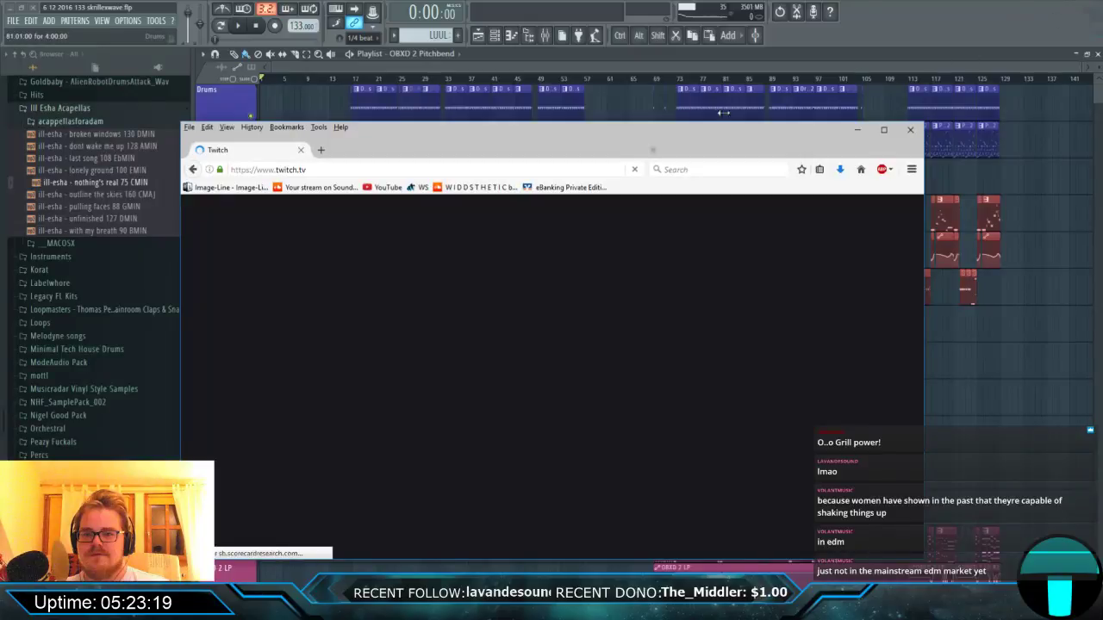
left_click_drag(704, 131, 724, 0)
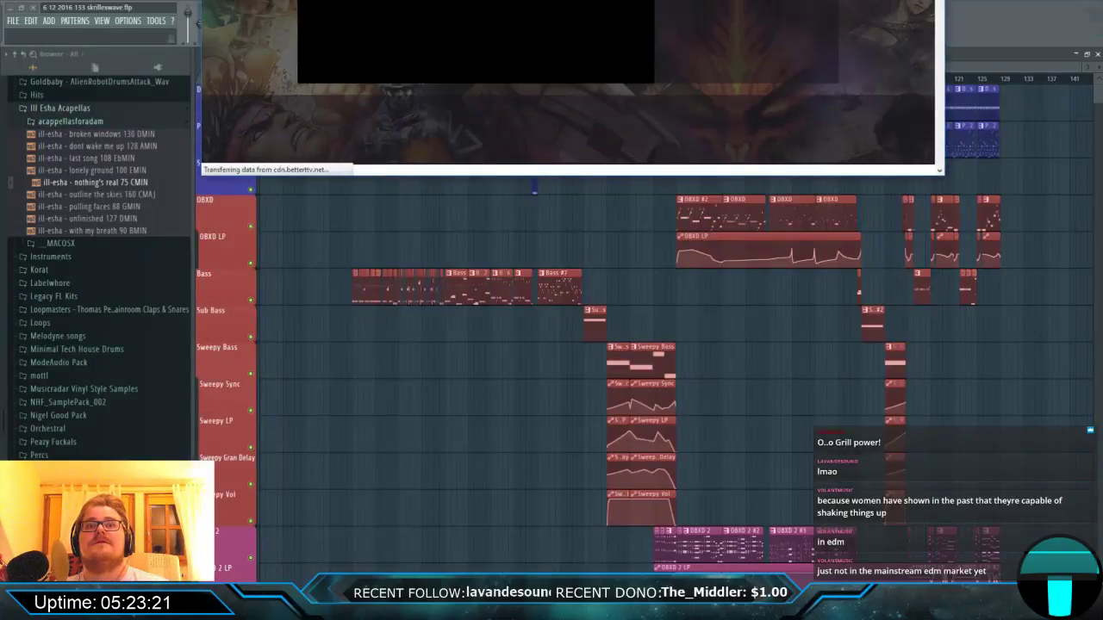
key("alt+Tab")
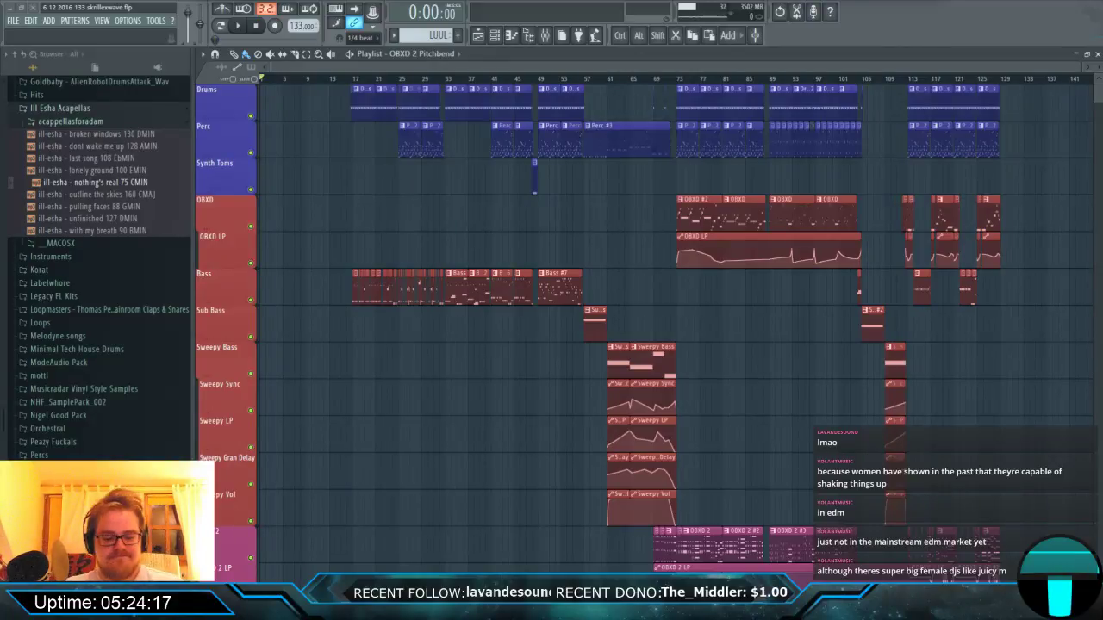
key("super")
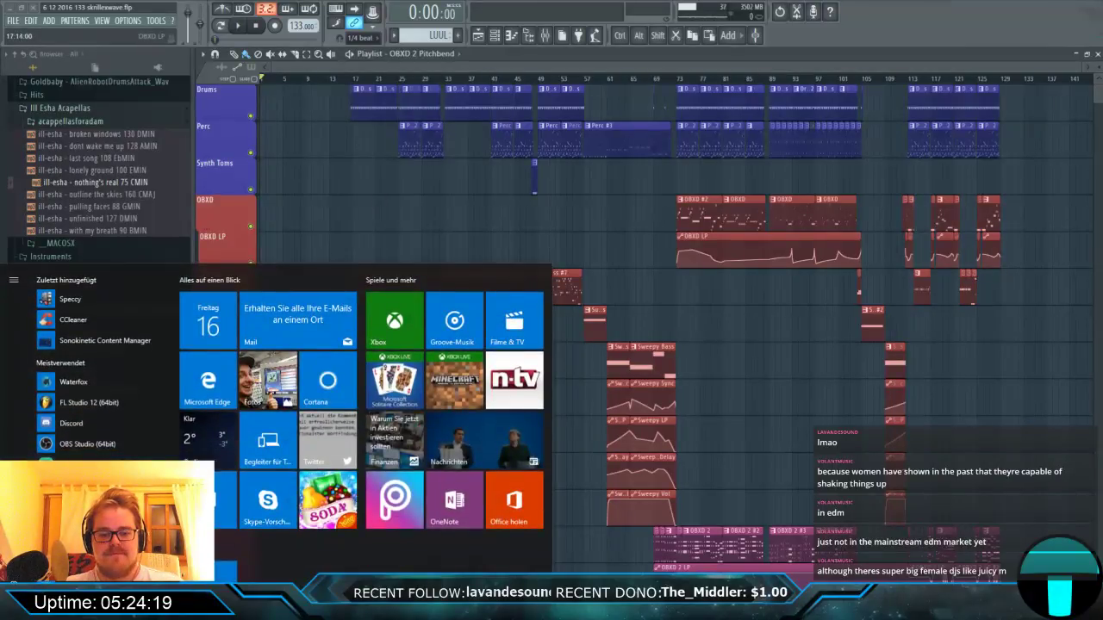
key("Escape")
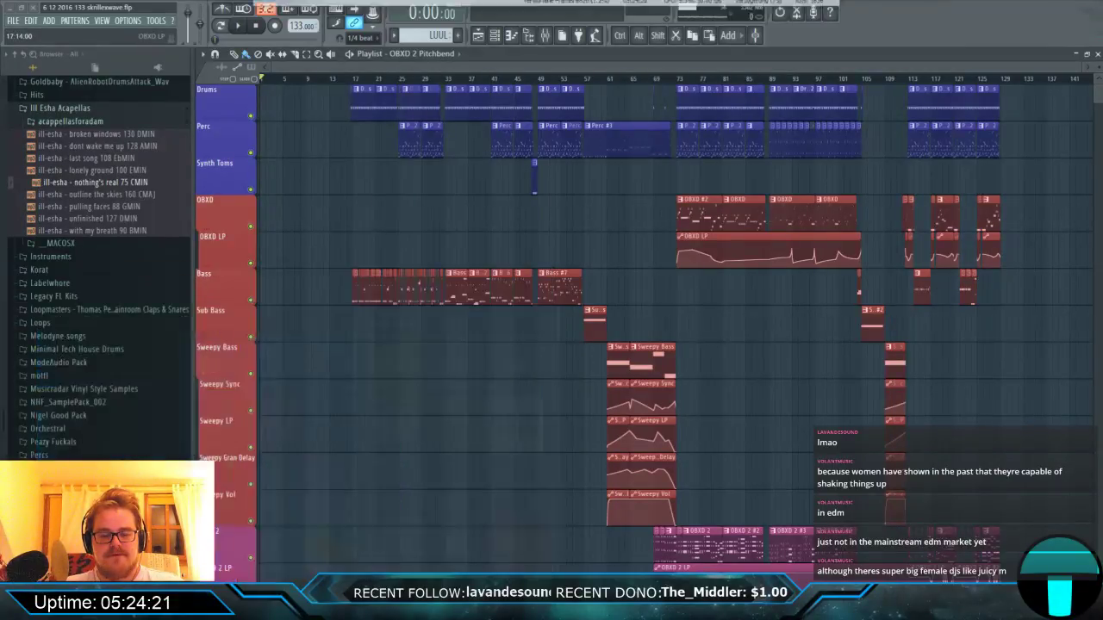